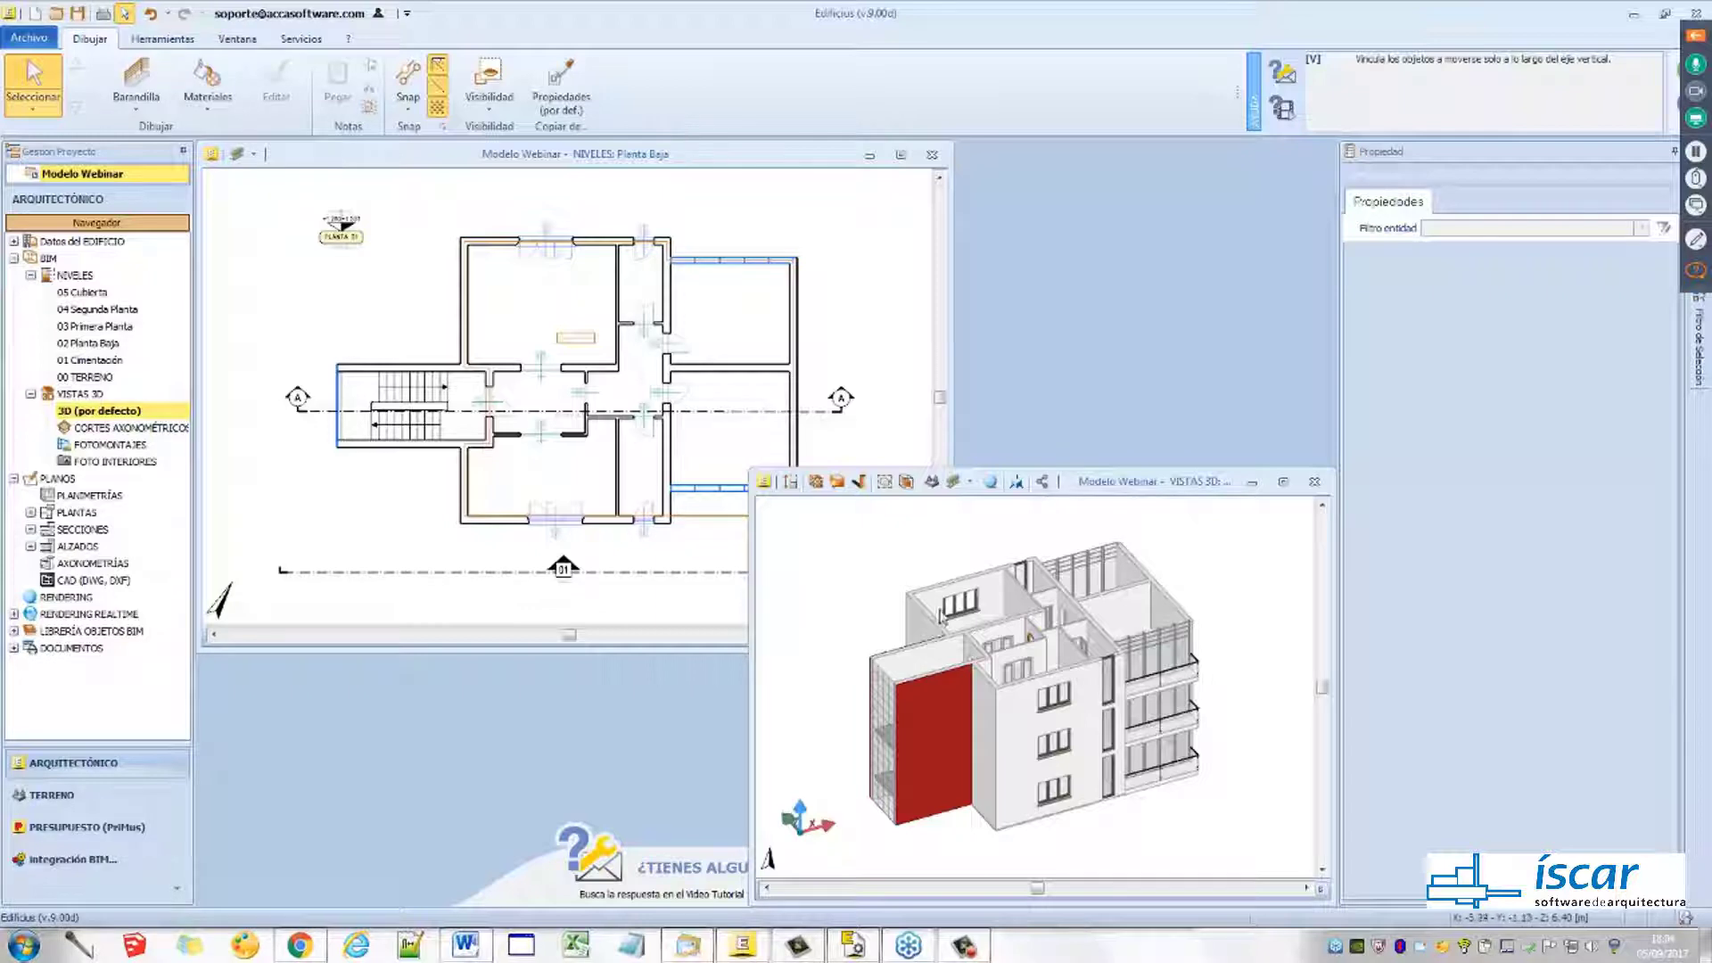
# Enlarge the 3D view window and examine the building's facades from several sides
pyautogui.moveTo(876, 602); pyautogui.dragTo(864, 604, button='middle')
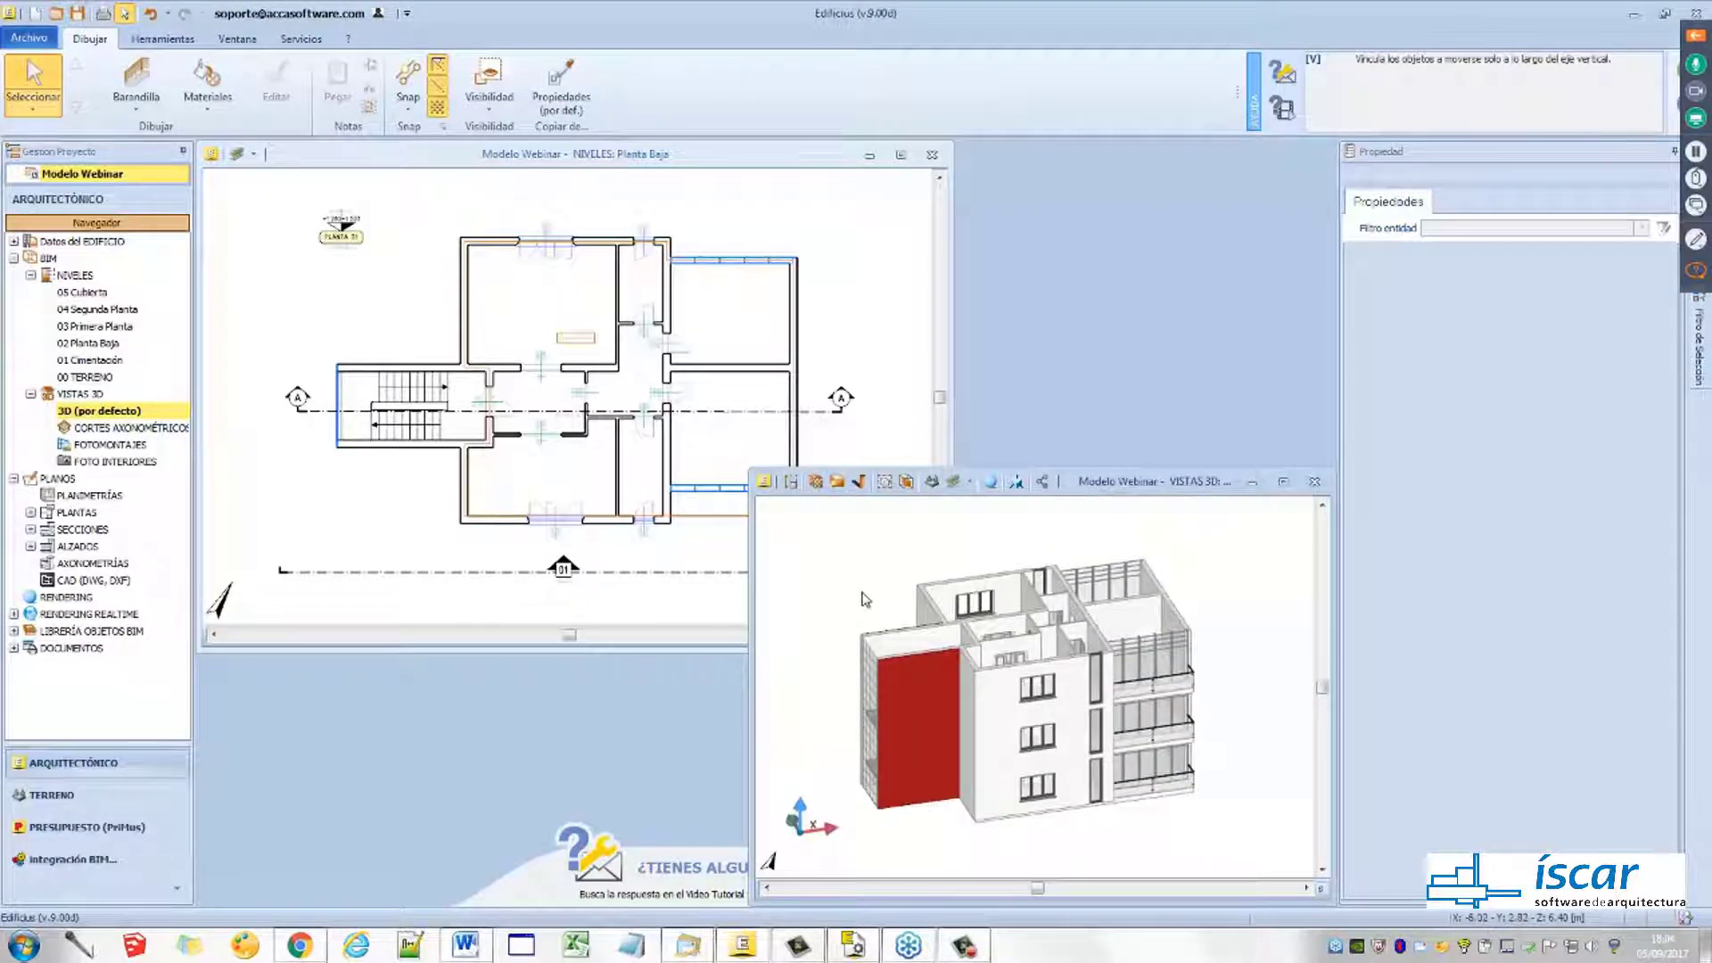
pyautogui.moveTo(747, 467); pyautogui.dragTo(629, 393)
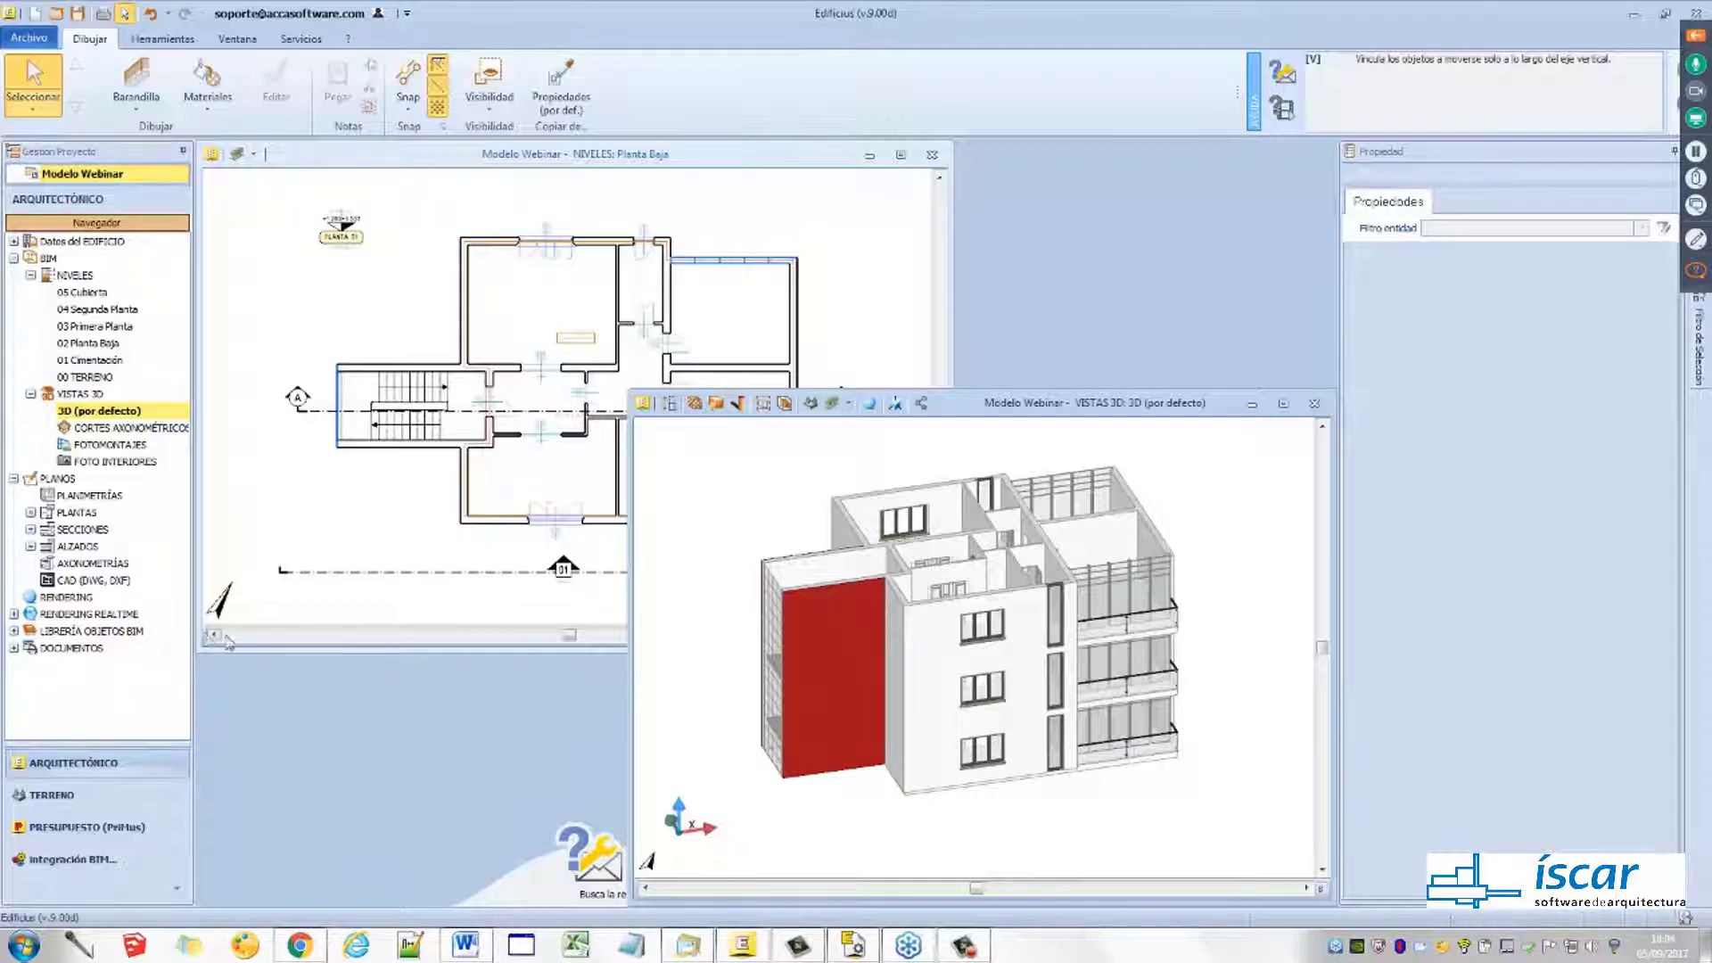
pyautogui.rightClick(91, 615)
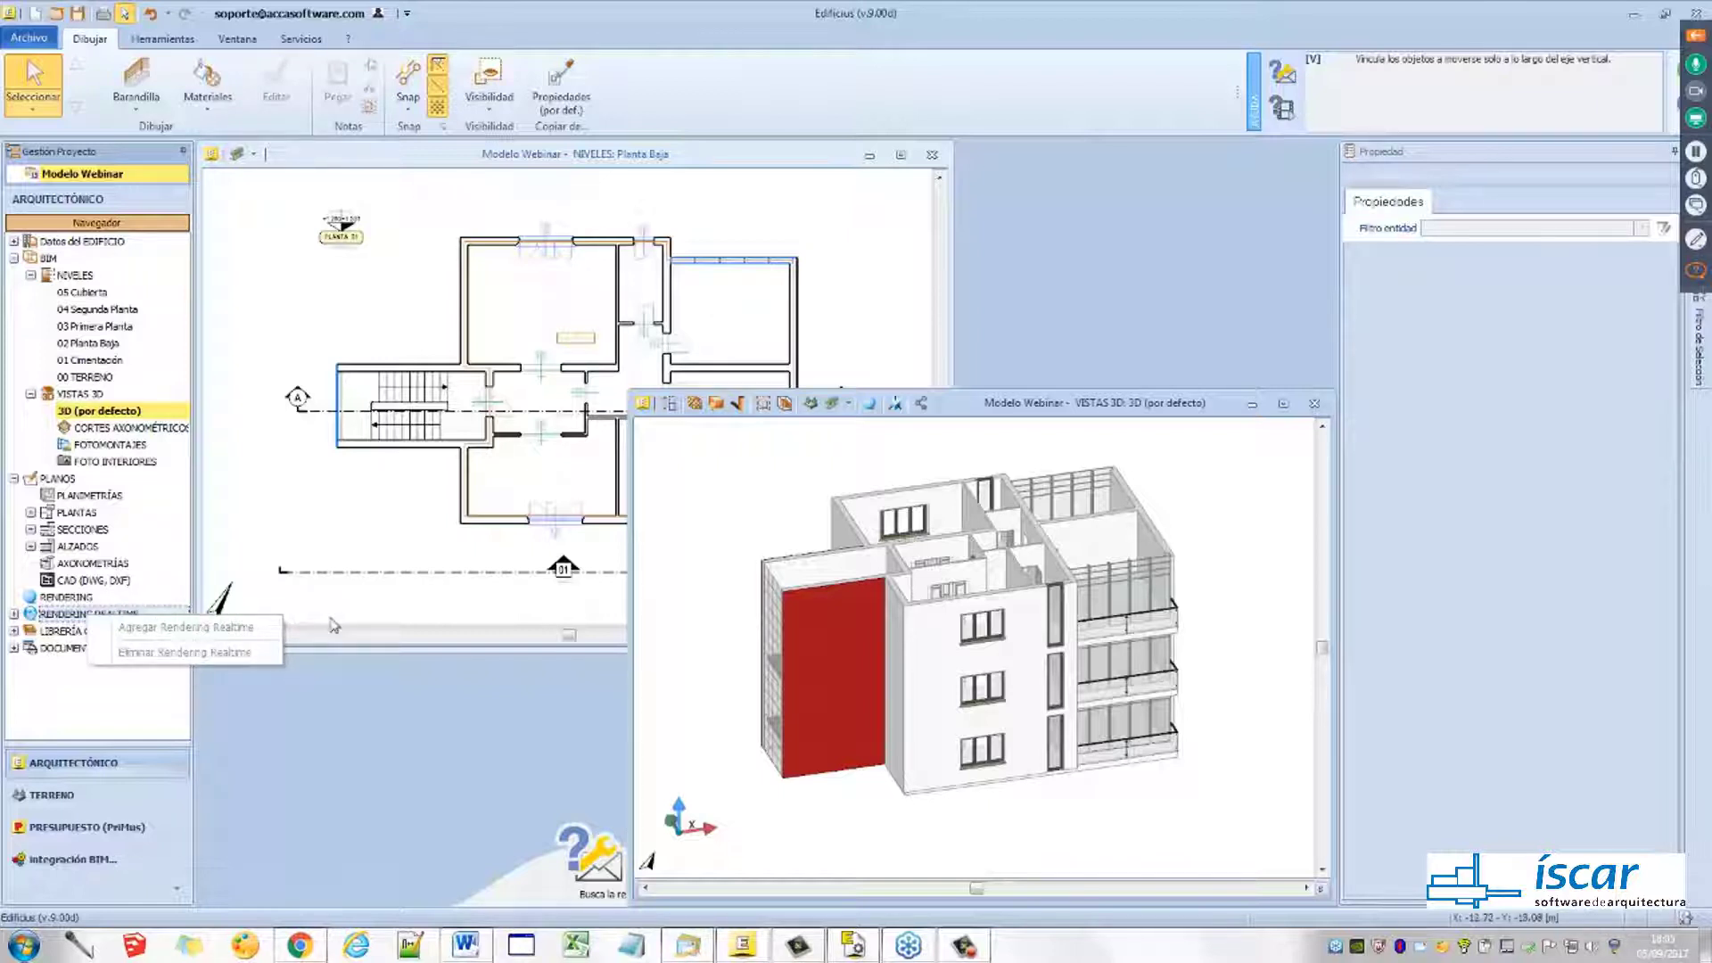
pyautogui.click(718, 530)
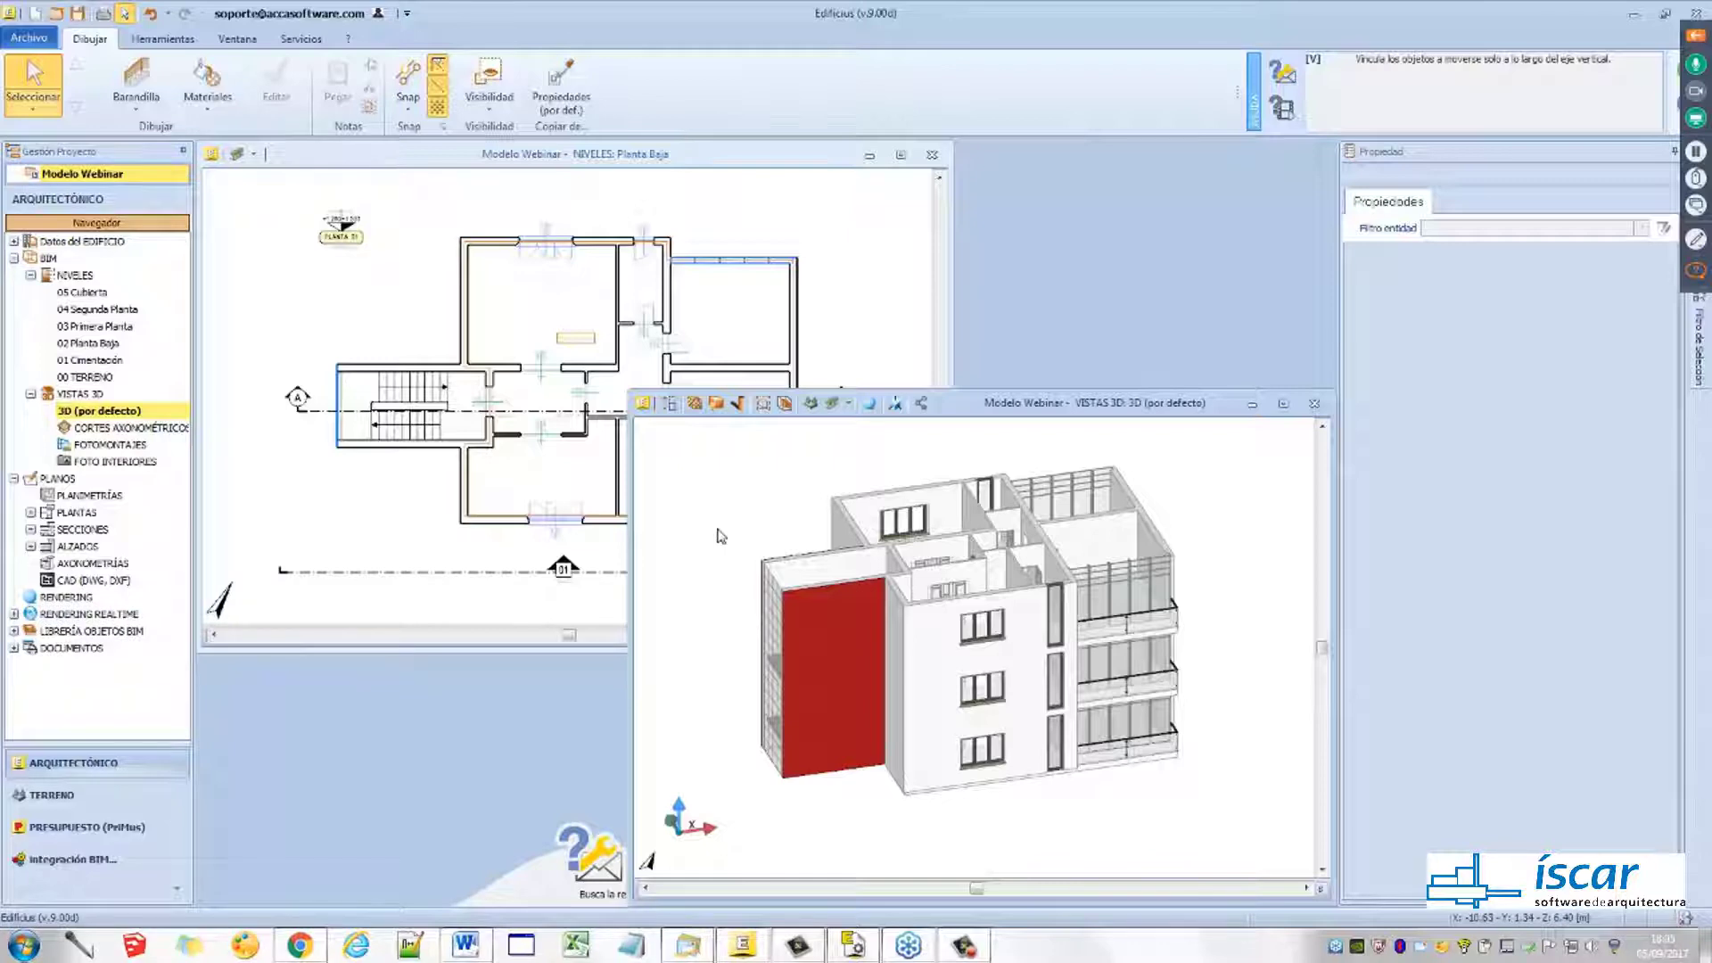
pyautogui.moveTo(737, 536)
pyautogui.mouseDown(button='middle')
pyautogui.moveTo(744, 553)
pyautogui.moveTo(730, 539)
pyautogui.mouseUp(button='middle')
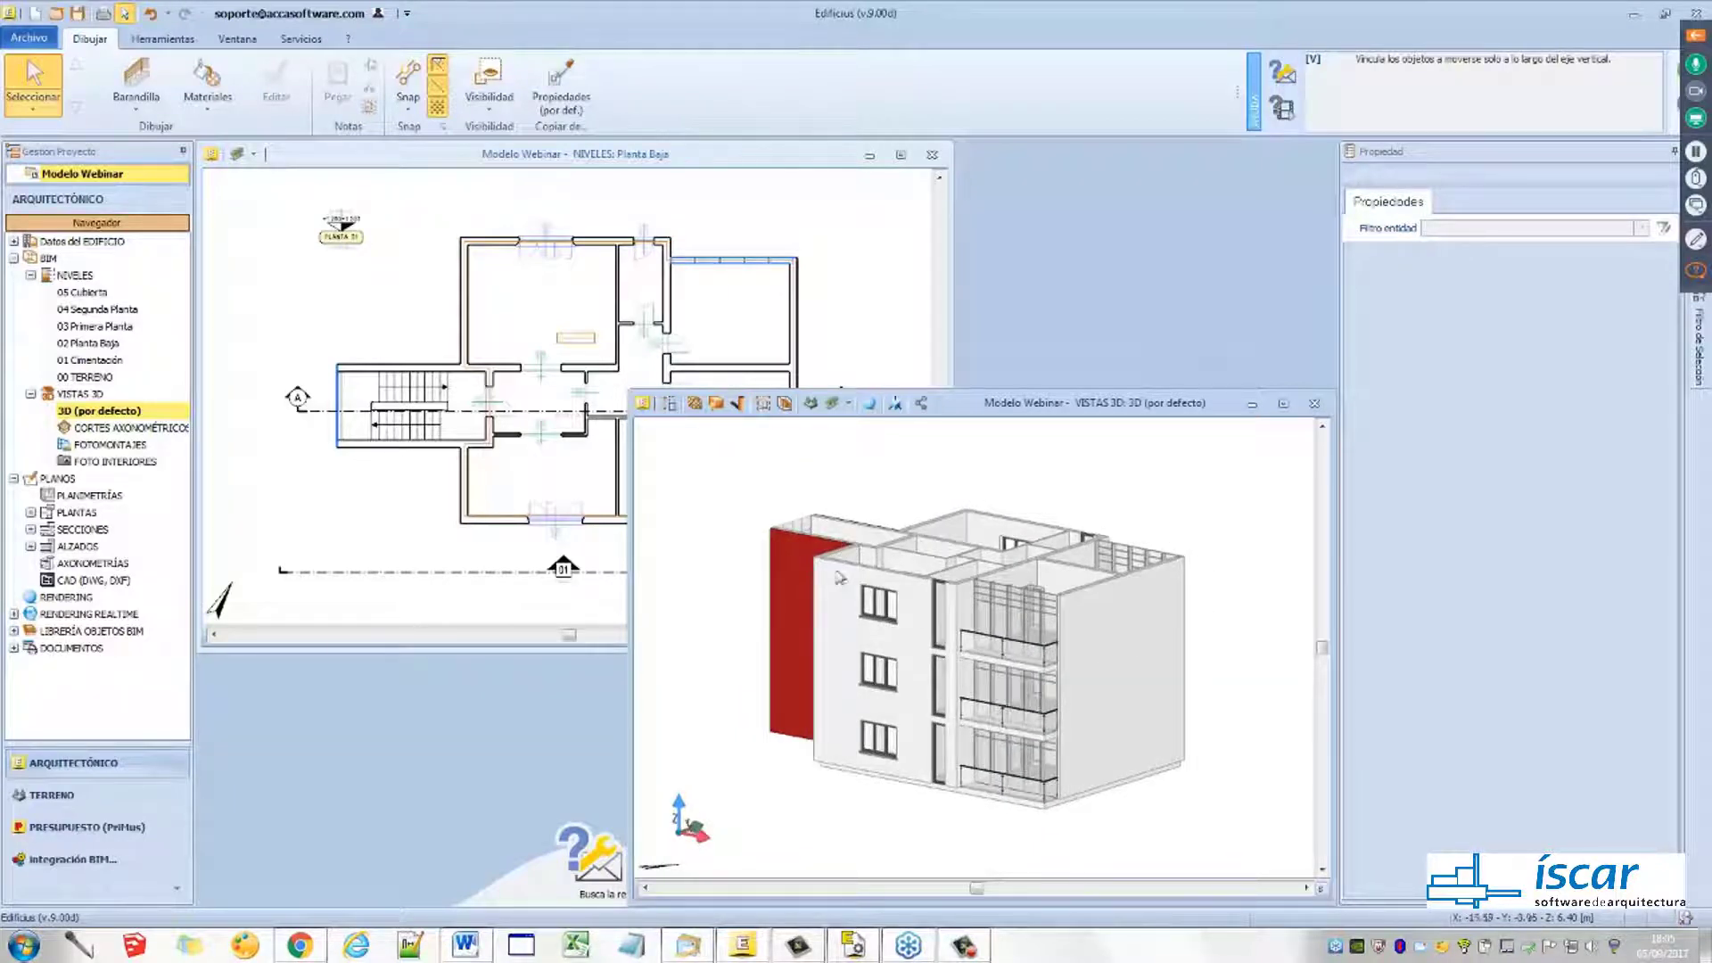
pyautogui.moveTo(963, 610); pyautogui.dragTo(1184, 618, button='middle')
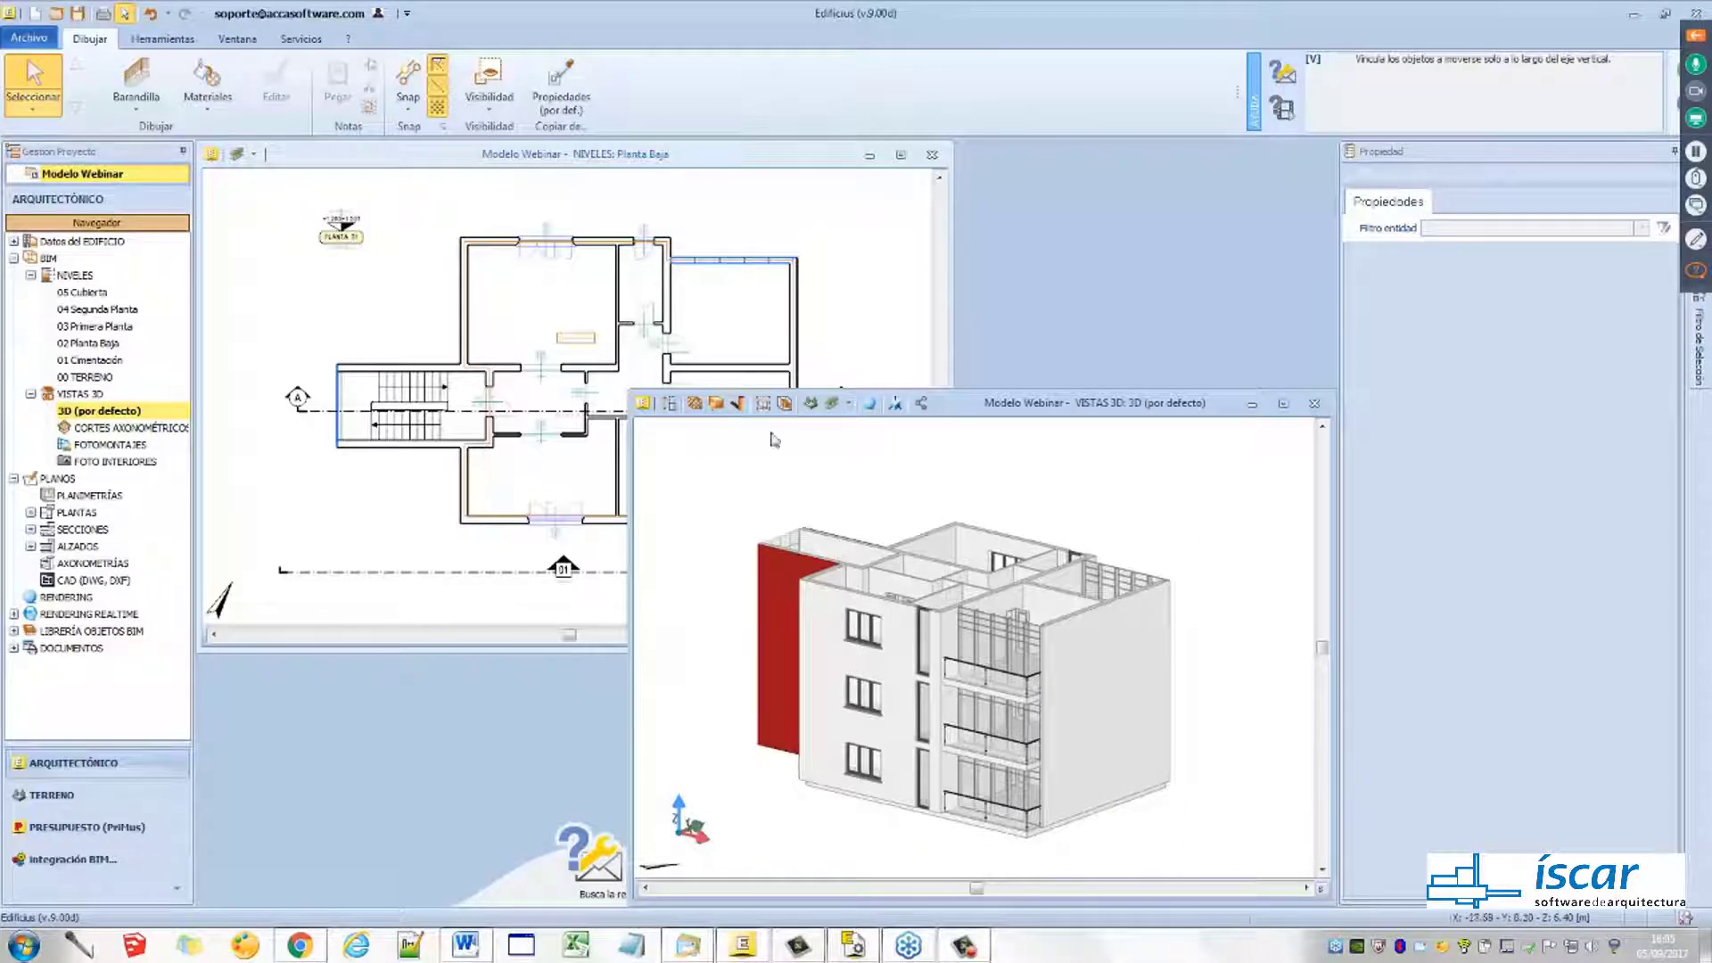
# Bring the Planta Baja floor plan window to the front and enlarge it
pyautogui.click(724, 160)
pyautogui.moveTo(950, 649); pyautogui.dragTo(1042, 776)
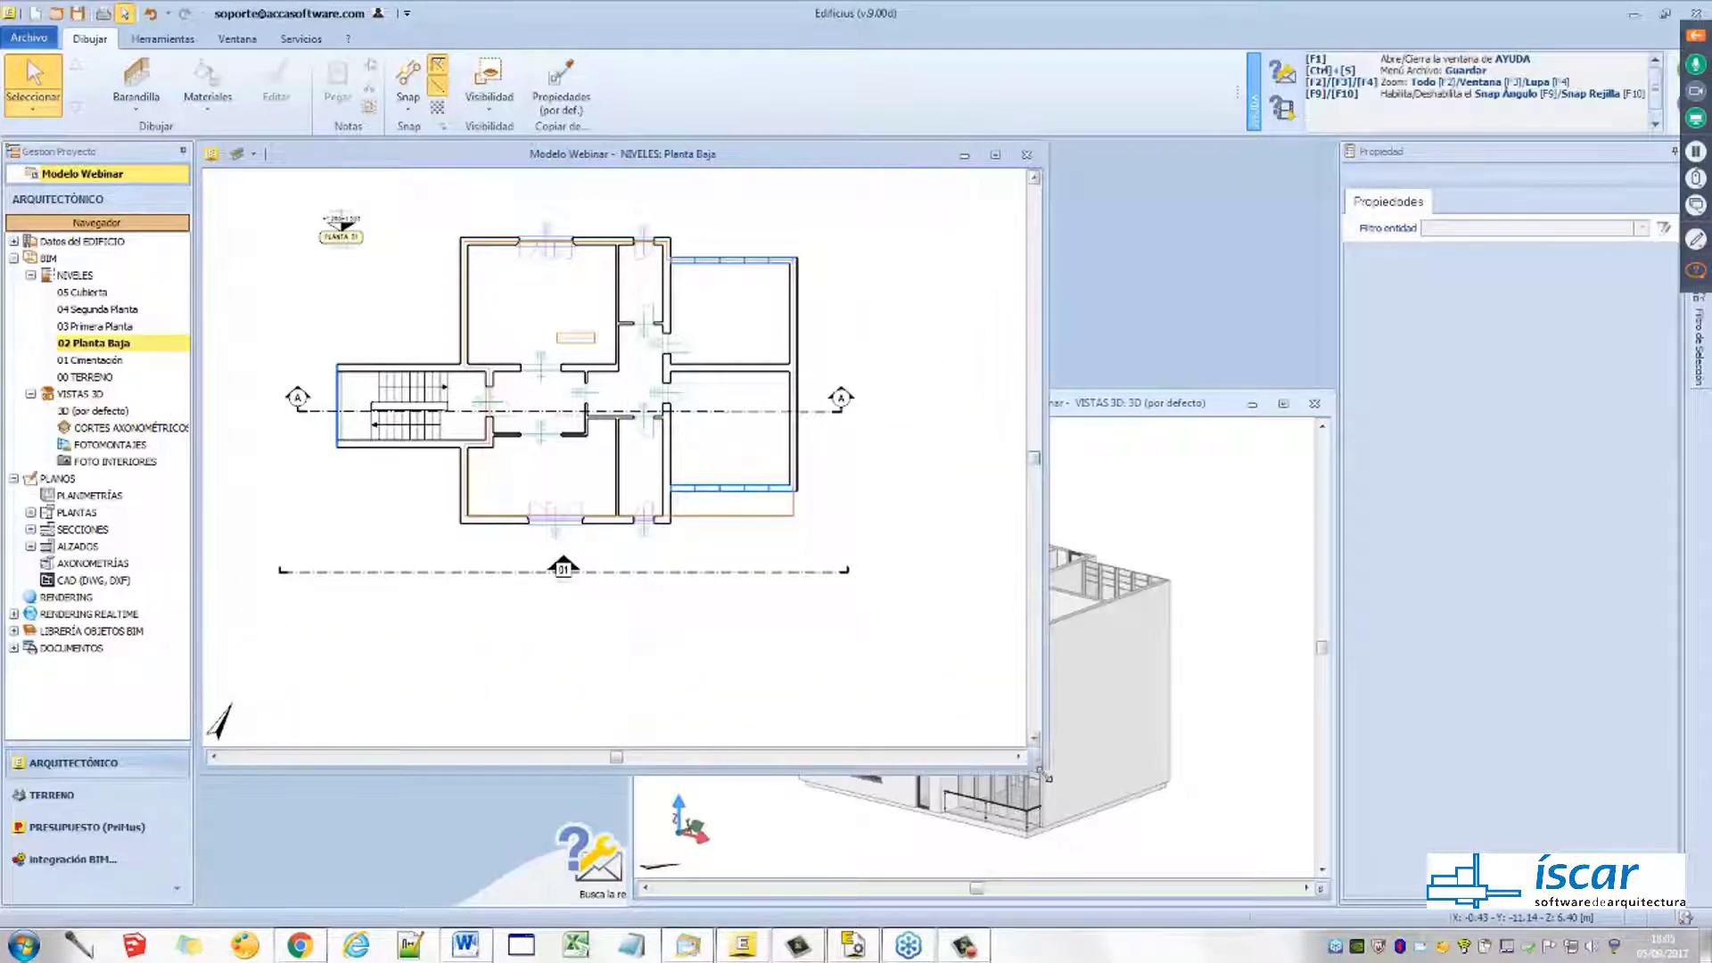
pyautogui.moveTo(705, 482); pyautogui.dragTo(695, 523, button='middle')
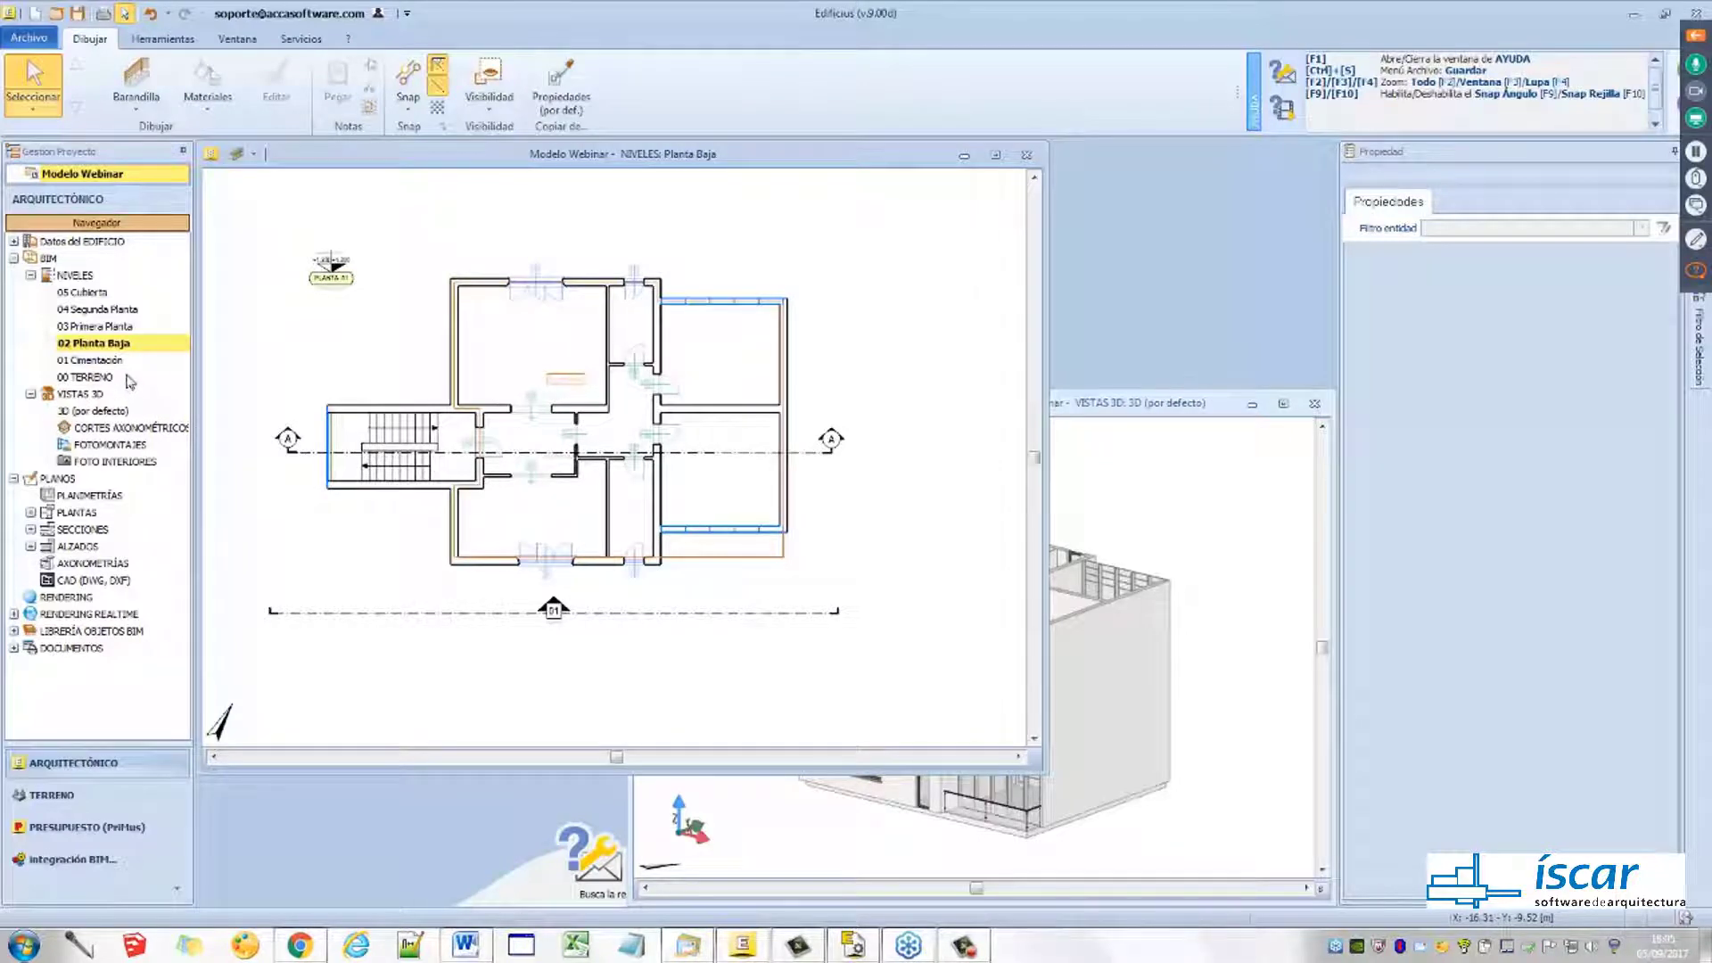
# Open the 05 Cubierta level plan and hide its section and elevation marks
pyautogui.doubleClick(85, 293)
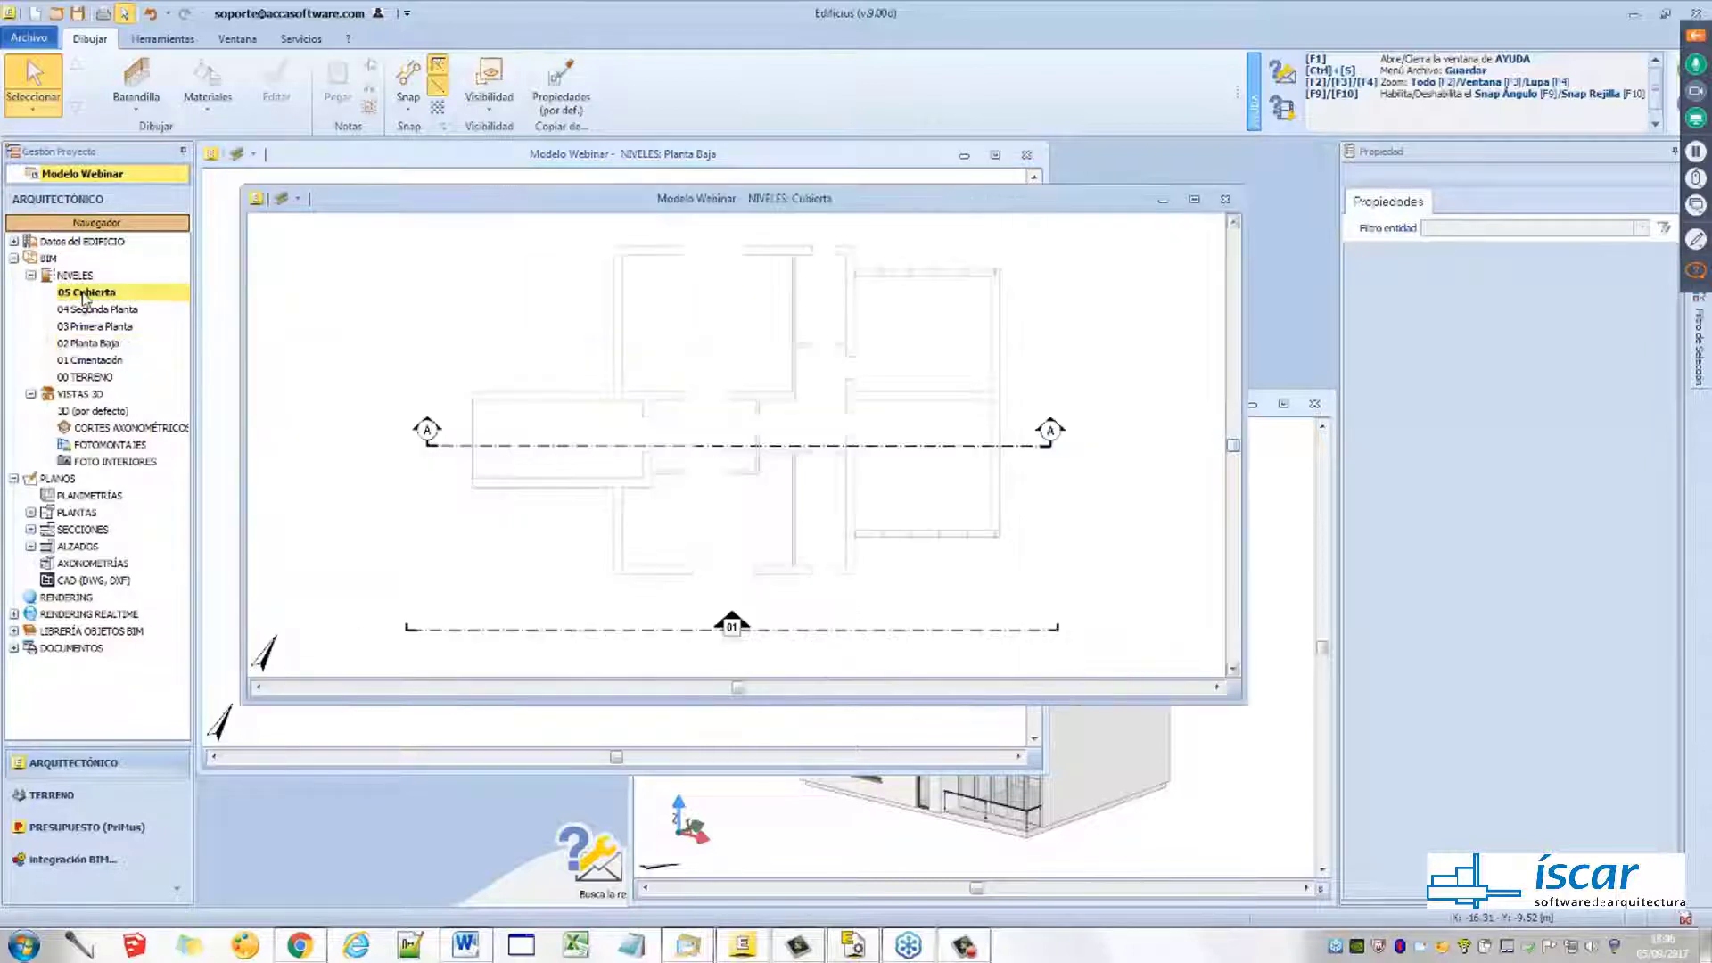
pyautogui.scroll(-2, 464, 393)
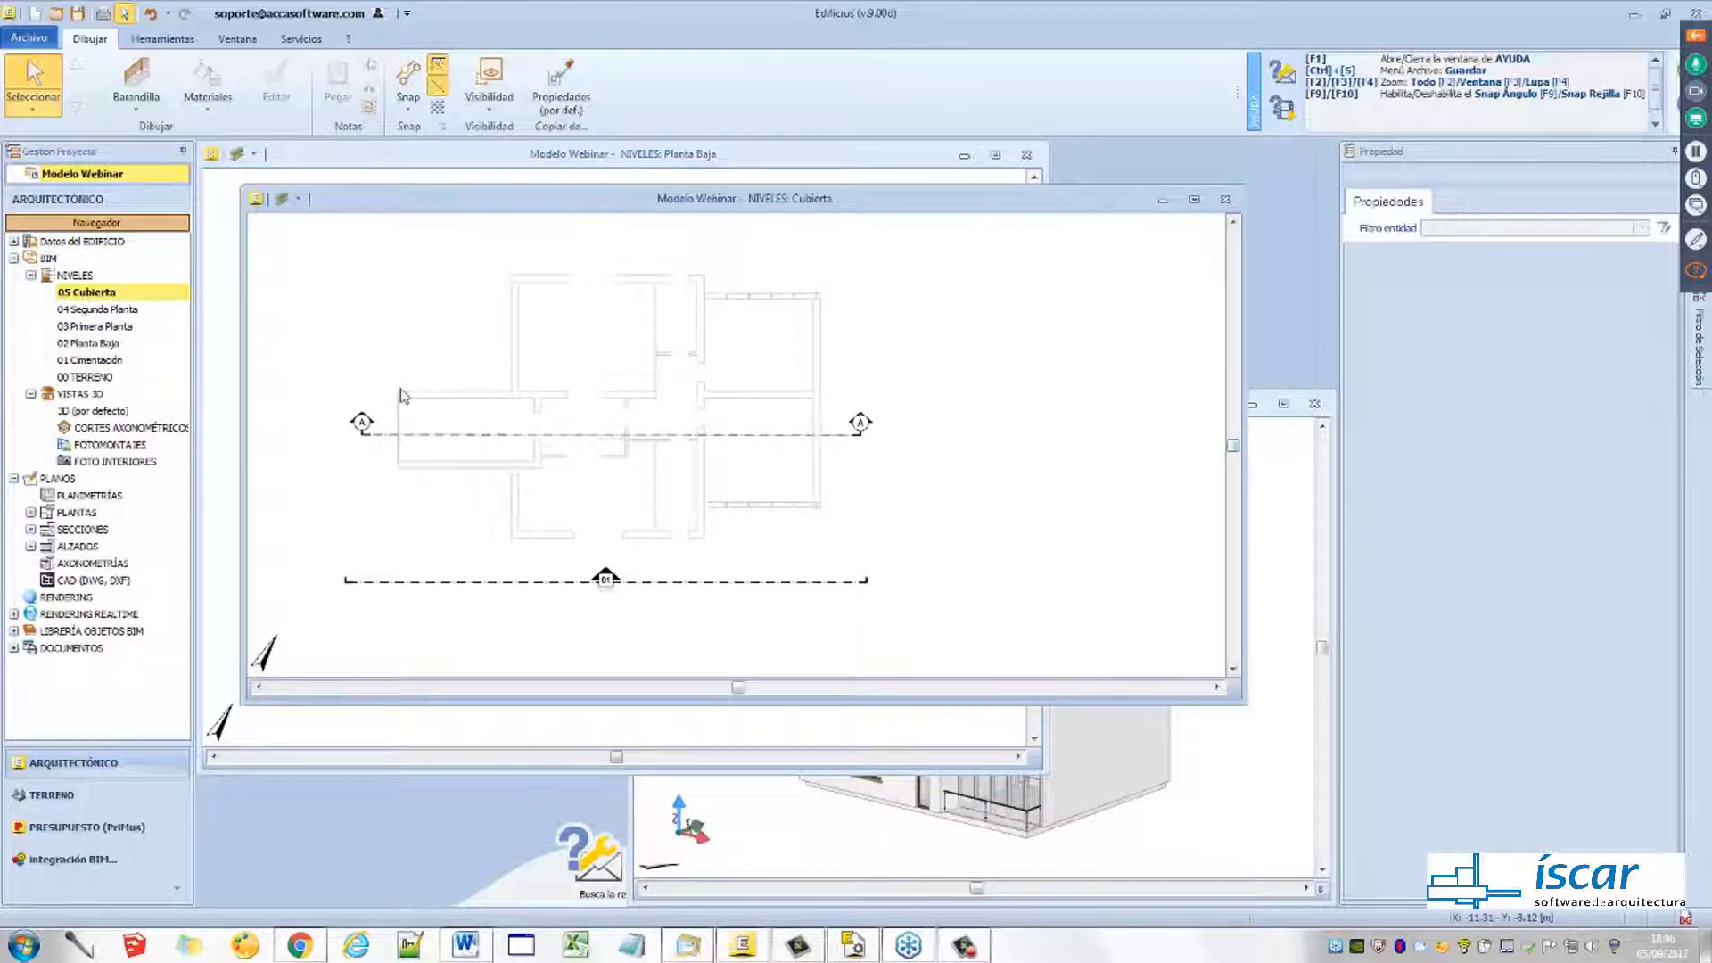
pyautogui.click(490, 85)
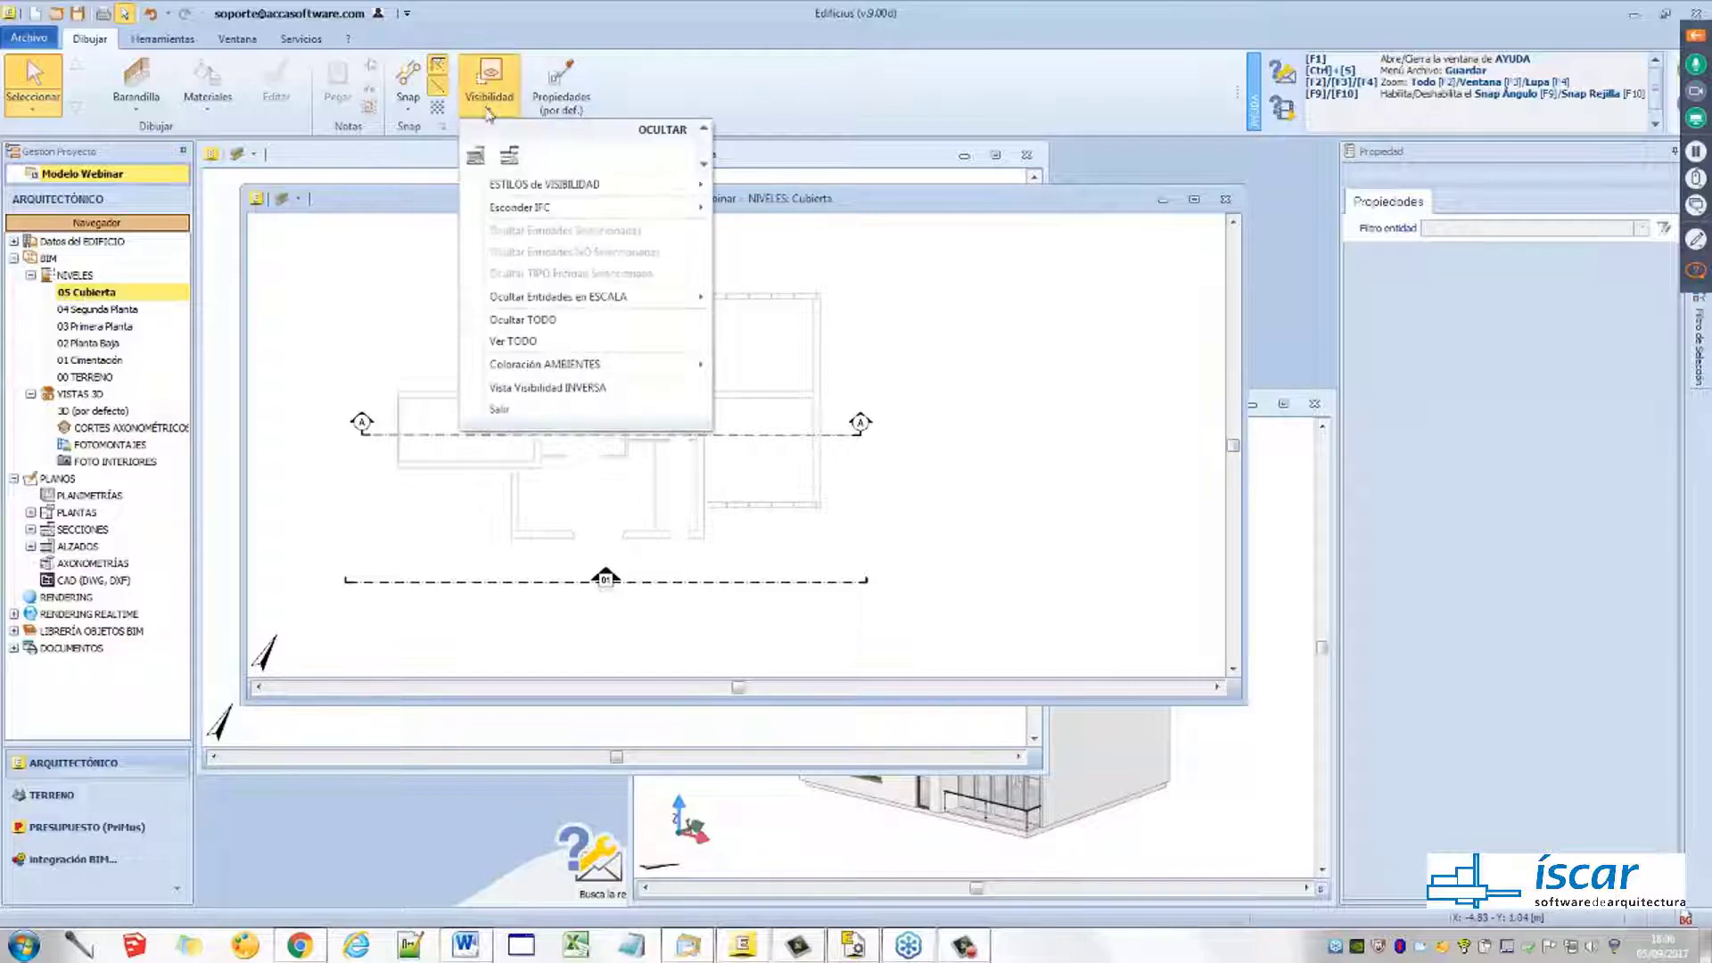
pyautogui.click(479, 158)
pyautogui.click(509, 157)
pyautogui.click(393, 256)
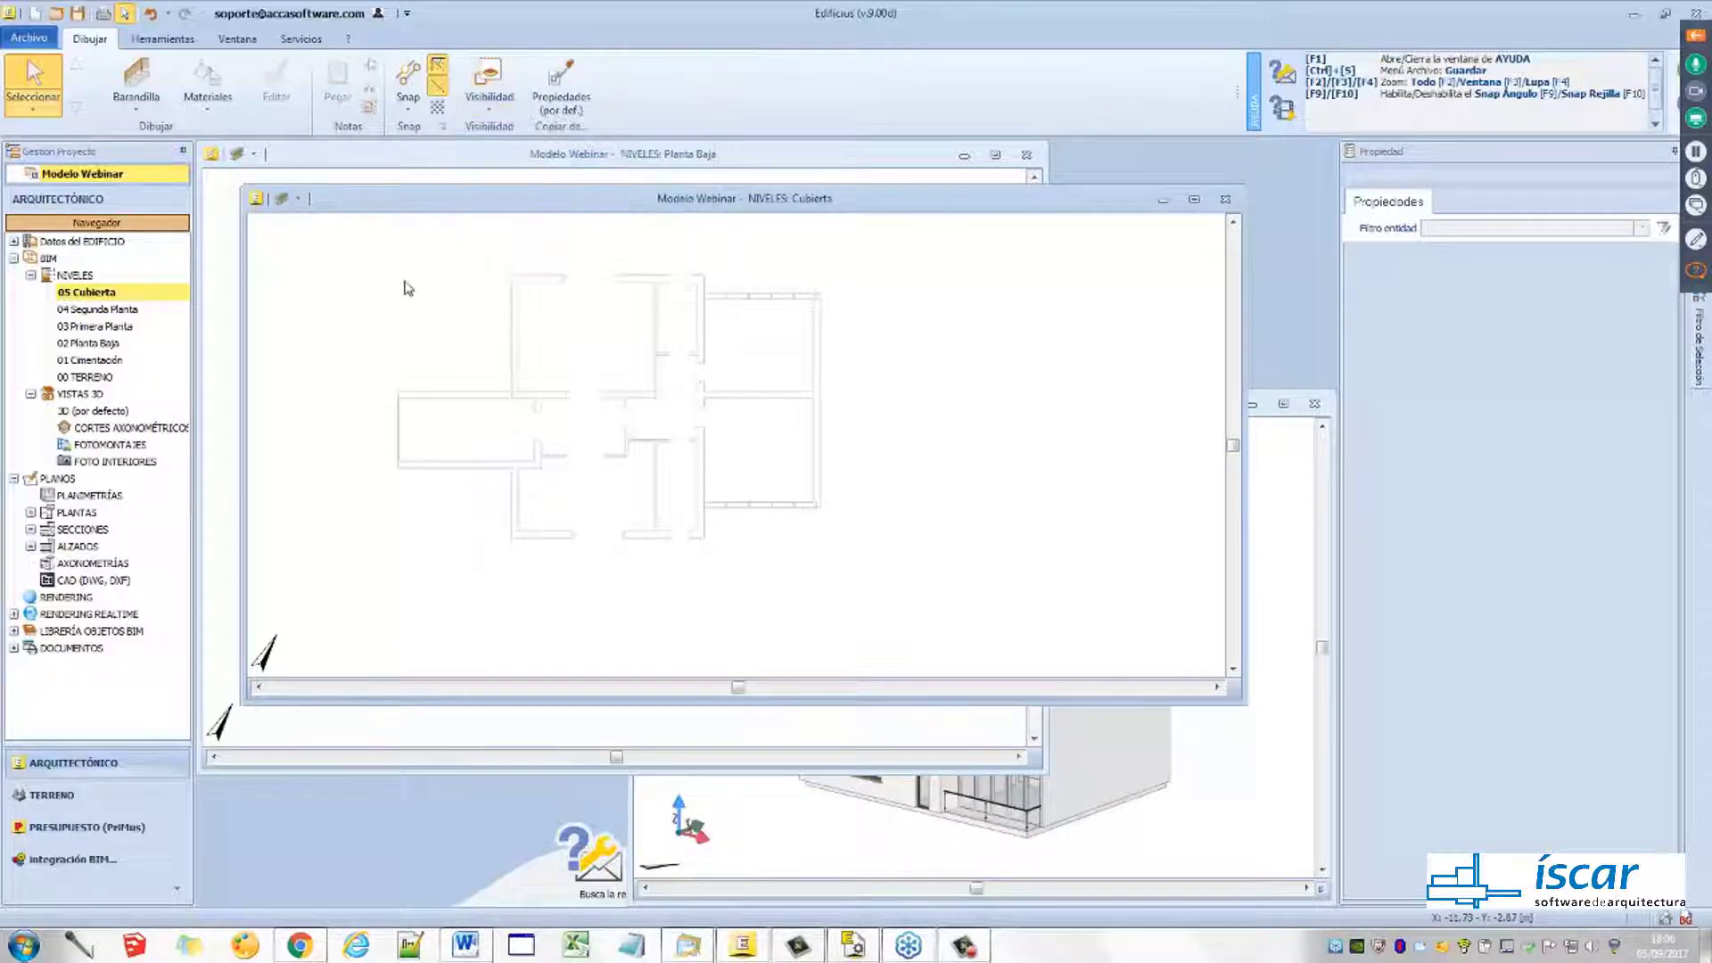
# Enlarge the Cubierta plan window so the whole floor outline fits in it
pyautogui.scroll(1, 410, 328)
pyautogui.scroll(1, 430, 401)
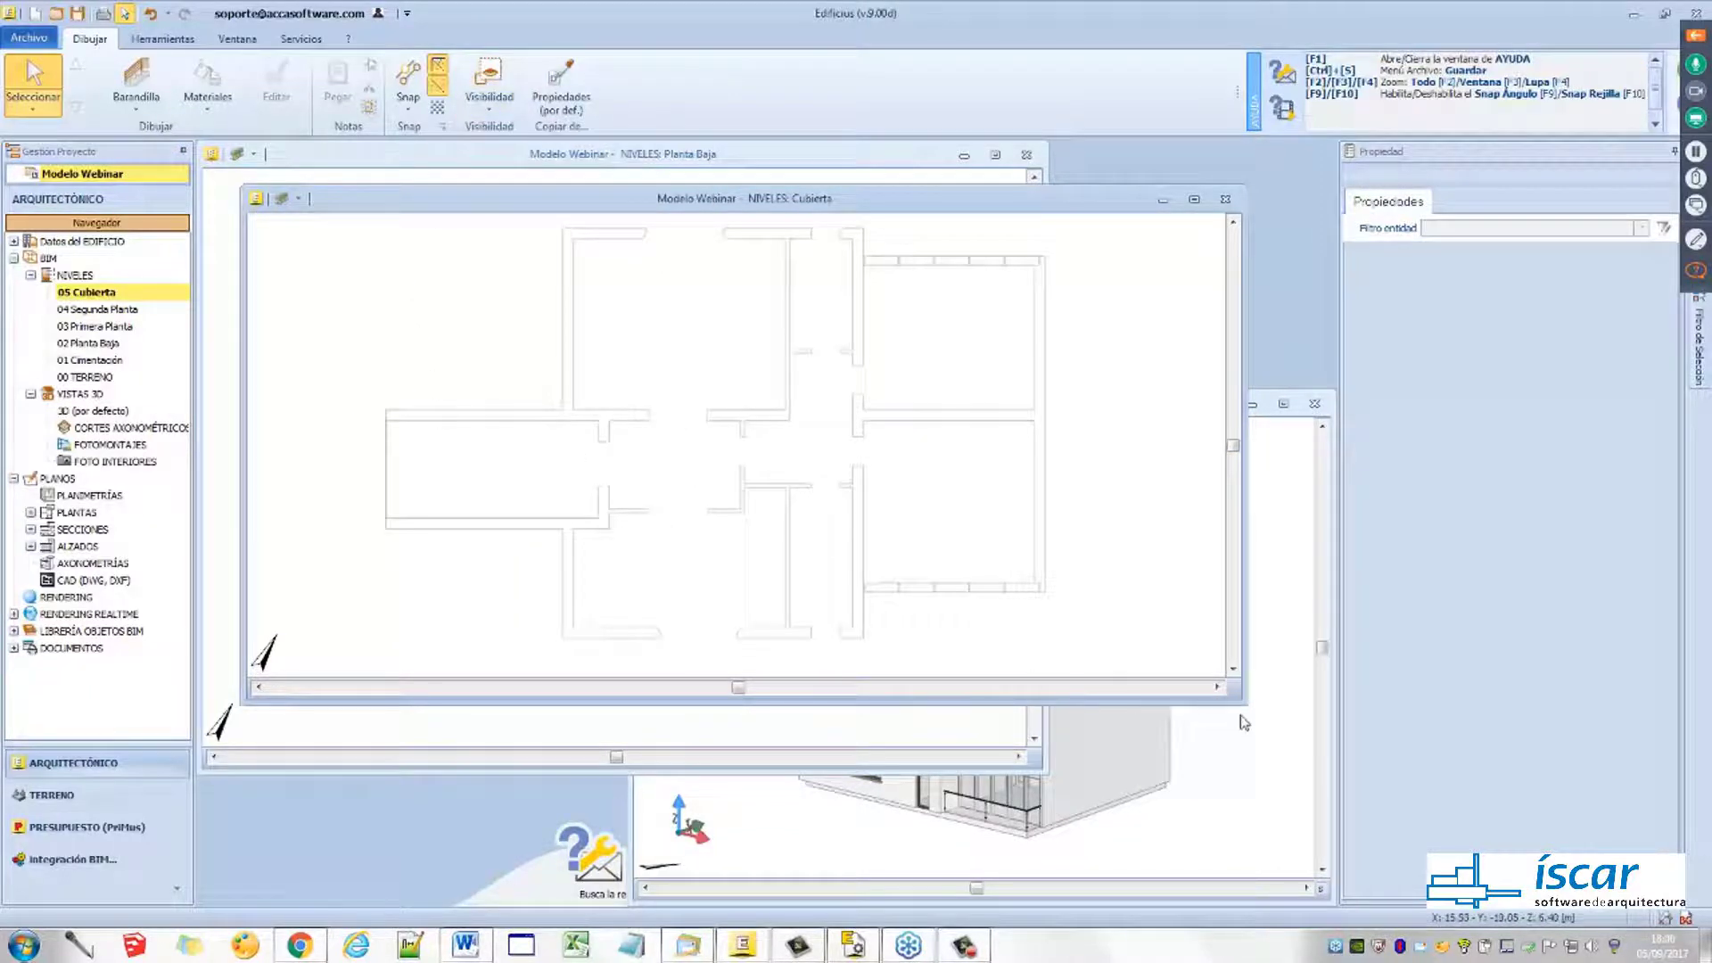
pyautogui.moveTo(1242, 711); pyautogui.dragTo(1232, 847)
pyautogui.moveTo(820, 561); pyautogui.dragTo(744, 606, button='middle')
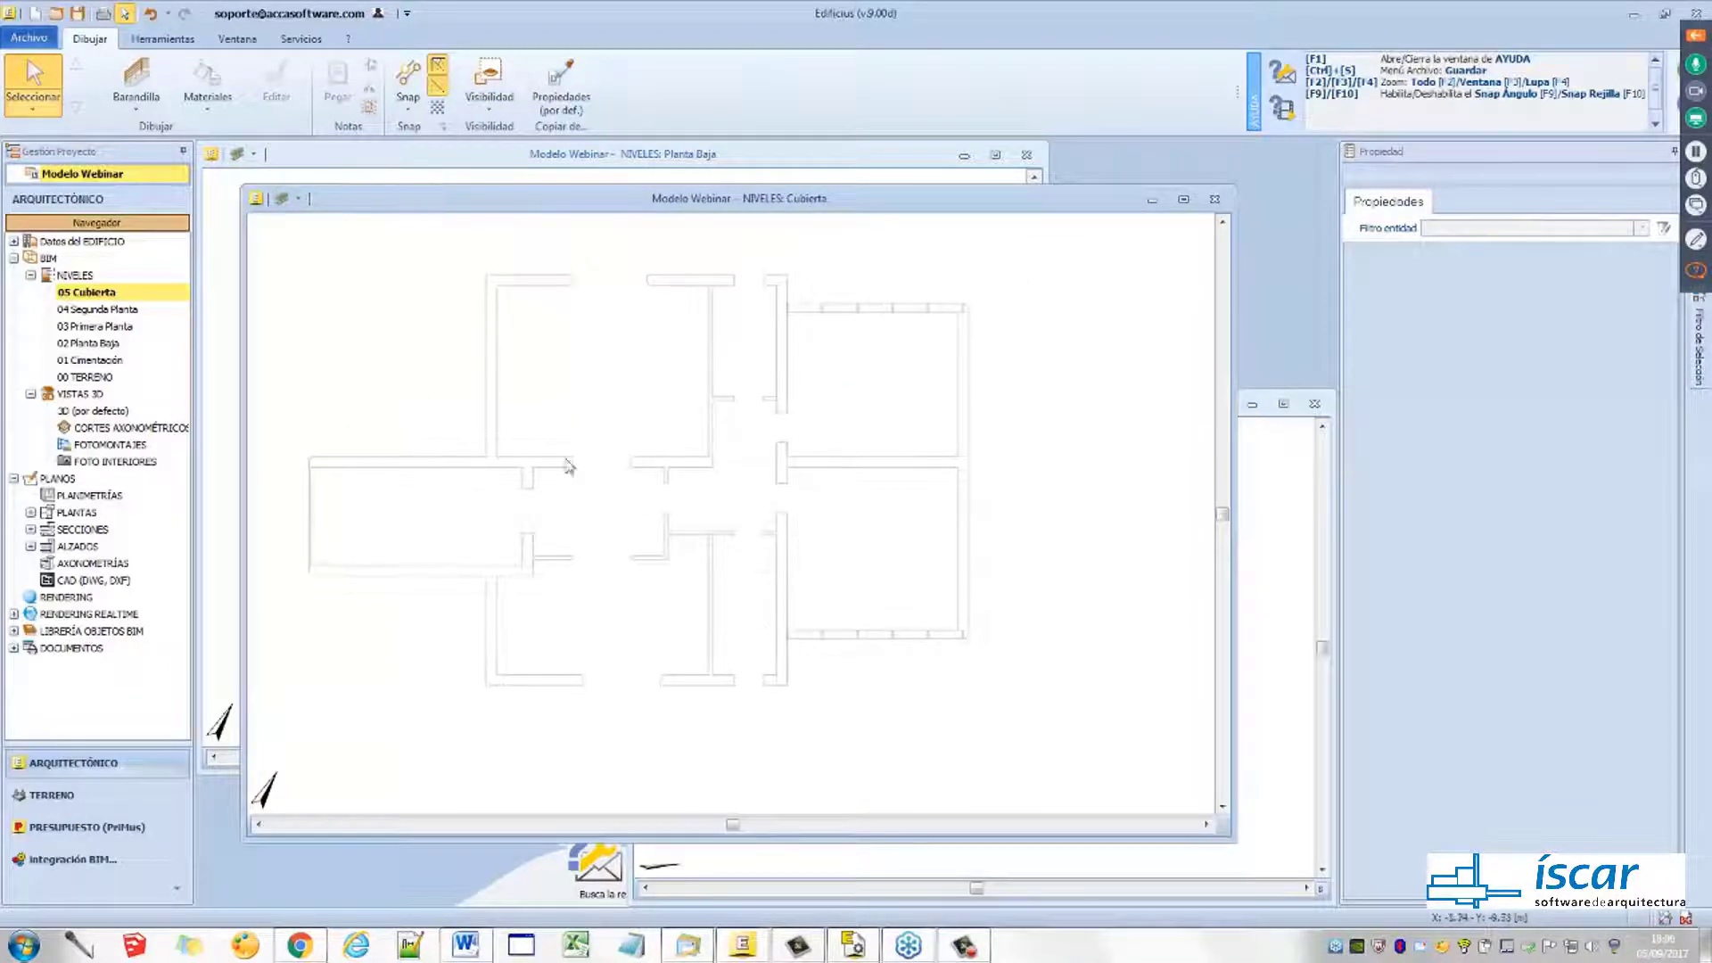
pyautogui.moveTo(325, 471); pyautogui.dragTo(328, 474, button='middle')
# Draw a rectangular horizontal envelope over the stairwell on the Cubierta level, following the inner faces of its walls
pyautogui.click(135, 89)
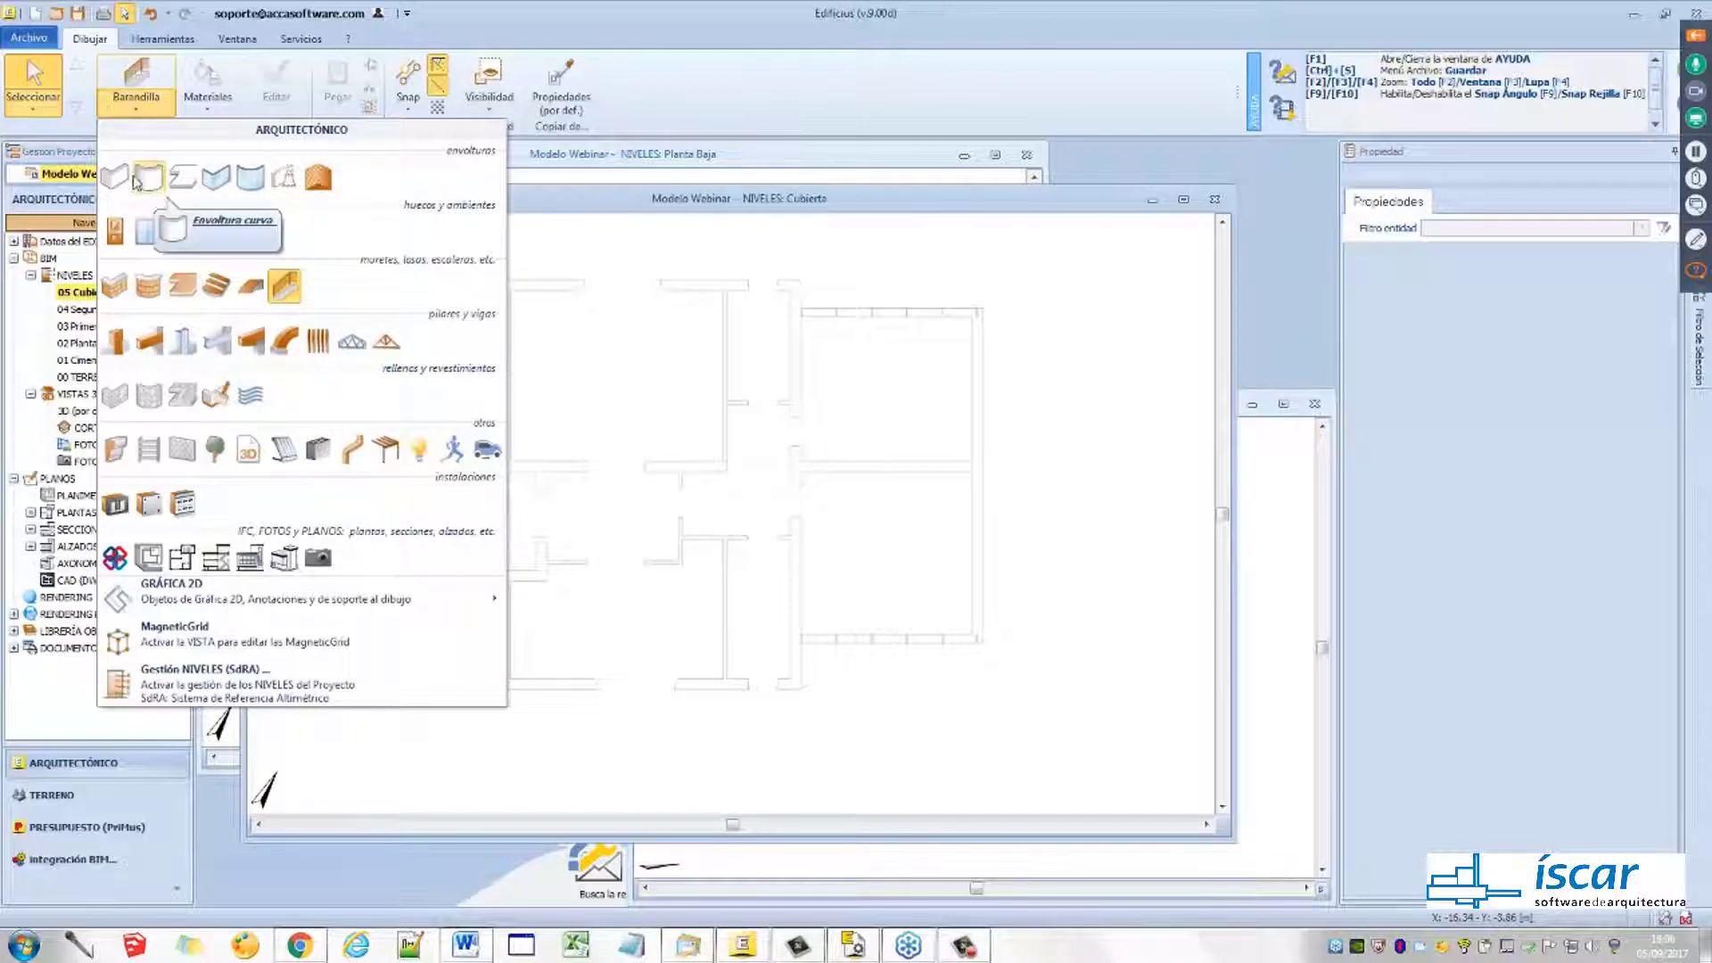
pyautogui.click(183, 177)
pyautogui.scroll(4, 329, 485)
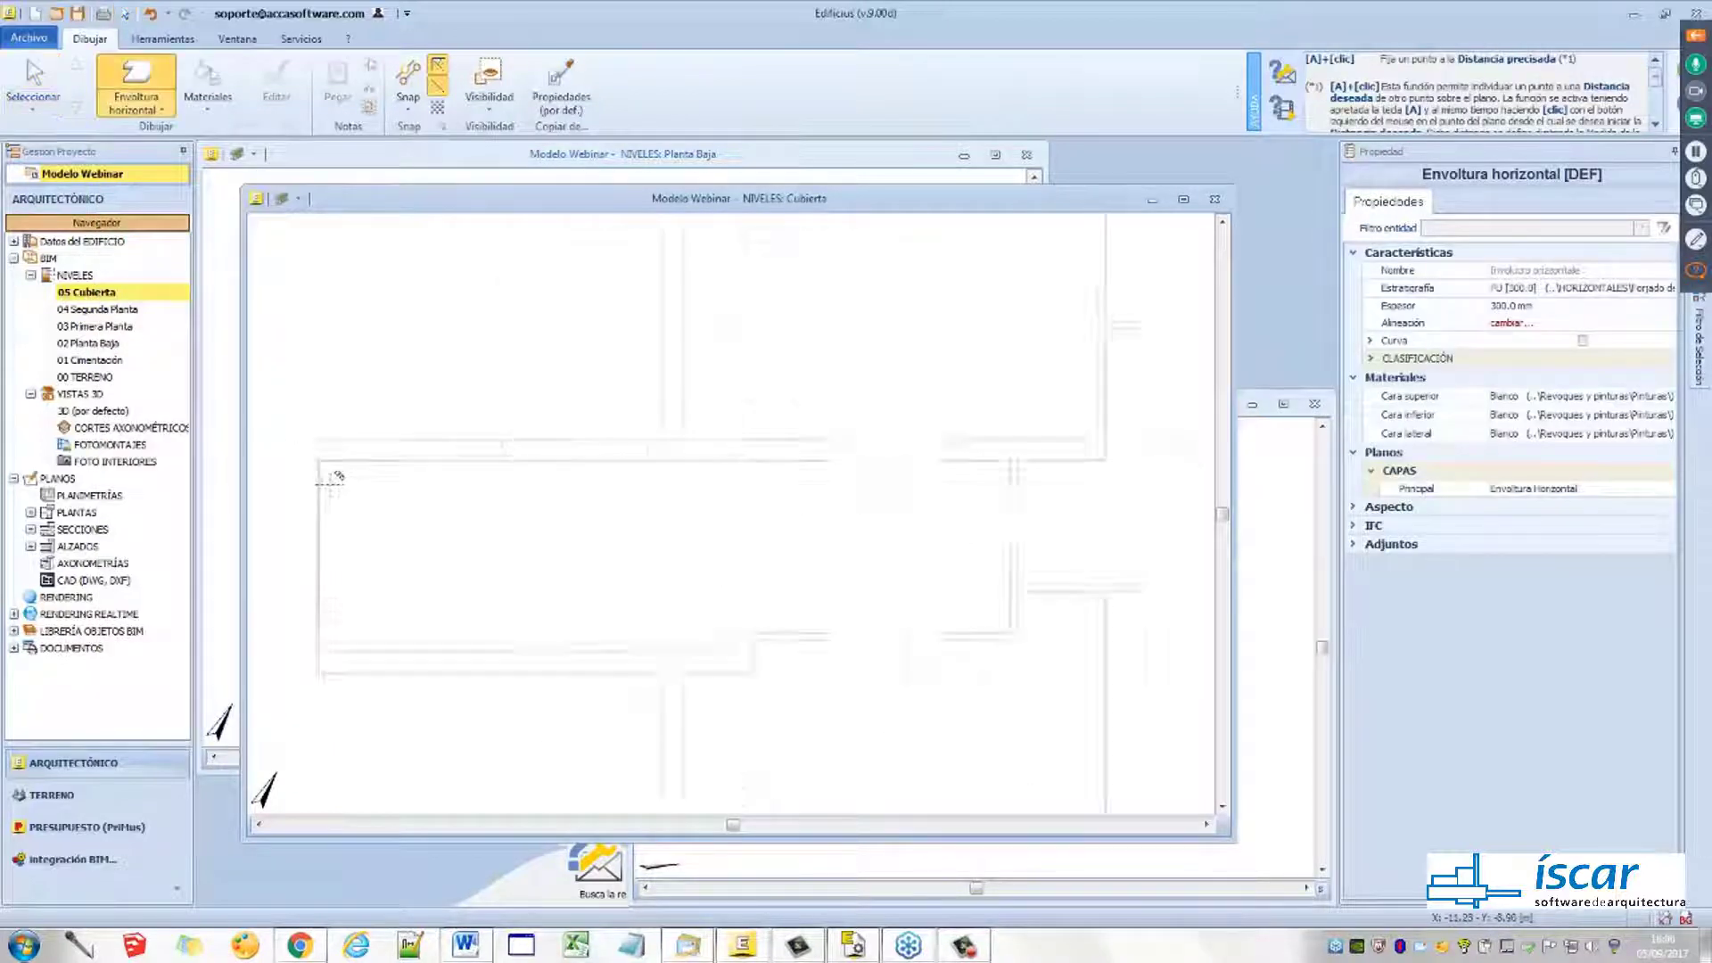
pyautogui.click(833, 455)
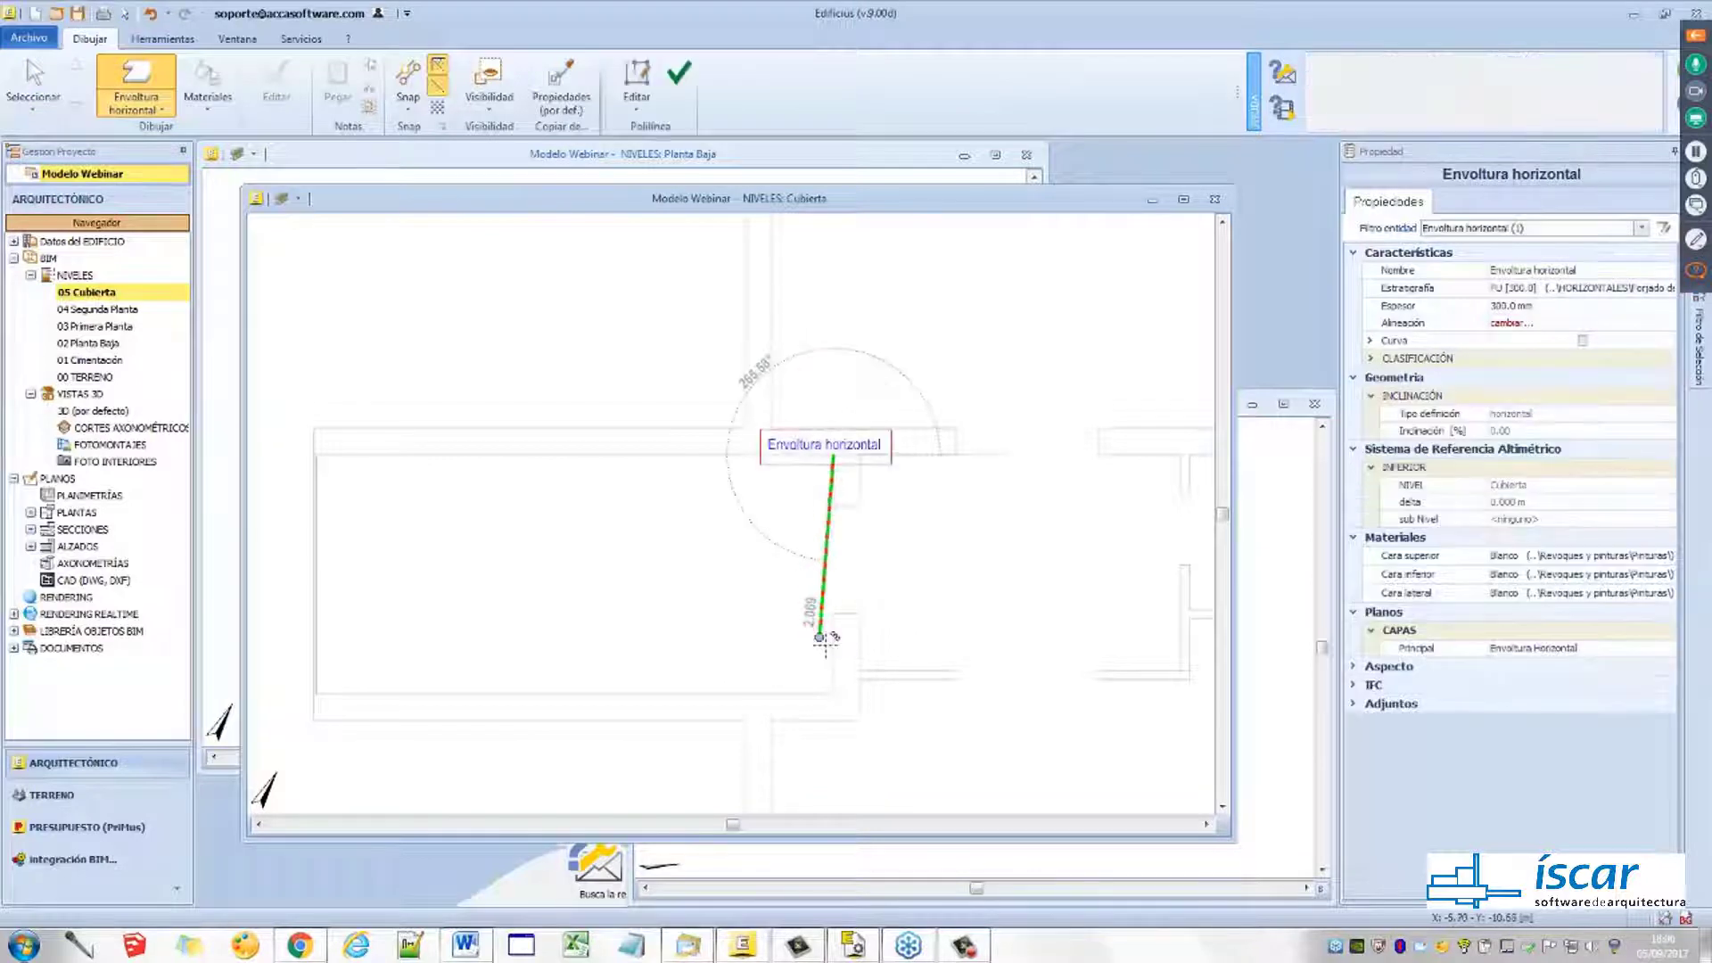
pyautogui.click(834, 693)
pyautogui.click(348, 670)
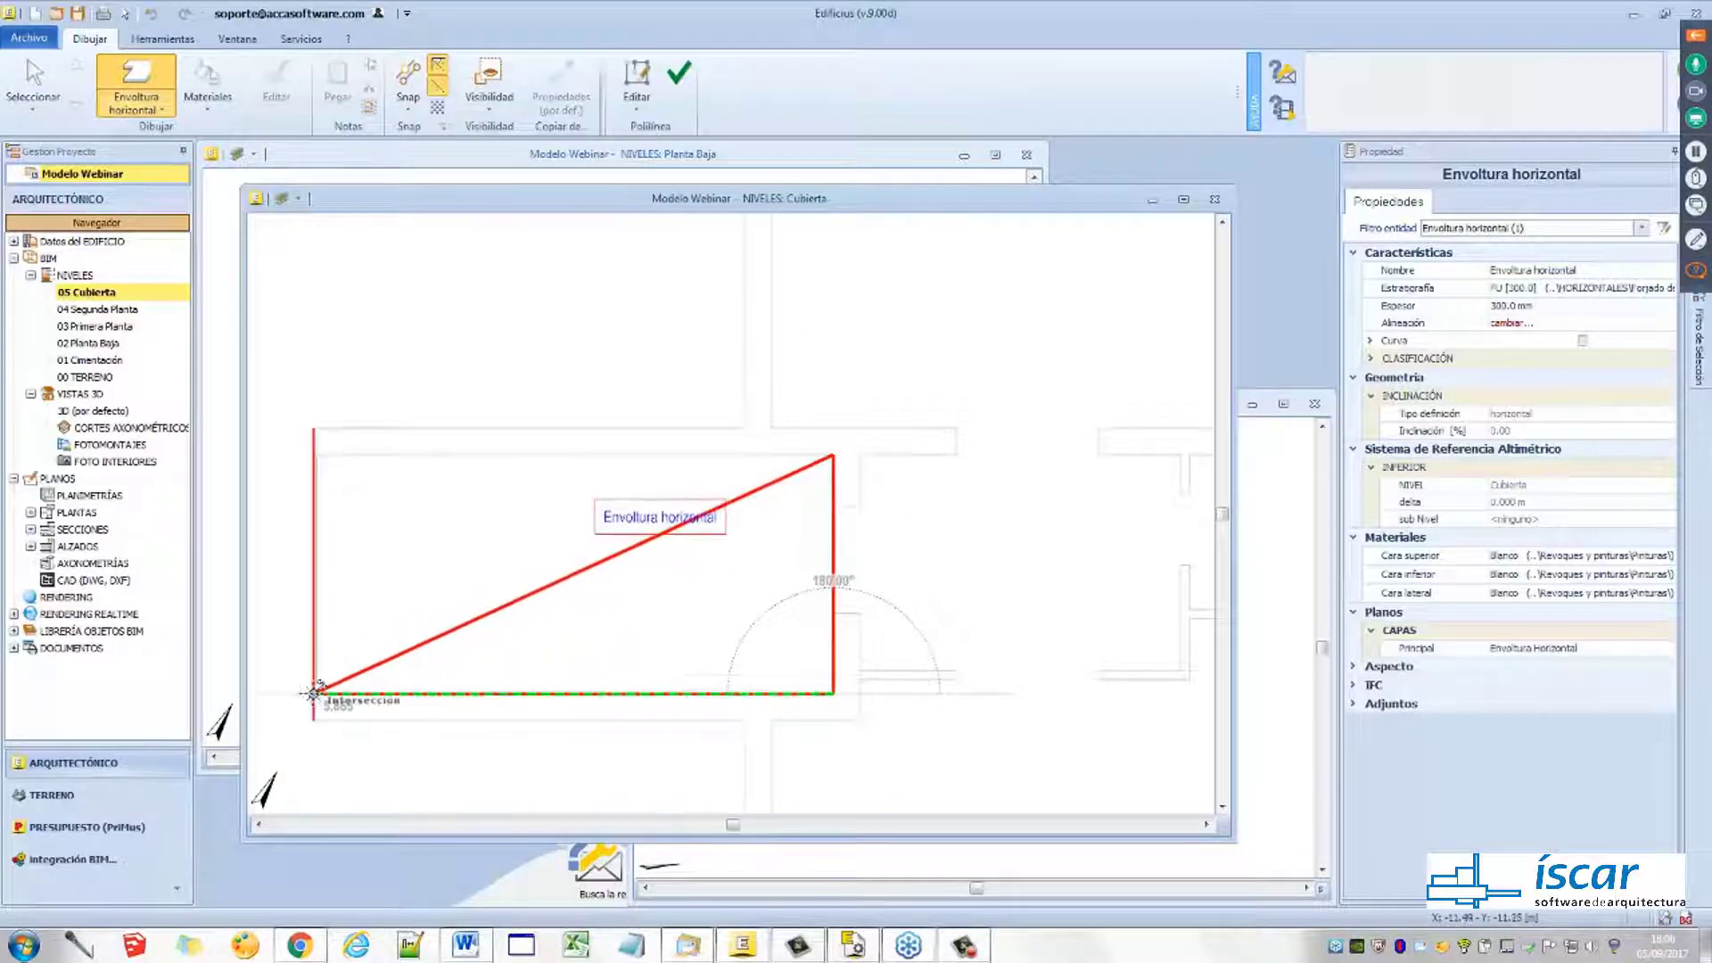
pyautogui.scroll(4, 337, 432)
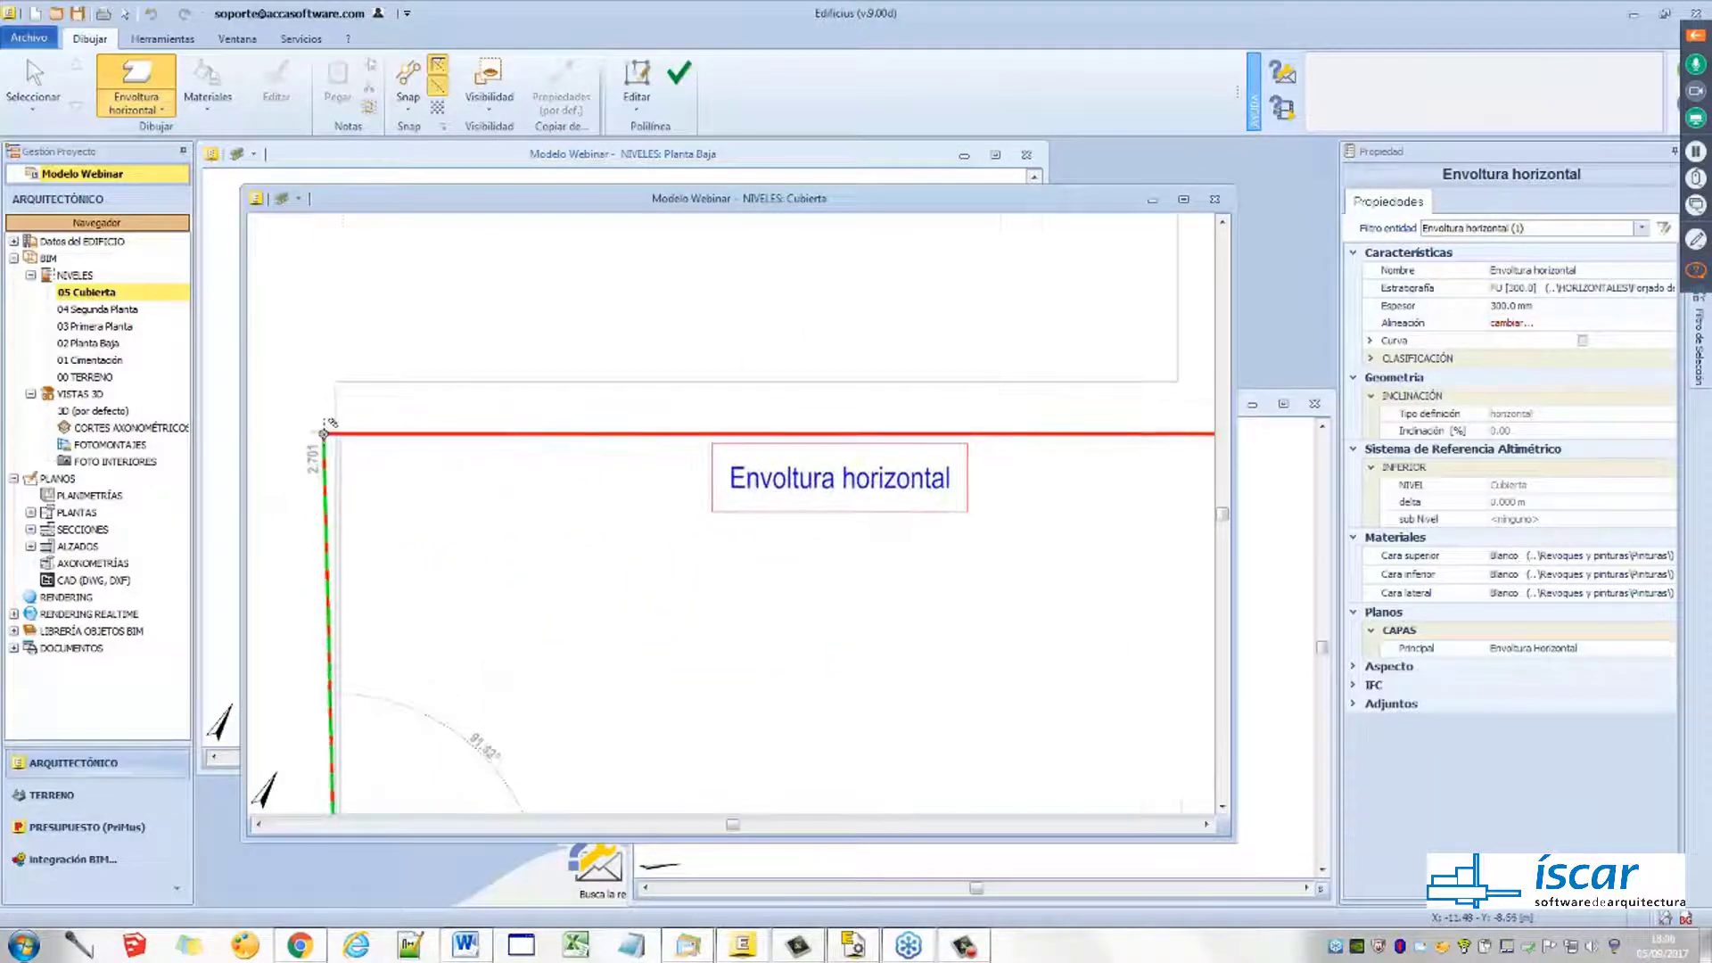
pyautogui.click(339, 432)
pyautogui.click(678, 77)
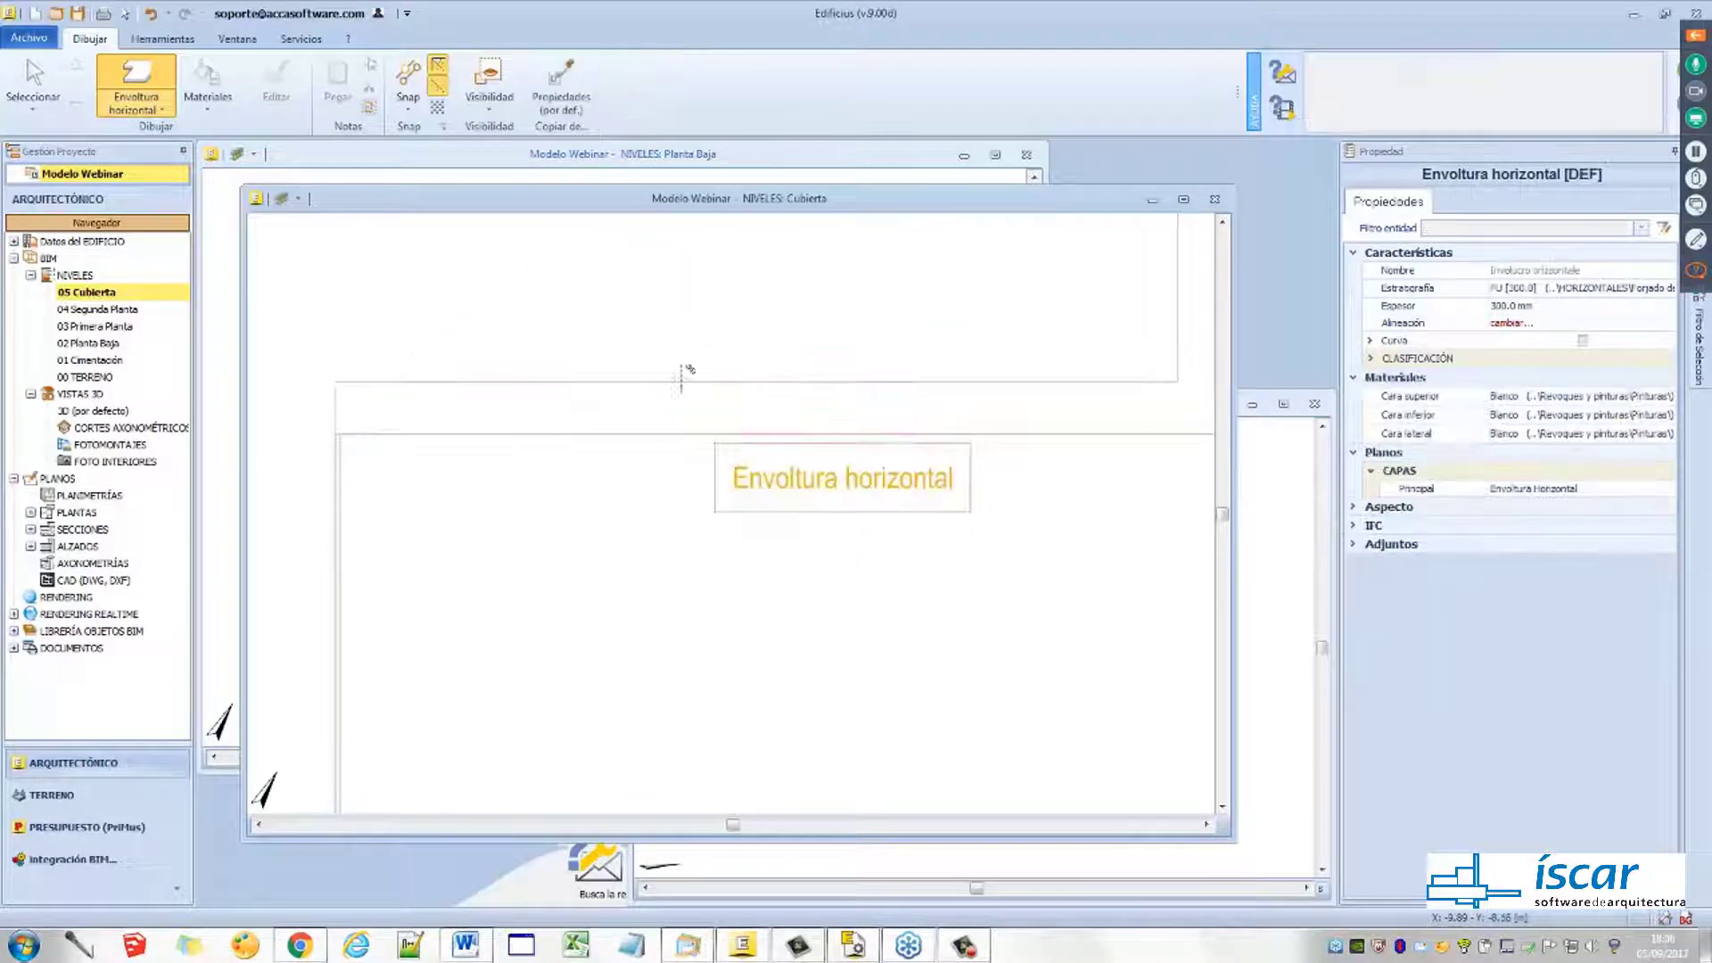
pyautogui.scroll(-5, 767, 447)
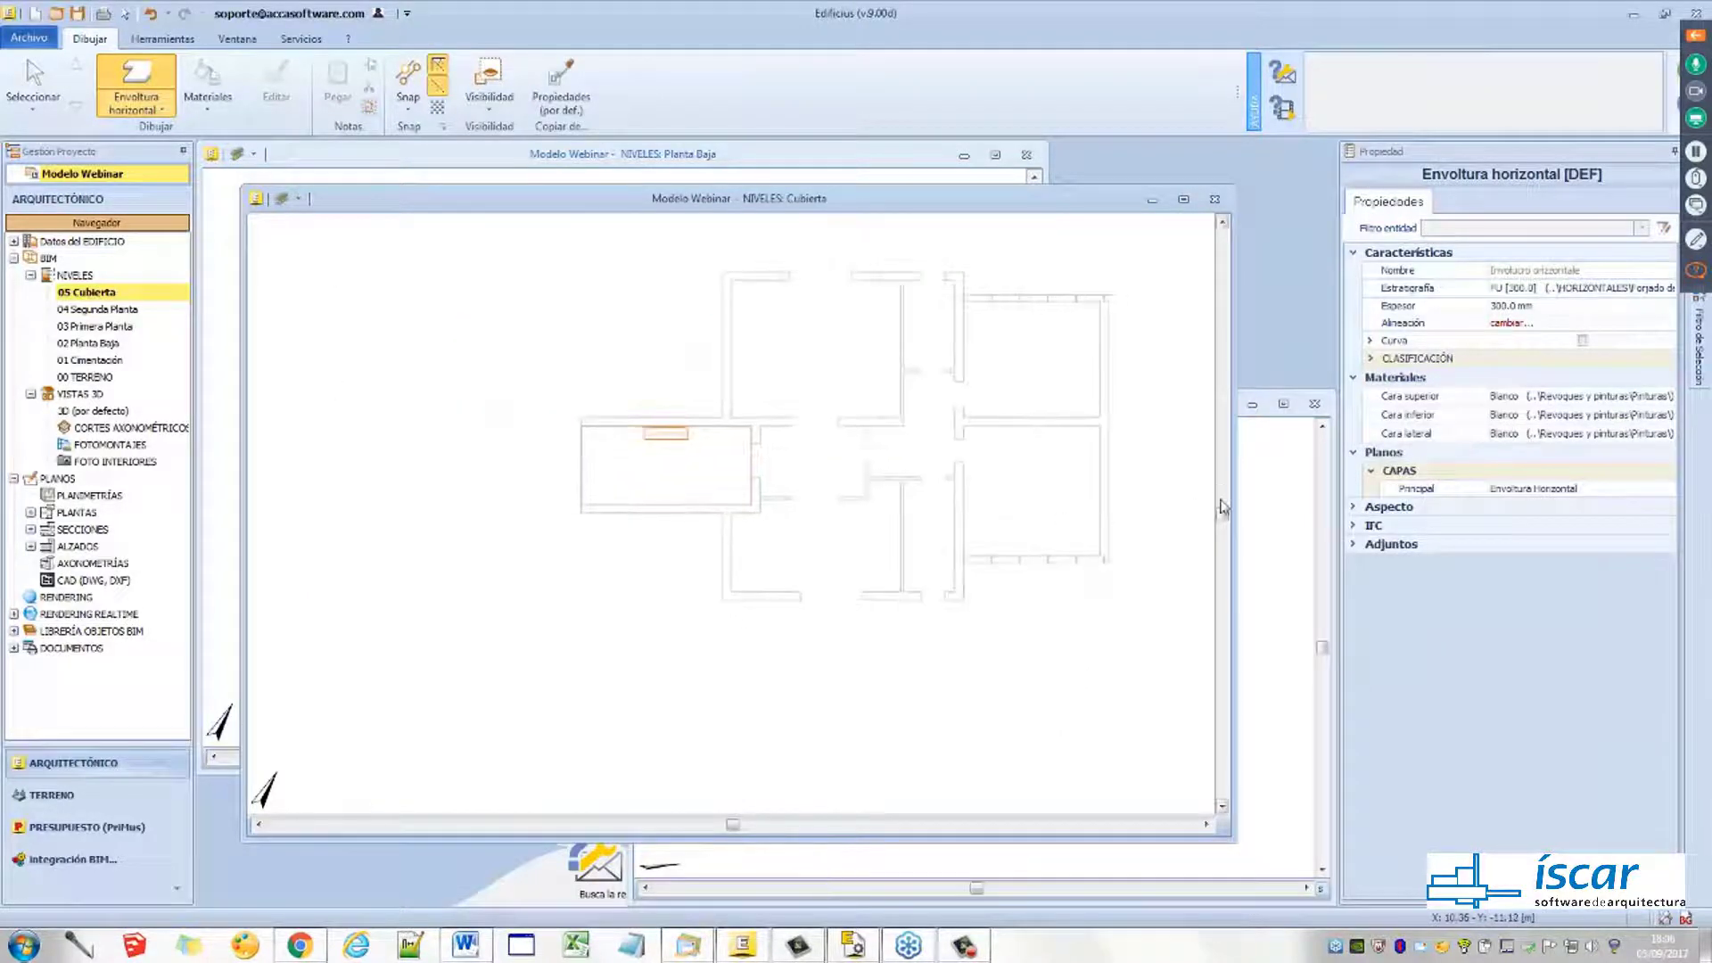
pyautogui.press('Escape')
# Select the stairwell's horizontal envelope in the 3D view and set its lower reference delta to -0.3 m
pyautogui.click(1258, 511)
pyautogui.scroll(8, 869, 609)
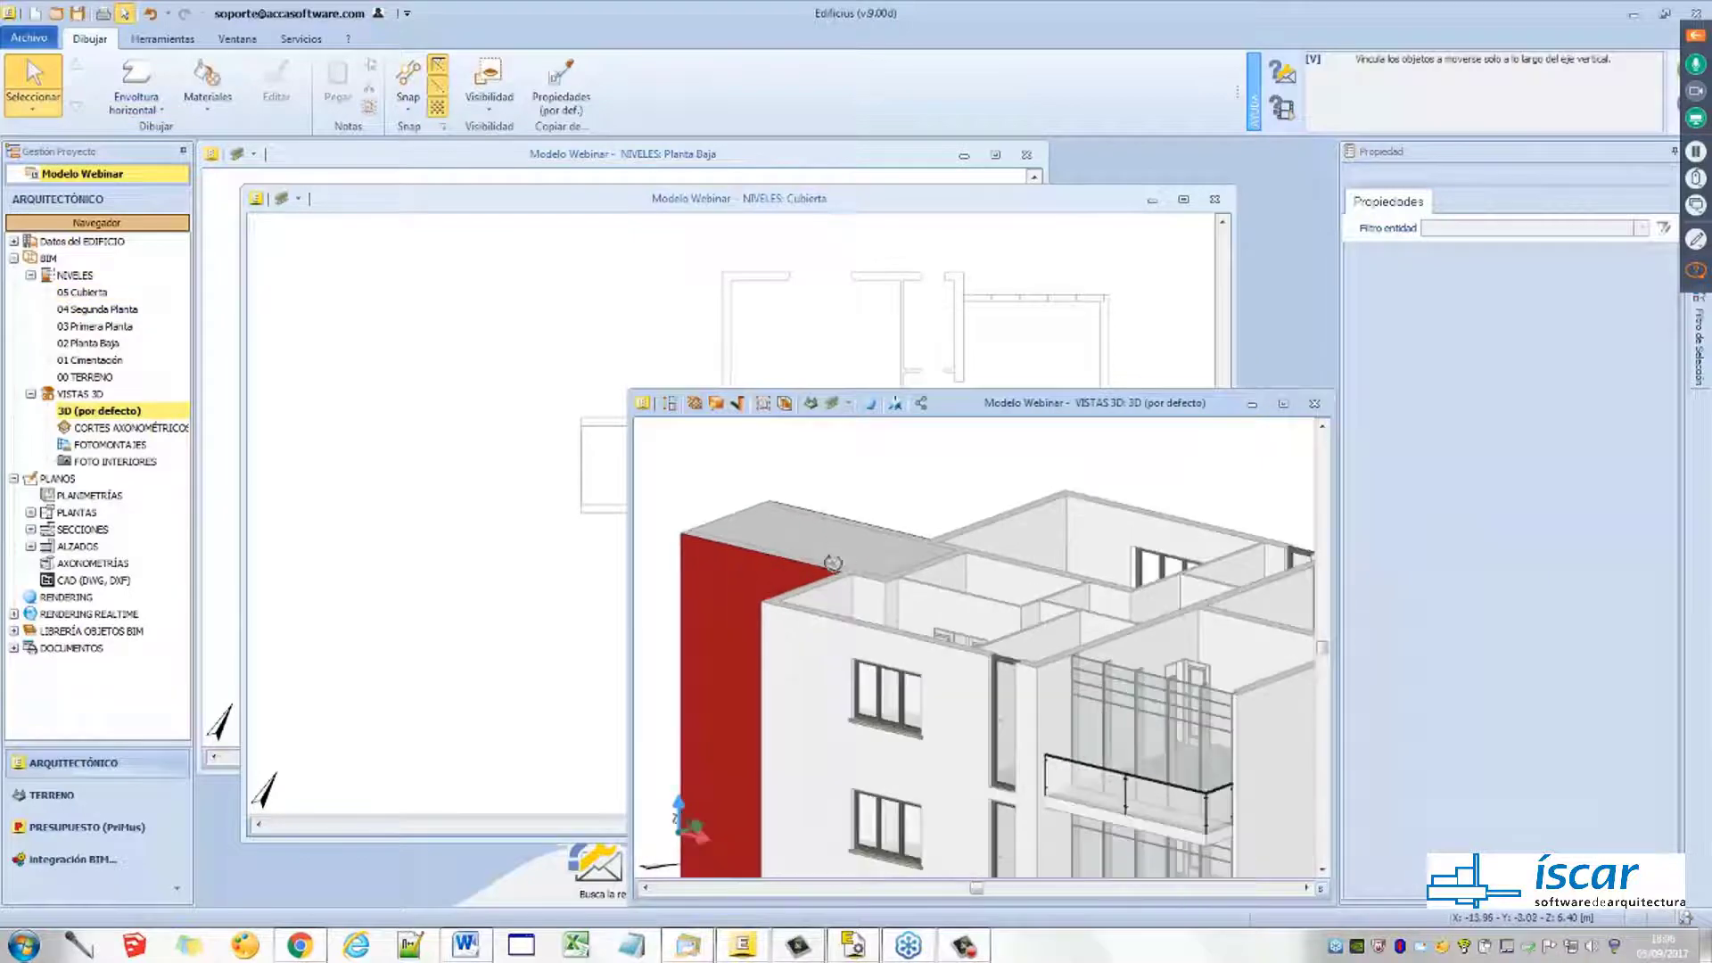
pyautogui.scroll(4, 897, 577)
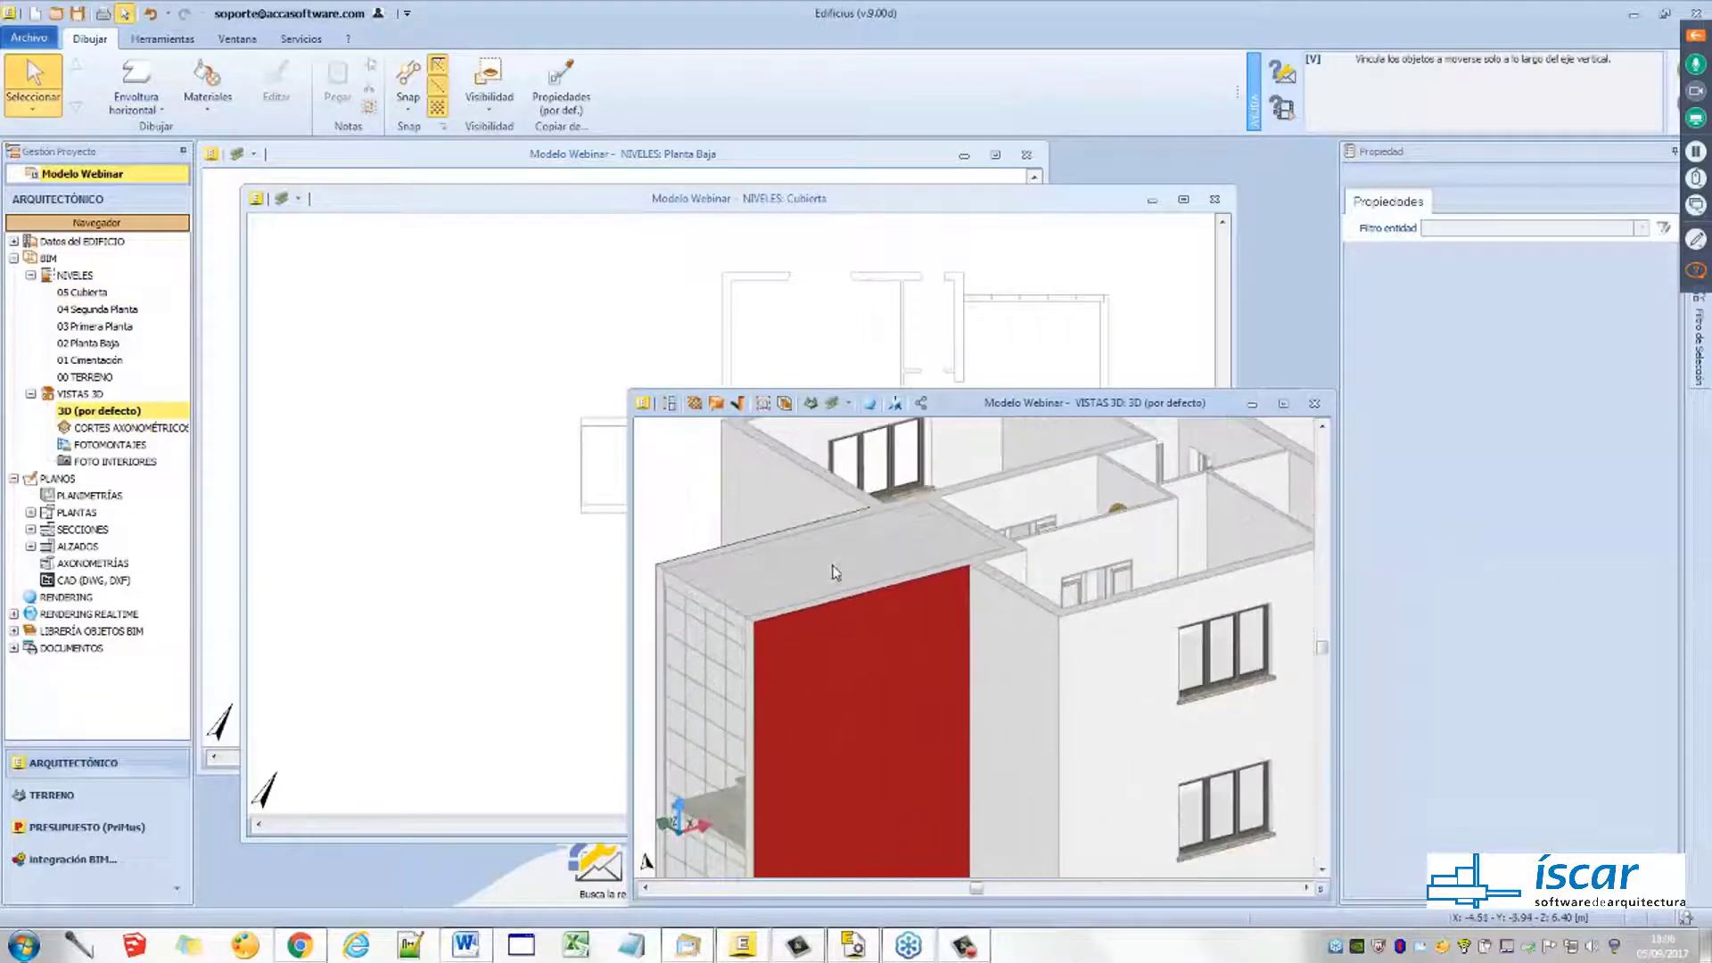
pyautogui.click(896, 634)
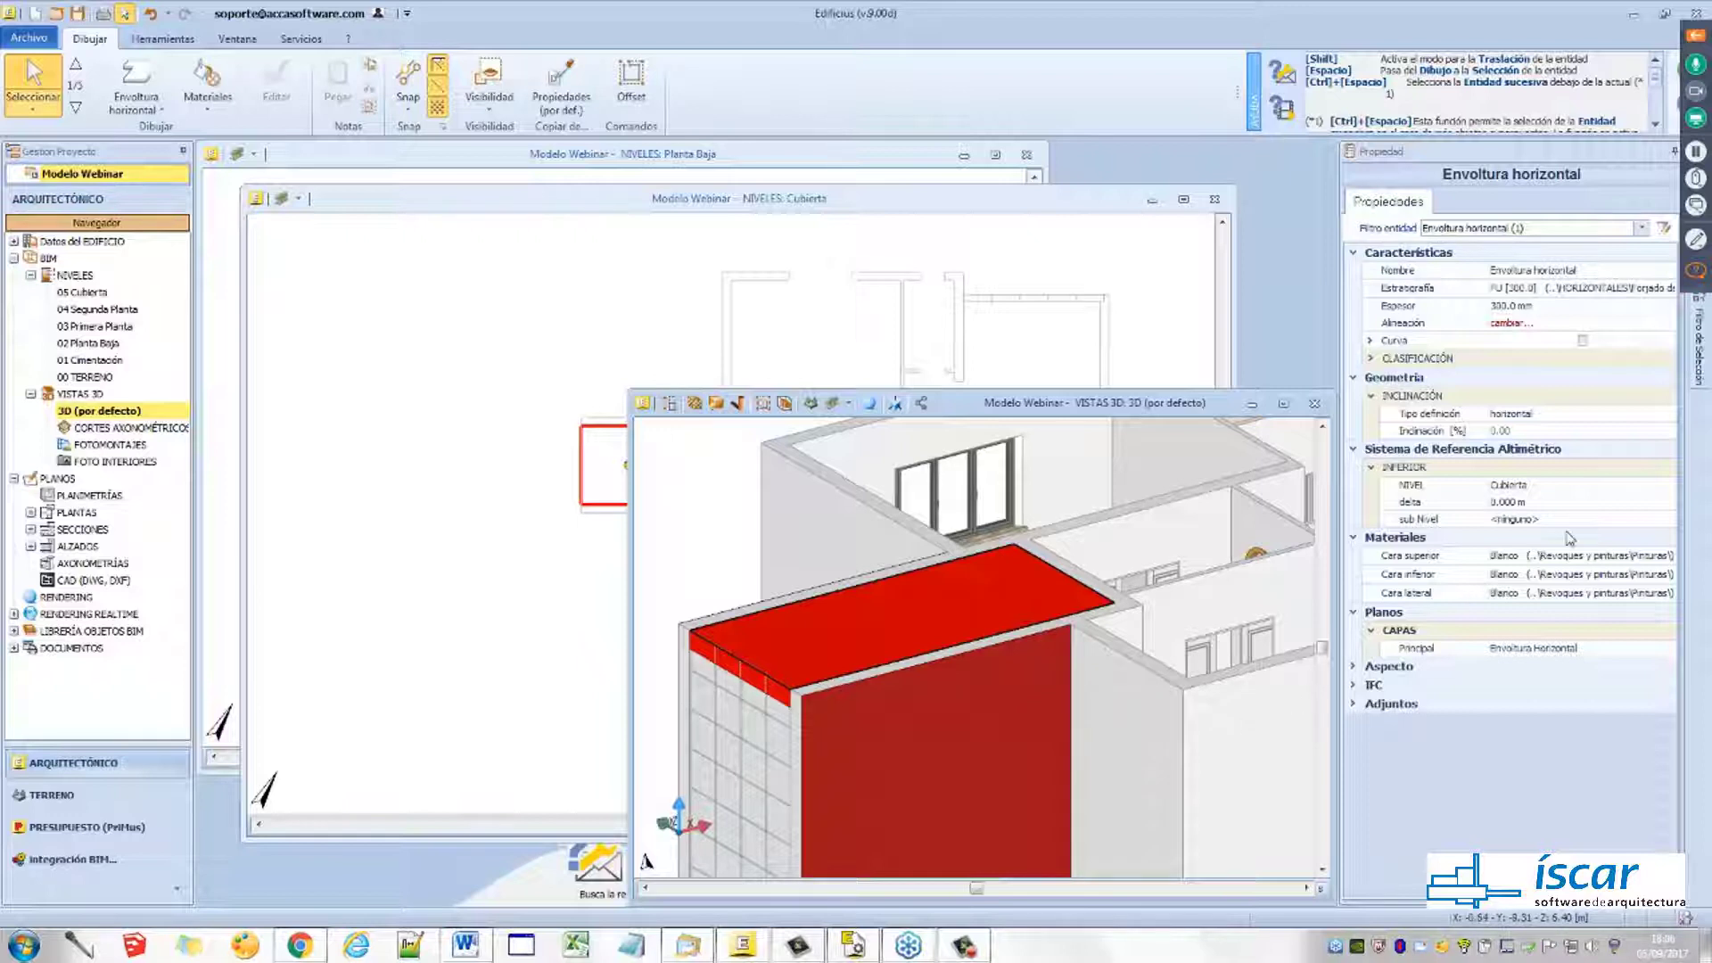
pyautogui.click(1355, 450)
pyautogui.click(1355, 452)
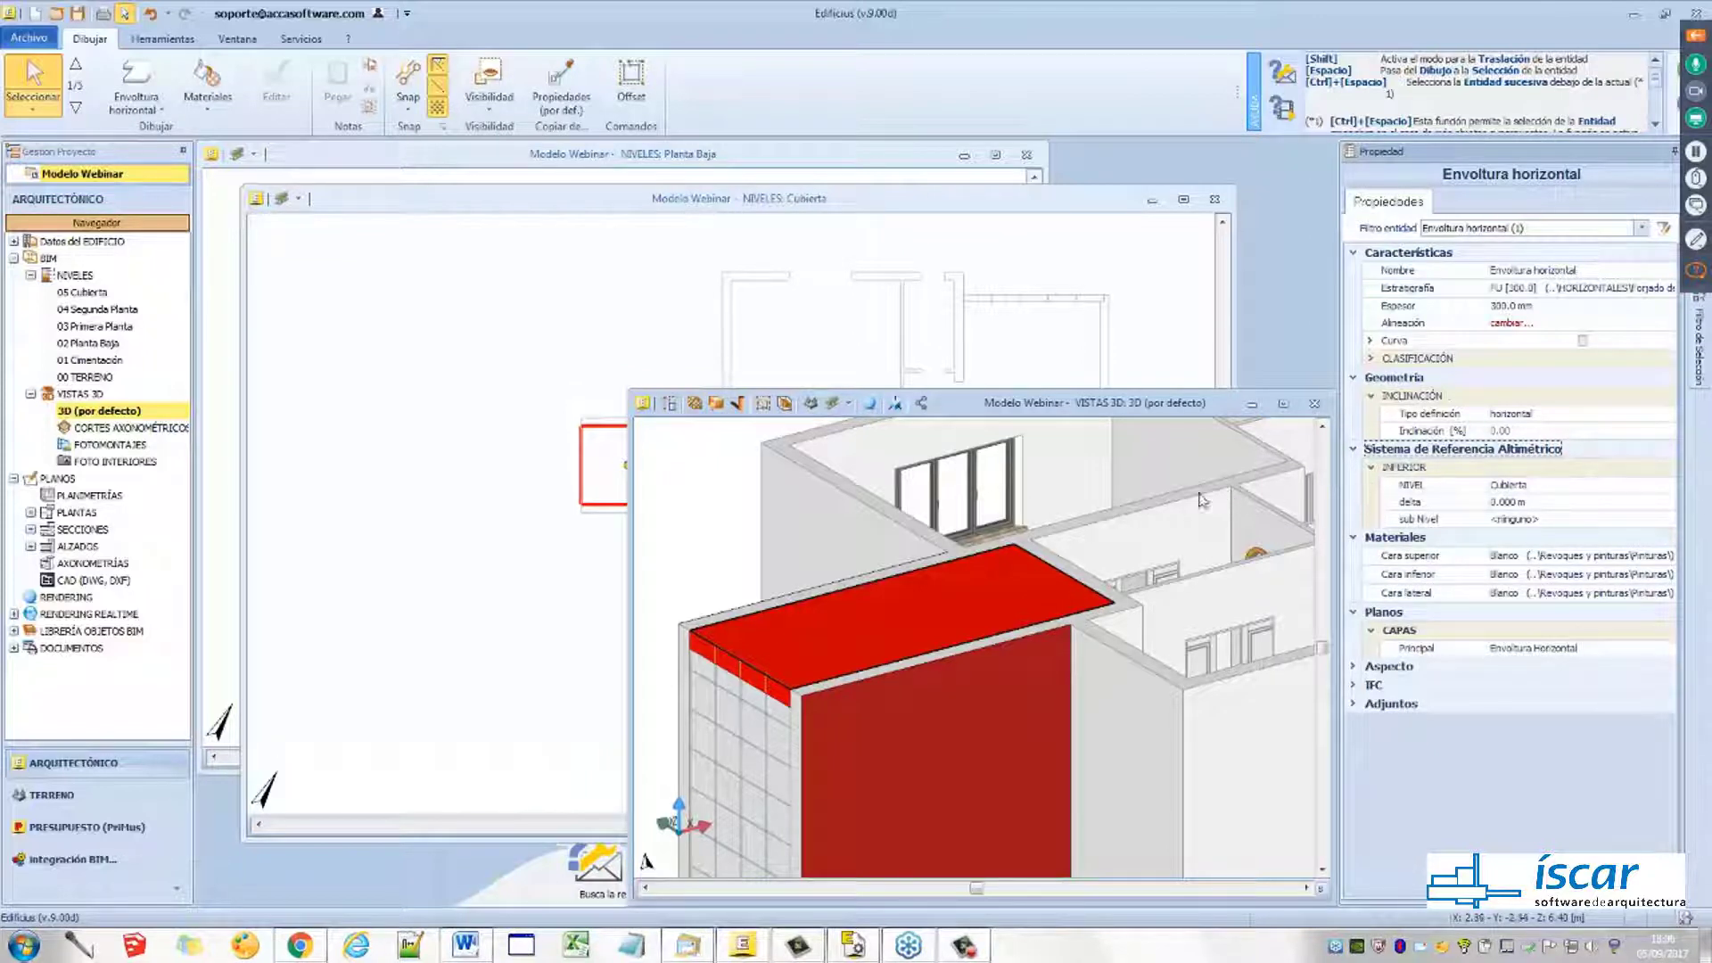
pyautogui.click(937, 609)
pyautogui.click(1505, 502)
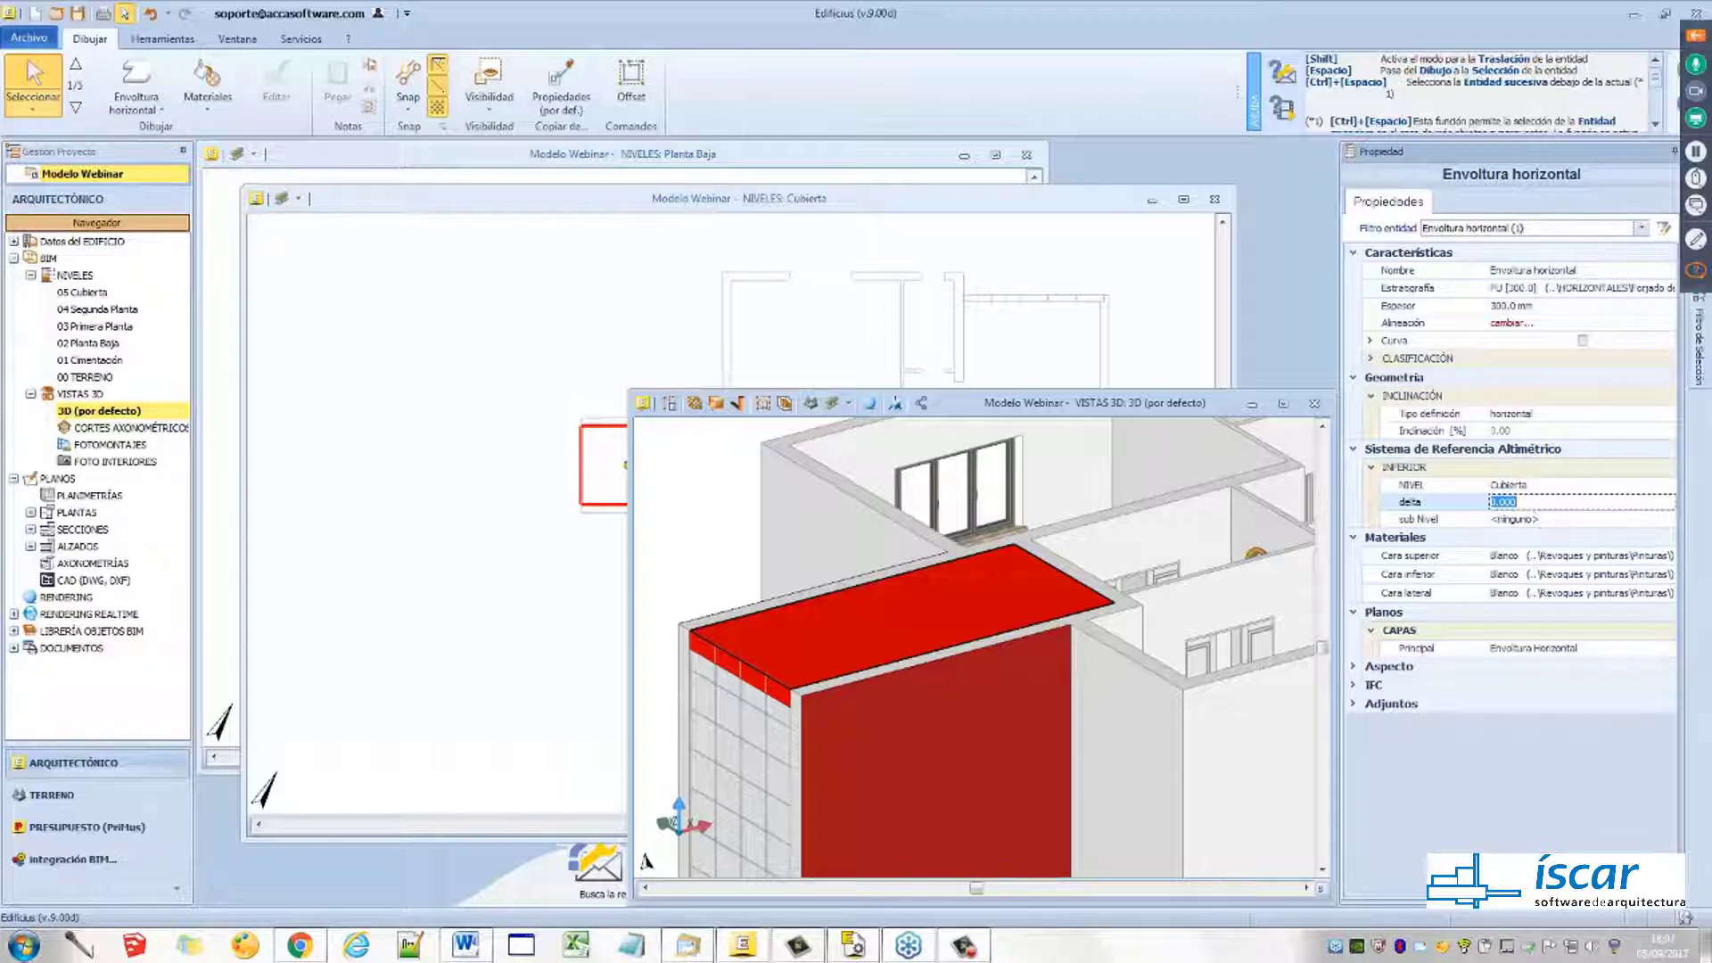
pyautogui.write('-.3')
pyautogui.press('Return')
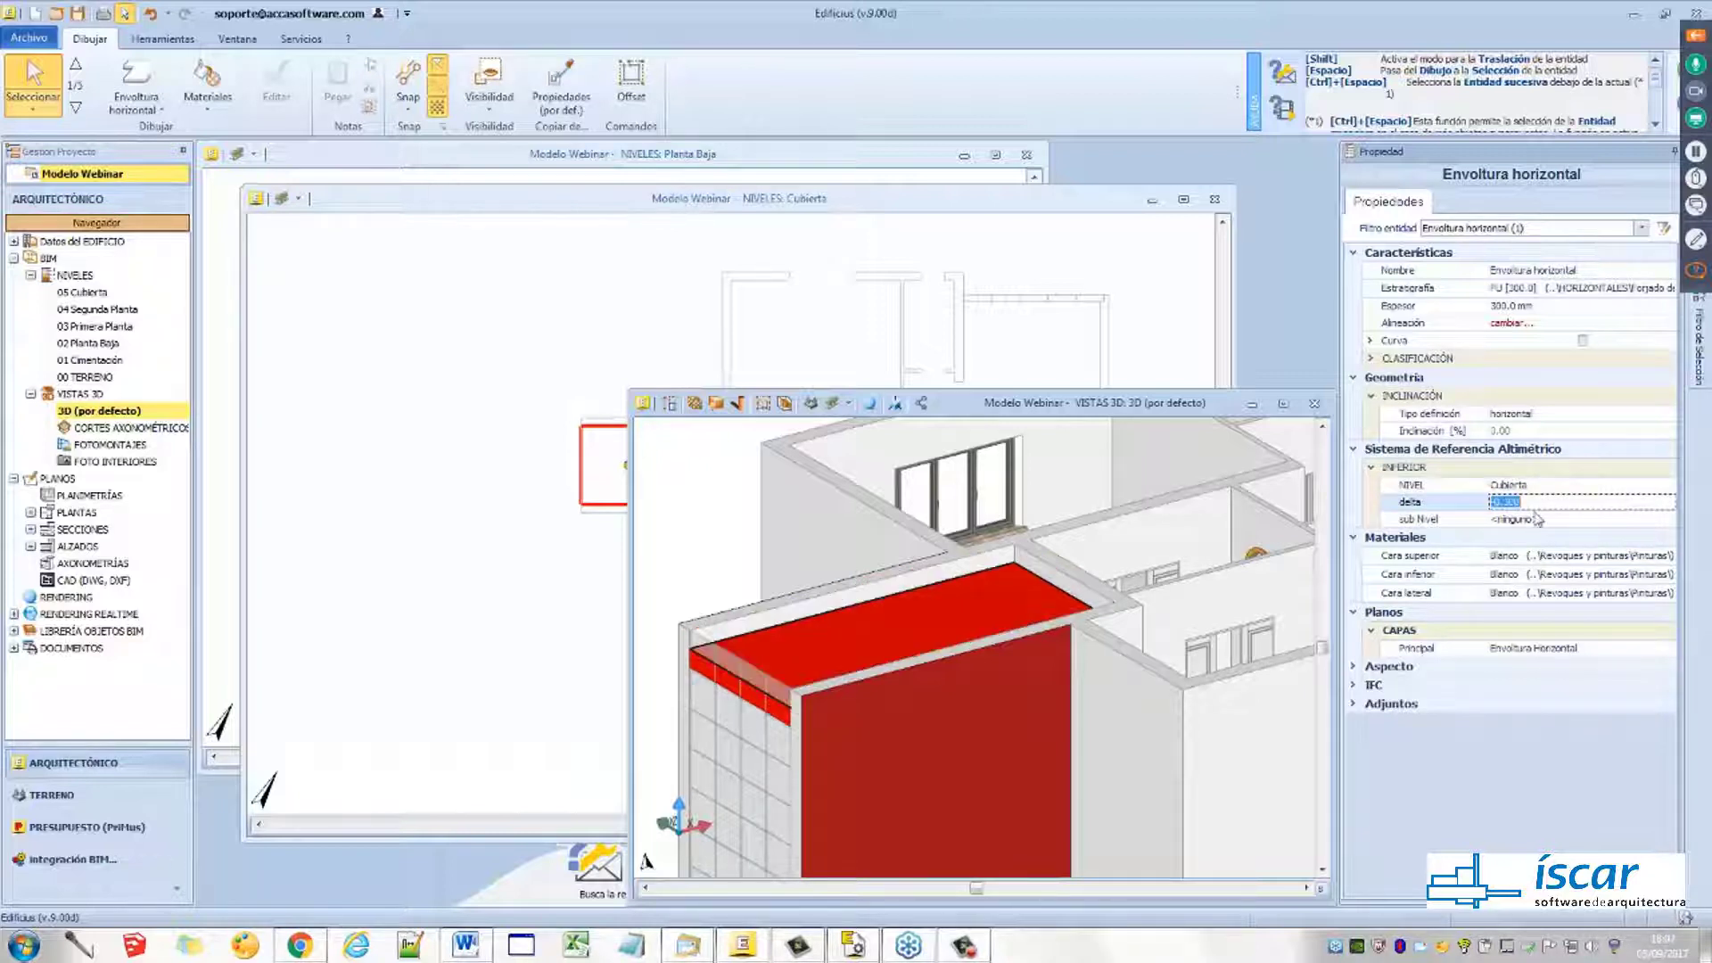
# Deselect the stairwell slab and examine its lowered position in the 3D view from several sides
pyautogui.scroll(-1, 820, 630)
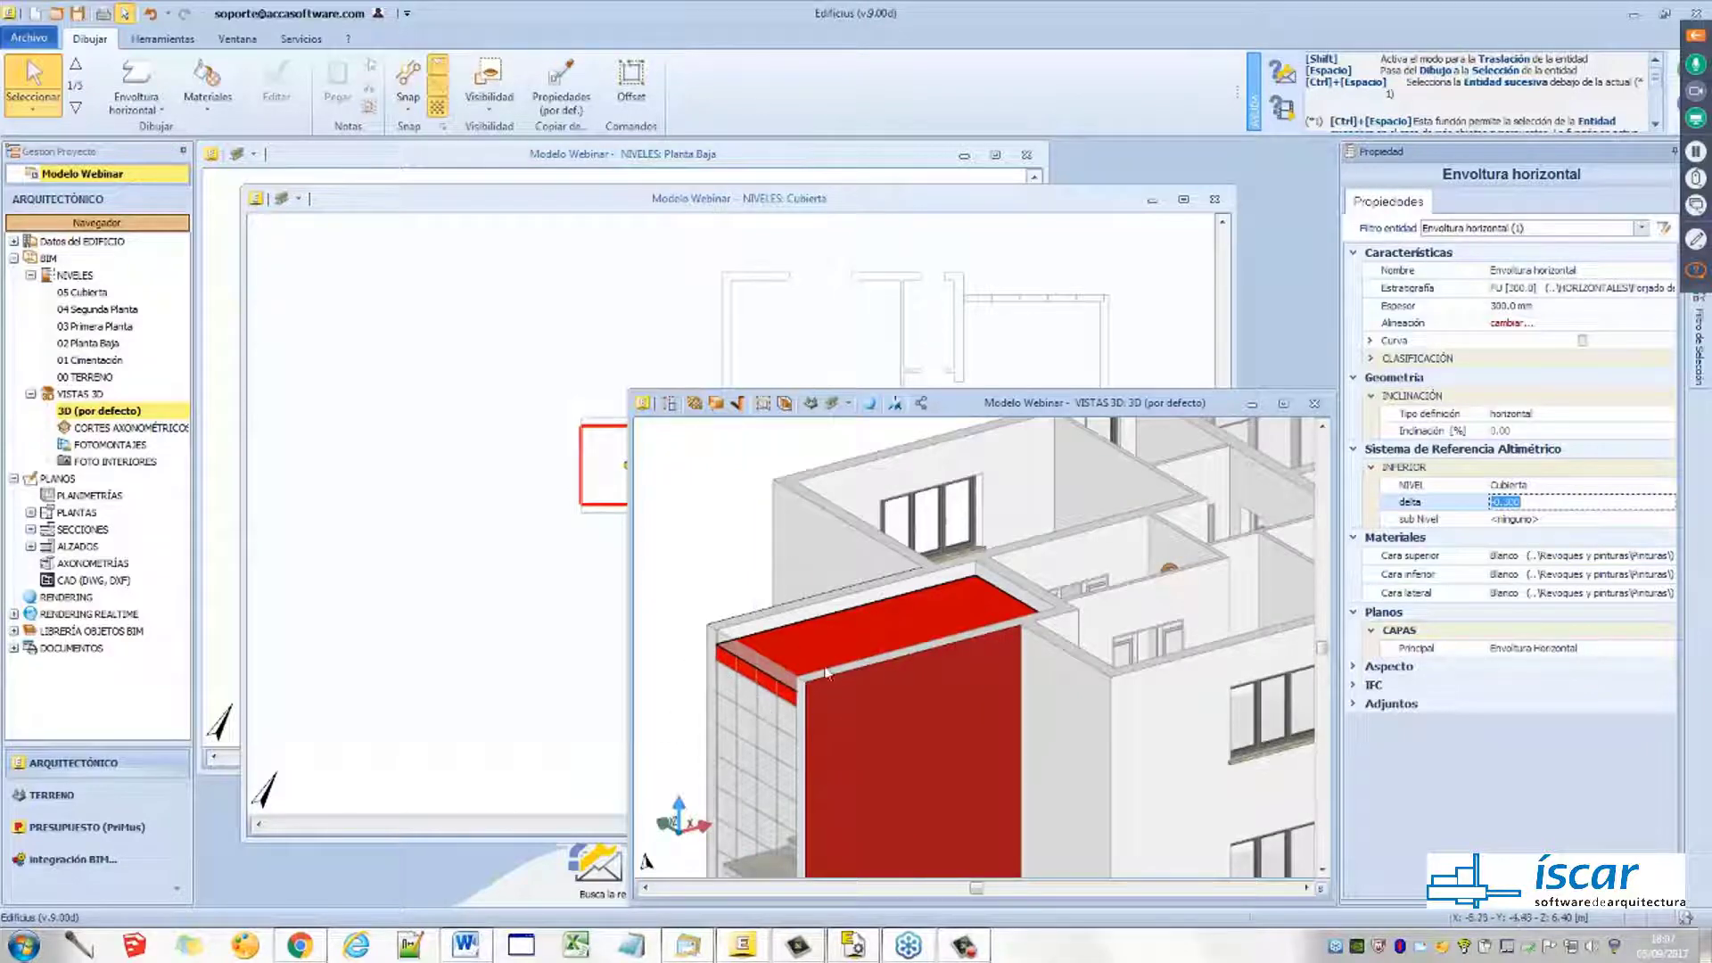
pyautogui.scroll(-1, 821, 629)
pyautogui.moveTo(818, 623); pyautogui.dragTo(874, 616, button='middle')
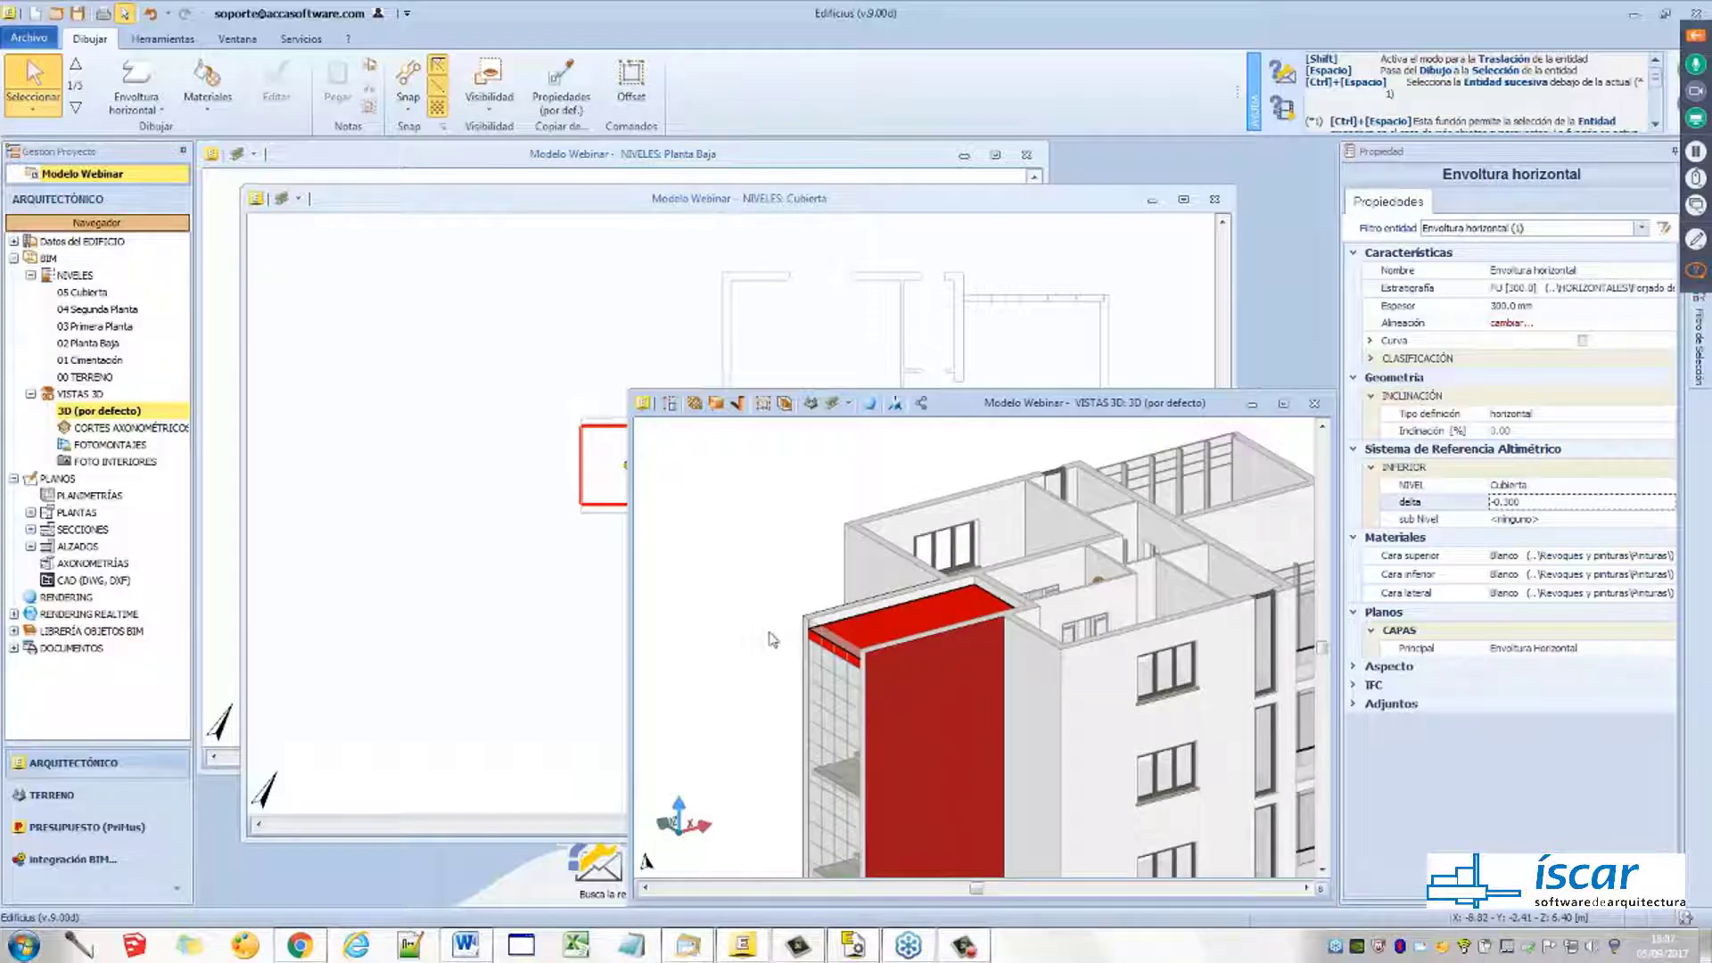
pyautogui.click(767, 551)
pyautogui.scroll(-5, 782, 566)
pyautogui.moveTo(782, 566); pyautogui.dragTo(867, 550, button='middle')
pyautogui.scroll(2, 868, 550)
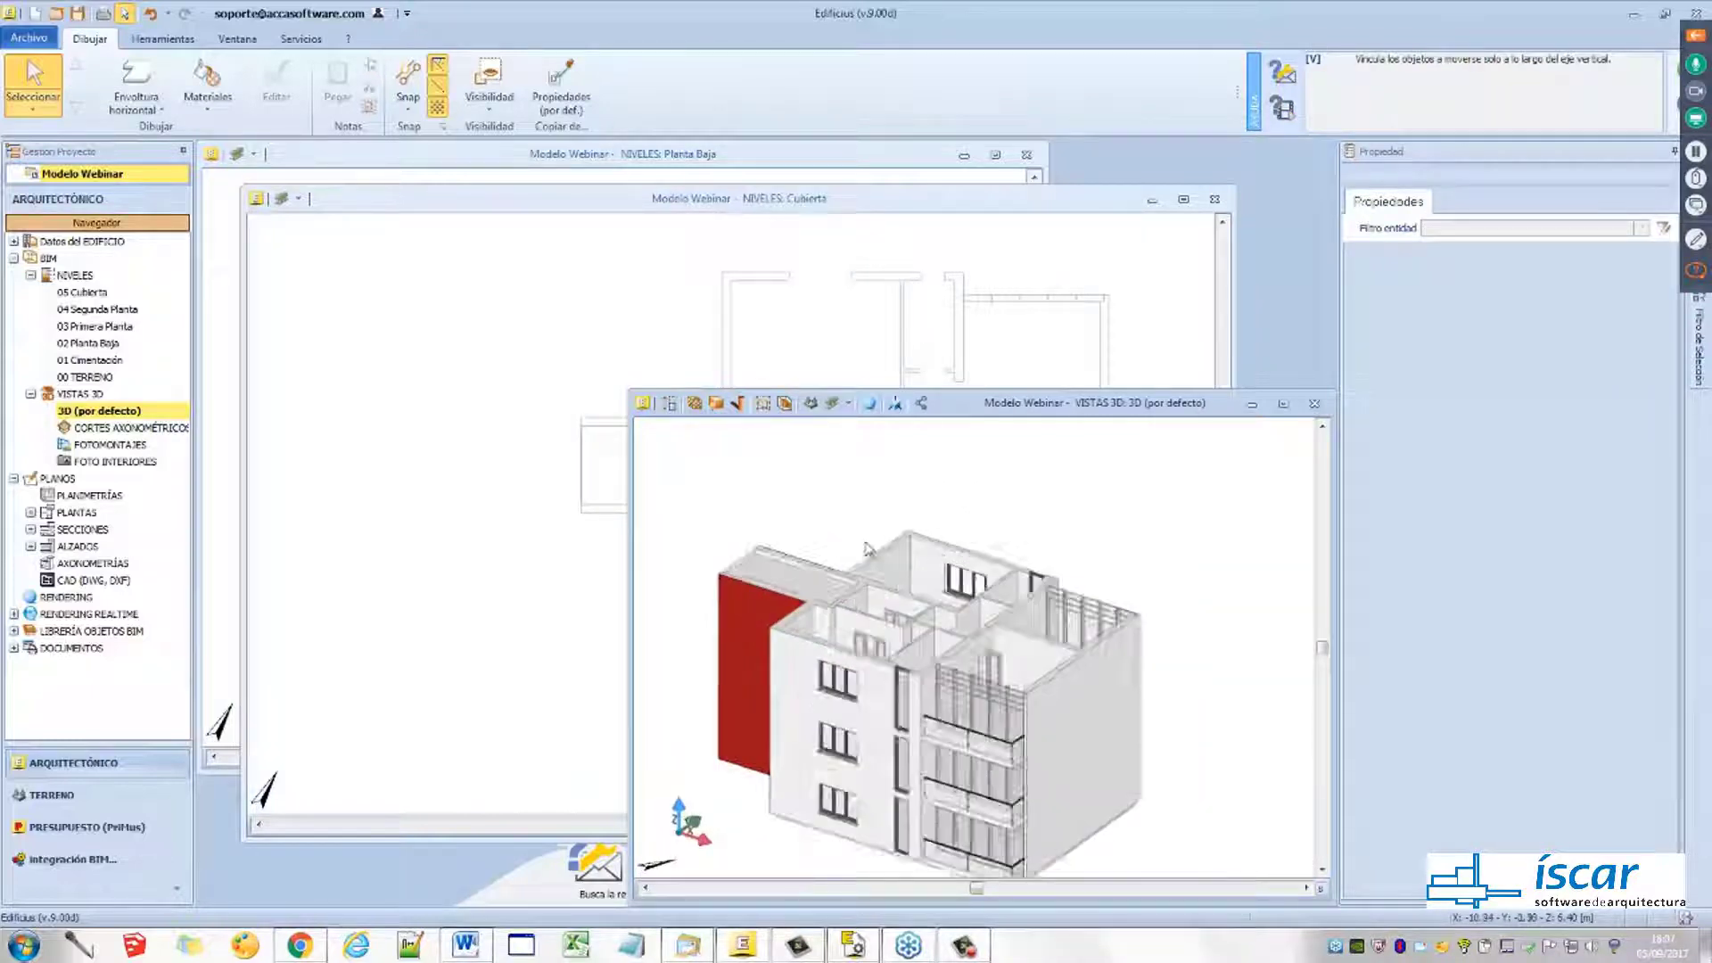
pyautogui.scroll(2, 868, 549)
pyautogui.scroll(-3, 910, 580)
pyautogui.scroll(2, 931, 602)
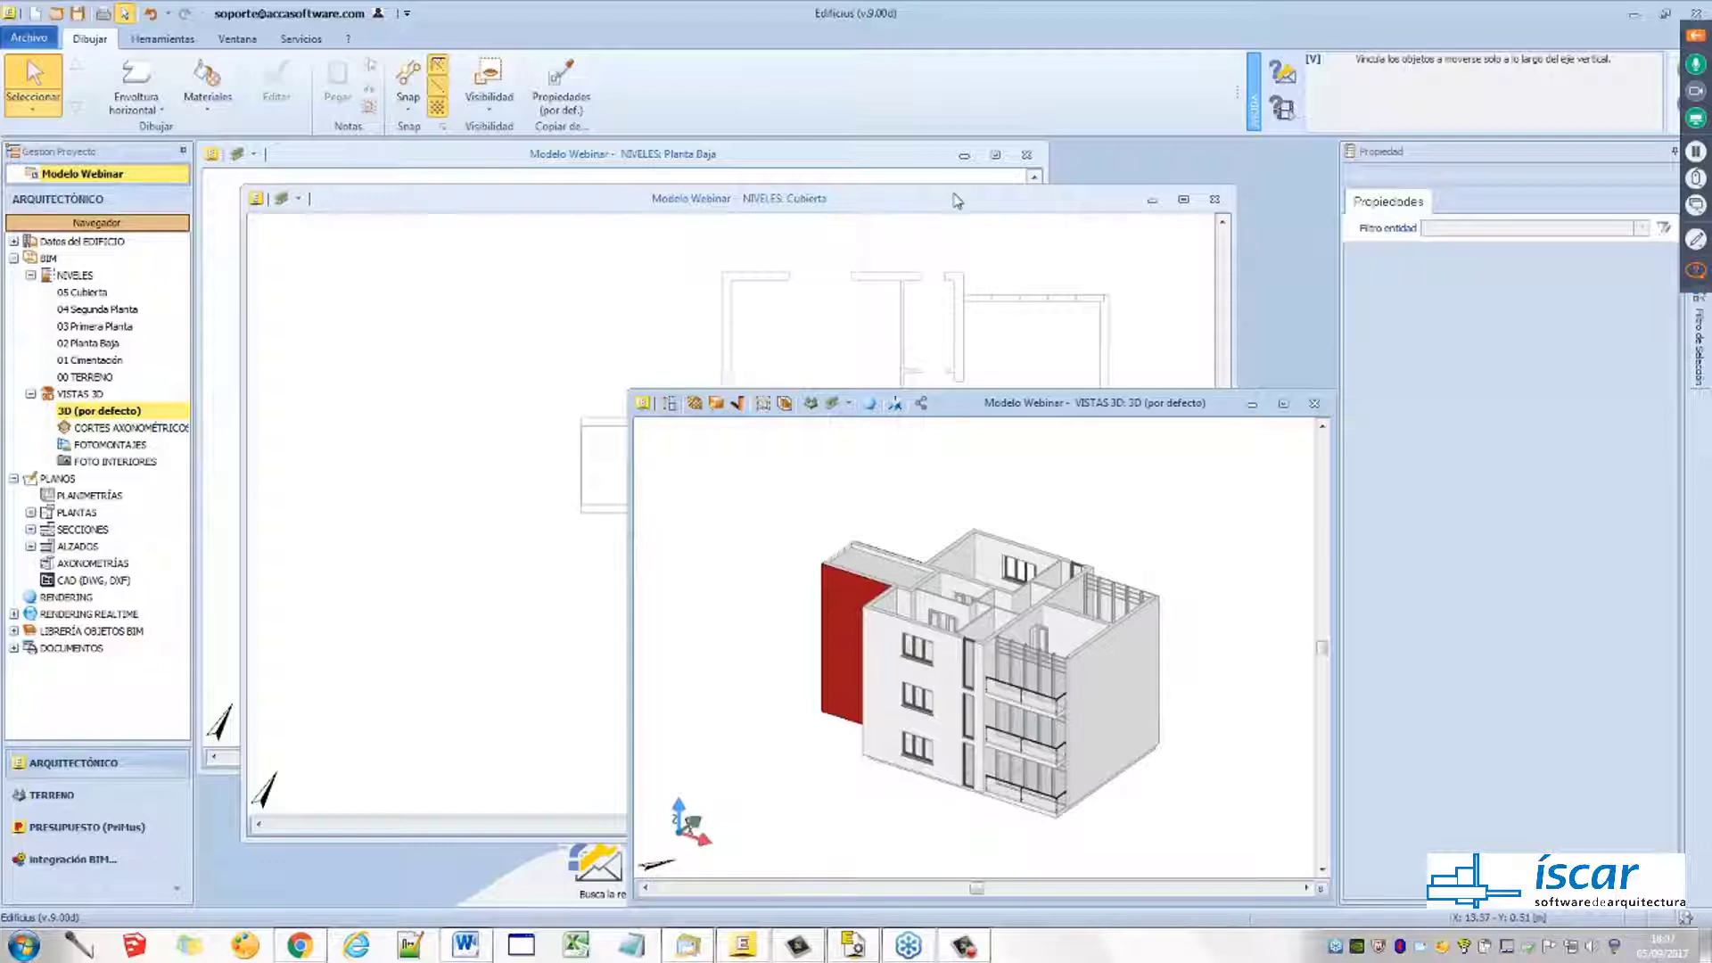
# Bring the Cubierta plan window to the front and enlarge it towards its upper corner
pyautogui.click(956, 200)
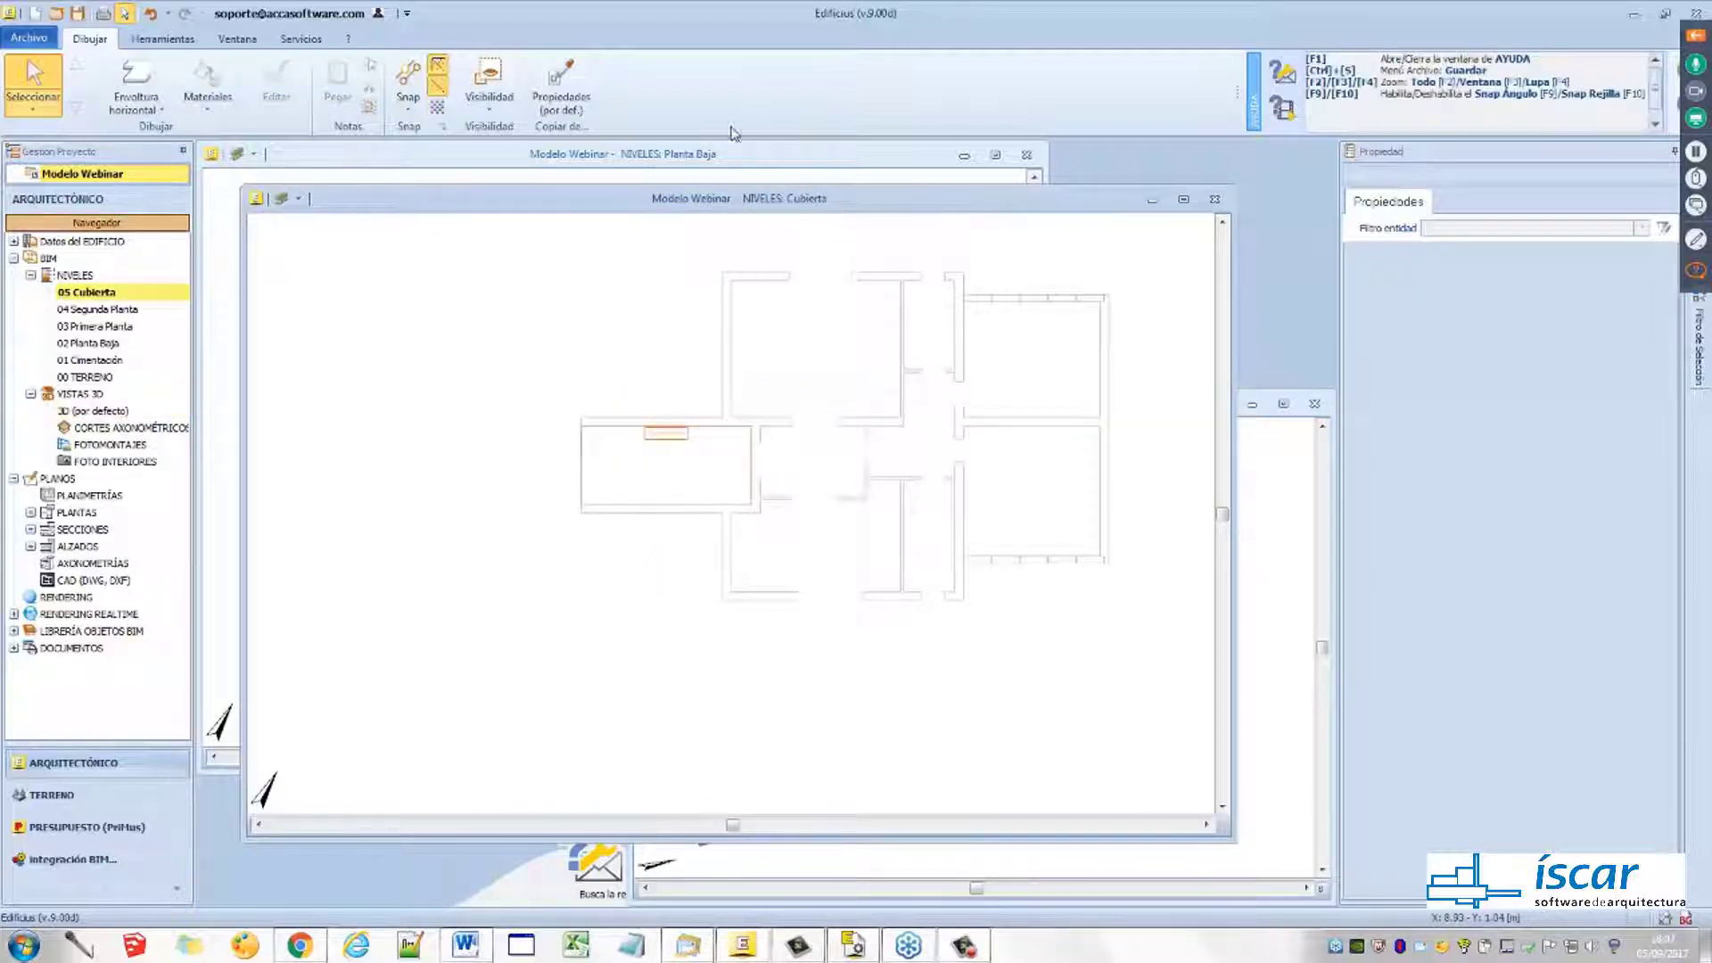
pyautogui.moveTo(249, 185); pyautogui.dragTo(208, 172)
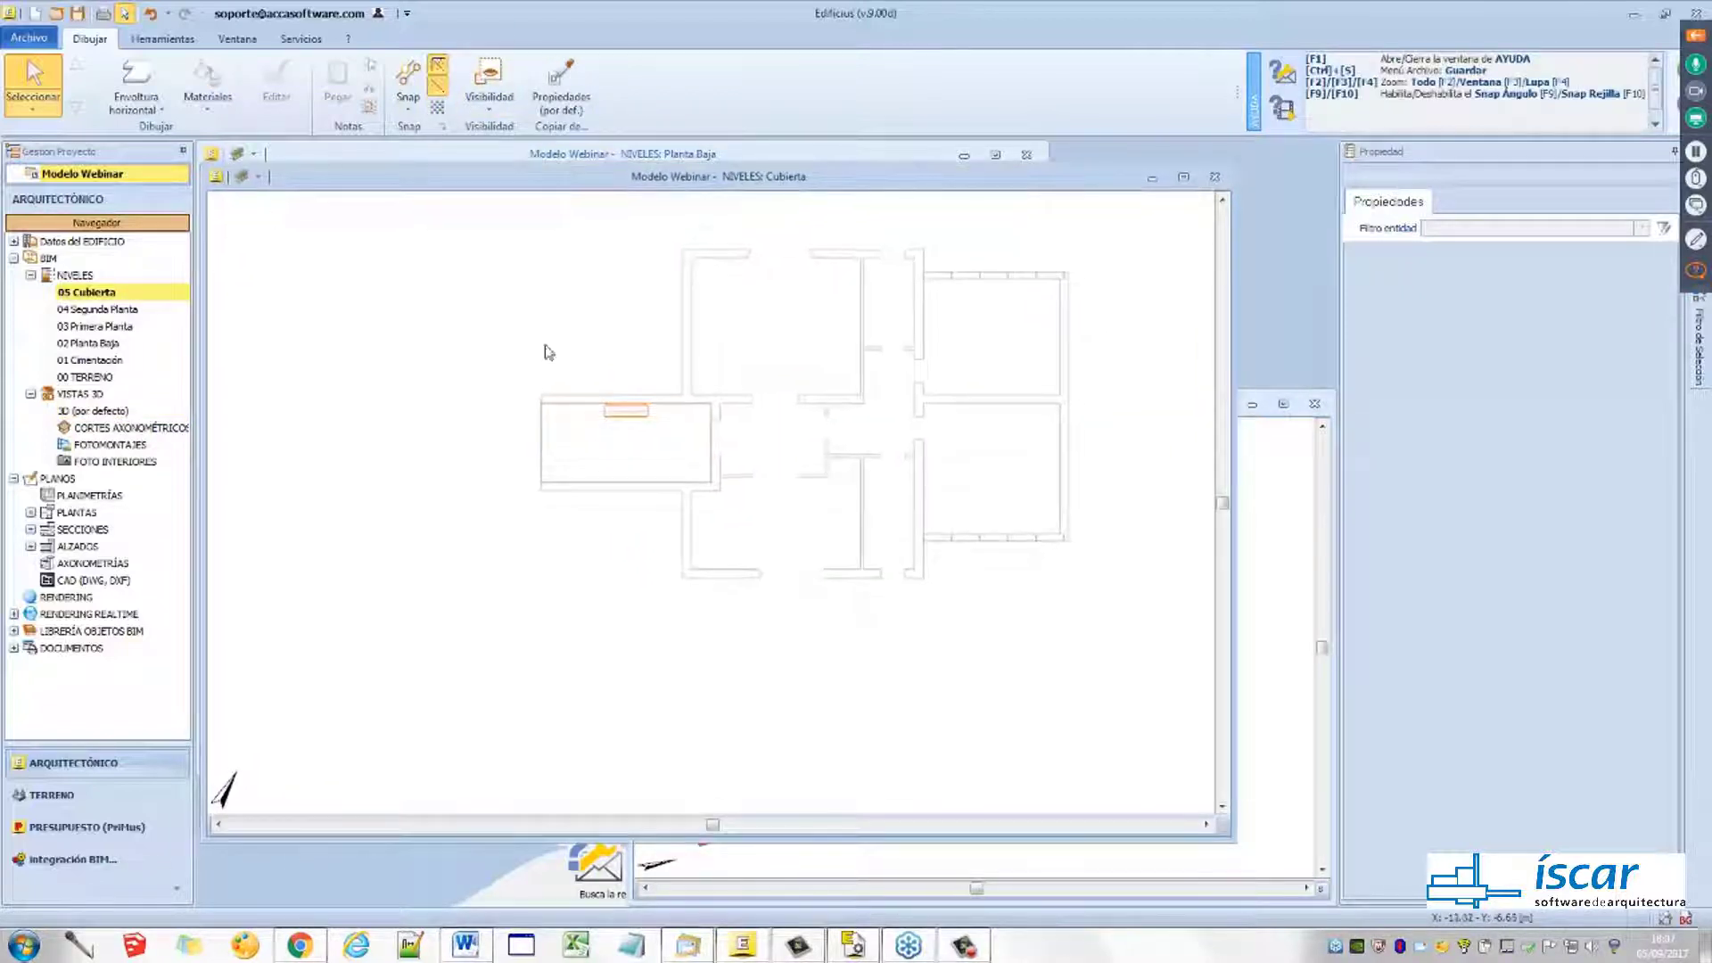
pyautogui.moveTo(546, 351); pyautogui.dragTo(415, 371, button='middle')
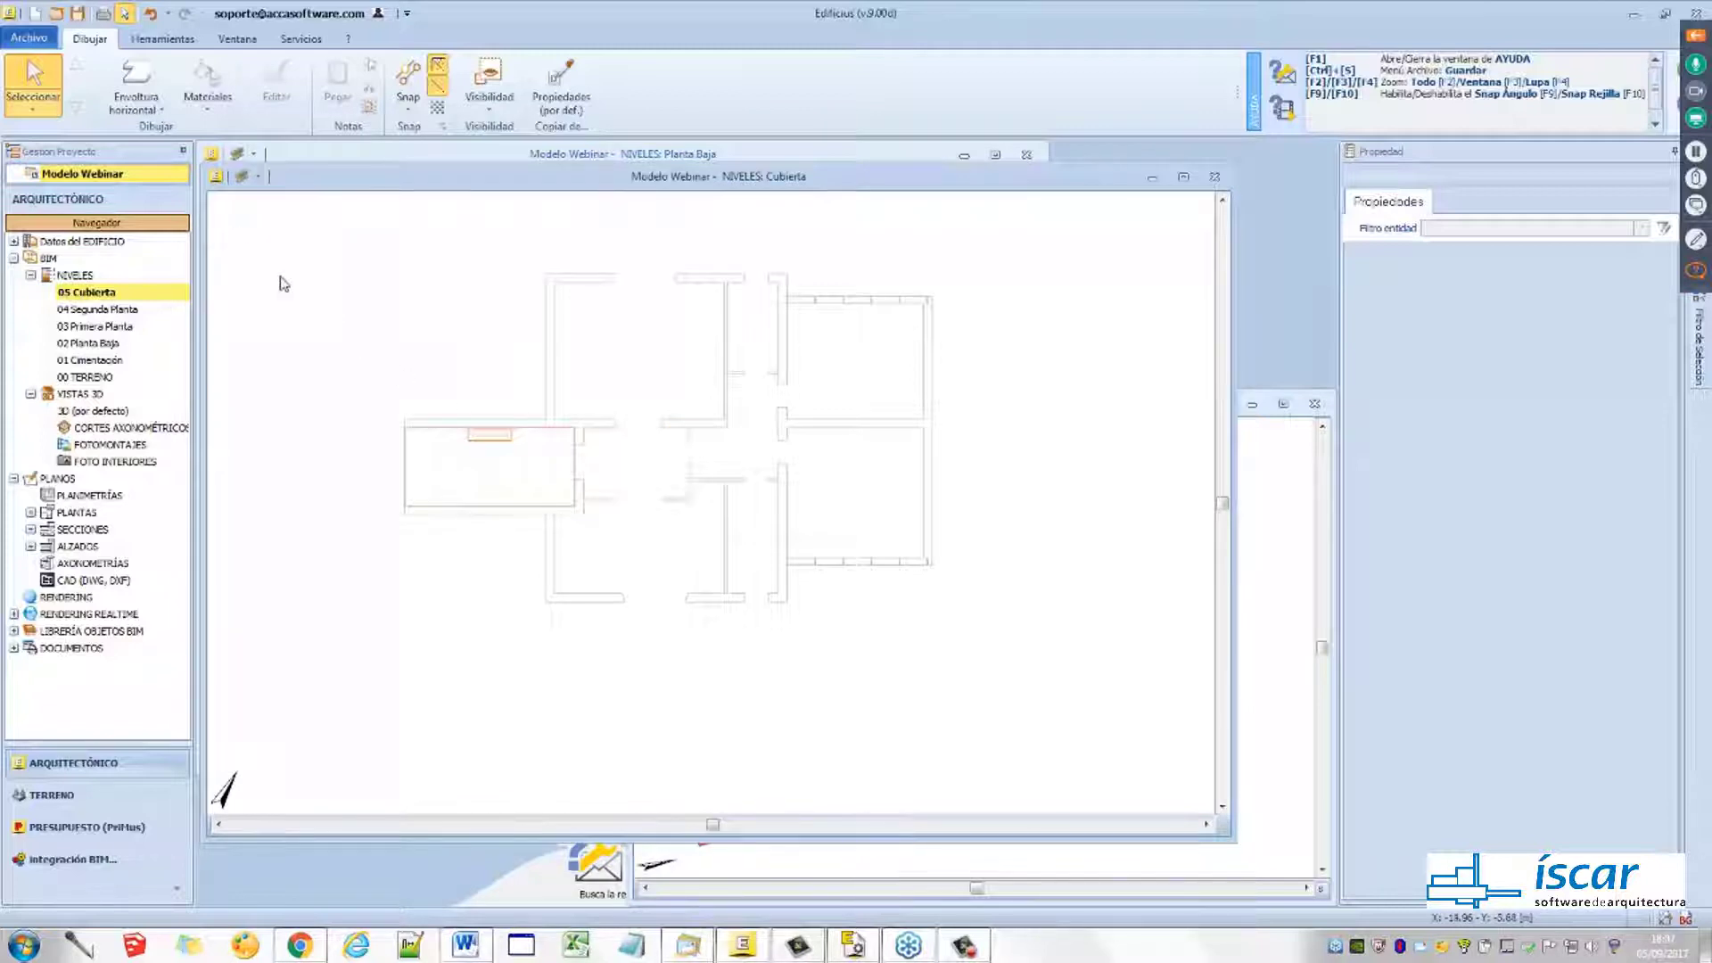
# Start a Cubierta roof on the plan and trace its outline along the upper outer wall faces, including the setback, to the curtain-wall block's far corner
pyautogui.click(161, 114)
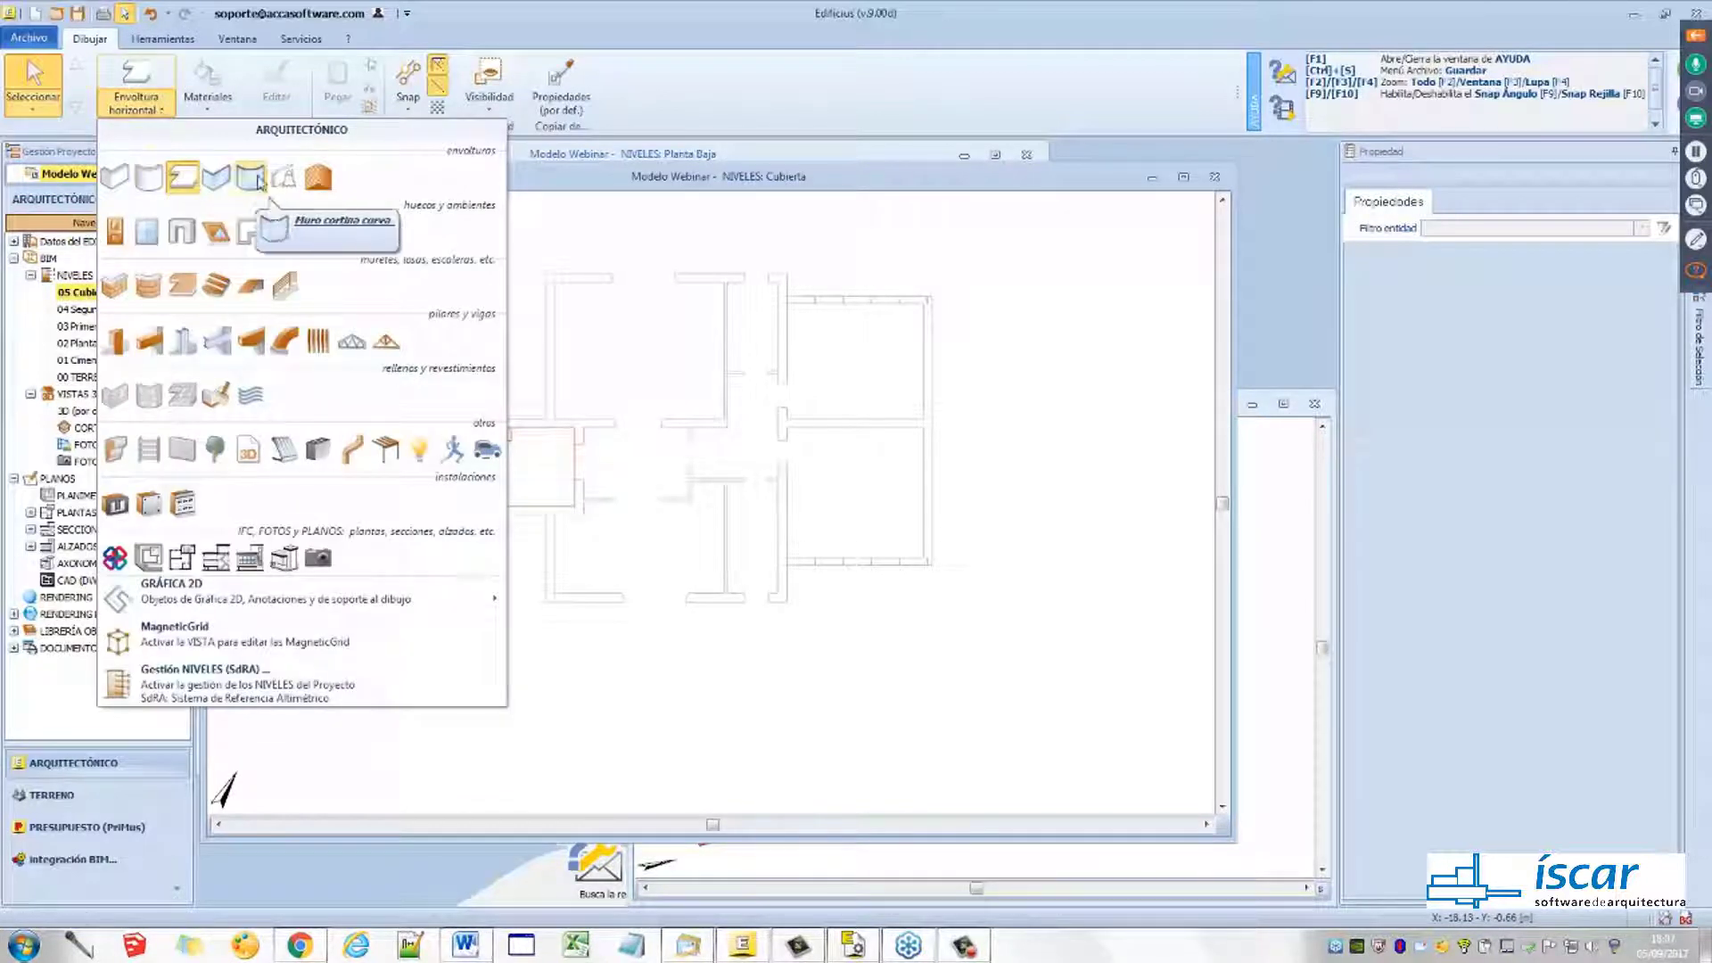
pyautogui.click(315, 183)
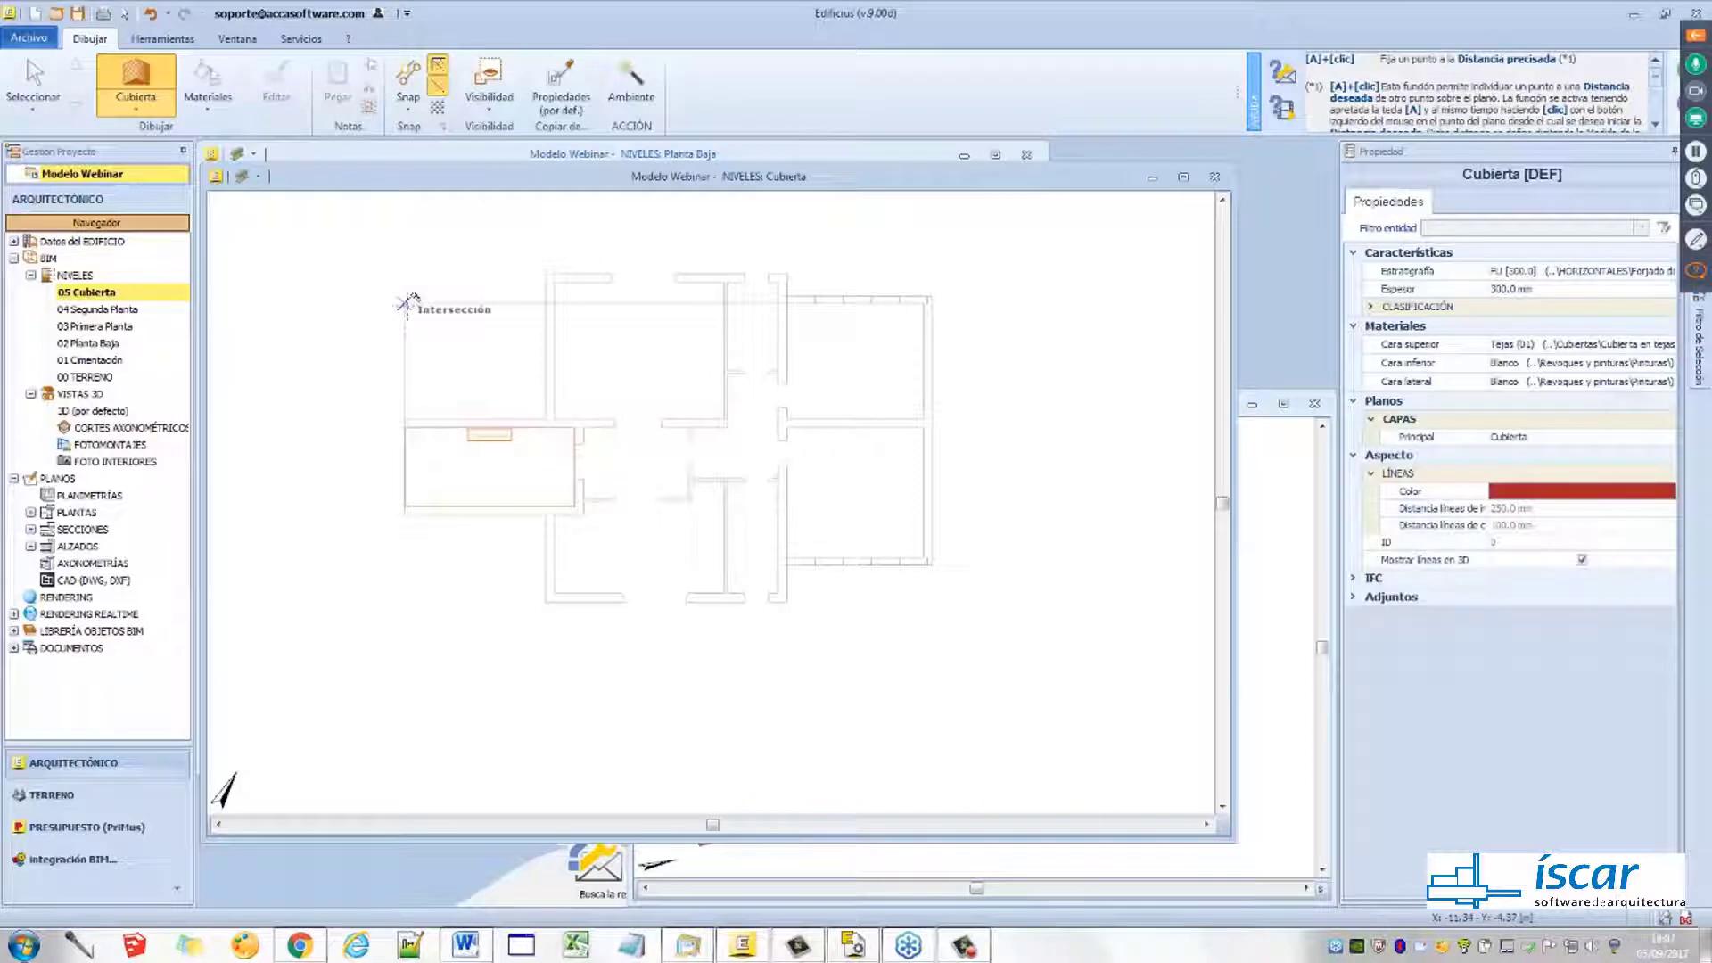
pyautogui.moveTo(482, 294); pyautogui.dragTo(393, 344, button='middle')
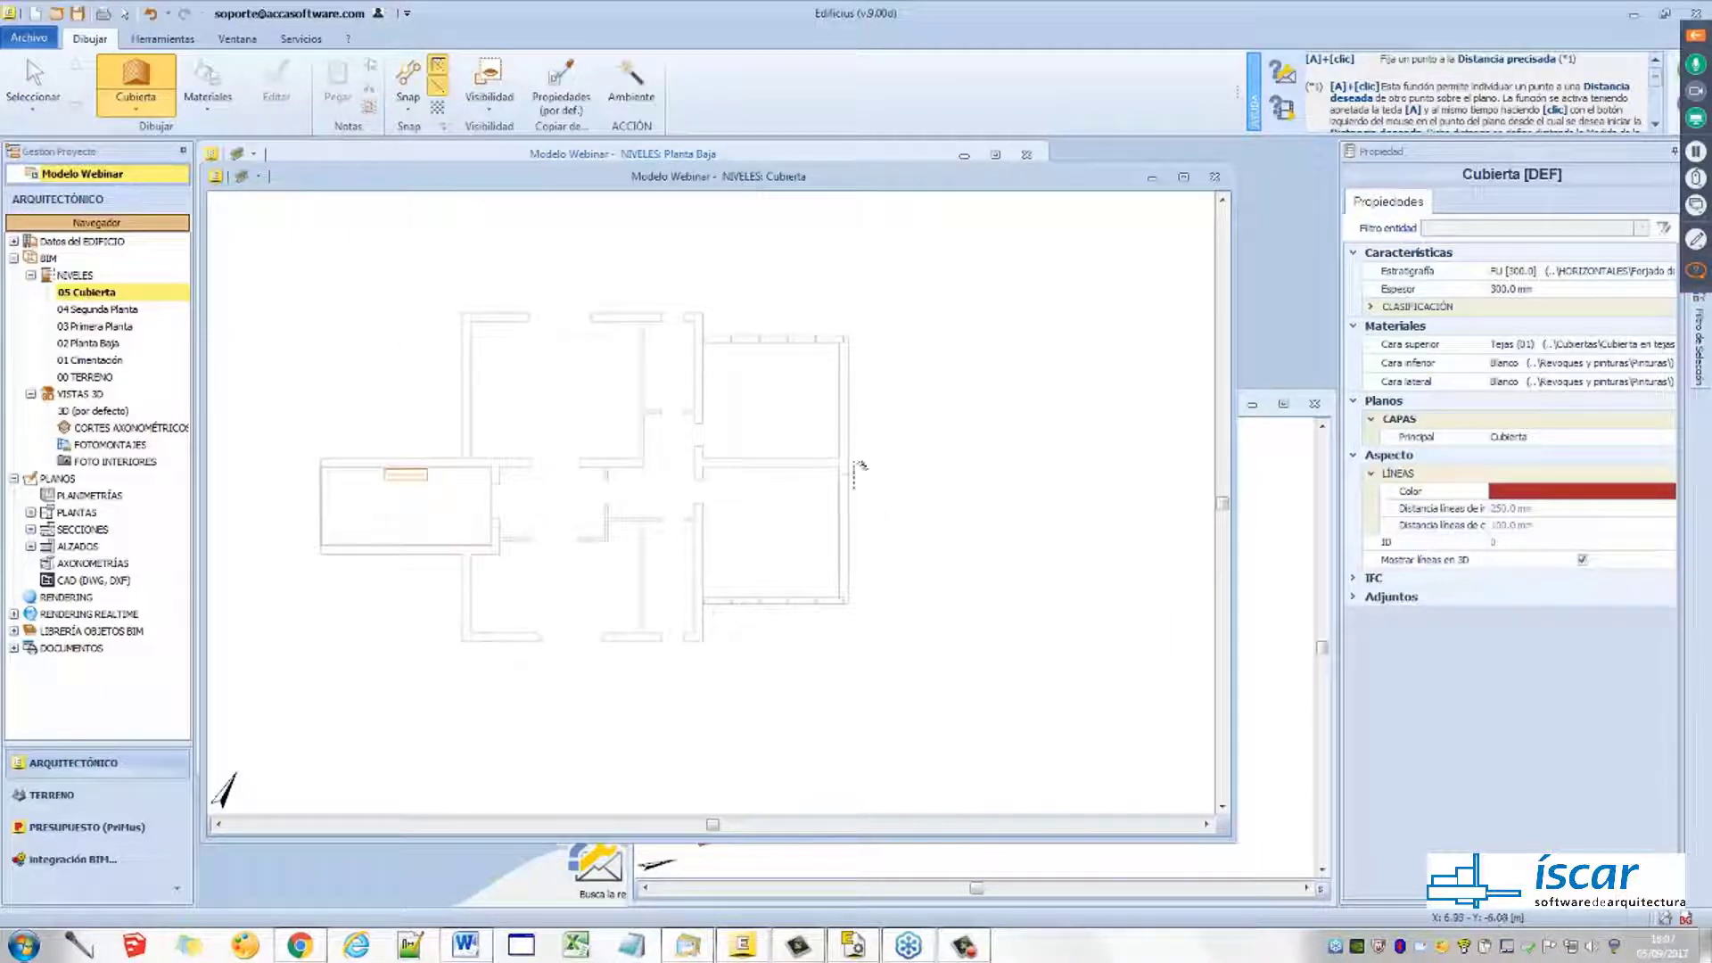
pyautogui.scroll(2, 437, 299)
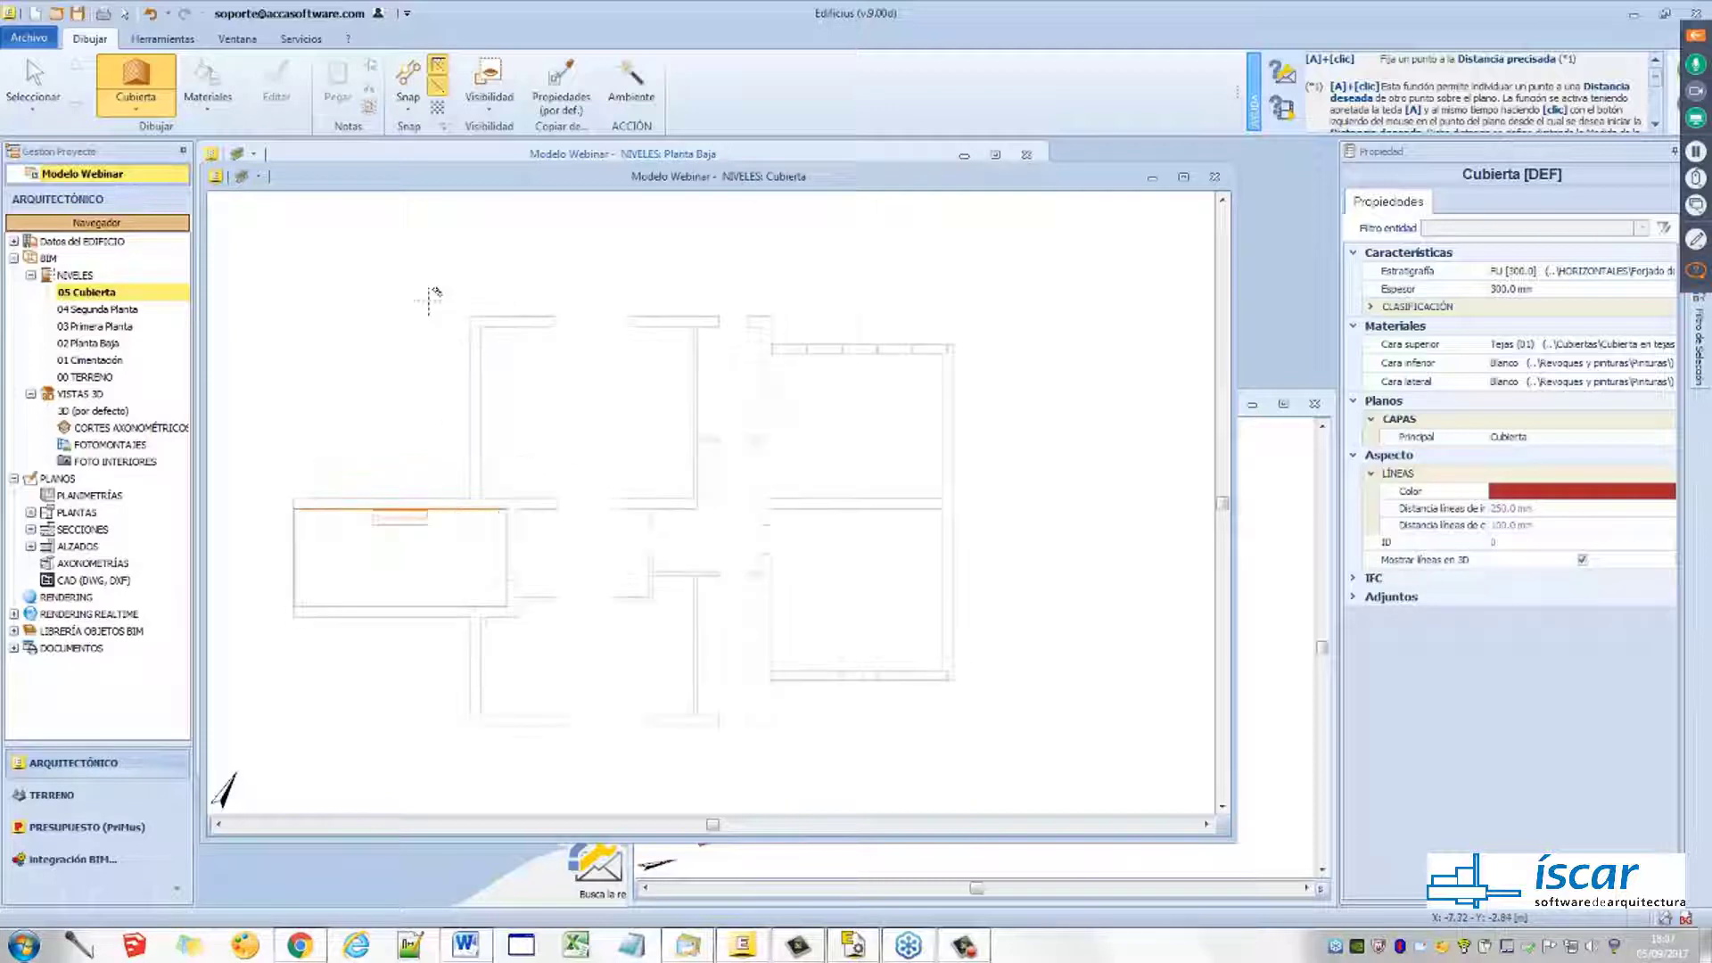
pyautogui.click(484, 316)
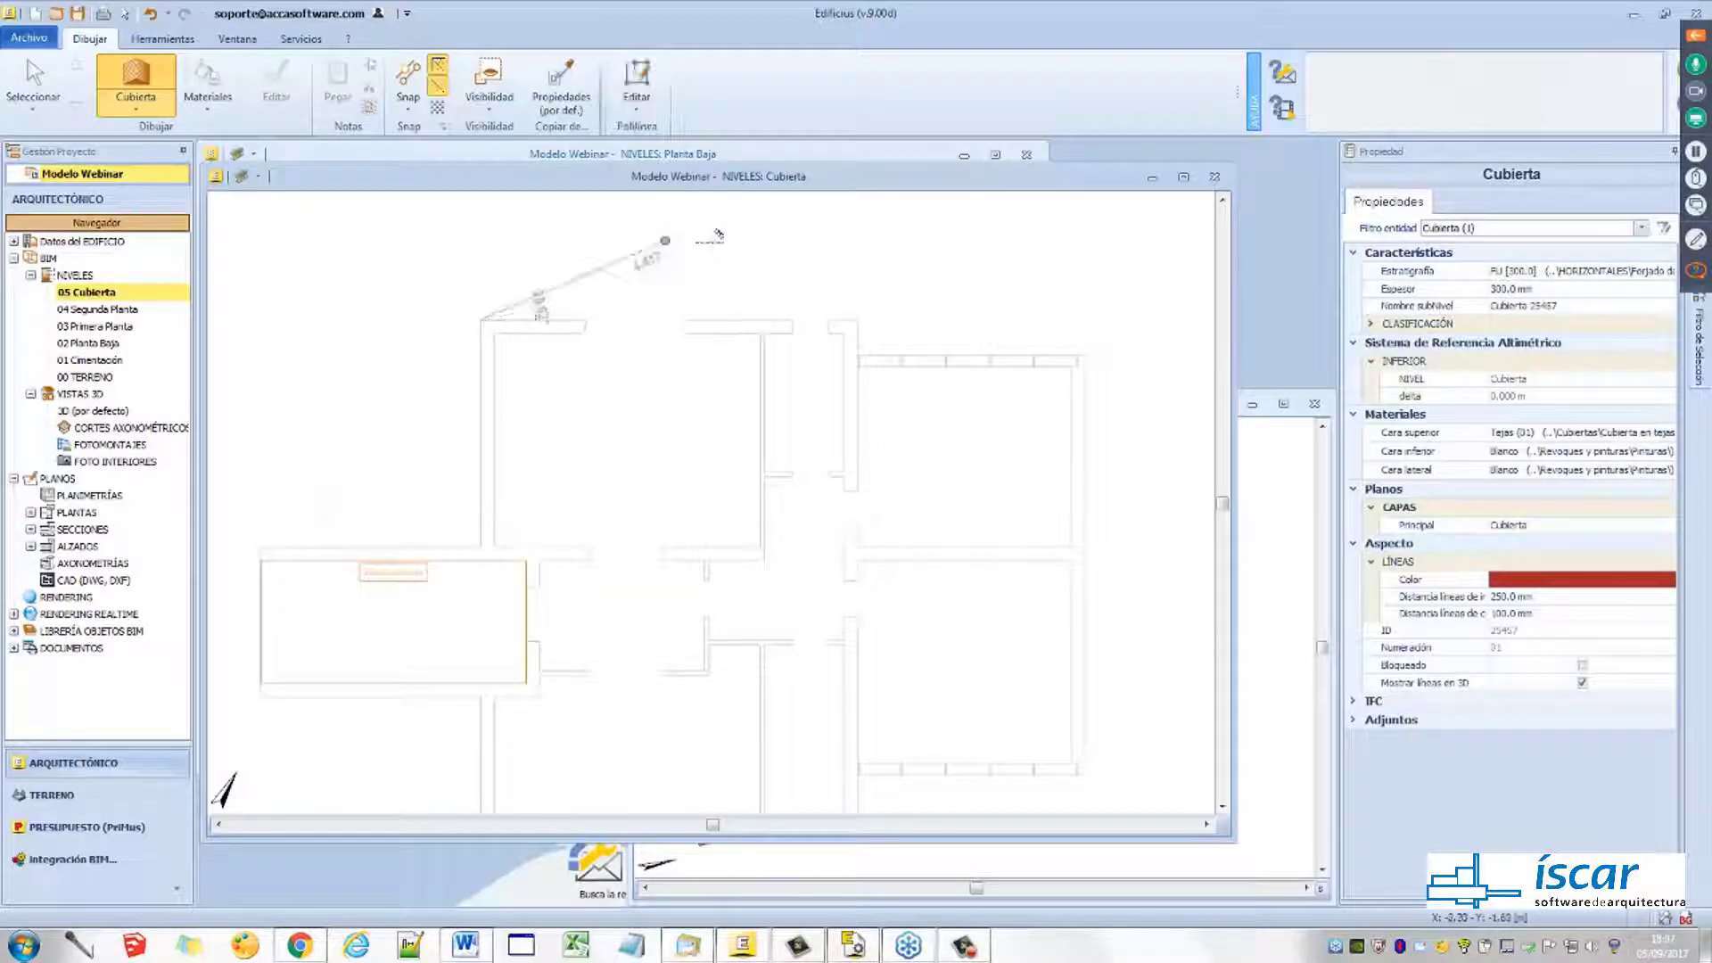
pyautogui.click(858, 318)
pyautogui.scroll(5, 860, 323)
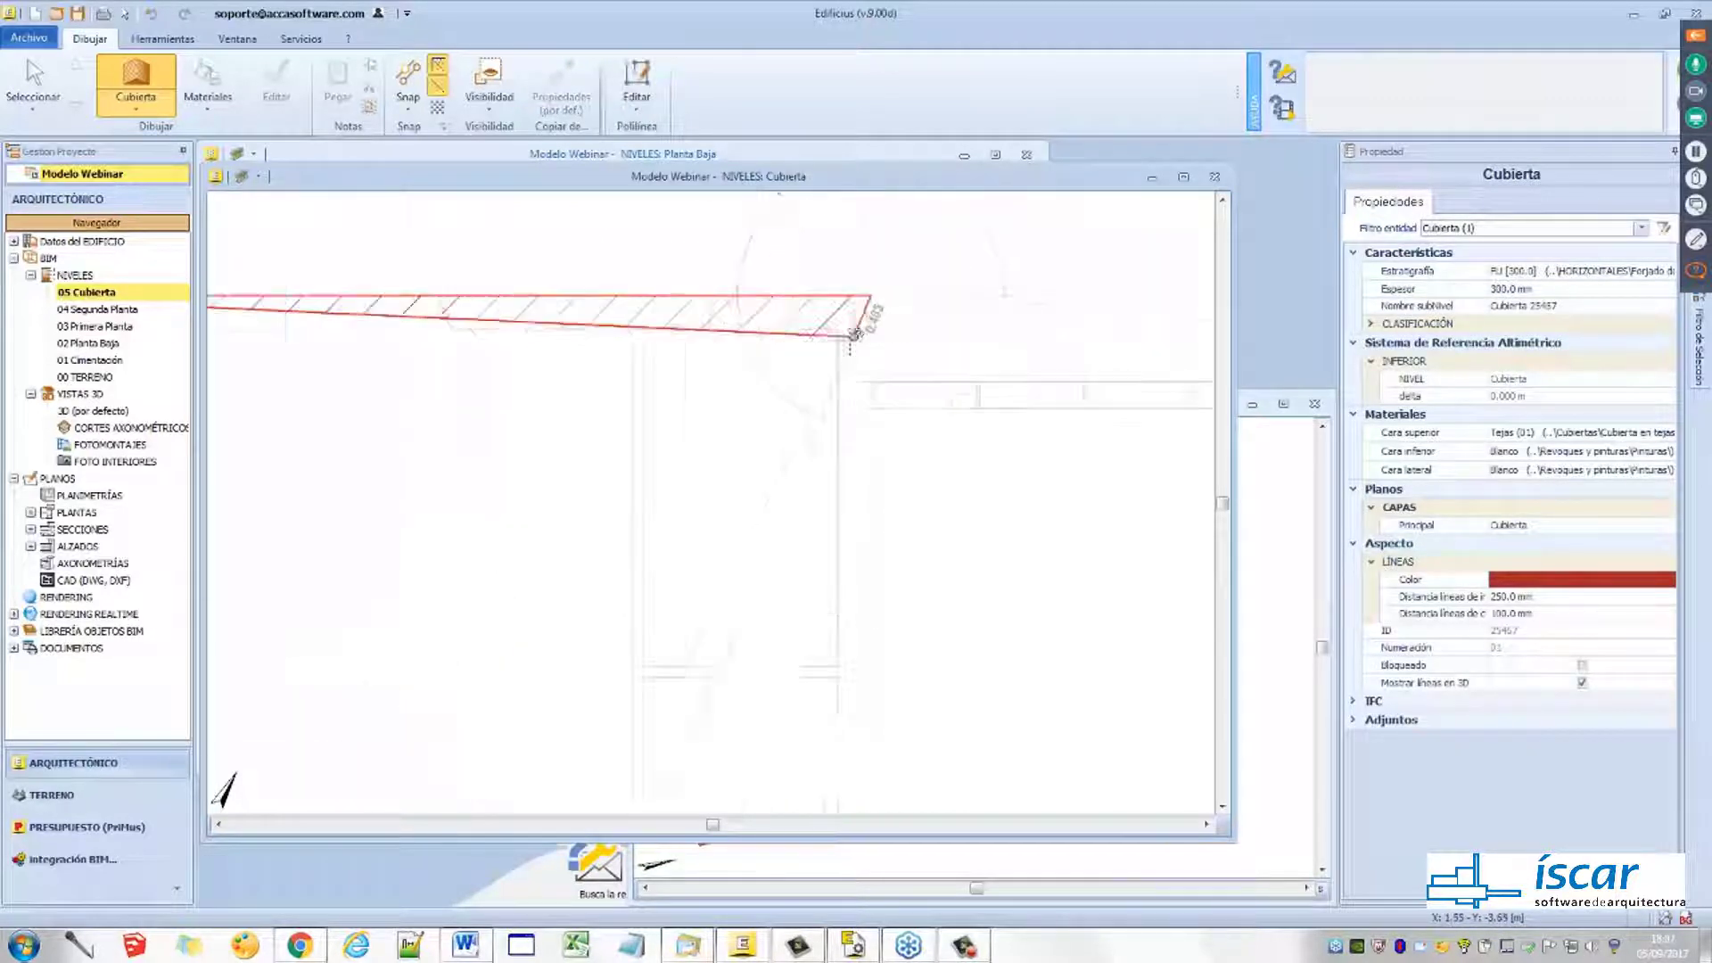
pyautogui.click(877, 445)
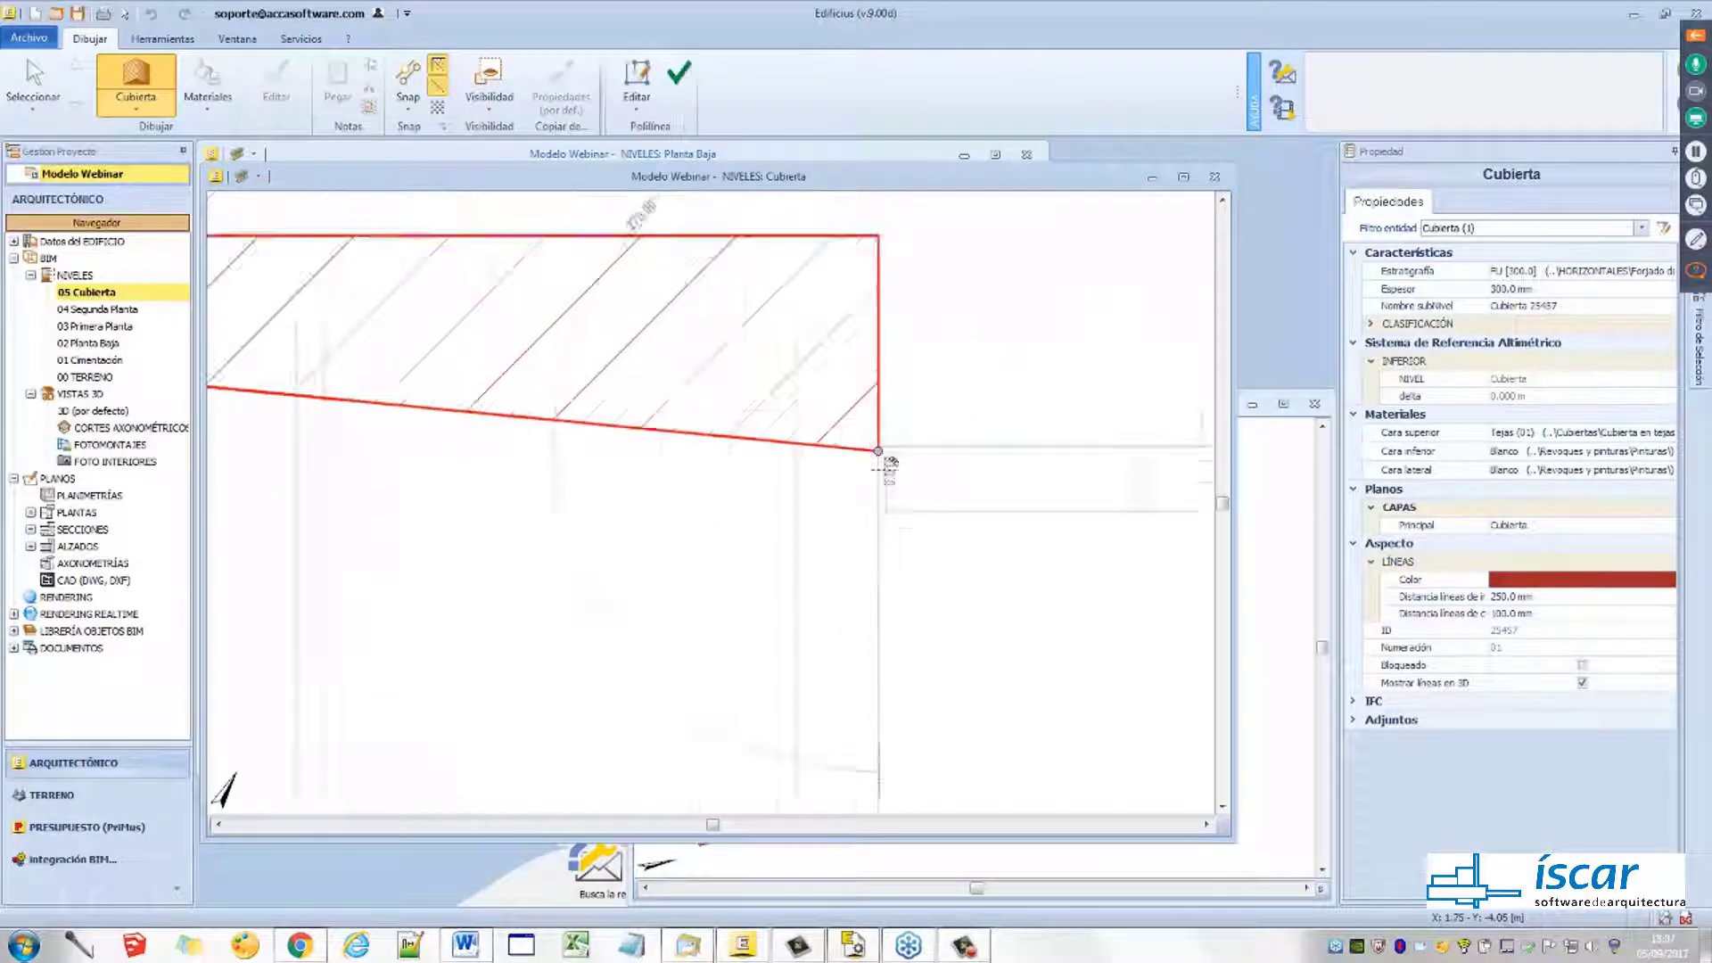
pyautogui.scroll(-5, 890, 457)
pyautogui.scroll(3, 981, 393)
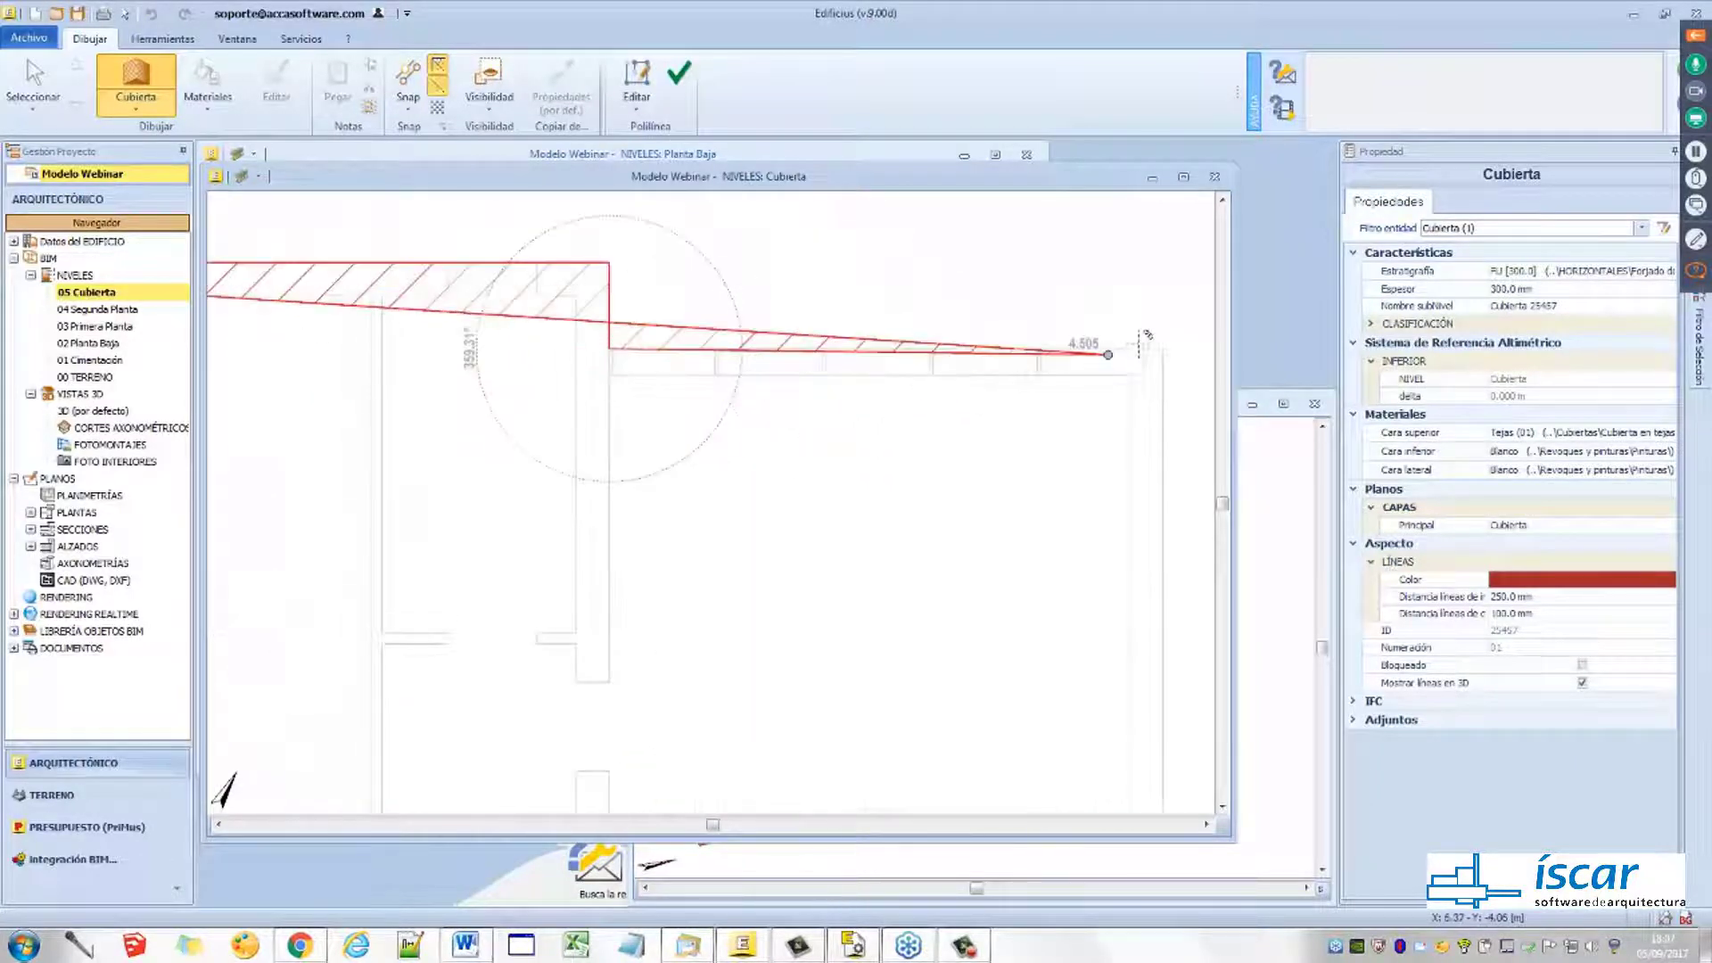
pyautogui.click(1166, 353)
# Trace the rest of the roof outline along the curtain-wall block and lower outer walls, excluding the stairwell, and close it to create the roof
pyautogui.scroll(-3, 1035, 606)
pyautogui.scroll(4, 1034, 607)
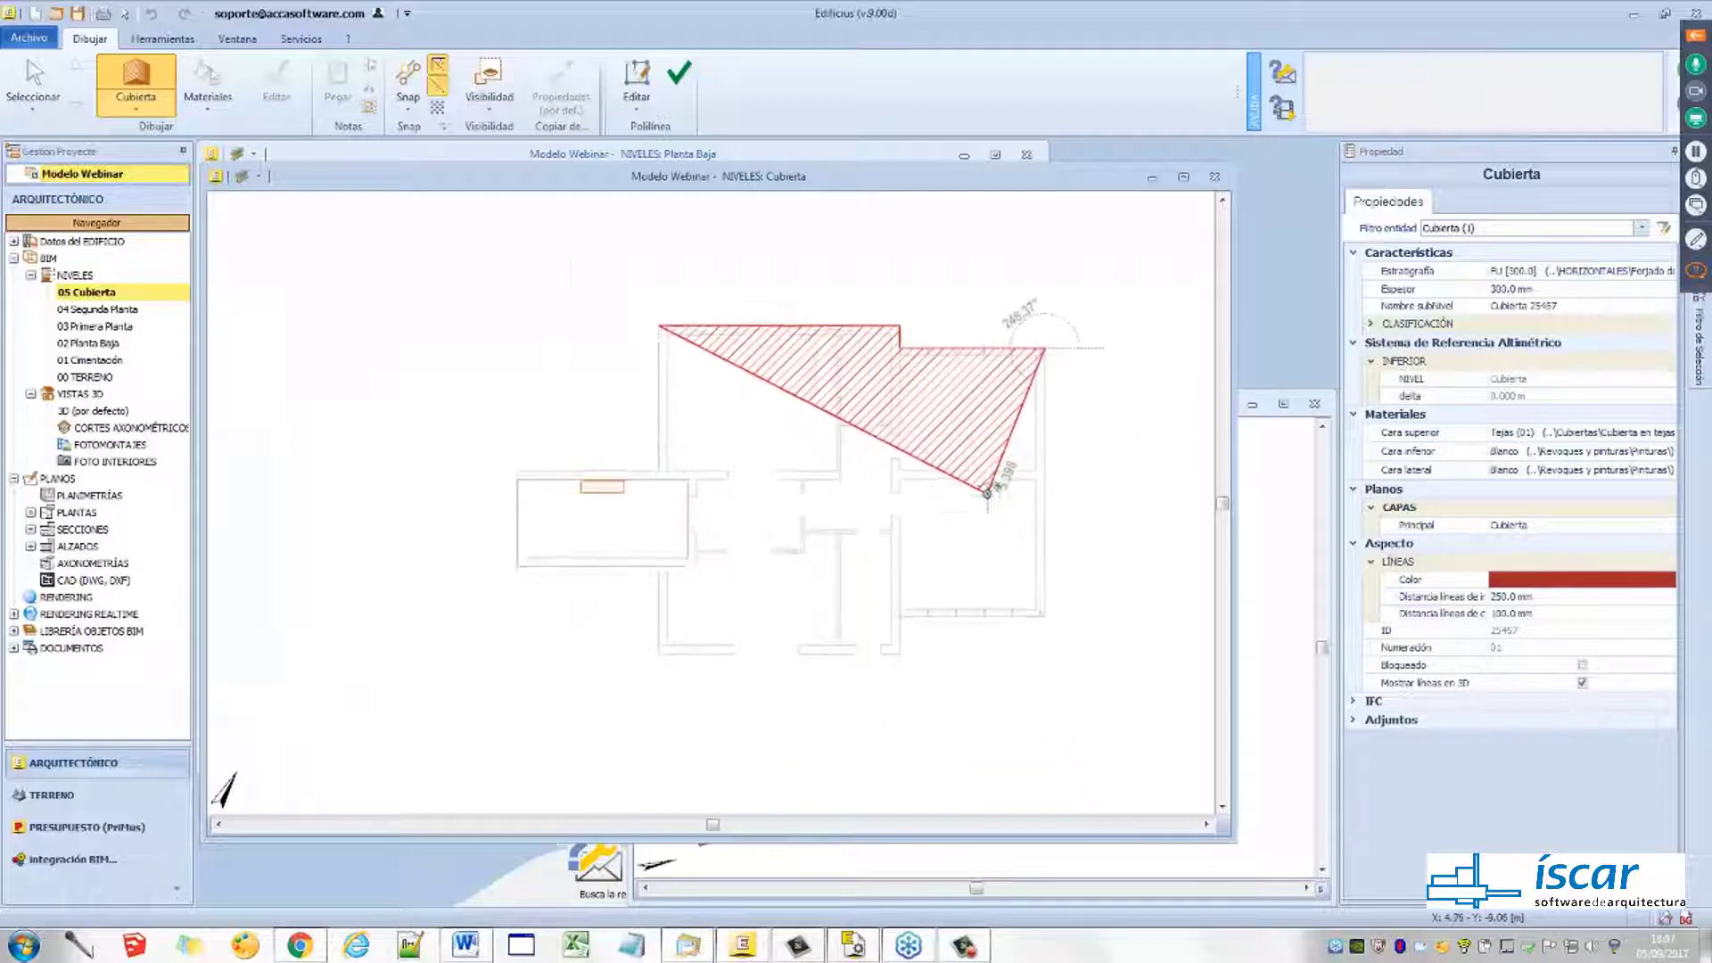
pyautogui.click(1064, 634)
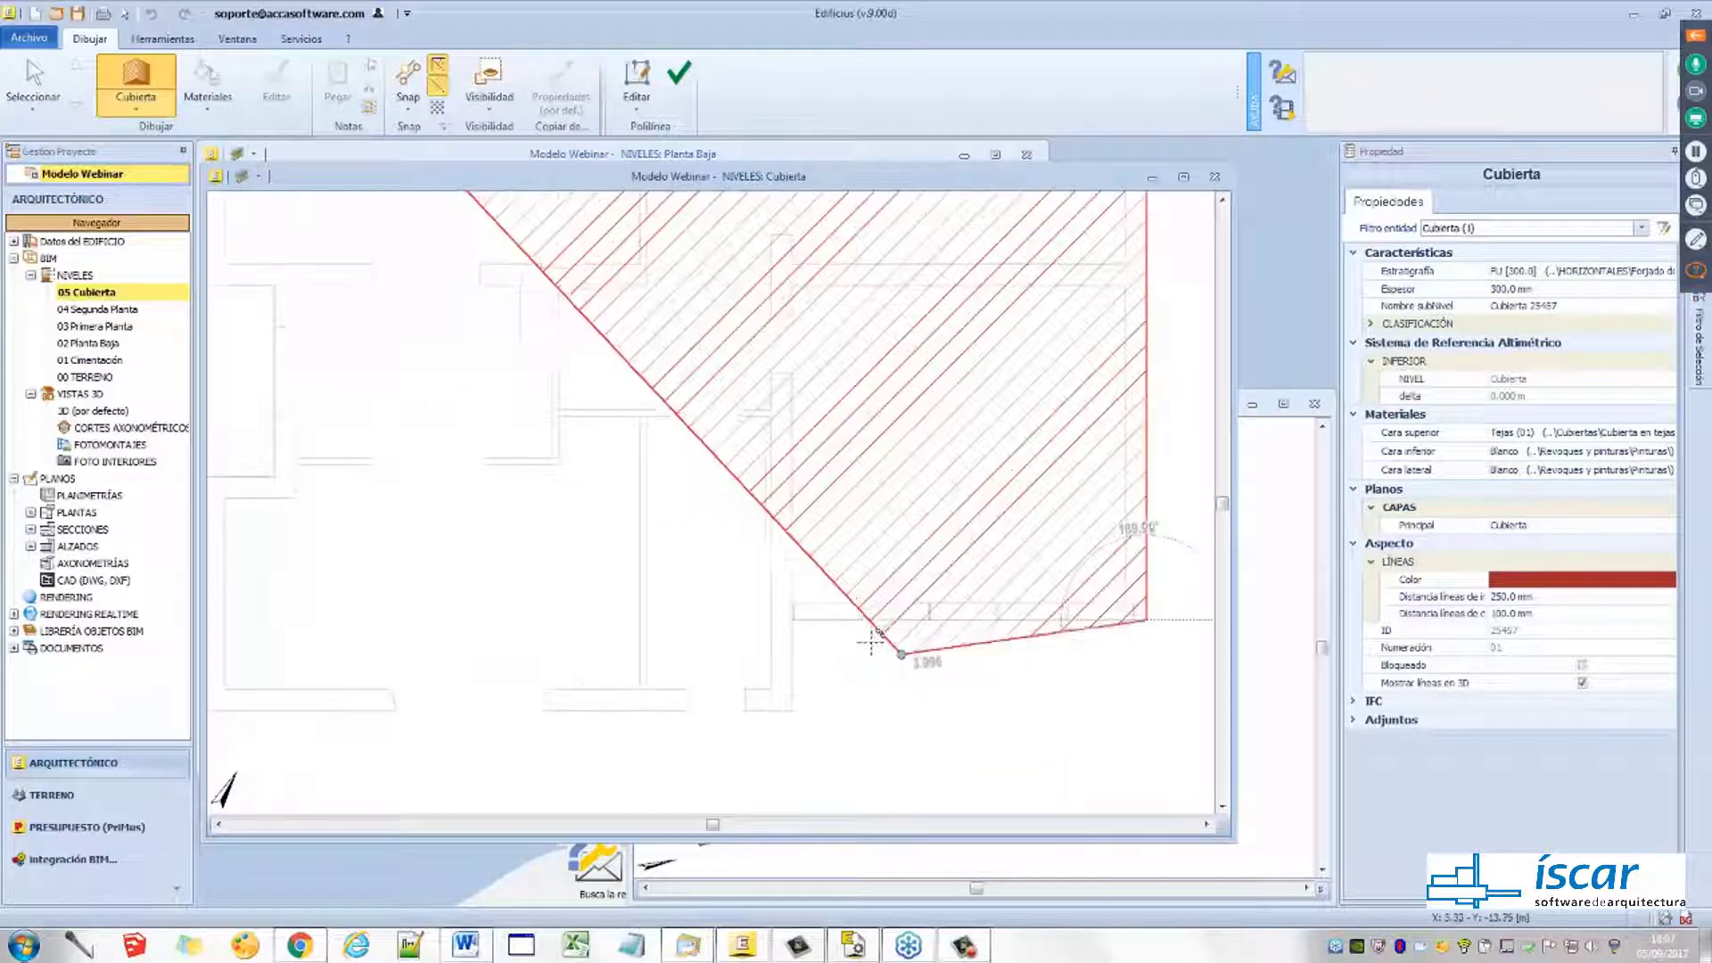
pyautogui.scroll(4, 764, 600)
pyautogui.click(719, 604)
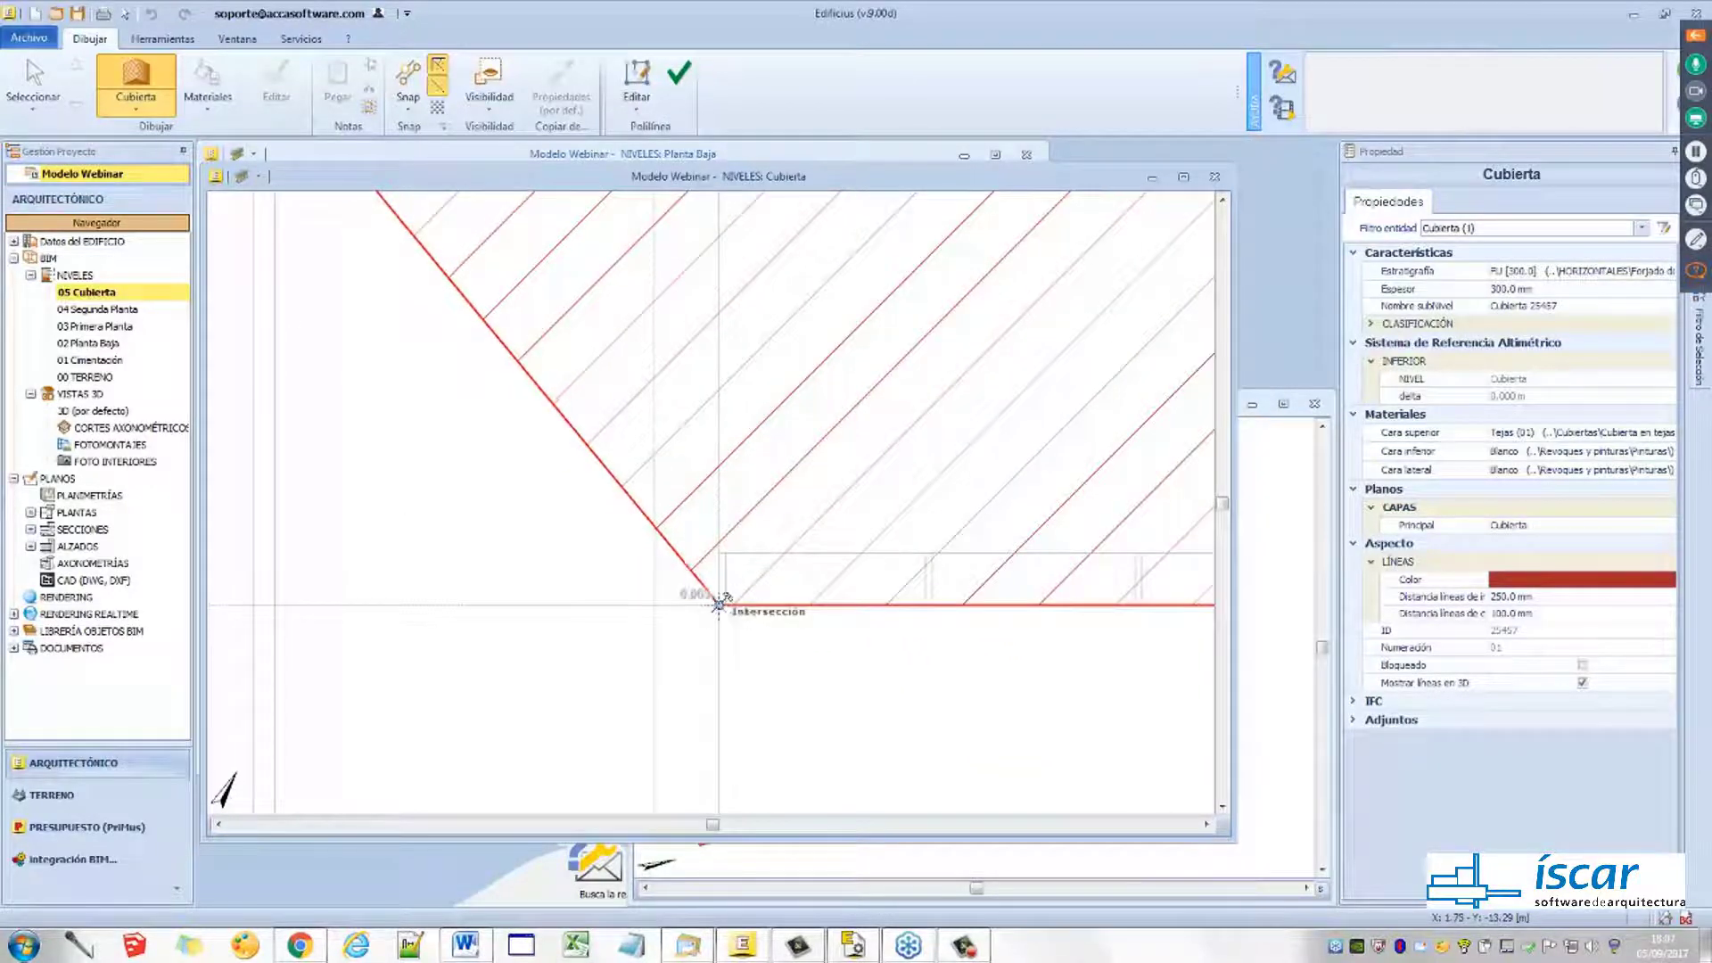
pyautogui.scroll(-3, 709, 615)
pyautogui.click(810, 638)
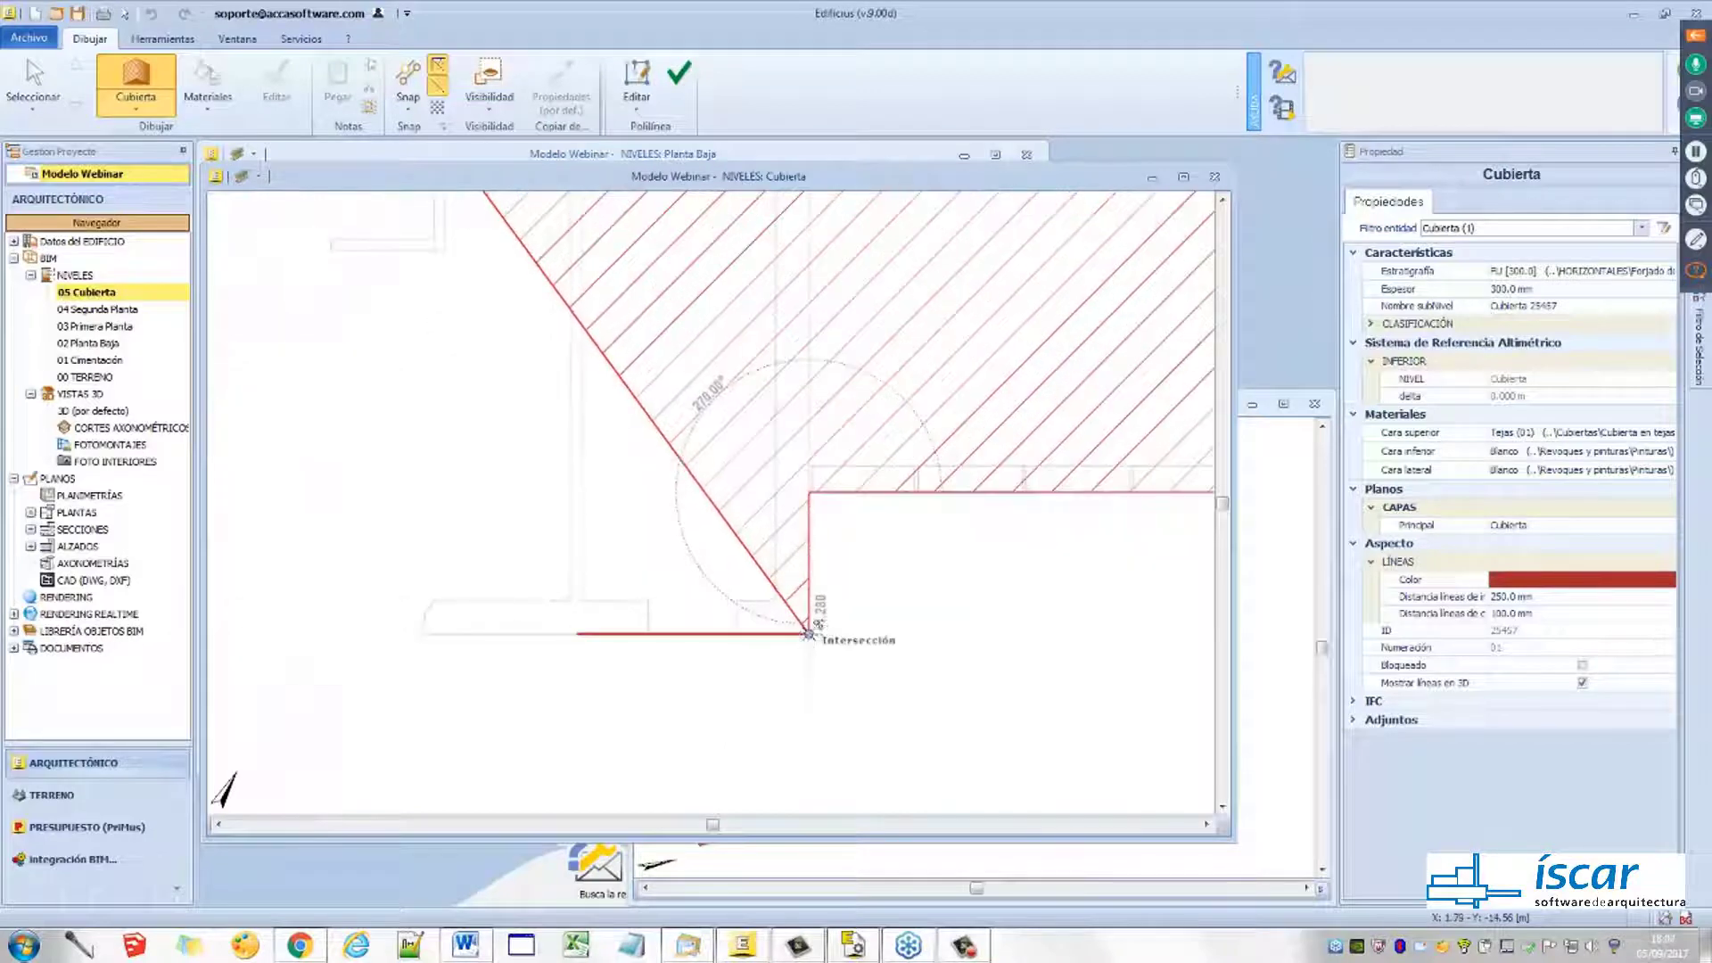
pyautogui.scroll(-3, 580, 682)
pyautogui.click(430, 688)
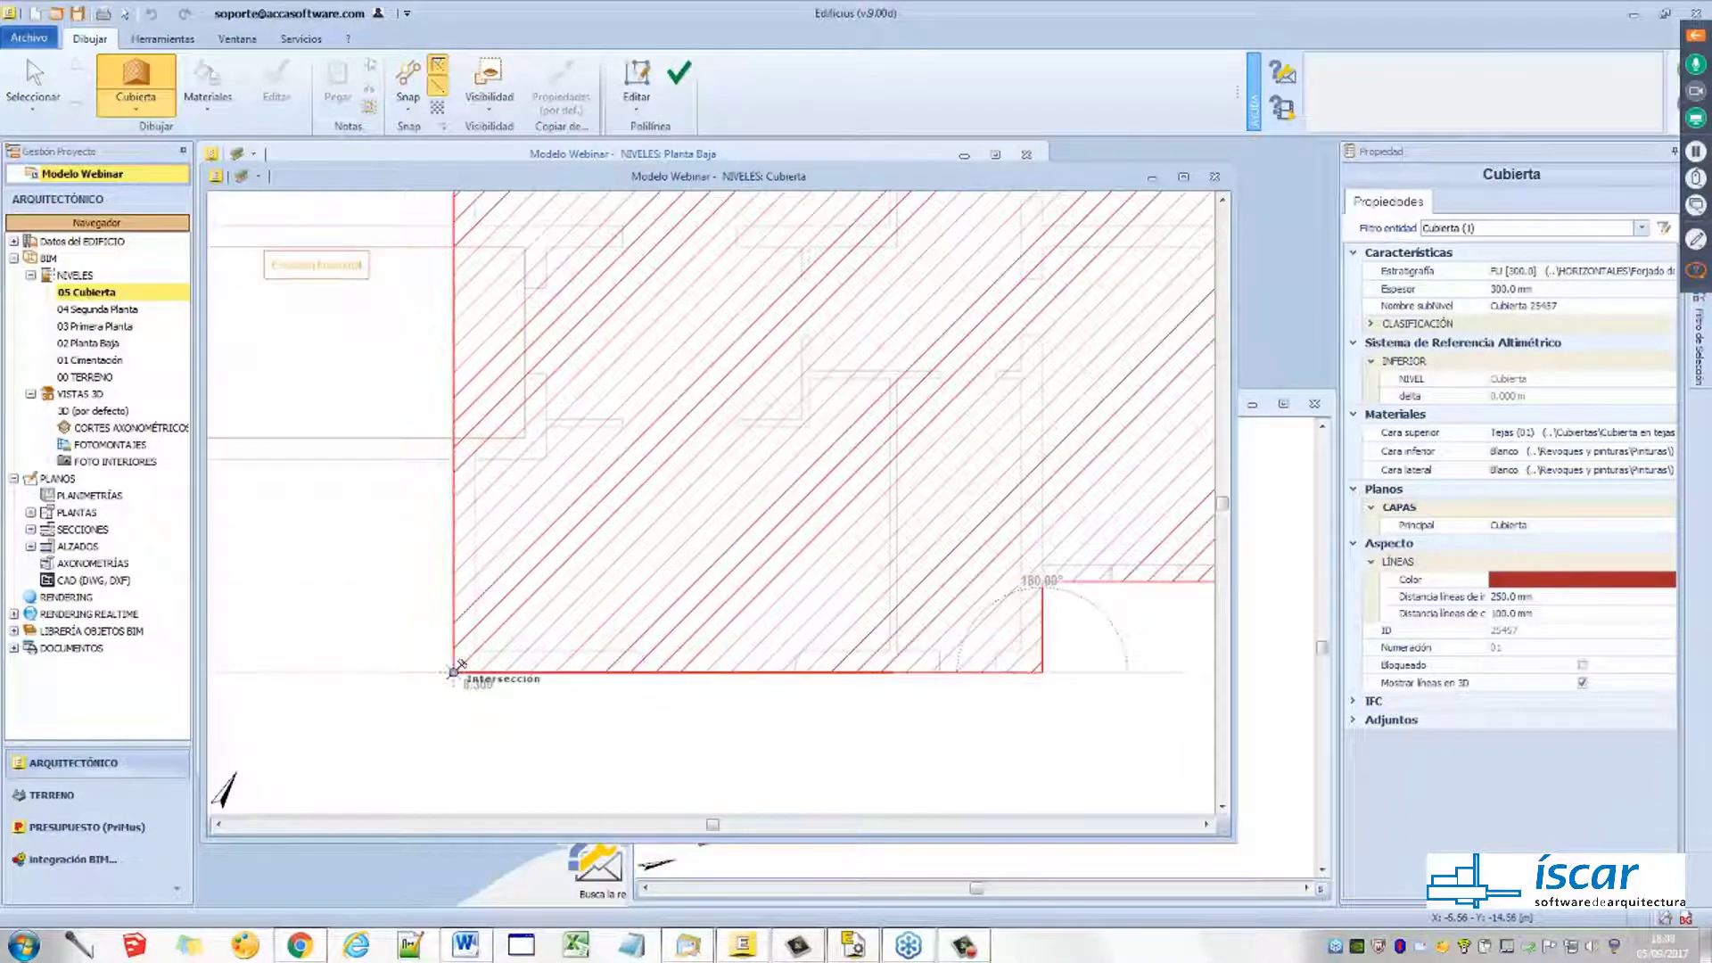
pyautogui.scroll(-3, 497, 618)
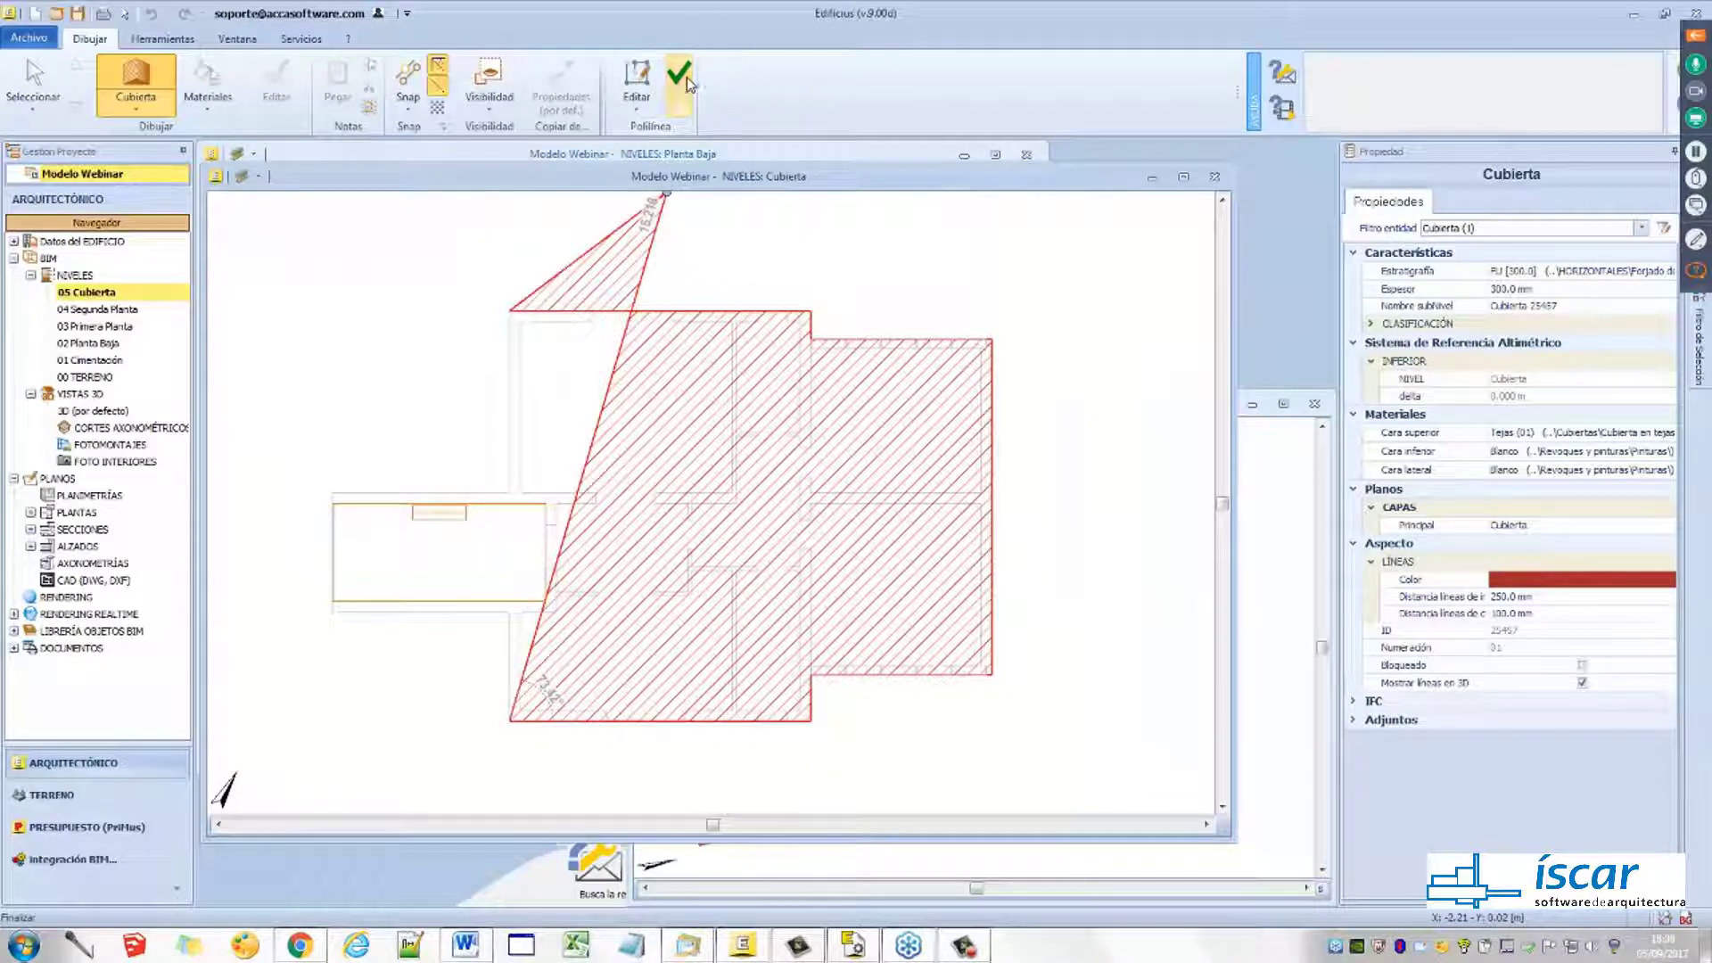
pyautogui.rightClick(412, 397)
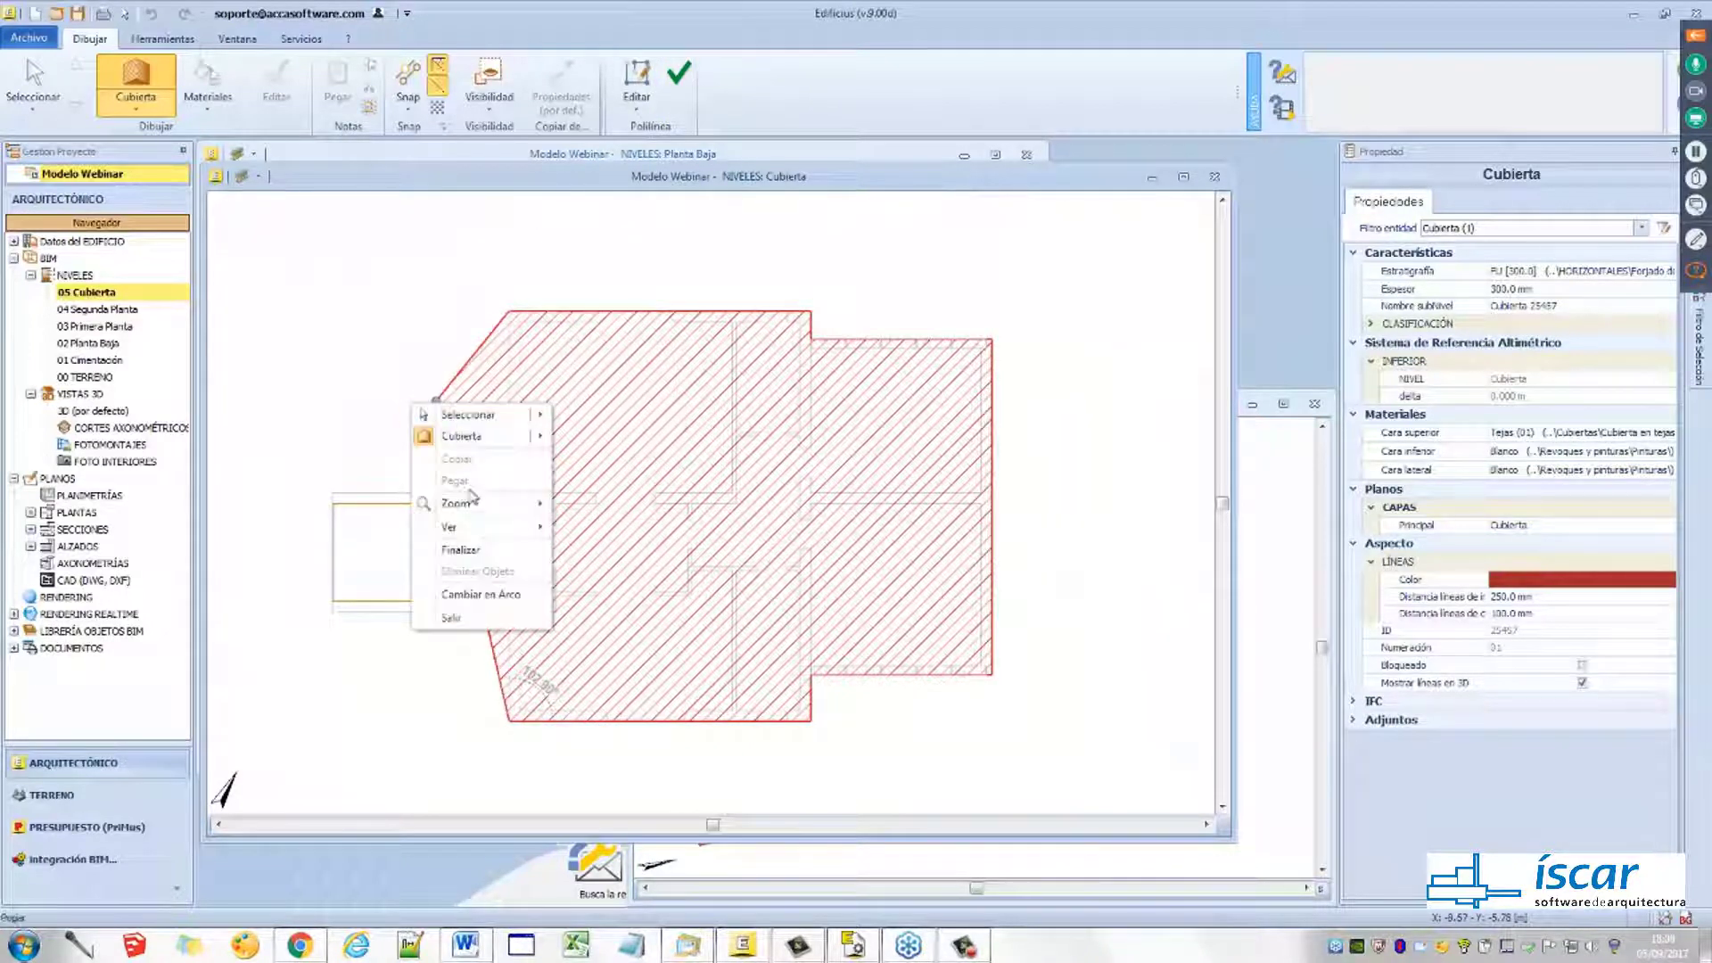
pyautogui.click(460, 550)
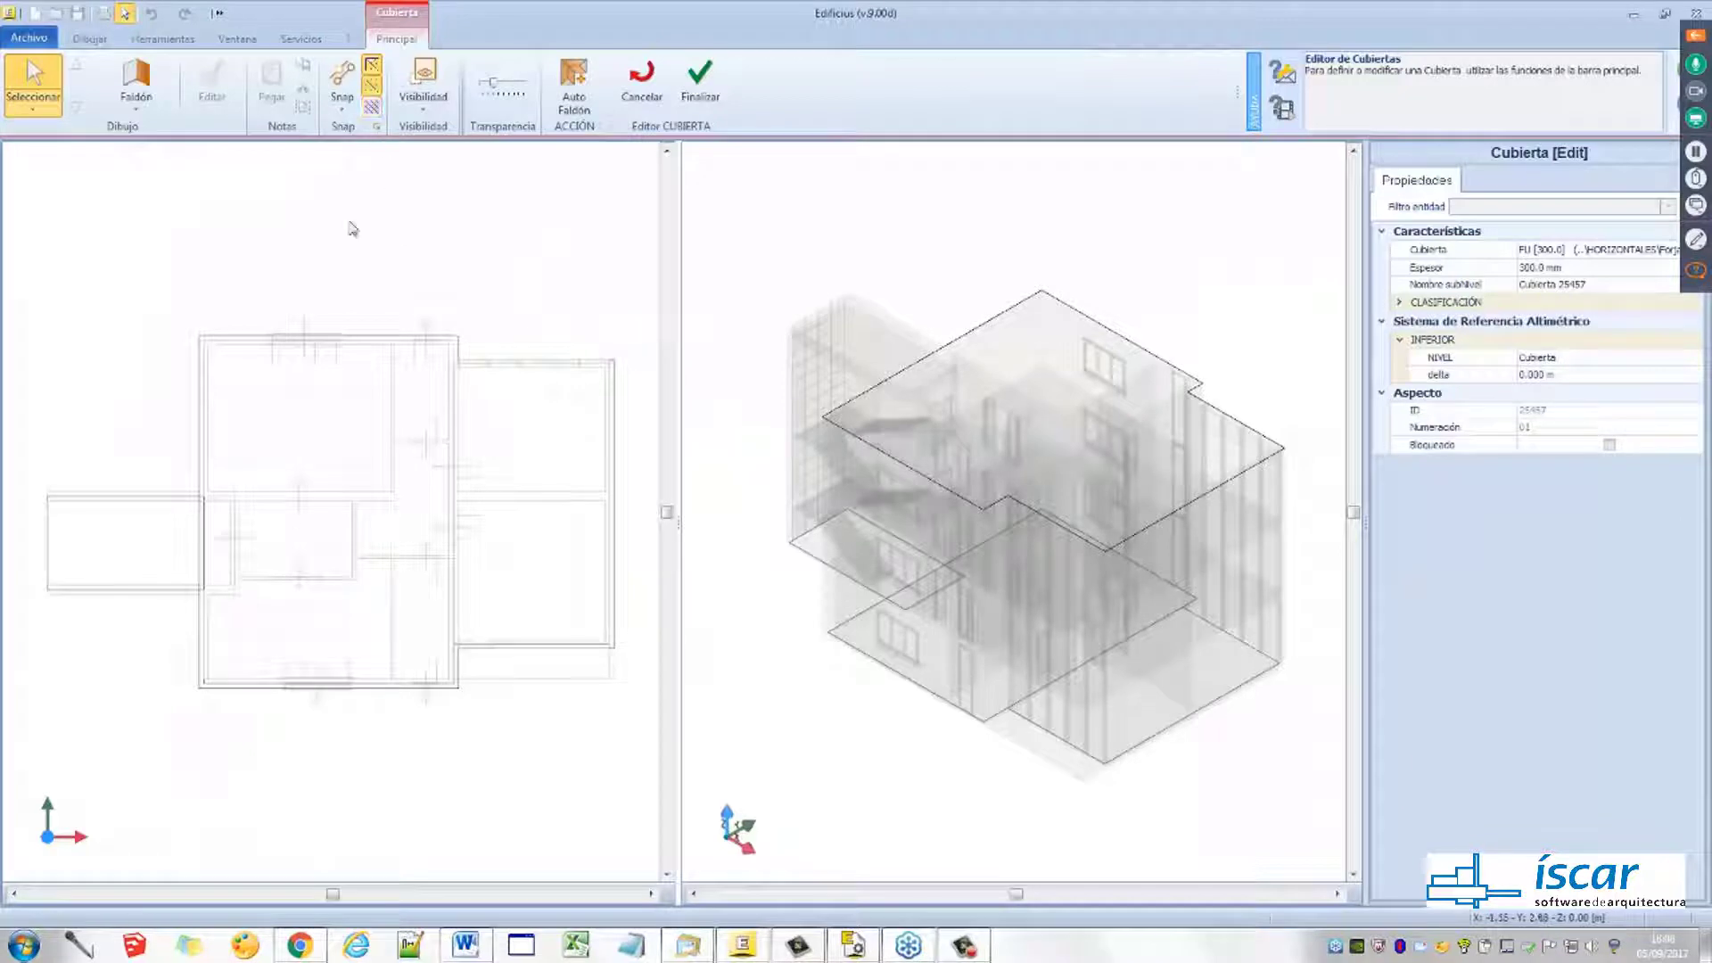
# Hide the element type that draws the ground-level outlines in the roof editor's plan and 3D views
pyautogui.scroll(-3, 268, 535)
pyautogui.moveTo(279, 546); pyautogui.dragTo(306, 496, button='middle')
pyautogui.moveTo(883, 655); pyautogui.dragTo(947, 584, button='middle')
pyautogui.scroll(4, 948, 579)
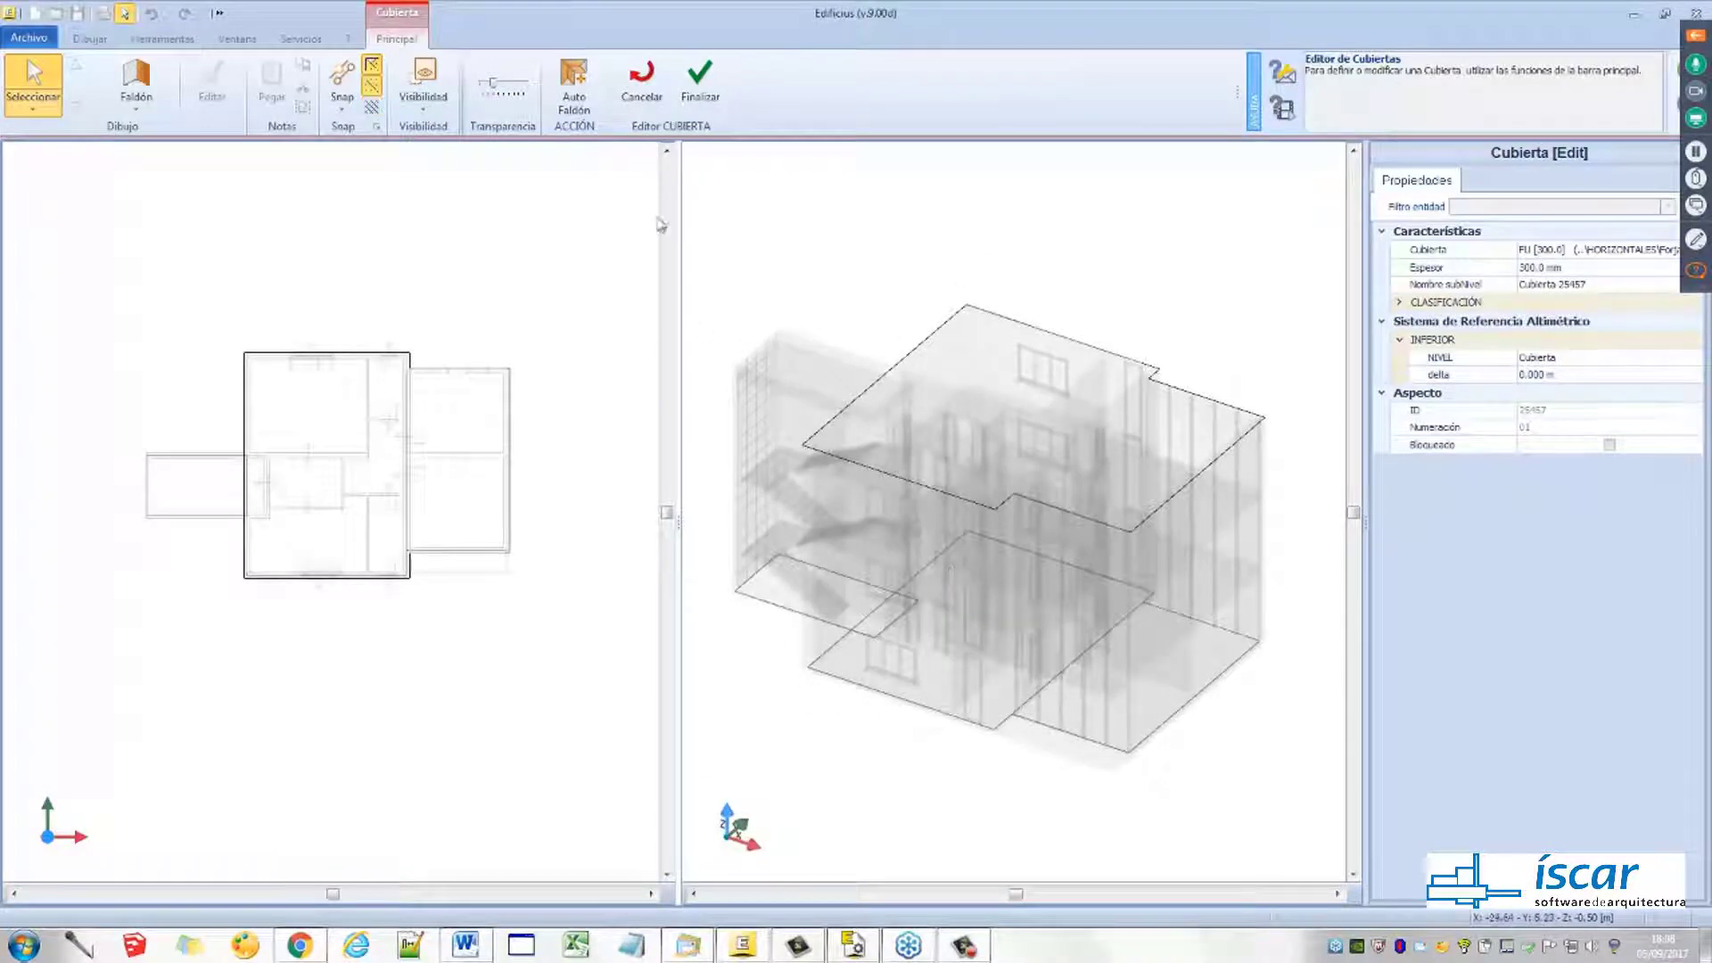
pyautogui.click(423, 107)
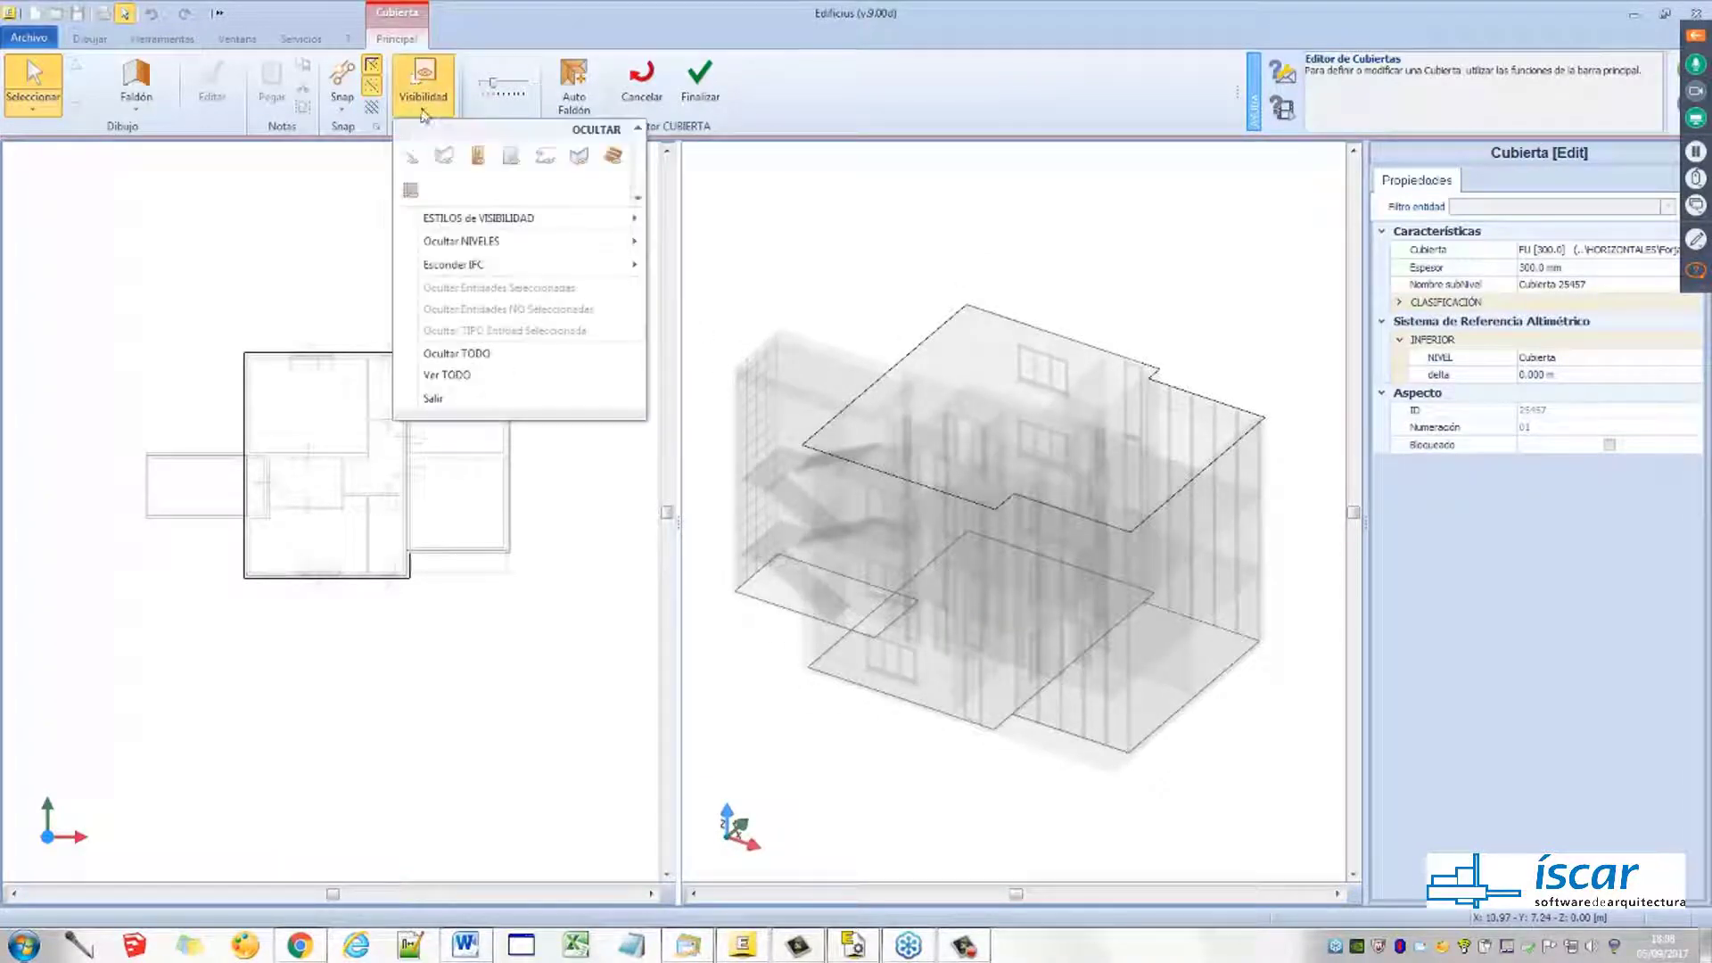
pyautogui.click(411, 189)
pyautogui.click(201, 294)
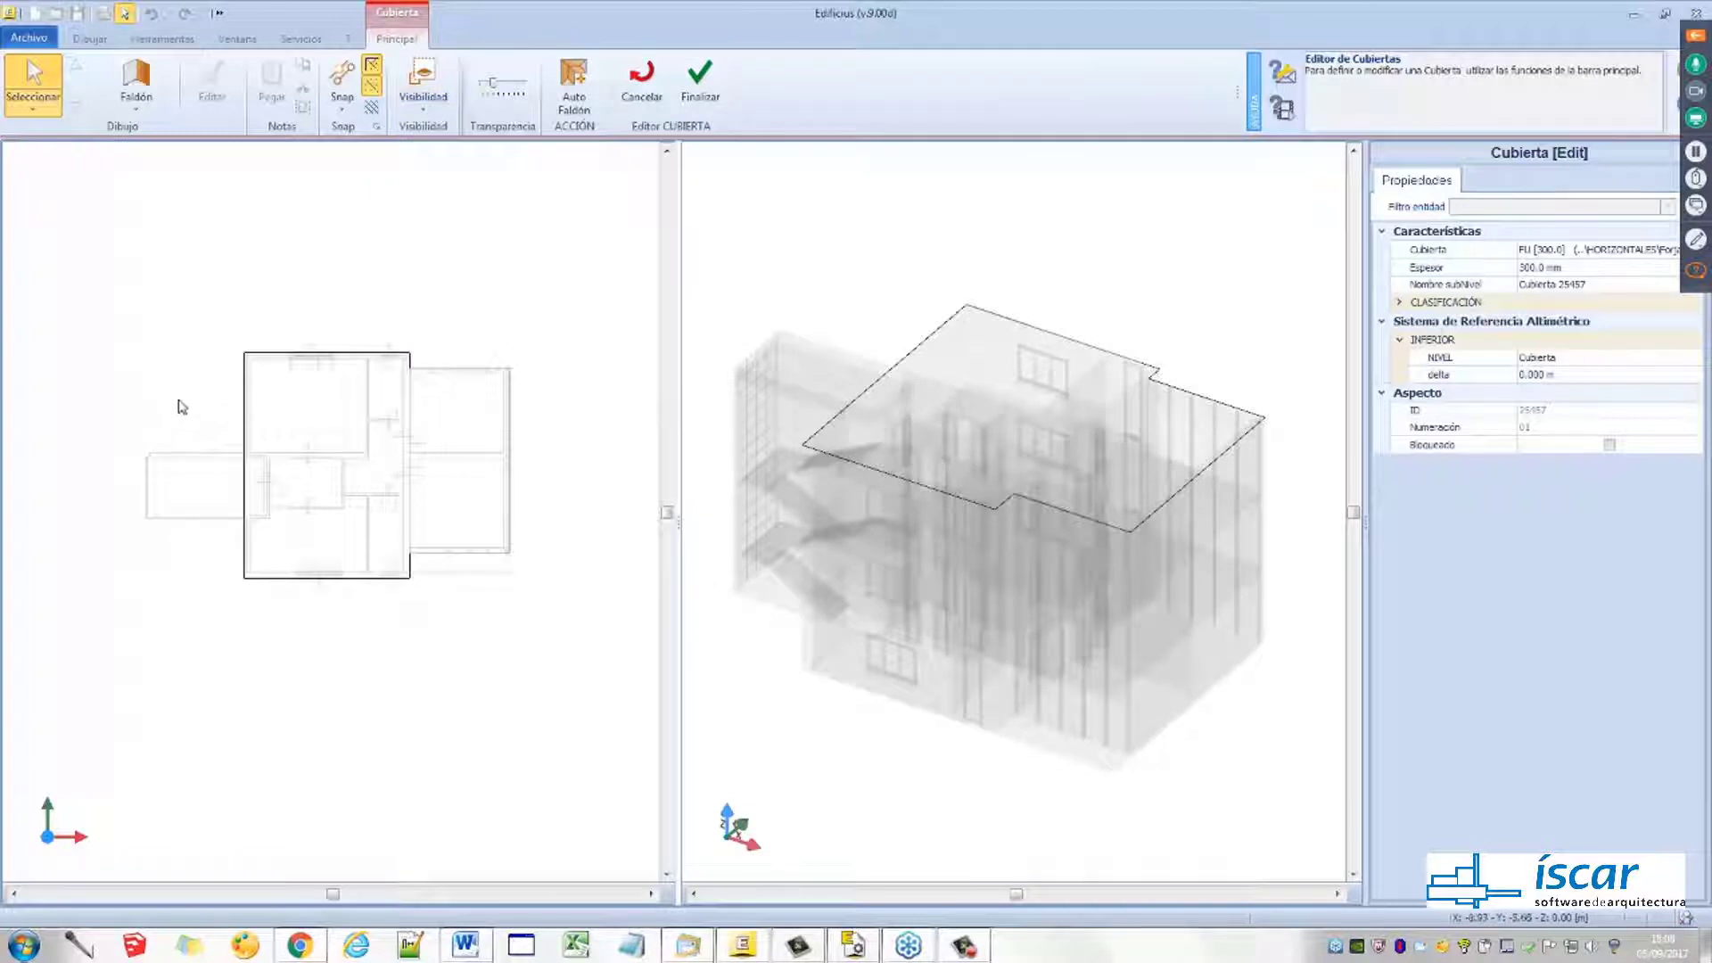
pyautogui.scroll(3, 209, 438)
pyautogui.scroll(-2, 199, 441)
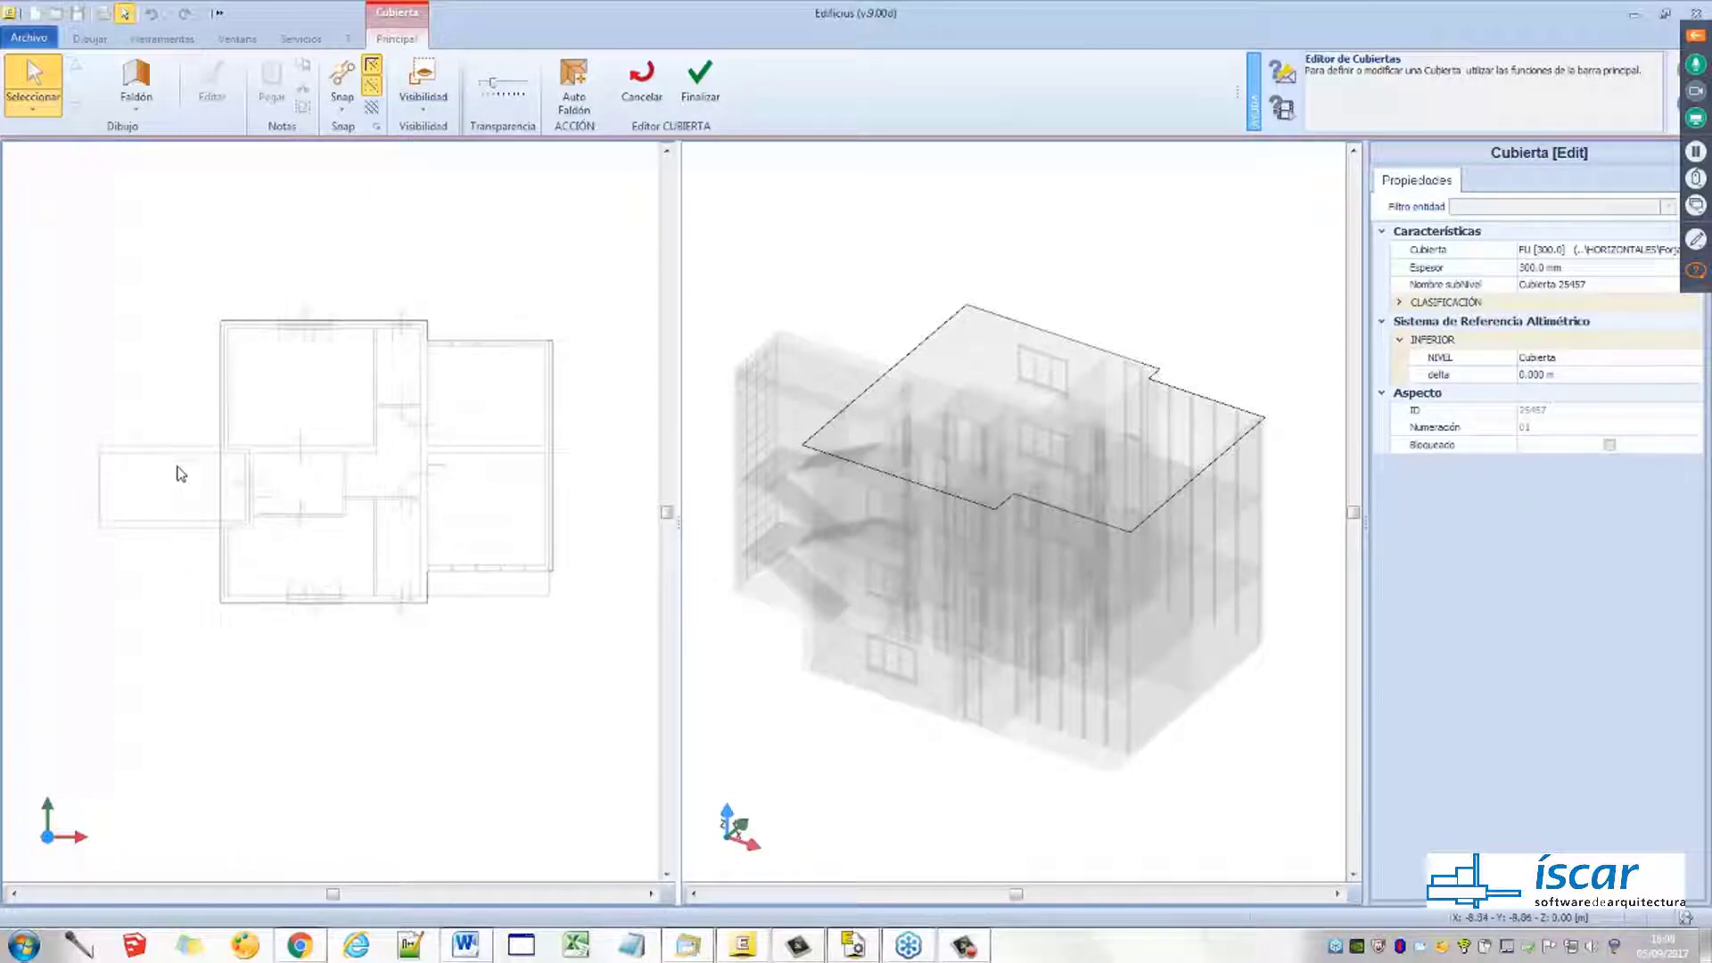
# Offset the whole roof border outward beyond the walls, giving its stairwell-side edge a length of 12.5 m
pyautogui.click(218, 431)
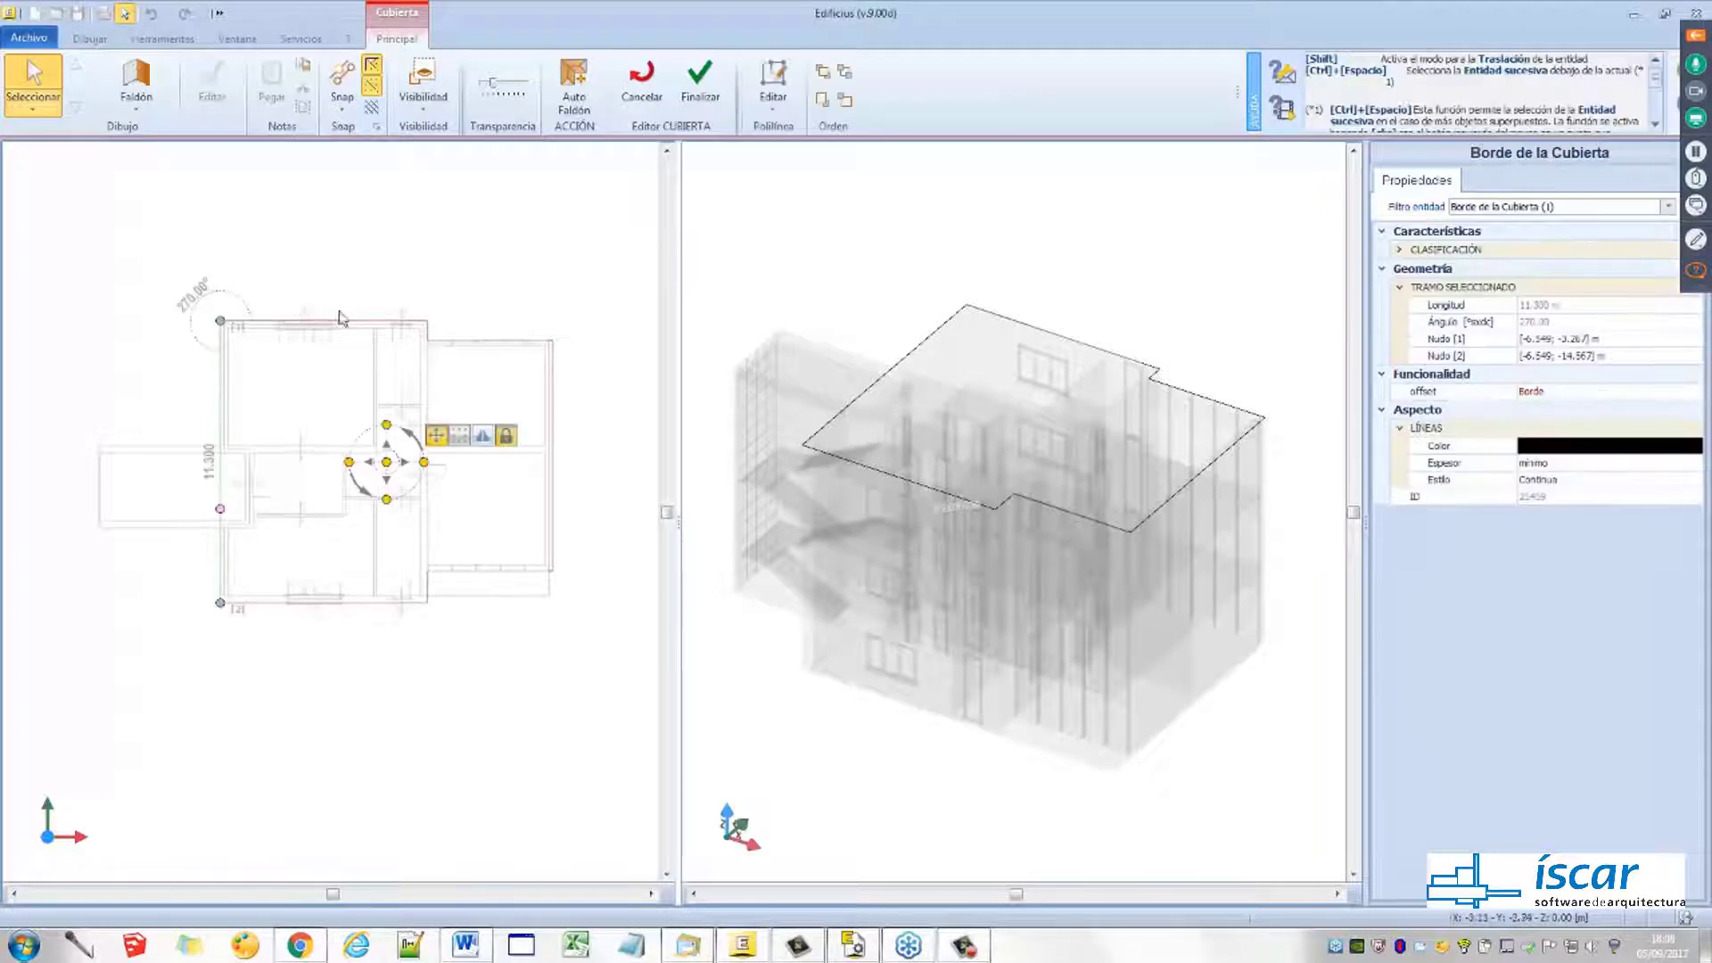
pyautogui.click(774, 107)
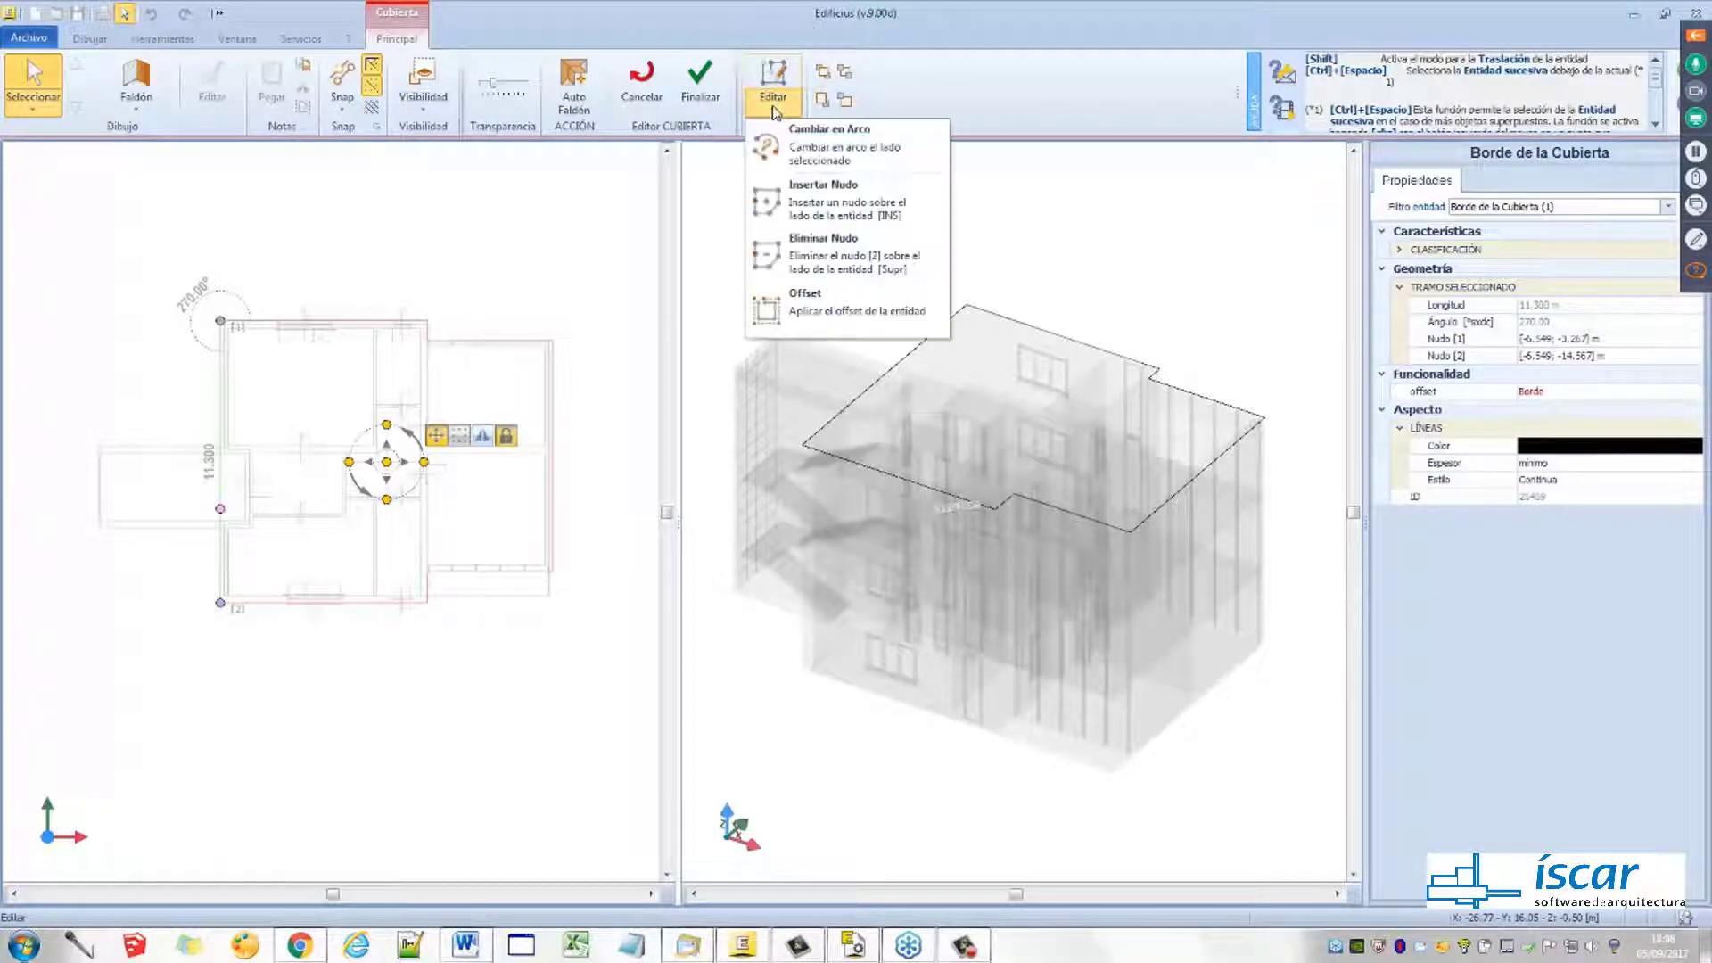
pyautogui.click(801, 301)
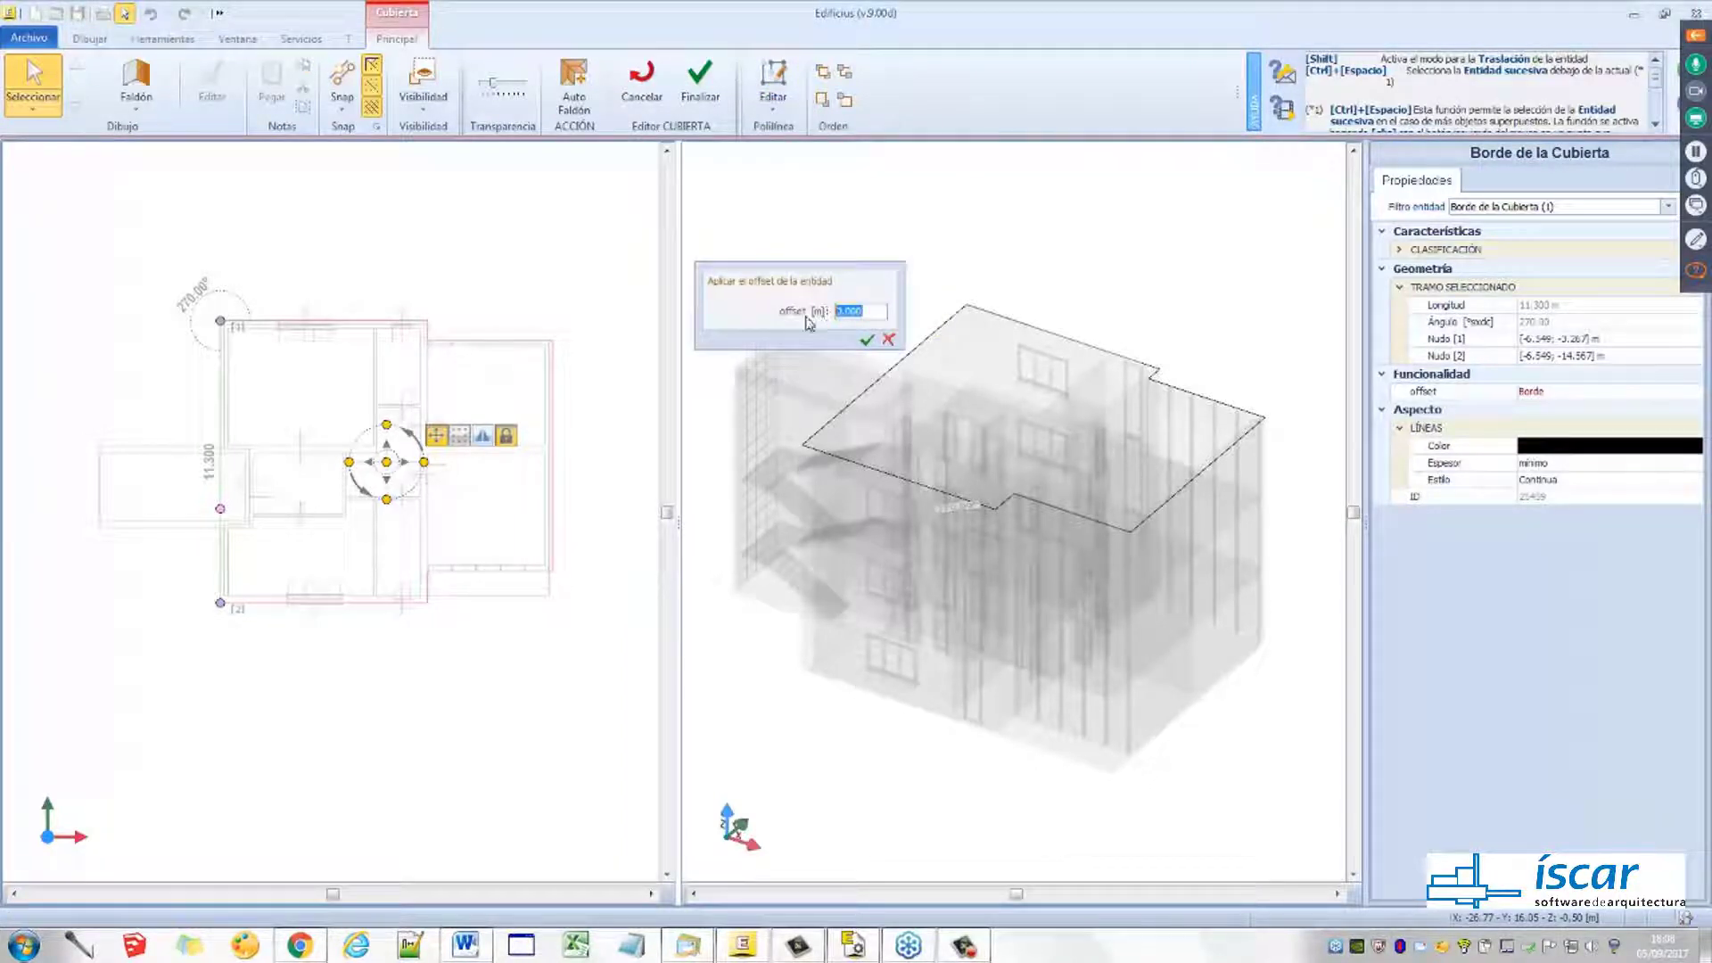
pyautogui.press('Return')
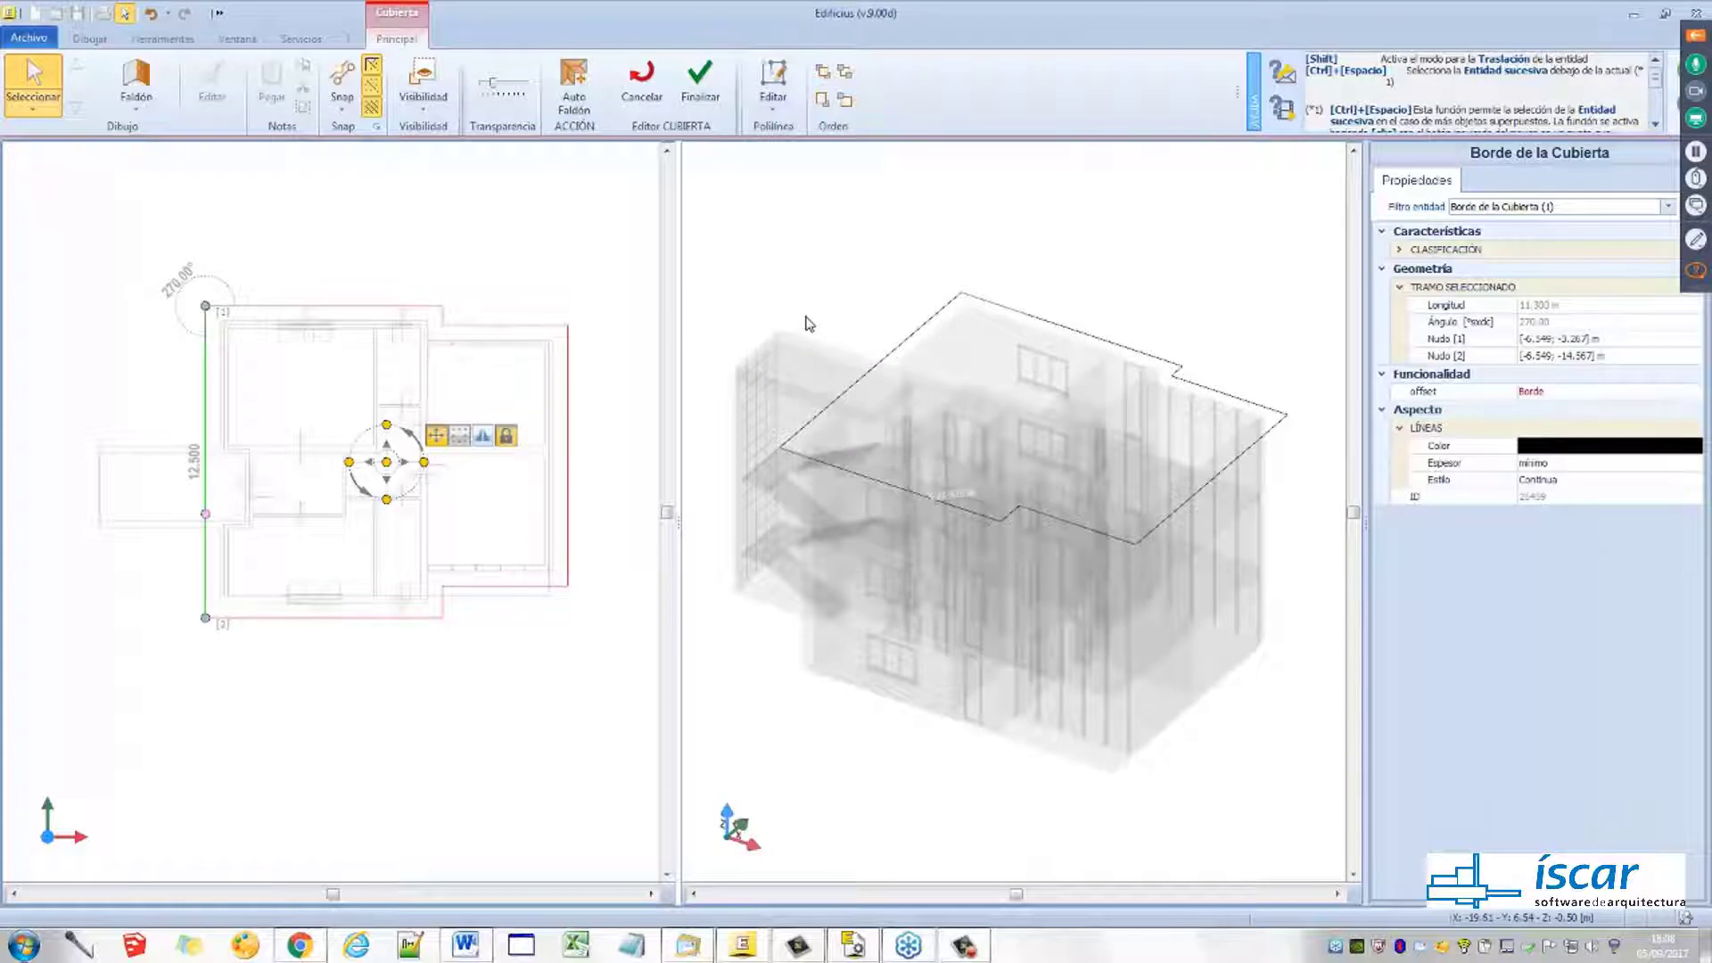
pyautogui.click(175, 345)
pyautogui.scroll(1, 229, 380)
pyautogui.moveTo(313, 433); pyautogui.dragTo(268, 405, button='middle')
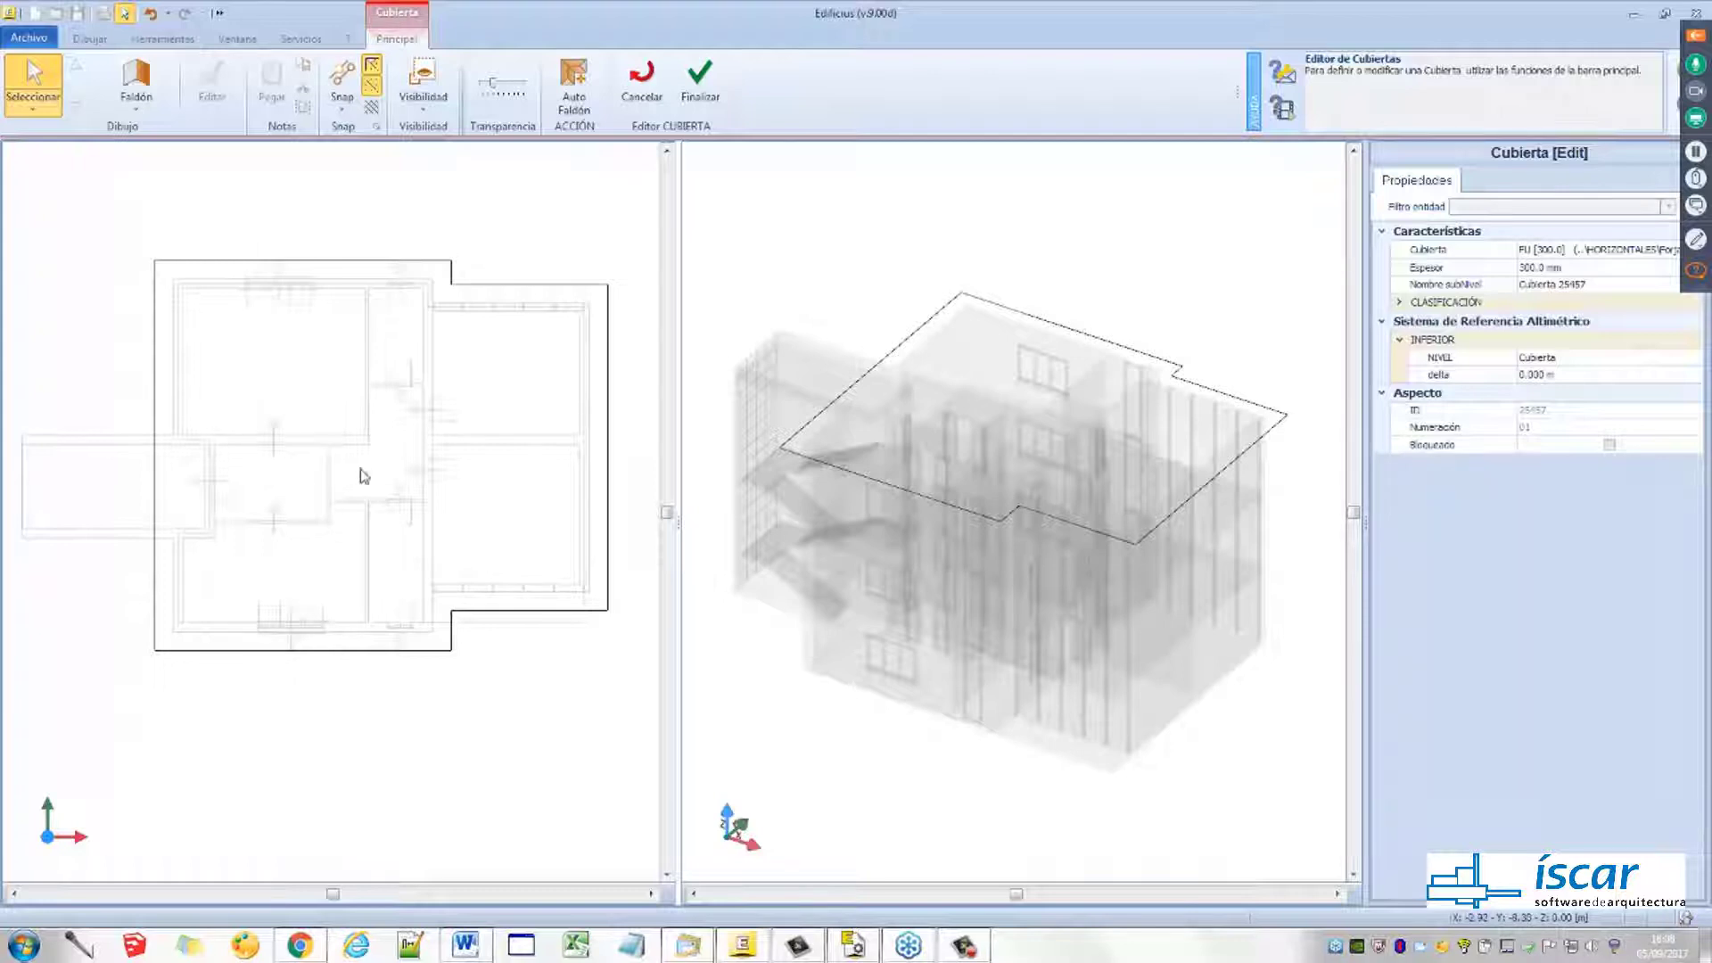
# Set a uniform slope inclination and generate all the roof planes automatically with Auto Faldón
pyautogui.click(586, 111)
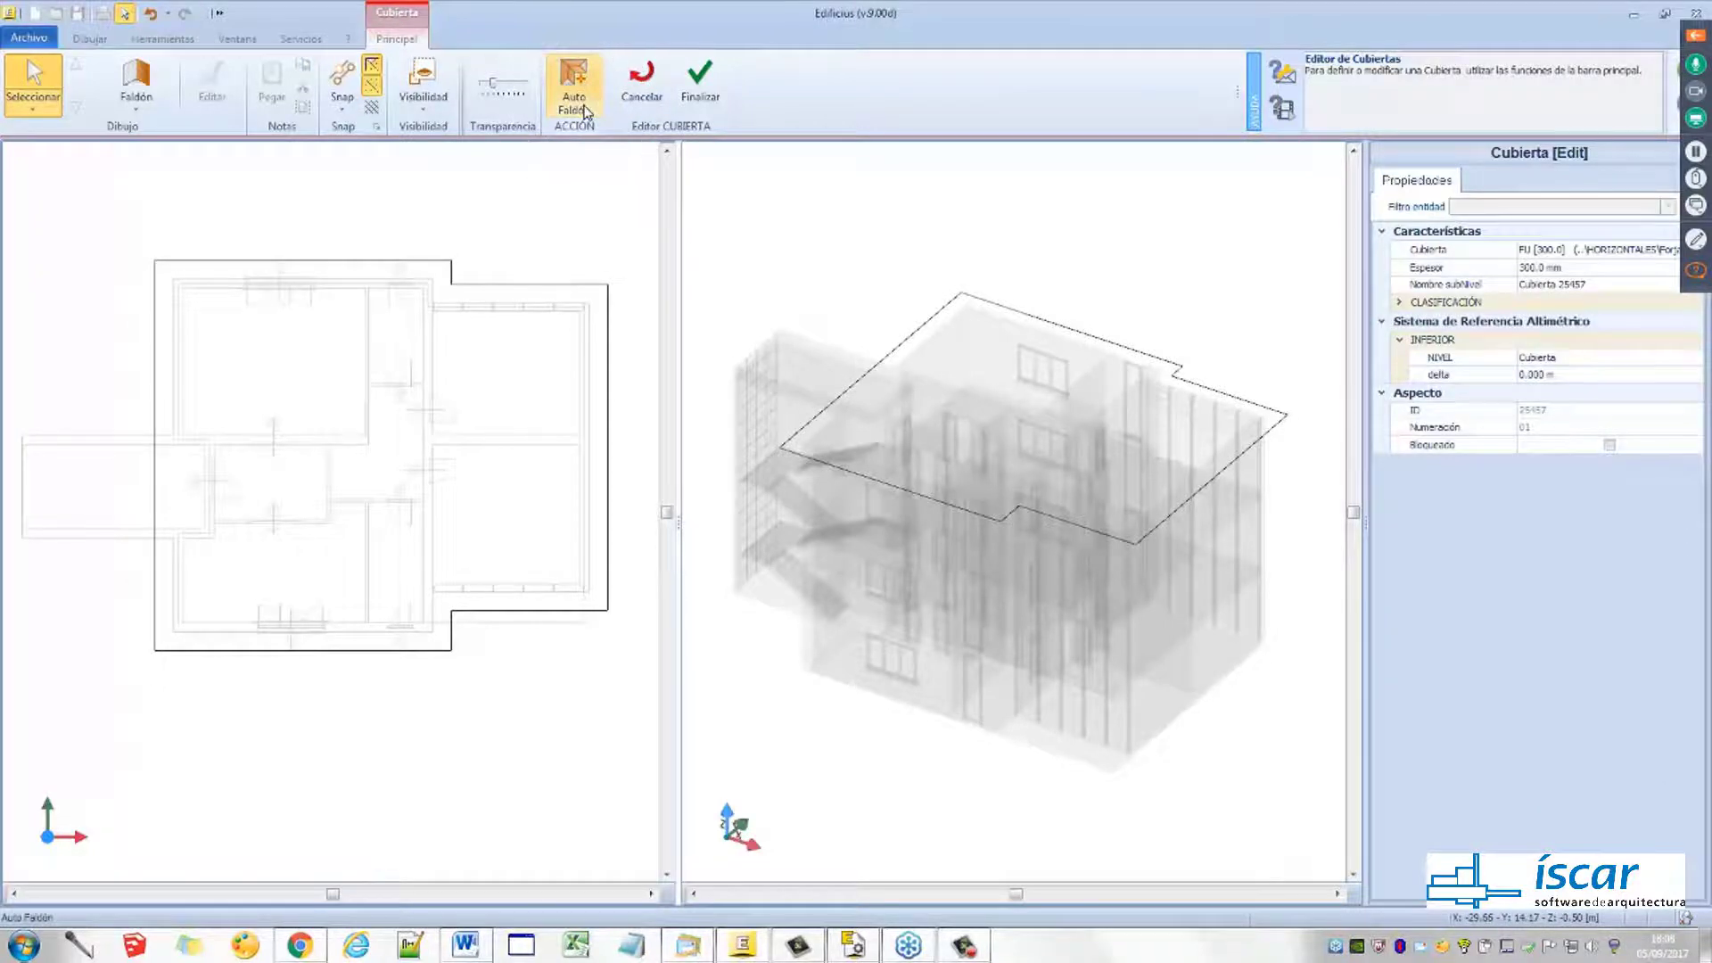
pyautogui.click(584, 111)
pyautogui.click(584, 110)
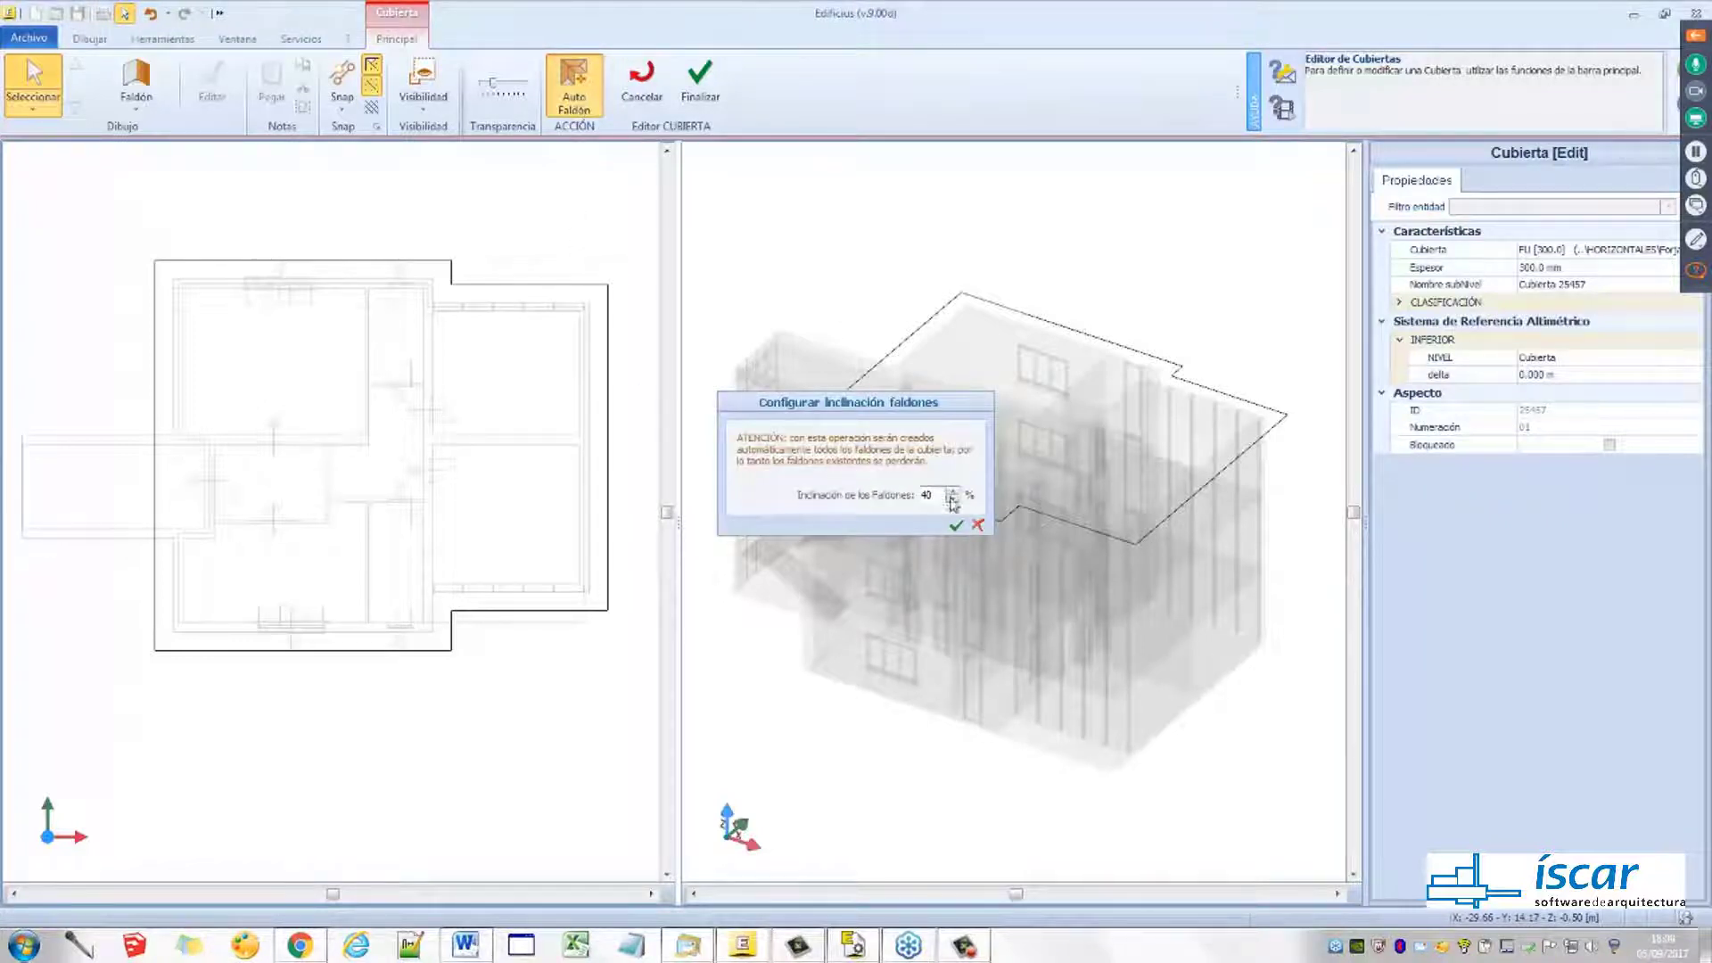
pyautogui.moveTo(941, 497); pyautogui.dragTo(897, 506)
pyautogui.click(957, 528)
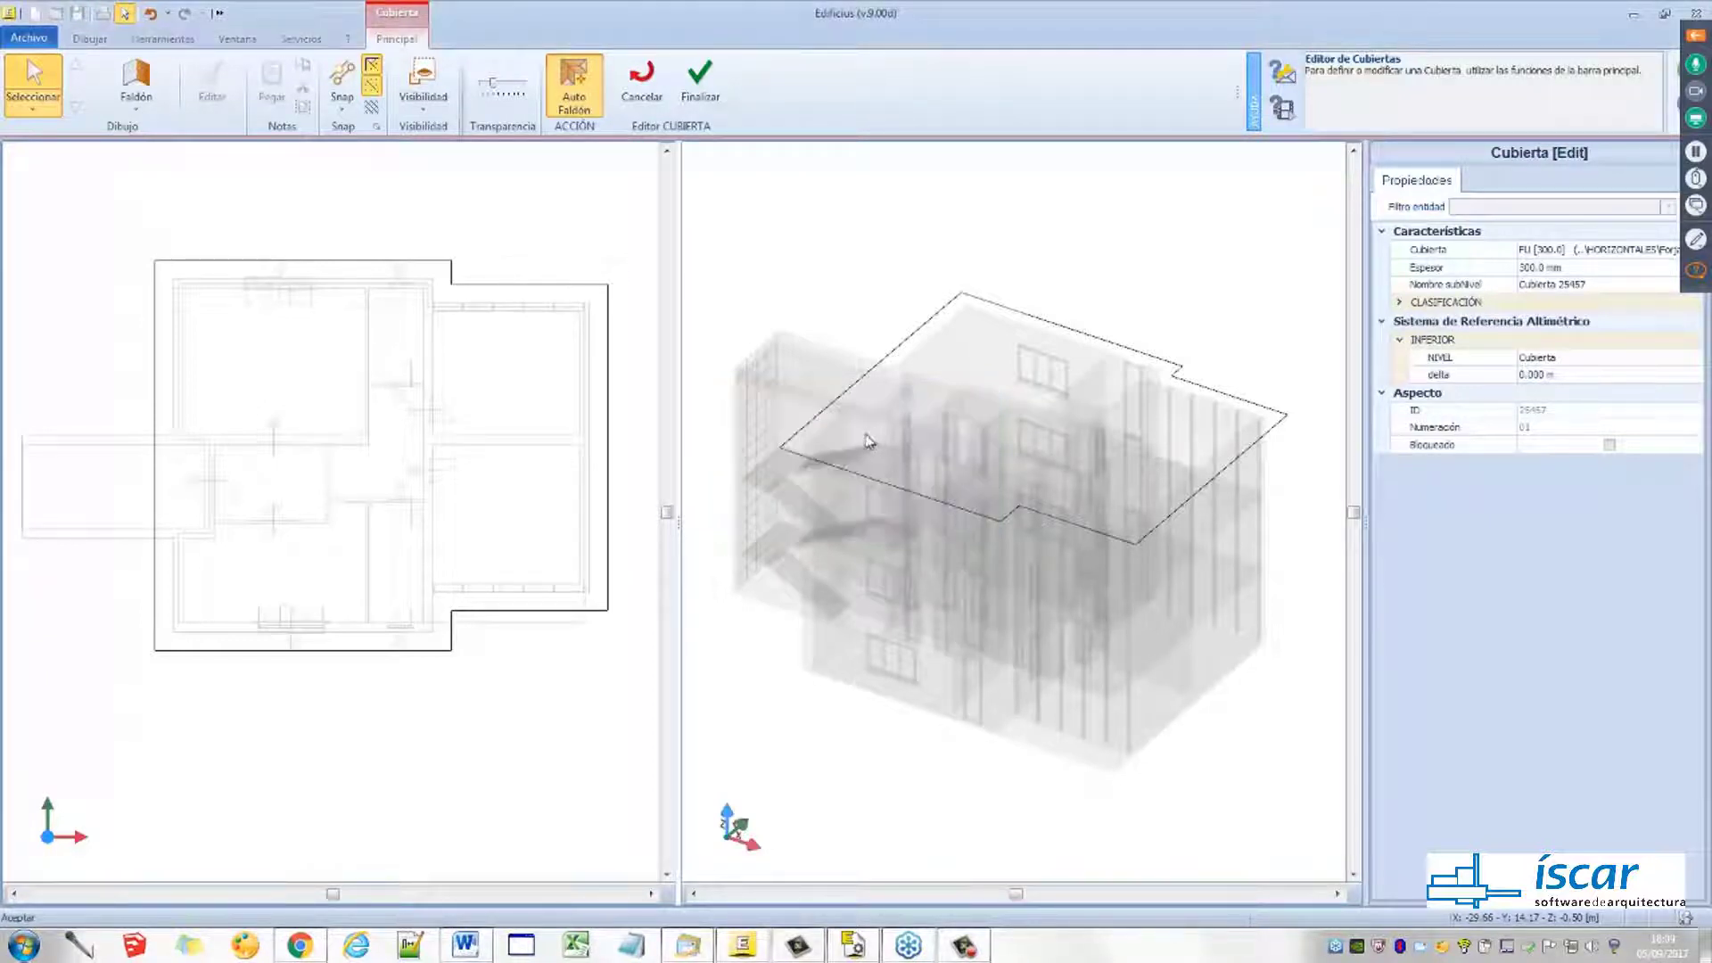
# Select one of the generated hip planes to inspect it in 3D and finish the roof edit
pyautogui.moveTo(952, 442); pyautogui.dragTo(1019, 526, button='middle')
pyautogui.click(1014, 517)
pyautogui.scroll(3, 1013, 512)
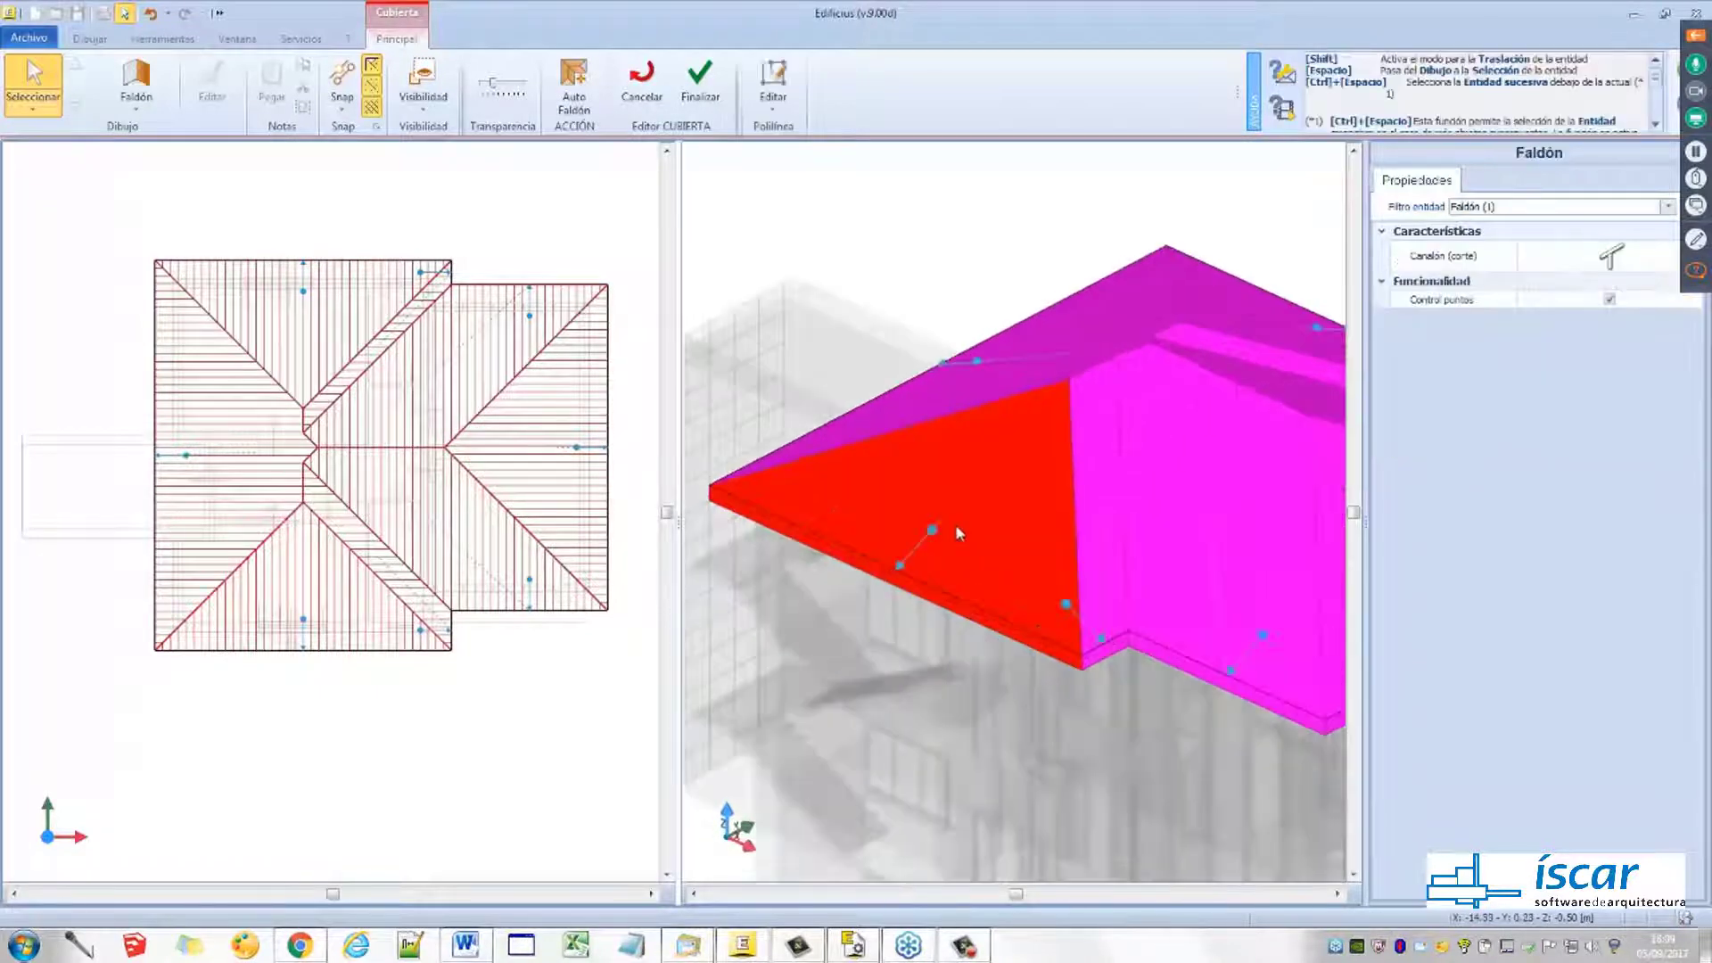
pyautogui.scroll(-3, 1023, 515)
pyautogui.moveTo(975, 508); pyautogui.dragTo(921, 485, button='middle')
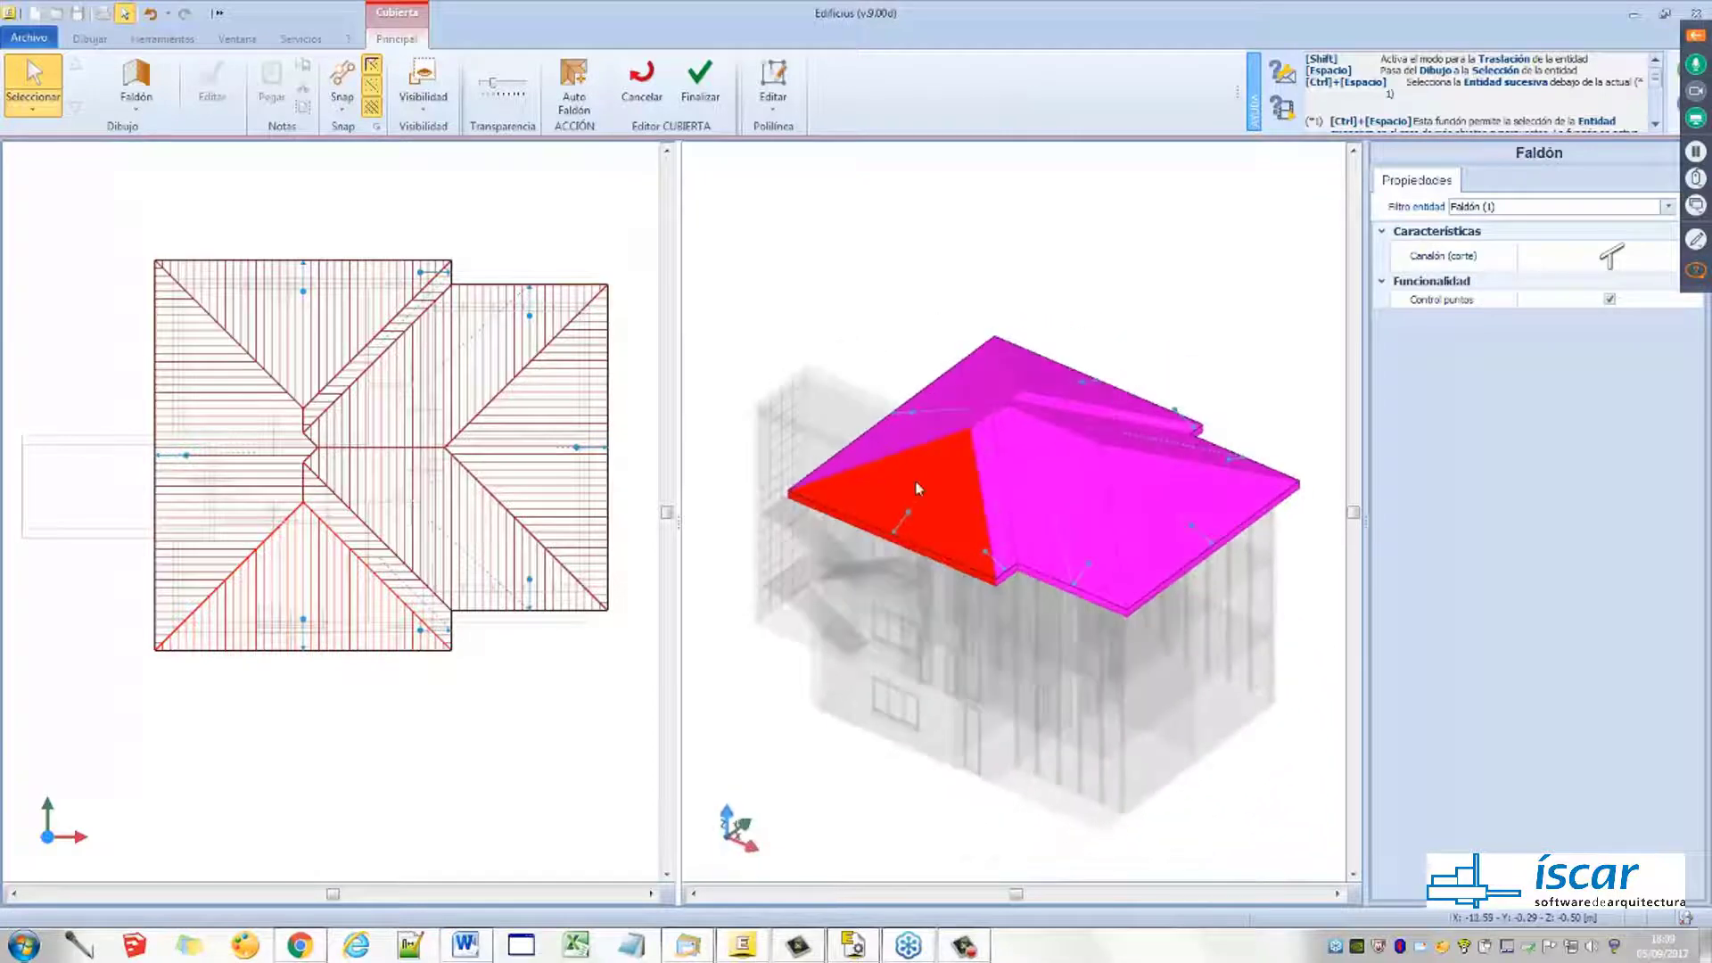
pyautogui.click(702, 100)
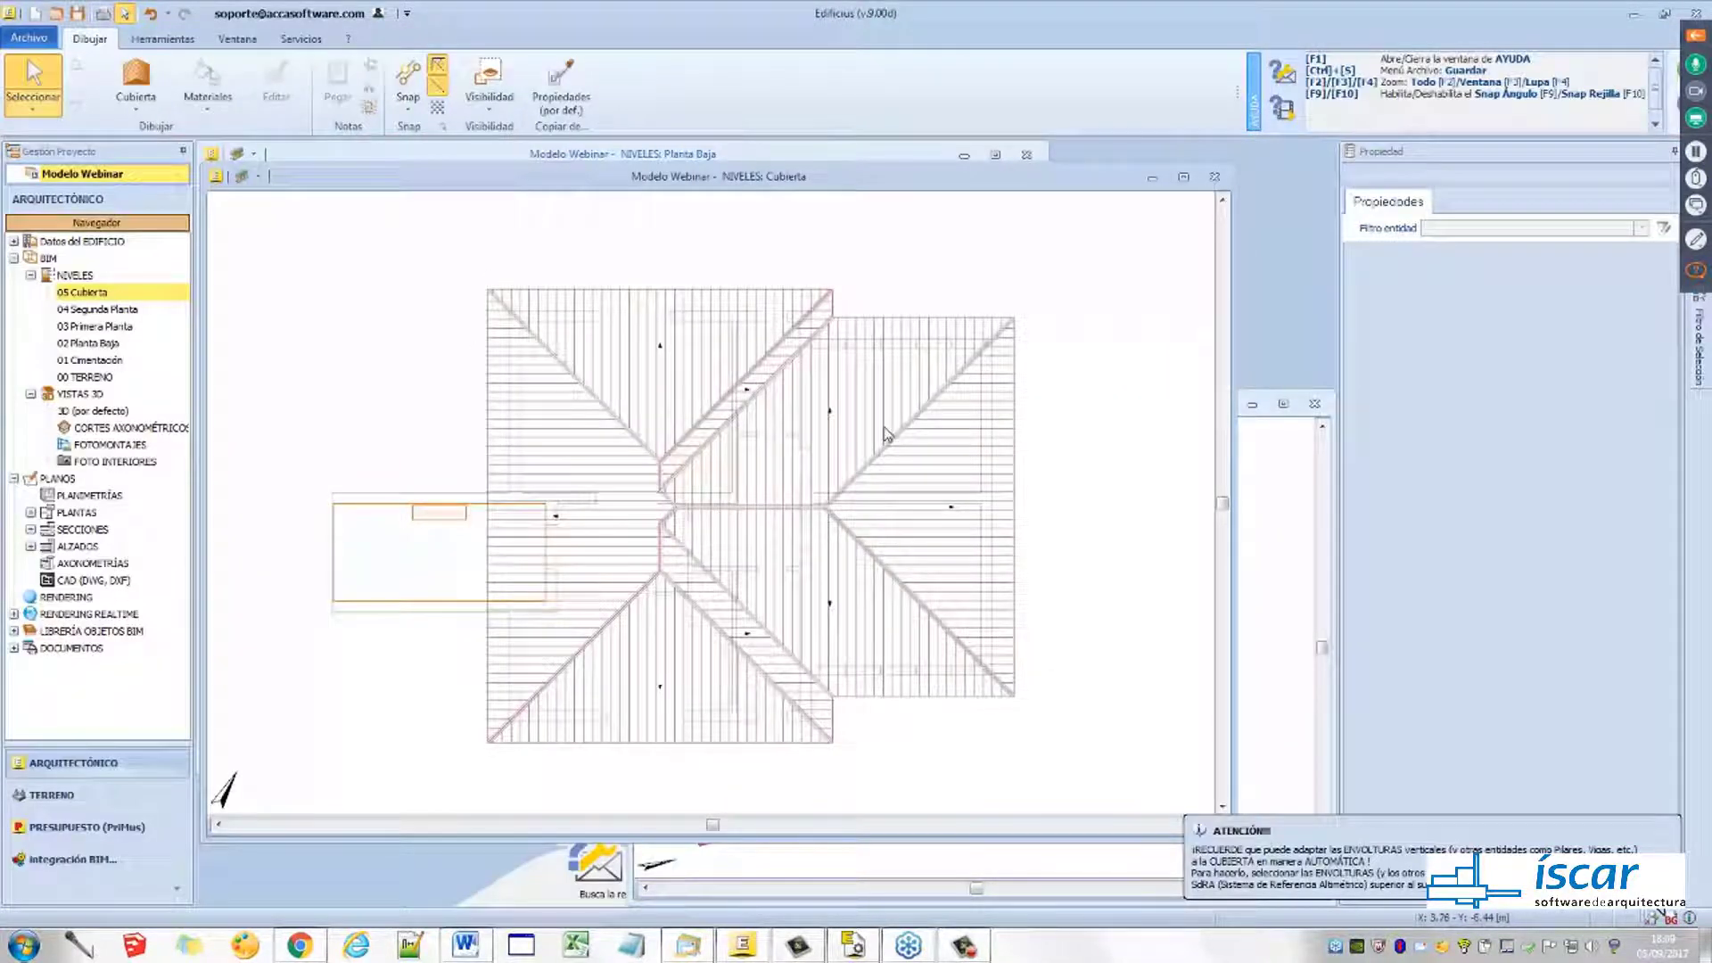
# Maximize the default 3D view, select the tiled roof and open it for editing
pyautogui.click(1267, 566)
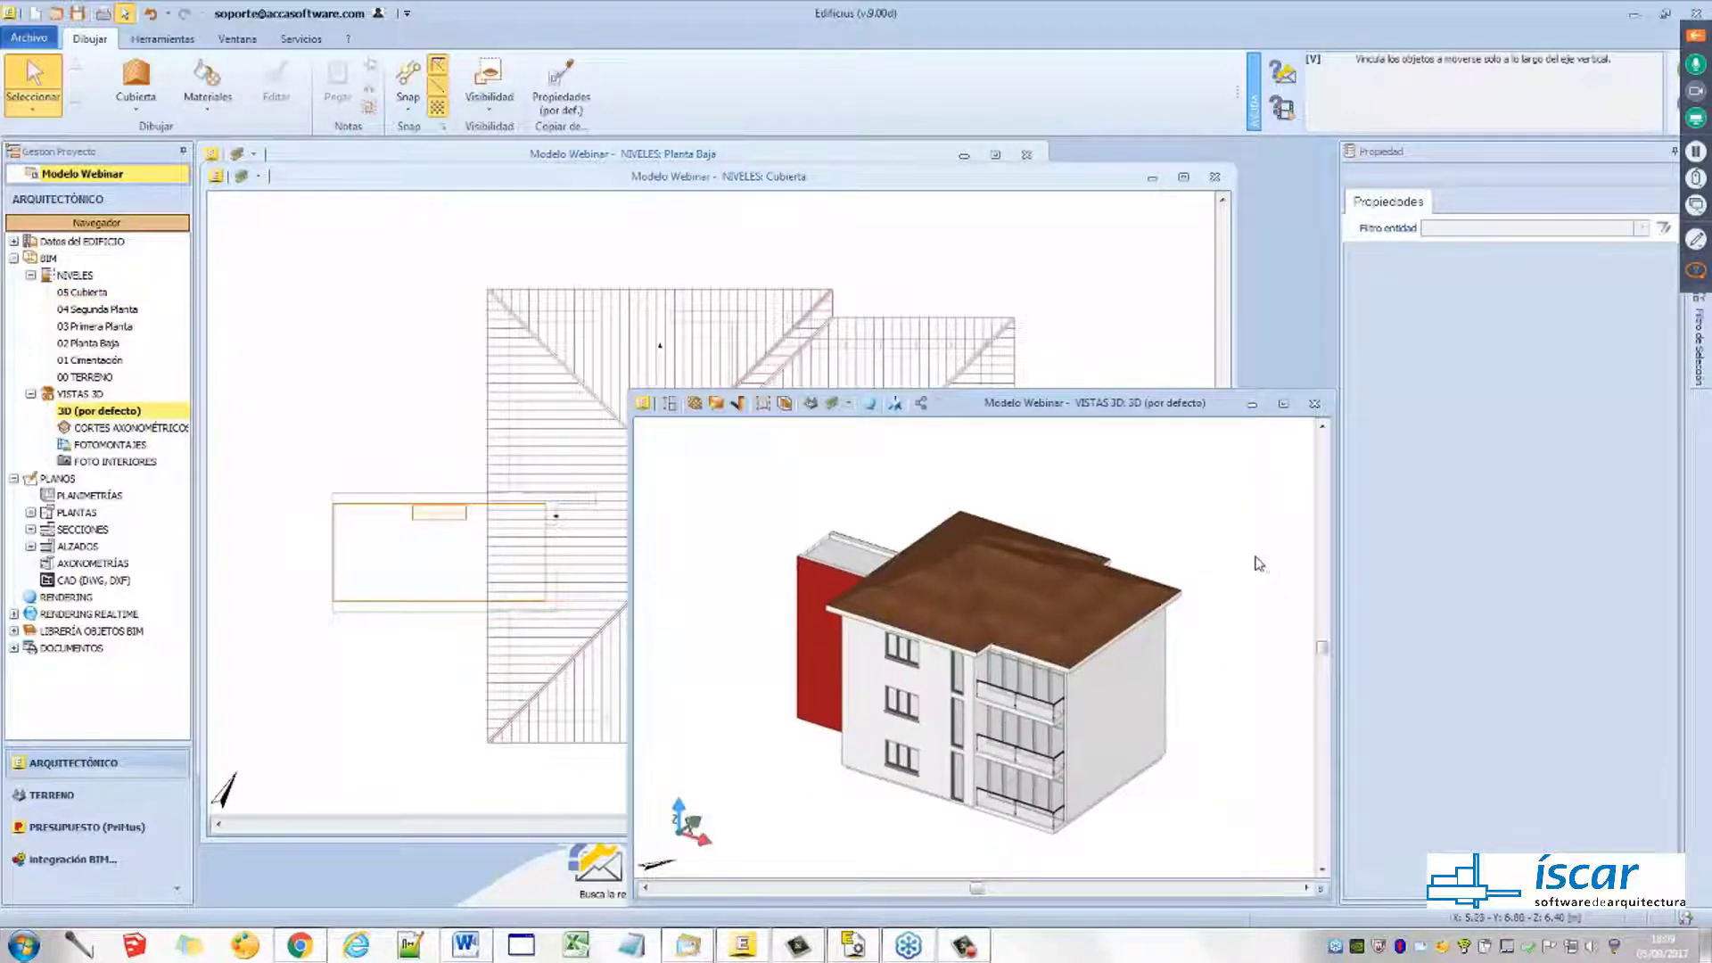
pyautogui.click(1283, 403)
pyautogui.moveTo(659, 402); pyautogui.dragTo(807, 506, button='middle')
pyautogui.scroll(5, 770, 519)
pyautogui.scroll(4, 772, 490)
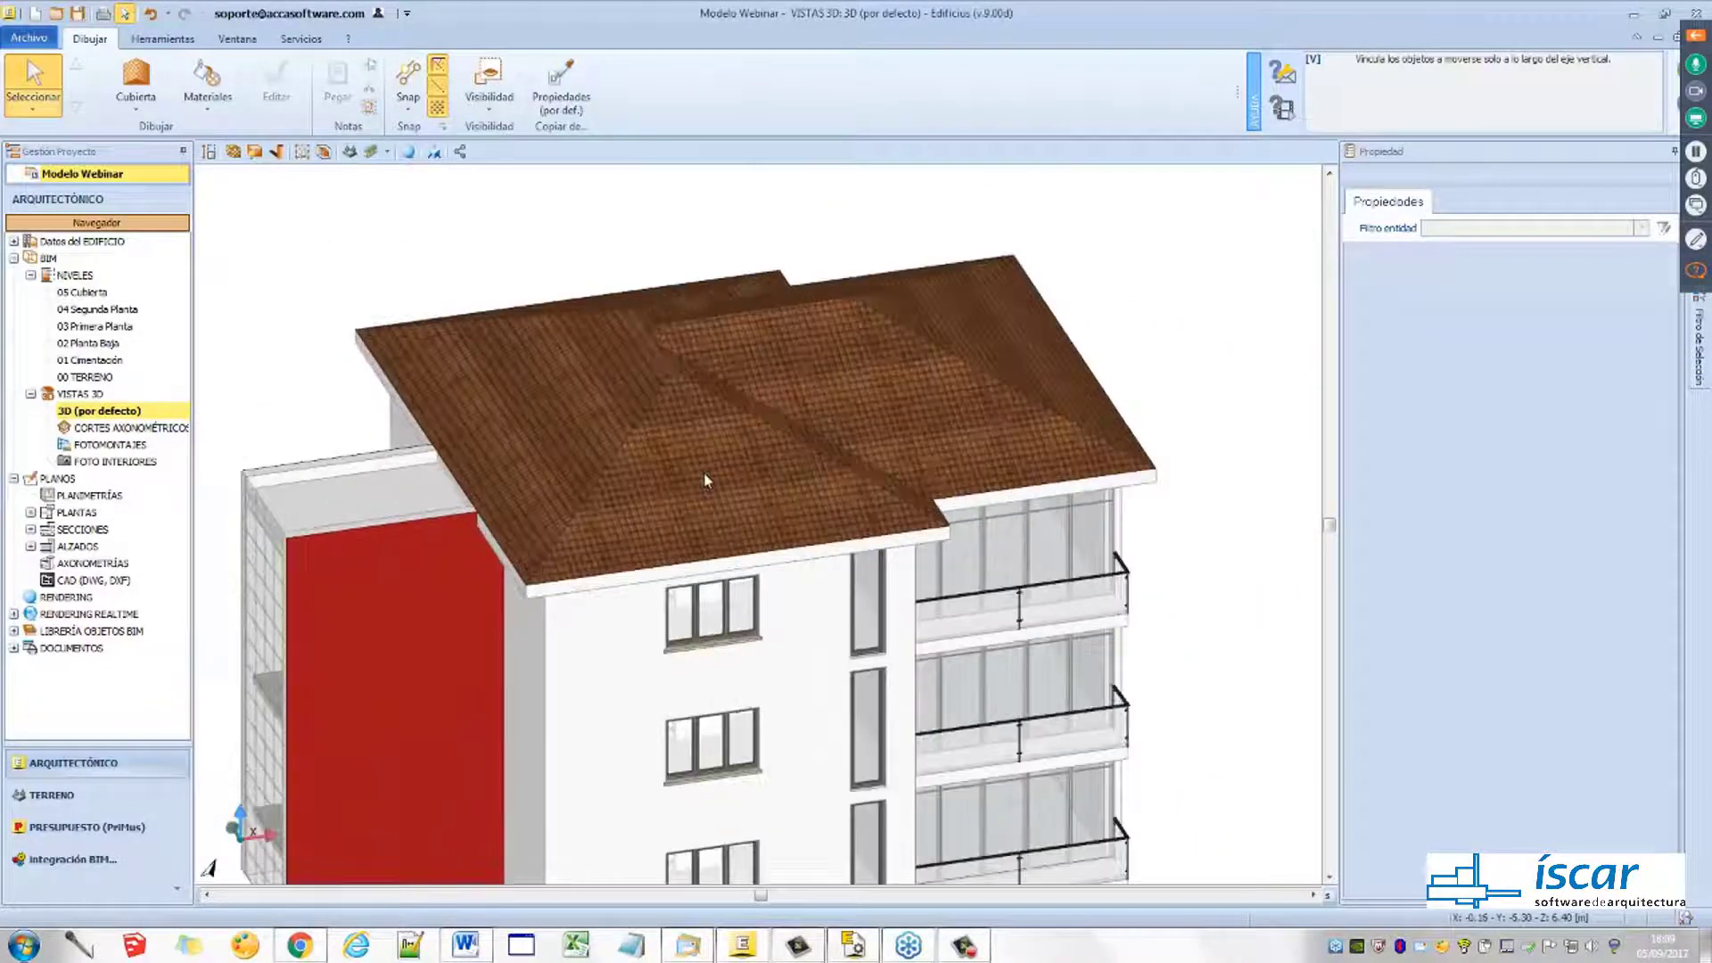
pyautogui.click(697, 446)
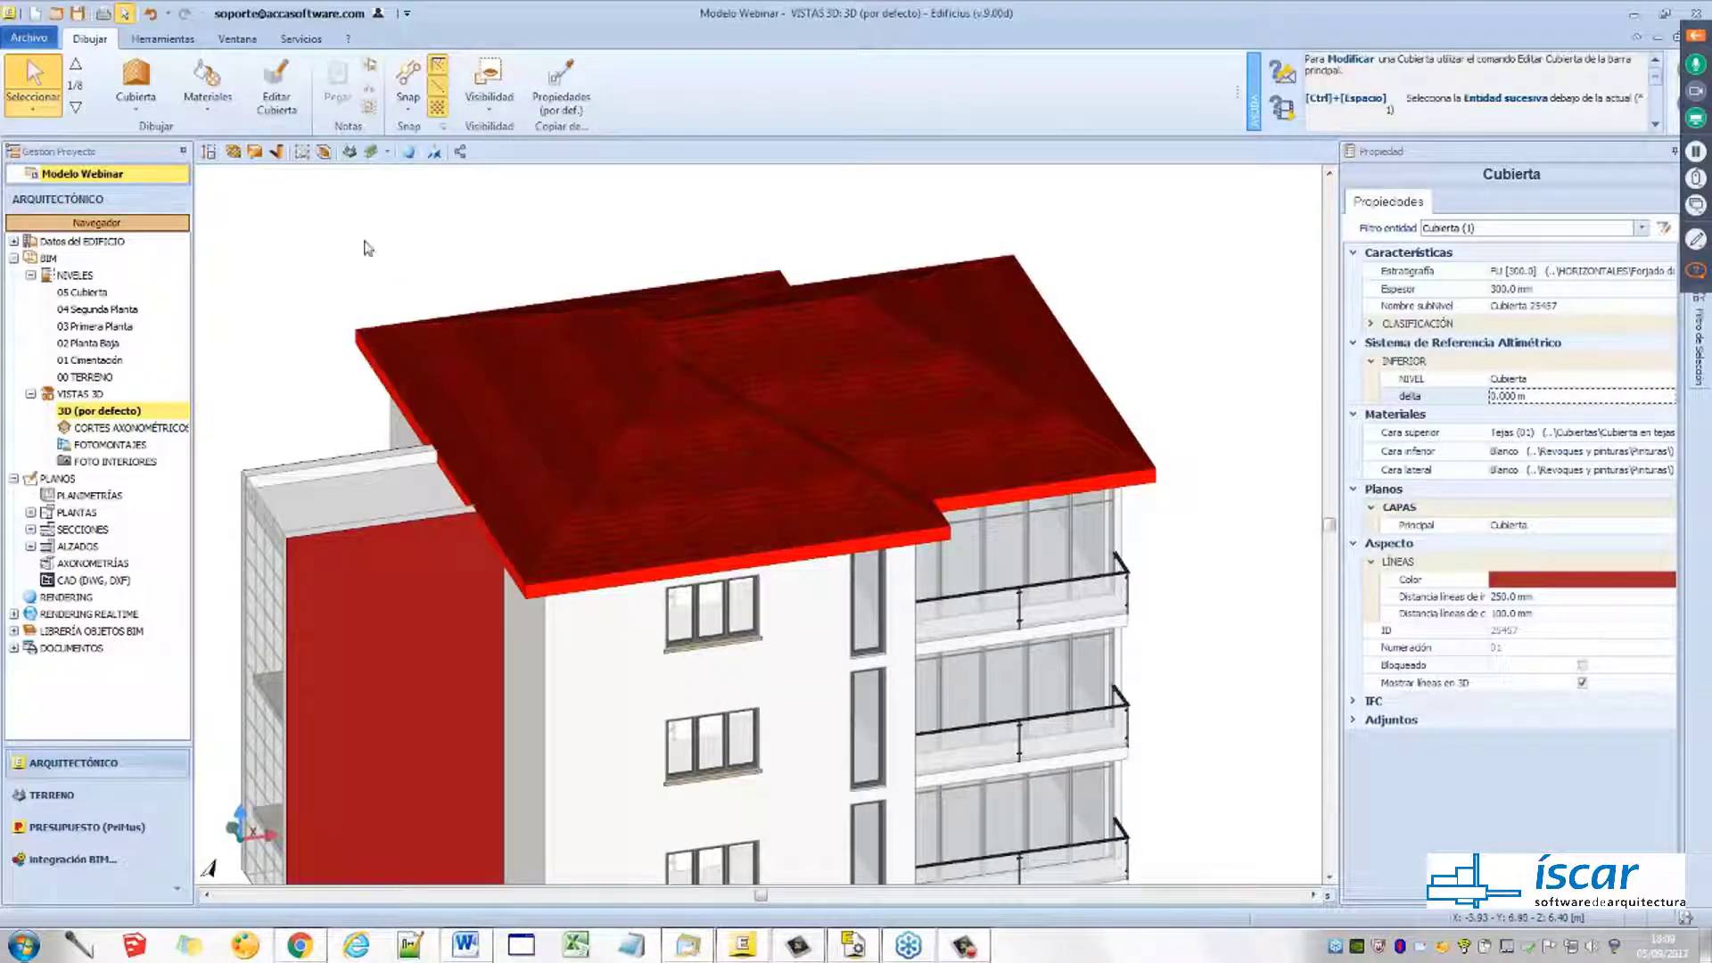
pyautogui.click(287, 123)
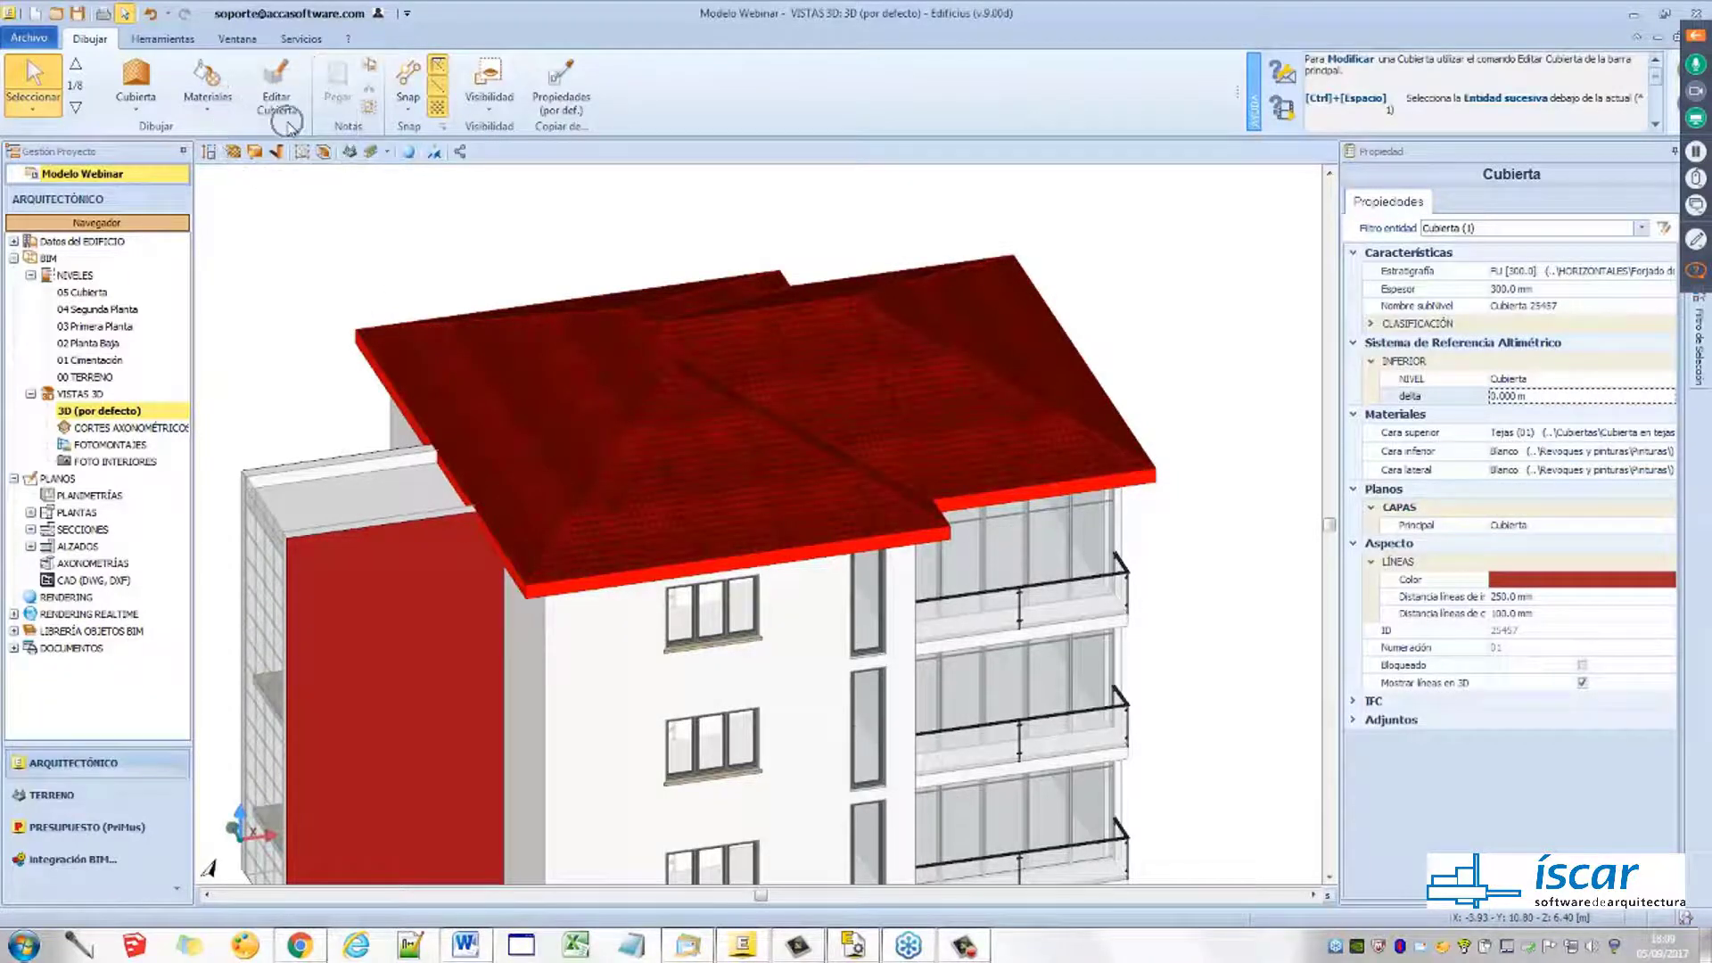
# Open the tiled roof in the roof editor and delete one side slope plane of the narrower wing
pyautogui.click(275, 98)
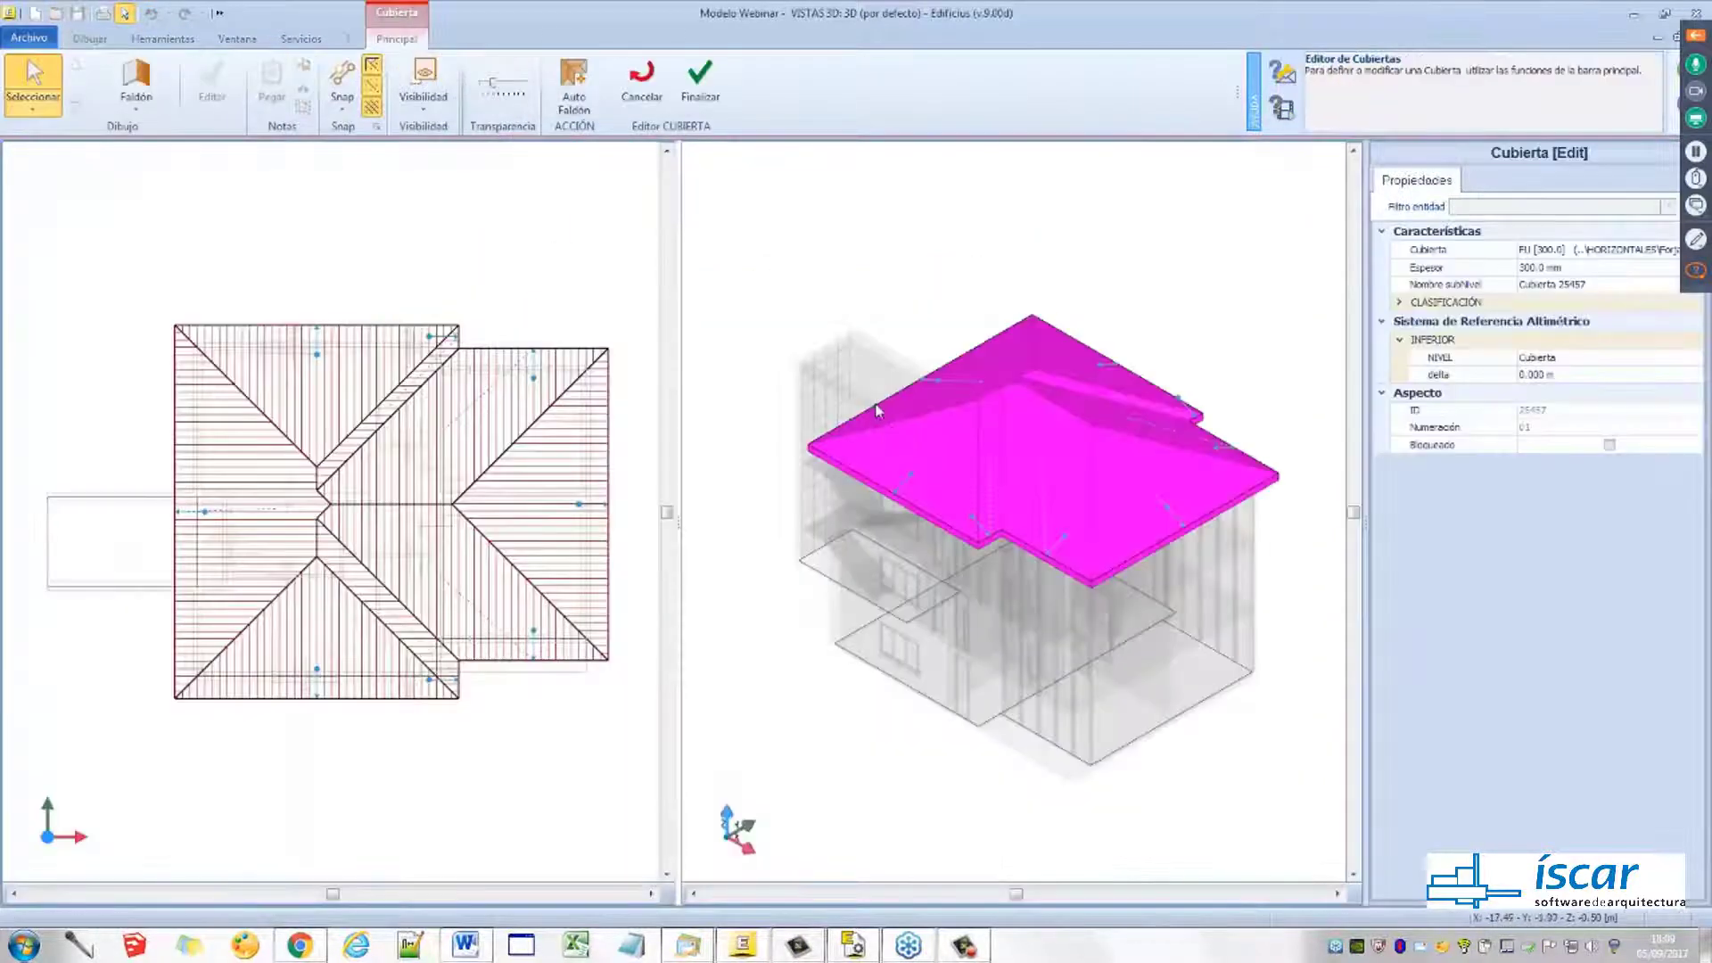
pyautogui.scroll(-3, 980, 496)
pyautogui.scroll(3, 981, 496)
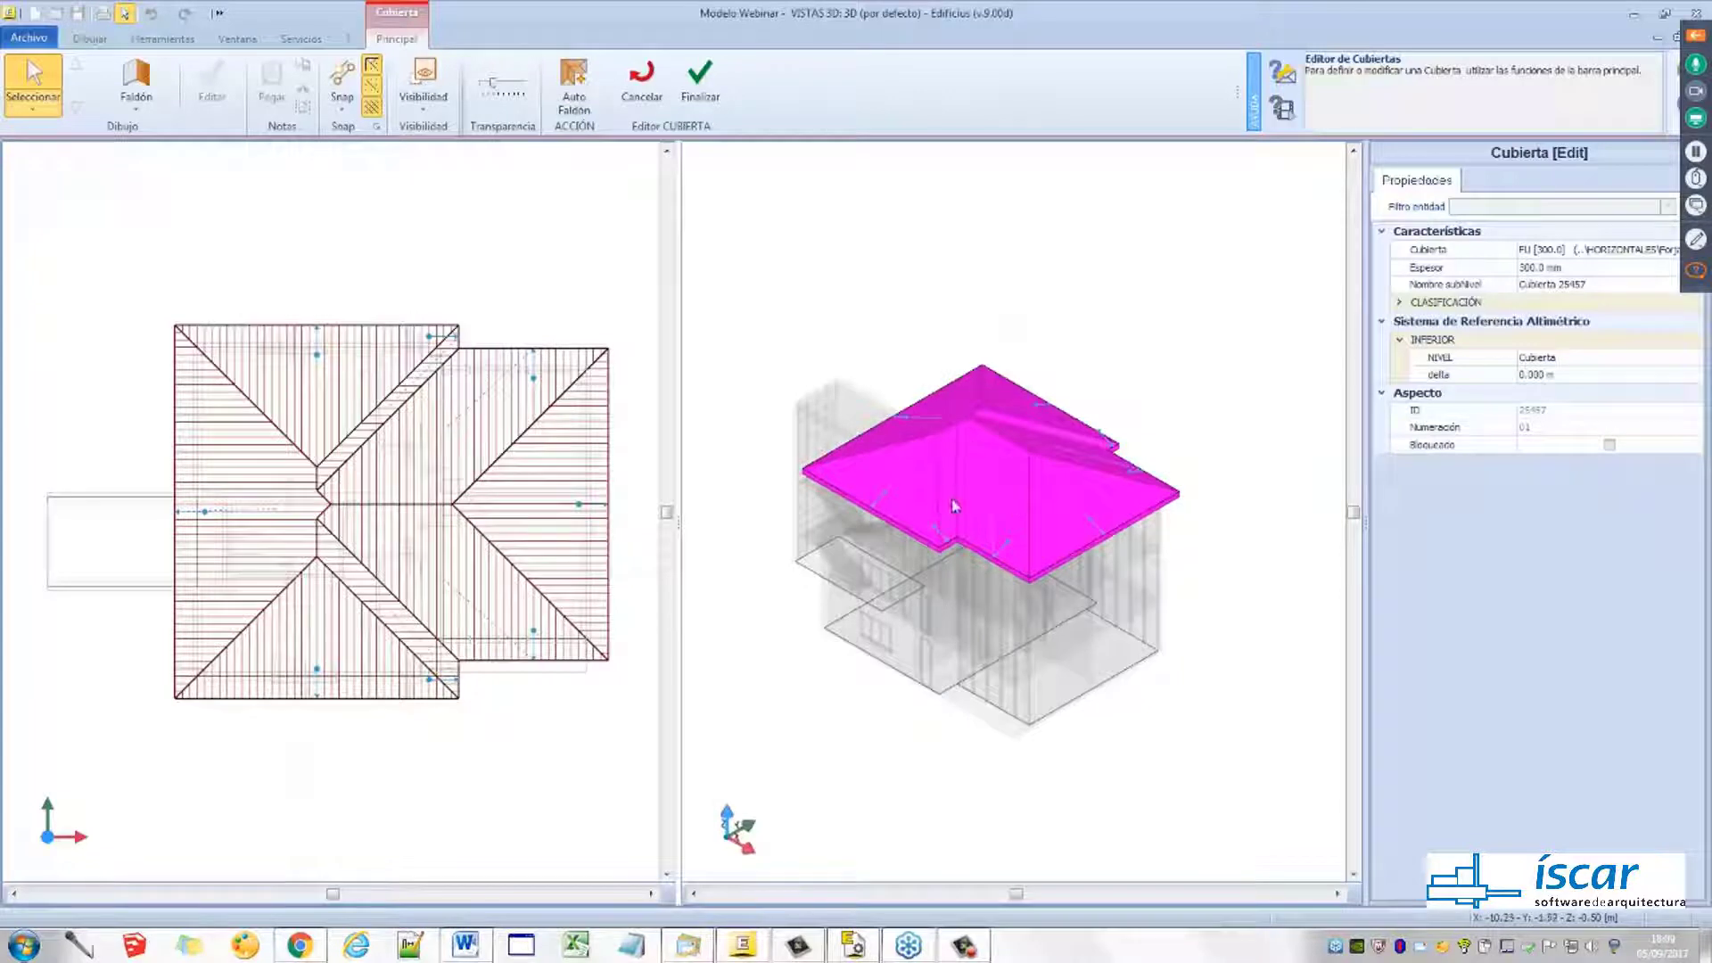
pyautogui.click(990, 499)
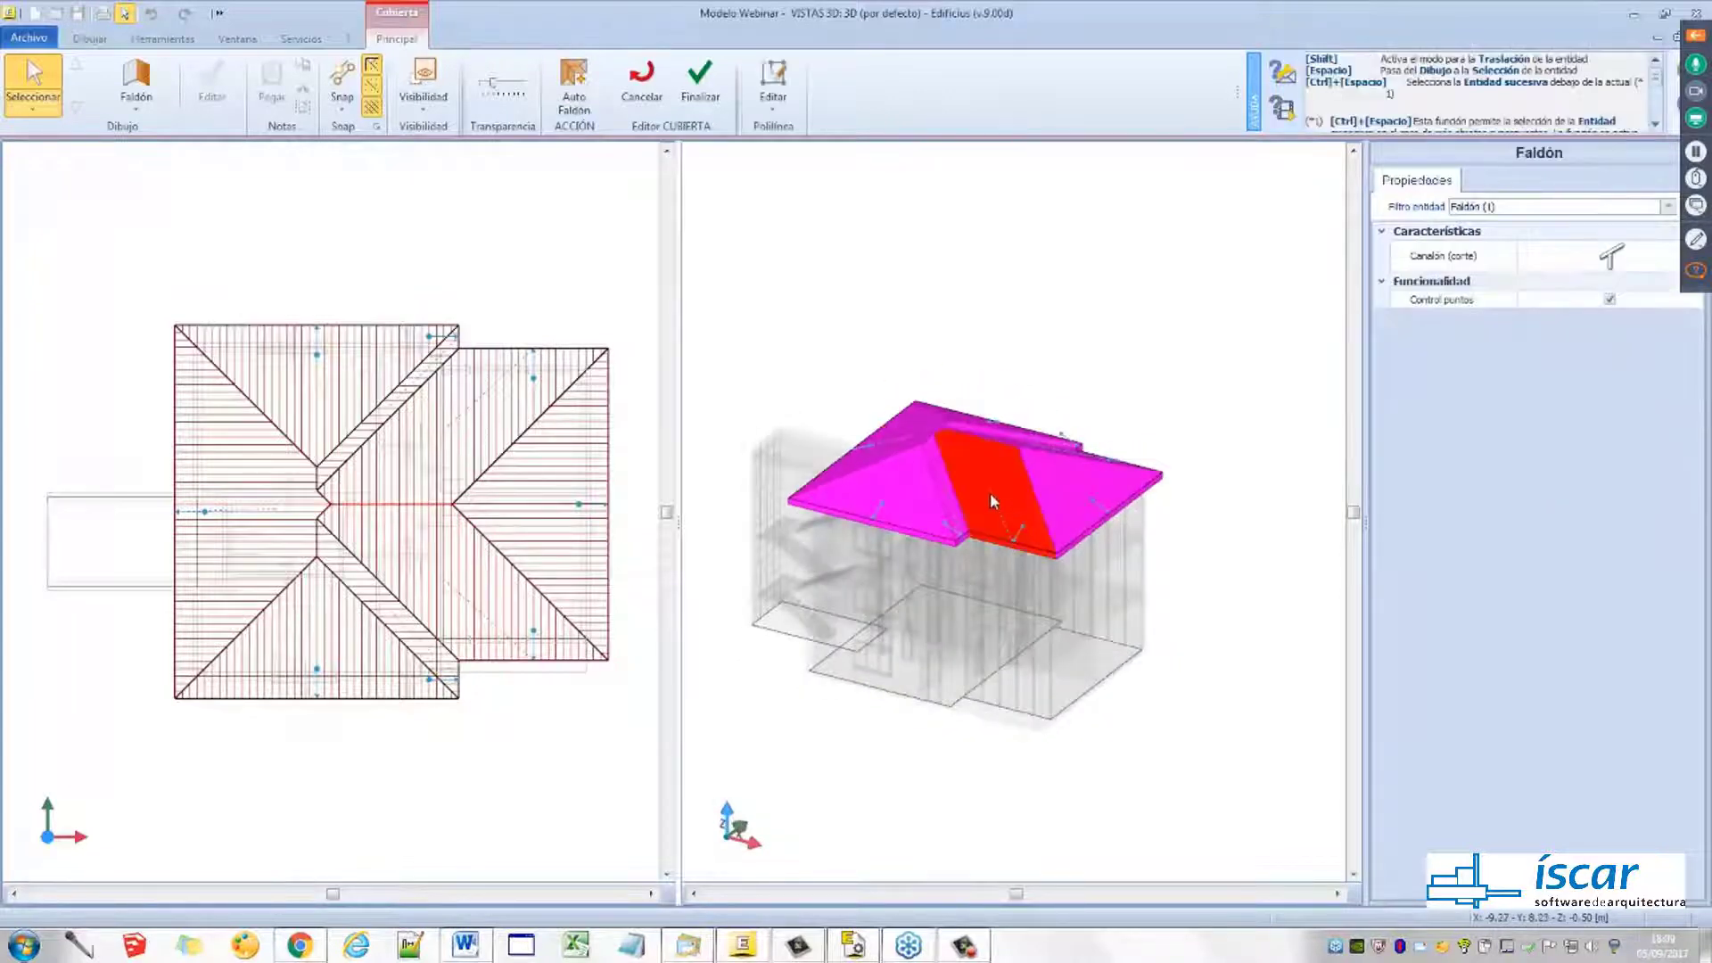
pyautogui.scroll(2, 991, 501)
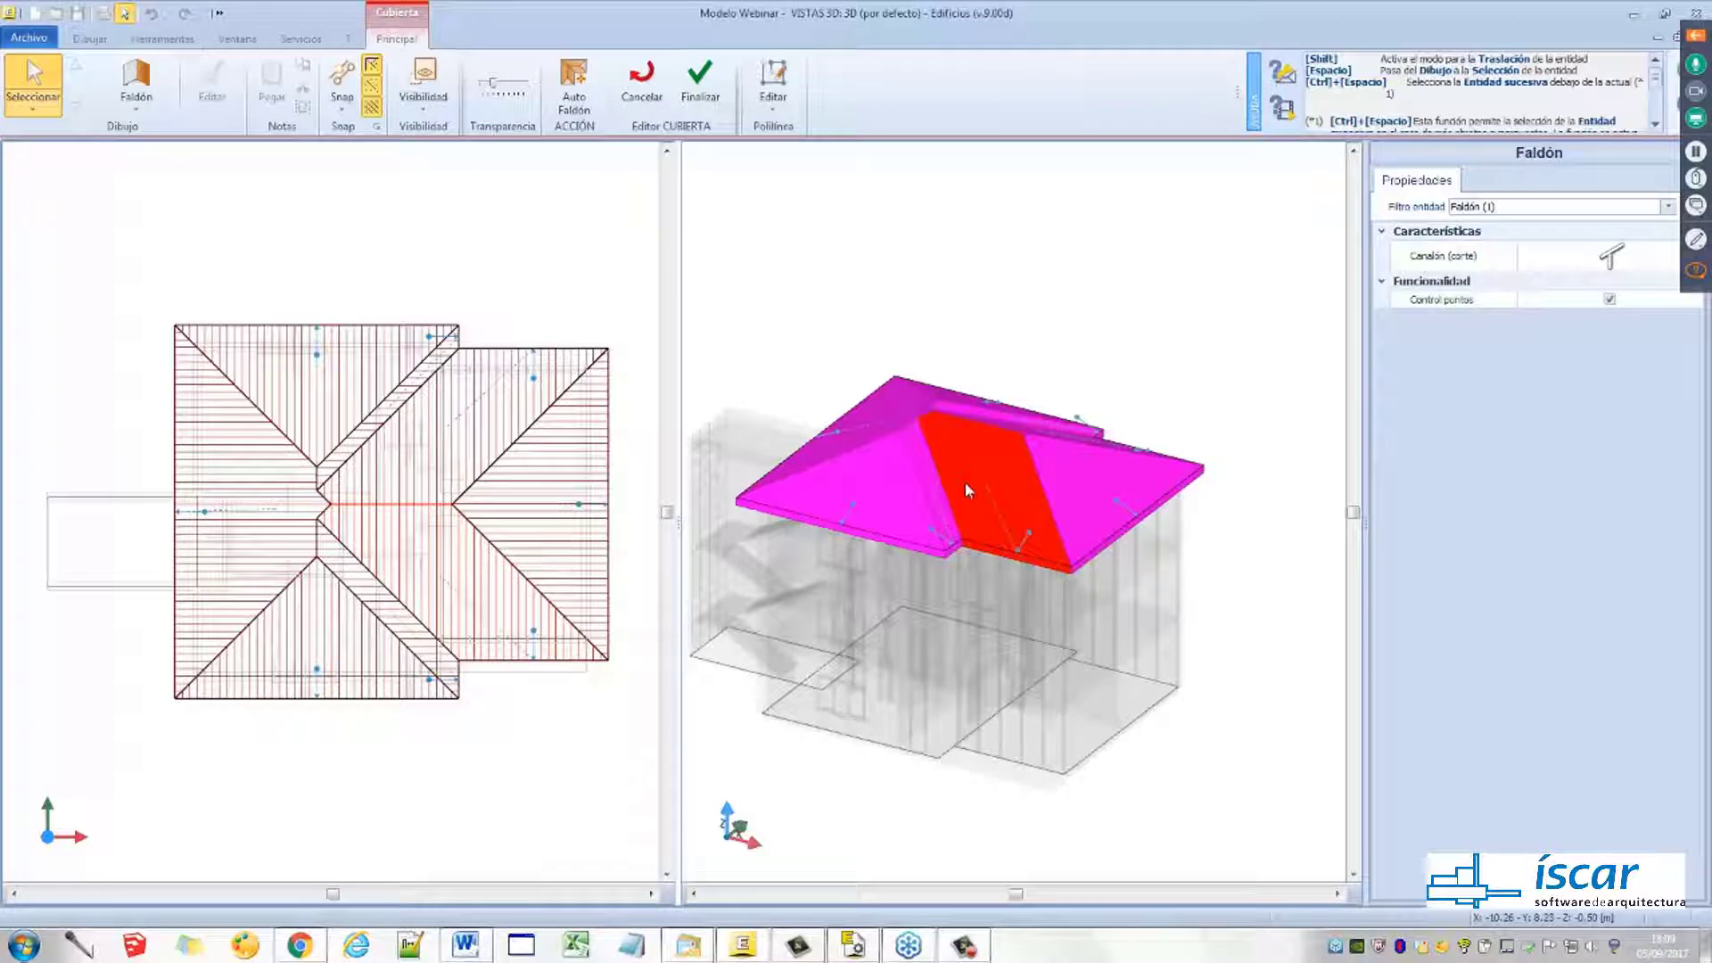
pyautogui.press('Delete')
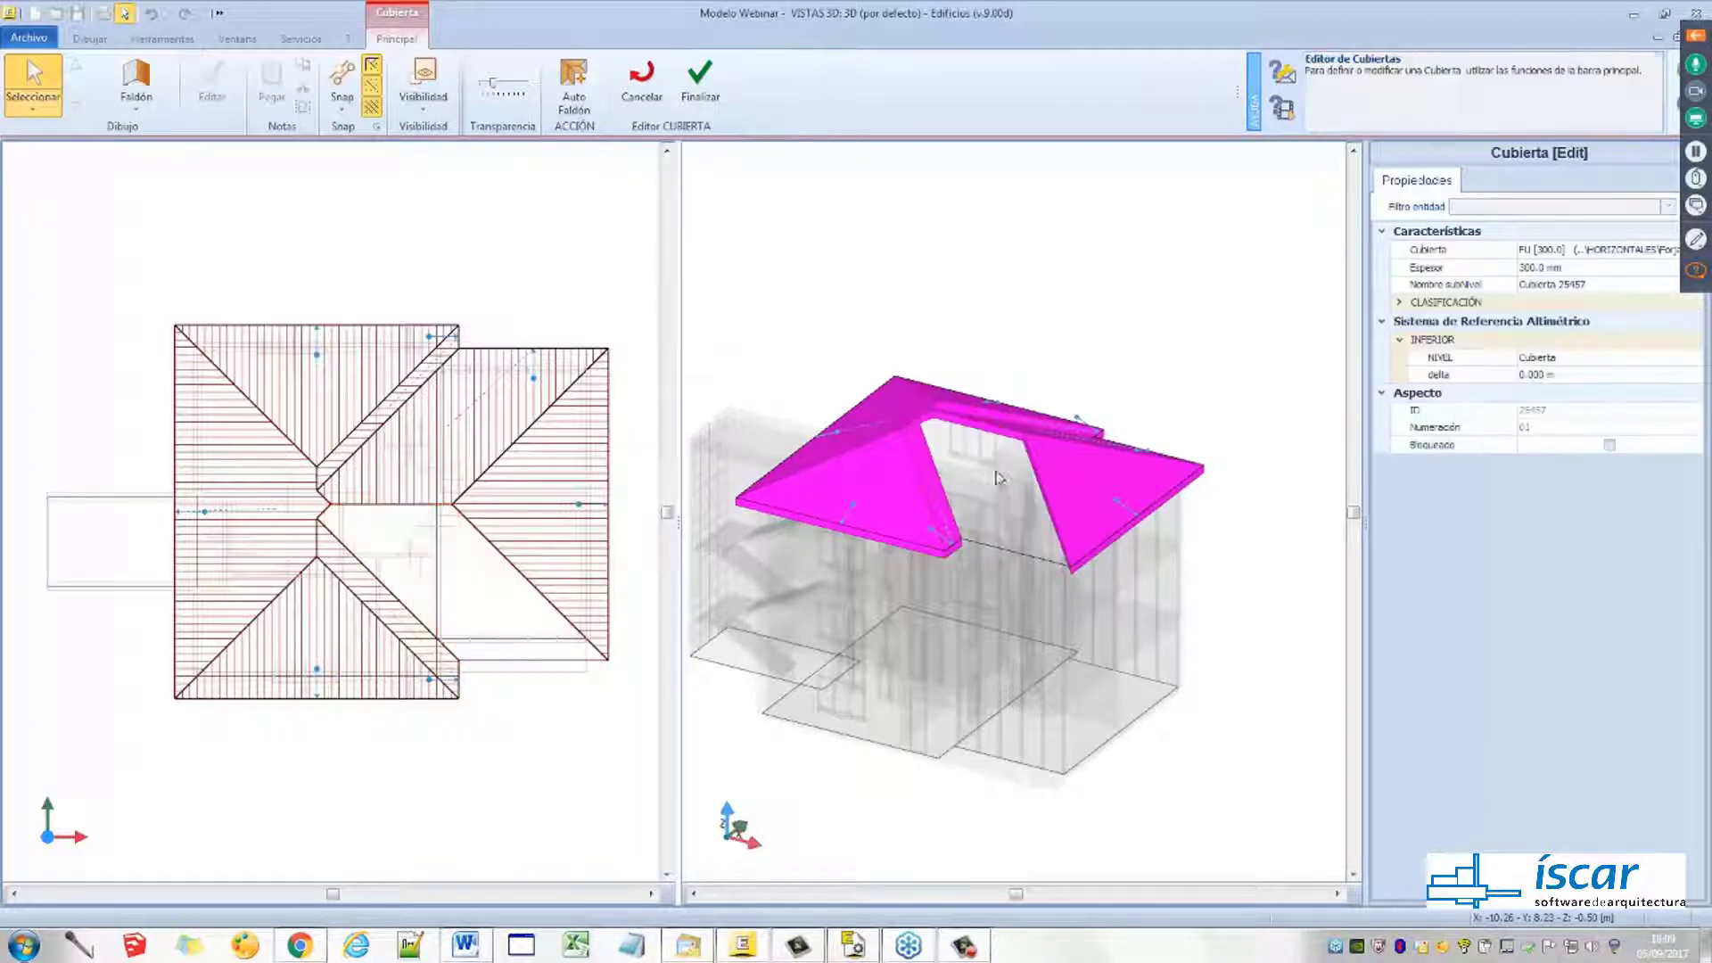
# Delete all the remaining automatically generated roof planes, one after another, from the 3D view
pyautogui.click(1097, 481)
pyautogui.press('Delete')
pyautogui.click(860, 478)
pyautogui.press('Delete')
pyautogui.click(861, 453)
pyautogui.press('Delete')
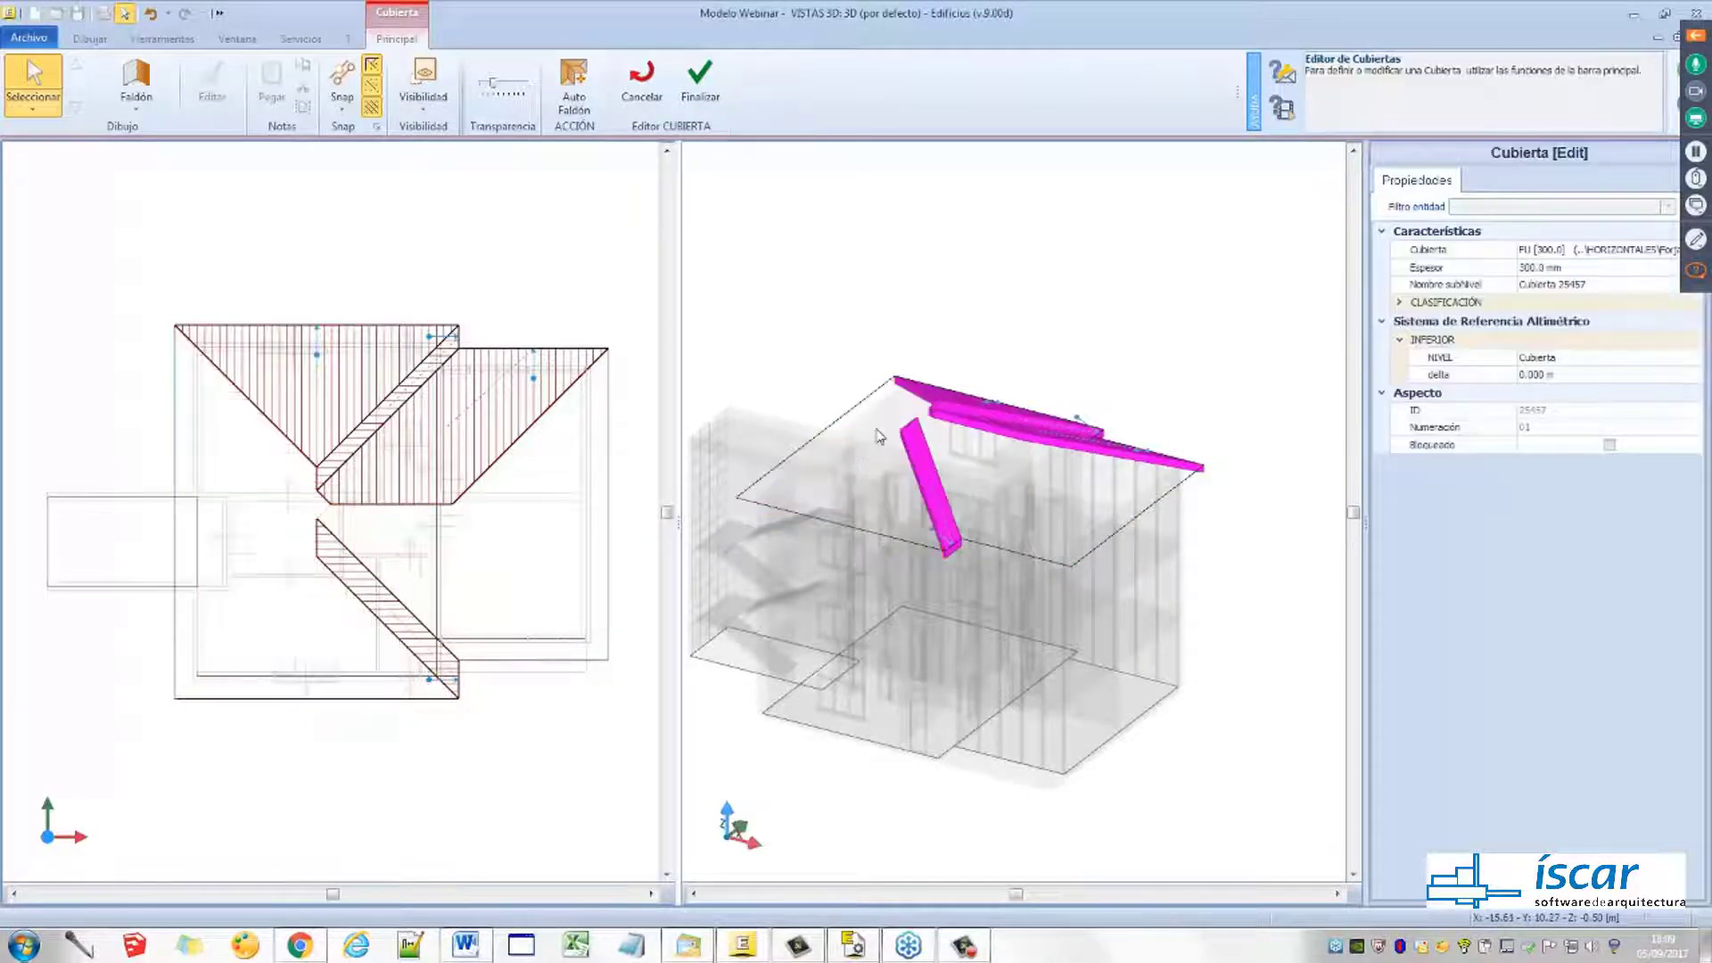
pyautogui.scroll(3, 944, 448)
pyautogui.click(898, 469)
pyautogui.press('Delete')
pyautogui.click(1020, 417)
pyautogui.press('Delete')
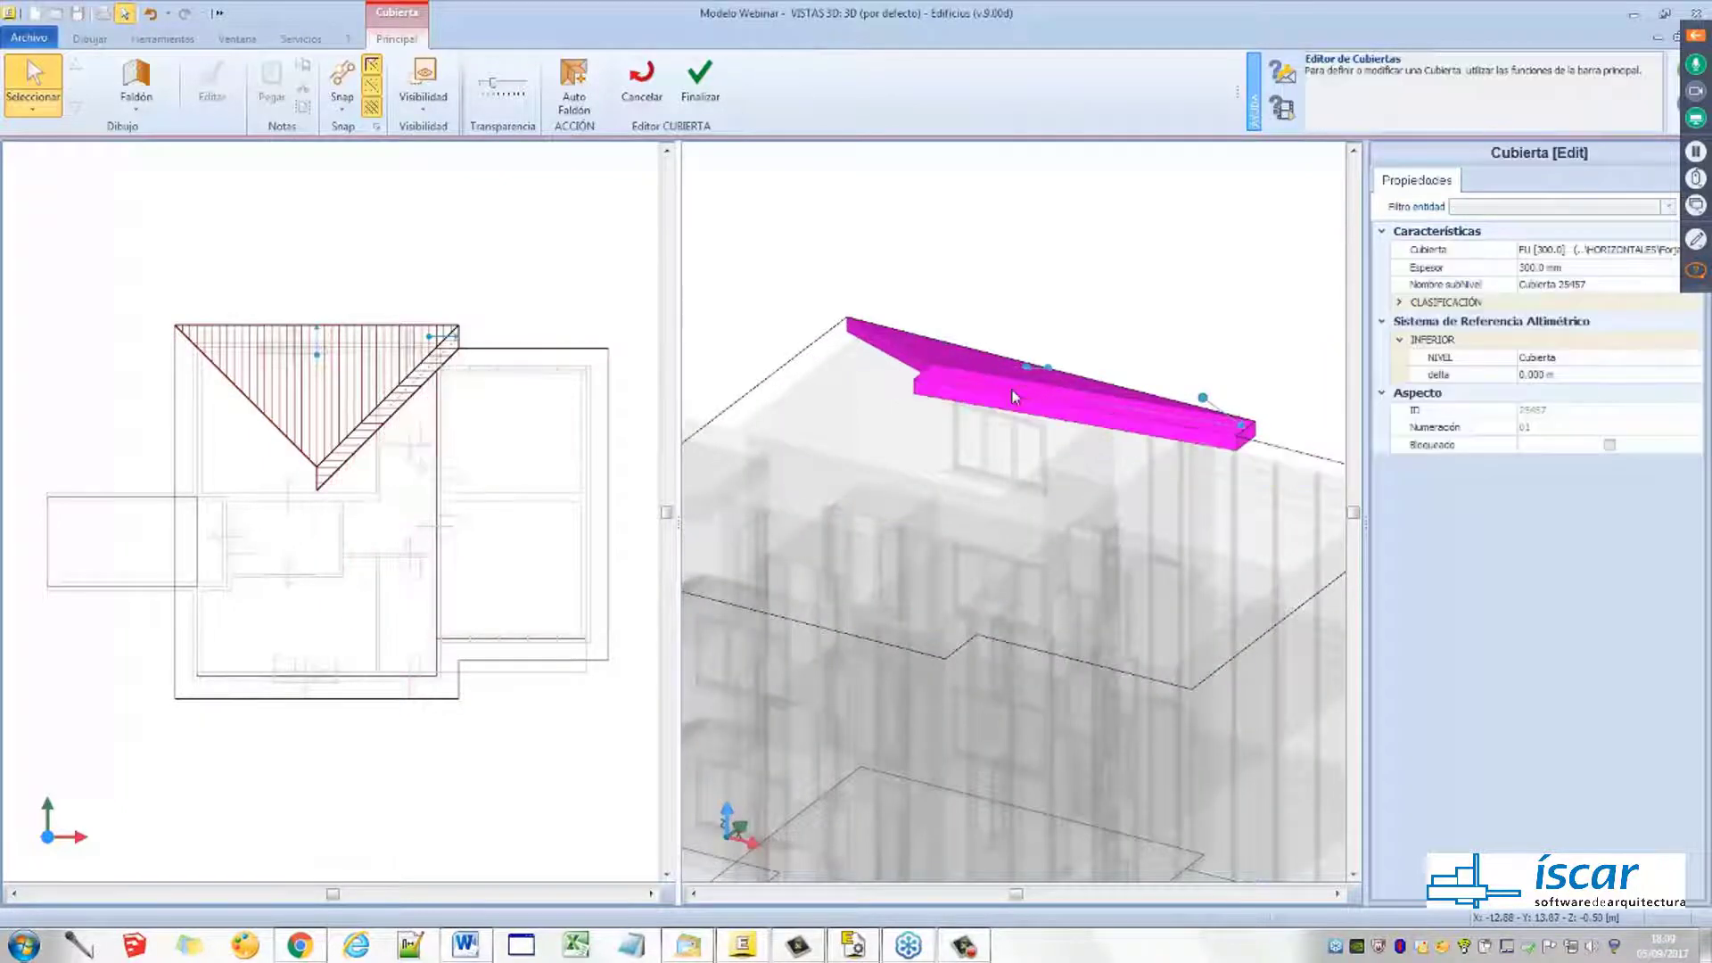
pyautogui.click(1014, 395)
pyautogui.press('Delete')
pyautogui.scroll(-3, 1020, 421)
pyautogui.click(1010, 389)
pyautogui.press('Delete')
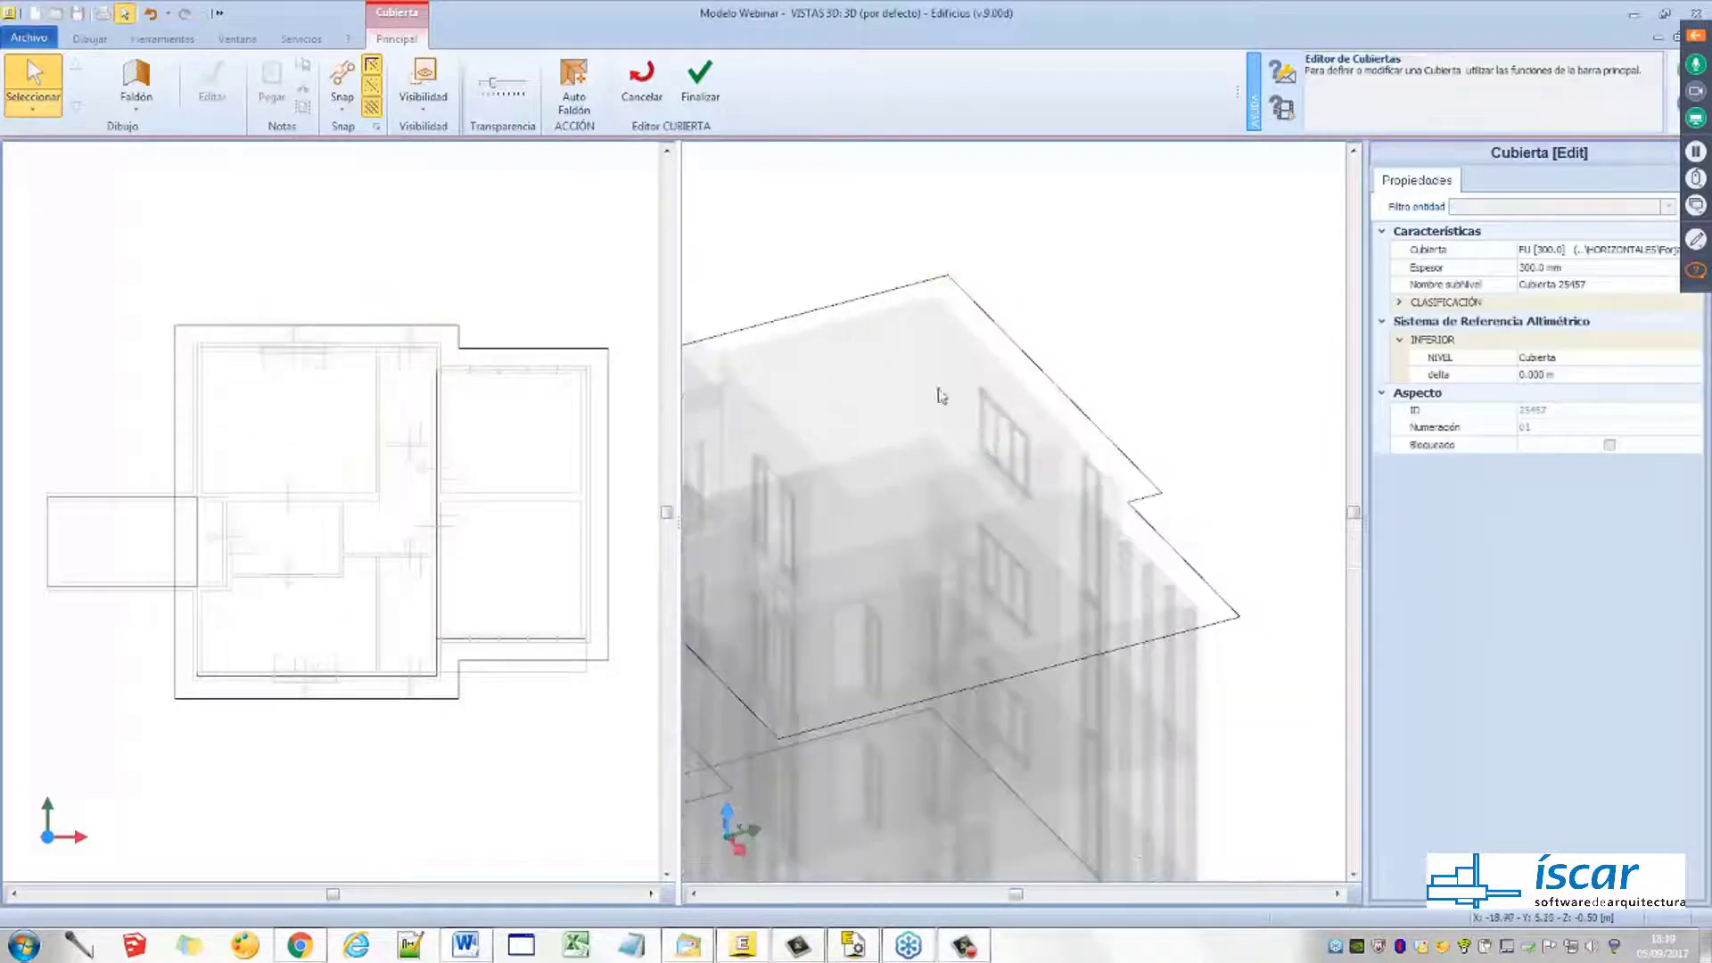
pyautogui.scroll(-1, 419, 393)
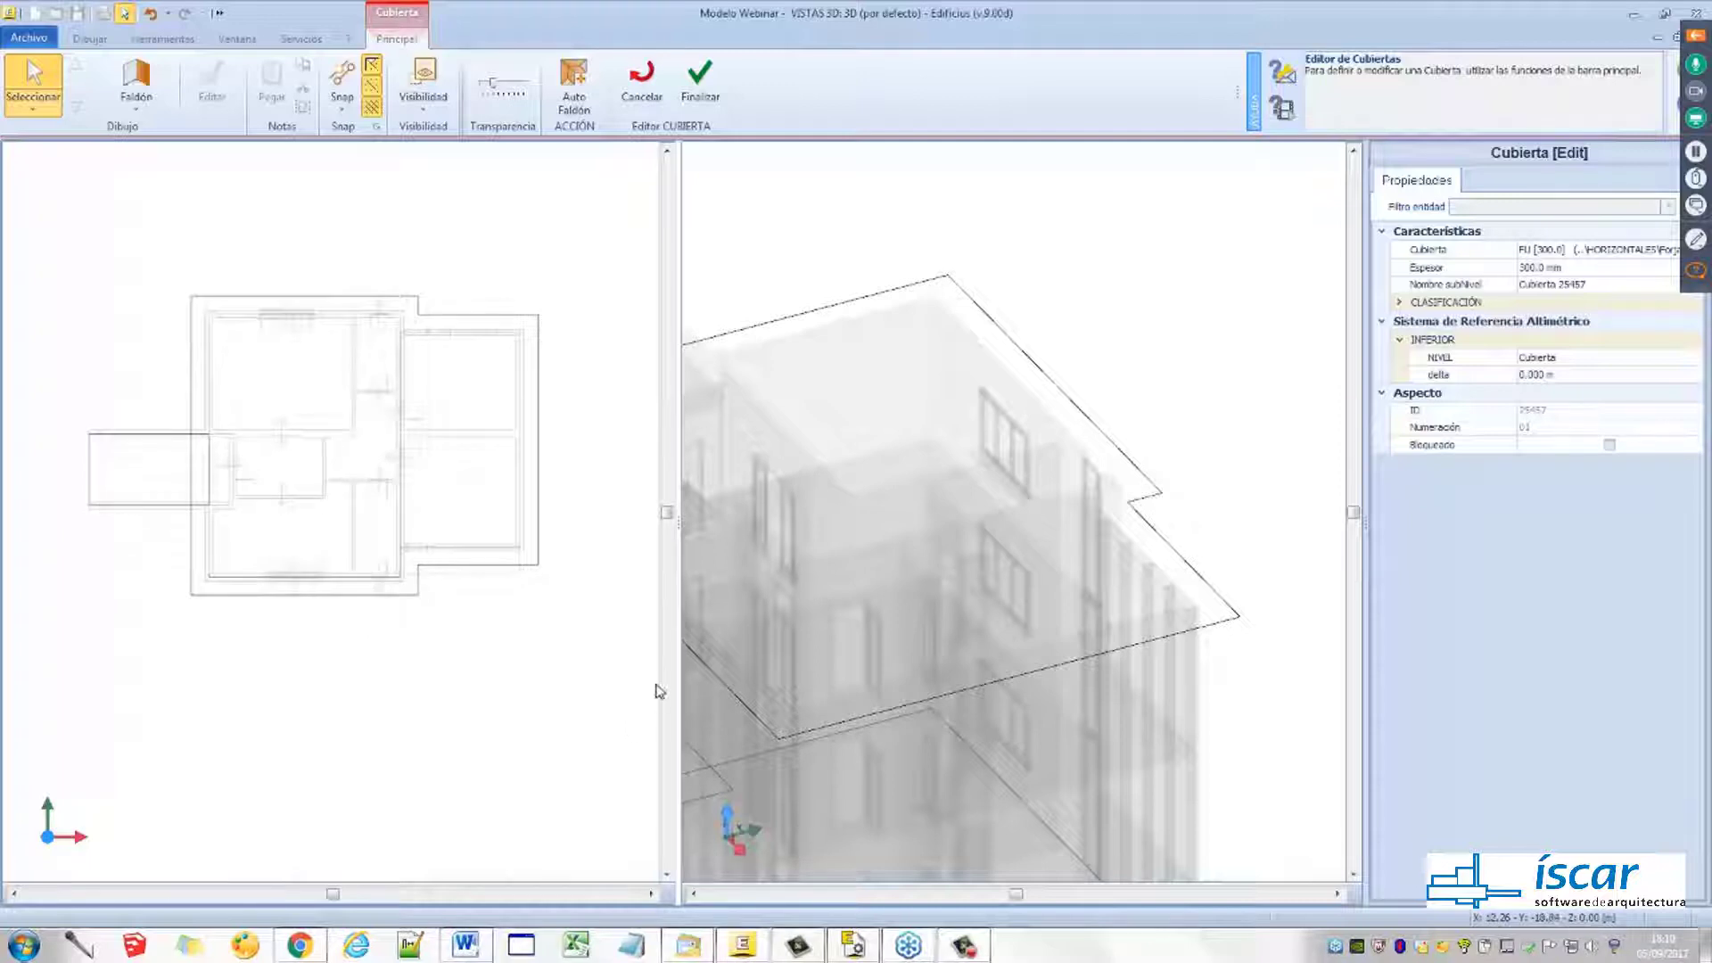
# Turn off grid snapping and draw a rectangular Faldón about 9.5 by 7.65 m across the far part of the wider block
pyautogui.click(372, 109)
pyautogui.moveTo(271, 206); pyautogui.dragTo(280, 214, button='middle')
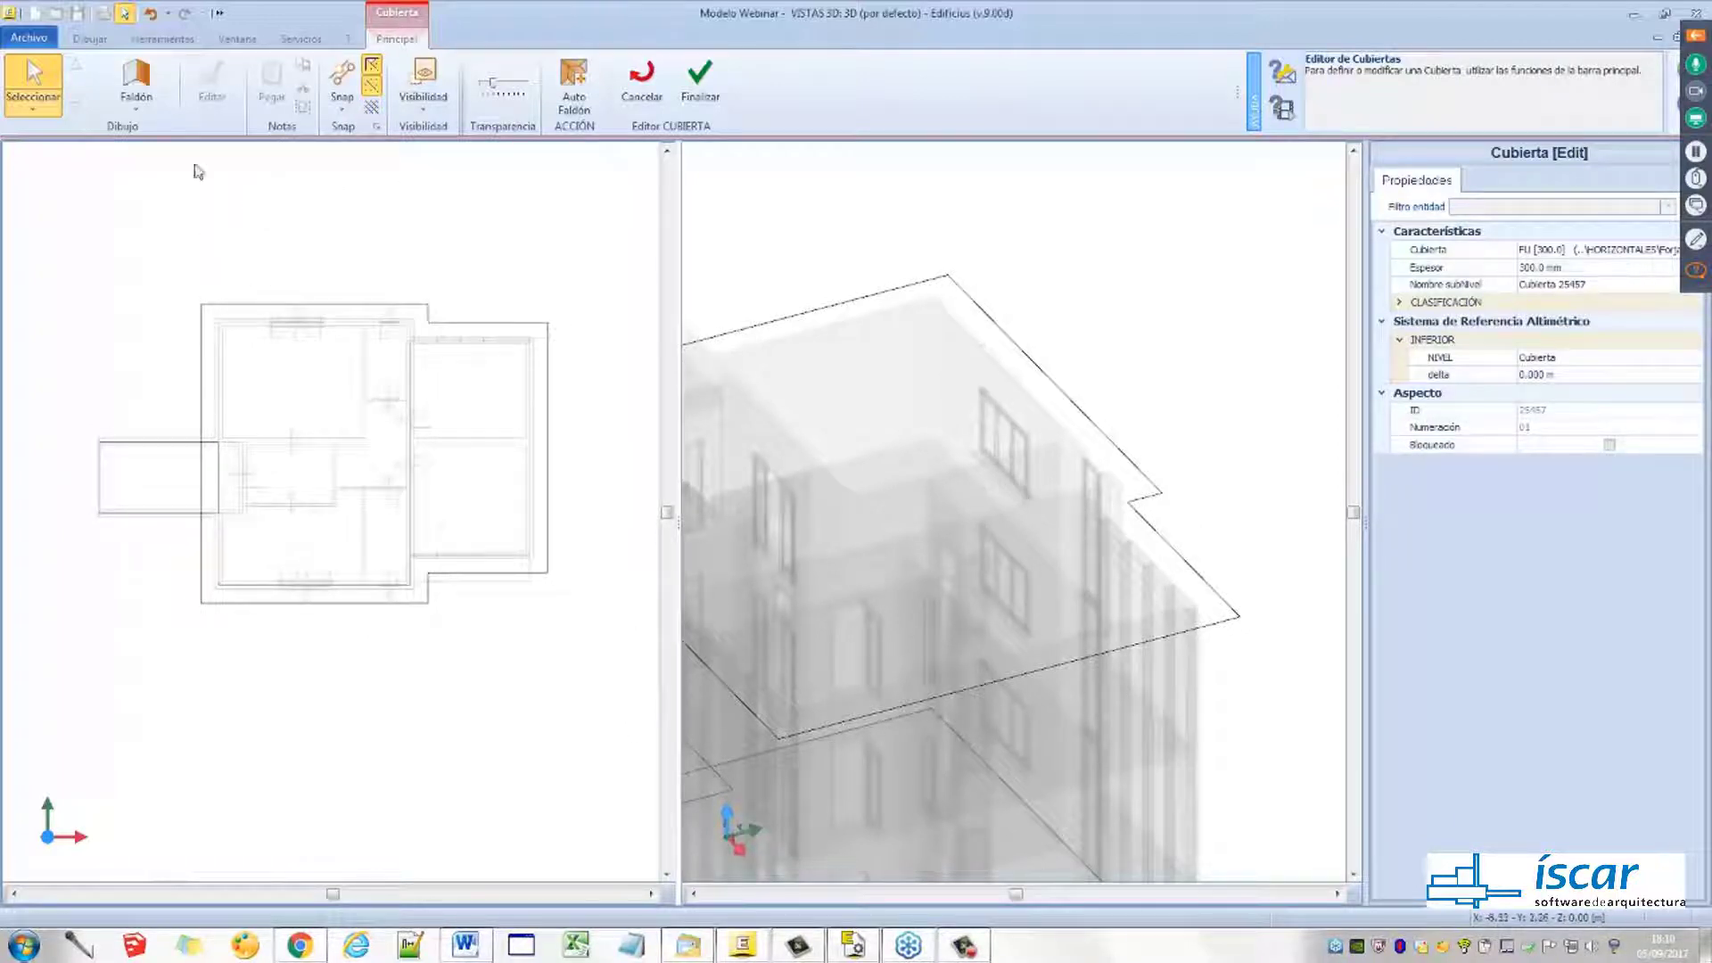
pyautogui.click(137, 112)
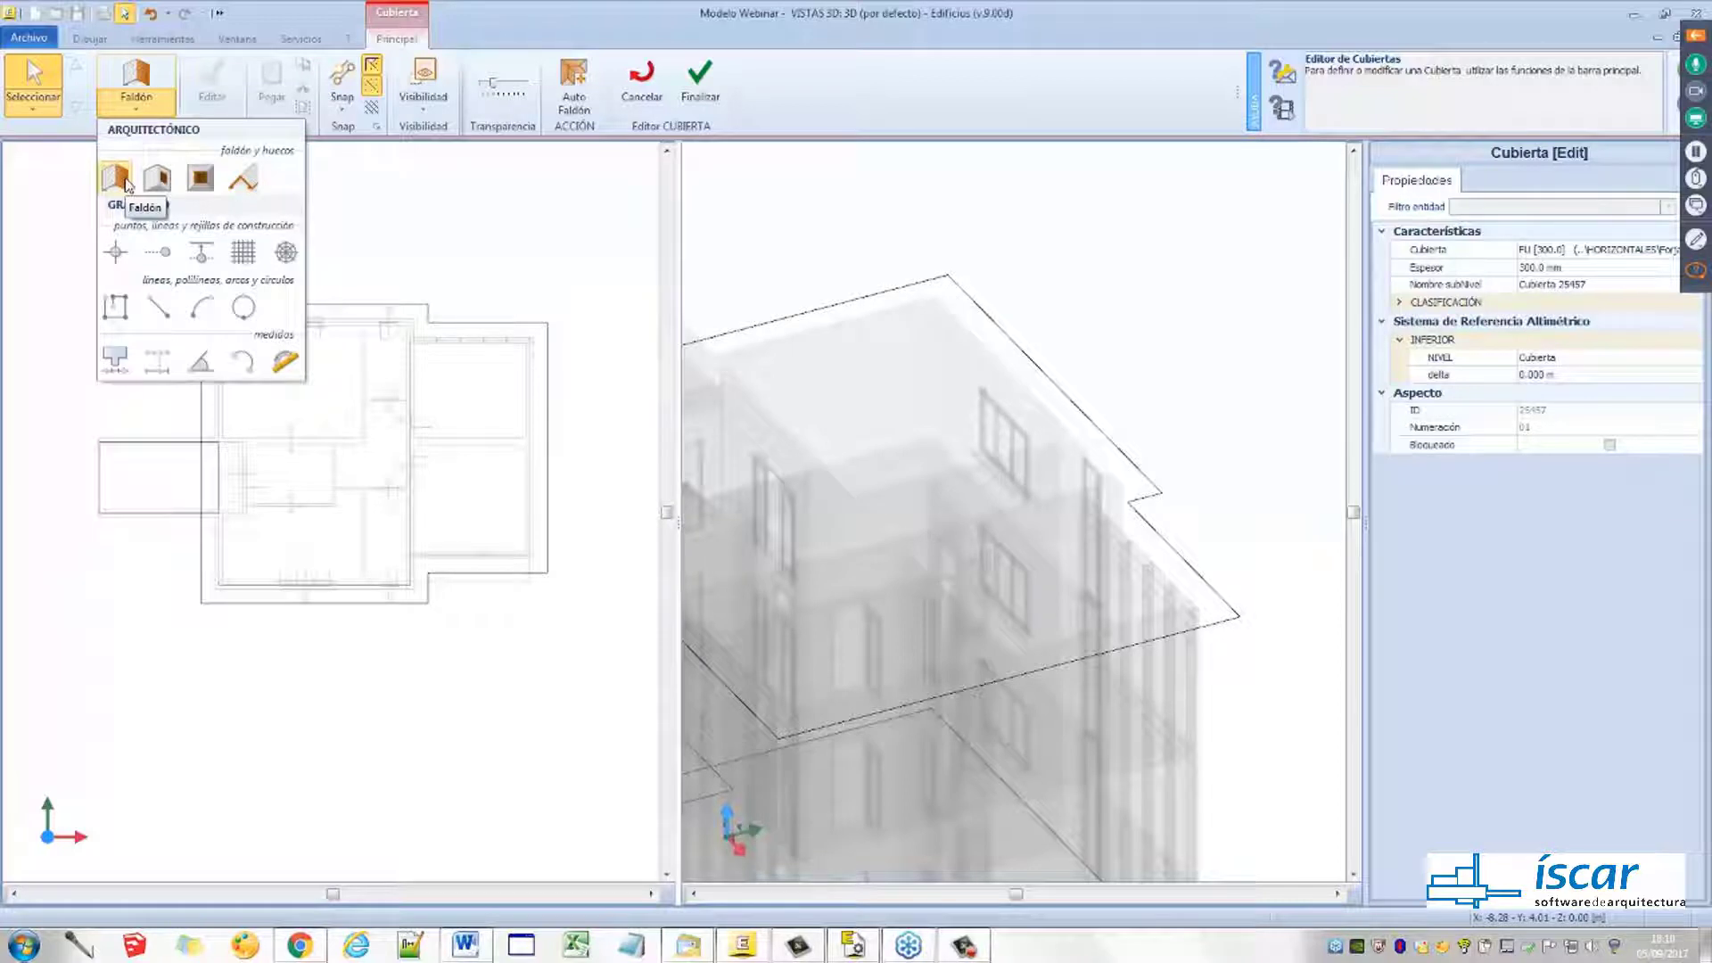
pyautogui.click(127, 185)
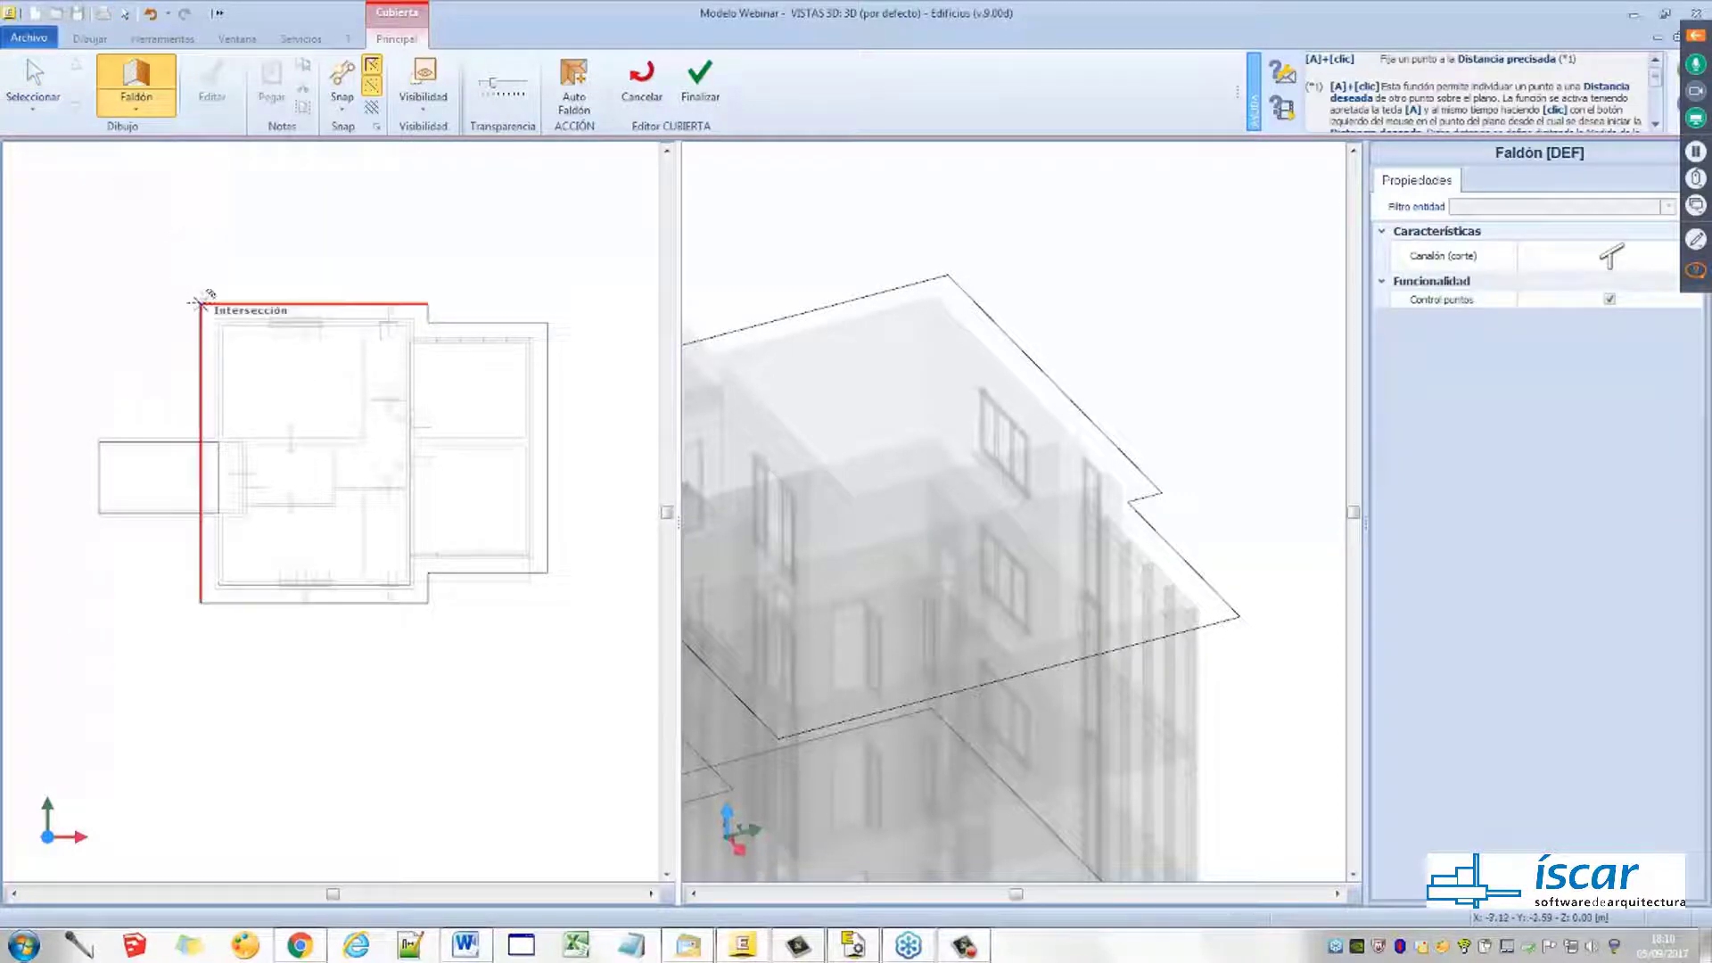
pyautogui.click(198, 303)
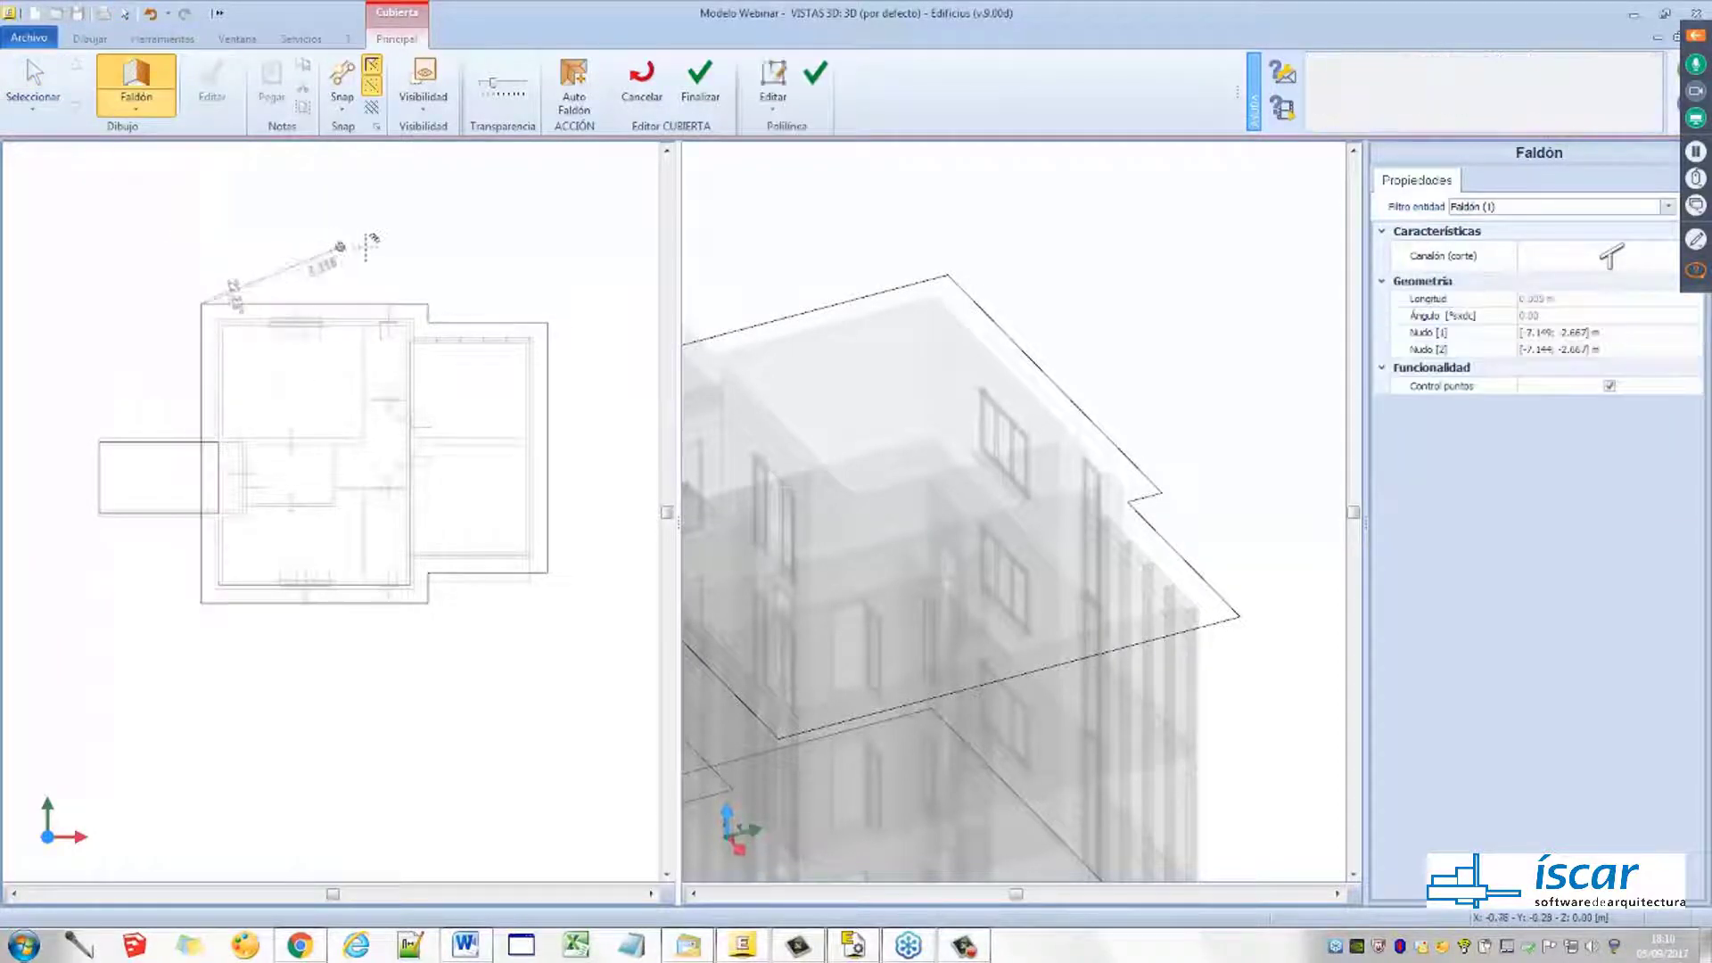
pyautogui.click(428, 303)
pyautogui.scroll(2, 436, 490)
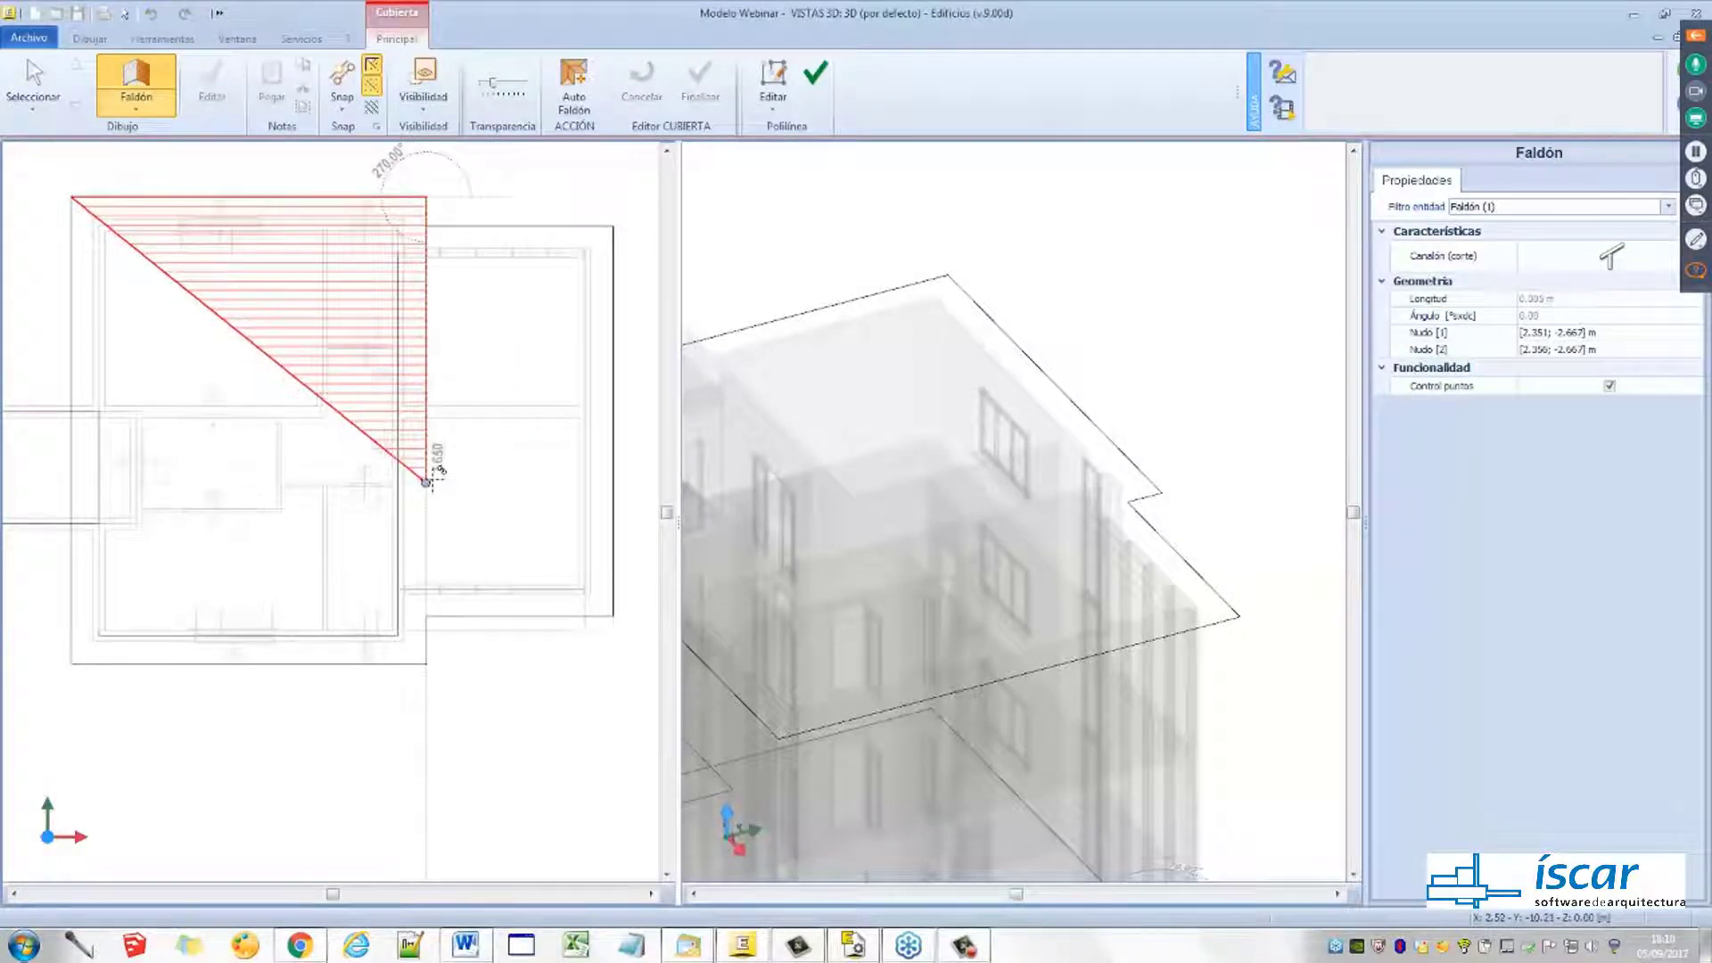
pyautogui.click(426, 482)
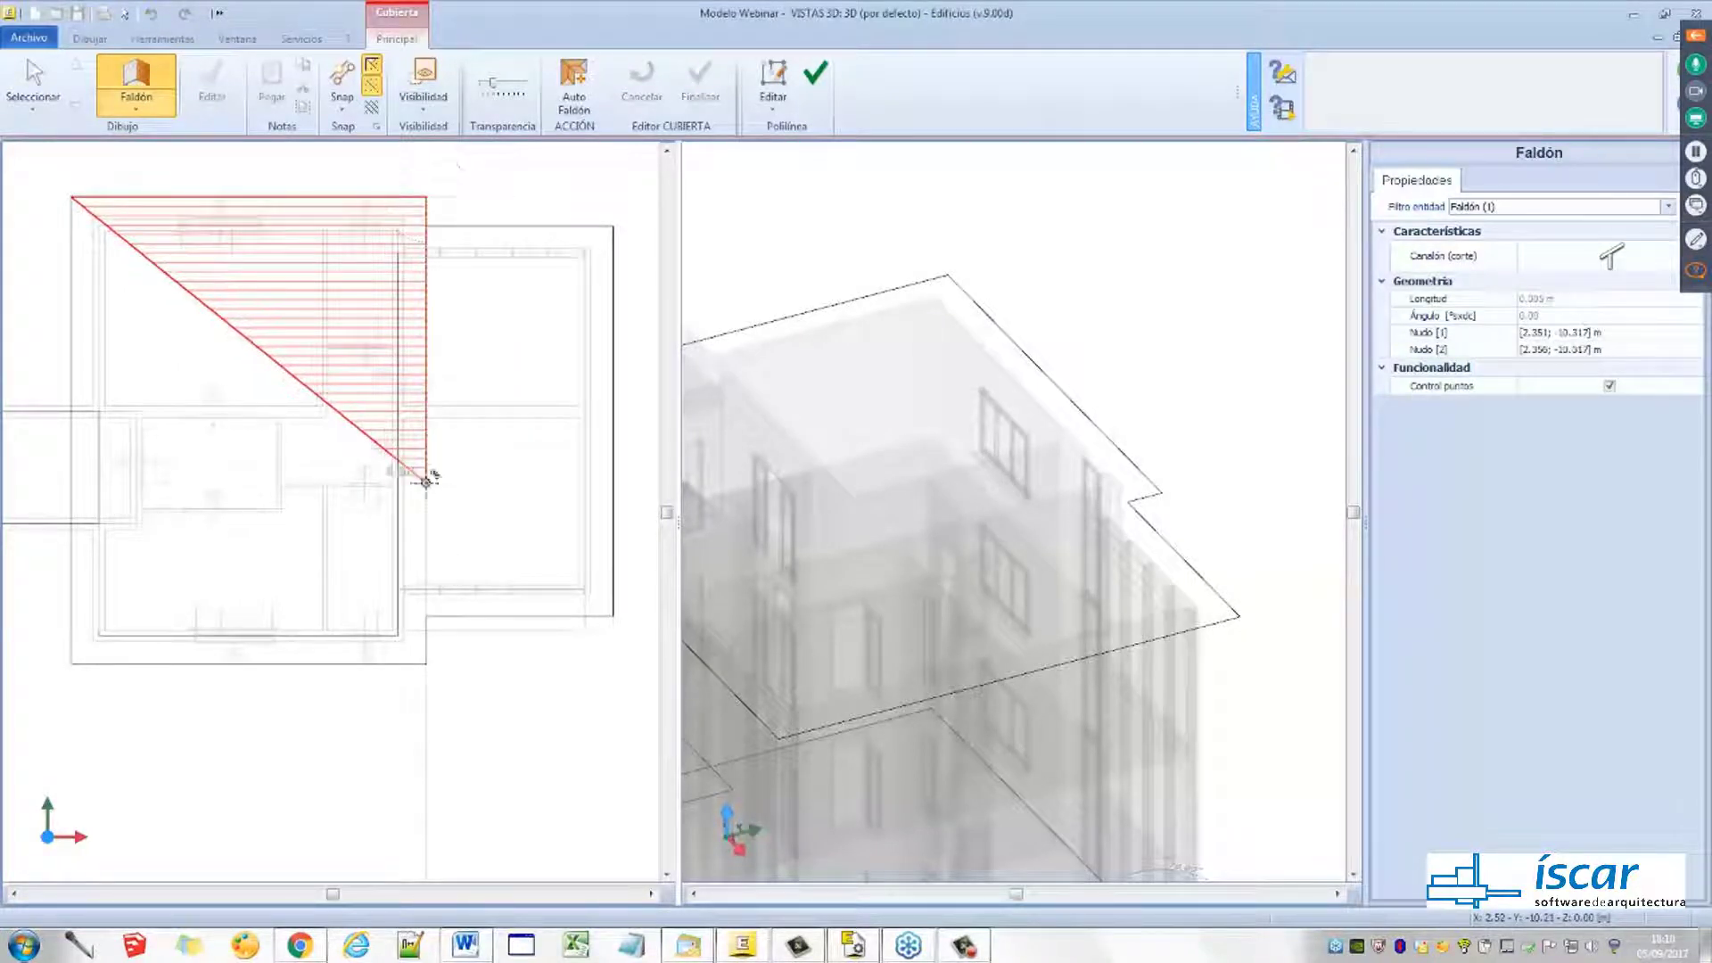
pyautogui.click(72, 483)
pyautogui.moveTo(191, 374); pyautogui.dragTo(333, 393, button='middle')
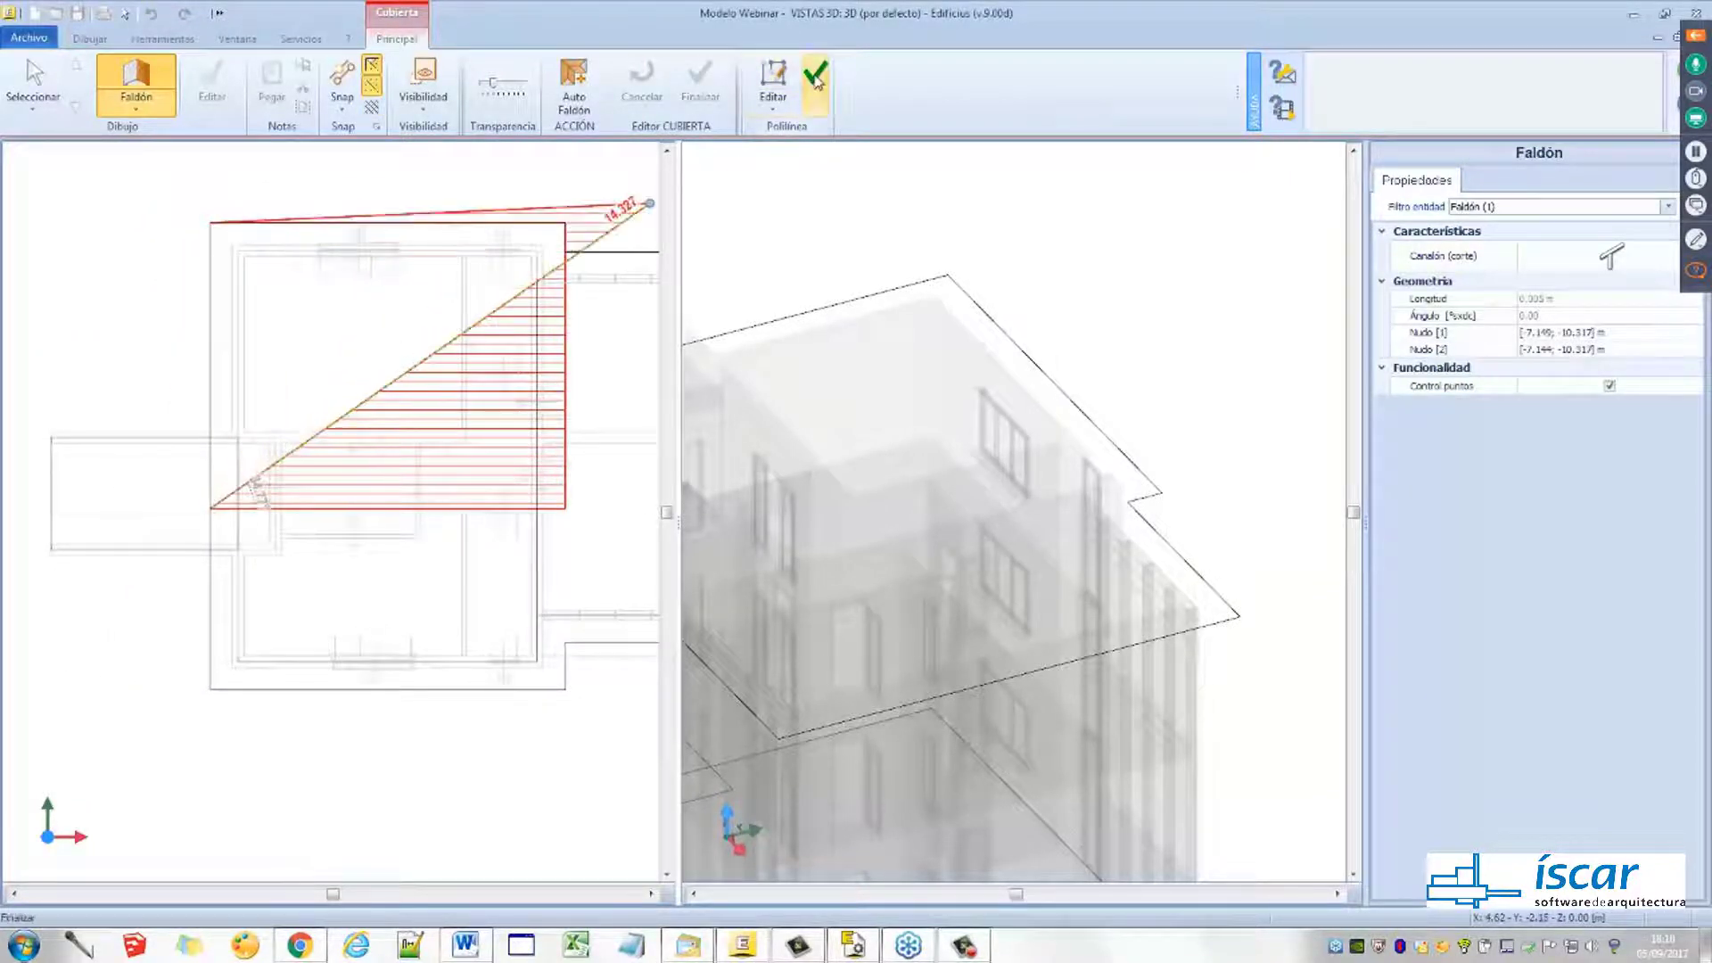
pyautogui.click(818, 82)
pyautogui.scroll(-3, 804, 553)
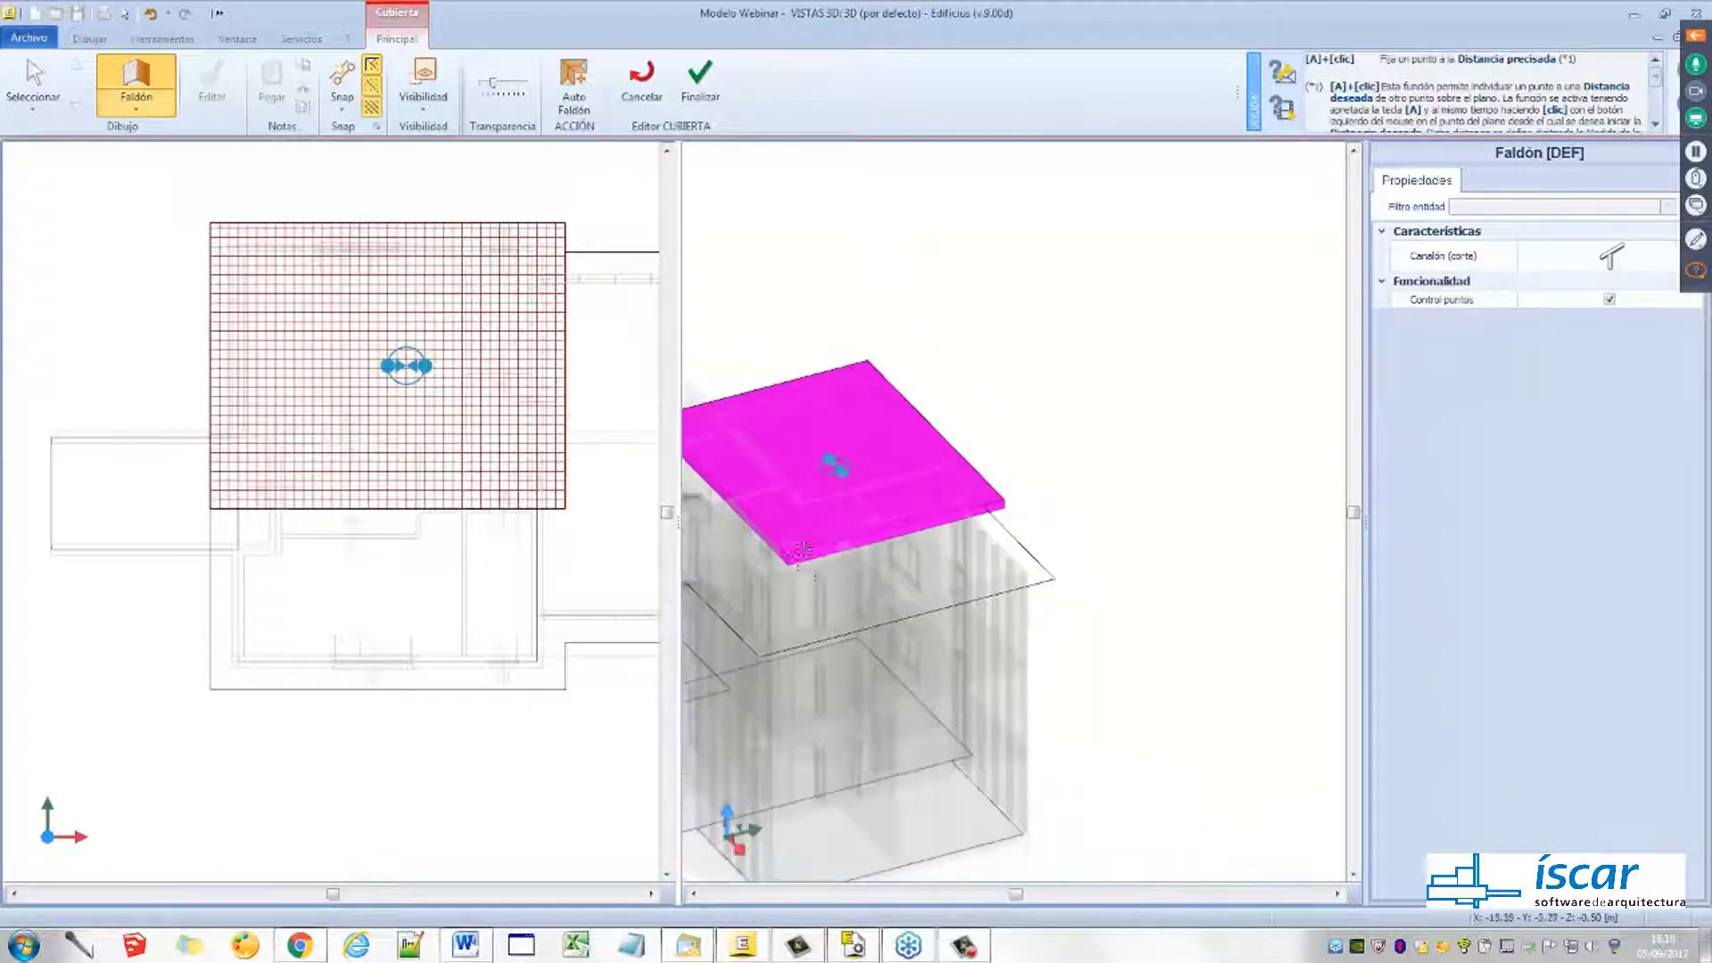
# Draw a second rectangular Faldón about 9.5 by 4.85 m adjoining the first, covering the rest of the wider block
pyautogui.moveTo(805, 553); pyautogui.dragTo(955, 565, button='middle')
pyautogui.press('Left')
pyautogui.press('Left')
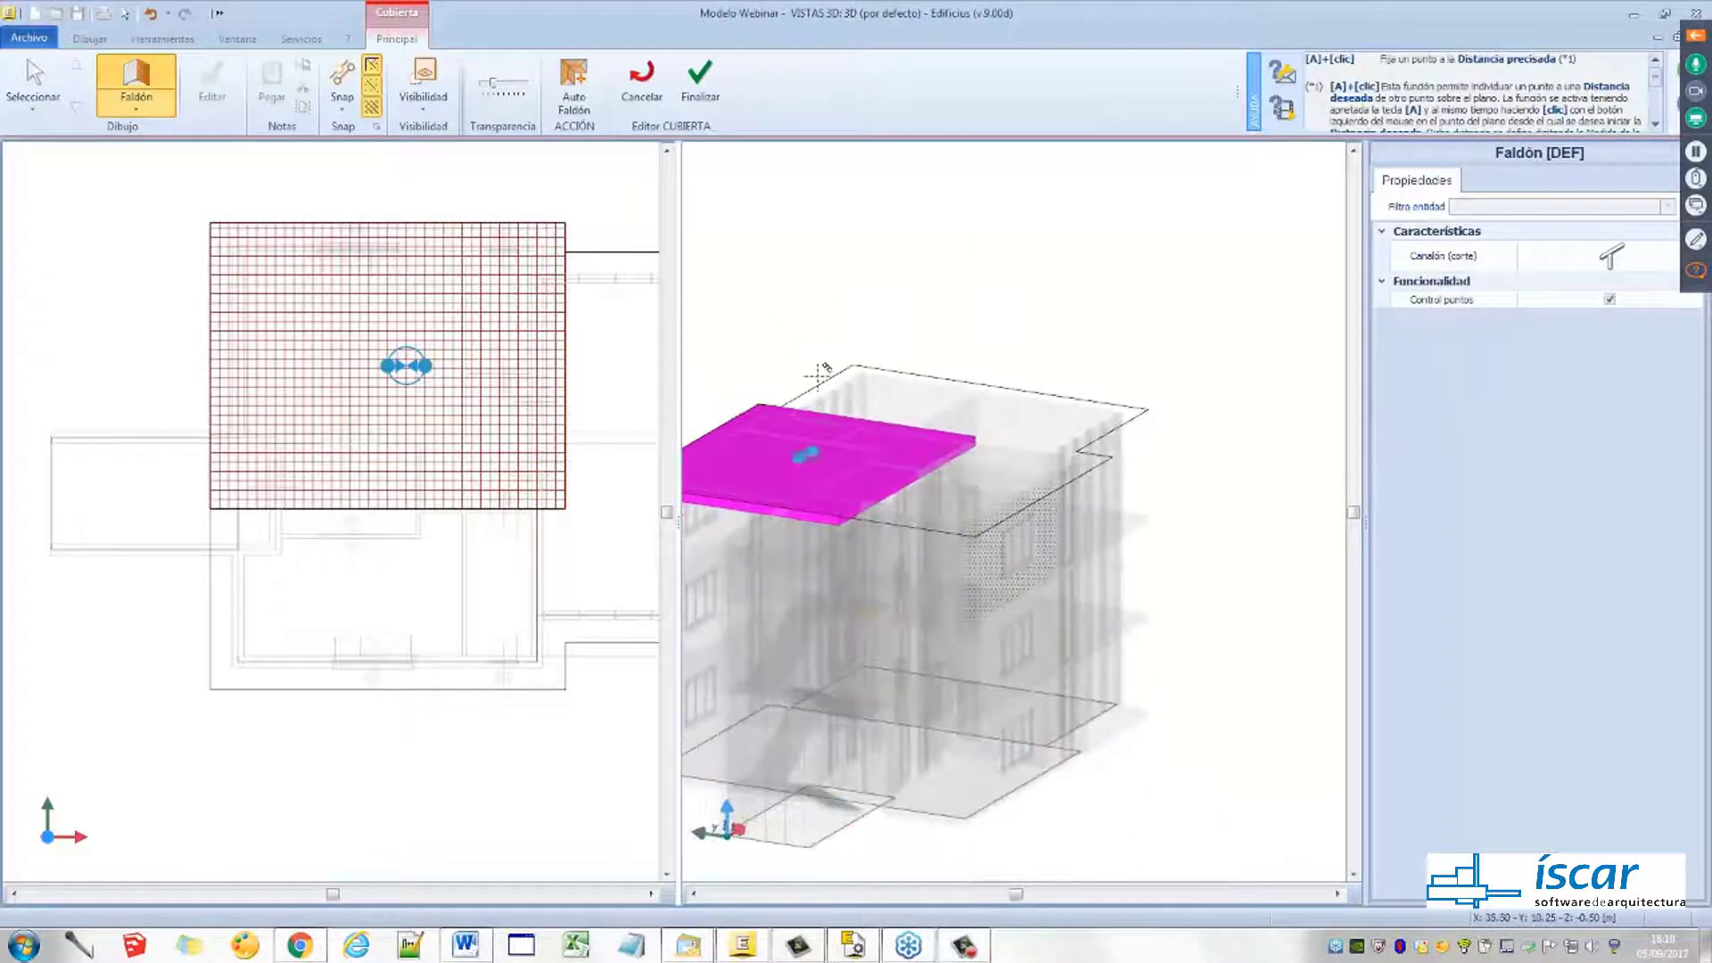
pyautogui.scroll(5, 438, 540)
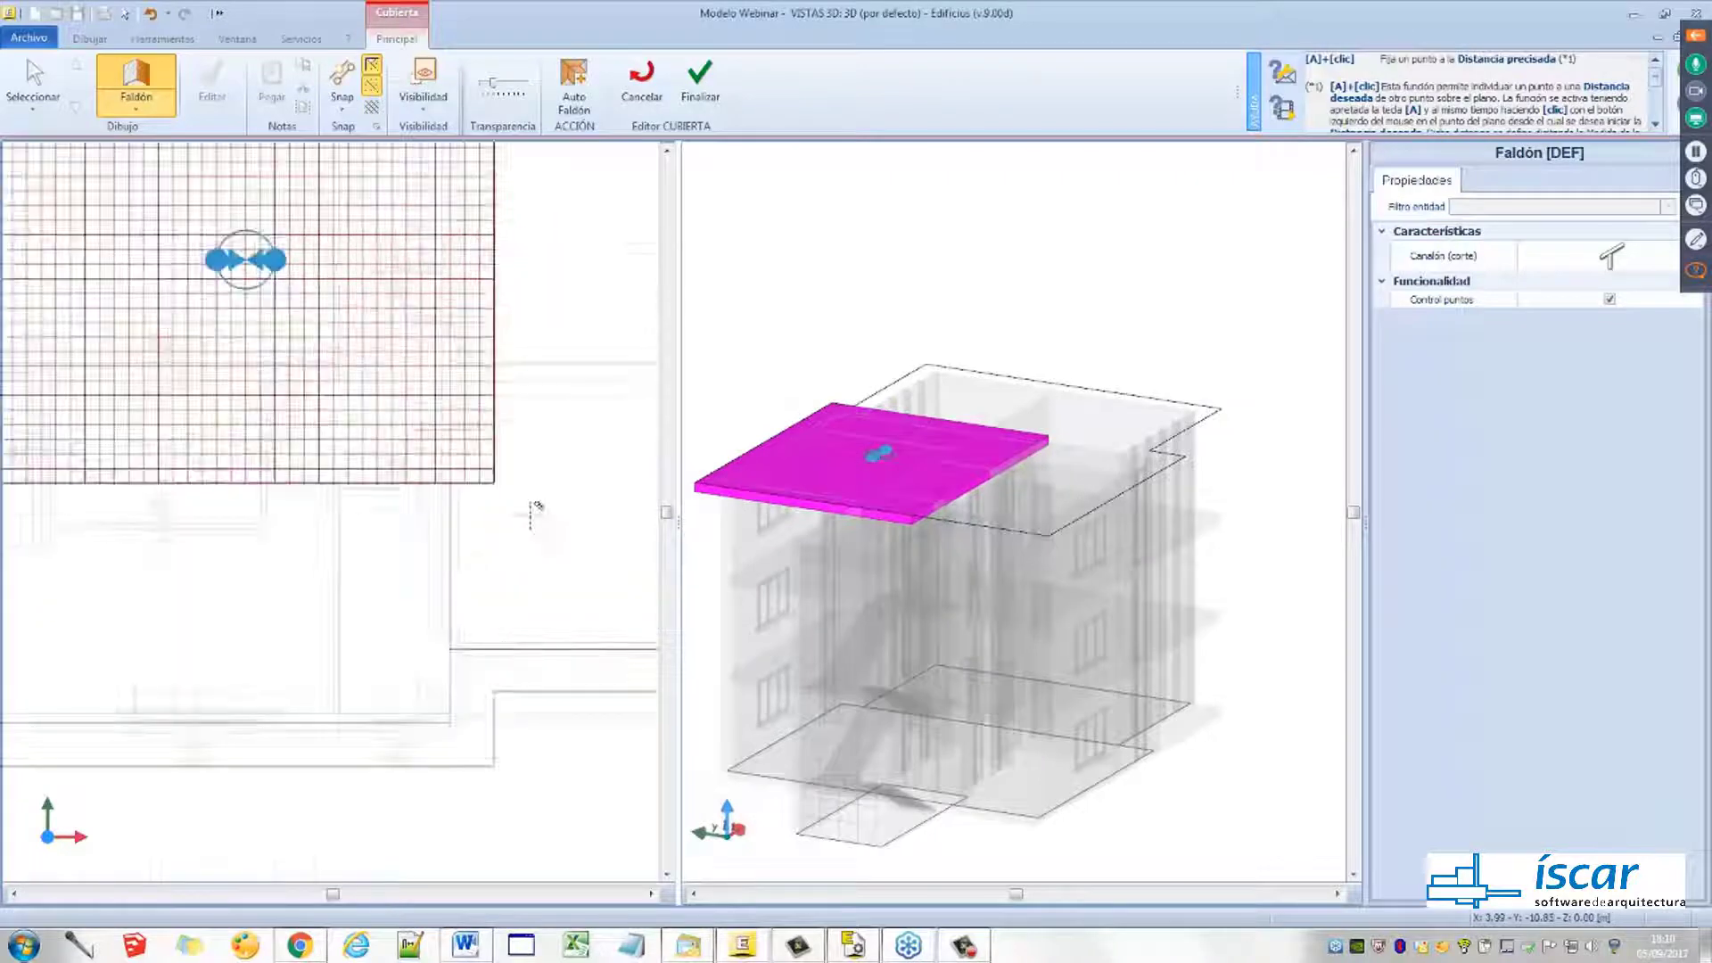
pyautogui.click(465, 413)
pyautogui.scroll(-4, 460, 581)
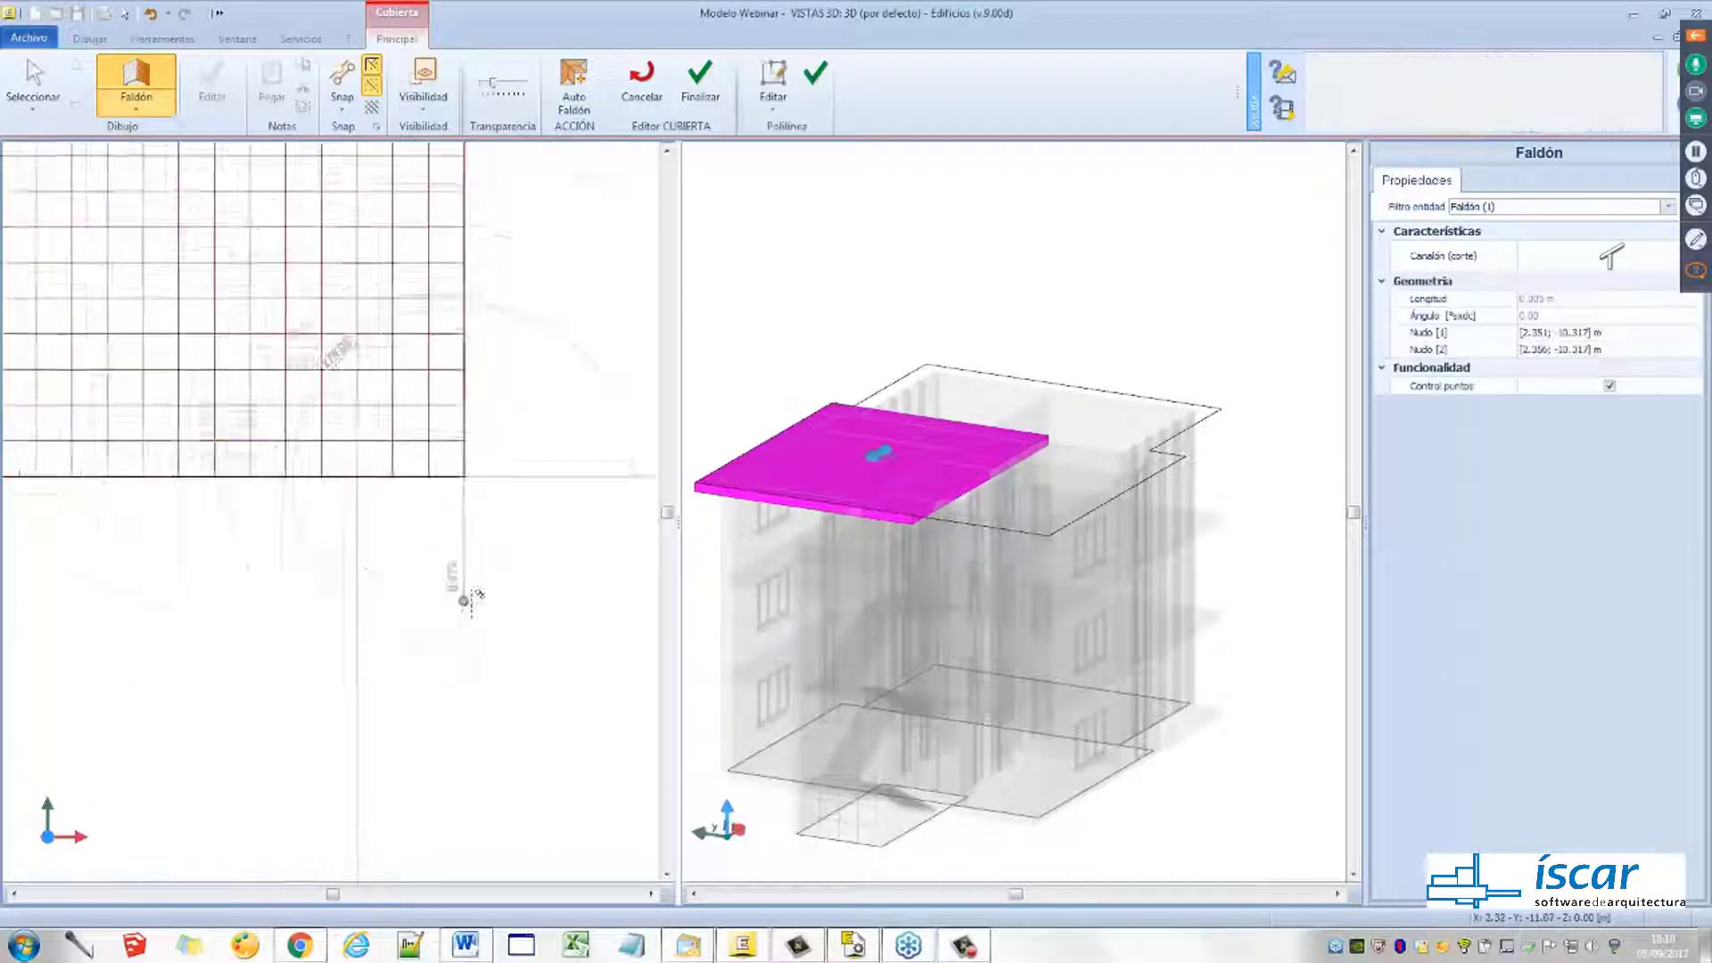
pyautogui.click(490, 686)
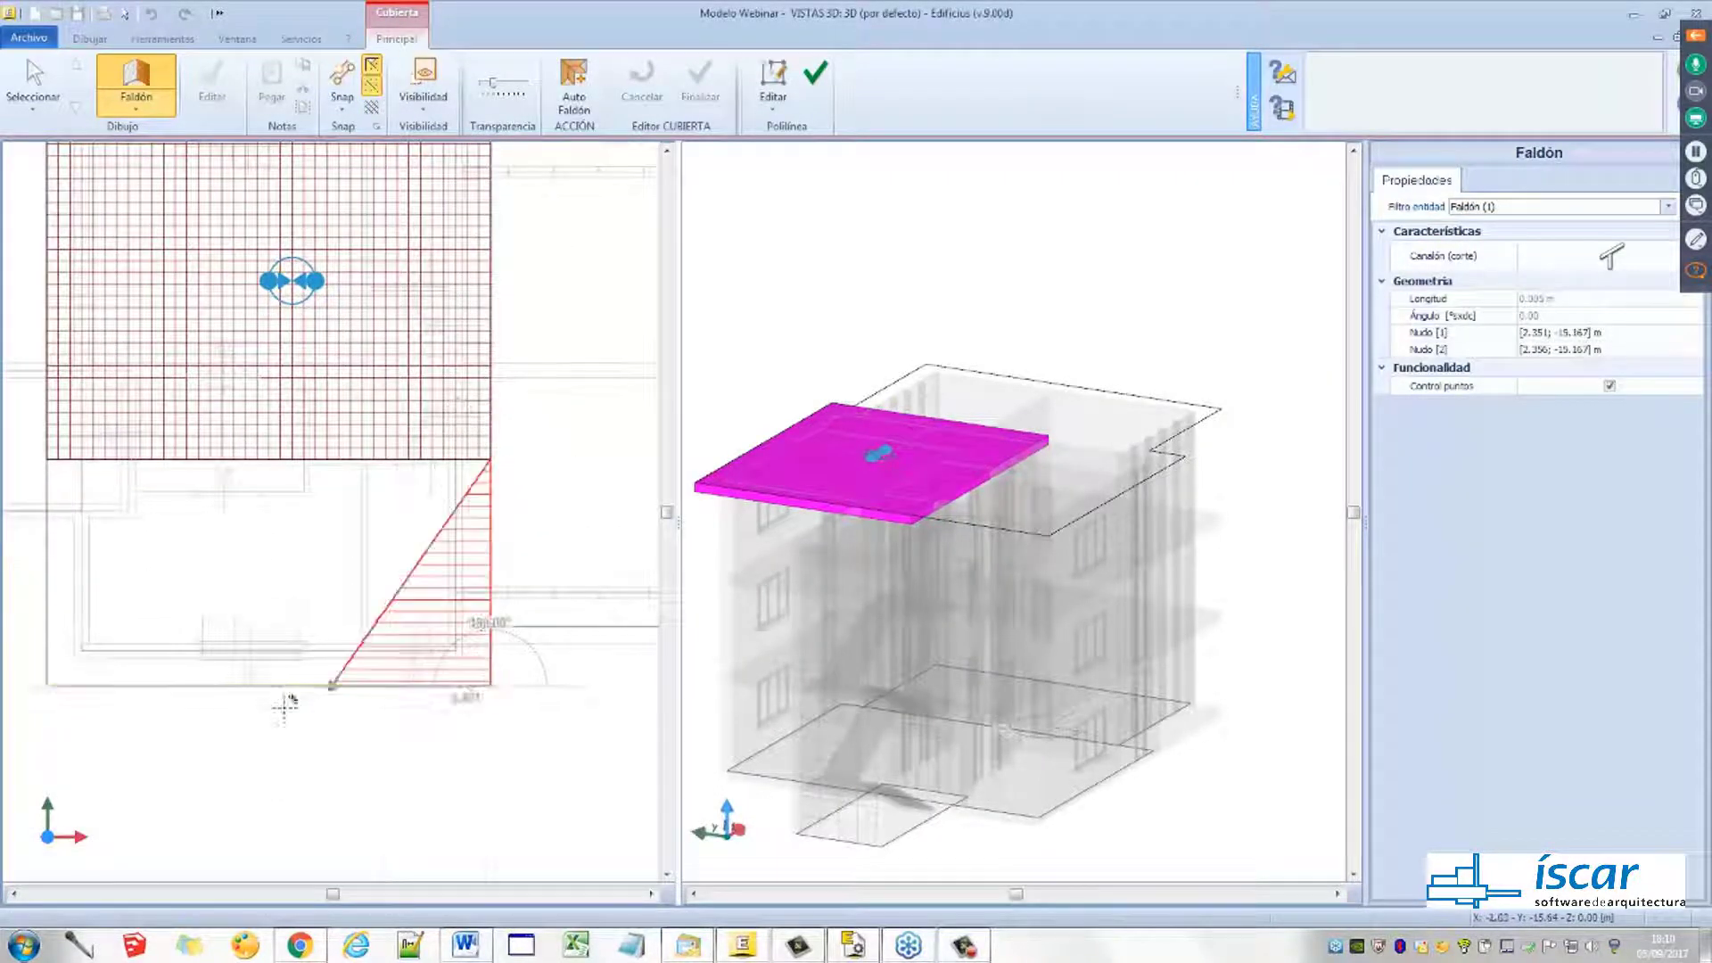
pyautogui.click(191, 685)
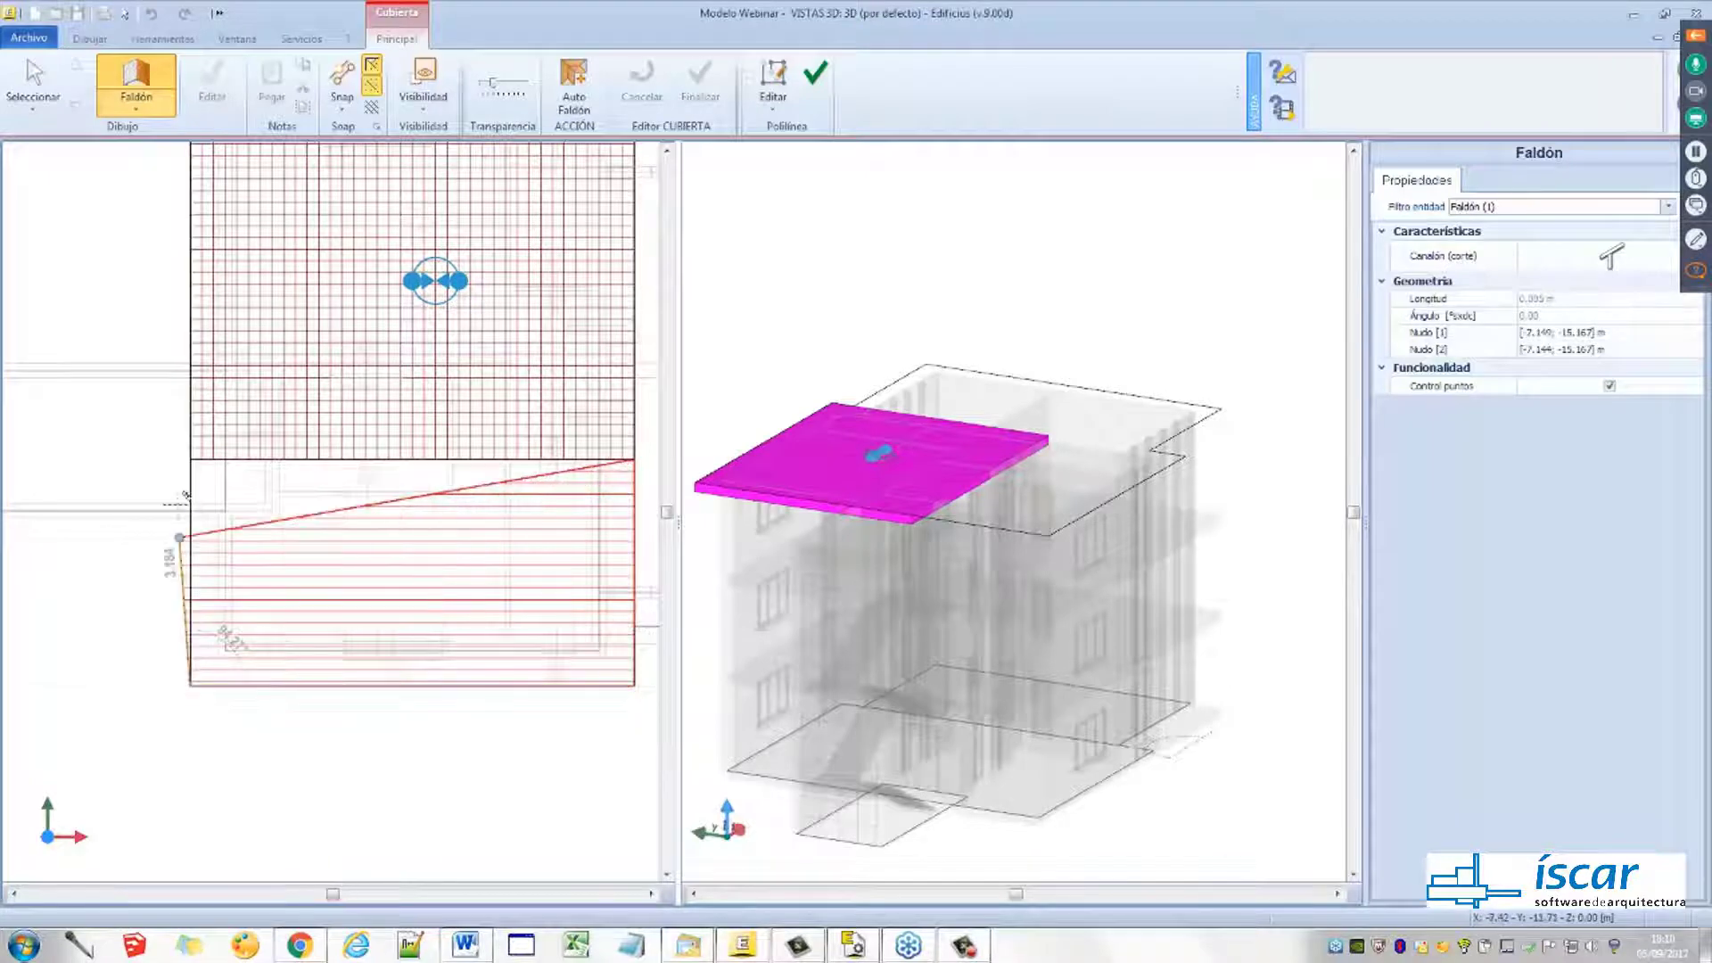
pyautogui.scroll(3, 191, 459)
pyautogui.scroll(-4, 198, 437)
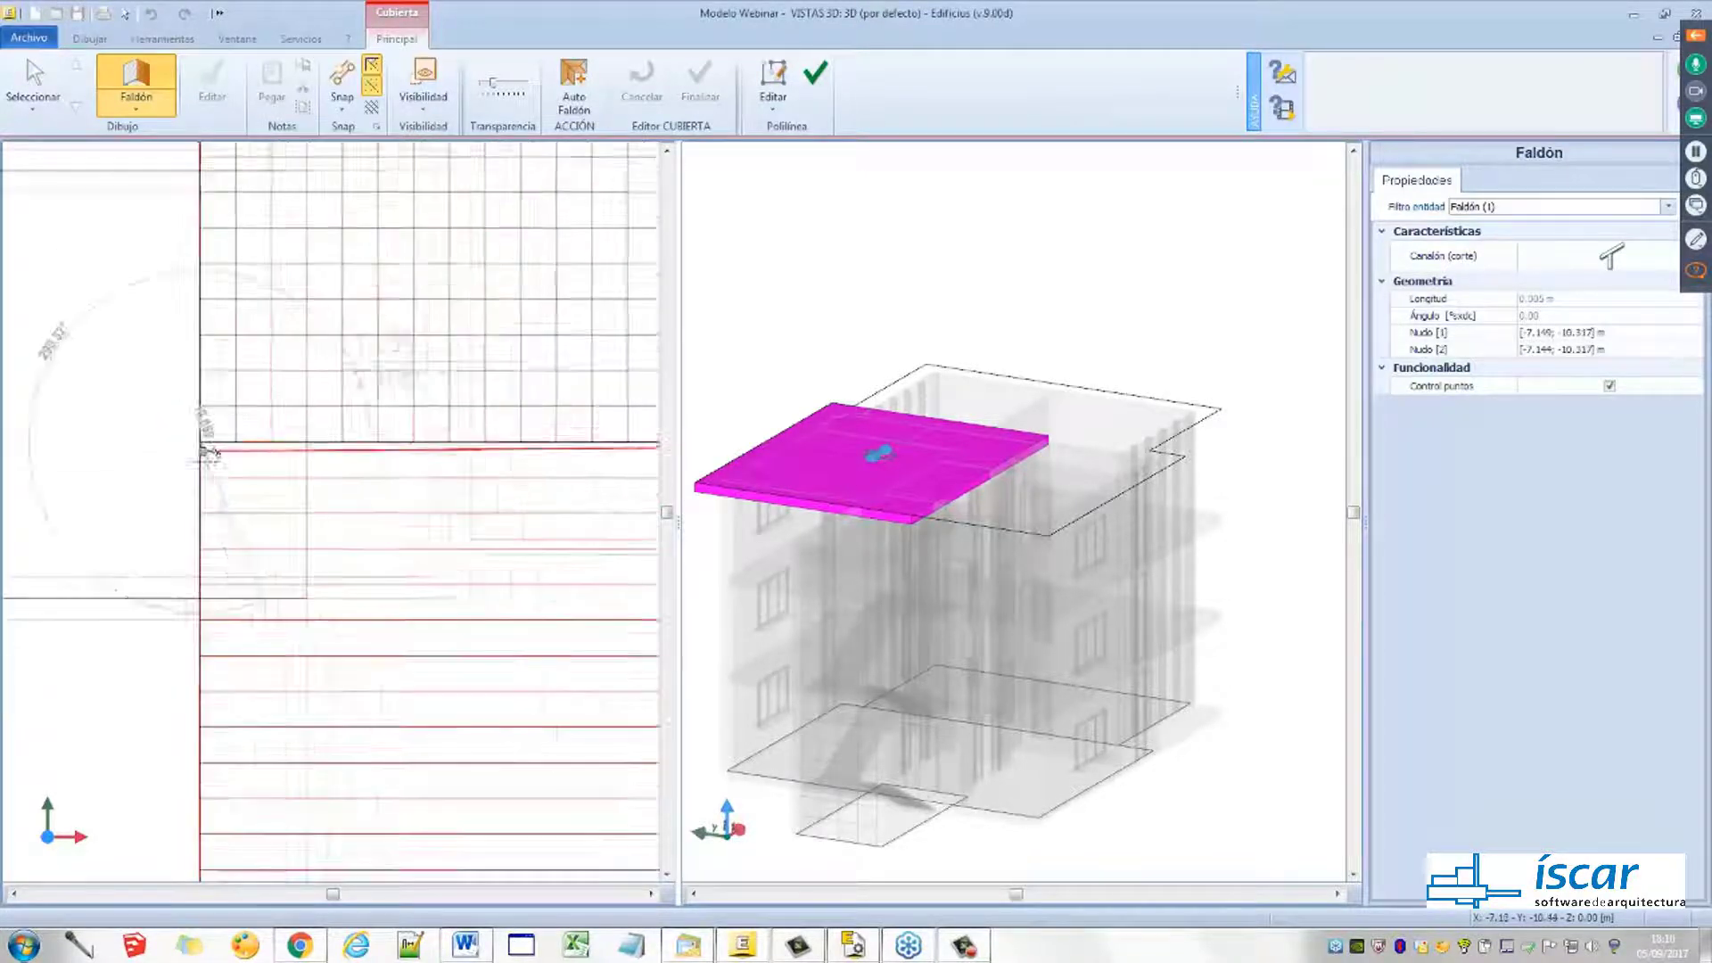
pyautogui.rightClick(148, 360)
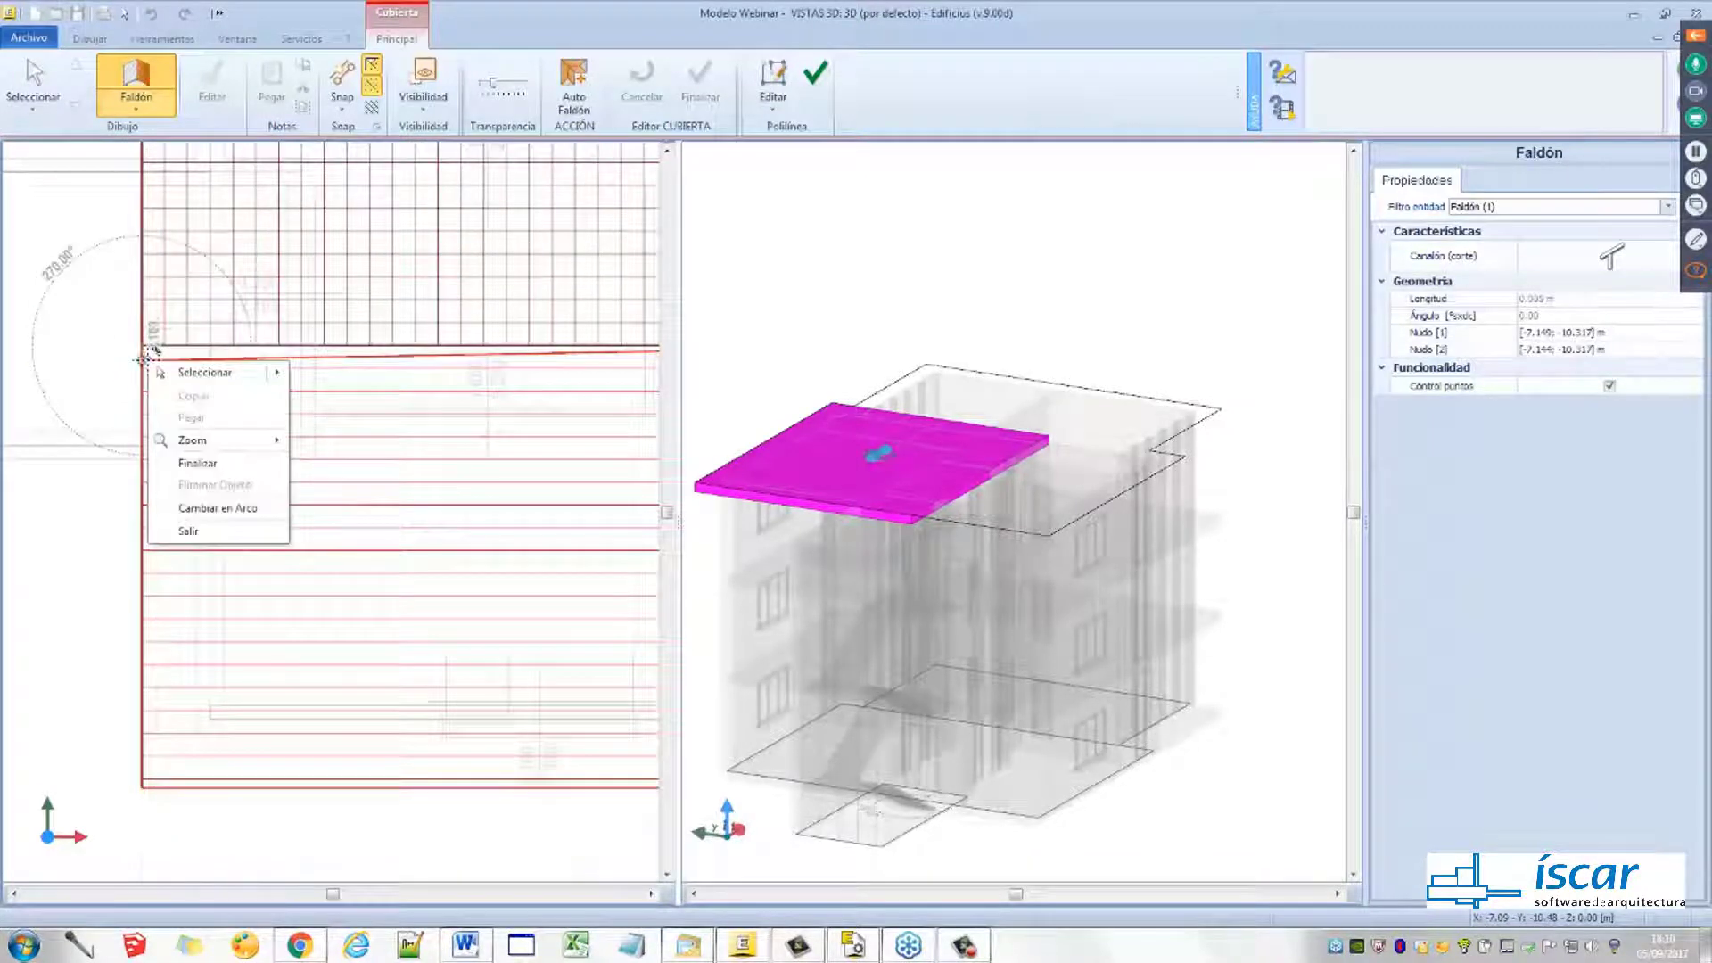
pyautogui.click(198, 463)
pyautogui.scroll(-4, 410, 455)
pyautogui.scroll(-2, 410, 455)
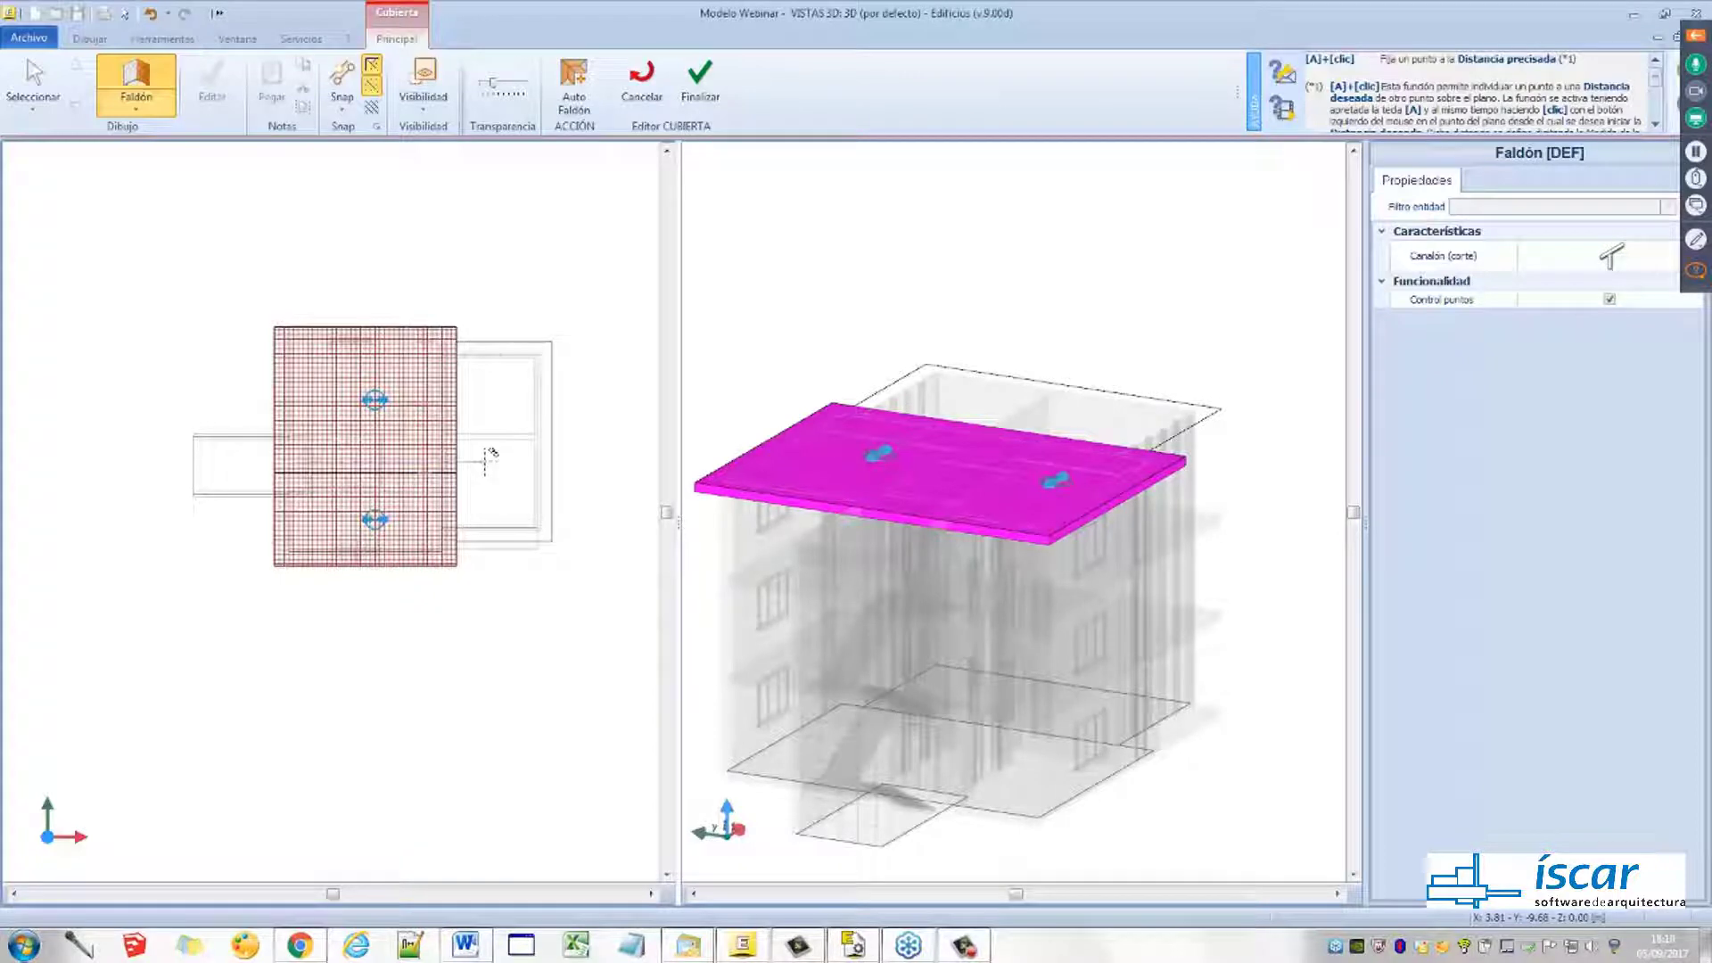
pyautogui.press('Escape')
# Move points P1 and P2 of the larger plane's inclination line to the two ends of its stairwell-side edge
pyautogui.scroll(4, 410, 442)
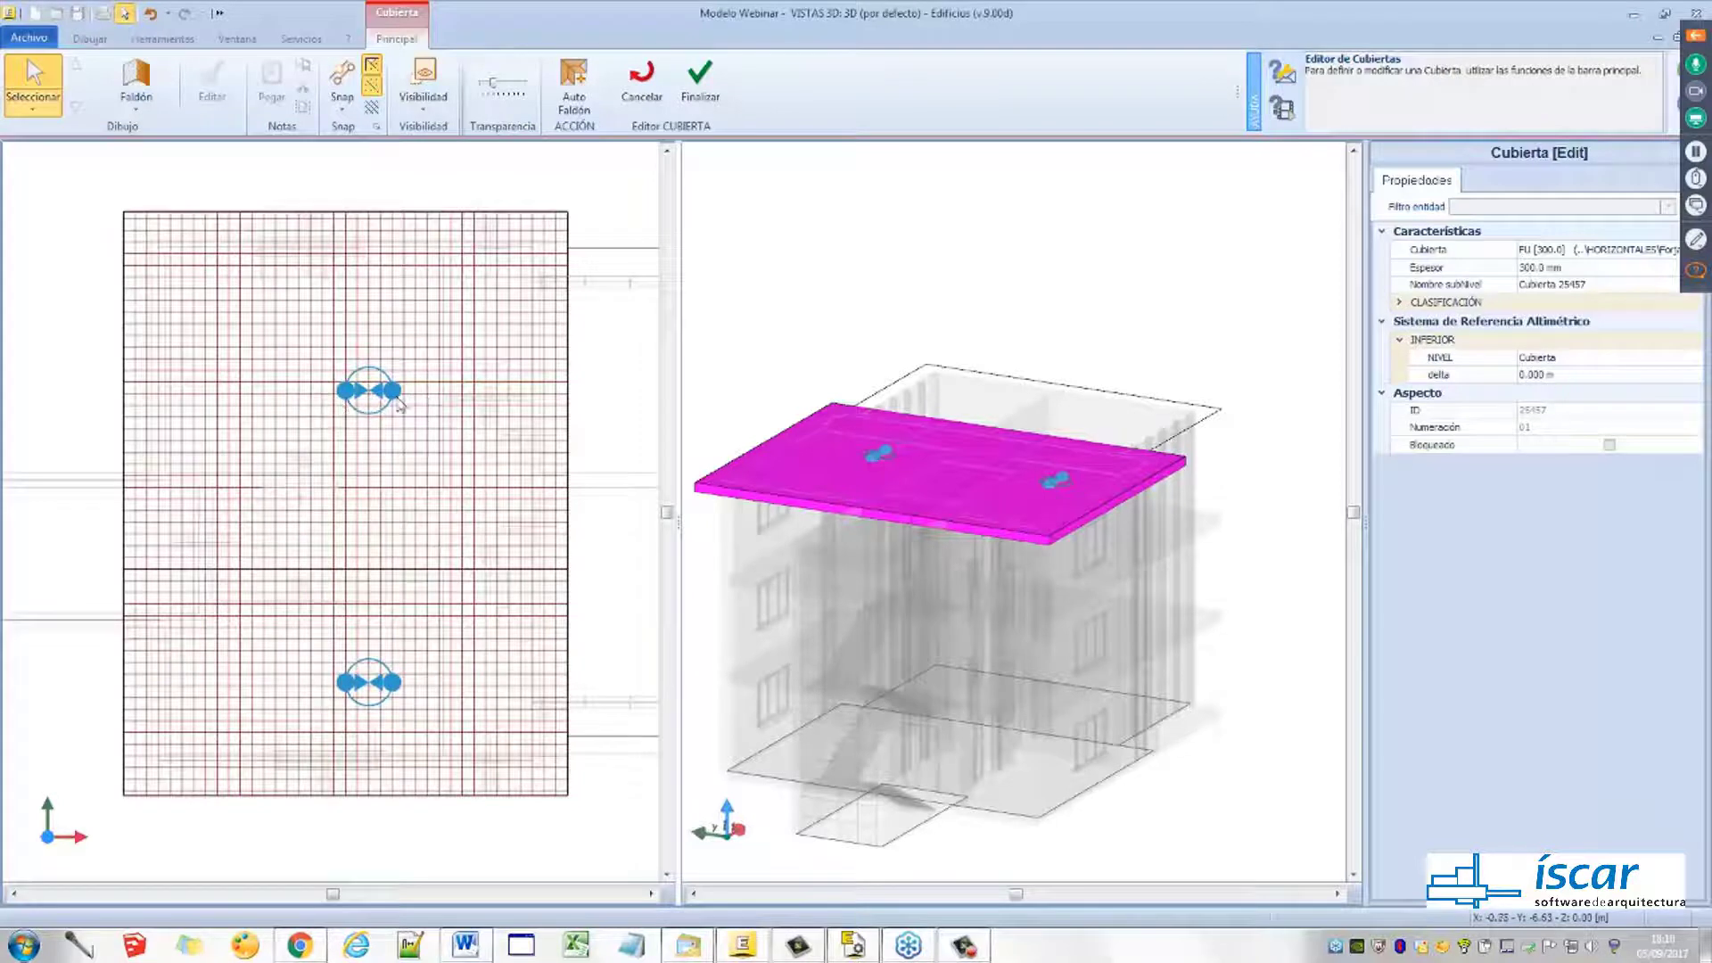
pyautogui.click(348, 392)
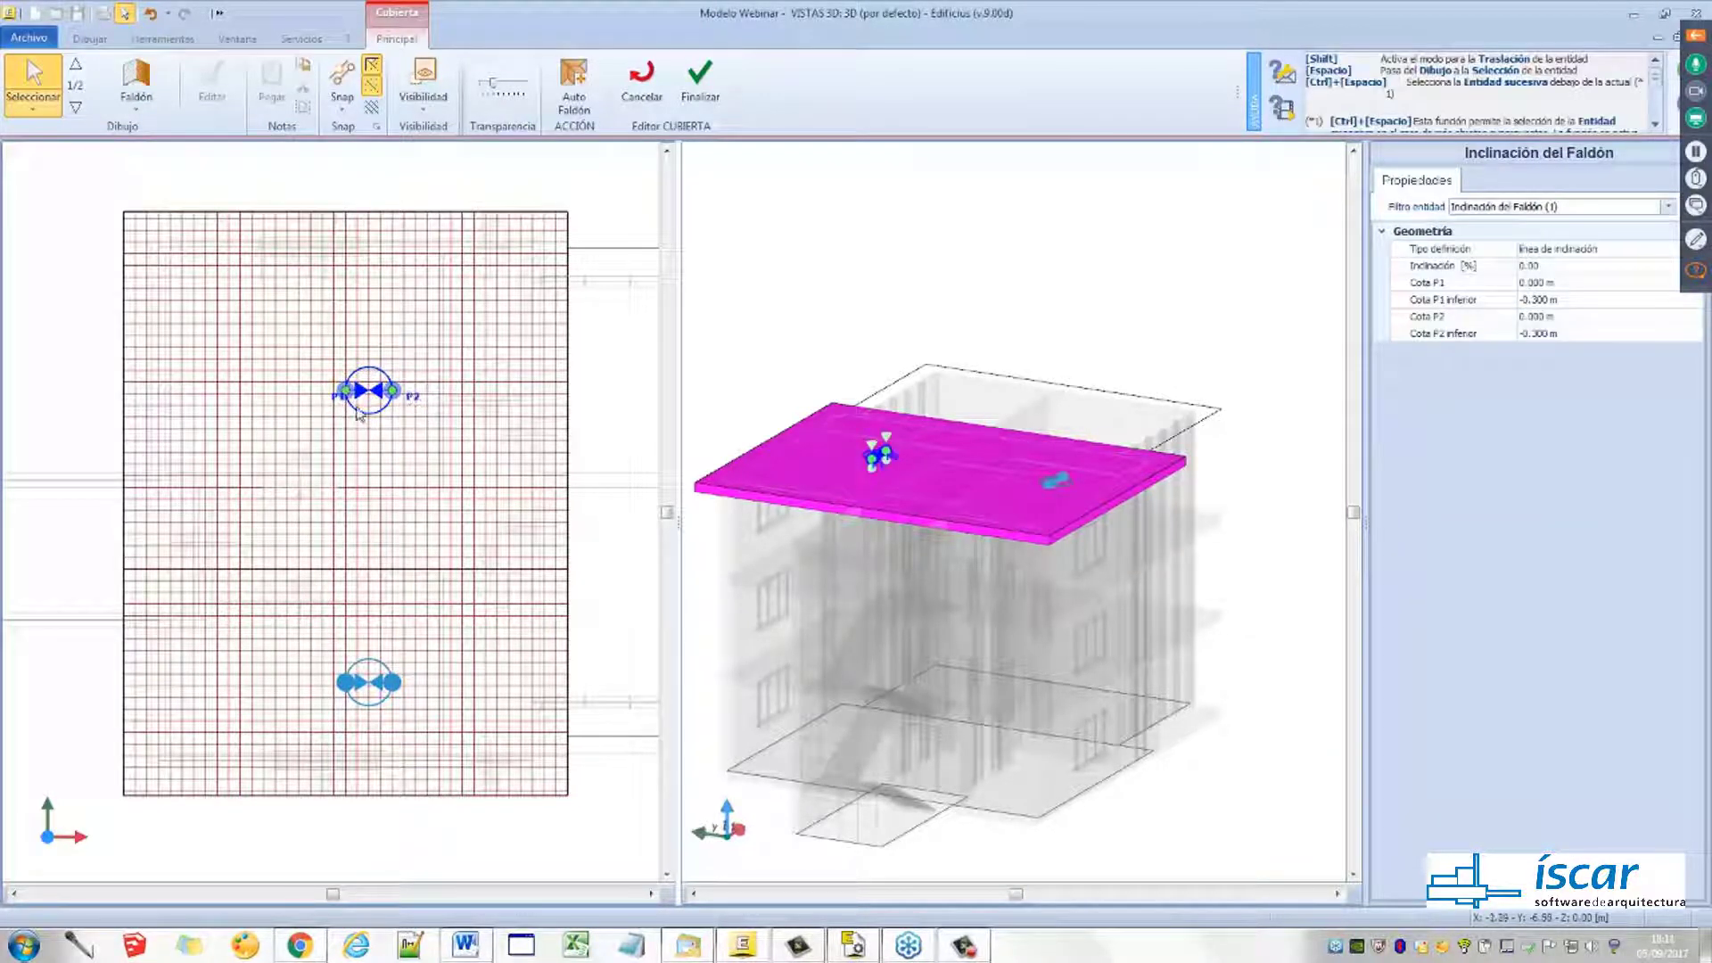
pyautogui.moveTo(343, 390); pyautogui.dragTo(121, 210)
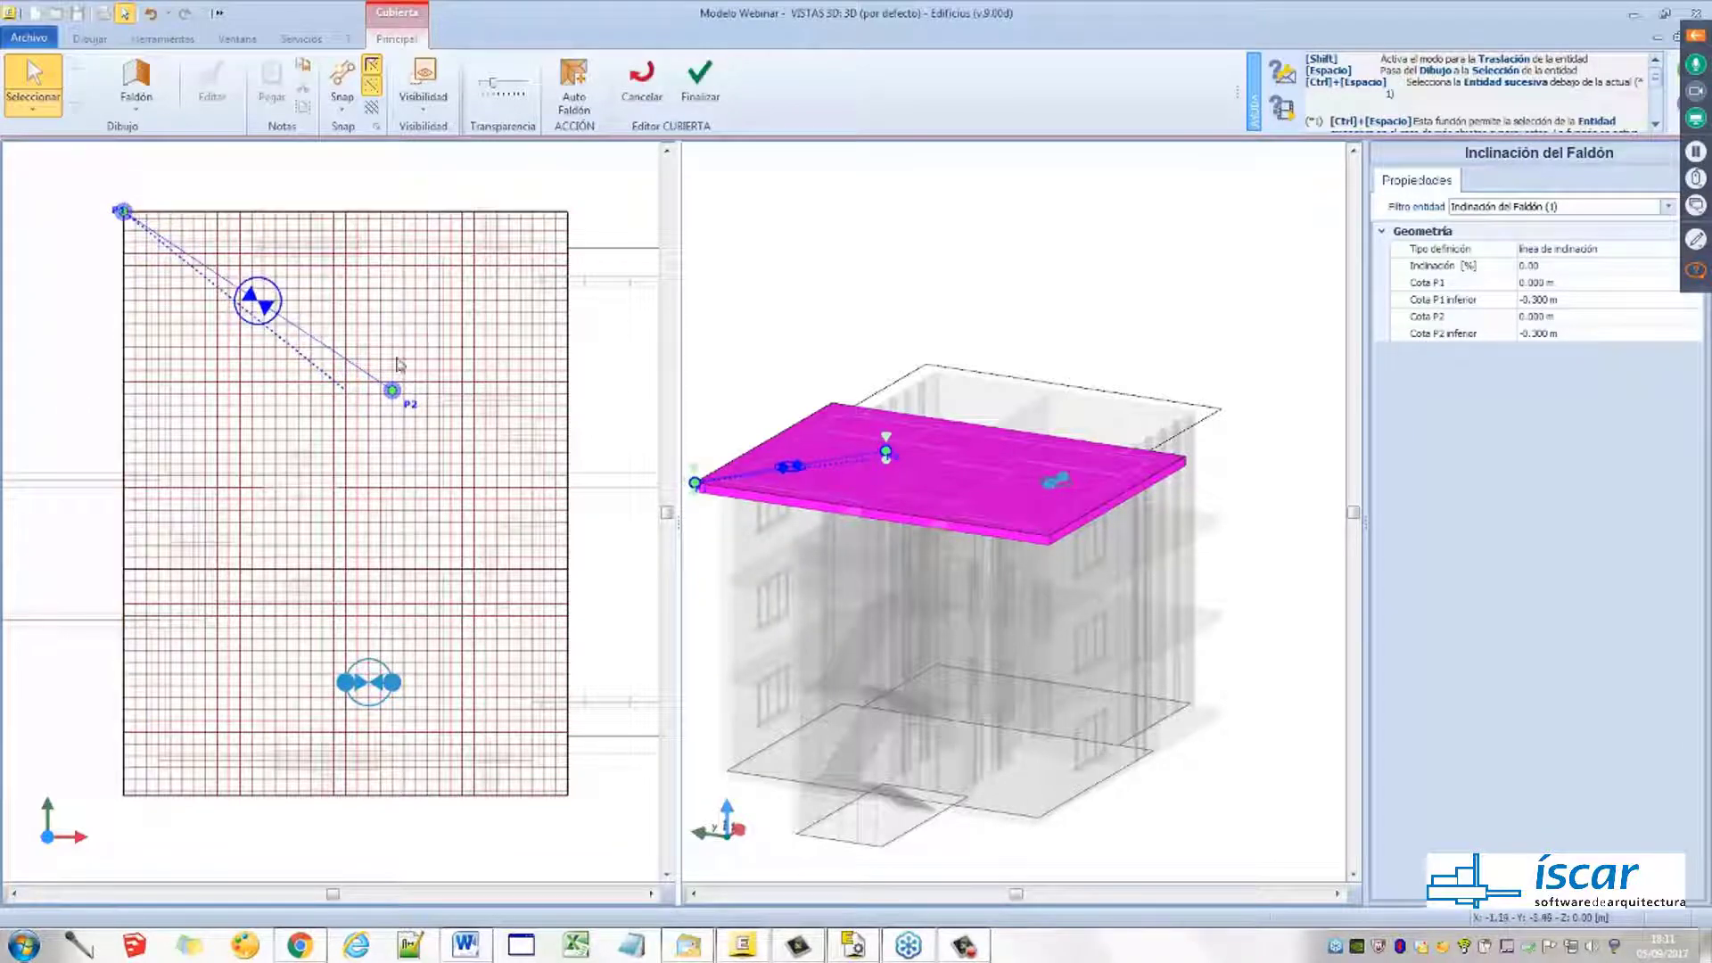
pyautogui.moveTo(398, 381); pyautogui.dragTo(226, 479)
pyautogui.moveTo(86, 578); pyautogui.dragTo(199, 549)
pyautogui.scroll(-5, 267, 495)
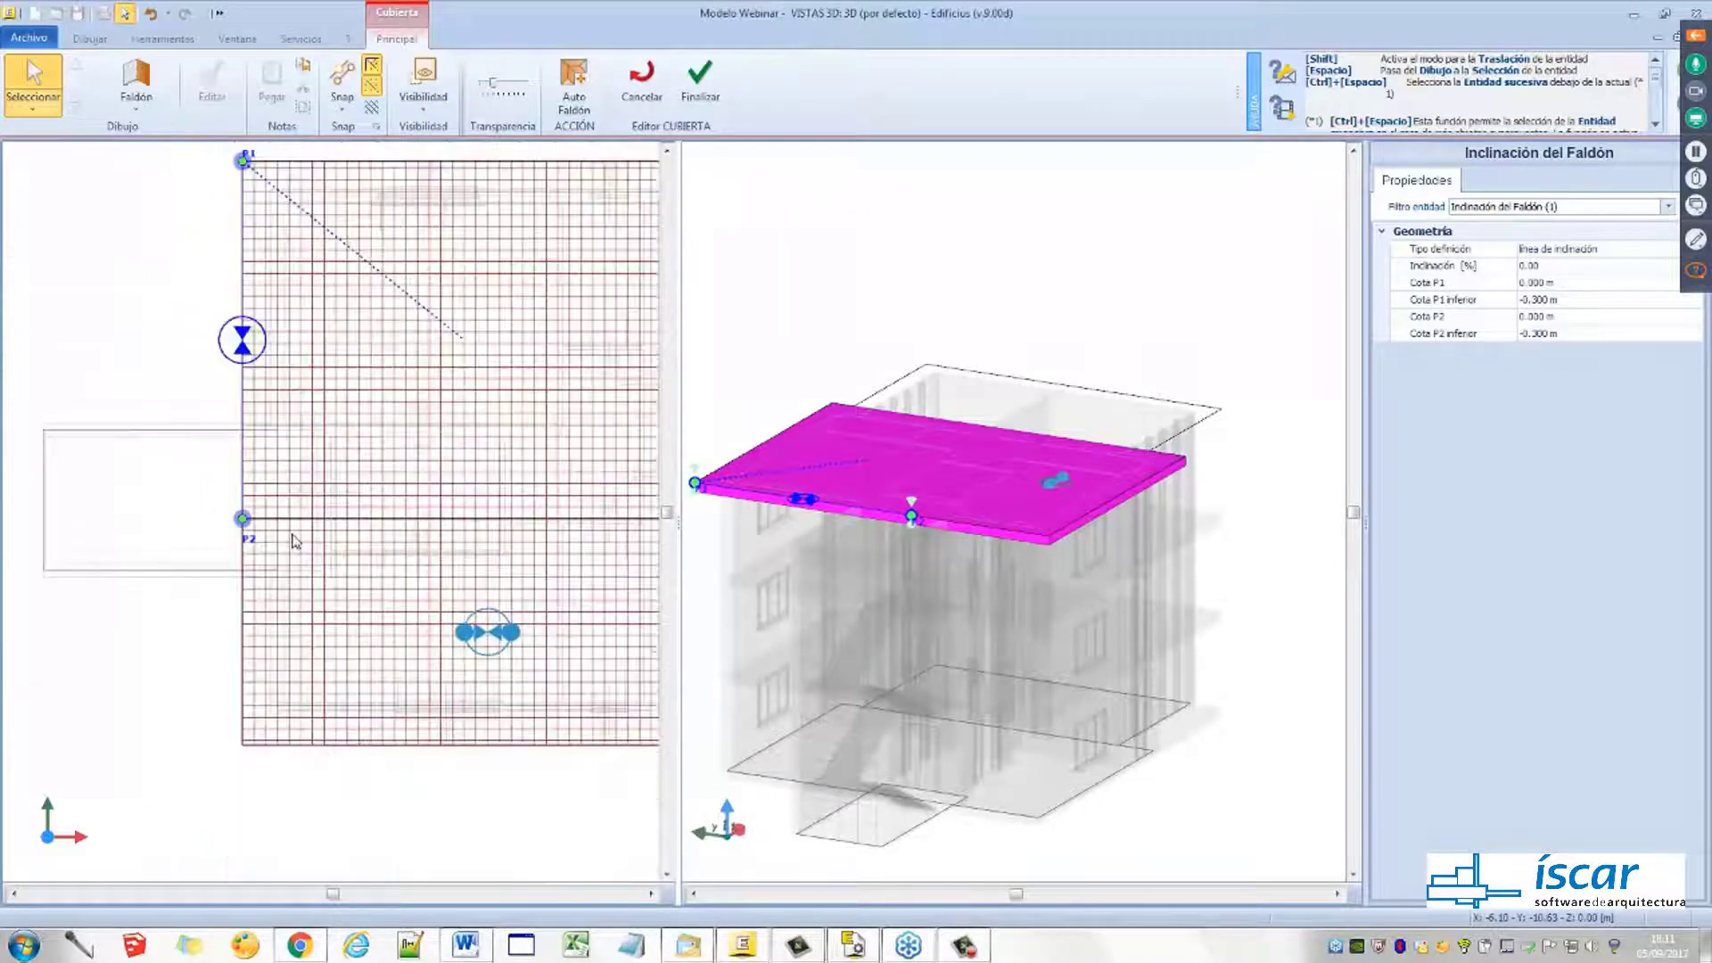
pyautogui.moveTo(292, 534); pyautogui.dragTo(244, 510, button='middle')
# Move the smaller plane's inclination line onto its stairwell-side edge, with P1 at the shared corner and P2 at the outer corner
pyautogui.click(418, 612)
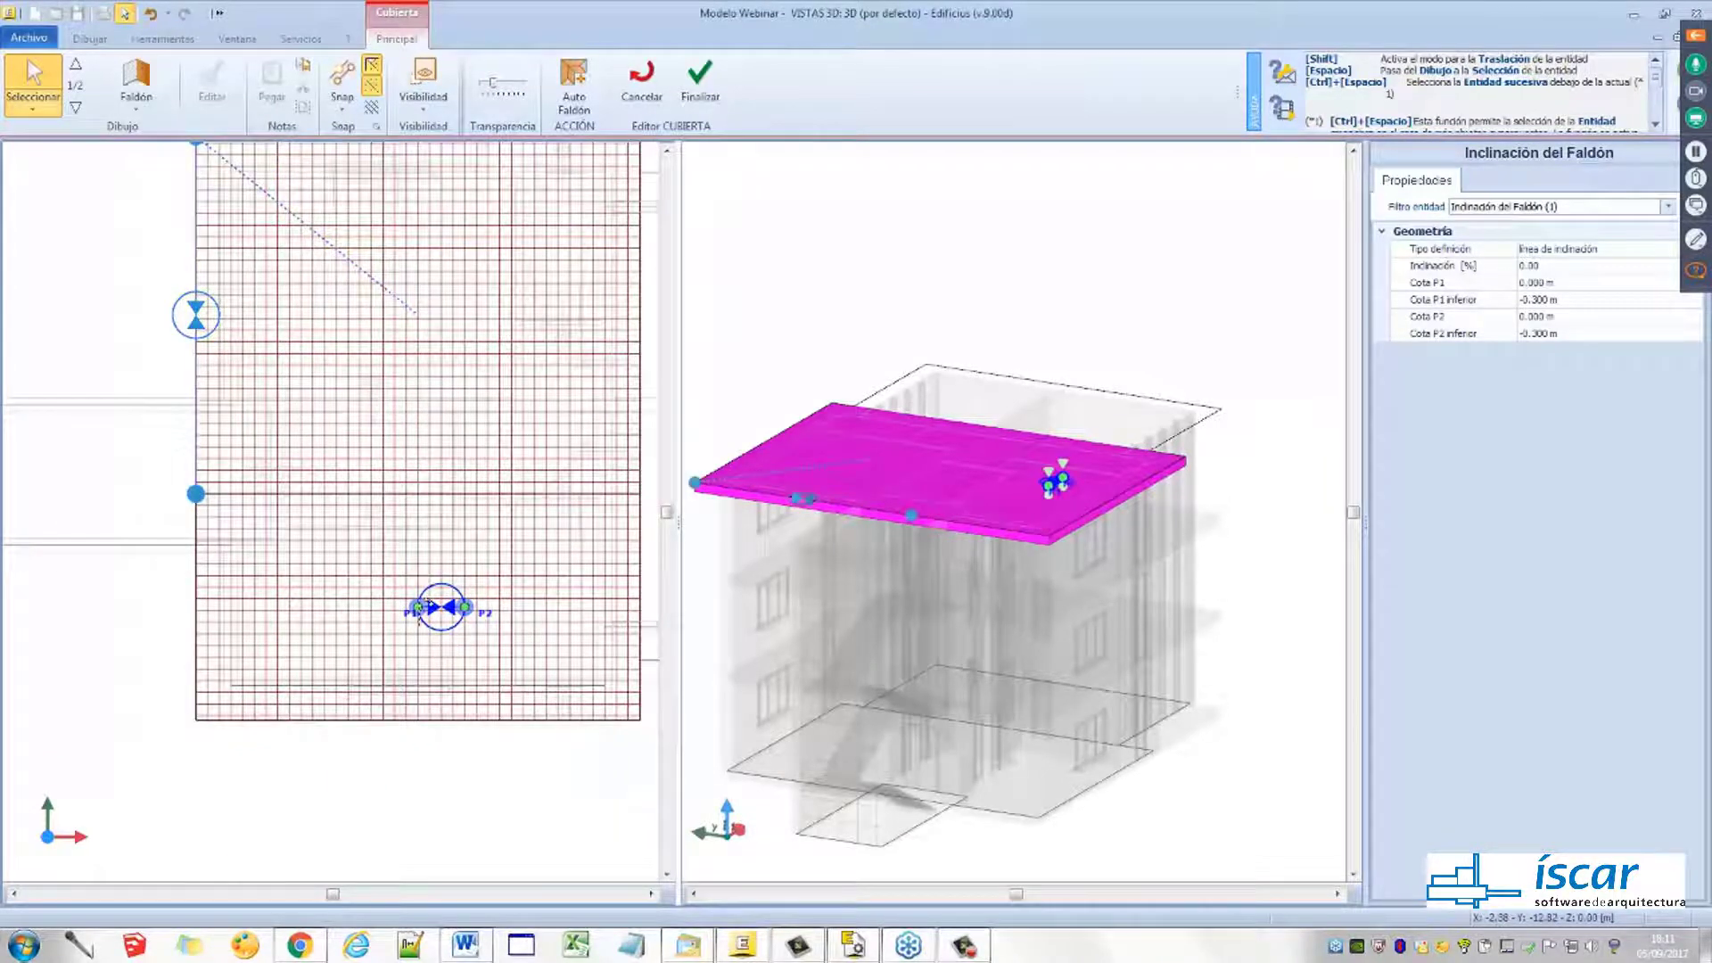
pyautogui.moveTo(419, 608); pyautogui.dragTo(211, 527)
pyautogui.scroll(5, 210, 527)
pyautogui.moveTo(210, 527); pyautogui.dragTo(165, 419)
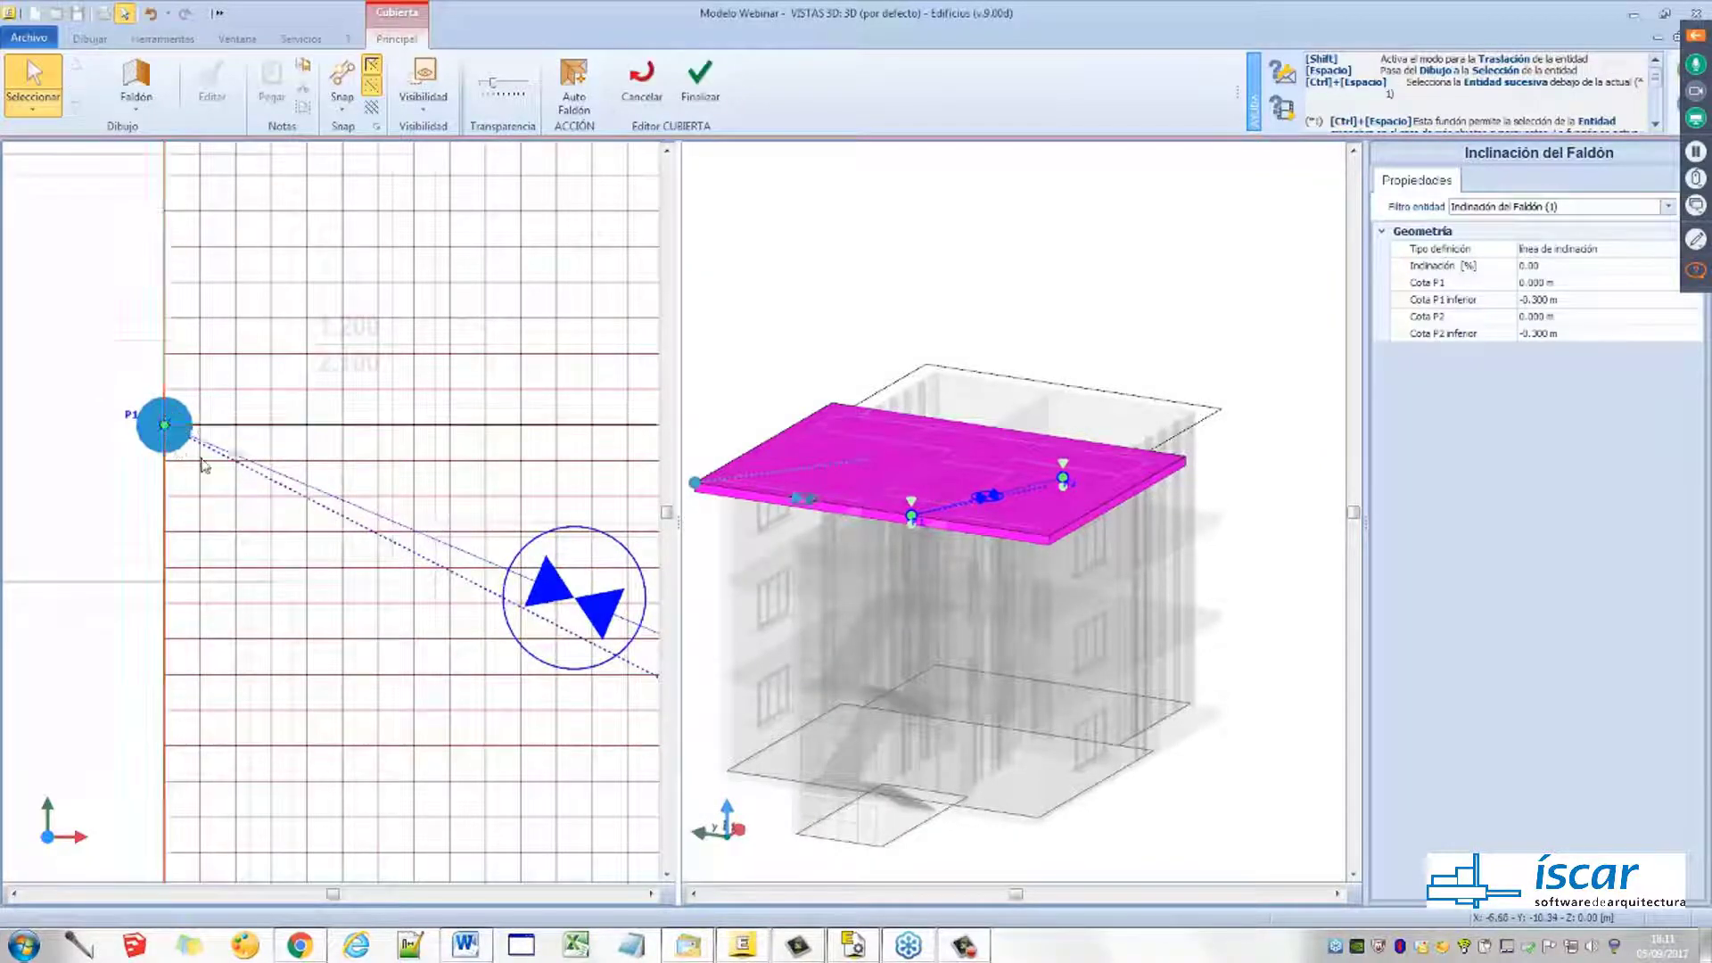
pyautogui.scroll(-5, 210, 482)
pyautogui.moveTo(424, 547); pyautogui.dragTo(198, 648)
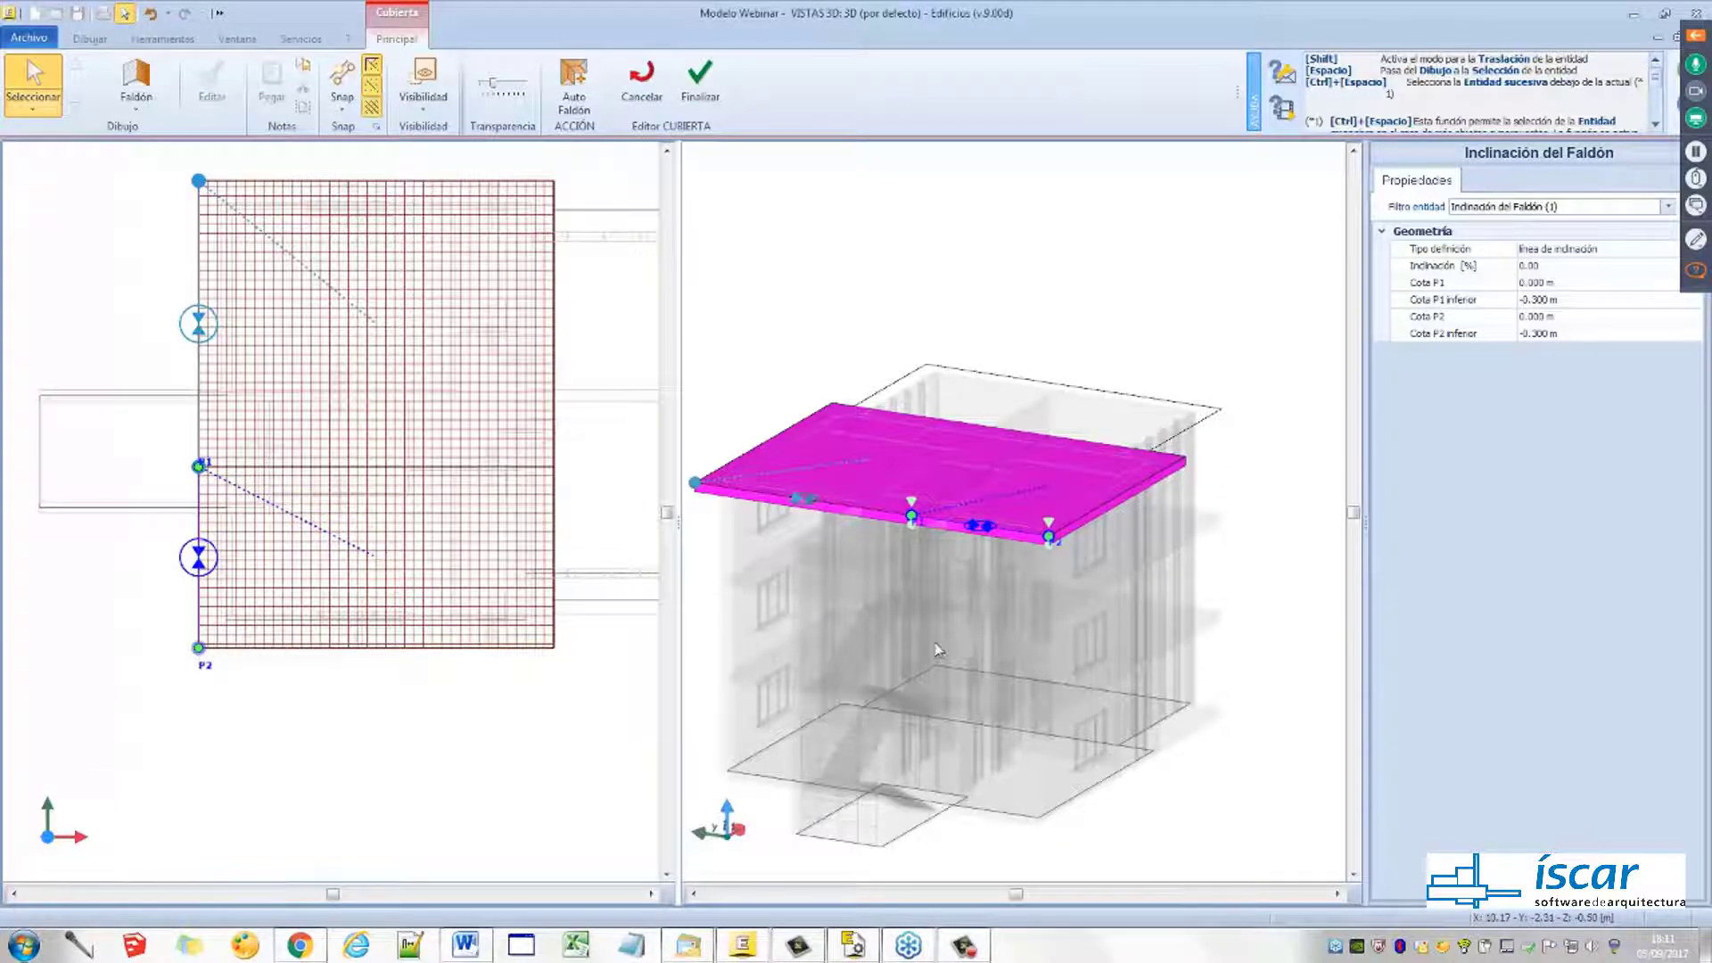
# Select the larger roof plane's inclination line and raise its point P2 vertically to about 5.31 m
pyautogui.moveTo(932, 648); pyautogui.dragTo(1003, 588, button='middle')
pyautogui.scroll(5, 1003, 588)
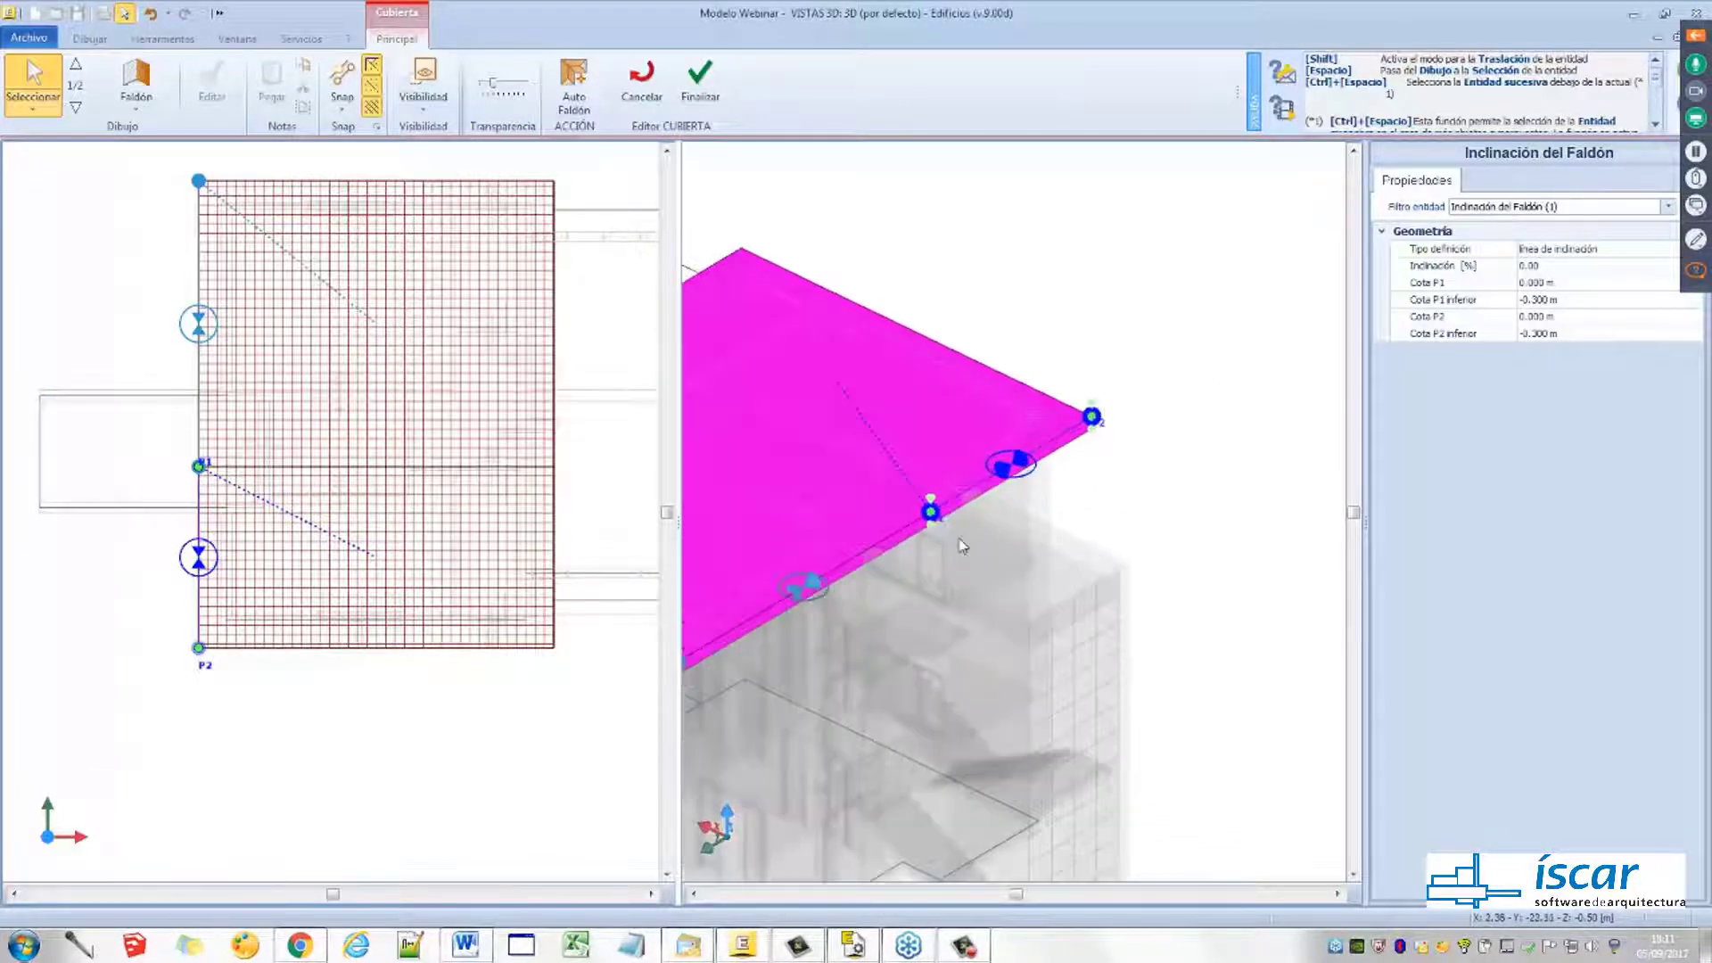
pyautogui.scroll(-3, 851, 496)
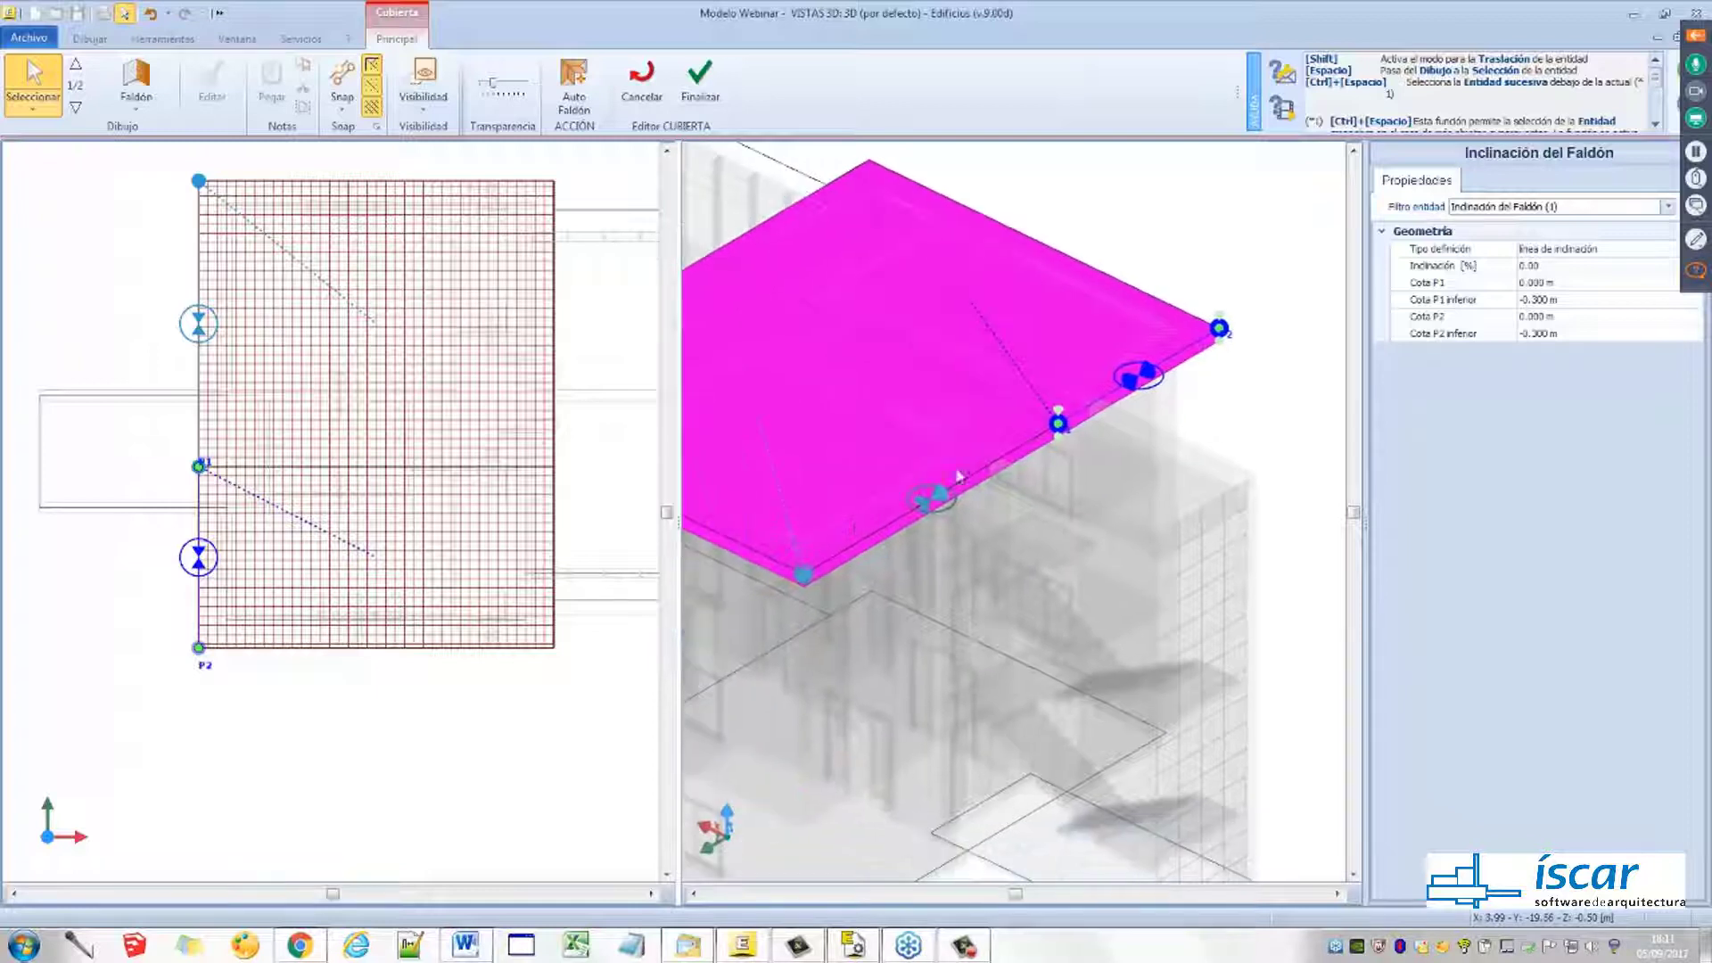
pyautogui.click(201, 326)
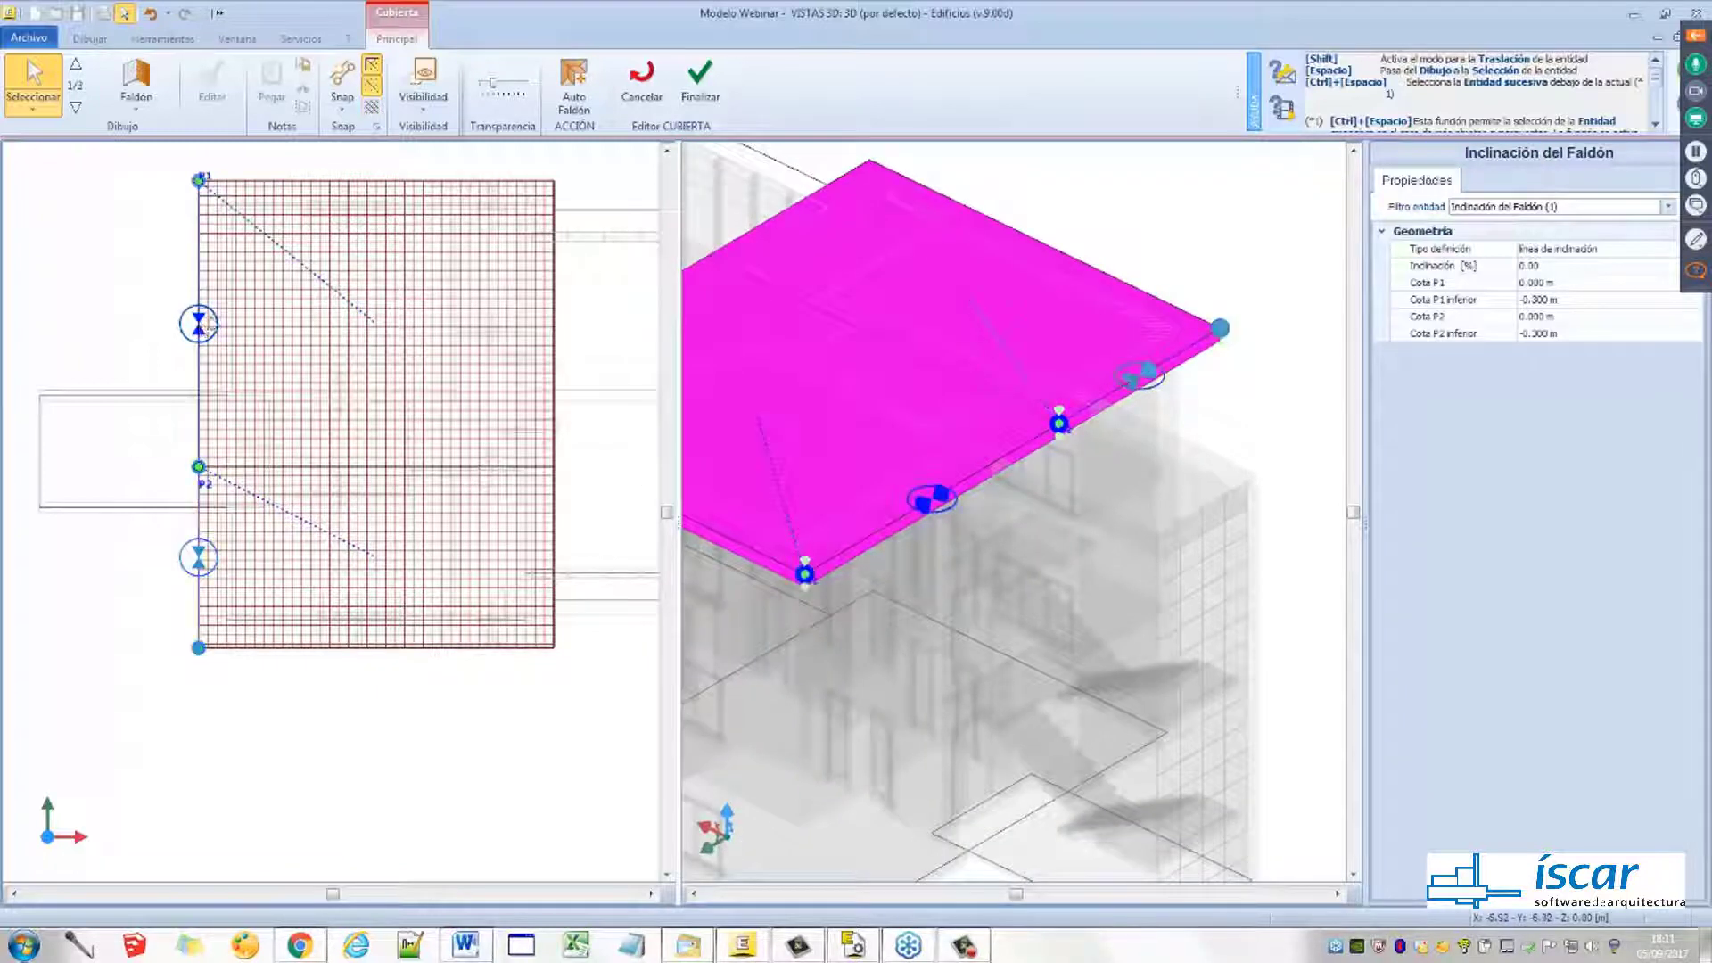
pyautogui.scroll(3, 847, 539)
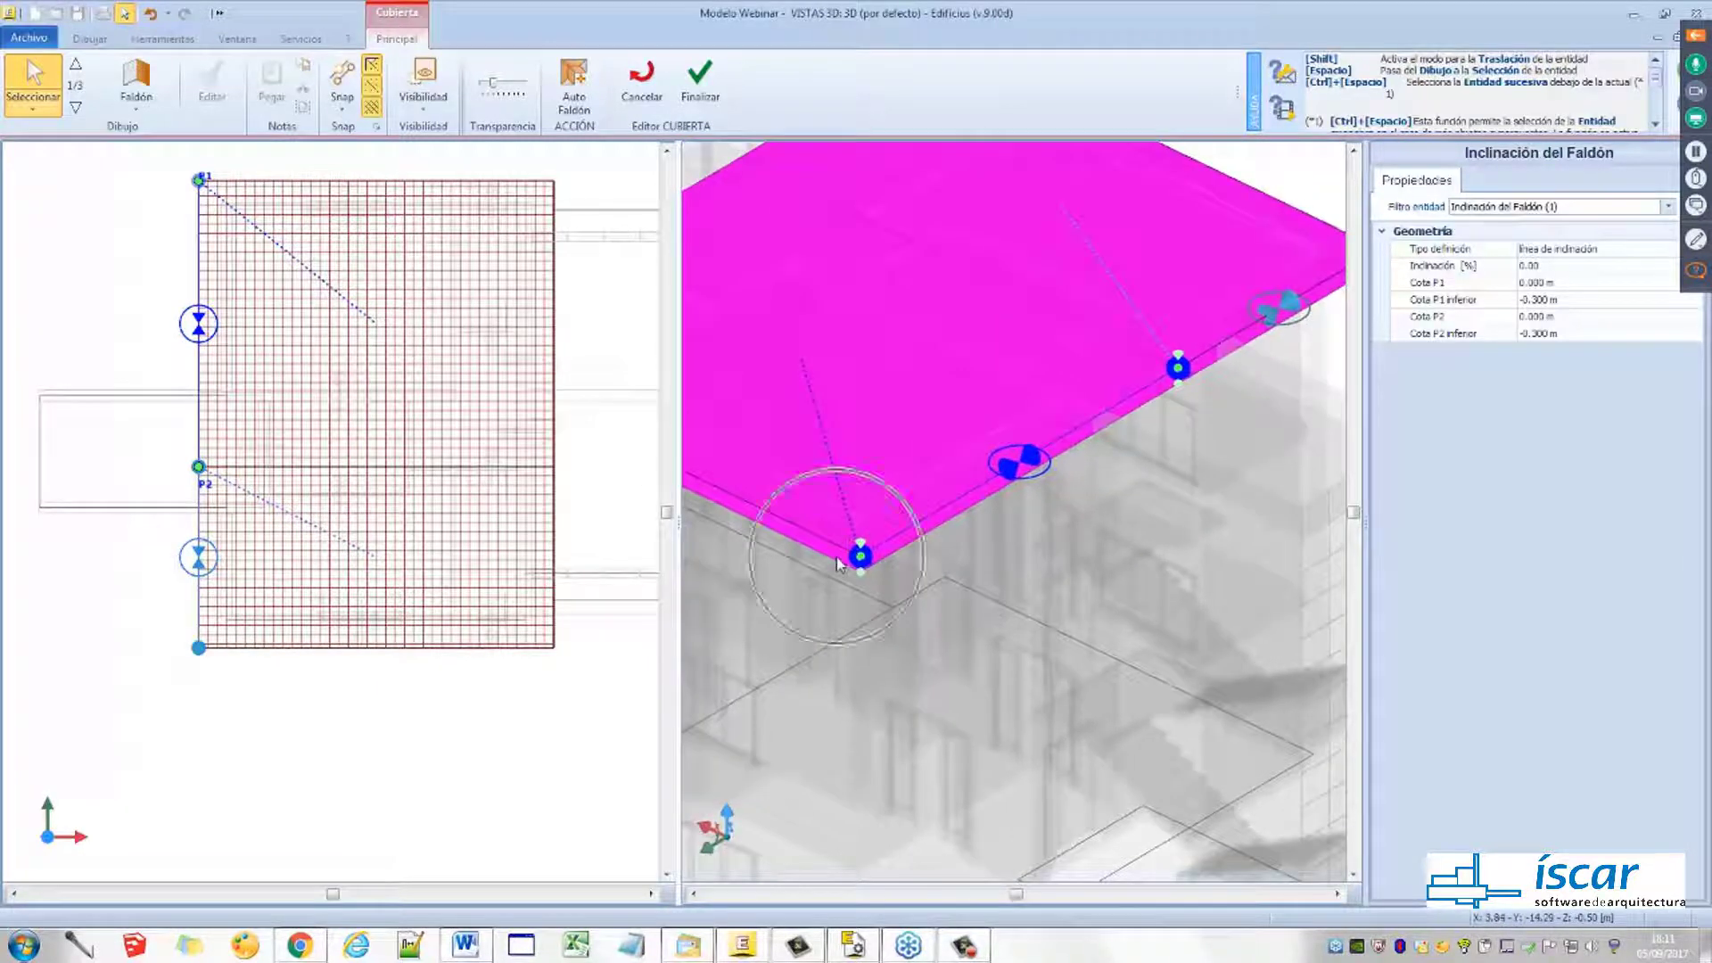
pyautogui.scroll(3, 1184, 397)
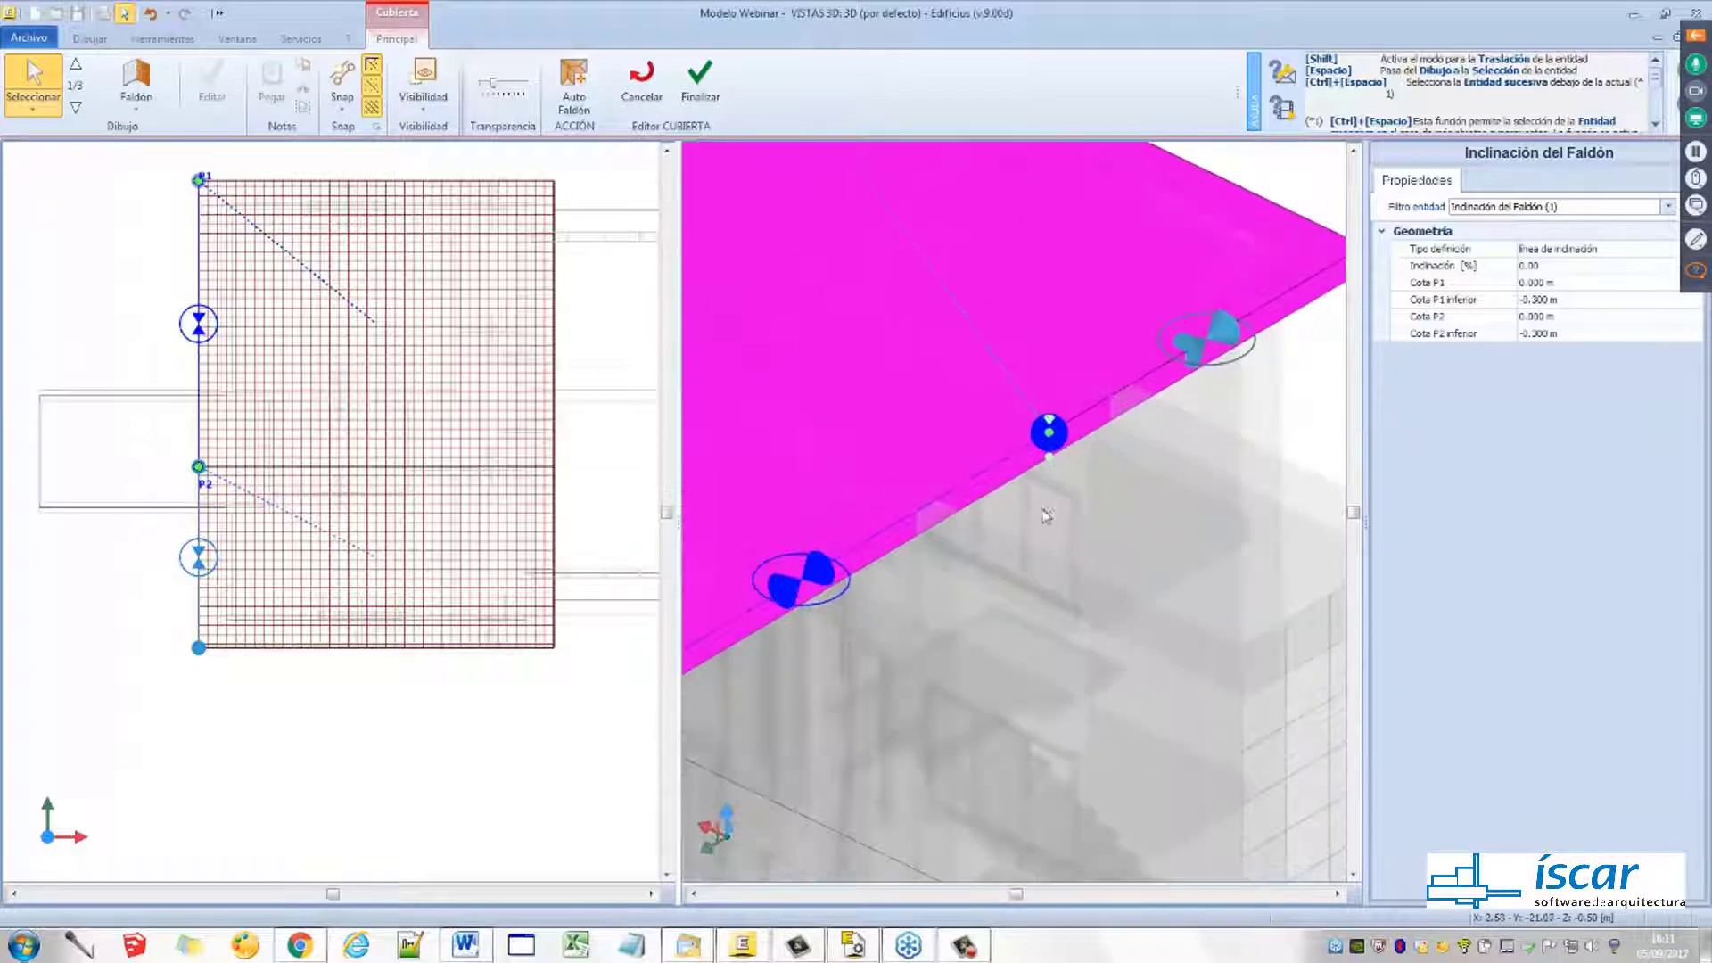
pyautogui.scroll(2, 1077, 470)
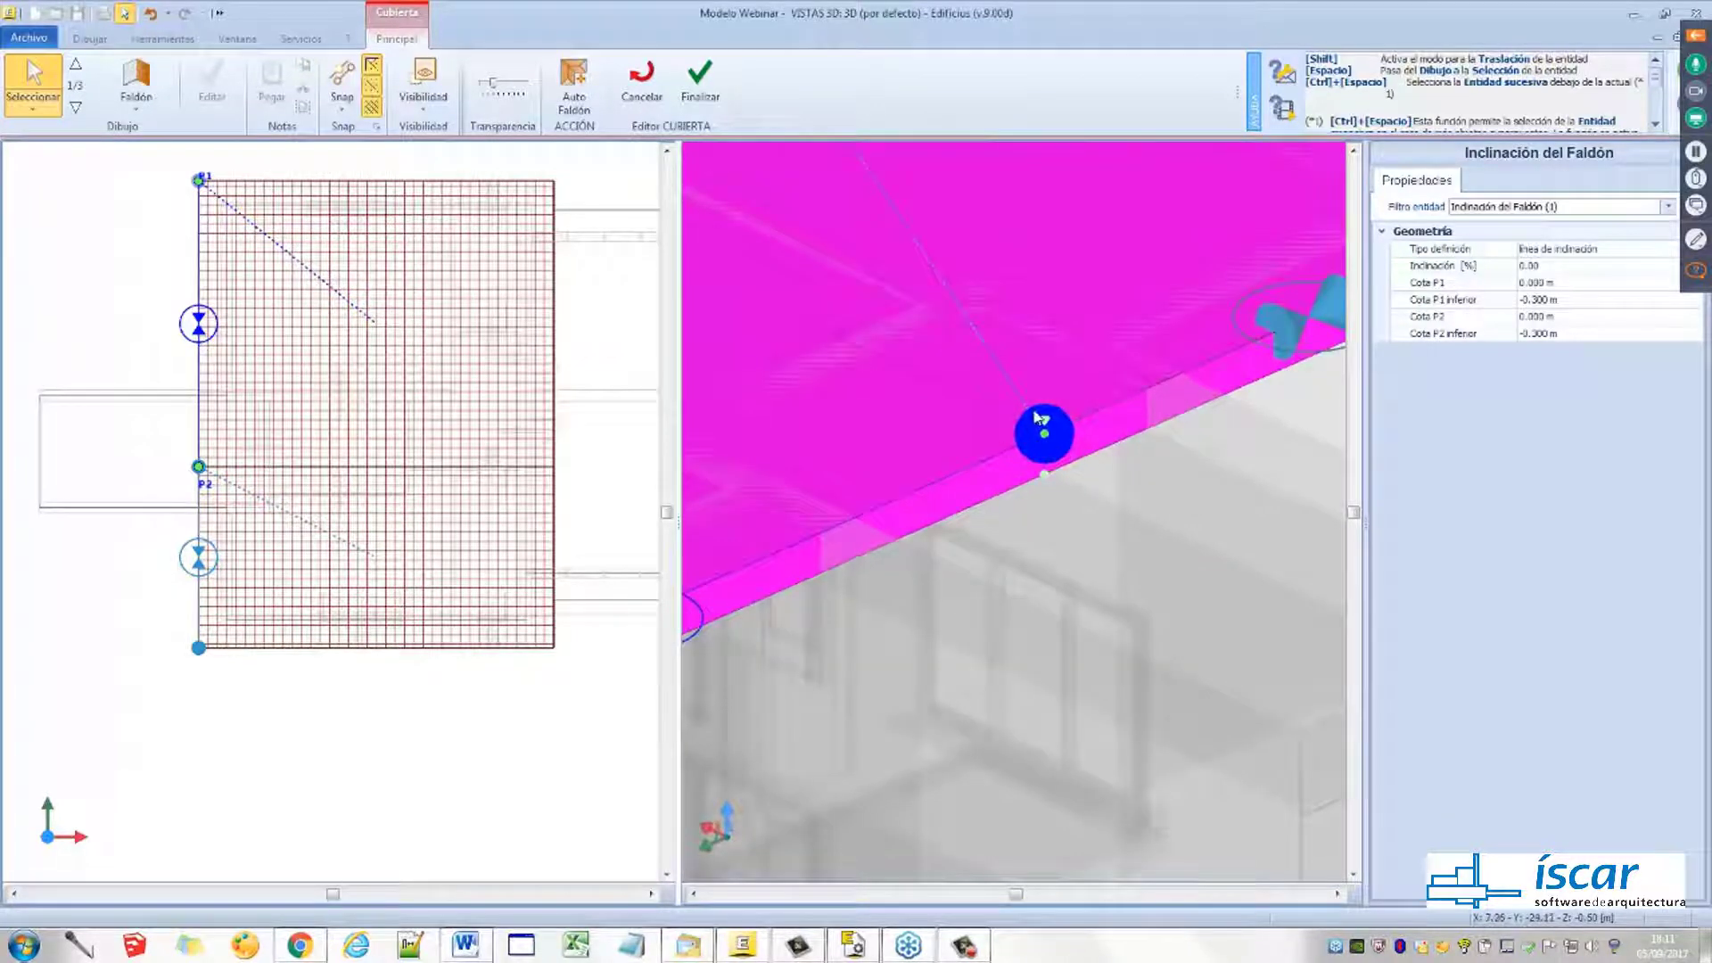
pyautogui.scroll(-5, 1045, 428)
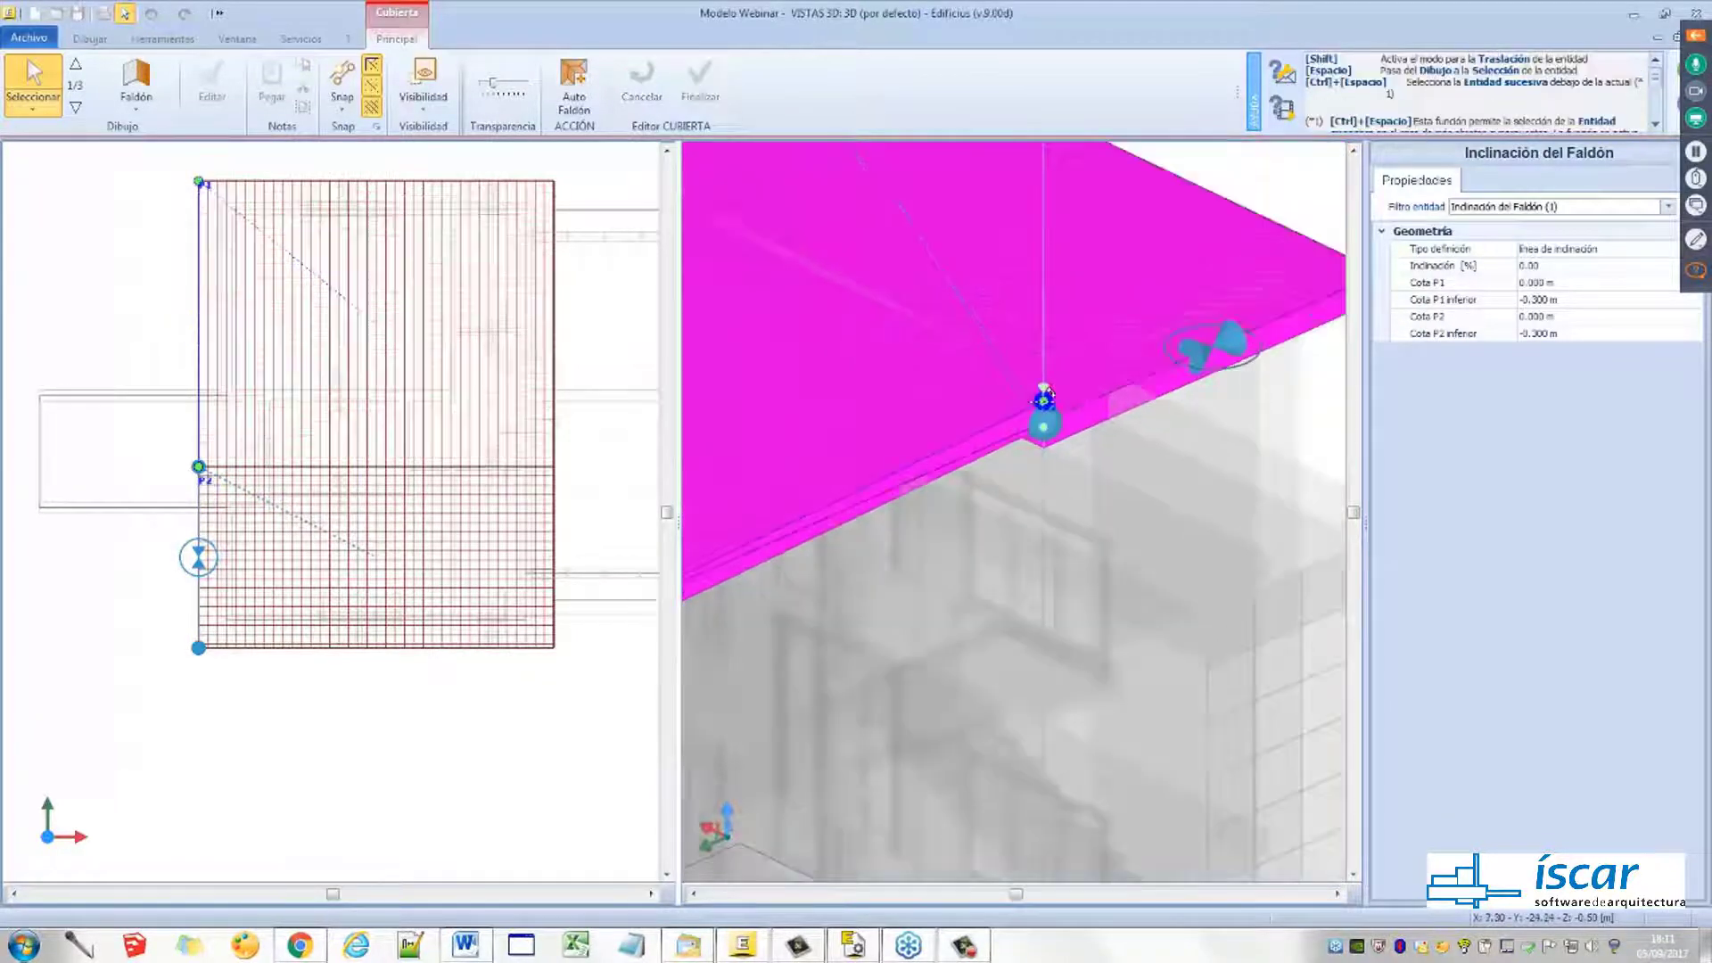
pyautogui.scroll(-3, 1161, 466)
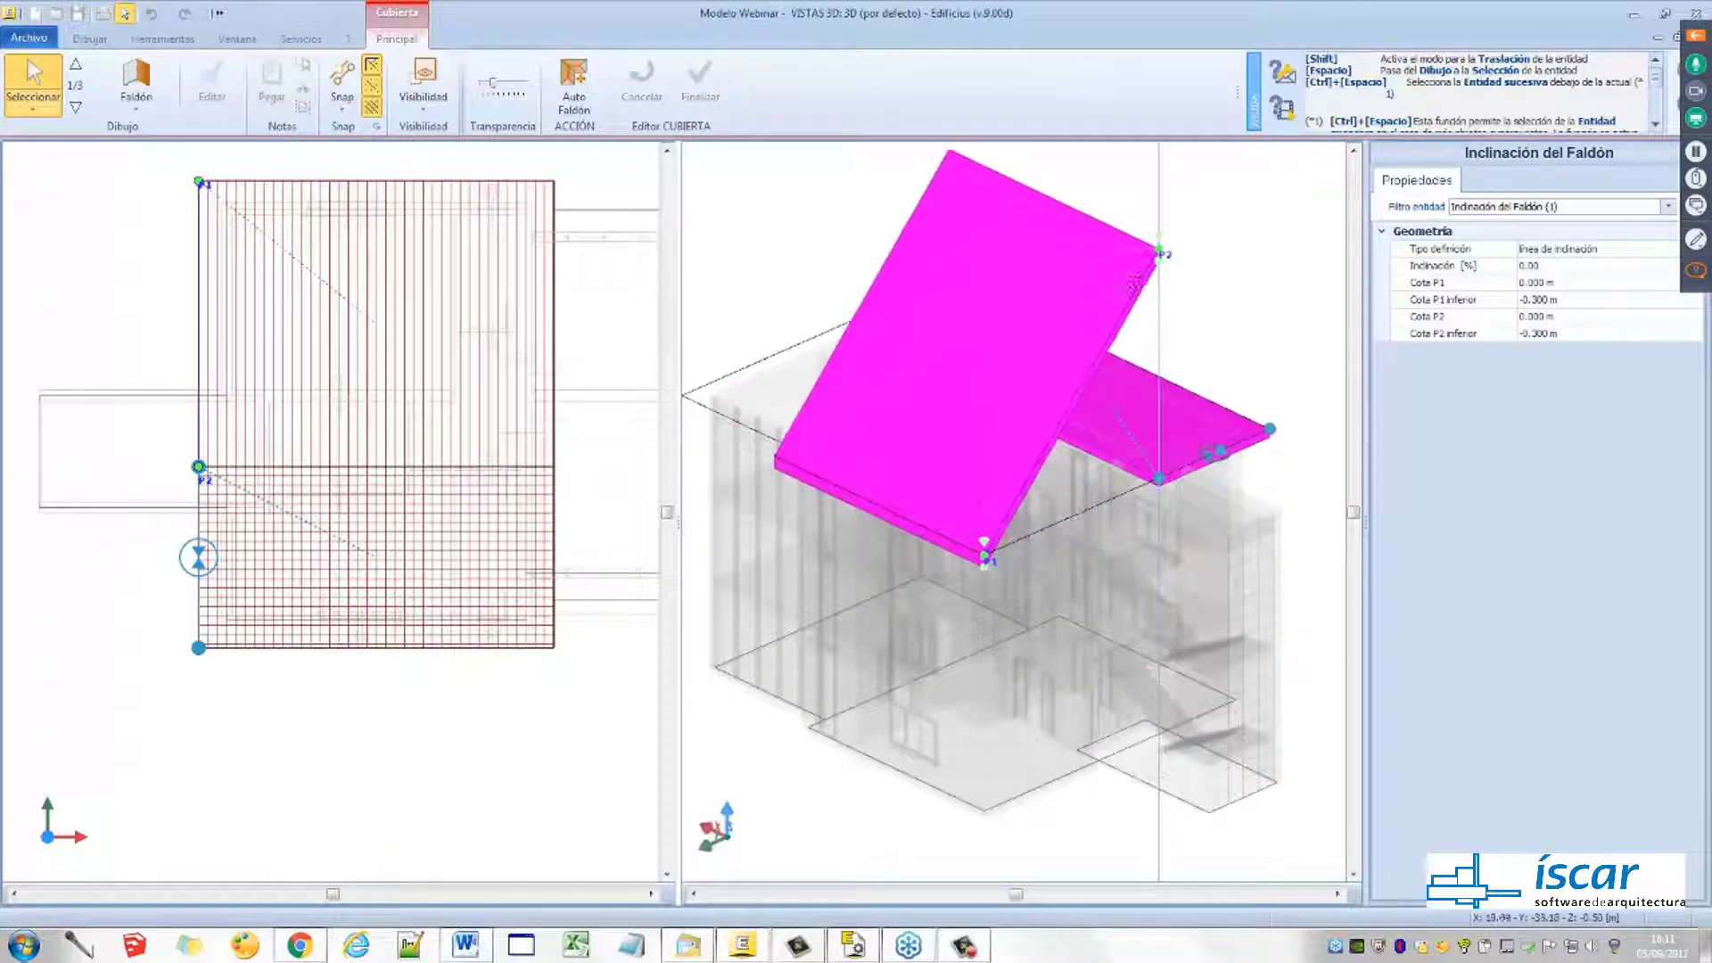
pyautogui.moveTo(1126, 500); pyautogui.dragTo(1095, 543, button='middle')
pyautogui.press('Escape')
pyautogui.click(1079, 484)
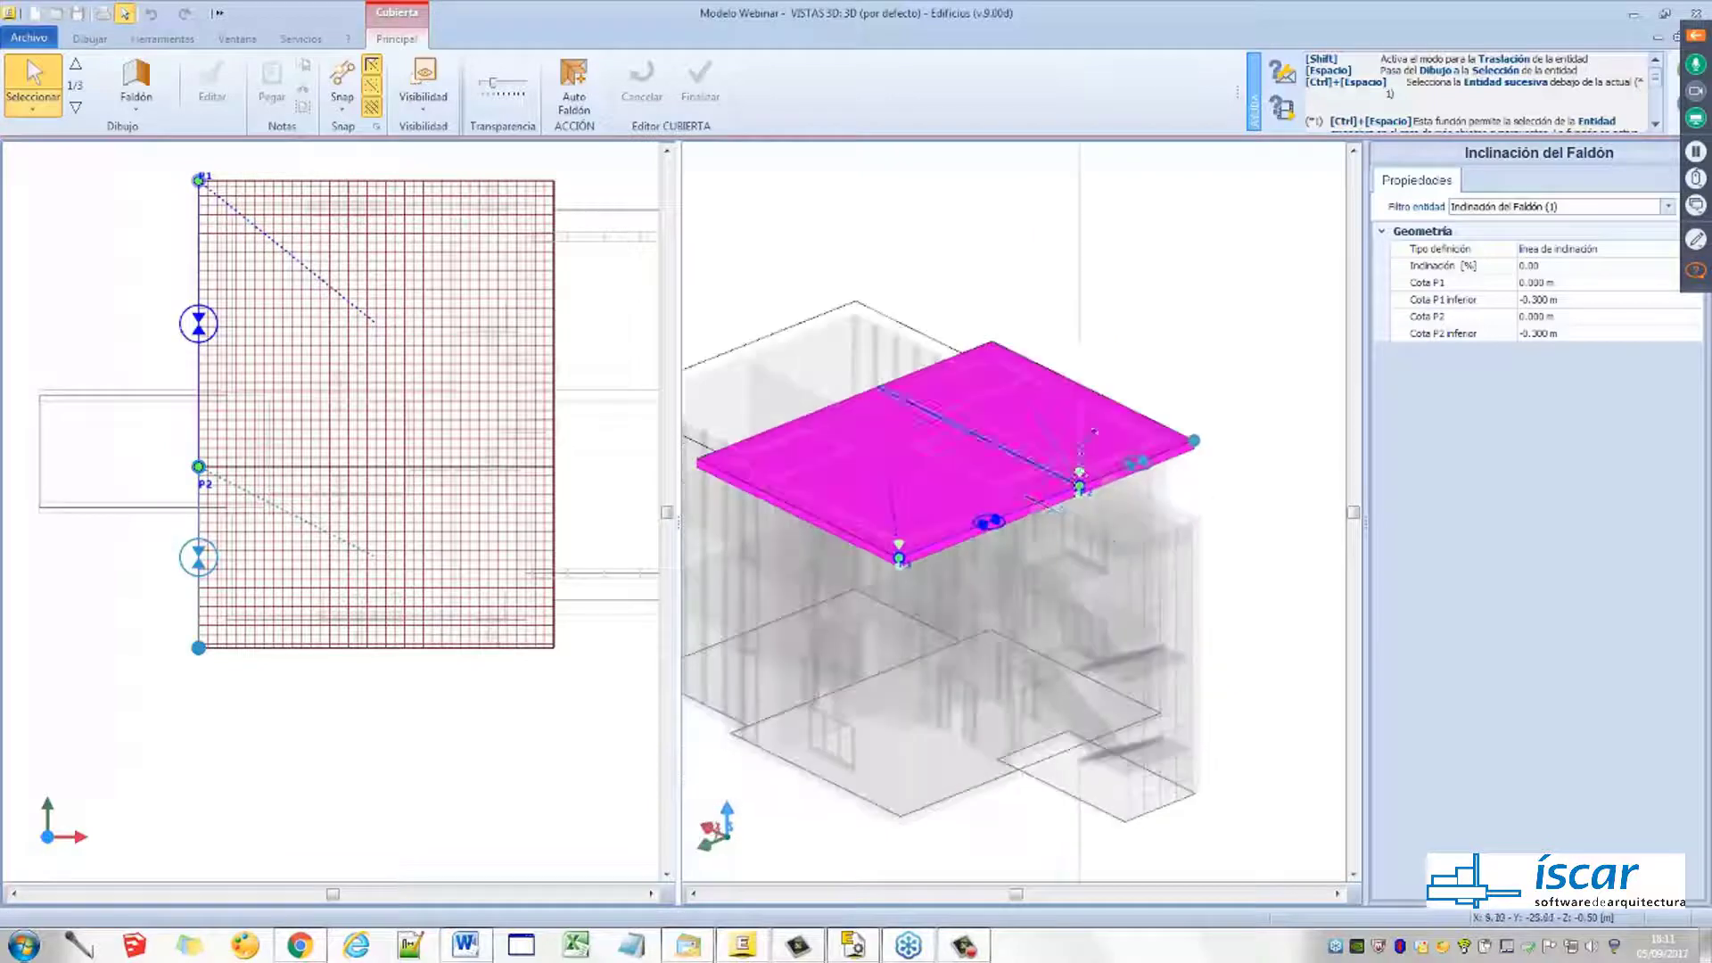
pyautogui.scroll(3, 1091, 387)
pyautogui.click(1085, 282)
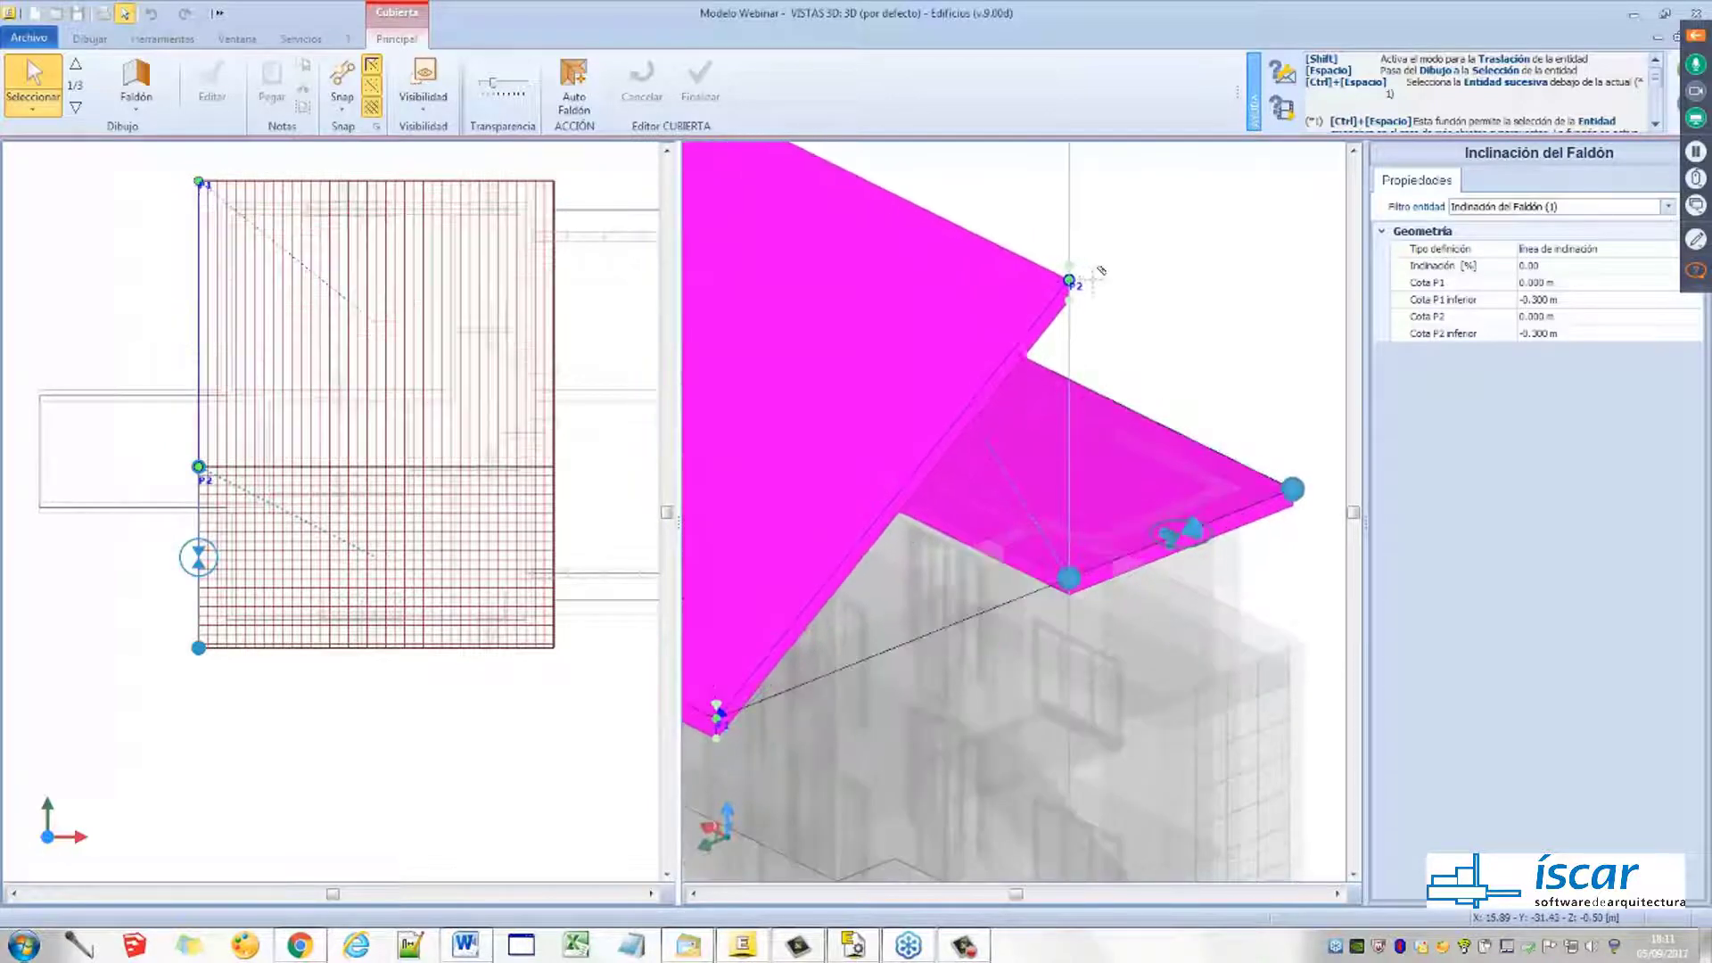
# Set the larger roof plane's inclination to 45%
pyautogui.scroll(-5, 1070, 347)
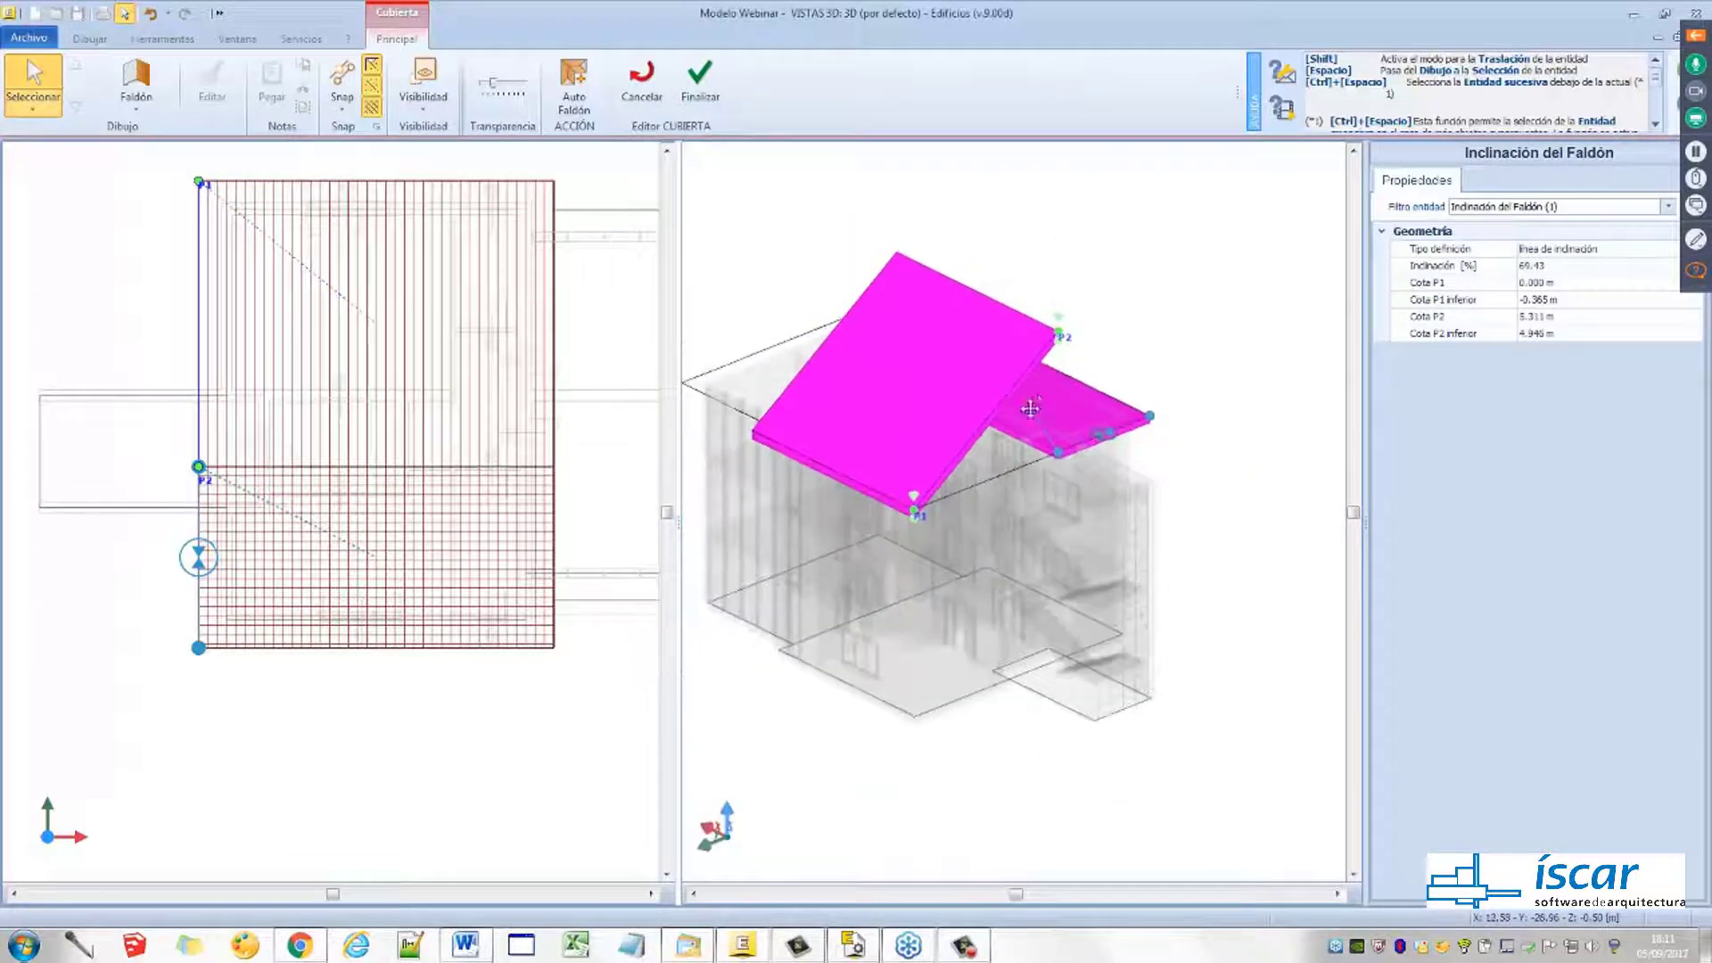
pyautogui.moveTo(1034, 405); pyautogui.dragTo(1012, 412, button='middle')
pyautogui.click(1034, 330)
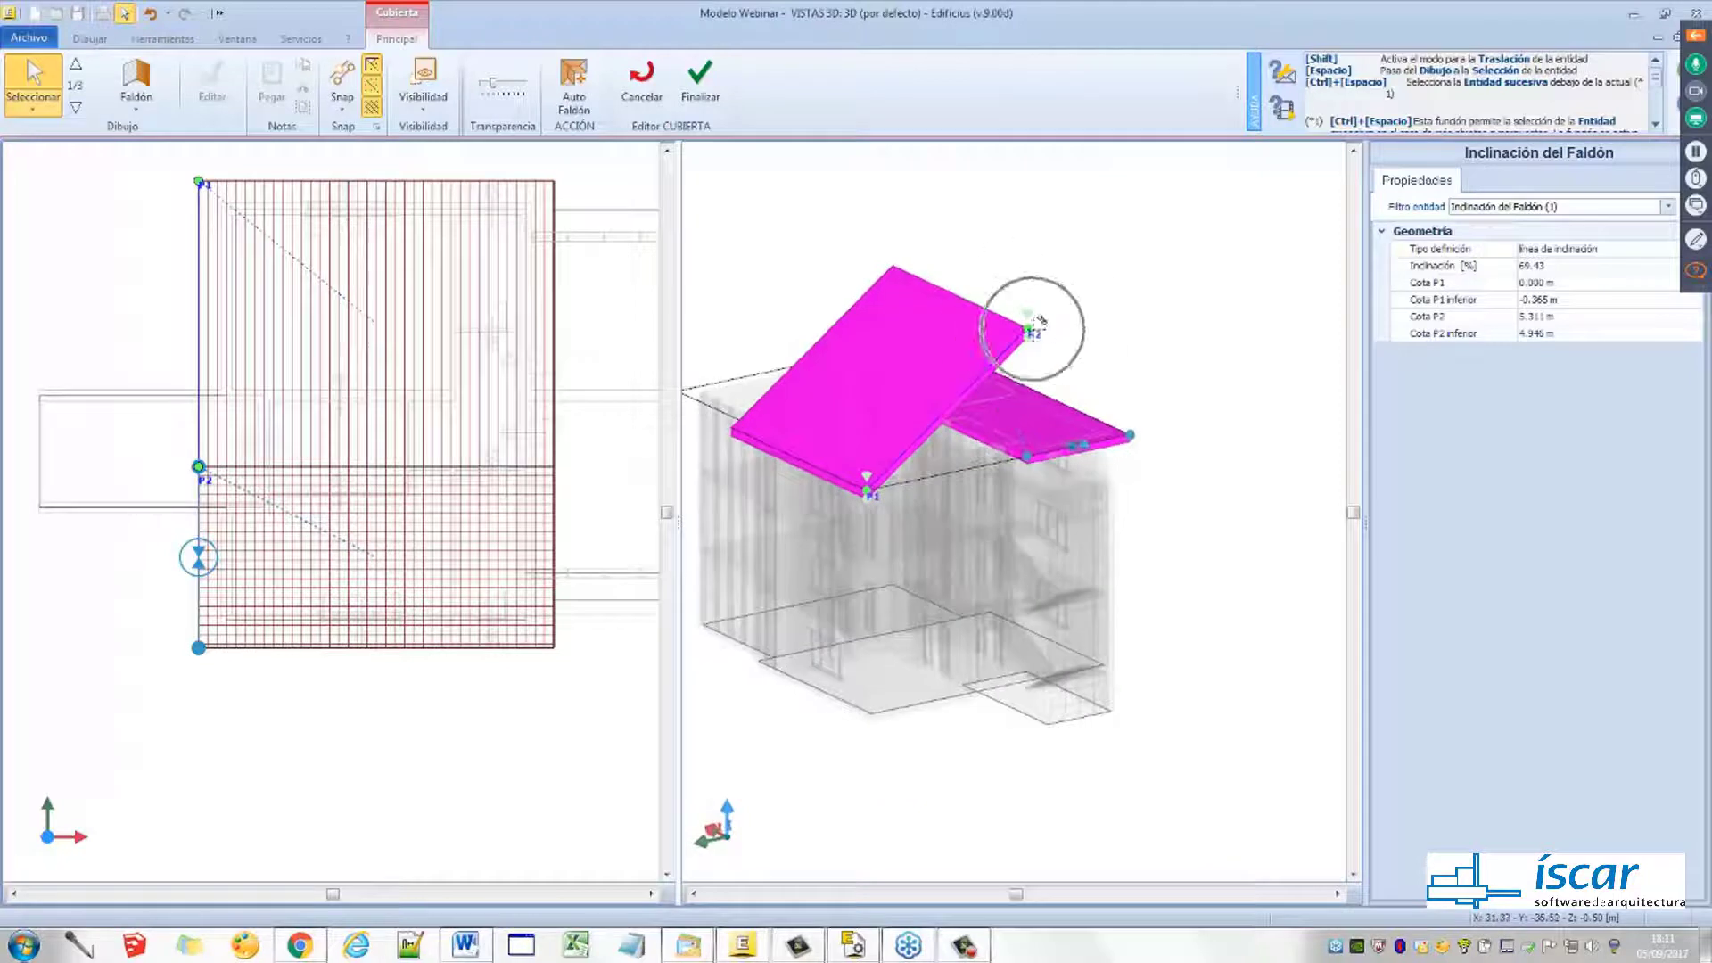
pyautogui.click(1520, 267)
pyautogui.click(1520, 267)
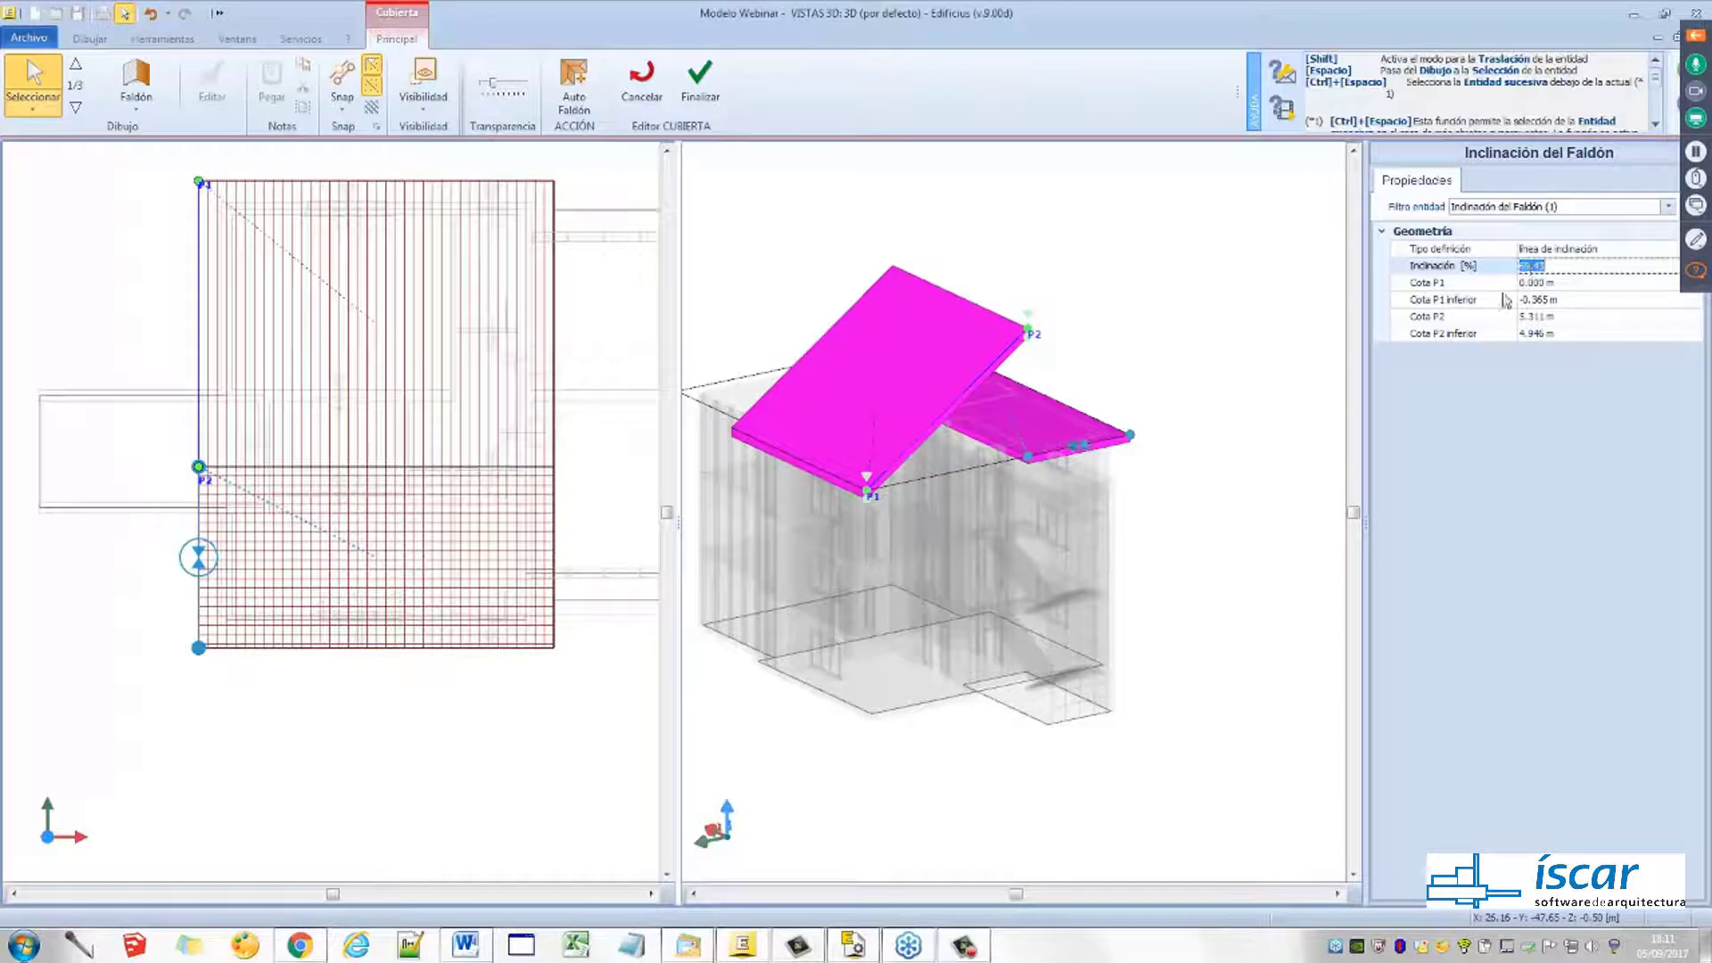
pyautogui.write('45')
pyautogui.press('Return')
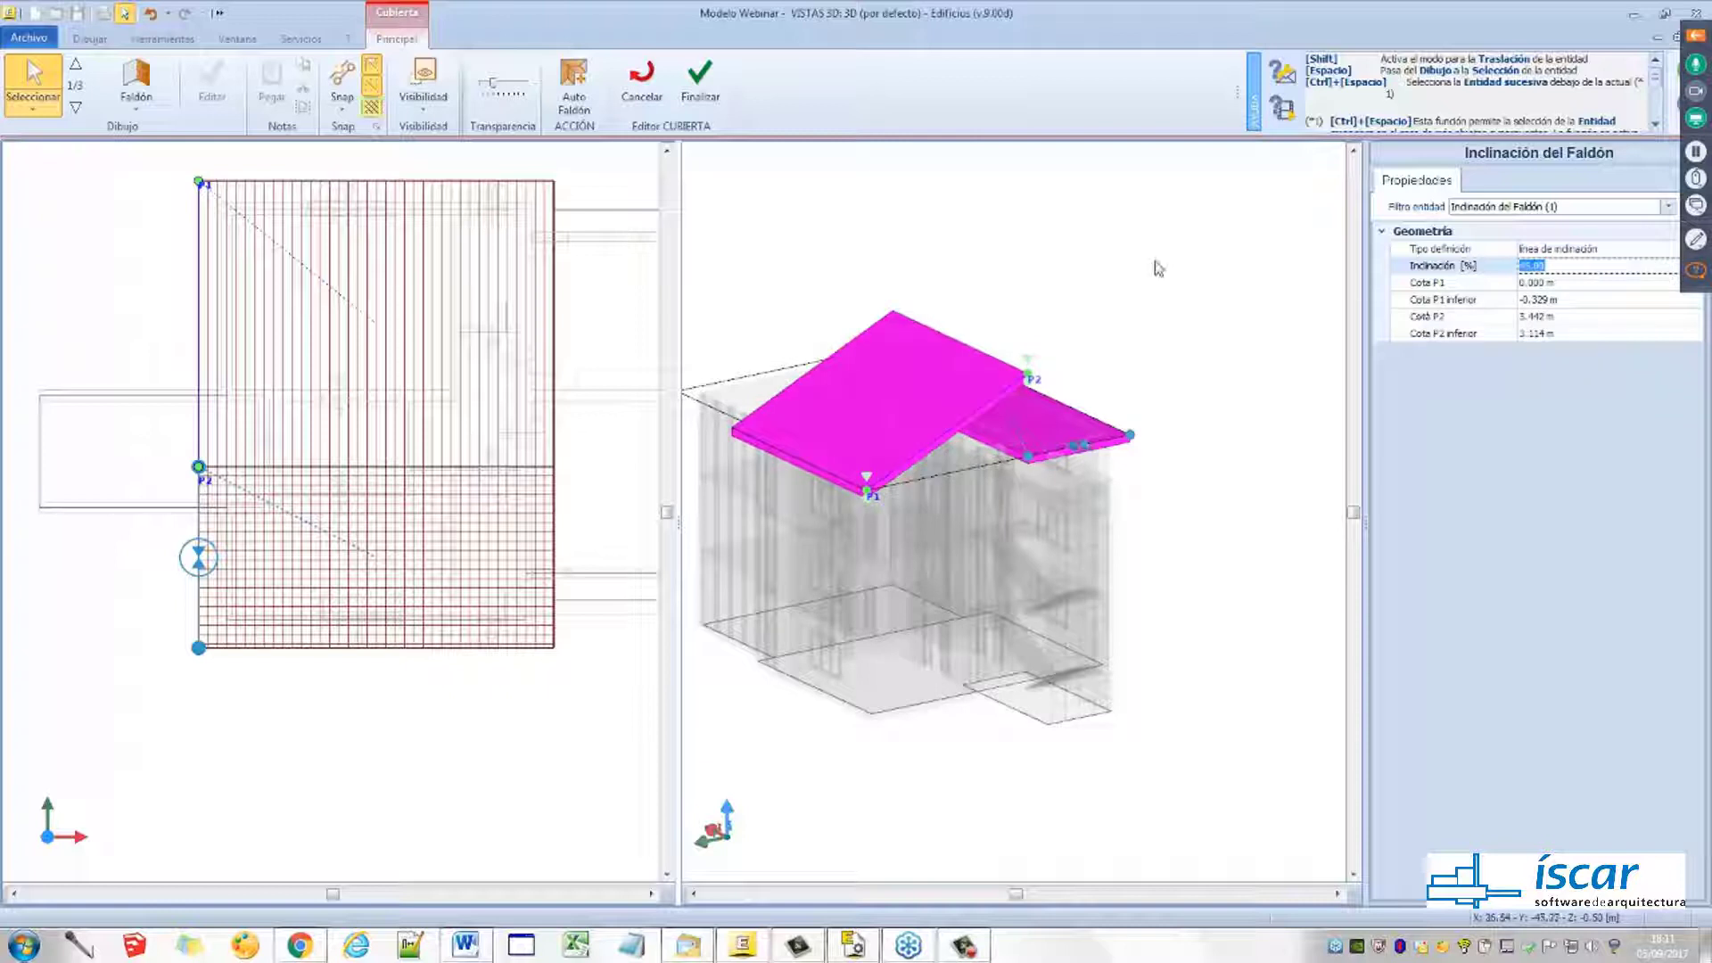
# Raise point P1 of the smaller plane's inclination line vertically until it snaps to the raised ridge end of the larger plane
pyautogui.scroll(4, 1101, 453)
pyautogui.moveTo(1086, 446); pyautogui.dragTo(999, 459, button='middle')
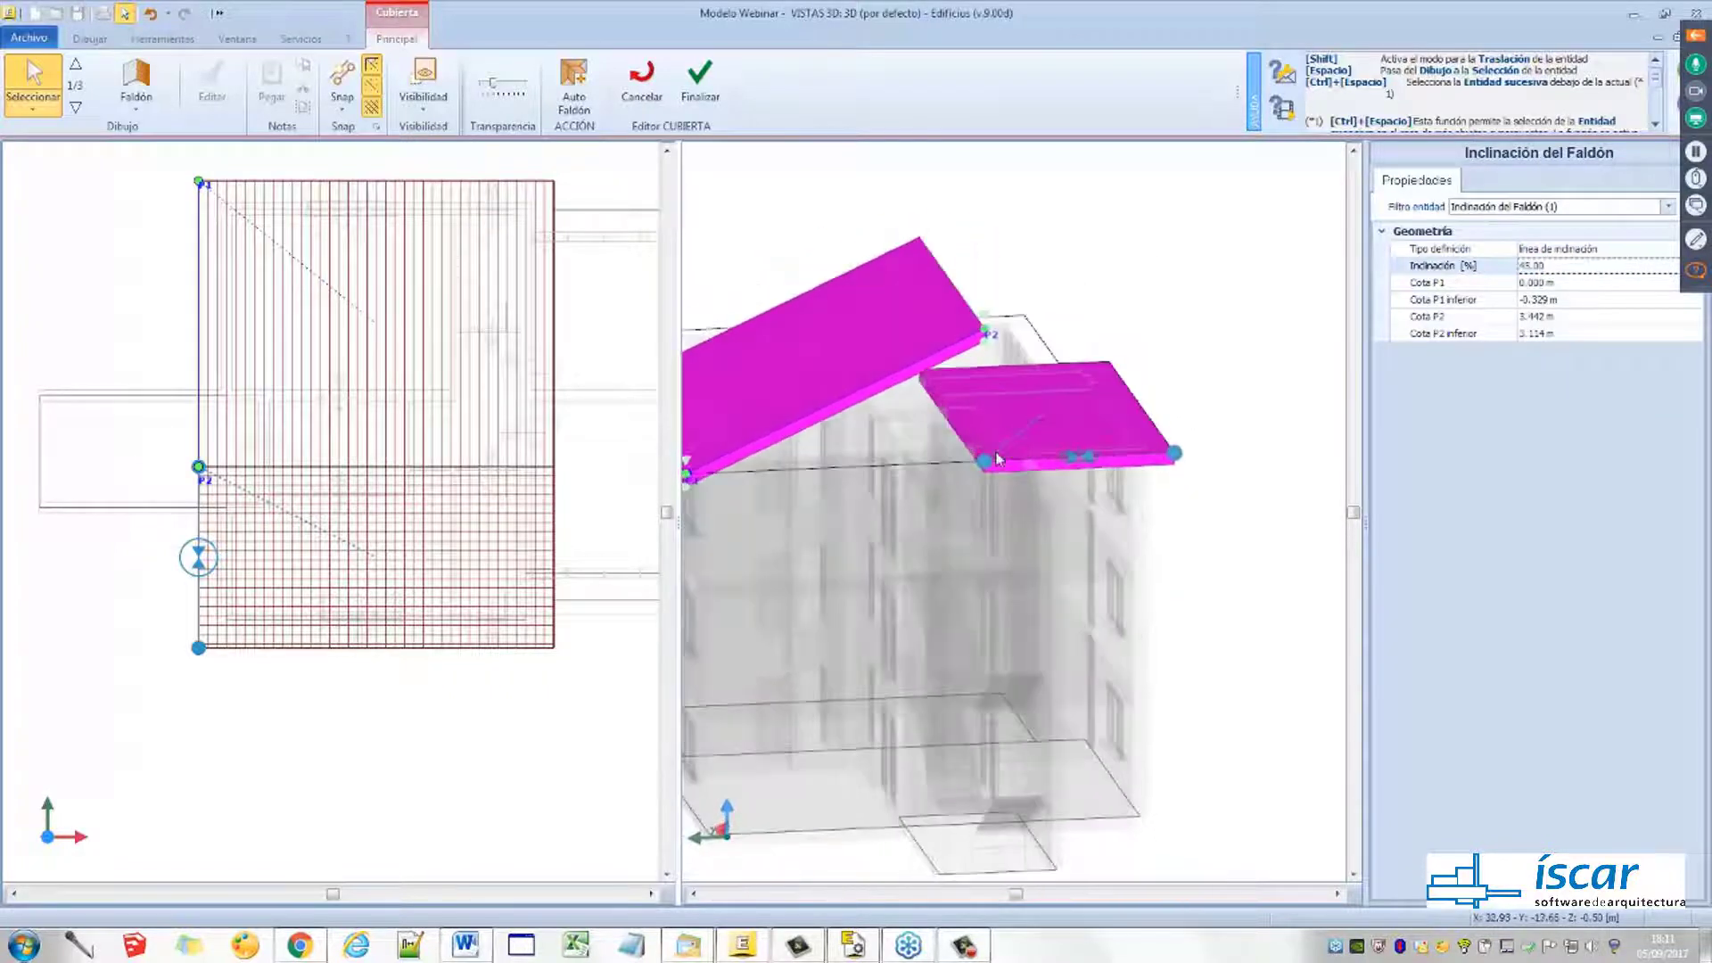
pyautogui.click(986, 461)
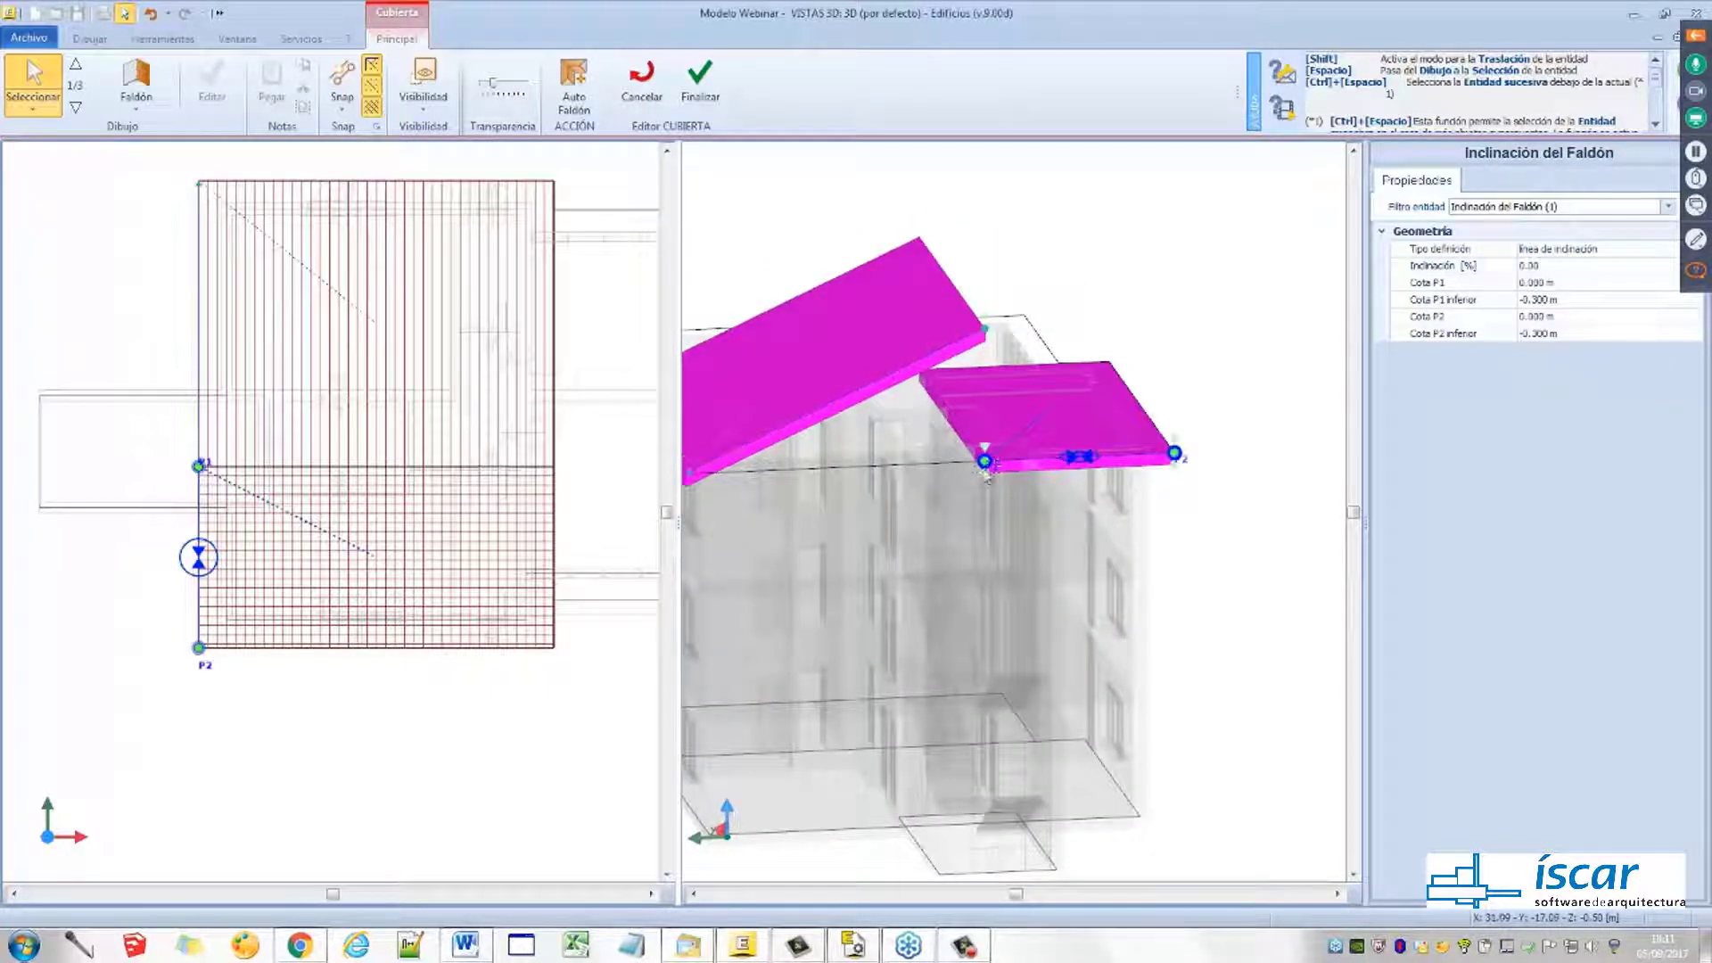
pyautogui.moveTo(985, 450); pyautogui.dragTo(1421, 335)
pyautogui.press('ctrl')
pyautogui.press('ctrl')
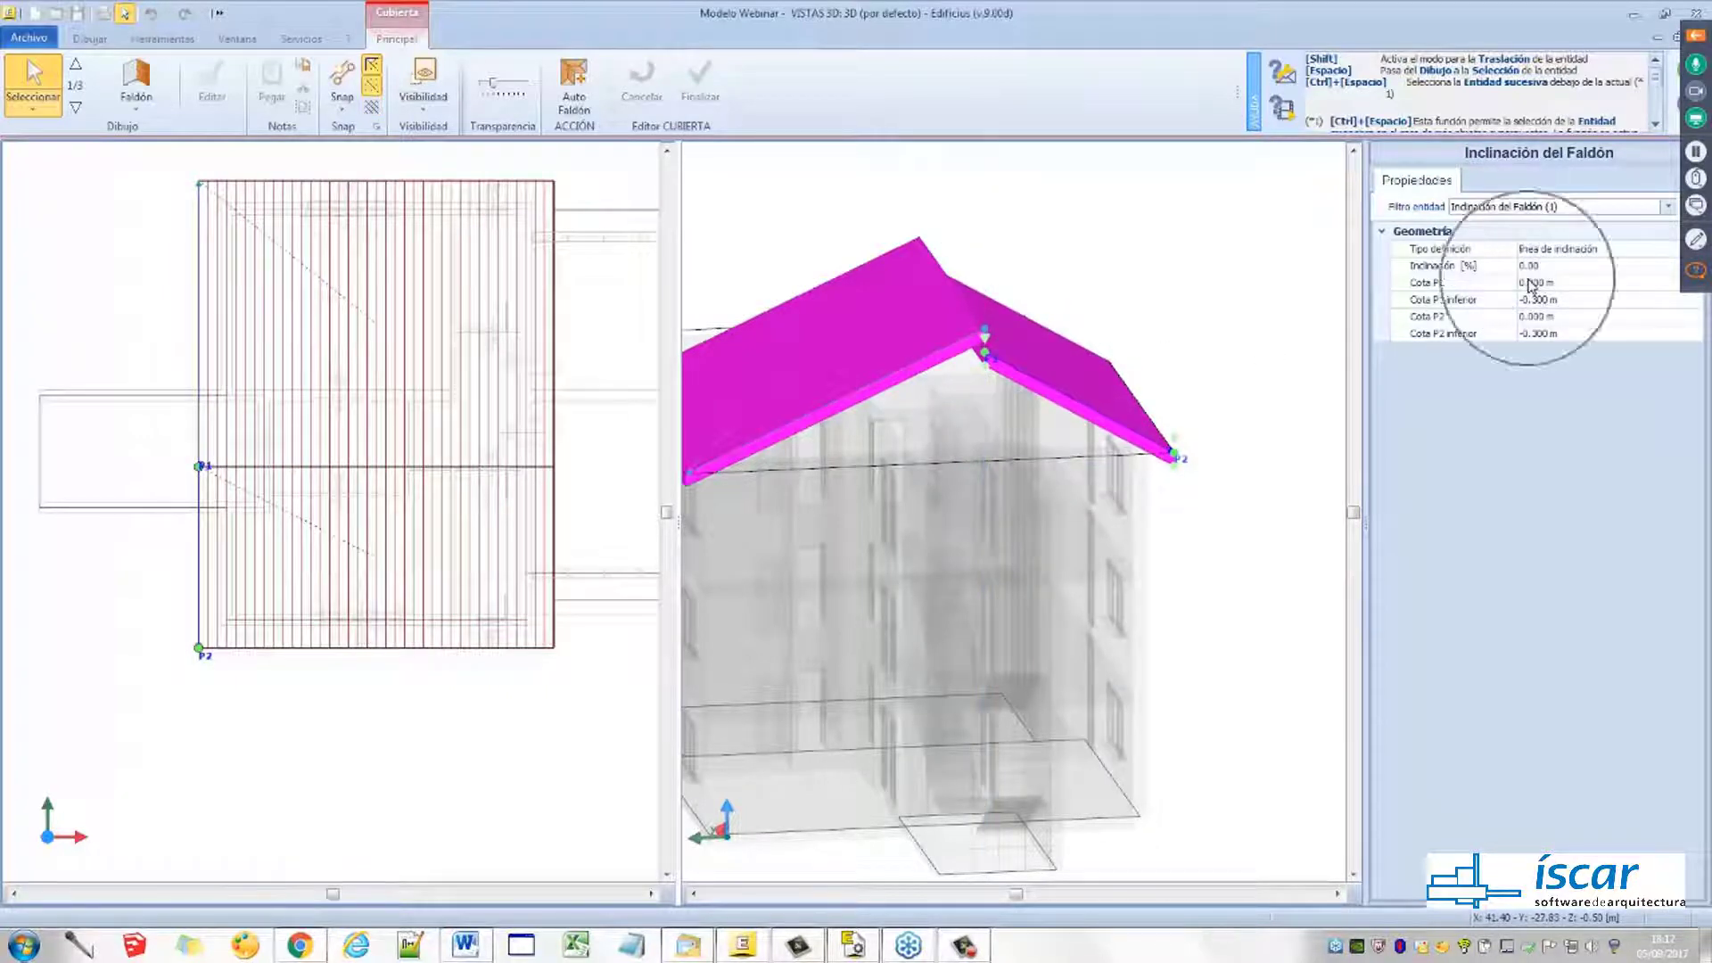
pyautogui.scroll(-3, 1193, 398)
pyautogui.moveTo(1034, 395); pyautogui.dragTo(1052, 389, button='middle')
pyautogui.scroll(6, 1053, 389)
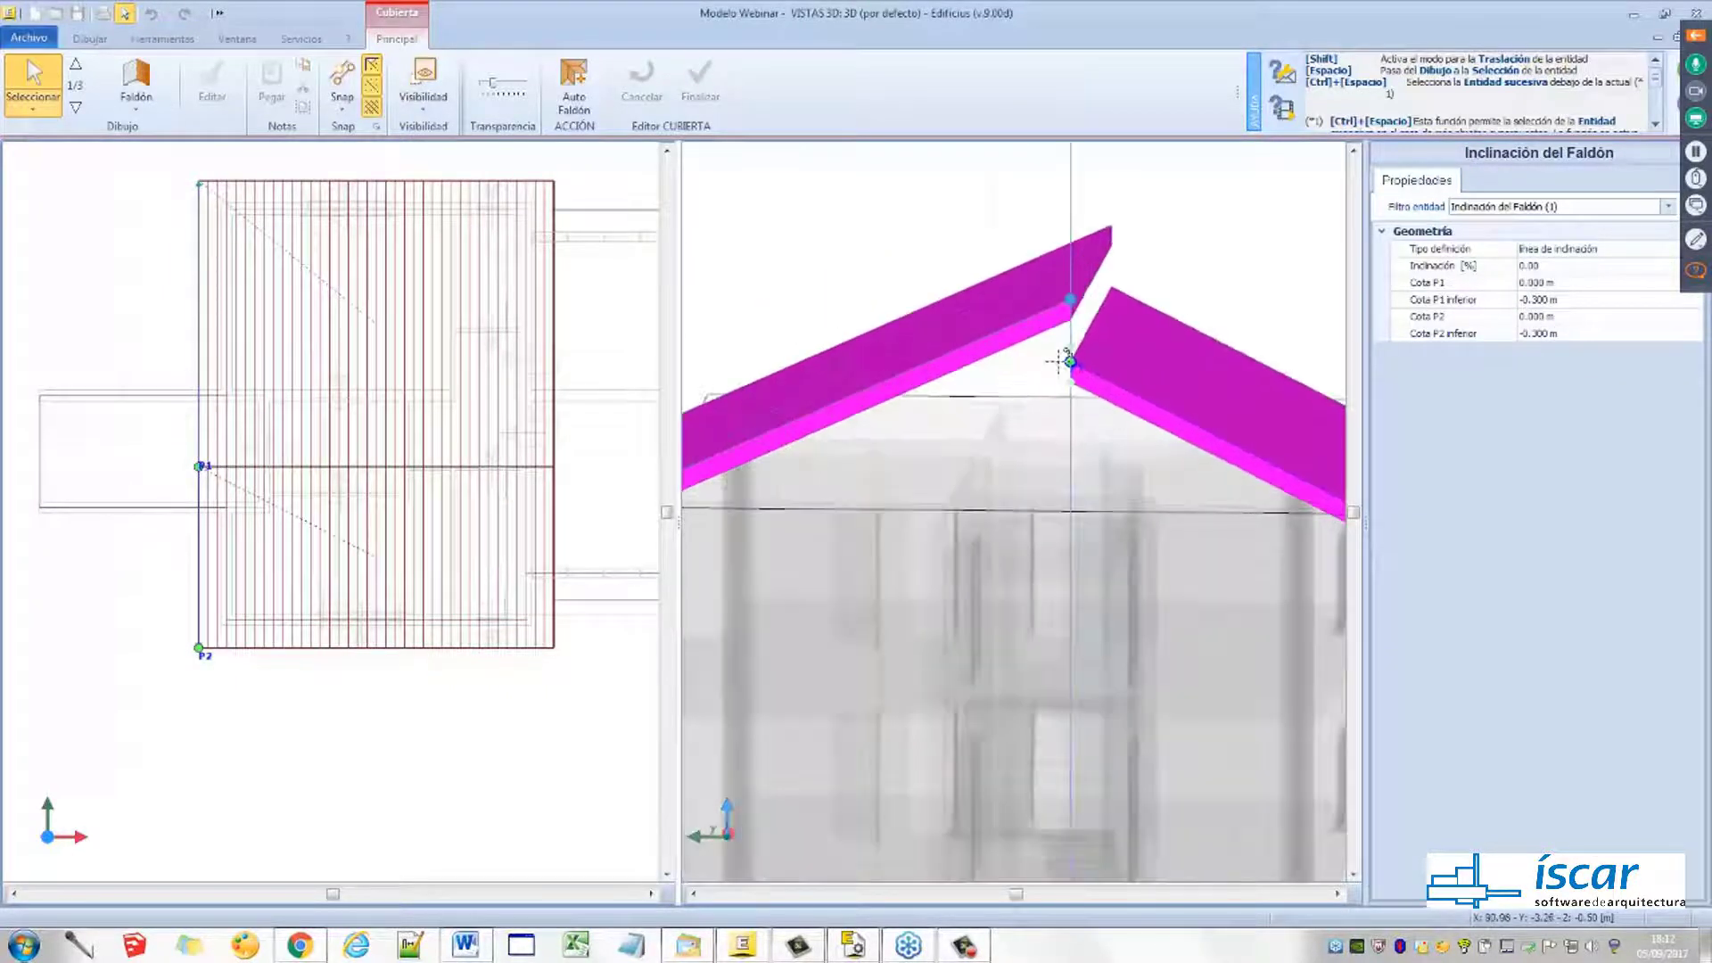
pyautogui.scroll(4, 1065, 263)
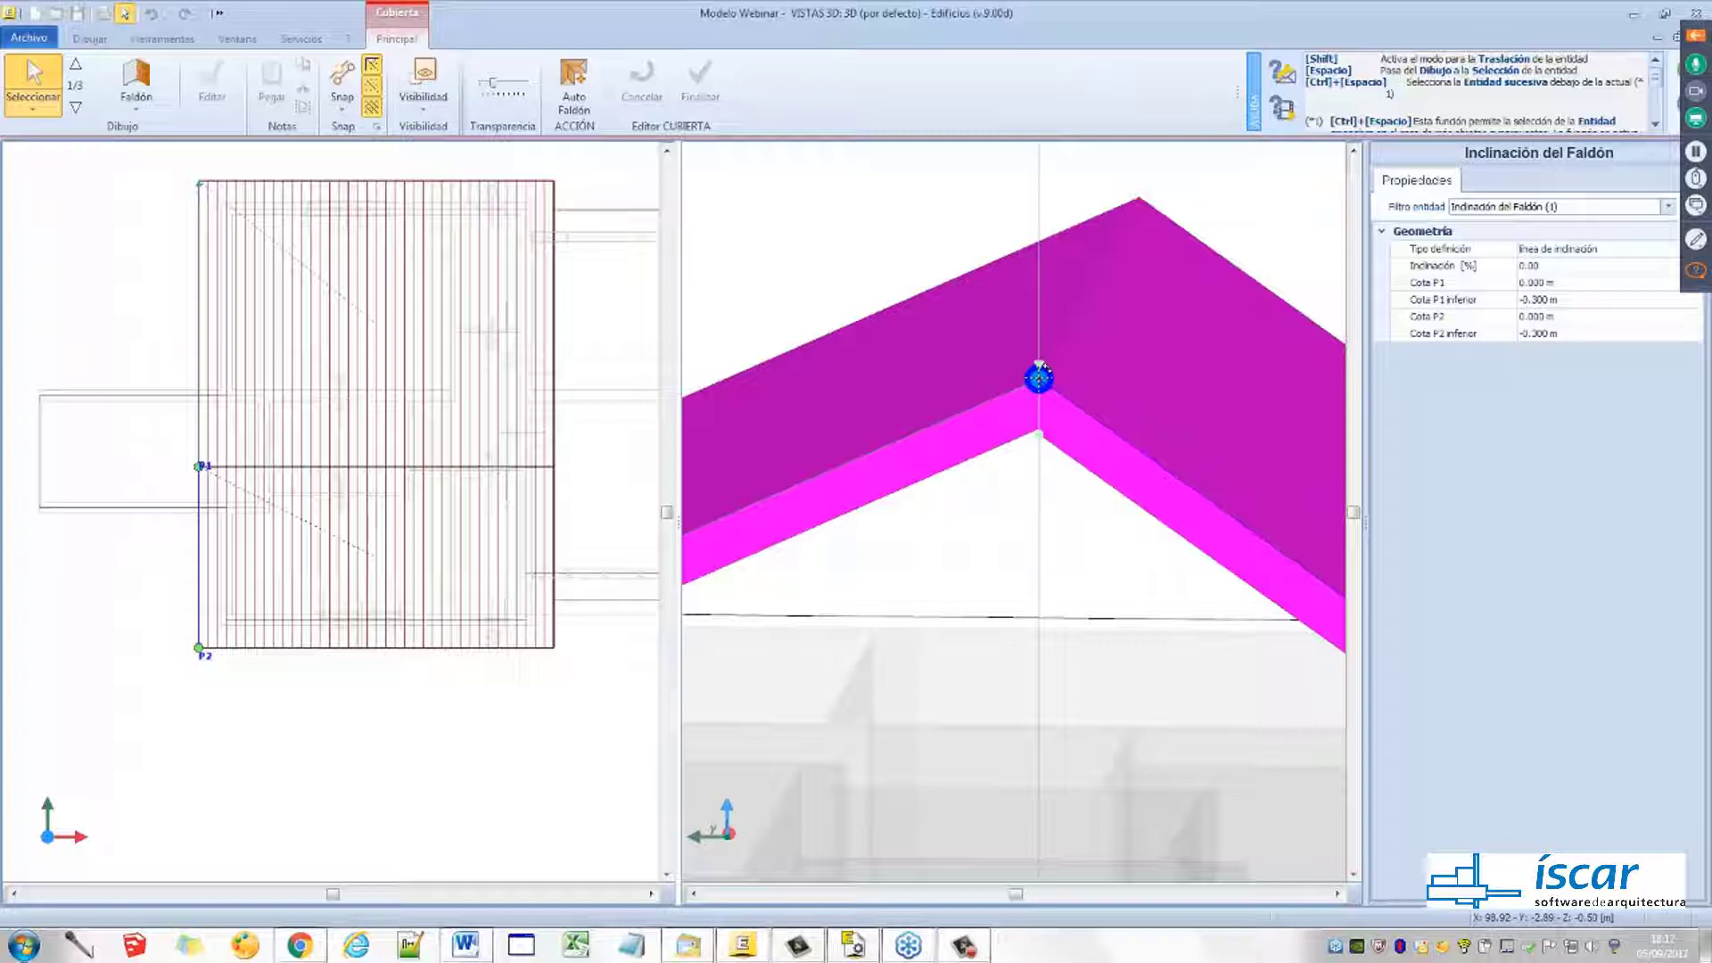
pyautogui.click(1040, 375)
# Finalize the roof editing to apply the two sloped planes to the 3D building model
pyautogui.scroll(-4, 1026, 348)
pyautogui.moveTo(1026, 348)
pyautogui.mouseDown(button='middle')
pyautogui.moveTo(1008, 356)
pyautogui.moveTo(1033, 376)
pyautogui.mouseUp(button='middle')
pyautogui.scroll(-4, 1033, 376)
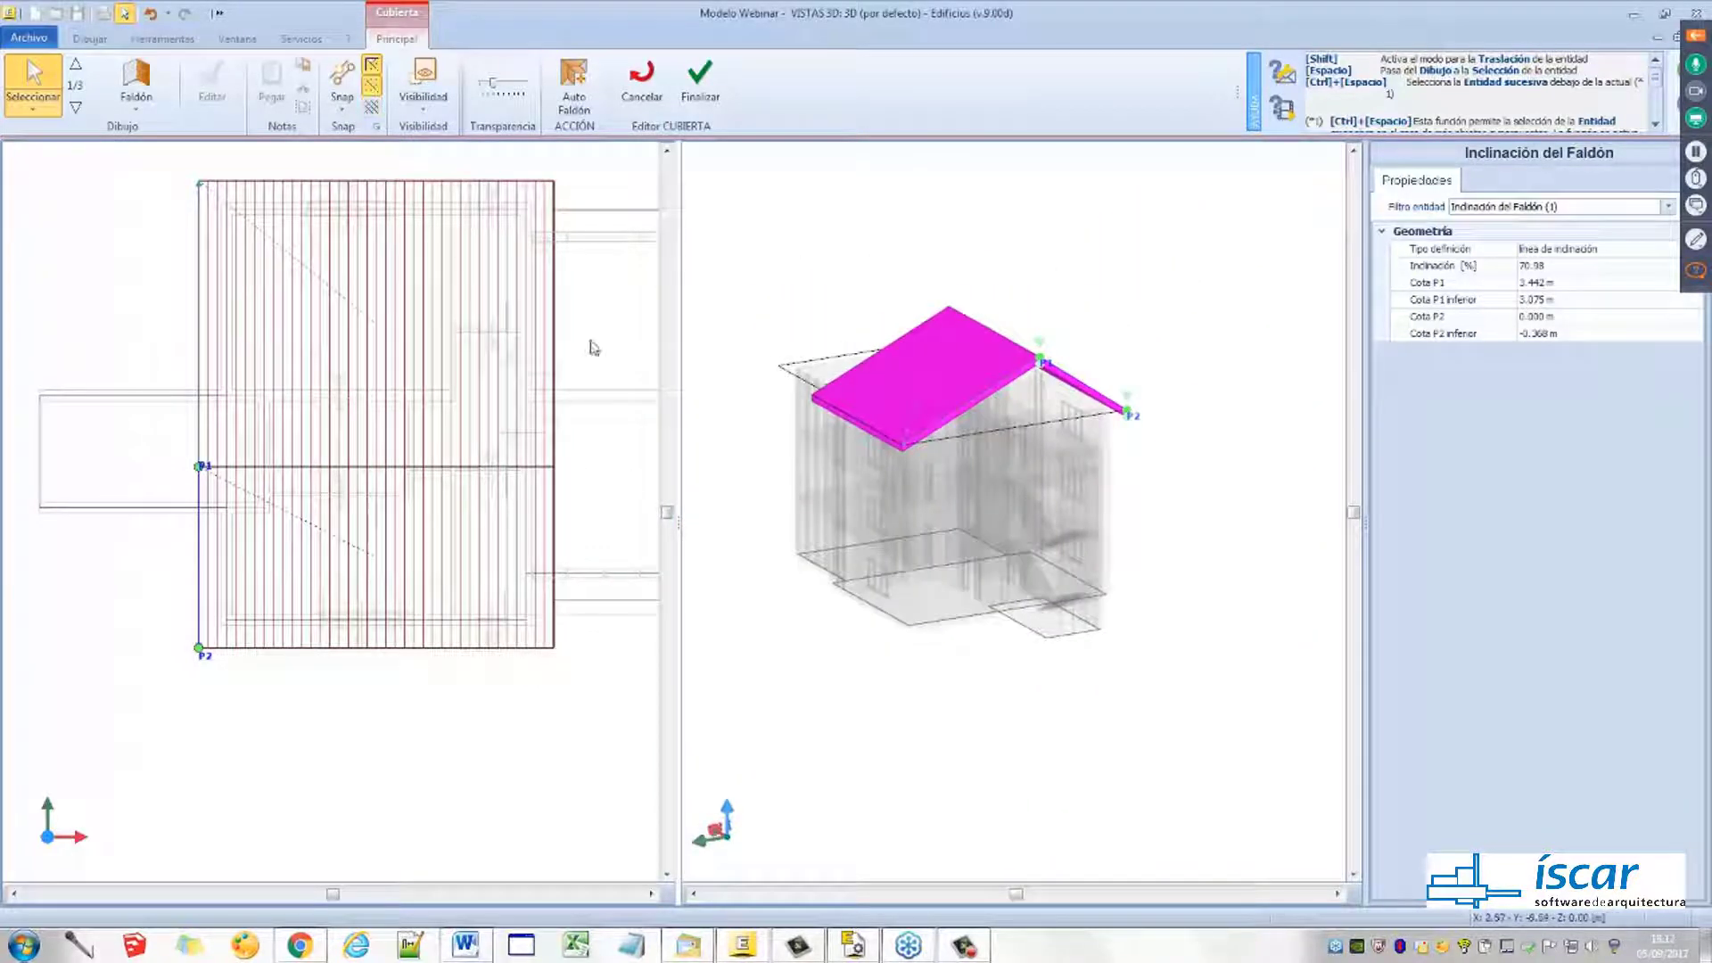
pyautogui.moveTo(597, 239); pyautogui.dragTo(444, 238, button='middle')
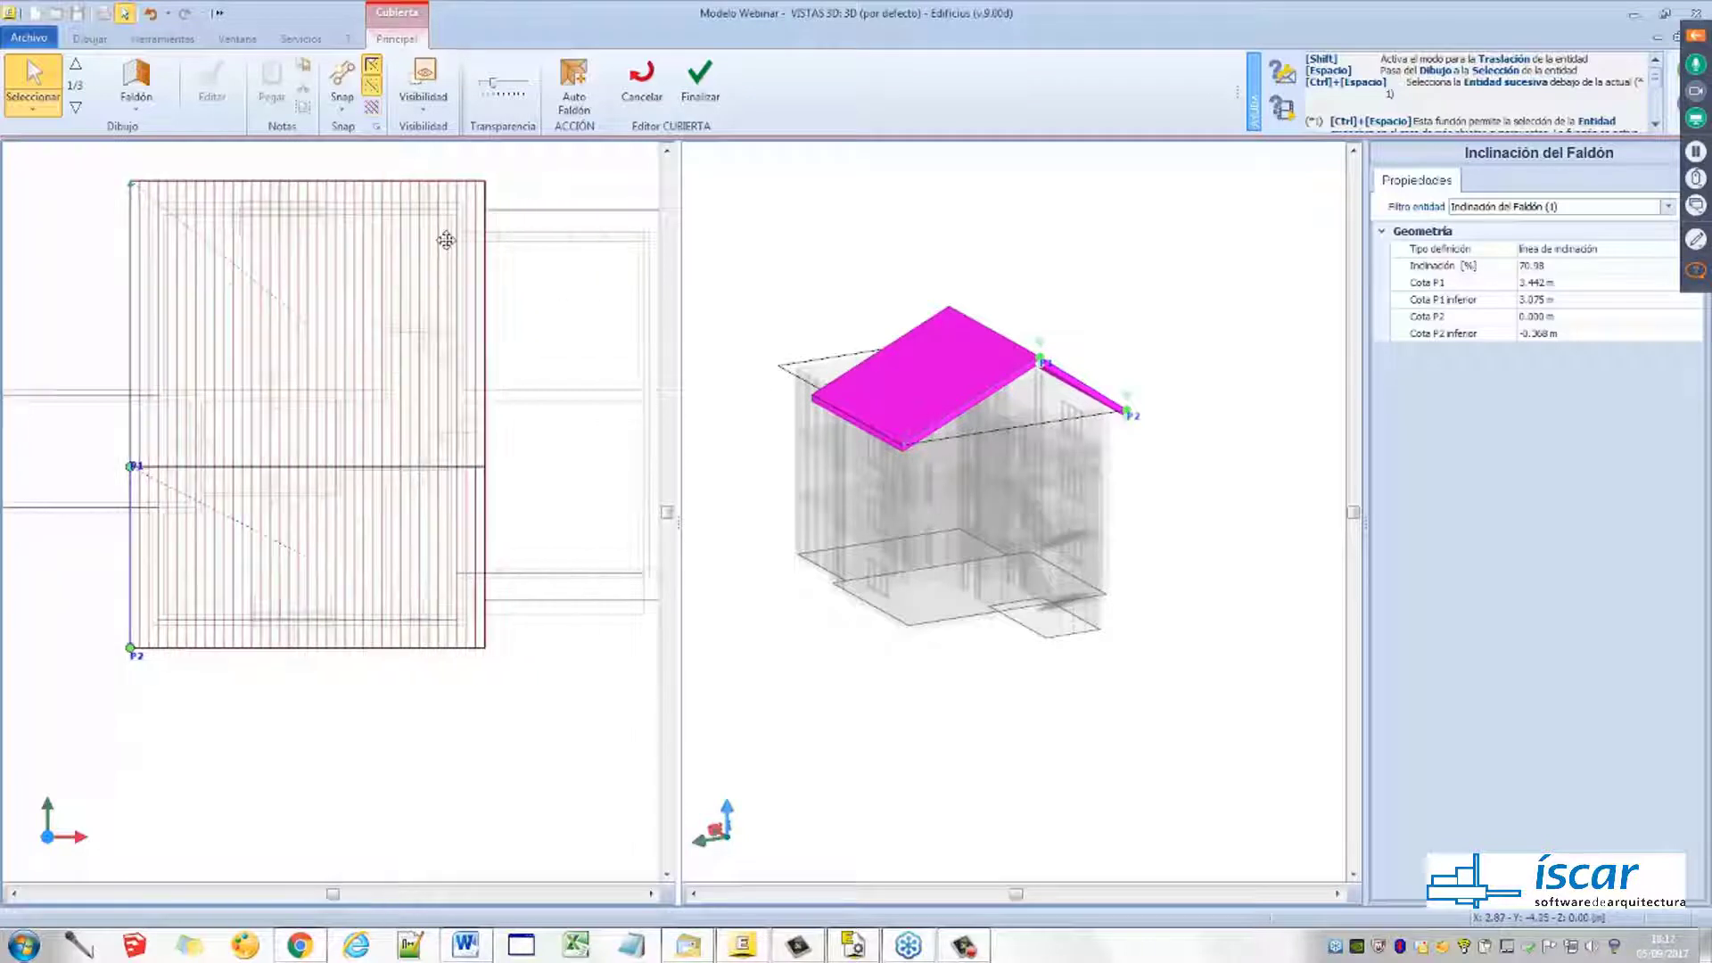
pyautogui.scroll(-1, 444, 238)
pyautogui.scroll(1, 976, 378)
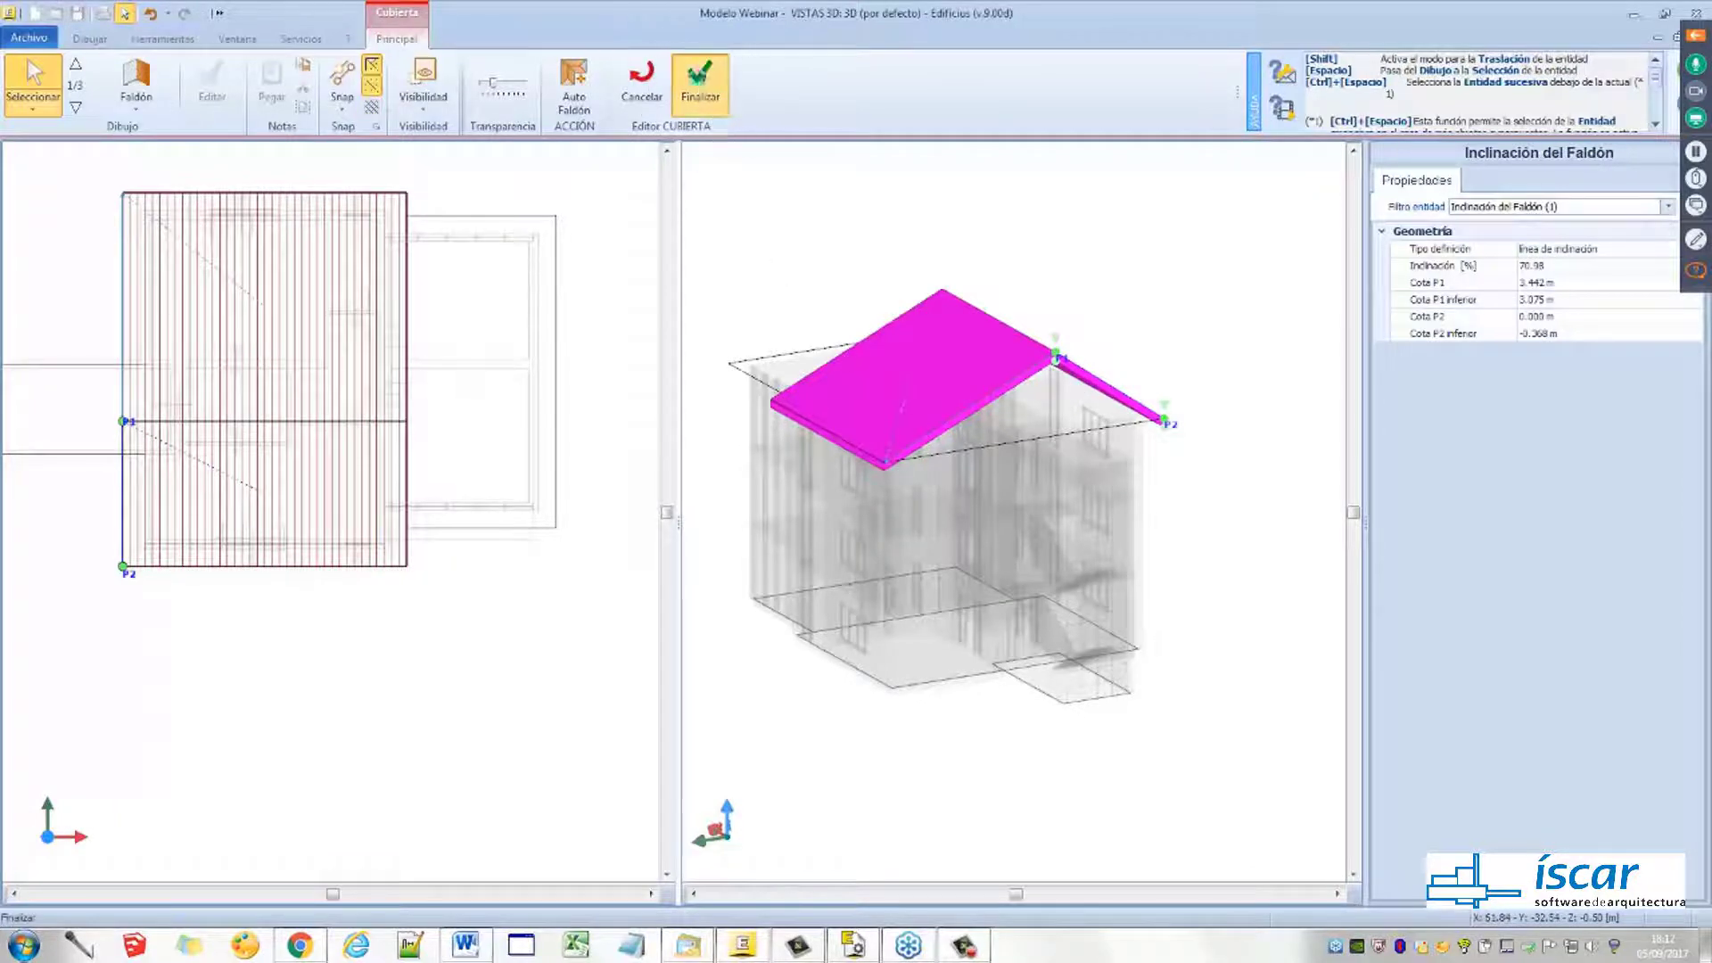
pyautogui.click(700, 78)
pyautogui.scroll(-3, 773, 411)
pyautogui.moveTo(765, 402); pyautogui.dragTo(845, 399, button='middle')
pyautogui.scroll(3, 766, 516)
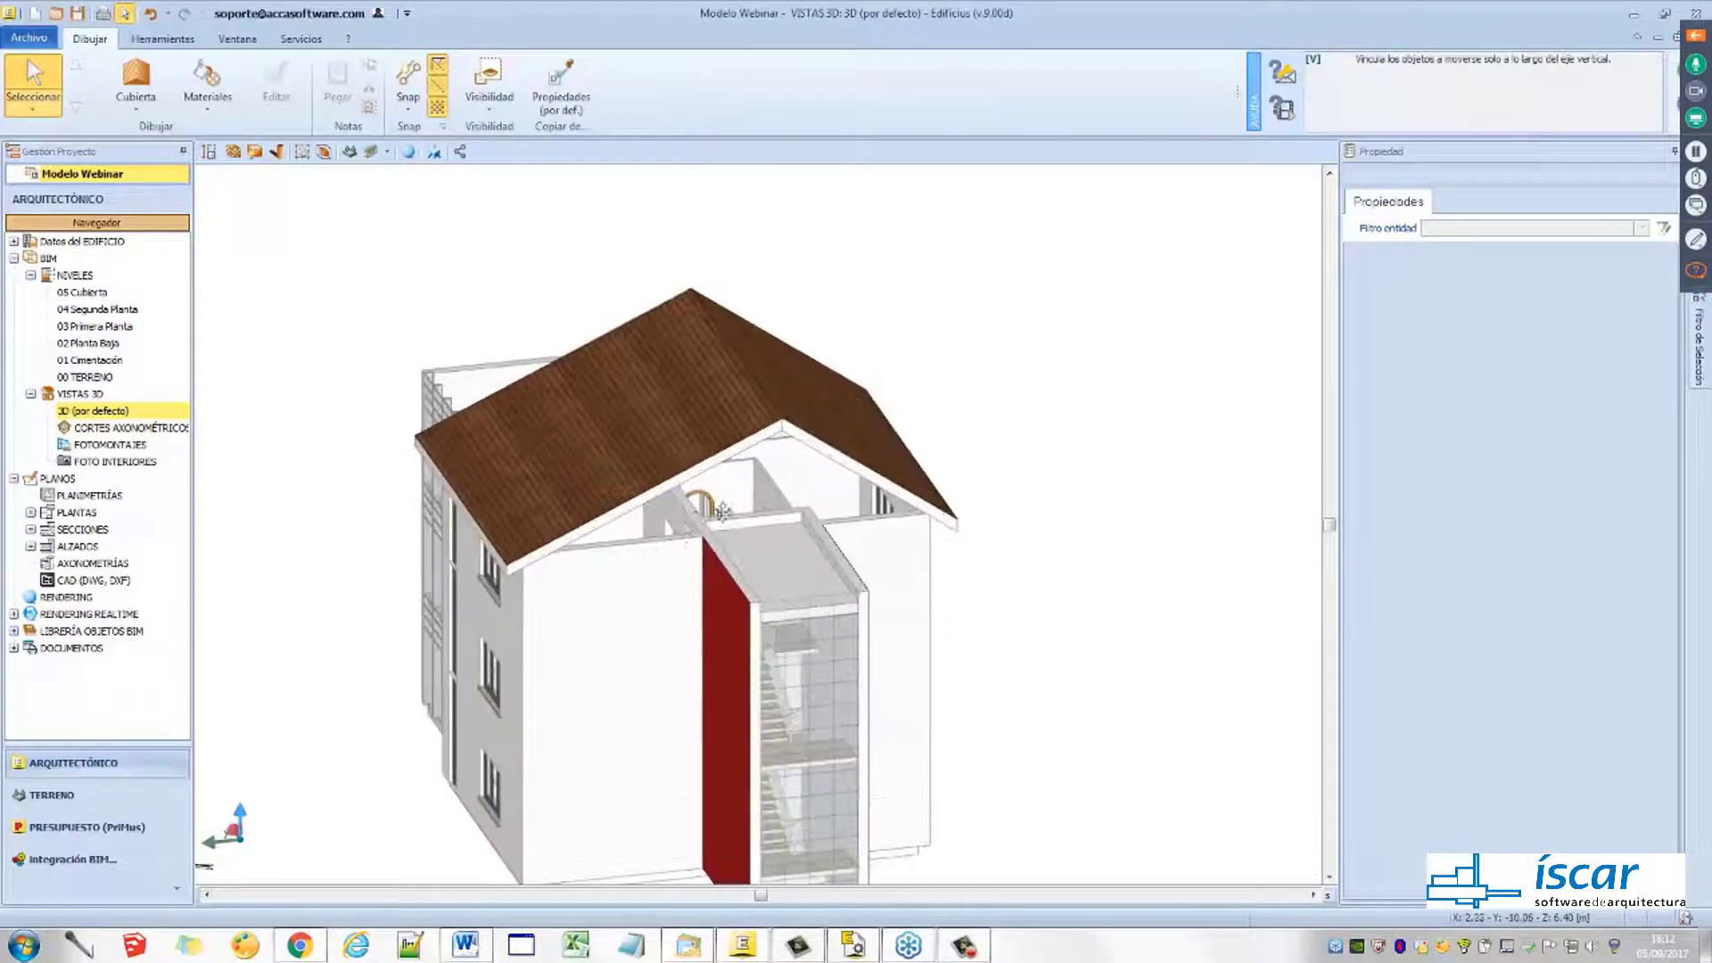
pyautogui.scroll(3, 753, 535)
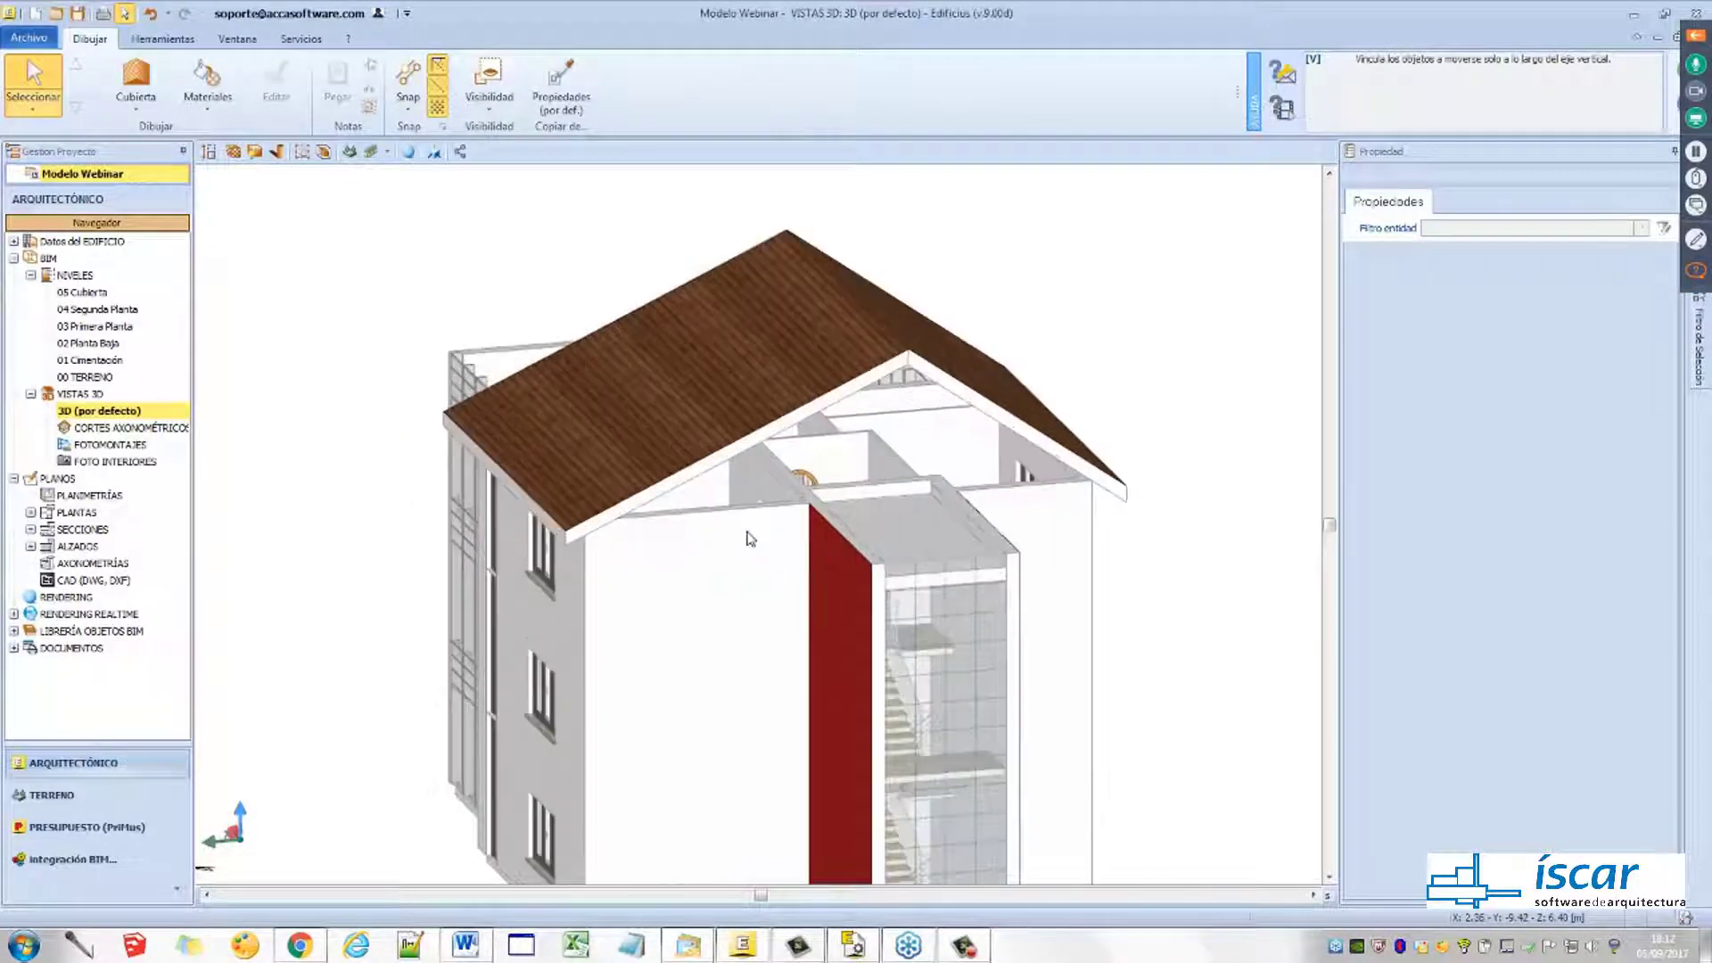
pyautogui.moveTo(693, 546); pyautogui.dragTo(677, 539, button='middle')
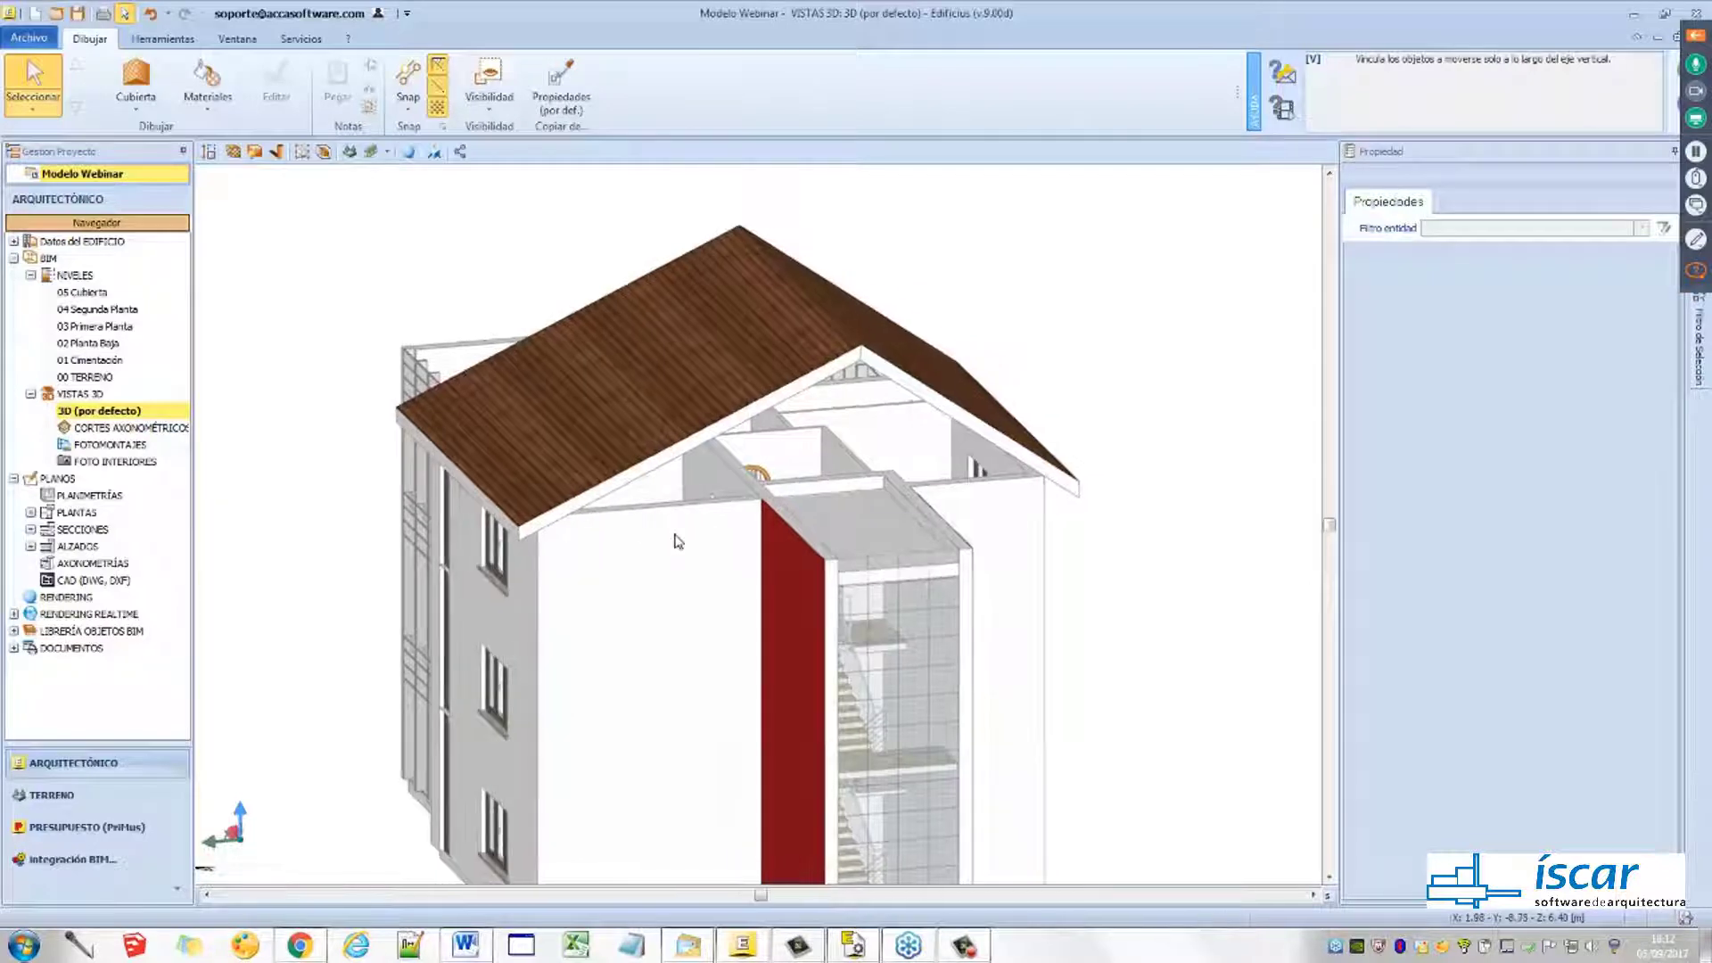
pyautogui.click(678, 539)
pyautogui.click(791, 465)
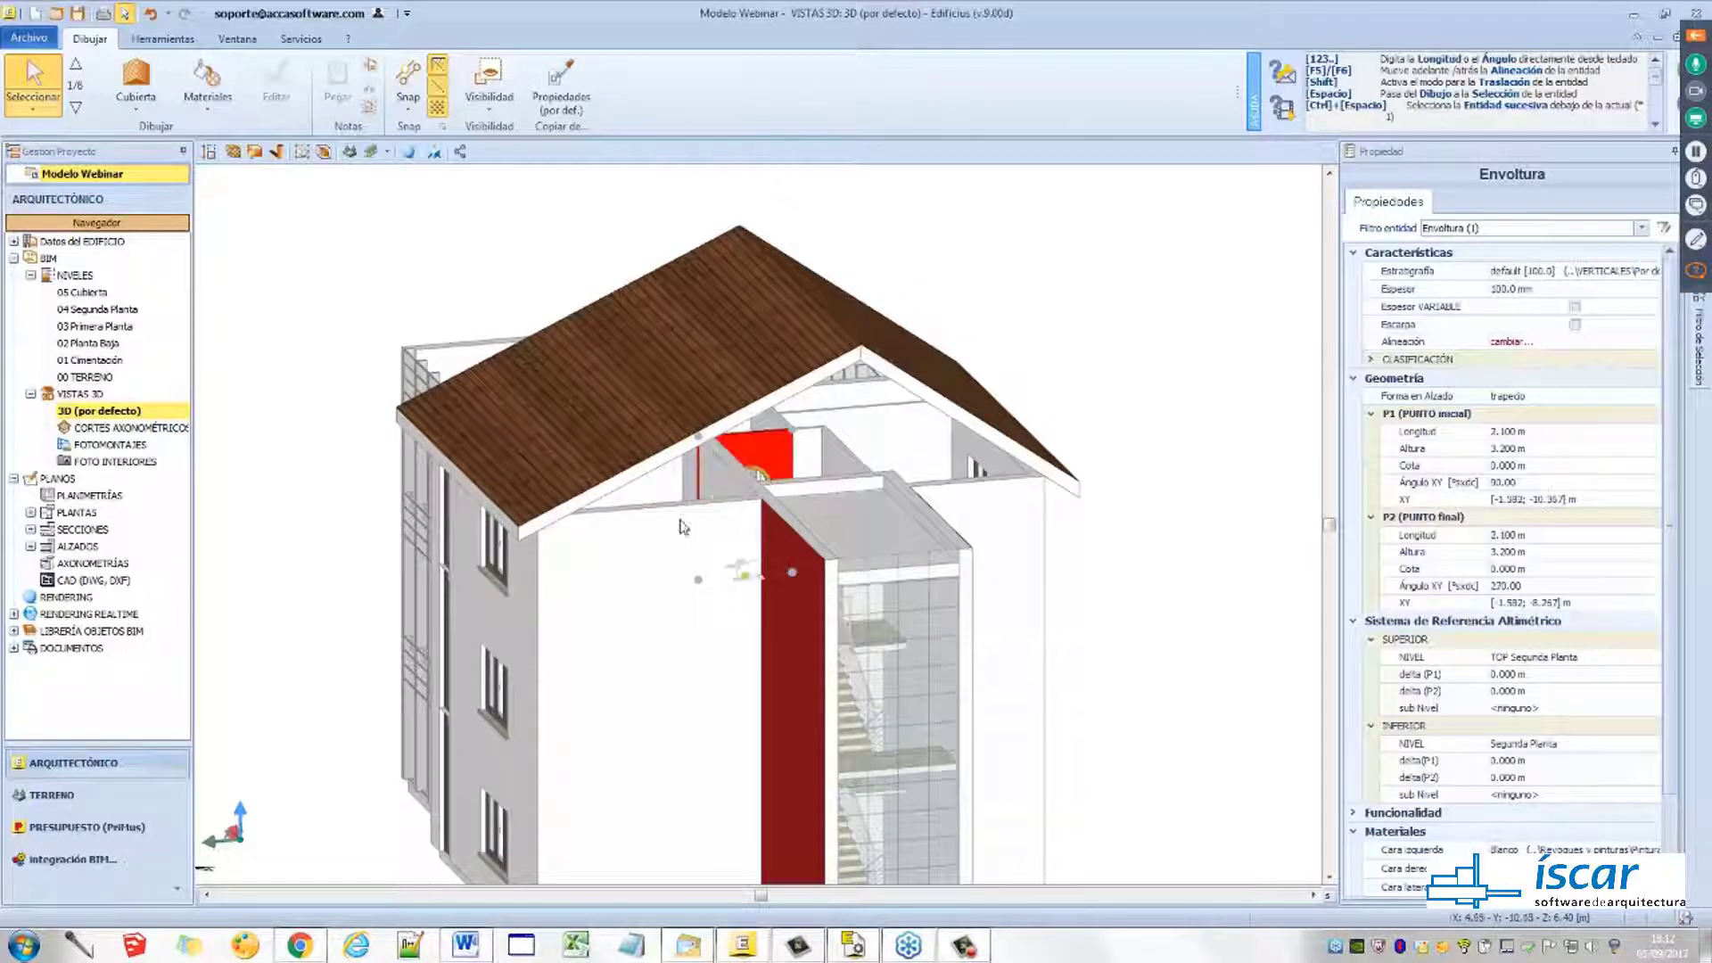
pyautogui.keyDown('ctrl'); pyautogui.click(734, 473); pyautogui.keyUp('ctrl')
pyautogui.keyDown('ctrl'); pyautogui.click(680, 546); pyautogui.keyUp('ctrl')
pyautogui.keyDown('ctrl'); pyautogui.click(812, 447); pyautogui.keyUp('ctrl')
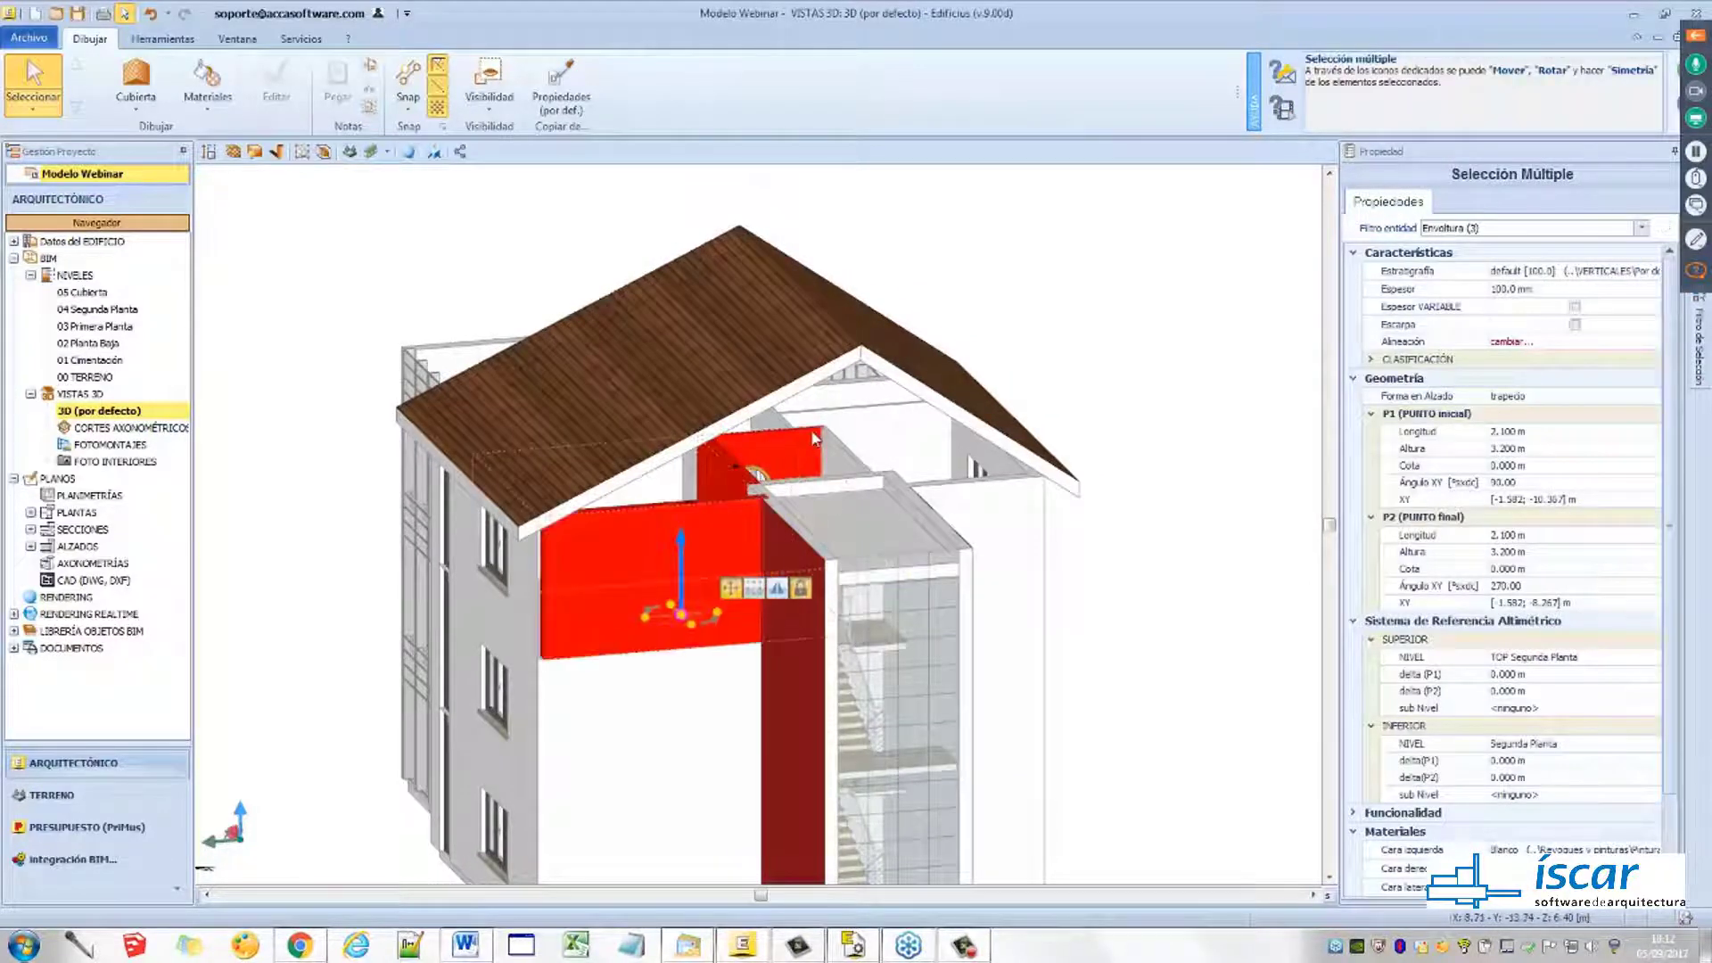
pyautogui.scroll(3, 818, 438)
pyautogui.keyDown('ctrl'); pyautogui.click(842, 463); pyautogui.keyUp('ctrl')
pyautogui.keyDown('shift'); pyautogui.moveTo(842, 463); pyautogui.dragTo(633, 489, button='middle'); pyautogui.keyUp('shift')
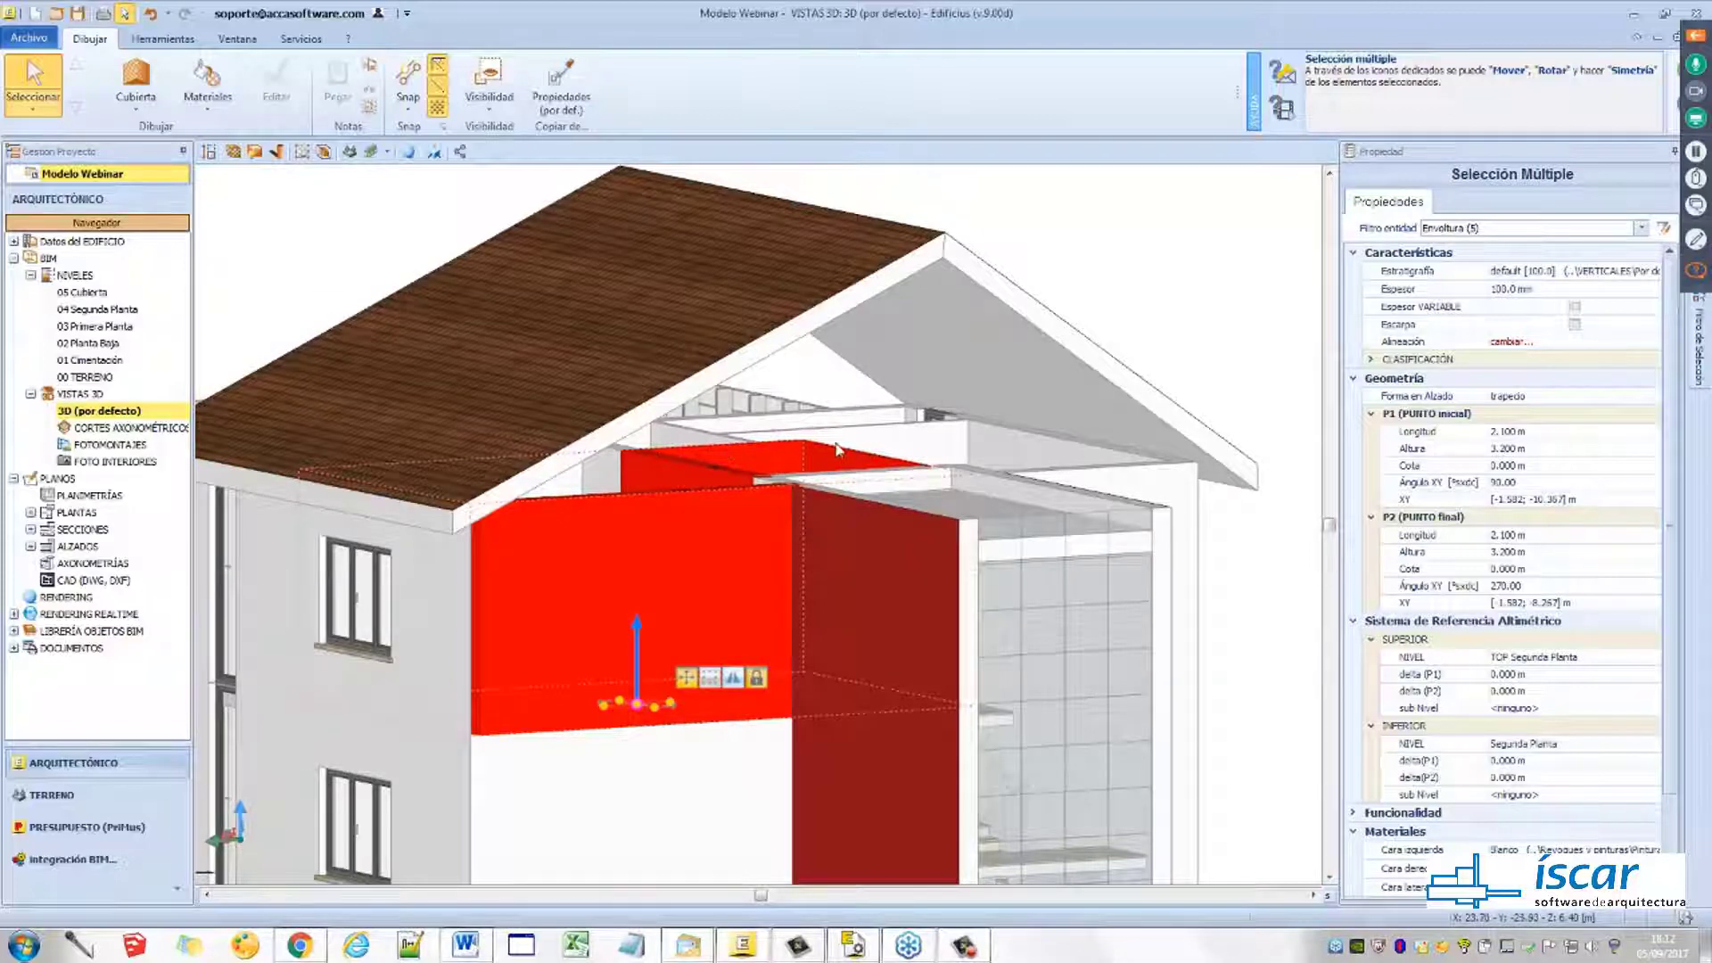
pyautogui.keyDown('shift'); pyautogui.moveTo(739, 473); pyautogui.dragTo(702, 482, button='middle'); pyautogui.keyUp('shift')
# Start a multiple selection with three top-storey walls beside the stairwell under the gable roof
pyautogui.click(686, 449)
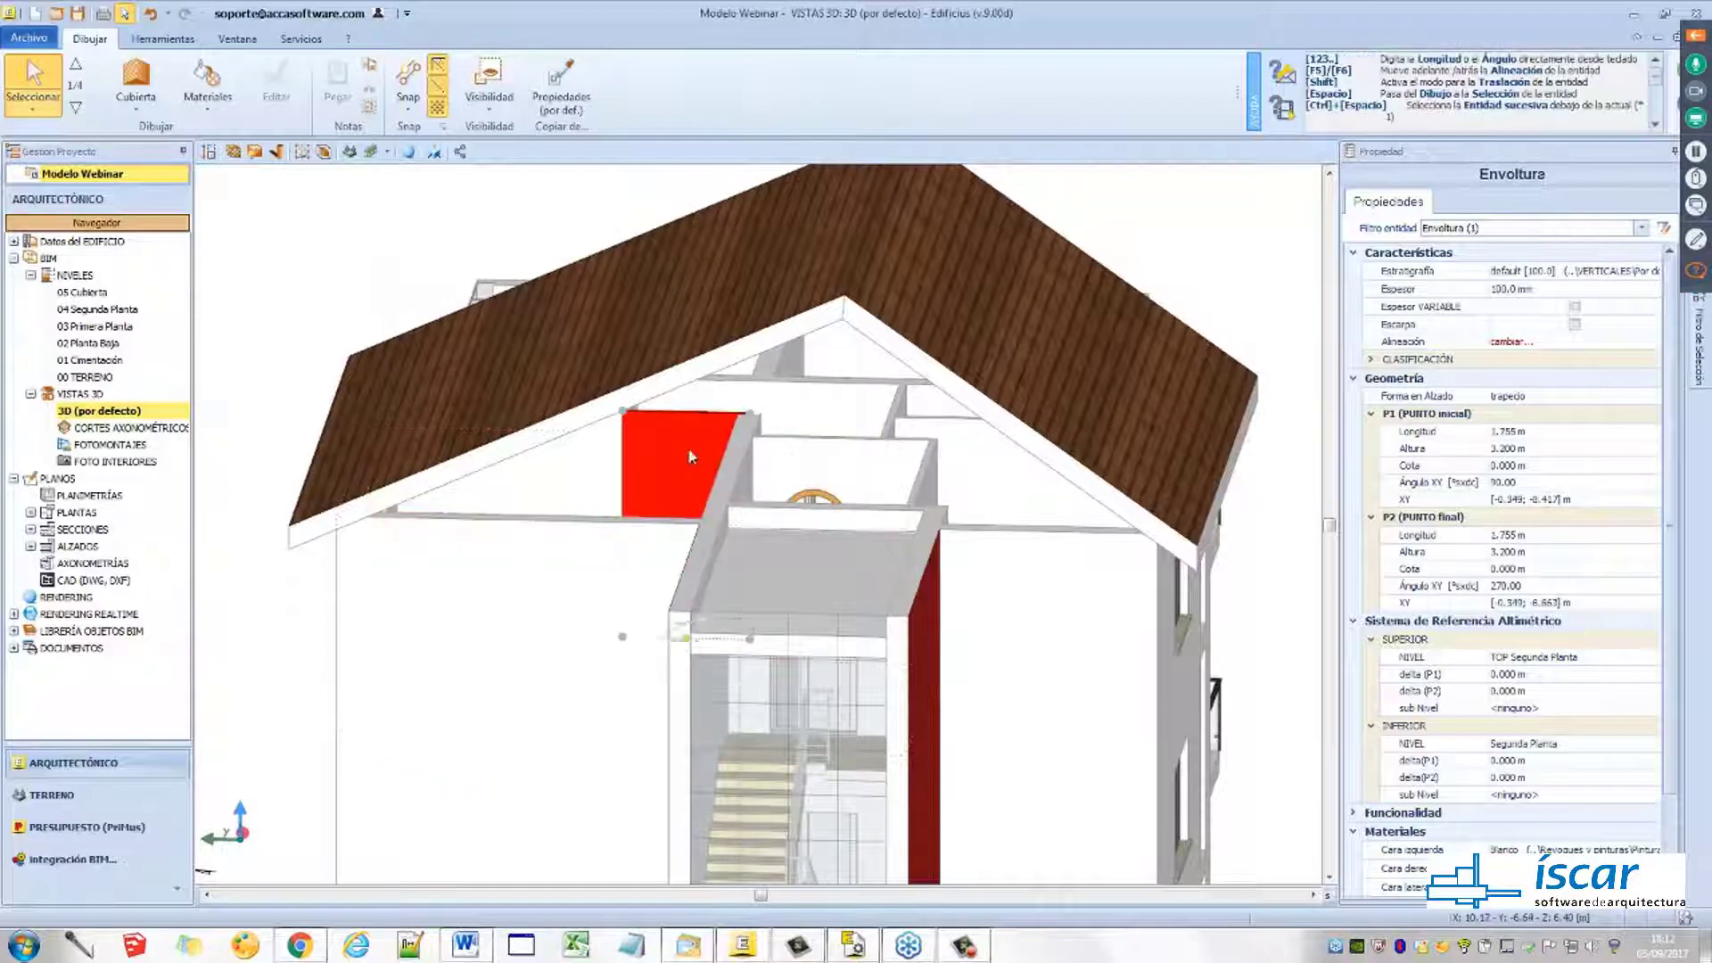
pyautogui.keyDown('ctrl'); pyautogui.click(608, 458); pyautogui.keyUp('ctrl')
pyautogui.keyDown('ctrl'); pyautogui.click(588, 533); pyautogui.keyUp('ctrl')
# Hide the roof entities in the 3D view, keeping the wall selection
pyautogui.keyDown('shift'); pyautogui.moveTo(708, 485); pyautogui.dragTo(571, 249, button='middle'); pyautogui.keyUp('shift')
pyautogui.click(488, 106)
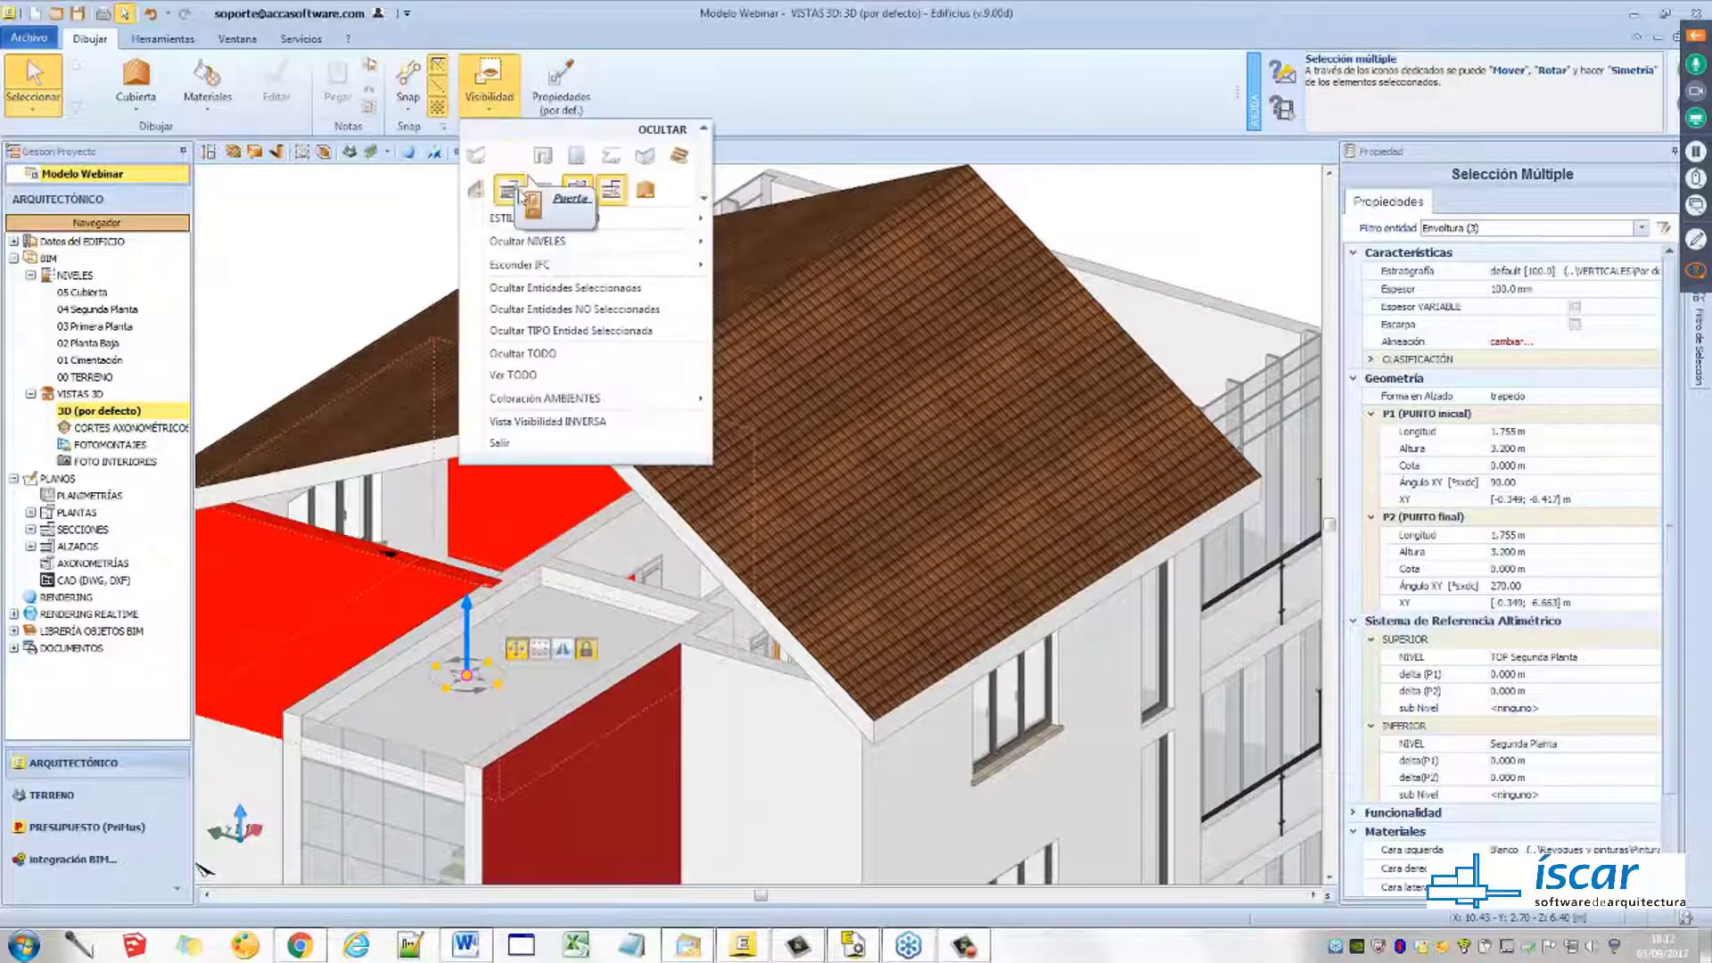
pyautogui.click(645, 189)
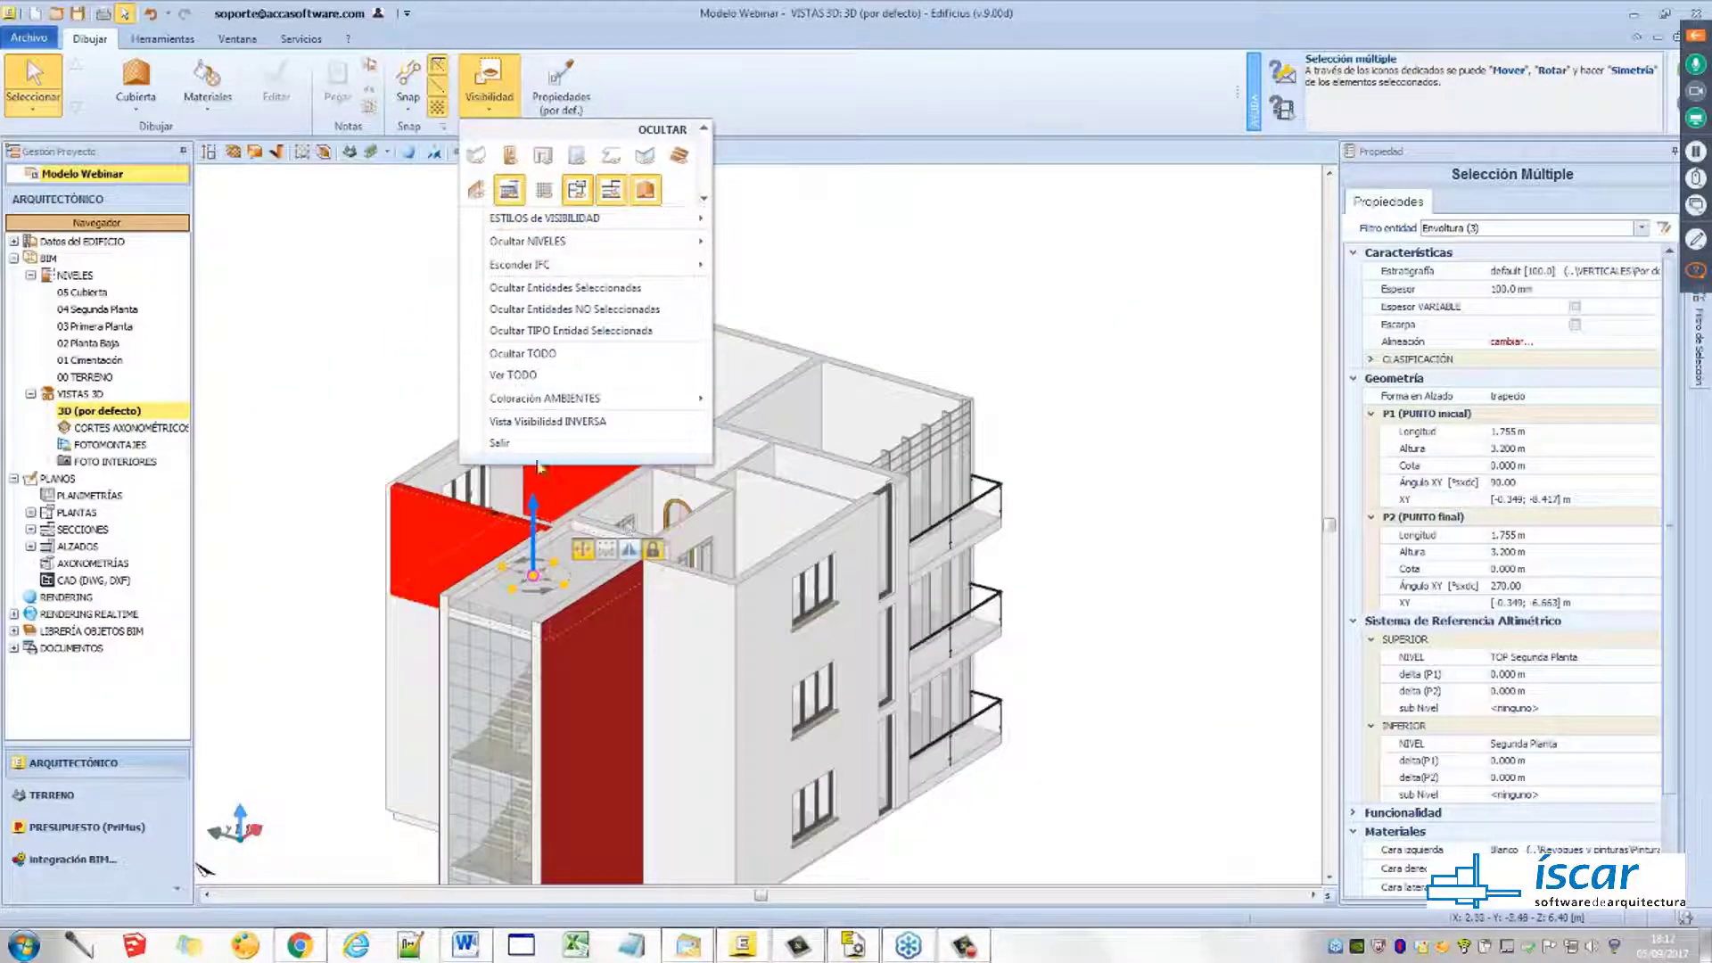
pyautogui.click(621, 505)
# Add the top-storey partitions behind the stairwell and the long dividing wall segments beyond them to the multiple wall selection
pyautogui.scroll(3, 616, 508)
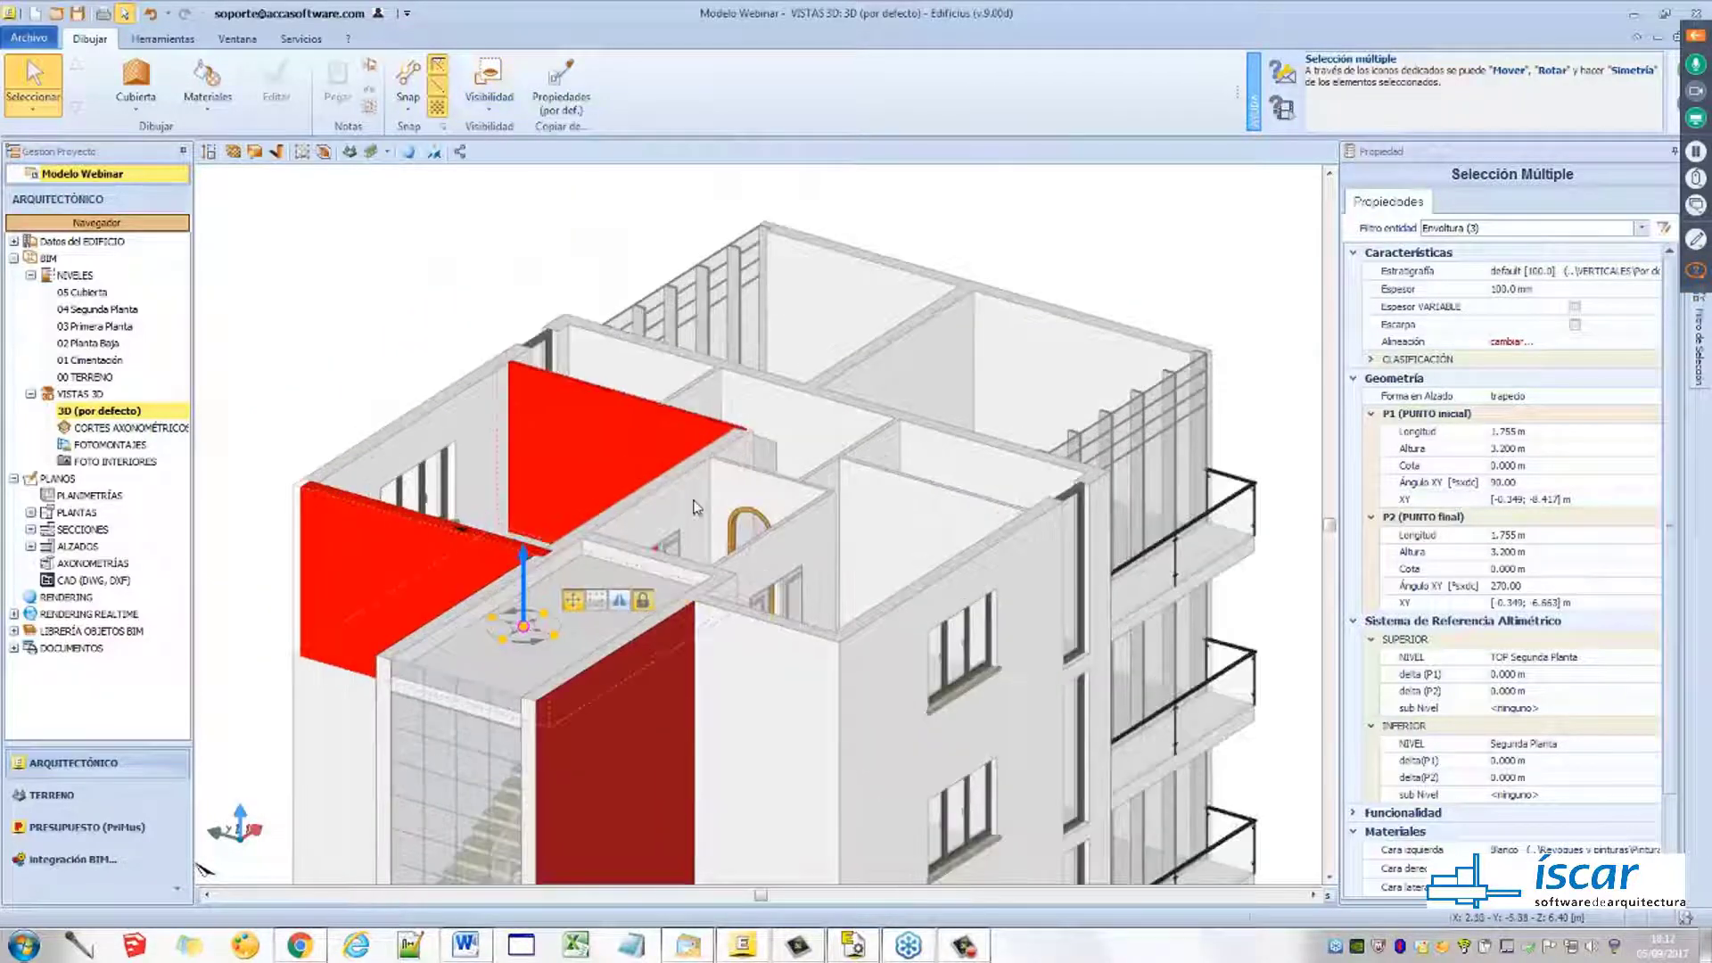
pyautogui.keyDown('ctrl'); pyautogui.click(693, 499); pyautogui.keyUp('ctrl')
pyautogui.keyDown('ctrl'); pyautogui.click(733, 484); pyautogui.keyUp('ctrl')
pyautogui.keyDown('ctrl'); pyautogui.click(743, 444); pyautogui.keyUp('ctrl')
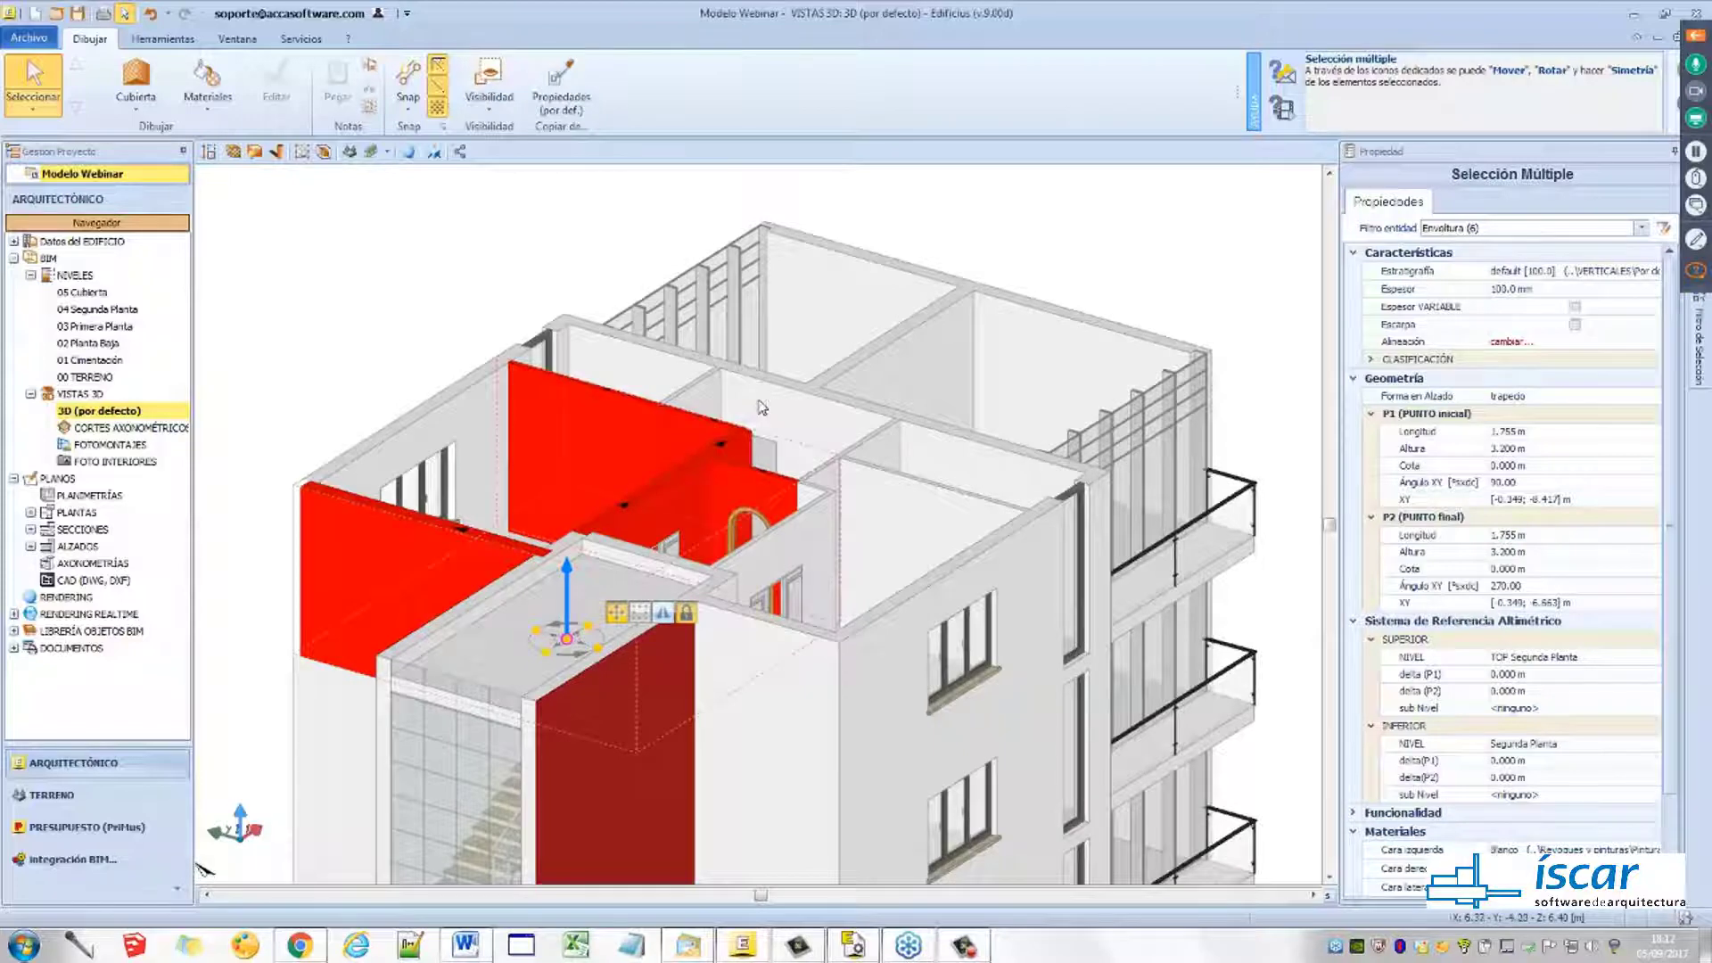
pyautogui.keyDown('ctrl'); pyautogui.click(758, 400); pyautogui.keyUp('ctrl')
pyautogui.keyDown('ctrl'); pyautogui.click(687, 387); pyautogui.keyUp('ctrl')
pyautogui.keyDown('ctrl'); pyautogui.click(665, 366); pyautogui.keyUp('ctrl')
pyautogui.keyDown('ctrl'); pyautogui.click(841, 434); pyautogui.keyUp('ctrl')
pyautogui.keyDown('ctrl'); pyautogui.click(868, 443); pyautogui.keyUp('ctrl')
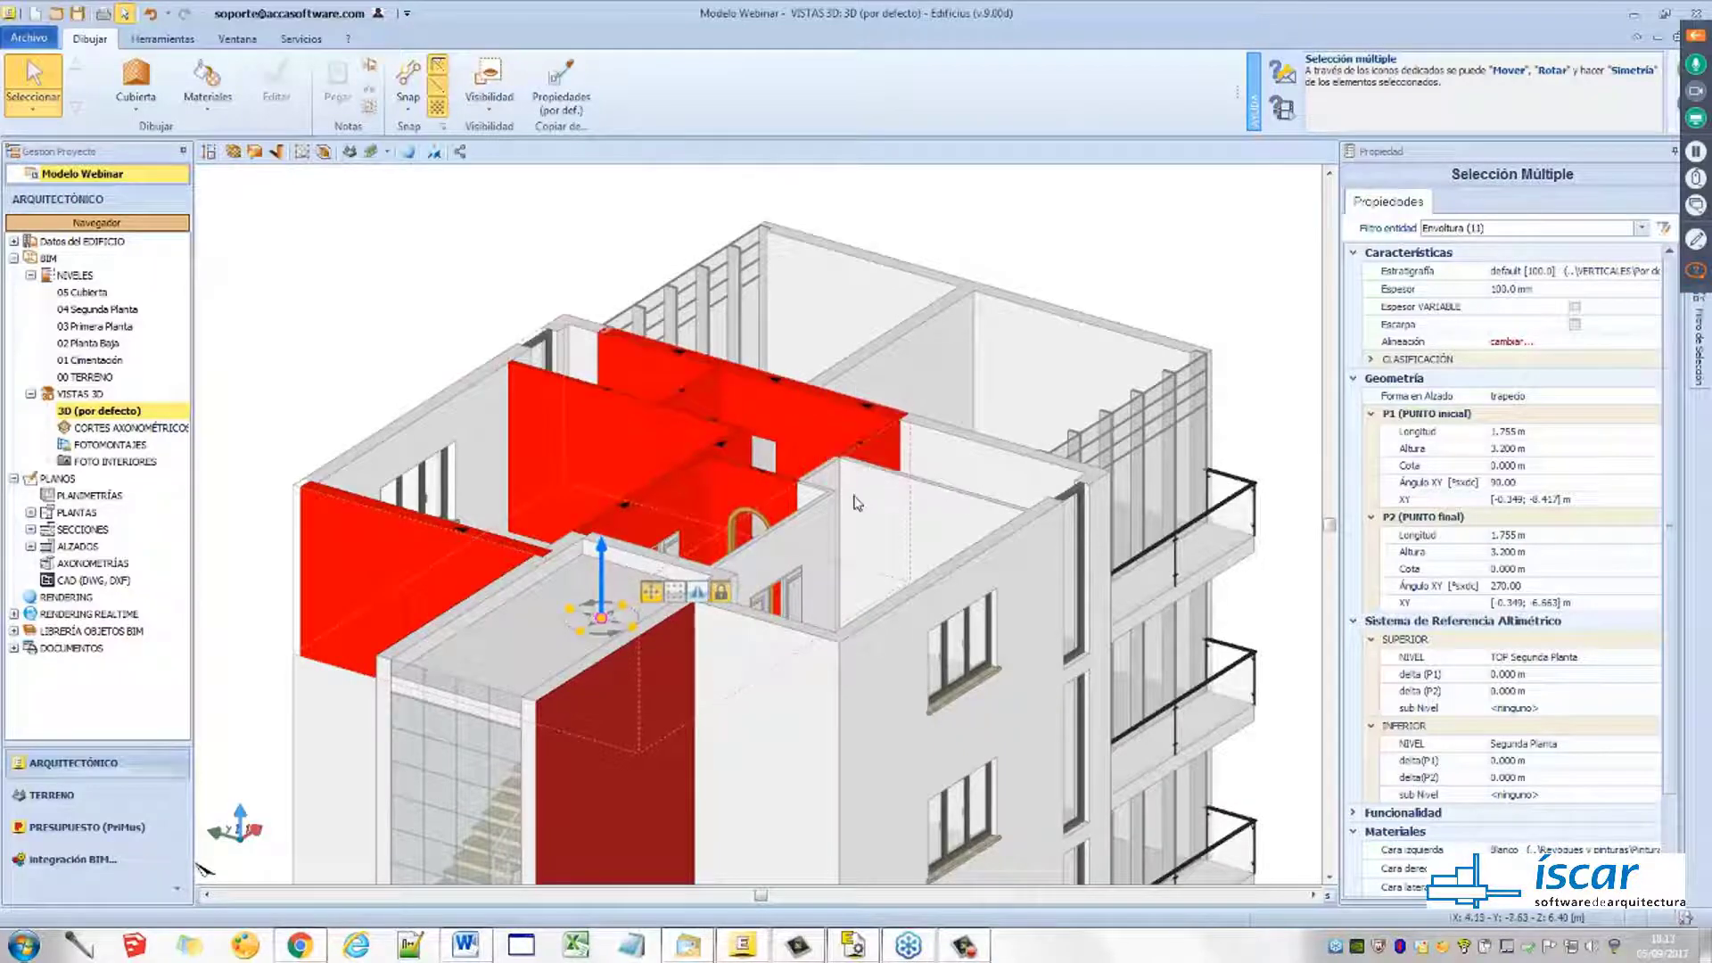
# Add the corner room's partitions, an outer window wall and the remaining segments of the long dividing wall to the selection
pyautogui.keyDown('ctrl'); pyautogui.click(856, 502); pyautogui.keyUp('ctrl')
pyautogui.keyDown('ctrl'); pyautogui.click(833, 494); pyautogui.keyUp('ctrl')
pyautogui.keyDown('ctrl'); pyautogui.click(822, 519); pyautogui.keyUp('ctrl')
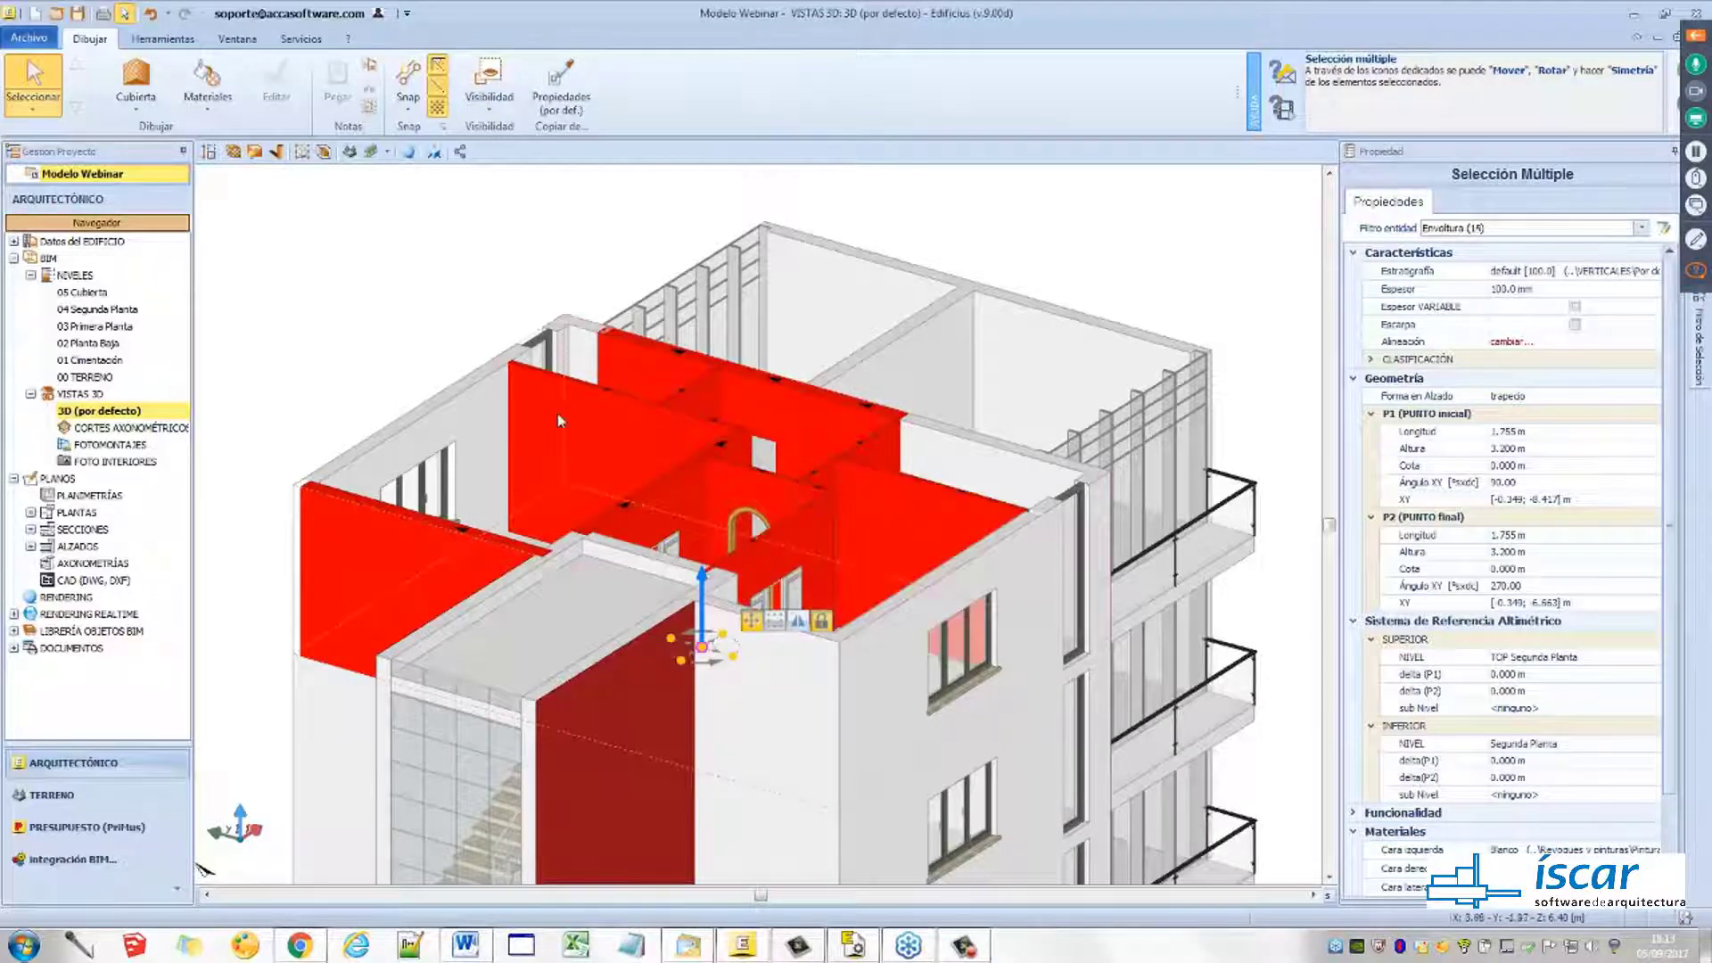
pyautogui.keyDown('ctrl'); pyautogui.click(477, 413); pyautogui.keyUp('ctrl')
pyautogui.keyDown('ctrl'); pyautogui.click(560, 385); pyautogui.keyUp('ctrl')
pyautogui.keyDown('ctrl'); pyautogui.click(589, 357); pyautogui.keyUp('ctrl')
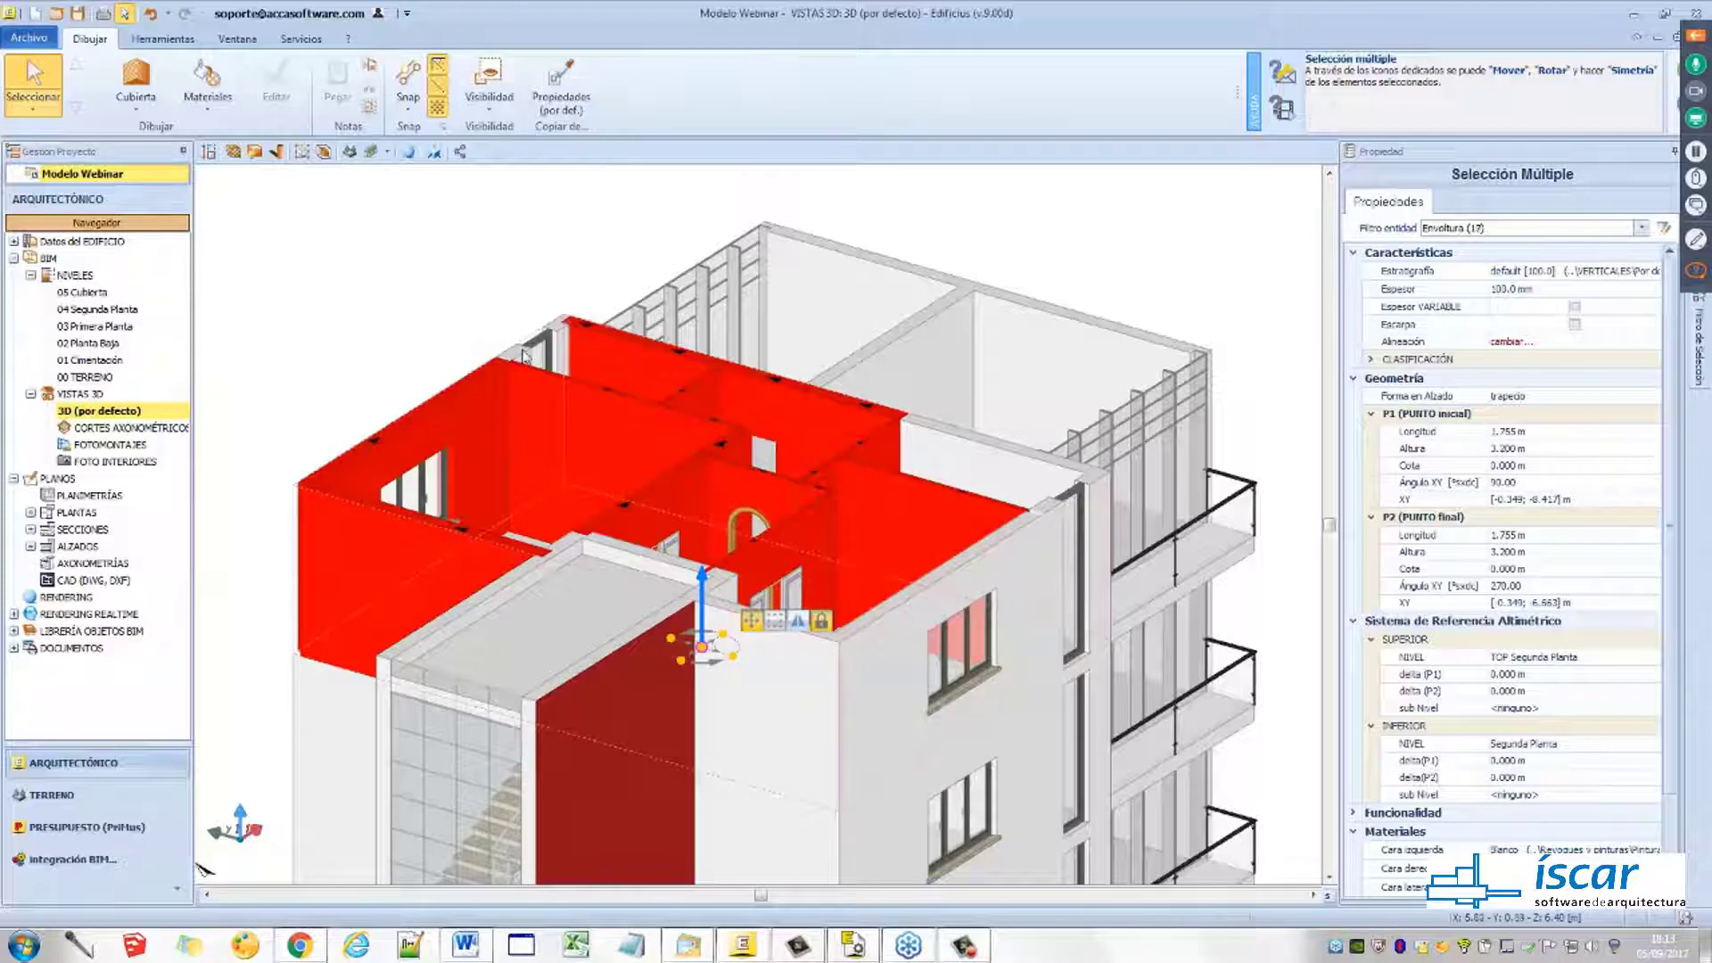
pyautogui.keyDown('ctrl'); pyautogui.click(925, 458); pyautogui.keyUp('ctrl')
pyautogui.keyDown('ctrl'); pyautogui.click(627, 552); pyautogui.keyUp('ctrl')
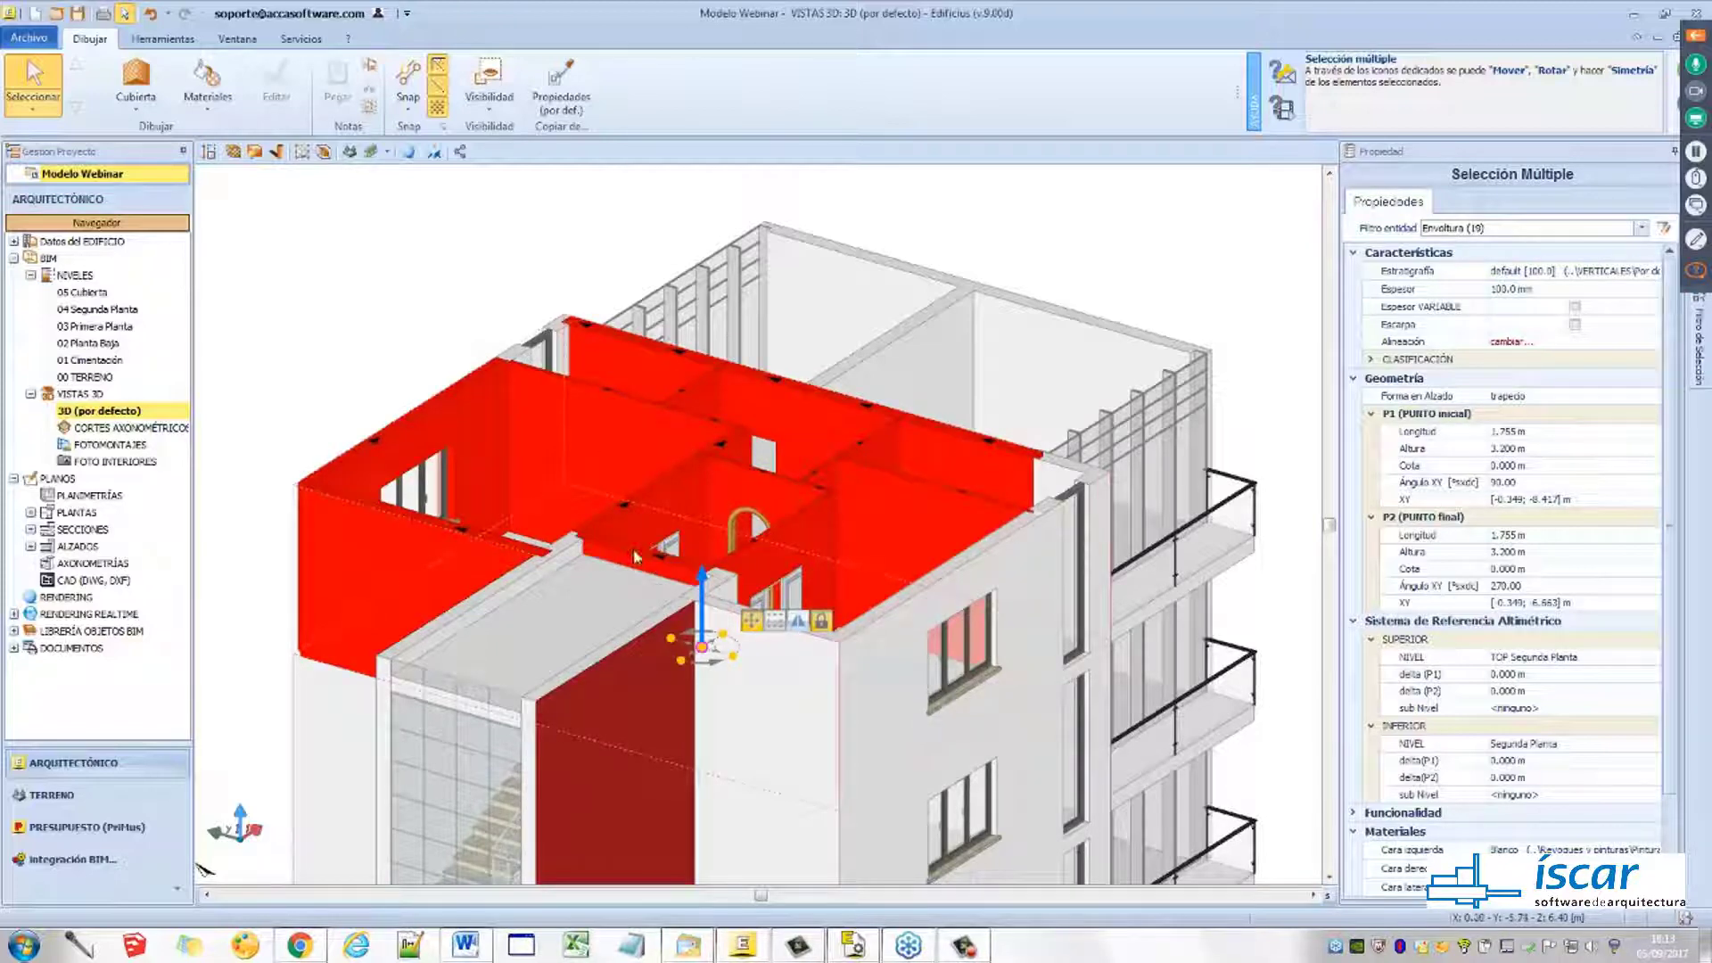
# Complete the selection with the short walls by the stairwell and the outer side walls, keeping only Envoltura entities
pyautogui.scroll(3, 612, 553)
pyautogui.keyDown('ctrl'); pyautogui.click(533, 535); pyautogui.keyUp('ctrl')
pyautogui.keyDown('ctrl'); pyautogui.click(836, 613); pyautogui.keyUp('ctrl')
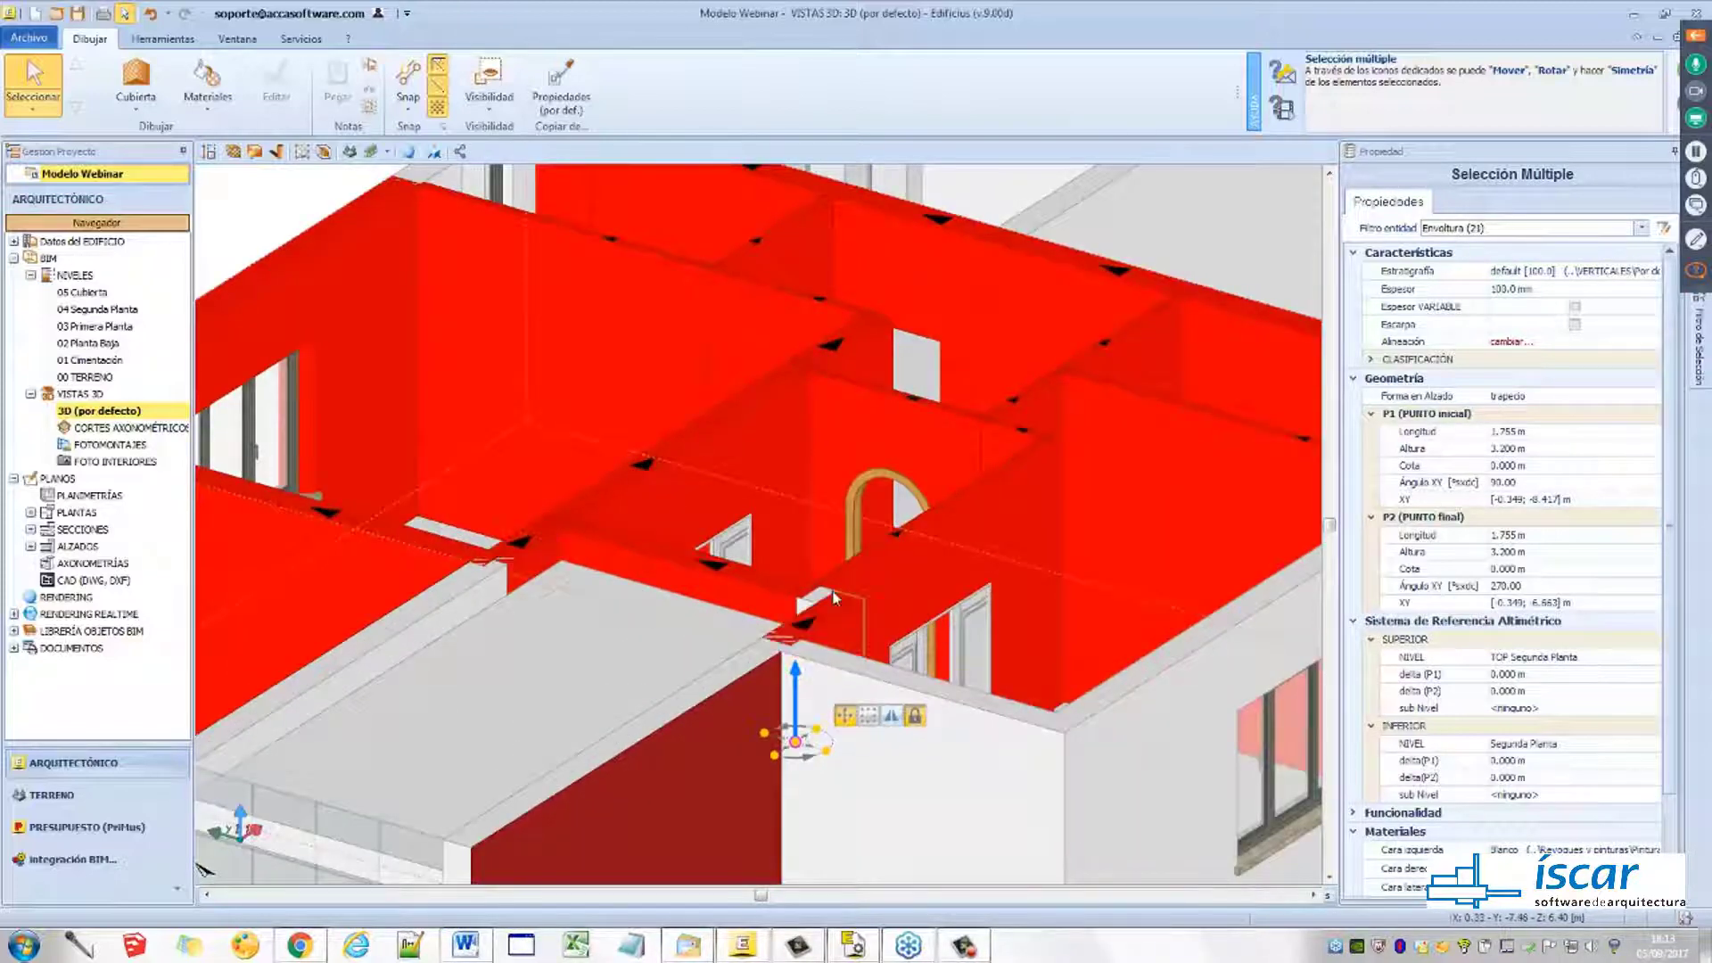
pyautogui.scroll(-5, 802, 553)
pyautogui.keyDown('ctrl'); pyautogui.click(1006, 550); pyautogui.keyUp('ctrl')
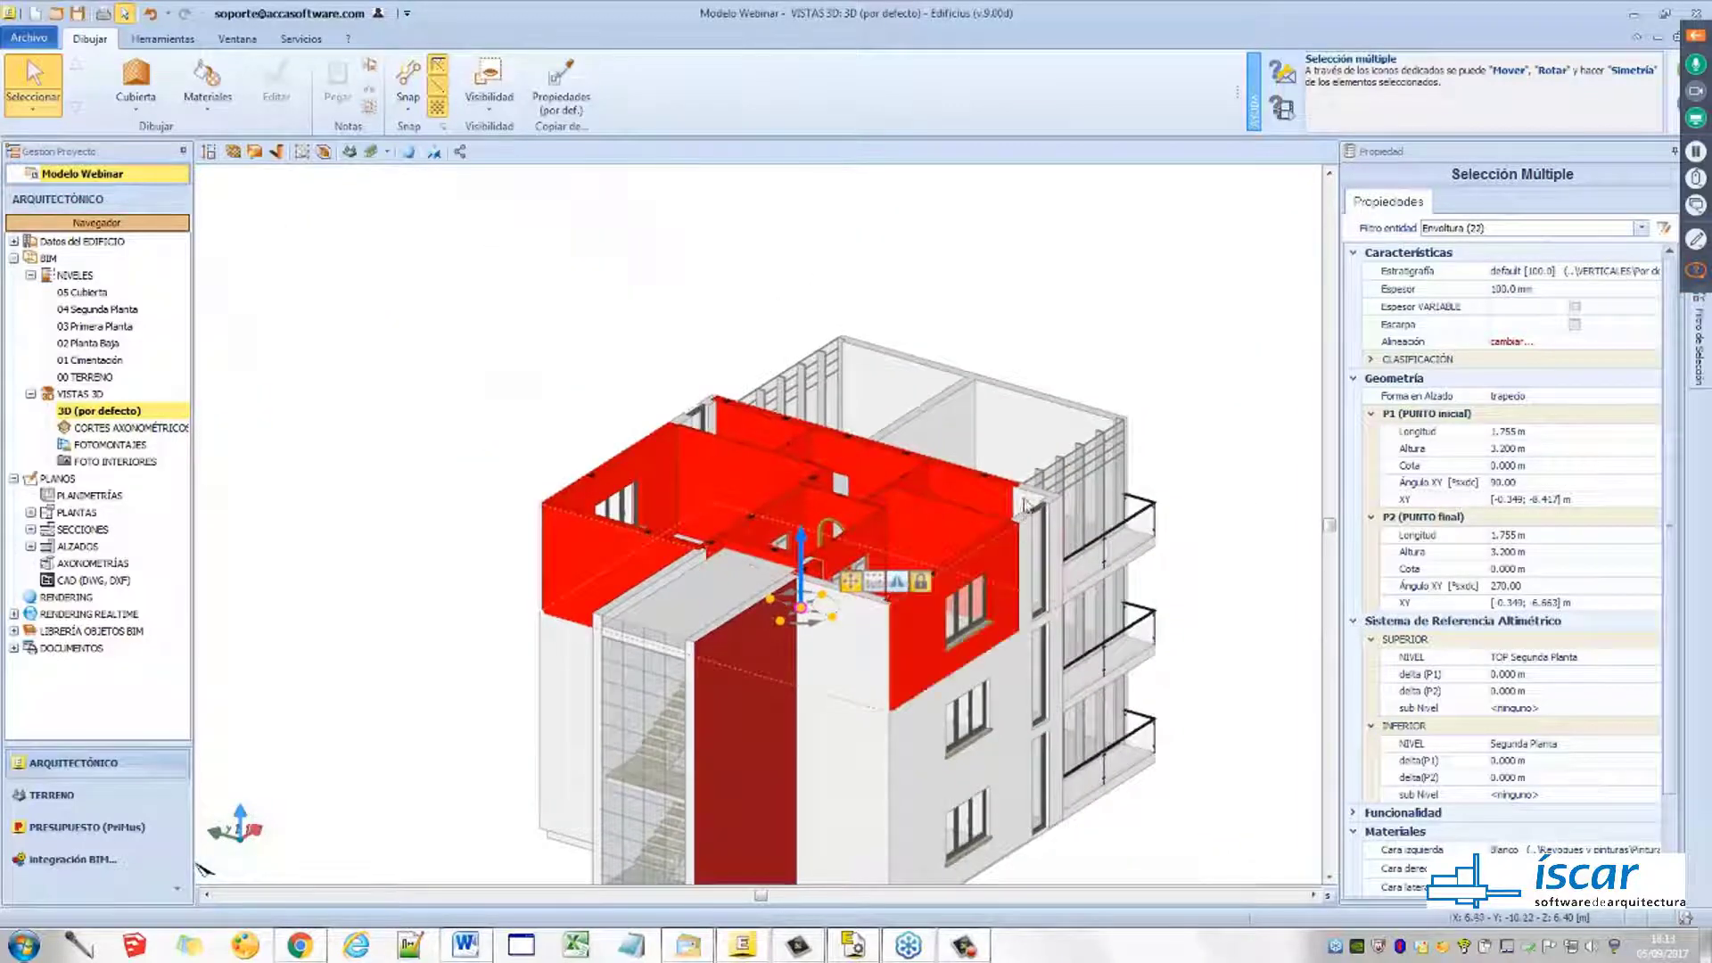
pyautogui.keyDown('ctrl'); pyautogui.click(1015, 544); pyautogui.keyUp('ctrl')
pyautogui.keyDown('ctrl'); pyautogui.click(1026, 526); pyautogui.keyUp('ctrl')
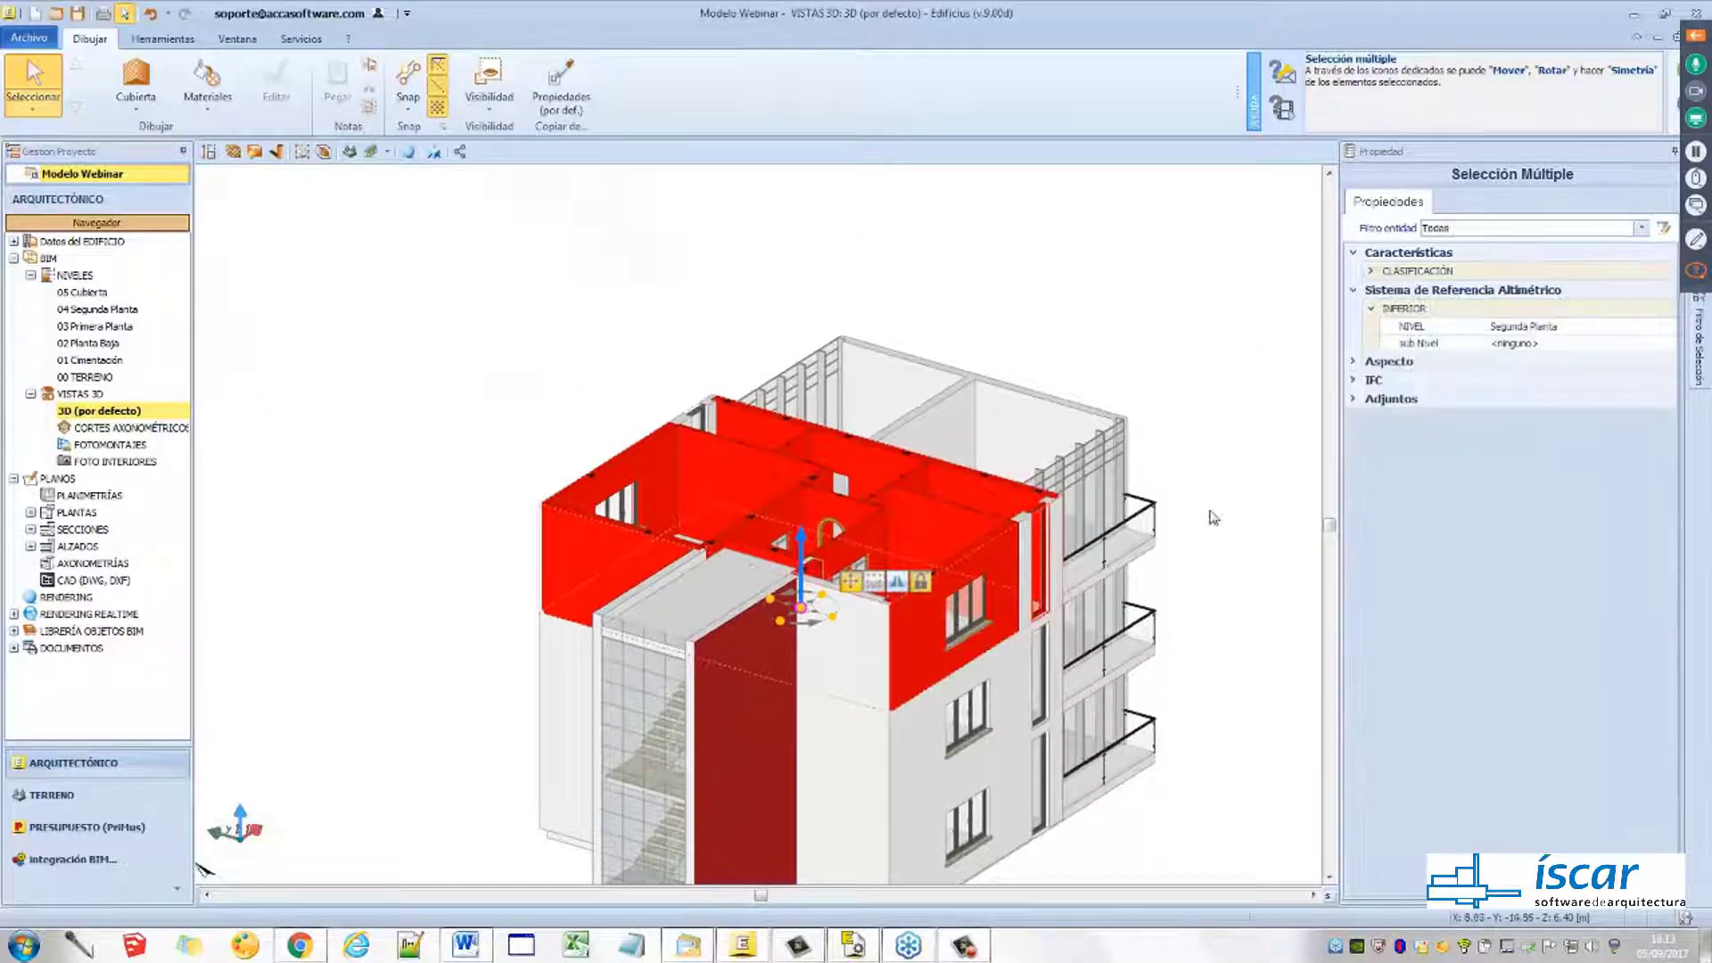
pyautogui.keyDown('ctrl'); pyautogui.click(1040, 532); pyautogui.keyUp('ctrl')
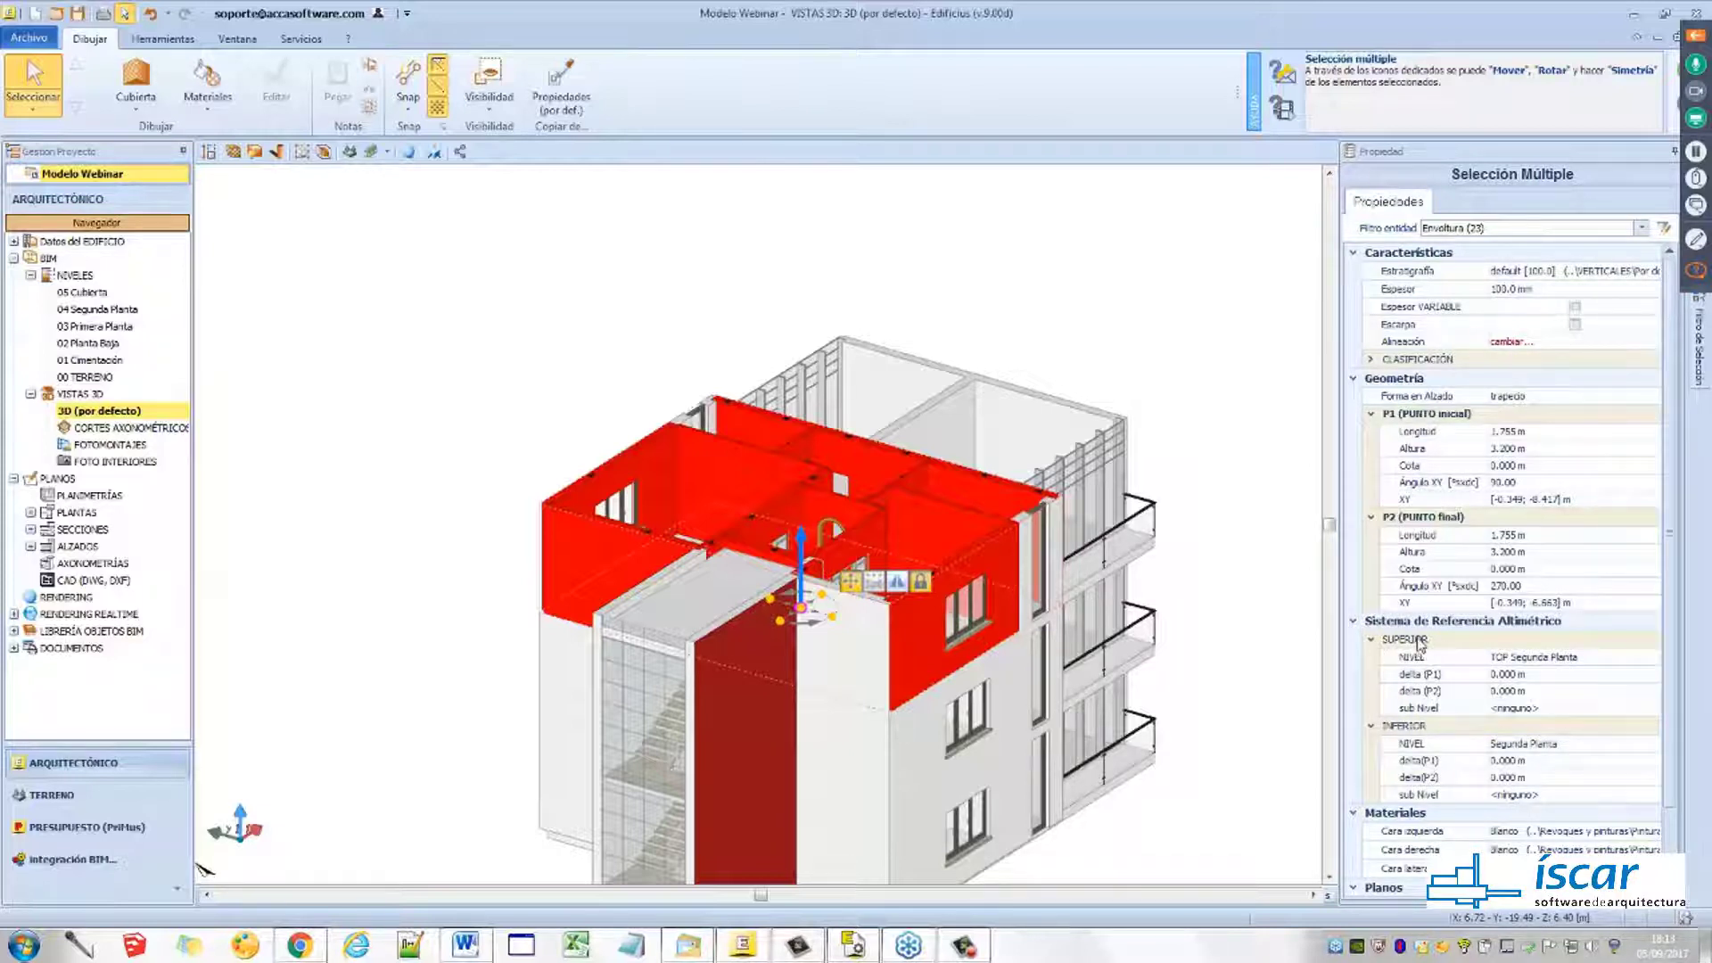
# Set the upper sub-level of the selected walls to the Cubierta roof so they follow its slopes, and clear the selection
pyautogui.click(1503, 714)
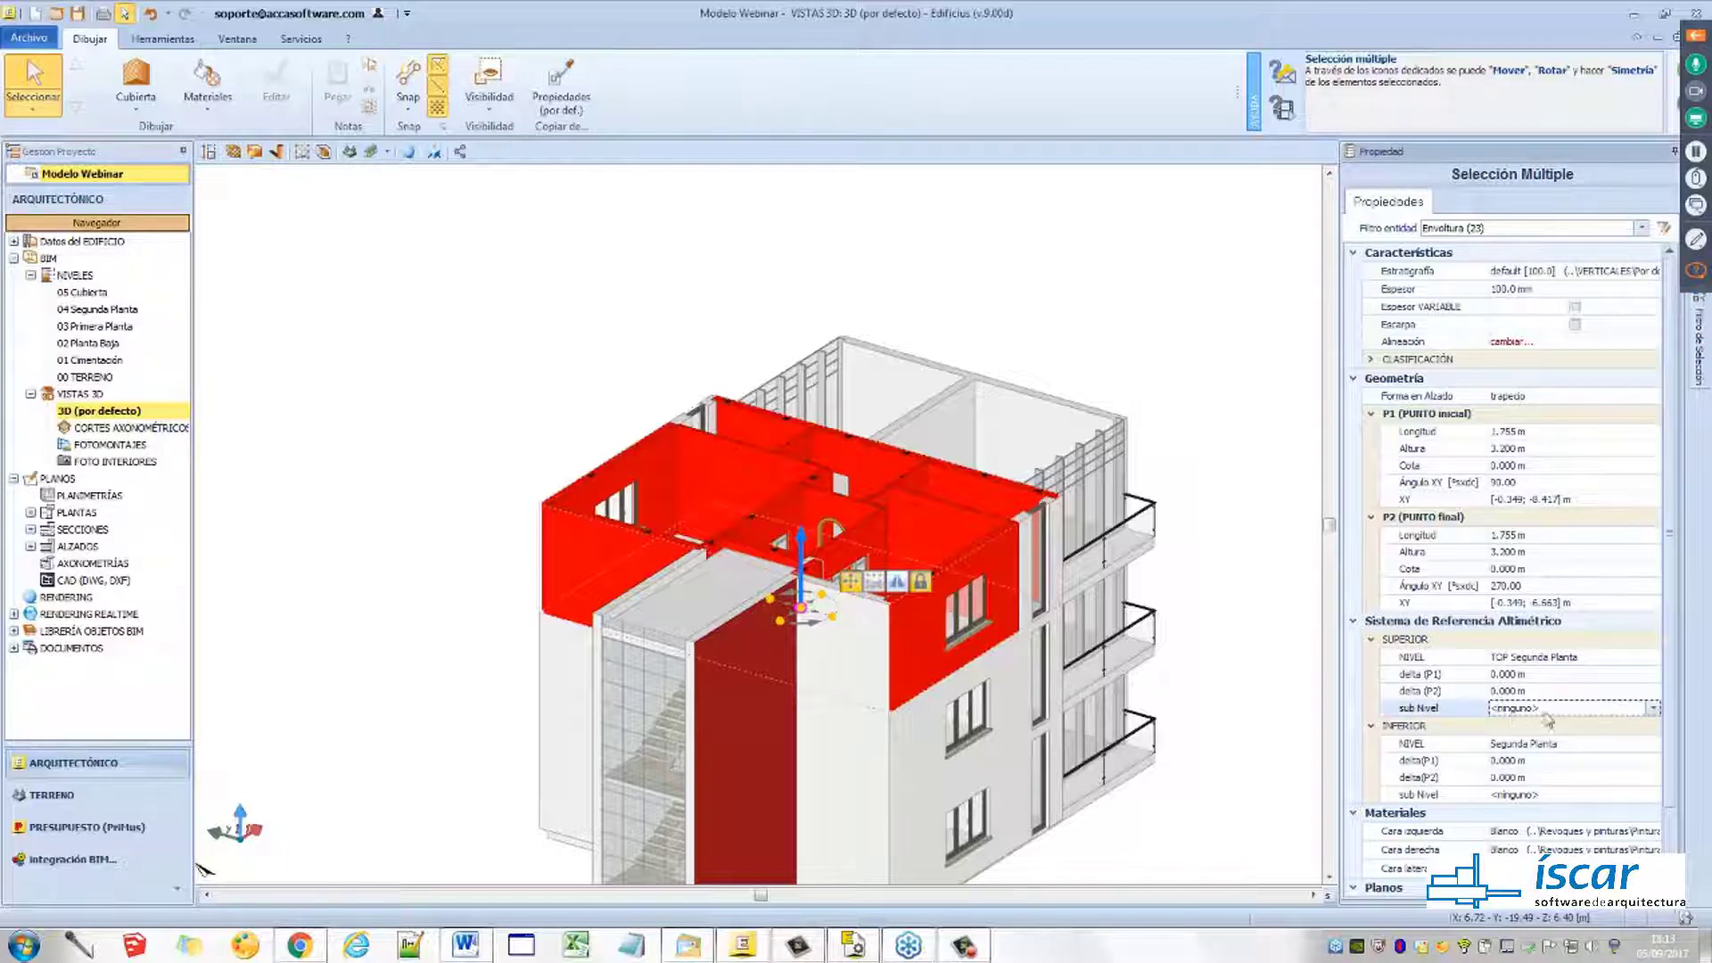
pyautogui.click(1541, 713)
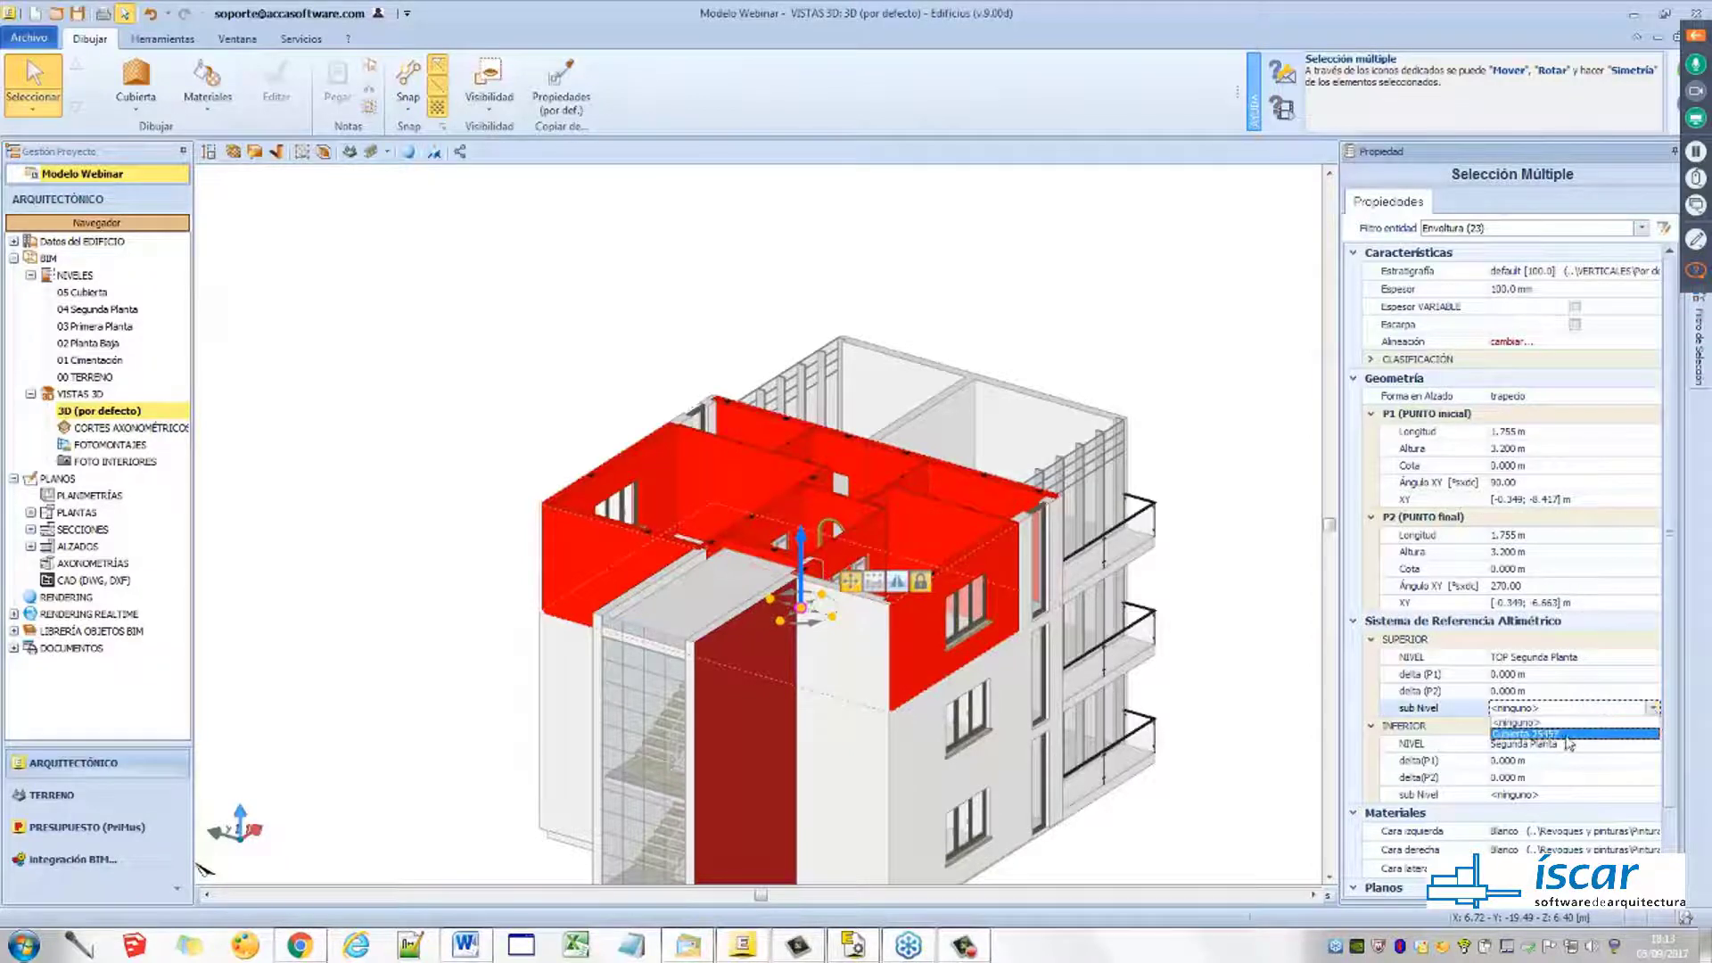
pyautogui.click(1540, 734)
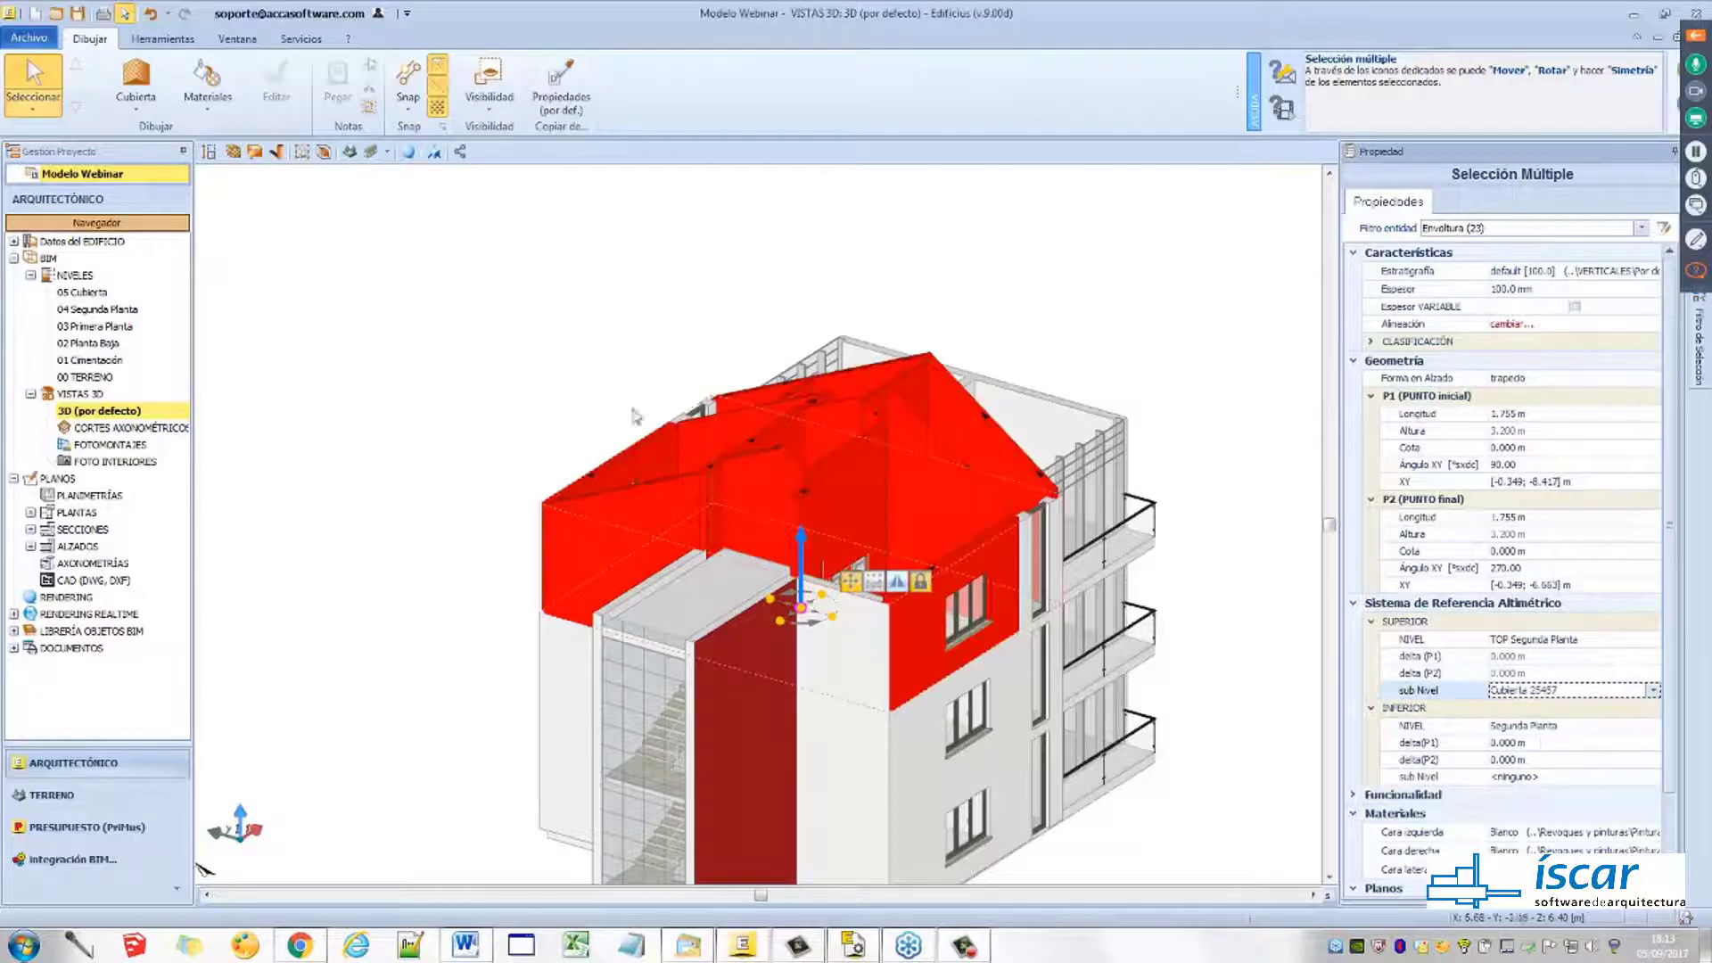
pyautogui.press('ctrl')
pyautogui.press('ctrl')
pyautogui.click(552, 373)
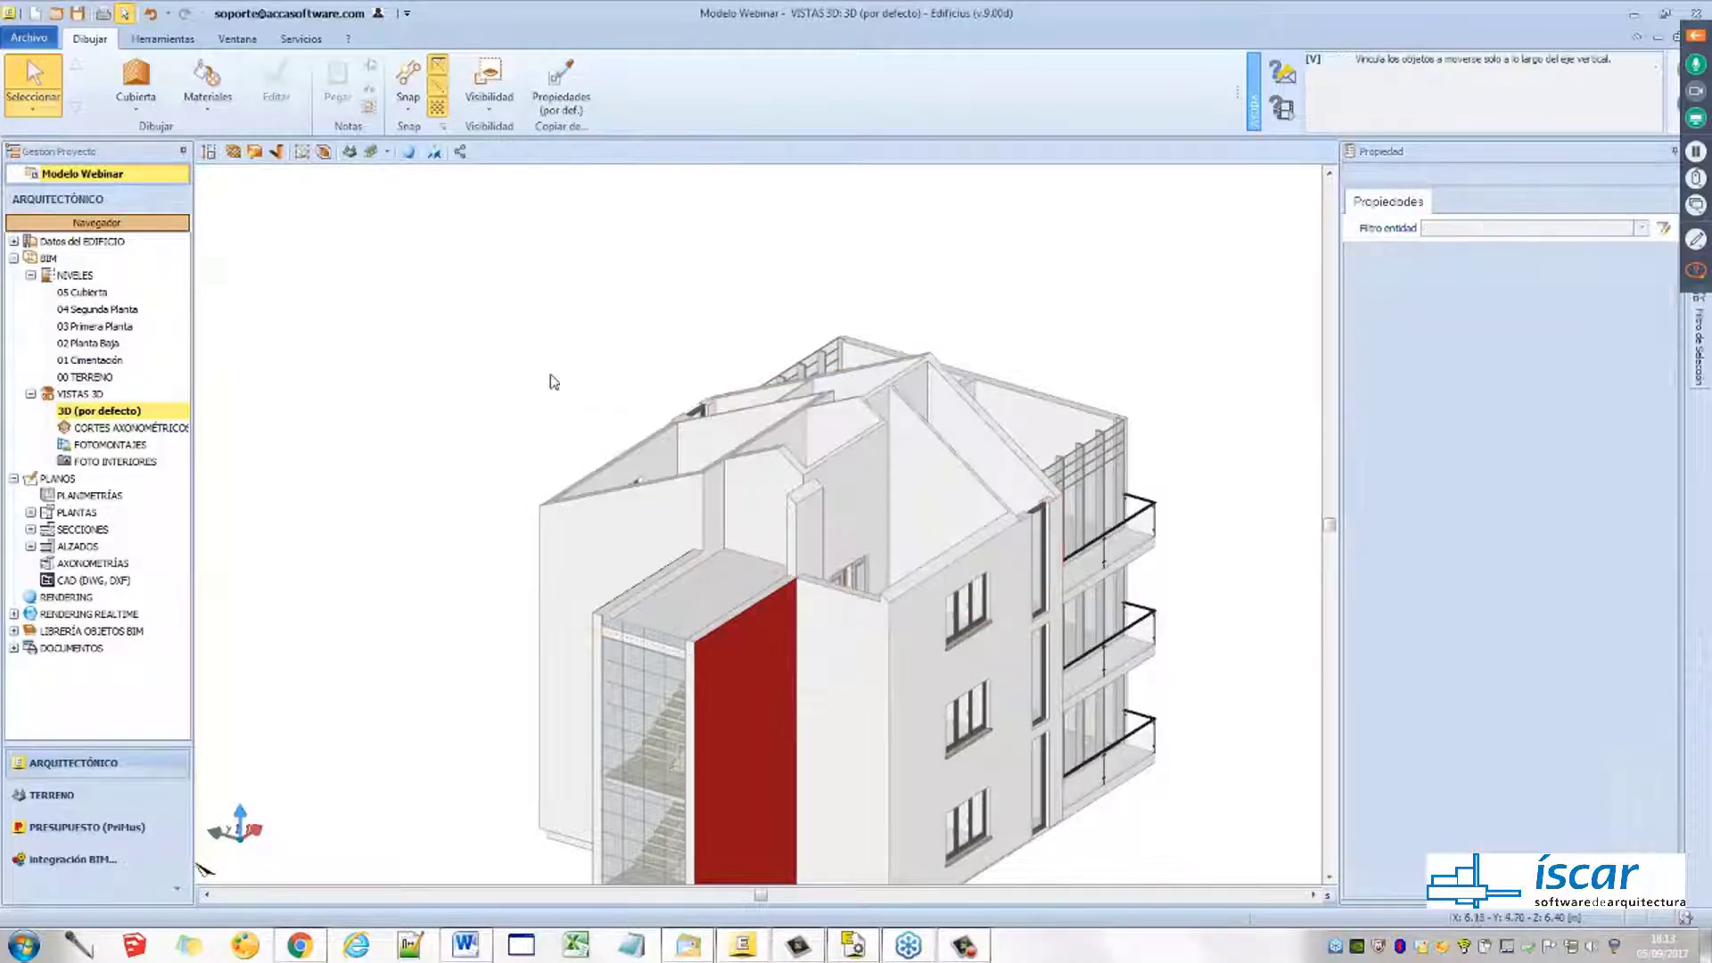
# Show the roof entities again in the 3D view and inspect the fit between walls and gable roof from several sides
pyautogui.moveTo(520, 367); pyautogui.dragTo(564, 381, button='middle')
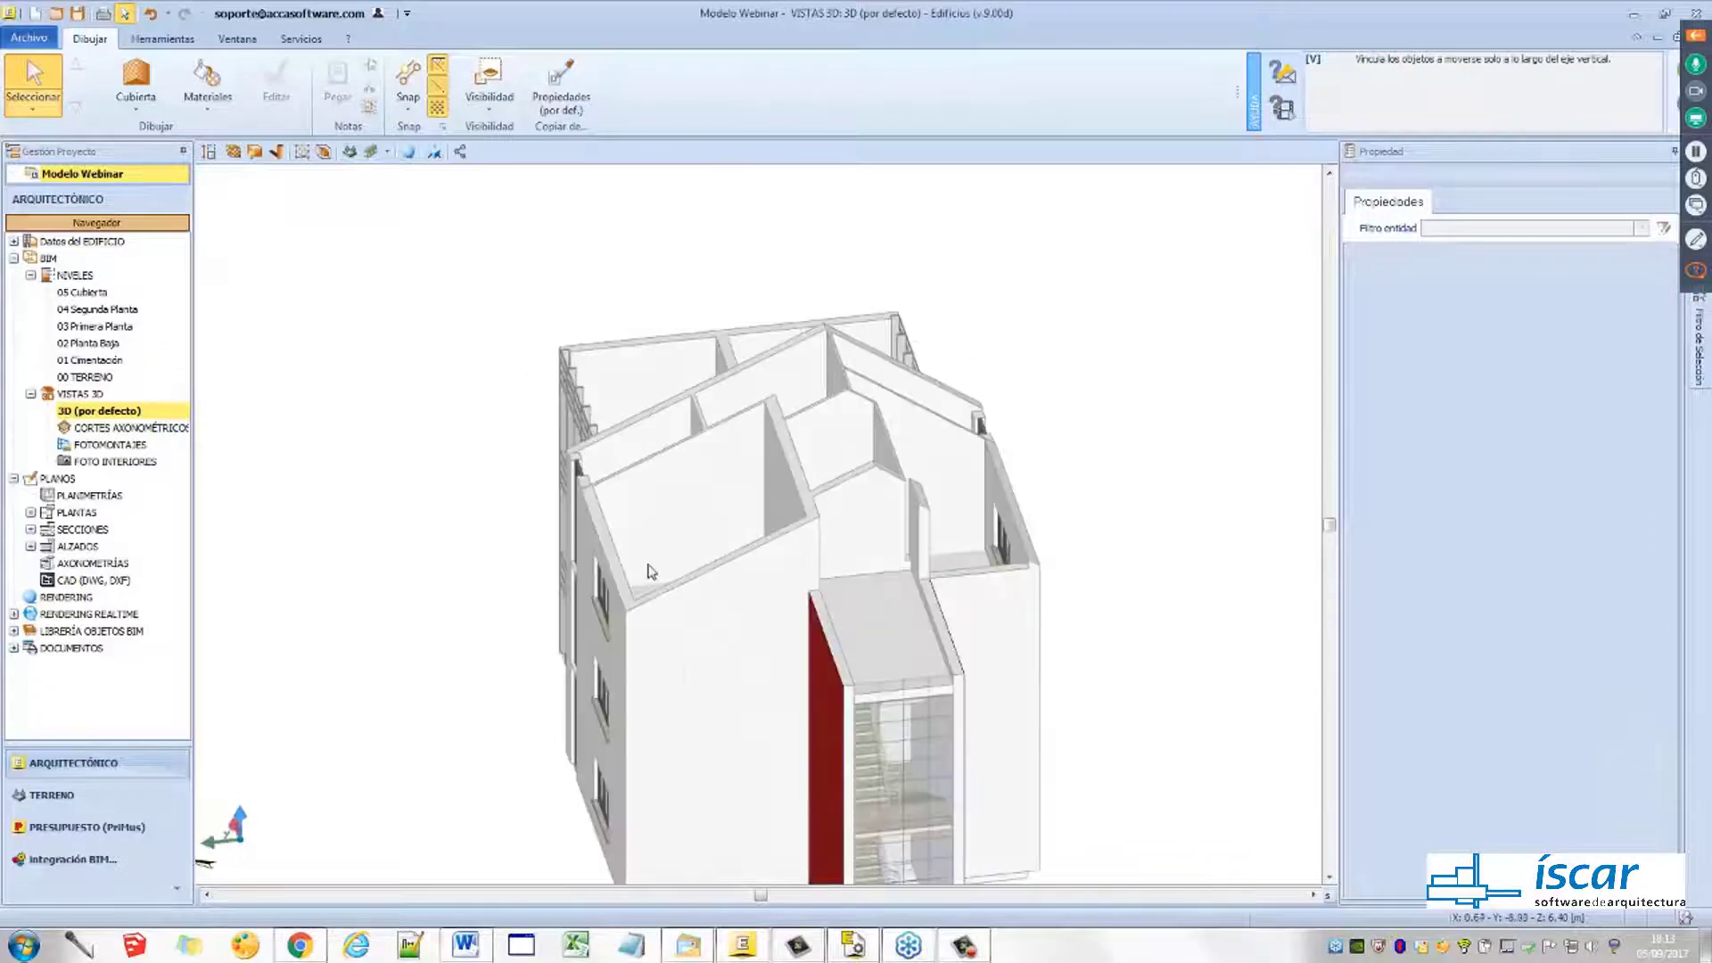
pyautogui.moveTo(800, 527); pyautogui.dragTo(836, 437, button='middle')
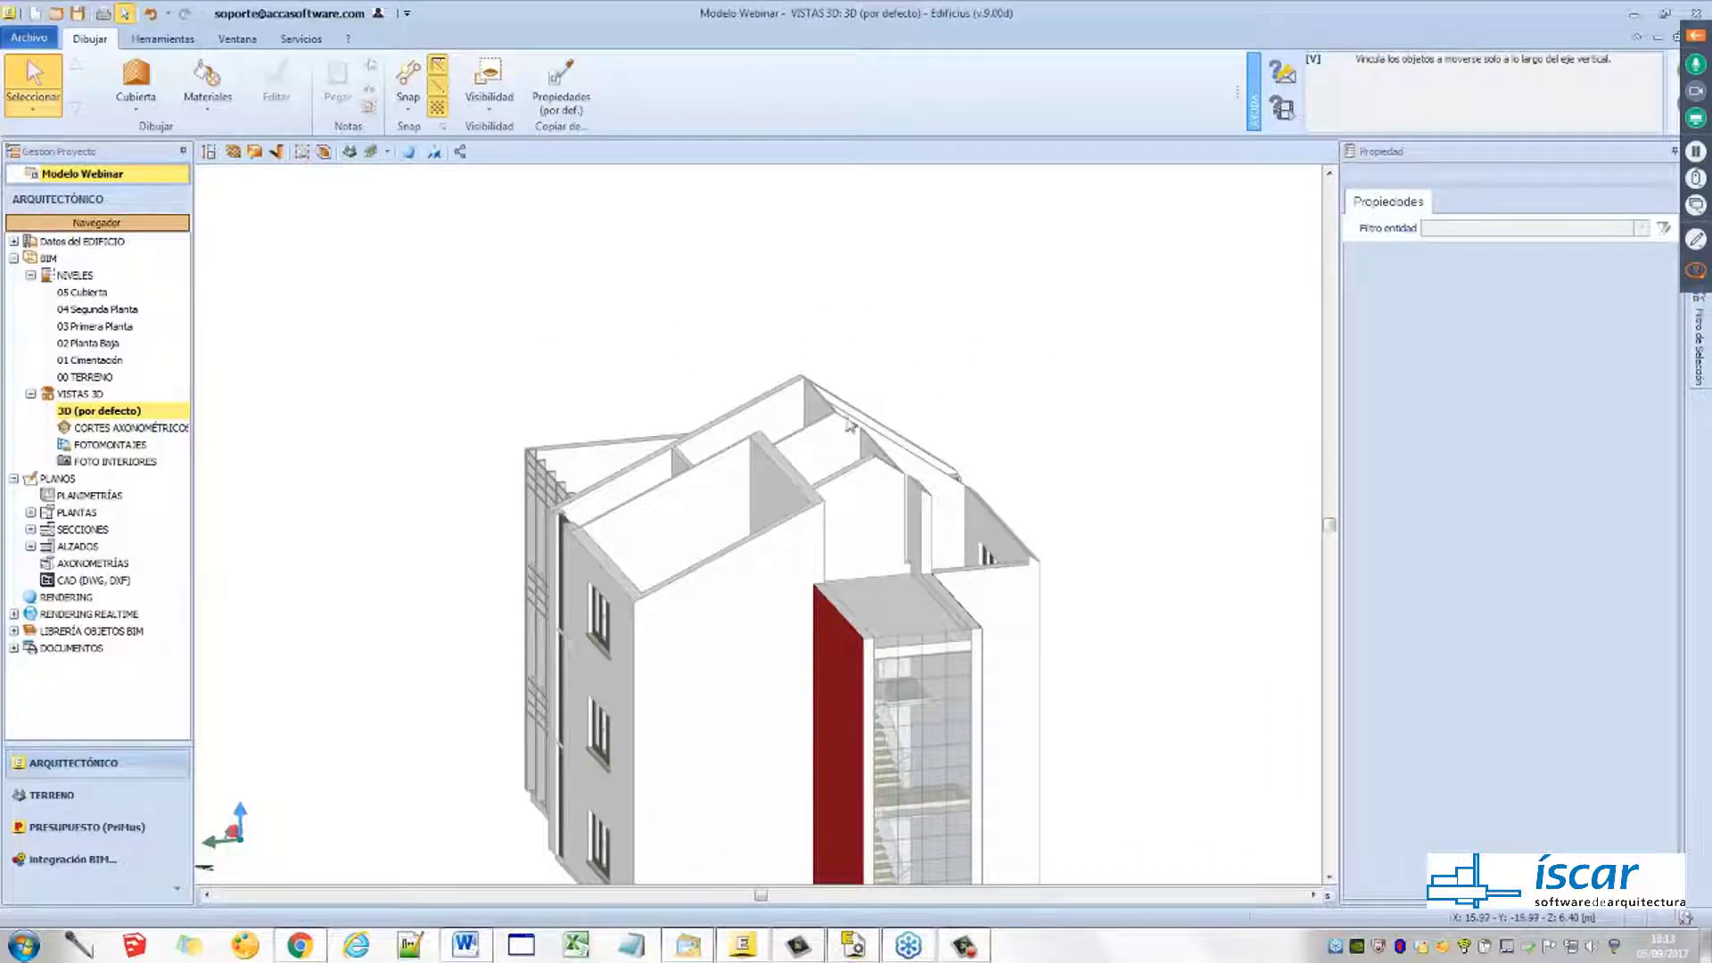
pyautogui.click(489, 105)
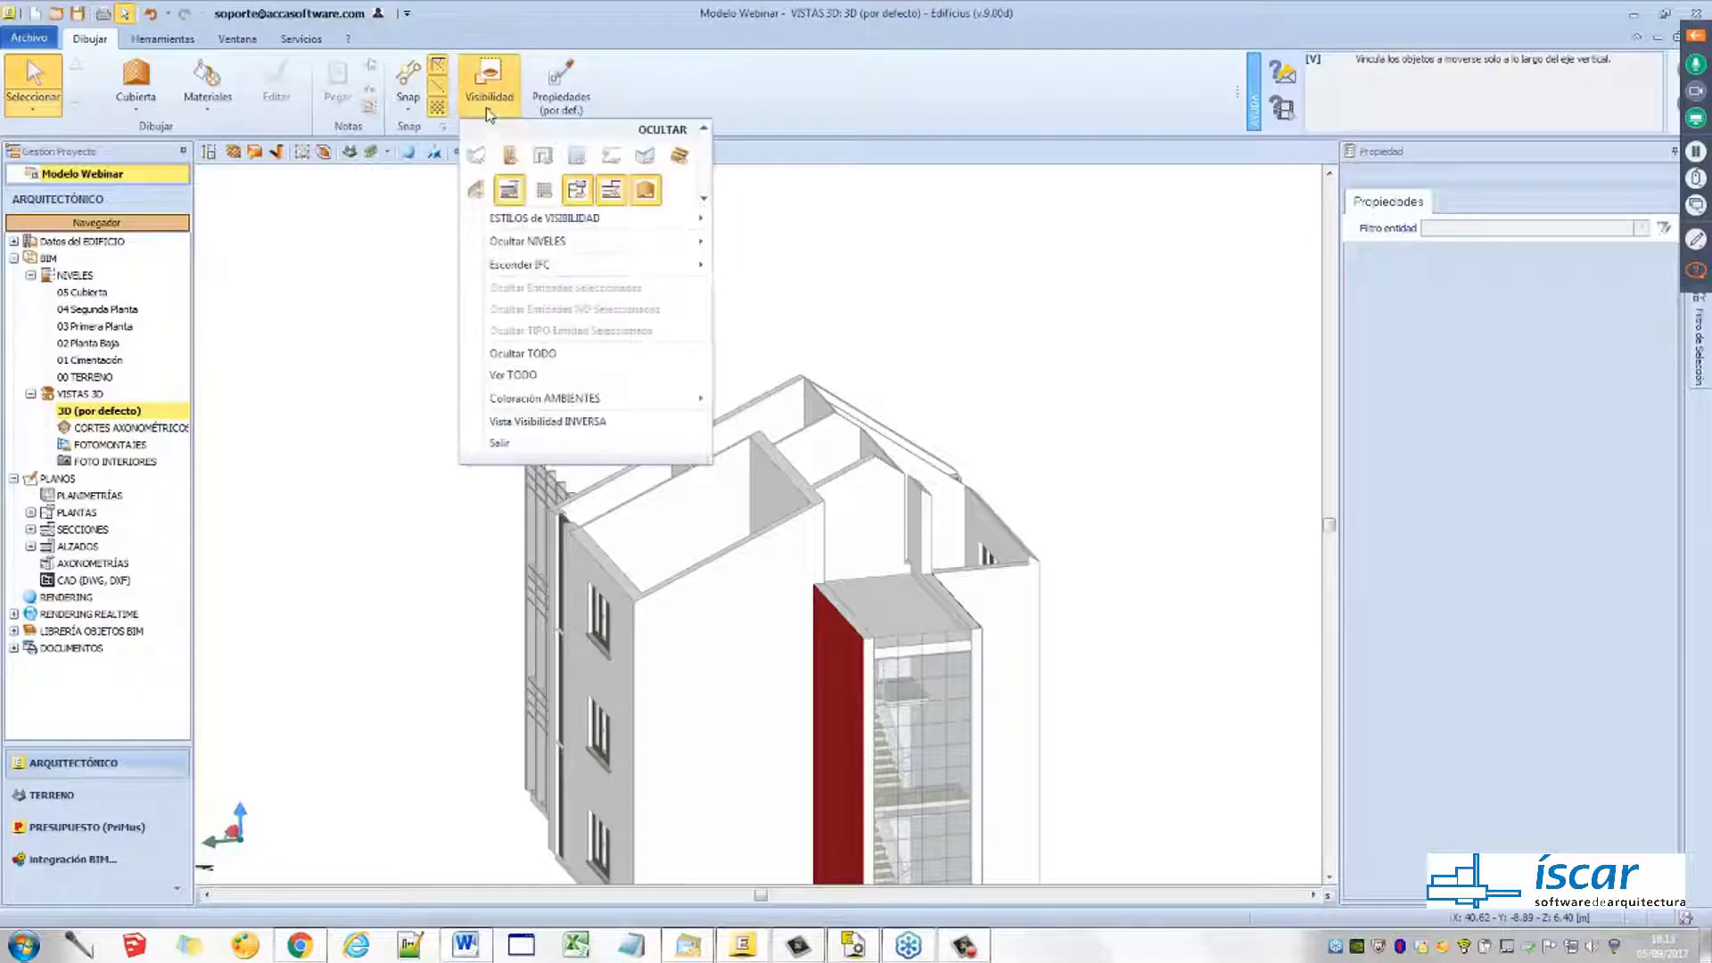
pyautogui.click(645, 195)
pyautogui.moveTo(889, 314); pyautogui.dragTo(676, 543, button='middle')
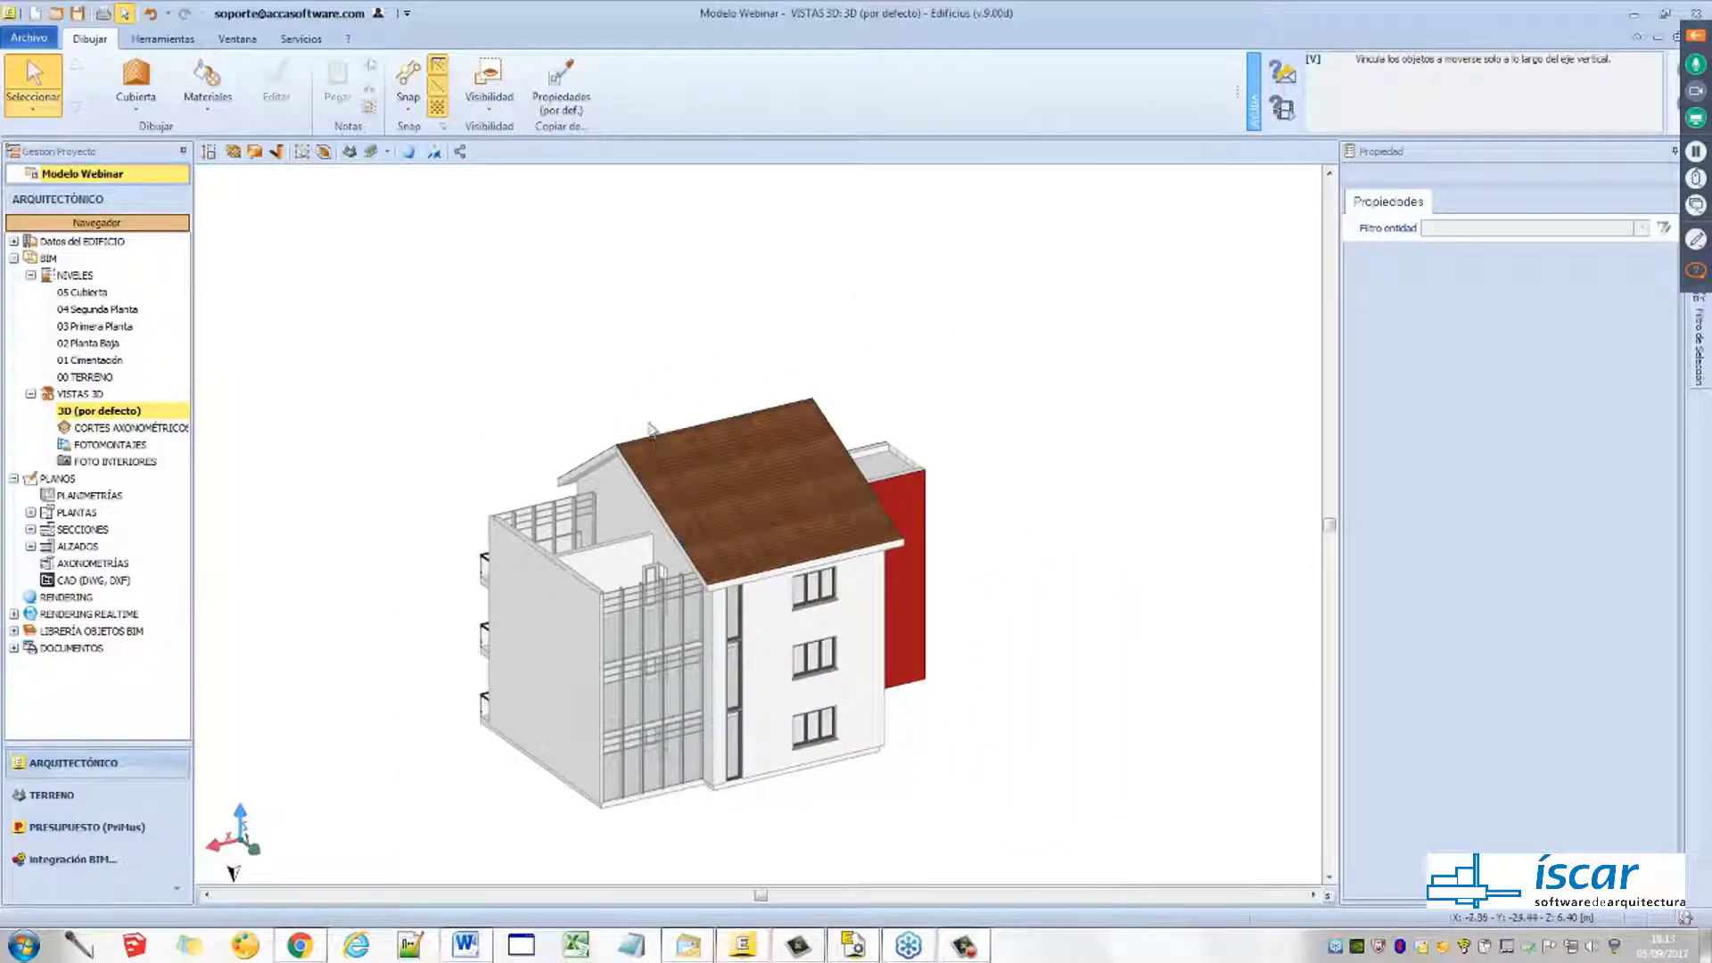
pyautogui.moveTo(651, 431); pyautogui.dragTo(699, 517, button='middle')
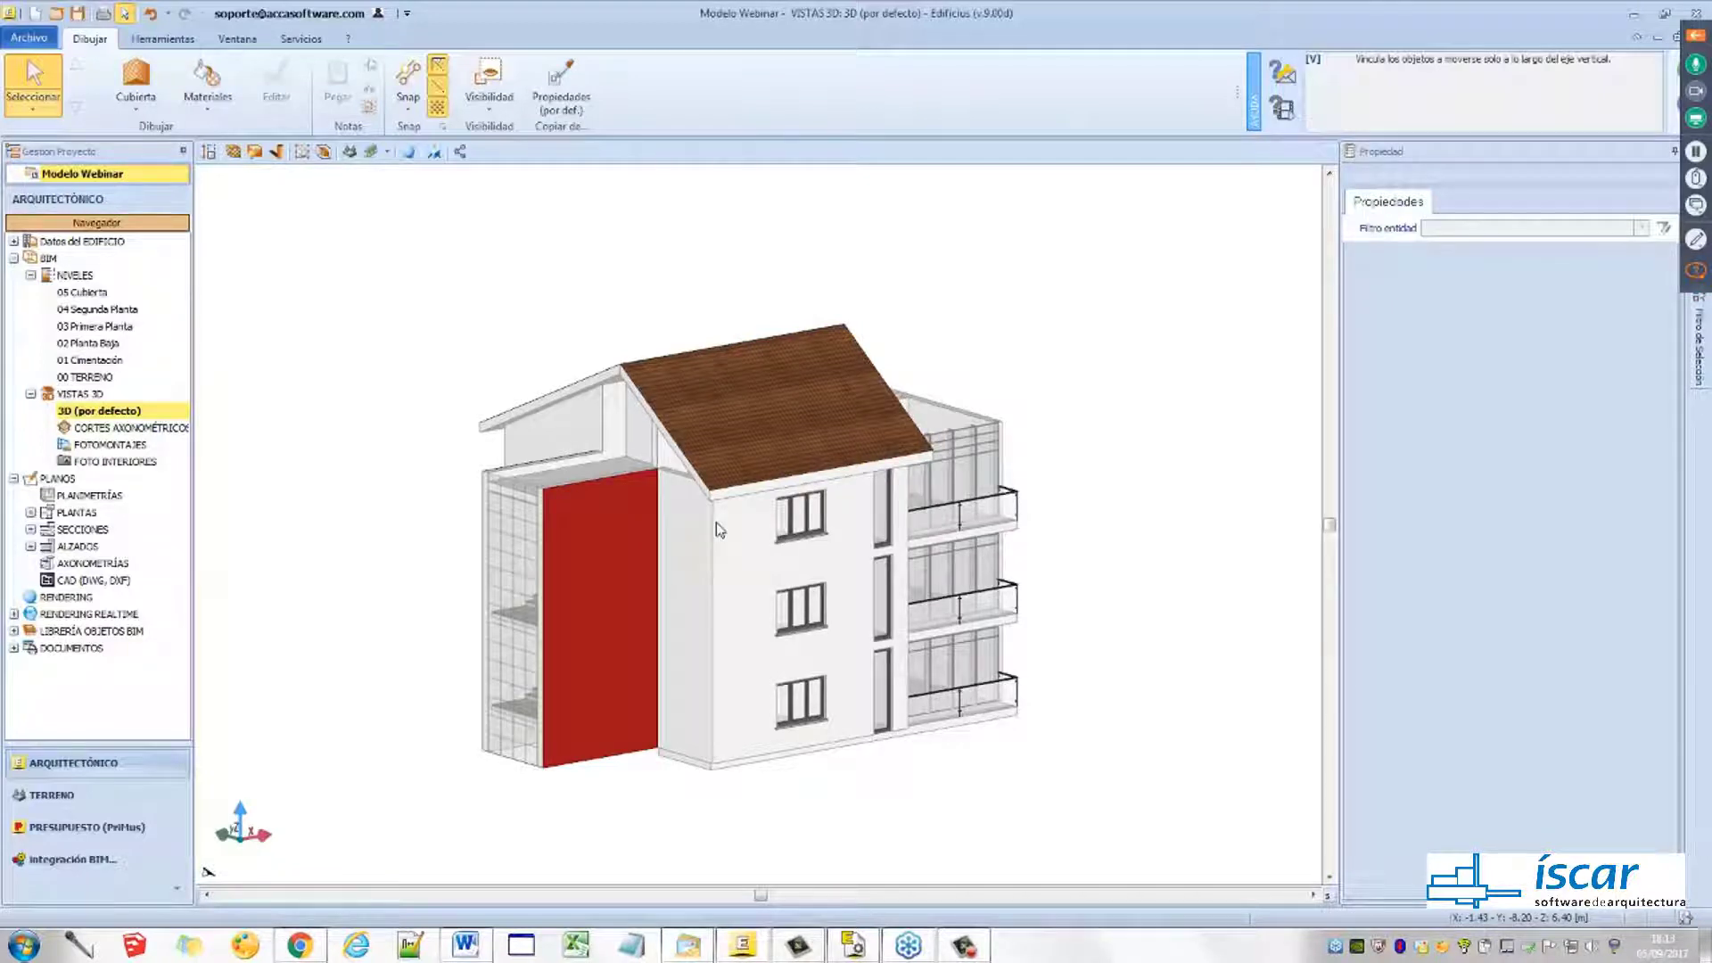
pyautogui.moveTo(774, 599); pyautogui.dragTo(660, 589, button='middle')
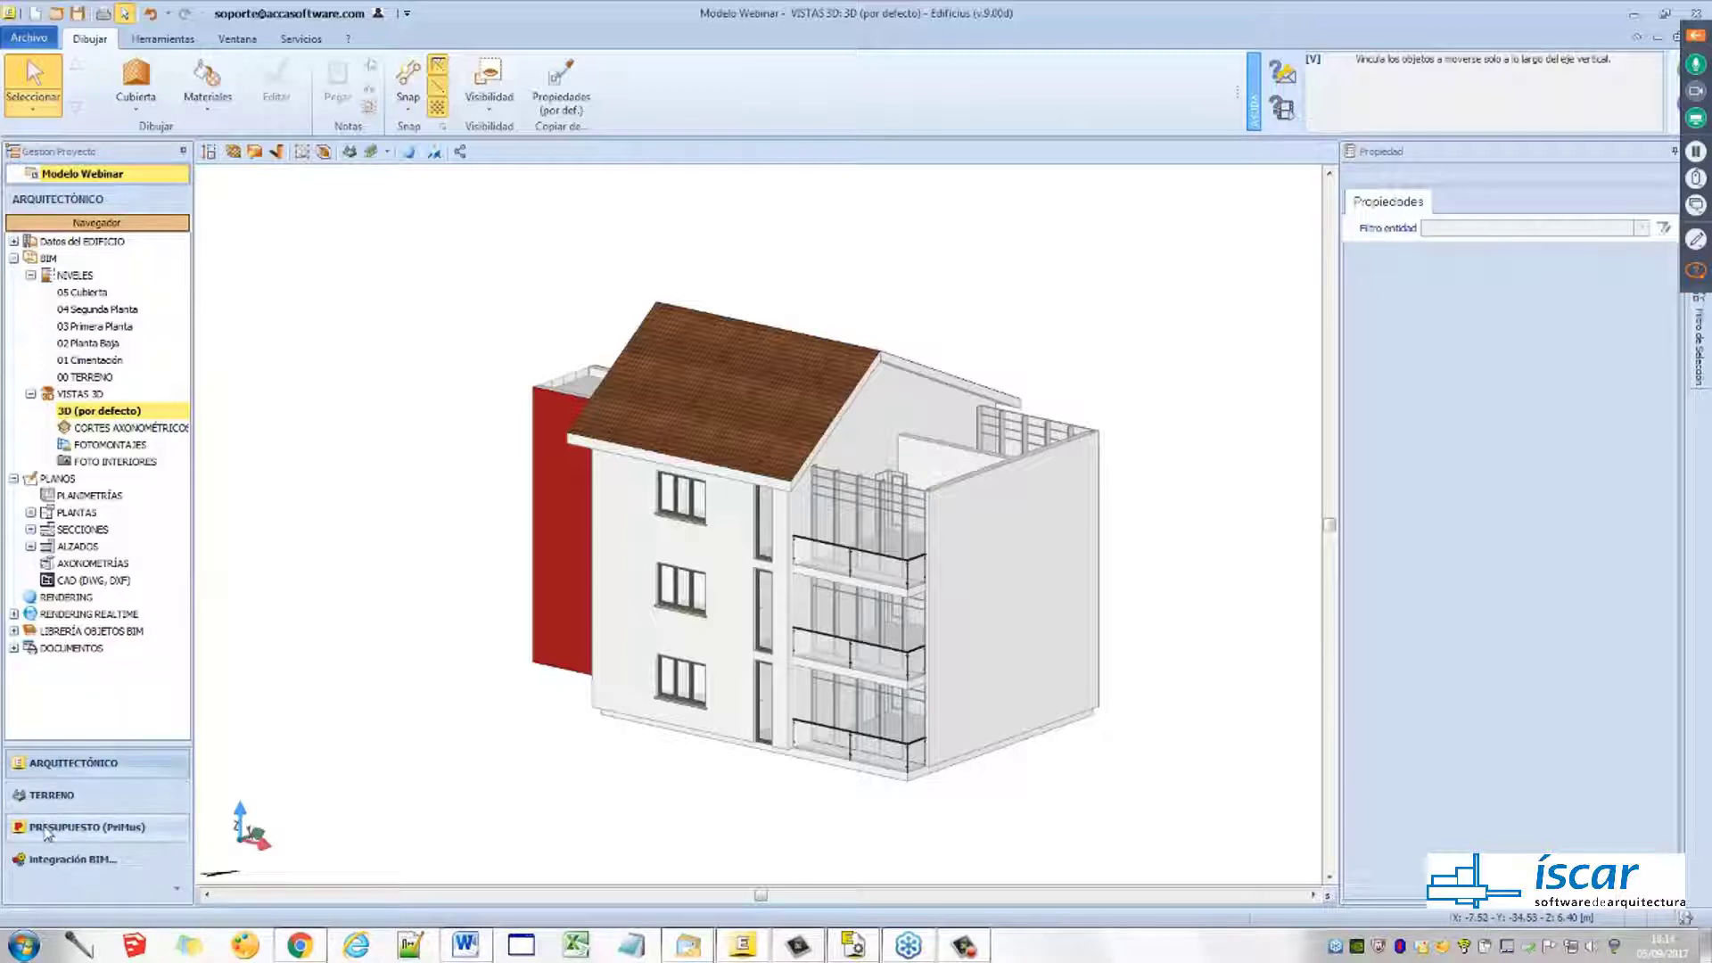
# Switch to the PRESUPUESTO (PriMus) environment and try resizing the budget document, floor plan and 3D view windows
pyautogui.click(103, 830)
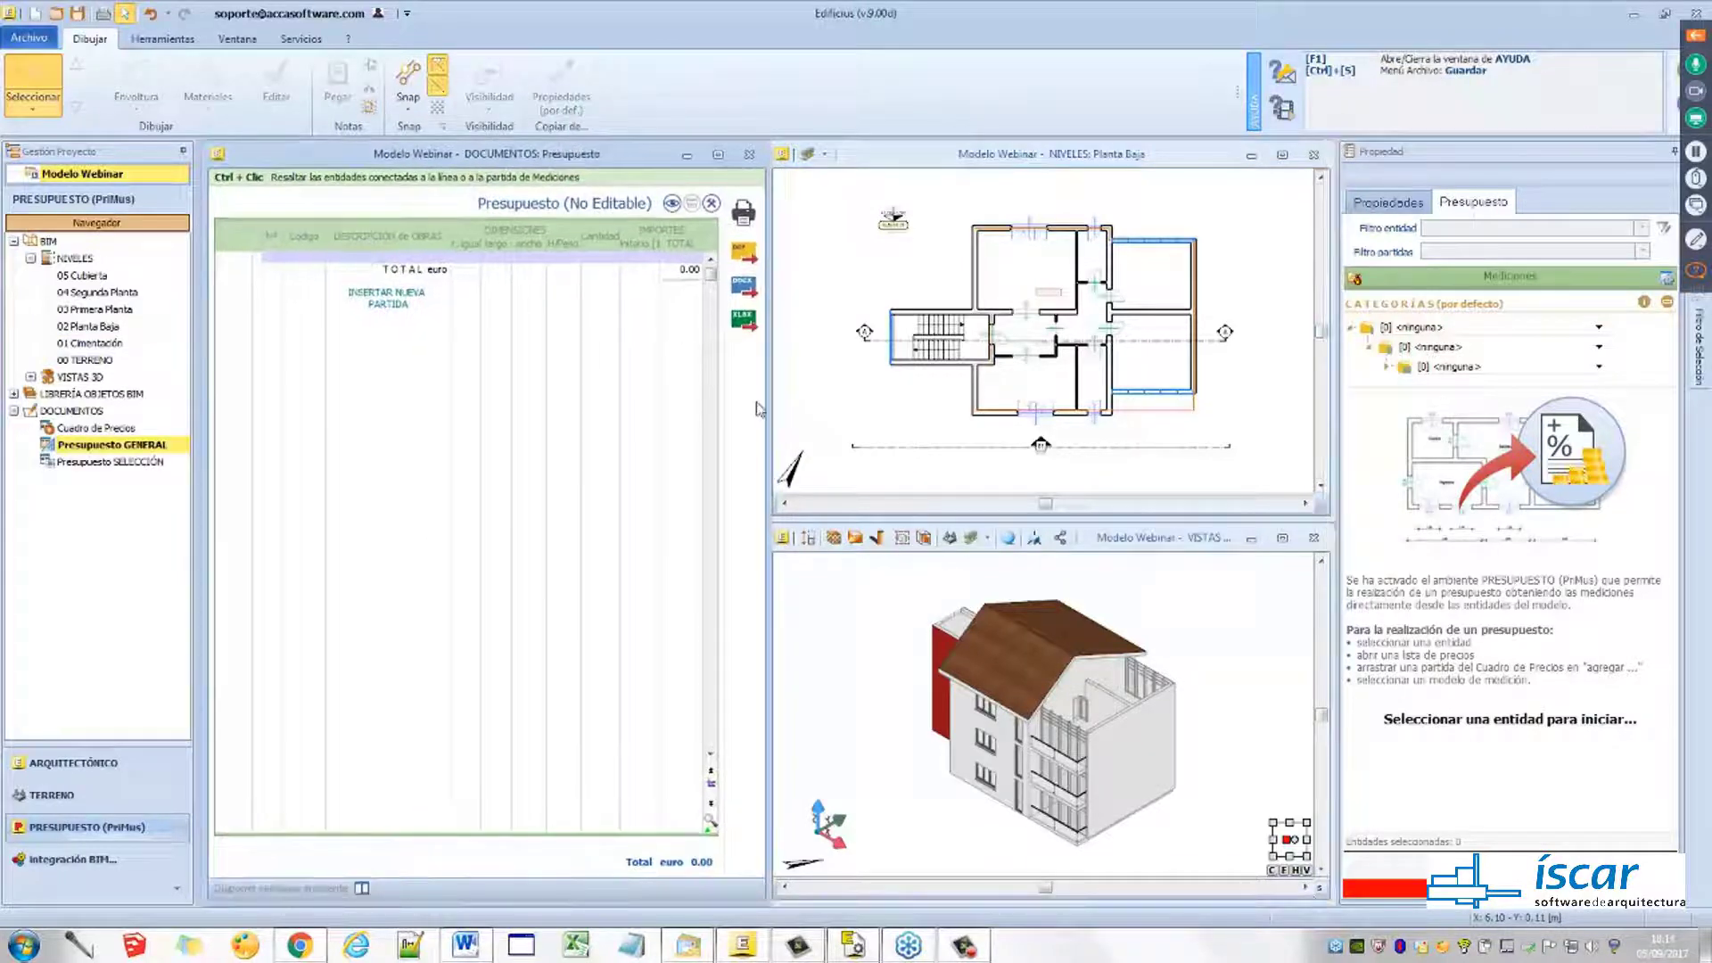
pyautogui.moveTo(760, 410); pyautogui.dragTo(1244, 449)
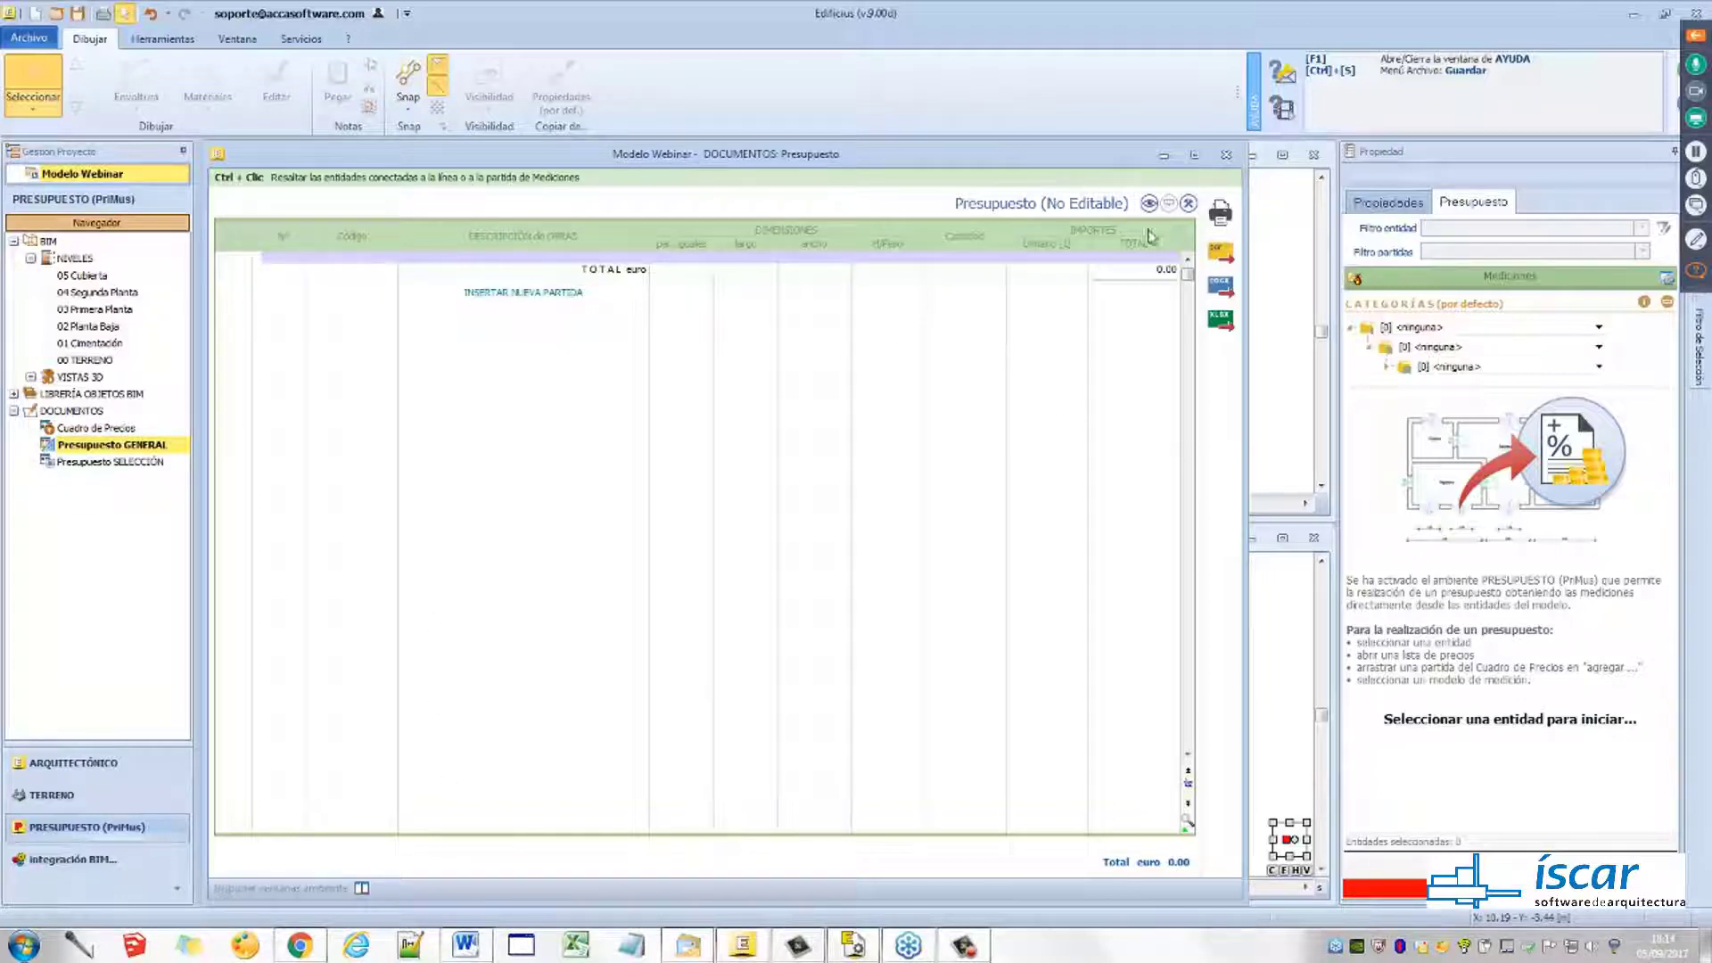
pyautogui.moveTo(1243, 409); pyautogui.dragTo(834, 419)
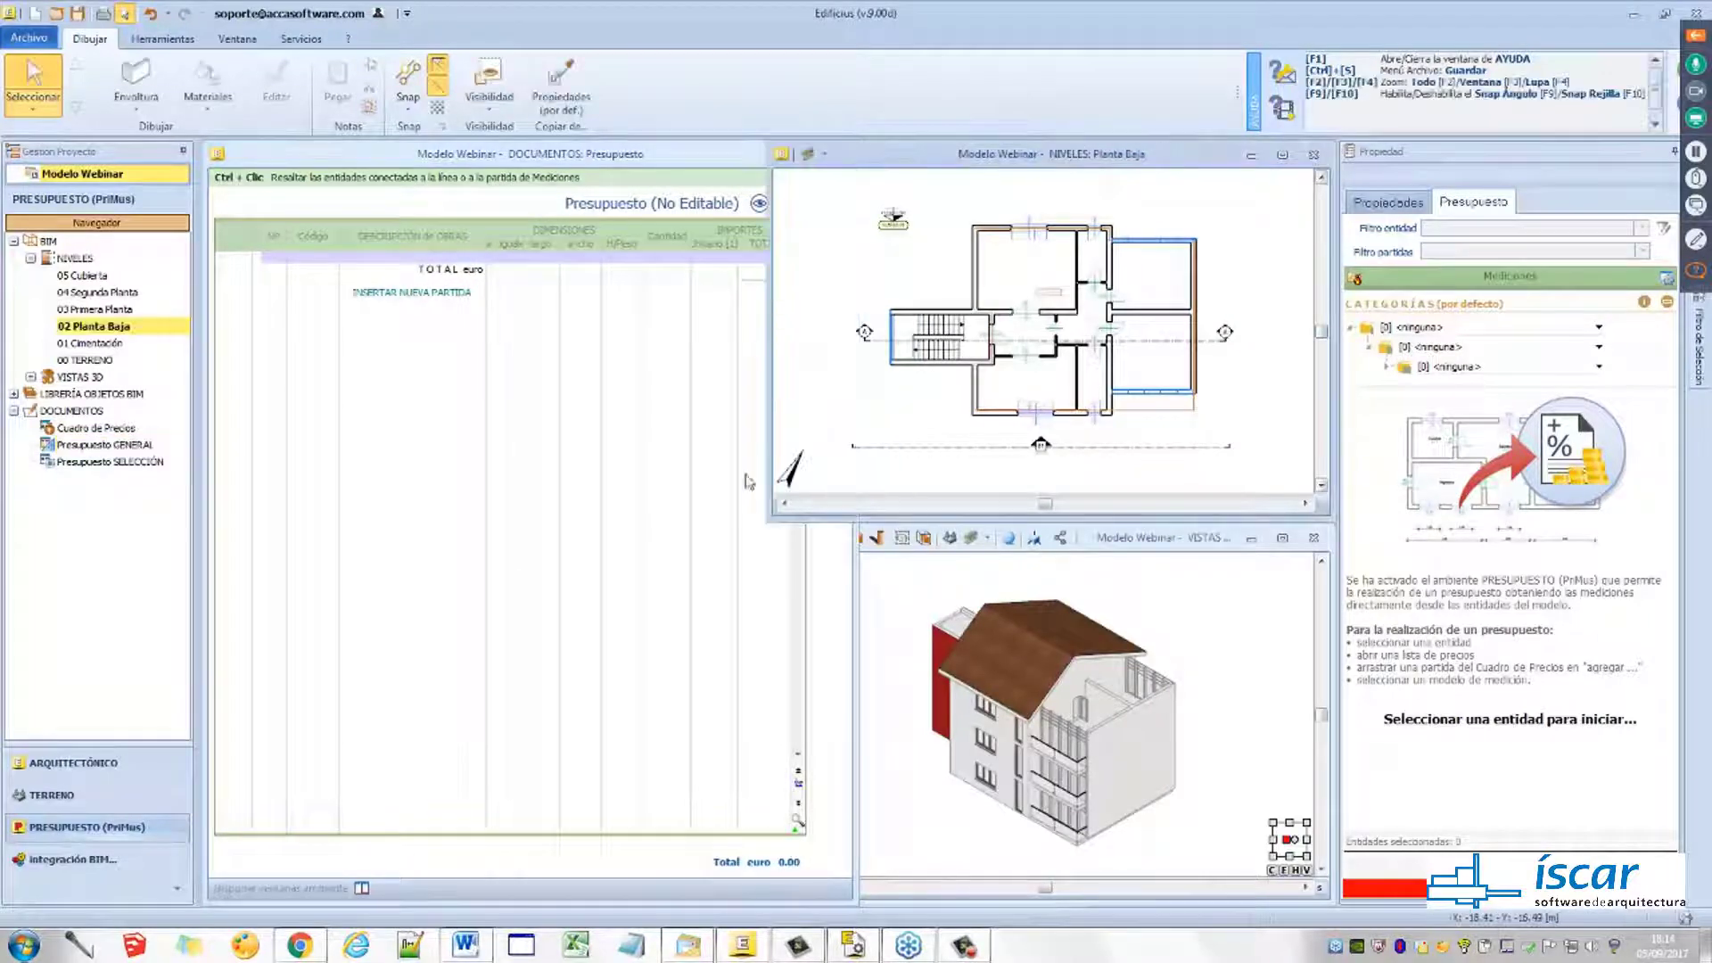
pyautogui.moveTo(770, 518); pyautogui.dragTo(798, 495)
pyautogui.scroll(-3, 1090, 299)
pyautogui.click(1106, 540)
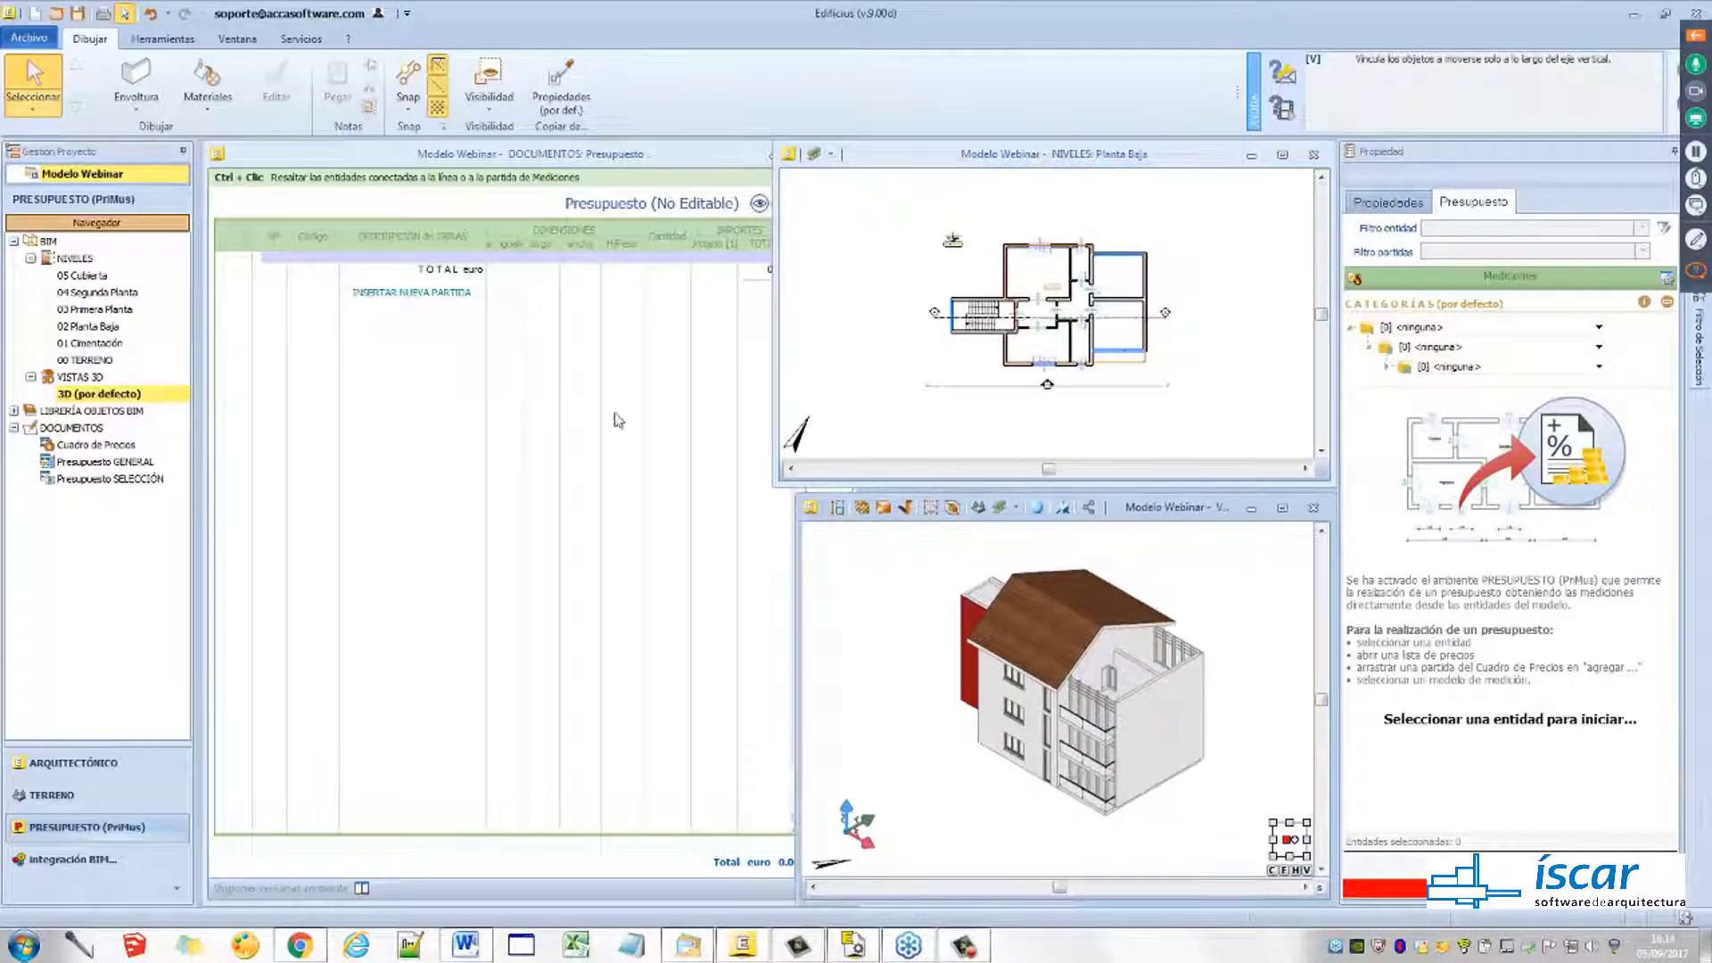
# View the 03 Primera Planta plan in its own window, close it, and go through the budget documents in the navigator
pyautogui.doubleClick(91, 309)
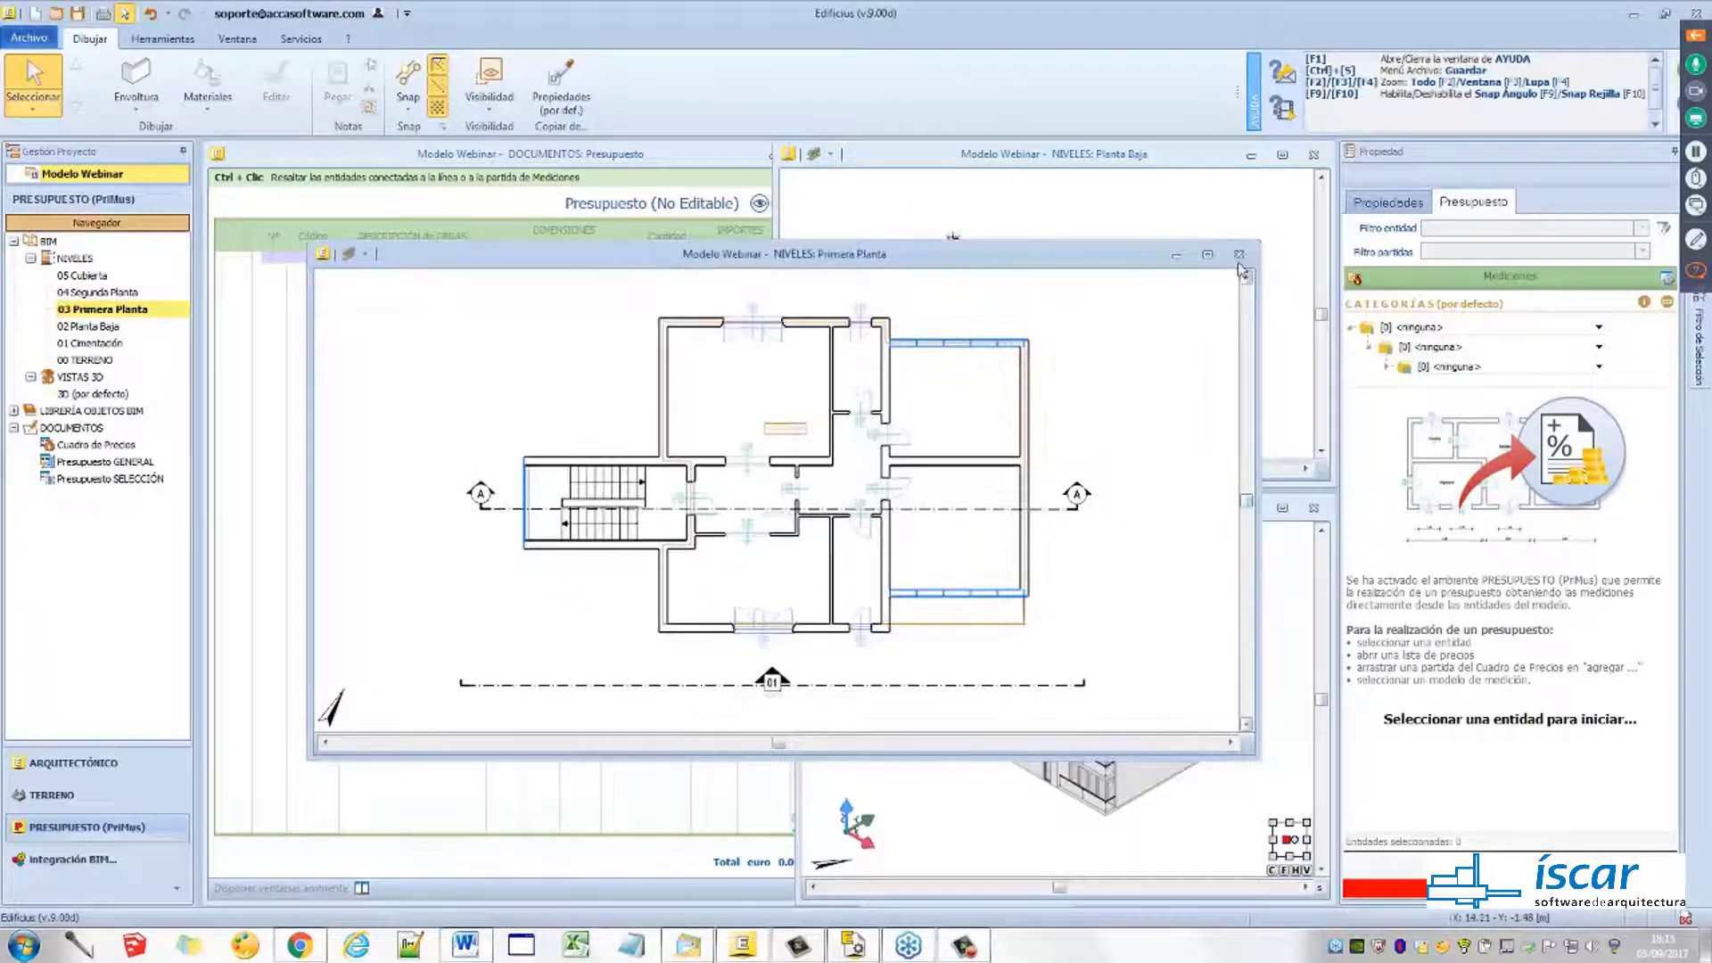
pyautogui.click(1239, 255)
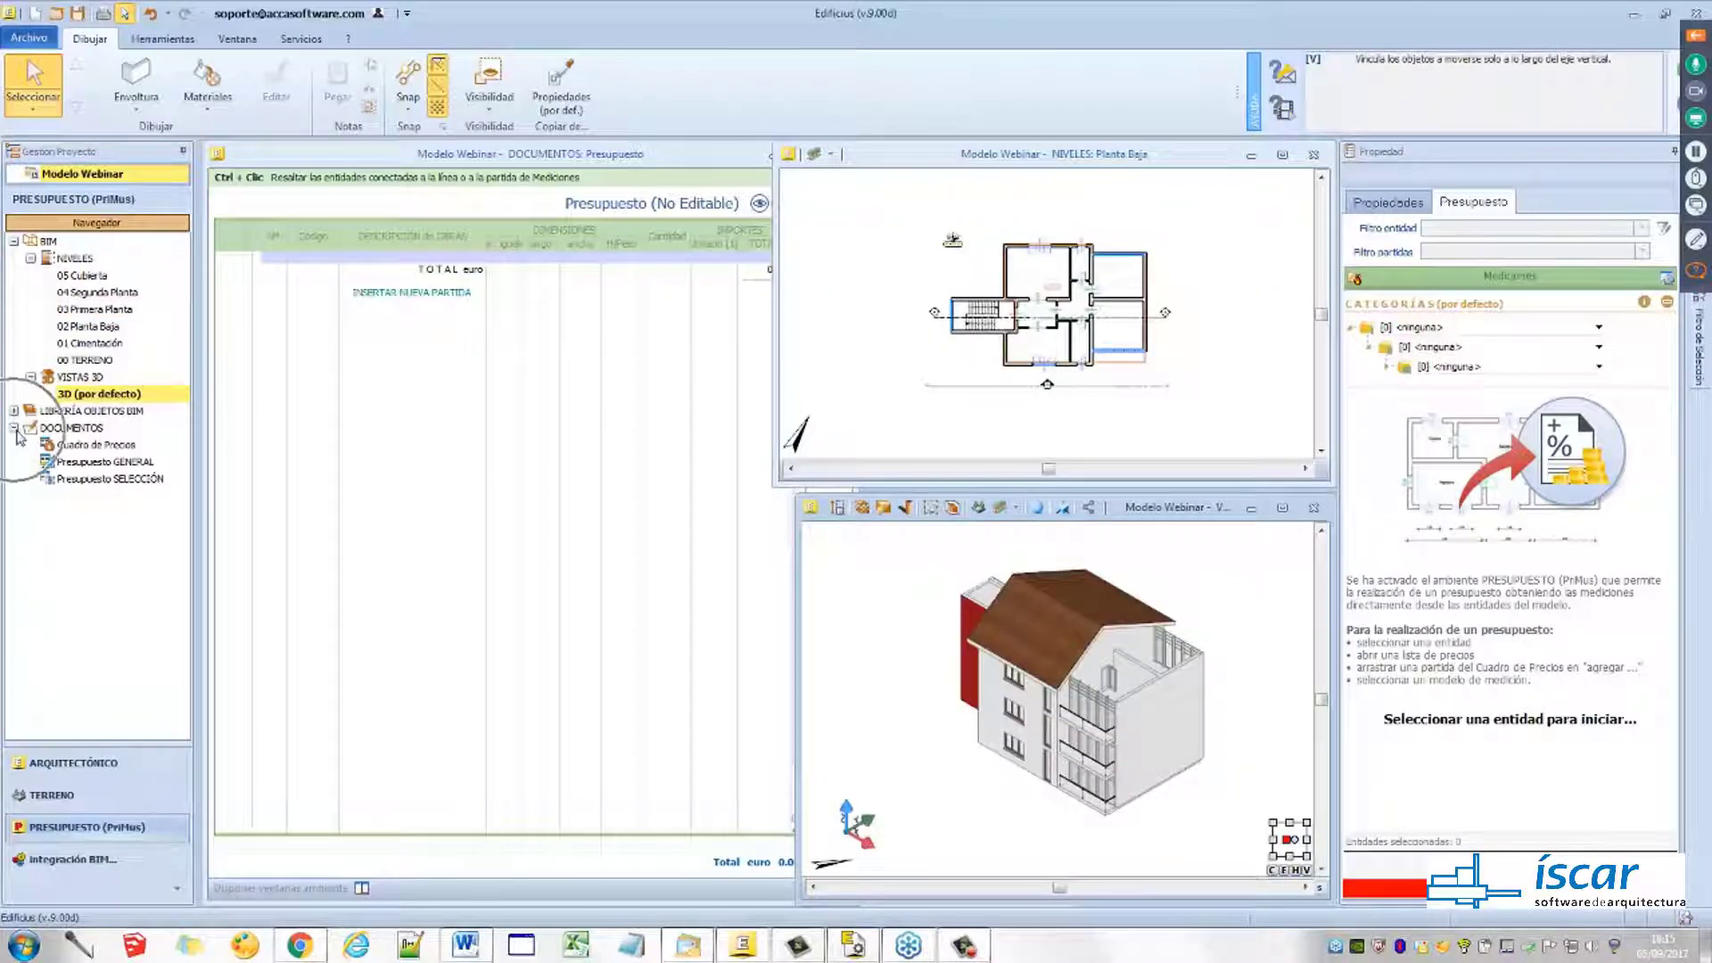
pyautogui.click(85, 460)
pyautogui.click(87, 481)
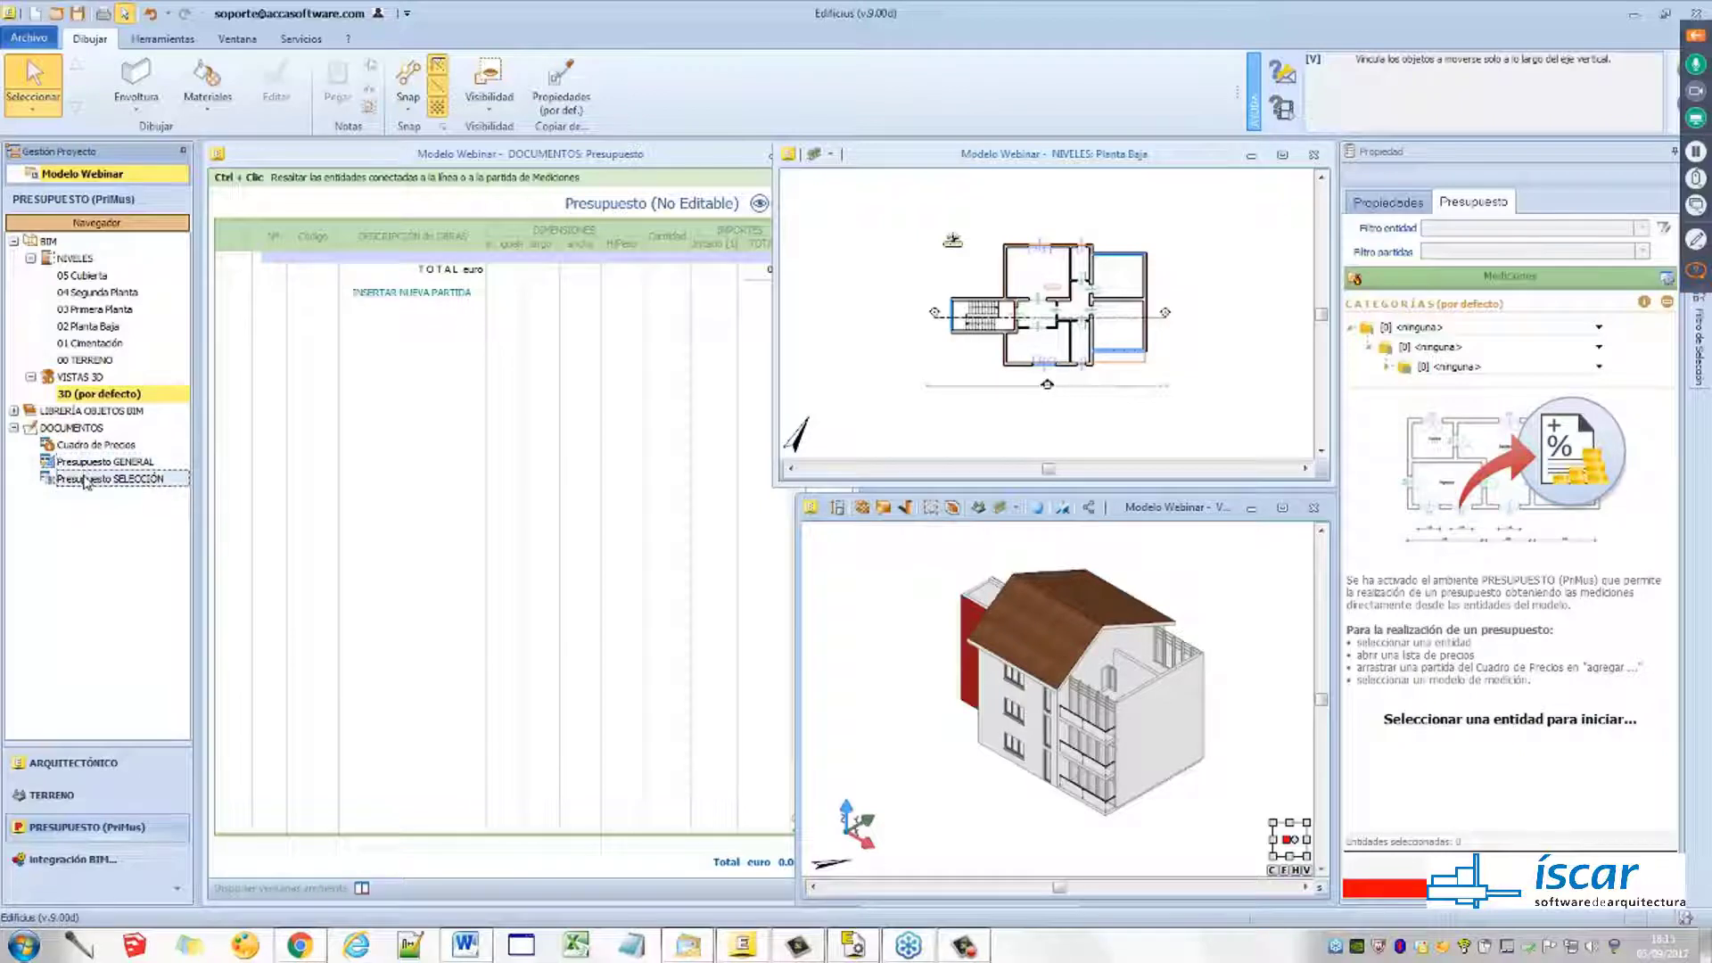
pyautogui.click(91, 446)
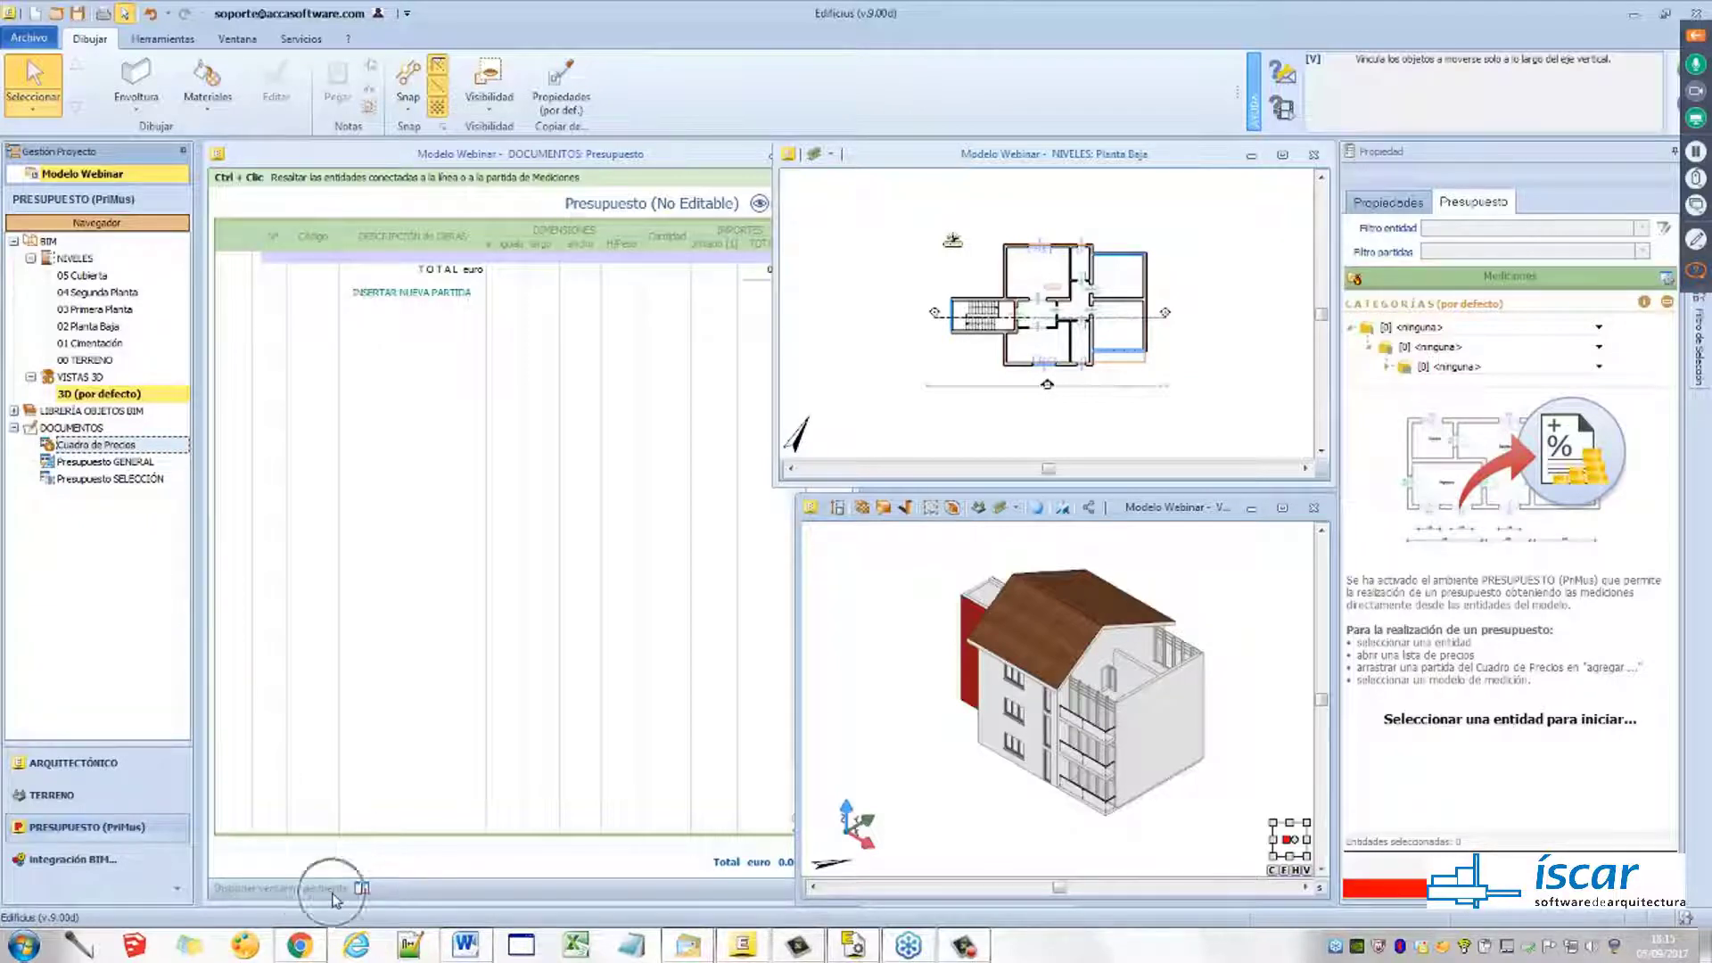
# Rearrange the environment's windows, narrowing the Planta Baja plan and 3D view to widen the budget document beside them
pyautogui.click(361, 888)
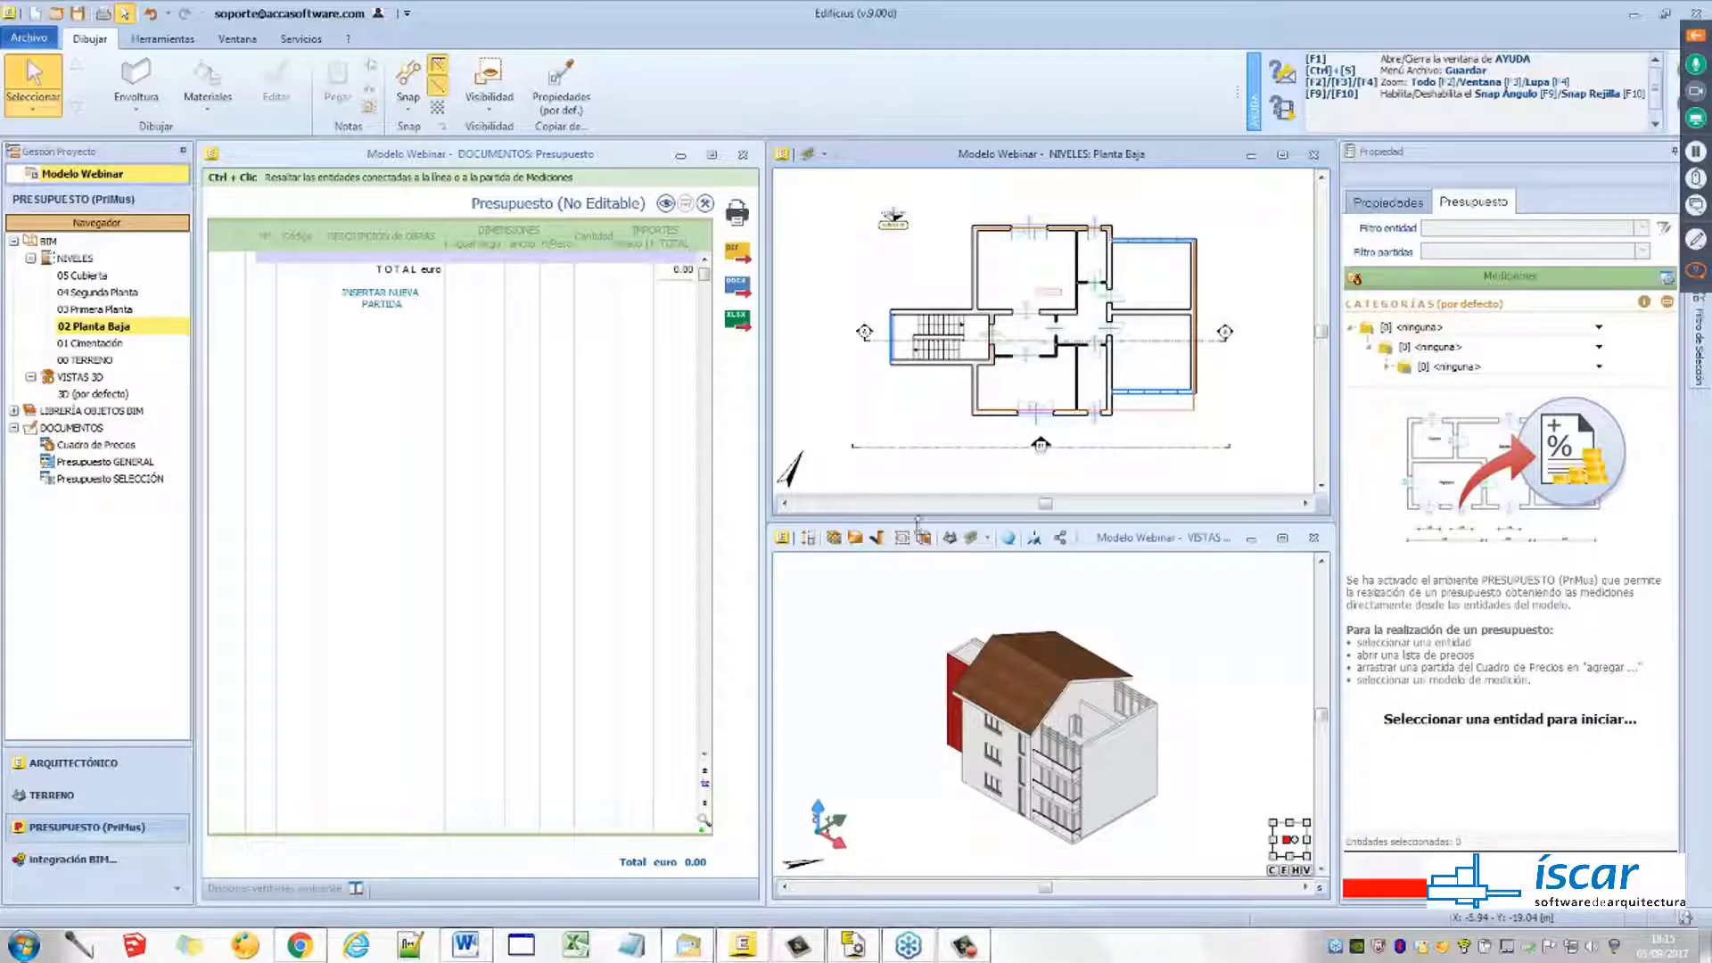
pyautogui.moveTo(772, 517); pyautogui.dragTo(963, 477)
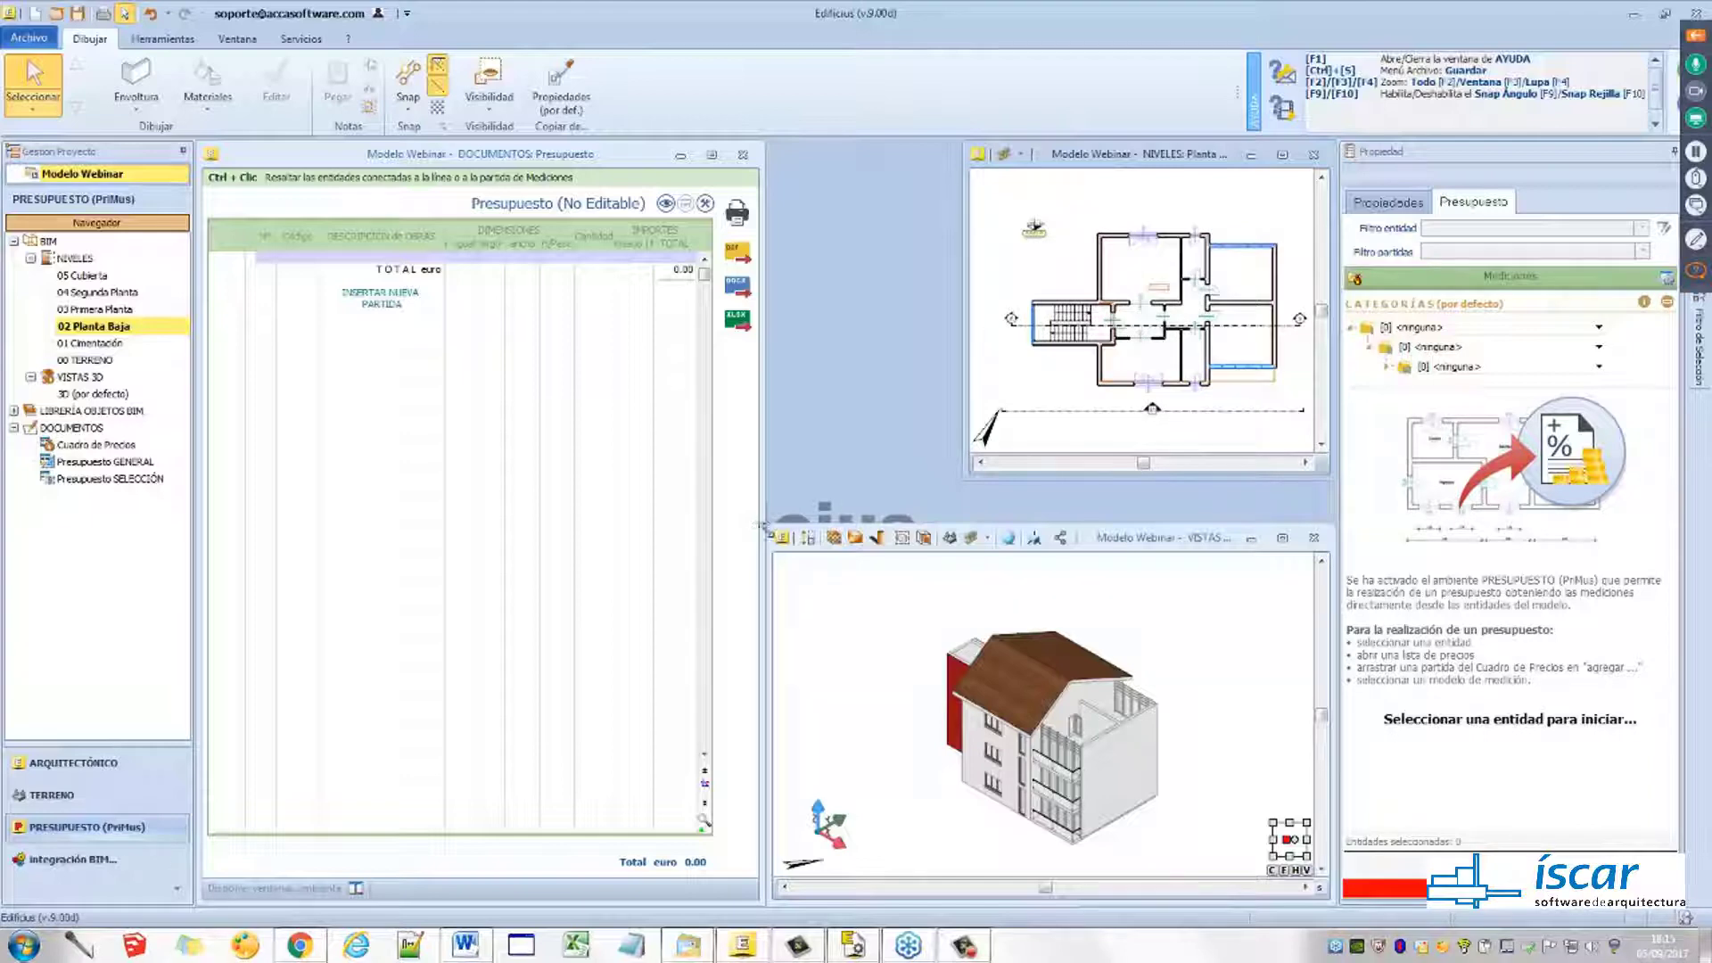
pyautogui.moveTo(773, 527); pyautogui.dragTo(965, 485)
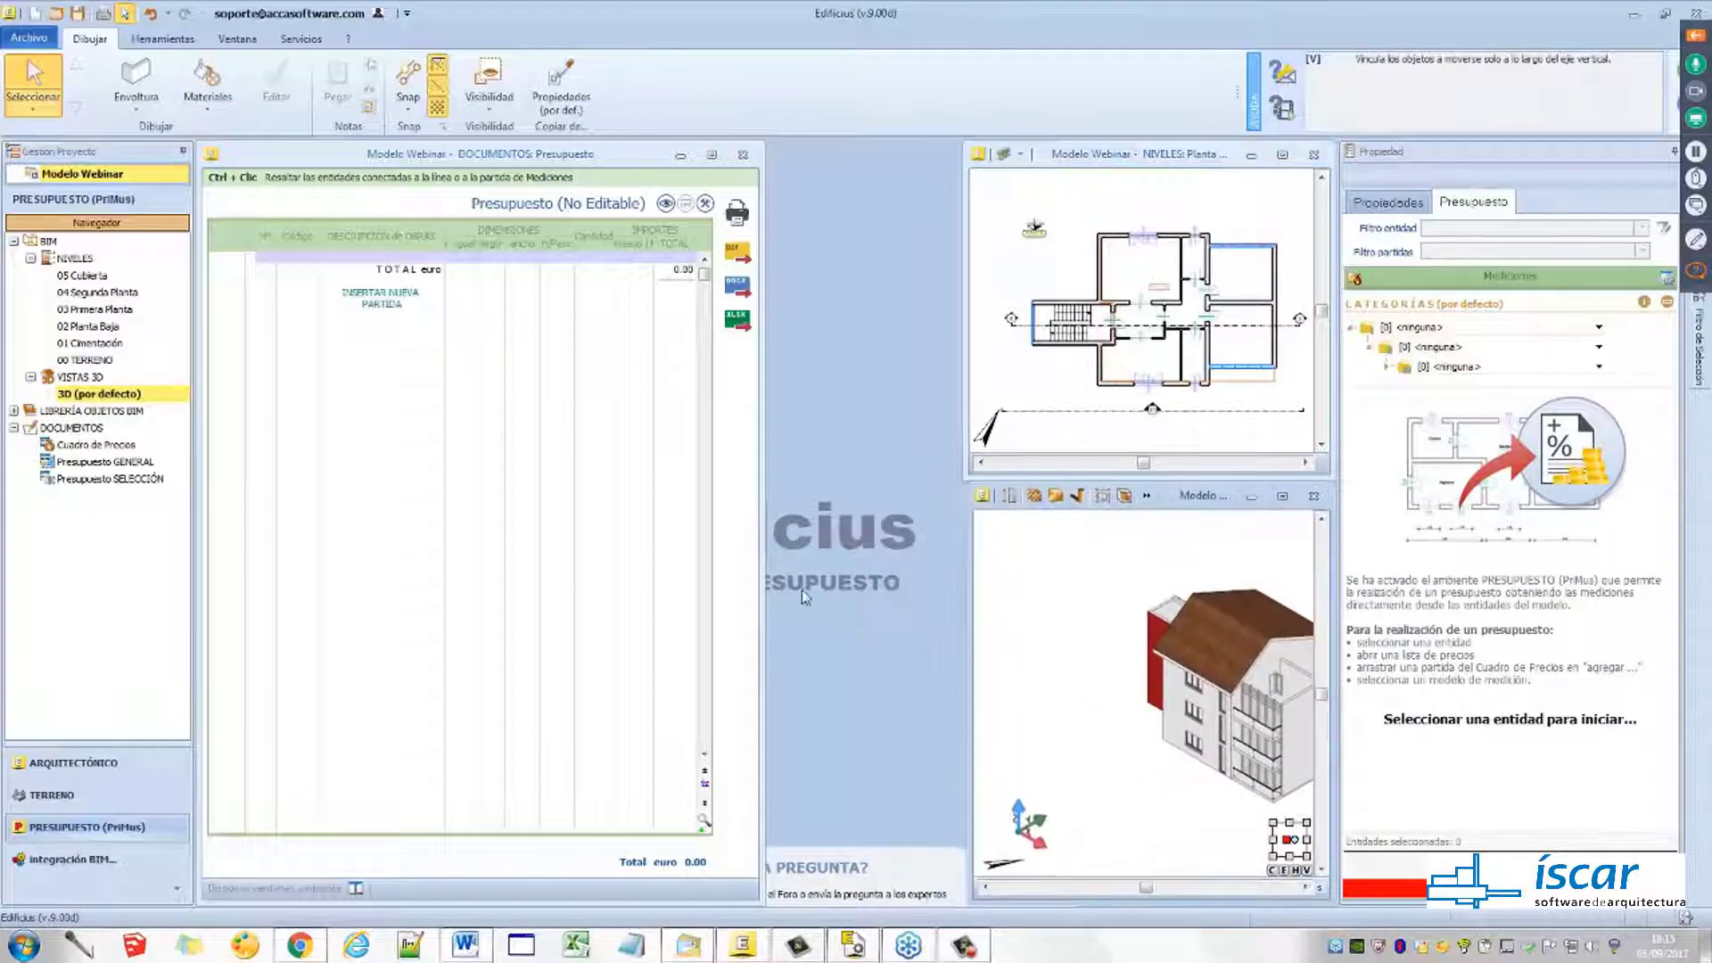
pyautogui.moveTo(767, 589); pyautogui.dragTo(961, 603)
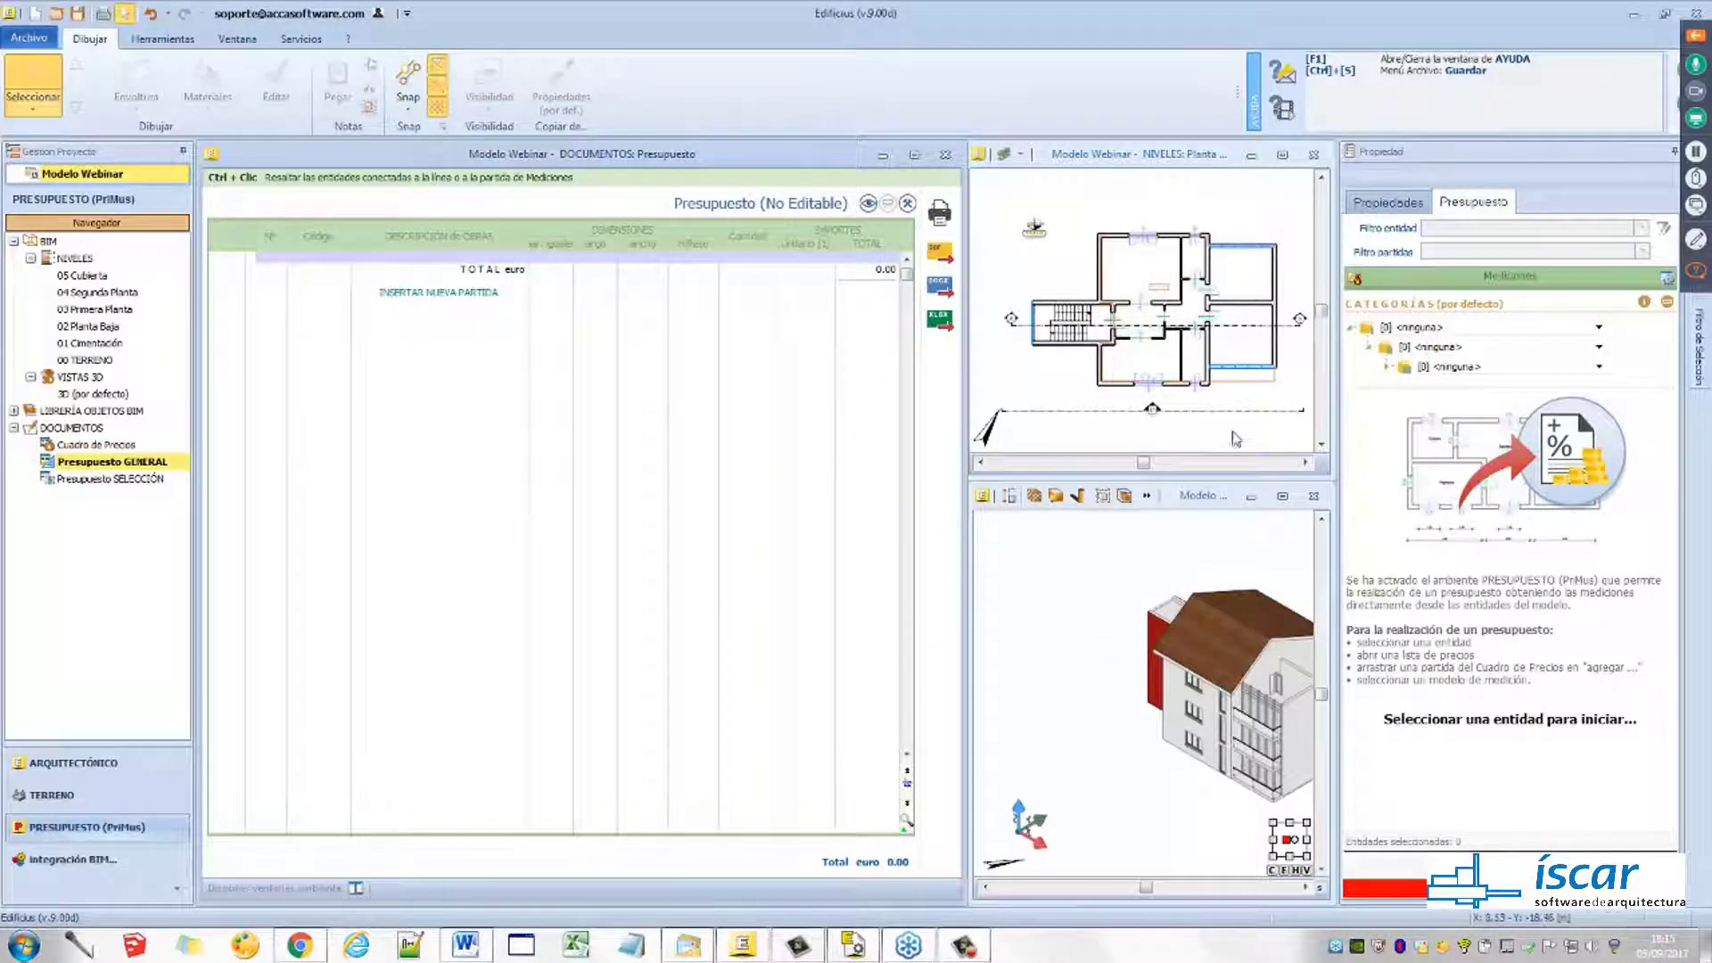
pyautogui.press('ctrl')
pyautogui.press('ctrl')
pyautogui.press('ctrl')
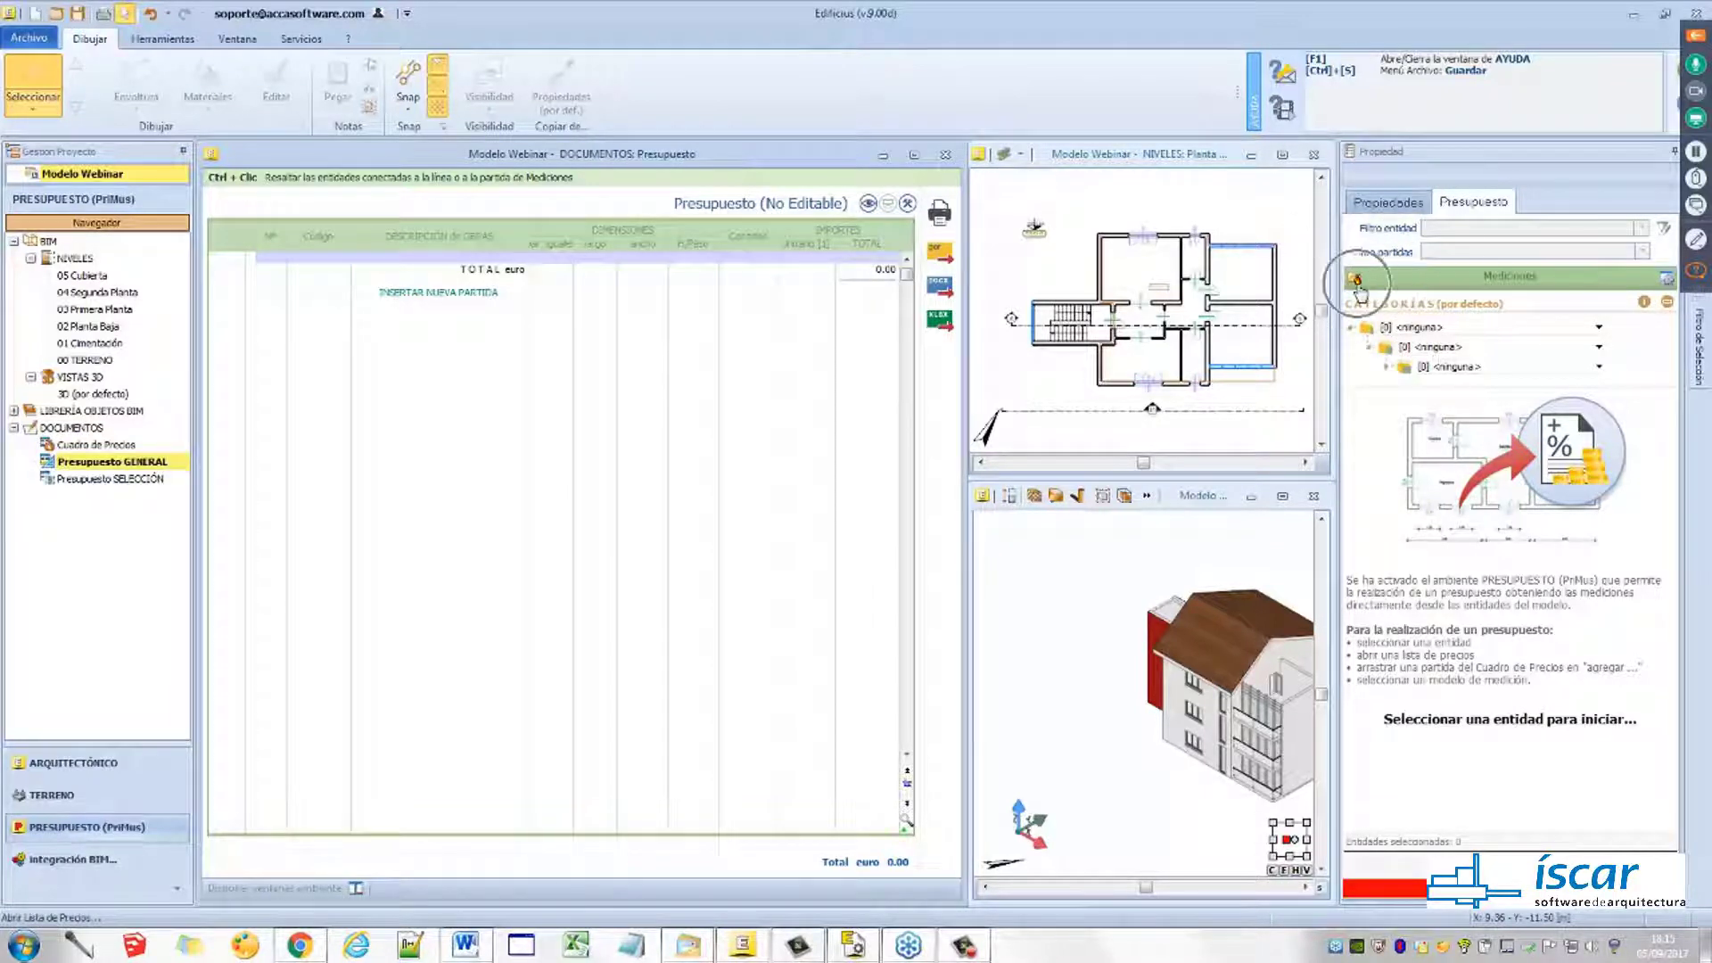
# Open the price list window, reviewing the document formats it accepts and cancelling the choice of a file
pyautogui.click(1358, 284)
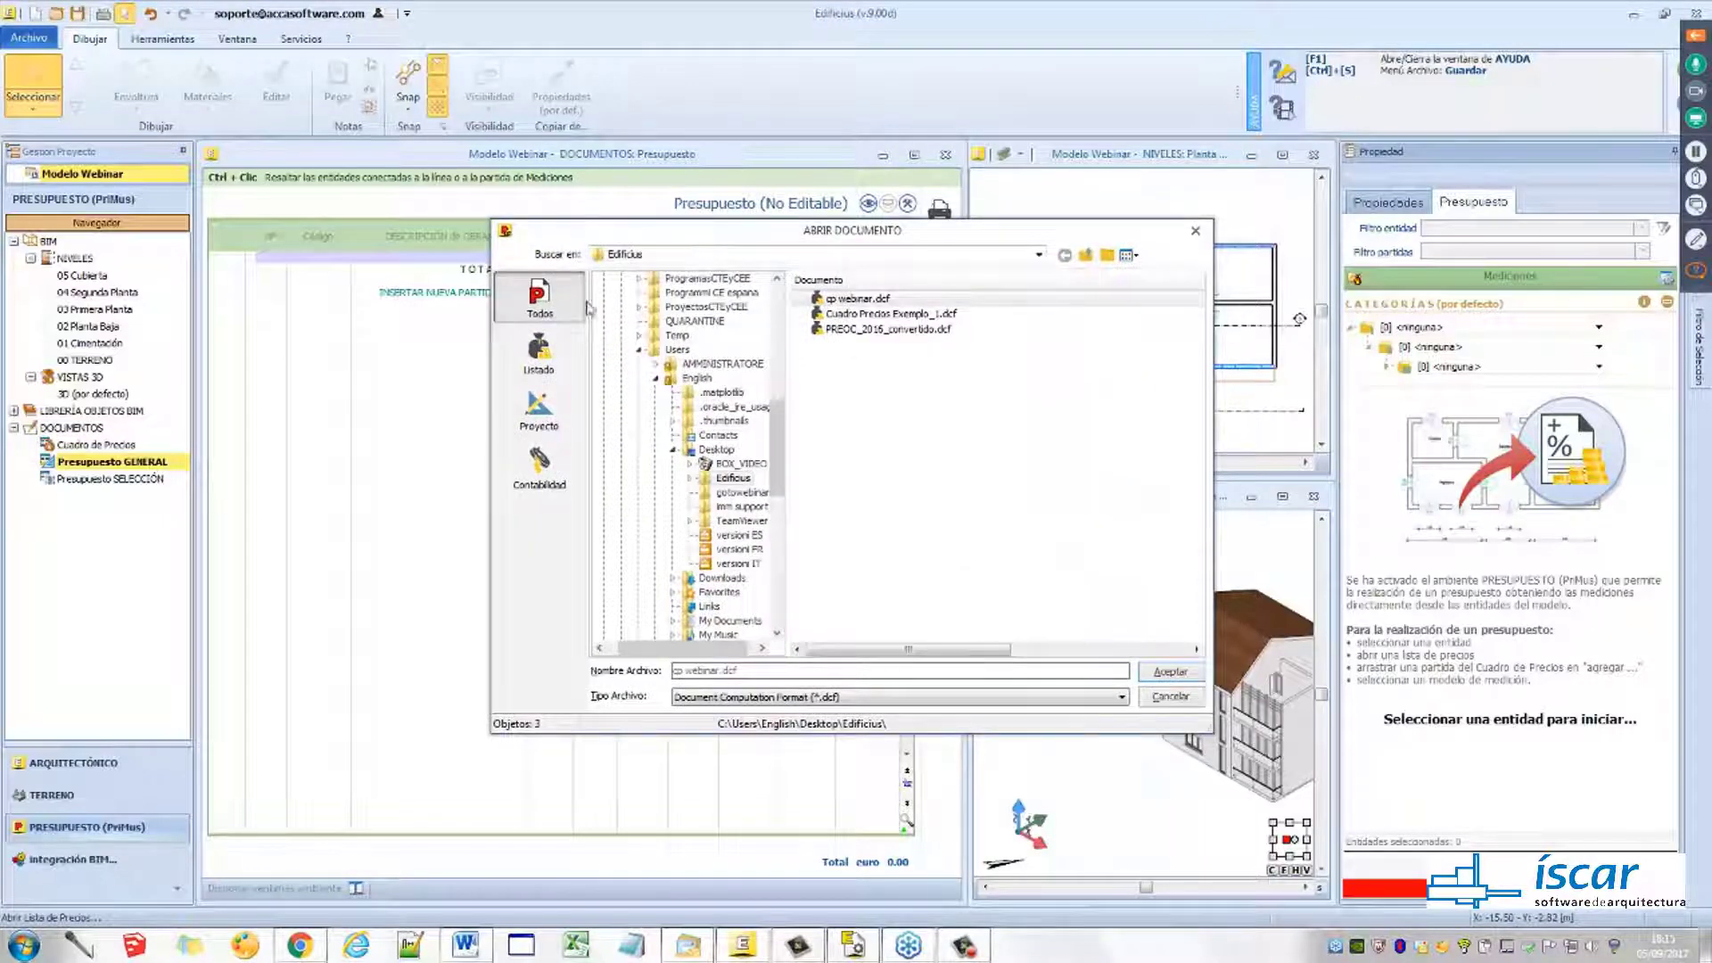
pyautogui.moveTo(1208, 726); pyautogui.dragTo(1238, 752)
pyautogui.click(838, 724)
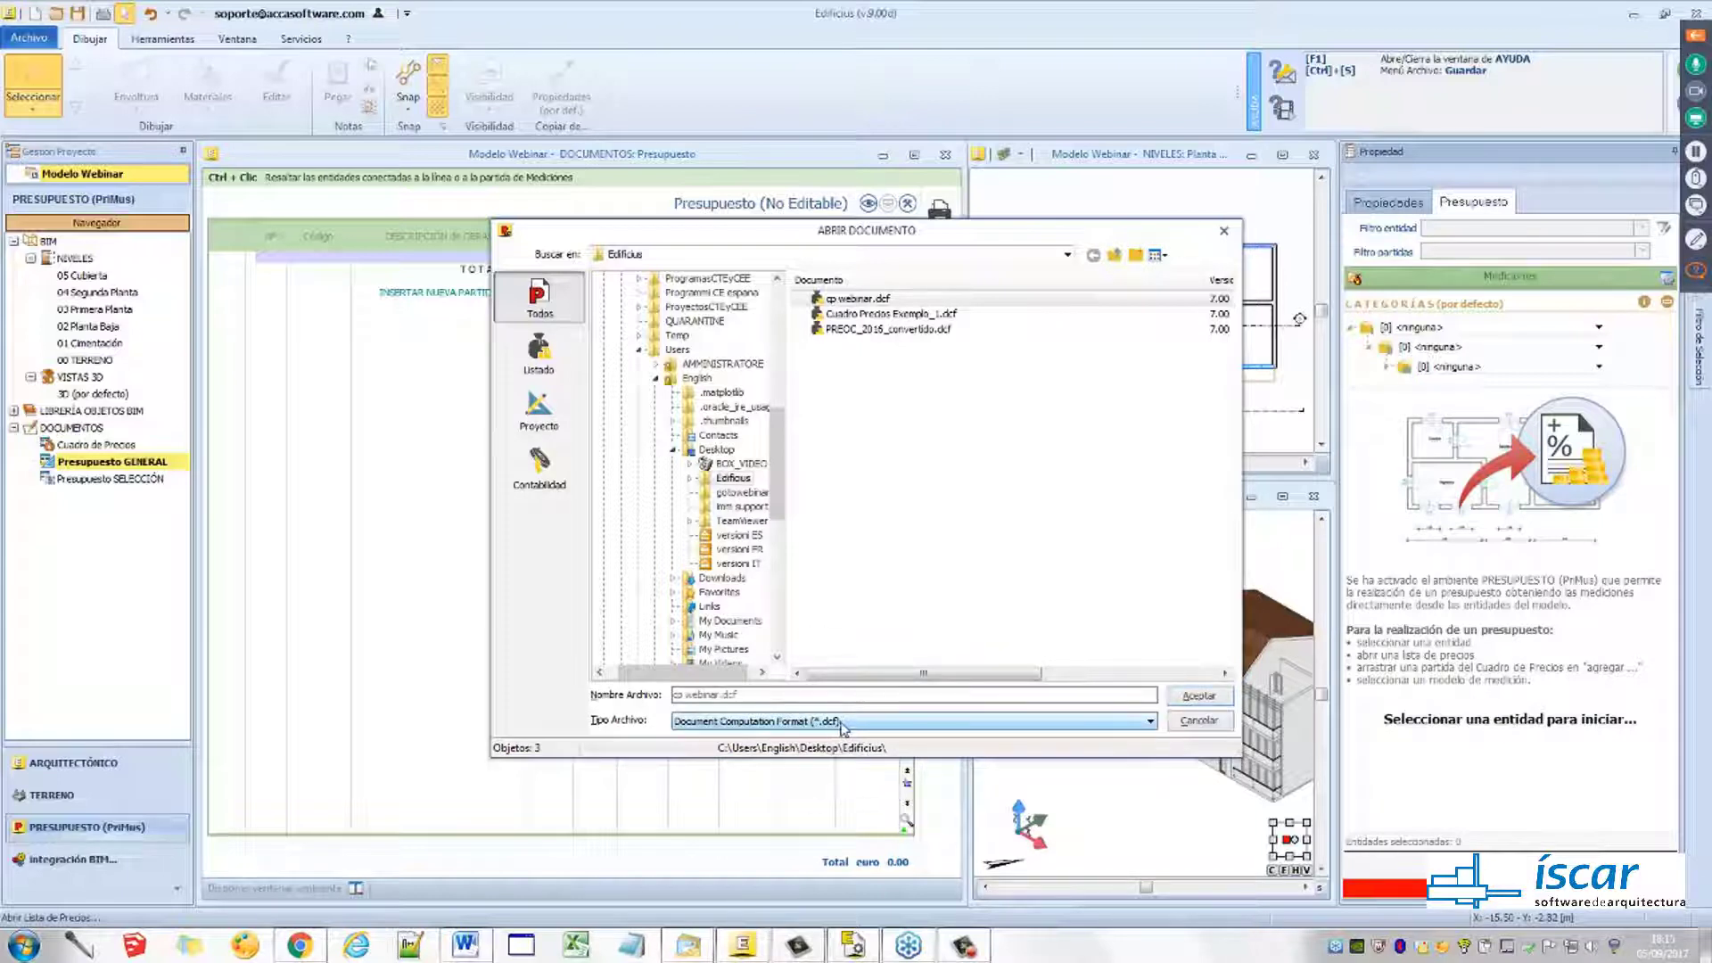
pyautogui.click(1151, 722)
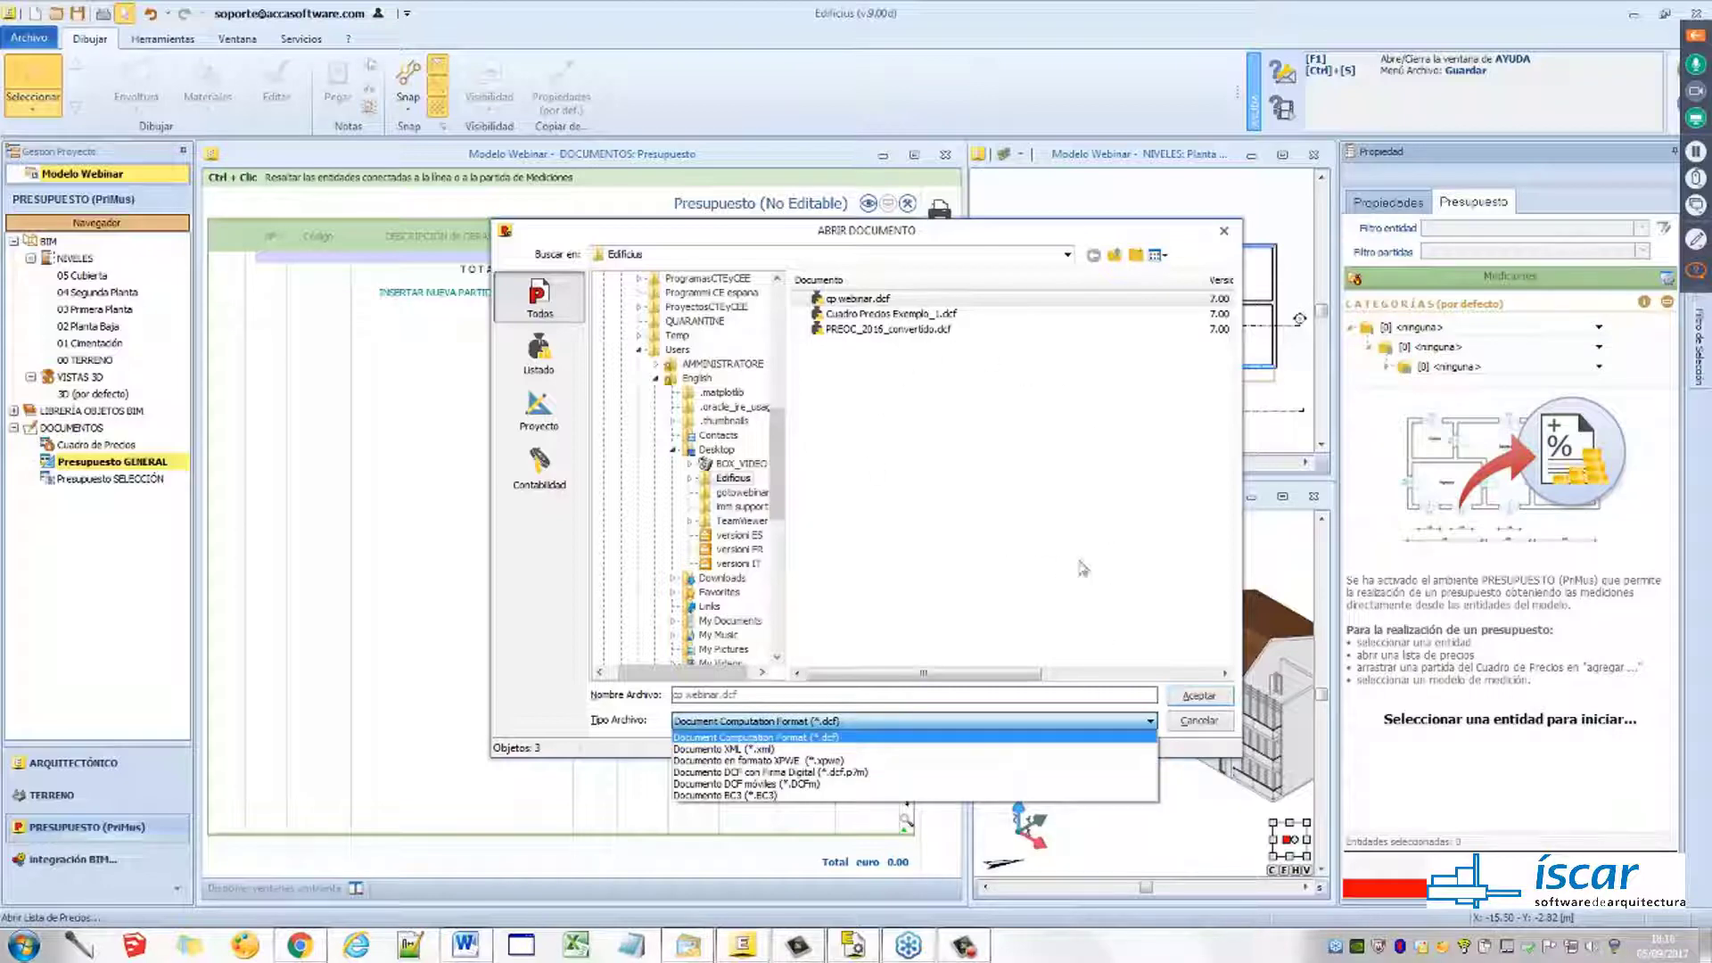
pyautogui.click(1204, 727)
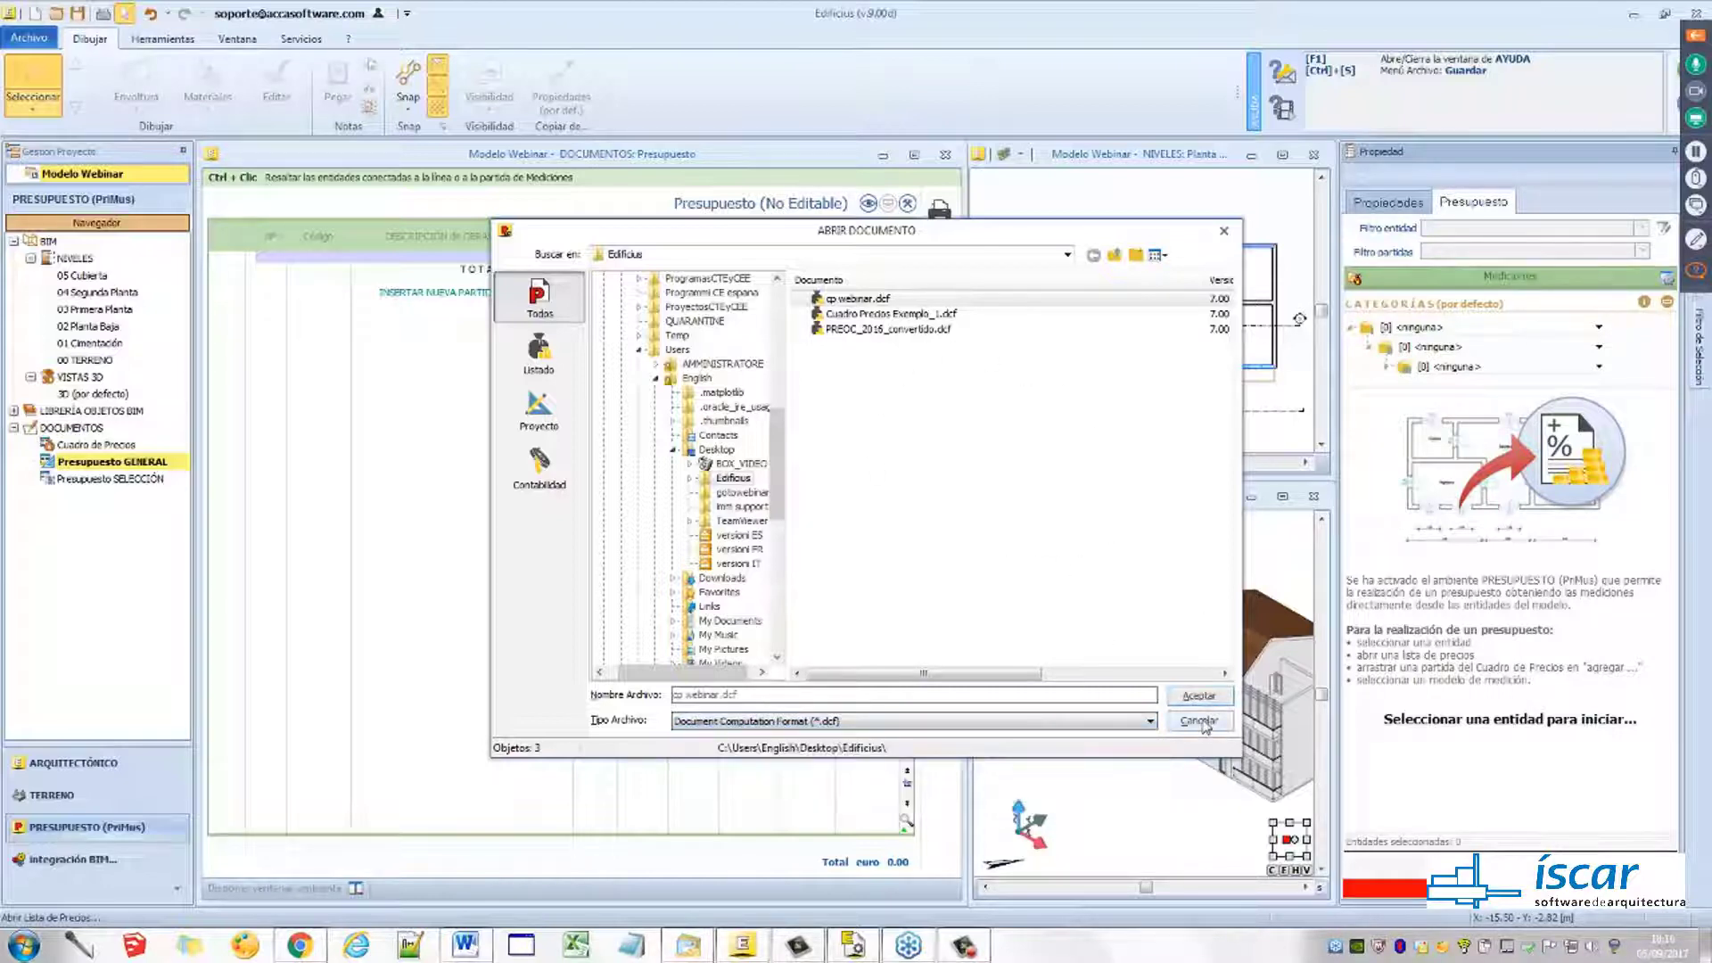
pyautogui.click(1200, 722)
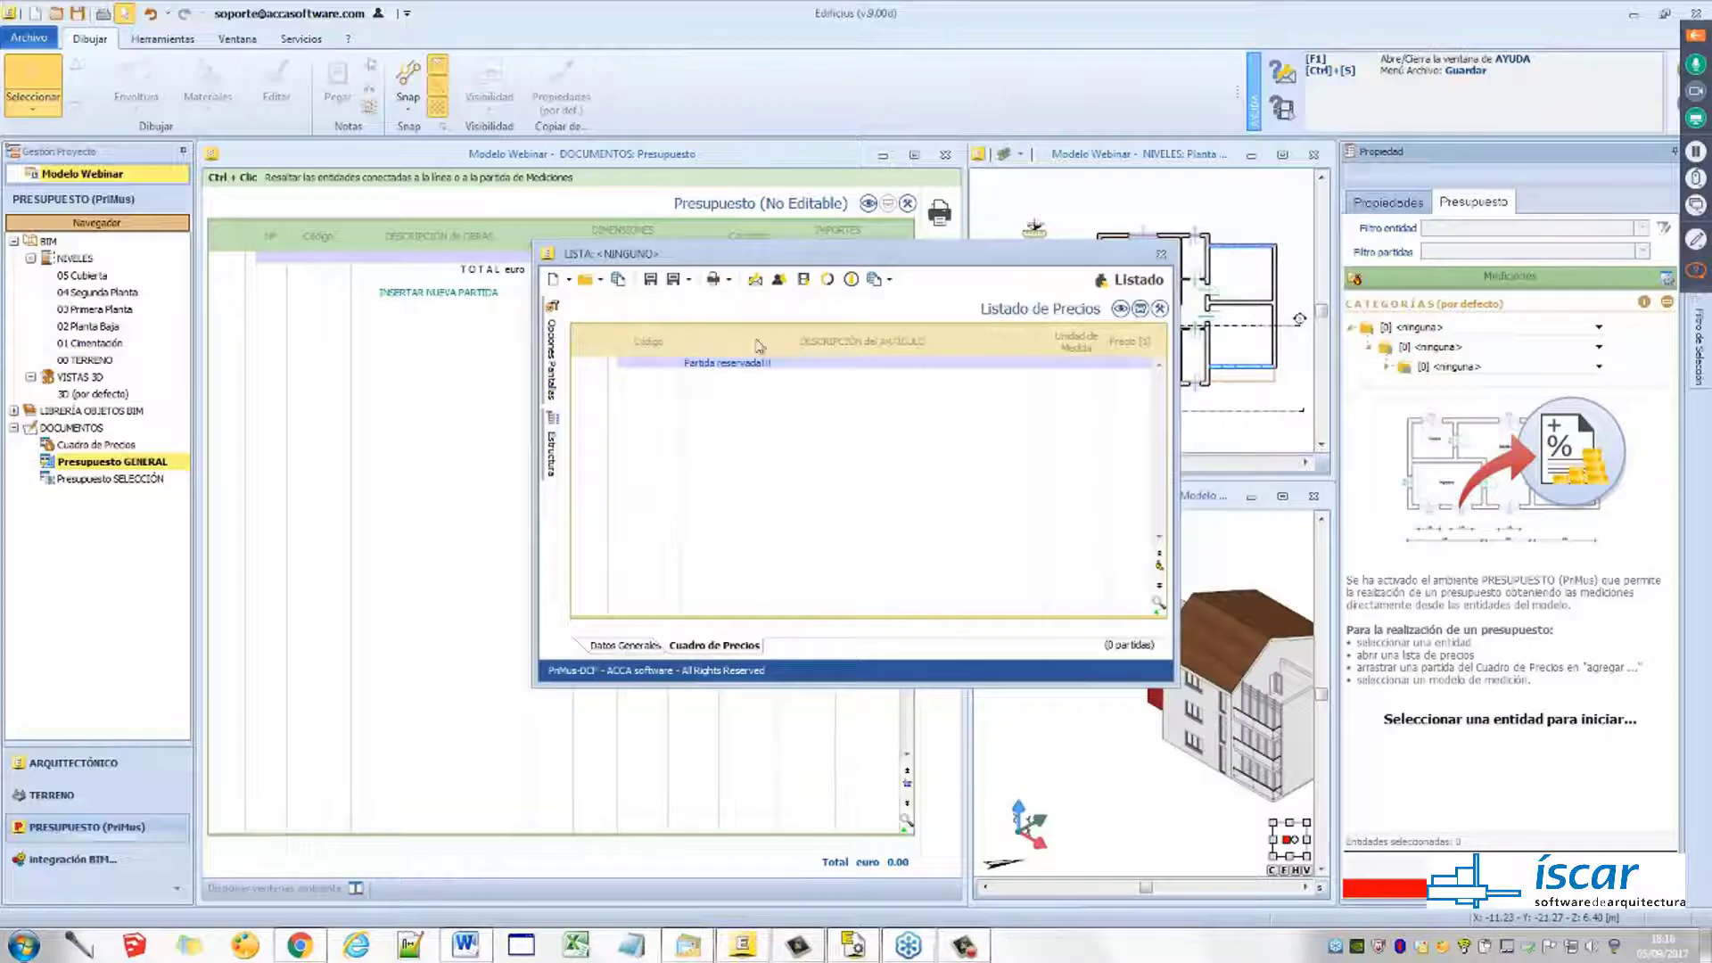
# Move and enlarge the empty list window, and create a new Listado in it, replacing the current document
pyautogui.moveTo(749, 260); pyautogui.dragTo(565, 294)
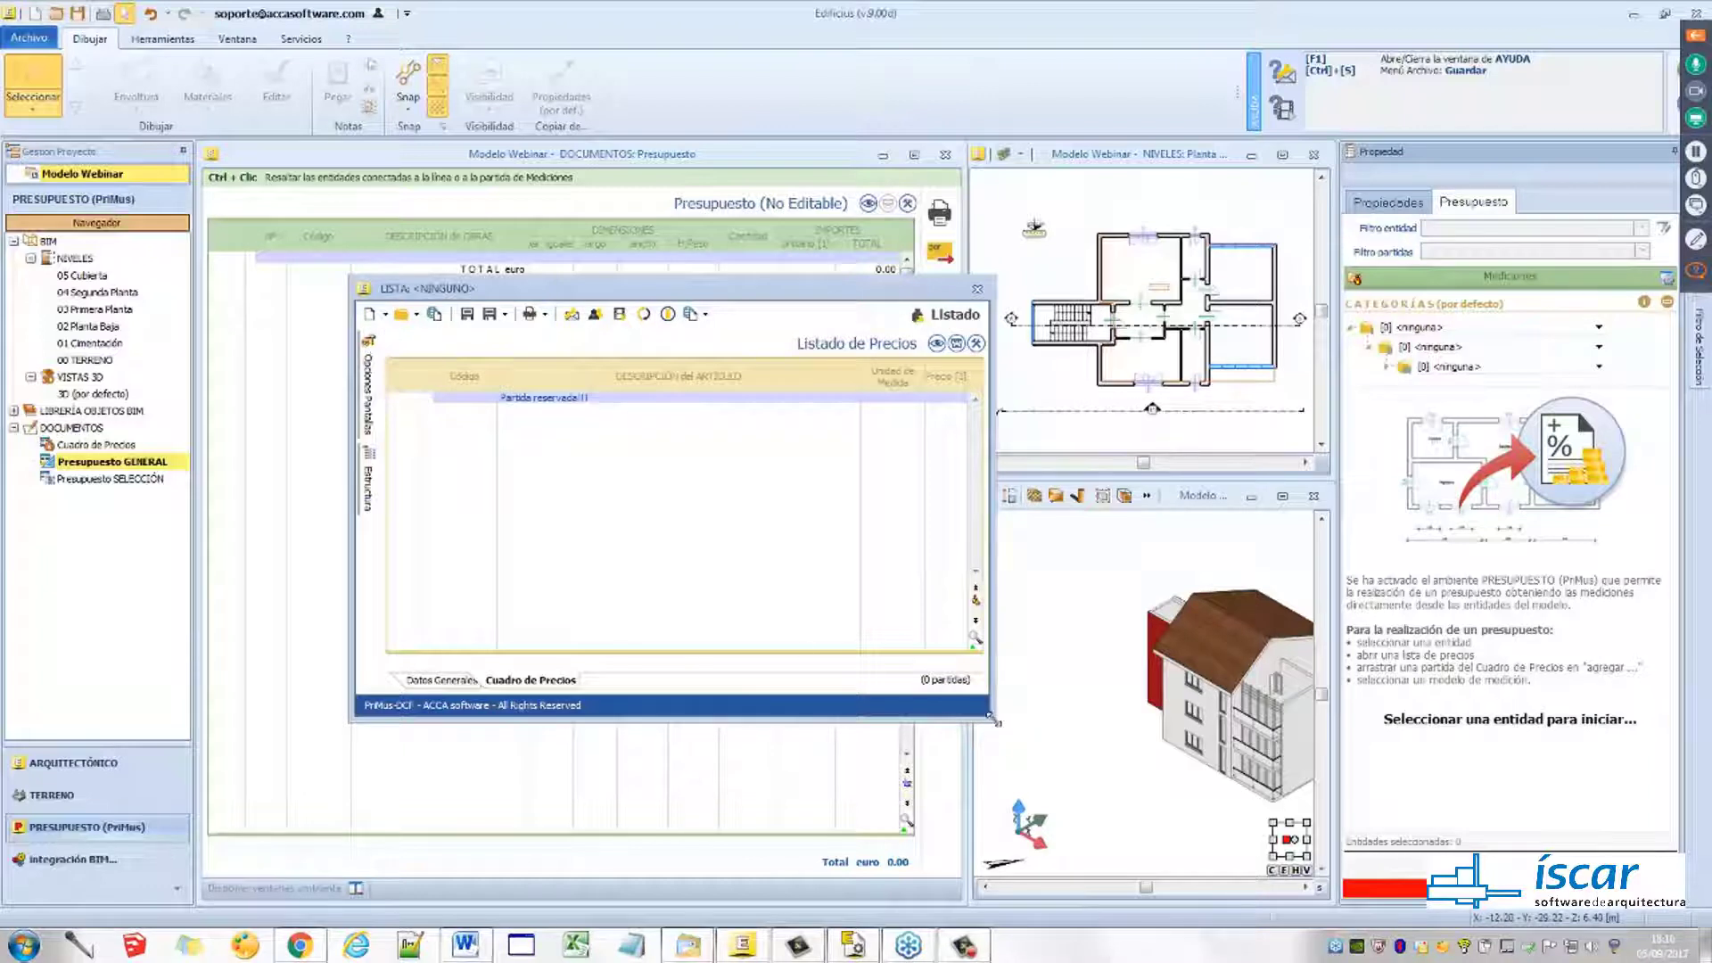
pyautogui.moveTo(988, 719); pyautogui.dragTo(1163, 759)
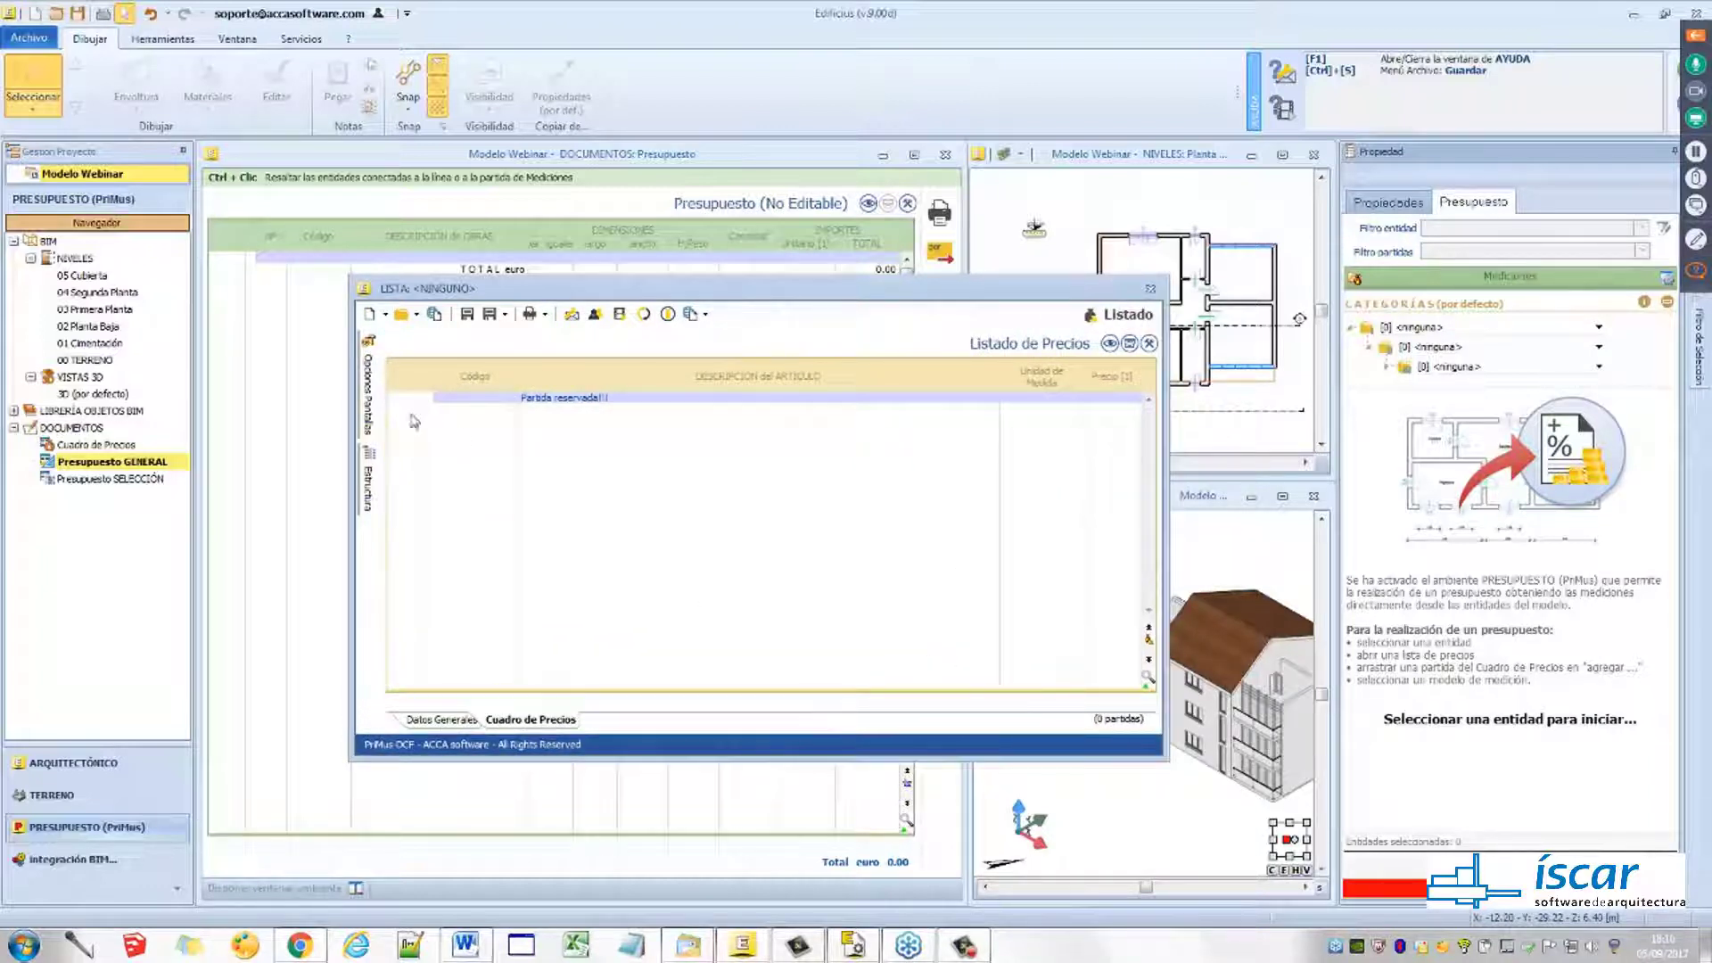
pyautogui.click(385, 315)
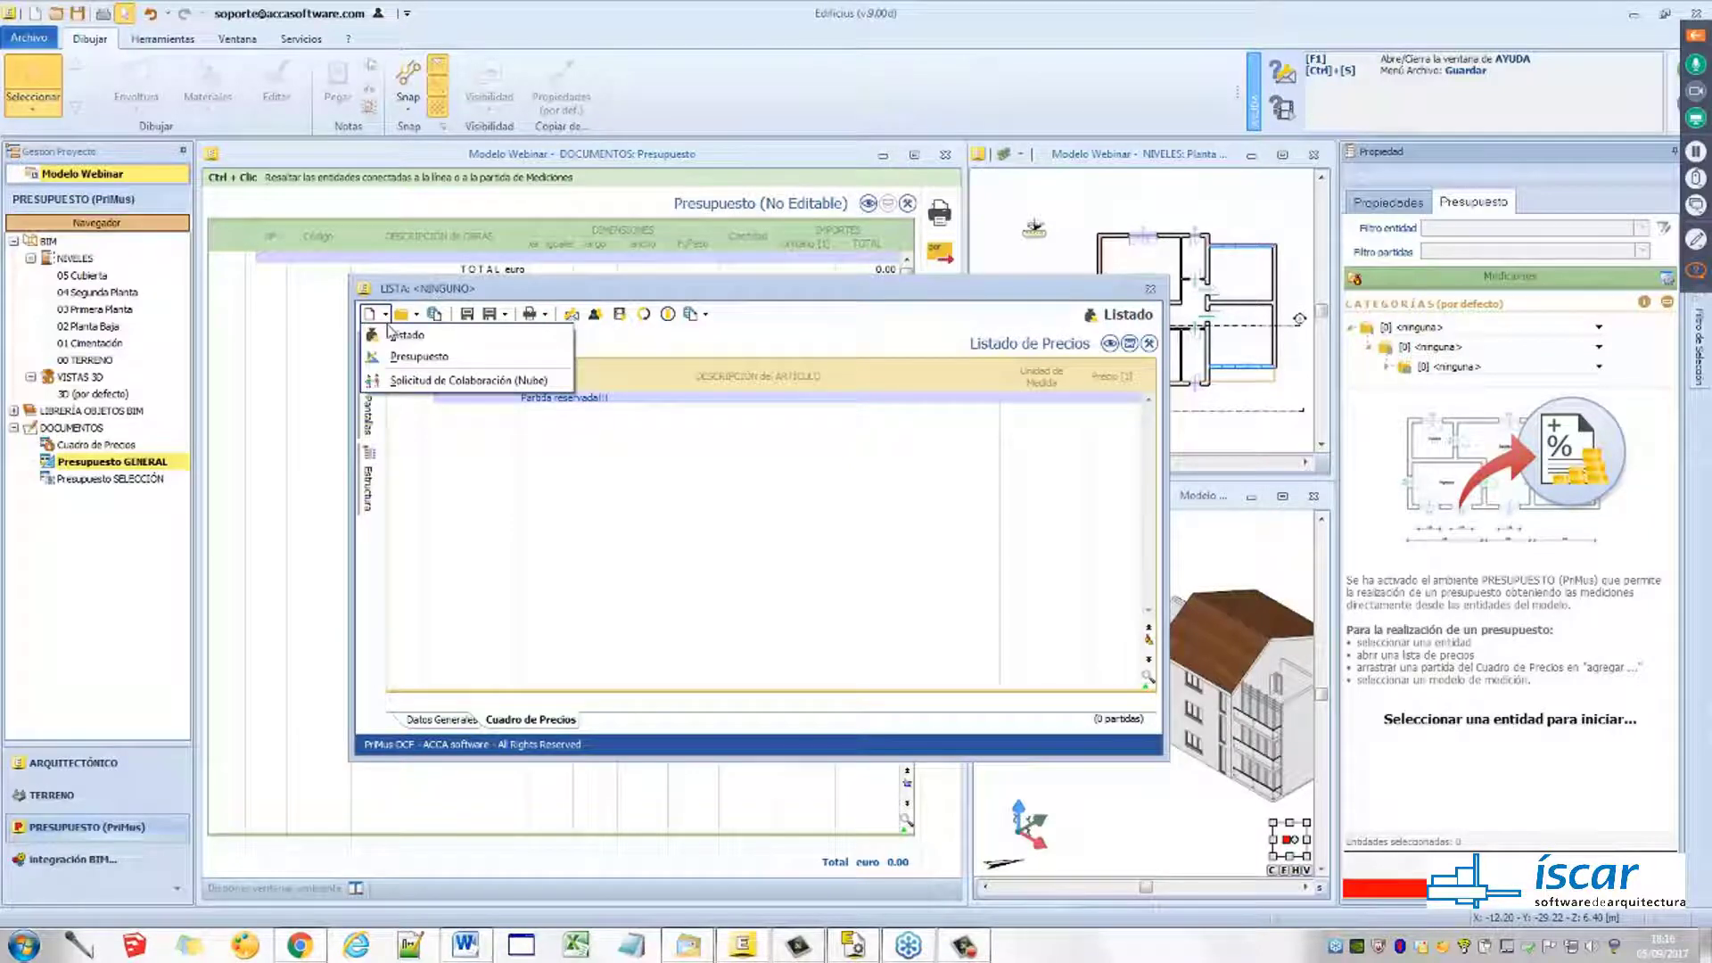
pyautogui.click(411, 339)
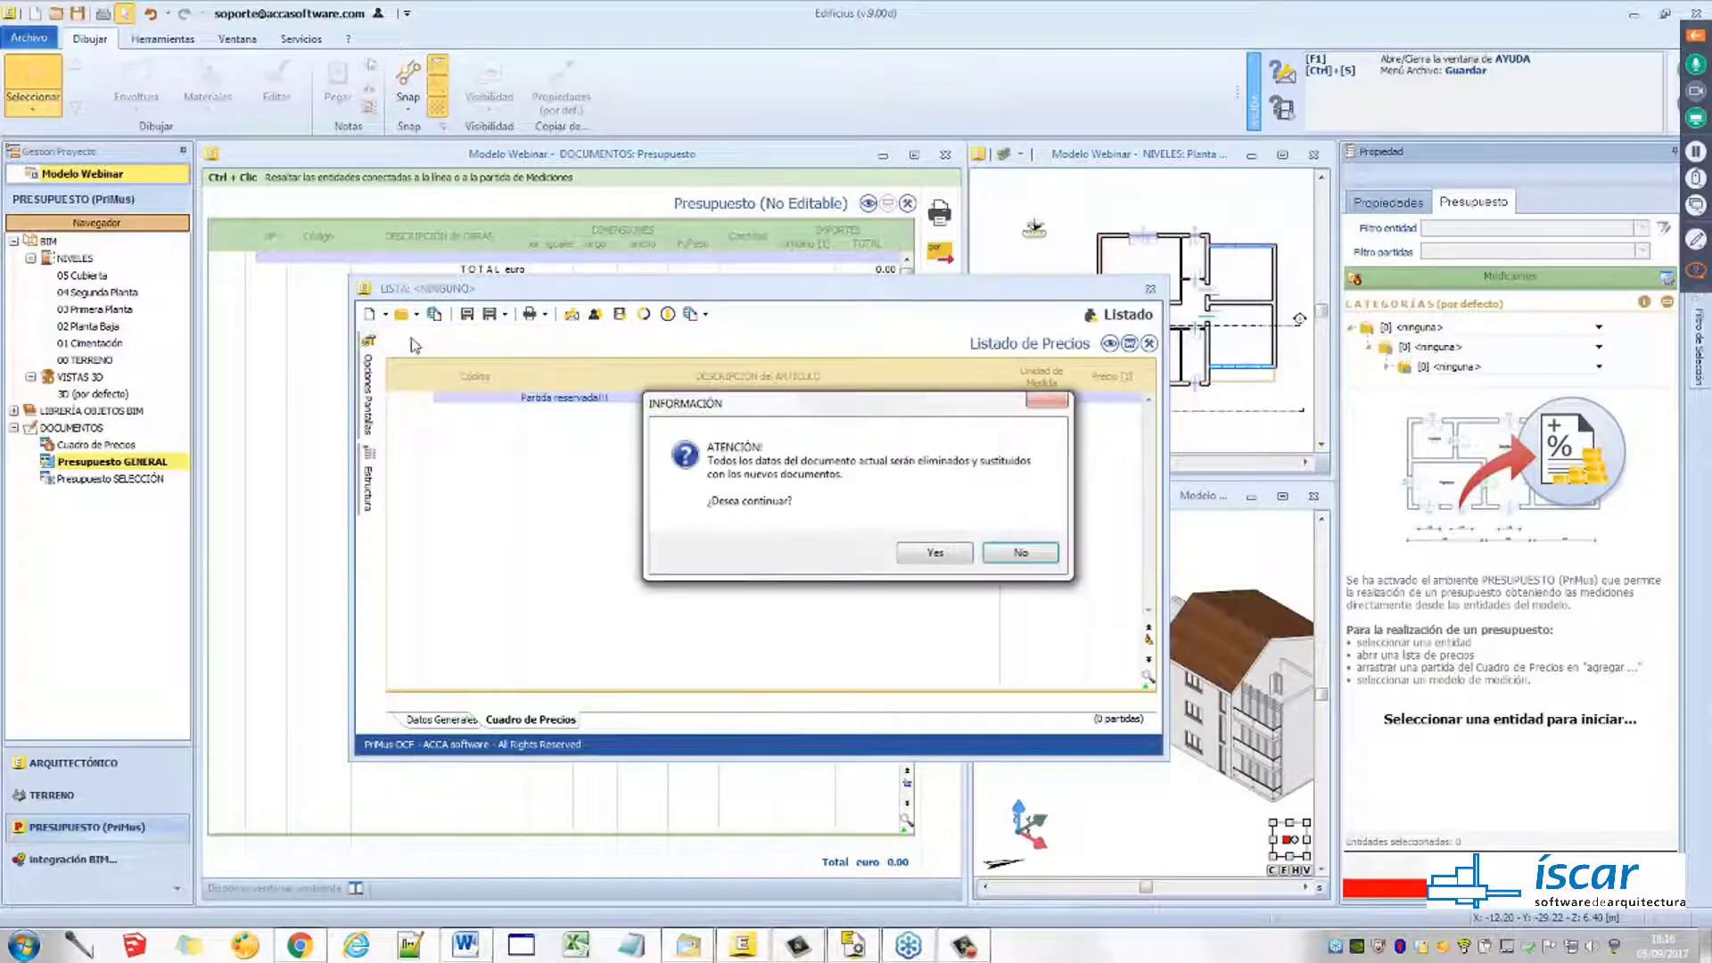
pyautogui.click(931, 553)
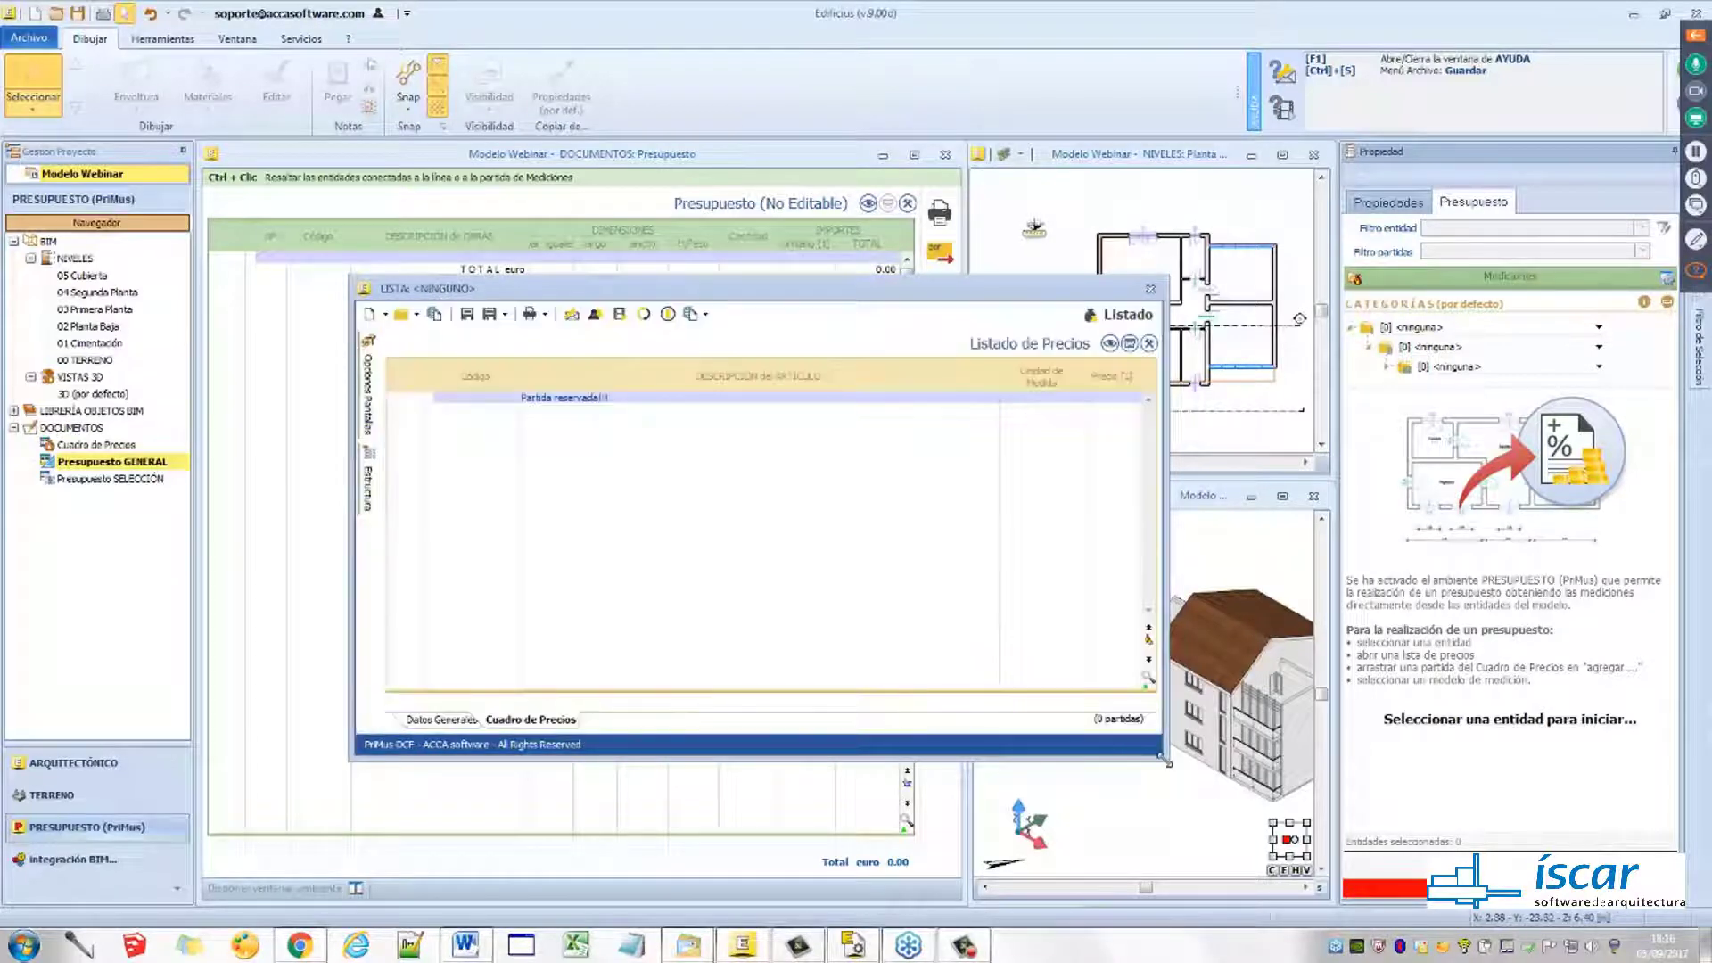
# Enlarge the price list window further and reposition it over the lower part of the budget document
pyautogui.moveTo(1166, 759); pyautogui.dragTo(1335, 814)
pyautogui.moveTo(863, 288); pyautogui.dragTo(734, 293)
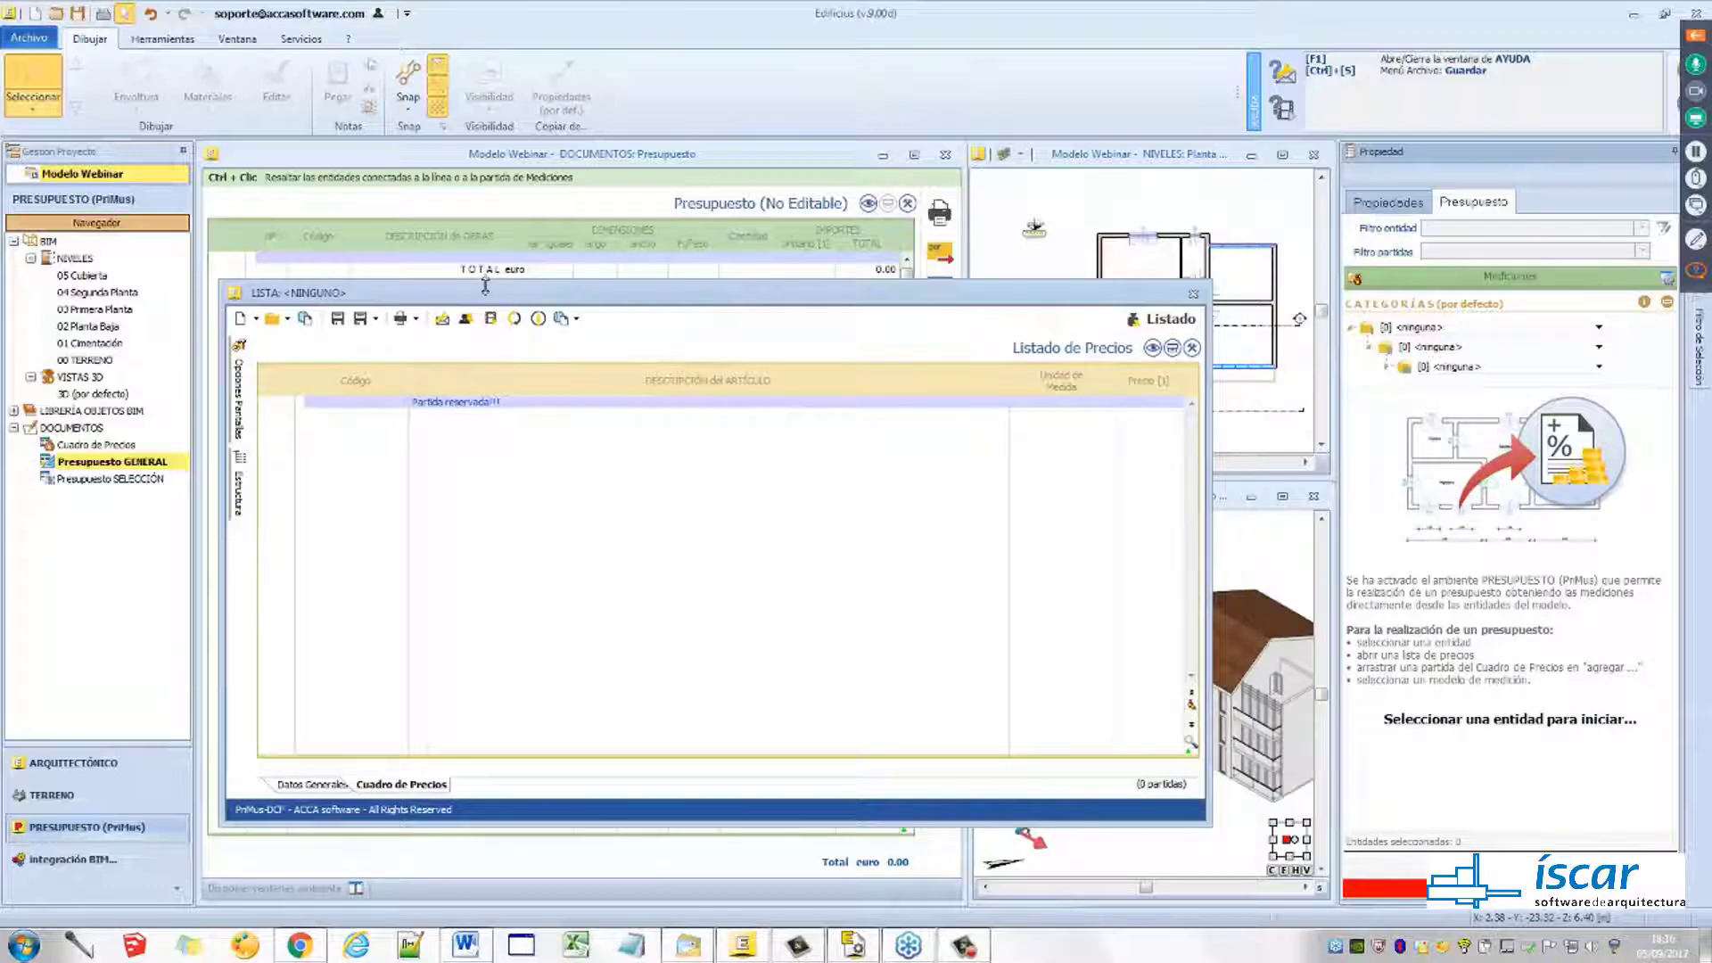
pyautogui.moveTo(485, 285); pyautogui.dragTo(503, 327)
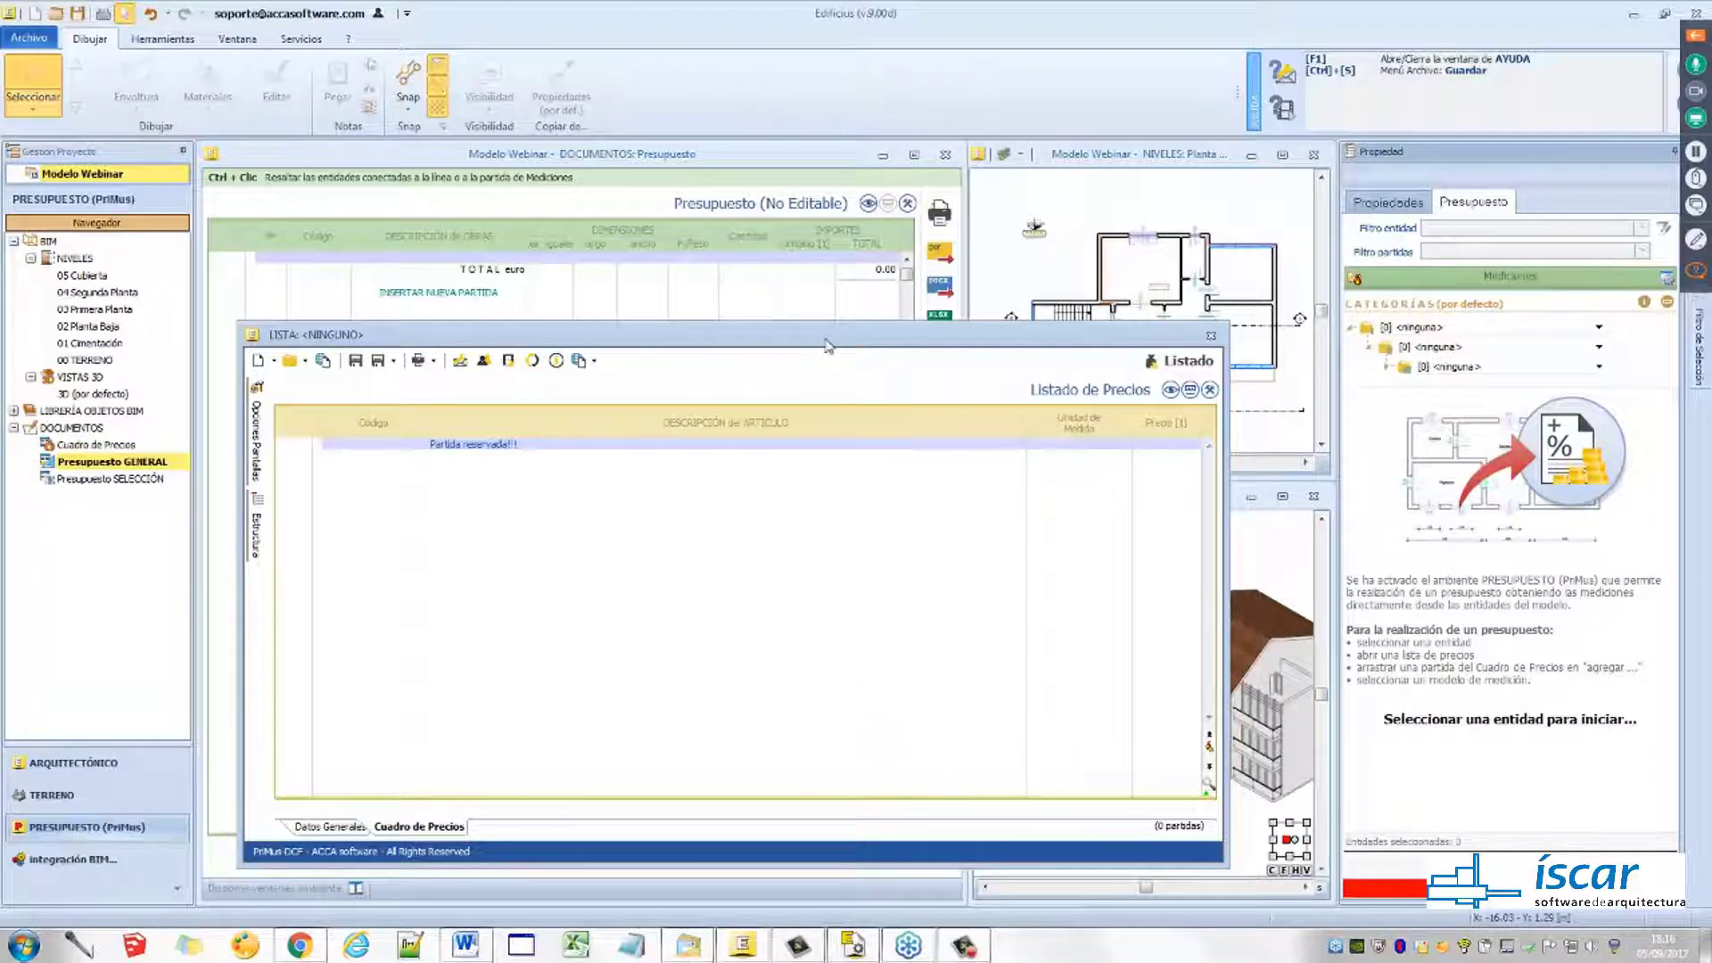
pyautogui.moveTo(830, 346); pyautogui.dragTo(835, 345)
pyautogui.click(278, 359)
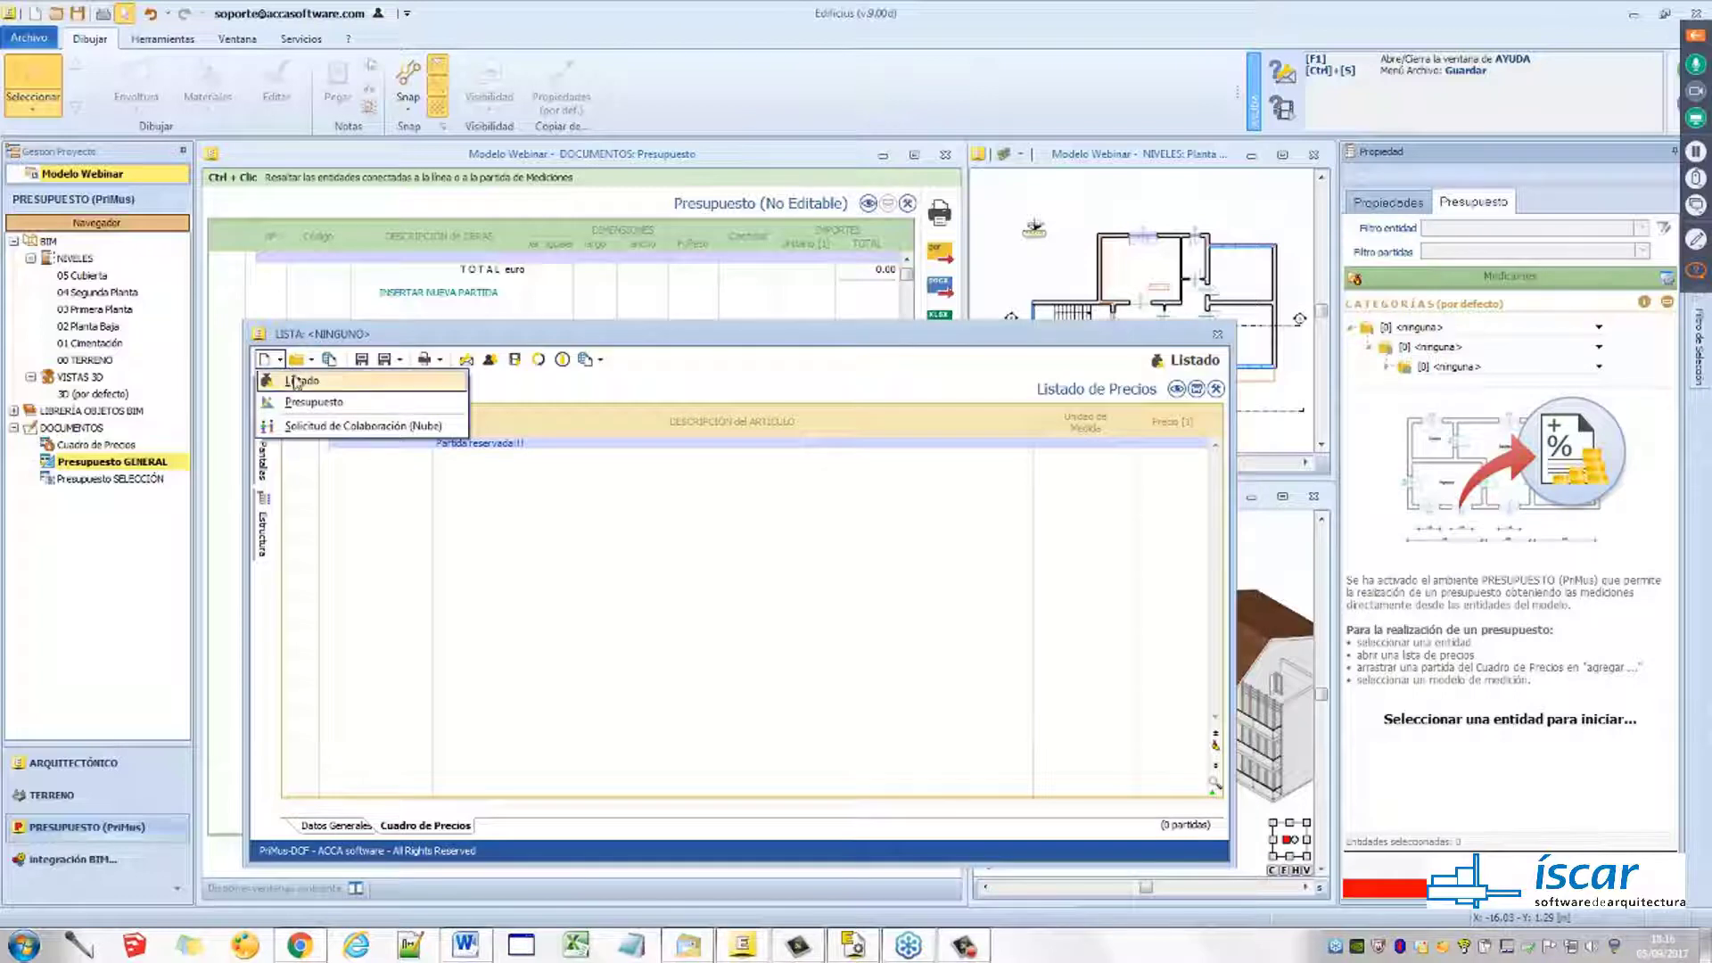
pyautogui.click(592, 510)
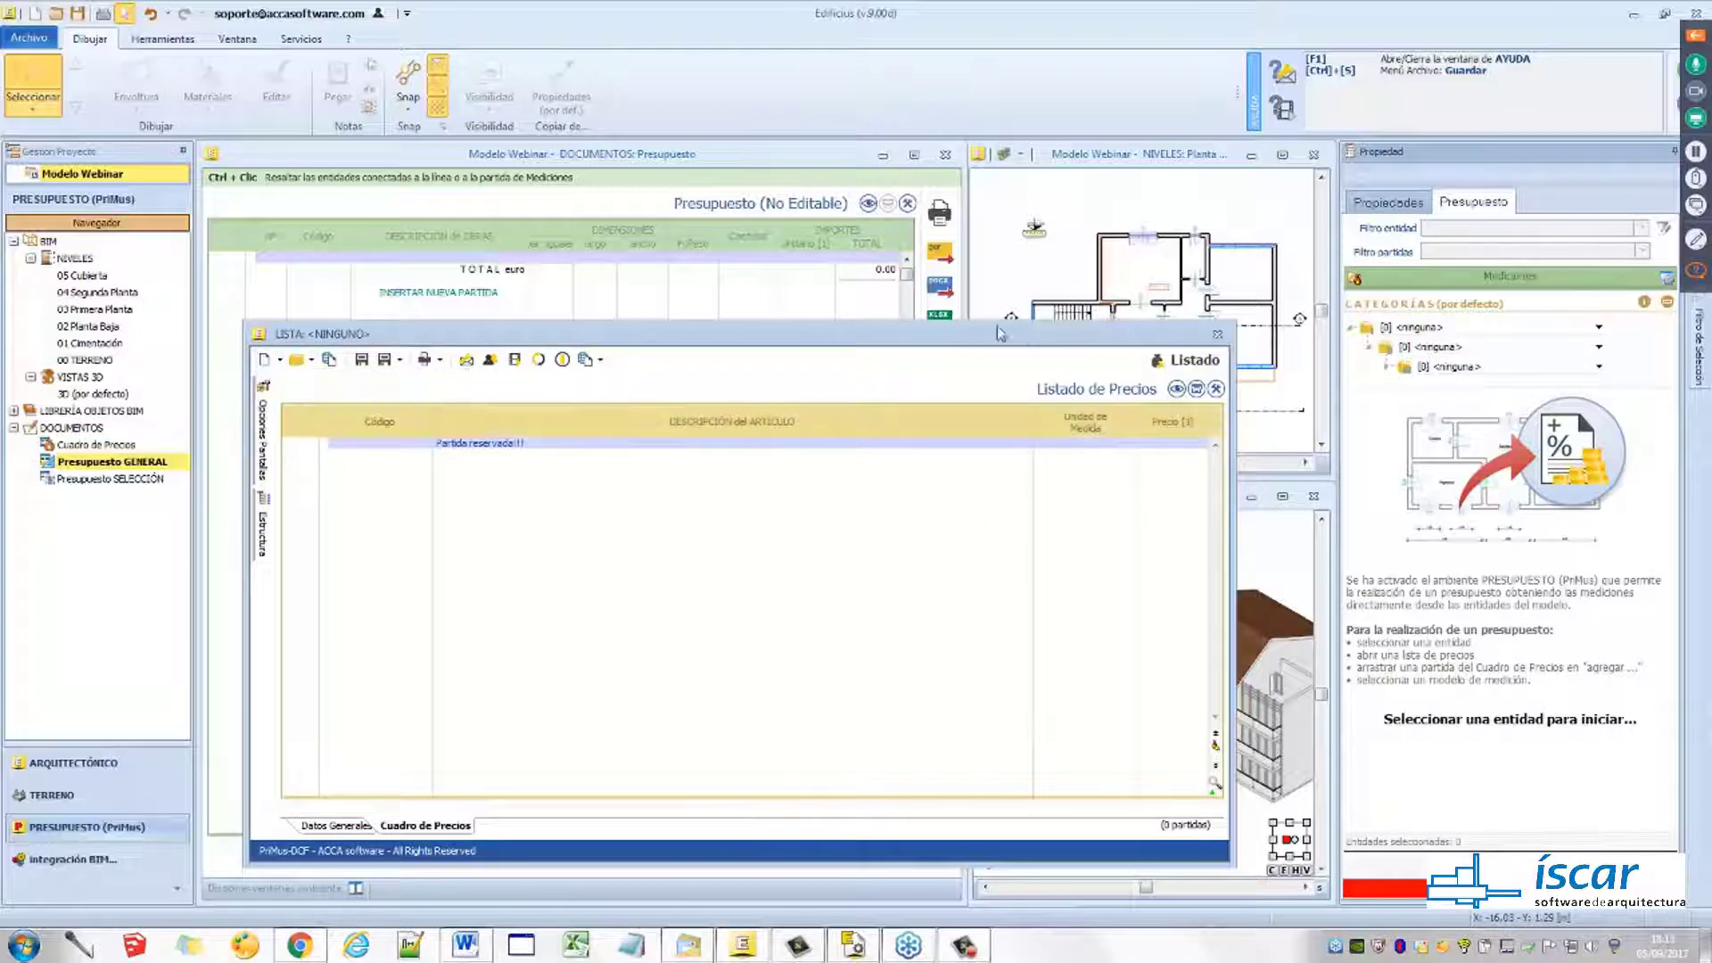
pyautogui.moveTo(986, 336); pyautogui.dragTo(986, 330)
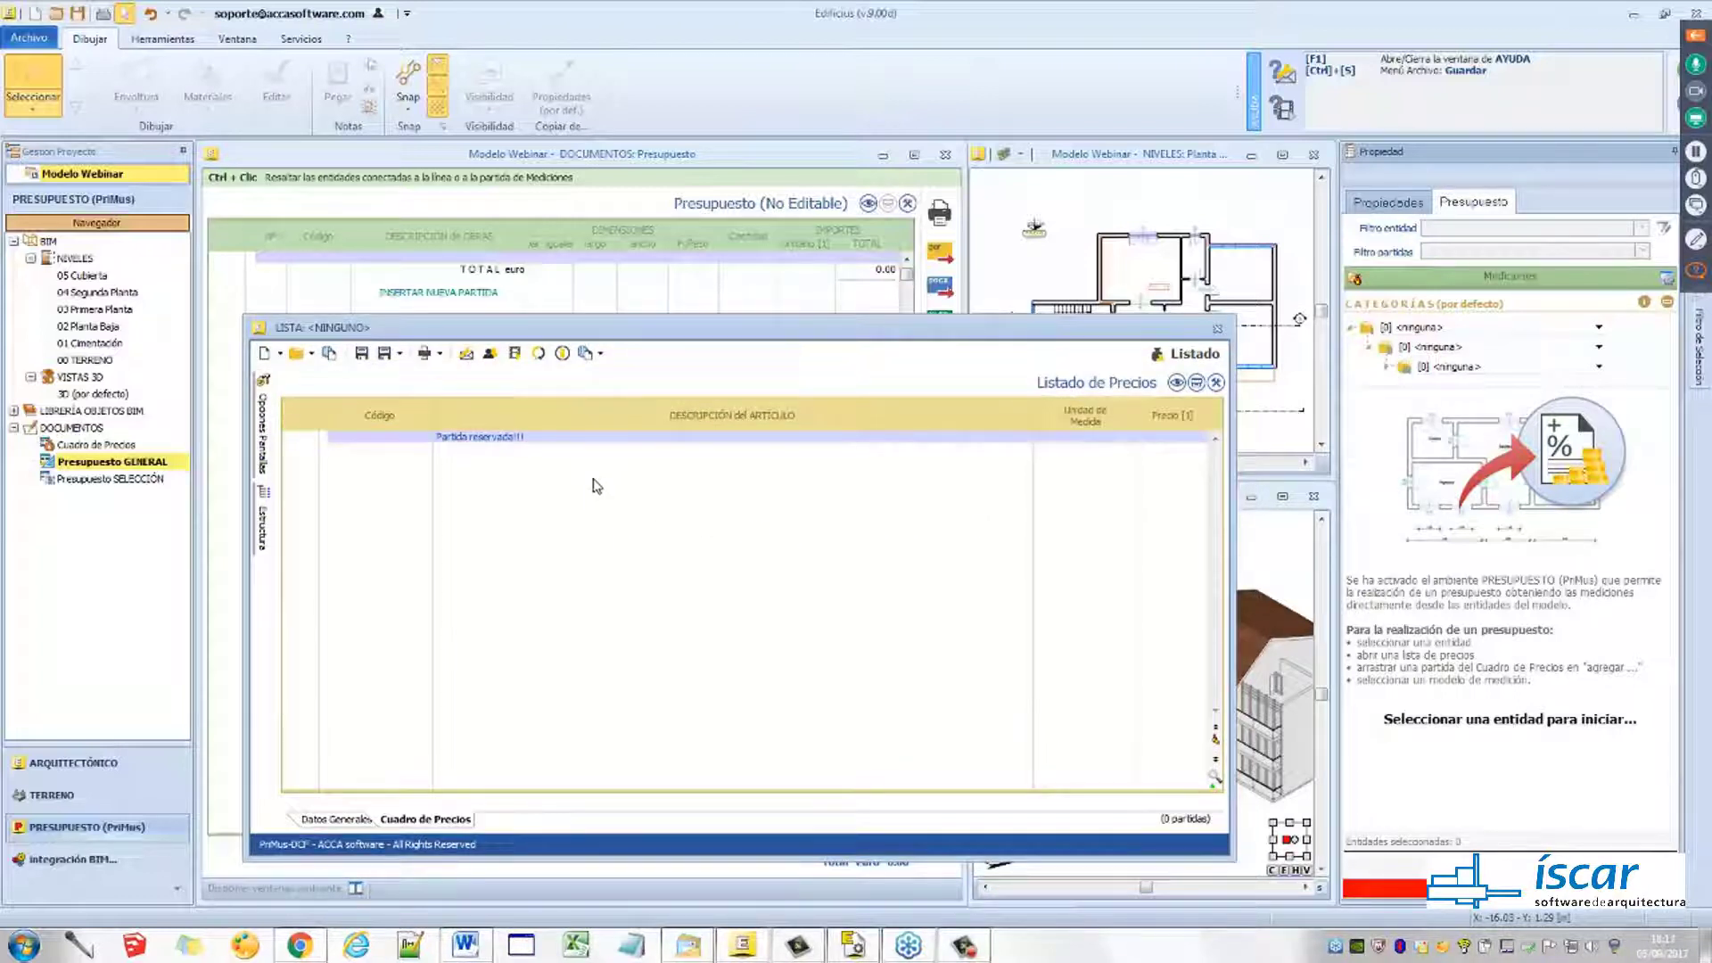
# Add an item to the price list with code C1 and description "Fabrica de ladrillos esp. 30 cm"
pyautogui.doubleClick(528, 504)
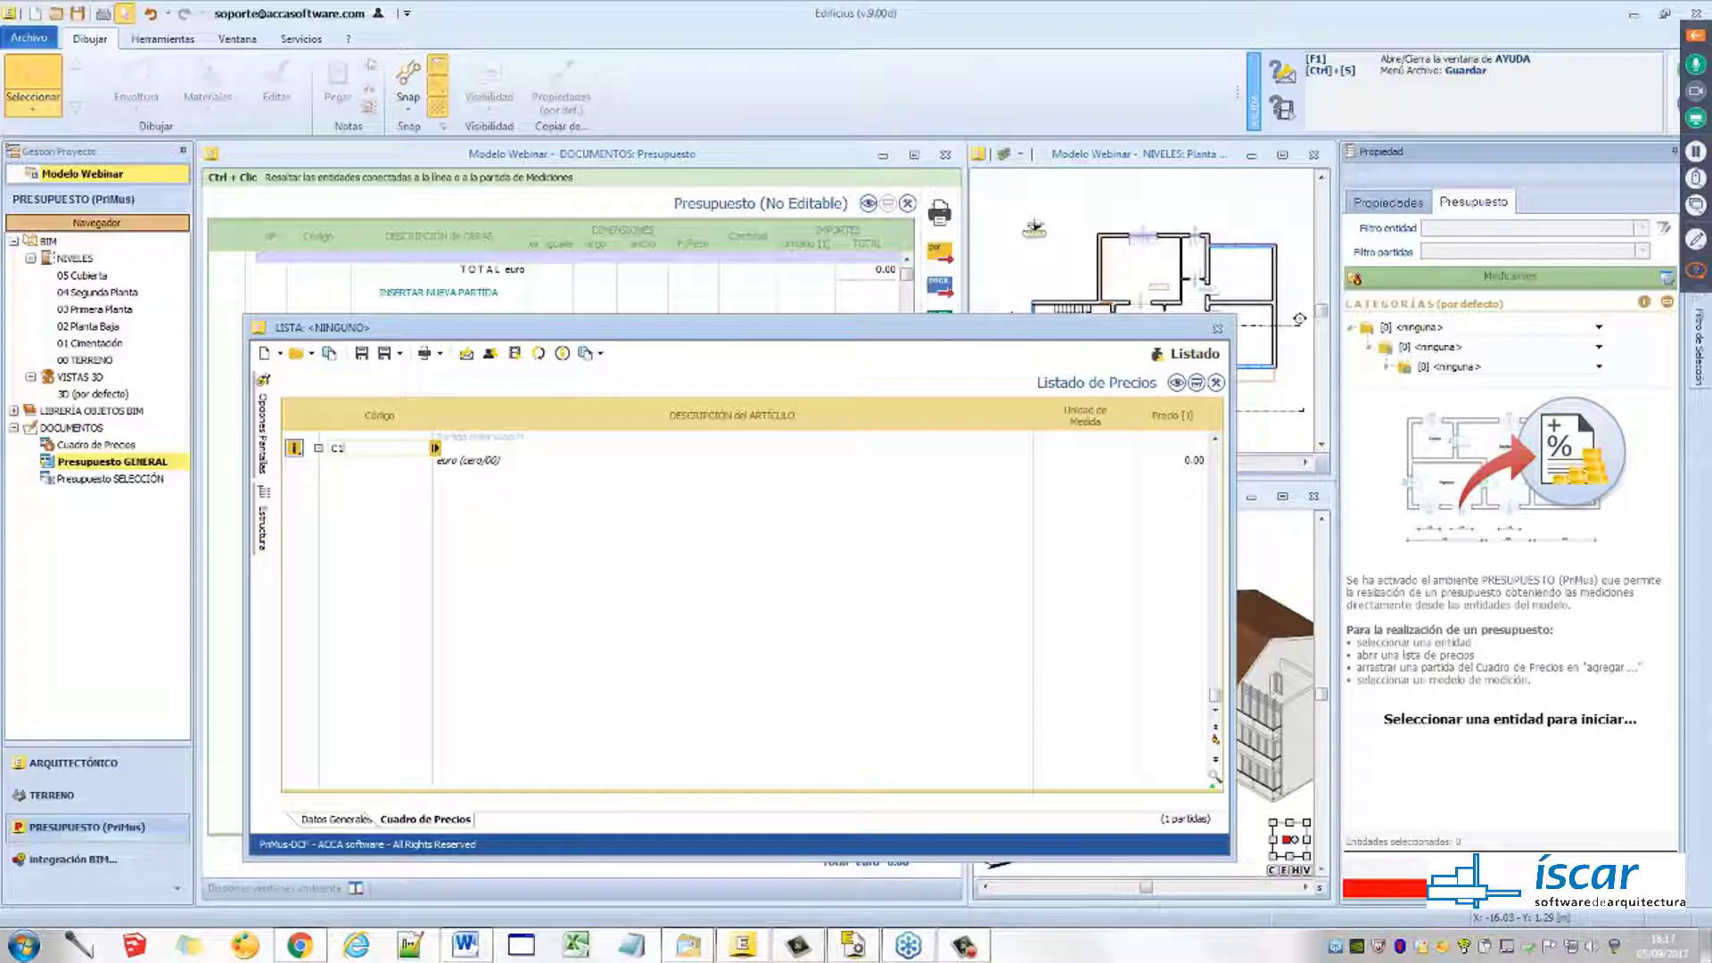
pyautogui.press('Return')
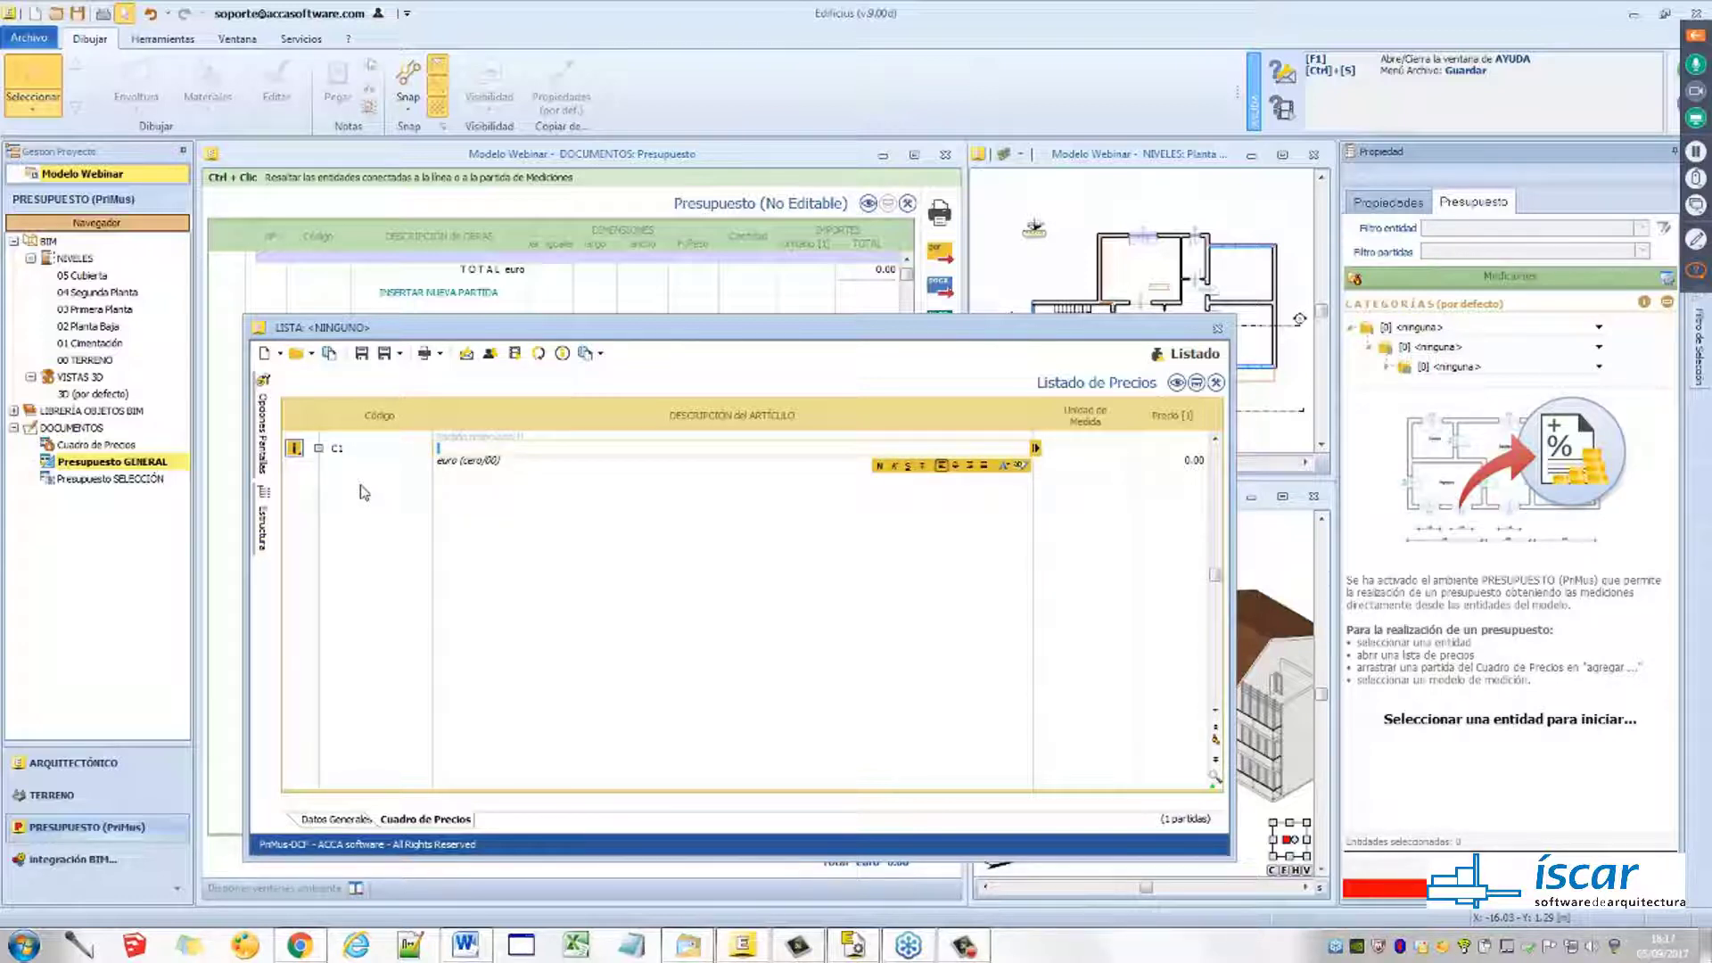
pyautogui.press('ctrl')
pyautogui.write('rica de ladrillos esp. 30 cm')
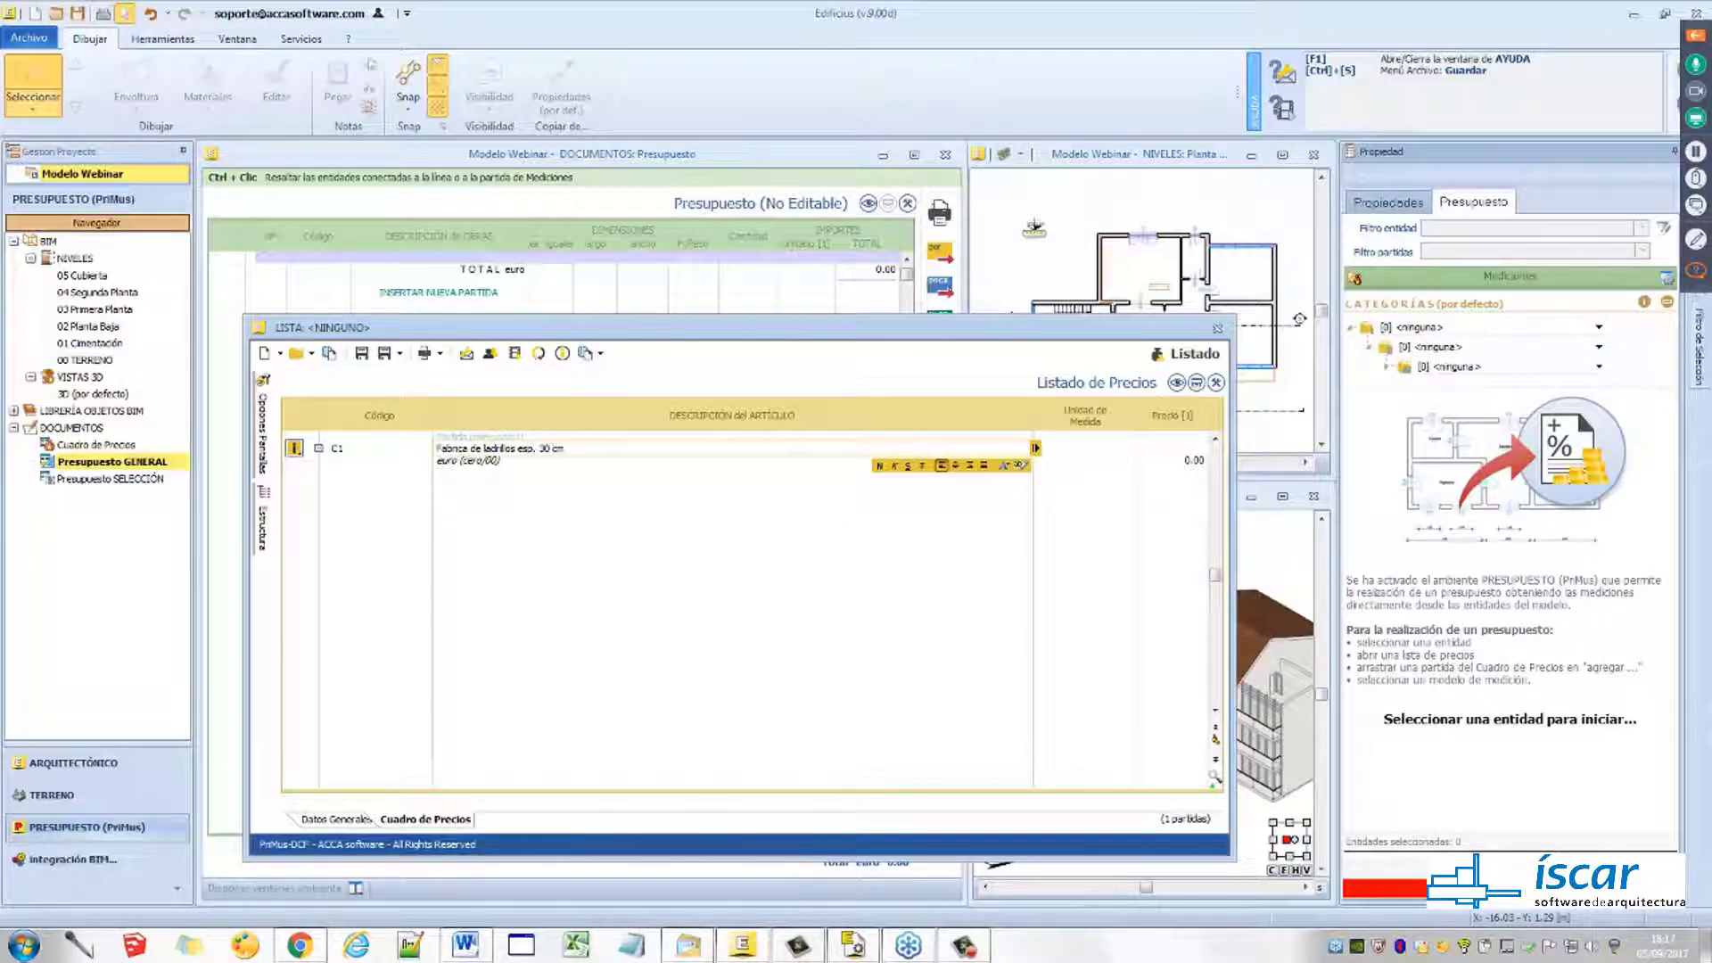
pyautogui.press('Tab')
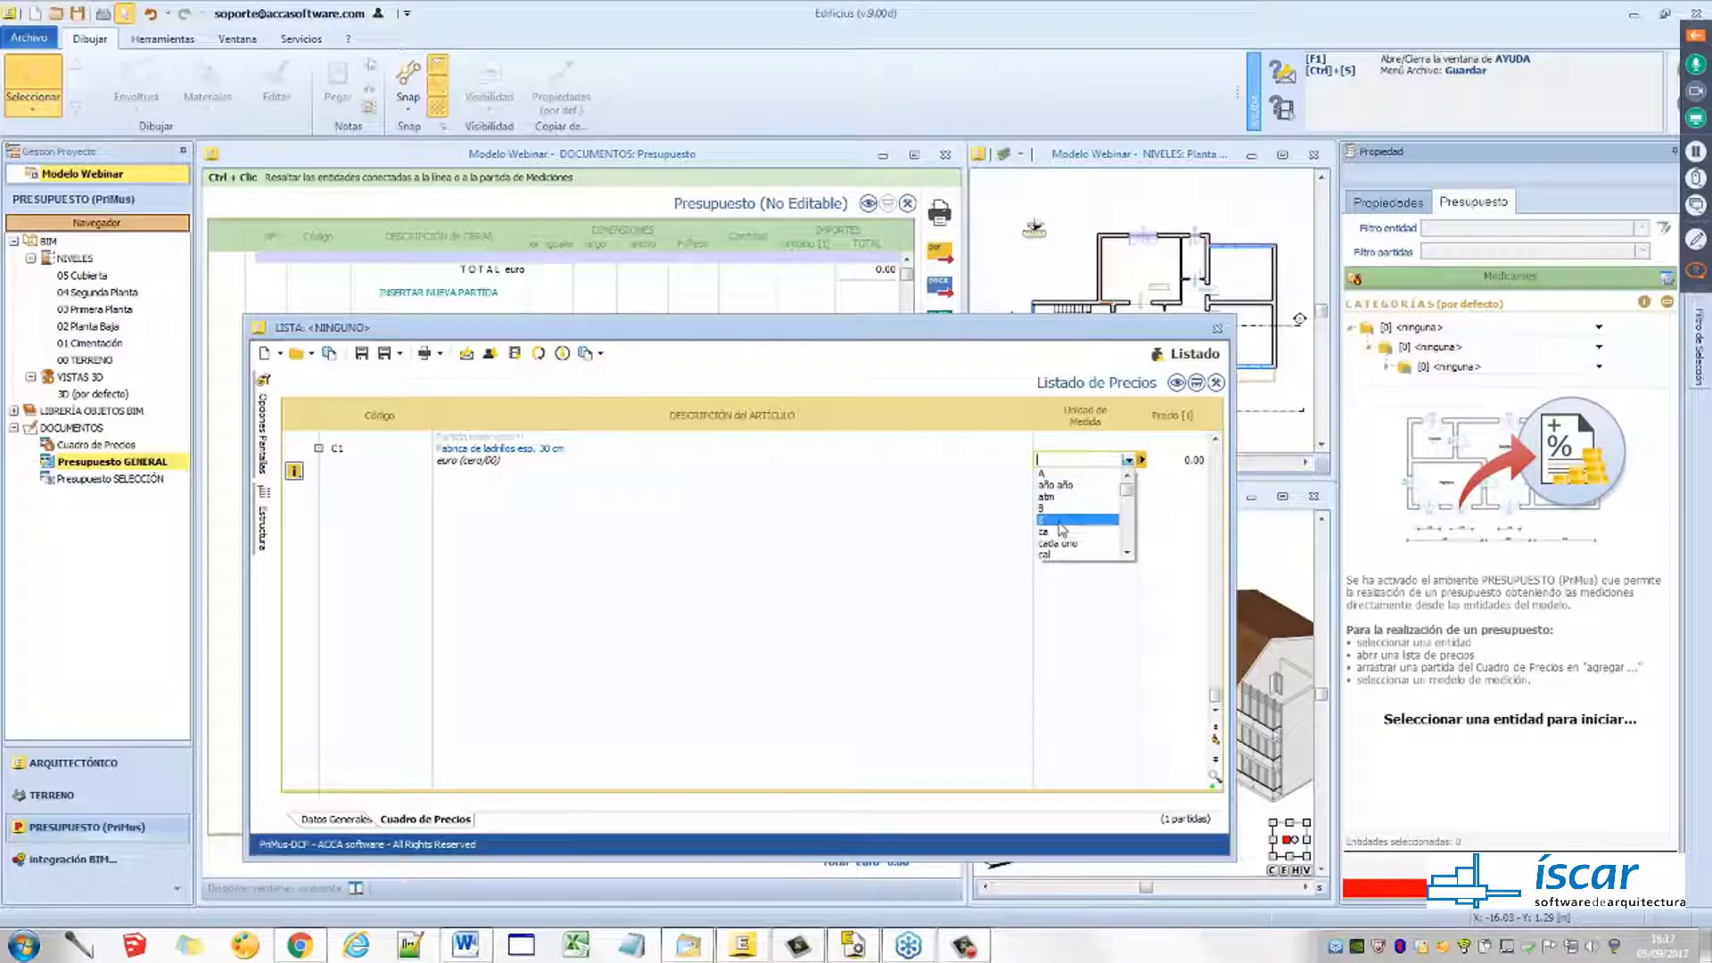
# Set the brickwork item's unit of measure to m2 and its price to 85
pyautogui.click(1051, 460)
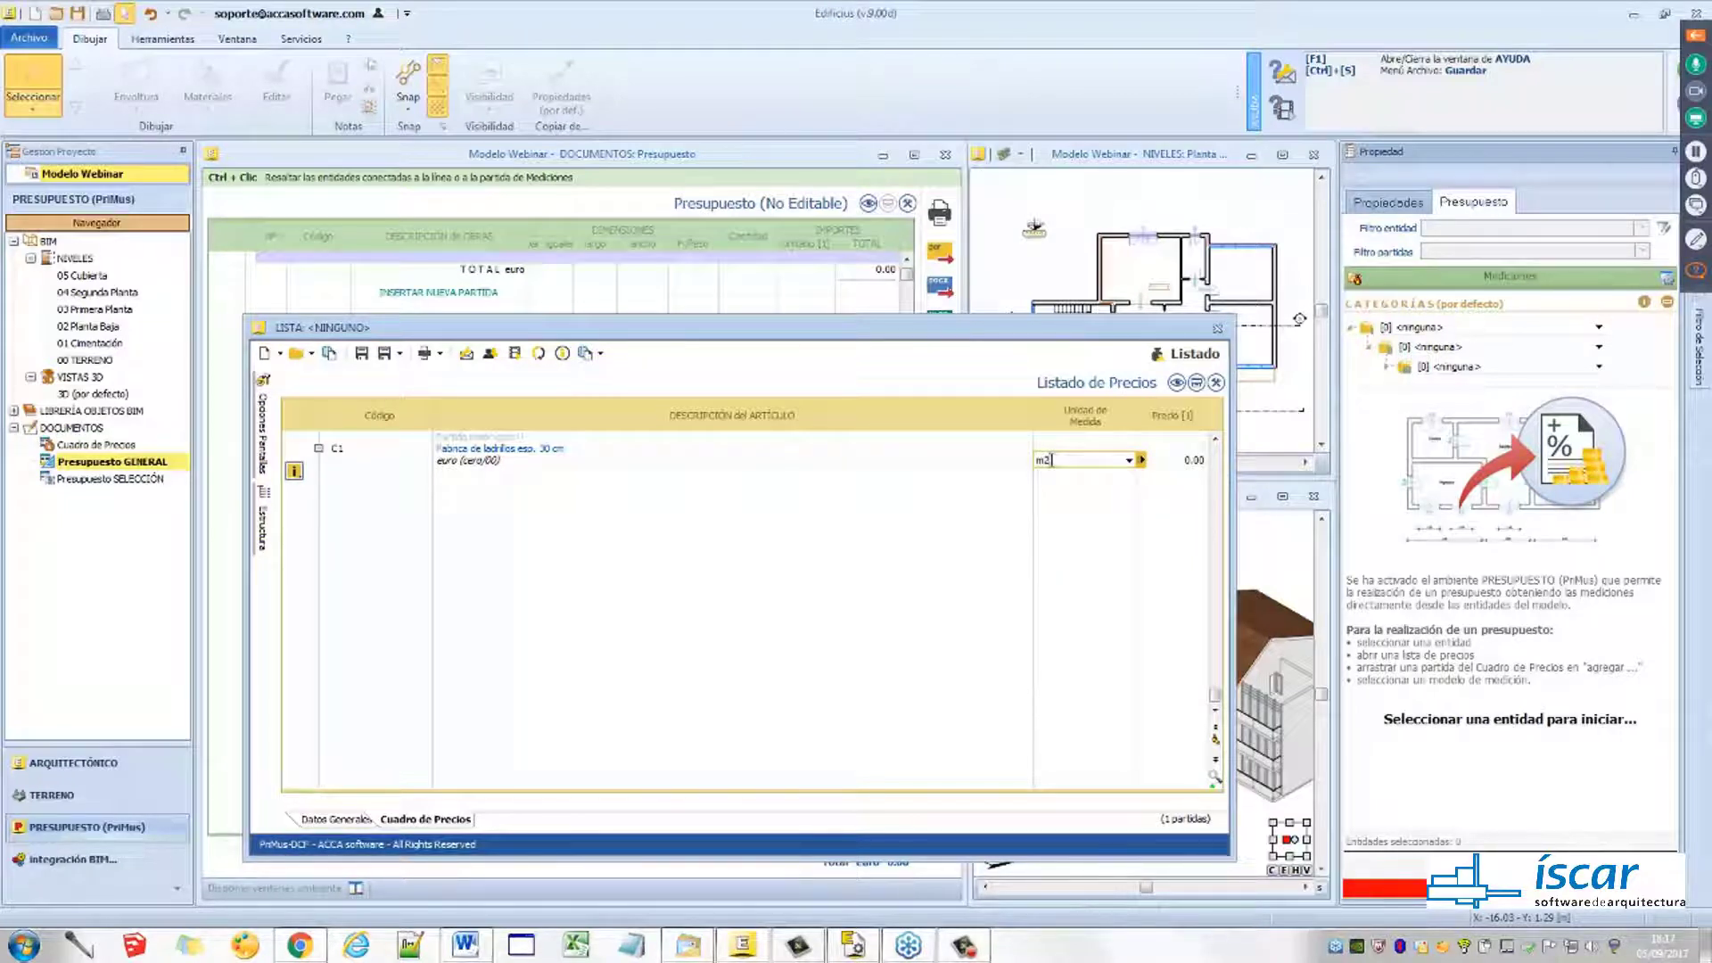
pyautogui.press('Tab')
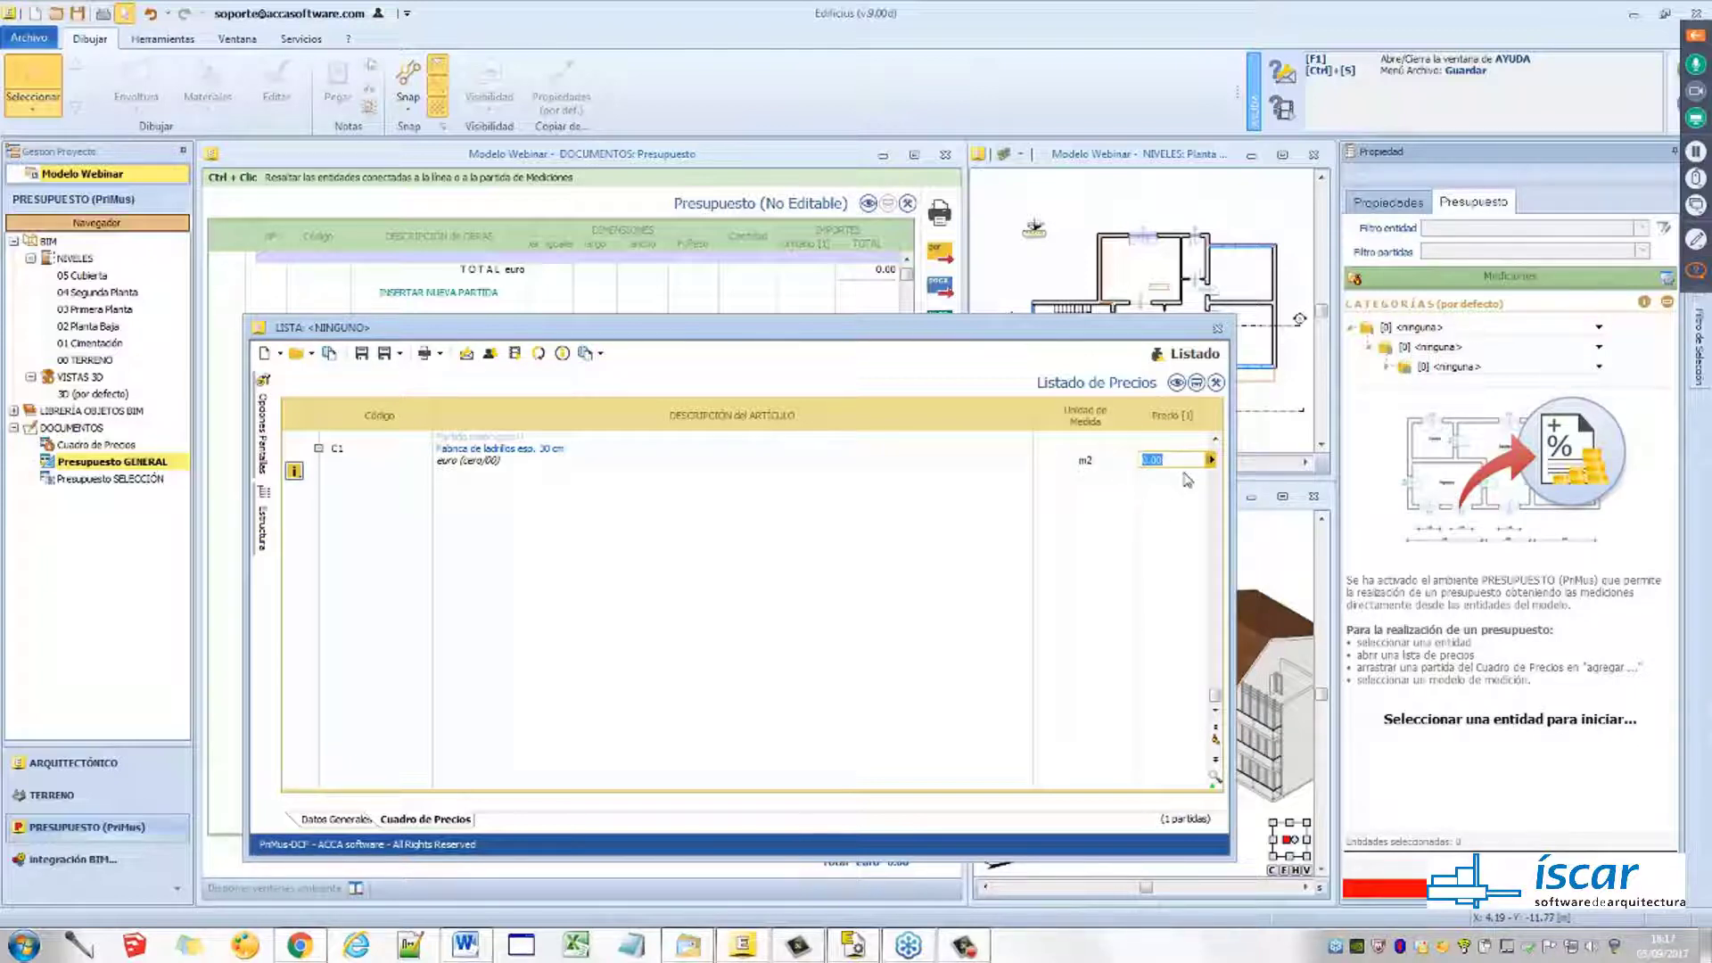
pyautogui.write('85')
pyautogui.press('Return')
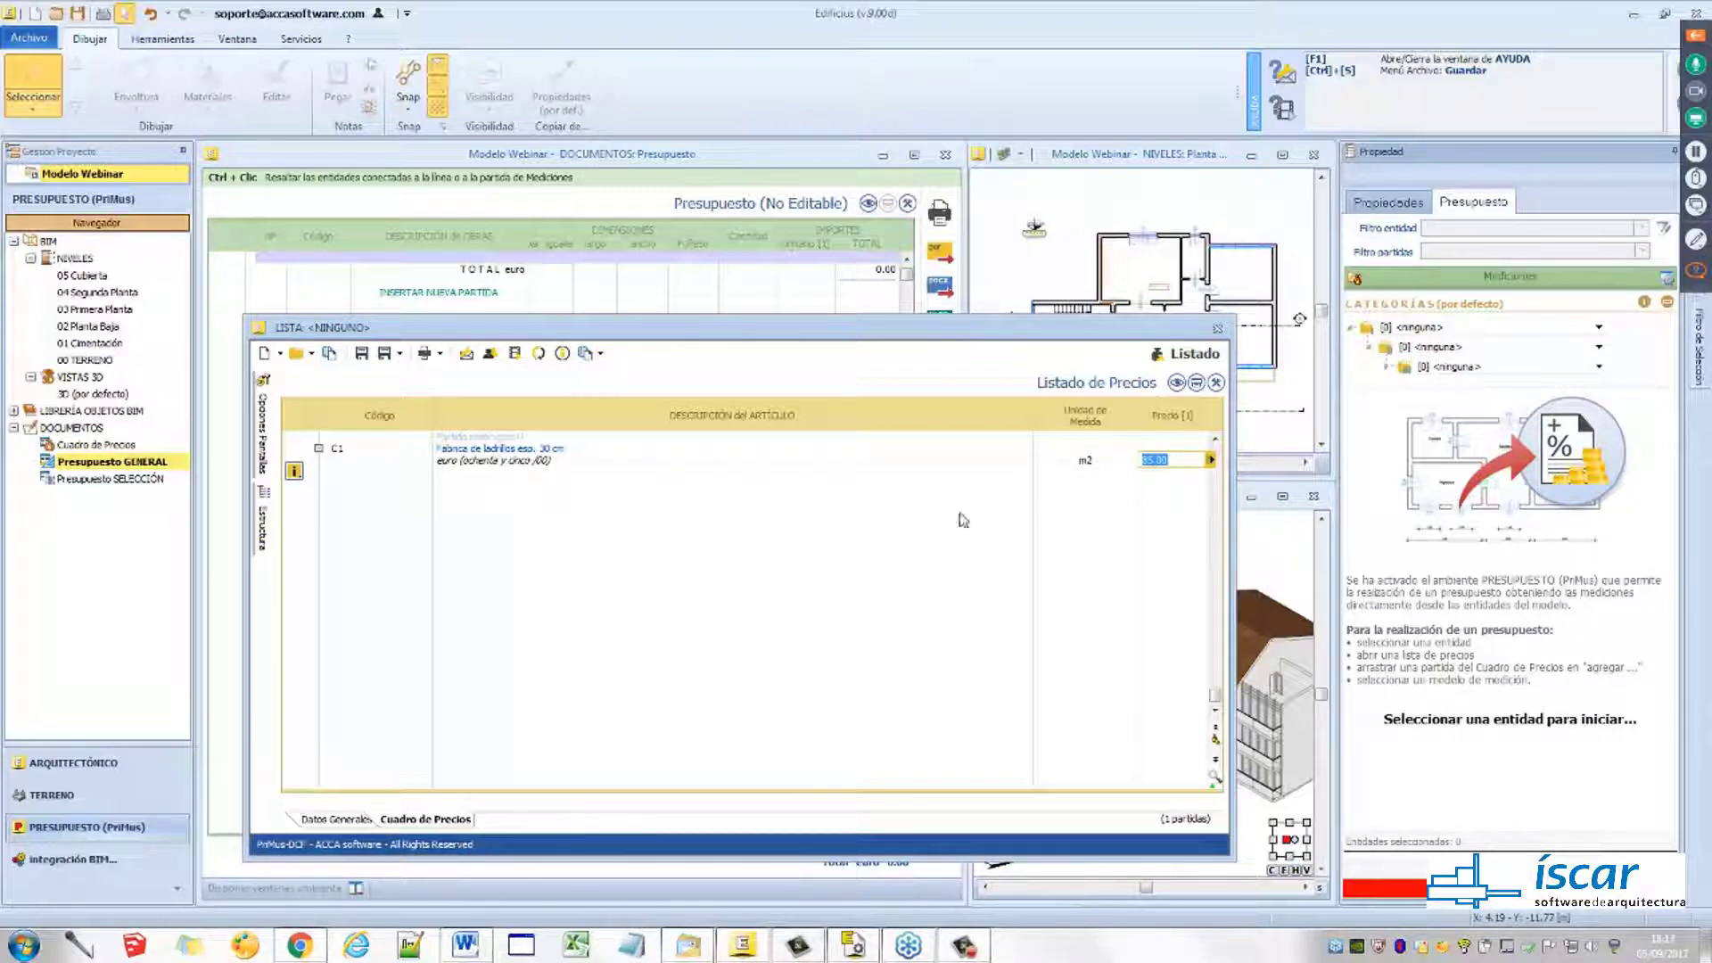
pyautogui.click(660, 526)
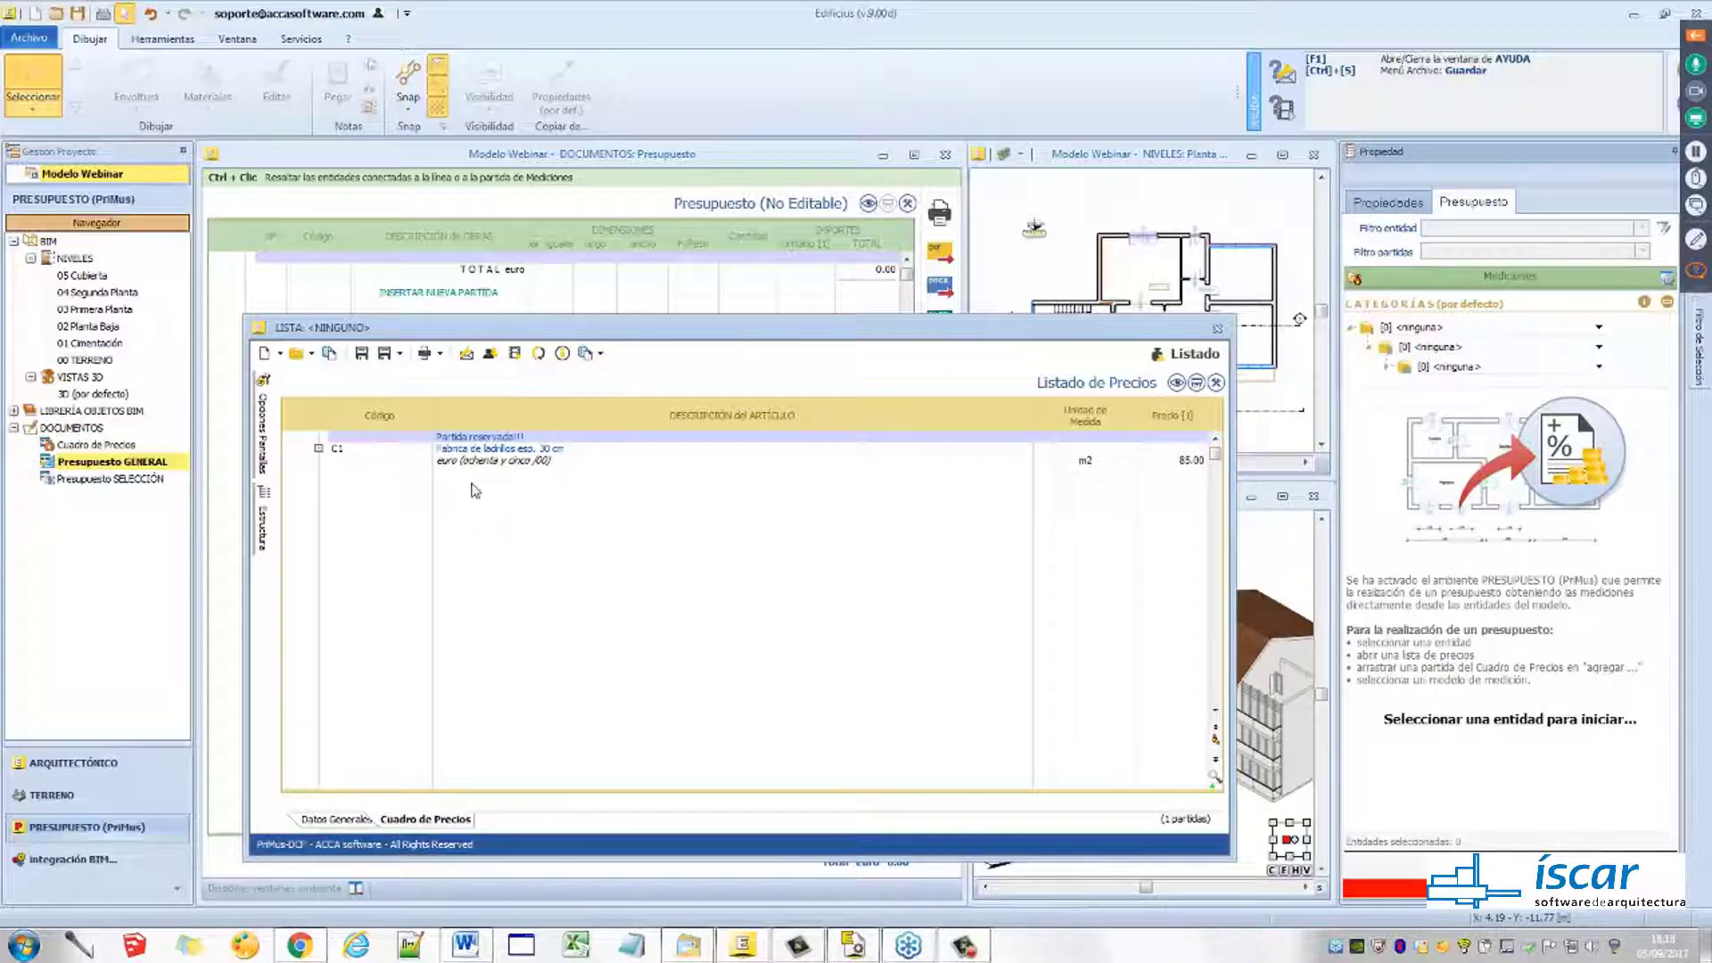
# Extend the brickwork item's code to C1.NP.01
pyautogui.click(363, 450)
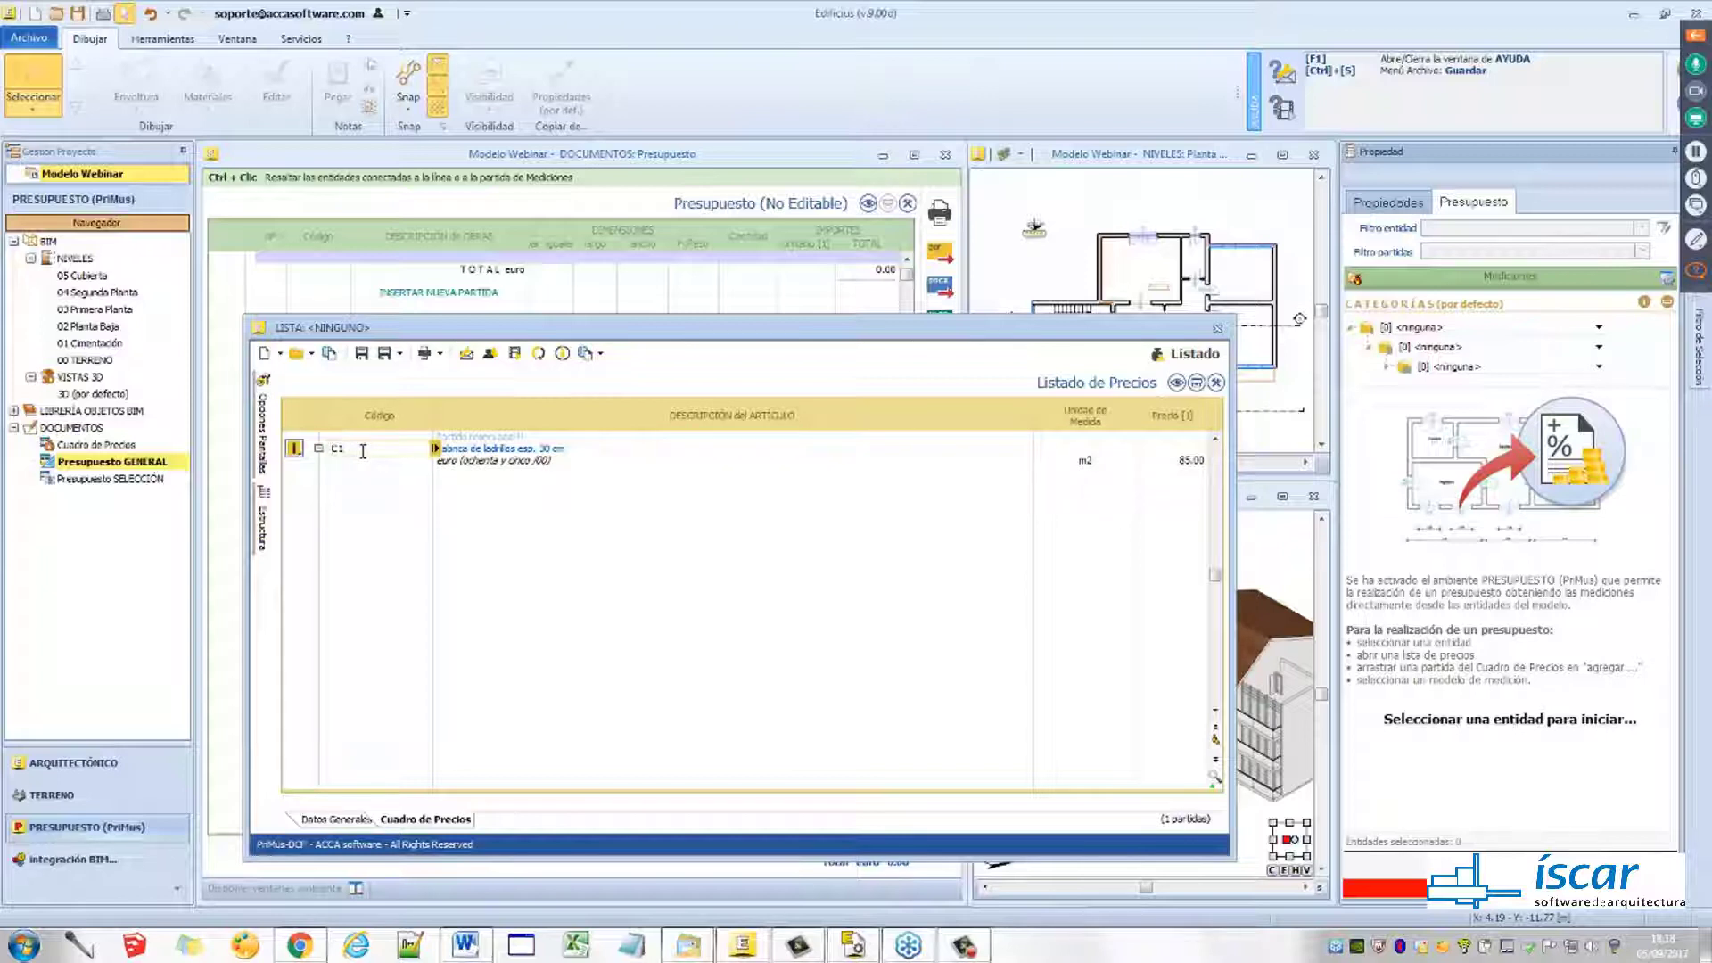
pyautogui.write('.NP.01')
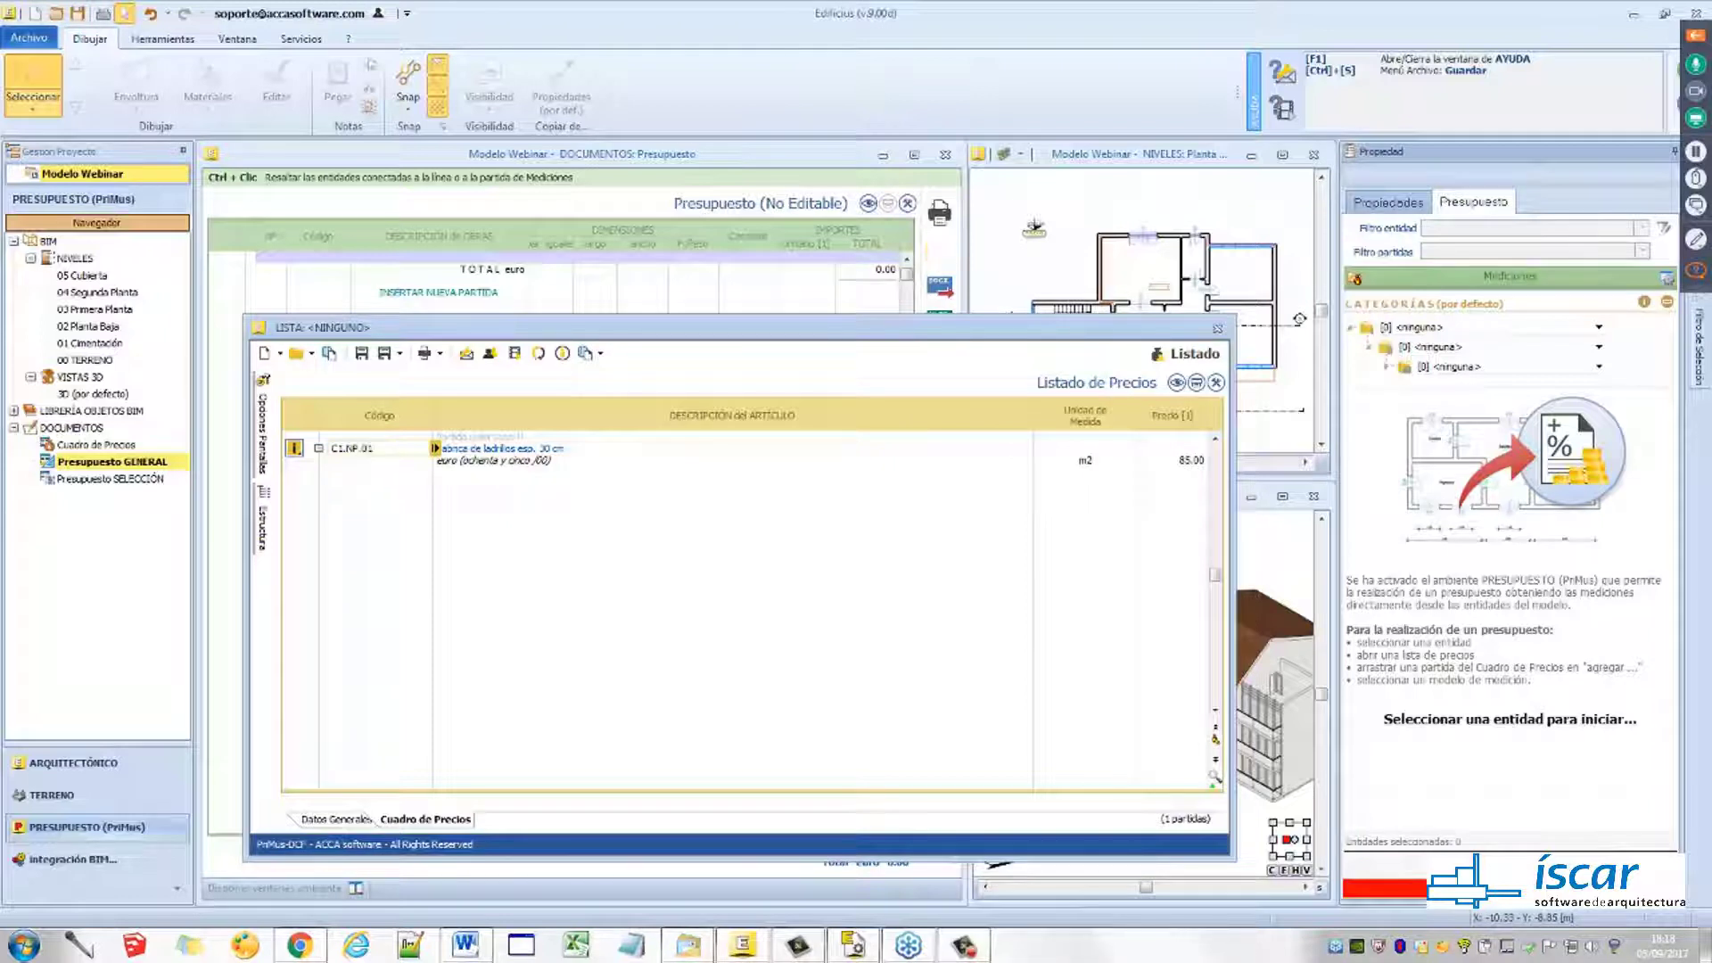
pyautogui.press('Tab')
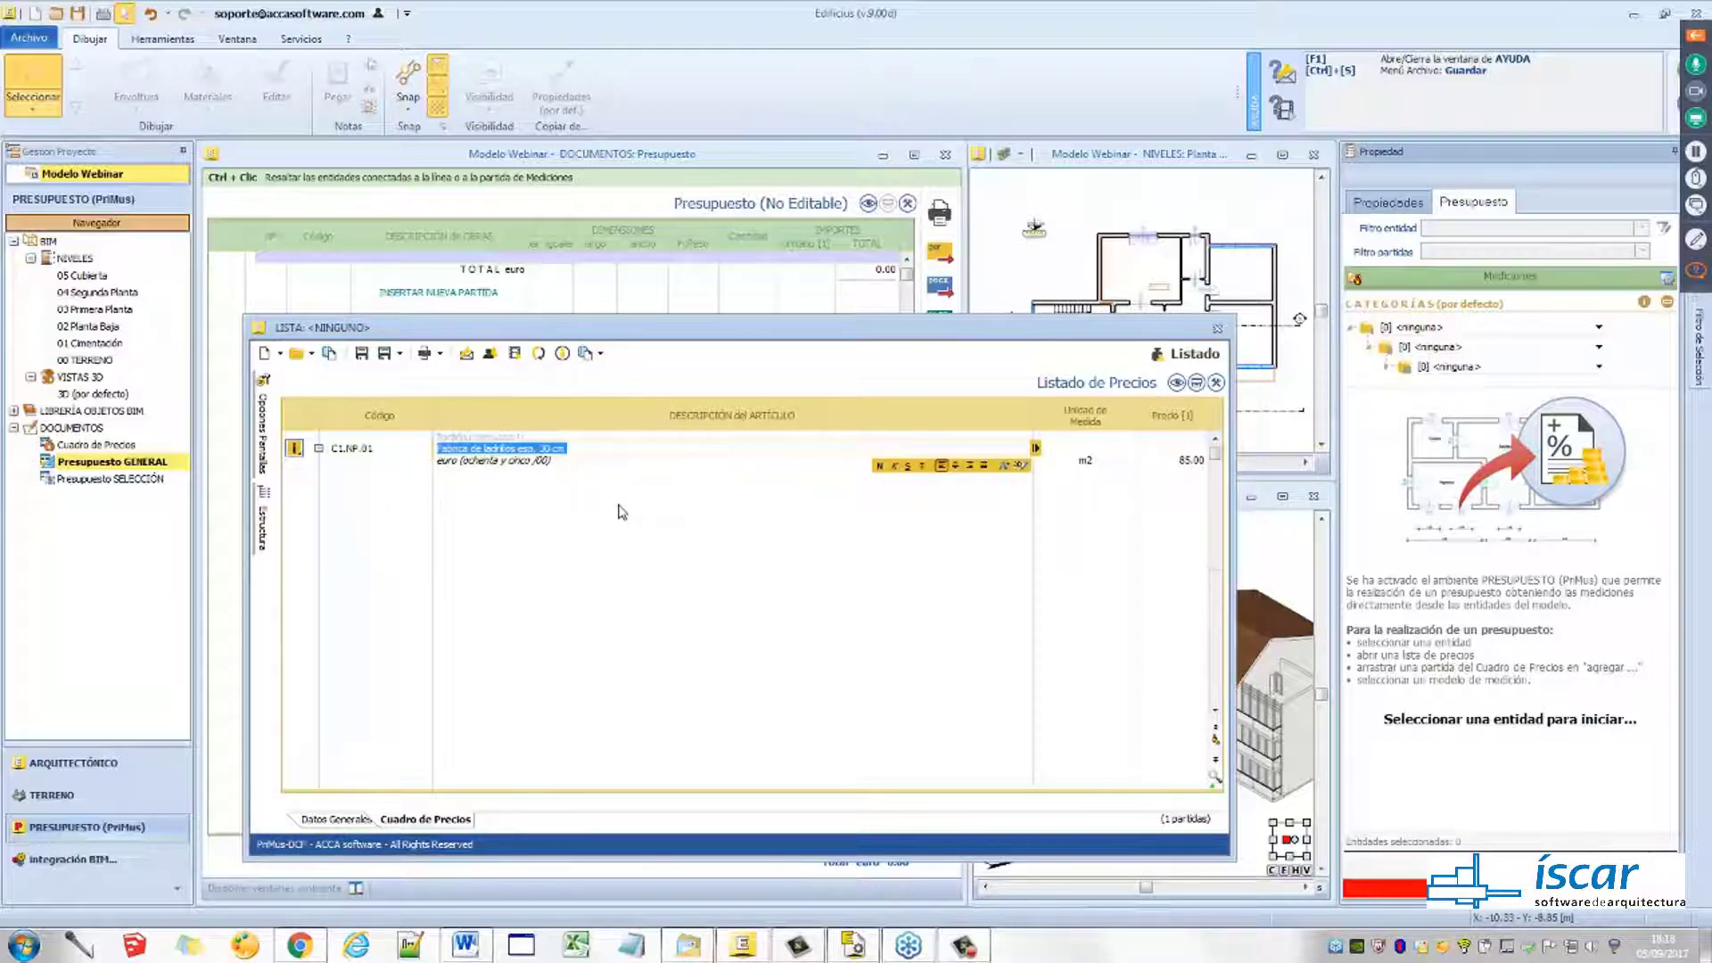
pyautogui.click(620, 507)
pyautogui.click(621, 507)
# Move the price list window around the workspace and review the kinds of new document it can create
pyautogui.moveTo(609, 337); pyautogui.dragTo(624, 340)
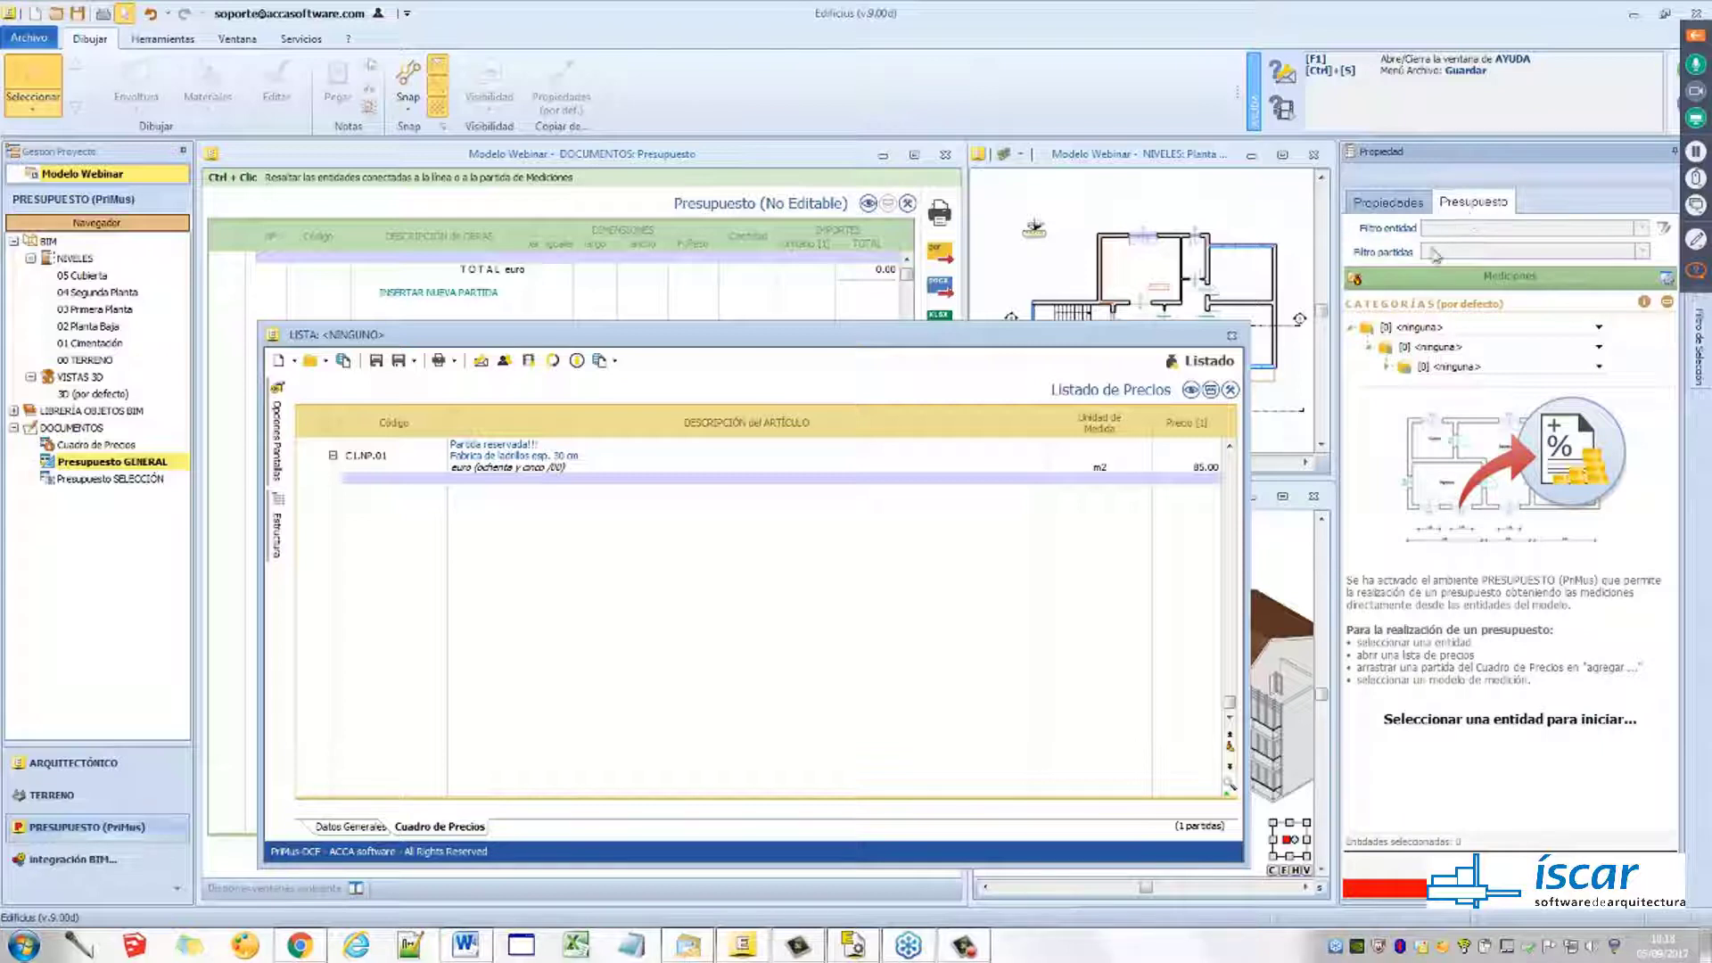
pyautogui.click(1354, 287)
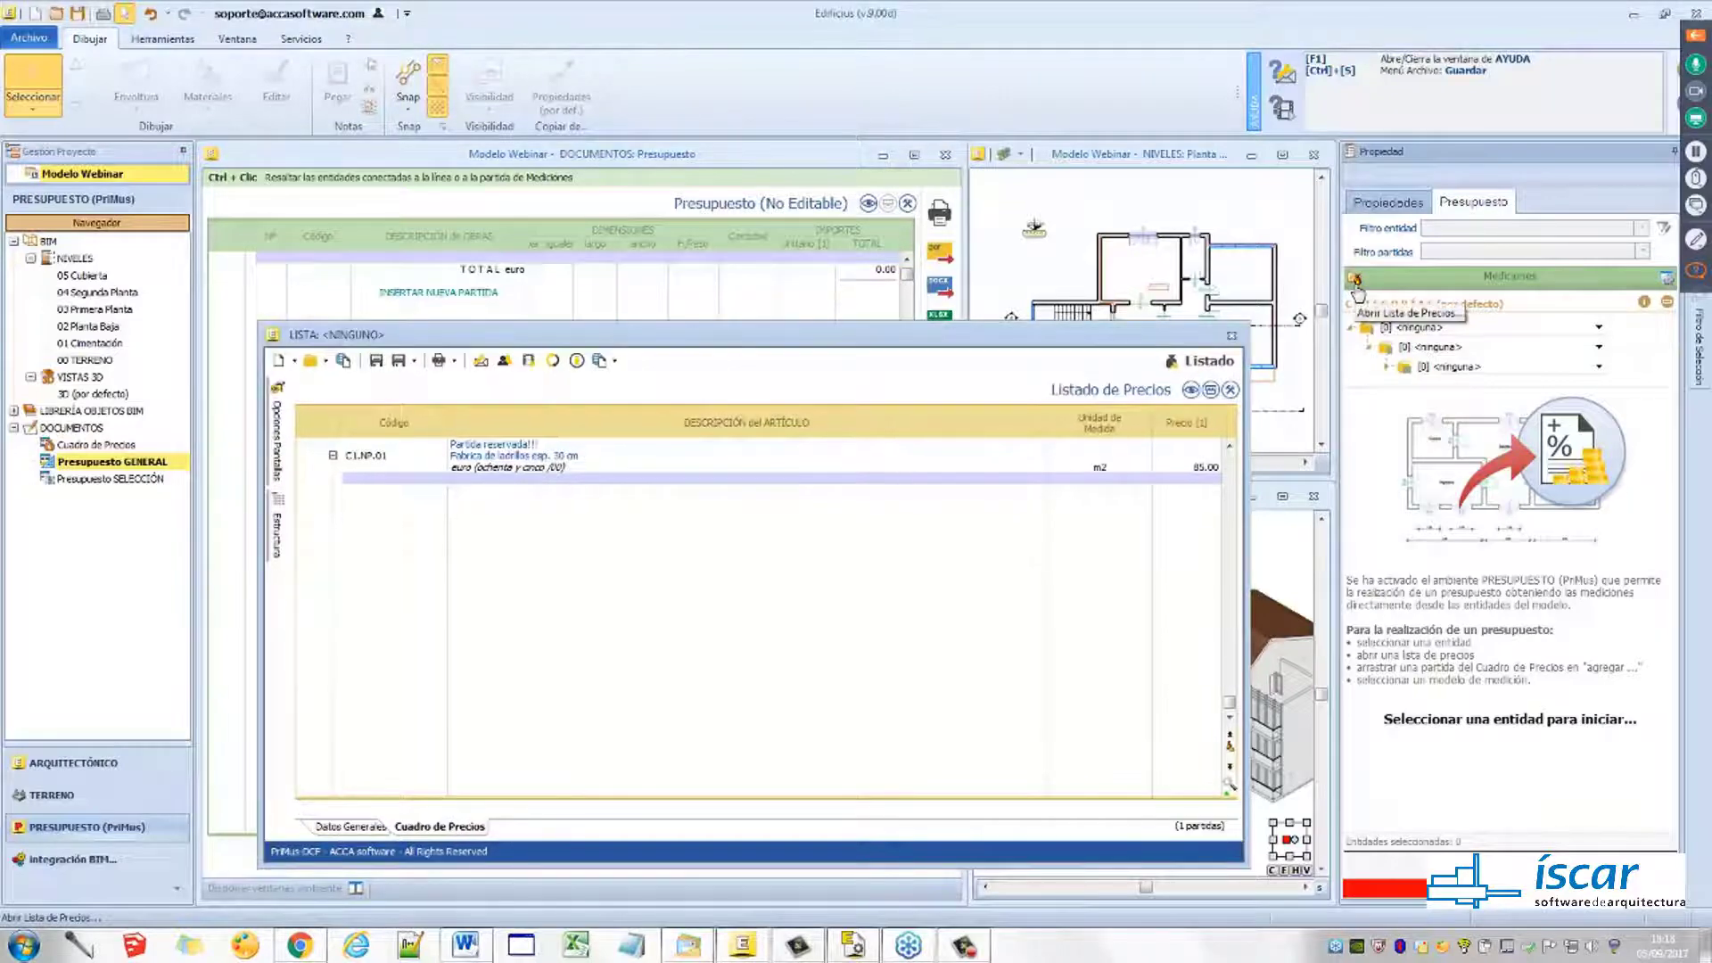
pyautogui.moveTo(1158, 335); pyautogui.dragTo(1155, 309)
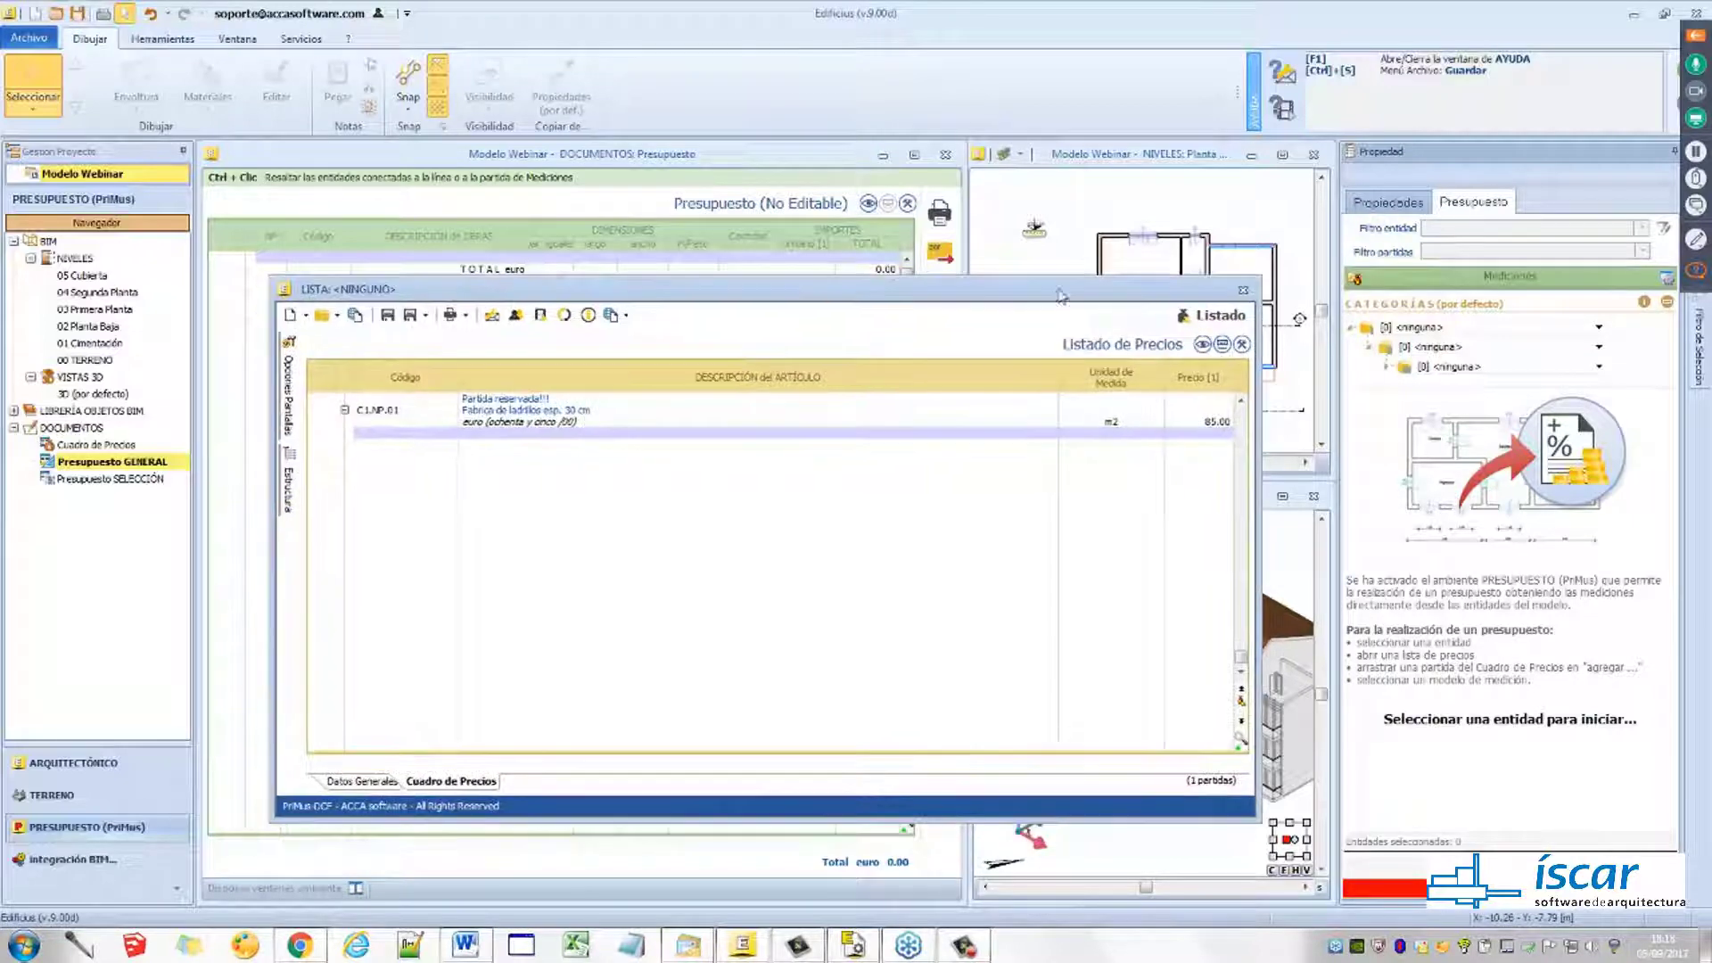
pyautogui.moveTo(1049, 312); pyautogui.dragTo(1063, 290)
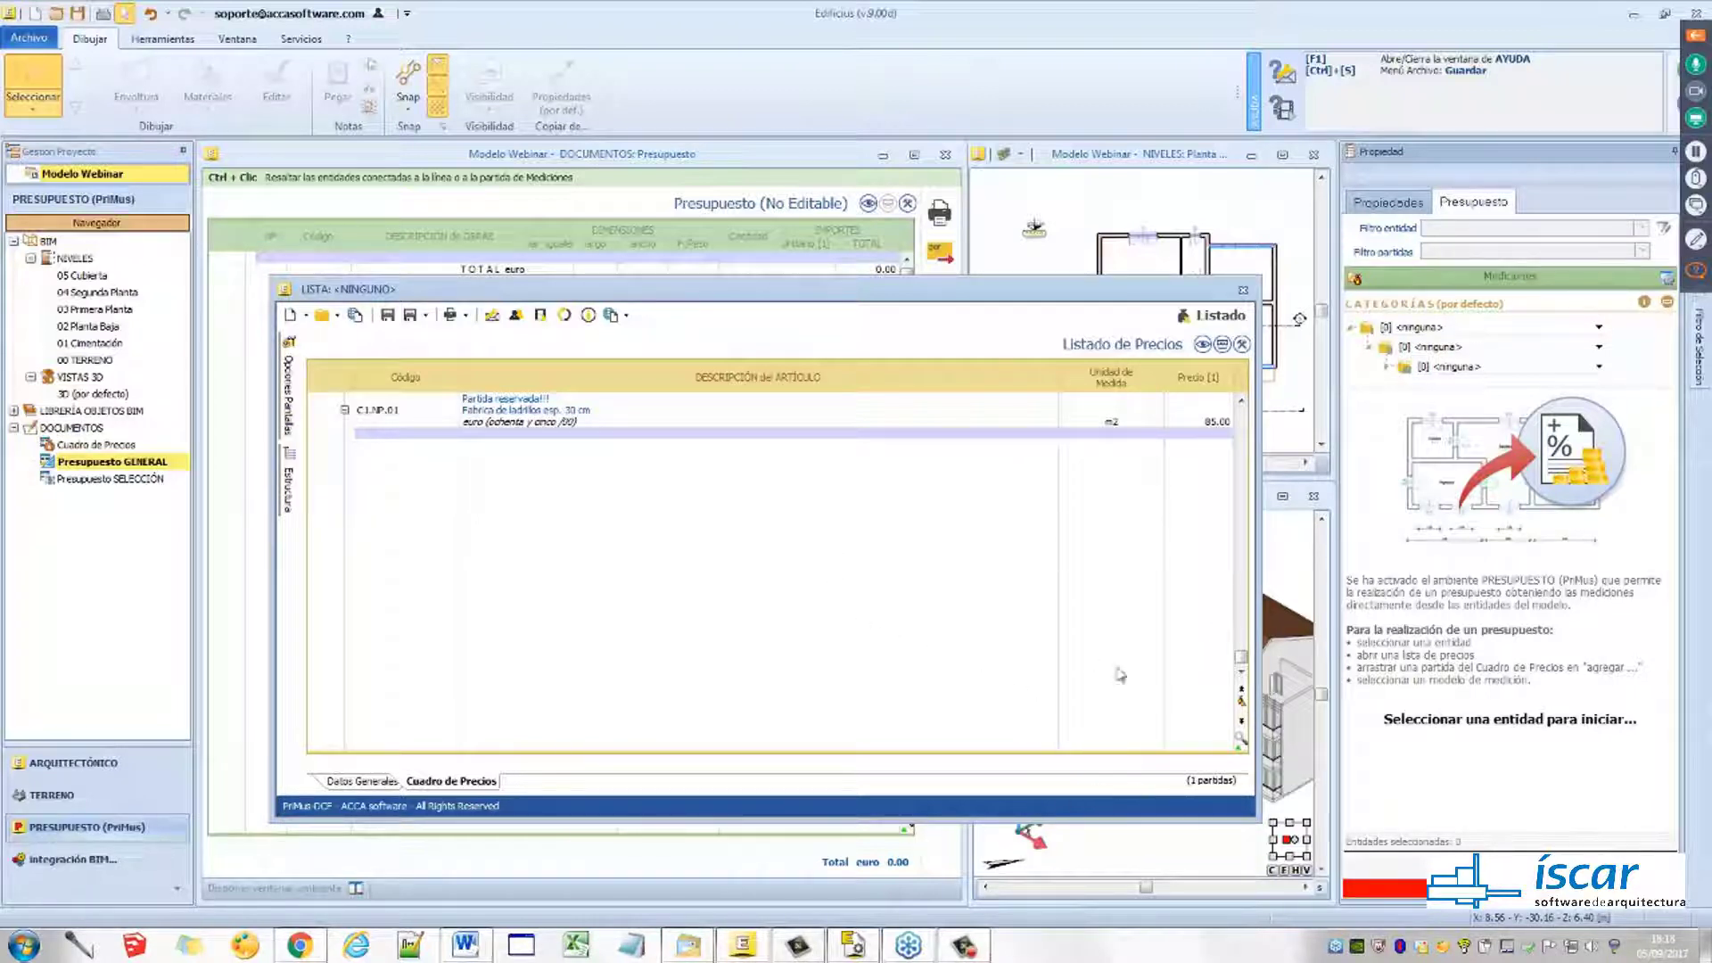
pyautogui.moveTo(718, 289); pyautogui.dragTo(770, 328)
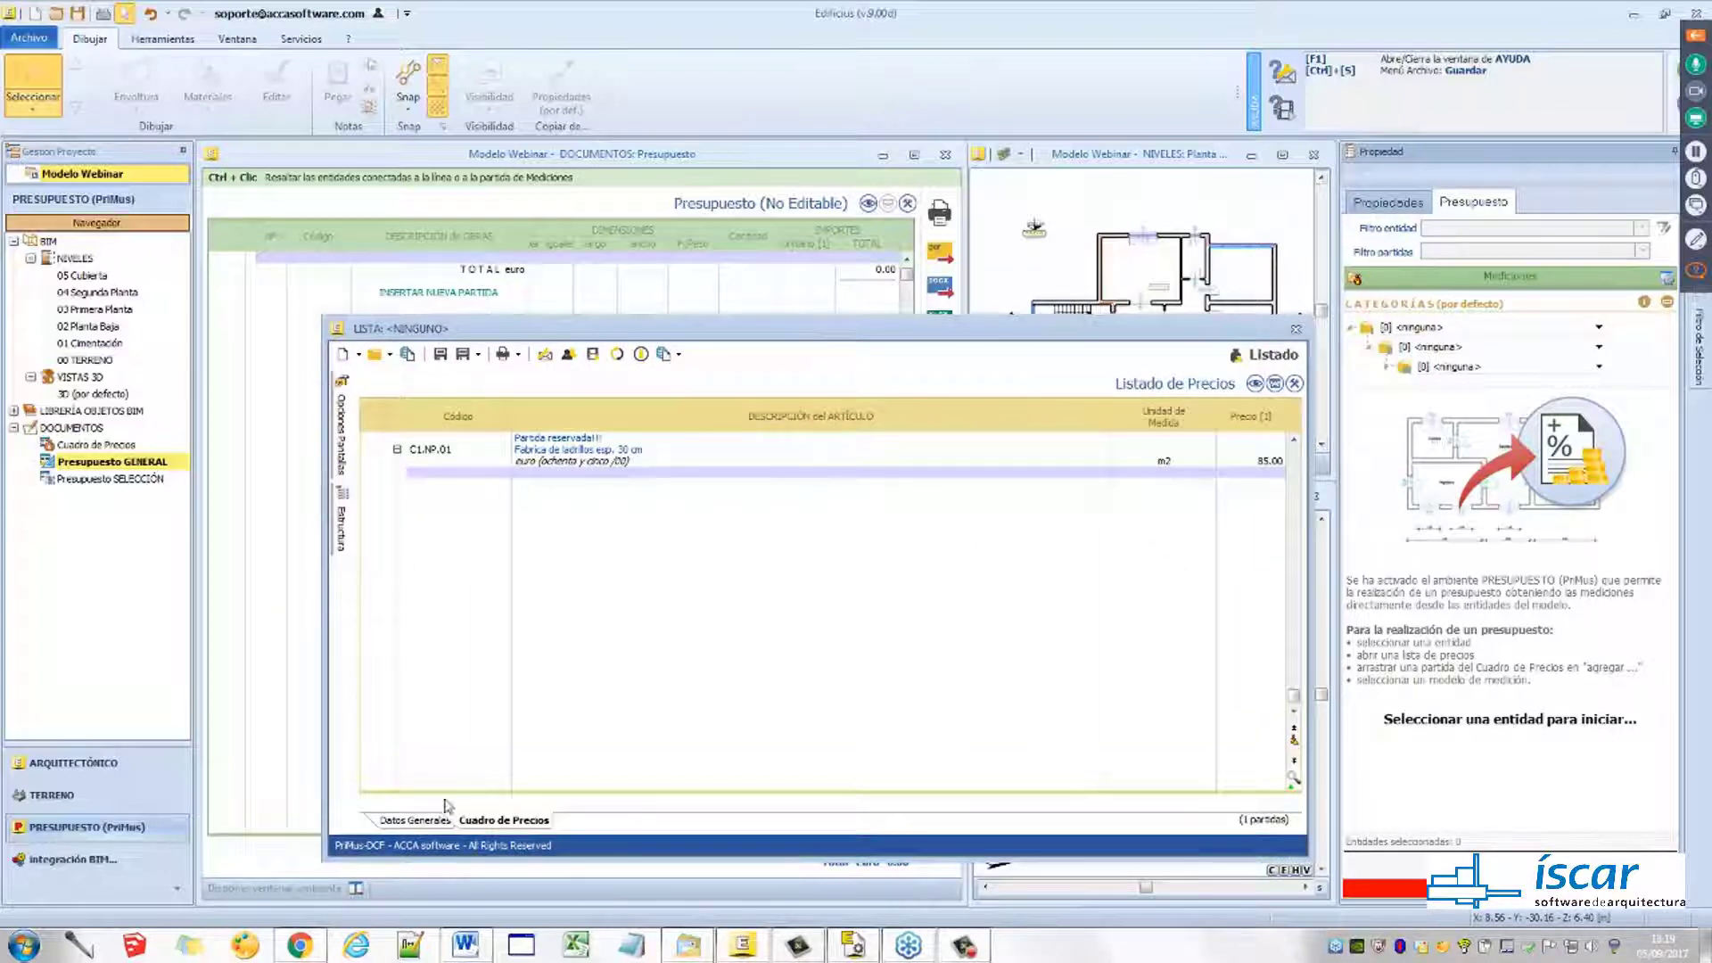
pyautogui.click(358, 355)
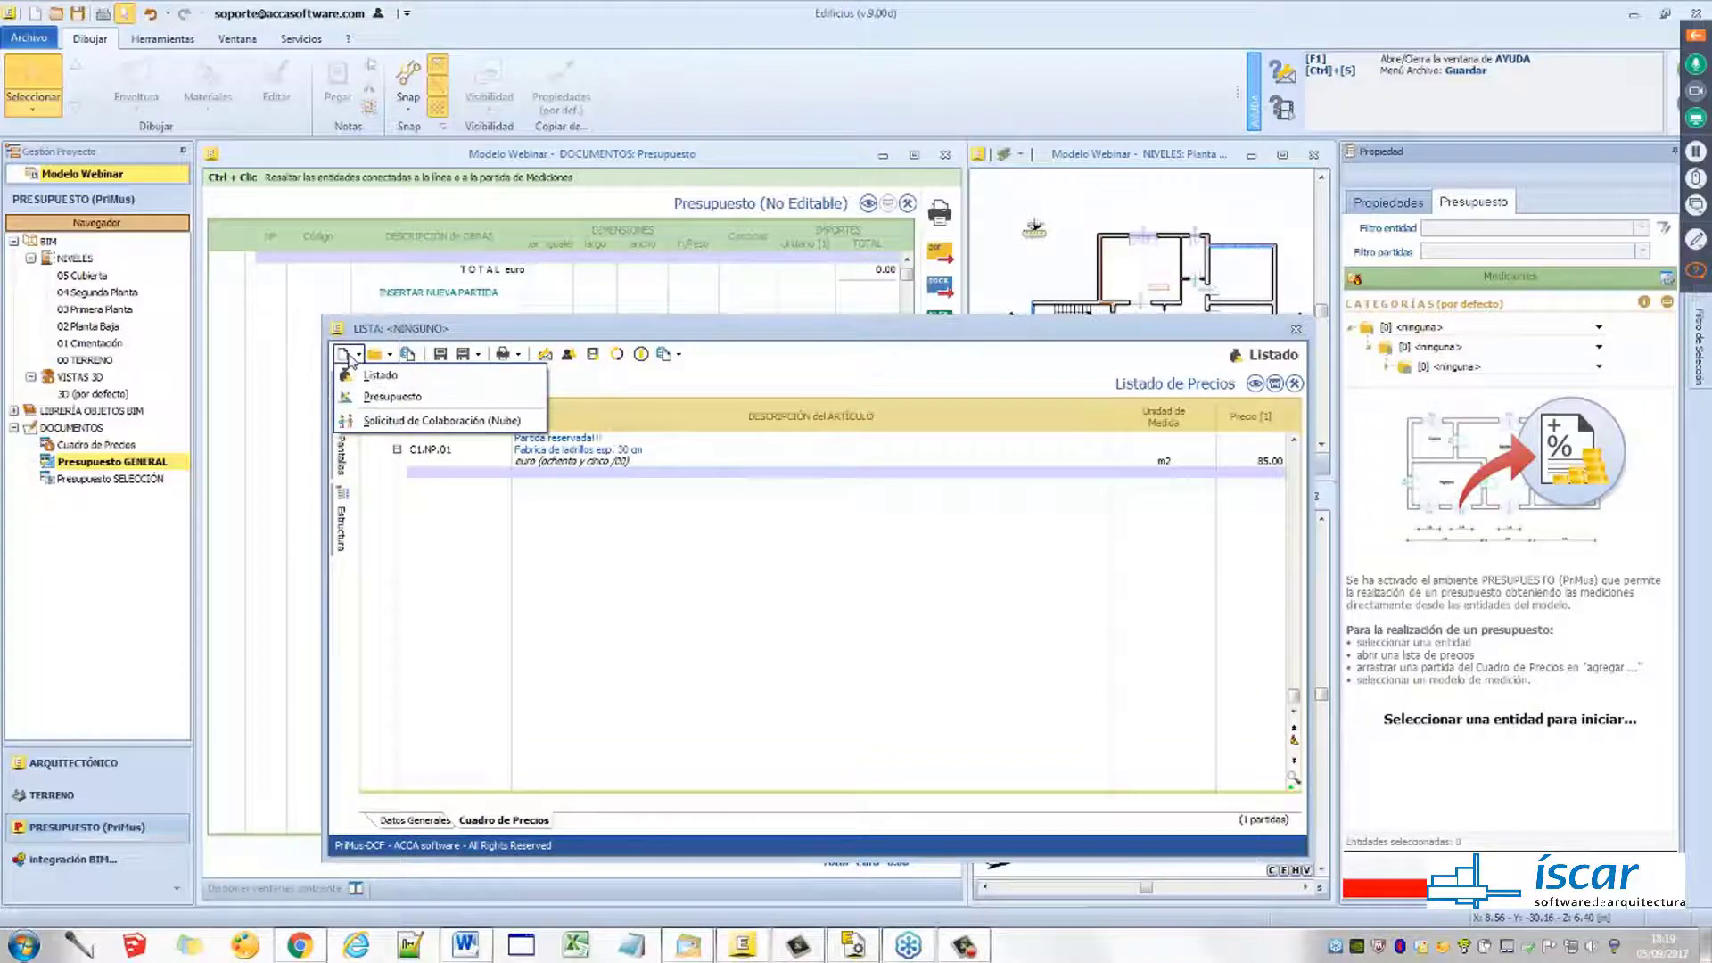
pyautogui.click(671, 330)
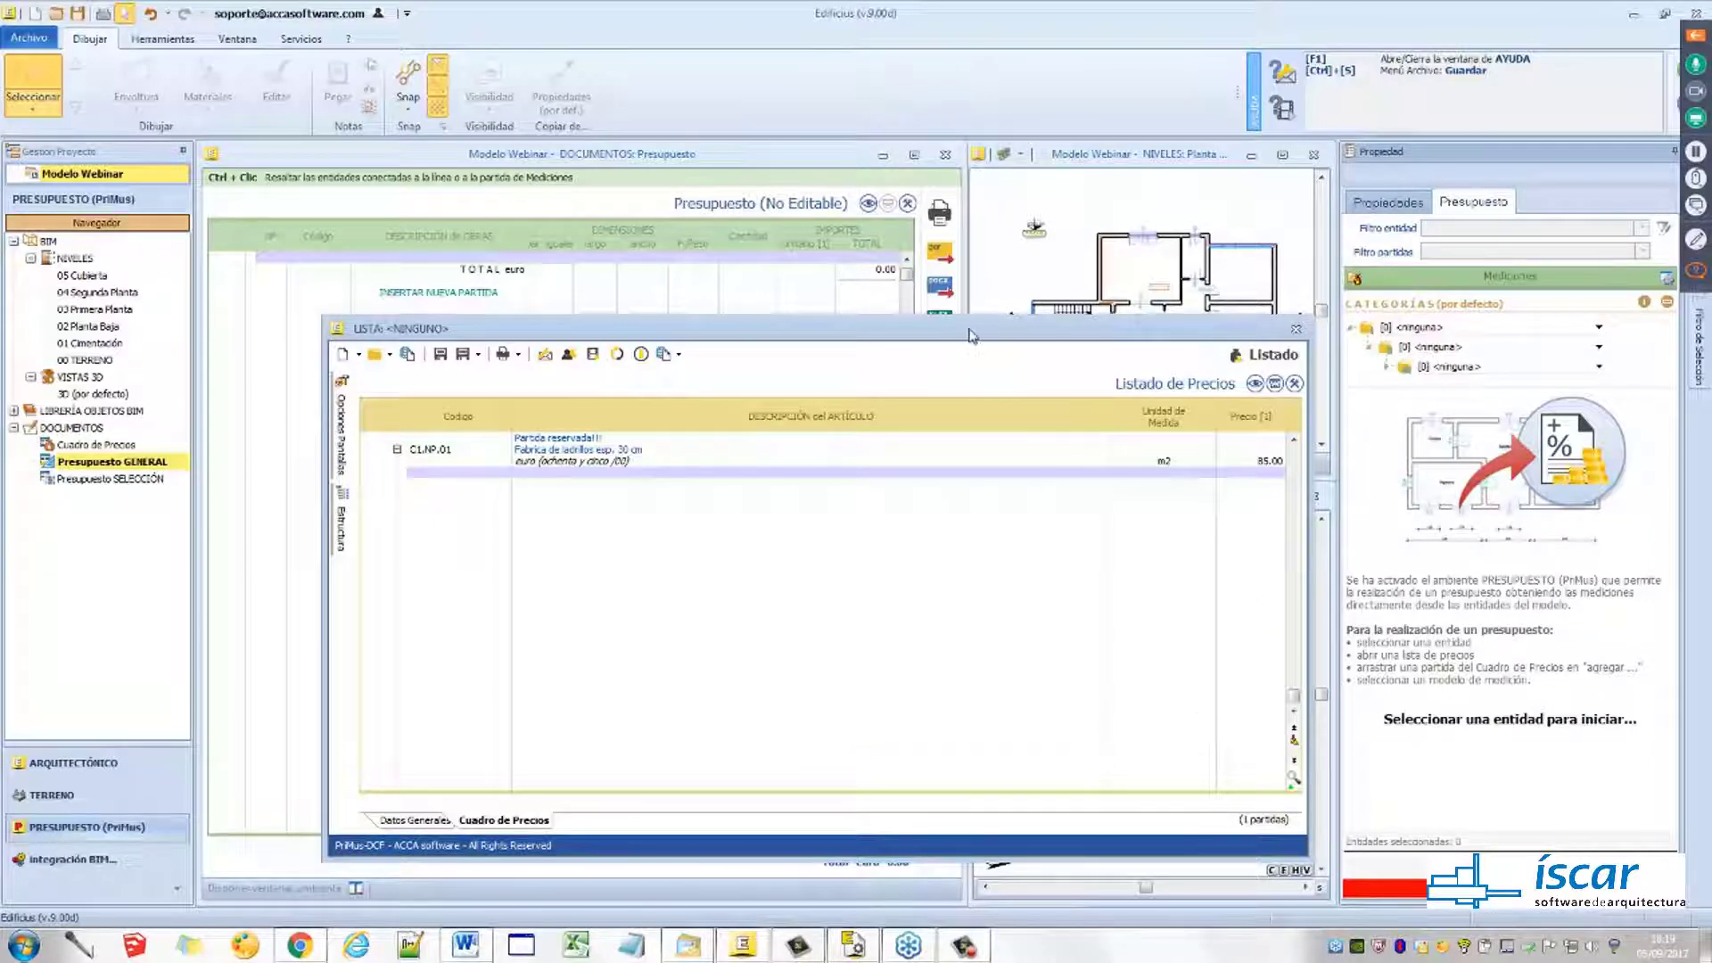
pyautogui.moveTo(972, 336); pyautogui.dragTo(911, 264)
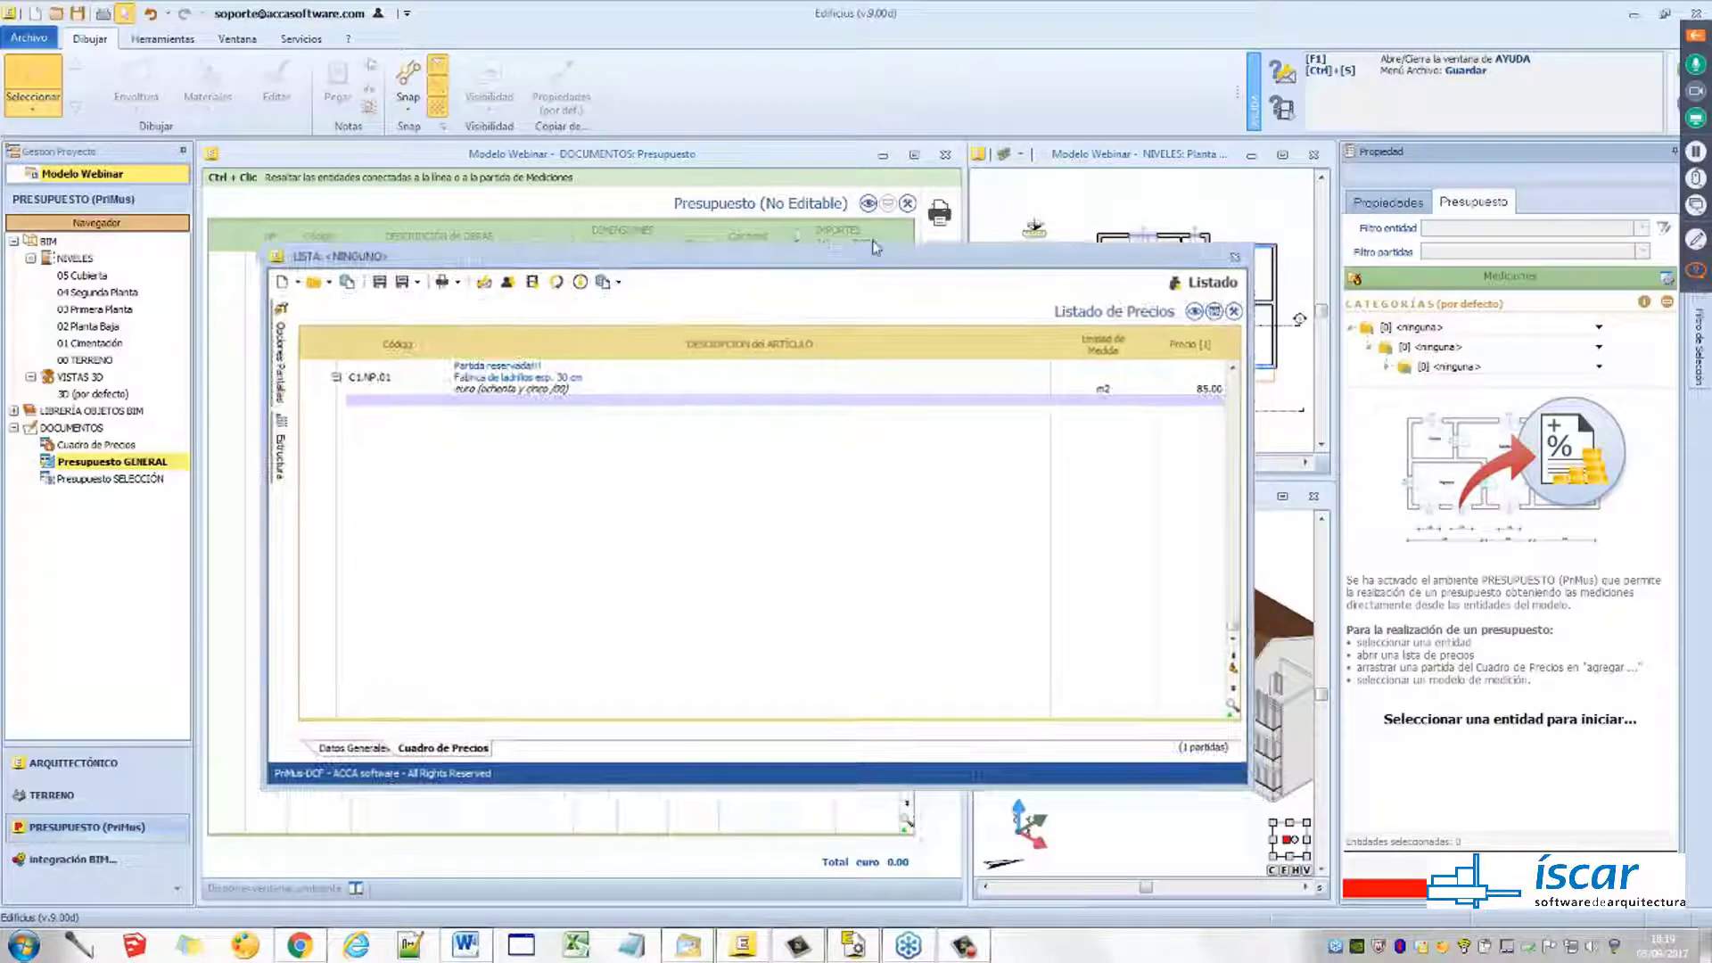
pyautogui.click(298, 284)
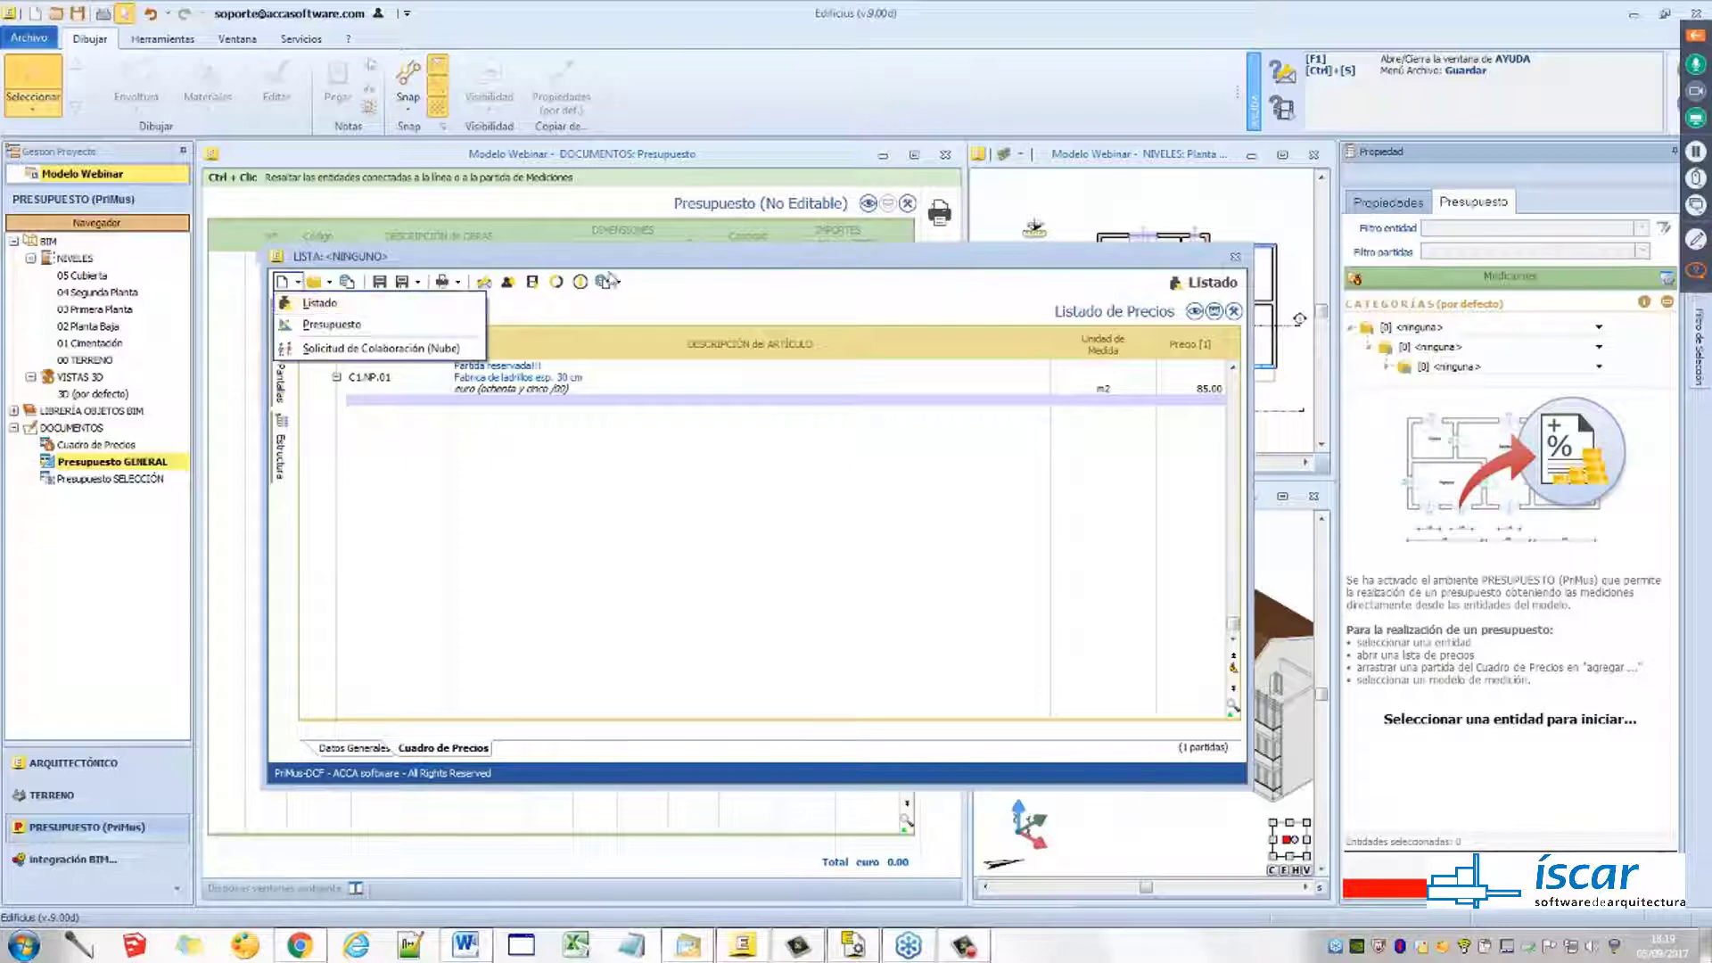
# Add a second item to the price list with code C2.NP.02 and description "Carpinteria de aluminio"
pyautogui.click(666, 259)
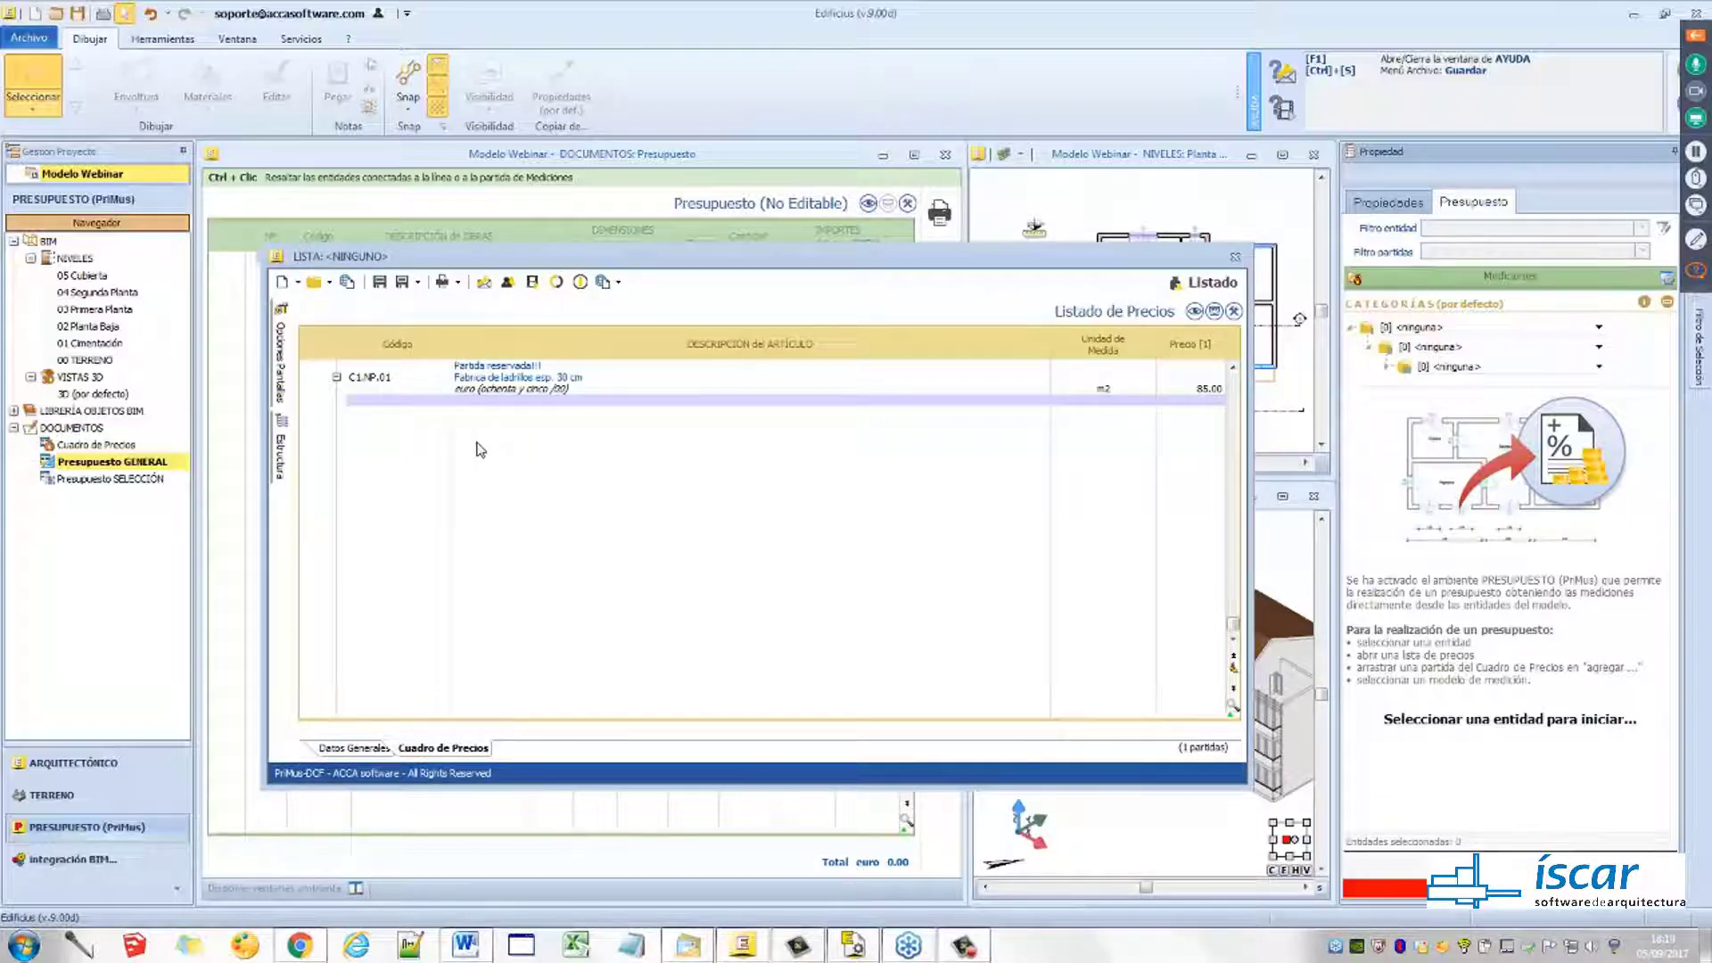
pyautogui.press('Insert')
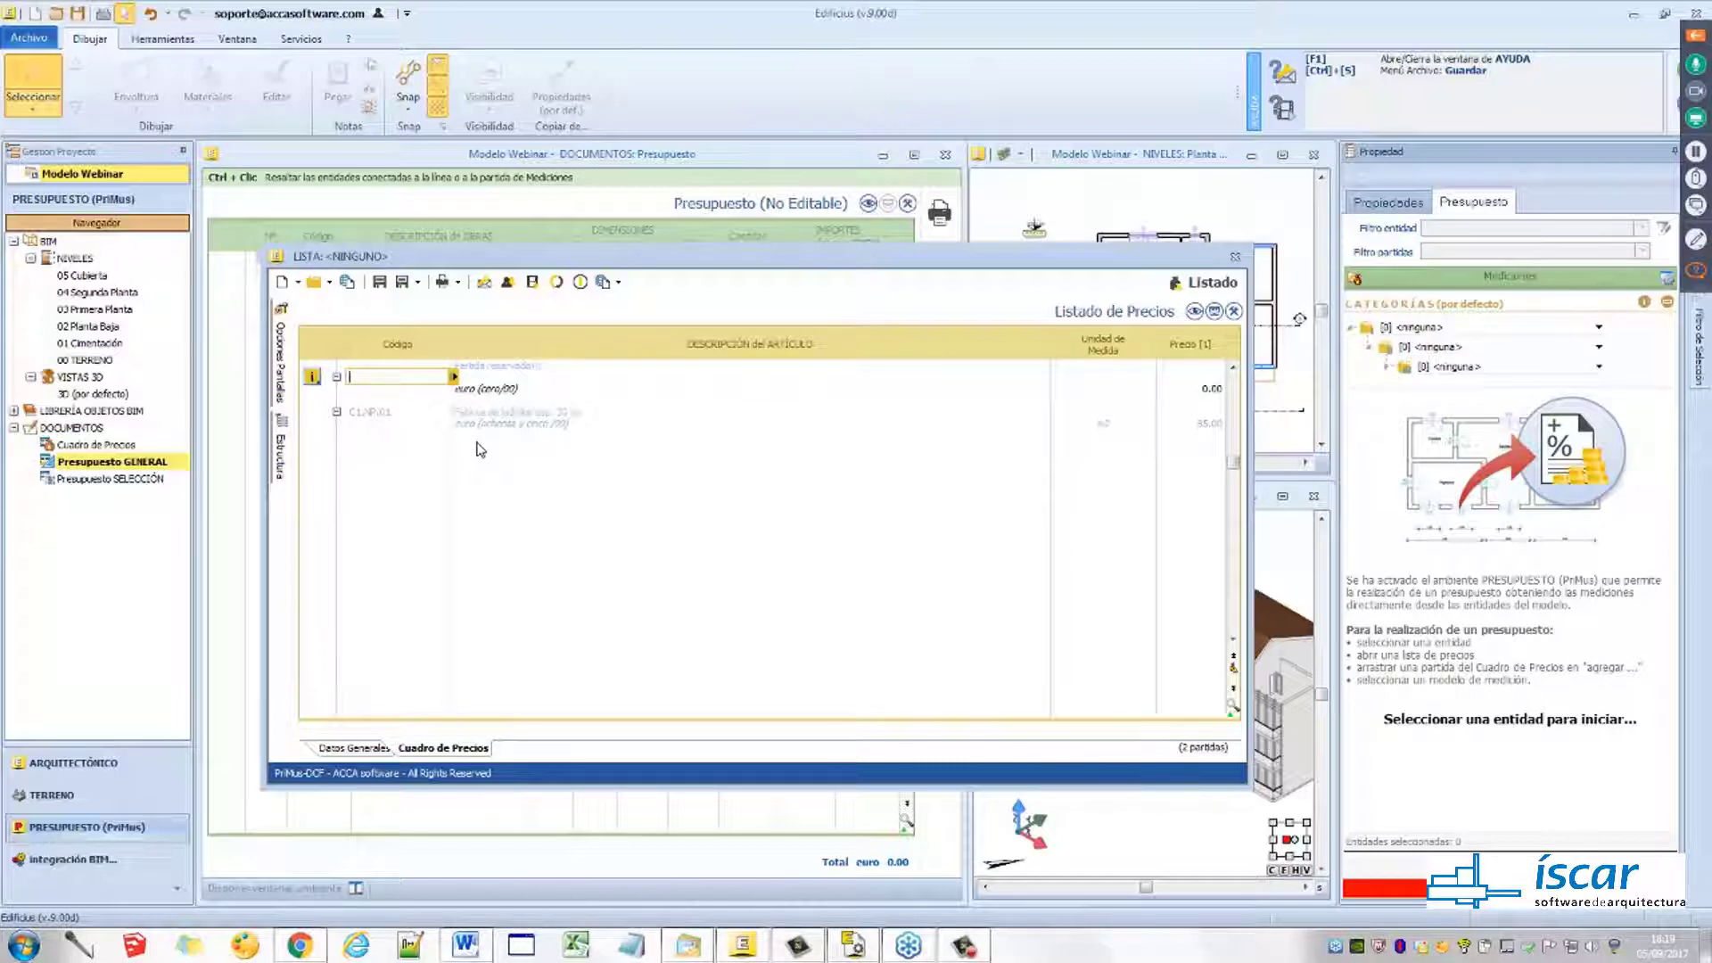
pyautogui.write('C2.NP.02')
pyautogui.press('Return')
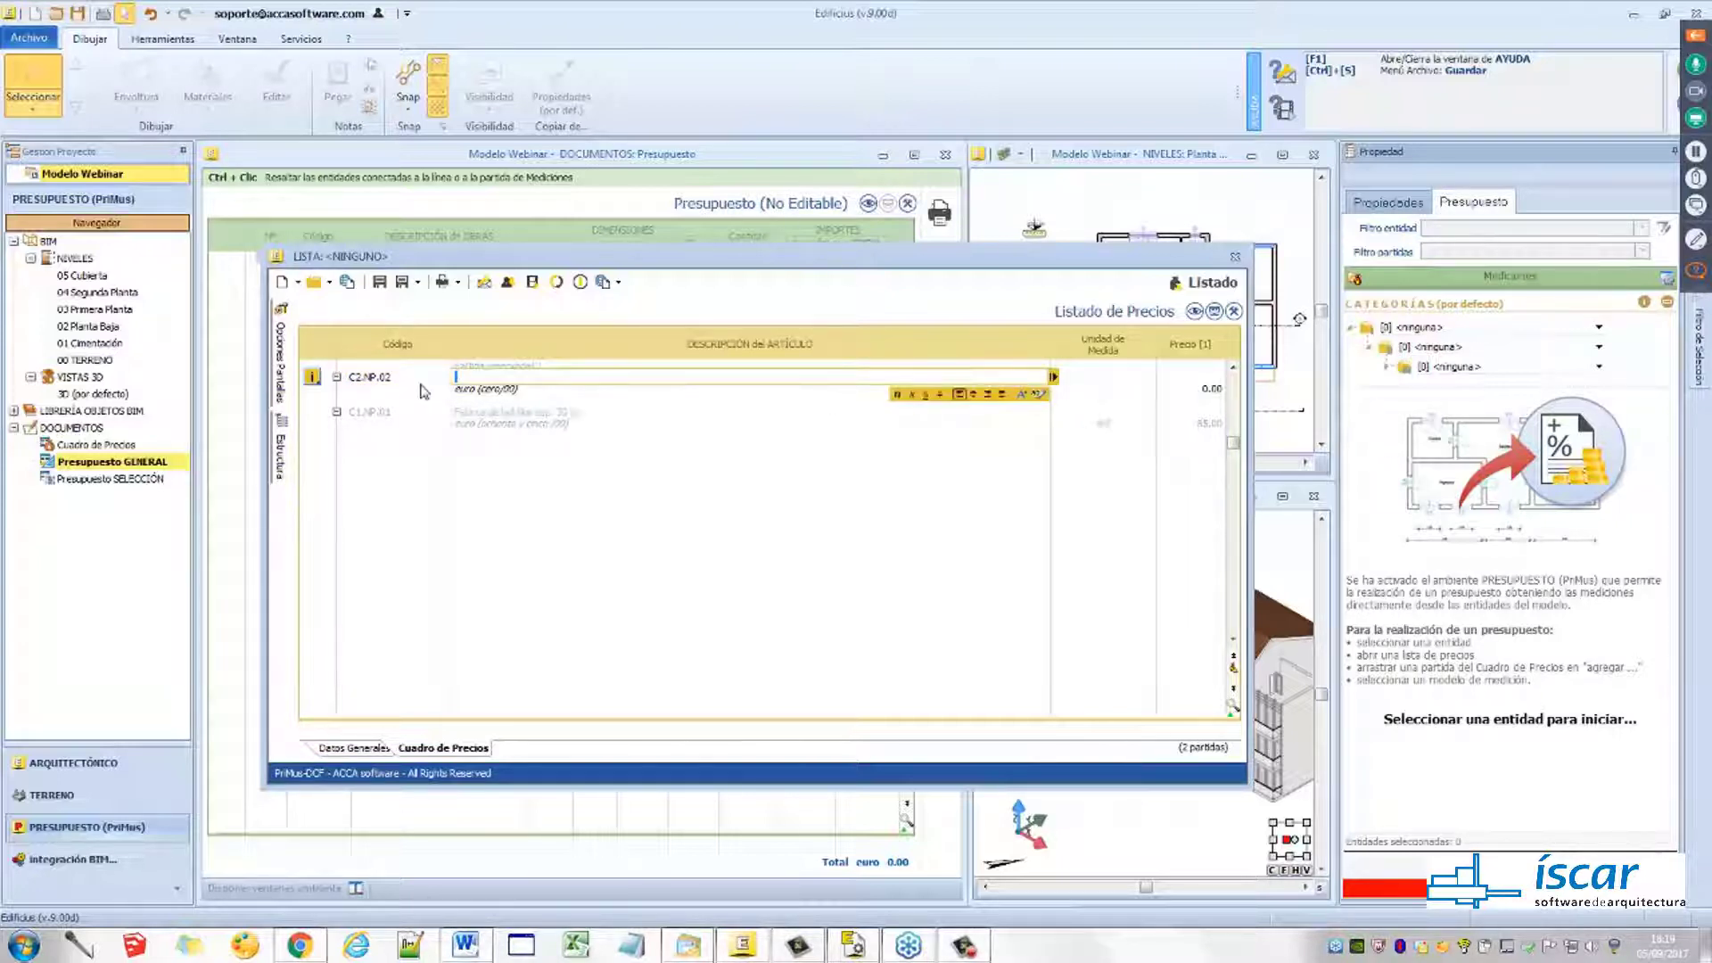
pyautogui.write('Carpinteria de aluminio')
pyautogui.press('Tab')
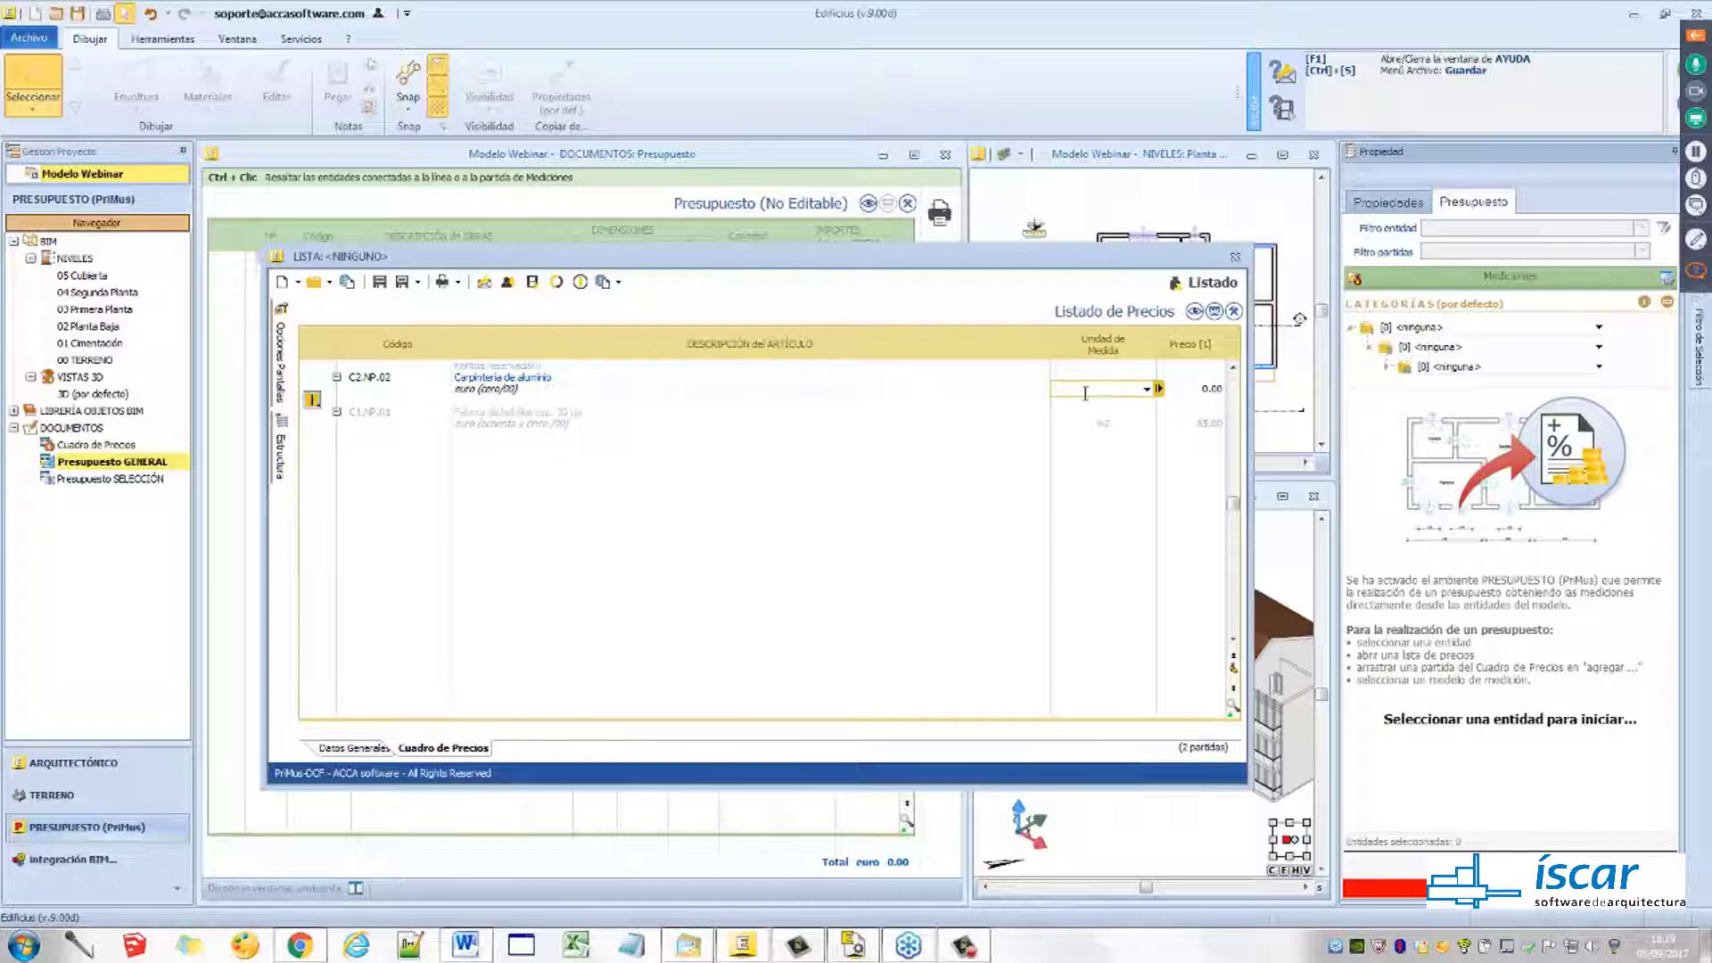
# Set the aluminium joinery item's unit of measure to m2 and its price to 150
pyautogui.write('m2')
pyautogui.press('Tab')
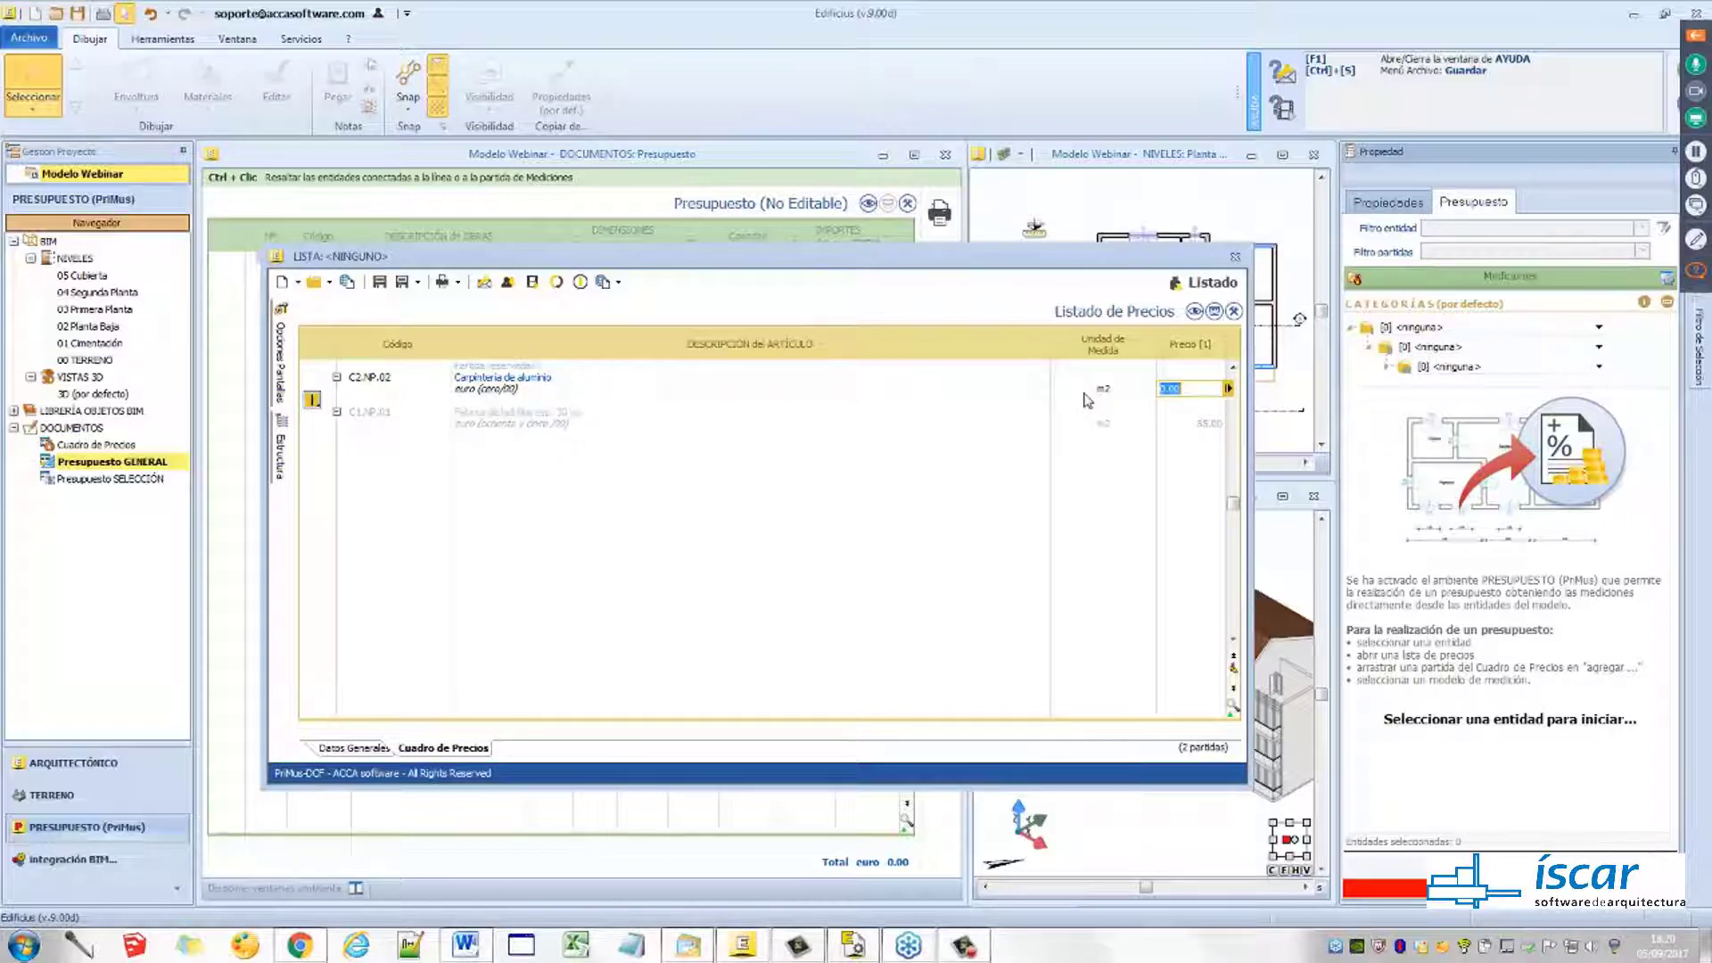
pyautogui.write('150')
pyautogui.press('Tab')
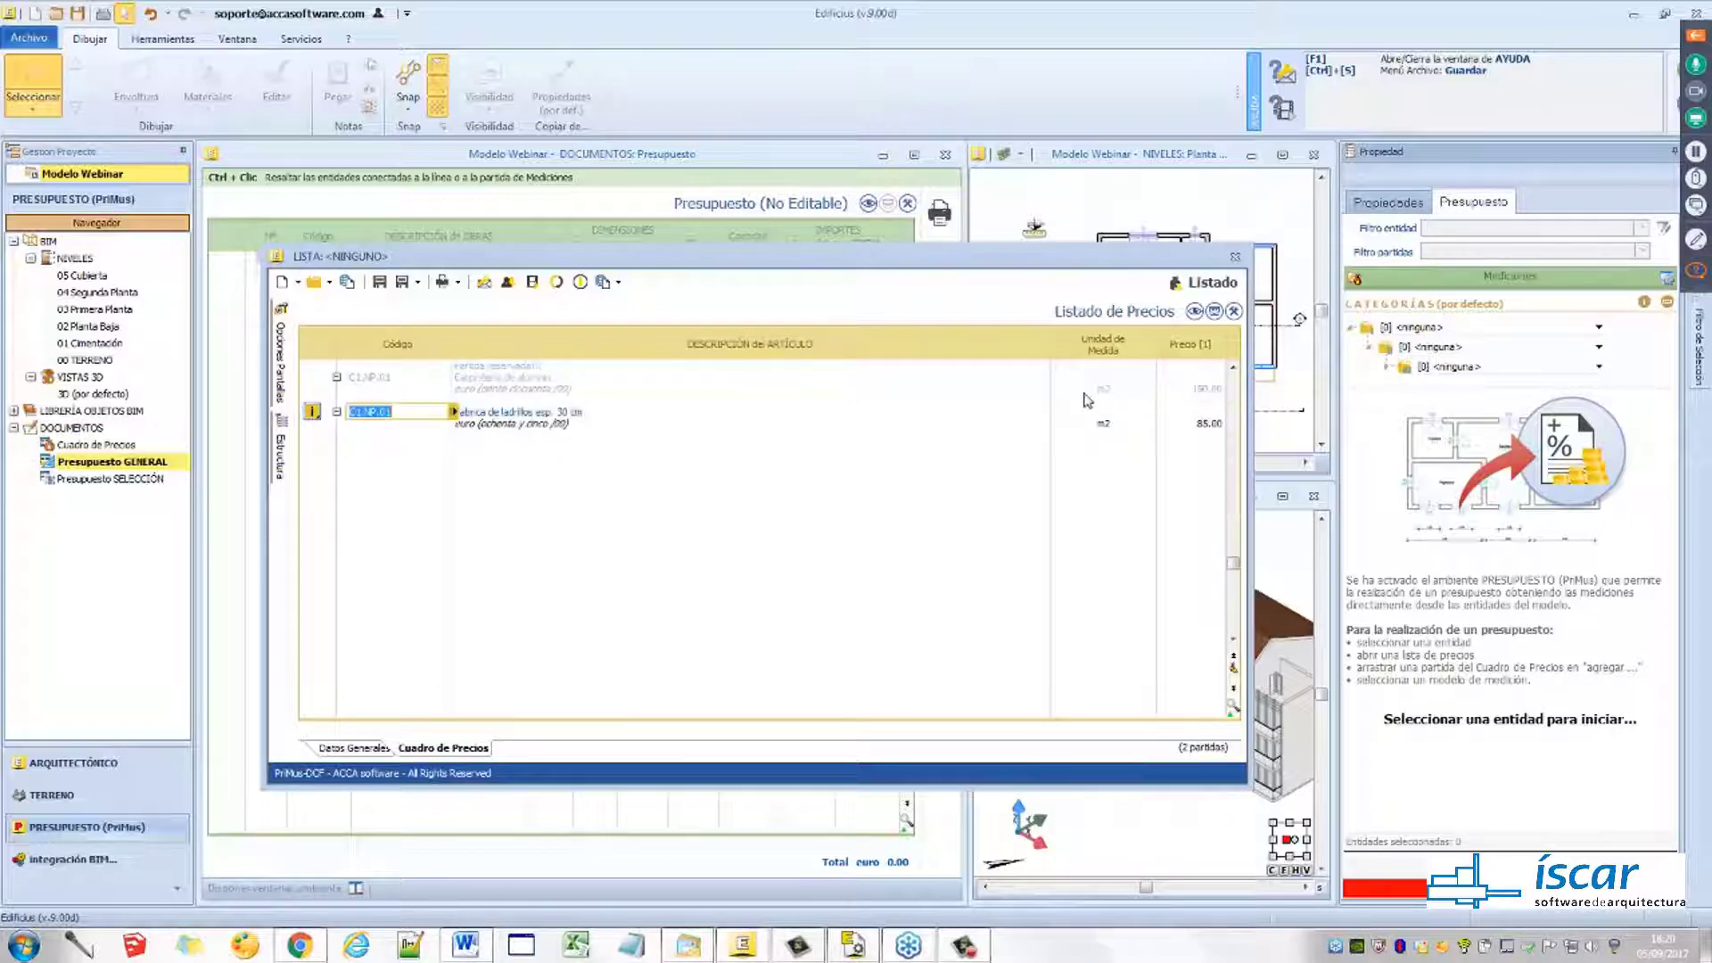
pyautogui.press('Tab')
pyautogui.press('Tab')
pyautogui.press('Tab')
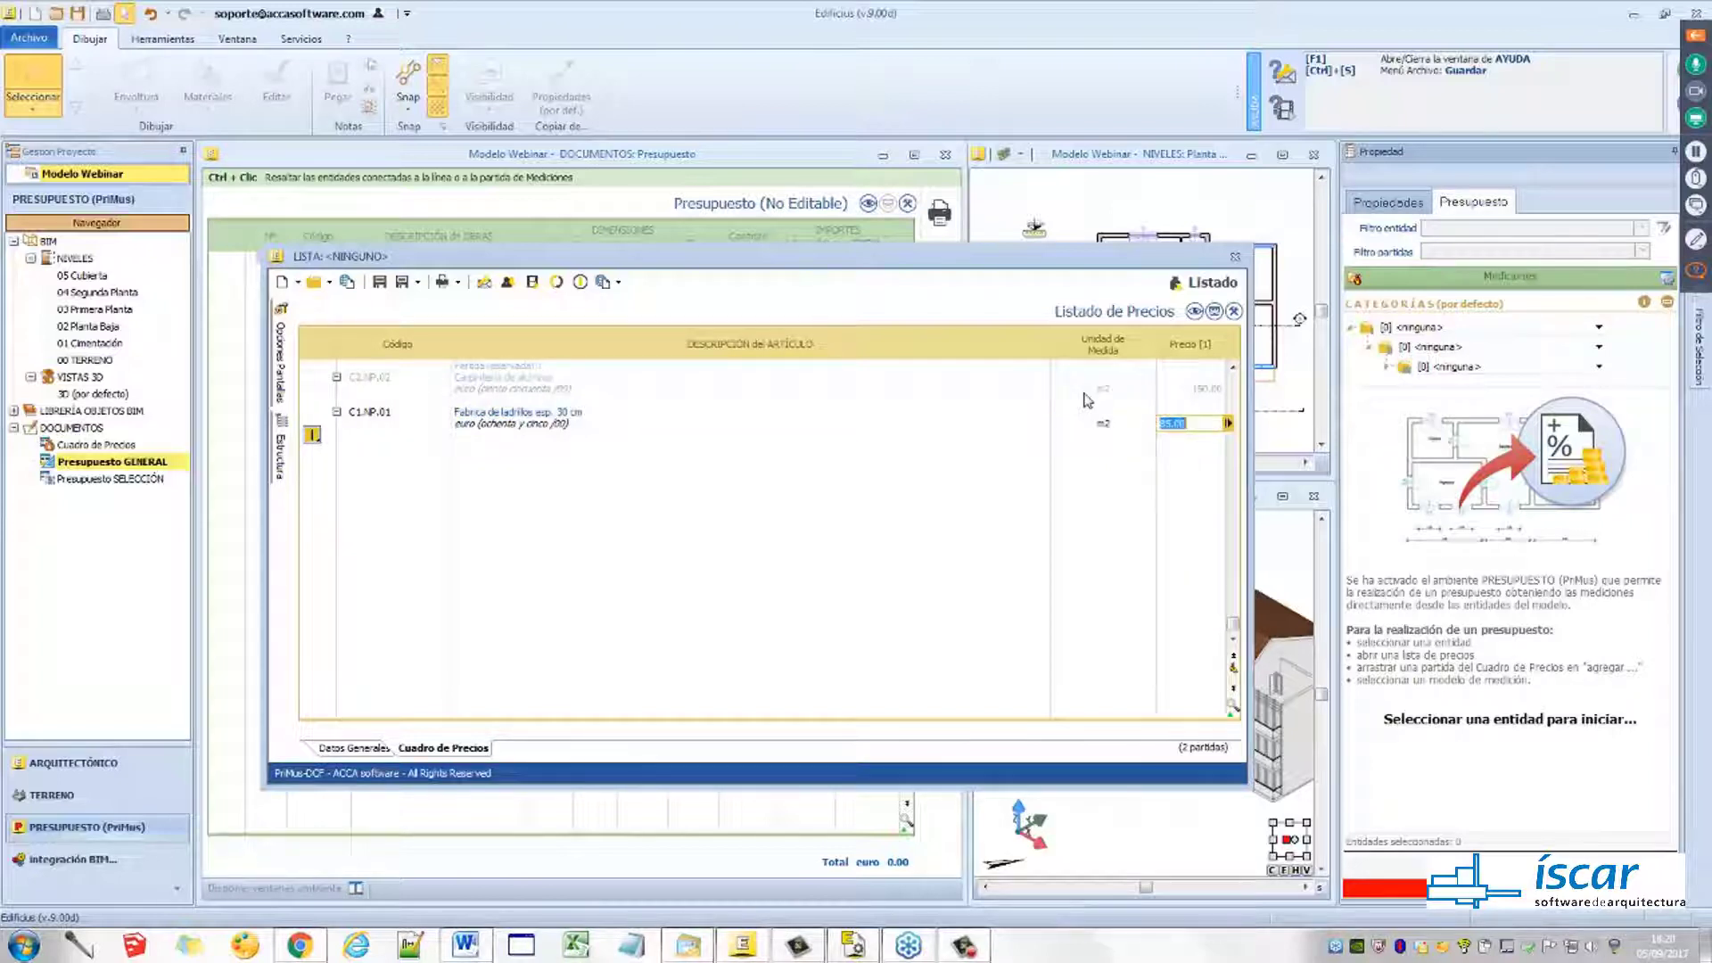
pyautogui.press('Tab')
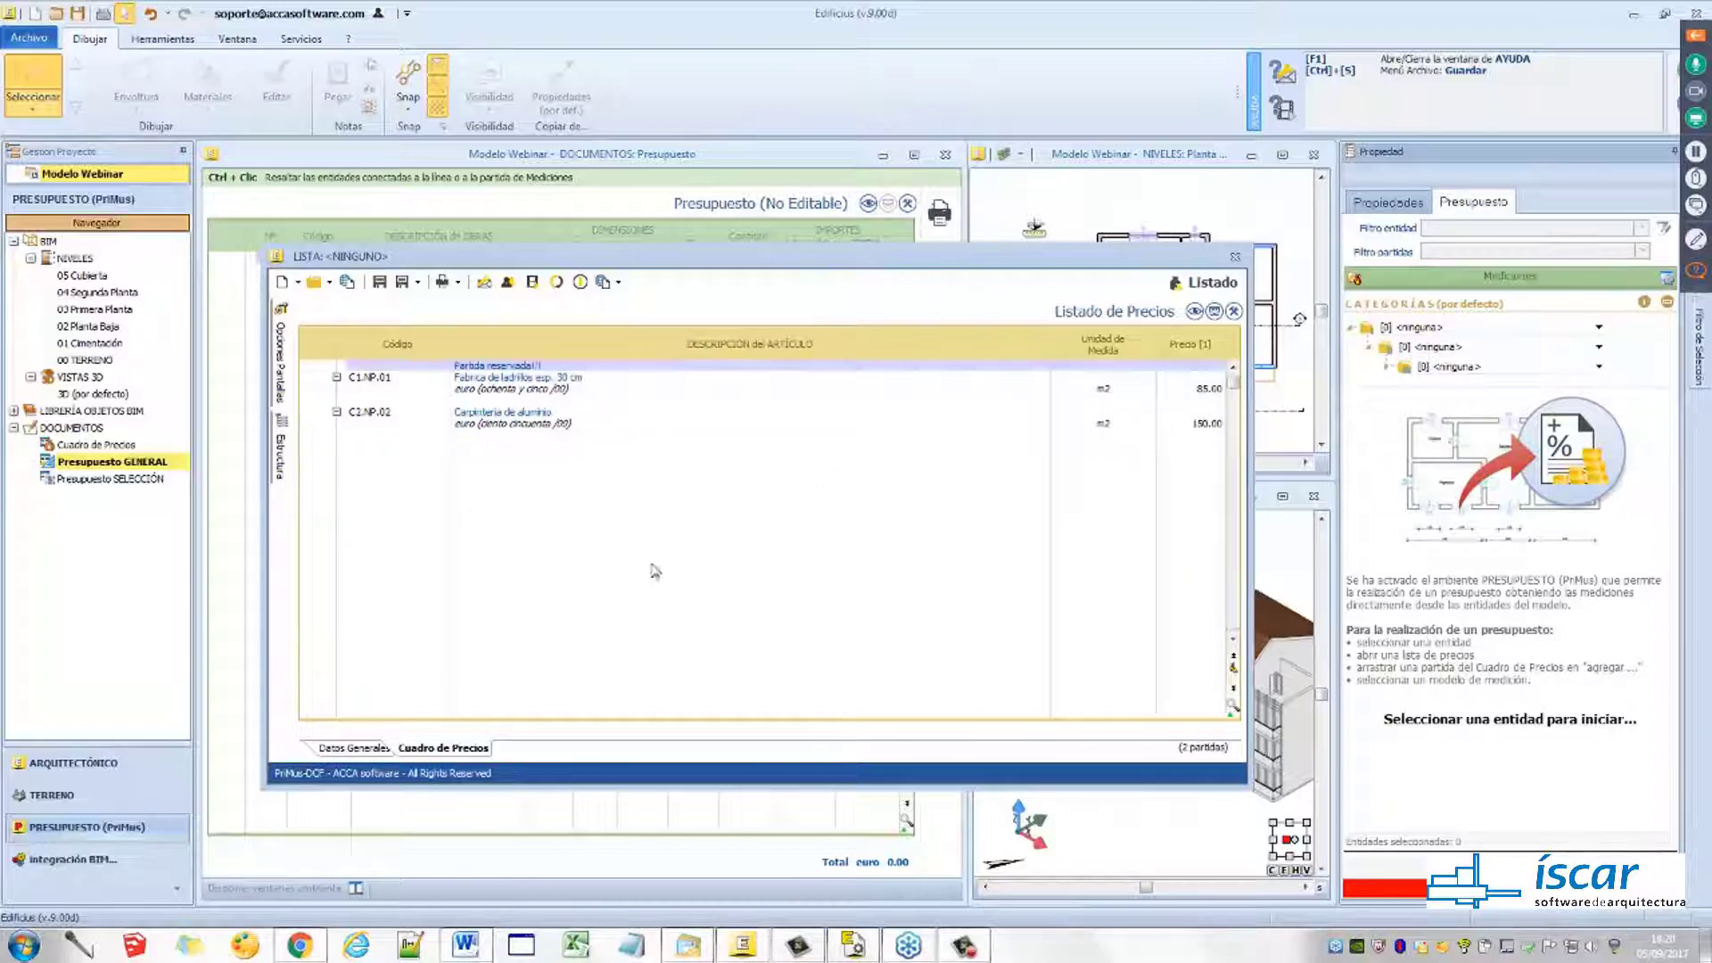
# Enlarge the price list window and reposition it in the workspace
pyautogui.moveTo(720, 258); pyautogui.dragTo(662, 217)
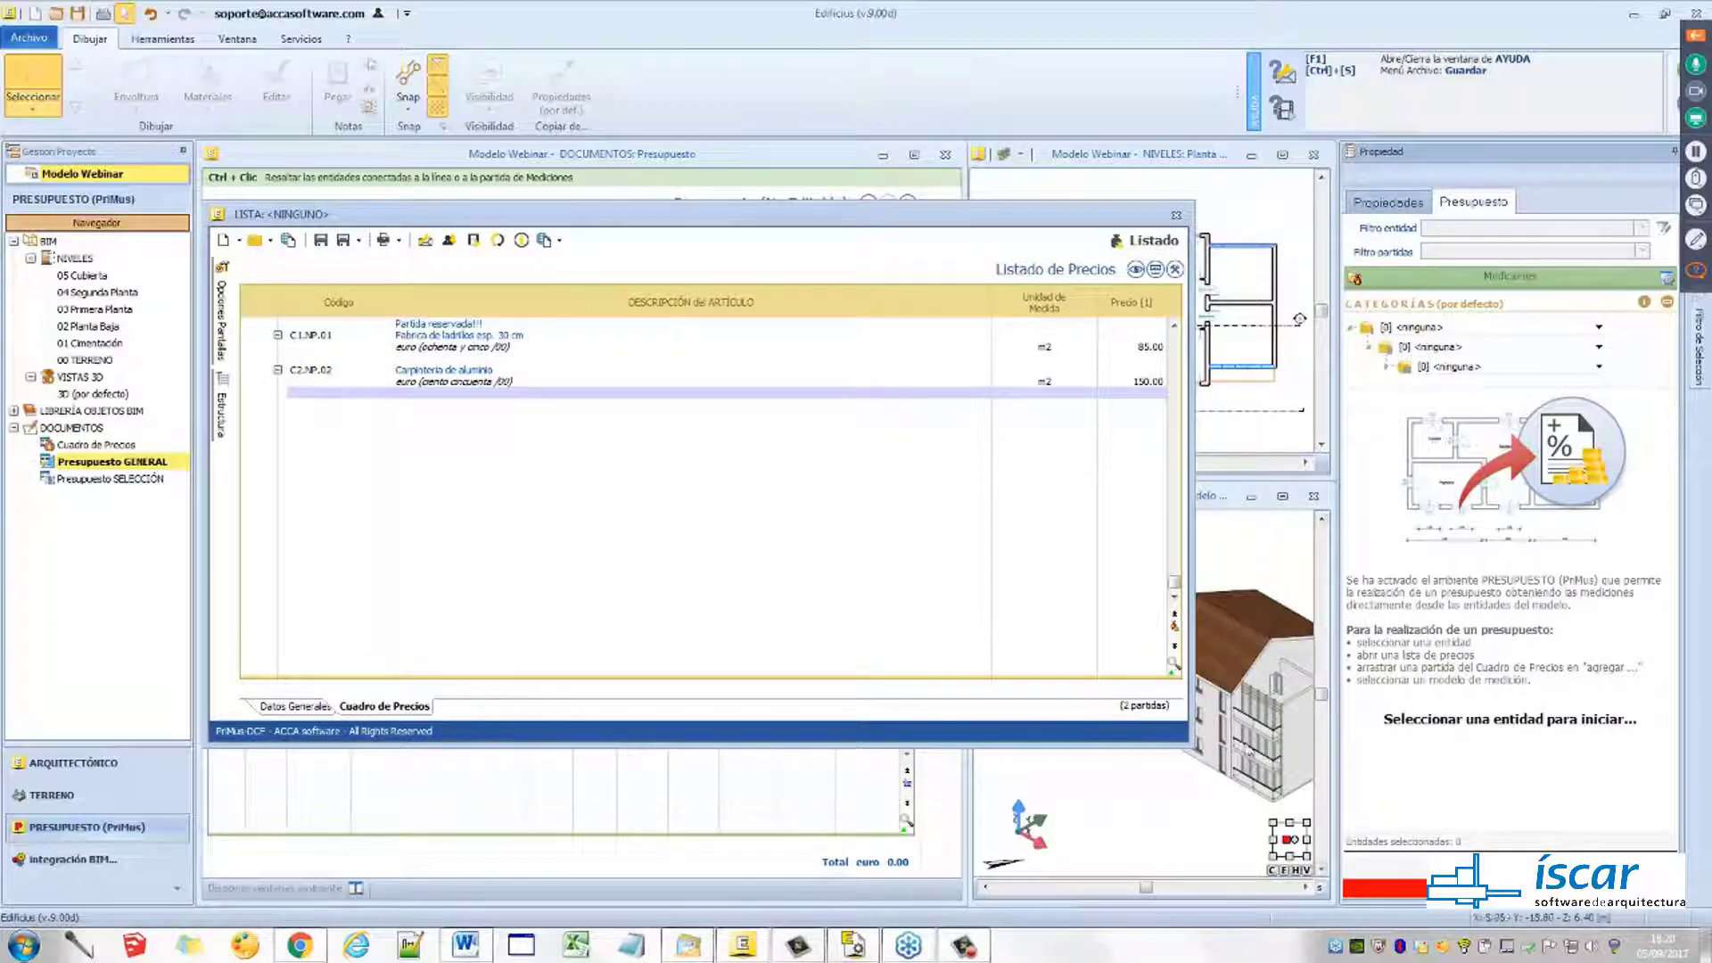
pyautogui.moveTo(1190, 742); pyautogui.dragTo(1261, 776)
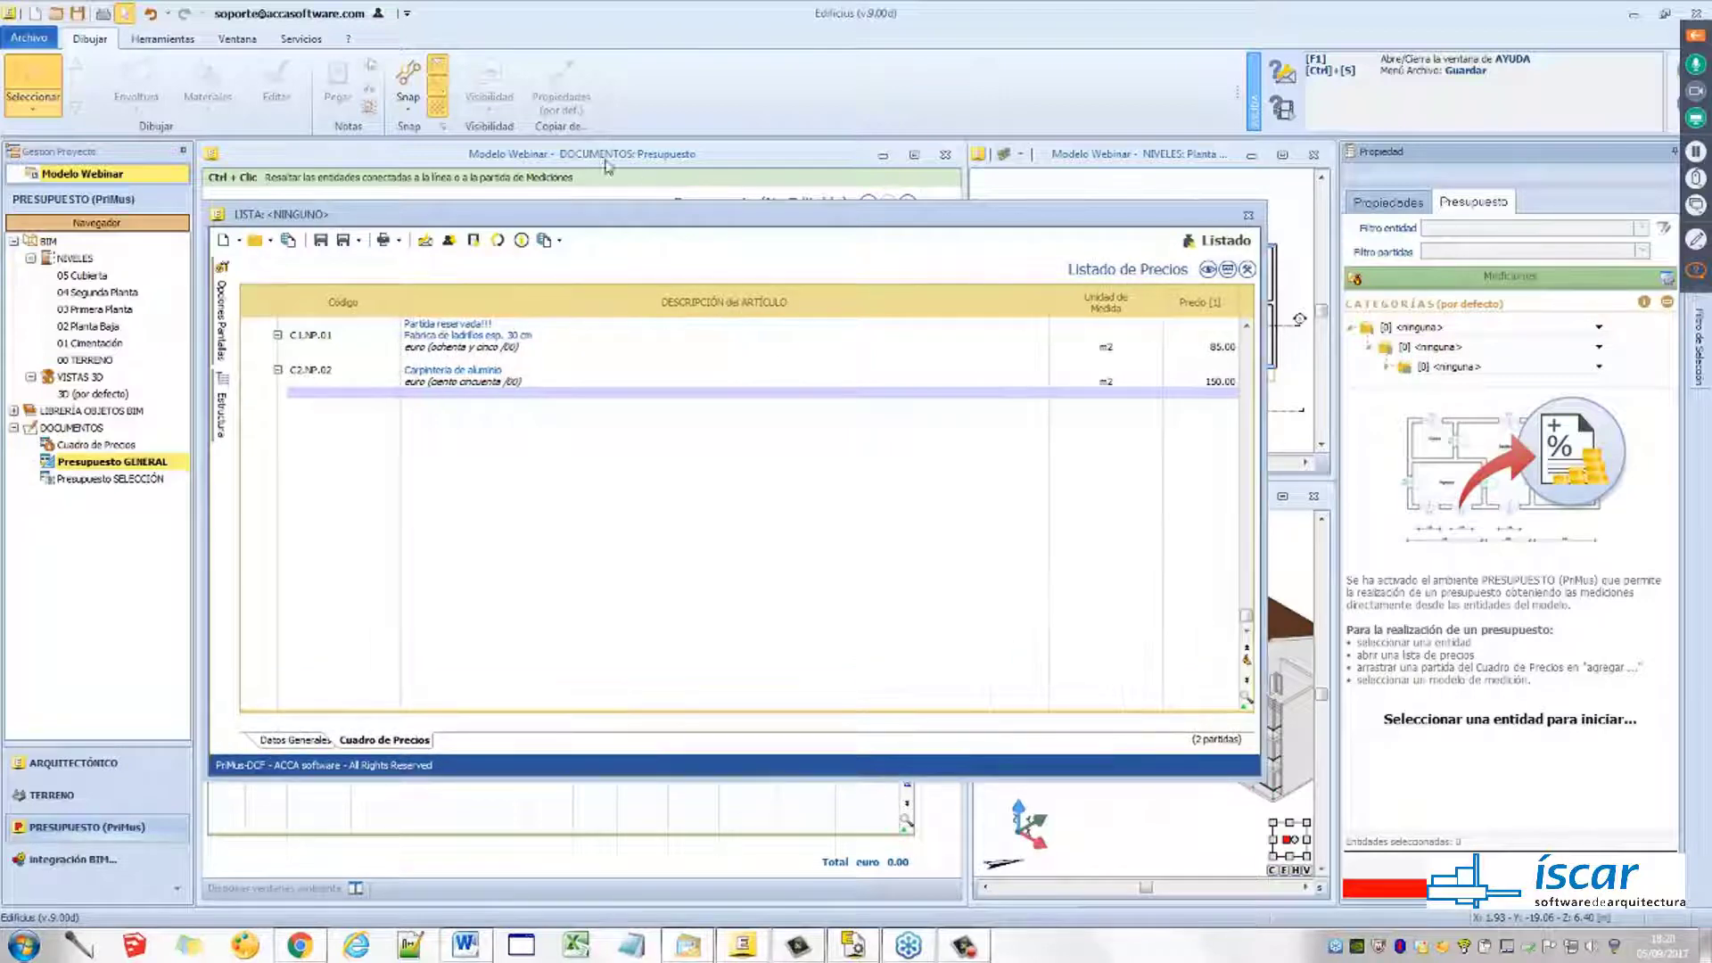
pyautogui.moveTo(615, 224); pyautogui.dragTo(651, 245)
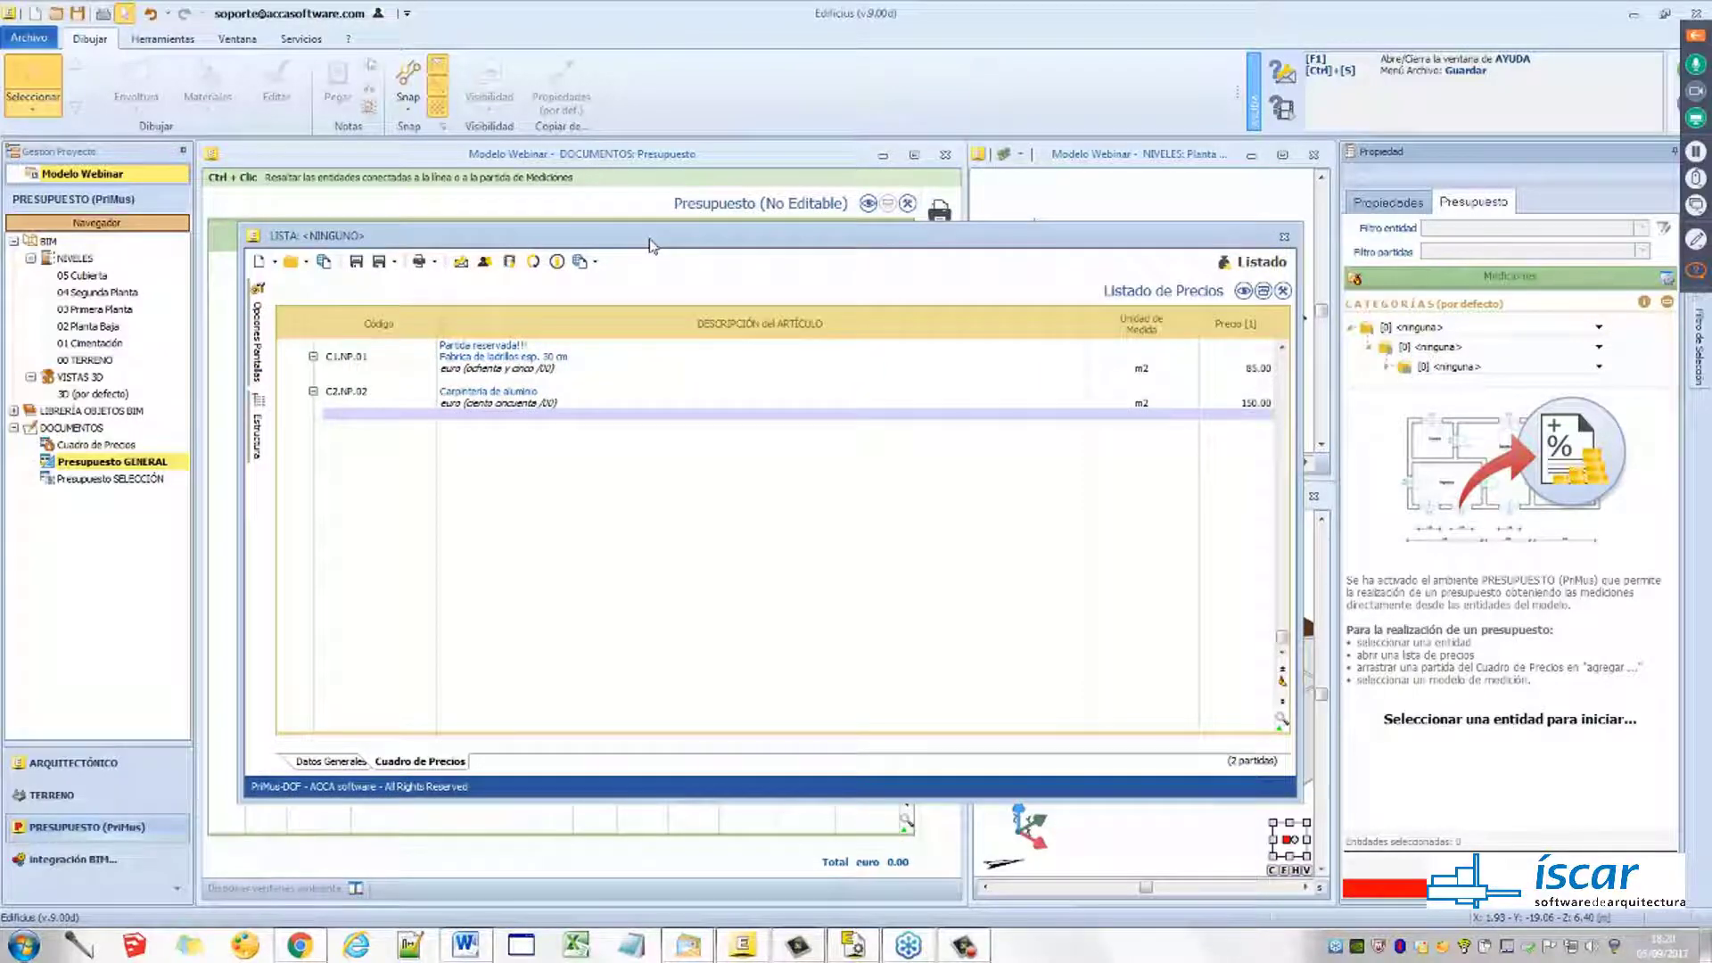
pyautogui.moveTo(651, 238); pyautogui.dragTo(651, 238)
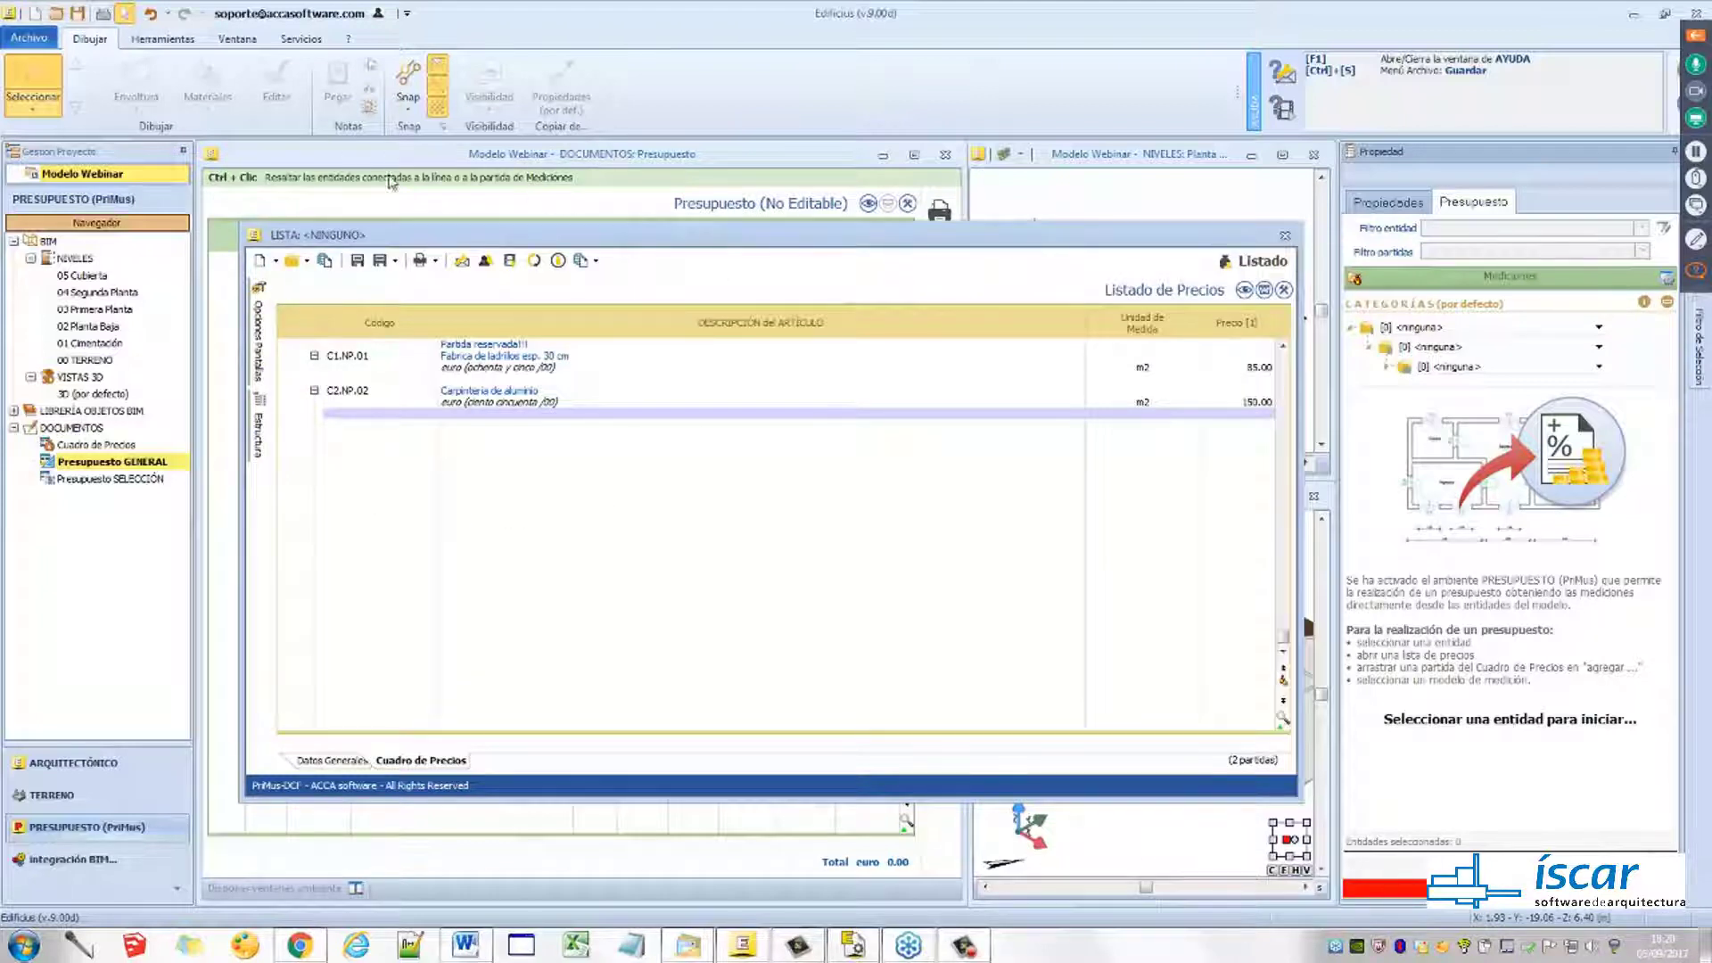
# Replace the current price list with a new blank one, discarding its custom items
pyautogui.click(276, 264)
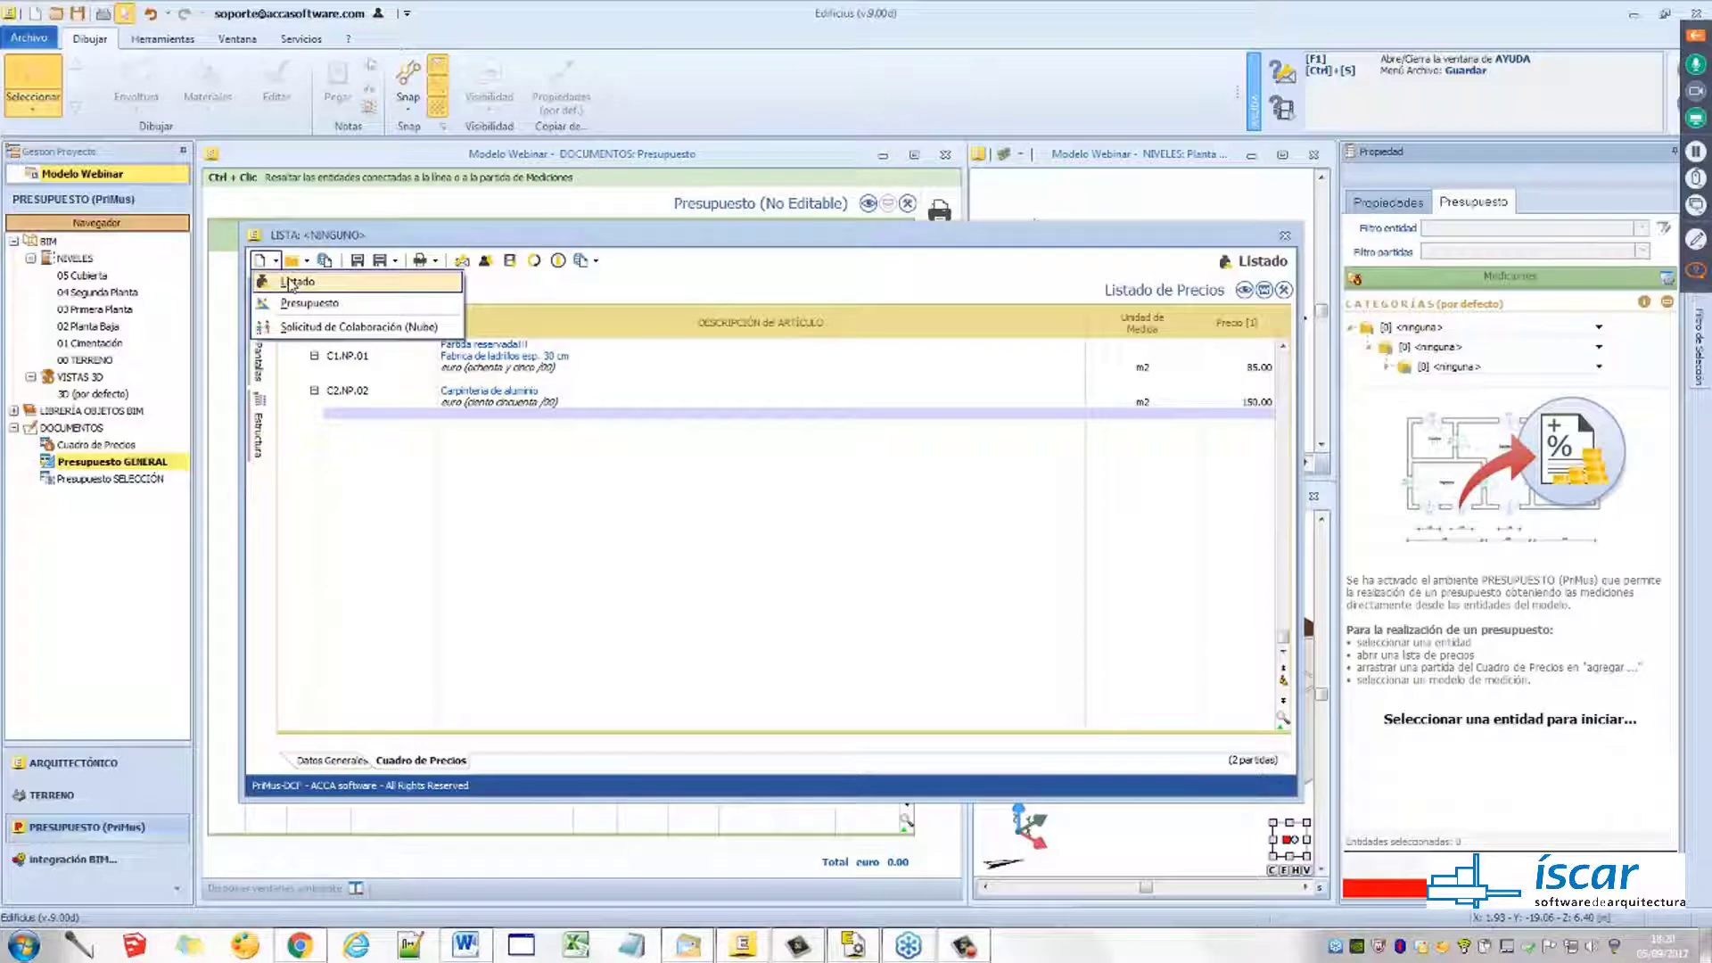
pyautogui.click(290, 281)
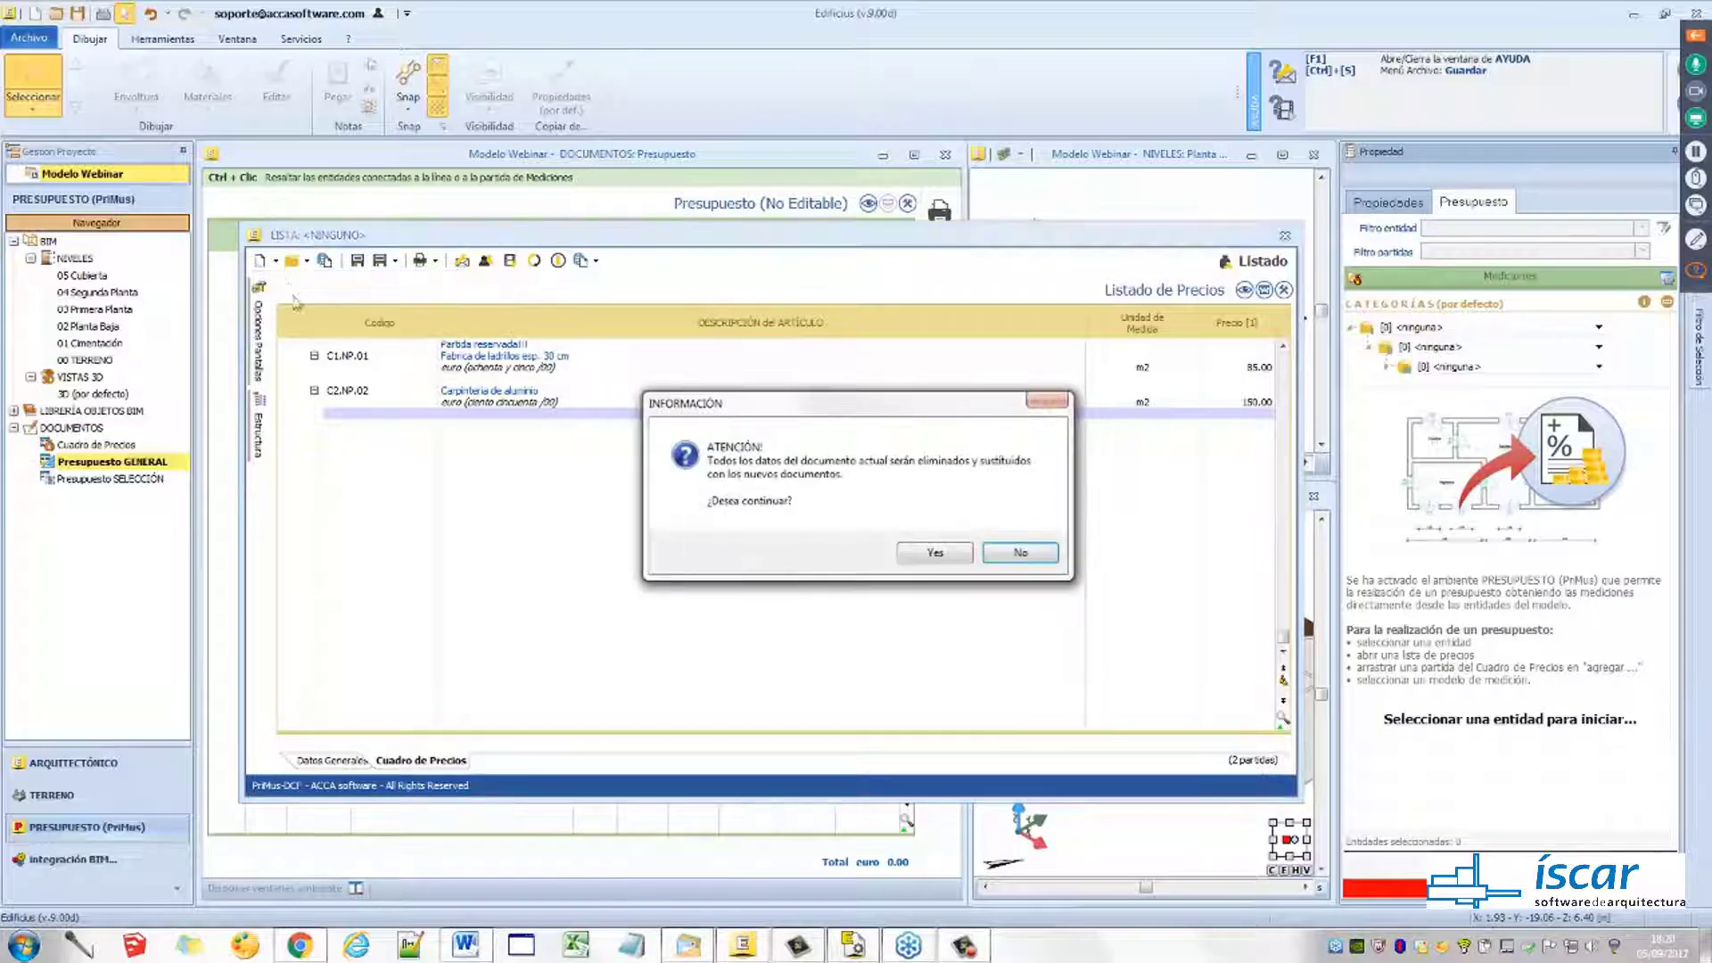
pyautogui.click(936, 554)
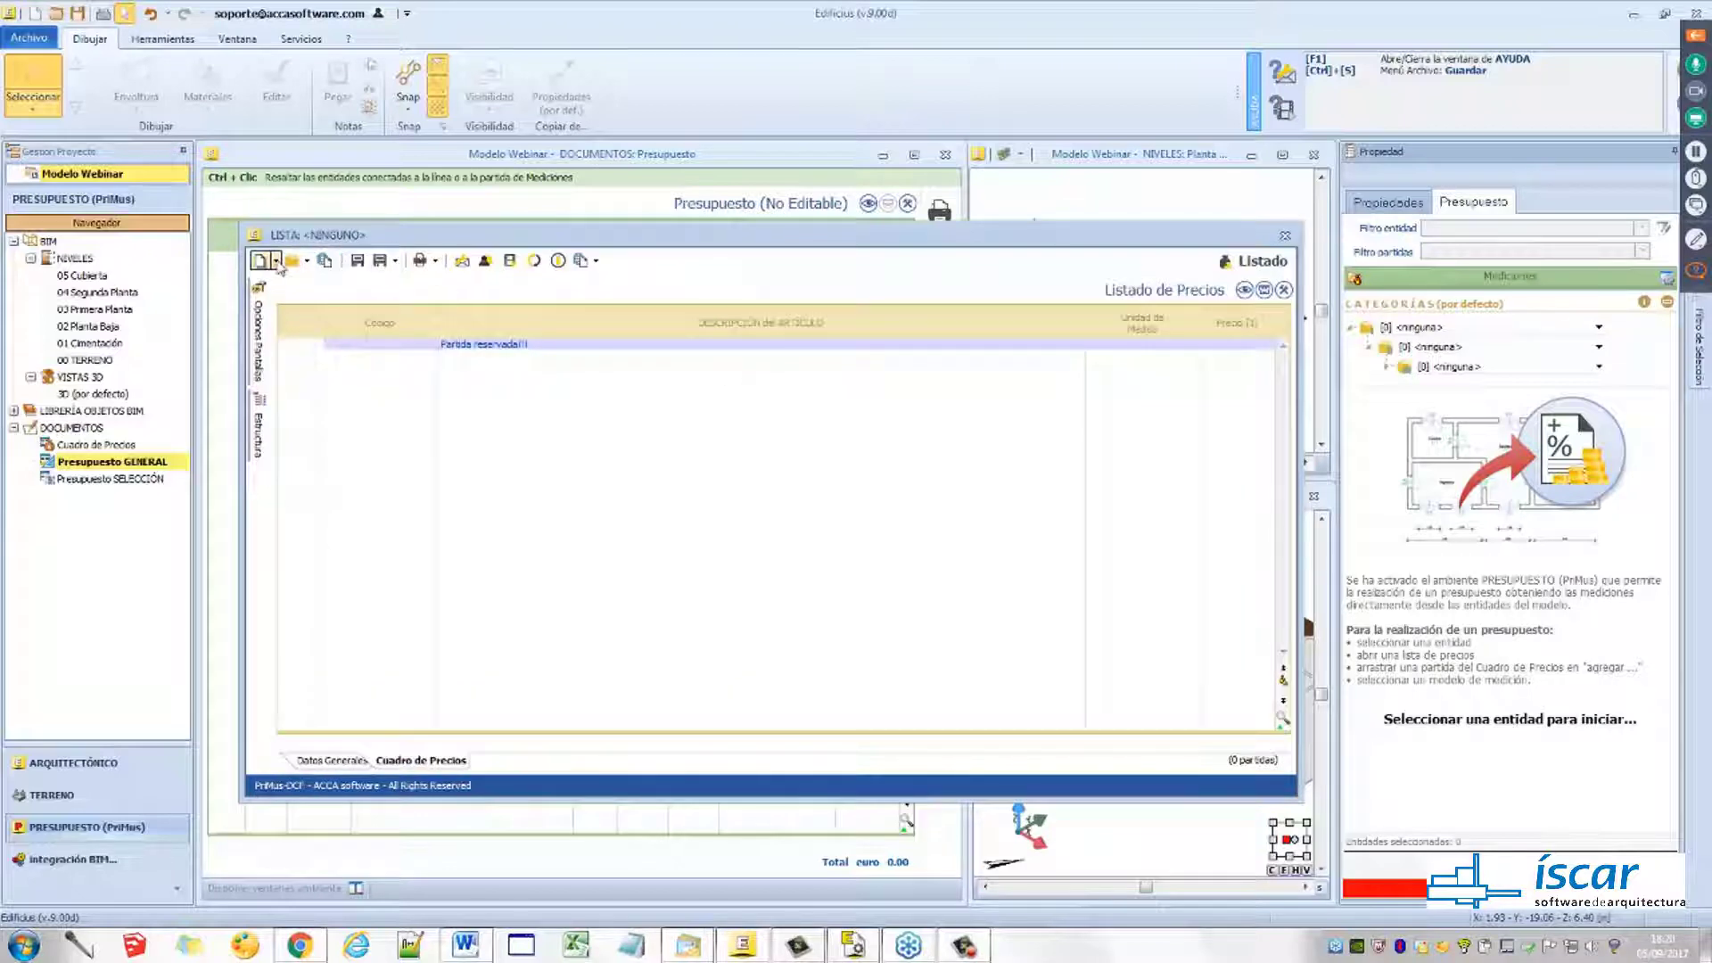
# Open the PREOC_2016_convertido.dcf price database as the price list, dismissing the Windows colour scheme prompt
pyautogui.click(307, 261)
pyautogui.click(326, 282)
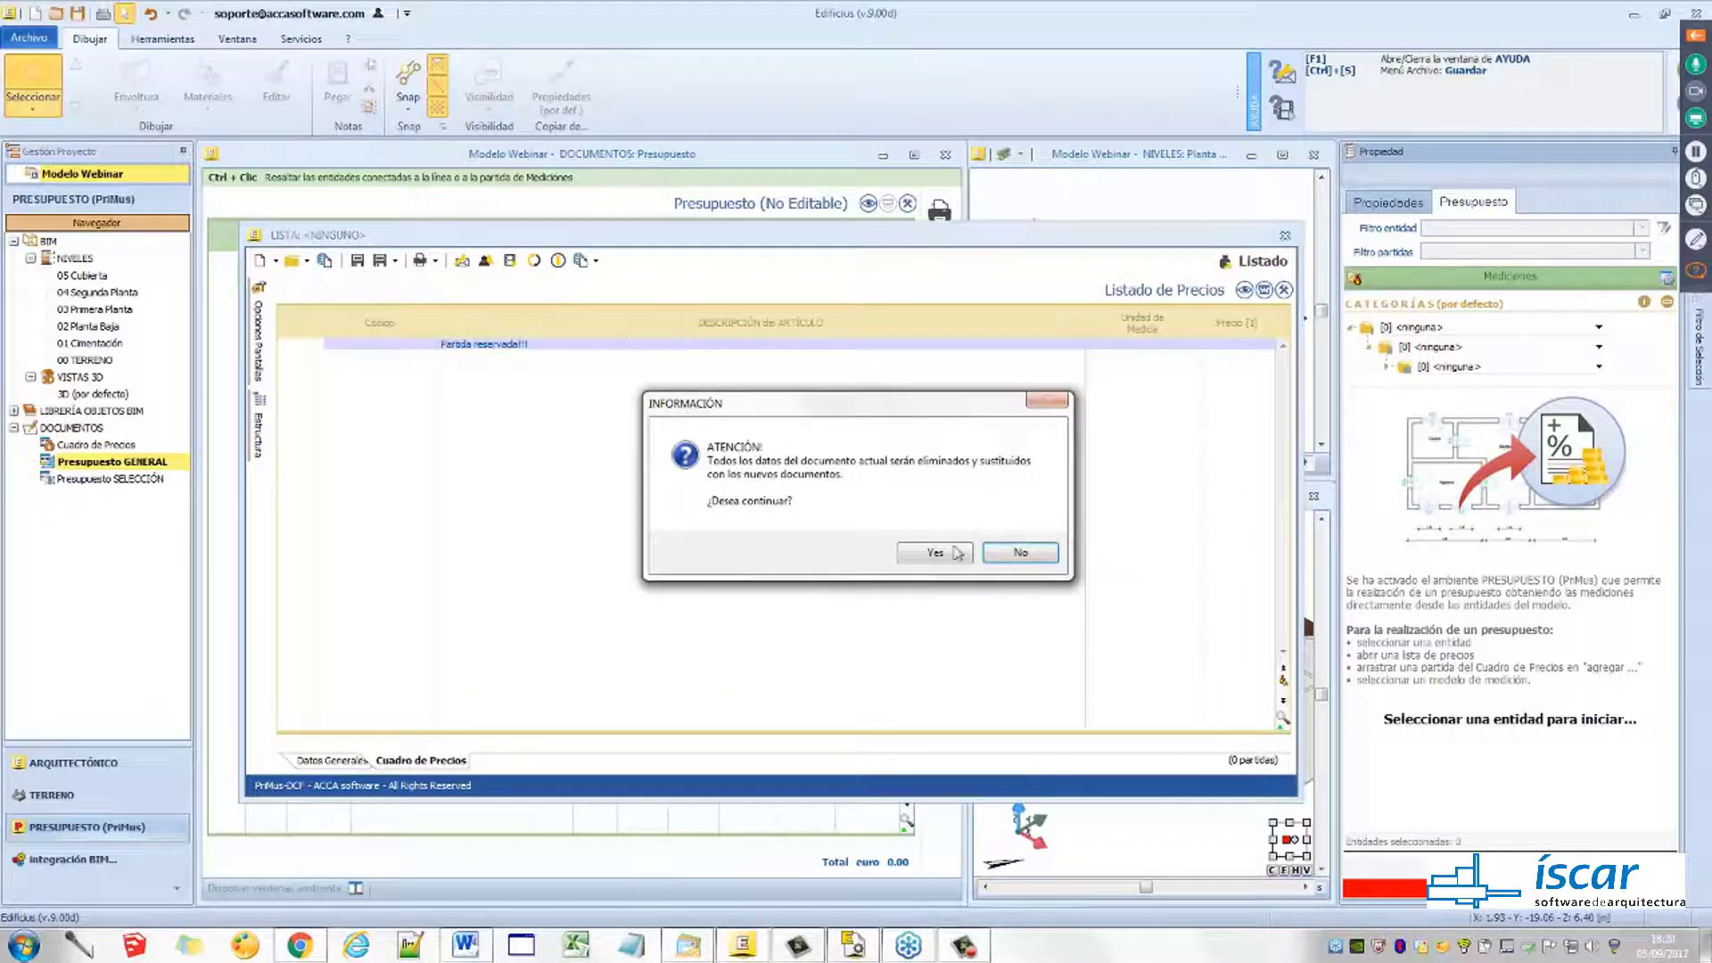
pyautogui.click(936, 553)
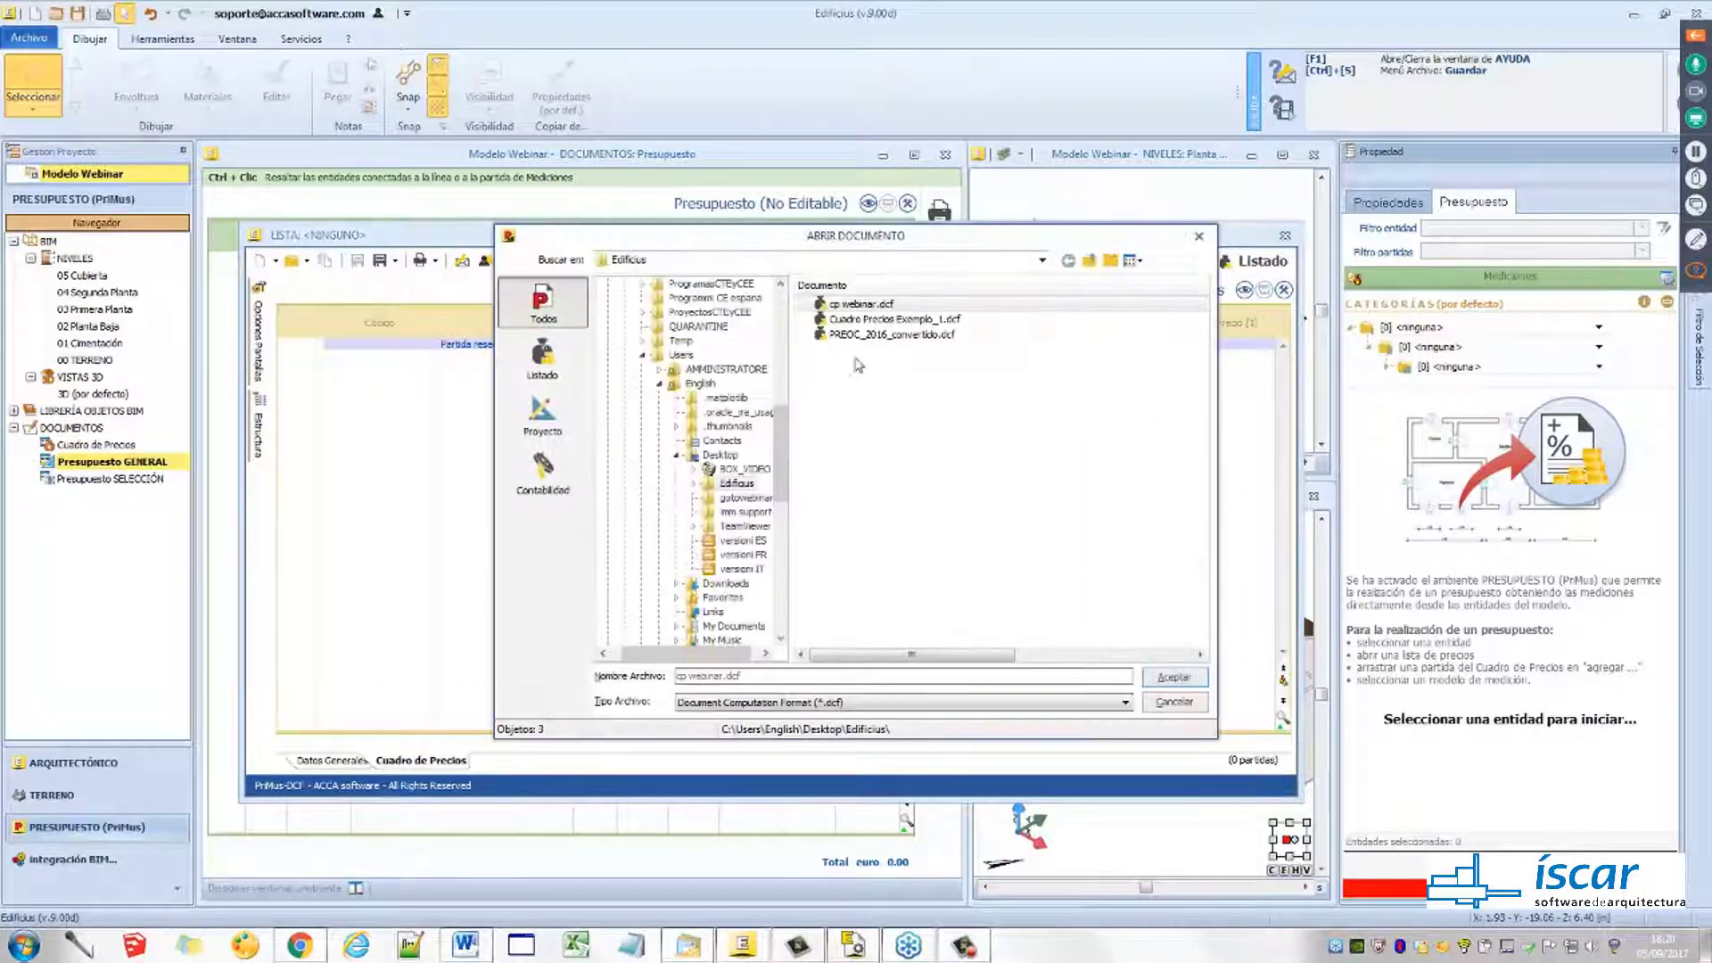
pyautogui.click(864, 337)
pyautogui.click(1177, 679)
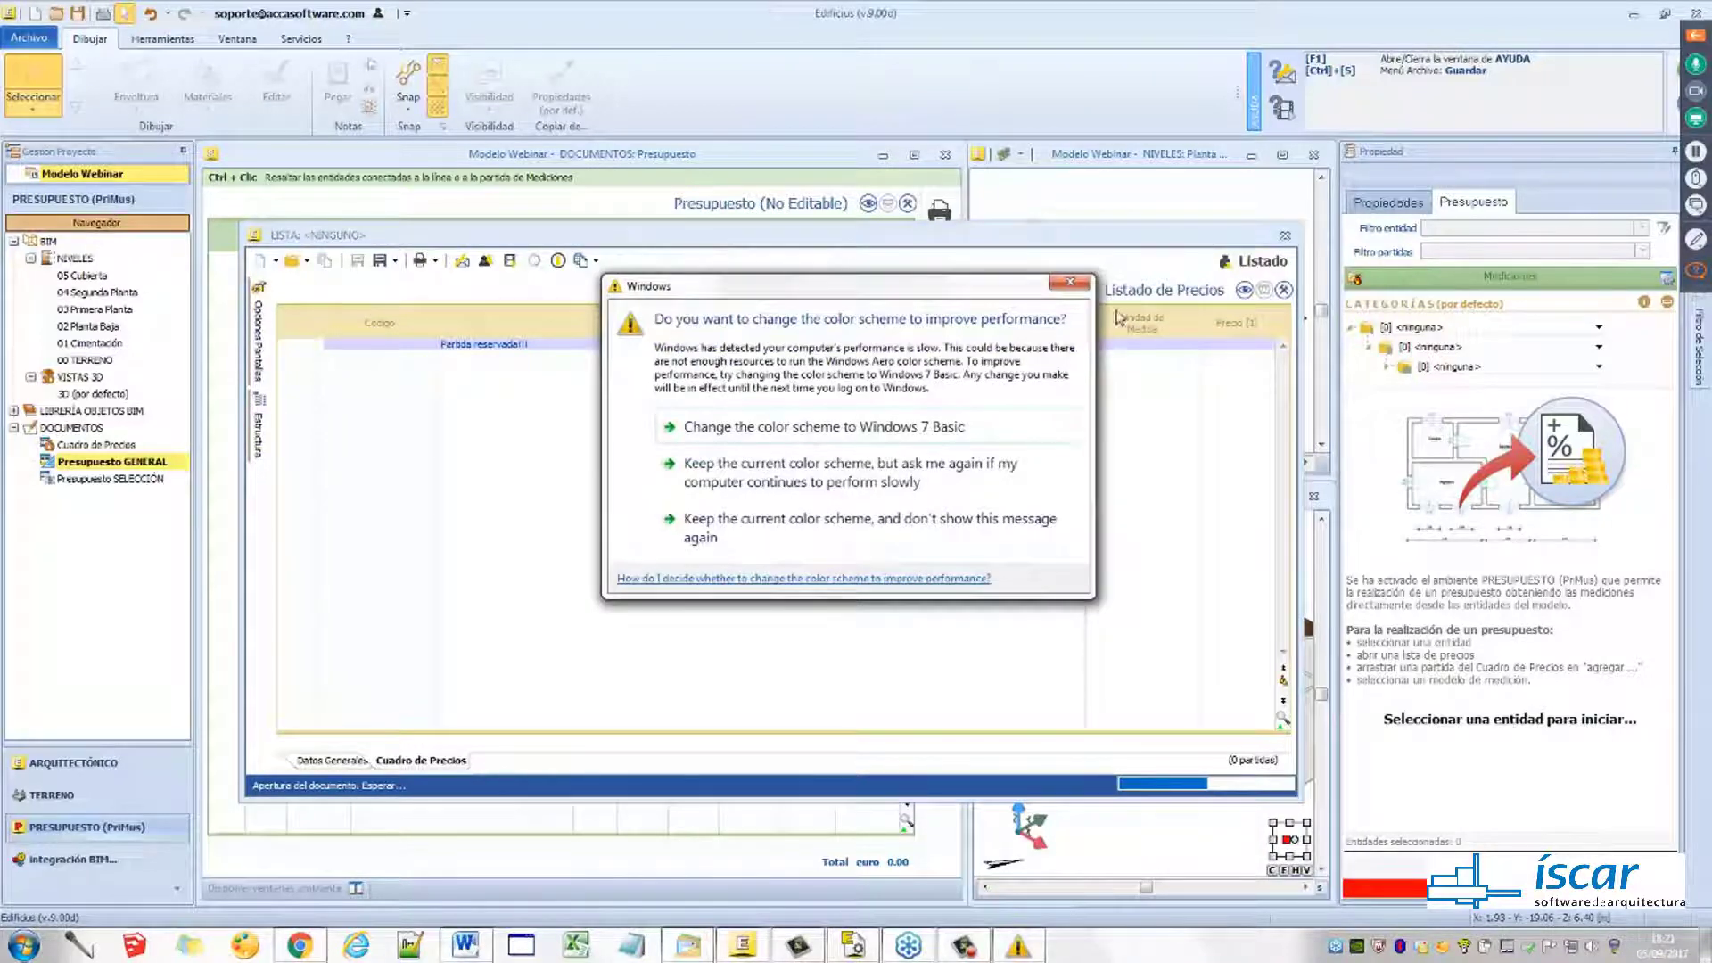
pyautogui.click(1077, 284)
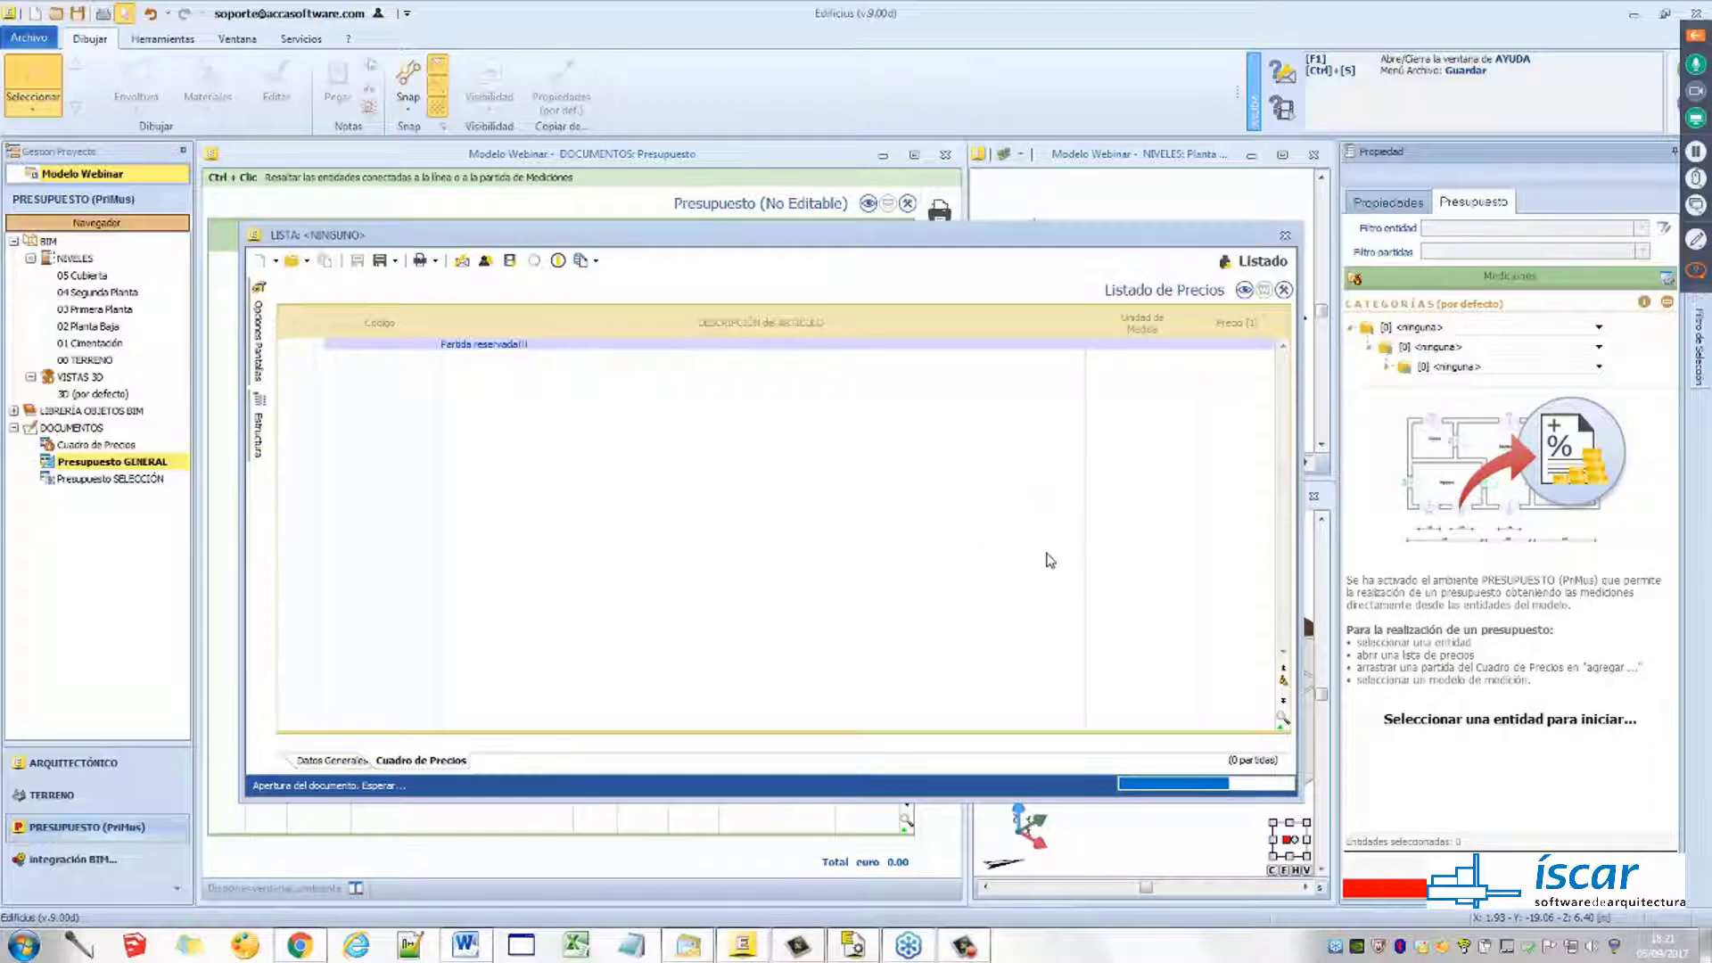
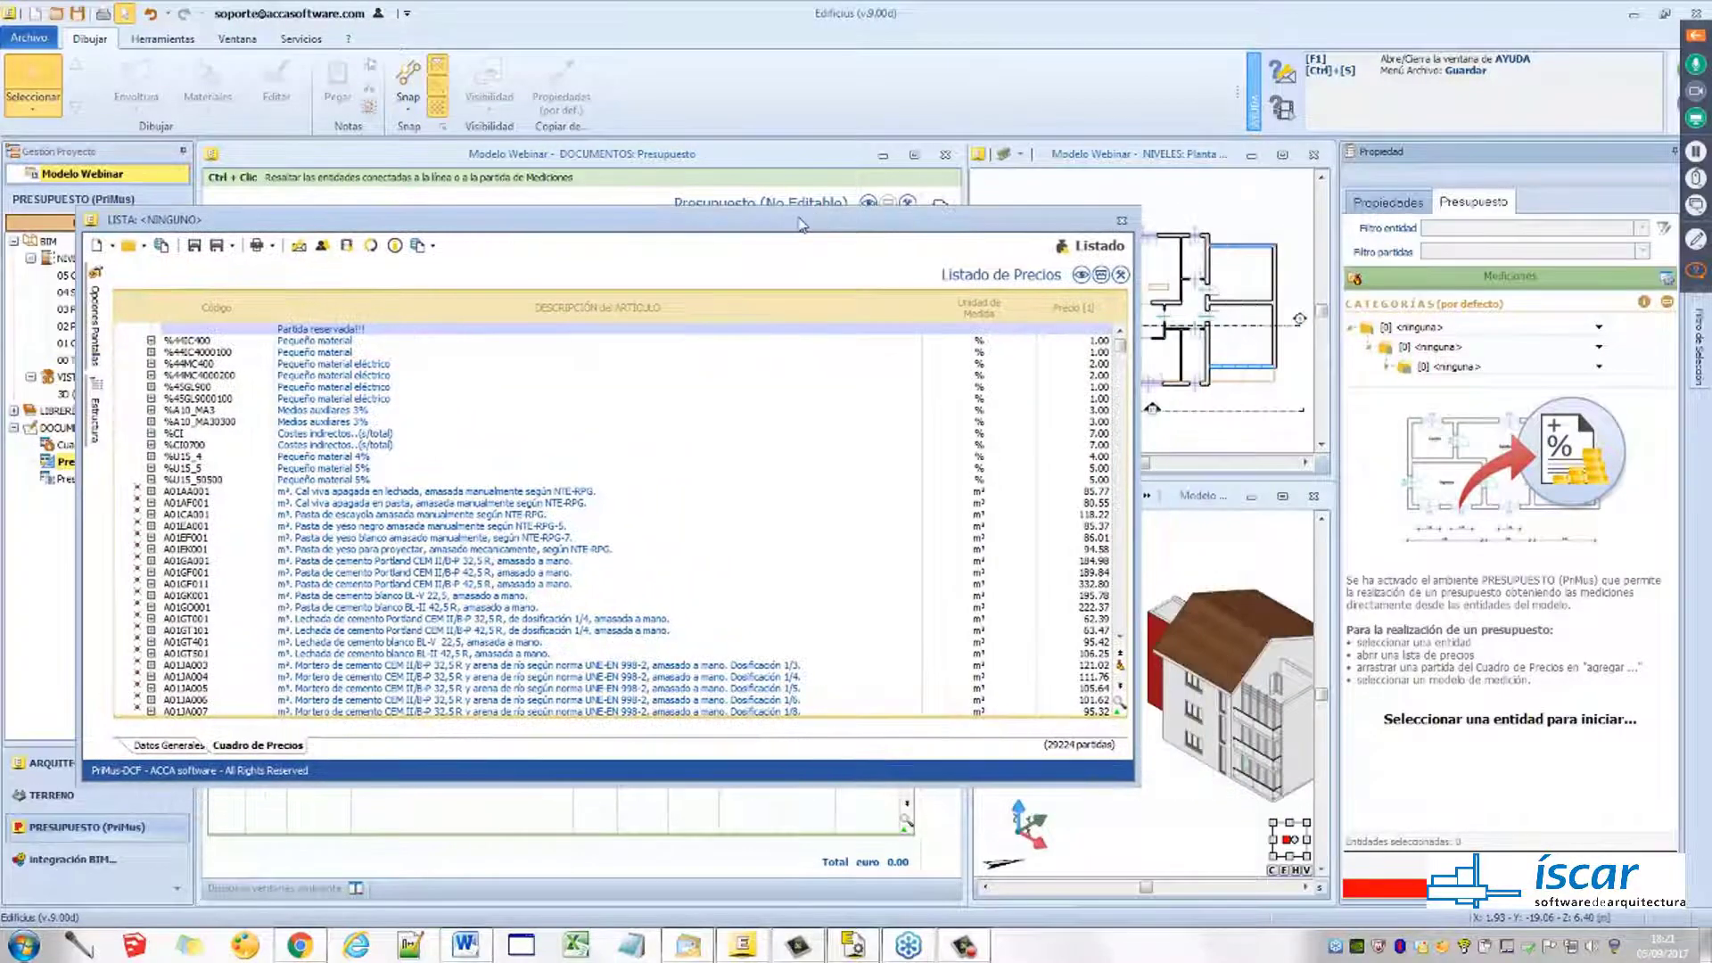
# Move the loaded price list window away from the model views and bring the 3D view to the front
pyautogui.moveTo(1118, 347)
pyautogui.mouseDown()
pyautogui.moveTo(1119, 387)
pyautogui.moveTo(1118, 342)
pyautogui.mouseUp()
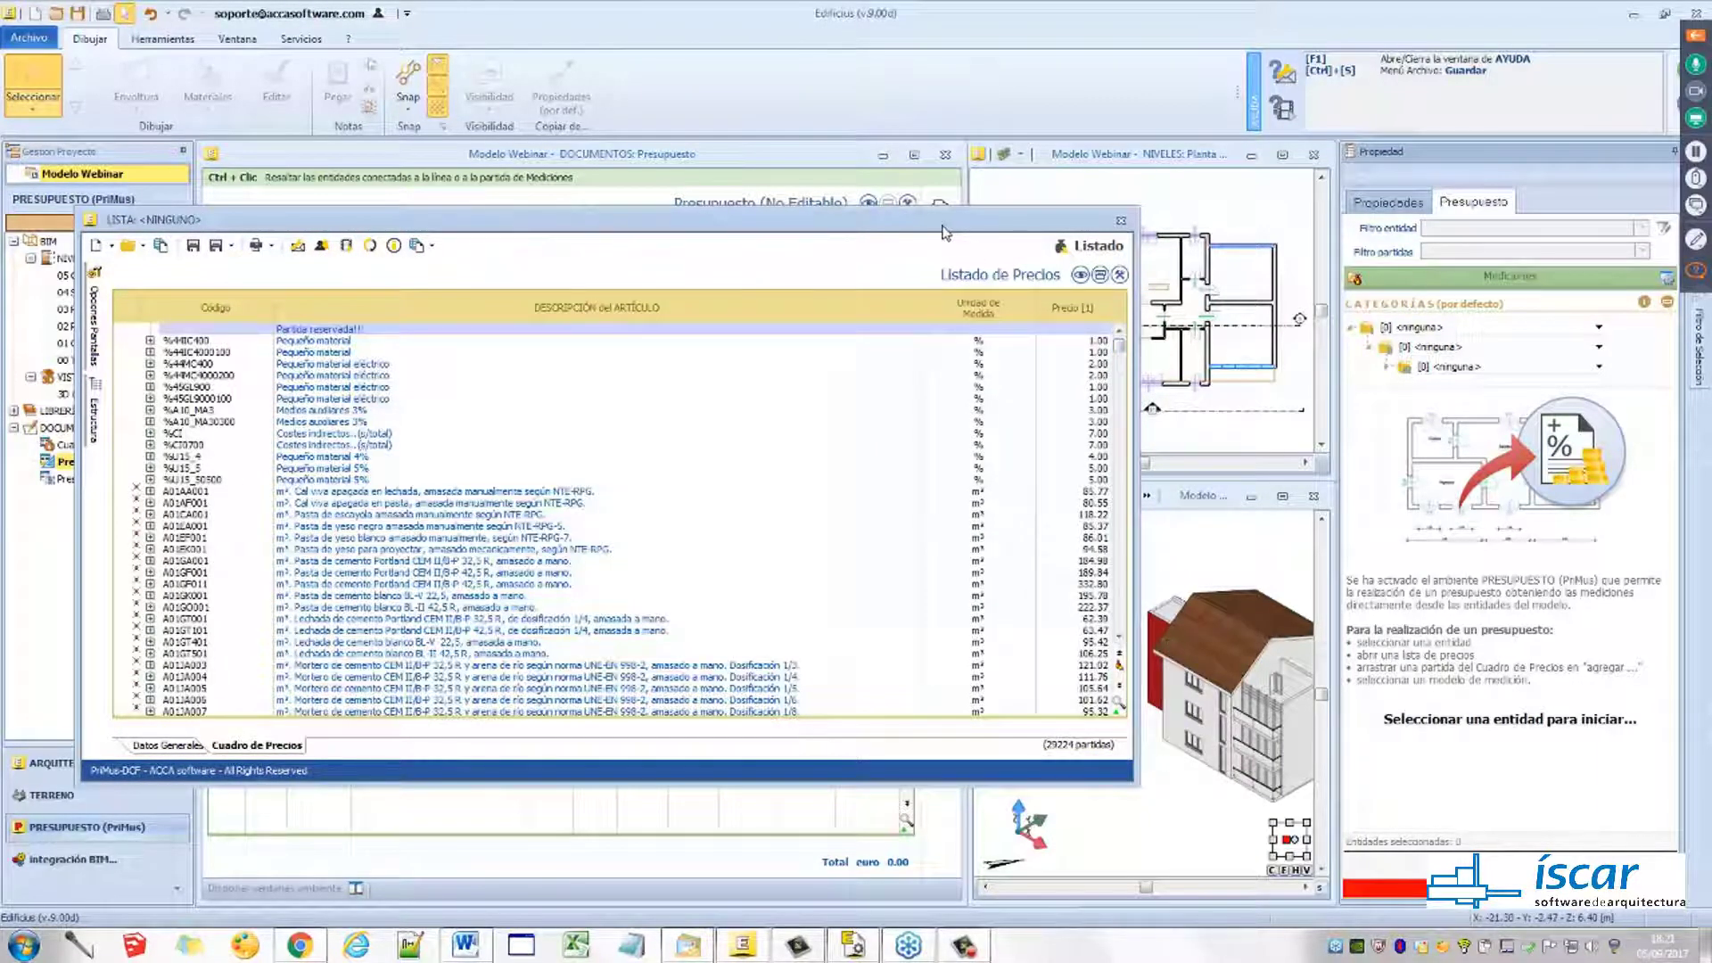
pyautogui.moveTo(943, 226); pyautogui.dragTo(920, 326)
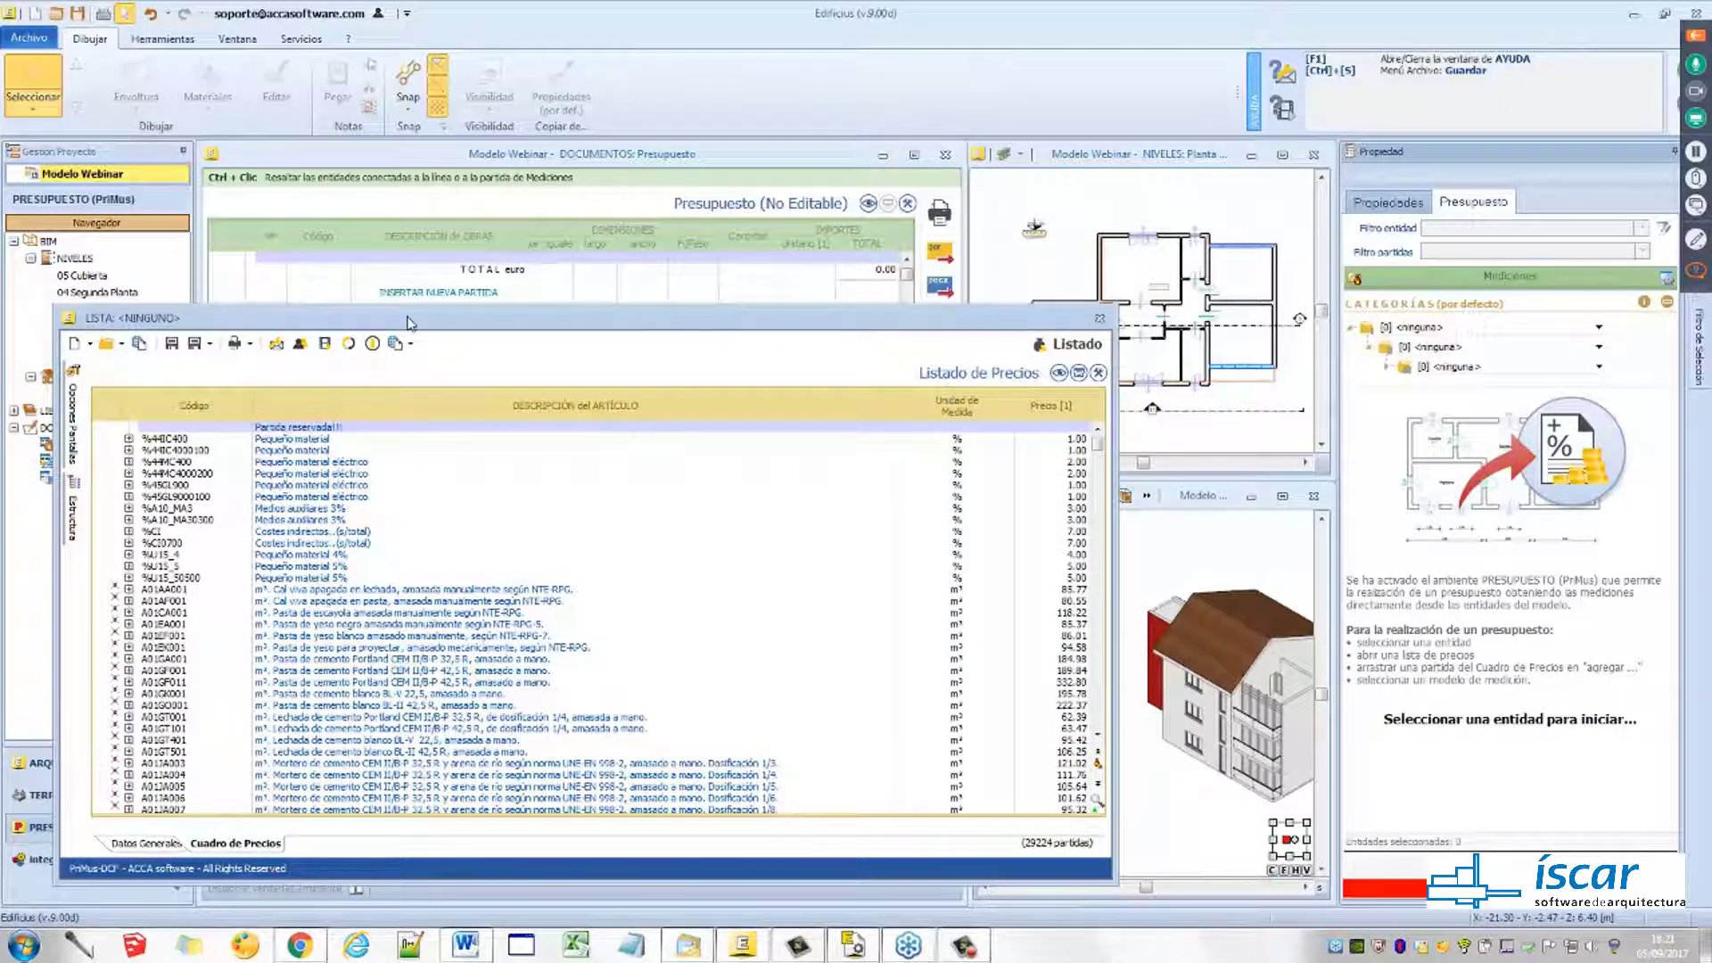
pyautogui.moveTo(411, 318); pyautogui.dragTo(401, 277)
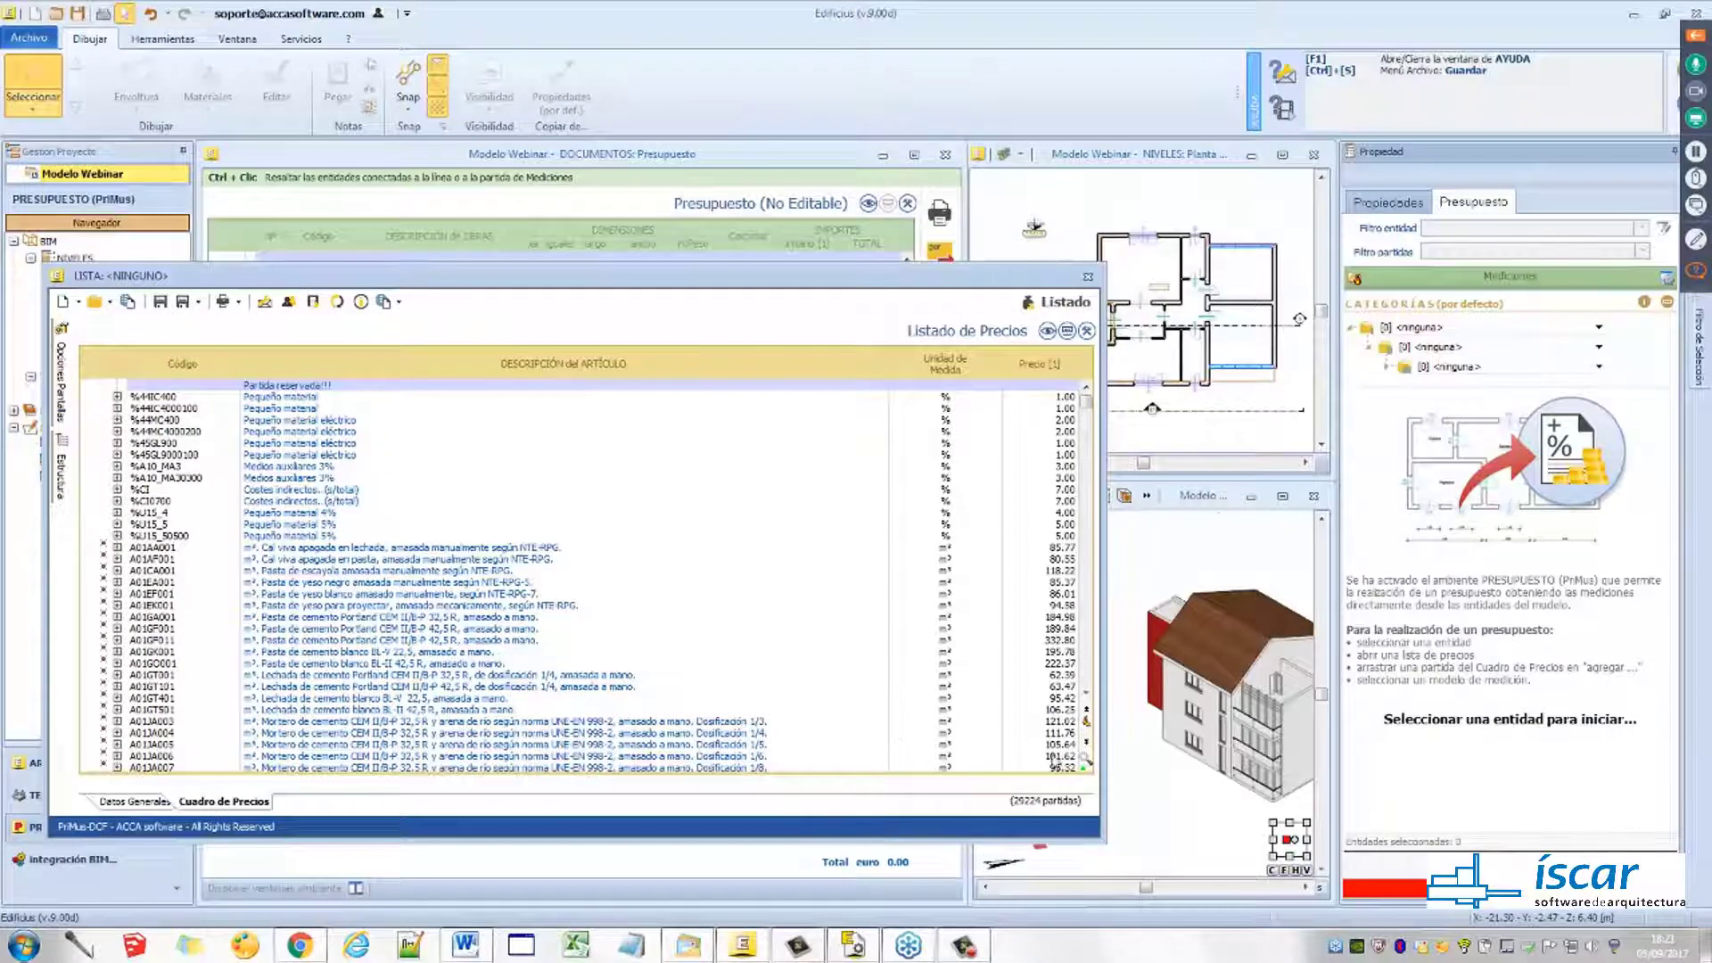
pyautogui.click(1218, 505)
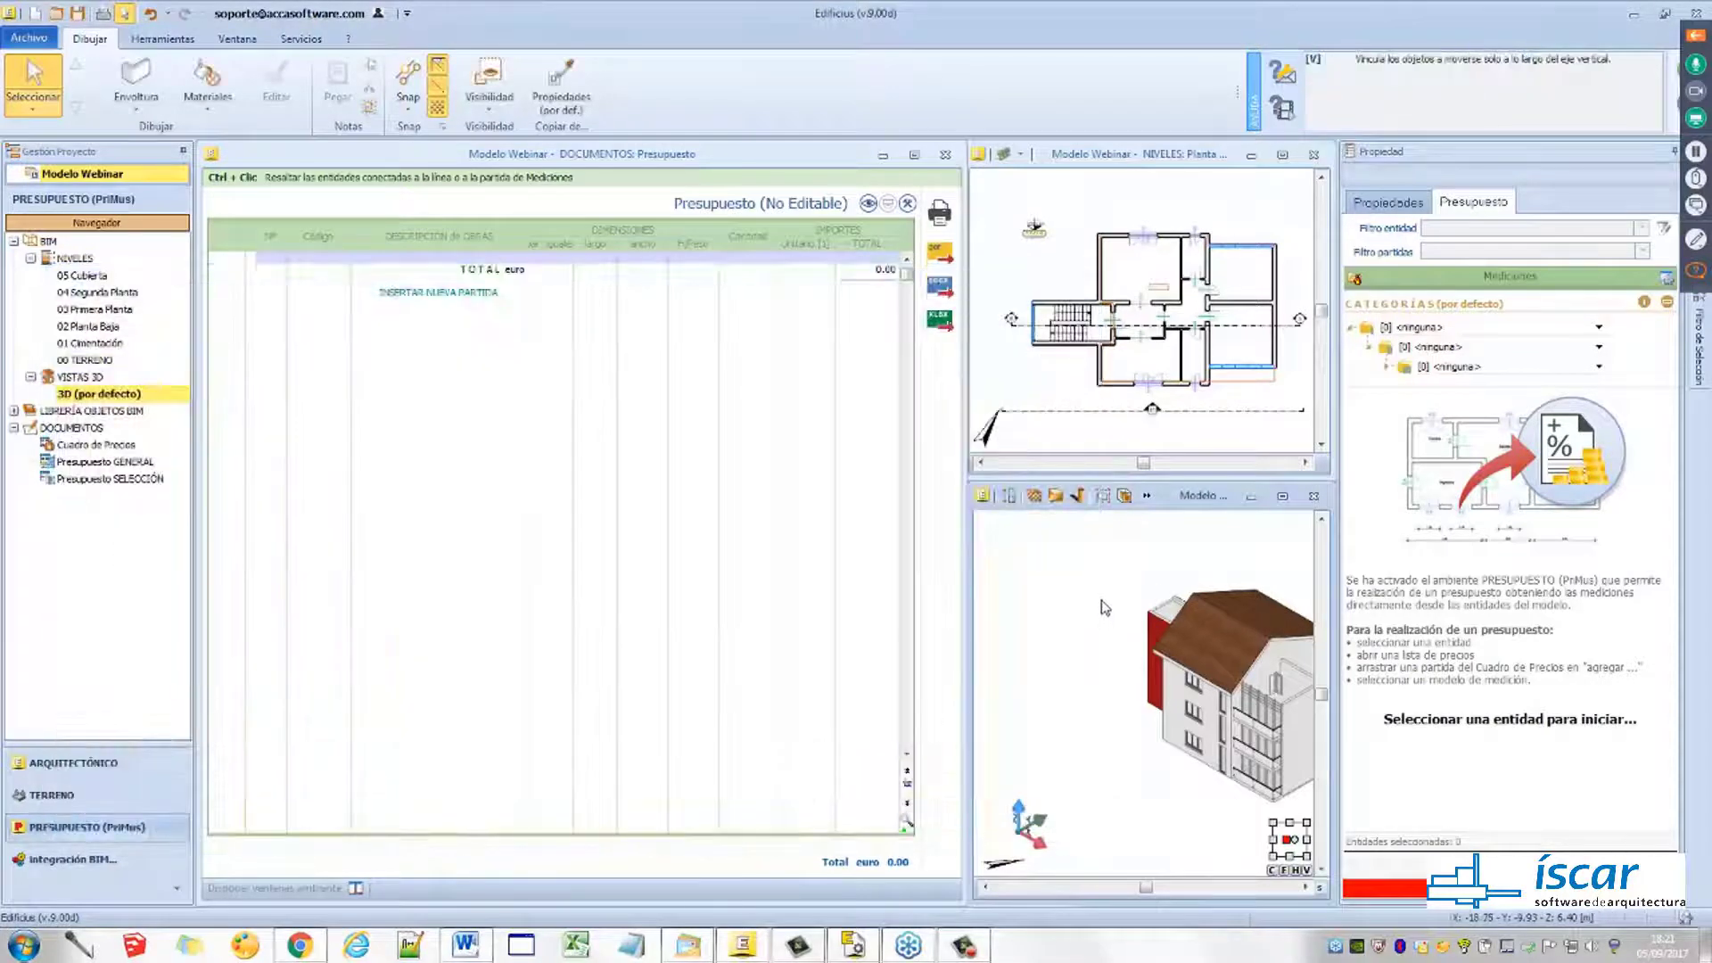
# Widen the 3D view window and frame the whole building in it, showing the windows and balconies
pyautogui.scroll(-3, 1099, 565)
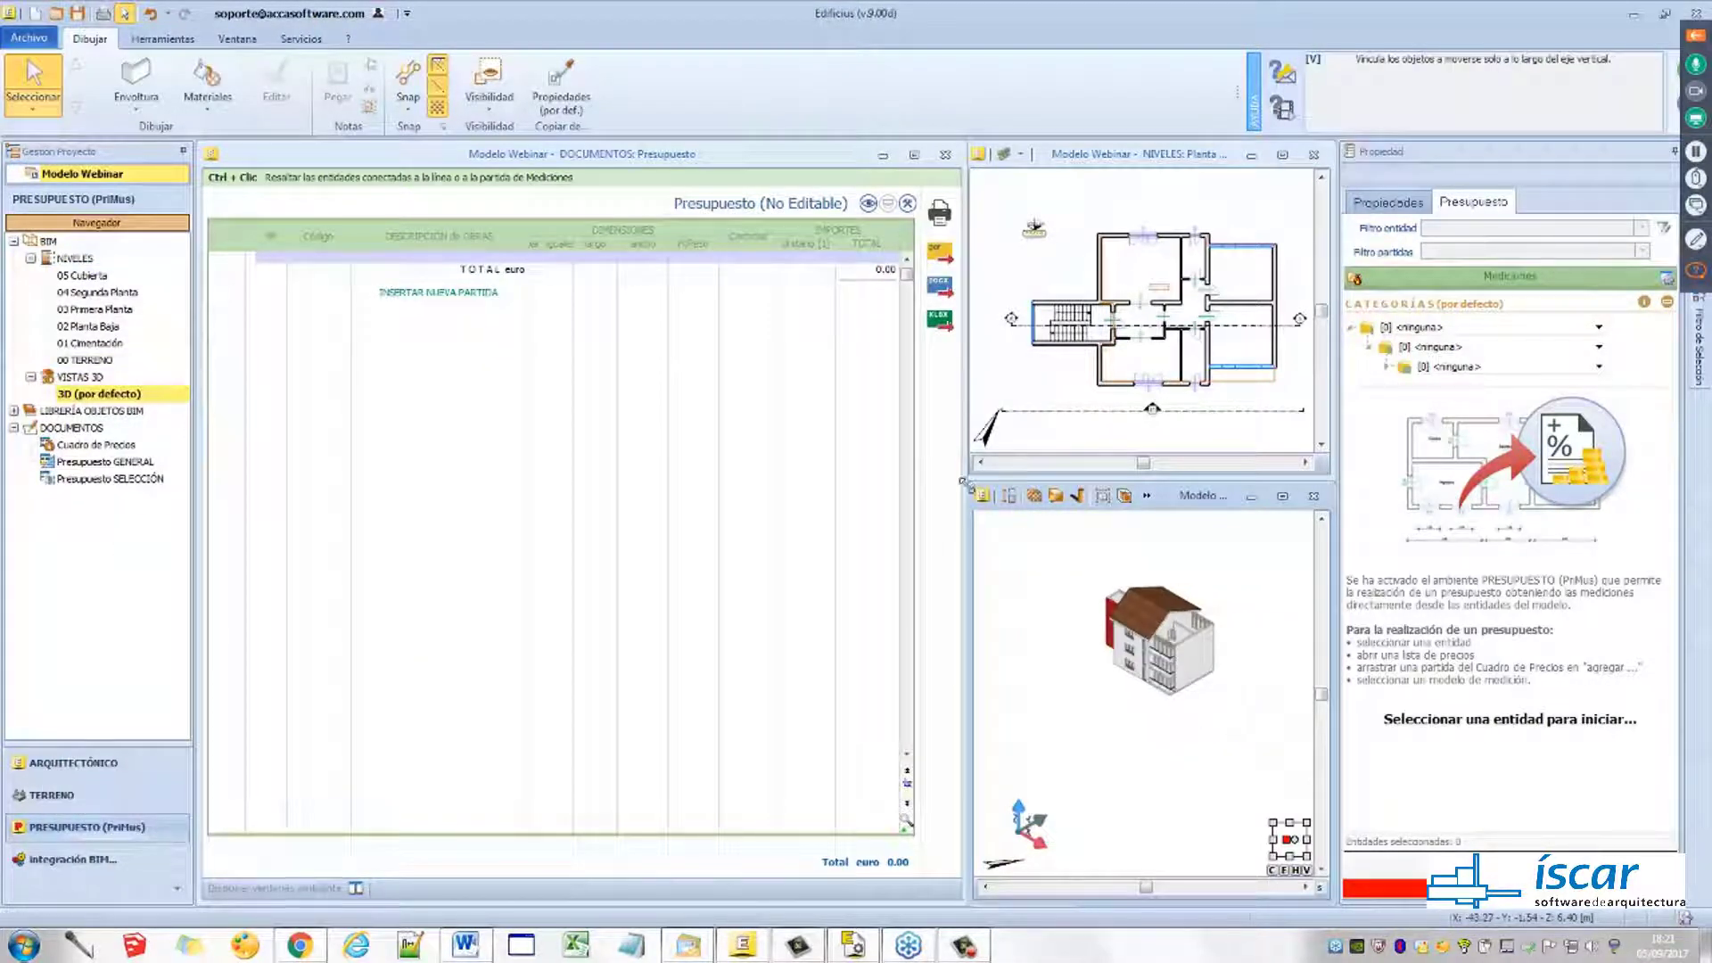
pyautogui.moveTo(967, 482); pyautogui.dragTo(709, 473)
pyautogui.scroll(3, 1039, 731)
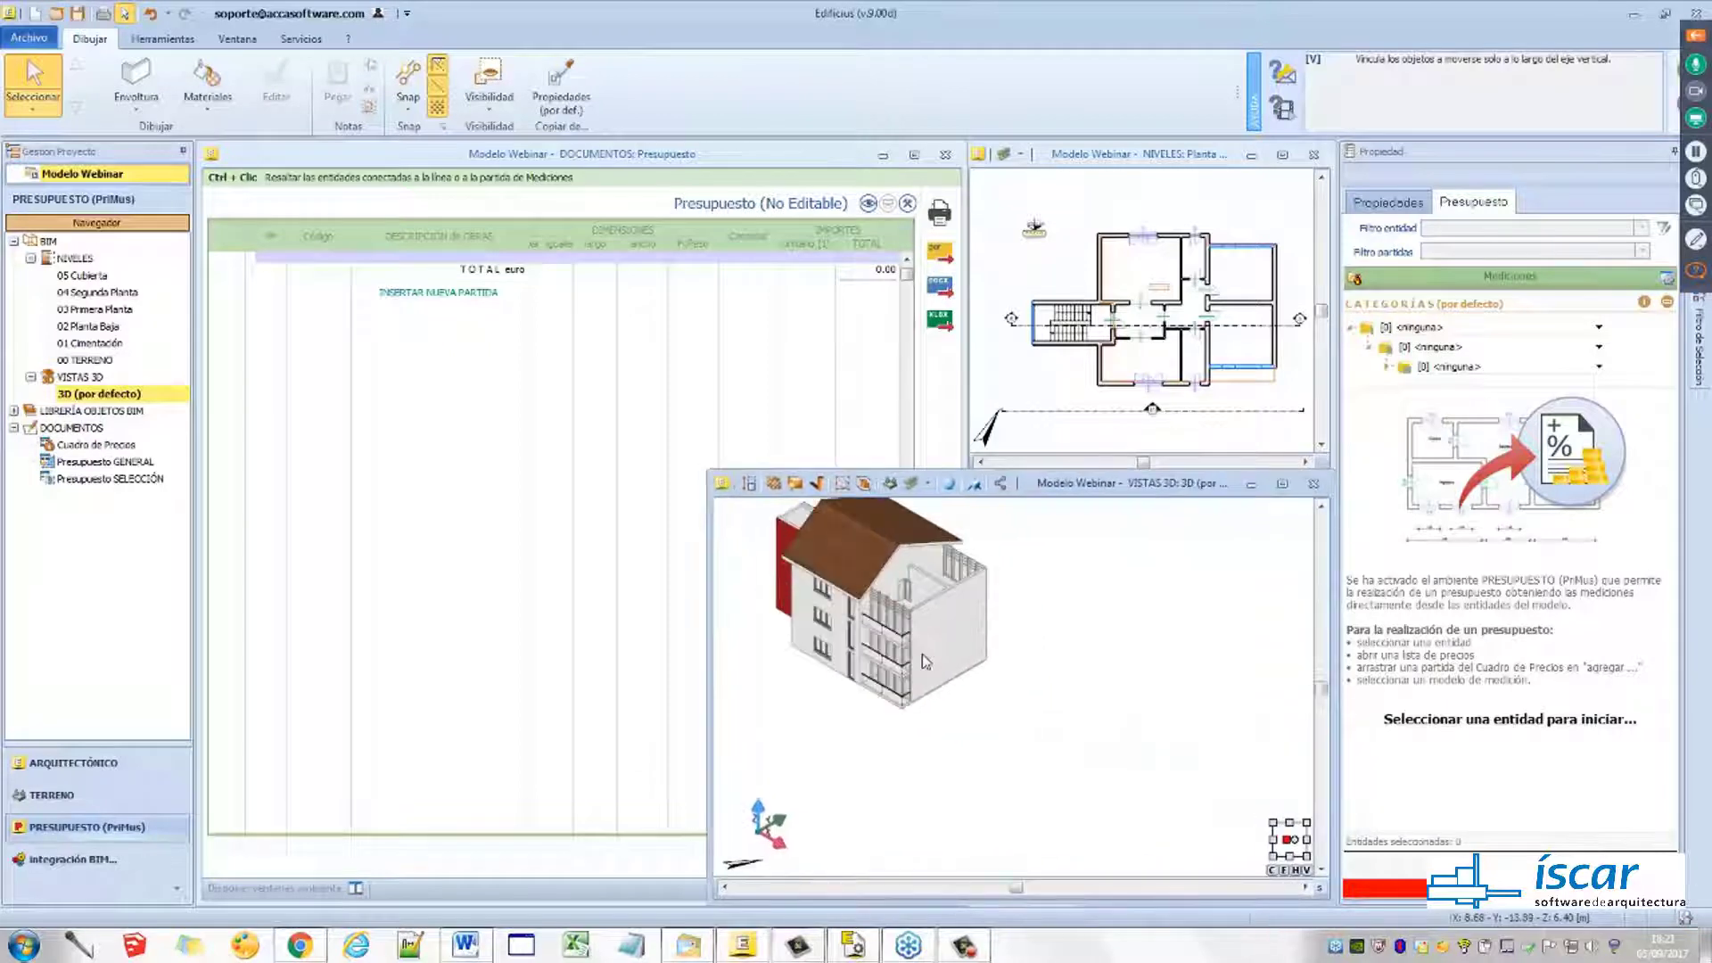
pyautogui.moveTo(1039, 731); pyautogui.dragTo(974, 651, button='middle')
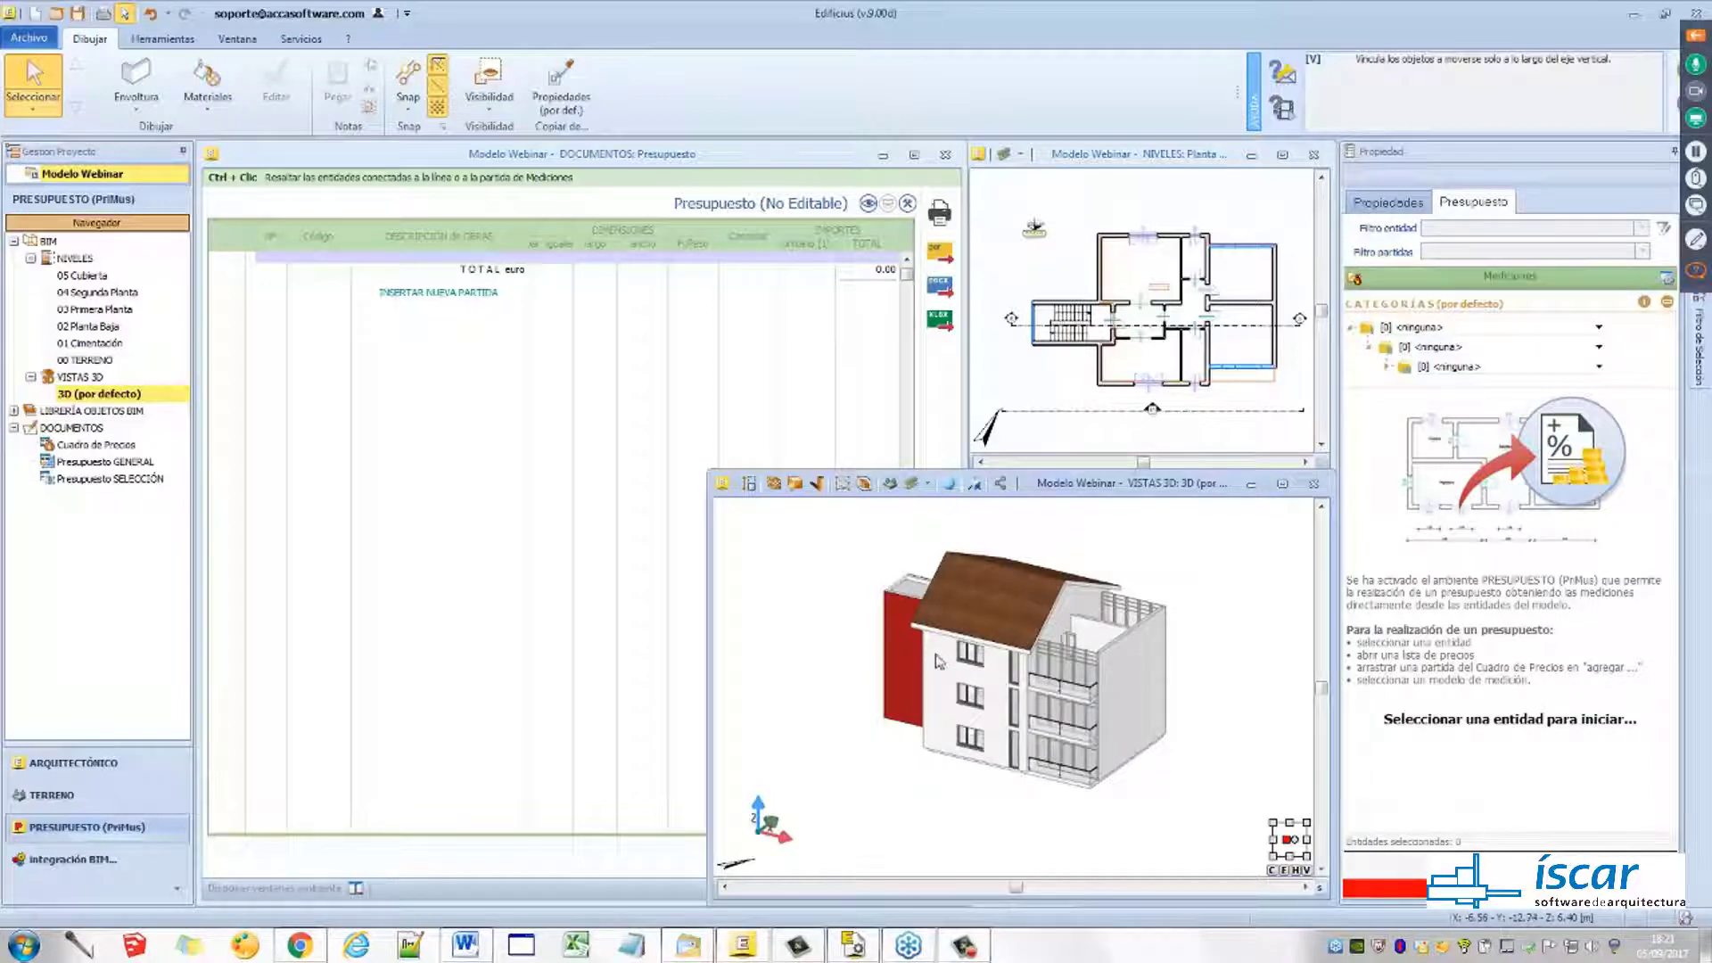
pyautogui.scroll(2, 937, 678)
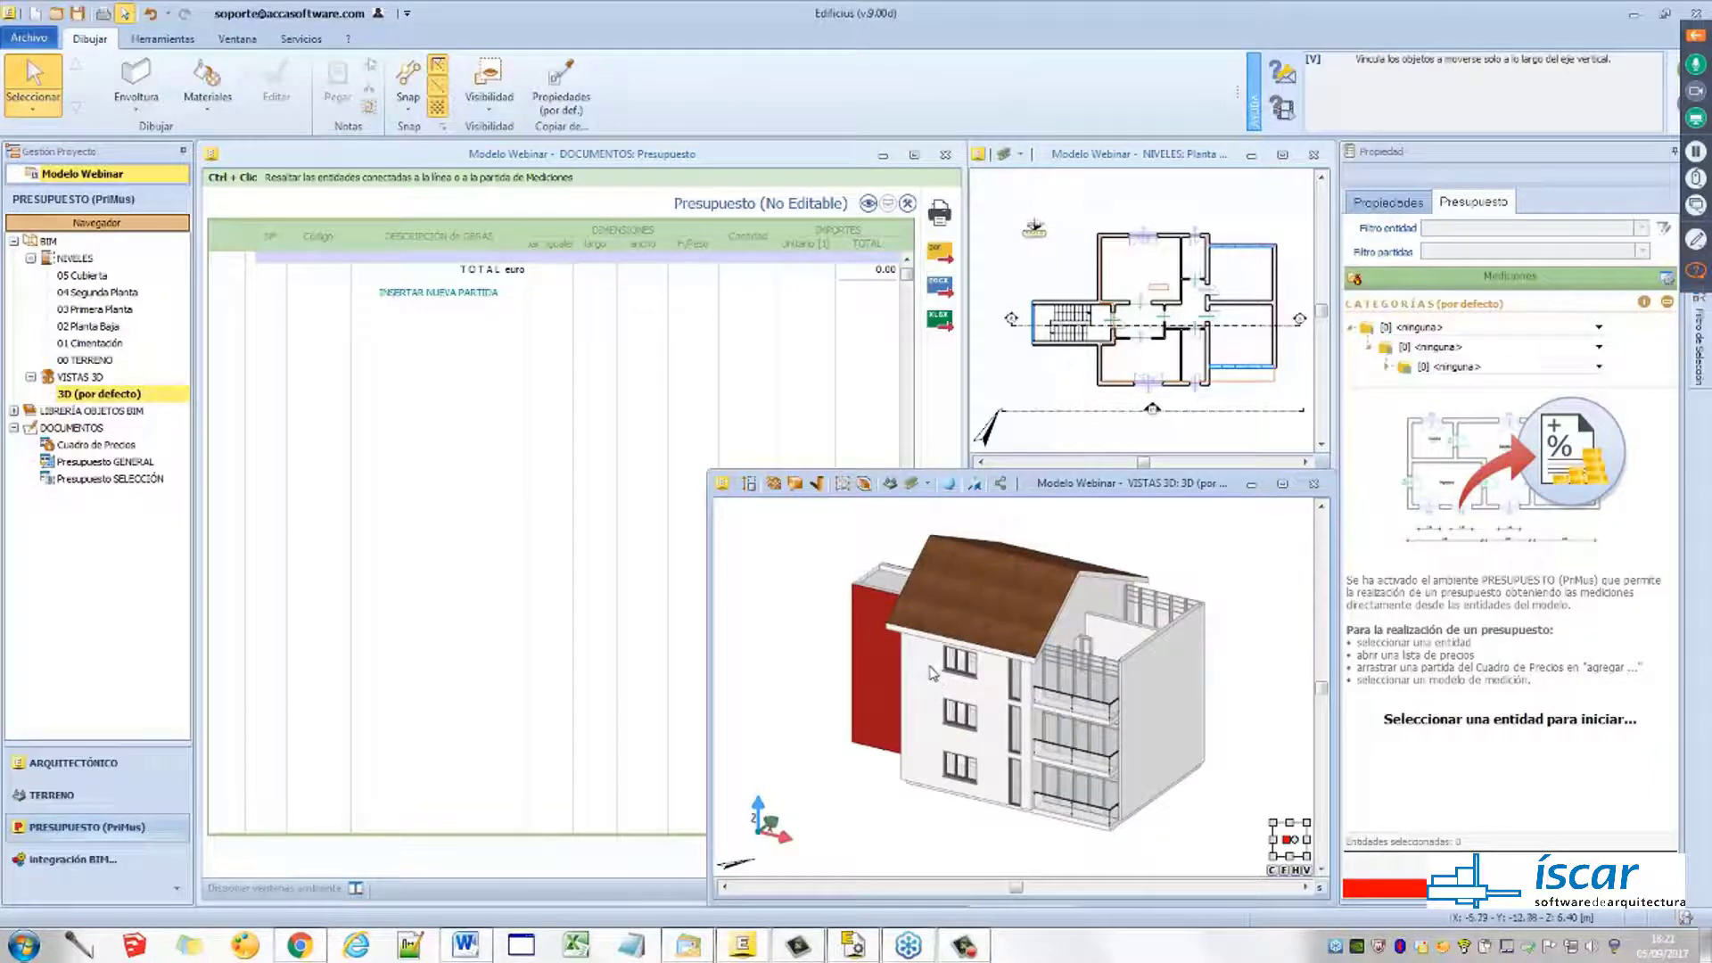
pyautogui.moveTo(941, 686); pyautogui.dragTo(961, 669, button='middle')
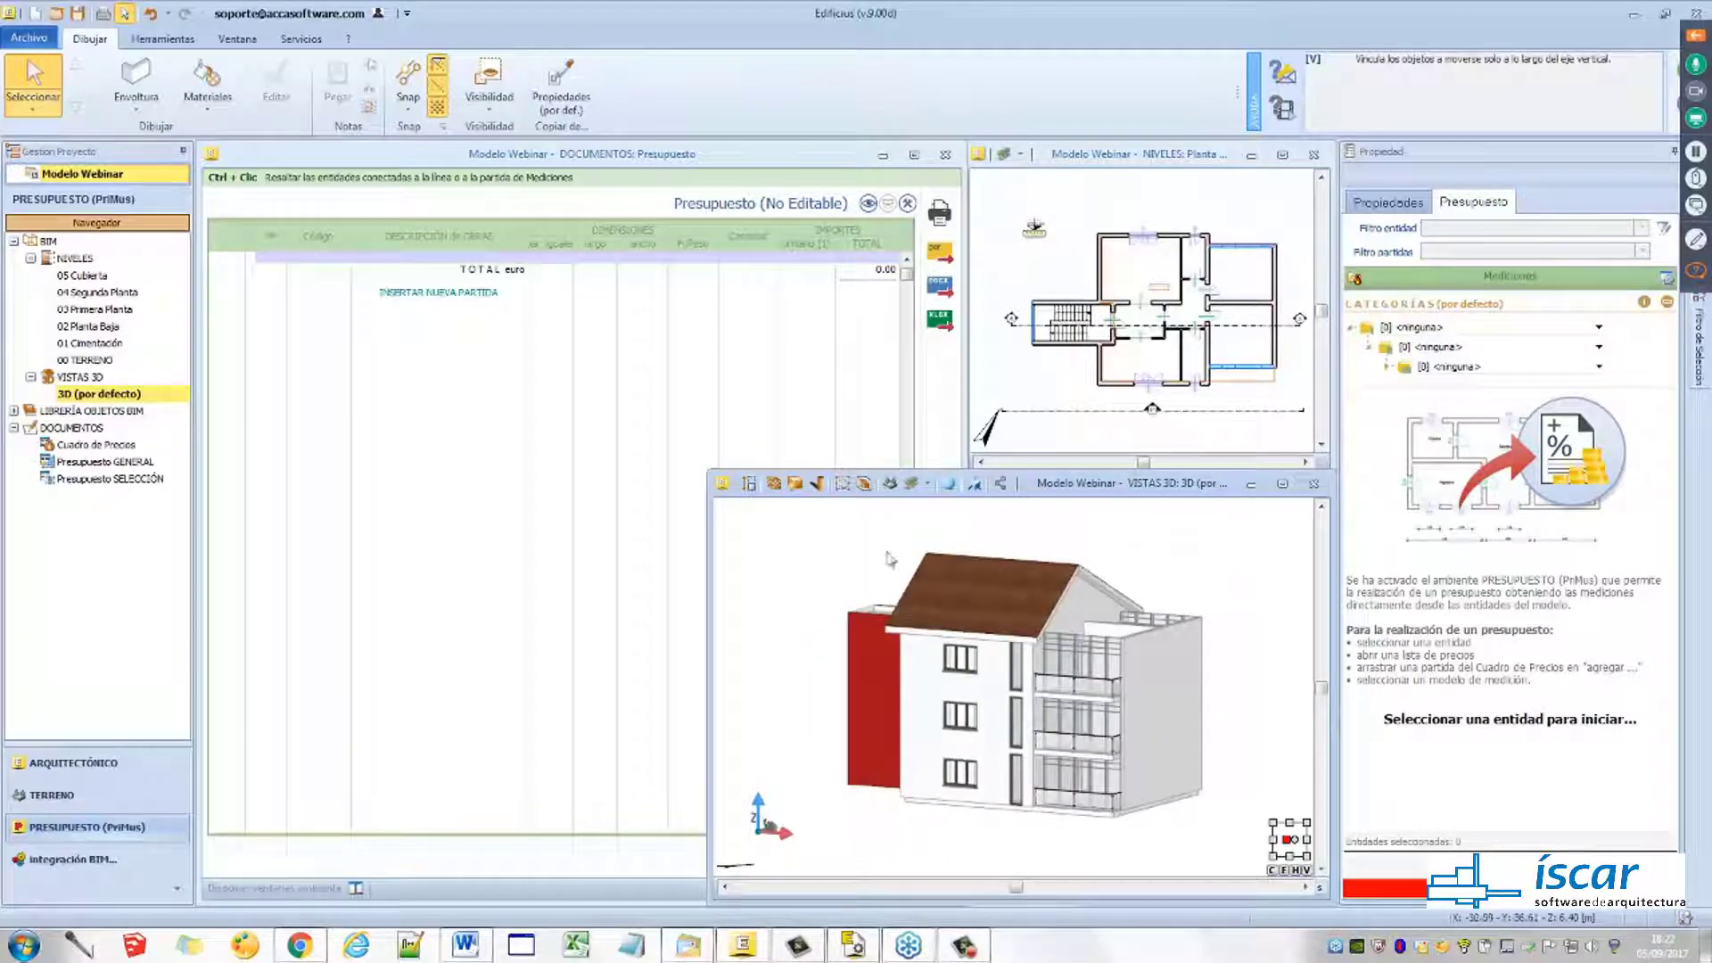
# Select every entity of the building in the 3D view and filter the selection to Envoltura entities
pyautogui.moveTo(1268, 542); pyautogui.dragTo(804, 816)
pyautogui.scroll(-1, 1183, 596)
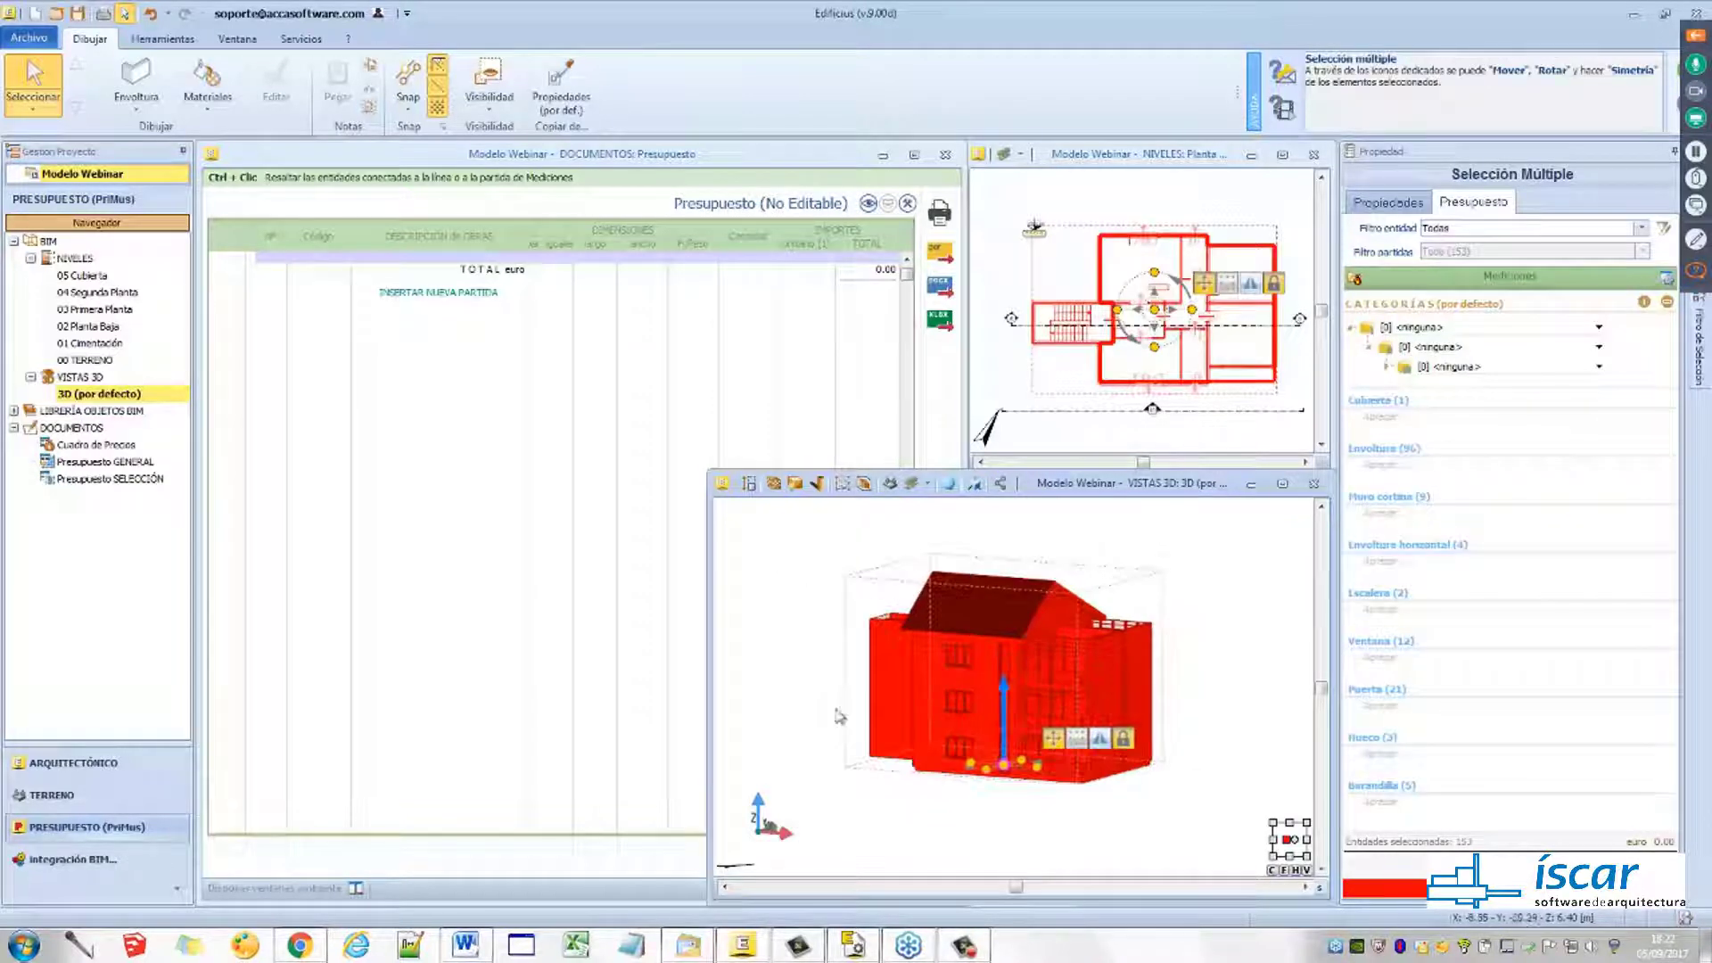
pyautogui.moveTo(1239, 542); pyautogui.dragTo(829, 807)
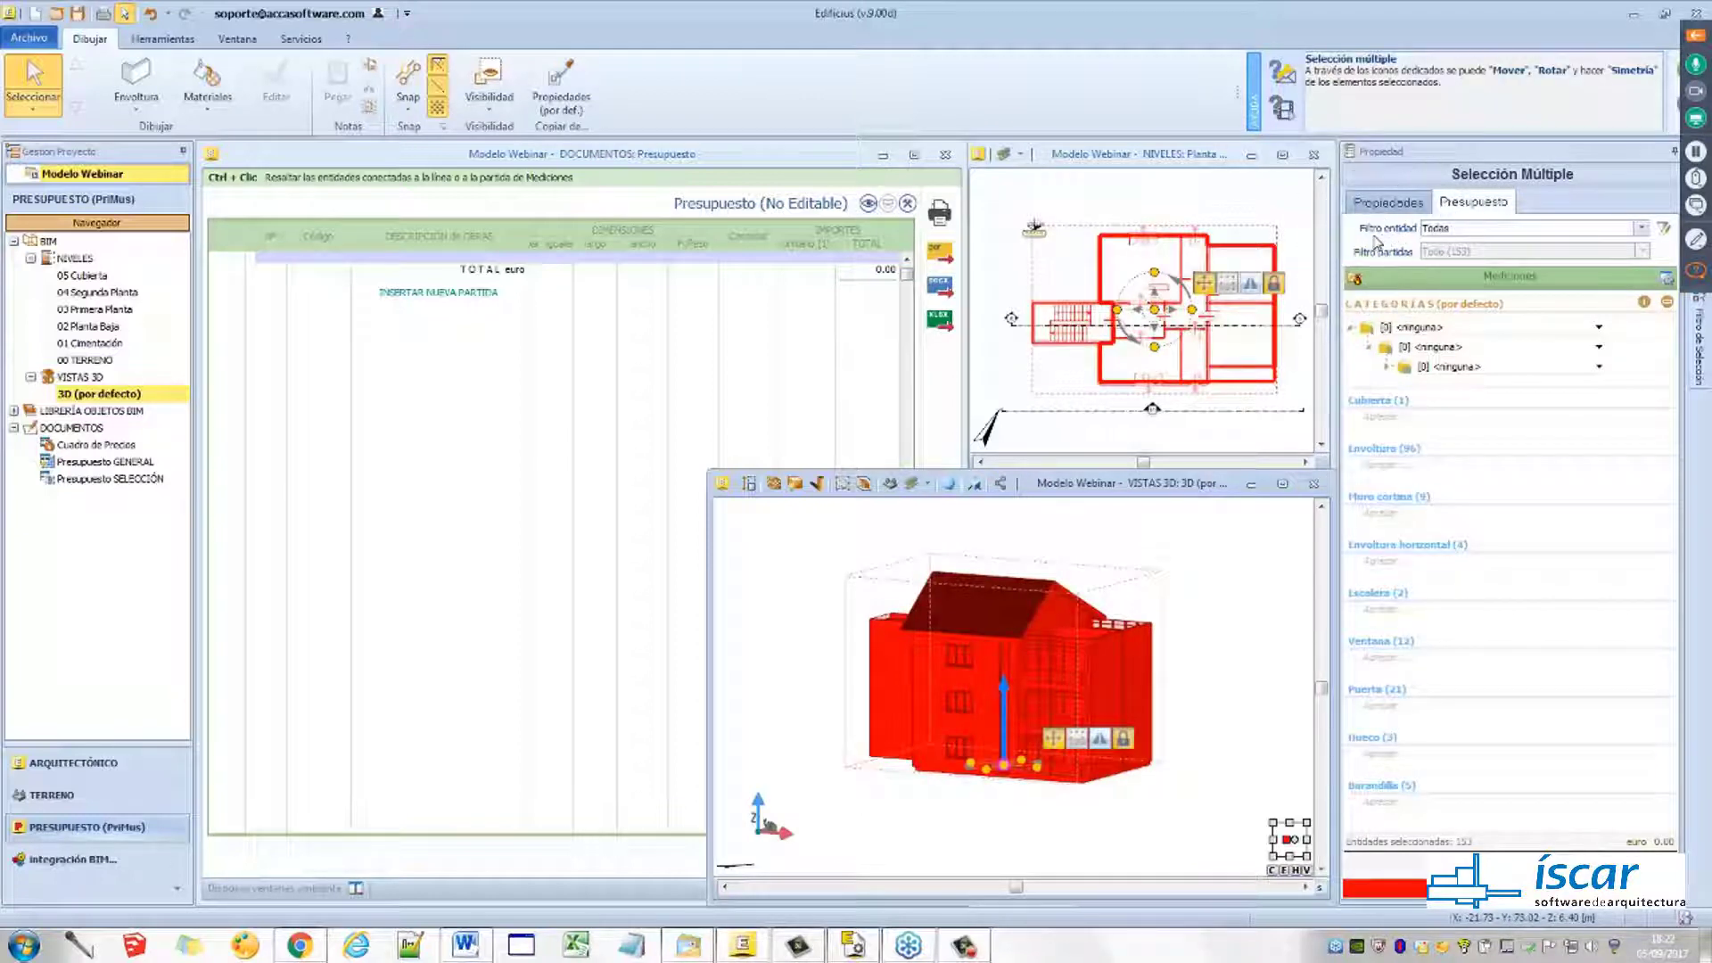
pyautogui.click(1642, 228)
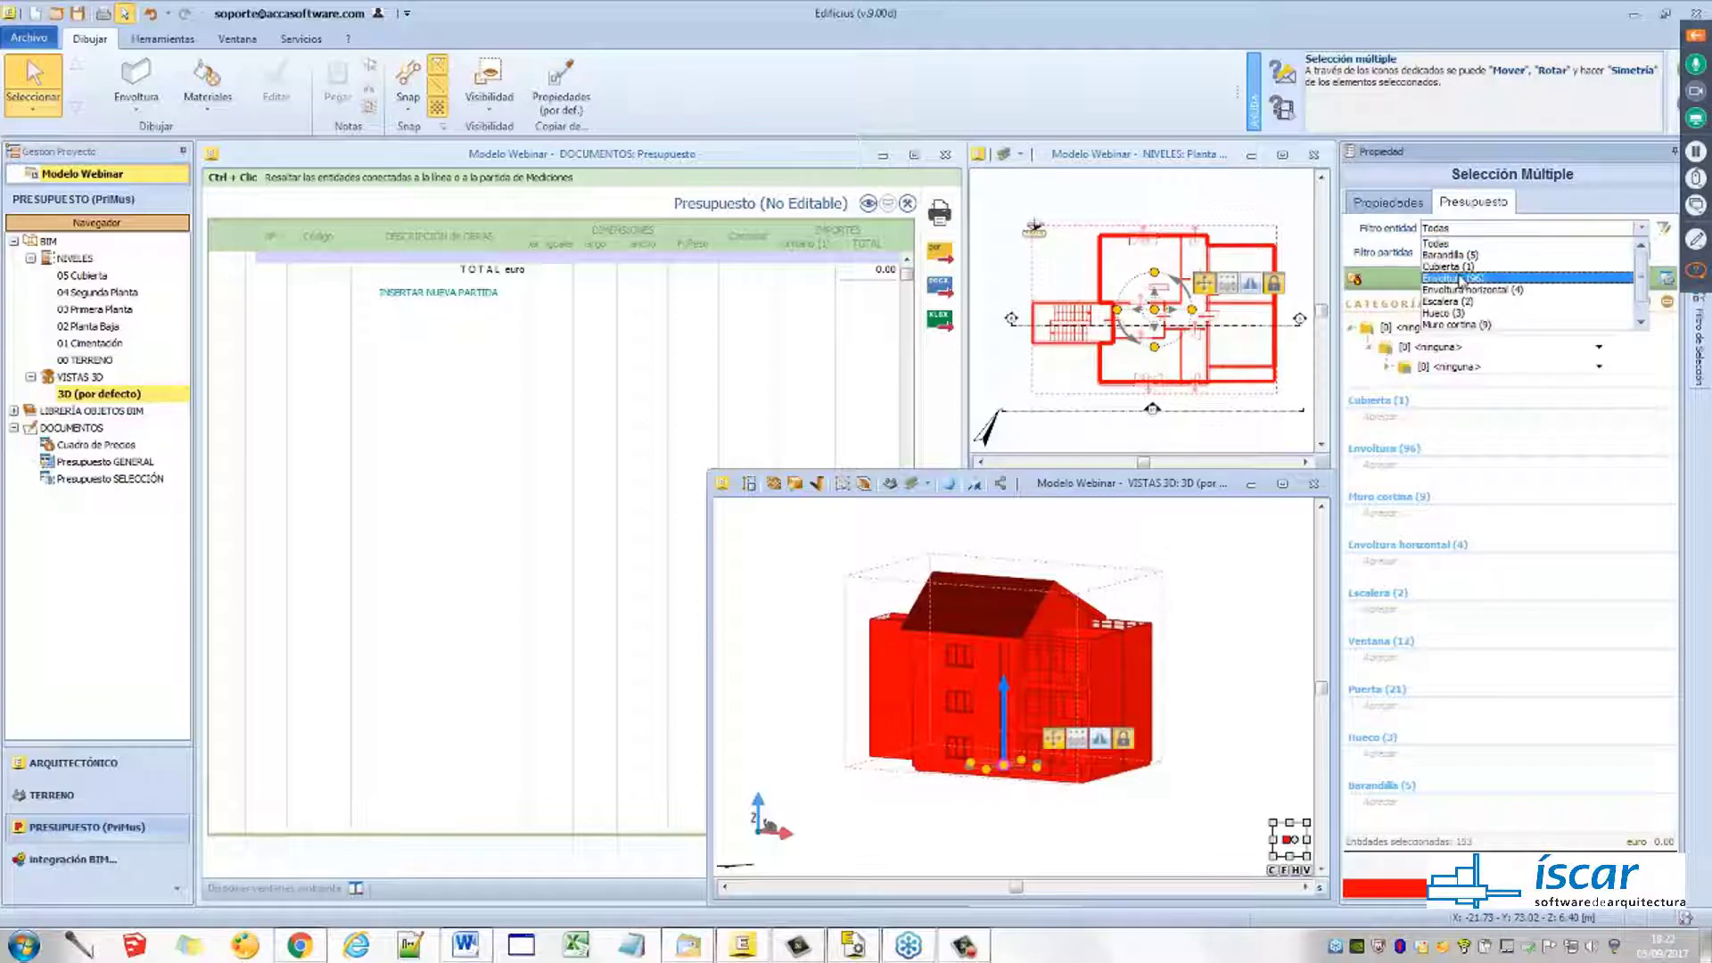
pyautogui.click(1459, 280)
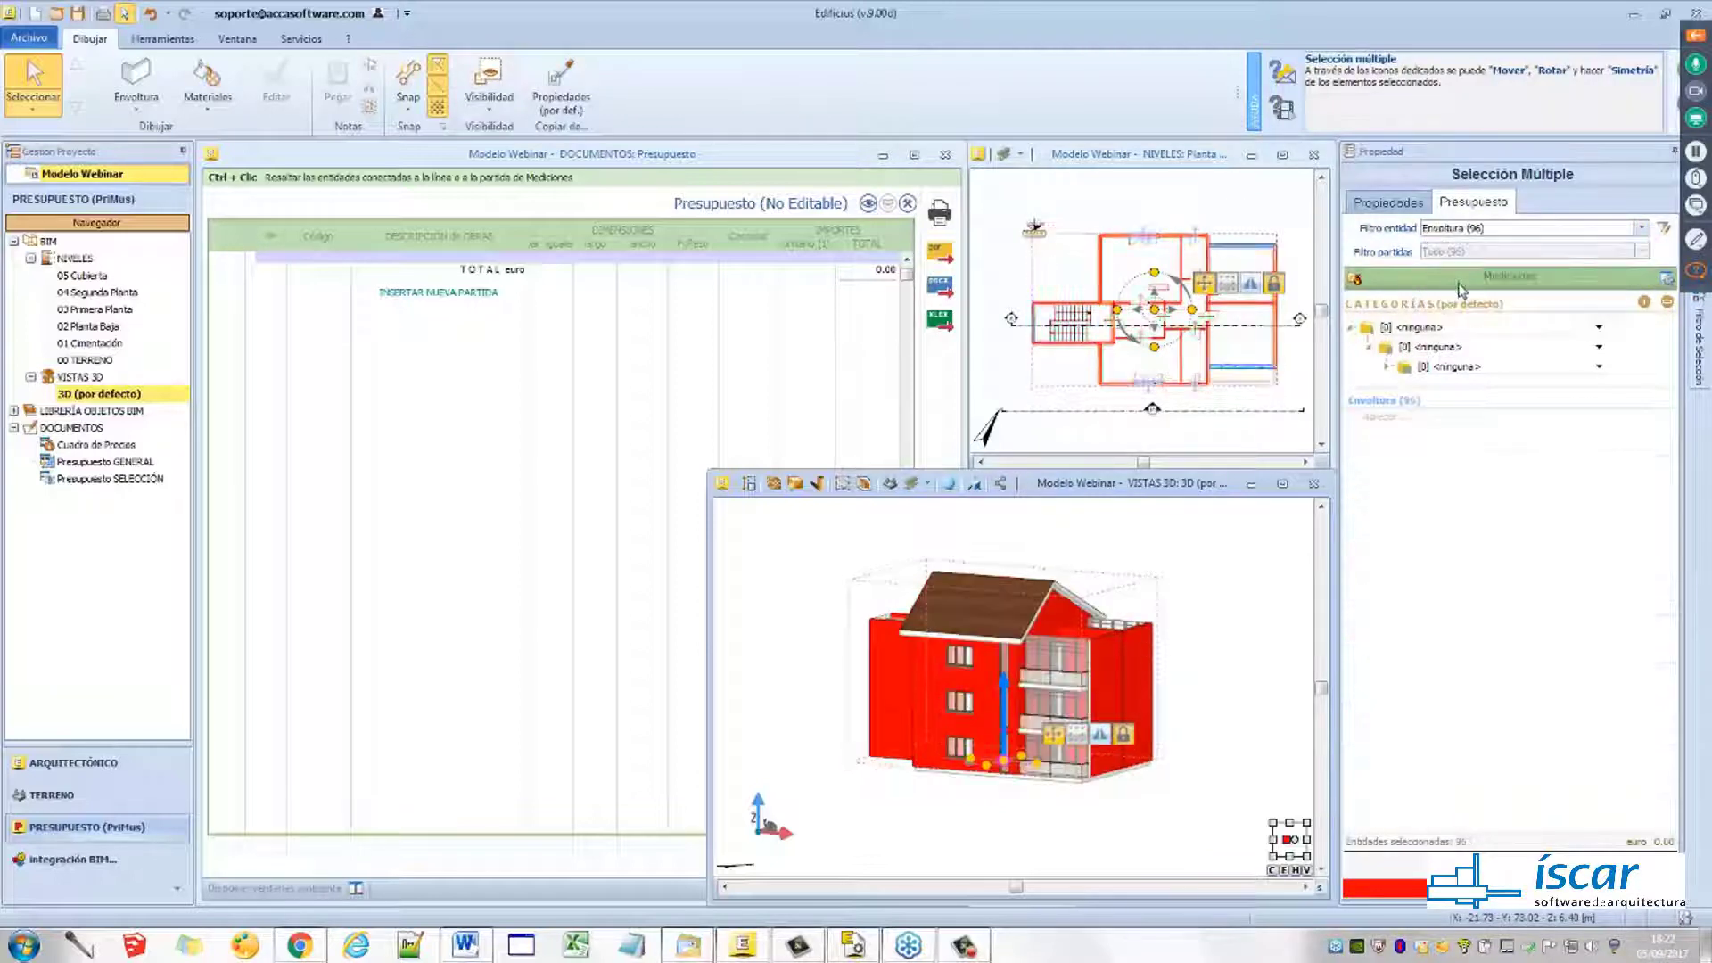
pyautogui.click(1415, 412)
# Hide the roof (Cubierta) in the 3D view while keeping the Envoltura entities selected
pyautogui.moveTo(1192, 592); pyautogui.dragTo(1246, 597, button='middle')
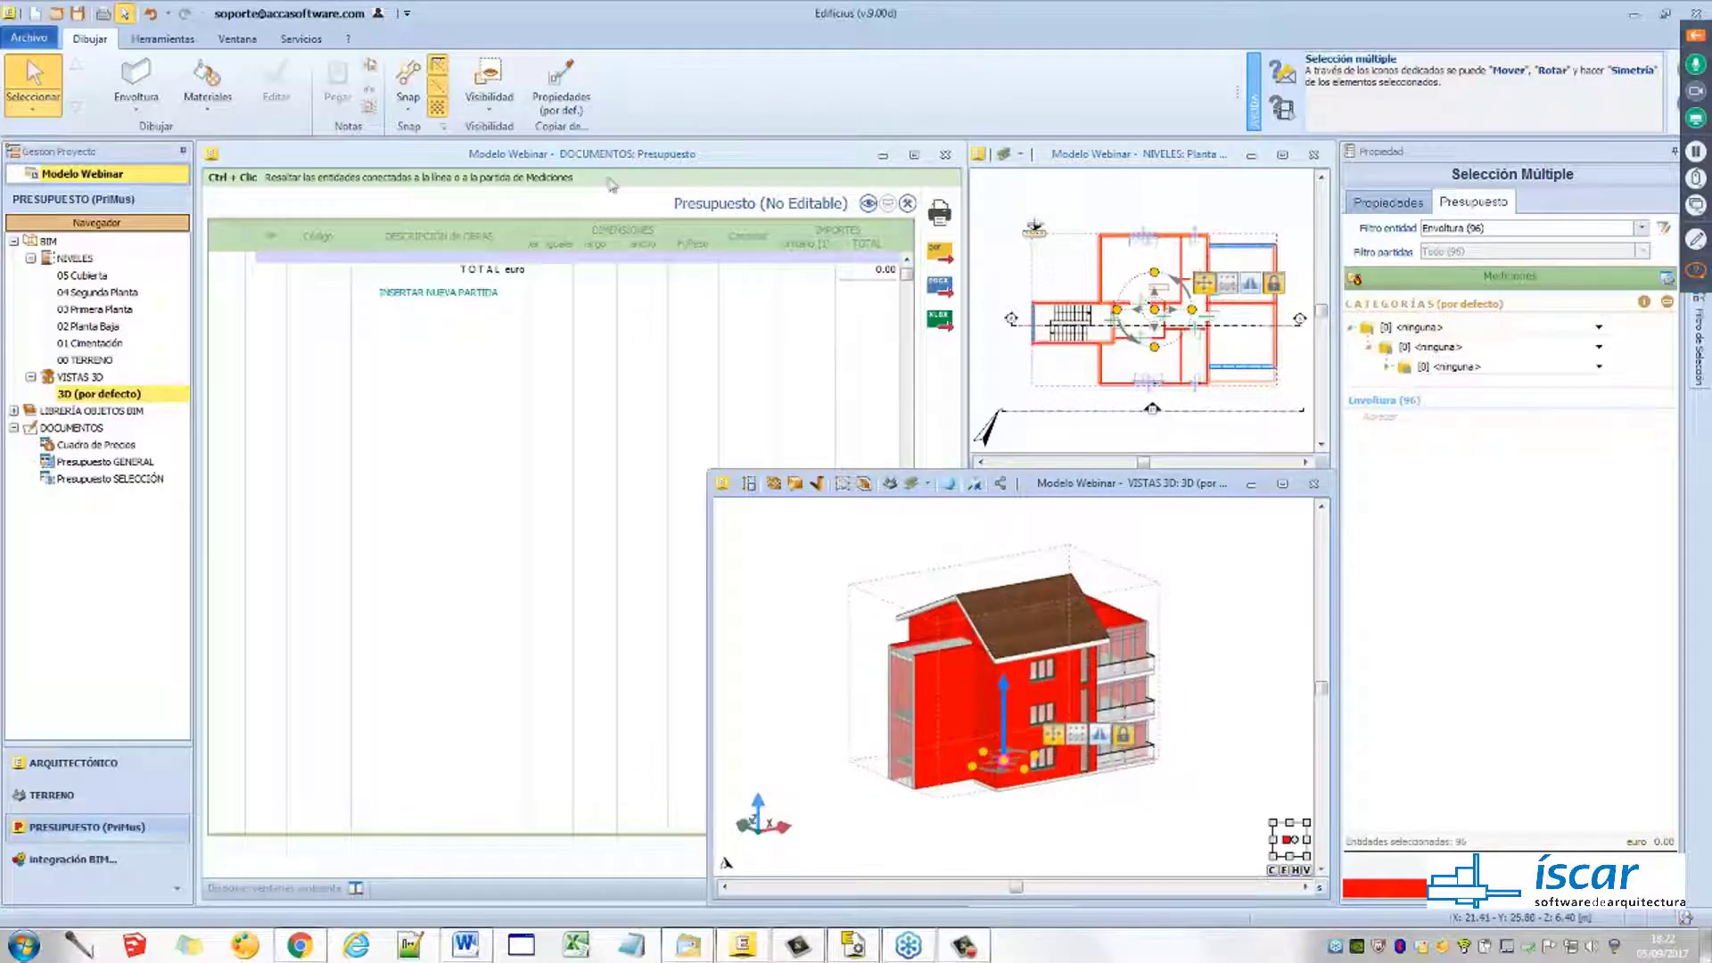
pyautogui.click(488, 82)
pyautogui.click(643, 191)
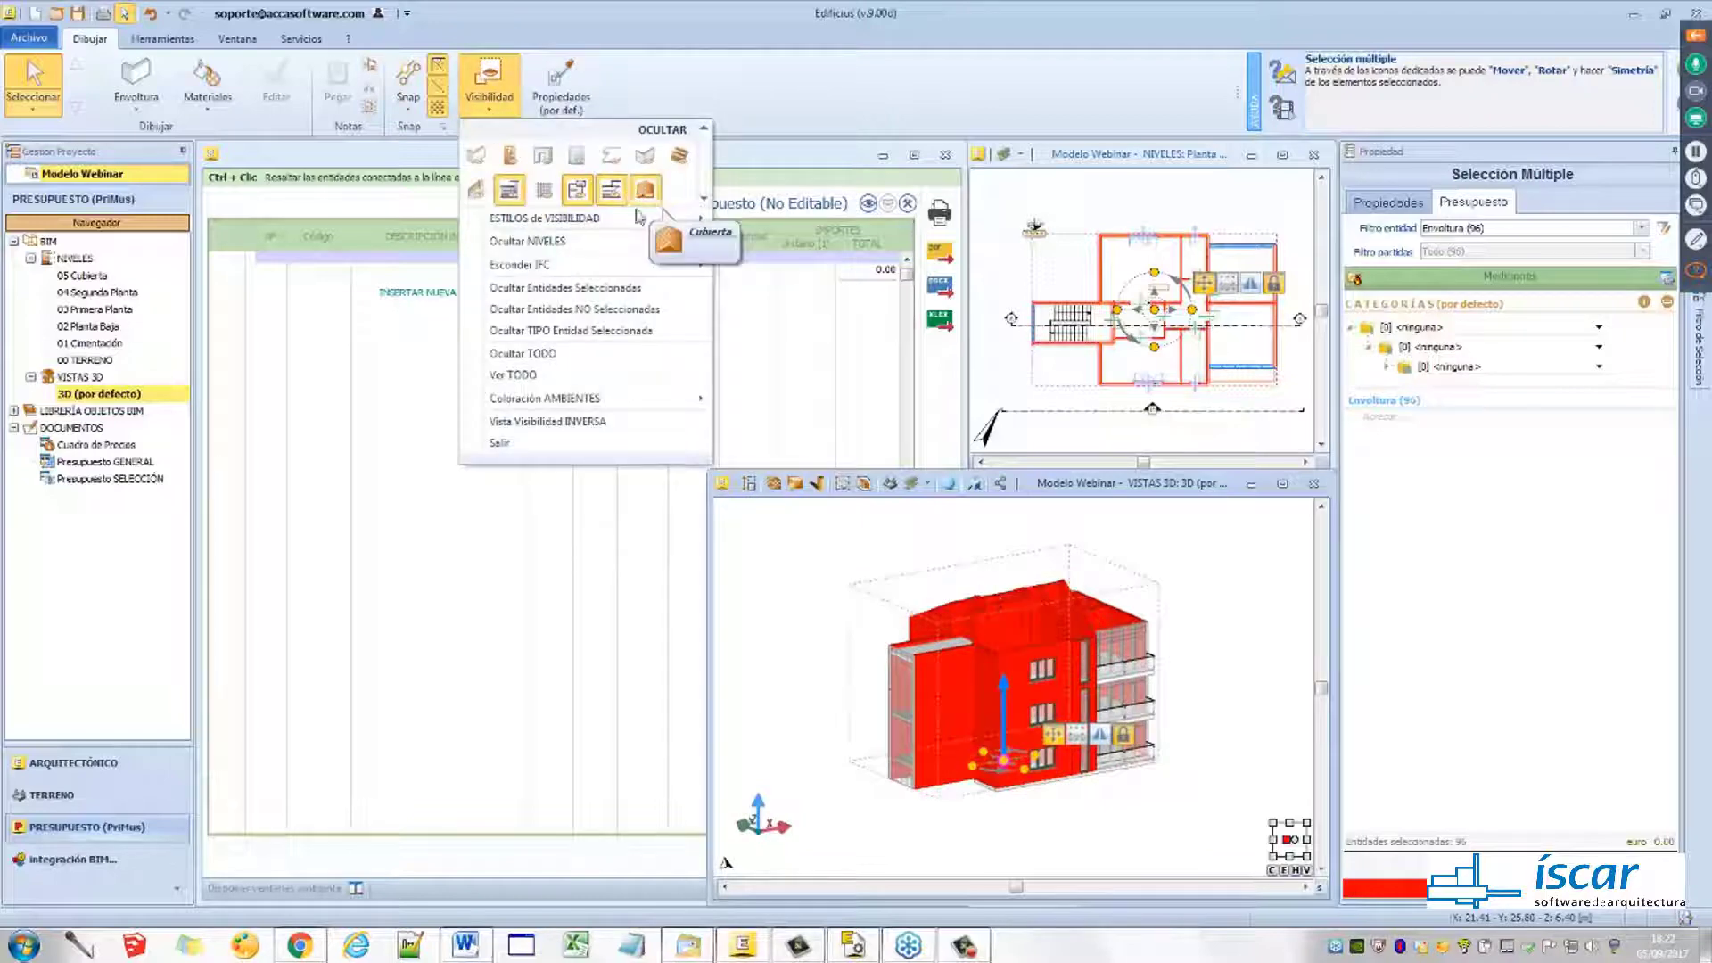
# Inspect the roofless building in the 3D view up close, and clear the selection of Envoltura entities
pyautogui.click(988, 626)
pyautogui.scroll(10, 1033, 579)
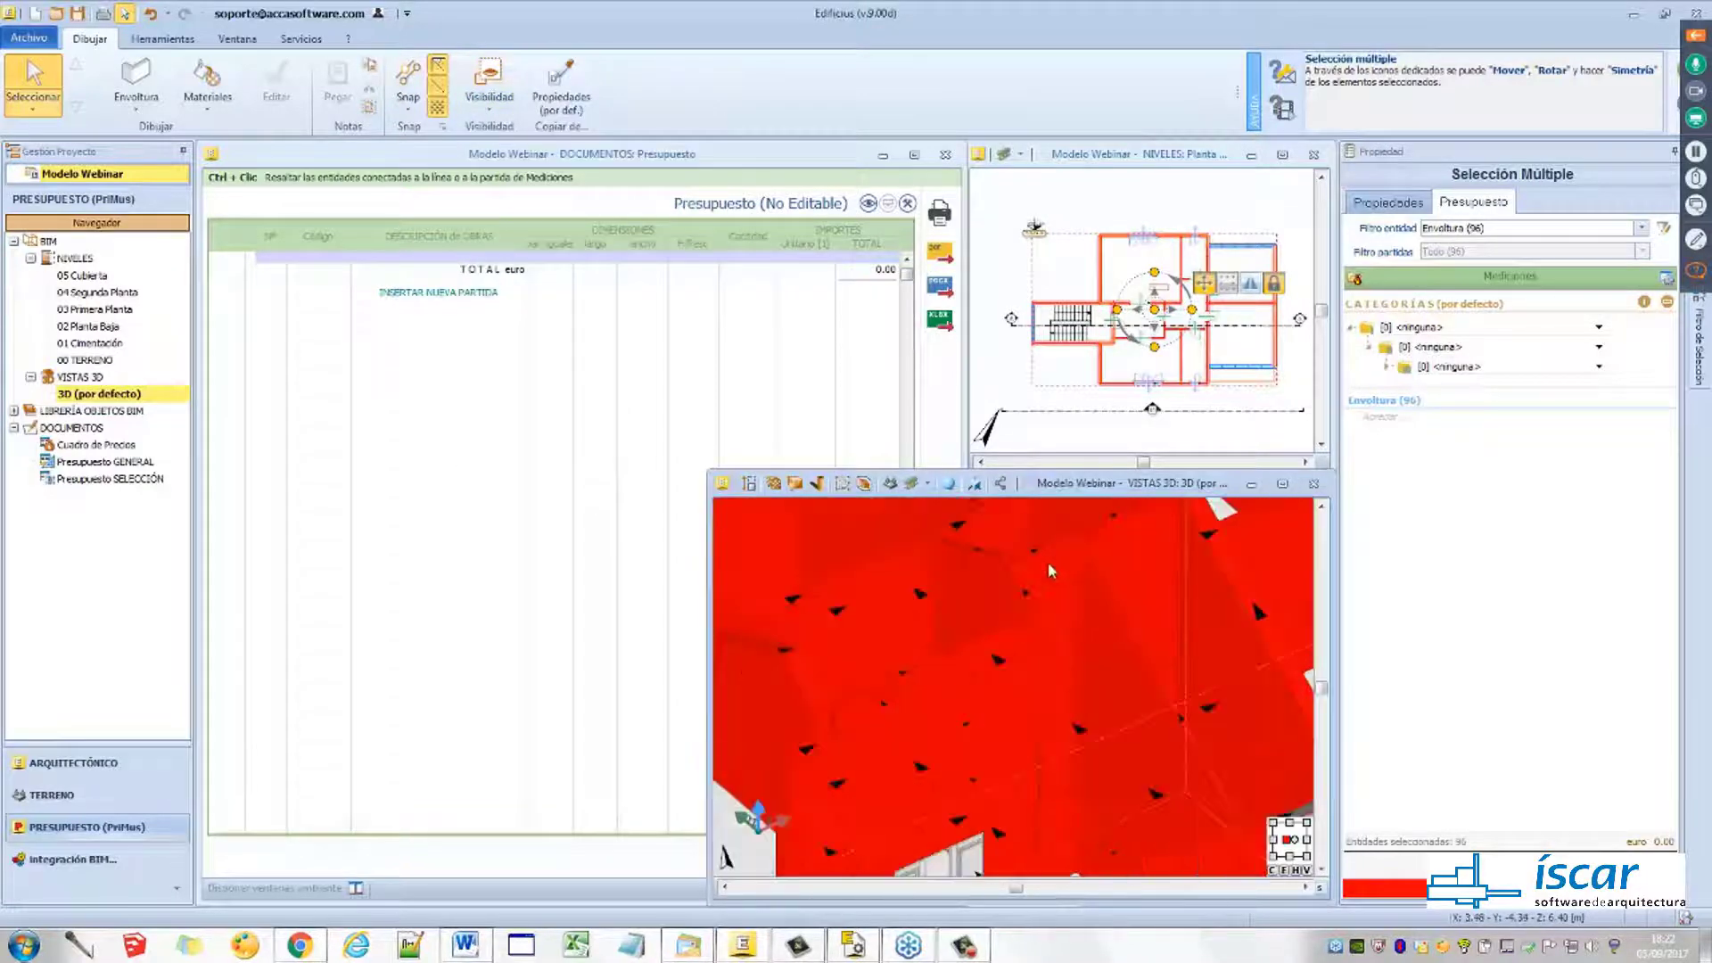
pyautogui.scroll(2, 1032, 580)
pyautogui.scroll(-12, 1023, 577)
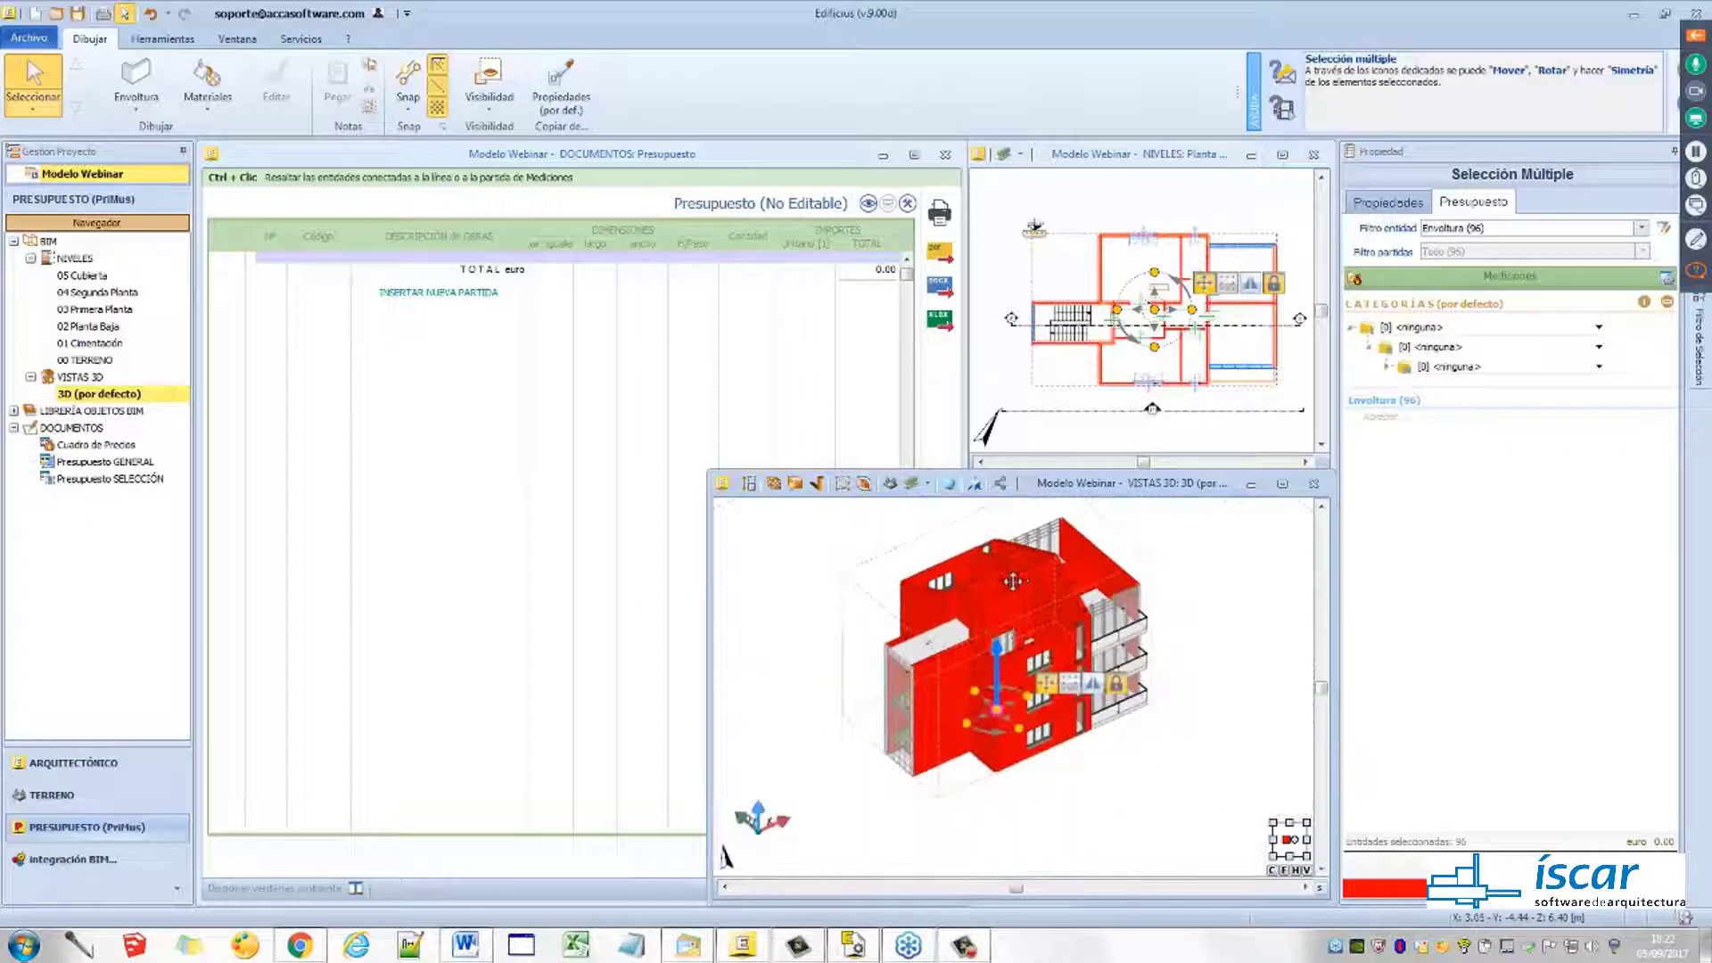
pyautogui.click(870, 569)
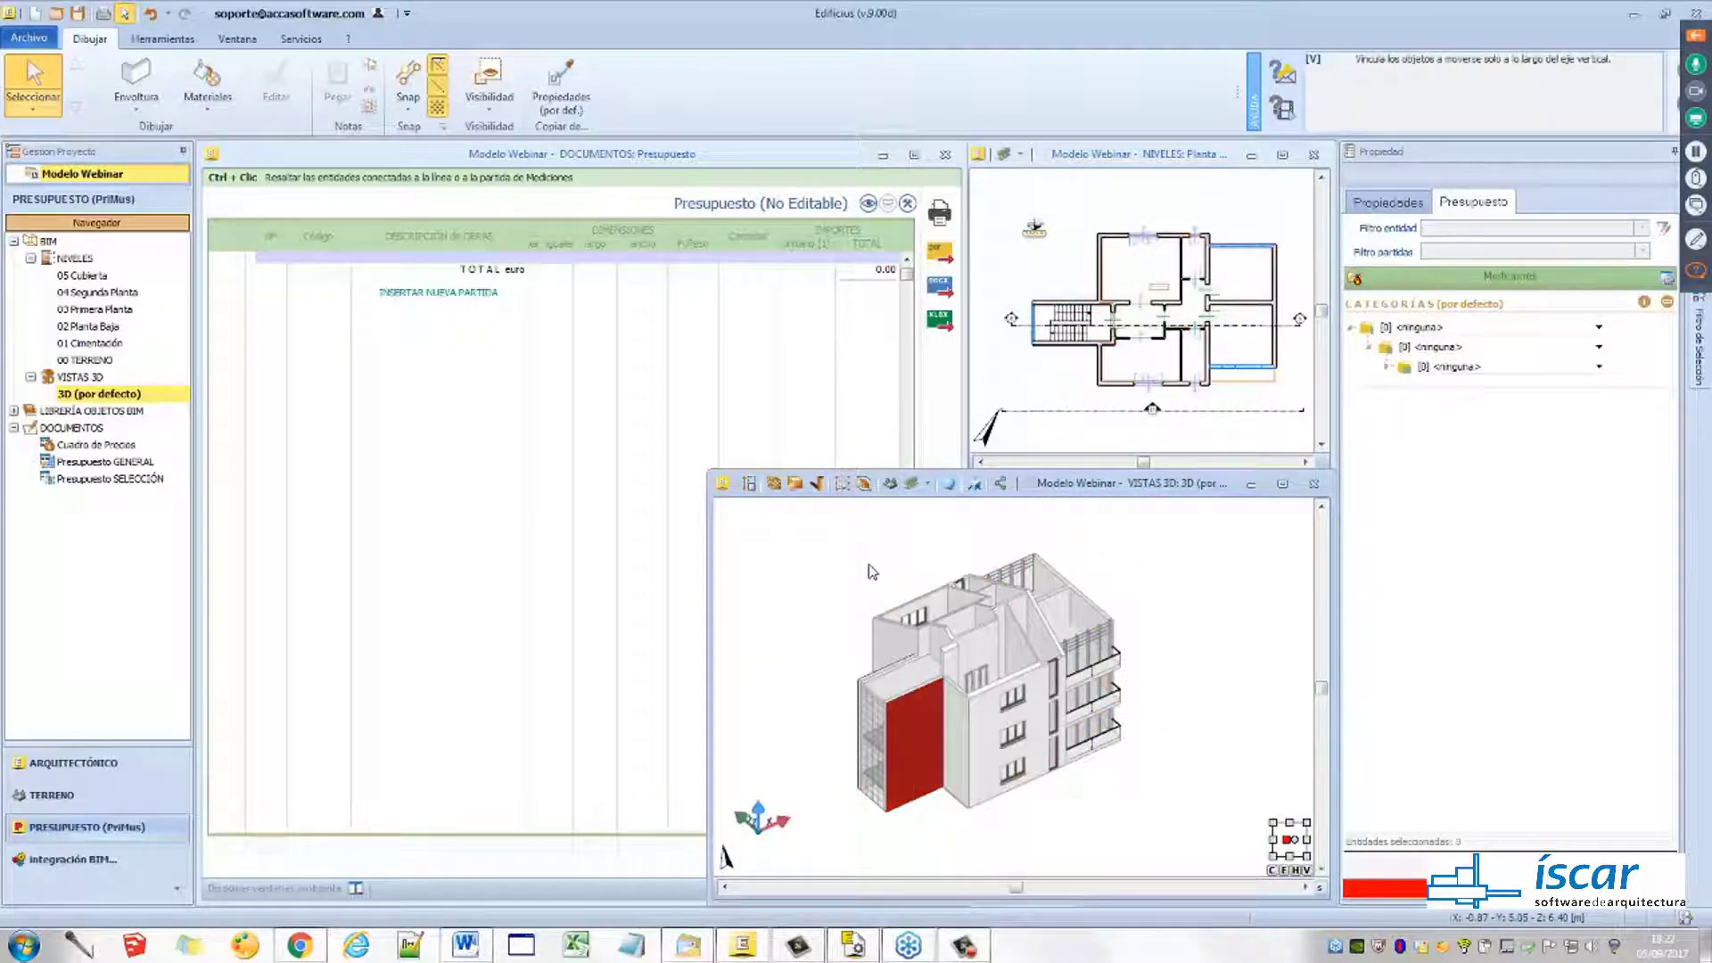
pyautogui.moveTo(872, 572); pyautogui.dragTo(859, 560, button='middle')
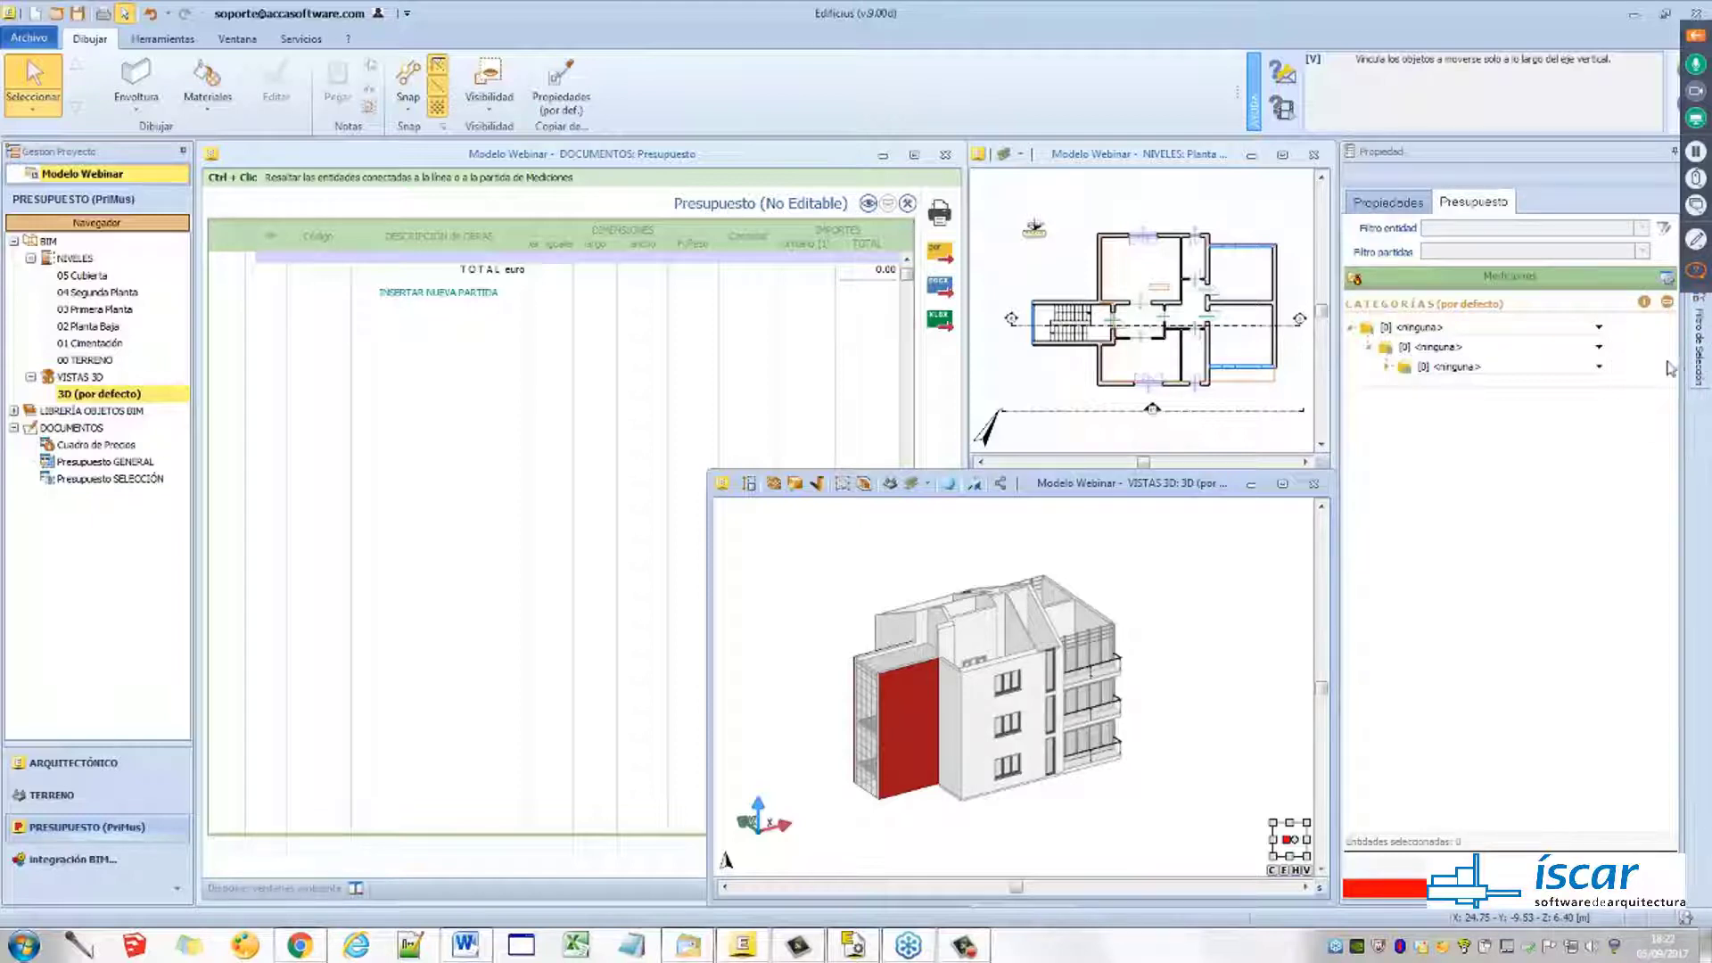
# Open the selection filter and set Envoltura as the entity of its first criterion
pyautogui.click(1701, 361)
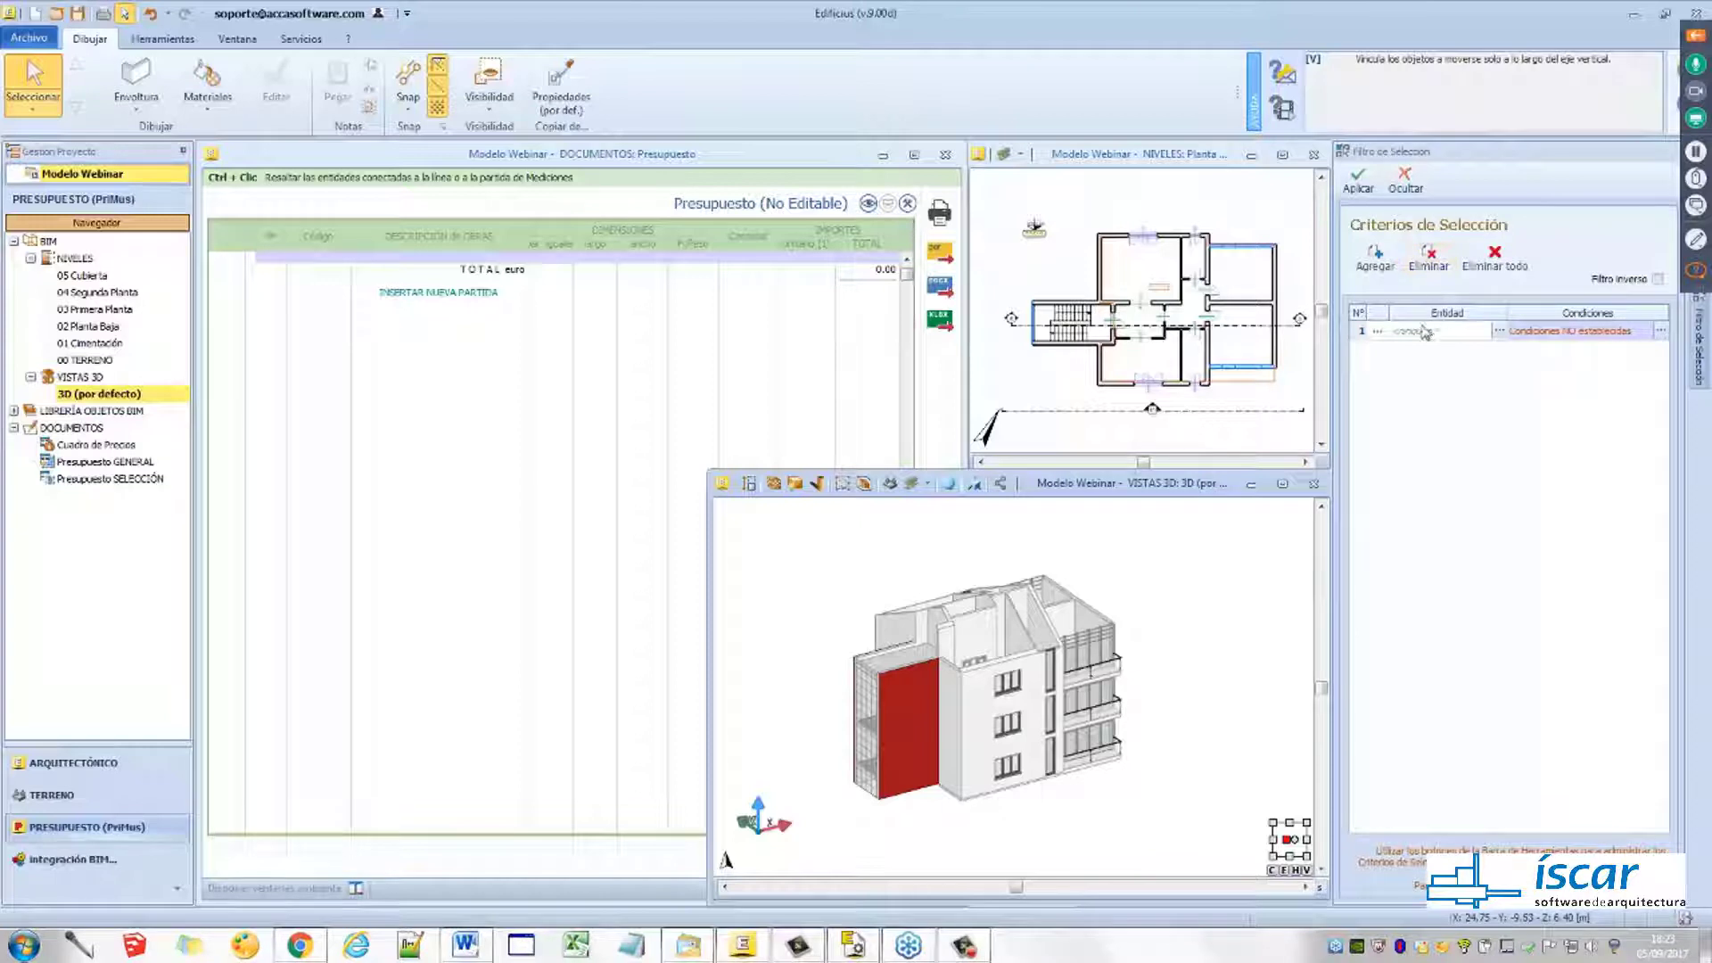
pyautogui.click(1449, 328)
pyautogui.click(1499, 333)
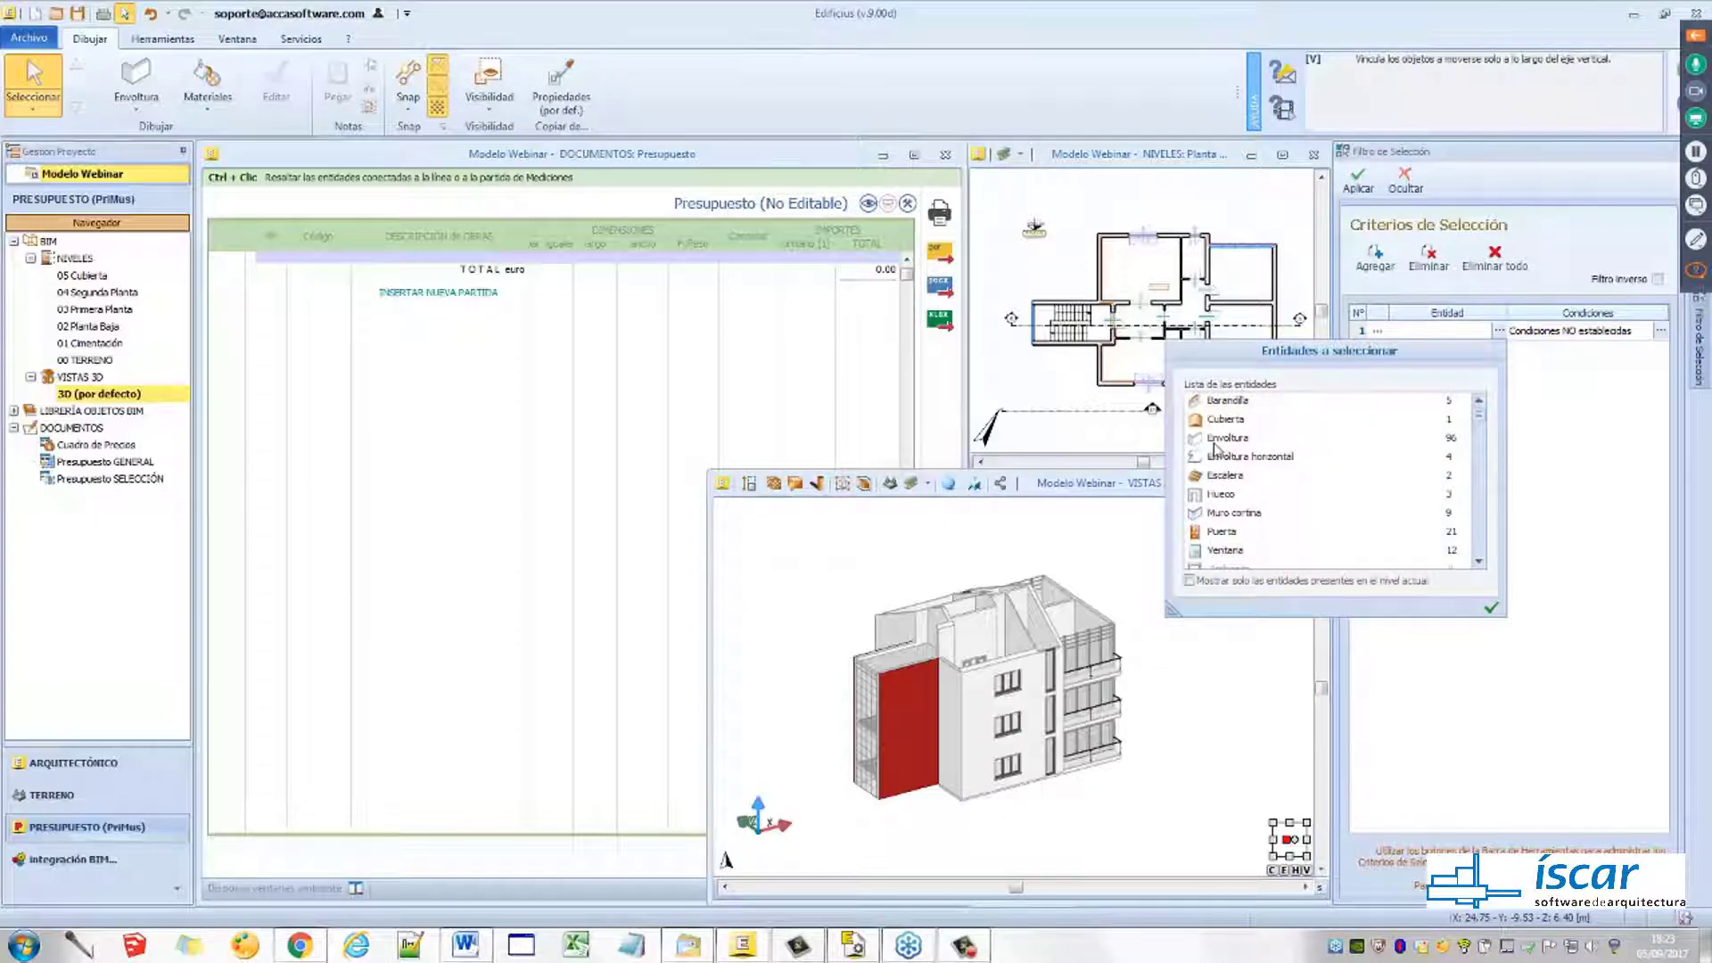
pyautogui.click(1226, 445)
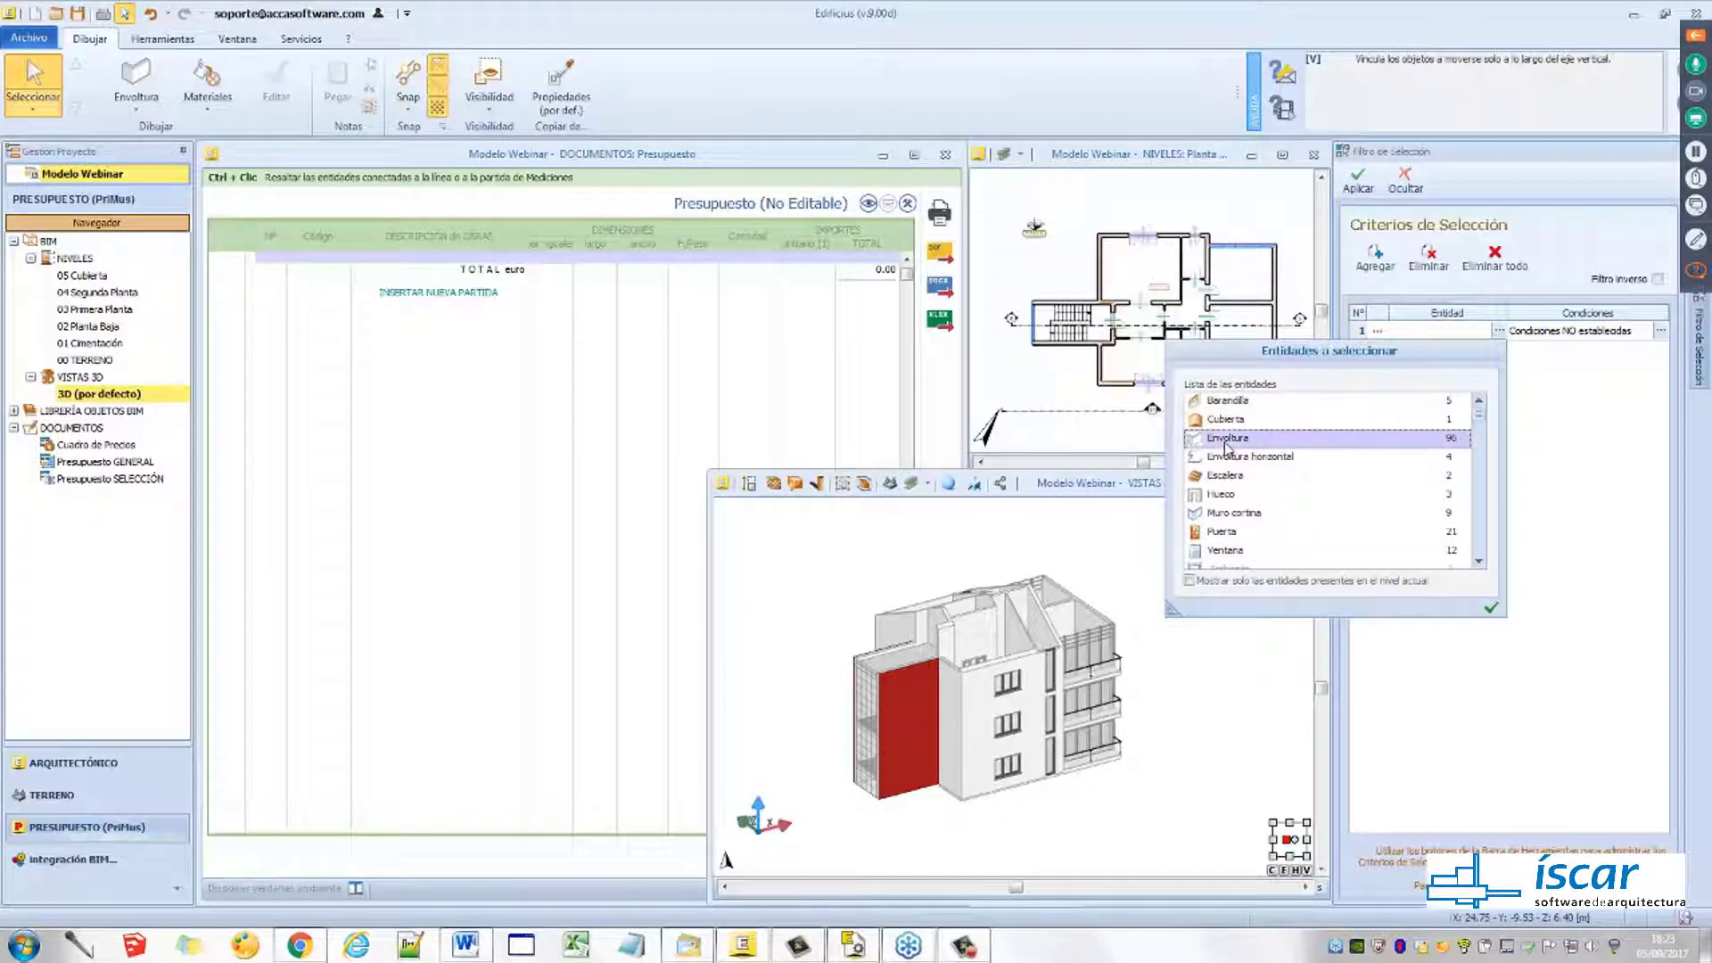
pyautogui.click(1492, 609)
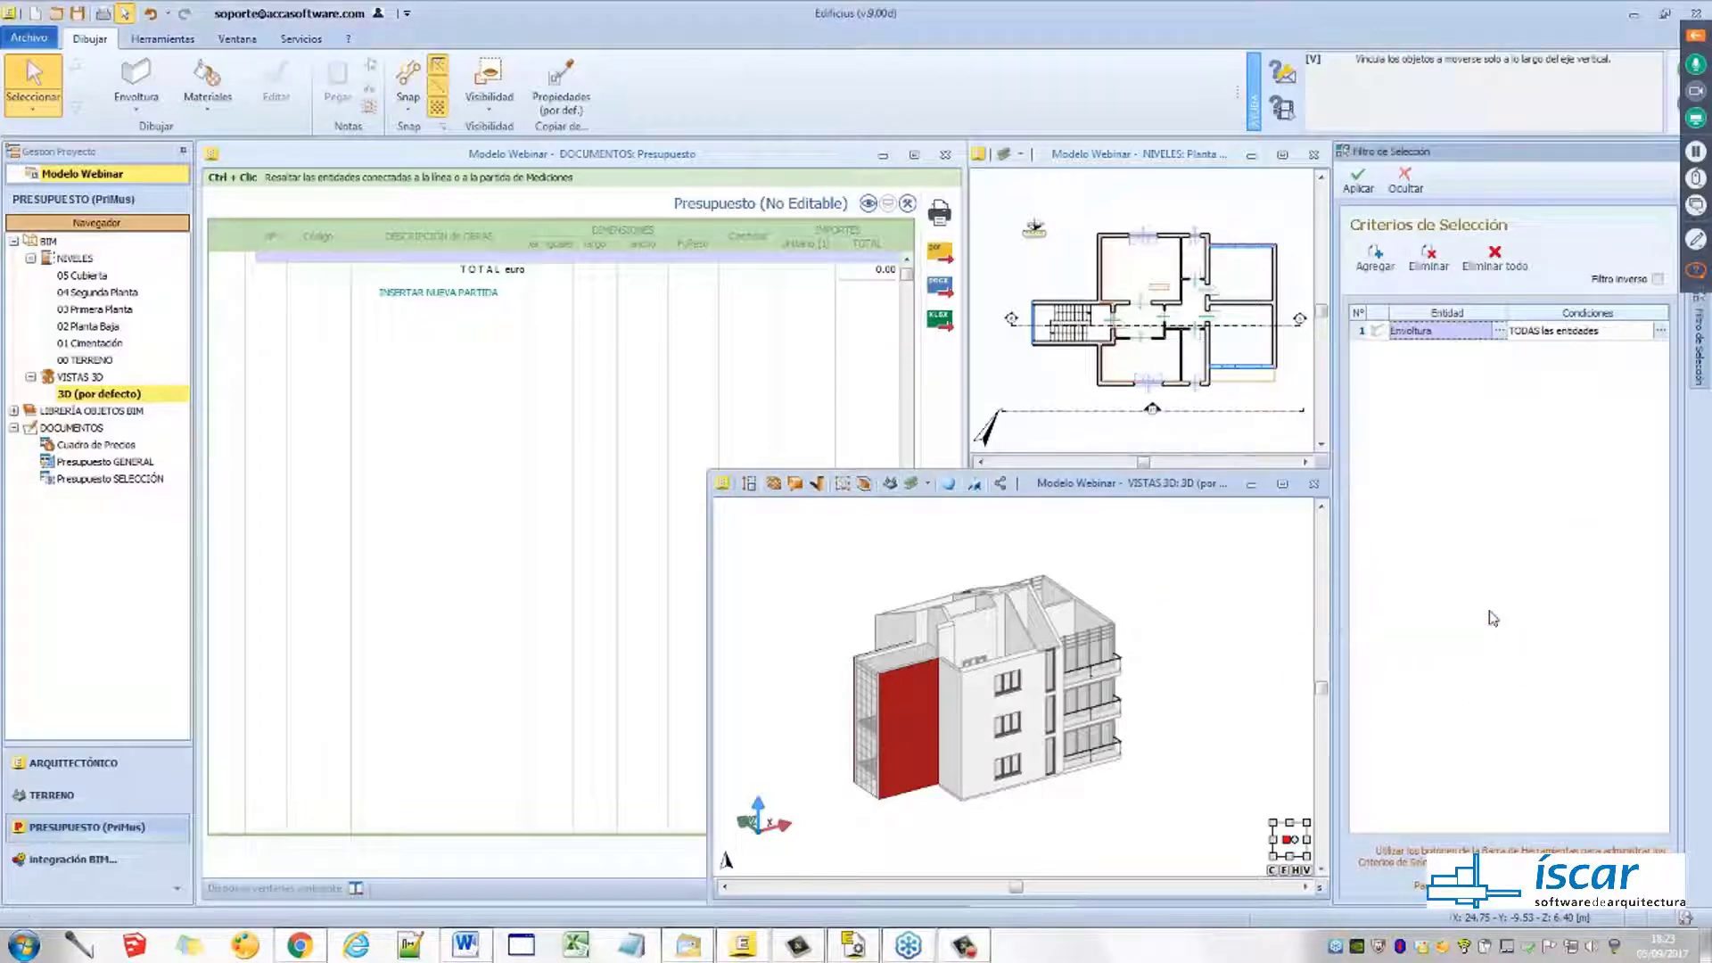
# Add the condition Espesor = 300.0 to the Envoltura selection criterion
pyautogui.click(1571, 334)
pyautogui.click(1660, 331)
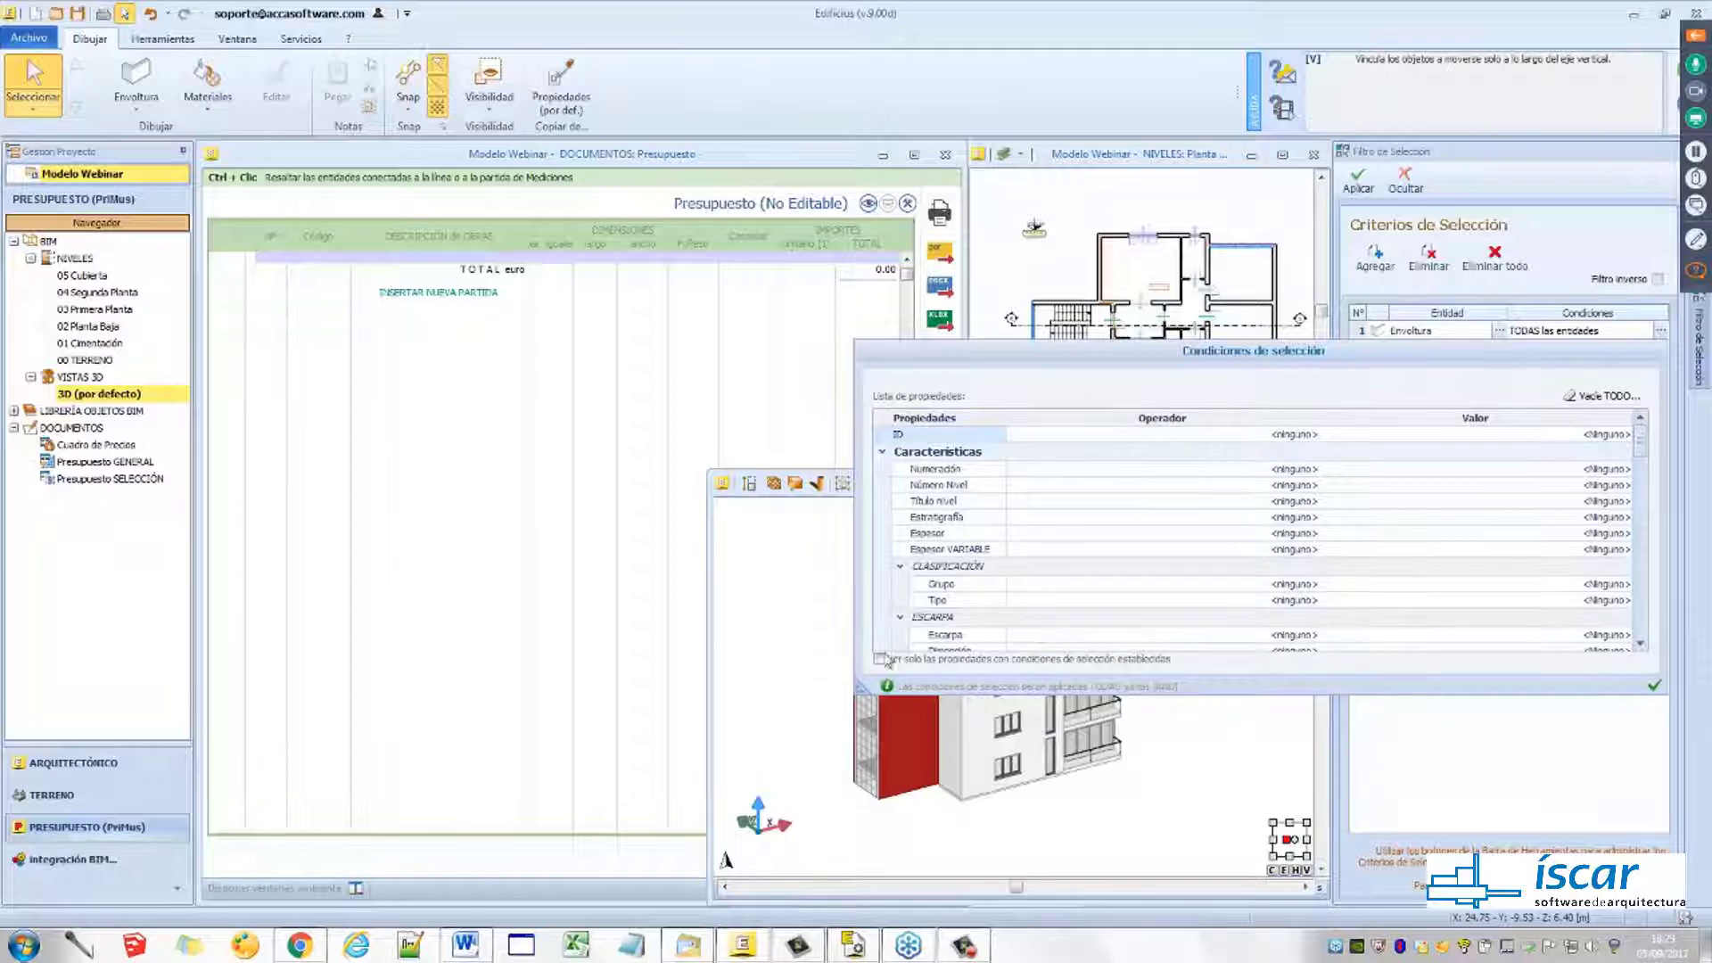
pyautogui.moveTo(857, 695); pyautogui.dragTo(719, 789)
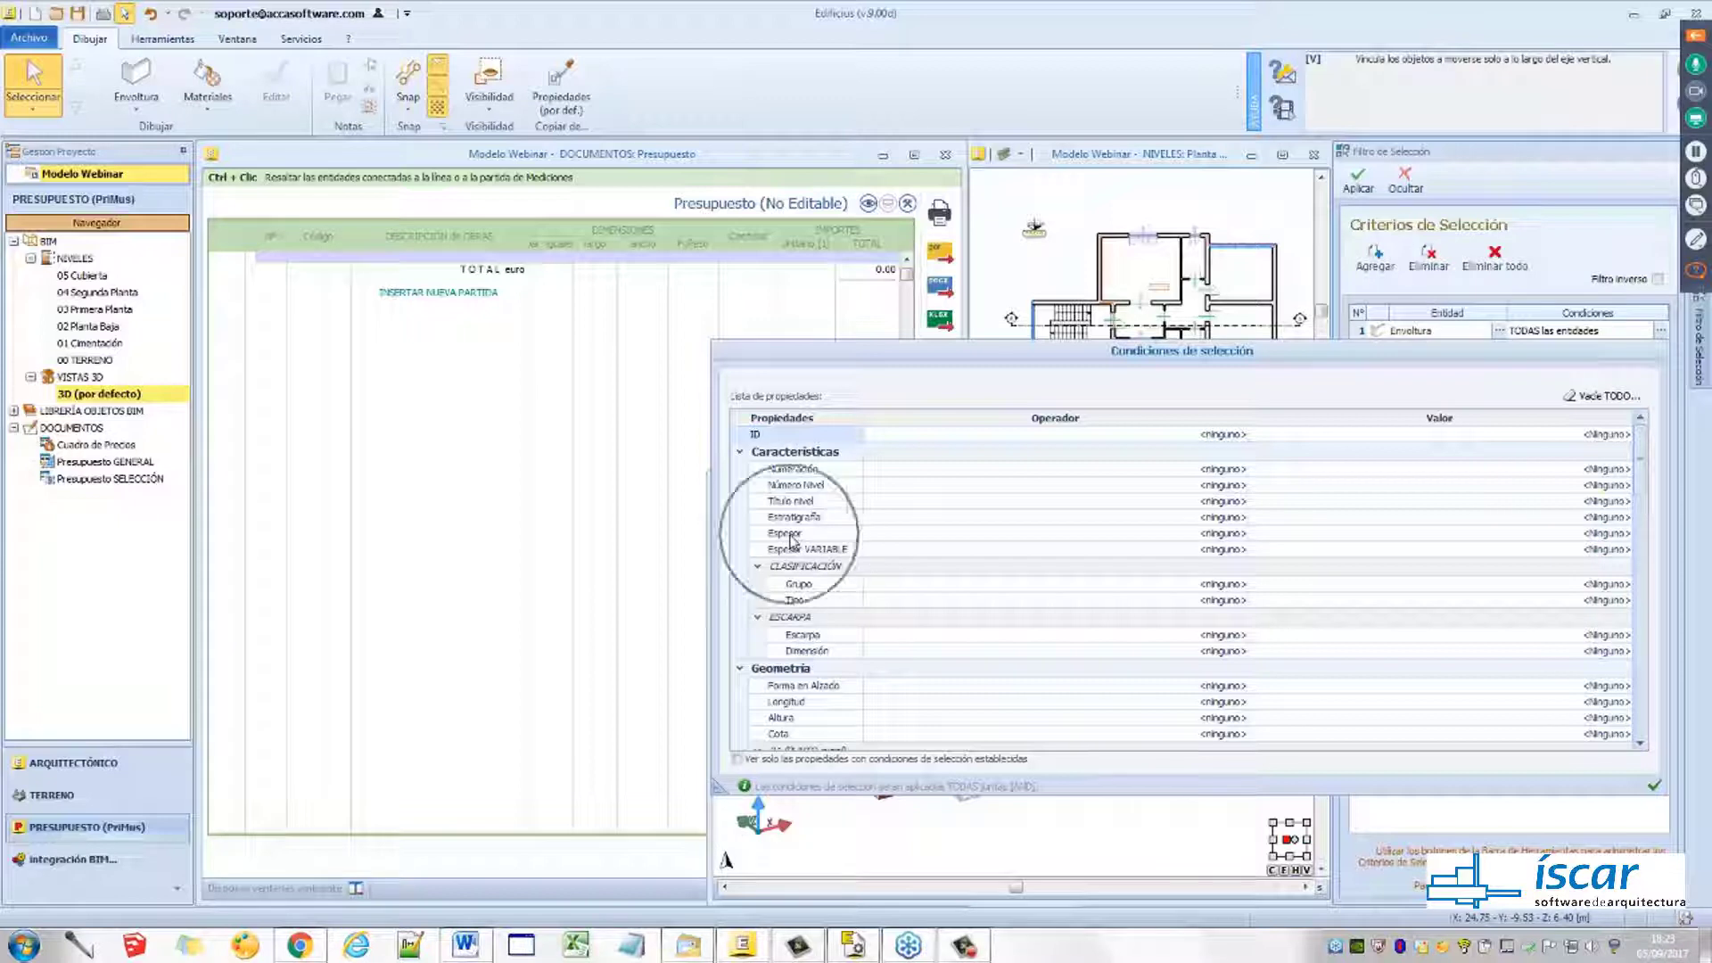
pyautogui.click(1239, 539)
pyautogui.click(1240, 536)
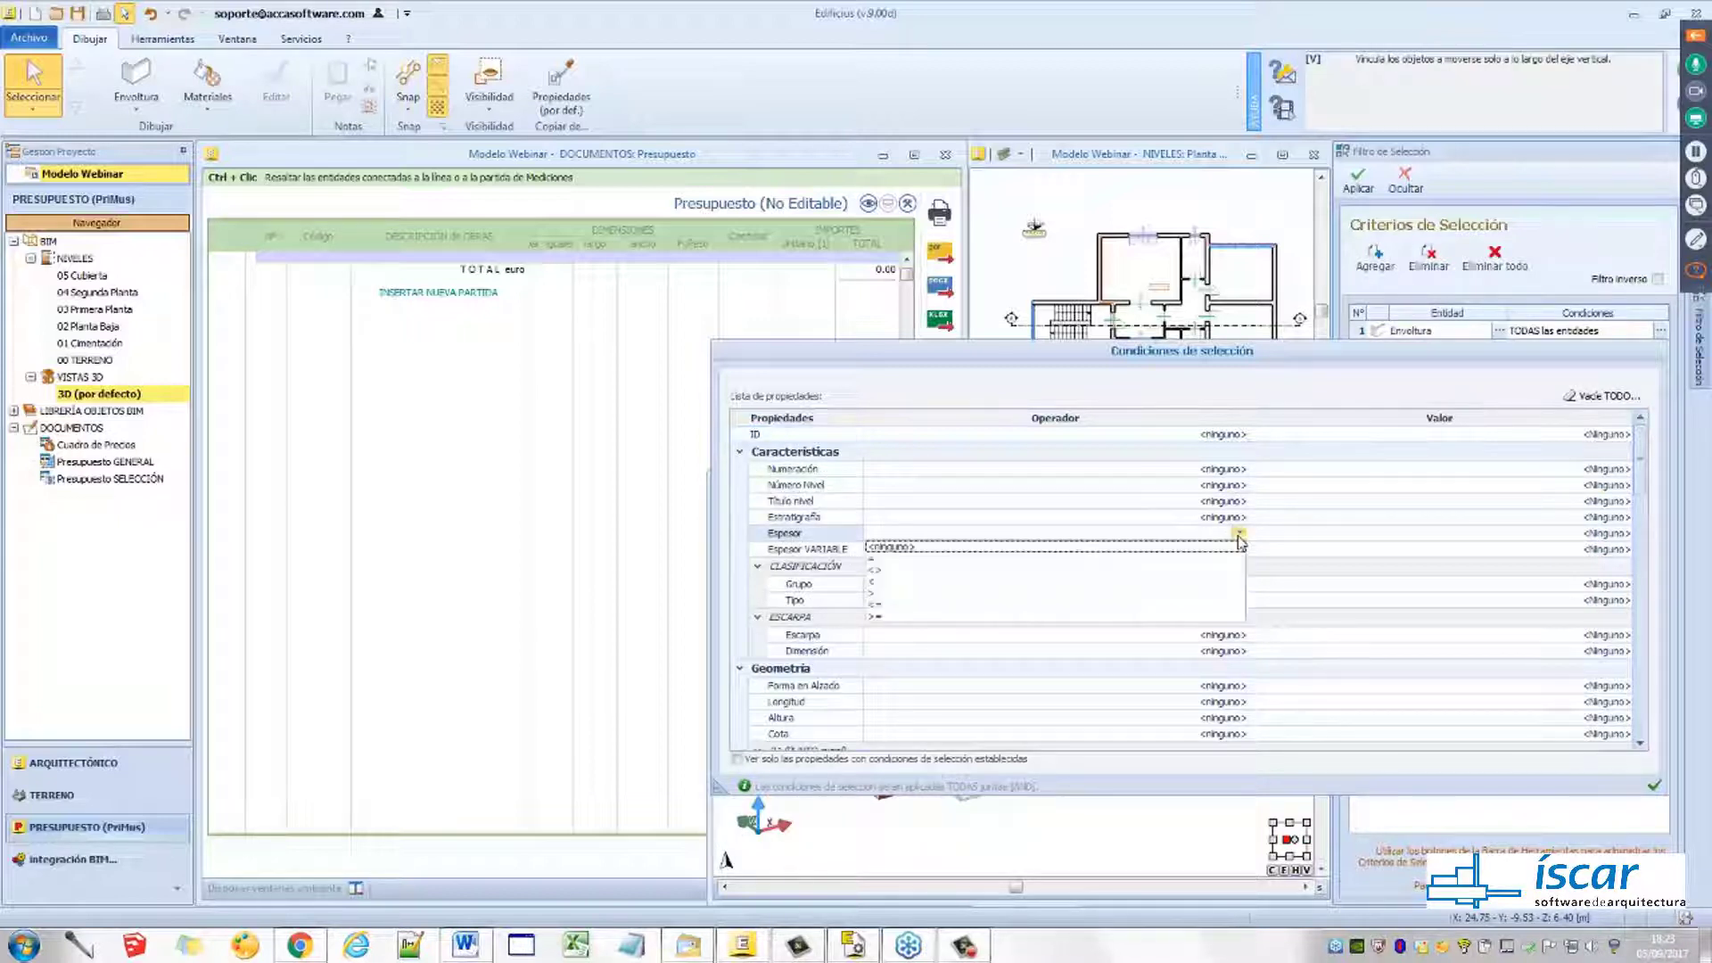
pyautogui.click(878, 559)
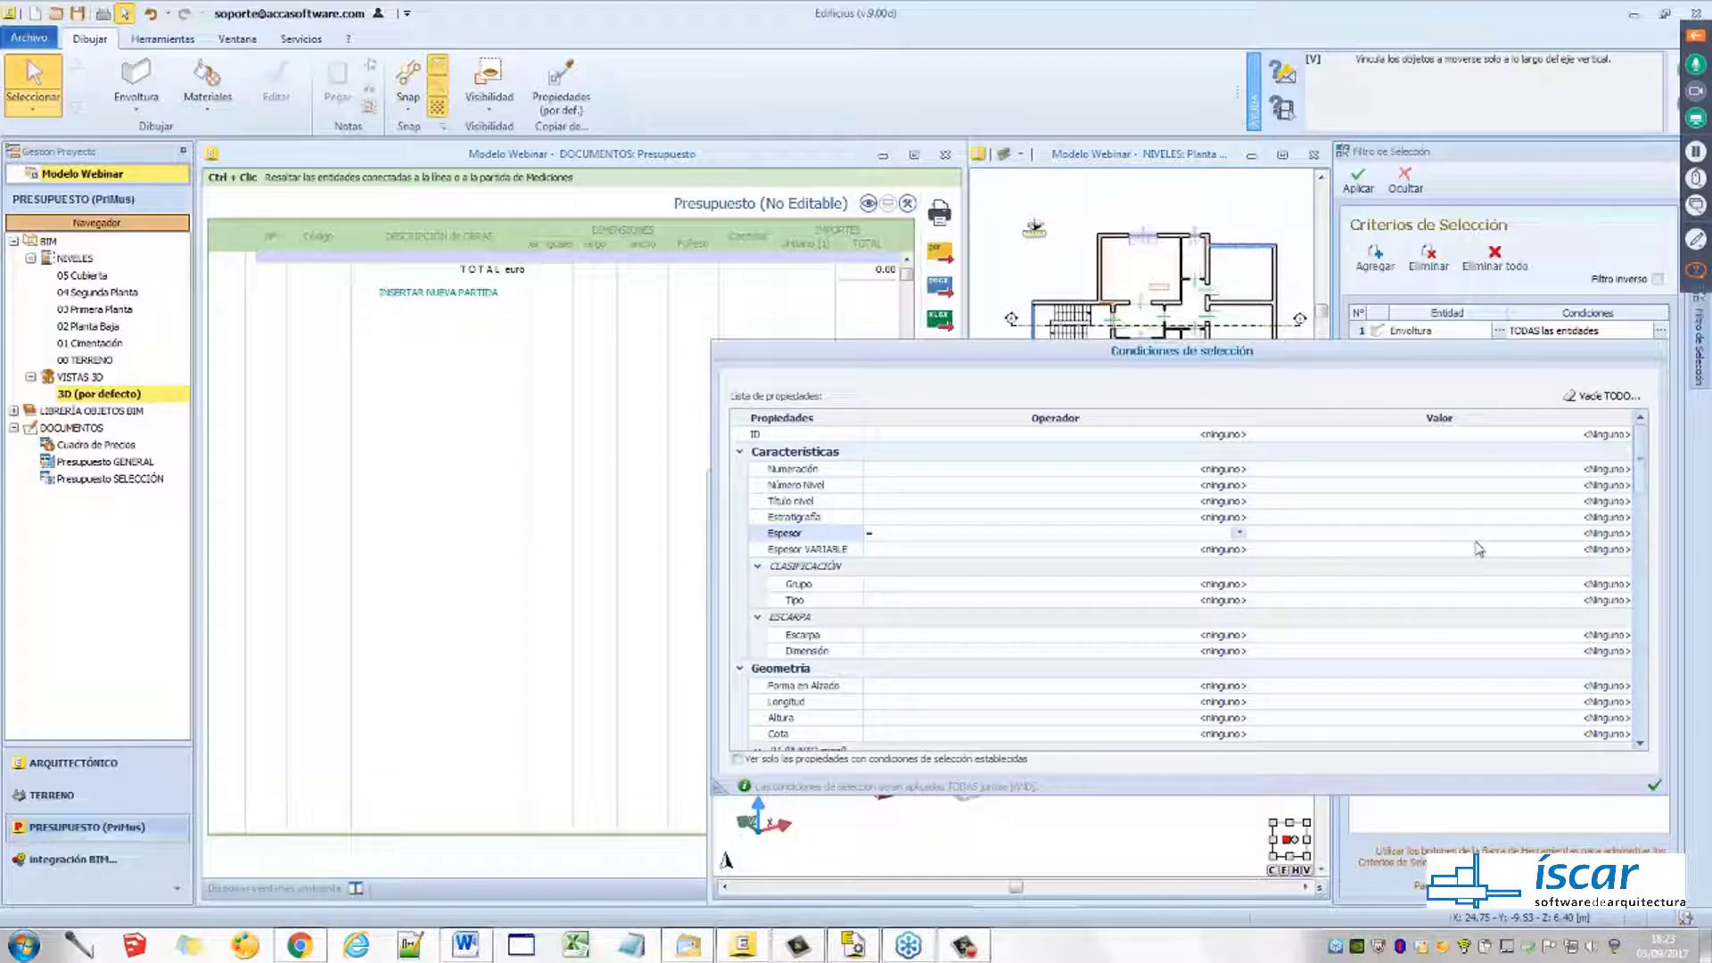
pyautogui.click(1618, 533)
pyautogui.click(1623, 534)
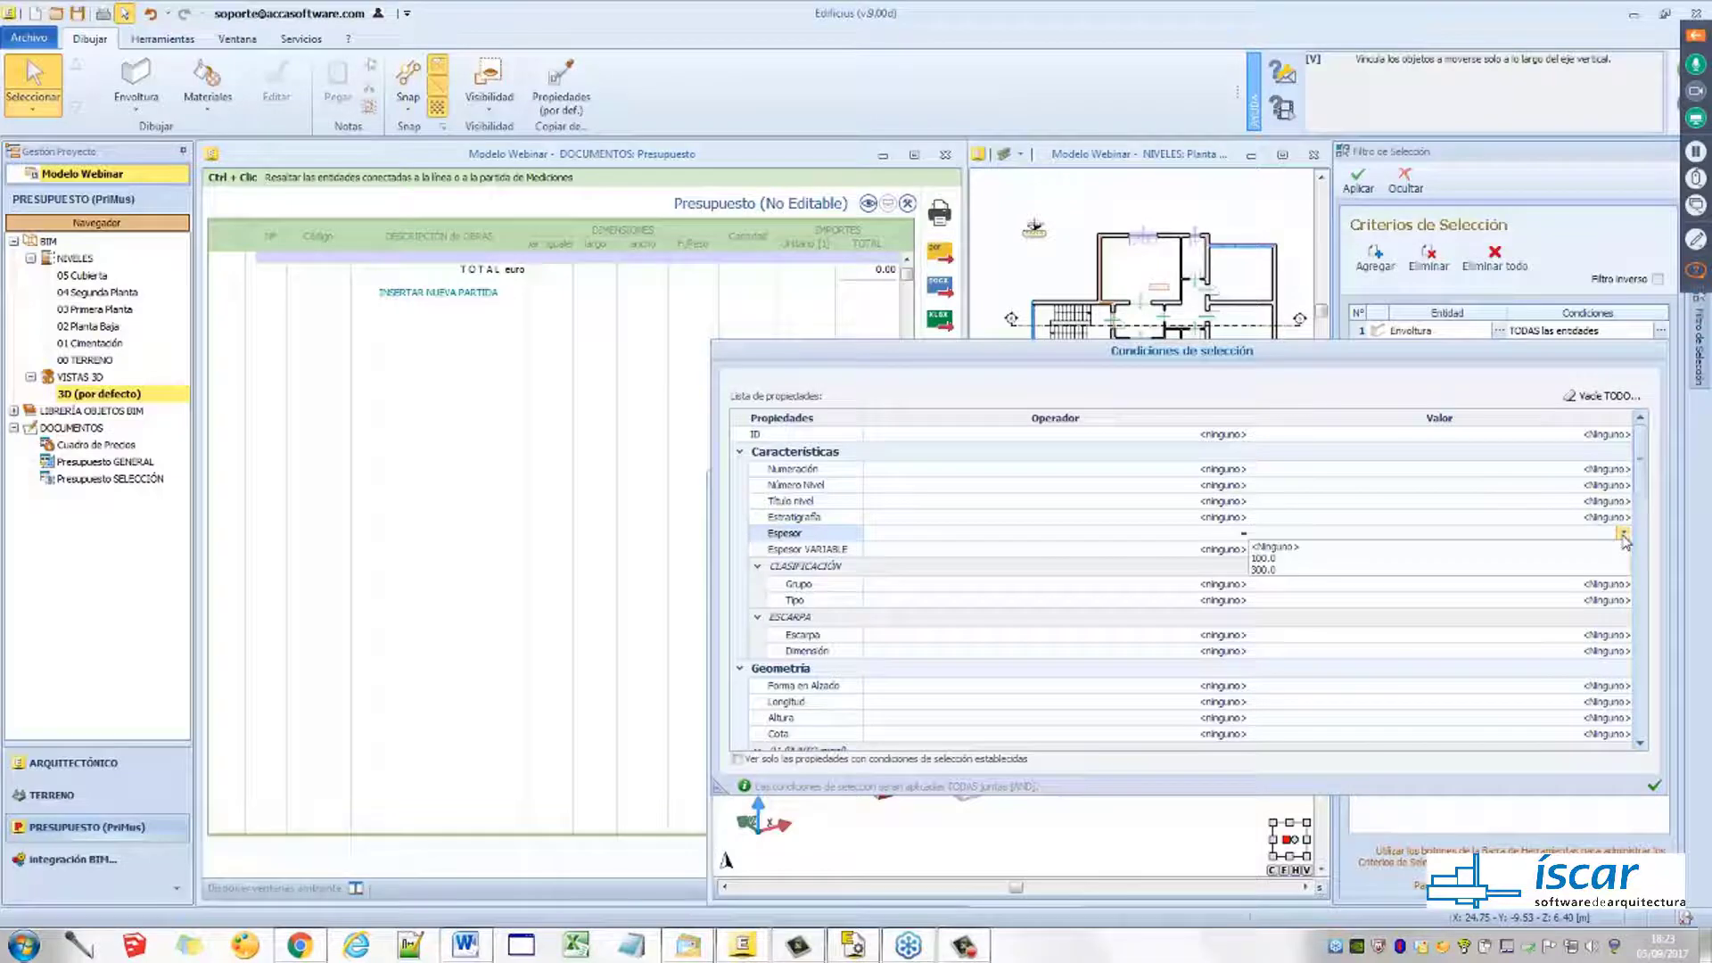
pyautogui.click(1272, 570)
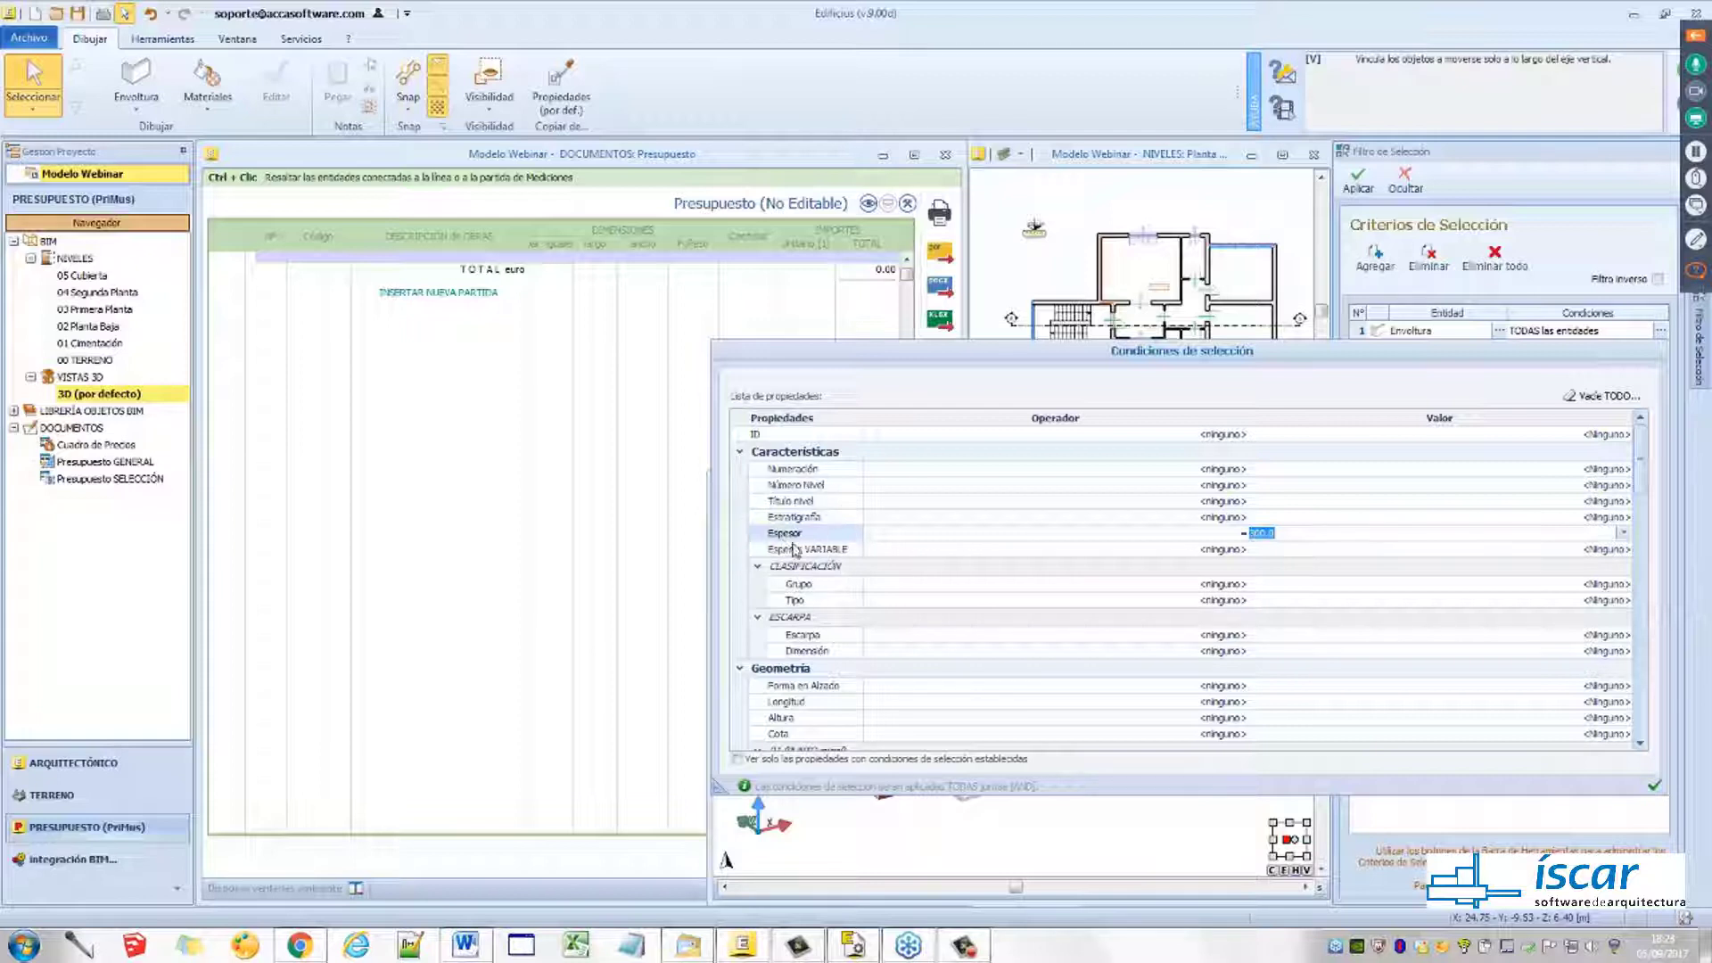
pyautogui.press('ctrl')
pyautogui.press('ctrl')
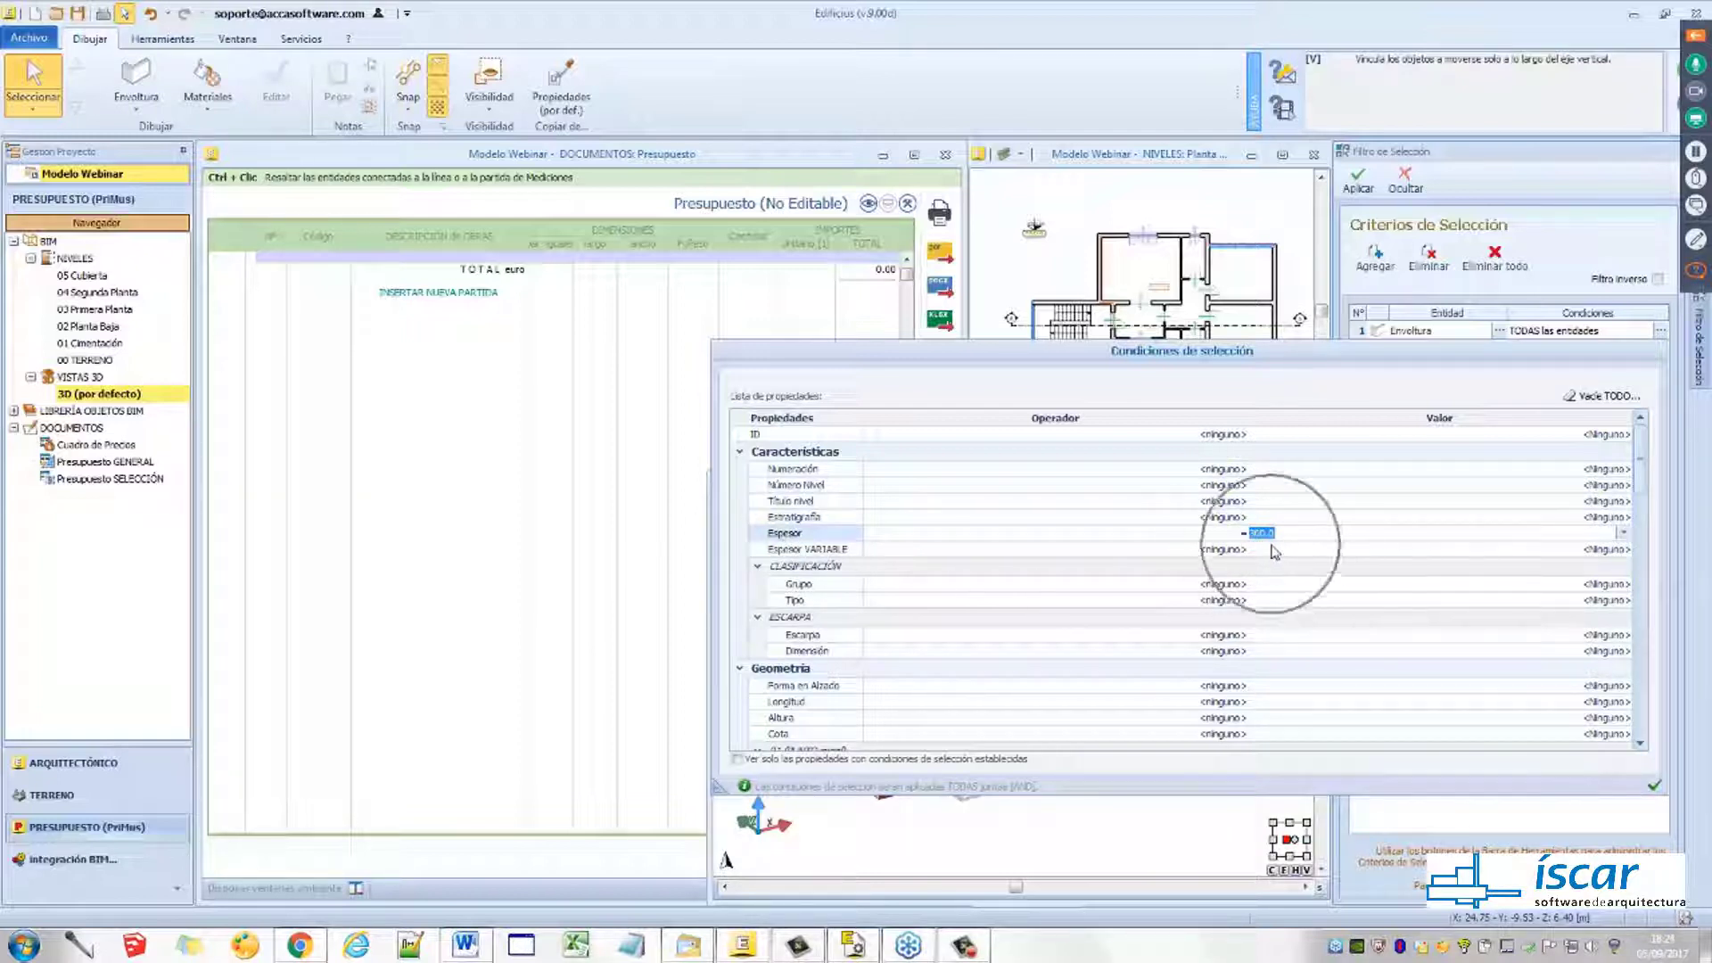
pyautogui.click(1654, 785)
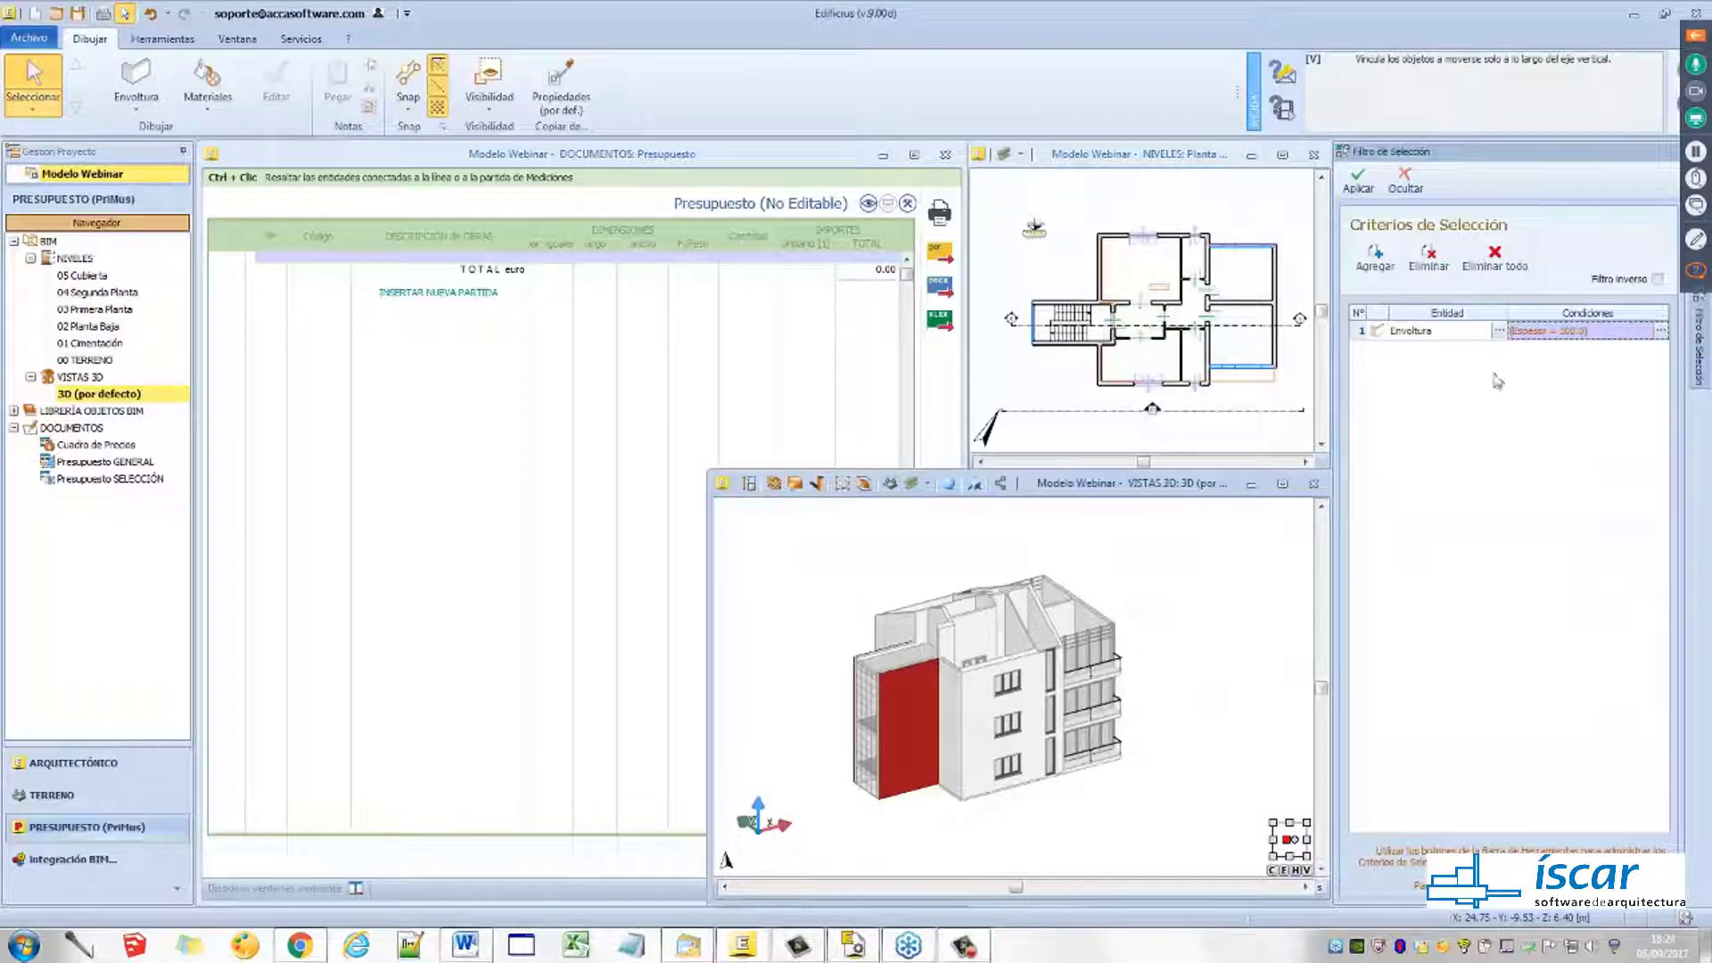
# Apply the selection filter to the model and narrow the 3D view window, showing the building's balcony side
pyautogui.press('ctrl')
pyautogui.click(1359, 185)
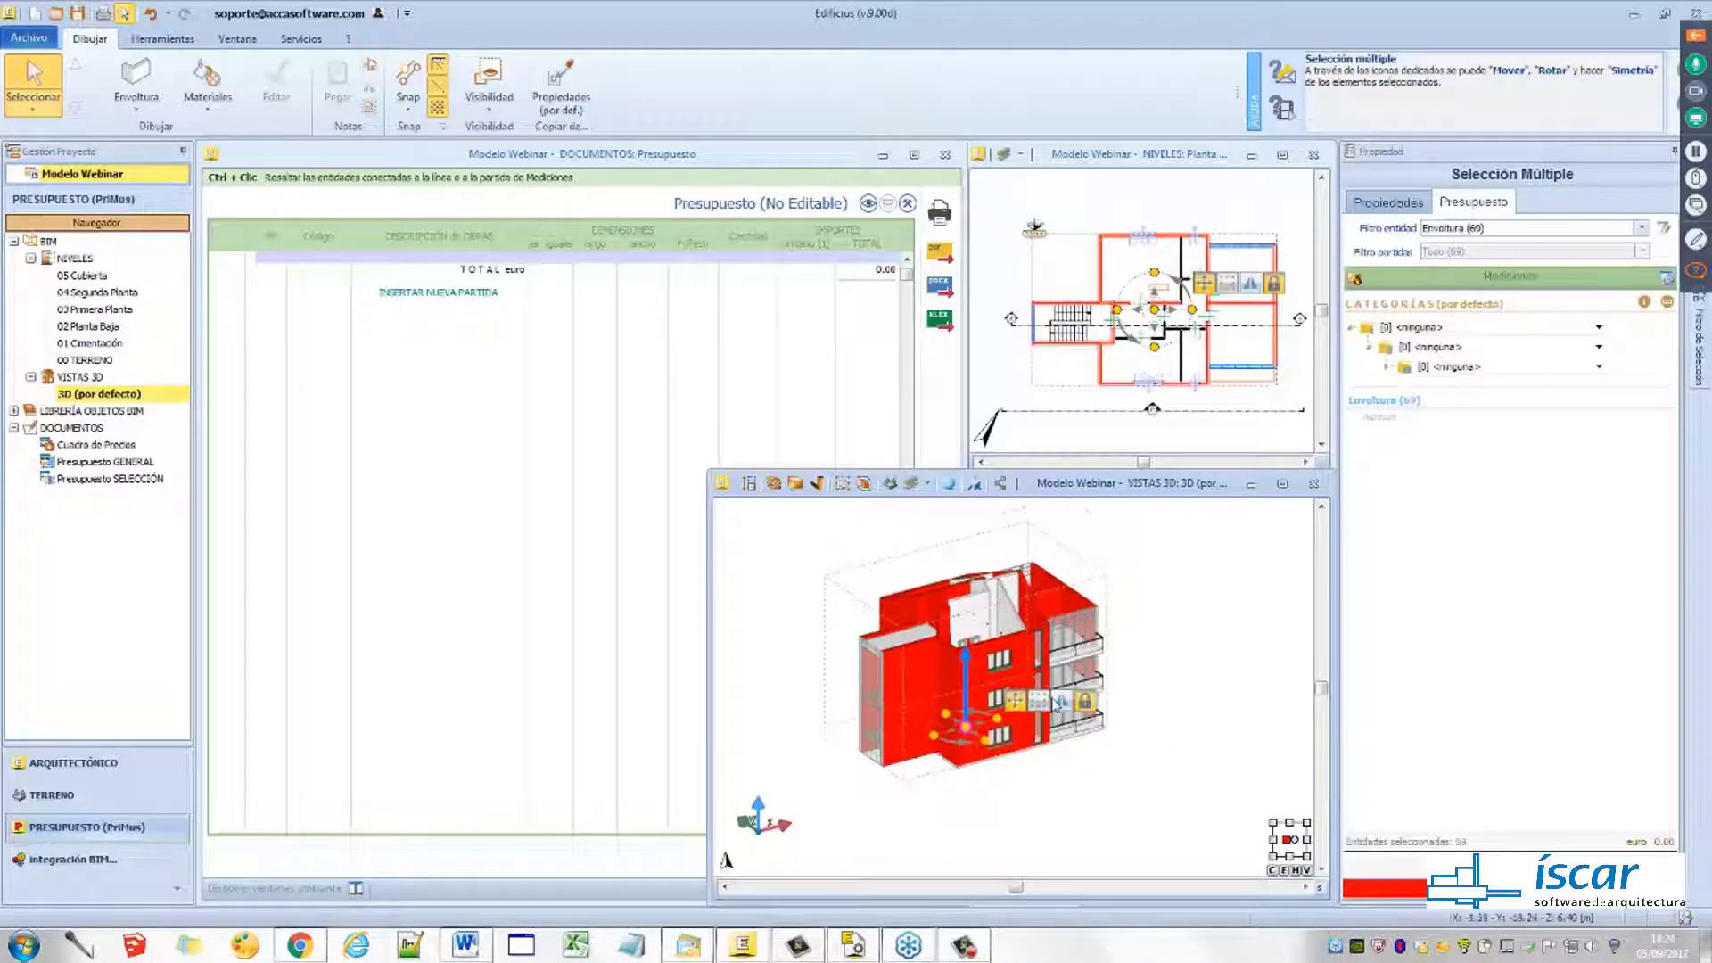
pyautogui.moveTo(1149, 769); pyautogui.dragTo(1074, 754, button='middle')
pyautogui.moveTo(707, 467); pyautogui.dragTo(909, 471)
pyautogui.moveTo(1121, 718); pyautogui.dragTo(1034, 781, button='middle')
pyautogui.moveTo(974, 546); pyautogui.dragTo(962, 547, button='middle')
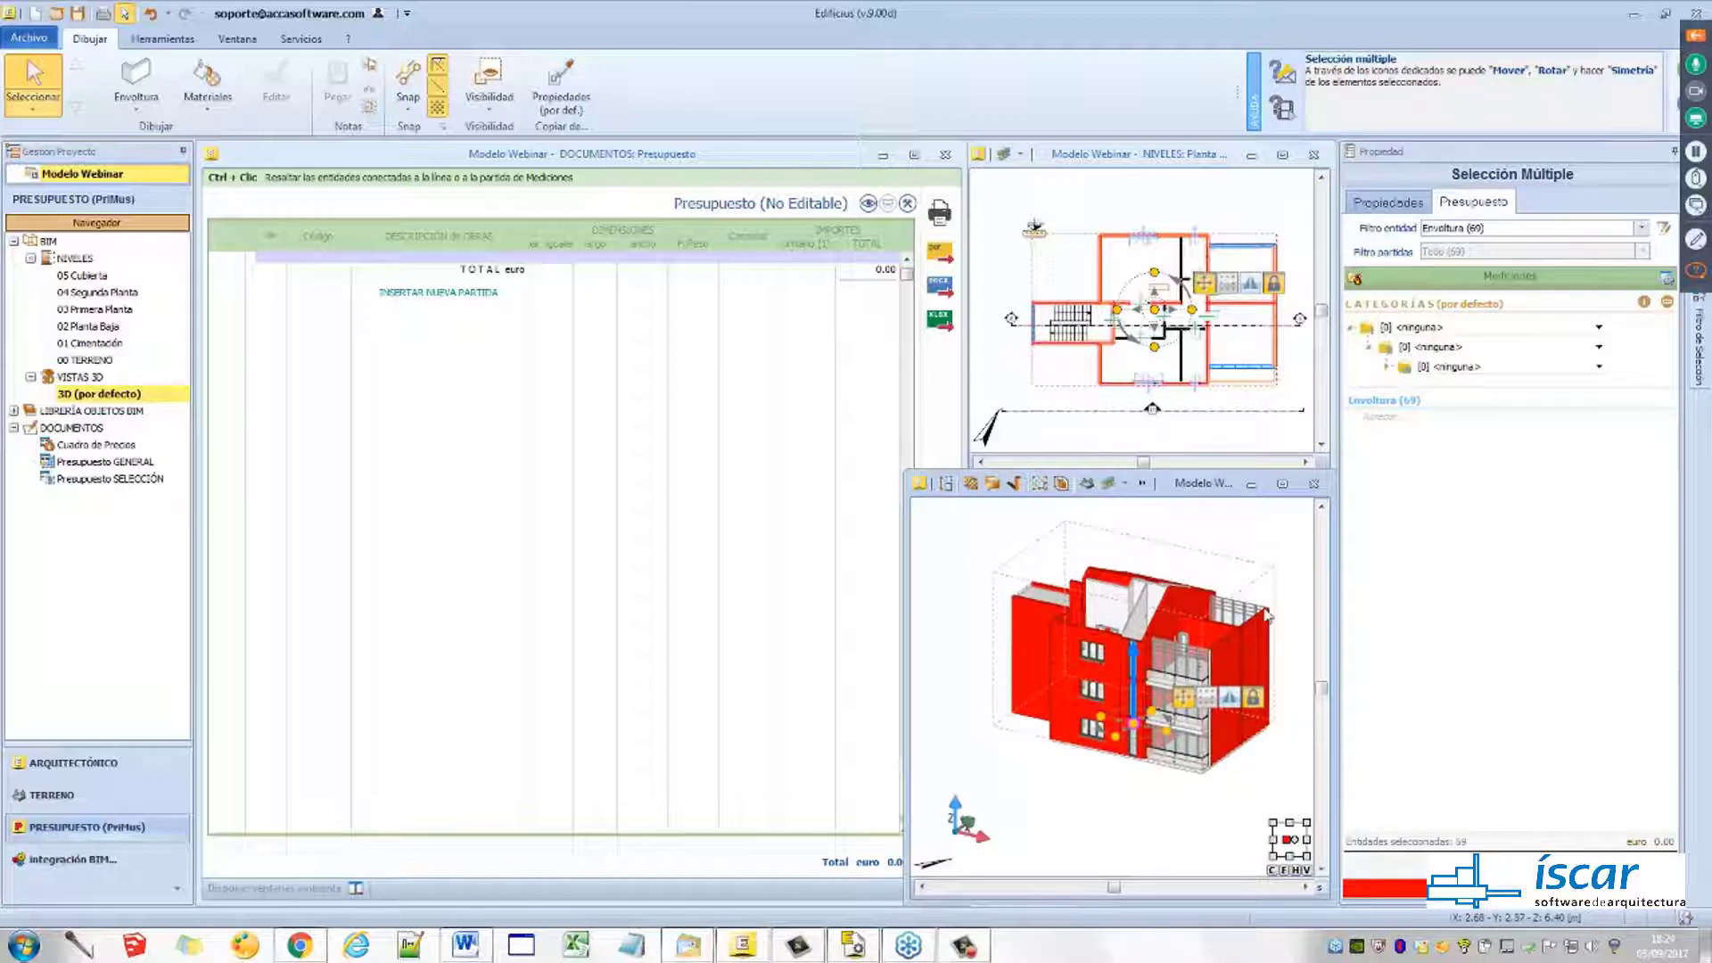
# Open the PREOC_2016_convertido.dcf price list and move its window clear of the budget properties
pyautogui.click(1358, 287)
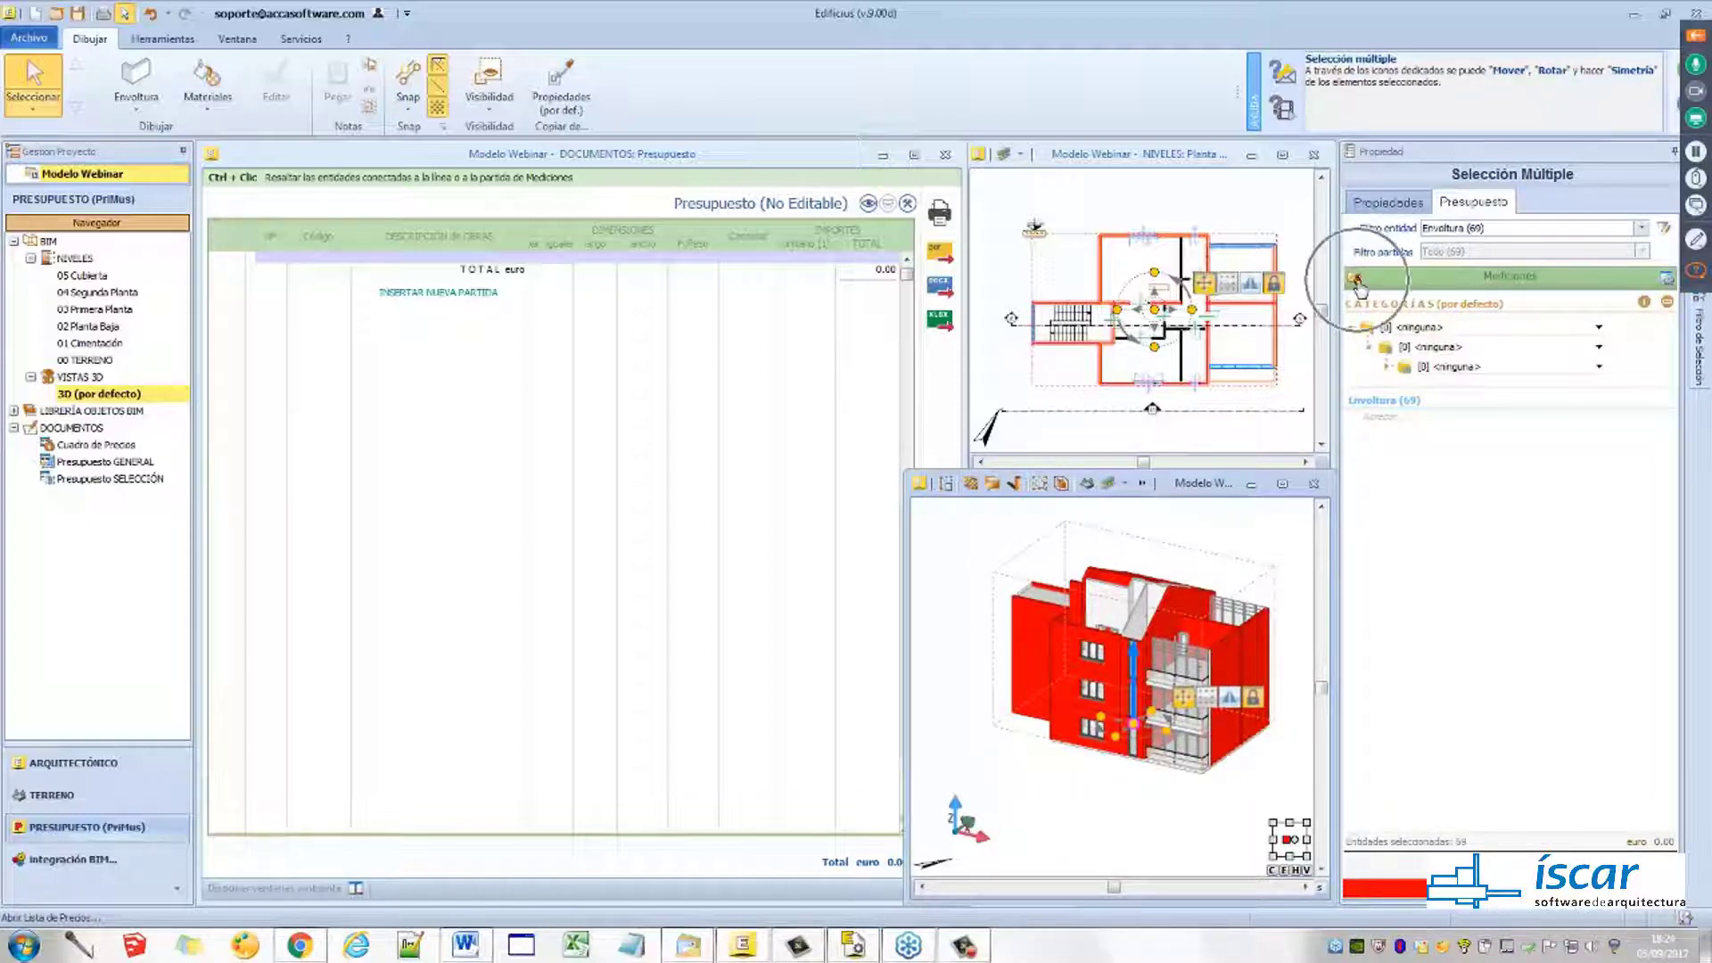
pyautogui.click(1358, 287)
pyautogui.click(1355, 282)
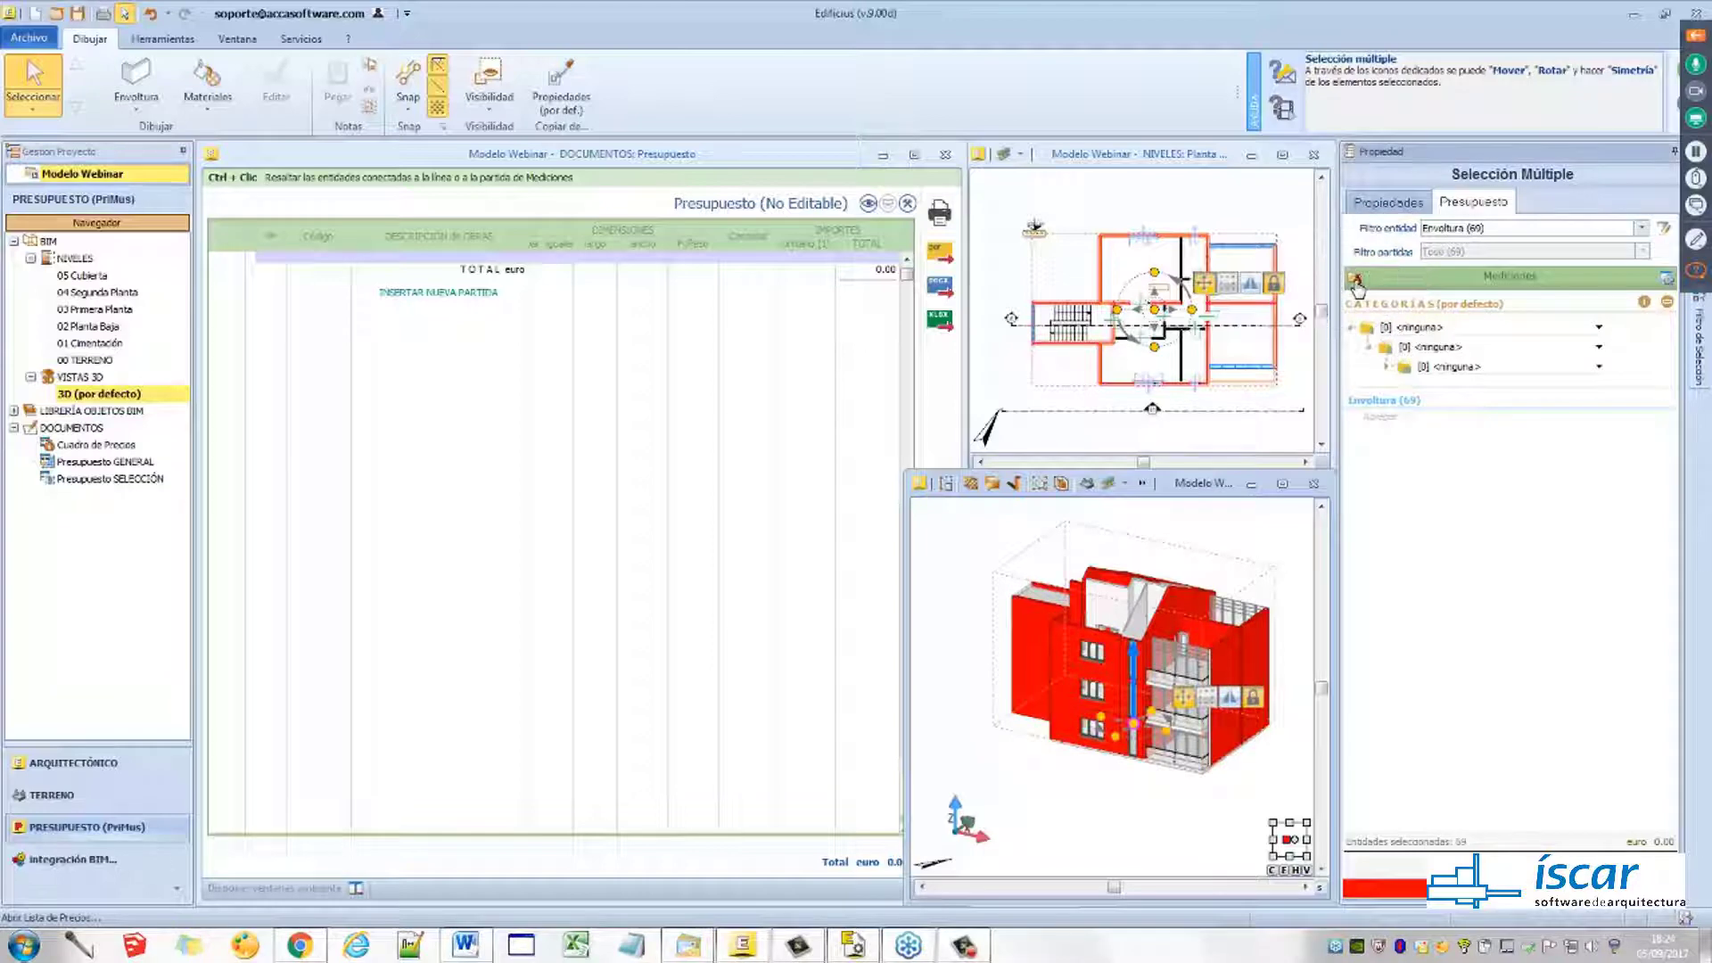
pyautogui.moveTo(276, 282); pyautogui.dragTo(261, 68)
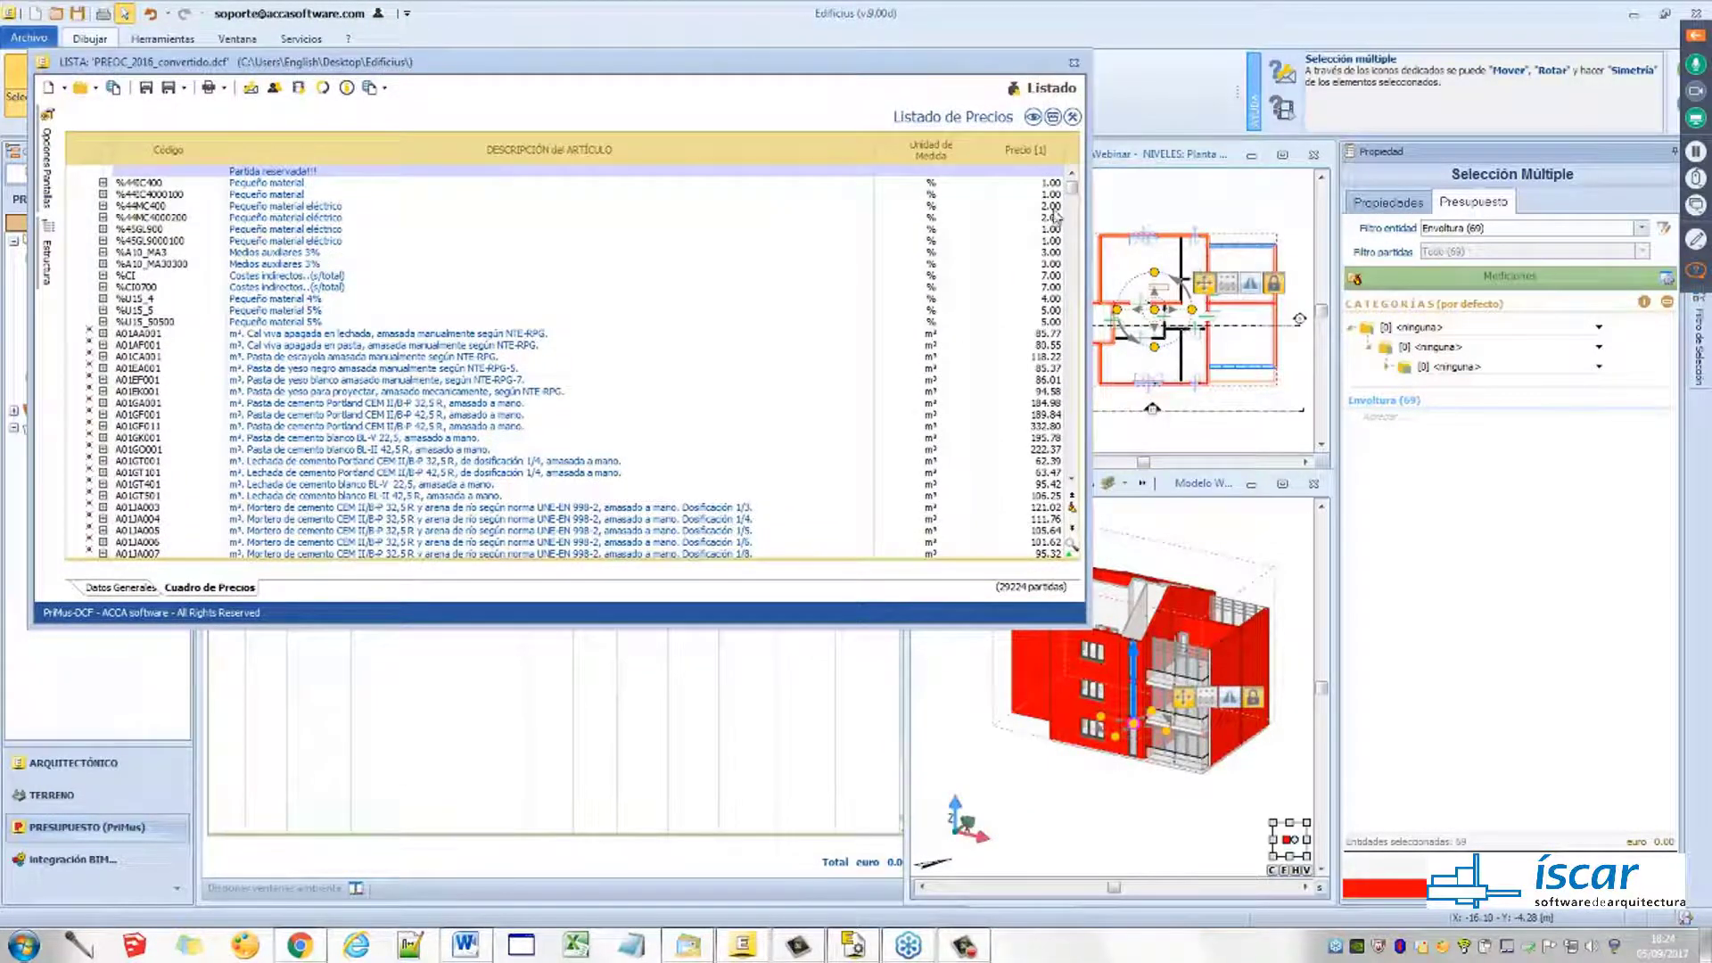
pyautogui.moveTo(1072, 189)
pyautogui.mouseDown()
pyautogui.moveTo(1075, 453)
pyautogui.moveTo(1072, 183)
pyautogui.mouseUp()
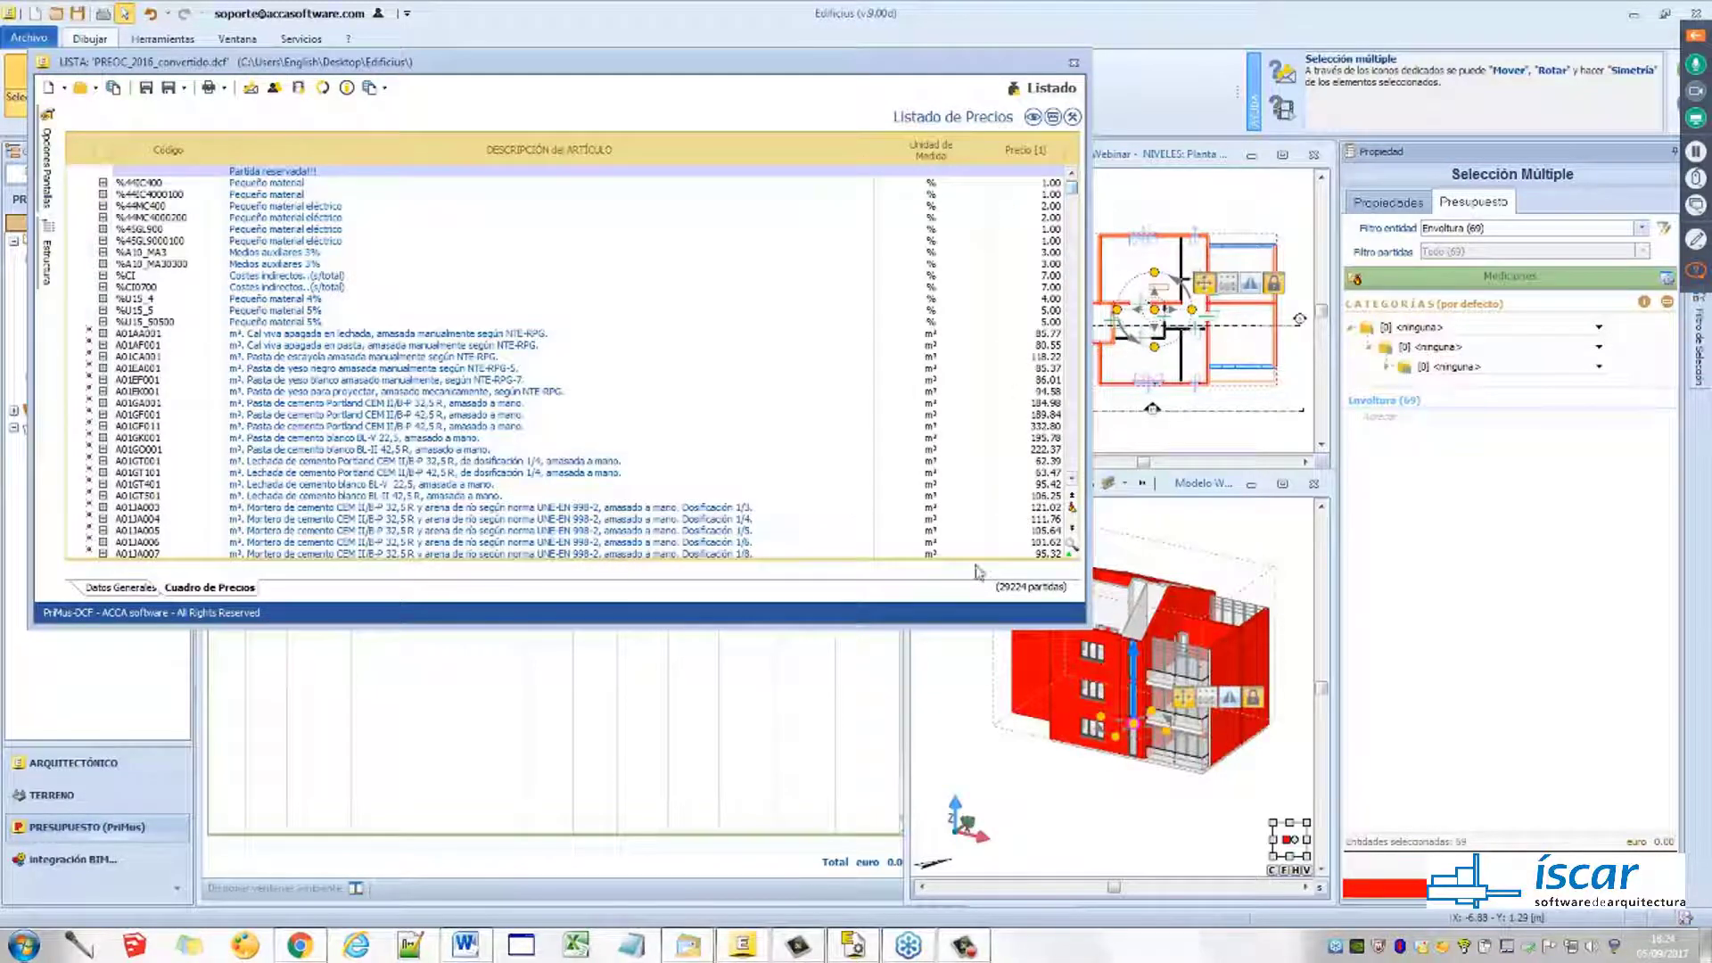
pyautogui.press('ctrl')
pyautogui.press('ctrl')
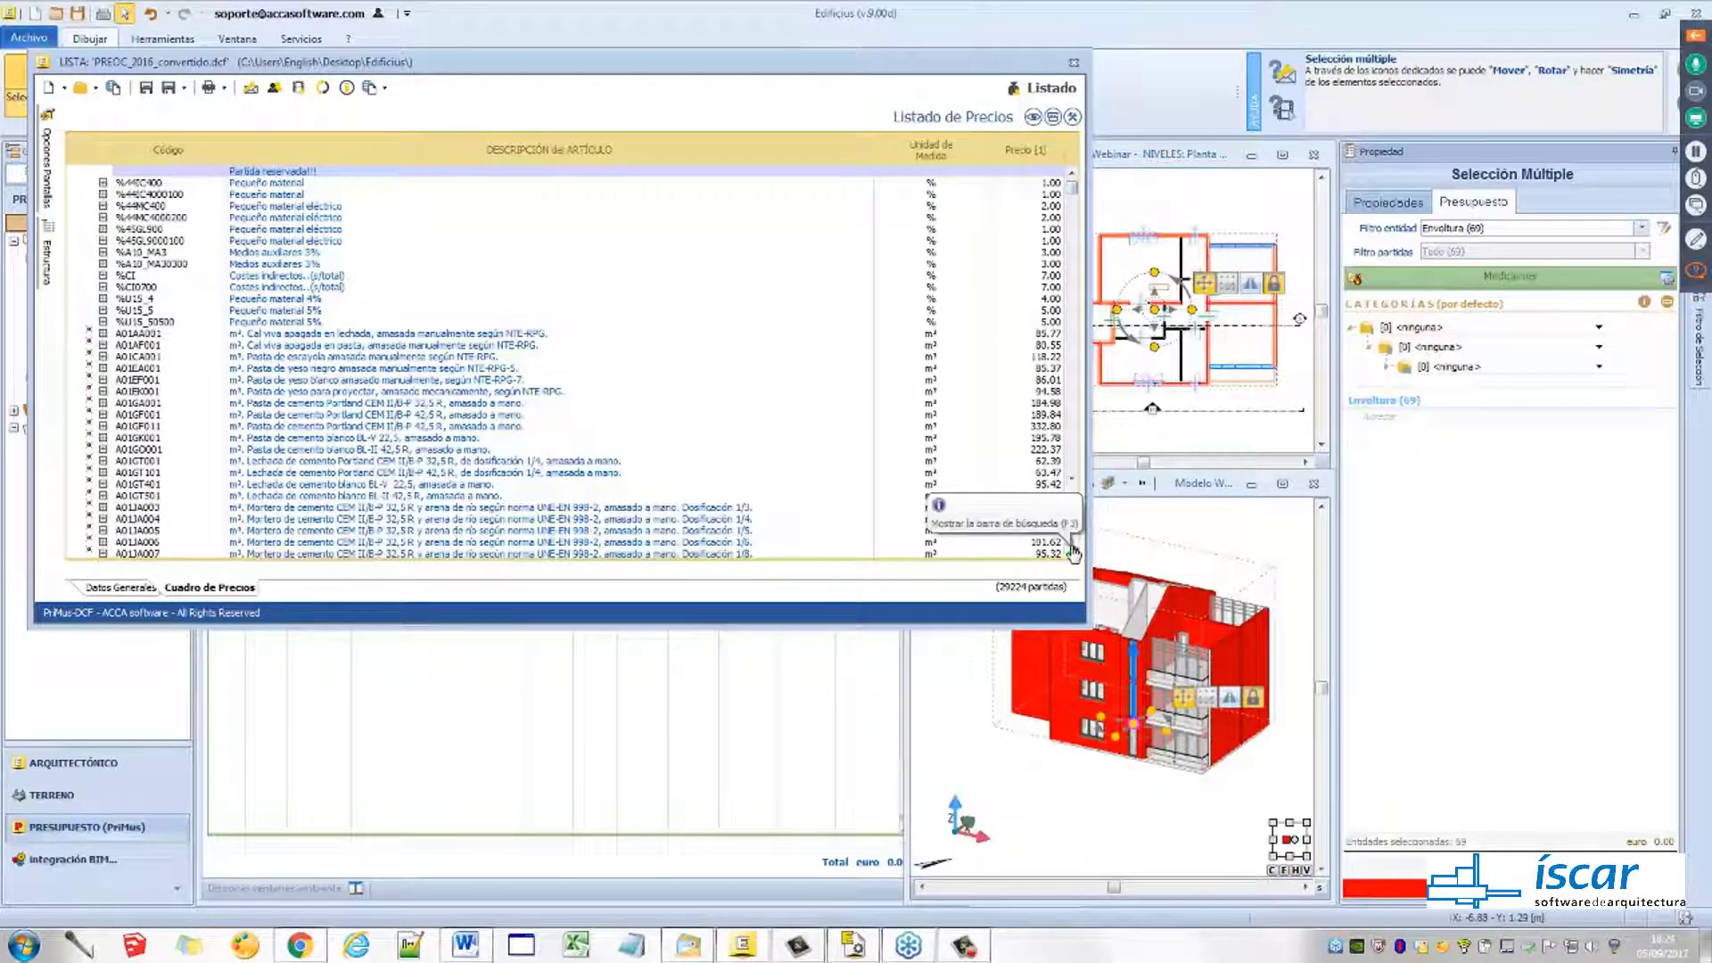
# Search the price list for item code D07AA101
pyautogui.click(1073, 549)
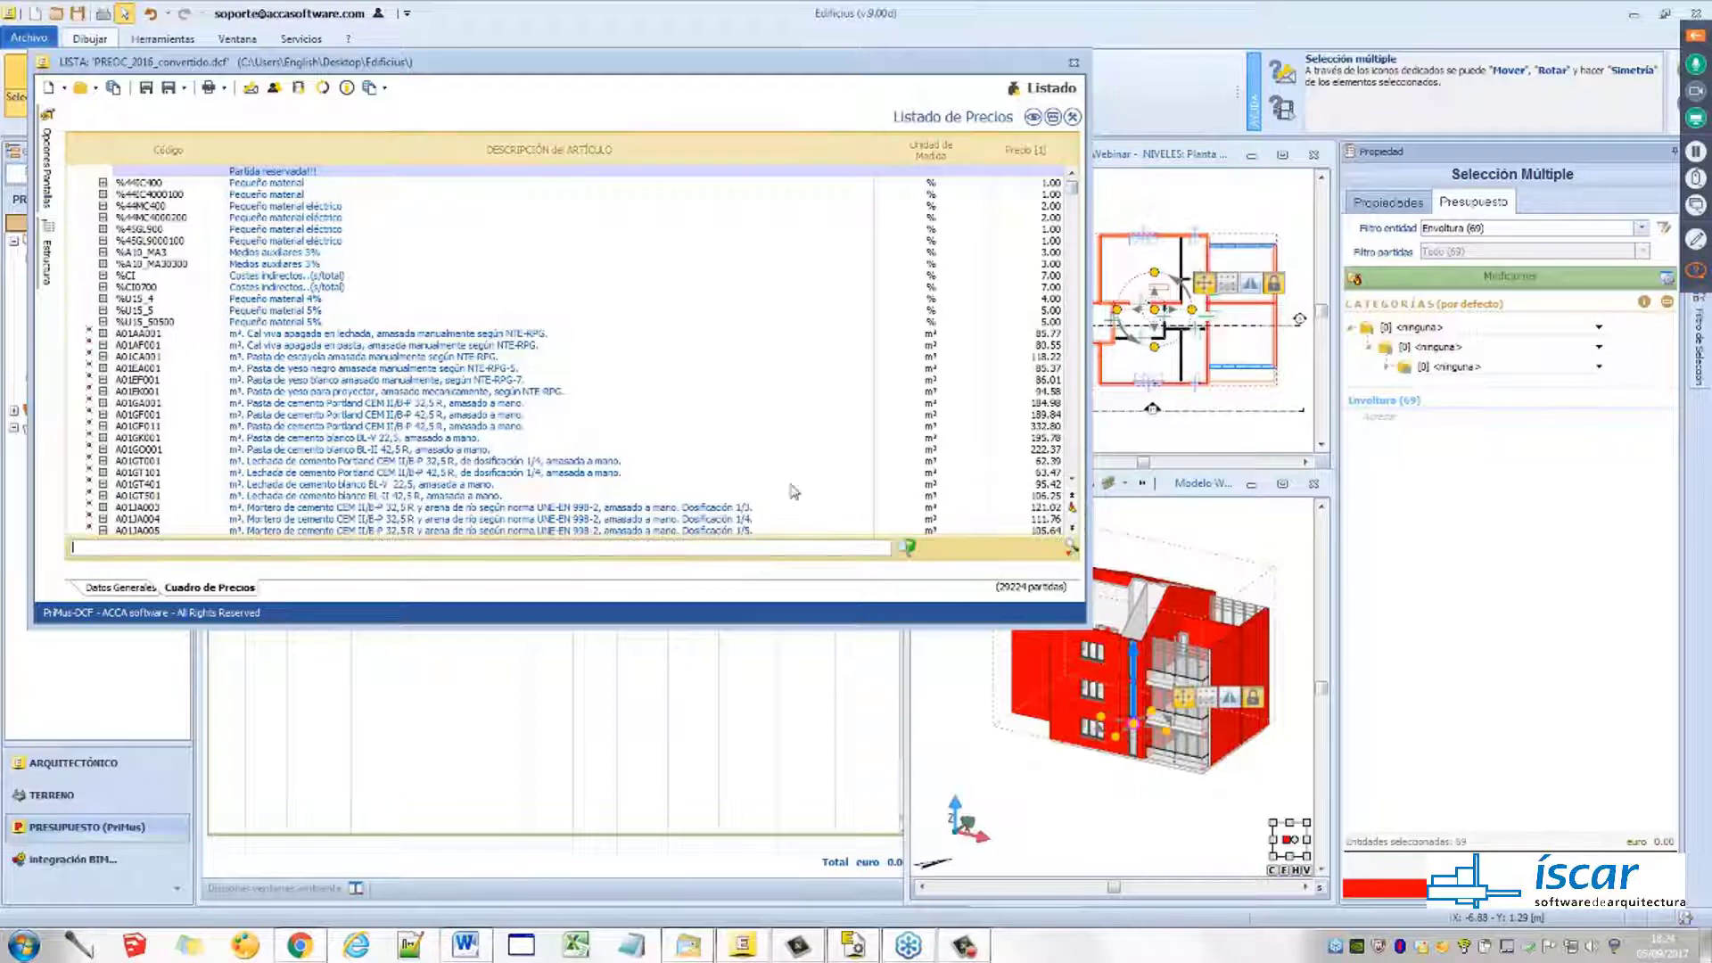
pyautogui.click(91, 549)
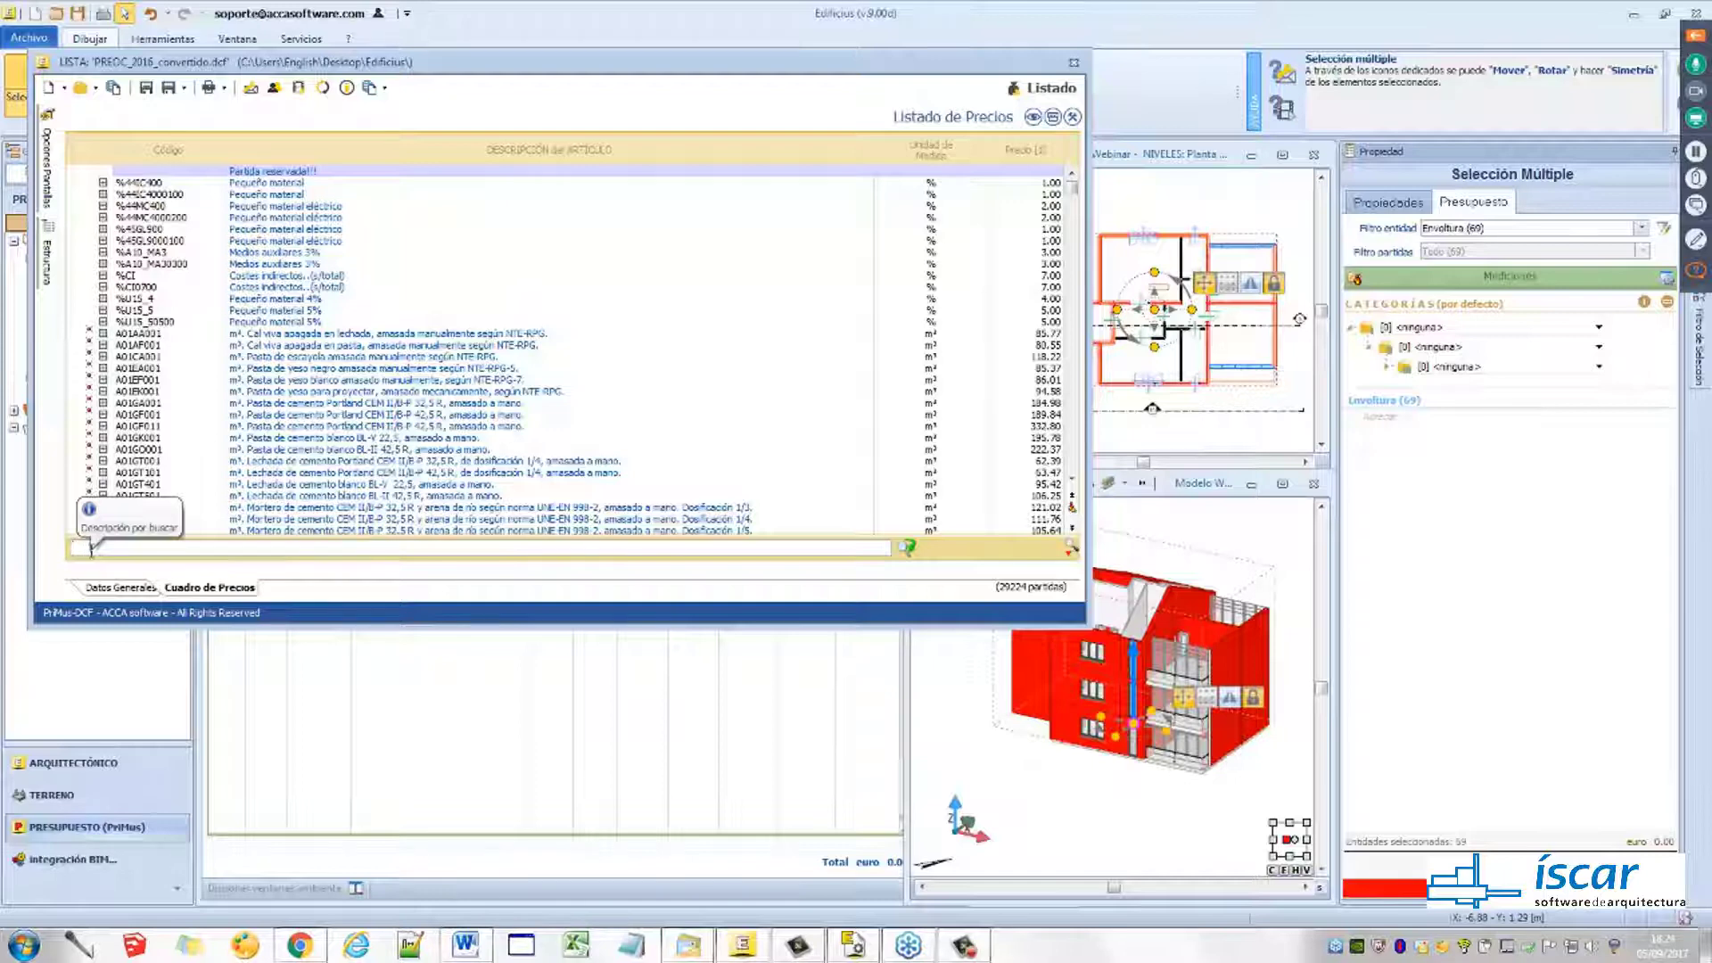
pyautogui.write('do')
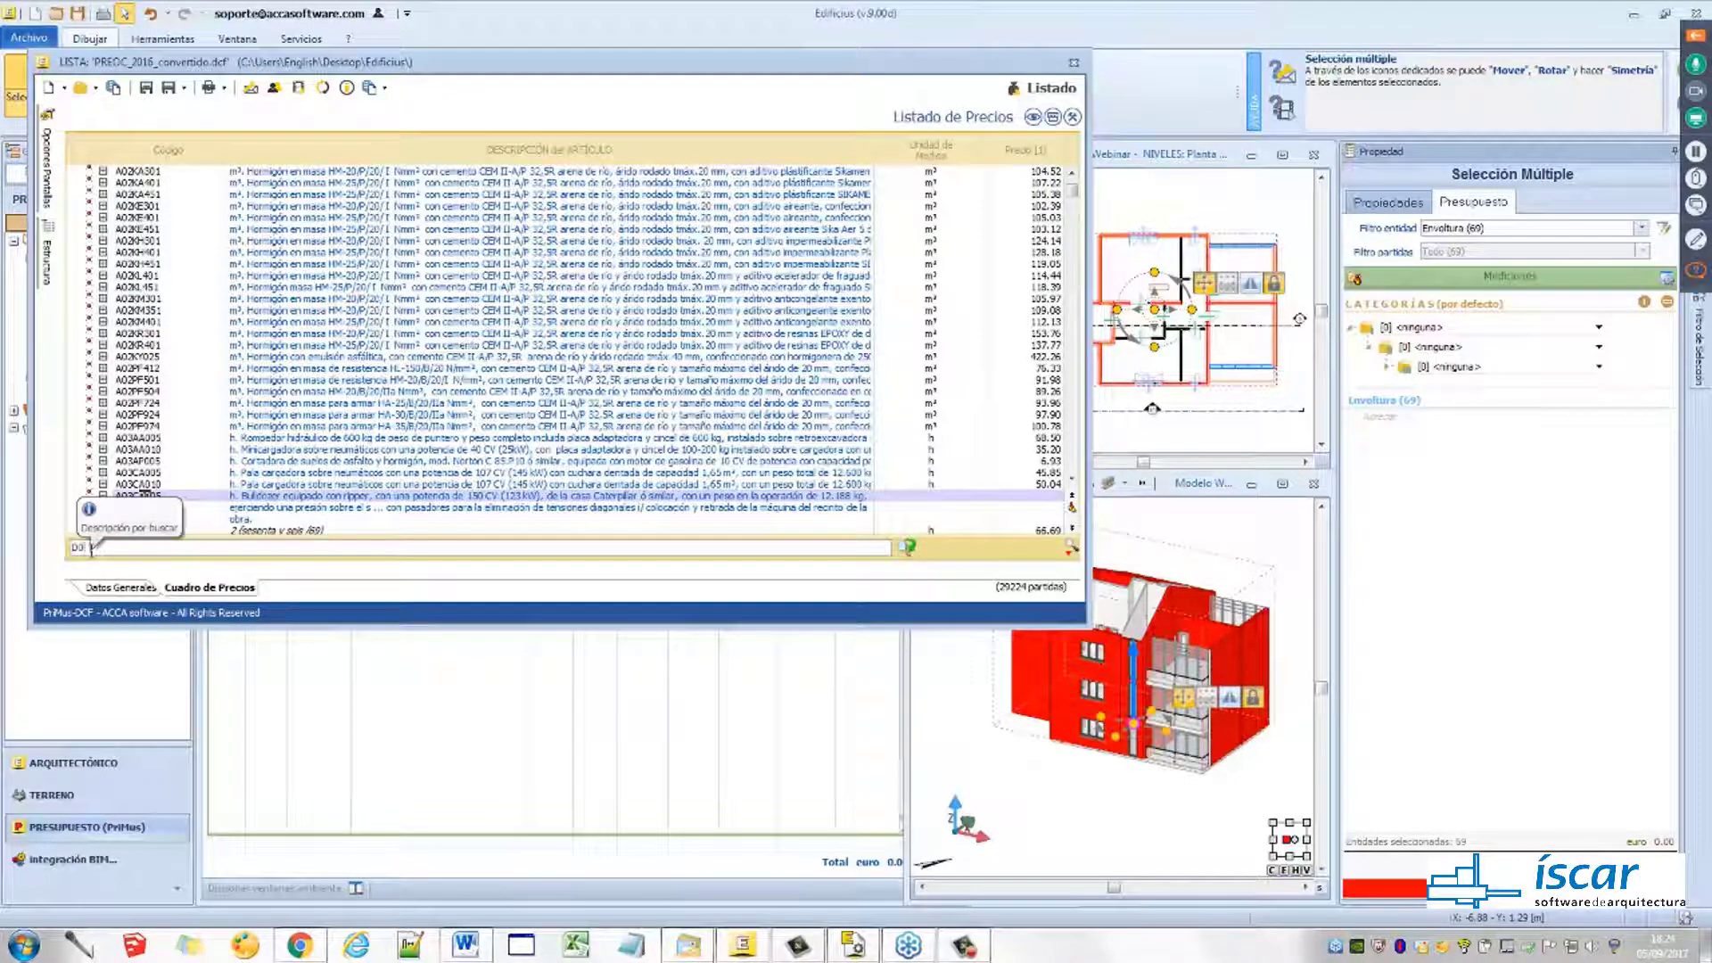
pyautogui.write('7')
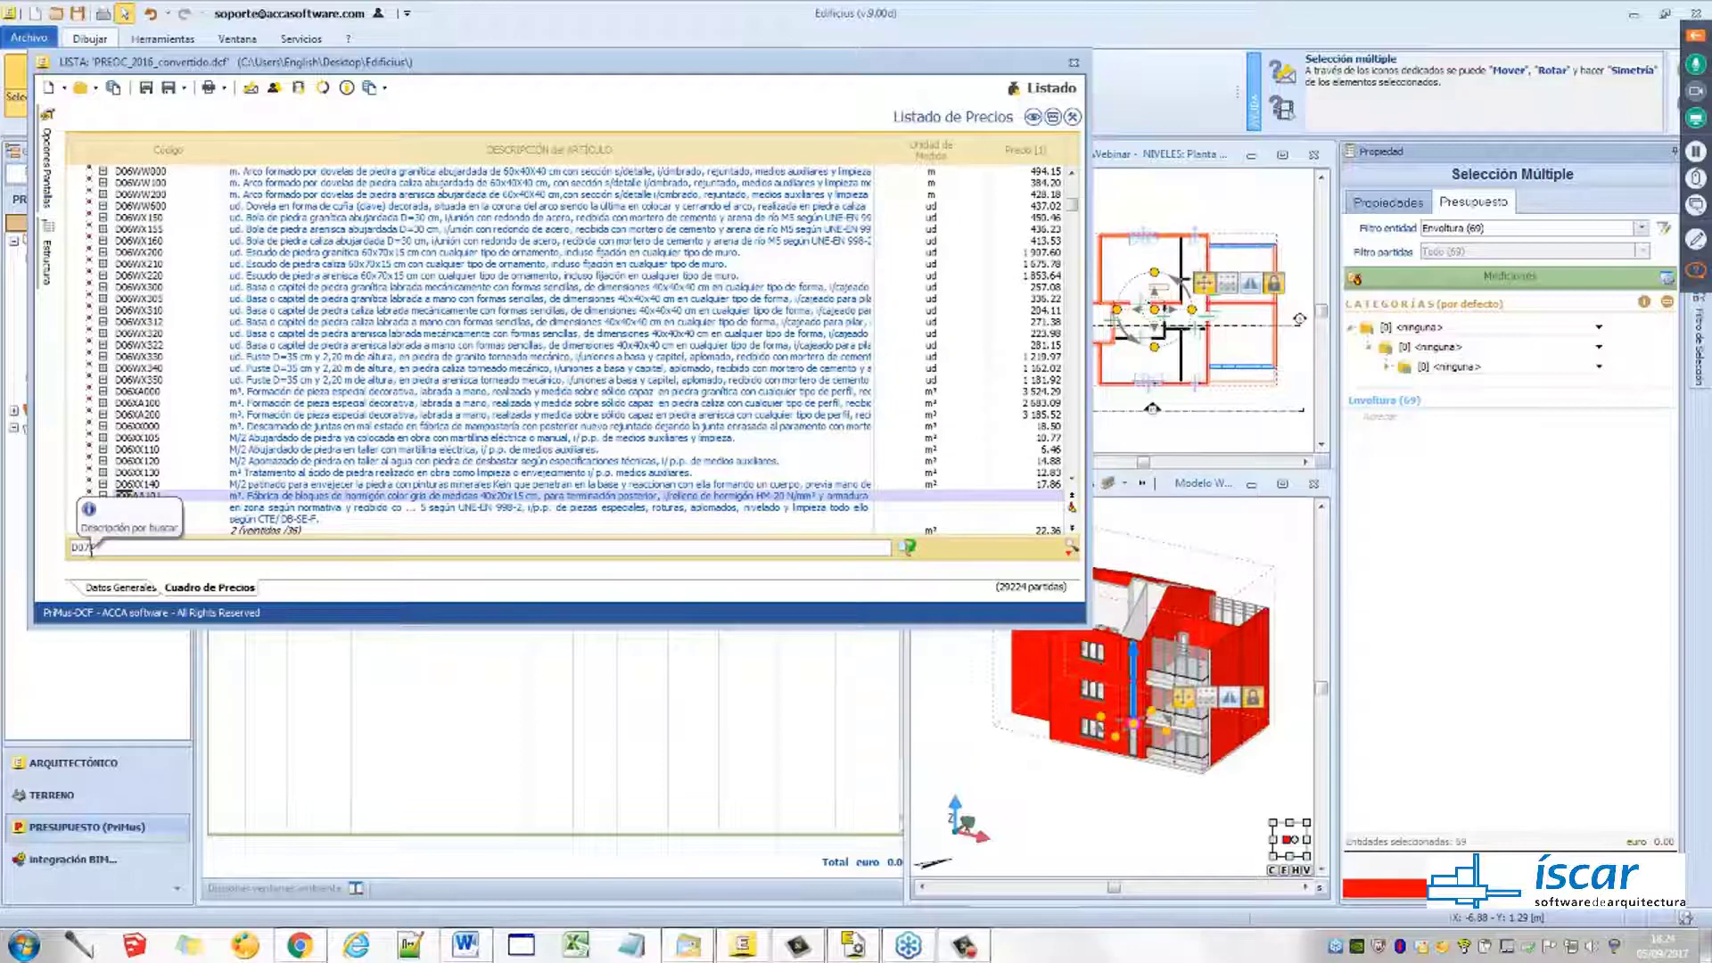
pyautogui.write('AA101')
# Assign price item D07AA101, the 40x20x15 cm concrete block masonry, to the selected Envoltura entities, accepting the notice about analyses
pyautogui.click(292, 508)
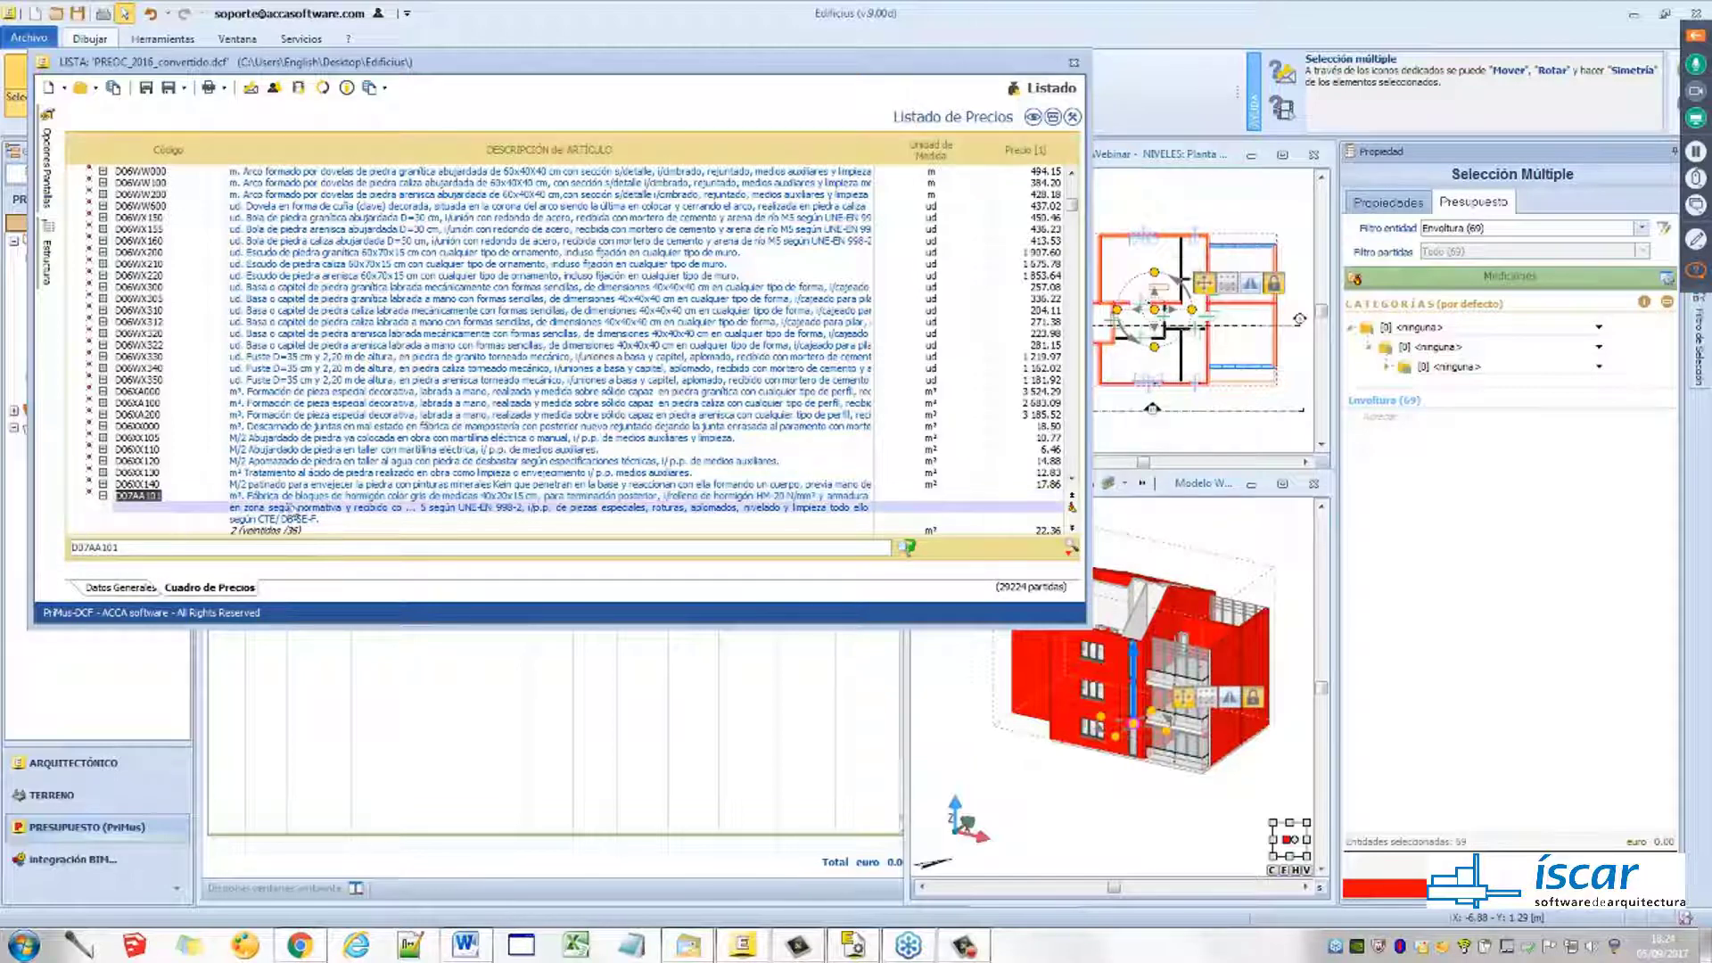
pyautogui.click(1073, 481)
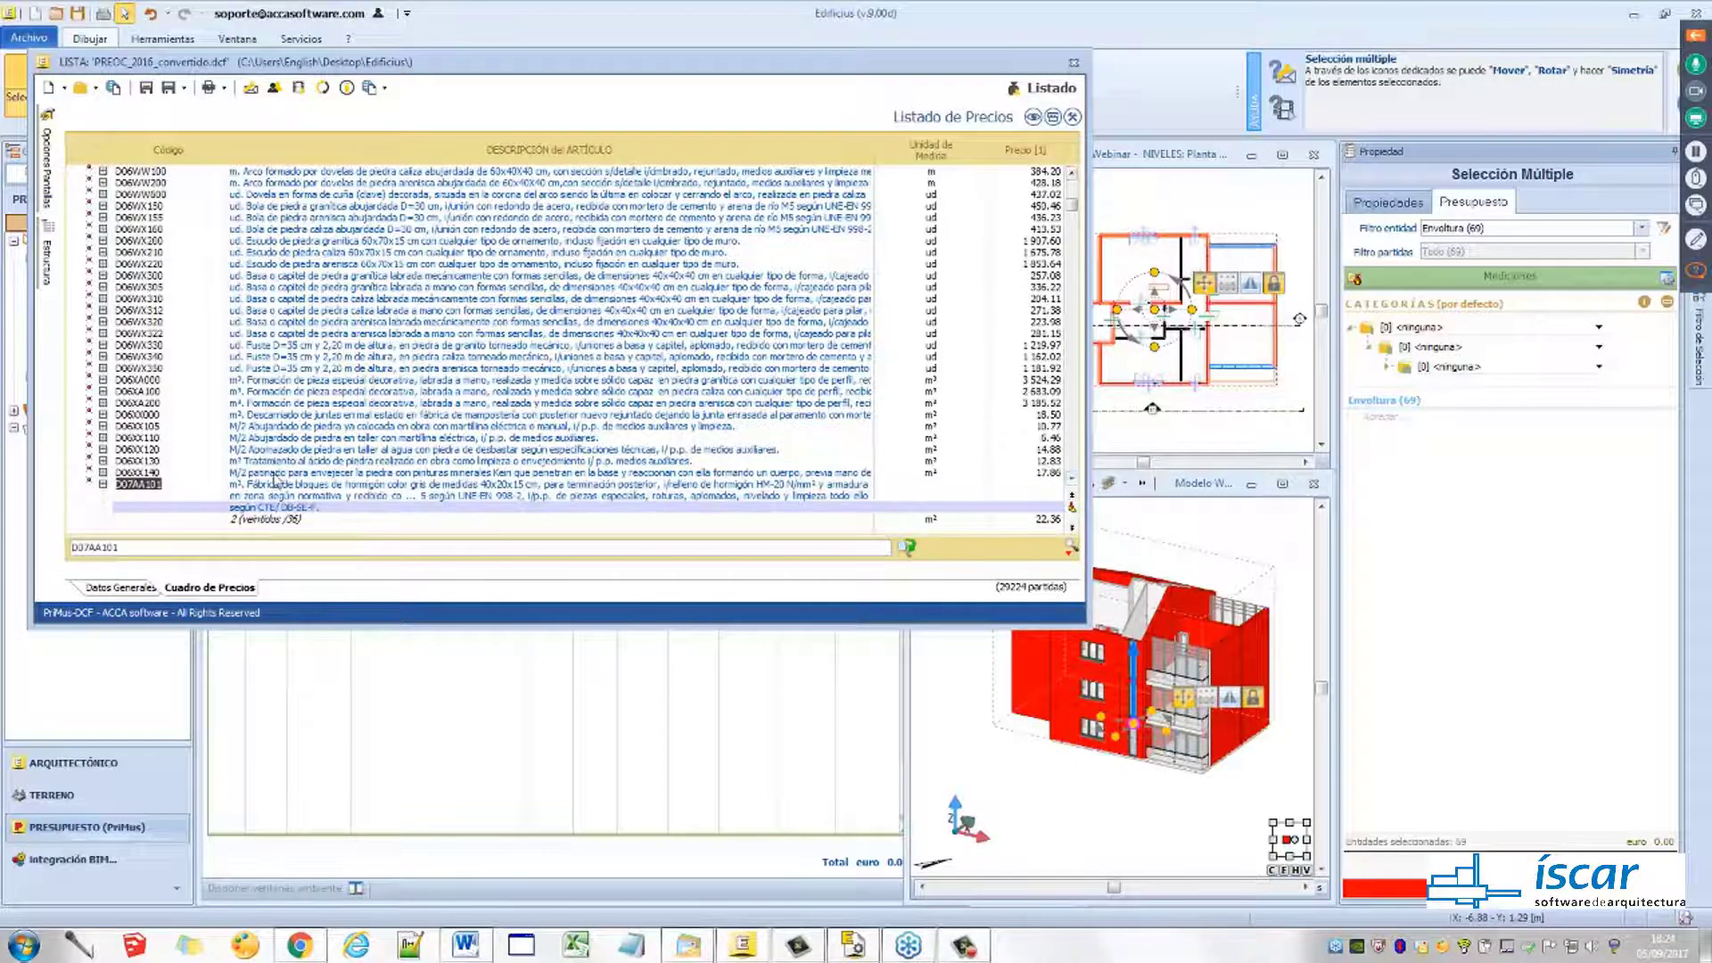
pyautogui.click(261, 486)
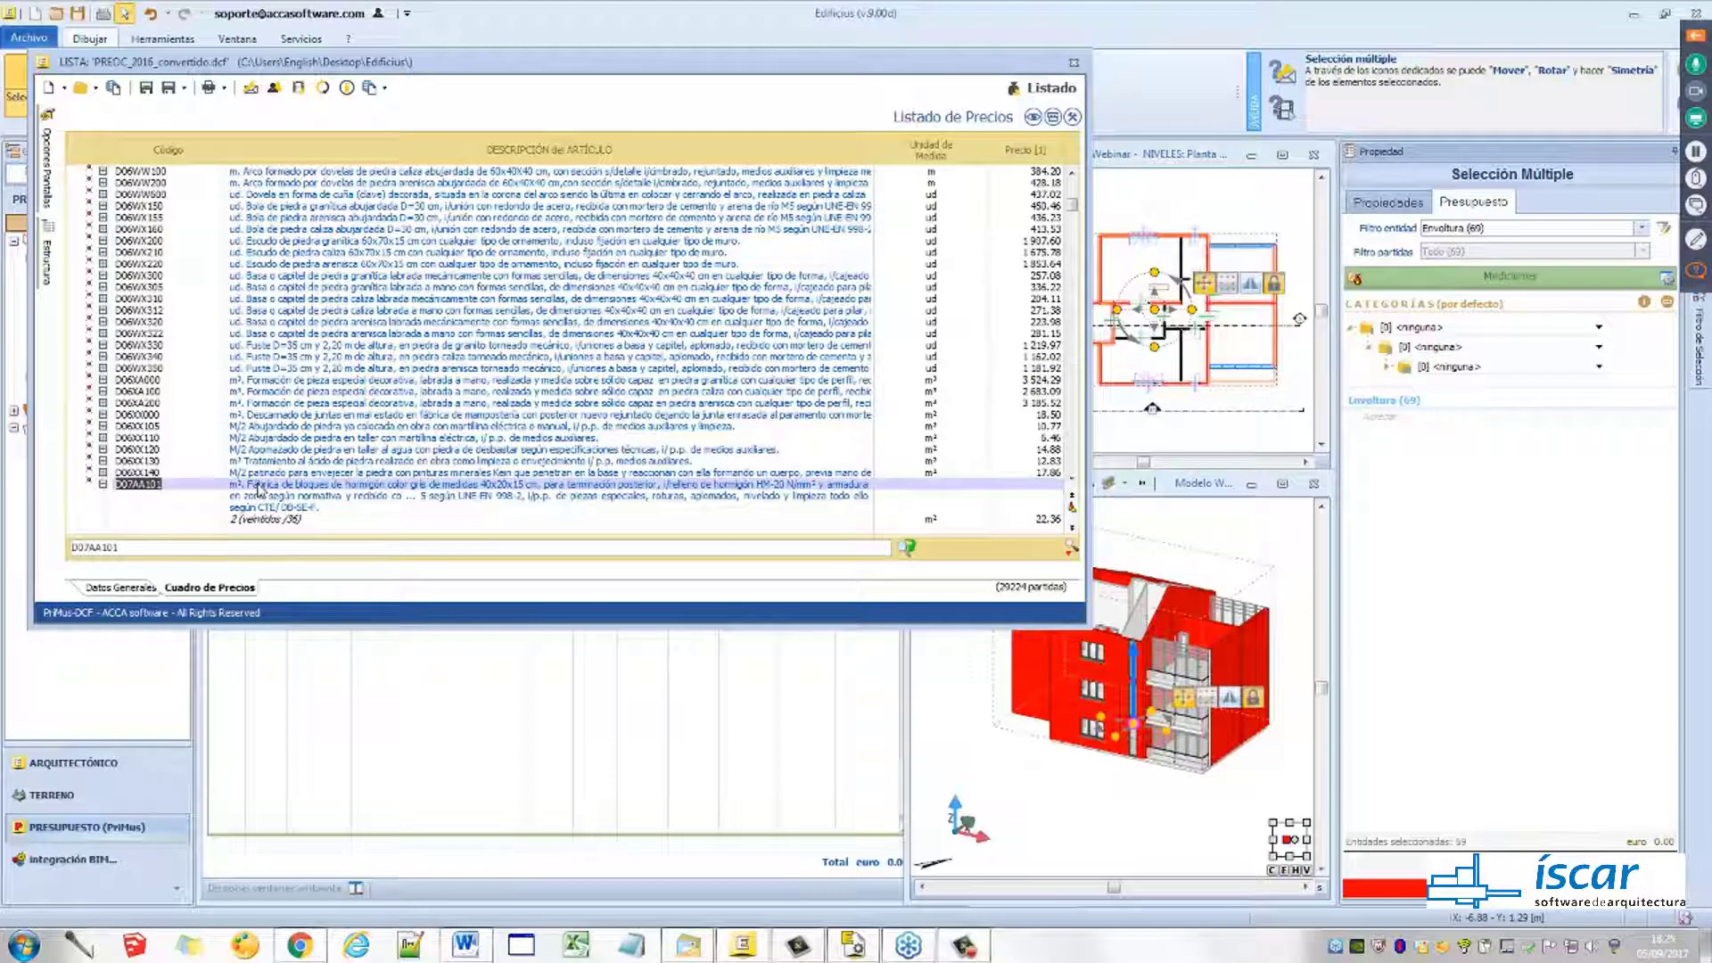
pyautogui.moveTo(259, 489); pyautogui.dragTo(1391, 407)
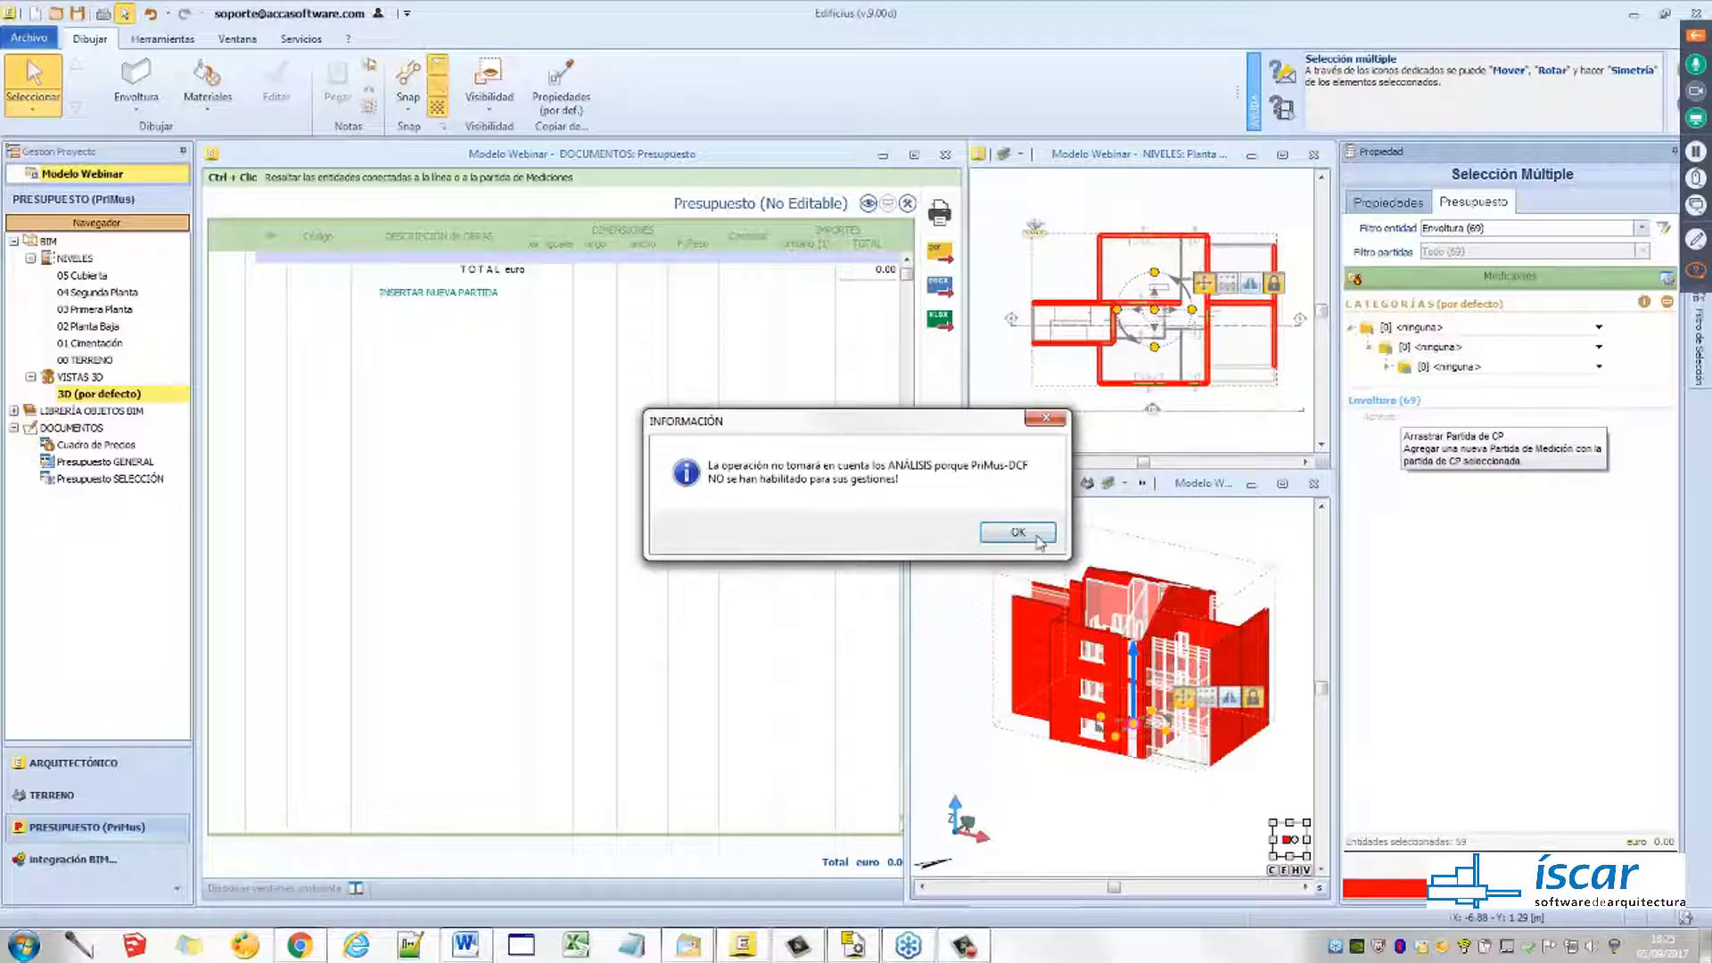
pyautogui.click(1019, 532)
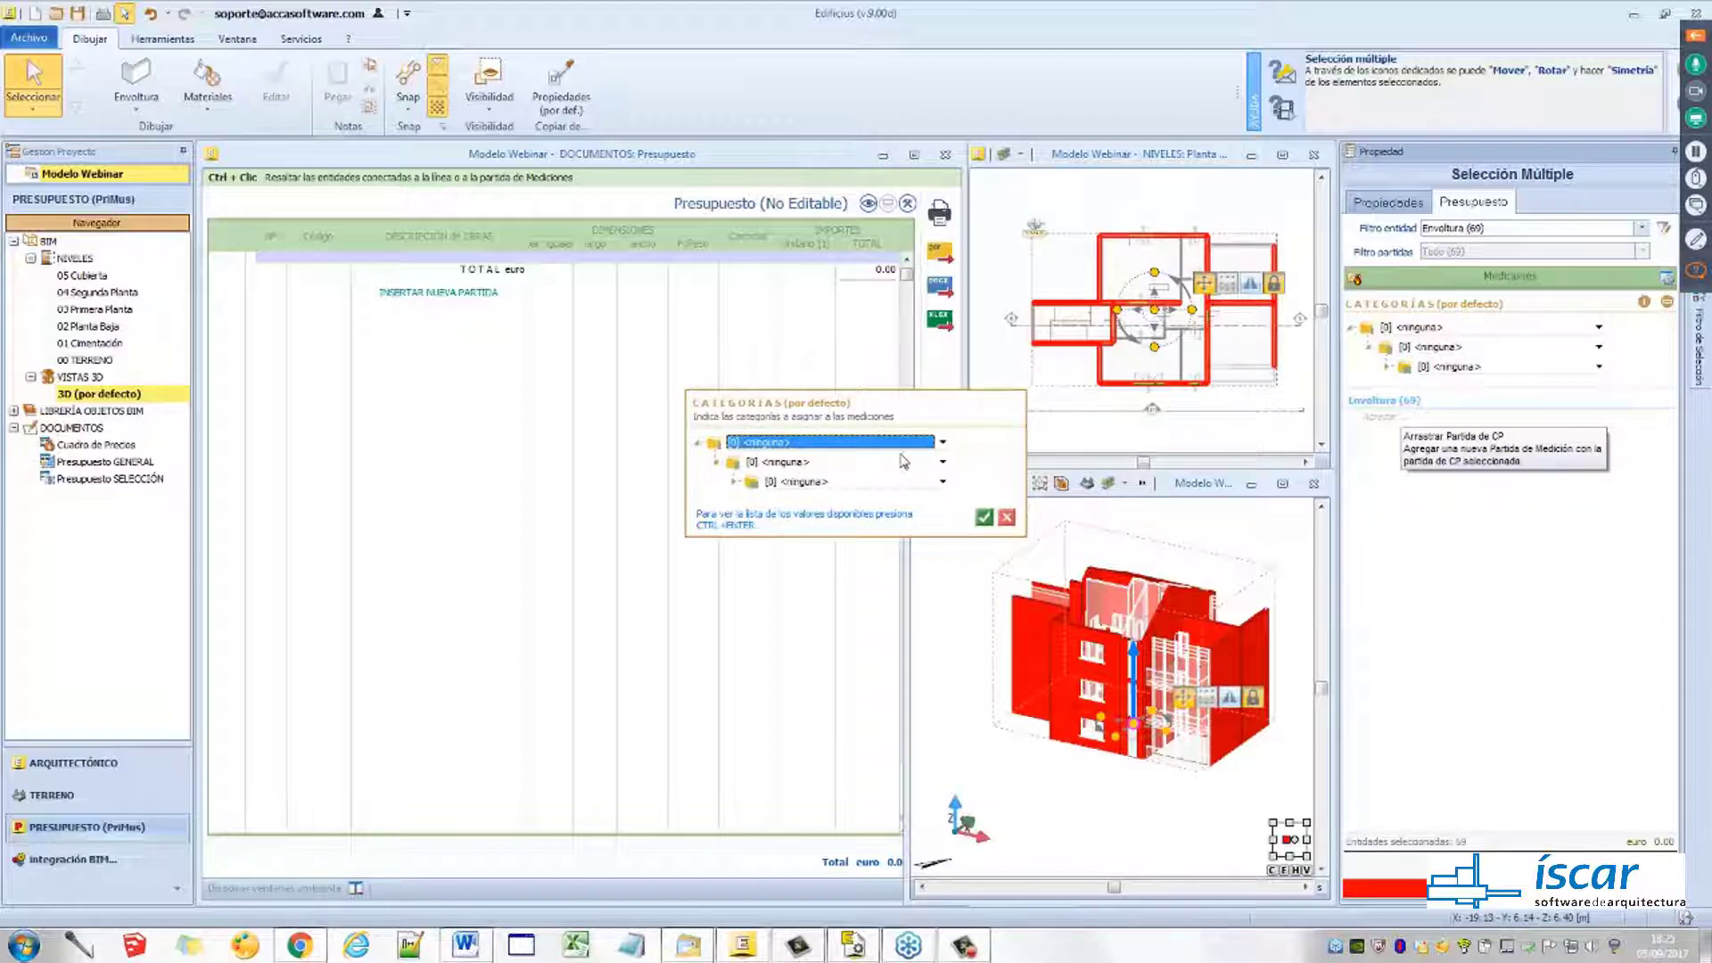
# Add a new super category named "C1.Cerramentos" for the measurements of the assigned item
pyautogui.click(942, 461)
pyautogui.click(790, 469)
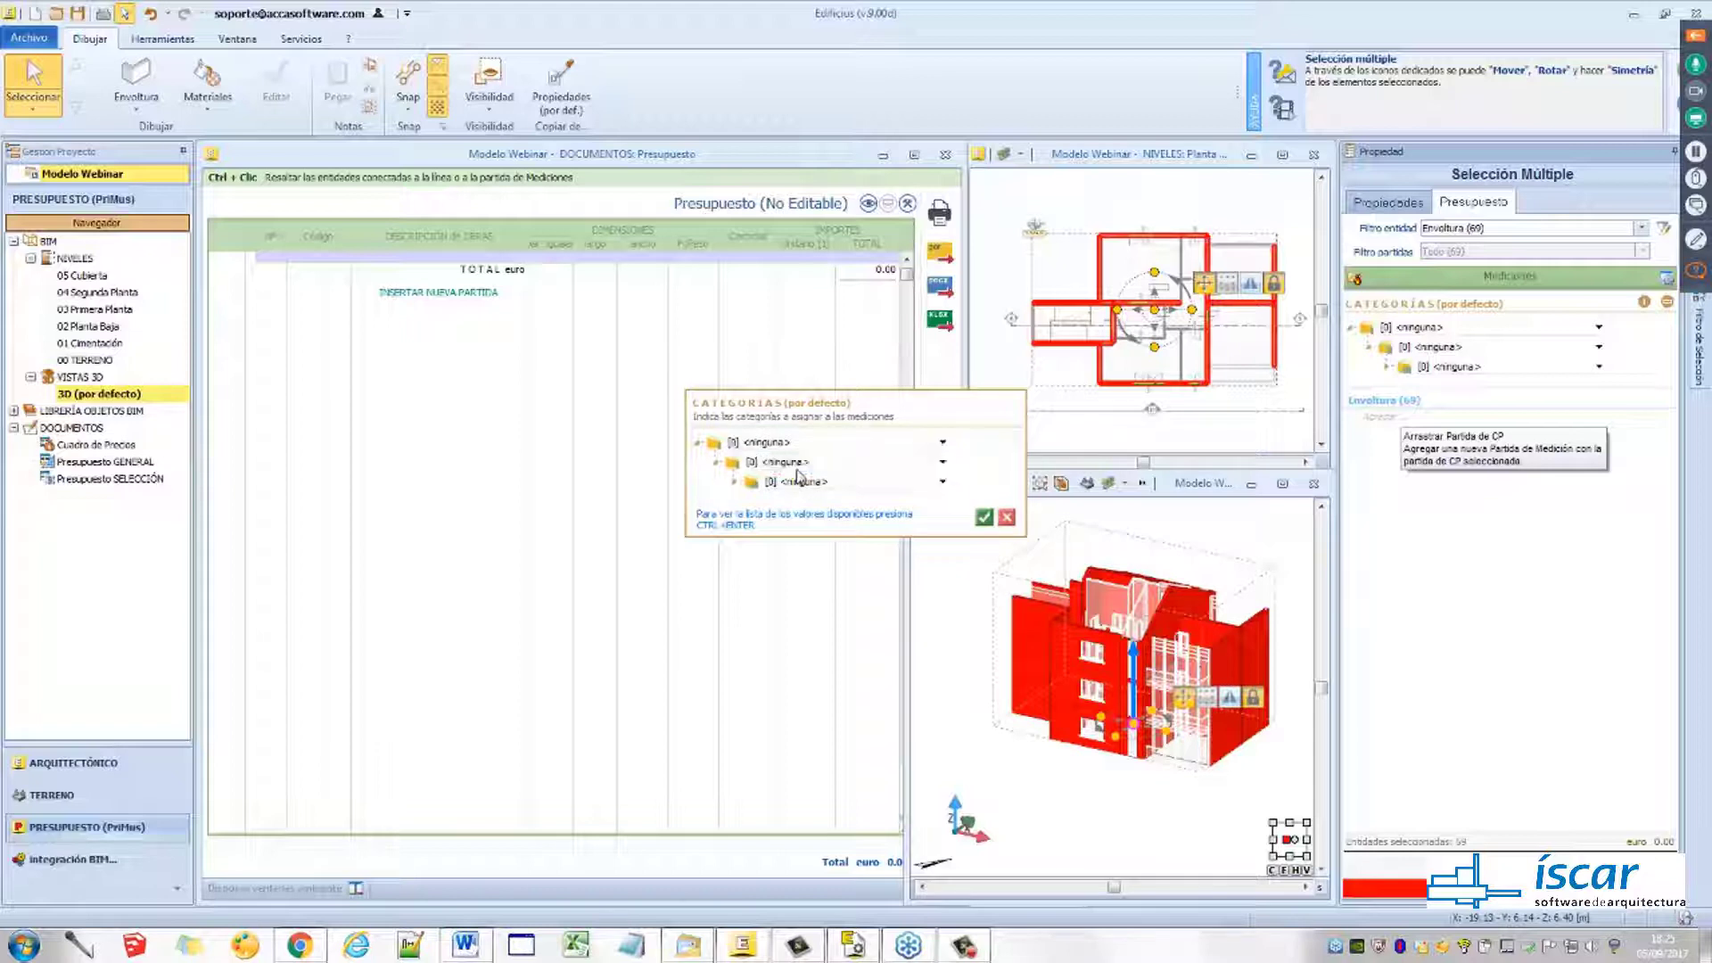
pyautogui.write('C1.')
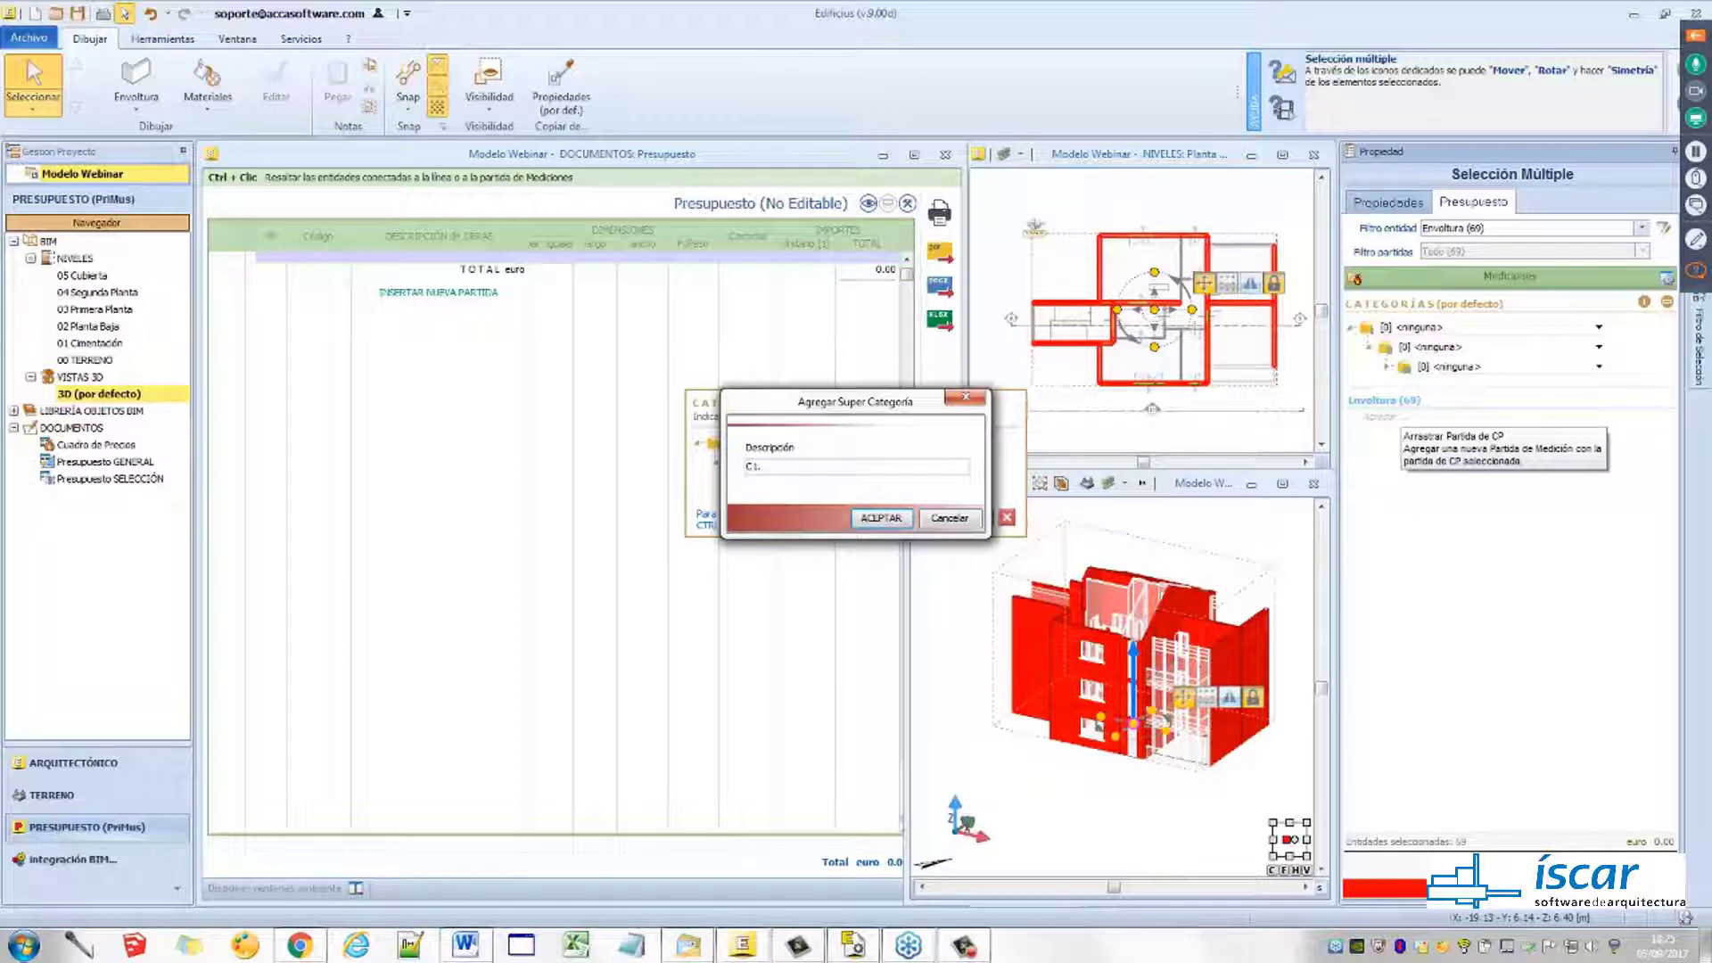
pyautogui.write('Cerramentos')
pyautogui.click(881, 518)
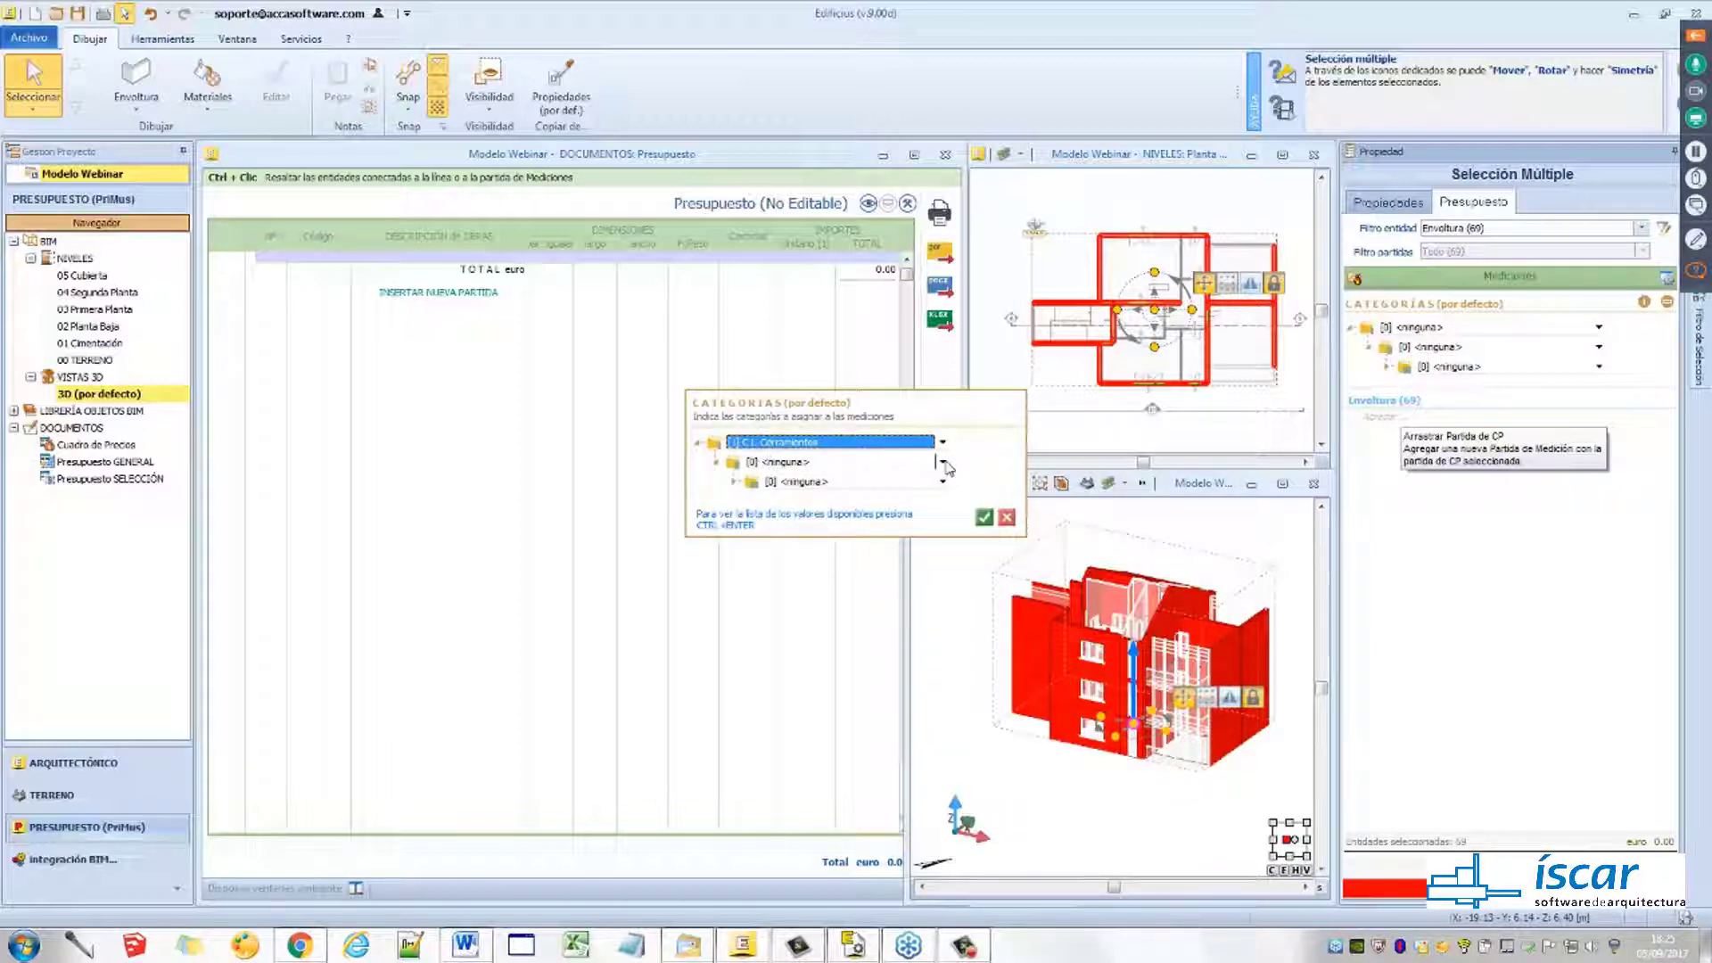
# Add a new category named "C1.1. Cerr. exteriores" at the second level, below C1. Cerramentos
pyautogui.click(942, 462)
pyautogui.click(803, 487)
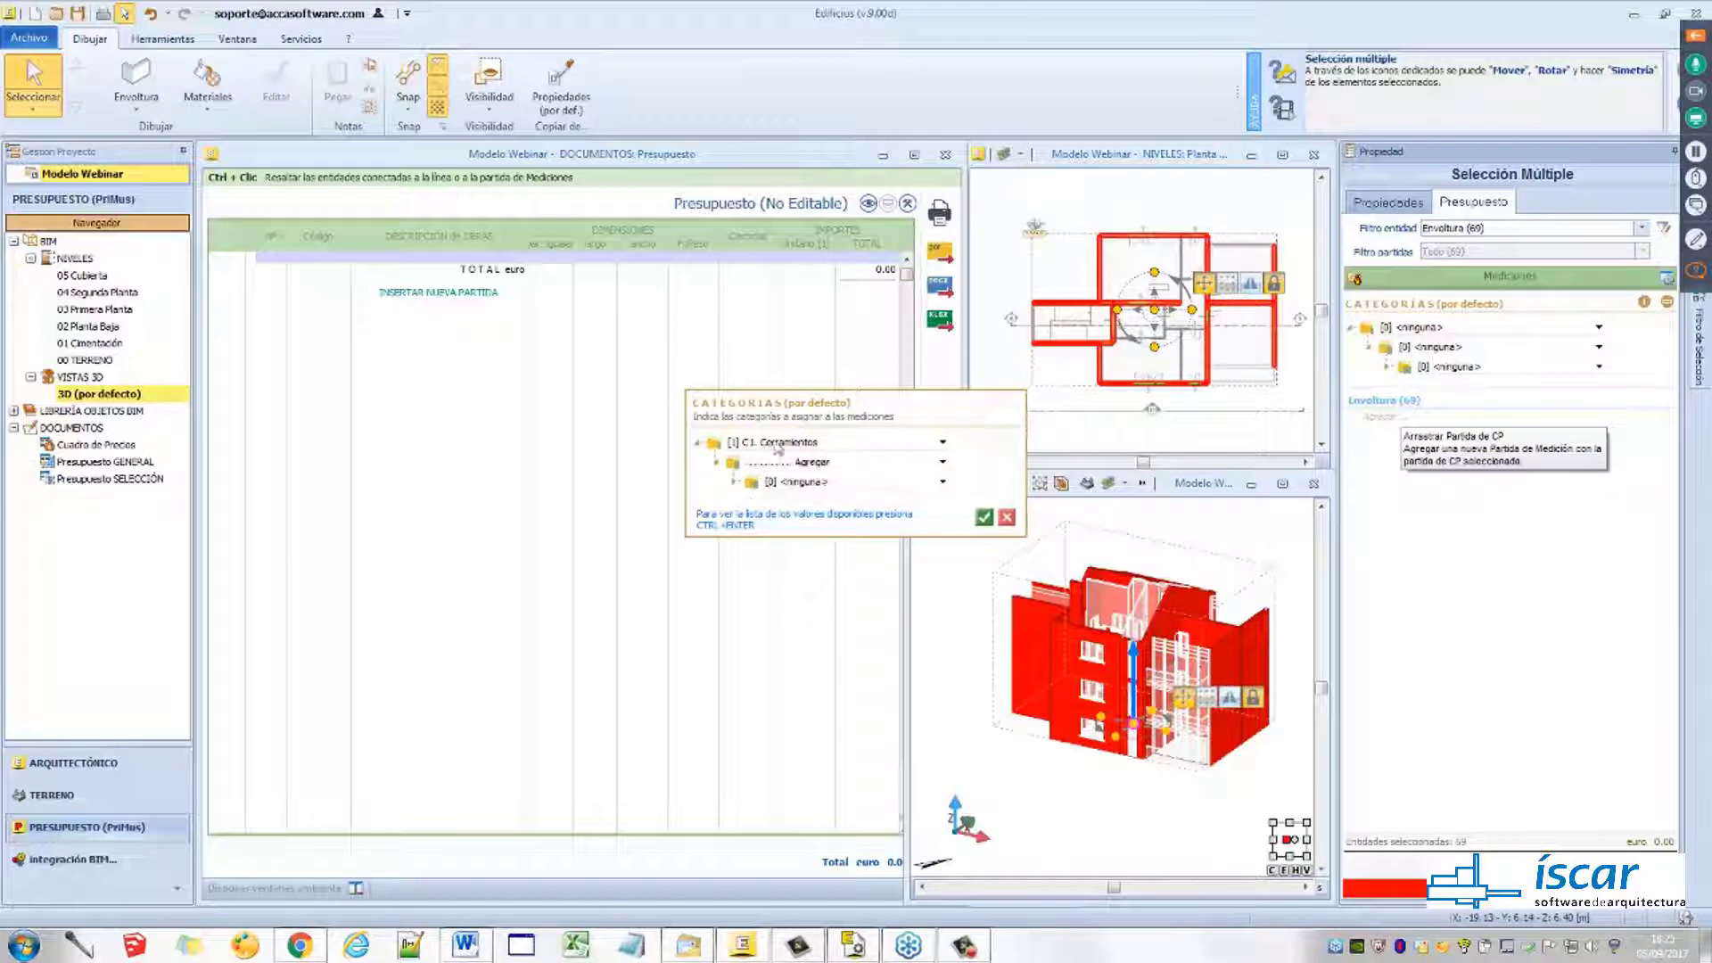
pyautogui.write('C1.1. Cerr. exteriores')
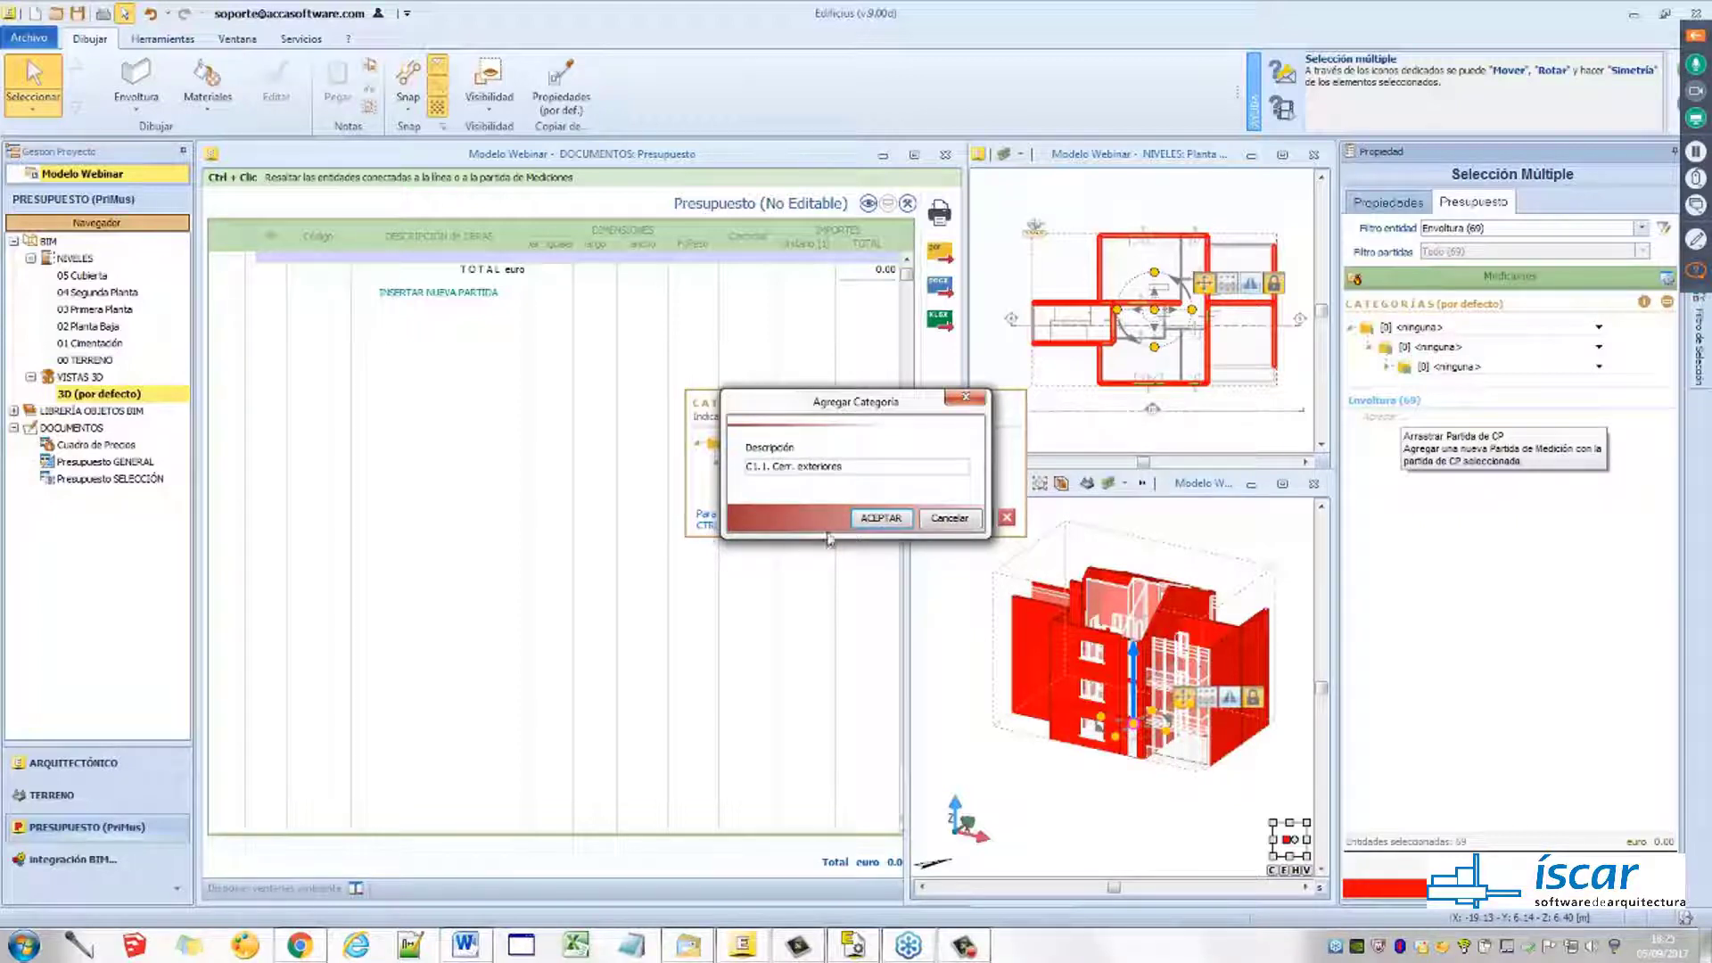
pyautogui.click(881, 518)
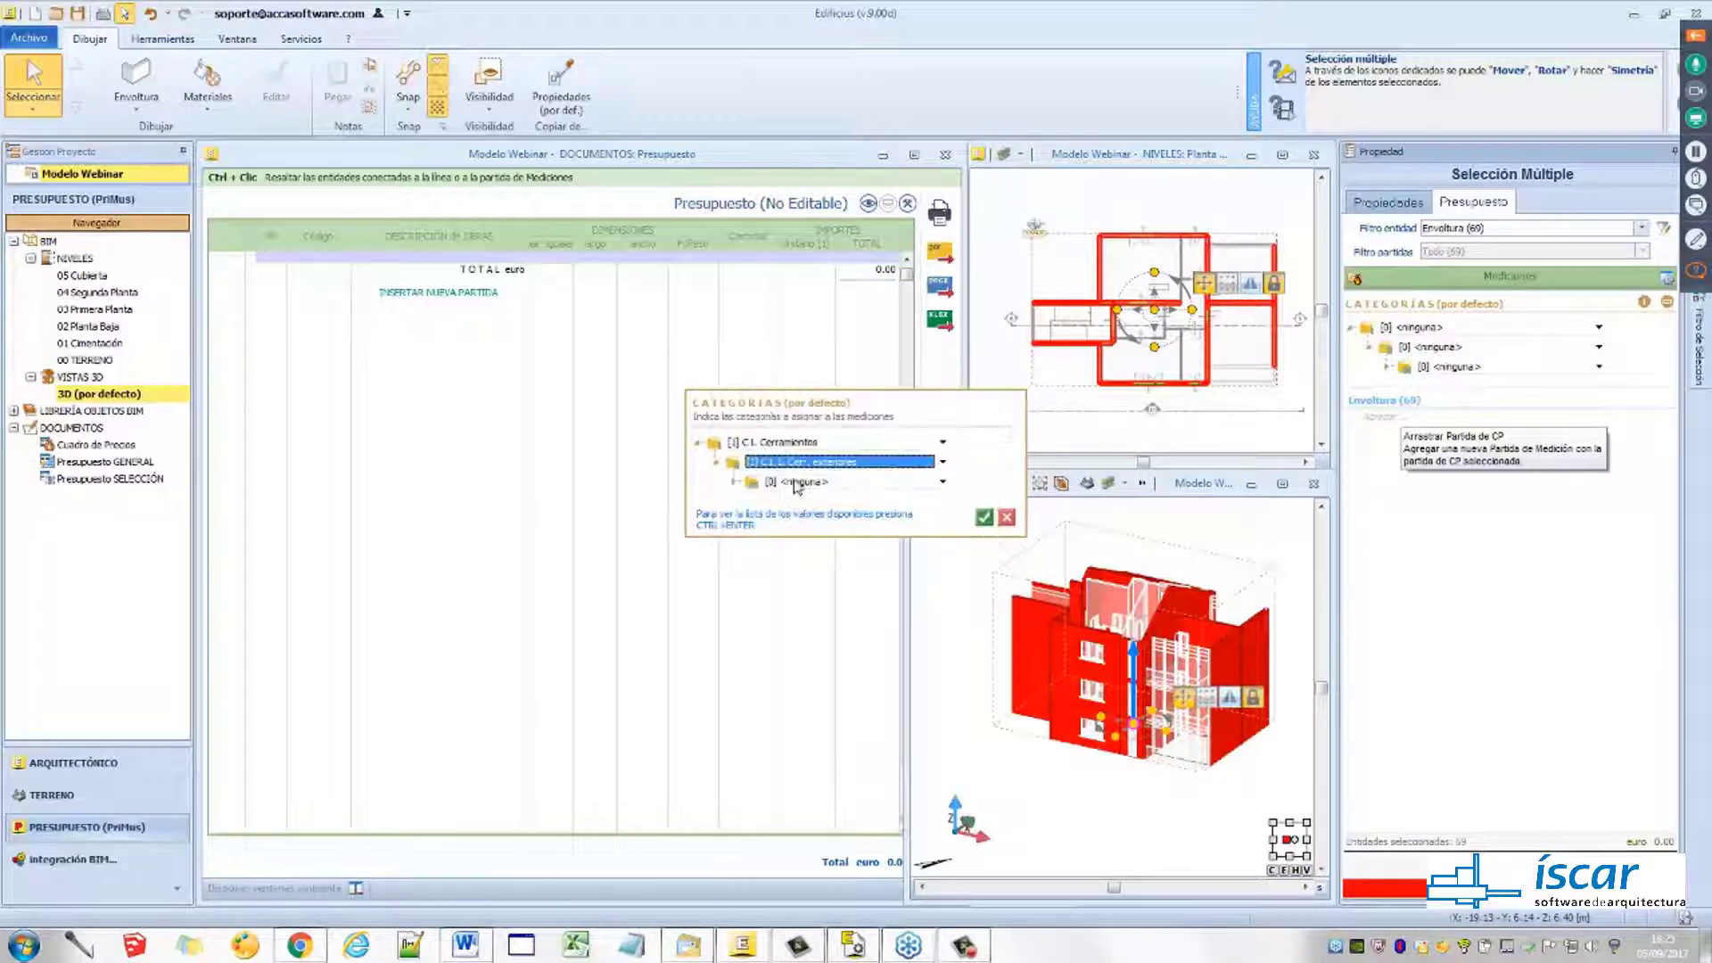
# Add a sub category named "C1.1.1 Bloques de hormigon" and accept the category assignment for the measurements
pyautogui.click(798, 483)
pyautogui.click(871, 510)
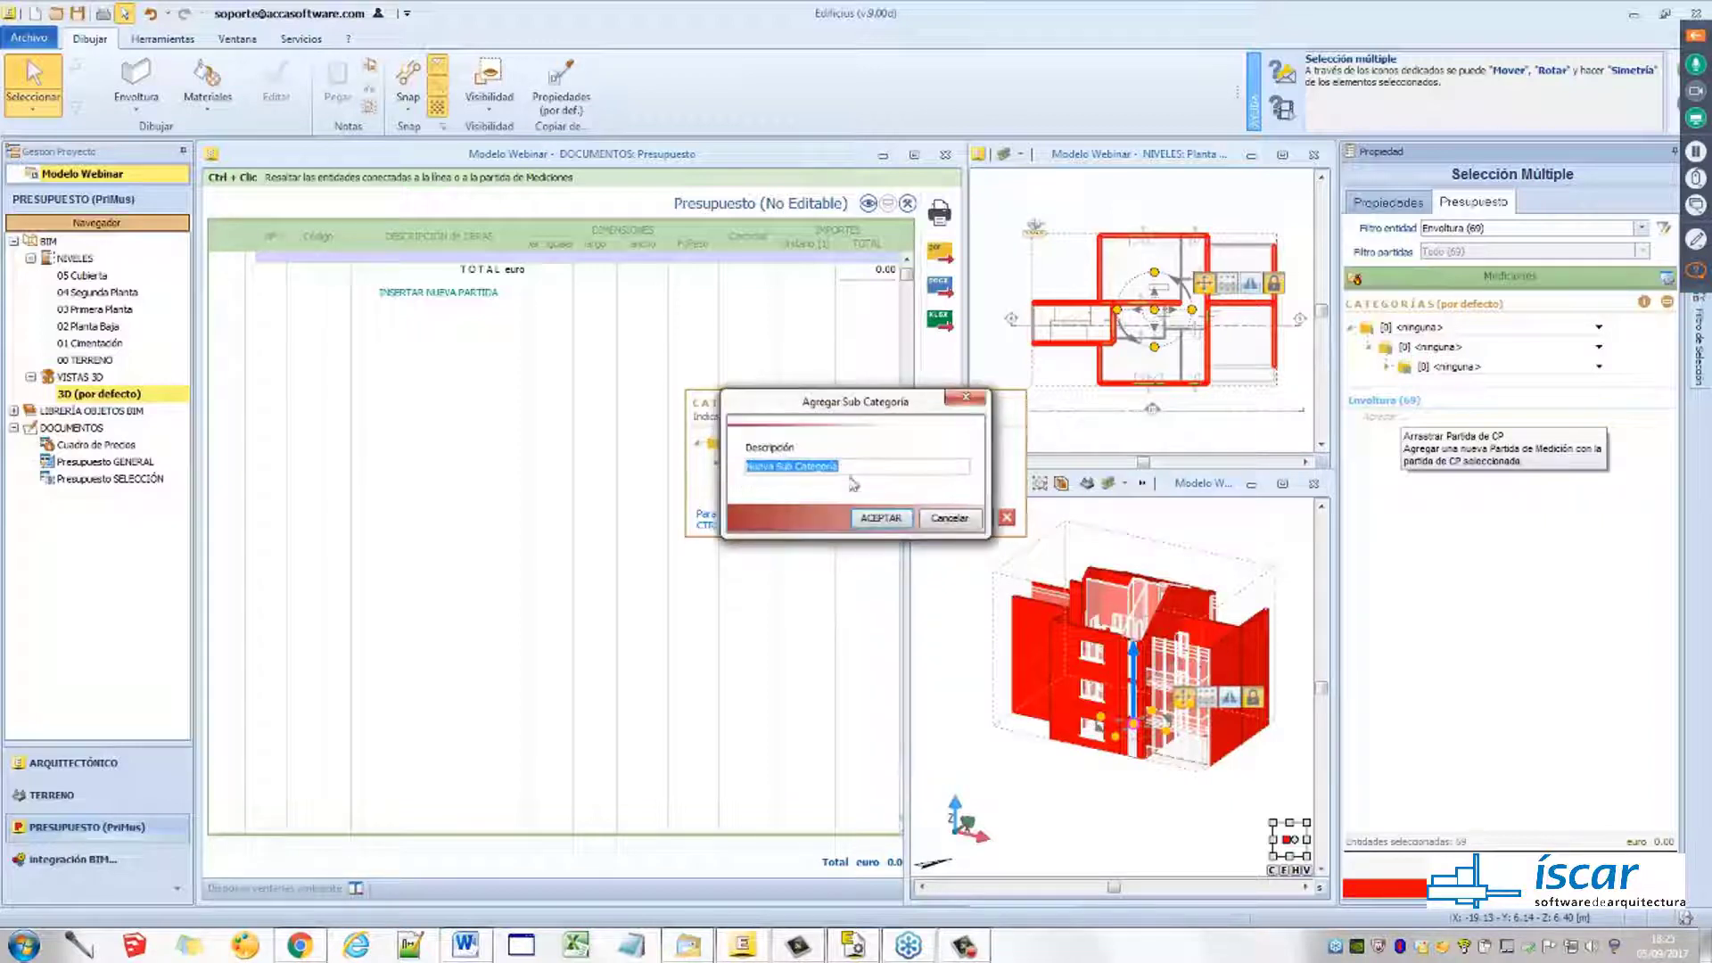
pyautogui.write('C1.1.1 Bloques d')
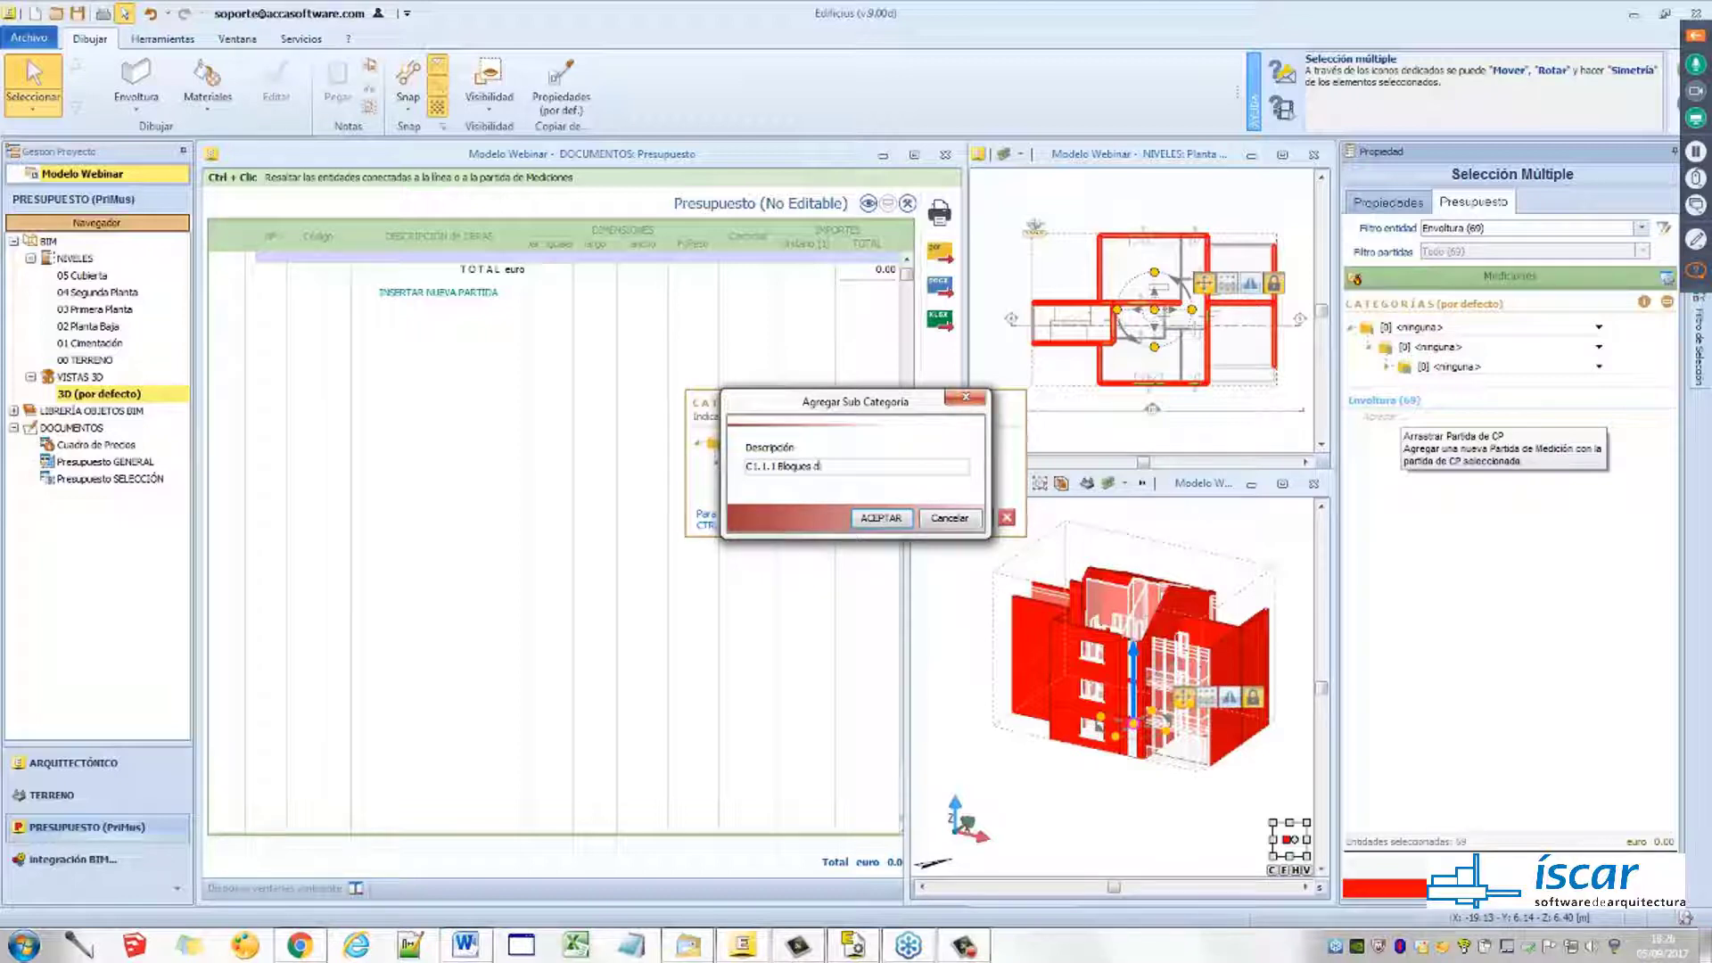
pyautogui.write('e hormigon')
pyautogui.press('Return')
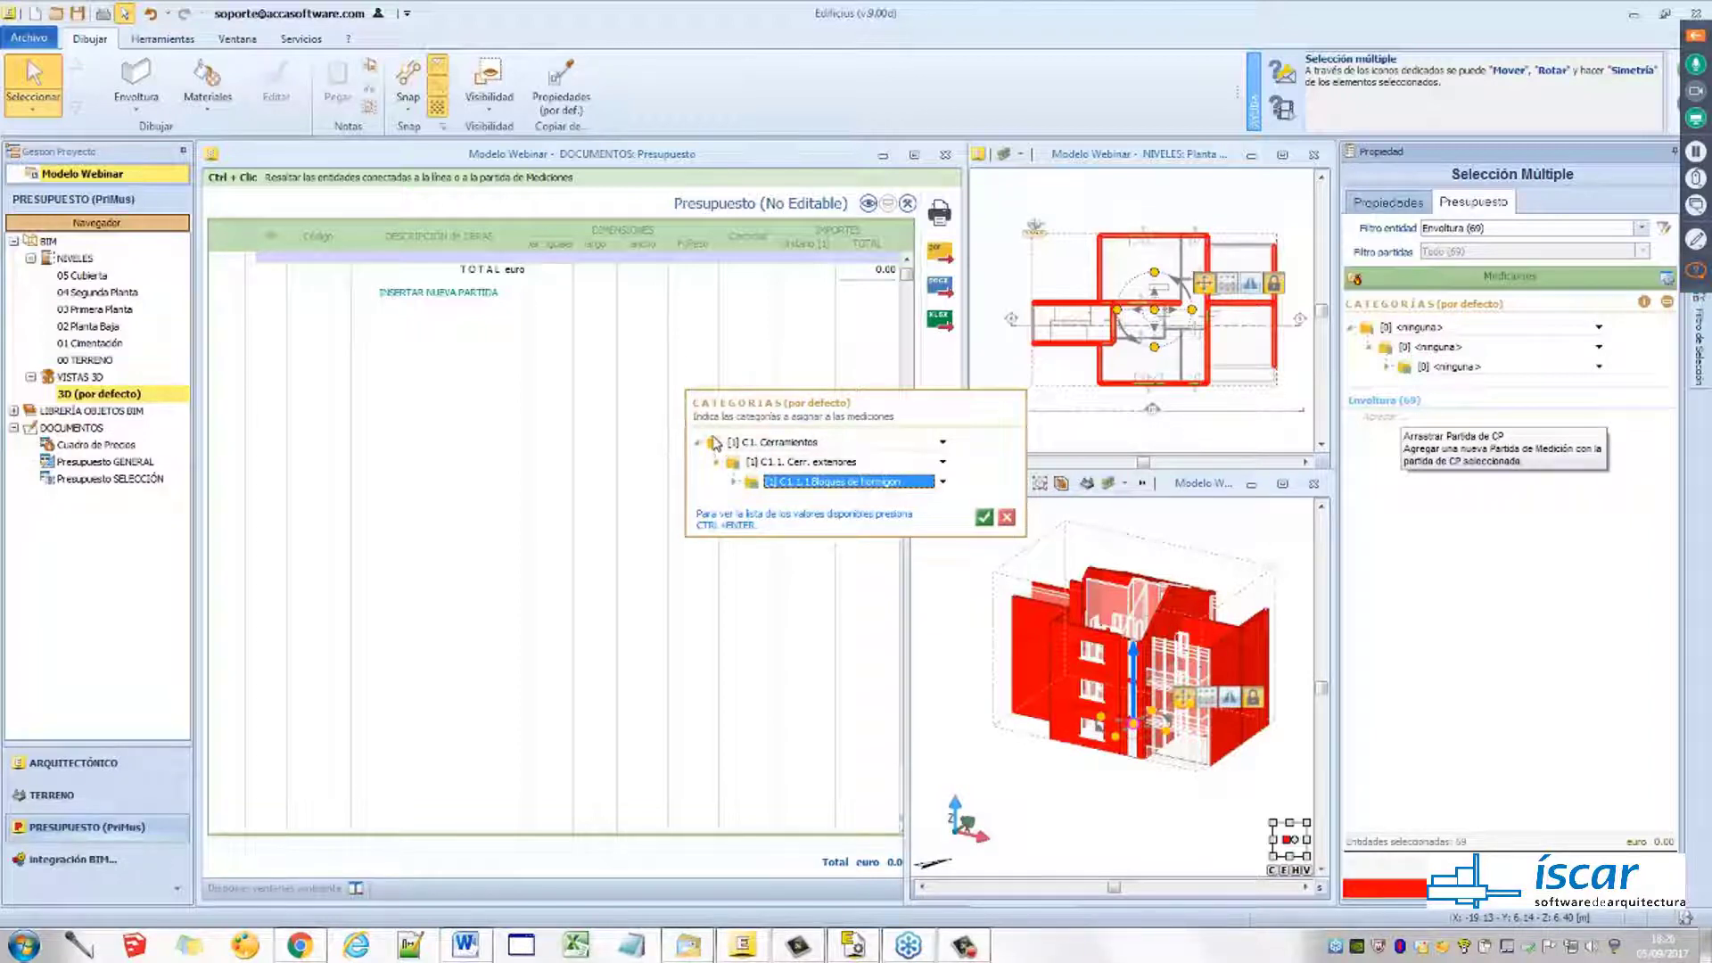
pyautogui.click(984, 517)
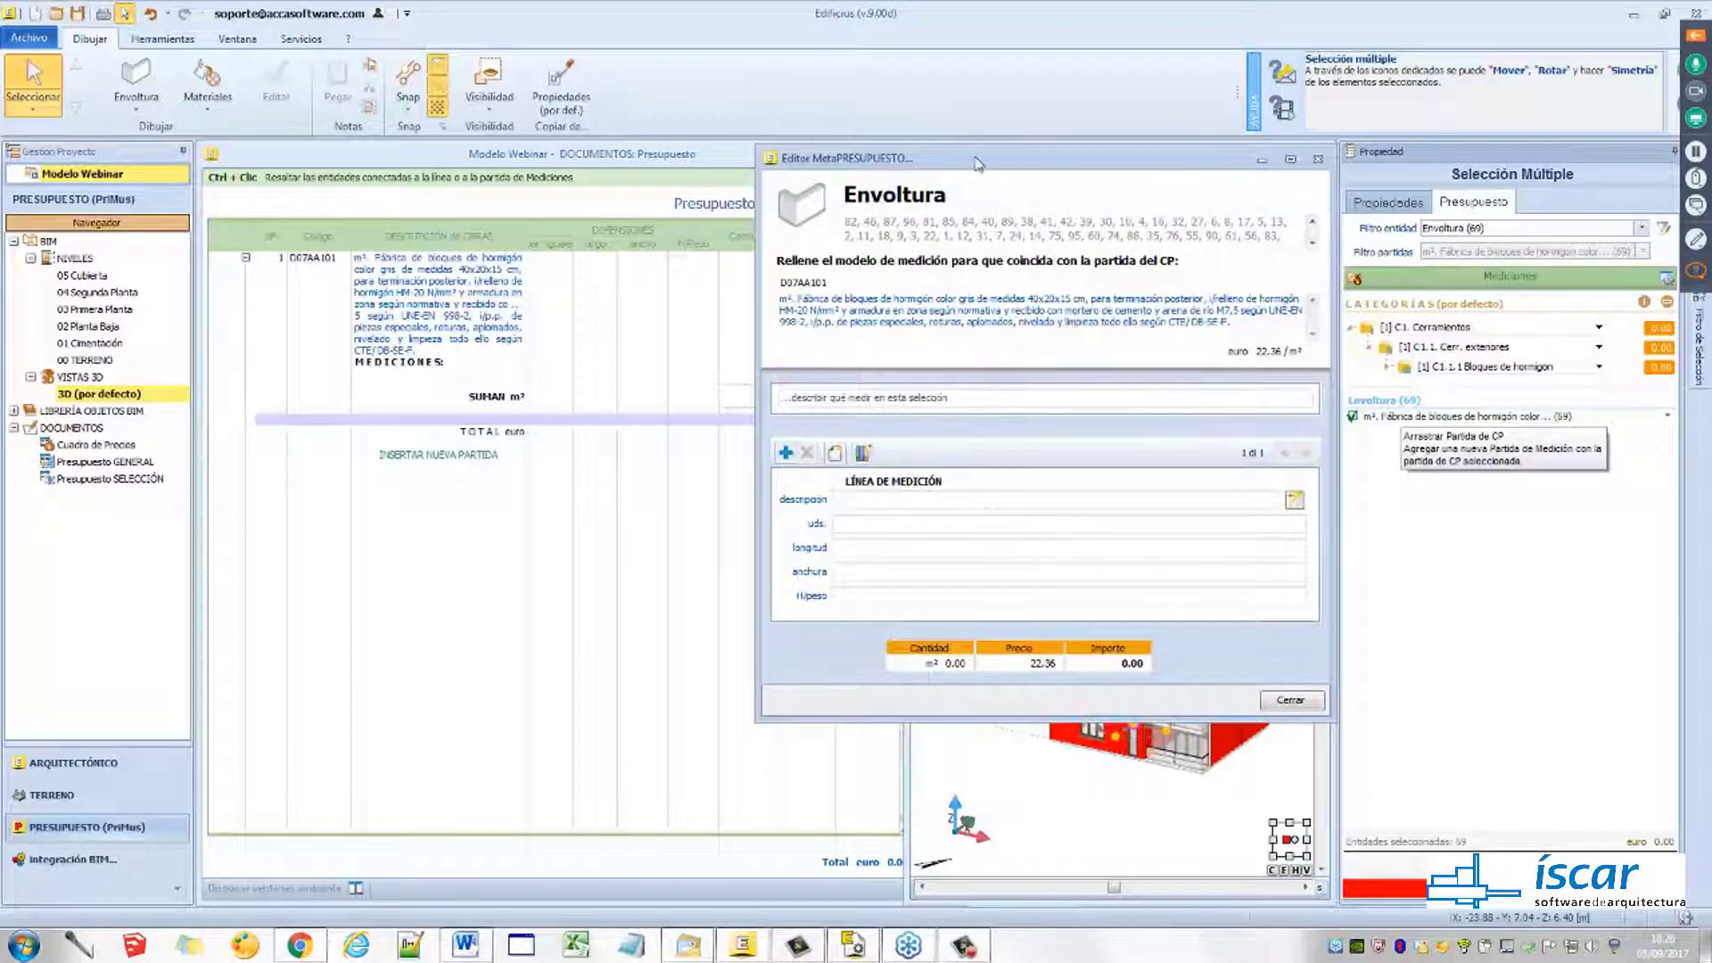
# Describe the Envoltura measurement as "Cerramentos Ext. bloques hormigon" in the MetaPRESUPUESTO editor
pyautogui.moveTo(978, 163); pyautogui.dragTo(759, 100)
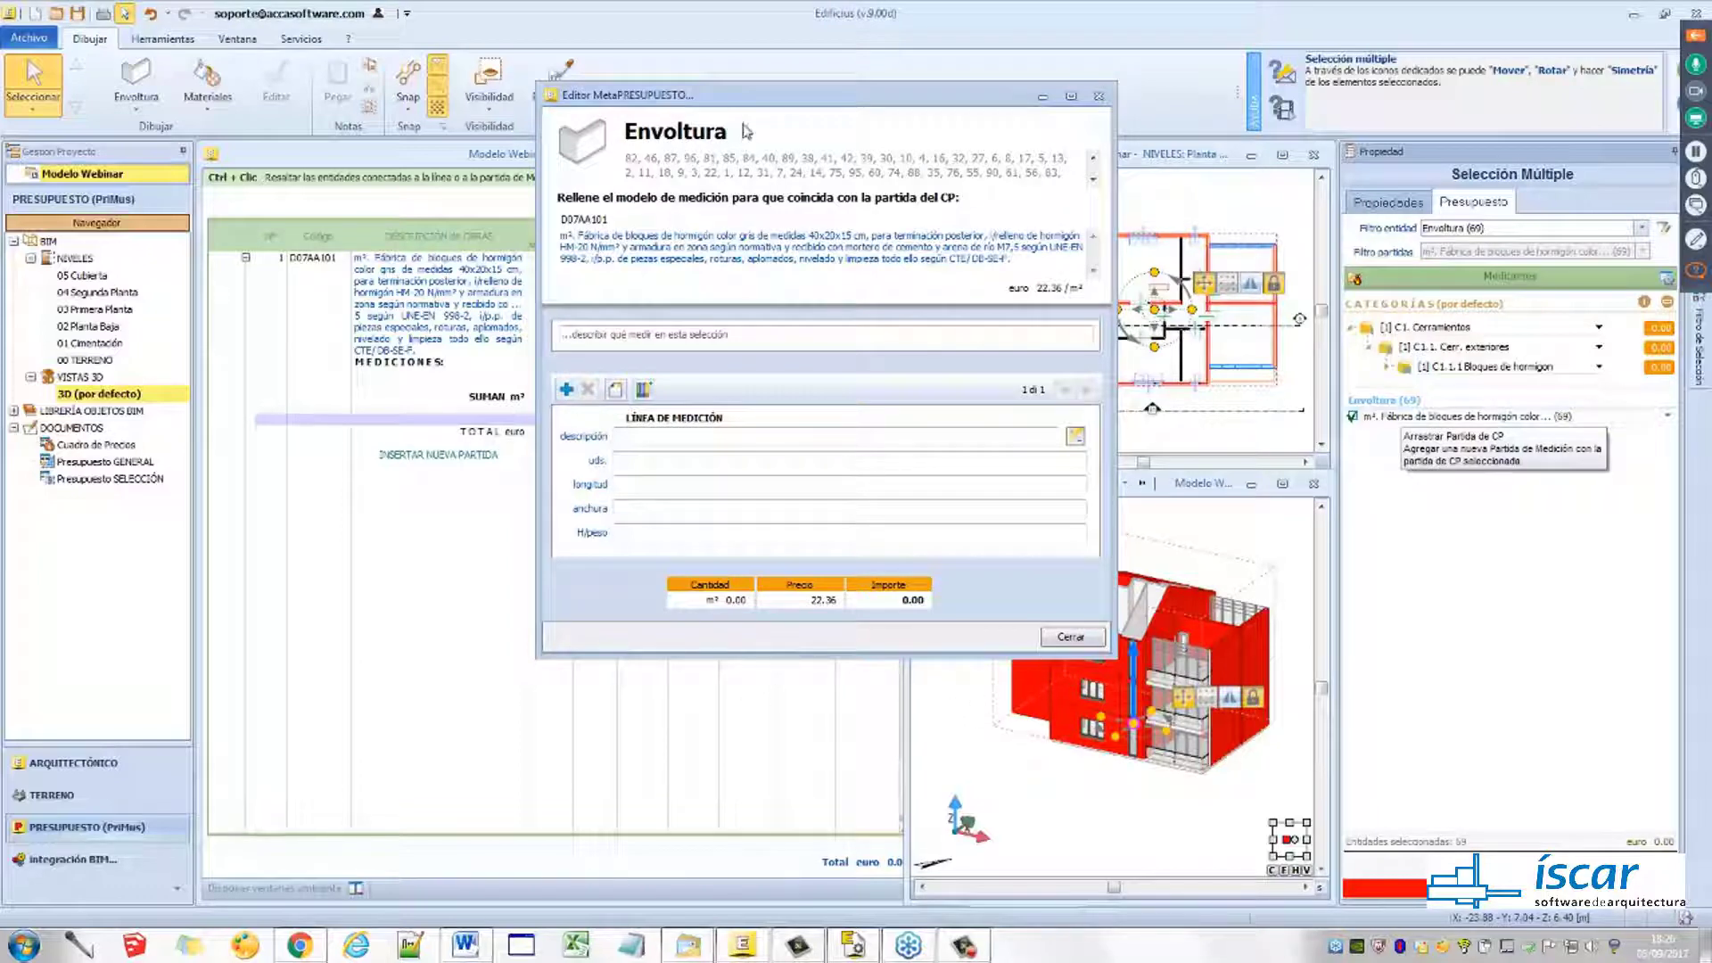
pyautogui.moveTo(757, 87); pyautogui.dragTo(764, 107)
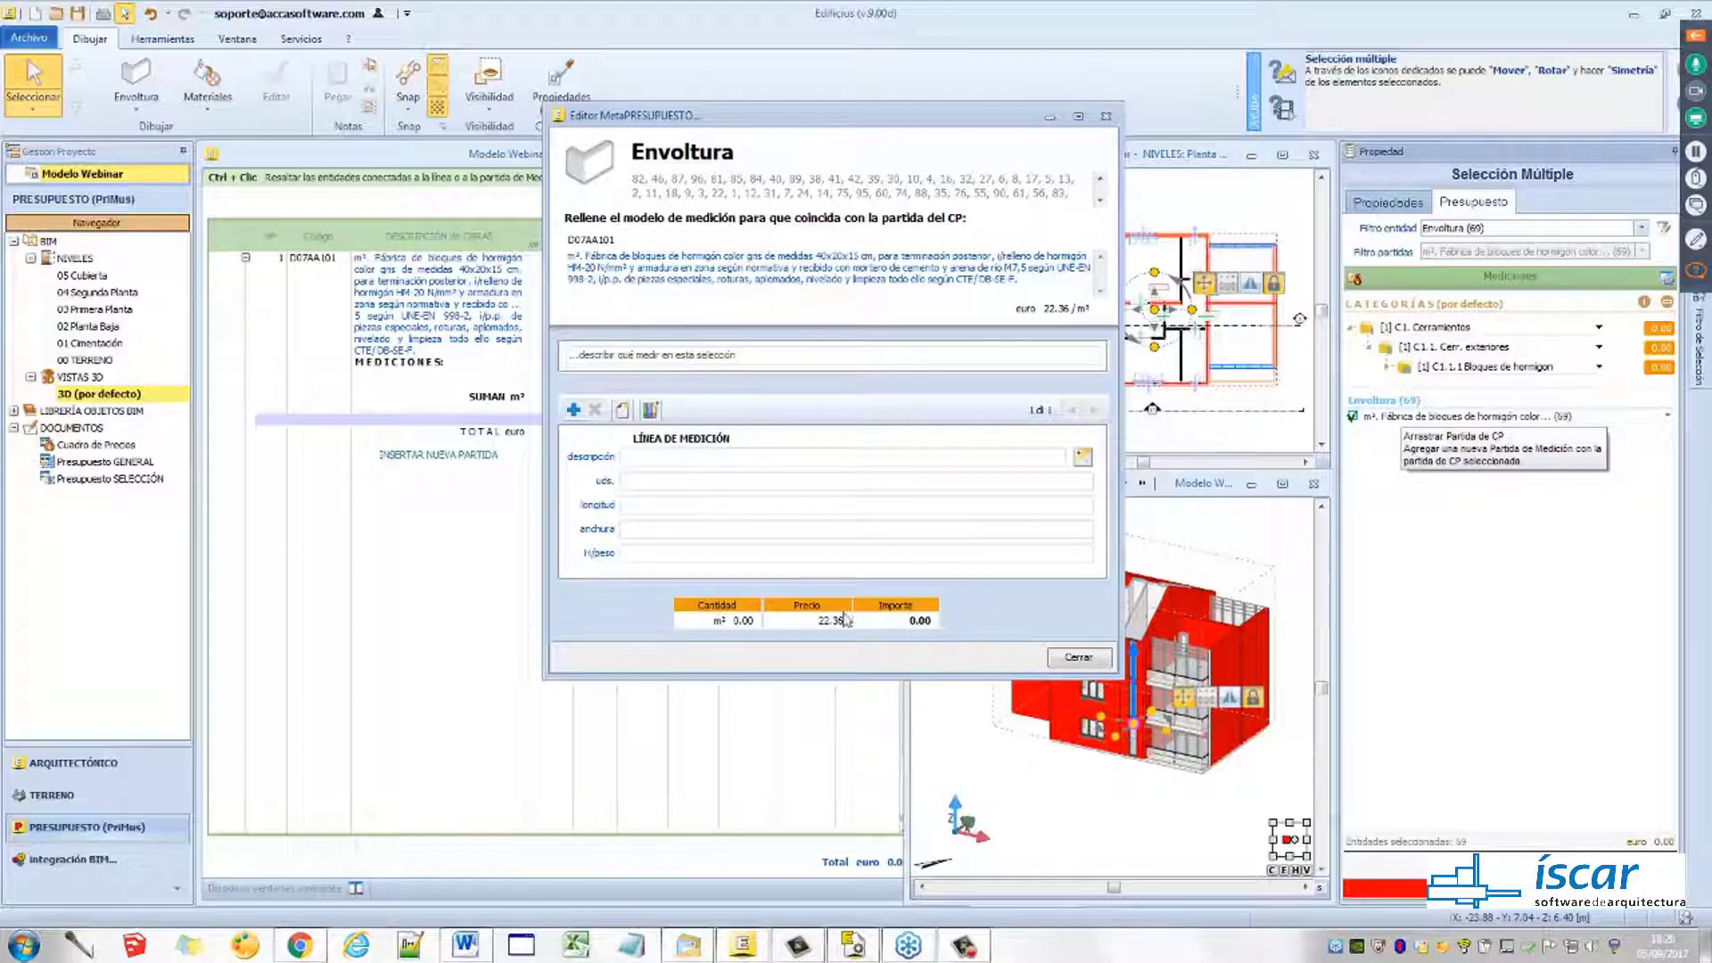
pyautogui.moveTo(834, 108); pyautogui.dragTo(713, 82)
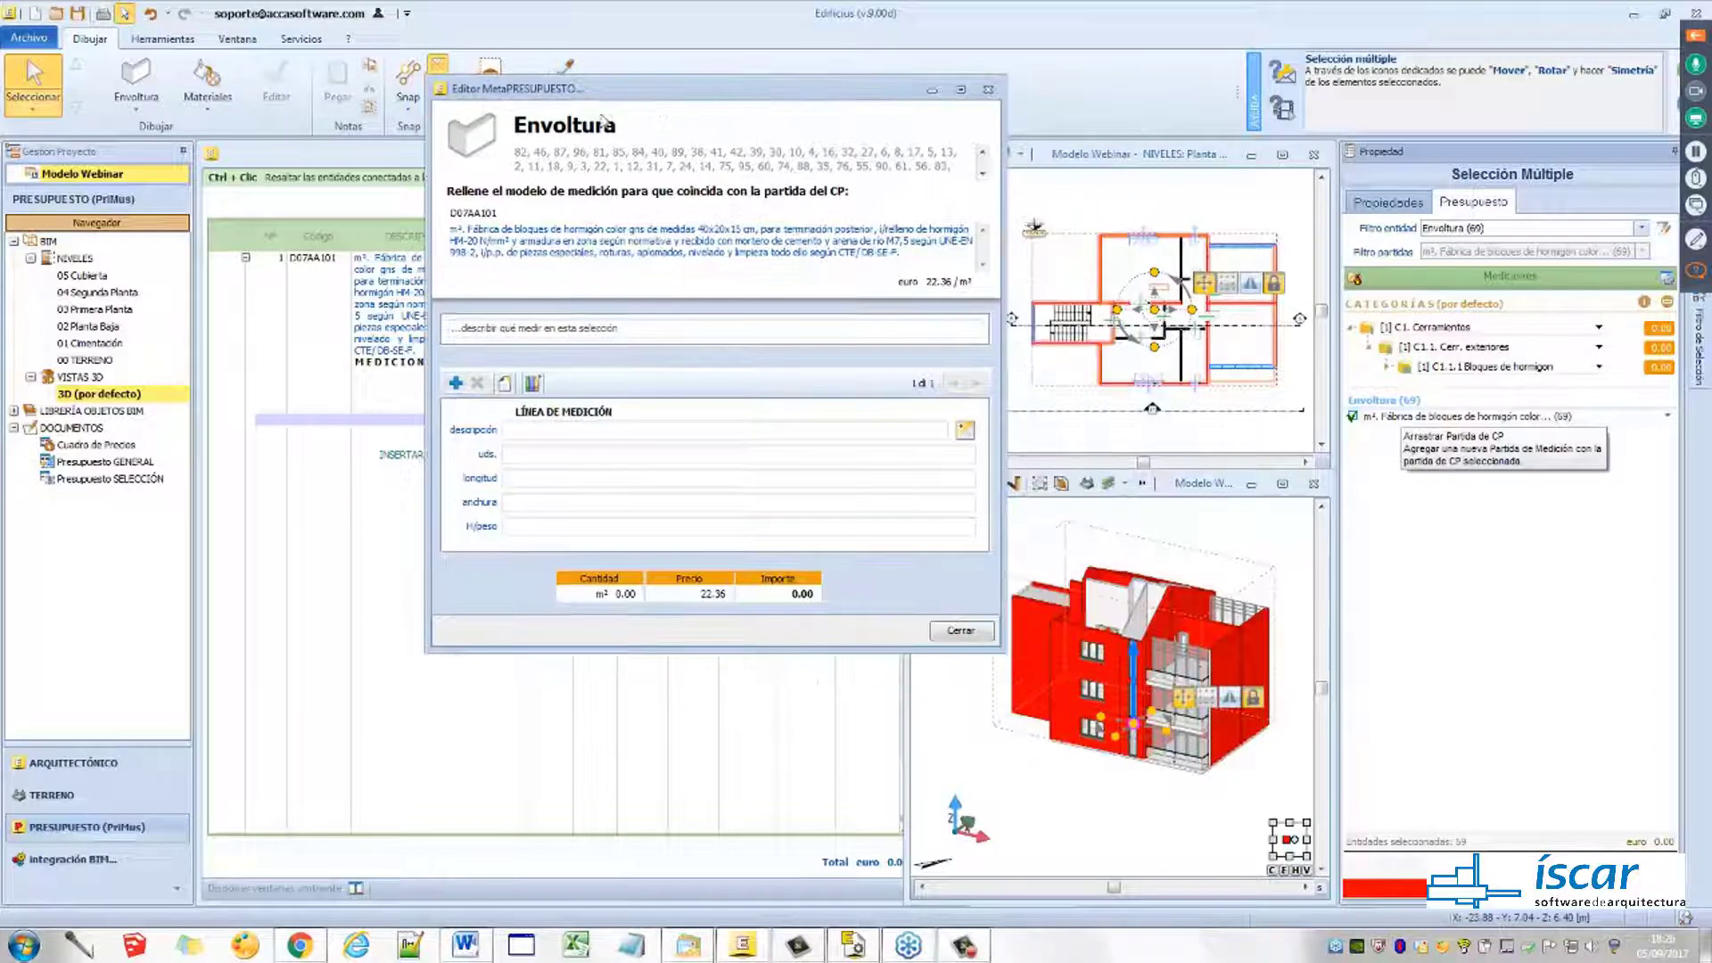
pyautogui.click(463, 329)
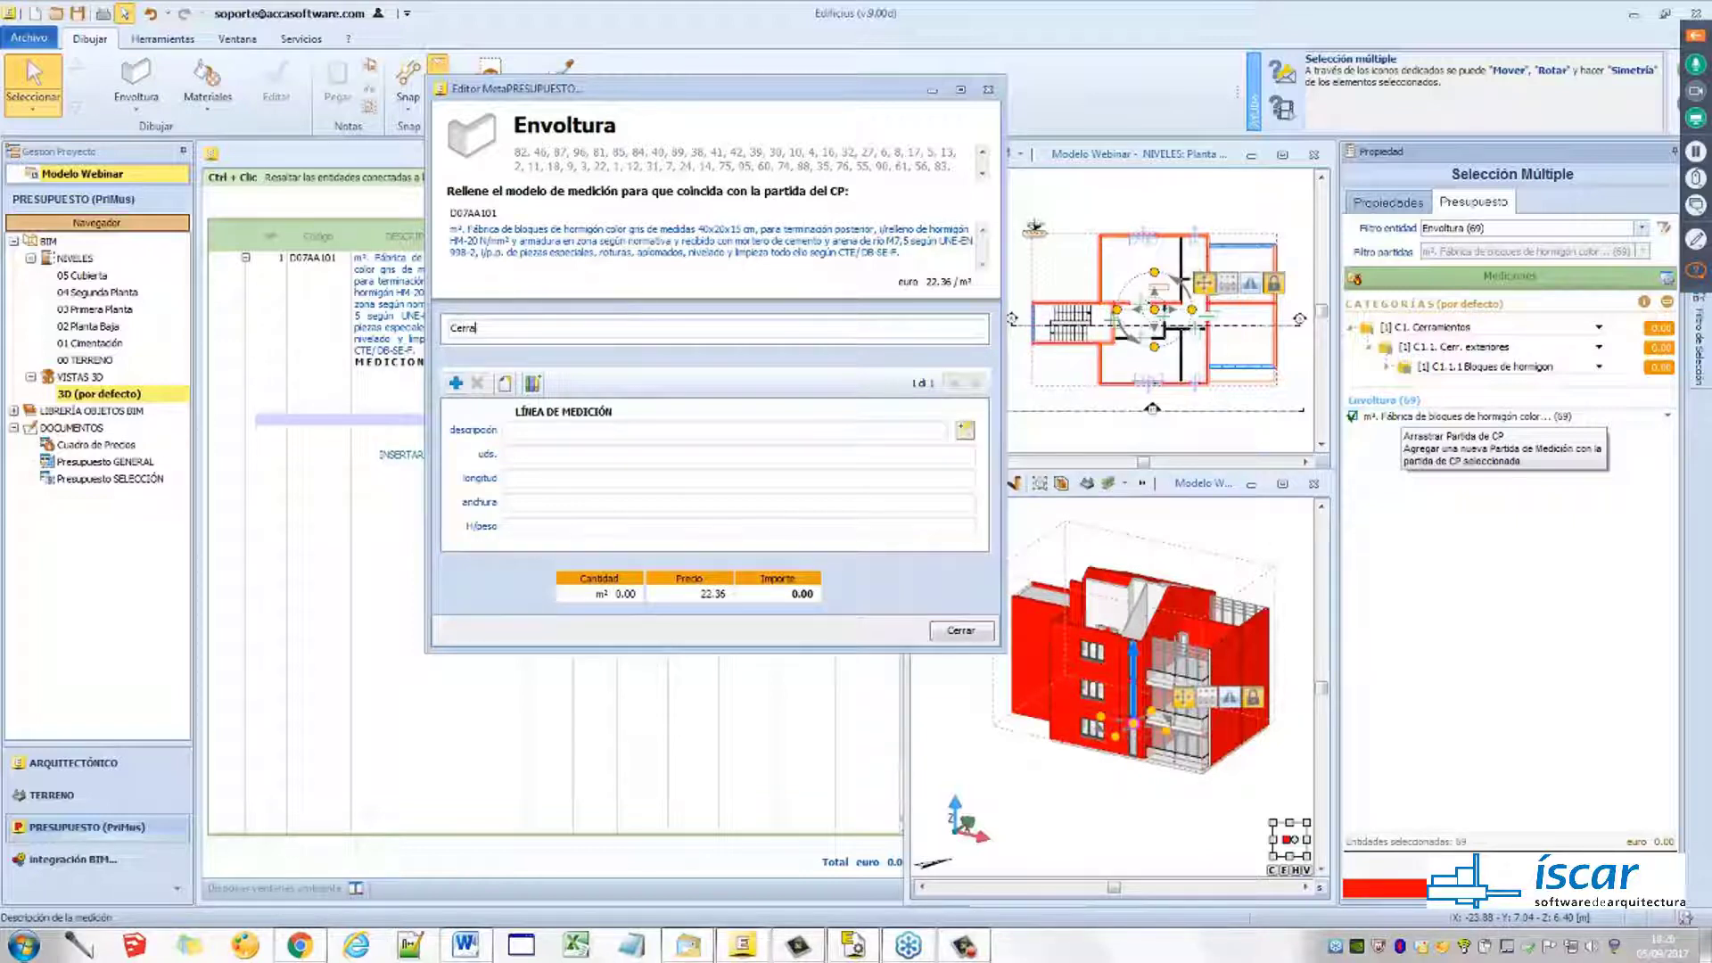
pyautogui.write('Cerramentos Ext. bloques hormigon')
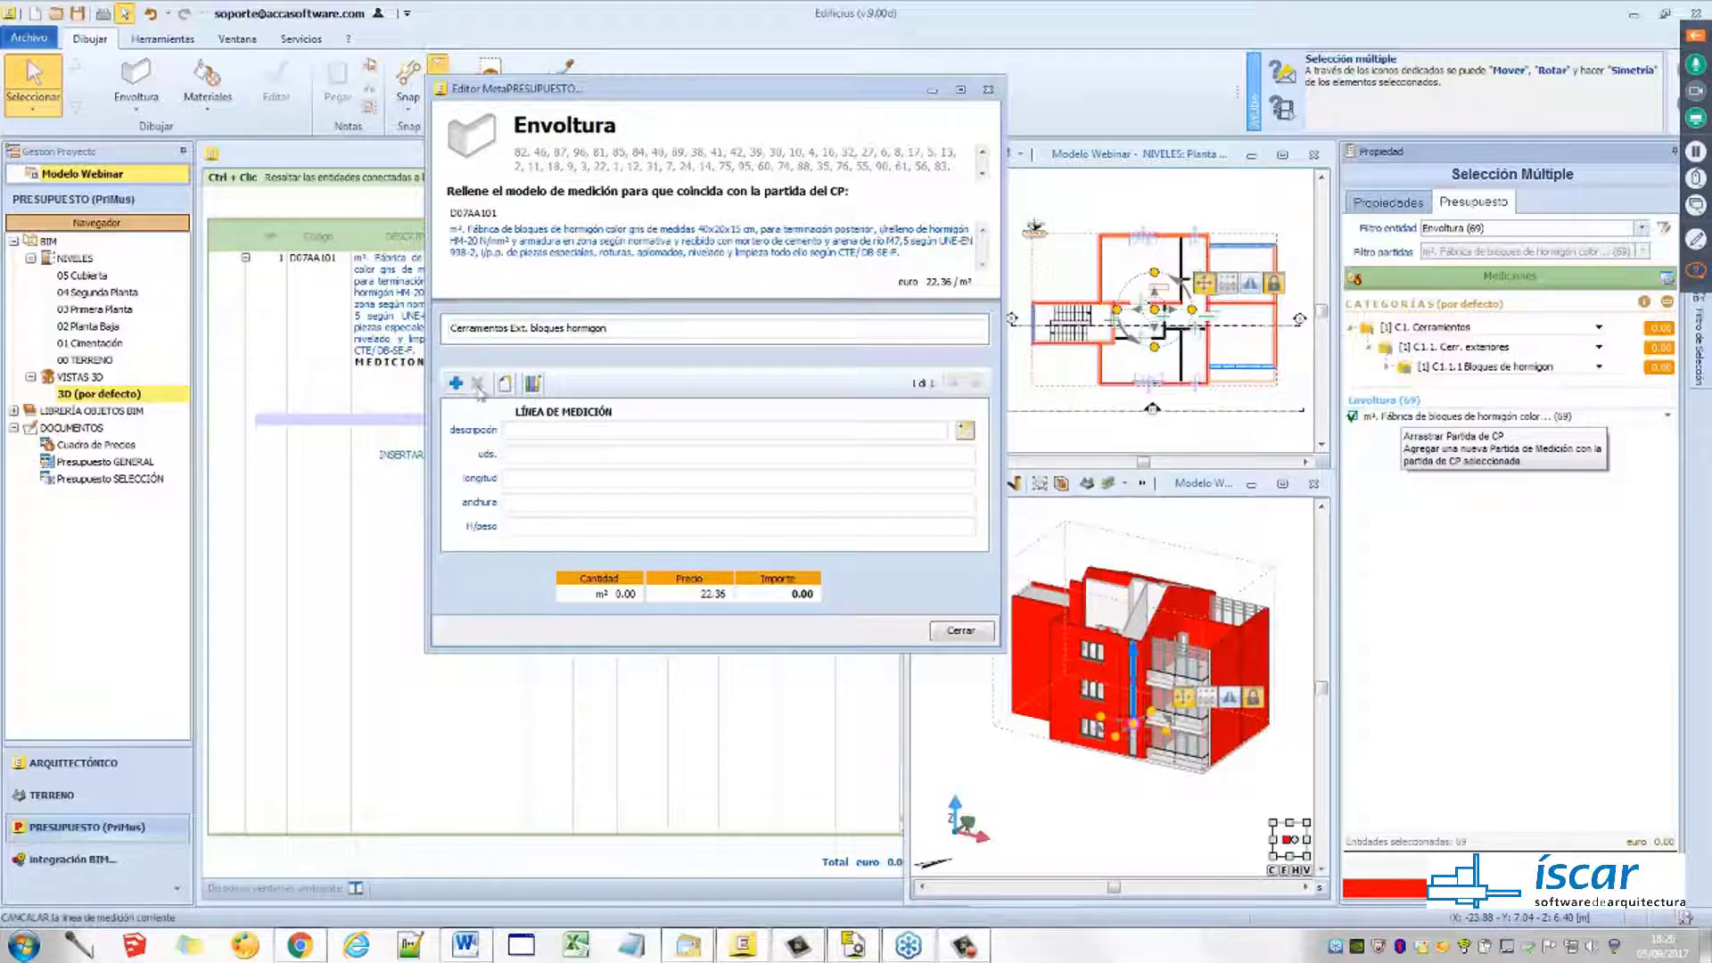
# Import the measurement model "Superficie de paredes al neto de huecos" for item D07AA101
pyautogui.moveTo(687, 89); pyautogui.dragTo(1176, 100)
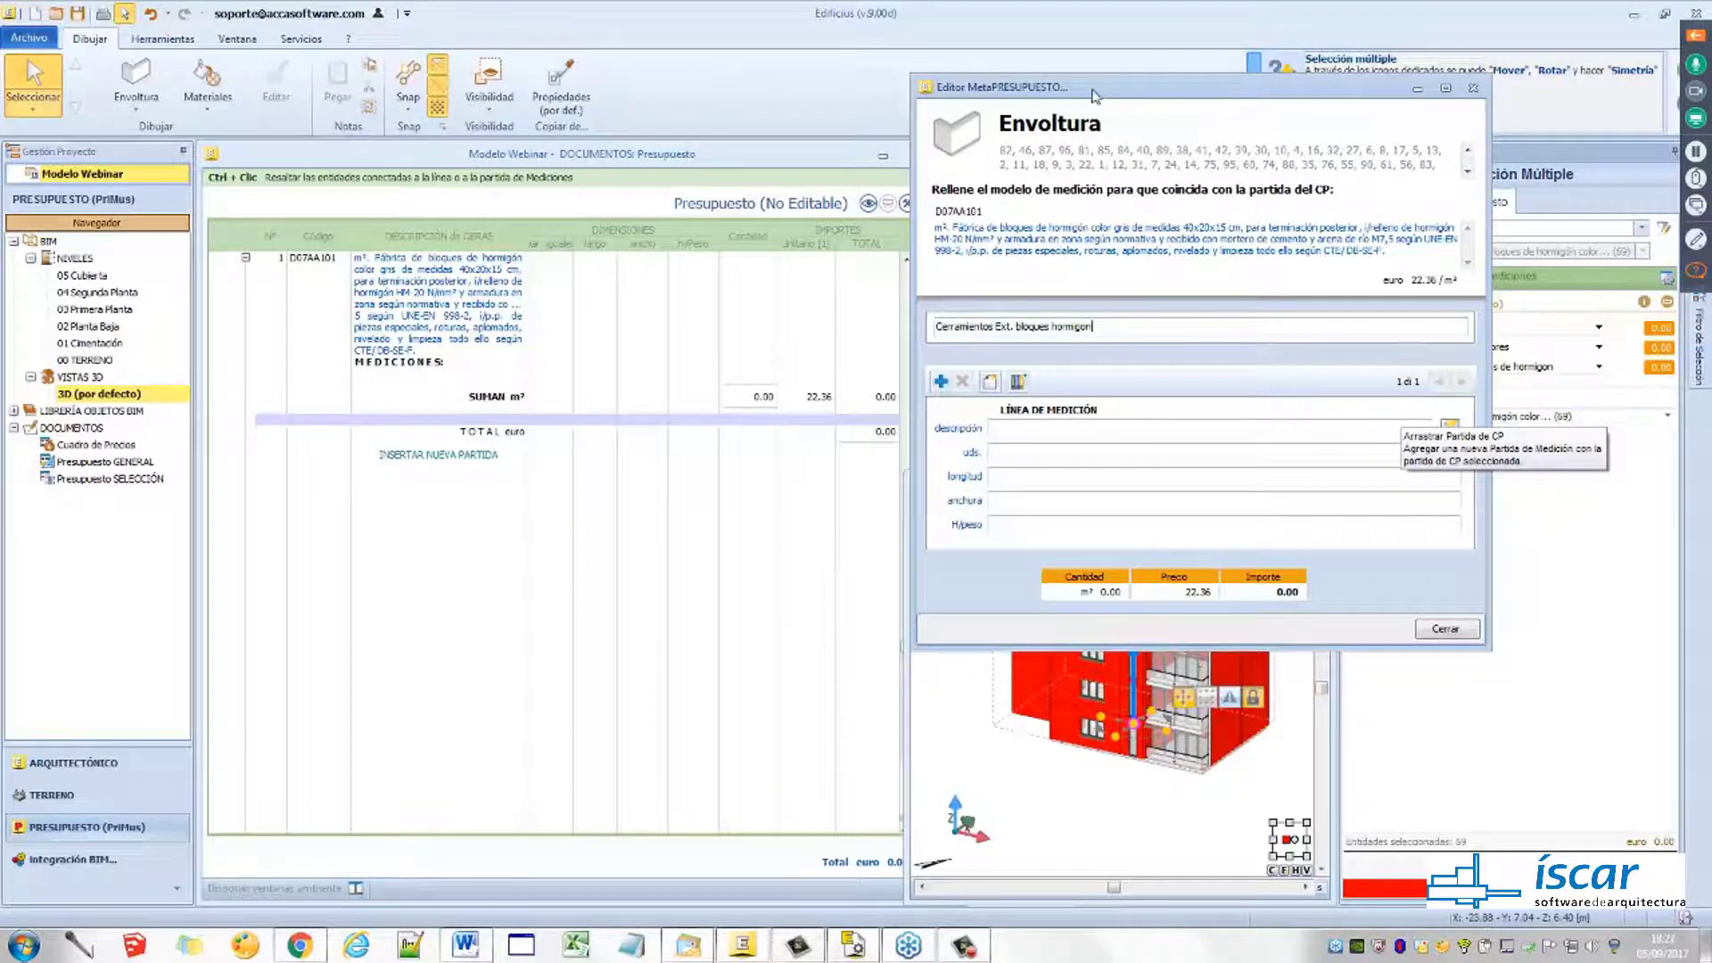
pyautogui.moveTo(1009, 92); pyautogui.dragTo(578, 118)
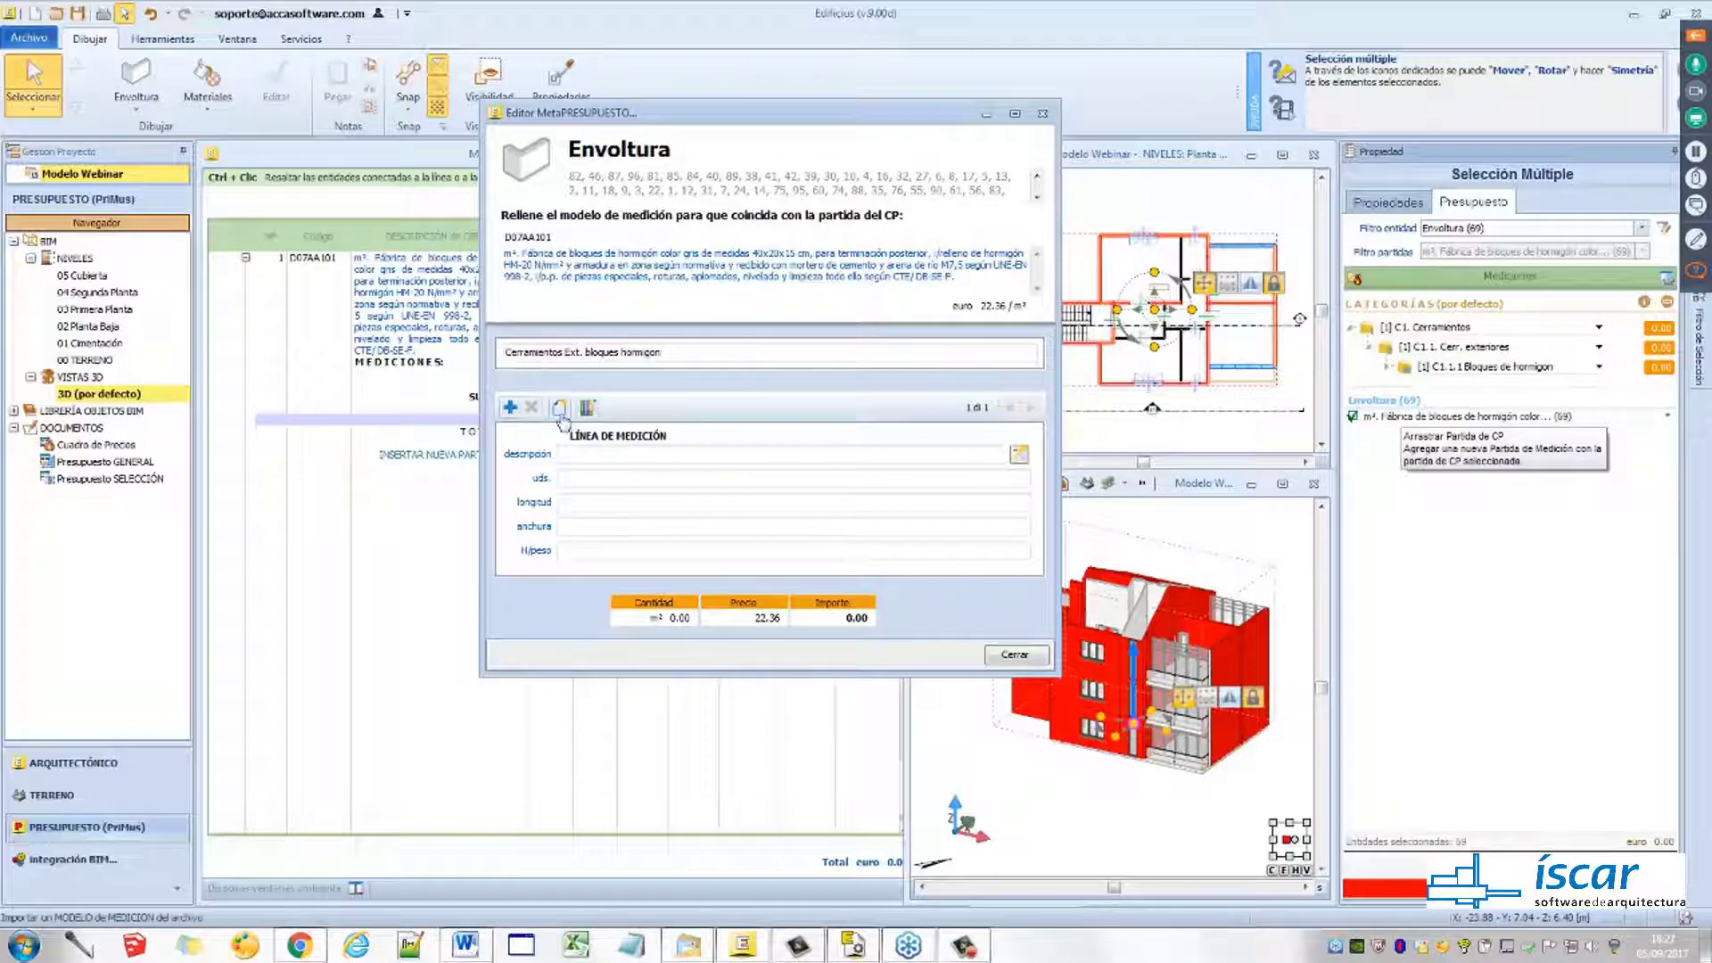
pyautogui.click(559, 408)
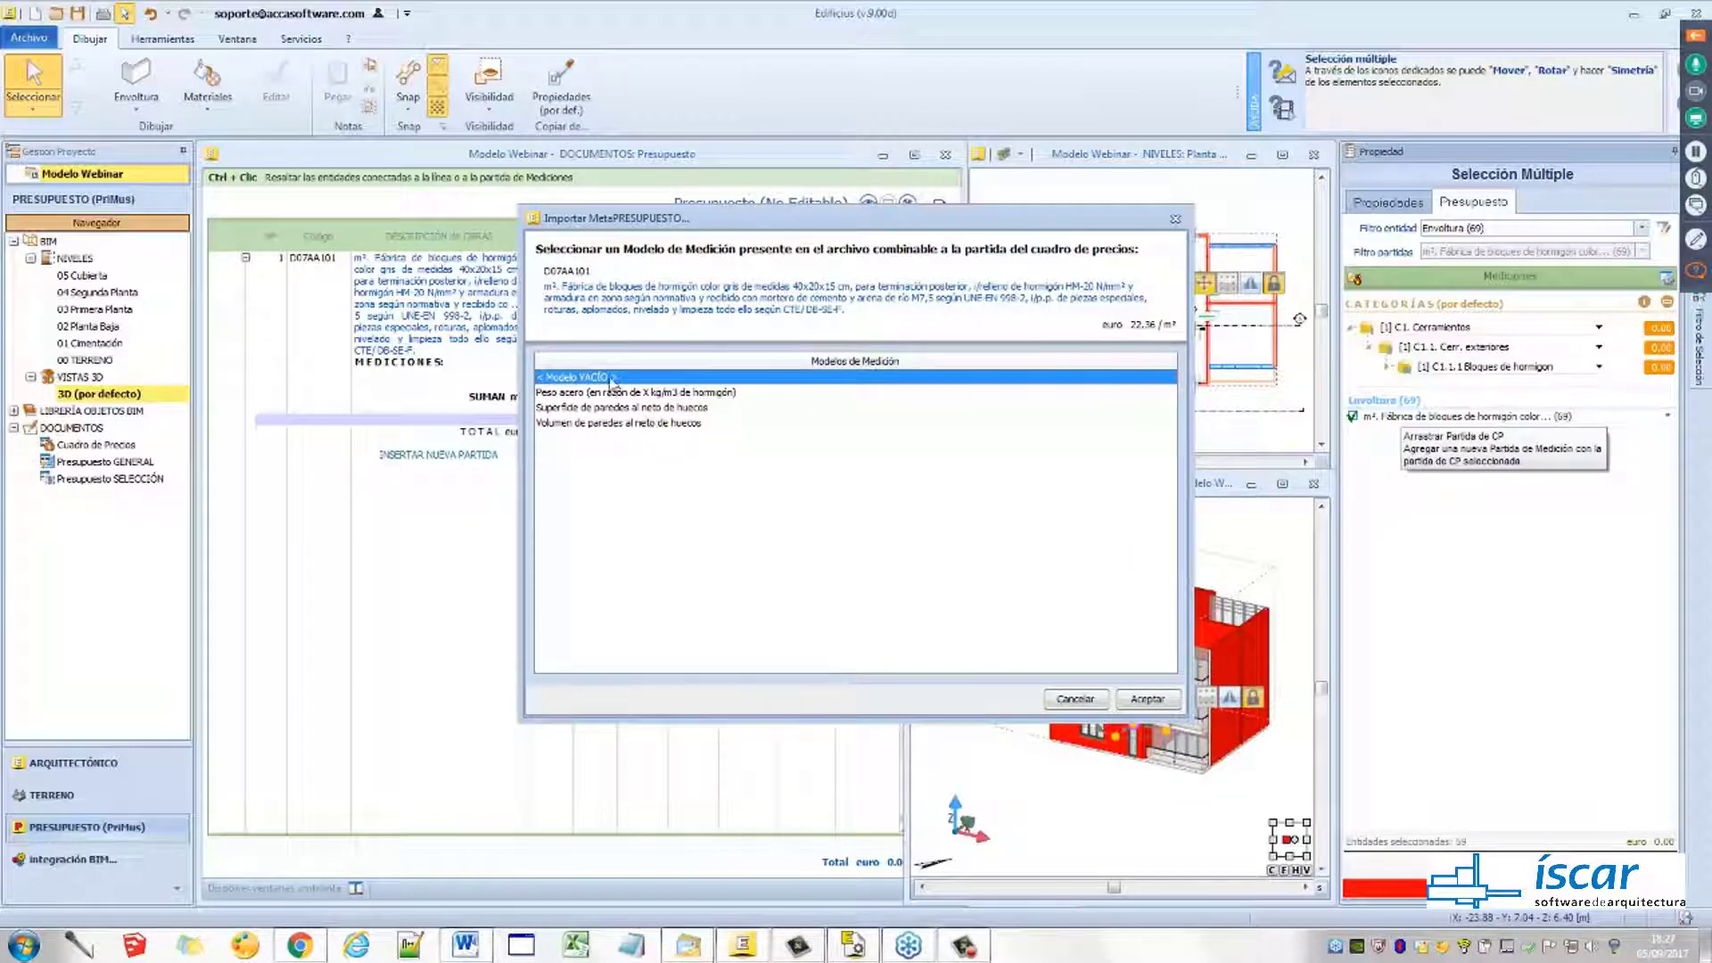
pyautogui.moveTo(667, 214); pyautogui.dragTo(679, 261)
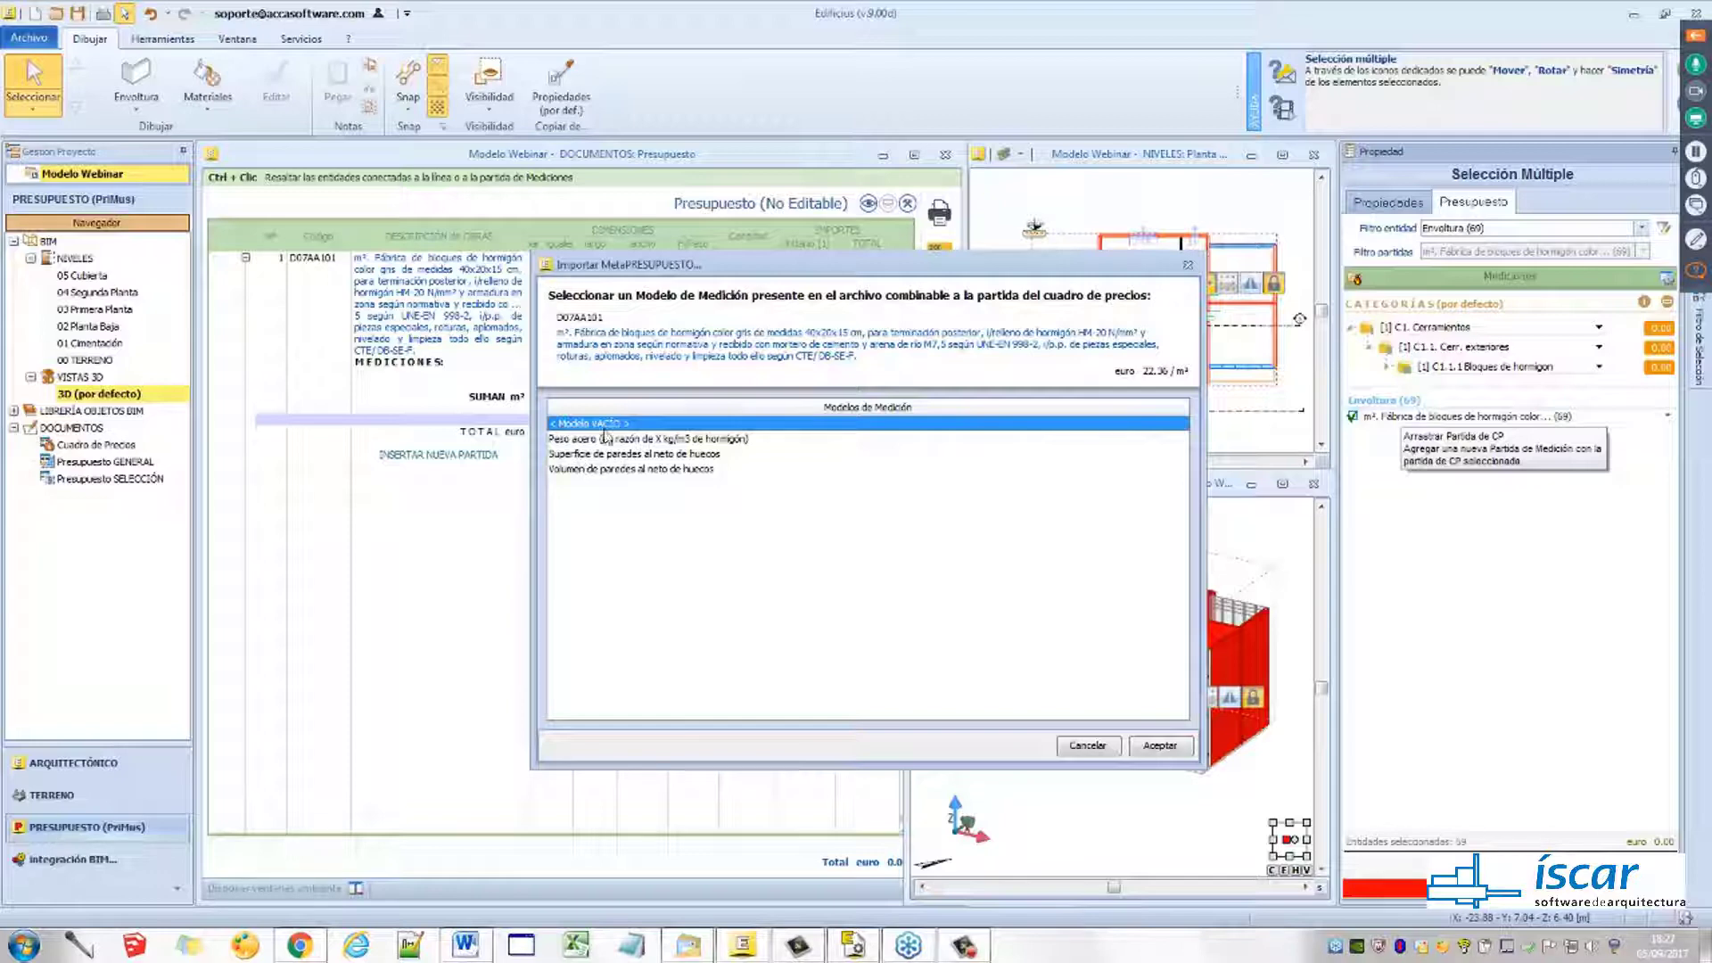
pyautogui.moveTo(712, 268); pyautogui.dragTo(512, 232)
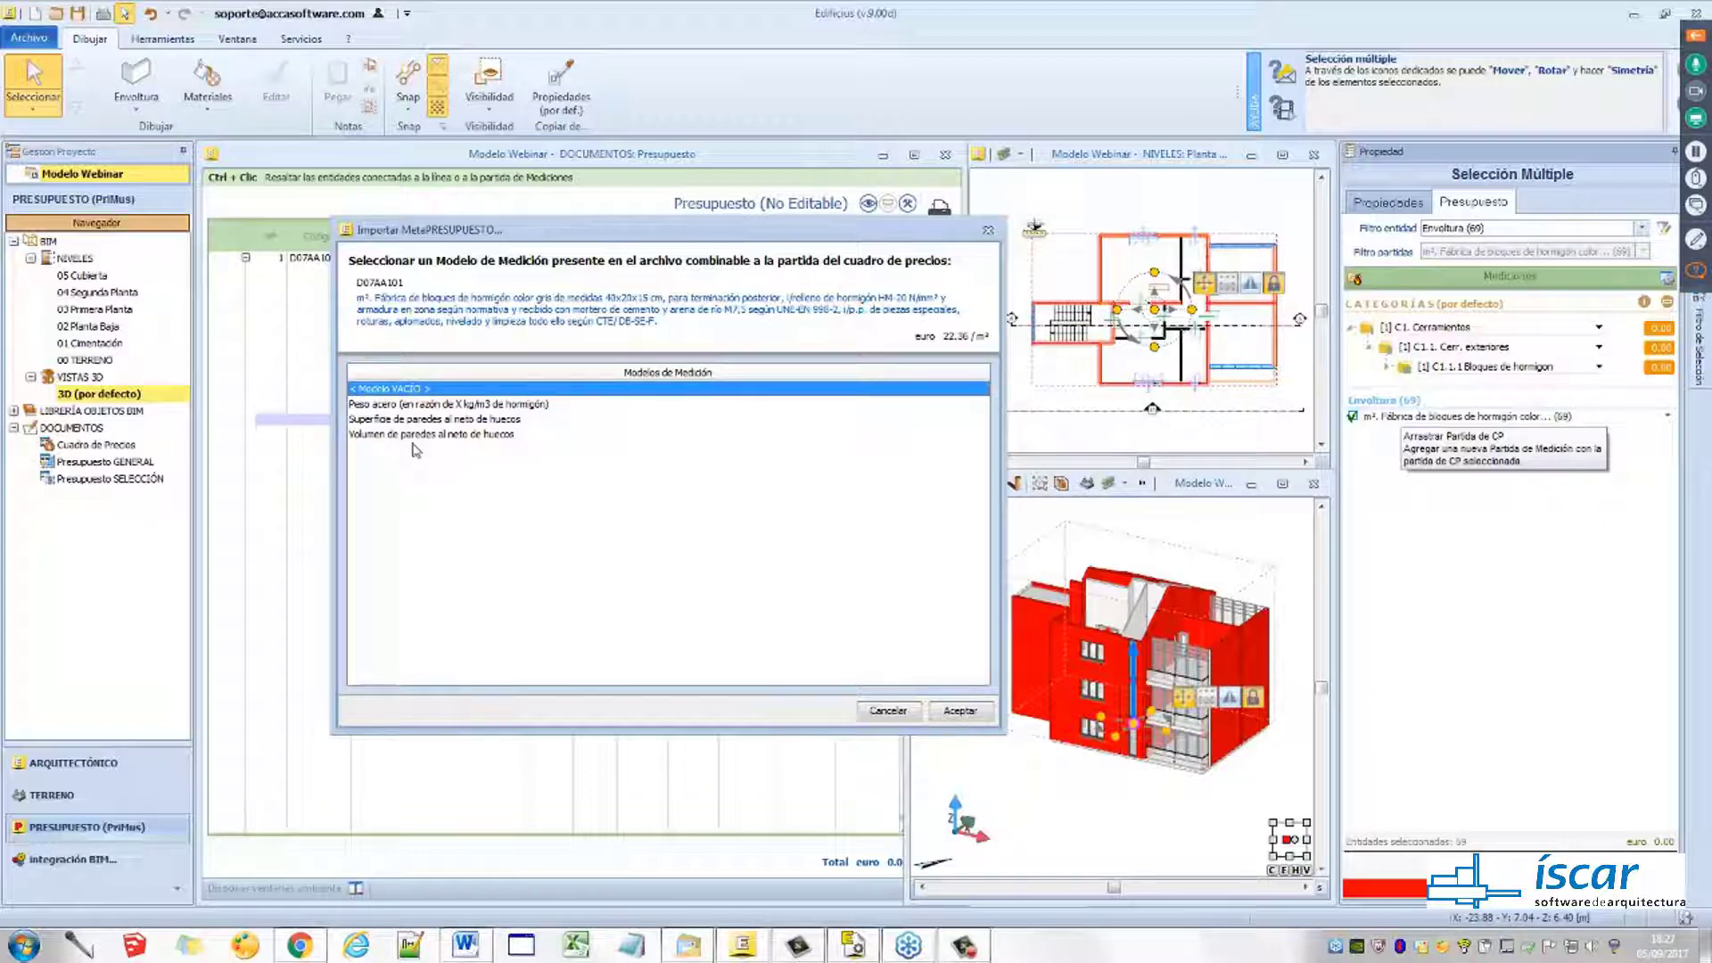
pyautogui.moveTo(509, 229); pyautogui.dragTo(586, 207)
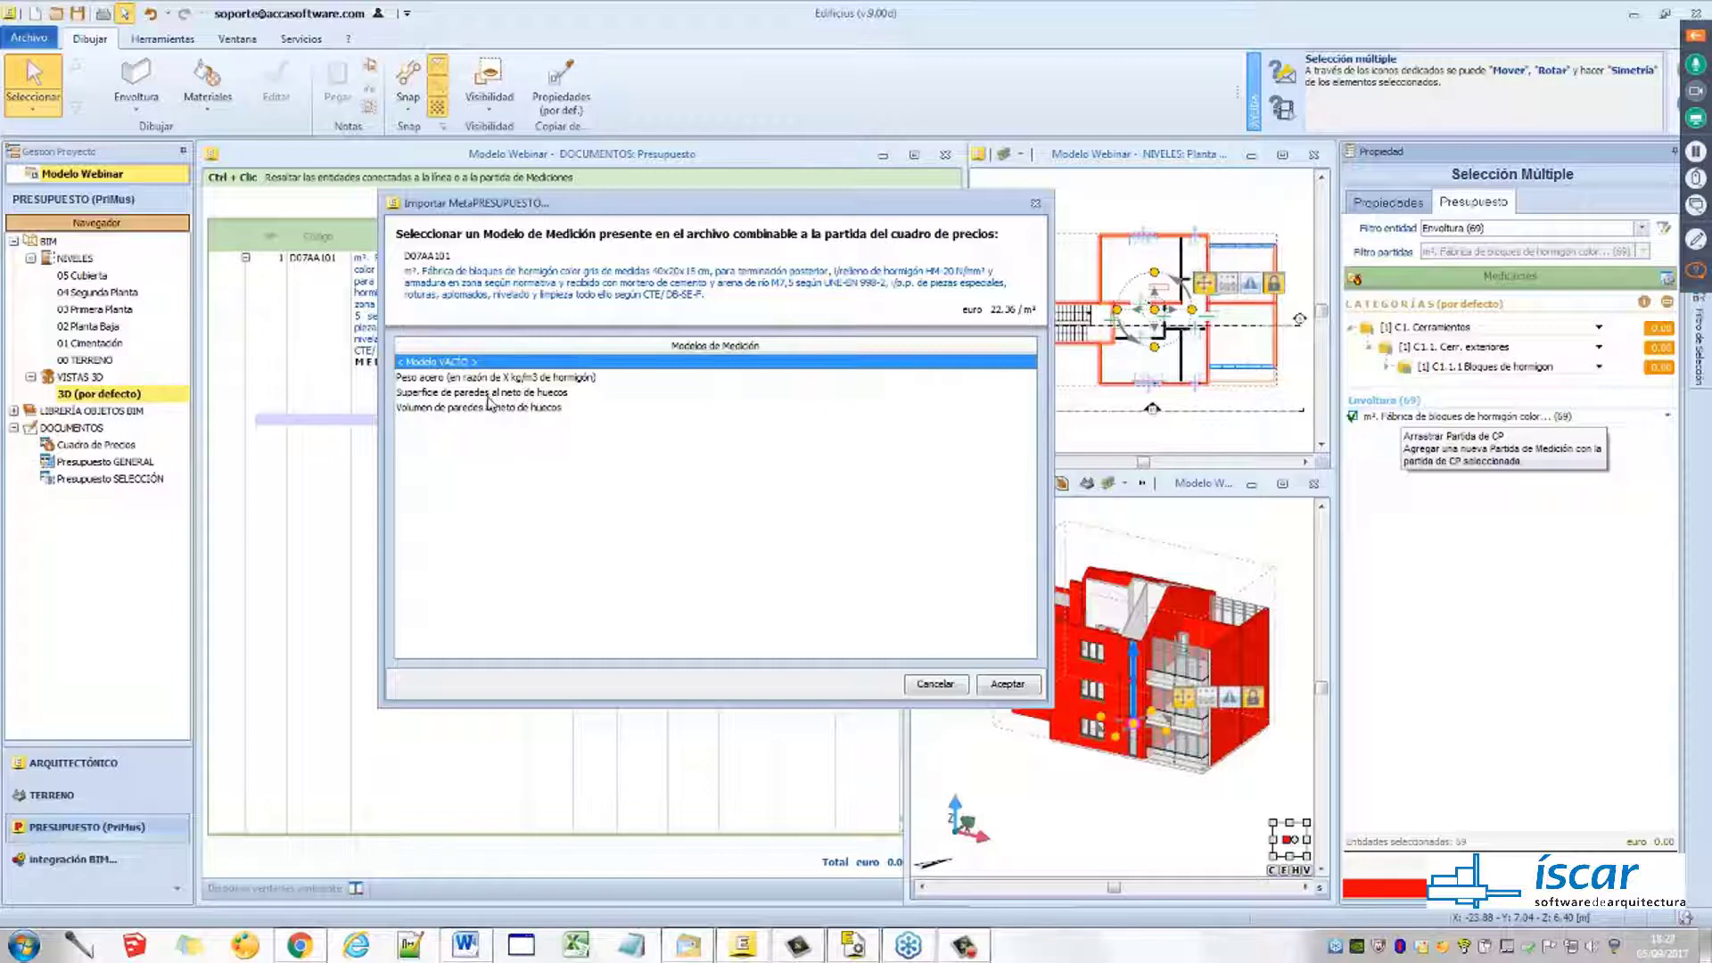
pyautogui.click(489, 397)
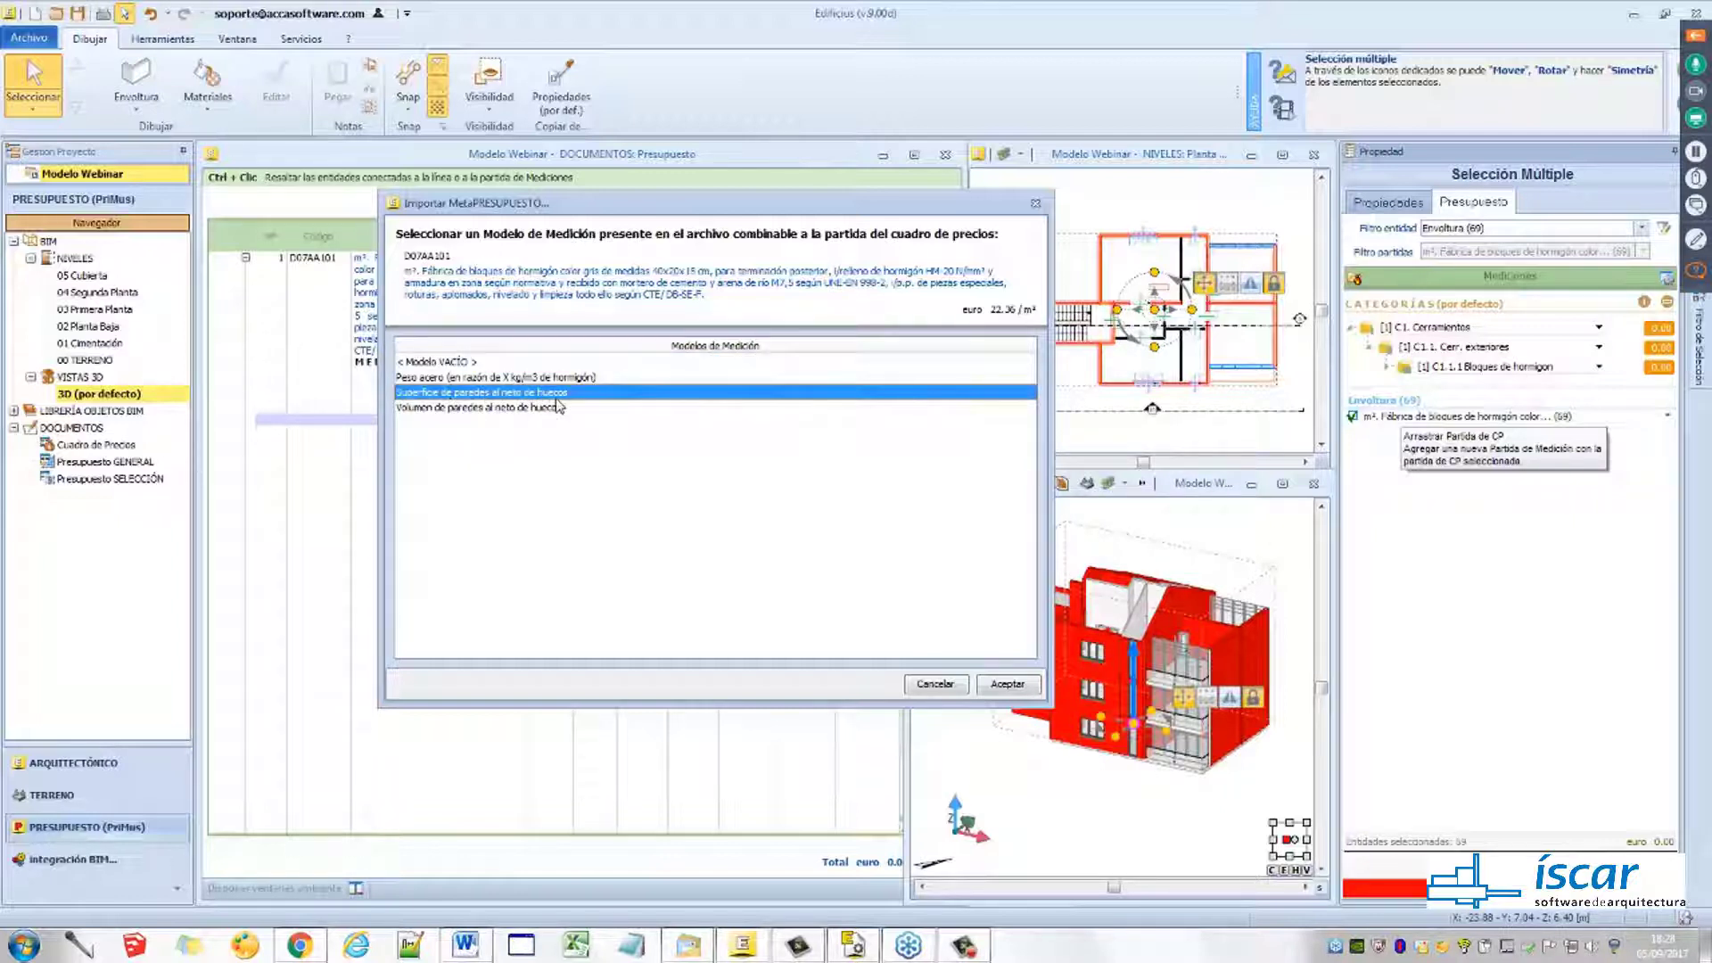
pyautogui.click(1009, 686)
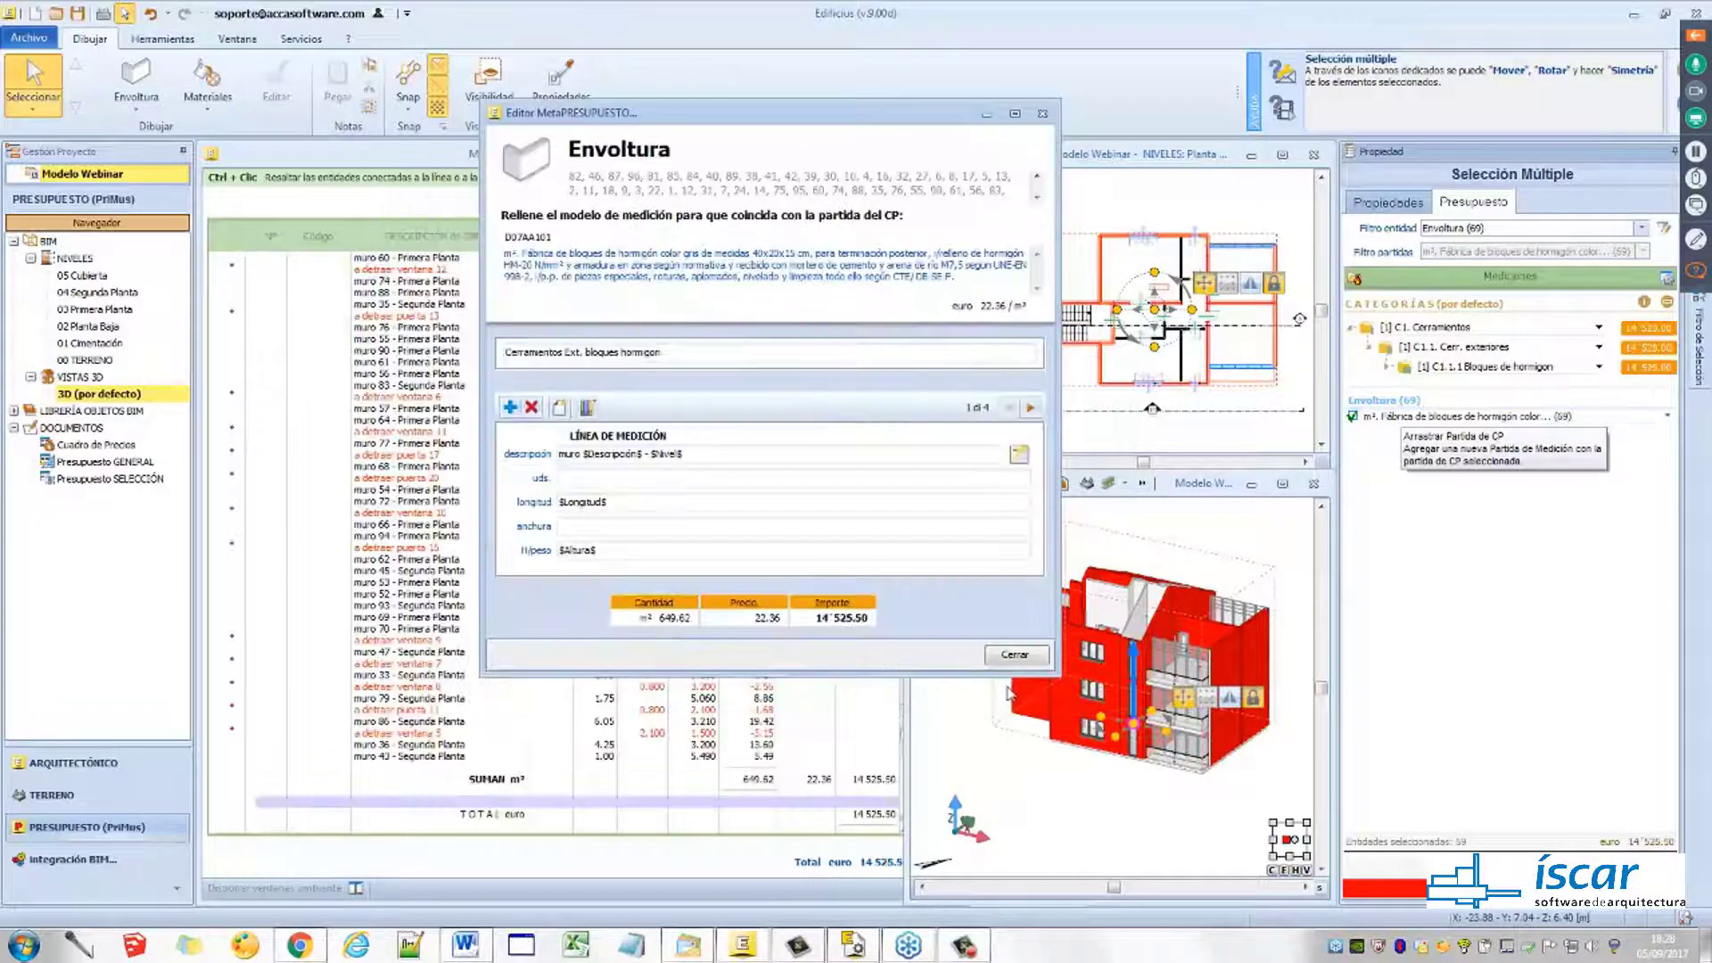
# Append " -" after the $Nivel$ variable in the wall measurement line's description, without inserting another variable
pyautogui.moveTo(719, 123); pyautogui.dragTo(1073, 104)
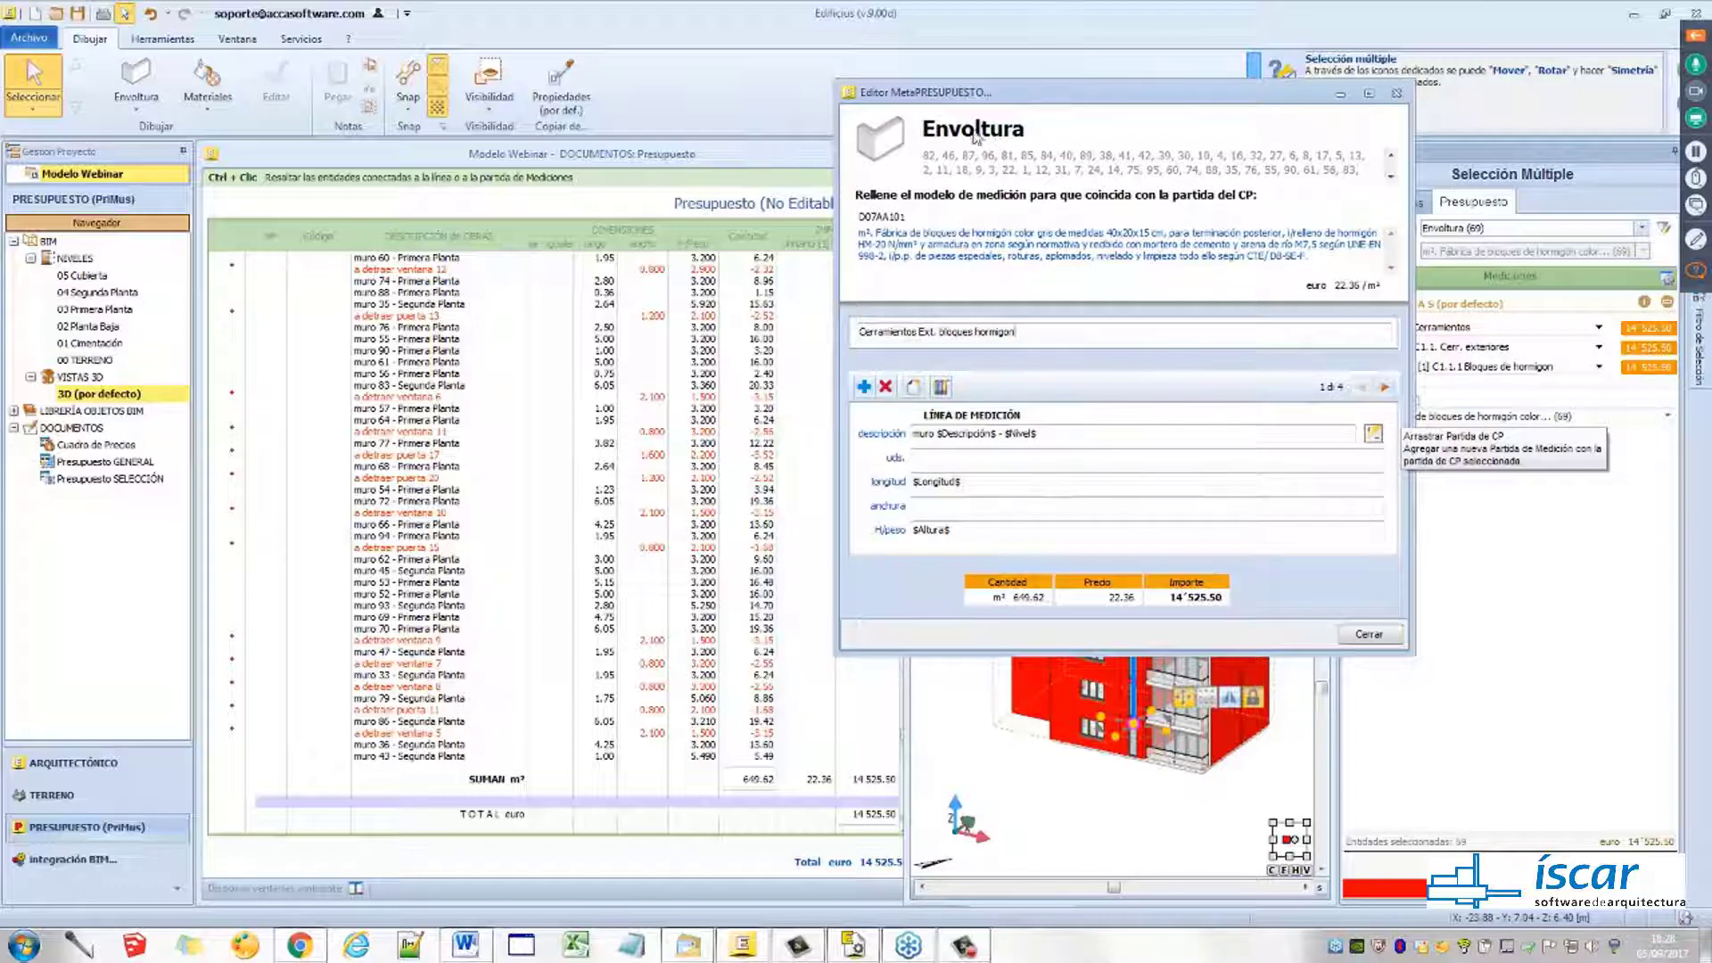
pyautogui.click(864, 442)
pyautogui.click(928, 458)
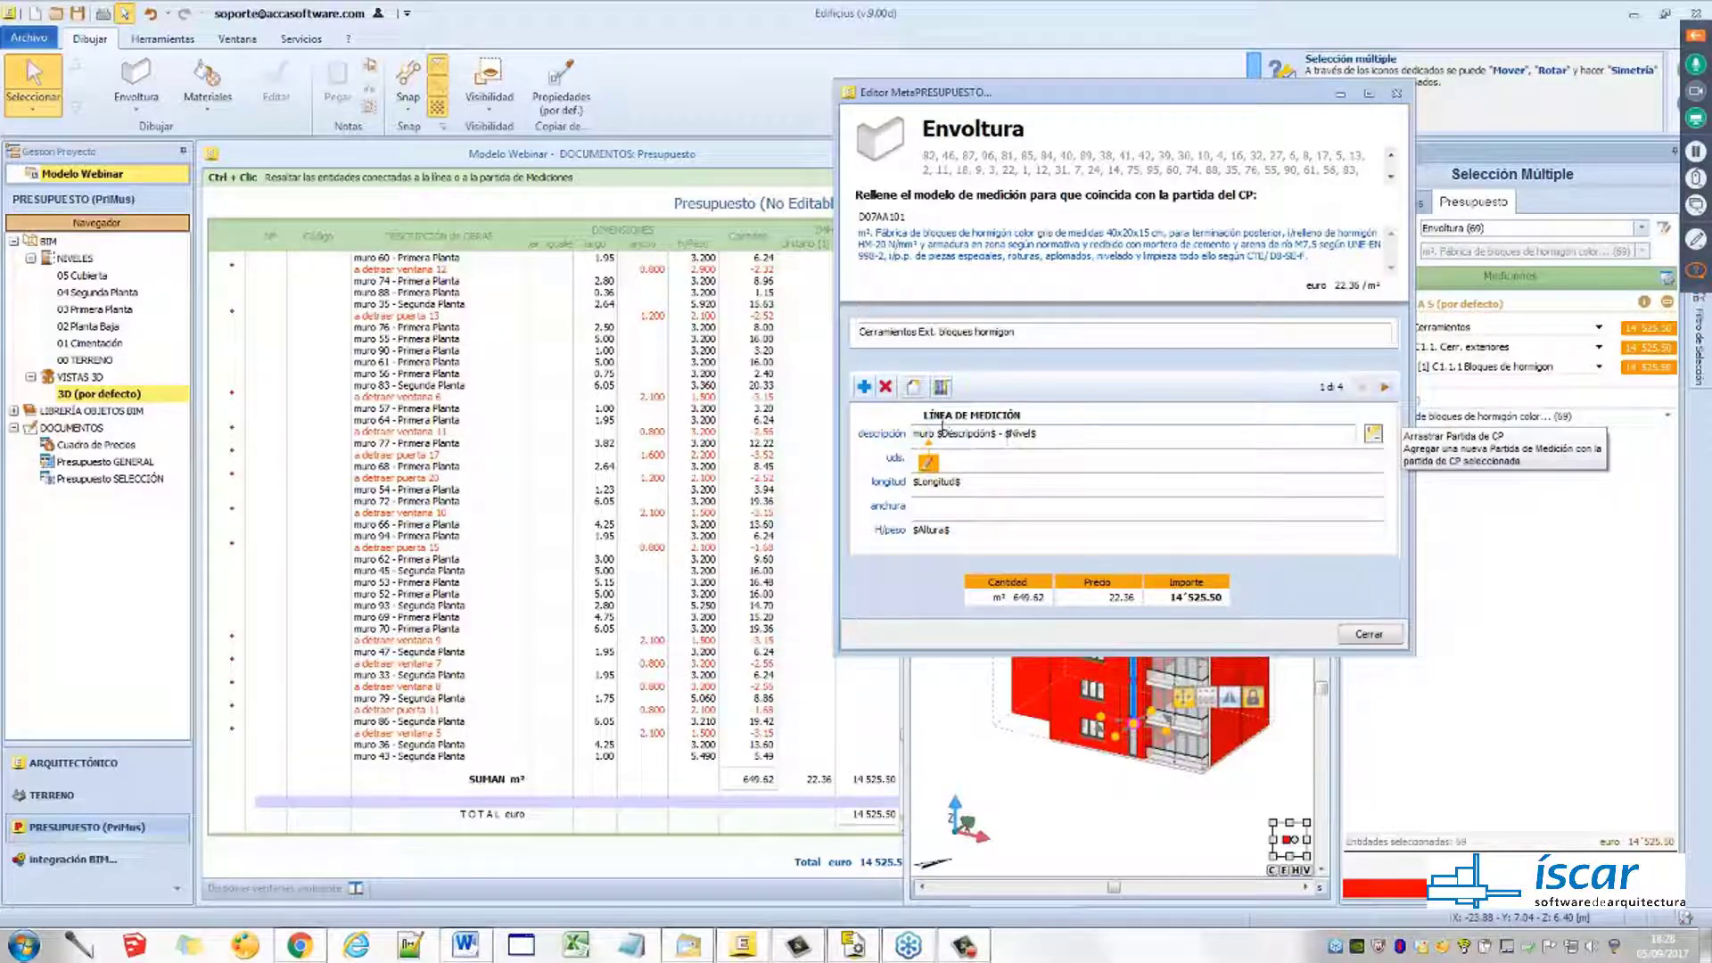
pyautogui.click(1038, 434)
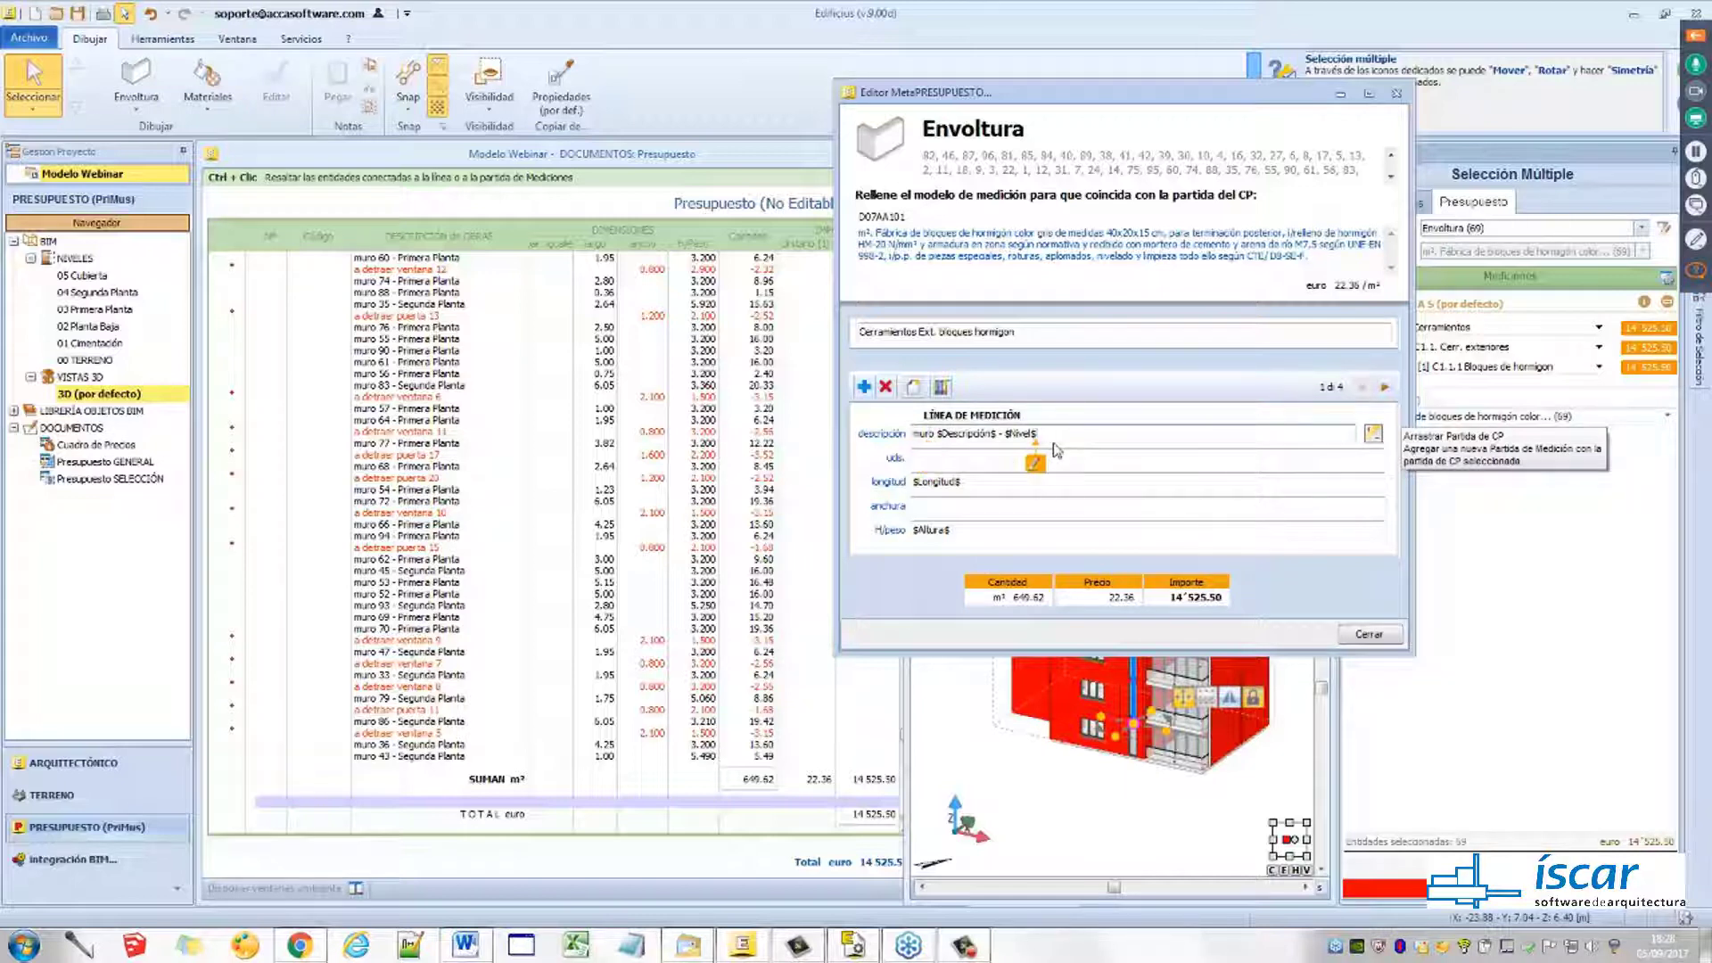
pyautogui.write('-')
pyautogui.click(1046, 463)
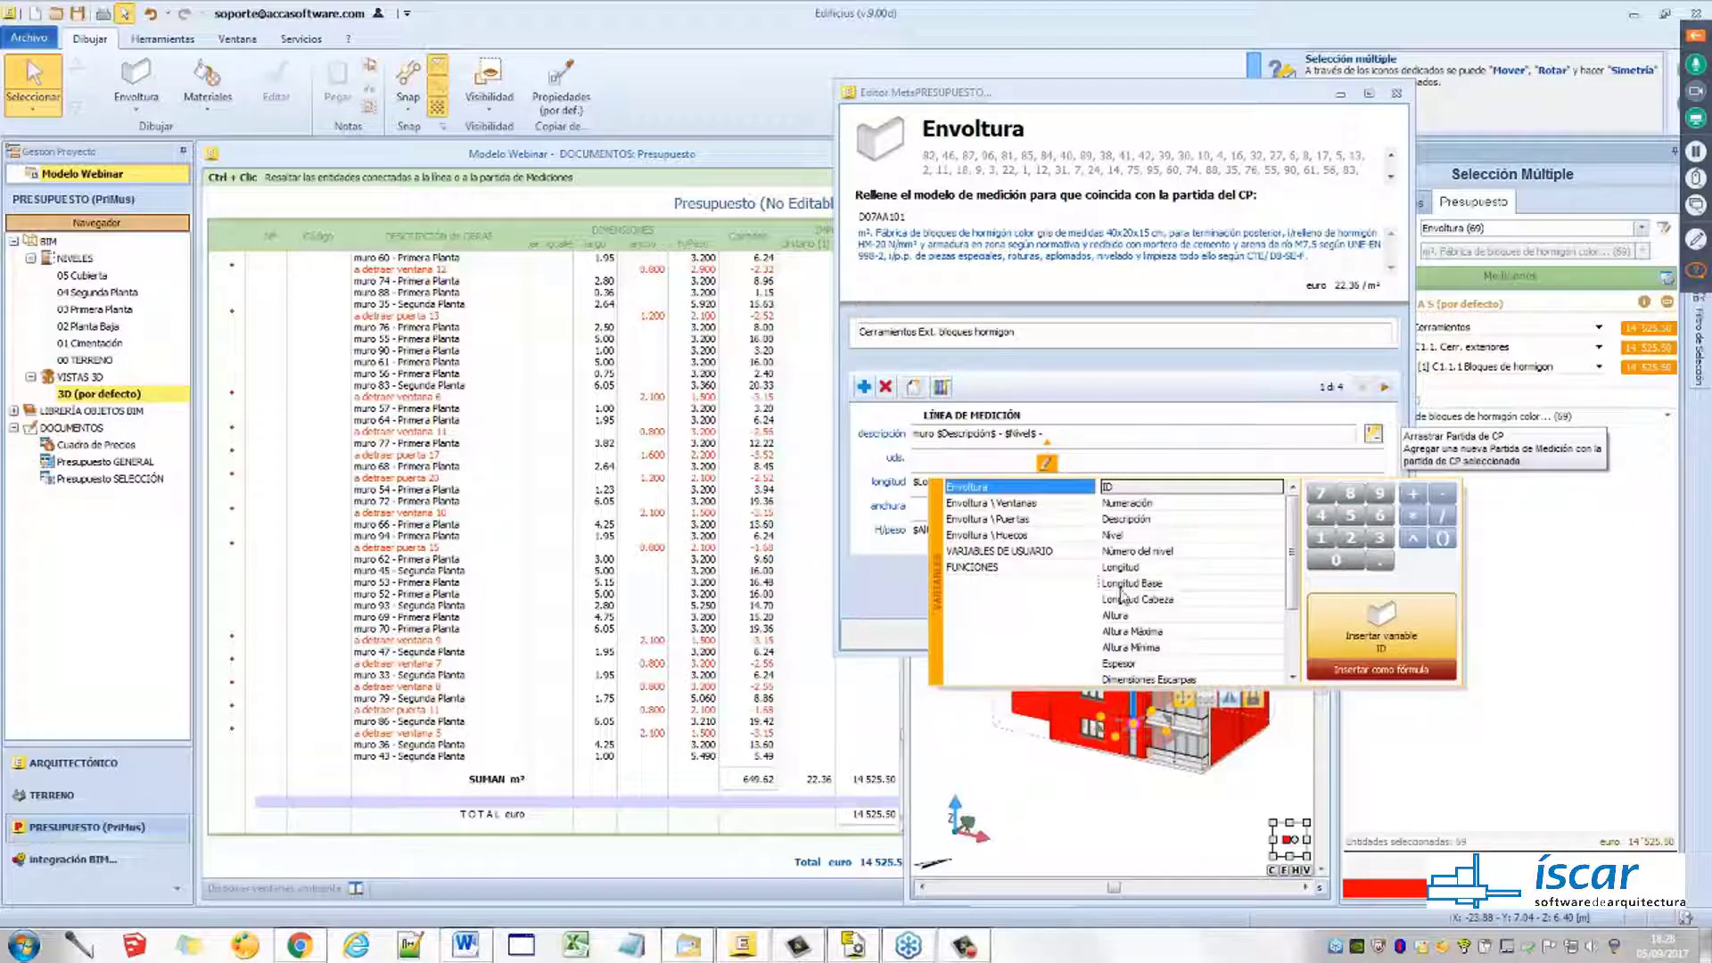
pyautogui.click(991, 458)
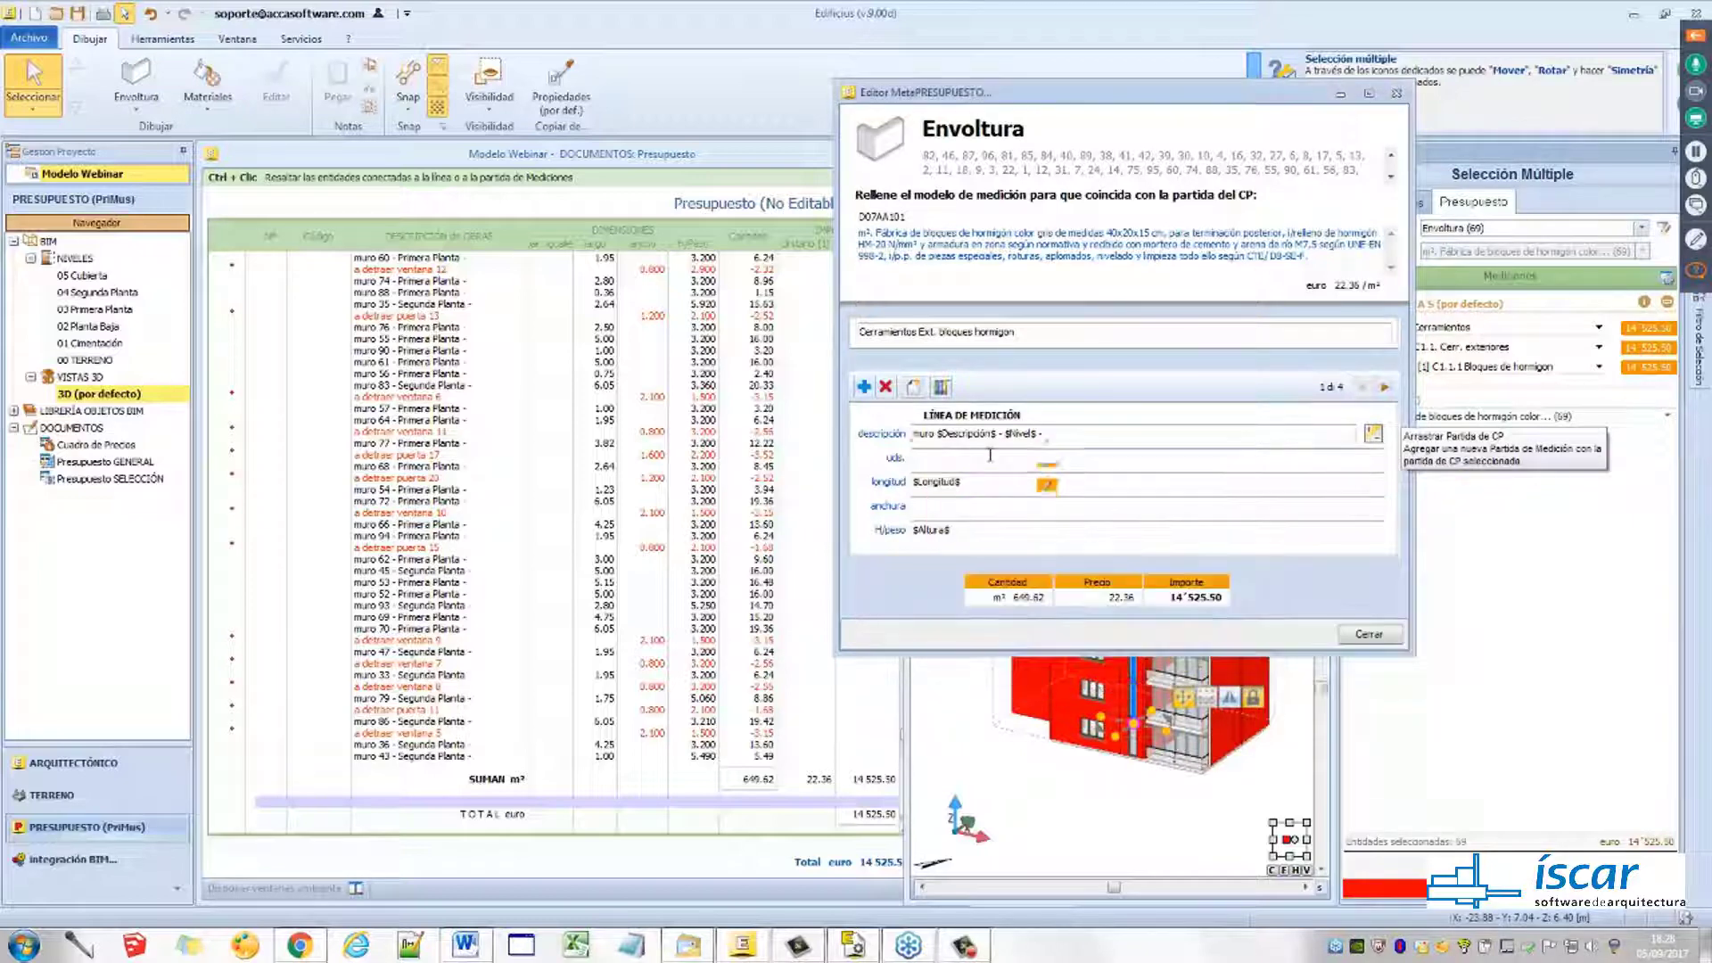
pyautogui.click(1063, 437)
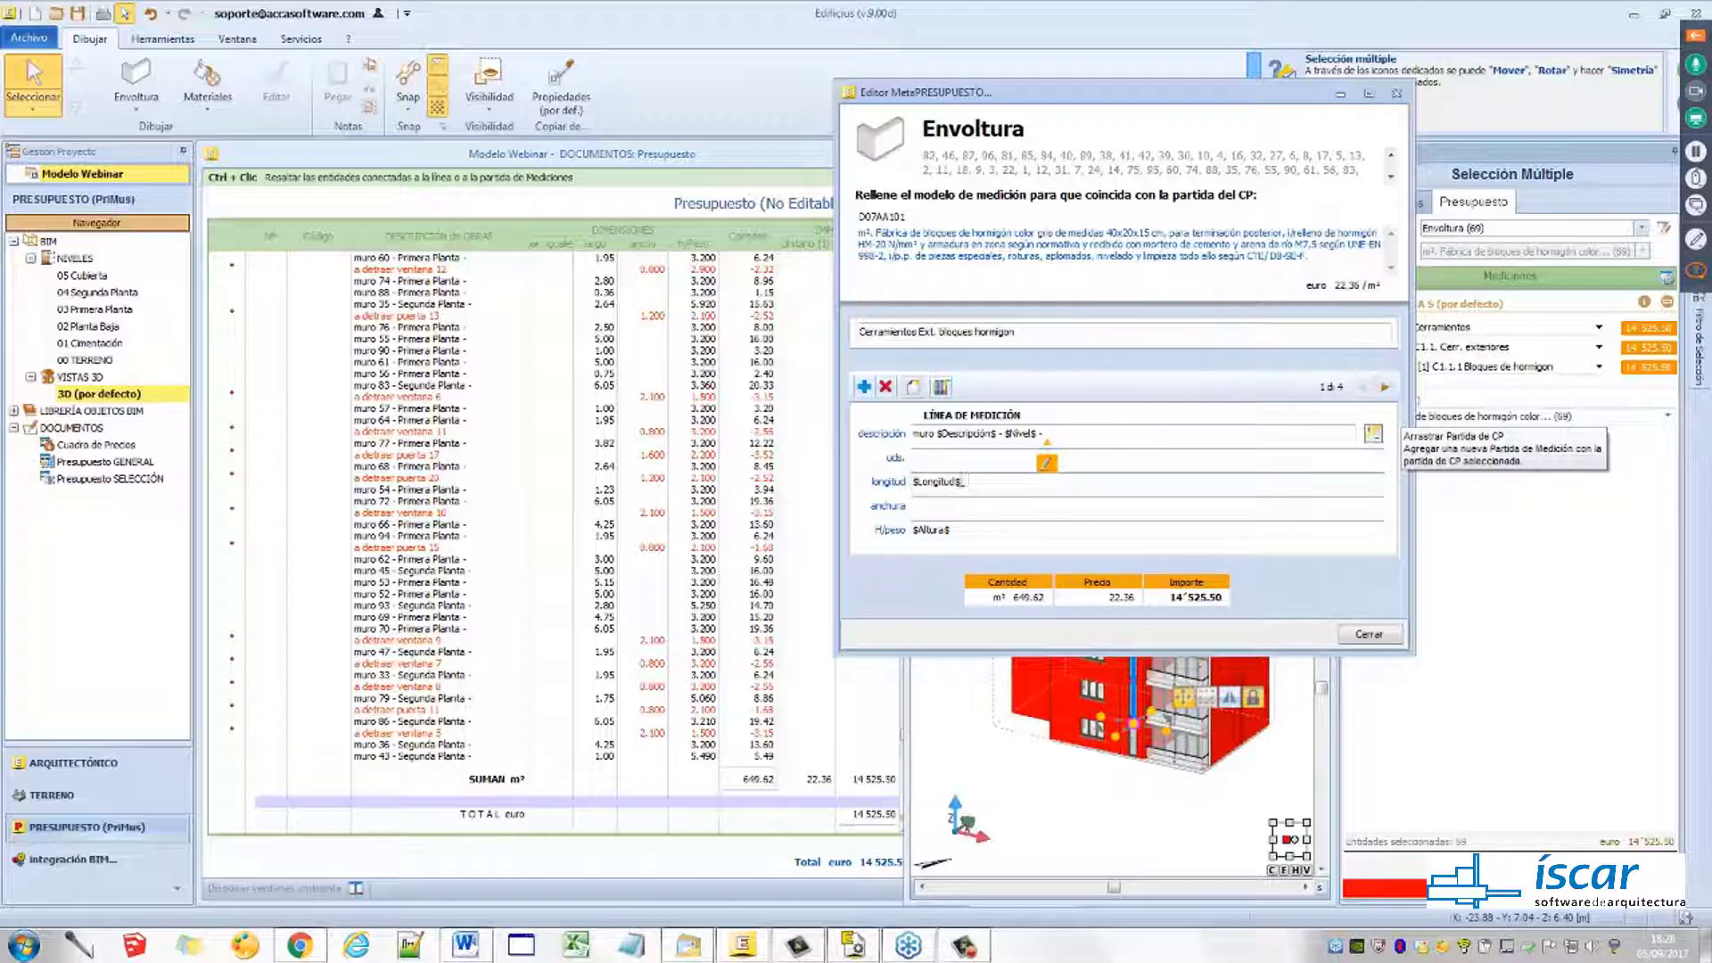
# Review the measurement lines that deduct windows and doors, and close the measurement editor
pyautogui.click(1384, 387)
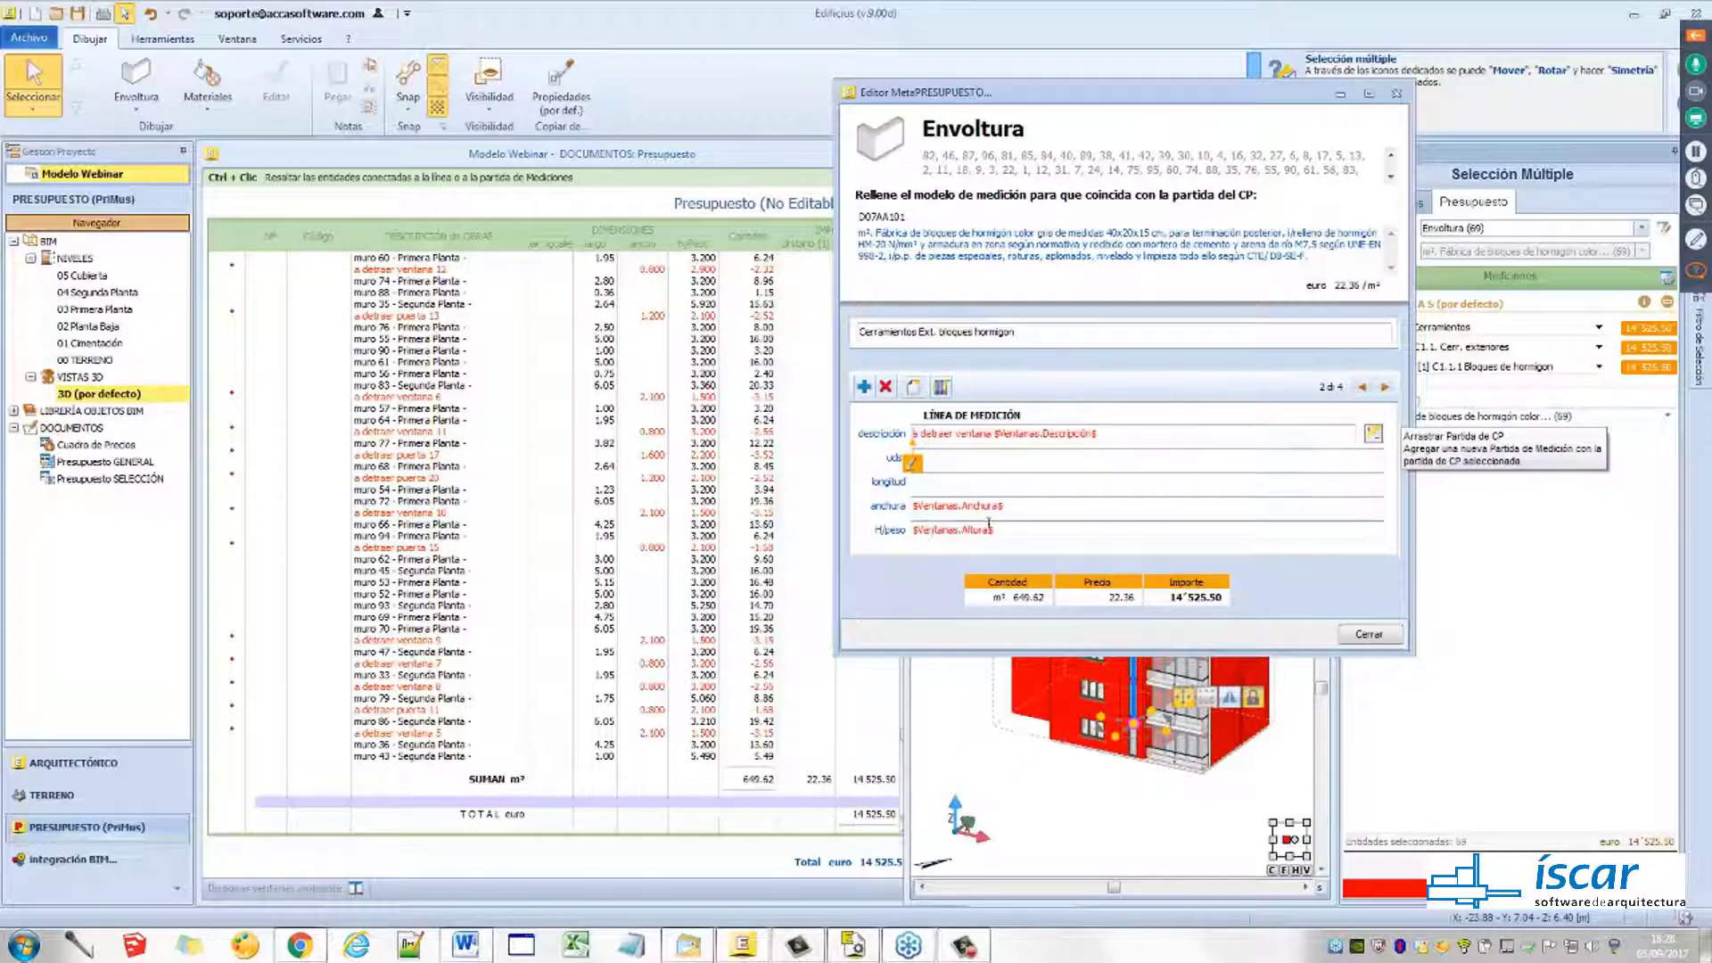
pyautogui.click(1384, 389)
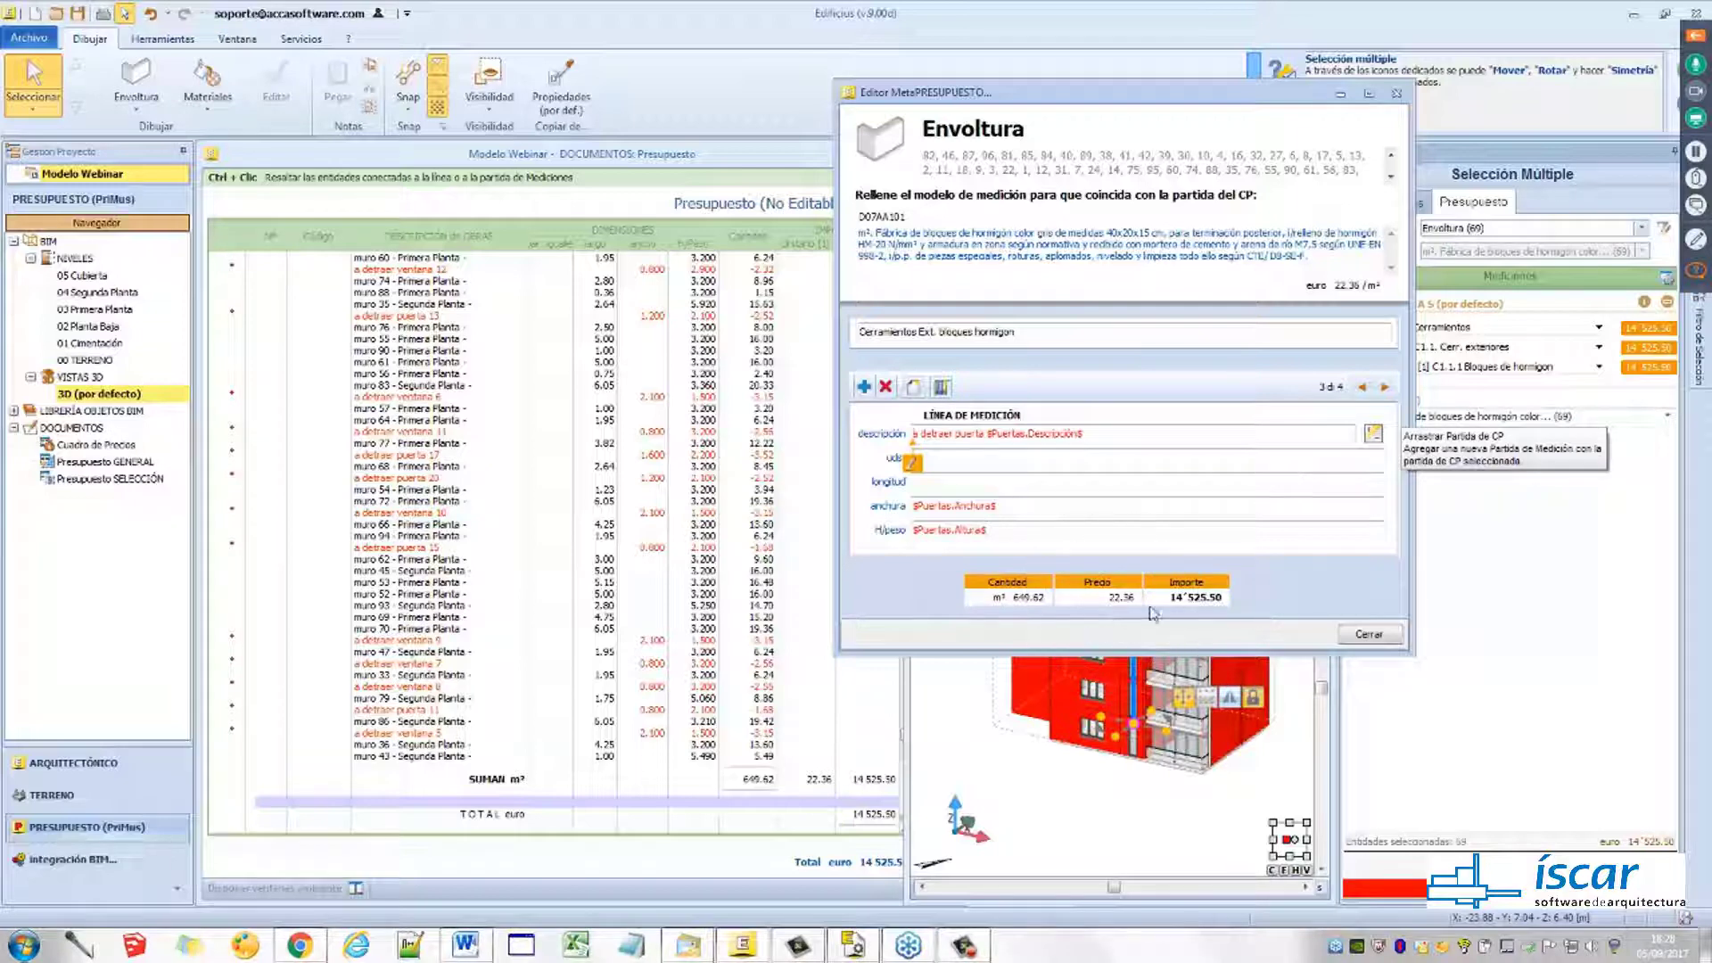
pyautogui.click(1369, 635)
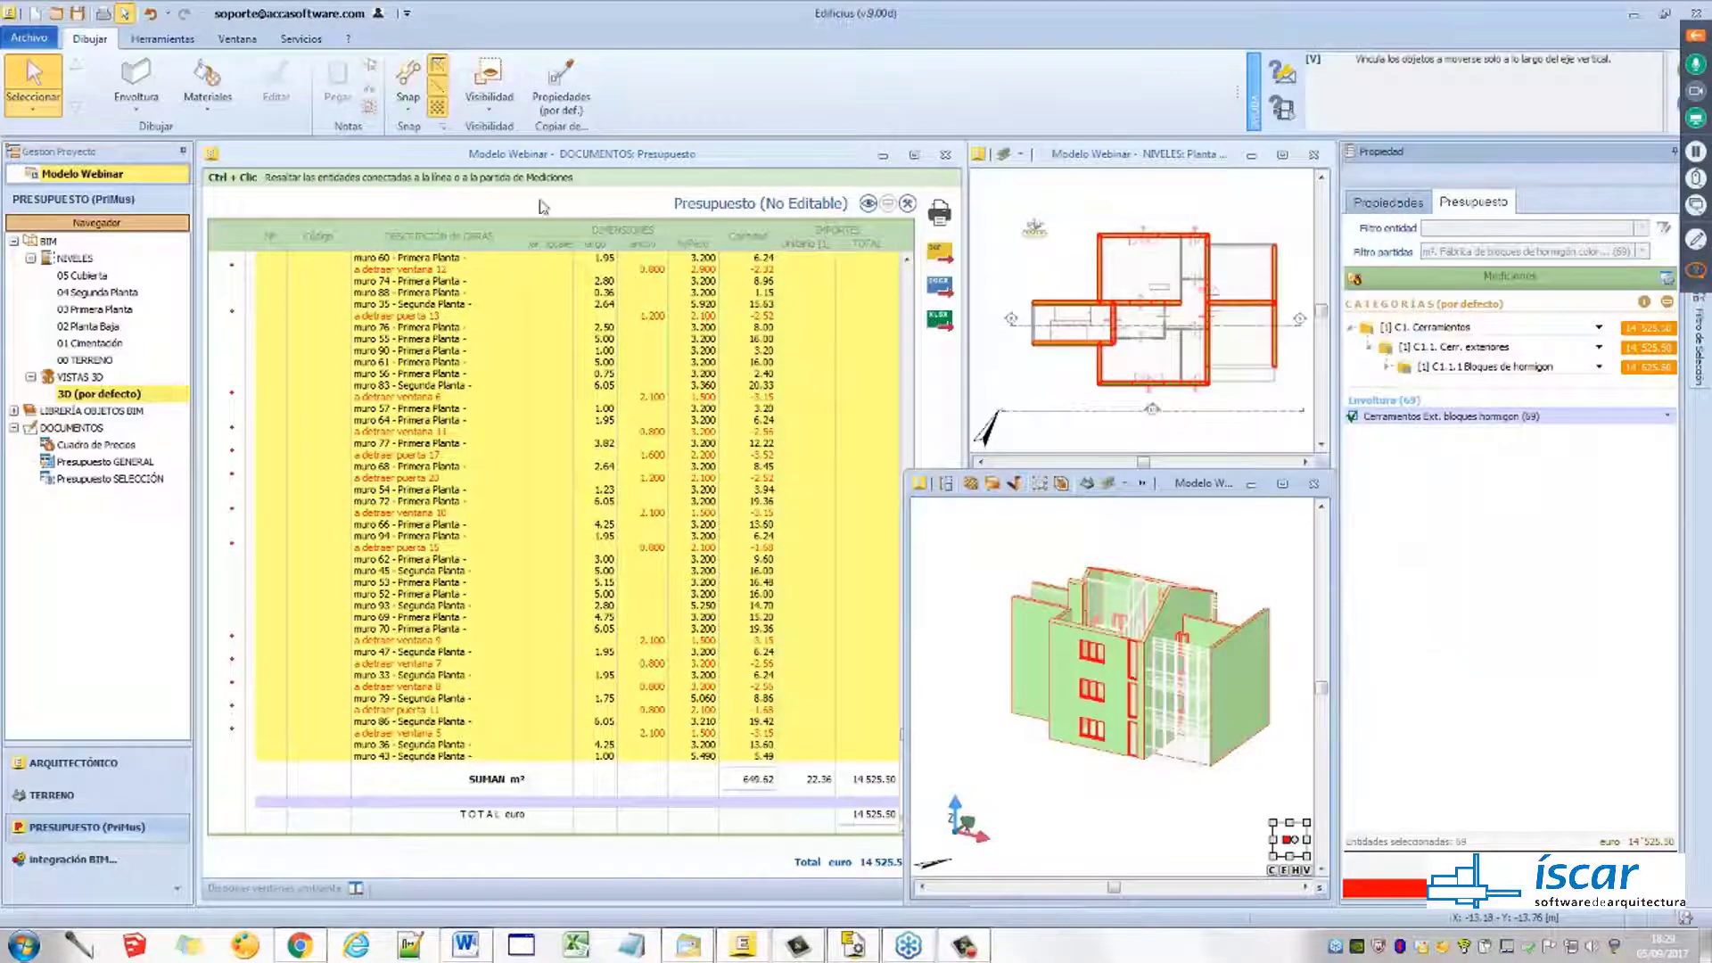
# Widen the budget document window, clear the entity selection in the 3D view and bring the budget to the front
pyautogui.moveTo(966, 412); pyautogui.dragTo(1063, 409)
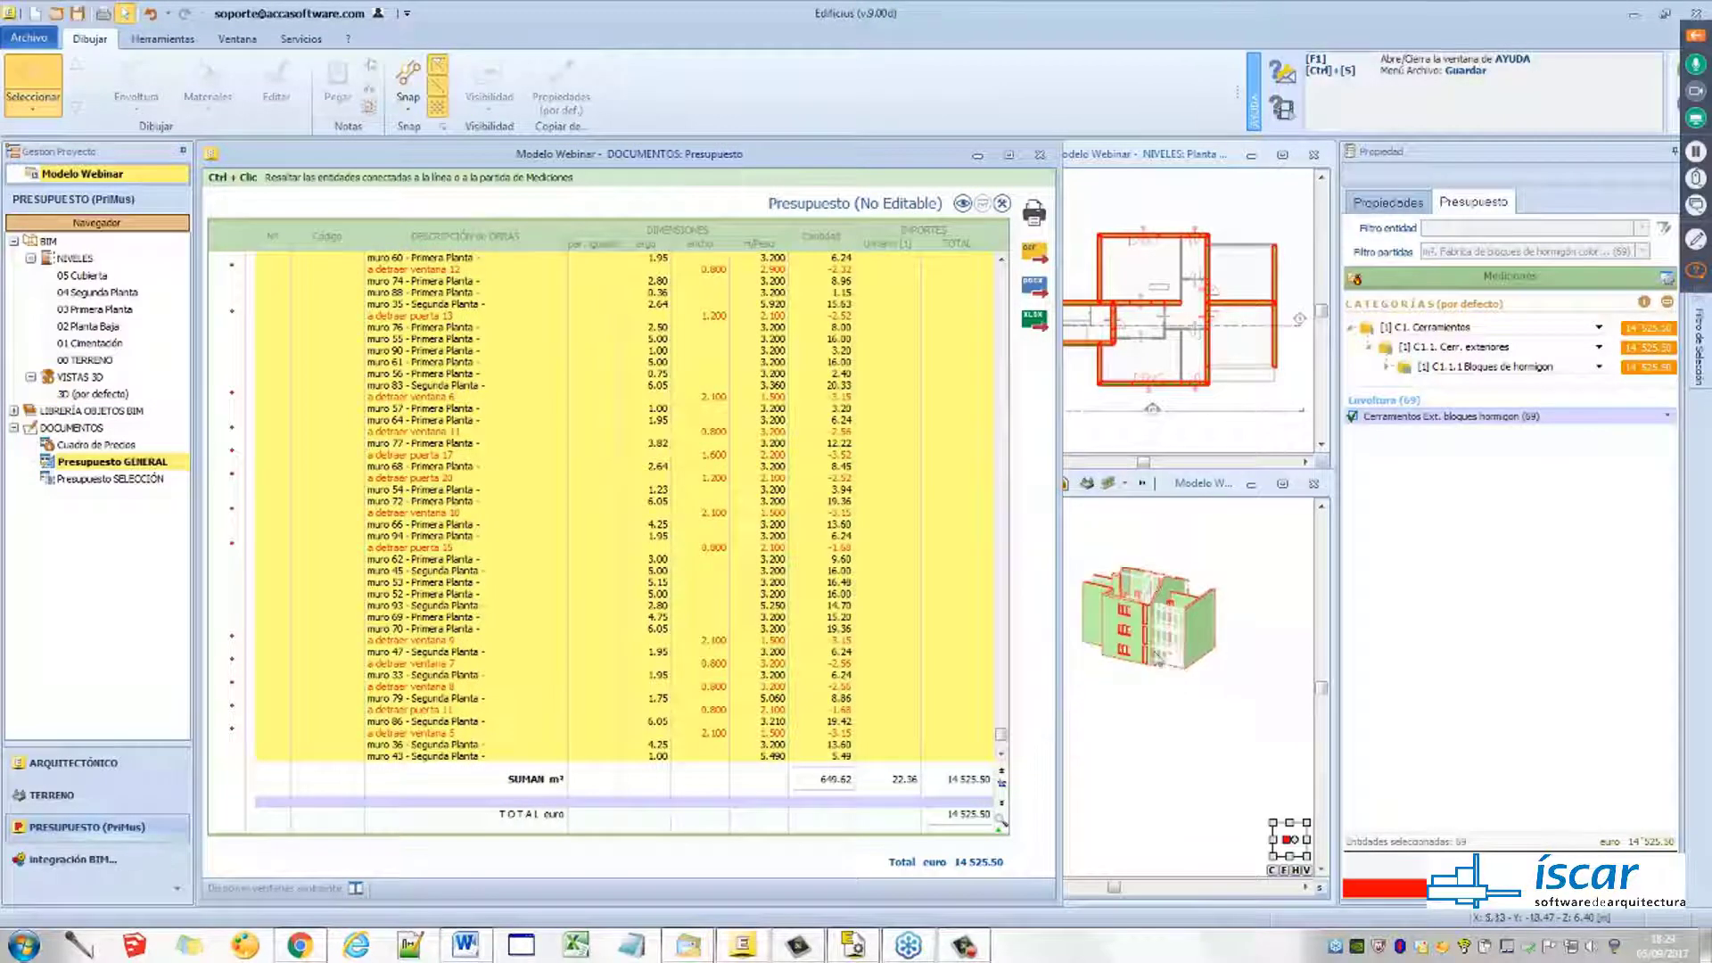
pyautogui.moveTo(1061, 704); pyautogui.dragTo(1114, 694)
pyautogui.click(1186, 706)
pyautogui.click(1014, 453)
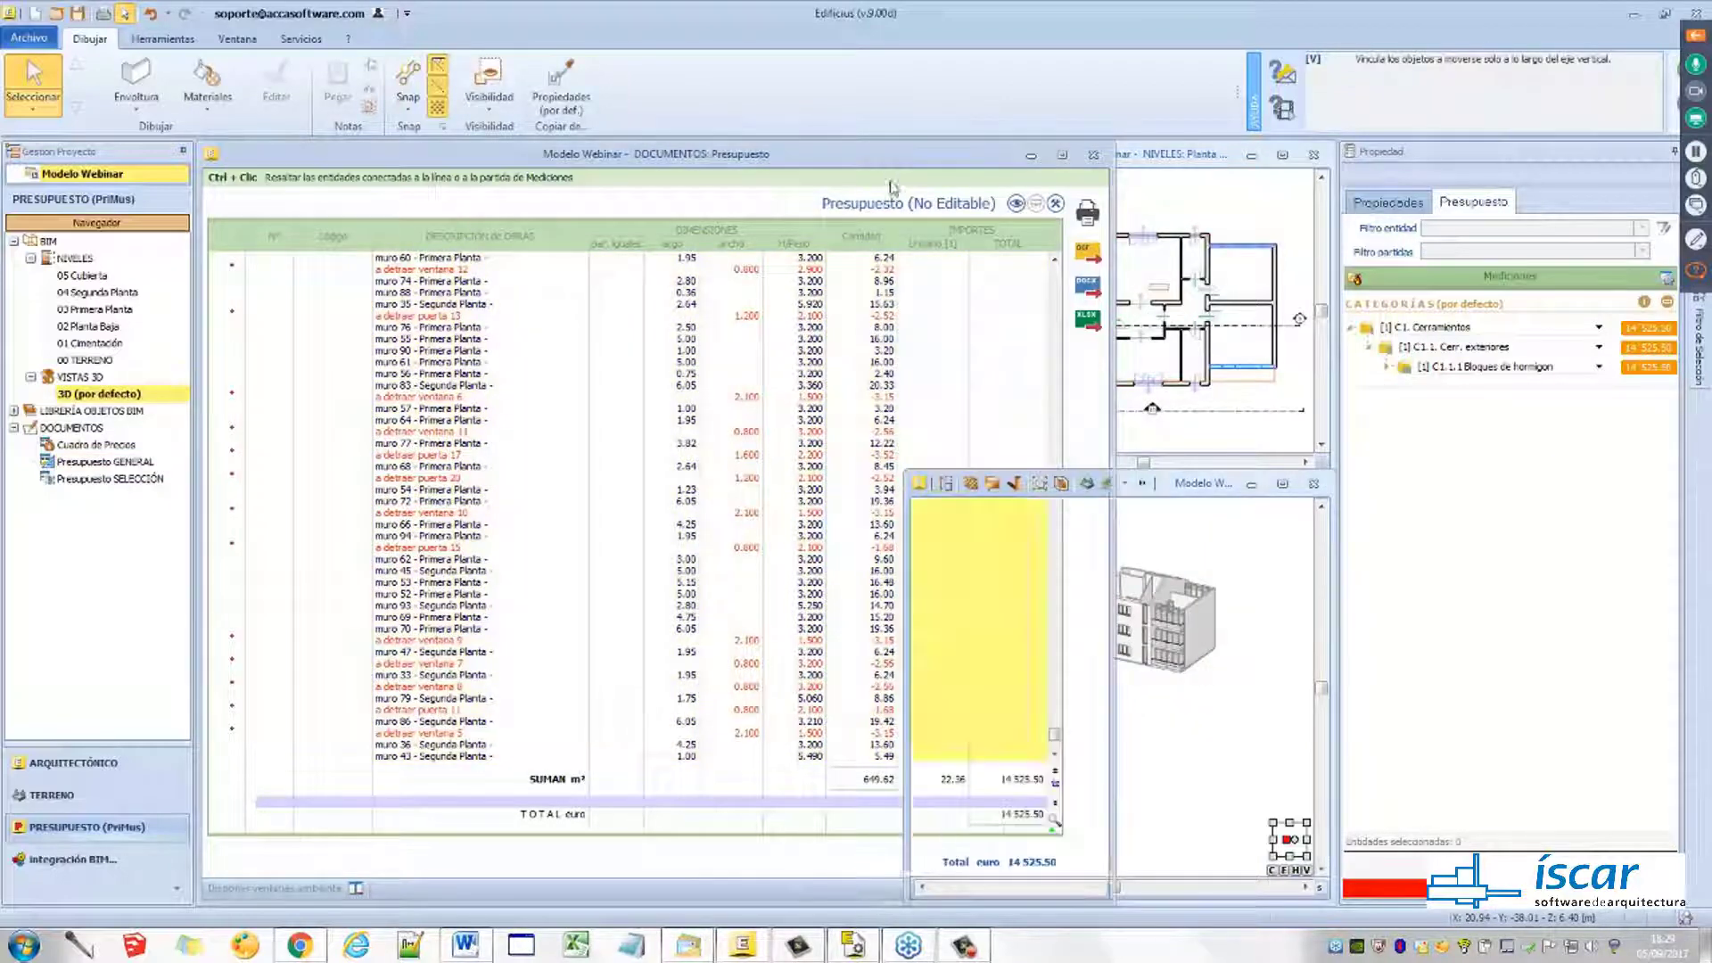
# Collapse and expand the measurement lines of item D07AA101 in the general budget to review them
pyautogui.moveTo(1055, 741); pyautogui.dragTo(1055, 268)
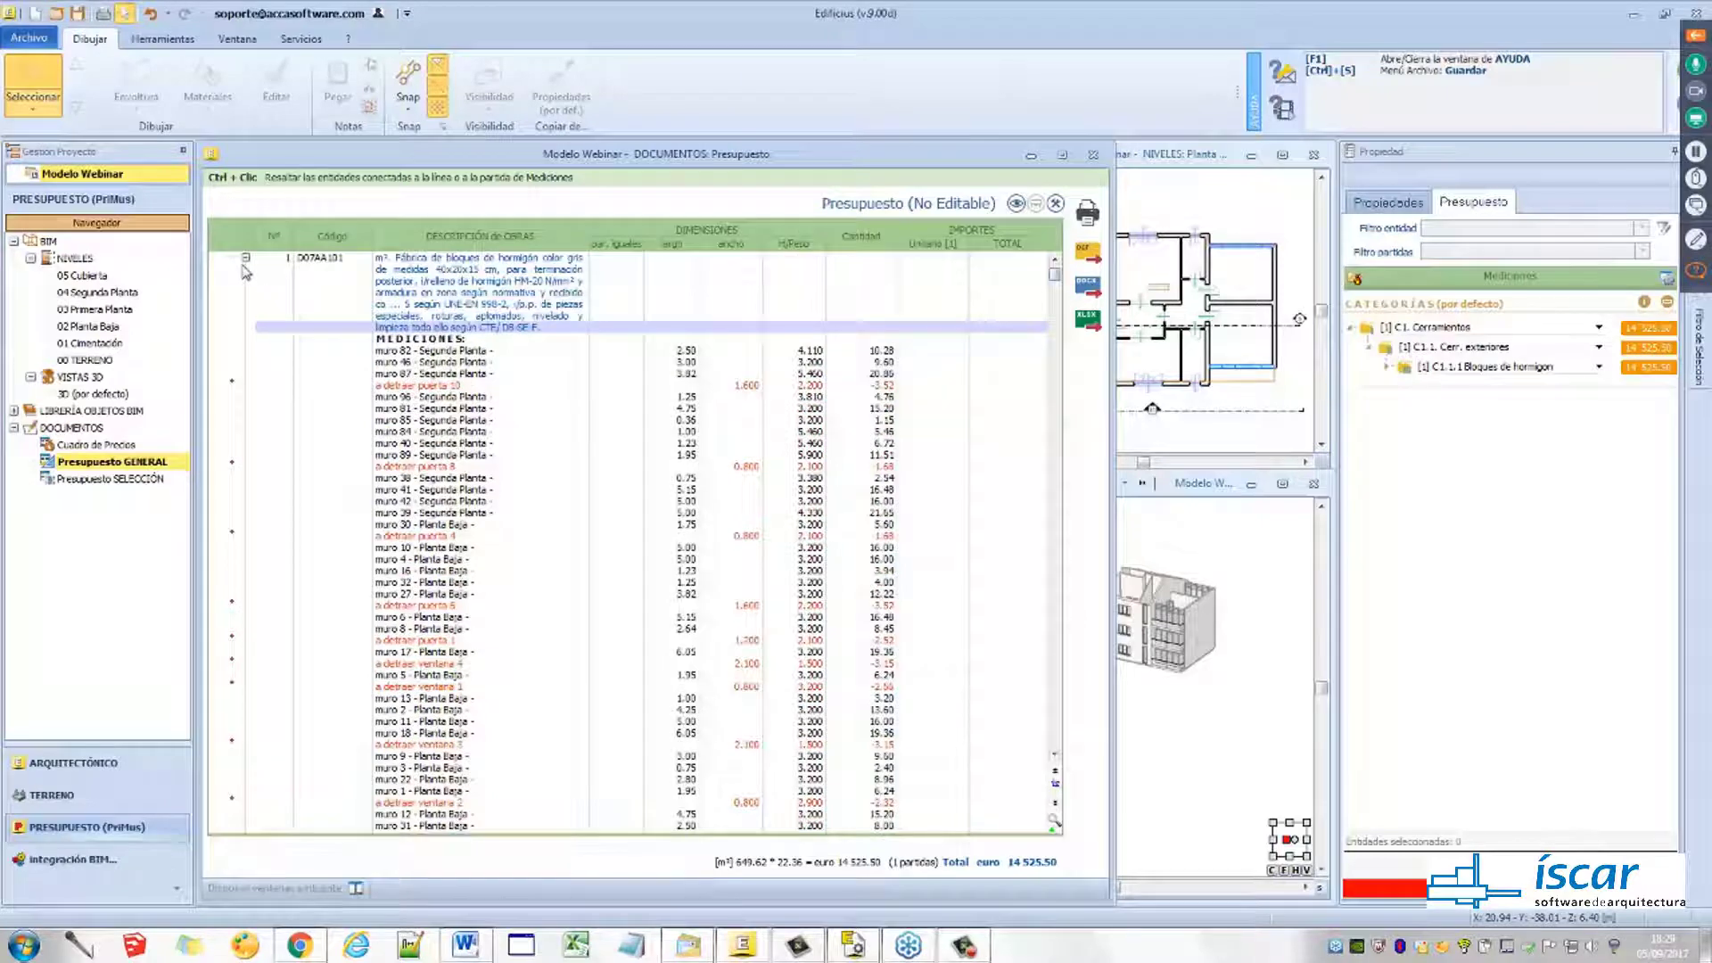
pyautogui.click(245, 259)
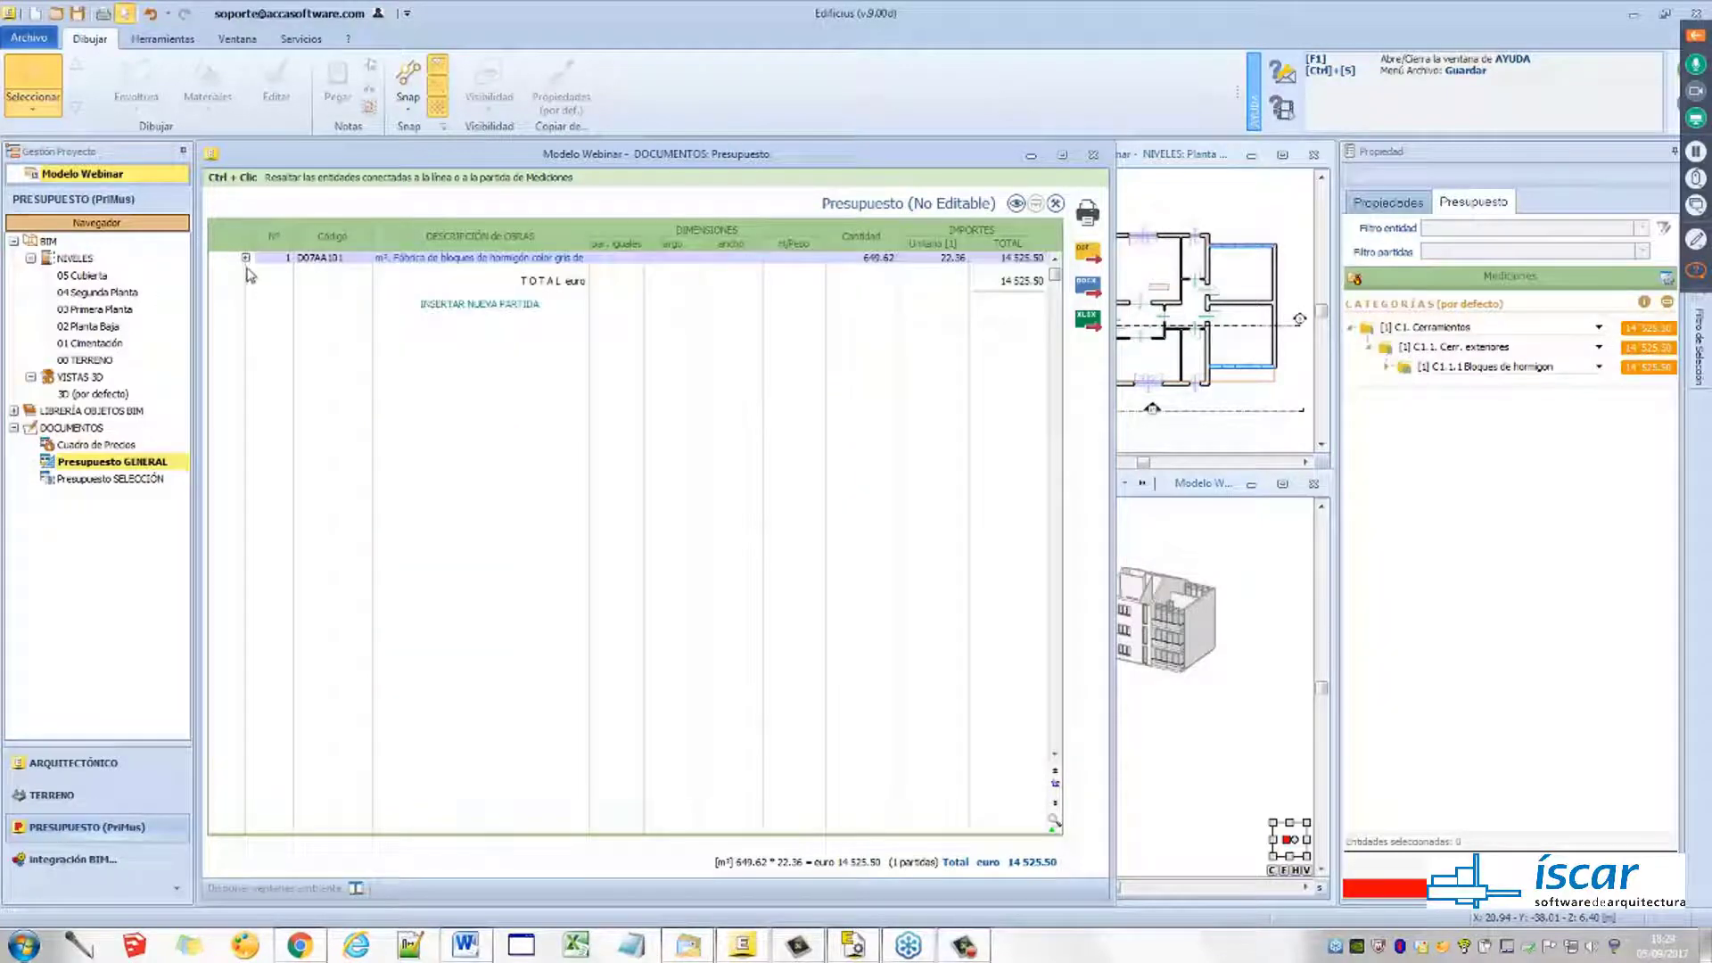
pyautogui.click(245, 259)
pyautogui.click(245, 259)
pyautogui.click(245, 258)
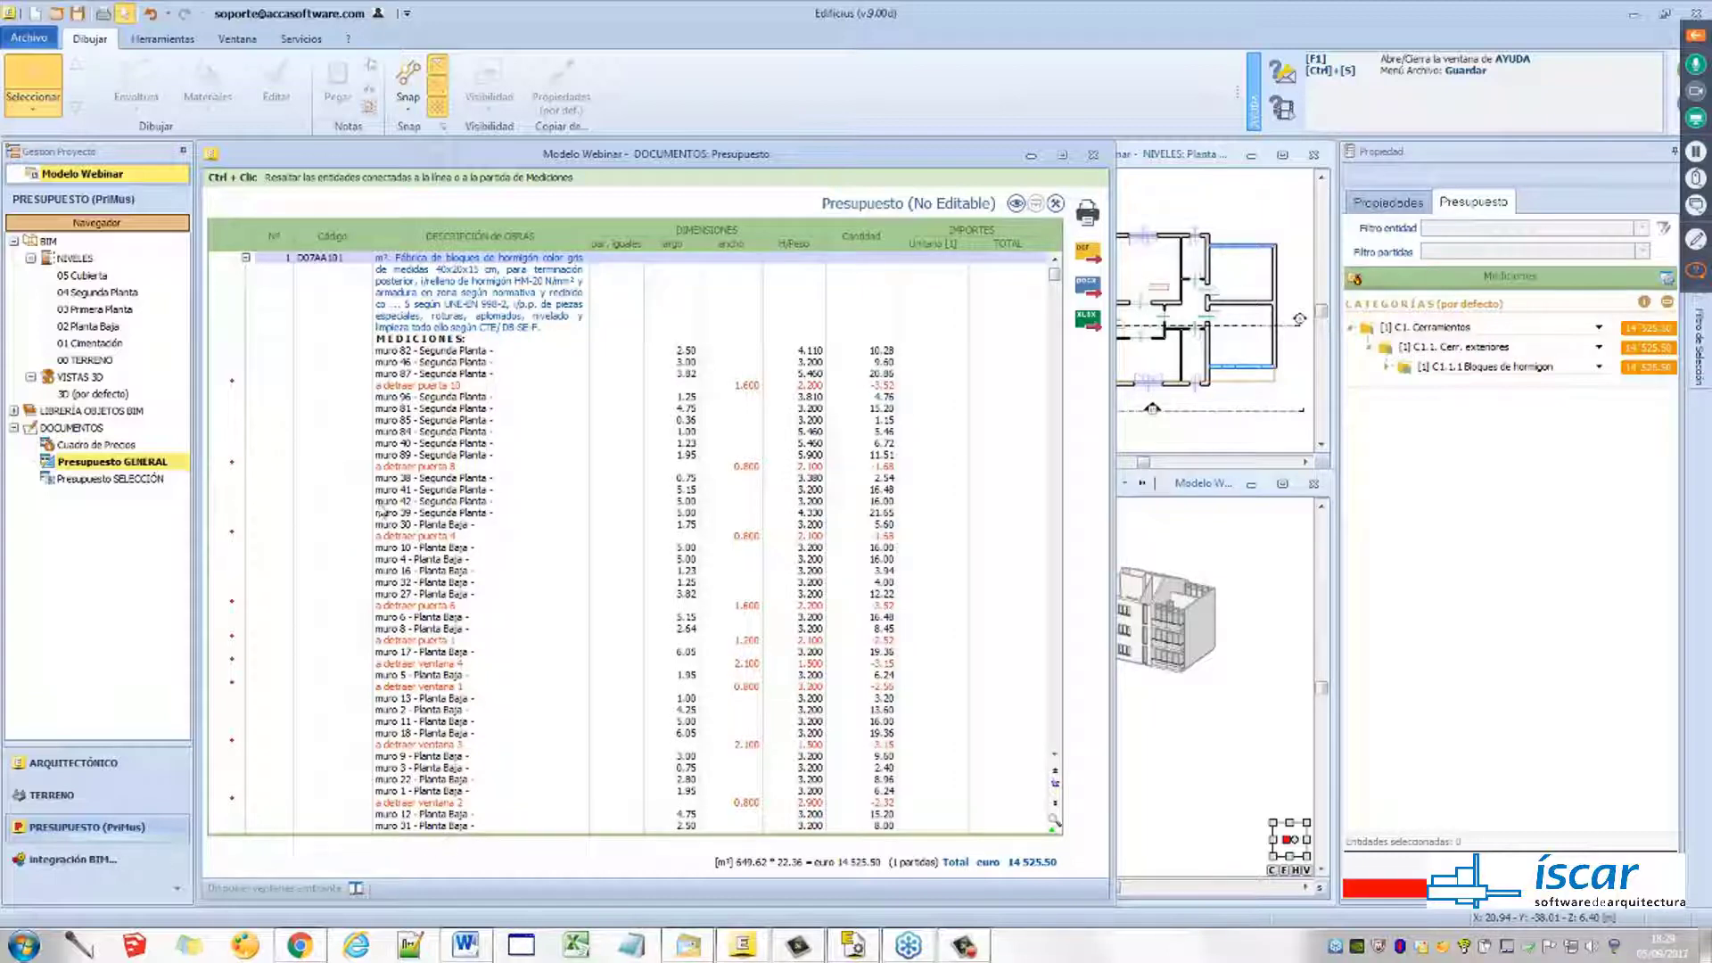
# Highlight the wall linked to a measurement line in the model and narrow the budget window beside the views
pyautogui.press('ctrl')
pyautogui.moveTo(1114, 905); pyautogui.dragTo(1029, 878)
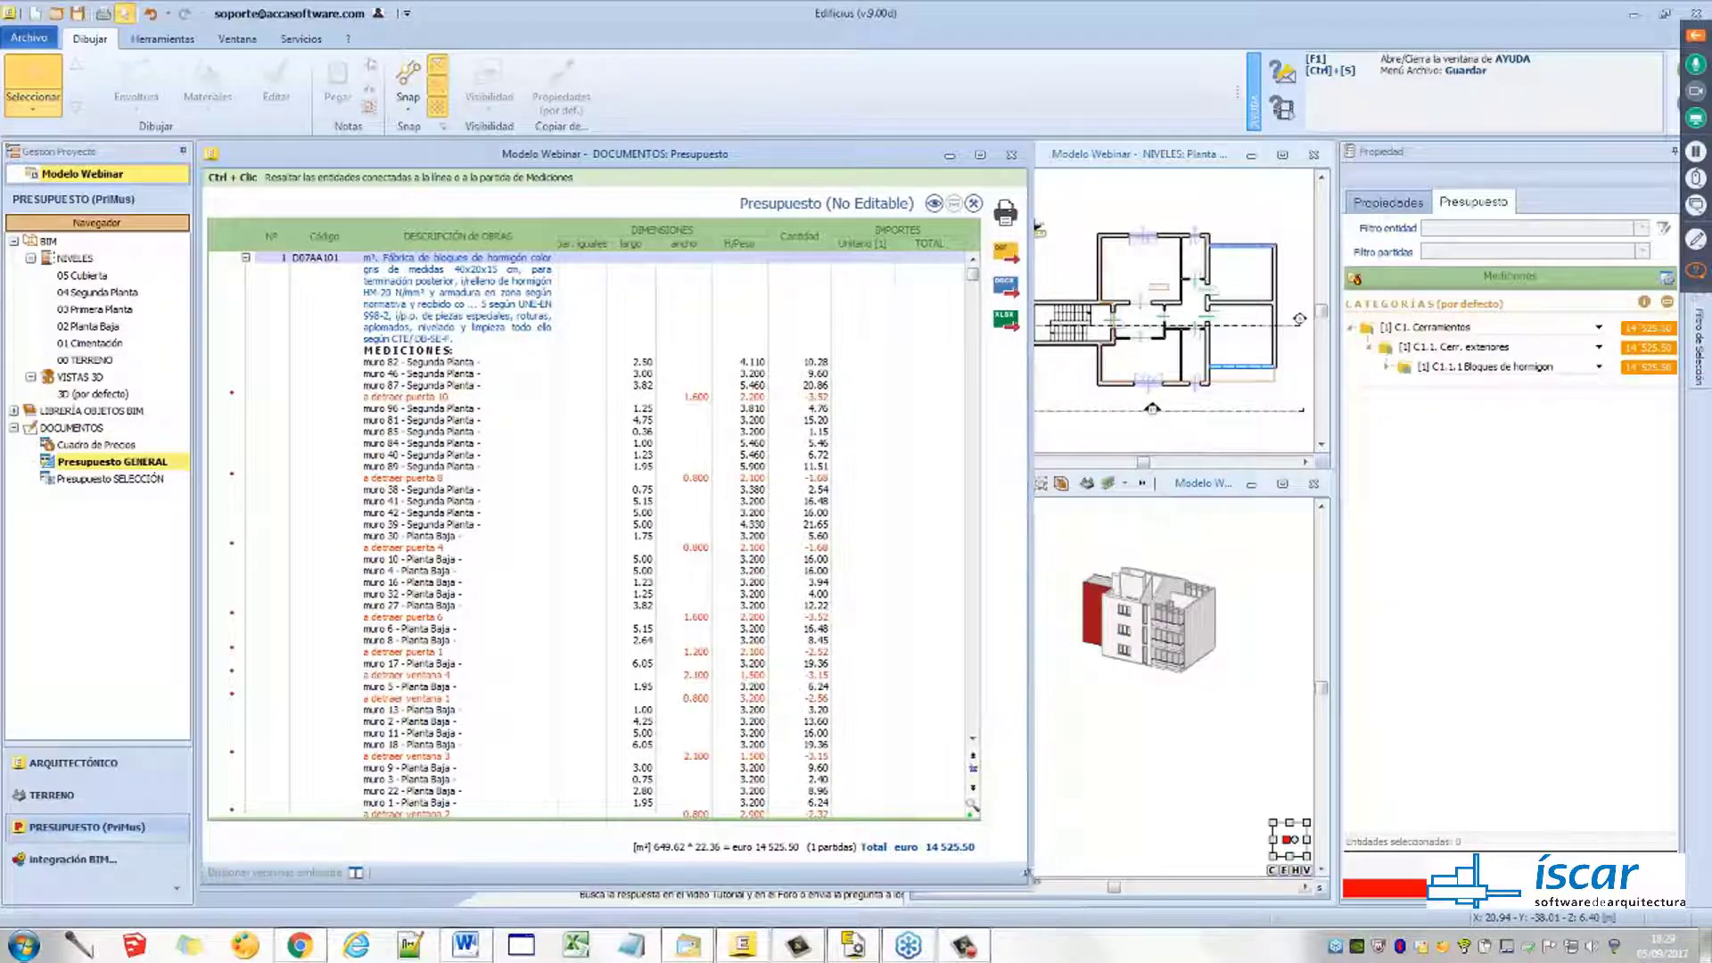
# Select the whole building in the 3D view and filter the selected entities to Ventana
pyautogui.click(1222, 754)
pyautogui.scroll(5, 1102, 624)
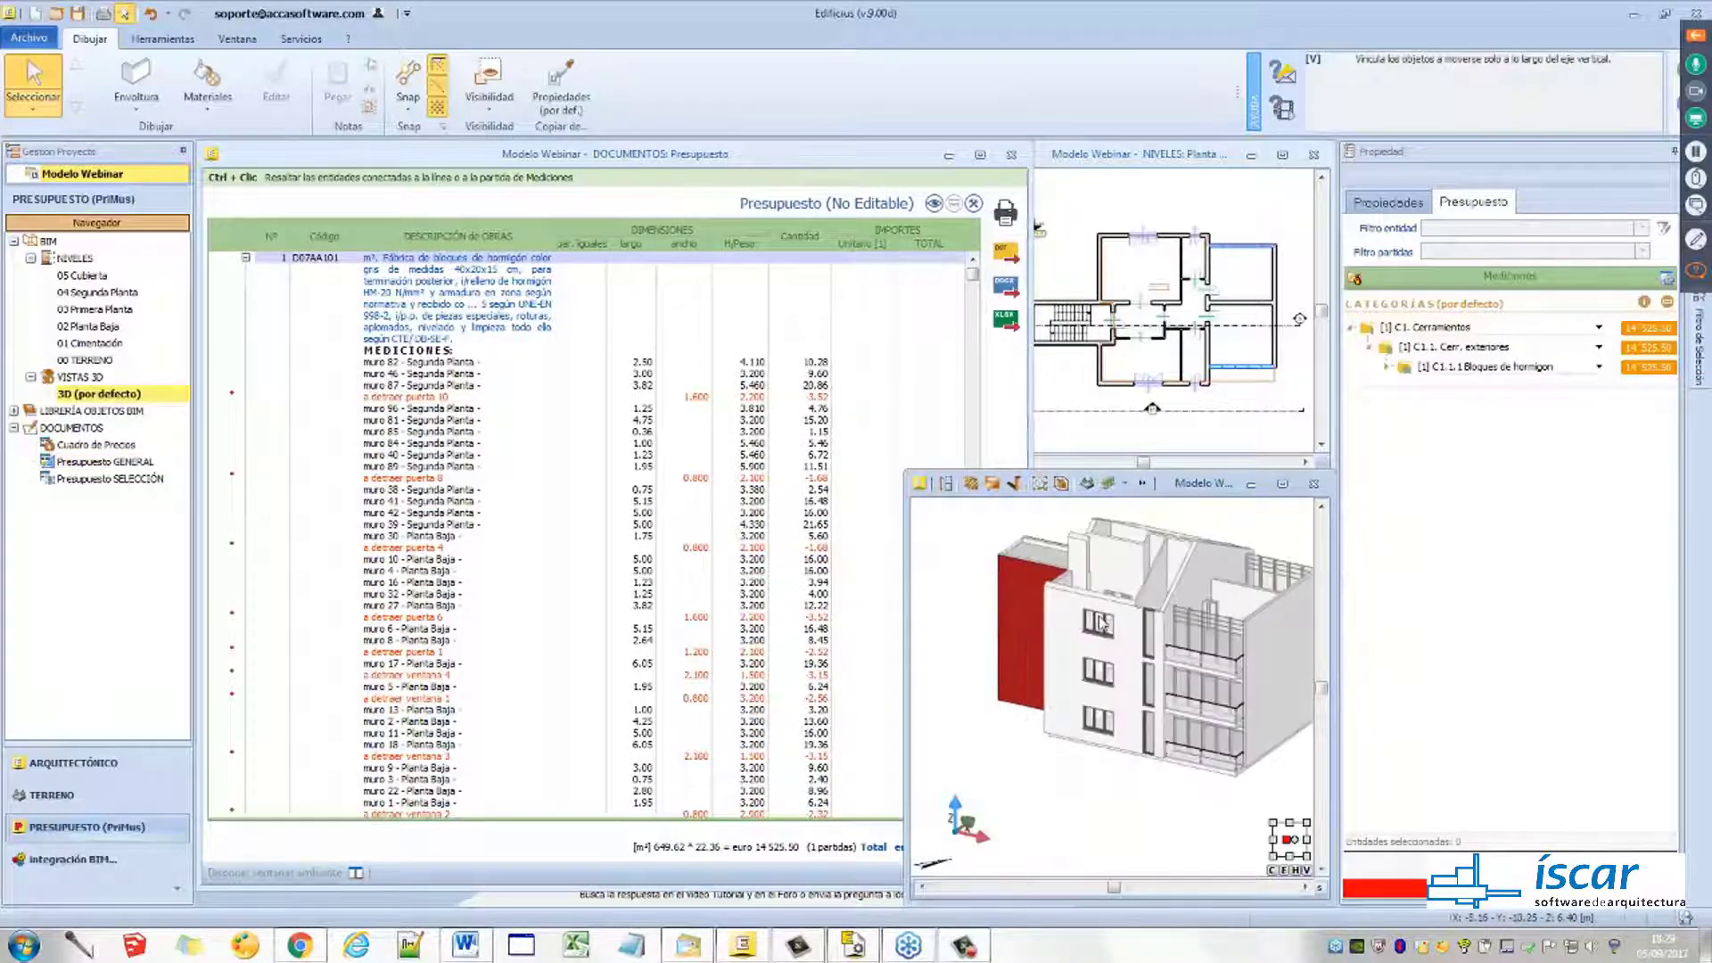
pyautogui.scroll(-4, 1102, 624)
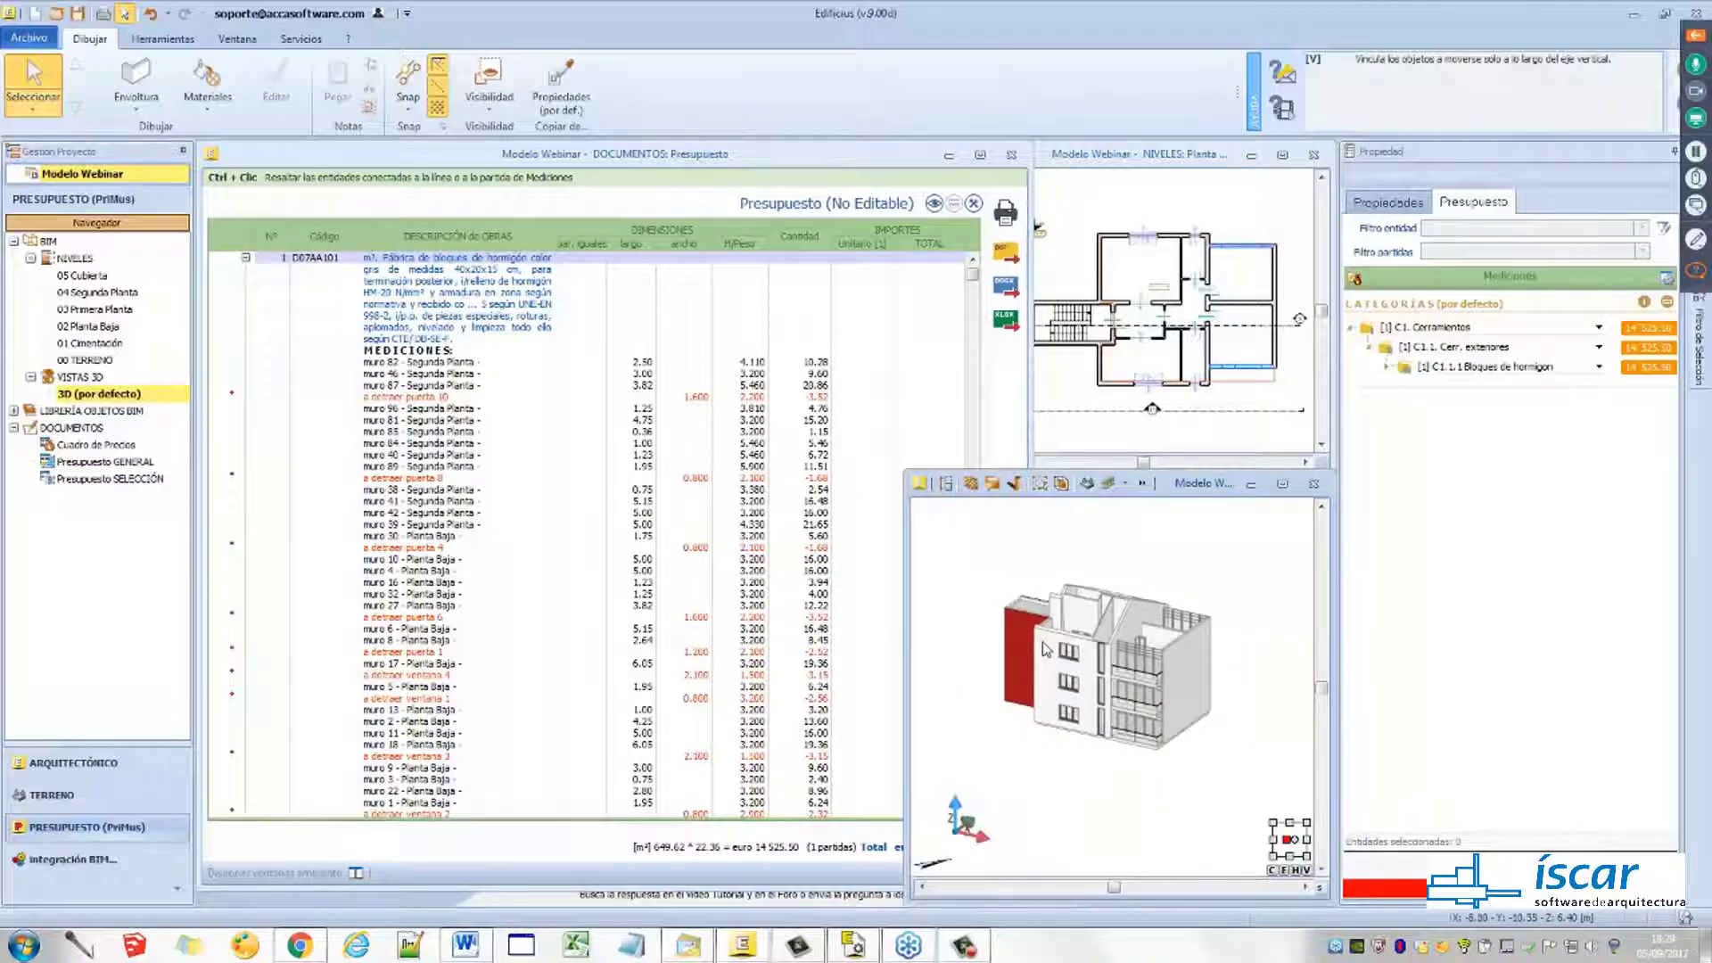
pyautogui.moveTo(1236, 568); pyautogui.dragTo(990, 761)
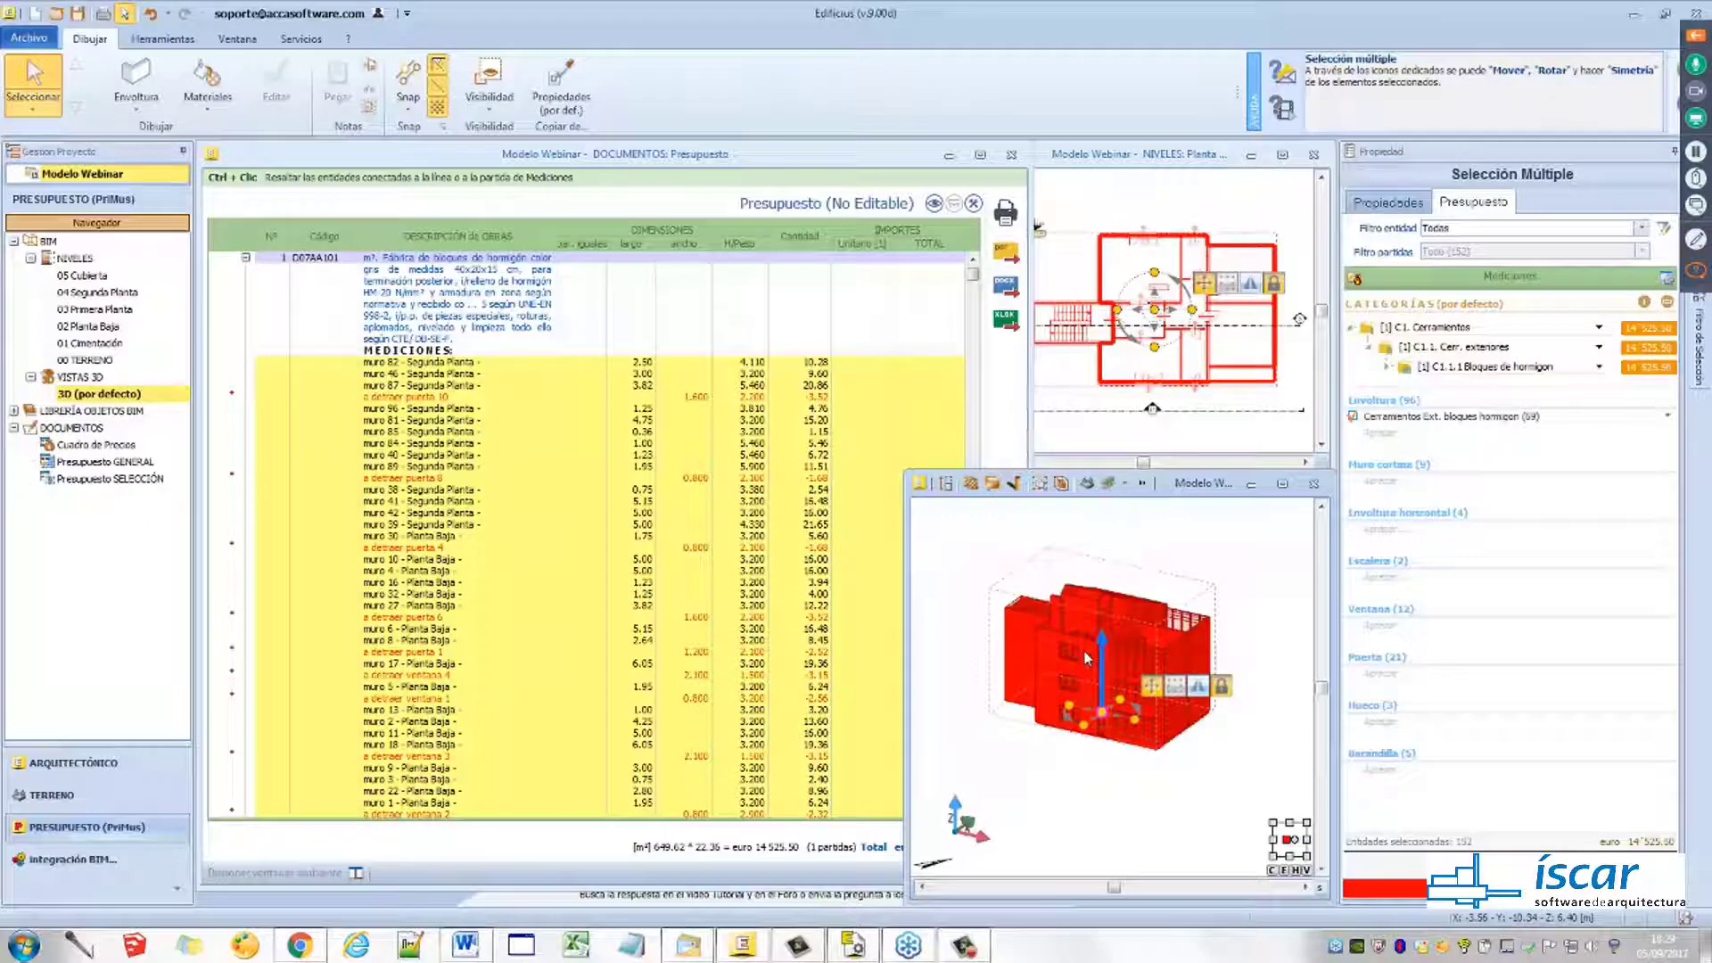
pyautogui.click(1642, 228)
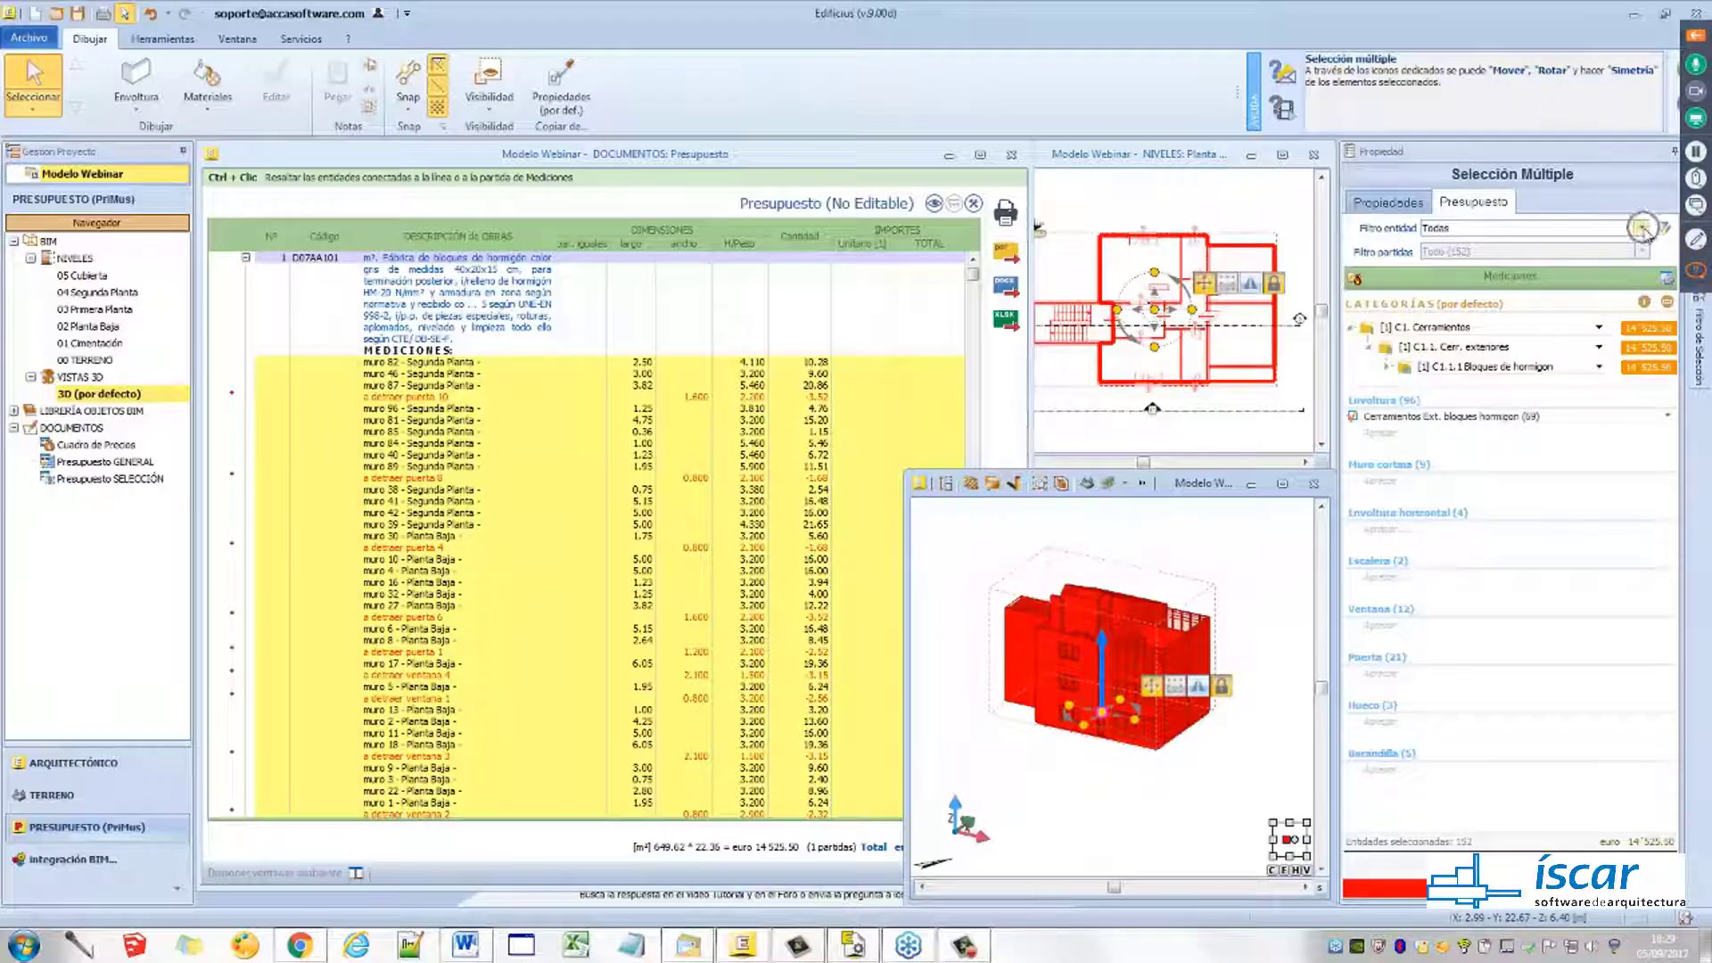
pyautogui.click(1641, 228)
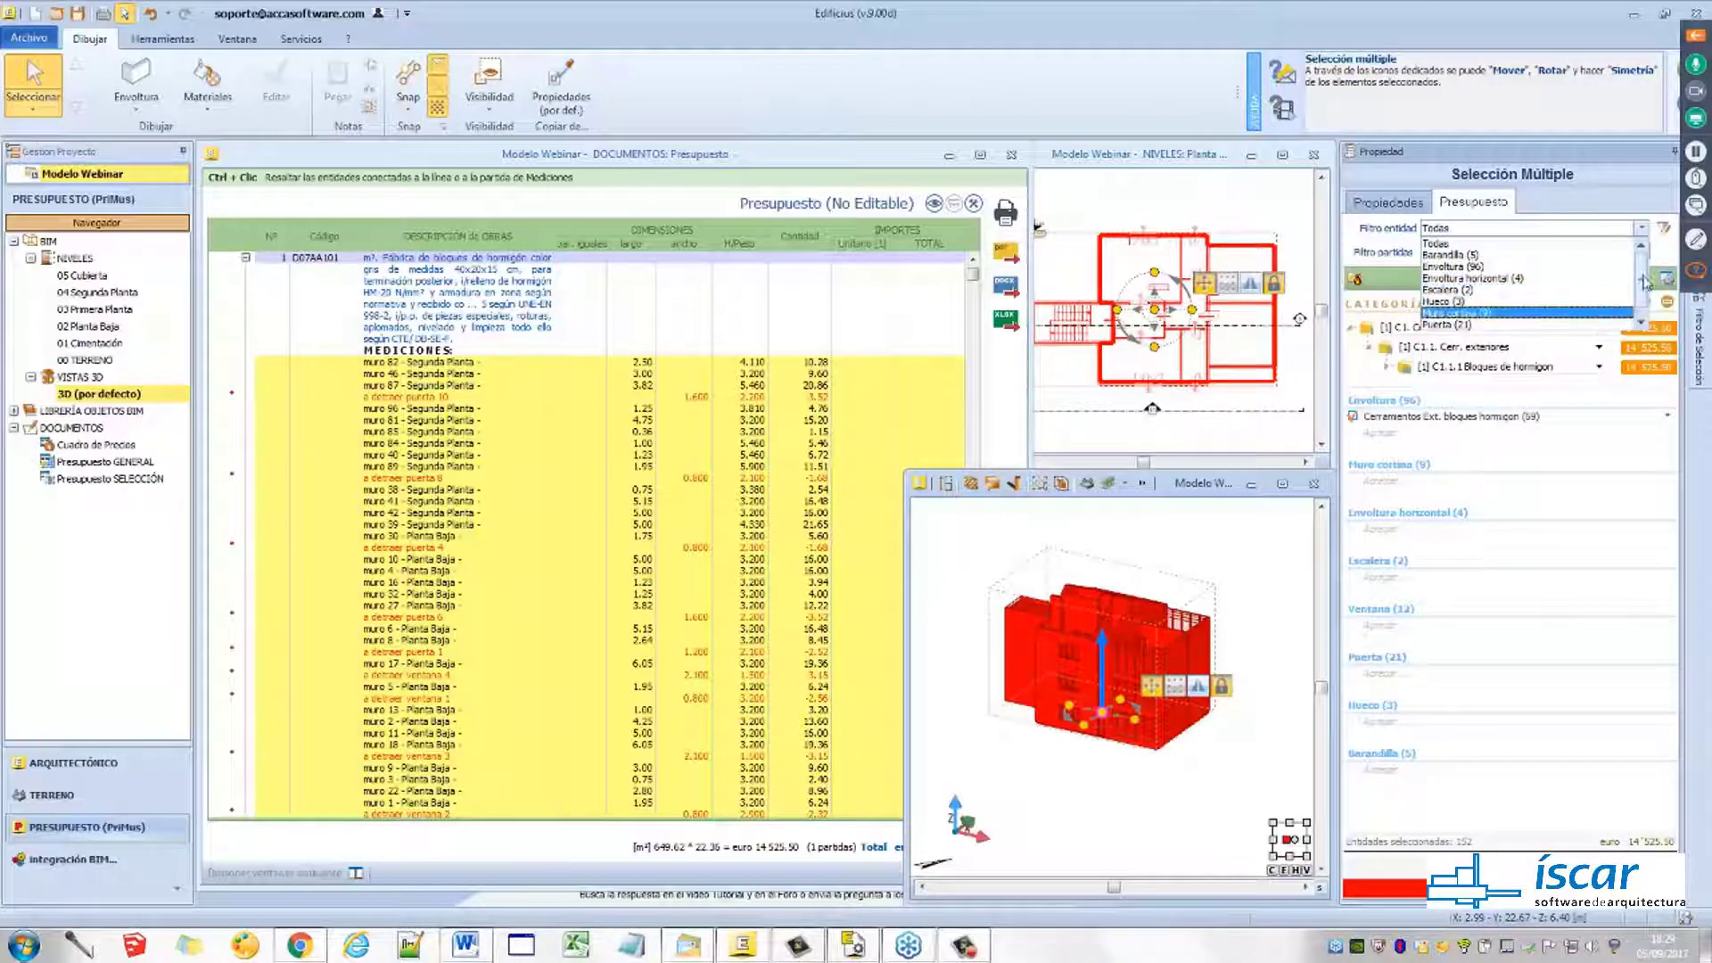
pyautogui.scroll(-1, 1467, 307)
pyautogui.click(1471, 323)
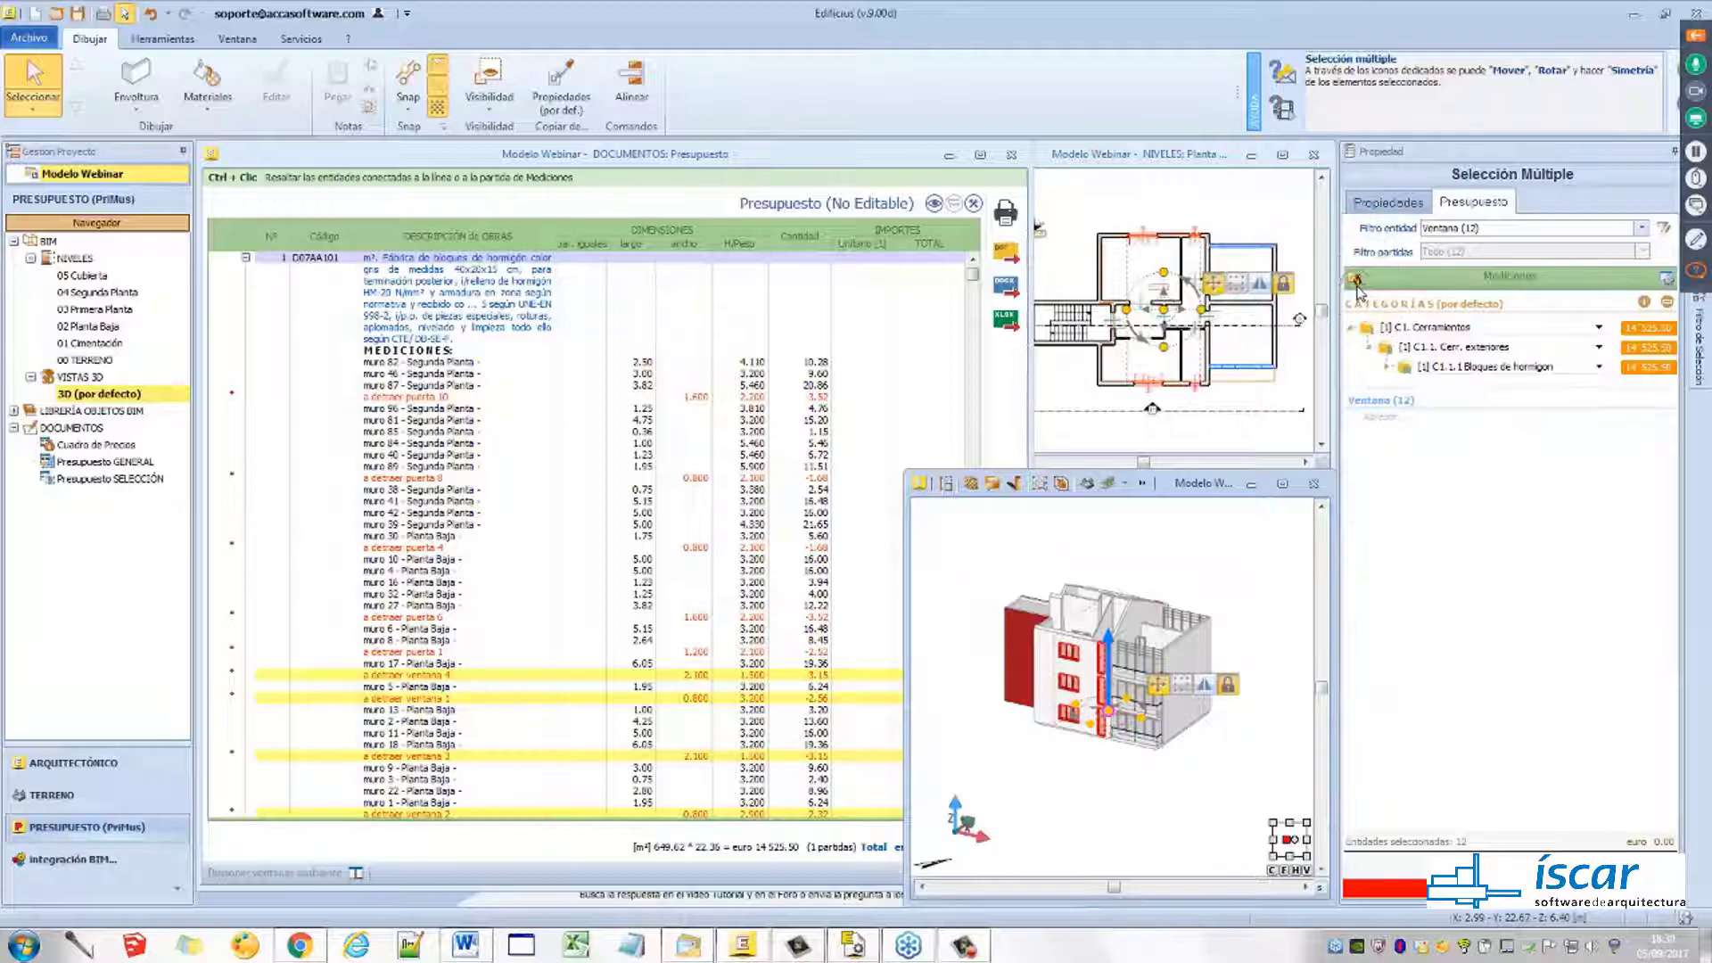
# Open the price list and search it for "carpinter" in place of the previous item code
pyautogui.click(1356, 282)
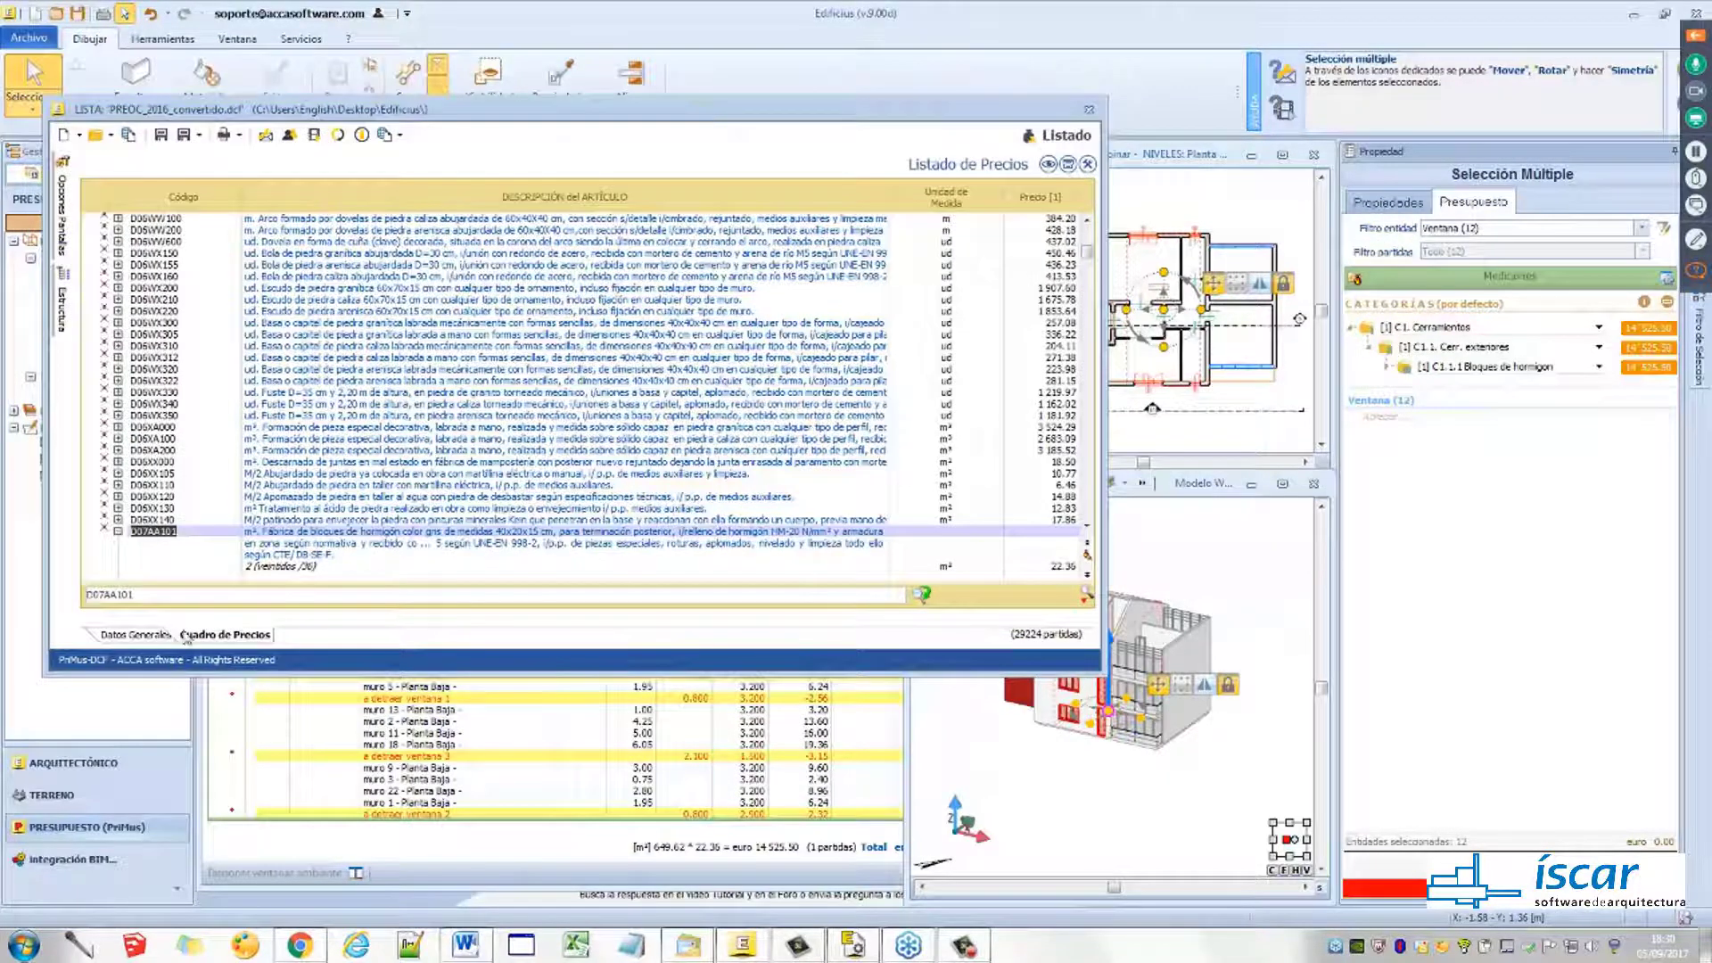
pyautogui.moveTo(143, 595); pyautogui.dragTo(72, 596)
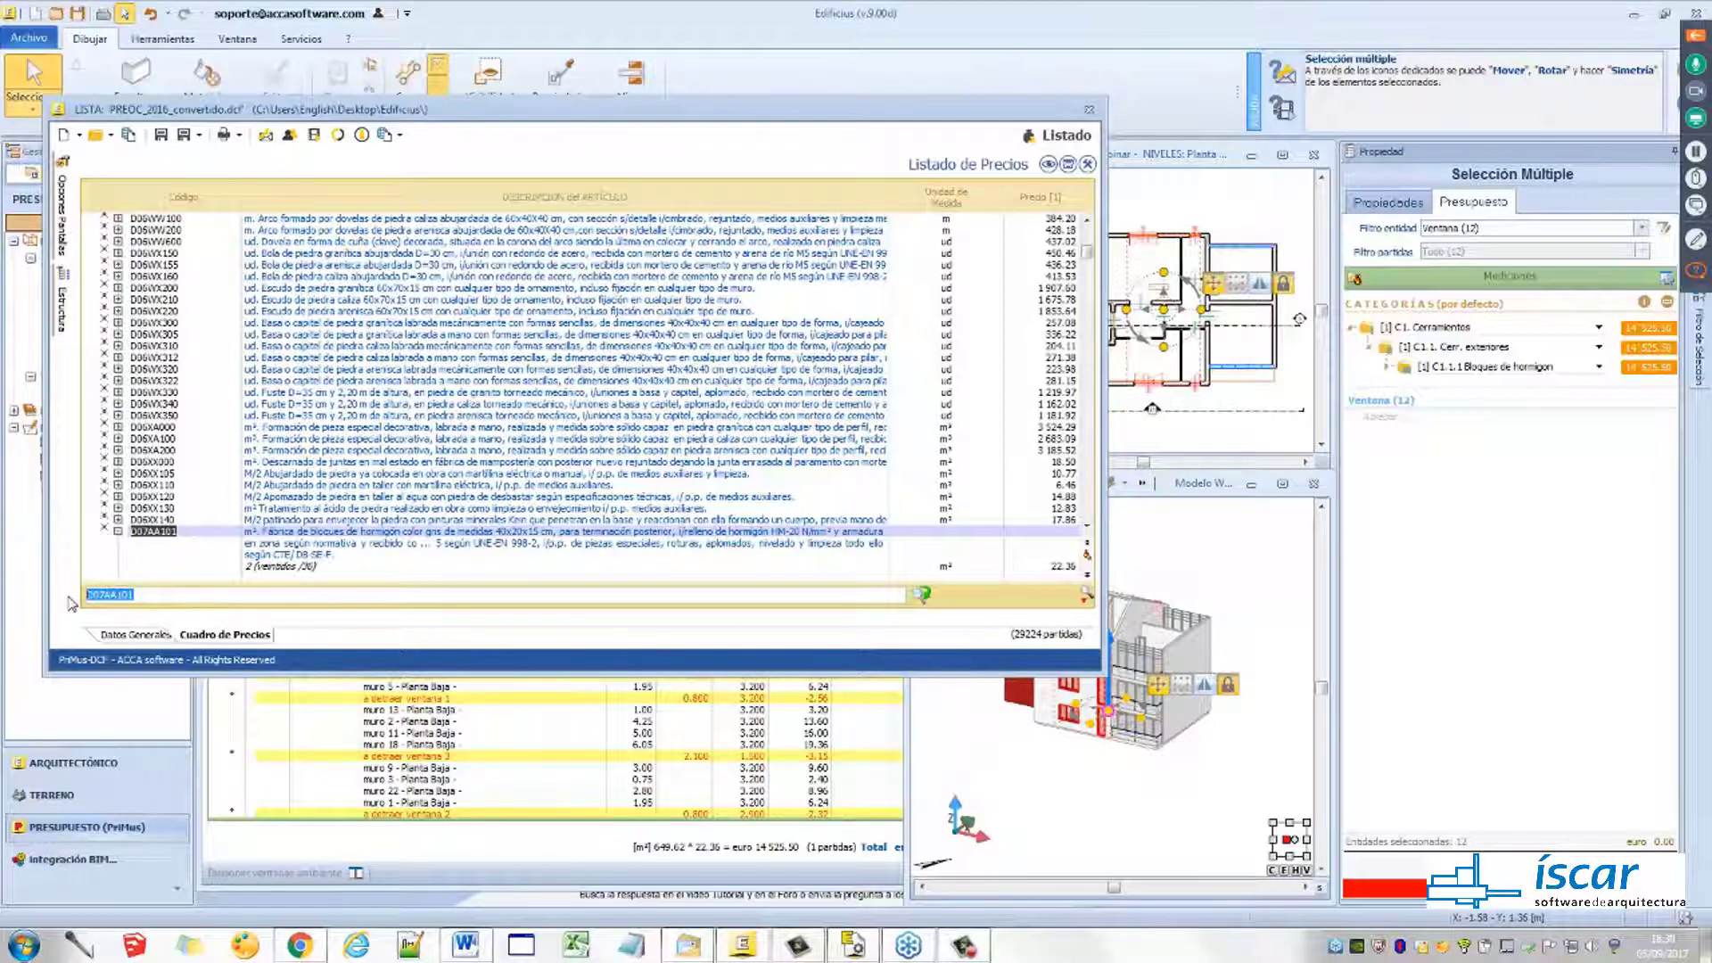
pyautogui.write('car')
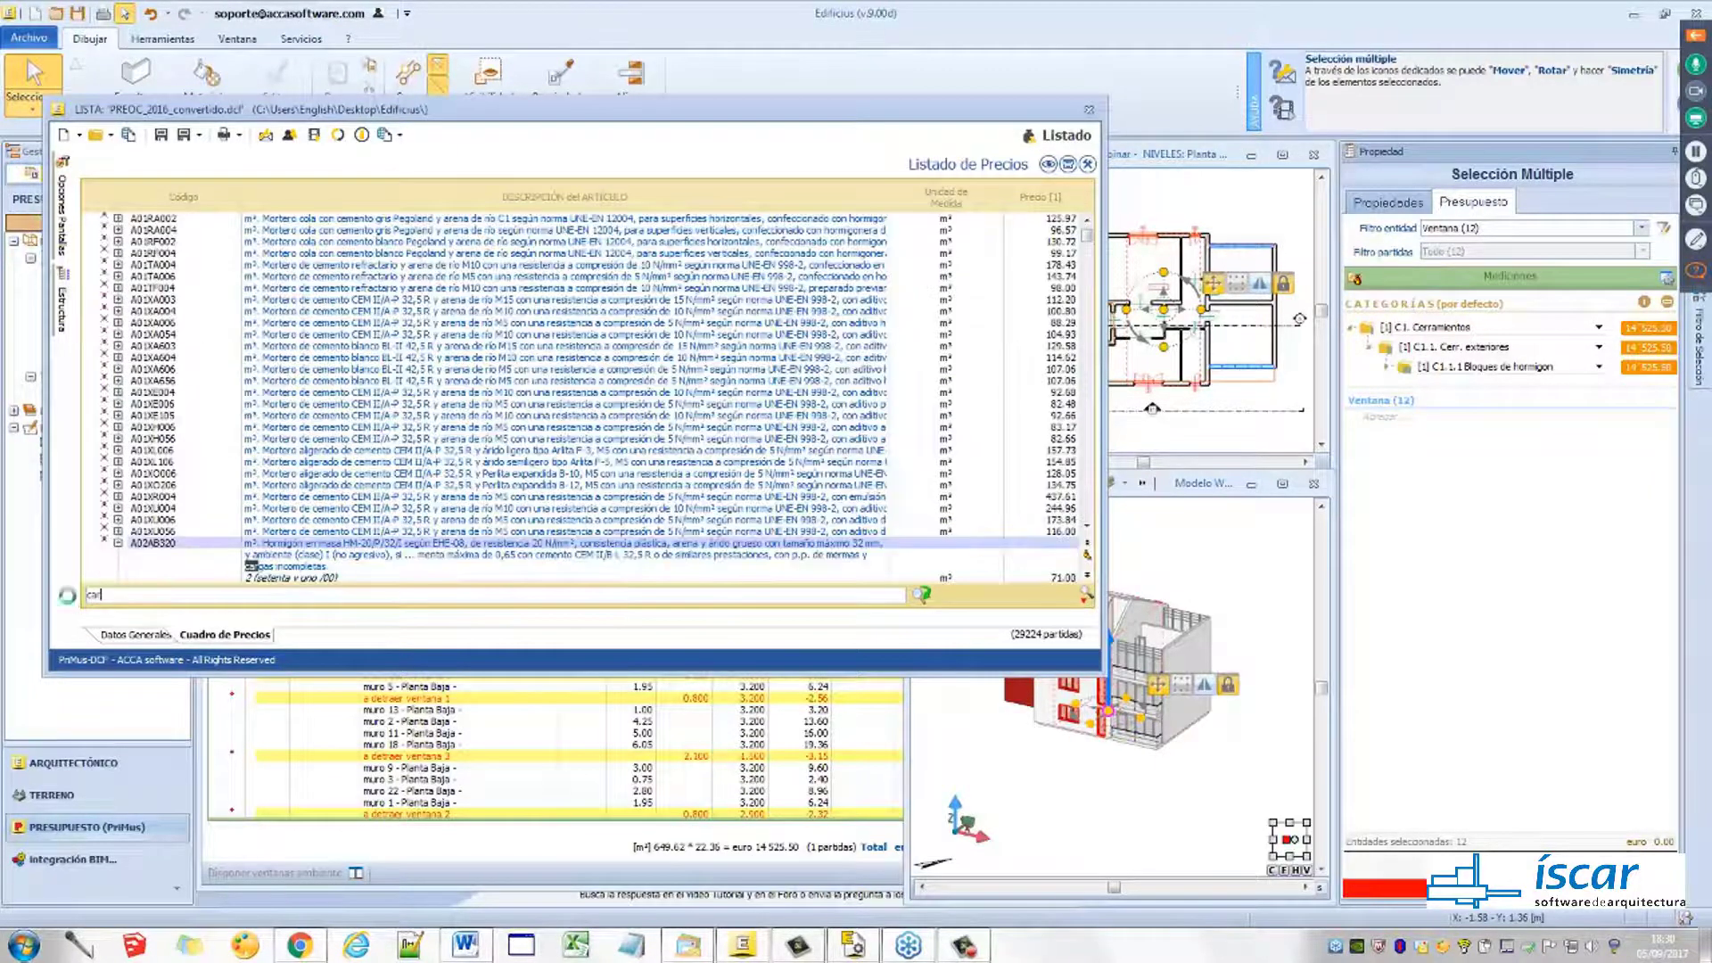
pyautogui.write('pinter')
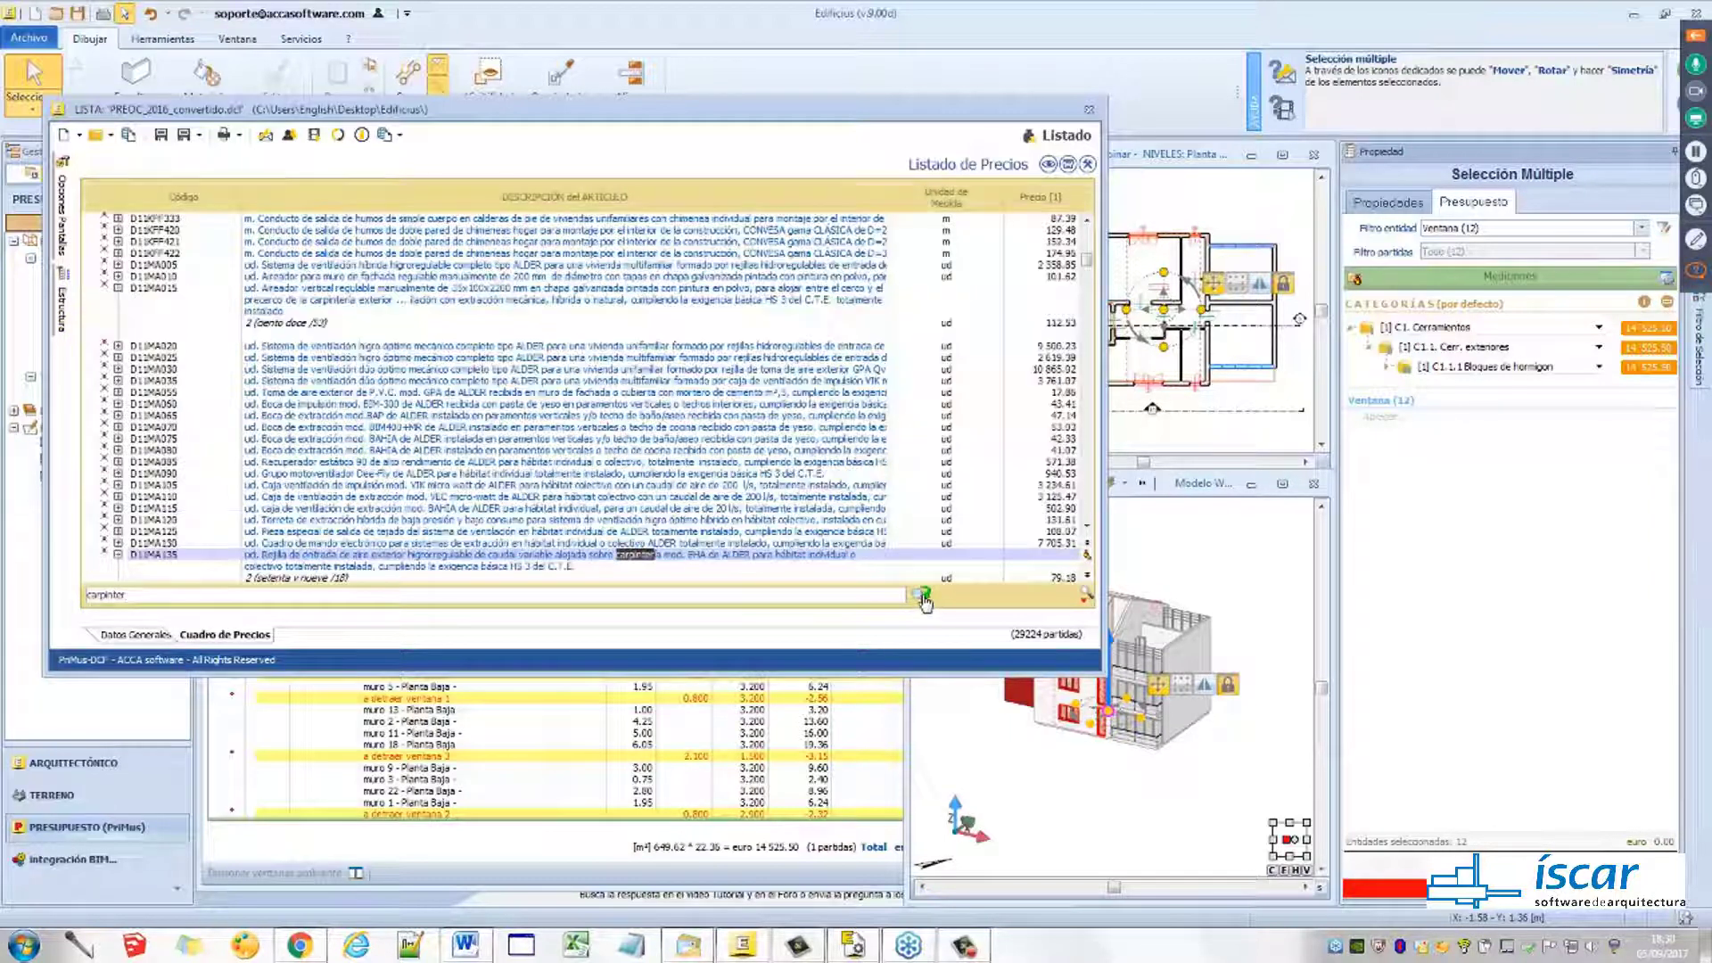
# Step through the search matches to wooden window item D16.E1.HC101 and assign it to the Ventana group, acknowledging the information message
pyautogui.click(924, 596)
pyautogui.click(924, 595)
pyautogui.click(924, 596)
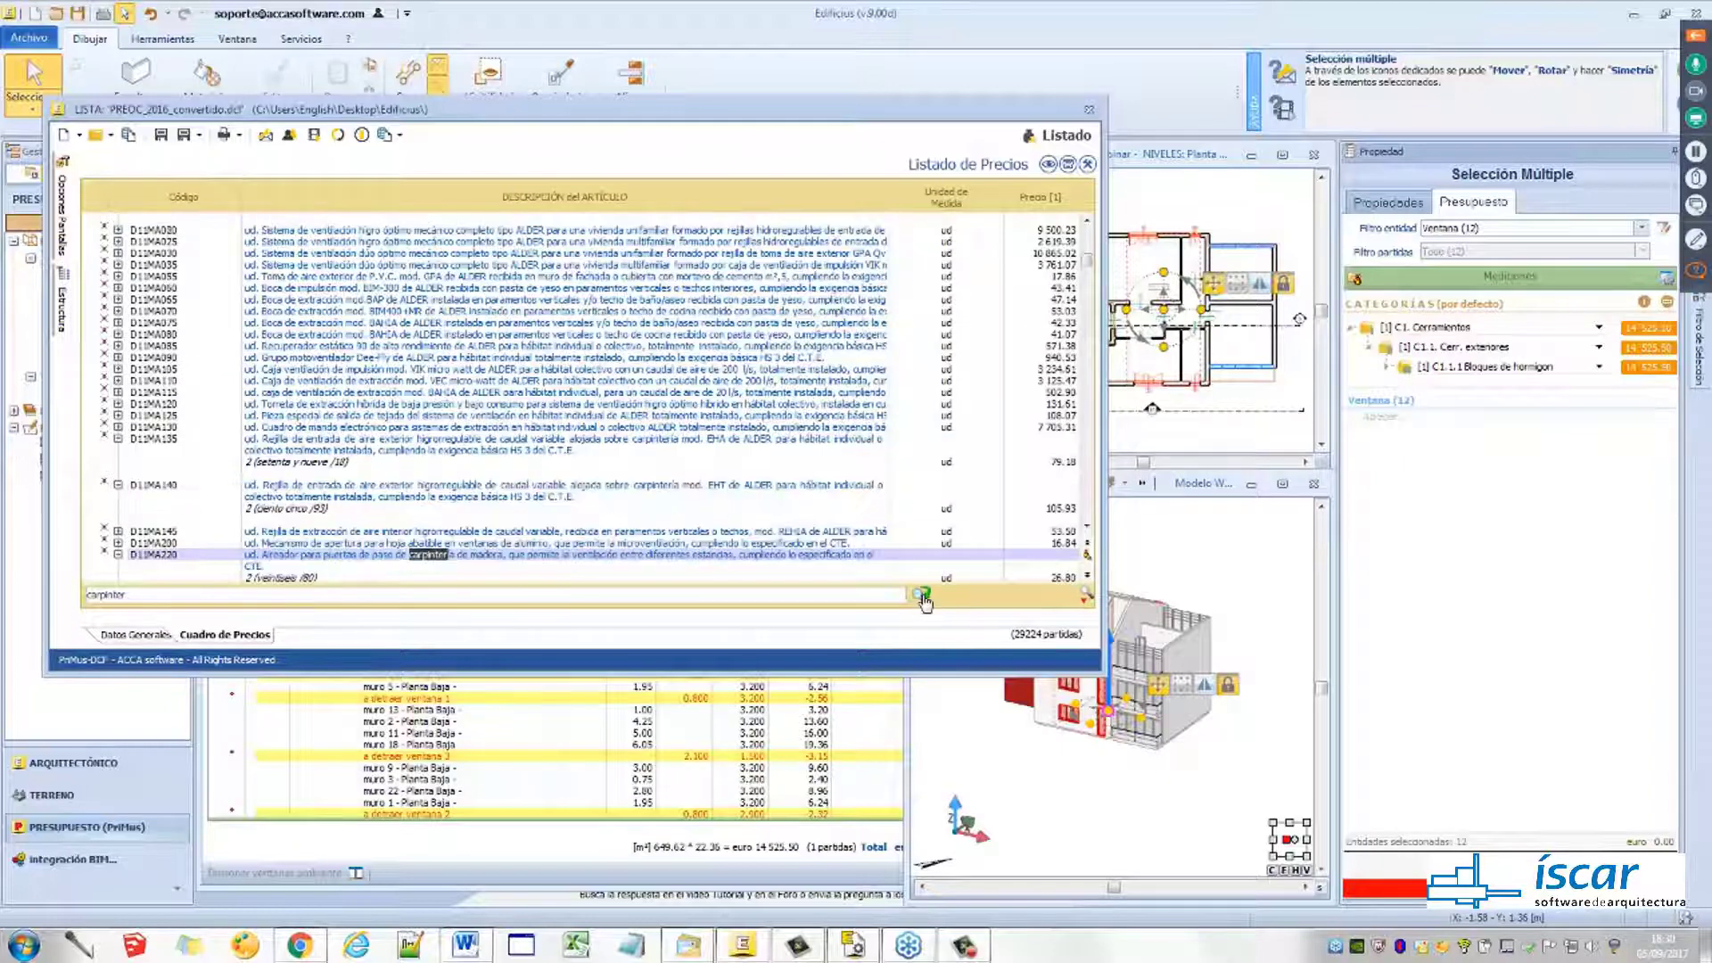
pyautogui.click(924, 596)
pyautogui.click(924, 596)
pyautogui.click(924, 596)
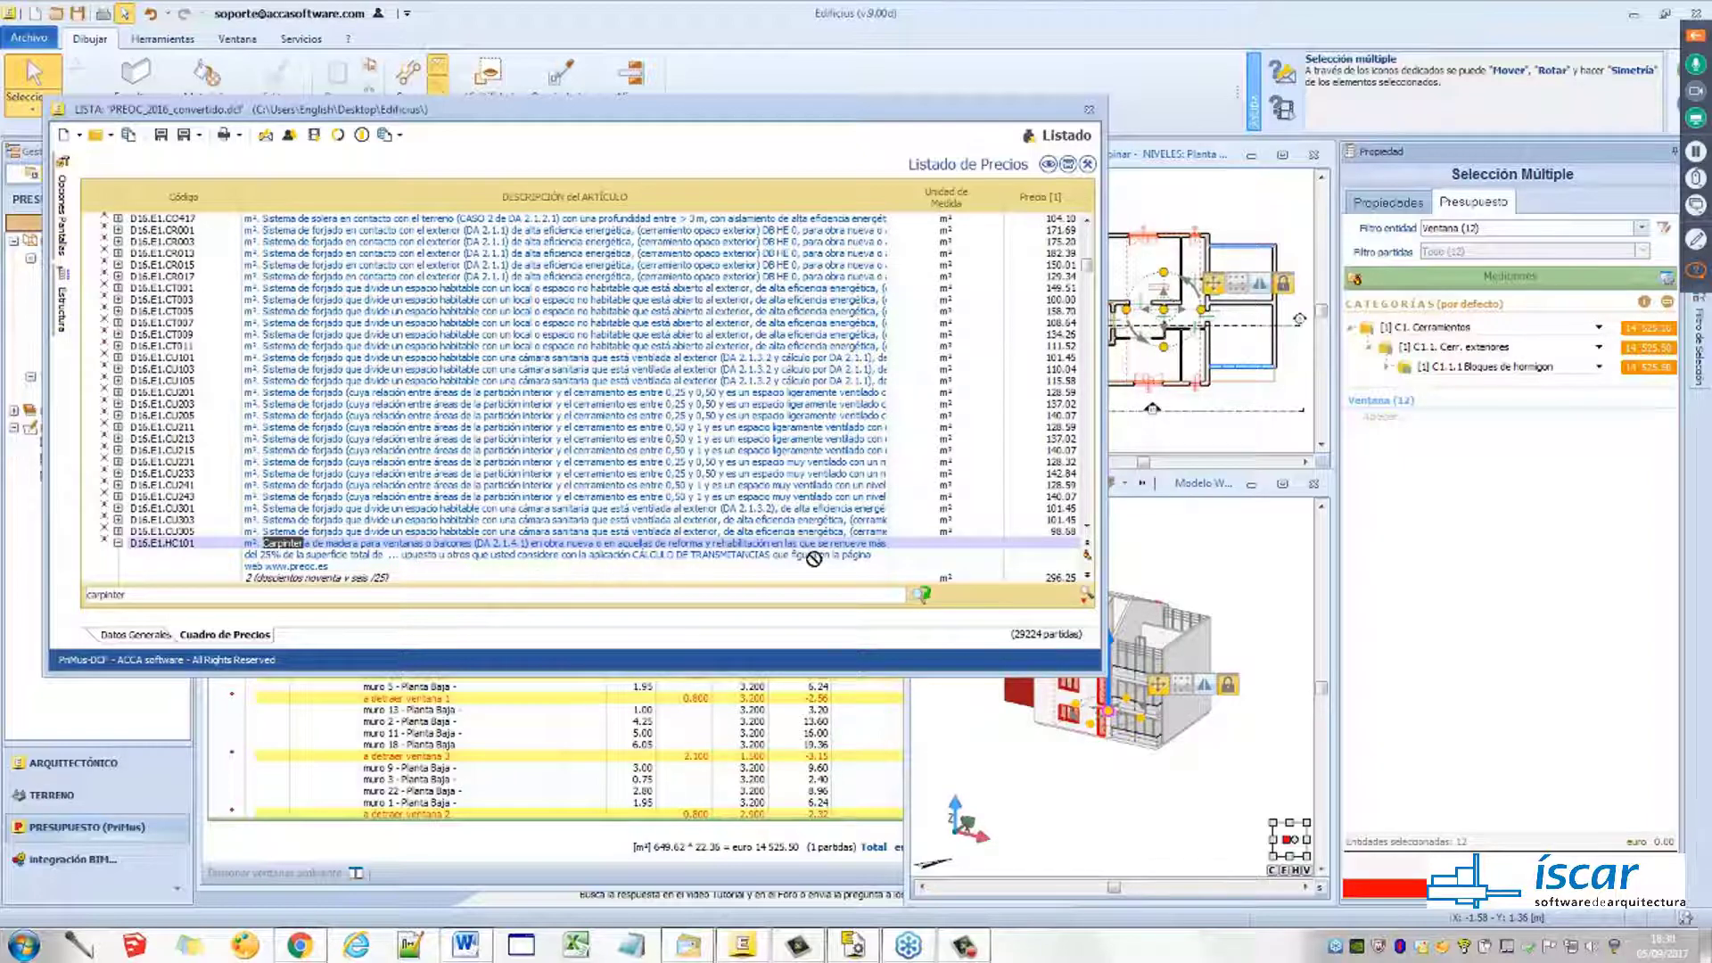
pyautogui.moveTo(1204, 488); pyautogui.dragTo(1373, 409)
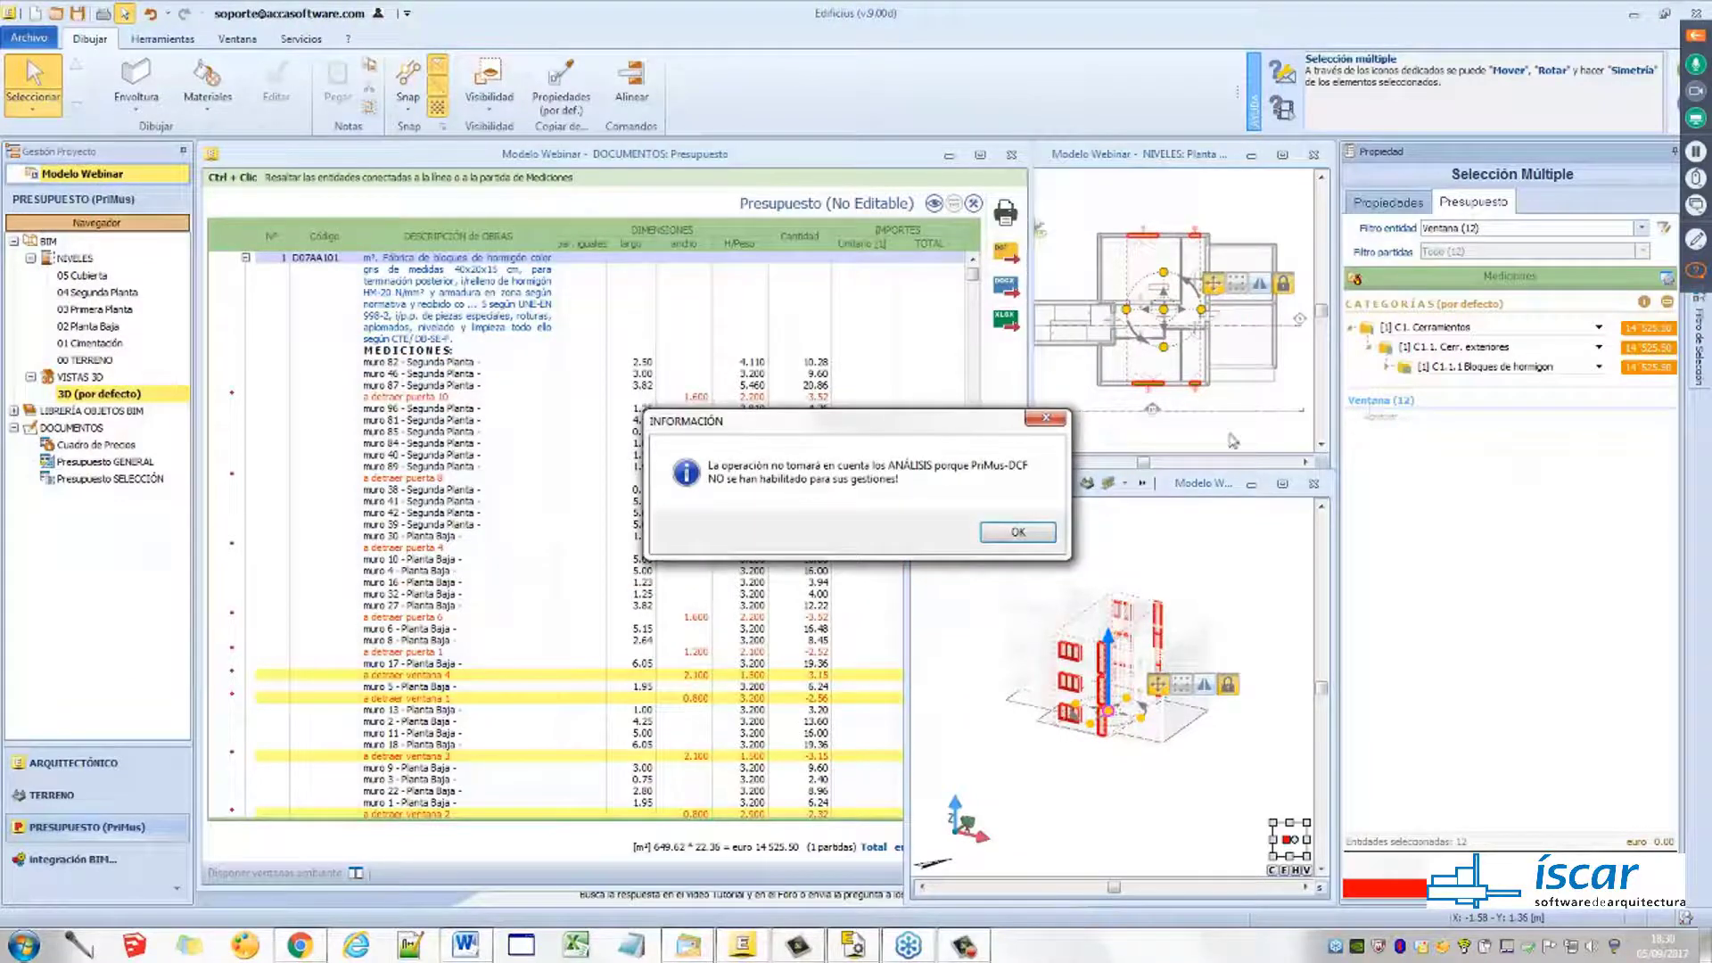
pyautogui.click(1022, 531)
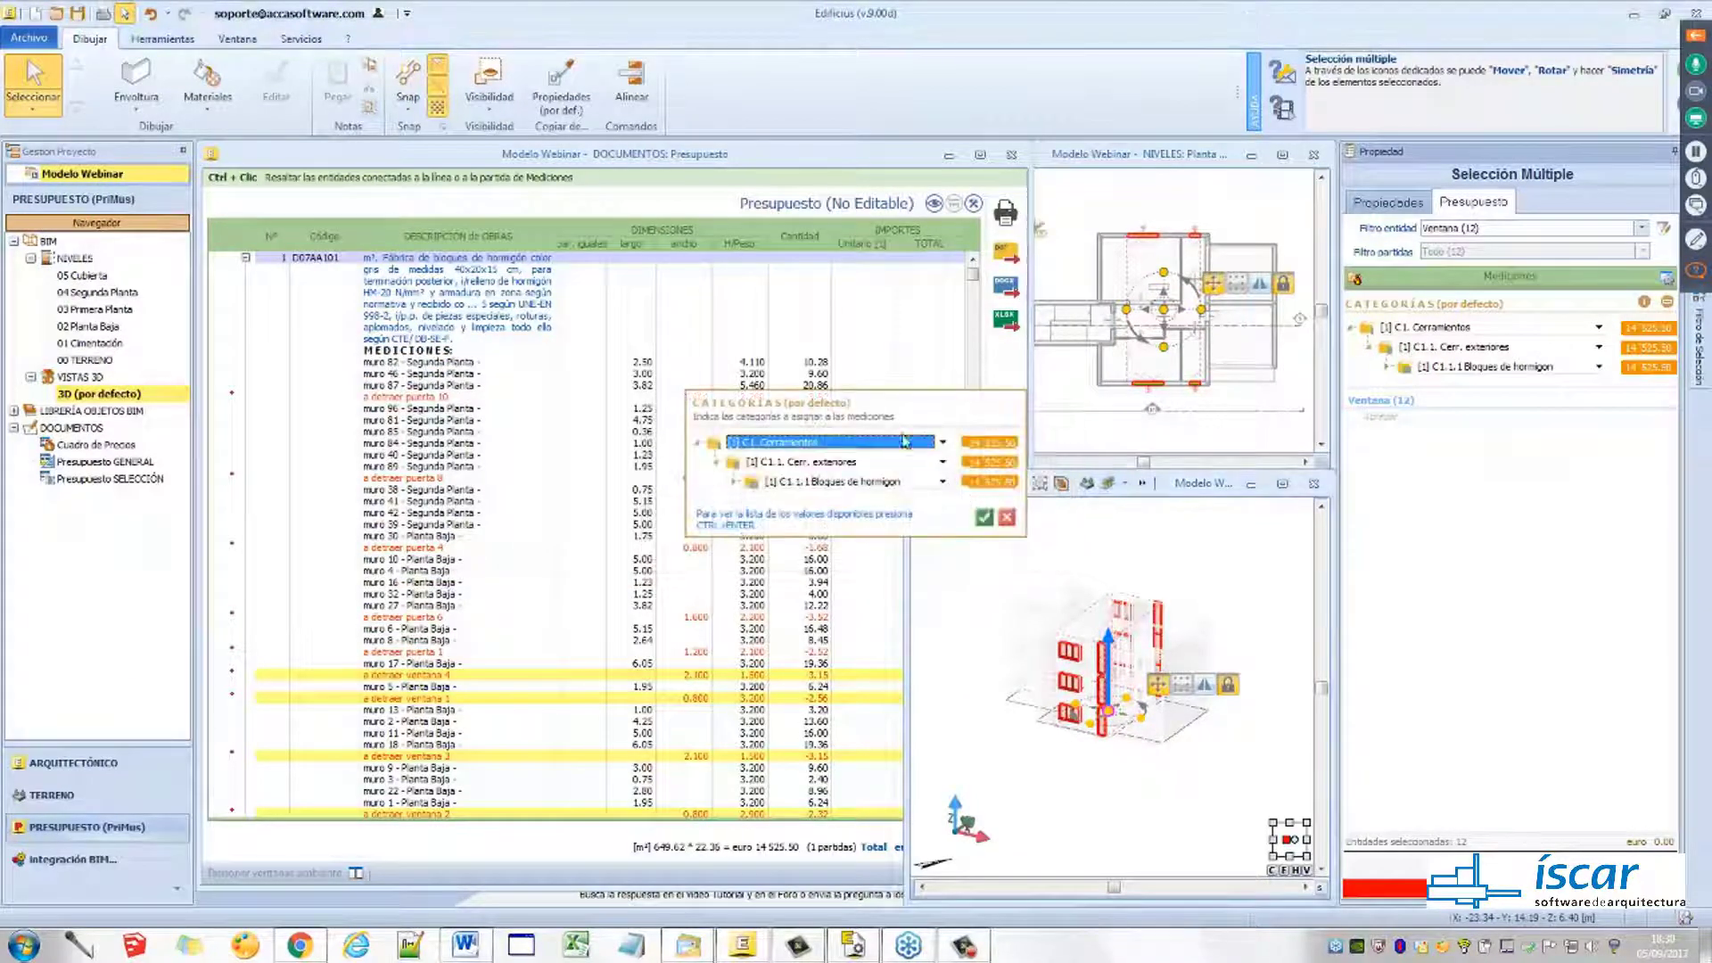
pyautogui.click(944, 442)
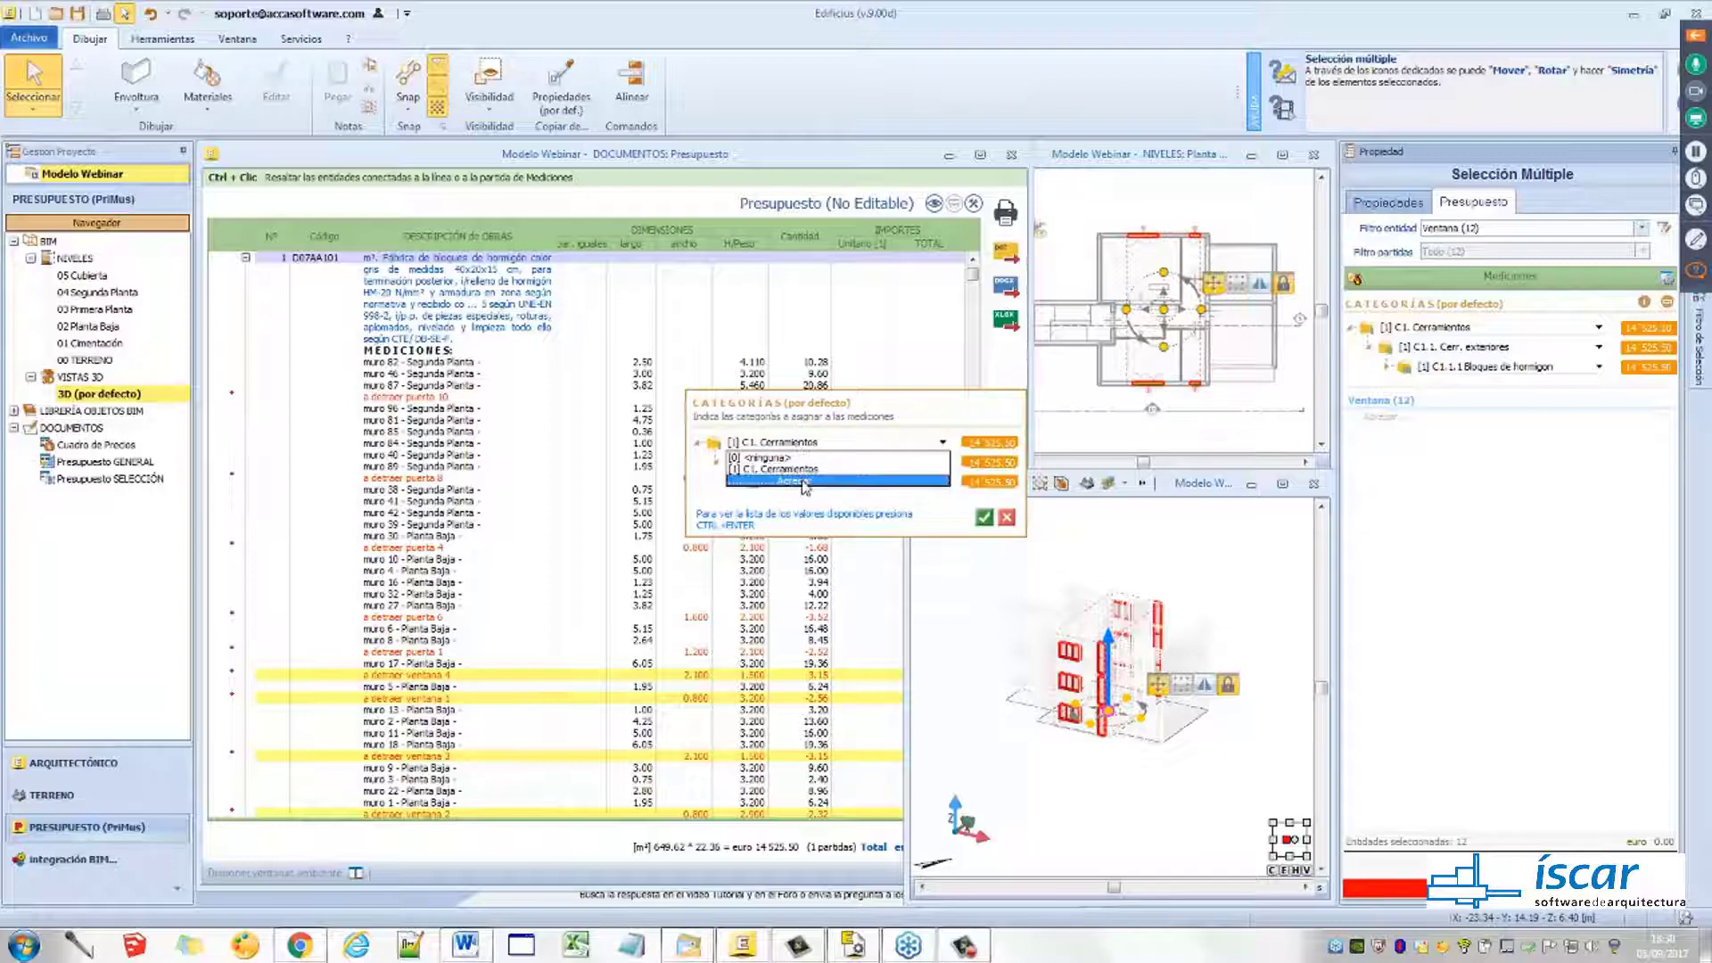
pyautogui.click(805, 482)
pyautogui.click(914, 471)
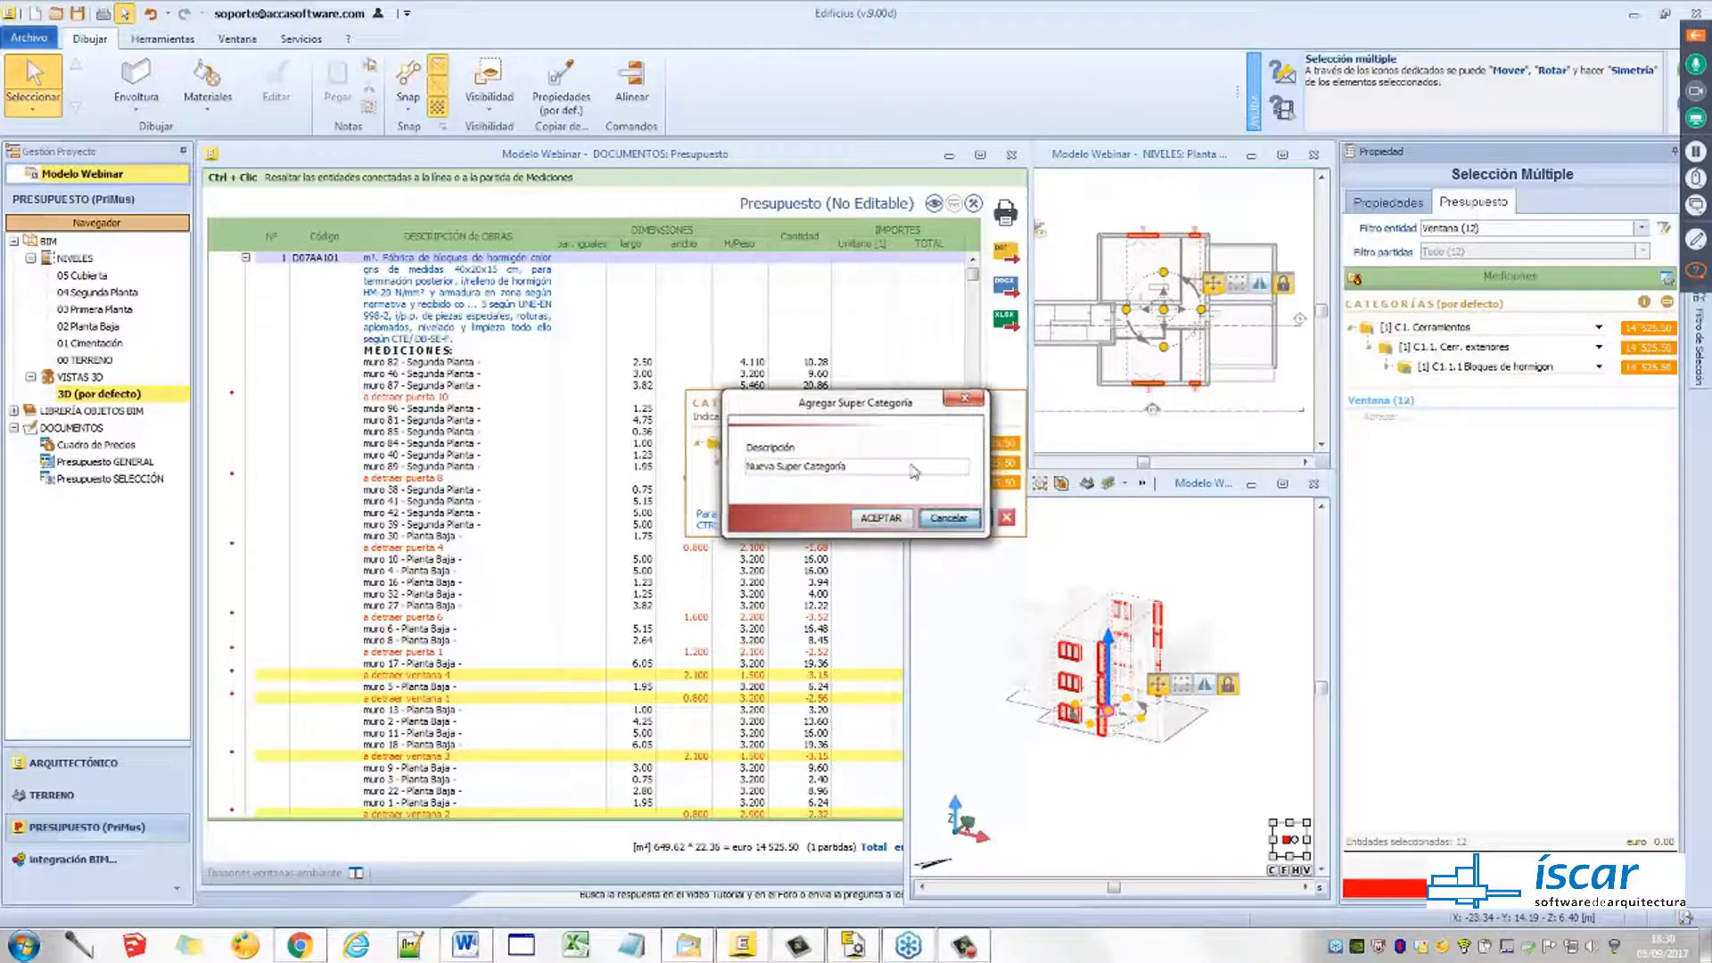
pyautogui.press('Escape')
# Set all three category levels of the window item to <ninguna> and accept the assignment
pyautogui.click(942, 442)
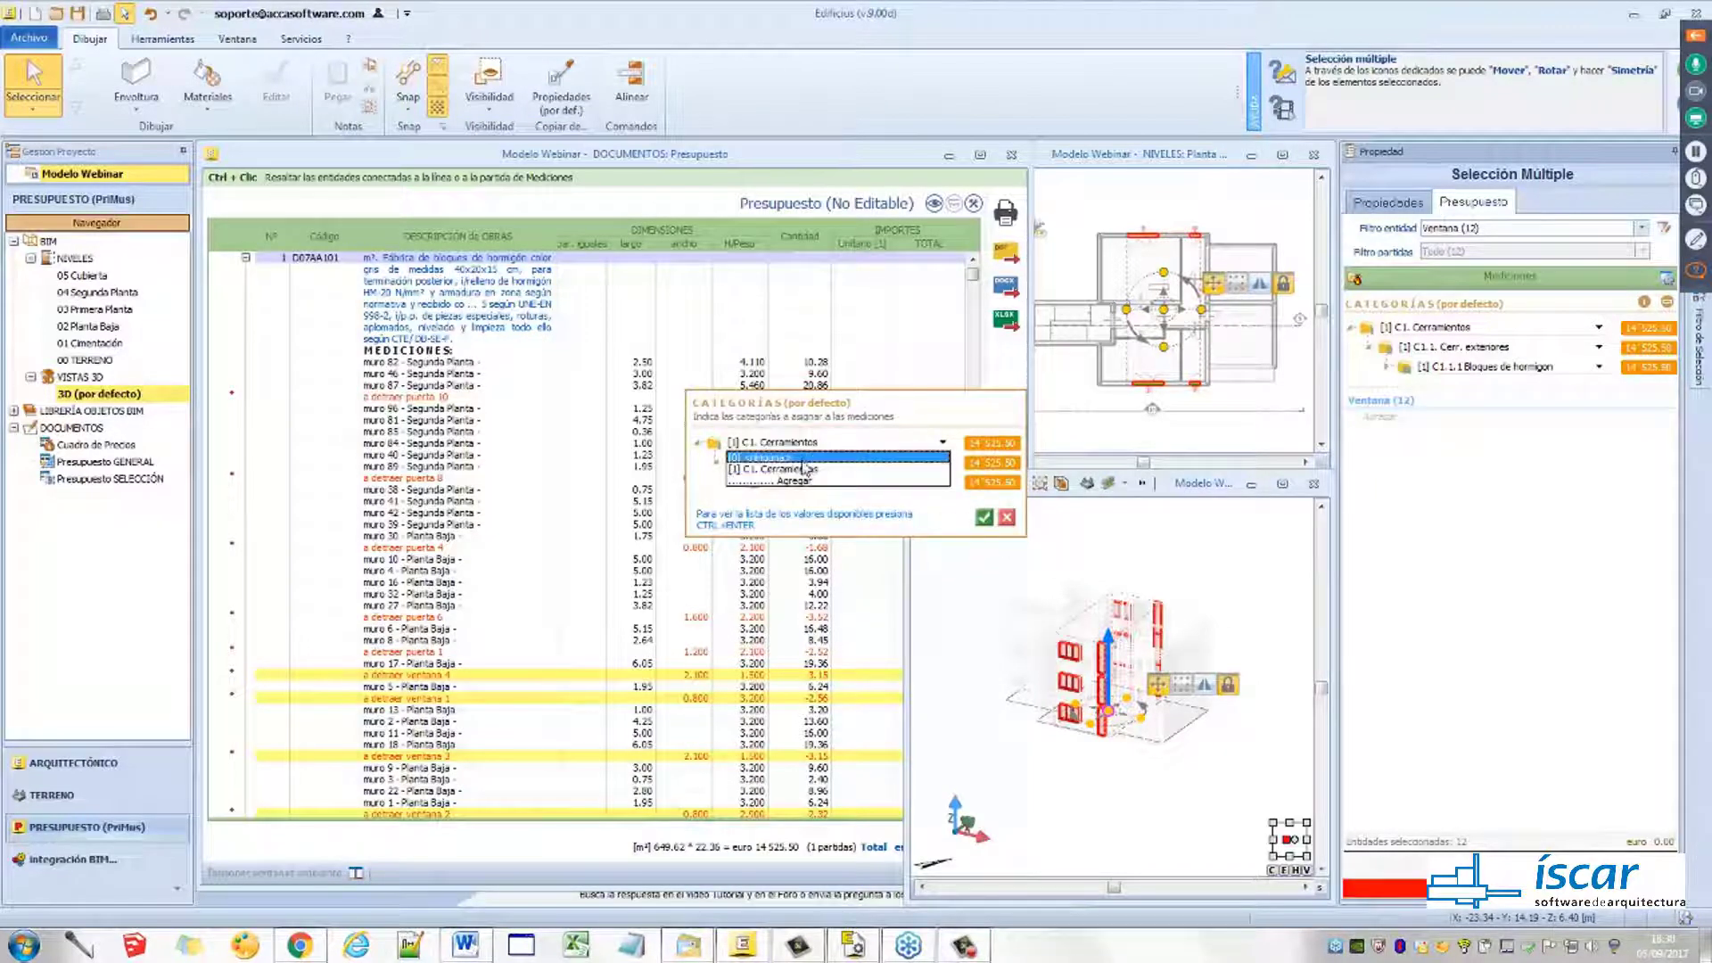
pyautogui.click(802, 459)
pyautogui.click(943, 462)
pyautogui.click(811, 477)
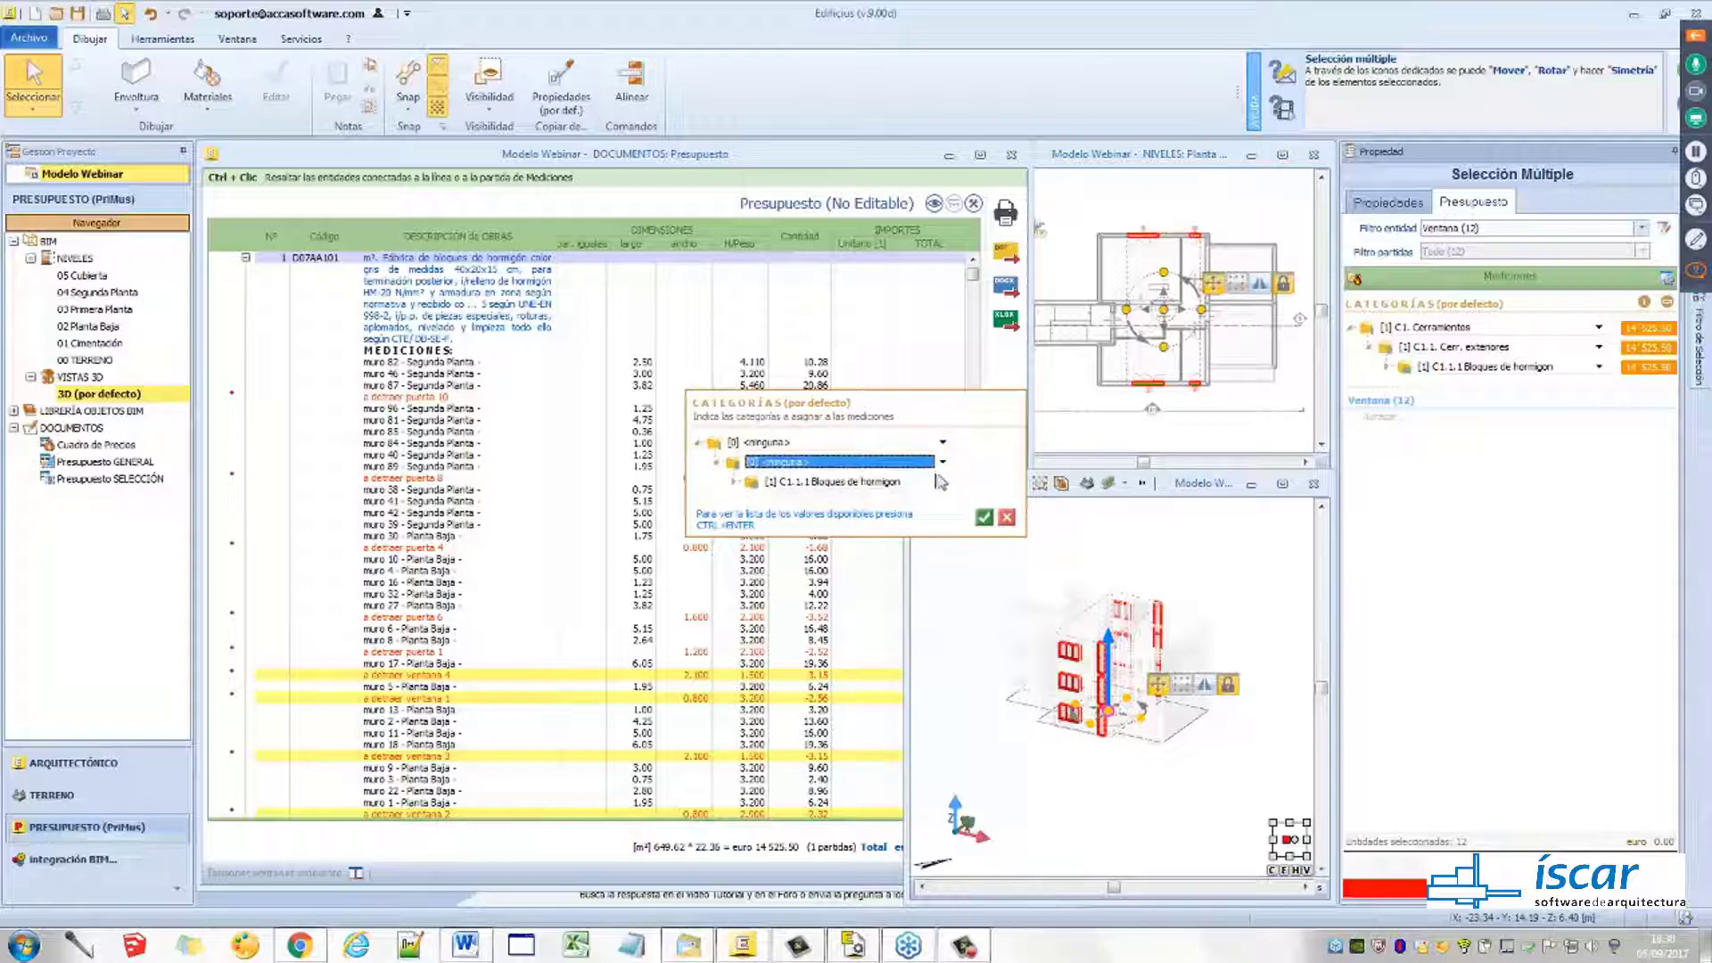
pyautogui.click(943, 481)
pyautogui.click(811, 496)
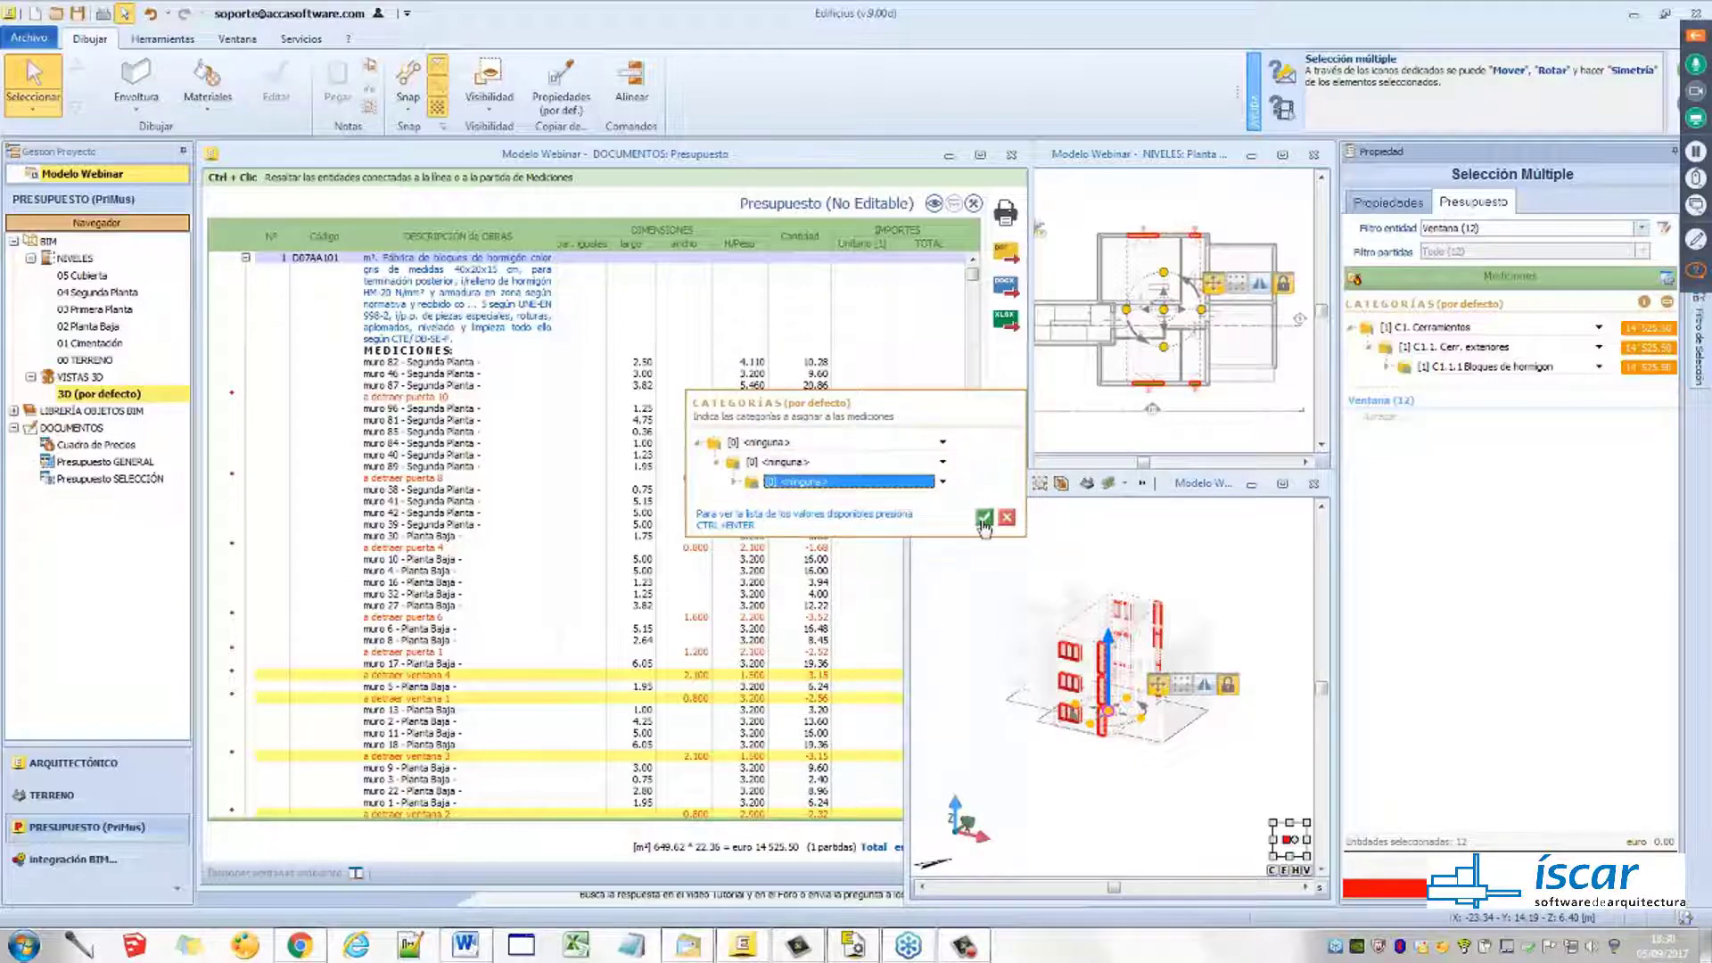
pyautogui.click(985, 518)
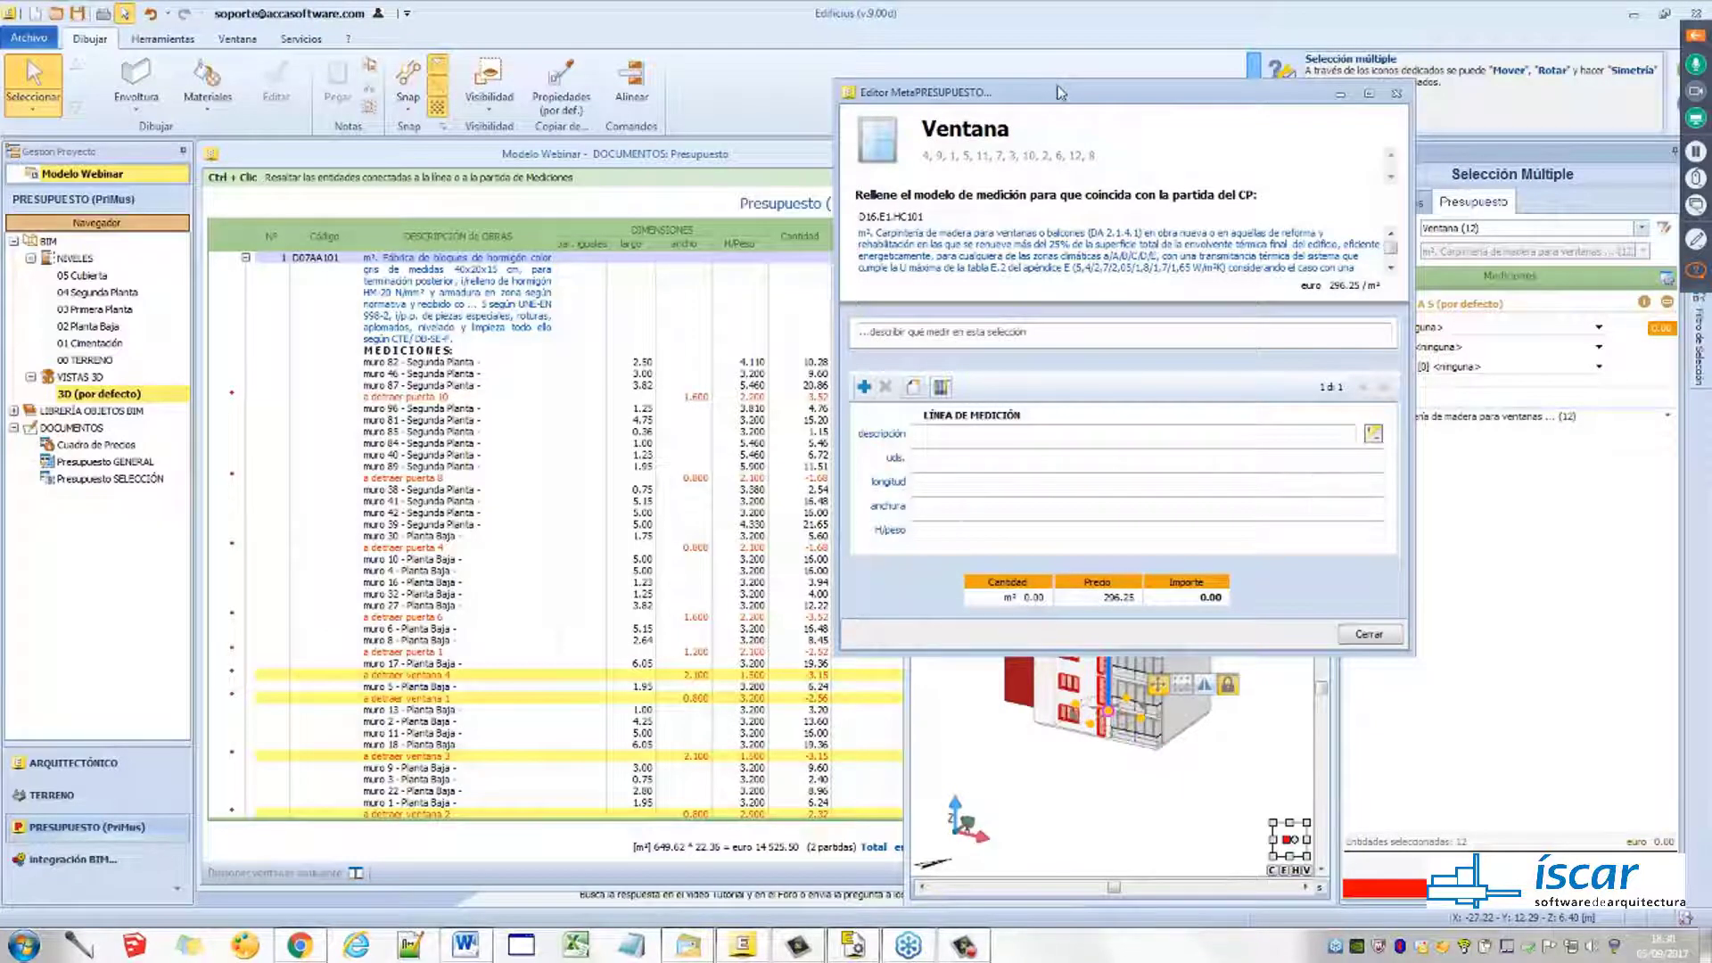
# Move the measurement editor clear of the model views and enter "cerramien" as the description of what to measure for the windows
pyautogui.moveTo(1055, 96); pyautogui.dragTo(567, 100)
pyautogui.click(440, 340)
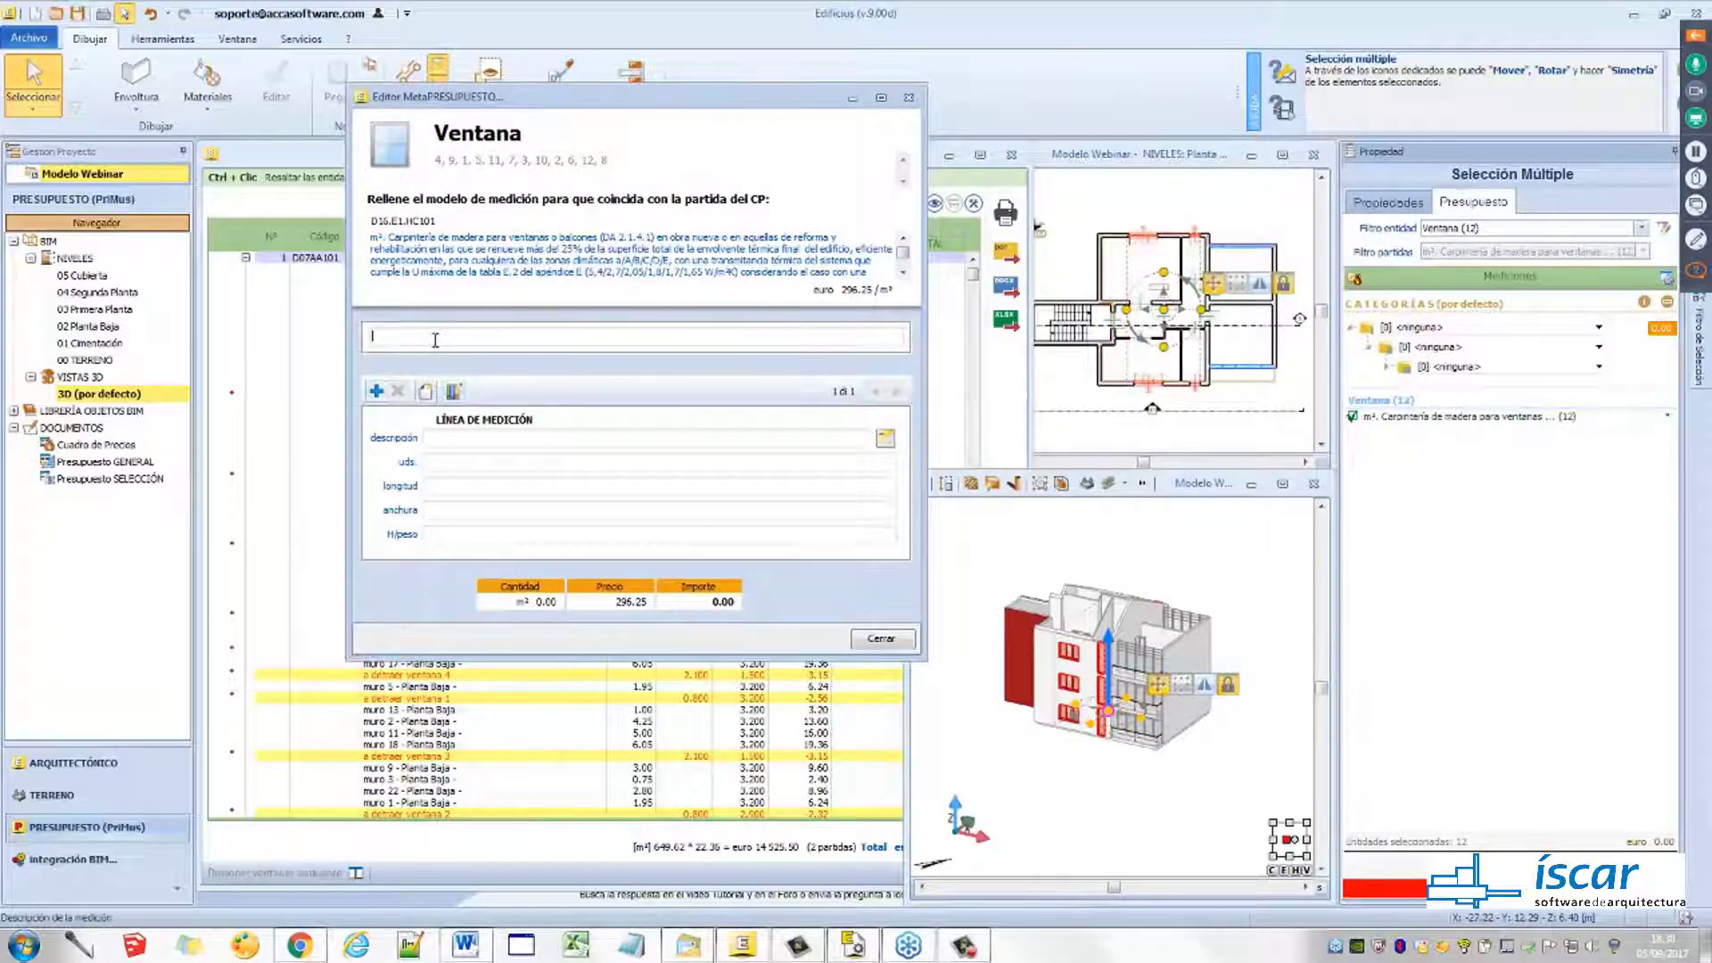
pyautogui.write('cerramien')
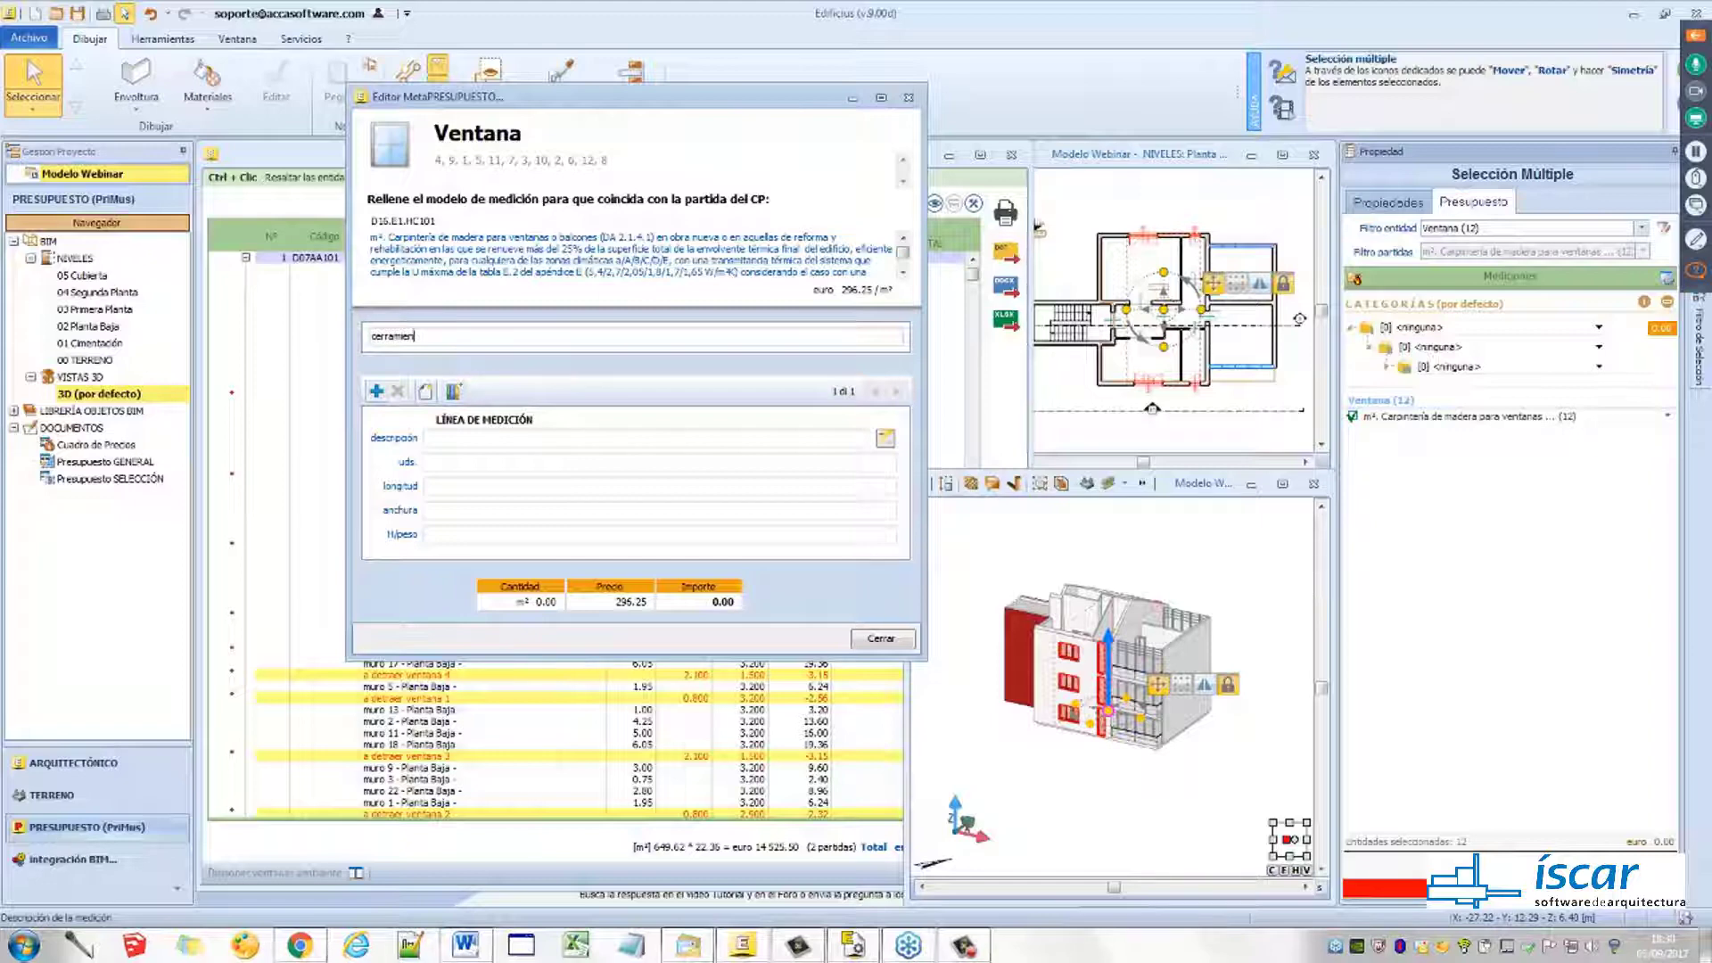
# Name the window measurement "cerramientos" and fill it from the "Superficie ventana" measurement model, finishing in the measurement editor
pyautogui.write('tos')
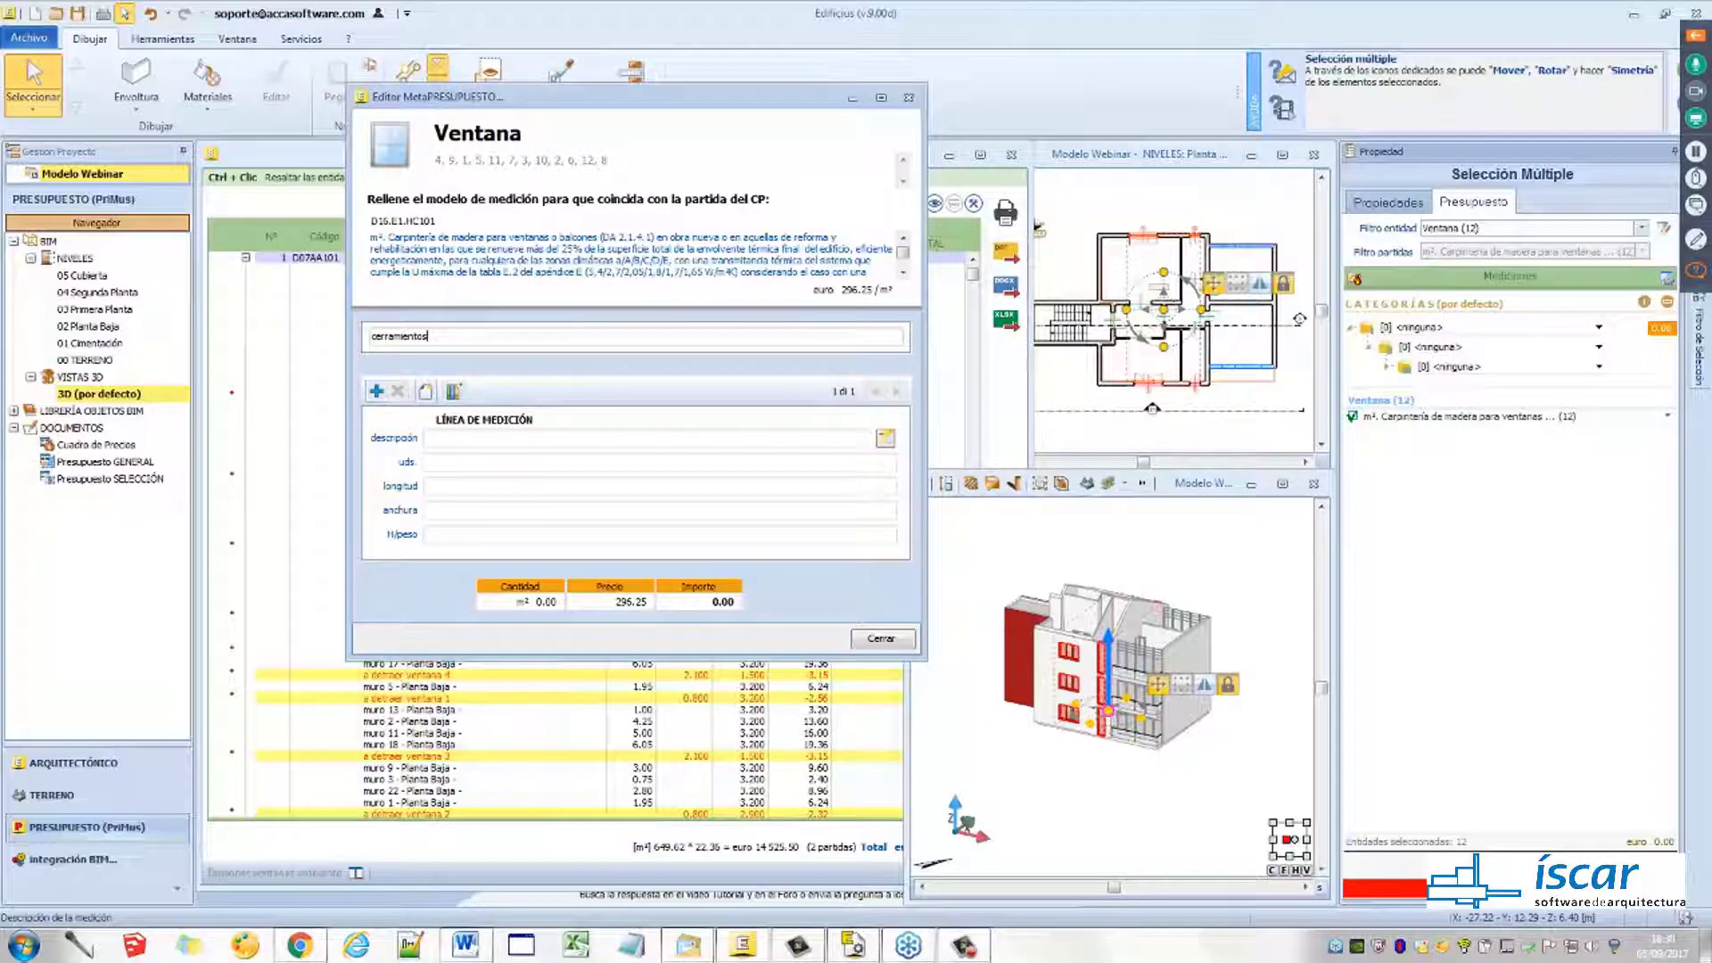
pyautogui.click(427, 393)
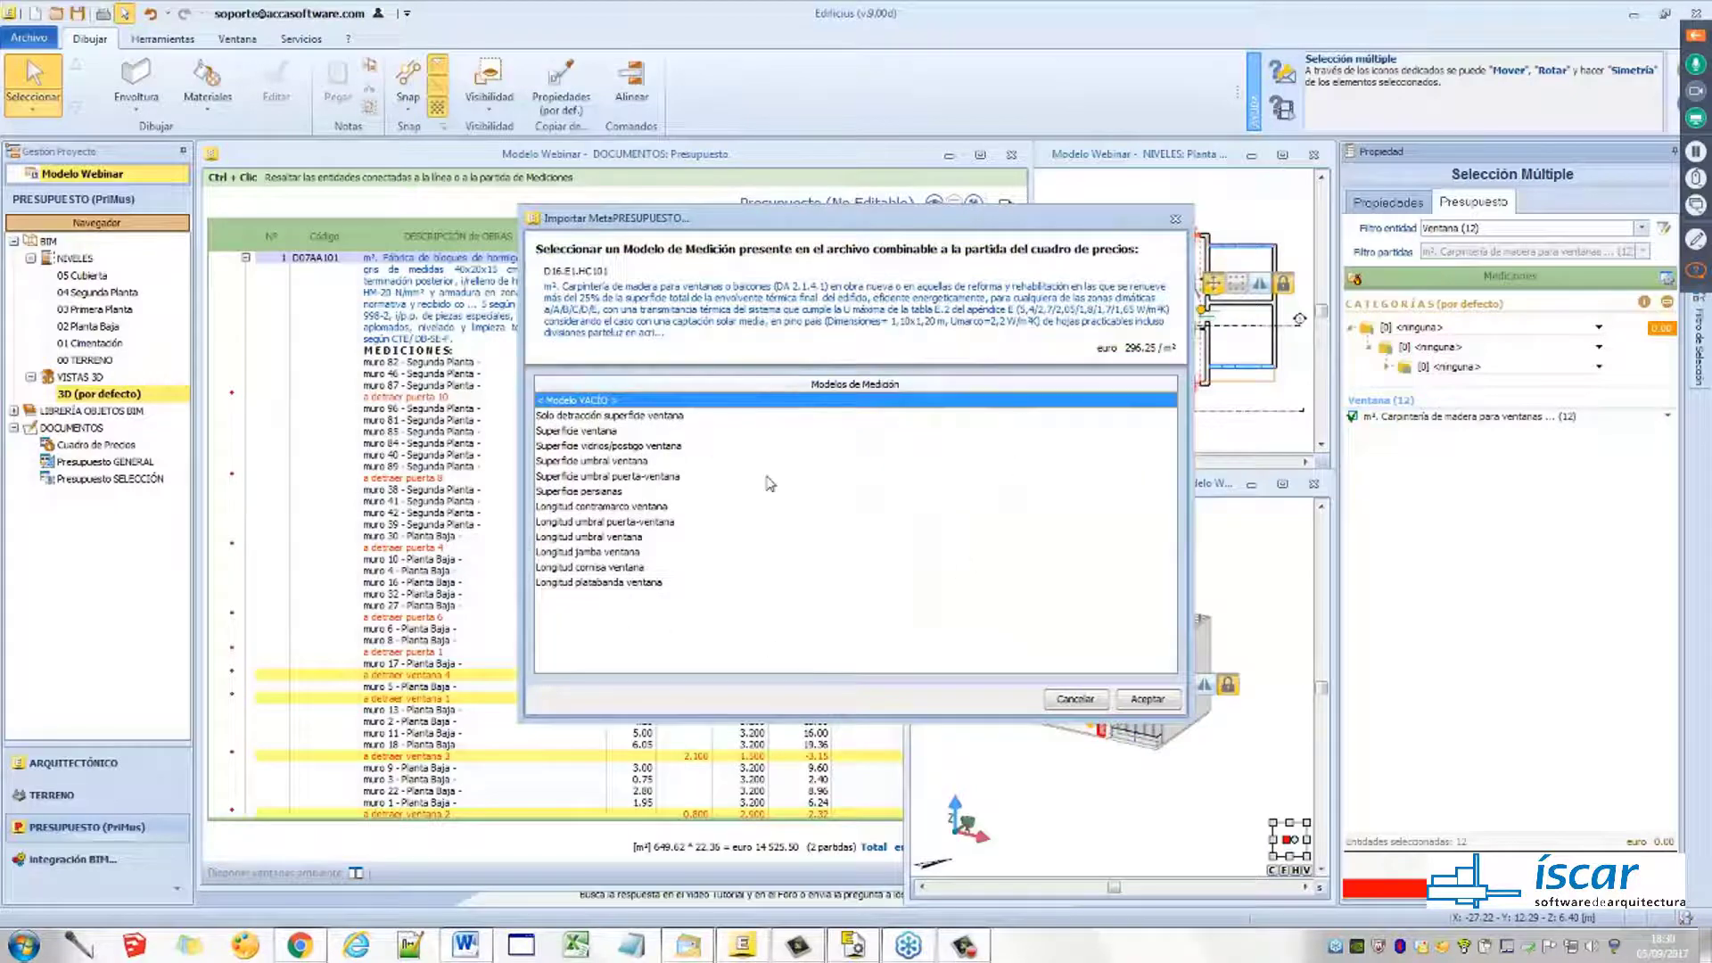
pyautogui.click(603, 432)
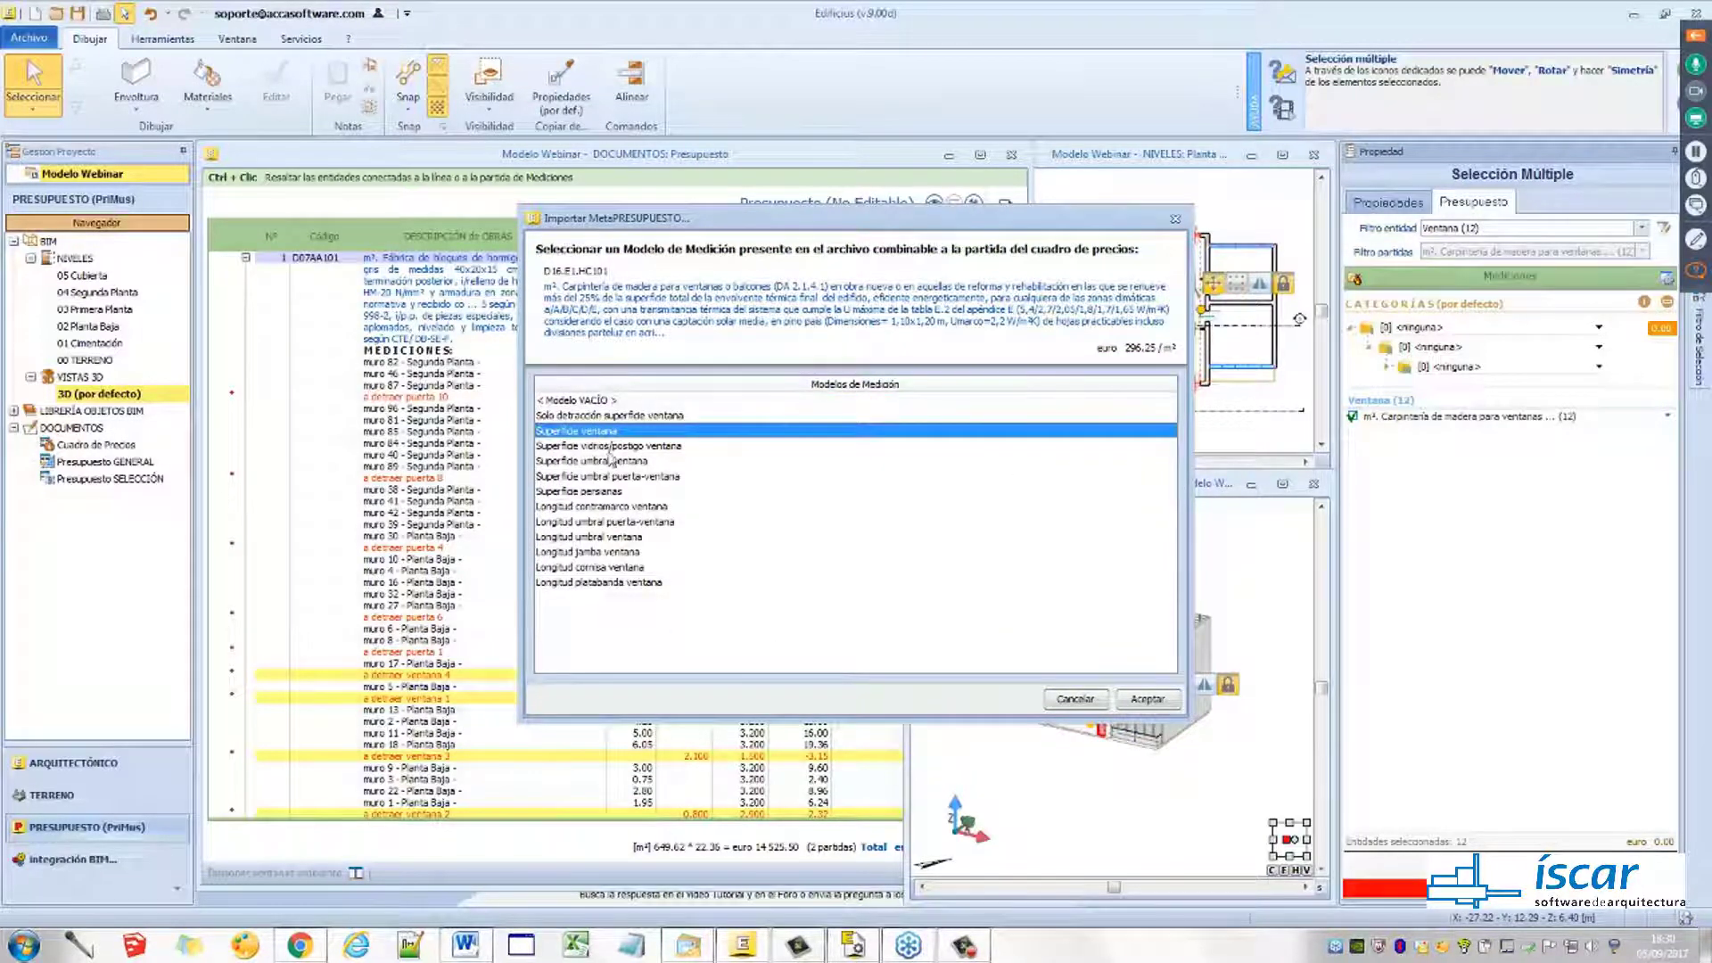
pyautogui.click(569, 537)
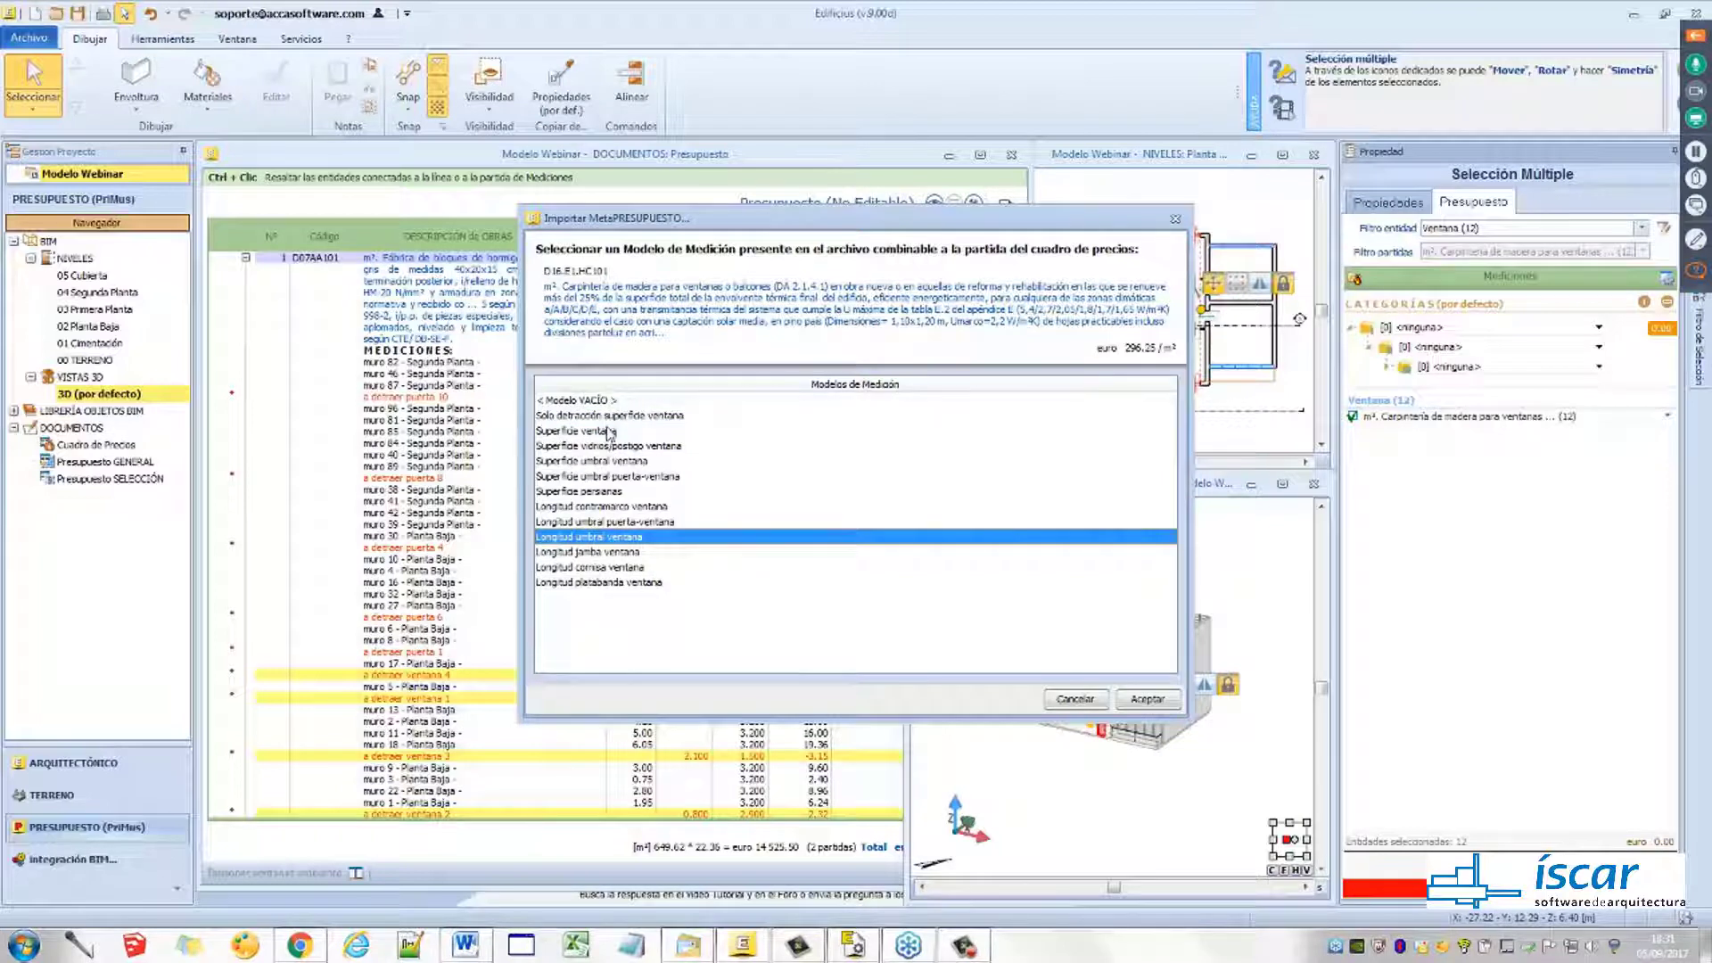
pyautogui.click(590, 432)
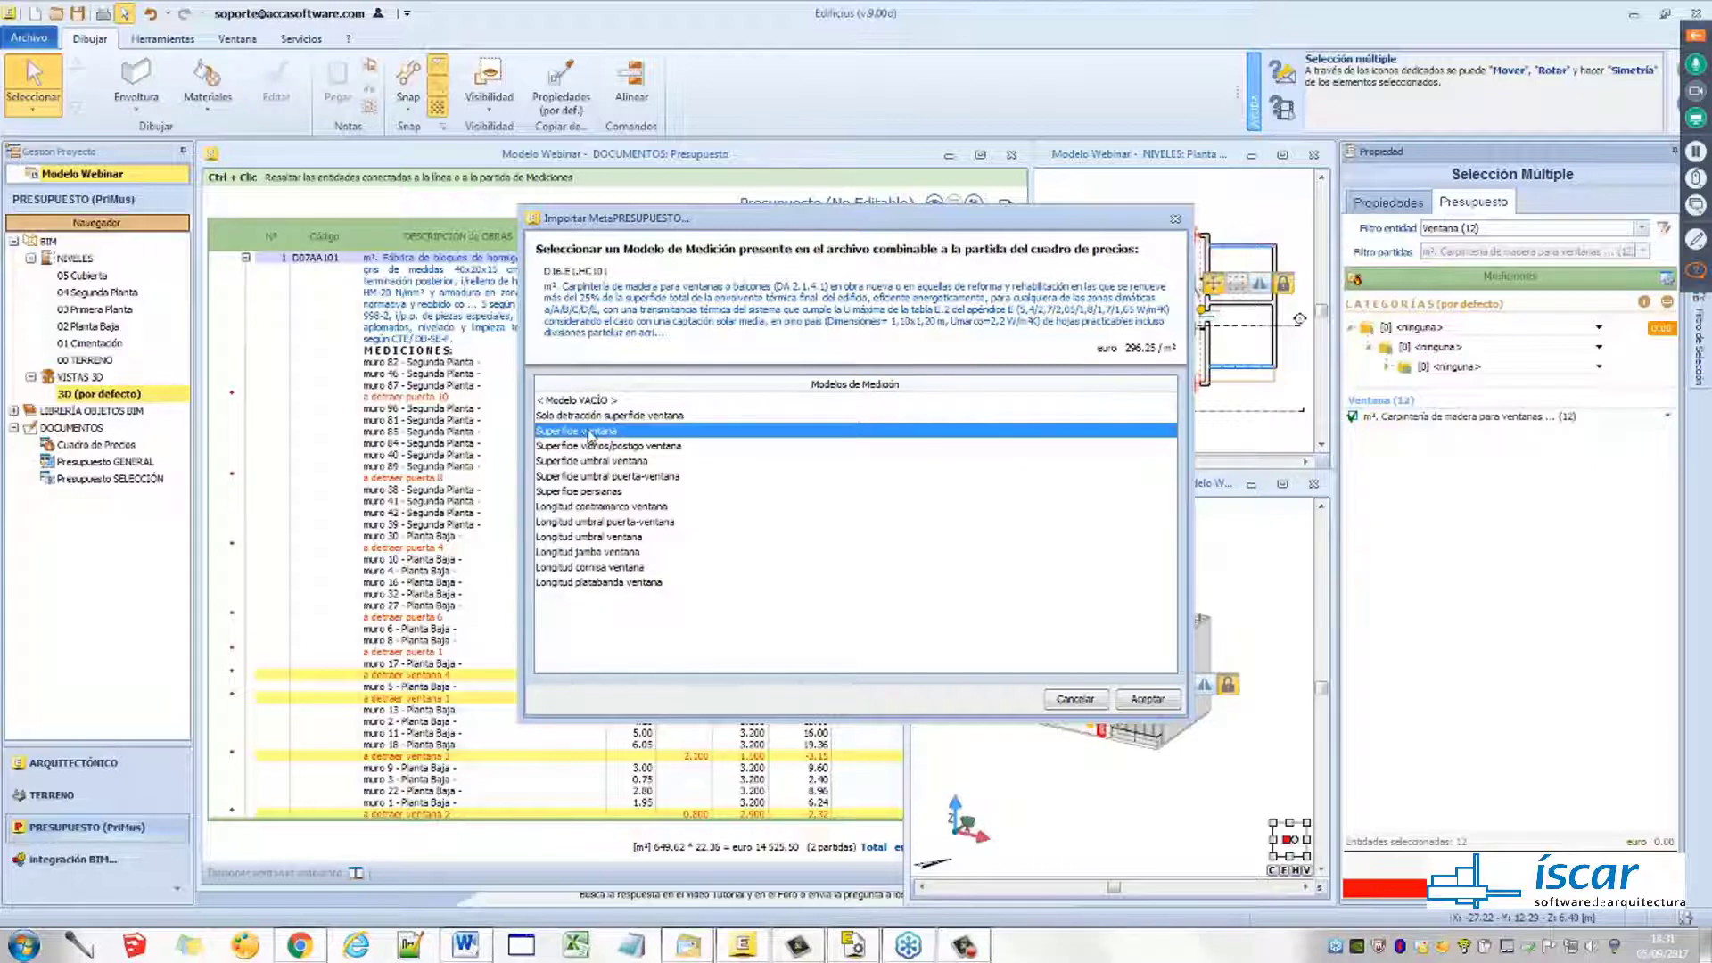
pyautogui.press('ctrl')
pyautogui.press('ctrl')
pyautogui.click(1148, 700)
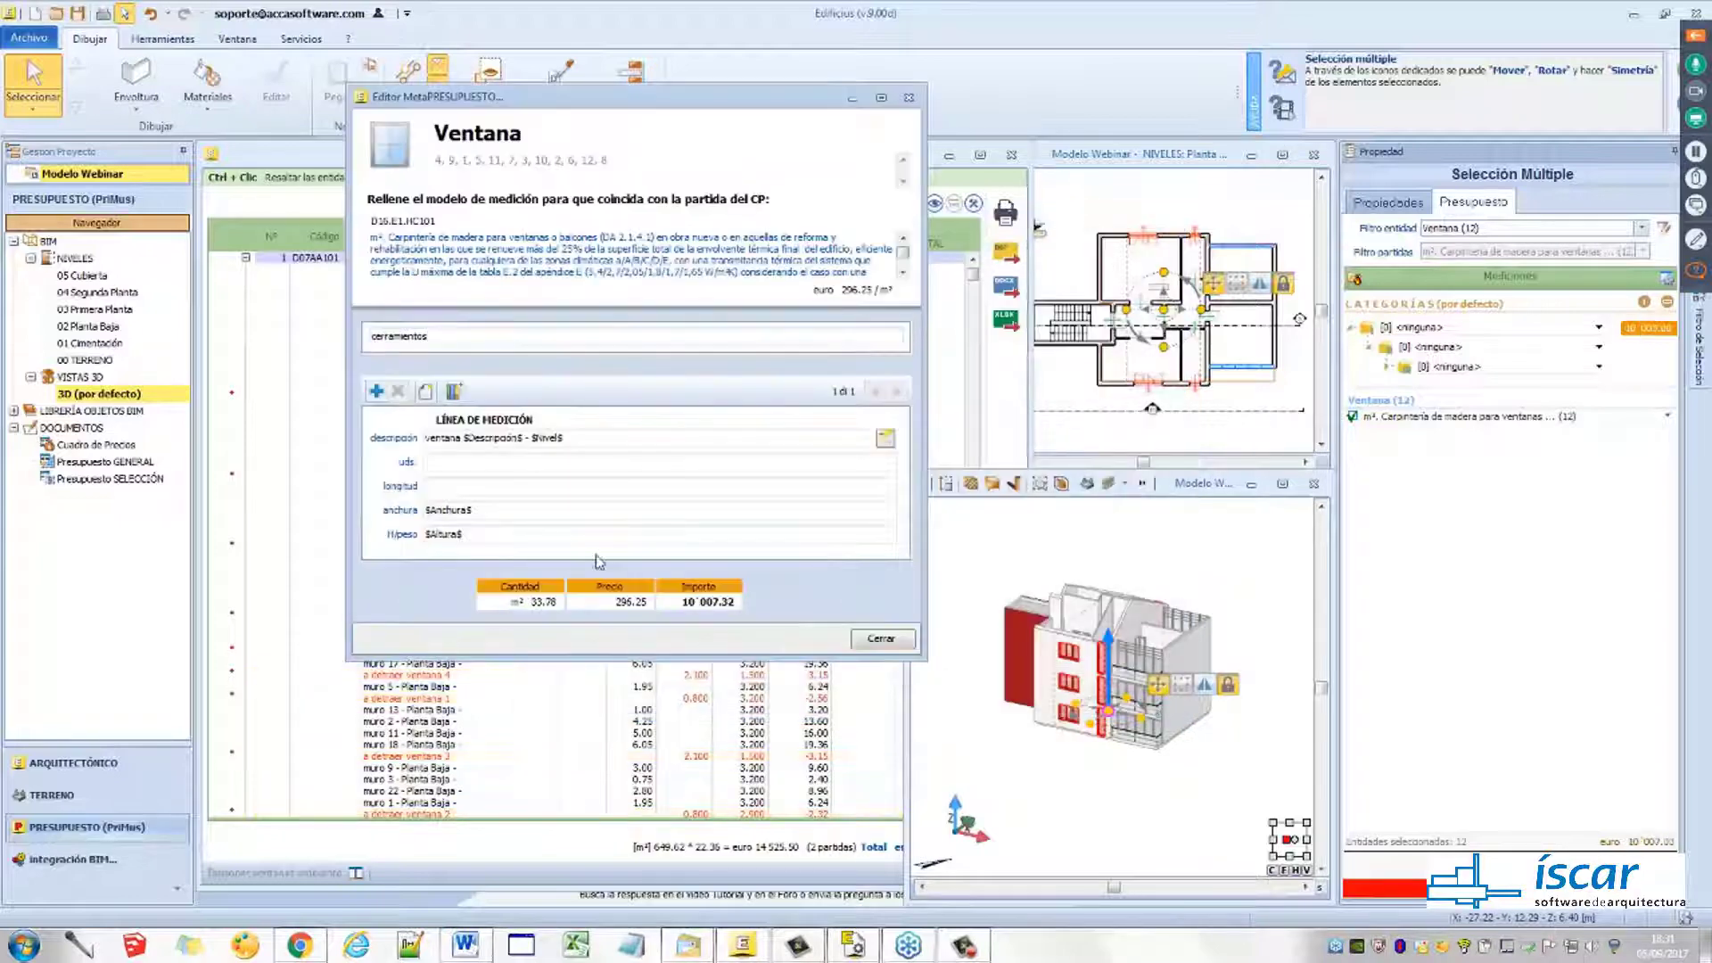
pyautogui.press('ctrl')
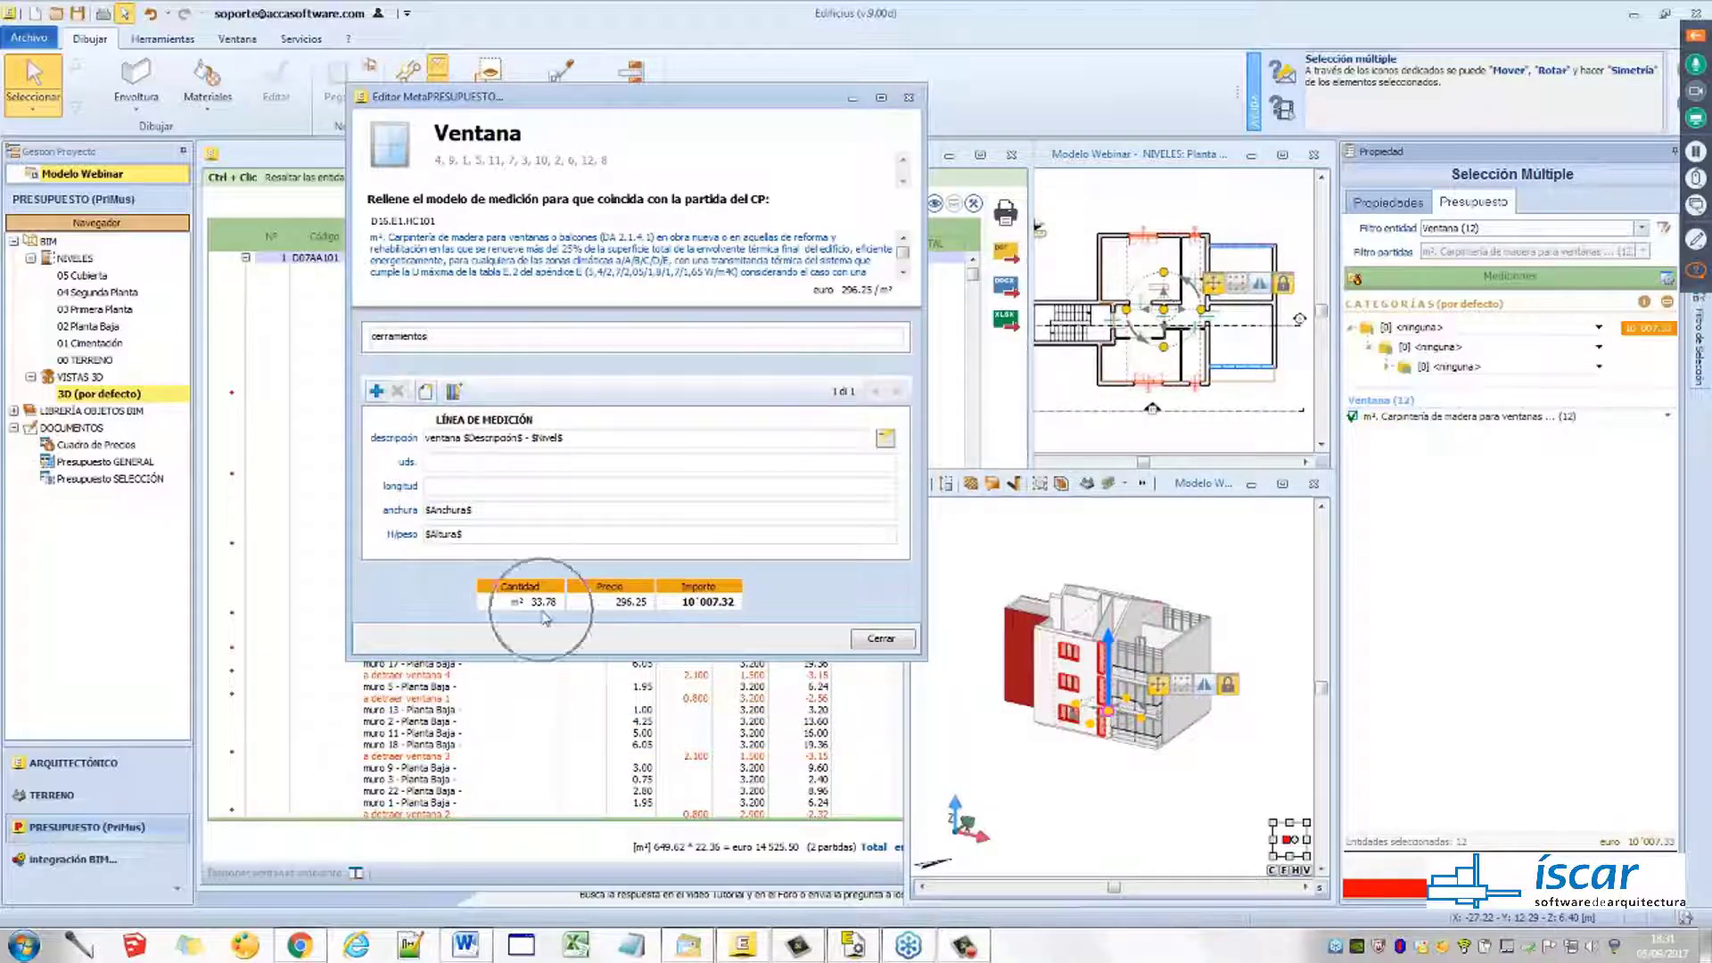
pyautogui.press('ctrl')
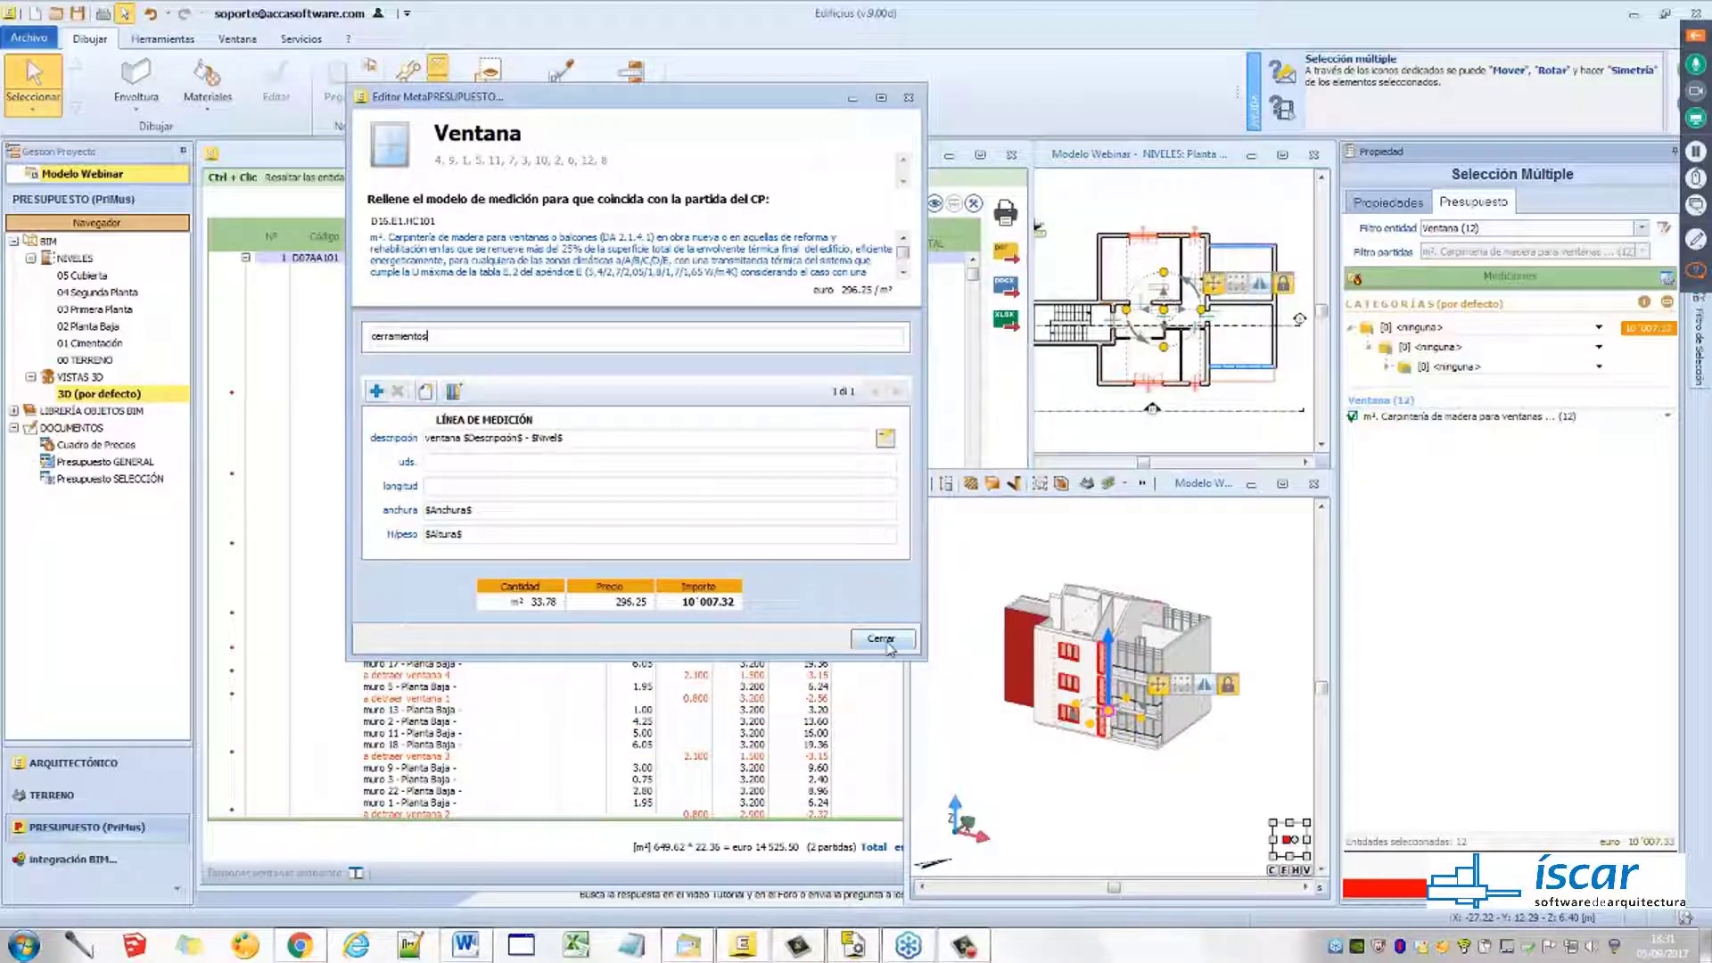
pyautogui.click(882, 646)
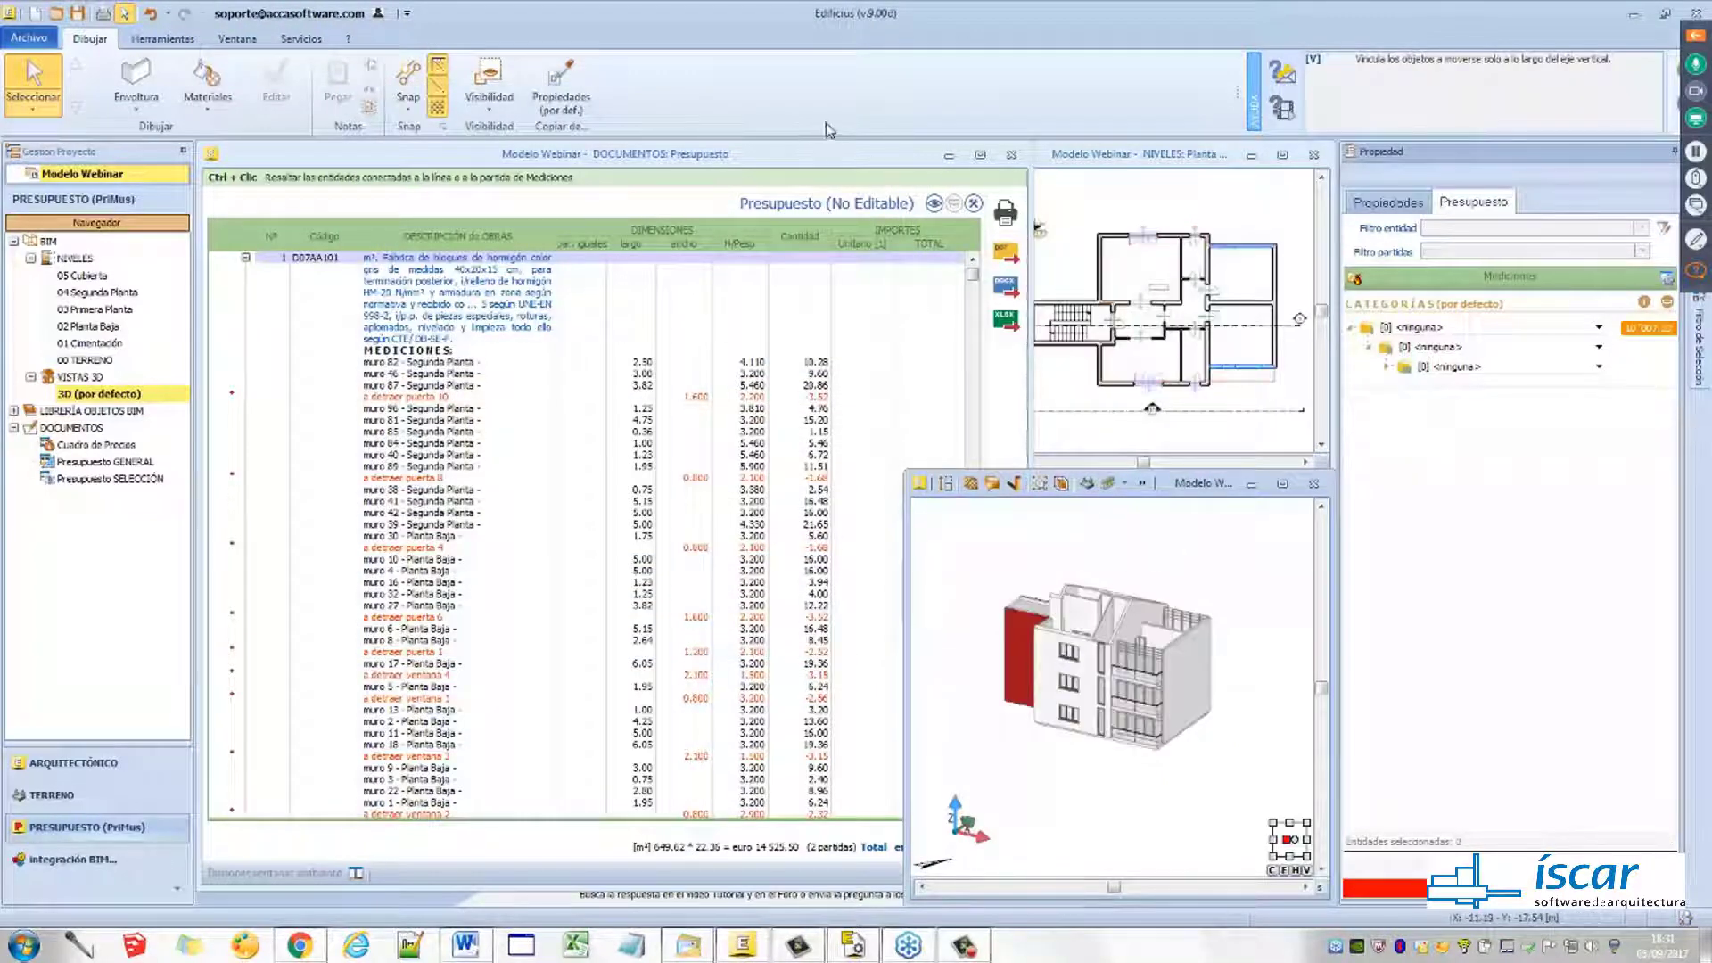
# Widen the general budget, collapse the block wall item and display only the wooden window carpentry item's measurement lines
pyautogui.click(1025, 482)
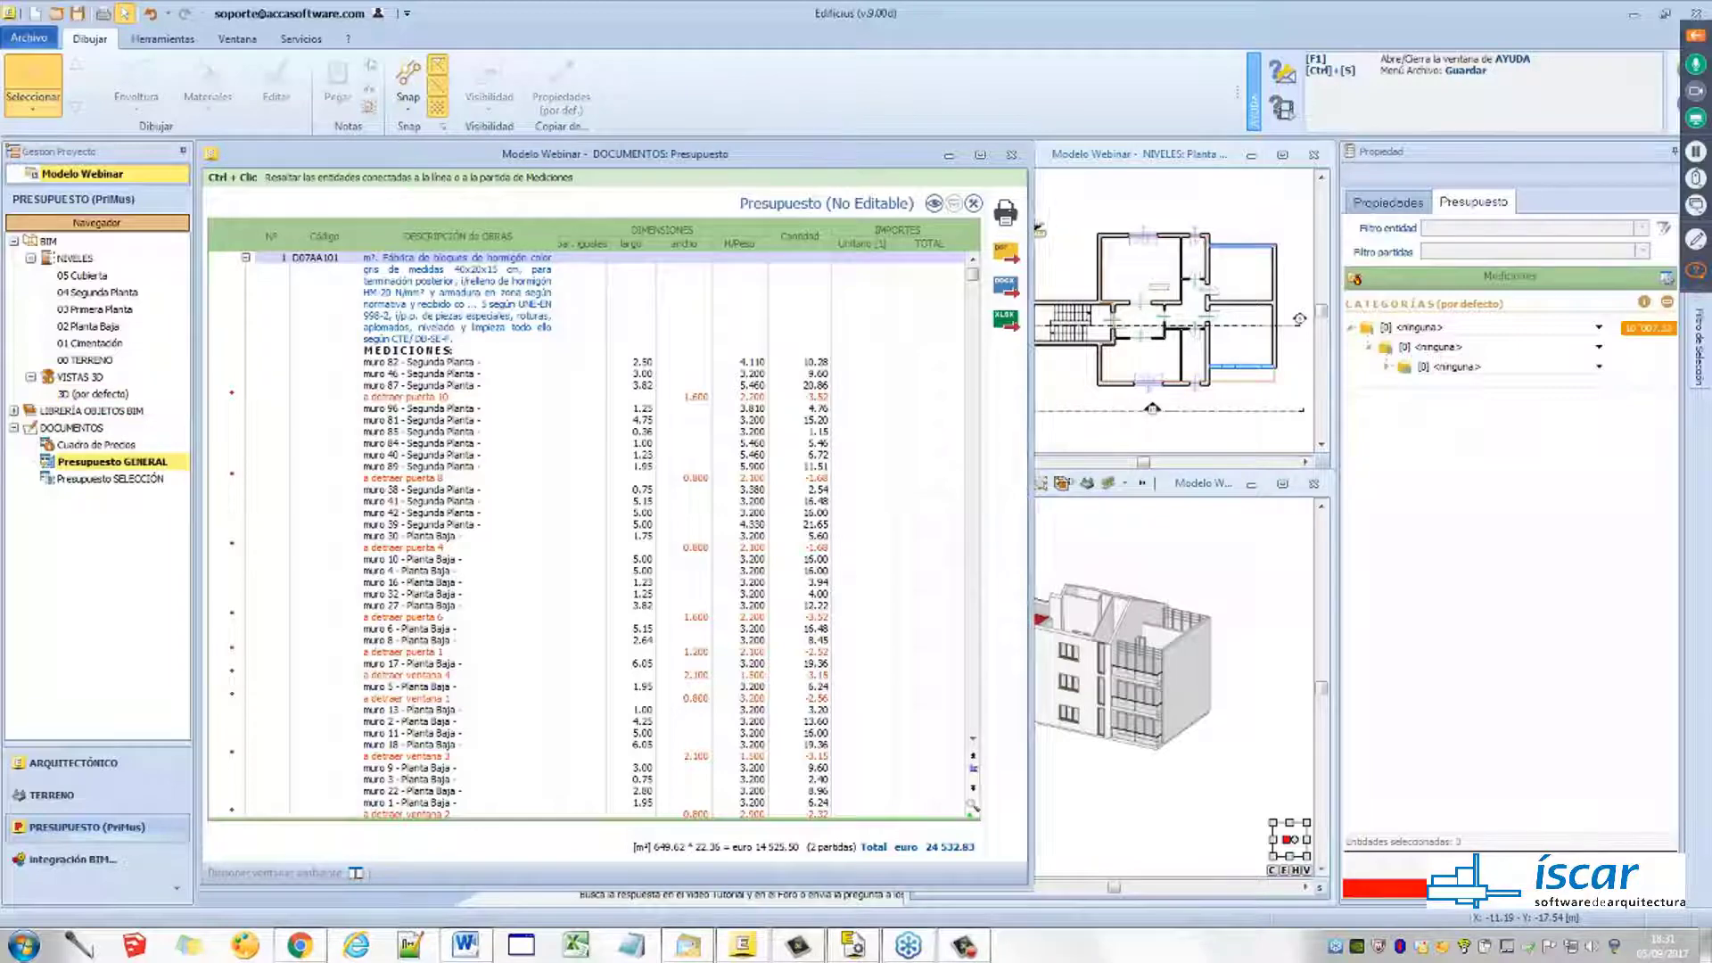
pyautogui.moveTo(1028, 483); pyautogui.dragTo(1164, 483)
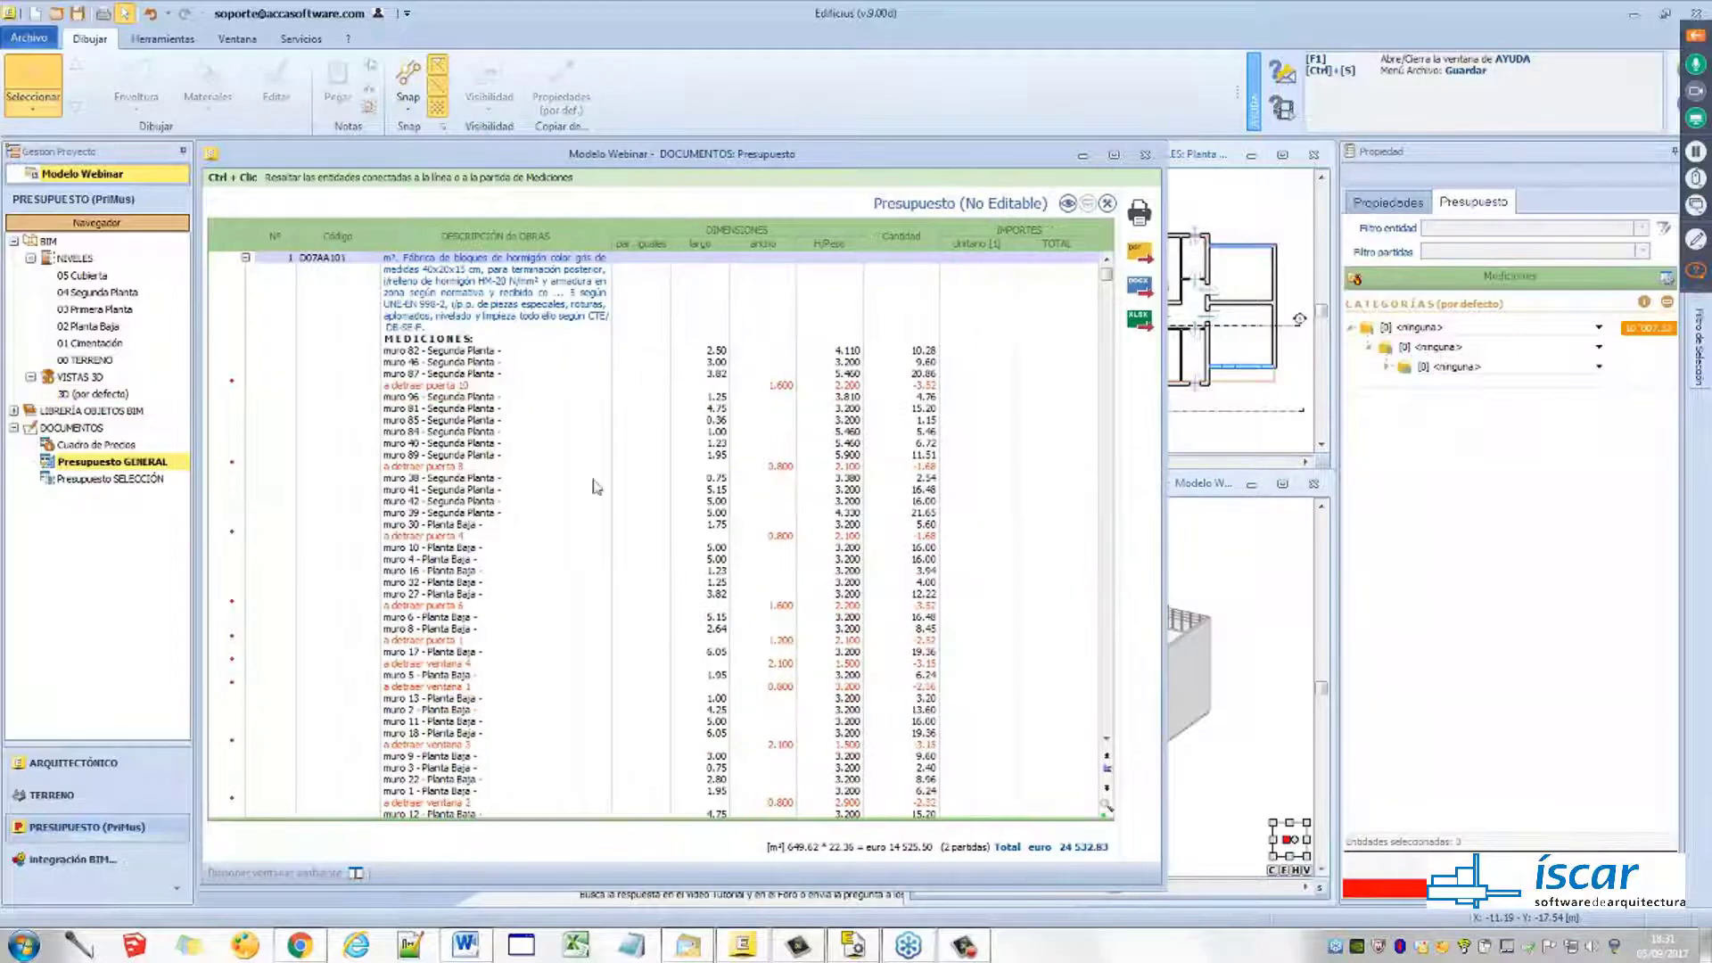
pyautogui.click(246, 259)
pyautogui.click(246, 269)
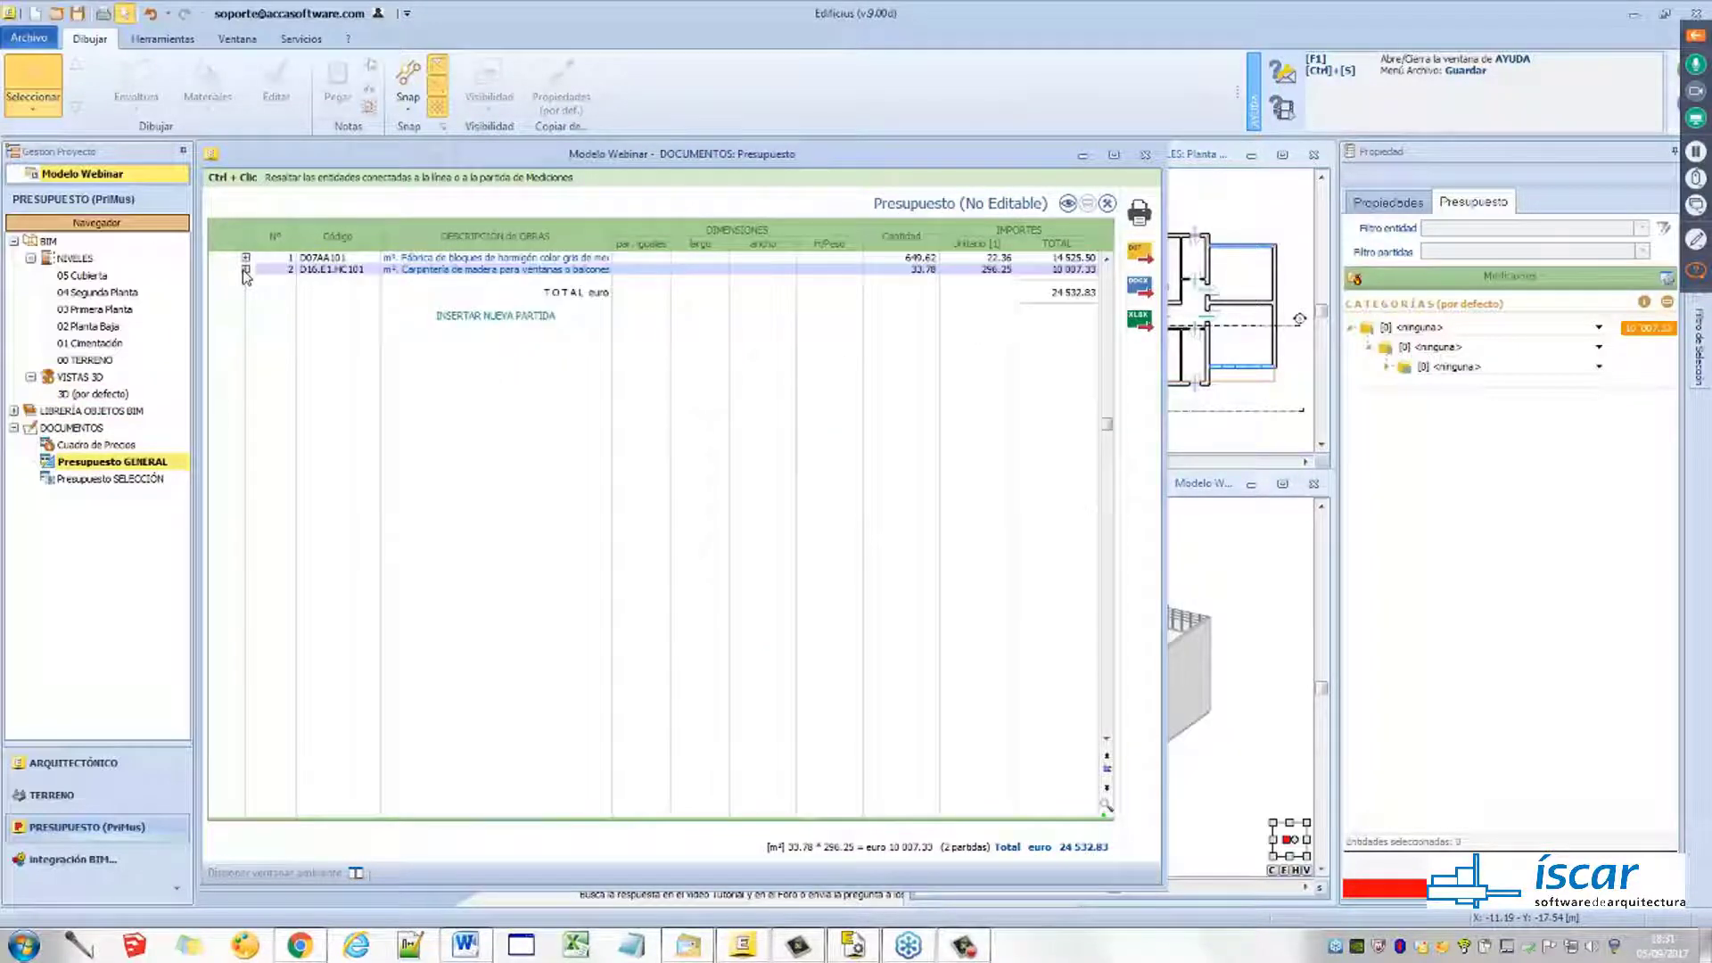
pyautogui.click(246, 268)
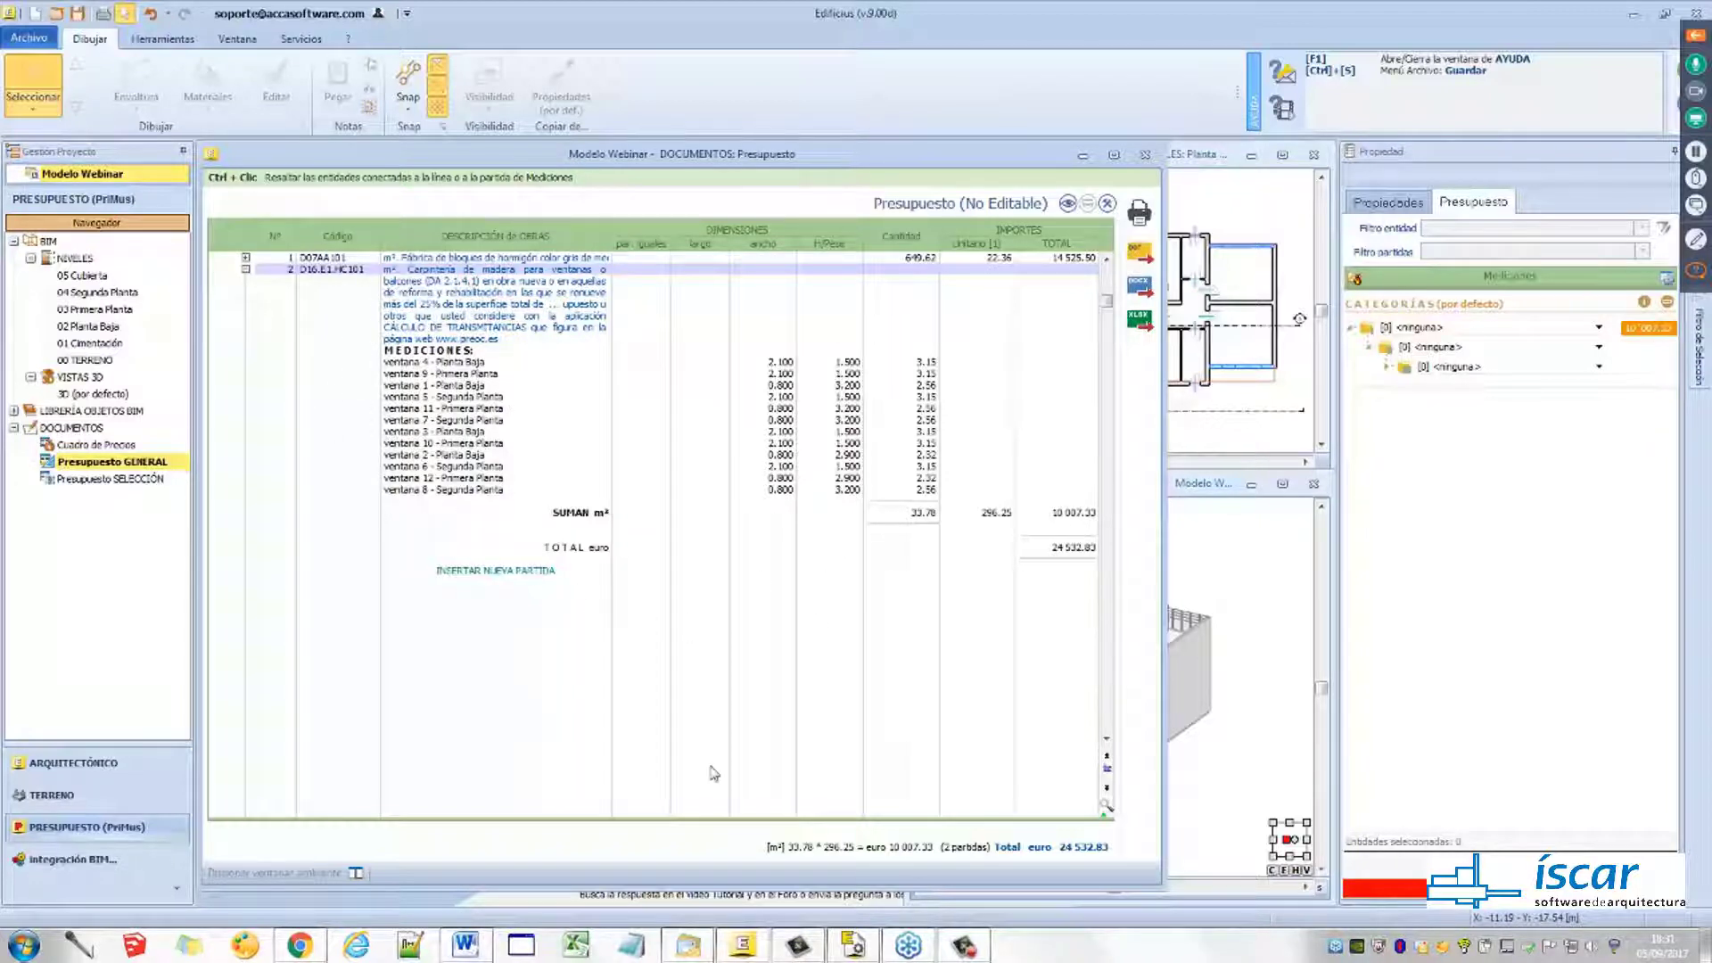
# Narrow the budget window and enlarge the 3D view so both can be seen side by side
pyautogui.moveTo(1159, 886); pyautogui.dragTo(966, 878)
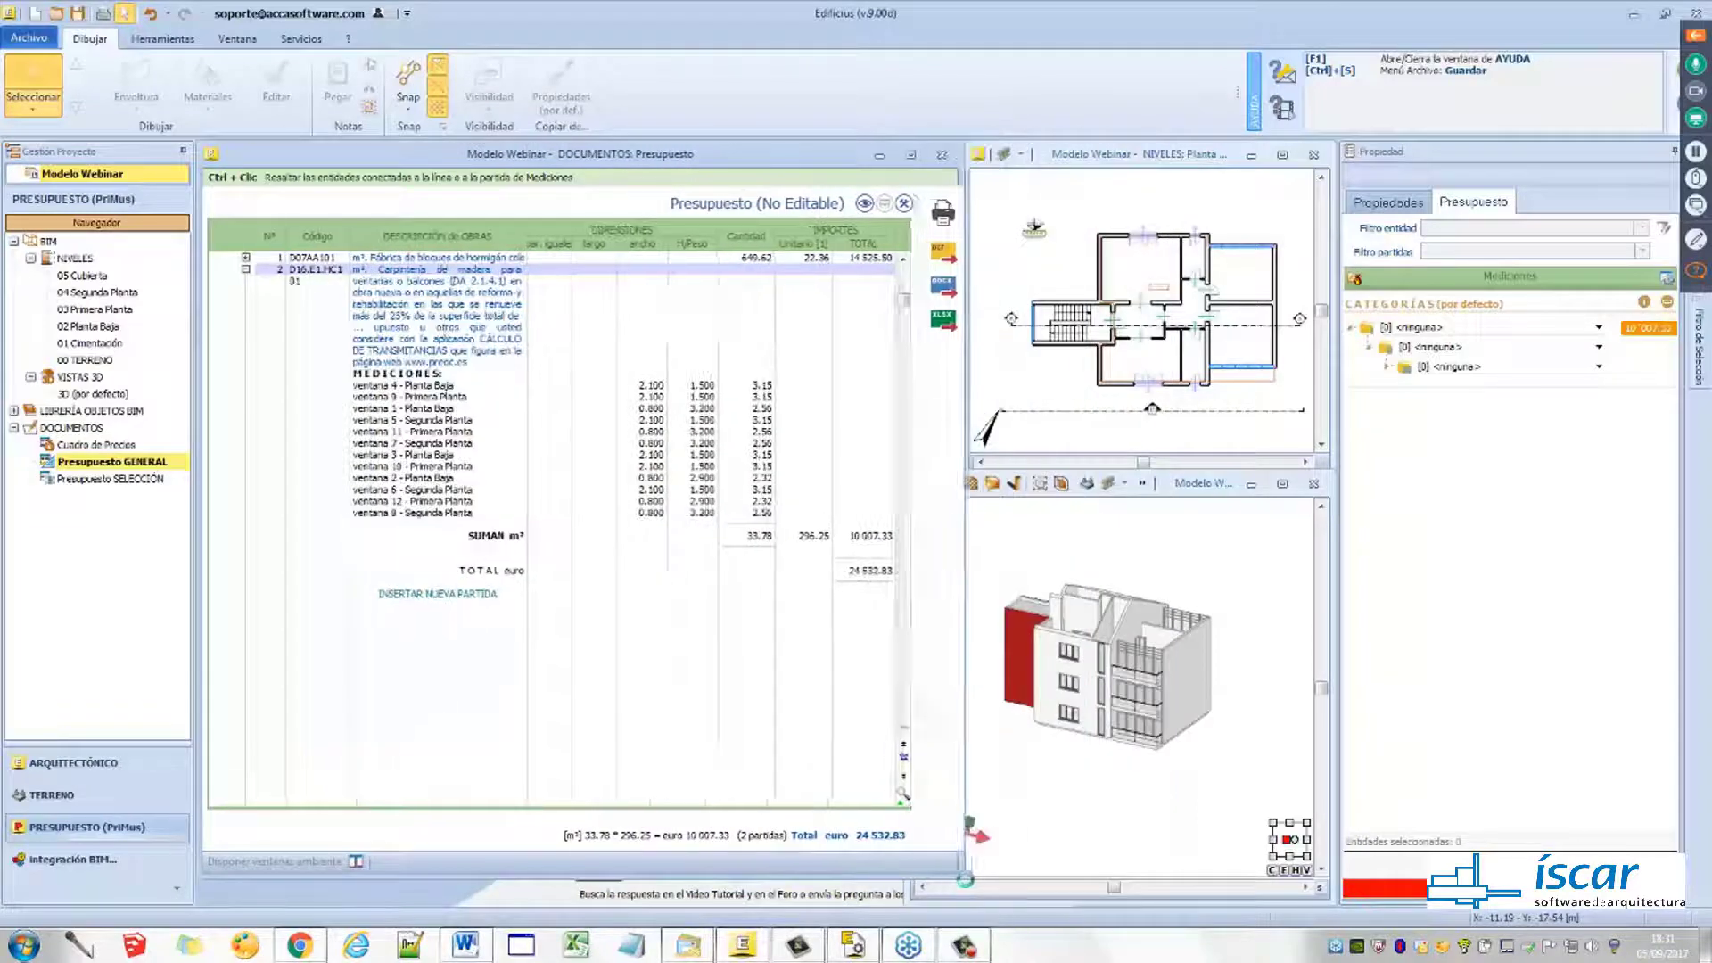
pyautogui.click(1224, 496)
pyautogui.moveTo(902, 467); pyautogui.dragTo(862, 455)
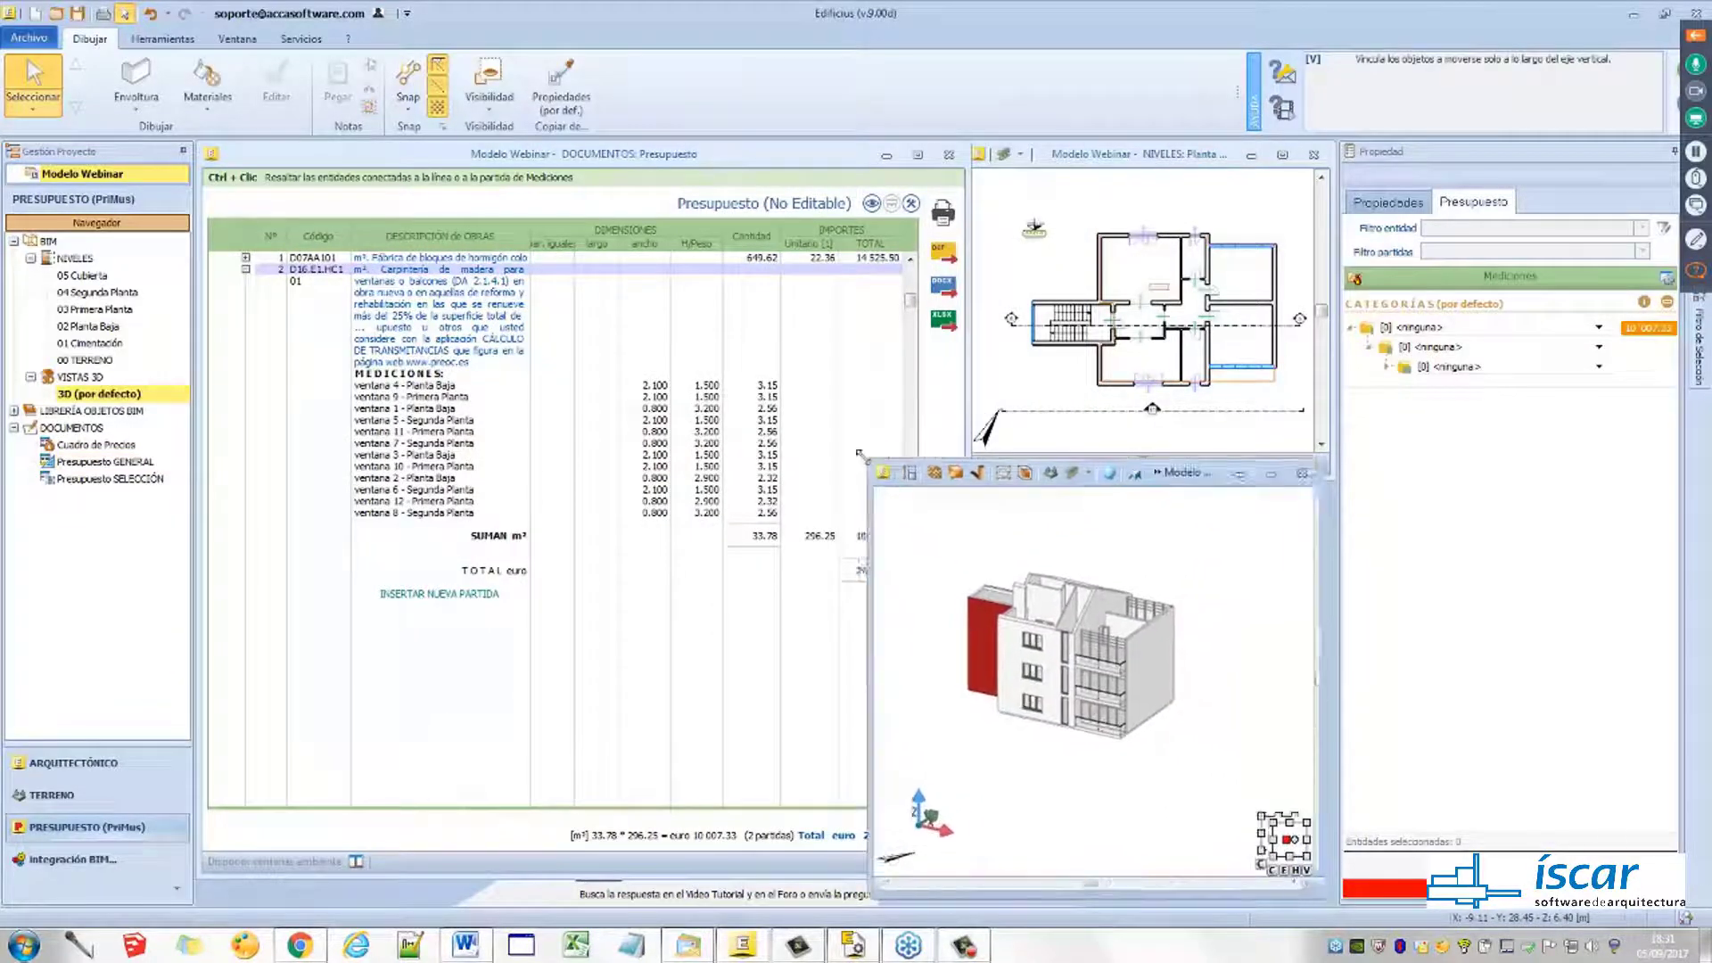
# Select the upper facade window and the one below it in 3D to locate their measurement lines in the carpentry item
pyautogui.scroll(4, 1001, 686)
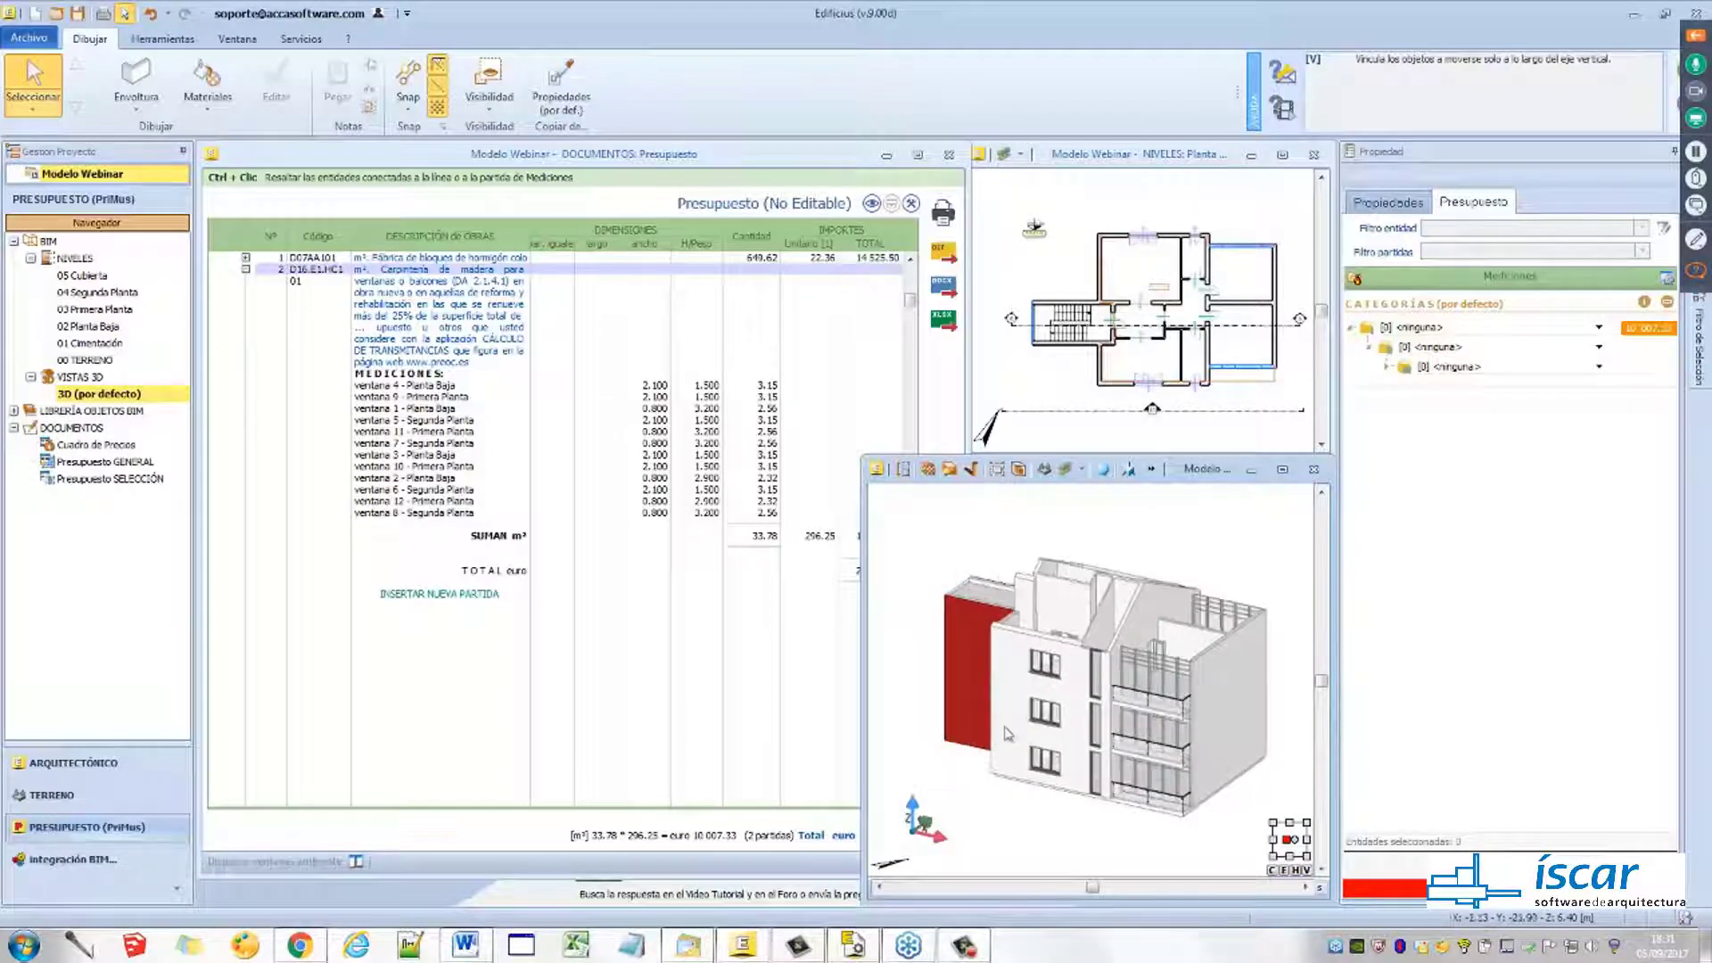
pyautogui.scroll(2, 987, 740)
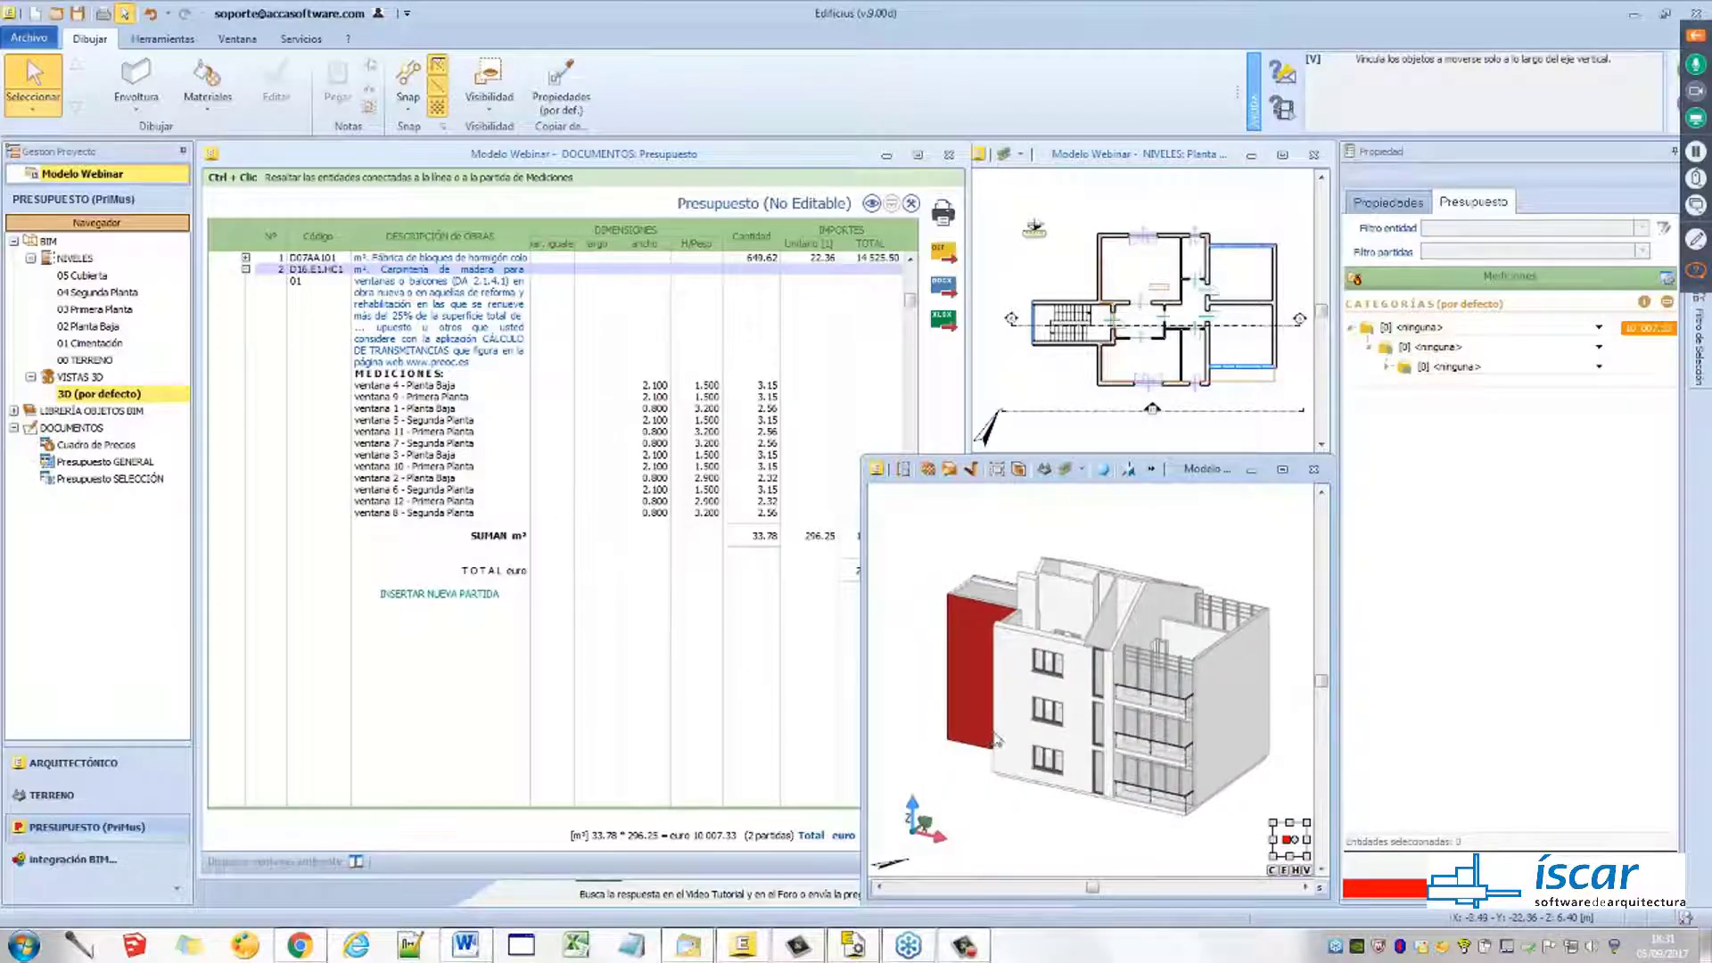
pyautogui.click(1053, 685)
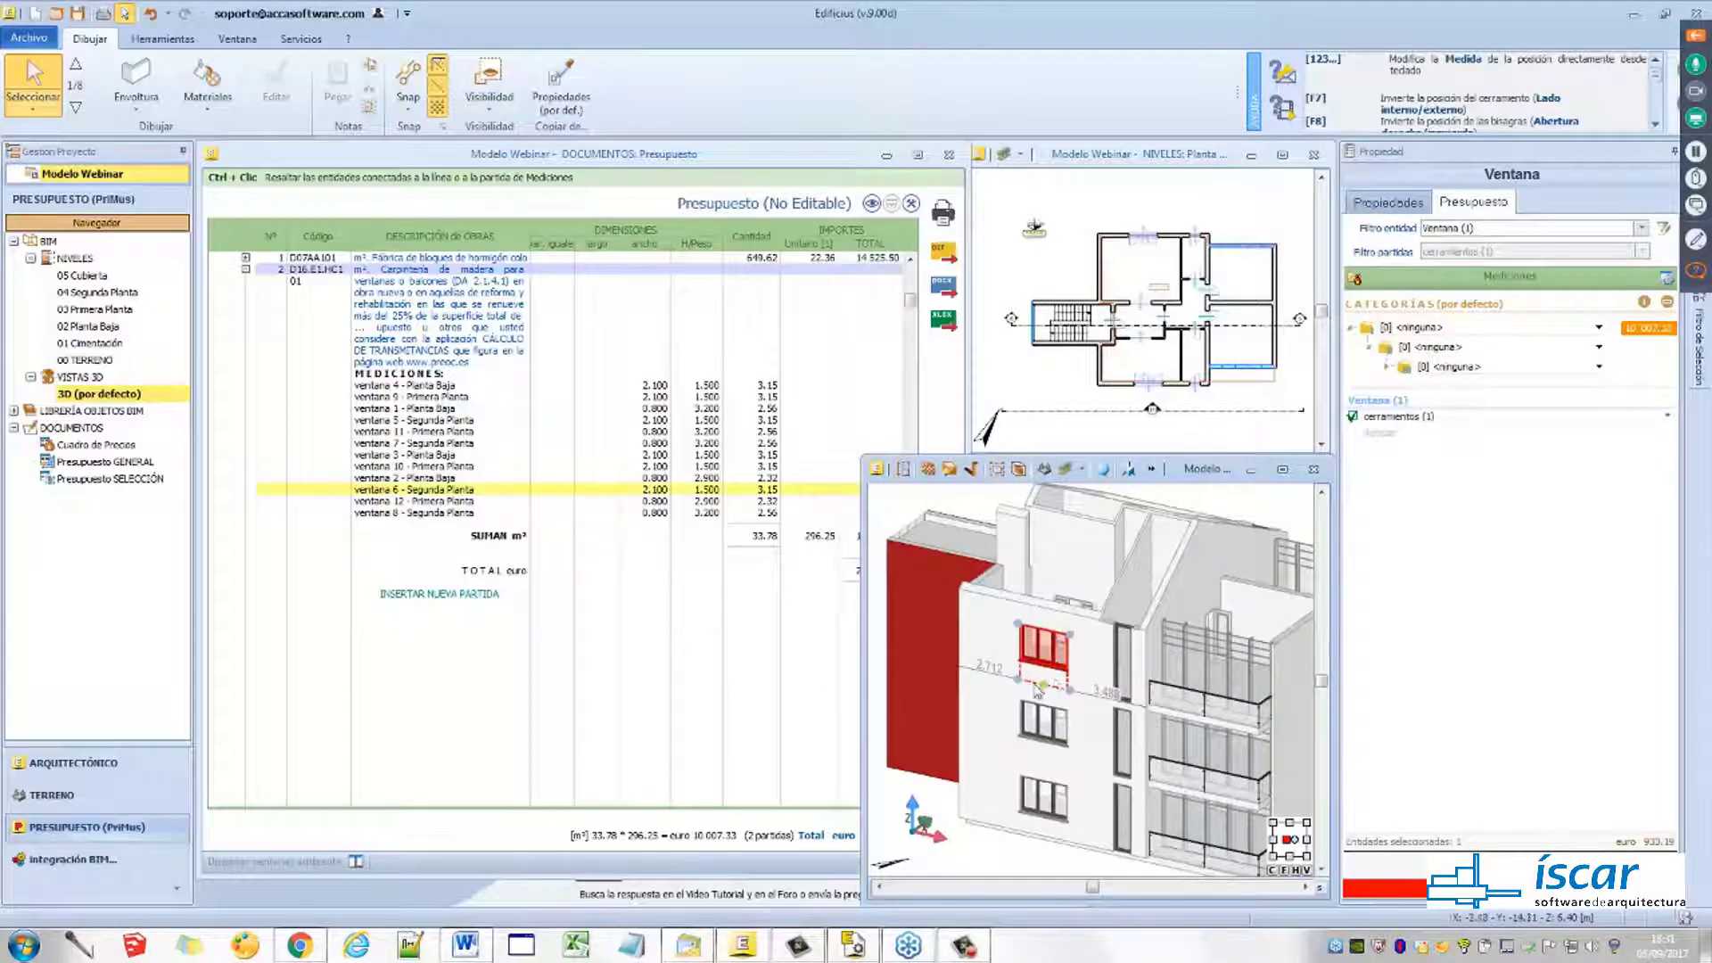
pyautogui.scroll(1, 1057, 653)
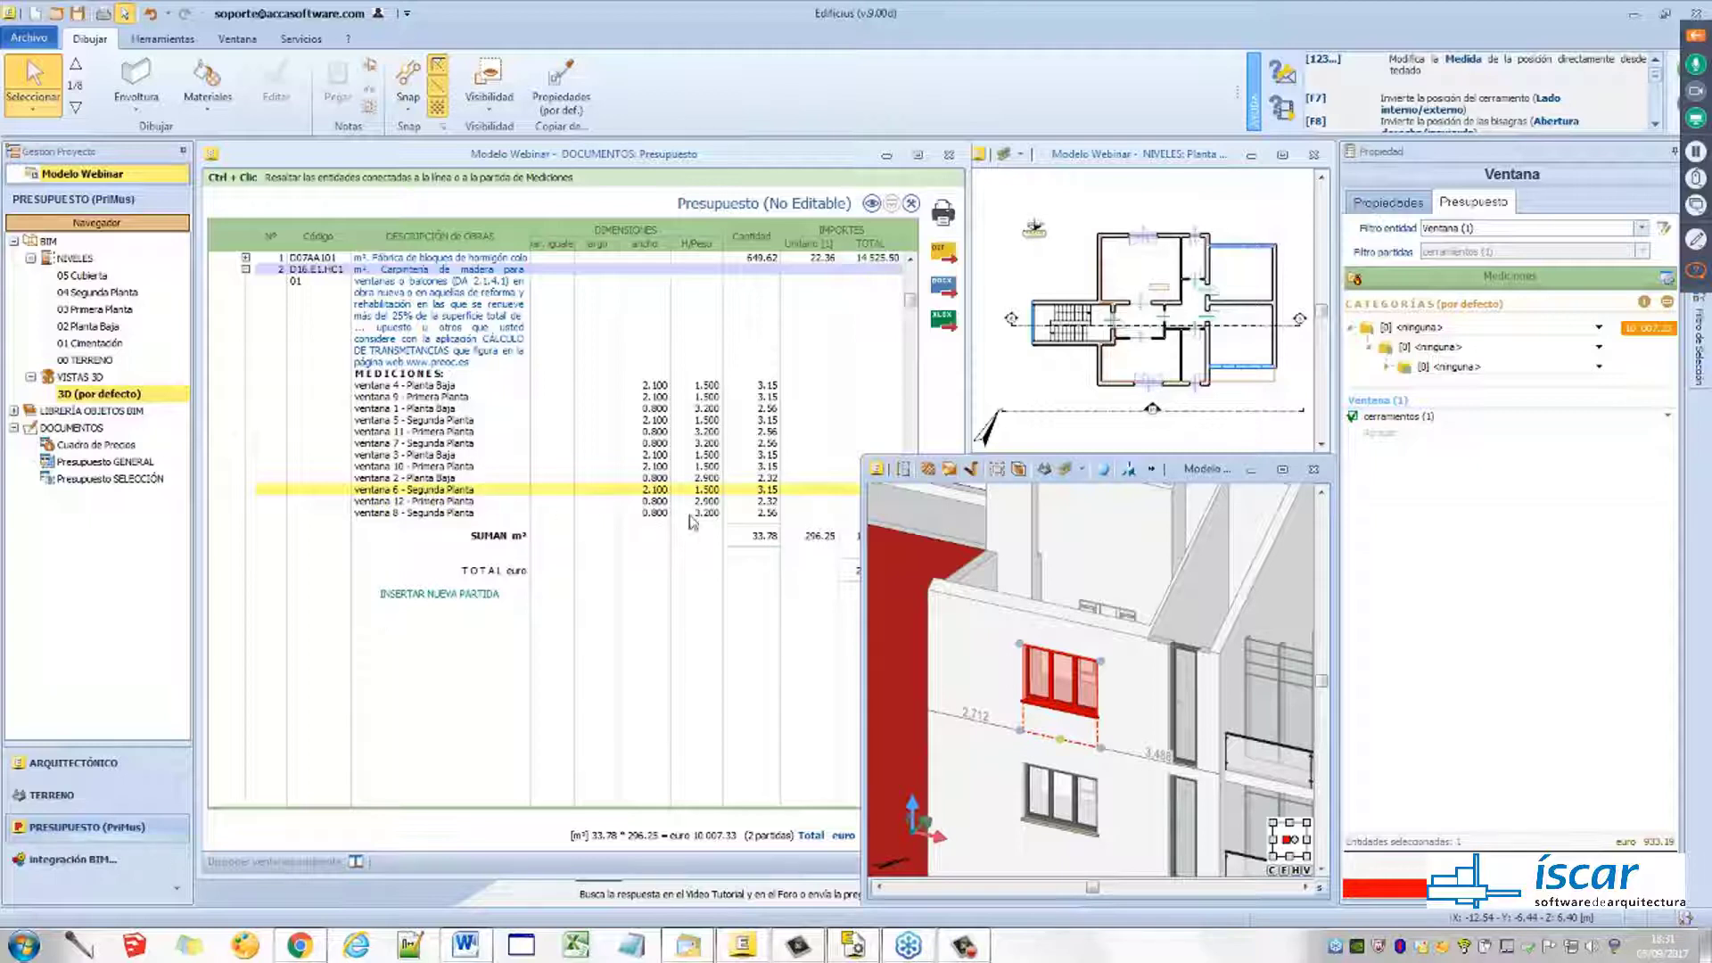
pyautogui.click(666, 494)
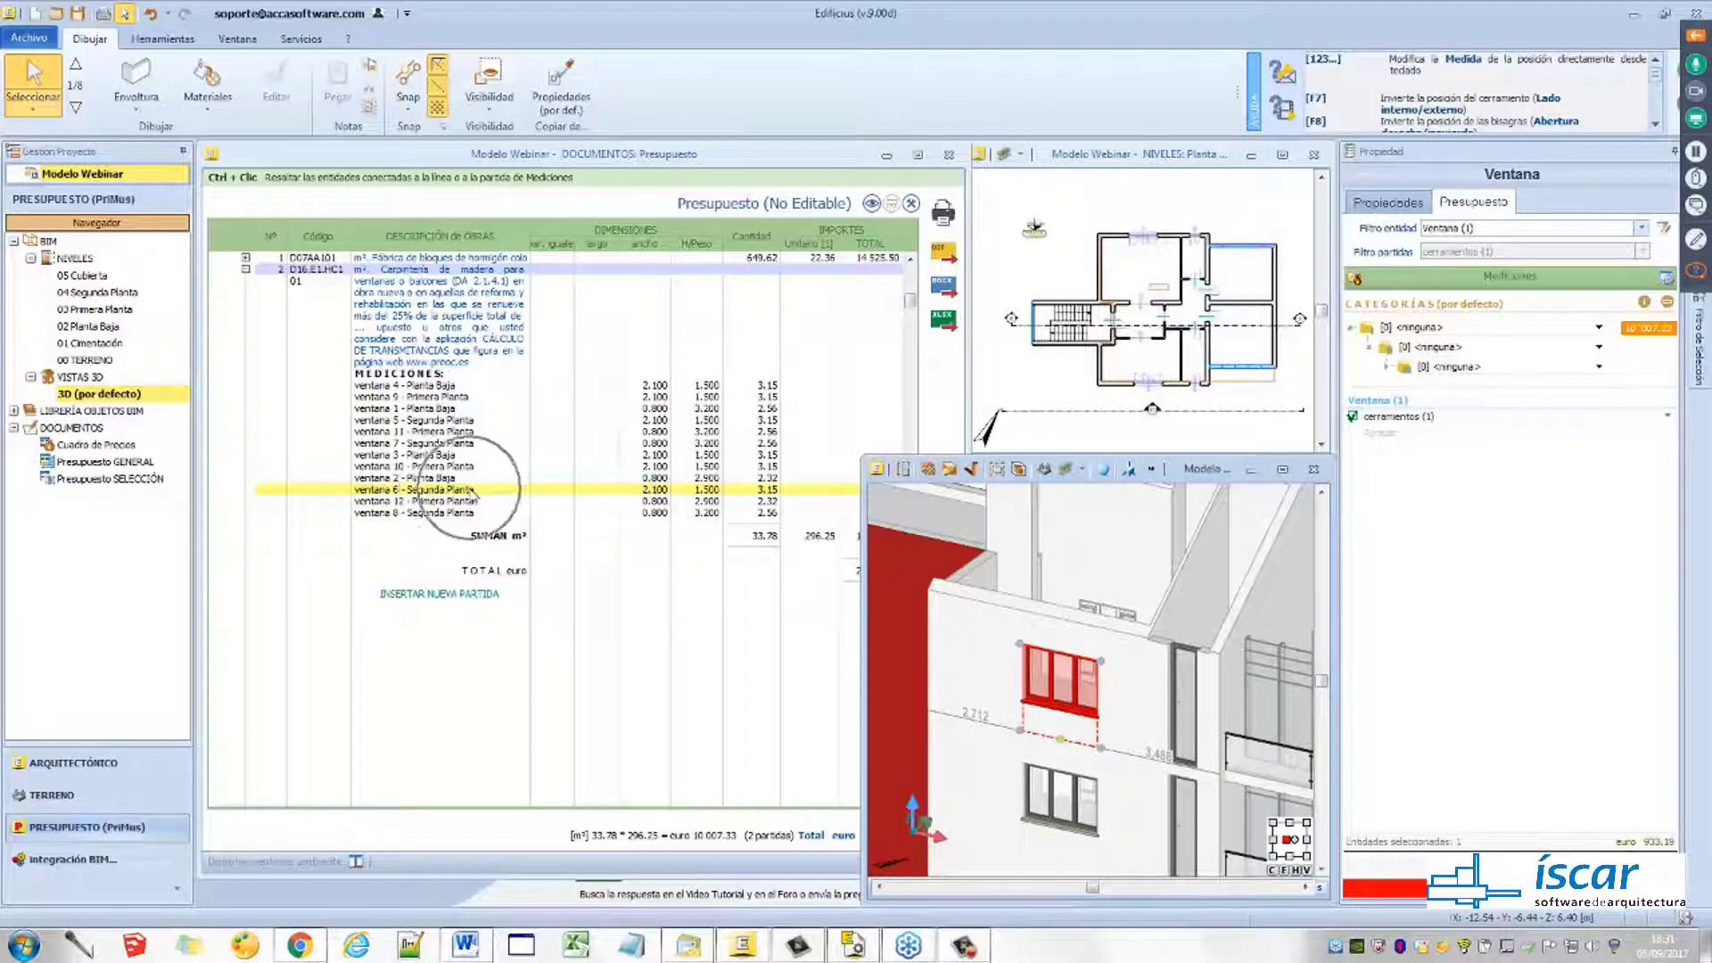
pyautogui.click(1066, 793)
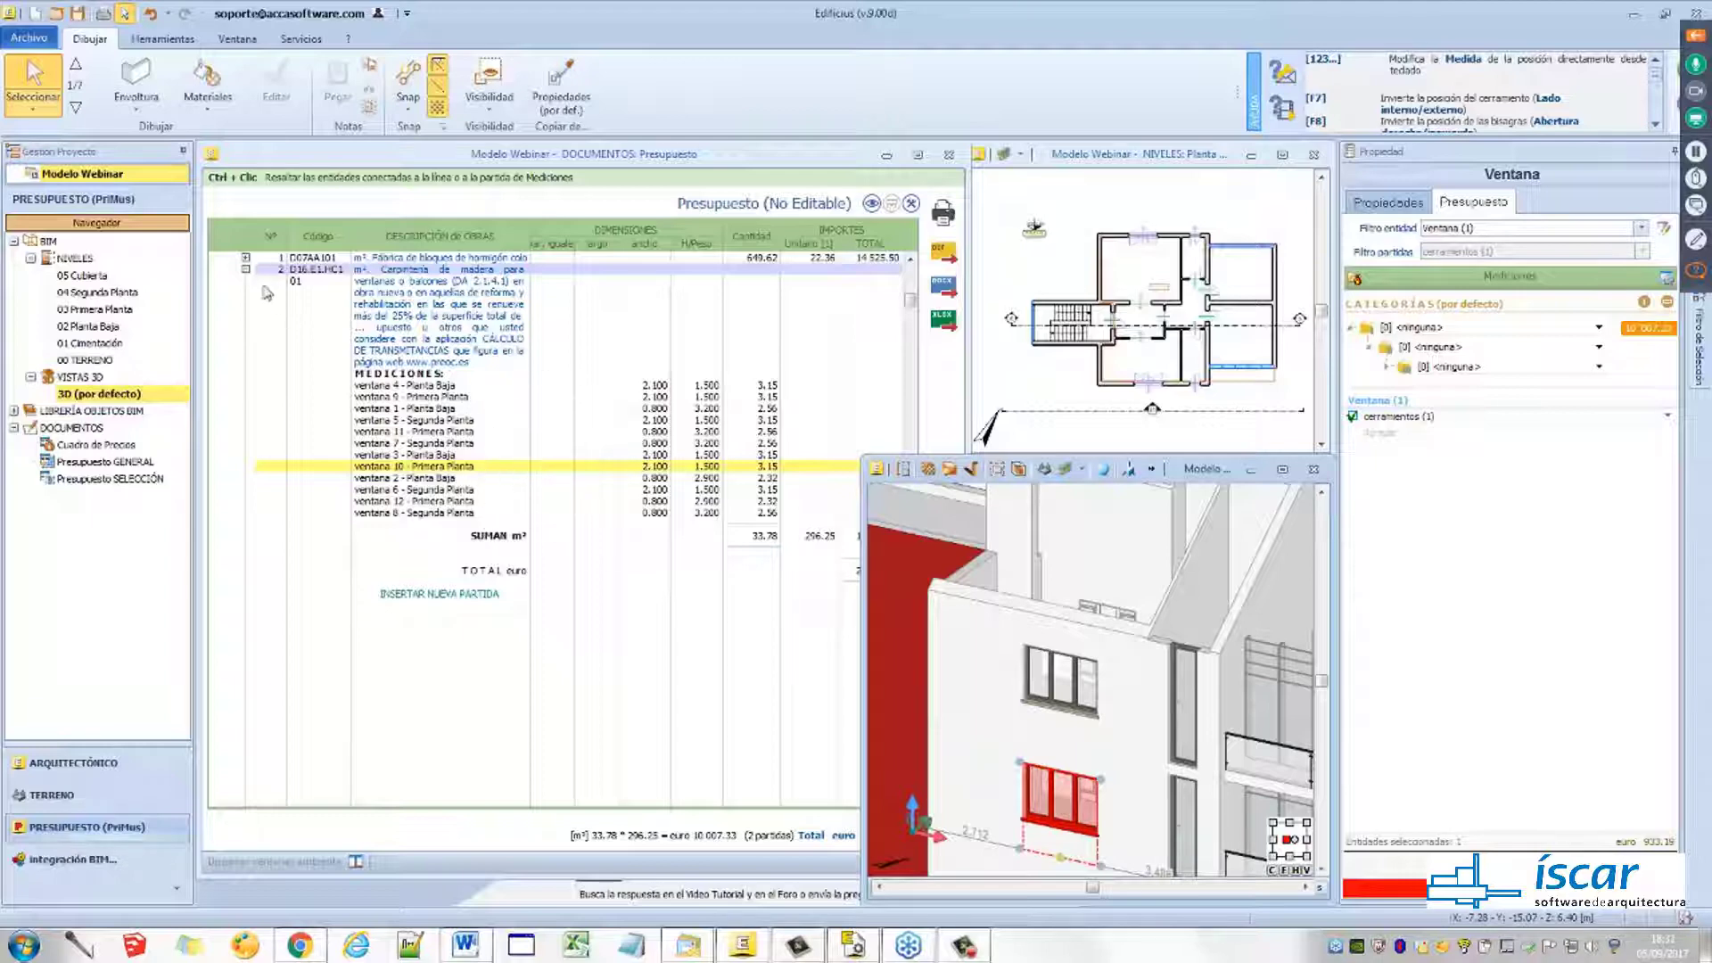
# Expand the block wall item and find the deduction line of the selected facade window, leaving nothing selected in the model
pyautogui.click(246, 258)
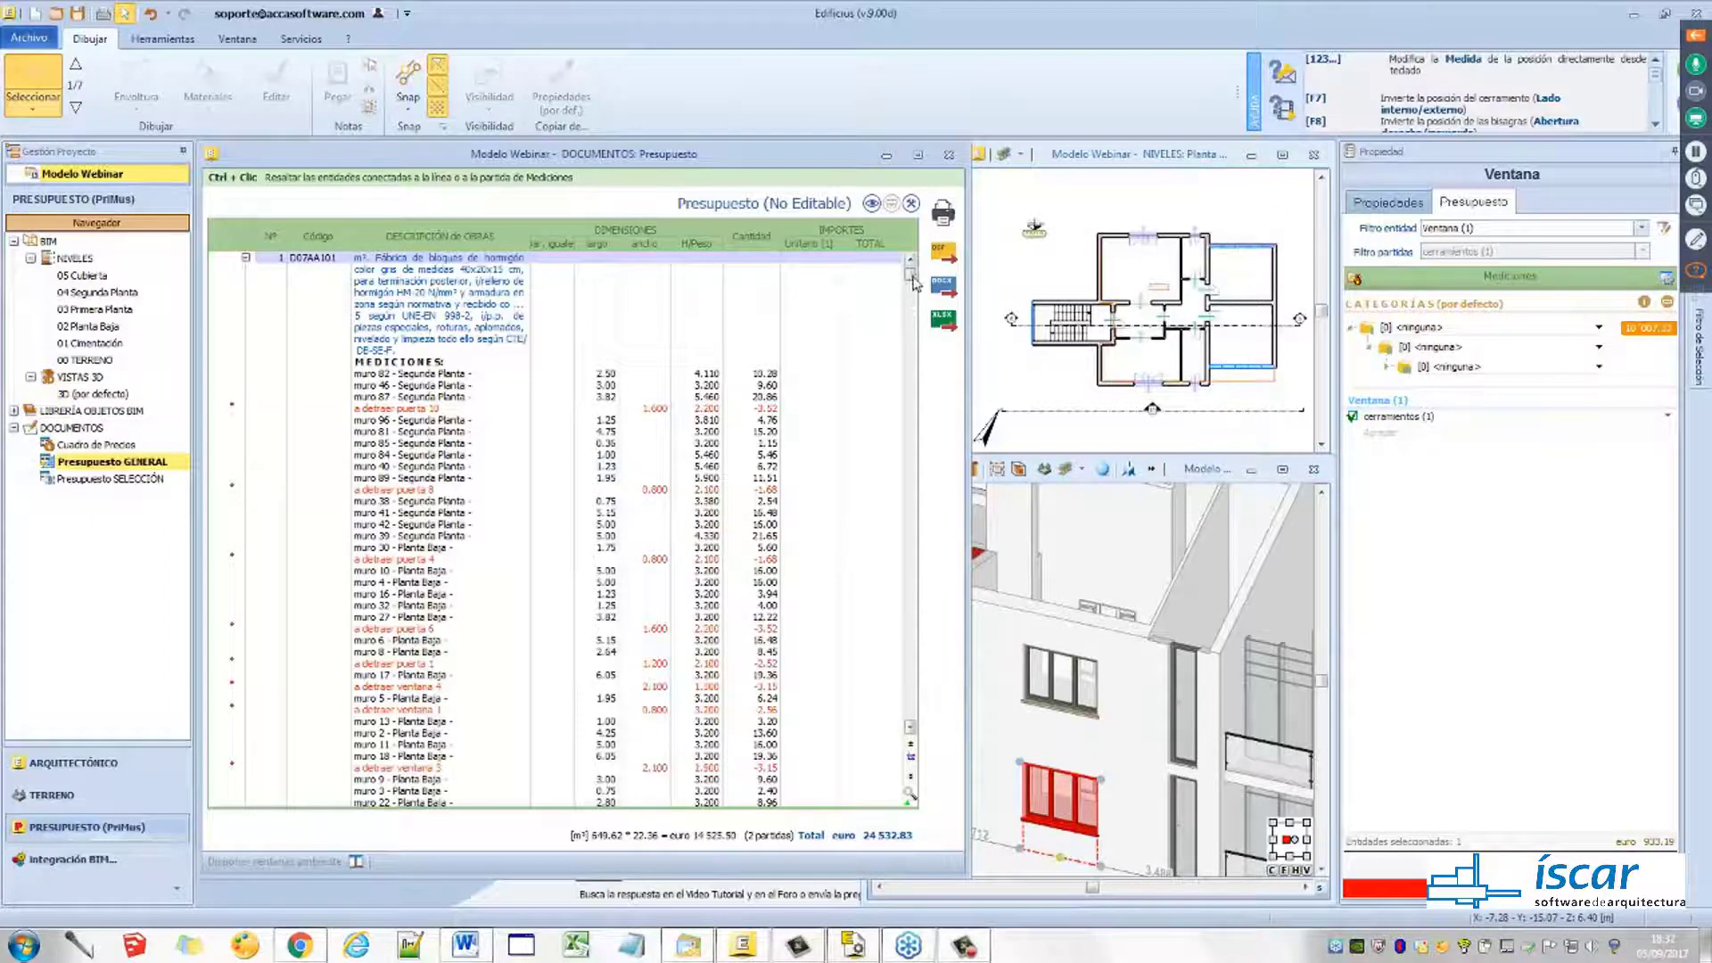
pyautogui.moveTo(910, 276); pyautogui.dragTo(910, 461)
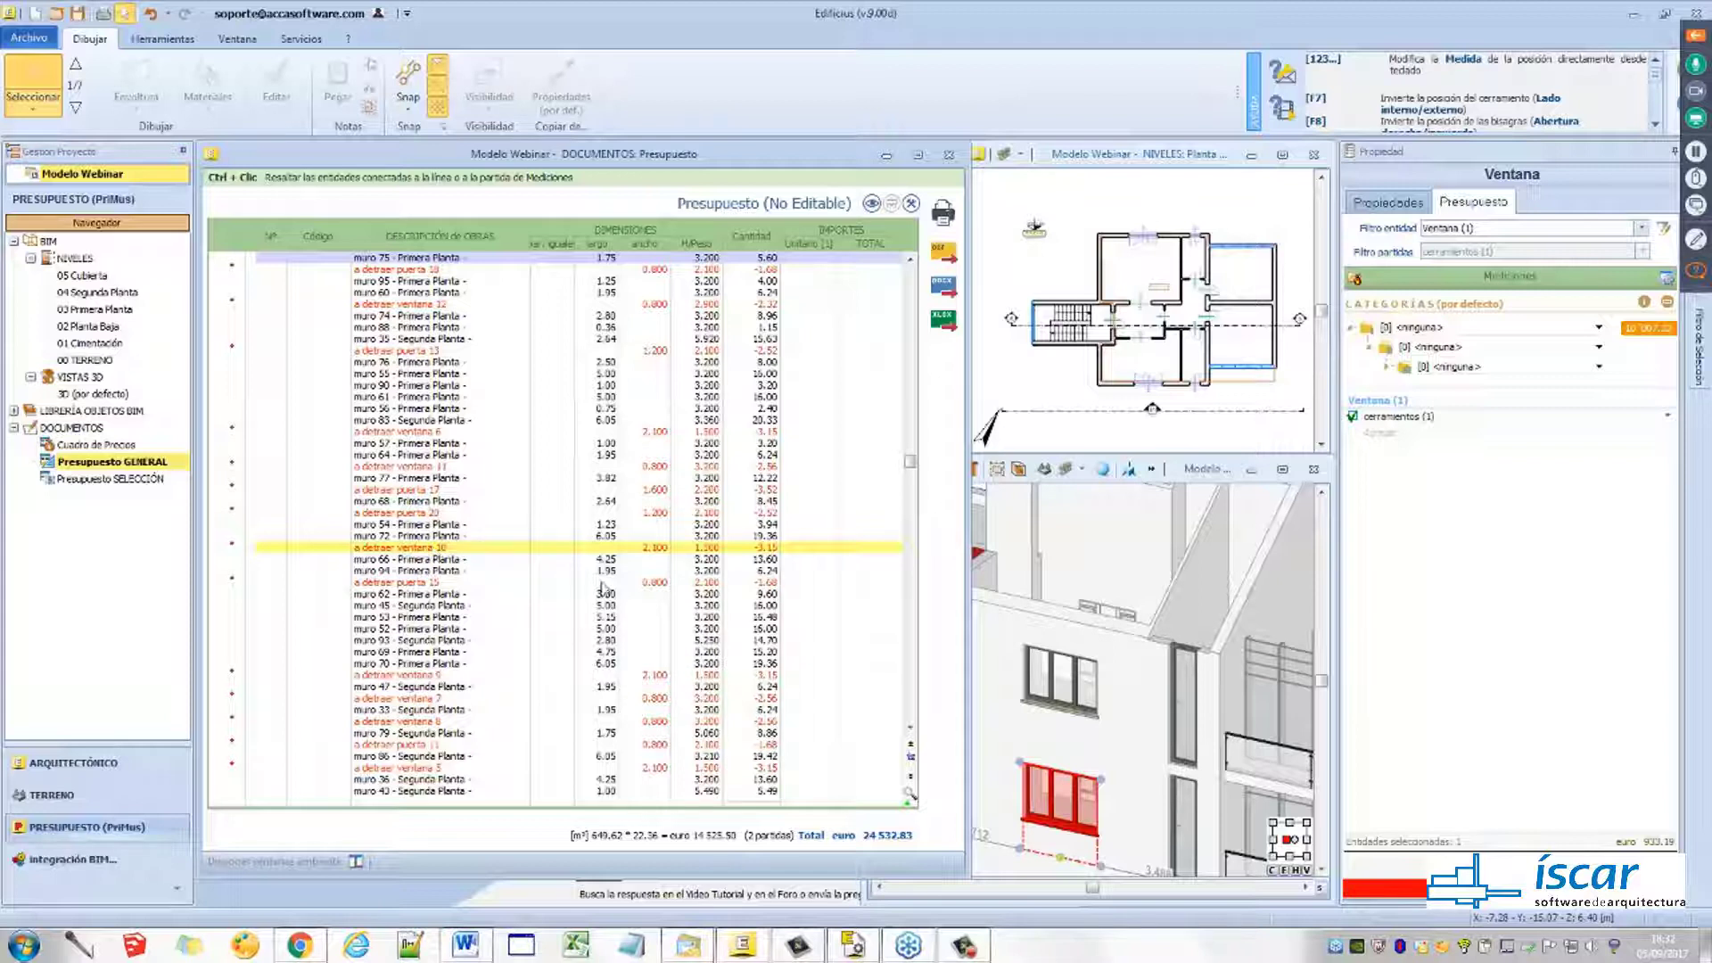
pyautogui.click(1108, 772)
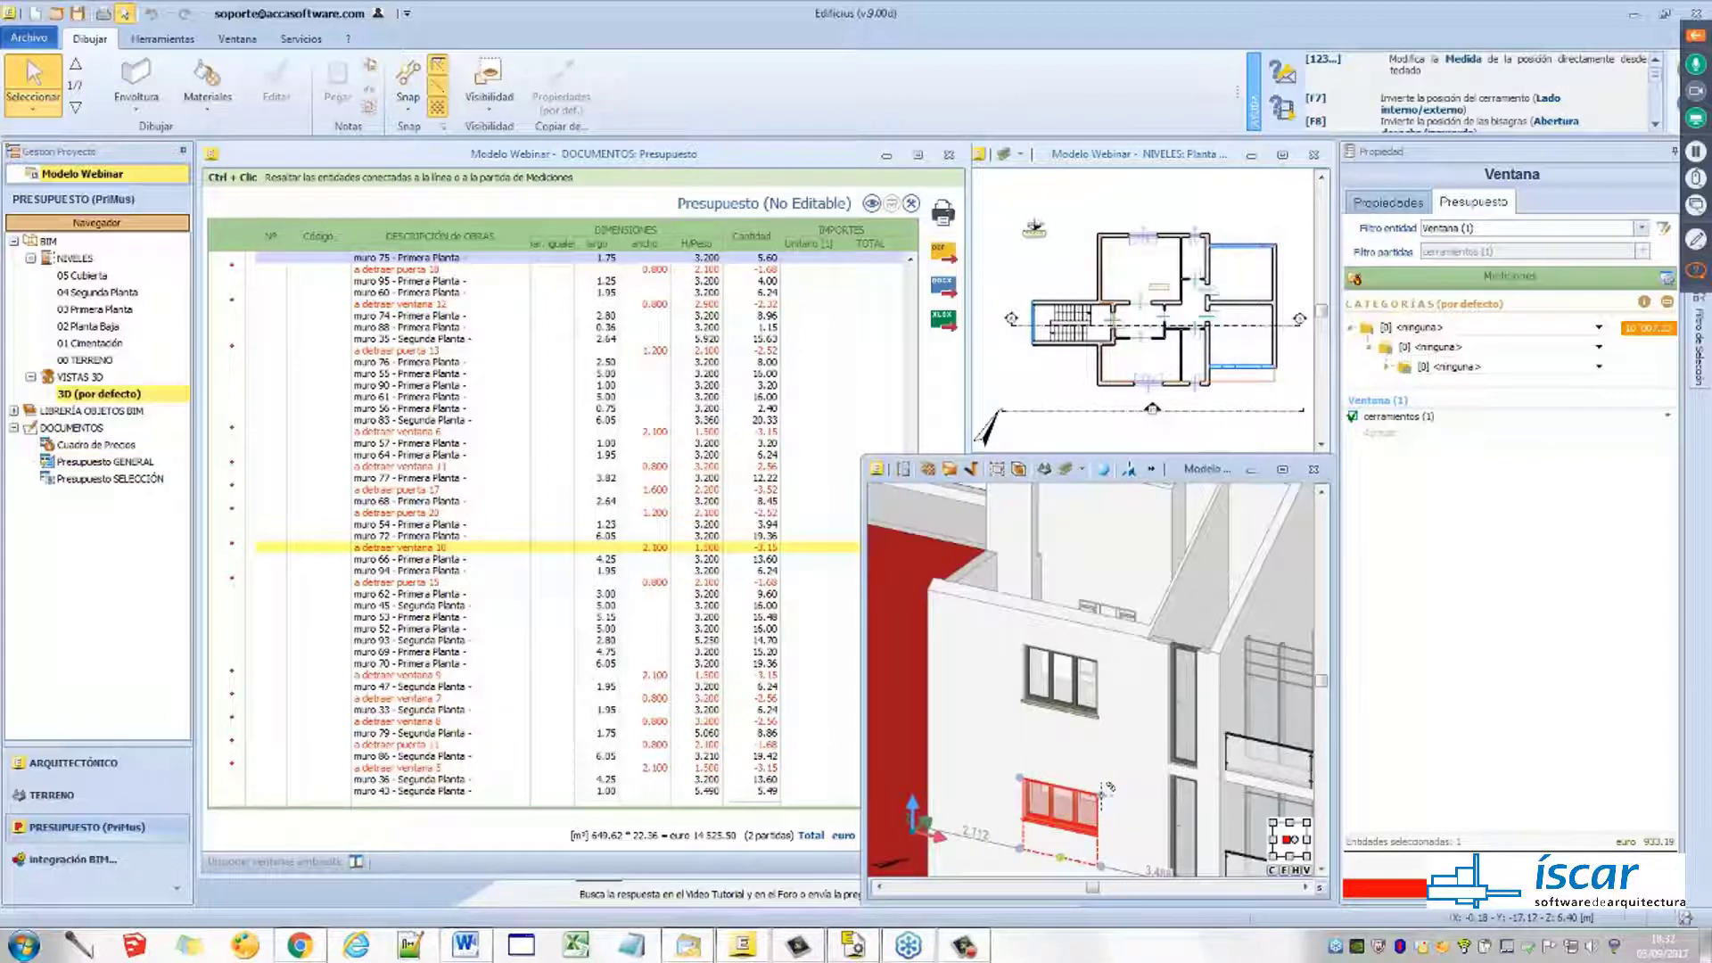
pyautogui.press('Escape')
pyautogui.click(812, 228)
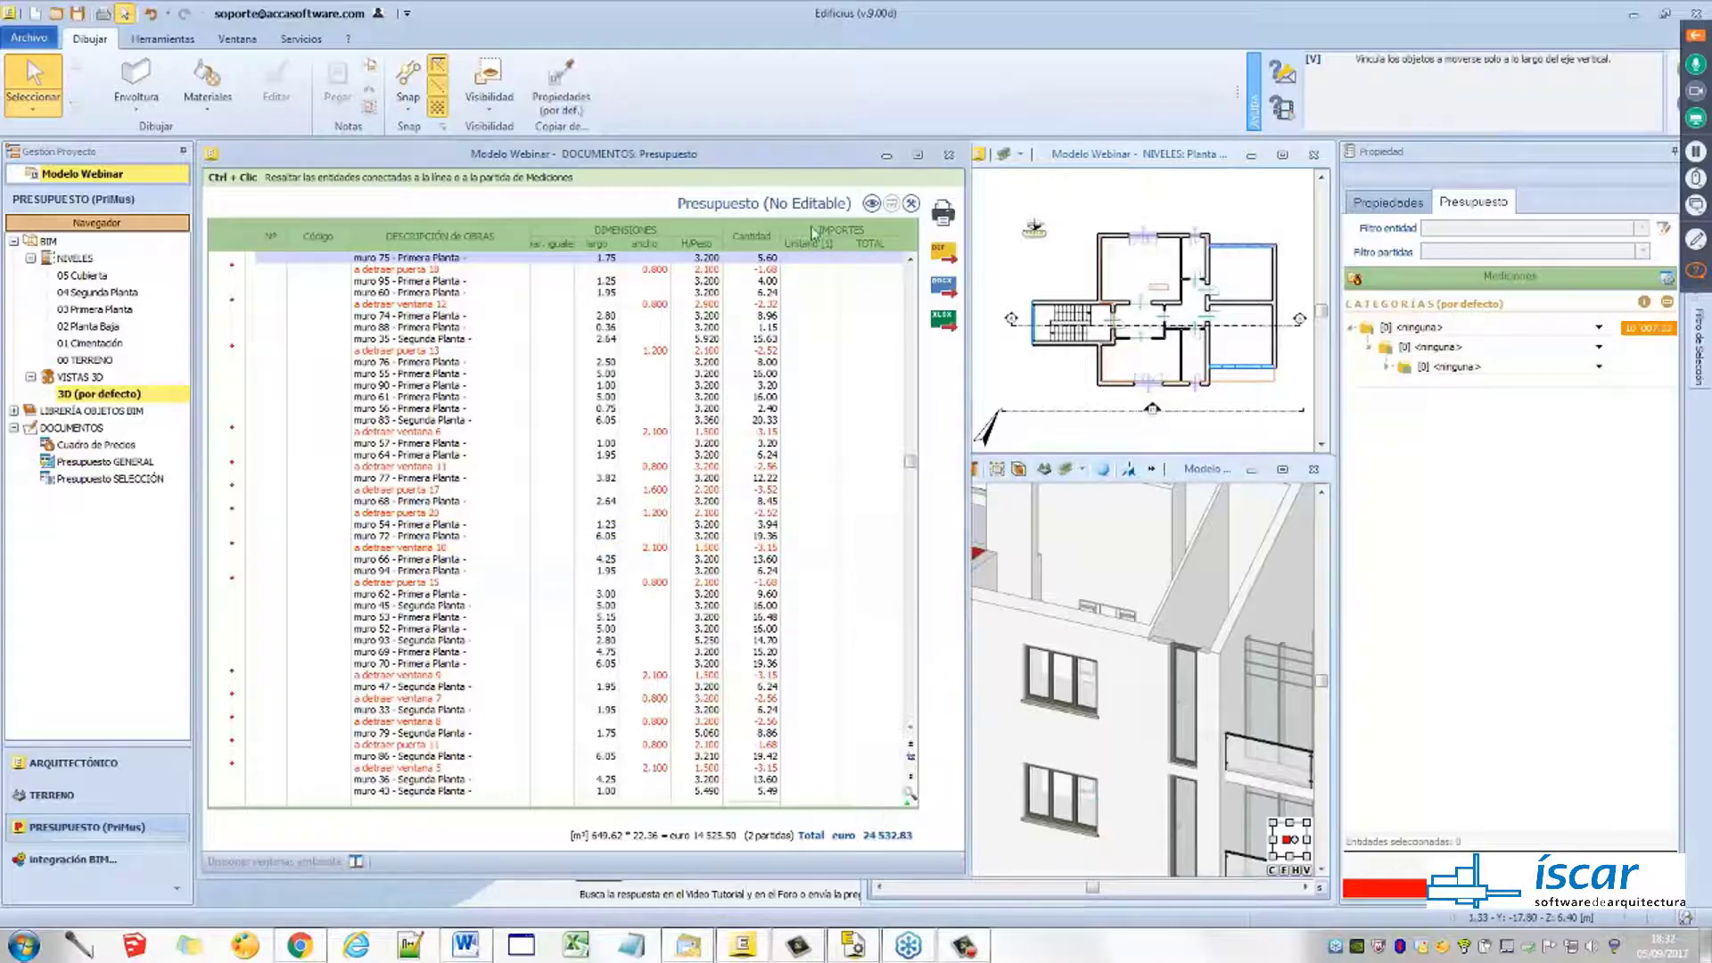
# Stretch the upper facade window to a height of about 1.65 m in the 3D view and enlarge that view
pyautogui.moveTo(862, 901); pyautogui.dragTo(952, 888)
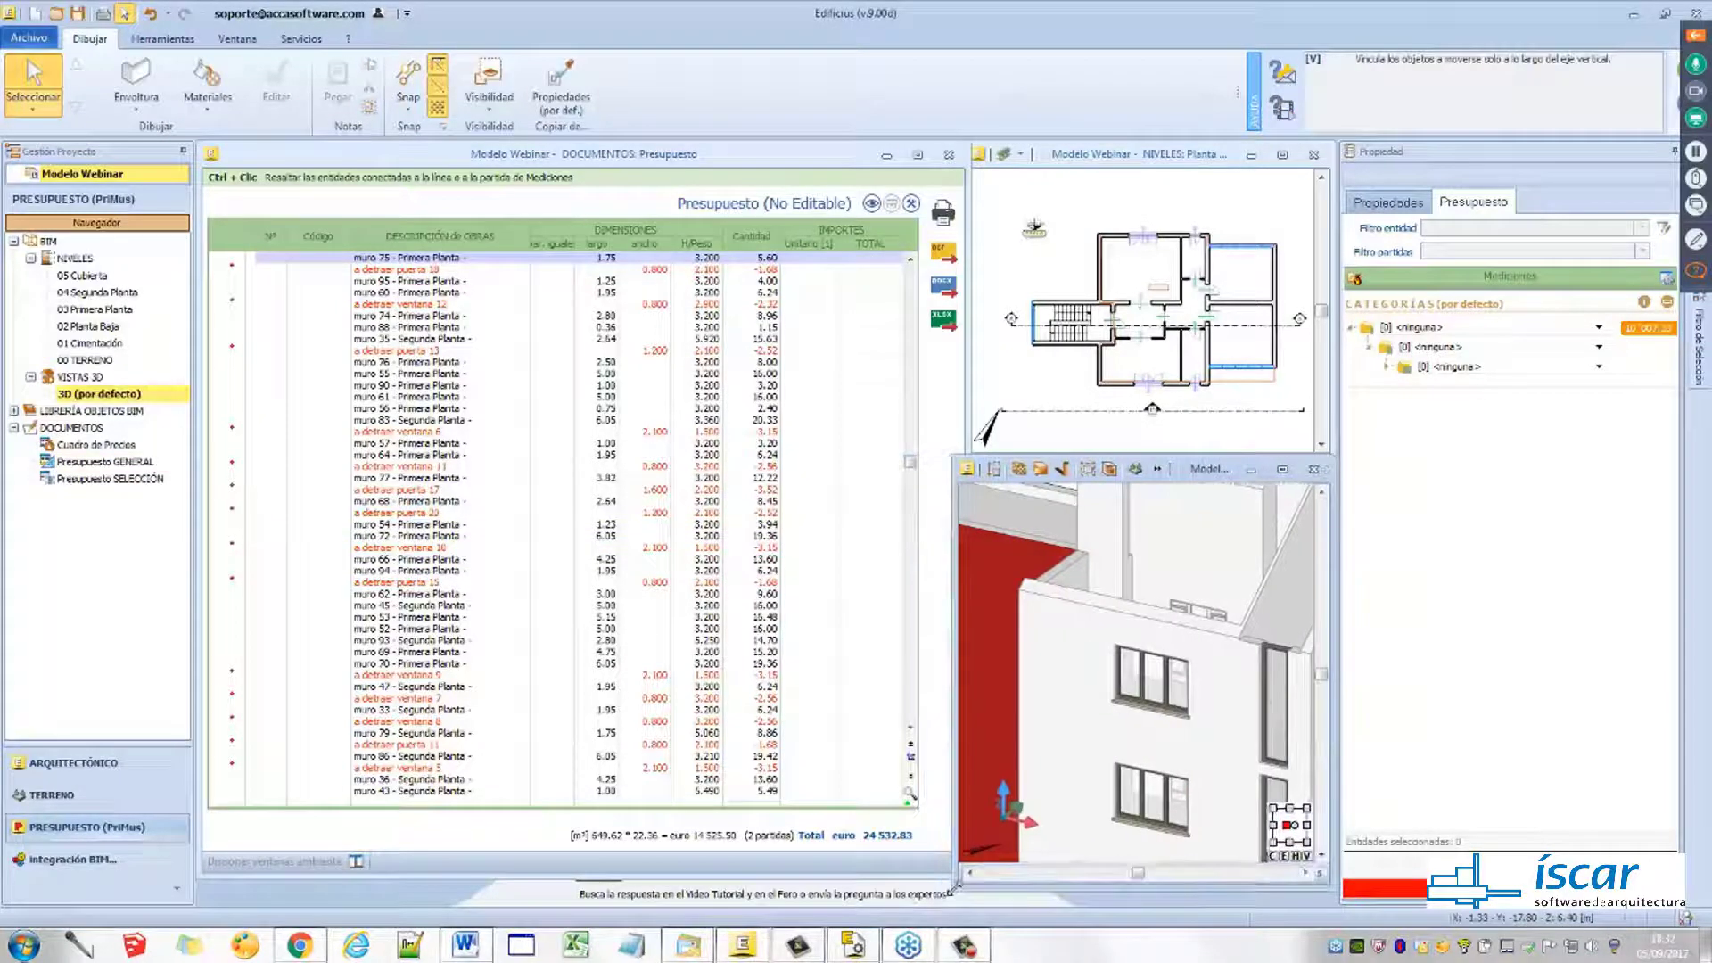
pyautogui.scroll(-5, 1106, 730)
pyautogui.moveTo(1106, 730); pyautogui.dragTo(1106, 701, button='middle')
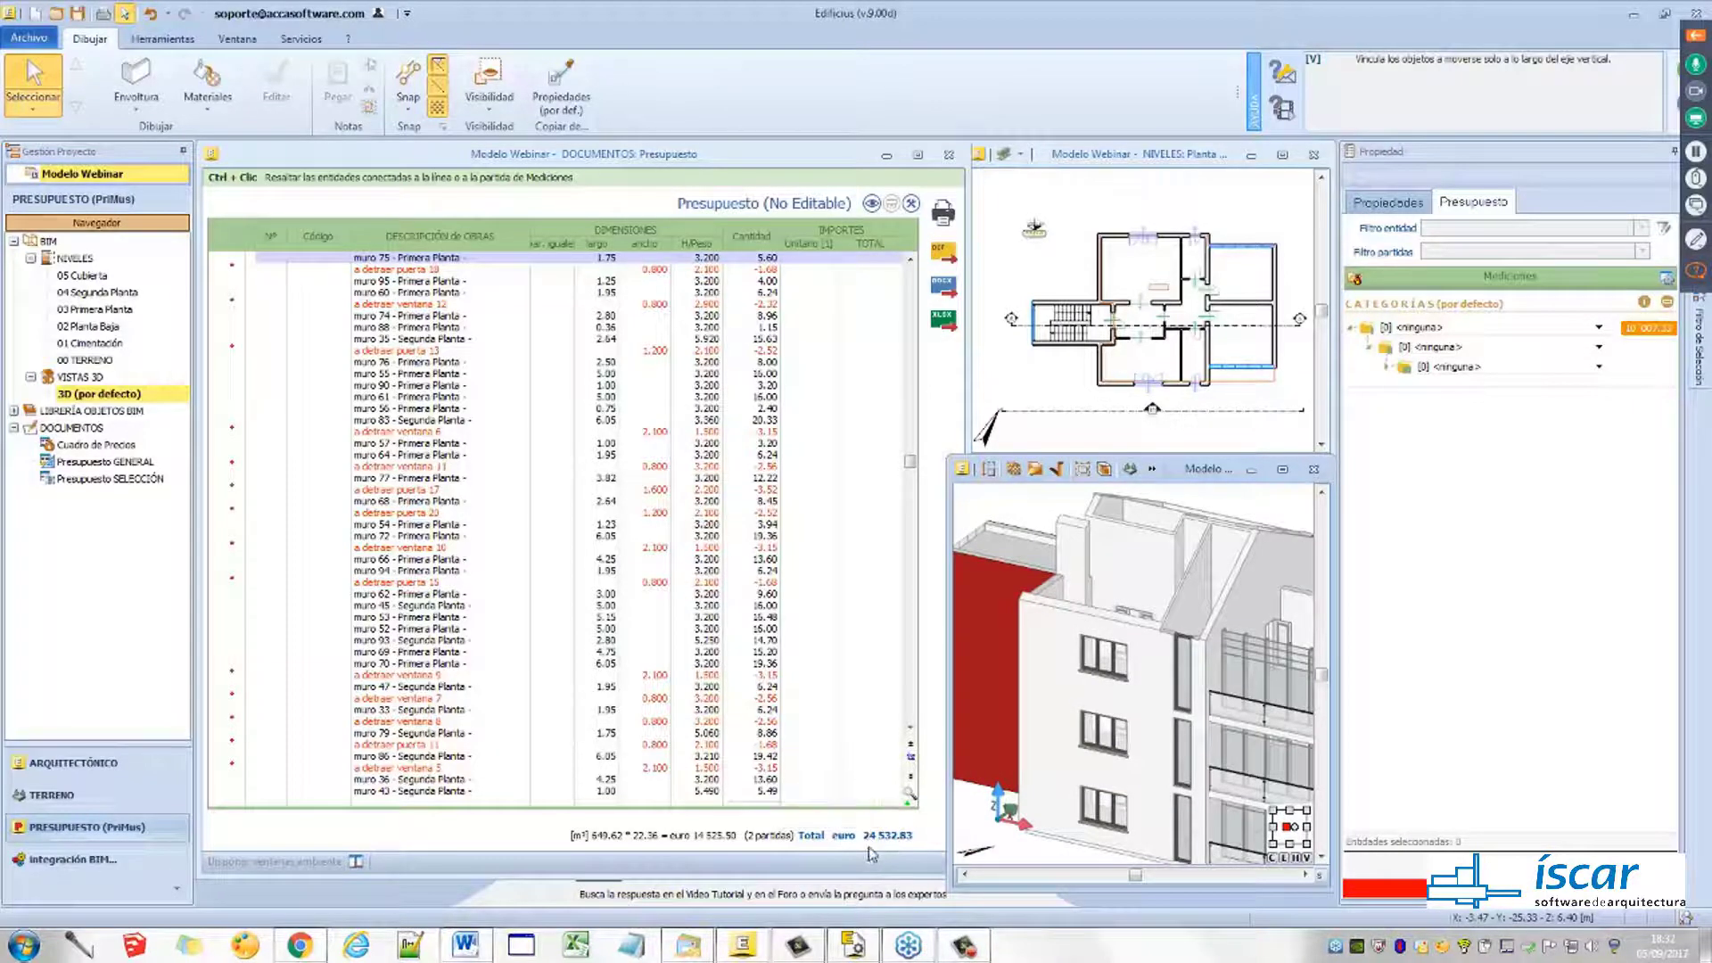
pyautogui.click(1105, 667)
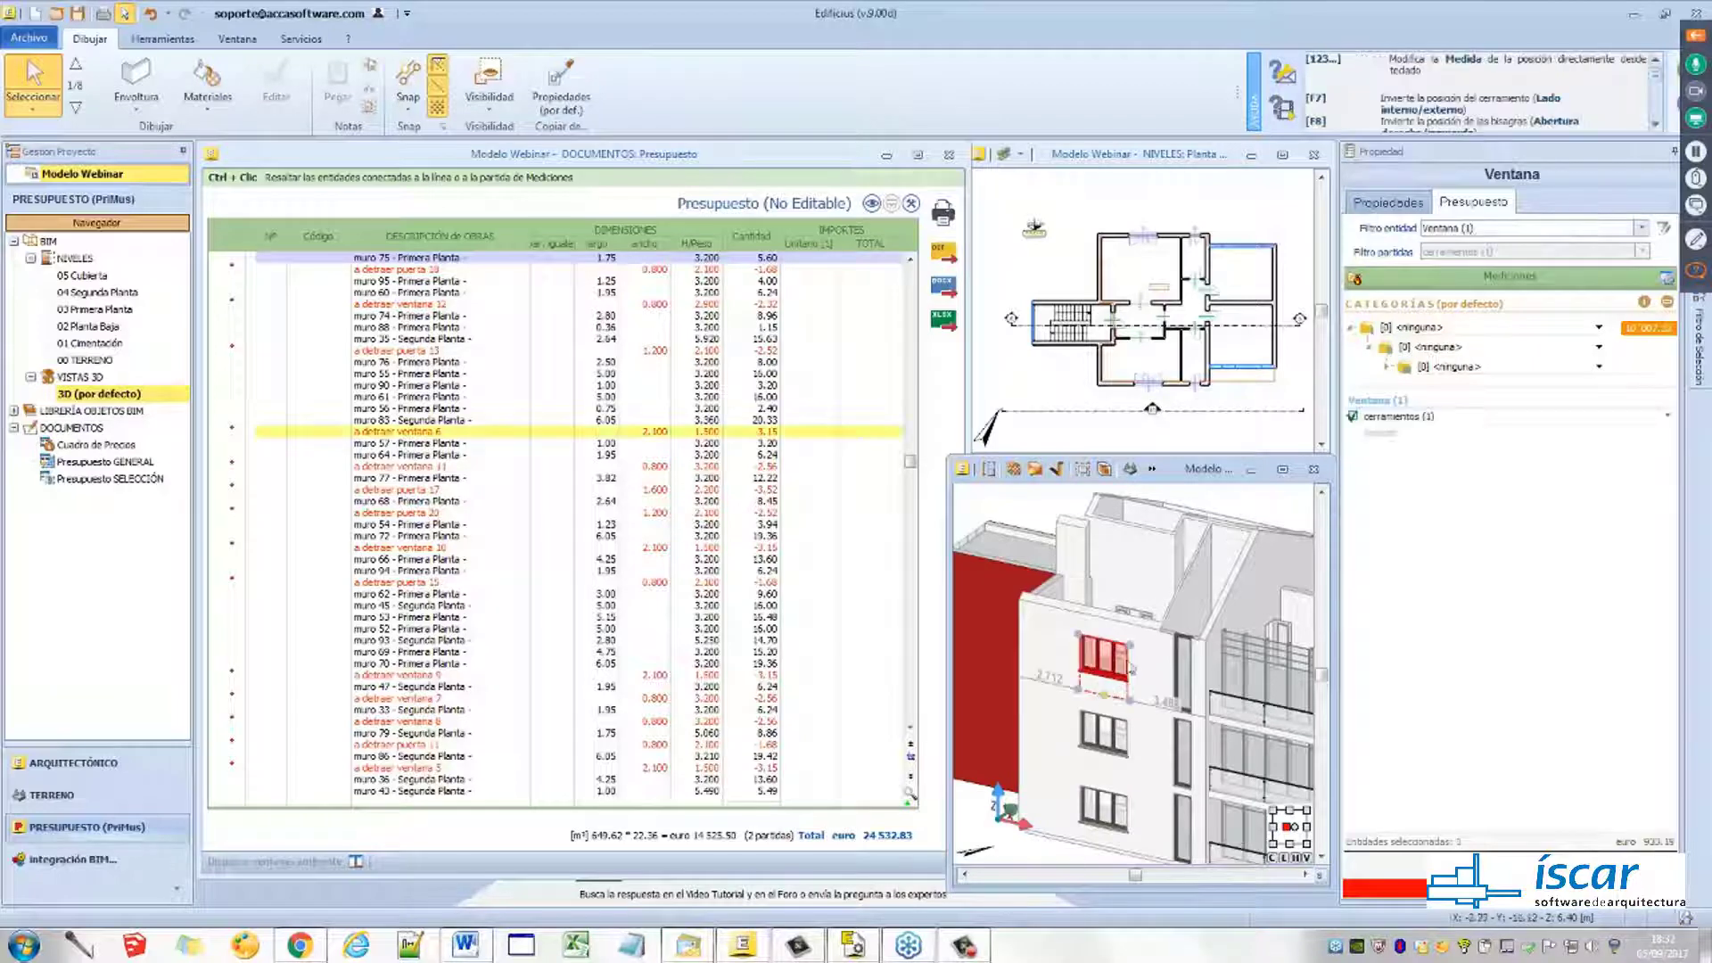
pyautogui.moveTo(1136, 640)
pyautogui.mouseDown()
pyautogui.moveTo(1093, 660)
pyautogui.moveTo(1131, 630)
pyautogui.mouseUp()
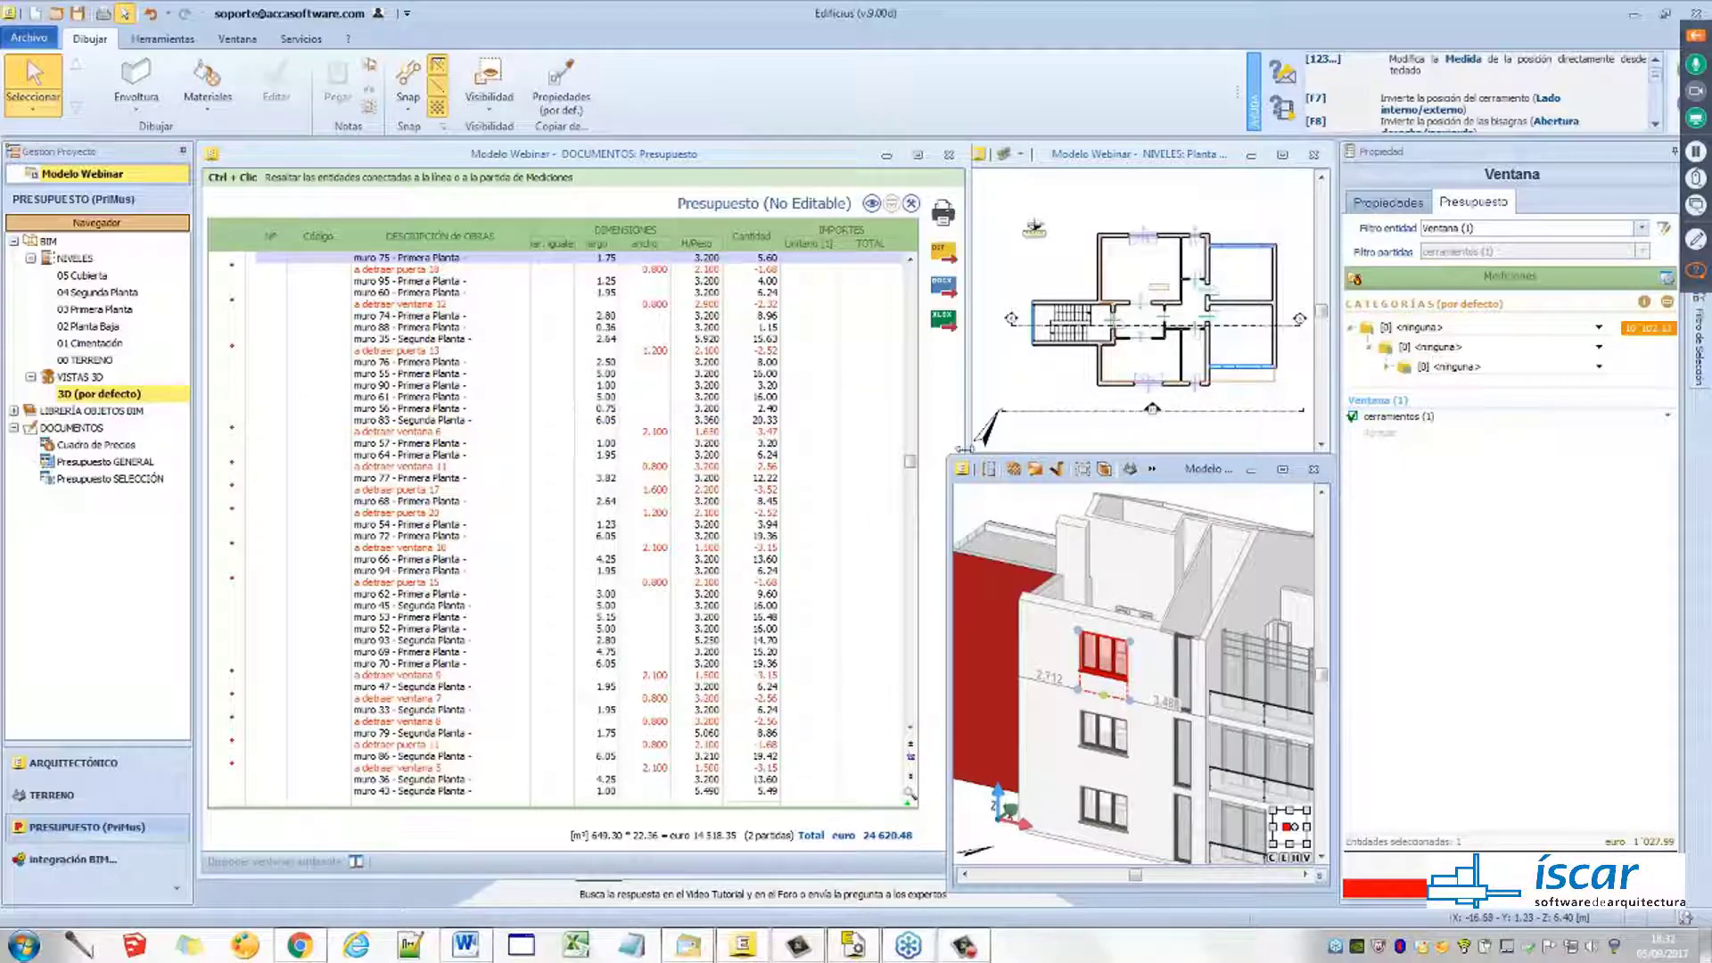
pyautogui.moveTo(951, 454); pyautogui.dragTo(780, 381)
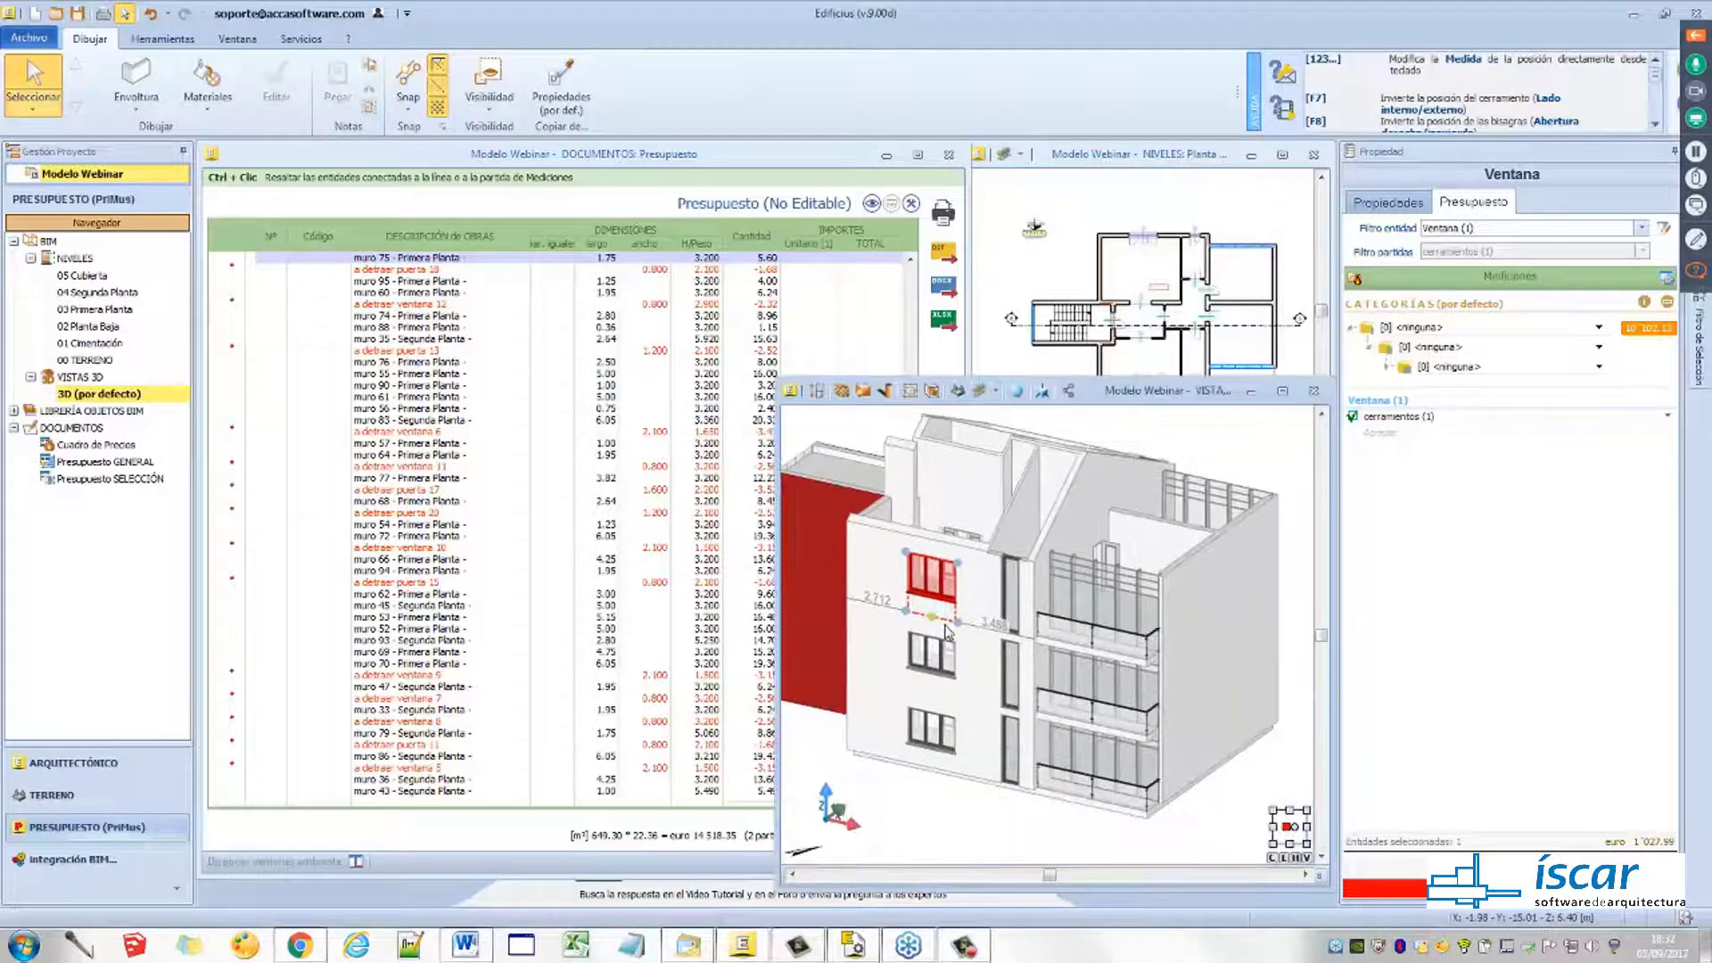
# Collapse the block wall item and check the window lines of the wooden carpentry item in the general budget
pyautogui.click(713, 175)
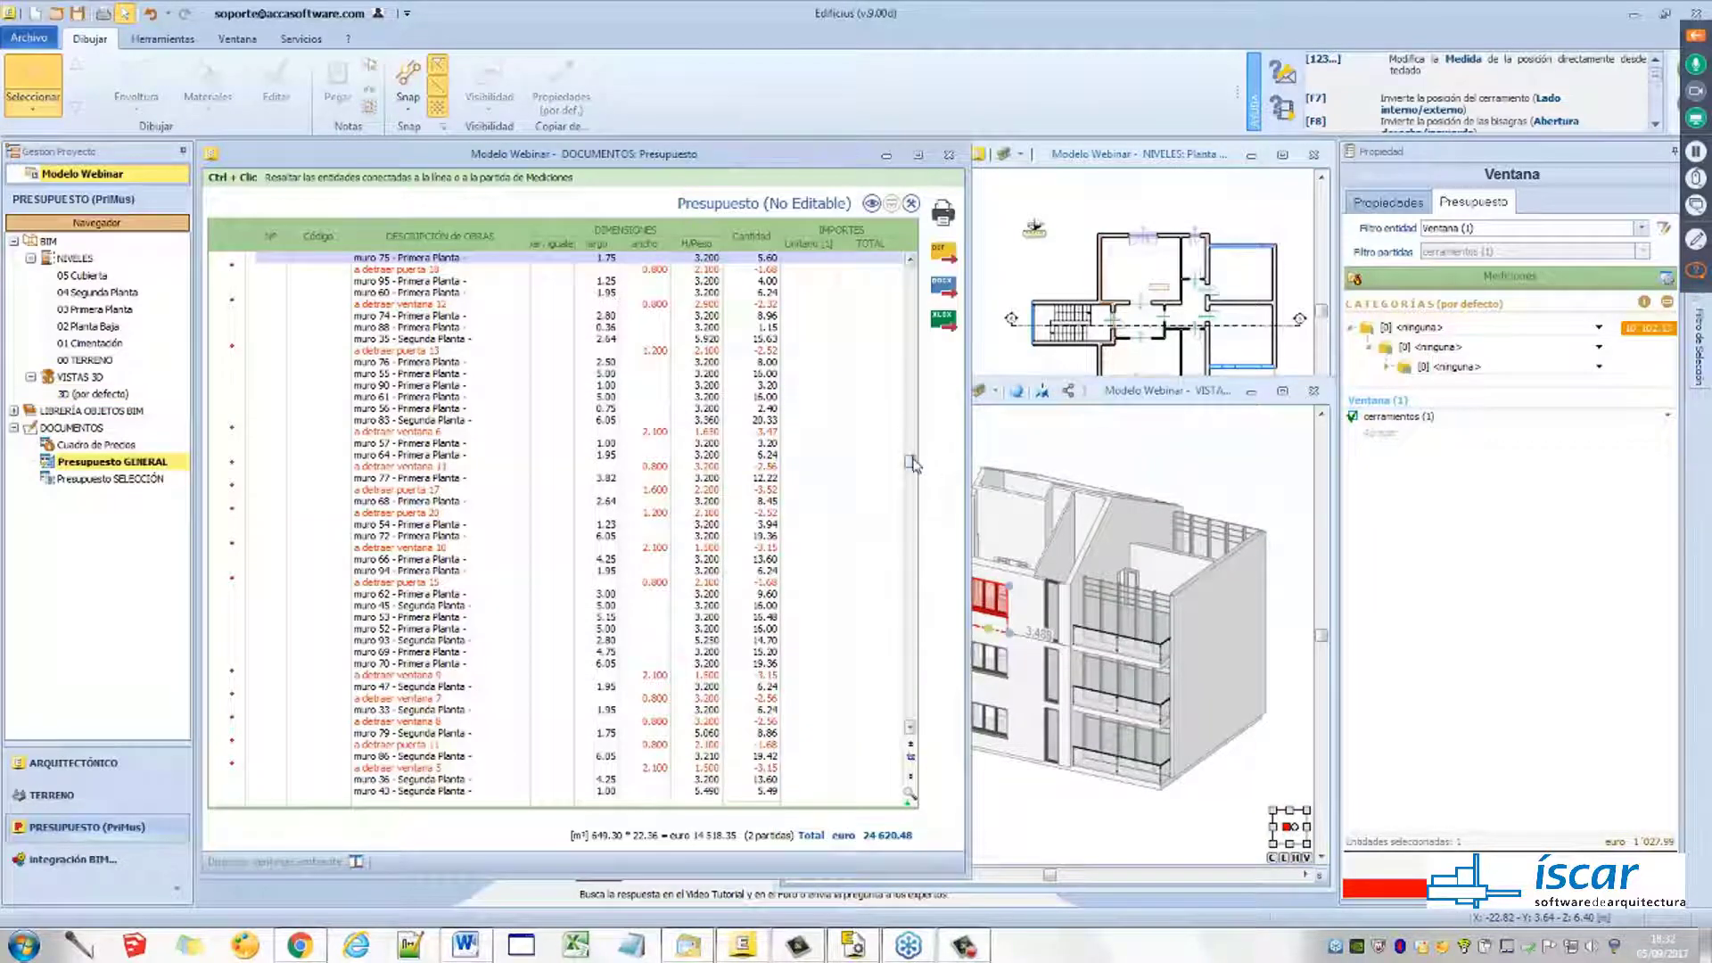
pyautogui.moveTo(910, 461); pyautogui.dragTo(941, 270)
pyautogui.click(246, 257)
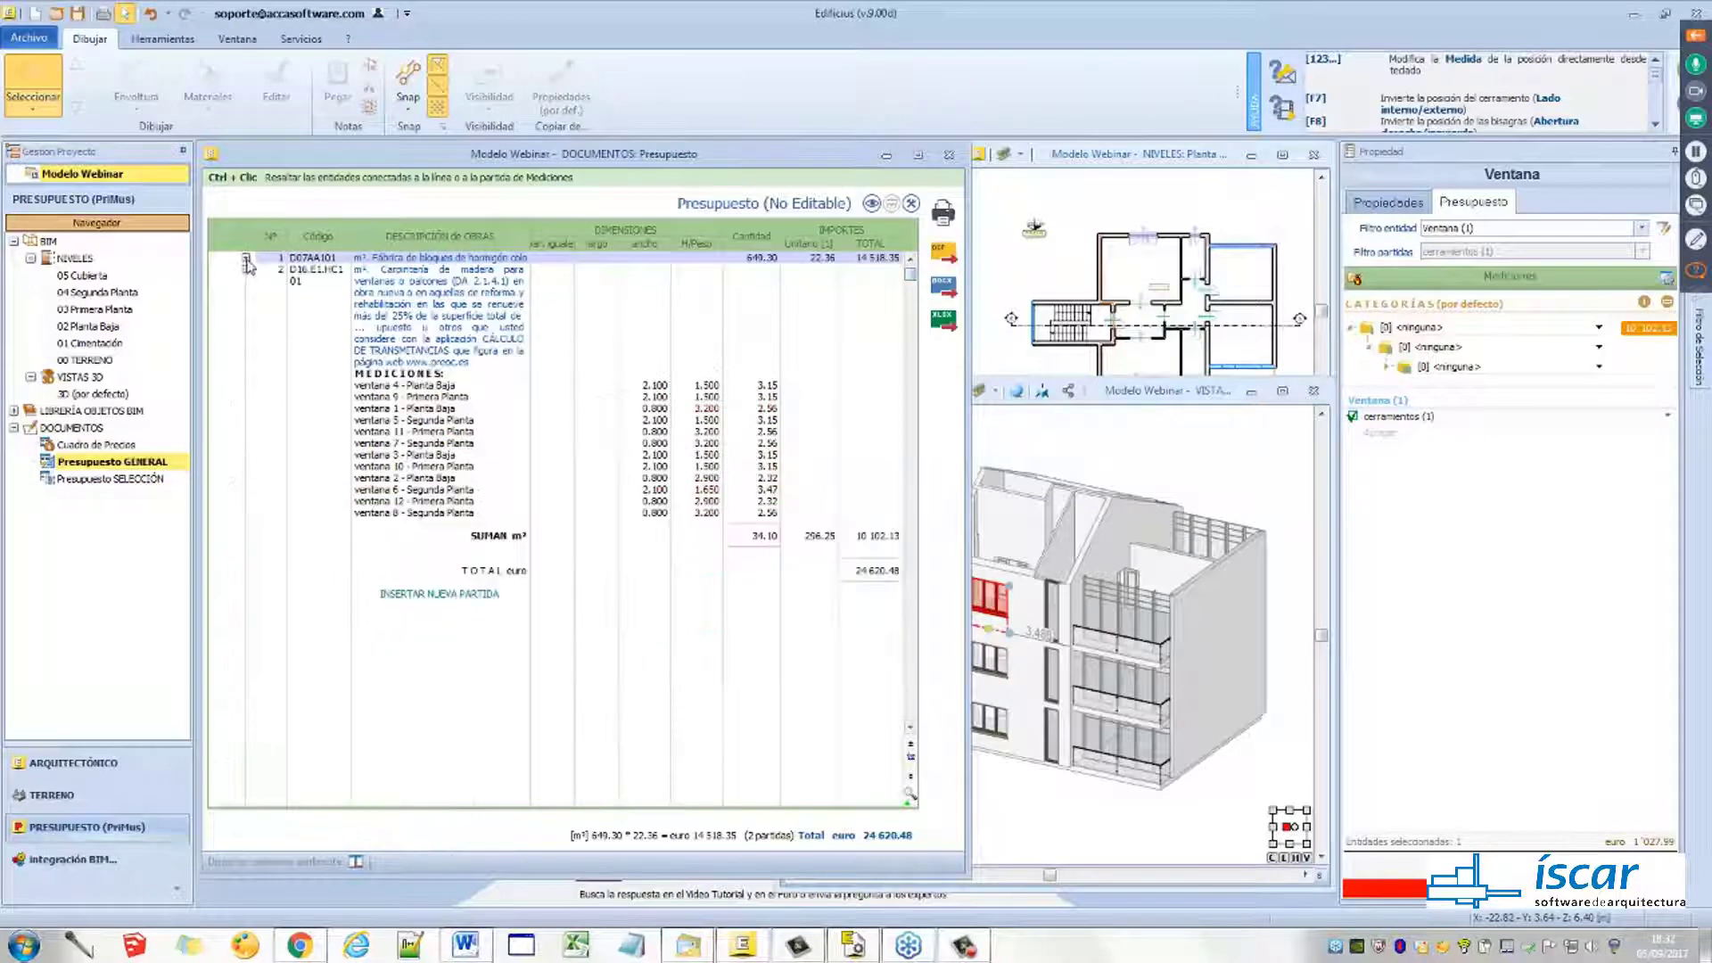
pyautogui.click(245, 270)
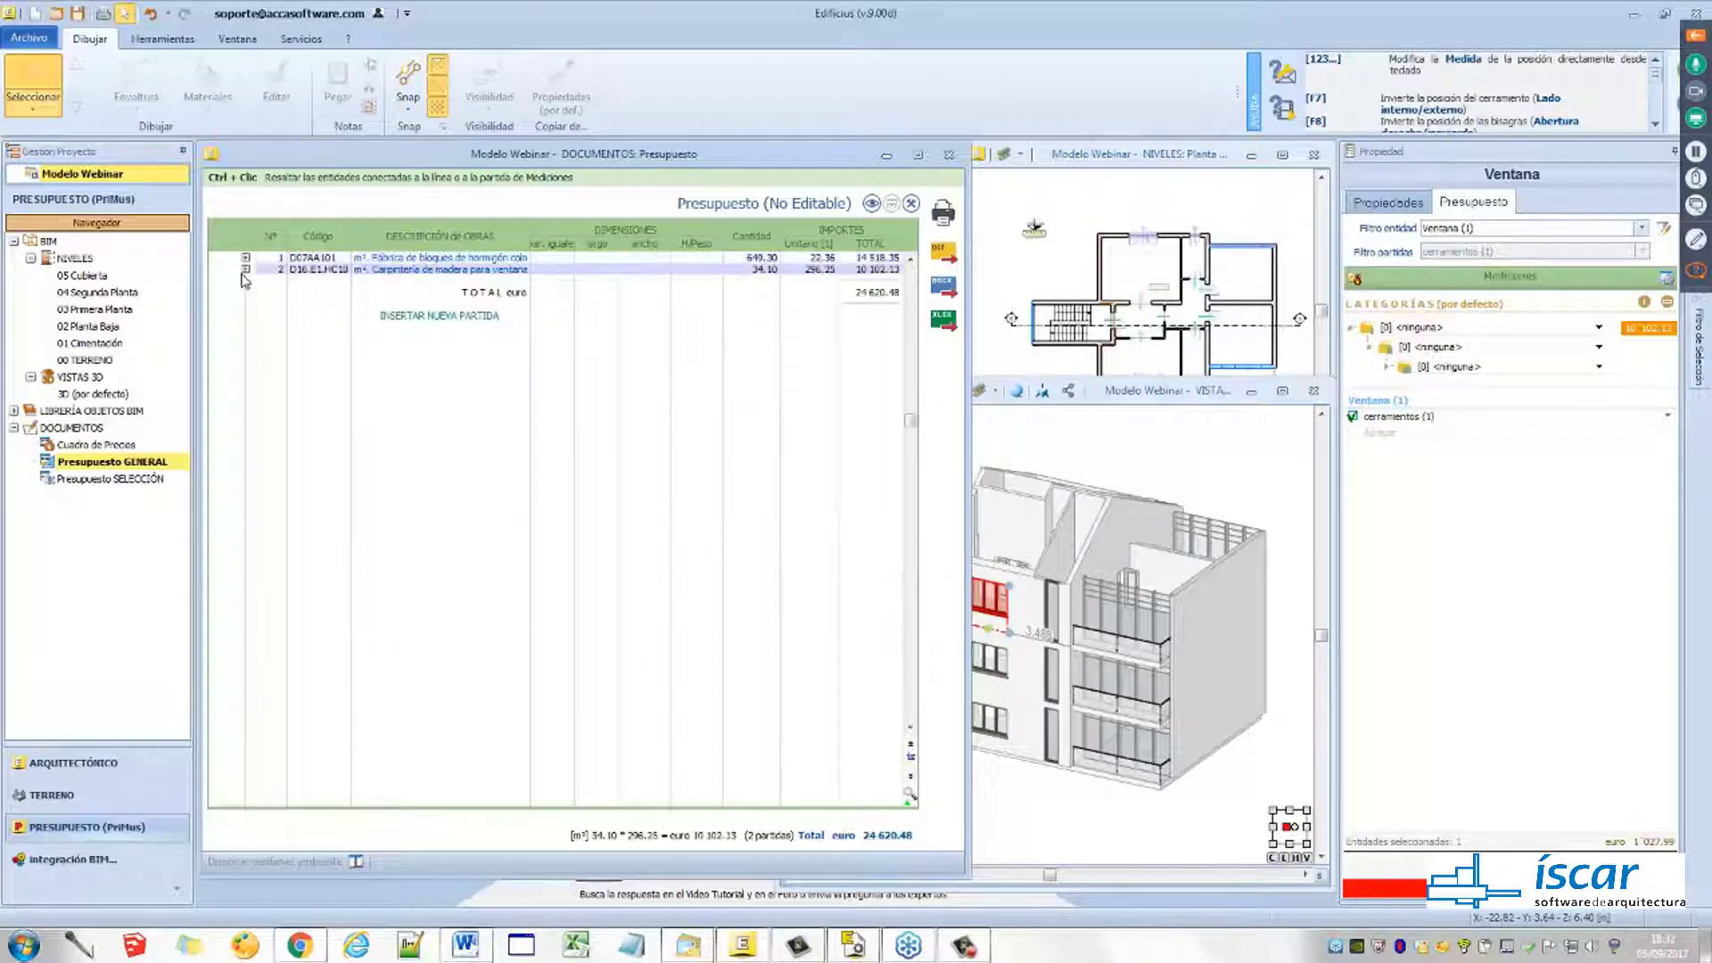
pyautogui.click(245, 269)
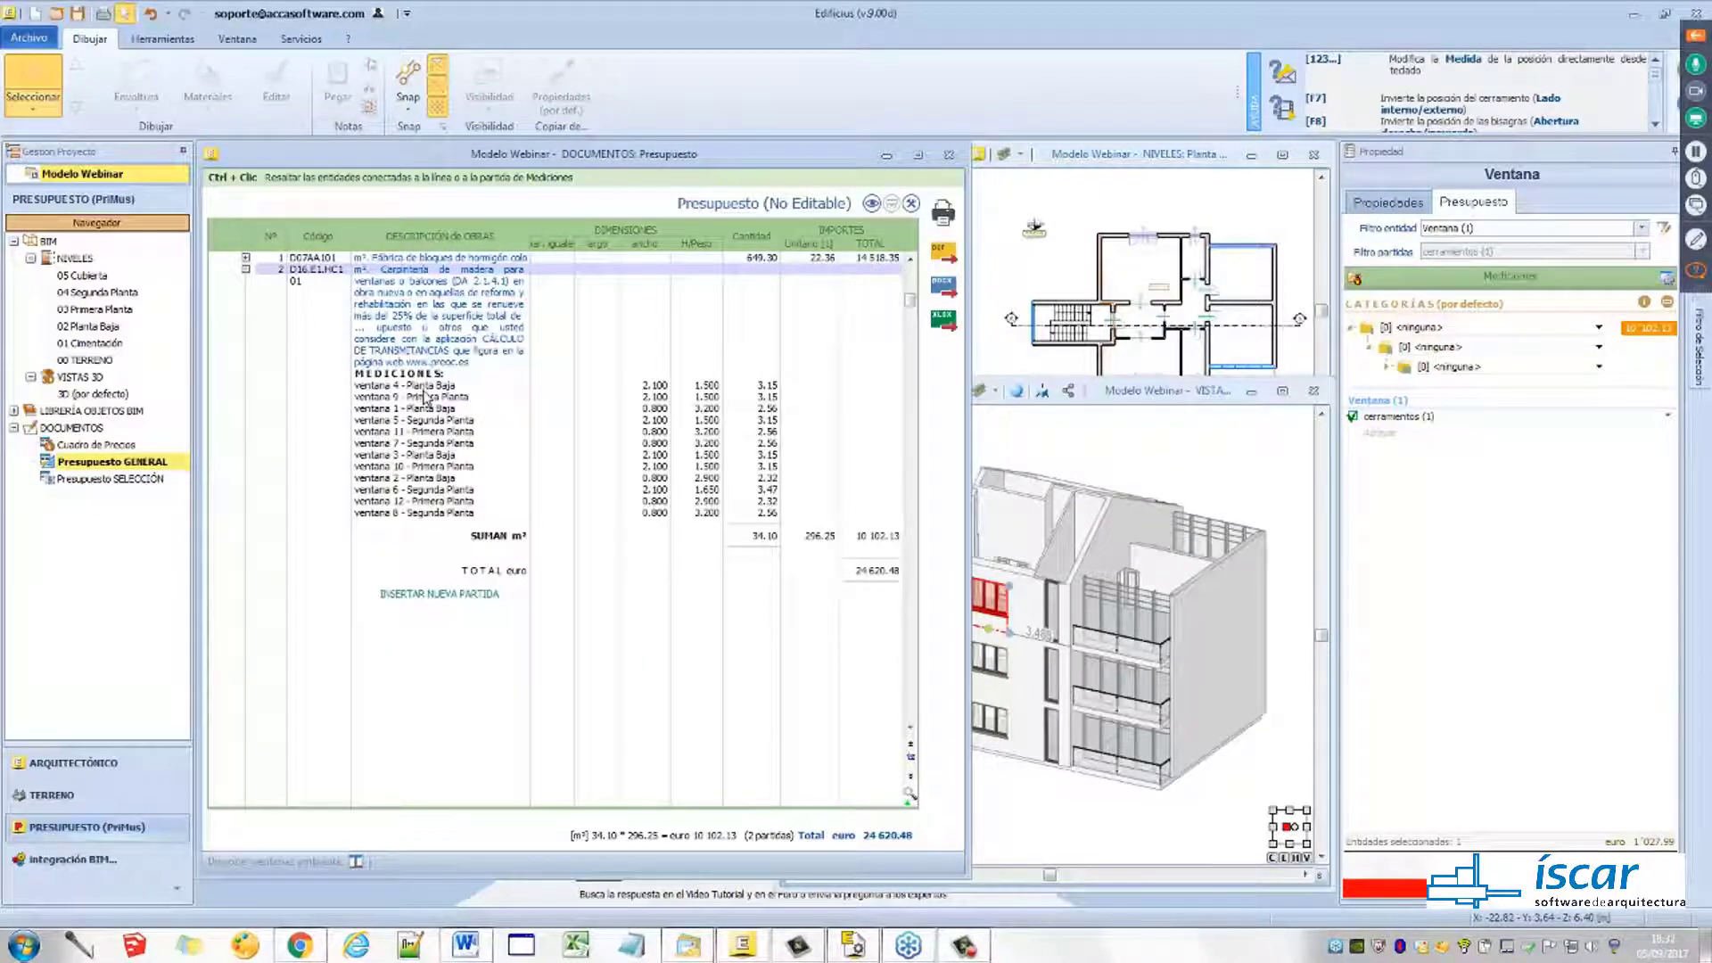
pyautogui.click(429, 459)
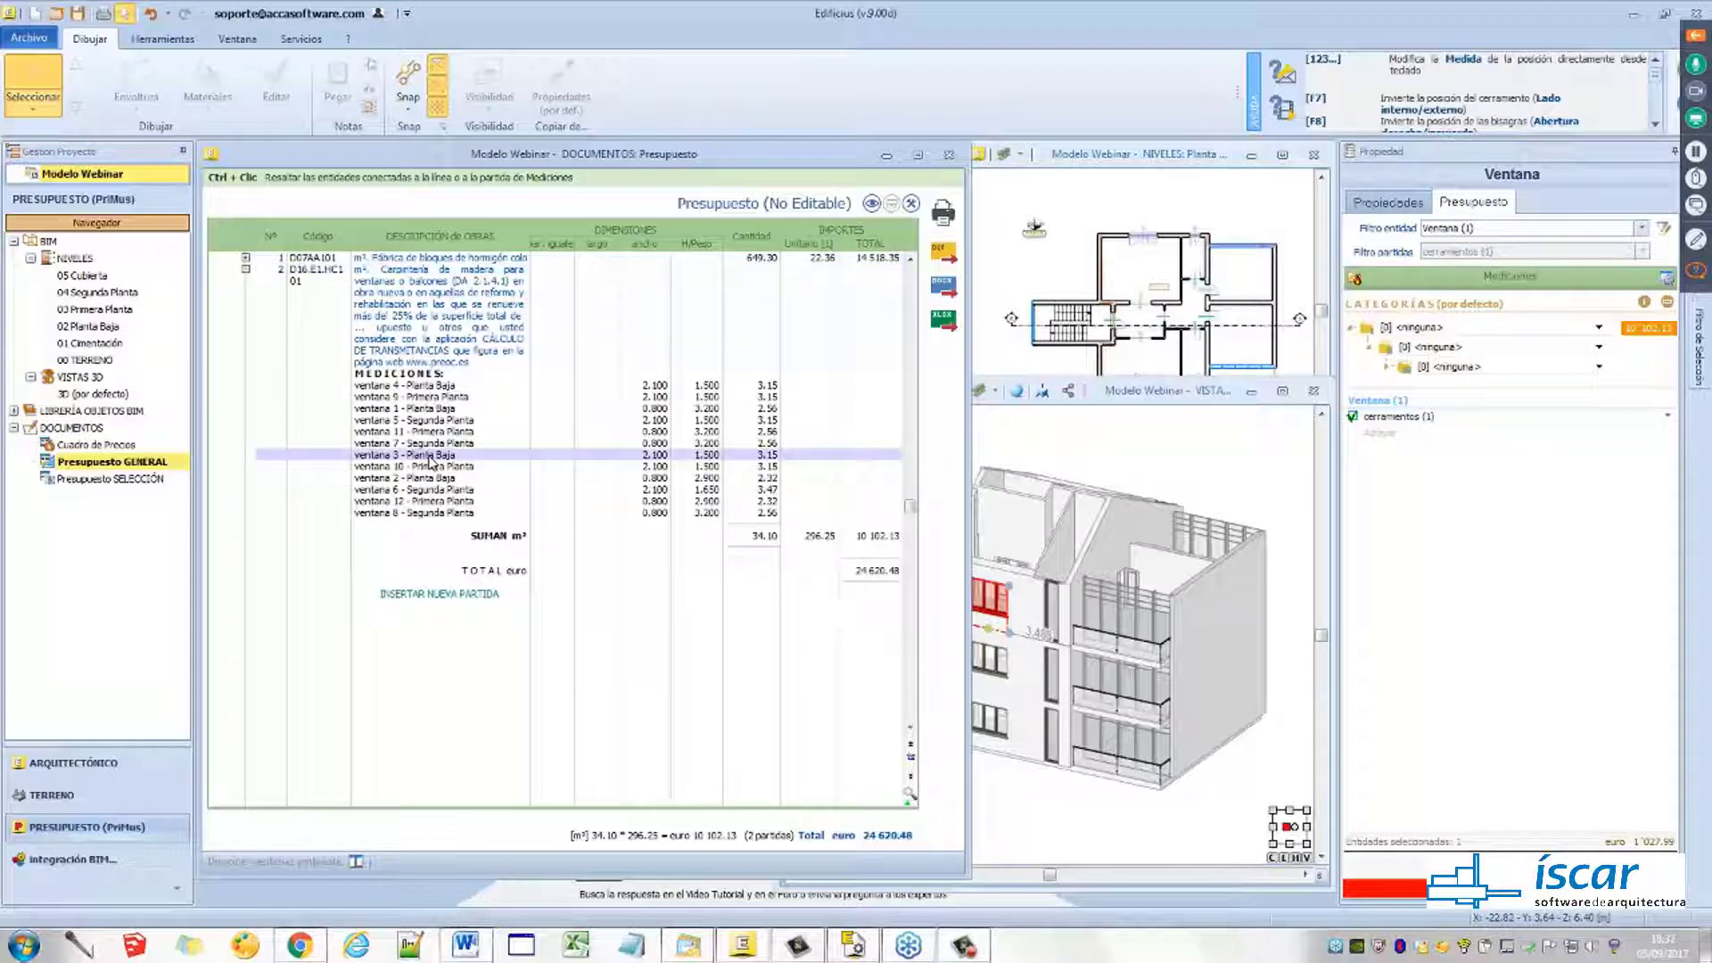
# Highlight in 3D the window linked to the "ventana 3 - Planta Baja" measurement line, inspect it, and clear the highlight
pyautogui.keyDown('ctrl'); pyautogui.click(429, 458); pyautogui.keyUp('ctrl')
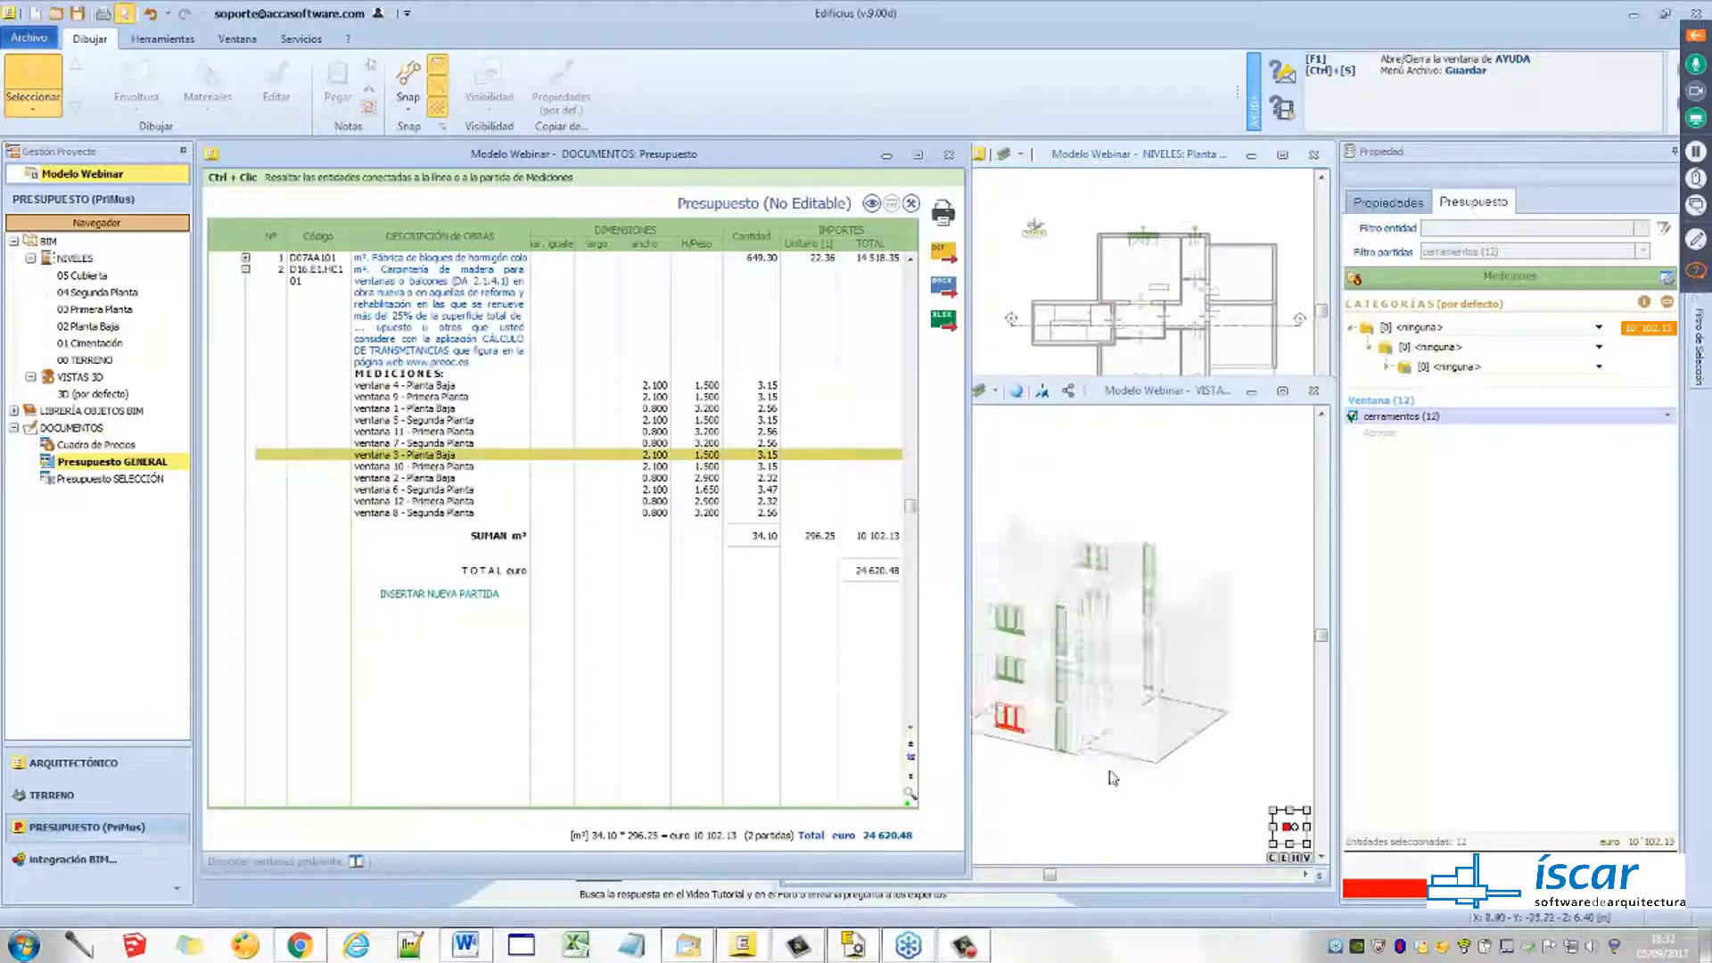
pyautogui.click(1112, 778)
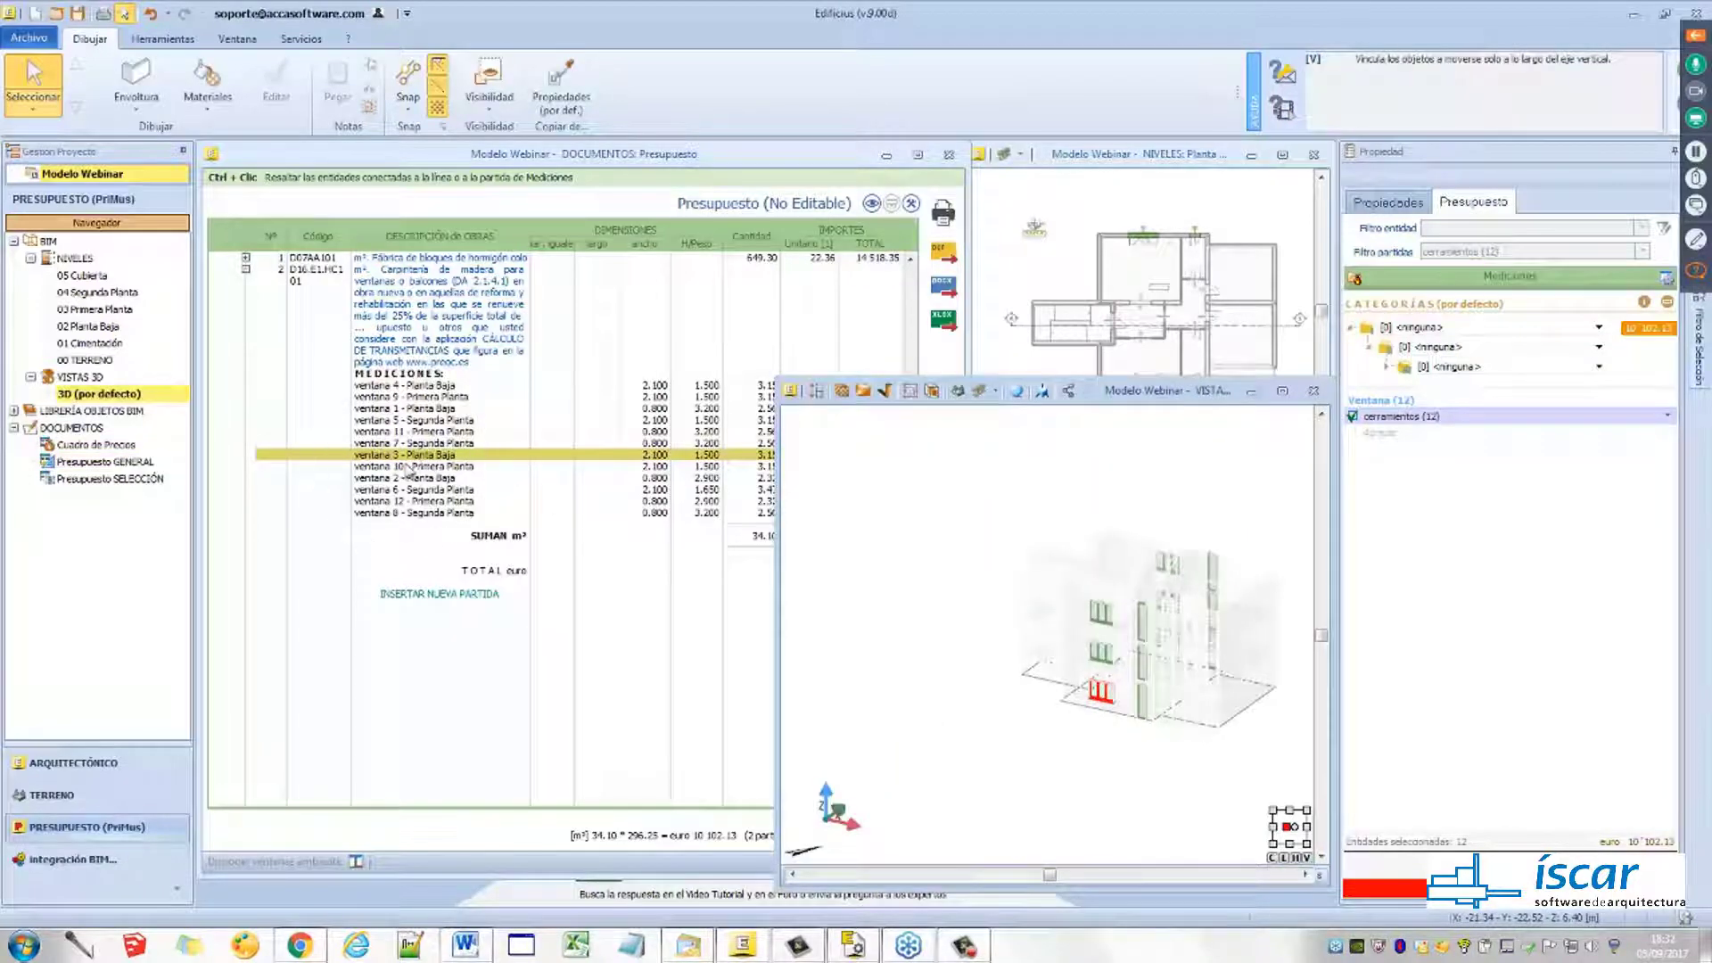
pyautogui.scroll(5, 1101, 697)
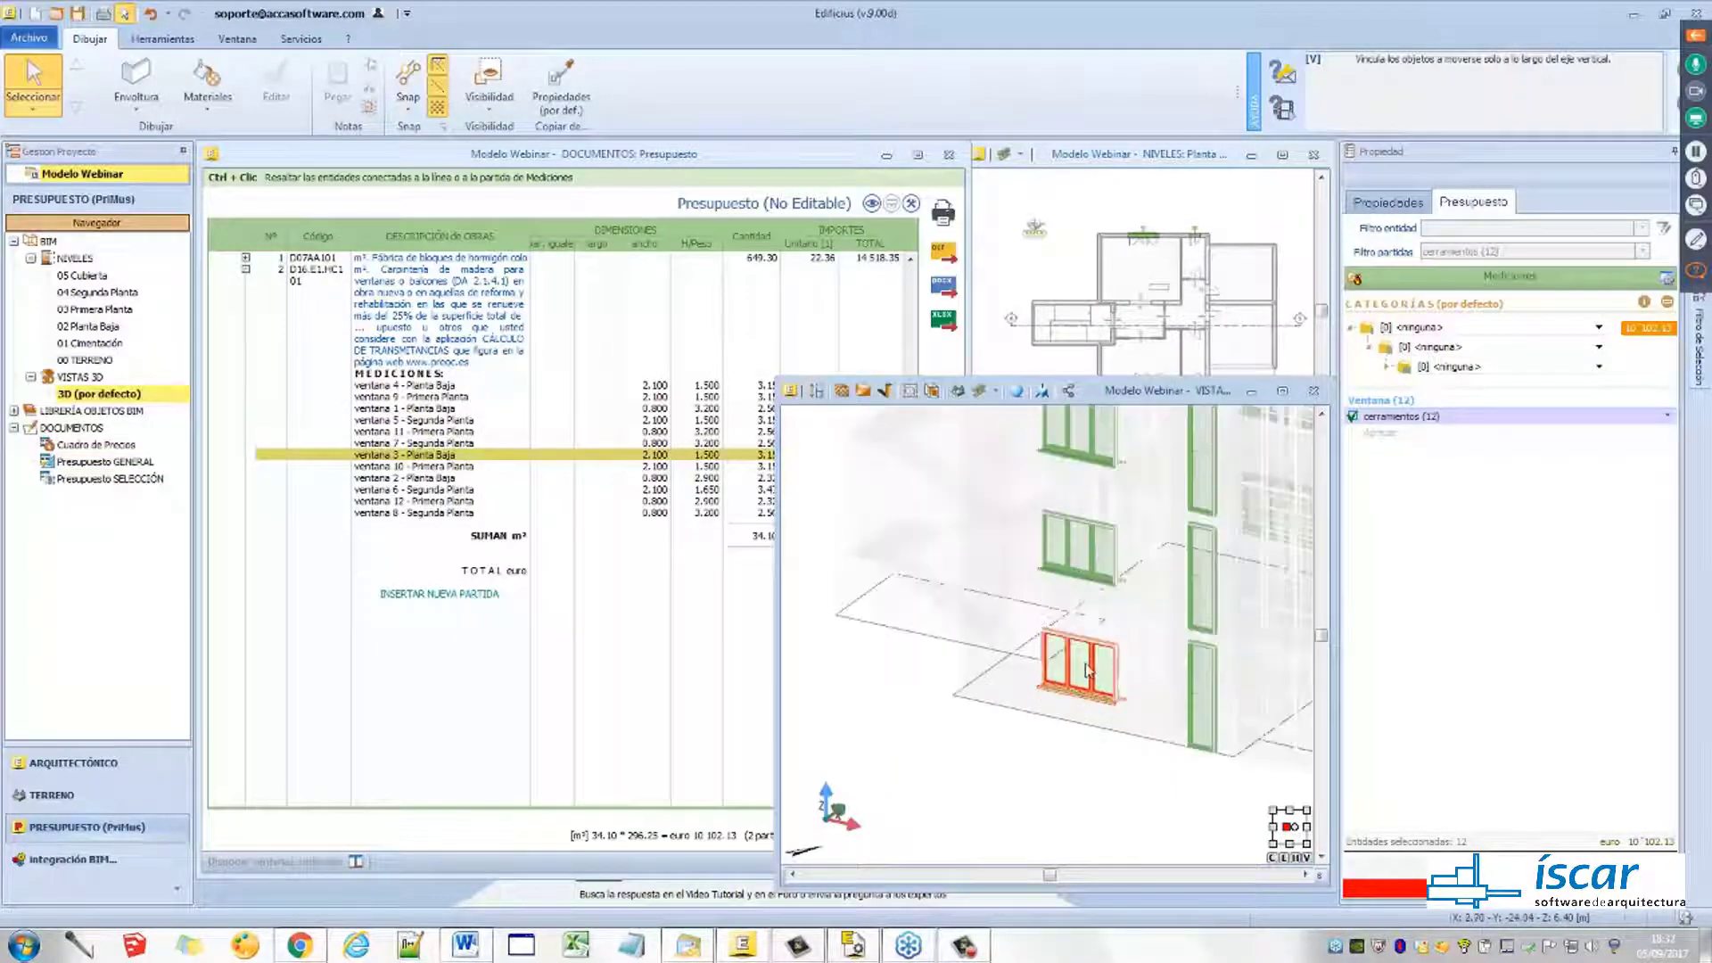
pyautogui.scroll(-3, 1088, 780)
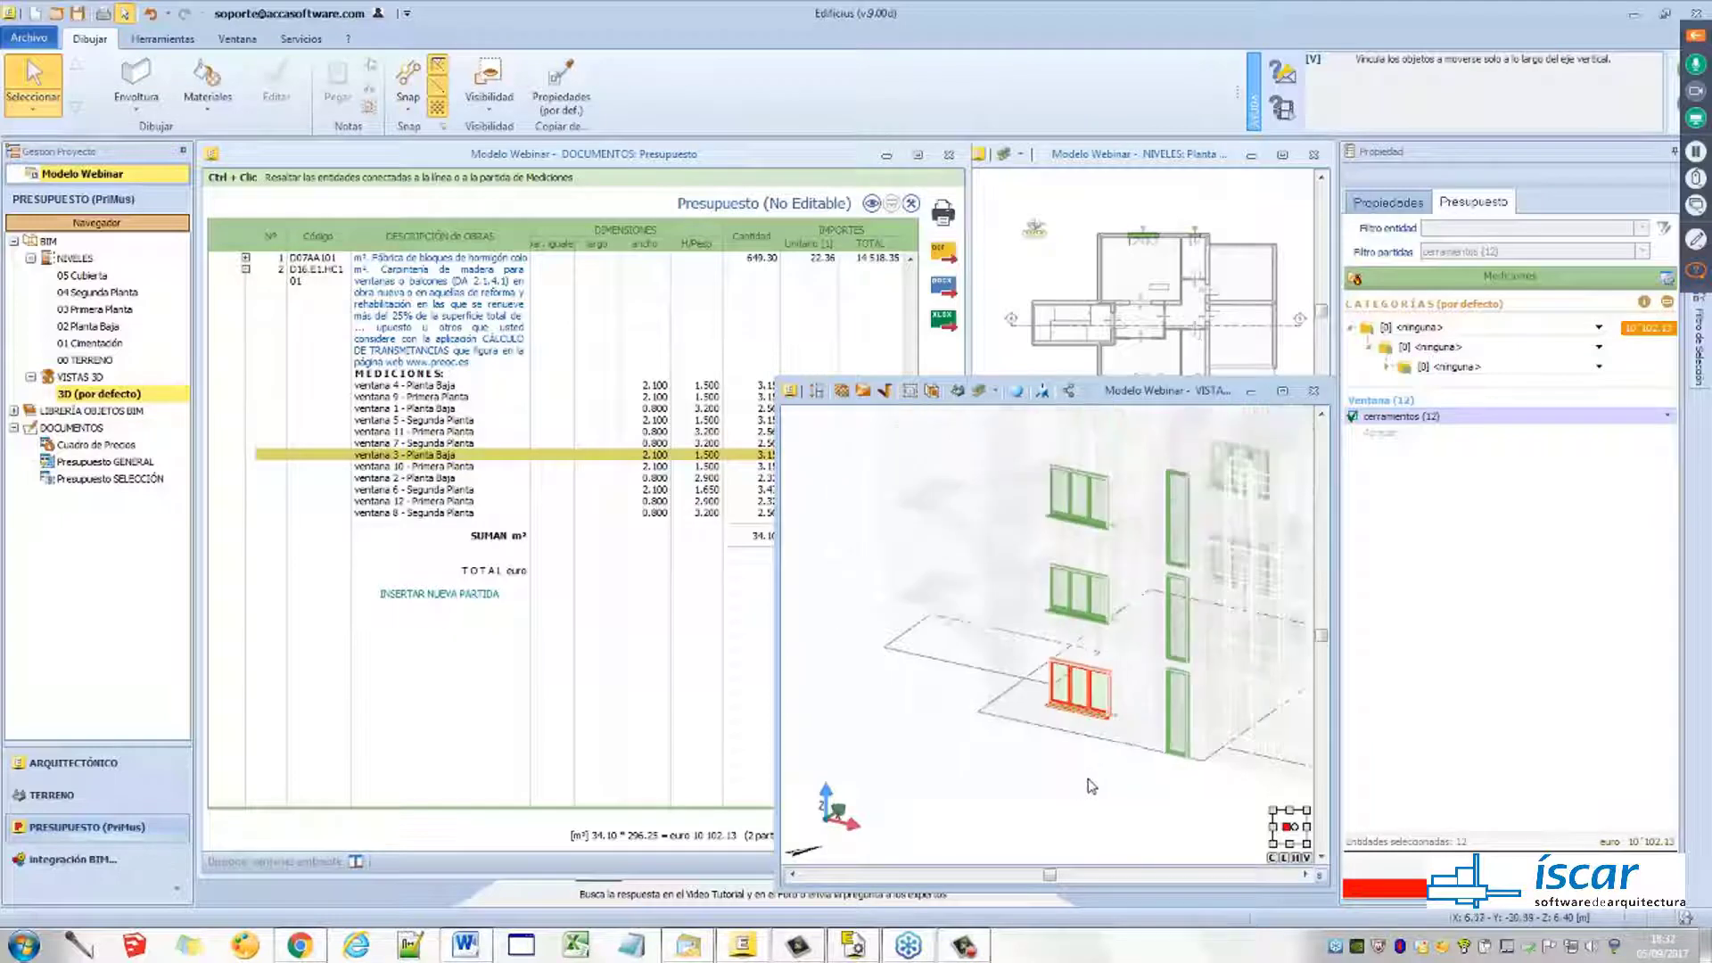
pyautogui.moveTo(1049, 784); pyautogui.dragTo(968, 740, button='middle')
pyautogui.scroll(-3, 1008, 724)
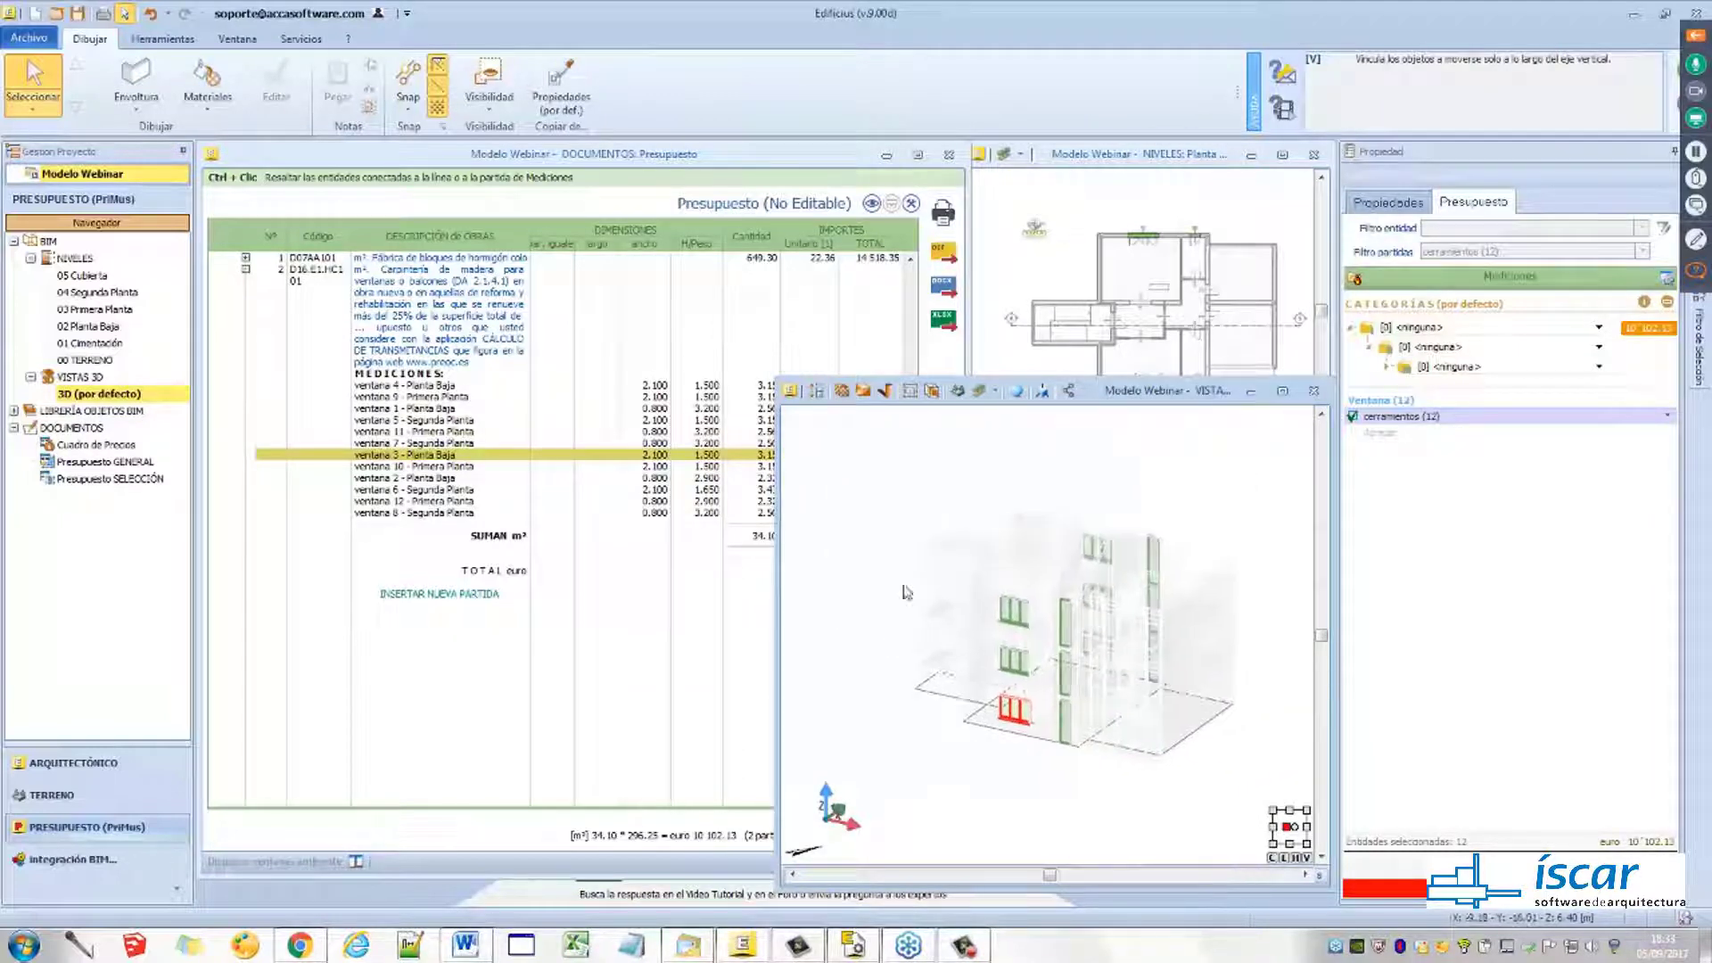
pyautogui.click(891, 513)
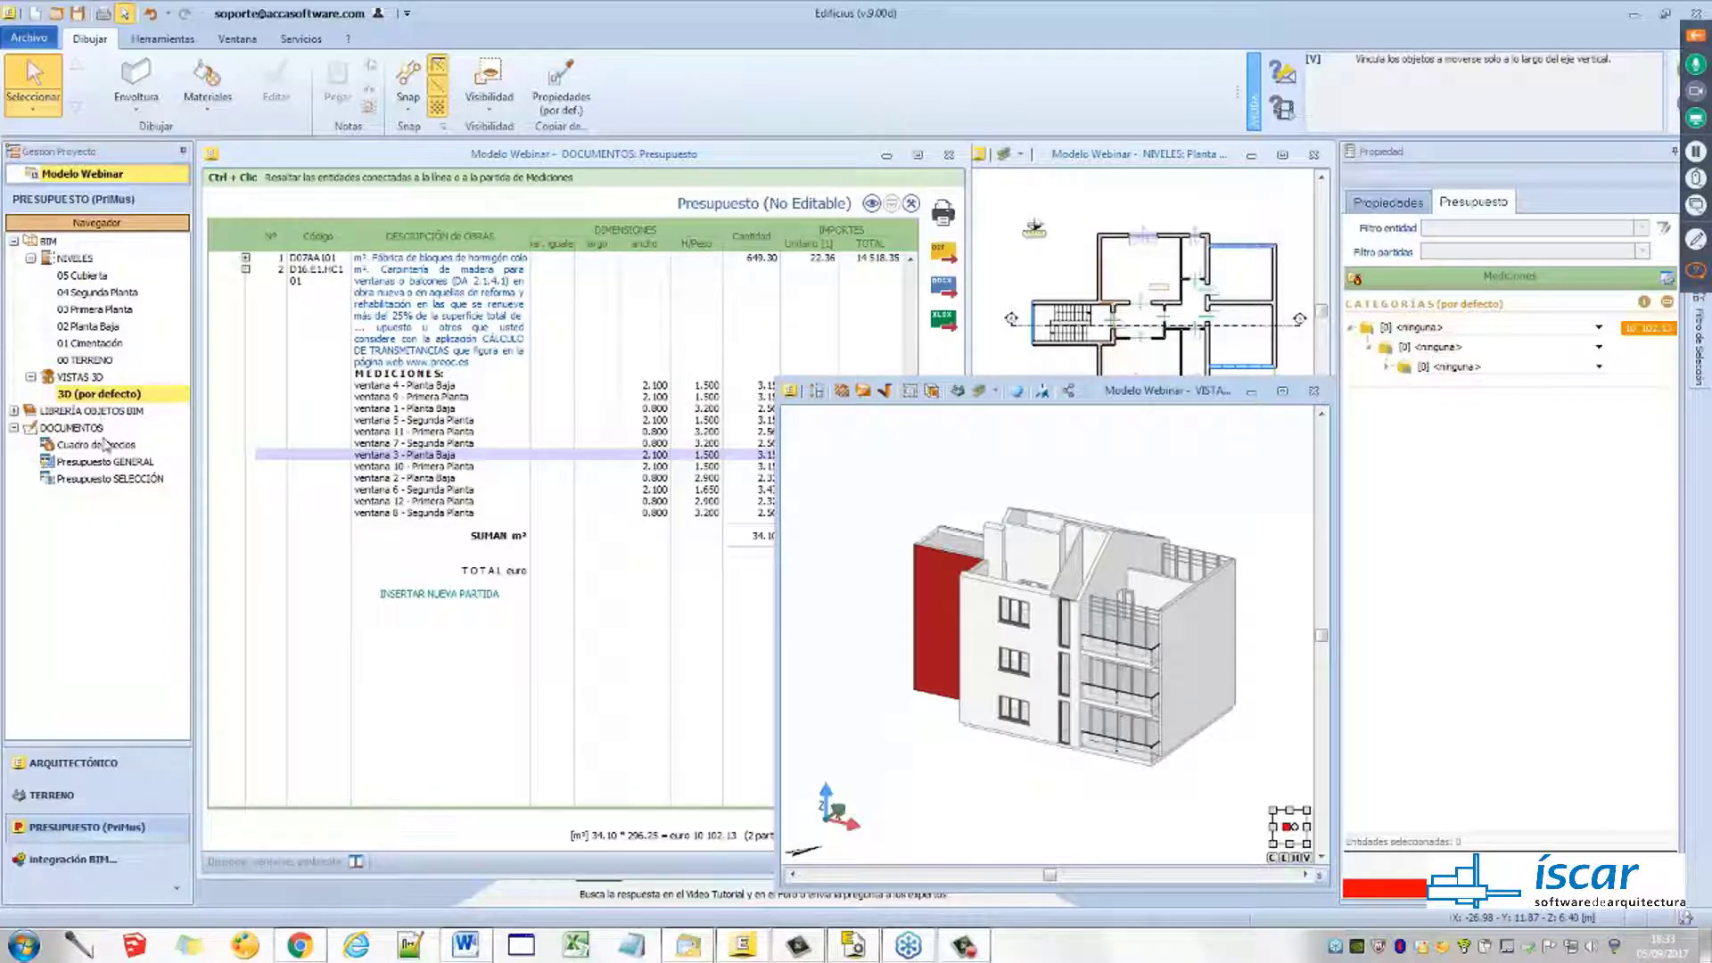
# Open the price table, check the block wall and wooden carpentry items, and close the table
pyautogui.press('ctrl')
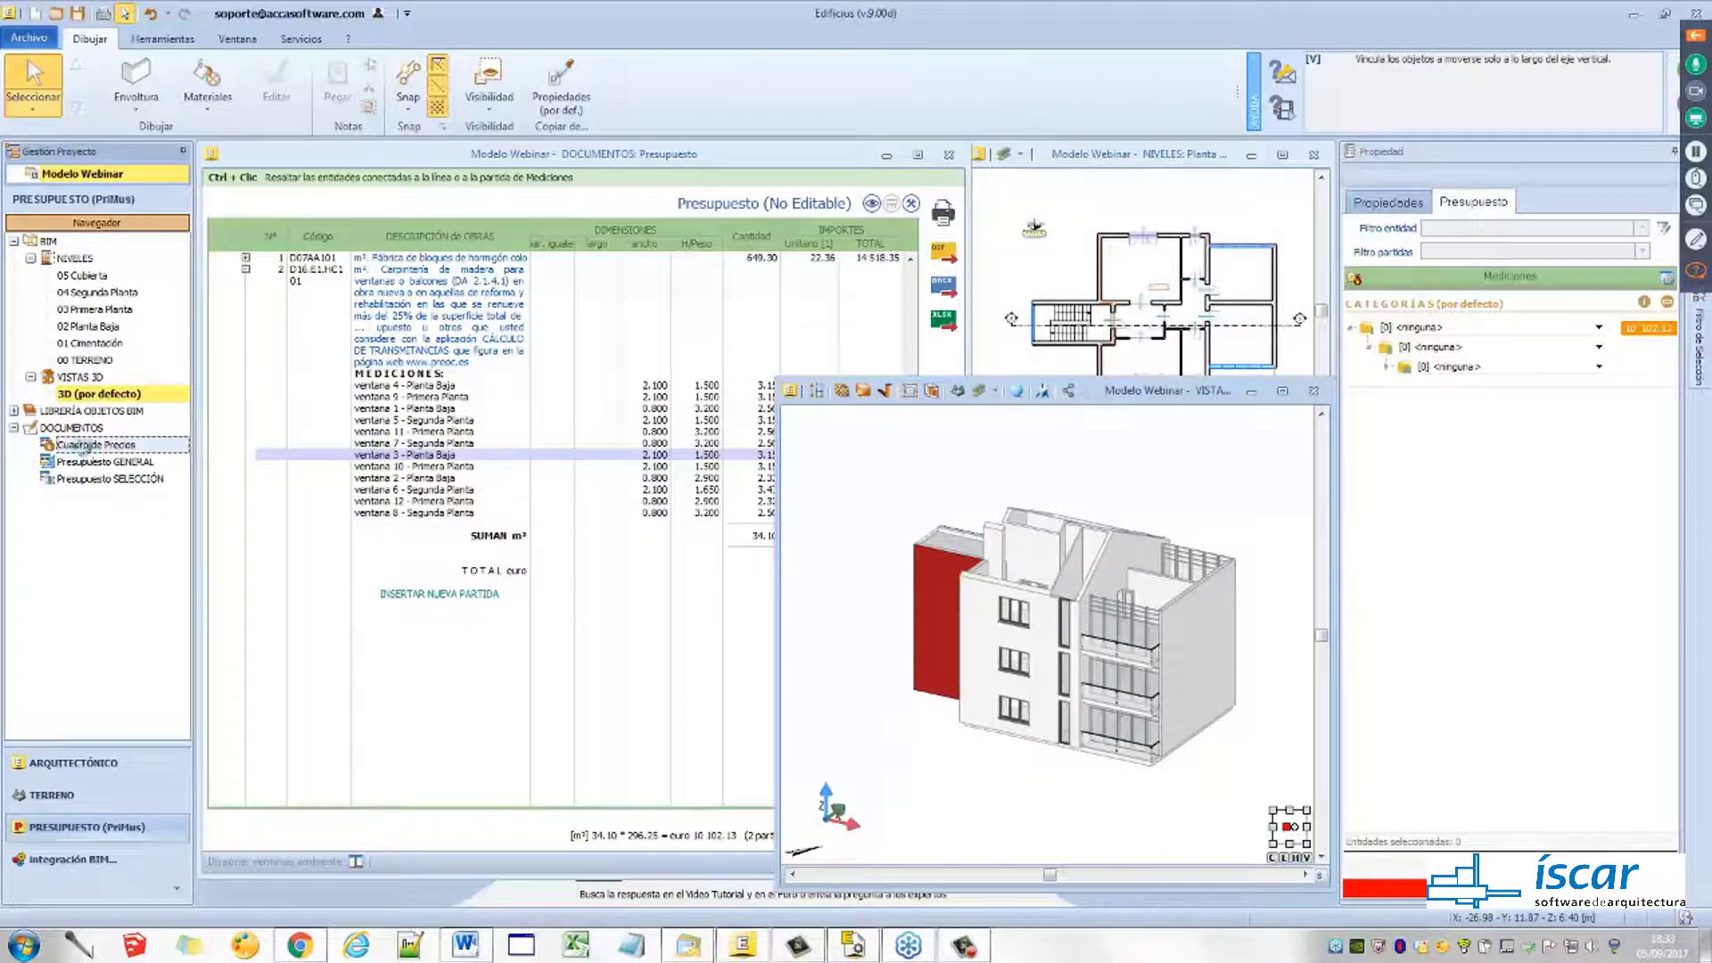
pyautogui.click(93, 445)
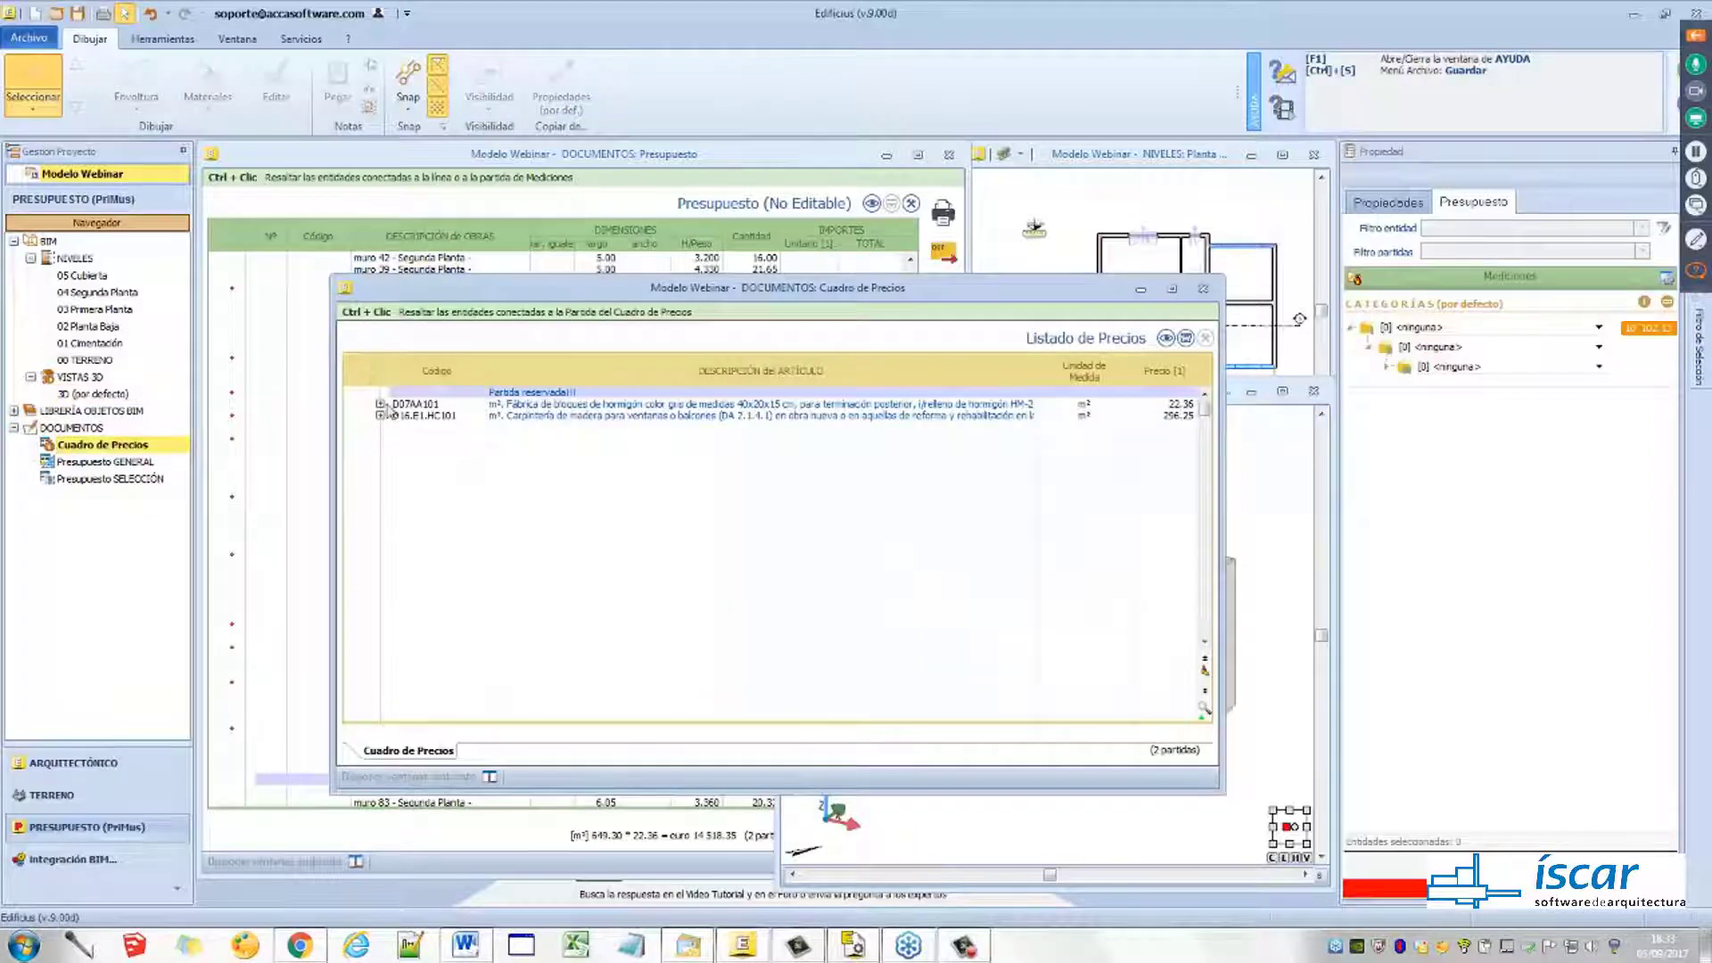
pyautogui.click(378, 405)
pyautogui.click(380, 405)
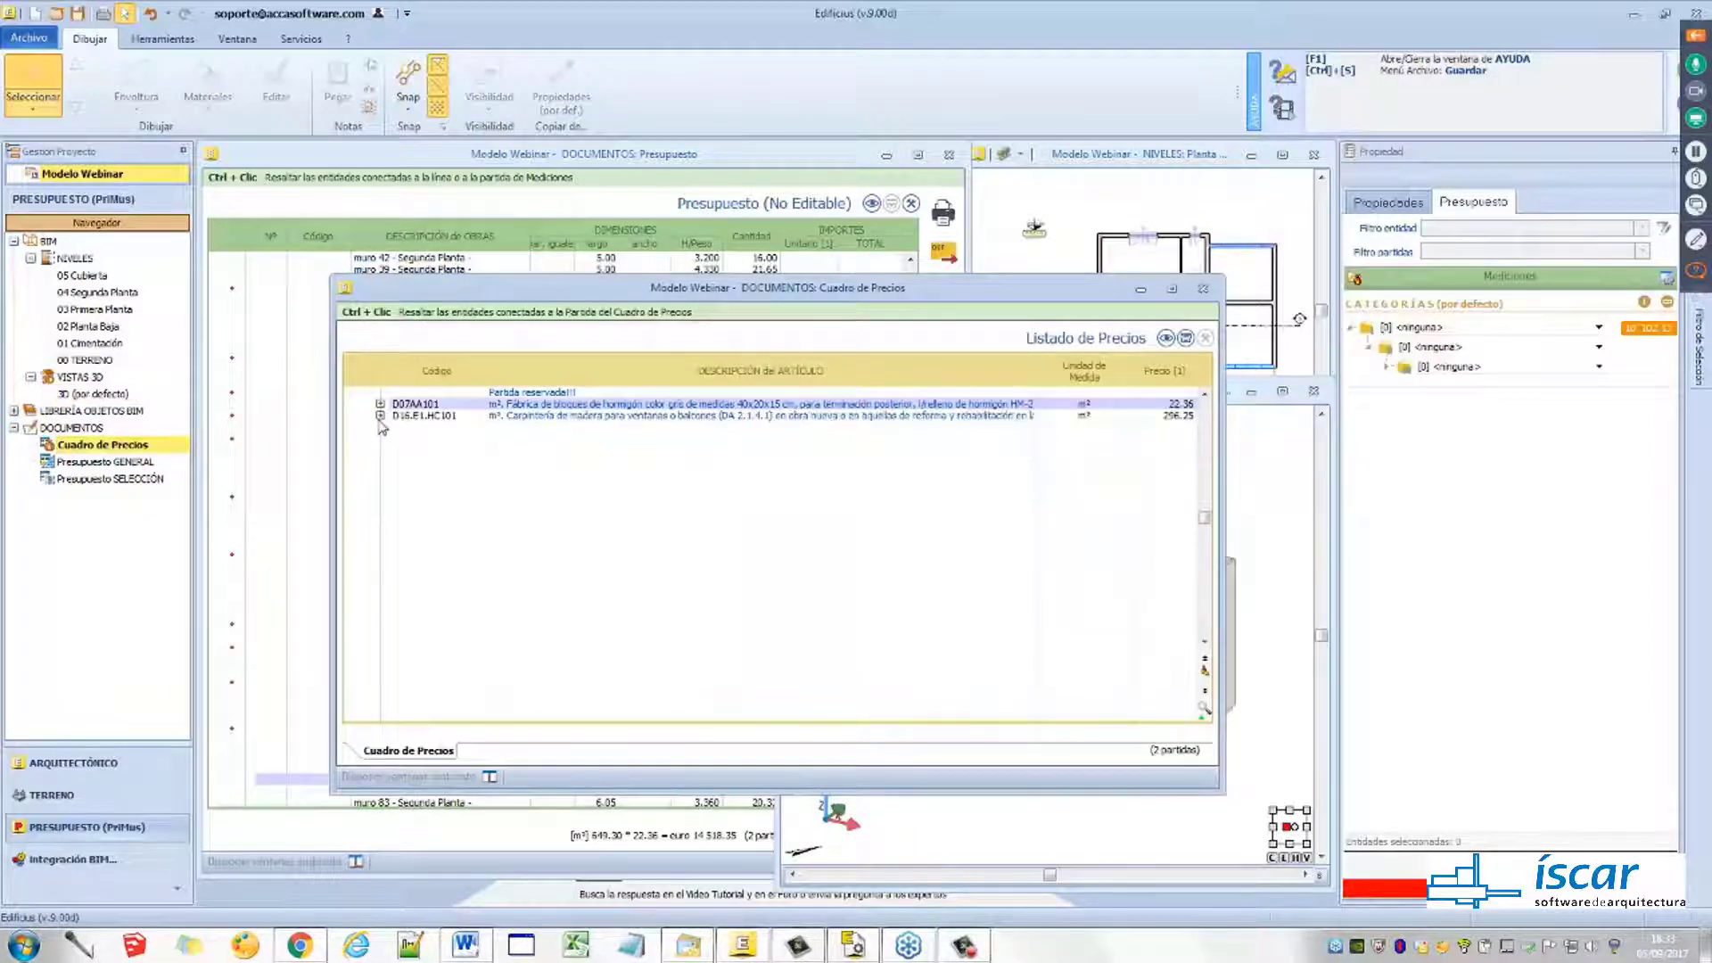
pyautogui.click(380, 416)
pyautogui.click(380, 415)
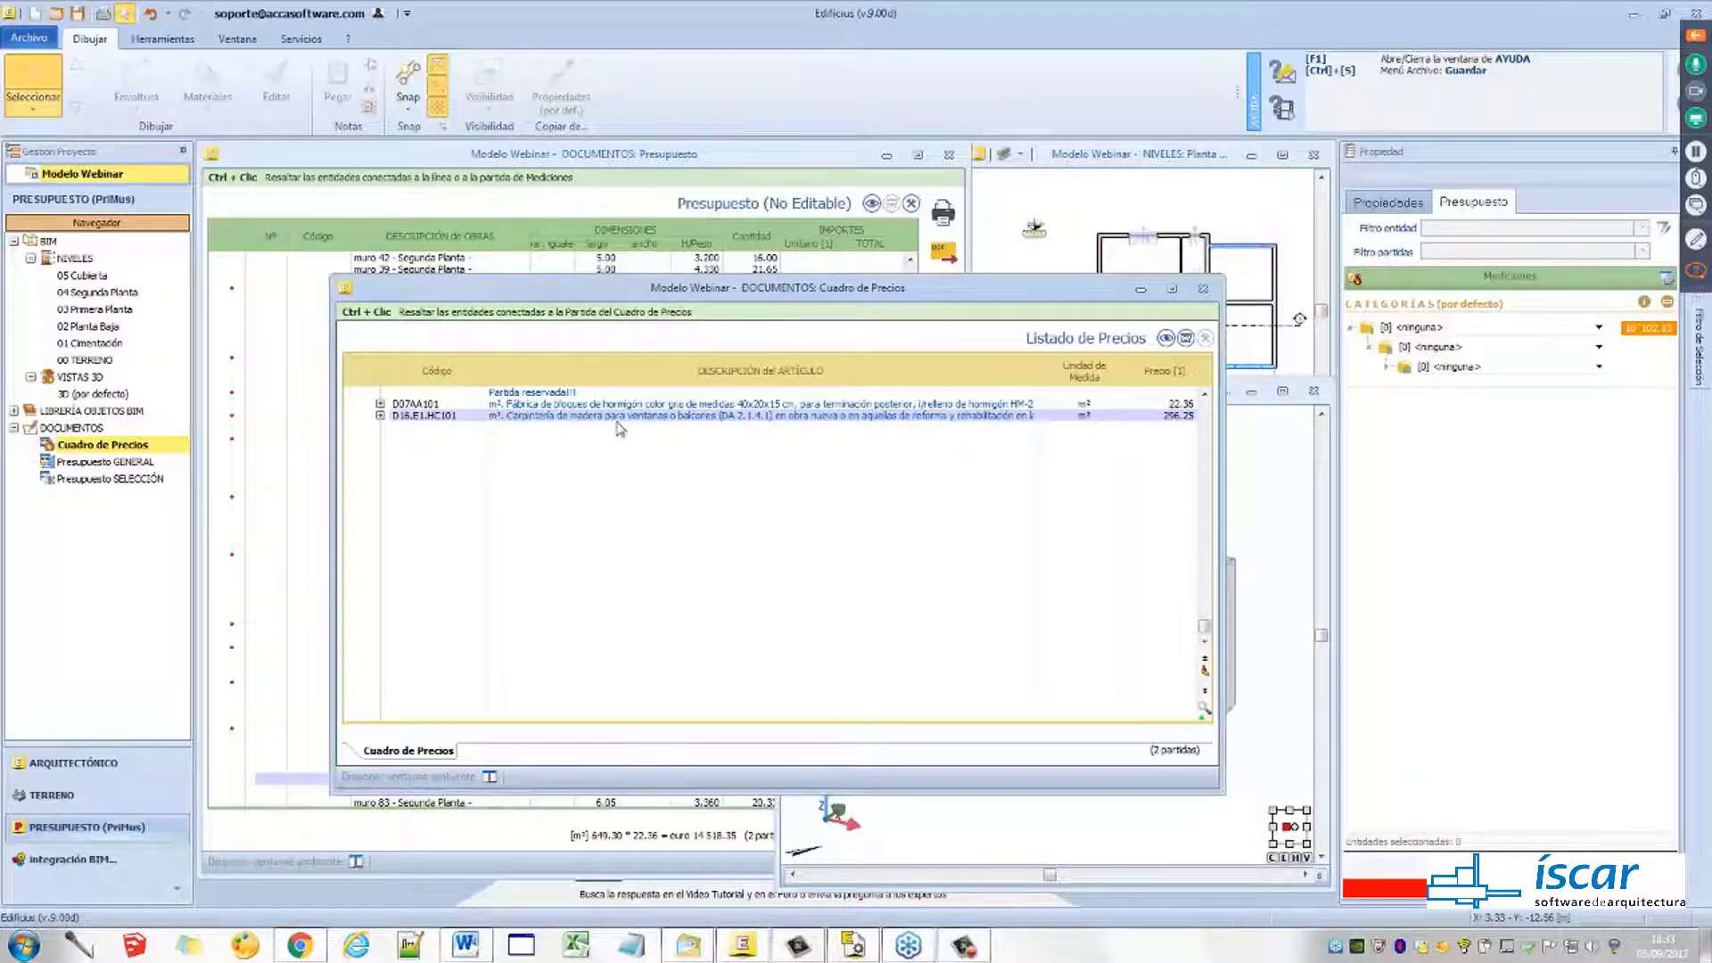
pyautogui.click(1203, 289)
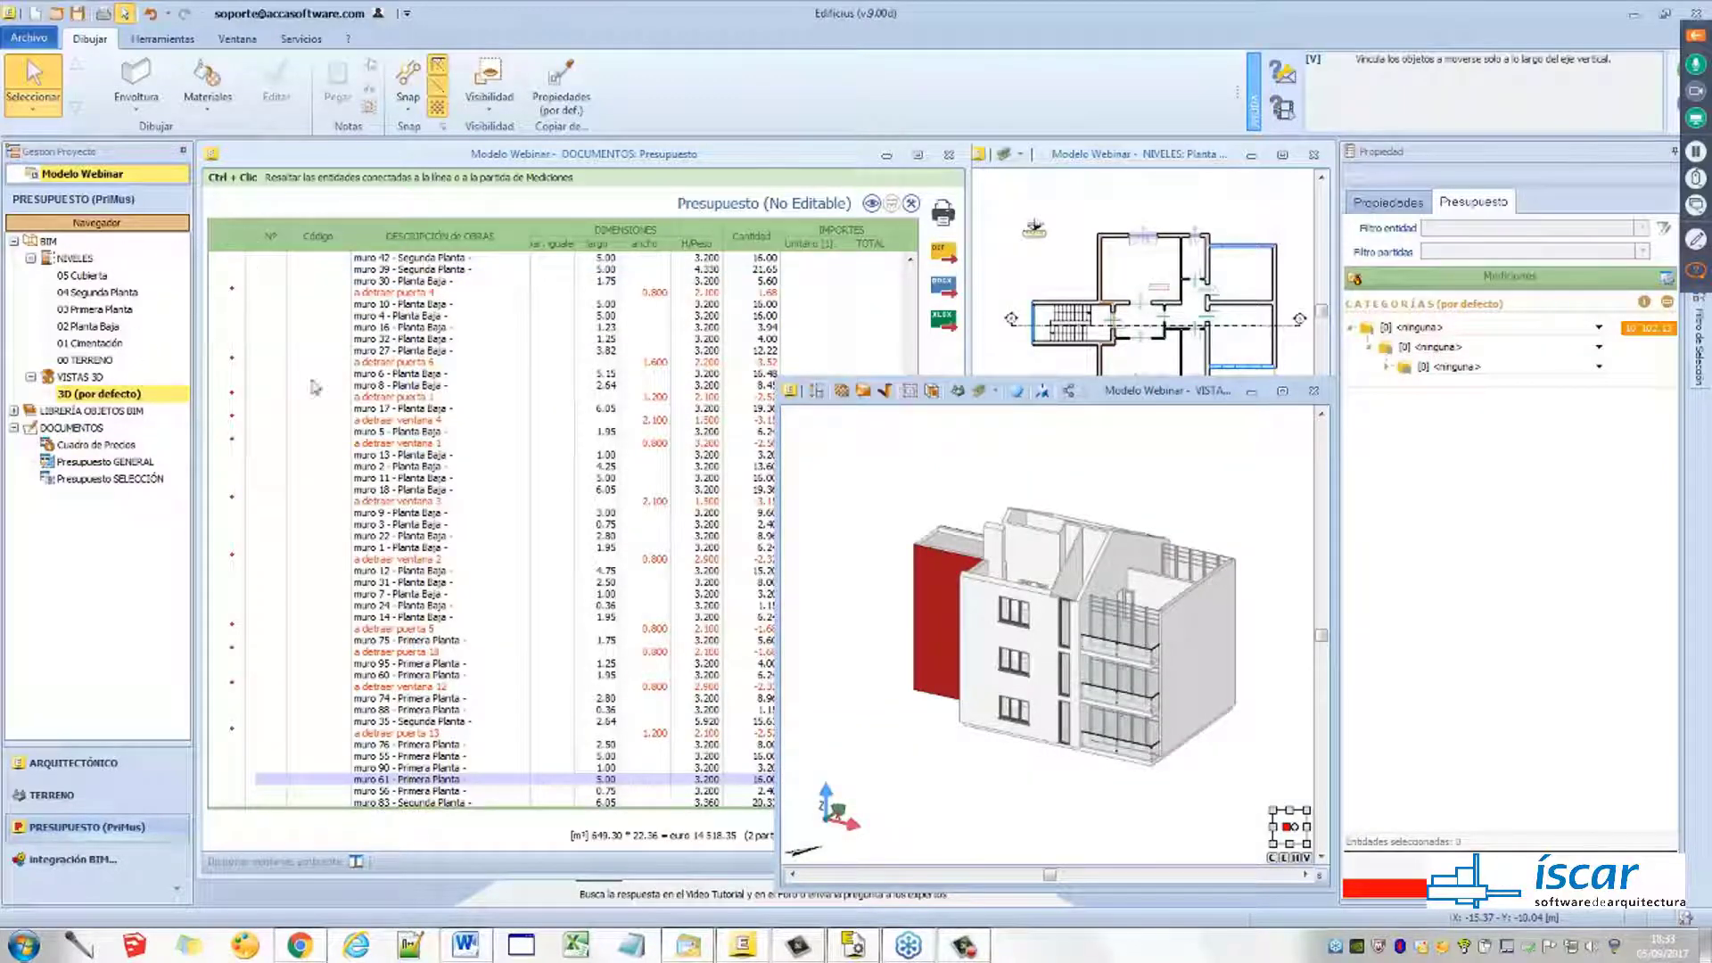
# Generate a print preview of the general budget and maximize the preview
pyautogui.click(743, 166)
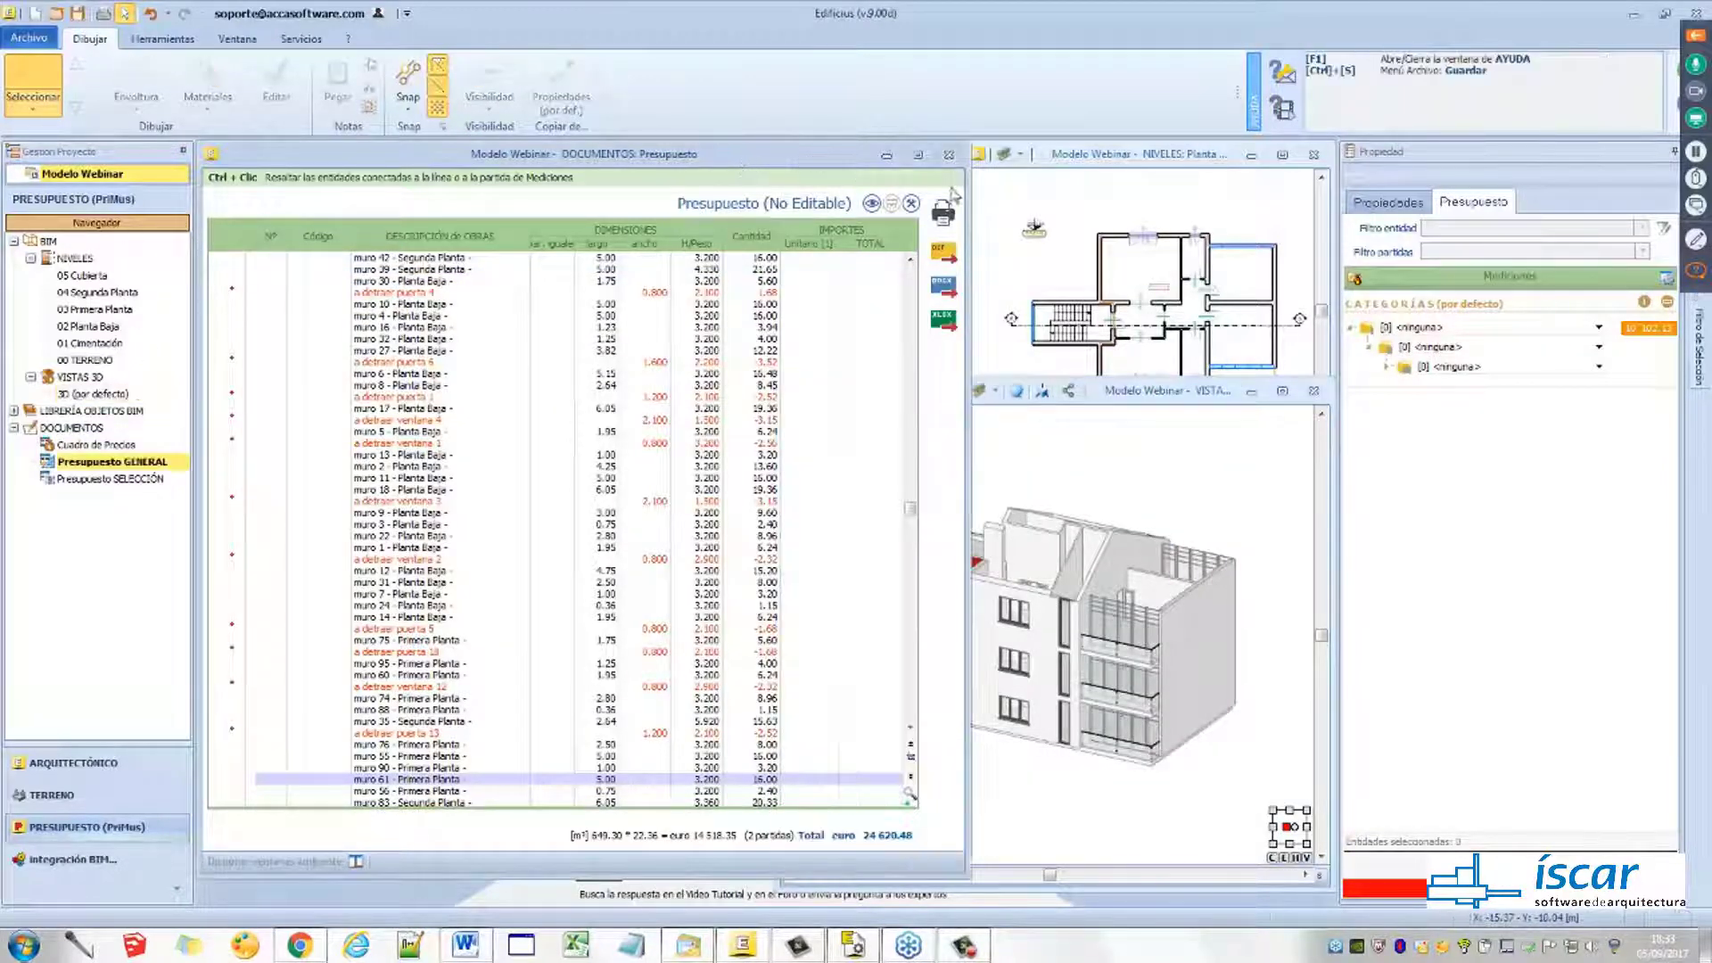
pyautogui.click(944, 214)
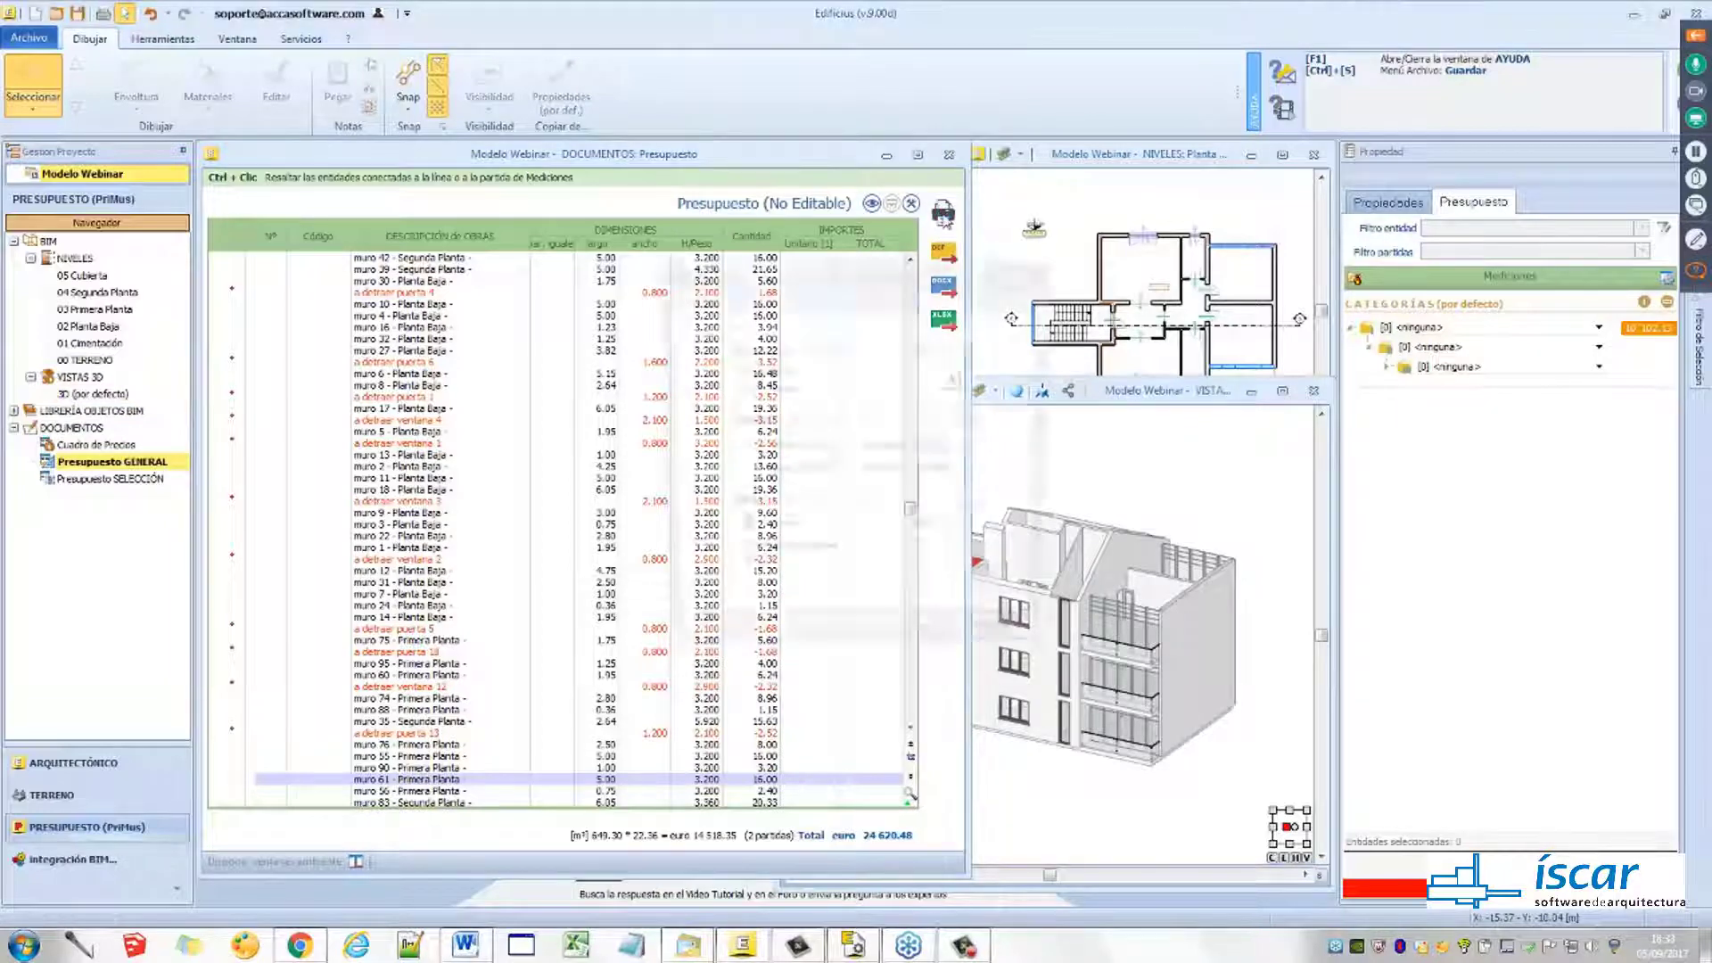
pyautogui.click(1010, 649)
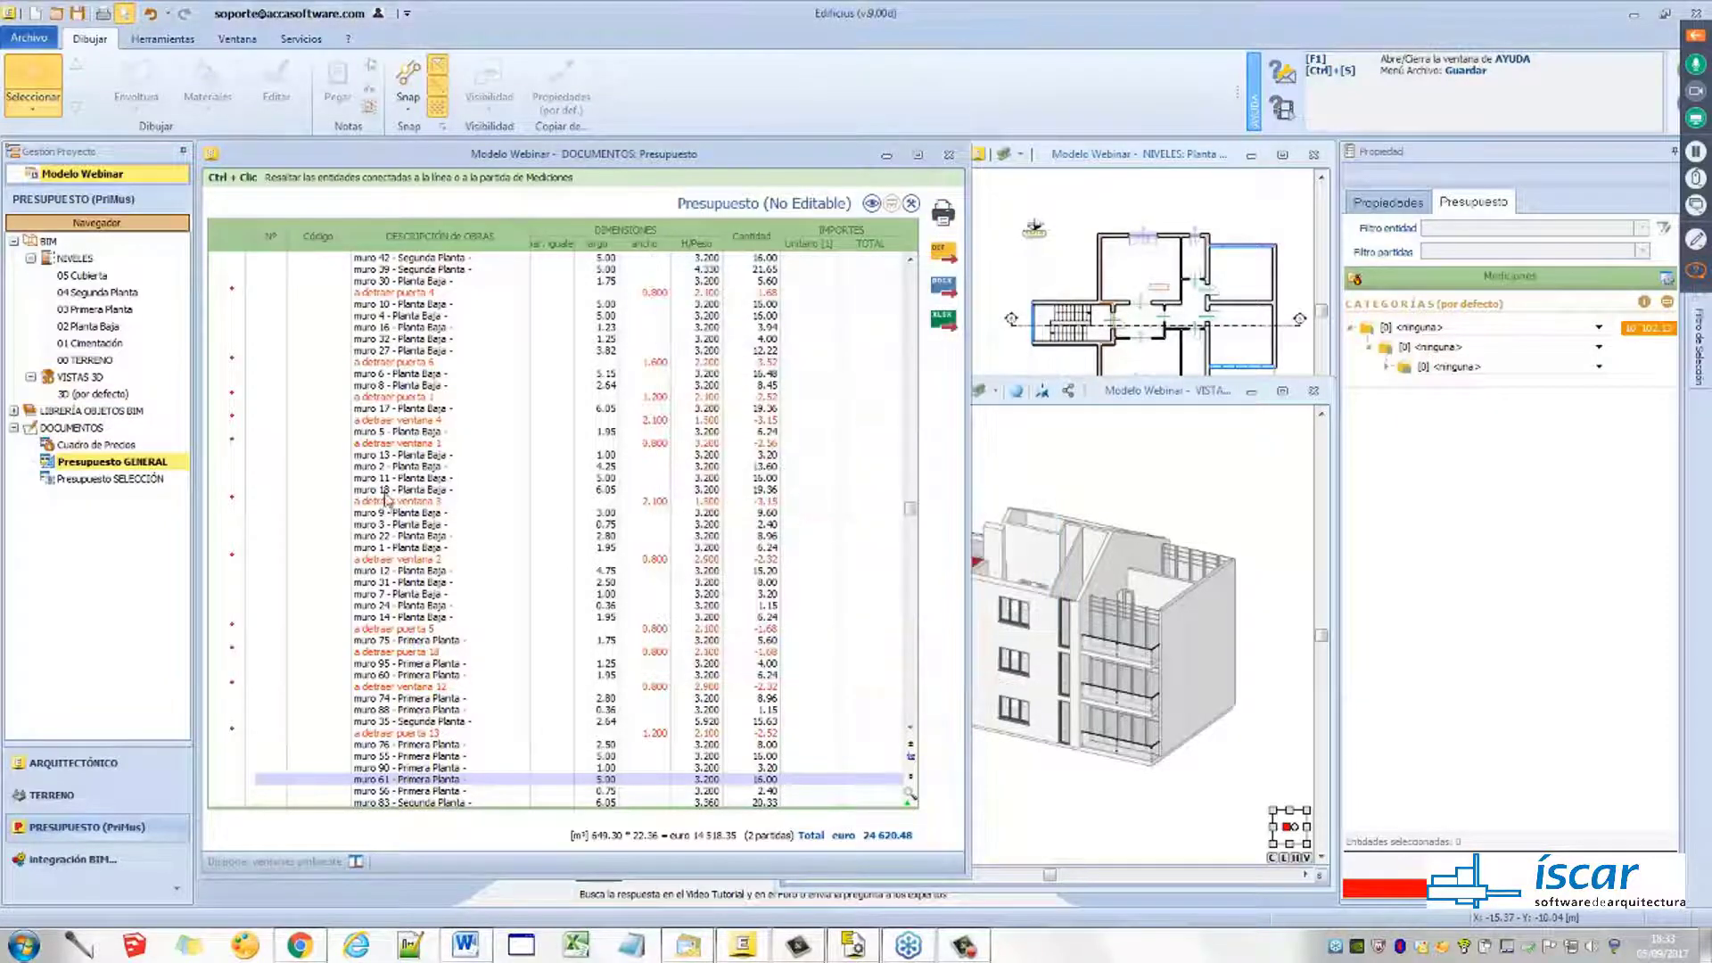
pyautogui.click(380, 375)
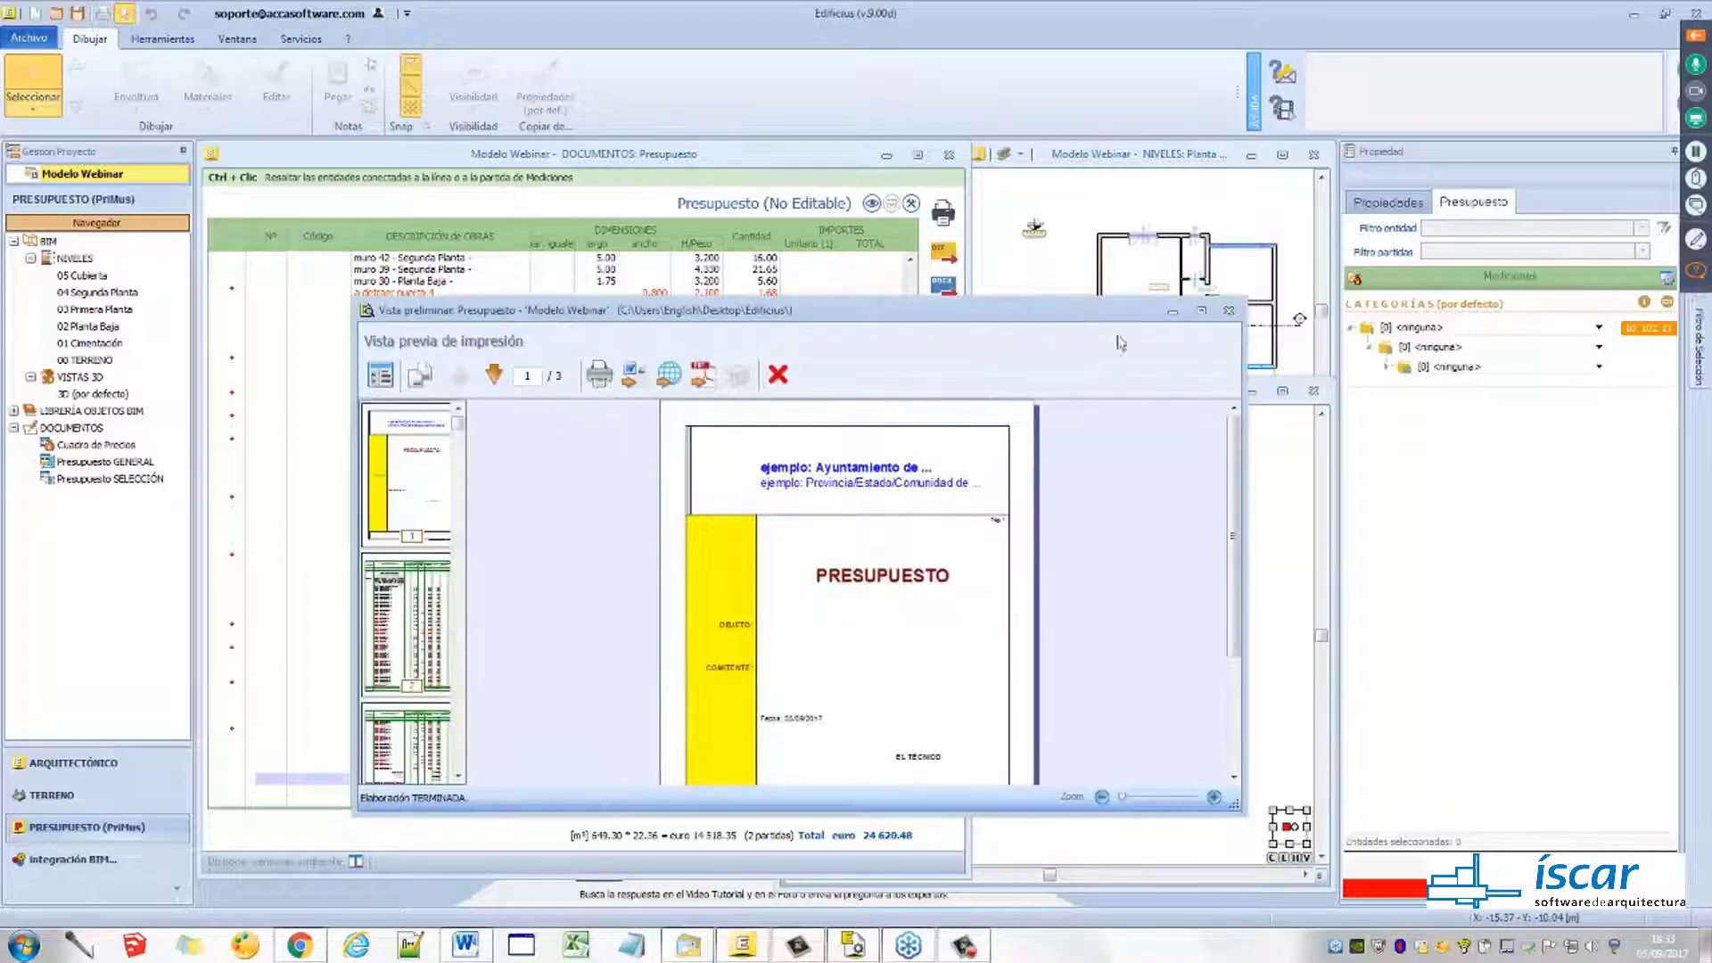
pyautogui.click(1201, 311)
# Examine the wall and window measurements on page 3 of the budget preview, and close the preview
pyautogui.scroll(-2, 769, 615)
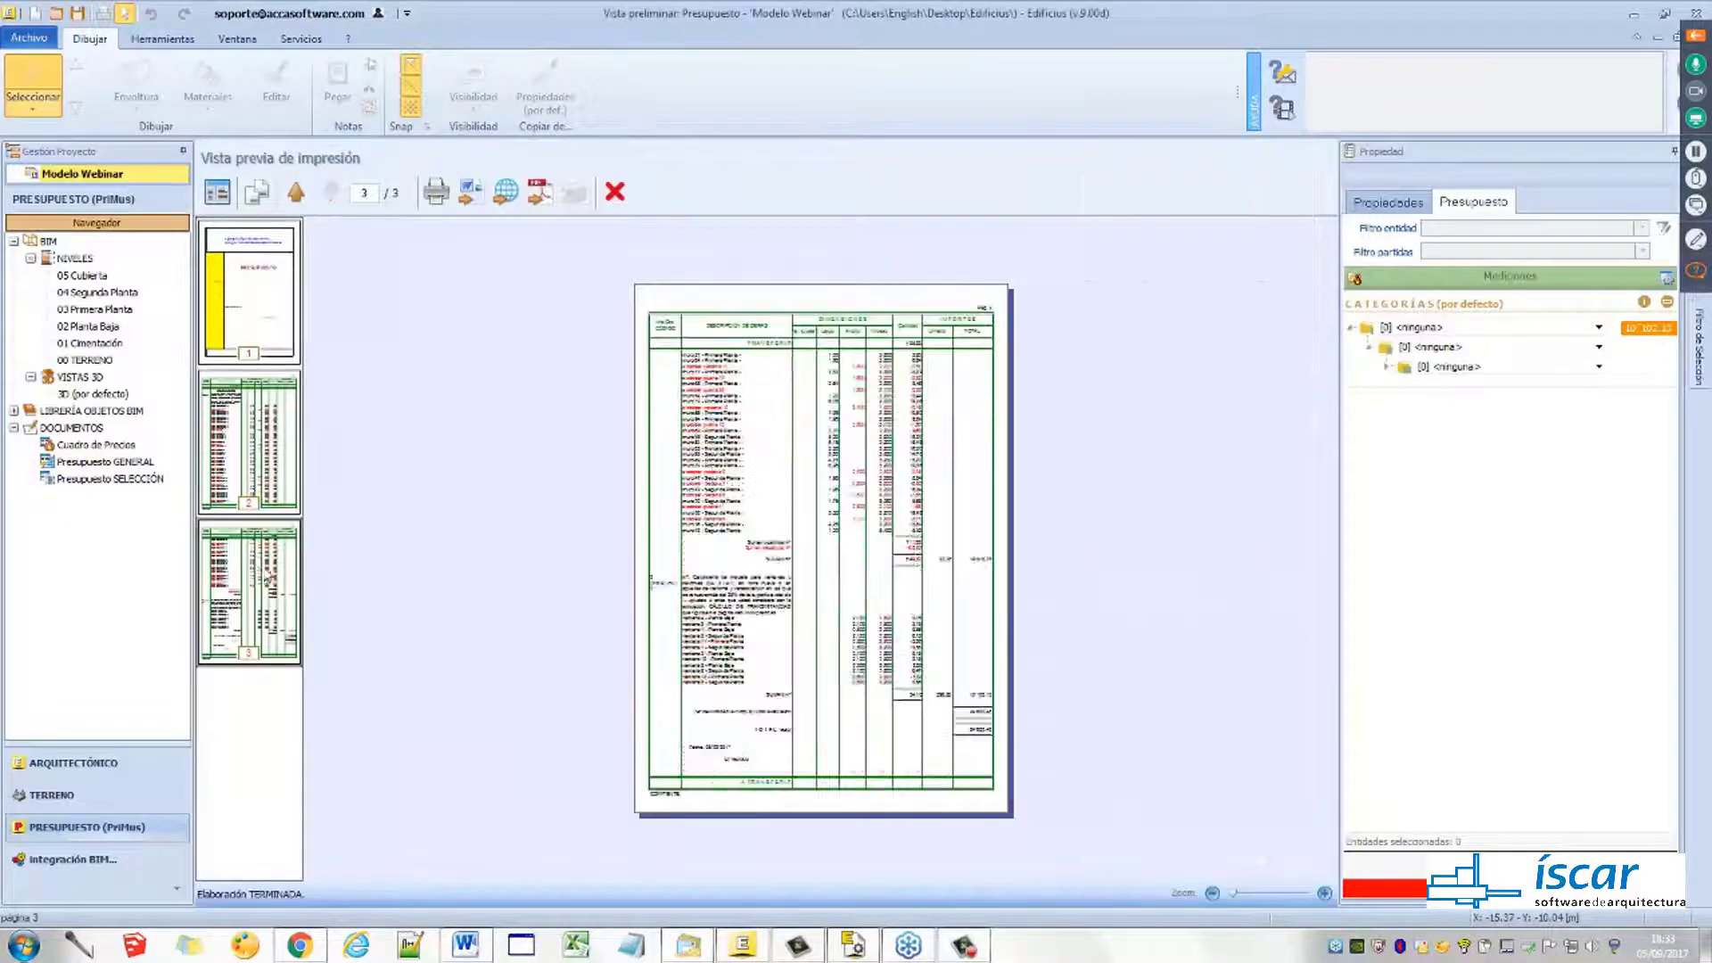
pyautogui.scroll(1, 768, 616)
pyautogui.scroll(-2, 821, 680)
pyautogui.moveTo(1230, 893)
pyautogui.mouseDown()
pyautogui.moveTo(1284, 895)
pyautogui.moveTo(1238, 892)
pyautogui.mouseUp()
pyautogui.moveTo(1321, 521); pyautogui.dragTo(1323, 806)
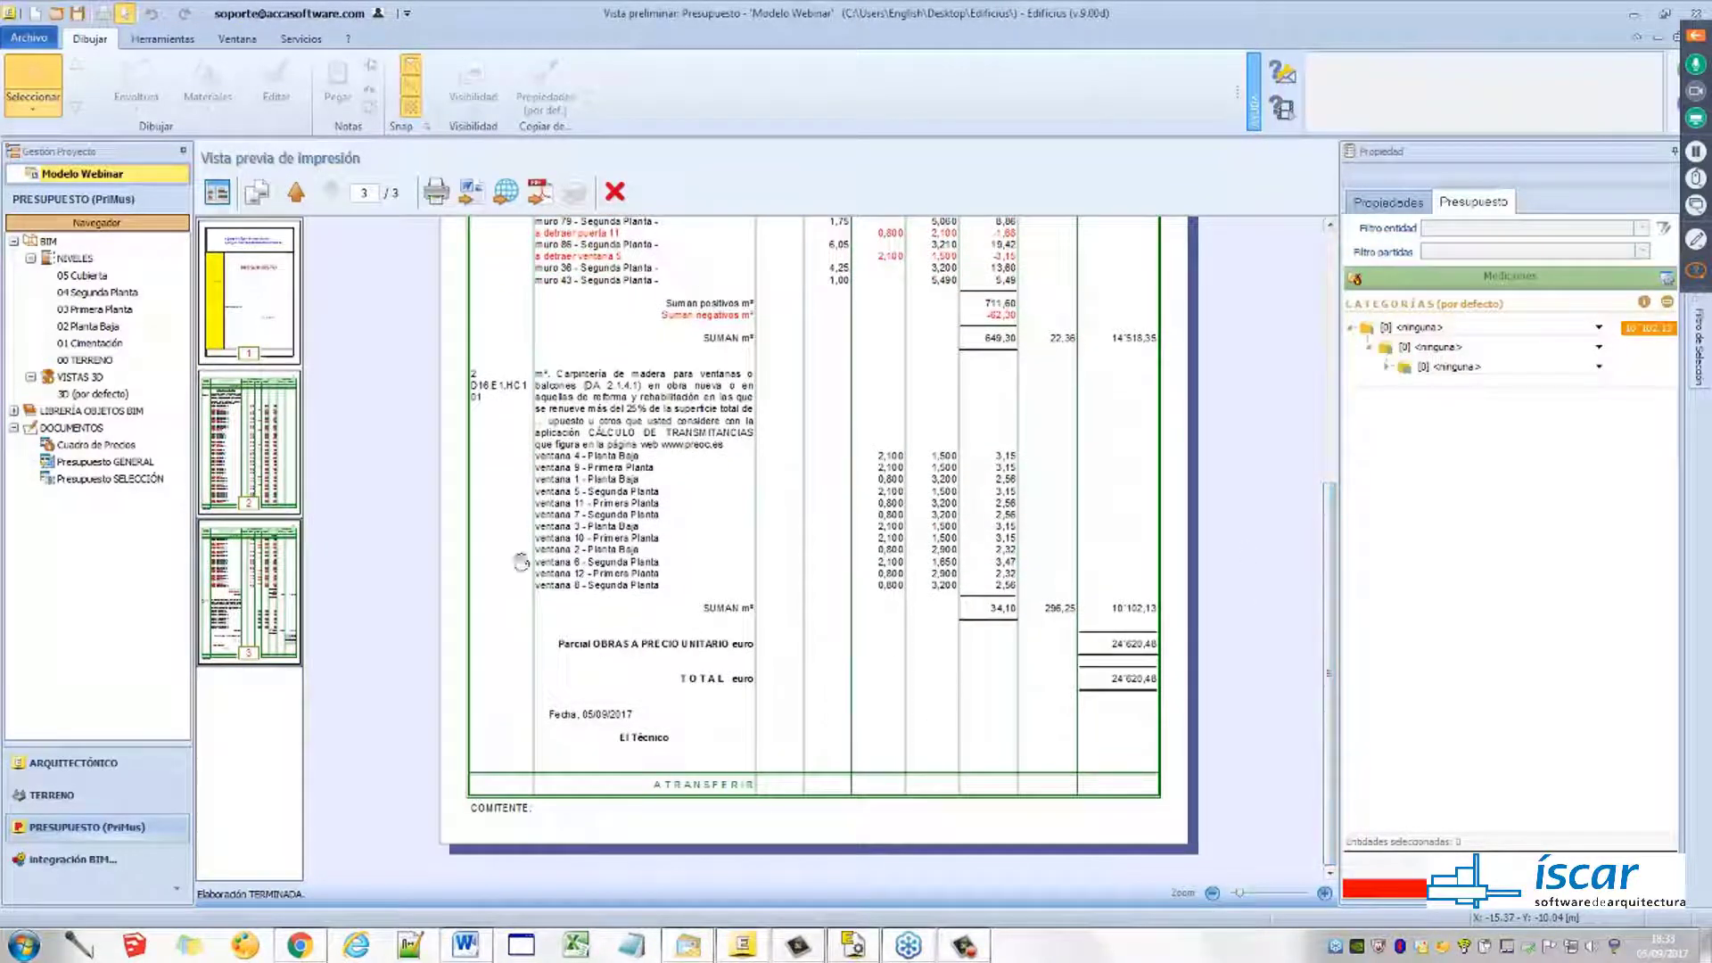
pyautogui.moveTo(1328, 704); pyautogui.dragTo(1322, 443)
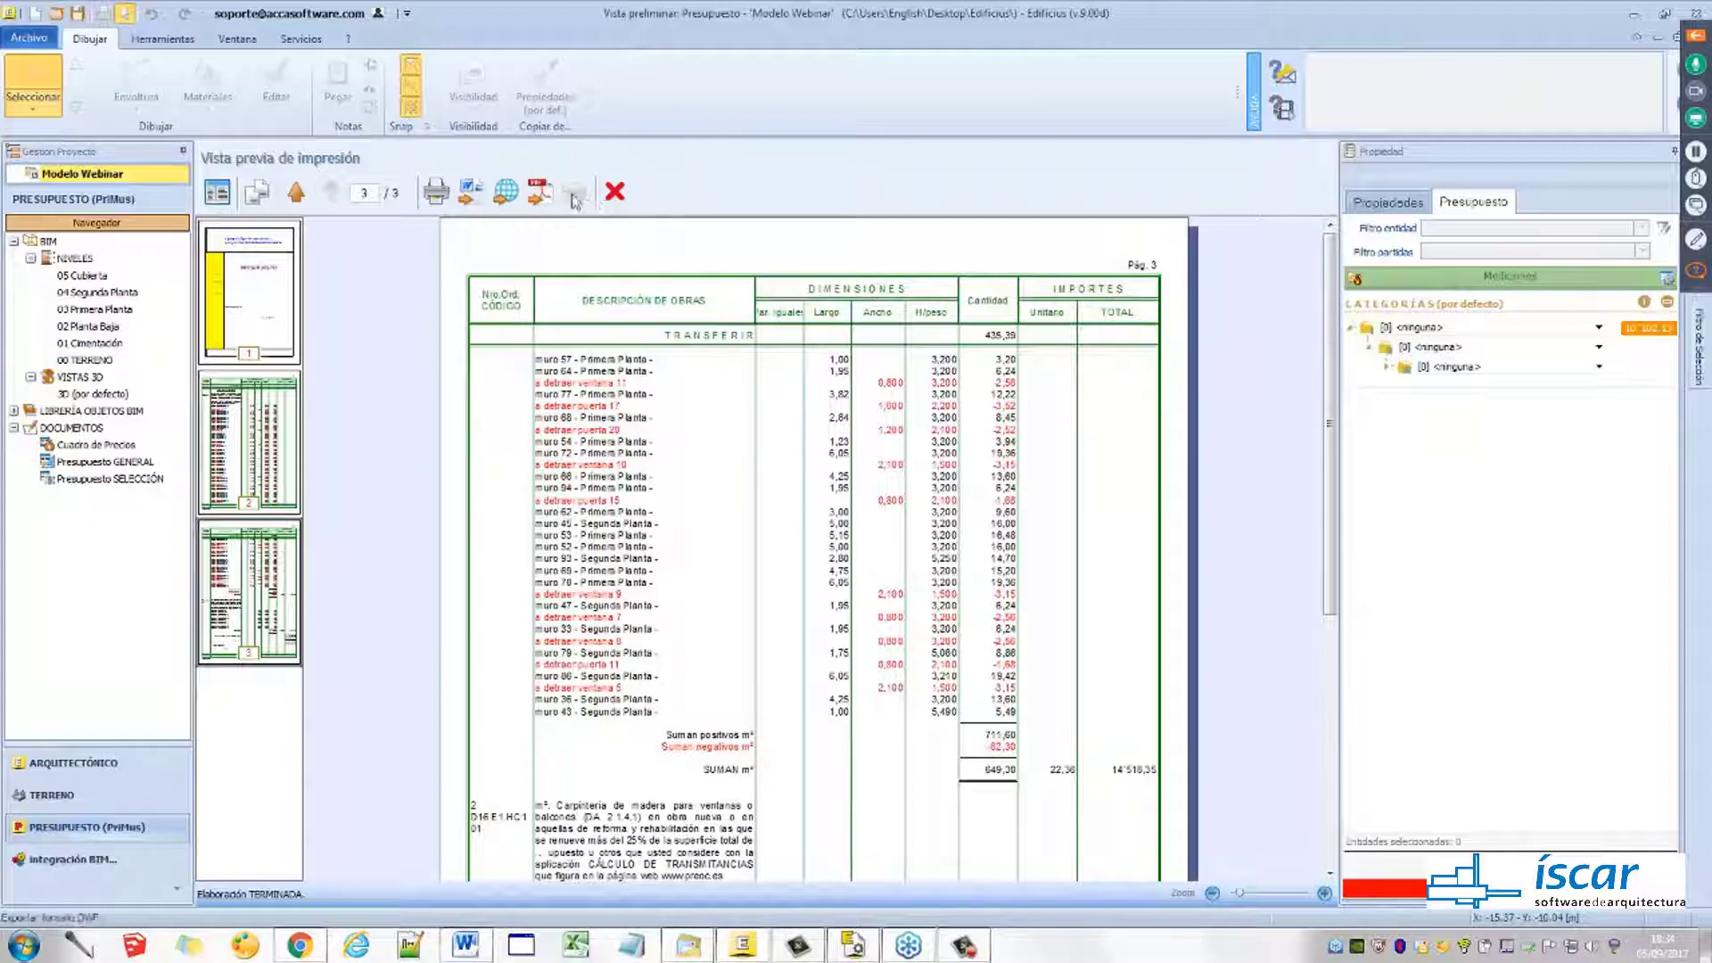
pyautogui.click(614, 192)
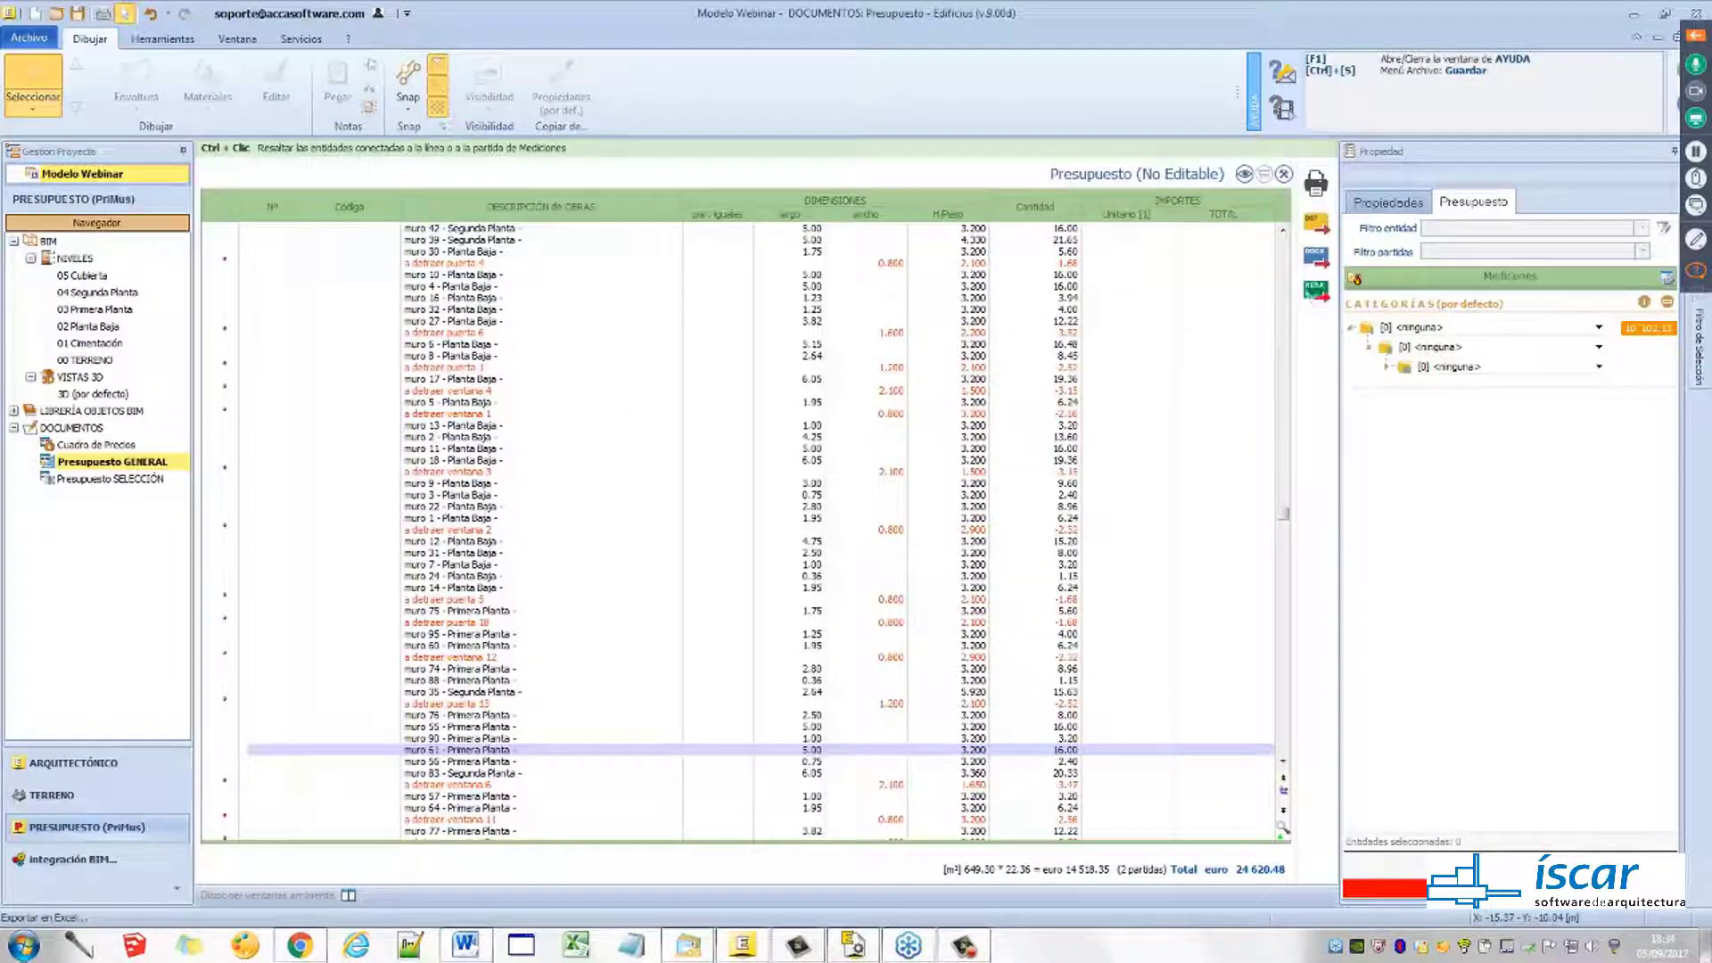
# Export the general budget as an Excel document named "presupuesto 1" on the Desktop
pyautogui.click(1316, 289)
pyautogui.click(551, 302)
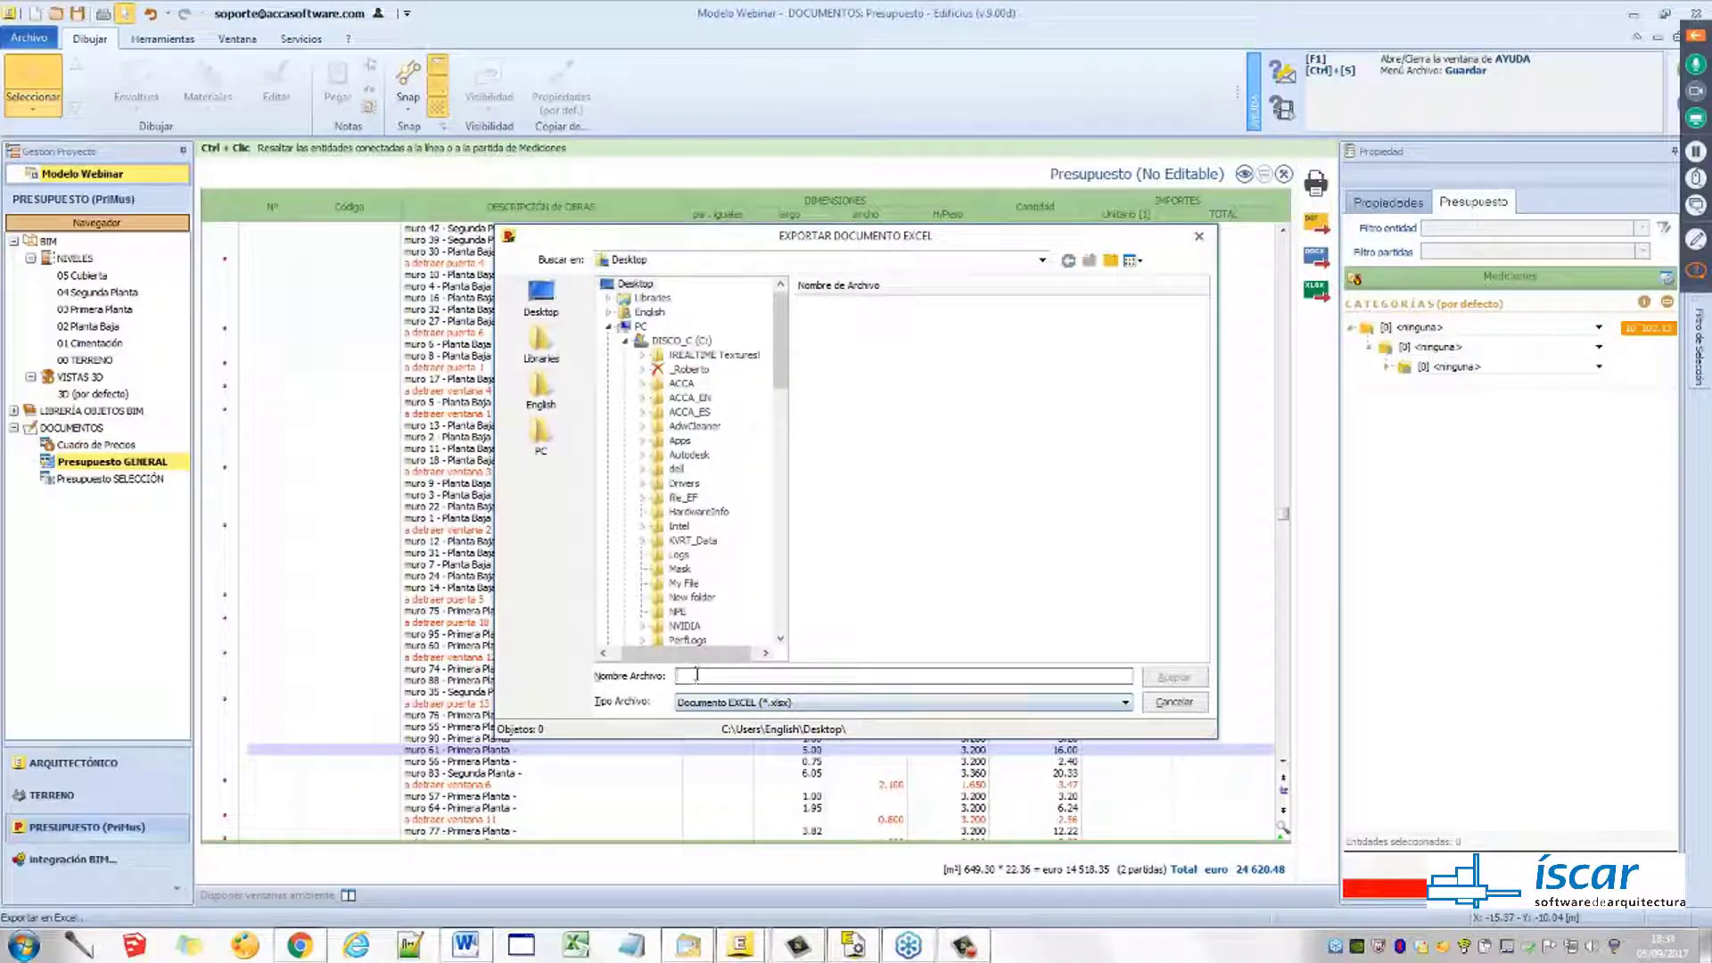
pyautogui.write('presupuesto 1')
pyautogui.click(1173, 678)
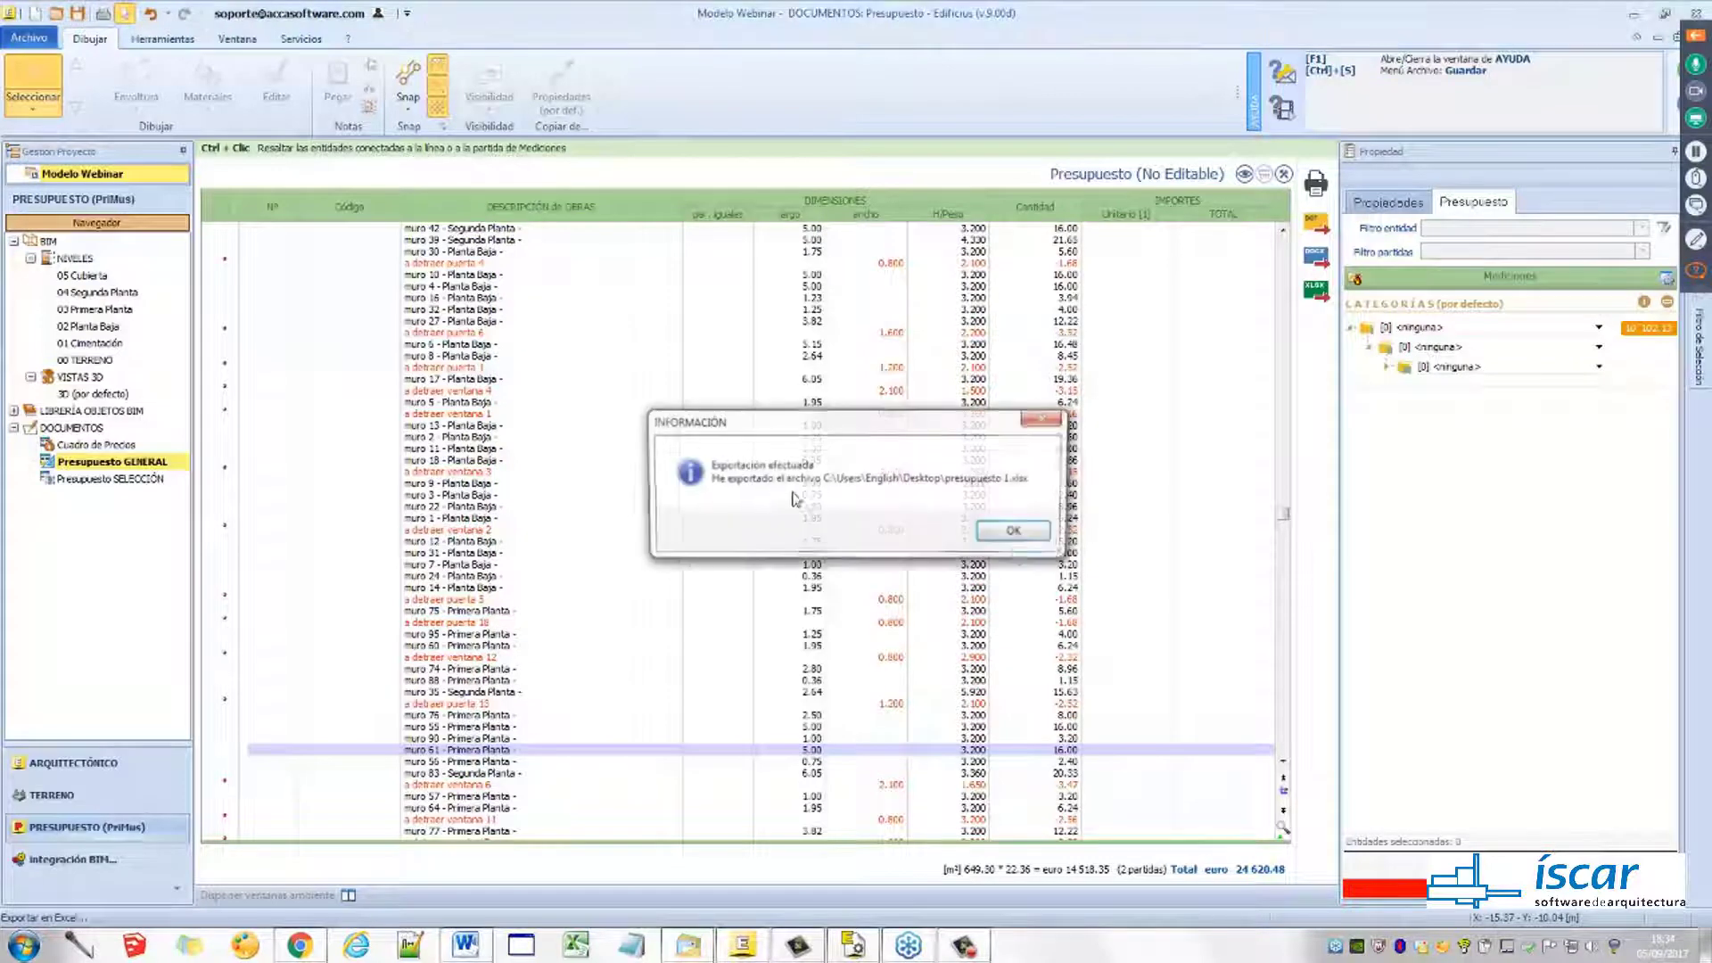
pyautogui.click(1013, 535)
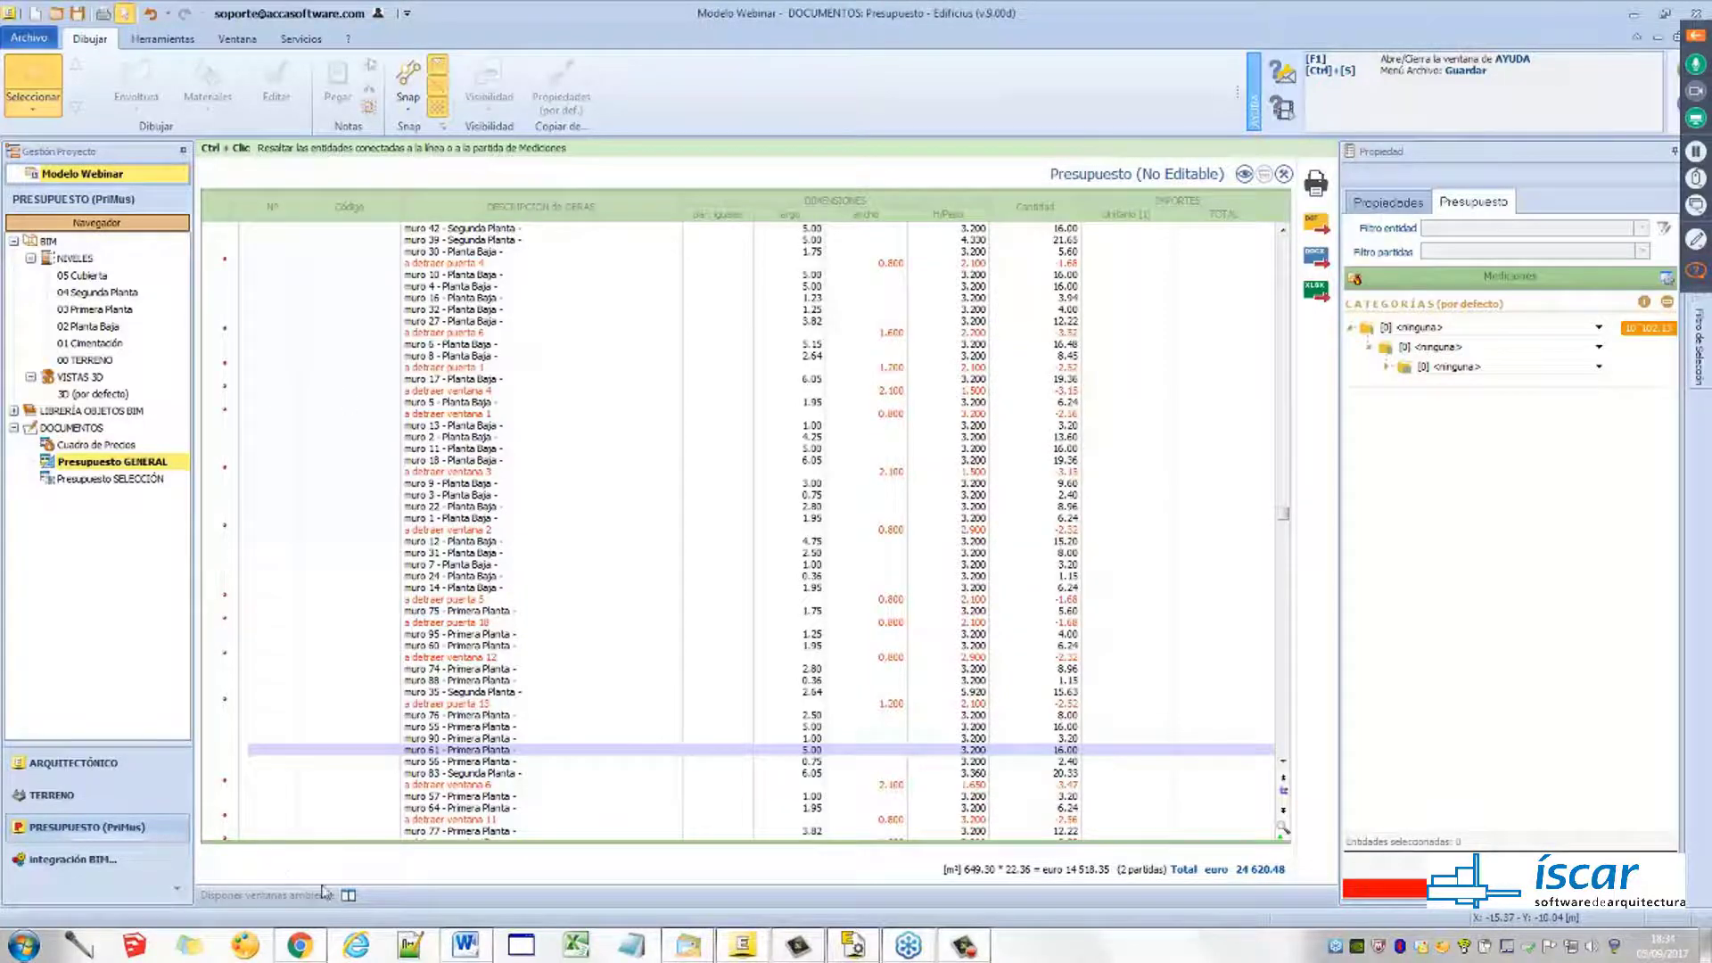
# Tile the budget, floor plan and 3D windows, and widen the budget window
pyautogui.click(348, 895)
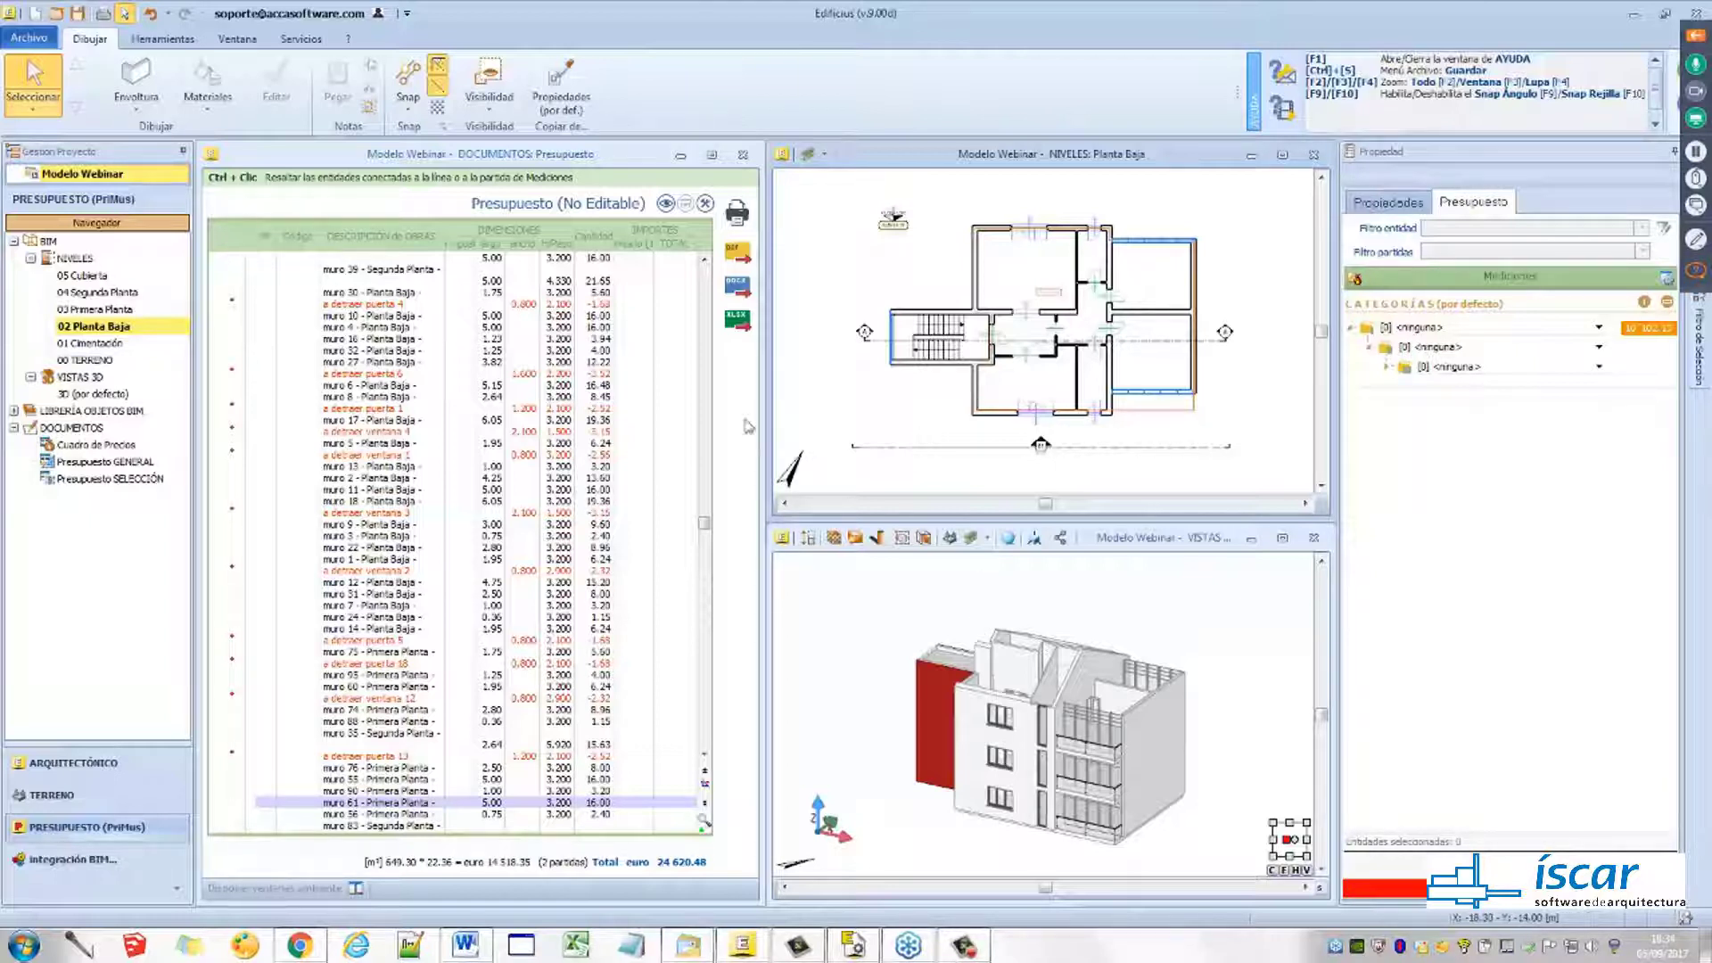
pyautogui.moveTo(762, 443); pyautogui.dragTo(899, 443)
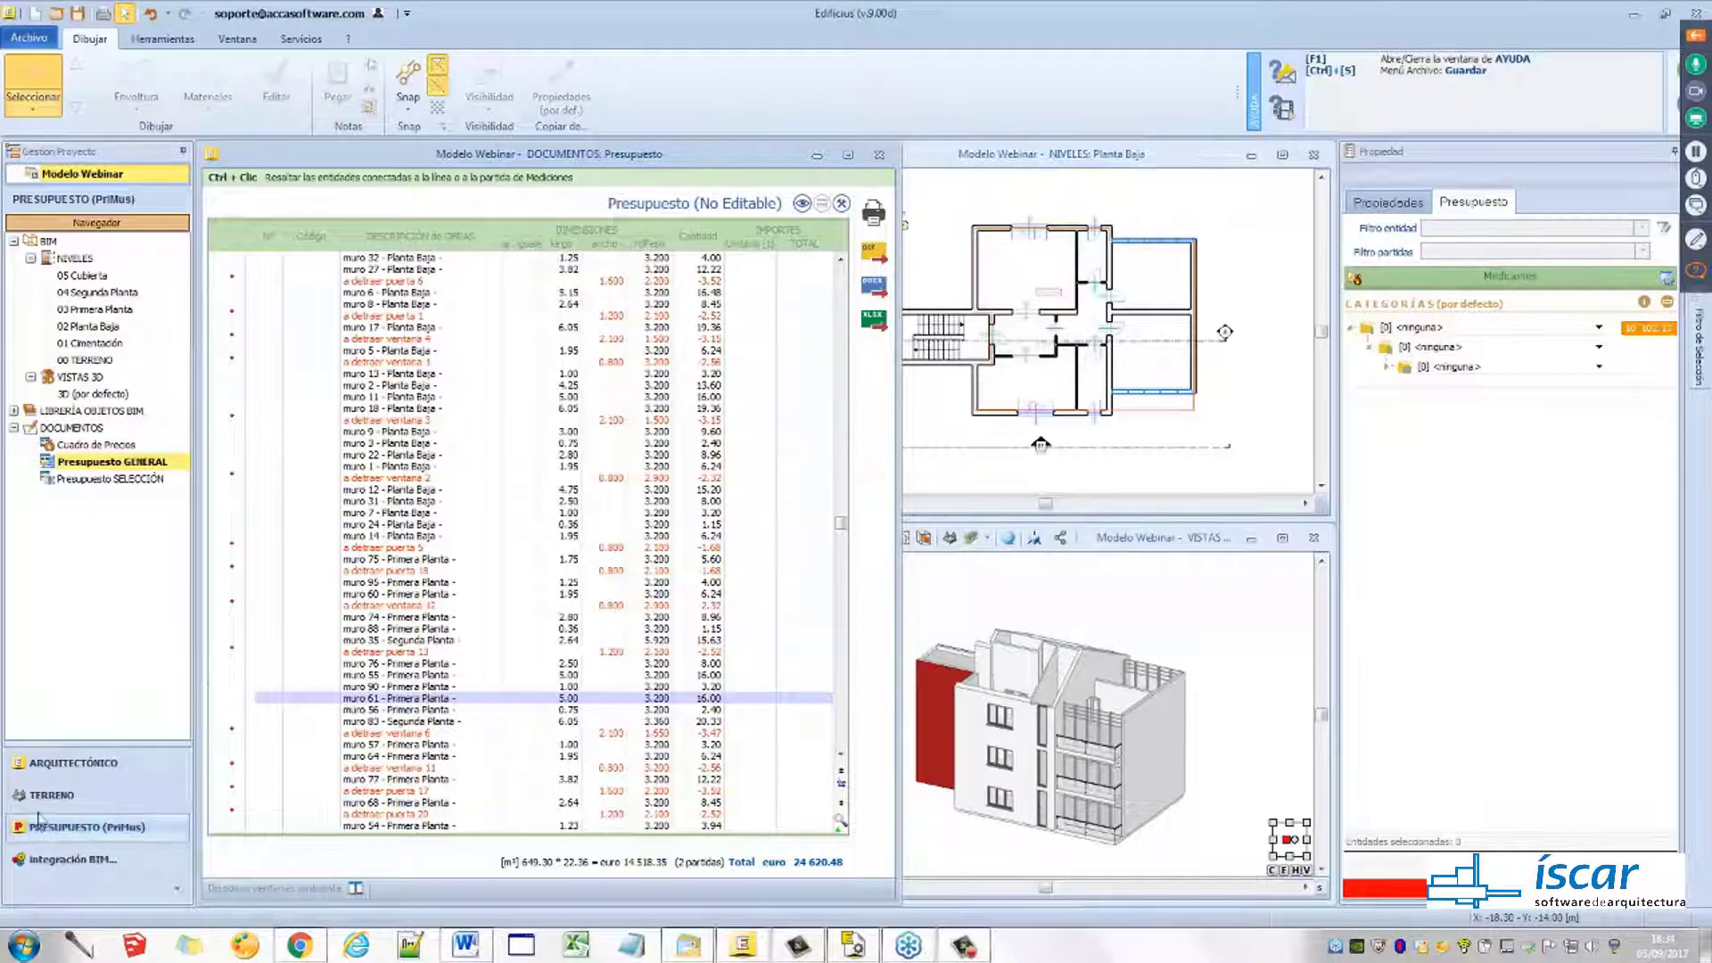
# Switch to the architectural environment, minimize the Cubierta plan, and shrink the 3D window to uncover the Planta Baja plan
pyautogui.click(66, 764)
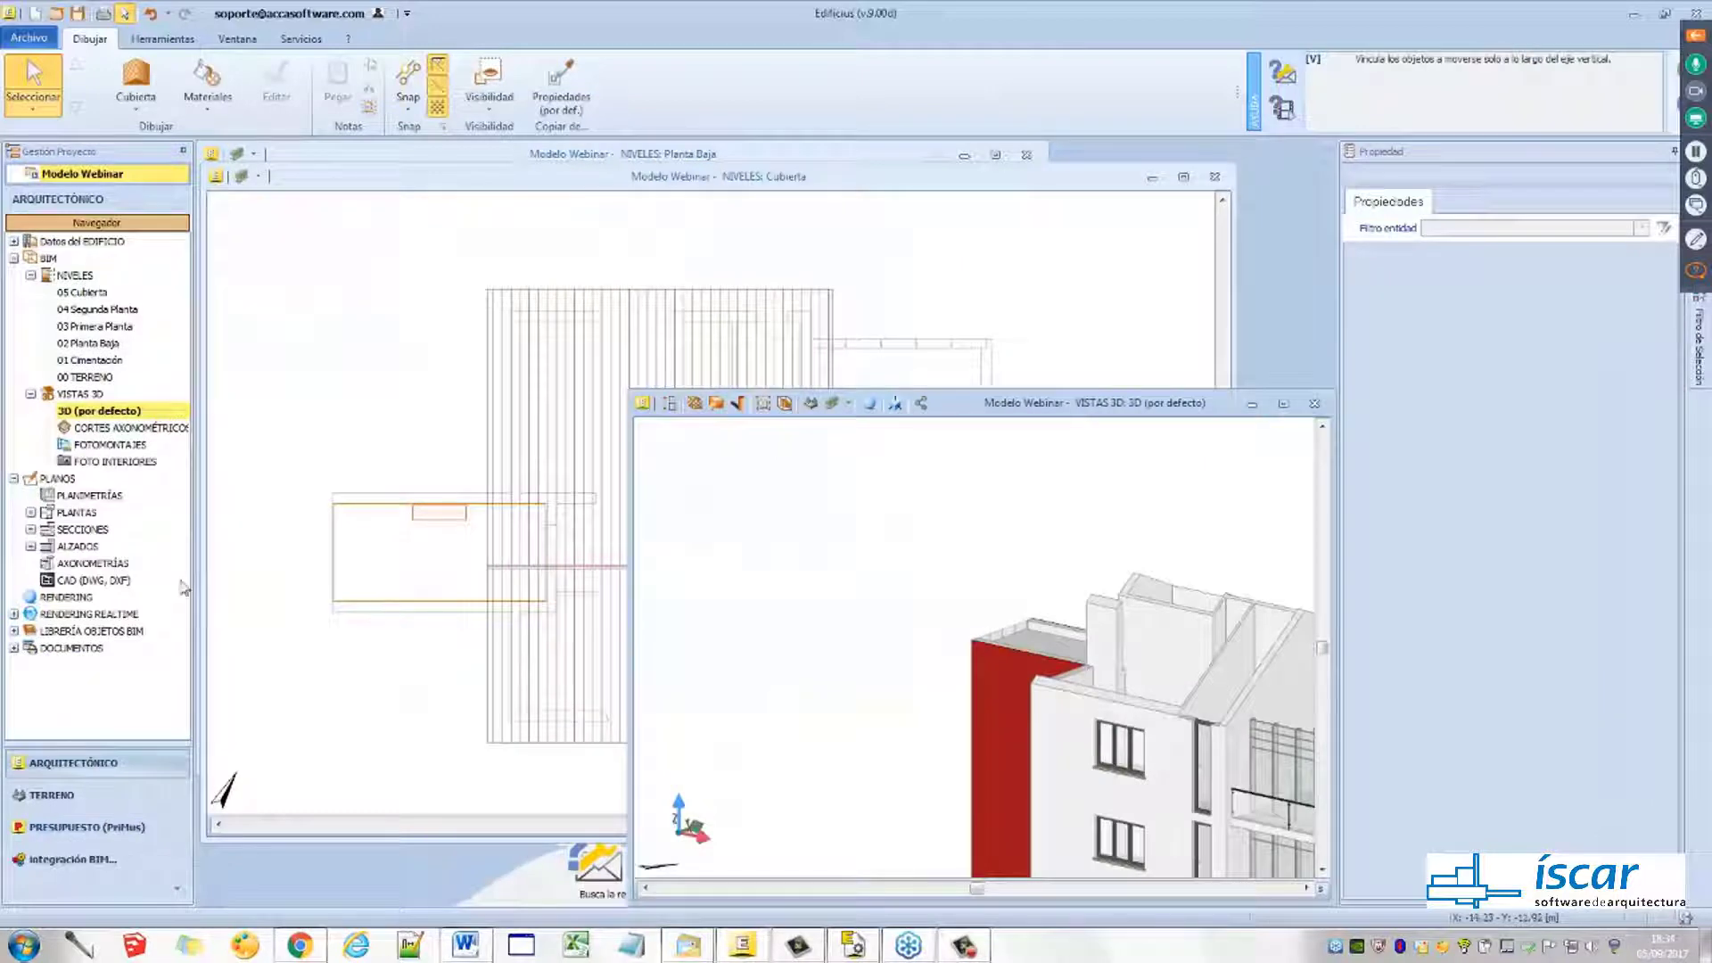
pyautogui.click(1152, 176)
pyautogui.scroll(-5, 833, 539)
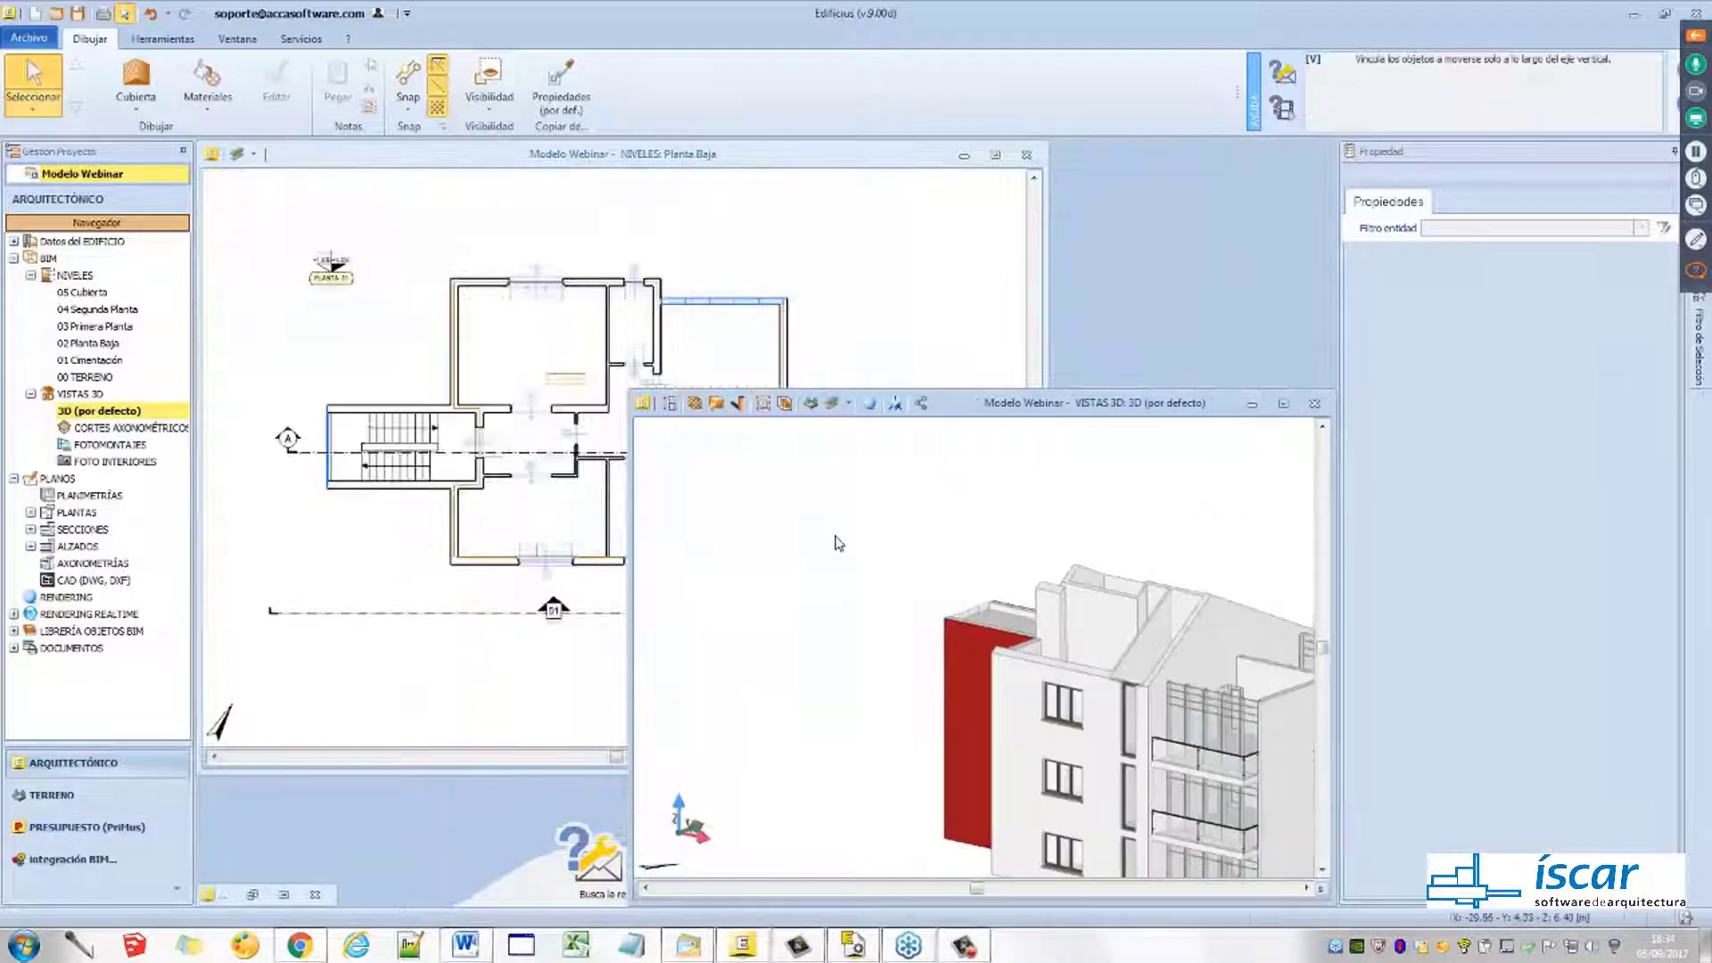
pyautogui.scroll(5, 854, 575)
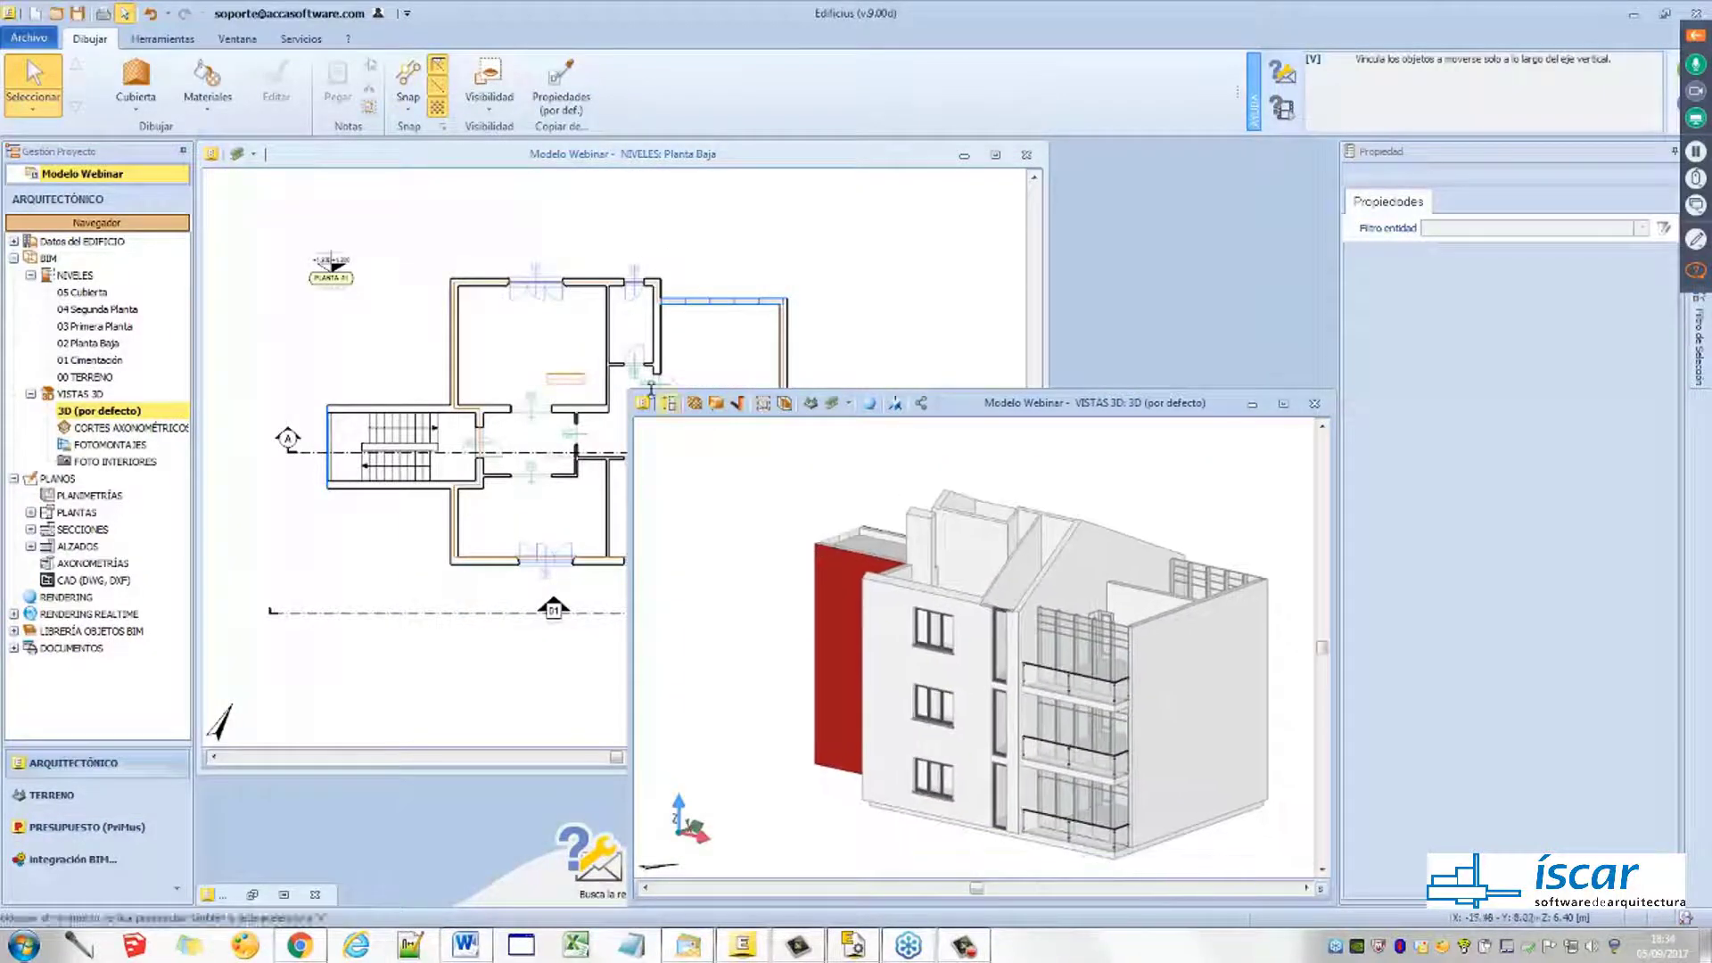
pyautogui.moveTo(631, 393); pyautogui.dragTo(819, 428)
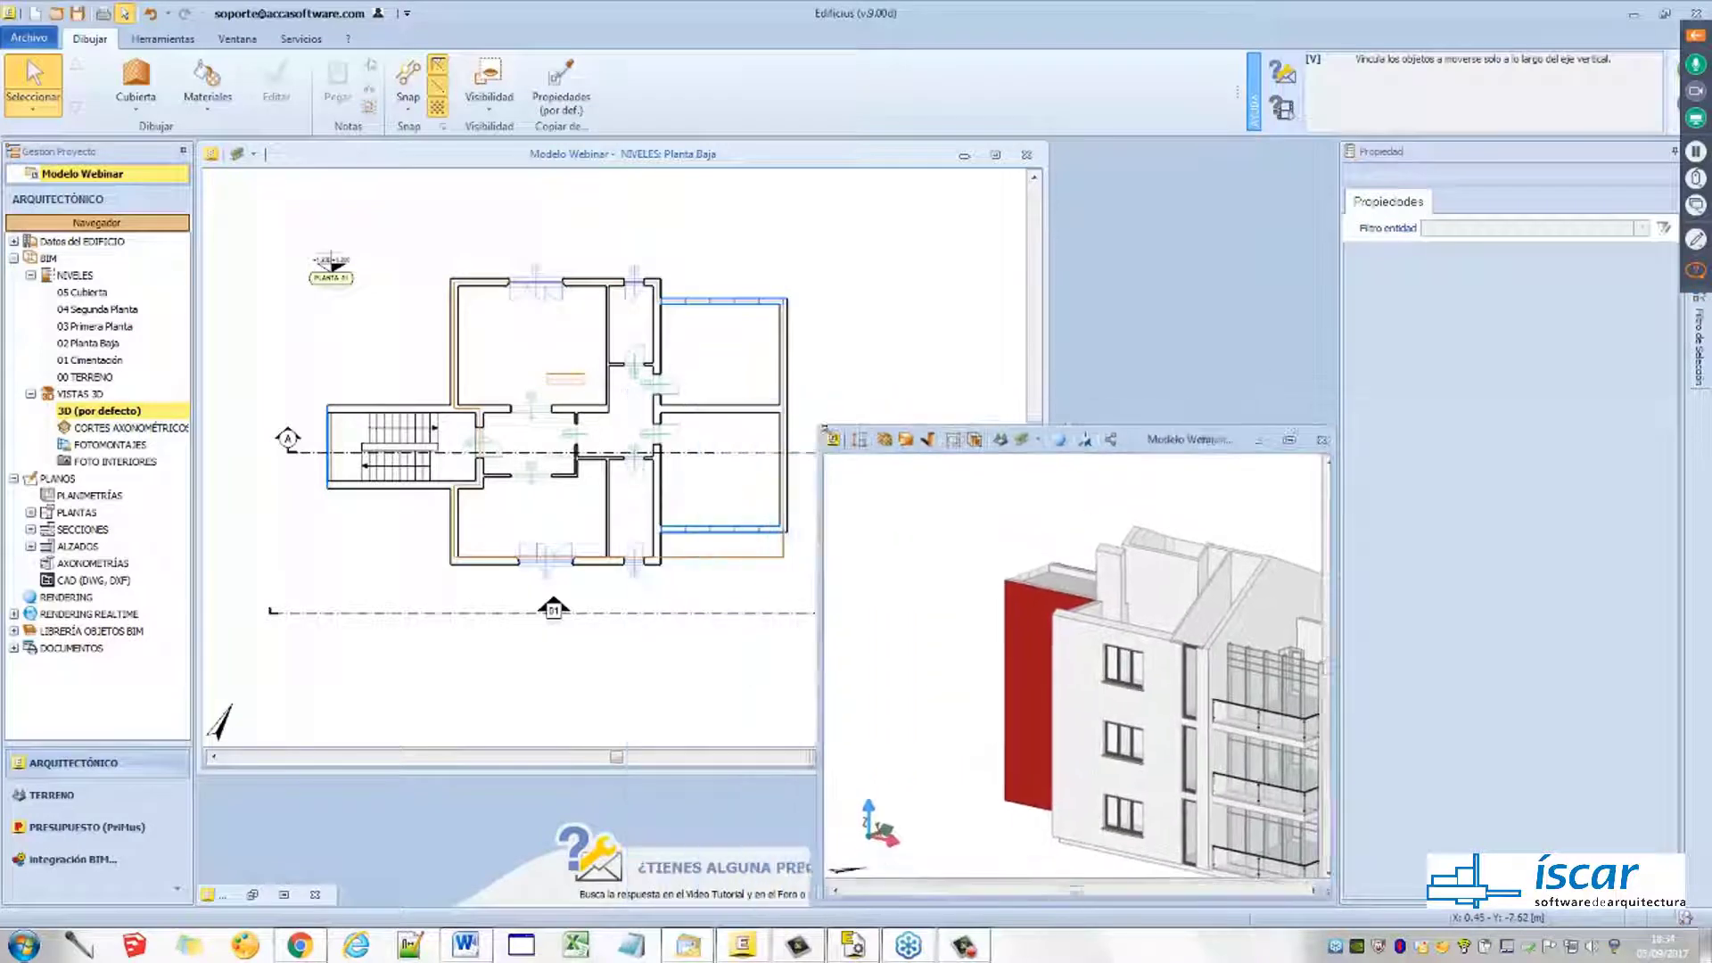
pyautogui.scroll(-3, 963, 647)
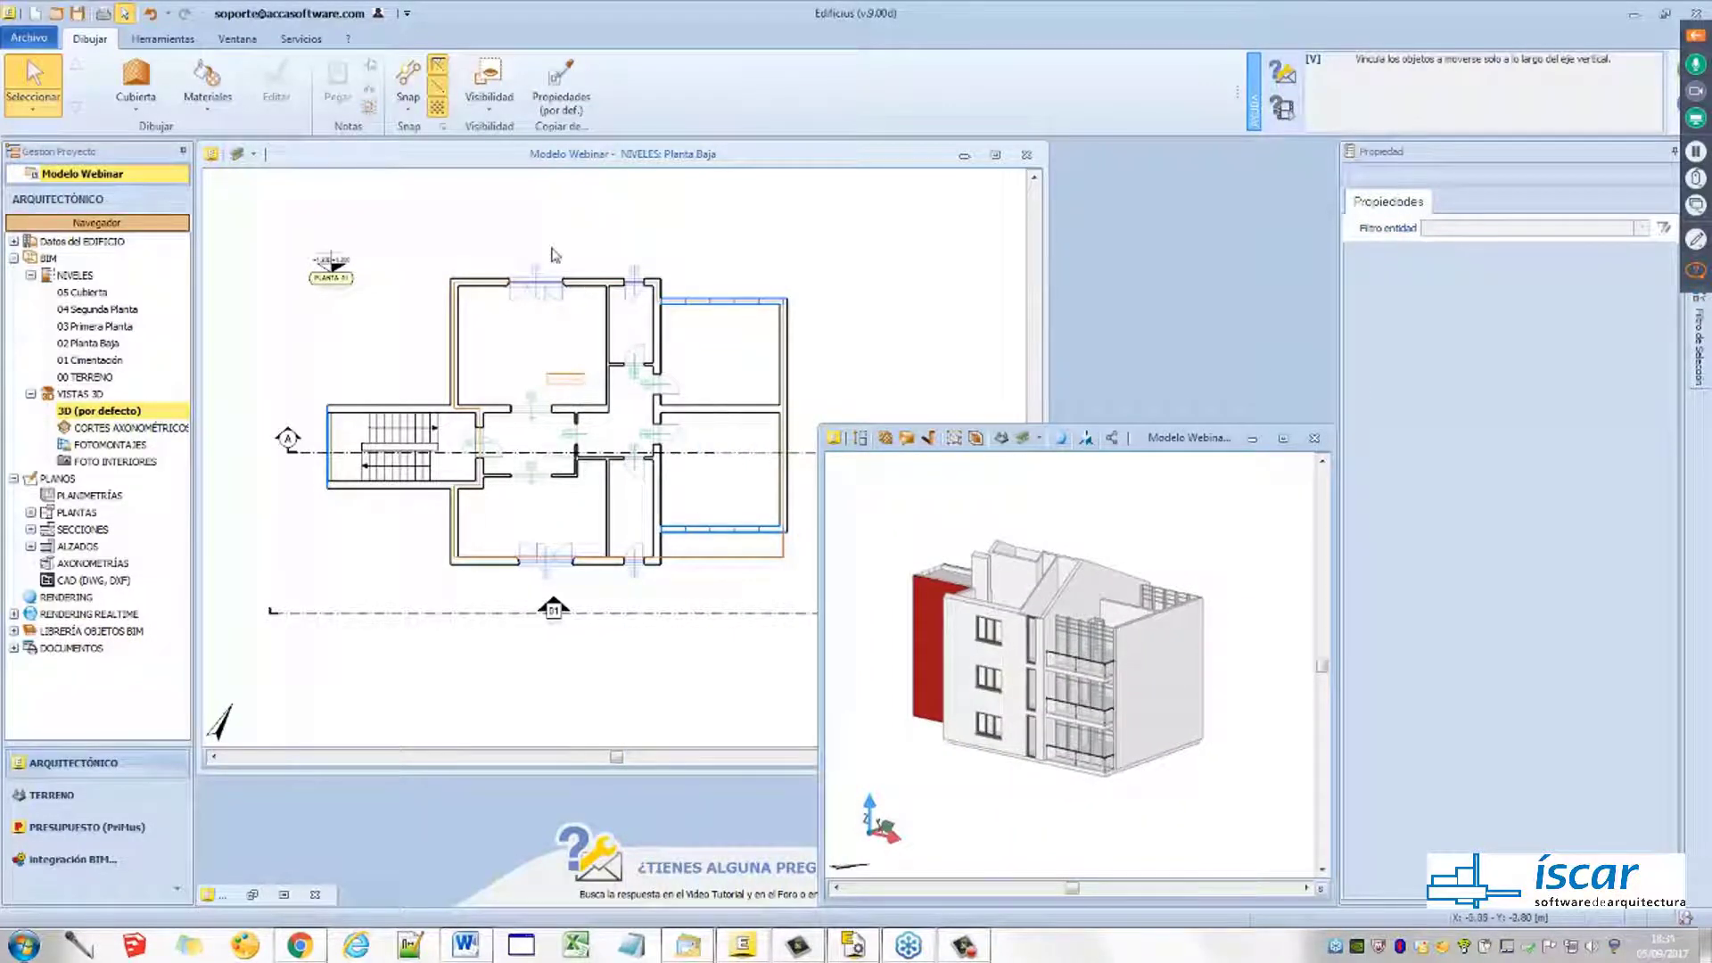
# Make the hidden roof visible again, check its properties in the 3D view, and leave nothing selected
pyautogui.click(491, 111)
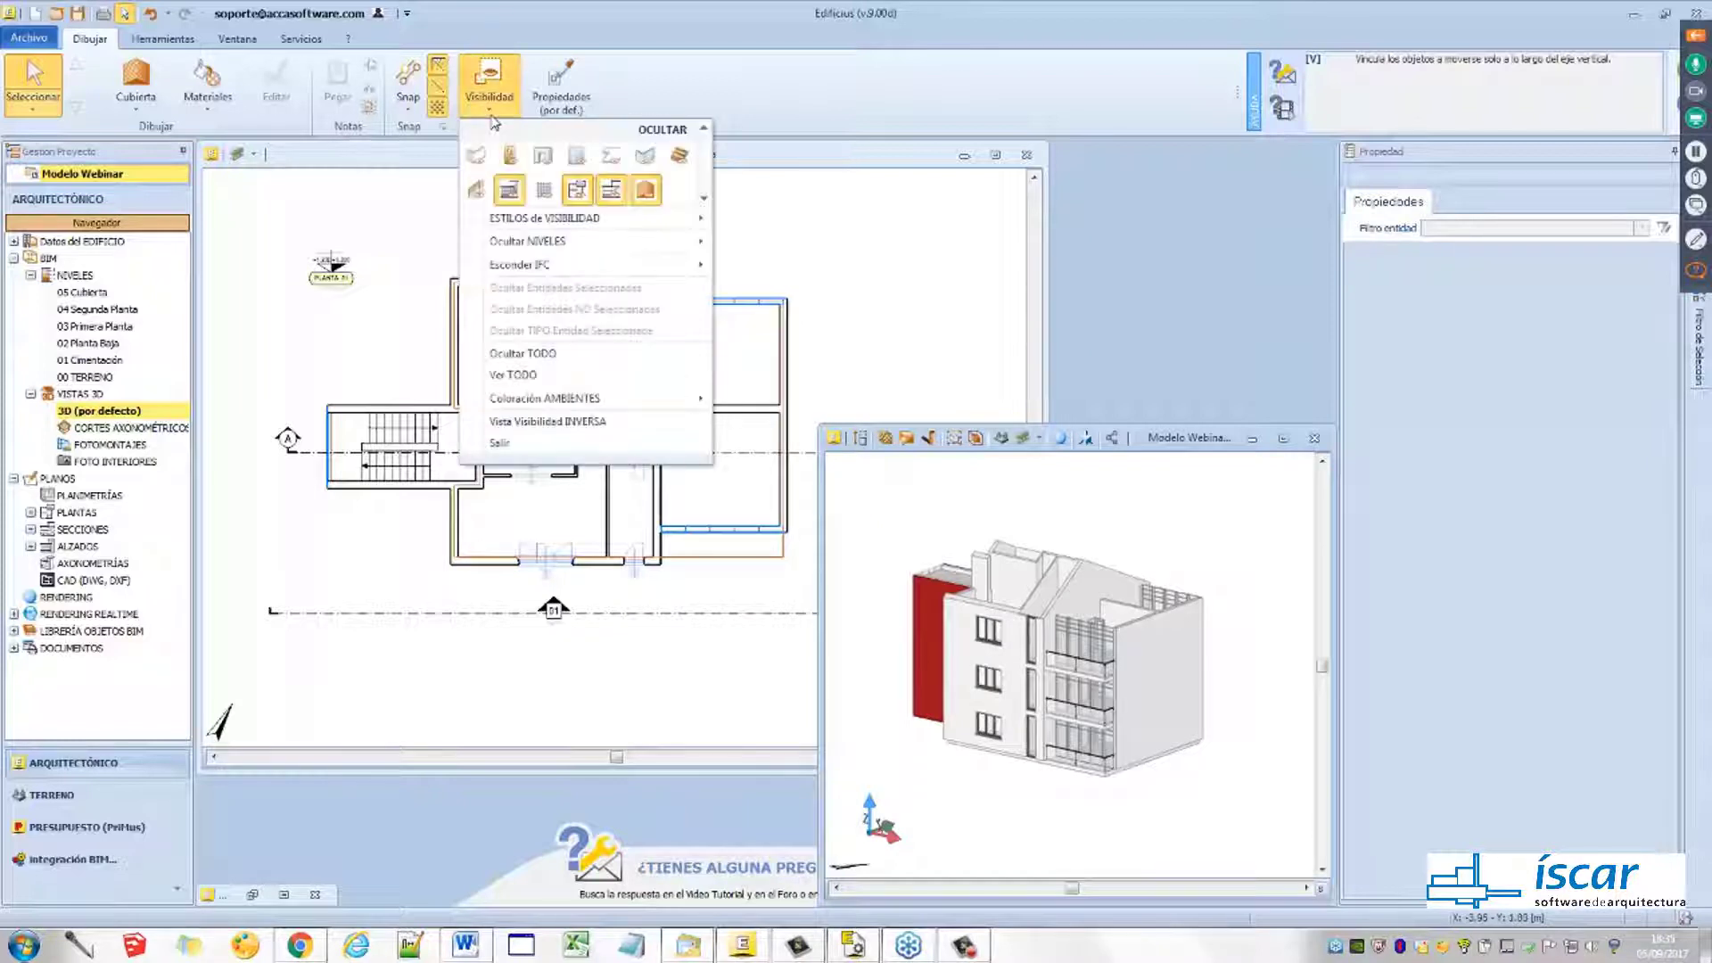
pyautogui.click(649, 186)
pyautogui.click(981, 780)
pyautogui.moveTo(956, 754); pyautogui.dragTo(963, 739, button='middle')
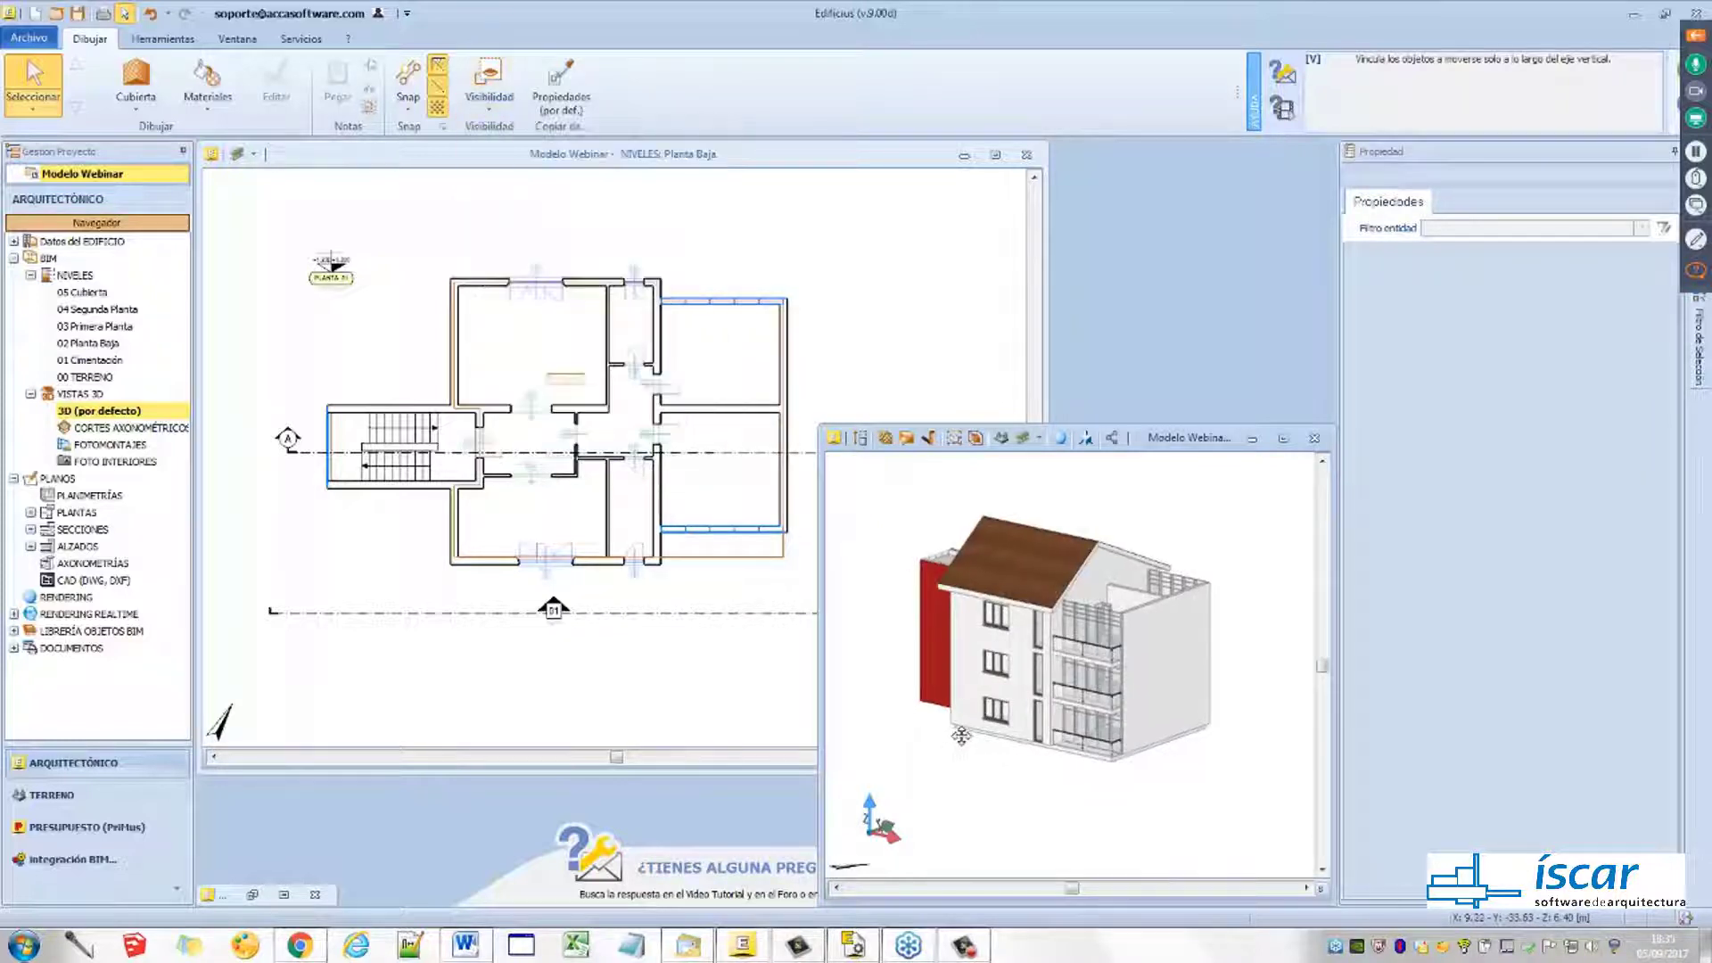
pyautogui.click(1007, 566)
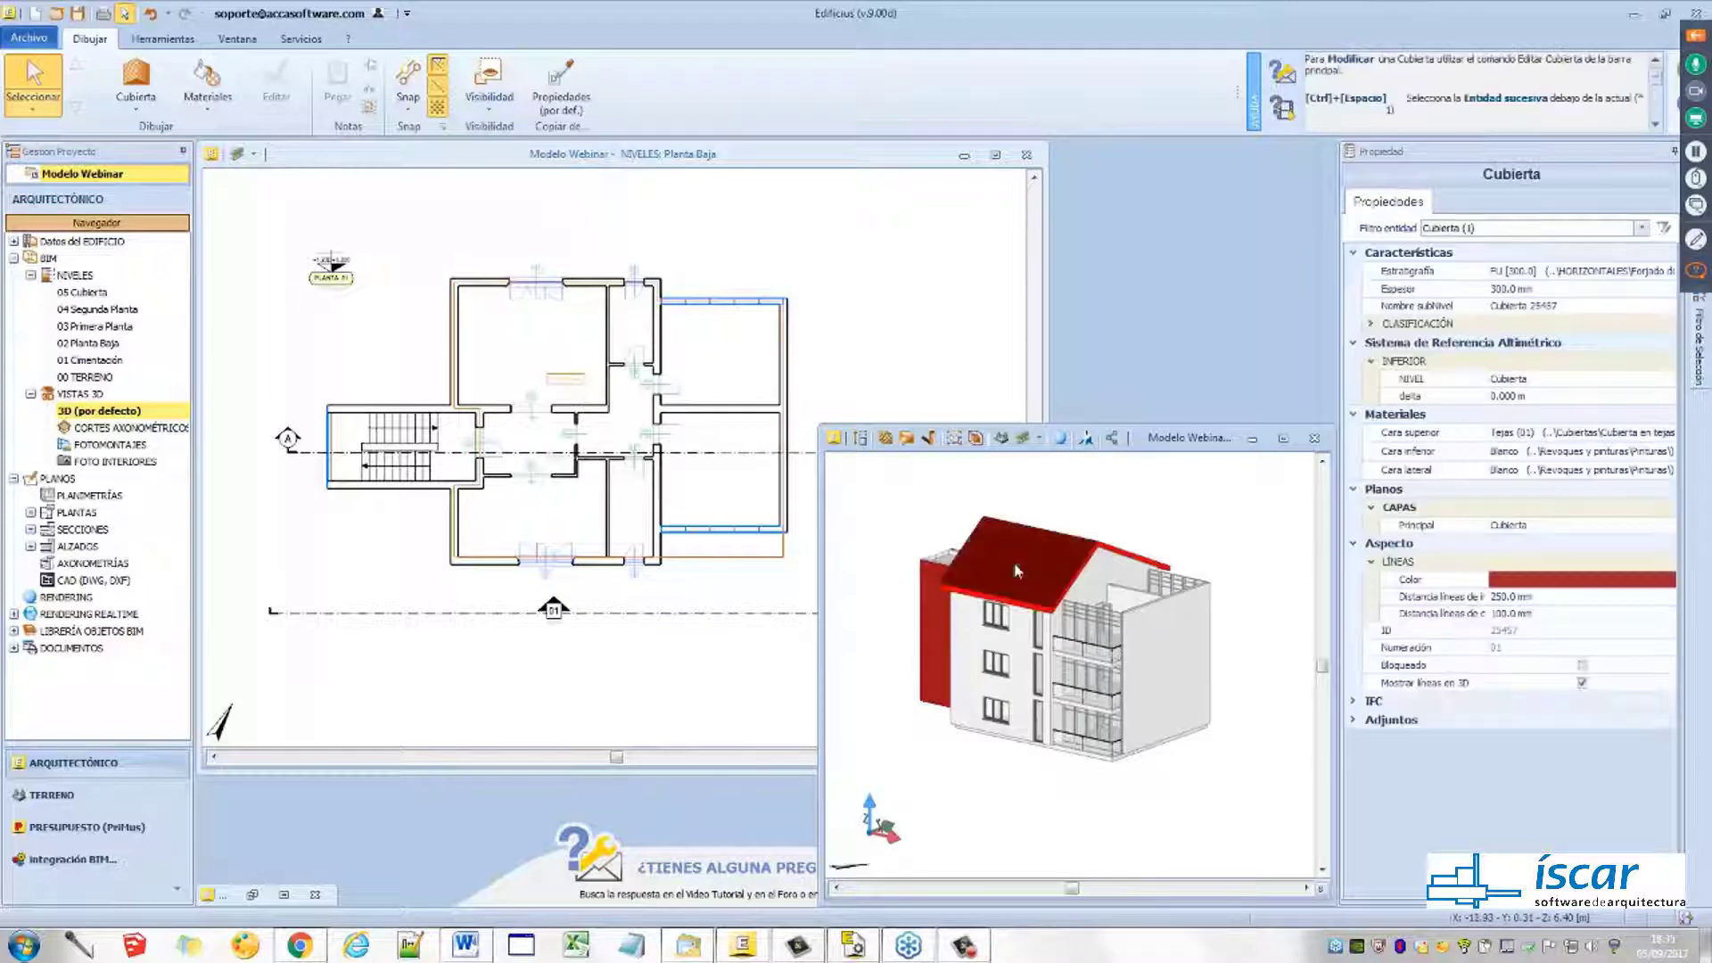
pyautogui.click(930, 525)
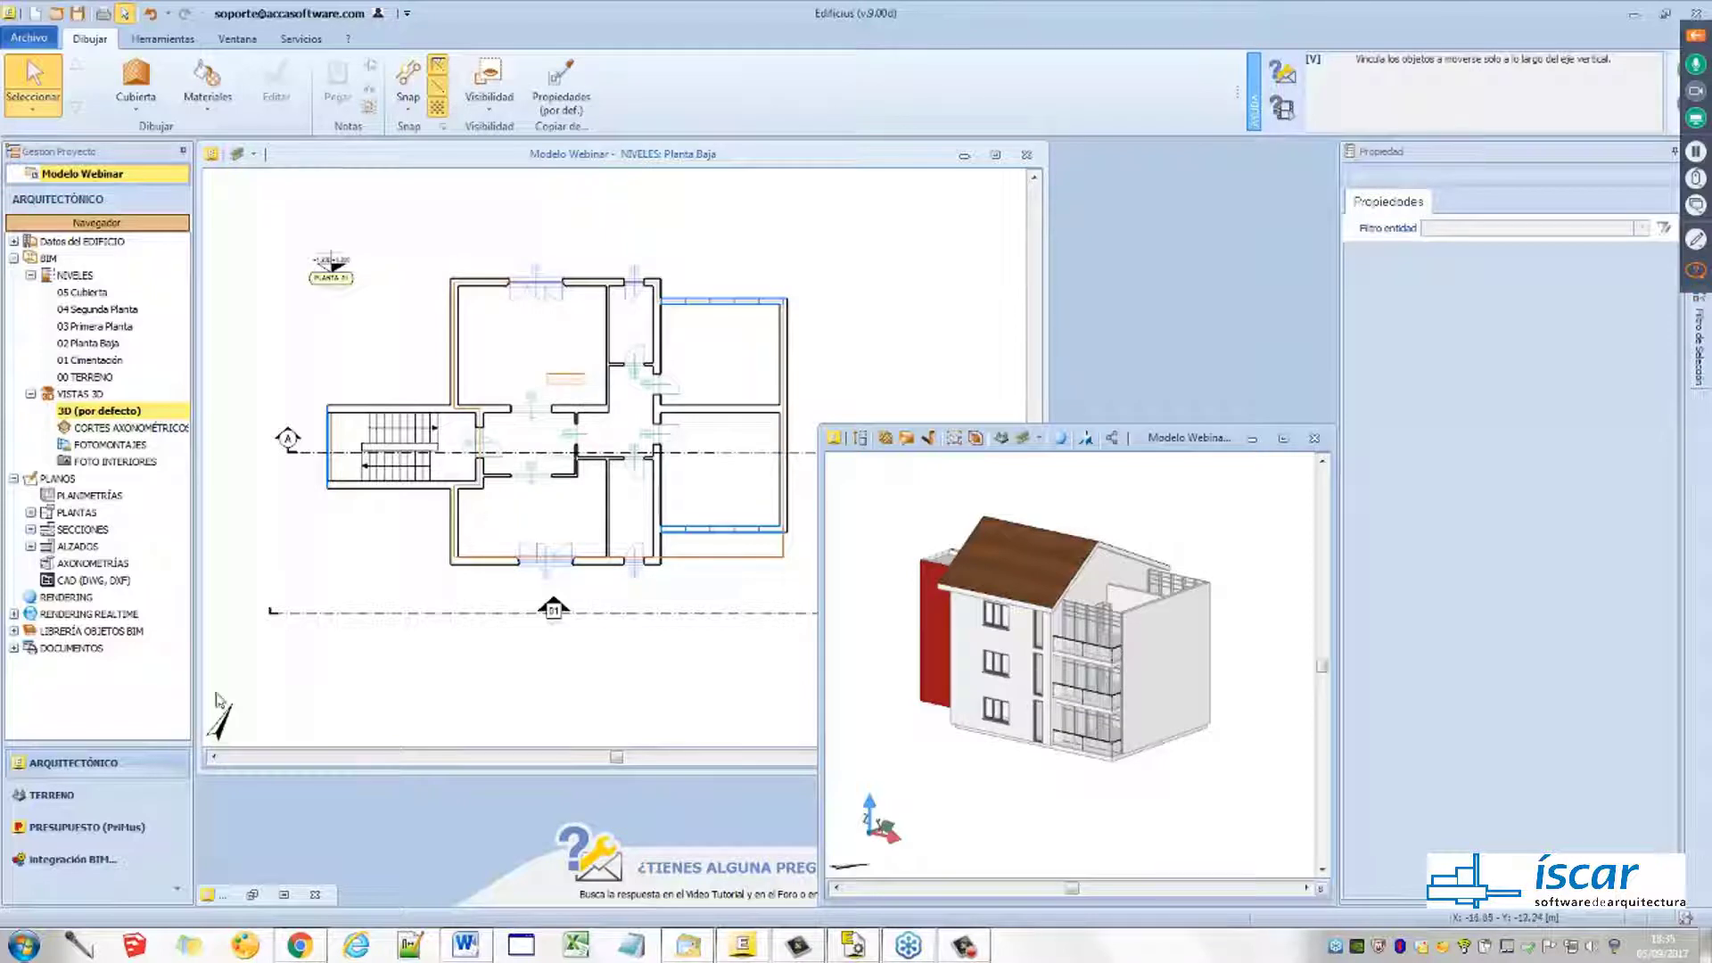
# Switch to the terrain environment and look over its available drawing tools and levels
pyautogui.click(59, 807)
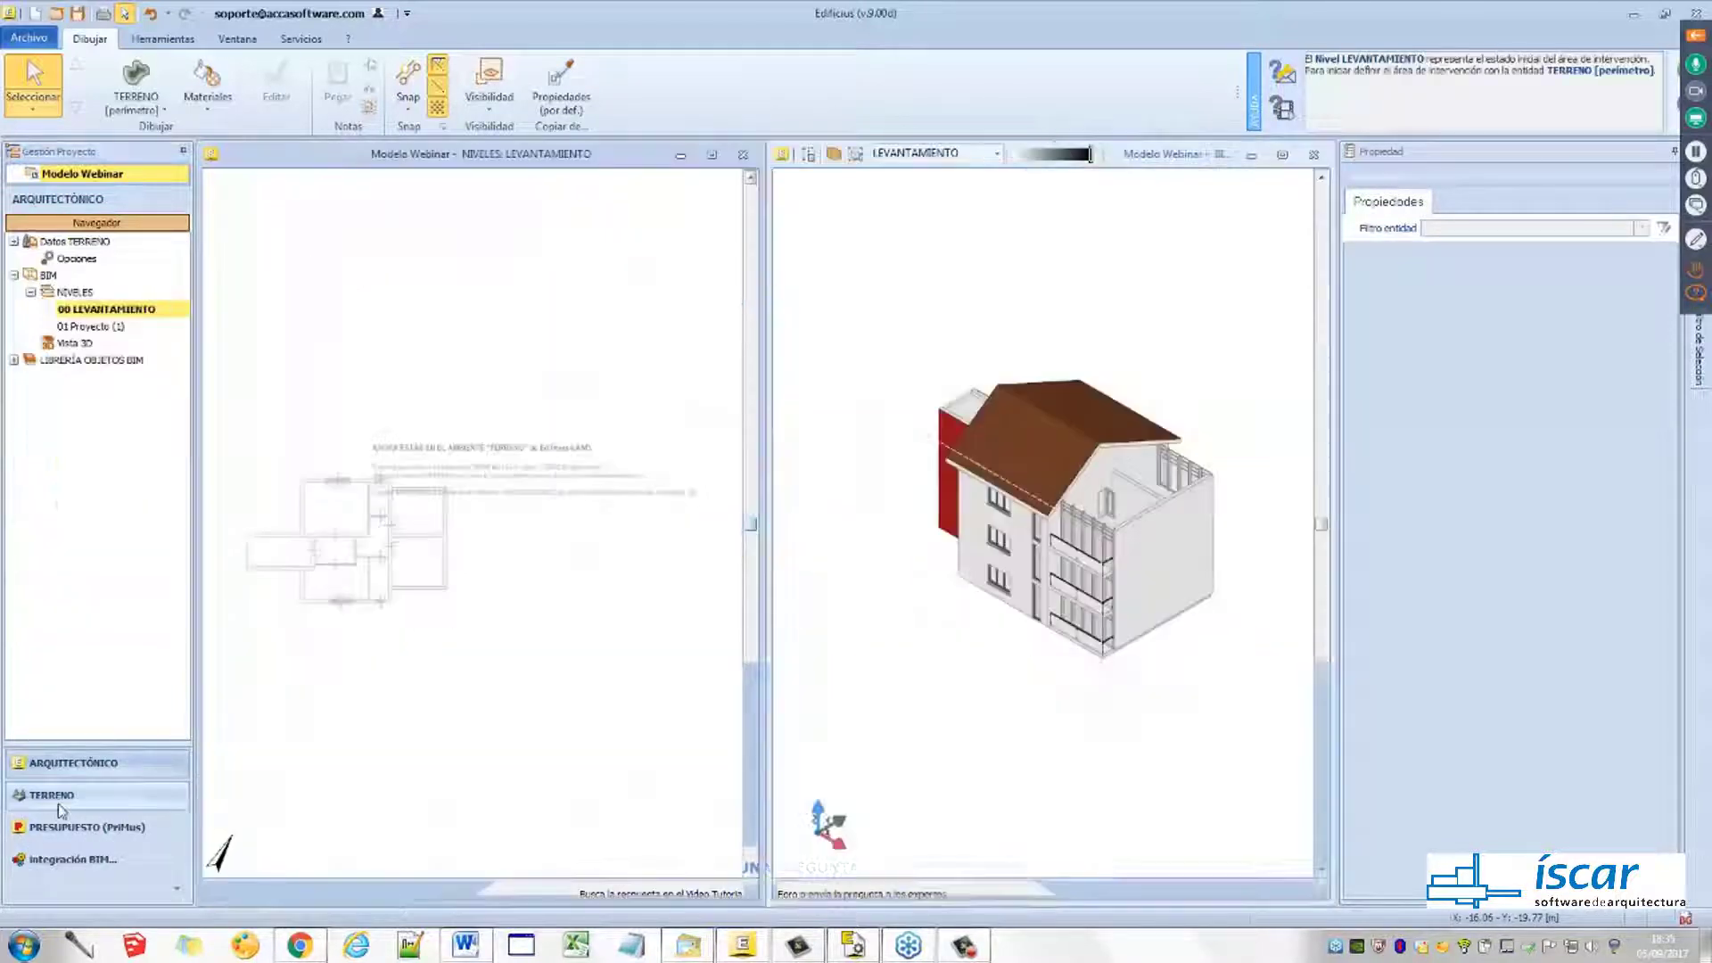
pyautogui.moveTo(430, 596); pyautogui.dragTo(509, 556, button='middle')
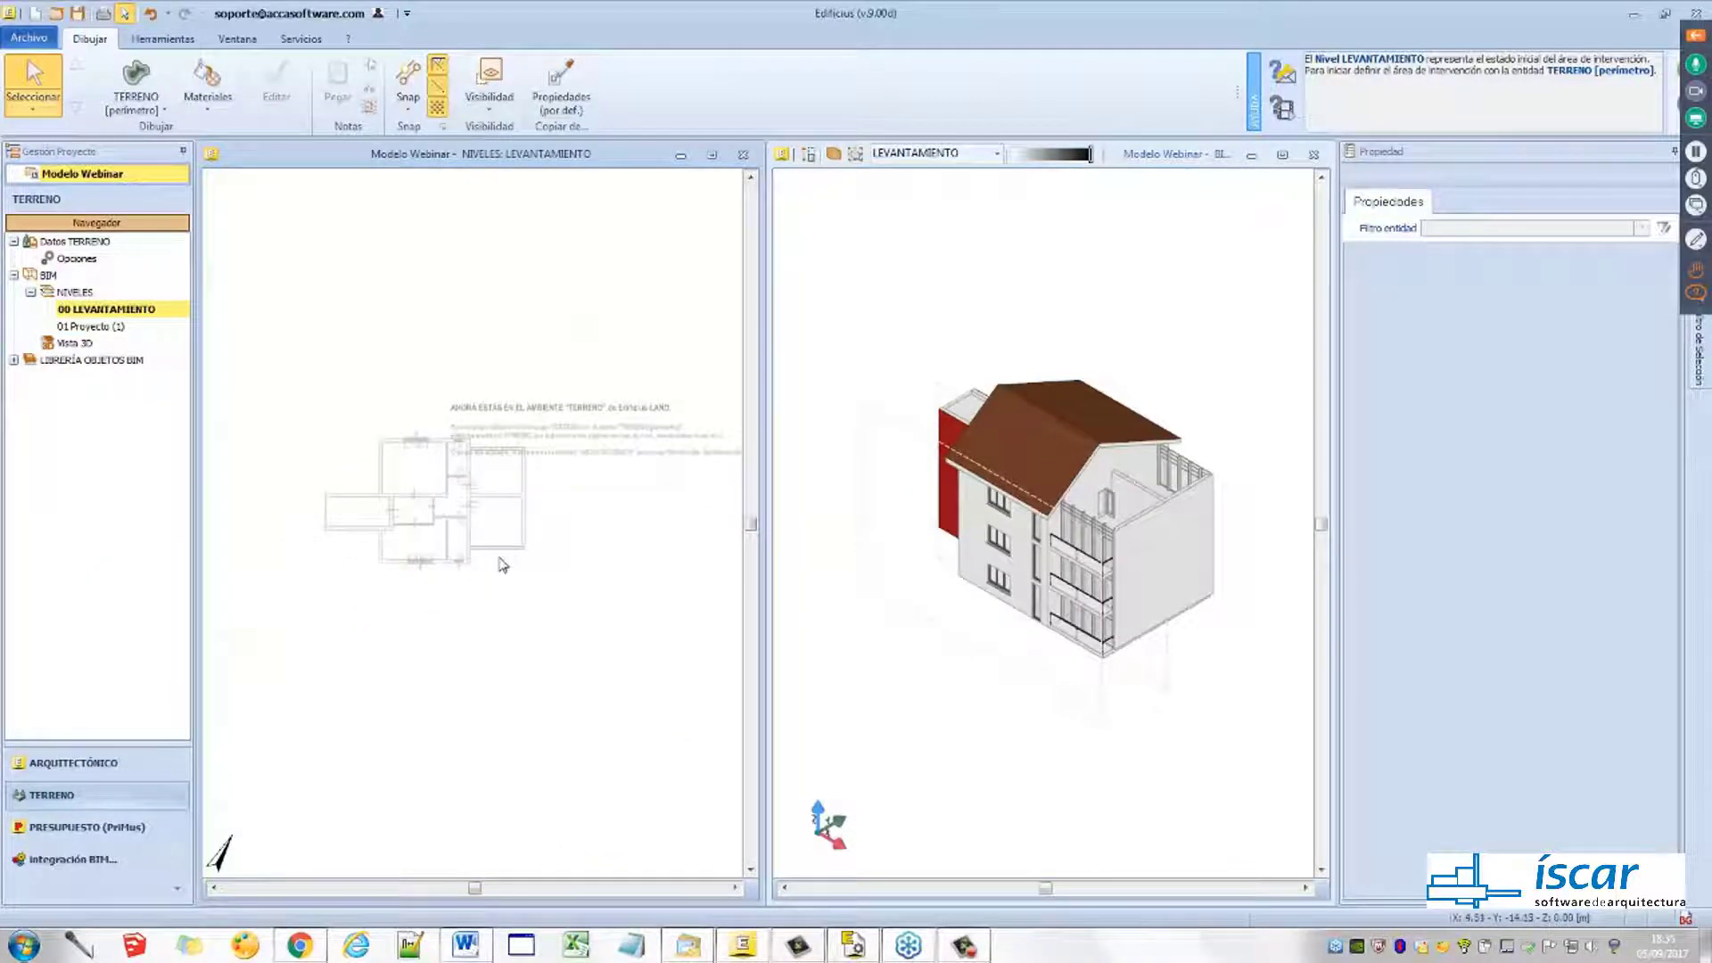
pyautogui.click(164, 112)
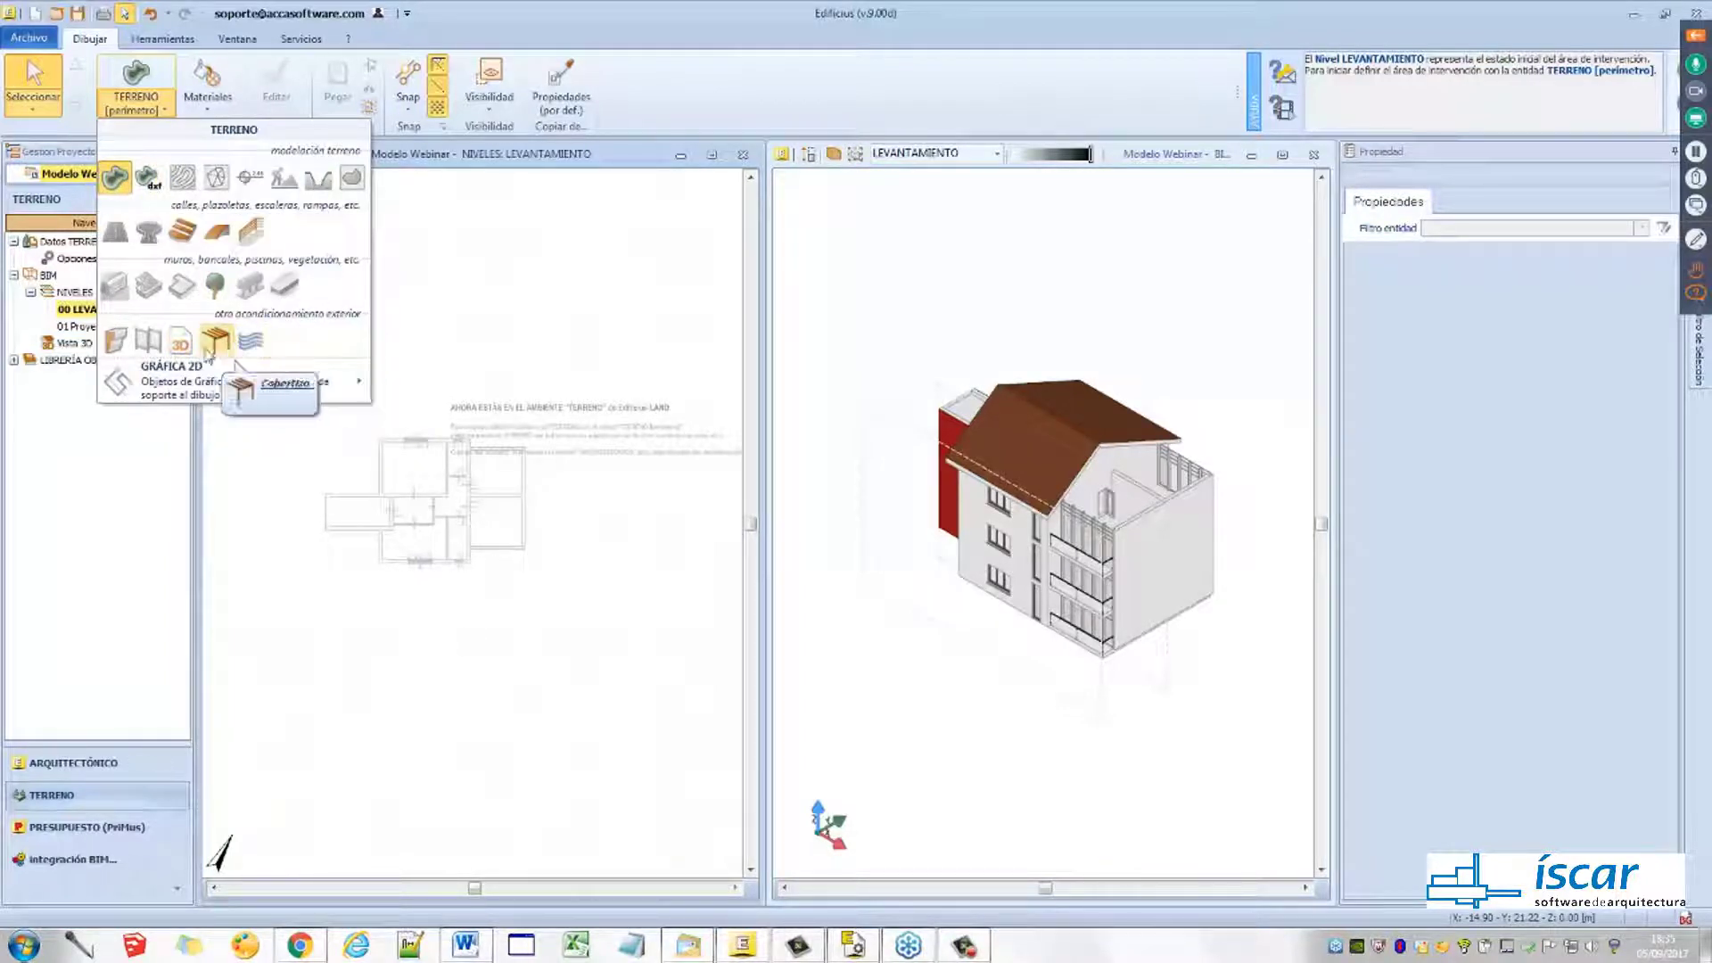
pyautogui.click(82, 423)
pyautogui.press('ctrl')
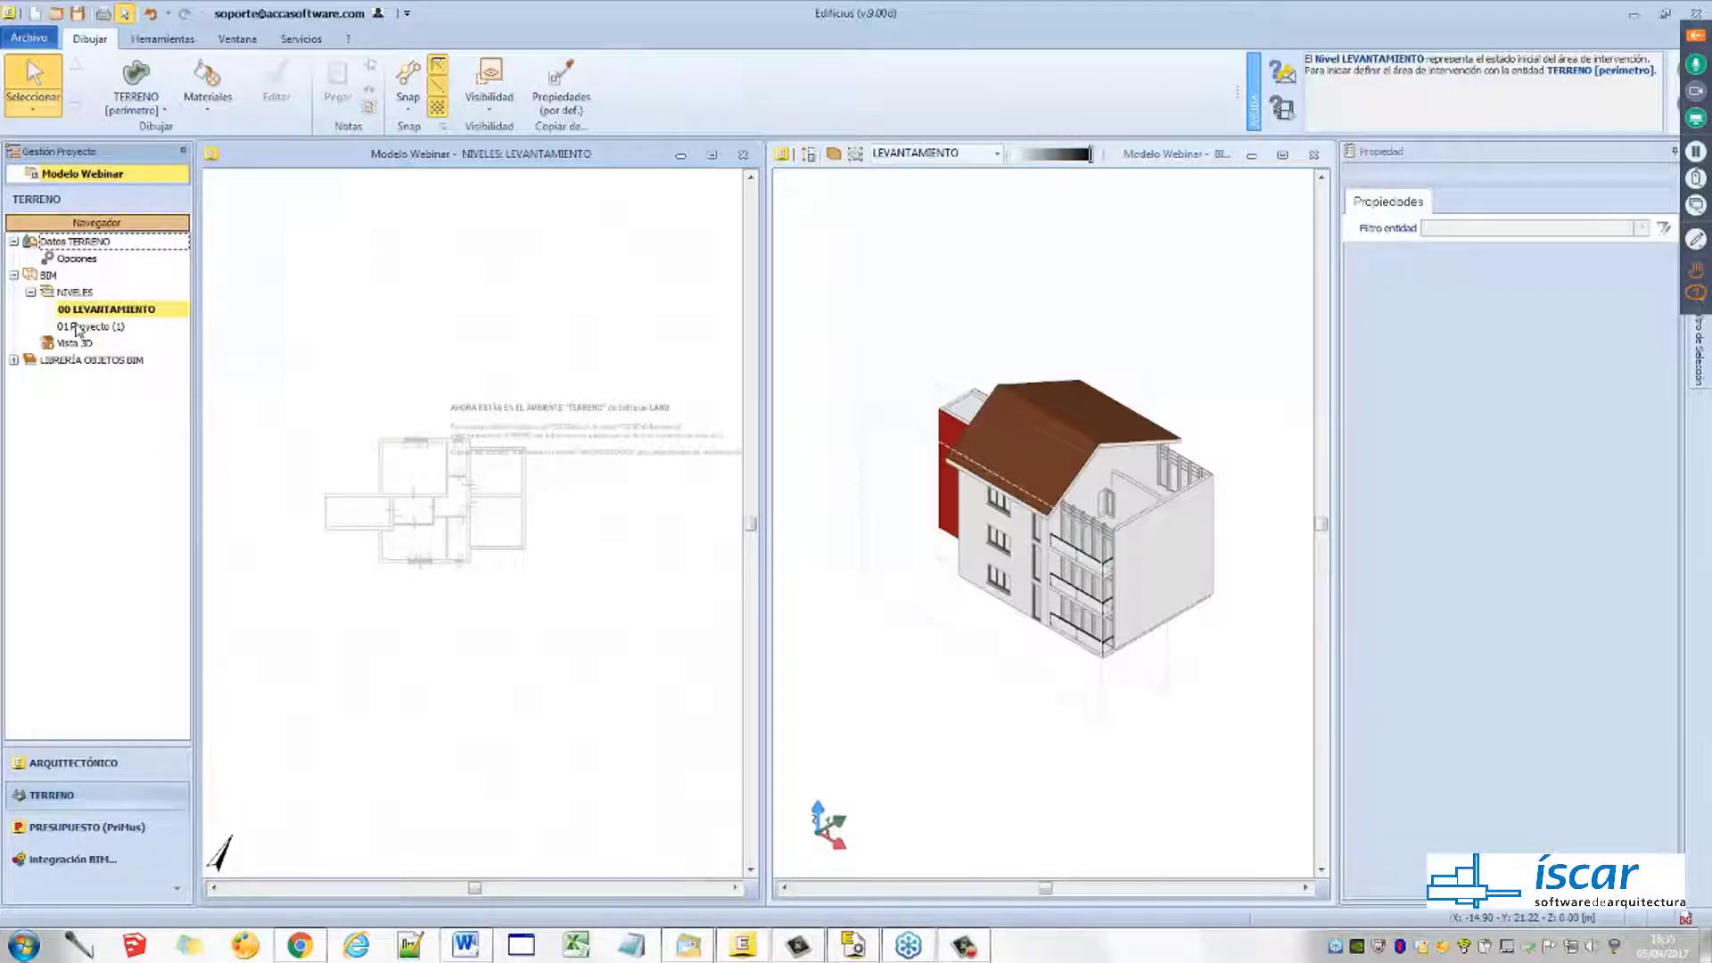
pyautogui.press('ctrl')
pyautogui.click(108, 331)
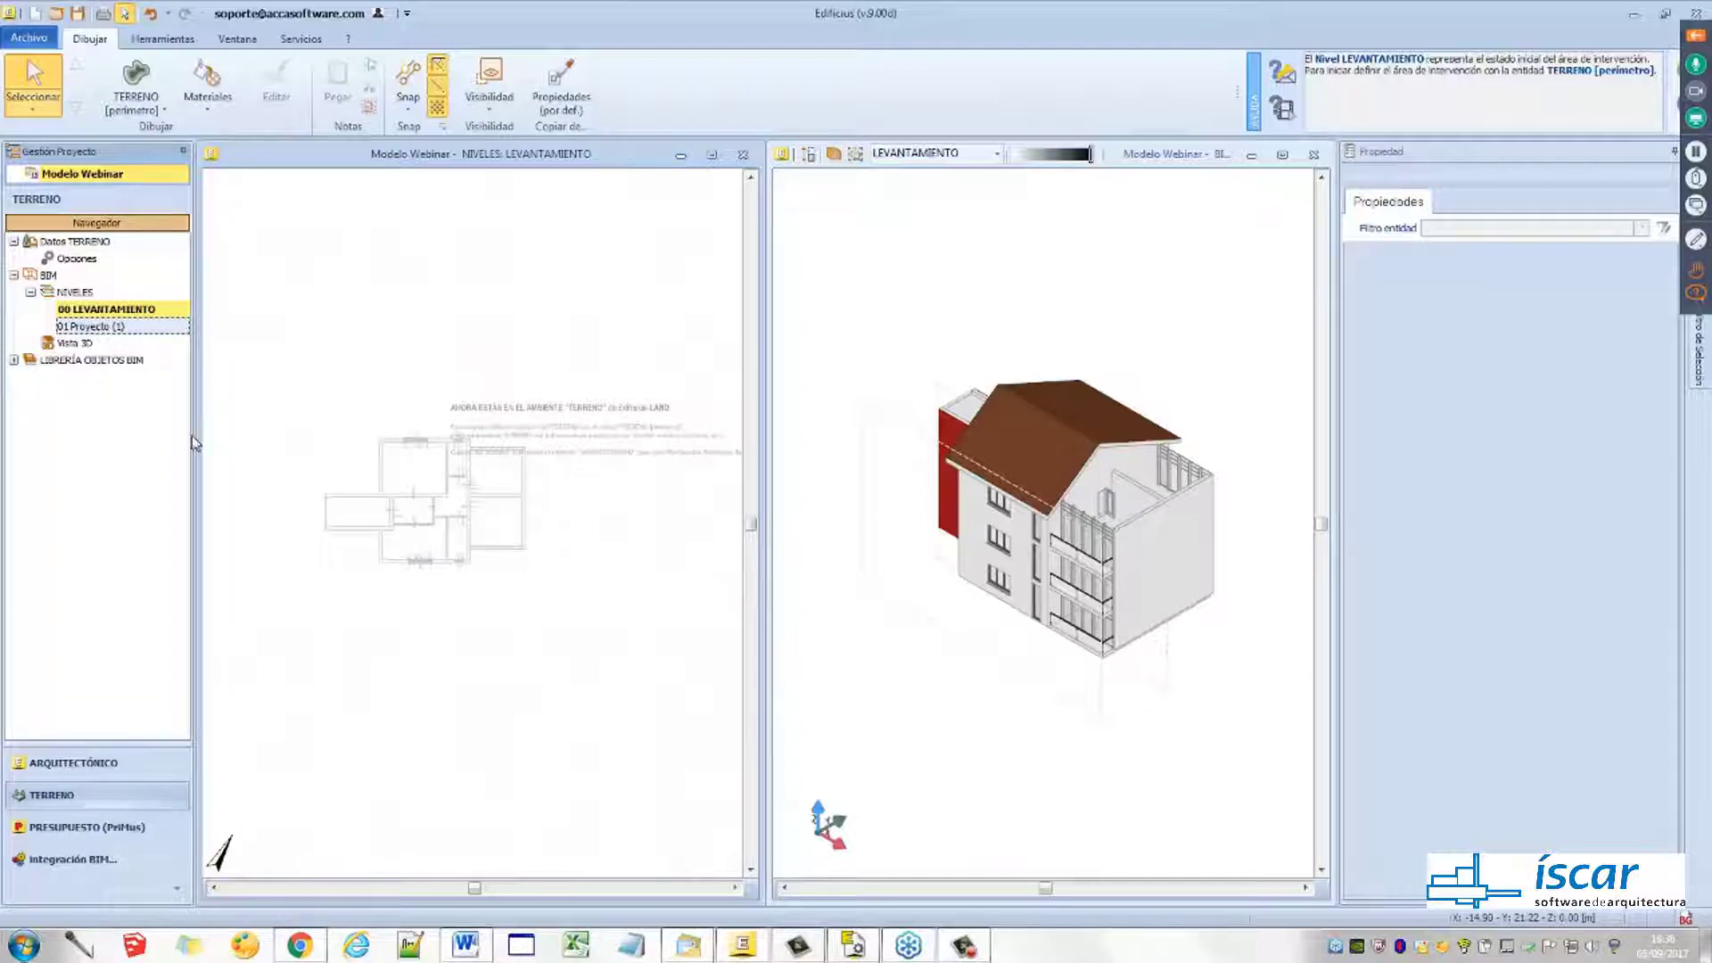
# Narrow the project navigator slightly and make the 00 LEVANTAMIENTO level plan active, checking the terrain modelling tools
pyautogui.moveTo(194, 444); pyautogui.dragTo(181, 443)
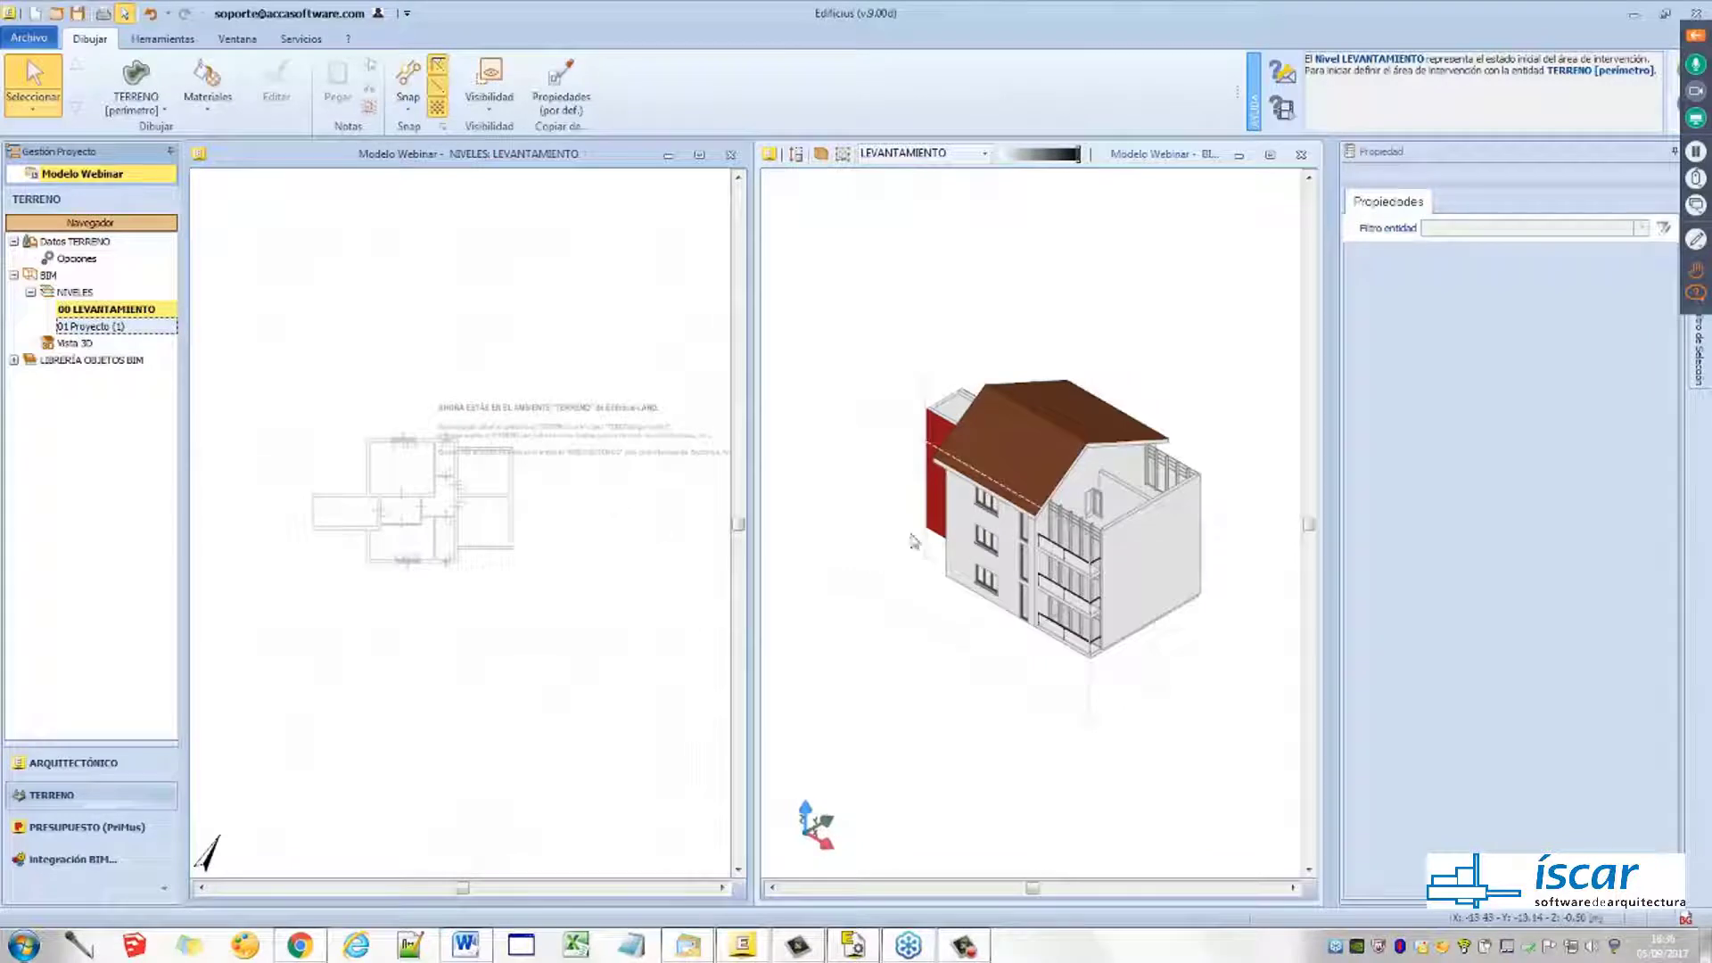
pyautogui.click(887, 700)
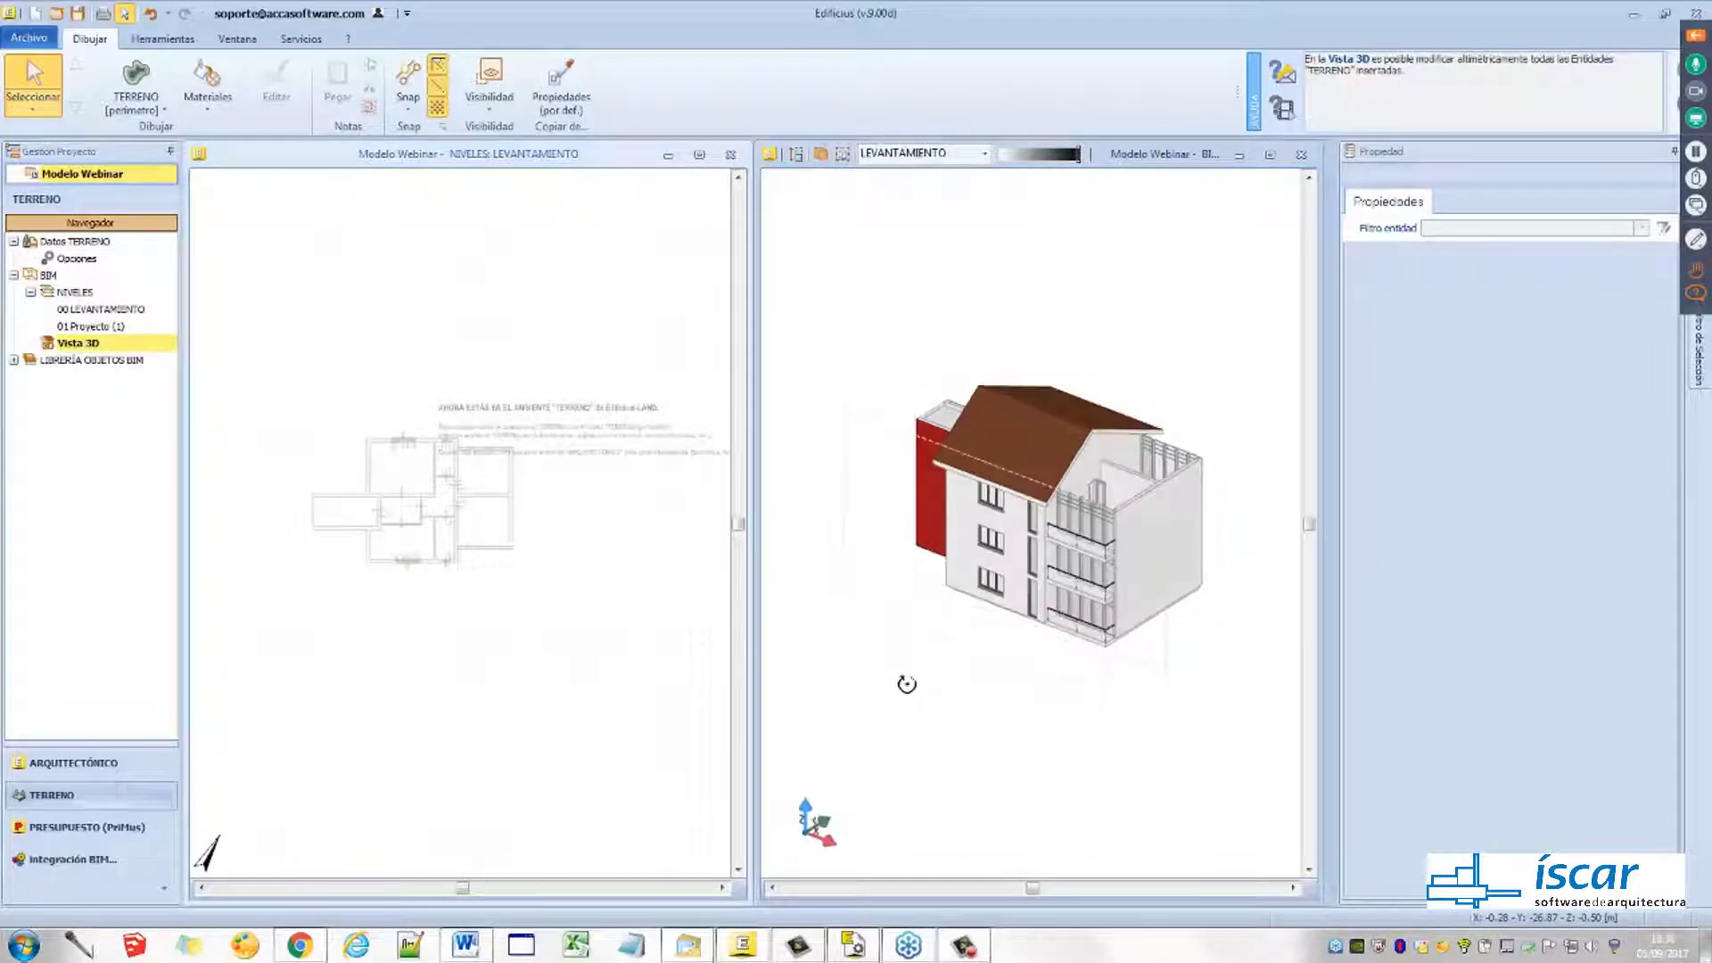
pyautogui.click(448, 471)
pyautogui.scroll(3, 392, 451)
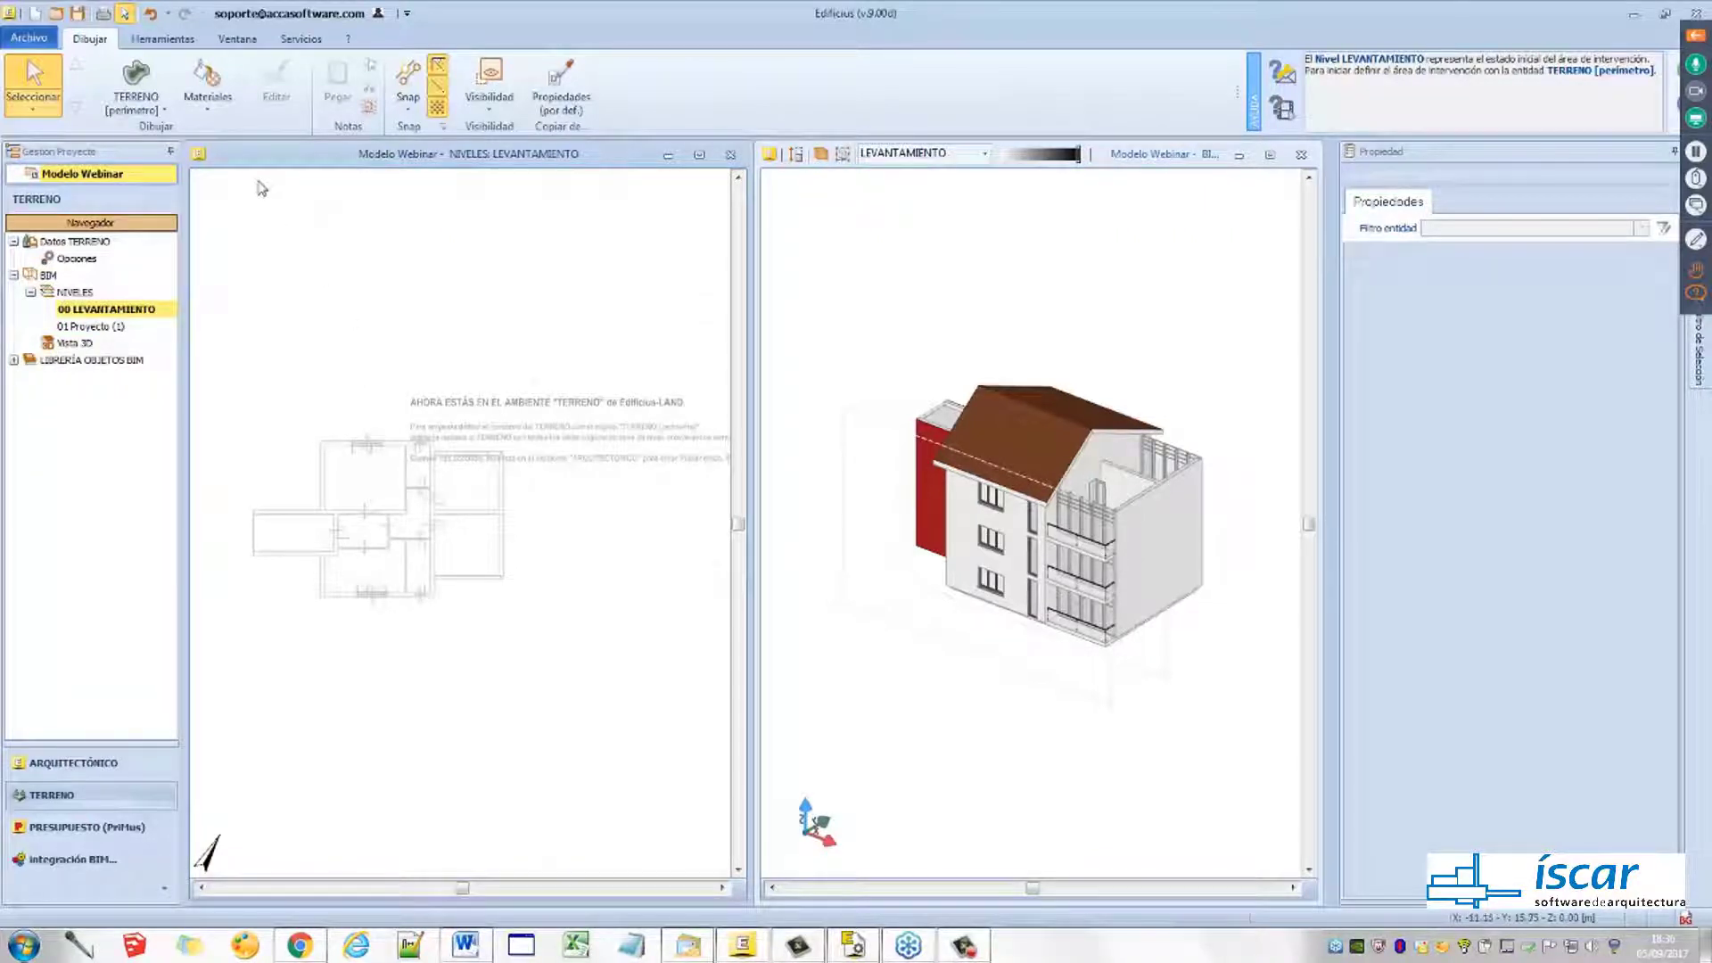
pyautogui.click(165, 111)
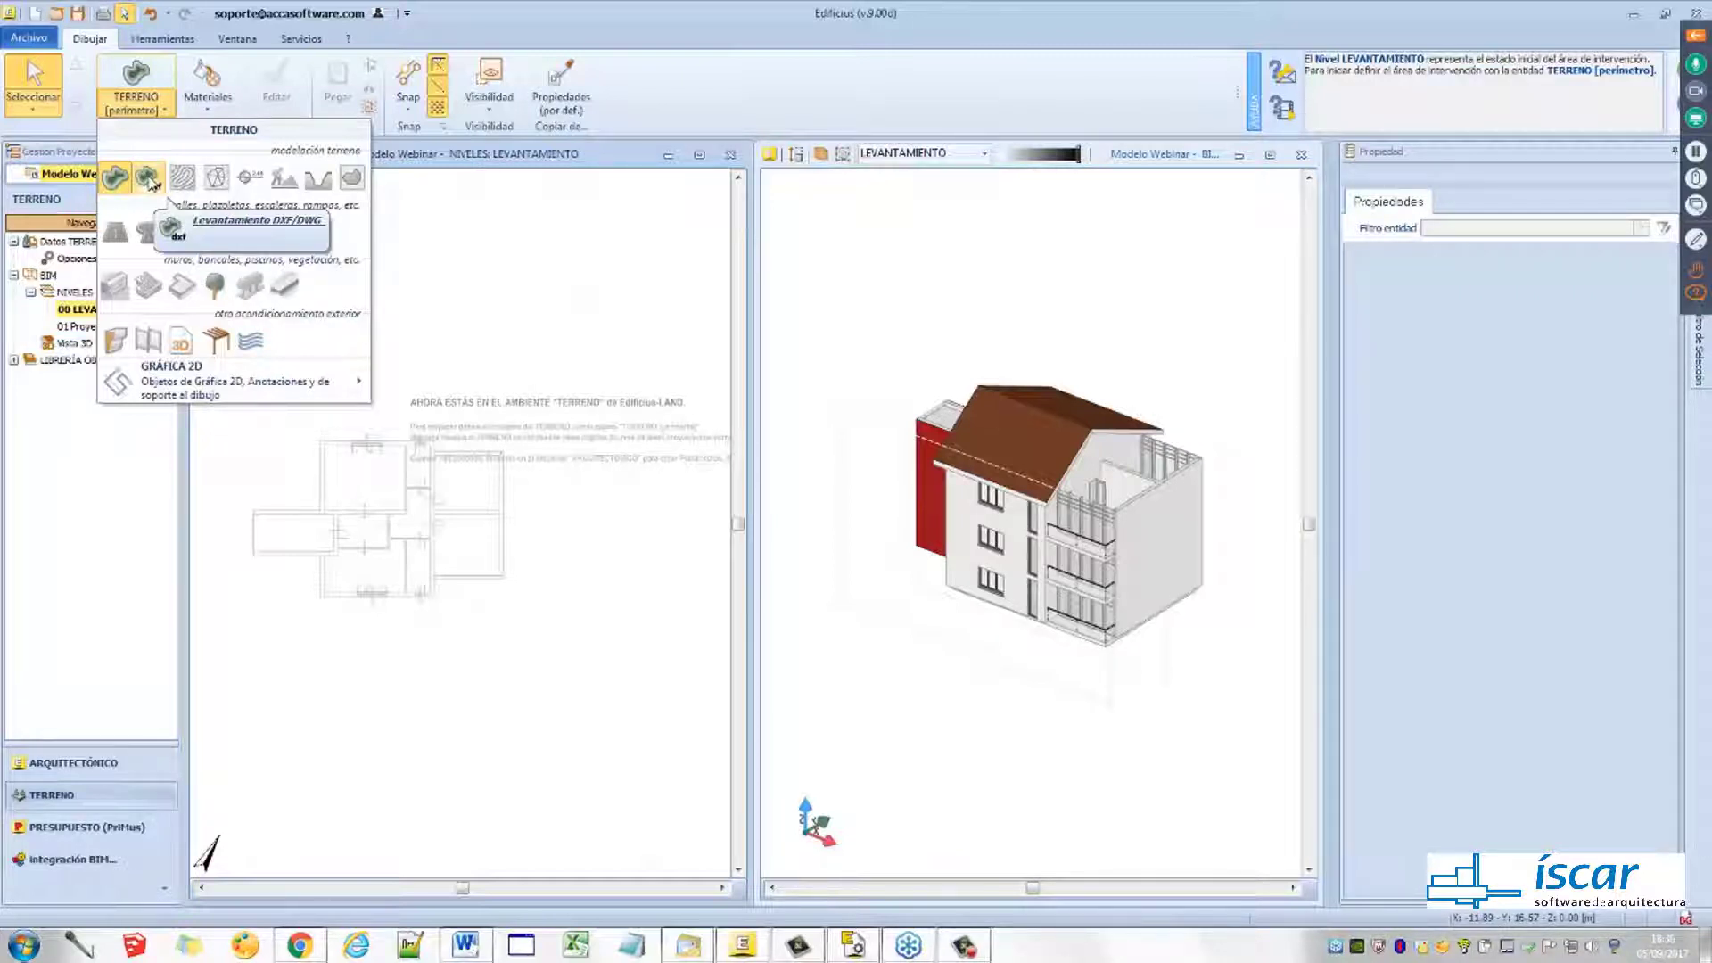
pyautogui.click(90, 309)
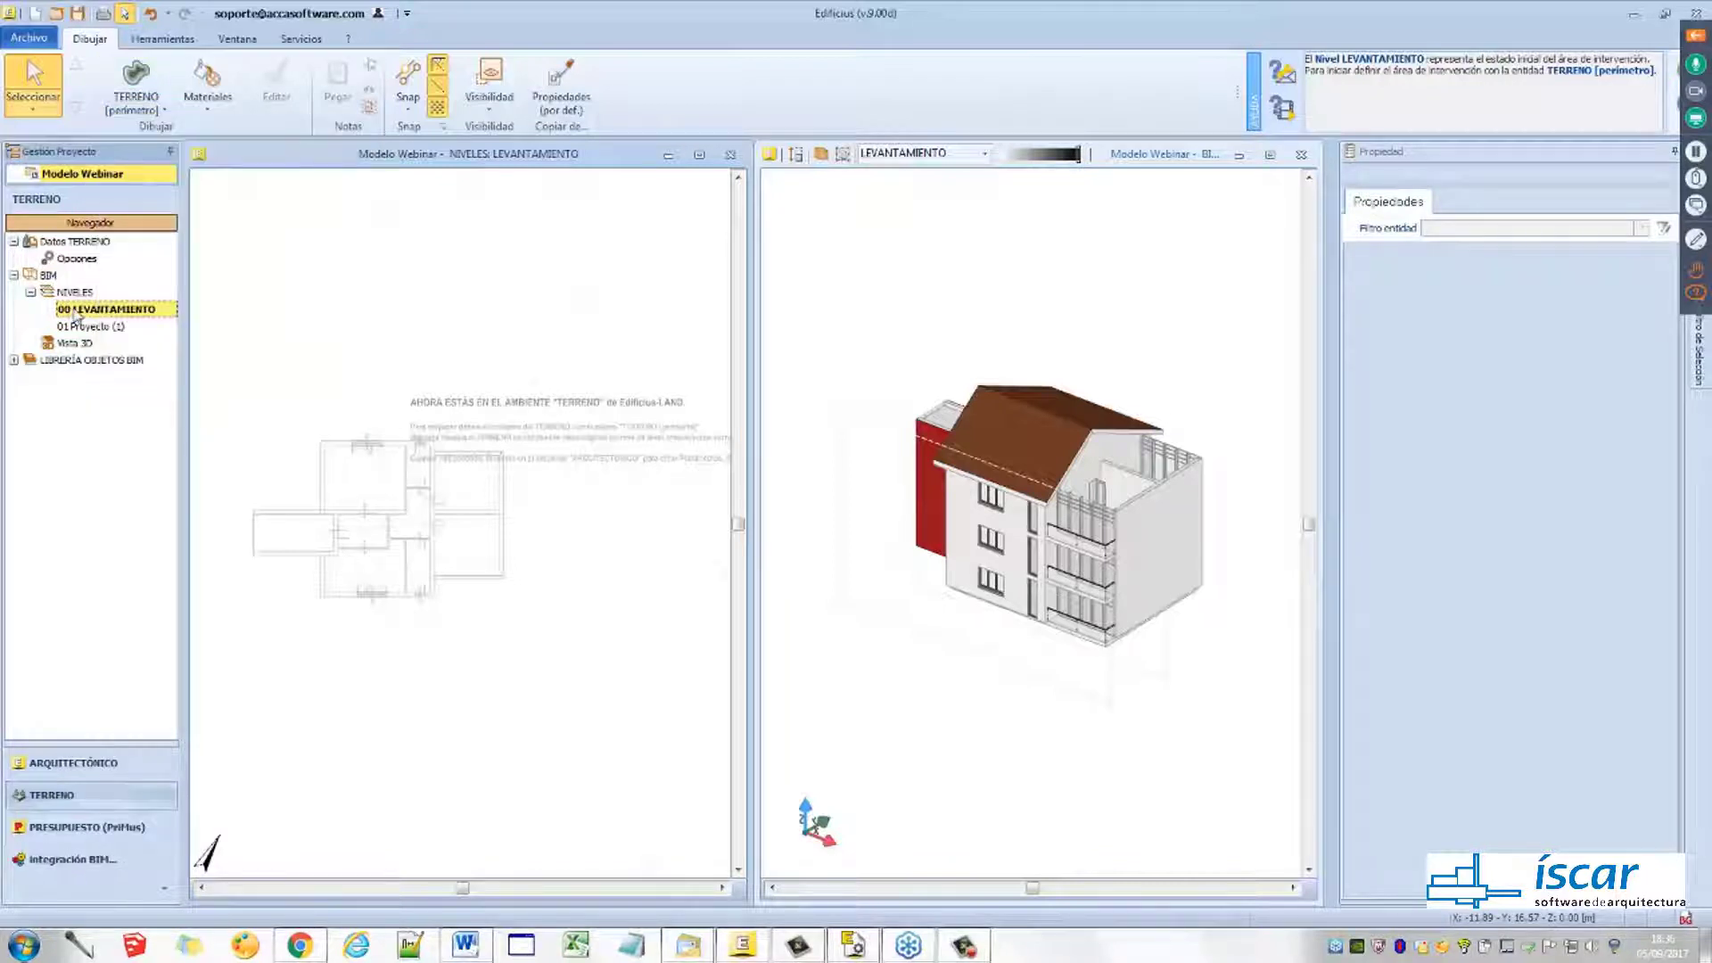
pyautogui.click(75, 314)
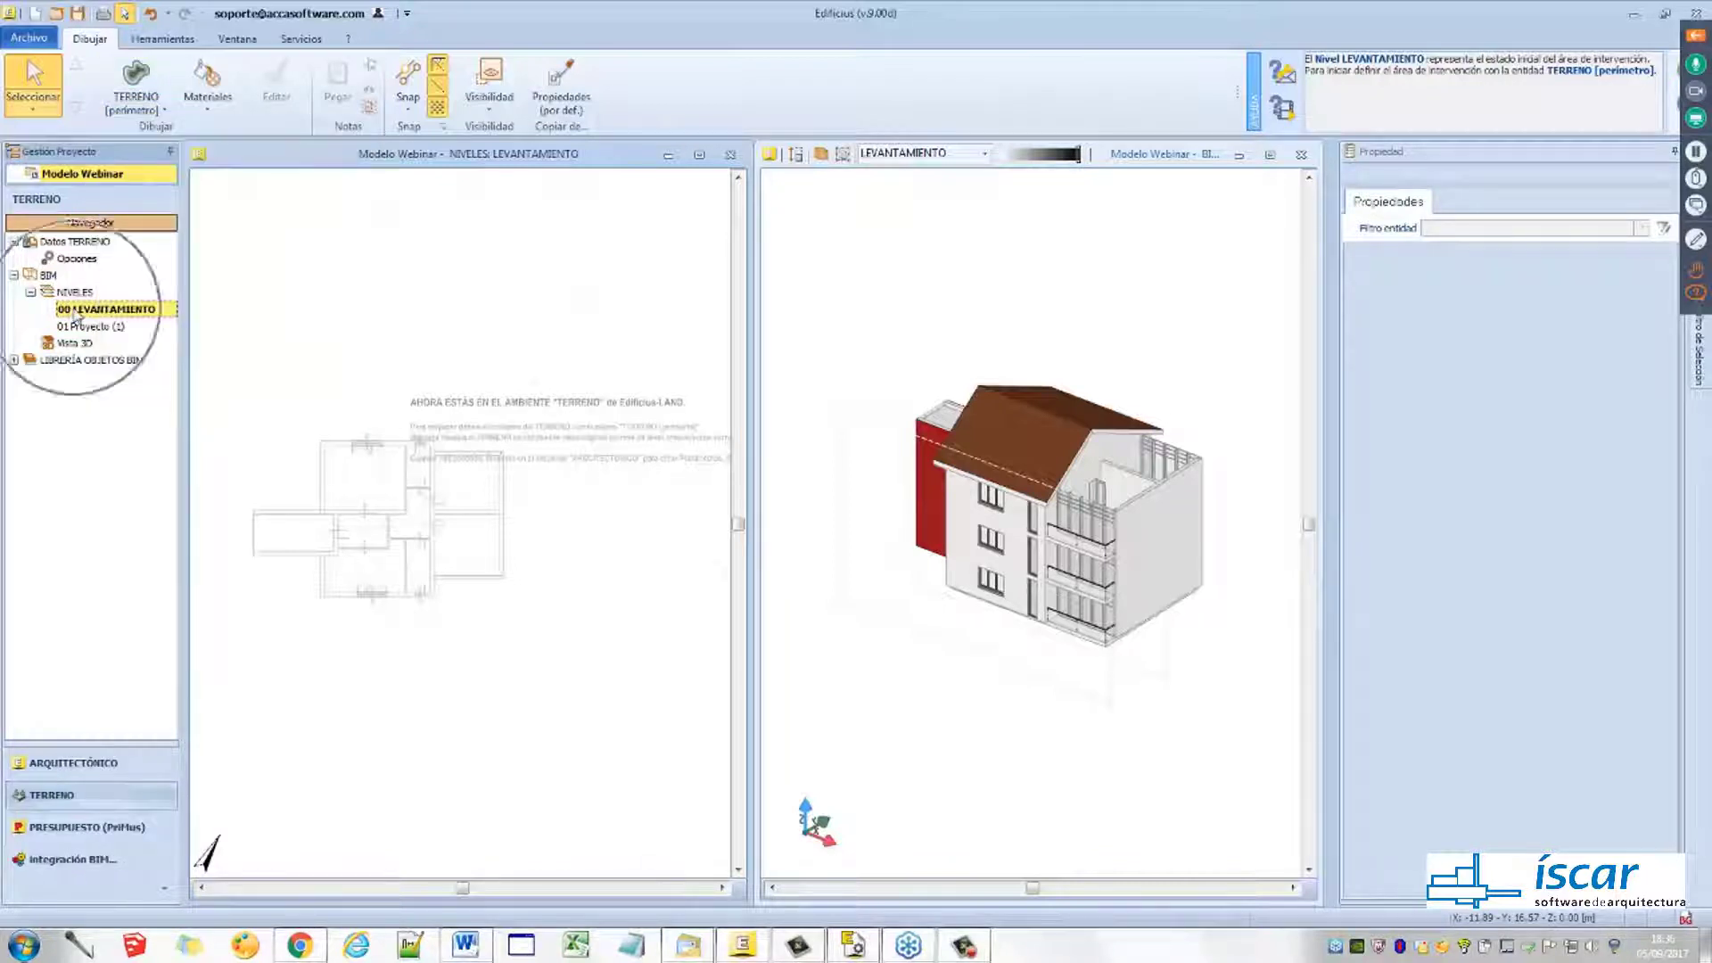
# Insert "curvas de nivel 3D.dwg" from the Edificius folder as a DXF/DWG survey beside the building plan with the default factor, and turn off grid snap
pyautogui.click(138, 103)
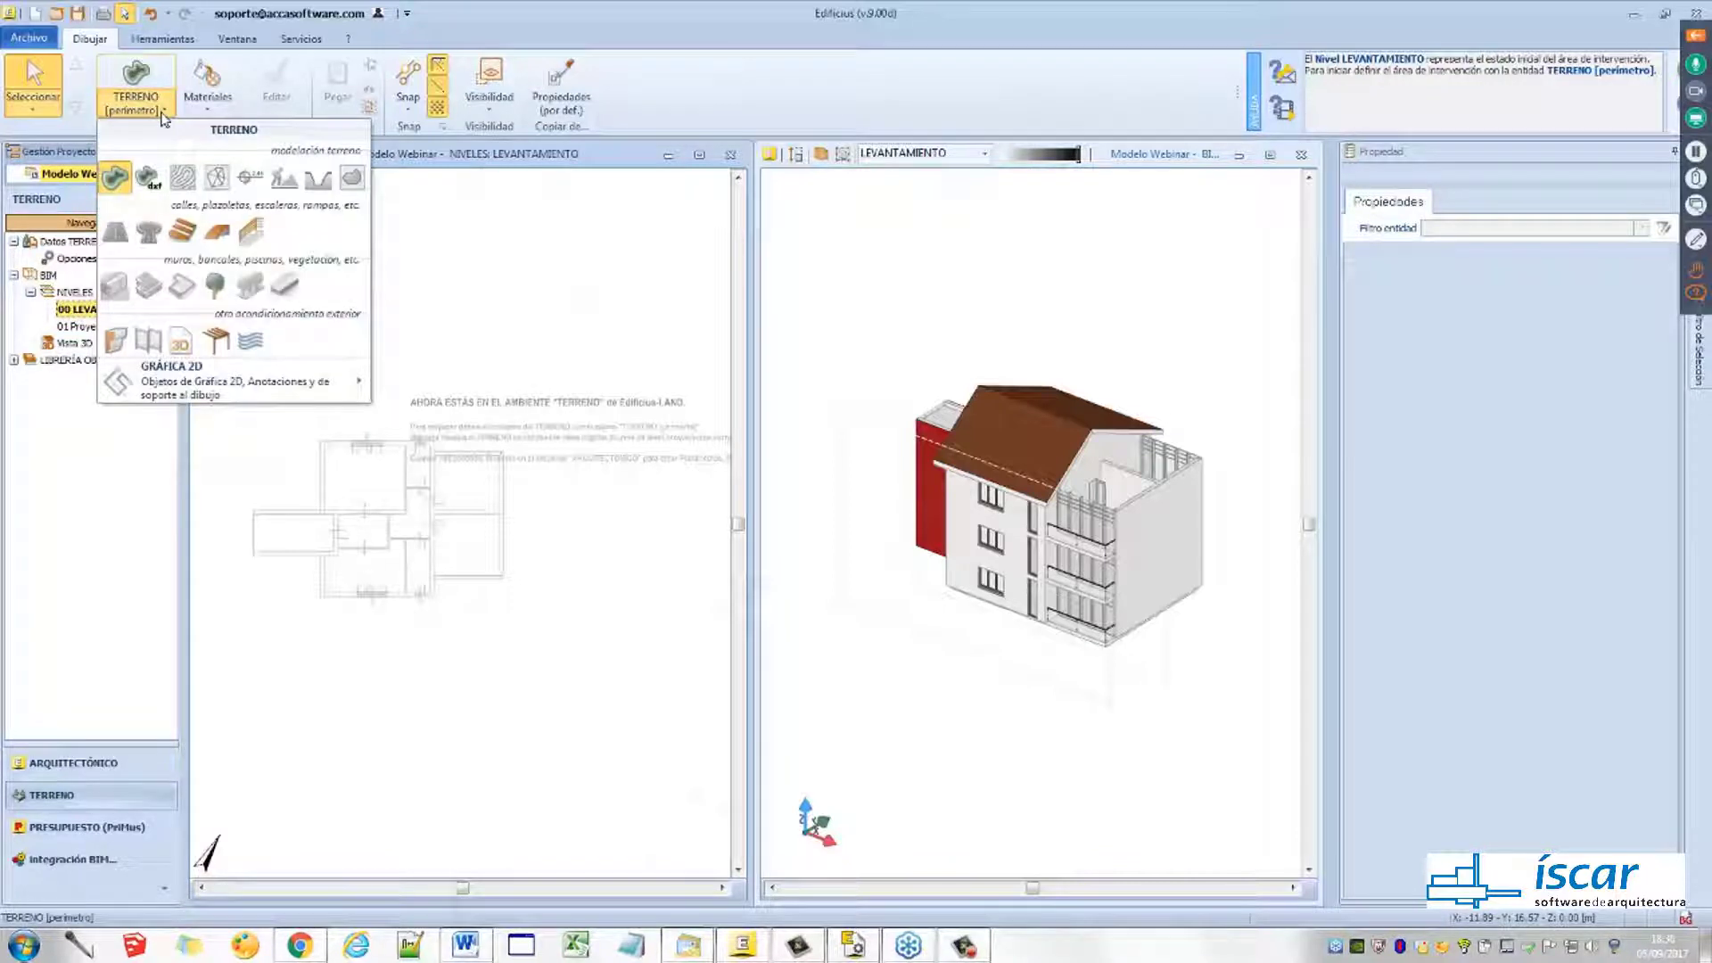
pyautogui.click(152, 183)
pyautogui.scroll(-3, 269, 284)
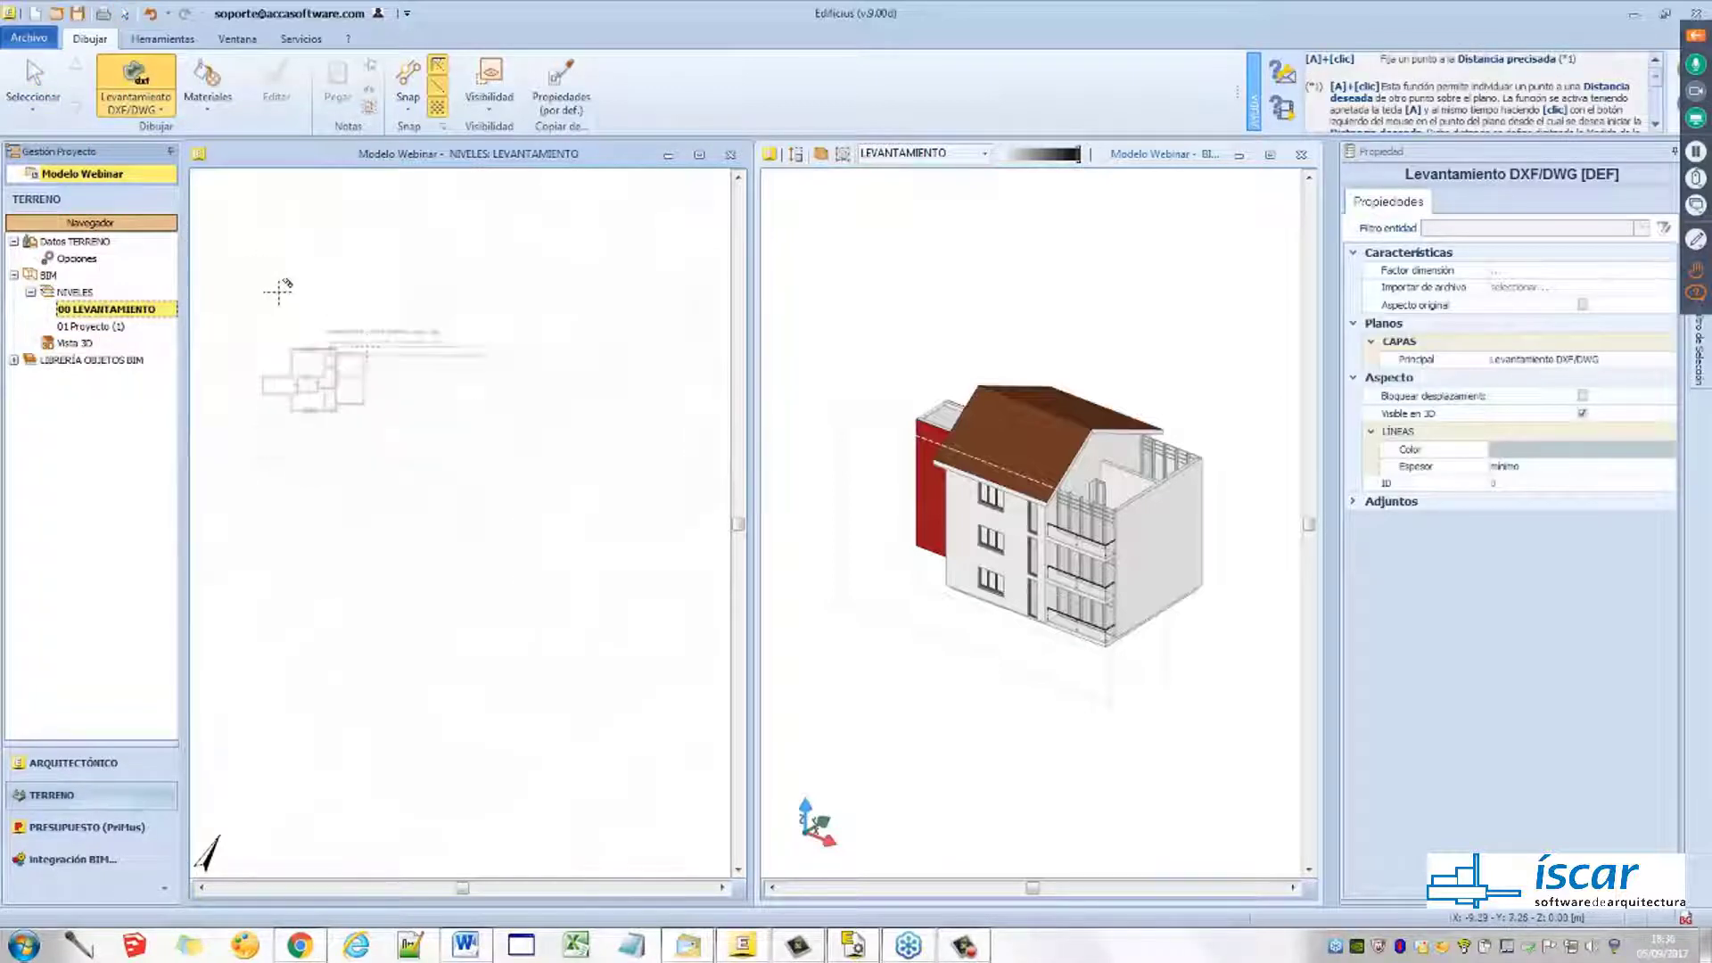
pyautogui.click(412, 373)
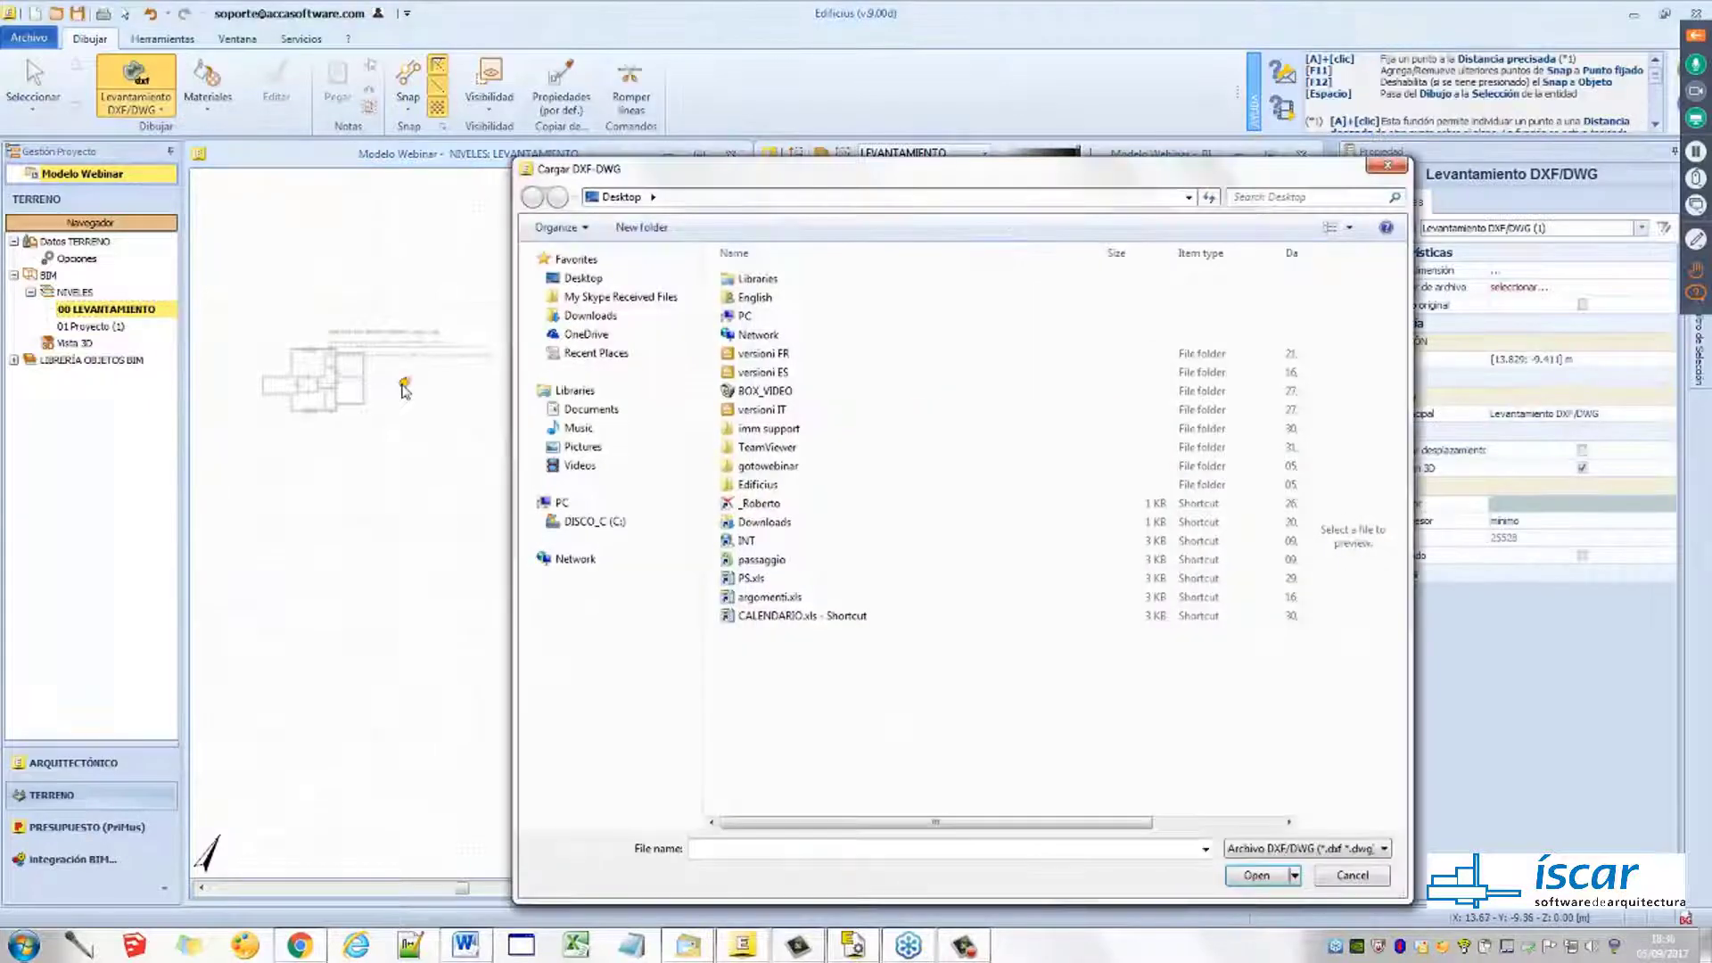
pyautogui.doubleClick(759, 486)
pyautogui.click(950, 308)
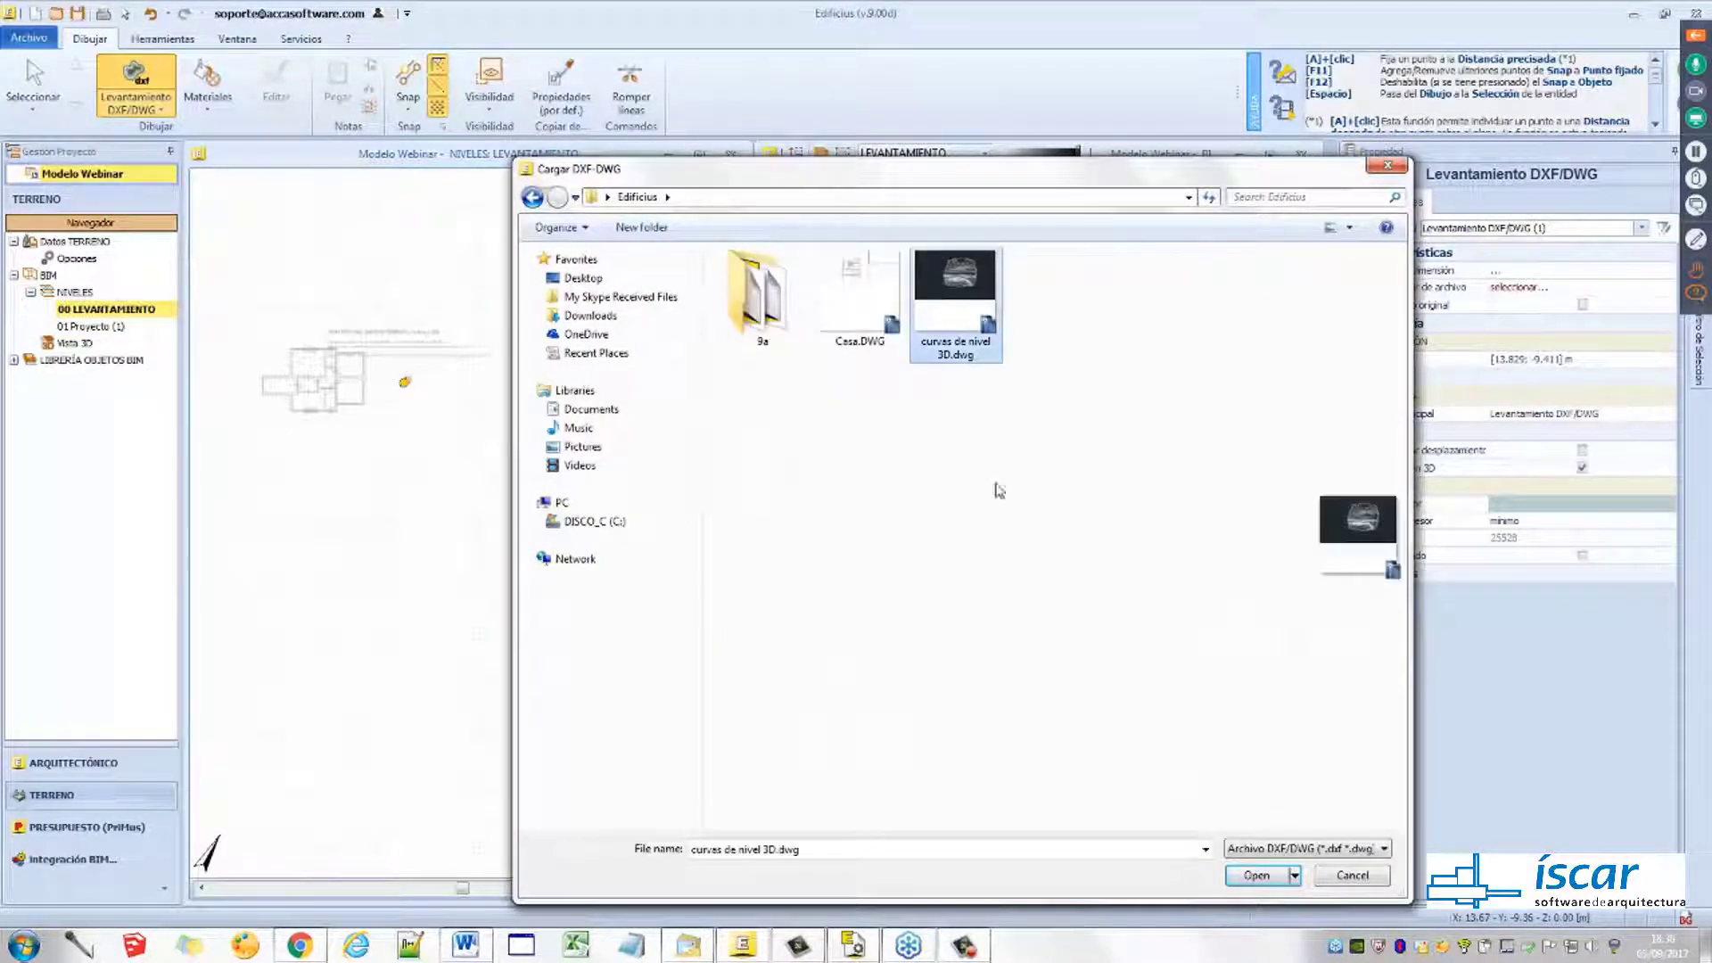
pyautogui.click(1257, 875)
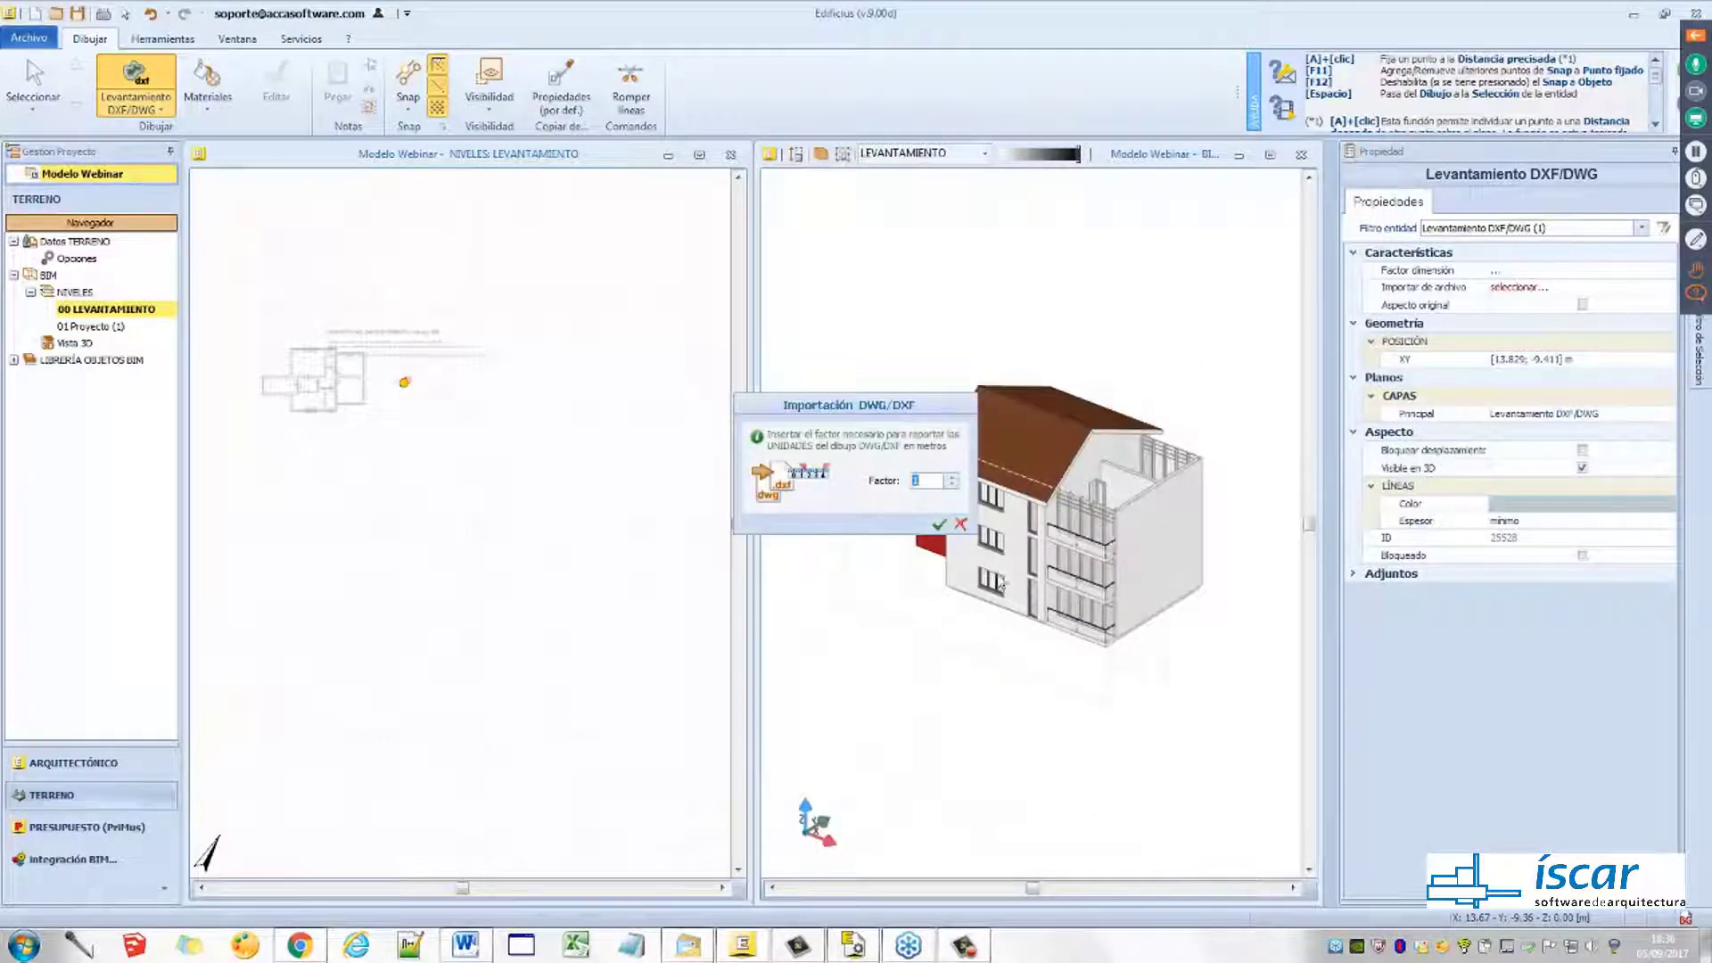
pyautogui.click(939, 526)
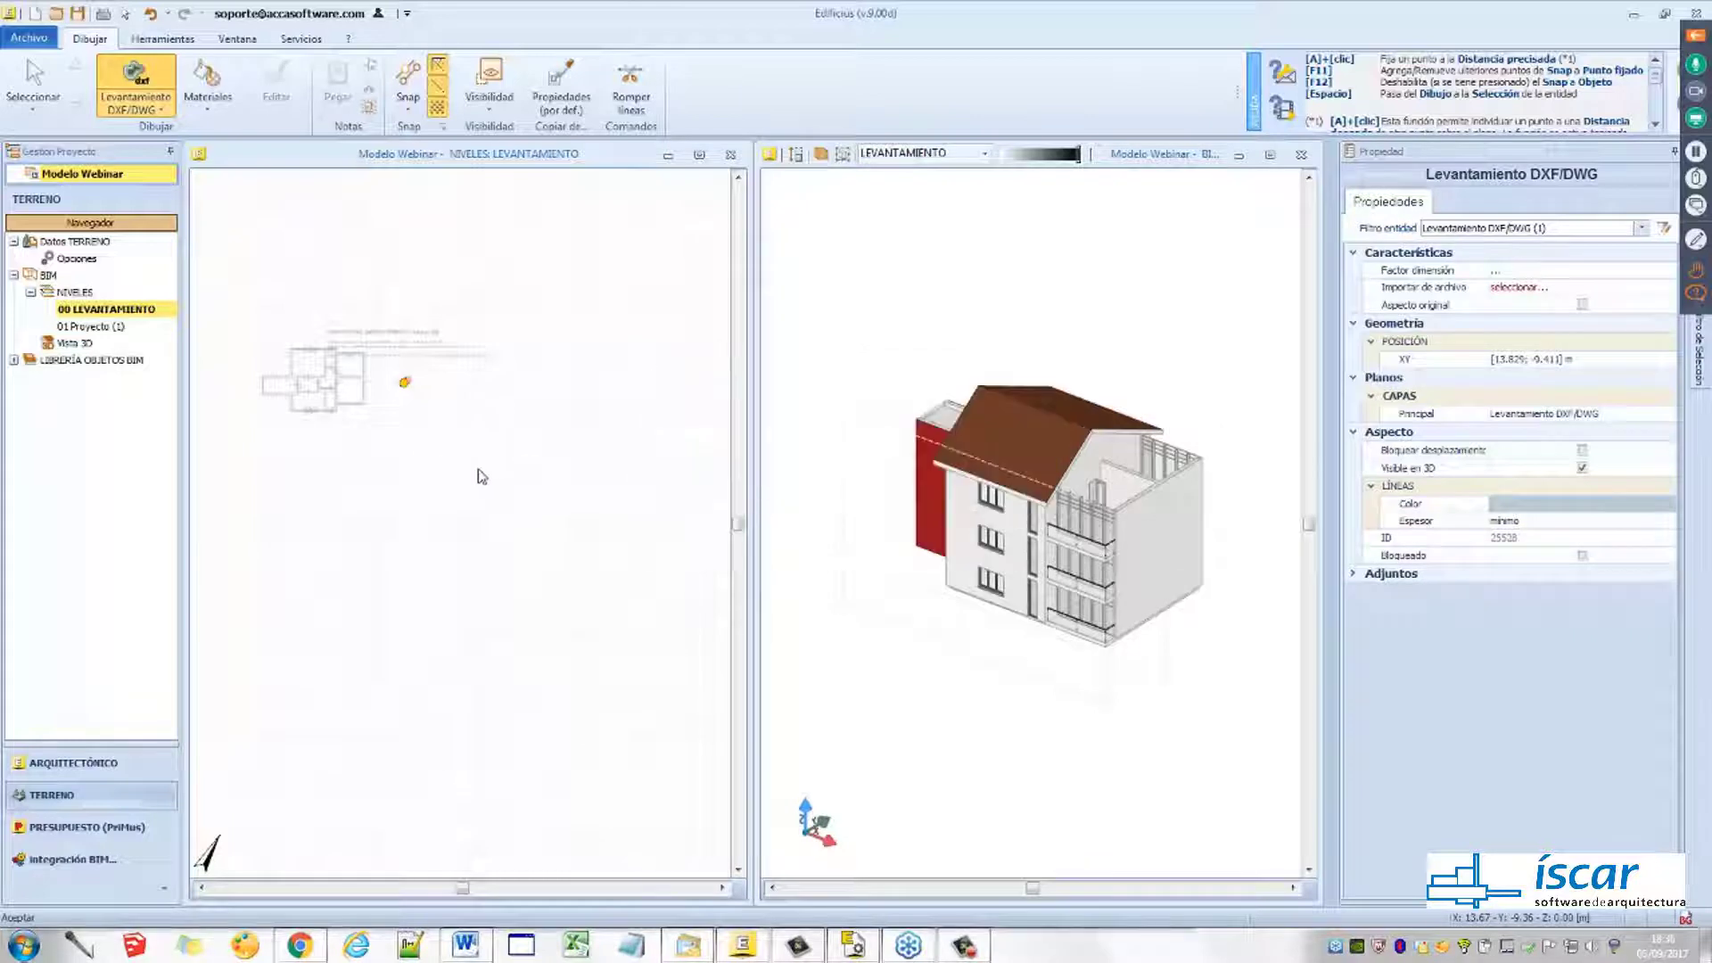
pyautogui.click(283, 623)
pyautogui.click(437, 108)
# Examine the imported contour lines in the plan and from the side in 3D, then leave the survey deselected
pyautogui.scroll(-4, 344, 539)
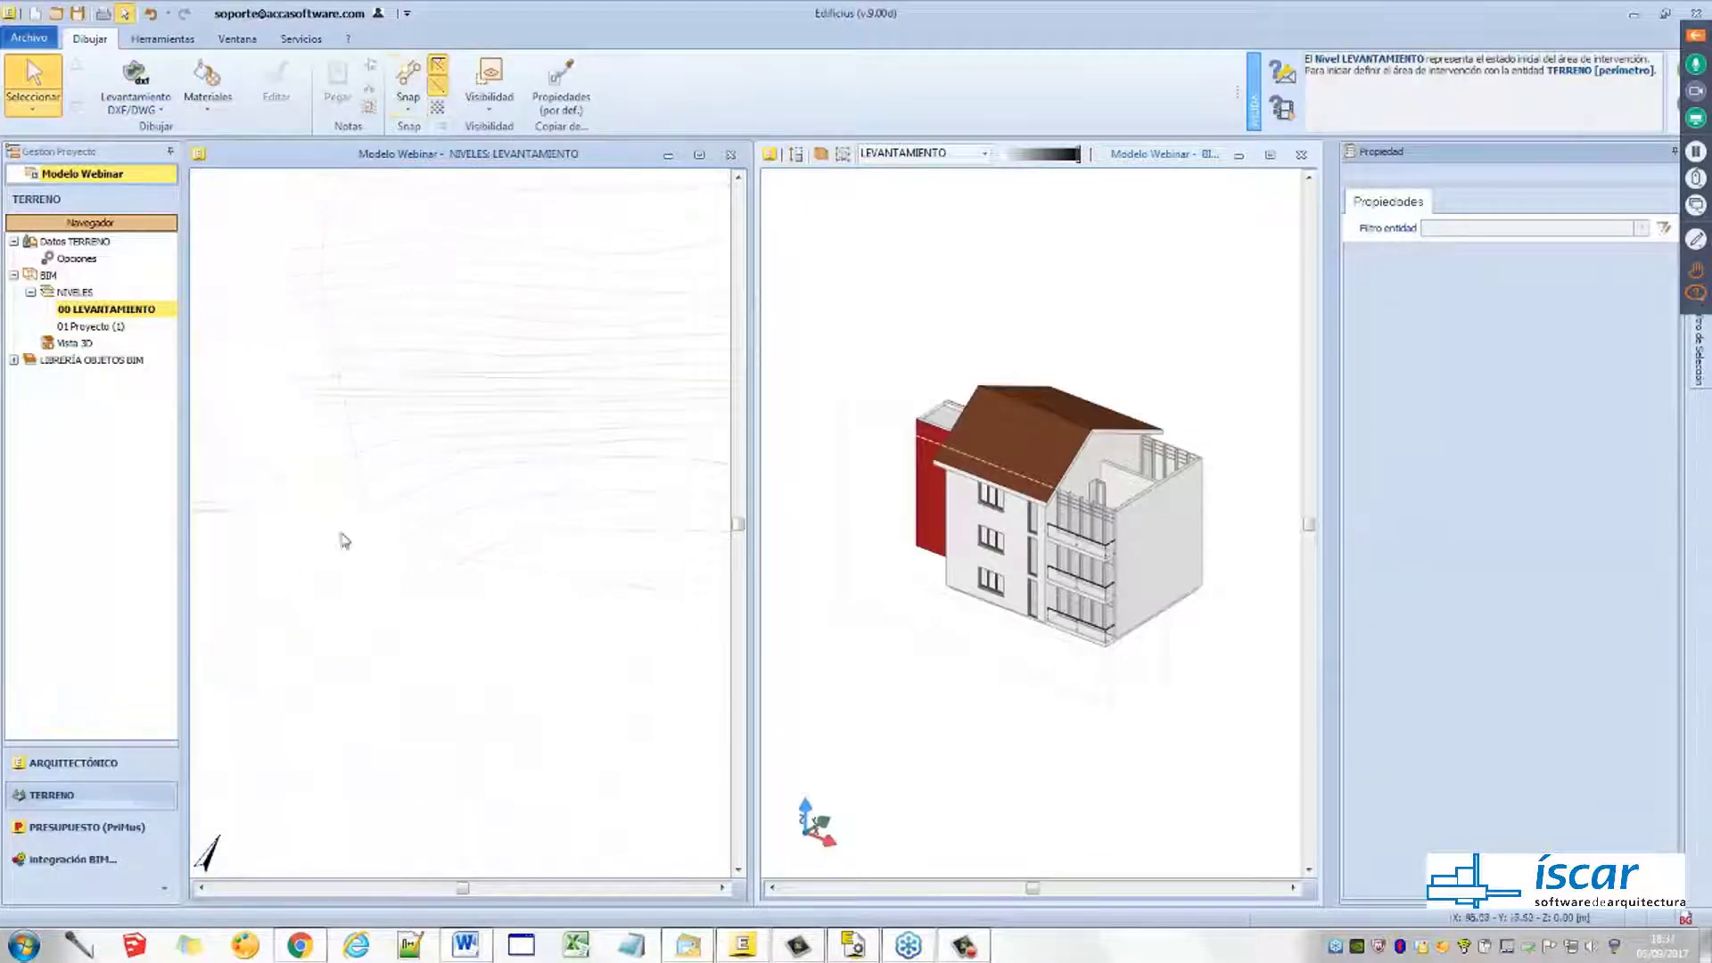
pyautogui.moveTo(369, 531); pyautogui.dragTo(353, 585, button='middle')
pyautogui.scroll(-6, 945, 604)
pyautogui.moveTo(1195, 666); pyautogui.dragTo(998, 611, button='middle')
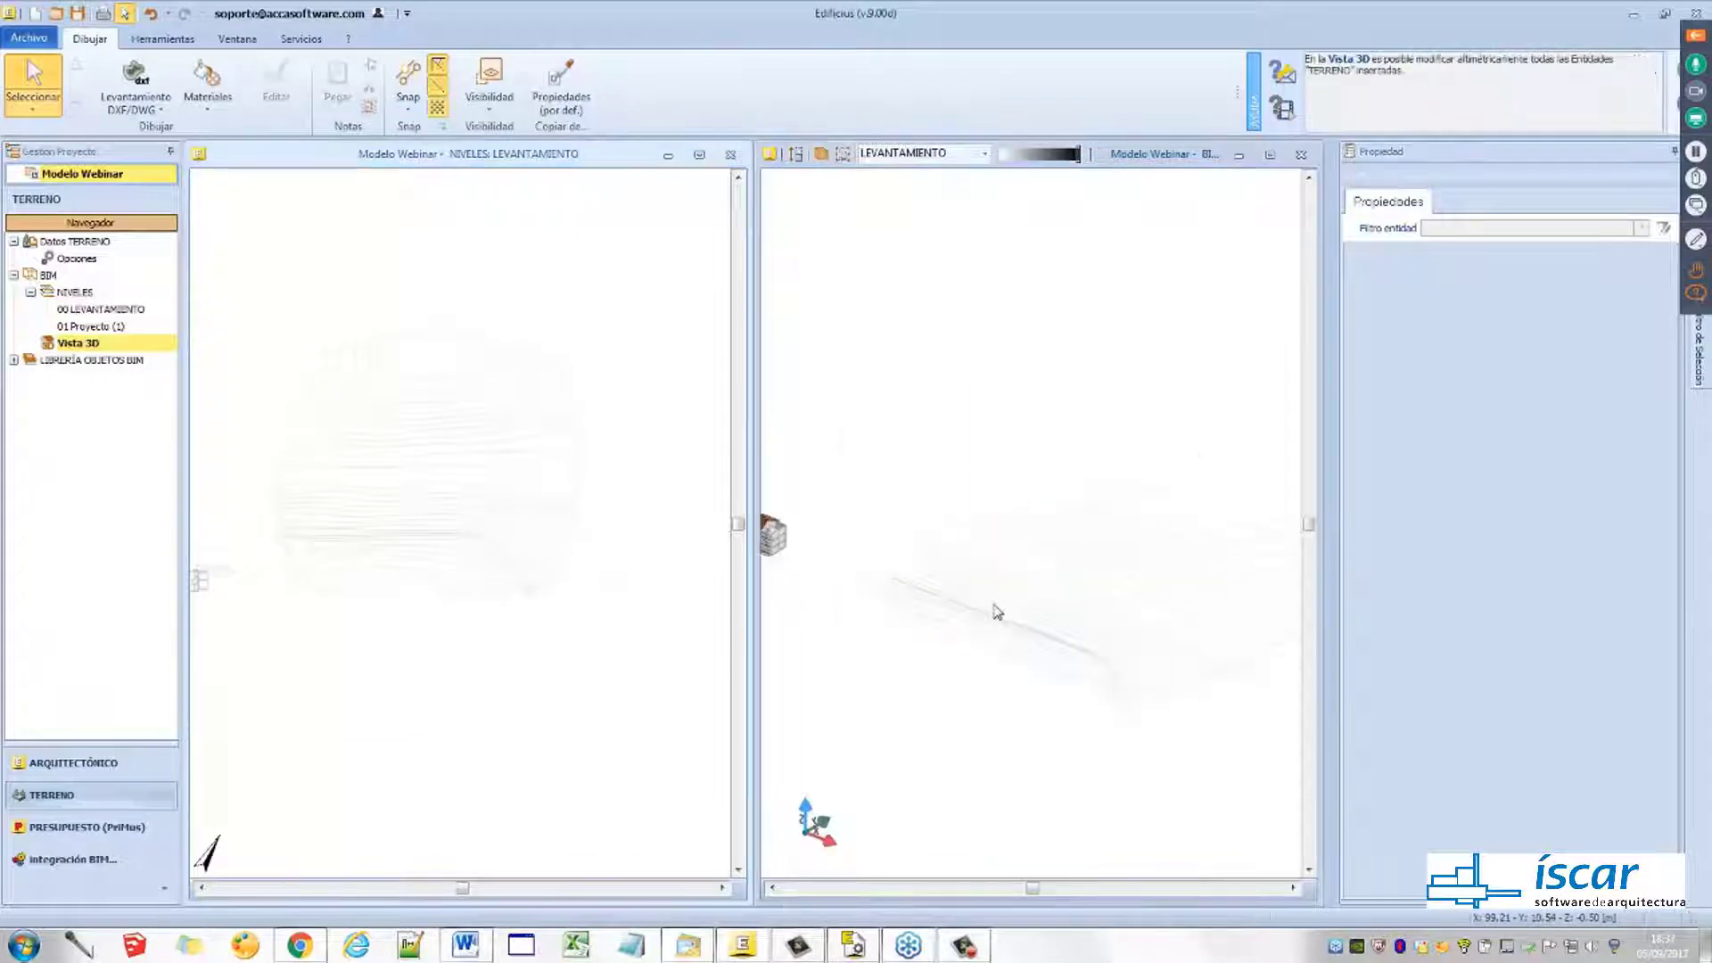
pyautogui.moveTo(997, 612); pyautogui.dragTo(965, 575, button='right')
pyautogui.click(1144, 575)
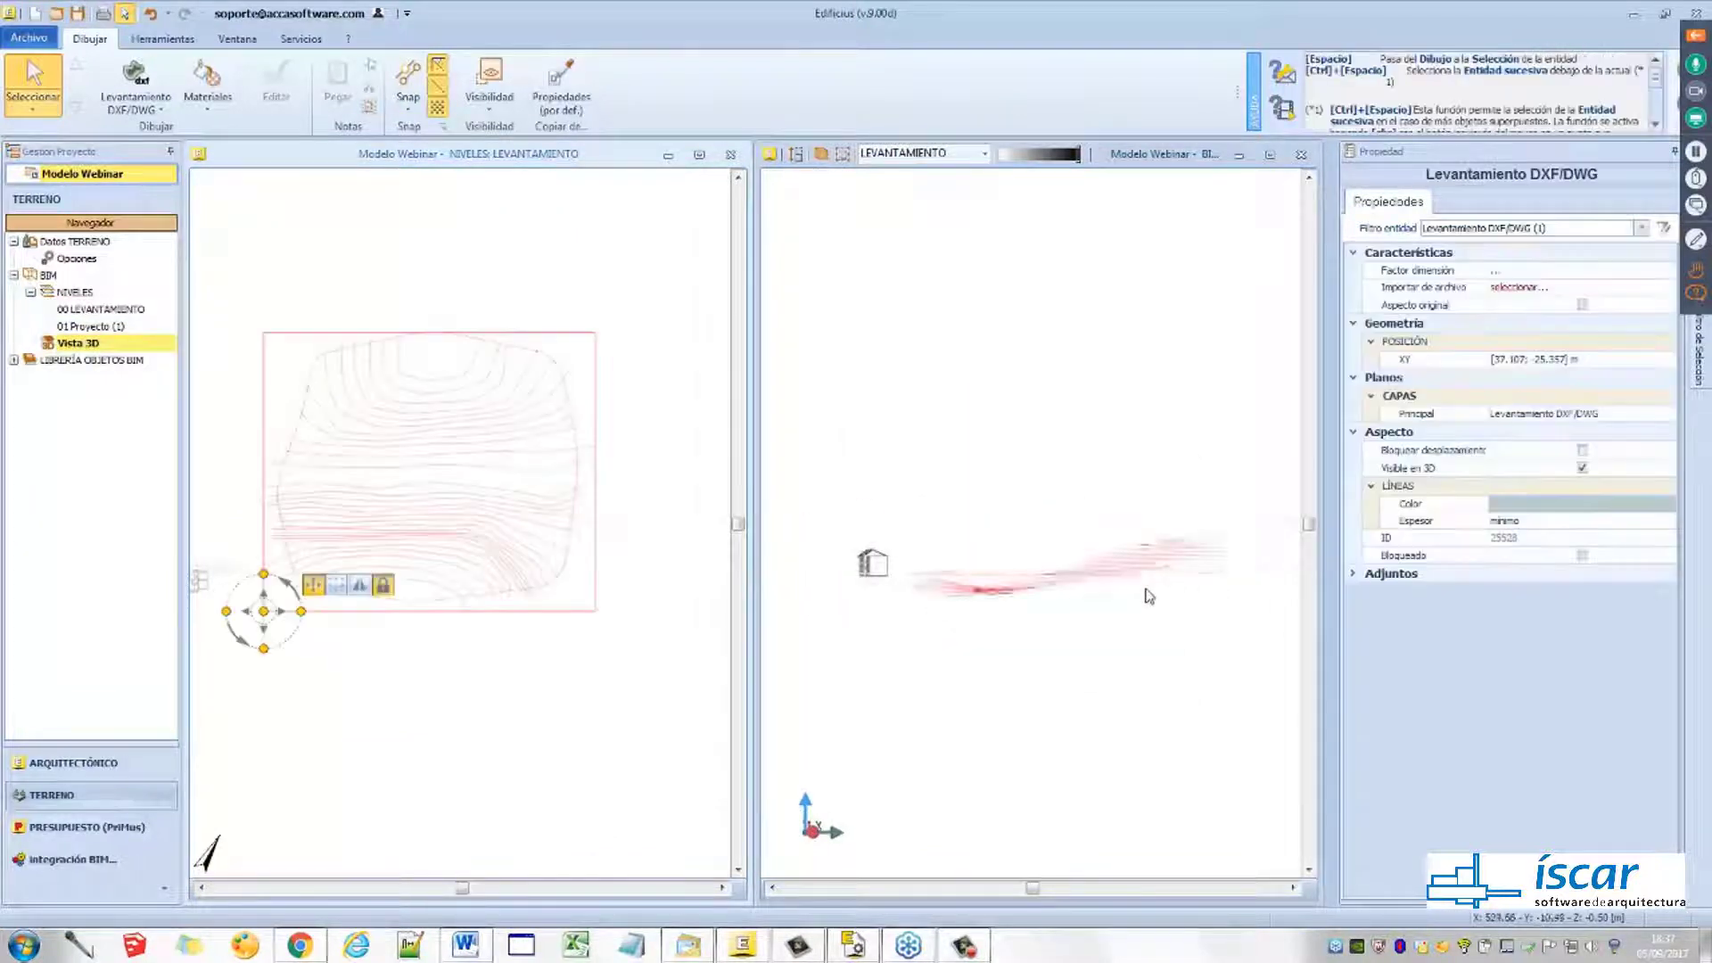
pyautogui.scroll(4, 1084, 559)
pyautogui.click(562, 321)
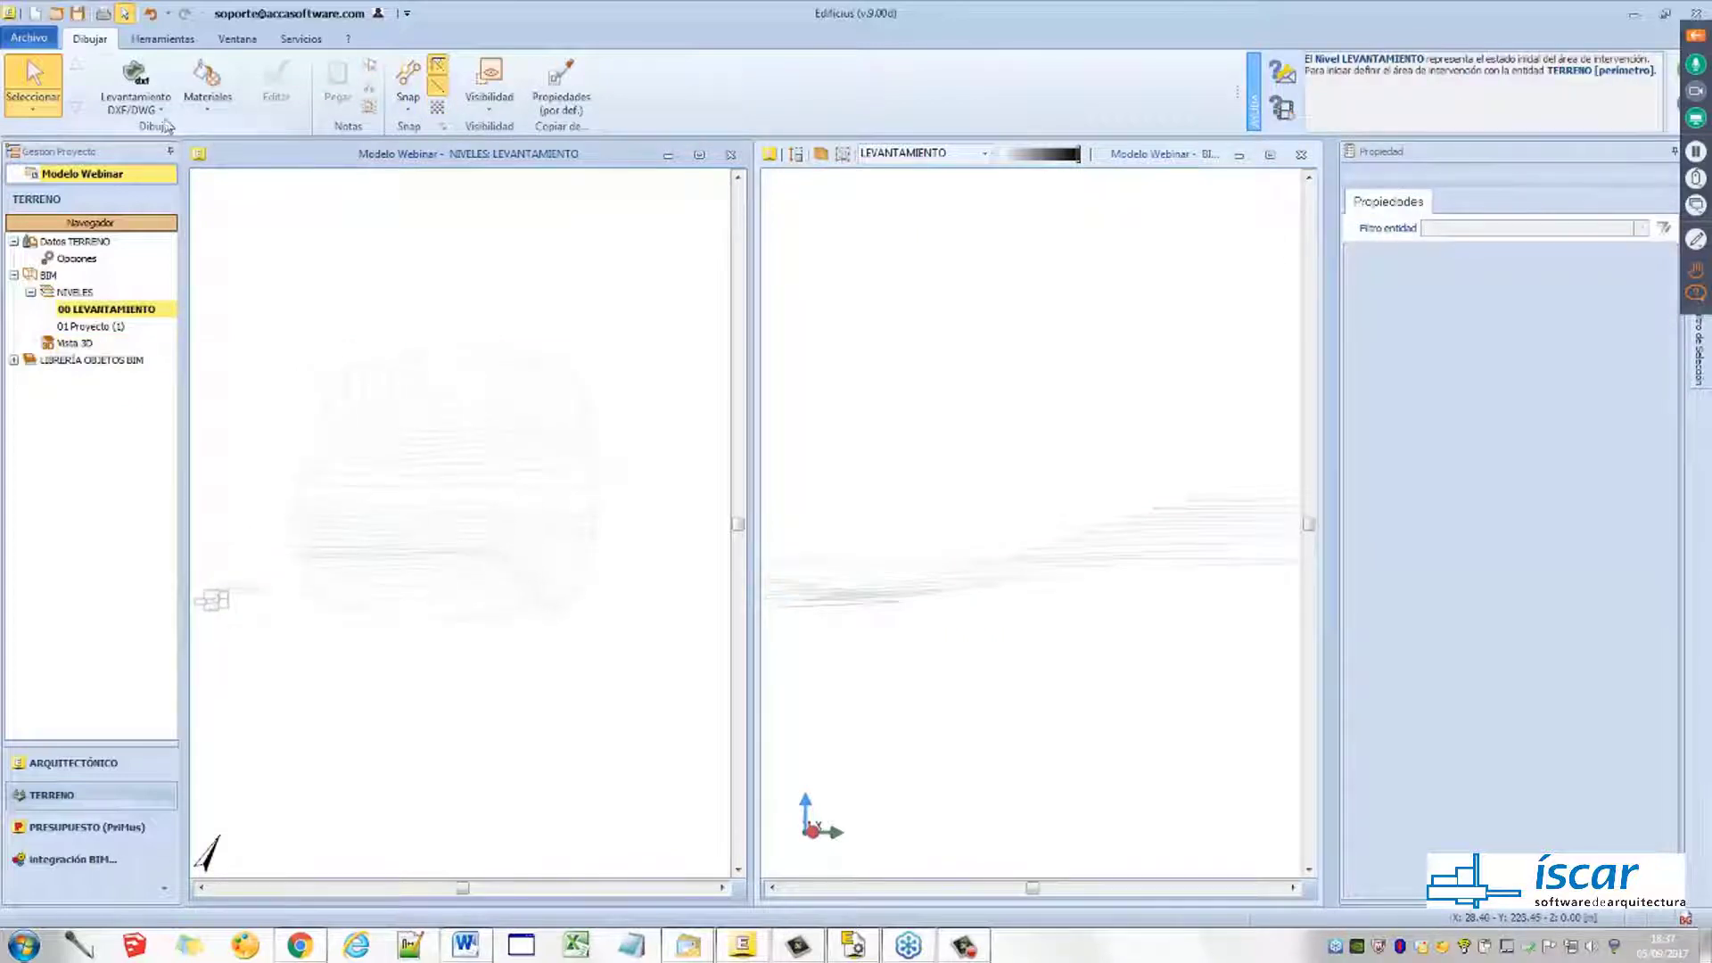
# Draw a closed terrain perimeter with rounded edges around the outside of the imported contour lines on the LEVANTAMIENTO plan
pyautogui.click(135, 107)
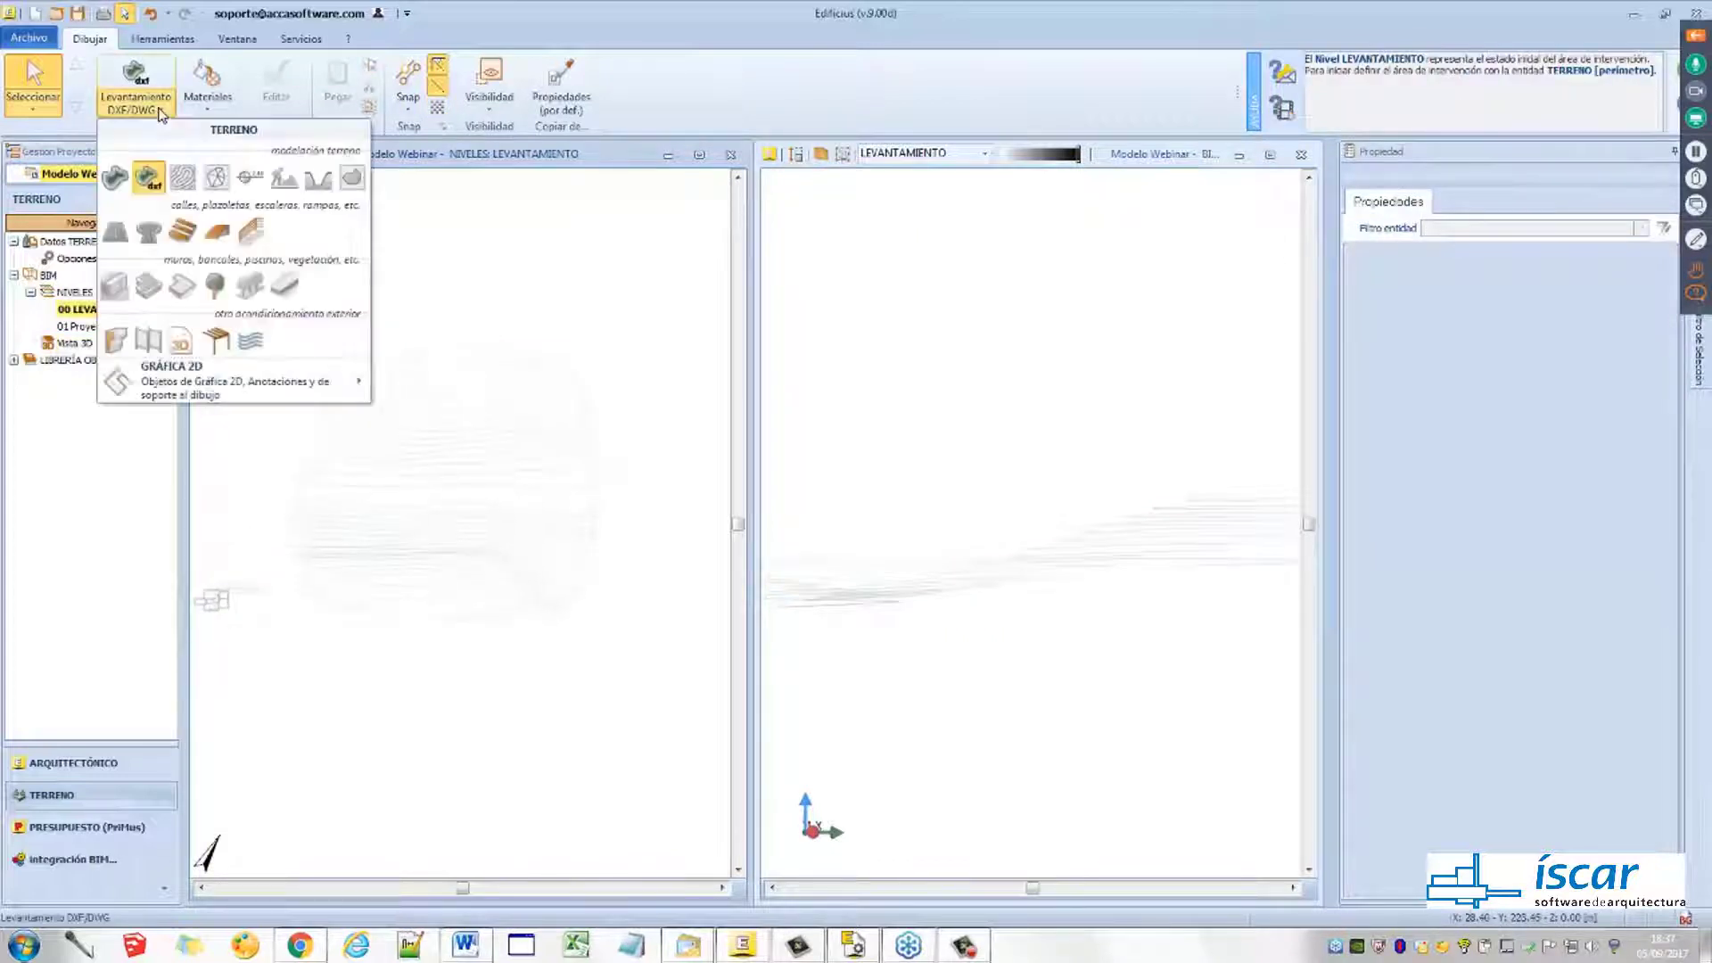
pyautogui.click(117, 179)
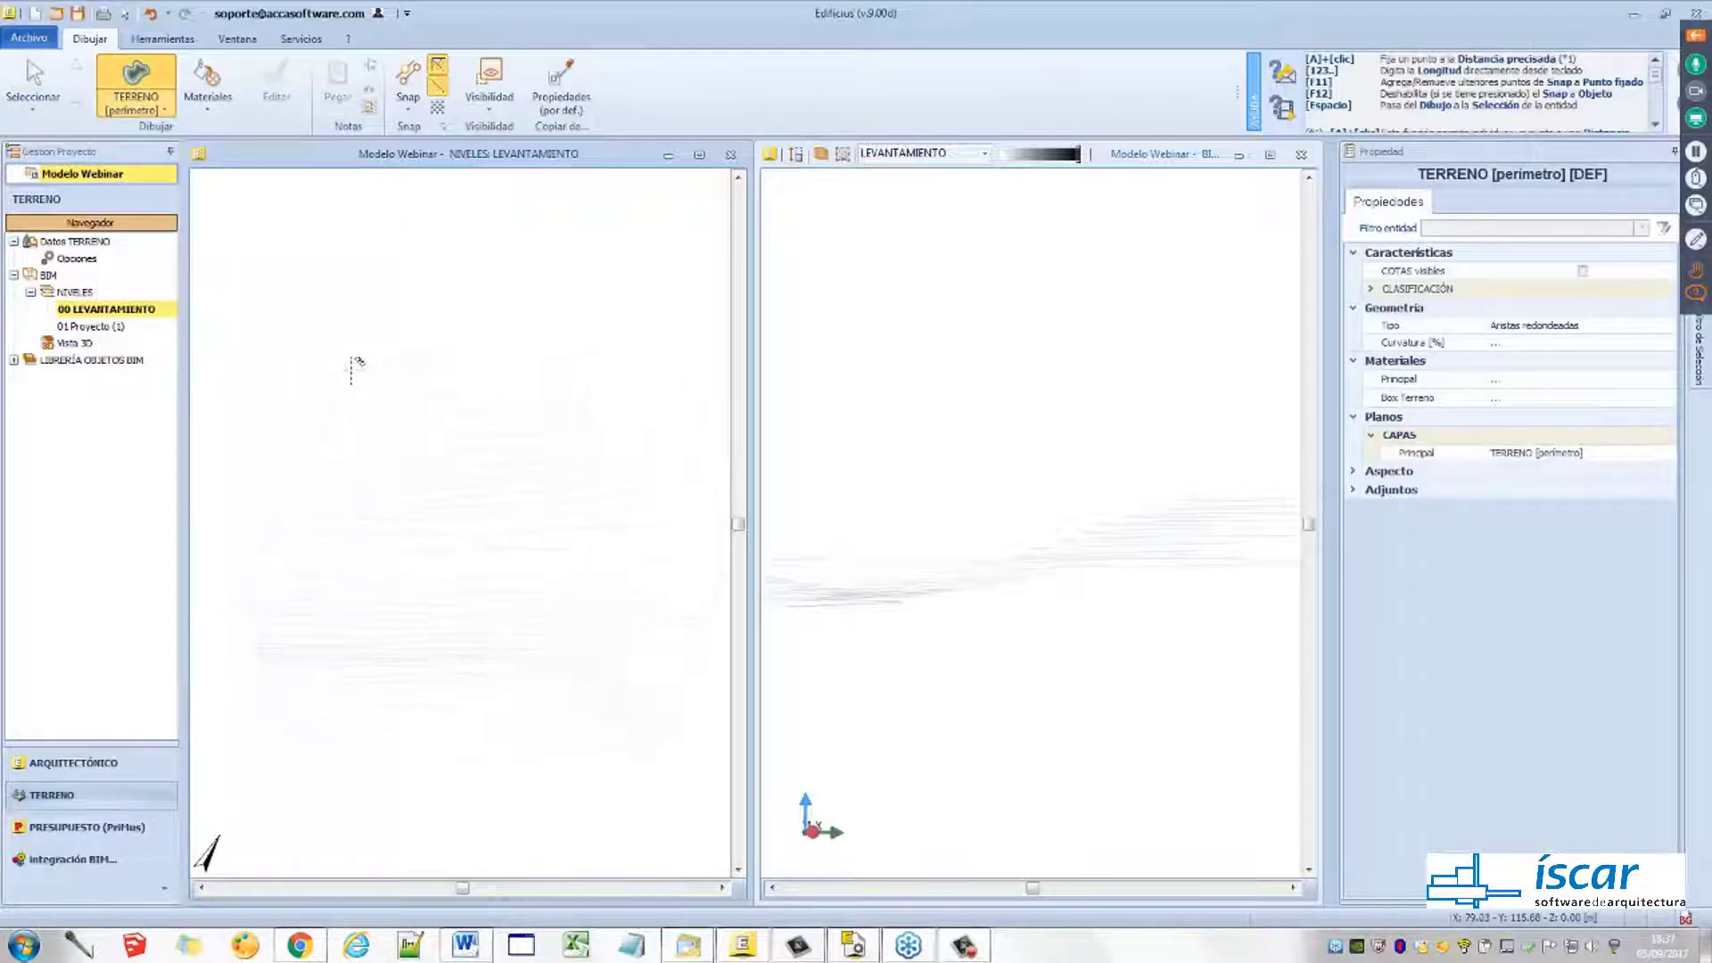
pyautogui.click(350, 368)
pyautogui.click(423, 391)
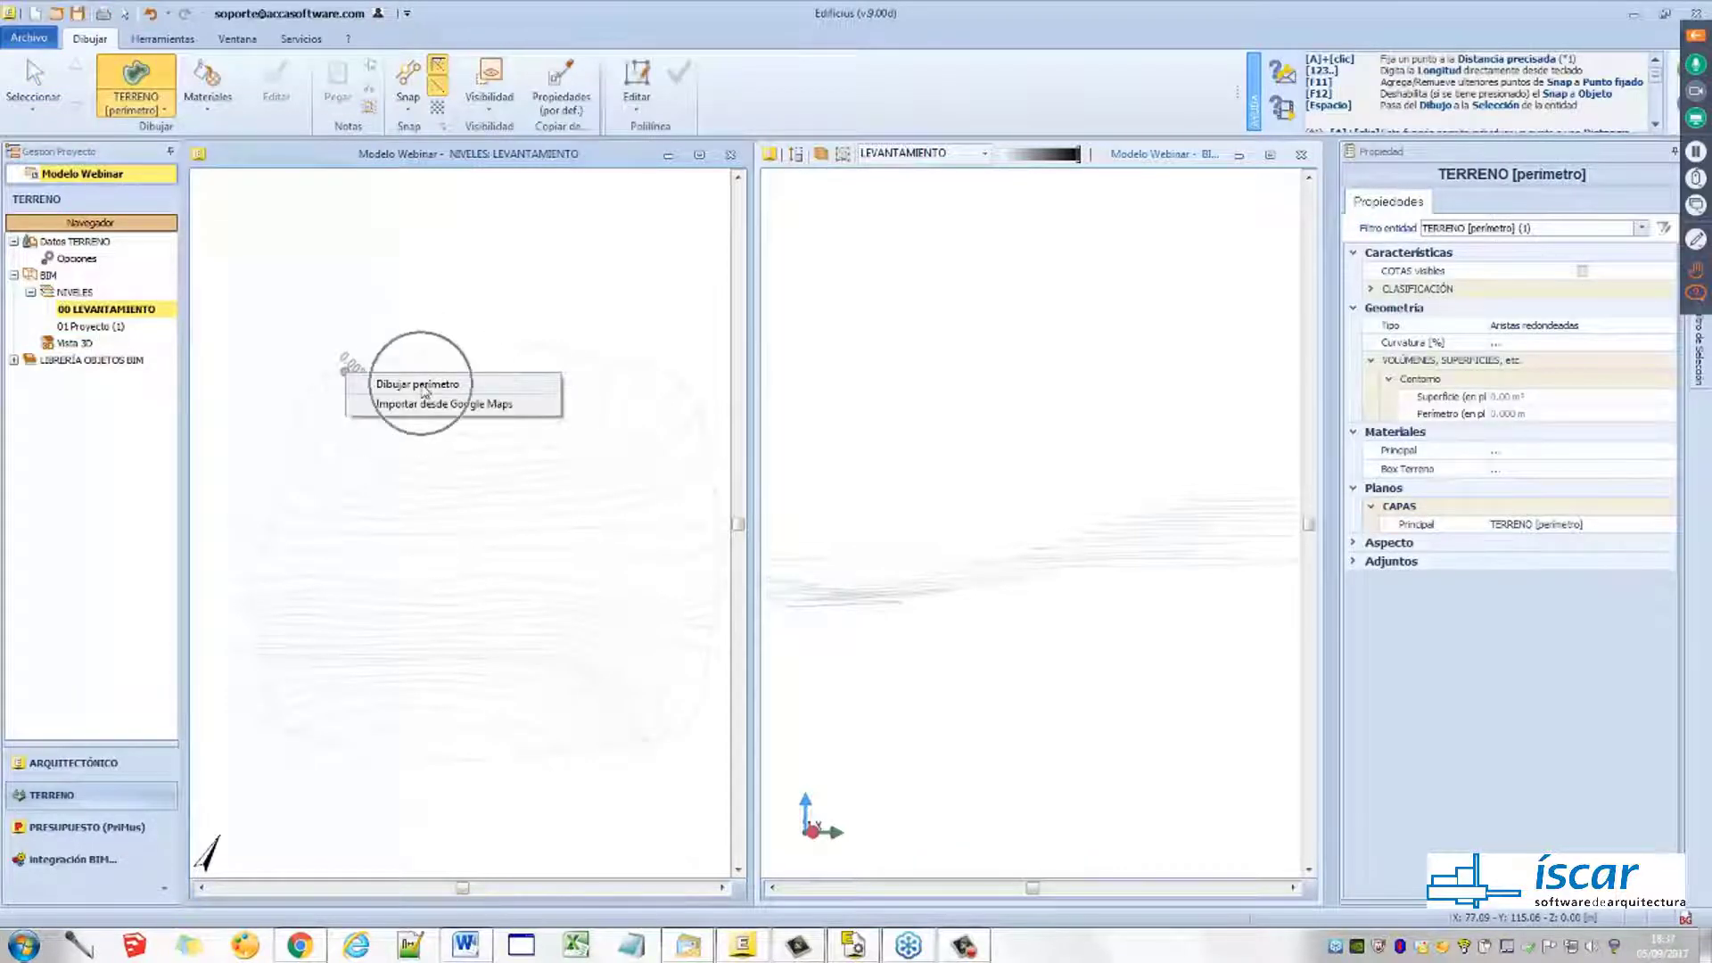
pyautogui.click(345, 371)
pyautogui.click(573, 352)
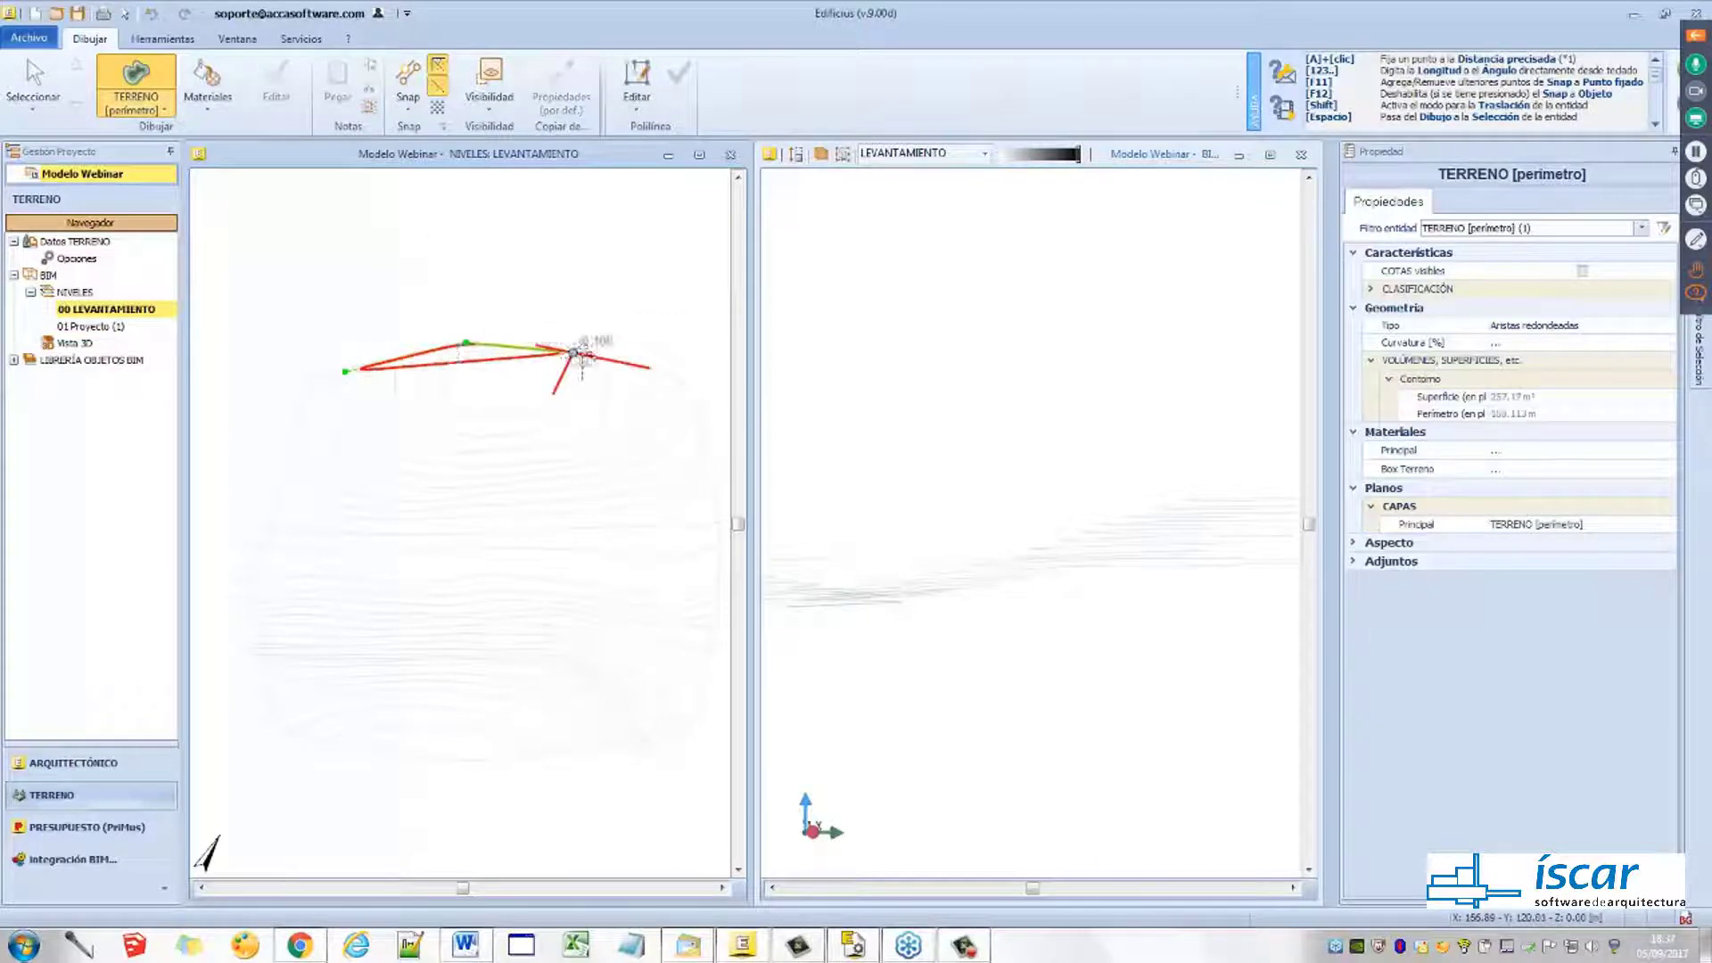
pyautogui.moveTo(595, 391); pyautogui.dragTo(497, 345, button='middle')
pyautogui.click(596, 353)
pyautogui.click(621, 487)
pyautogui.click(610, 604)
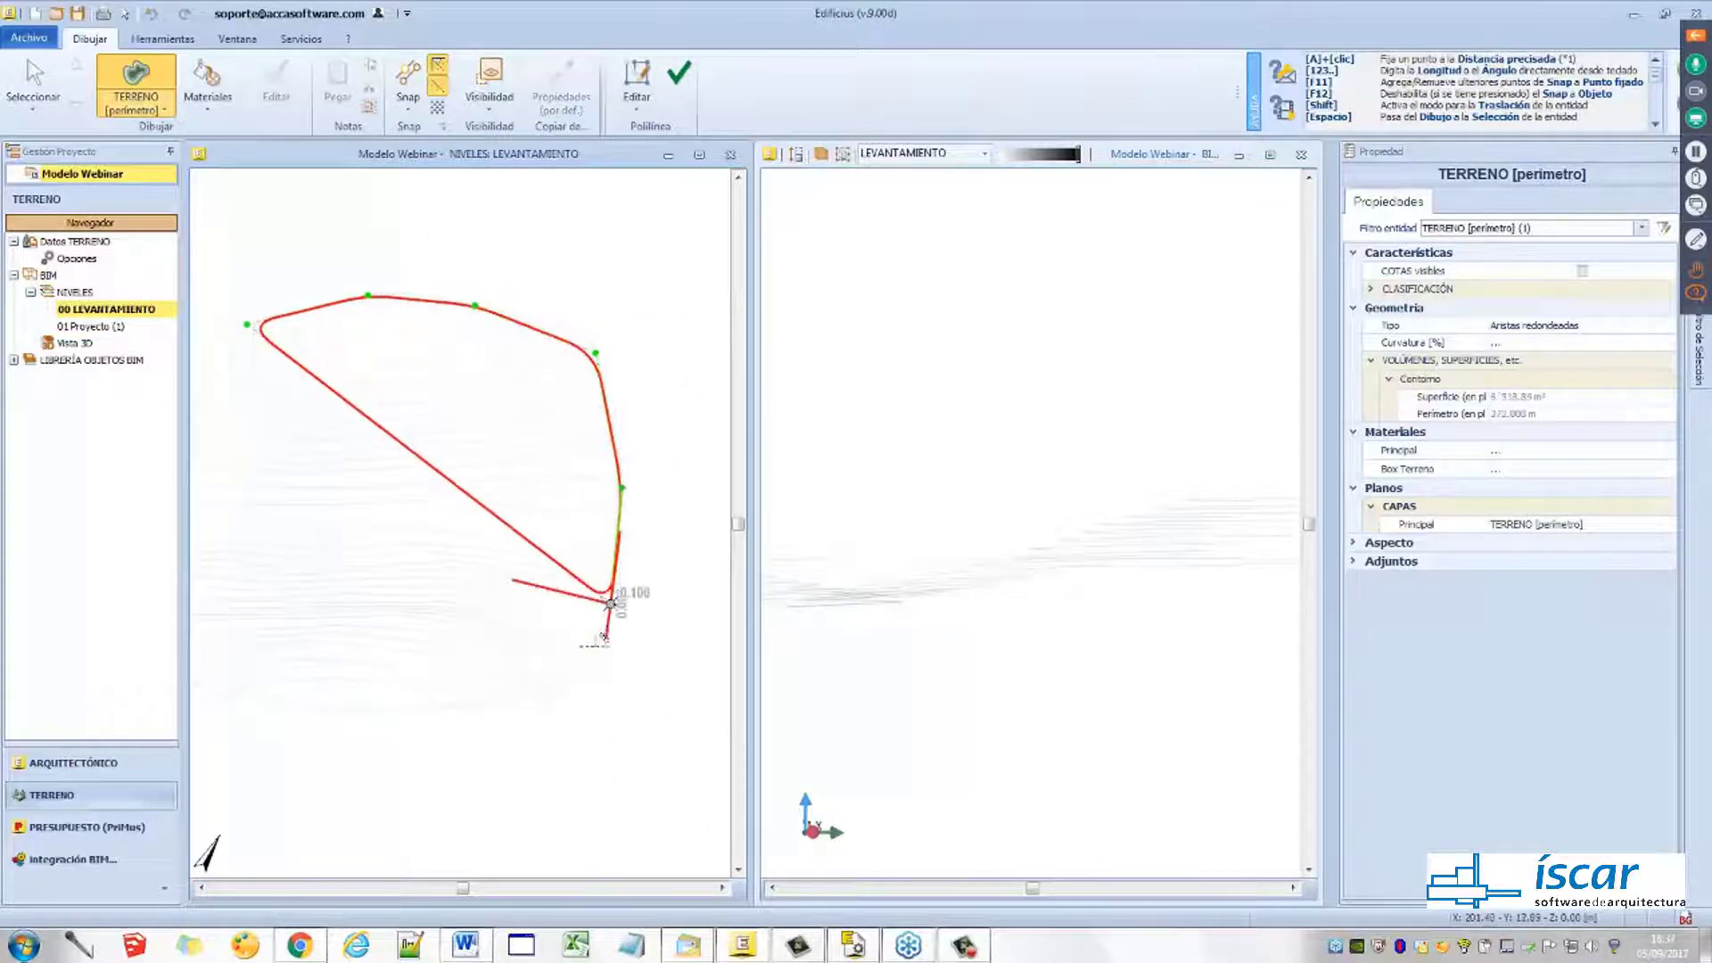
pyautogui.click(571, 692)
pyautogui.moveTo(571, 694); pyautogui.dragTo(628, 607, button='middle')
pyautogui.click(501, 629)
pyautogui.click(390, 628)
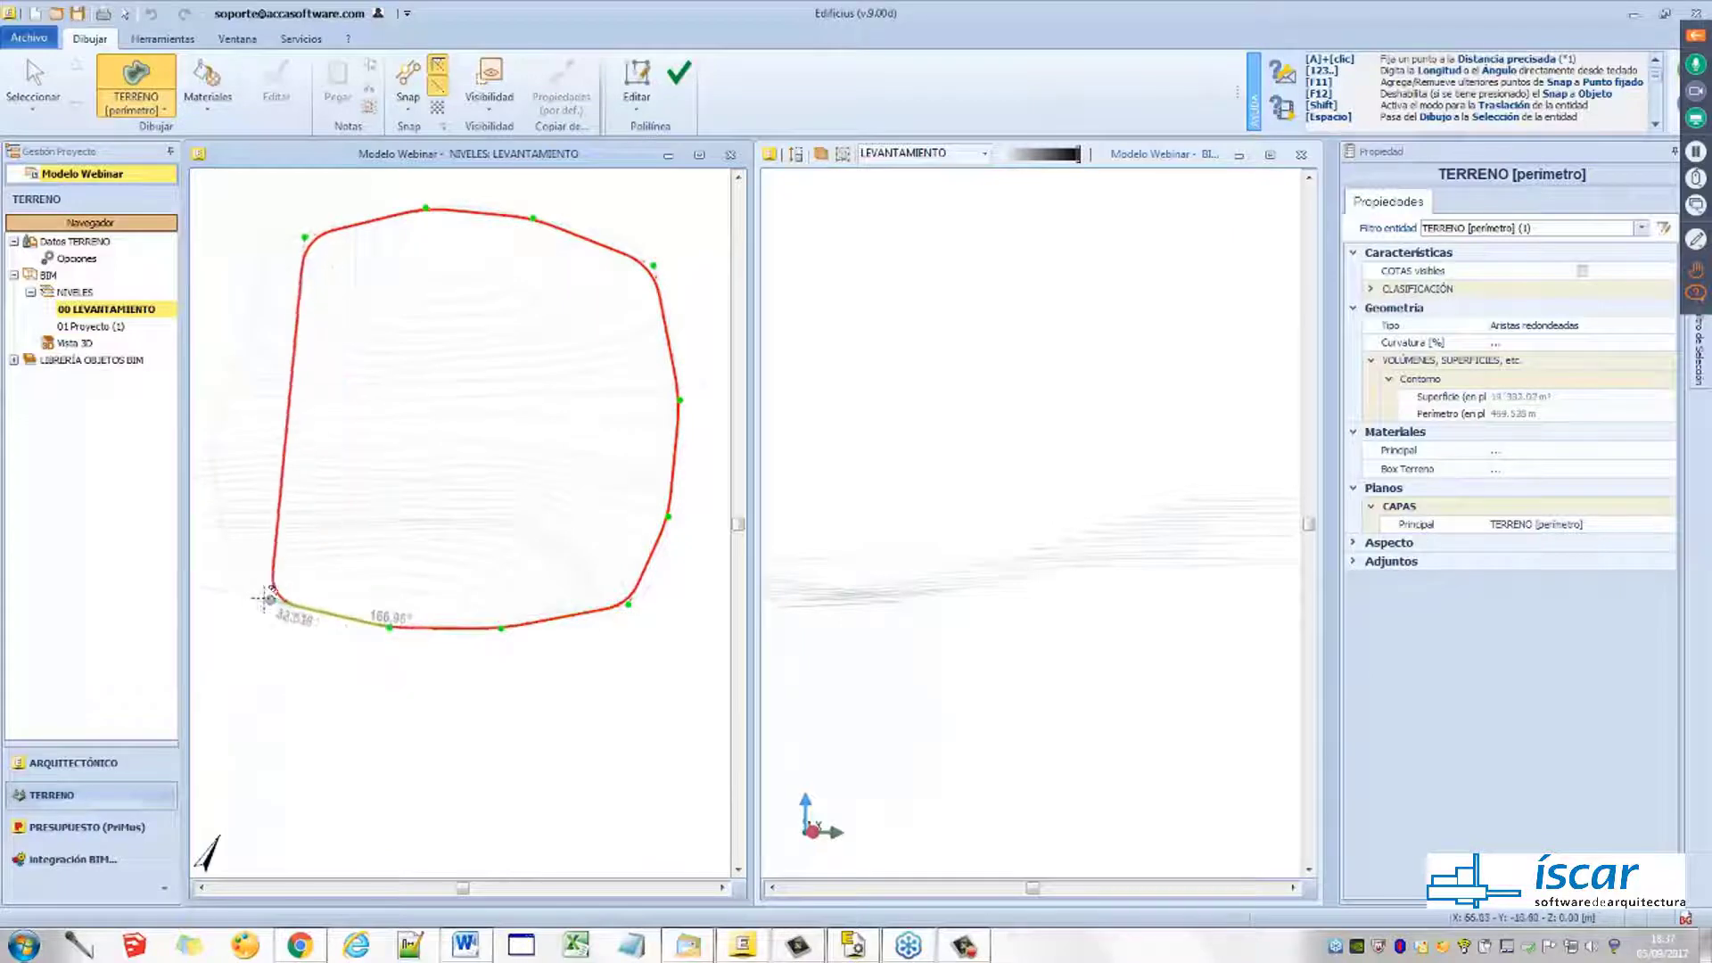
pyautogui.click(264, 598)
pyautogui.click(239, 548)
pyautogui.click(210, 448)
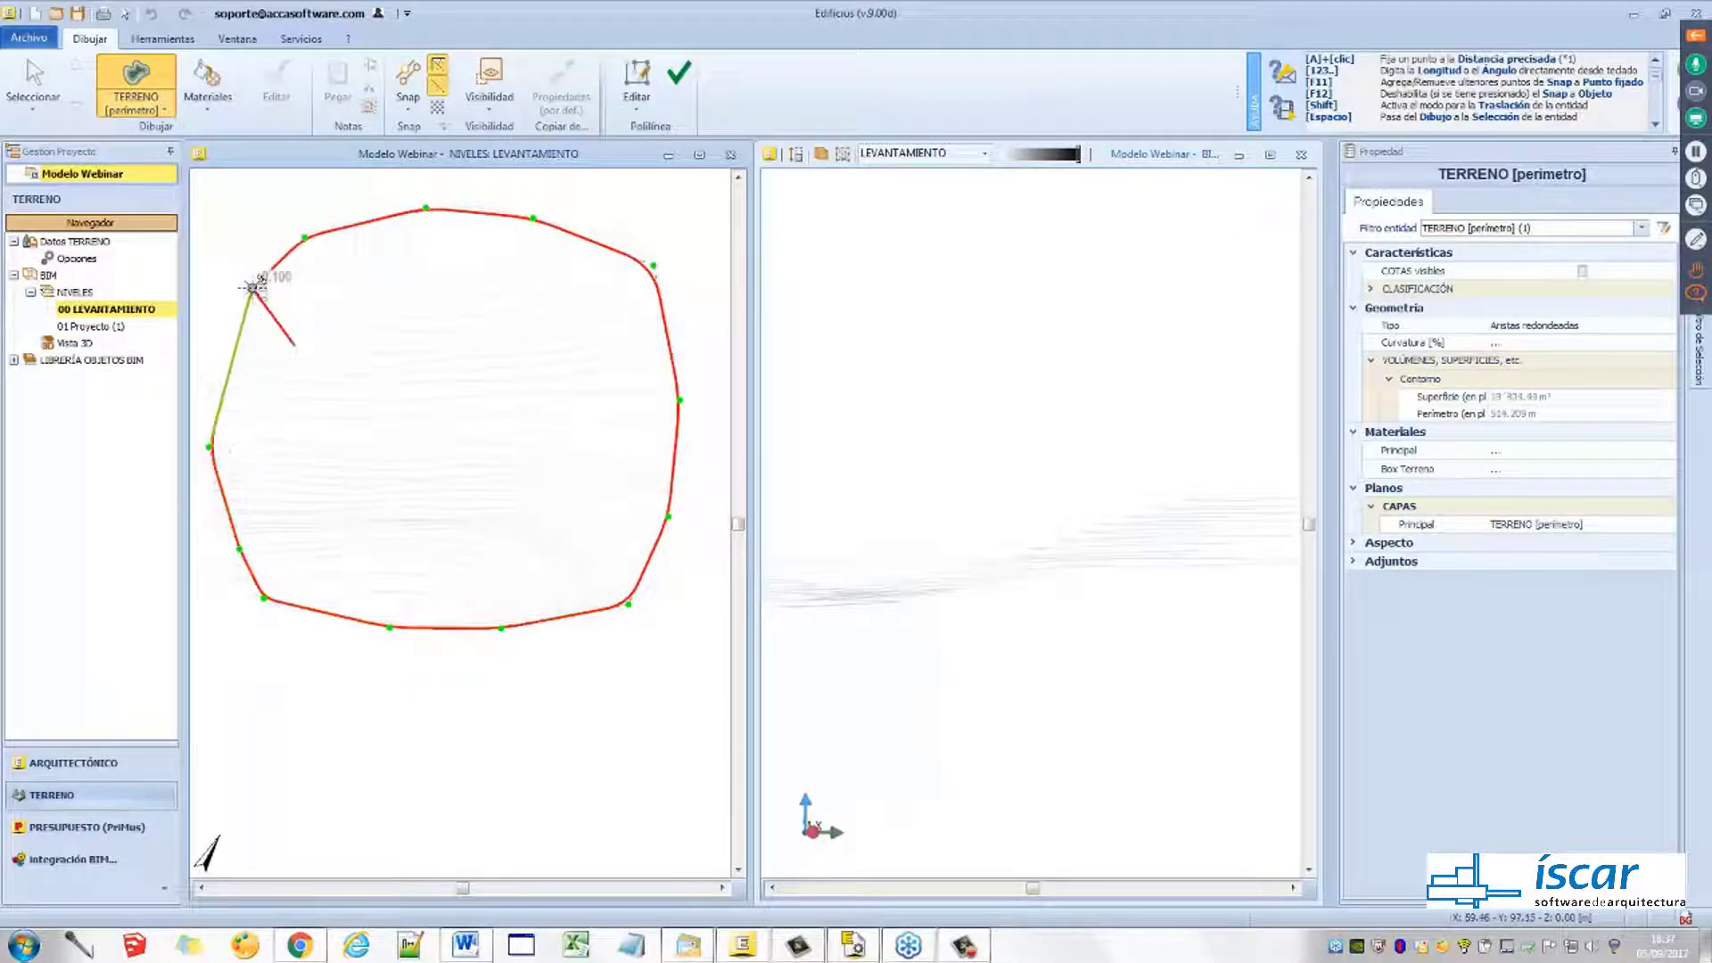
pyautogui.click(255, 287)
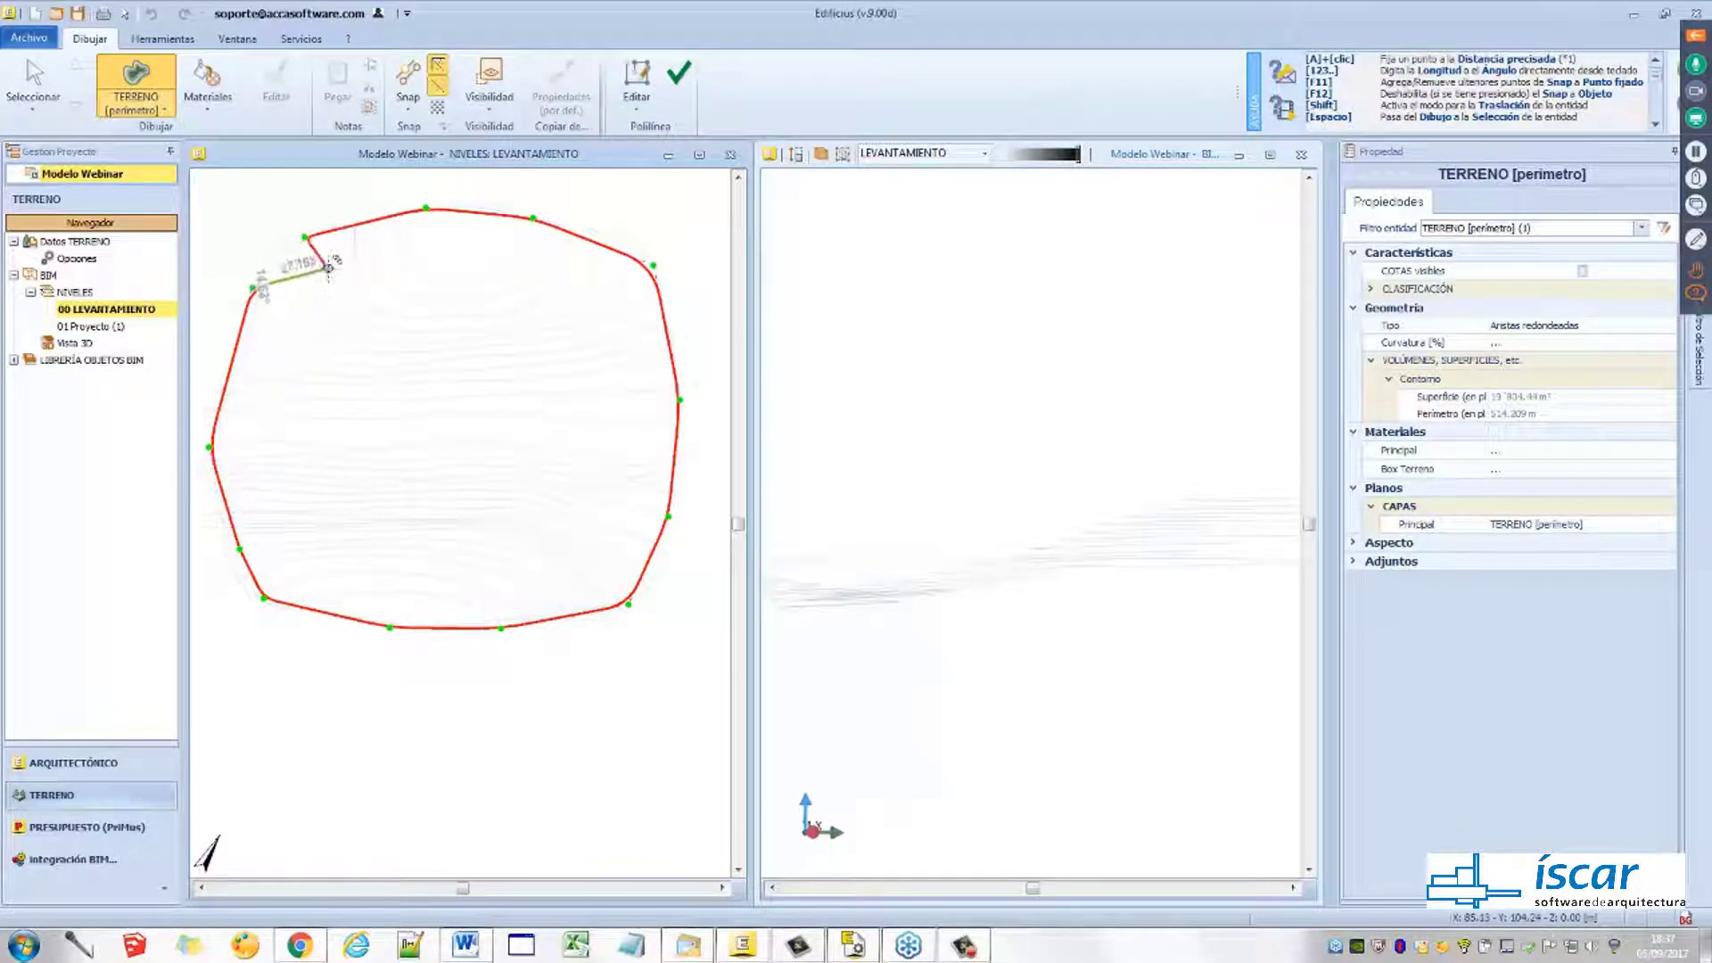
pyautogui.click(678, 75)
# Generate contour-line objects automatically from the imported DXF/DWG survey, enclosing all the survey lines on the LEVANTAMIENTO plan
pyautogui.moveTo(1000, 580); pyautogui.dragTo(1045, 560, button='middle')
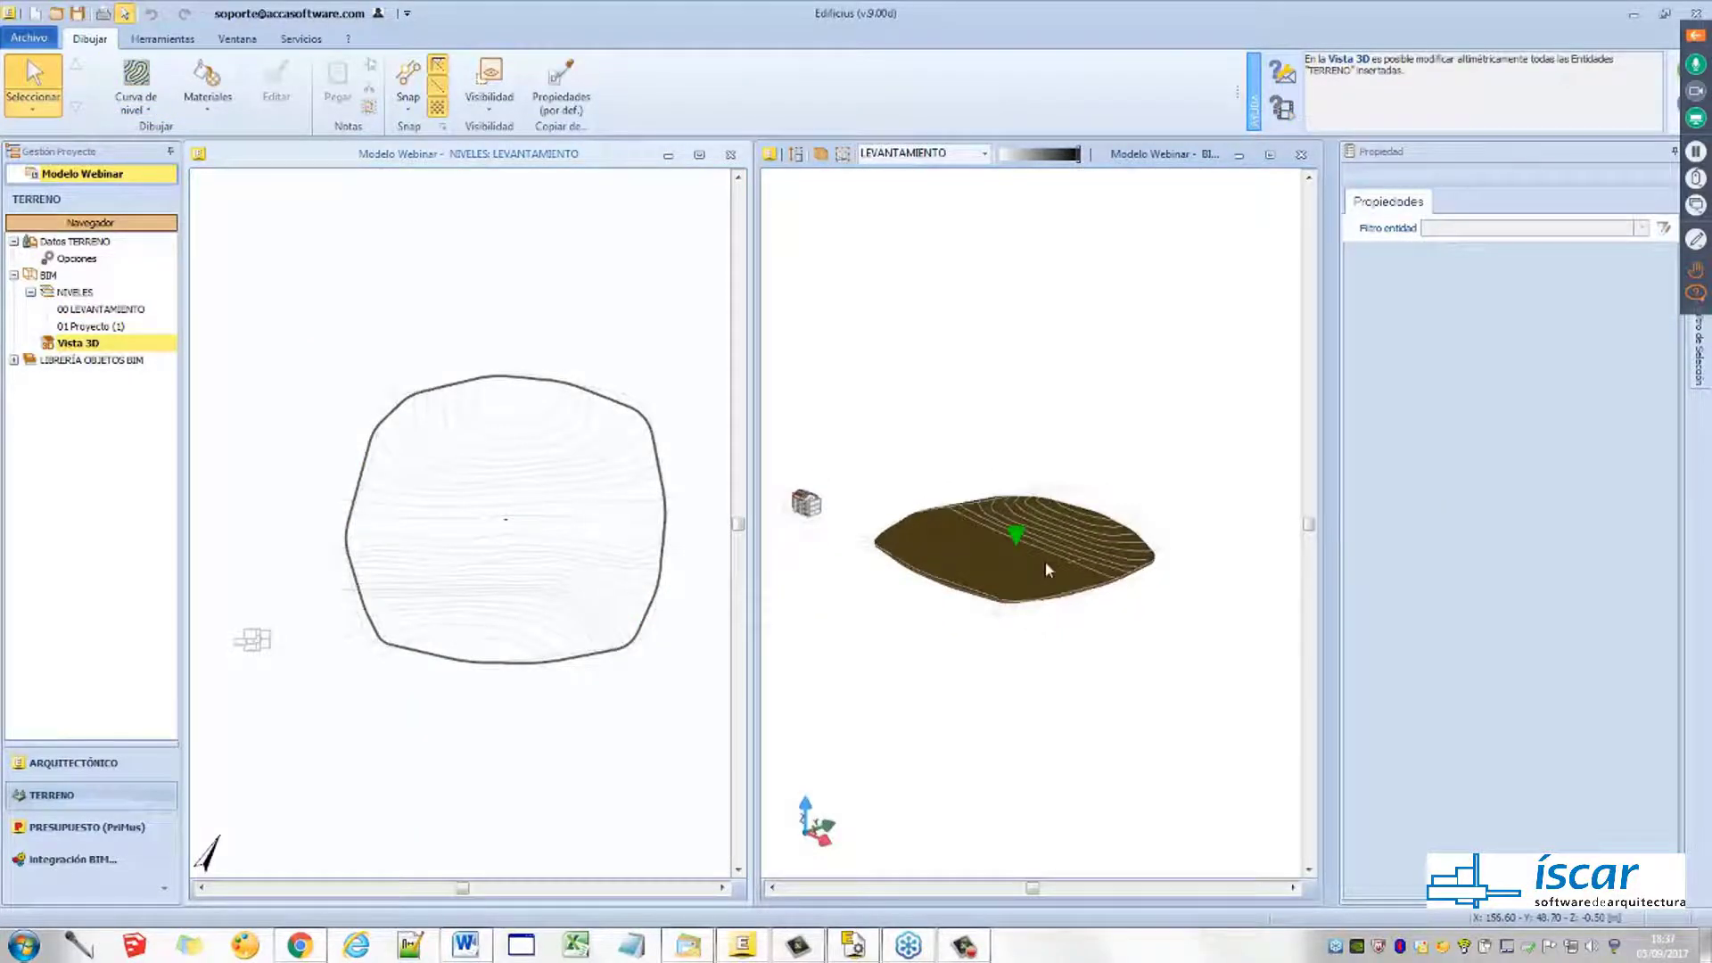
pyautogui.moveTo(1115, 679); pyautogui.dragTo(1088, 639, button='middle')
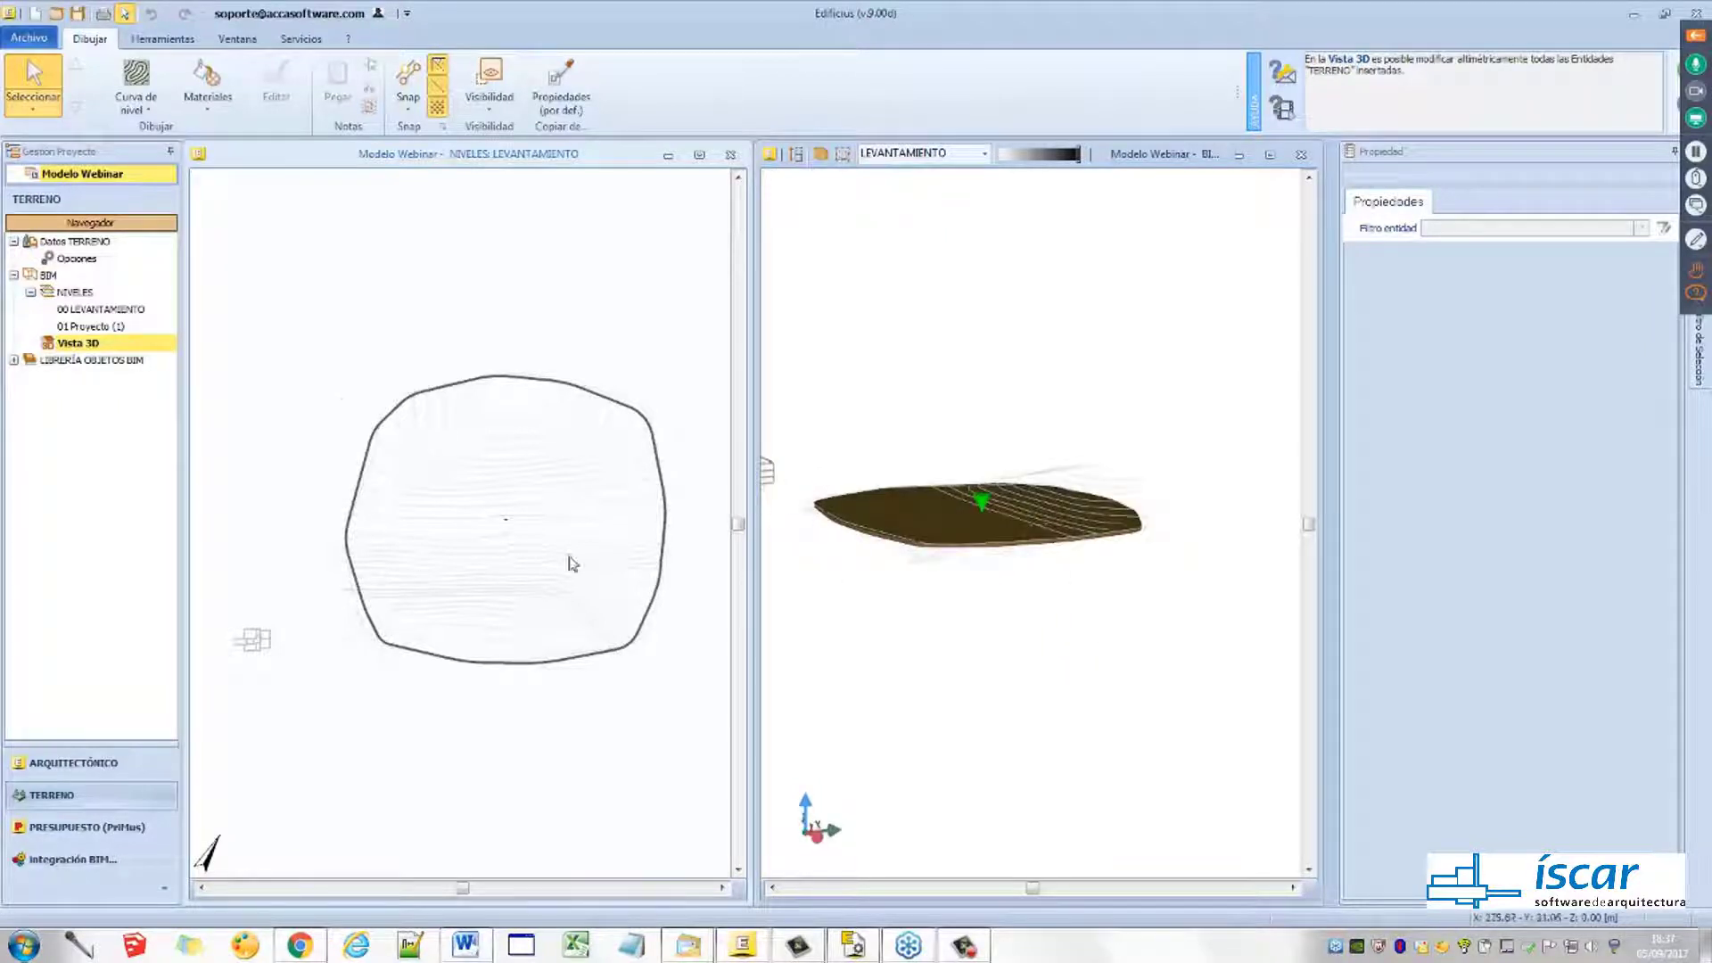
pyautogui.scroll(1, 517, 539)
pyautogui.moveTo(518, 540); pyautogui.dragTo(457, 488, button='middle')
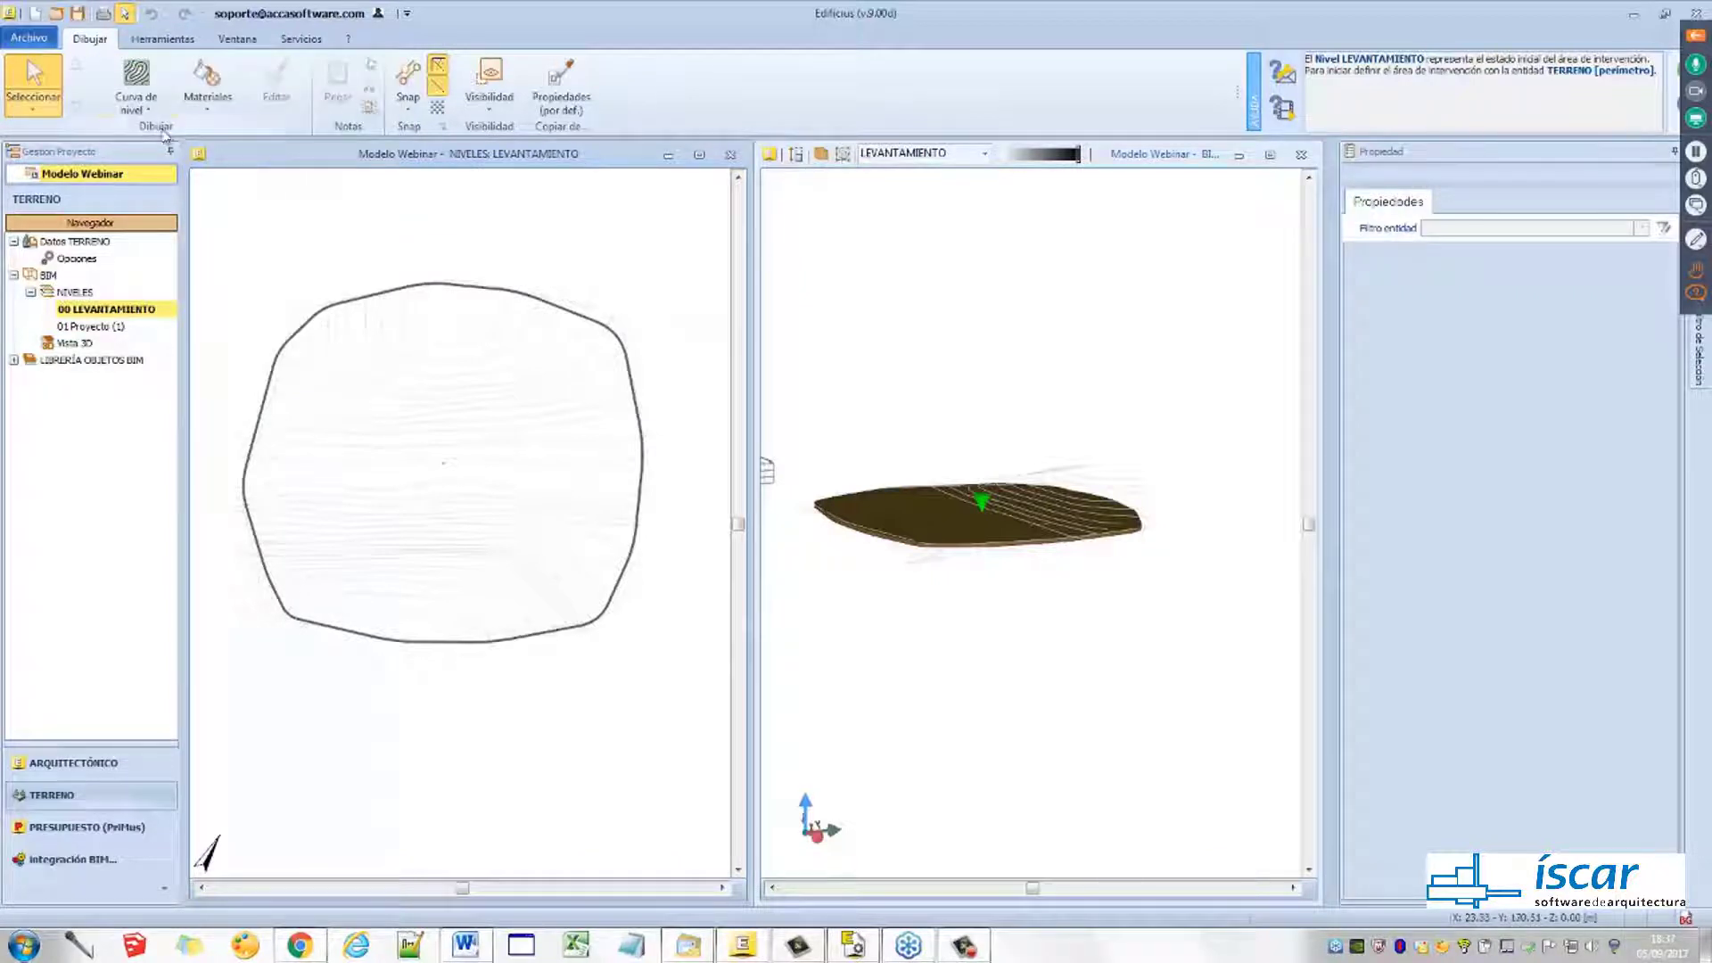
pyautogui.click(138, 100)
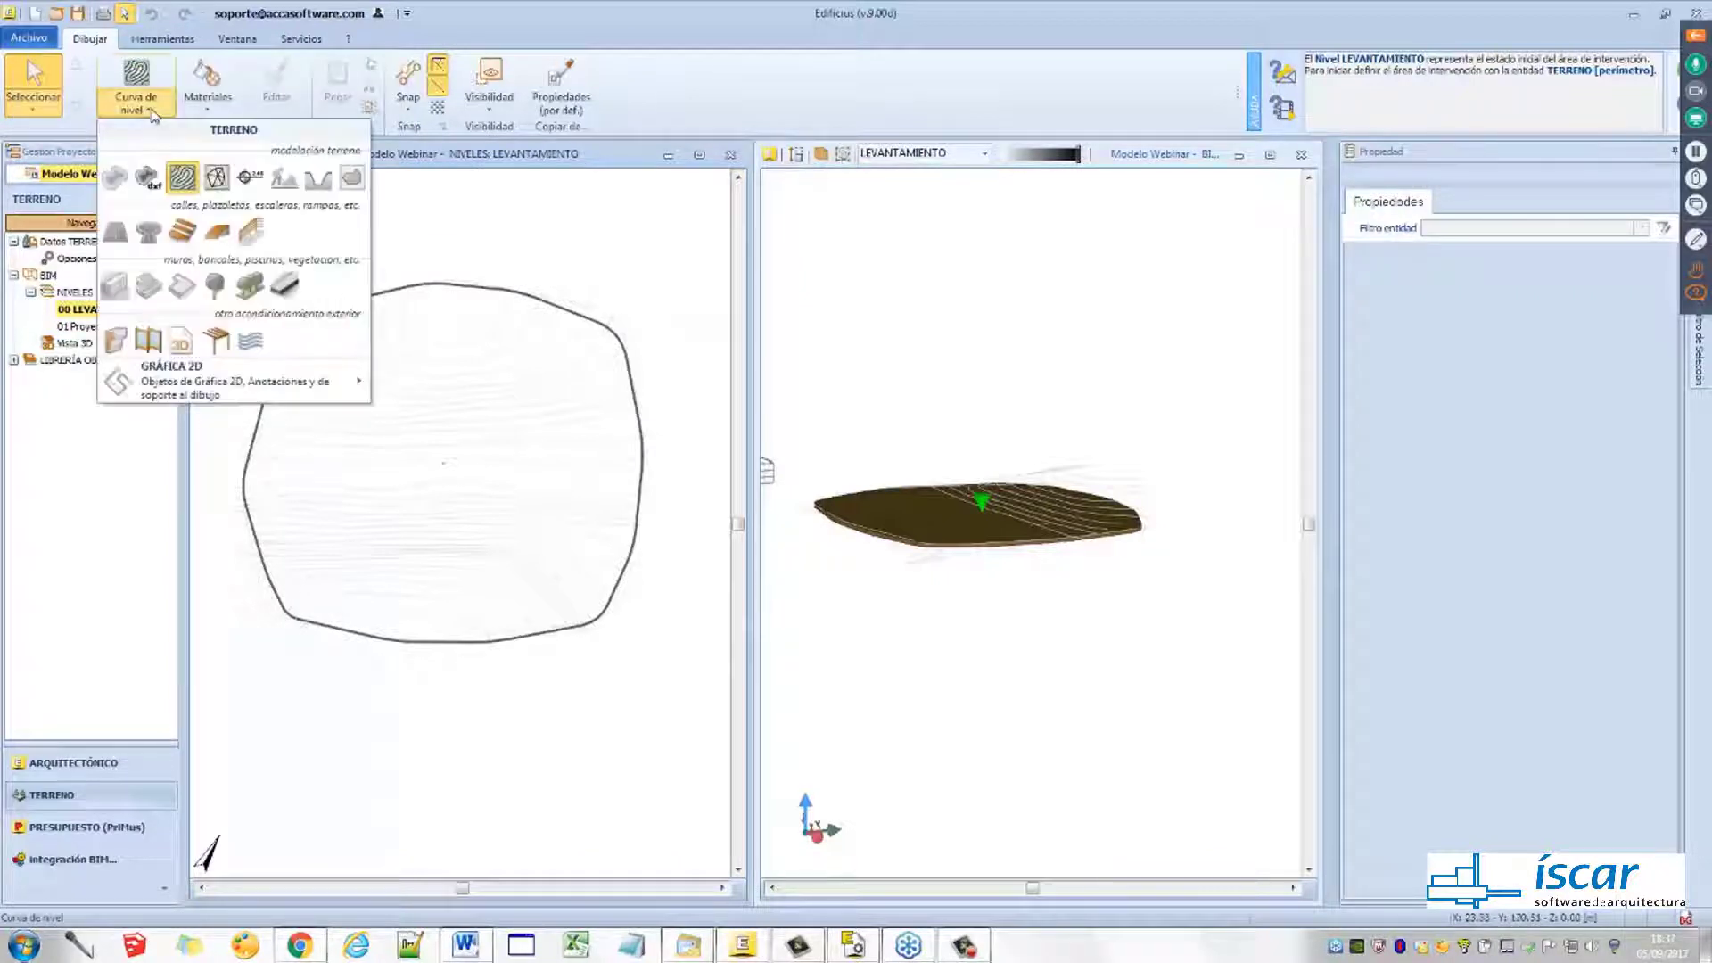
pyautogui.click(184, 179)
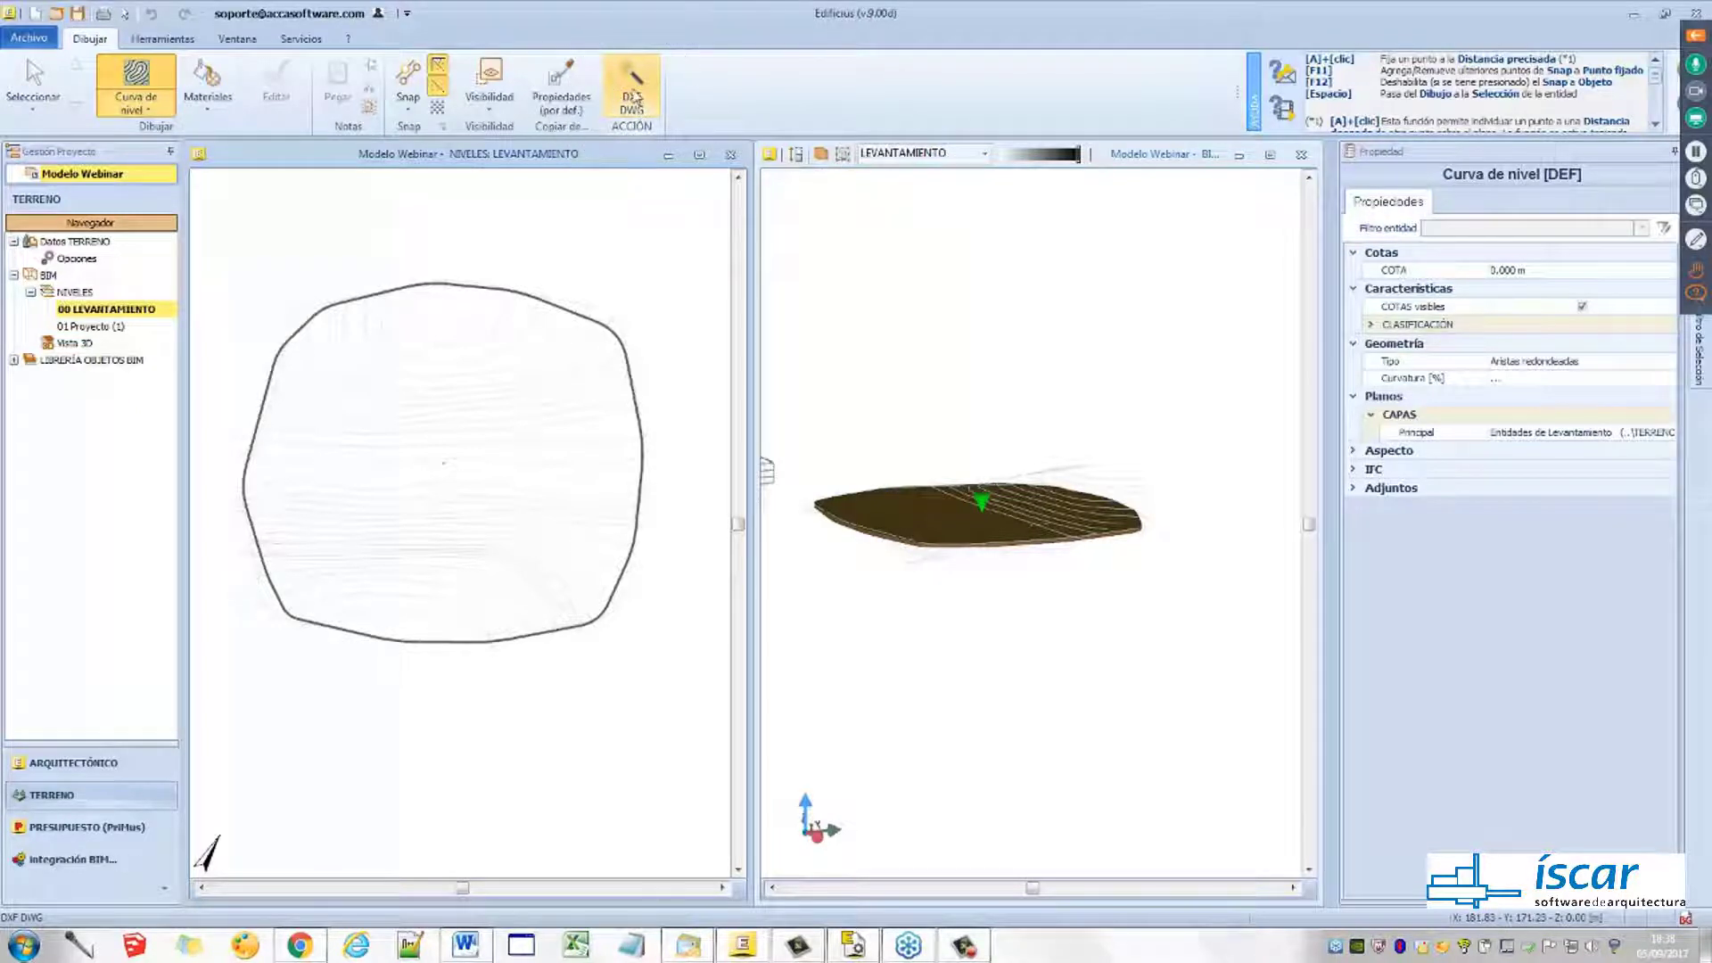
pyautogui.click(632, 97)
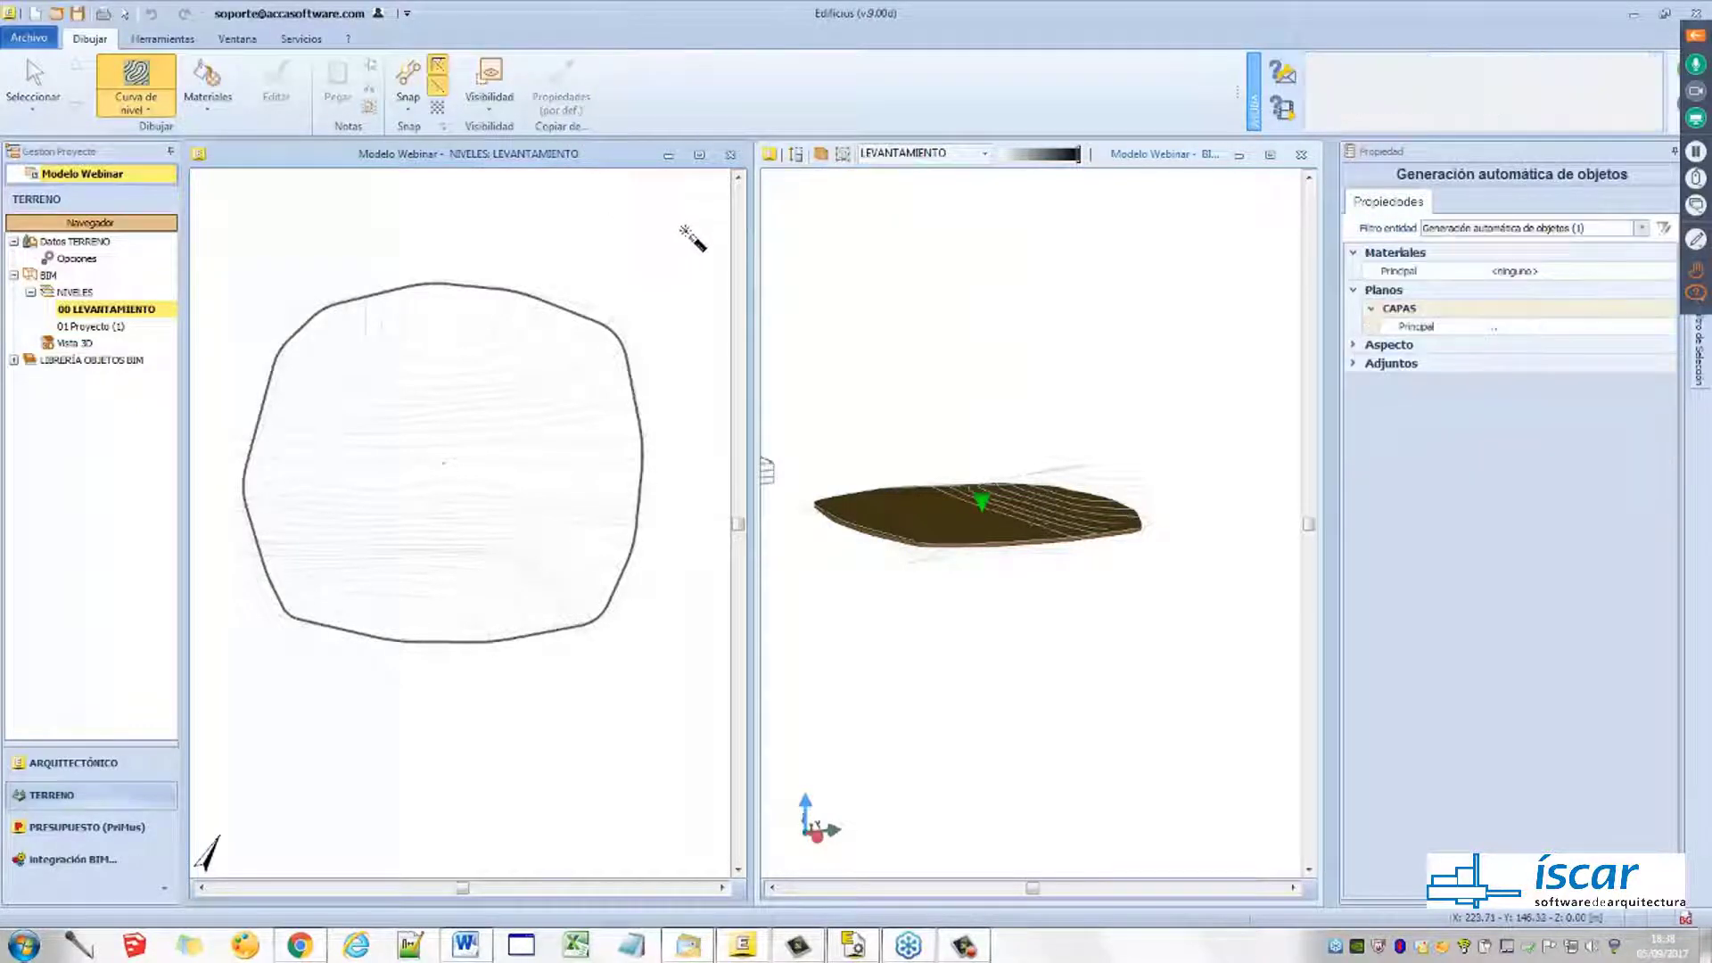
pyautogui.moveTo(692, 239); pyautogui.dragTo(238, 708)
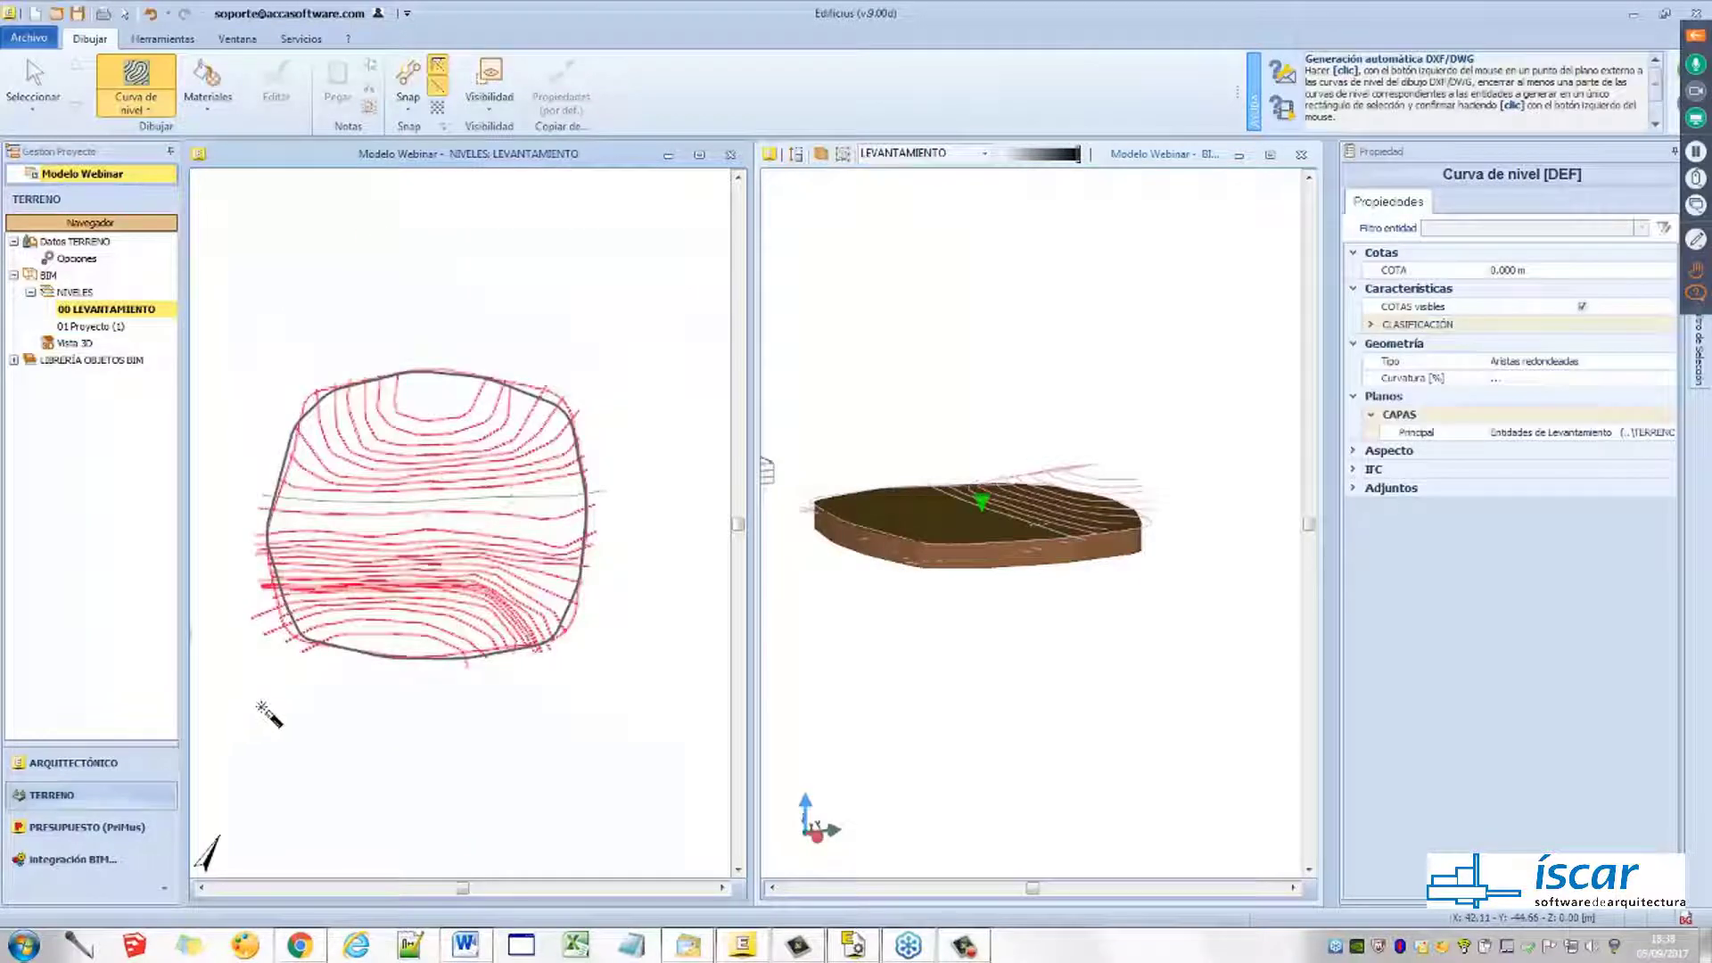
pyautogui.press('Escape')
# Delete the generated 0.000 m contour line that runs around the outline of the terrain on the LEVANTAMIENTO plan
pyautogui.scroll(5, 384, 414)
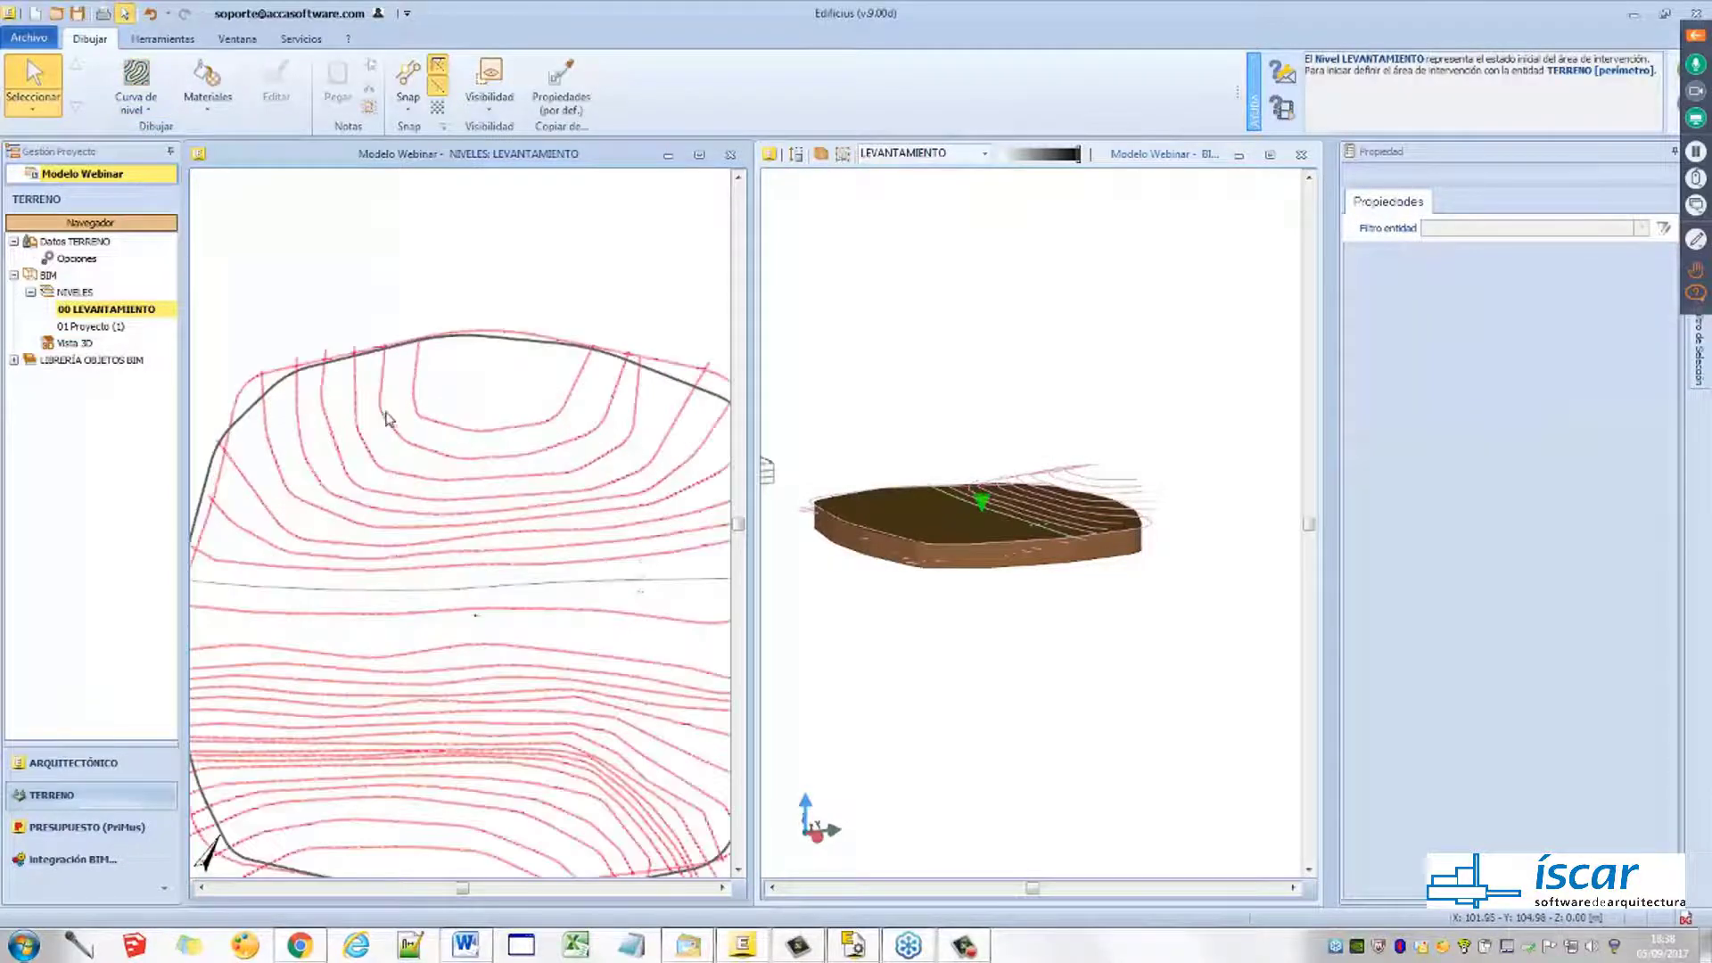
pyautogui.scroll(6, 390, 433)
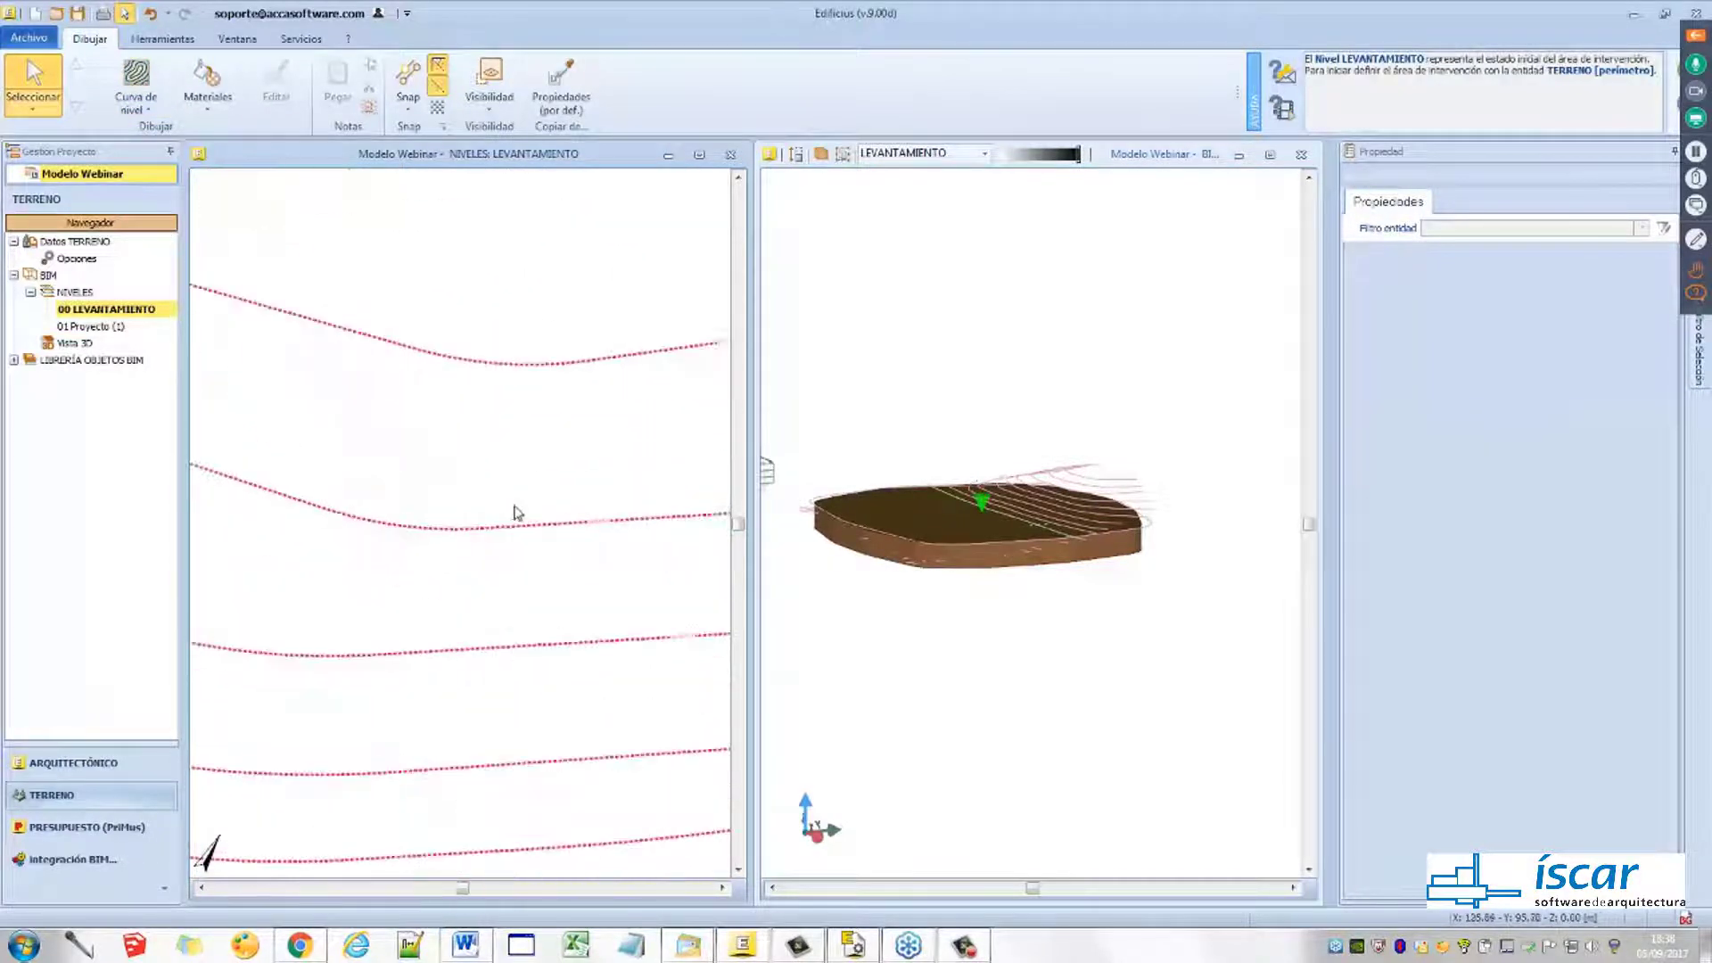
pyautogui.scroll(-5, 590, 522)
pyautogui.moveTo(490, 447); pyautogui.dragTo(511, 609, button='middle')
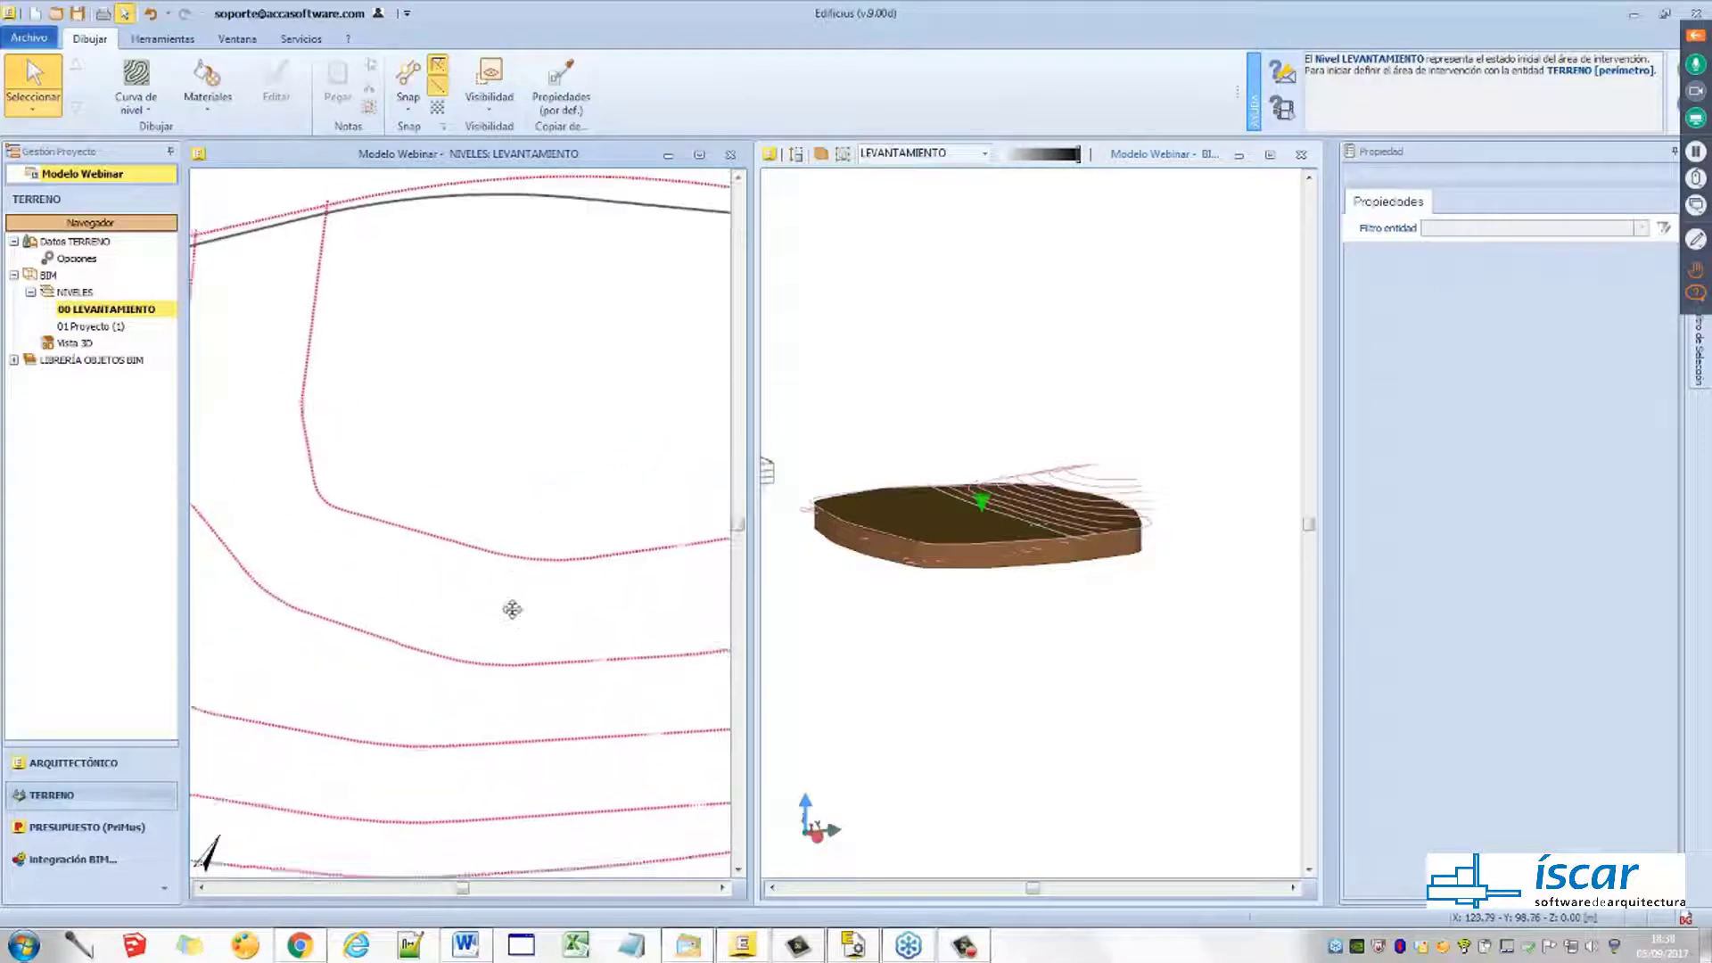
pyautogui.moveTo(423, 385); pyautogui.dragTo(430, 467, button='middle')
pyautogui.scroll(6, 409, 409)
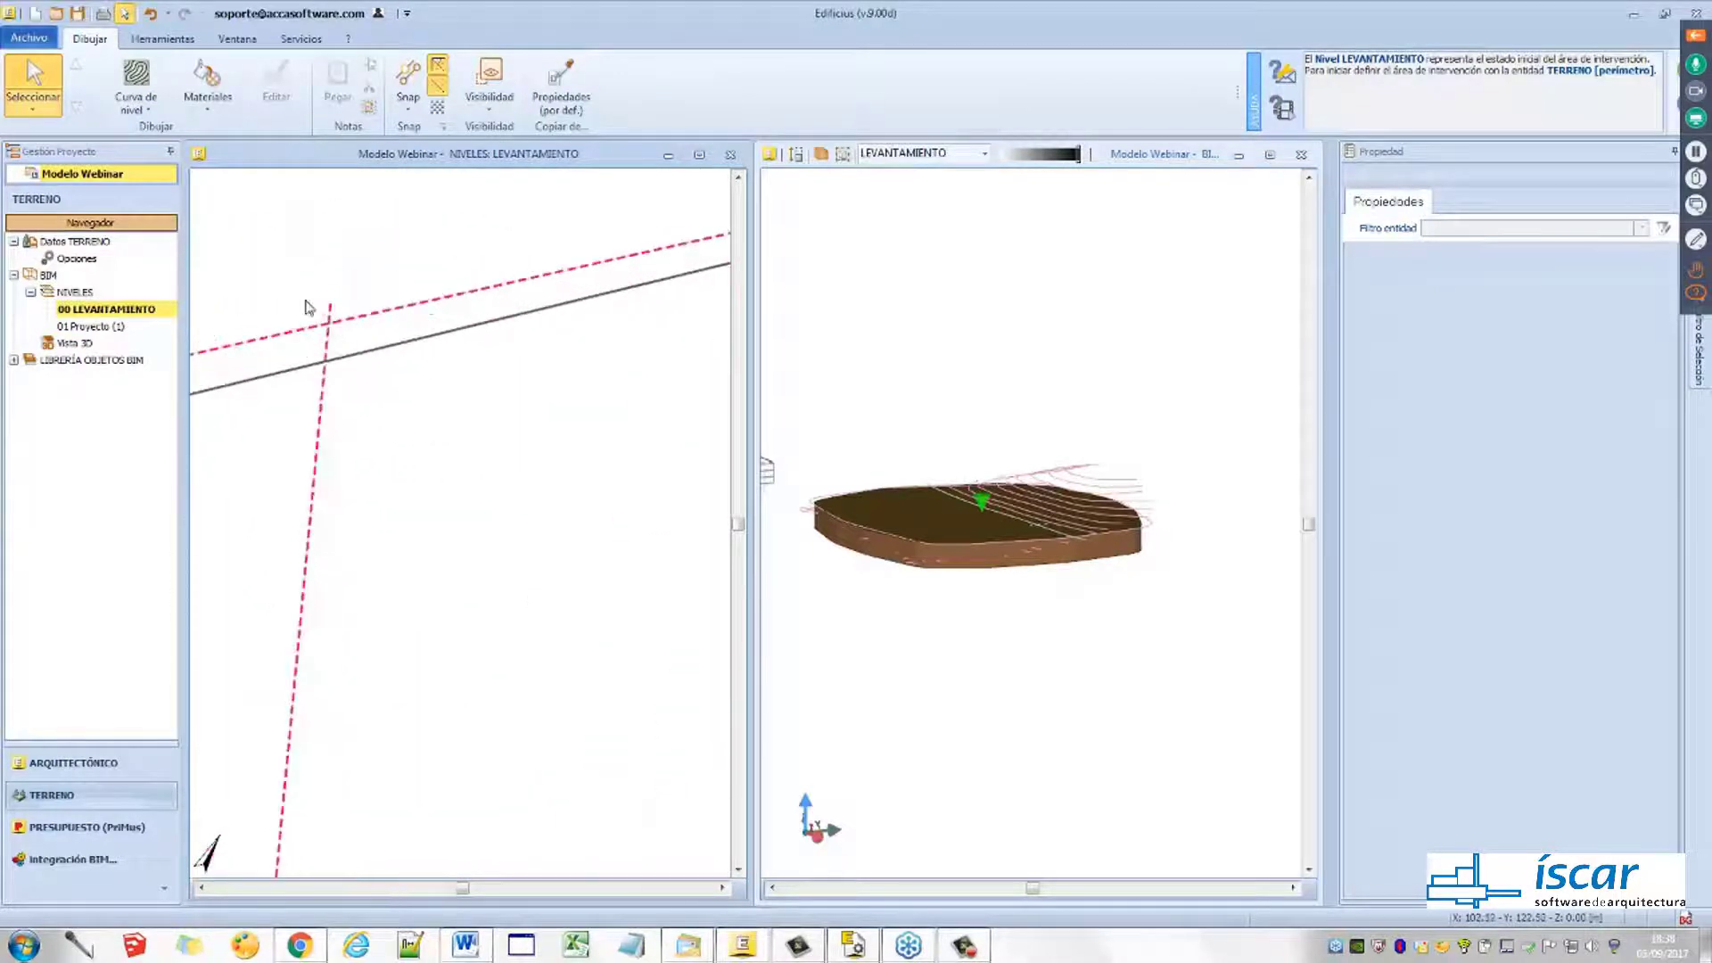
pyautogui.scroll(-5, 325, 382)
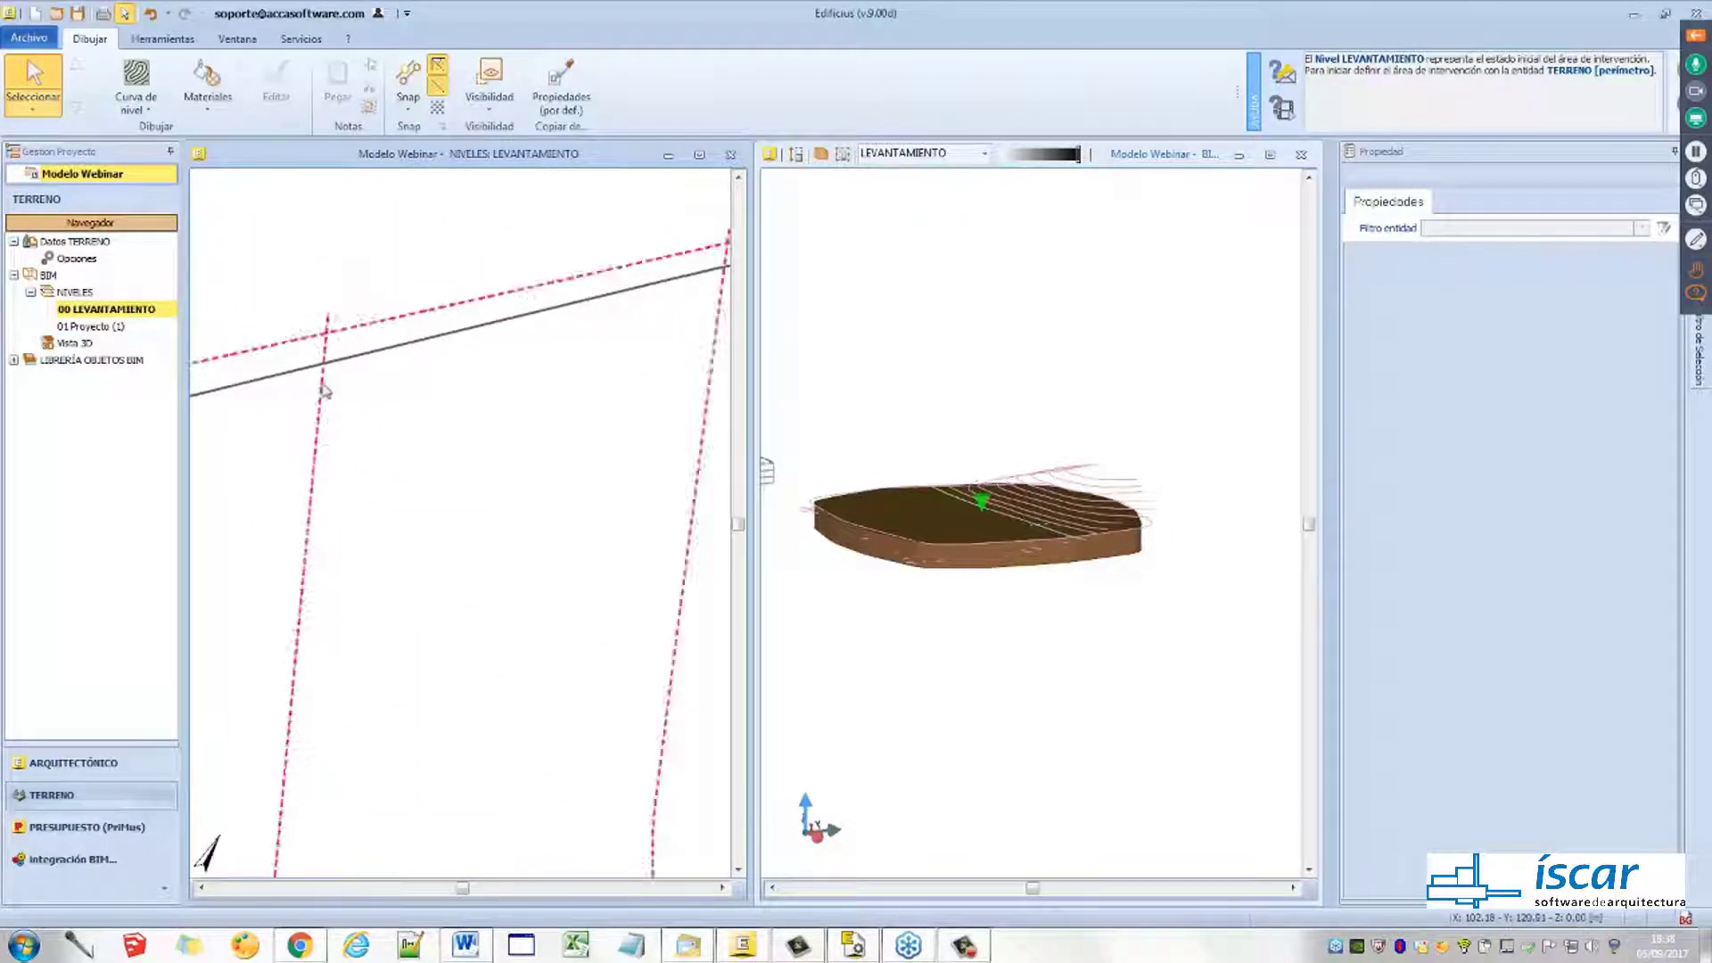
pyautogui.scroll(3, 414, 420)
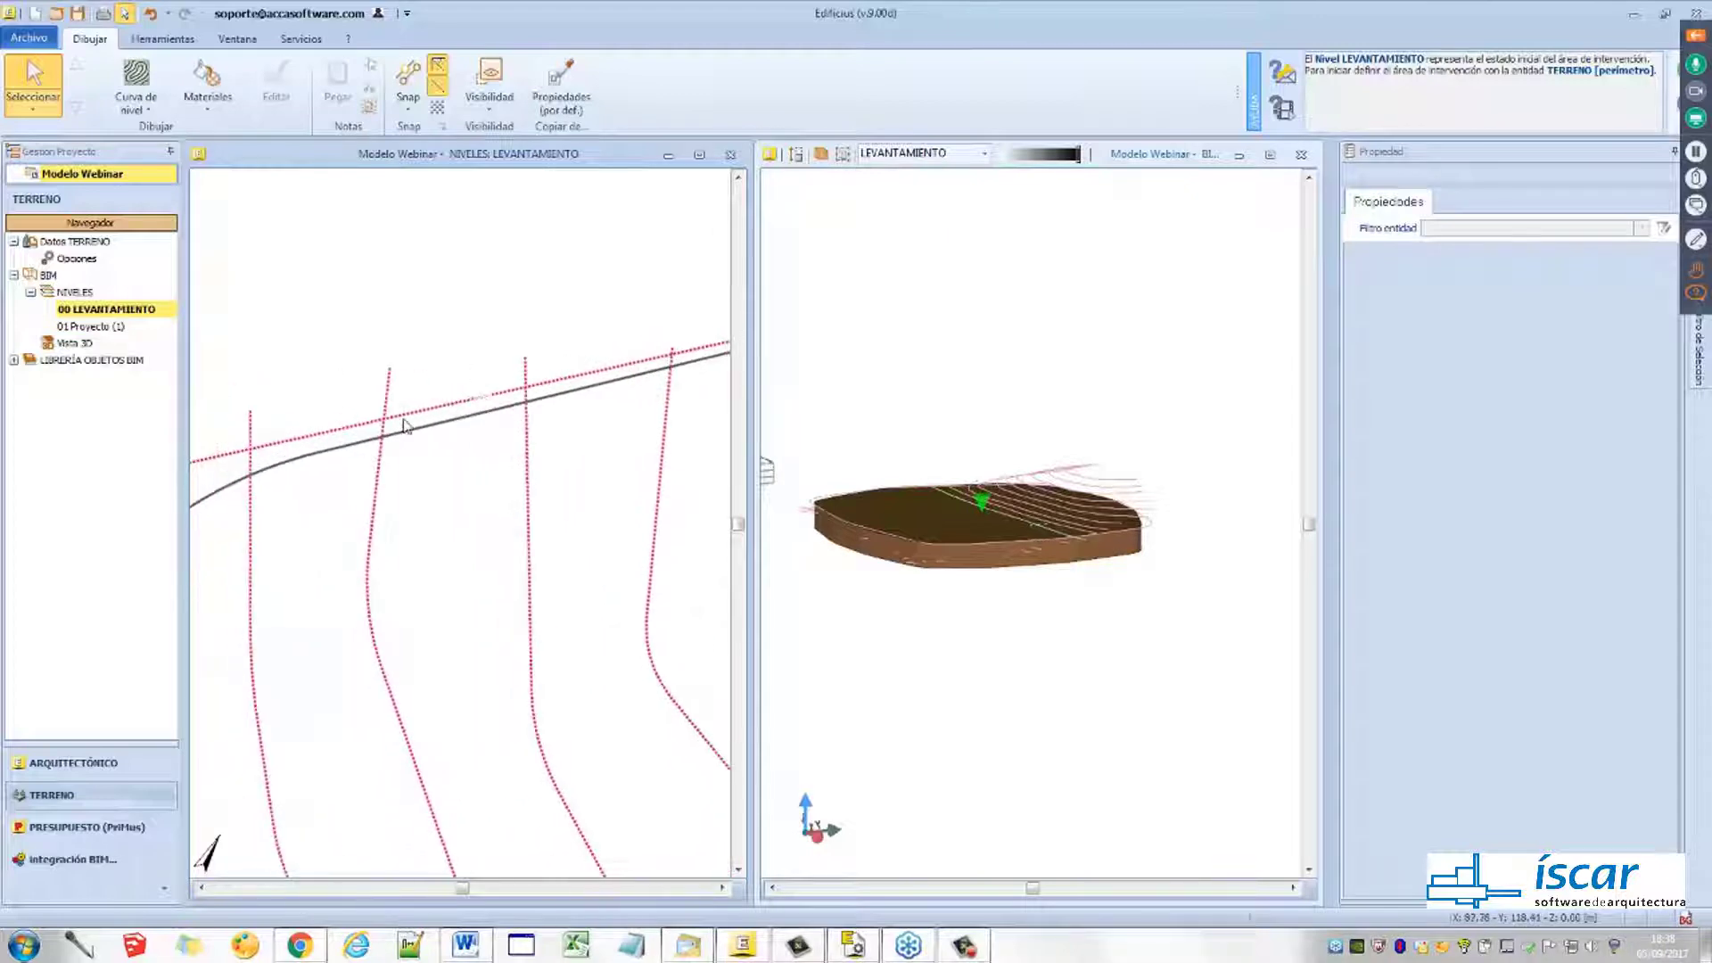
pyautogui.click(421, 415)
pyautogui.scroll(-4, 437, 430)
pyautogui.scroll(5, 436, 430)
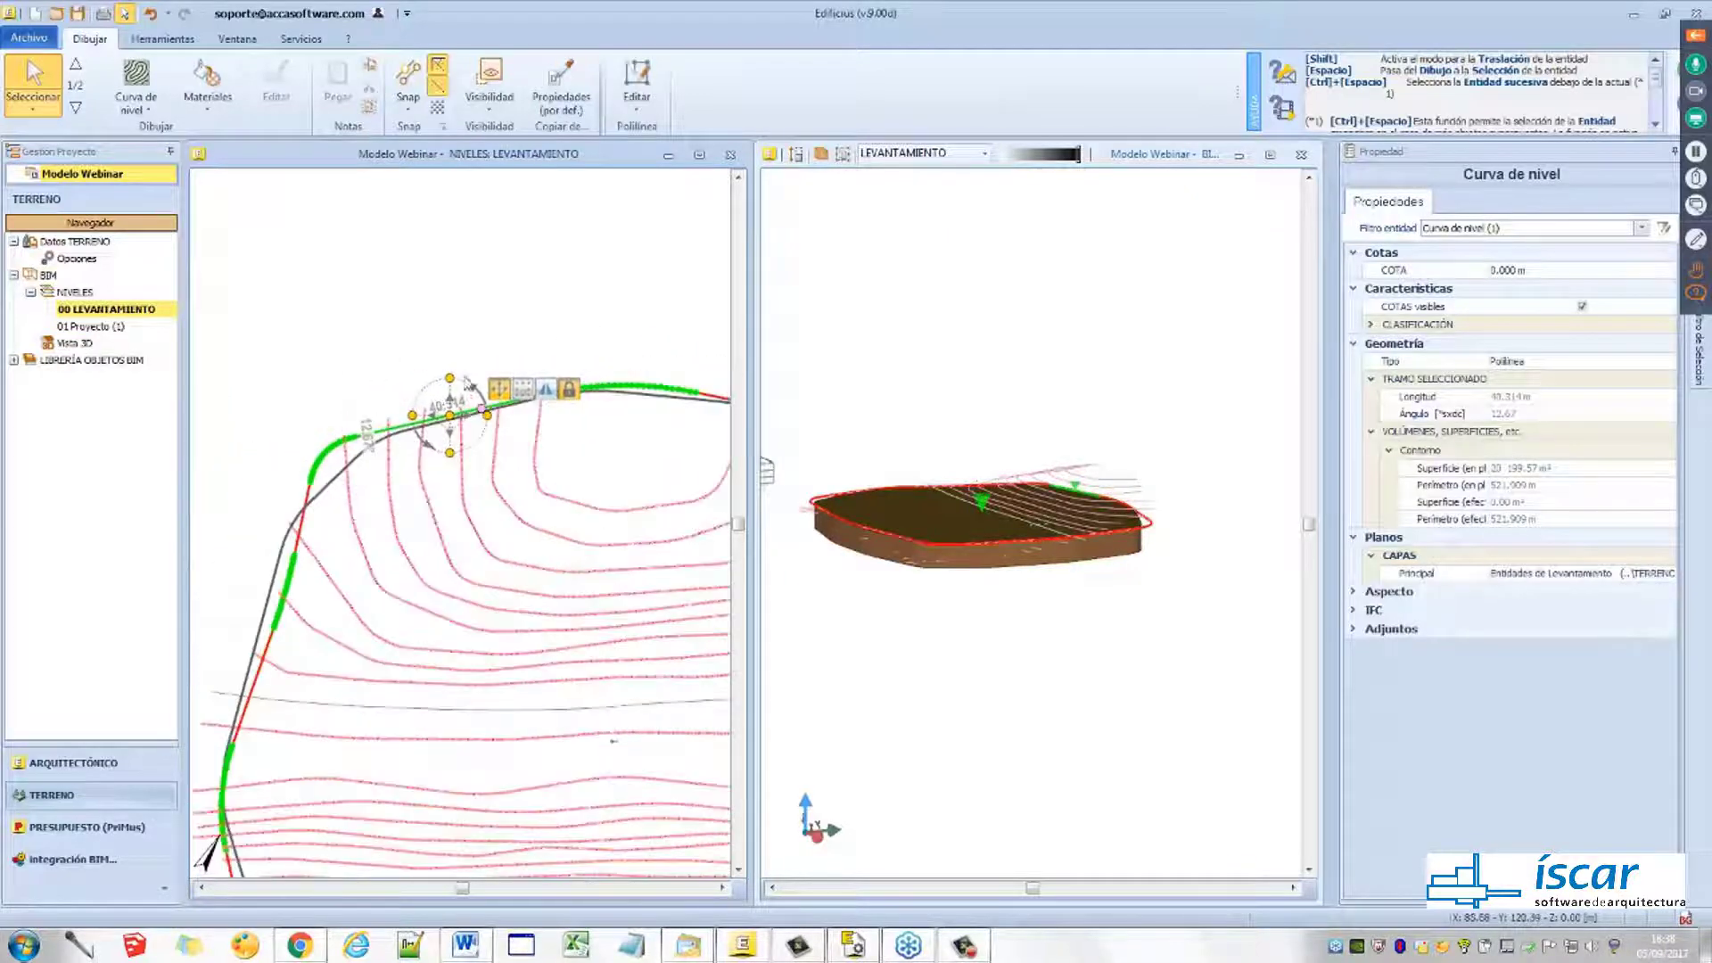
pyautogui.scroll(-5, 458, 401)
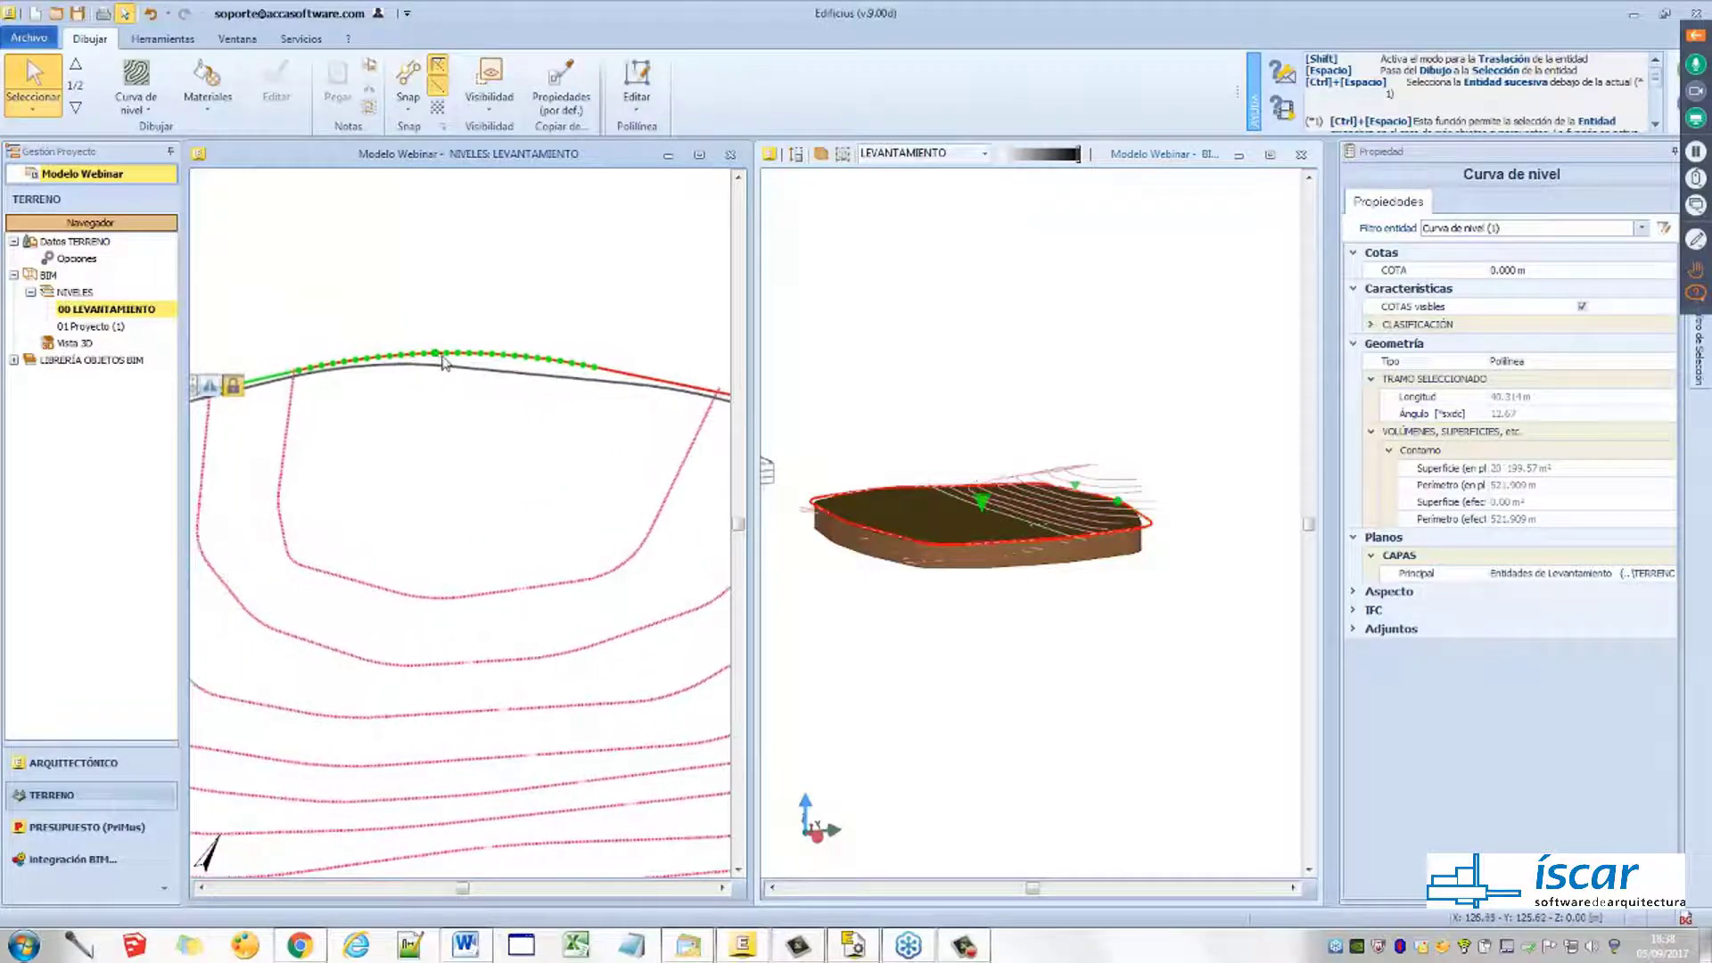
pyautogui.rightClick(444, 357)
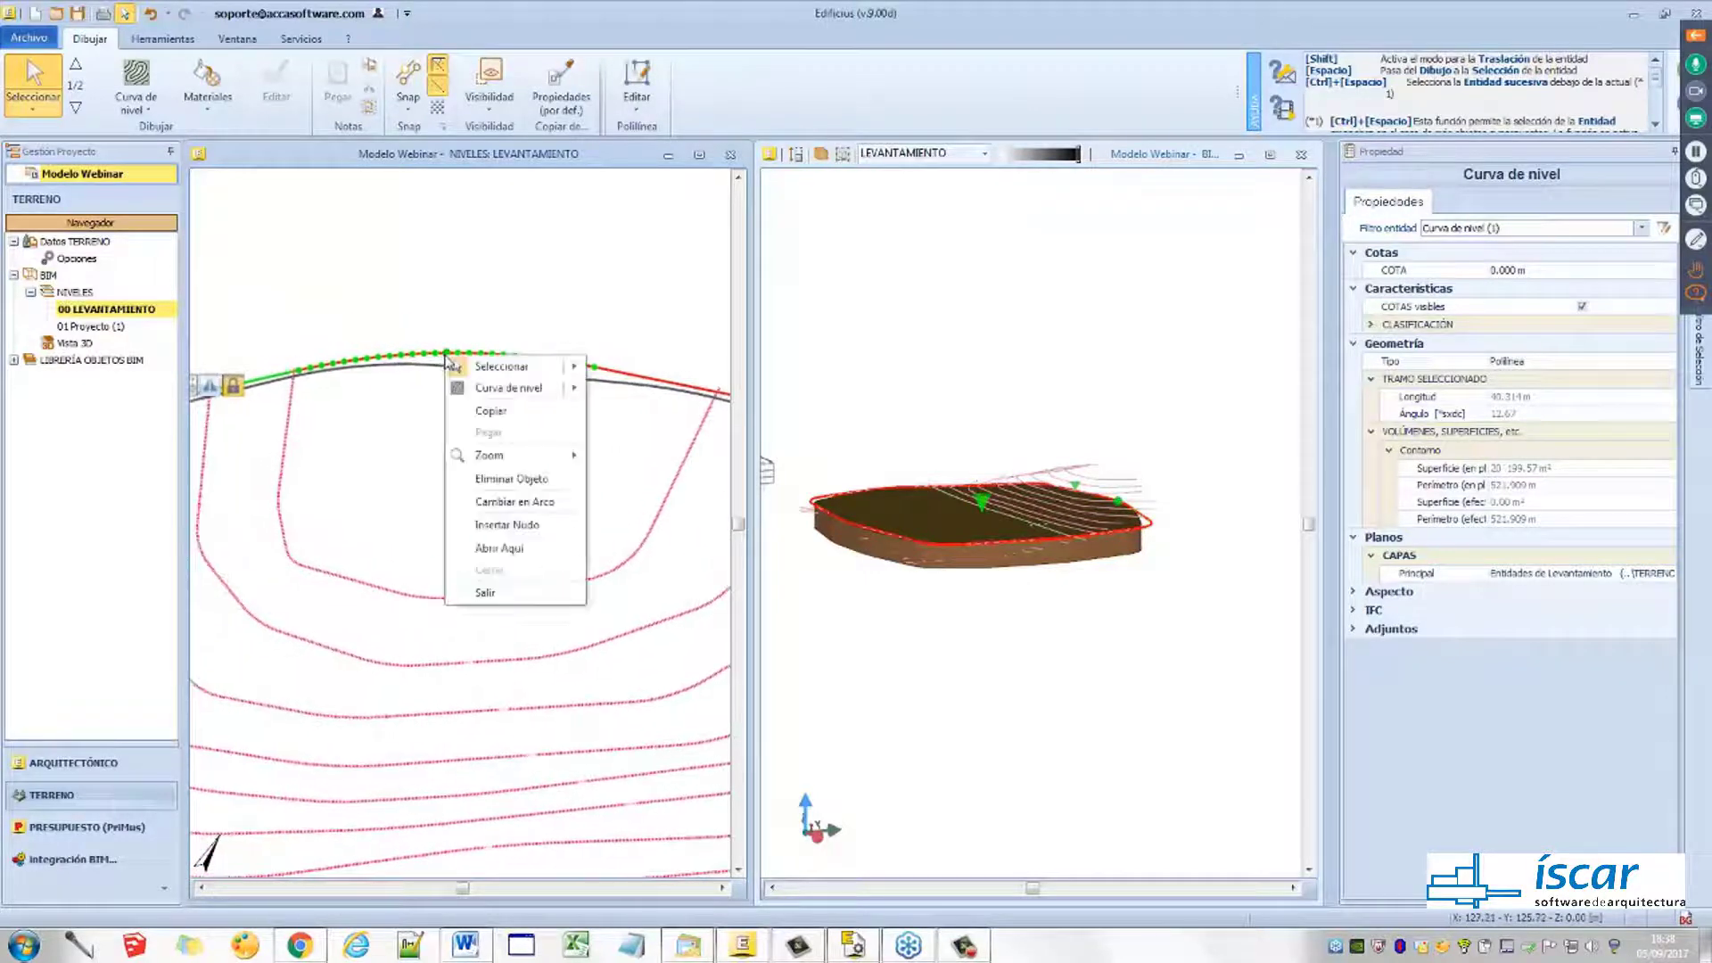
pyautogui.click(521, 500)
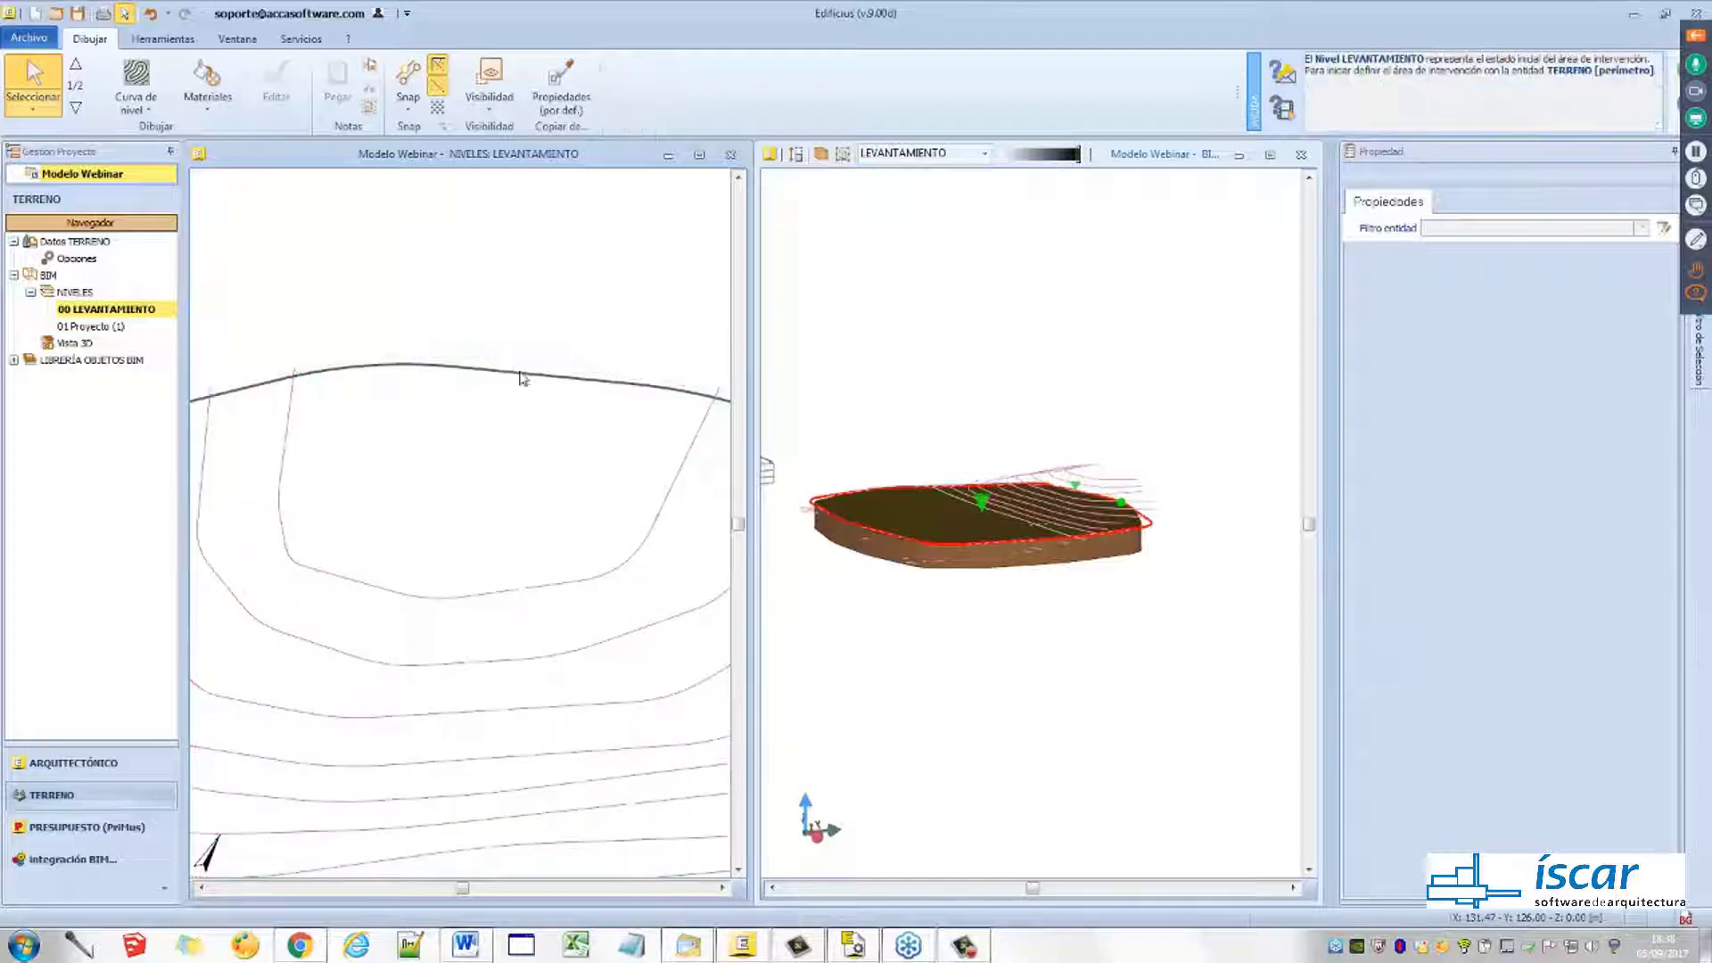
# Inspect a contour line near the top of the terrain in the 3D view and leave it deselected
pyautogui.moveTo(1058, 604); pyautogui.dragTo(1143, 471)
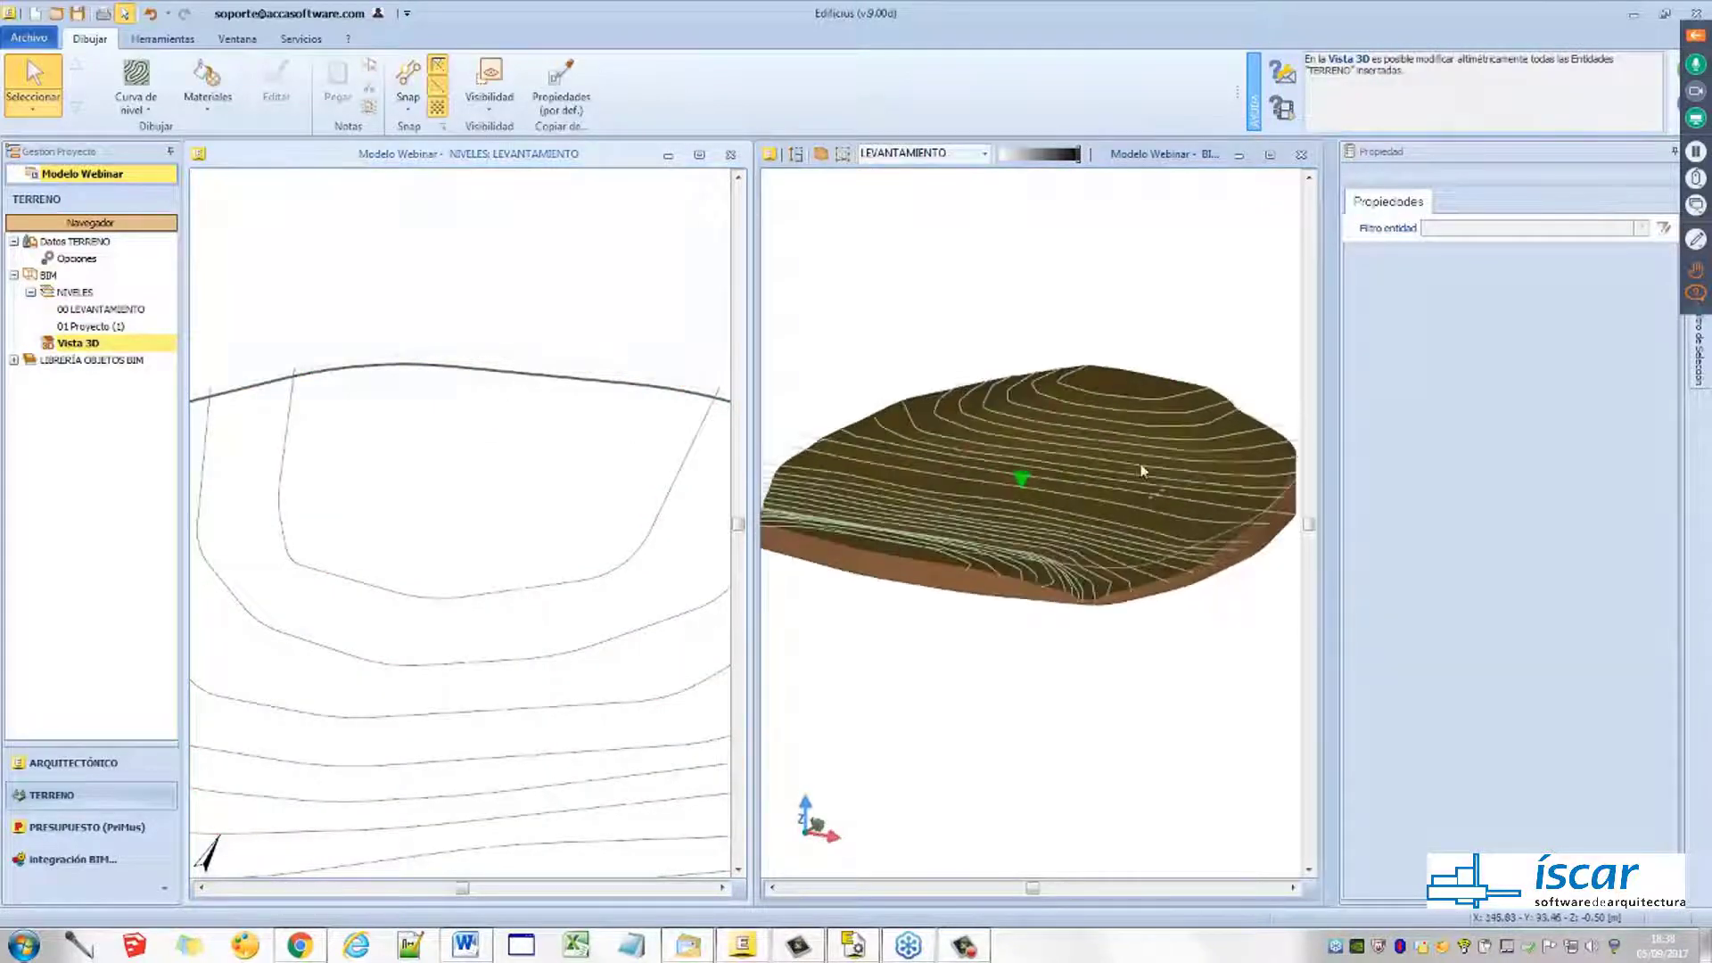
pyautogui.click(1142, 412)
pyautogui.click(1155, 423)
pyautogui.click(1156, 437)
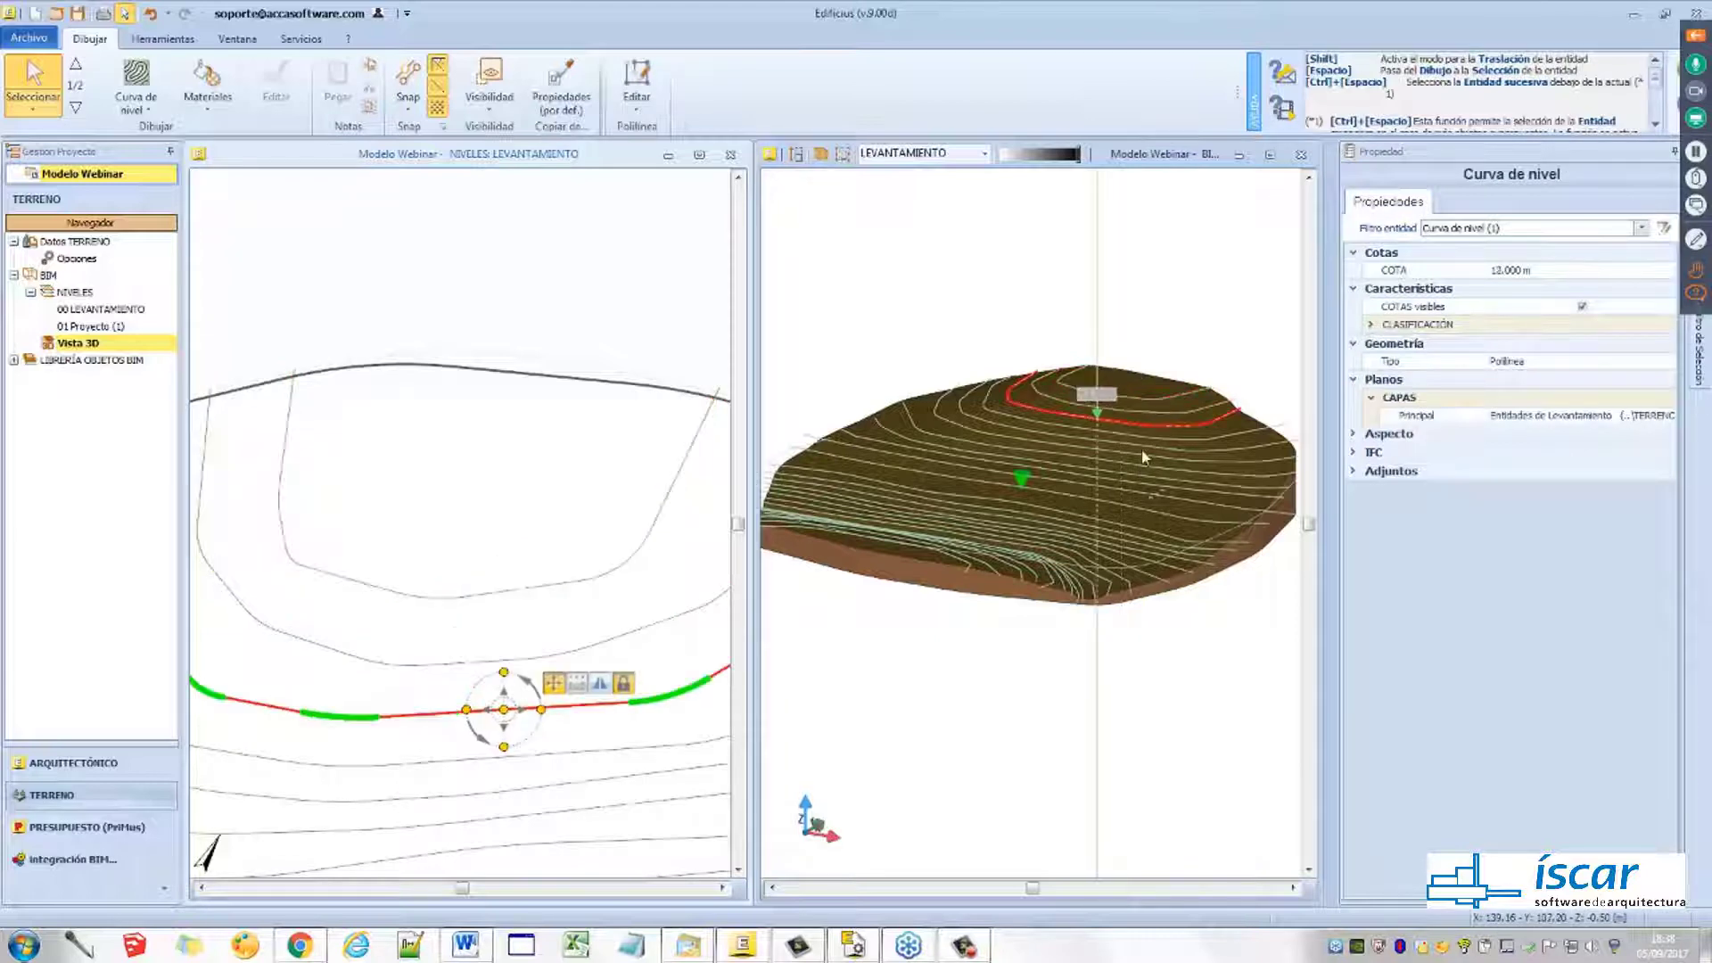
pyautogui.click(1135, 623)
# Display the 3D view as Sombreado con Líneas (Texturas) and look over the terrain model from several distances
pyautogui.click(820, 154)
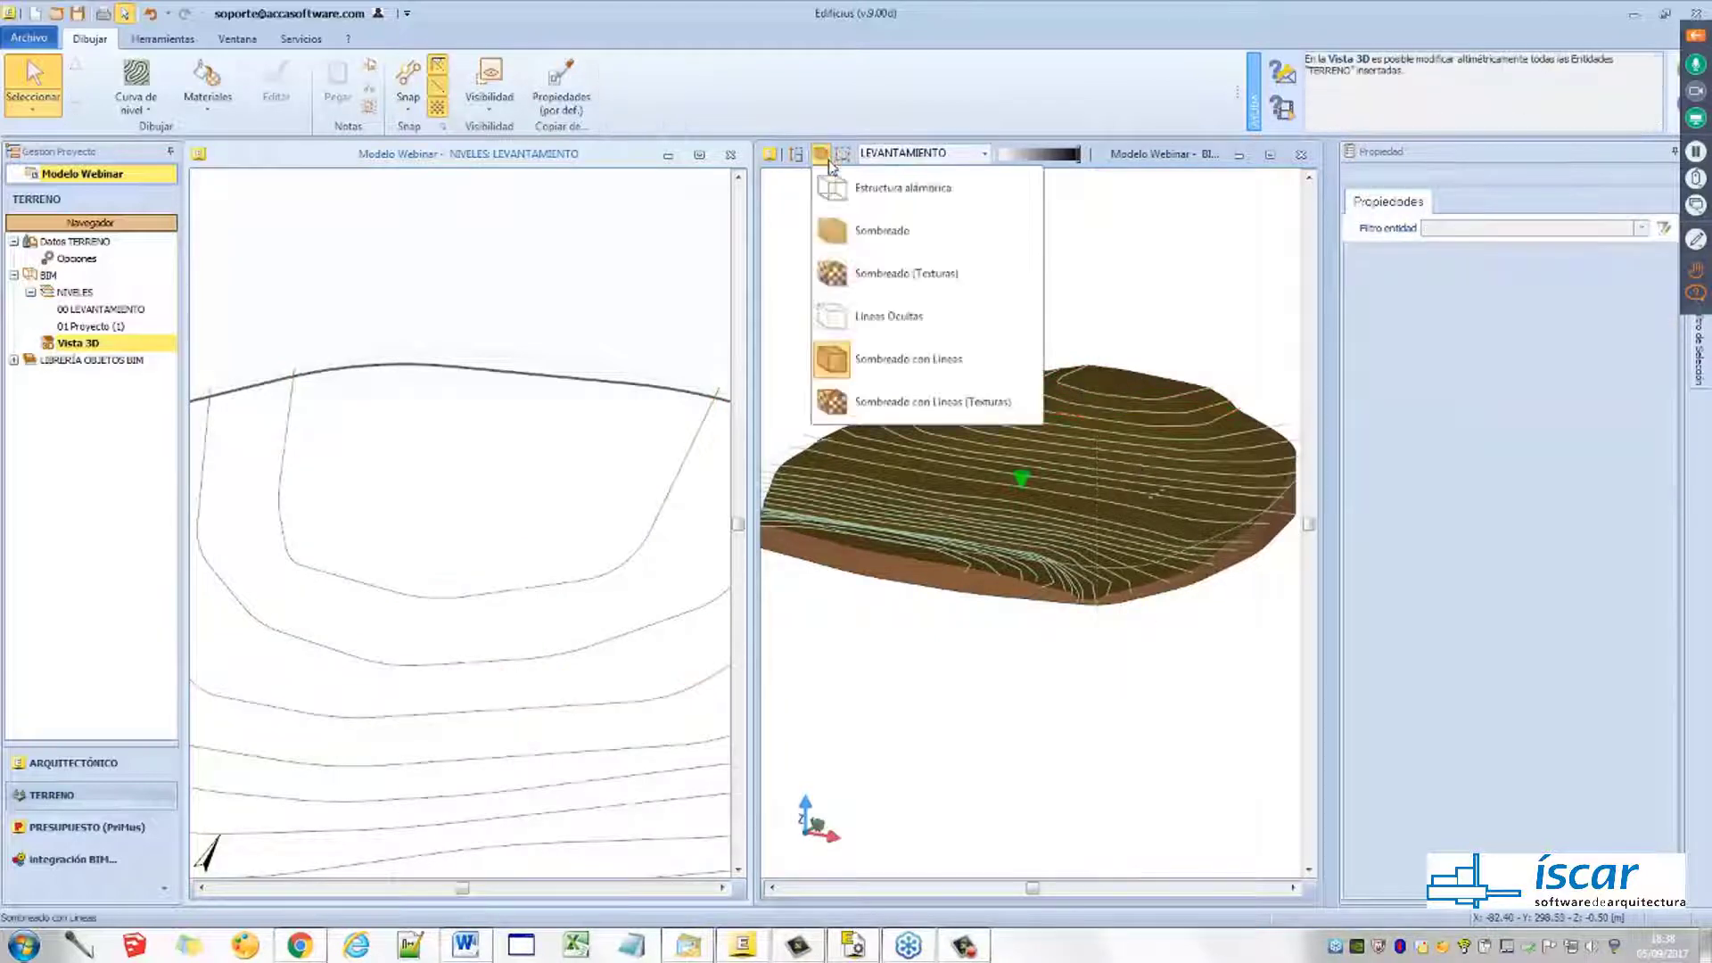
pyautogui.click(881, 403)
pyautogui.moveTo(1052, 571); pyautogui.dragTo(982, 409)
pyautogui.moveTo(756, 140); pyautogui.dragTo(608, 161)
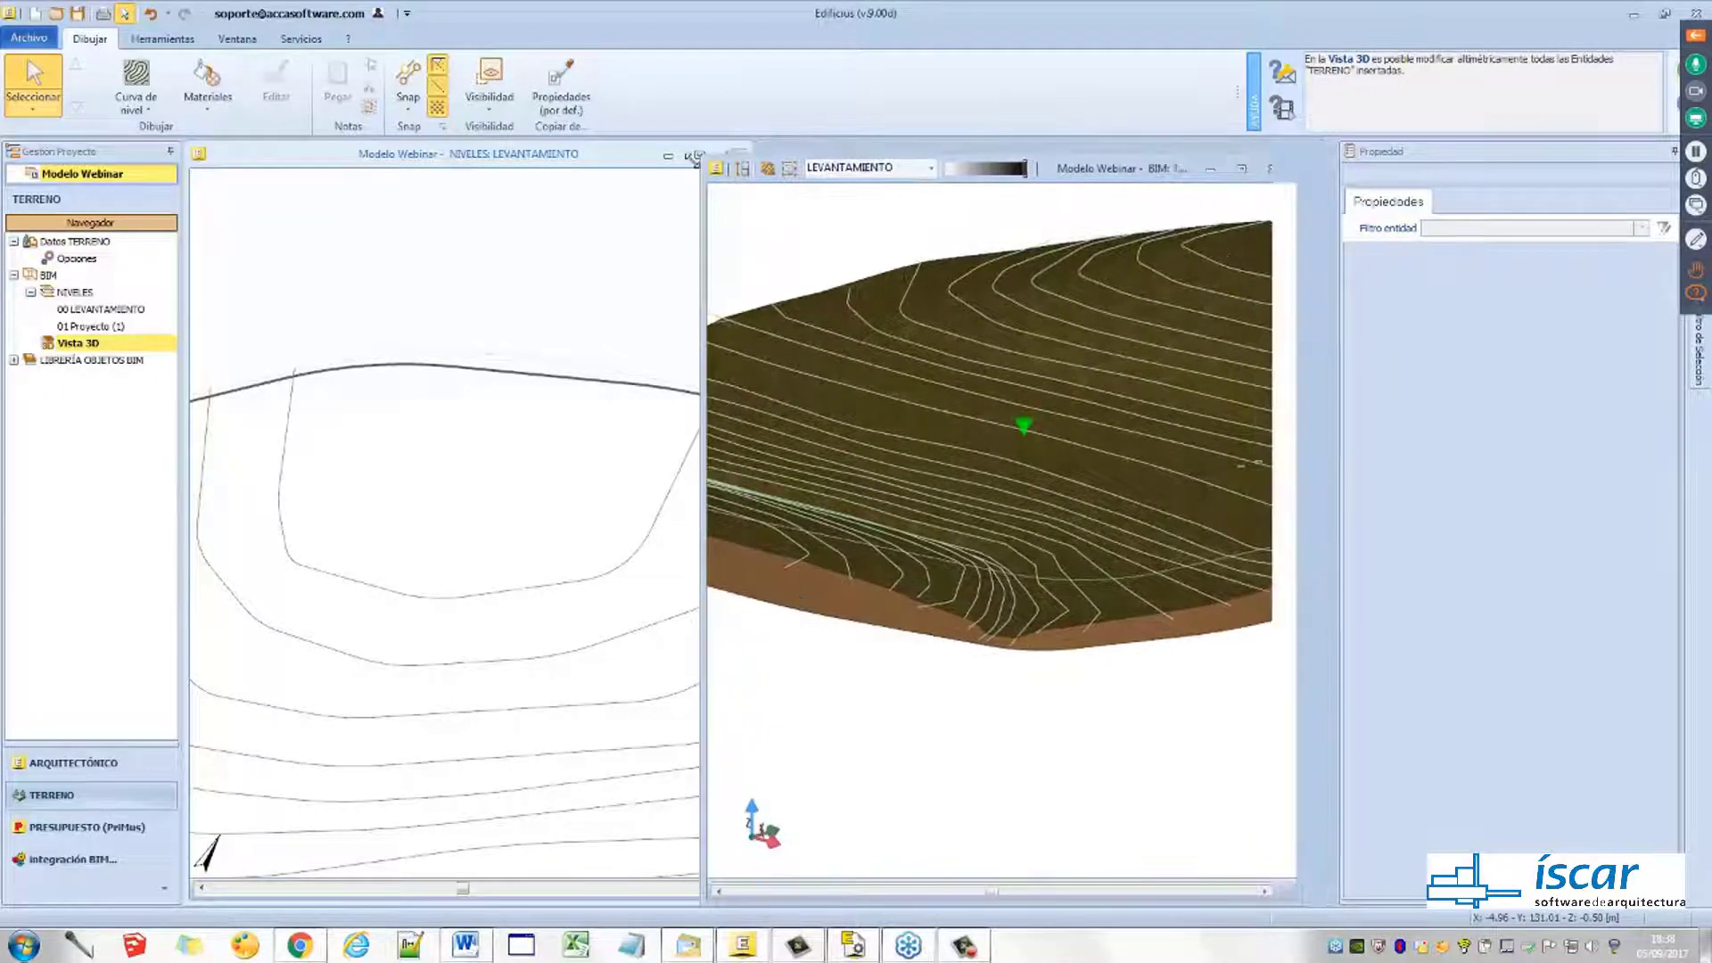
pyautogui.scroll(-5, 928, 559)
pyautogui.scroll(1, 925, 552)
pyautogui.moveTo(924, 544); pyautogui.dragTo(997, 541, button='middle')
pyautogui.moveTo(603, 165); pyautogui.dragTo(764, 148)
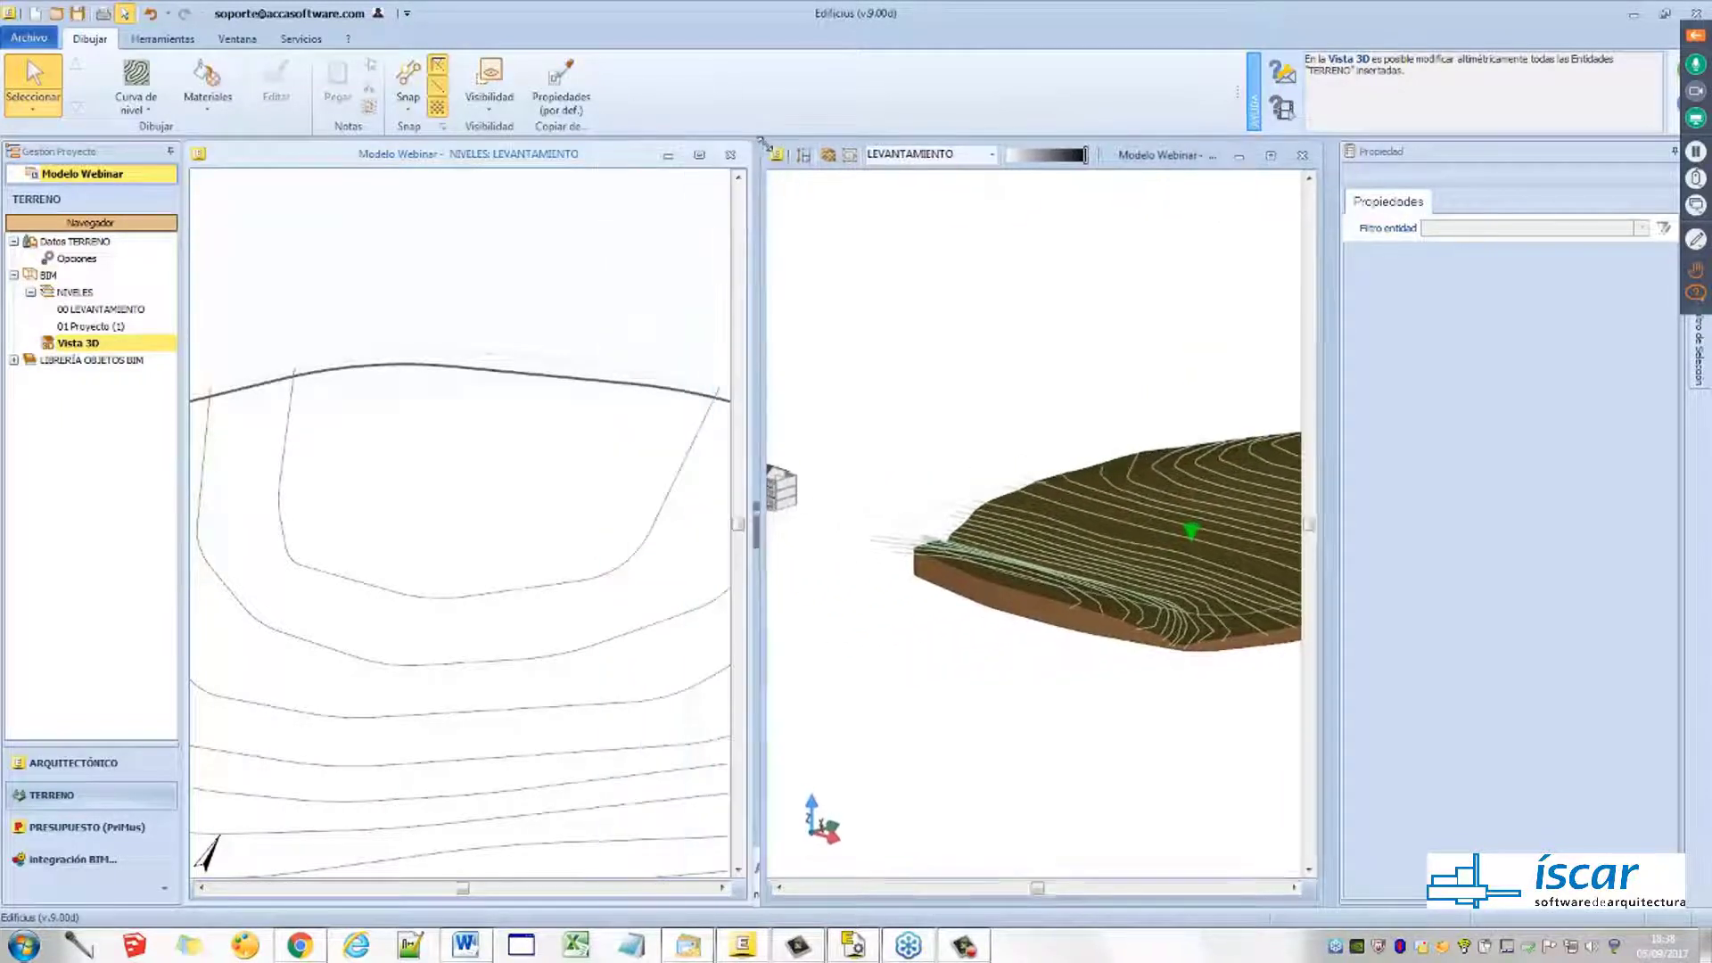
pyautogui.scroll(-2, 989, 478)
# Delete the terrain model by removing its TERRENO [origen] object from the LEVANTAMIENTO plan
pyautogui.click(493, 277)
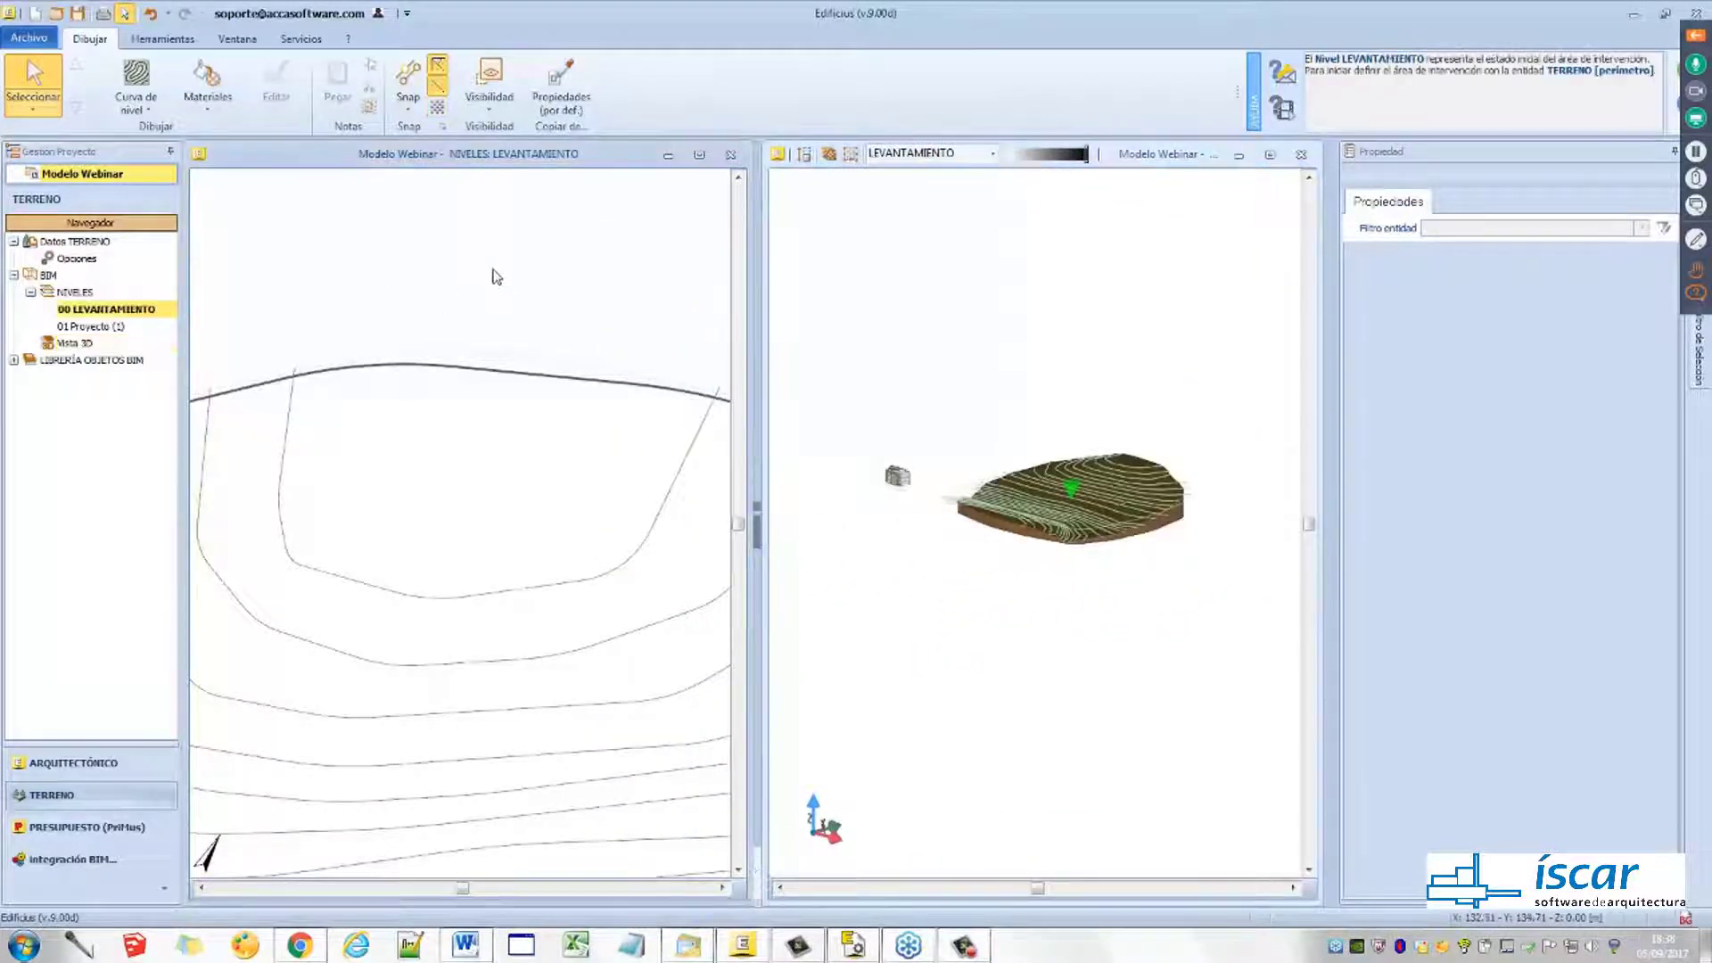
pyautogui.scroll(-5, 493, 278)
pyautogui.moveTo(489, 309); pyautogui.dragTo(492, 339, button='middle')
pyautogui.scroll(2, 472, 483)
pyautogui.scroll(2, 508, 344)
pyautogui.click(500, 336)
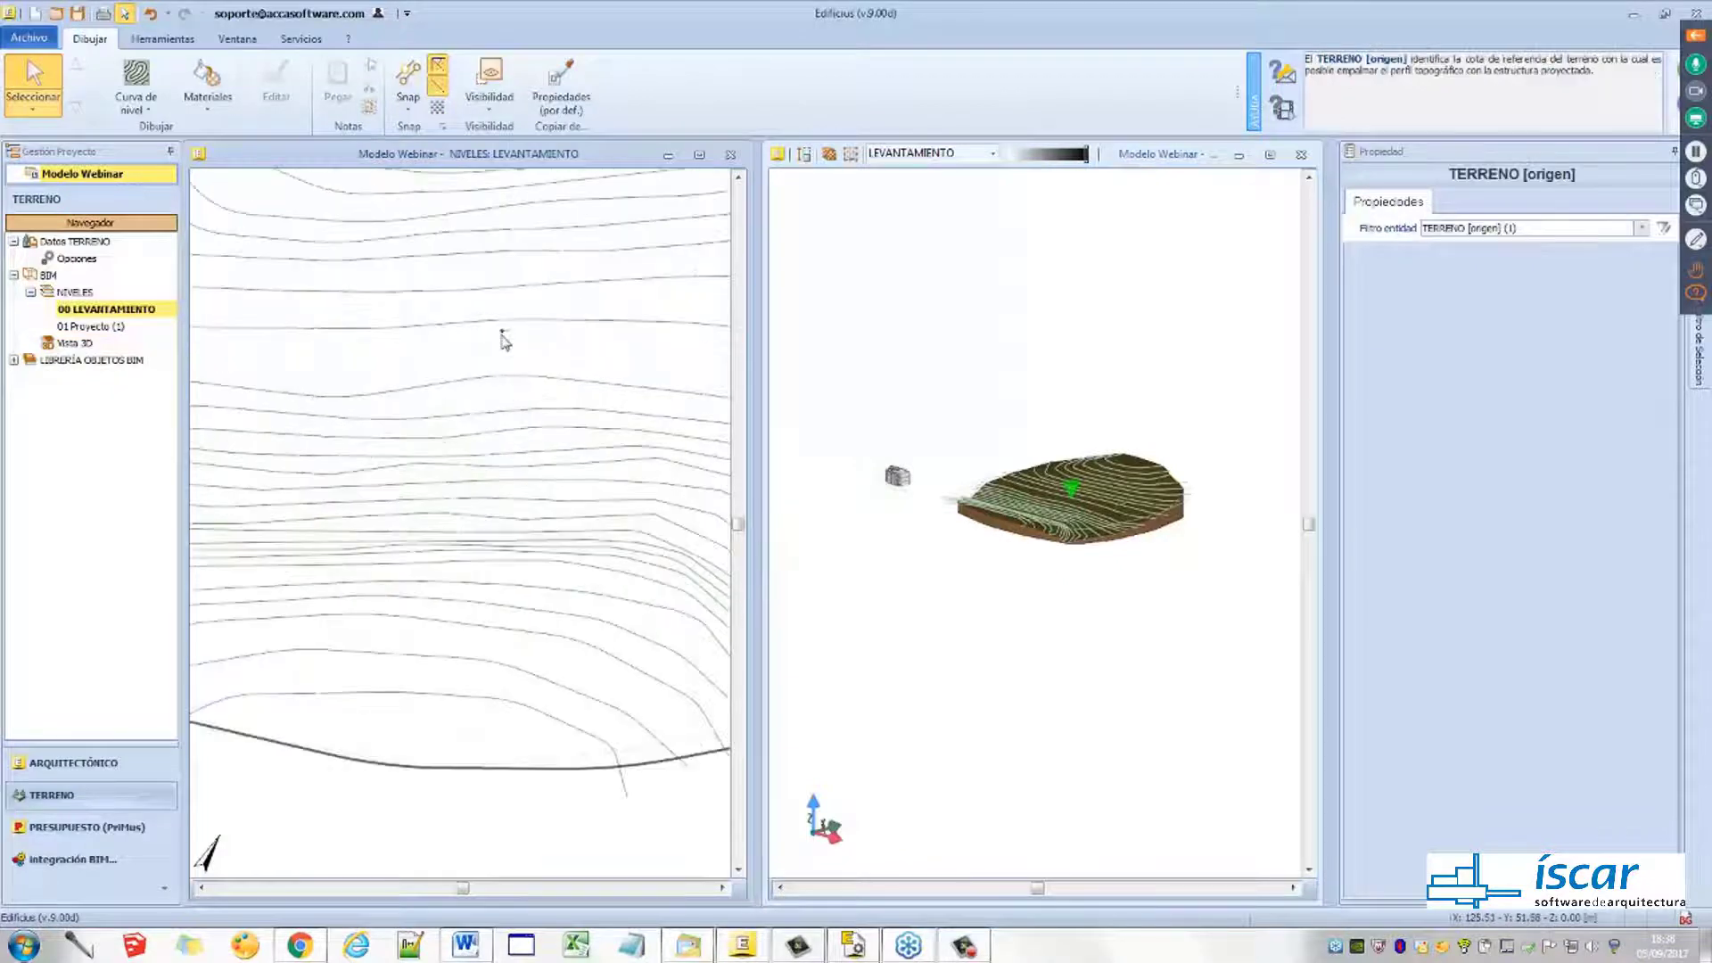
pyautogui.scroll(-3, 500, 336)
pyautogui.rightClick(487, 379)
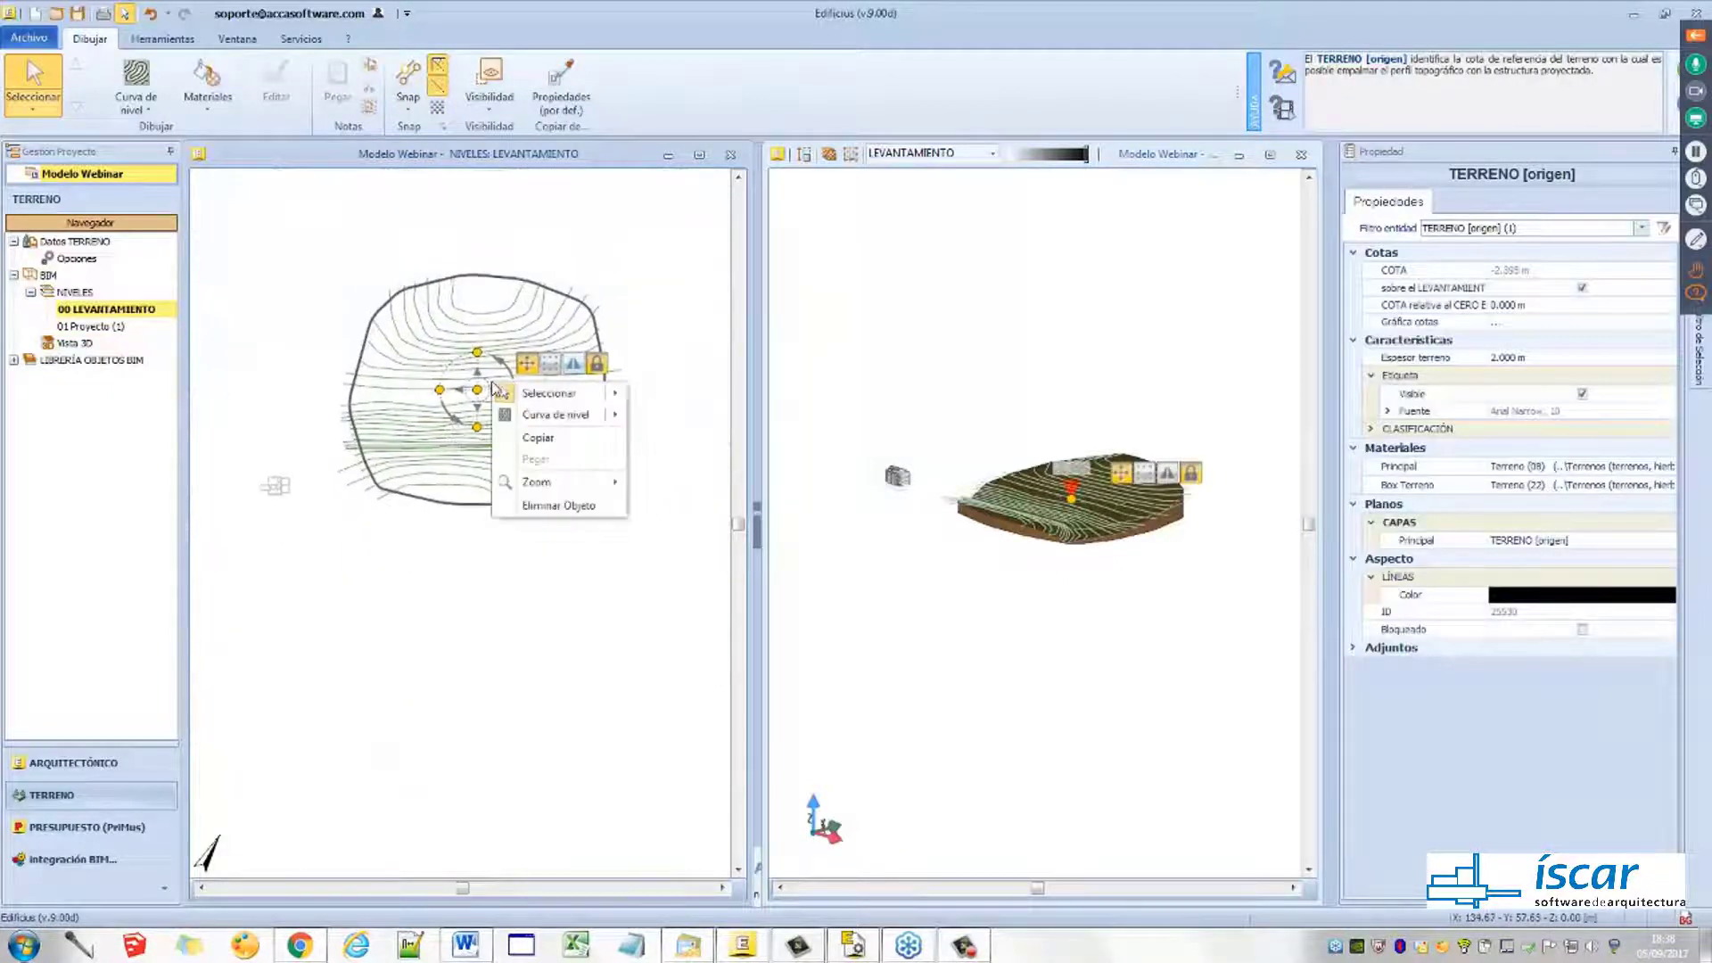
pyautogui.click(560, 502)
pyautogui.click(928, 538)
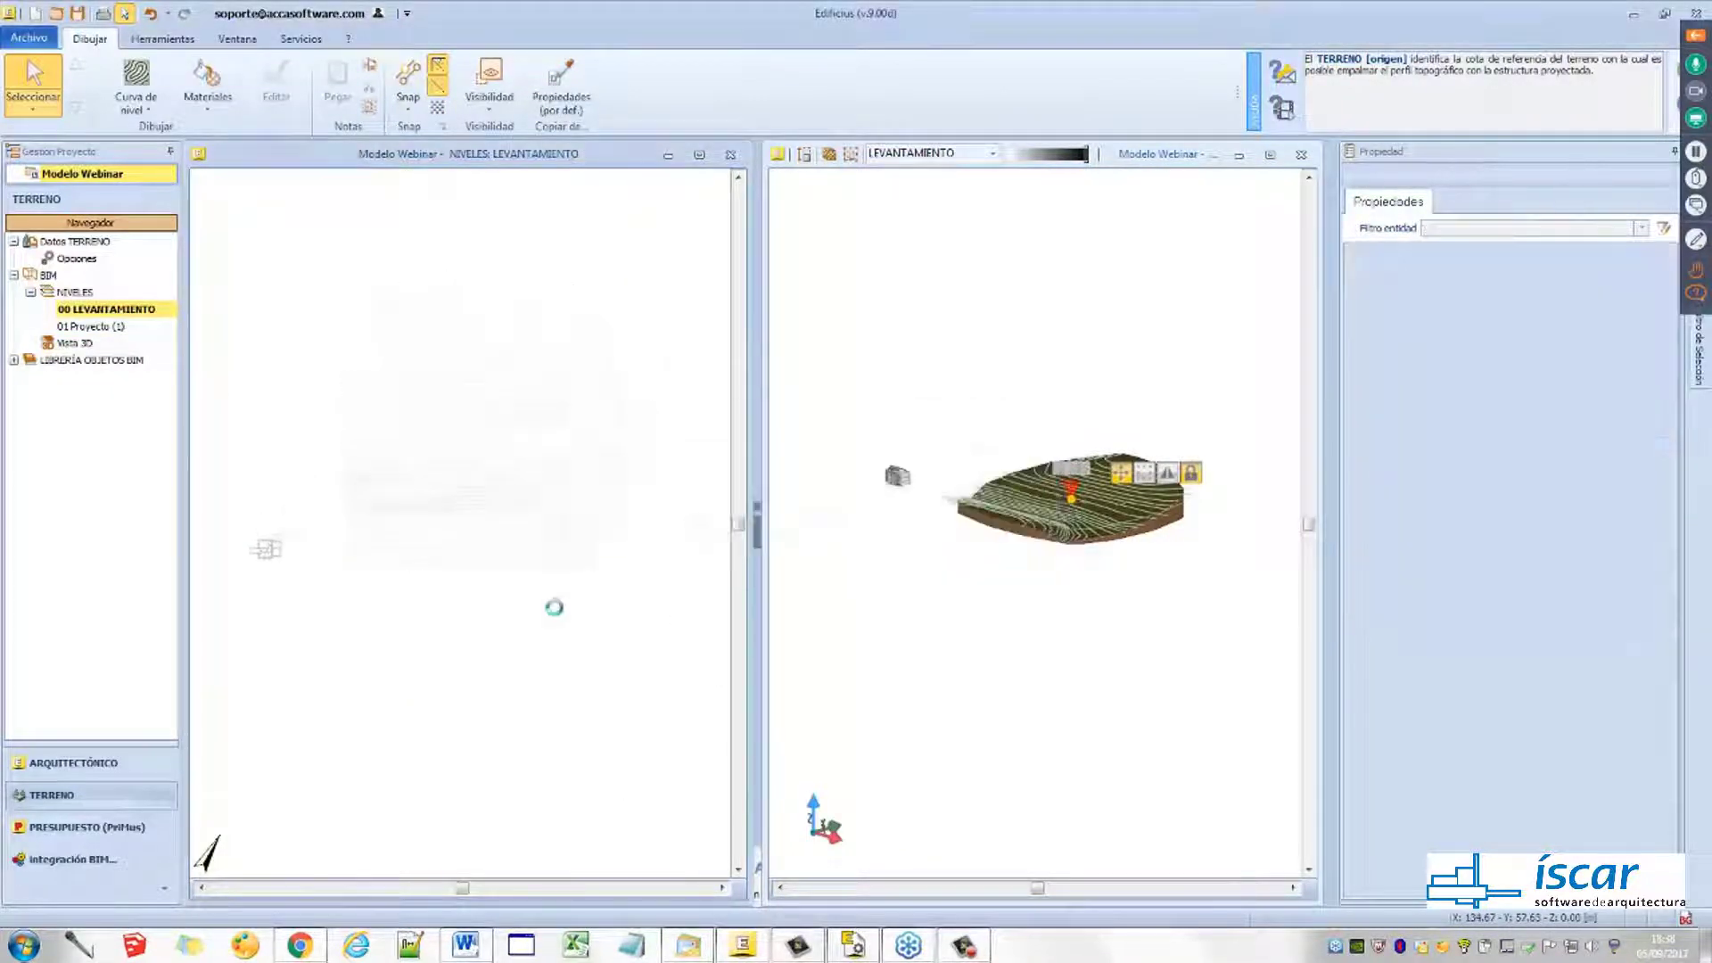
# Delete the imported DXF/DWG contour survey from the LEVANTAMIENTO plan
pyautogui.click(535, 422)
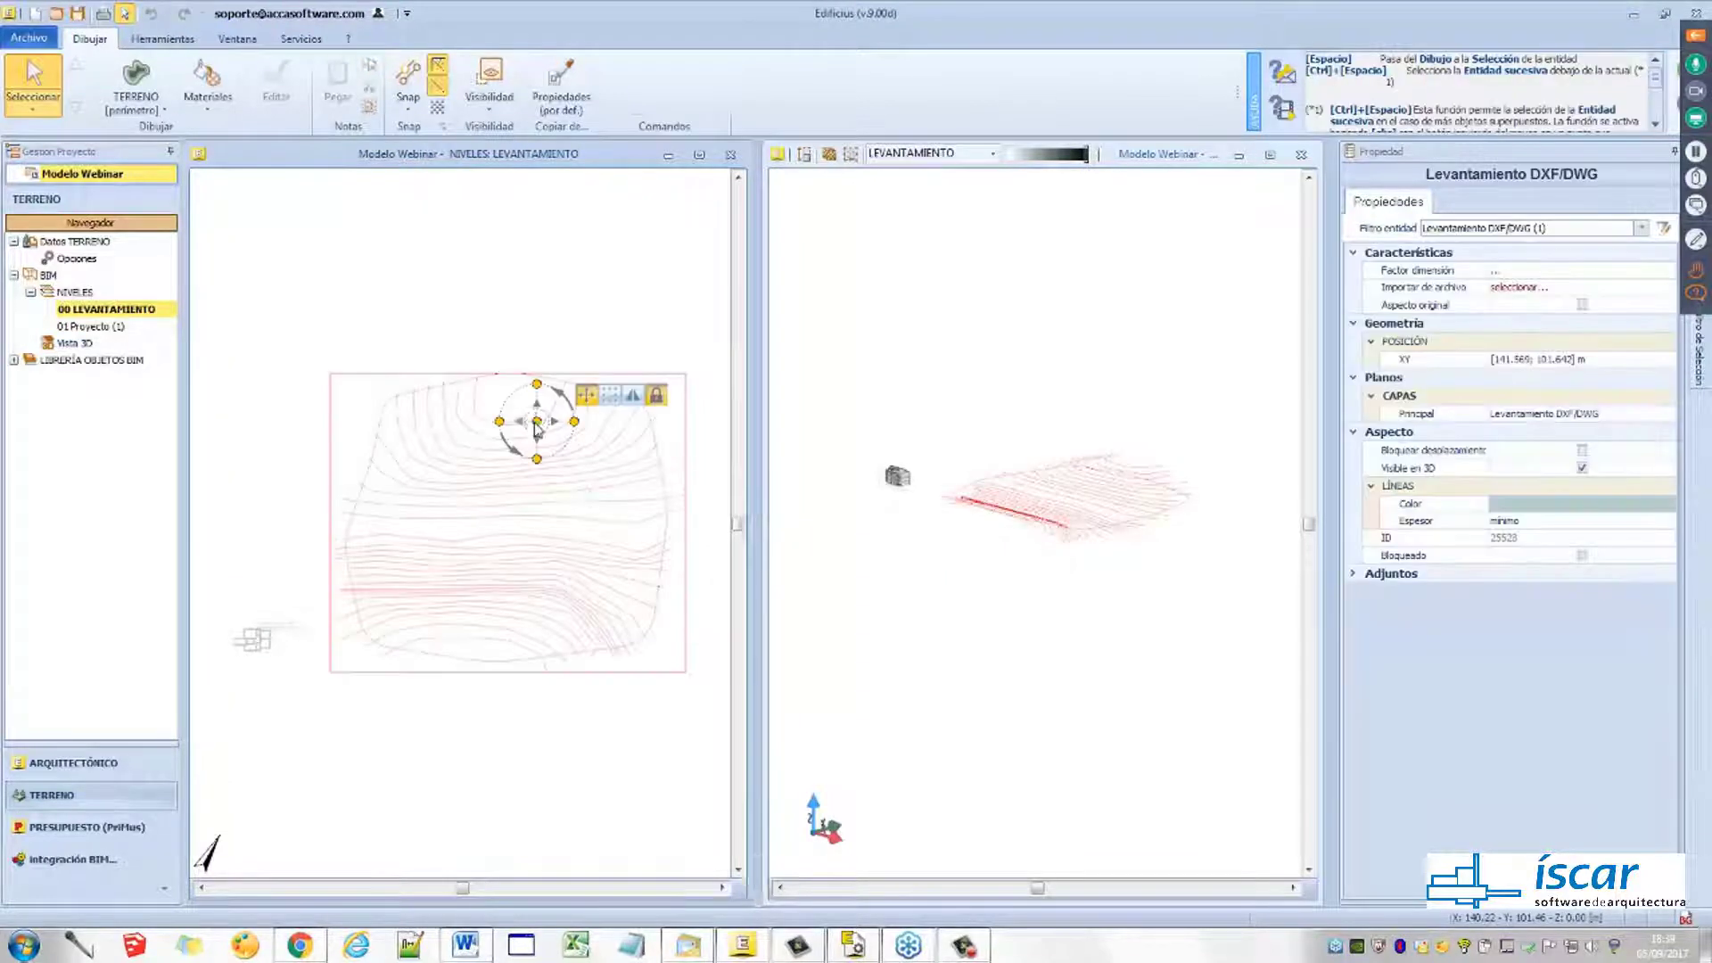
pyautogui.rightClick(535, 421)
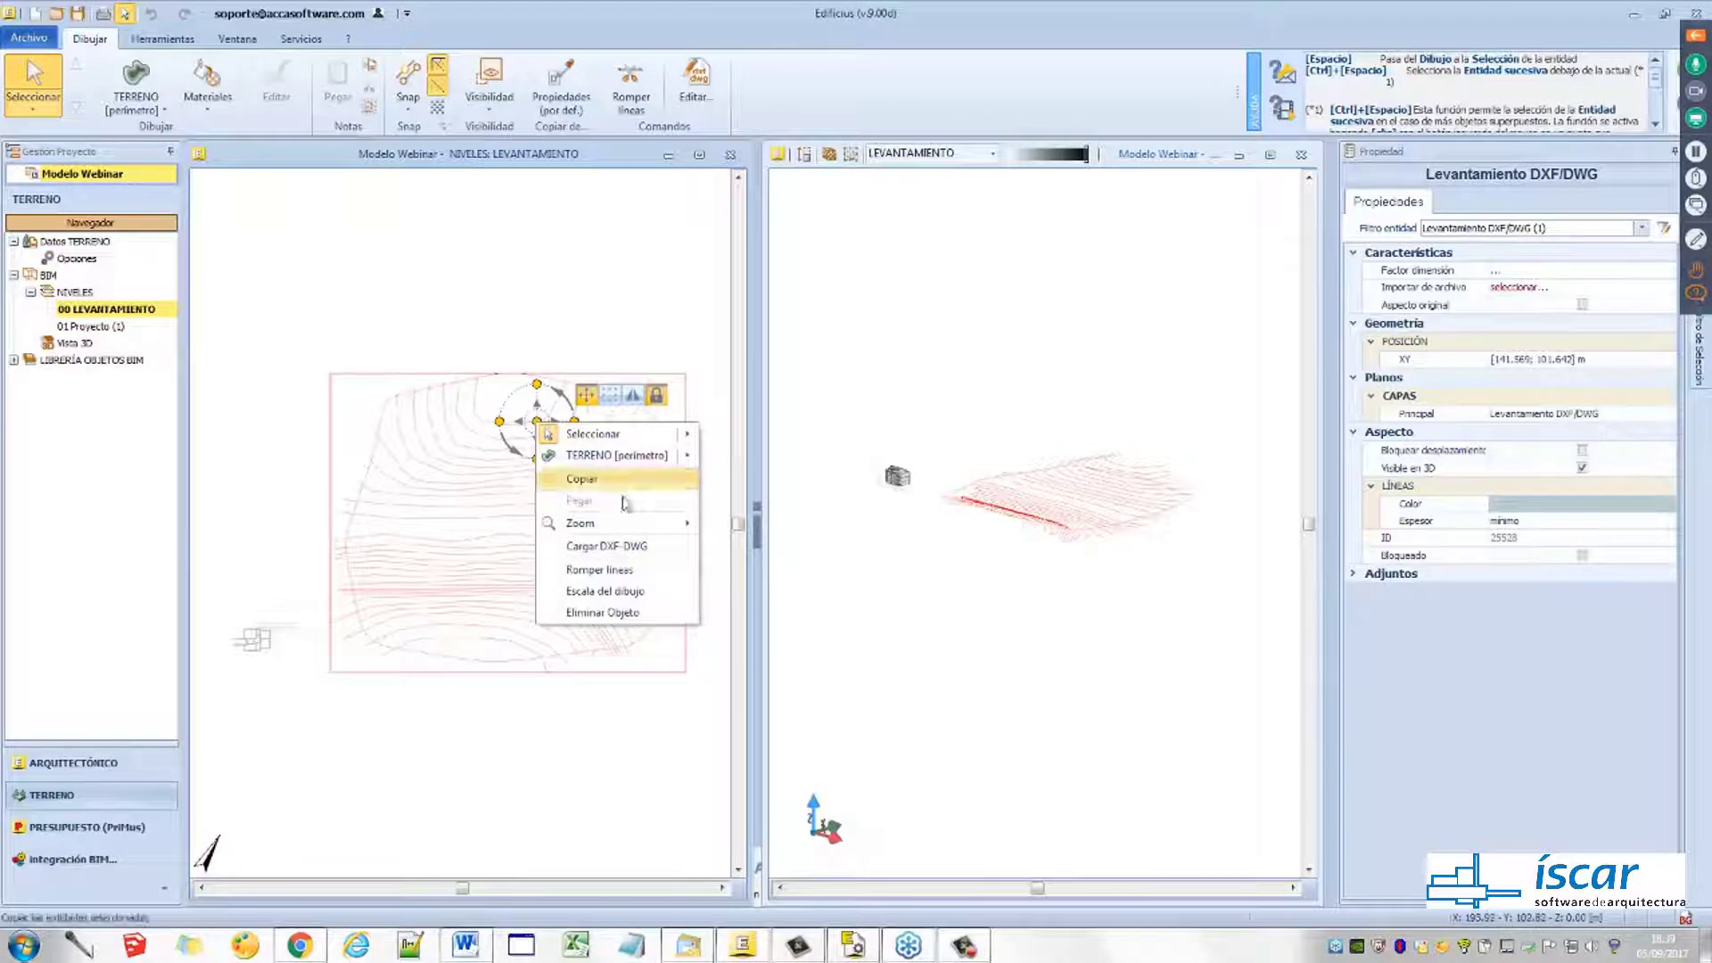
pyautogui.click(620, 612)
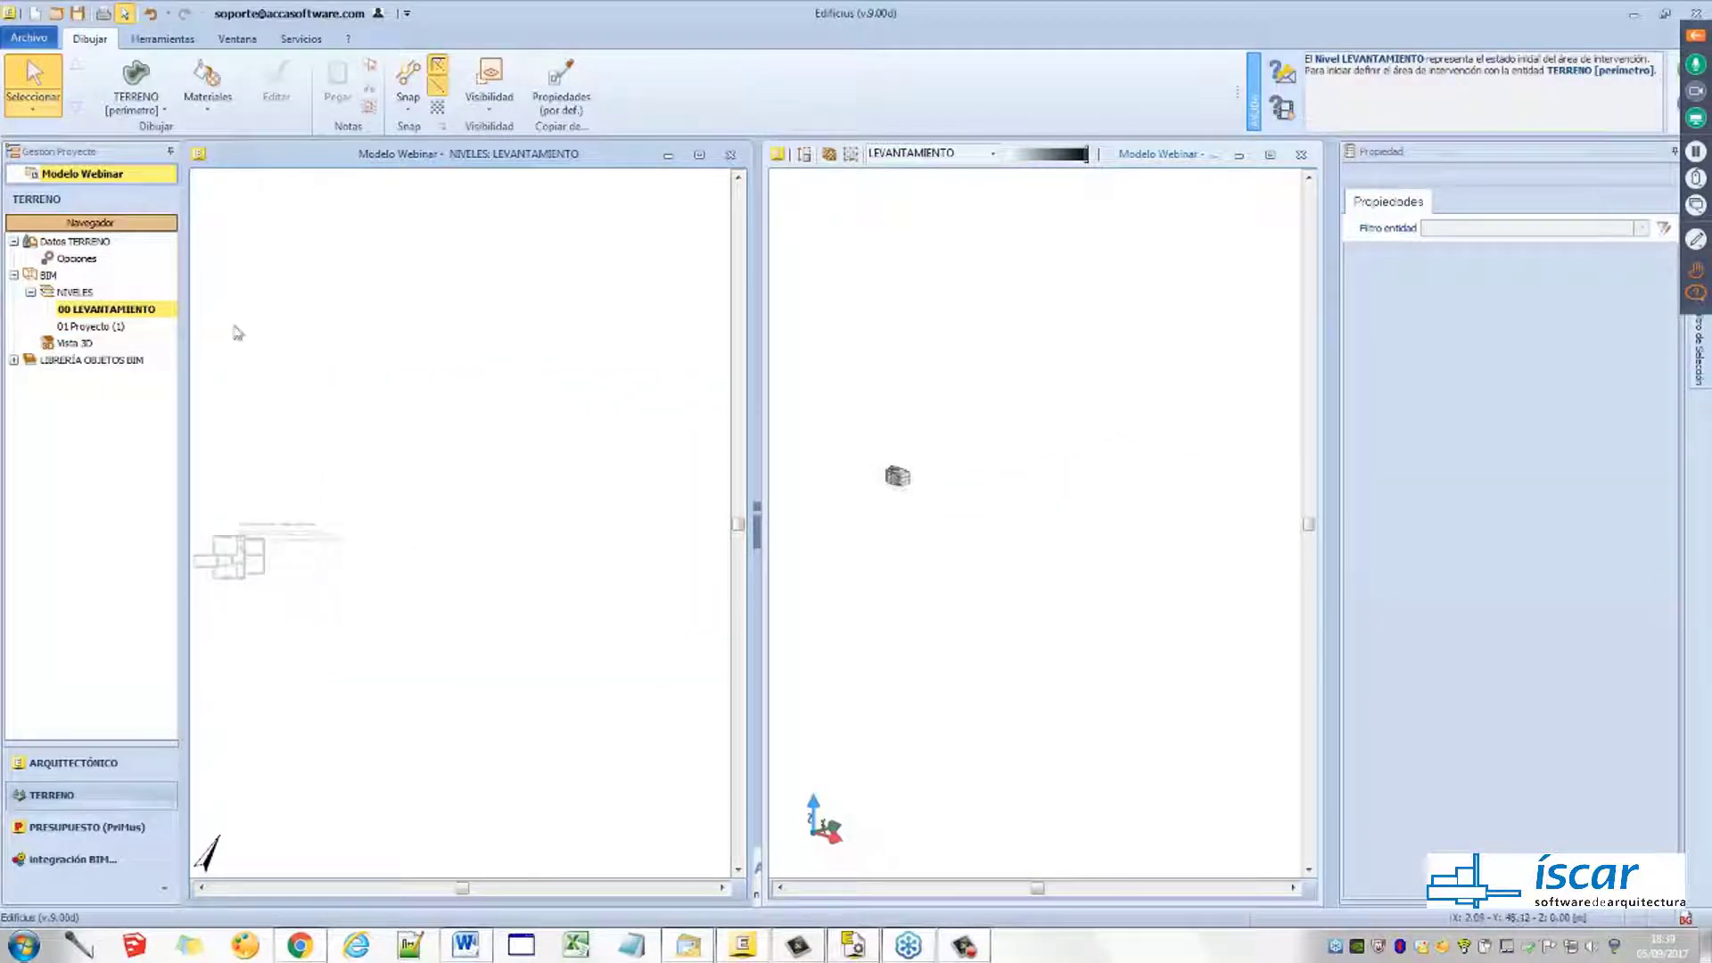
# Start a new terrain perimeter beside the building plan, choosing to import it from Google Maps
pyautogui.click(165, 111)
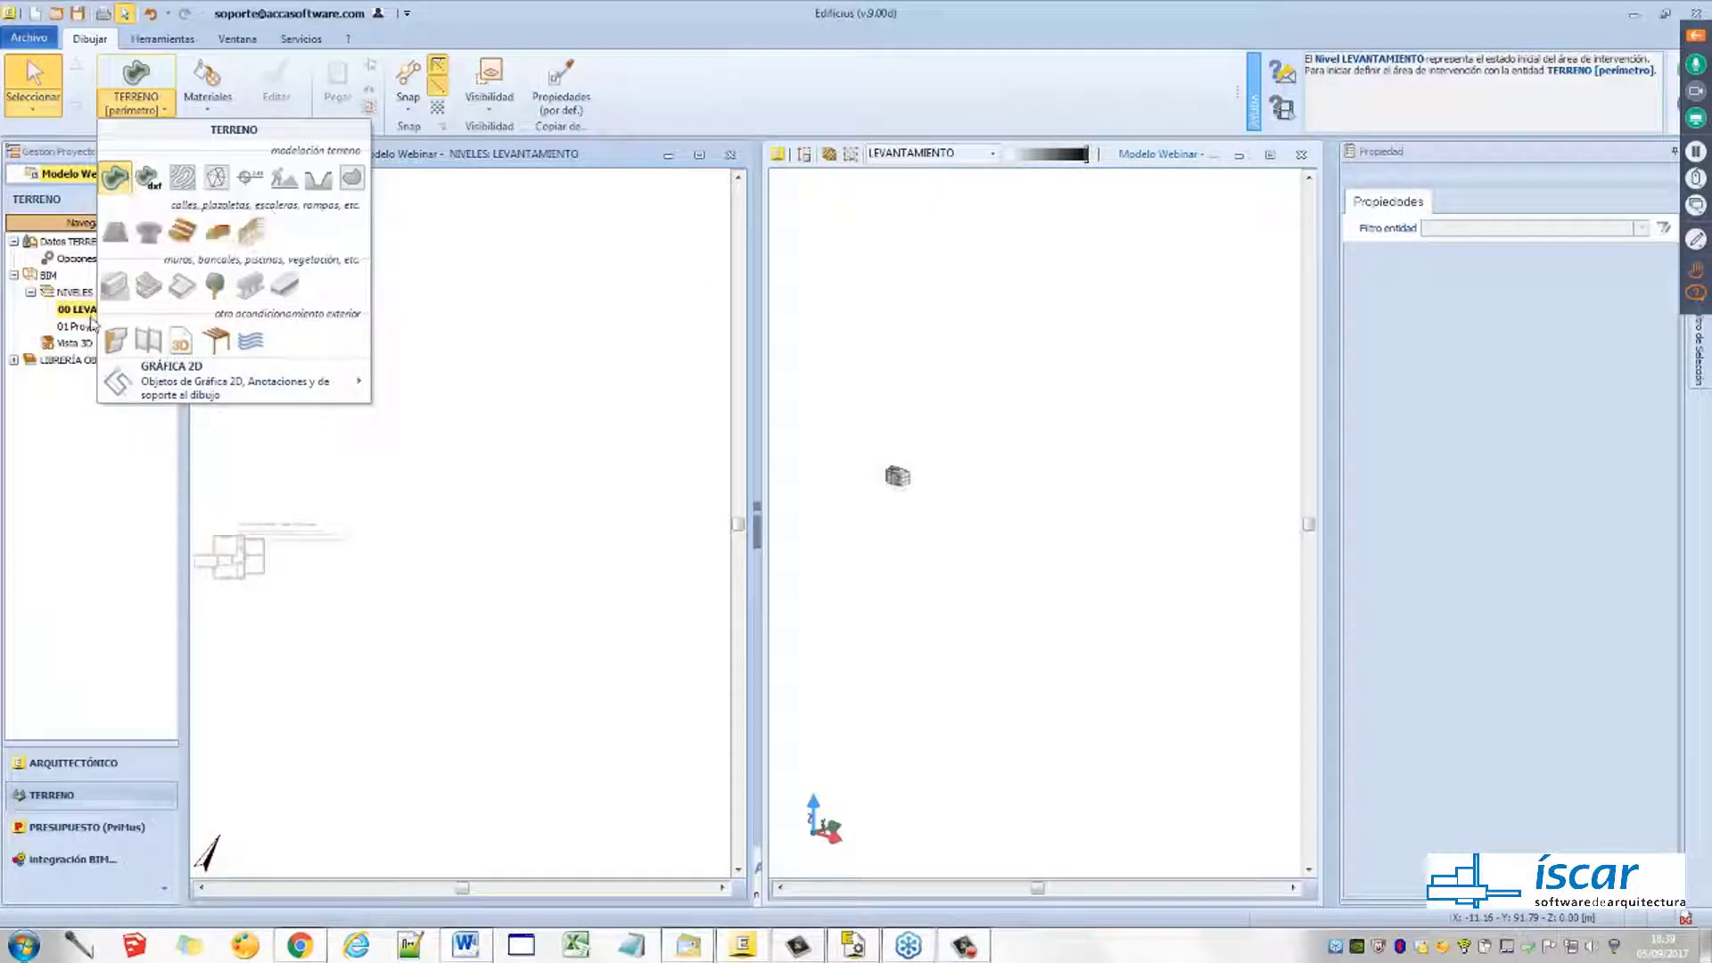
pyautogui.click(116, 179)
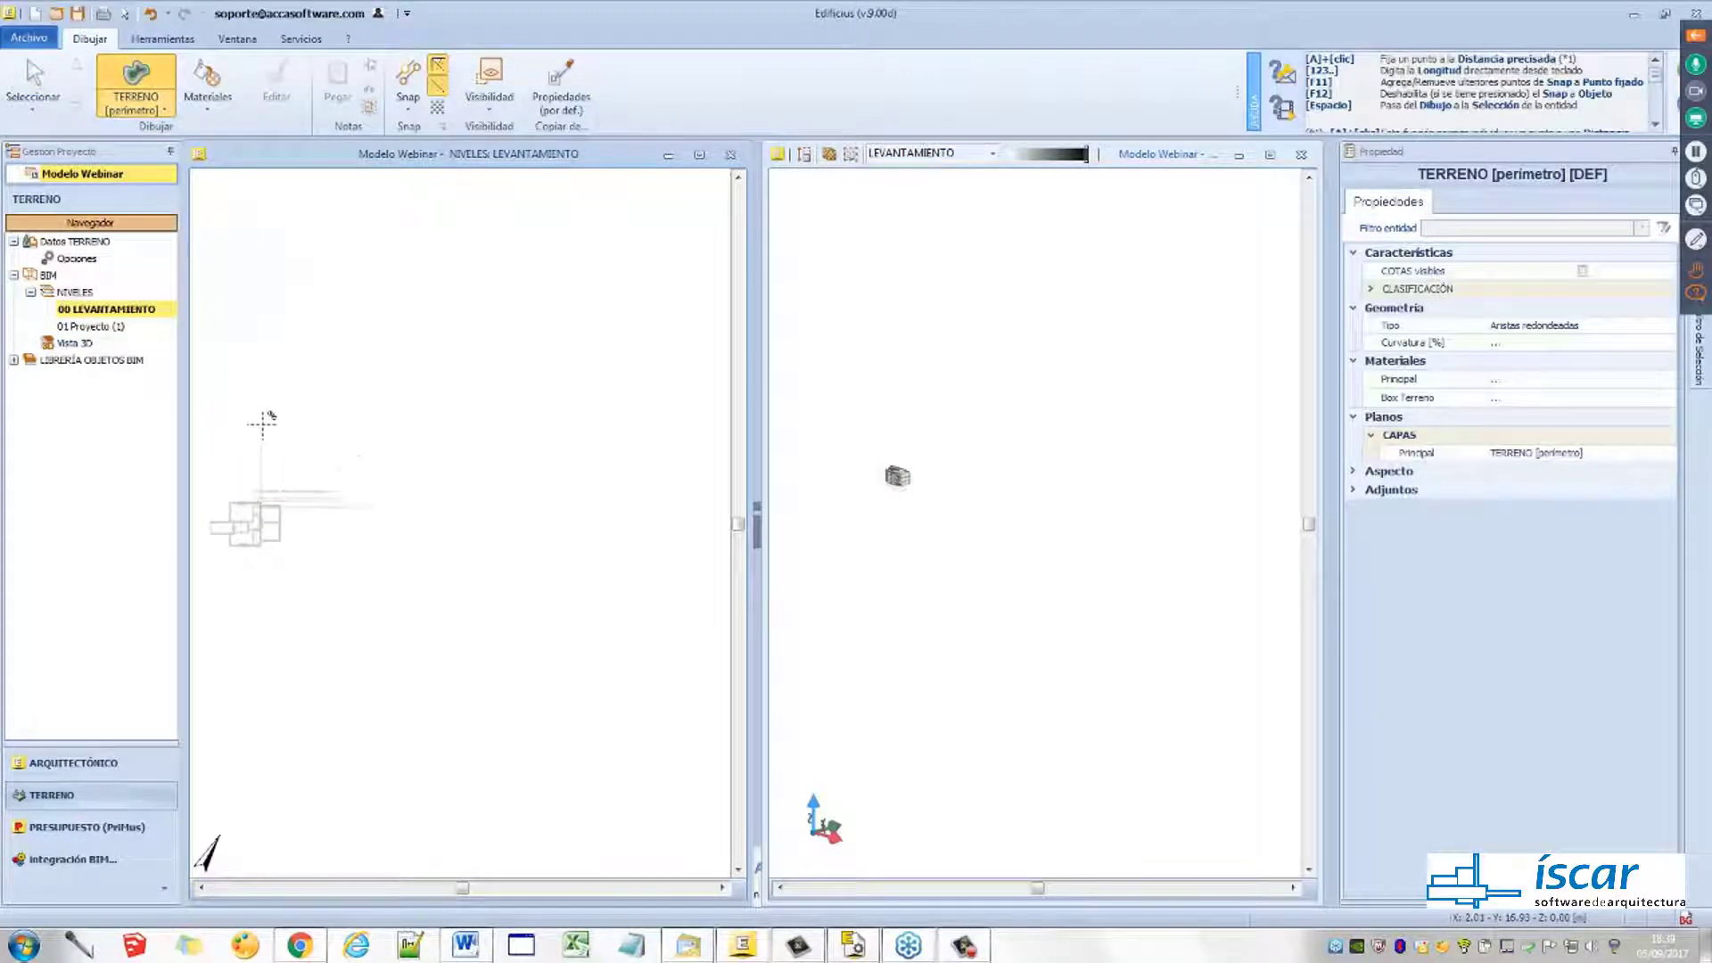
pyautogui.click(372, 466)
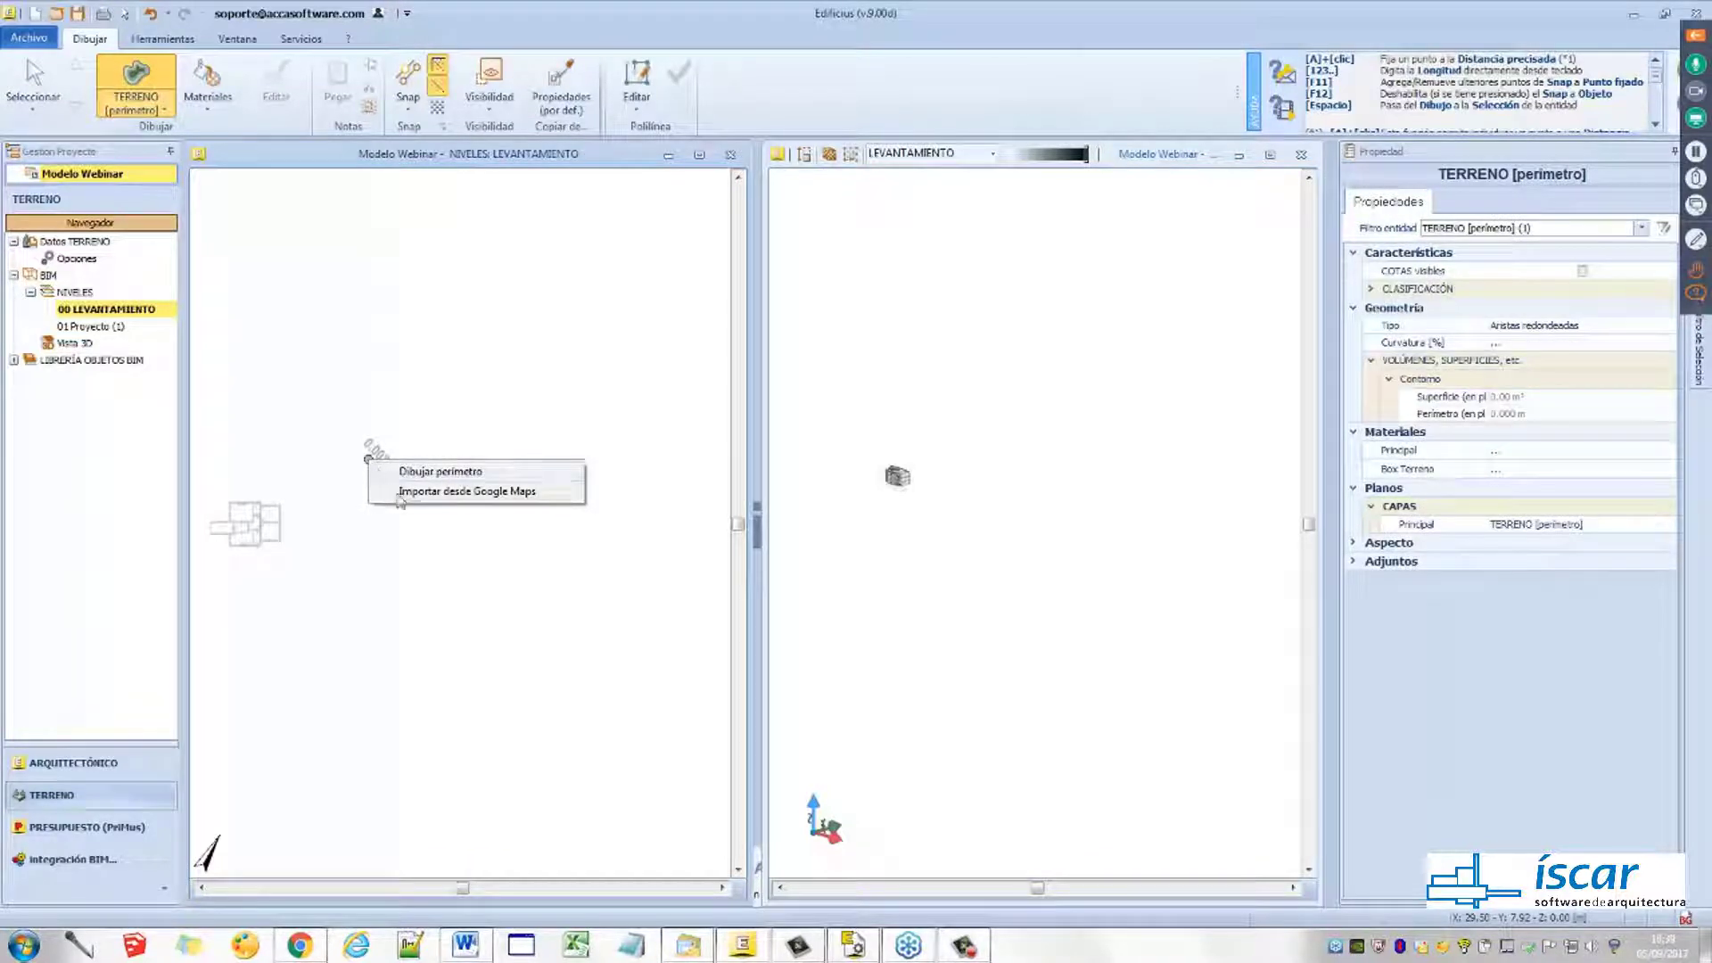
pyautogui.click(467, 493)
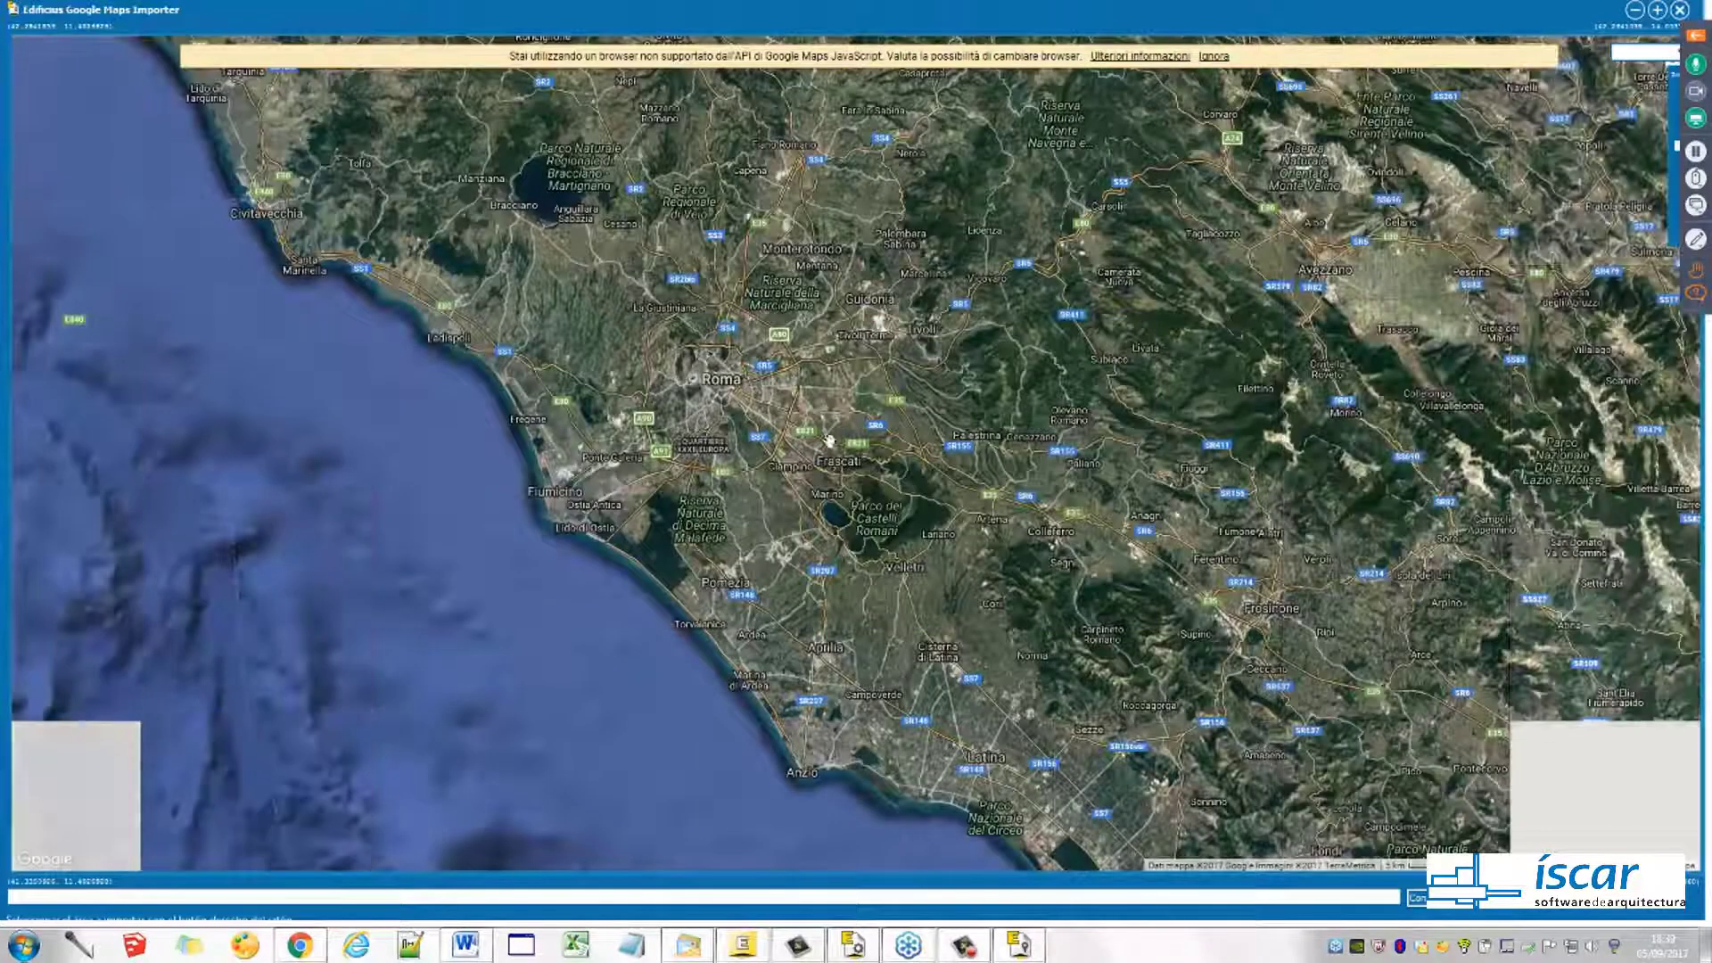
# Find Bagnoli Irpino on the Google Maps satellite map by its place name
pyautogui.moveTo(814, 411); pyautogui.dragTo(643, 450)
pyautogui.scroll(1, 569, 573)
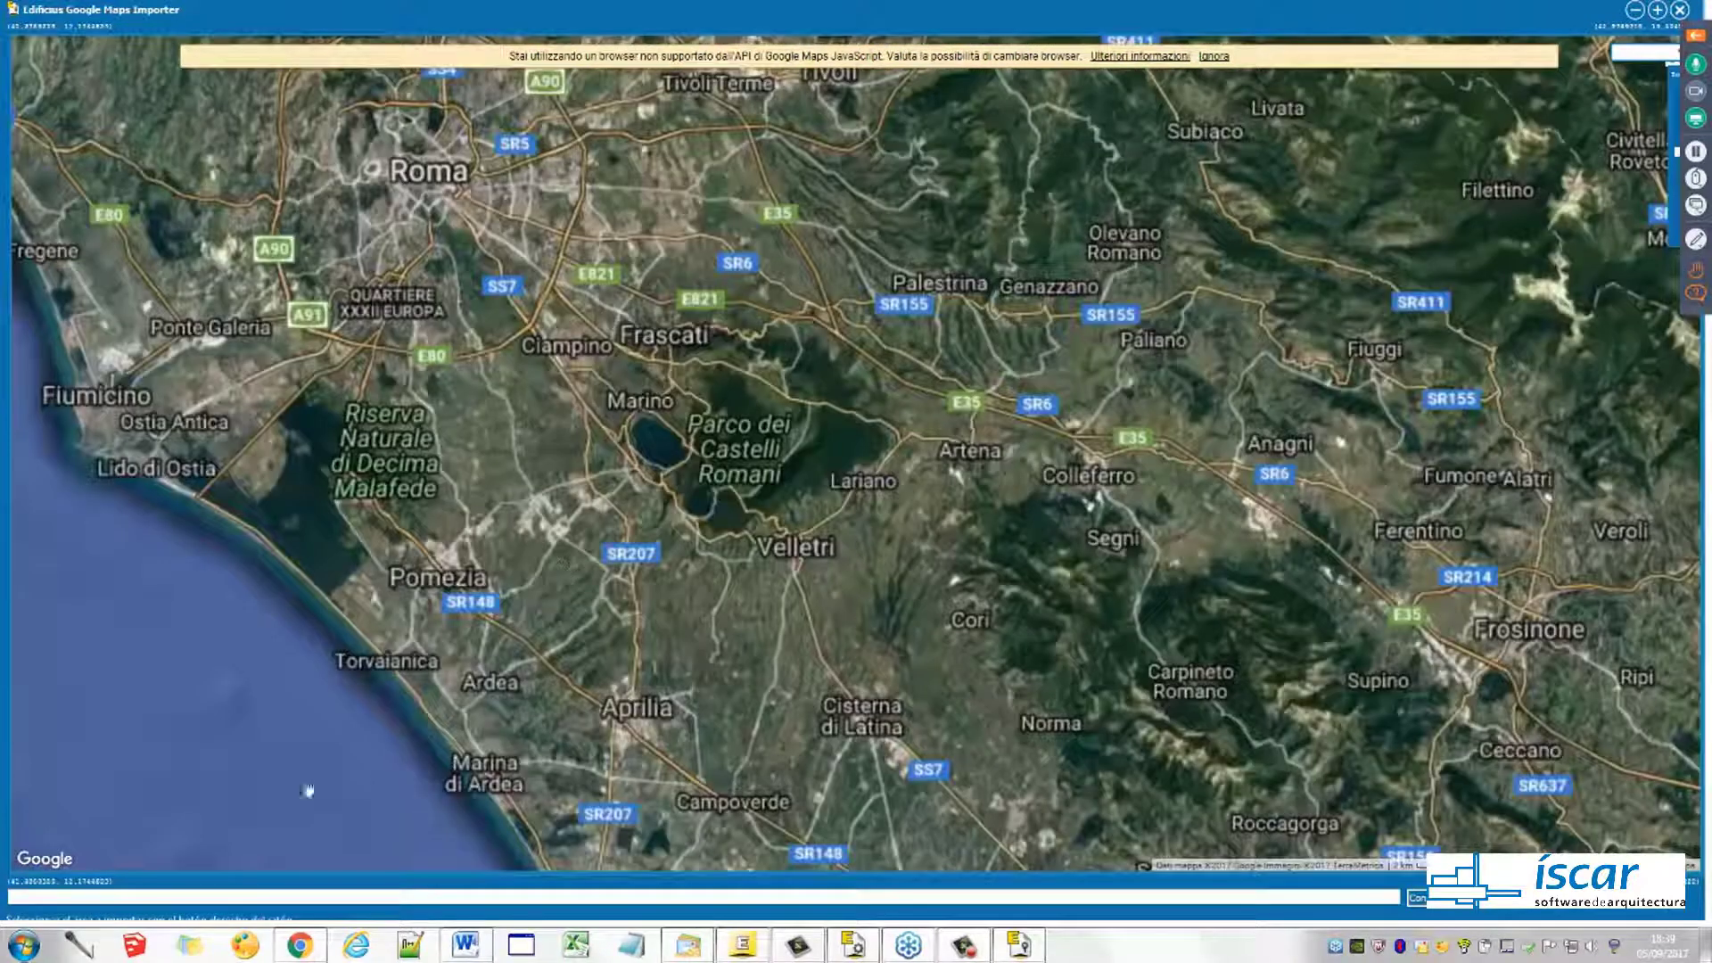
pyautogui.click(46, 899)
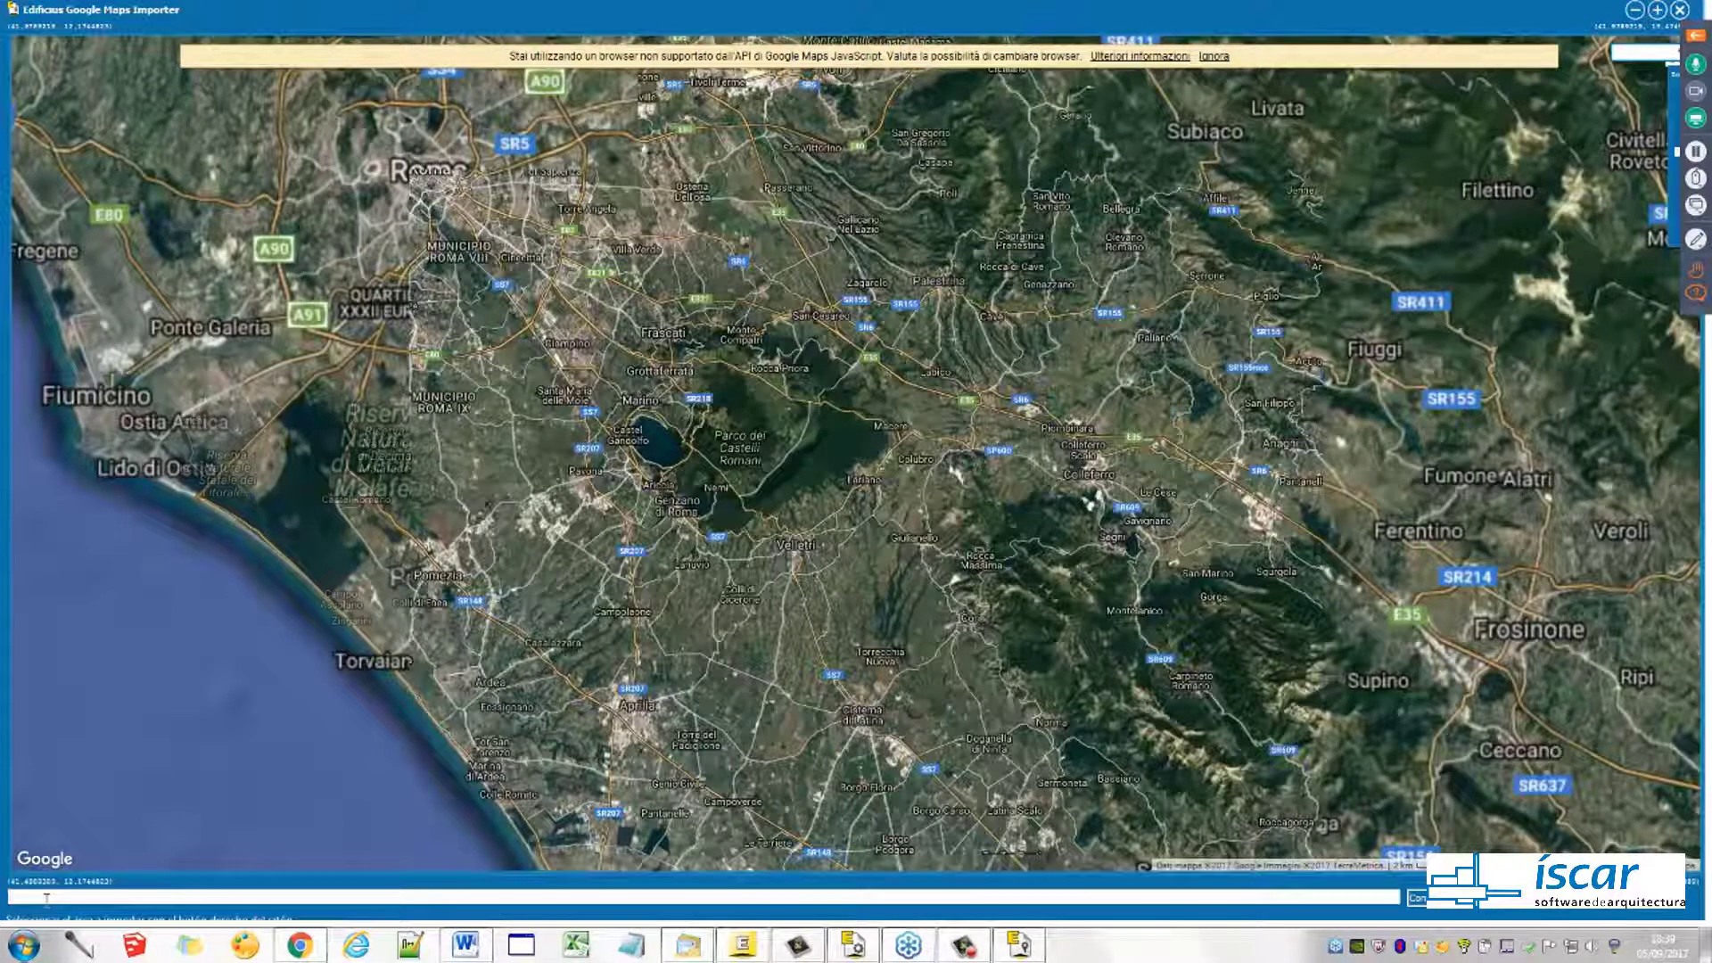
pyautogui.write('Bagnoli 1')
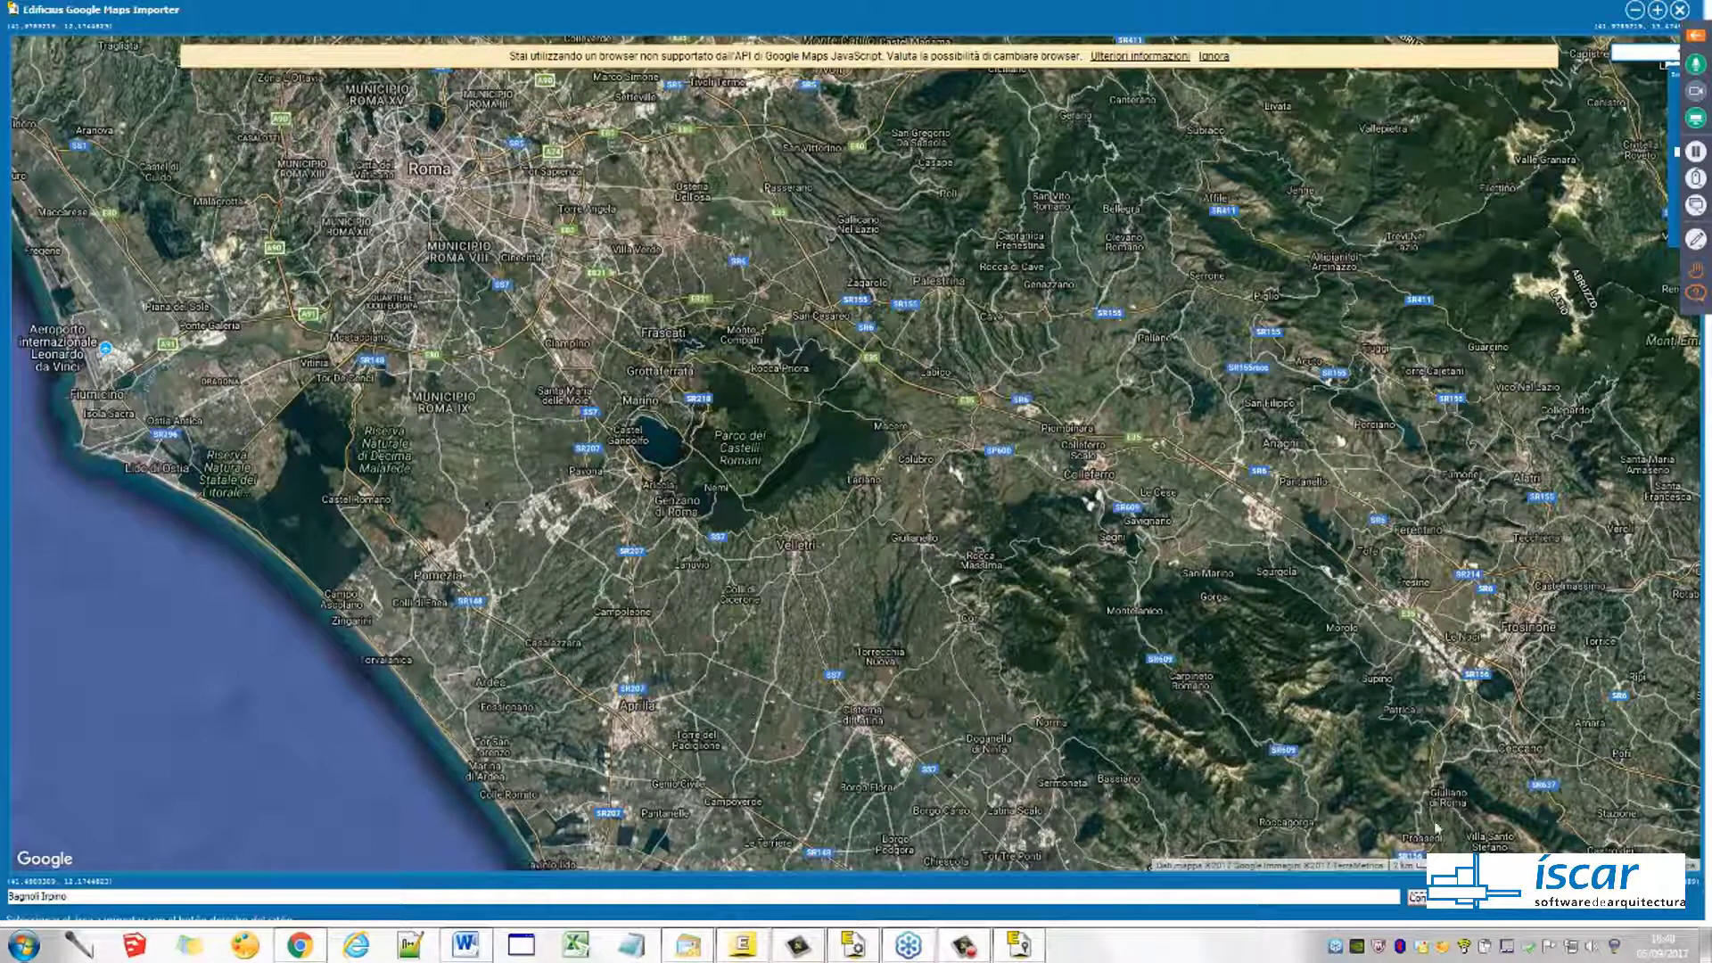
pyautogui.click(1438, 897)
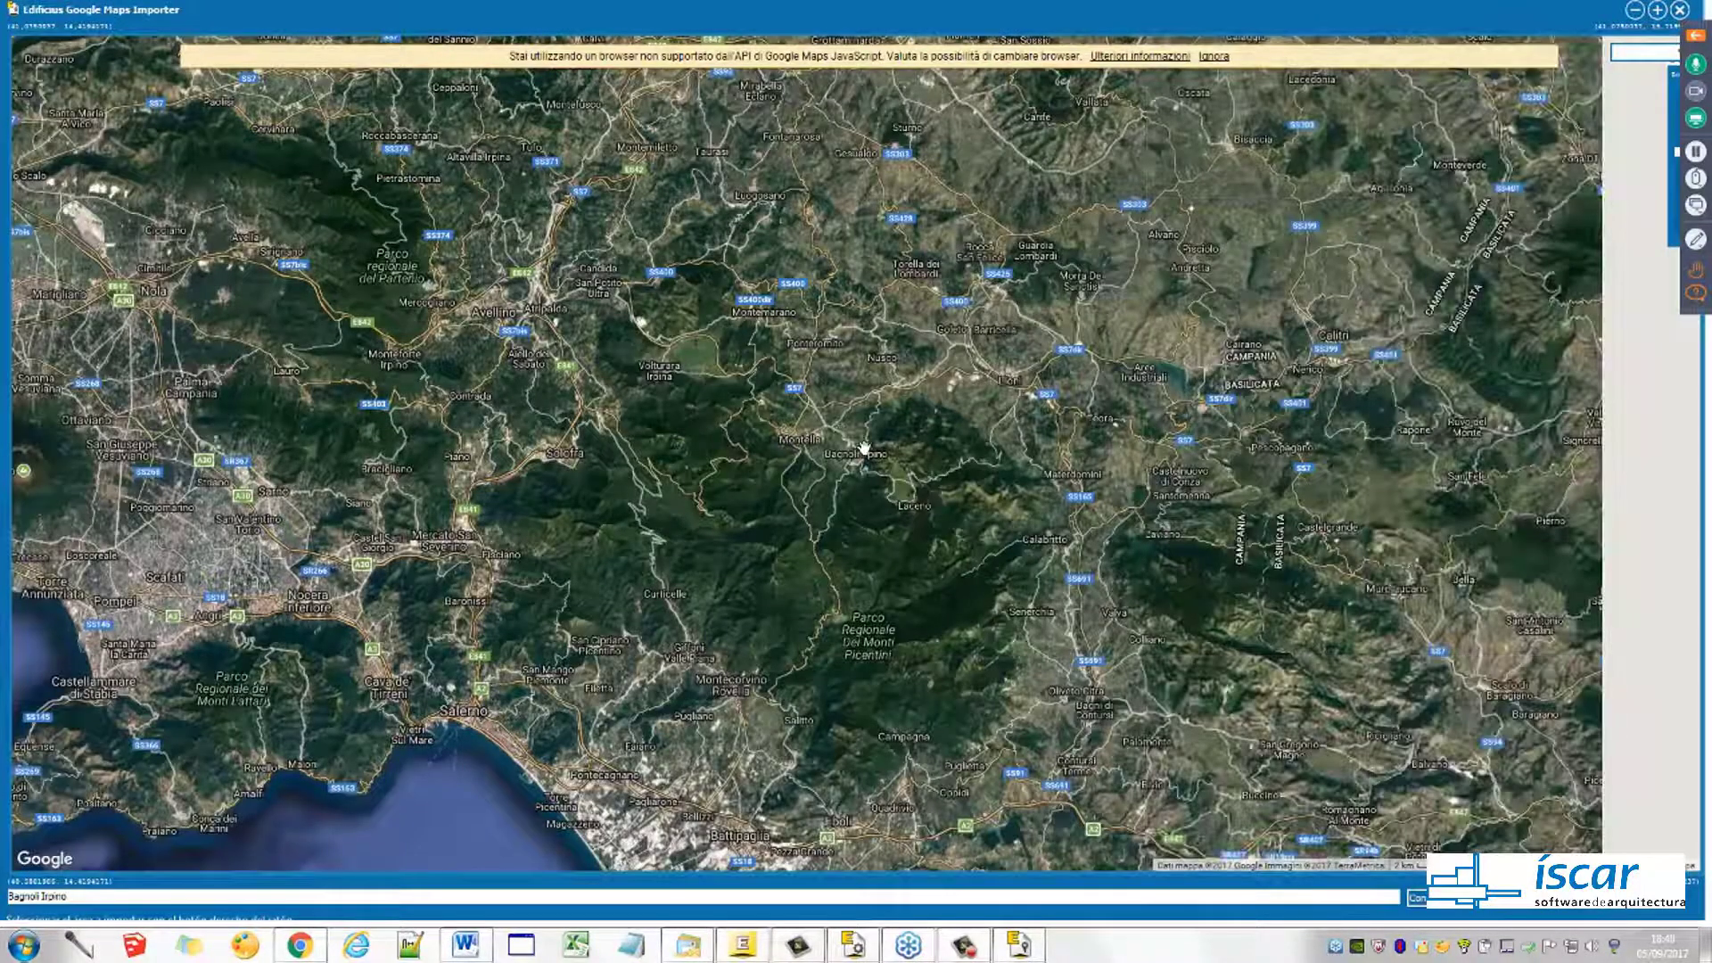
# Mark a square import area of about 168 m by 168 m at the southern end of the ACCA software site near Bagnoli Irpino
pyautogui.scroll(3, 811, 489)
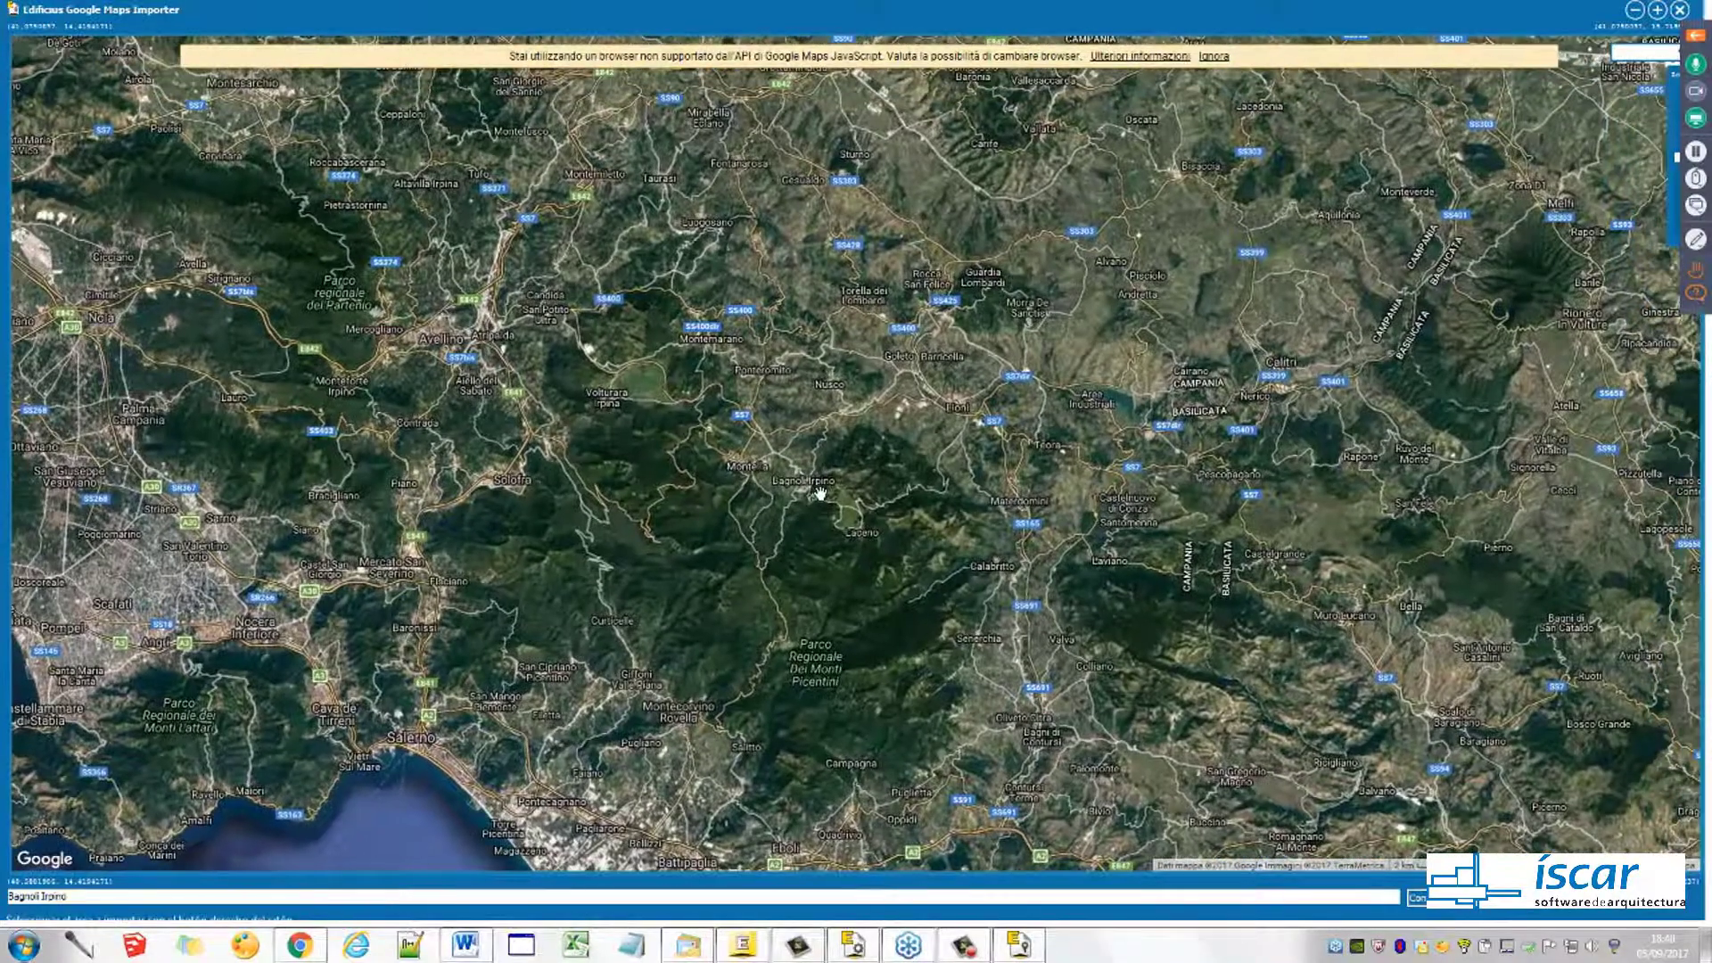
pyautogui.scroll(3, 743, 531)
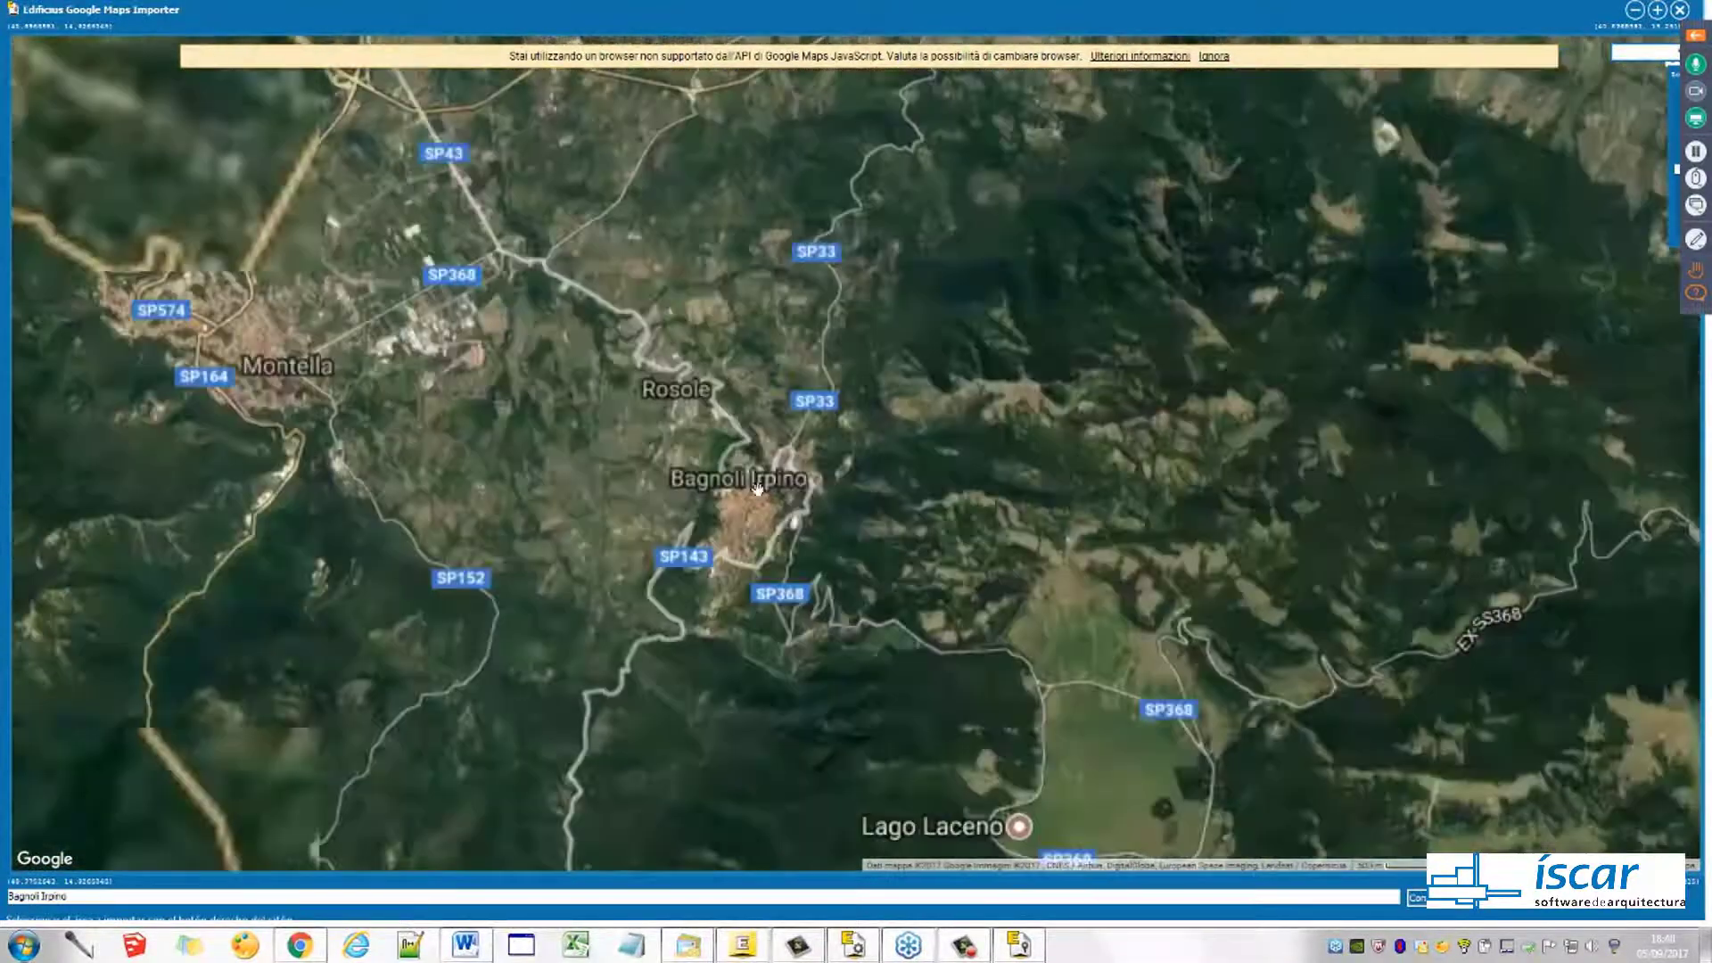
pyautogui.scroll(2, 667, 485)
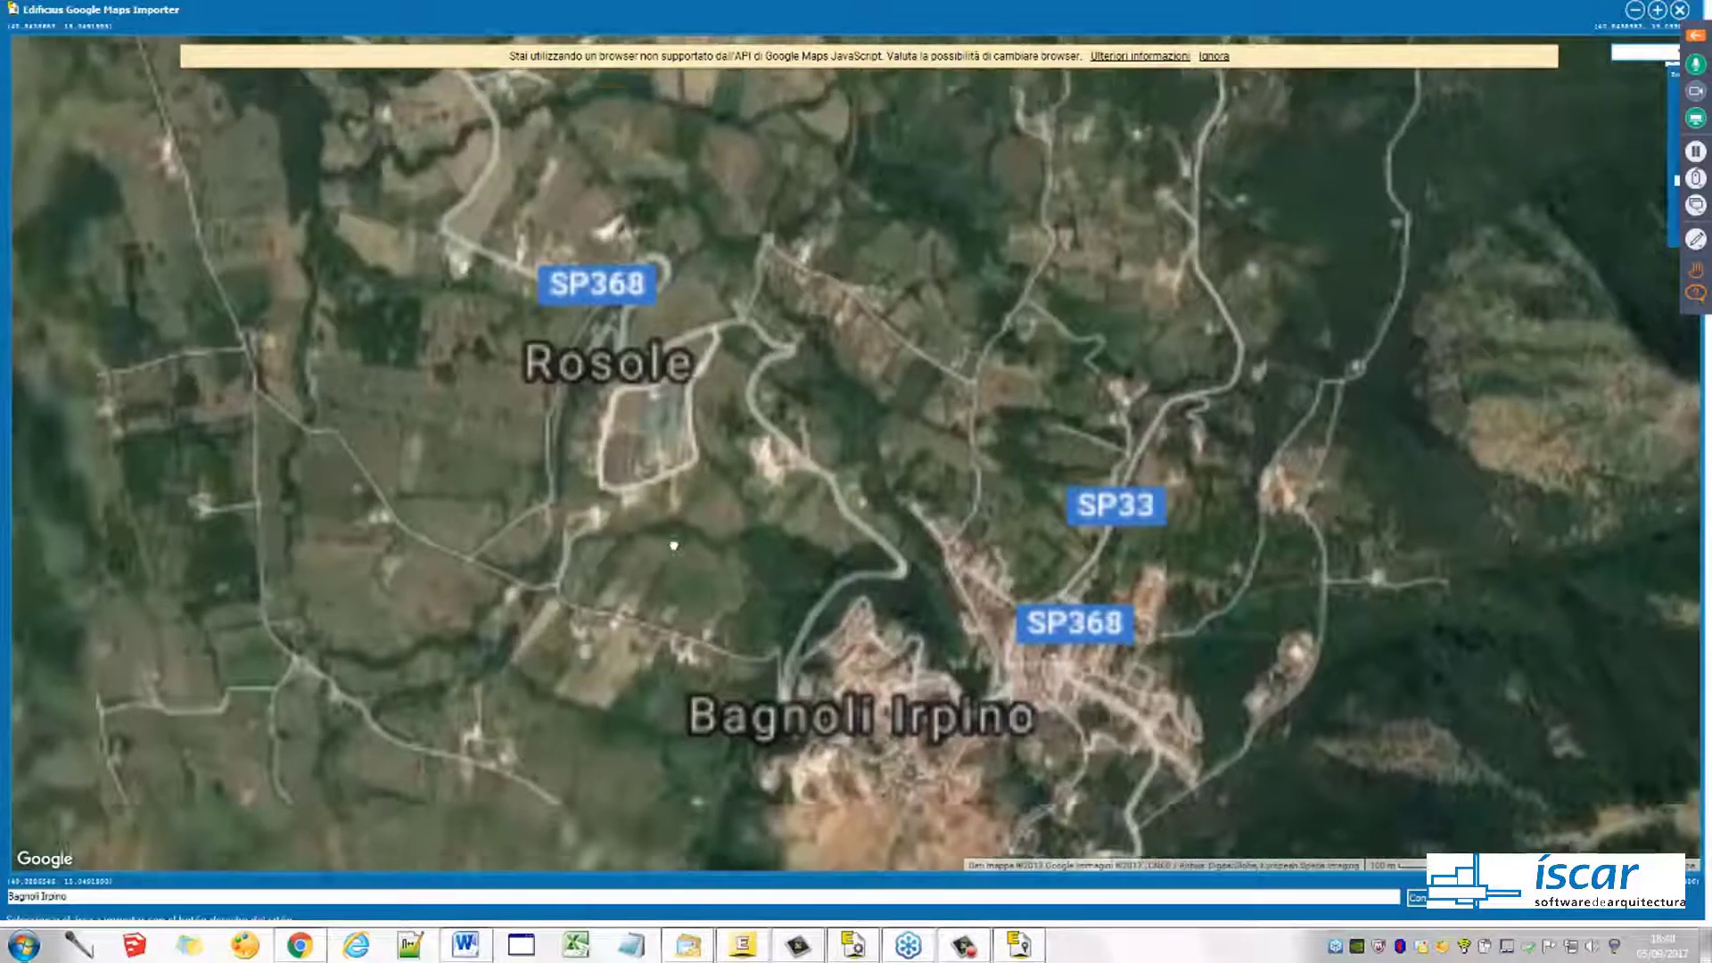
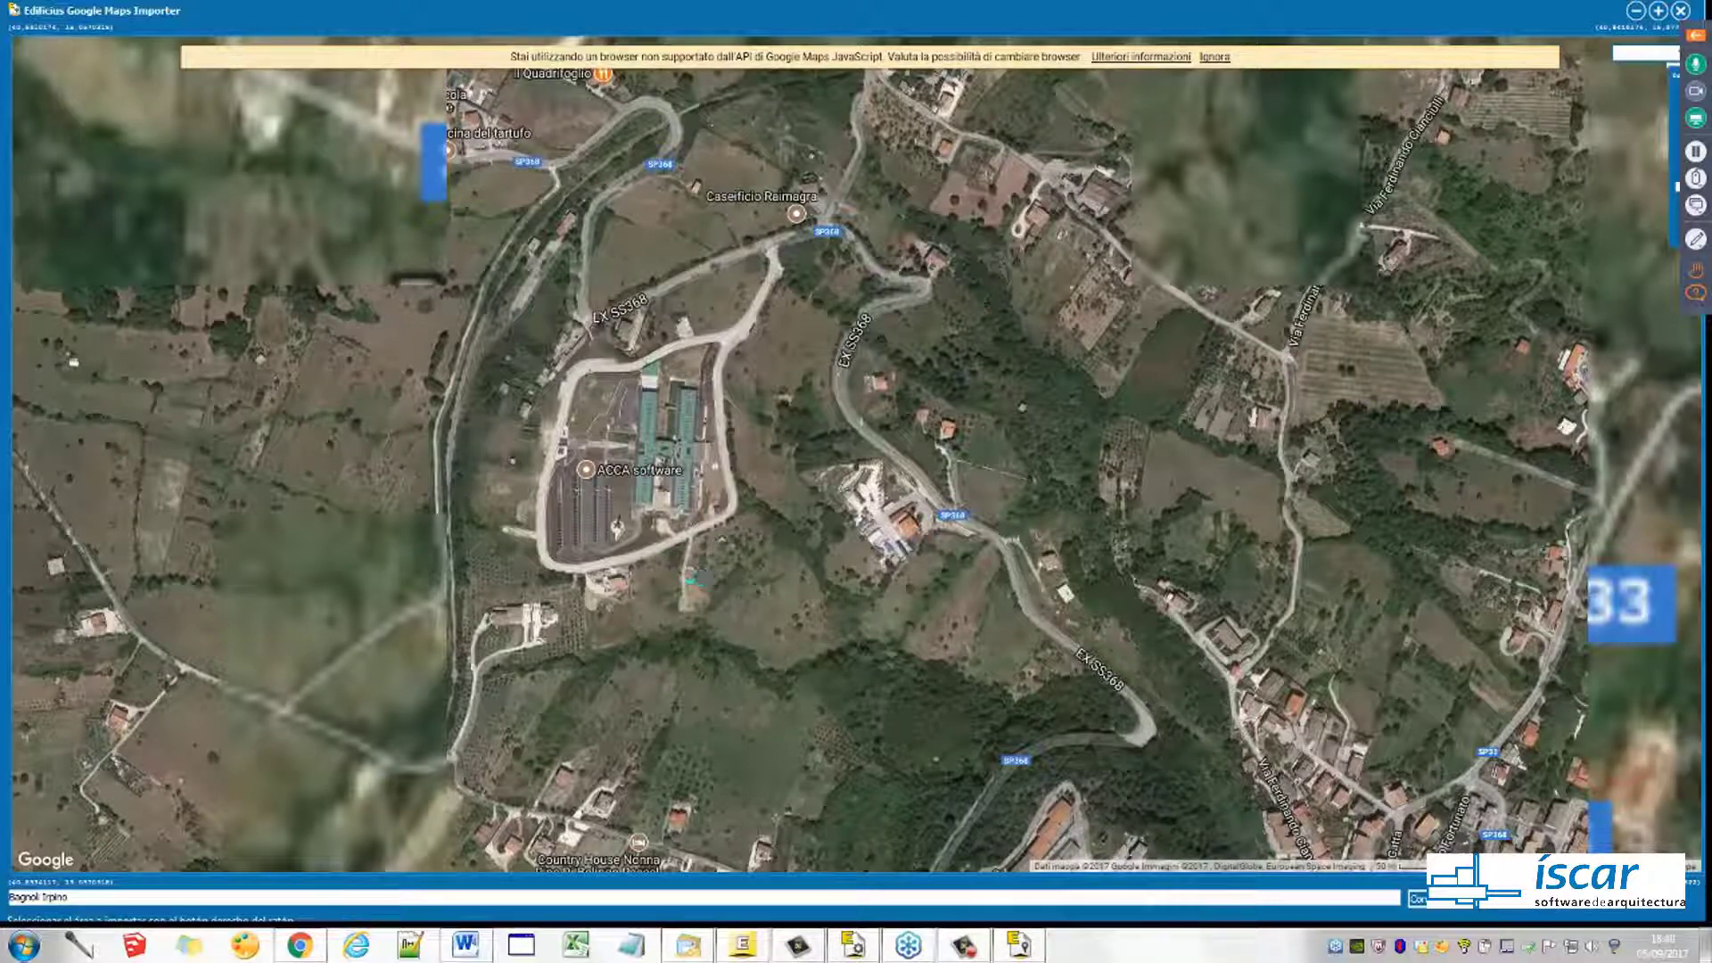
pyautogui.scroll(1, 691, 580)
pyautogui.moveTo(691, 579); pyautogui.dragTo(594, 580)
pyautogui.scroll(1, 643, 529)
pyautogui.scroll(-1, 624, 648)
pyautogui.scroll(1, 594, 588)
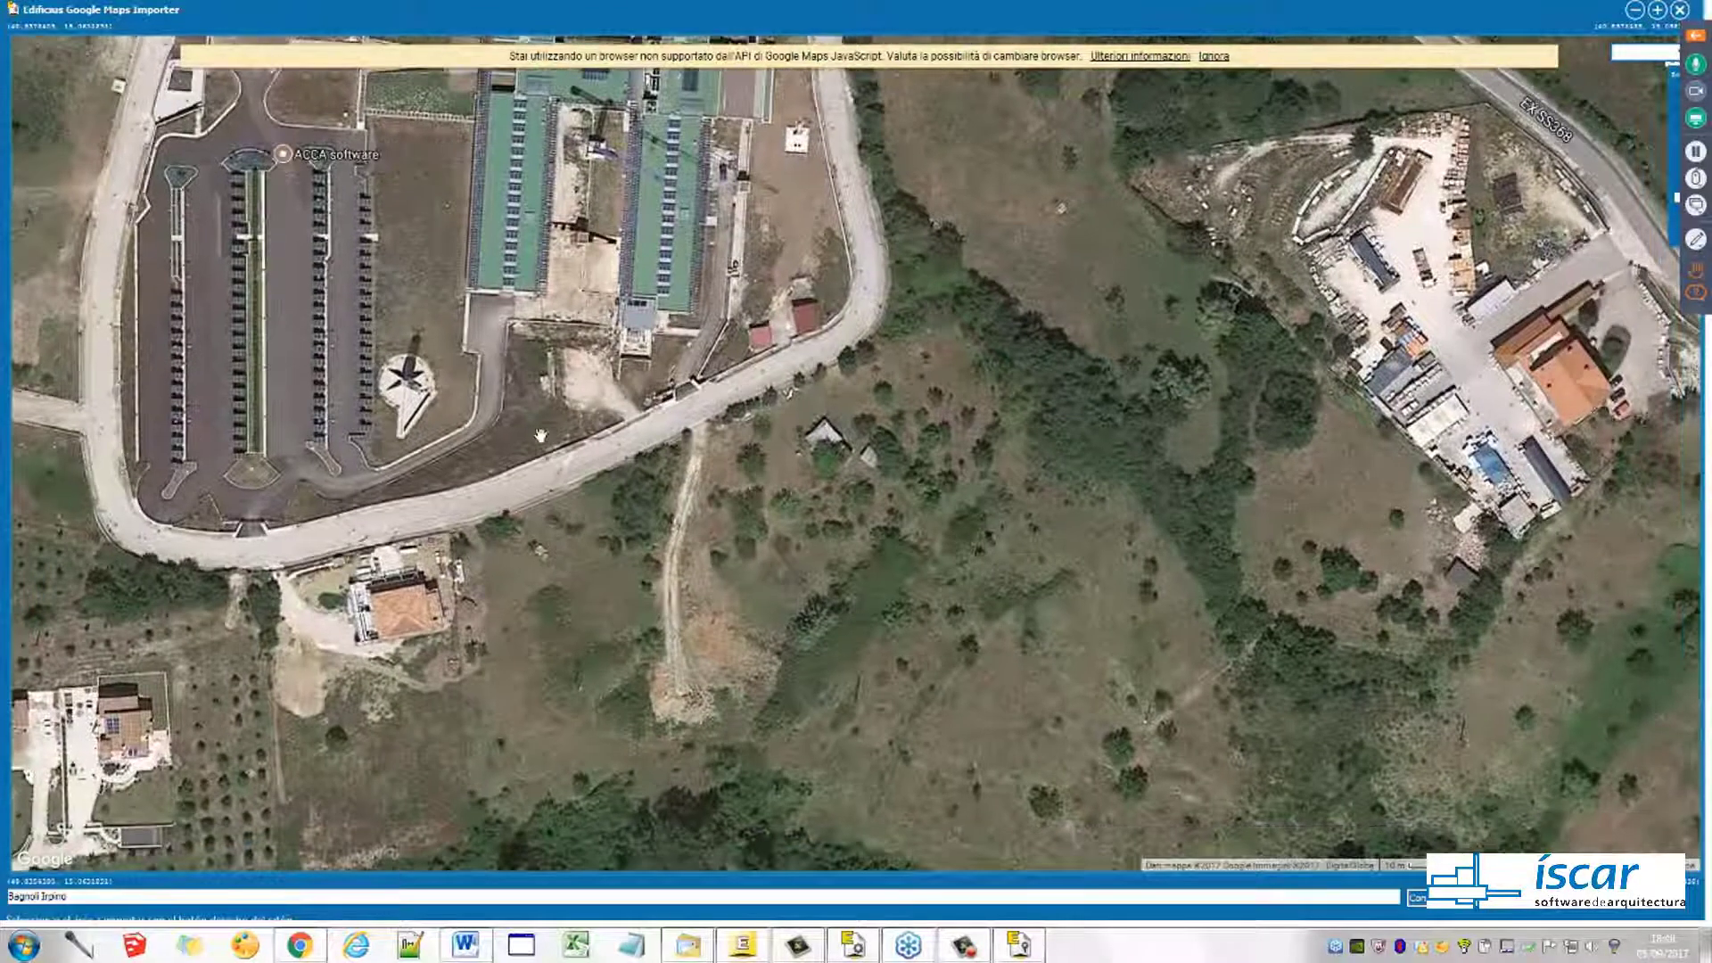
pyautogui.moveTo(536, 412); pyautogui.dragTo(869, 743, button='right')
# Capture the marked map area, overlays included, and import it as textured terrain with 30 contour lines at 0.873 m steps
pyautogui.scroll(-1, 705, 627)
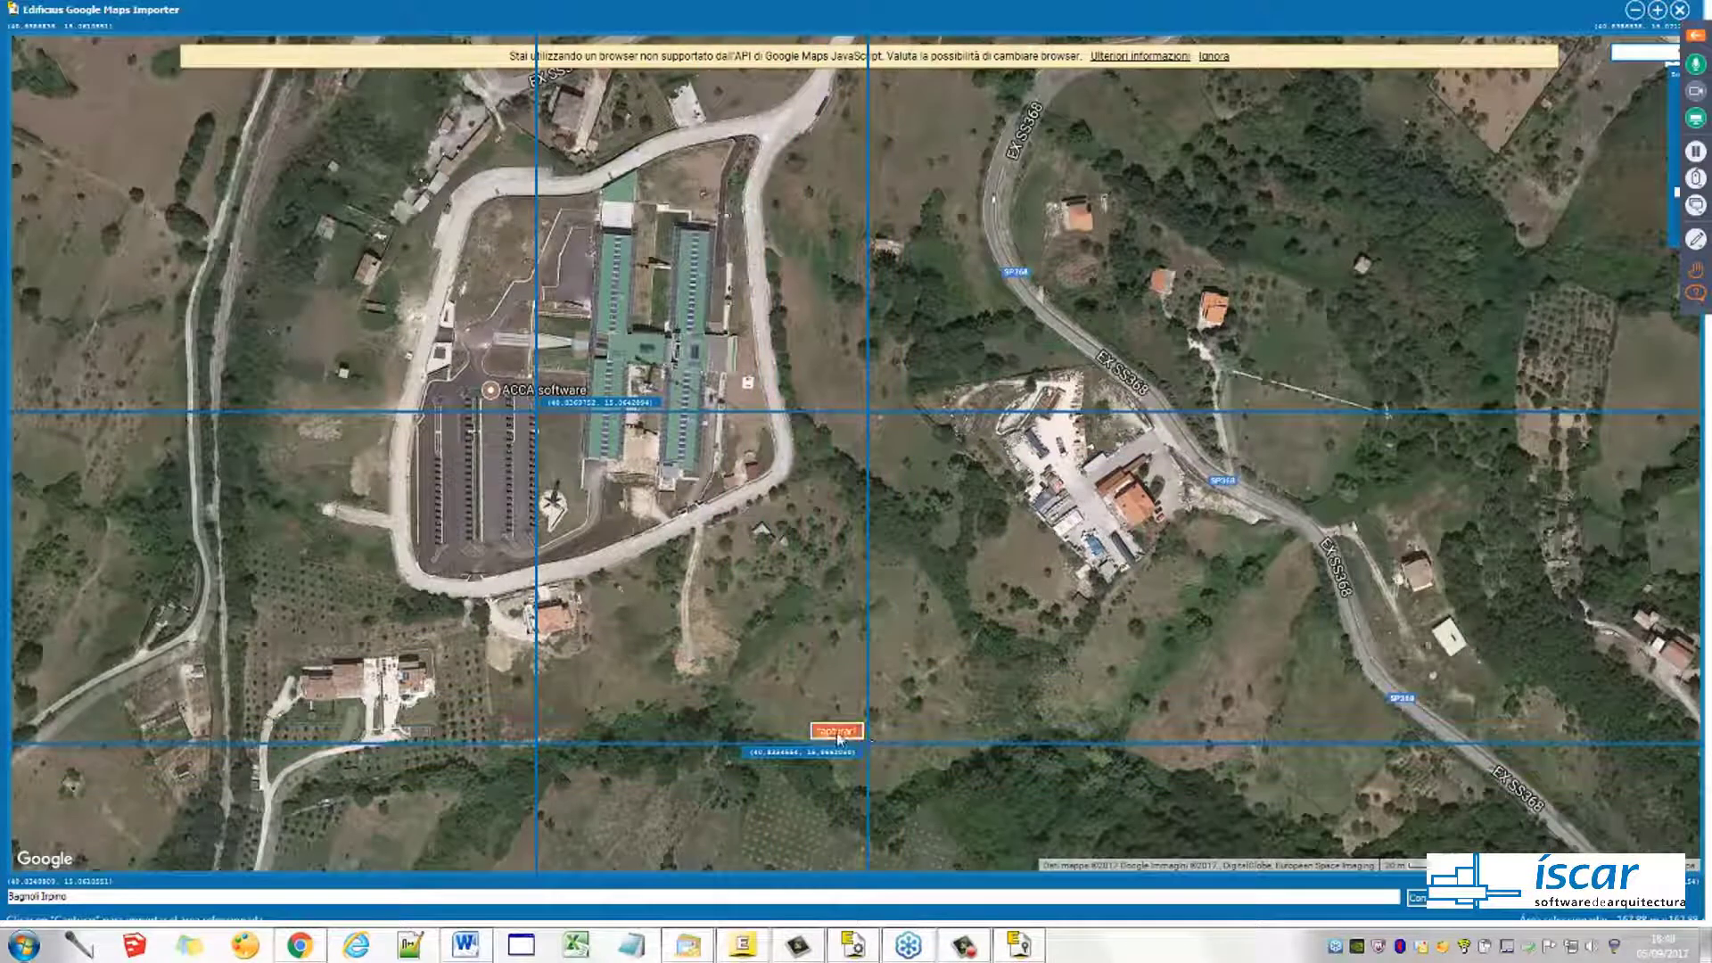
pyautogui.click(838, 733)
pyautogui.click(838, 733)
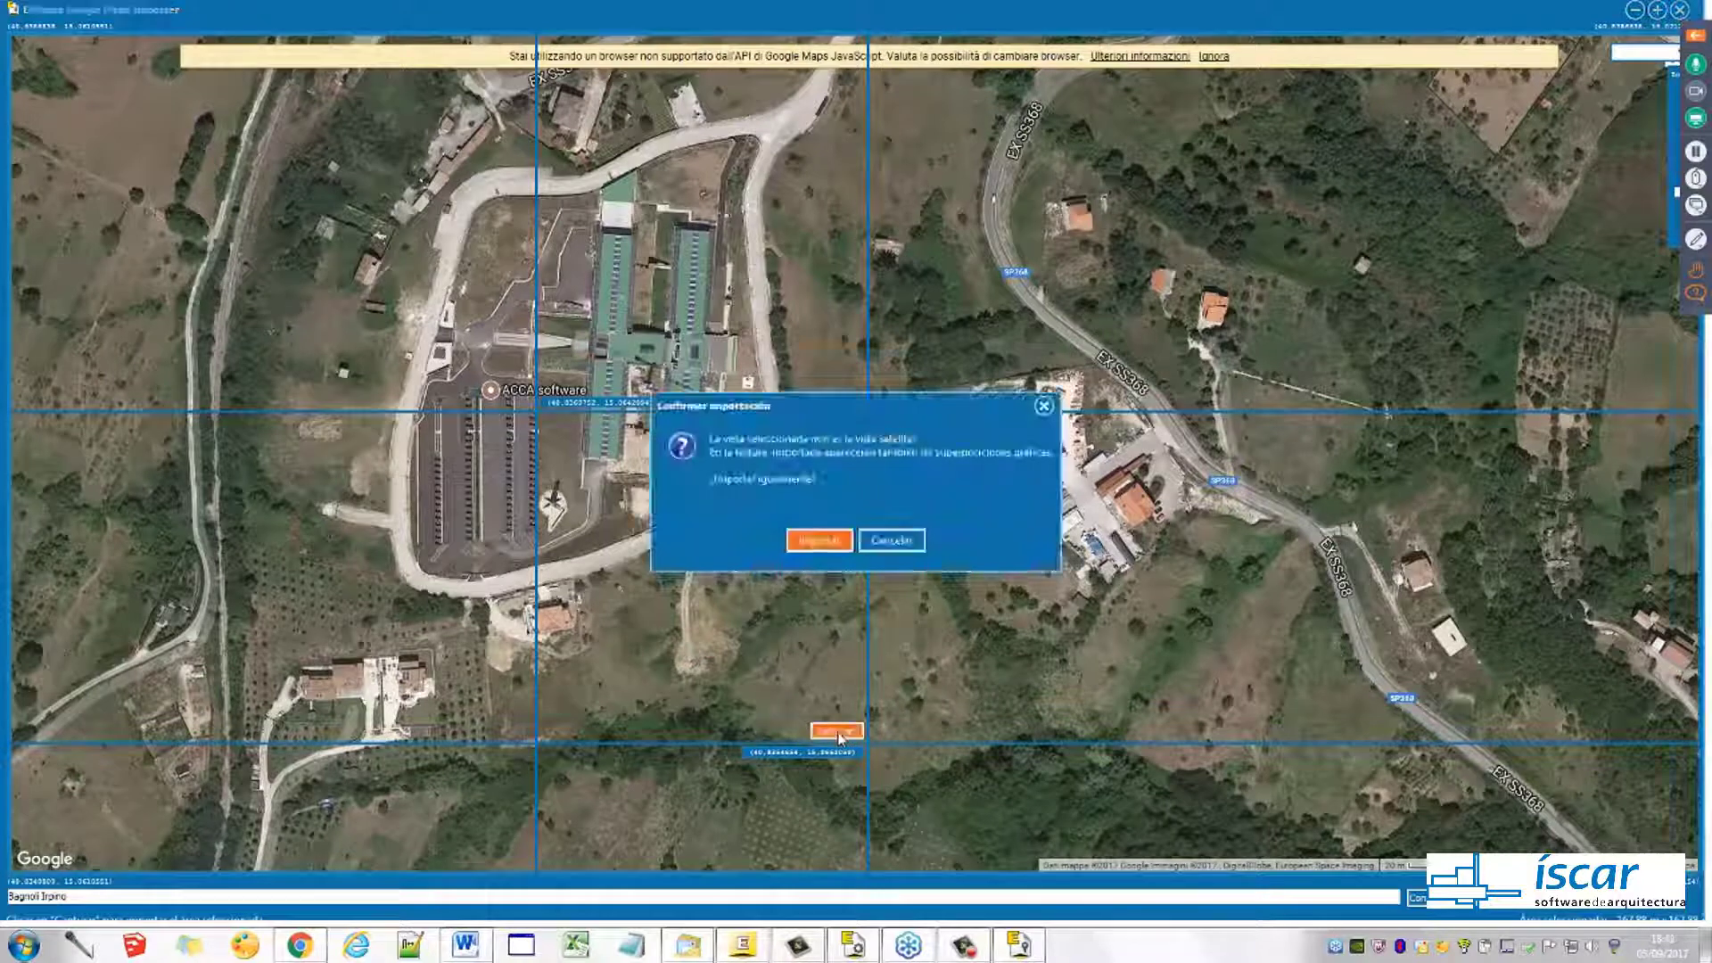
pyautogui.click(826, 546)
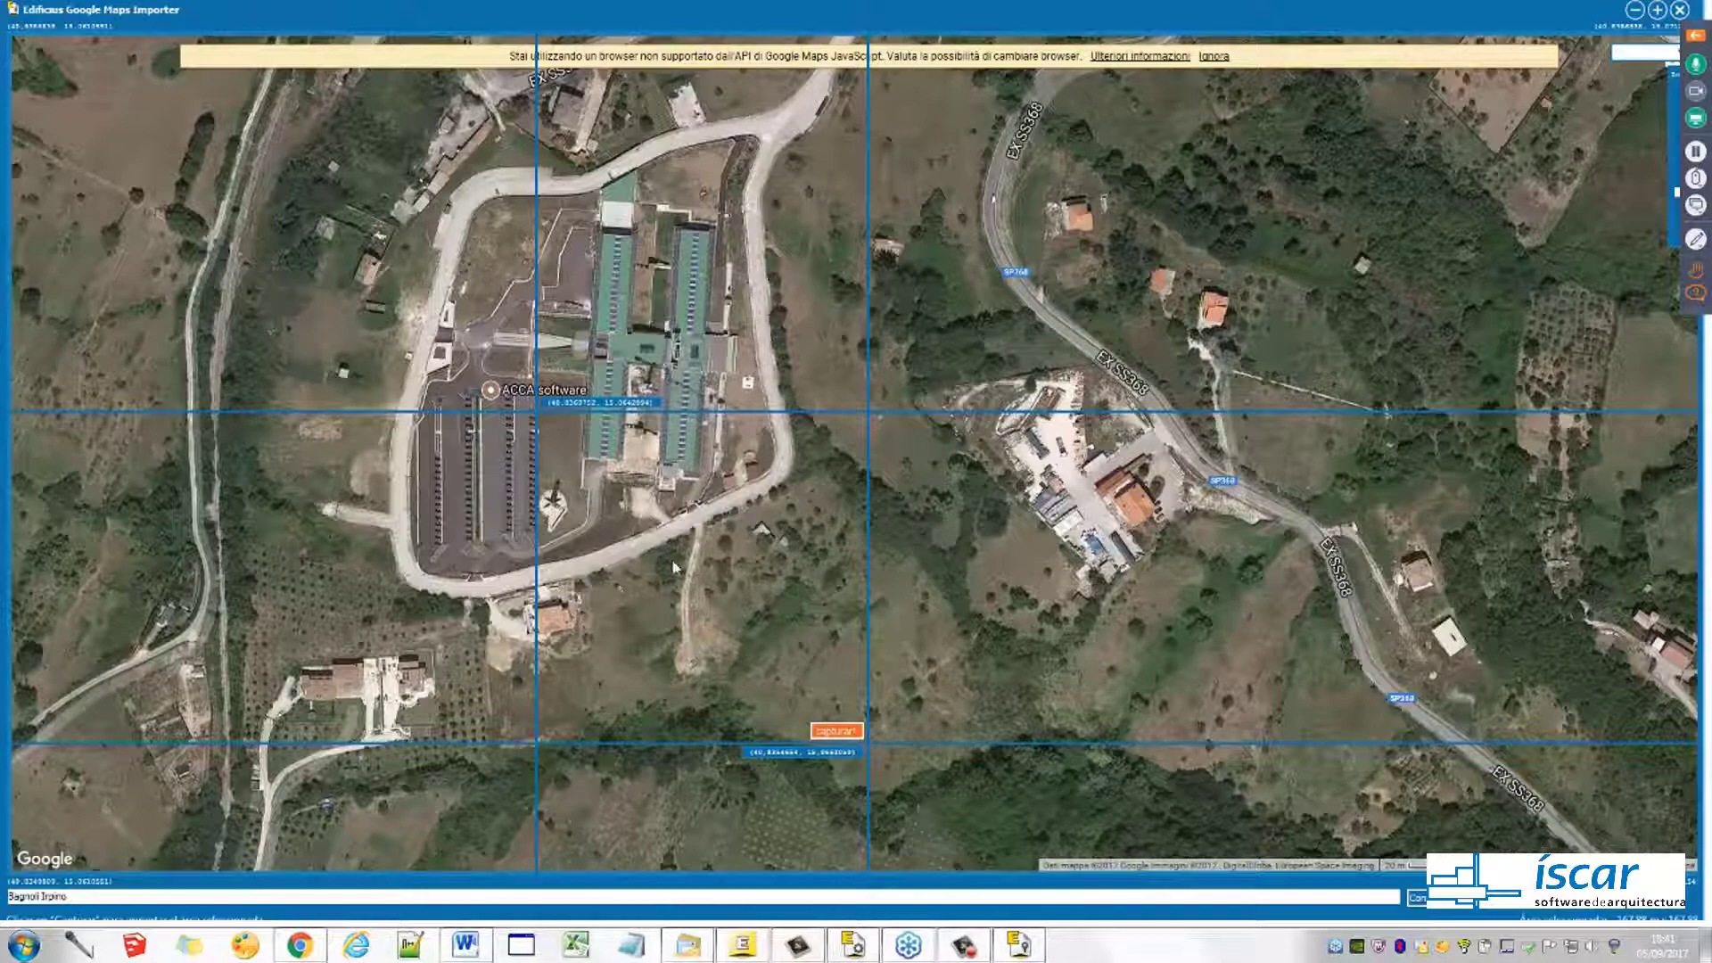
pyautogui.click(852, 492)
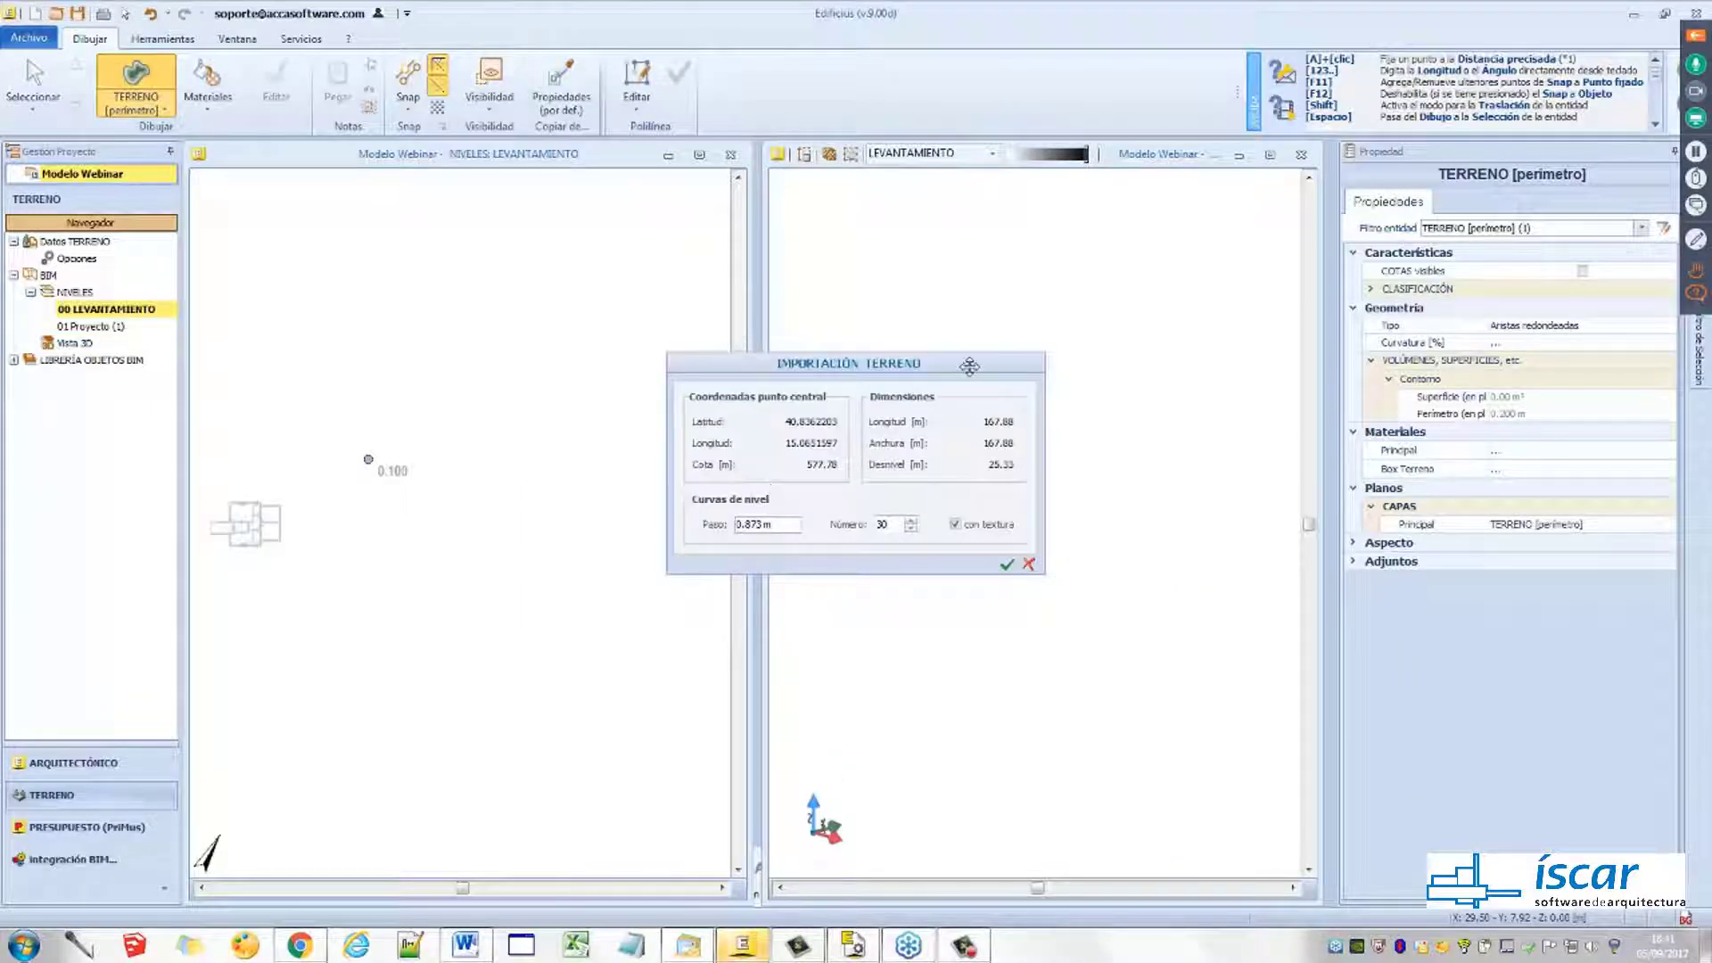
pyautogui.moveTo(969, 366); pyautogui.dragTo(998, 343)
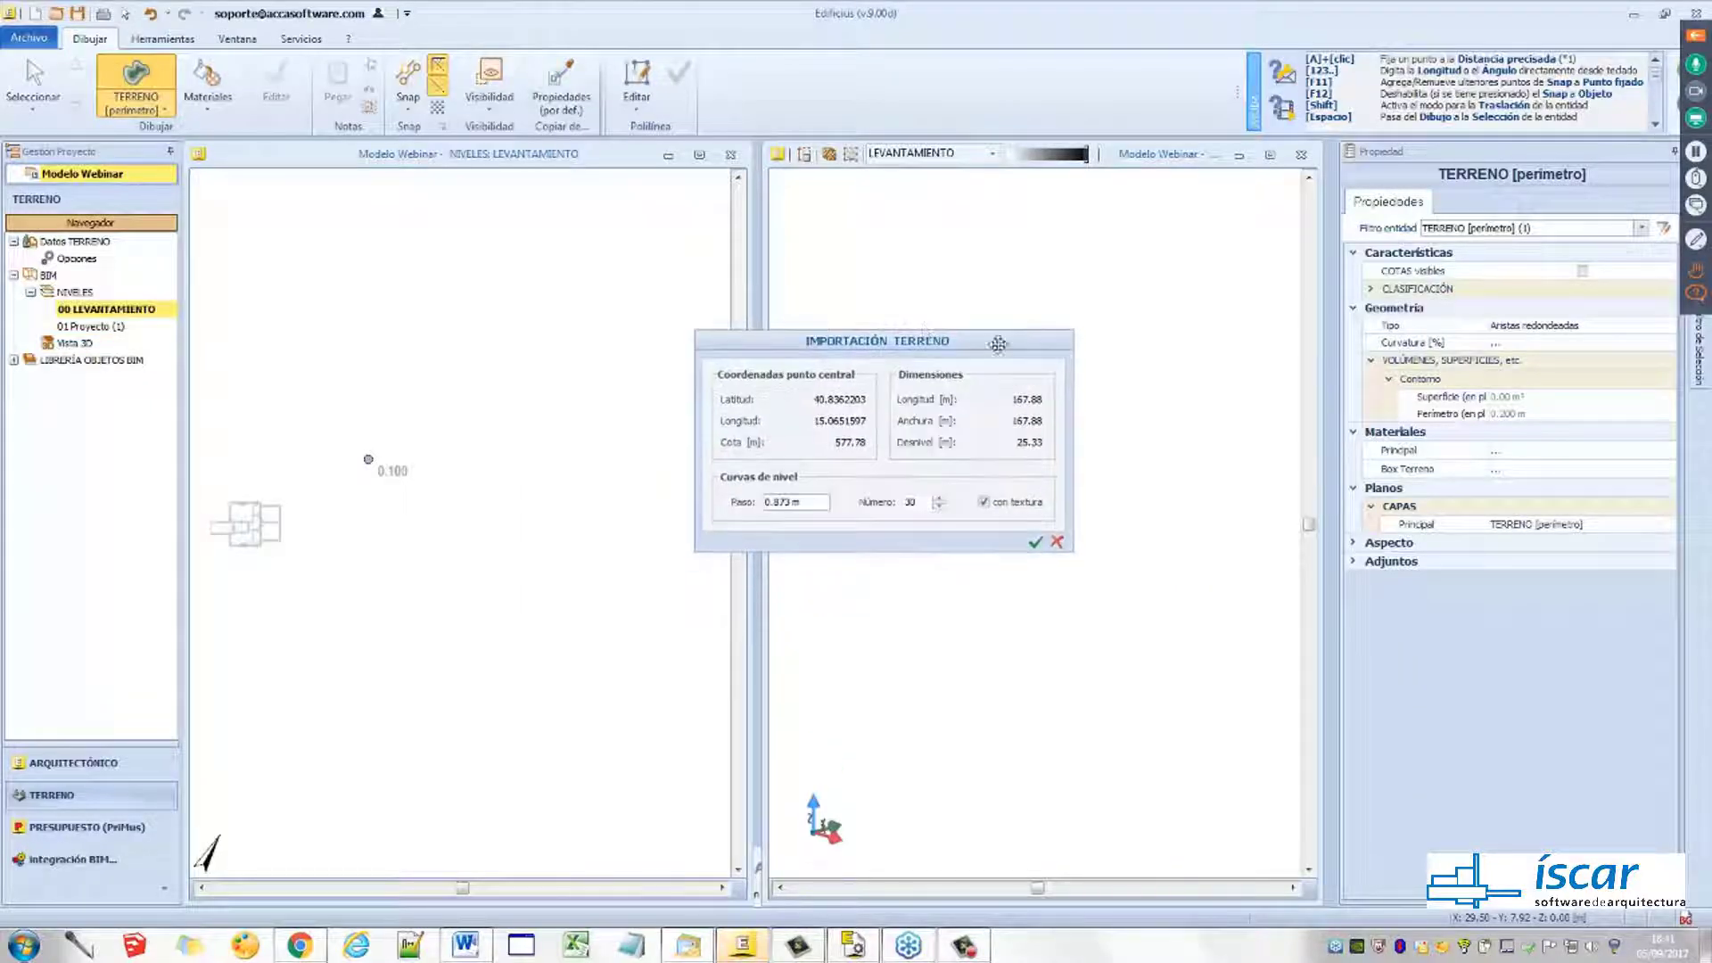
pyautogui.click(1035, 543)
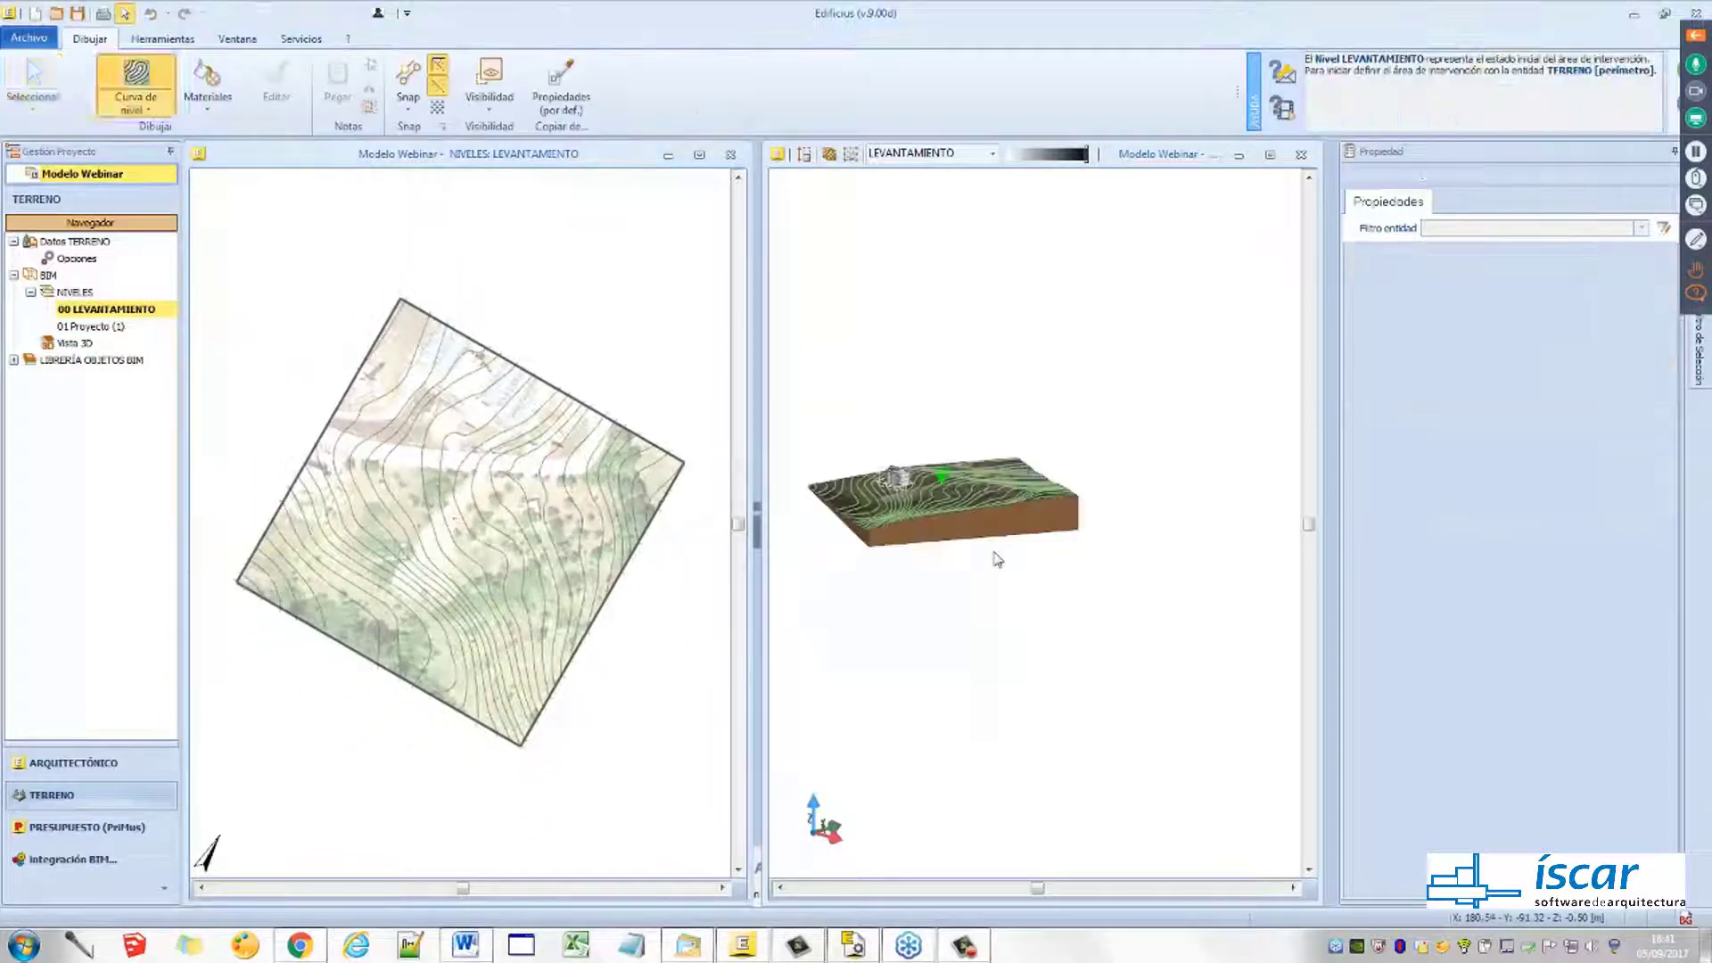
# Rotate the imported terrain about its origin in the LEVANTAMIENTO plan until its edges run horizontally and vertically
pyautogui.moveTo(982, 581); pyautogui.dragTo(1106, 589, button='middle')
pyautogui.scroll(5, 967, 521)
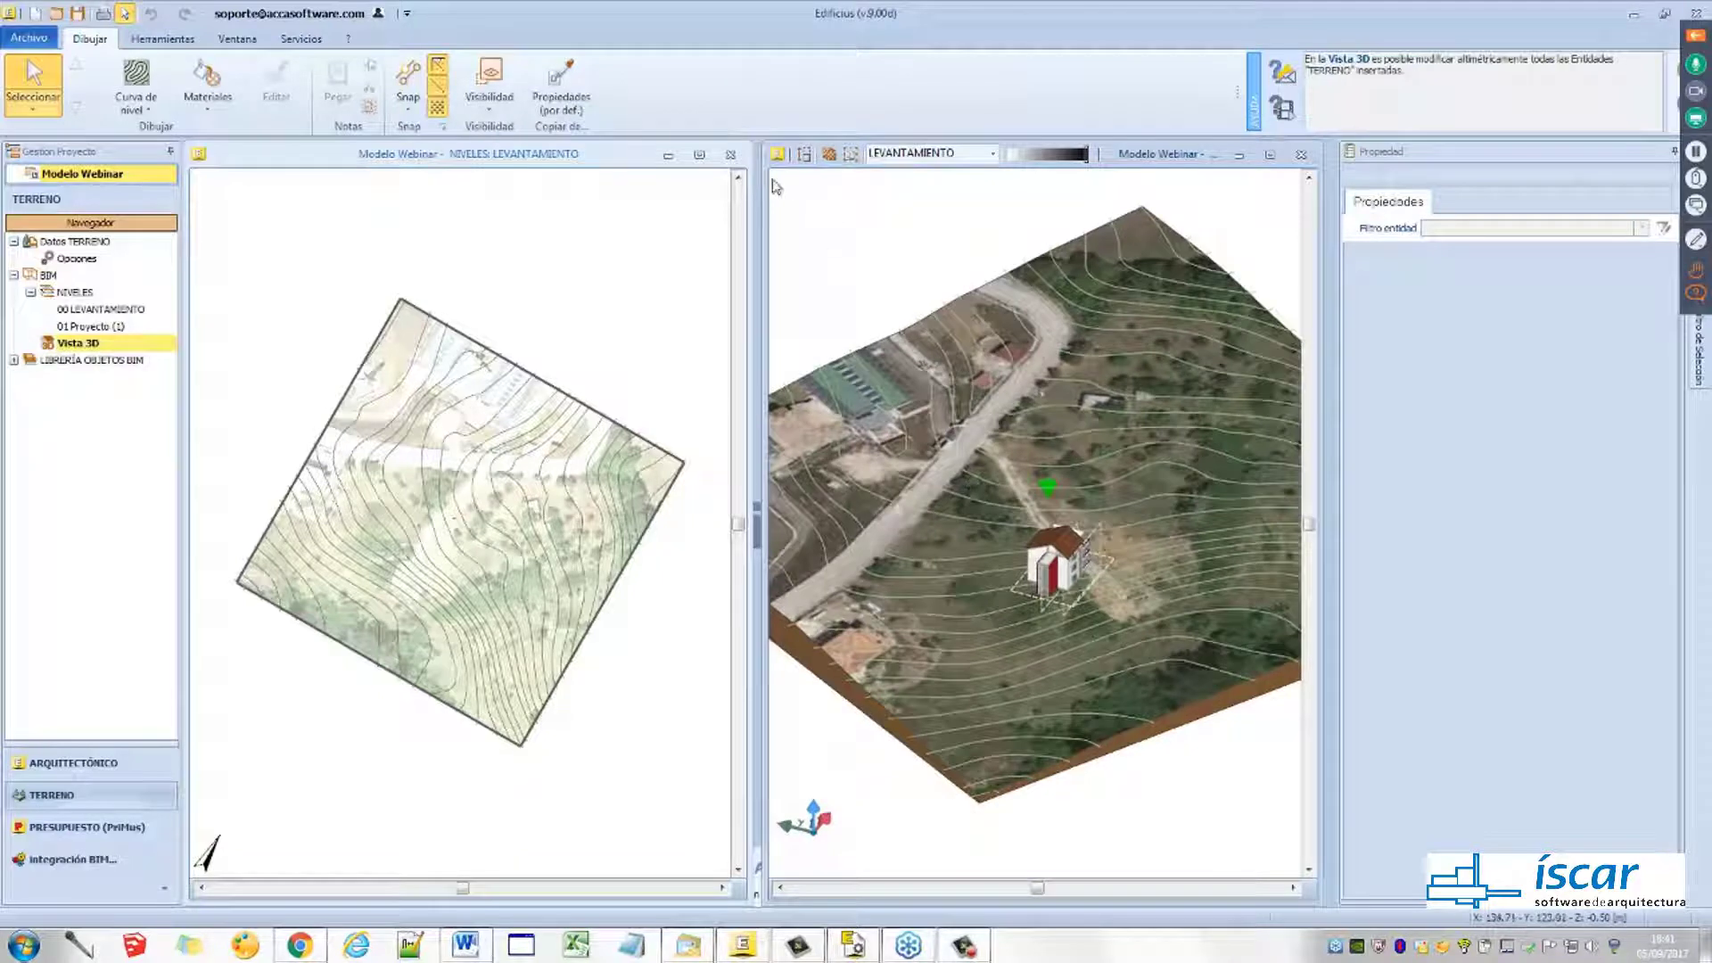
pyautogui.scroll(-2, 1036, 557)
pyautogui.moveTo(1090, 740)
pyautogui.mouseDown(button='middle')
pyautogui.moveTo(1035, 696)
pyautogui.moveTo(1070, 731)
pyautogui.moveTo(1105, 726)
pyautogui.moveTo(1085, 725)
pyautogui.mouseUp(button='middle')
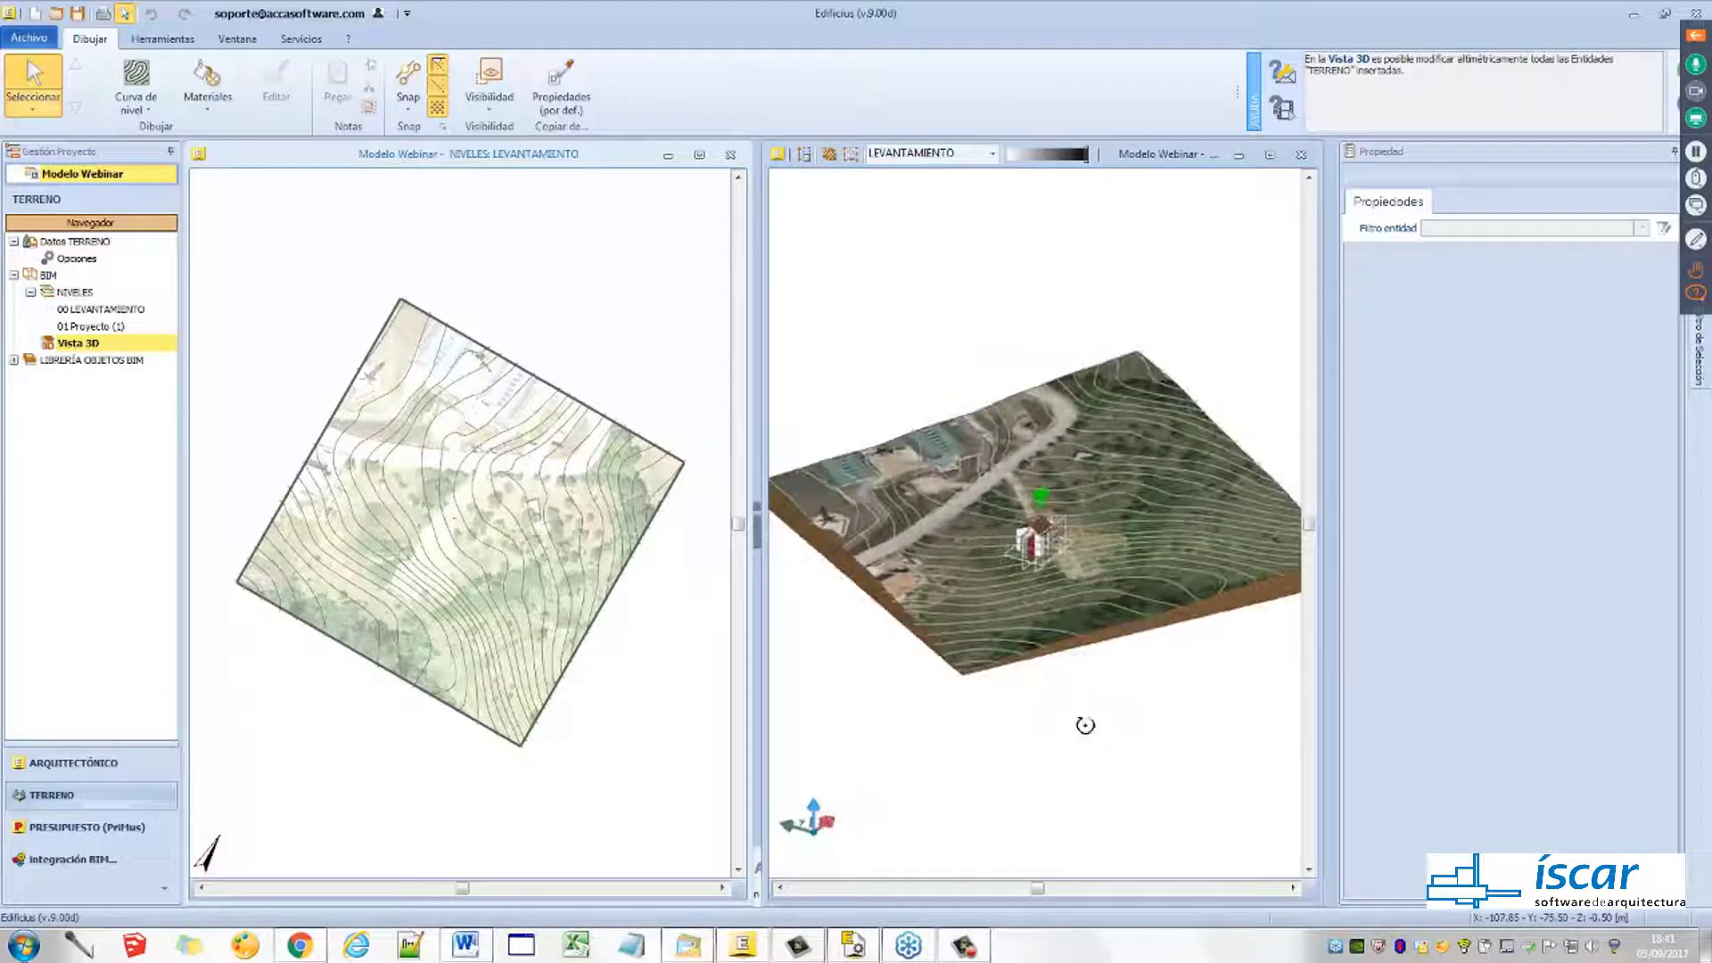
pyautogui.scroll(5, 459, 512)
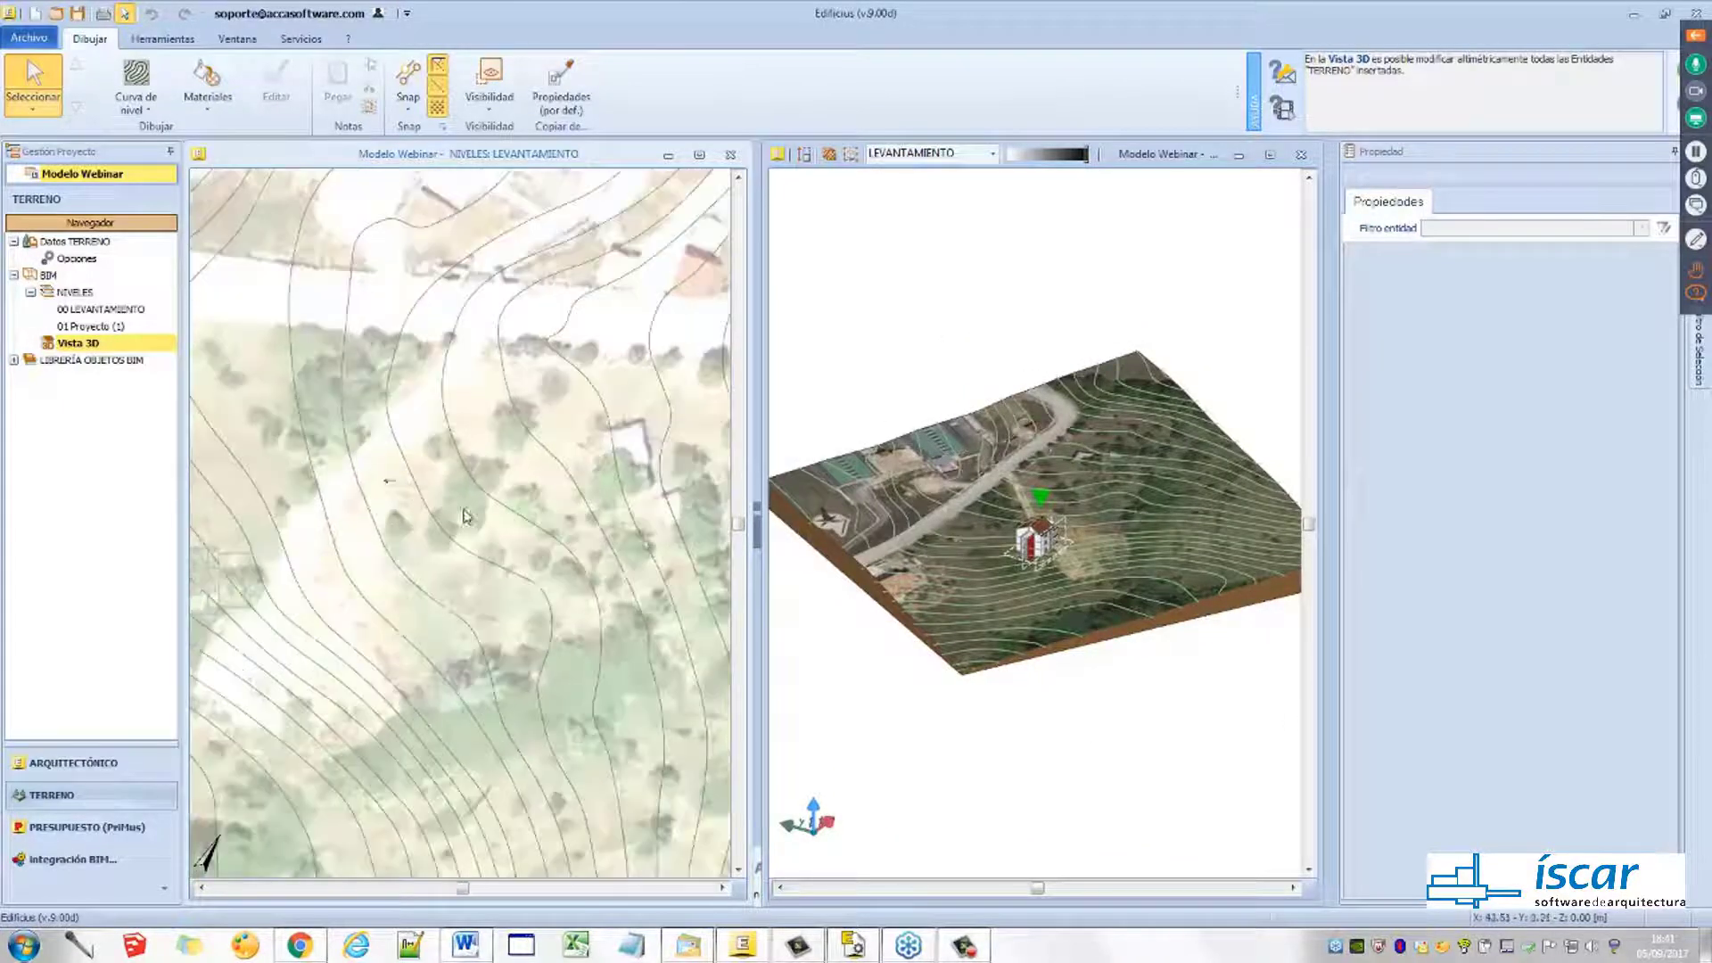
pyautogui.scroll(-5, 445, 545)
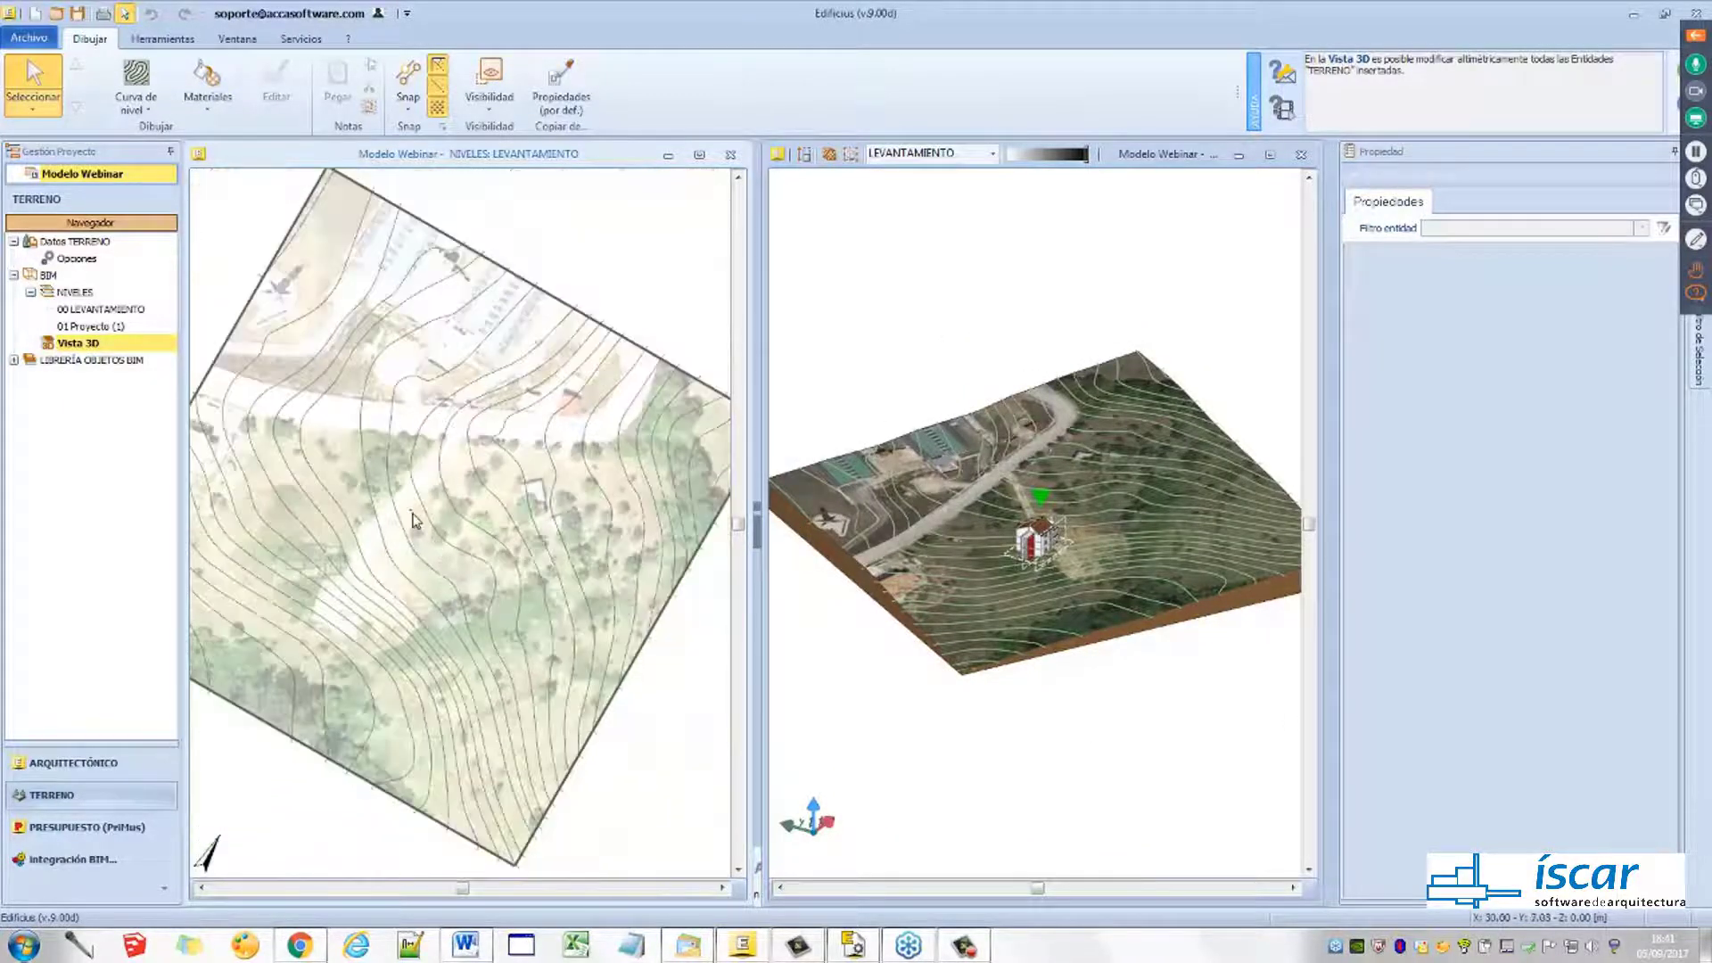
pyautogui.click(413, 521)
pyautogui.moveTo(443, 528); pyautogui.dragTo(624, 498)
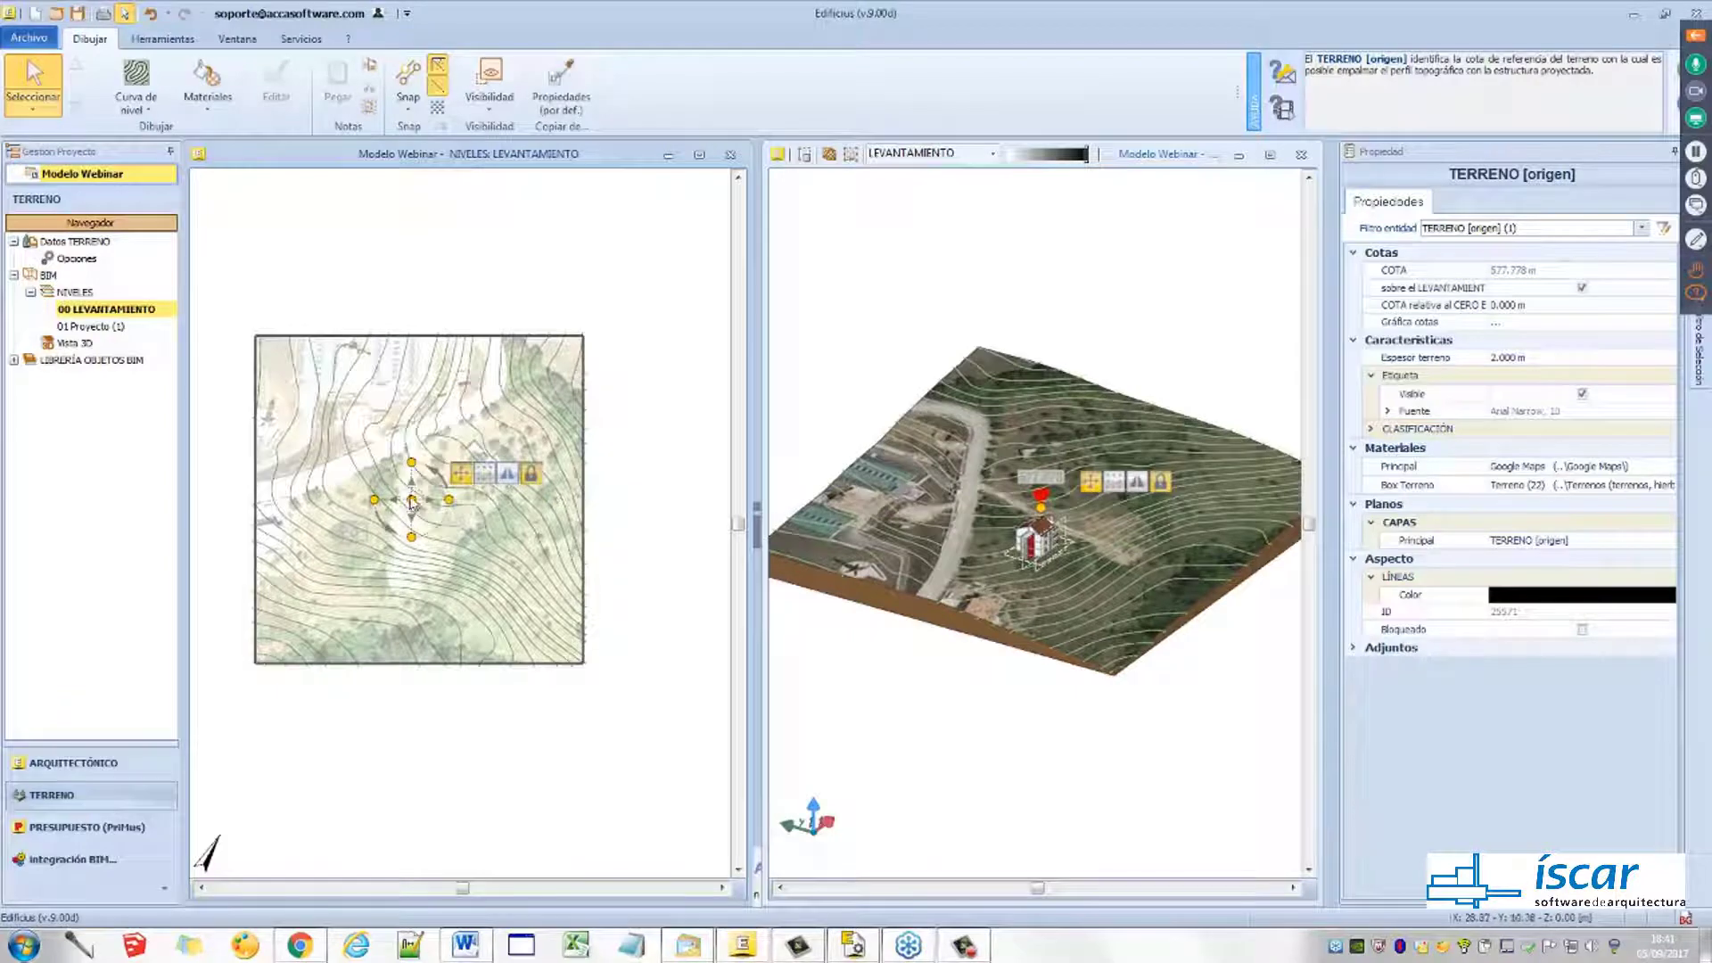
# Shift the terrain slightly in plan so that its origin lies at the edge of the building
pyautogui.moveTo(417, 499); pyautogui.dragTo(316, 509, button='middle')
pyautogui.scroll(5, 314, 510)
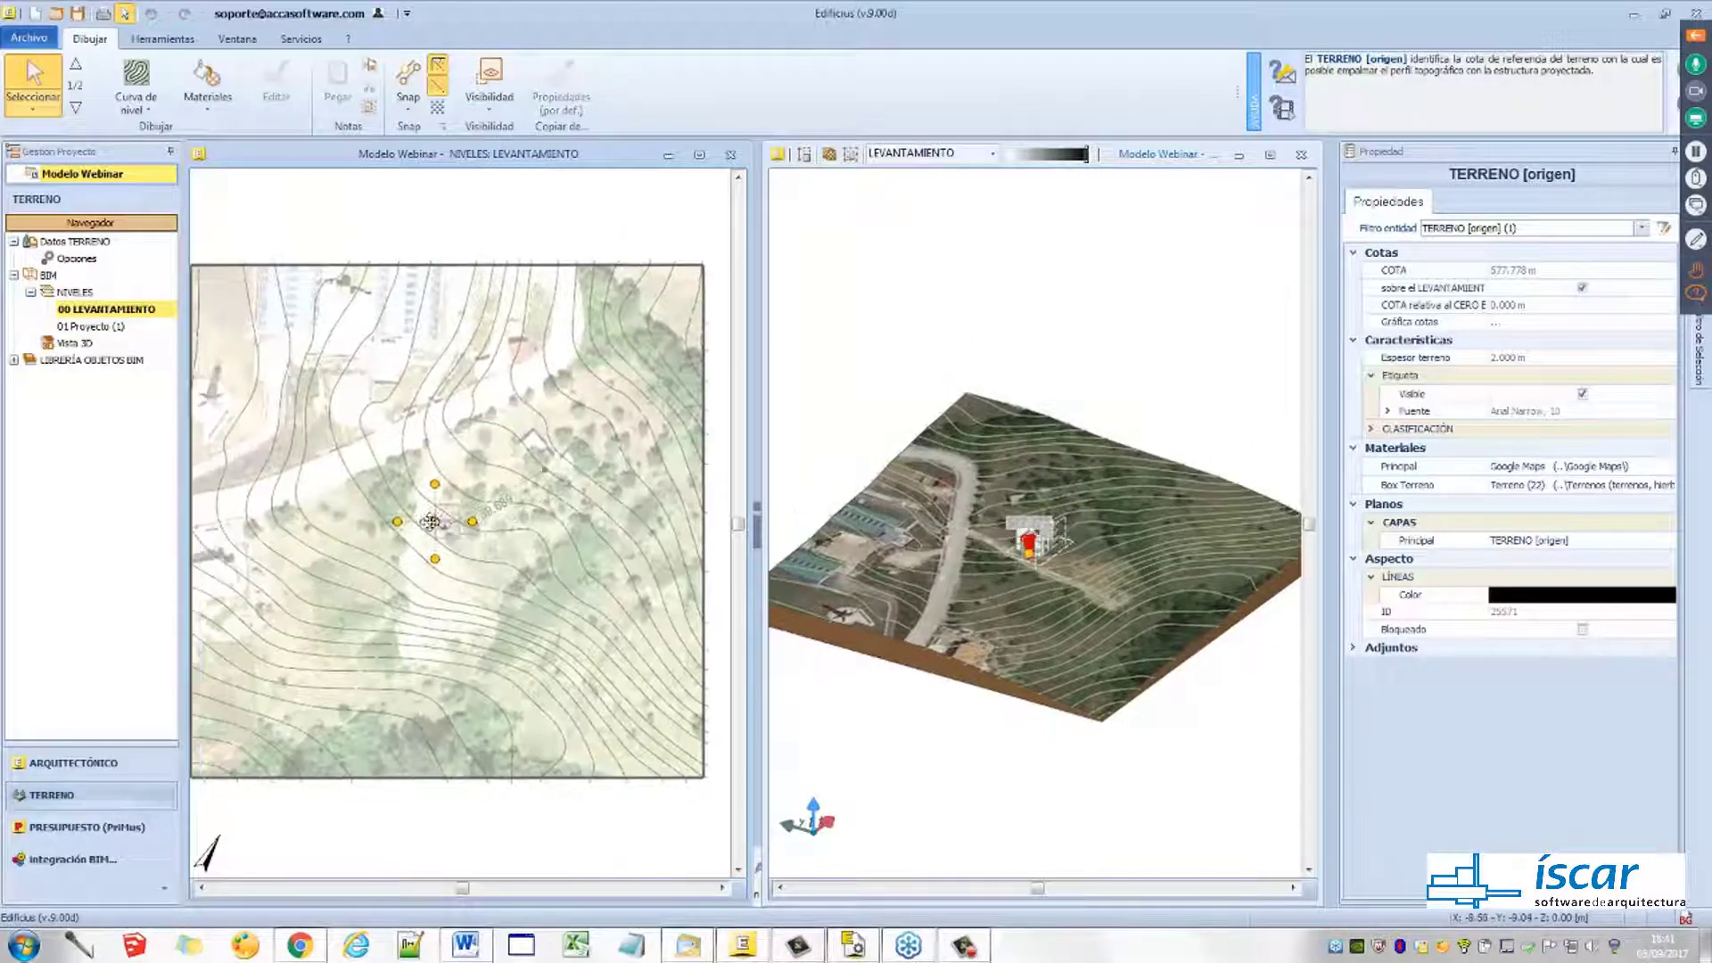
pyautogui.click(436, 508)
# Examine the building's position on the textured terrain in plan and 3D, and review the available TERRENO object types
pyautogui.scroll(6, 1061, 570)
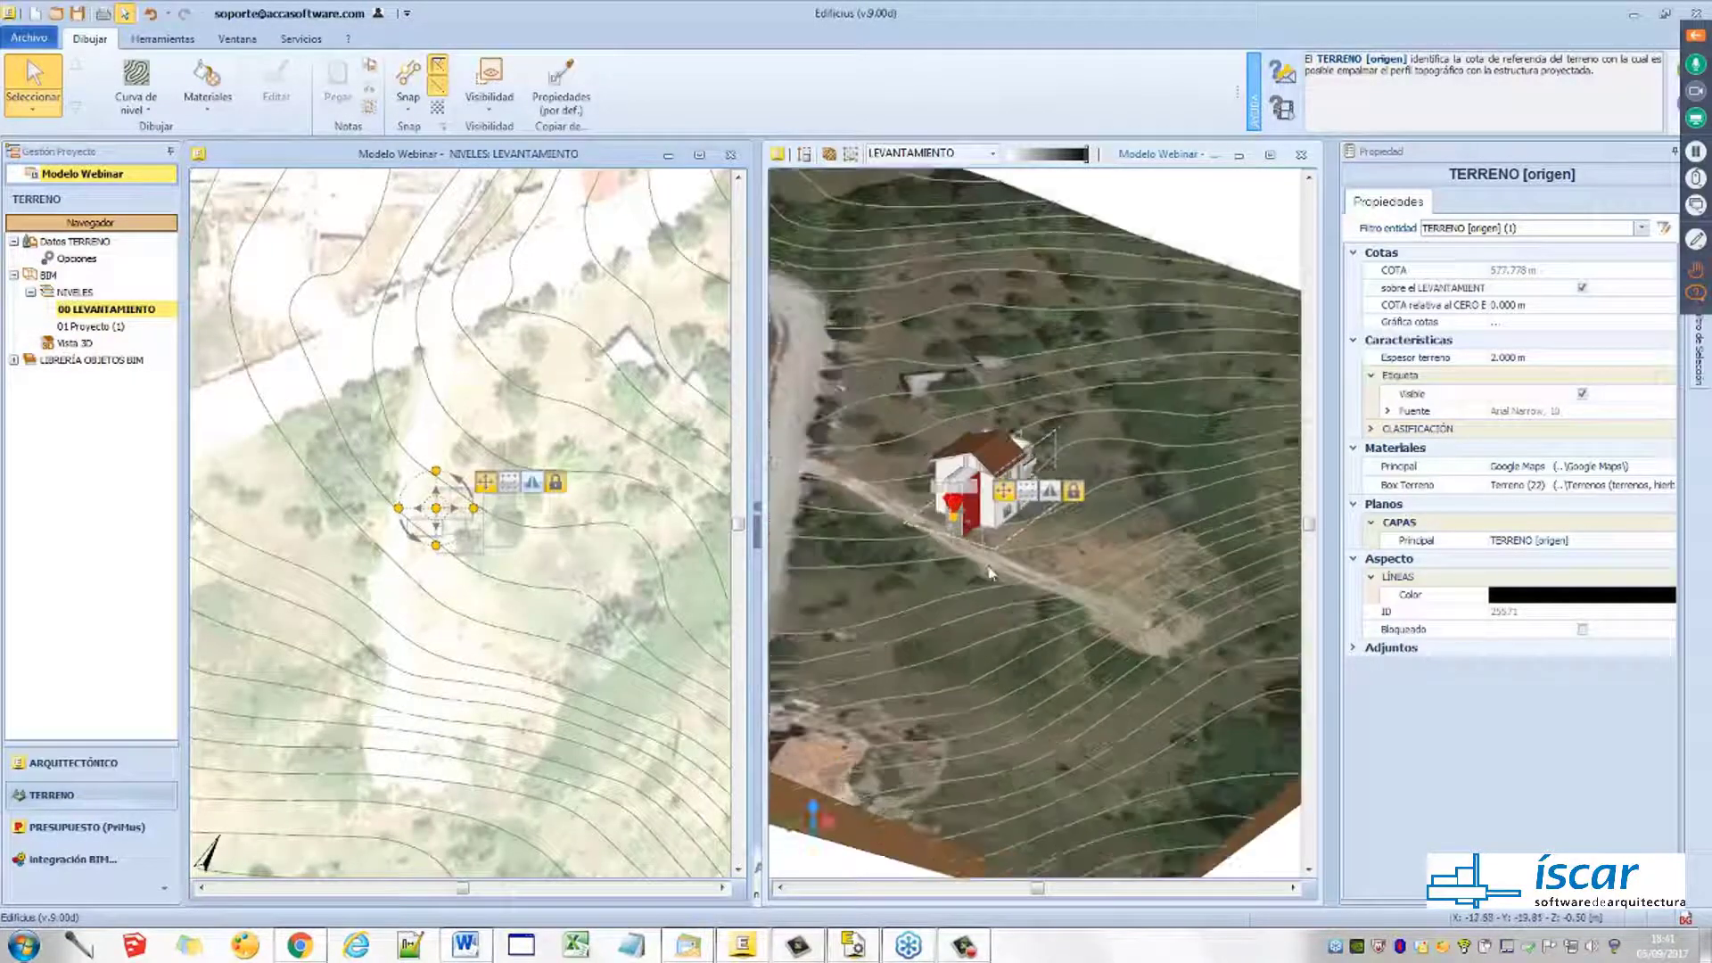
pyautogui.moveTo(1008, 573)
pyautogui.mouseDown(button='middle')
pyautogui.moveTo(943, 553)
pyautogui.moveTo(978, 574)
pyautogui.mouseUp(button='middle')
pyautogui.scroll(-5, 484, 465)
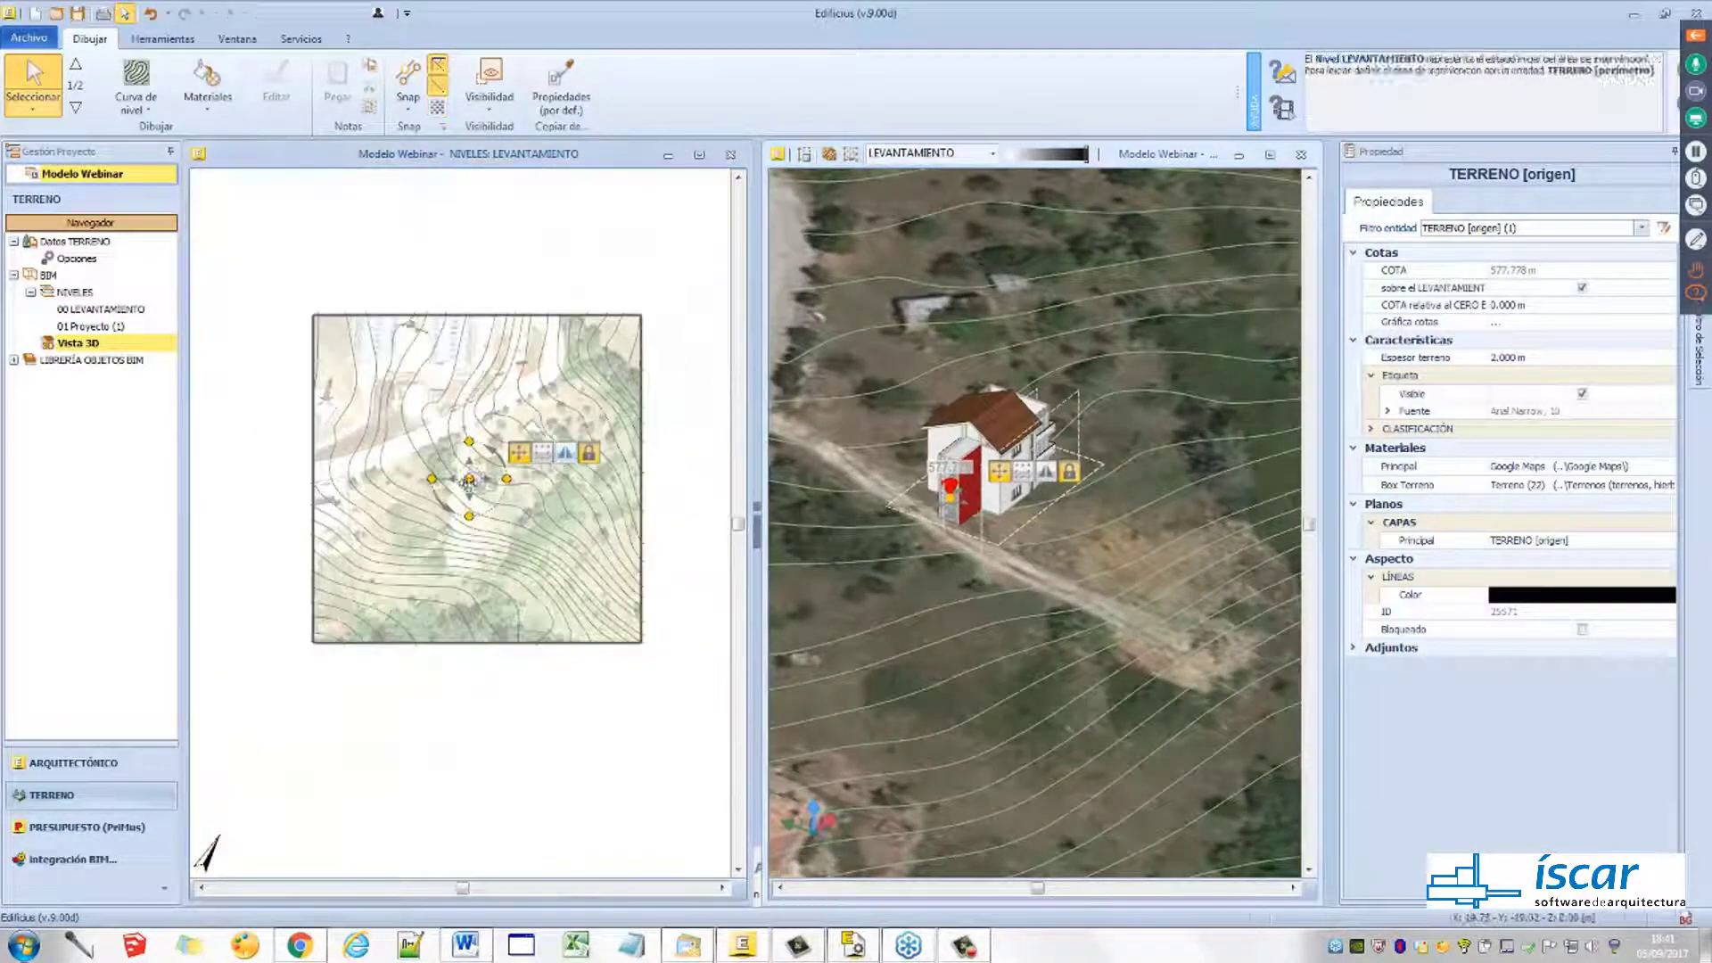
pyautogui.moveTo(484, 465); pyautogui.dragTo(434, 445, button='middle')
pyautogui.scroll(2, 1042, 559)
pyautogui.scroll(-4, 1026, 562)
pyautogui.scroll(-3, 1012, 584)
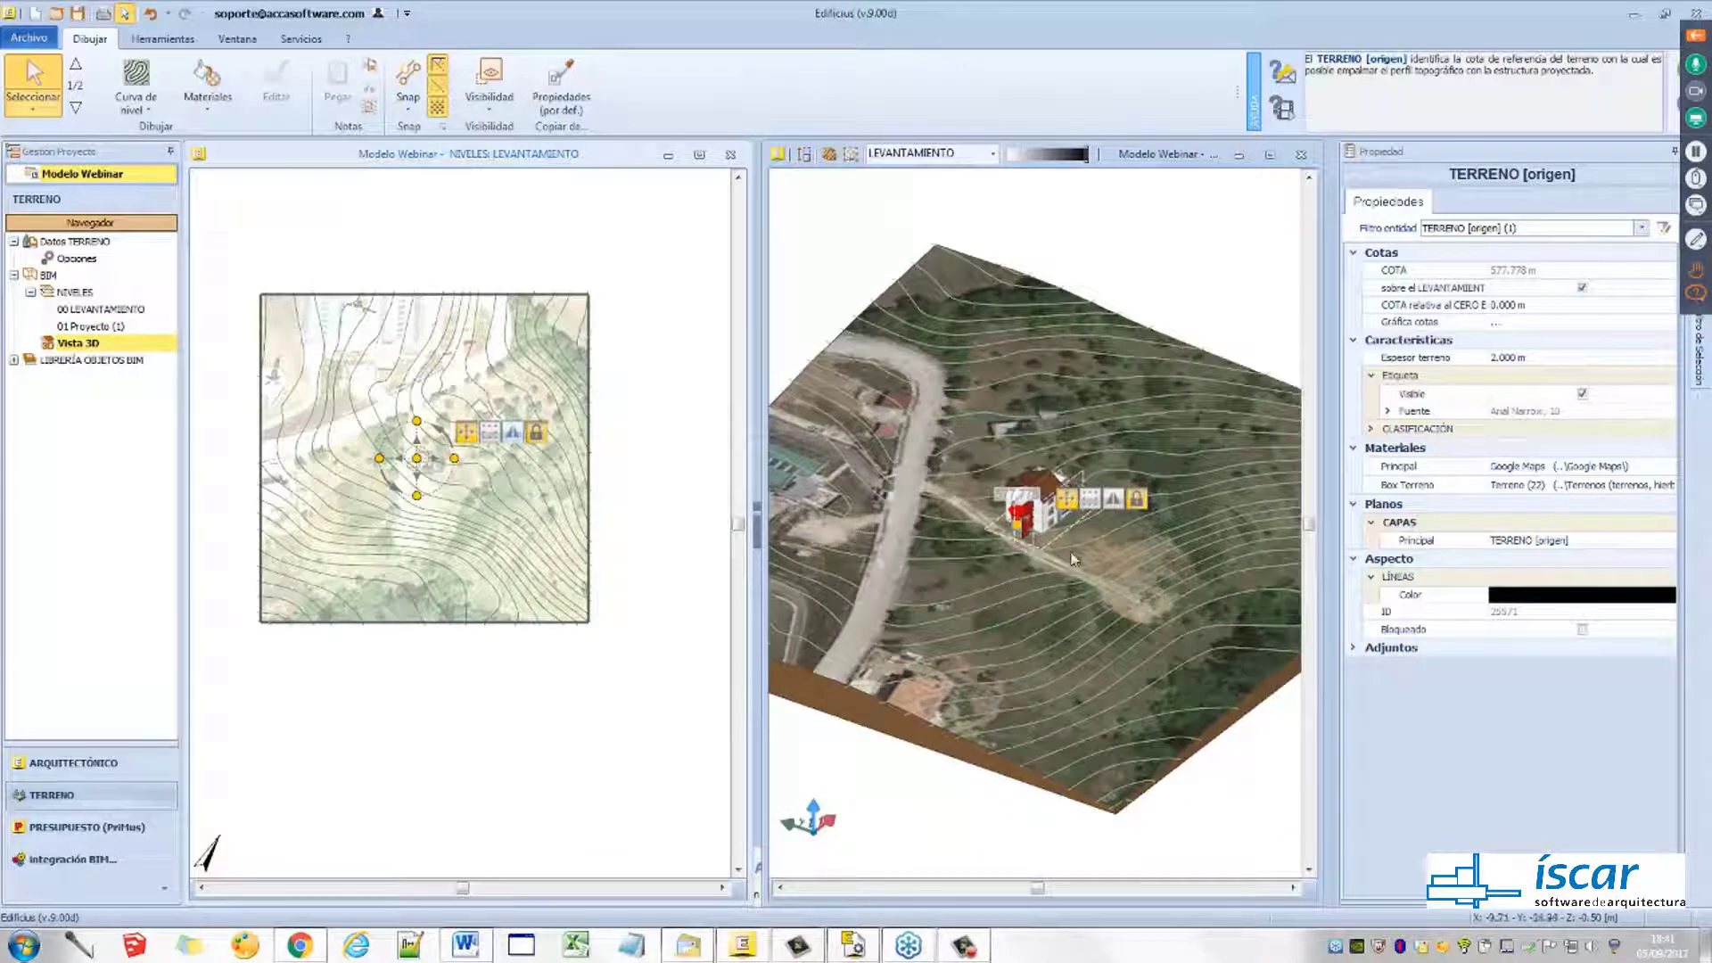
pyautogui.scroll(2, 998, 557)
pyautogui.scroll(1, 996, 560)
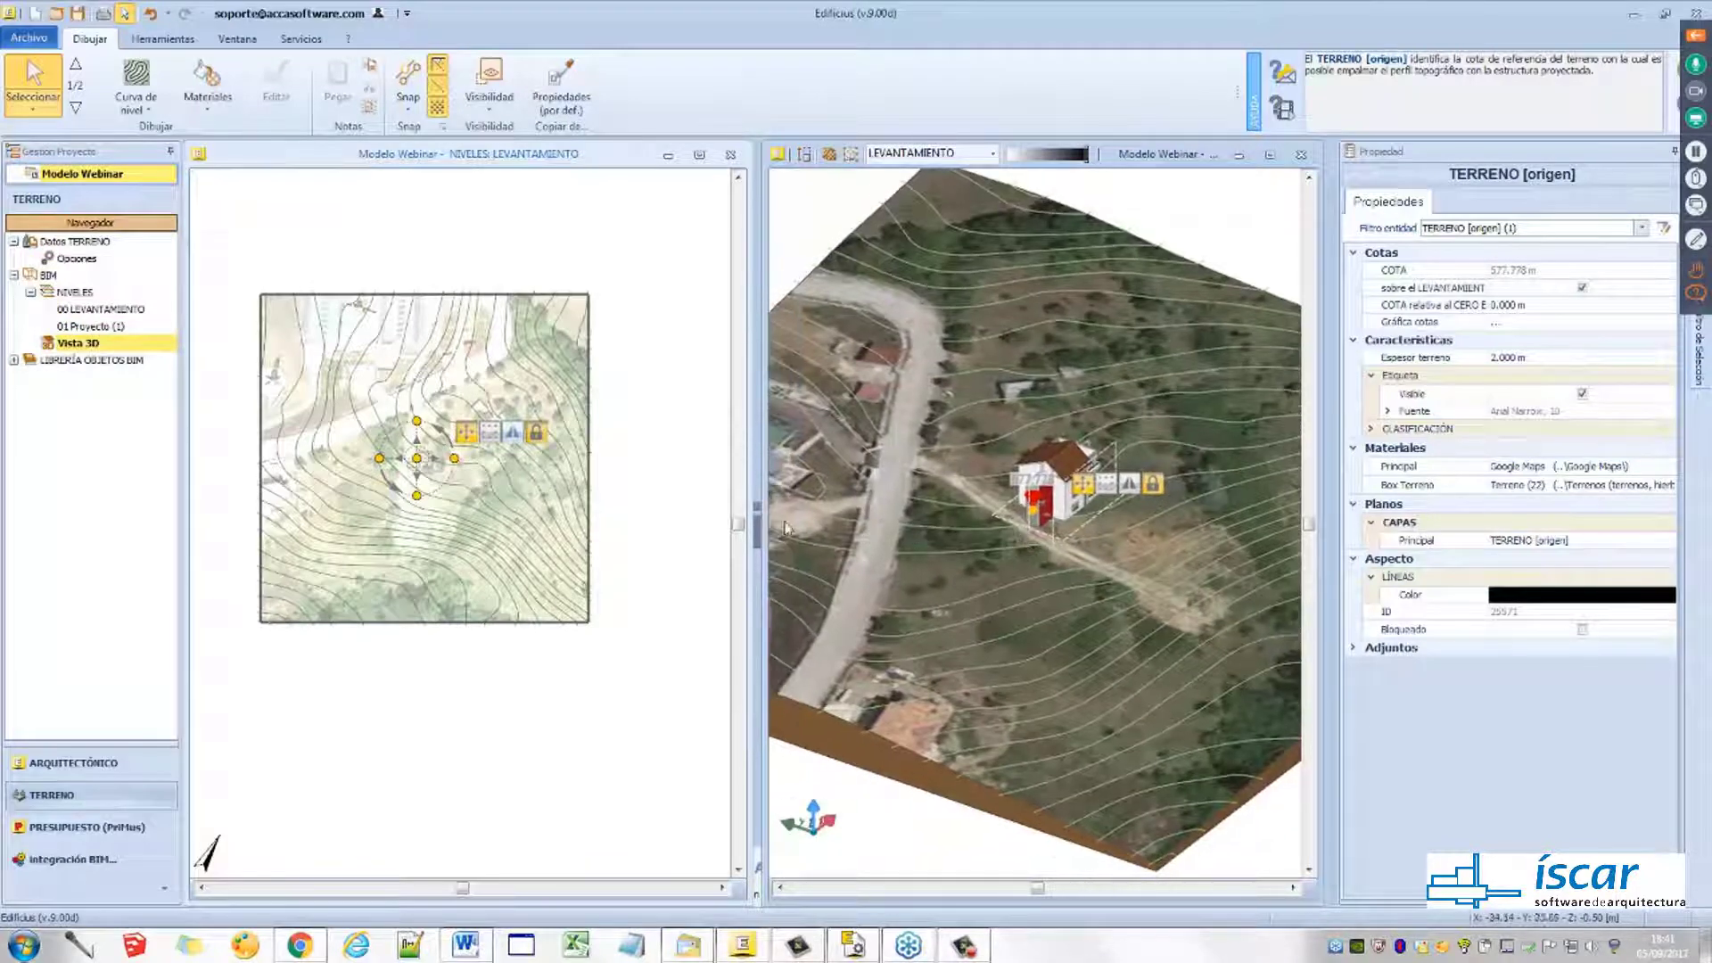
pyautogui.click(158, 111)
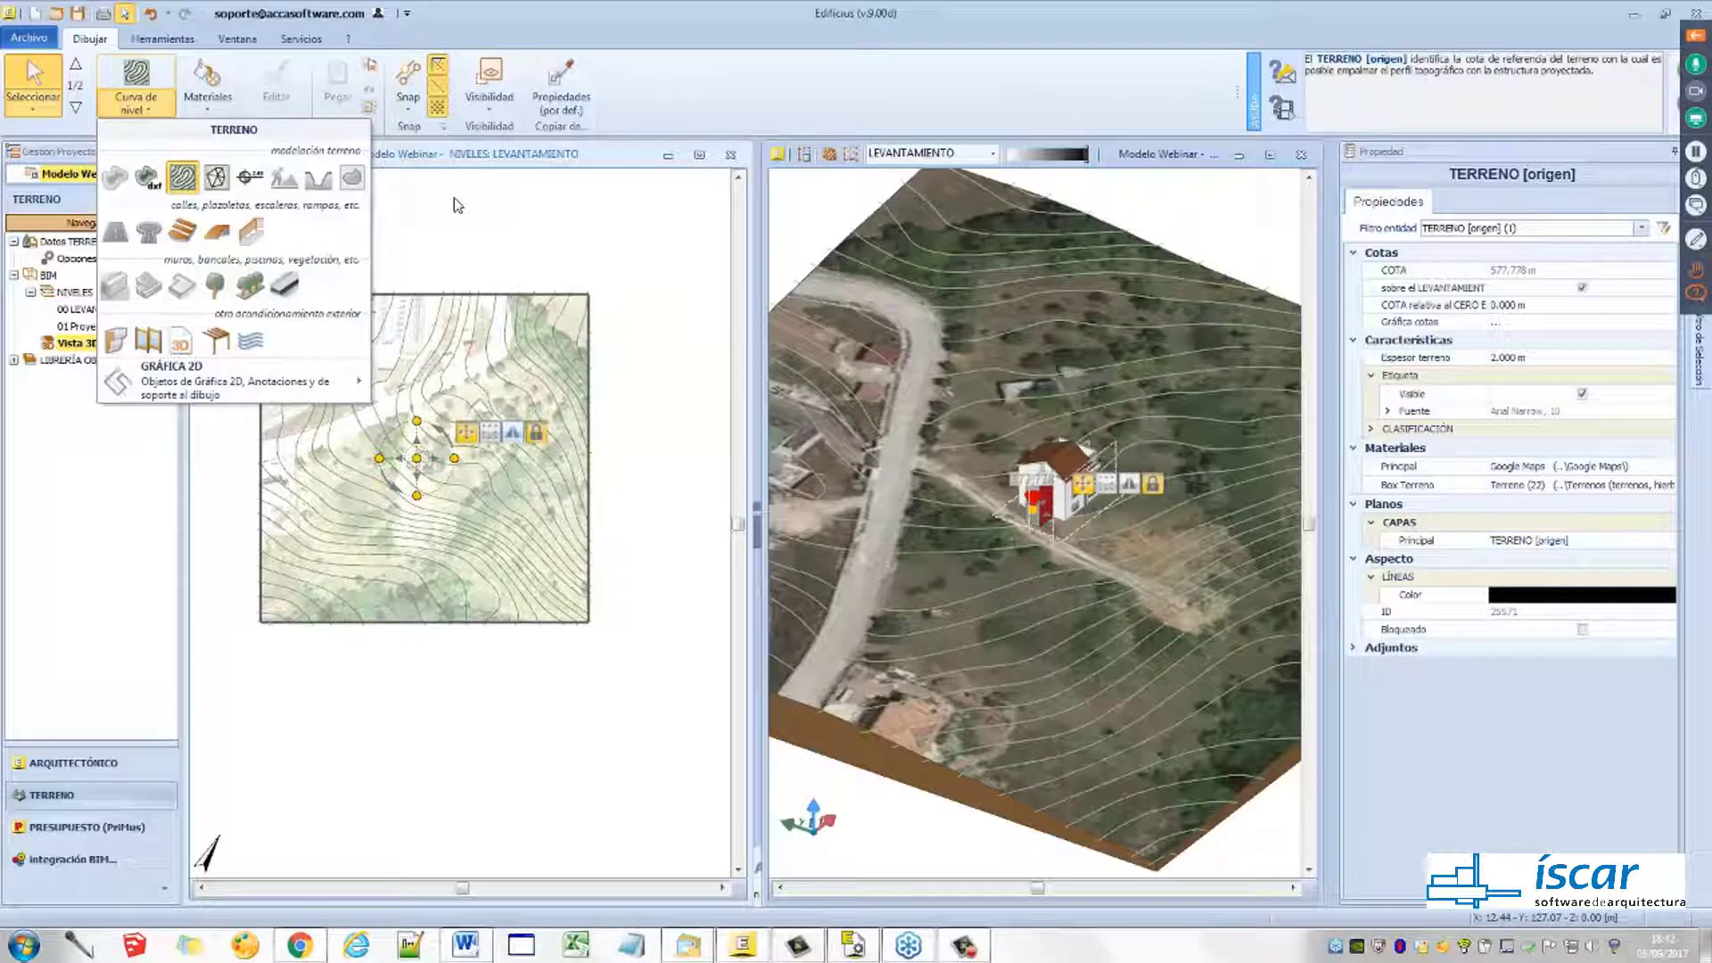
pyautogui.click(500, 235)
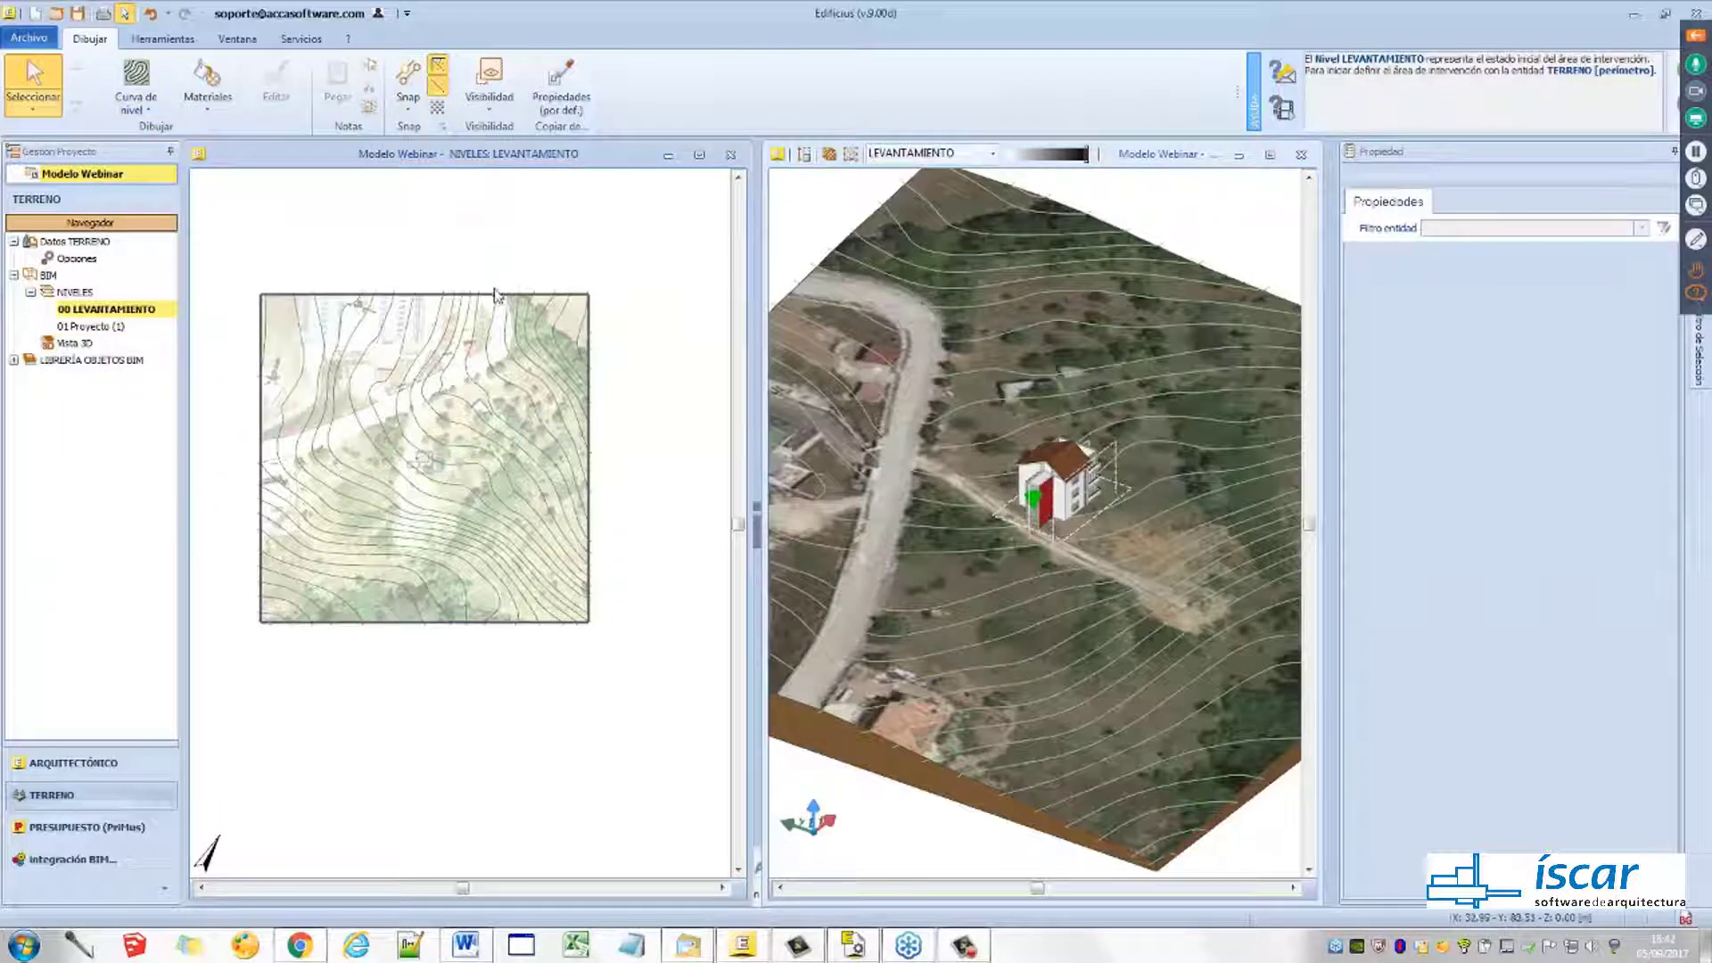
# Delete the Google Maps terrain by removing its perimeter object, accepting the reset of the Levantamiento and Proyecto plans
pyautogui.click(592, 298)
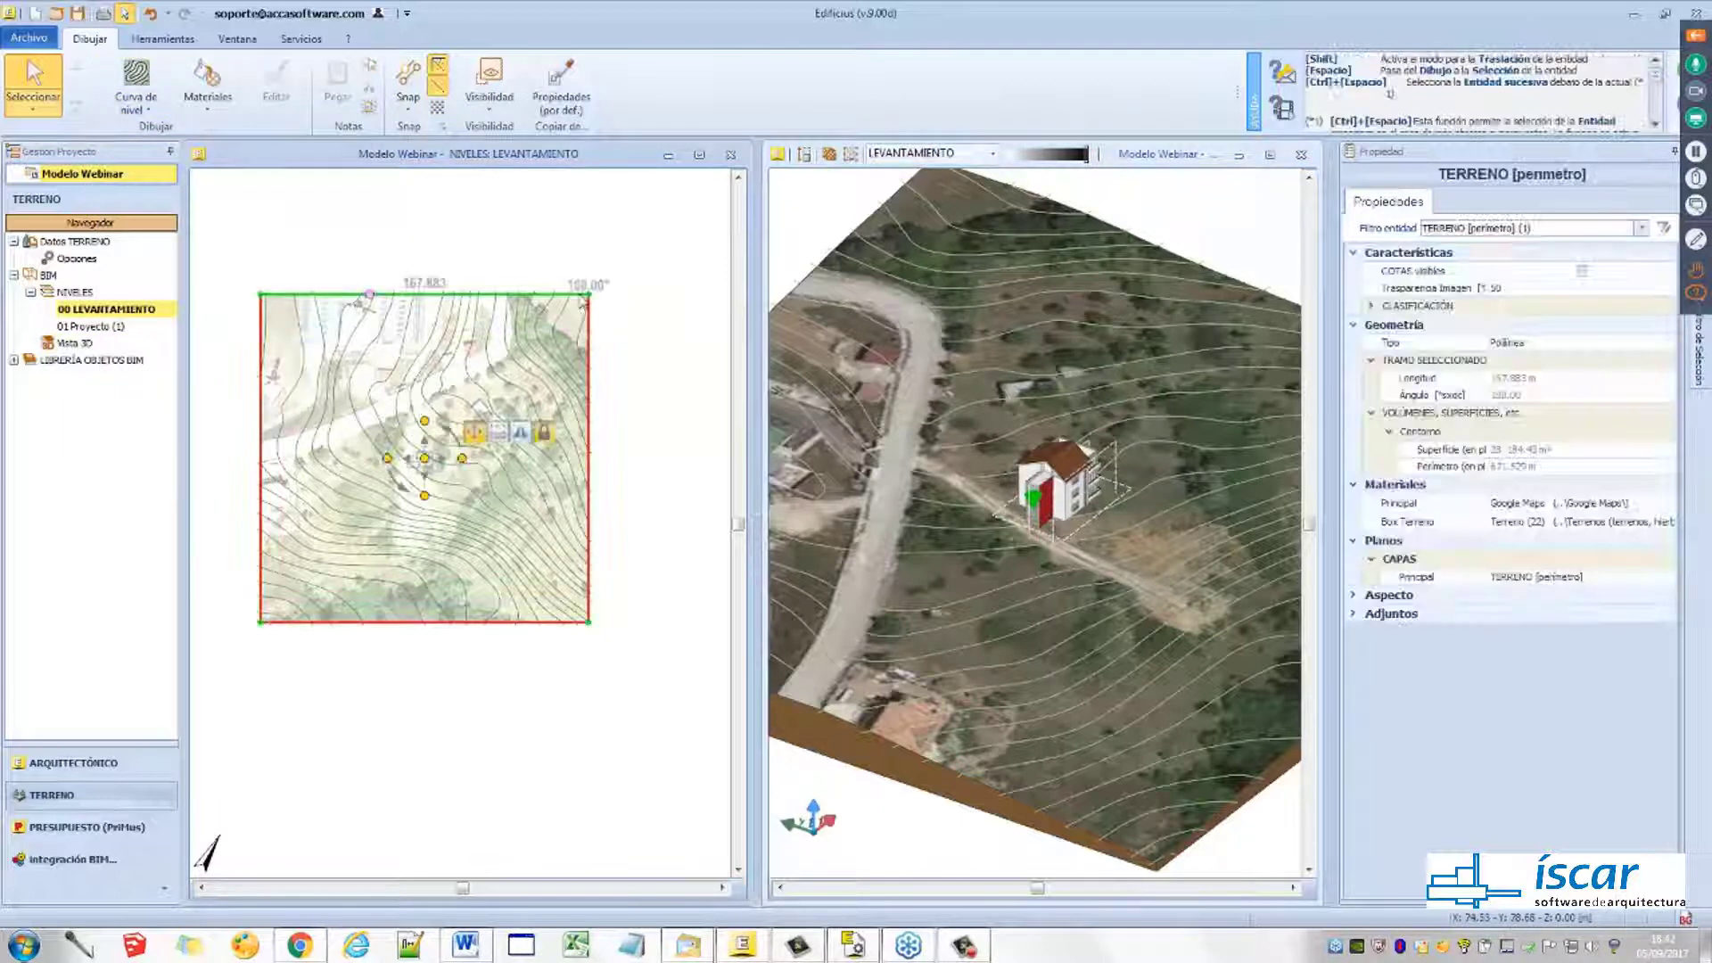
pyautogui.rightClick(476, 294)
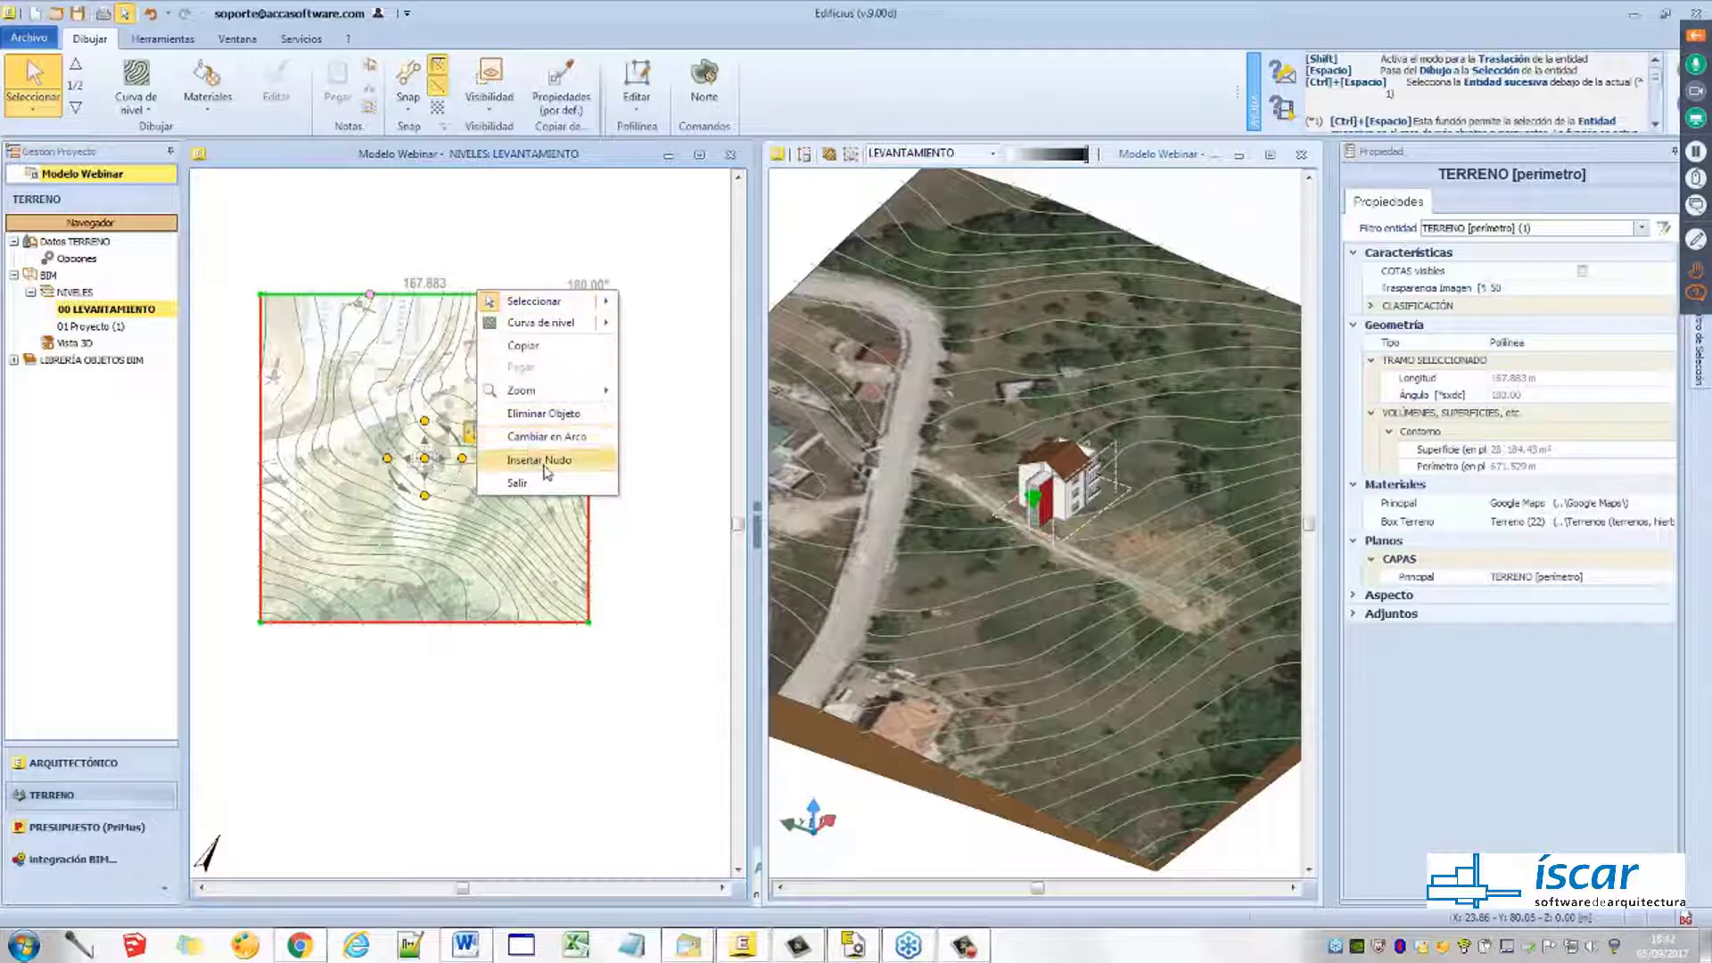
pyautogui.click(561, 419)
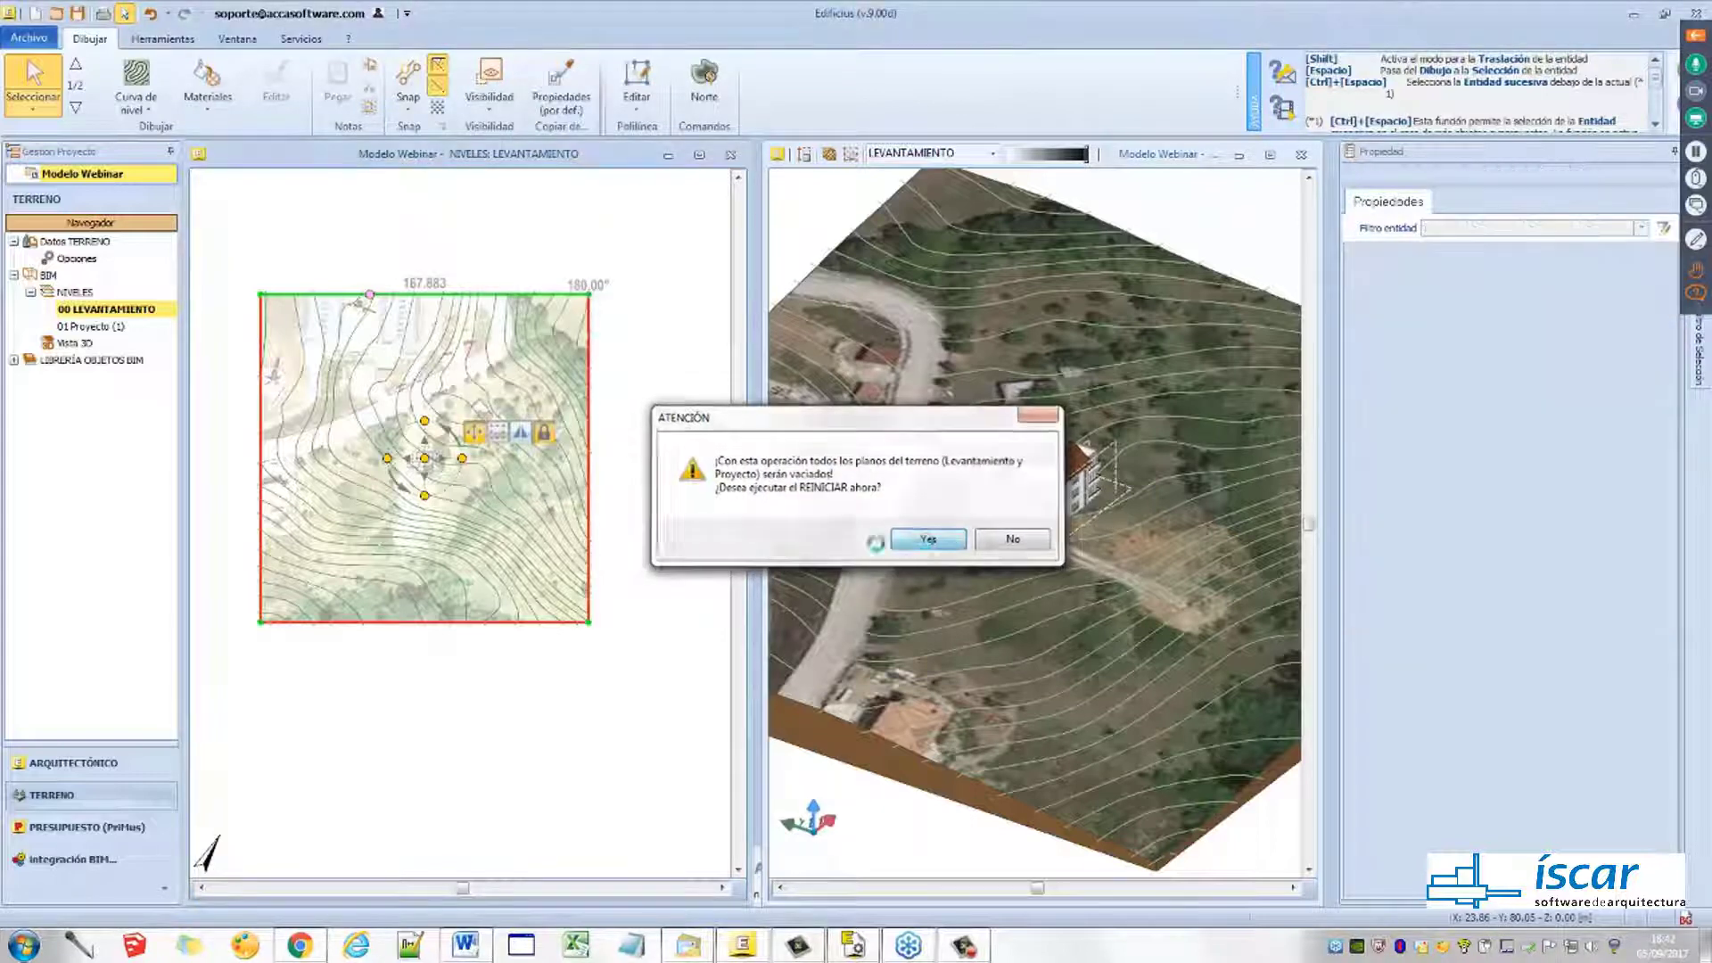
pyautogui.click(928, 541)
pyautogui.scroll(-3, 922, 479)
pyautogui.moveTo(1028, 535); pyautogui.dragTo(984, 526, button='middle')
pyautogui.scroll(4, 981, 478)
pyautogui.scroll(1, 981, 479)
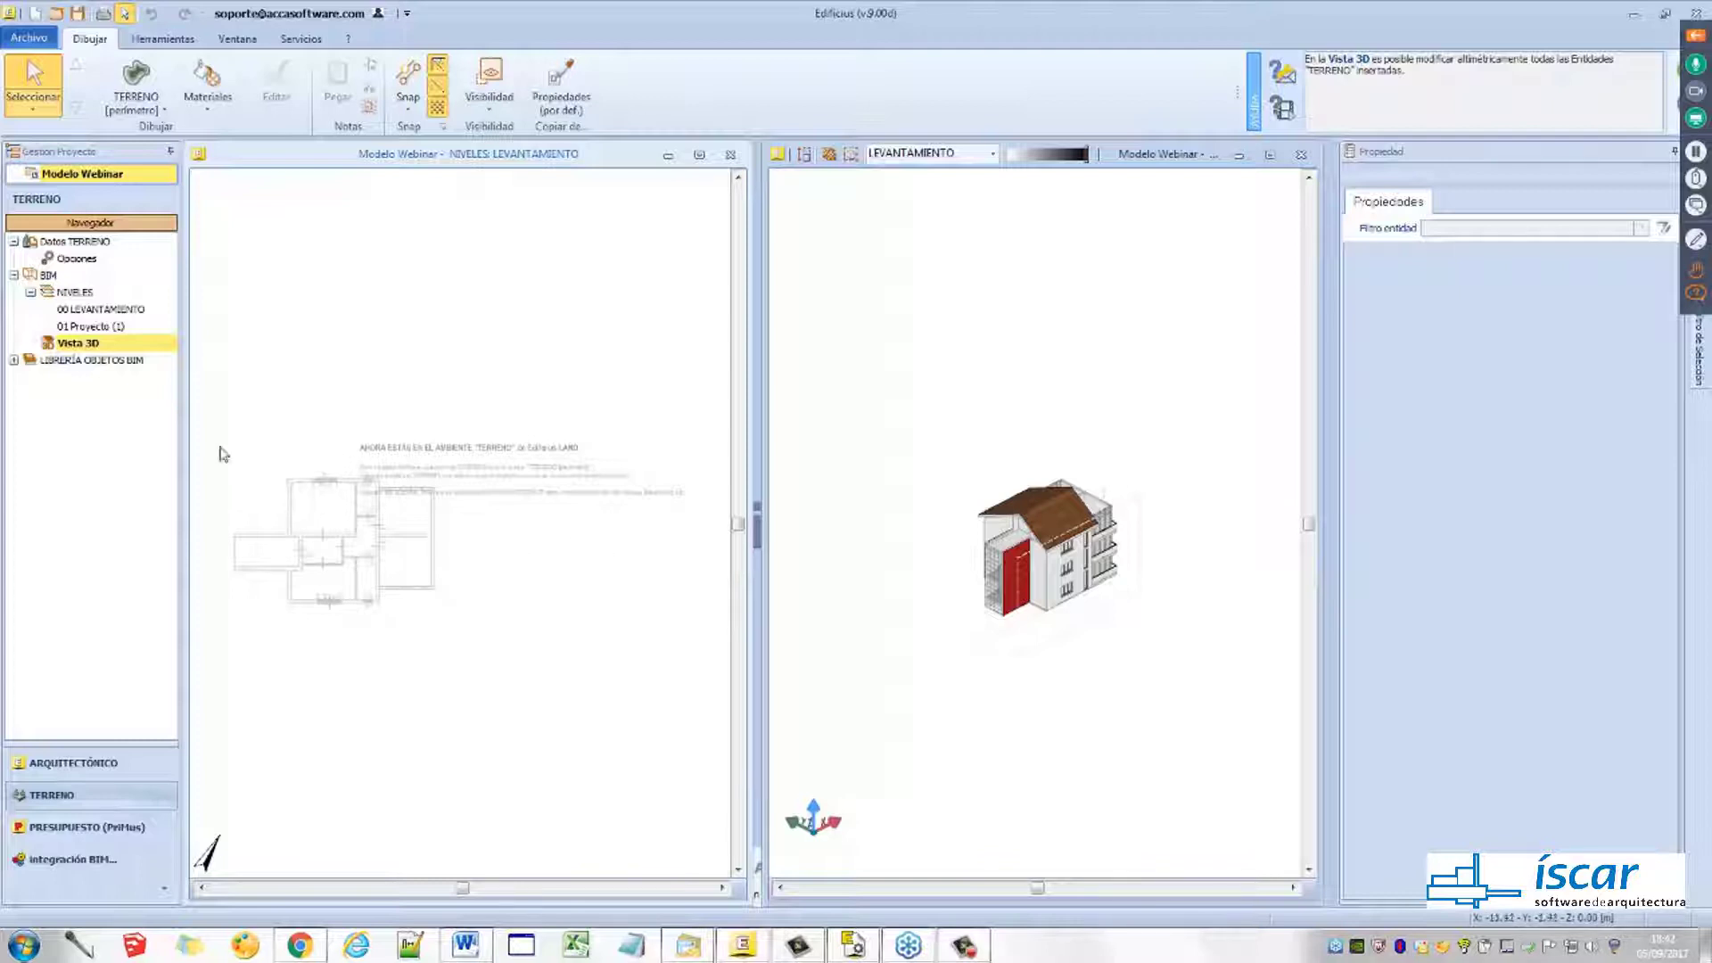
# Draw a closed TERRENO perimeter 150 m wide and 100 m deep around the building on the LEVANTAMIENTO level
pyautogui.click(108, 315)
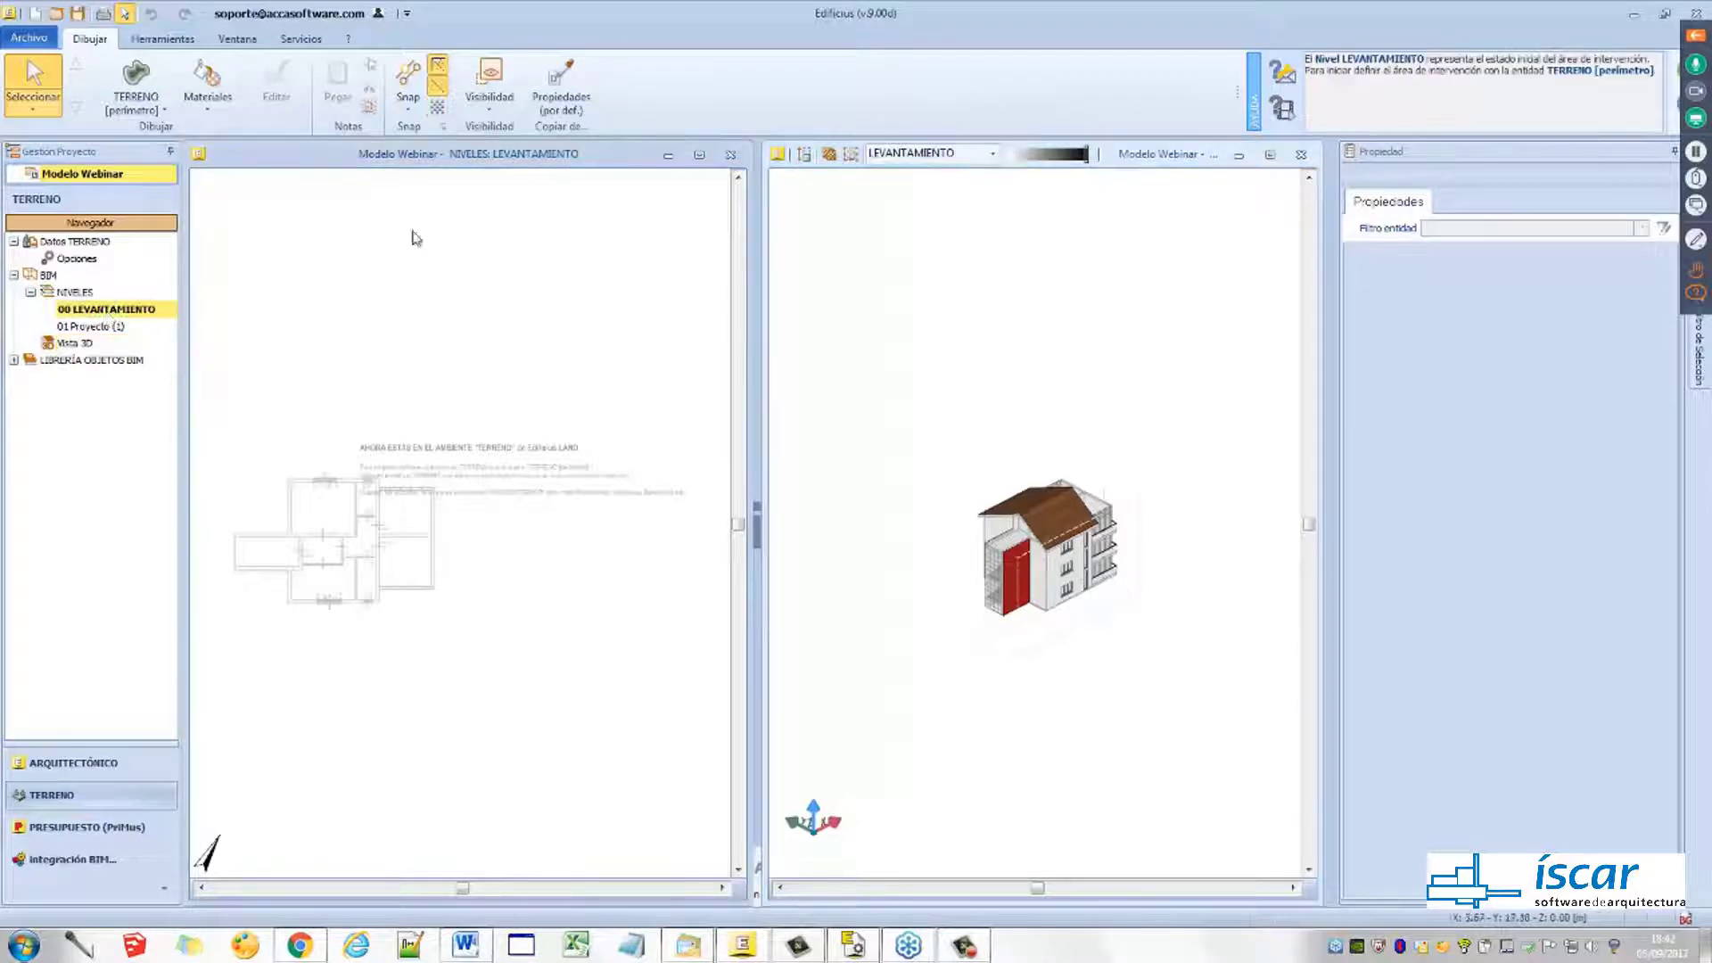
pyautogui.click(435, 169)
pyautogui.click(163, 109)
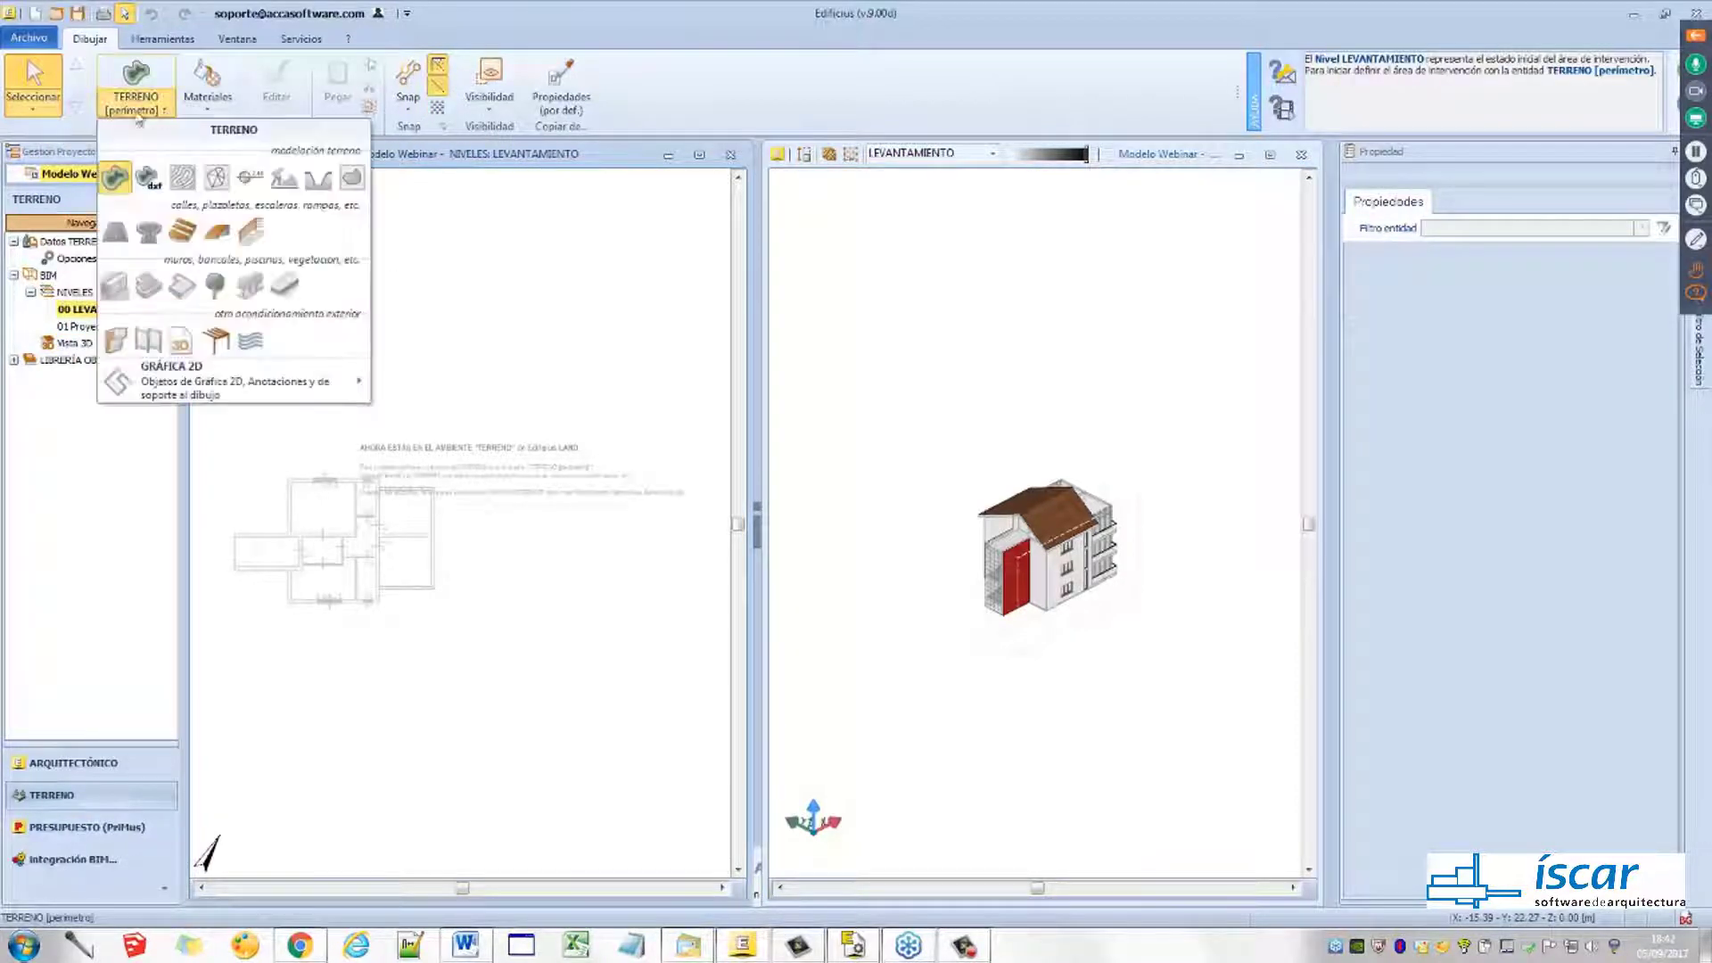
pyautogui.click(114, 178)
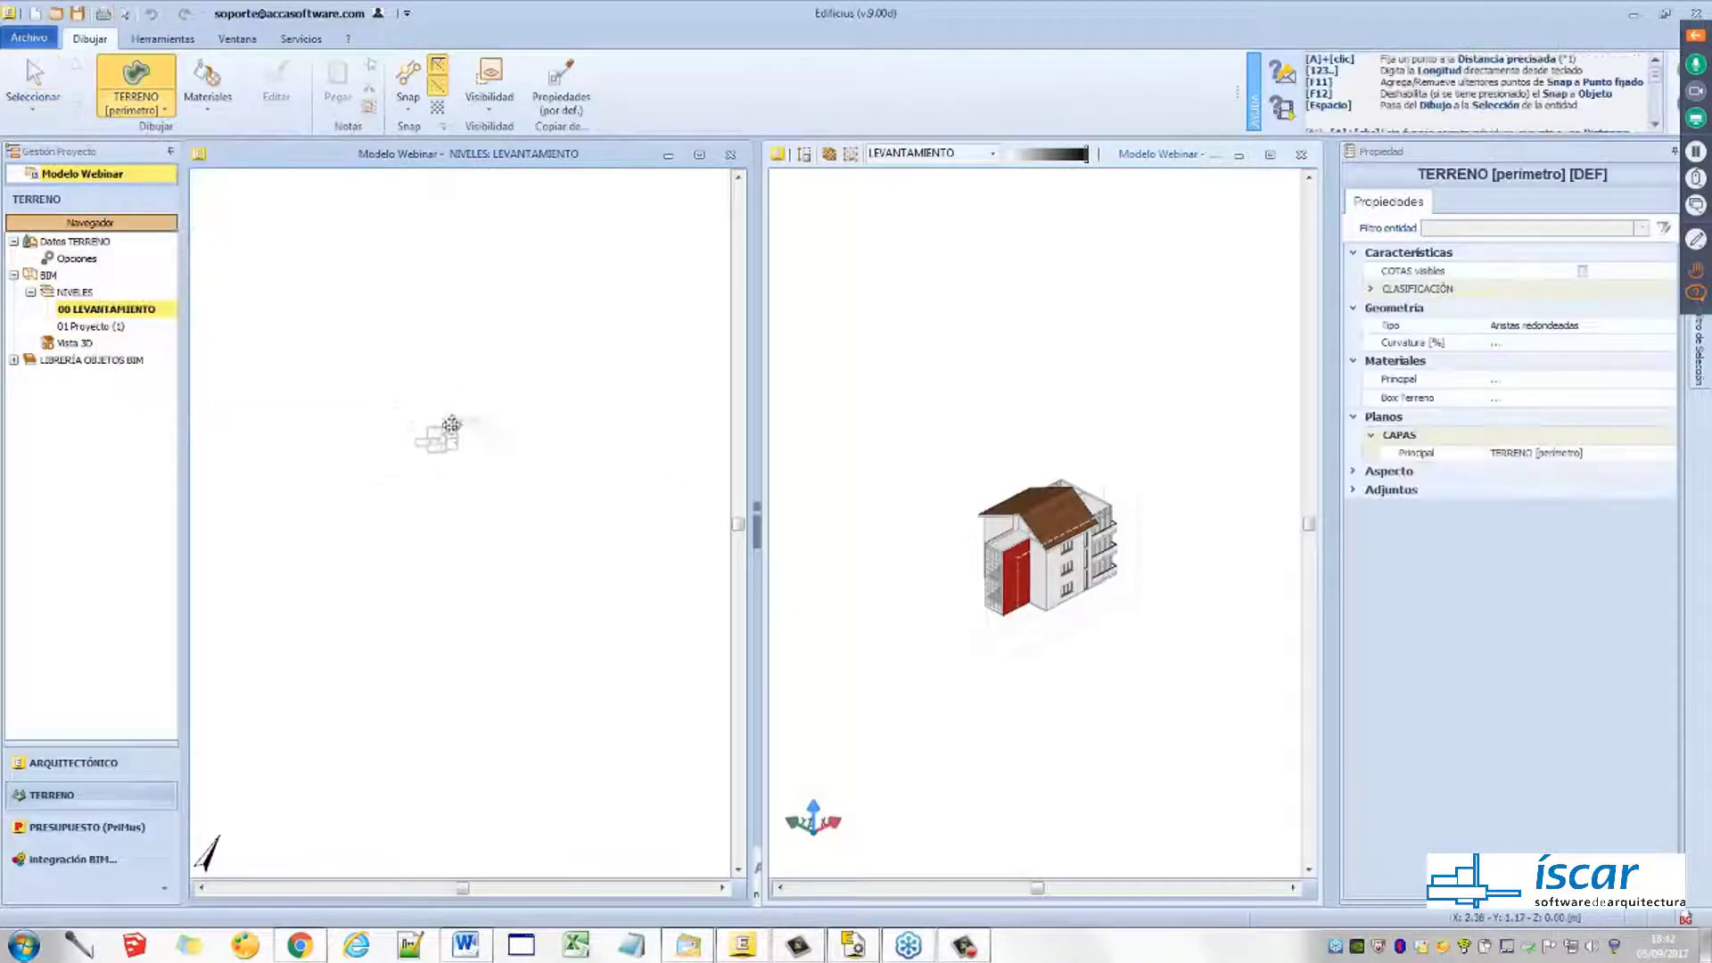
pyautogui.scroll(-1, 281, 390)
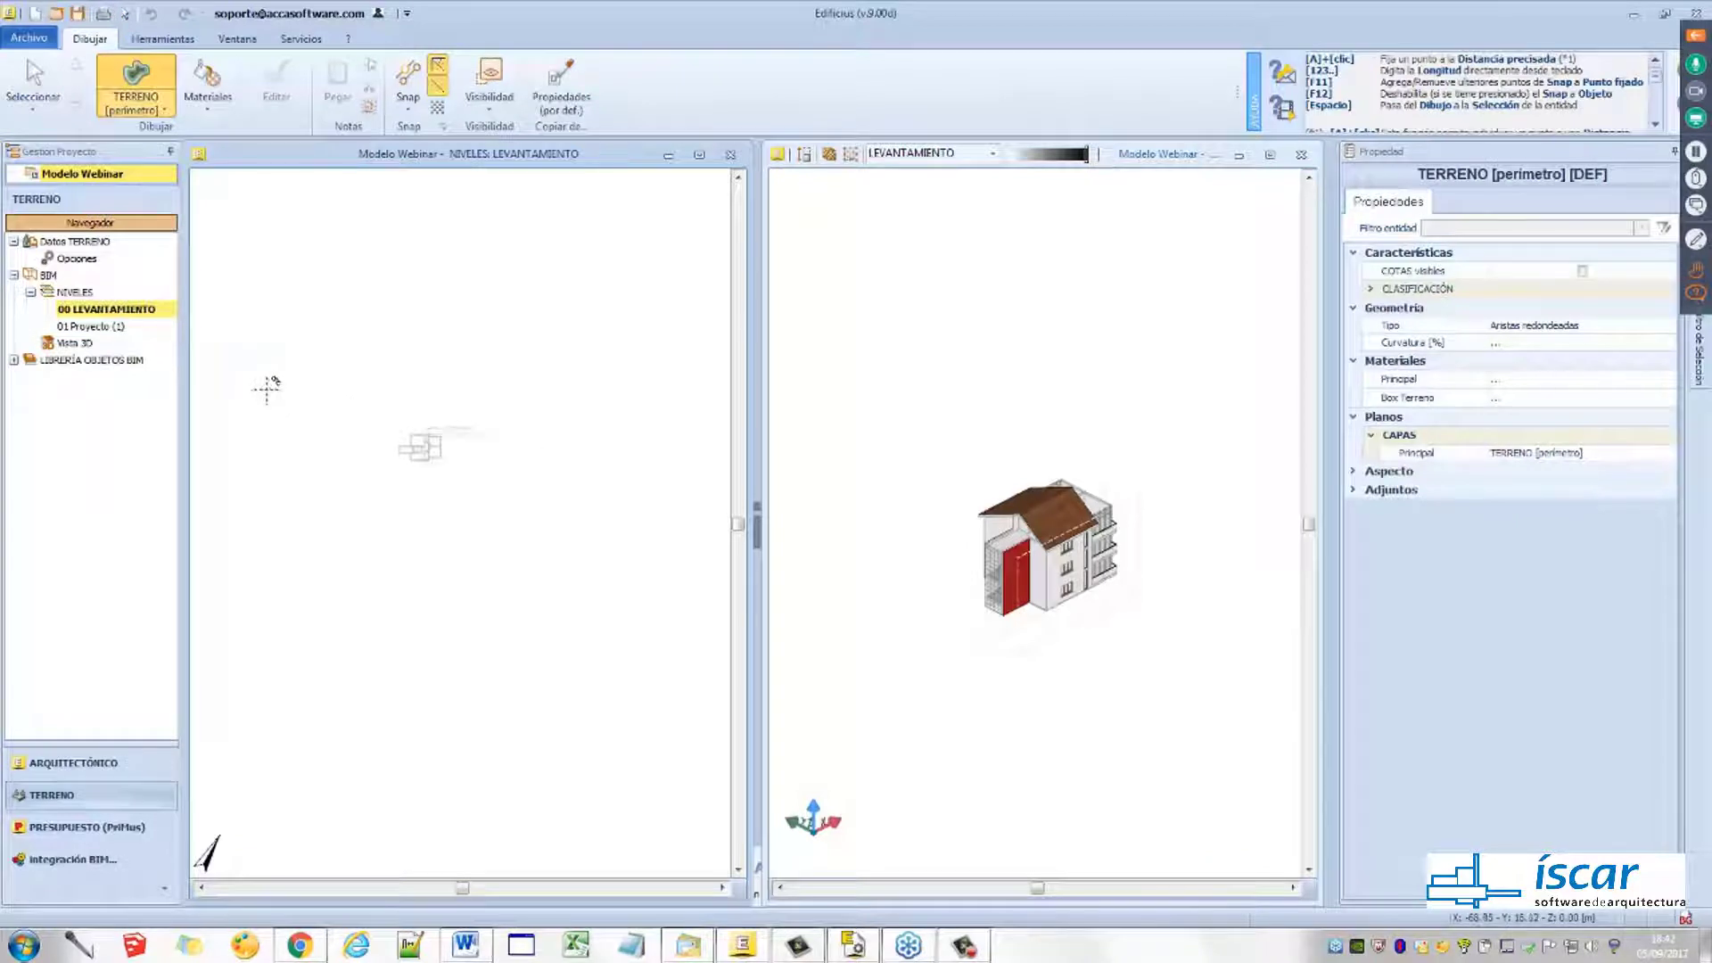
pyautogui.click(267, 388)
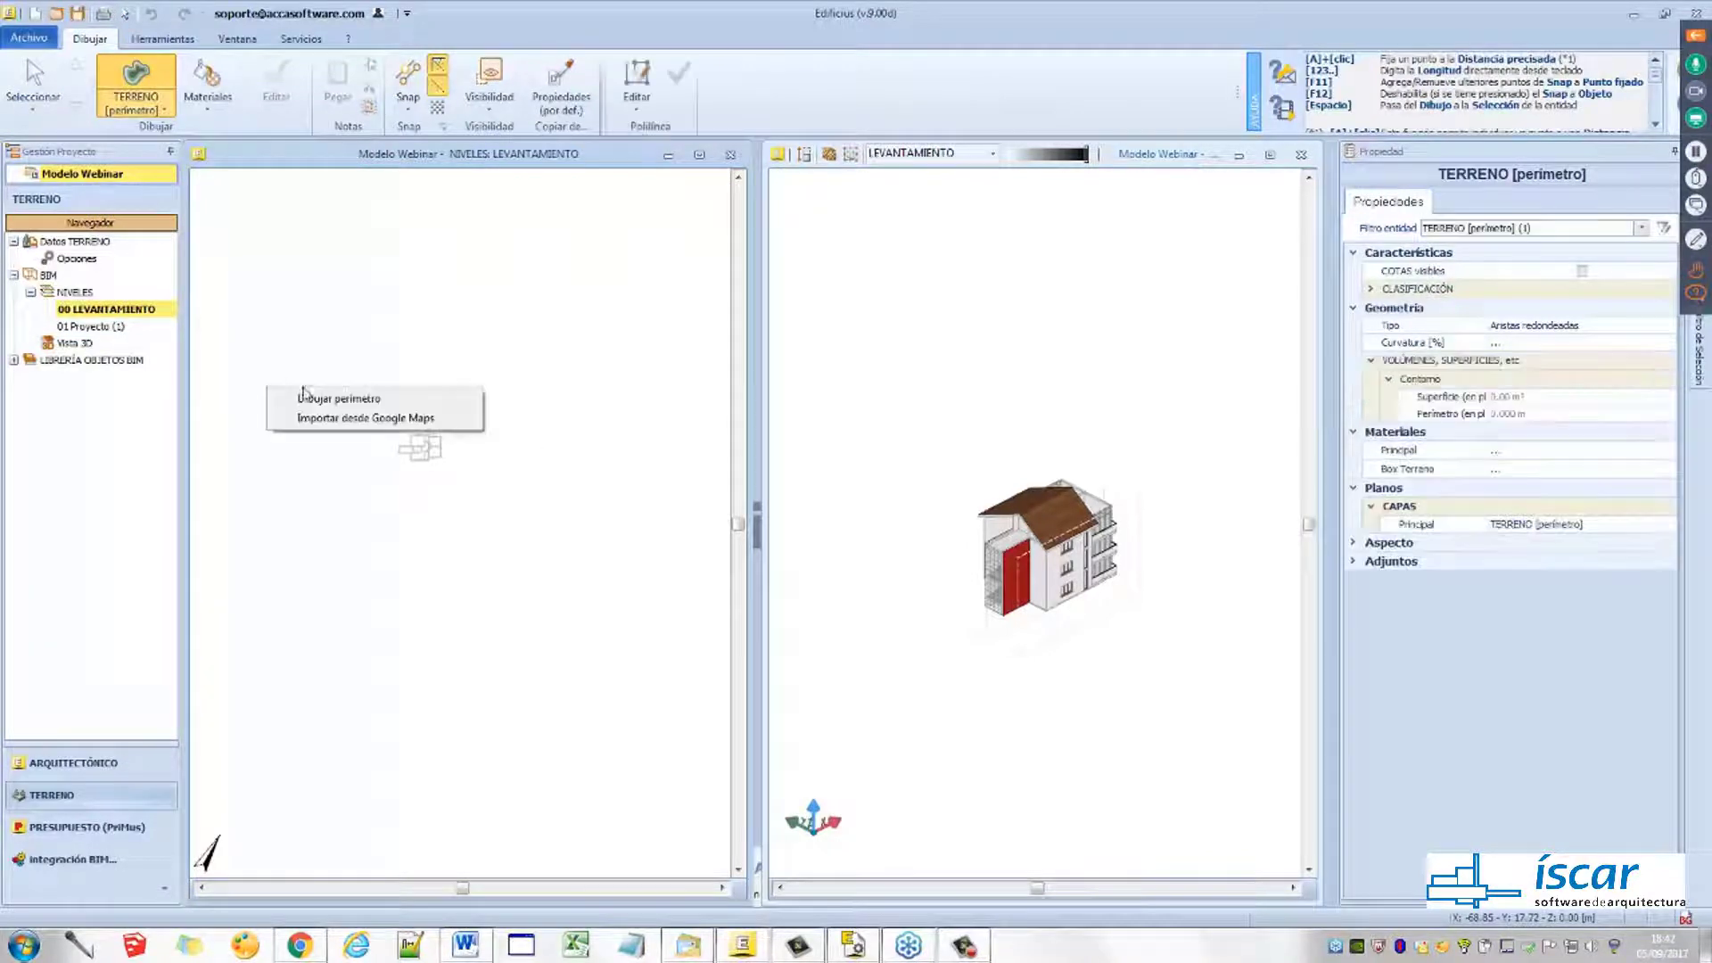
pyautogui.click(348, 399)
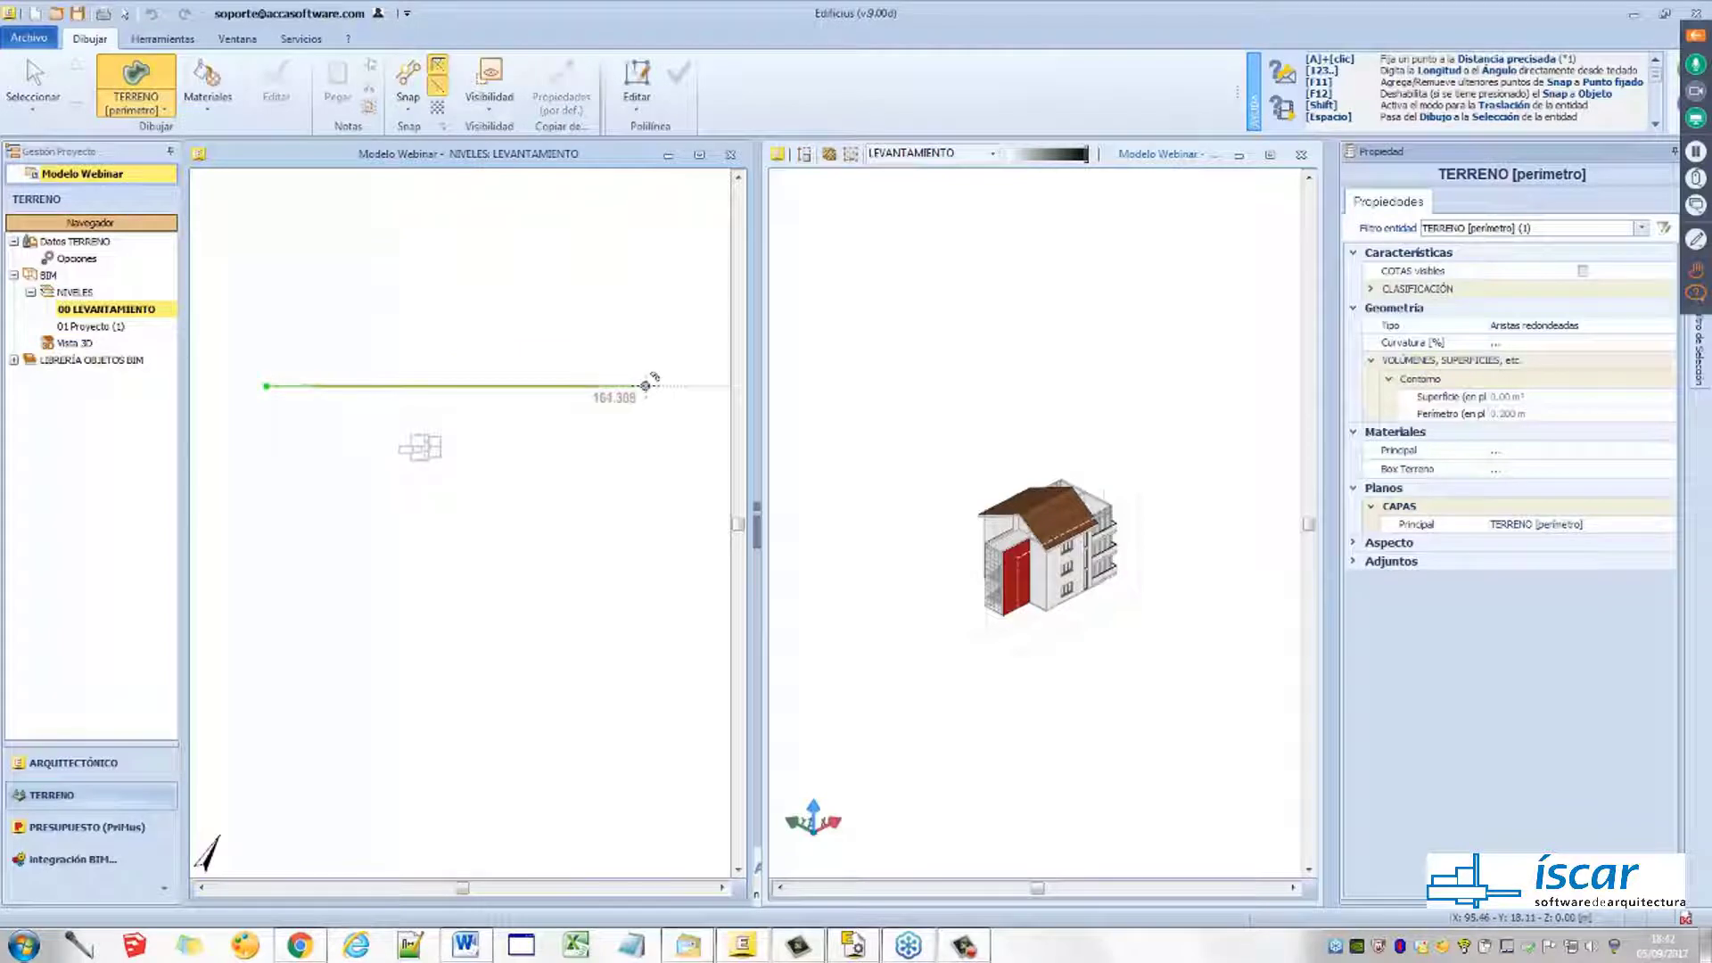
pyautogui.write('150')
pyautogui.press('Return')
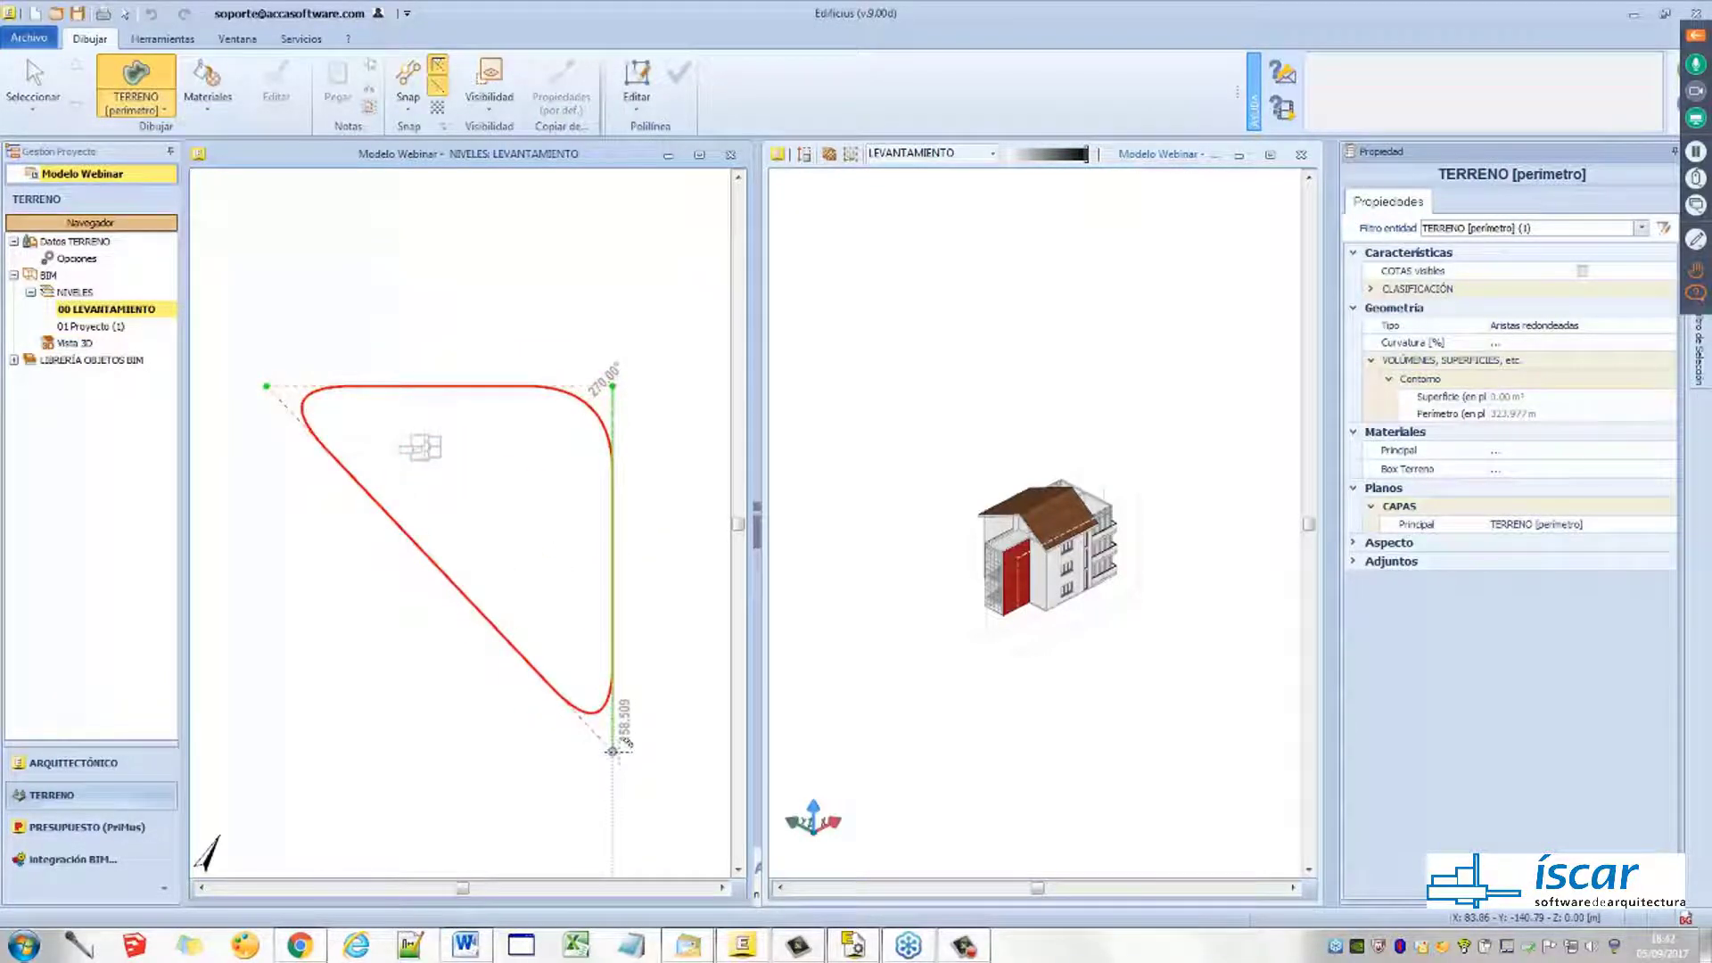
pyautogui.write('100')
pyautogui.press('Return')
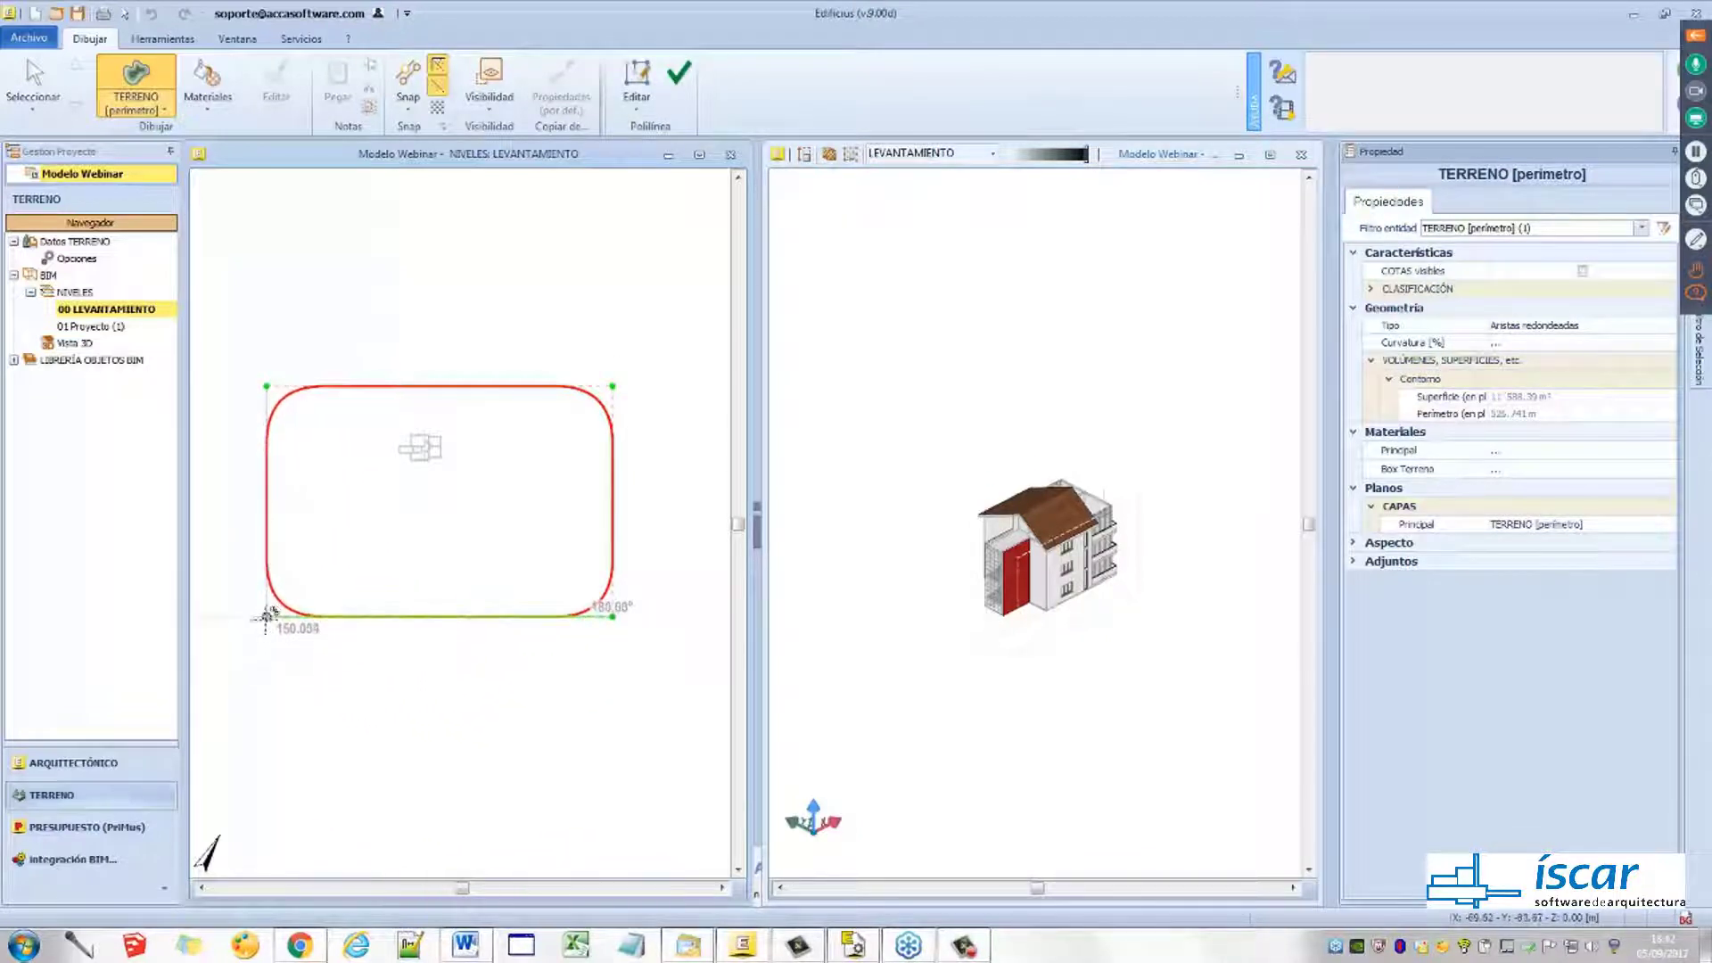
pyautogui.click(266, 615)
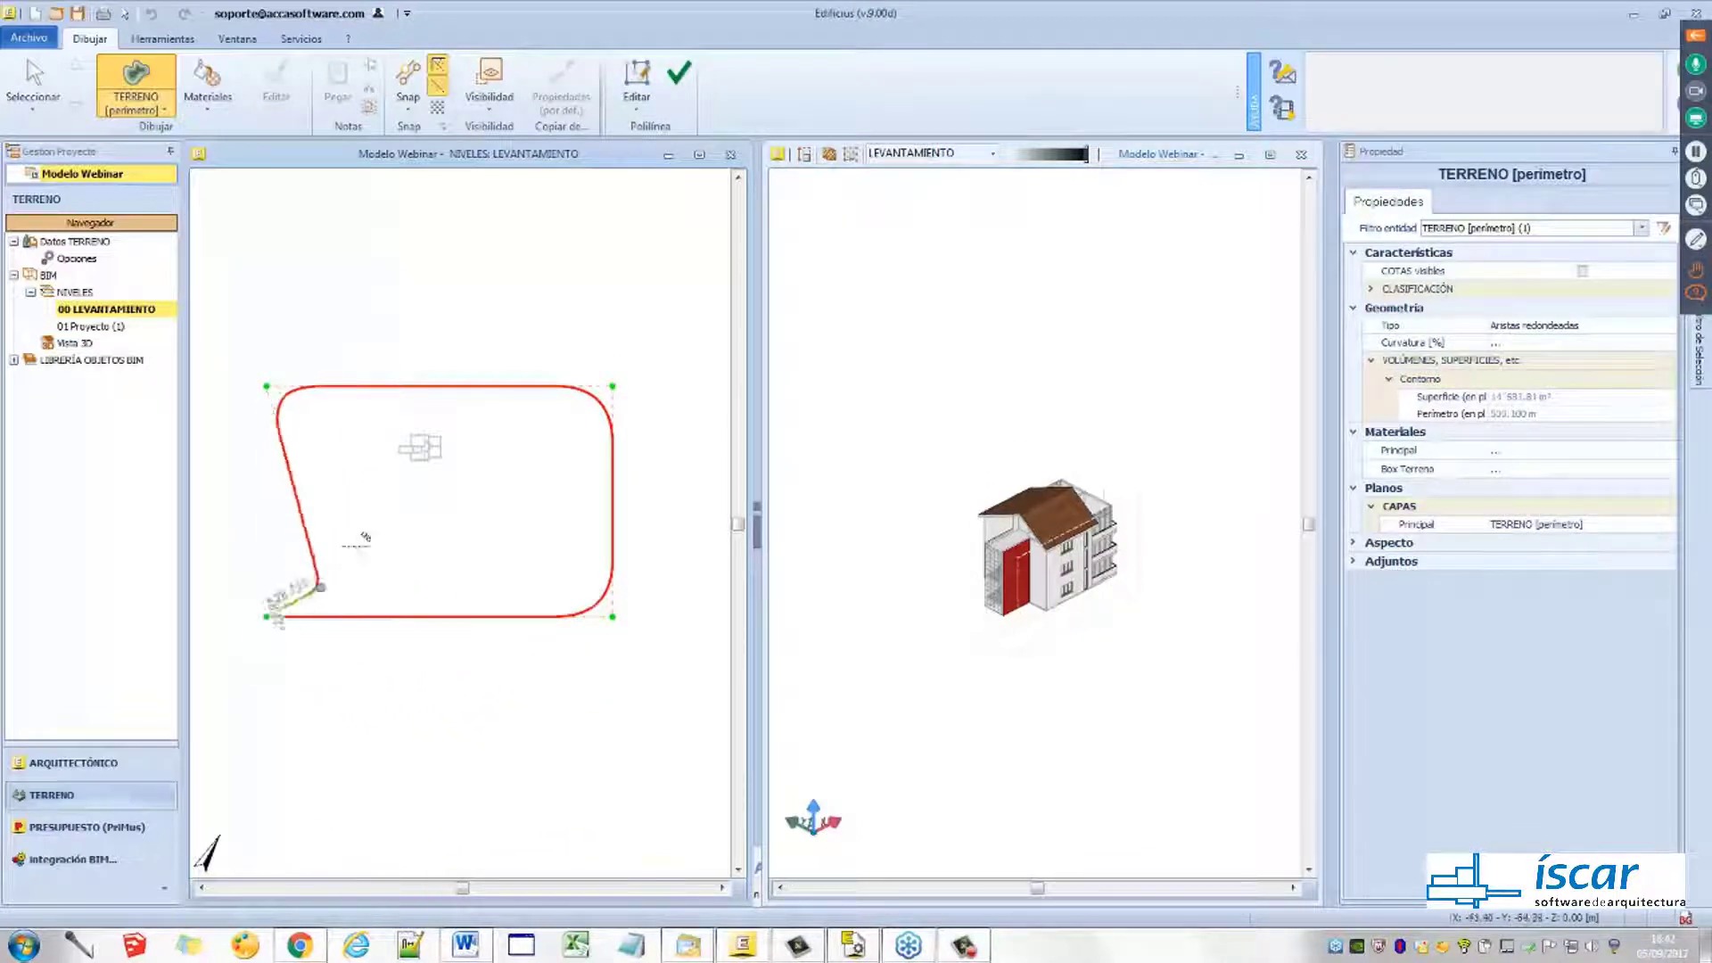
pyautogui.click(678, 82)
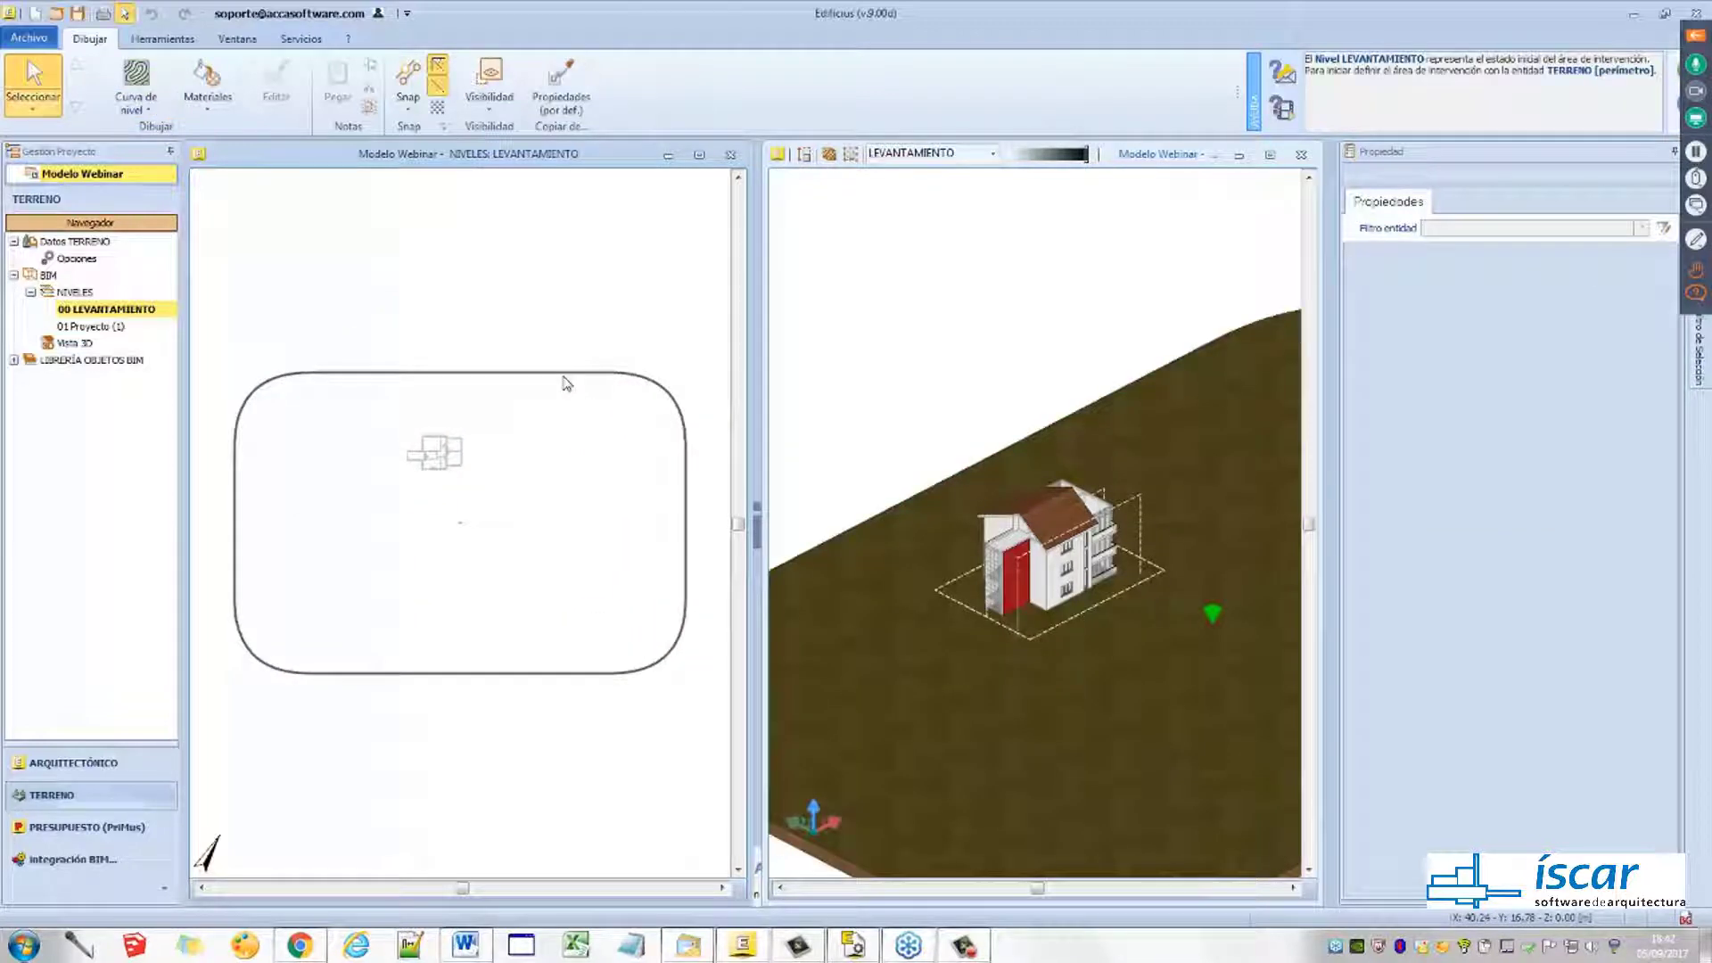
# Change the terrain perimeter's geometry type to Polilínea so that its corners are sharp
pyautogui.click(567, 384)
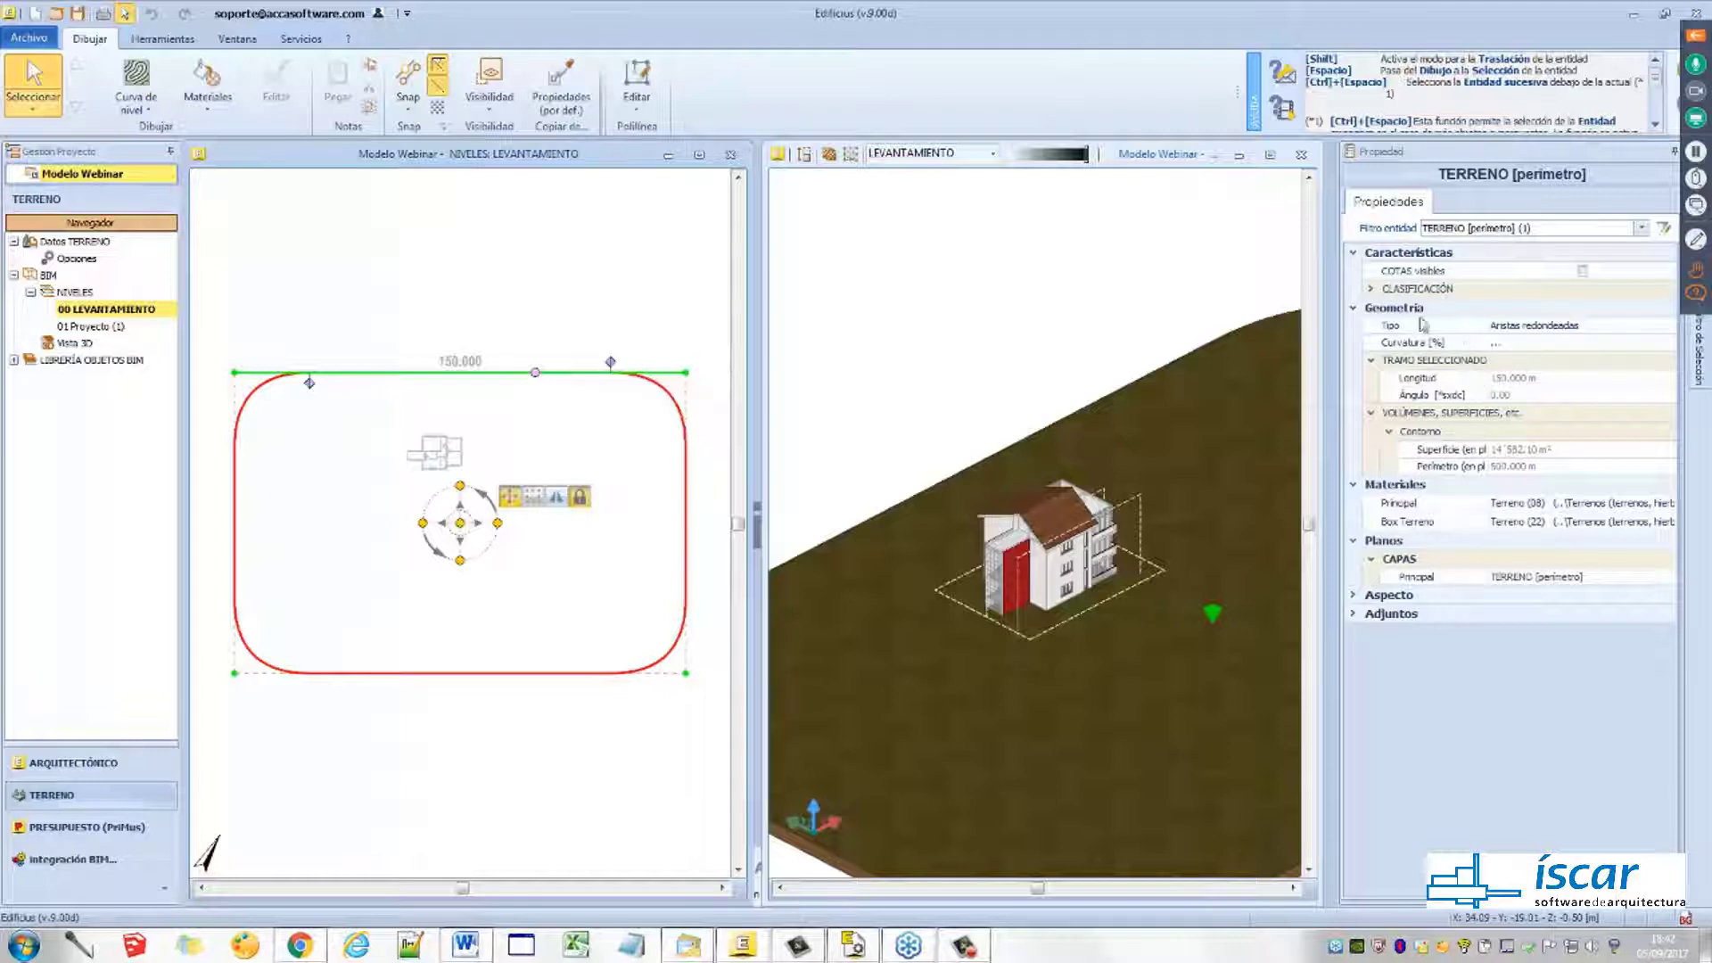
pyautogui.click(1567, 328)
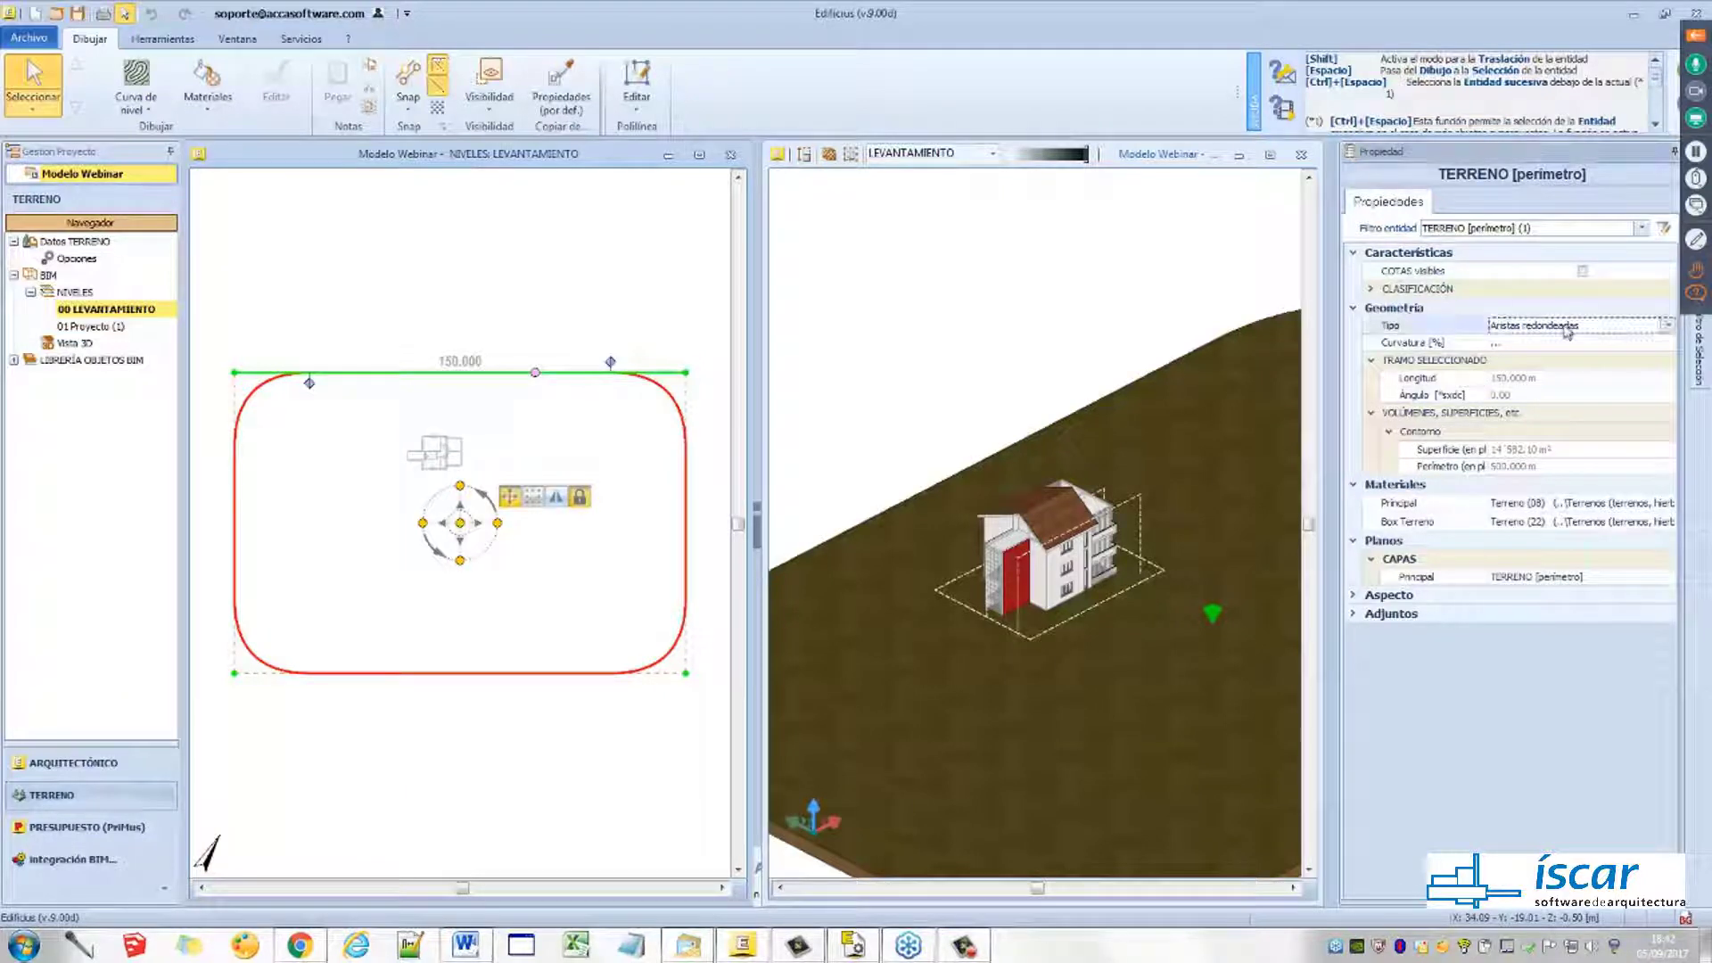
pyautogui.click(1665, 327)
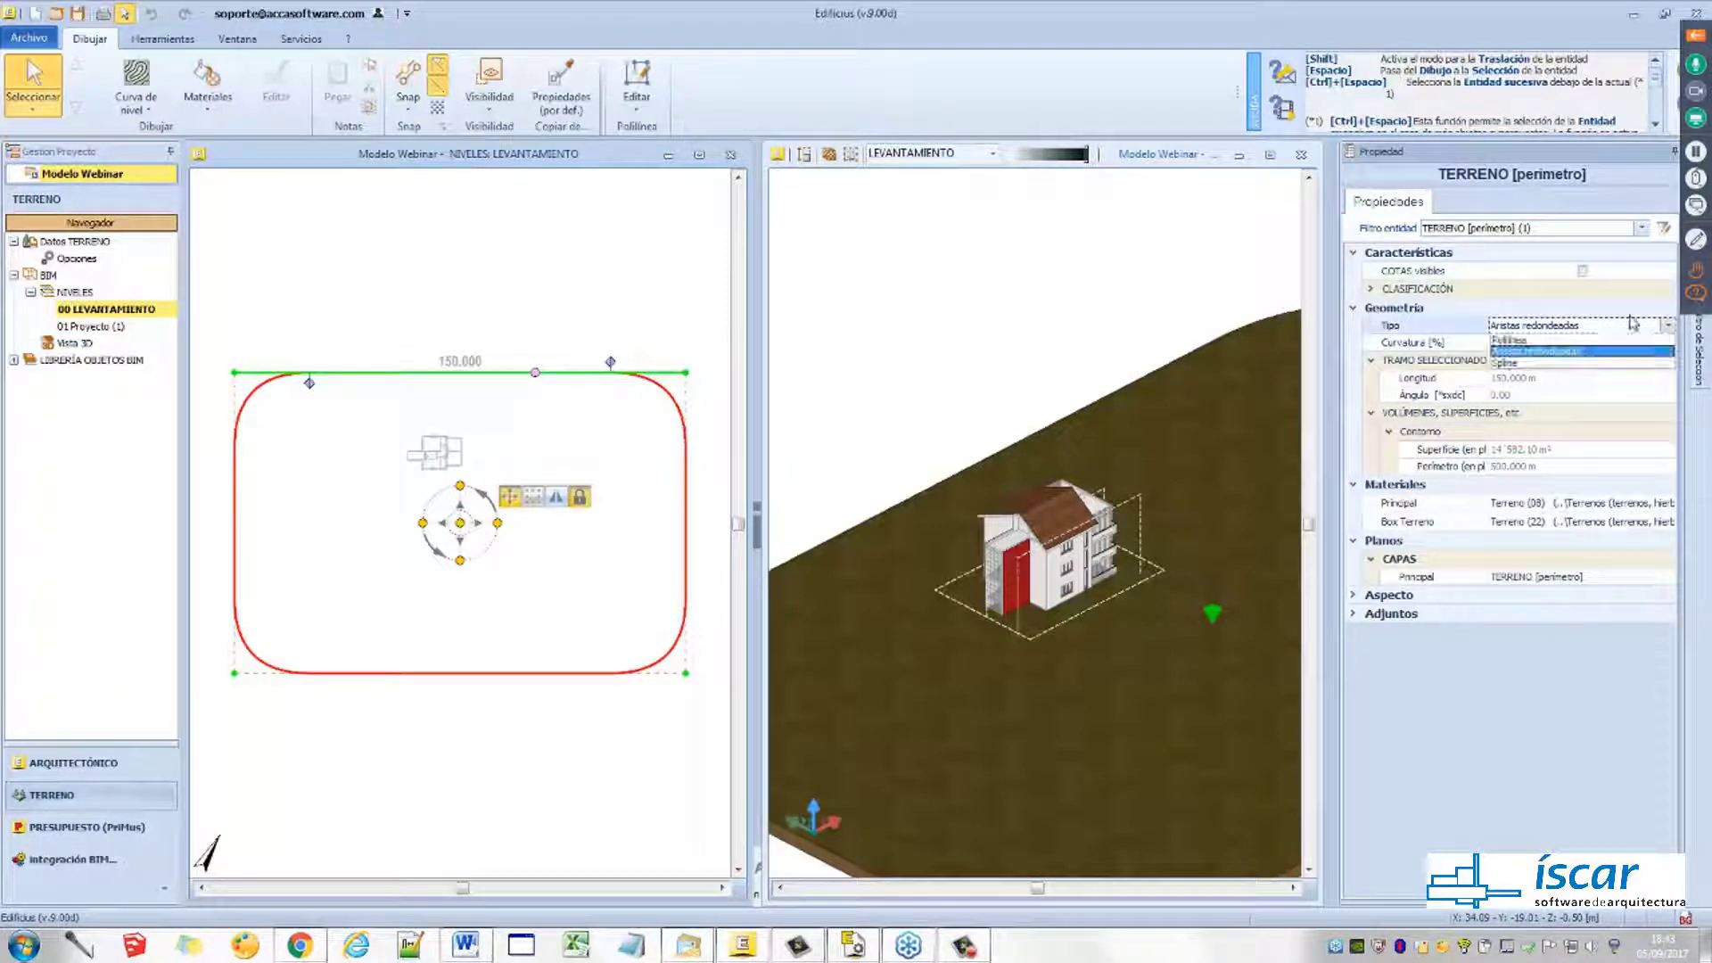
pyautogui.click(1512, 340)
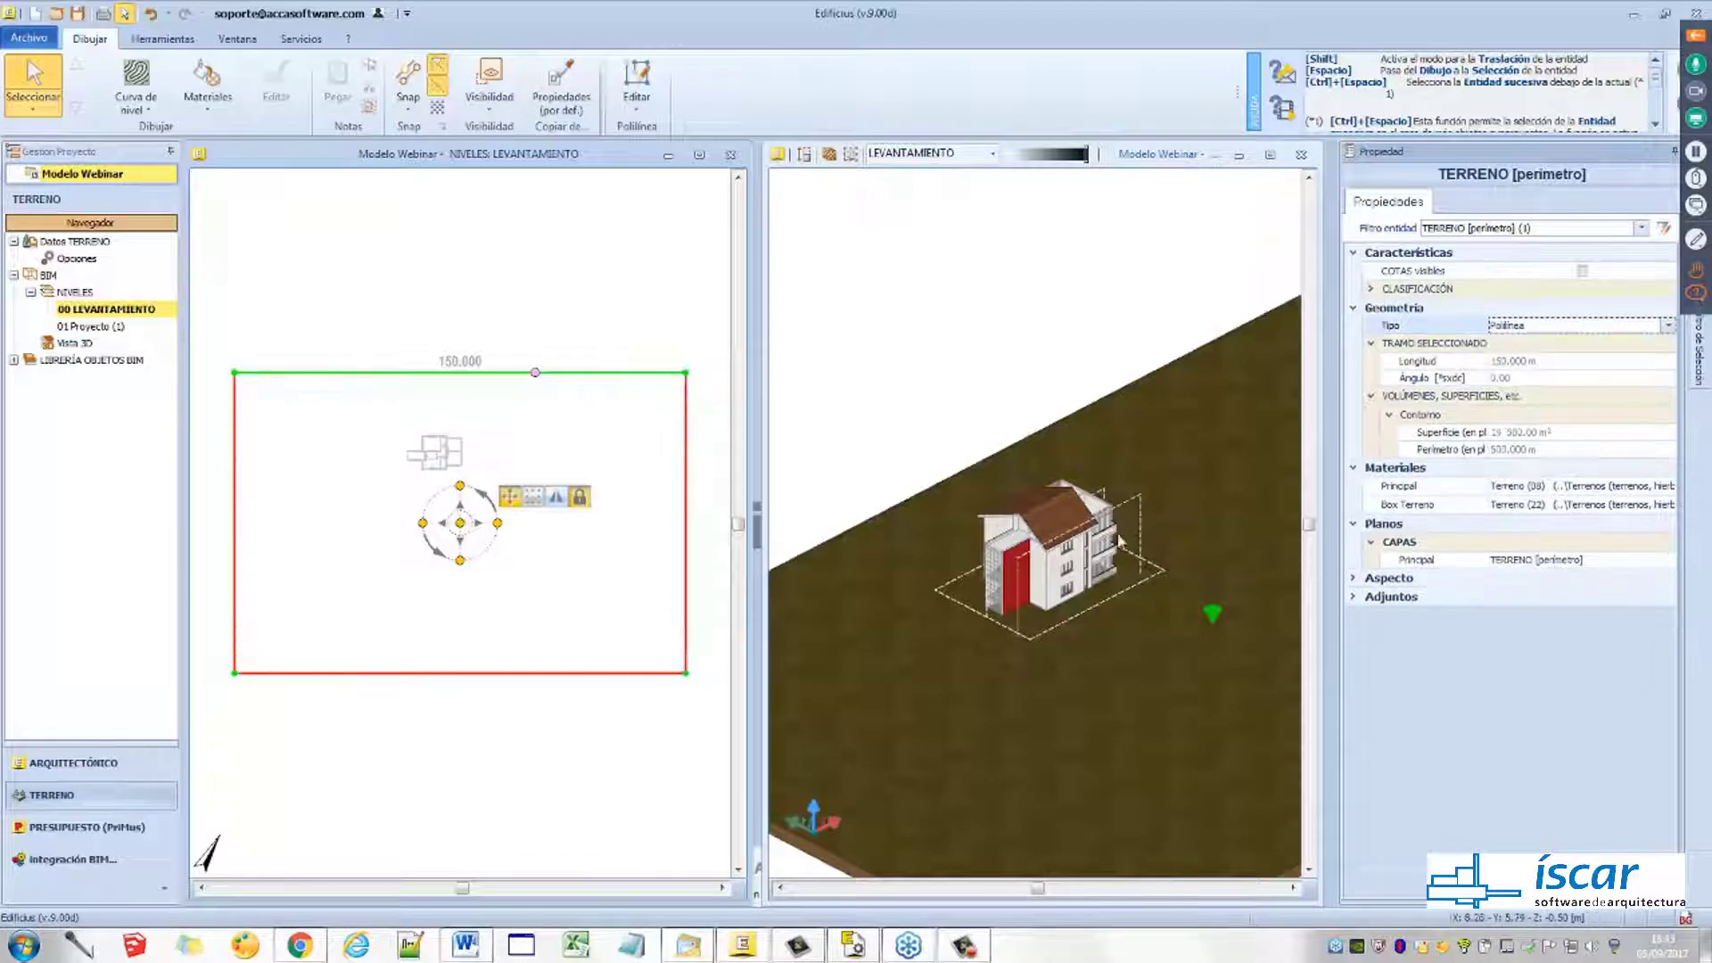
# Set the terrain thickness of the TERRENO origin object to 5 m
pyautogui.scroll(-5, 1061, 560)
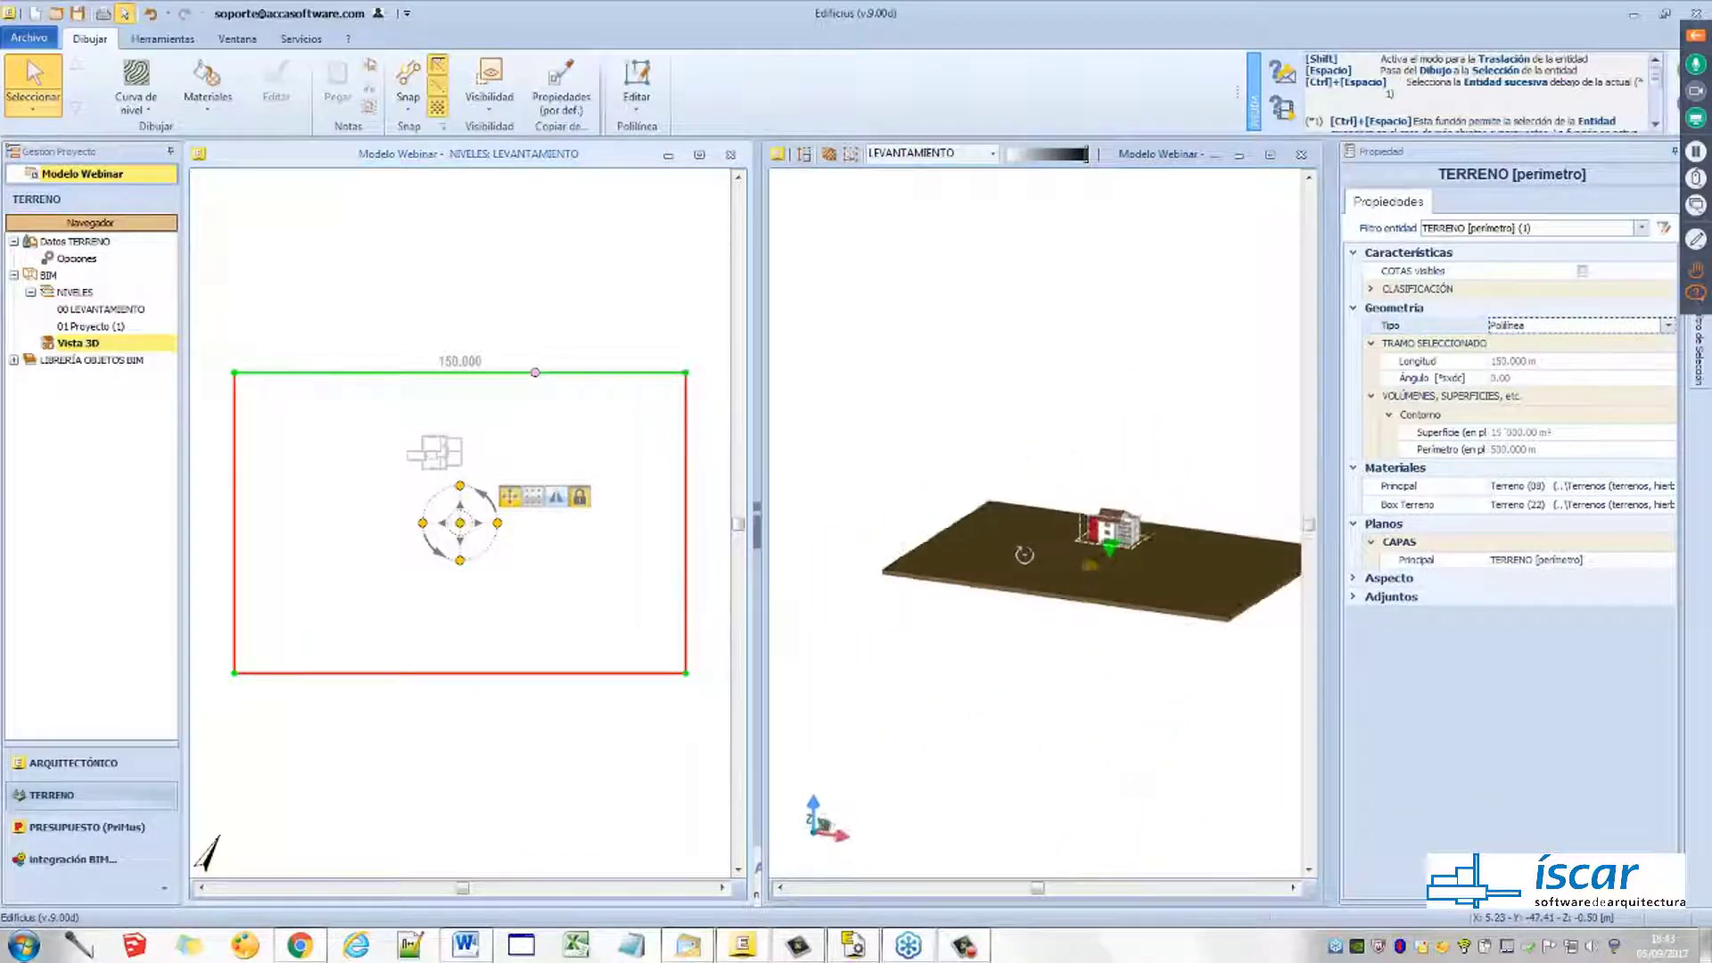
pyautogui.scroll(5, 1061, 560)
pyautogui.moveTo(1128, 594); pyautogui.dragTo(1055, 583, button='middle')
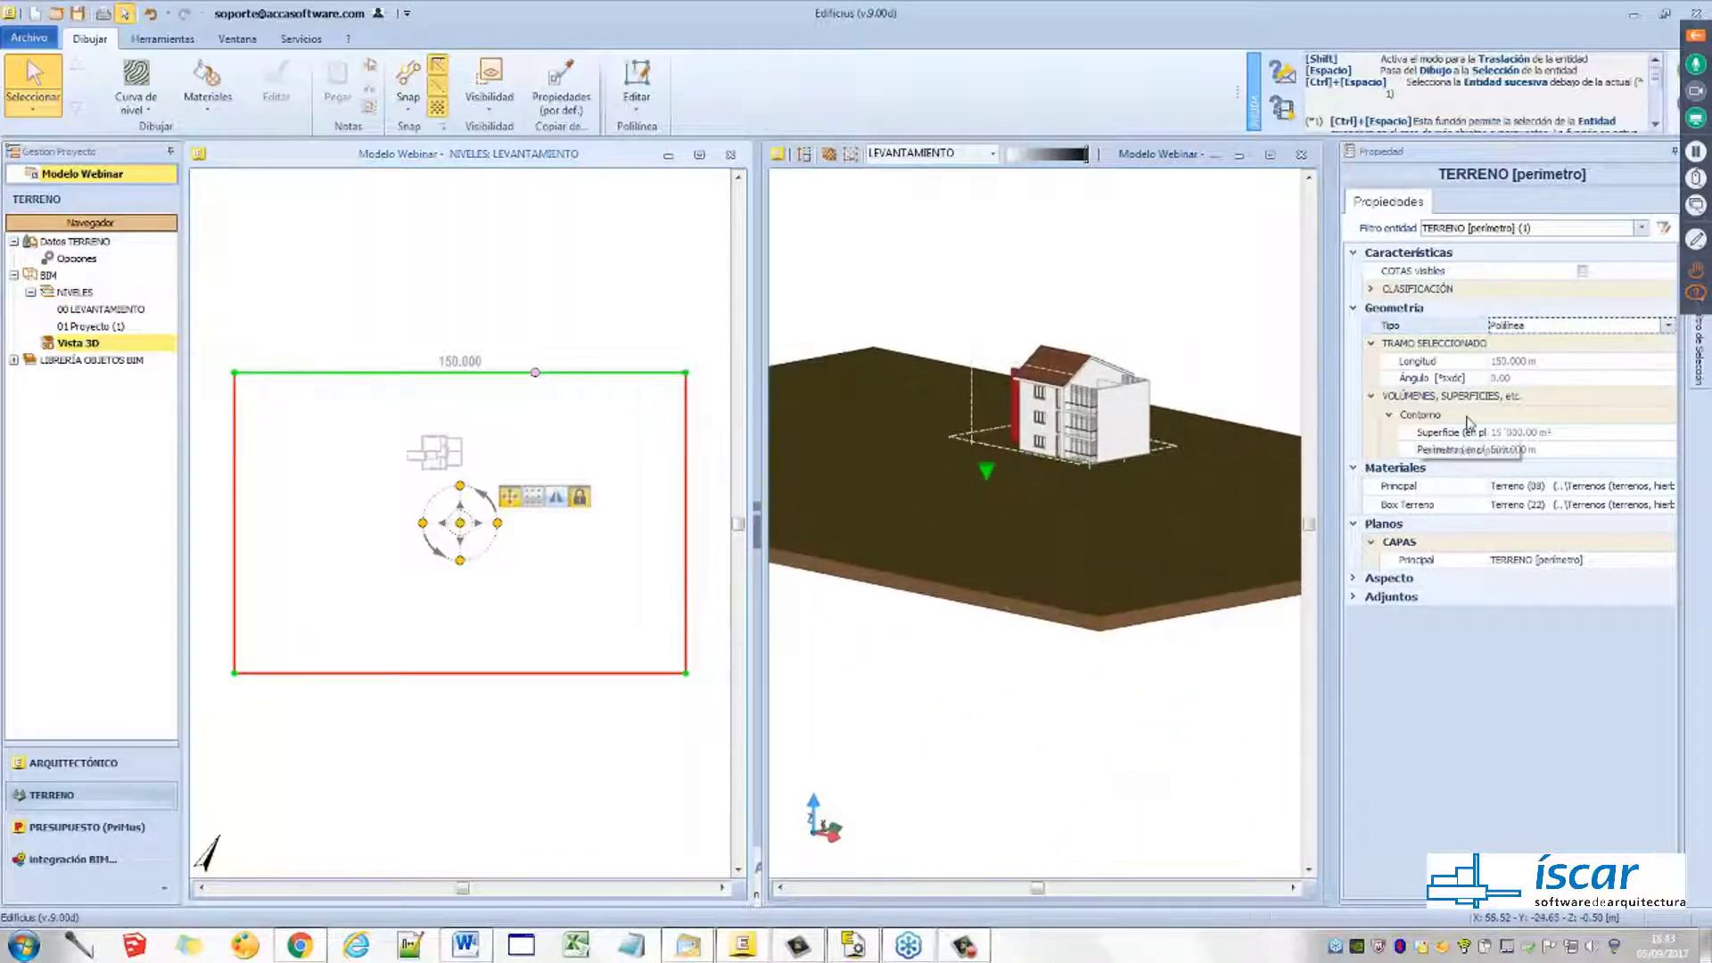
pyautogui.click(986, 473)
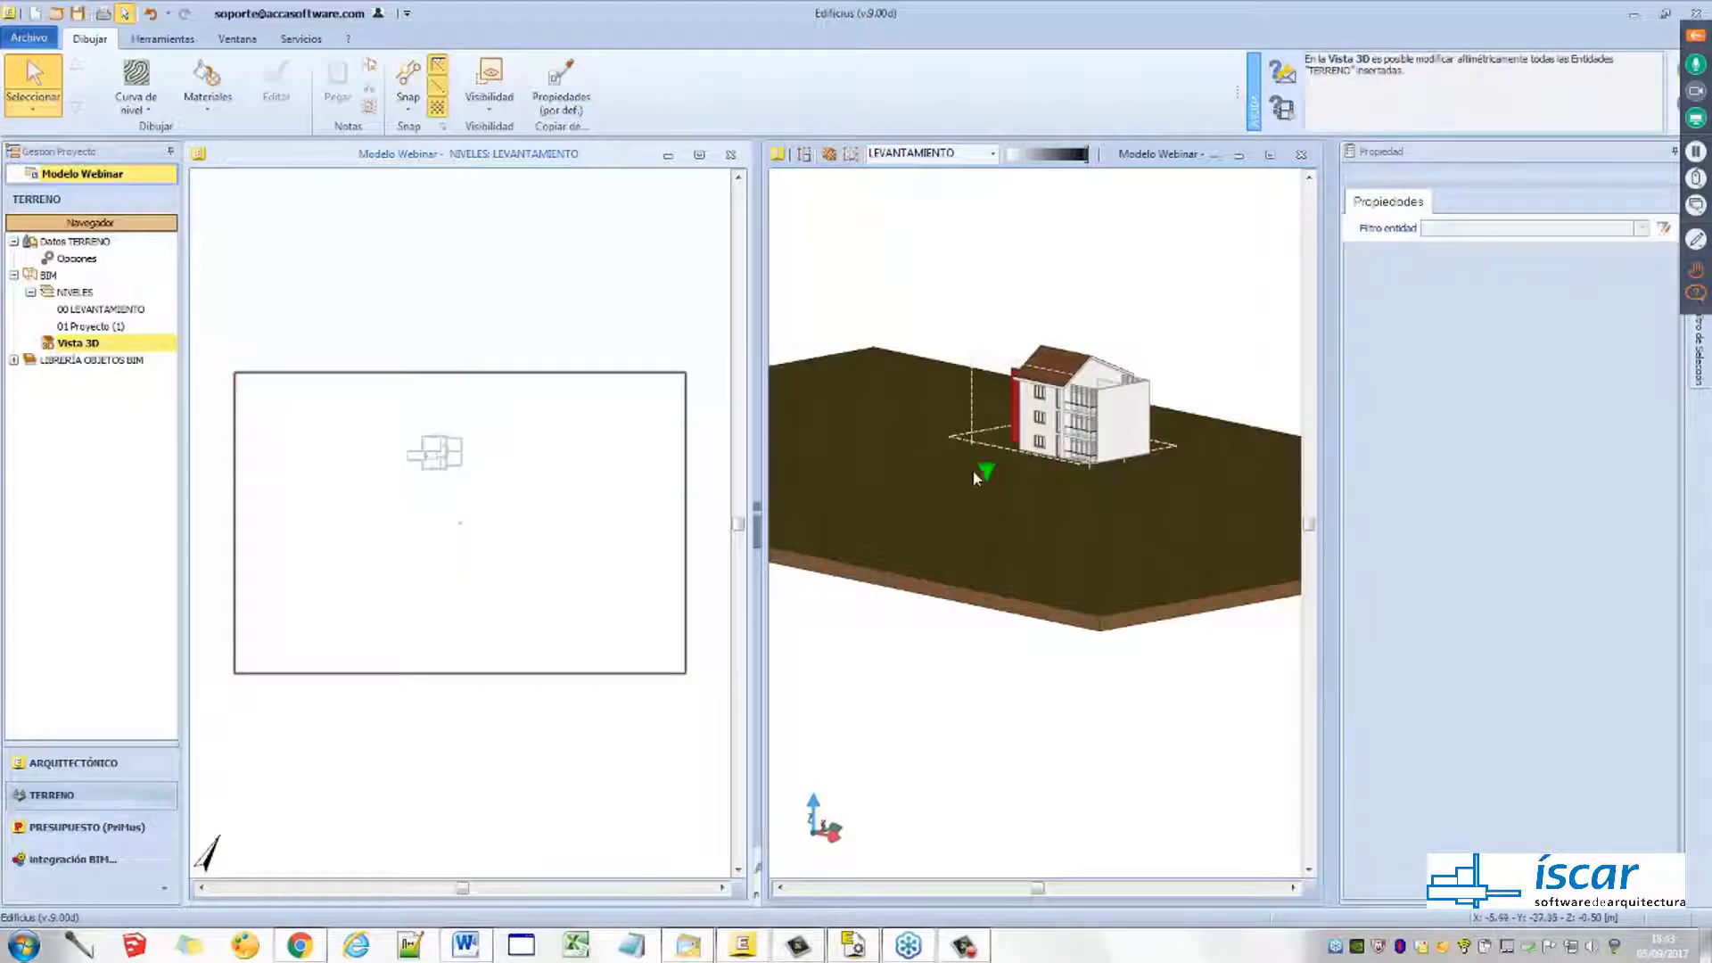
pyautogui.scroll(4, 989, 479)
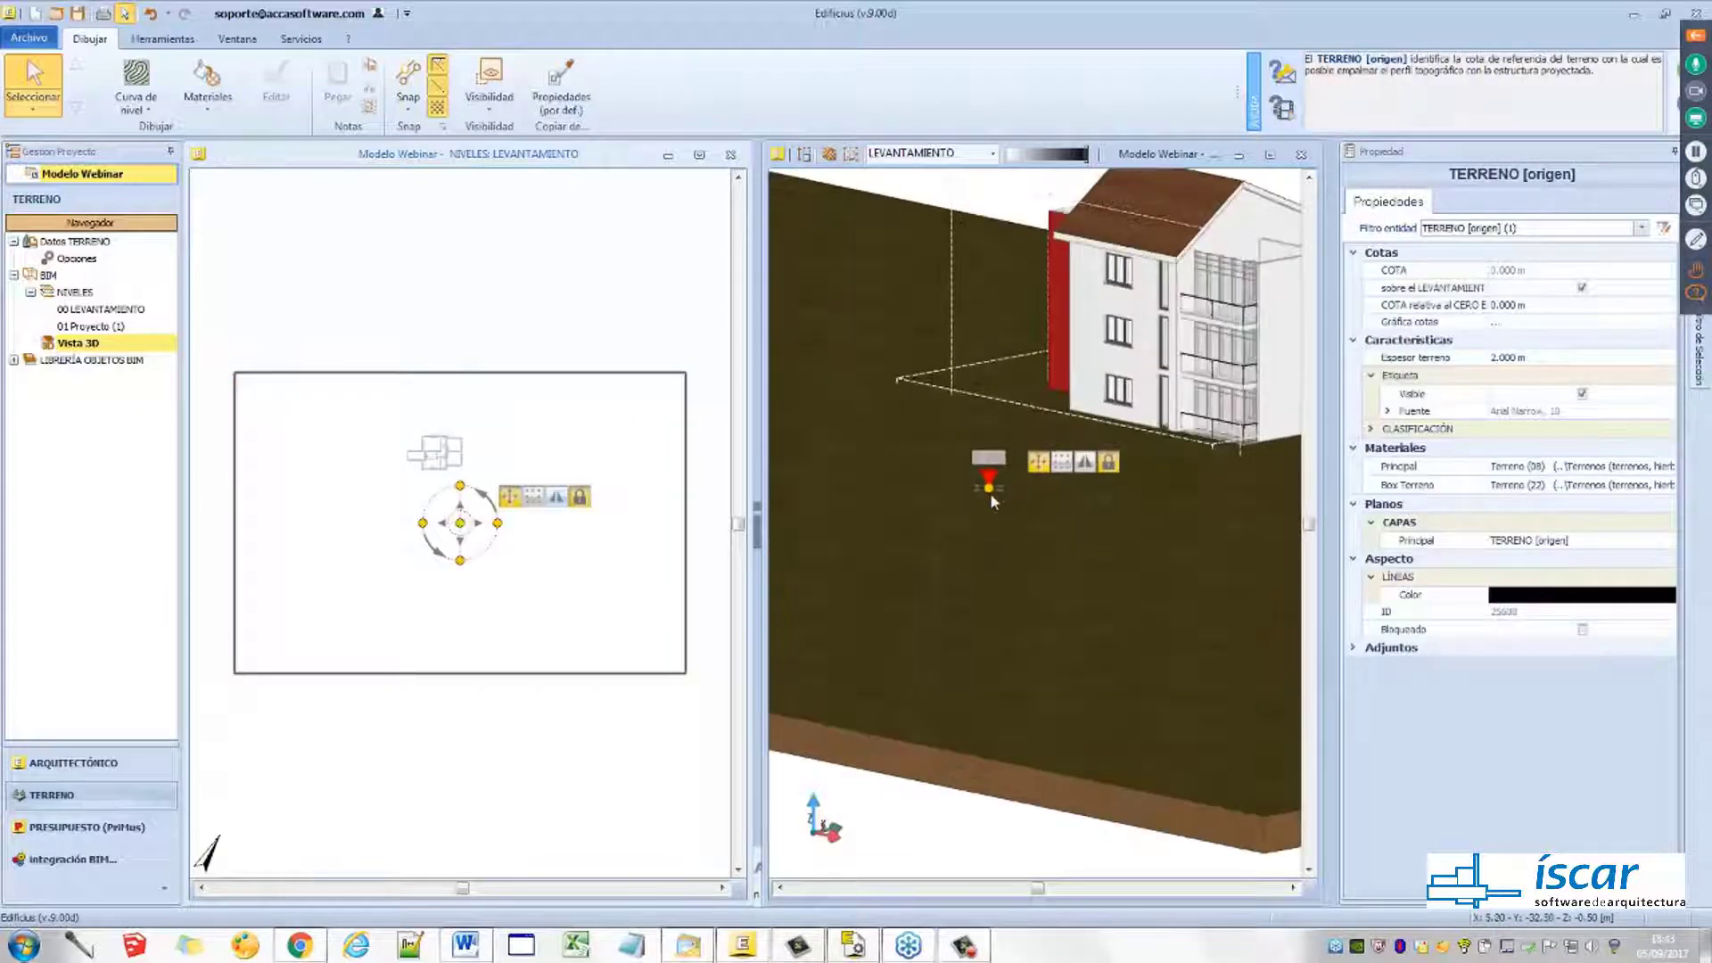
pyautogui.click(1507, 359)
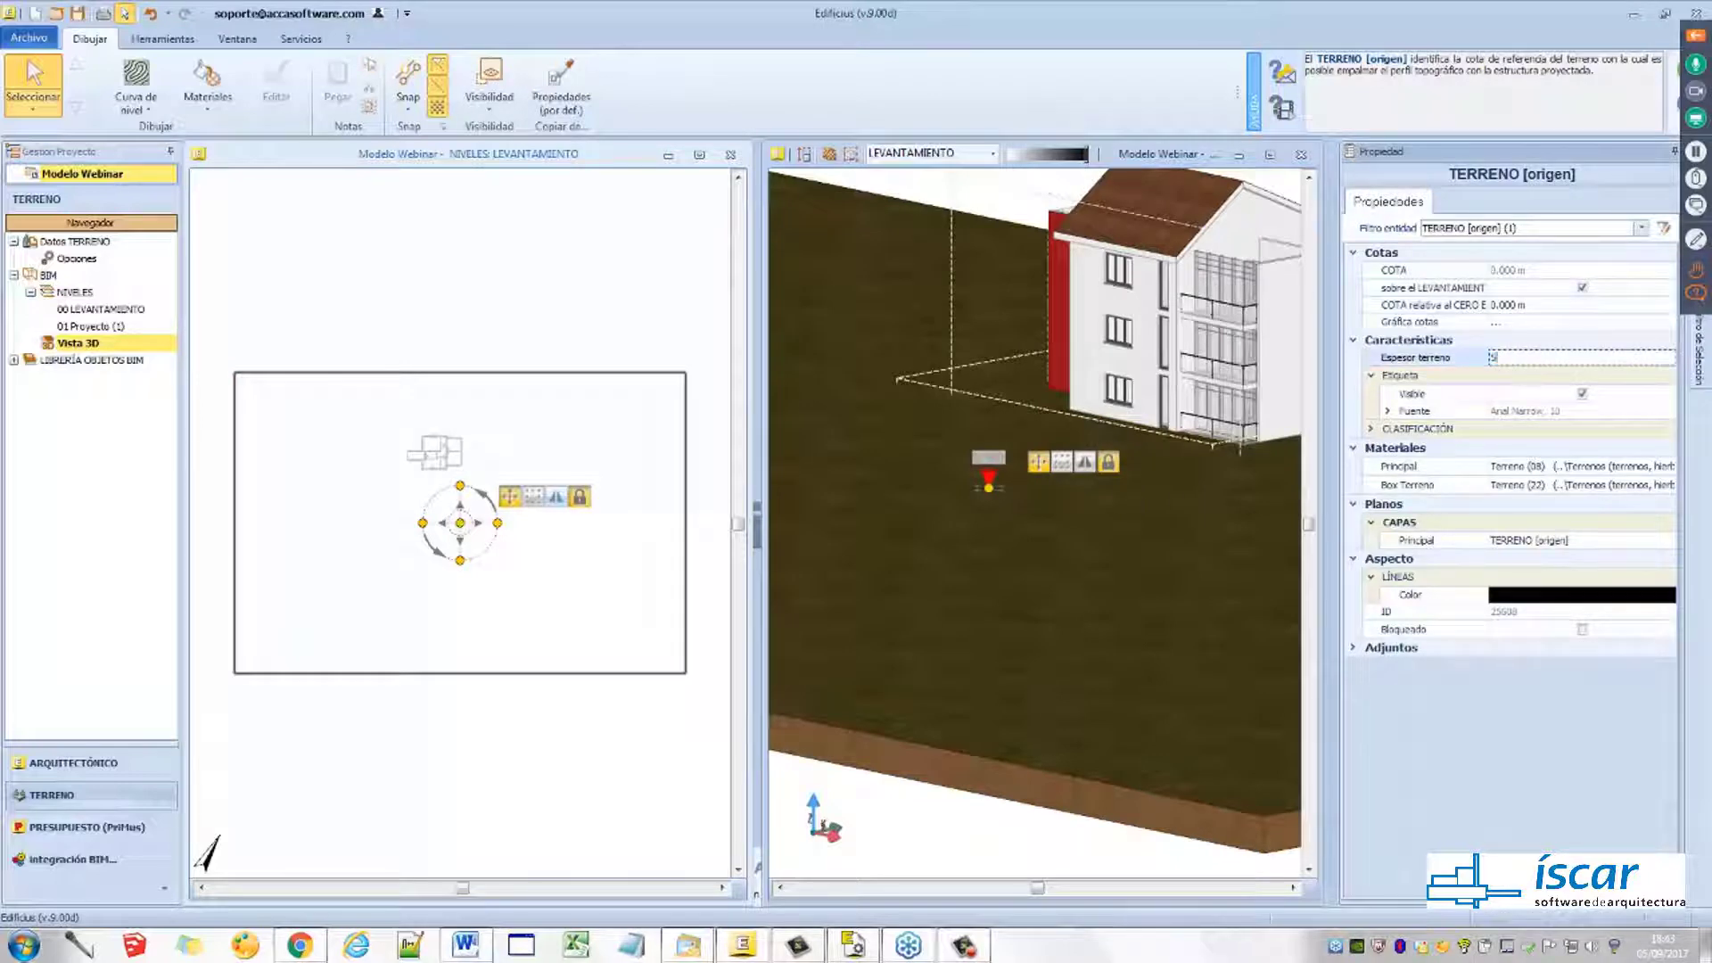
pyautogui.press('Return')
pyautogui.scroll(-1, 898, 445)
pyautogui.click(494, 281)
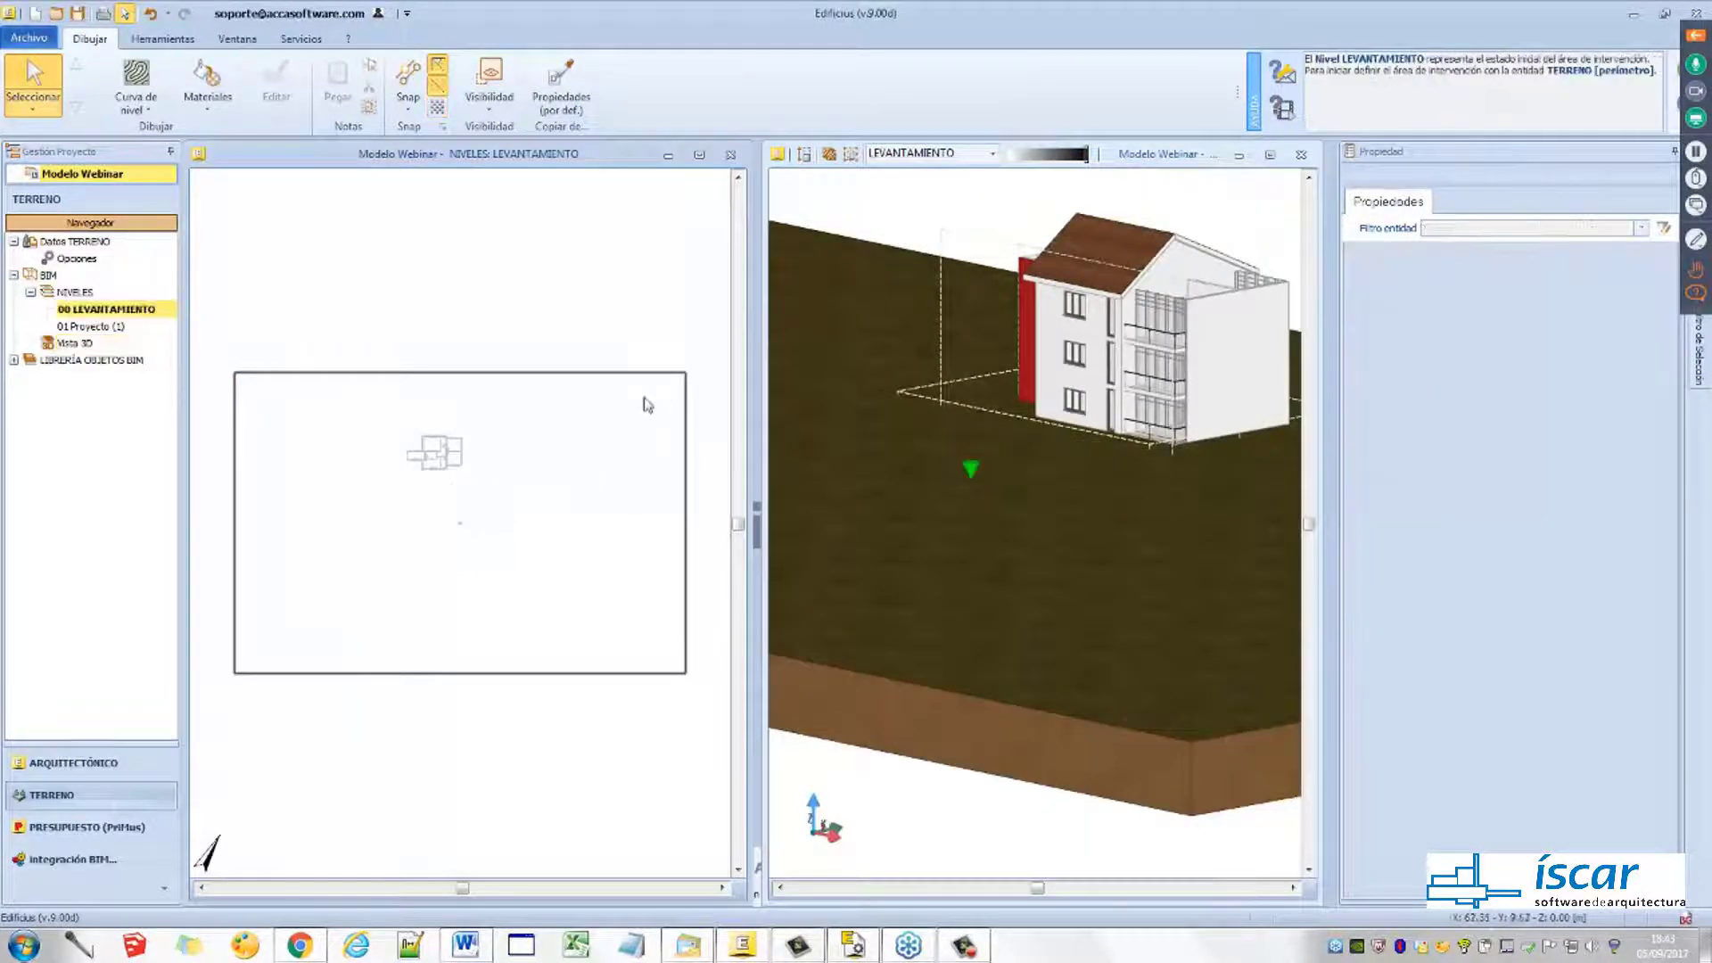
# Examine the terrain's thickness and the building's position on it in the 3D view and the LEVANTAMIENTO plan
pyautogui.scroll(-1, 497, 381)
pyautogui.moveTo(554, 439); pyautogui.dragTo(532, 441, button='middle')
pyautogui.scroll(-2, 1099, 597)
pyautogui.moveTo(1054, 586)
pyautogui.mouseDown(button='middle')
pyautogui.moveTo(1088, 604)
pyautogui.moveTo(1058, 600)
pyautogui.mouseUp(button='middle')
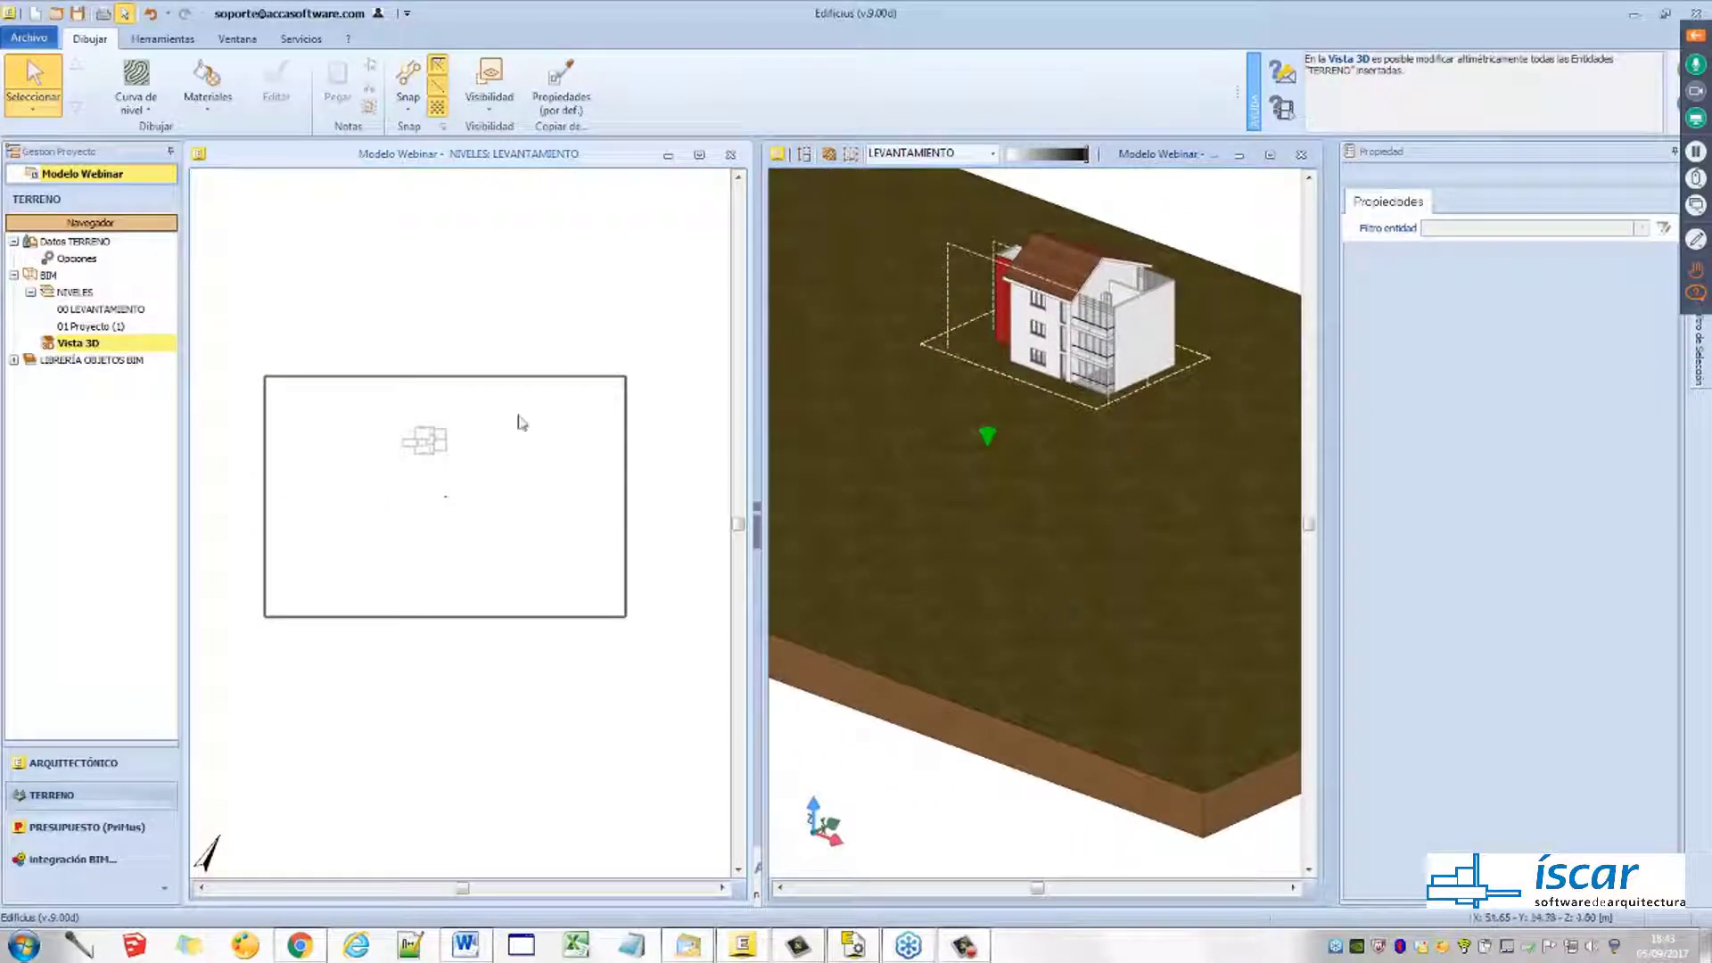
pyautogui.scroll(-1, 1037, 399)
pyautogui.moveTo(1045, 431); pyautogui.dragTo(1059, 494, button='middle')
pyautogui.scroll(1, 1084, 400)
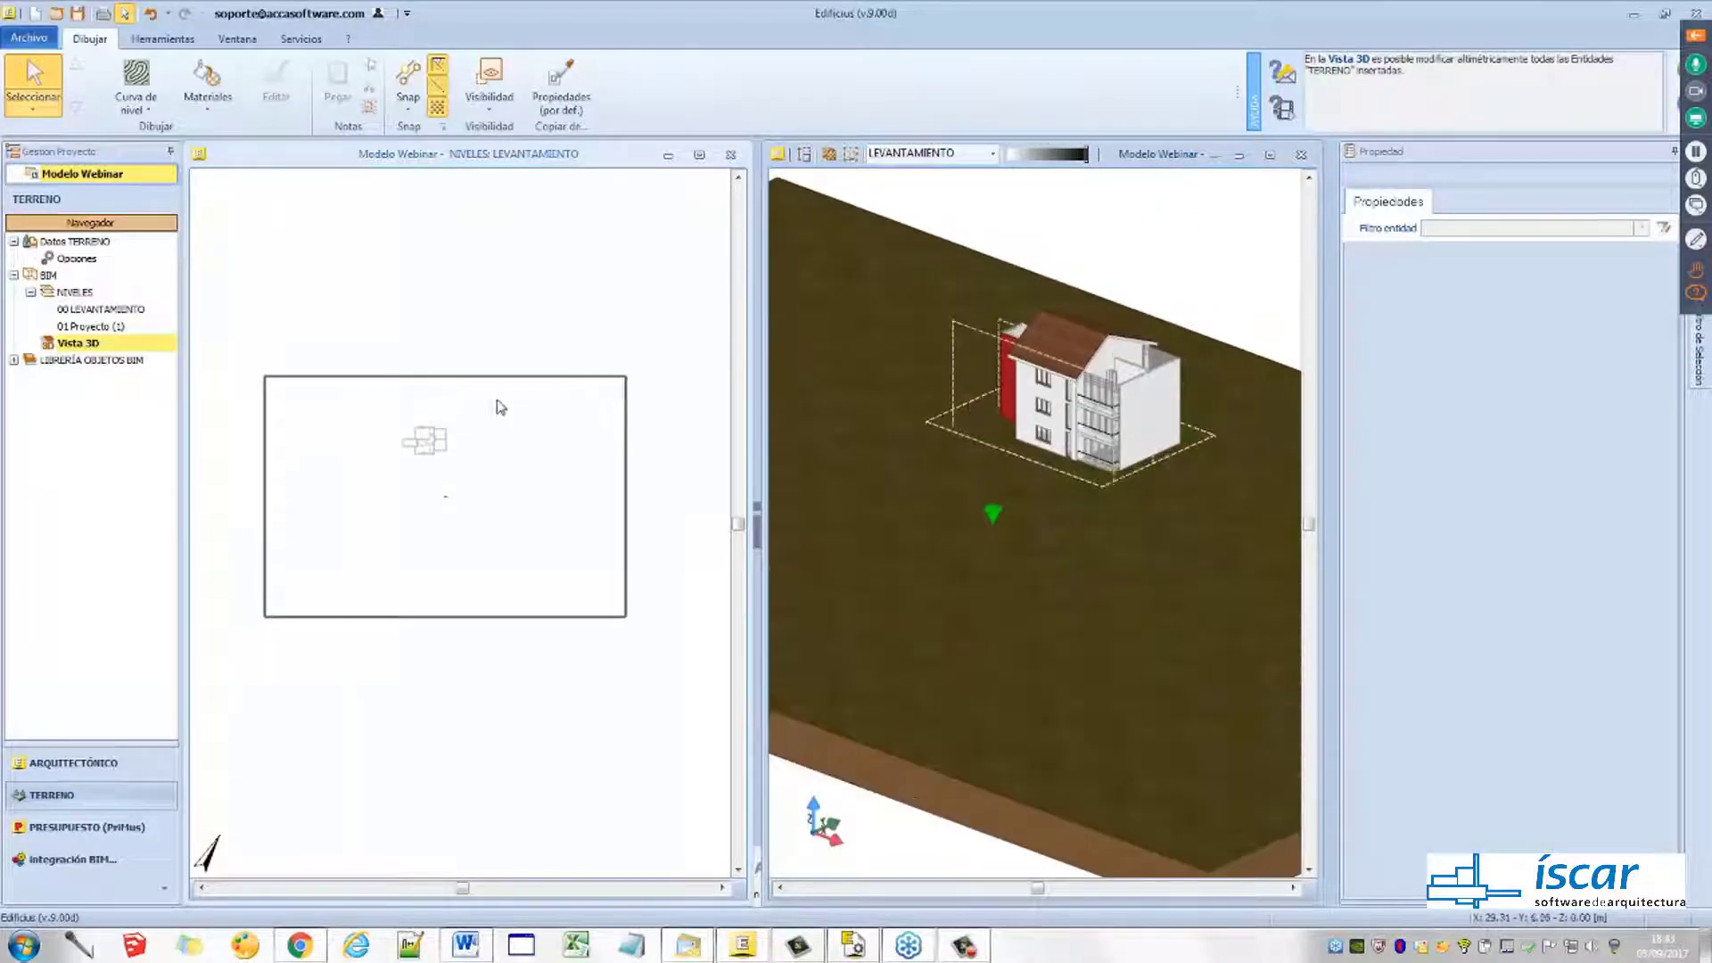
pyautogui.scroll(1, 498, 401)
pyautogui.moveTo(471, 411); pyautogui.dragTo(511, 385, button='middle')
# Shift the terrain sideways in the LEVANTAMIENTO plan by its origin until the origin lines up with the building
pyautogui.click(471, 496)
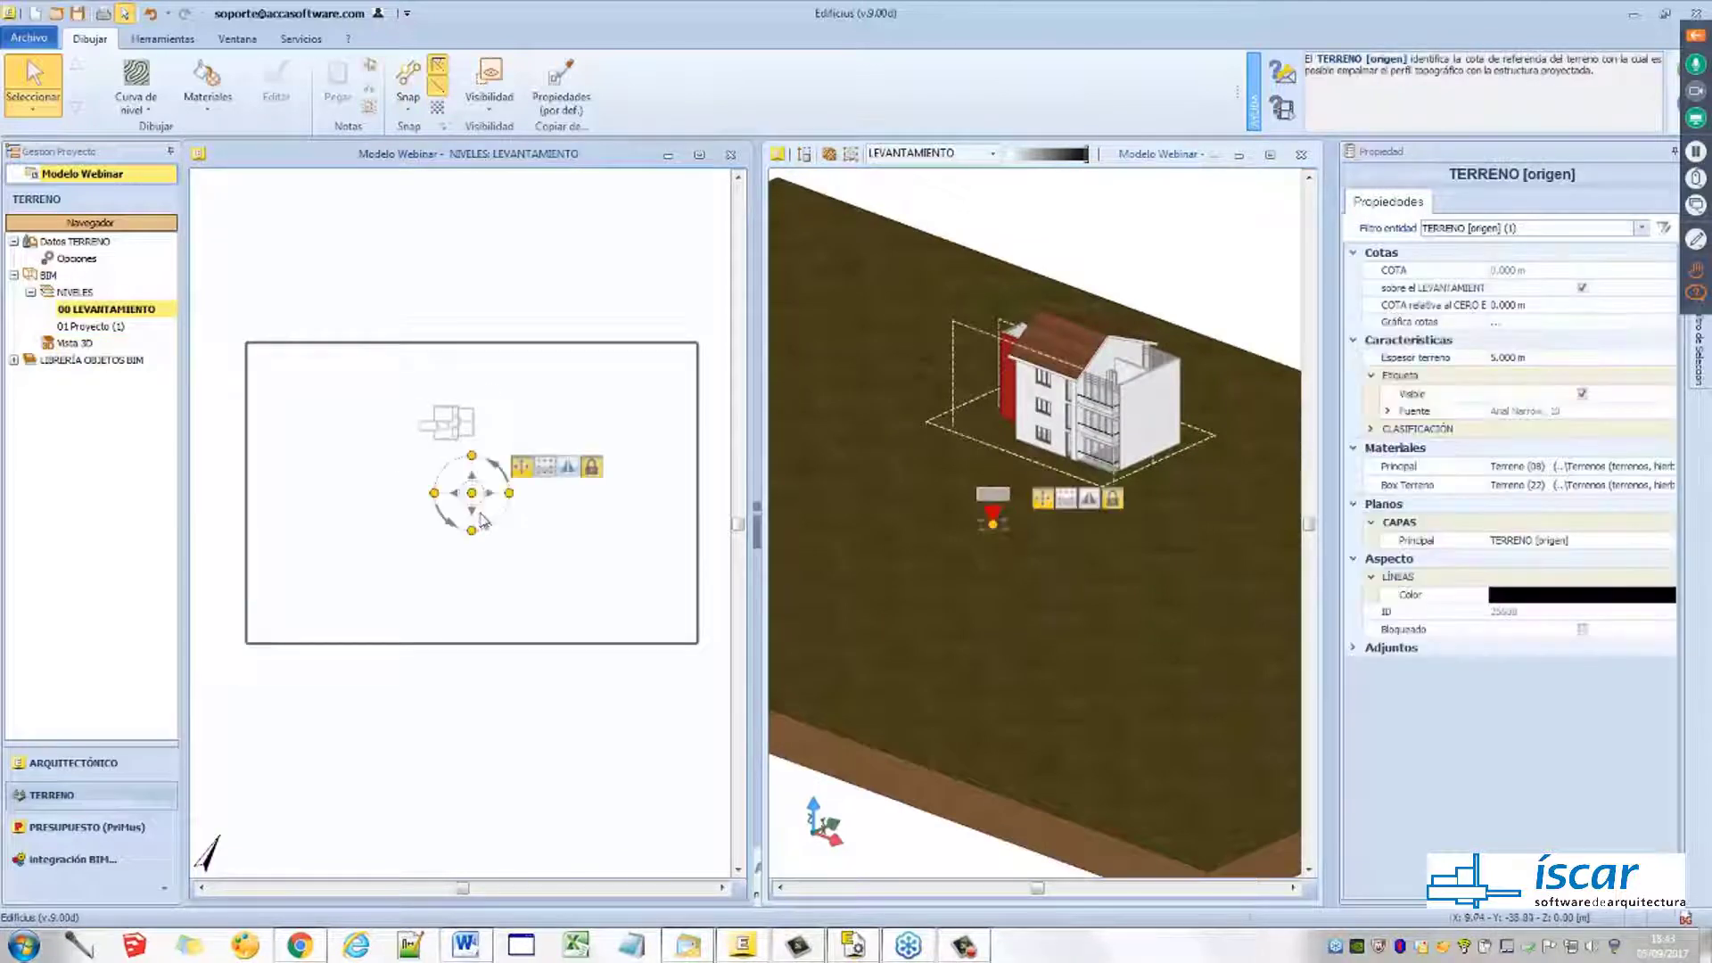
pyautogui.scroll(5, 475, 517)
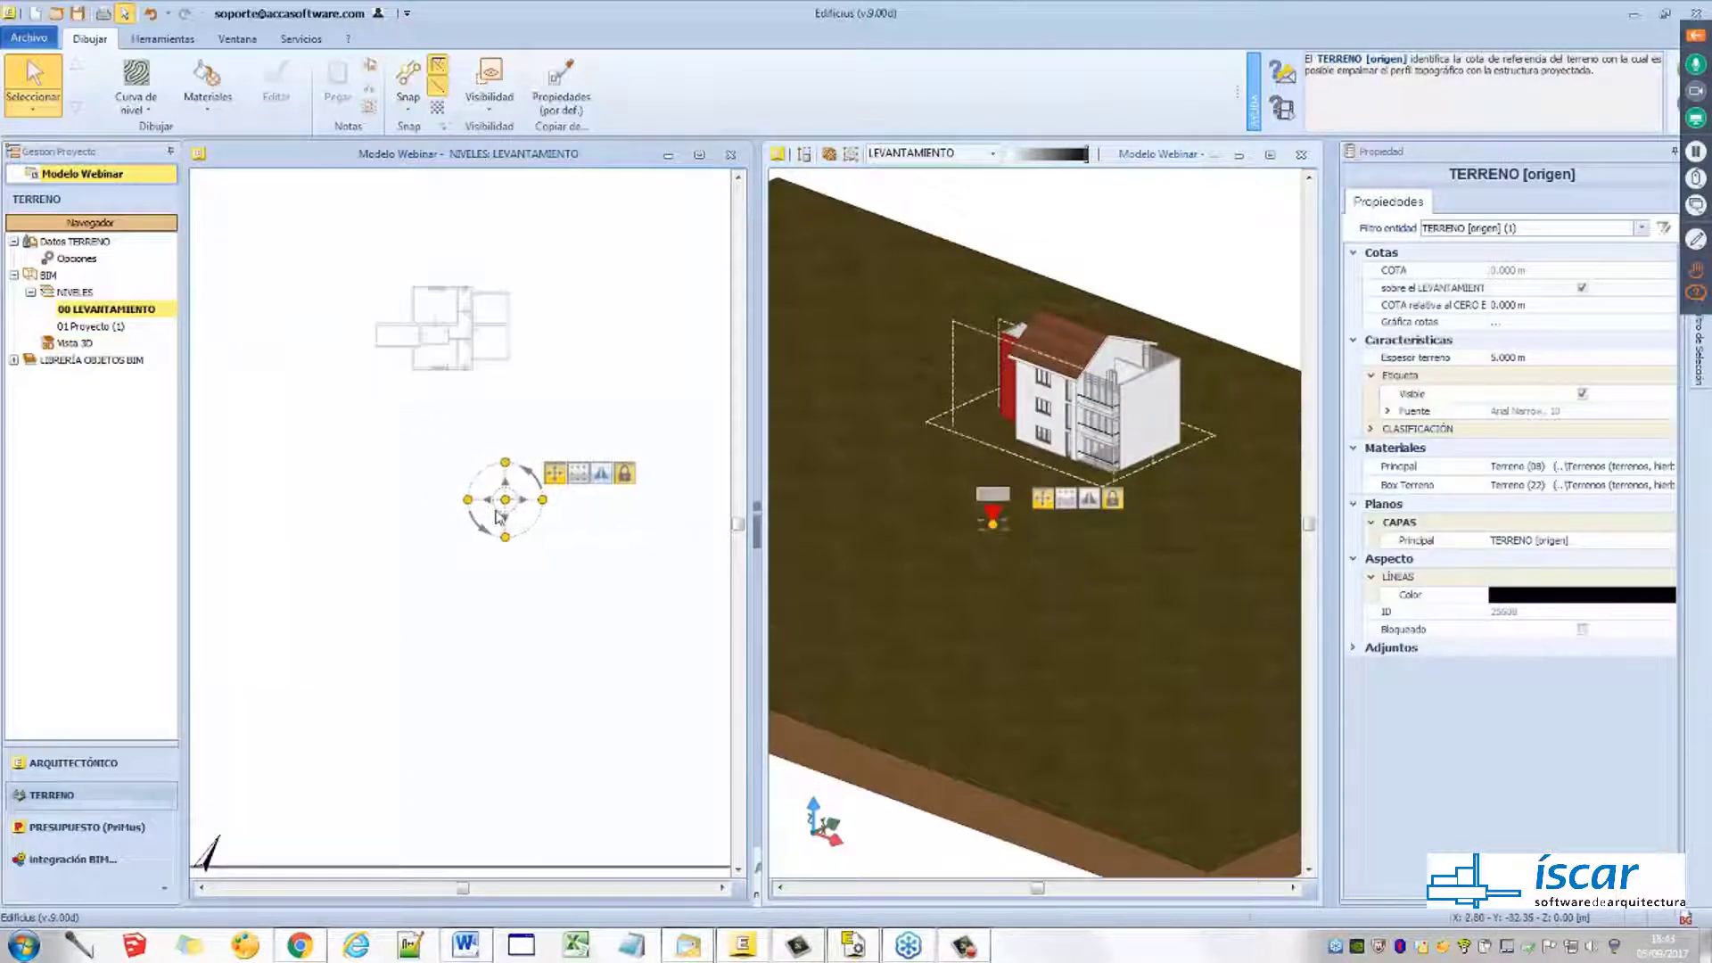
pyautogui.scroll(2, 957, 524)
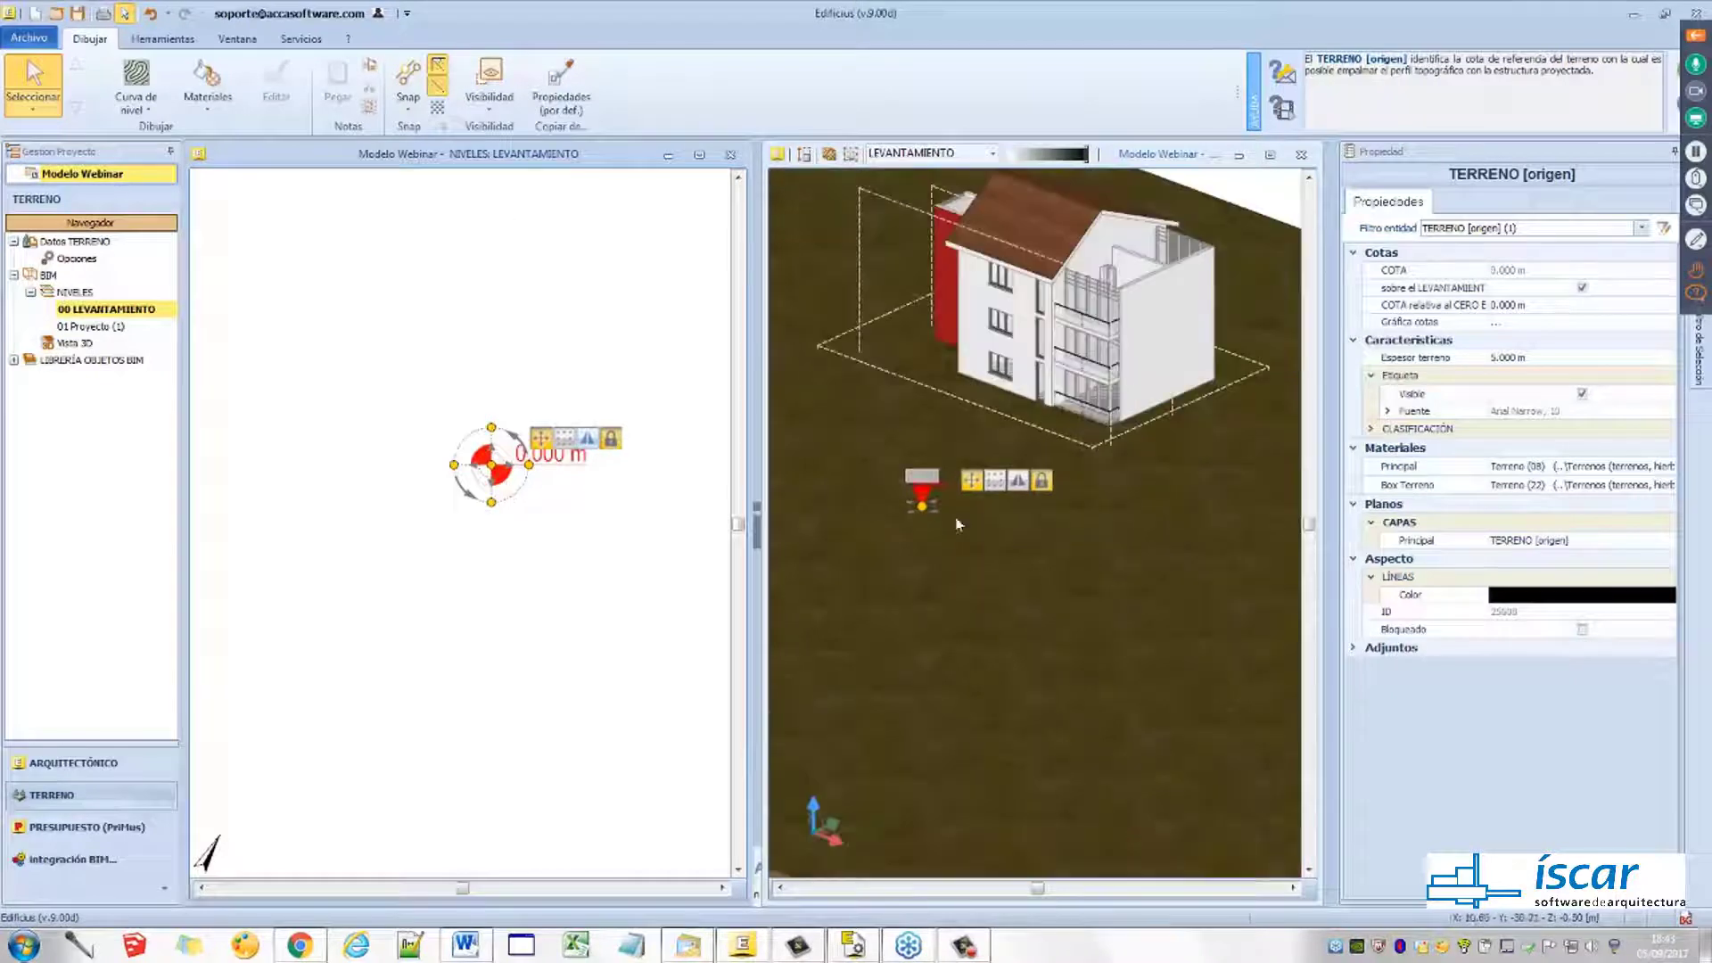
pyautogui.scroll(-3, 457, 508)
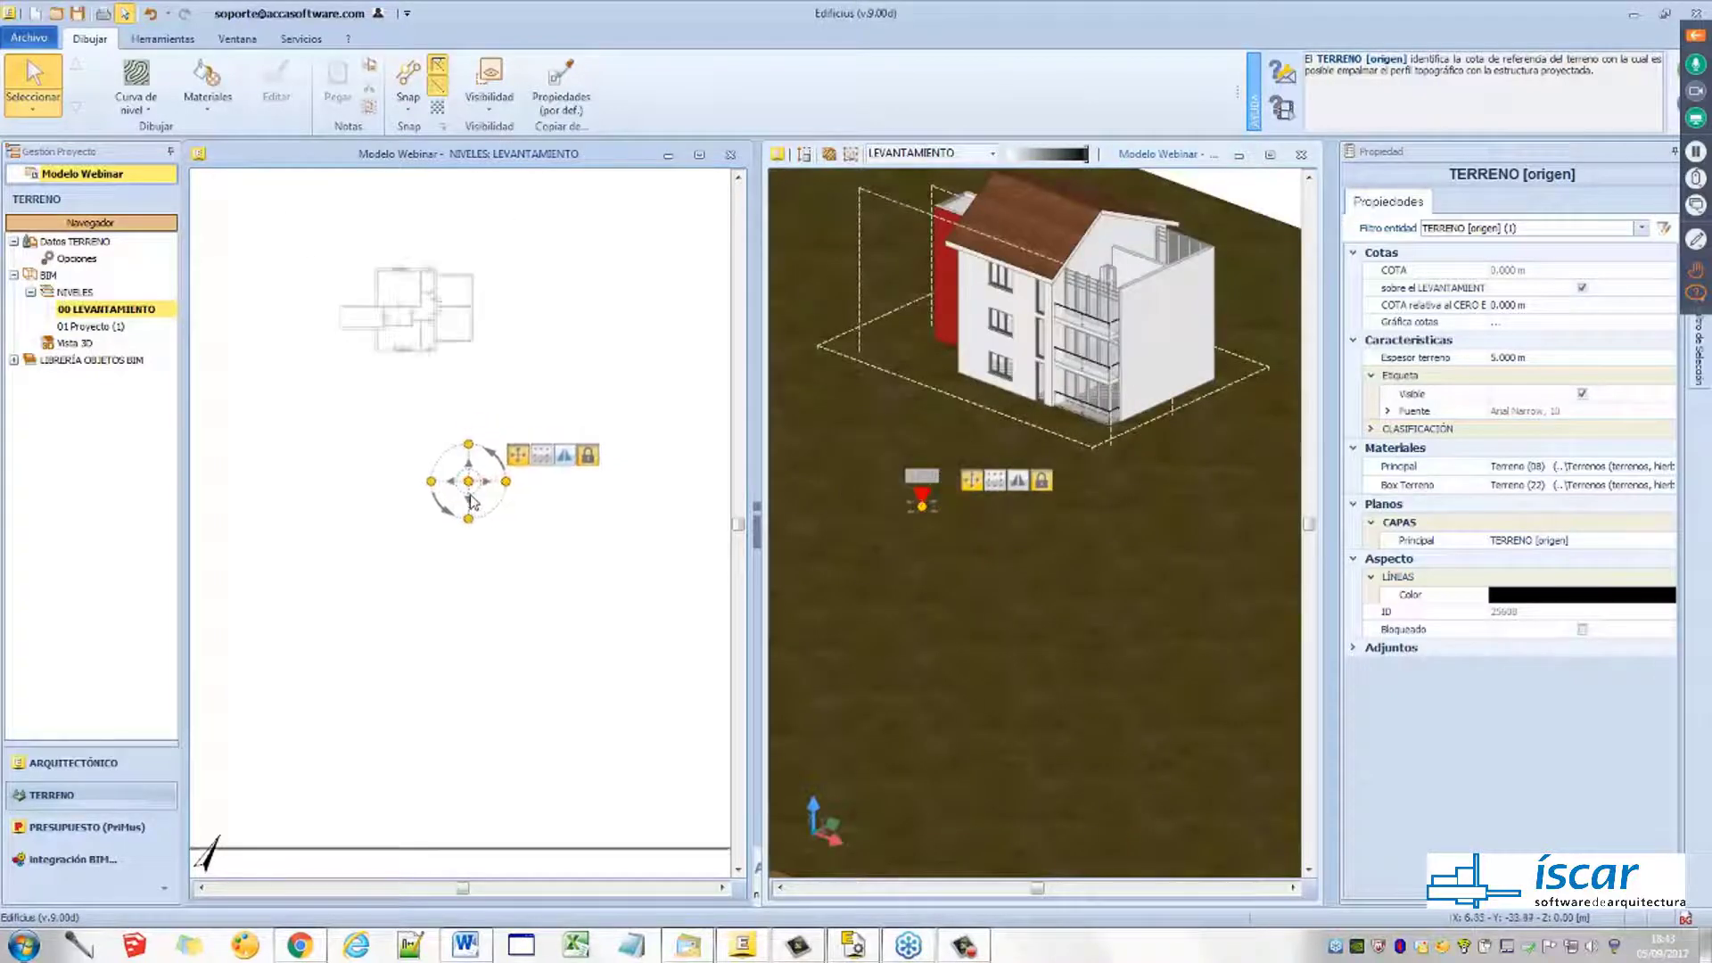
pyautogui.scroll(-3, 453, 507)
pyautogui.moveTo(461, 496)
pyautogui.mouseDown()
pyautogui.moveTo(365, 475)
pyautogui.moveTo(565, 487)
pyautogui.moveTo(448, 482)
pyautogui.moveTo(463, 500)
pyautogui.moveTo(438, 501)
pyautogui.mouseUp()
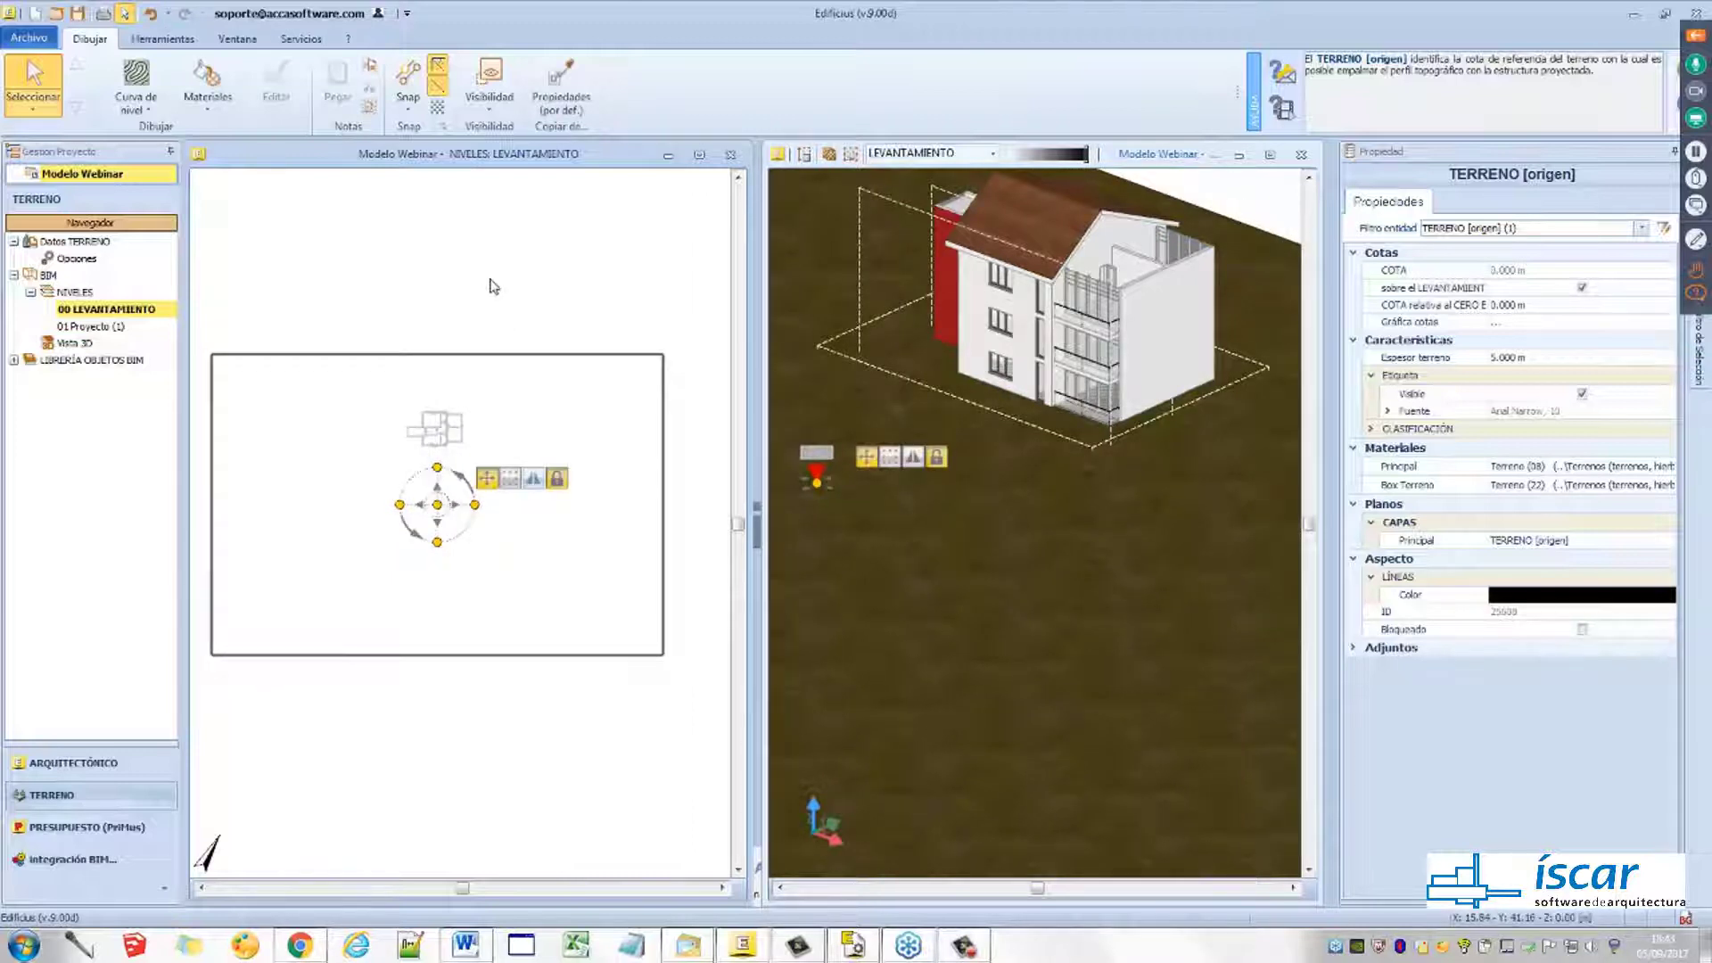
pyautogui.click(528, 593)
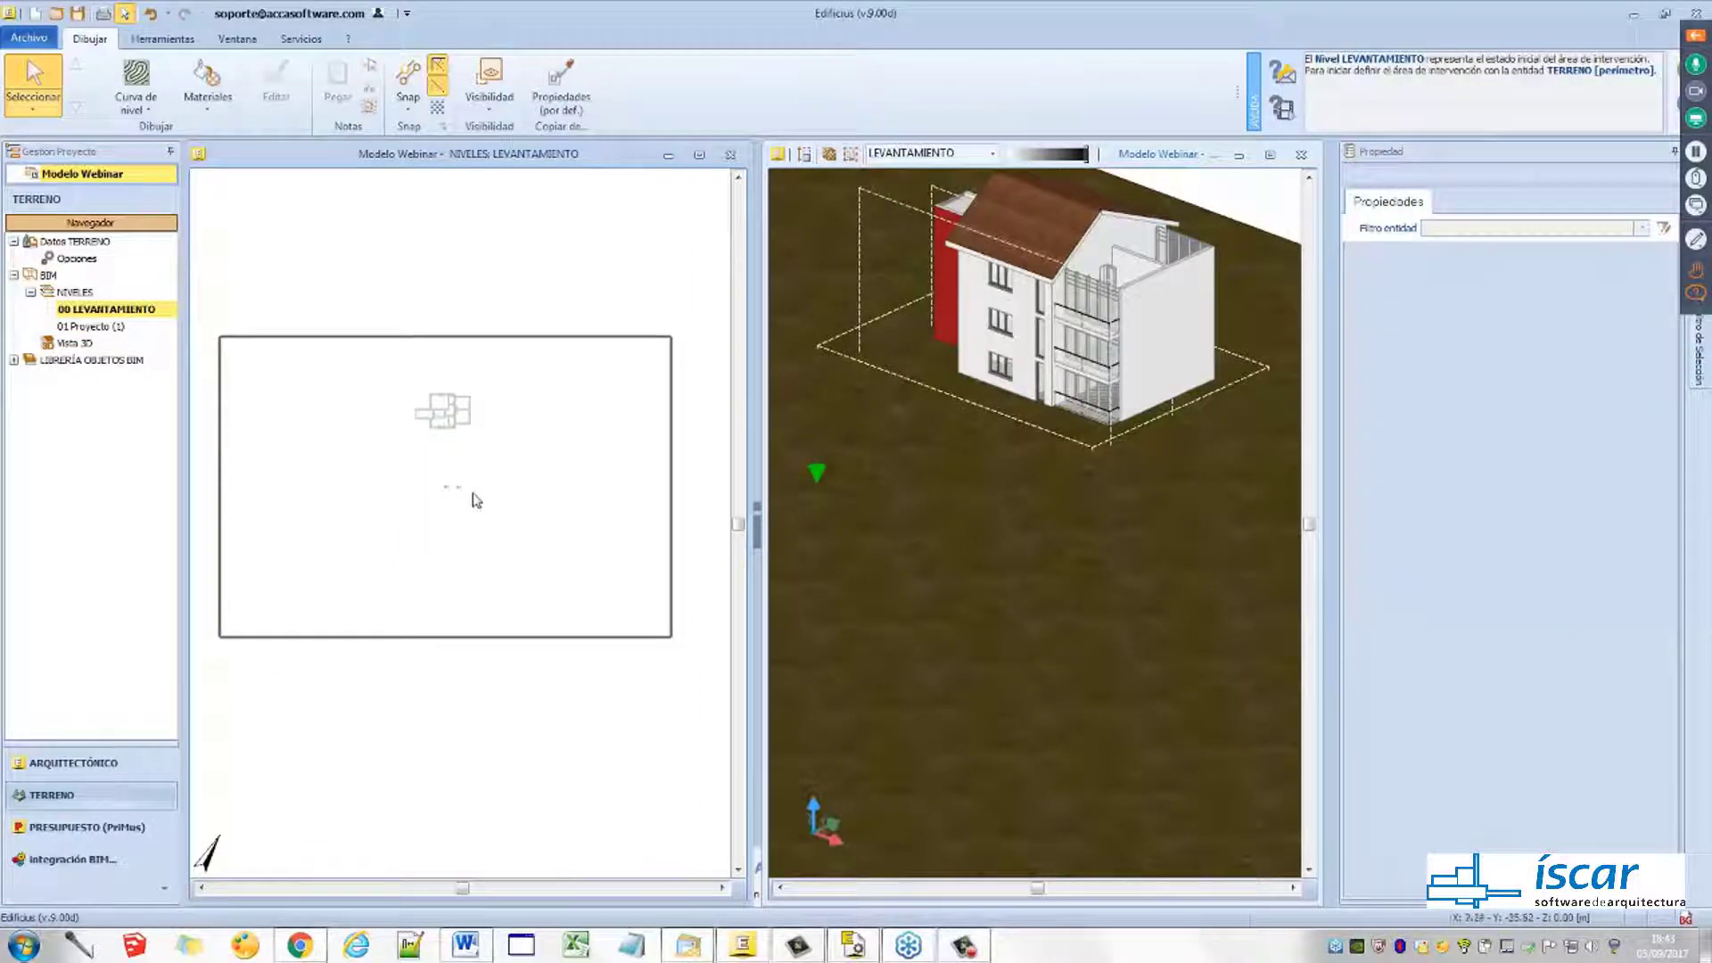
pyautogui.scroll(-5, 959, 528)
pyautogui.moveTo(988, 559)
pyautogui.mouseDown(button='middle')
pyautogui.moveTo(1017, 579)
pyautogui.moveTo(951, 577)
pyautogui.moveTo(1112, 603)
pyautogui.moveTo(1041, 592)
pyautogui.mouseUp(button='middle')
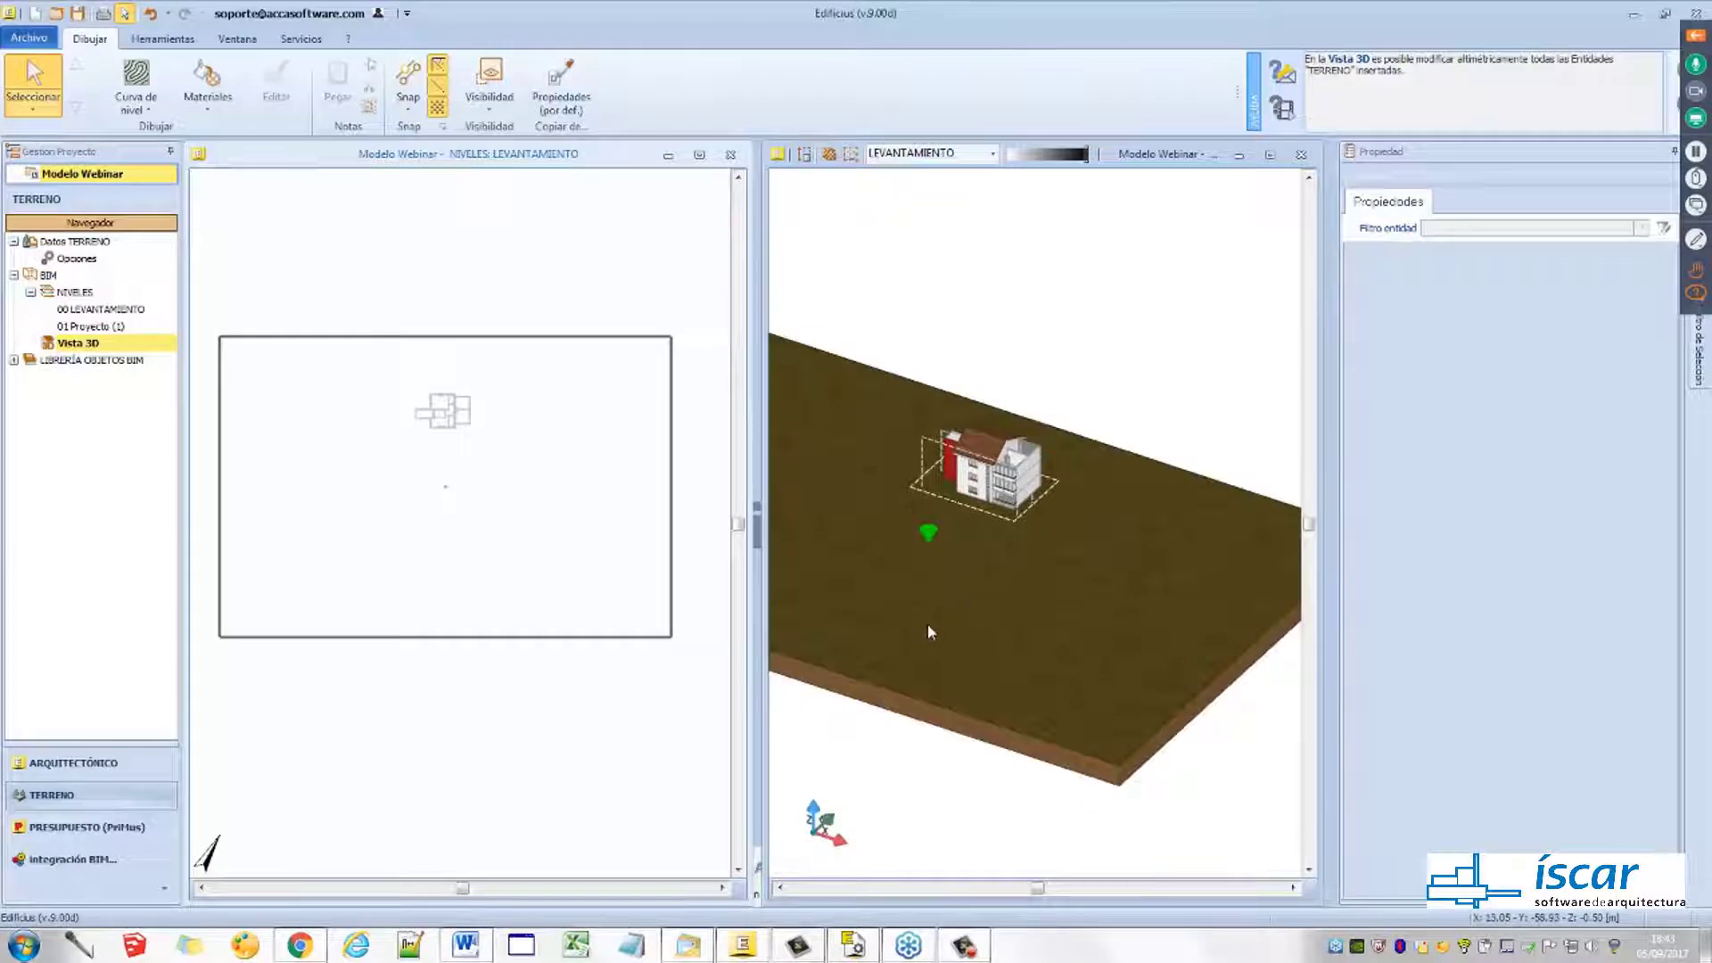
pyautogui.click(499, 512)
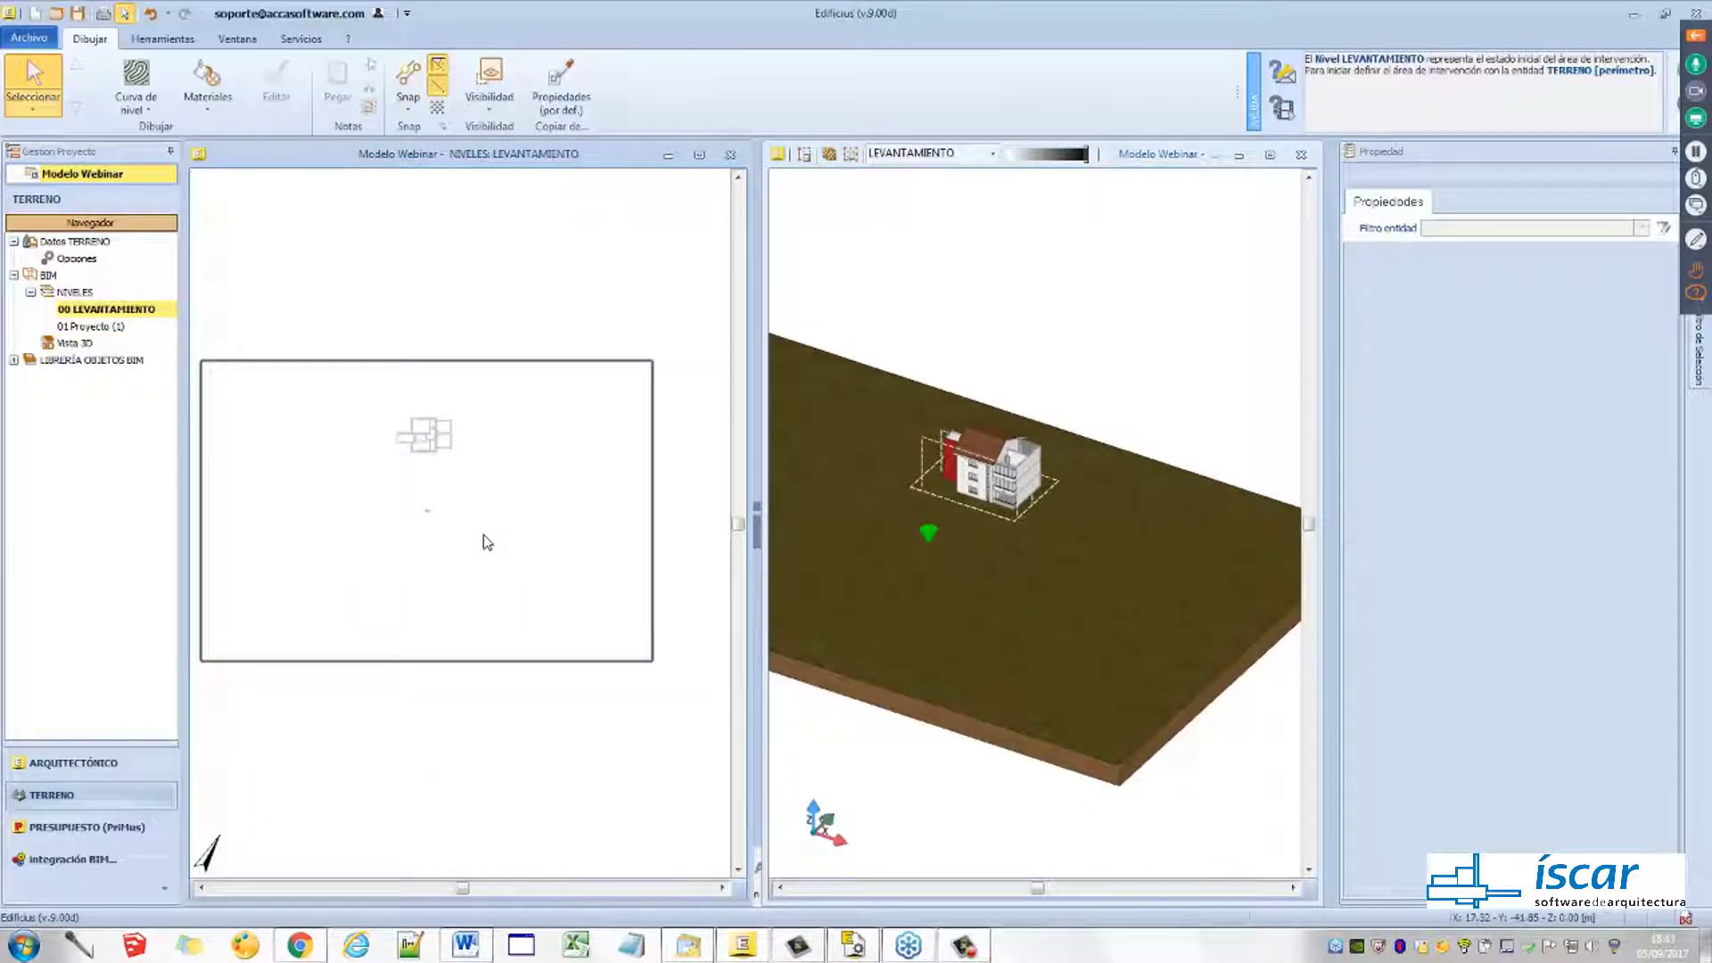
pyautogui.moveTo(530, 511); pyautogui.dragTo(539, 515, button='middle')
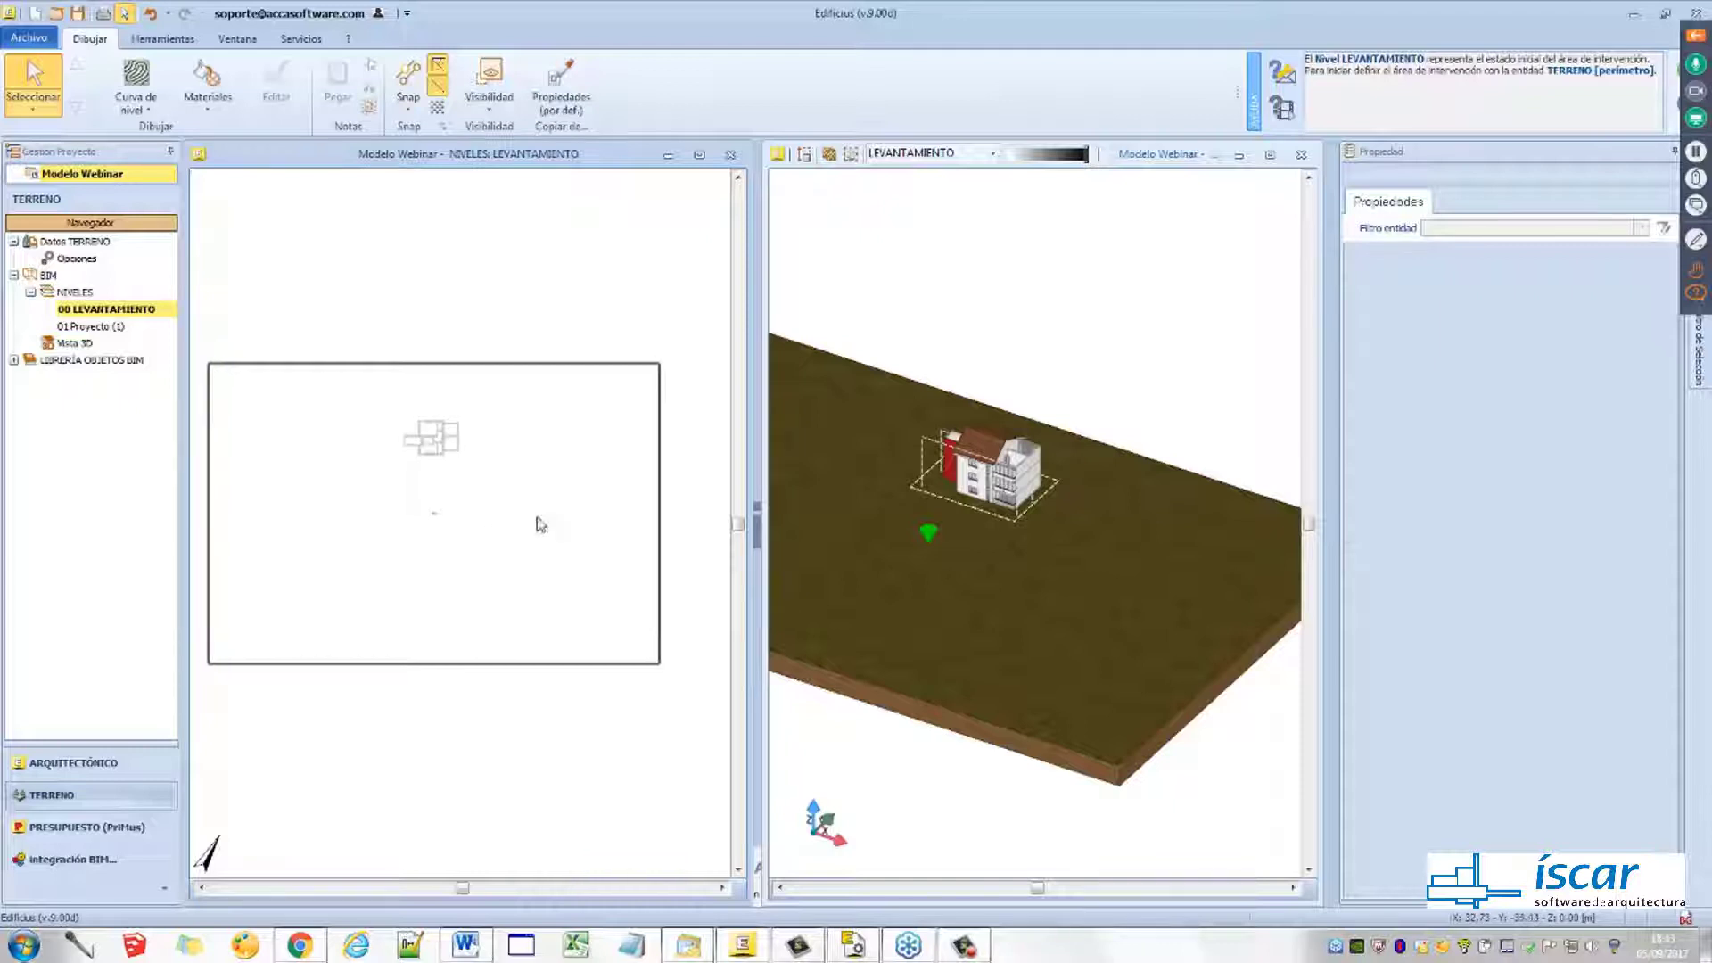
# Rename the terrain project level Proyecto (1) as terraplenes
pyautogui.click(154, 313)
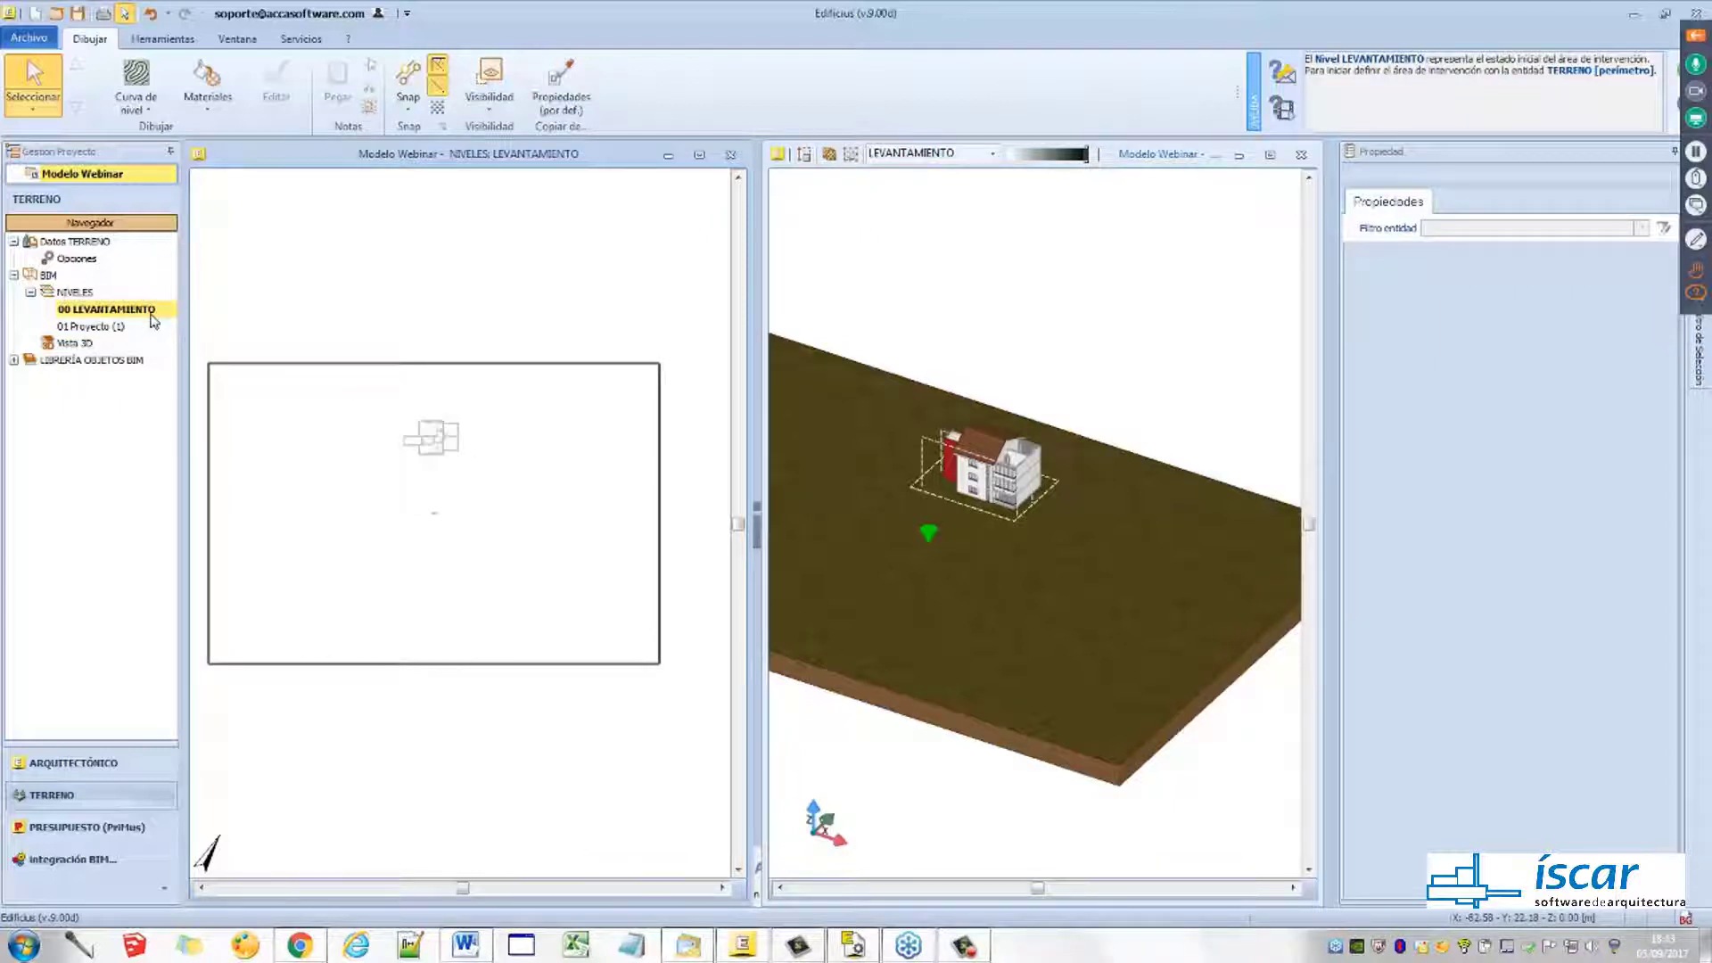
pyautogui.click(104, 330)
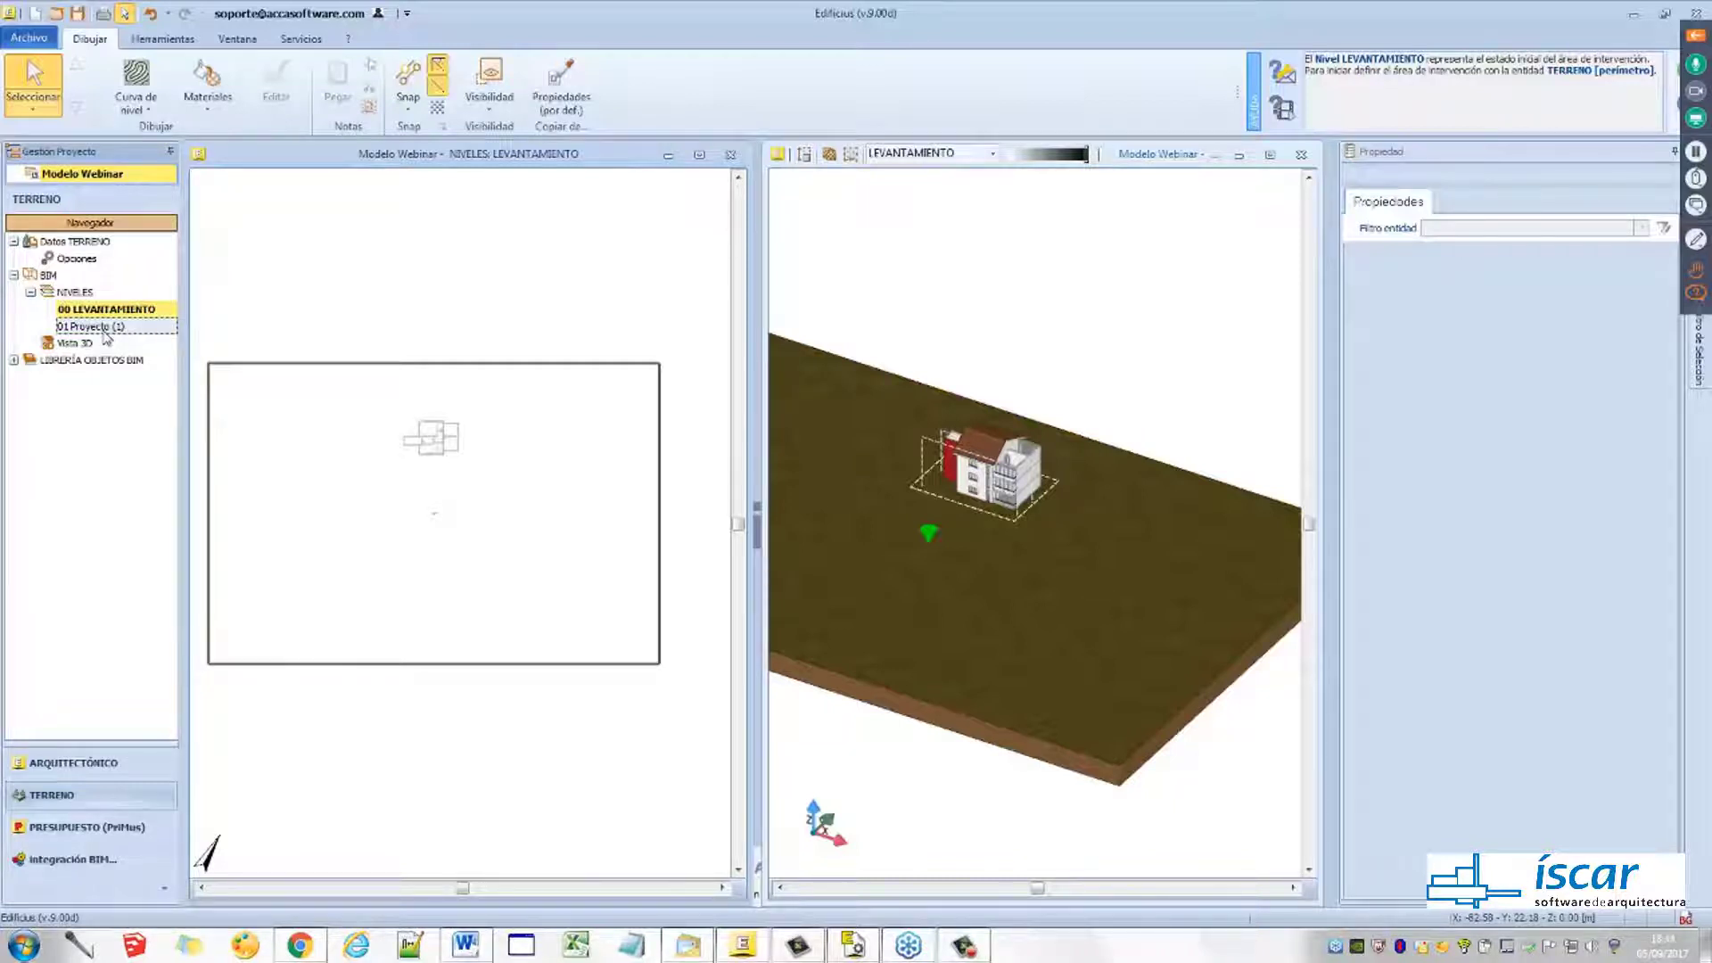
pyautogui.rightClick(105, 336)
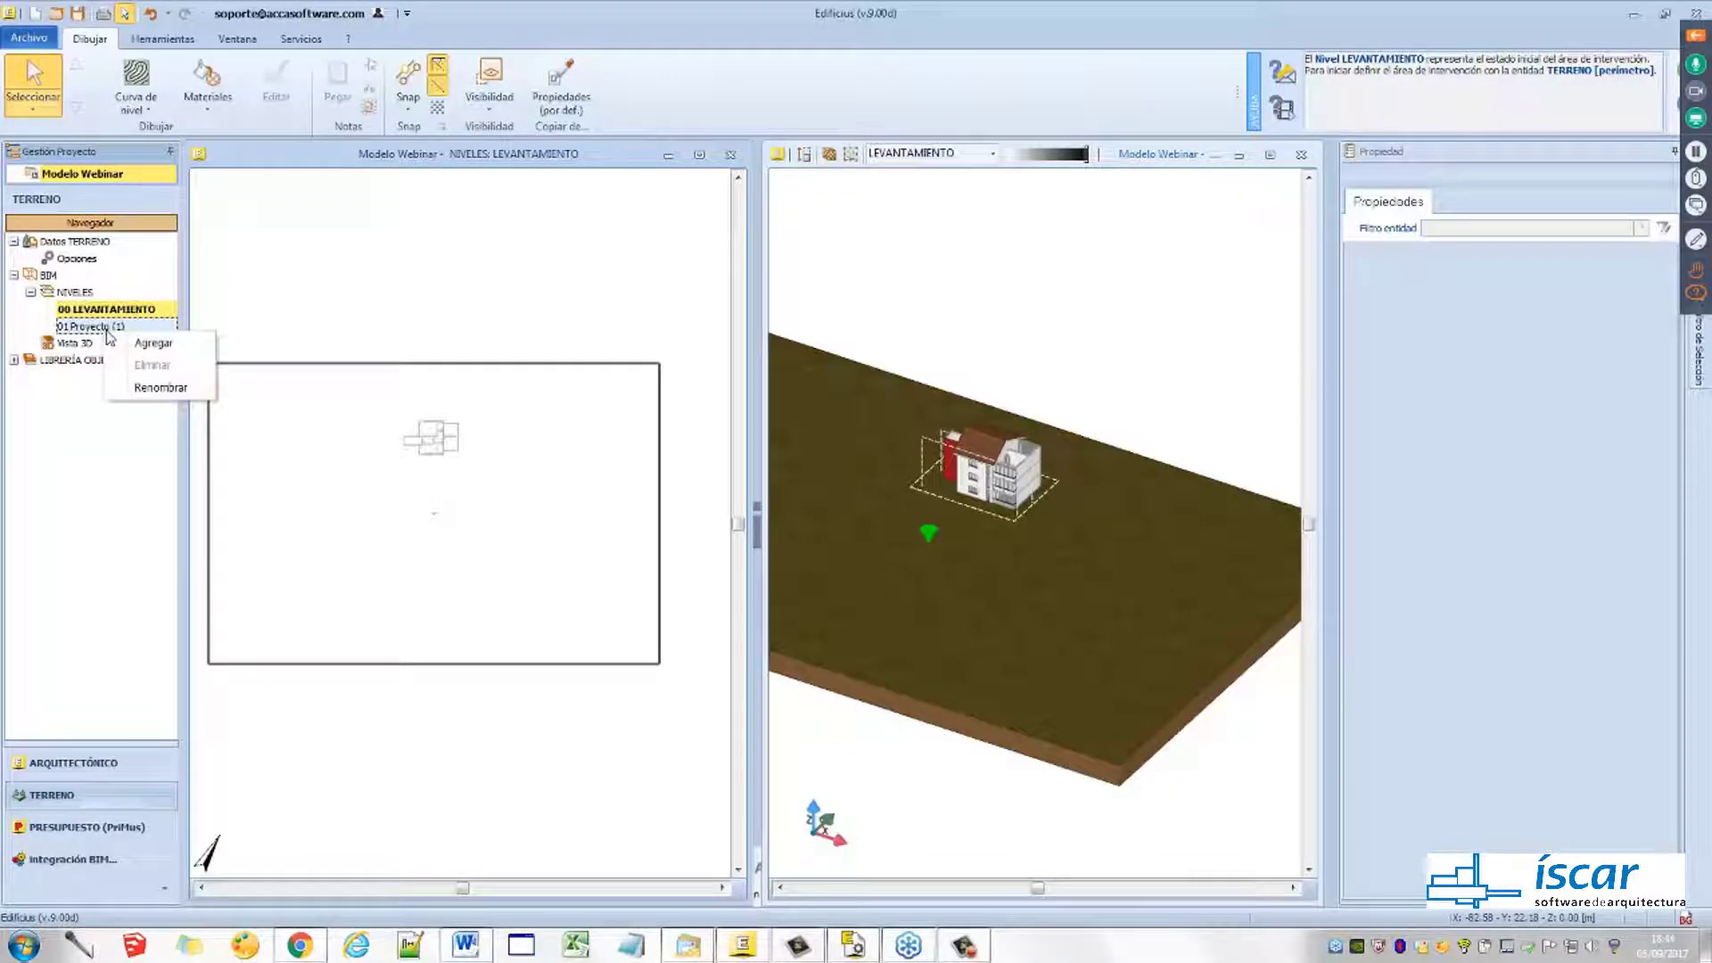
pyautogui.click(159, 390)
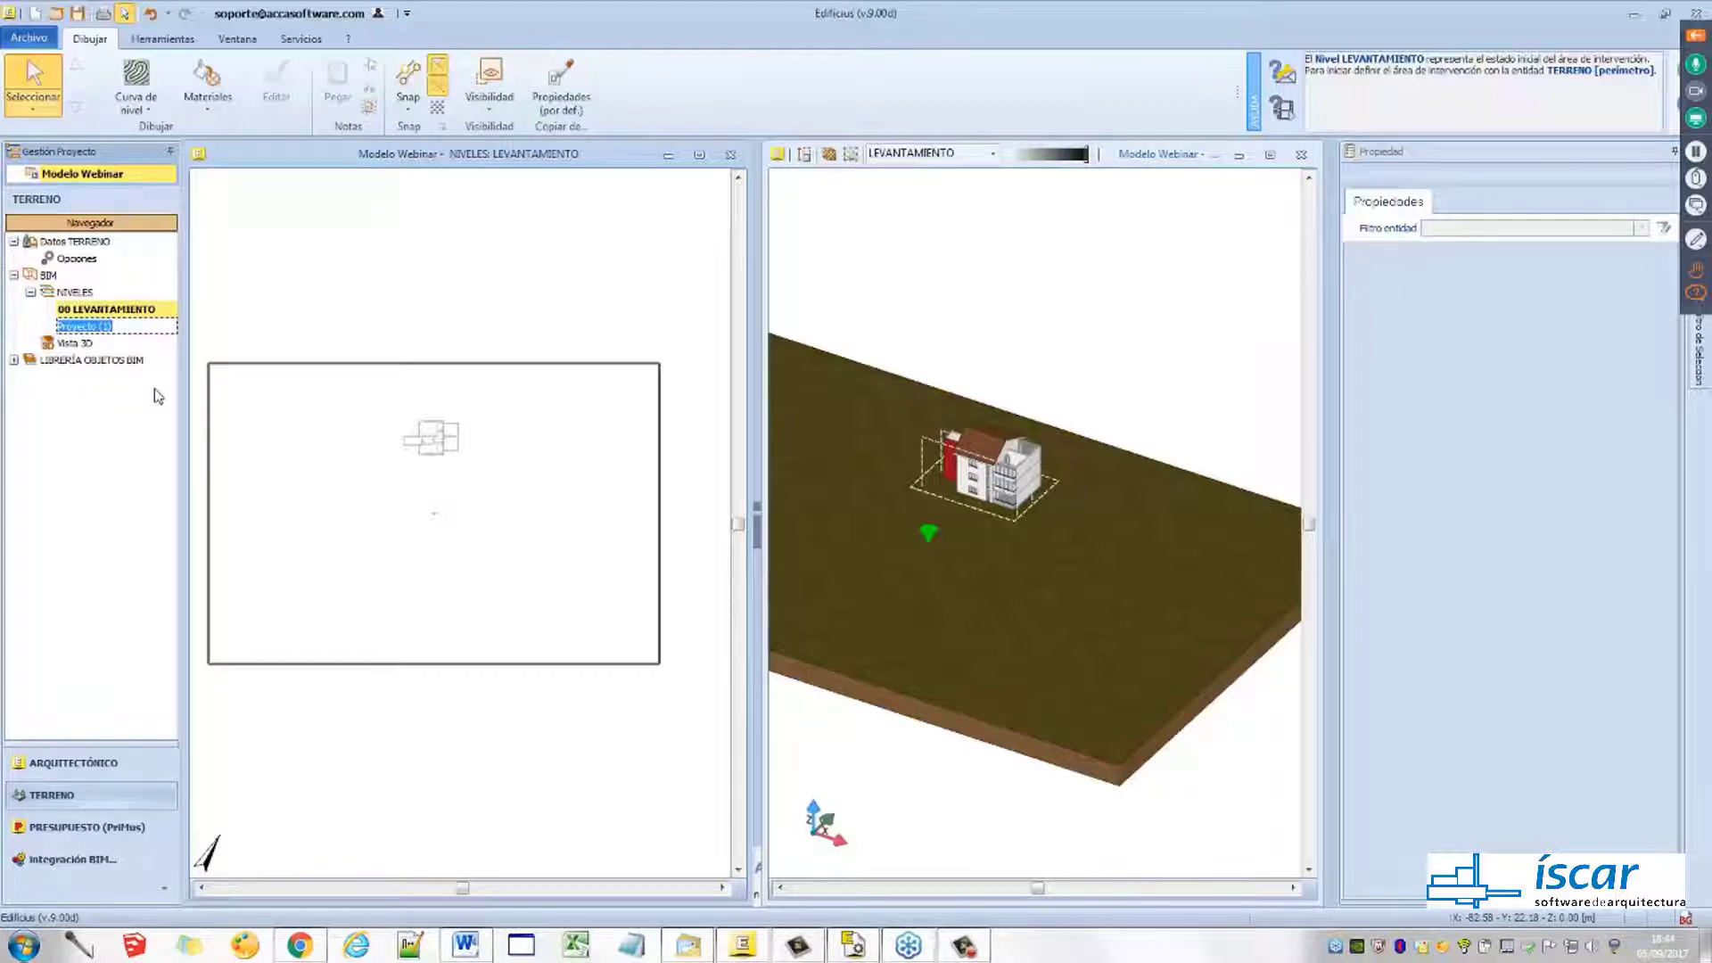
pyautogui.write('terraplenes')
pyautogui.press('Return')
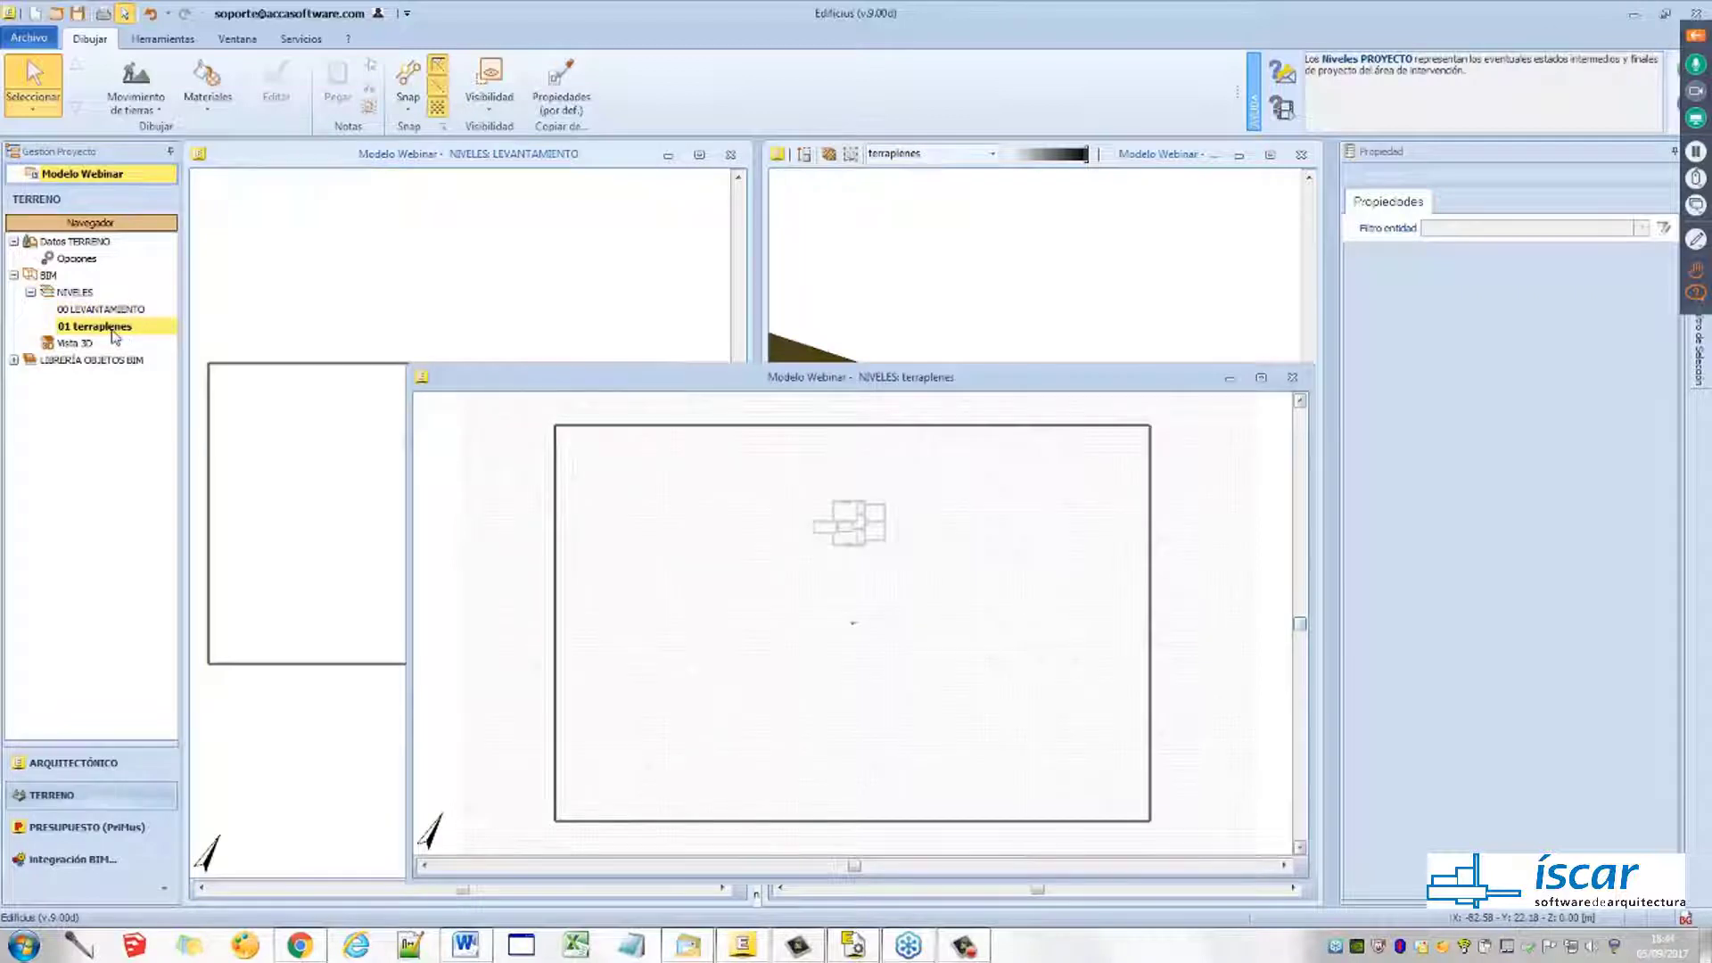
# Arrange the terraplenes level plan beside the 3D view so that the whole terrain perimeter and the building are shown
pyautogui.moveTo(408, 365); pyautogui.dragTo(185, 141)
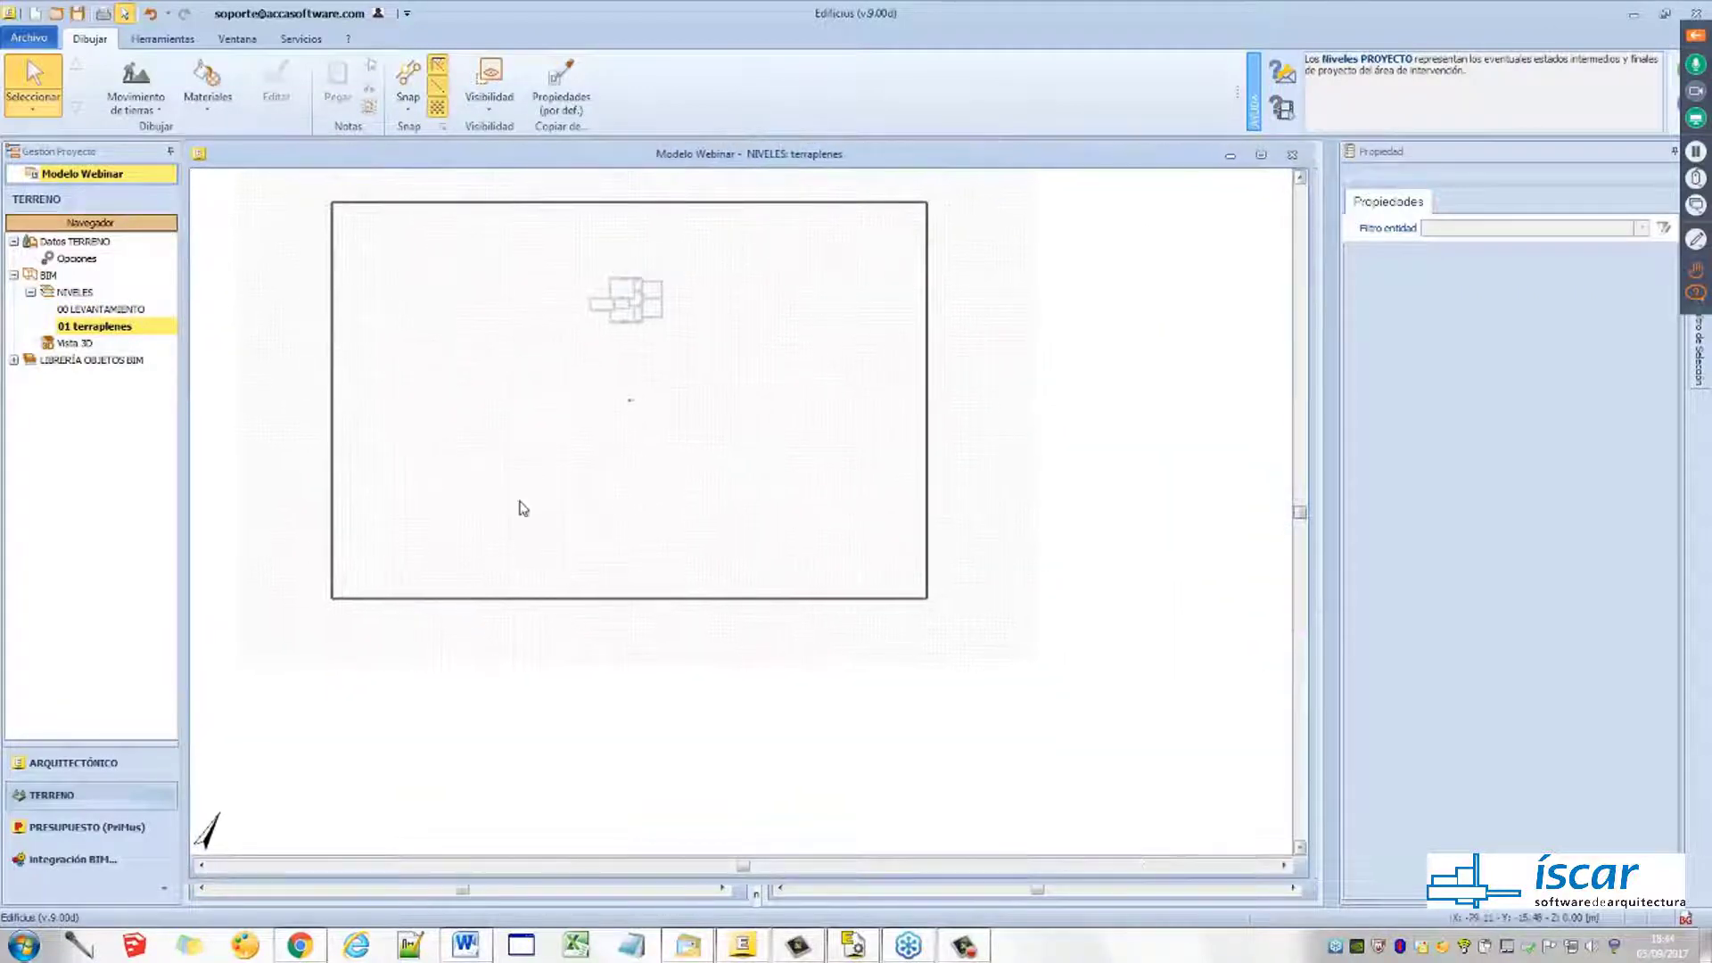
pyautogui.moveTo(1306, 882); pyautogui.dragTo(800, 886)
pyautogui.moveTo(646, 436); pyautogui.dragTo(516, 569, button='middle')
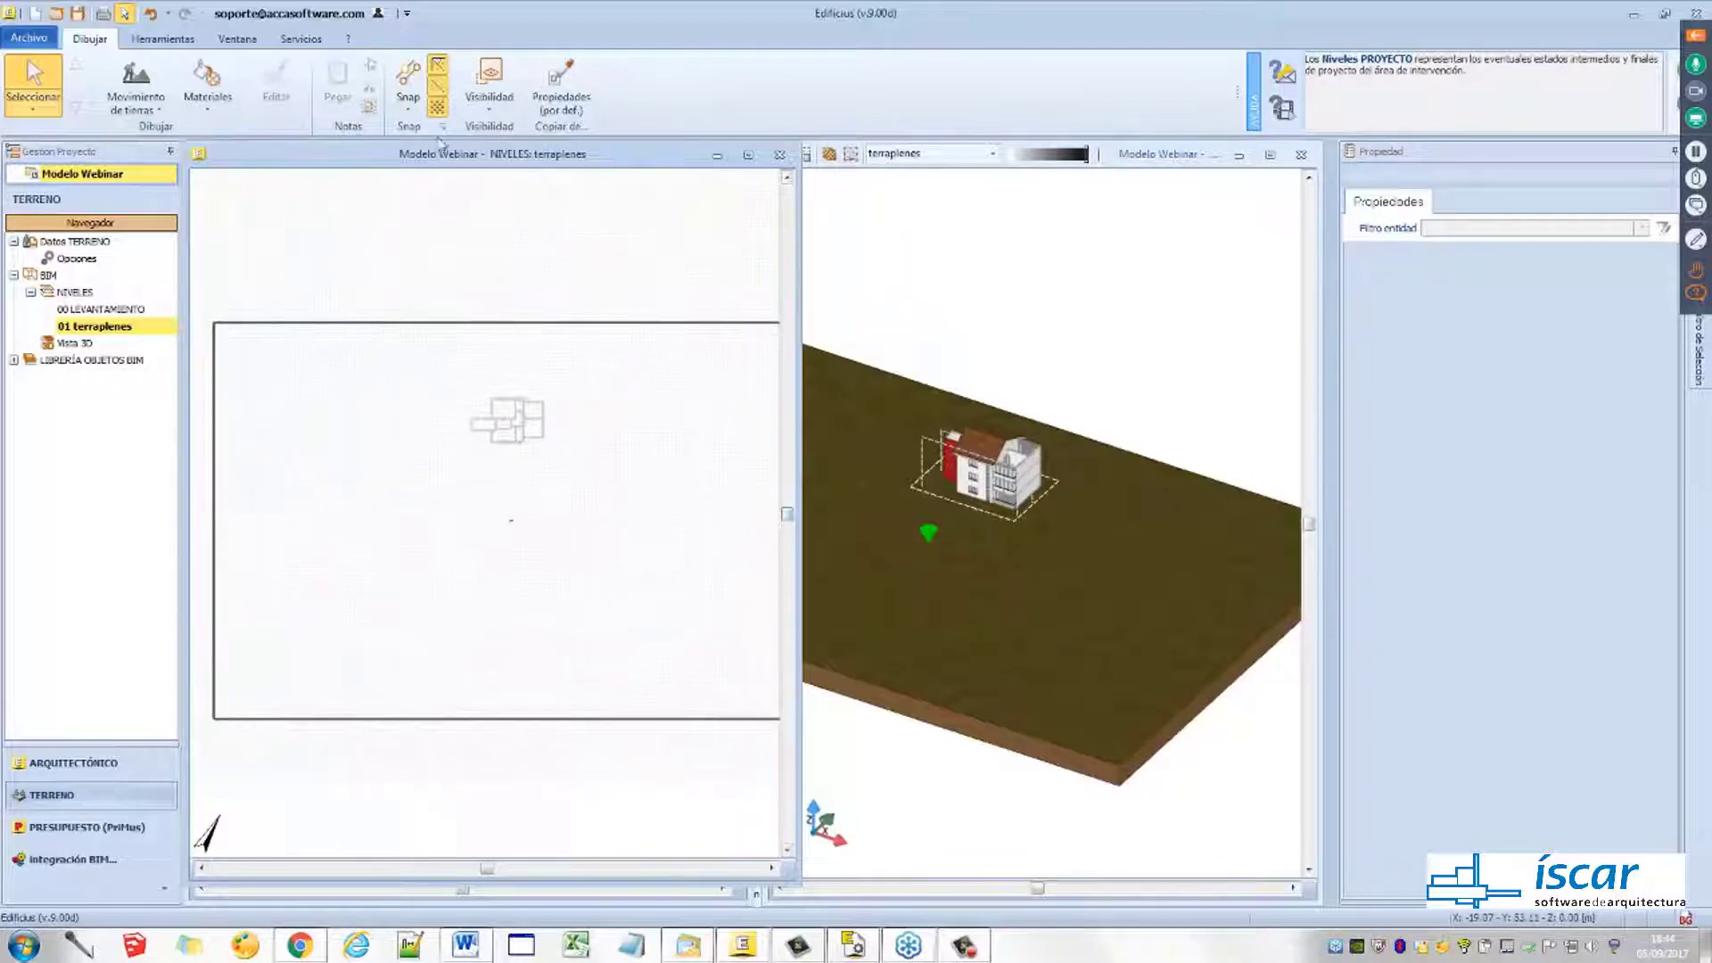
pyautogui.scroll(-2, 531, 457)
pyautogui.scroll(1, 530, 457)
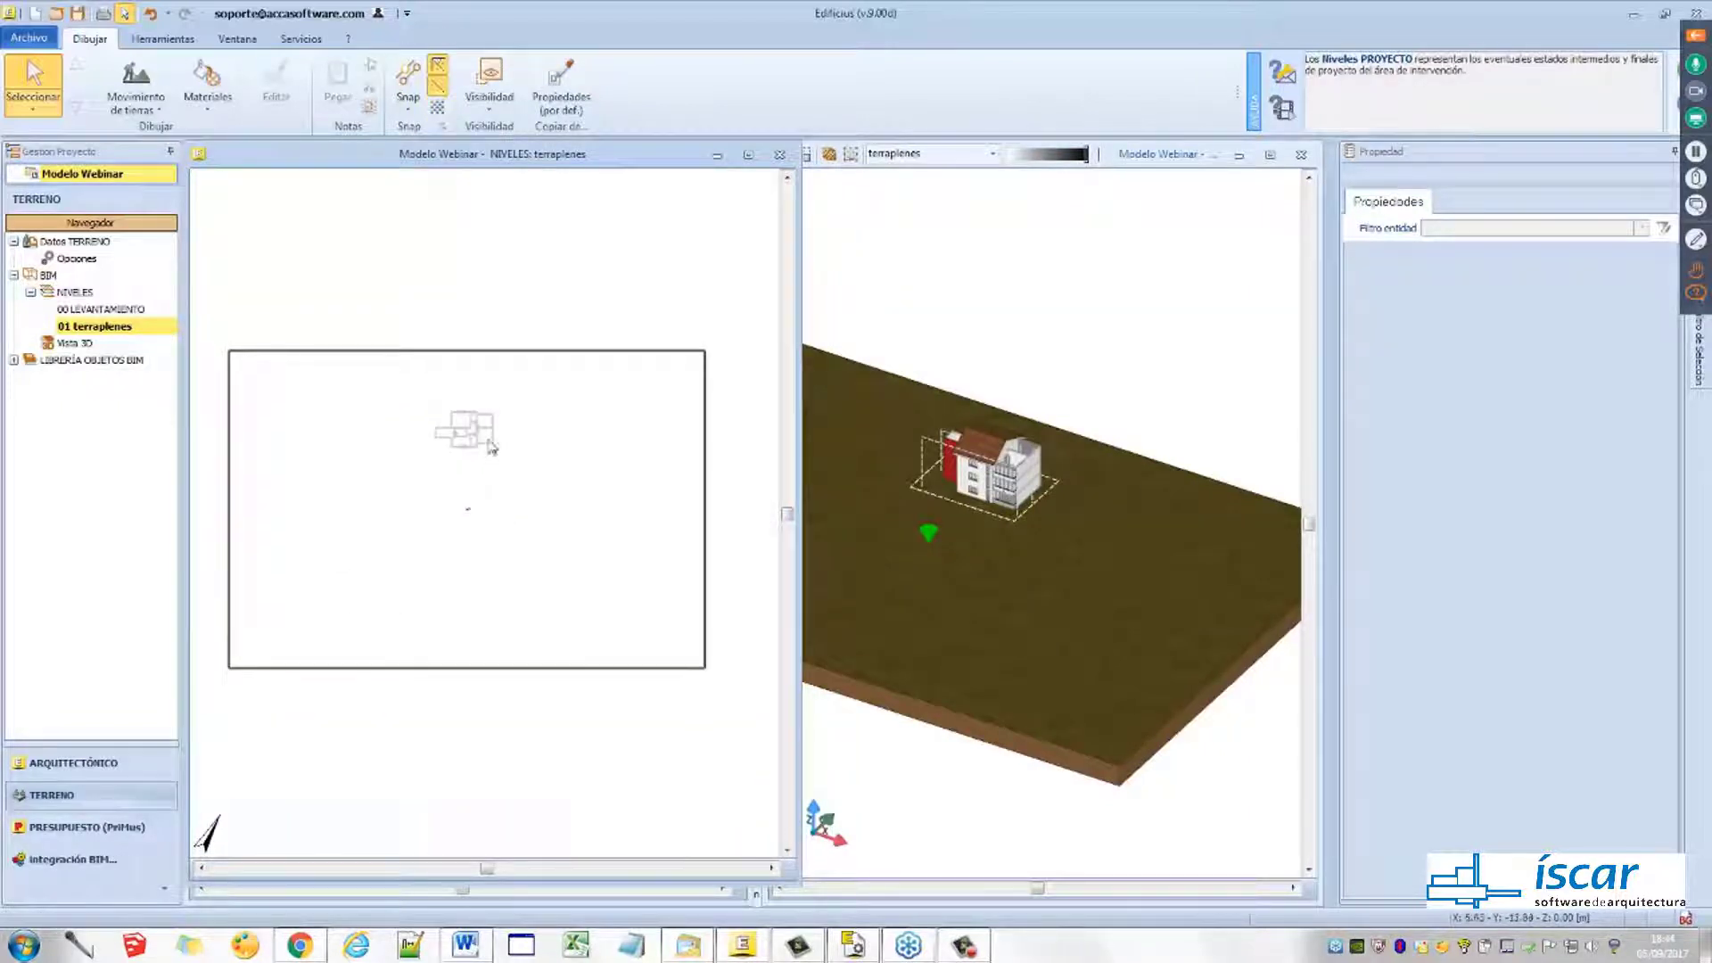
# Begin a Movimiento de tierras polyline at the outer upper corner of the building's narrow left wing and run it to the main block
pyautogui.click(156, 114)
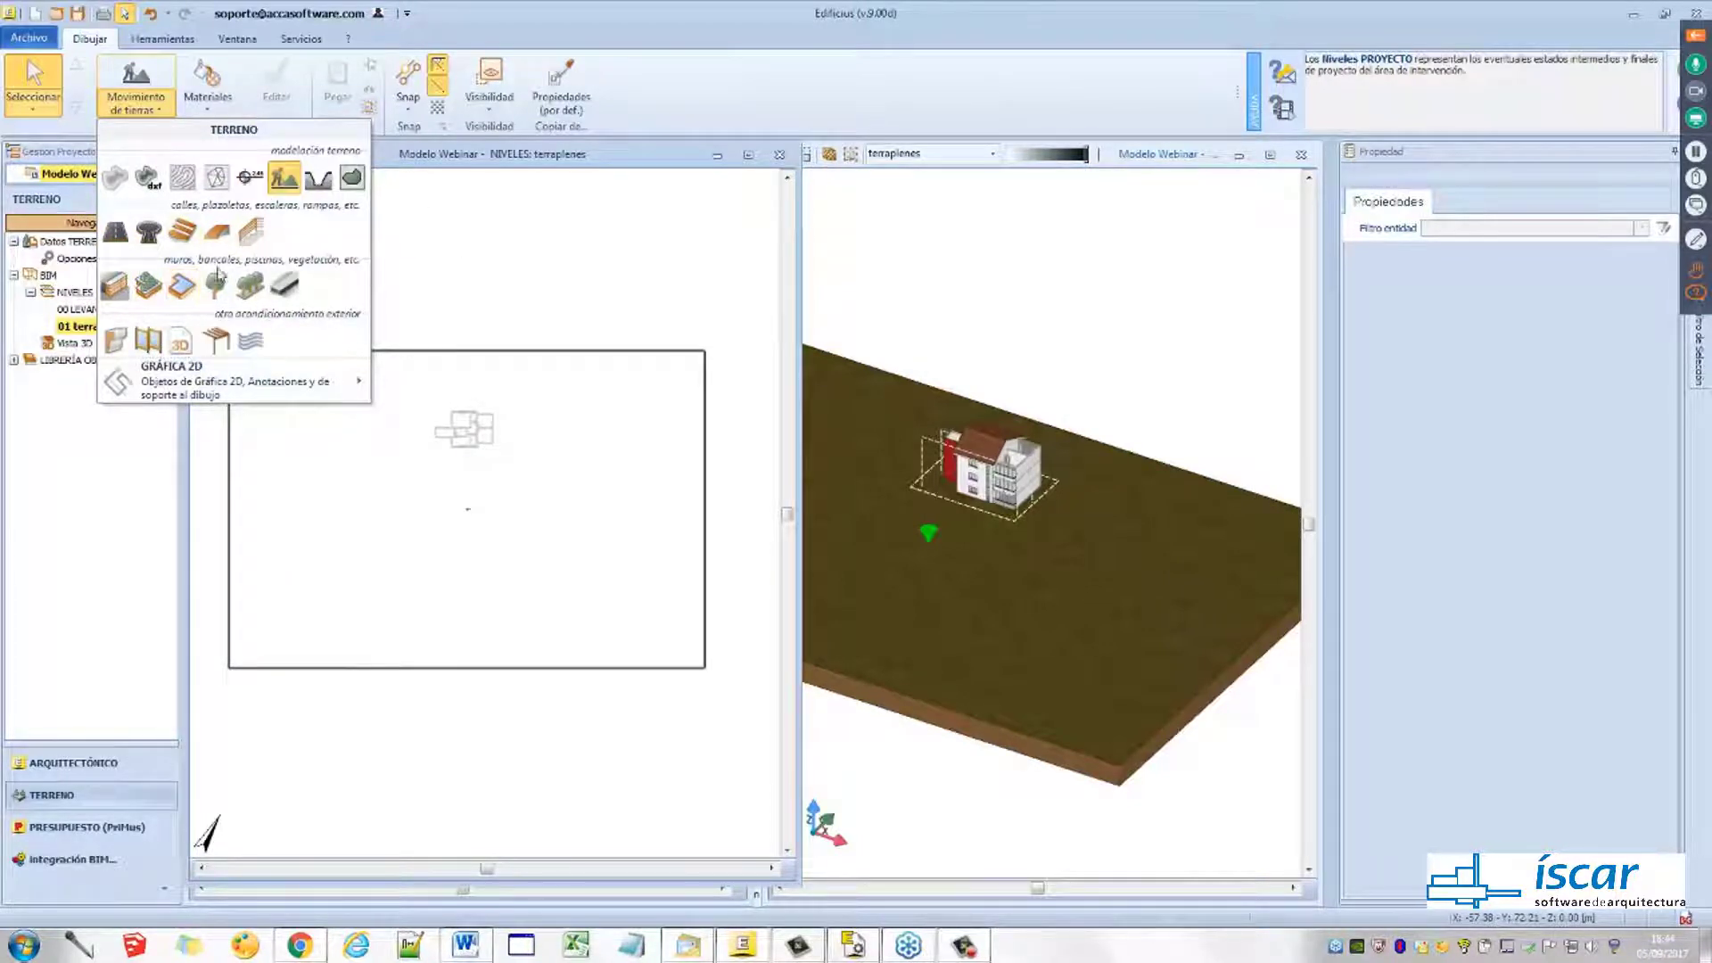
pyautogui.click(283, 188)
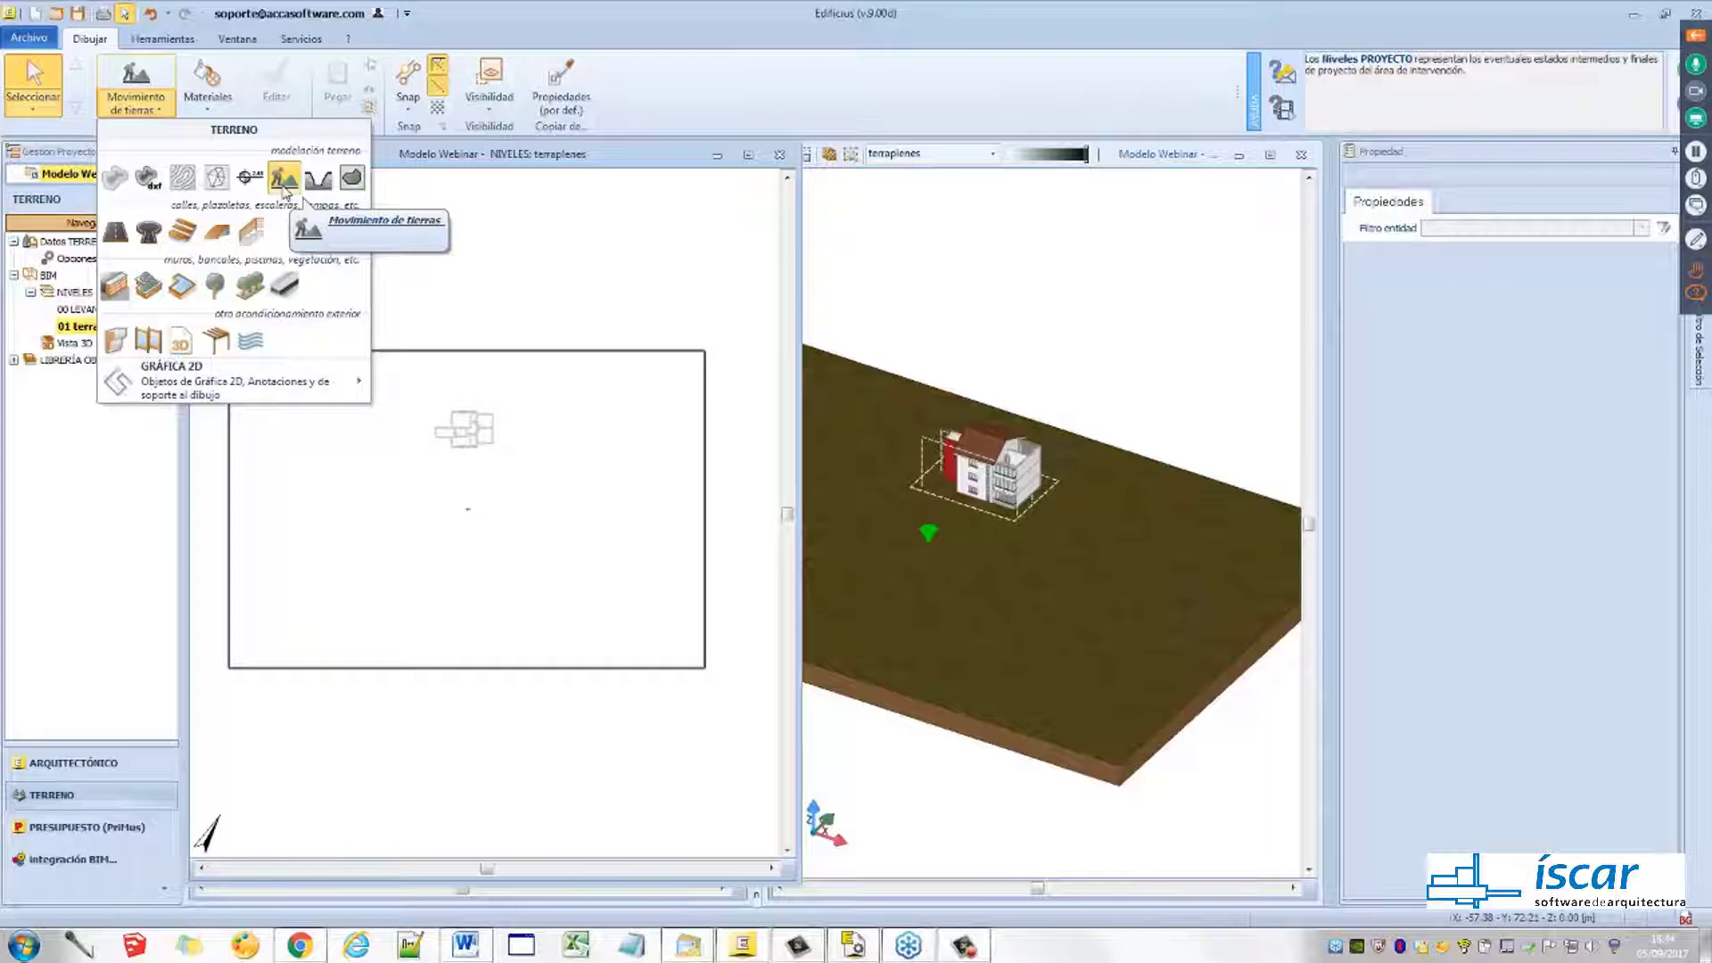
pyautogui.click(284, 181)
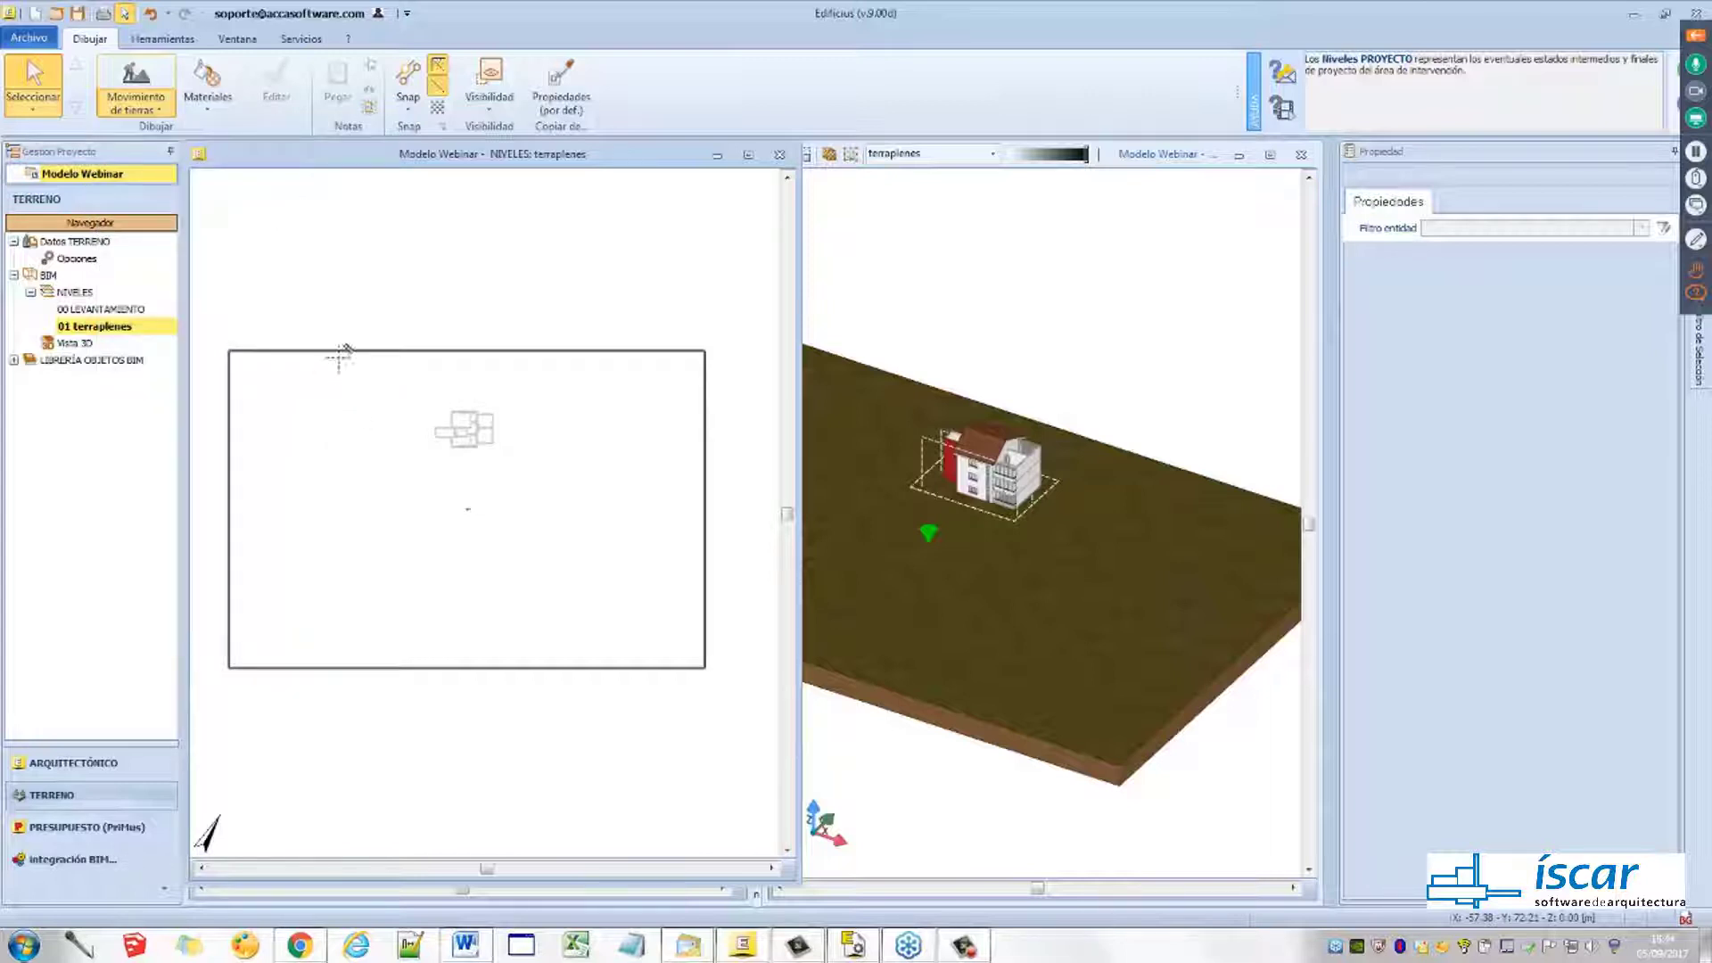
pyautogui.click(136, 85)
pyautogui.scroll(5, 443, 395)
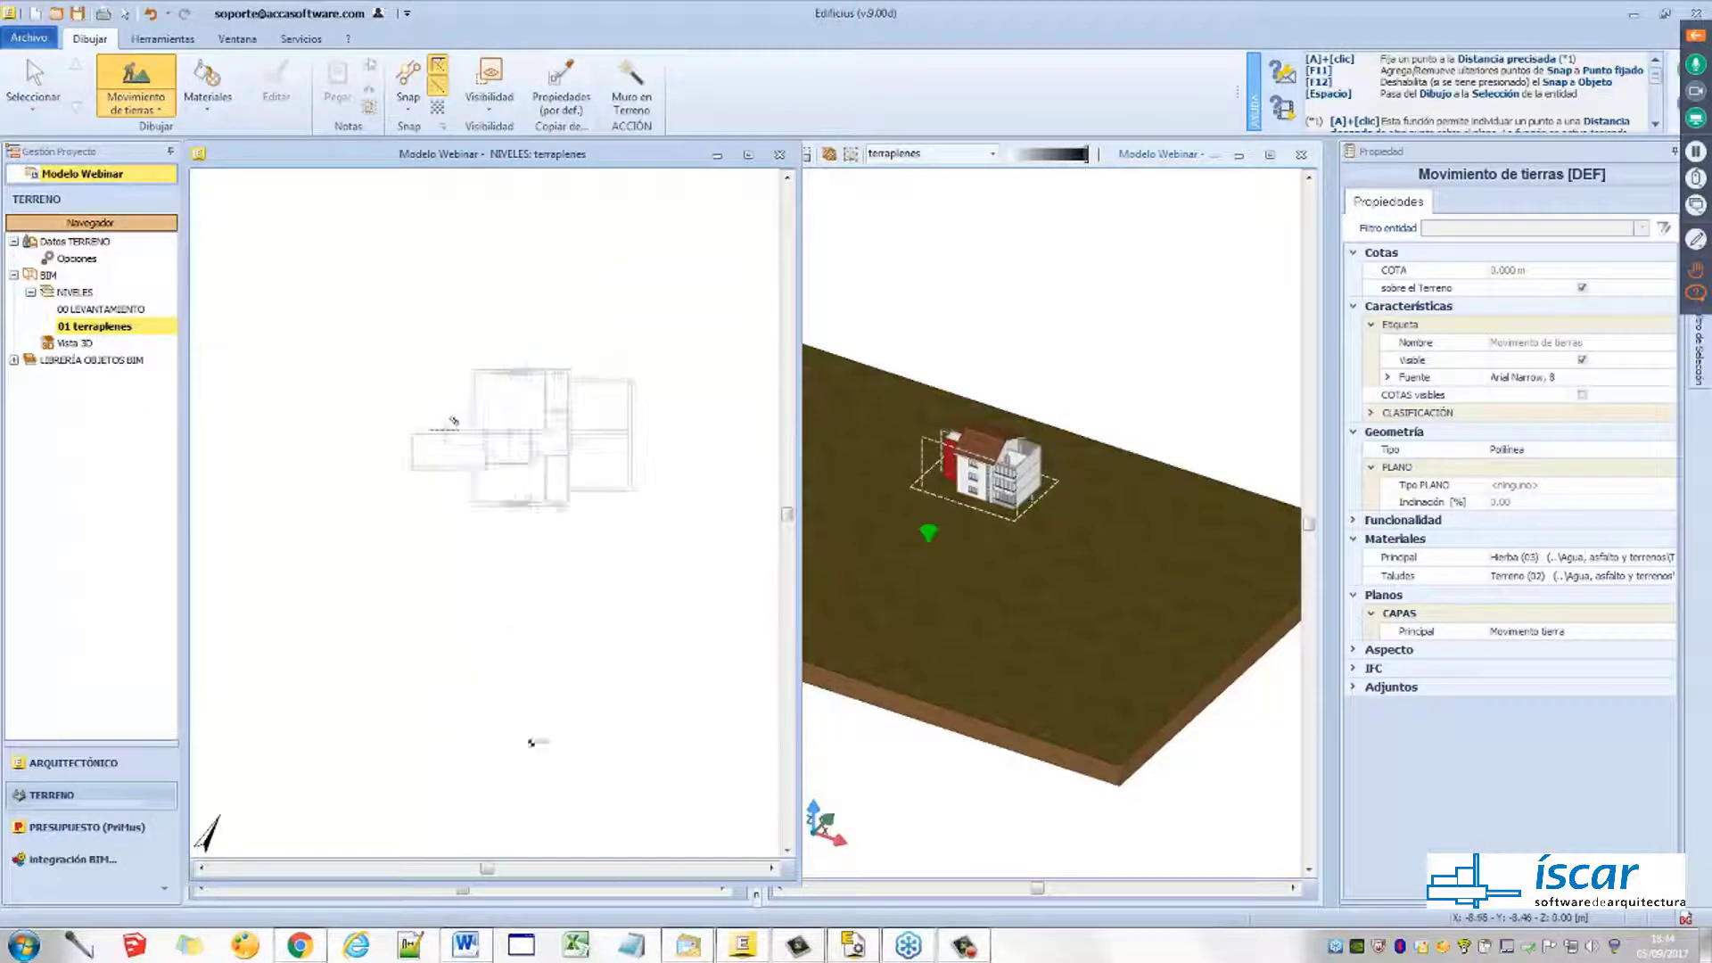
pyautogui.scroll(-3, 286, 405)
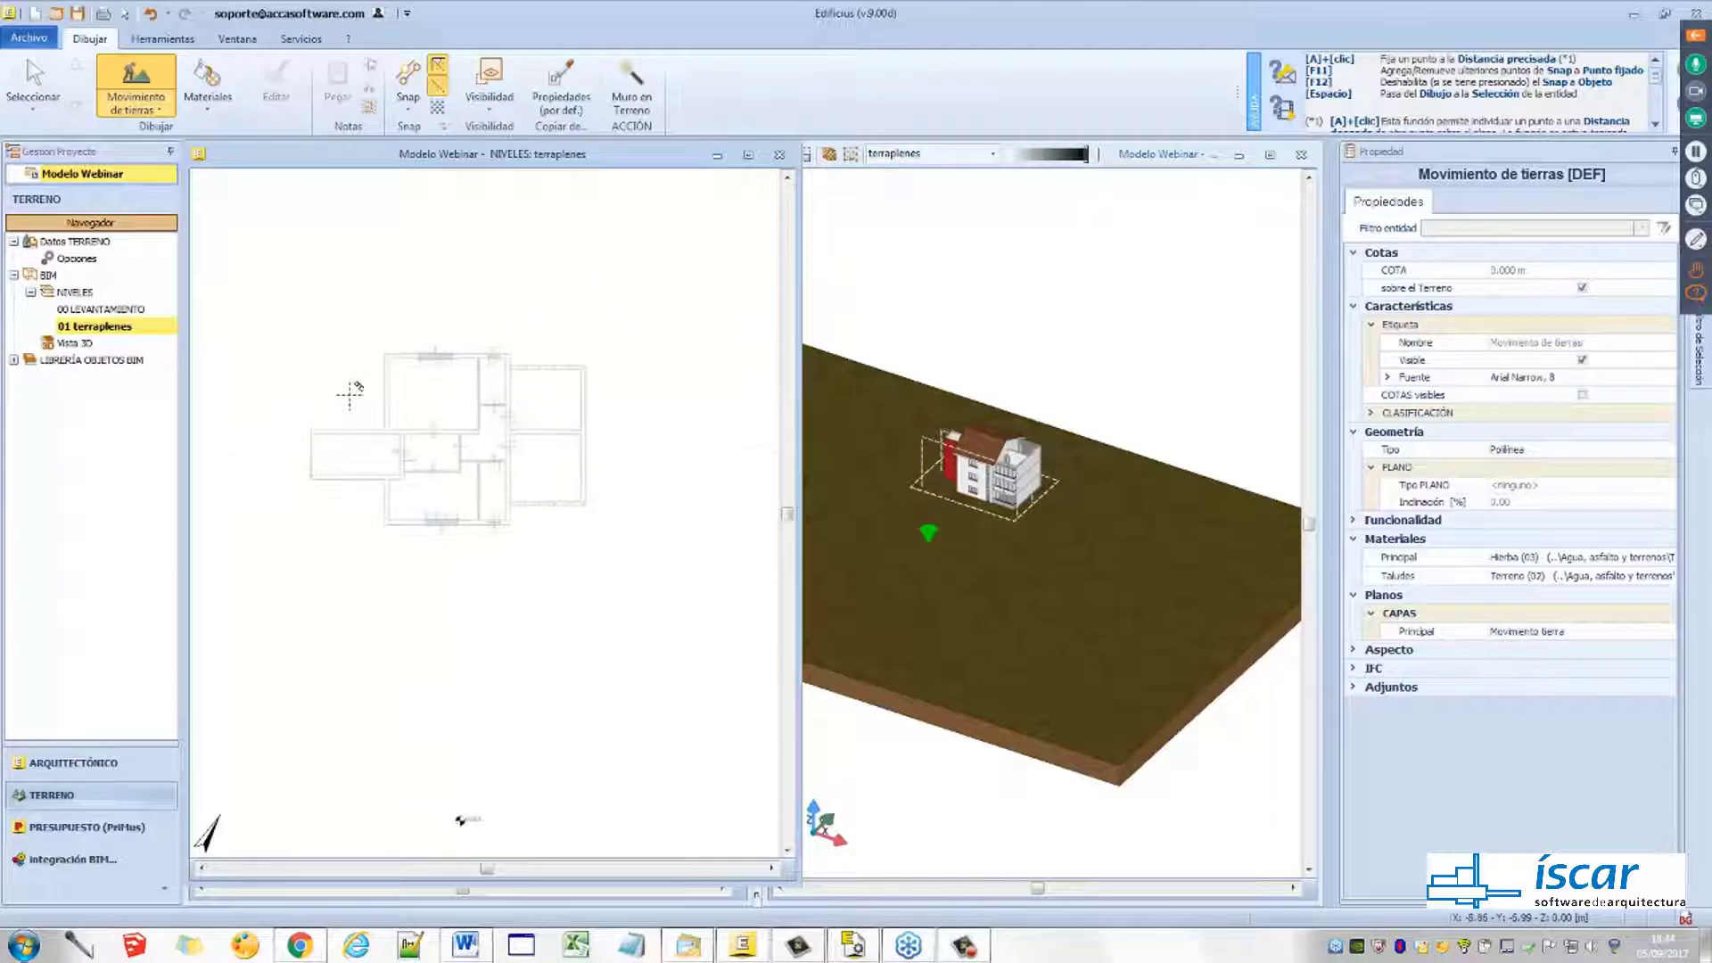
pyautogui.scroll(2, 274, 410)
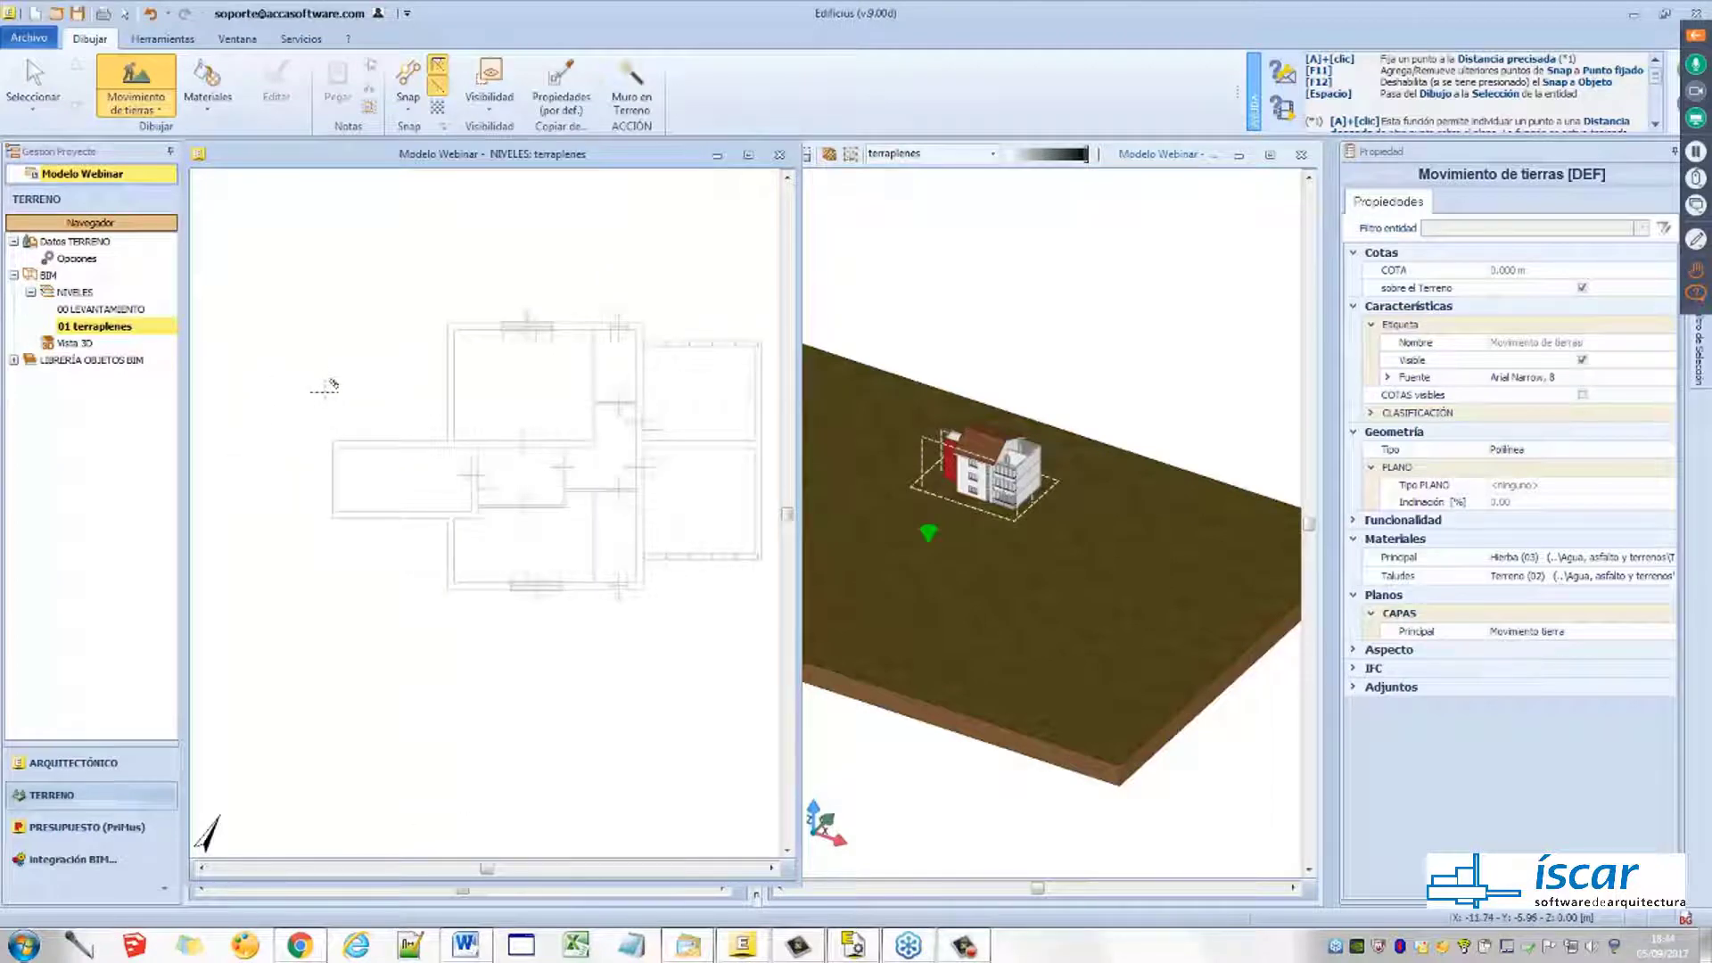
pyautogui.scroll(2, 326, 392)
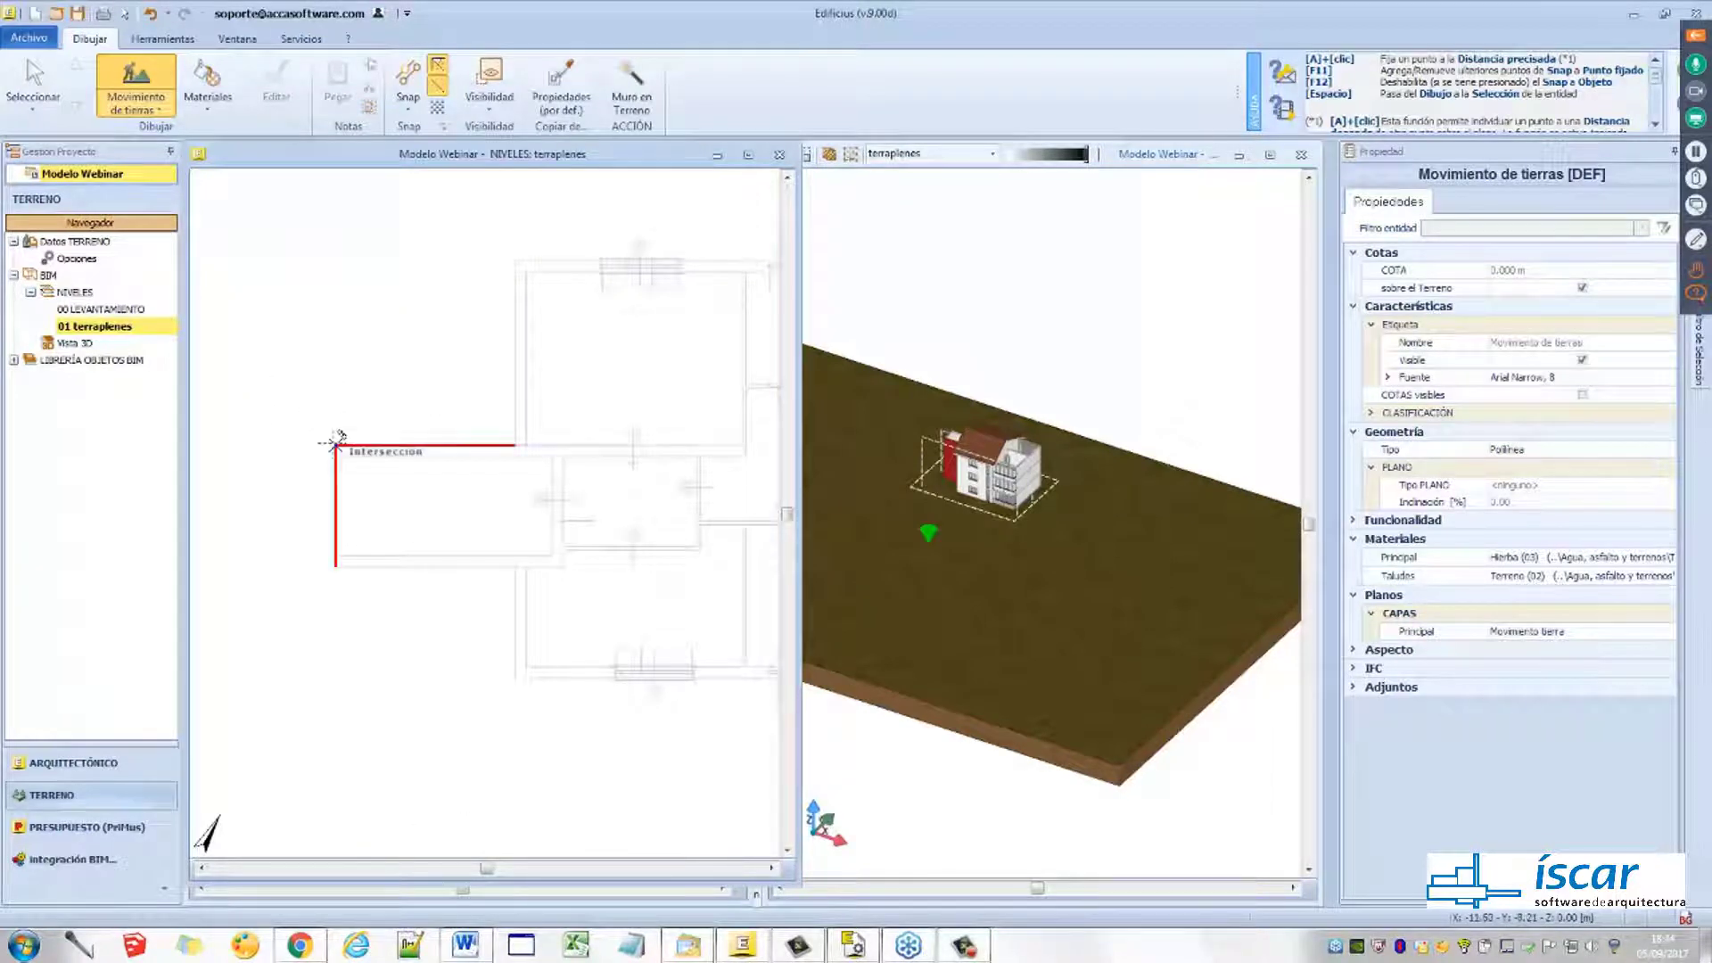
pyautogui.click(336, 439)
pyautogui.scroll(2, 450, 412)
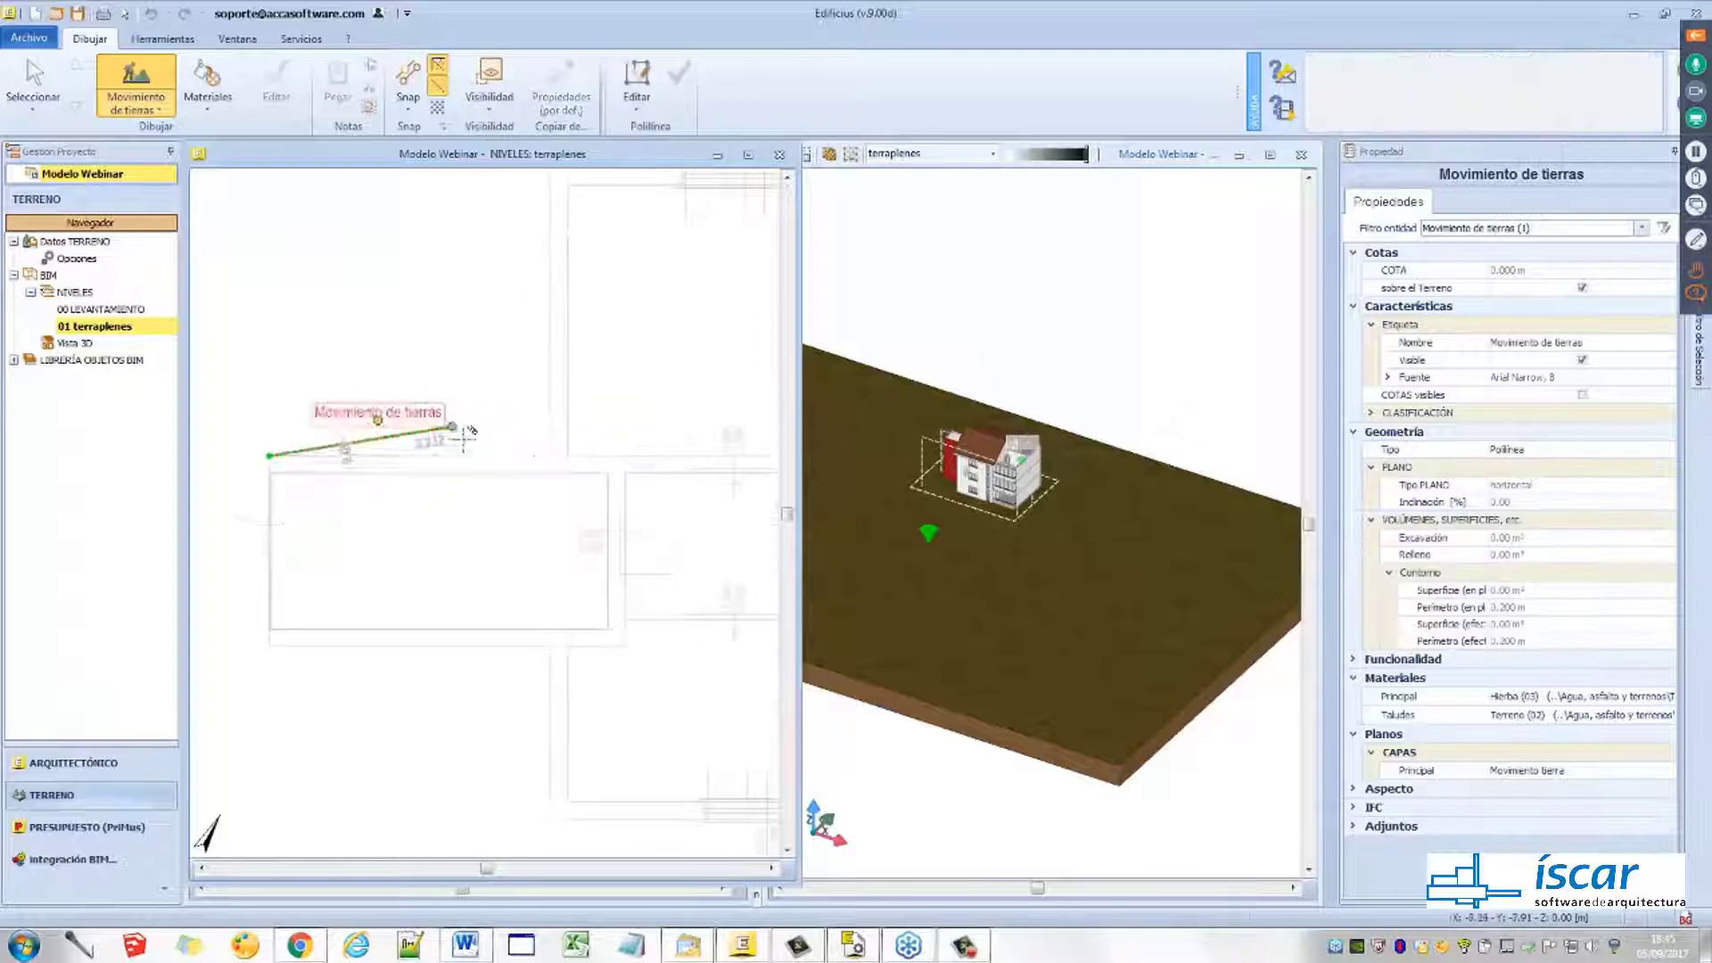
pyautogui.click(550, 455)
# Continue the earthworks outline up the main block's side wall and along its upper wall to the far corner
pyautogui.scroll(-3, 528, 390)
pyautogui.moveTo(516, 370); pyautogui.dragTo(412, 455, button='middle')
pyautogui.scroll(3, 433, 394)
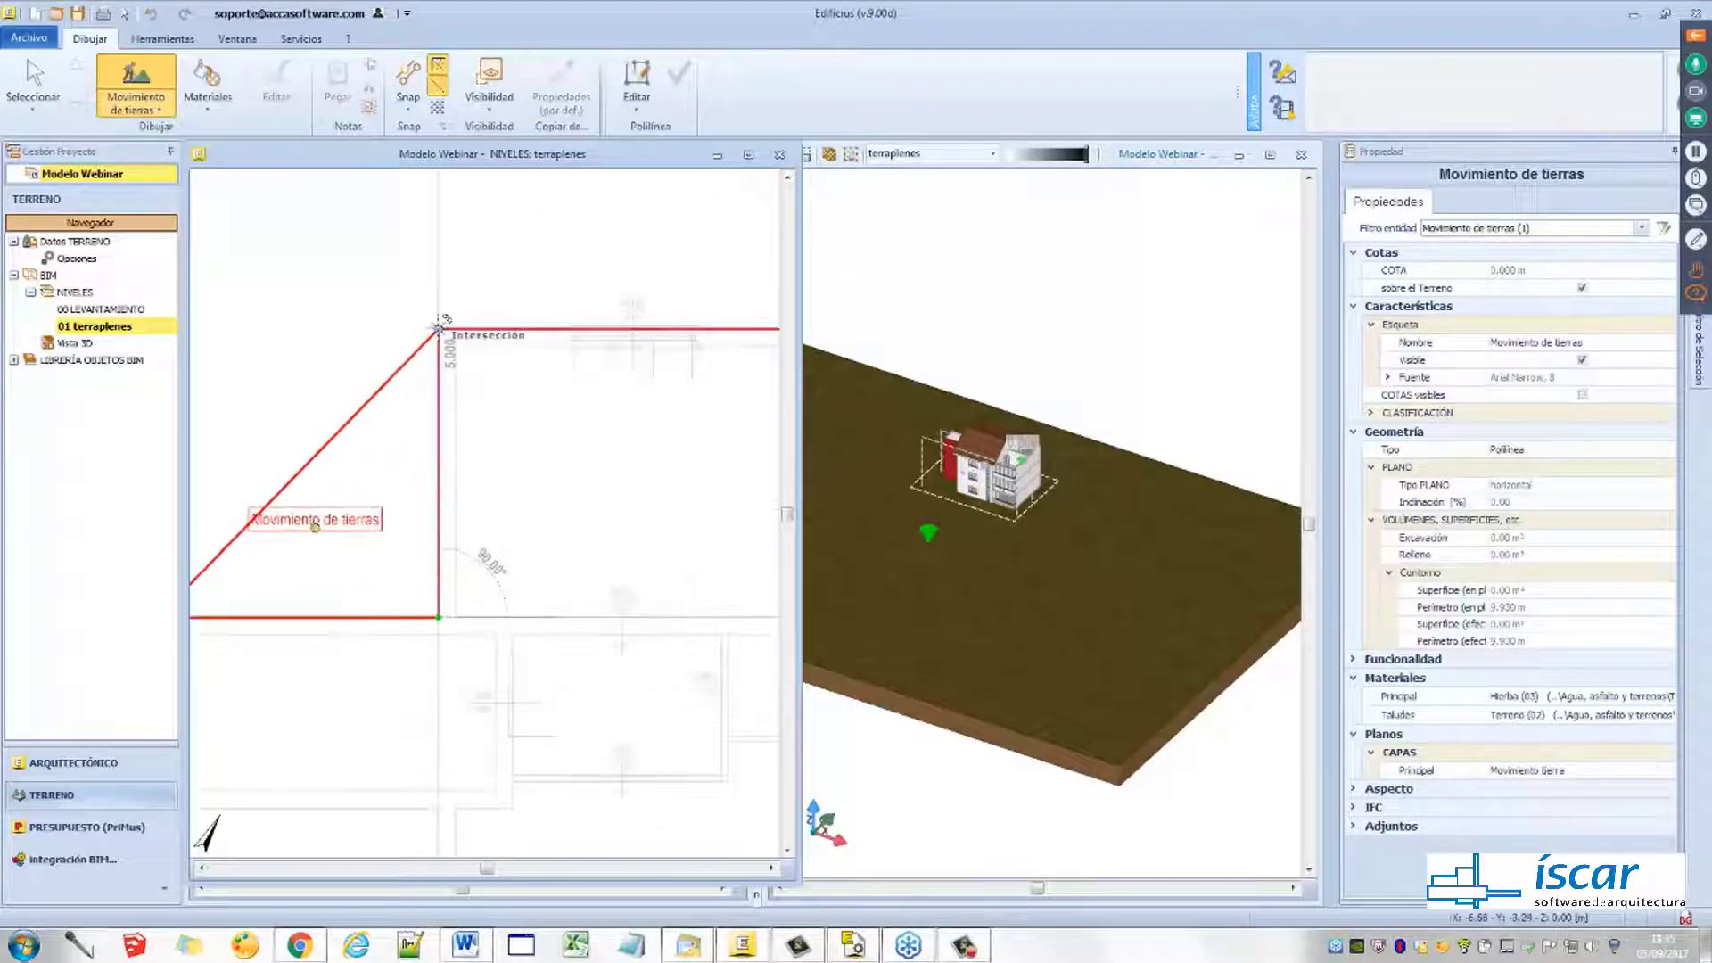
pyautogui.click(438, 329)
pyautogui.scroll(-3, 446, 368)
pyautogui.moveTo(495, 419); pyautogui.dragTo(357, 428, button='middle')
pyautogui.scroll(3, 571, 367)
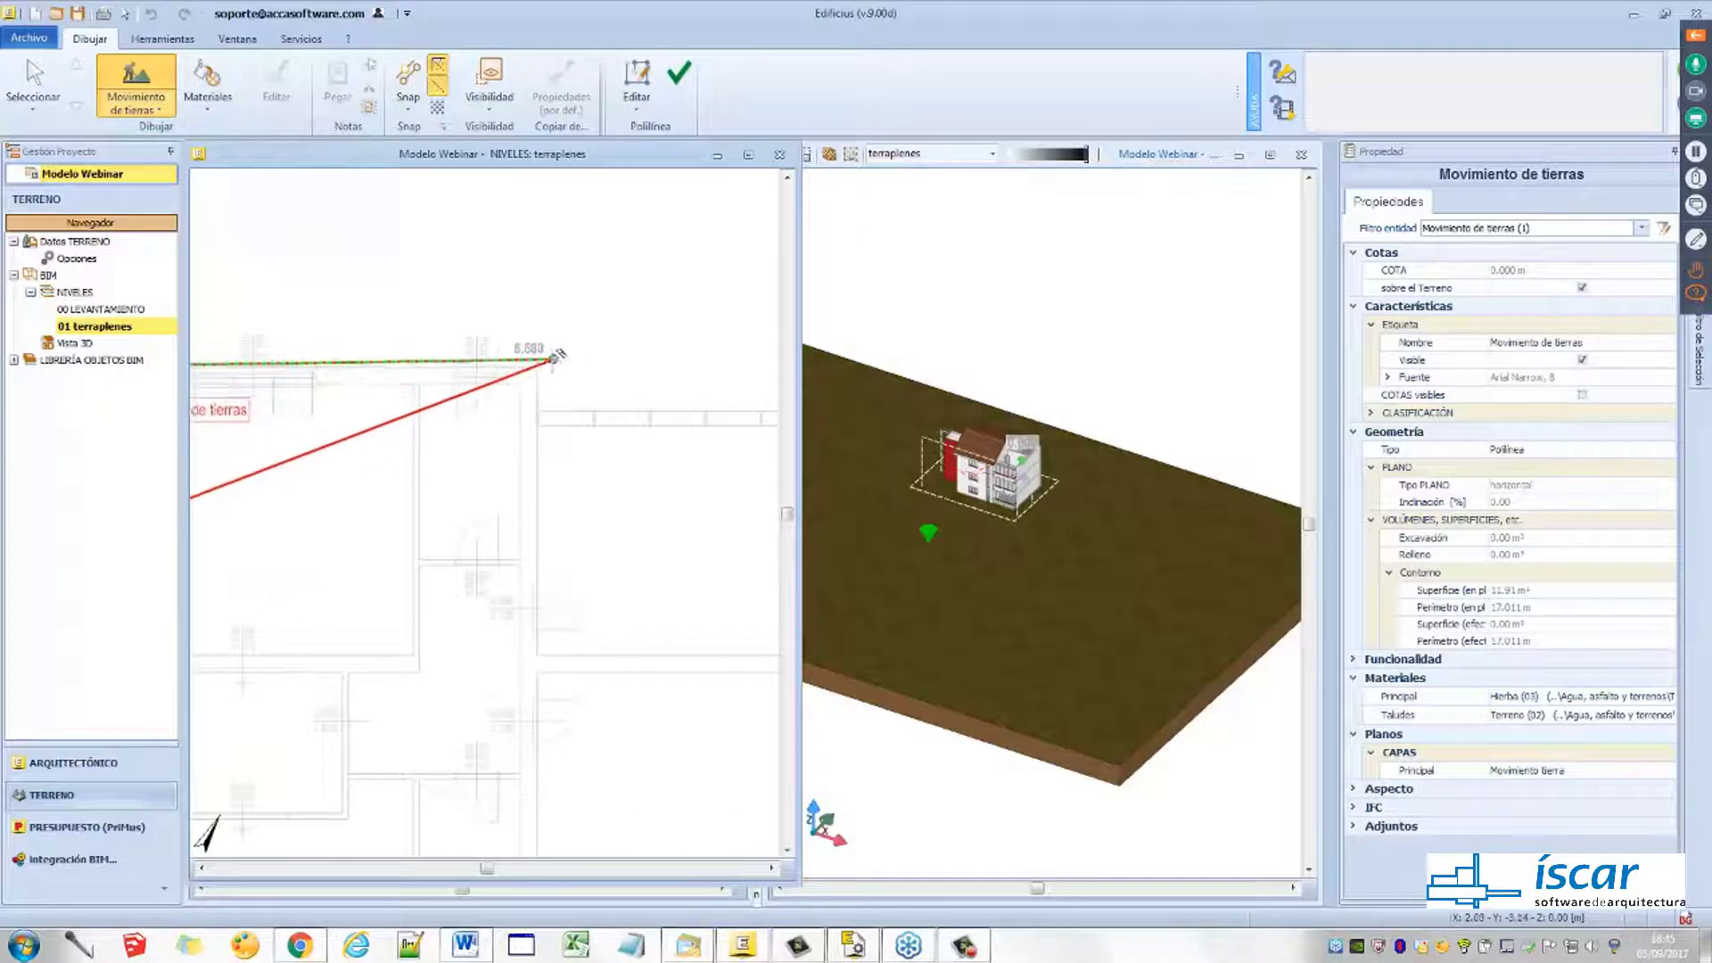
pyautogui.click(539, 368)
# Continue the earthworks outline down to the right-hand wing and along its upper wall to the outer corner
pyautogui.scroll(4, 555, 410)
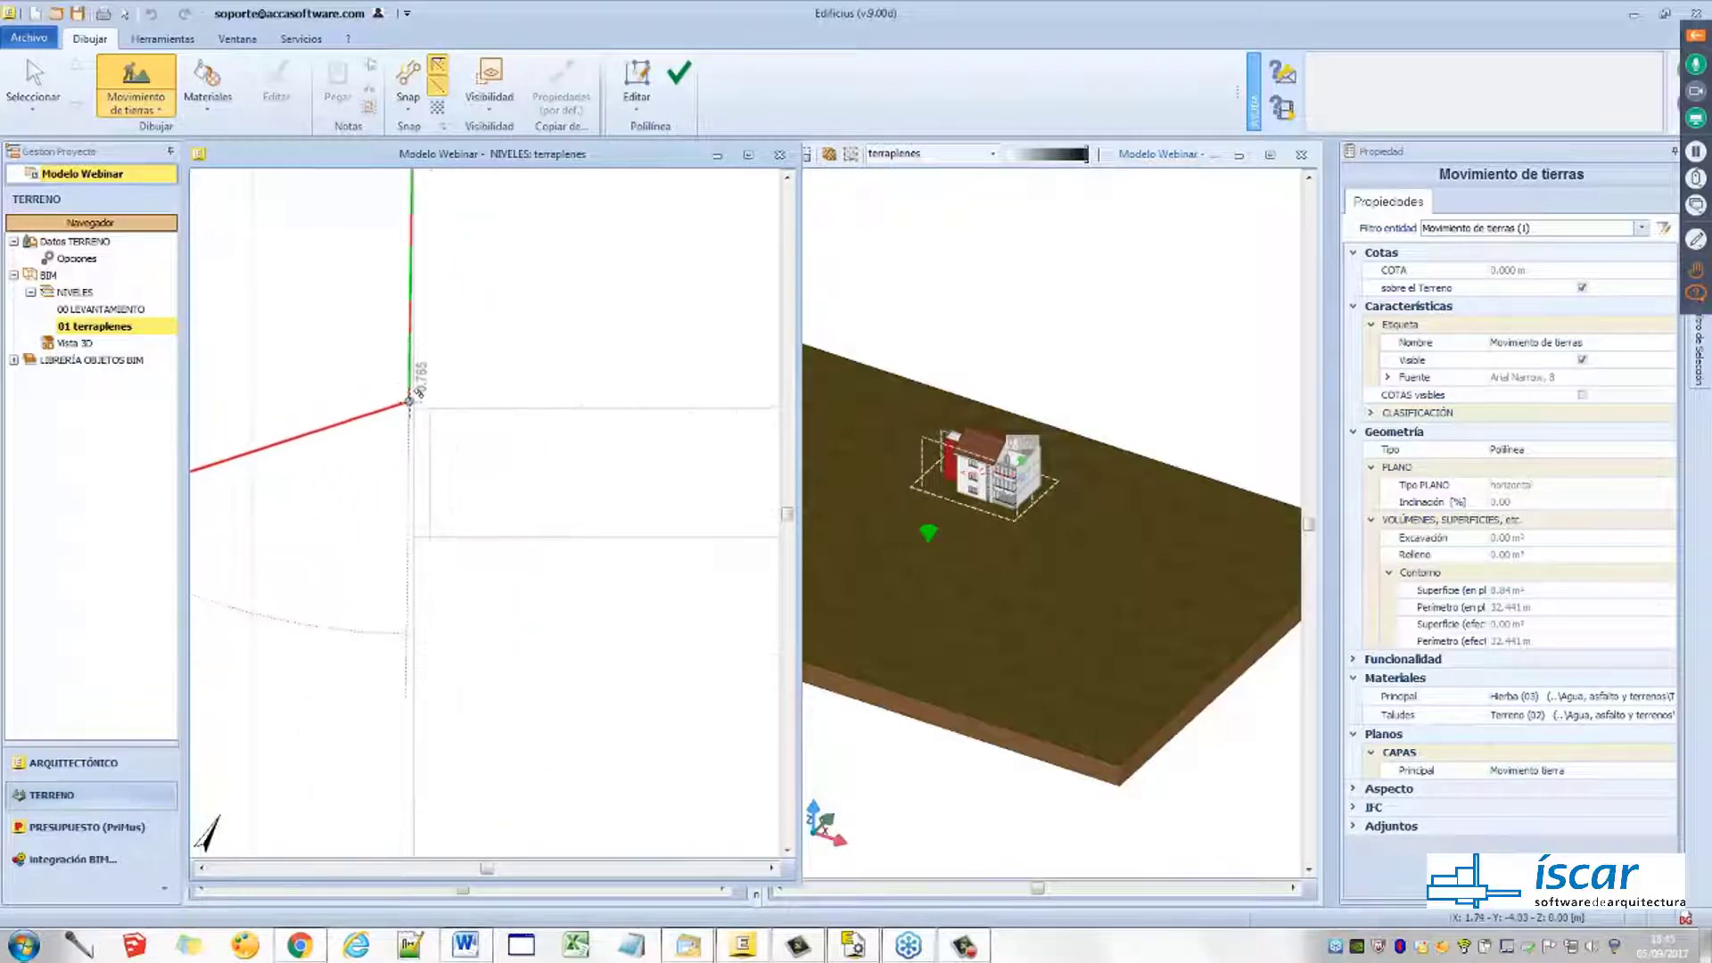
pyautogui.click(412, 408)
pyautogui.scroll(-6, 535, 379)
pyautogui.moveTo(620, 394); pyautogui.dragTo(519, 414, button='middle')
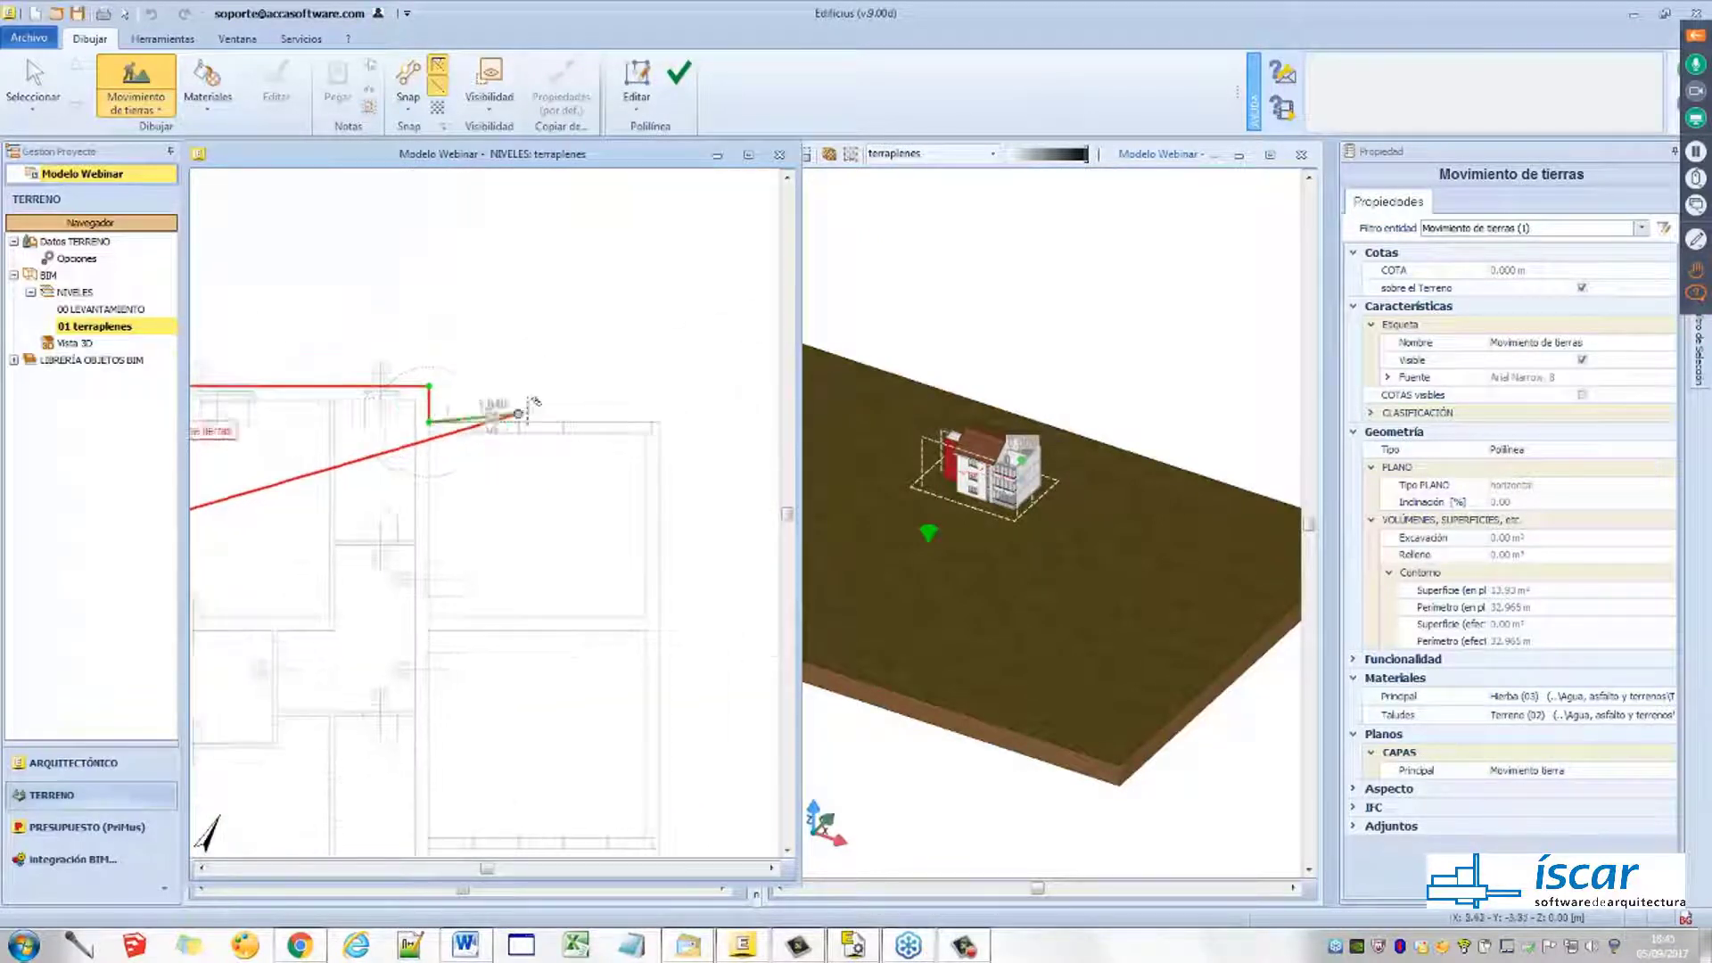
pyautogui.scroll(4, 615, 405)
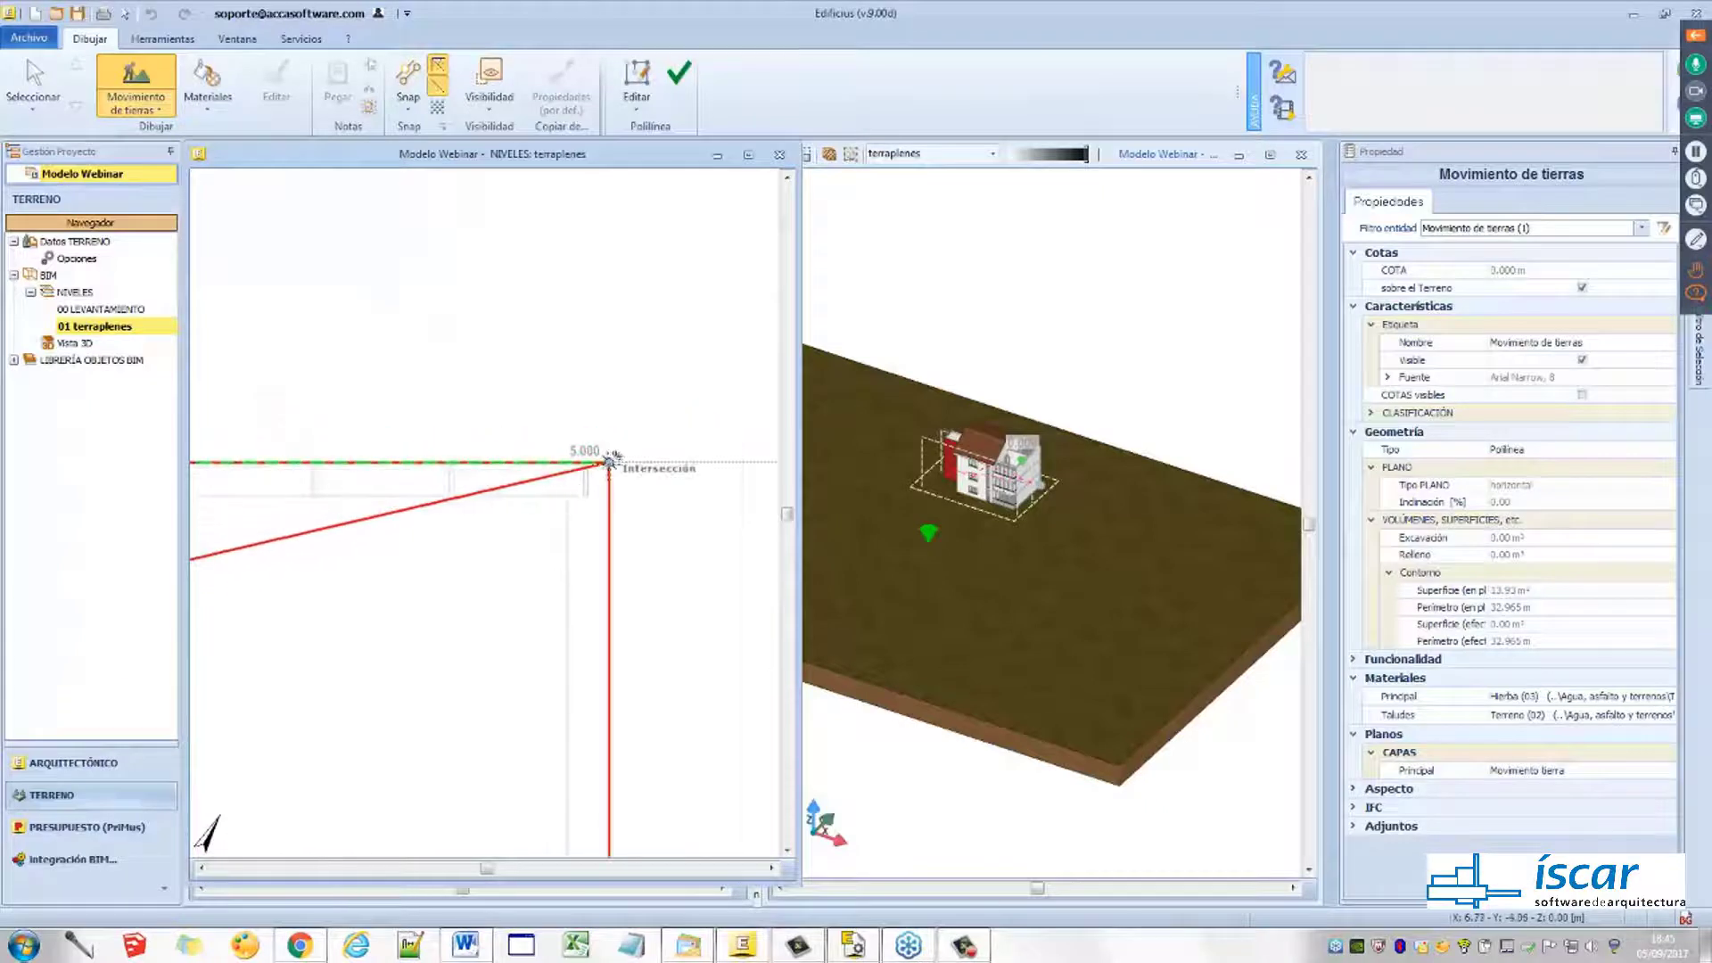
pyautogui.click(611, 461)
# Extend the earthworks outline to the terrain's right edge and follow the perimeter through its two upper corners
pyautogui.scroll(-6, 607, 459)
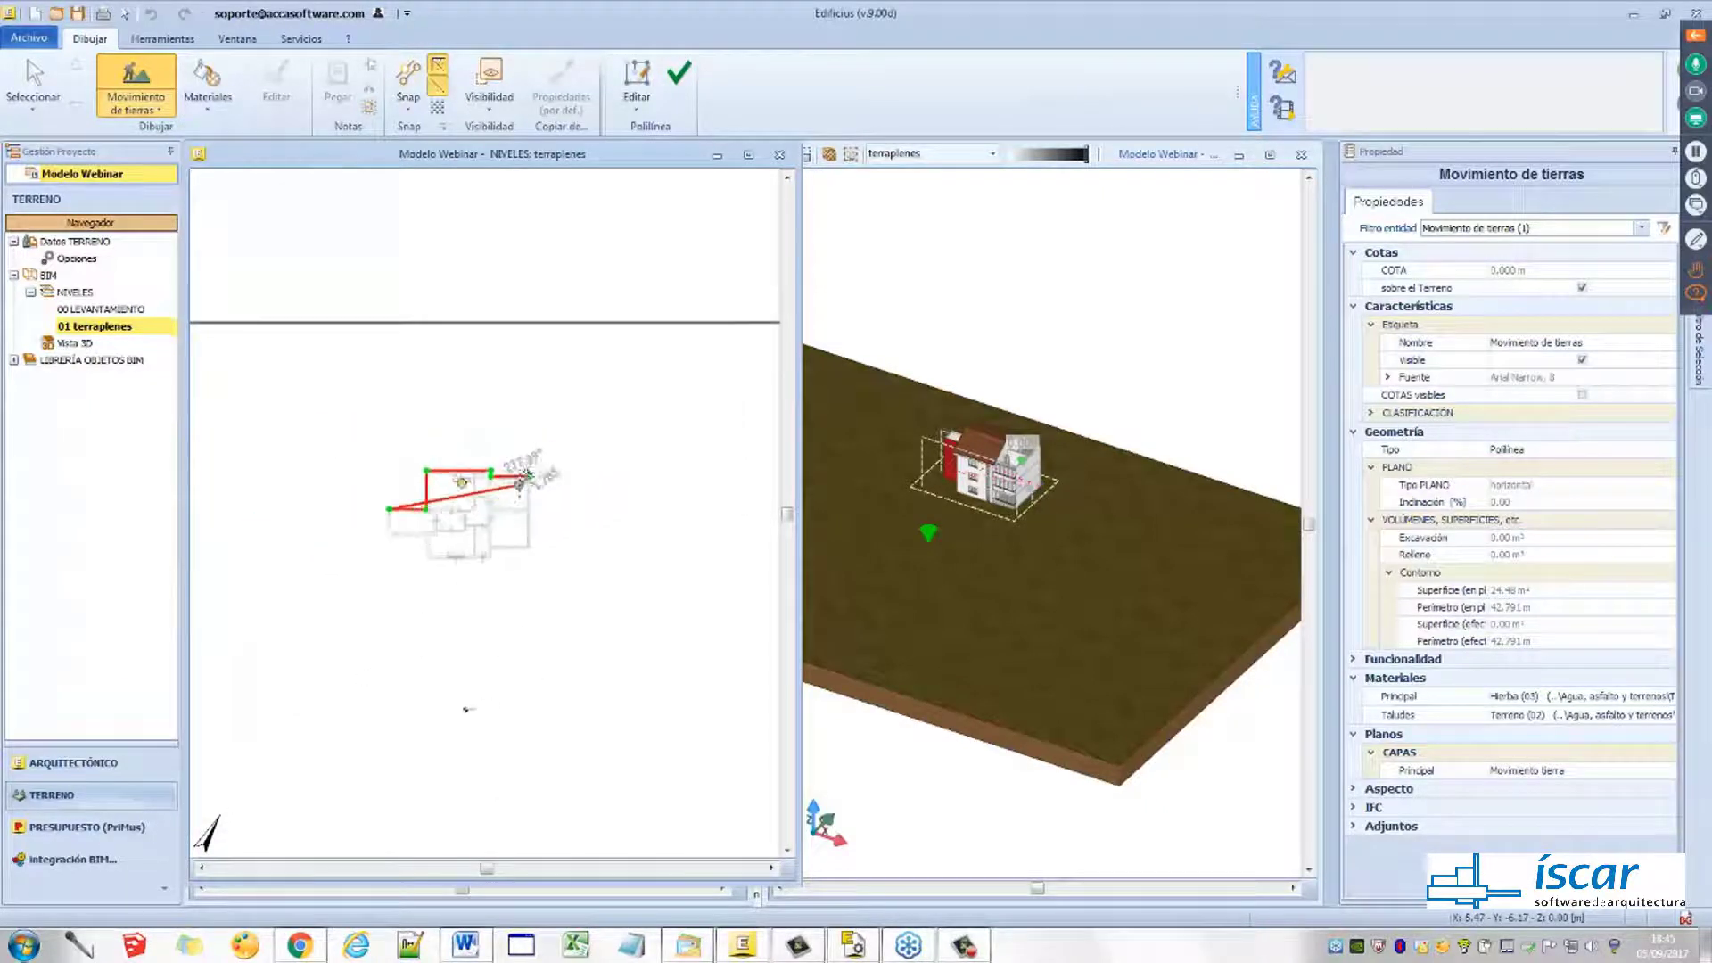
pyautogui.scroll(-2, 520, 484)
pyautogui.scroll(-1, 604, 475)
pyautogui.moveTo(604, 473); pyautogui.dragTo(574, 505, button='middle')
pyautogui.moveTo(681, 504); pyautogui.dragTo(633, 507, button='middle')
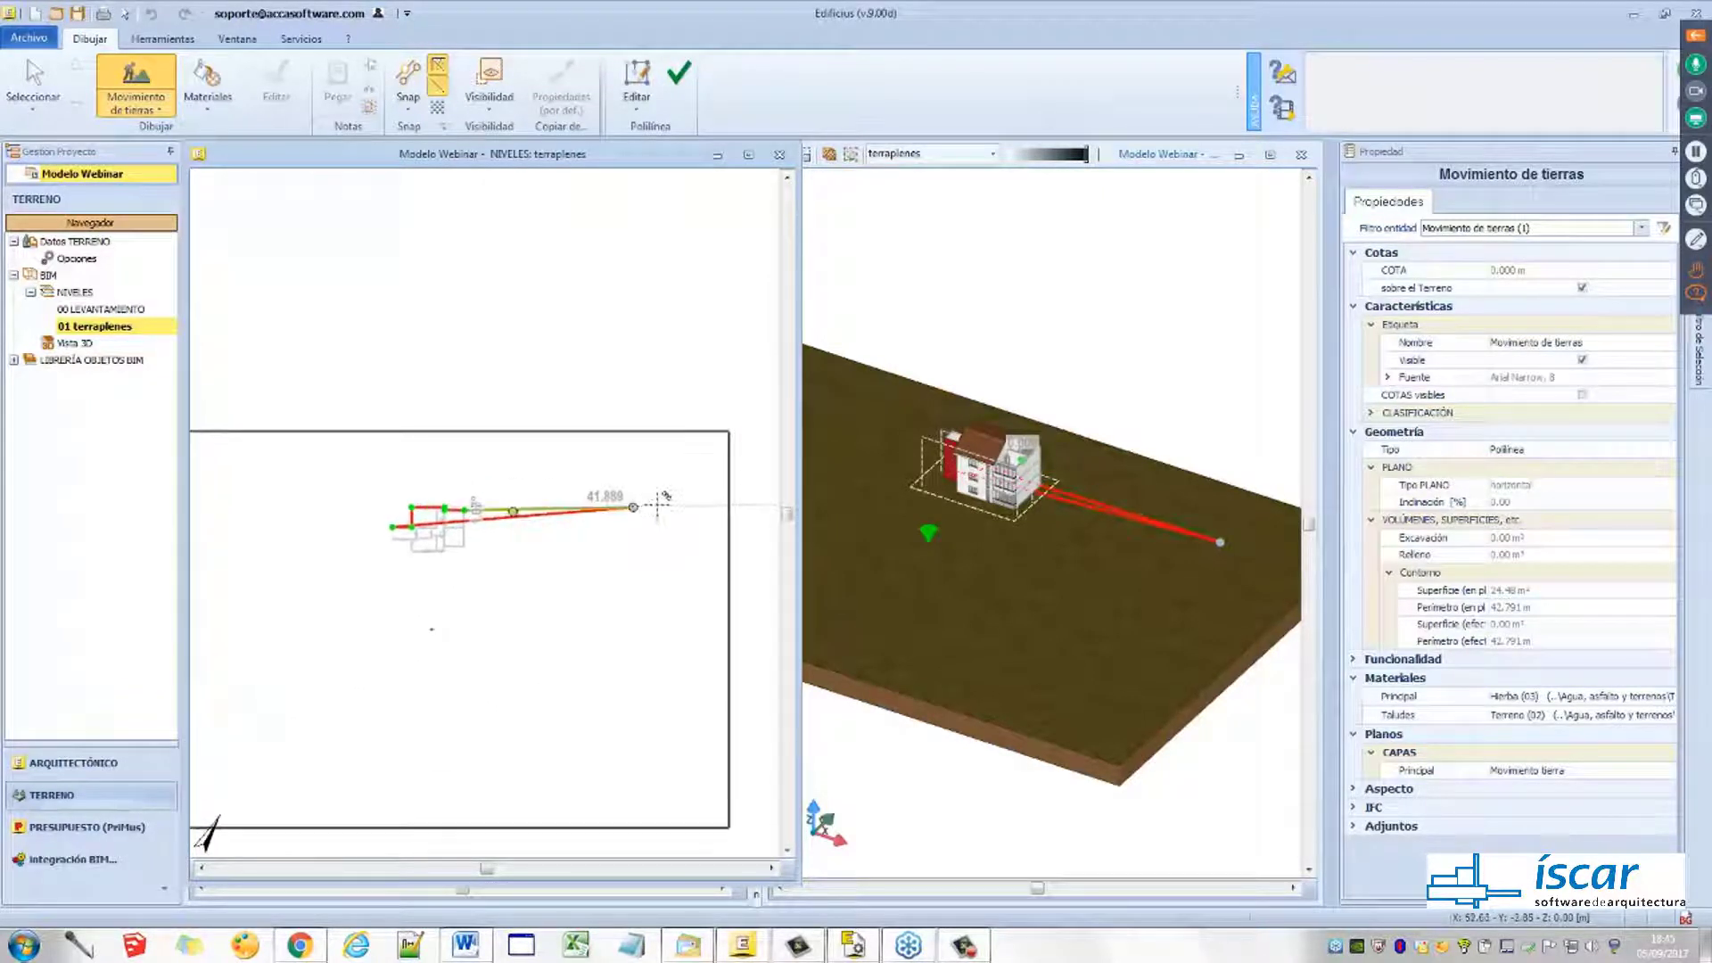
pyautogui.click(729, 499)
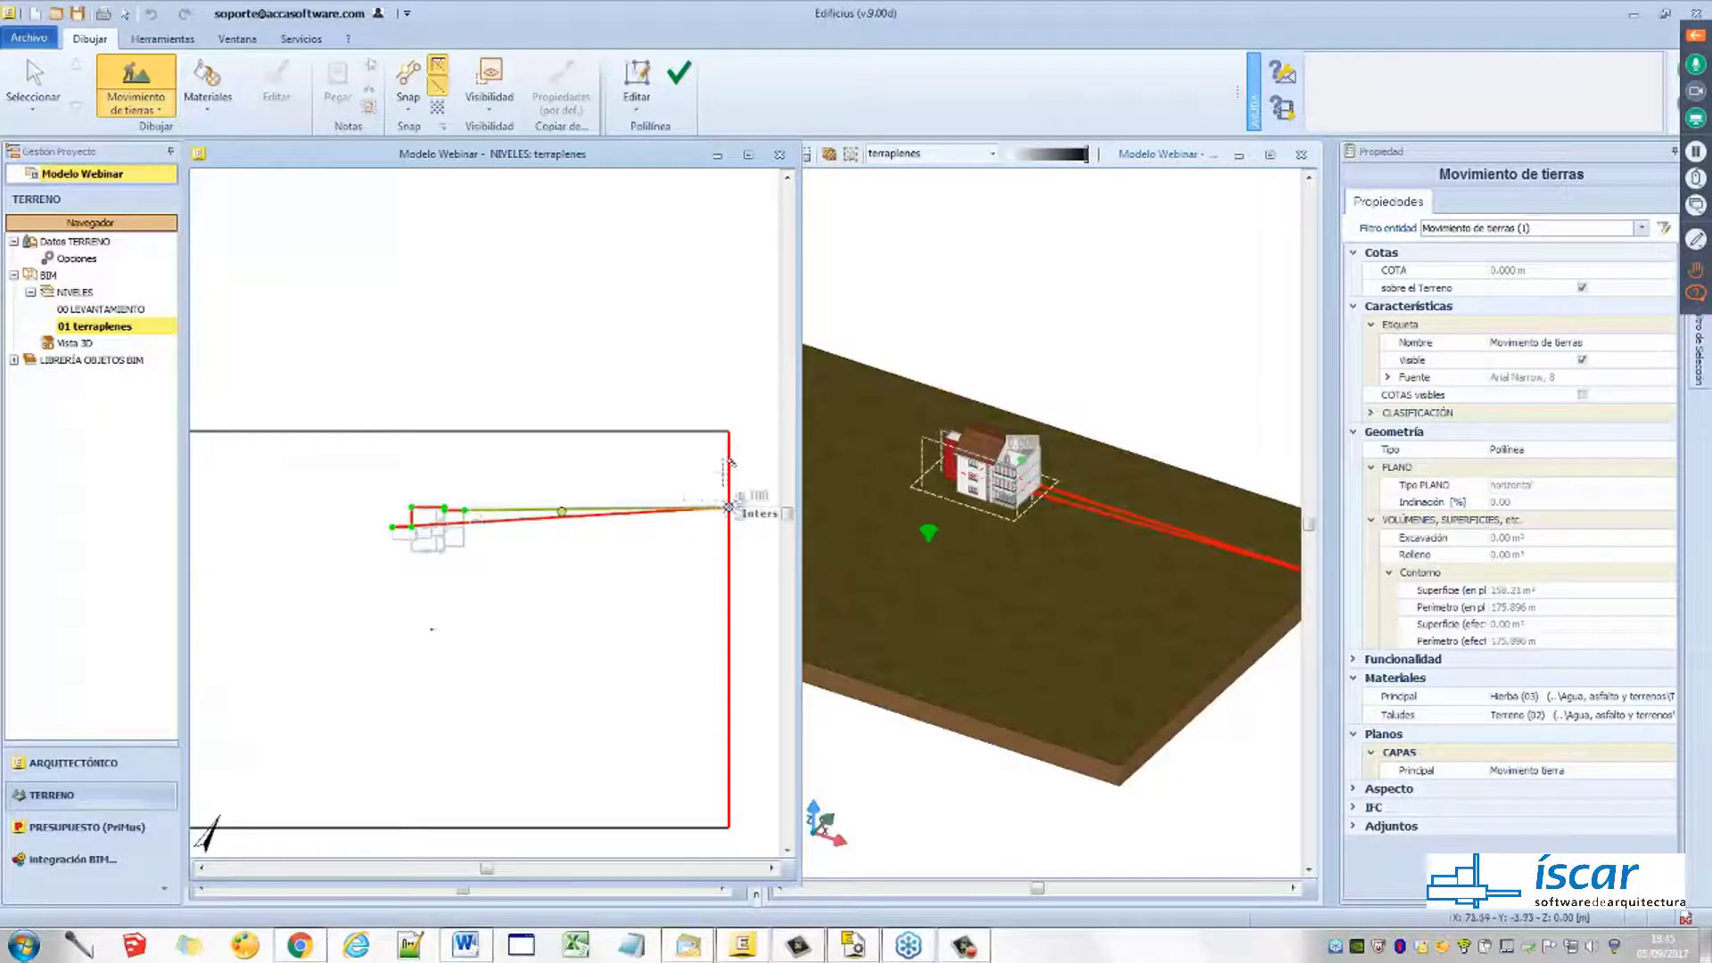
pyautogui.click(729, 431)
pyautogui.scroll(-2, 729, 431)
pyautogui.click(386, 435)
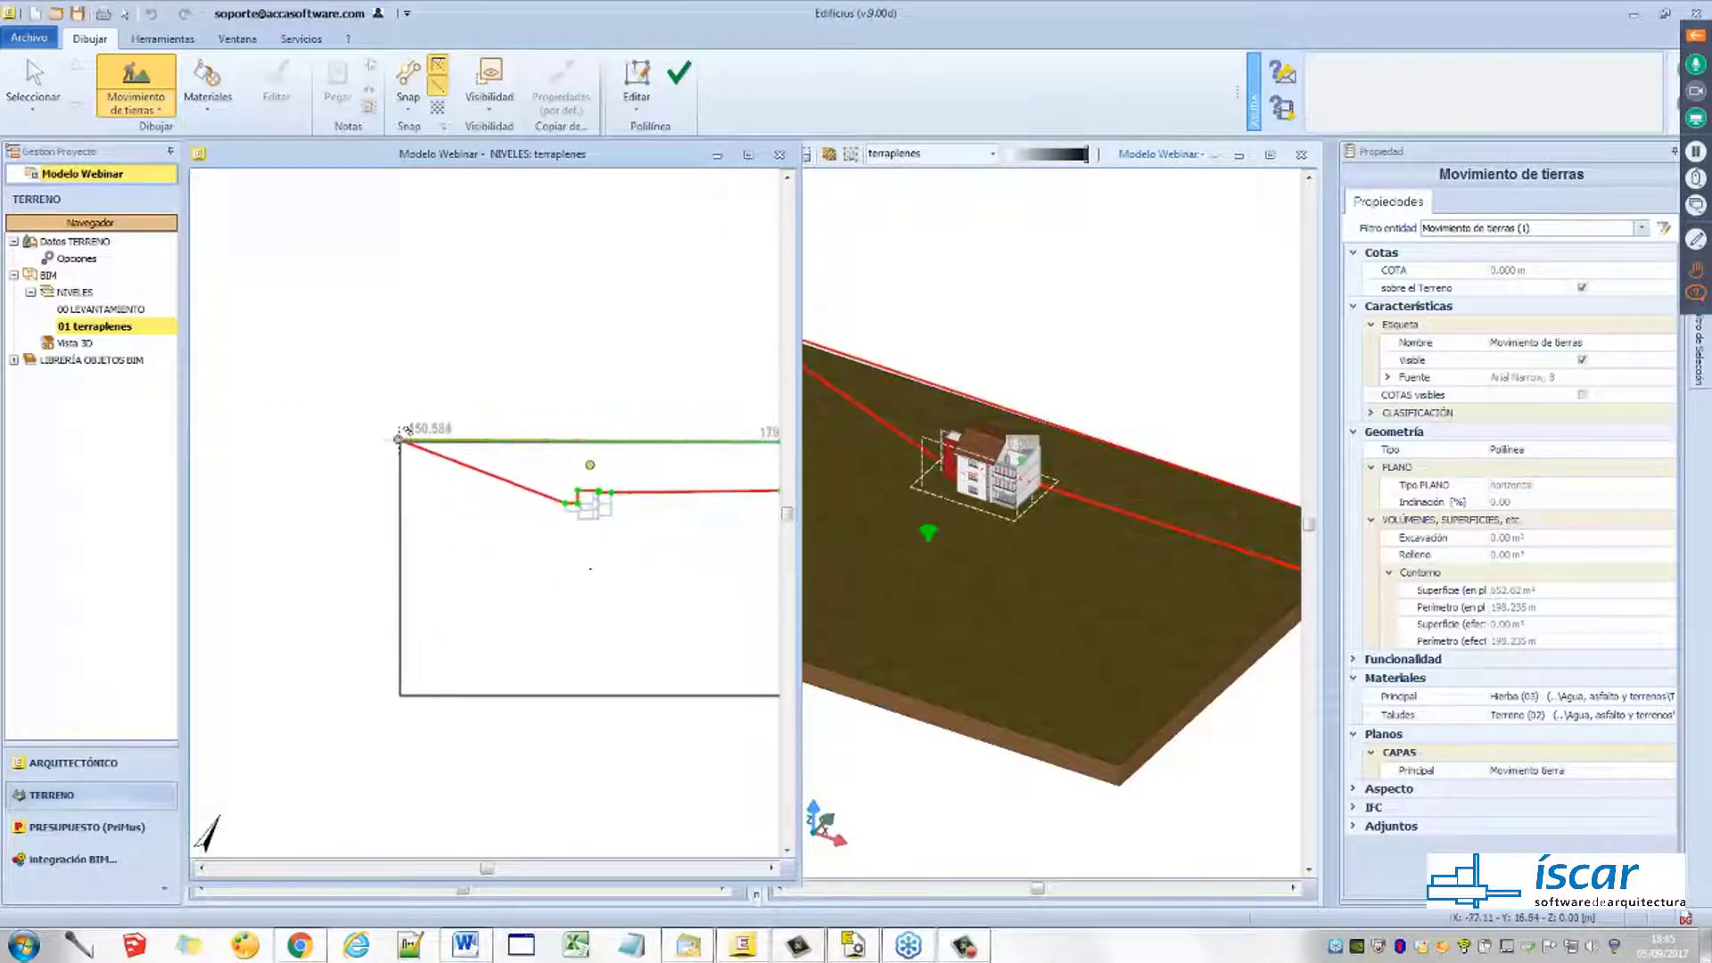
# Bring the earthworks outline down the terrain's left edge to the height of its starting point and close the area
pyautogui.scroll(2, 398, 445)
pyautogui.scroll(-1, 390, 530)
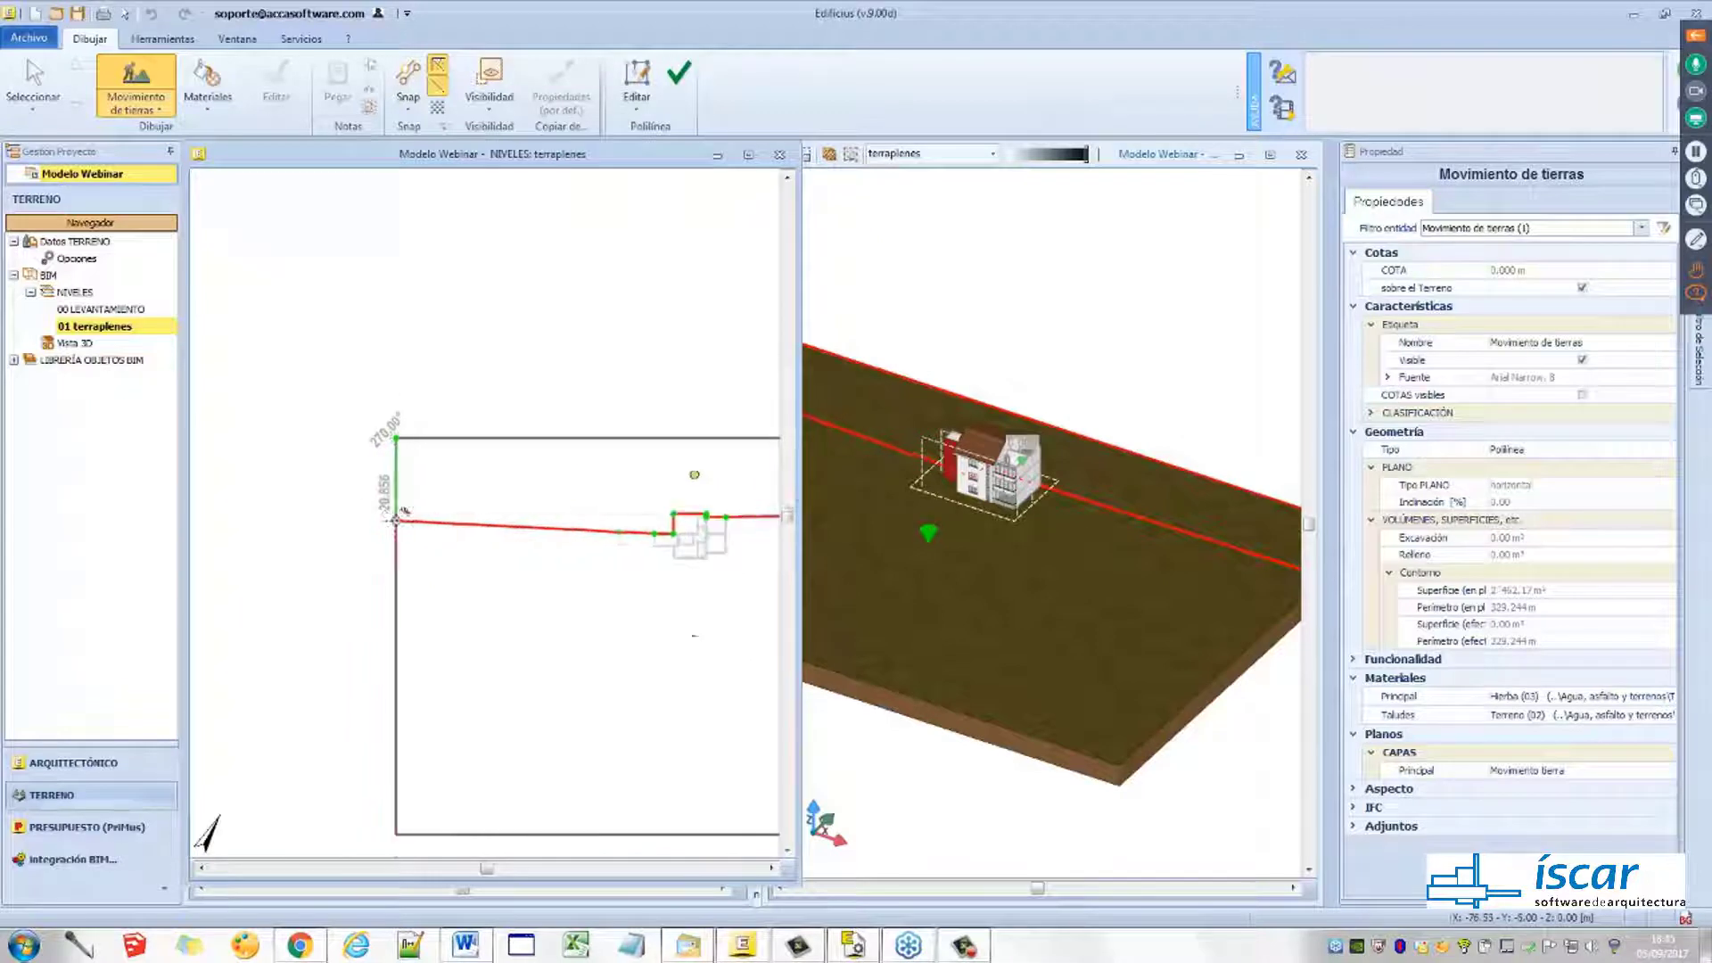
pyautogui.moveTo(393, 524); pyautogui.dragTo(330, 517, button='middle')
pyautogui.click(330, 517)
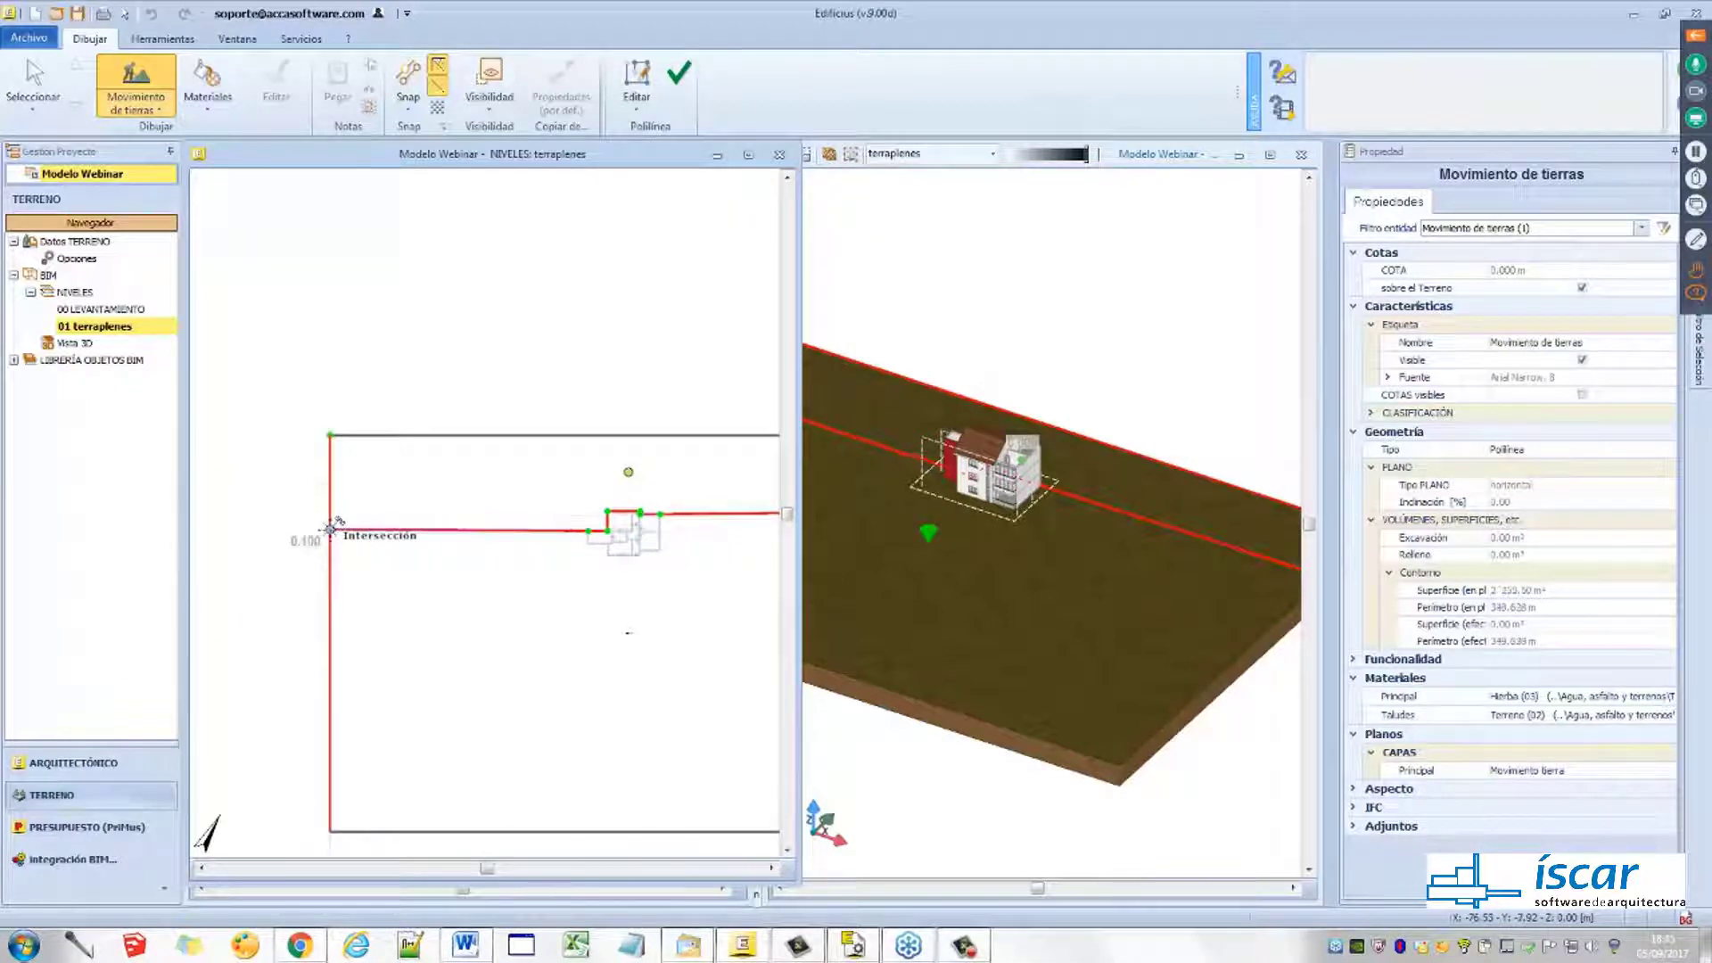
pyautogui.scroll(-1, 370, 482)
pyautogui.moveTo(370, 483); pyautogui.dragTo(332, 485, button='middle')
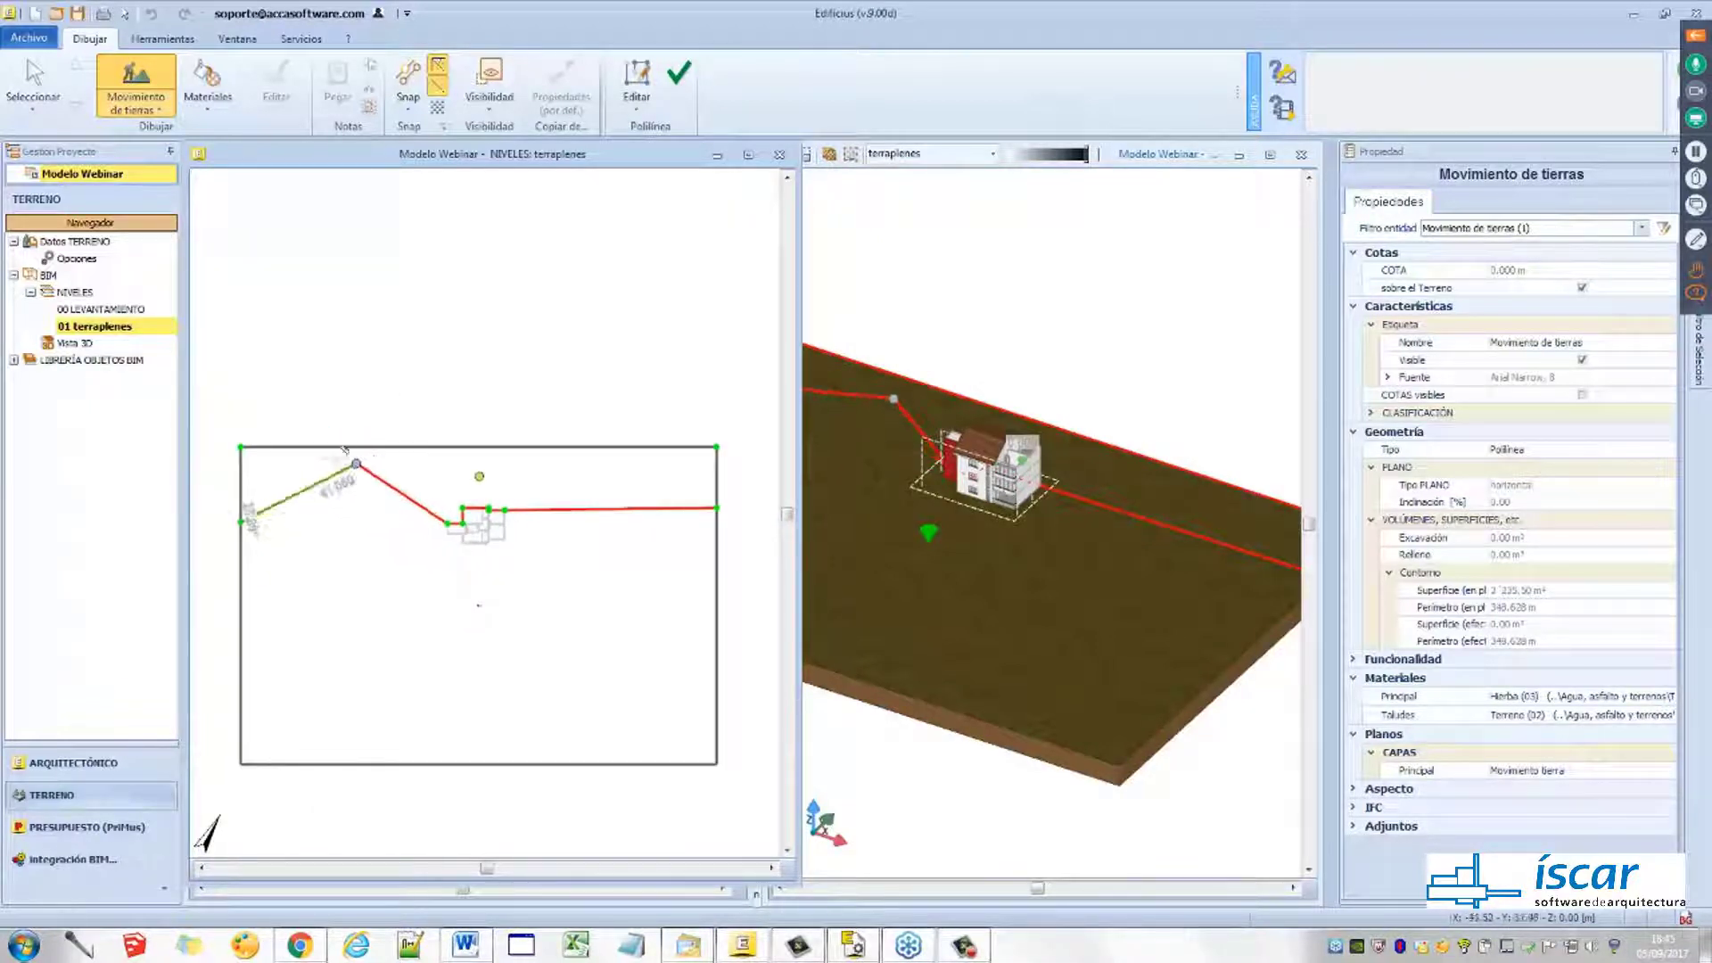
pyautogui.click(680, 80)
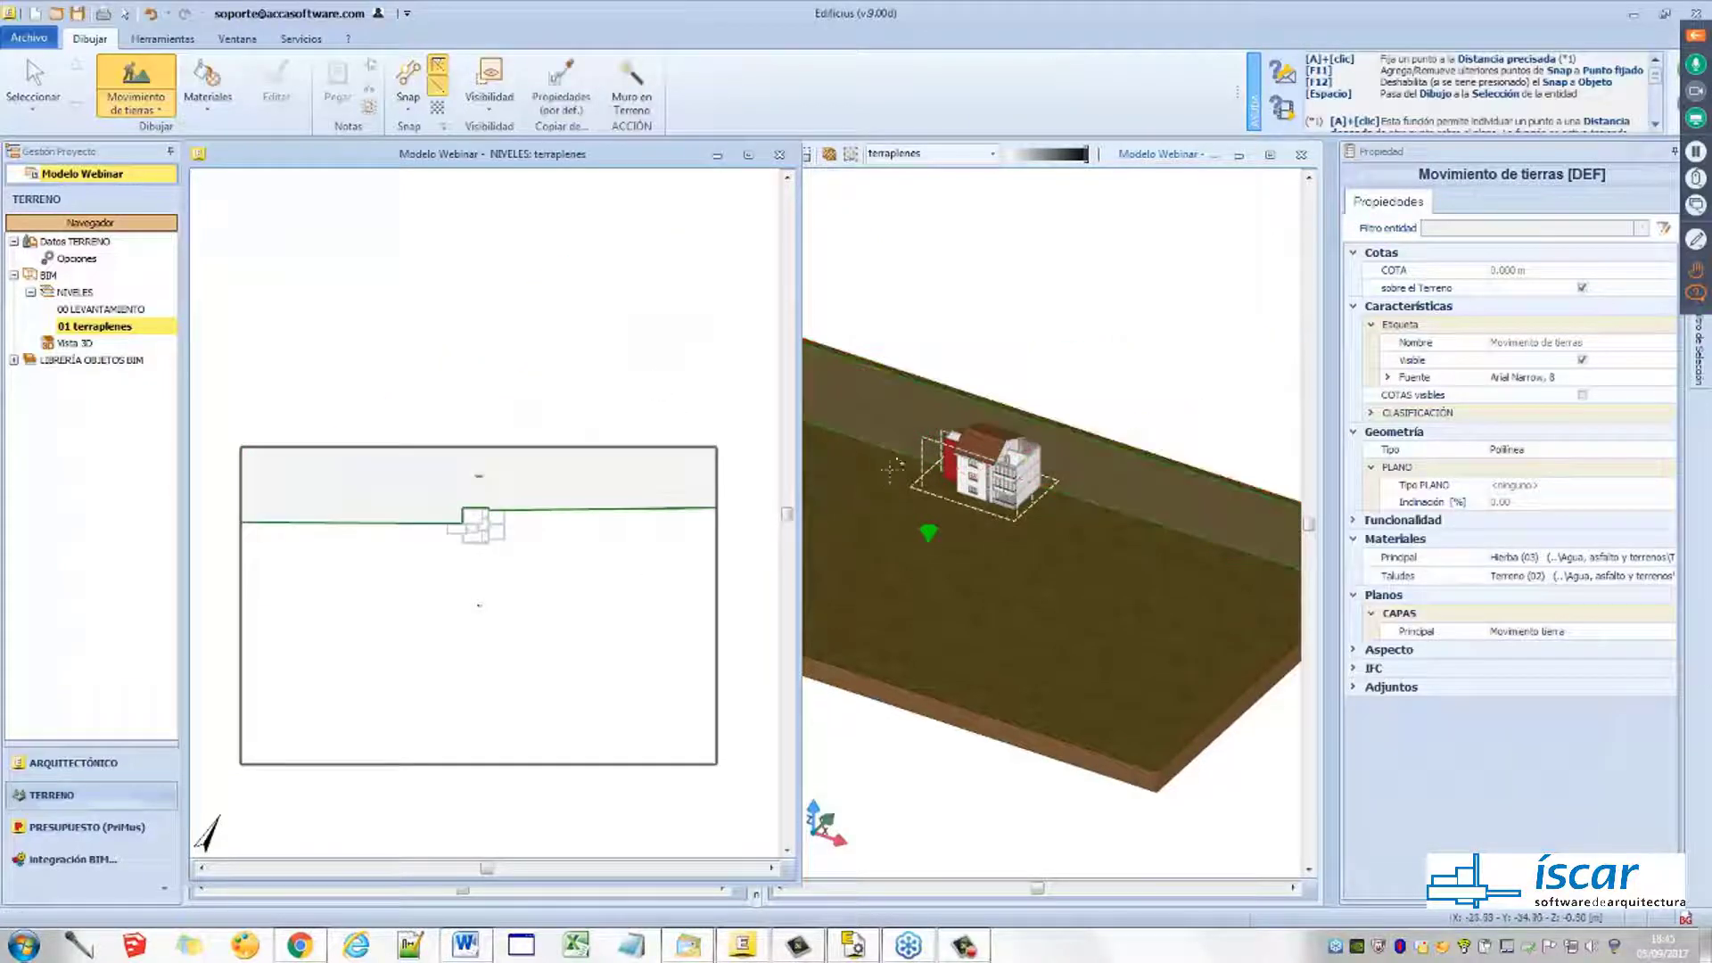
pyautogui.press('Escape')
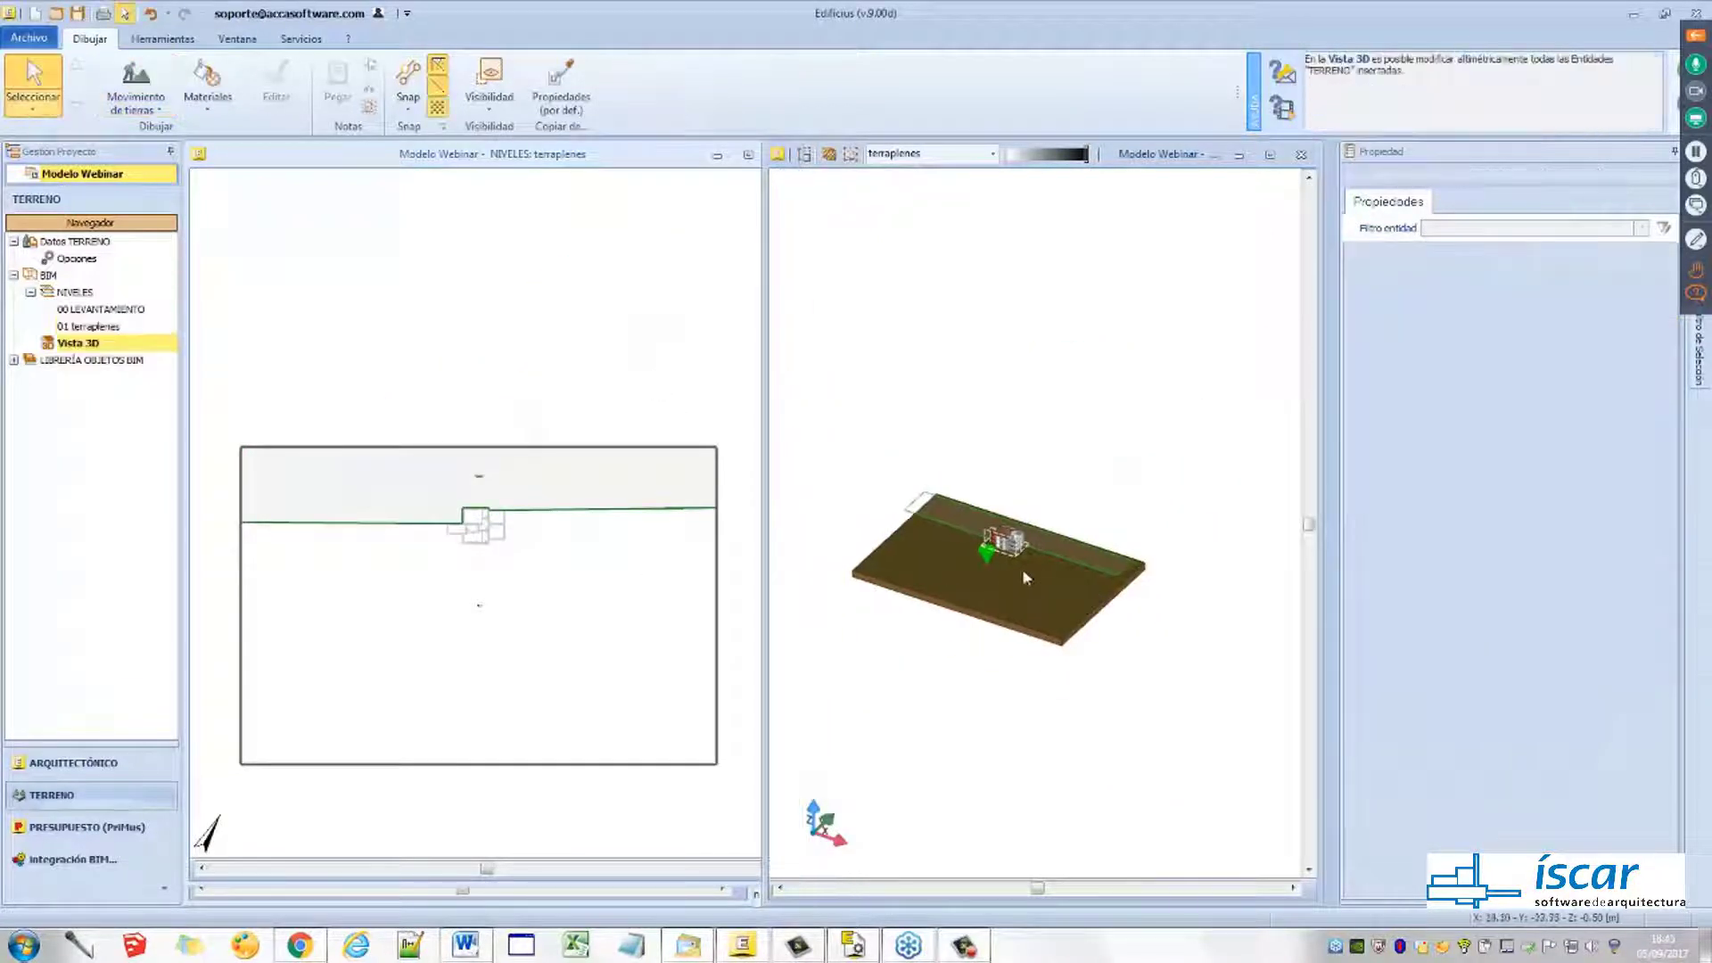
# Enlarge the 3D topography view and inspect the earthworks strip beside the building from the wing side
pyautogui.moveTo(1023, 576); pyautogui.dragTo(997, 621, button='middle')
pyautogui.scroll(3, 933, 585)
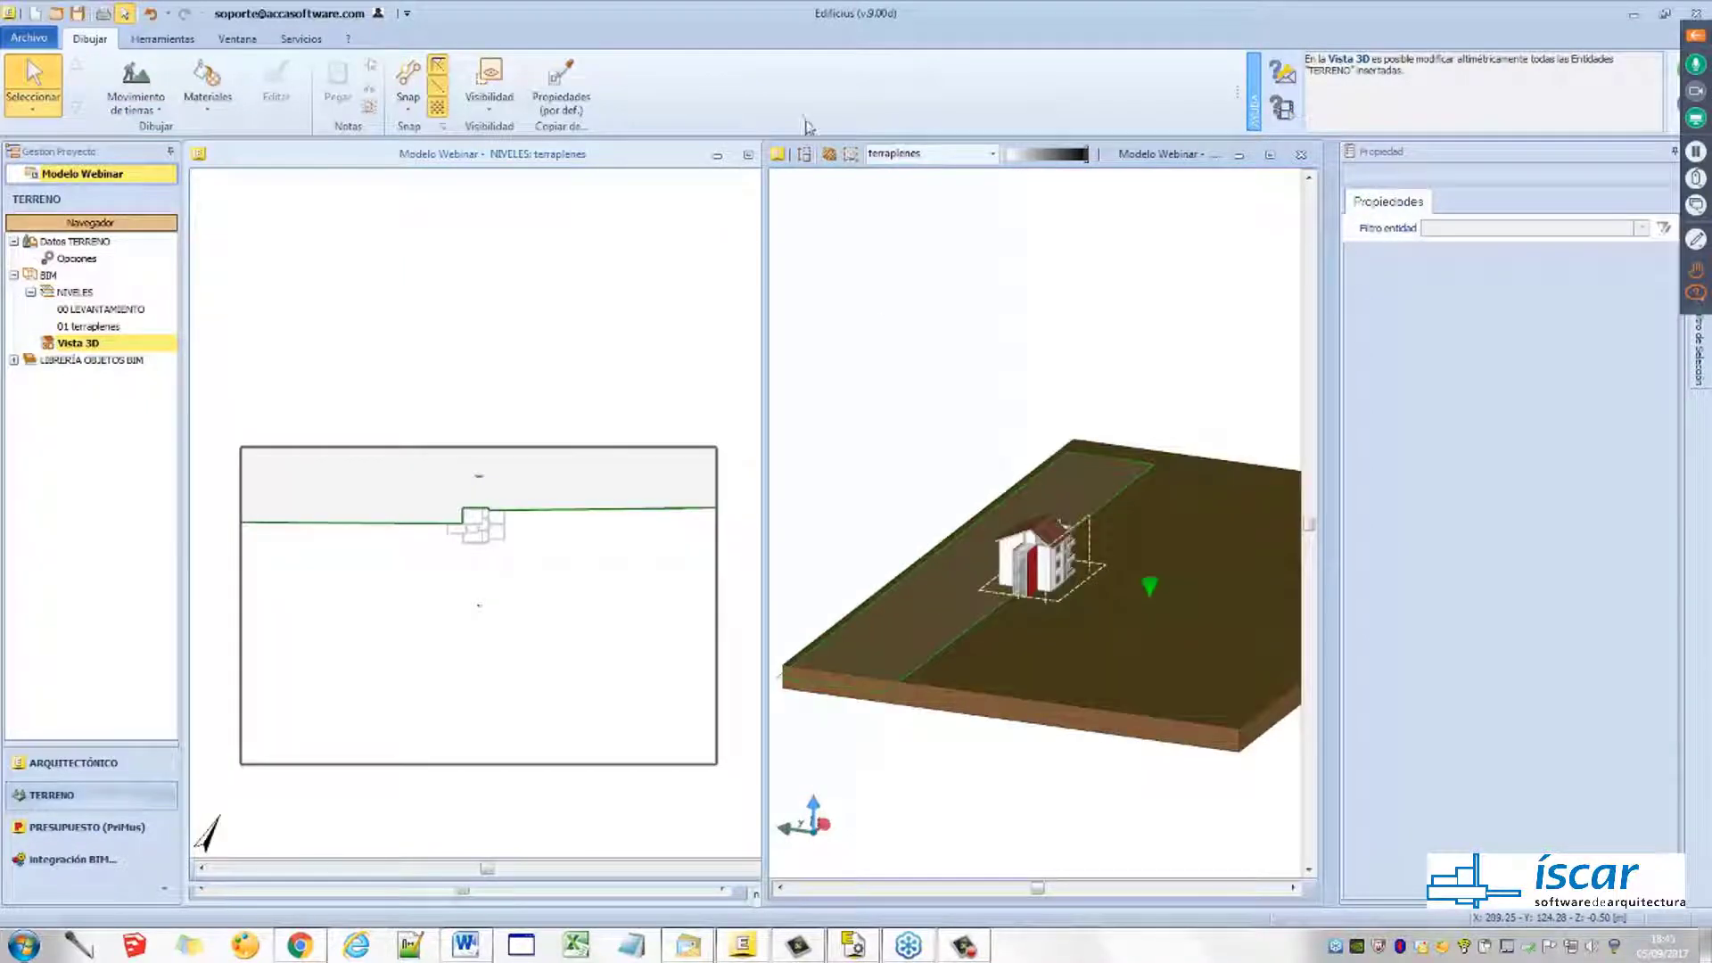
pyautogui.moveTo(760, 143); pyautogui.dragTo(566, 159)
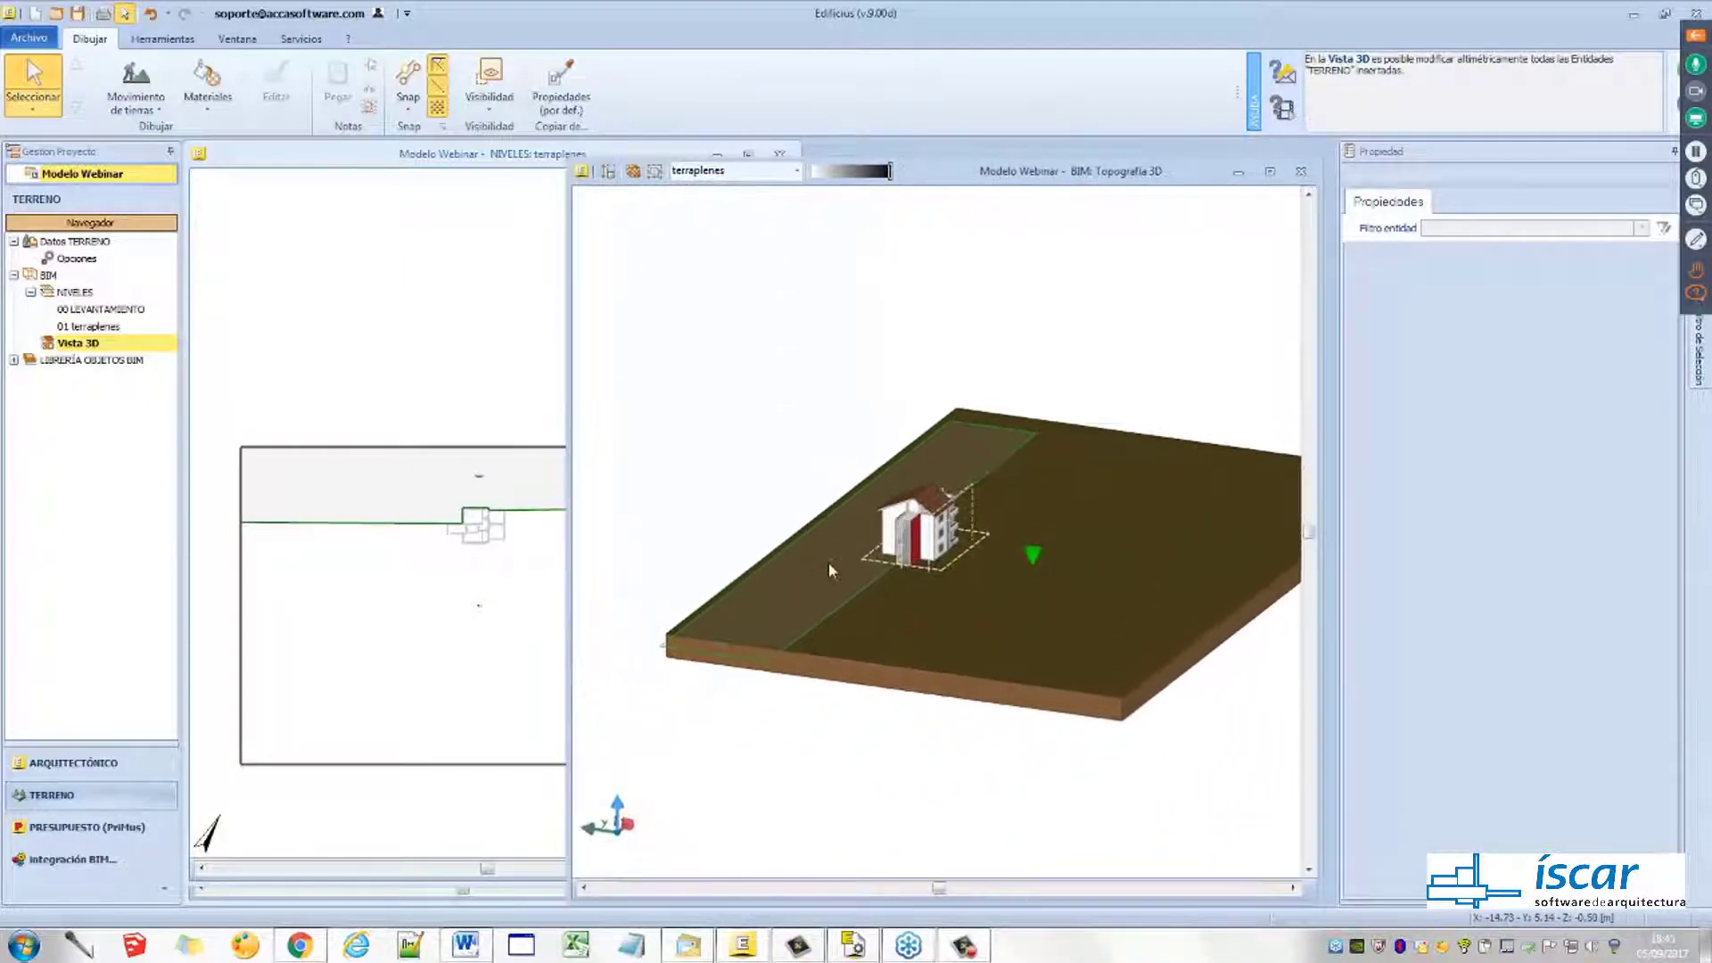
# Set the elevation of the earthworks area behind the building to -1 m in the 3D view
pyautogui.scroll(2, 831, 556)
pyautogui.click(831, 557)
pyautogui.moveTo(837, 537)
pyautogui.mouseDown(button='middle')
pyautogui.moveTo(896, 534)
pyautogui.moveTo(852, 533)
pyautogui.mouseUp(button='middle')
pyautogui.scroll(3, 861, 540)
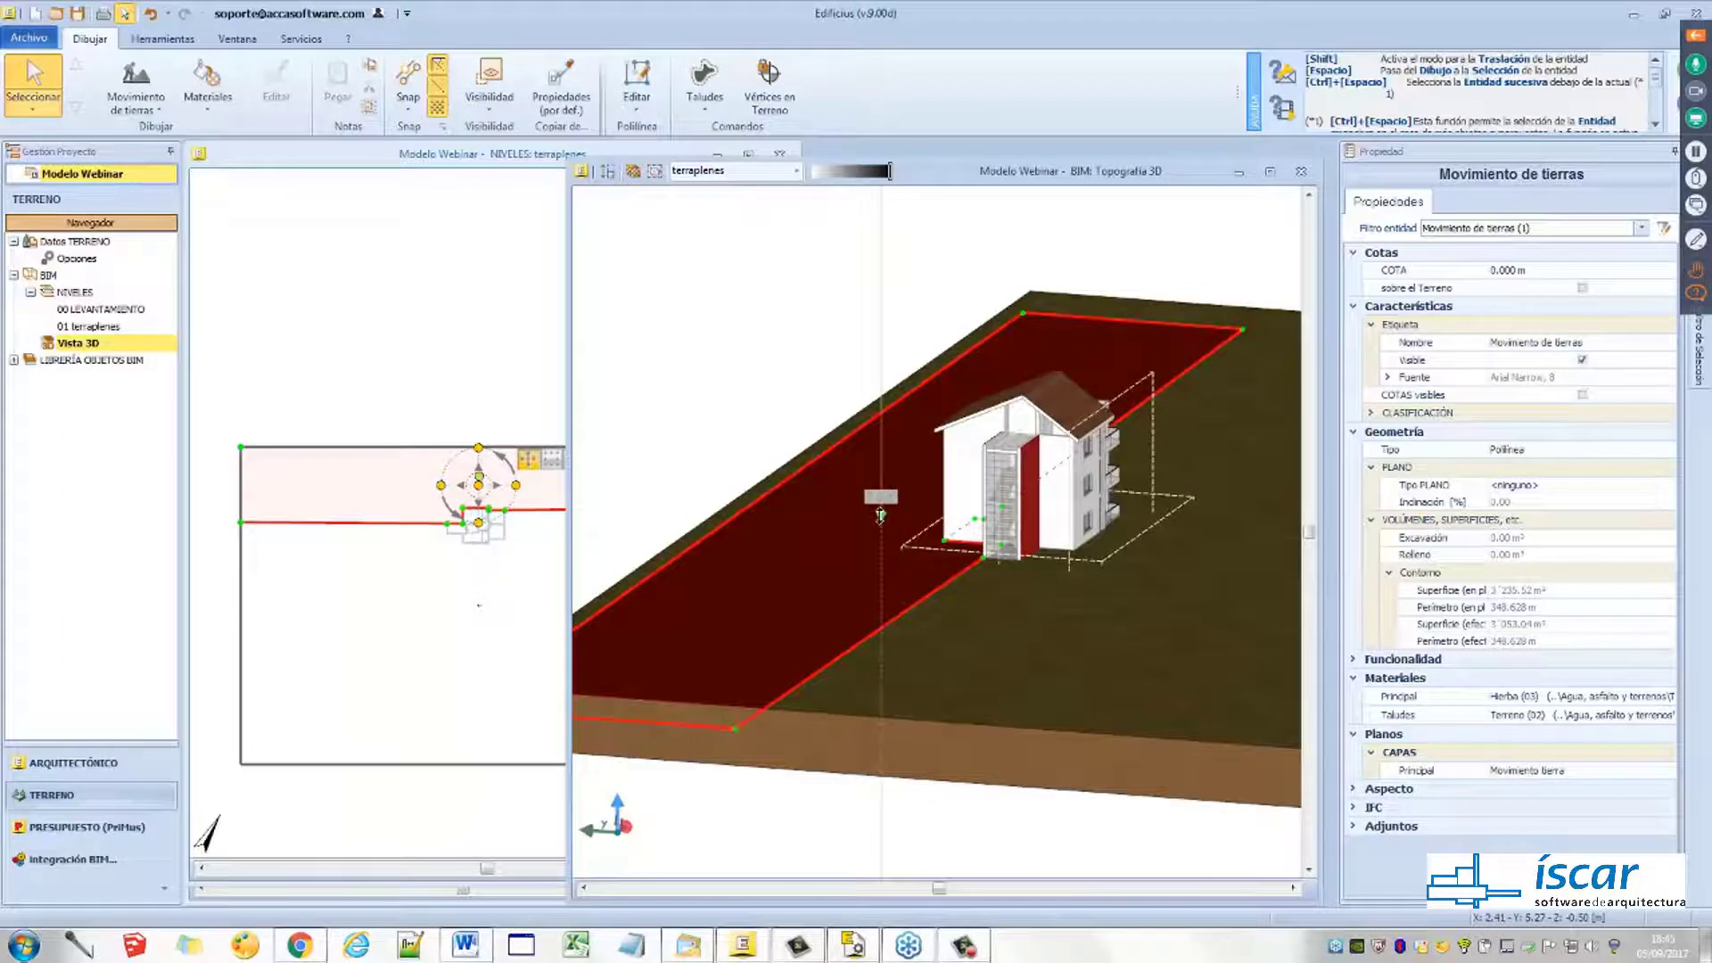
pyautogui.scroll(3, 880, 514)
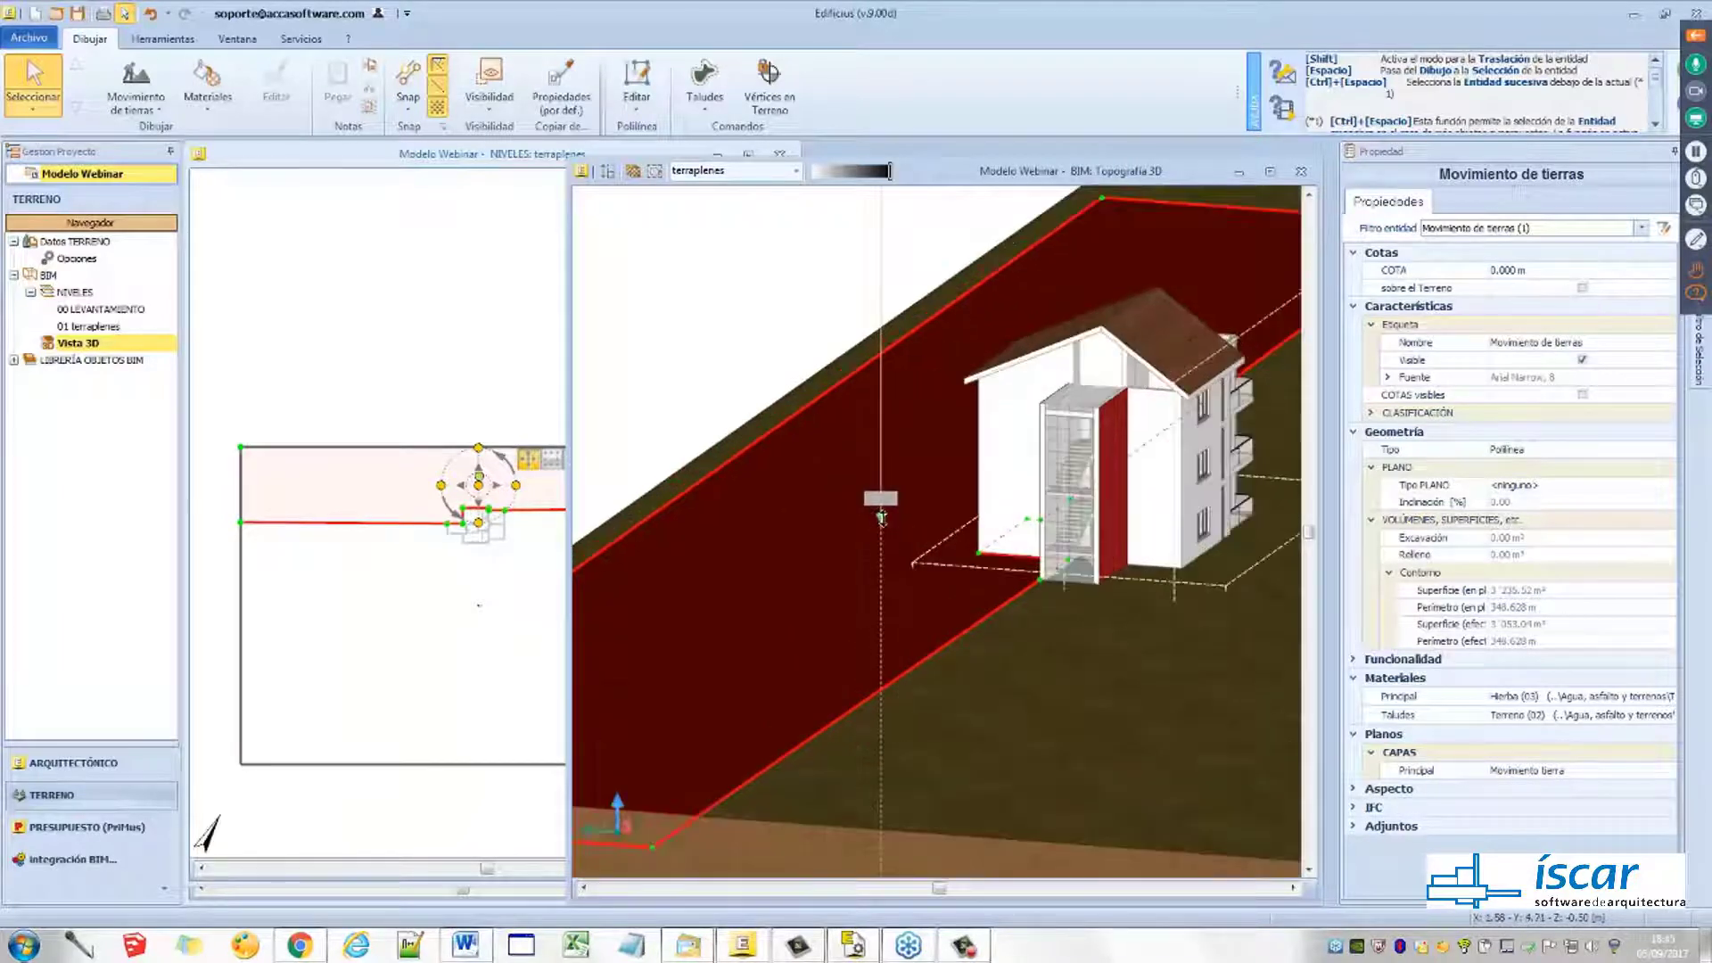
pyautogui.scroll(-1, 889, 517)
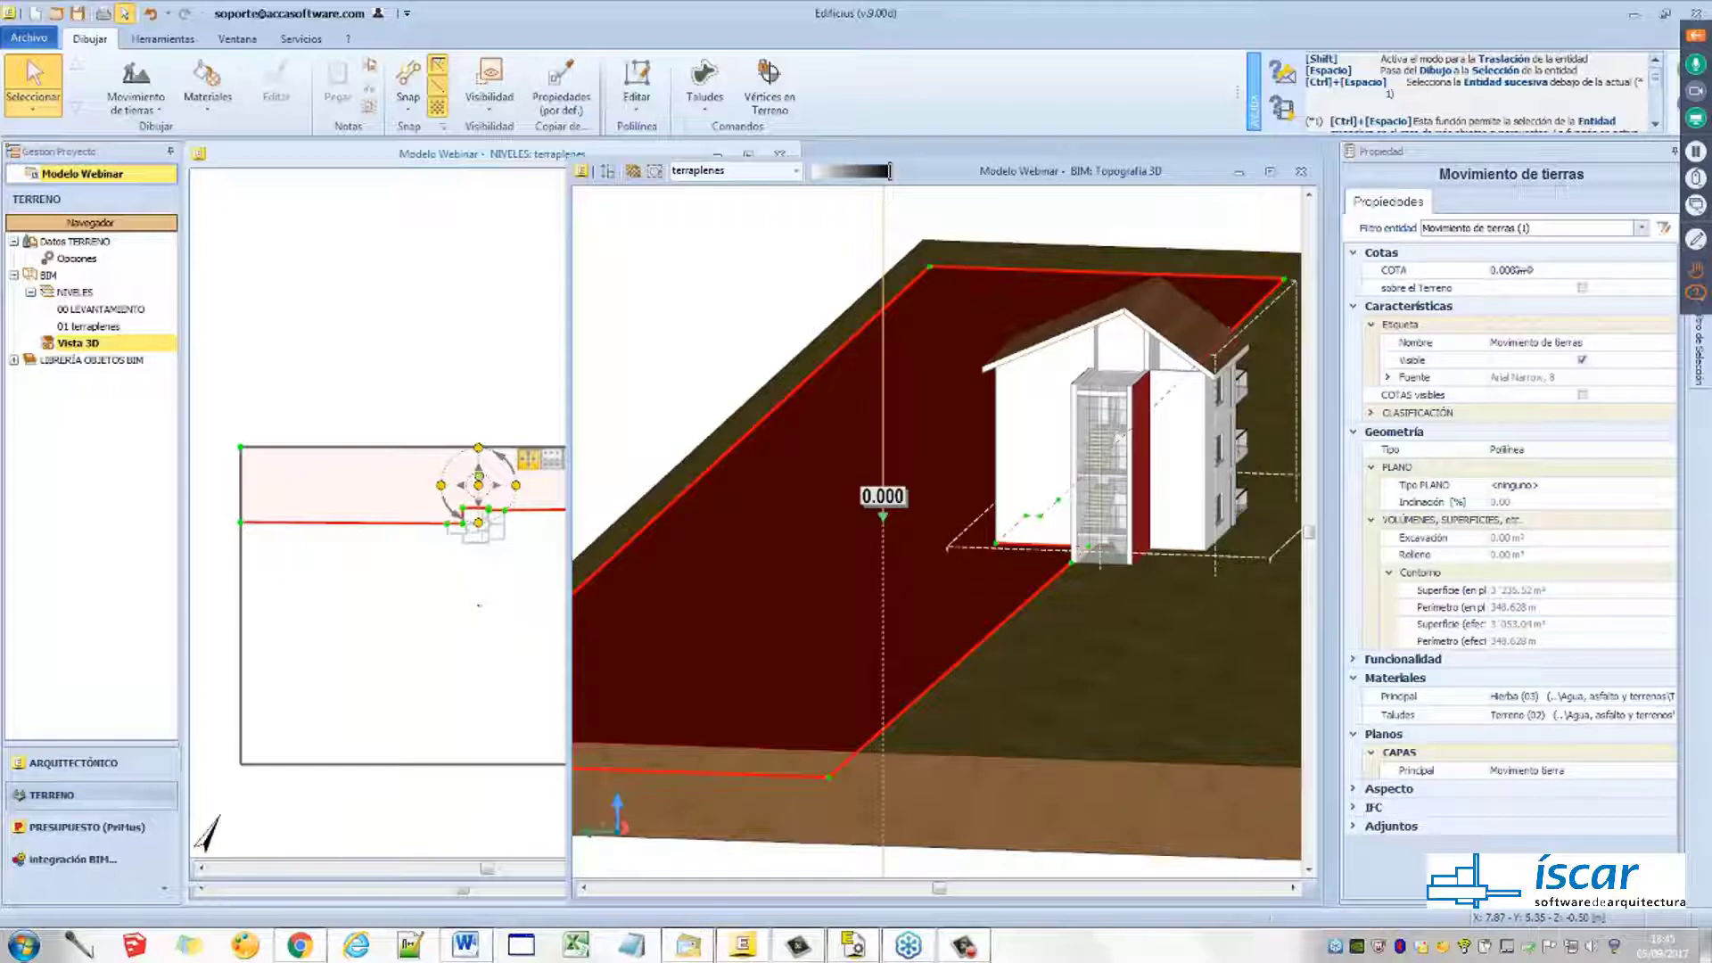
pyautogui.scroll(-1, 961, 458)
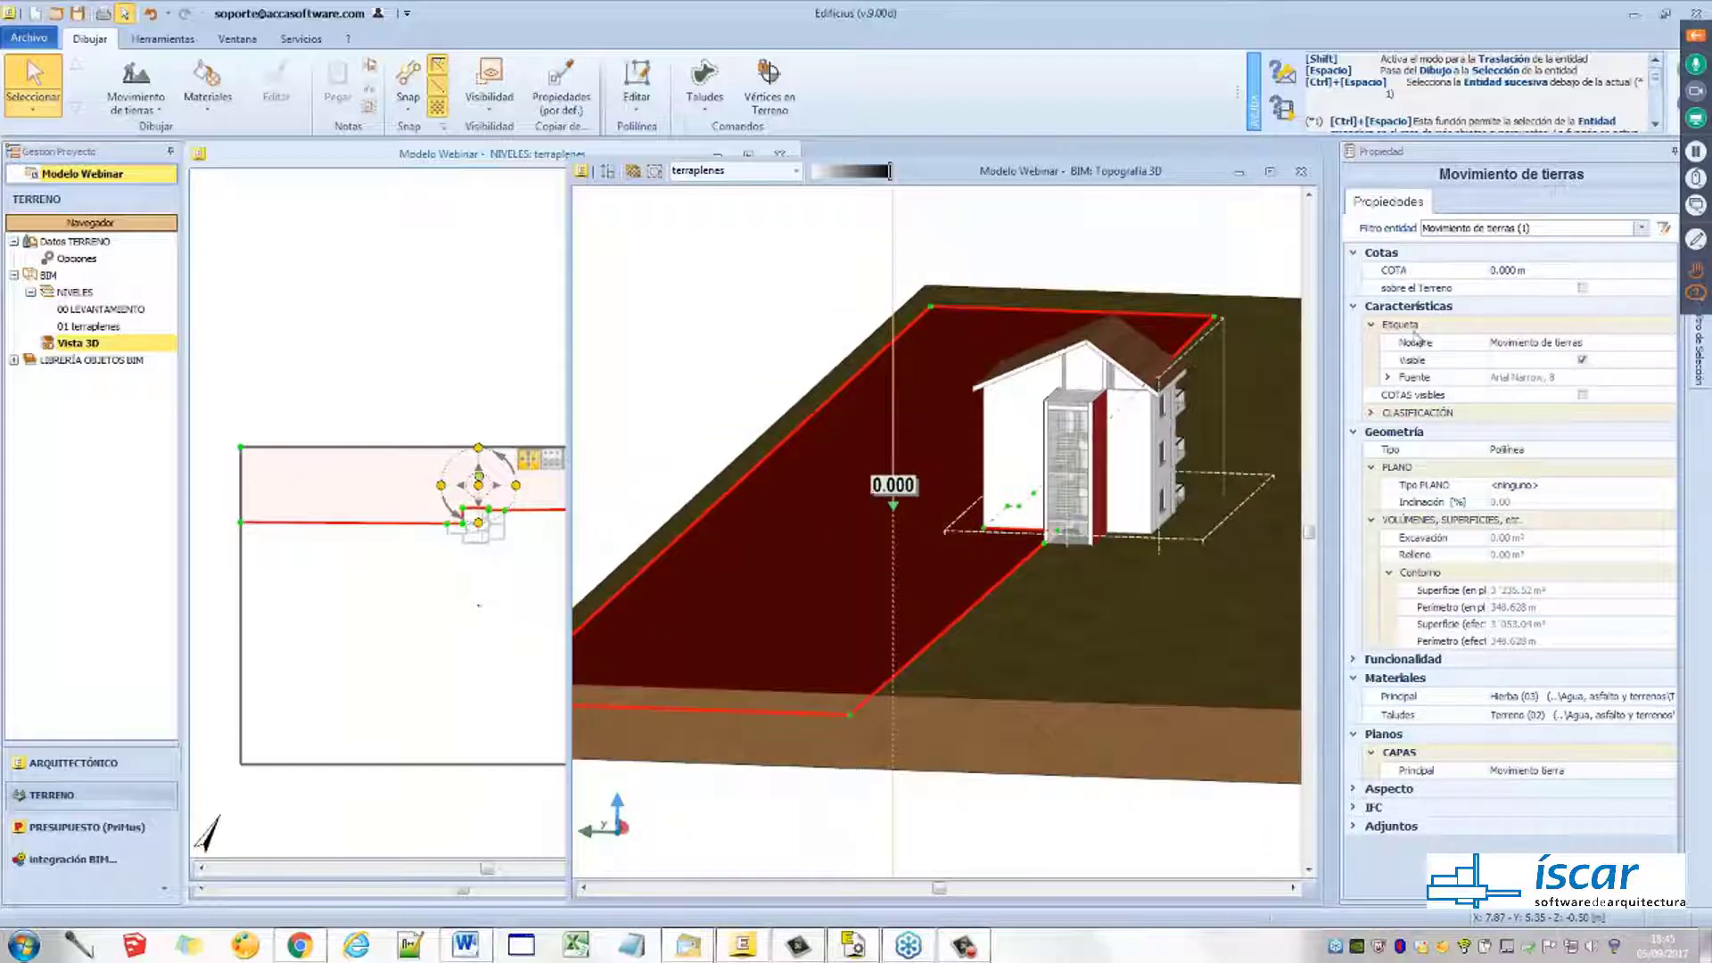
pyautogui.click(1521, 271)
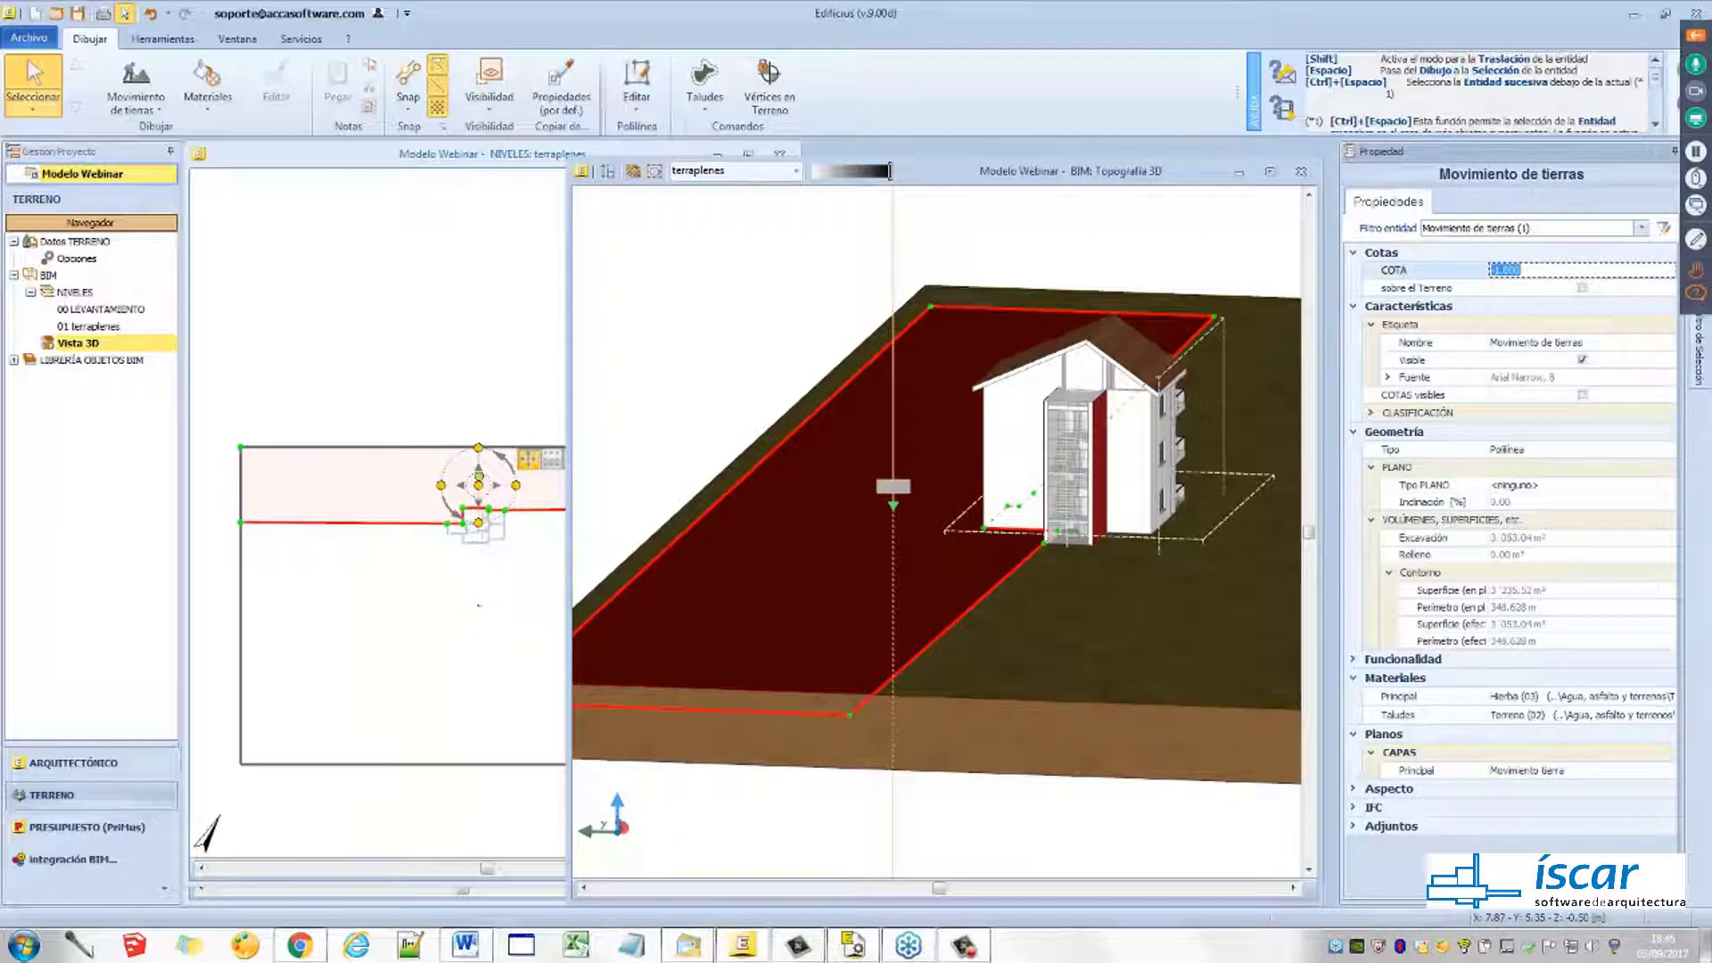
pyautogui.scroll(4, 939, 308)
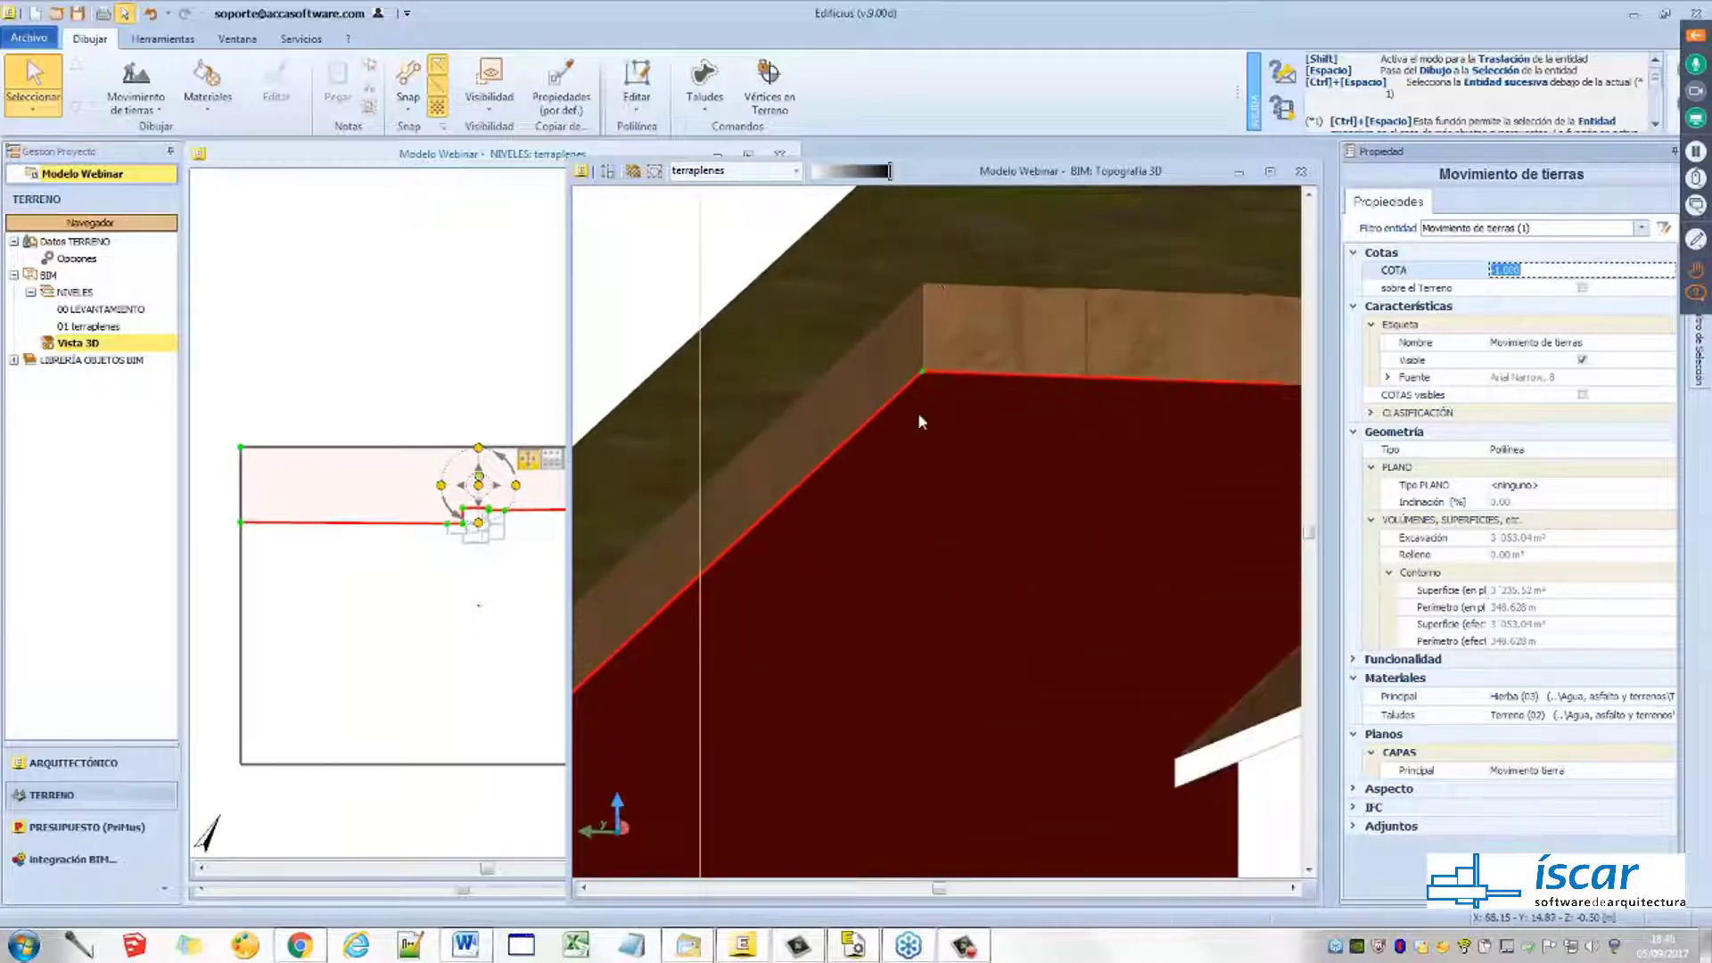
pyautogui.scroll(-5, 933, 393)
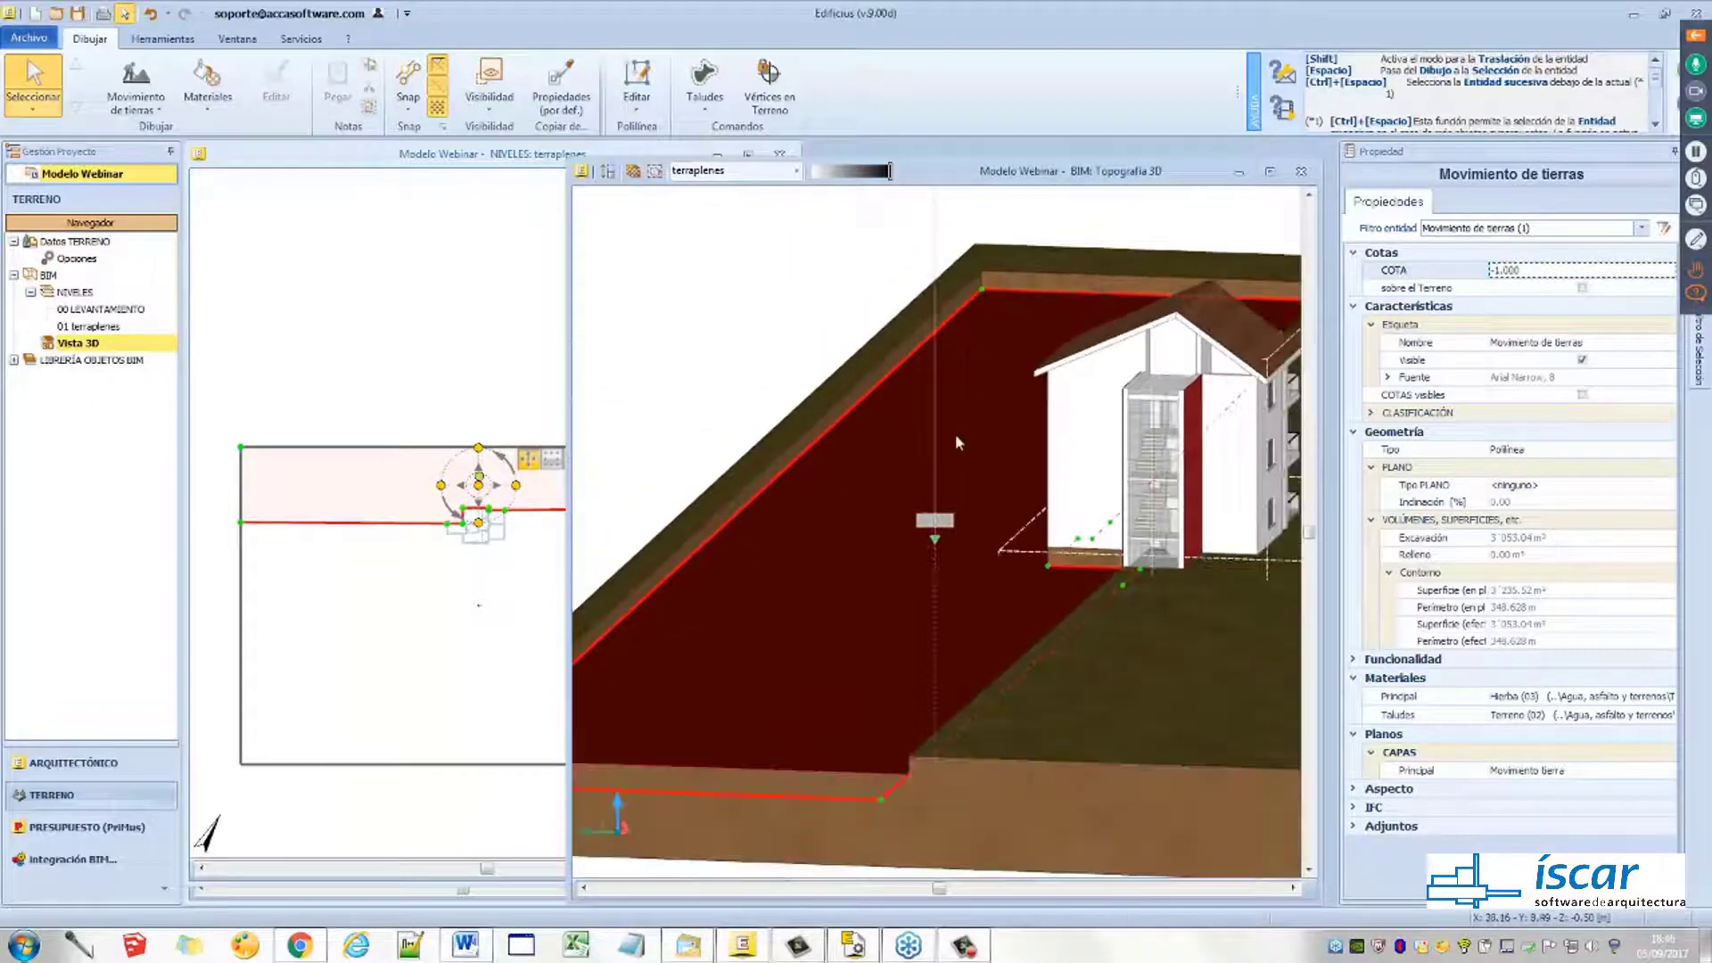
# Set the earthworks area's elevation to 2.5 m
pyautogui.moveTo(1546, 271); pyautogui.dragTo(1457, 270)
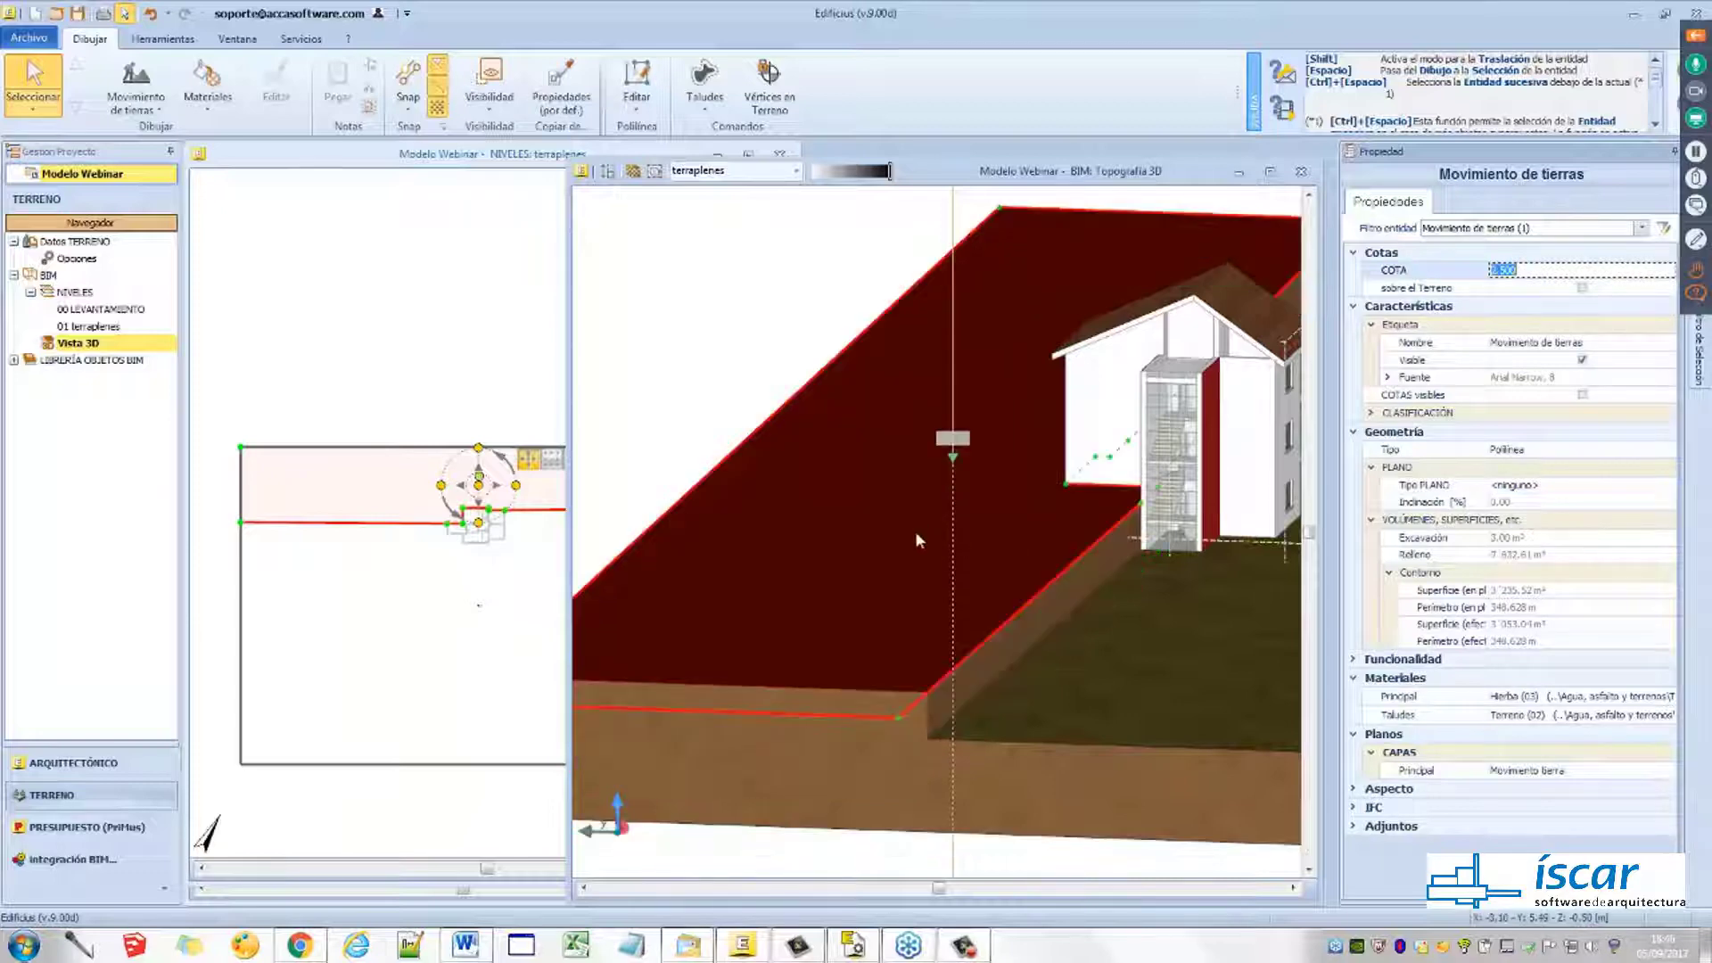
pyautogui.scroll(-4, 917, 541)
pyautogui.moveTo(918, 542)
pyautogui.mouseDown(button='middle')
pyautogui.moveTo(955, 558)
pyautogui.moveTo(938, 569)
pyautogui.mouseUp(button='middle')
pyautogui.scroll(4, 773, 451)
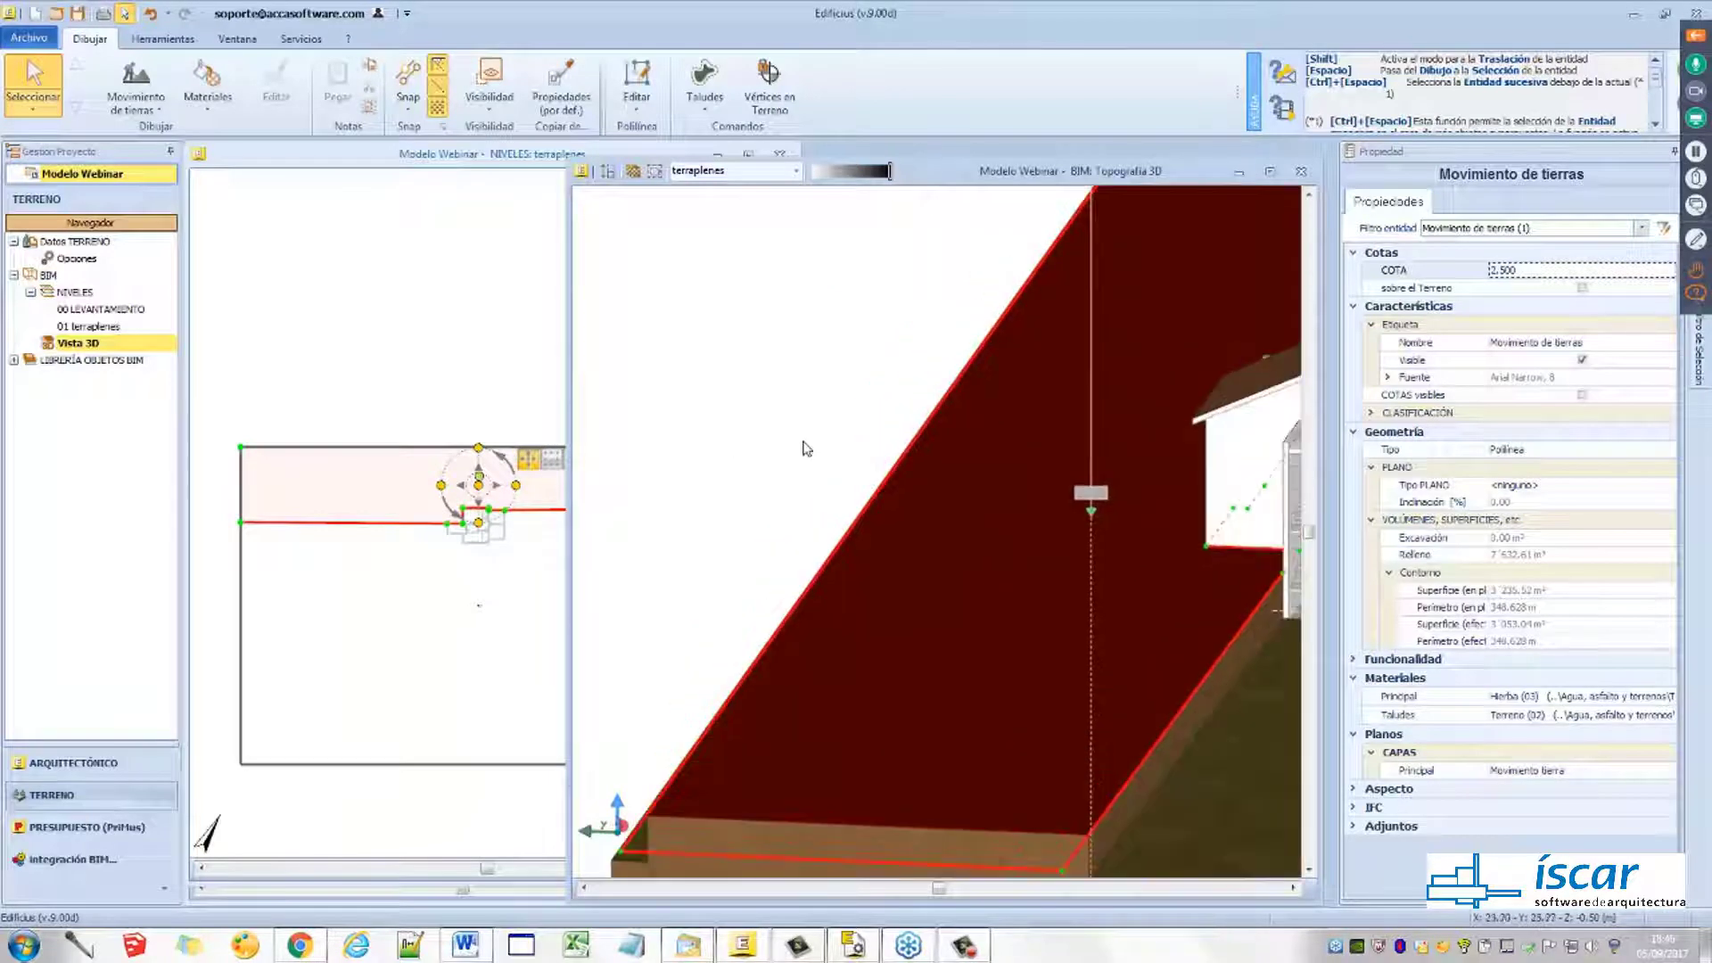
# Widen the 3D topography view and examine where the raised earthworks meet the building's rear facade
pyautogui.scroll(-2, 833, 460)
pyautogui.scroll(2, 891, 479)
pyautogui.moveTo(568, 160); pyautogui.dragTo(505, 210)
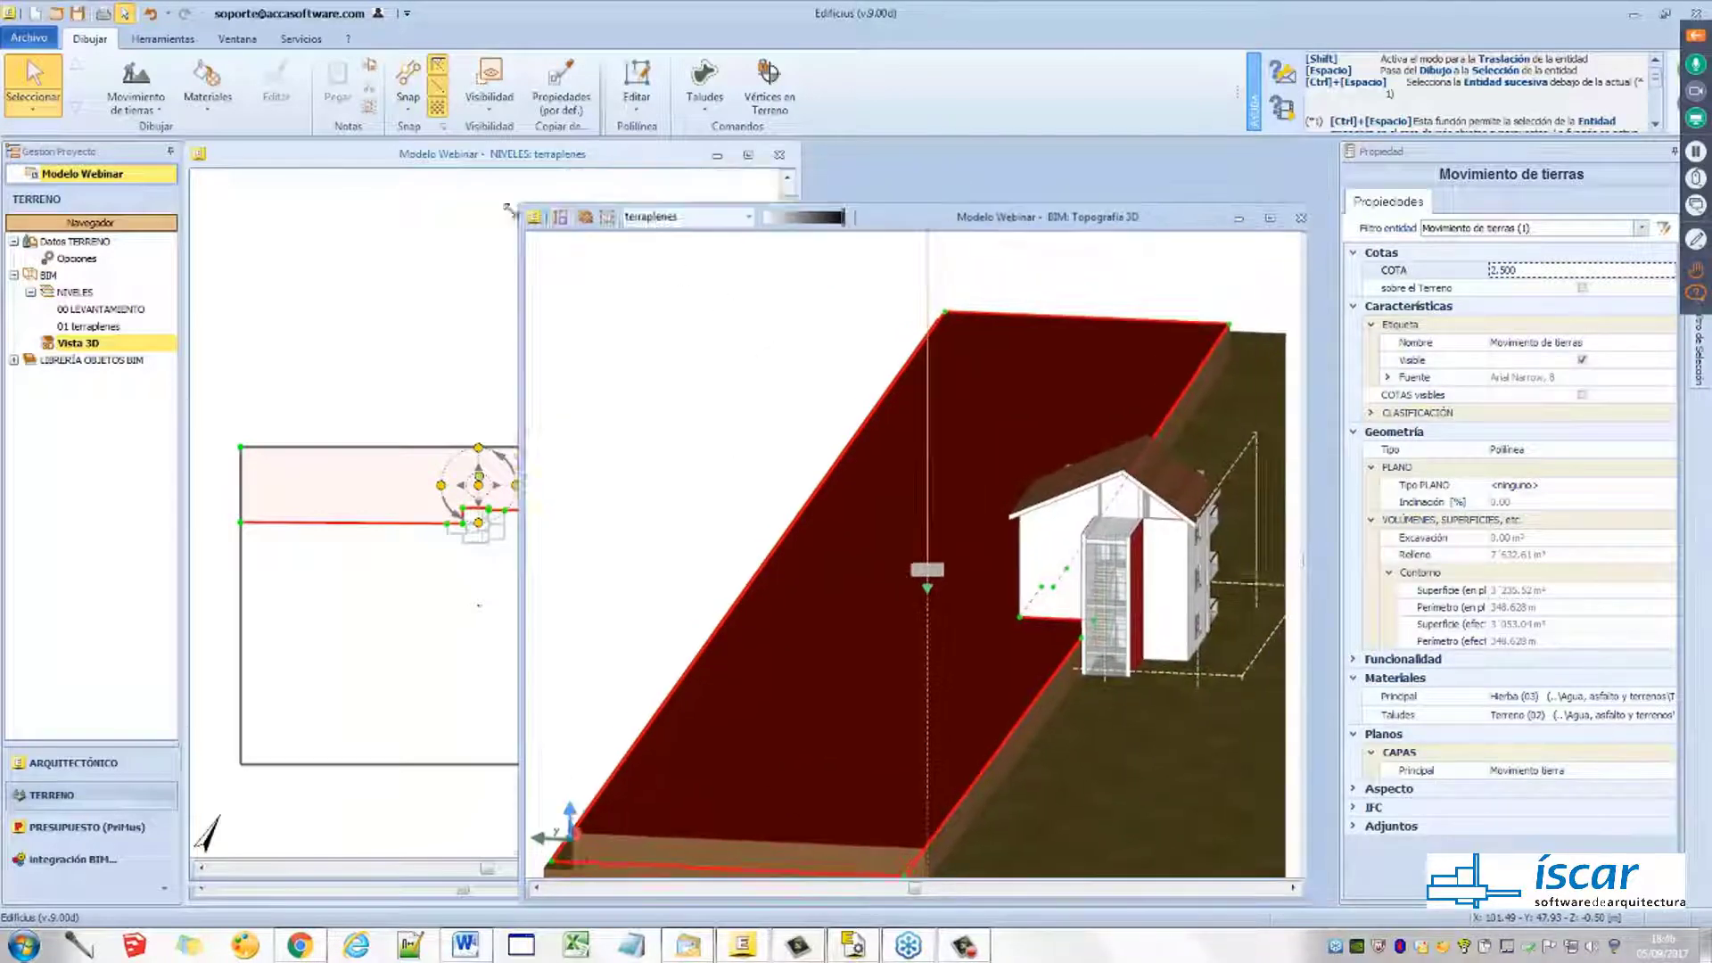
pyautogui.scroll(-3, 931, 521)
pyautogui.moveTo(932, 522); pyautogui.dragTo(1058, 544, button='middle')
pyautogui.scroll(5, 945, 559)
pyautogui.scroll(-3, 1057, 546)
pyautogui.scroll(6, 1005, 522)
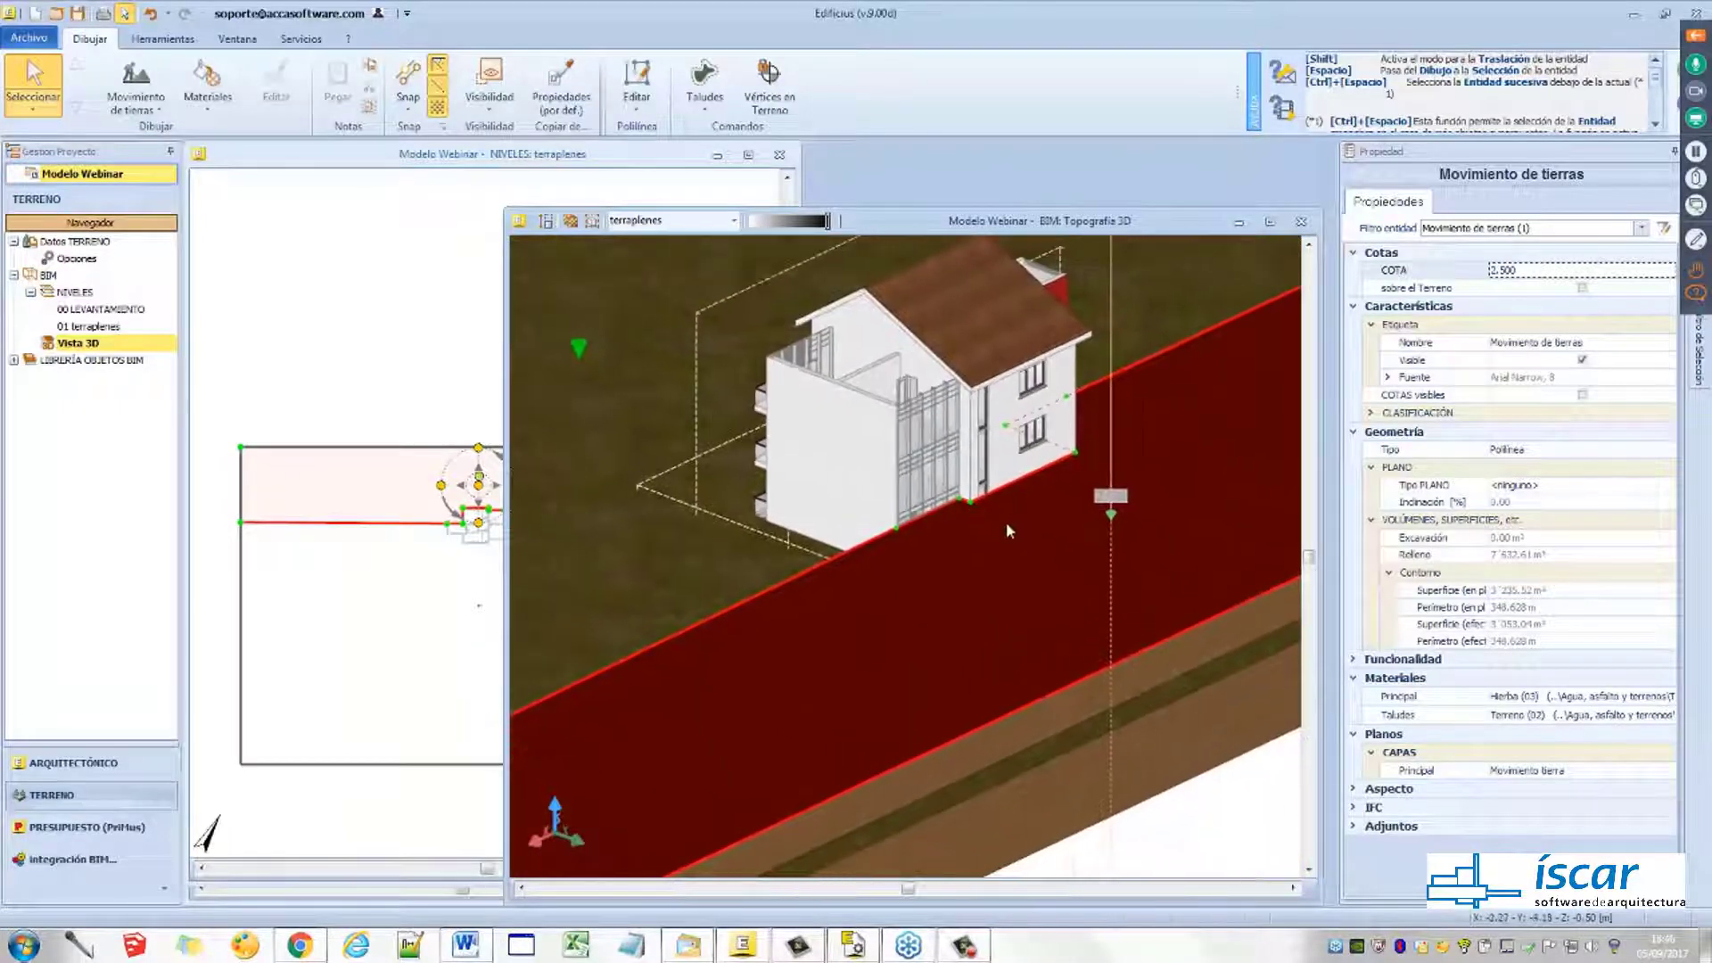
pyautogui.moveTo(946, 505); pyautogui.dragTo(985, 469, button='middle')
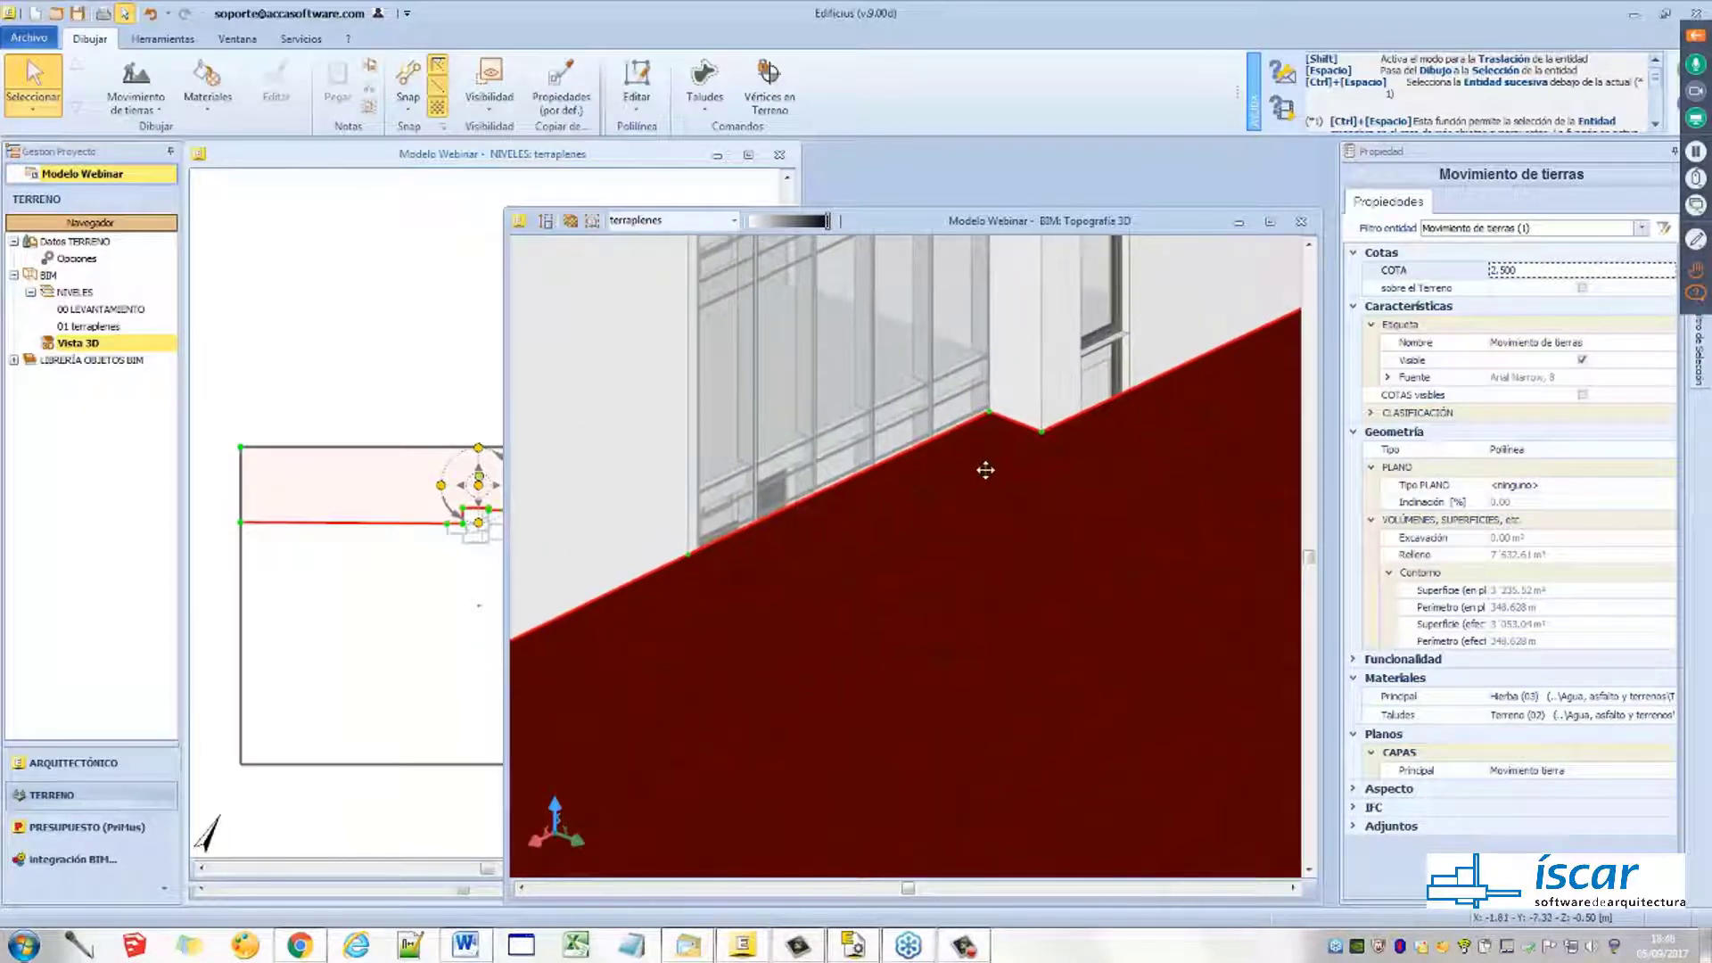
pyautogui.scroll(5, 988, 412)
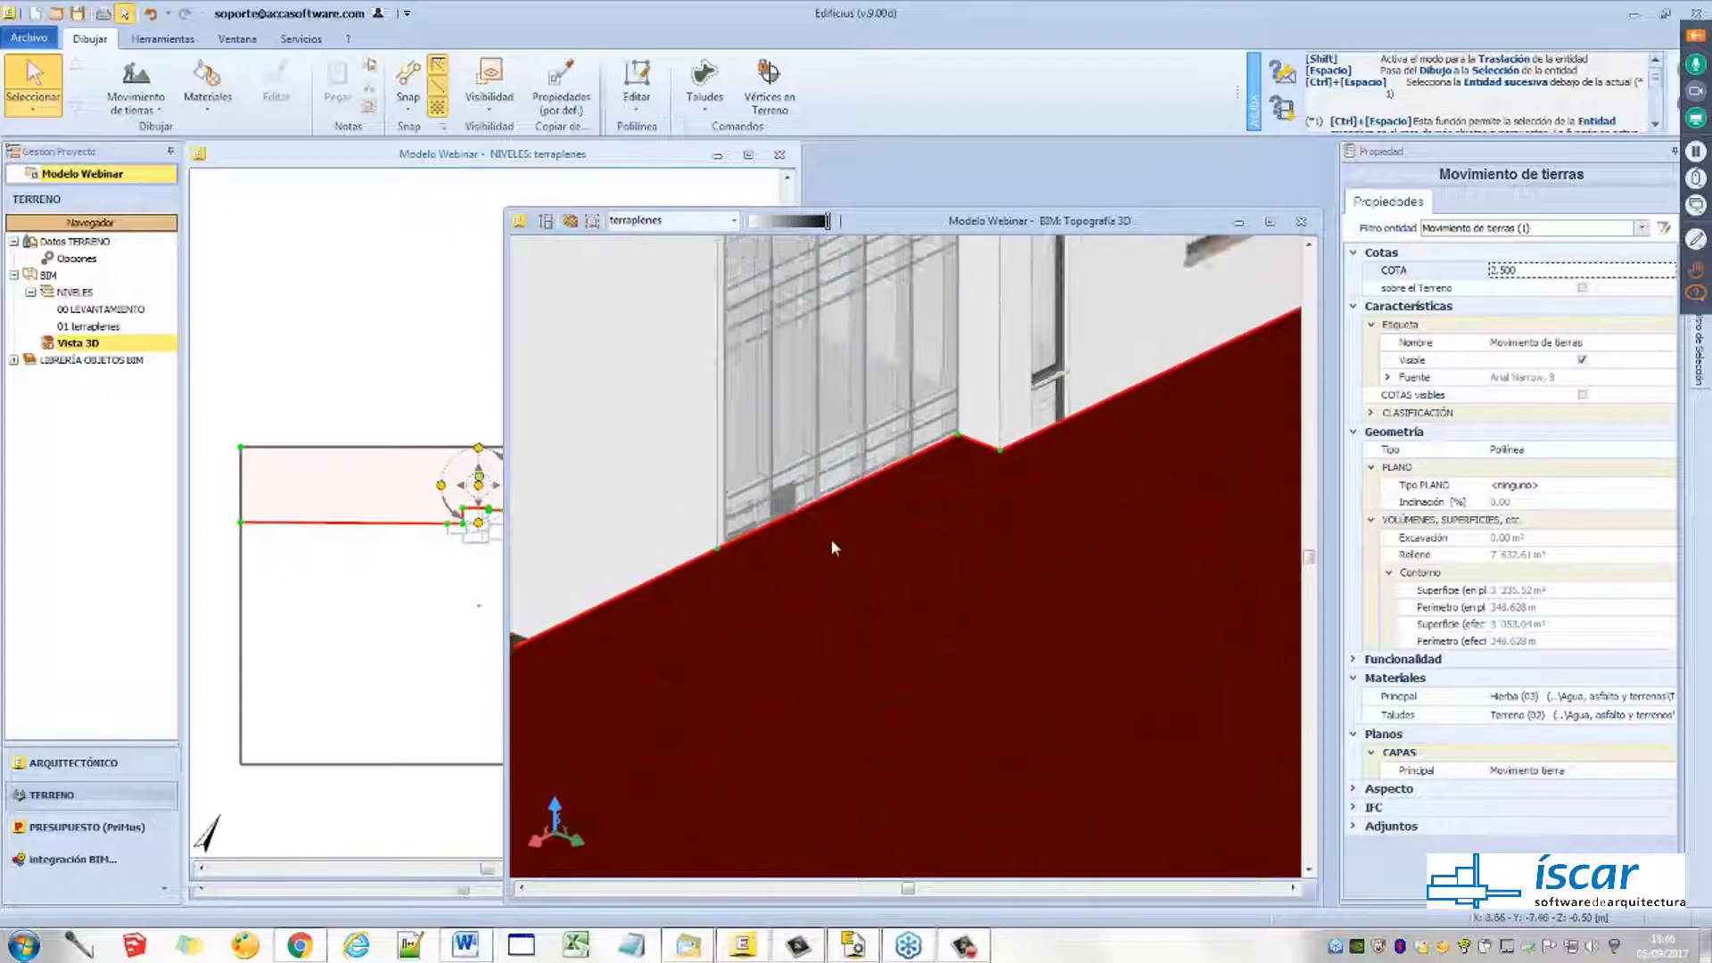
# Raise the earthworks vertex at the projecting wall corner beside the glazed section of the rear facade
pyautogui.click(897, 486)
pyautogui.scroll(2, 896, 489)
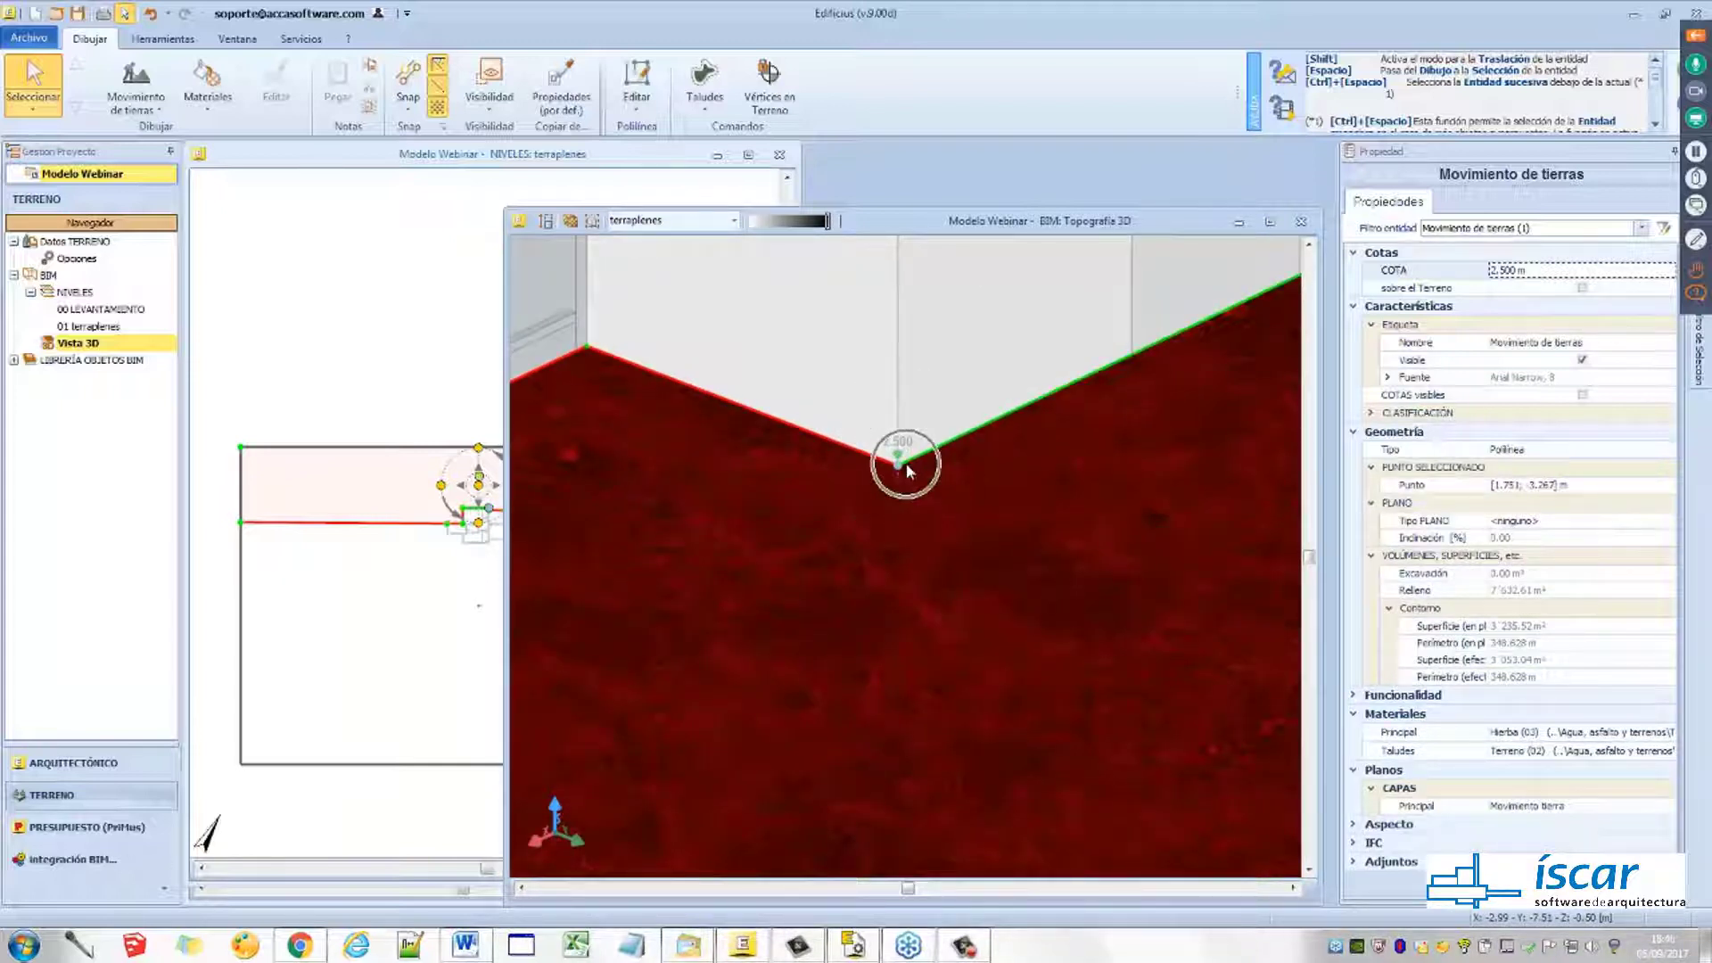
pyautogui.scroll(-3, 918, 526)
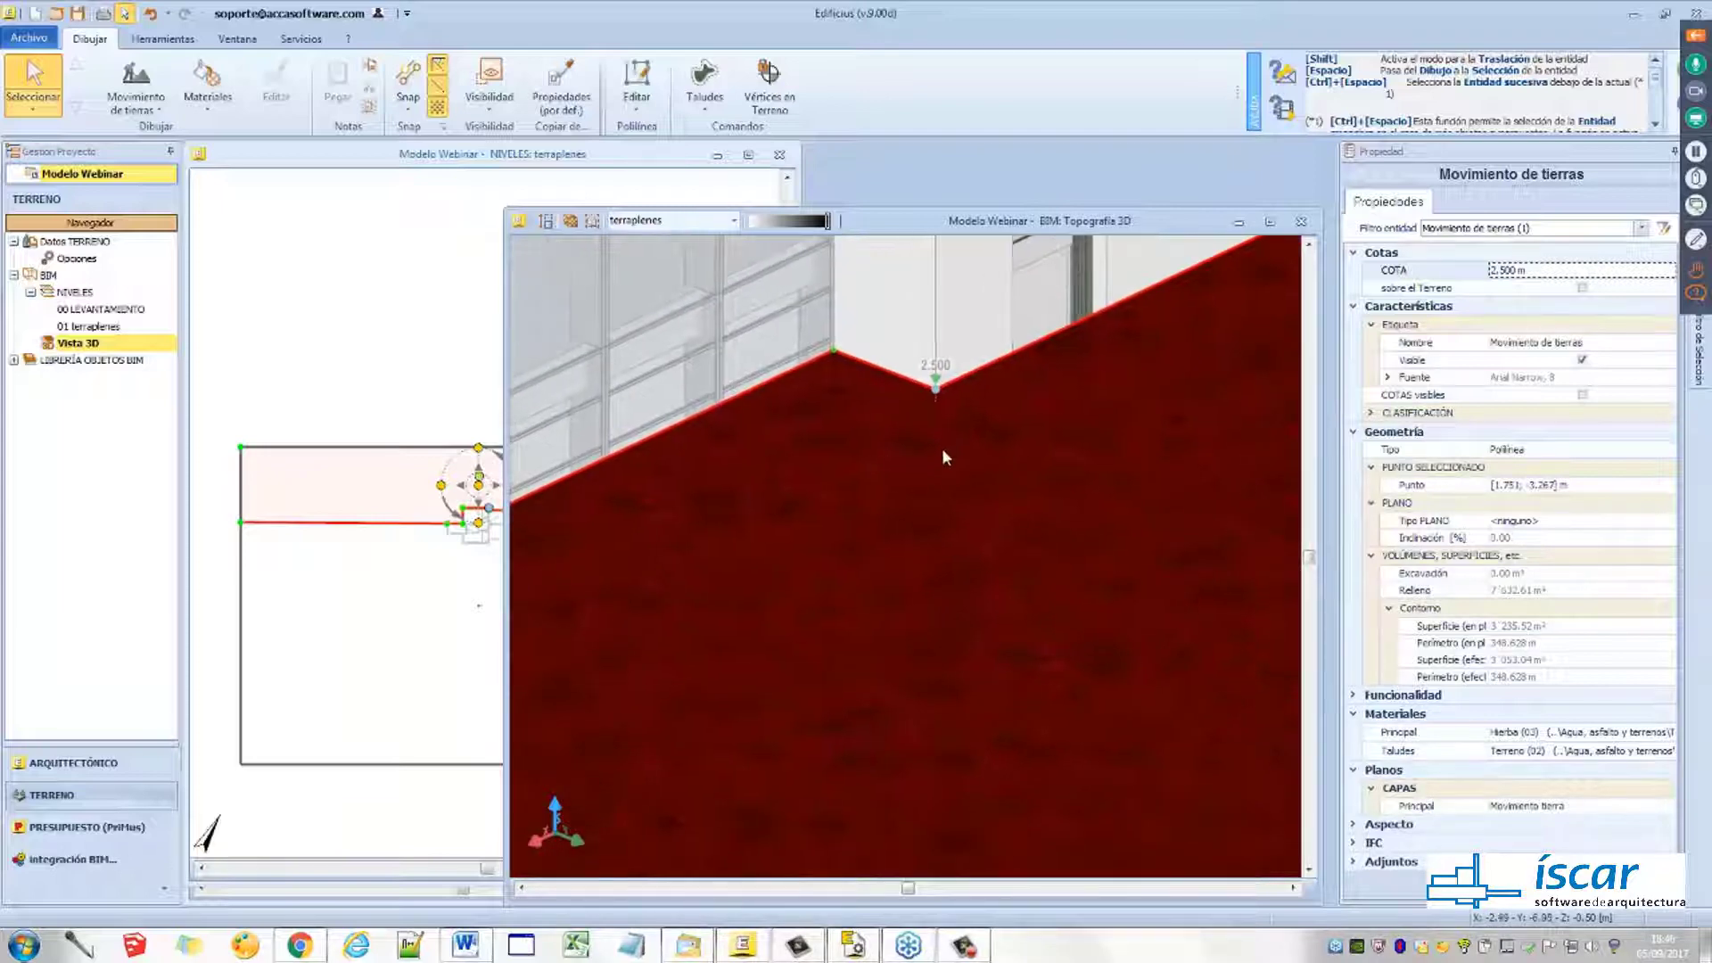
pyautogui.scroll(-2, 941, 459)
pyautogui.moveTo(940, 463); pyautogui.dragTo(871, 486, button='middle')
pyautogui.scroll(-1, 910, 457)
pyautogui.scroll(1, 864, 459)
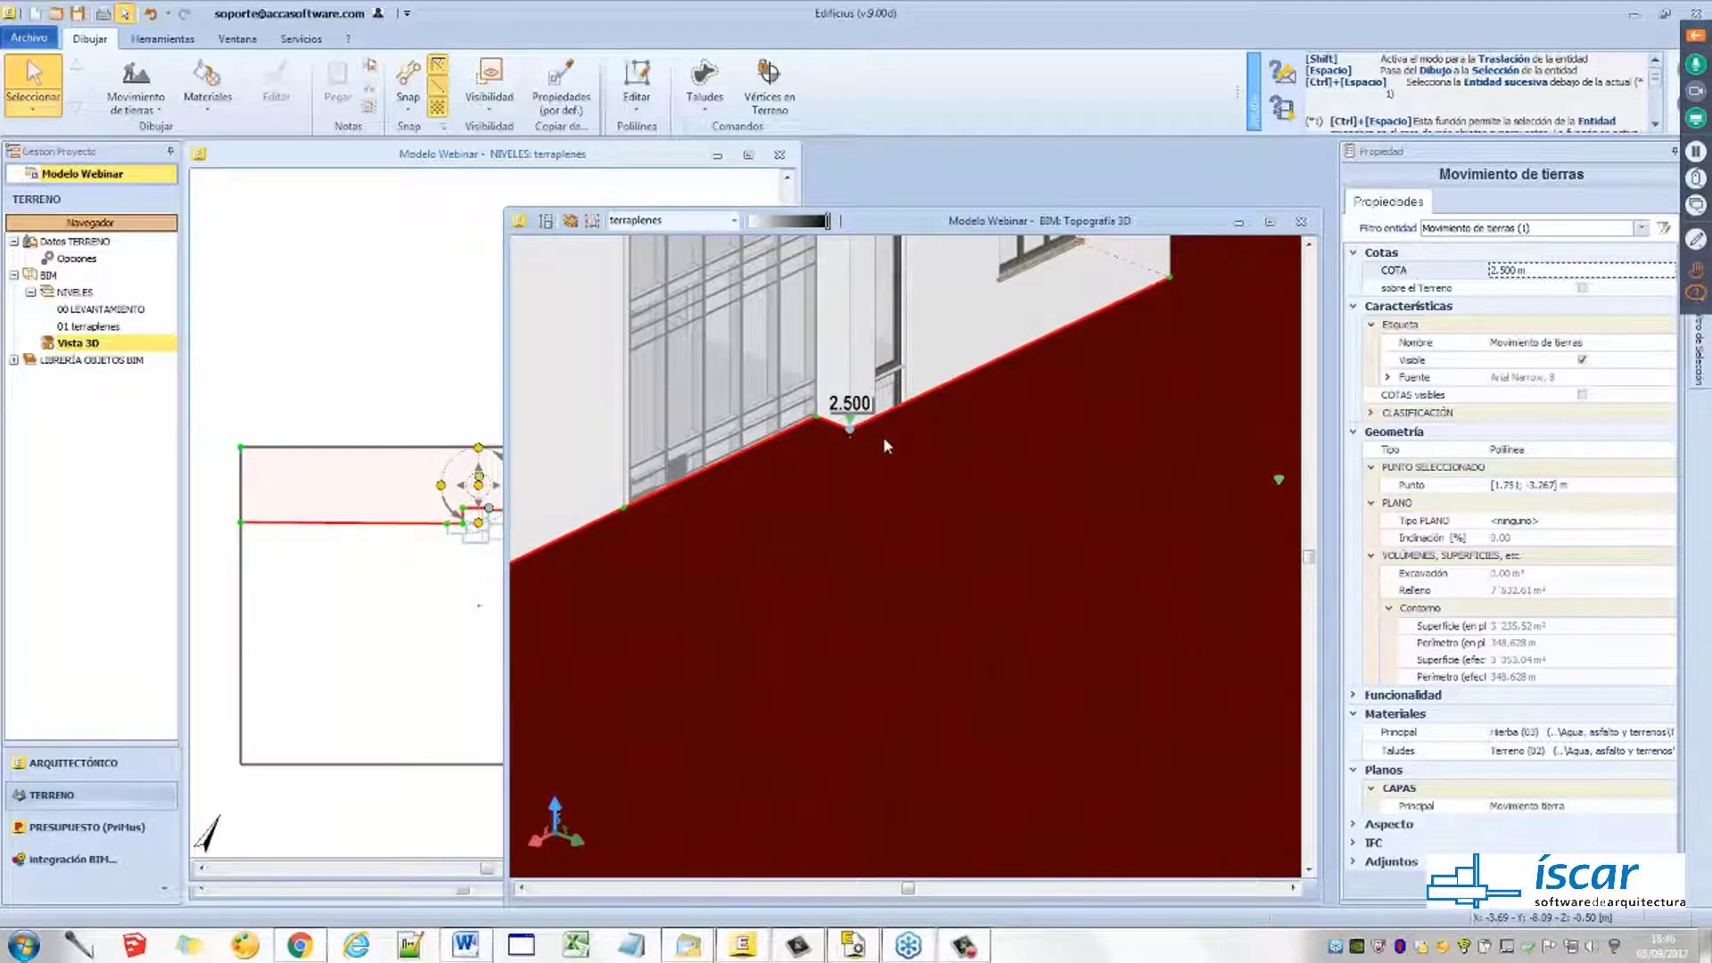
pyautogui.scroll(-3, 917, 497)
pyautogui.scroll(3, 928, 537)
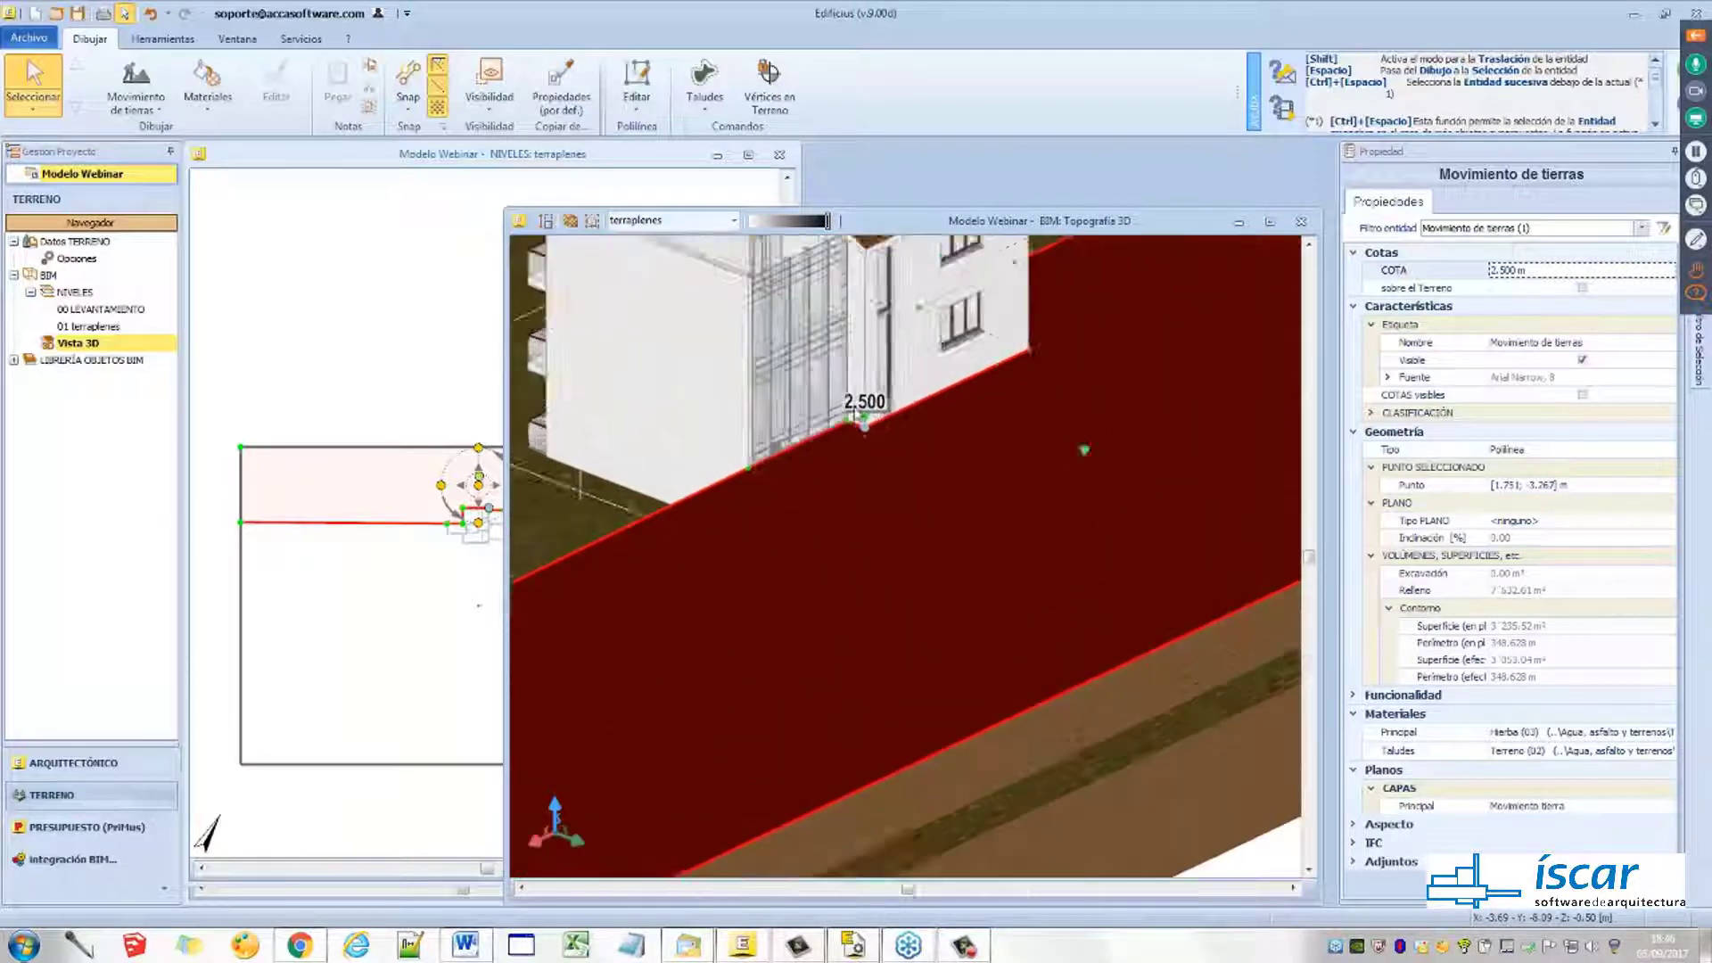
pyautogui.scroll(2, 865, 423)
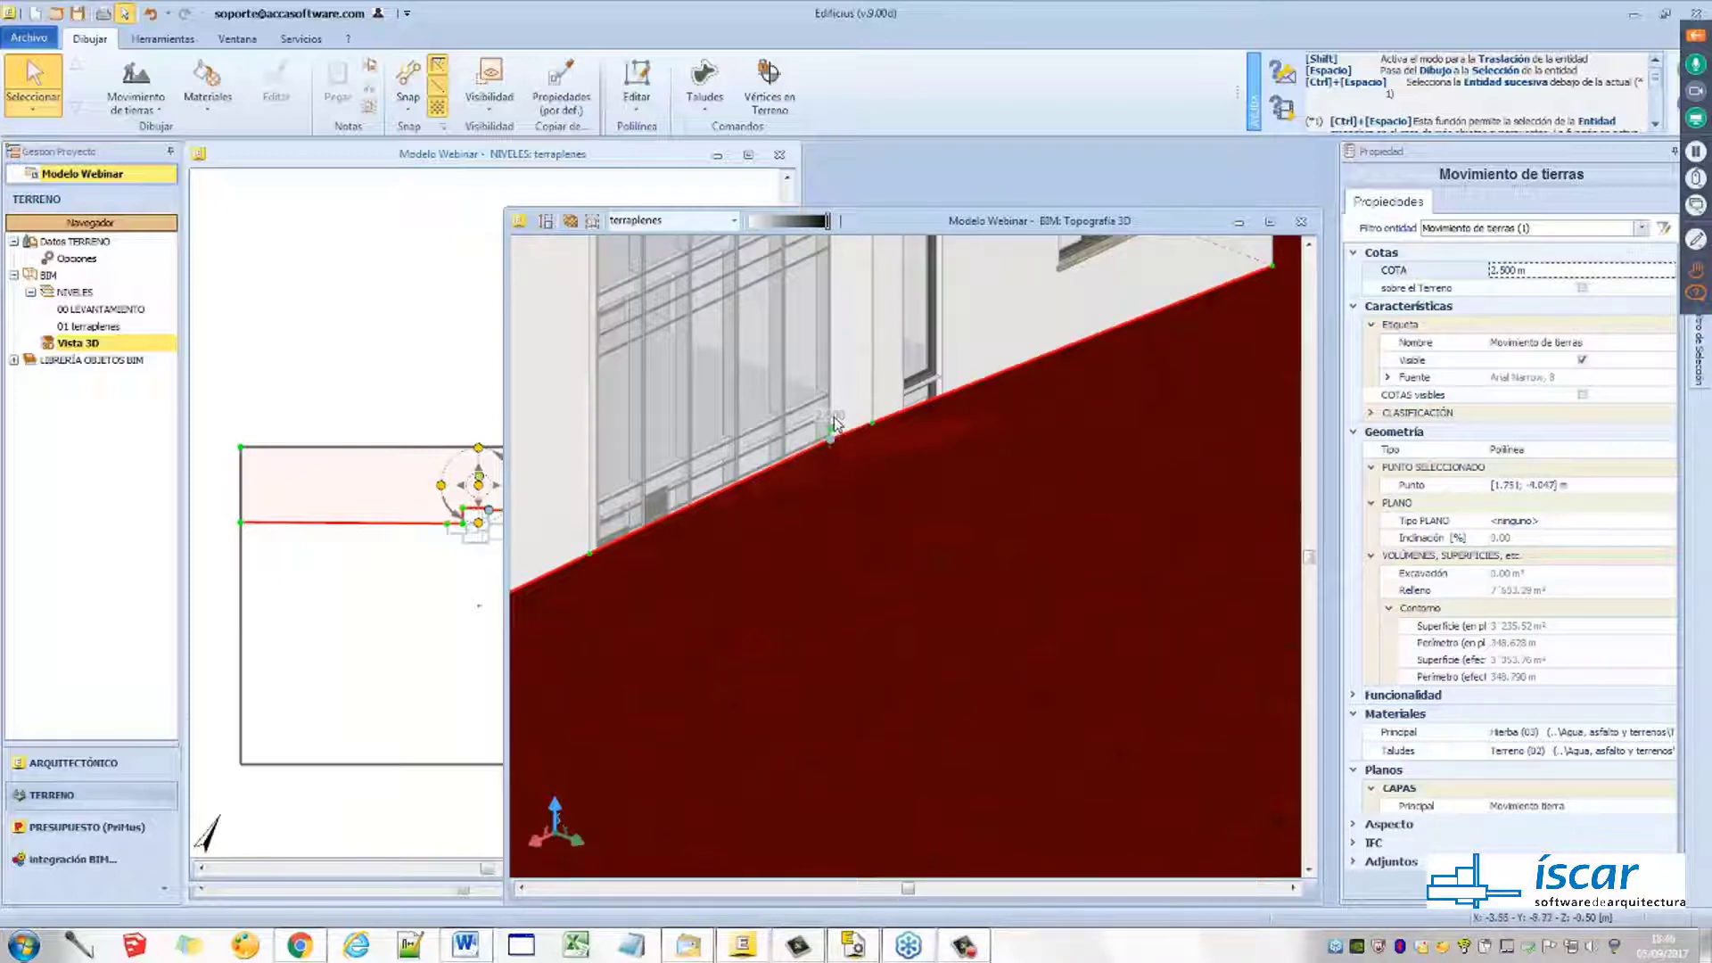
# Set the elevation of the two earthworks vertices at the ends of the glazed facade section to 3 m
pyautogui.write('3')
pyautogui.press('Return')
pyautogui.scroll(-2, 848, 472)
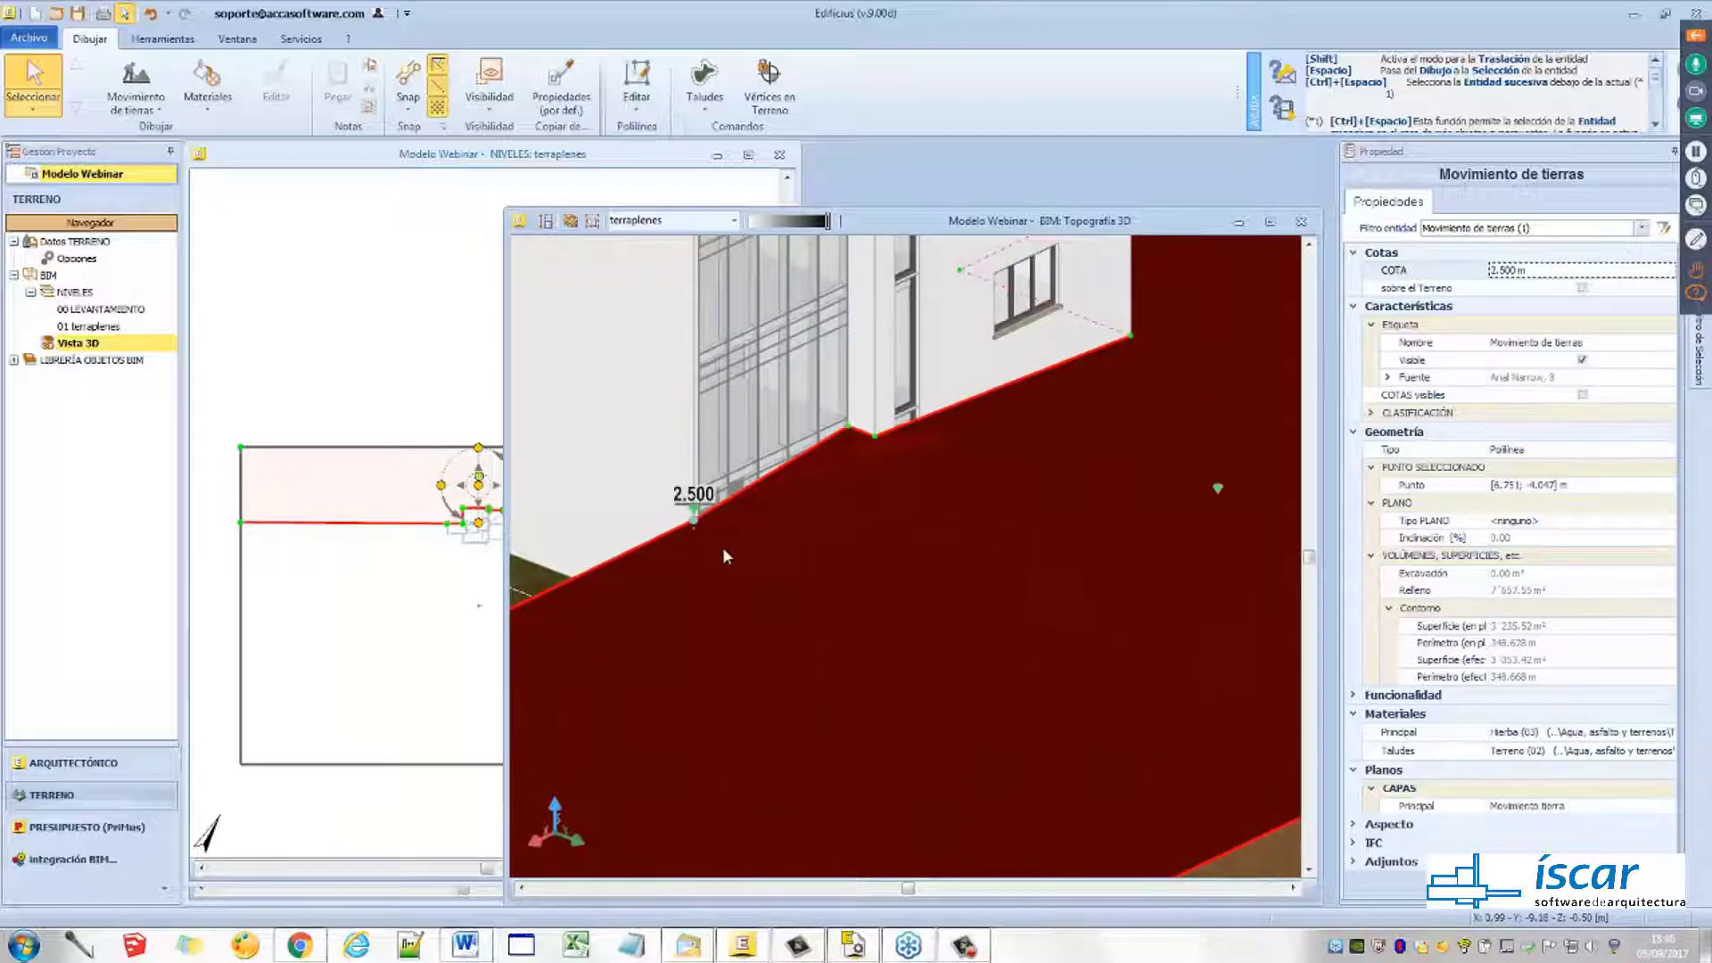
pyautogui.write('3')
pyautogui.press('Return')
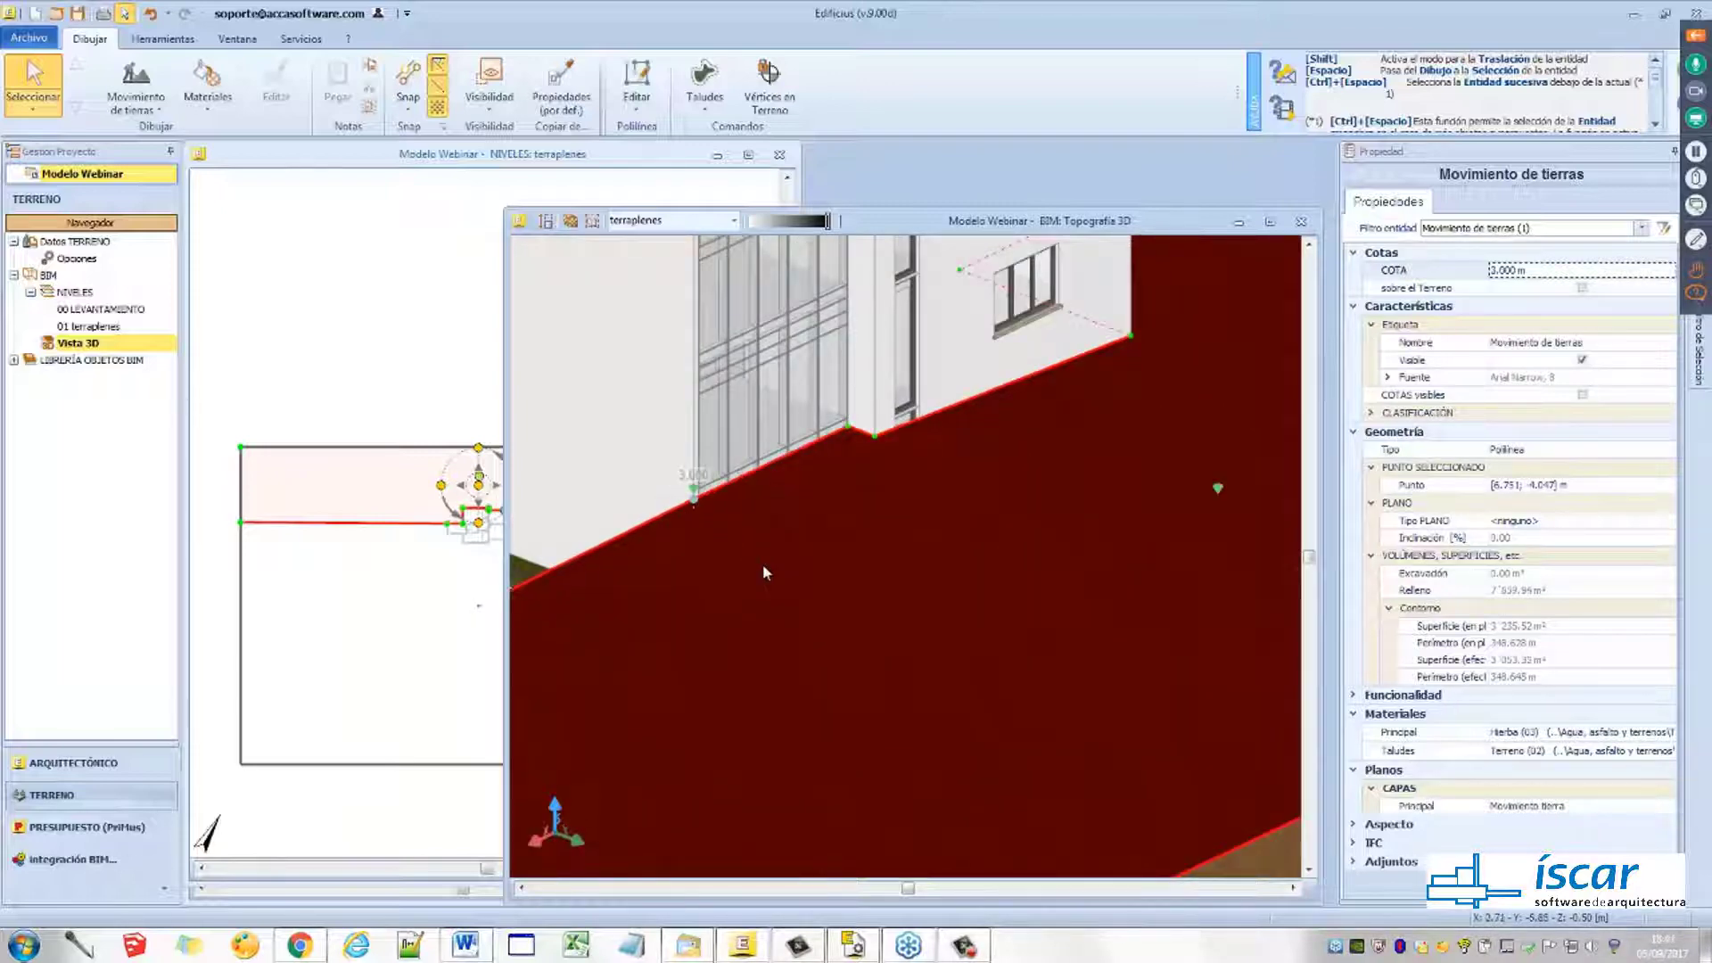
# Move the earthworks vertex at the far corner of the windowed rear wall up and down, leaving it at about 1.42 m elevation
pyautogui.scroll(-3, 763, 564)
pyautogui.moveTo(902, 523); pyautogui.dragTo(957, 416, button='middle')
pyautogui.scroll(2, 720, 553)
pyautogui.scroll(-2, 829, 482)
pyautogui.moveTo(1098, 408); pyautogui.dragTo(1022, 455, button='middle')
pyautogui.scroll(2, 1022, 455)
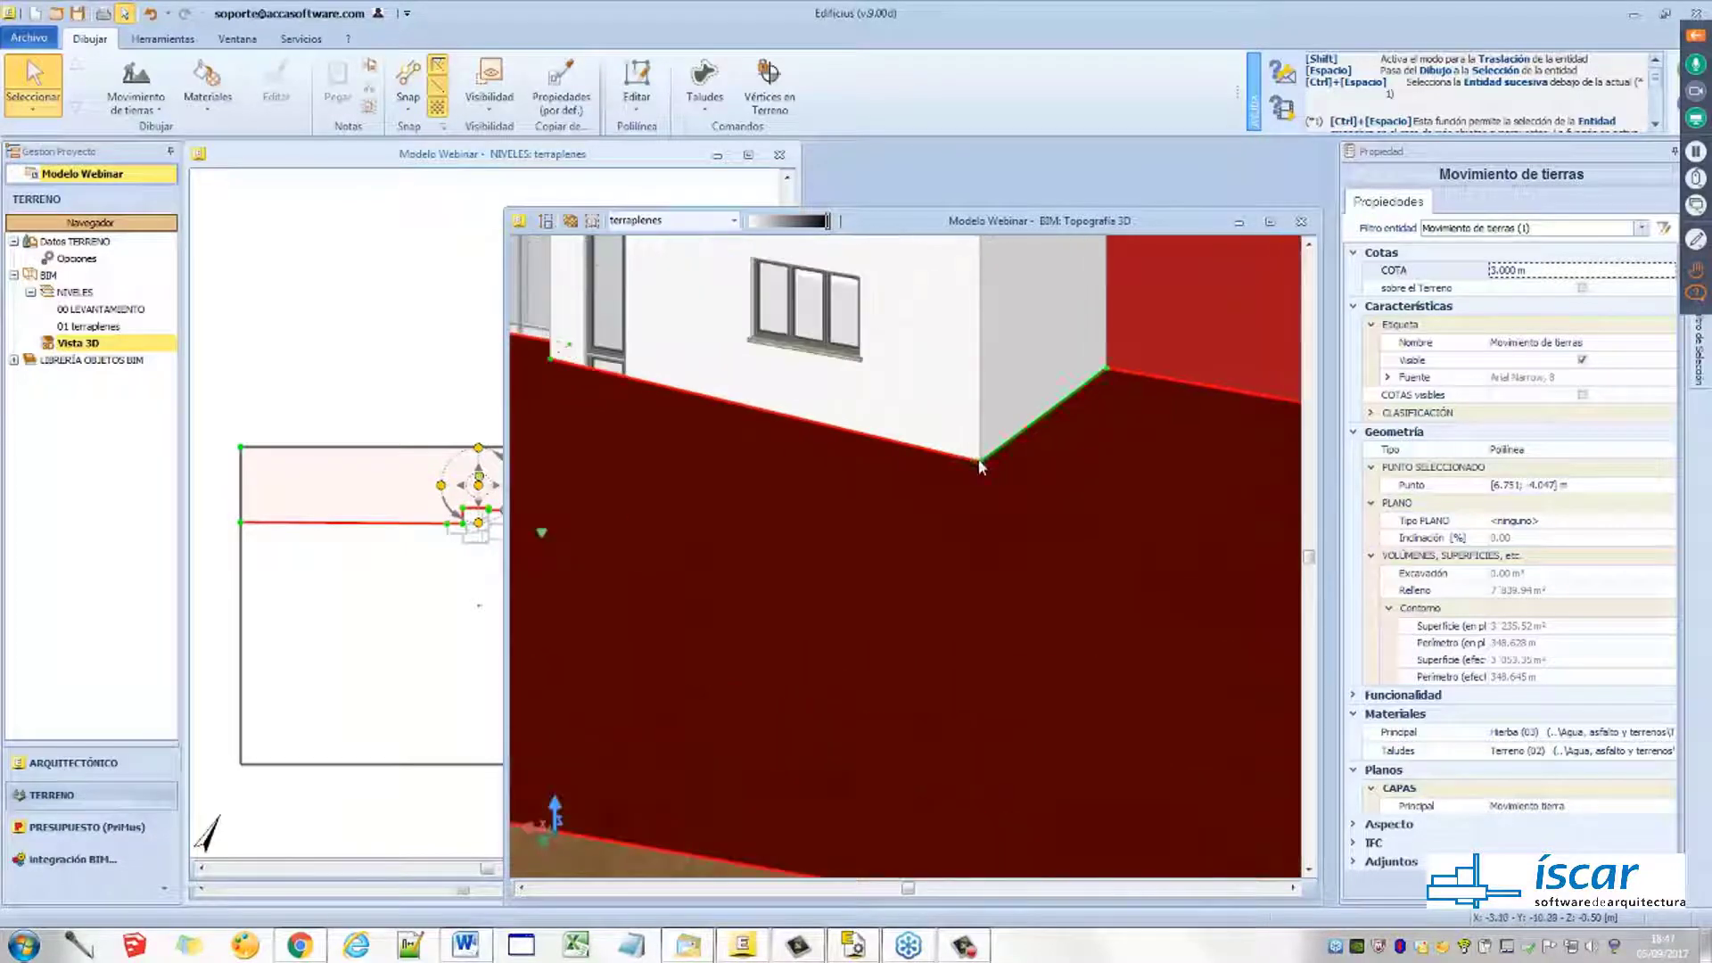
pyautogui.moveTo(980, 461); pyautogui.dragTo(980, 382)
pyautogui.scroll(-3, 978, 501)
pyautogui.moveTo(978, 501)
pyautogui.mouseDown(button='middle')
pyautogui.moveTo(1008, 512)
pyautogui.moveTo(990, 509)
pyautogui.mouseUp(button='middle')
pyautogui.scroll(2, 969, 446)
pyautogui.moveTo(957, 423); pyautogui.dragTo(957, 563)
pyautogui.moveTo(911, 645); pyautogui.dragTo(908, 610)
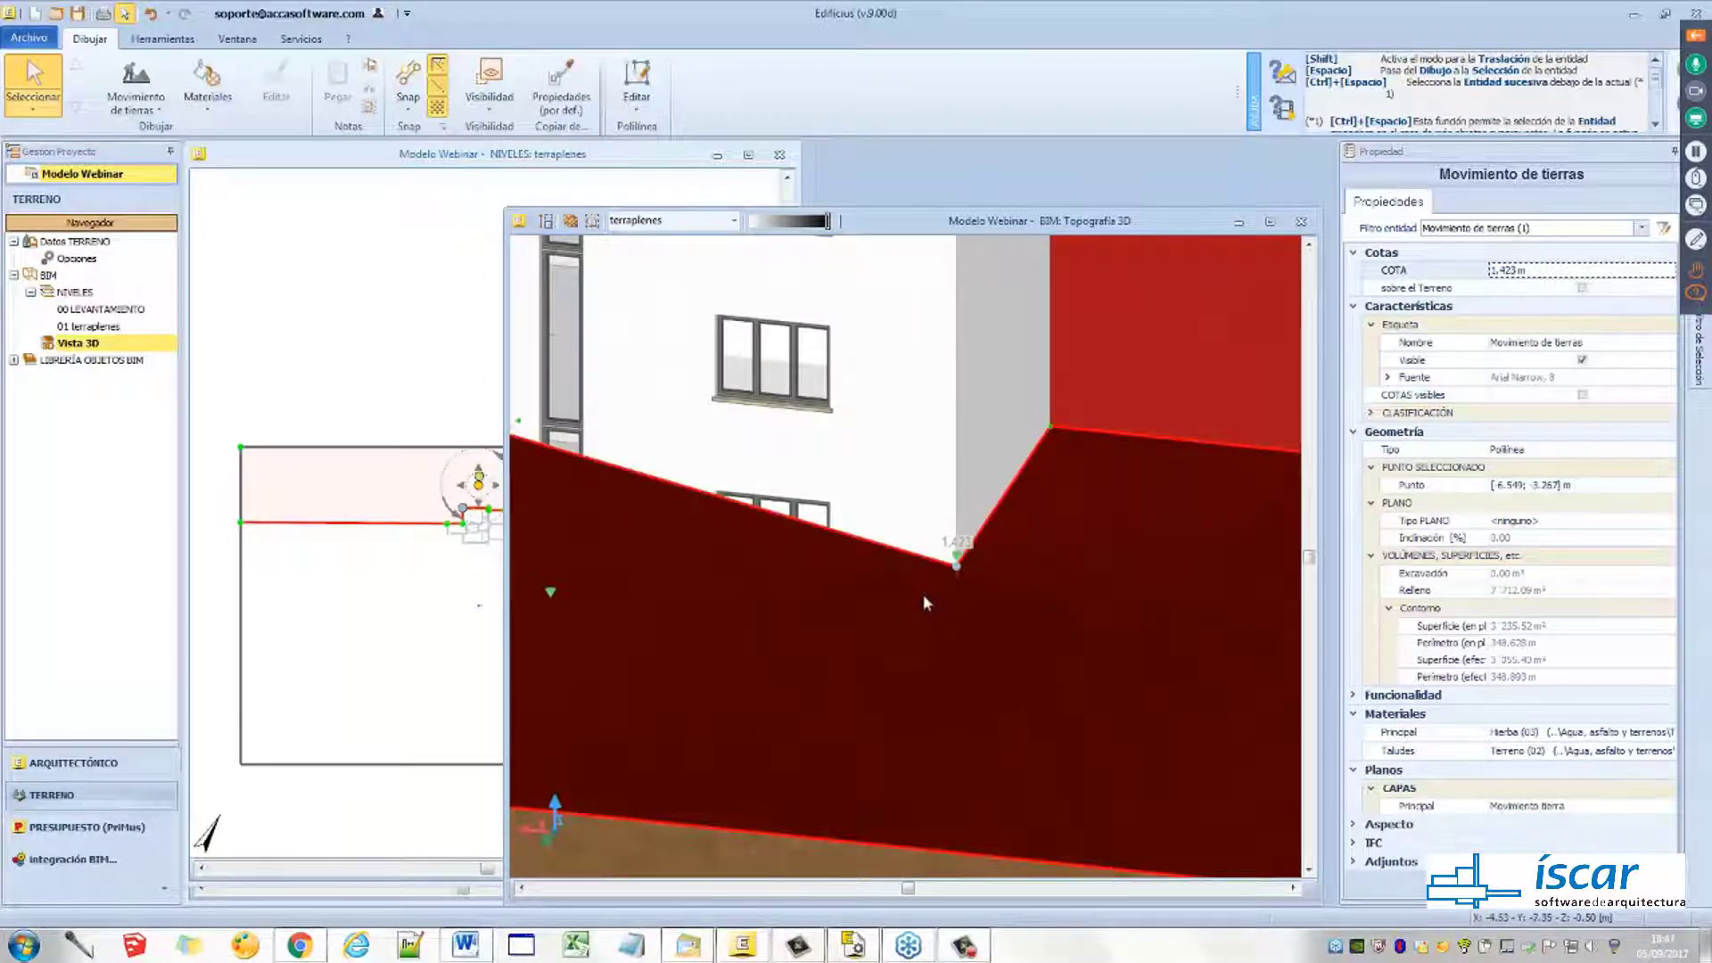
# Deselect the earthworks area and view the embankment from the building's balcony side
pyautogui.scroll(-3, 923, 596)
pyautogui.moveTo(902, 610); pyautogui.dragTo(718, 536, button='middle')
pyautogui.scroll(-5, 883, 611)
pyautogui.click(863, 357)
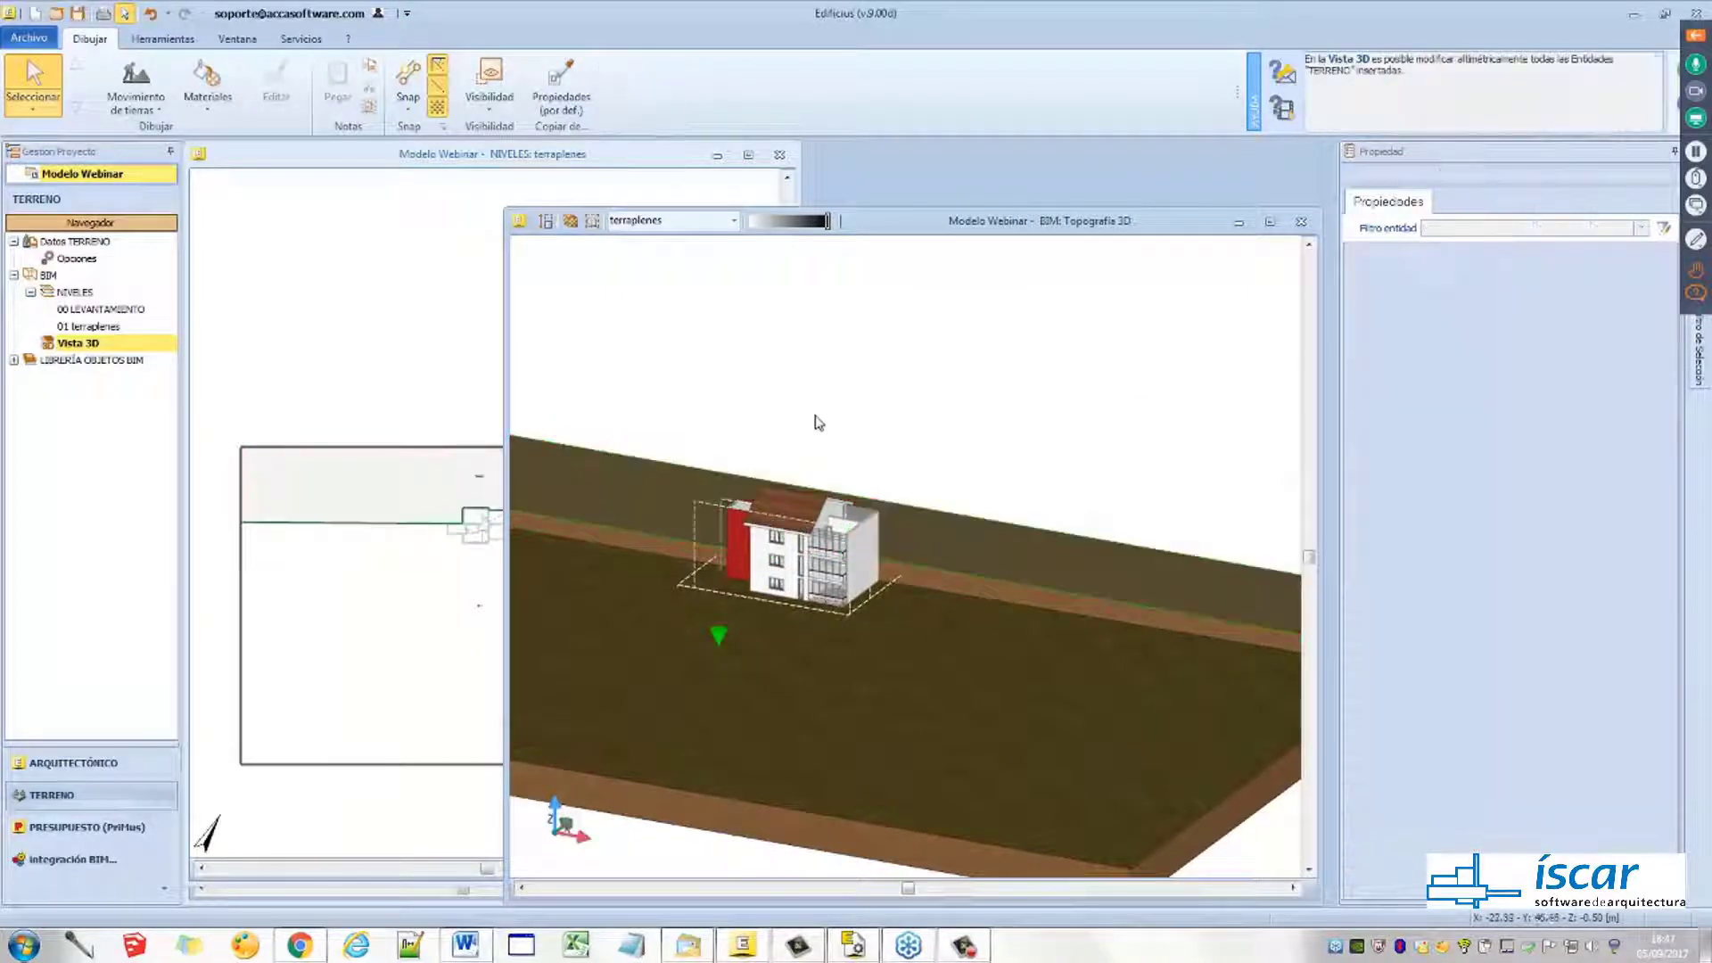
pyautogui.click(489, 217)
pyautogui.click(908, 231)
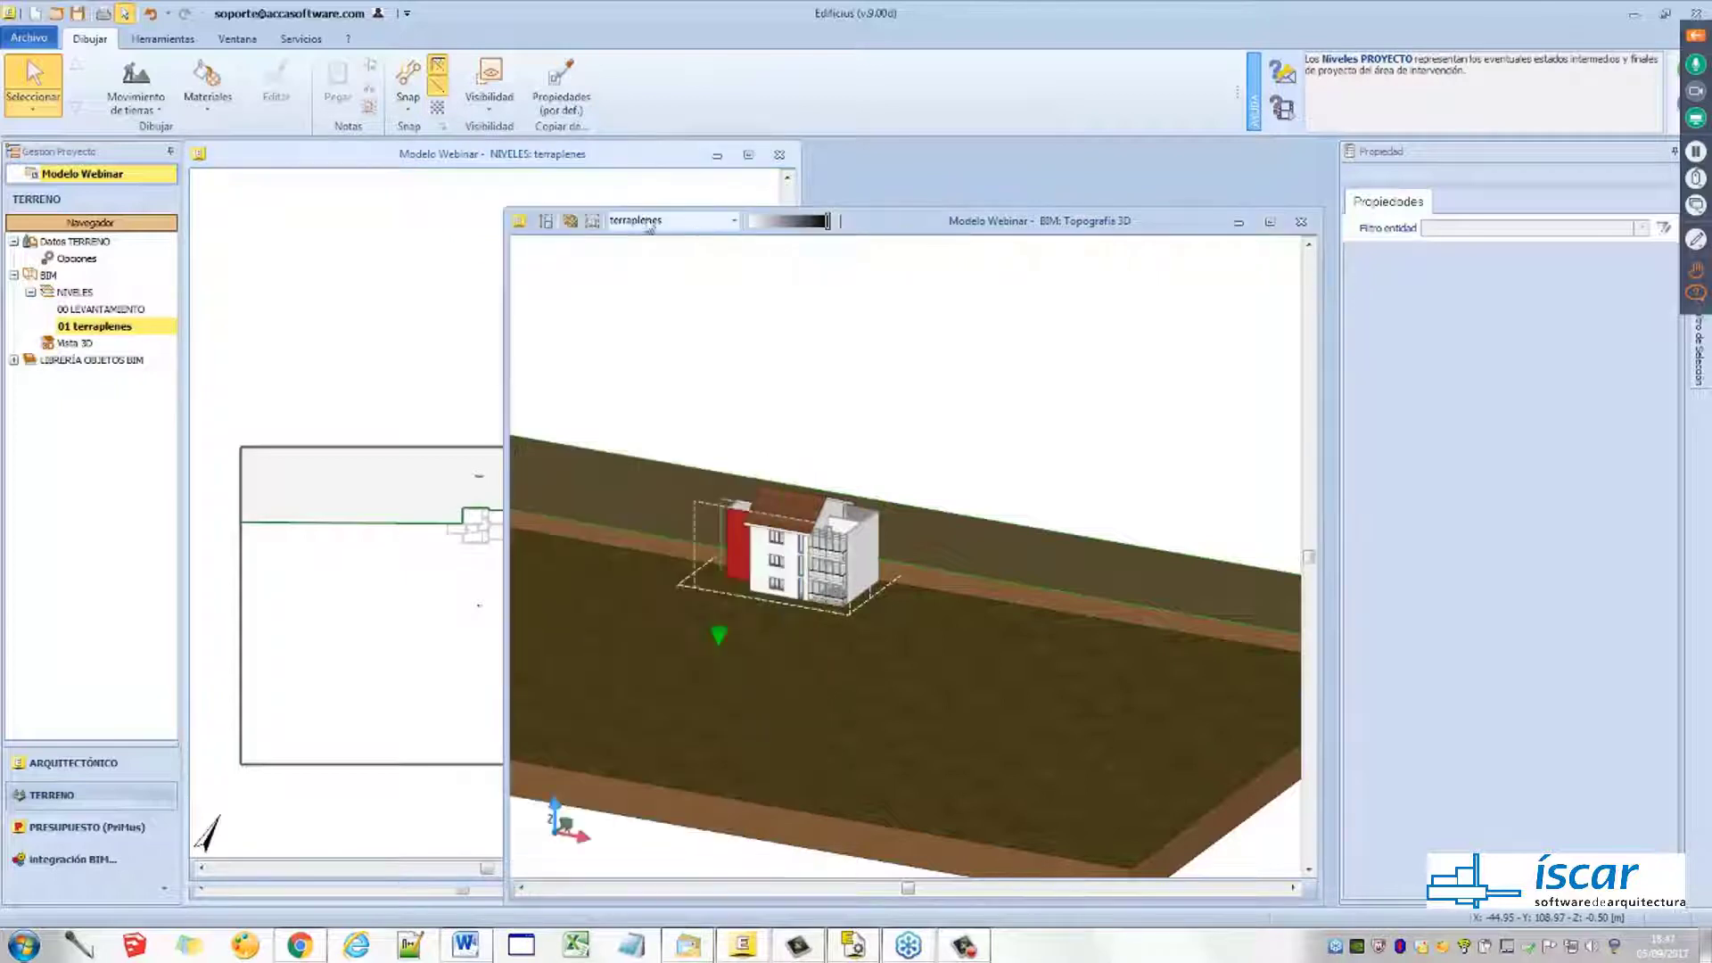
# Widen and maximize the 3D topography view, framing the building and the embankment up to the terrain's edge
pyautogui.moveTo(509, 210); pyautogui.dragTo(393, 214)
pyautogui.scroll(-3, 670, 606)
pyautogui.moveTo(674, 606); pyautogui.dragTo(805, 598, button='middle')
pyautogui.scroll(5, 730, 585)
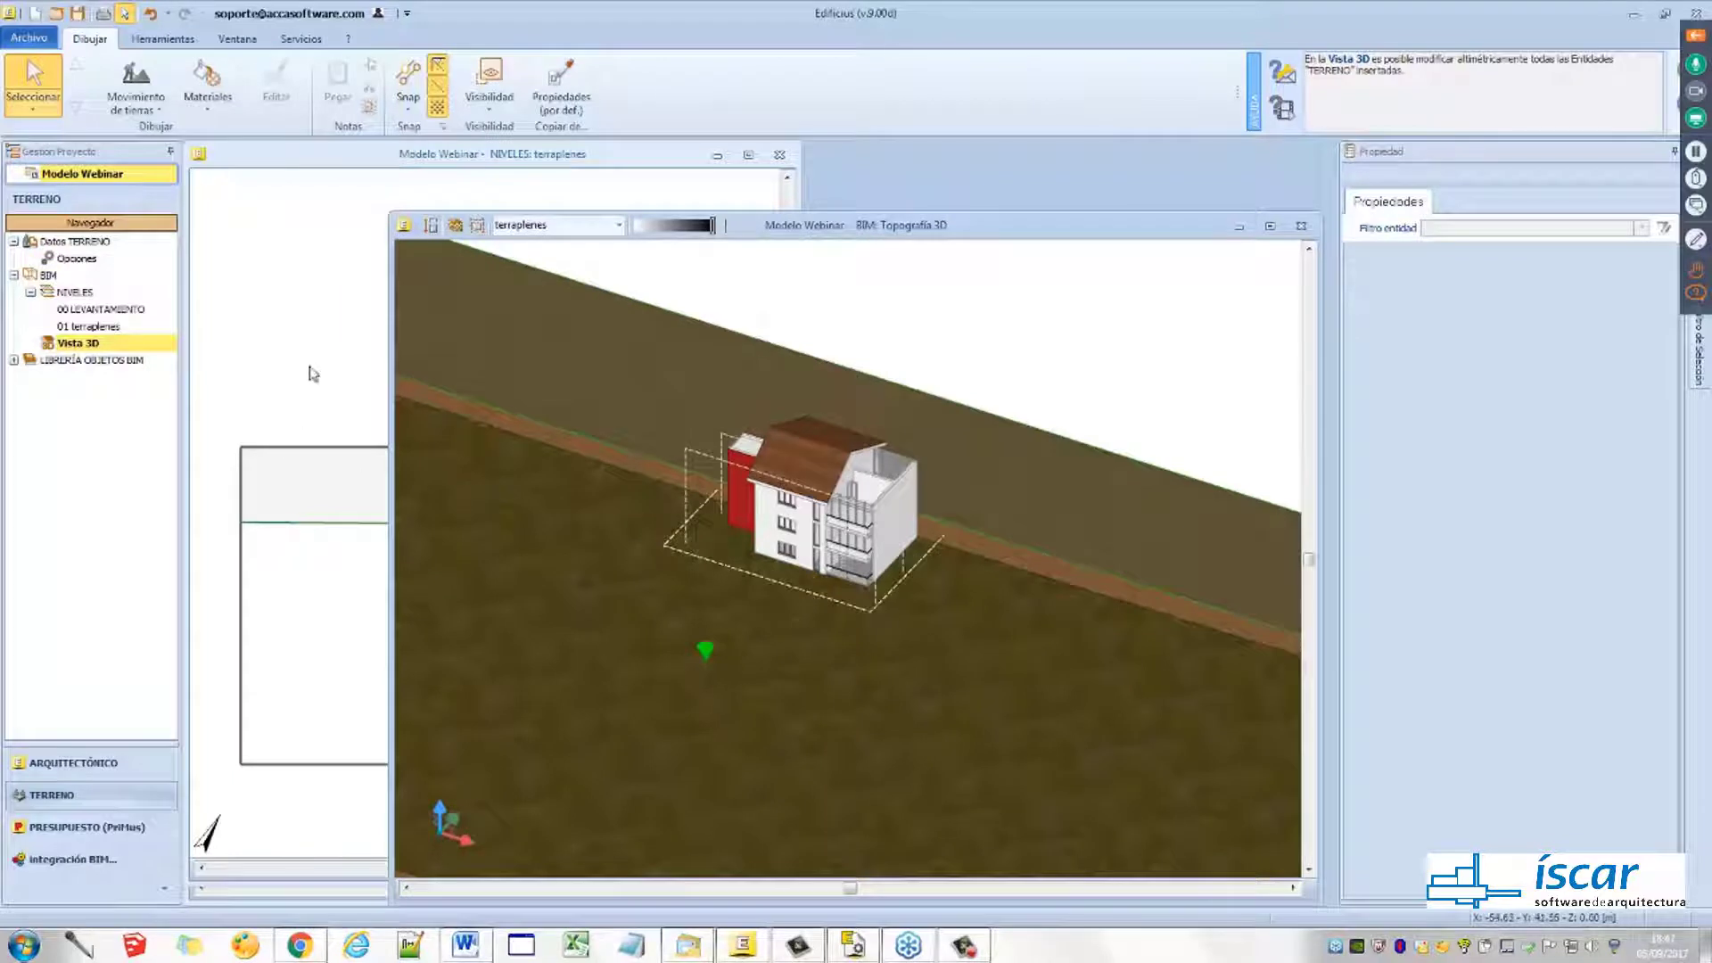
pyautogui.moveTo(722, 522); pyautogui.dragTo(992, 548, button='middle')
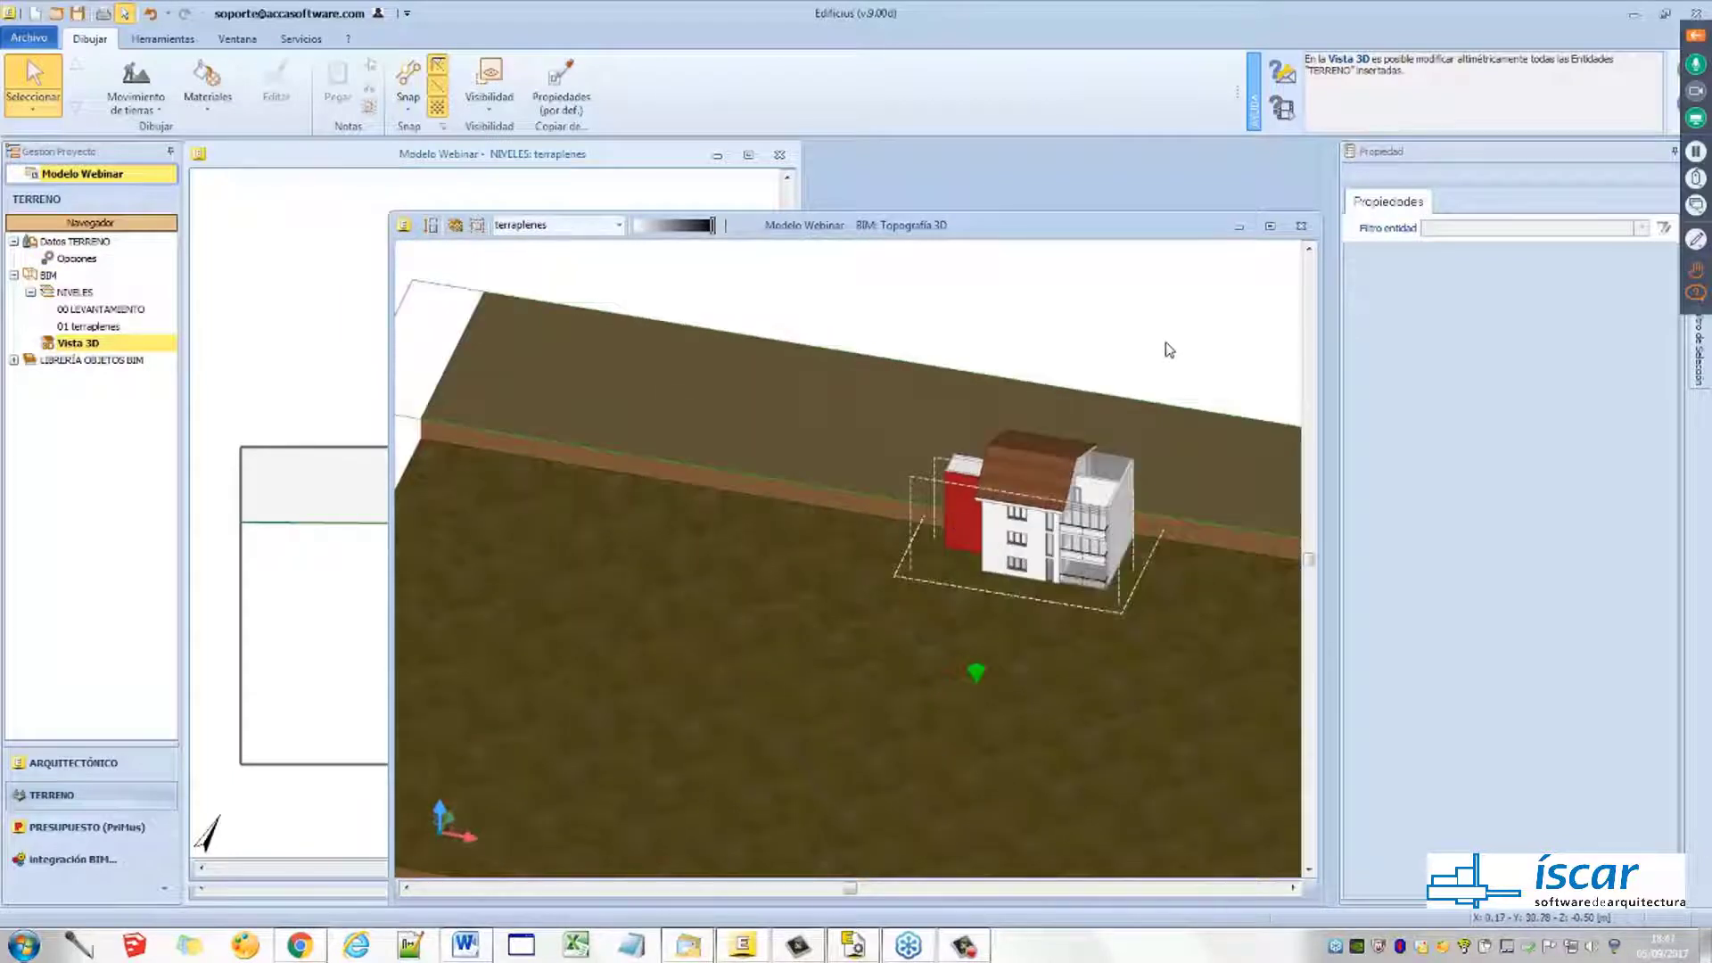
pyautogui.click(1270, 228)
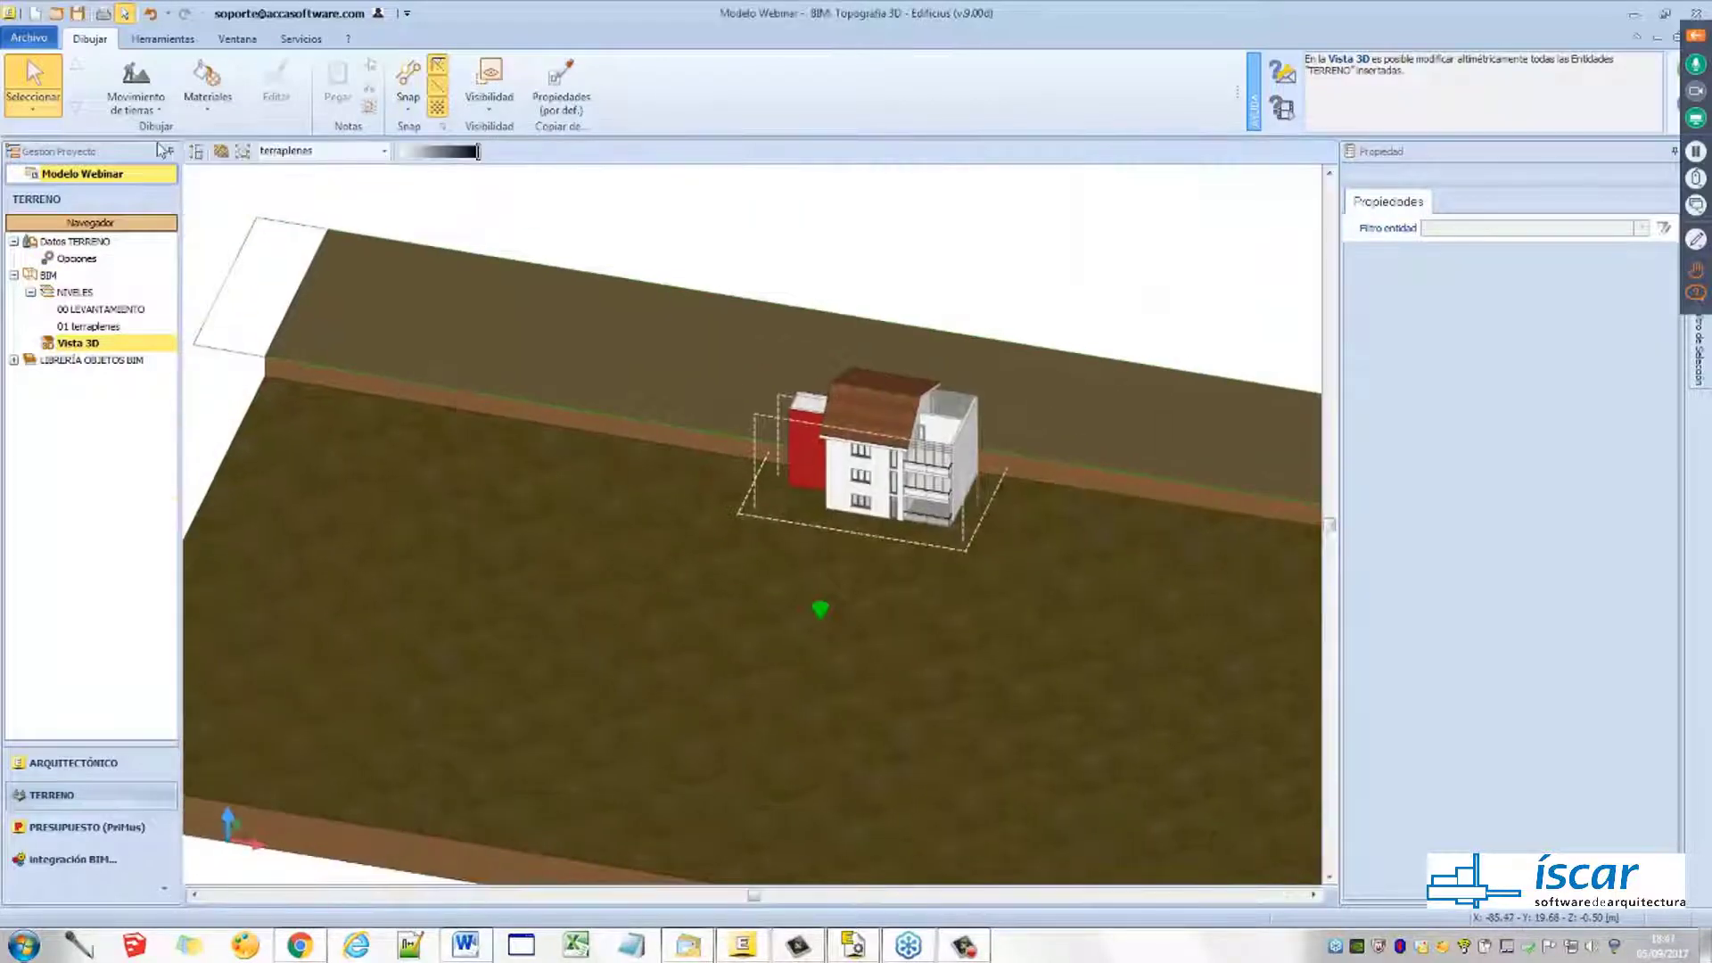
# Start a terrain wall (Muro en Terreno) at the embankment's foot where it meets the corner of the glazed tower
pyautogui.click(162, 111)
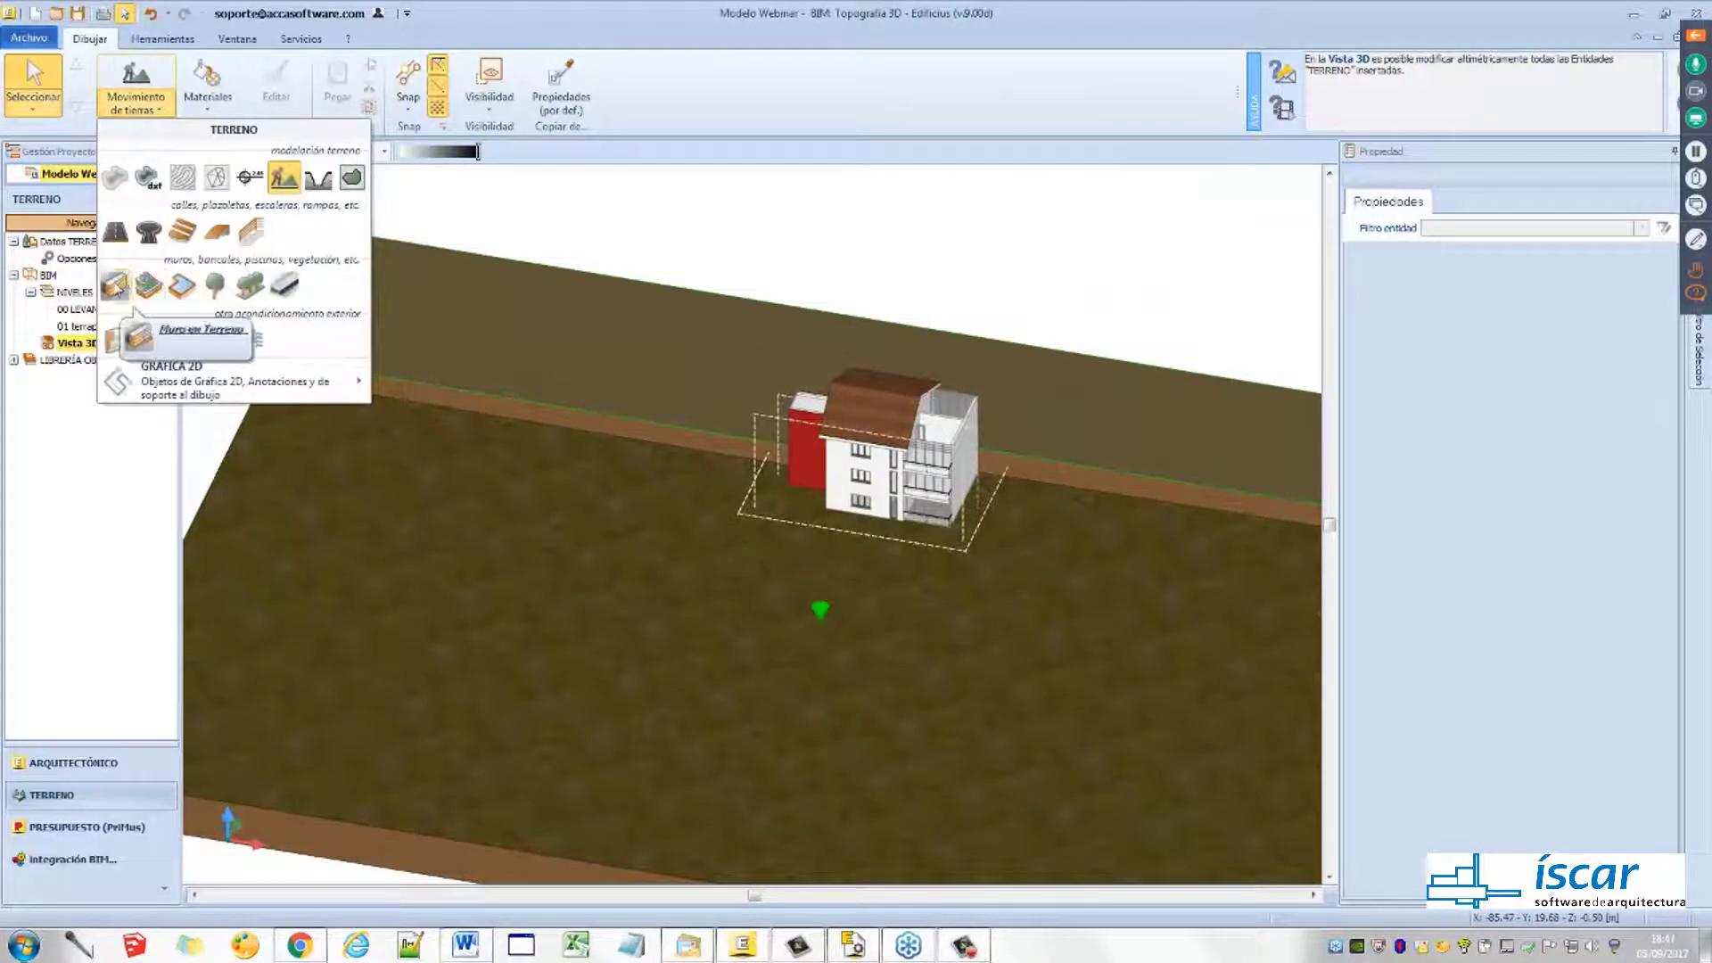
pyautogui.click(118, 288)
pyautogui.moveTo(408, 482); pyautogui.dragTo(462, 477, button='right')
pyautogui.moveTo(489, 433); pyautogui.dragTo(550, 549, button='middle')
pyautogui.scroll(7, 621, 450)
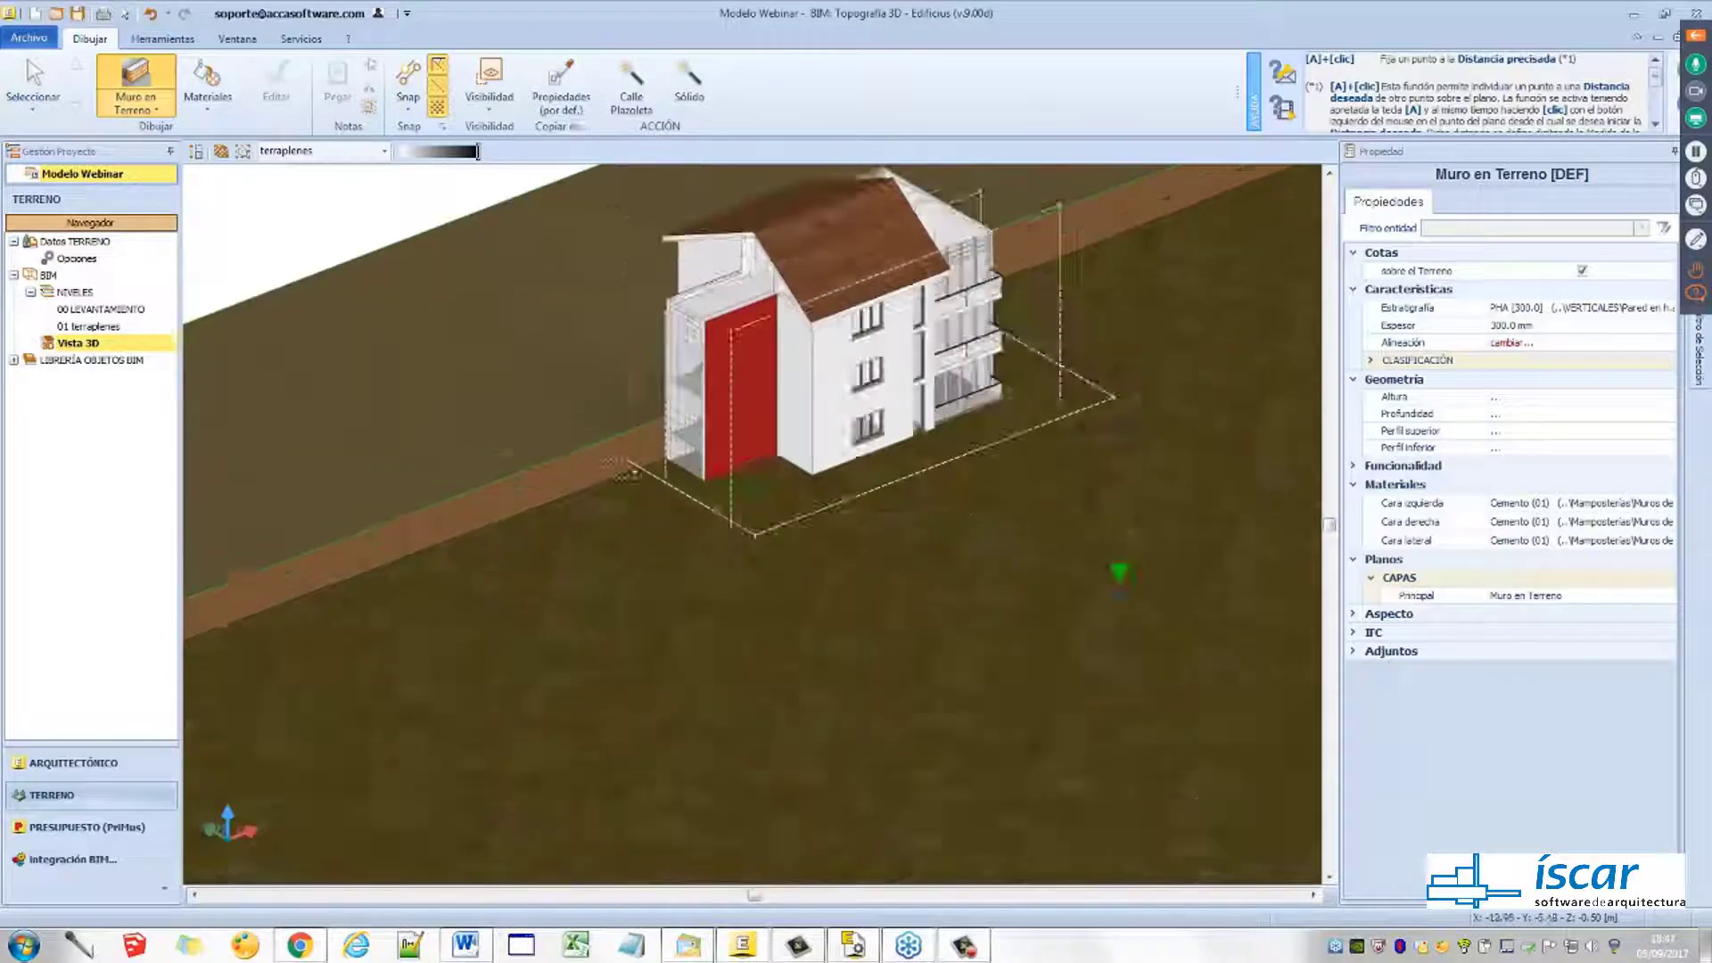
pyautogui.scroll(5, 622, 448)
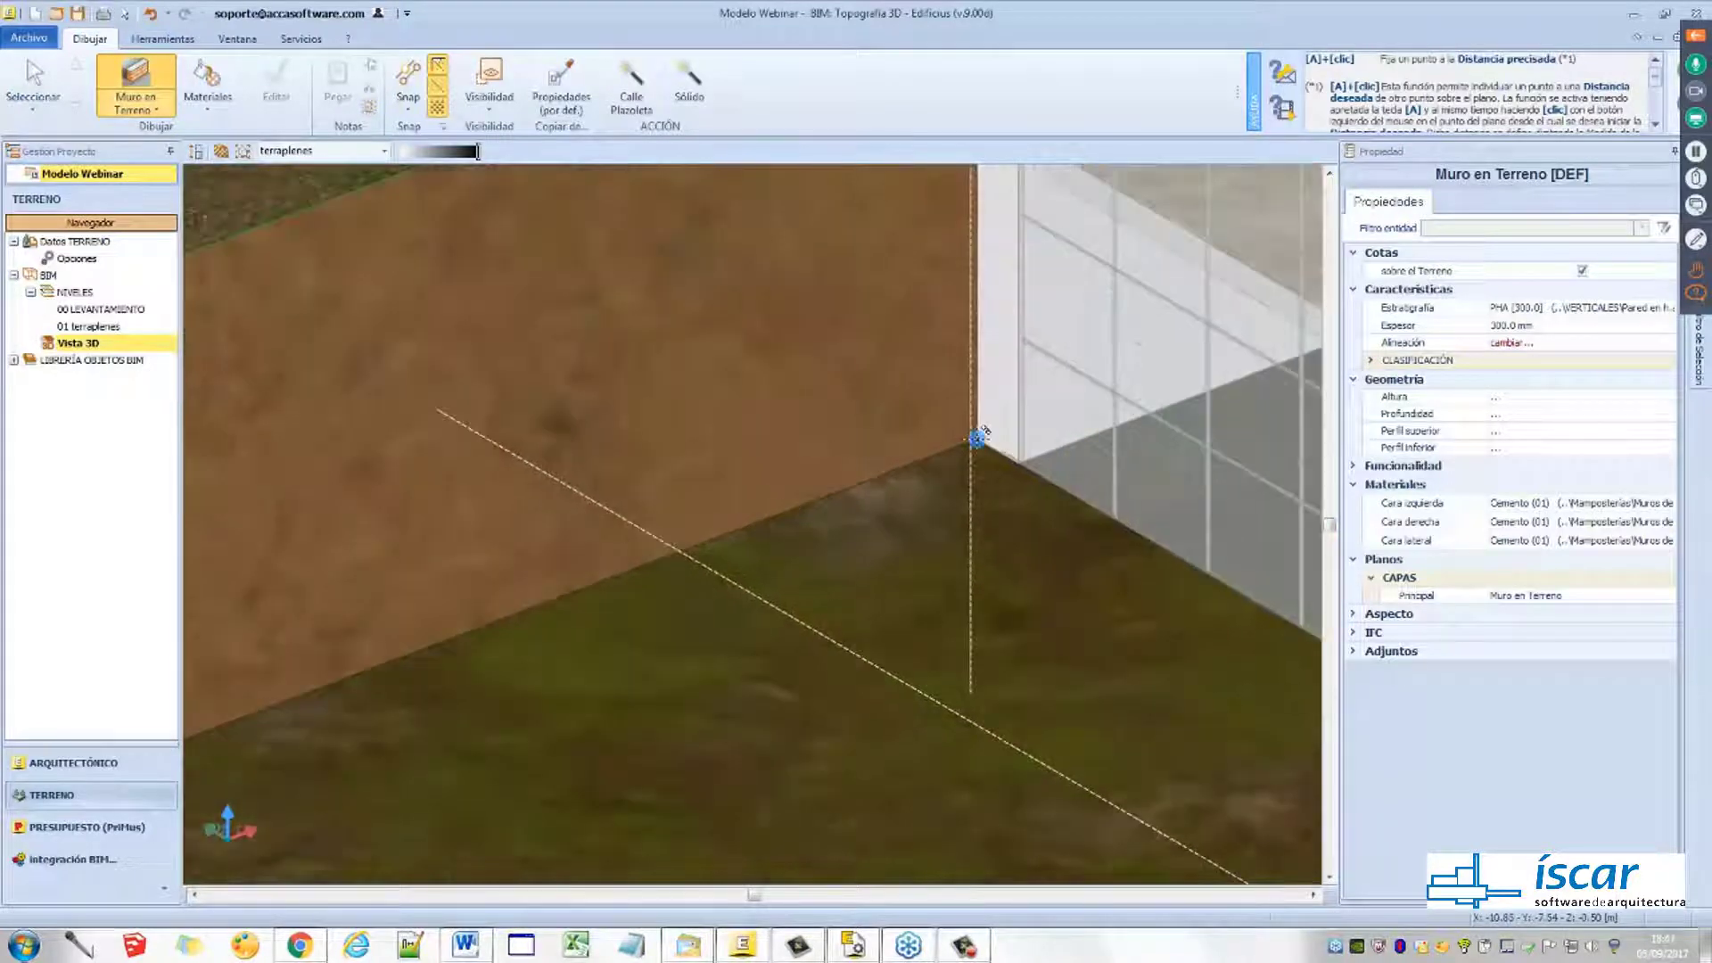
pyautogui.click(978, 436)
# Extend the terrain wall along the embankment's foot to the terrain's edge, finish it and select its outer end vertex
pyautogui.scroll(-5, 783, 524)
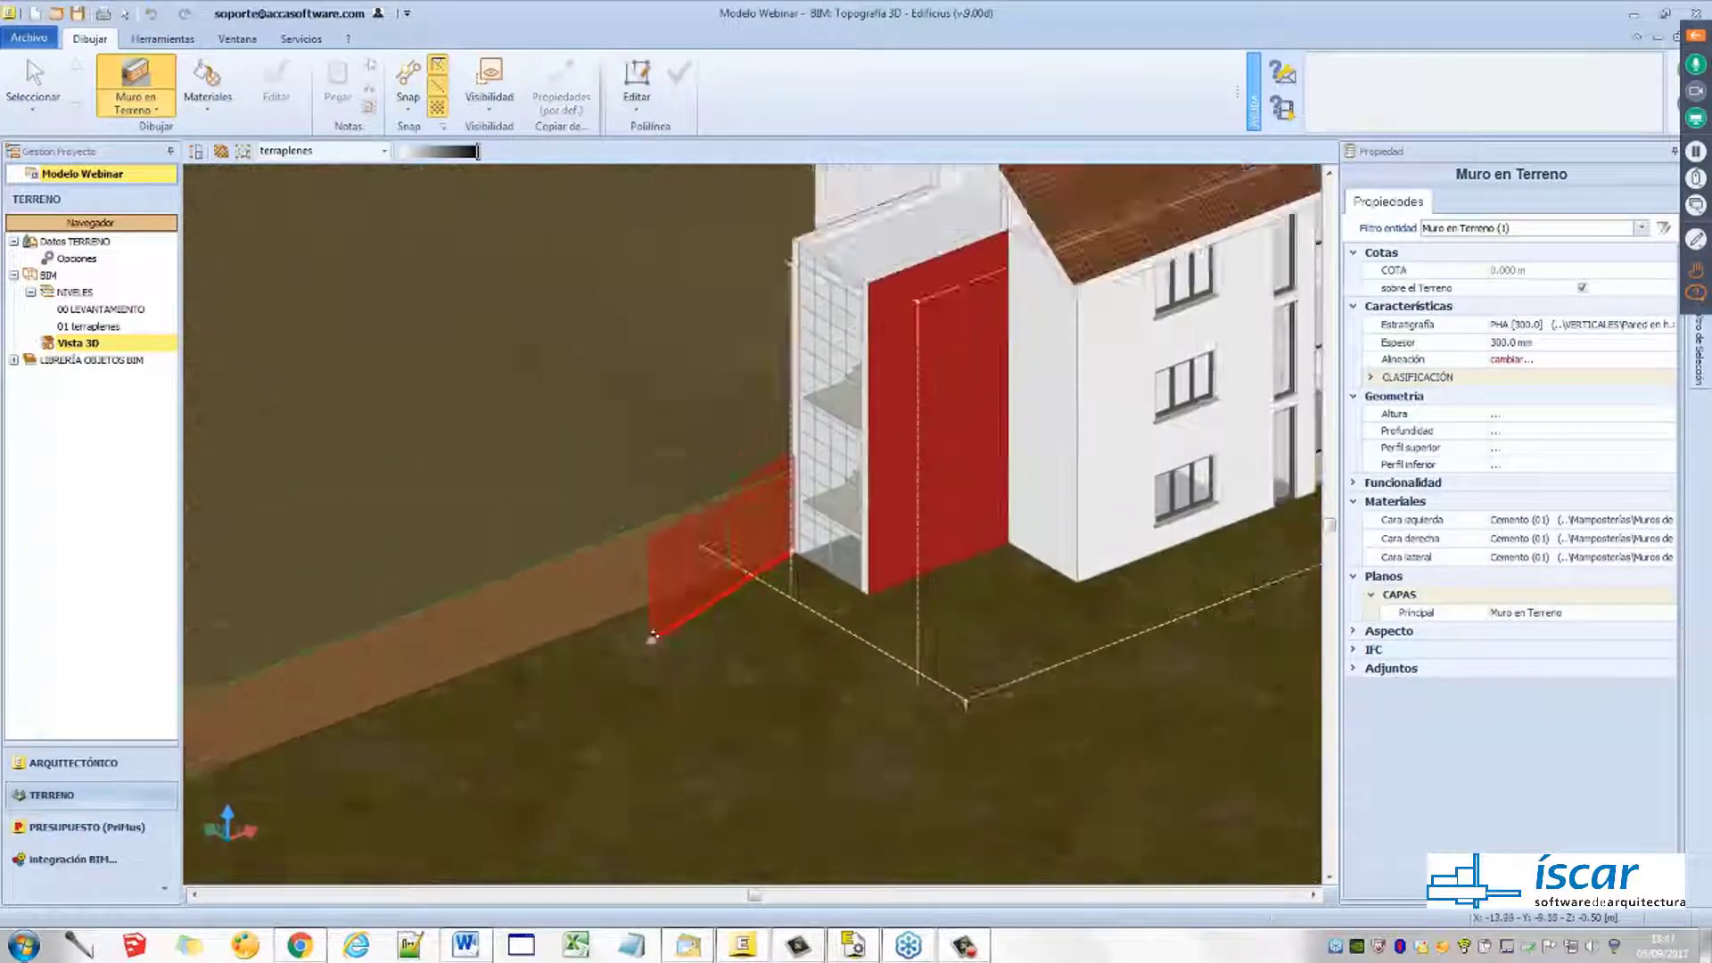
pyautogui.moveTo(654, 635); pyautogui.dragTo(1074, 371, button='middle')
pyautogui.scroll(-3, 1074, 371)
pyautogui.moveTo(557, 613); pyautogui.dragTo(829, 428, button='middle')
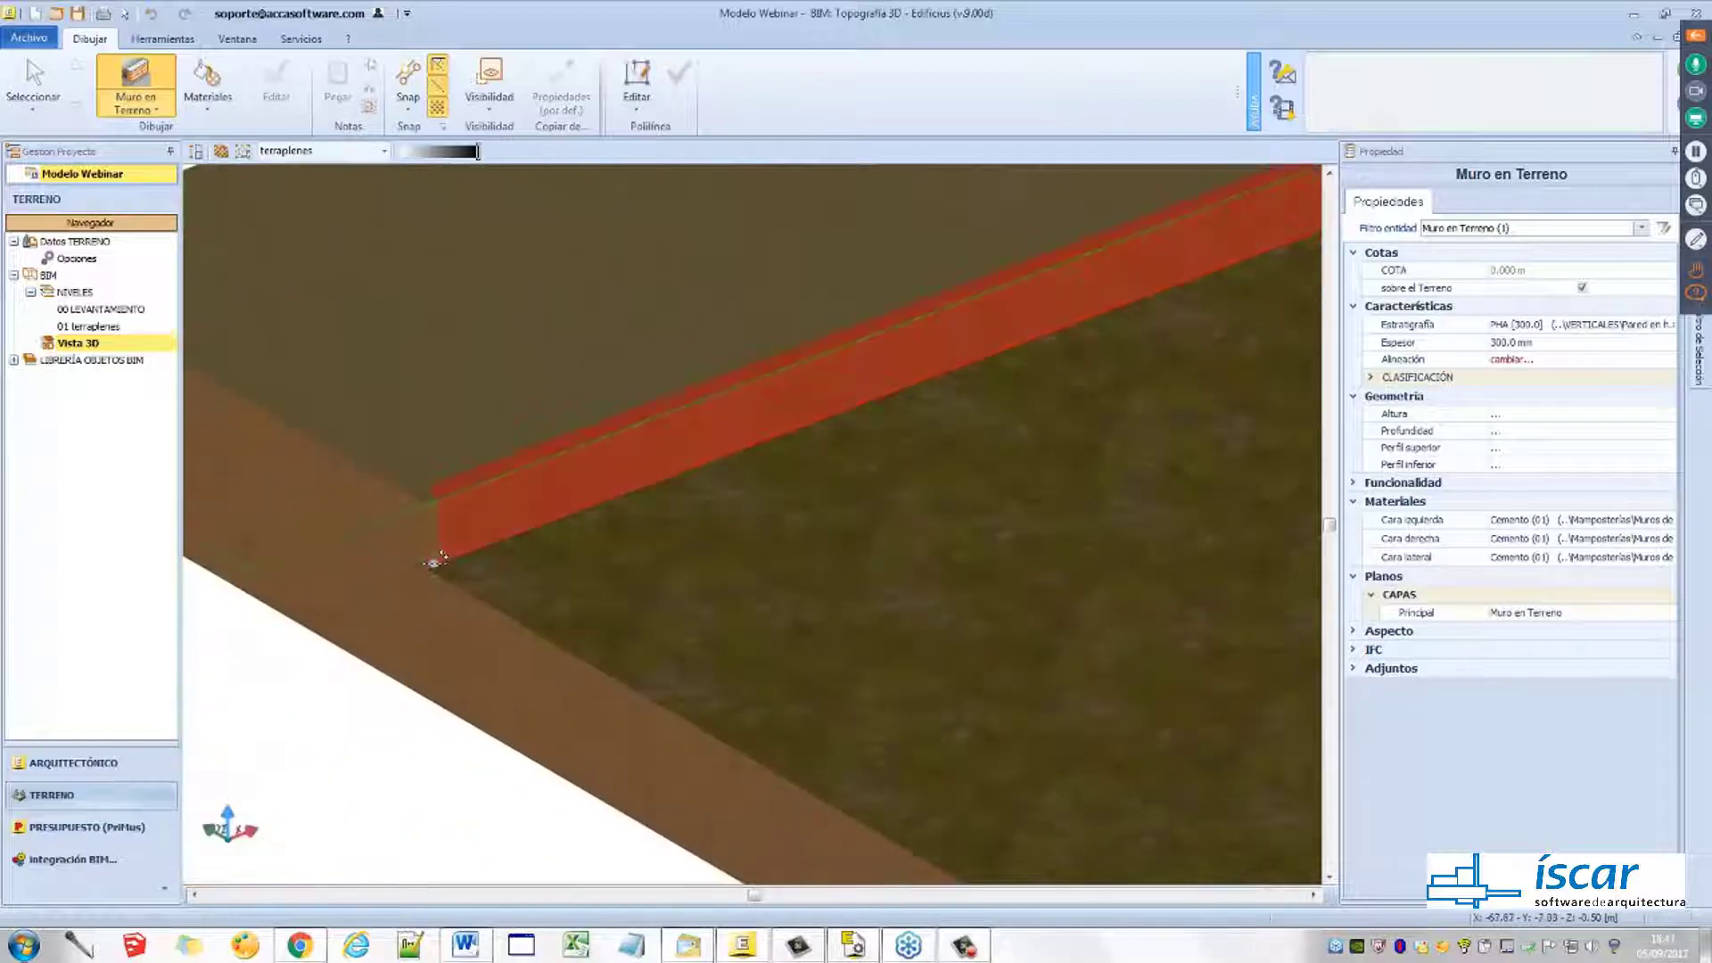
pyautogui.click(434, 566)
pyautogui.scroll(2, 457, 568)
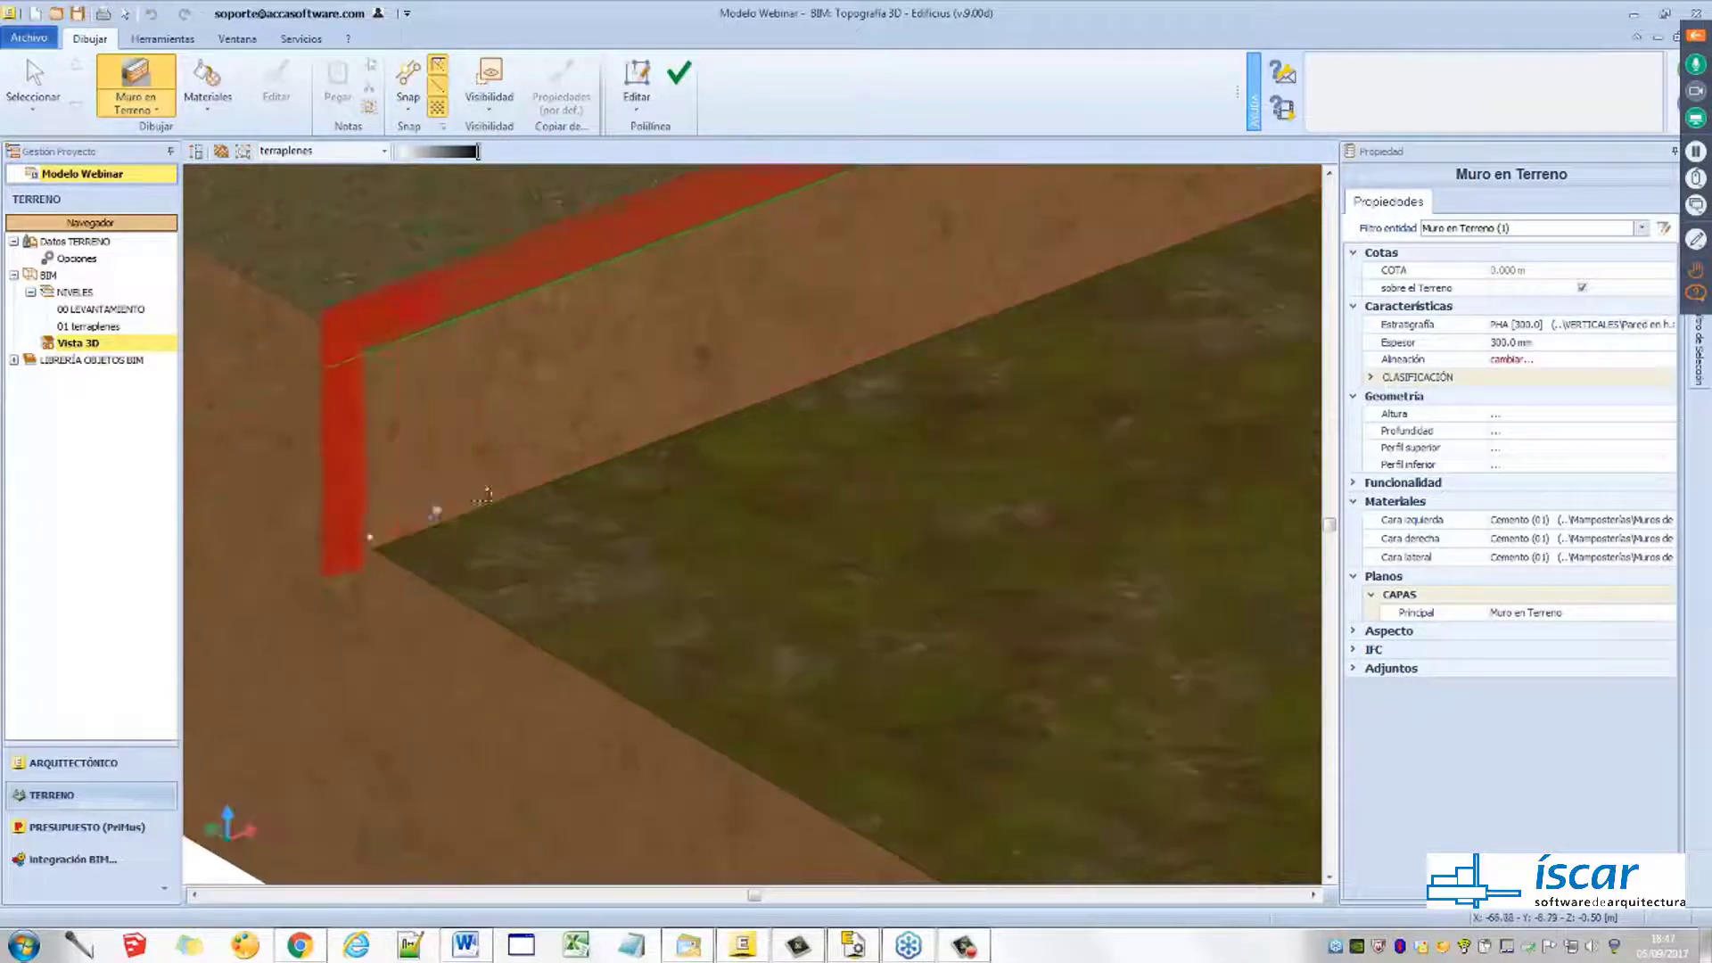
pyautogui.click(678, 73)
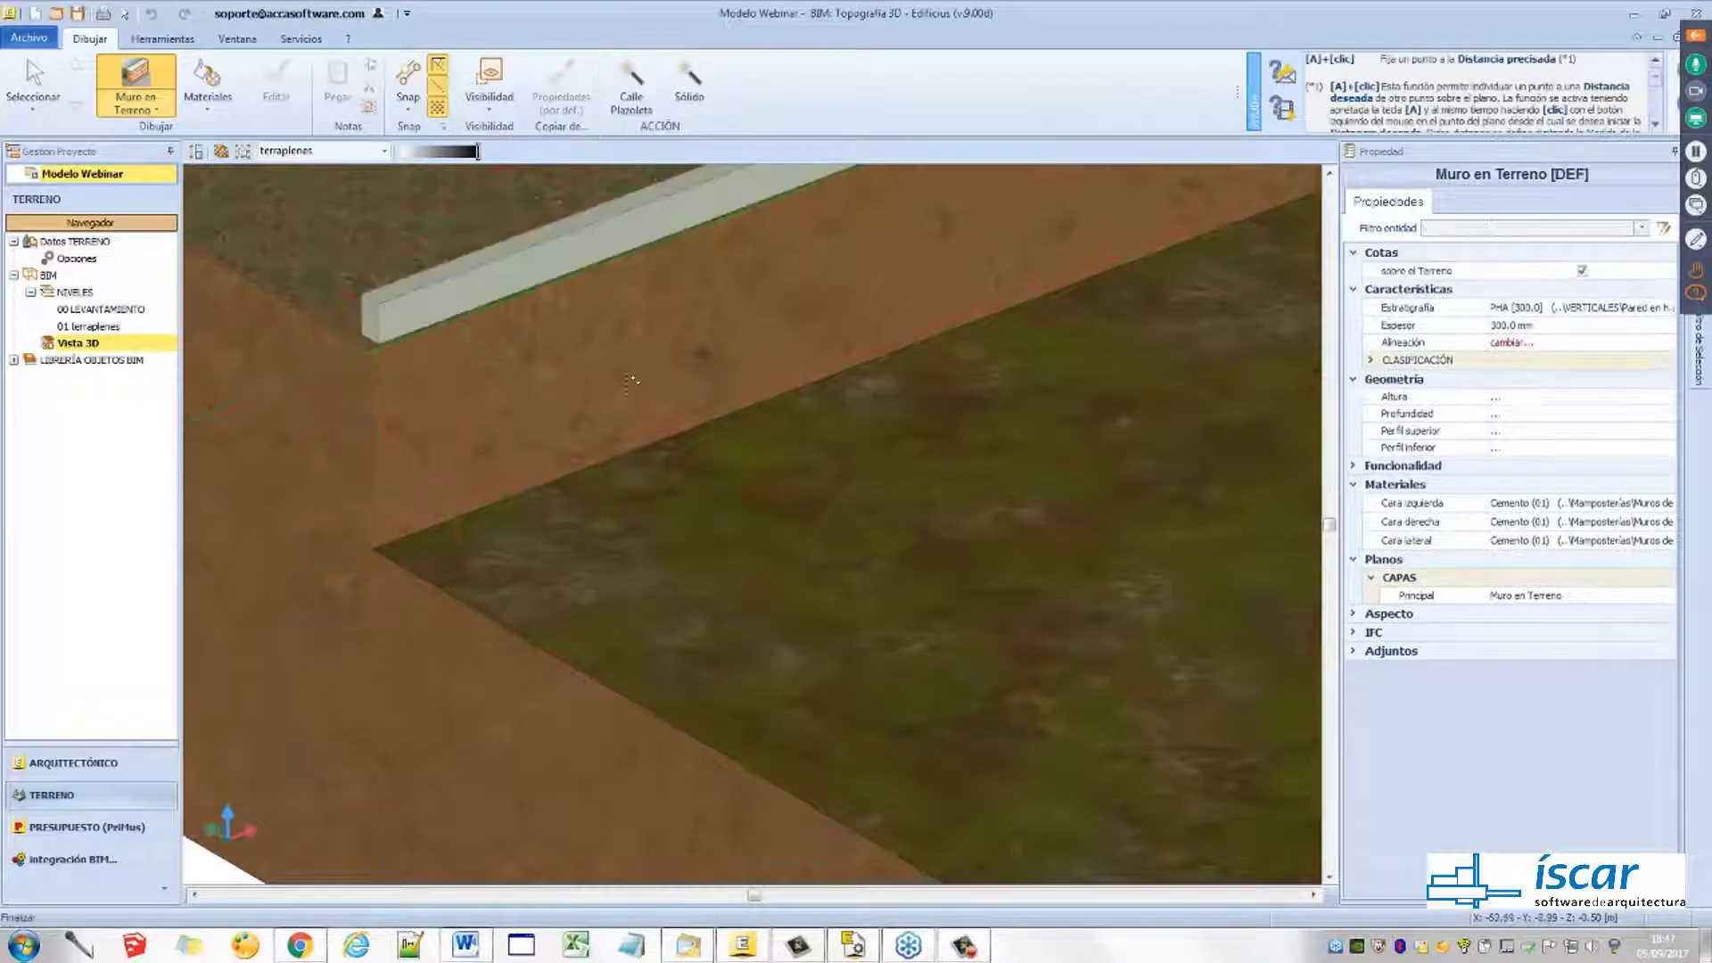
pyautogui.click(370, 535)
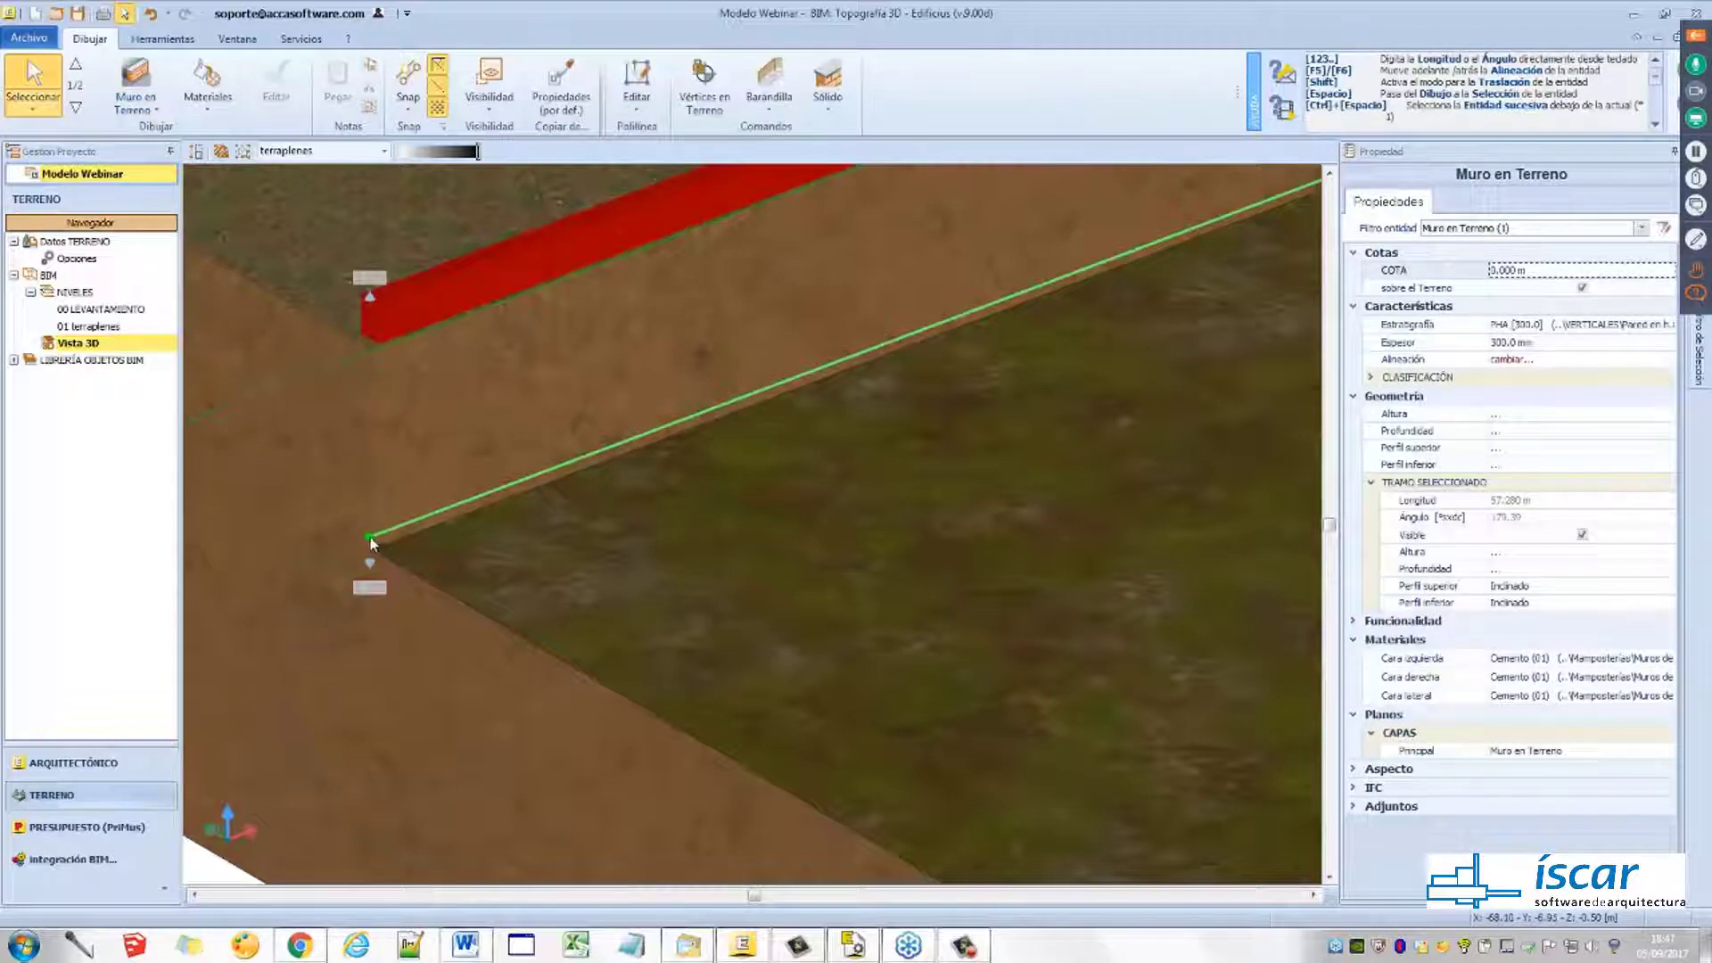
# Move the terrain wall's outer end vertex so it meets the corner of the lower ground at the terrain's edge
pyautogui.click(370, 535)
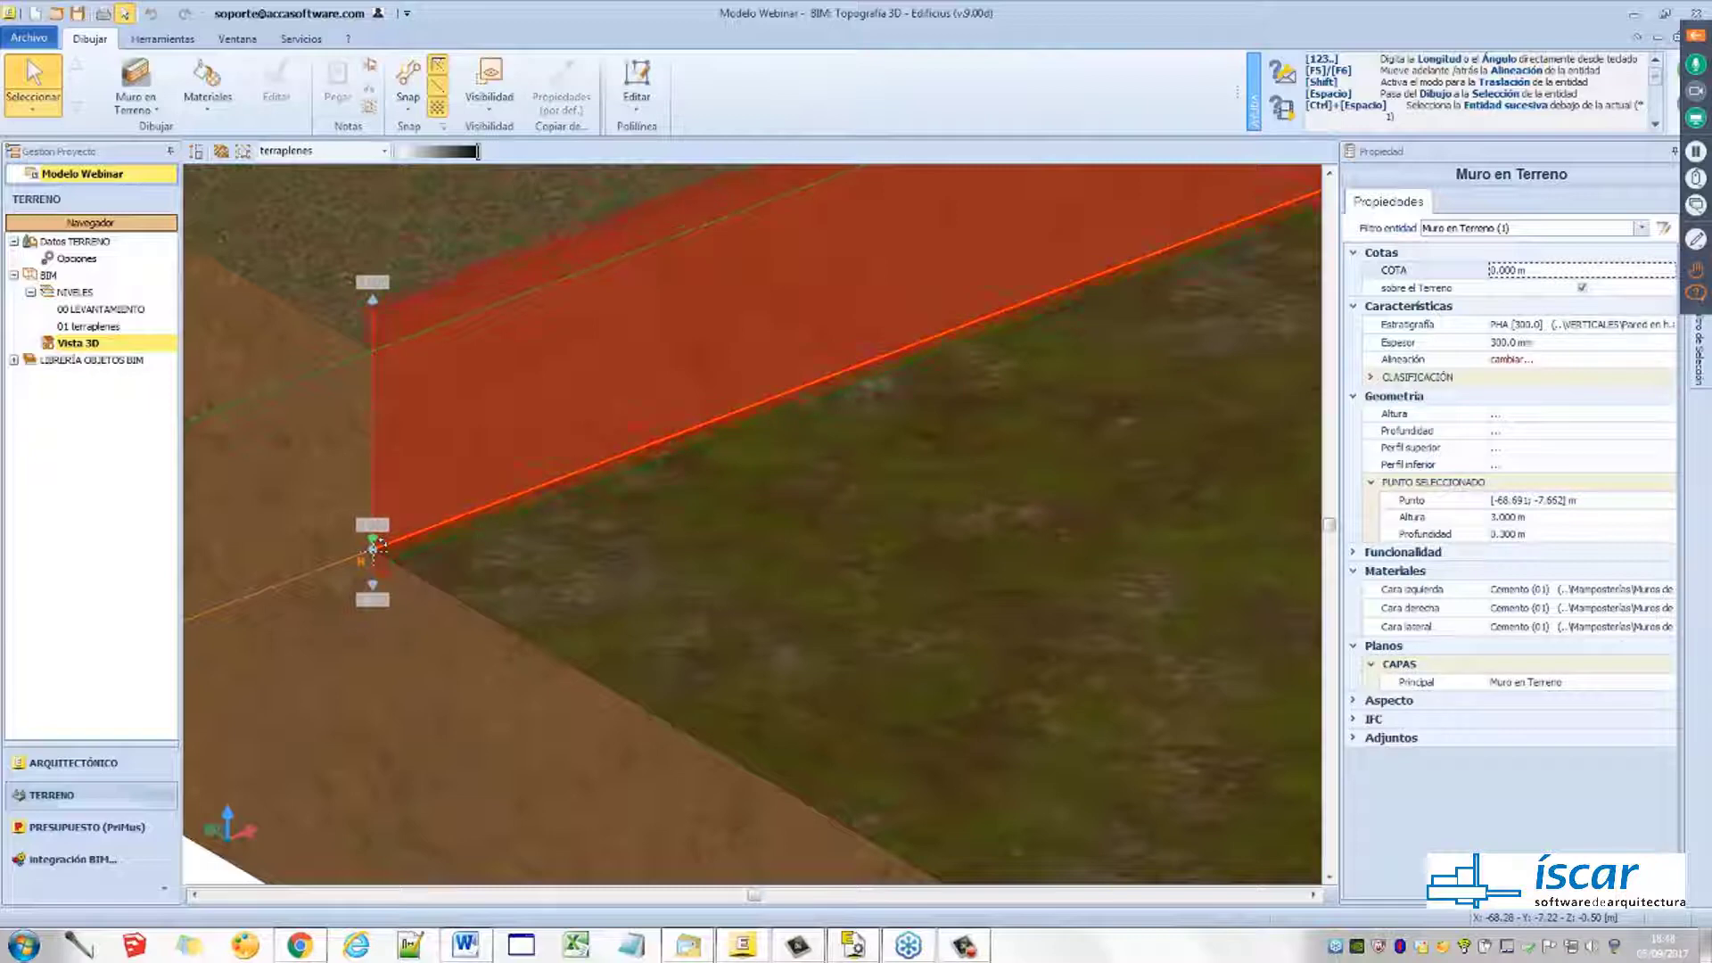
pyautogui.scroll(4, 375, 545)
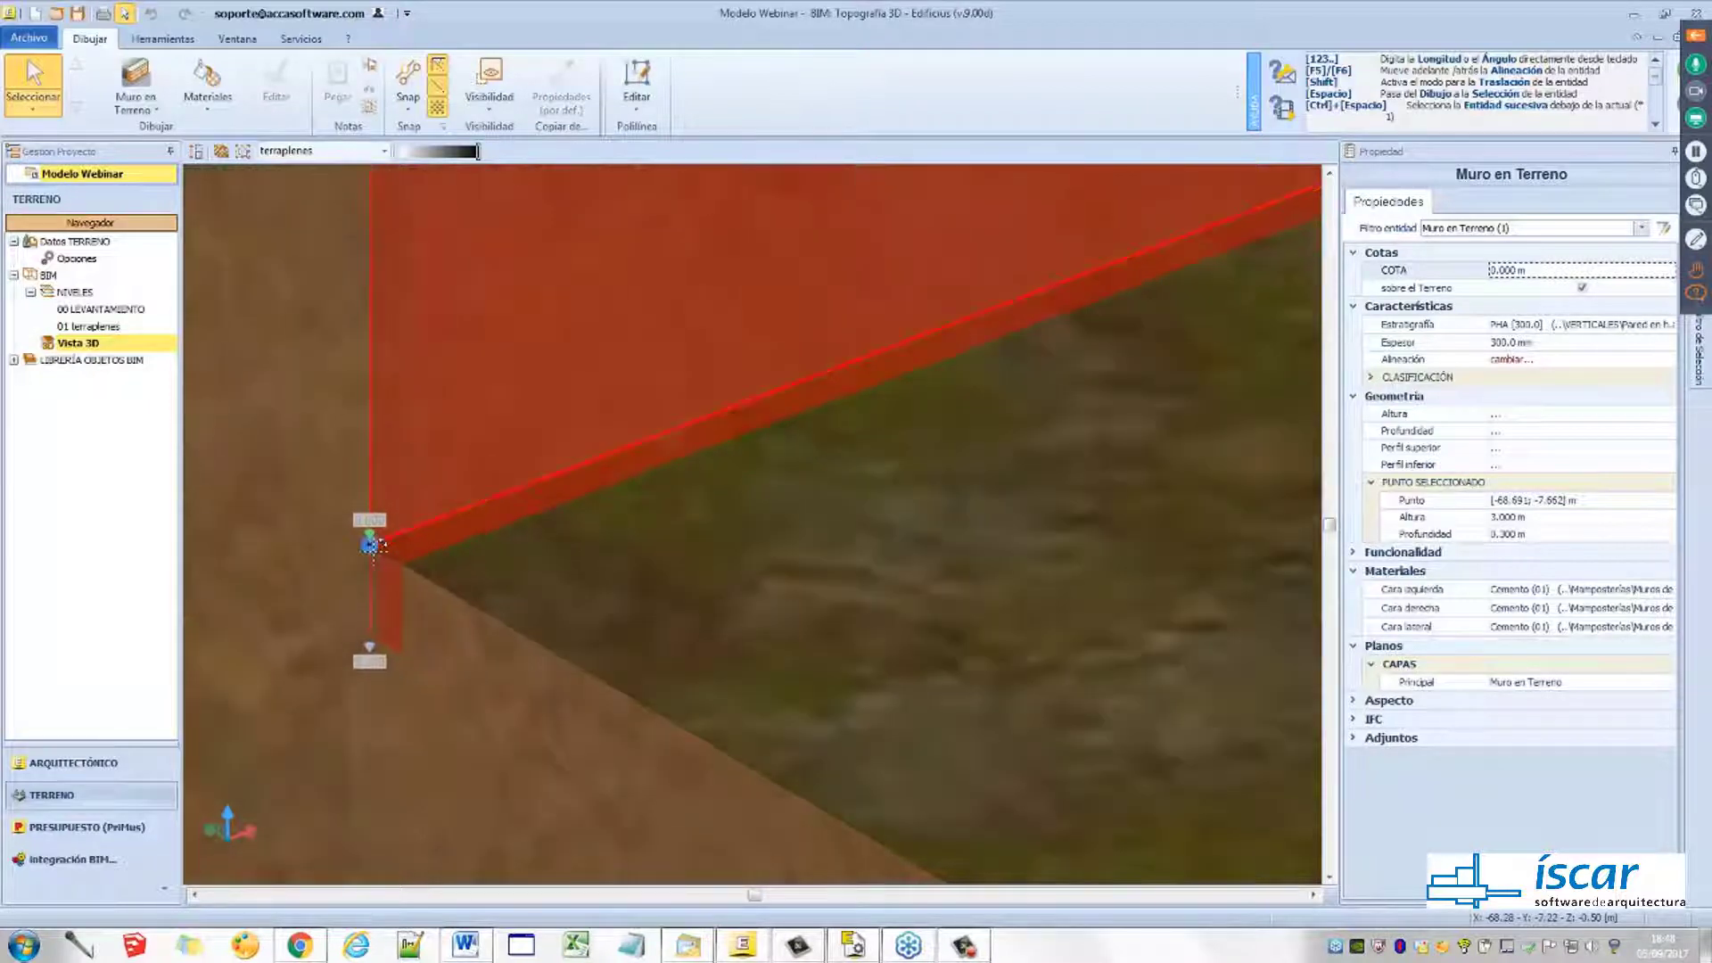
pyautogui.moveTo(370, 545)
pyautogui.mouseDown()
pyautogui.moveTo(385, 556)
pyautogui.moveTo(373, 546)
pyautogui.mouseUp()
pyautogui.moveTo(515, 521); pyautogui.dragTo(609, 631, button='middle')
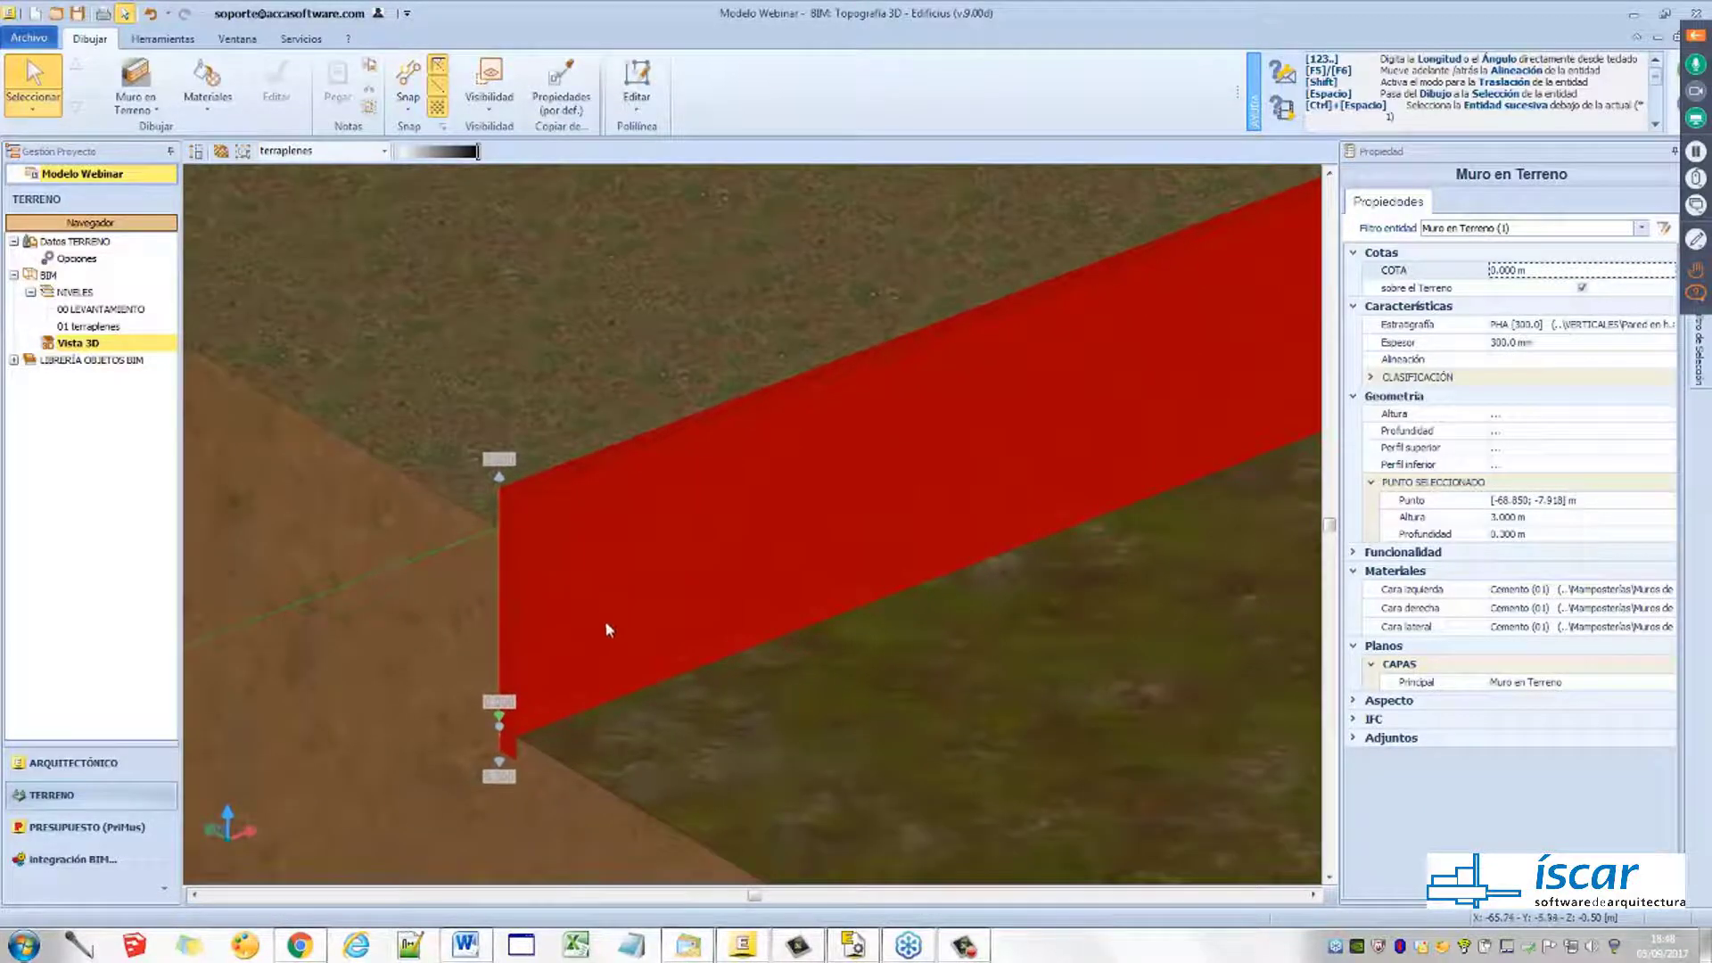
# Insert an extruded solid (Extrusión) as coping along the top of the terrain wall, accepting the offered rectangular profile dimensions
pyautogui.click(563, 522)
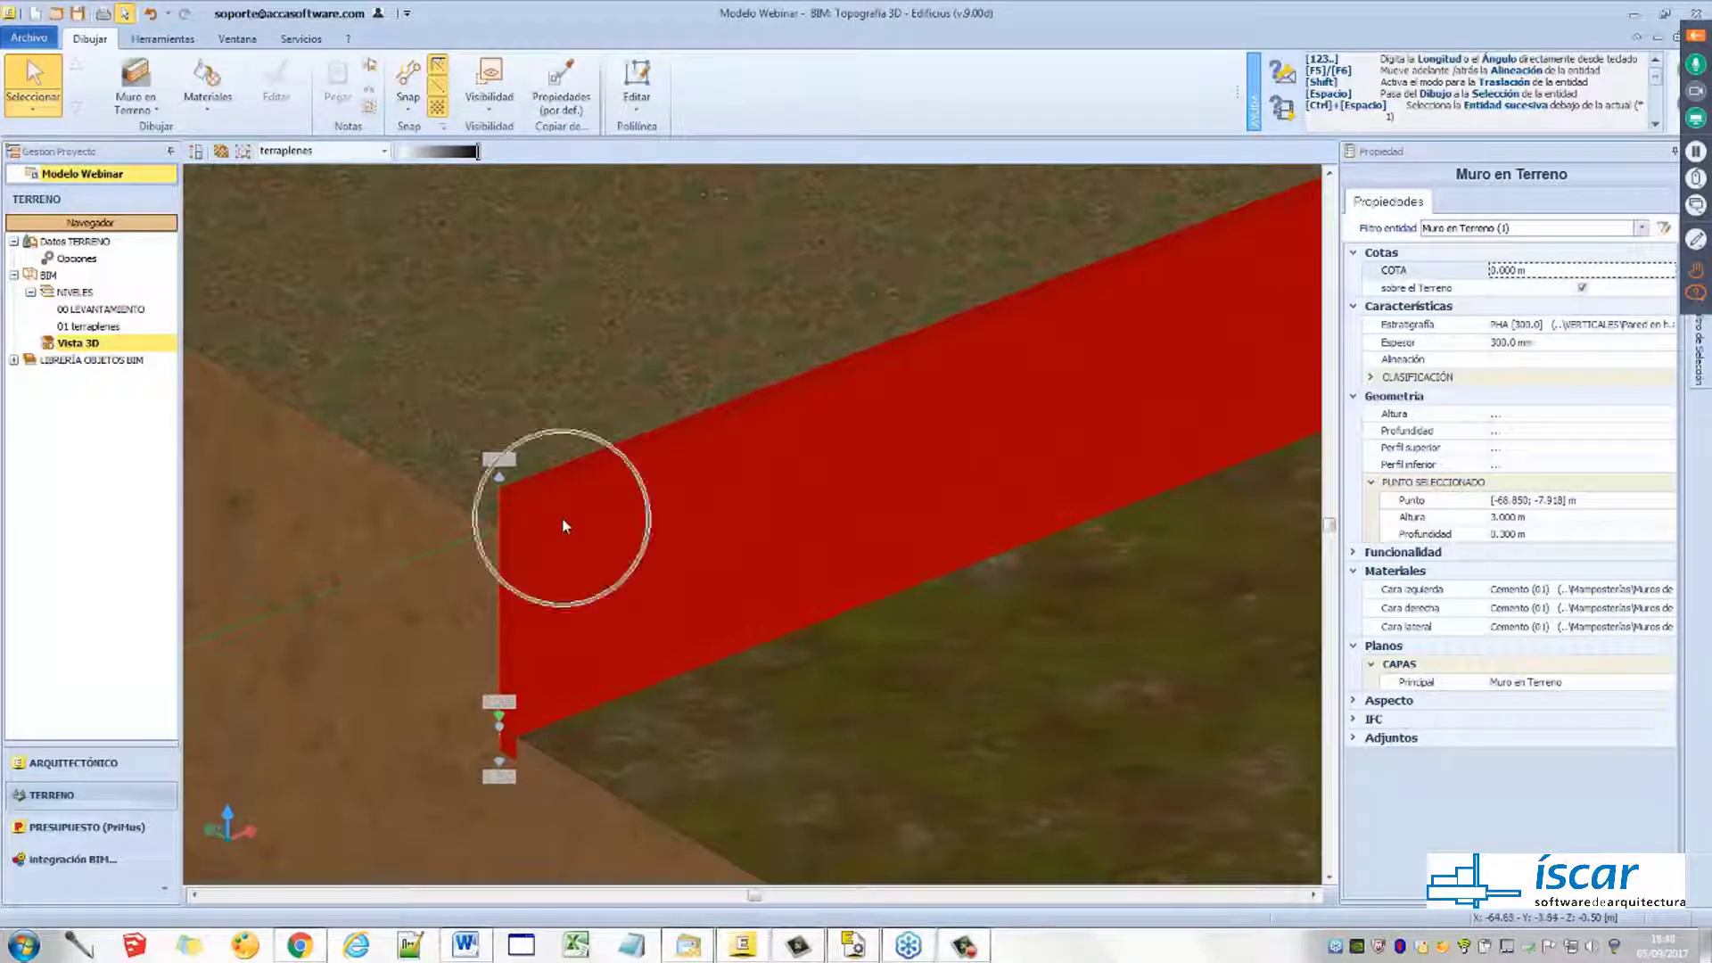
pyautogui.click(1354, 555)
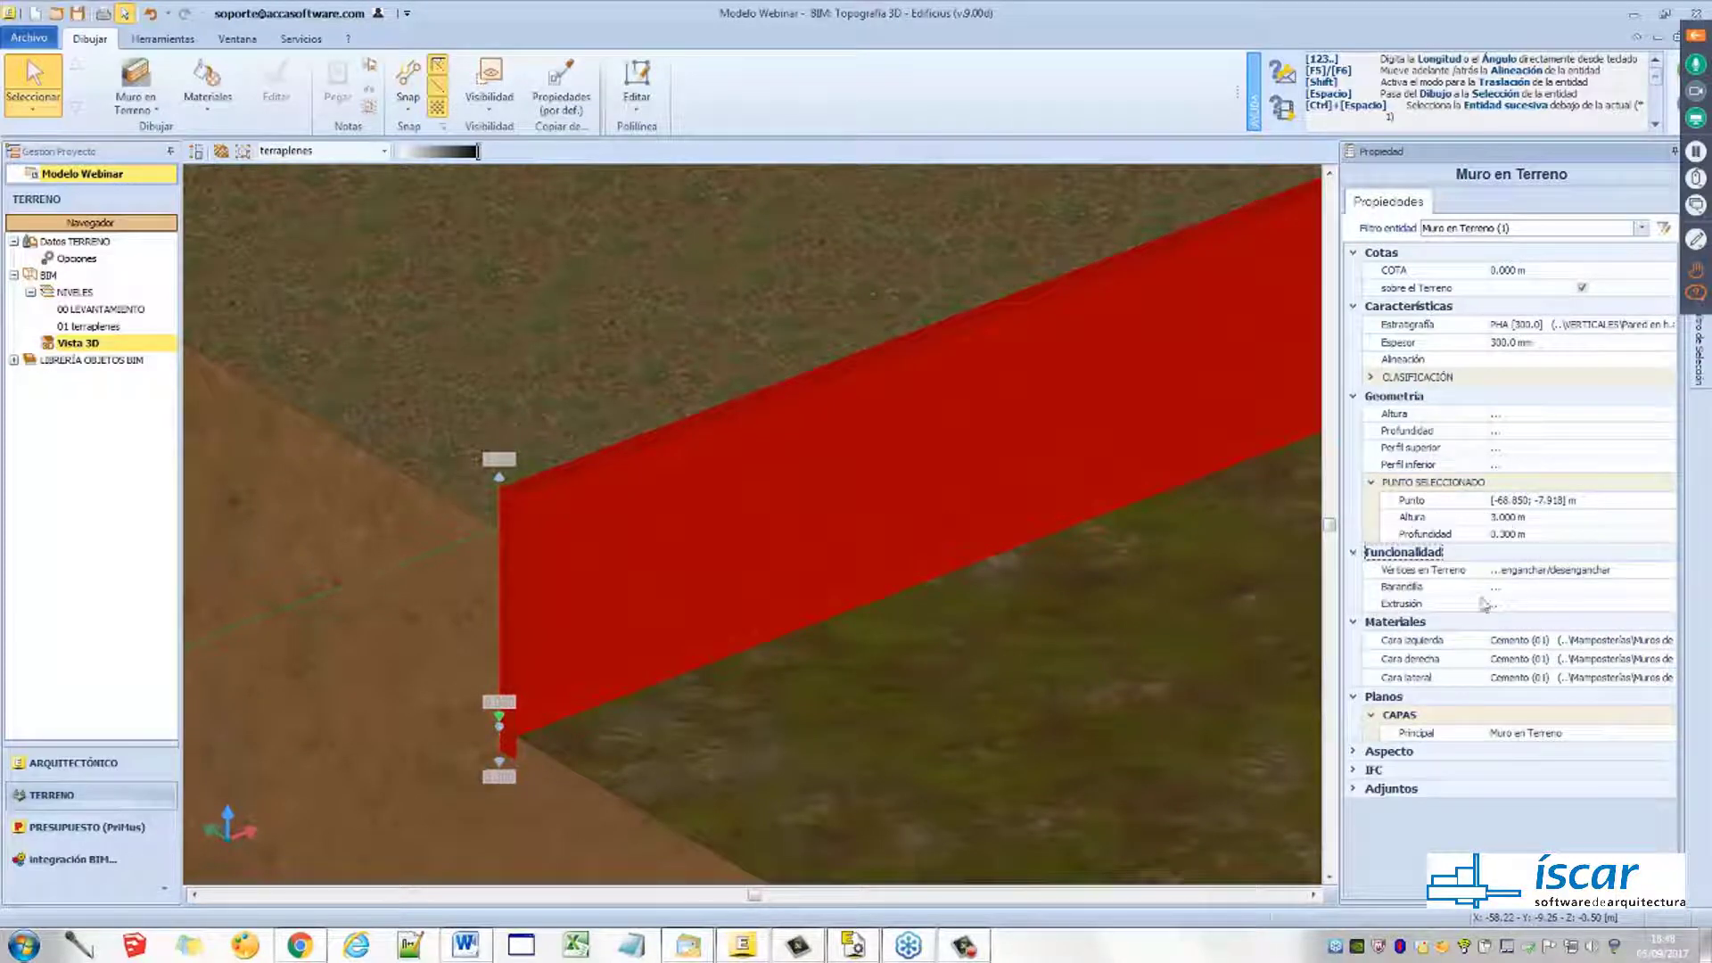
pyautogui.click(1501, 604)
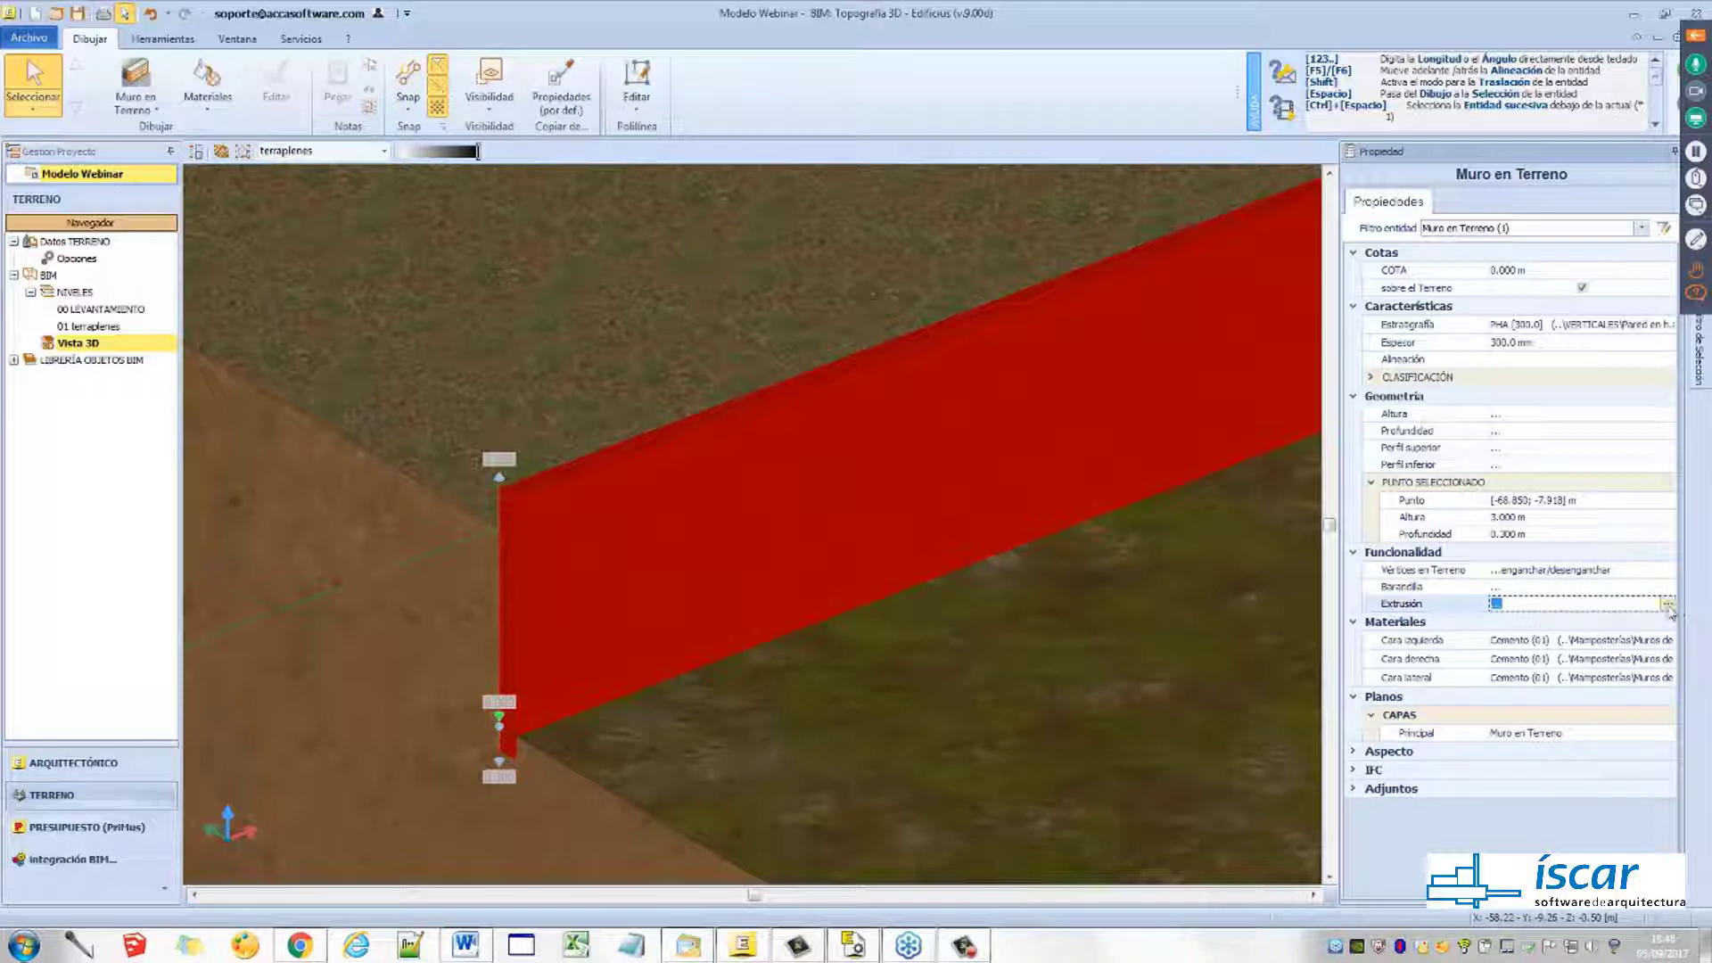
pyautogui.click(1667, 605)
pyautogui.click(1560, 630)
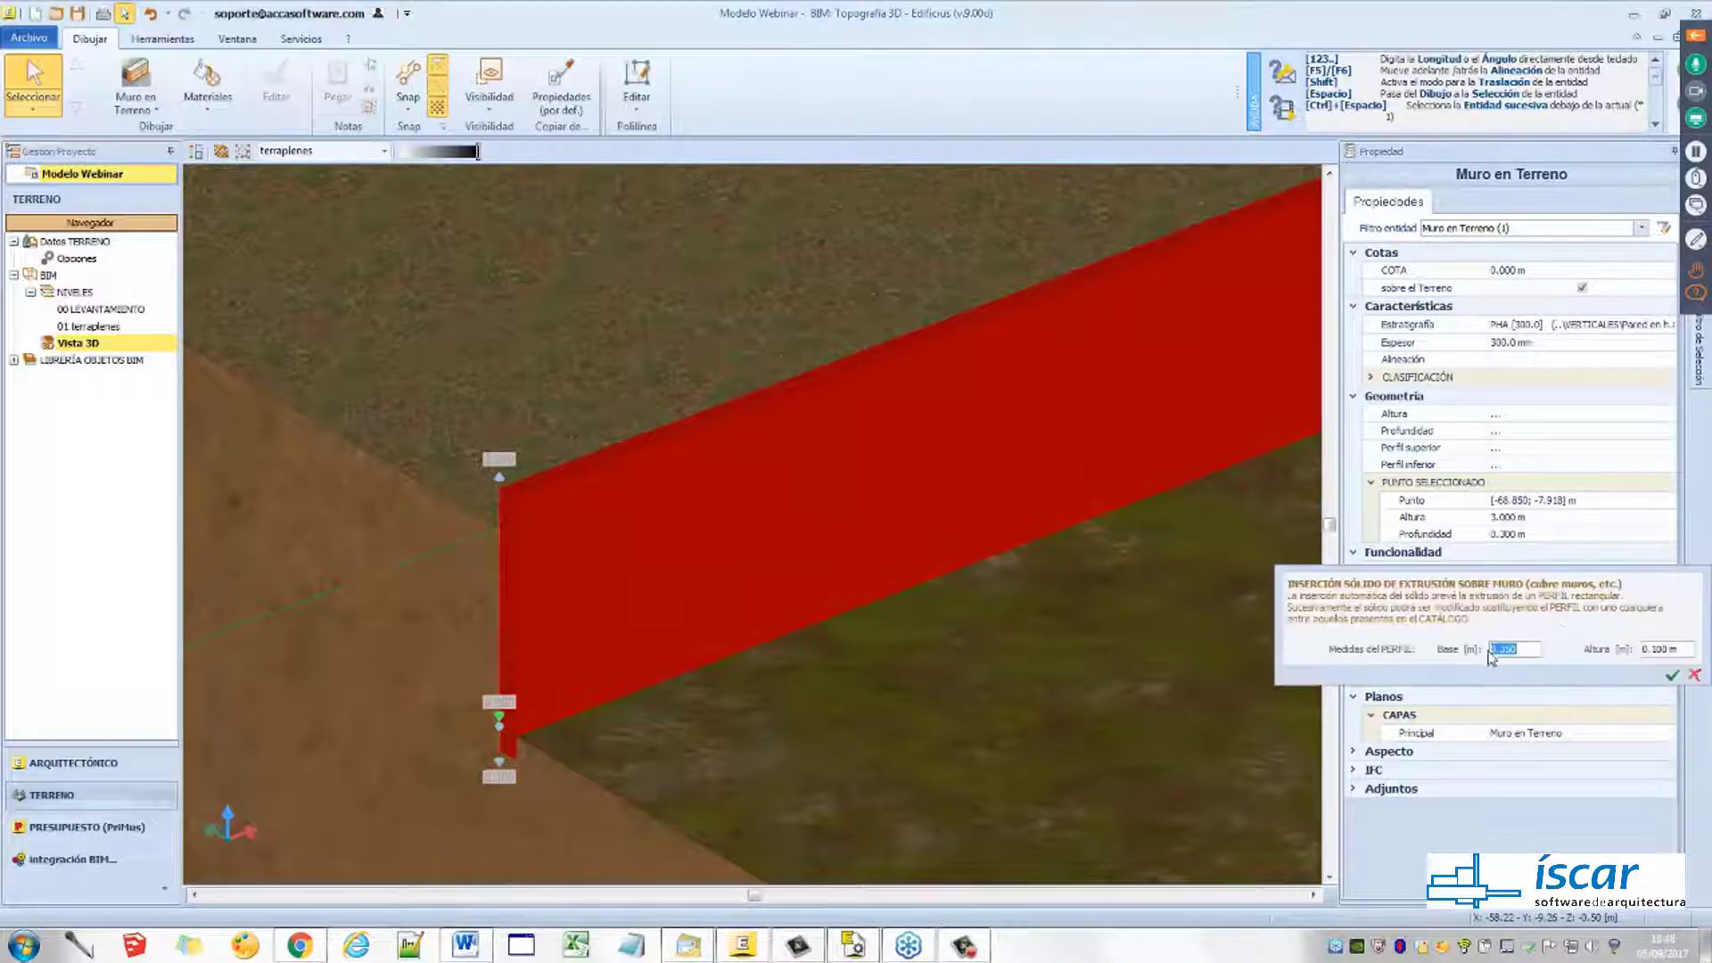
pyautogui.click(1673, 676)
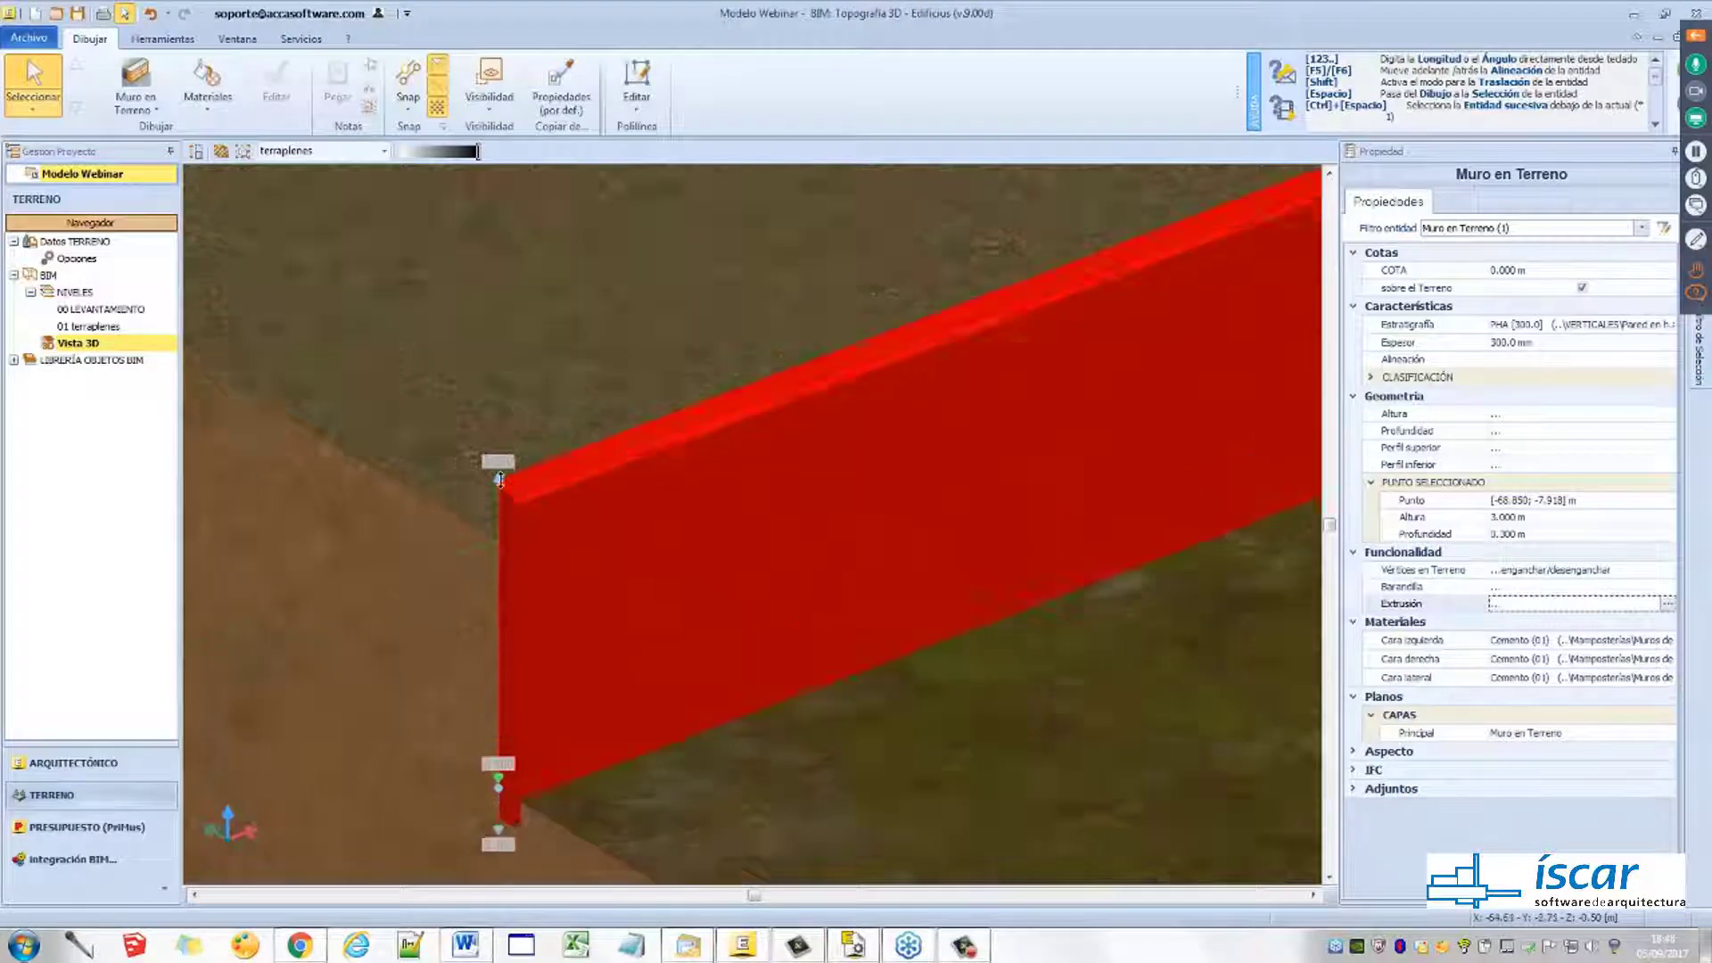
# Add a railing (Barandilla) along the top of the terrain wall and deselect the wall
pyautogui.scroll(3, 499, 480)
pyautogui.click(1518, 588)
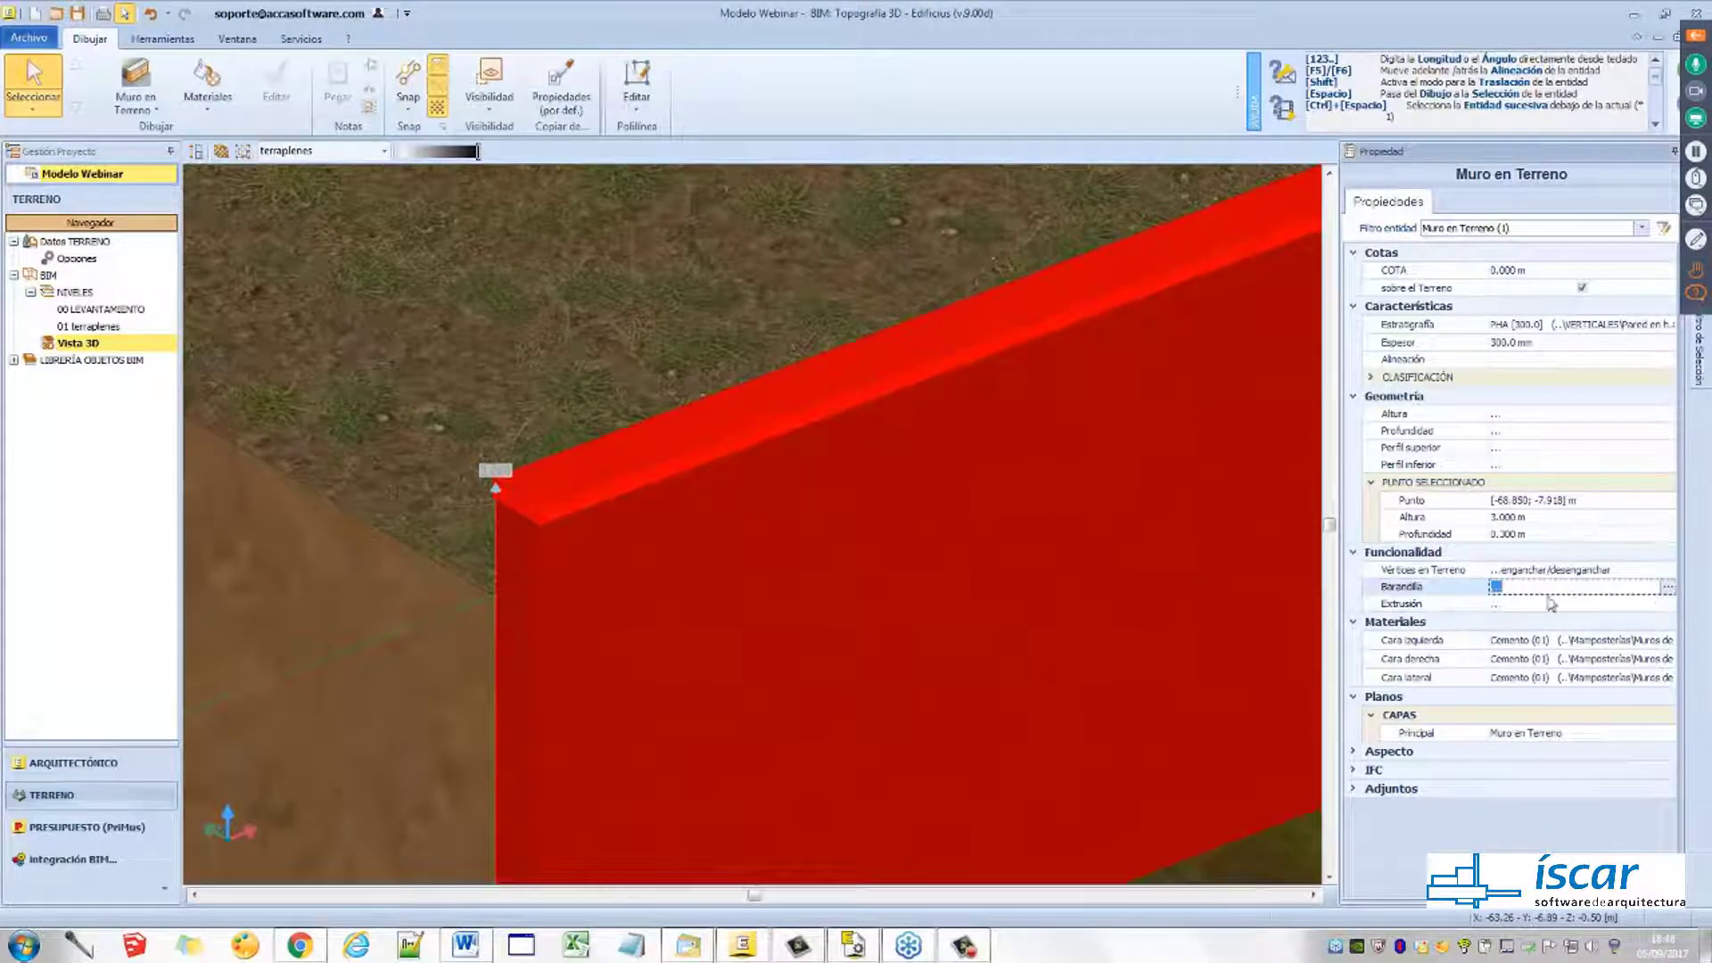
pyautogui.click(1667, 588)
pyautogui.click(1538, 613)
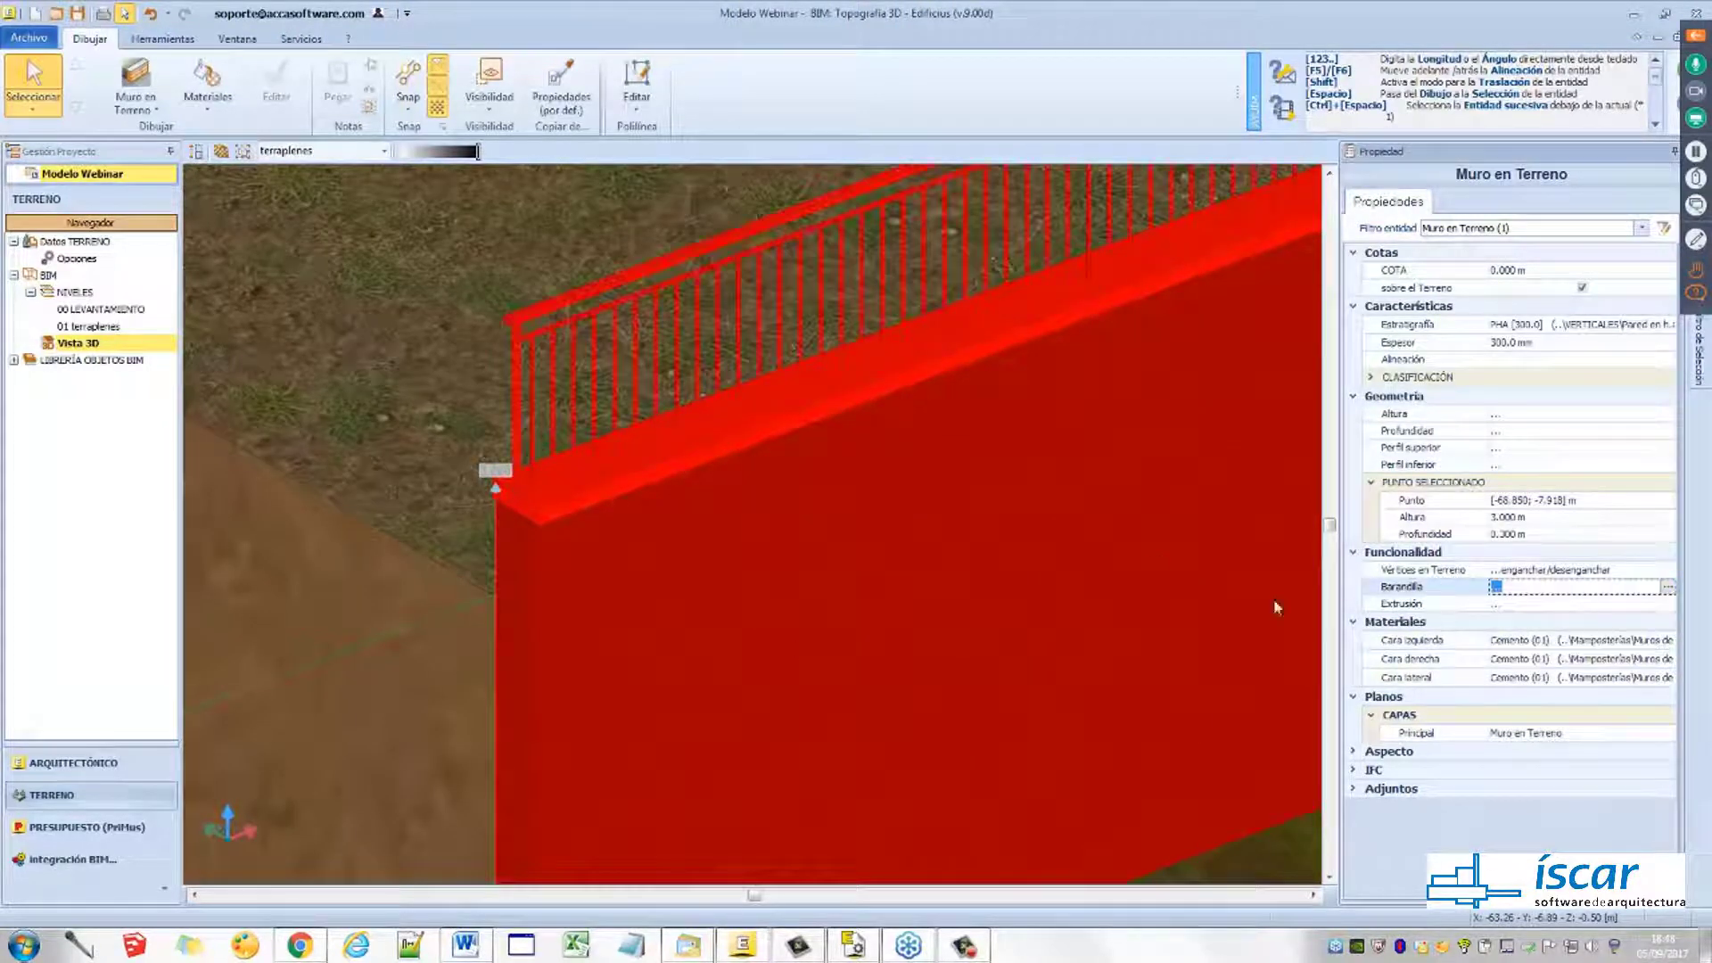
pyautogui.scroll(-2, 845, 444)
pyautogui.press('Escape')
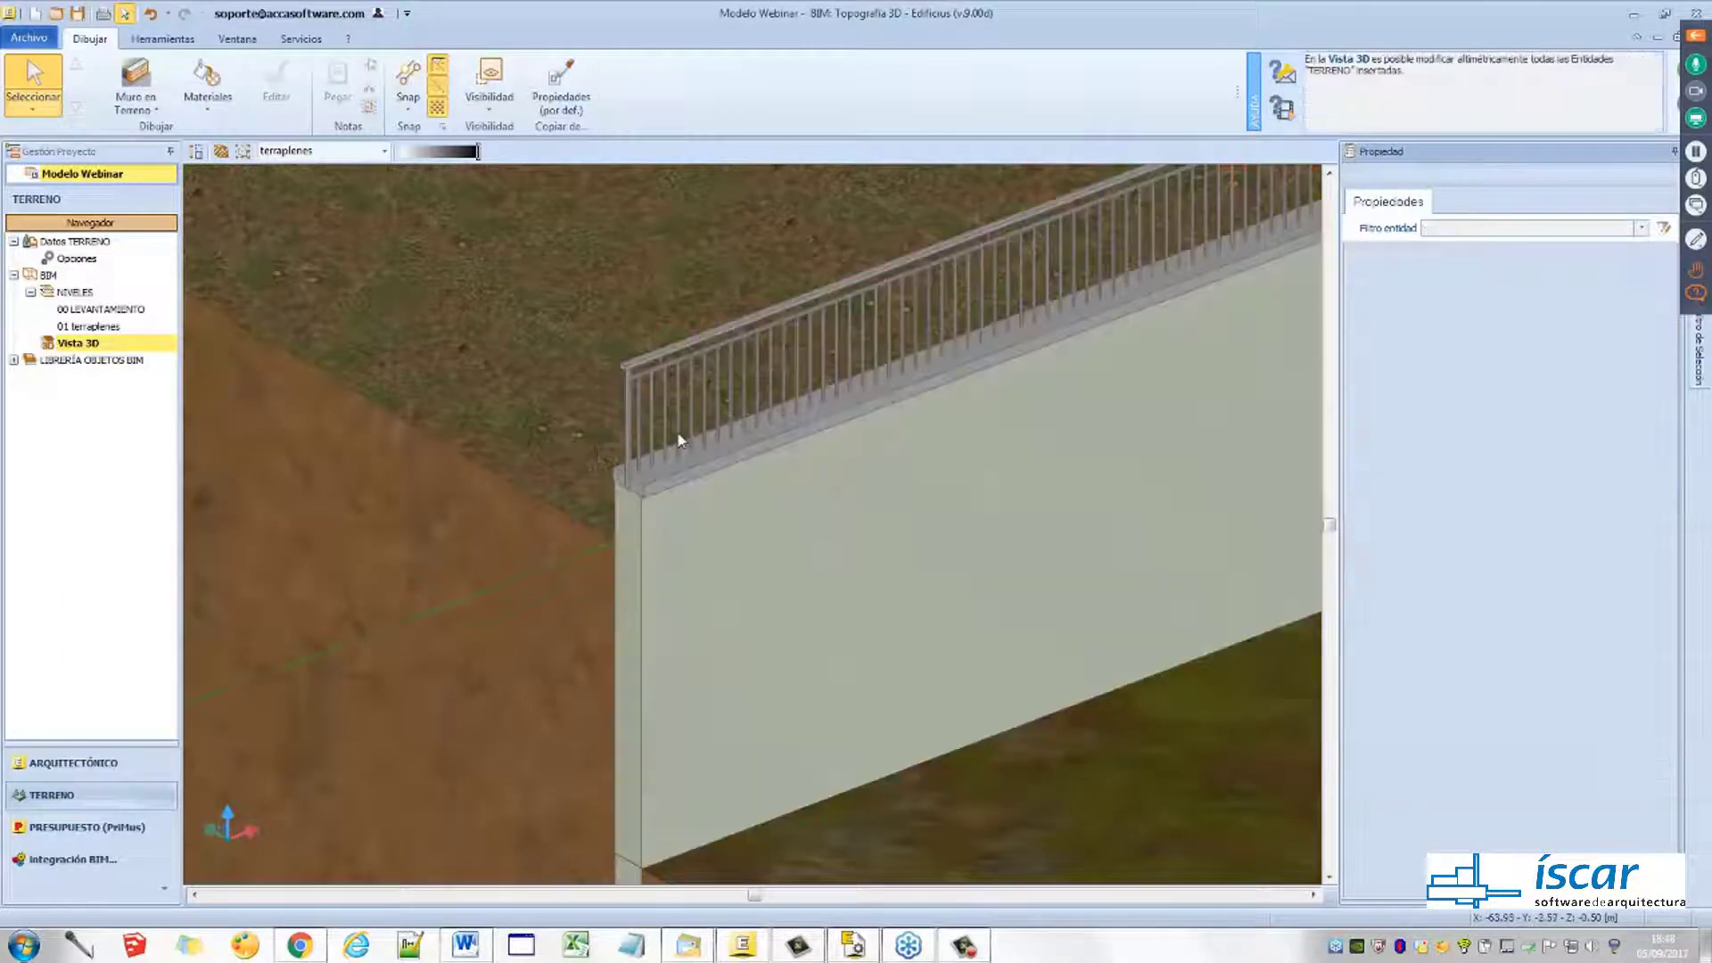
# Select the railing on the terrain wall, inspect its Modelo property and deselect it
pyautogui.scroll(-4, 700, 426)
pyautogui.scroll(3, 720, 408)
pyautogui.click(721, 364)
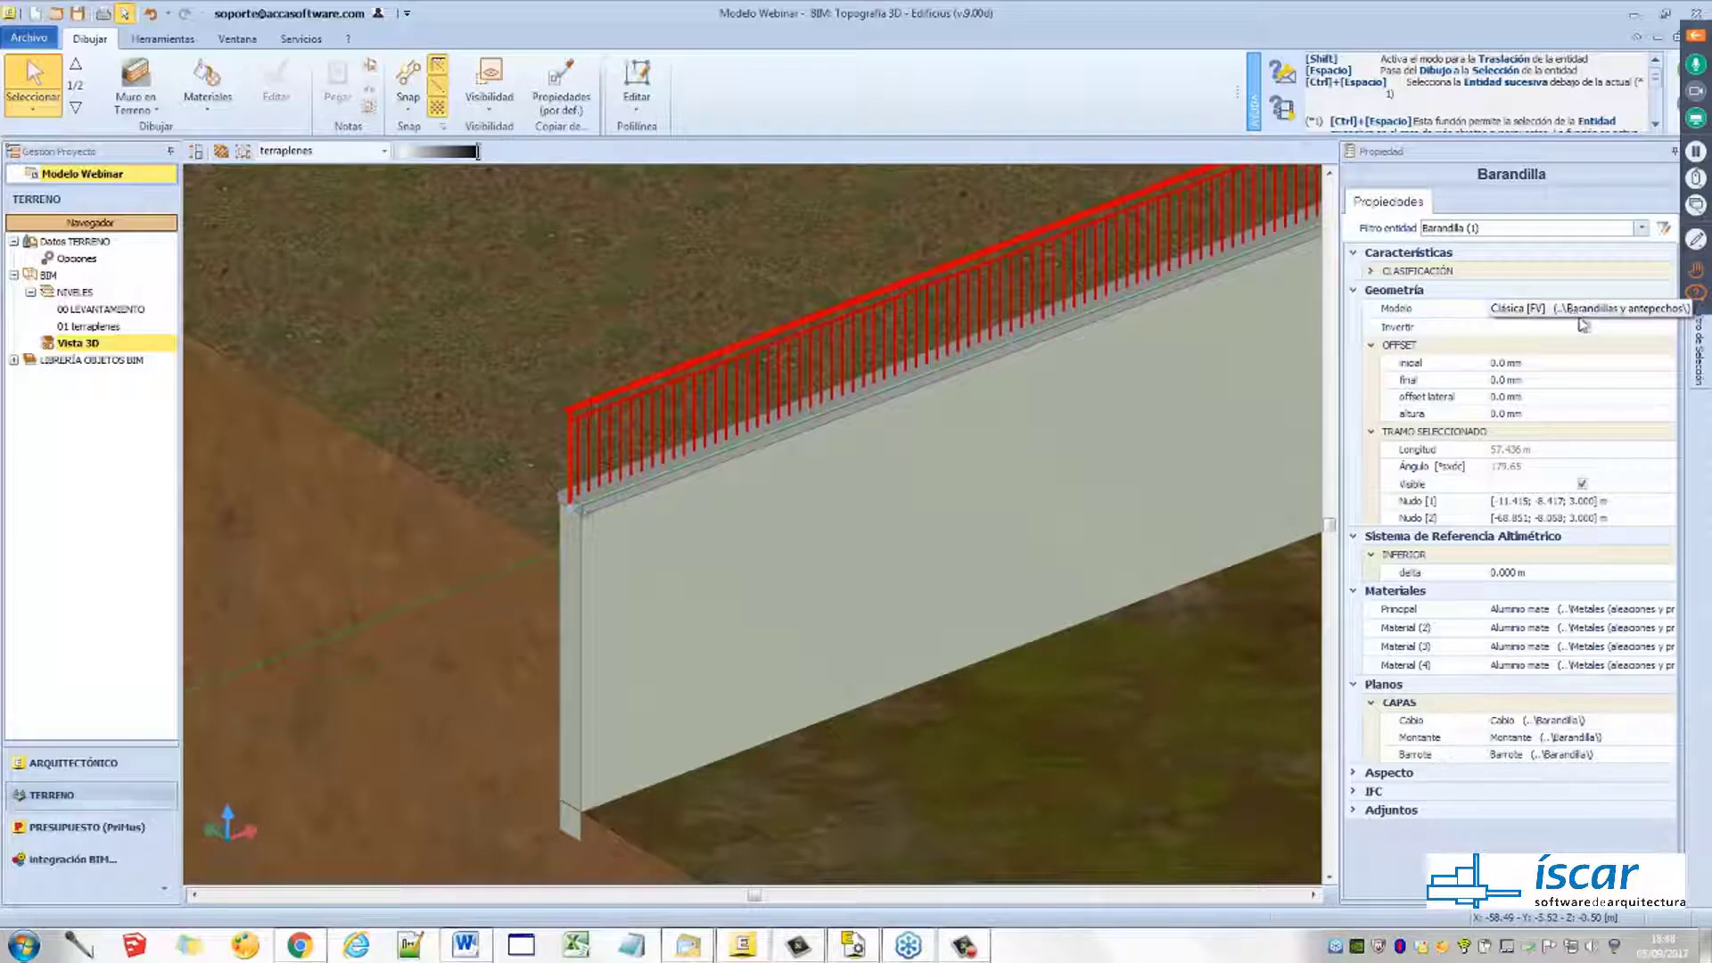
pyautogui.click(1584, 314)
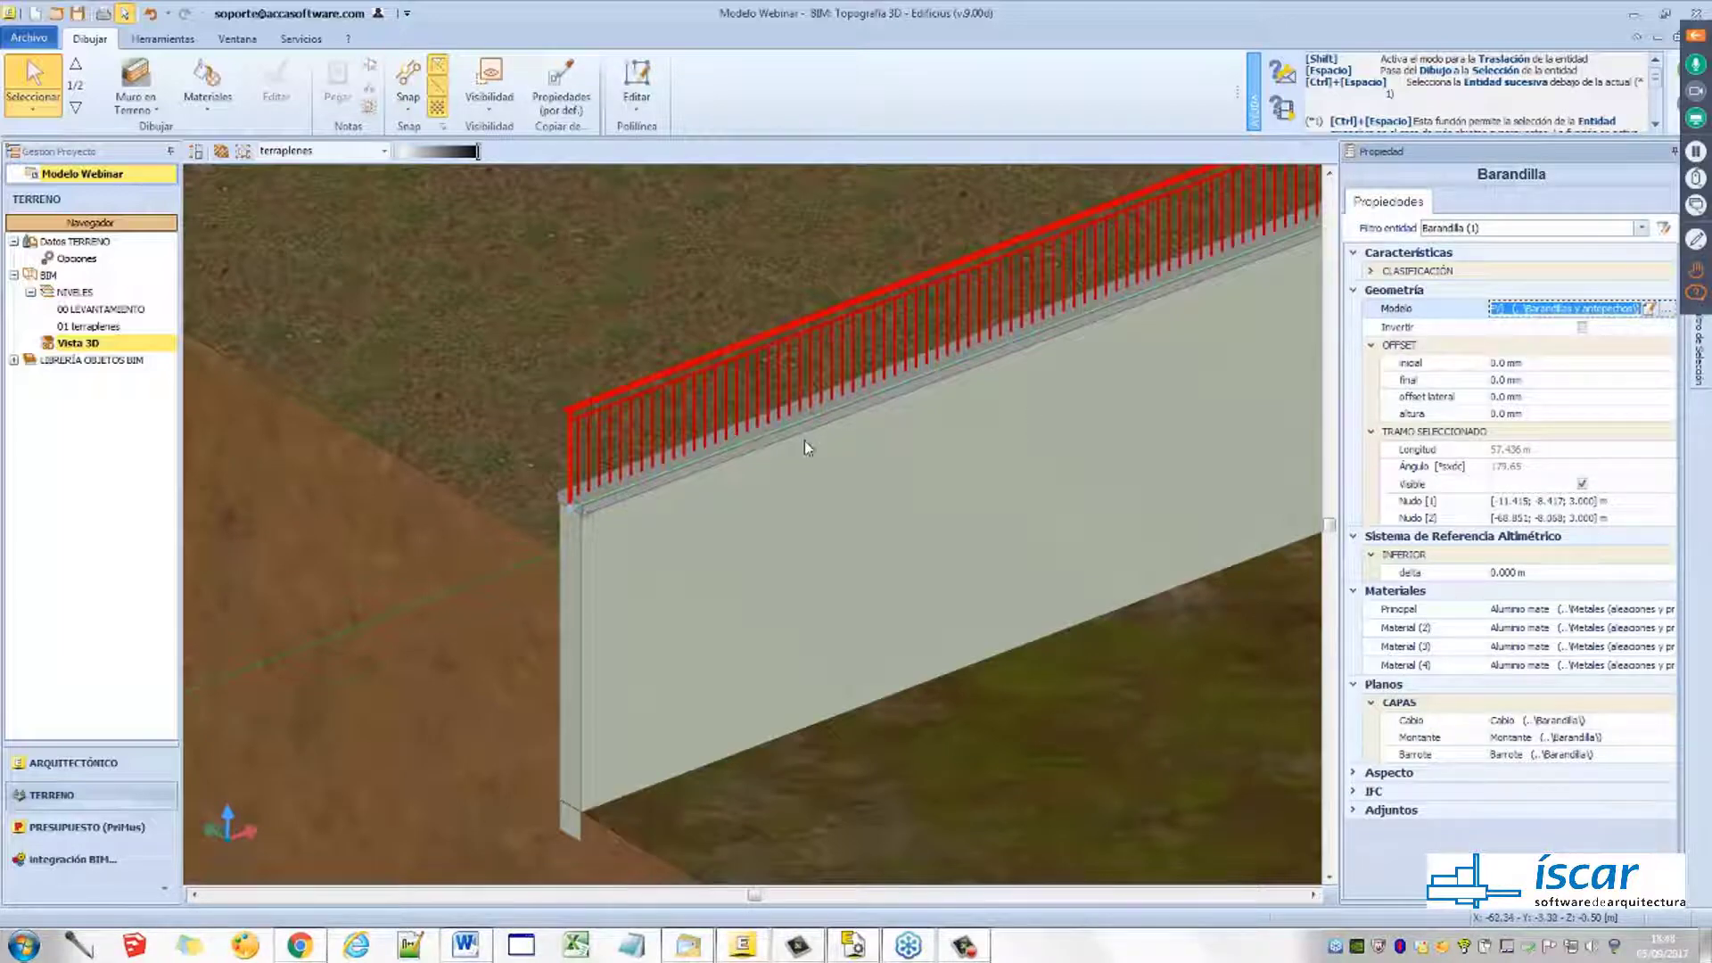
pyautogui.press('Escape')
# View the terrain wall and its railing together with the building and the surrounding terrain
pyautogui.scroll(-6, 844, 466)
pyautogui.scroll(-1, 898, 492)
pyautogui.moveTo(952, 493); pyautogui.dragTo(639, 570, button='middle')
pyautogui.scroll(-3, 790, 508)
pyautogui.keyDown('shift'); pyautogui.moveTo(778, 508); pyautogui.dragTo(692, 432, button='middle'); pyautogui.keyUp('shift')
pyautogui.scroll(-3, 784, 529)
pyautogui.scroll(2, 691, 432)
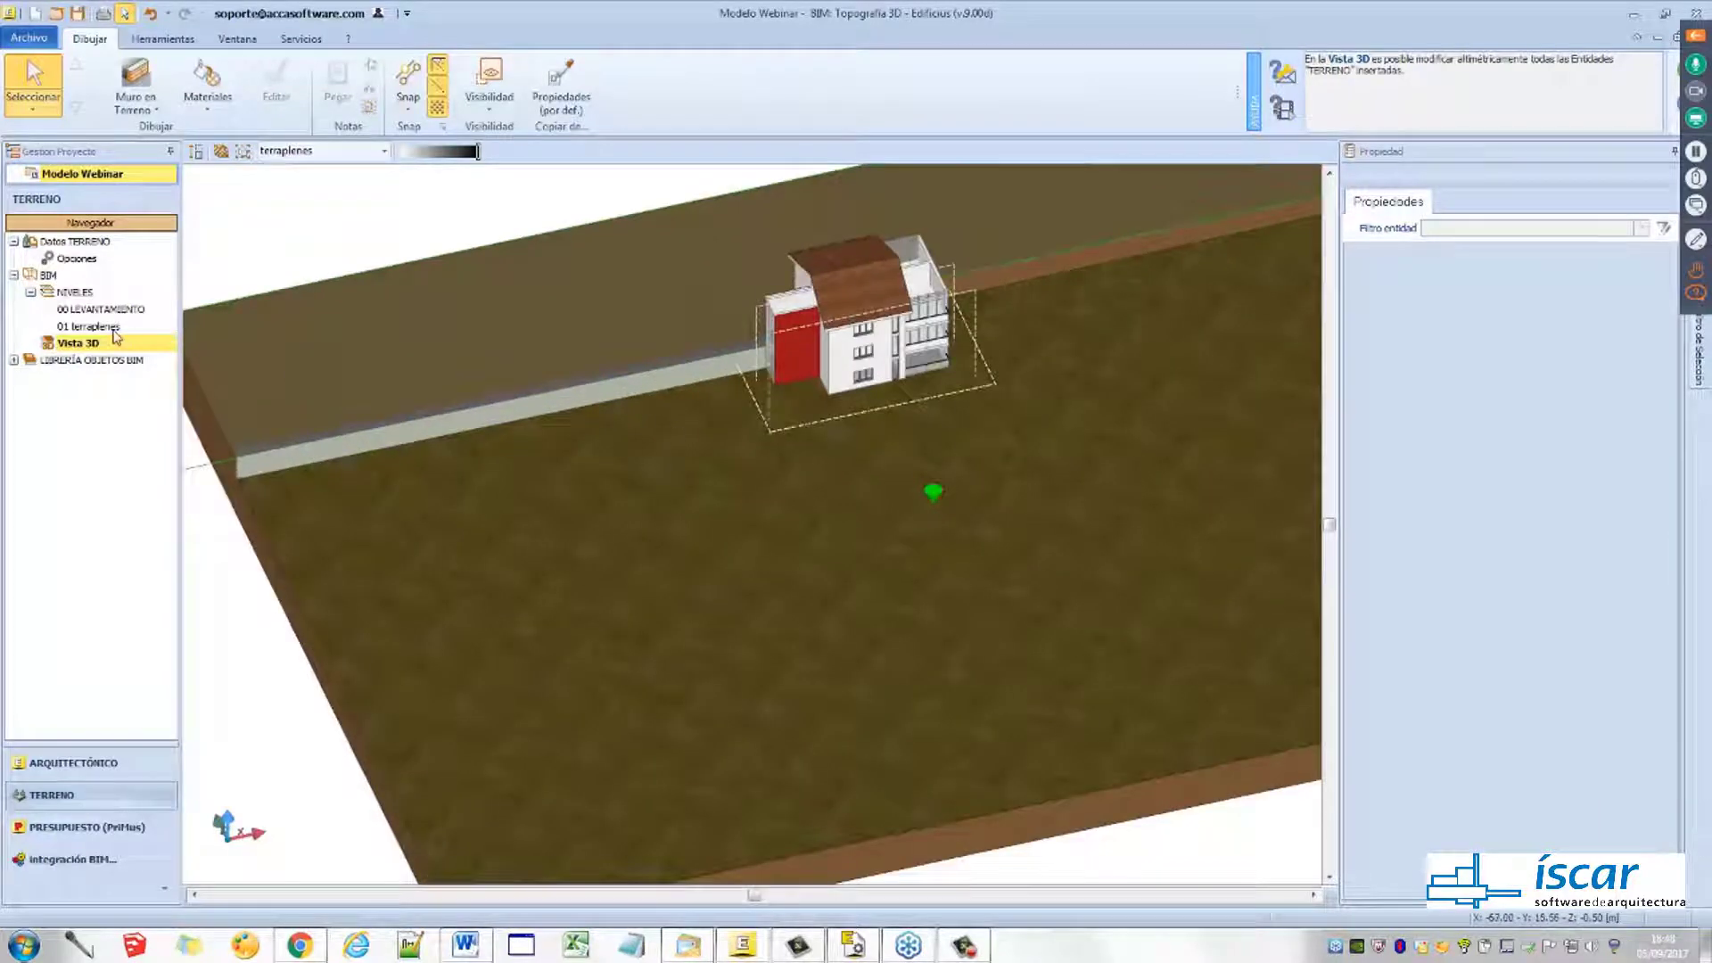
# Add a new terrain project level after 01 terraplenes and rename it jardineria
pyautogui.click(114, 330)
pyautogui.rightClick(88, 332)
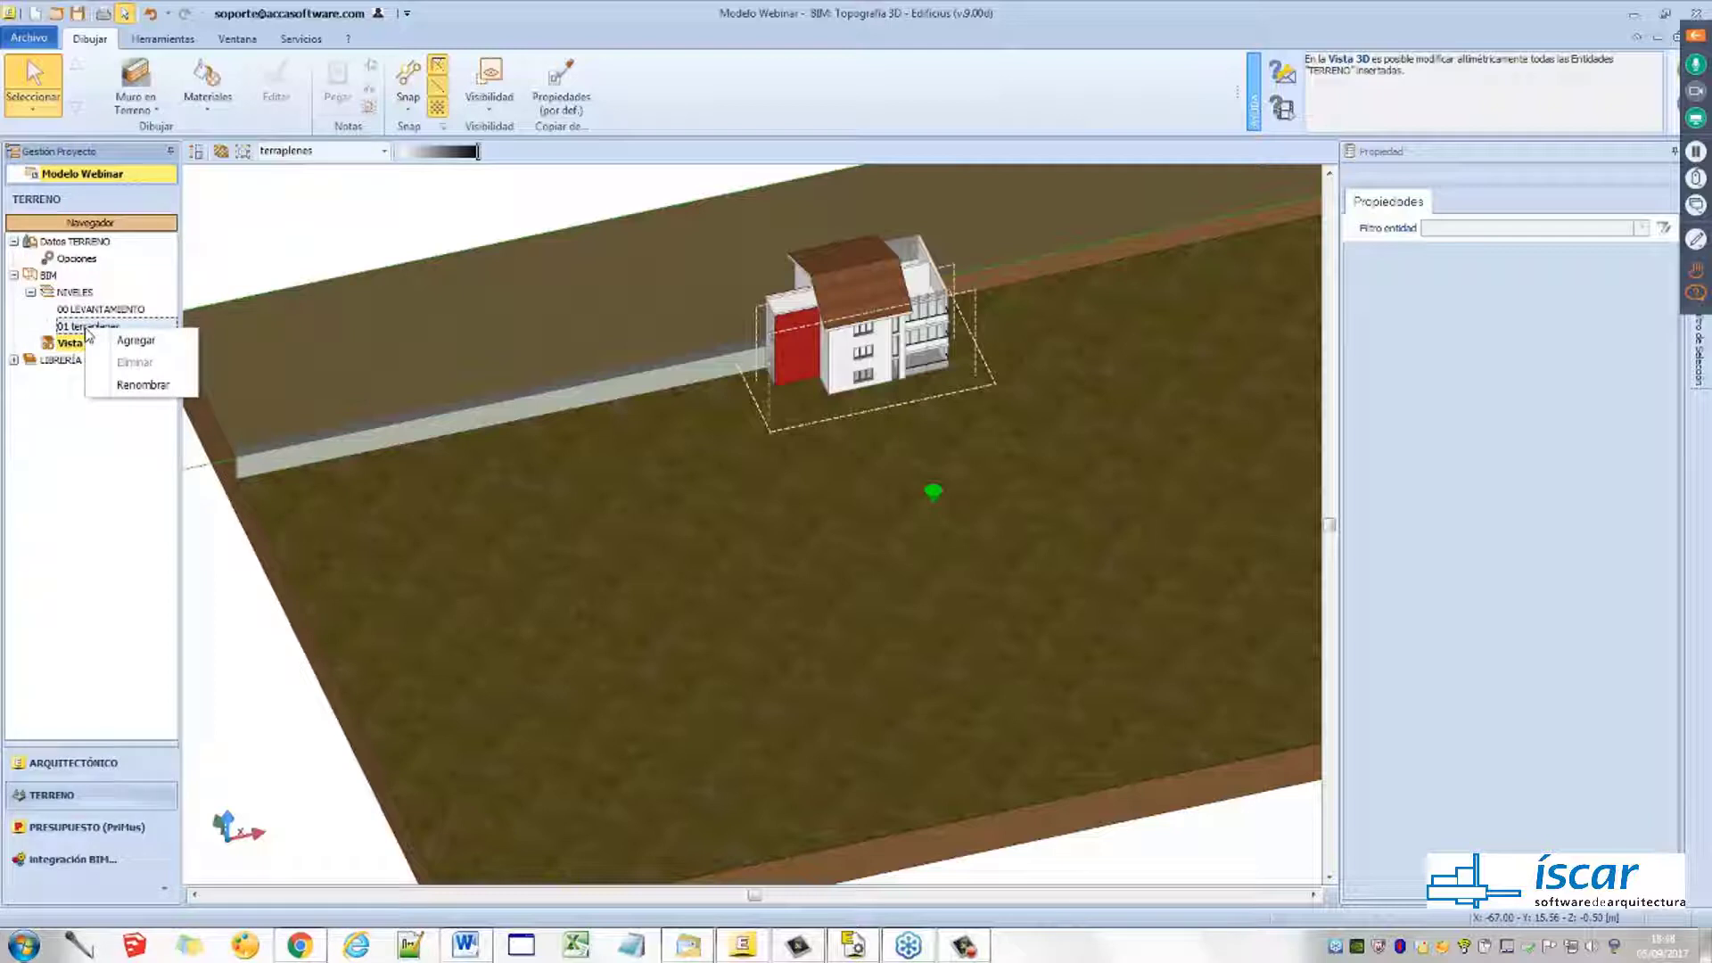
pyautogui.click(129, 340)
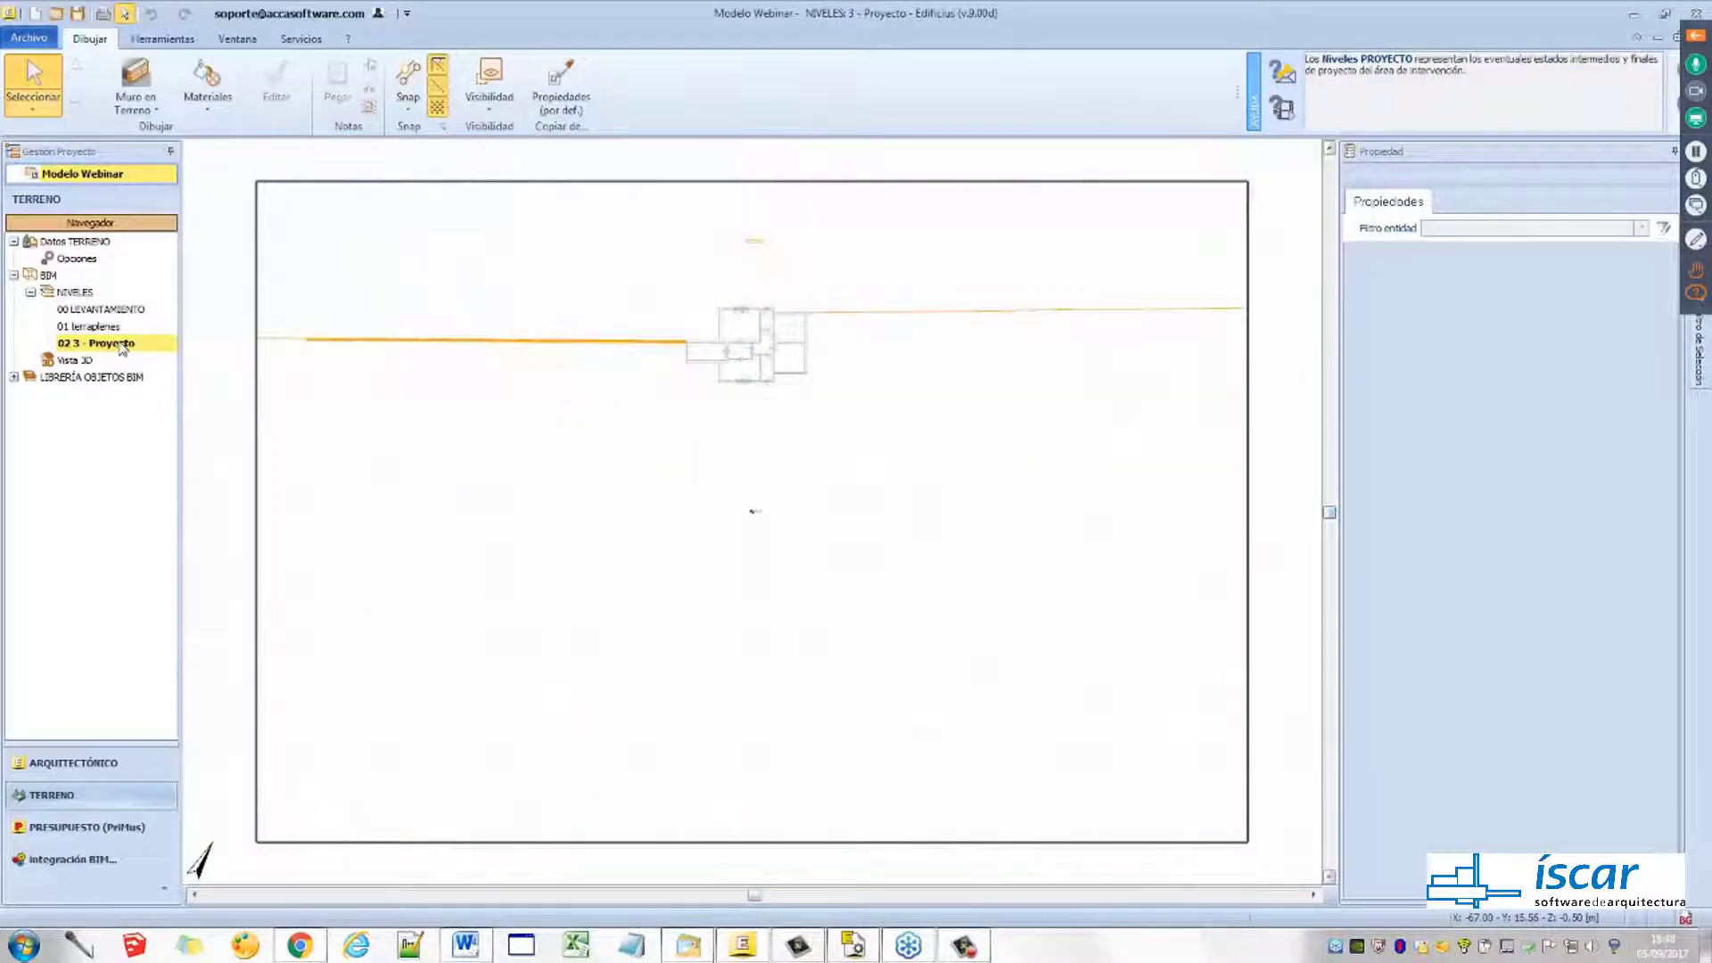
pyautogui.rightClick(122, 346)
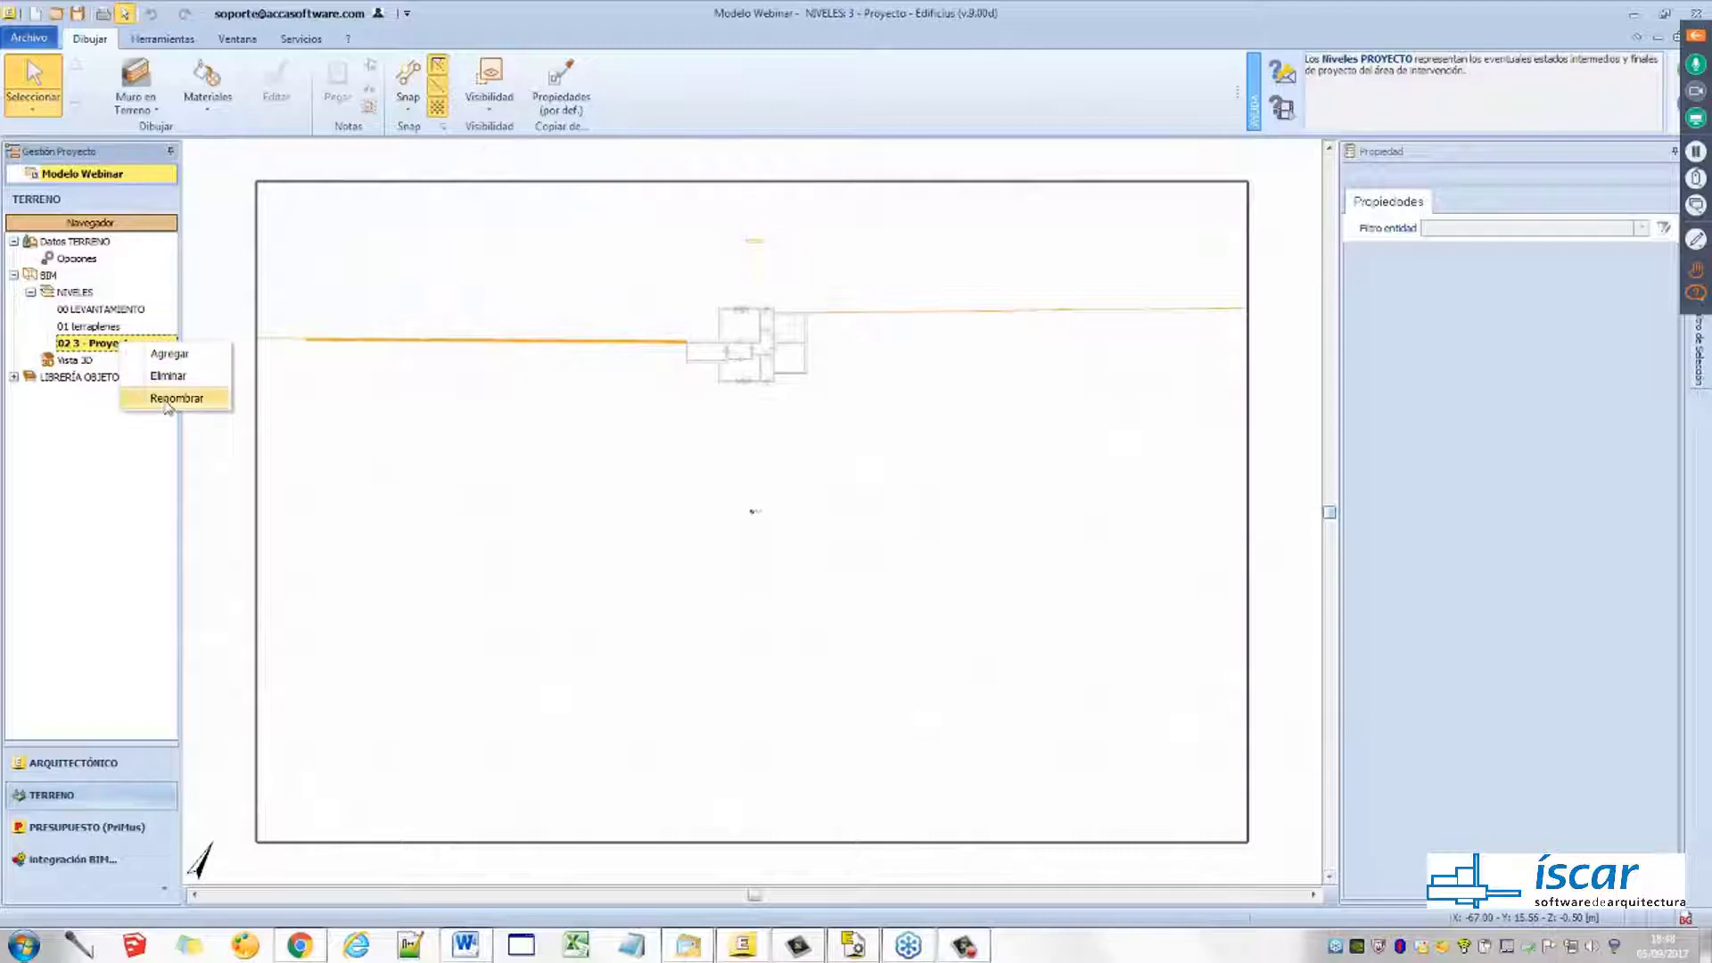
pyautogui.click(165, 401)
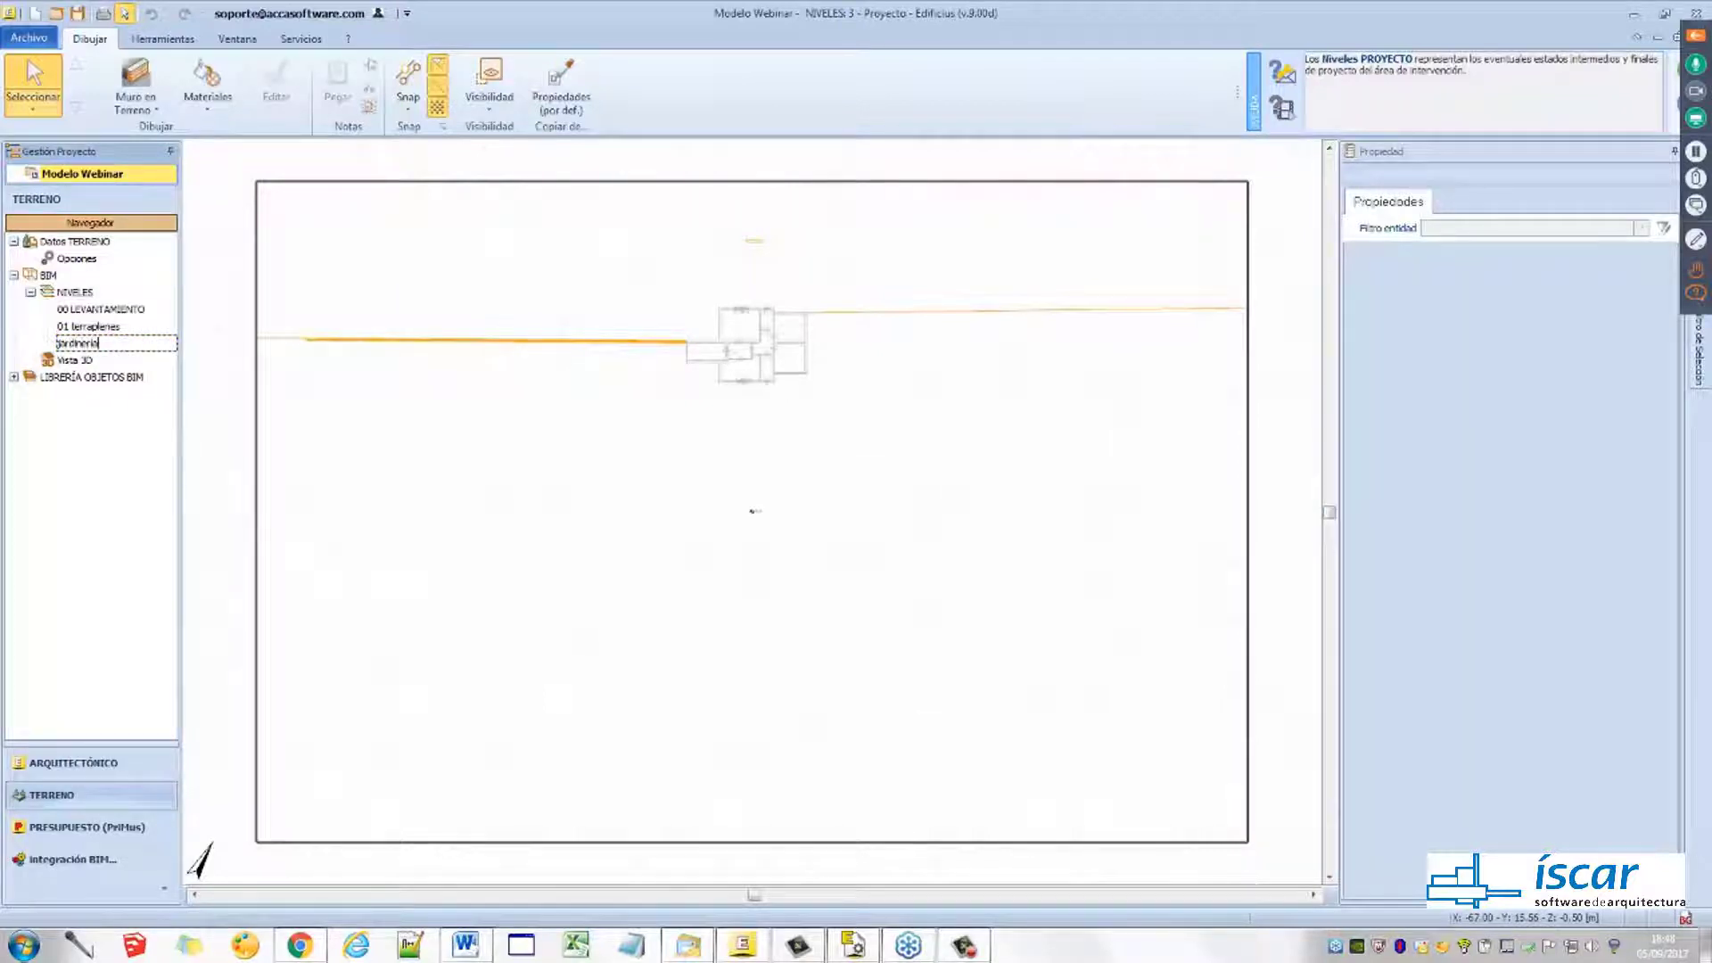
pyautogui.press('Return')
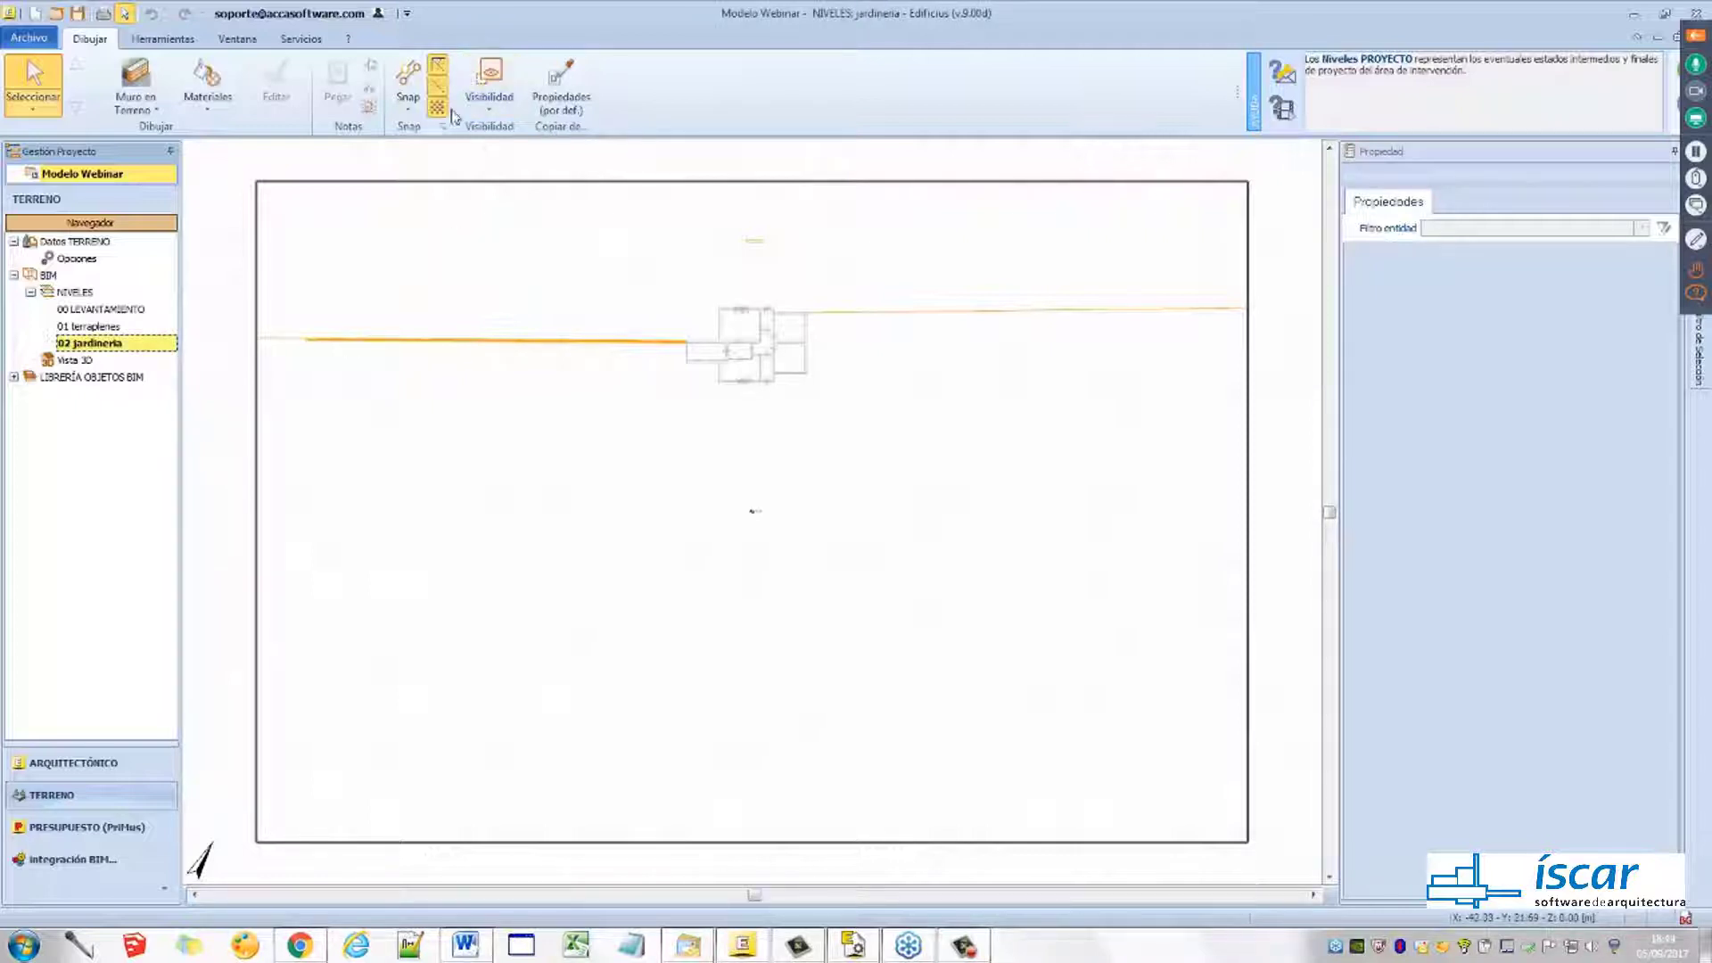
# Place a parallel guide line (Línea guía paralela) 5 m from the balcony wing's outer wall, through the main block's adjacent corner
pyautogui.scroll(3, 692, 428)
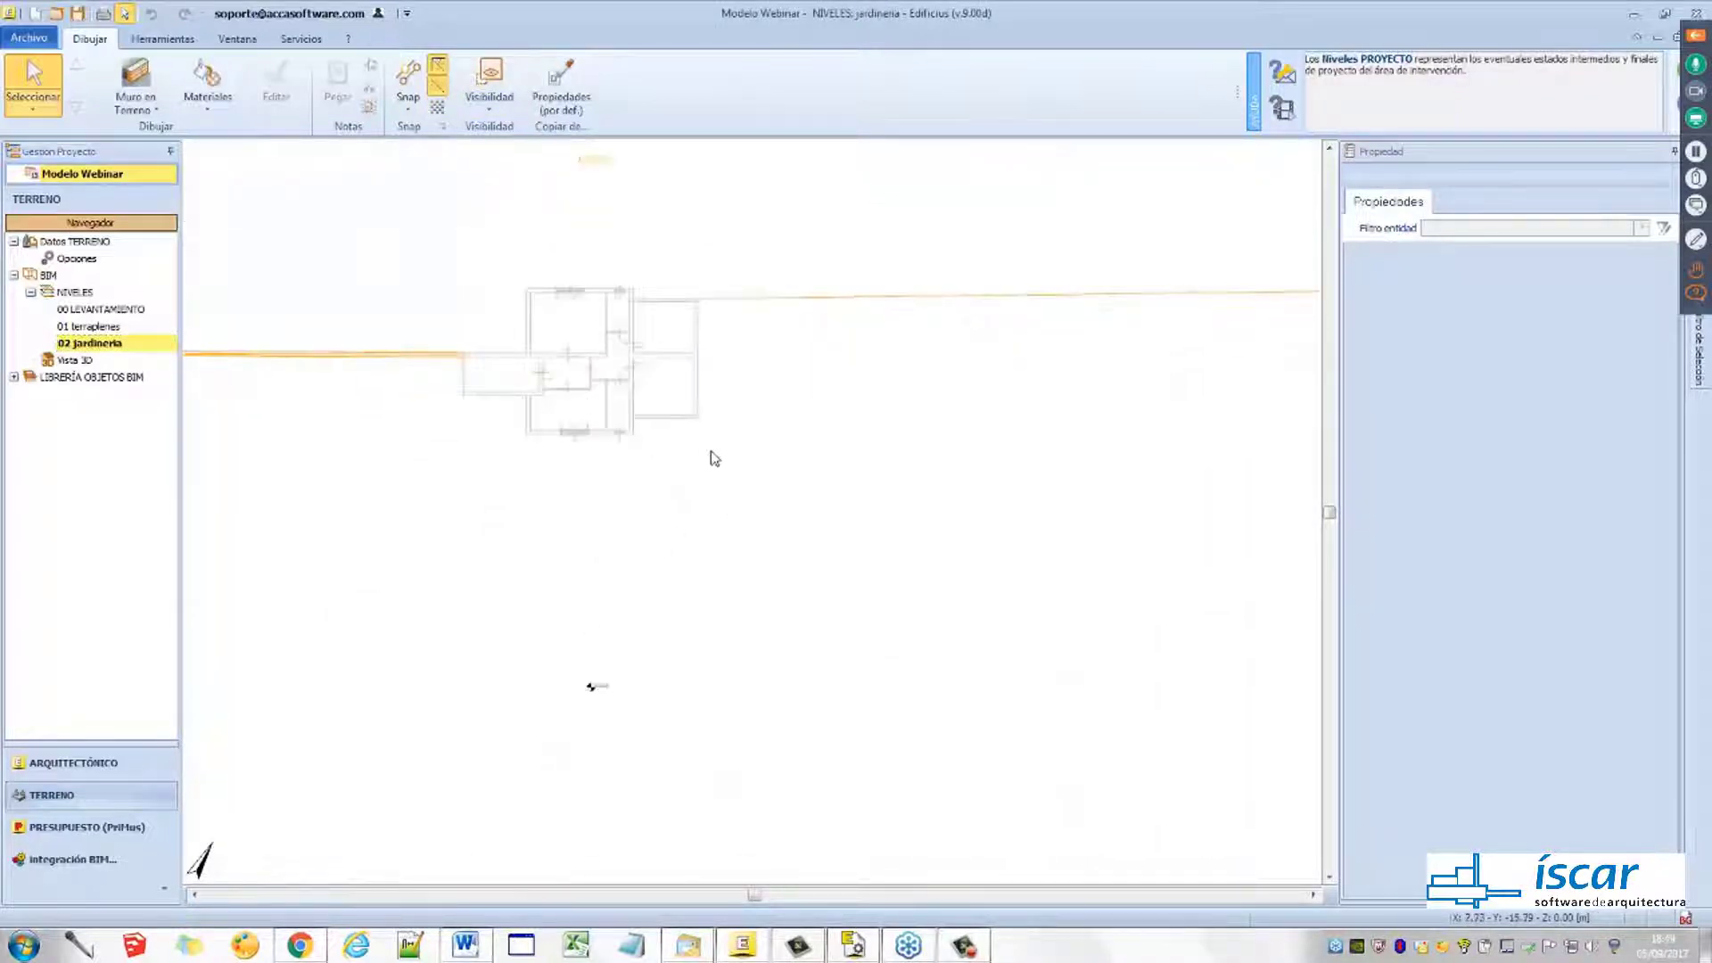
pyautogui.scroll(2, 495, 417)
pyautogui.moveTo(543, 439); pyautogui.dragTo(579, 443, button='middle')
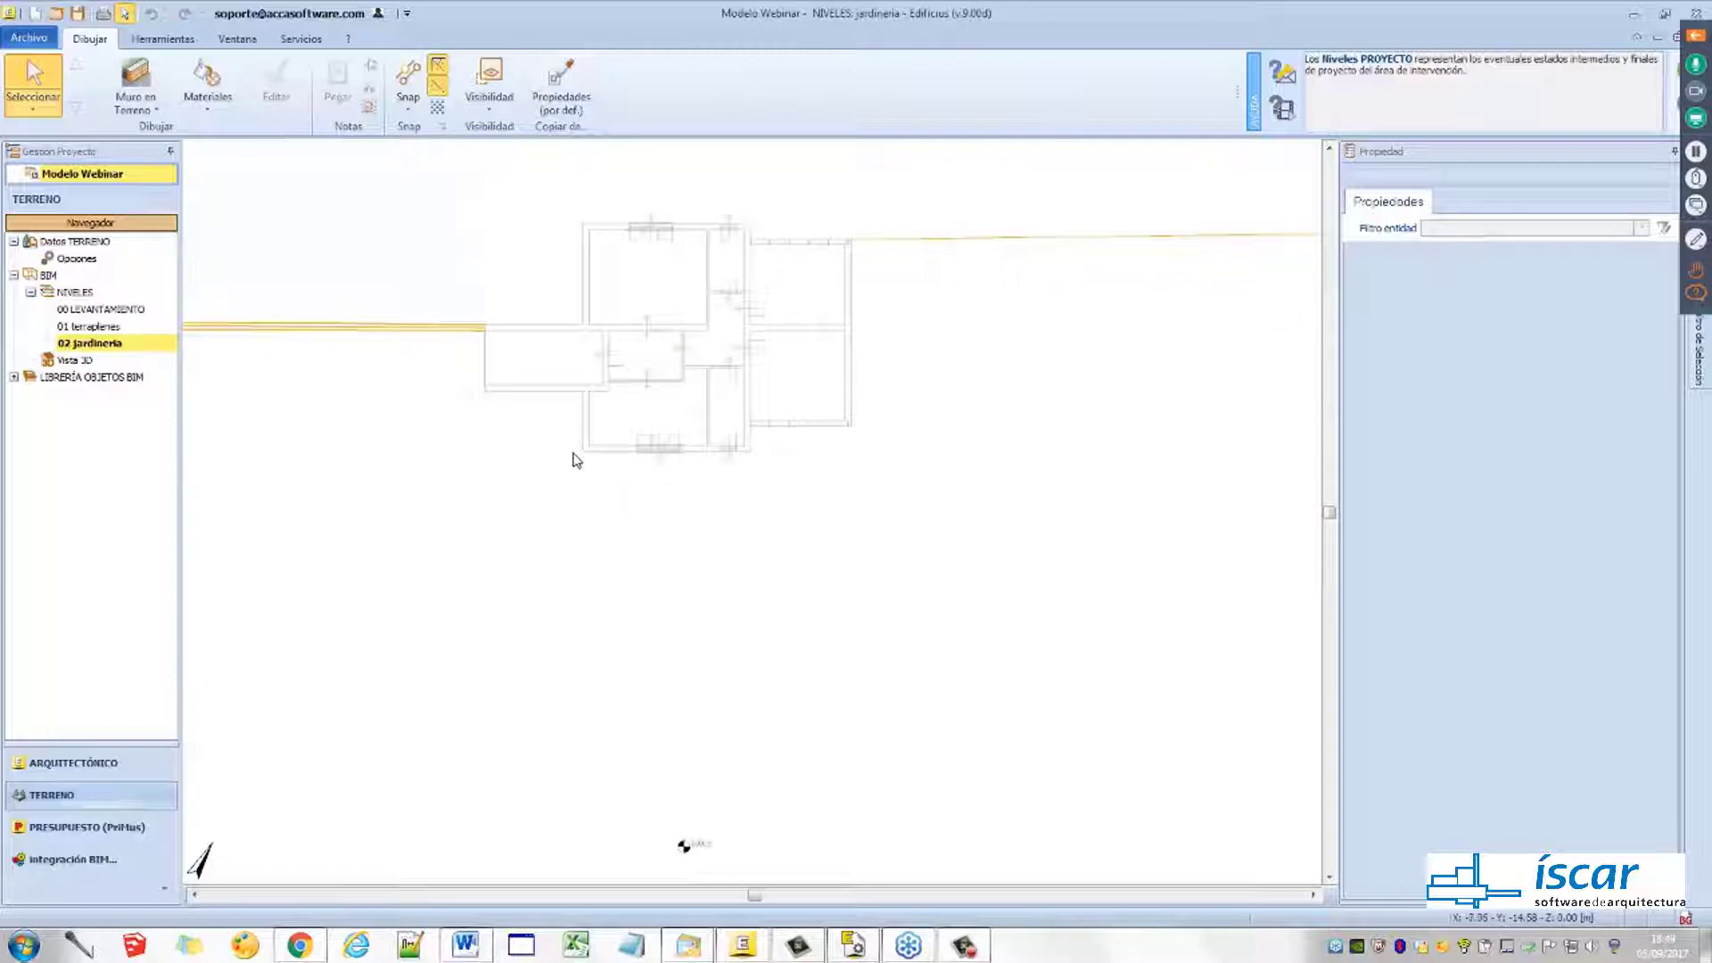
pyautogui.scroll(1, 575, 459)
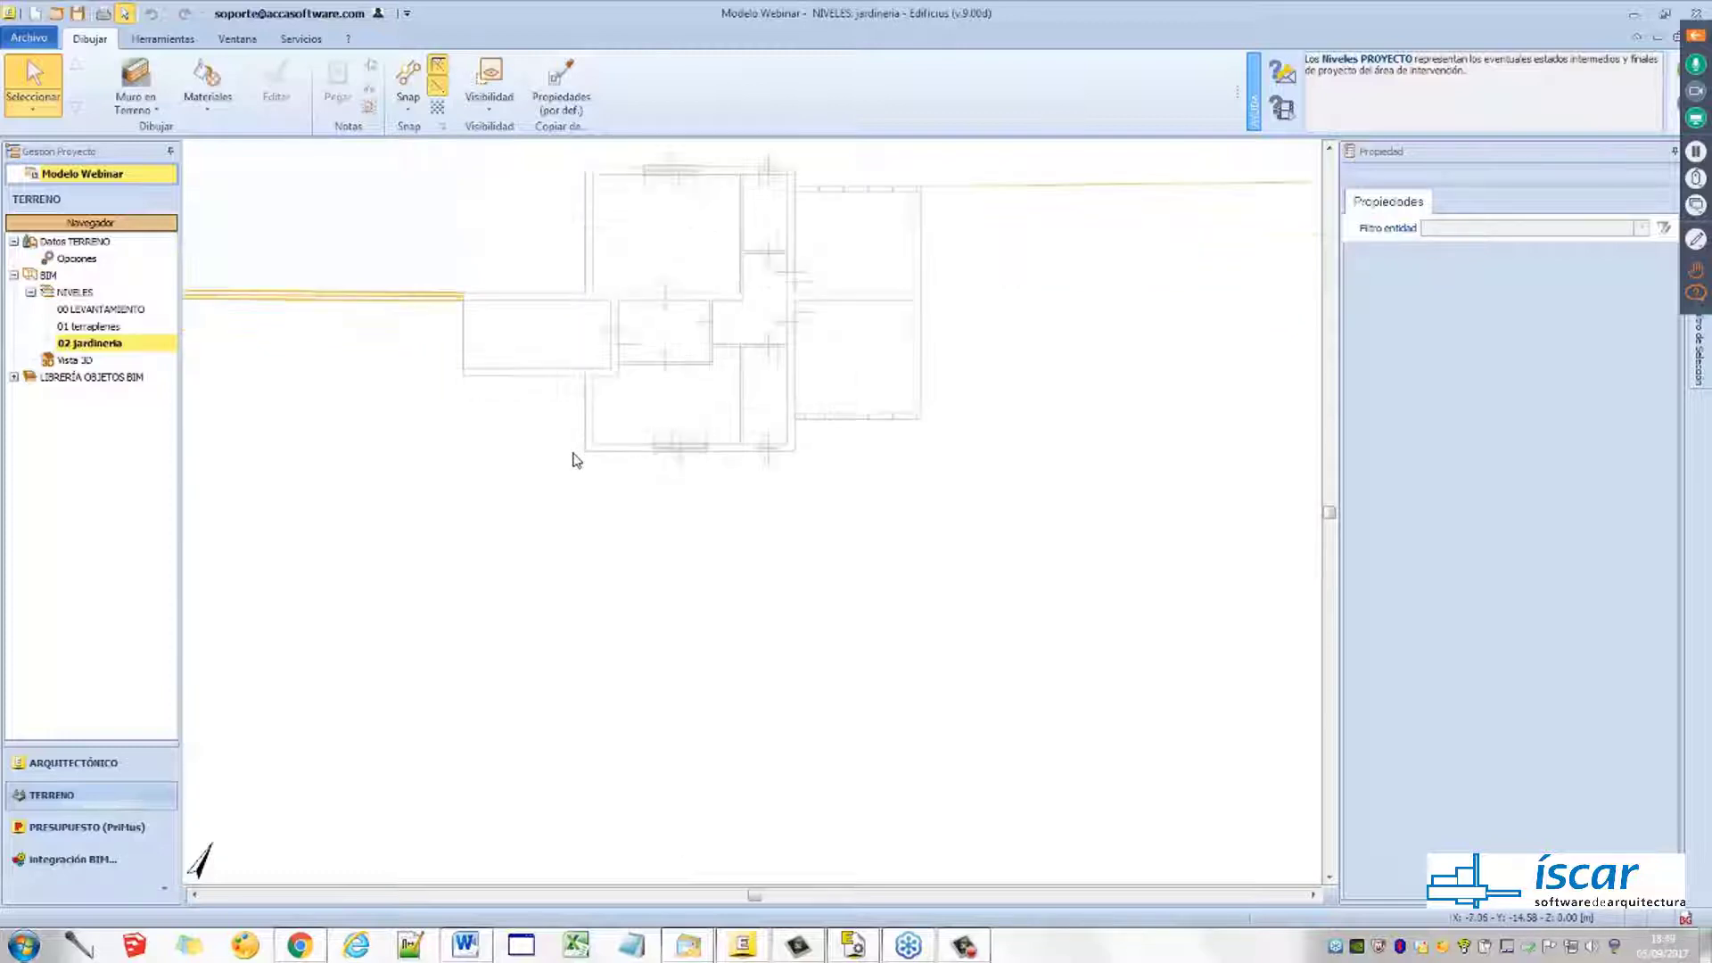
pyautogui.click(155, 110)
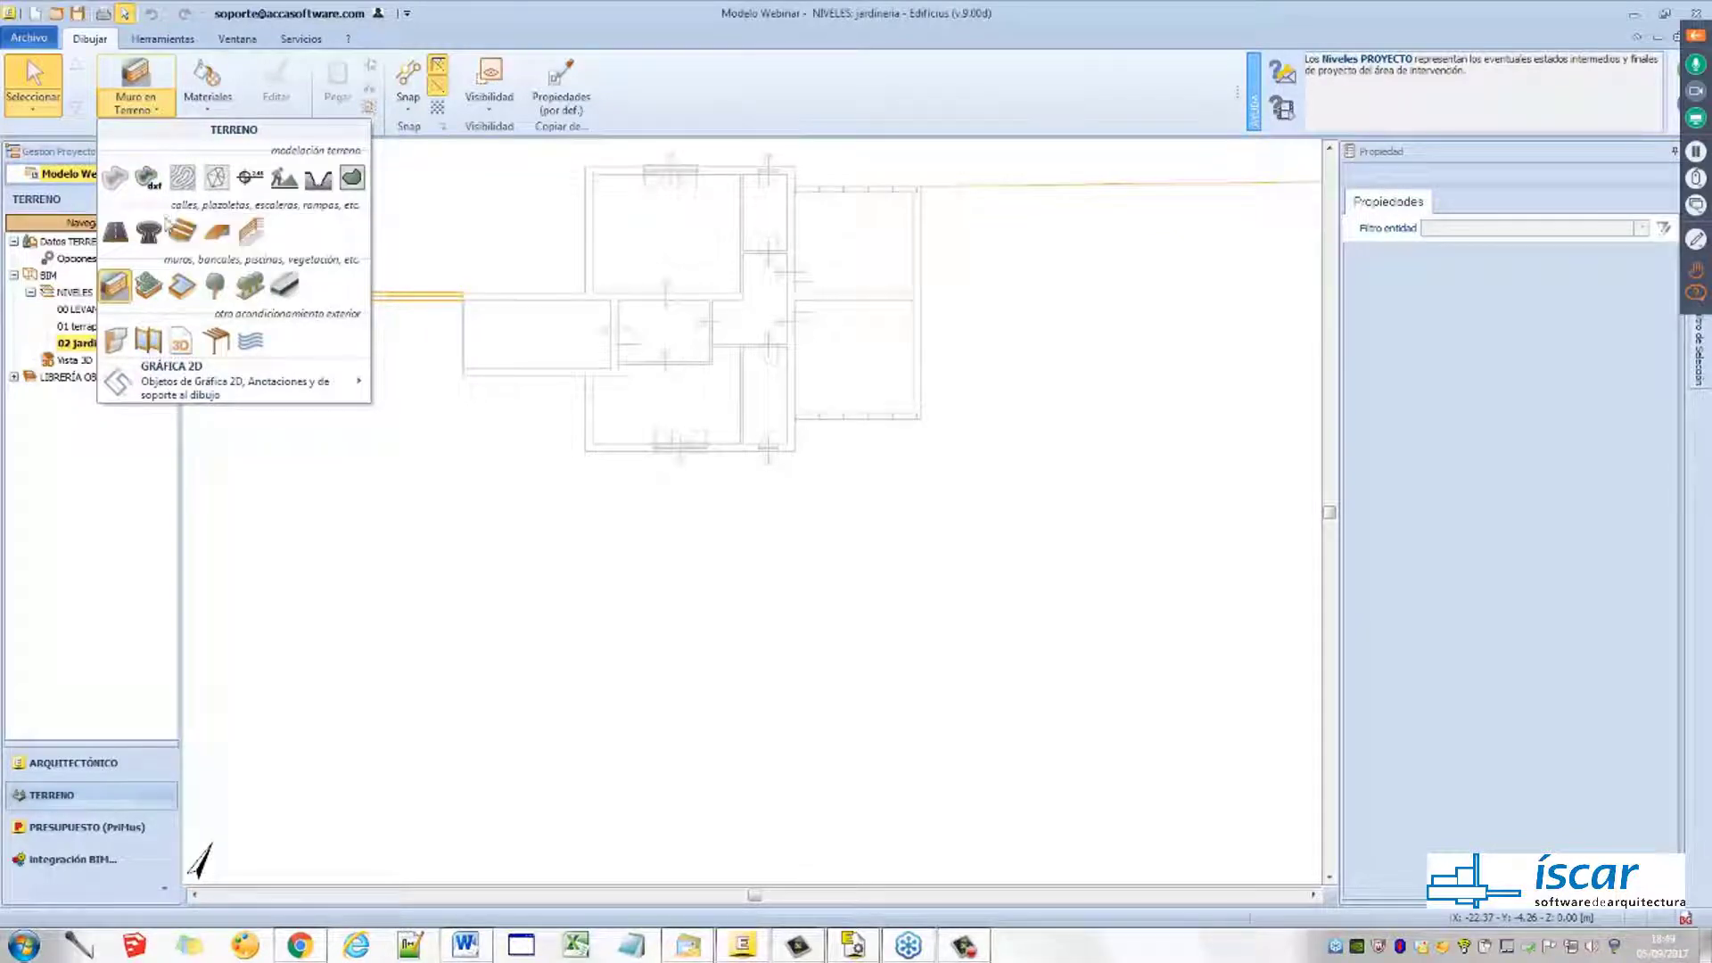
pyautogui.moveTo(159, 384)
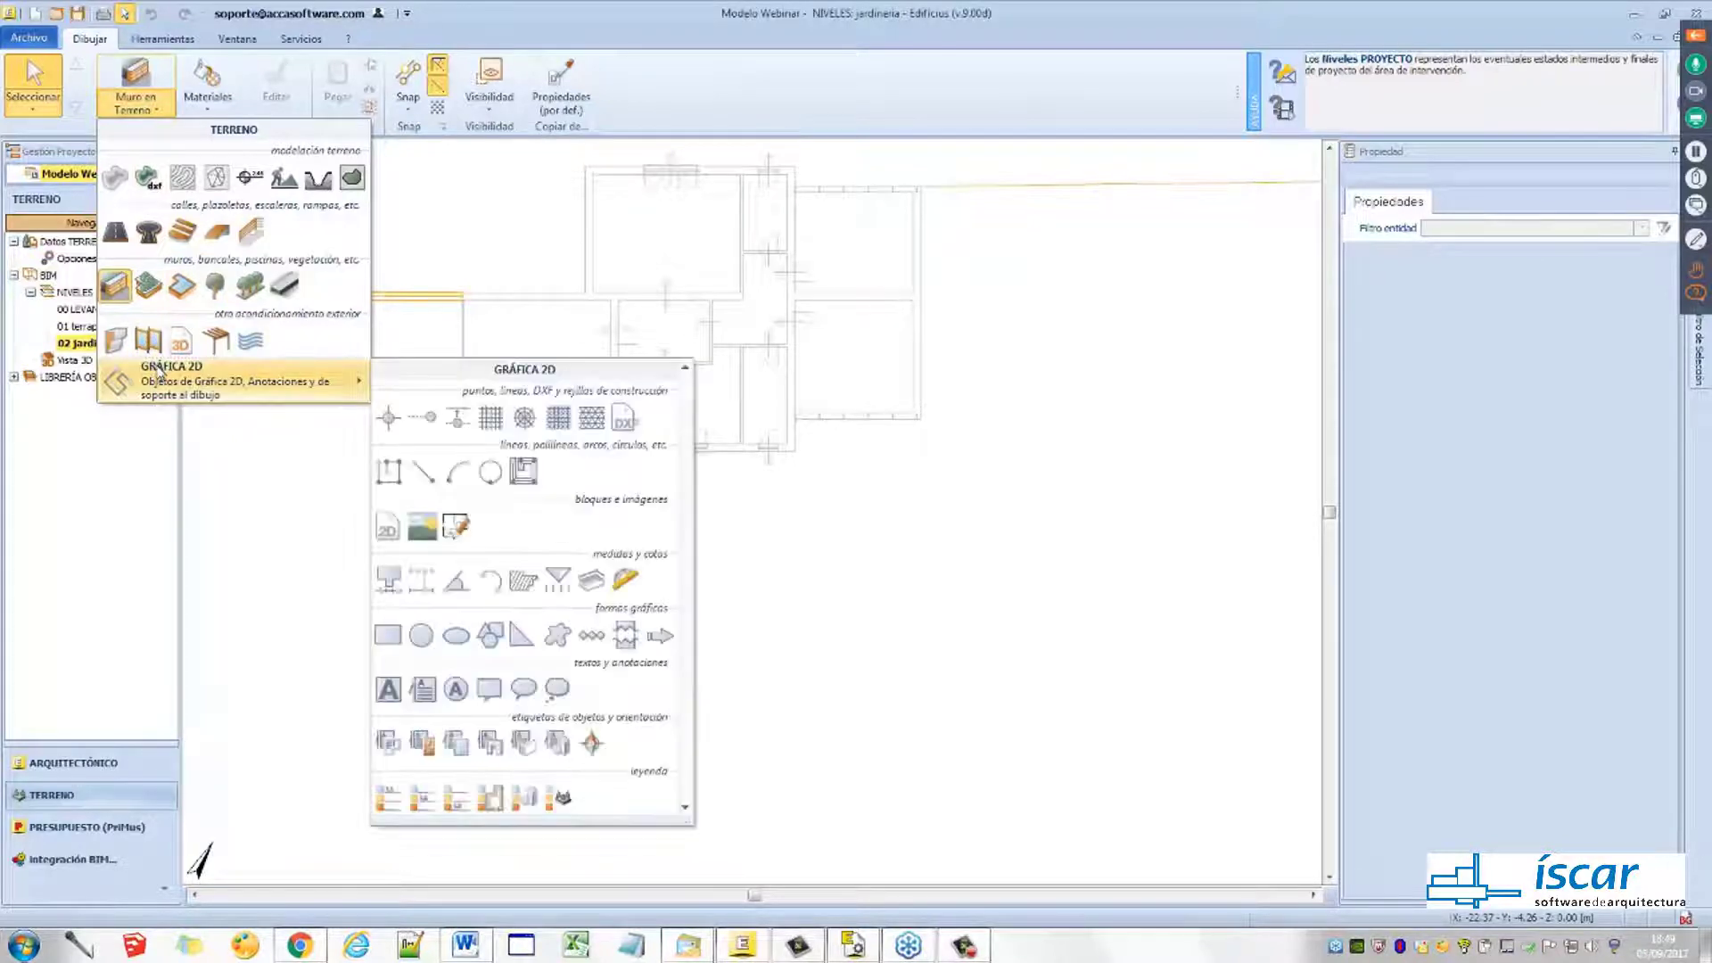
pyautogui.click(457, 419)
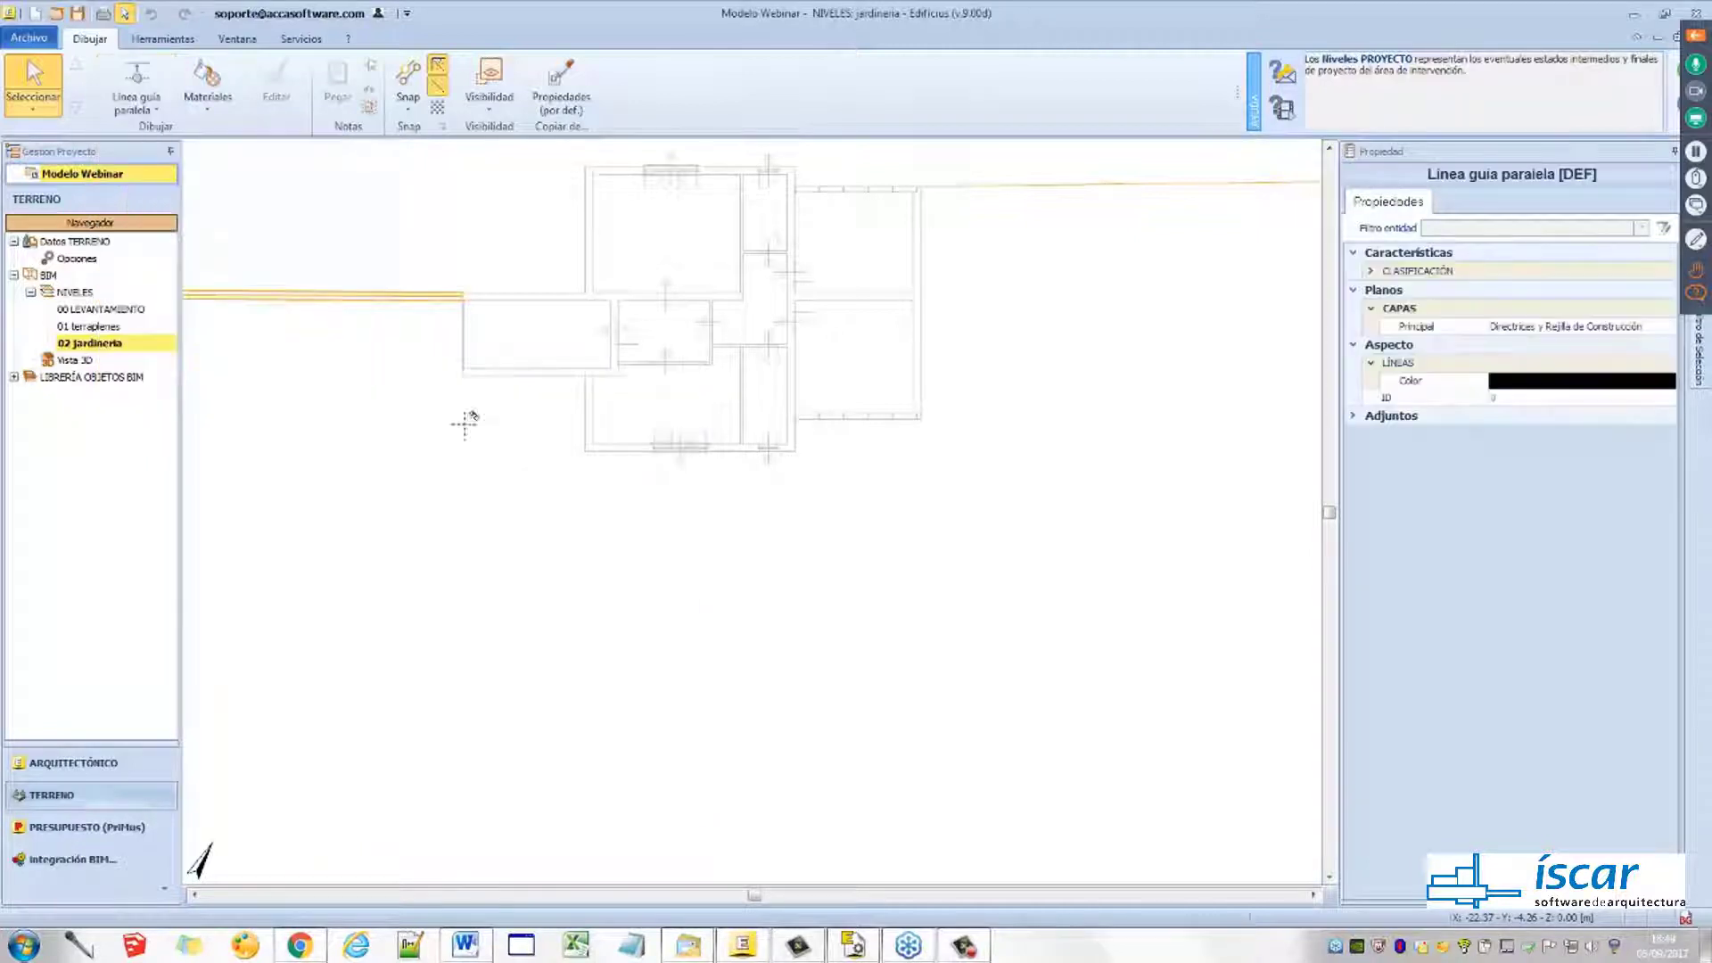
pyautogui.click(922, 354)
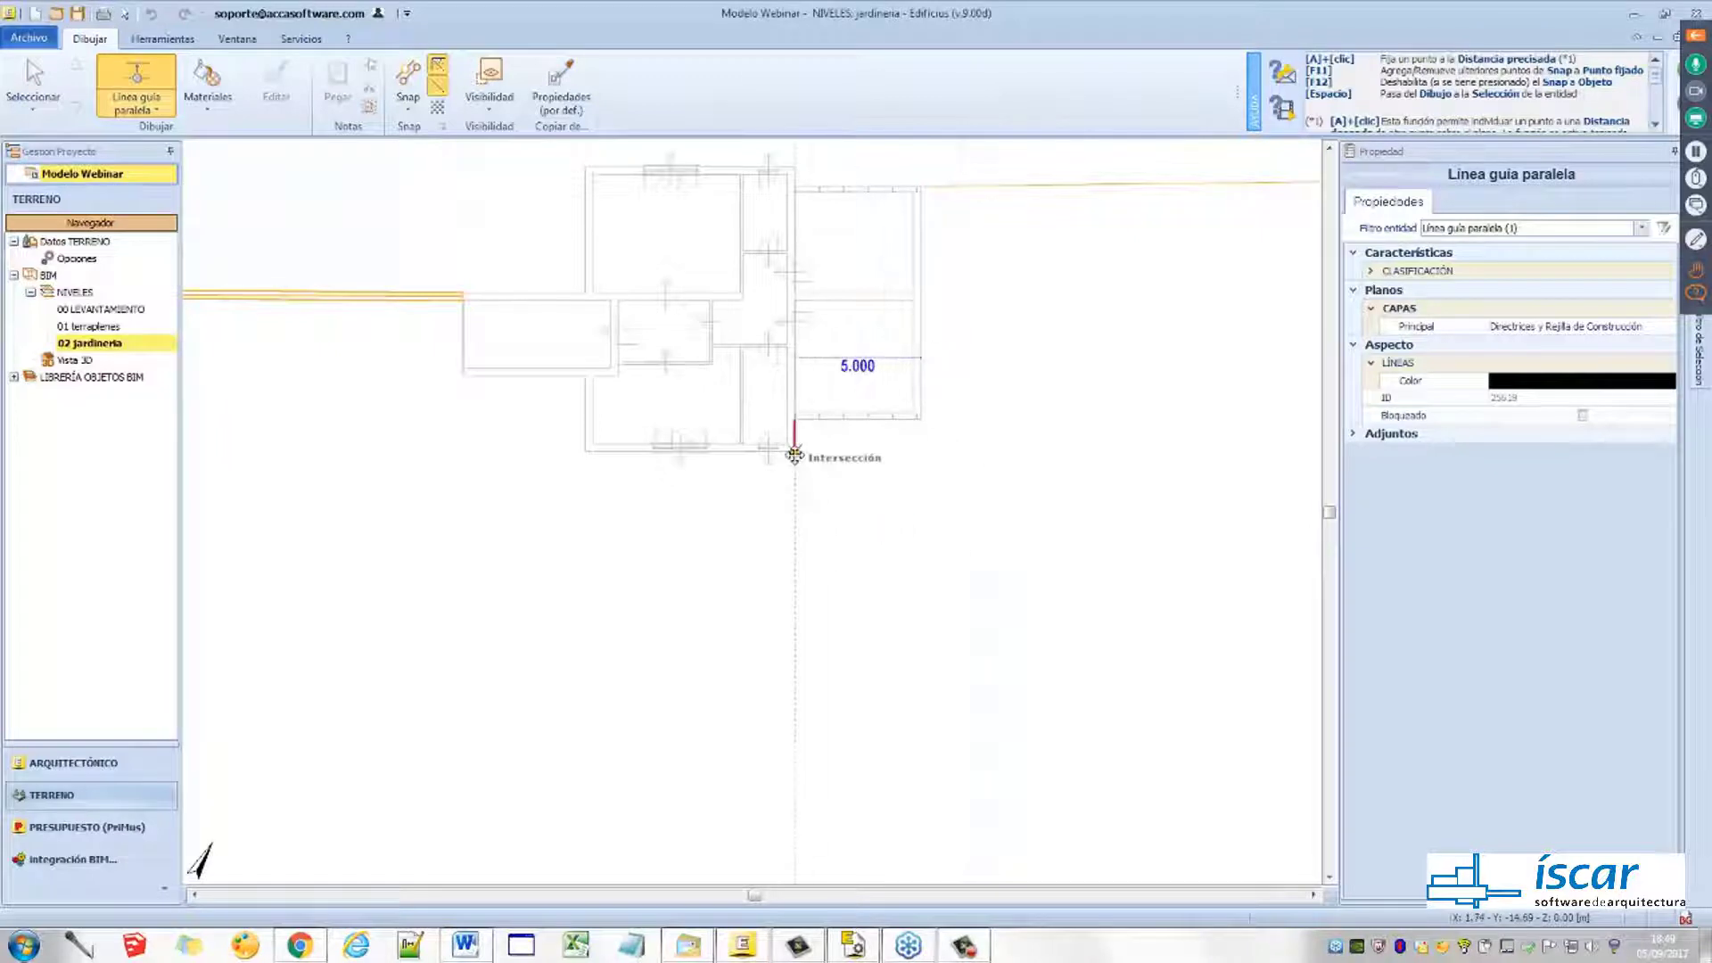
pyautogui.click(794, 458)
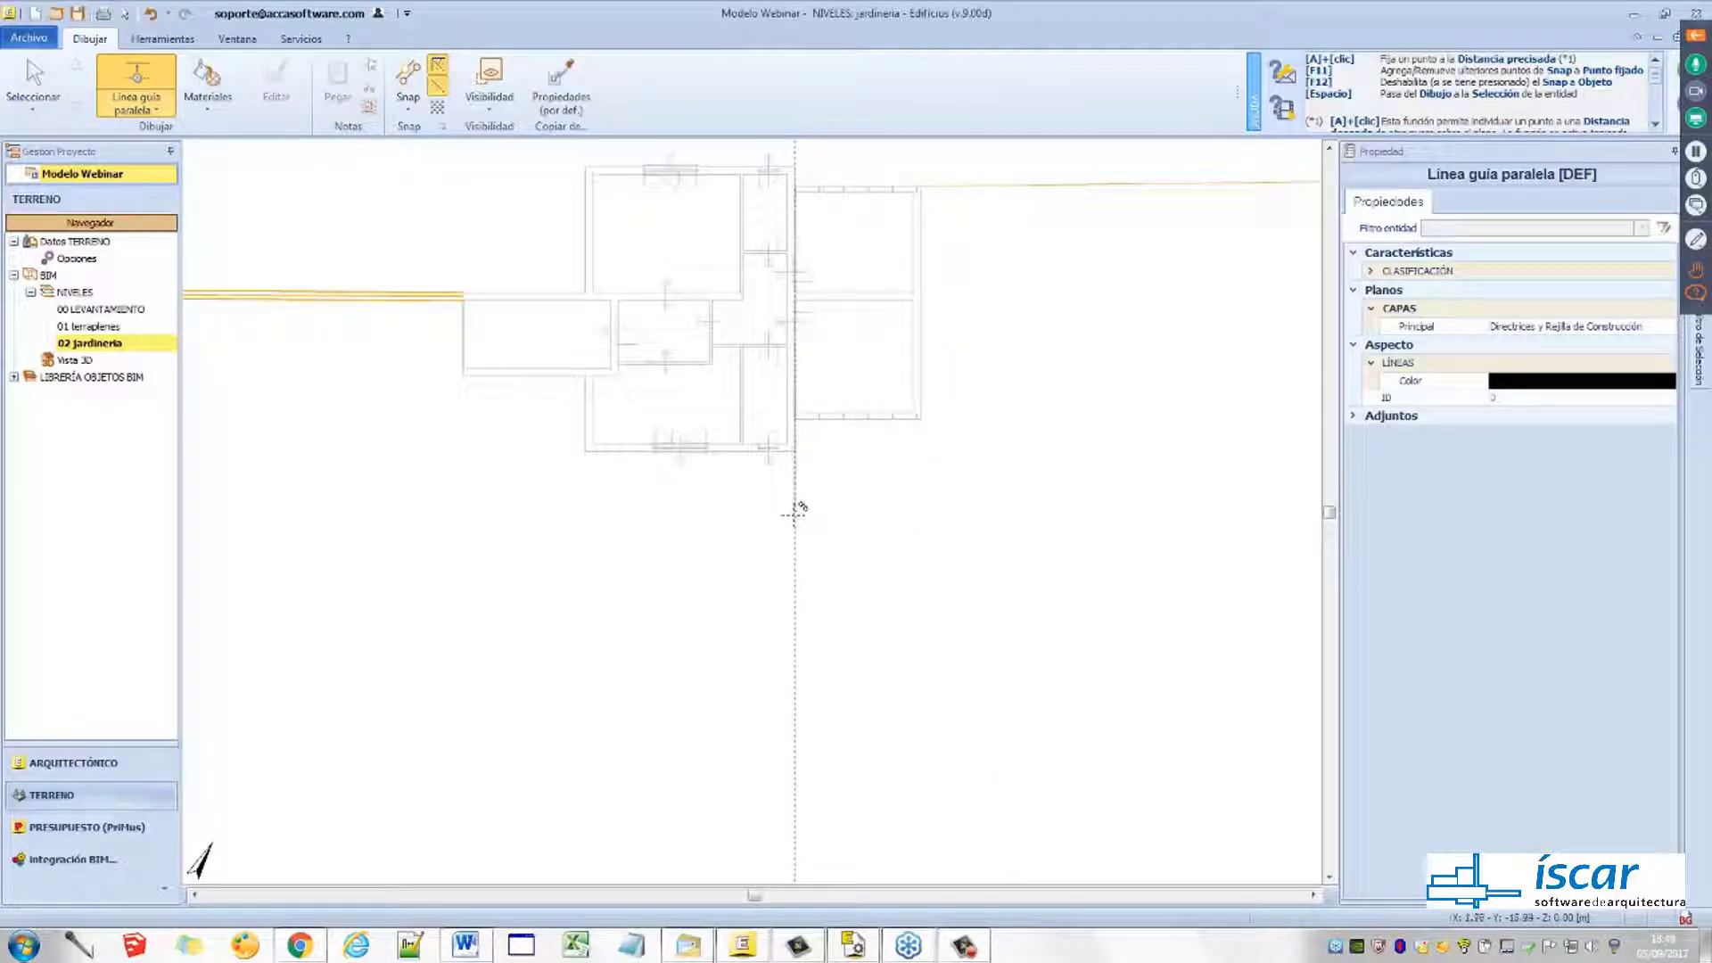
# Place three more parallel guide lines along the balcony wing's outer side, the main block's opposite side and the tower's outer side
pyautogui.click(794, 512)
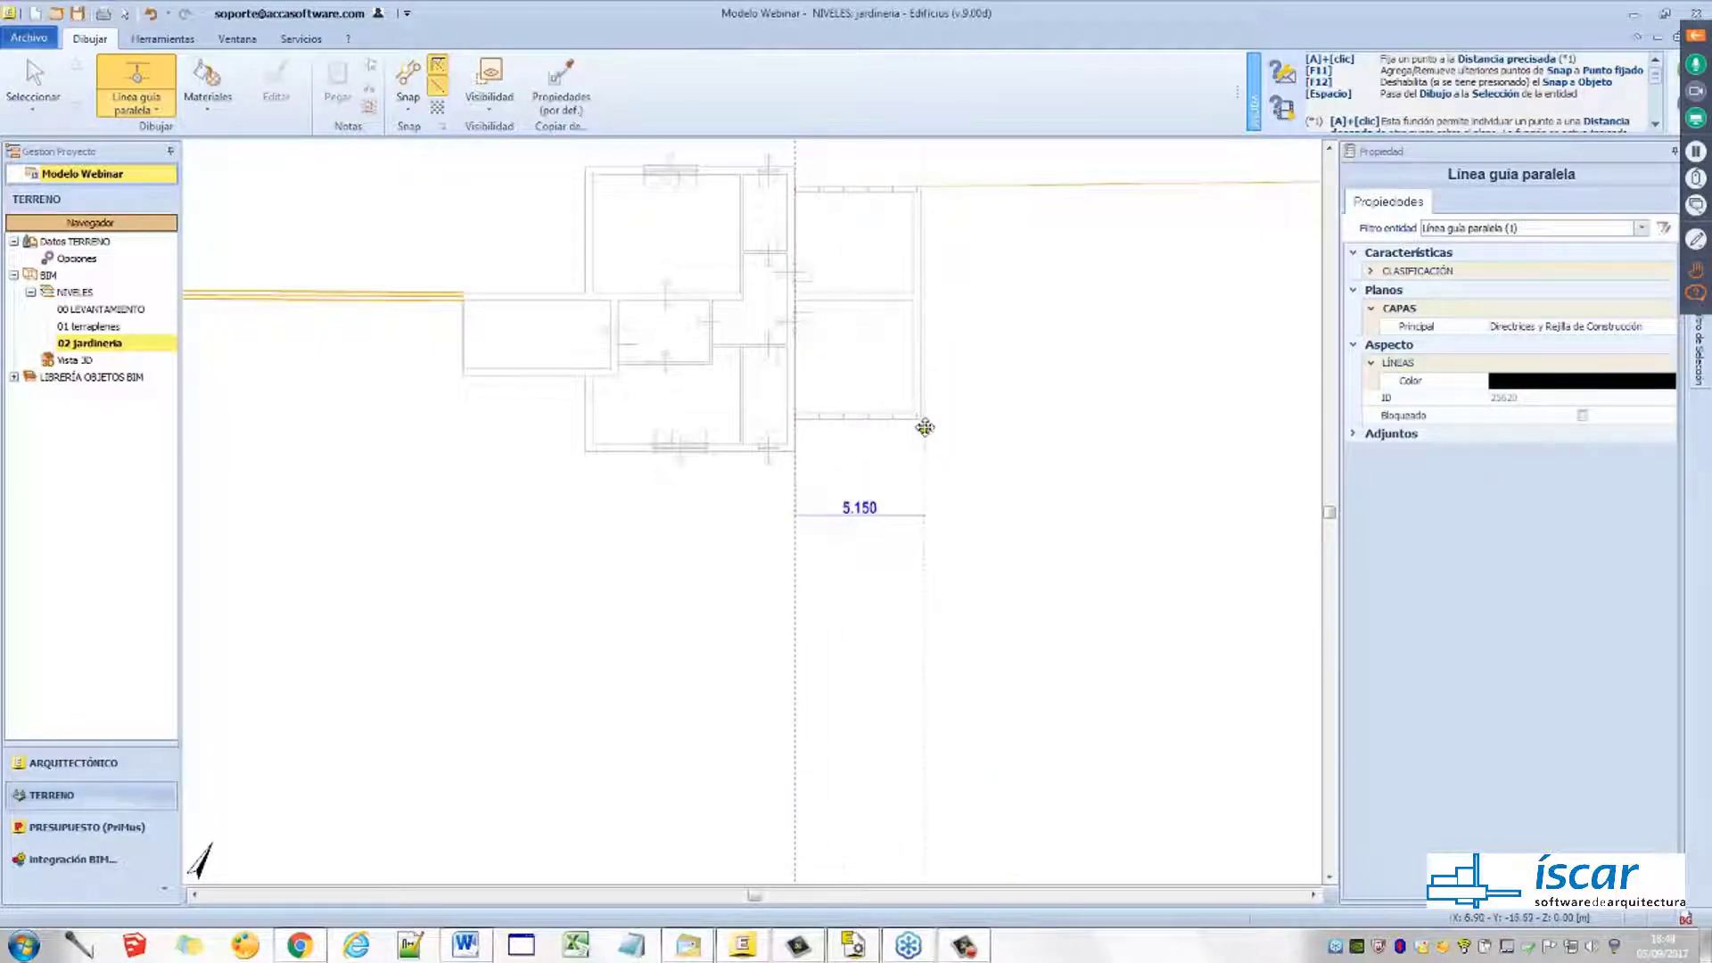
pyautogui.click(923, 423)
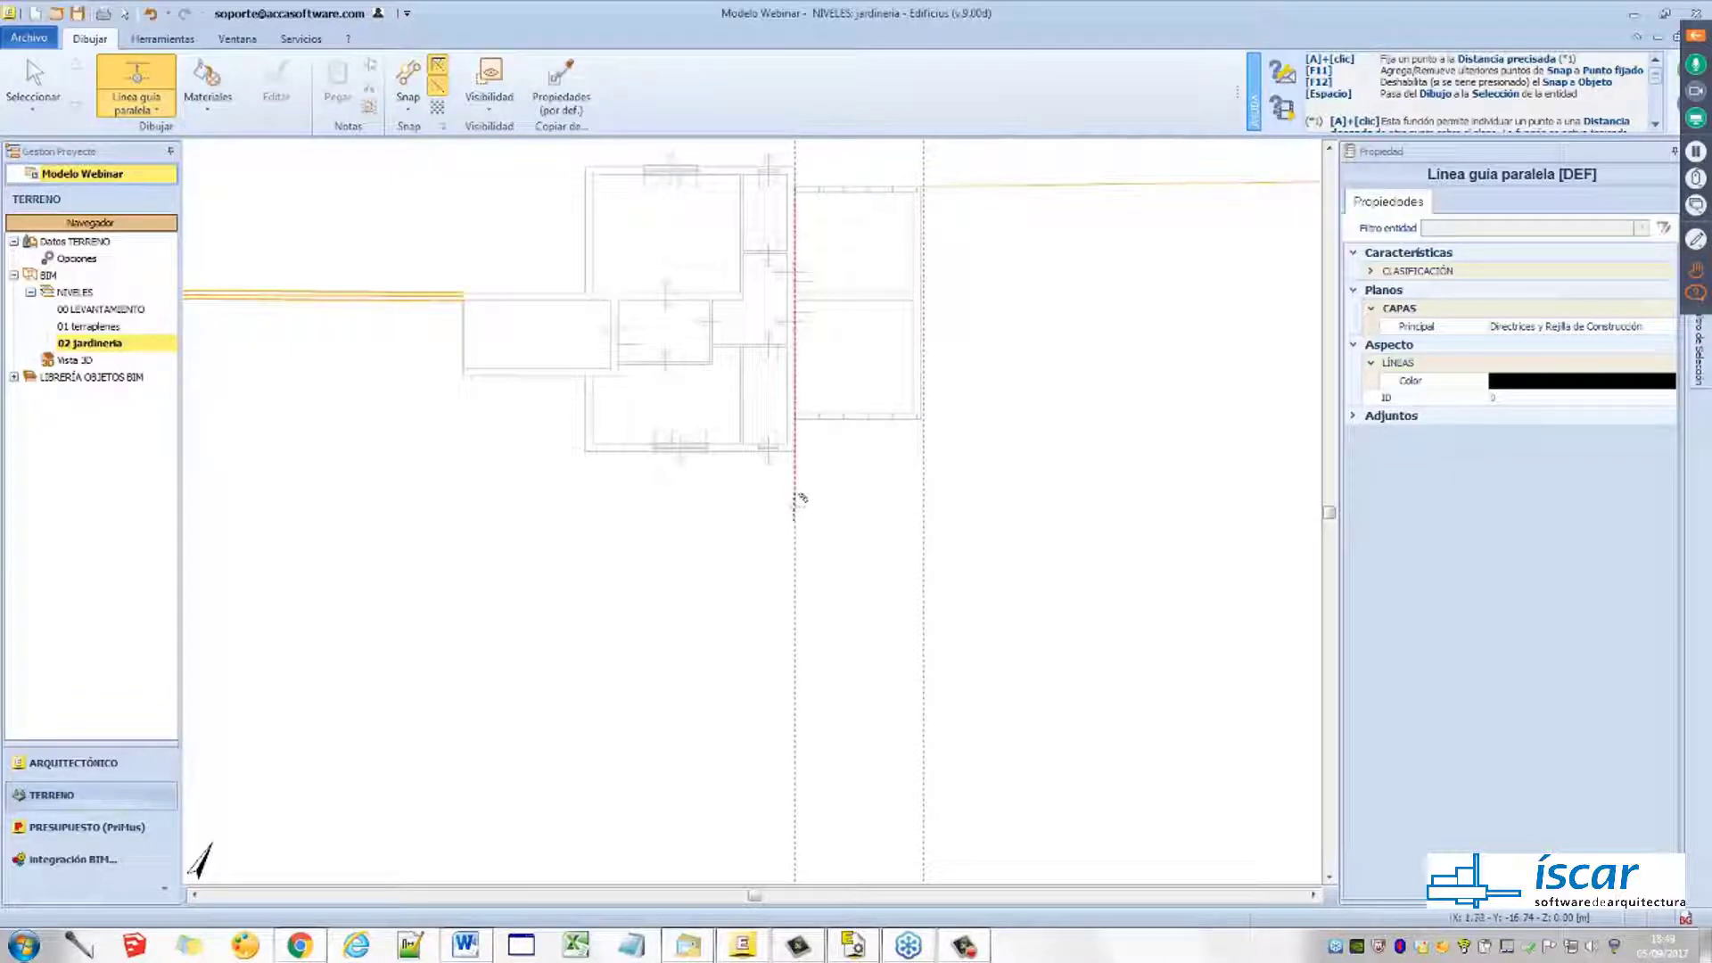
pyautogui.click(795, 497)
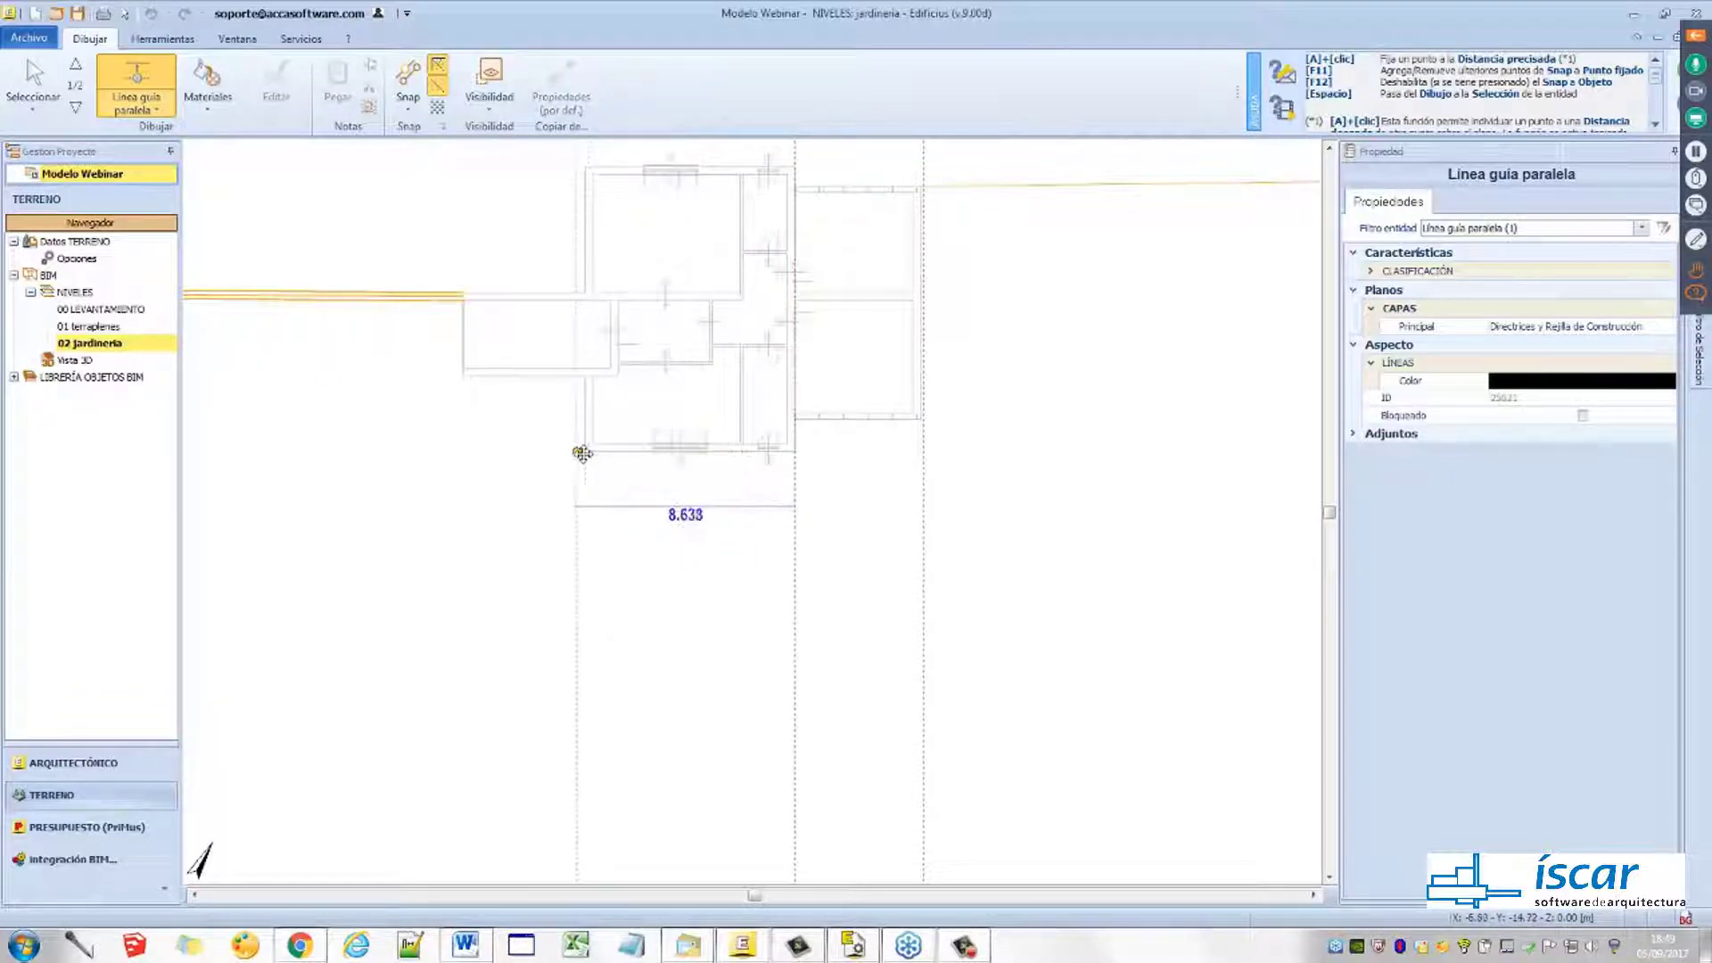
pyautogui.click(581, 453)
pyautogui.click(589, 488)
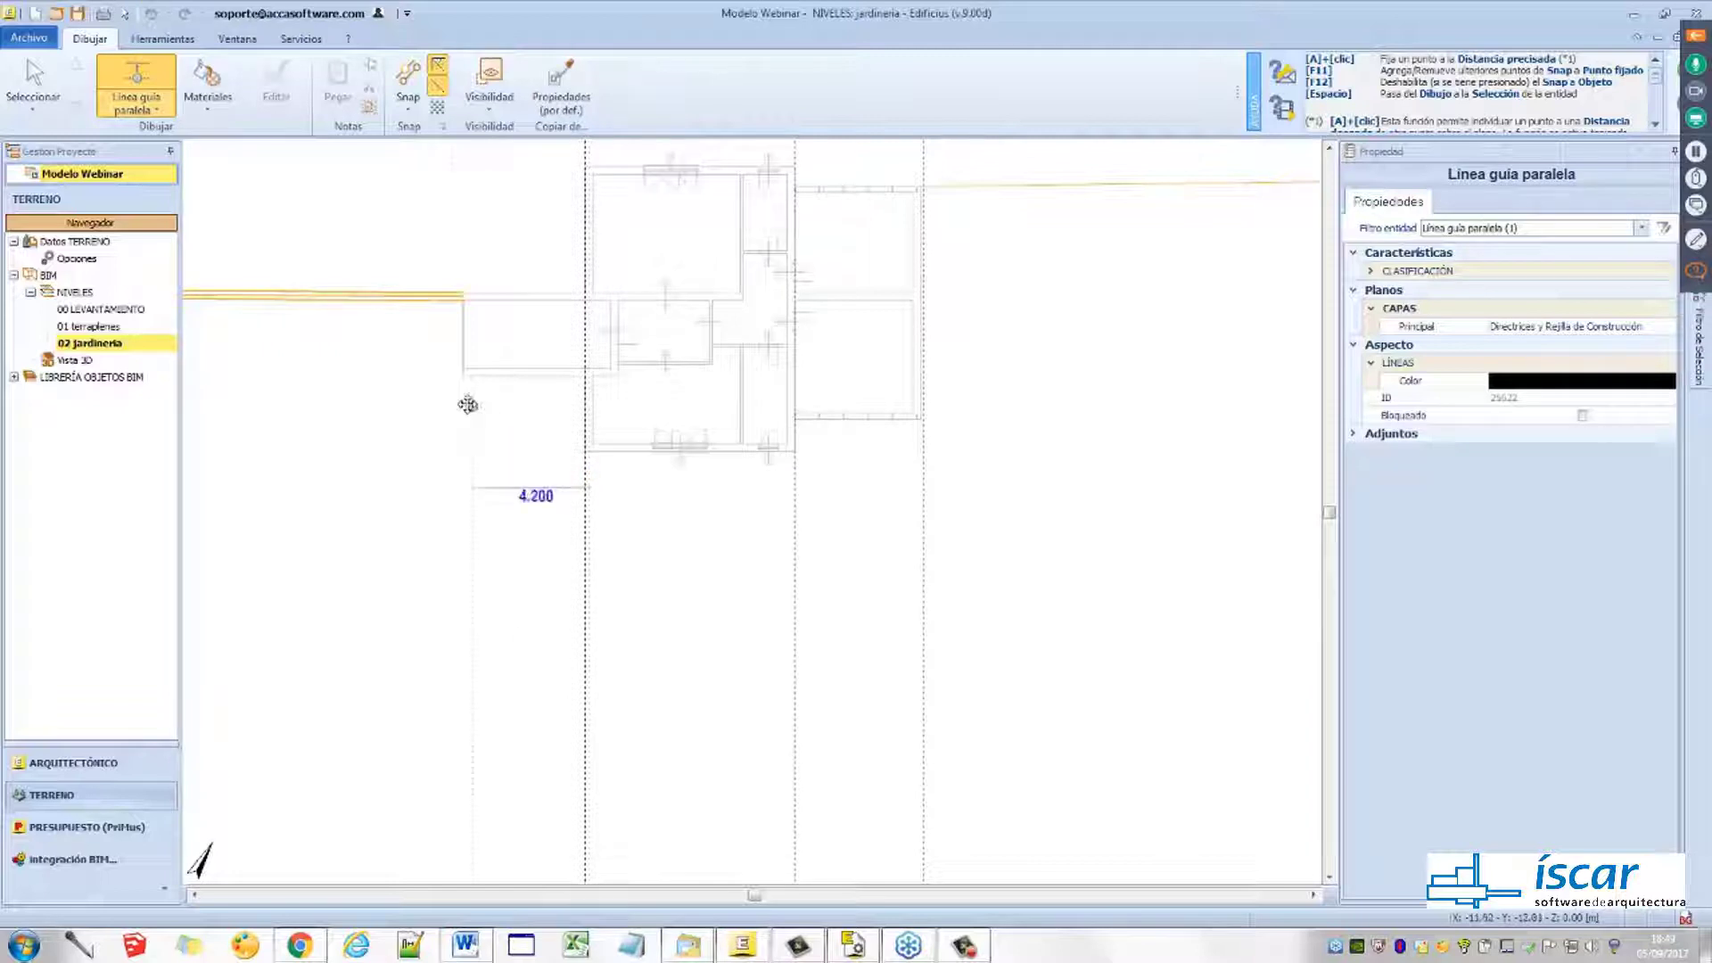
pyautogui.click(462, 384)
pyautogui.scroll(-1, 397, 517)
pyautogui.moveTo(397, 517); pyautogui.dragTo(405, 482, button='middle')
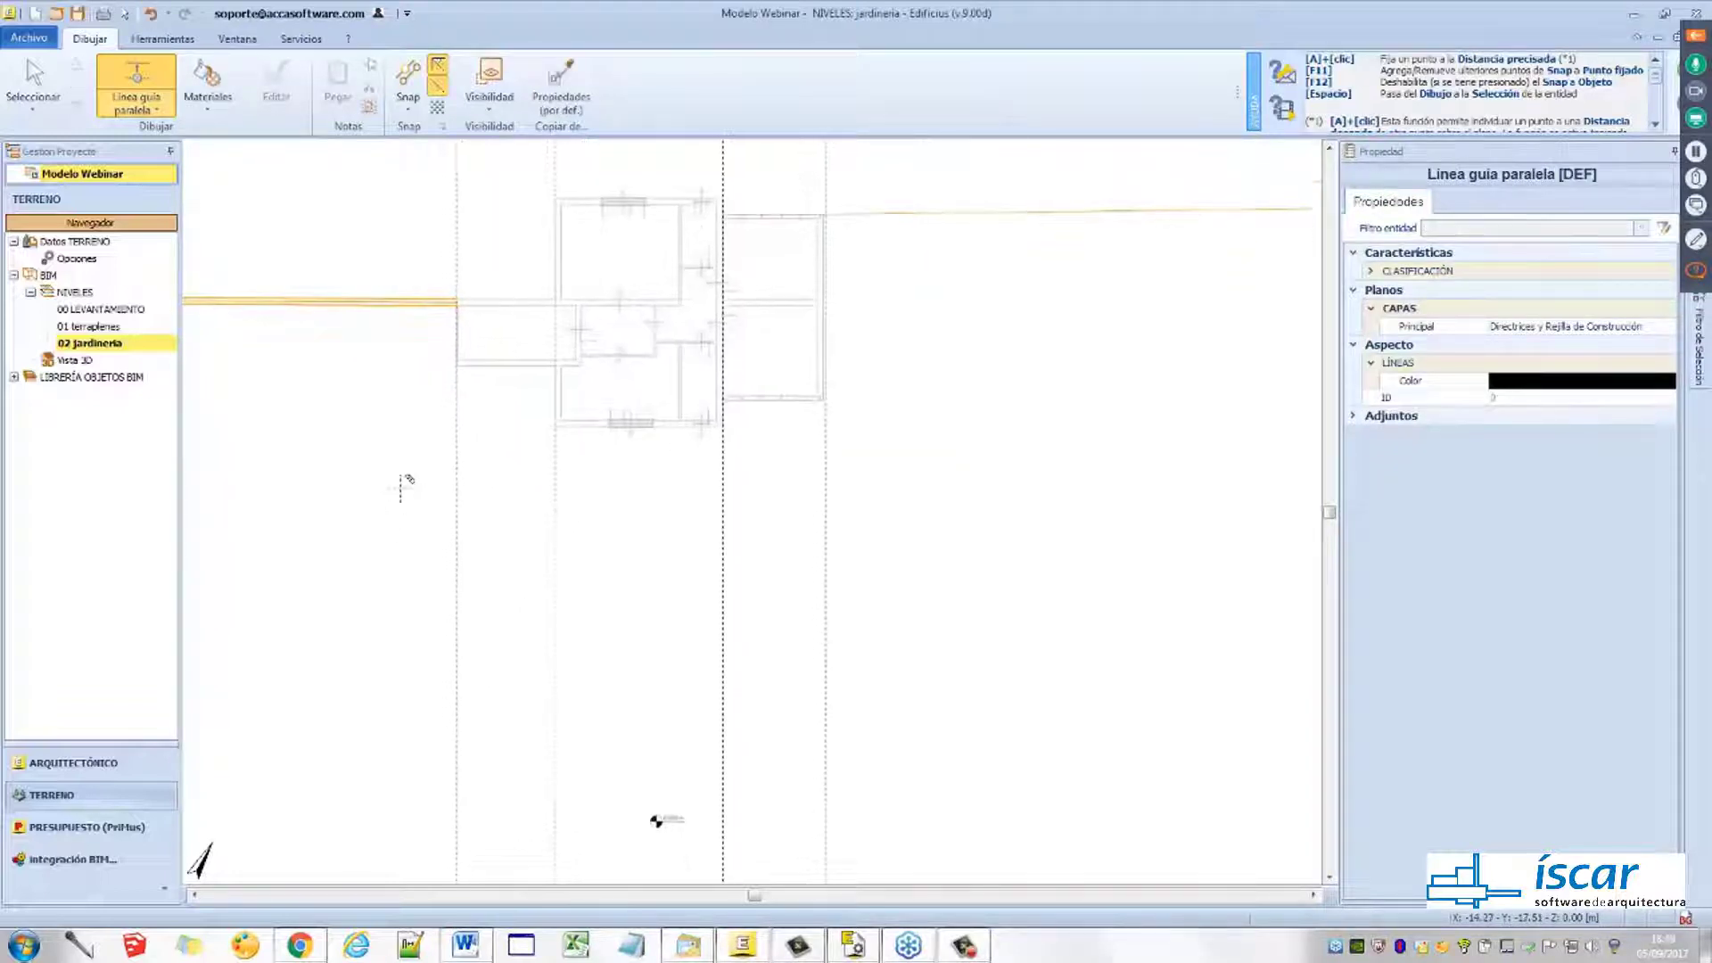
pyautogui.moveTo(587, 525); pyautogui.dragTo(602, 498, button='middle')
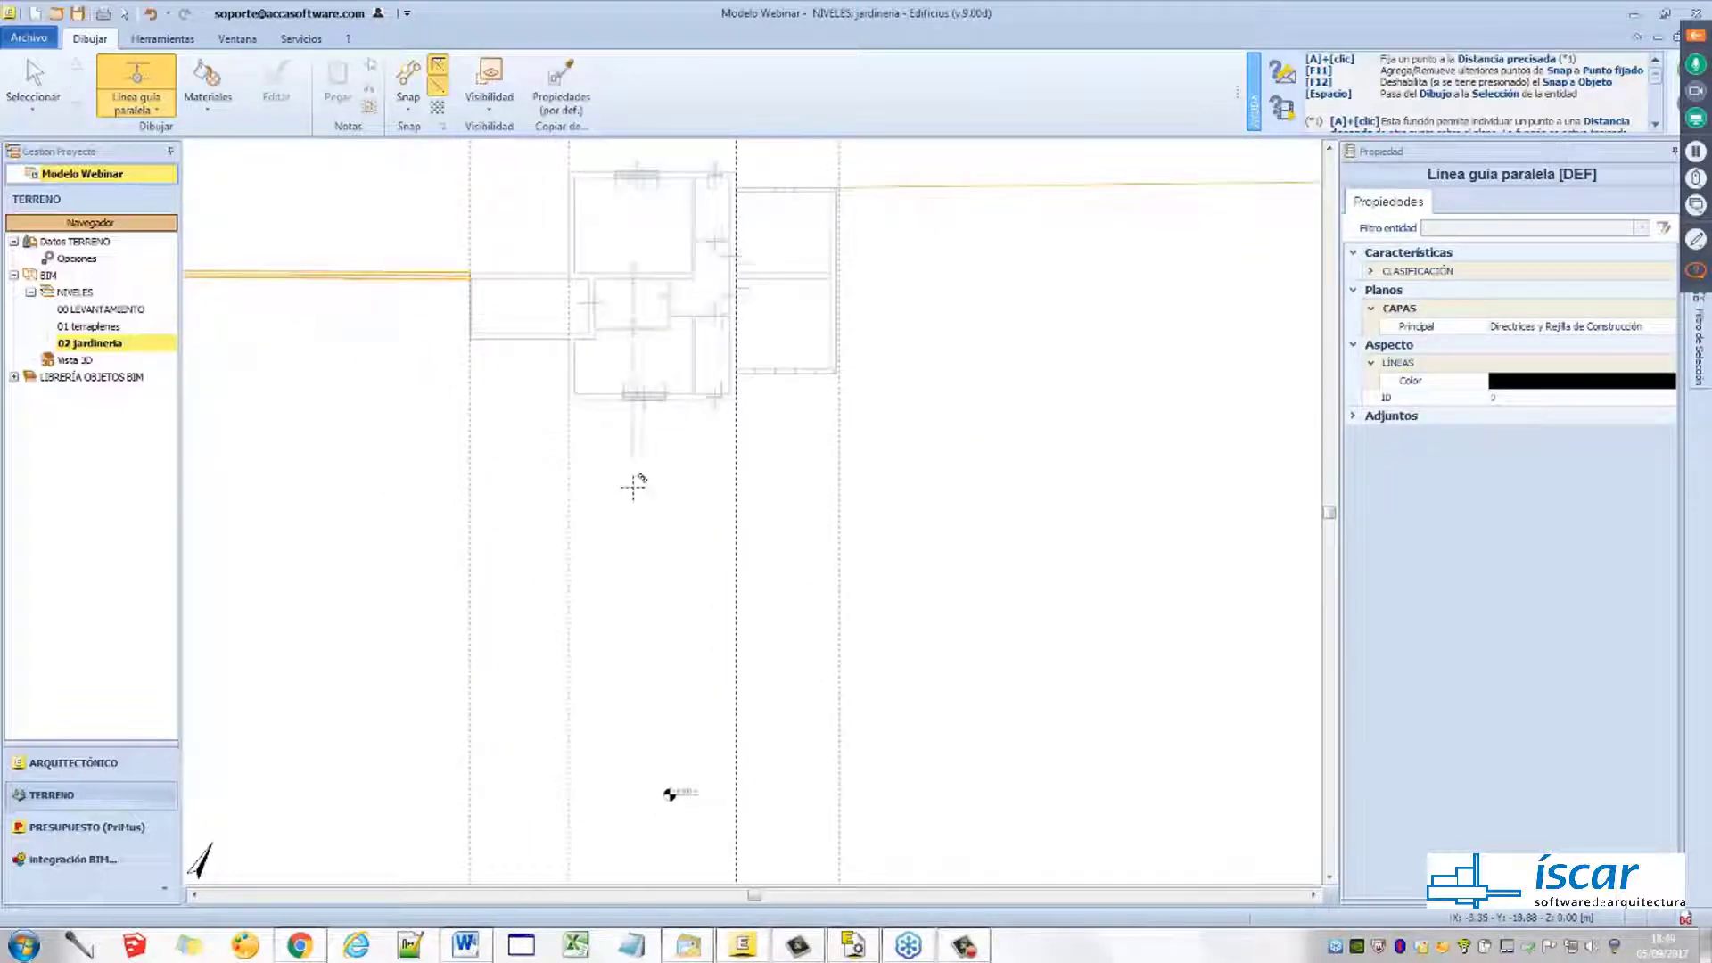
pyautogui.press('Escape')
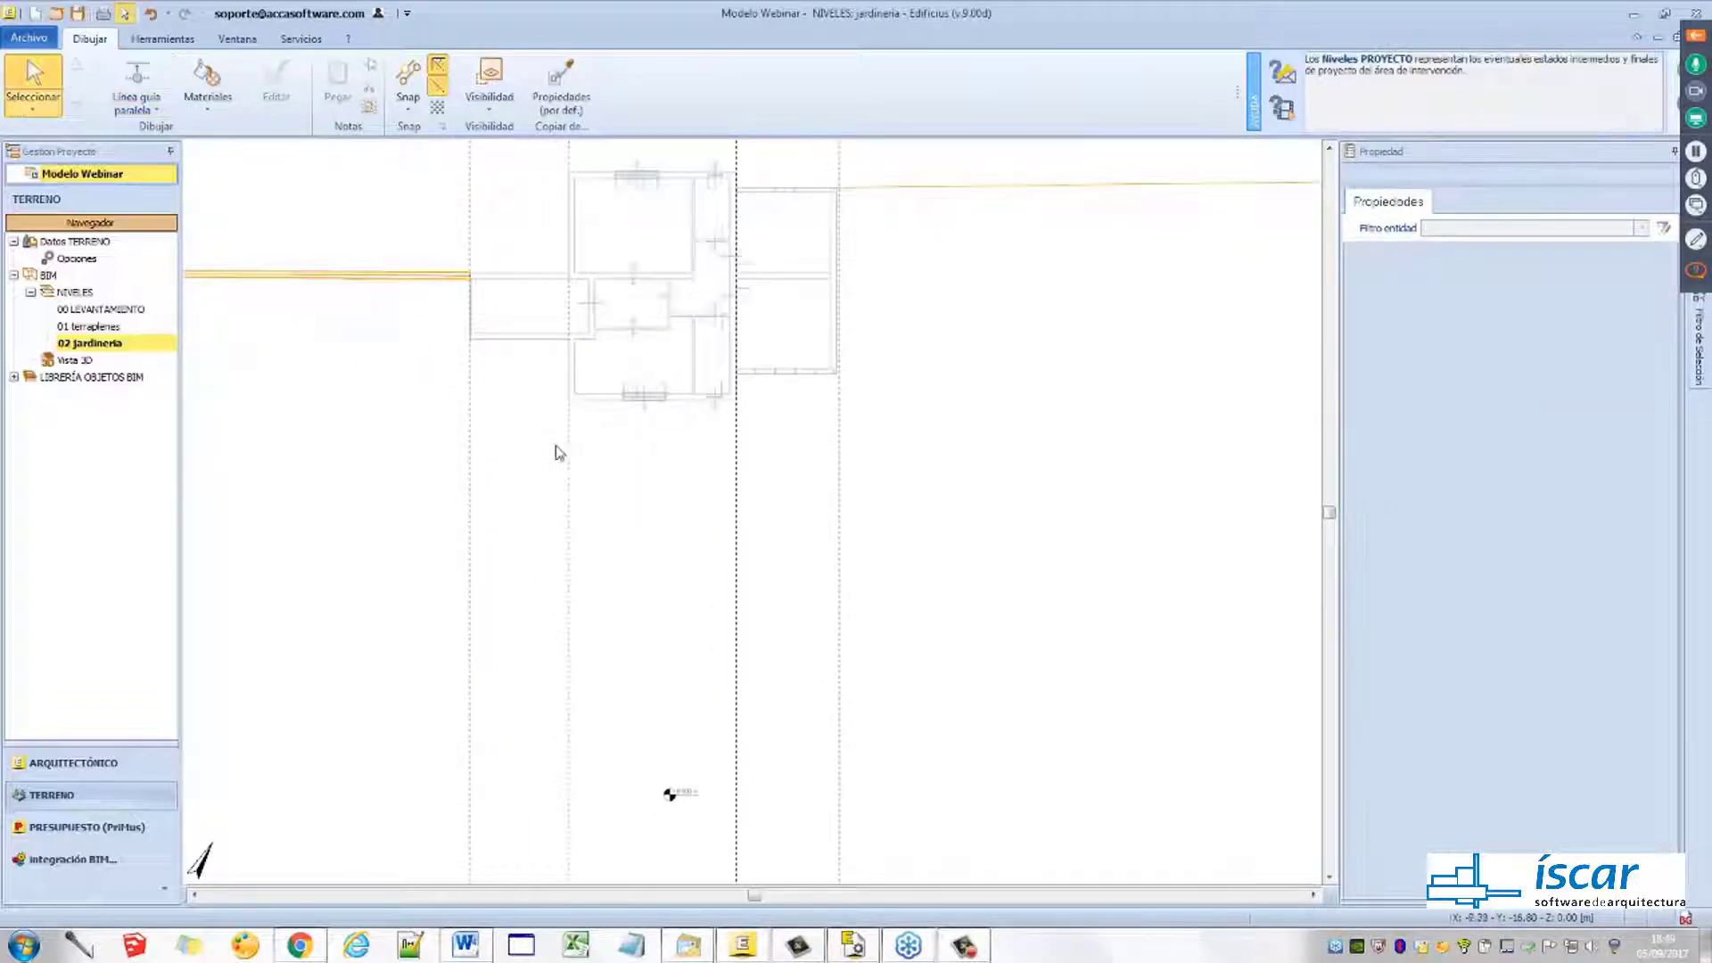
# Start a Plazoleta outline at the tower's outer front corner and trace it along the tower's front and around the main block's front
pyautogui.click(156, 111)
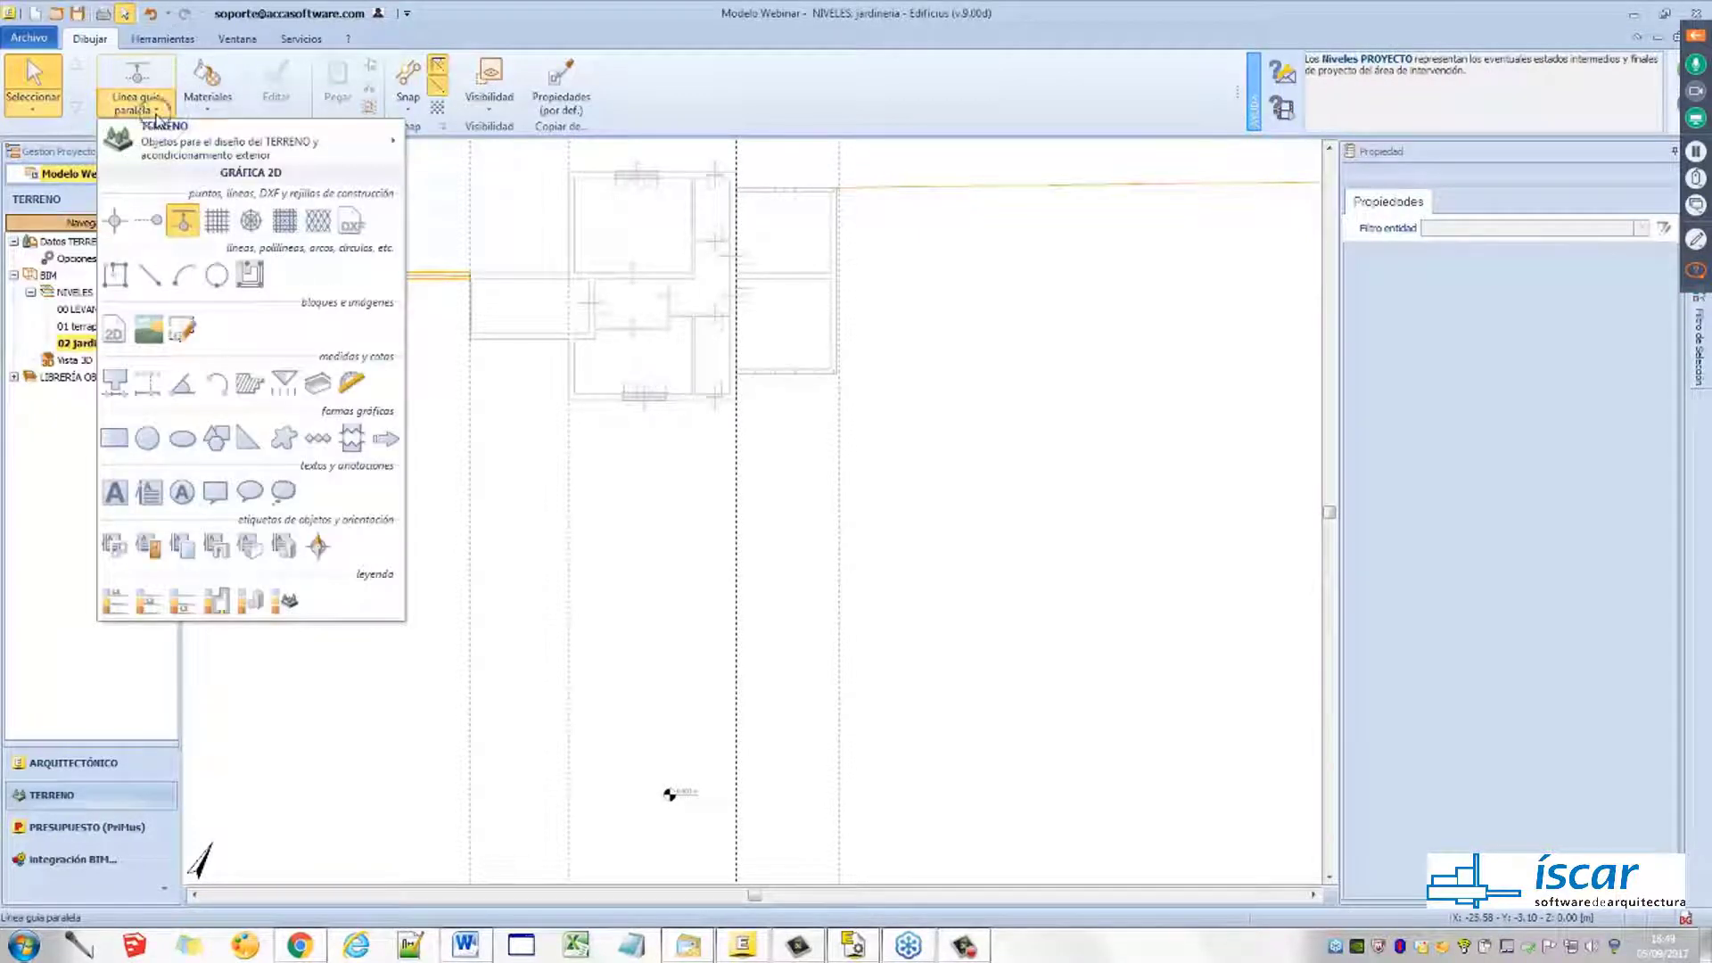
pyautogui.moveTo(161, 131)
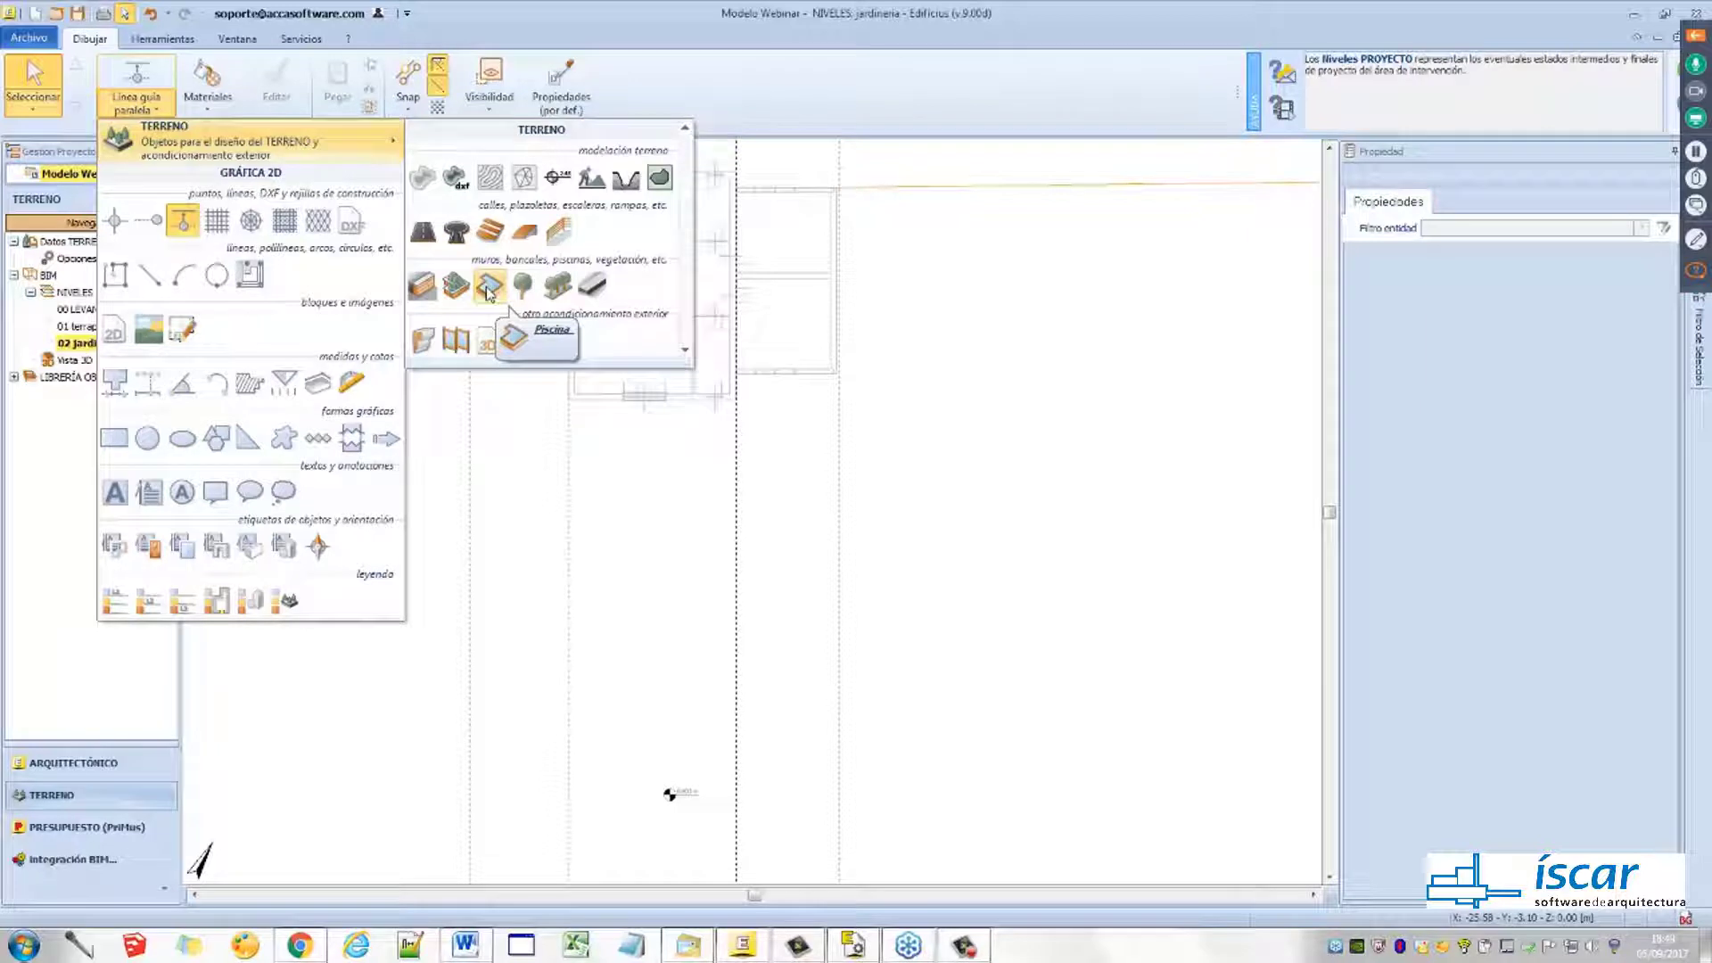
pyautogui.click(457, 242)
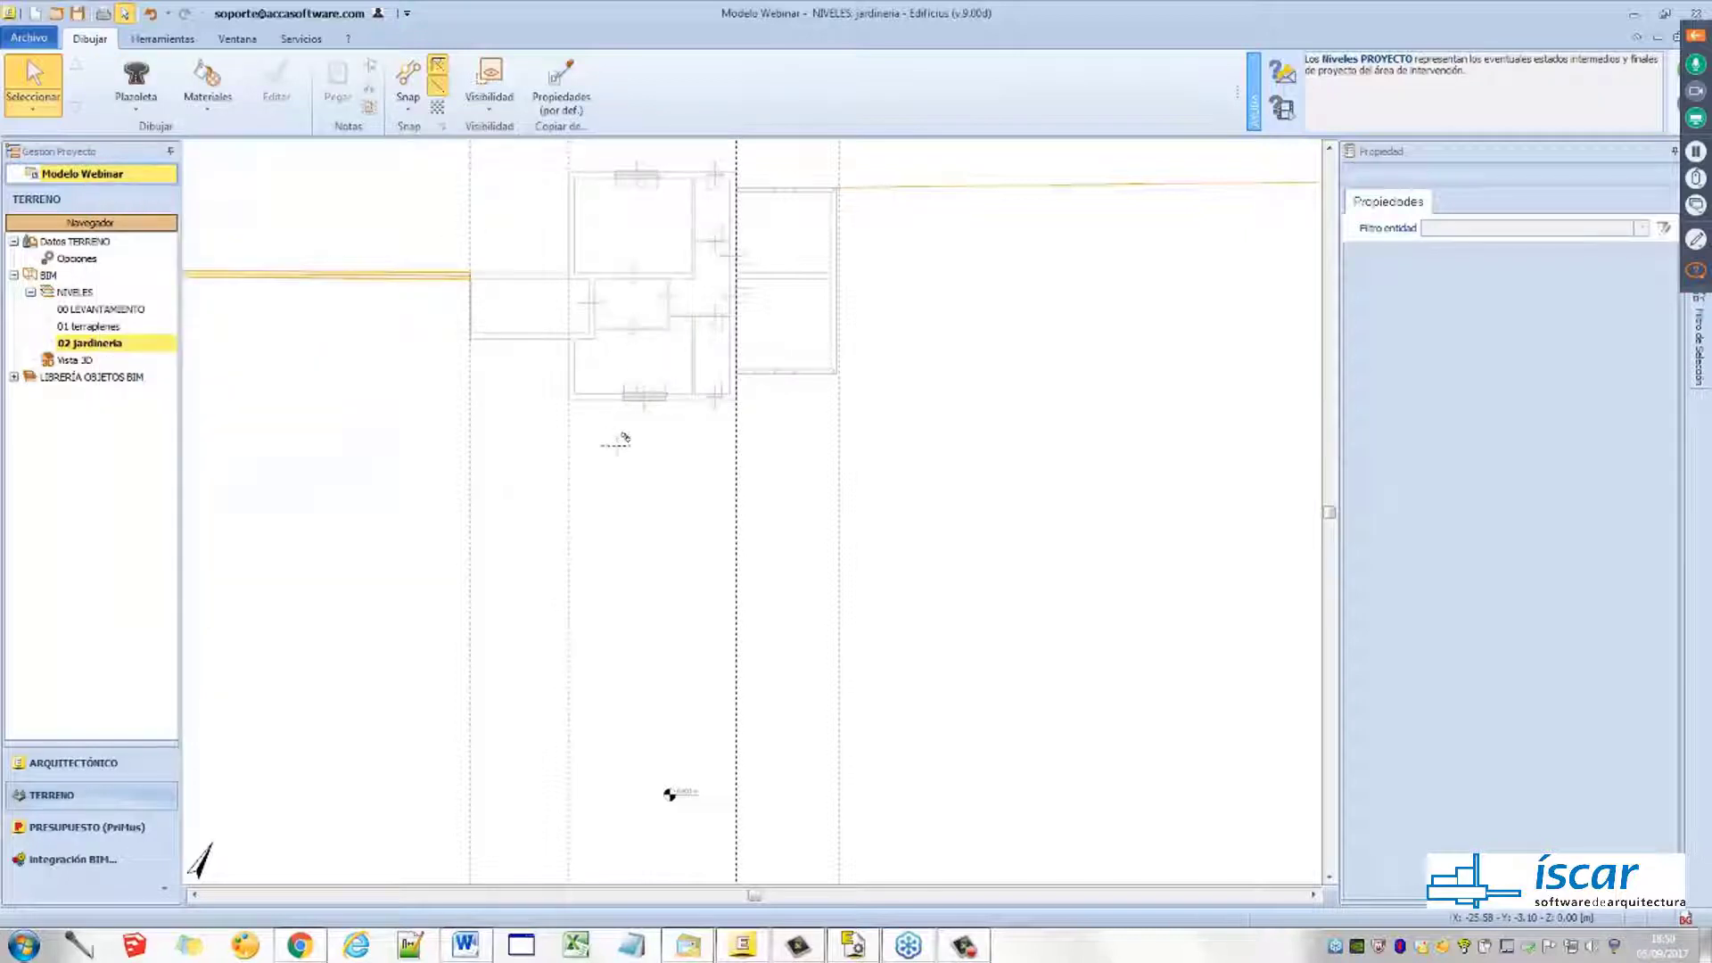
pyautogui.scroll(1, 440, 317)
pyautogui.scroll(1, 470, 279)
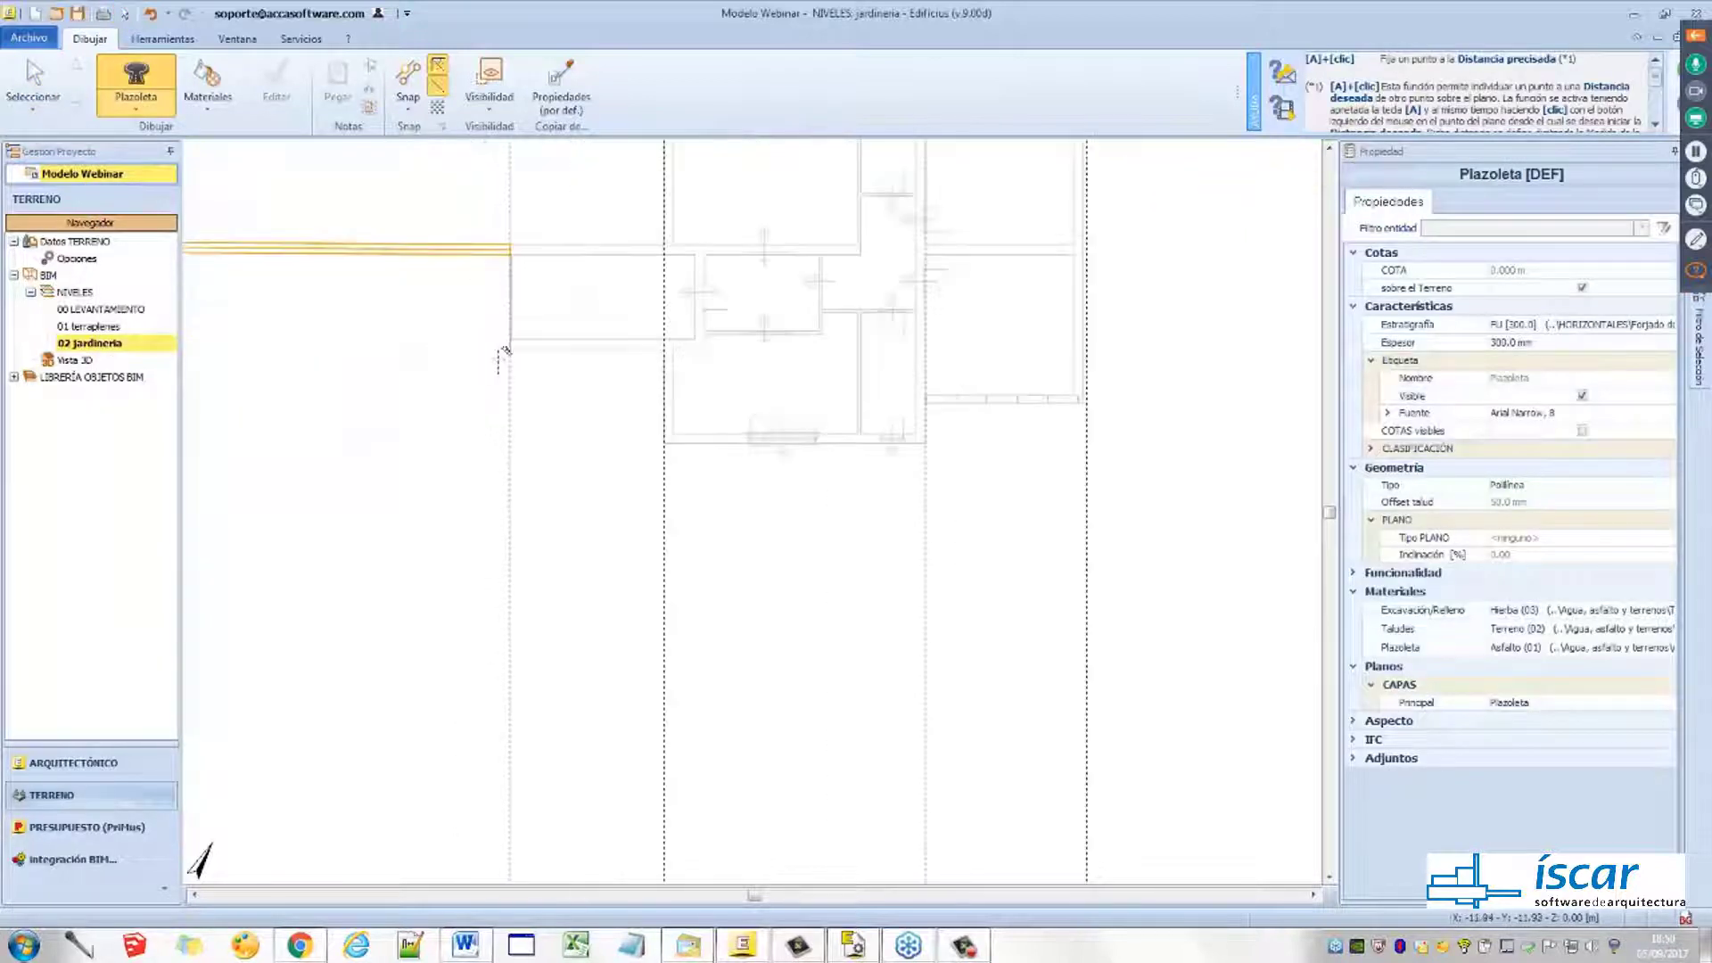
pyautogui.scroll(2, 503, 343)
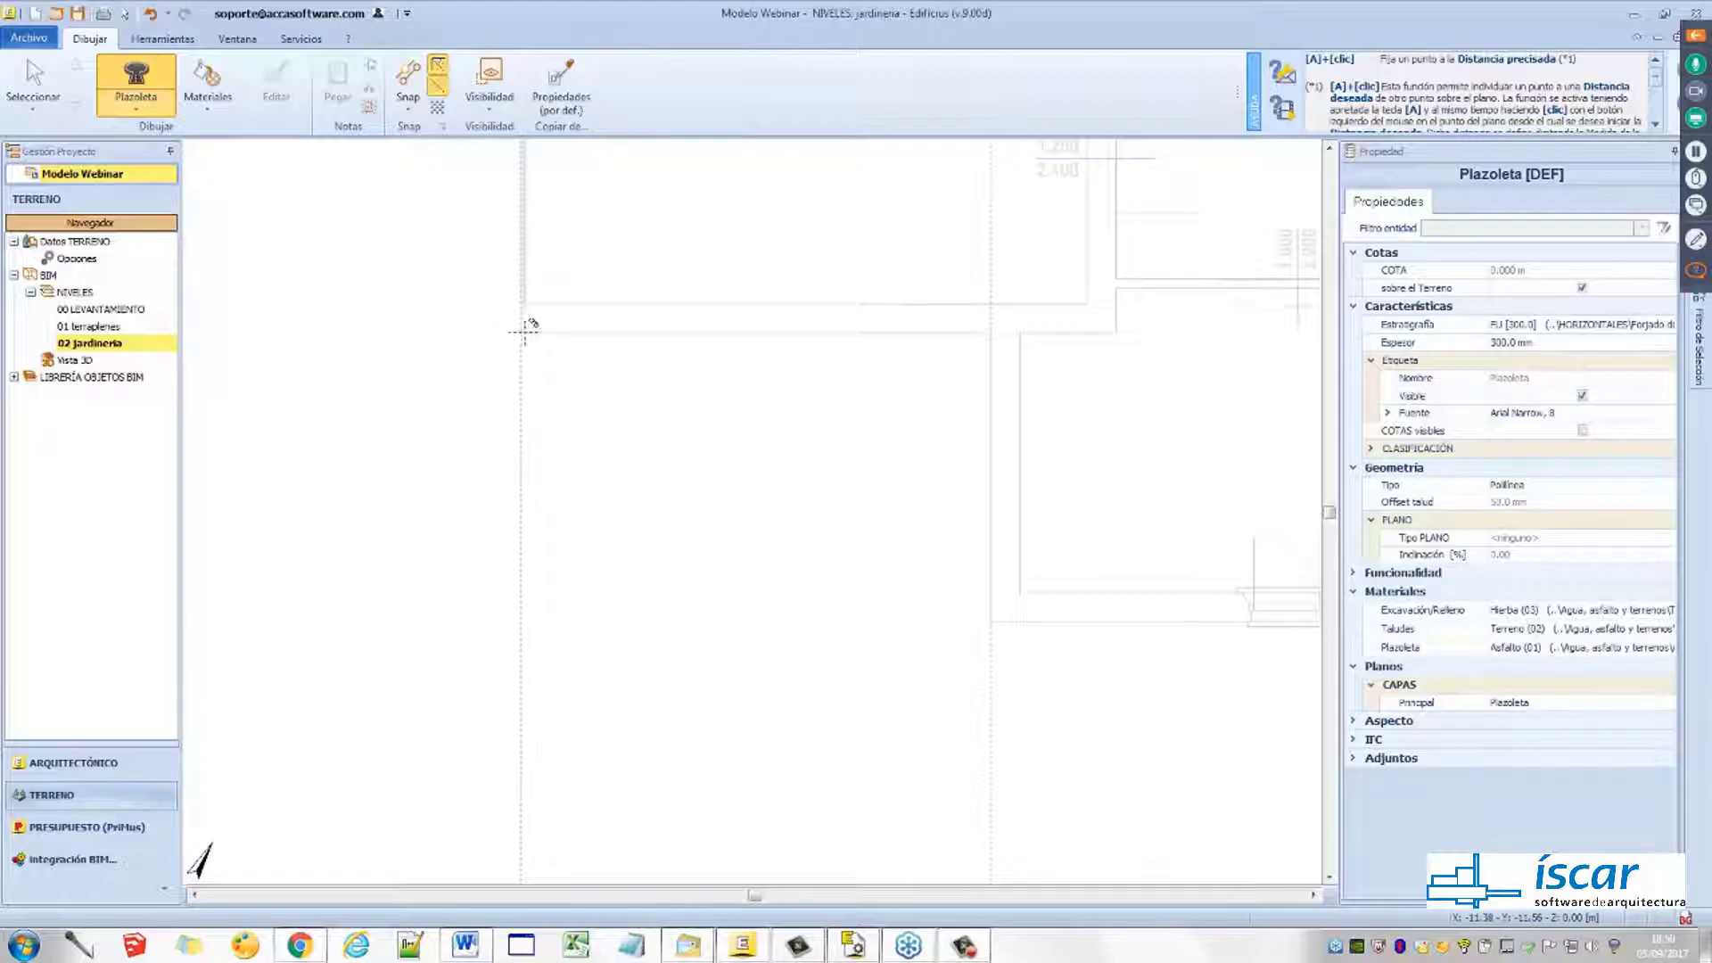
pyautogui.click(525, 333)
pyautogui.click(991, 332)
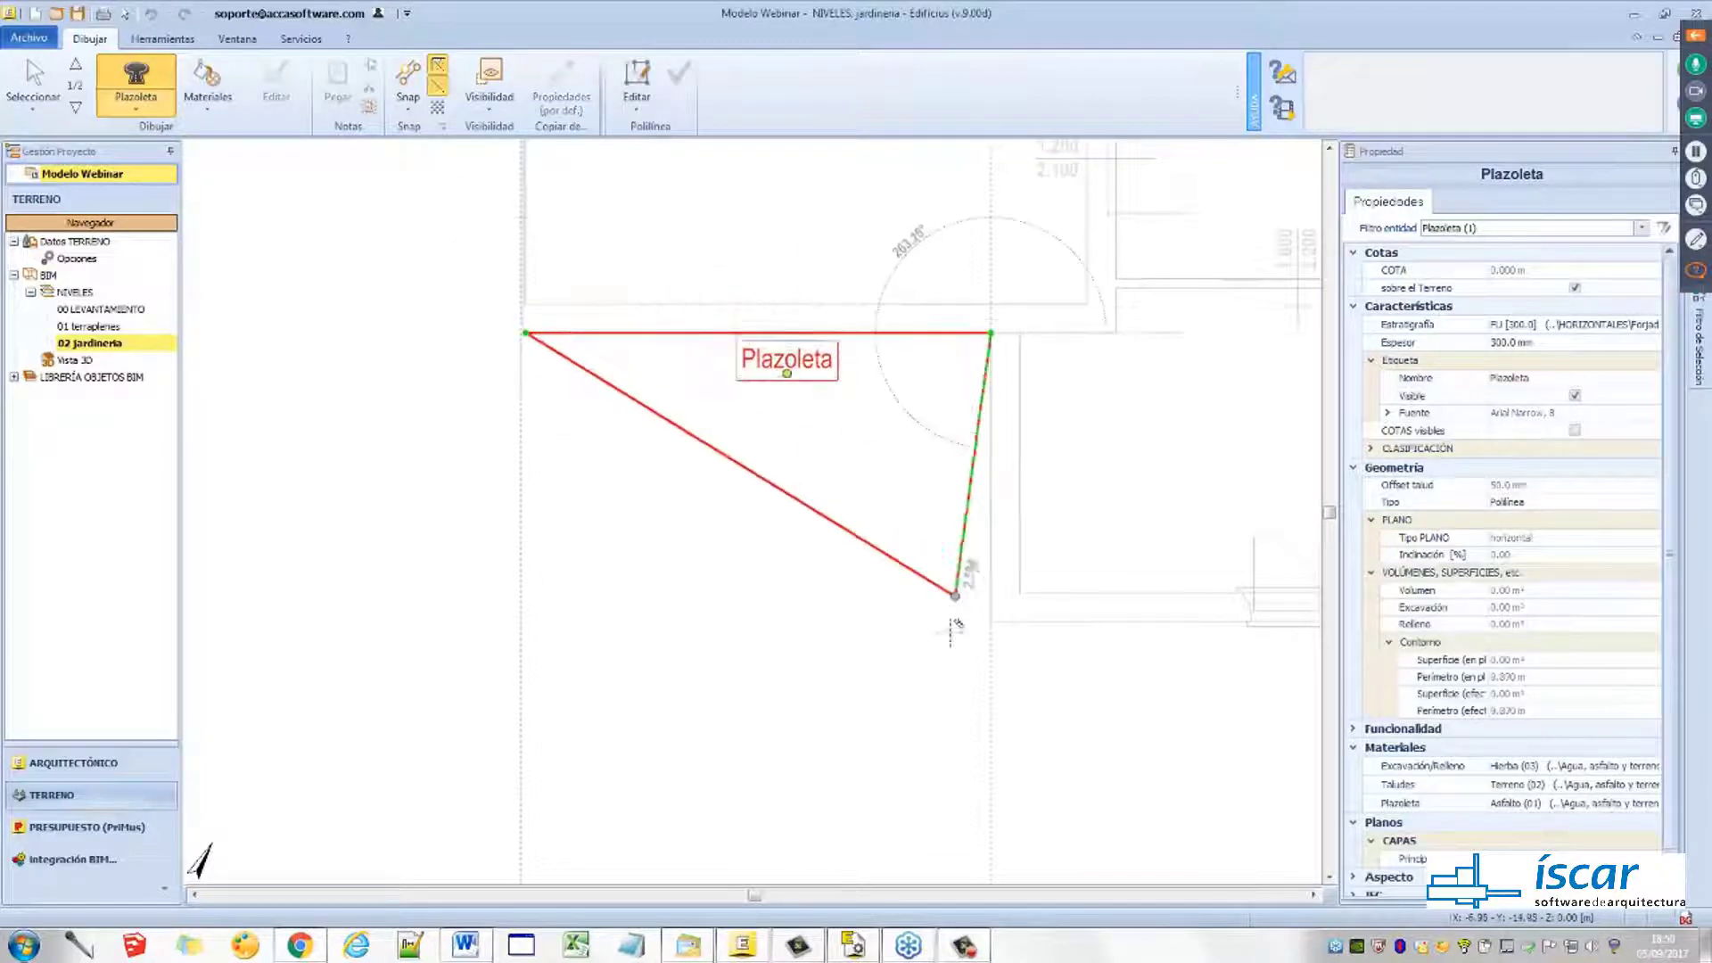
pyautogui.click(992, 613)
pyautogui.scroll(-1, 994, 611)
pyautogui.scroll(-4, 650, 611)
pyautogui.scroll(3, 899, 604)
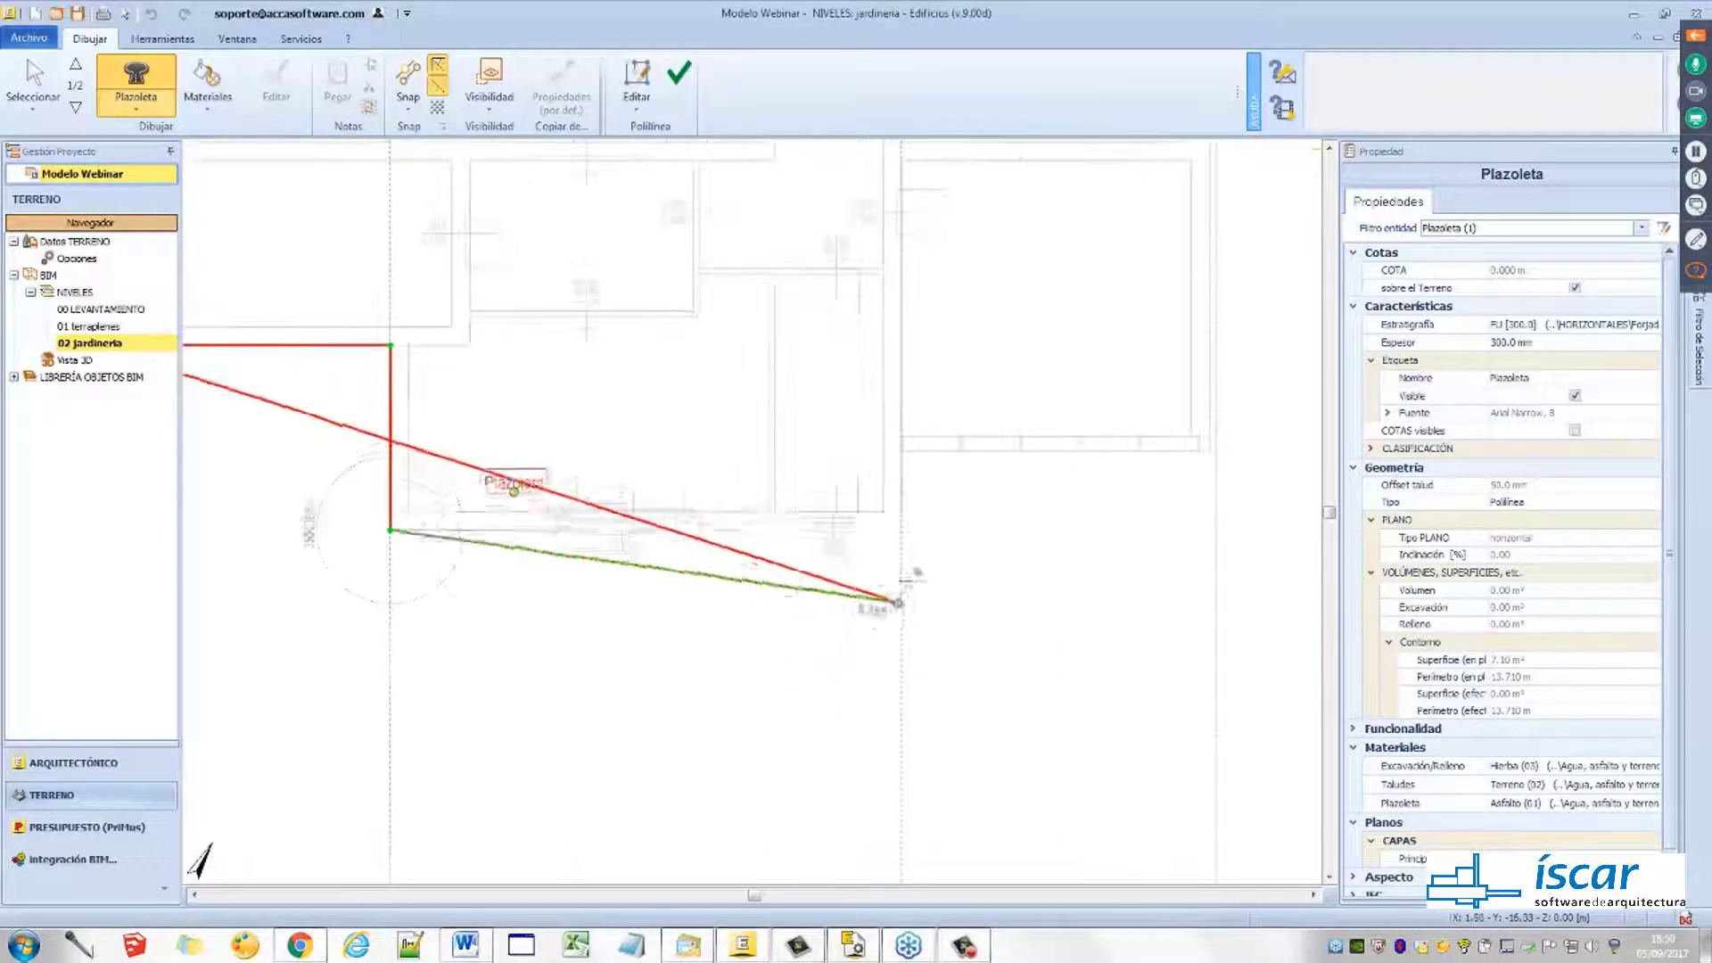
pyautogui.click(901, 531)
# Continue the plazoleta outline along the balcony wing's front and up its outer side to the terrain edge line at the rear
pyautogui.scroll(2, 911, 493)
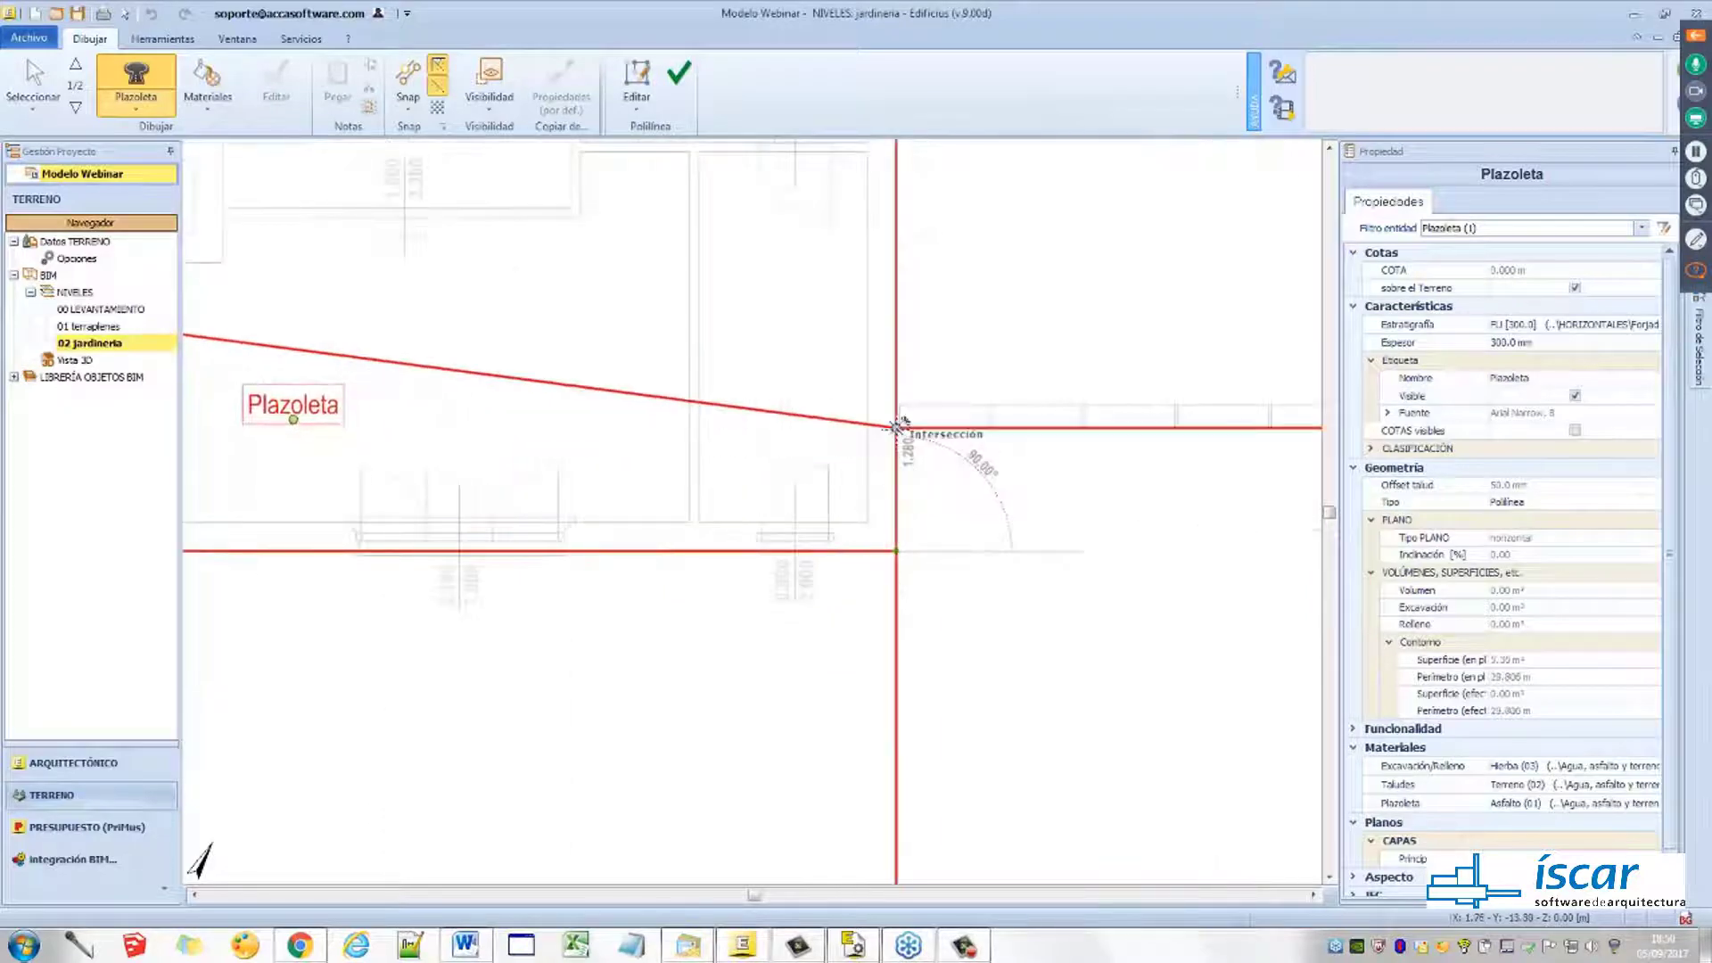
pyautogui.click(897, 427)
pyautogui.scroll(-3, 923, 490)
pyautogui.moveTo(1001, 604); pyautogui.dragTo(682, 580, button='middle')
pyautogui.scroll(2, 857, 510)
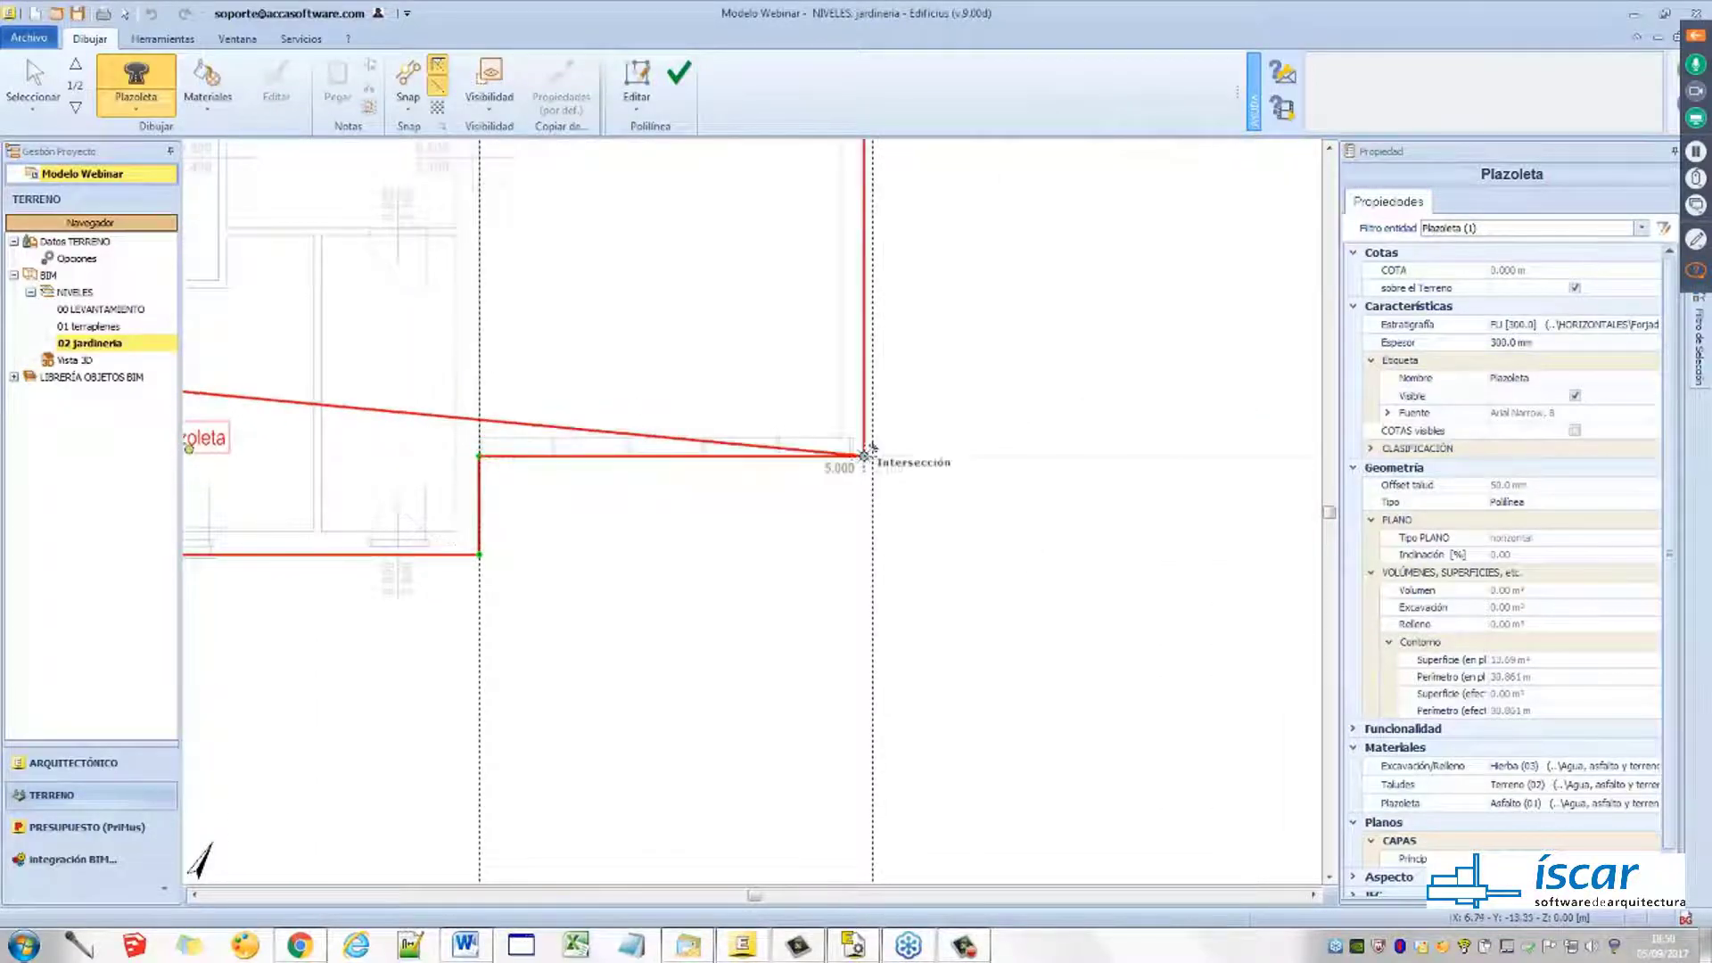
pyautogui.click(866, 455)
pyautogui.scroll(-4, 871, 462)
pyautogui.moveTo(875, 489); pyautogui.dragTo(734, 695, button='middle')
pyautogui.scroll(2, 760, 373)
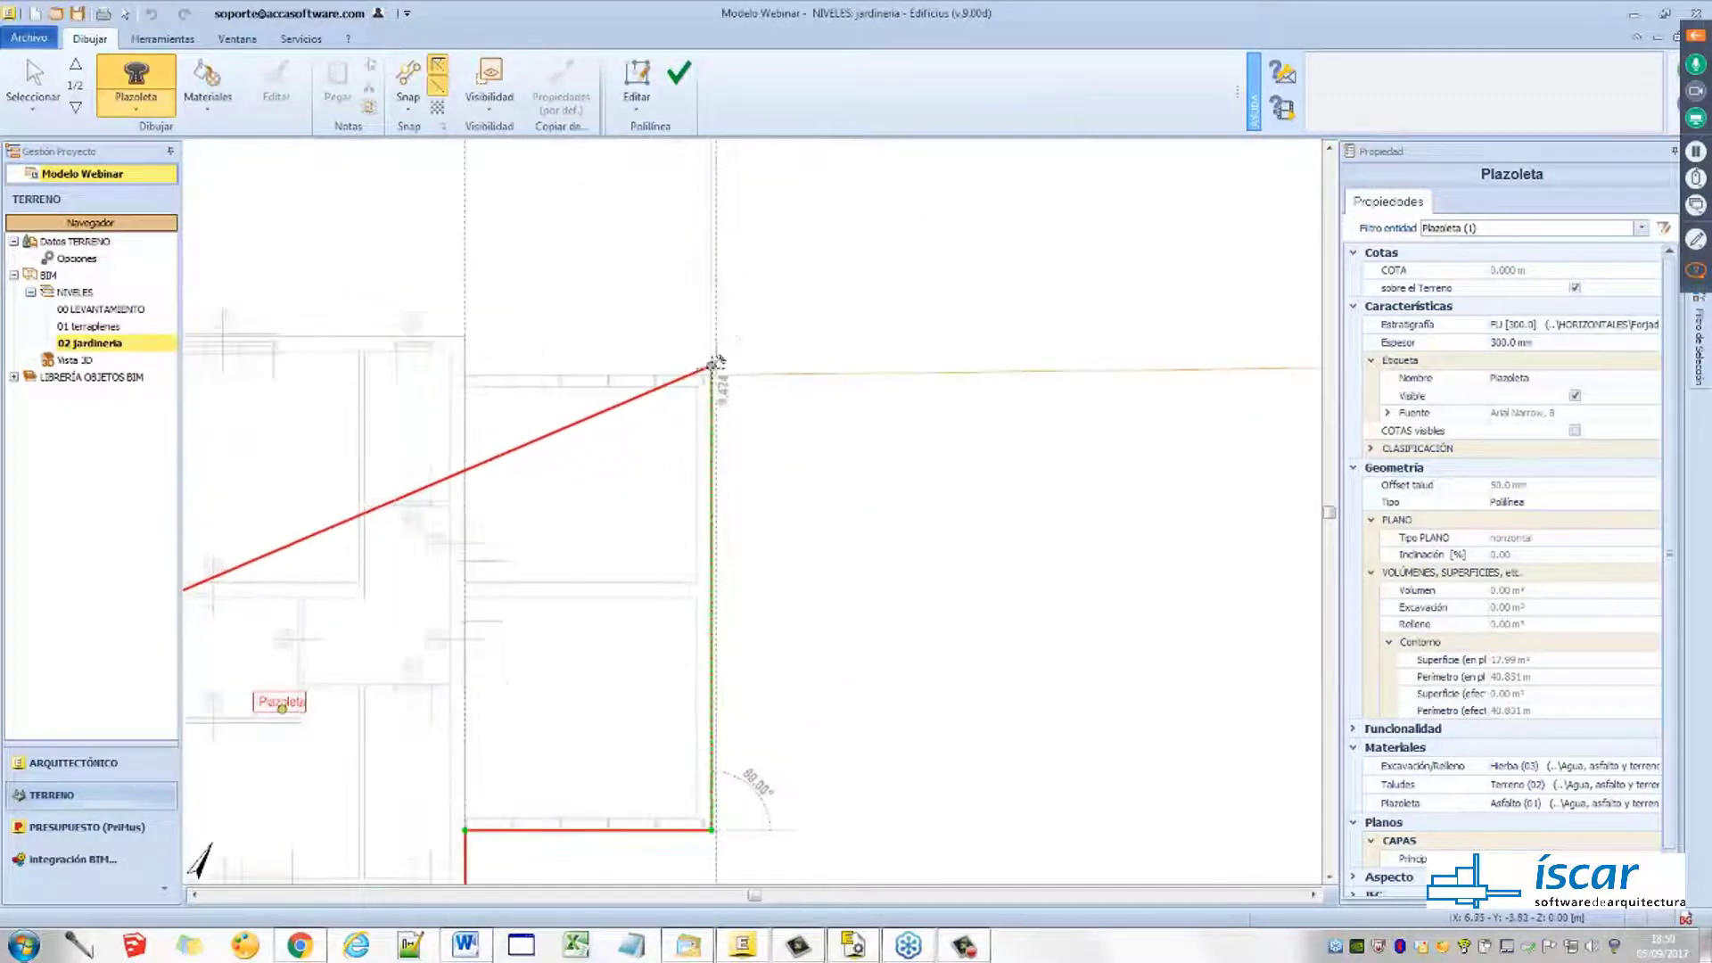
pyautogui.click(713, 364)
# Extend the plazoleta outline along the terrain edge line to the plot boundary, and about 14.5 m forward along that boundary
pyautogui.scroll(-4, 749, 419)
pyautogui.moveTo(1082, 592); pyautogui.dragTo(713, 546, button='middle')
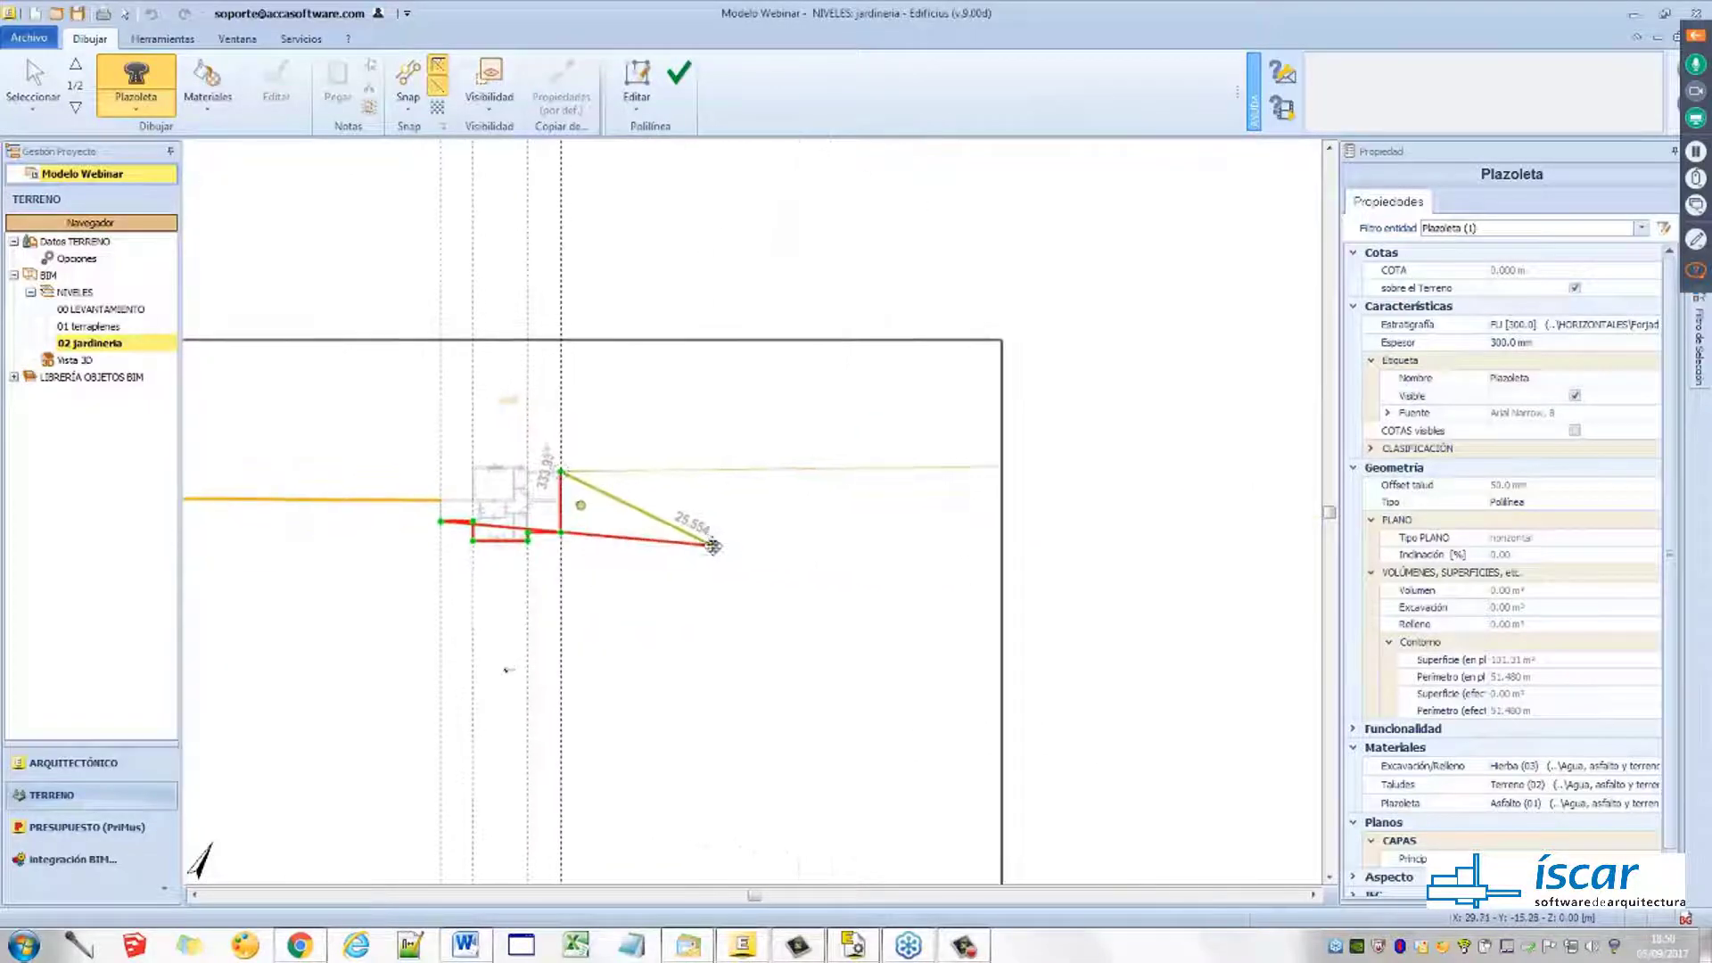
pyautogui.scroll(3, 1001, 473)
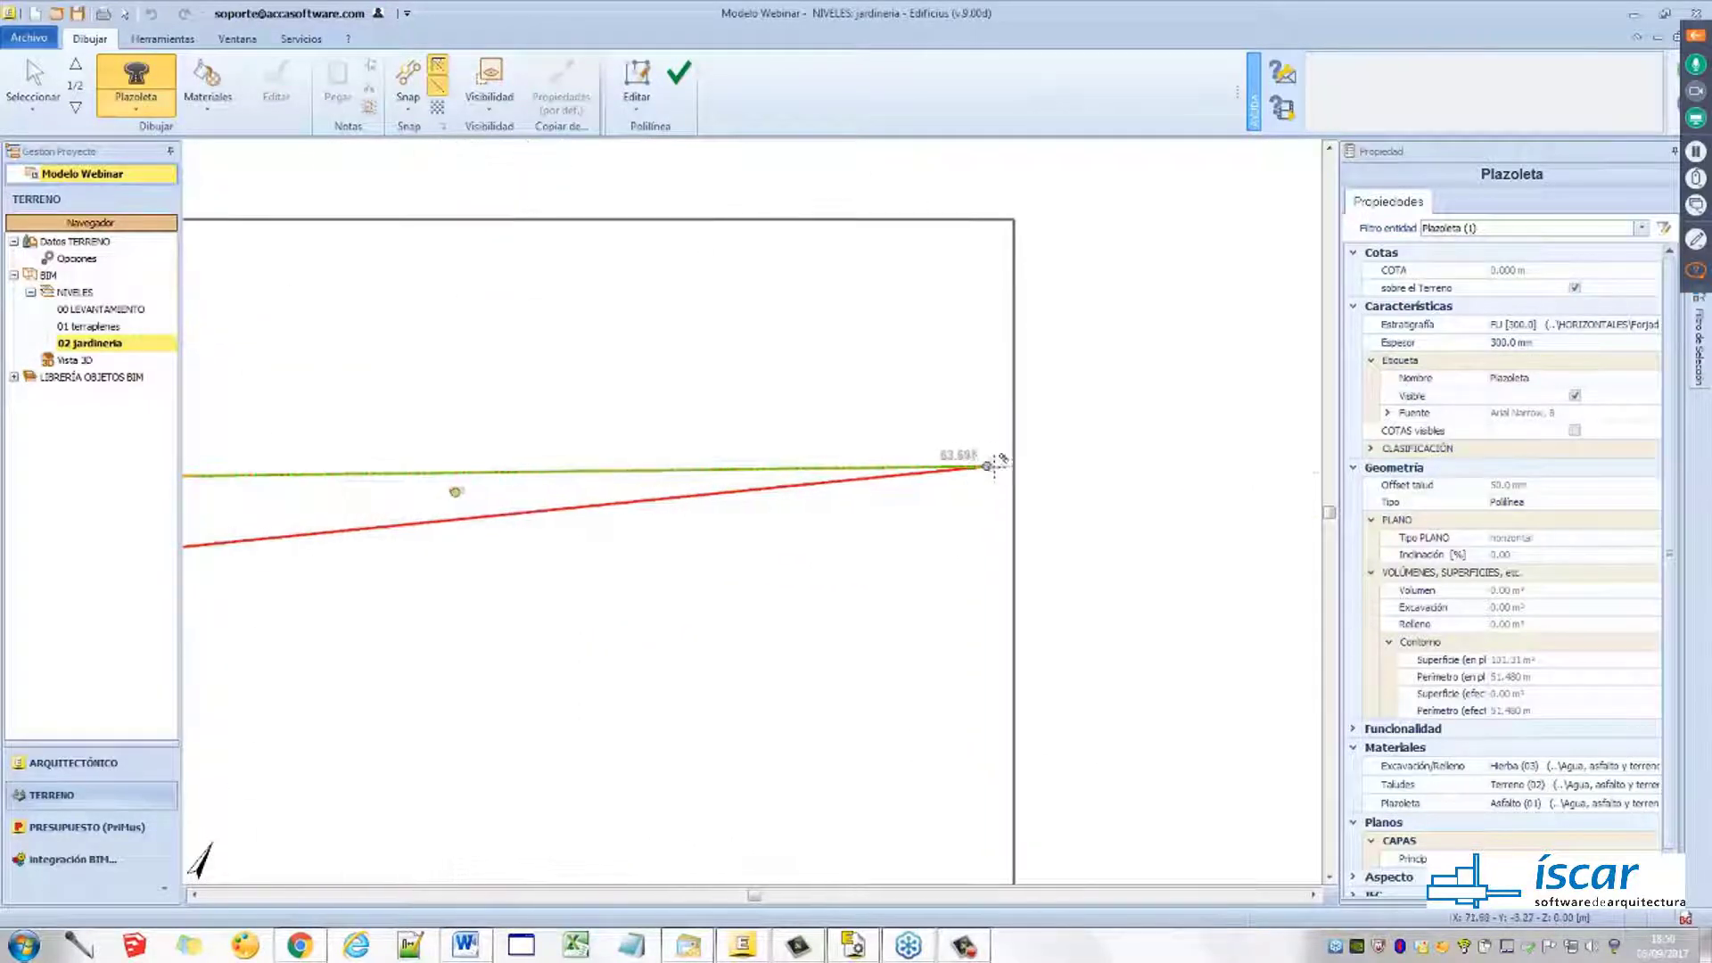
pyautogui.click(999, 471)
pyautogui.scroll(-3, 1025, 571)
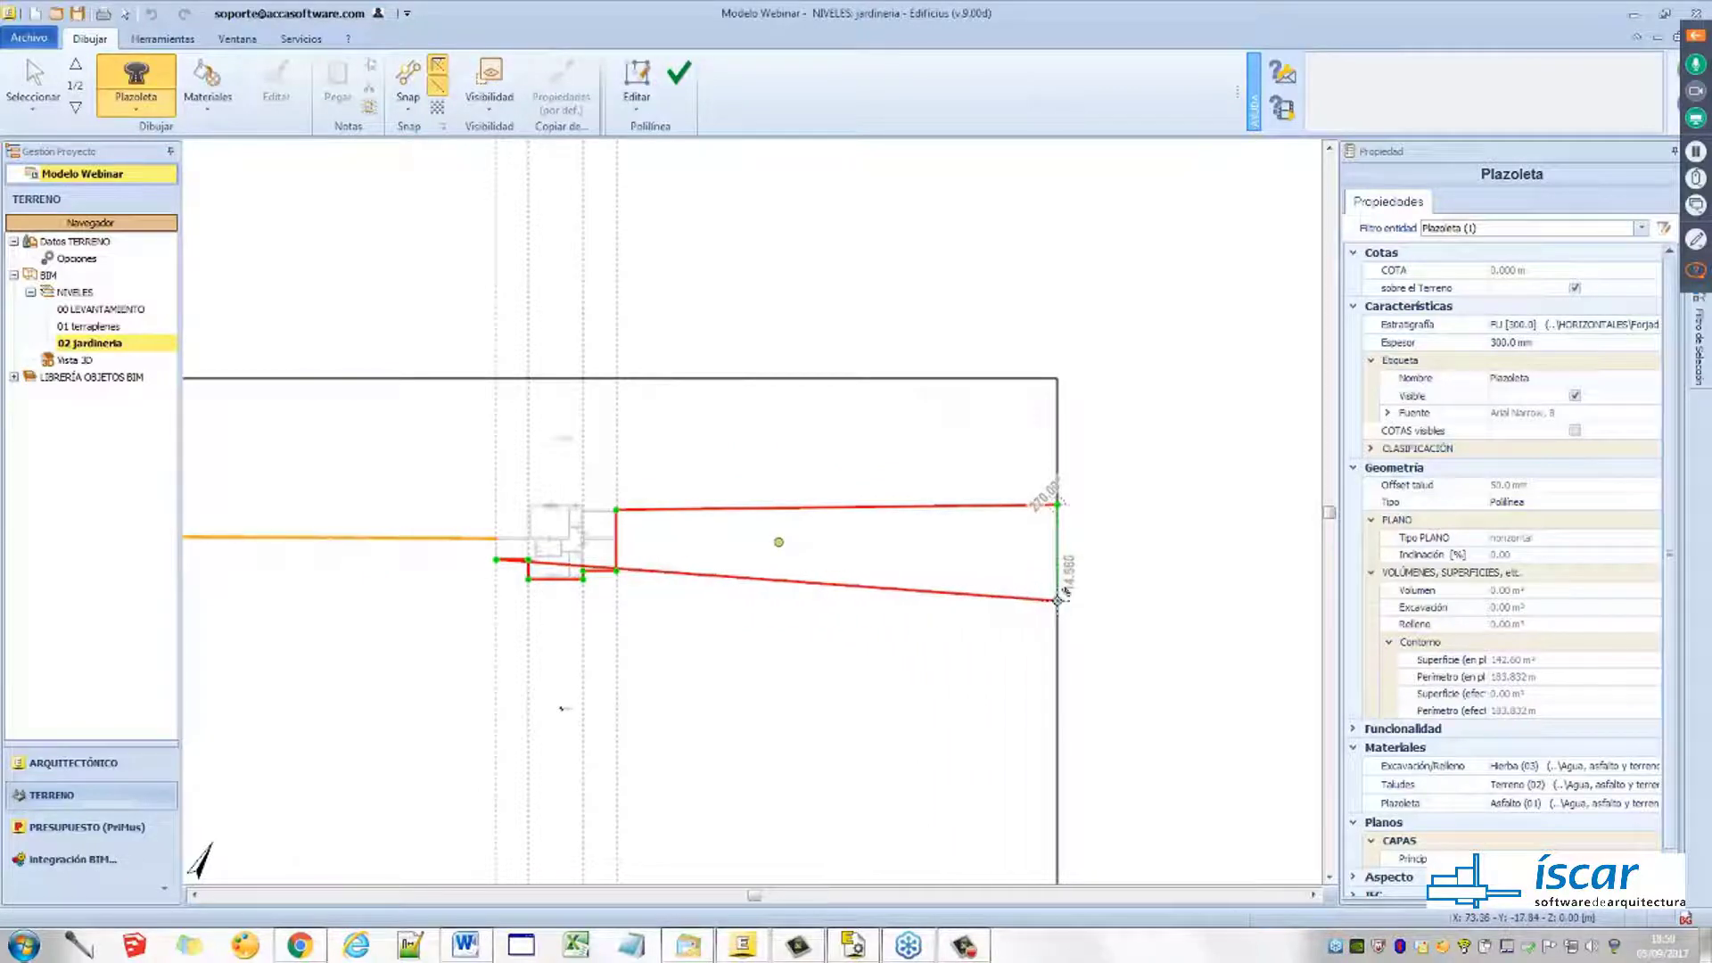
pyautogui.click(1058, 597)
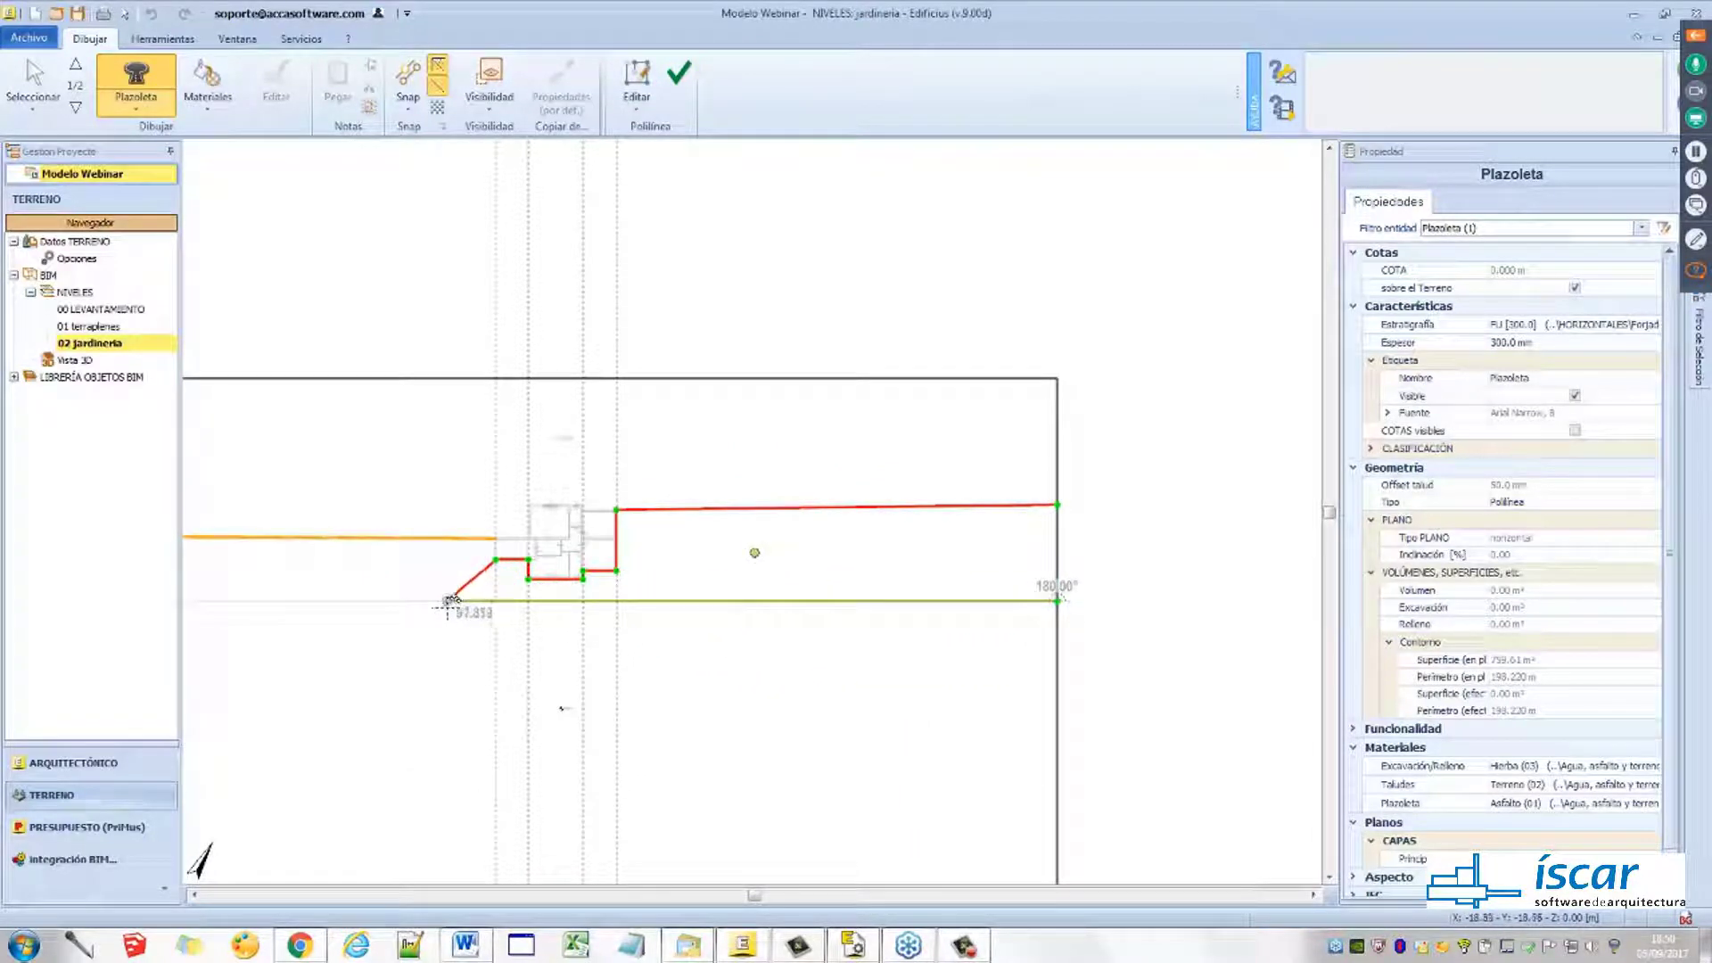
# Run the plazoleta outline straight back in front of the building, well past the tower, and square up to the terrain wall
pyautogui.click(434, 600)
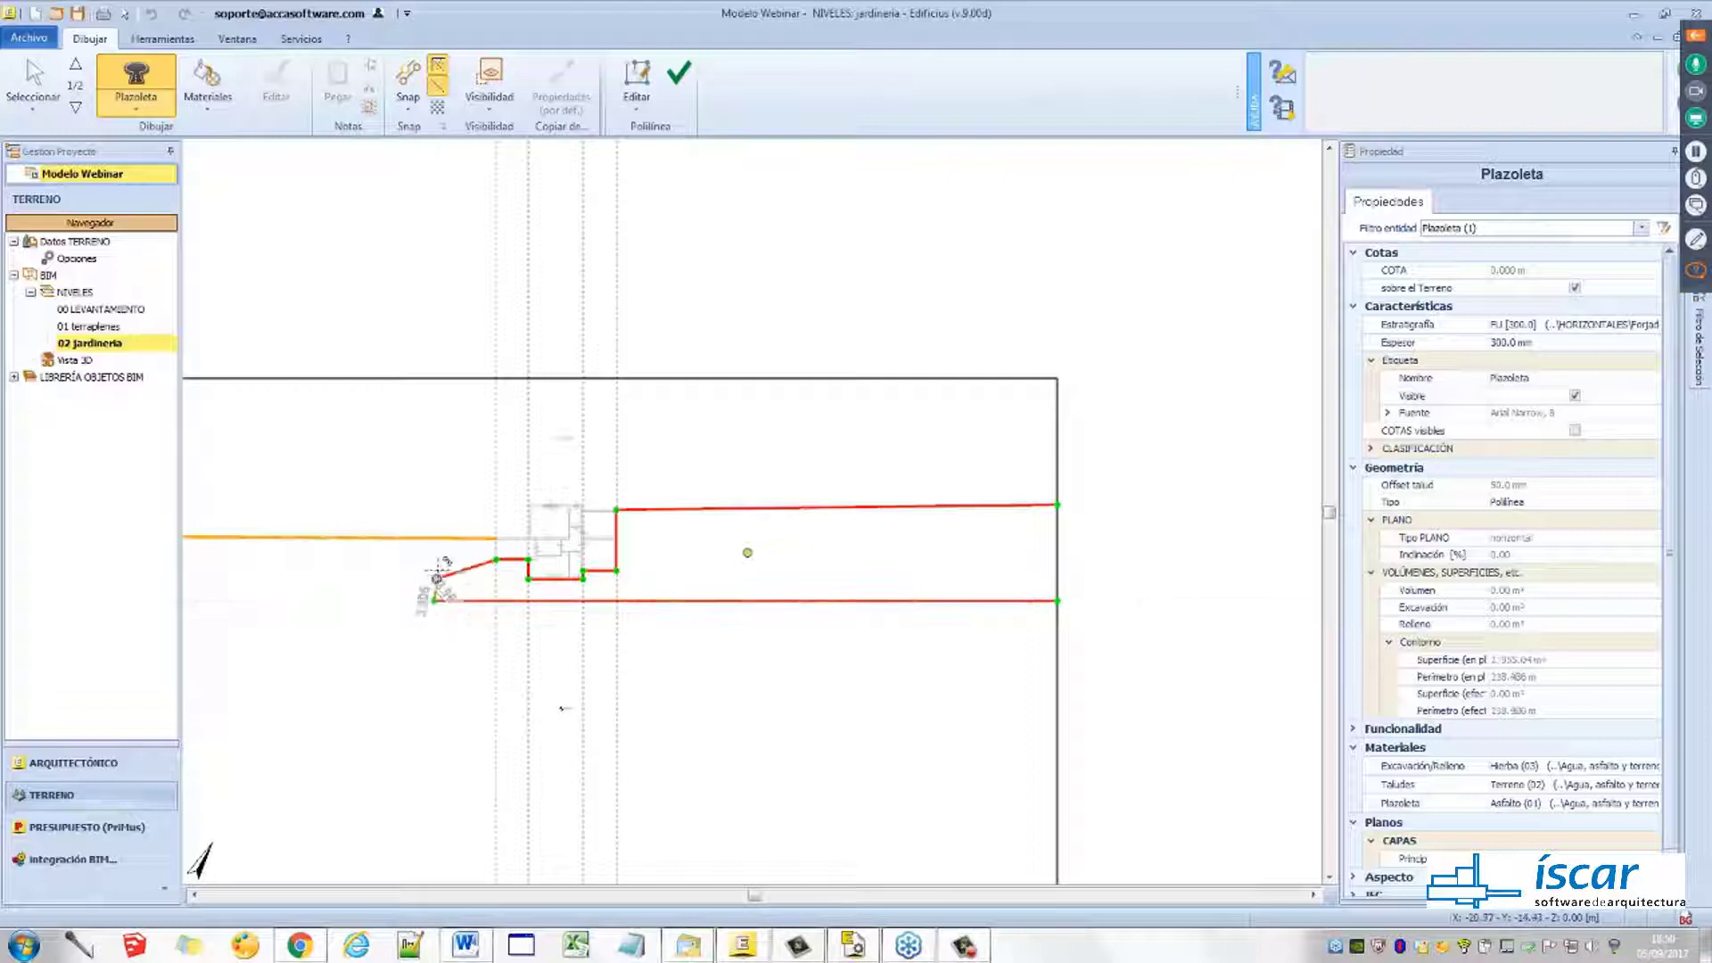
pyautogui.scroll(2, 435, 596)
pyautogui.moveTo(374, 592); pyautogui.dragTo(622, 597, button='middle')
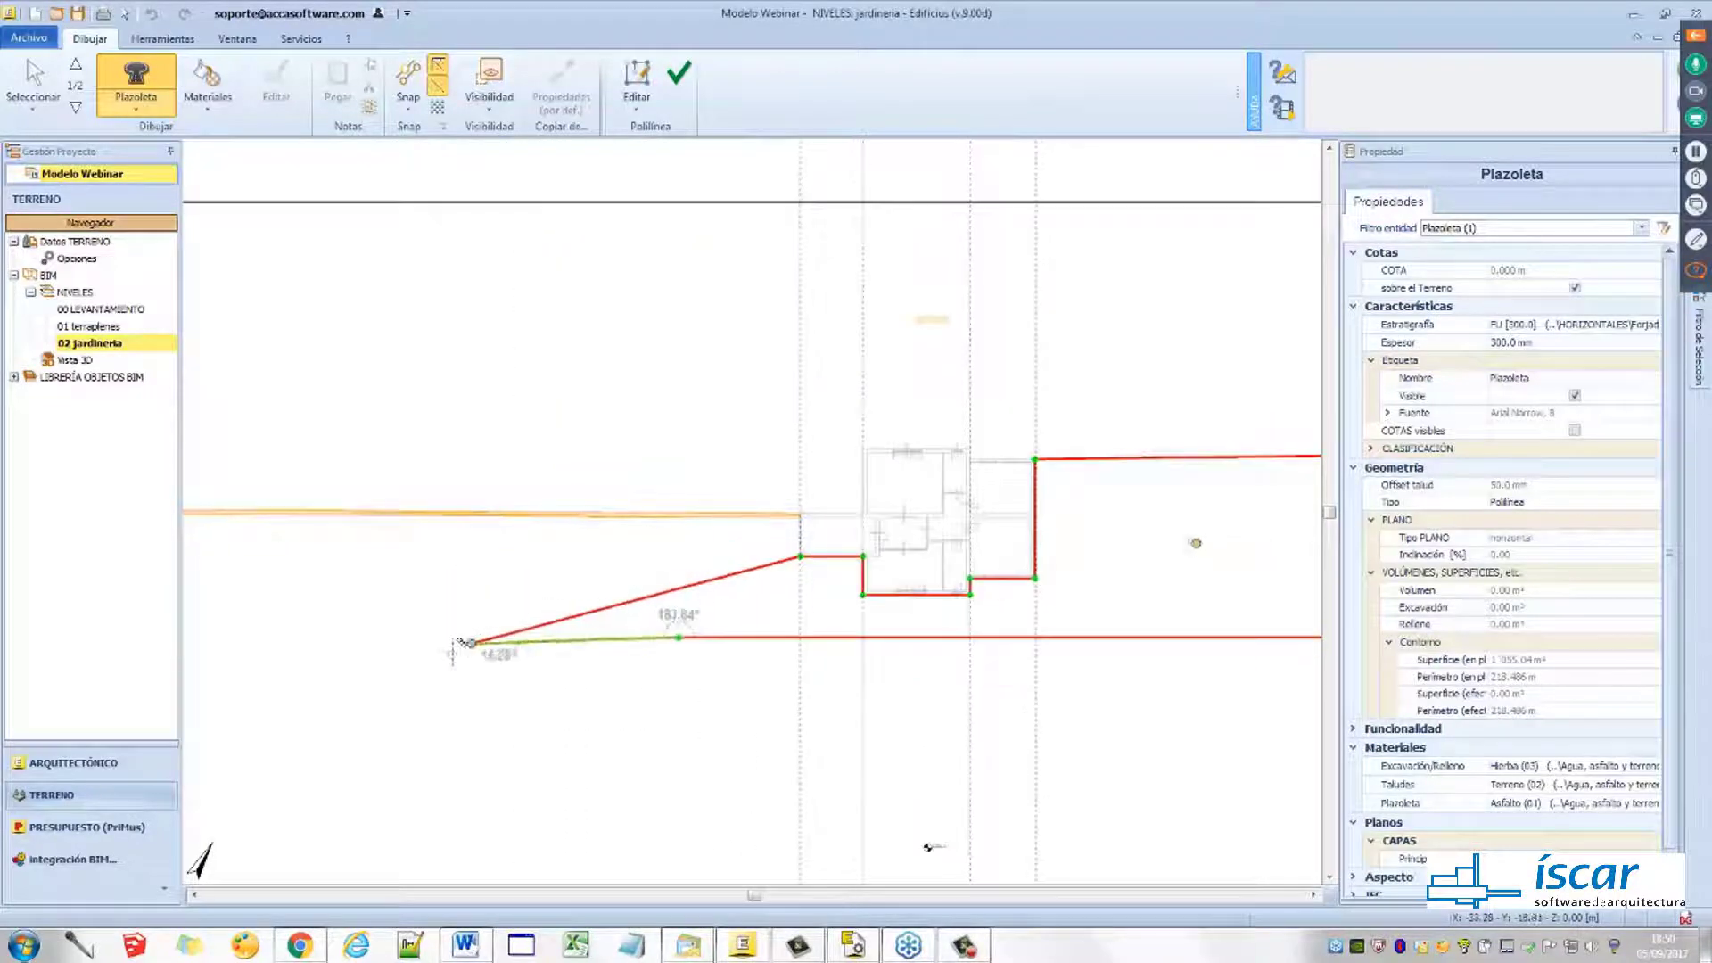
pyautogui.click(458, 637)
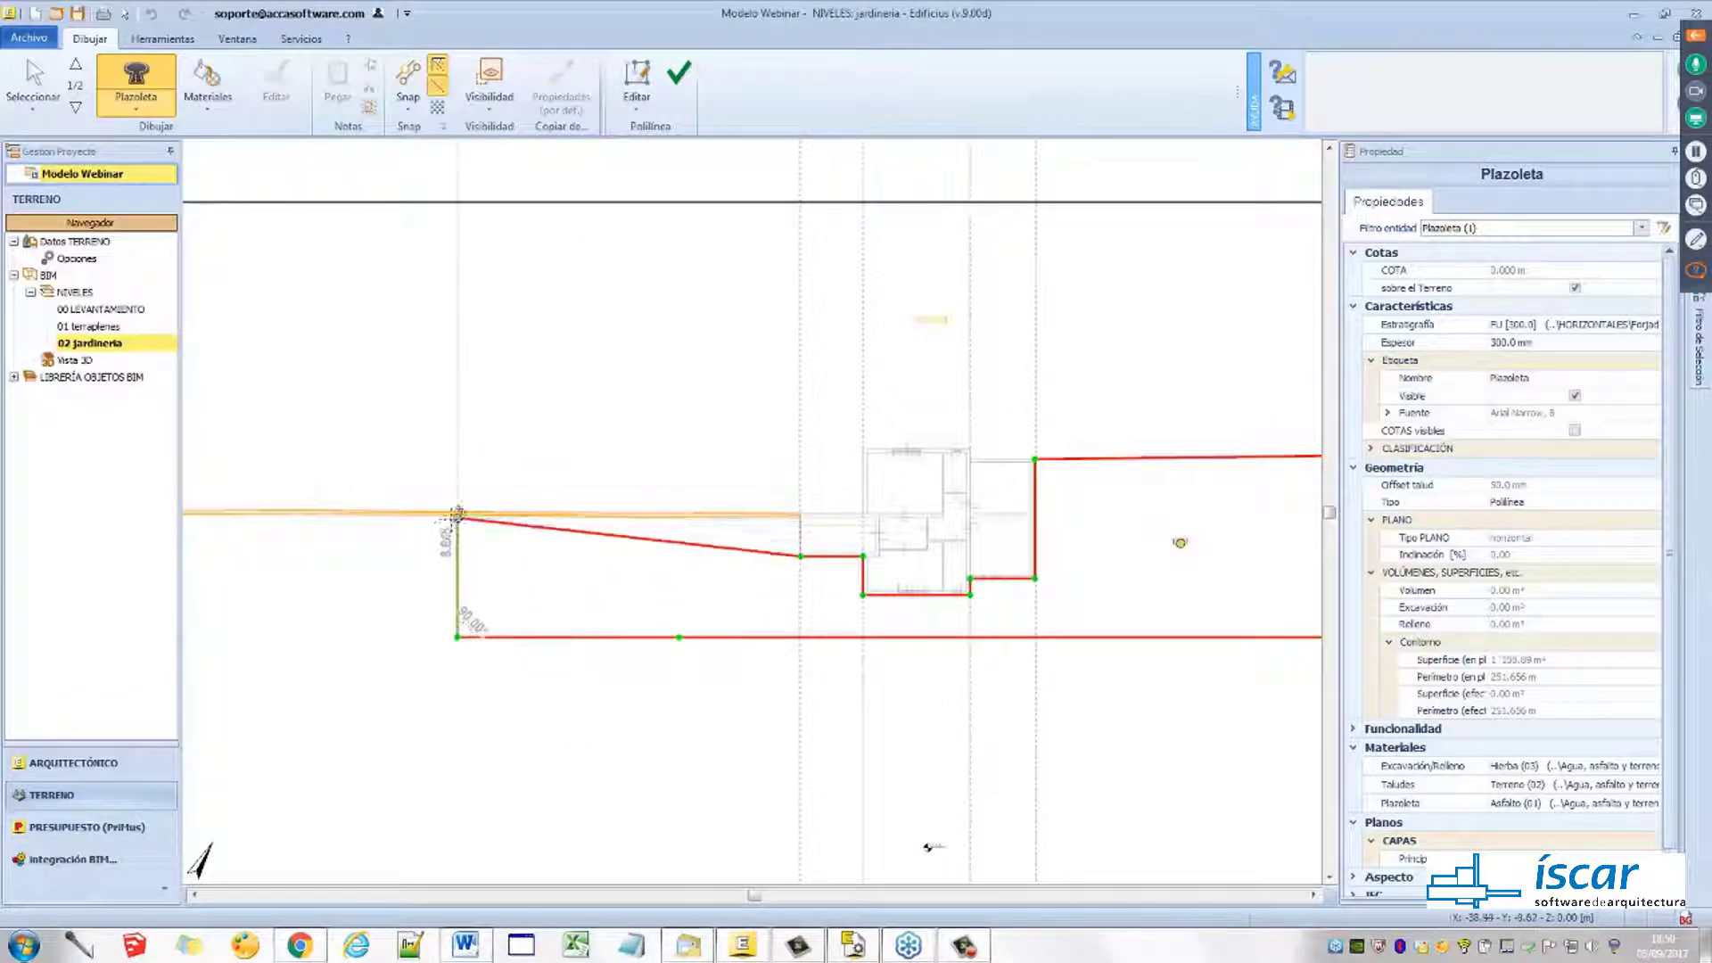
pyautogui.click(457, 521)
# Trace the plazoleta outline along the terrain wall to the tower's guide line and complete the plazoleta
pyautogui.scroll(3, 784, 499)
pyautogui.click(865, 470)
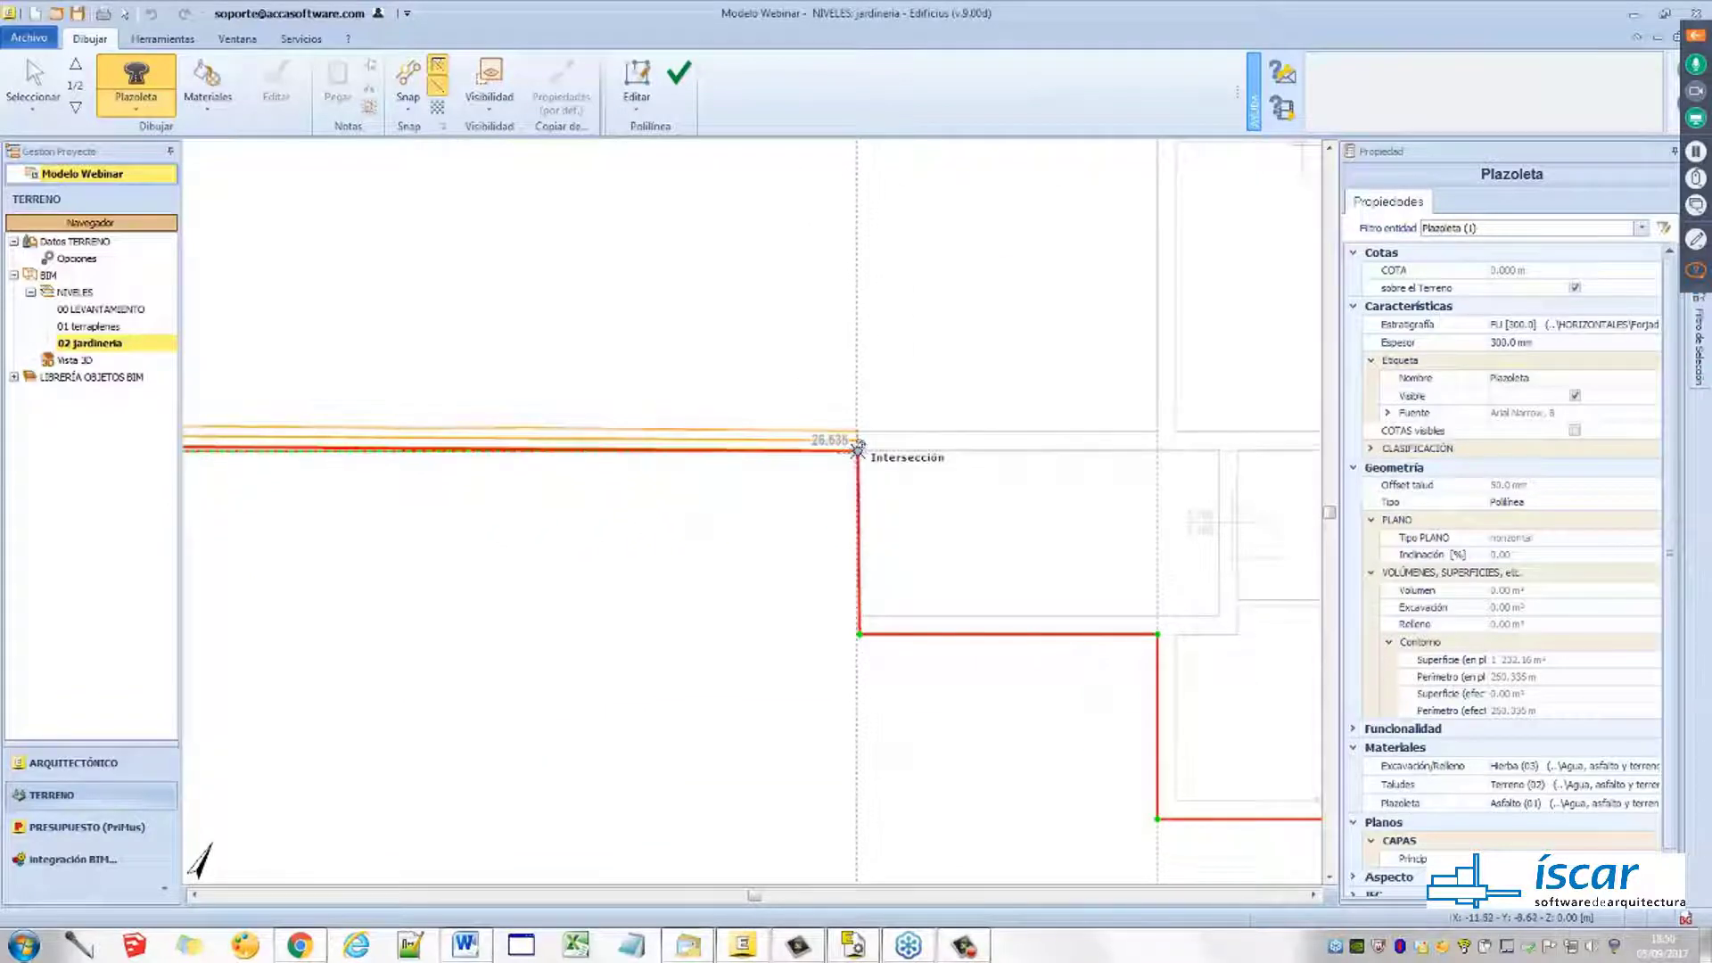
pyautogui.scroll(-3, 726, 585)
pyautogui.moveTo(623, 452); pyautogui.dragTo(579, 403, button='middle')
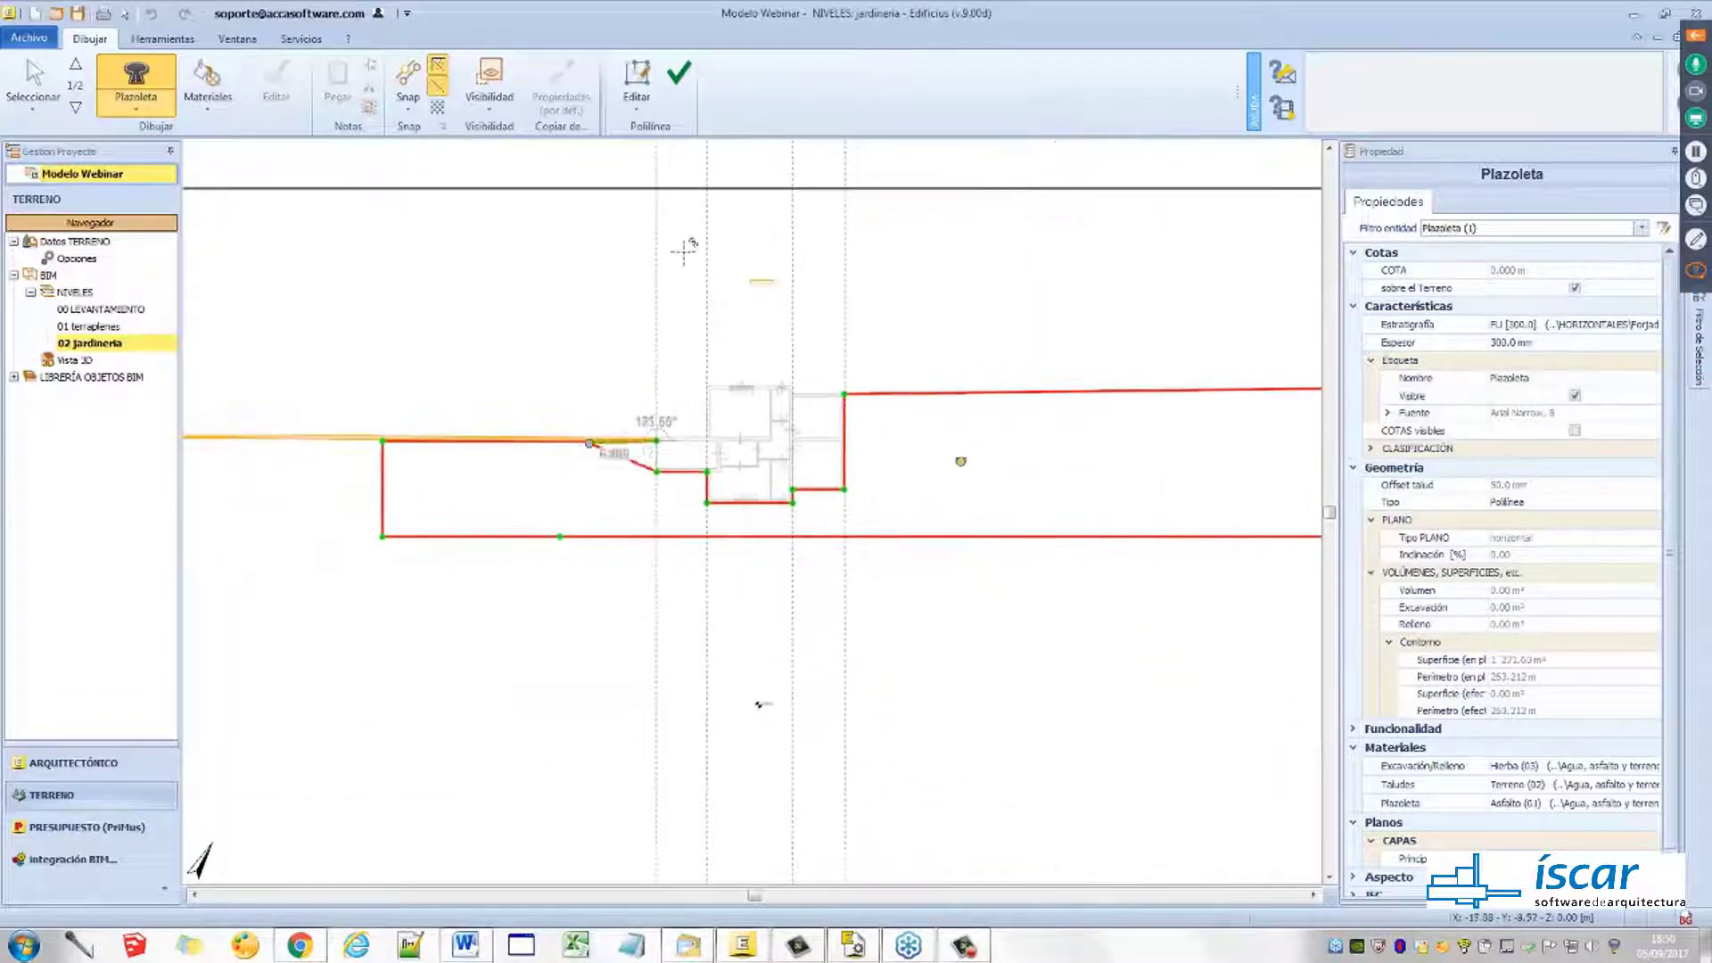
pyautogui.click(681, 73)
pyautogui.scroll(-3, 685, 491)
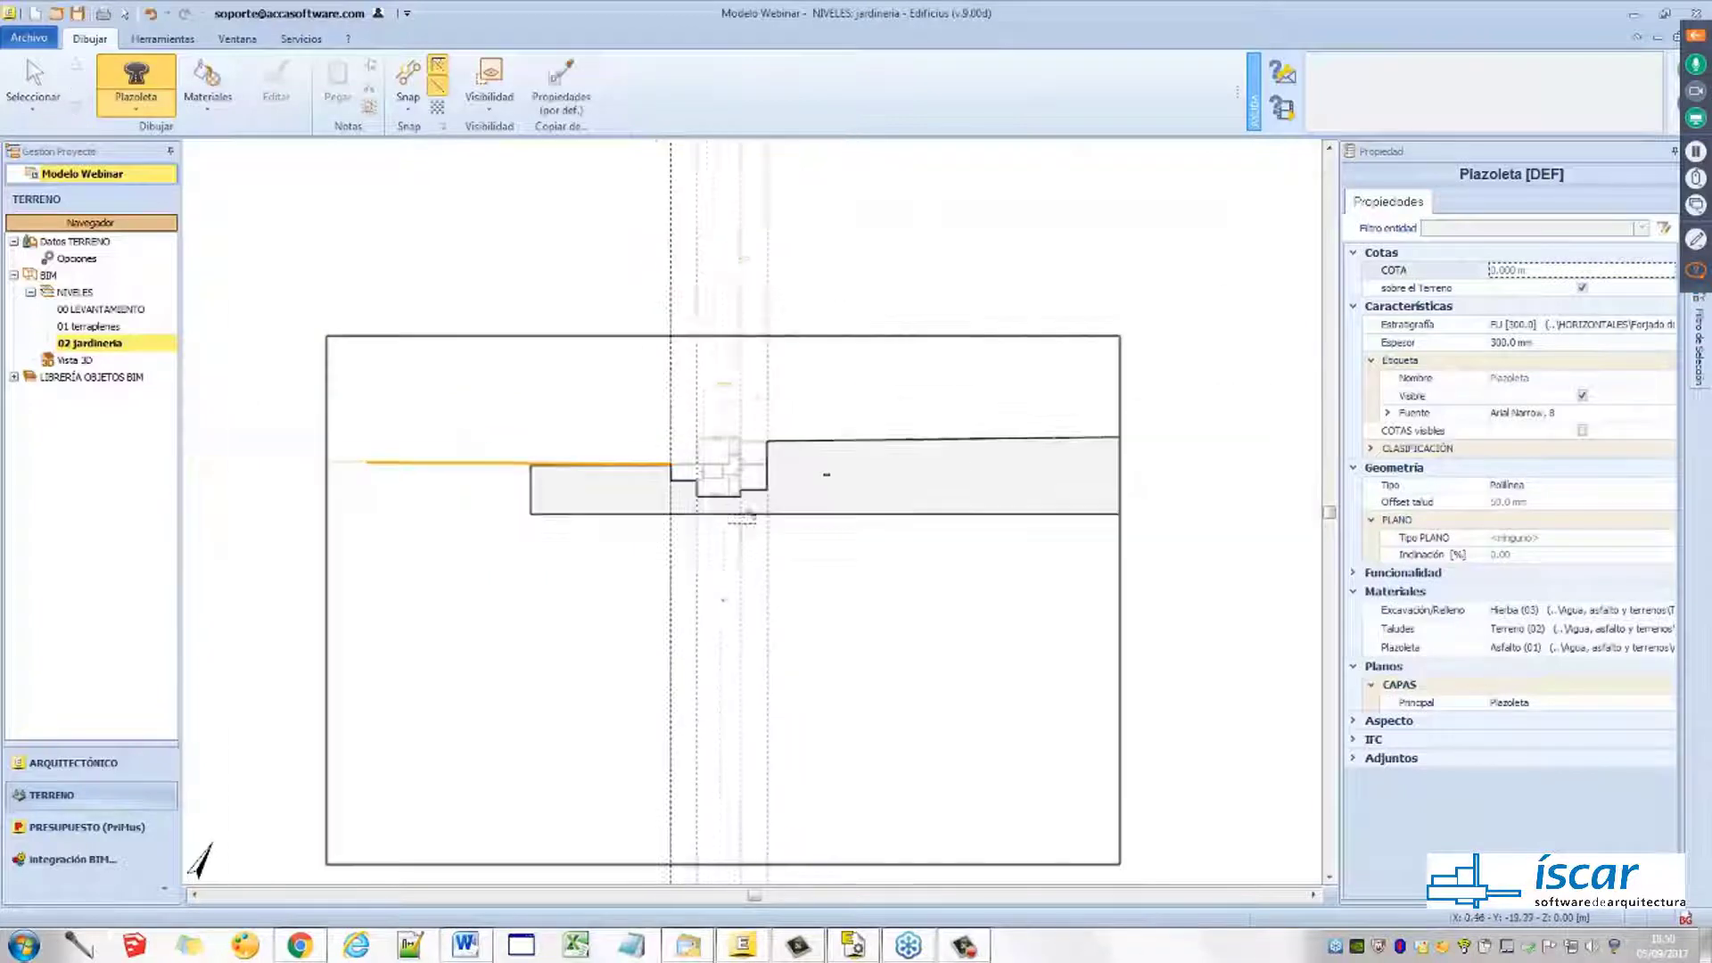
pyautogui.moveTo(742, 527); pyautogui.dragTo(665, 526, button='middle')
# Arrange the jardineria plan and the 3D terrain view as reduced windows visible together, with the building framed in 3D
pyautogui.press('alt')
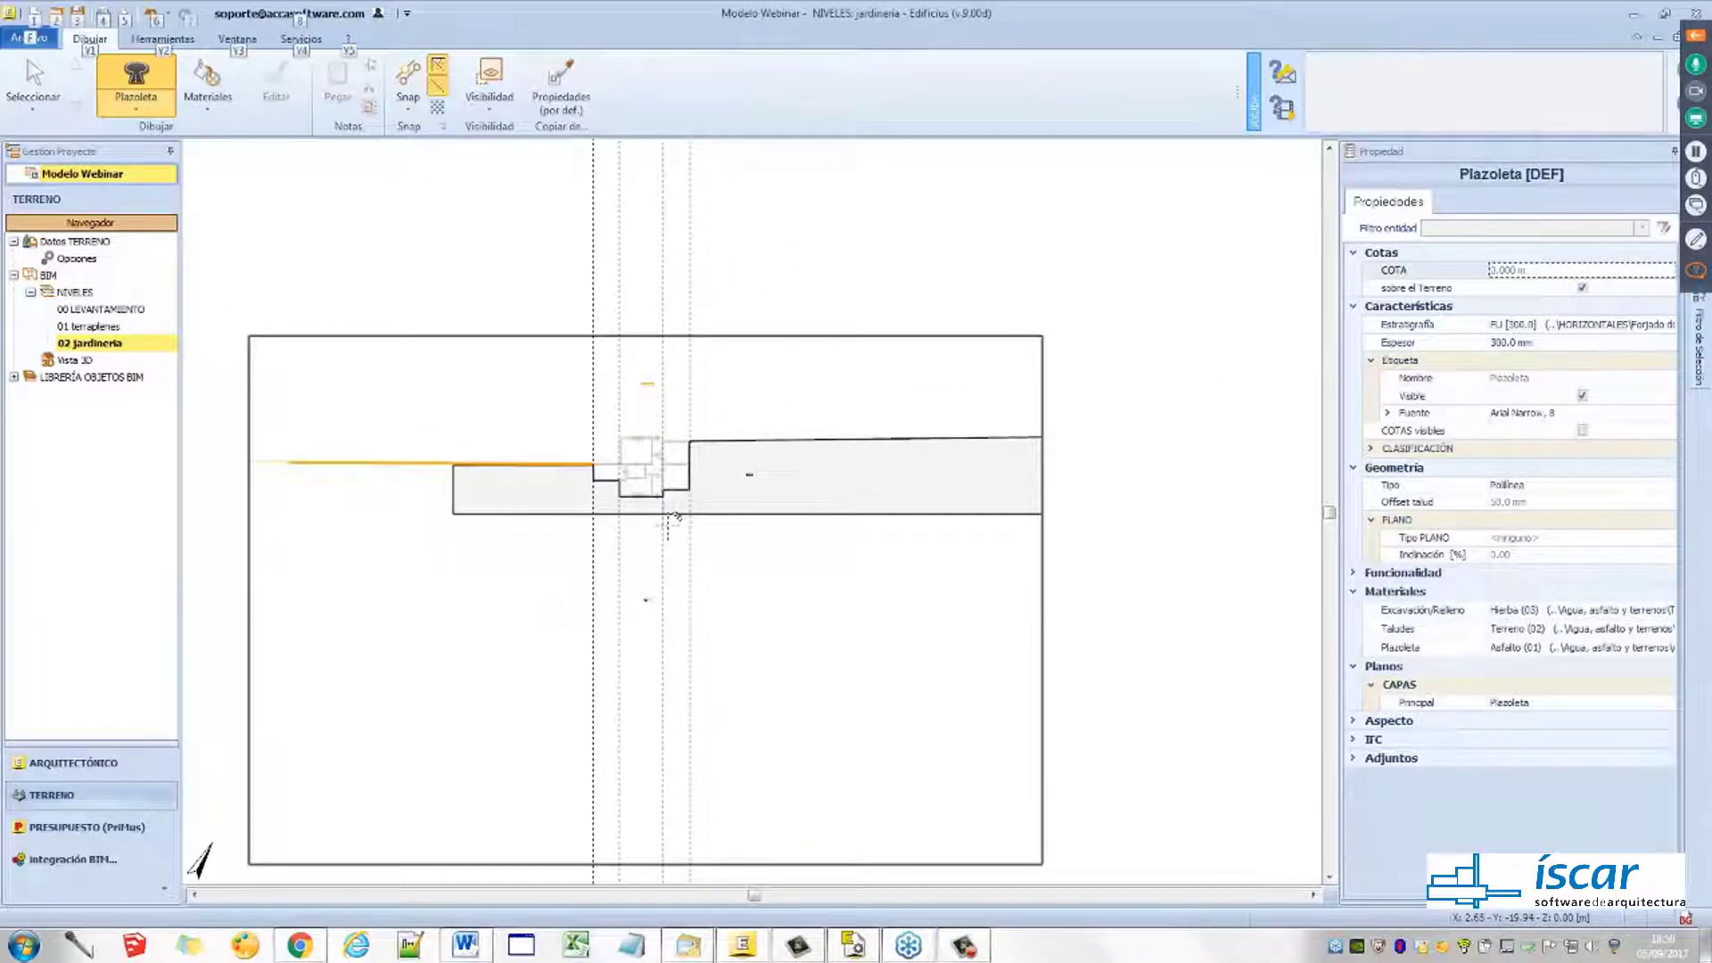
pyautogui.click(1677, 37)
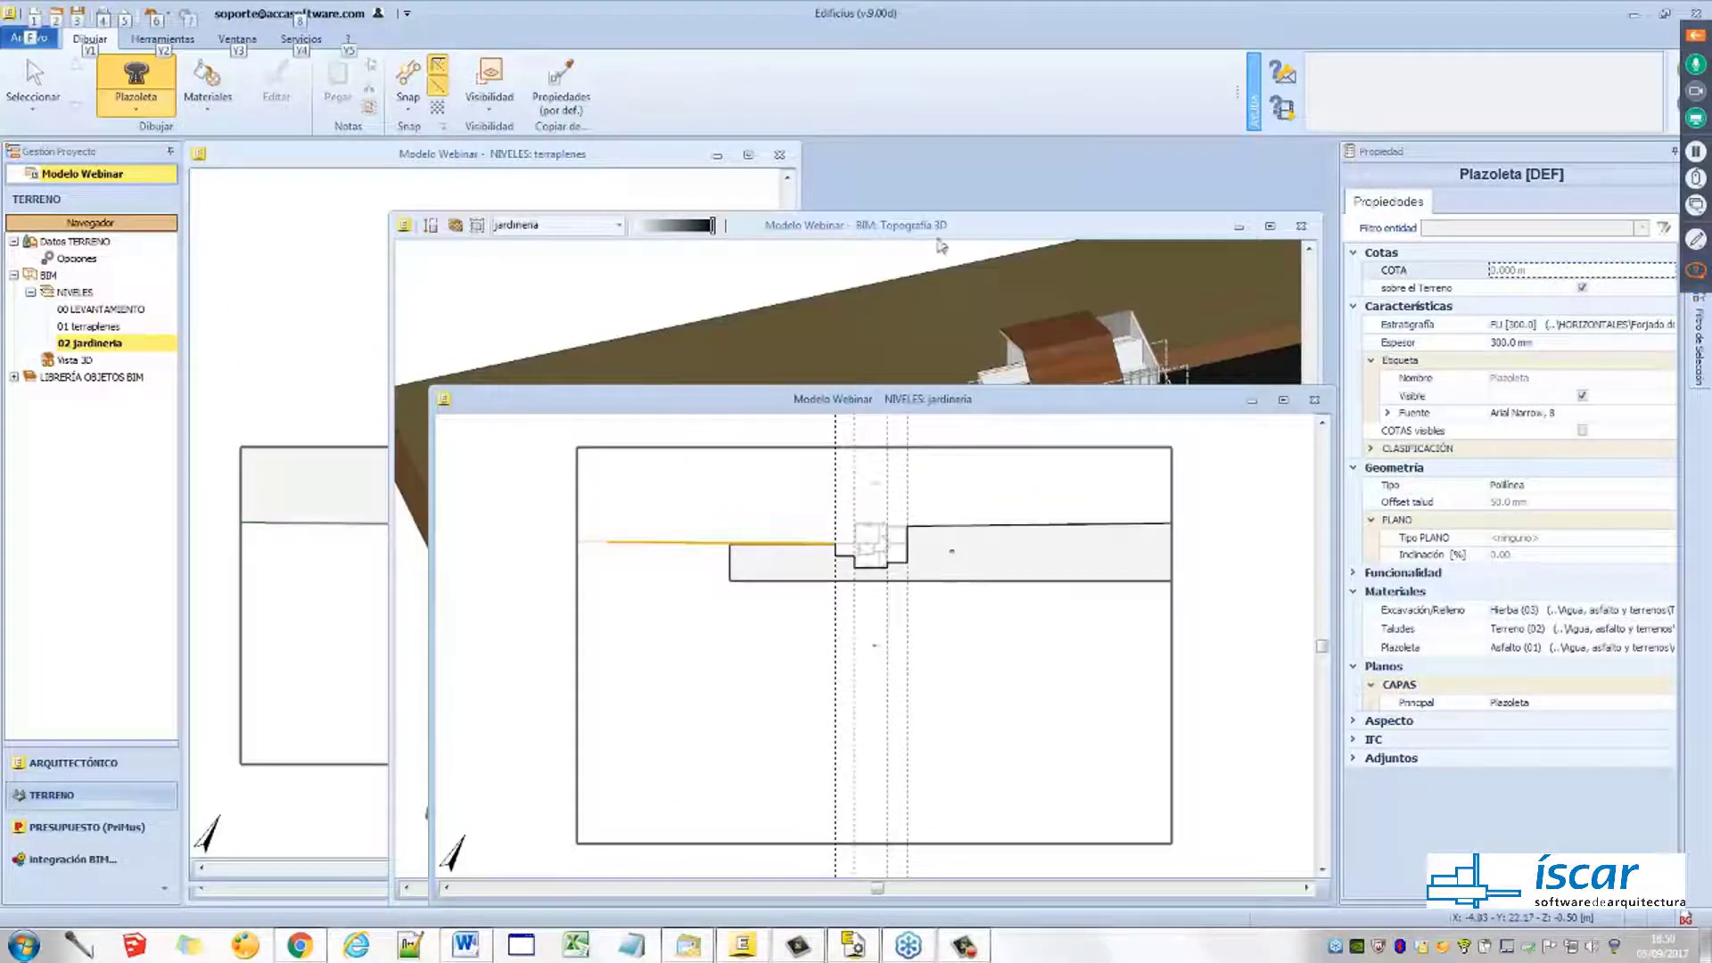
pyautogui.moveTo(432, 390); pyautogui.dragTo(190, 145)
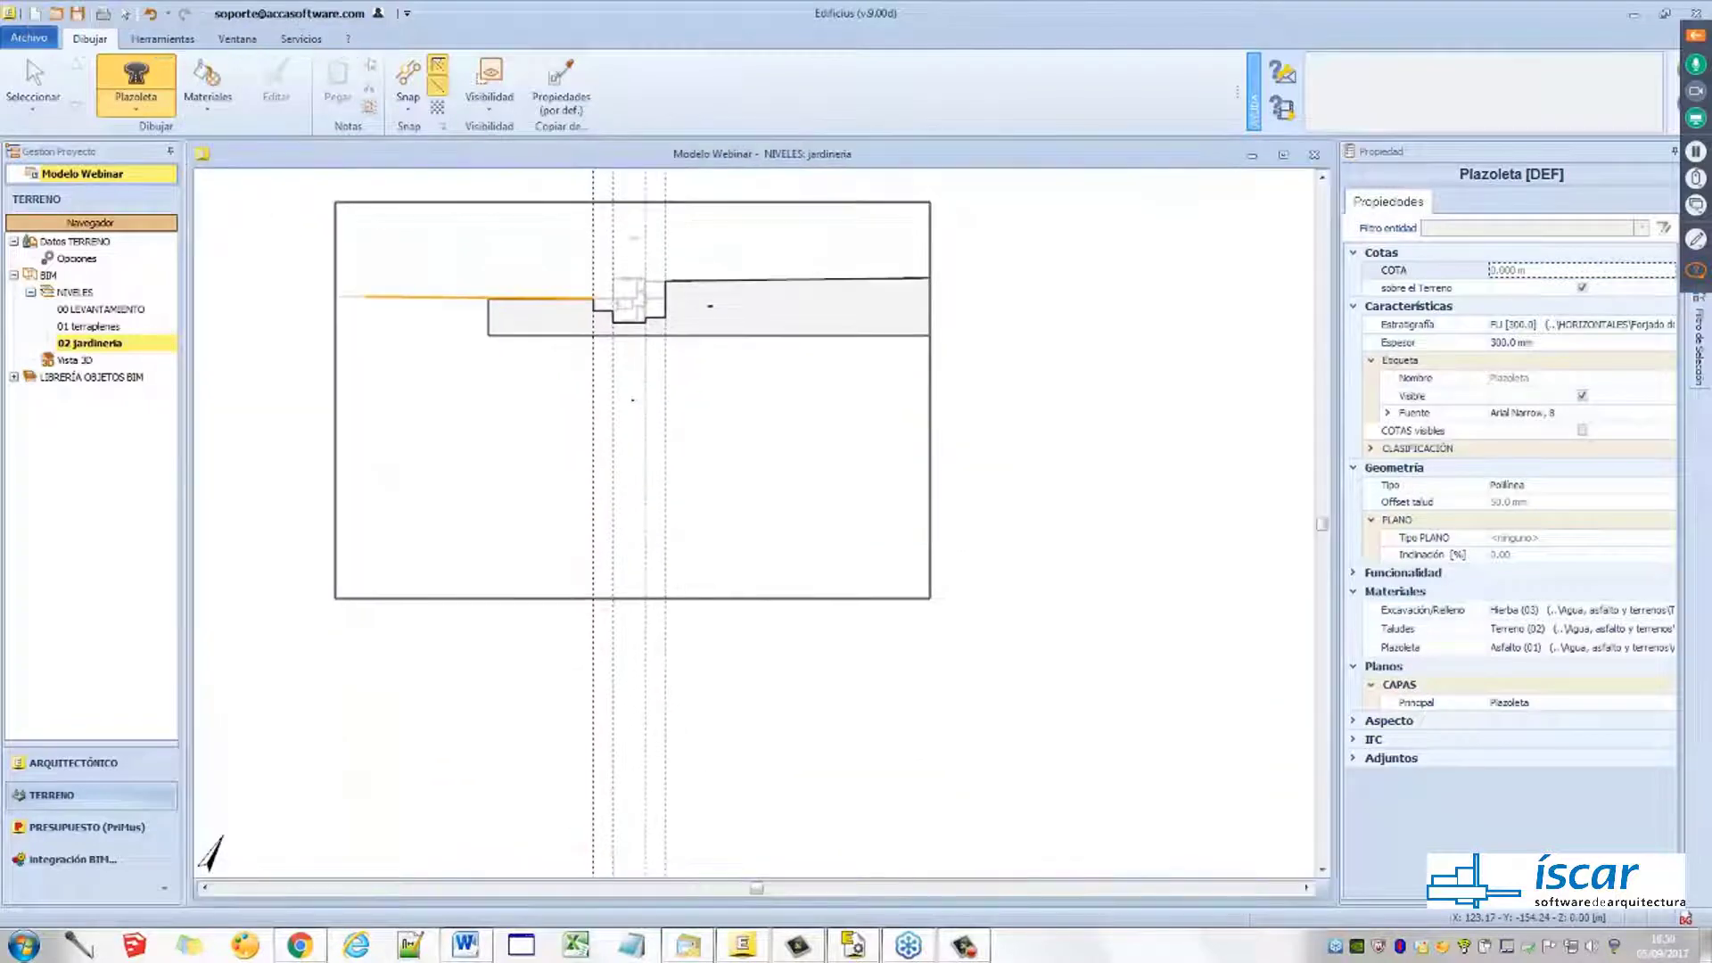
pyautogui.moveTo(1338, 894); pyautogui.dragTo(910, 792)
pyautogui.click(1082, 237)
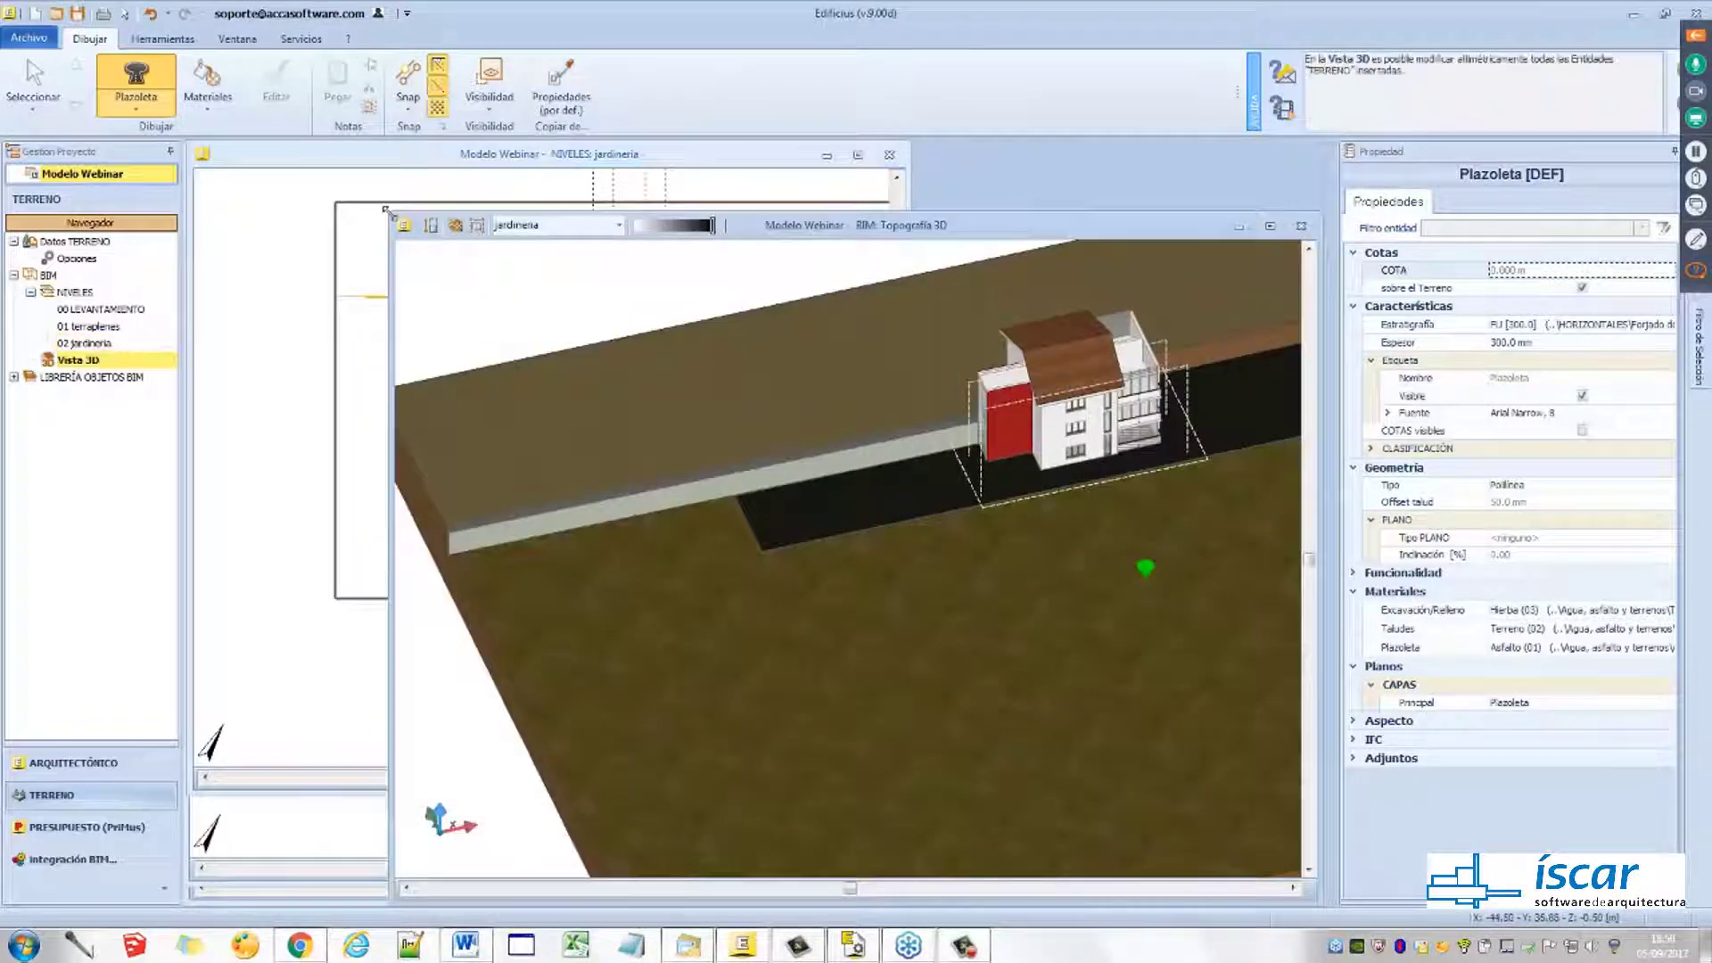
pyautogui.moveTo(385, 211); pyautogui.dragTo(716, 361)
pyautogui.press('Escape')
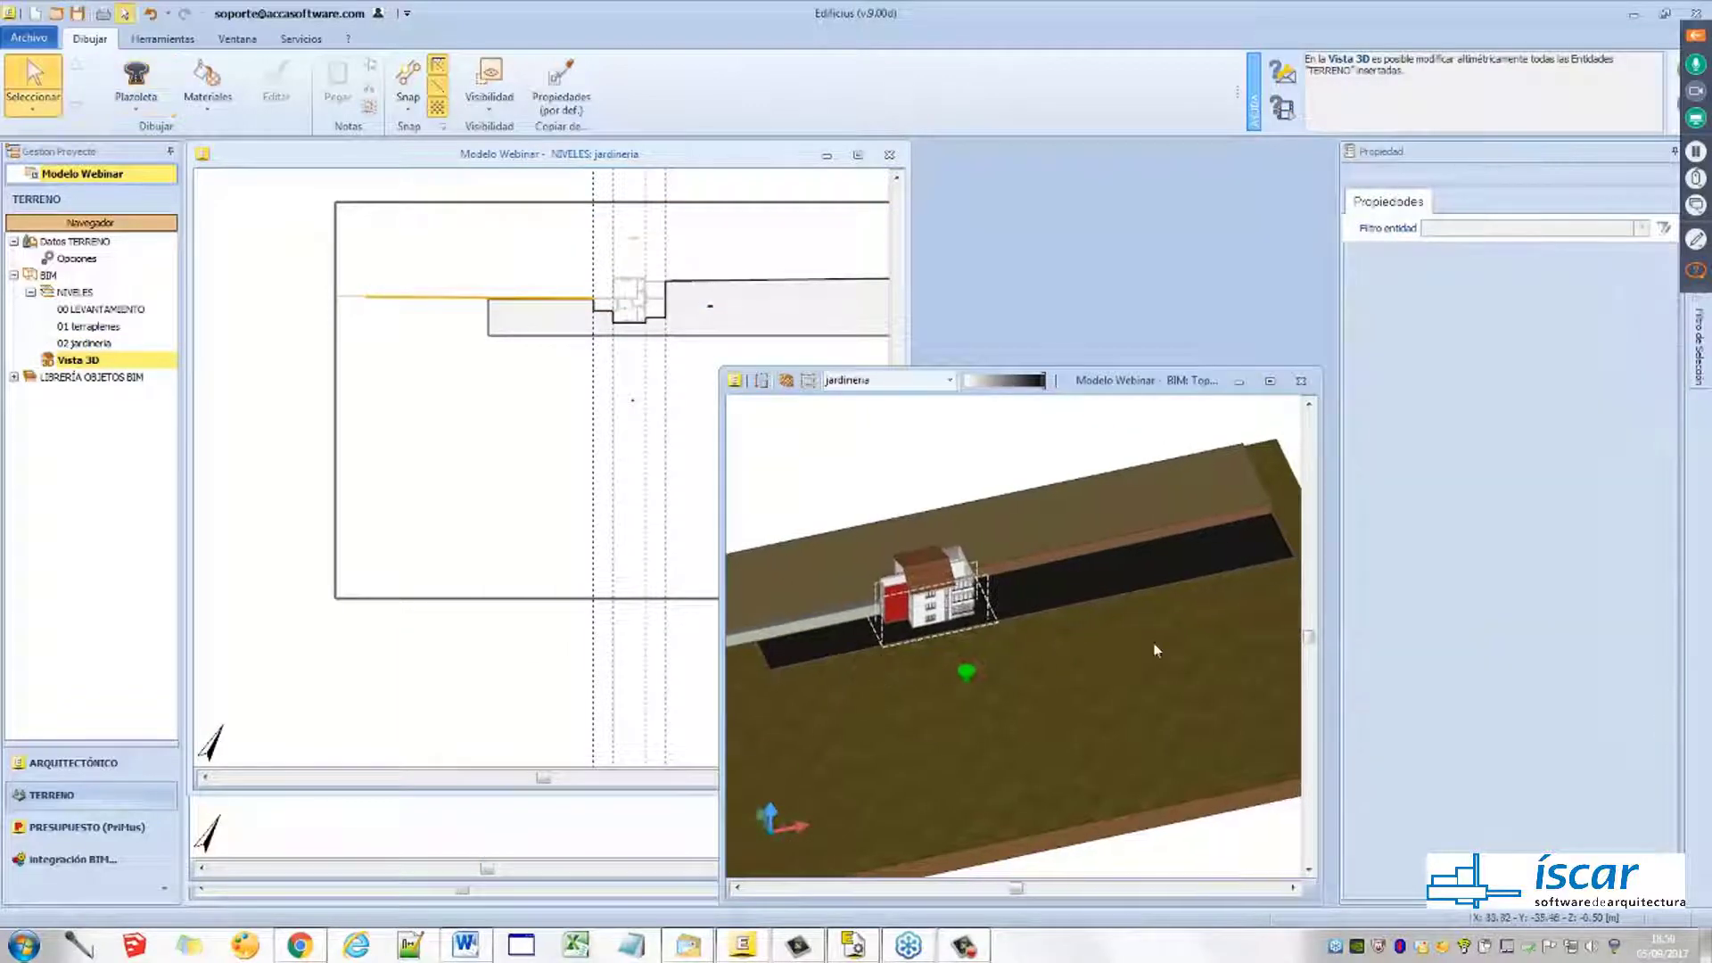
pyautogui.scroll(8, 1105, 615)
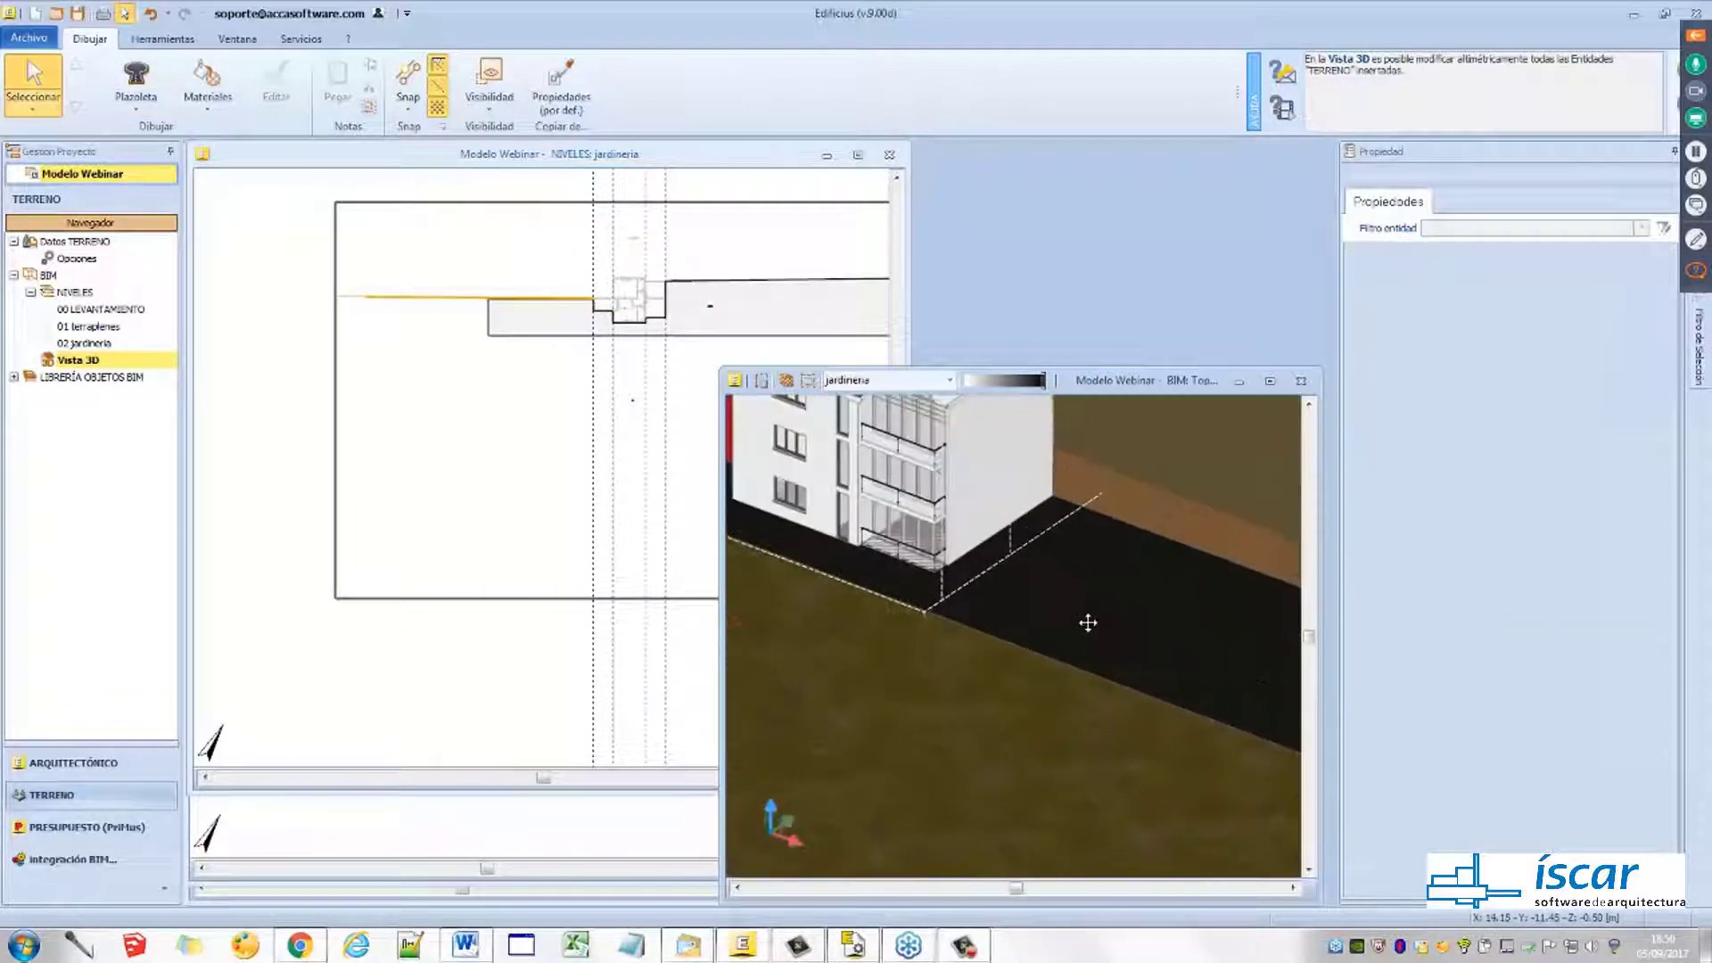
pyautogui.scroll(-6, 1053, 660)
pyautogui.scroll(1, 825, 546)
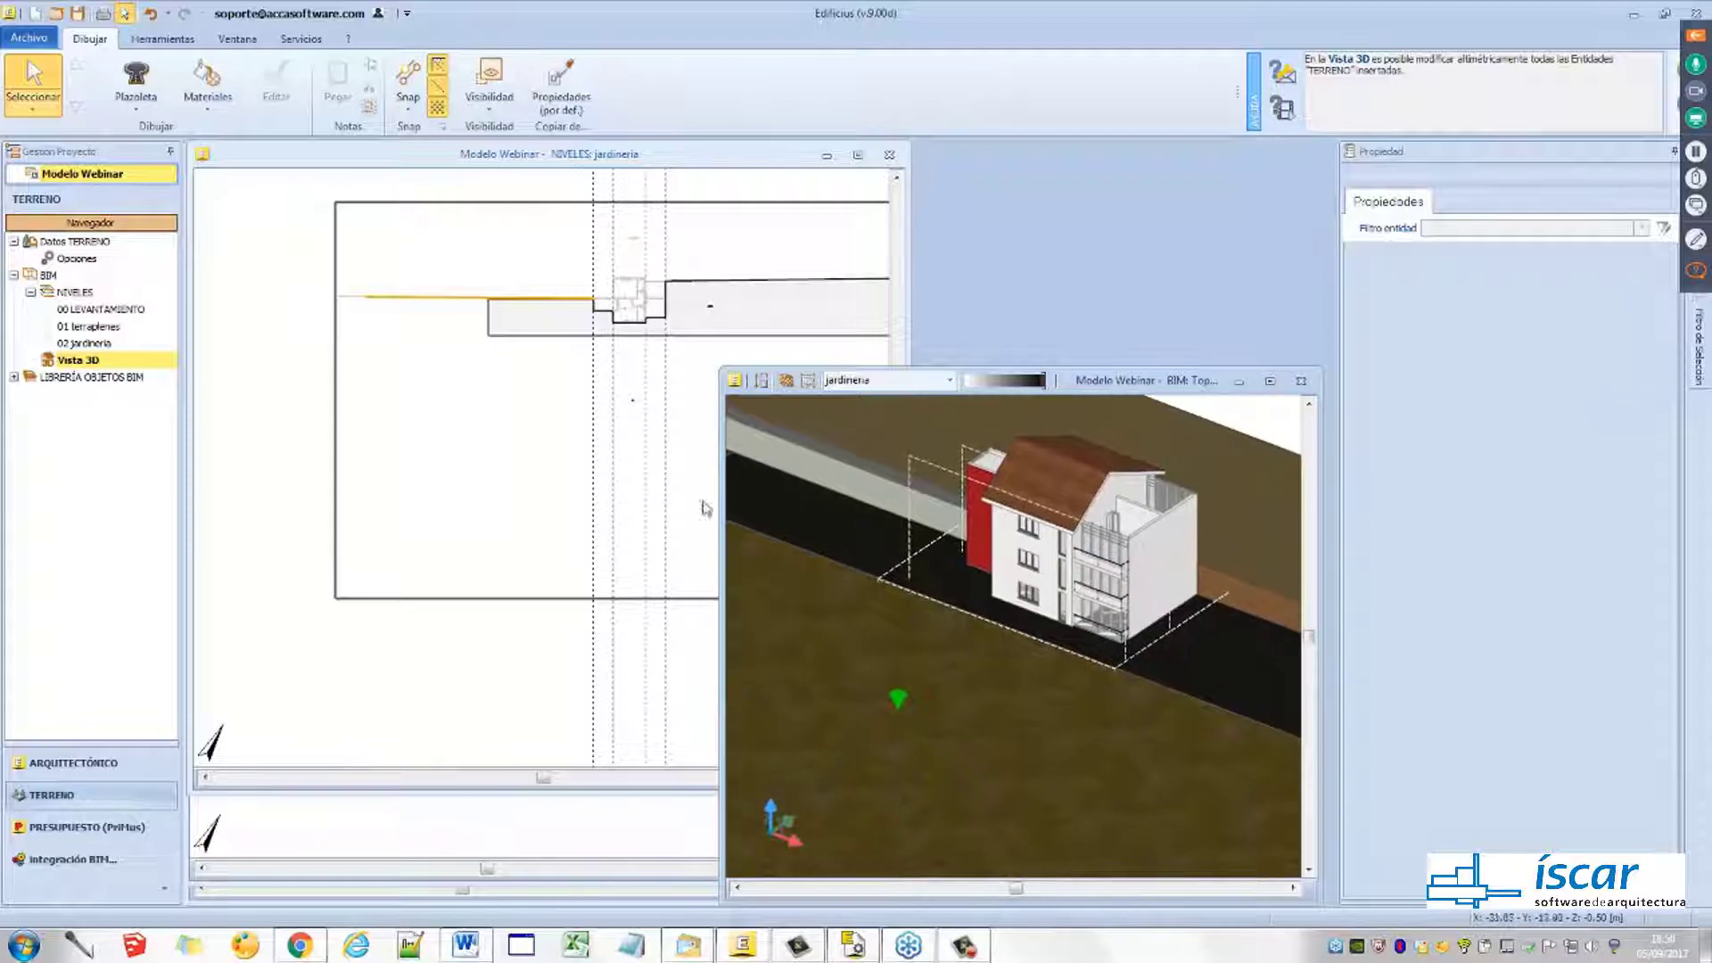
# Start a Bancal outline where the plazoleta's front edge meets the balcony wing's outer guide line, following that guide forward and about 3 m outward
pyautogui.click(673, 165)
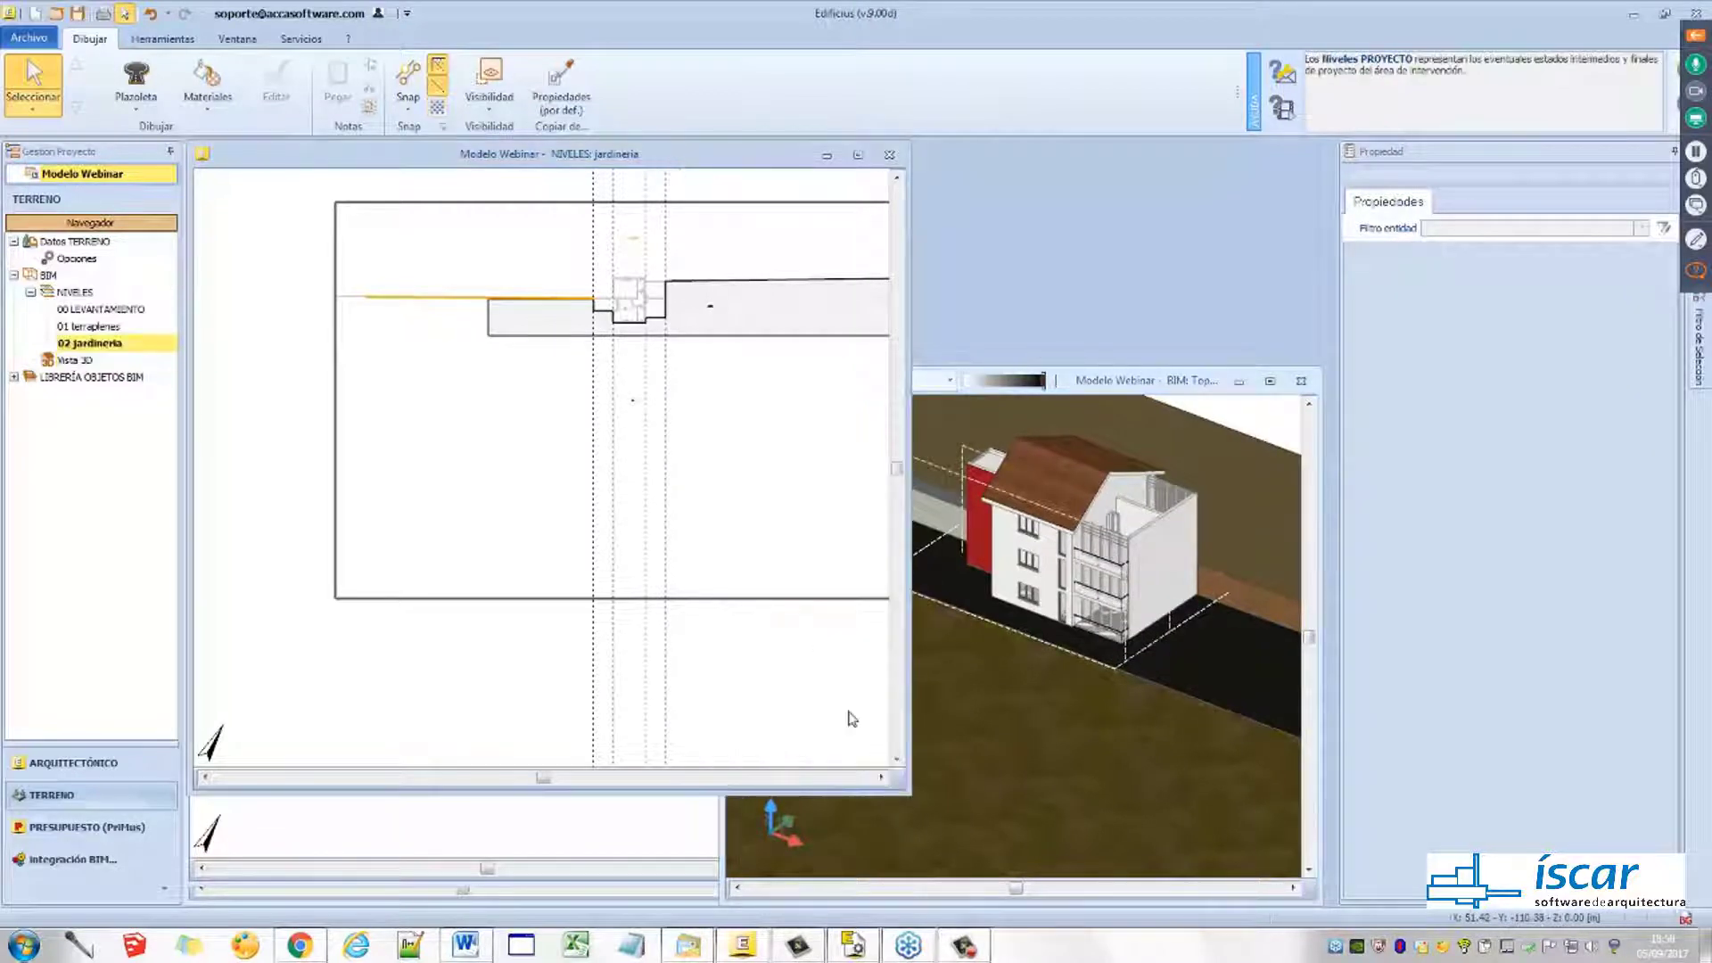
pyautogui.scroll(5, 619, 428)
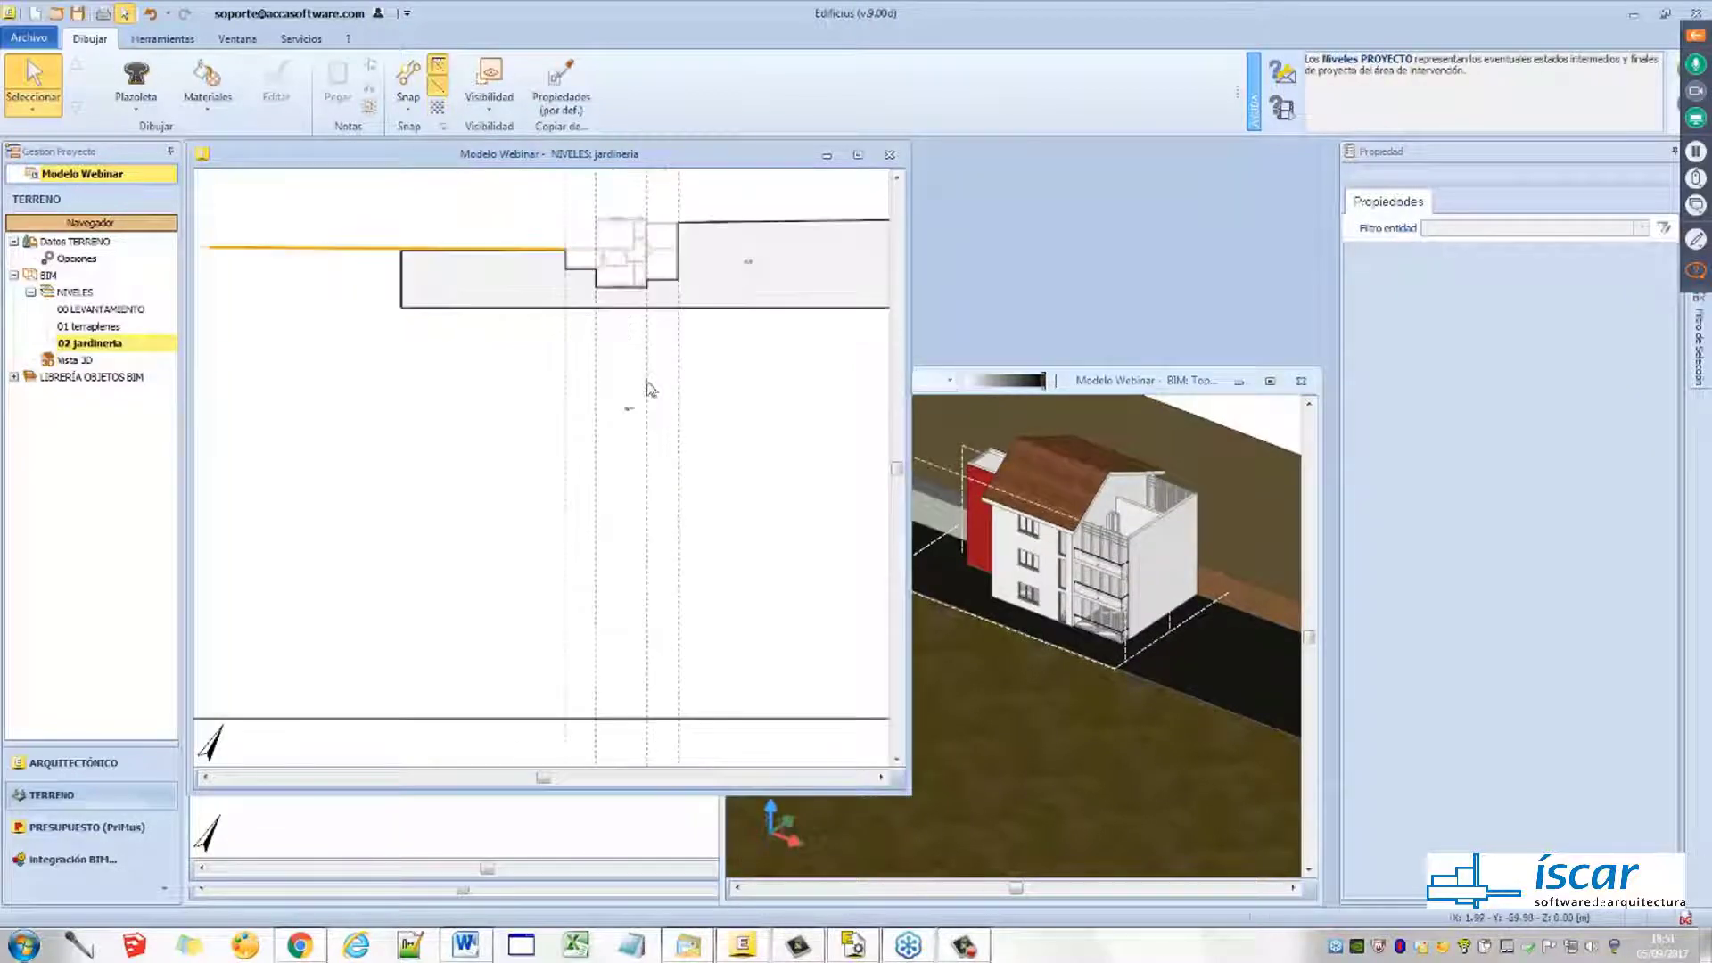
pyautogui.click(135, 89)
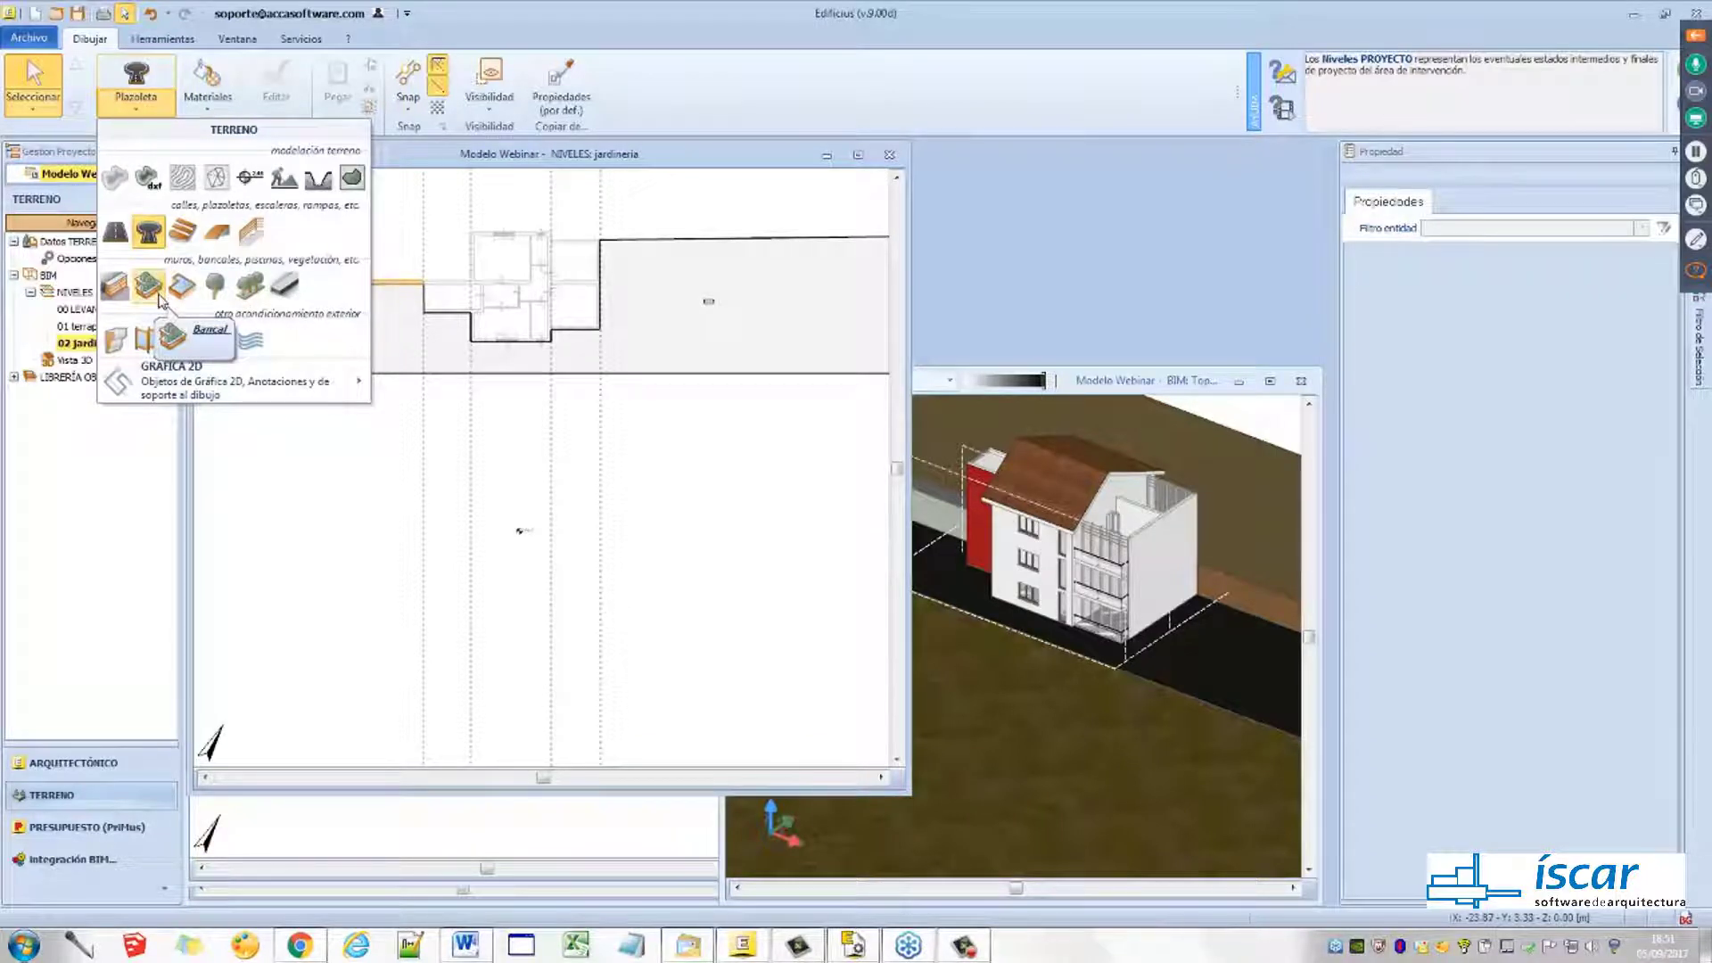
pyautogui.click(162, 301)
pyautogui.scroll(3, 624, 383)
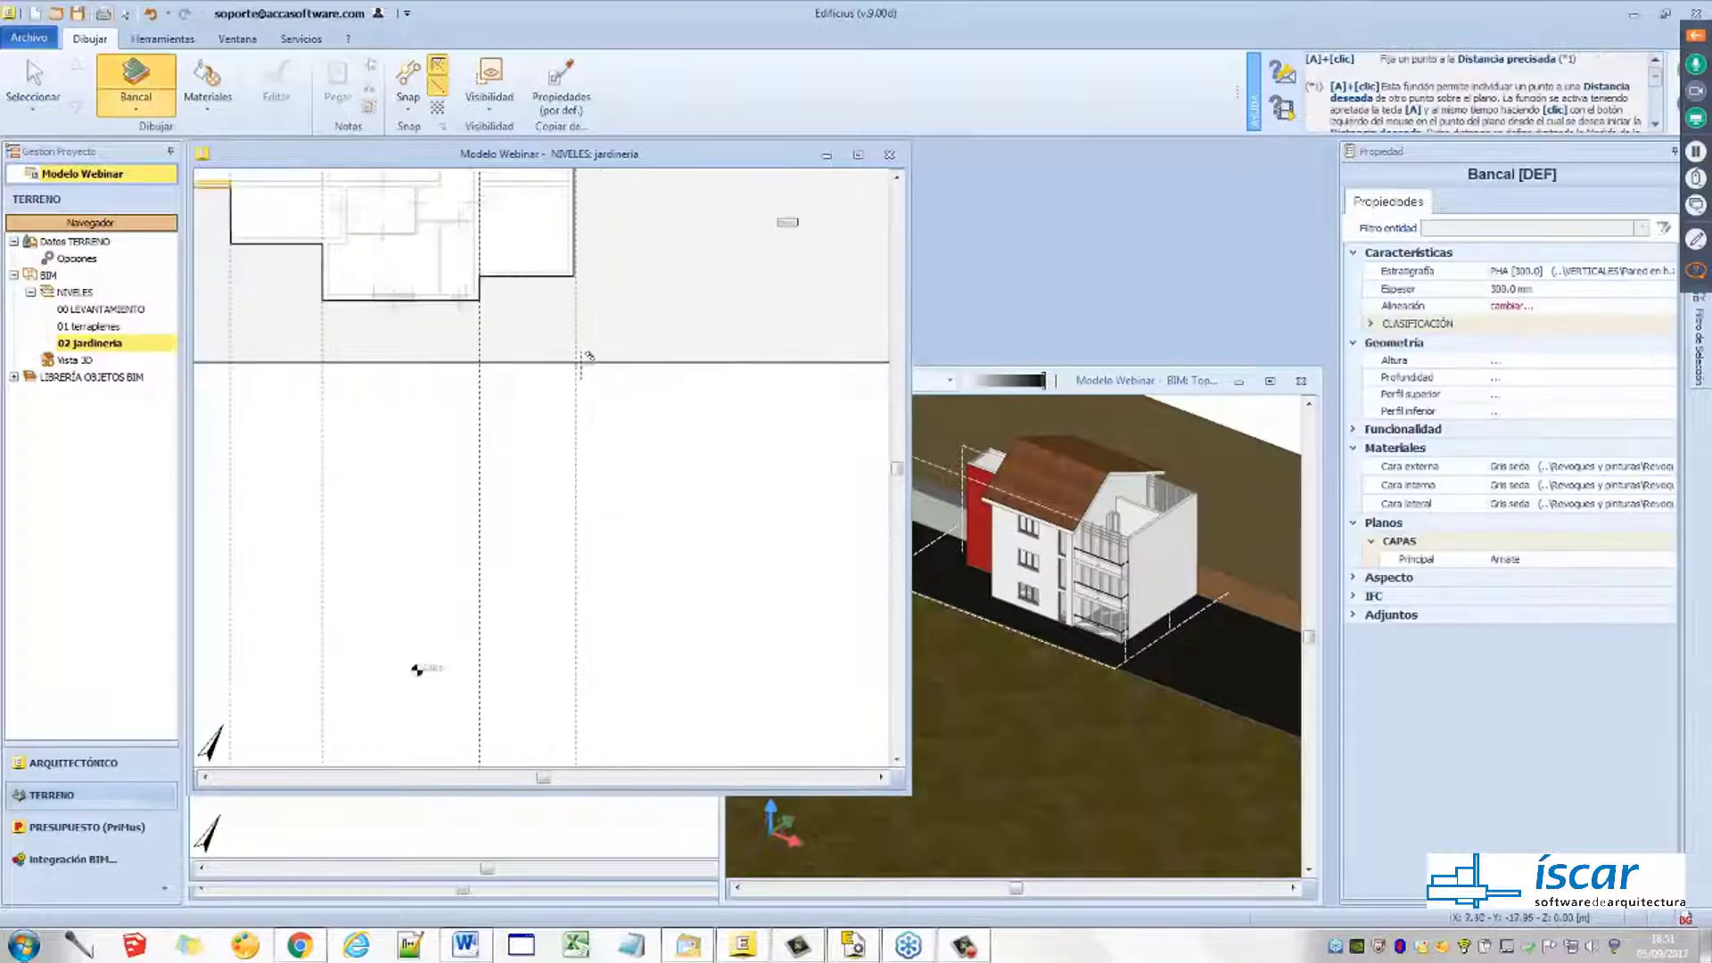
pyautogui.click(578, 362)
pyautogui.scroll(-4, 584, 500)
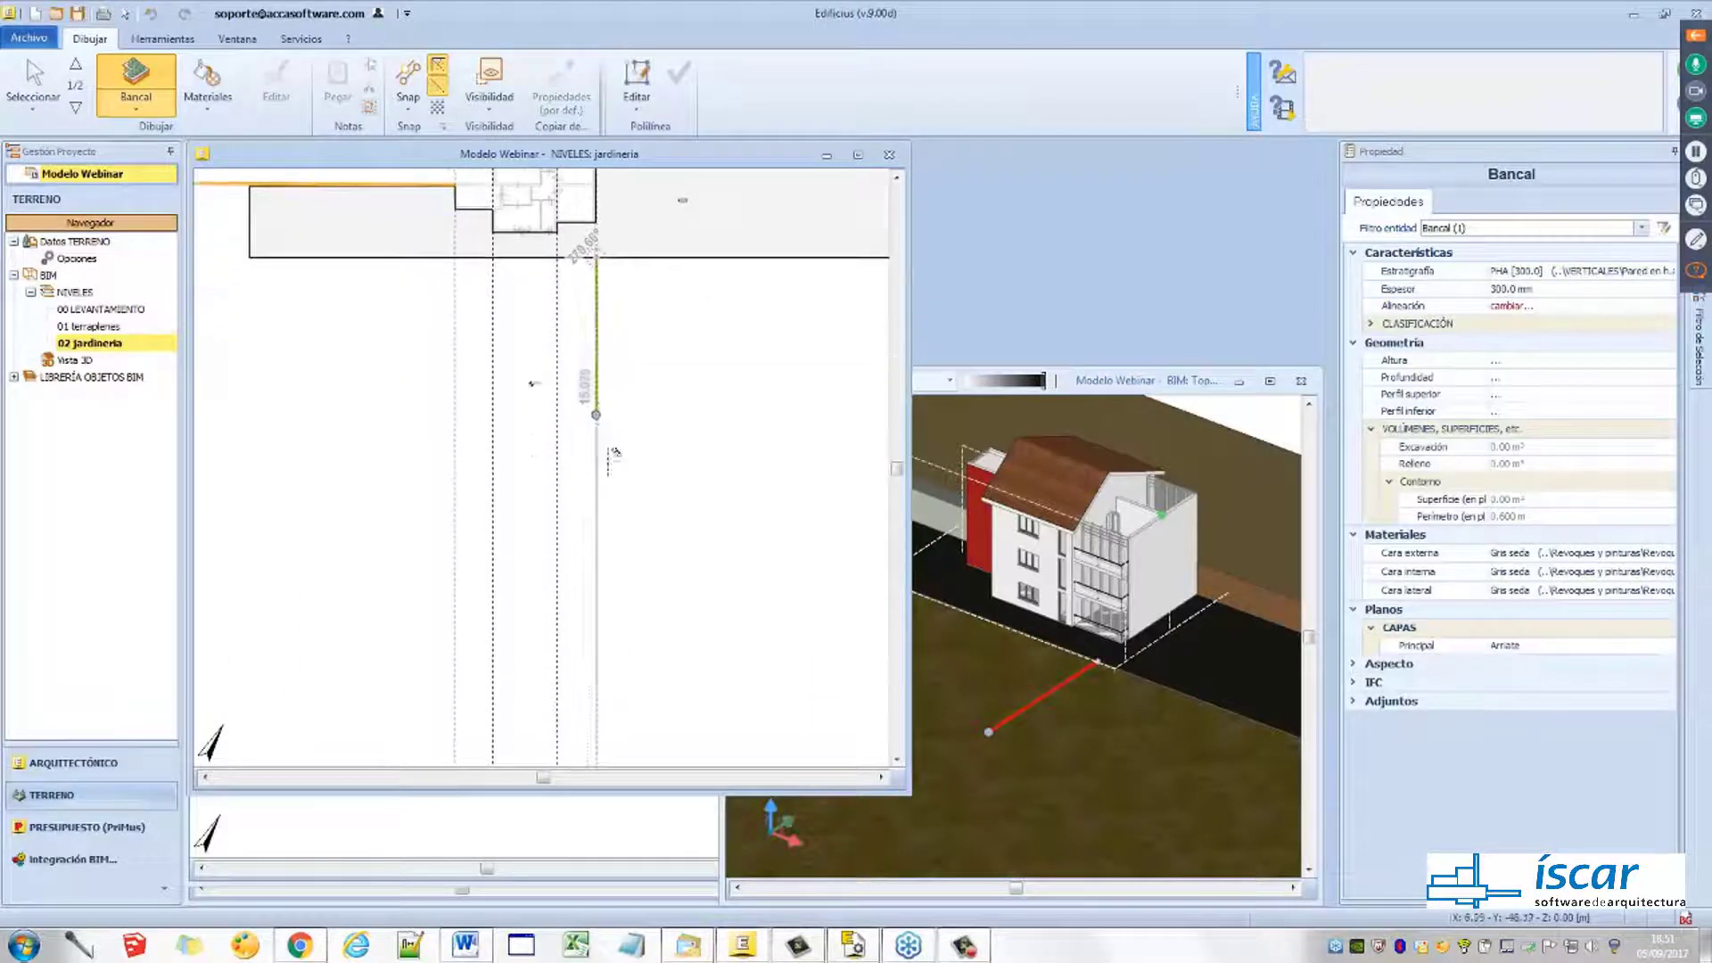
pyautogui.click(596, 649)
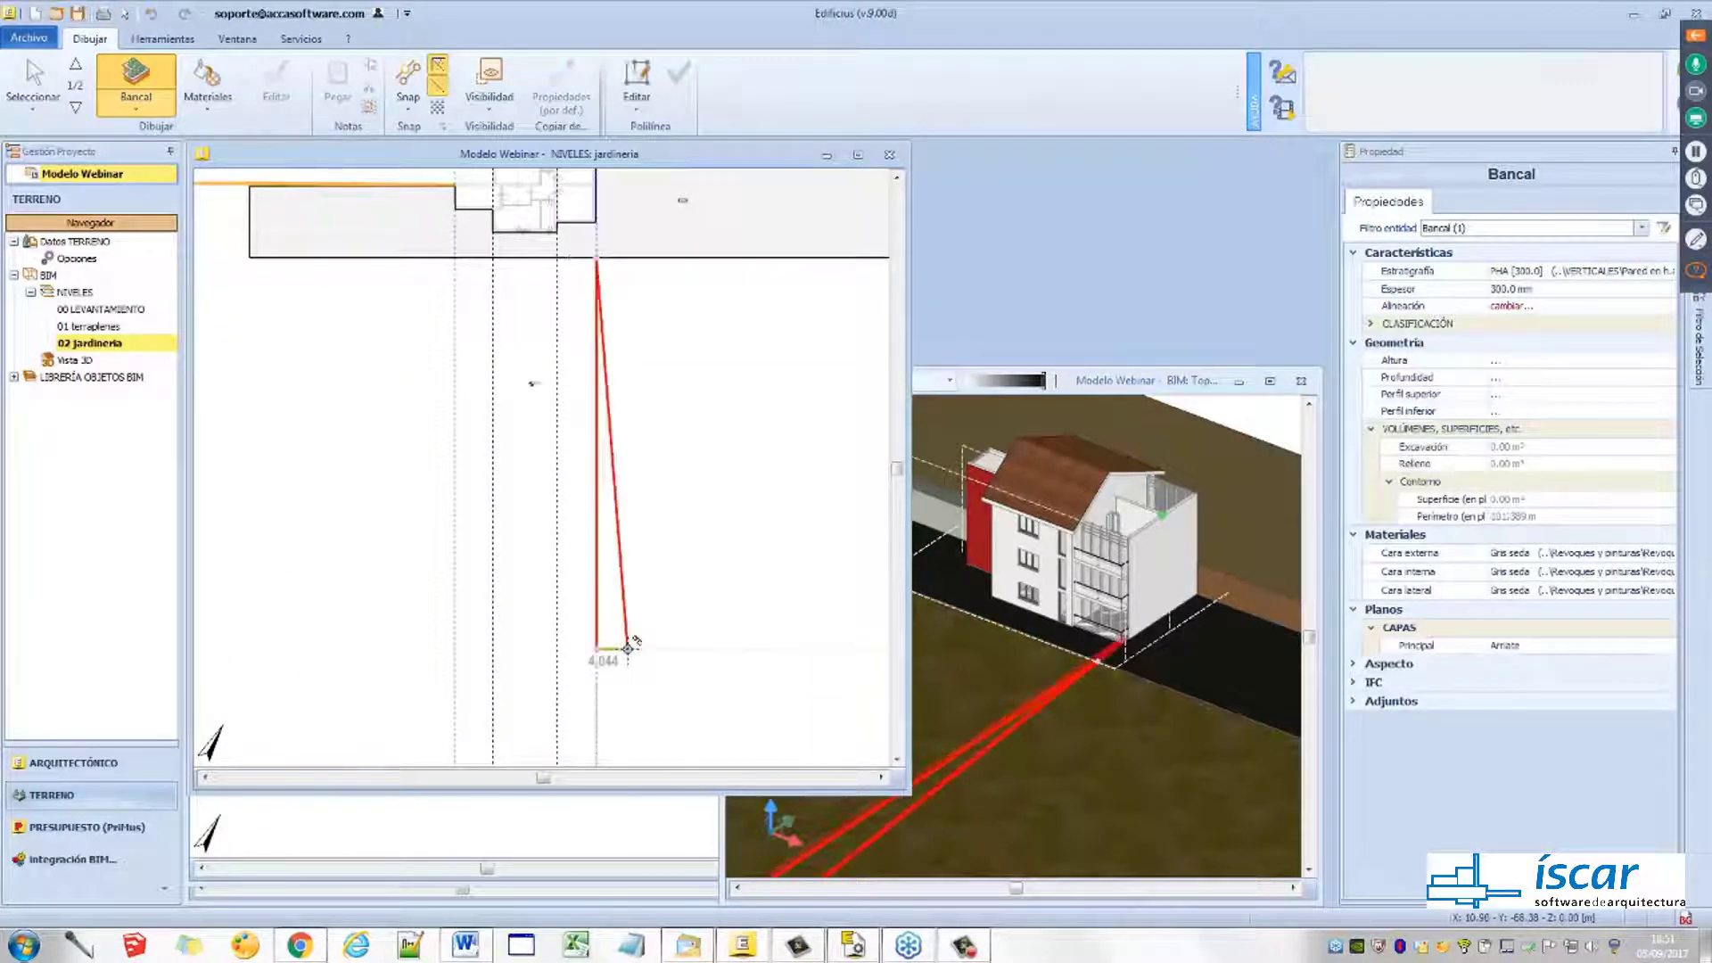
pyautogui.scroll(1, 621, 647)
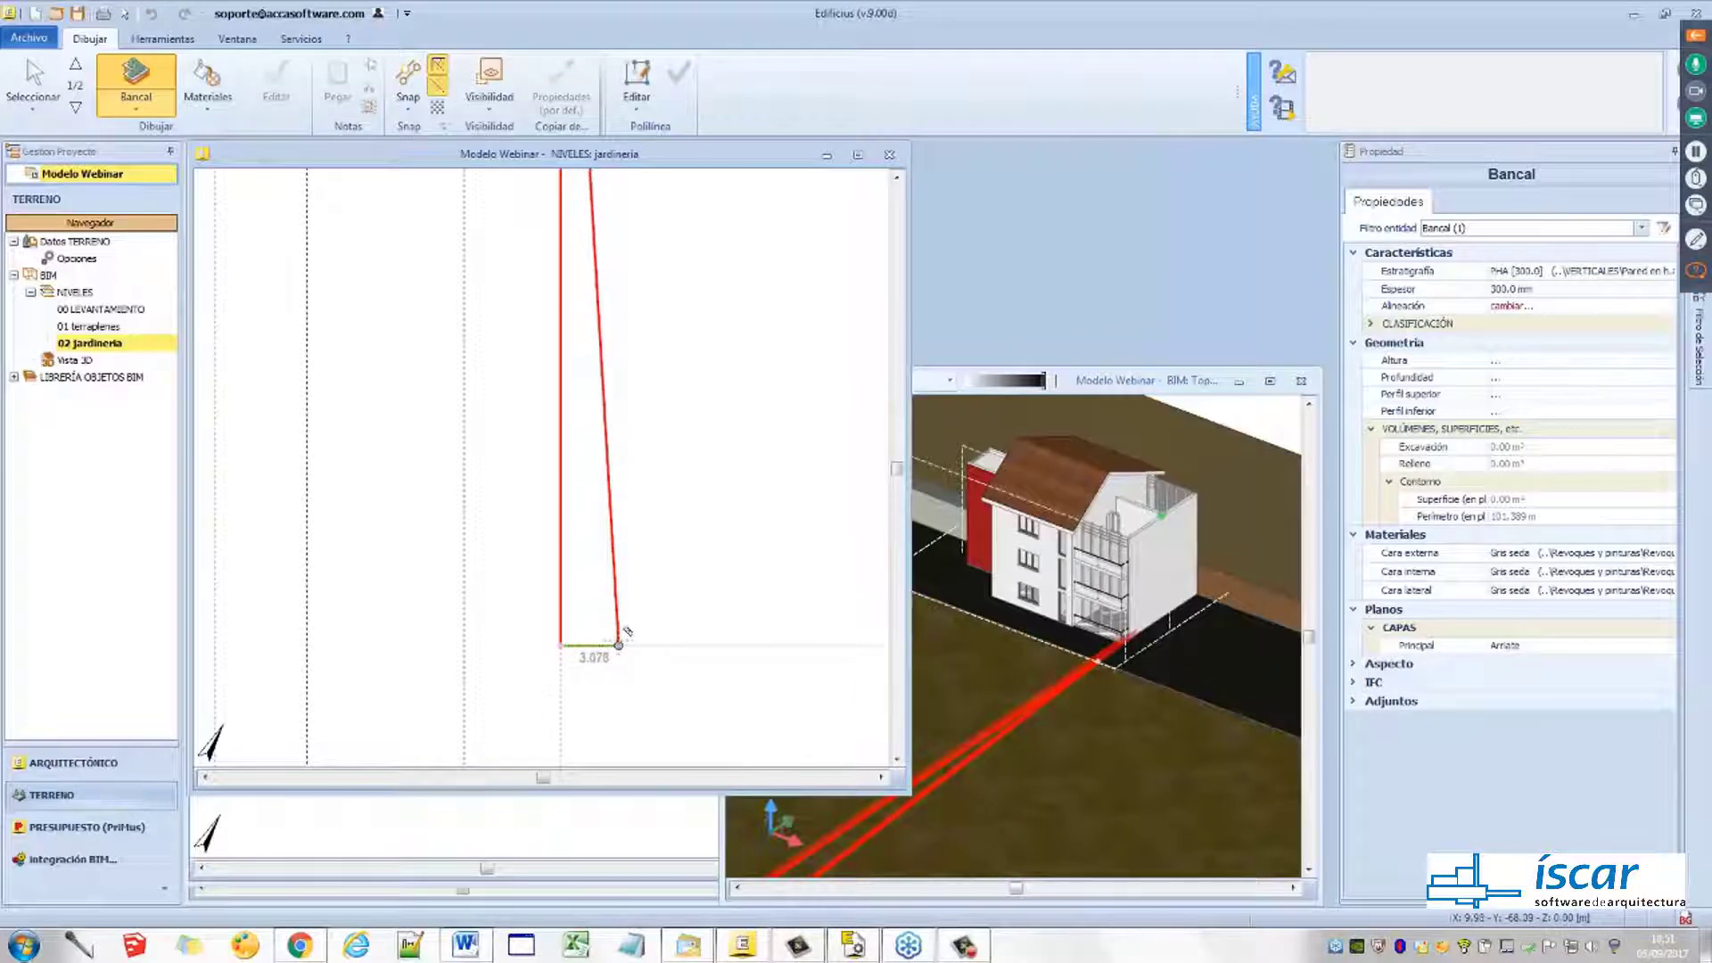
pyautogui.click(618, 643)
pyautogui.scroll(-2, 624, 410)
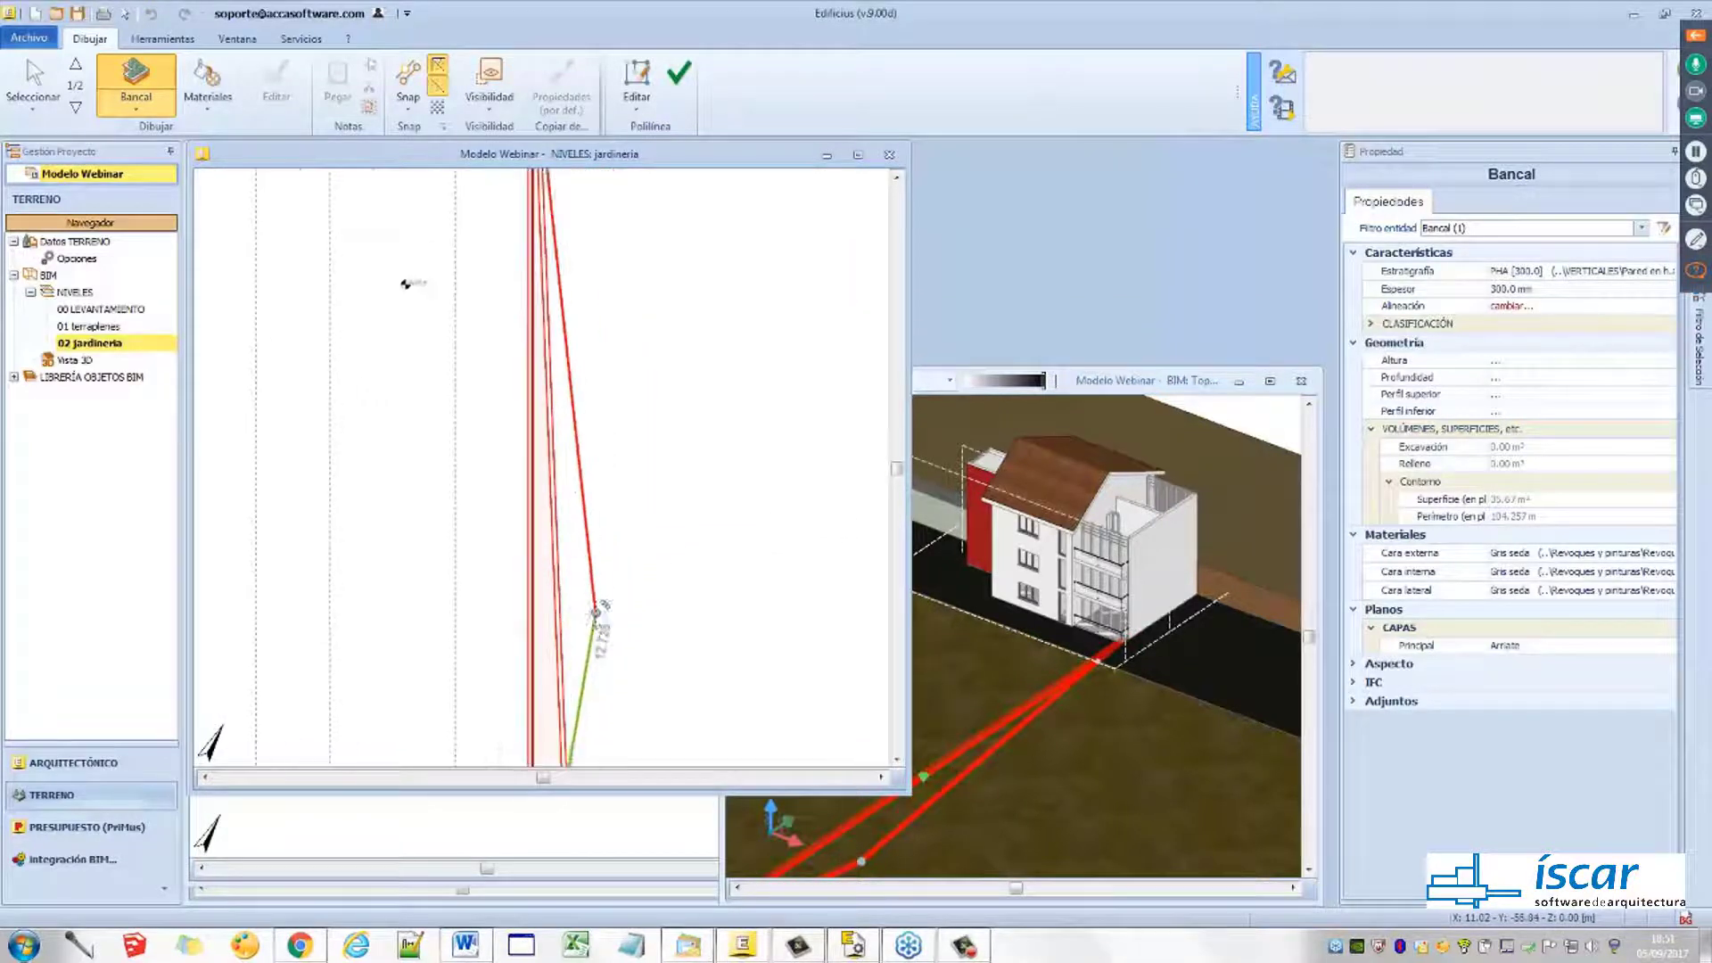
# Complete the narrow planter (Bancal) outline, about 50.5 m long, at the edge of the road strip
pyautogui.scroll(-2, 610, 403)
pyautogui.scroll(2, 603, 253)
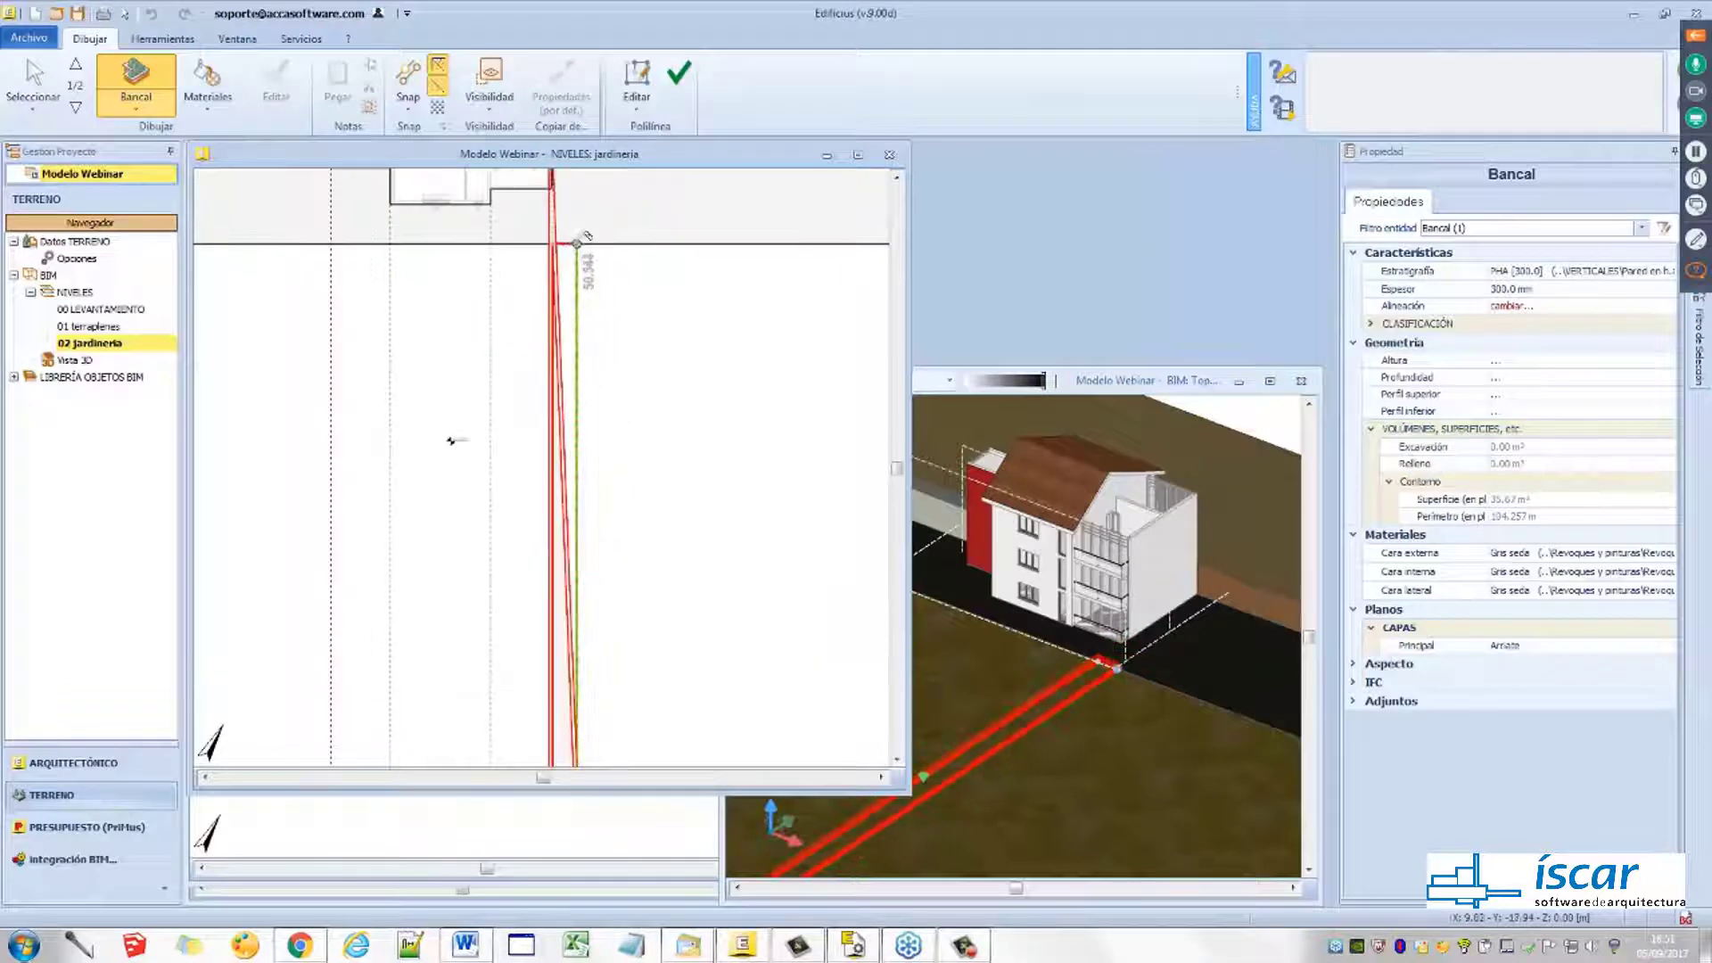
pyautogui.click(587, 238)
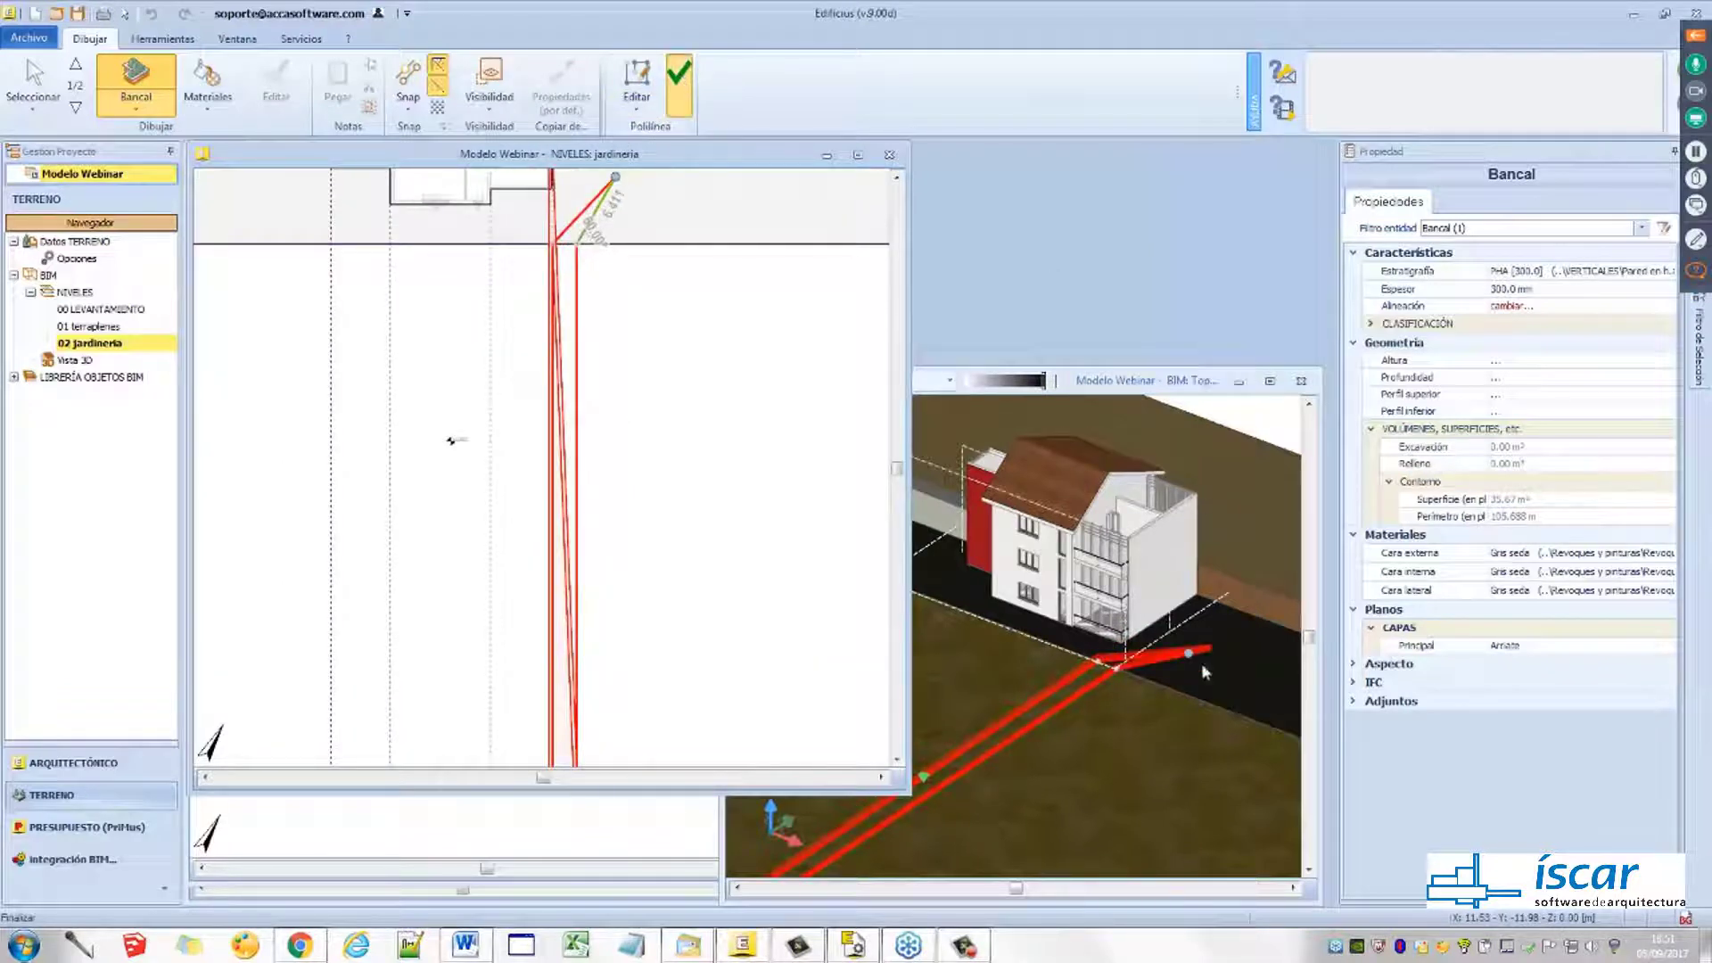
pyautogui.press('Escape')
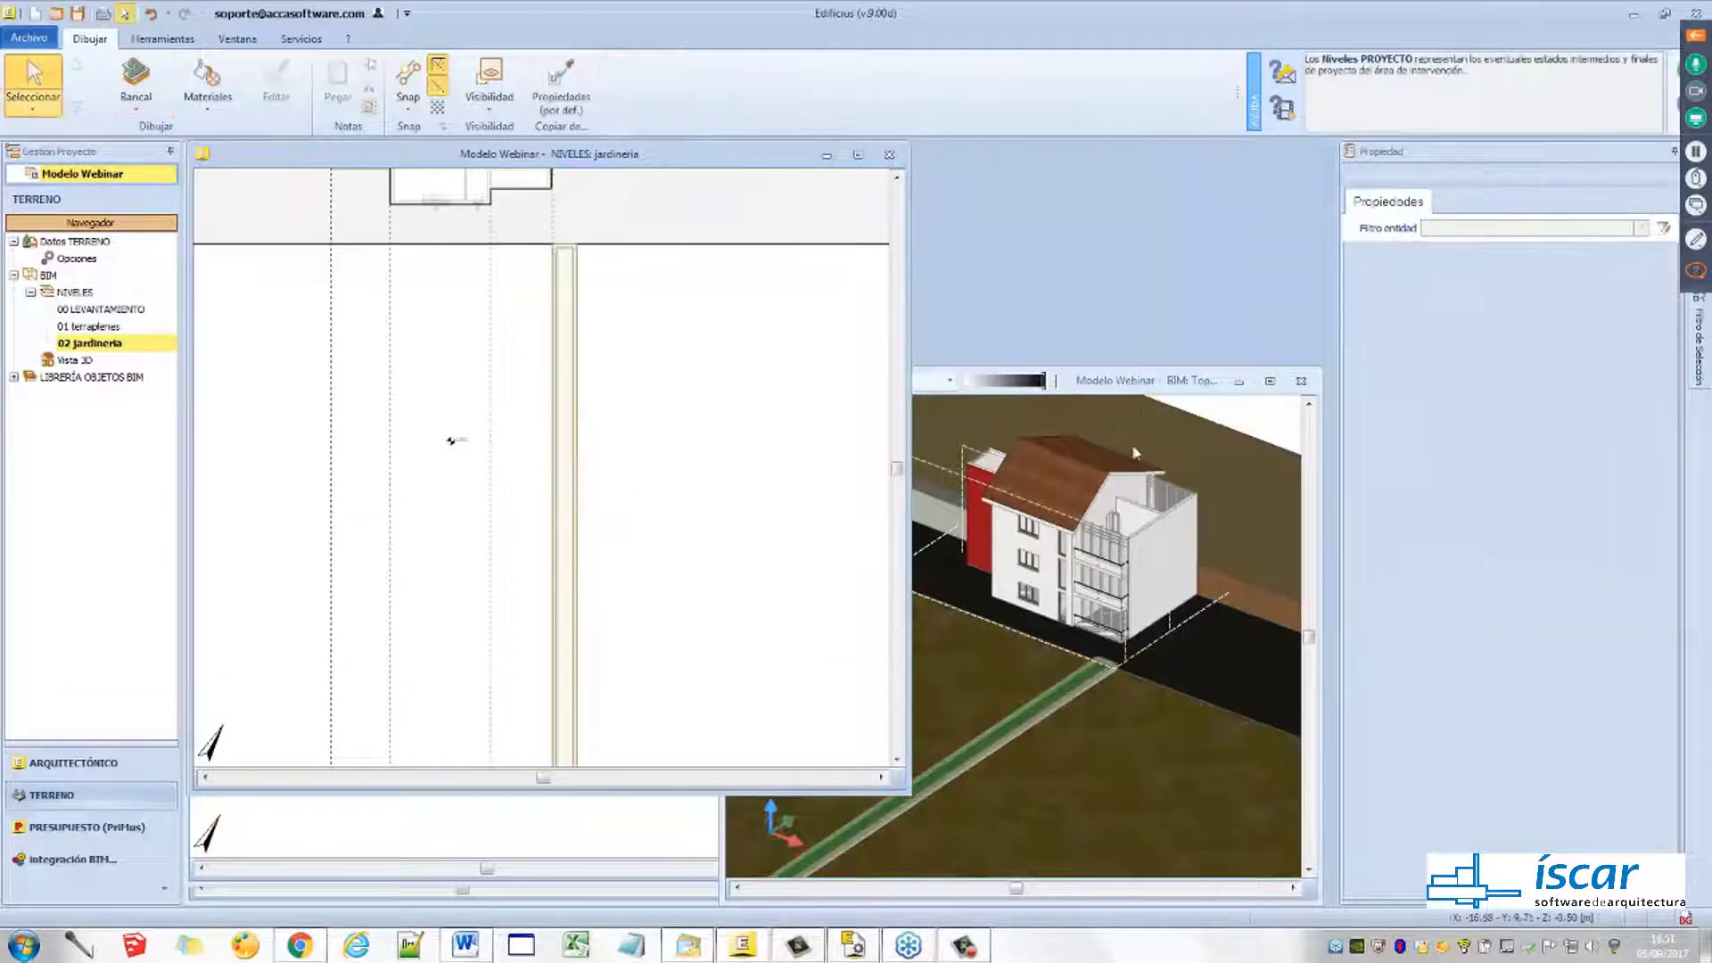
# Select the planter in an enlarged 3D view and set the height (Altura) of all its vertices to 0.3 m
pyautogui.click(1129, 385)
pyautogui.moveTo(722, 368); pyautogui.dragTo(674, 276)
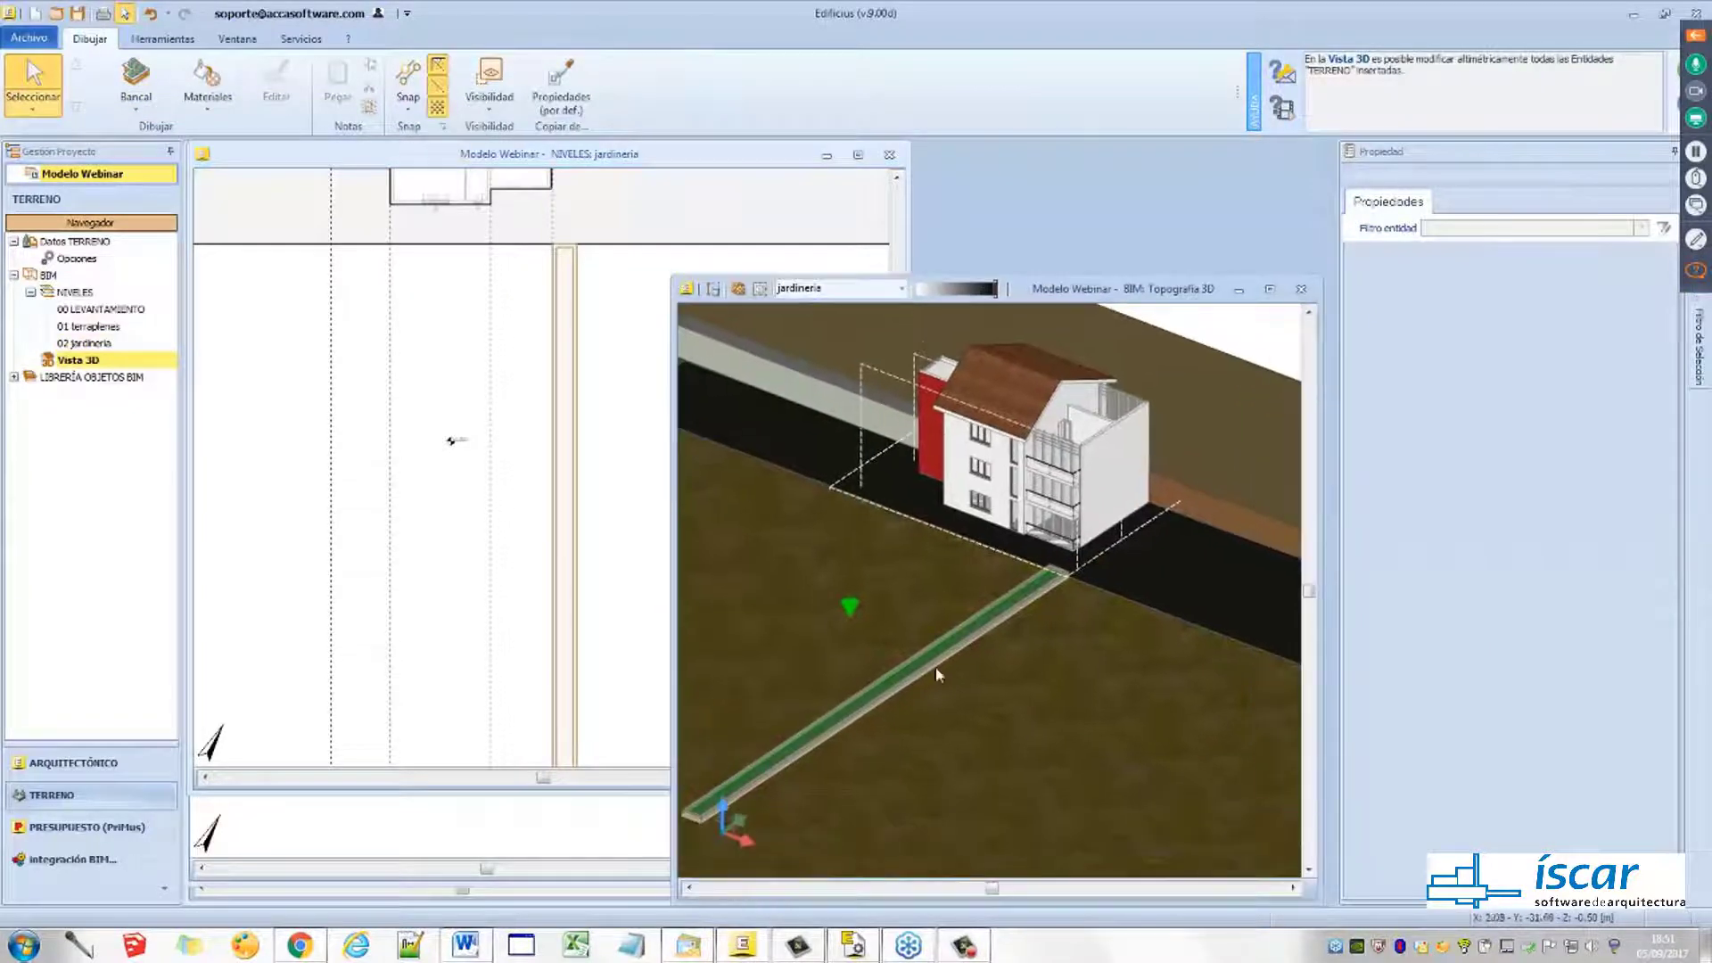
pyautogui.moveTo(785, 822); pyautogui.dragTo(898, 740, button='middle')
pyautogui.scroll(5, 896, 741)
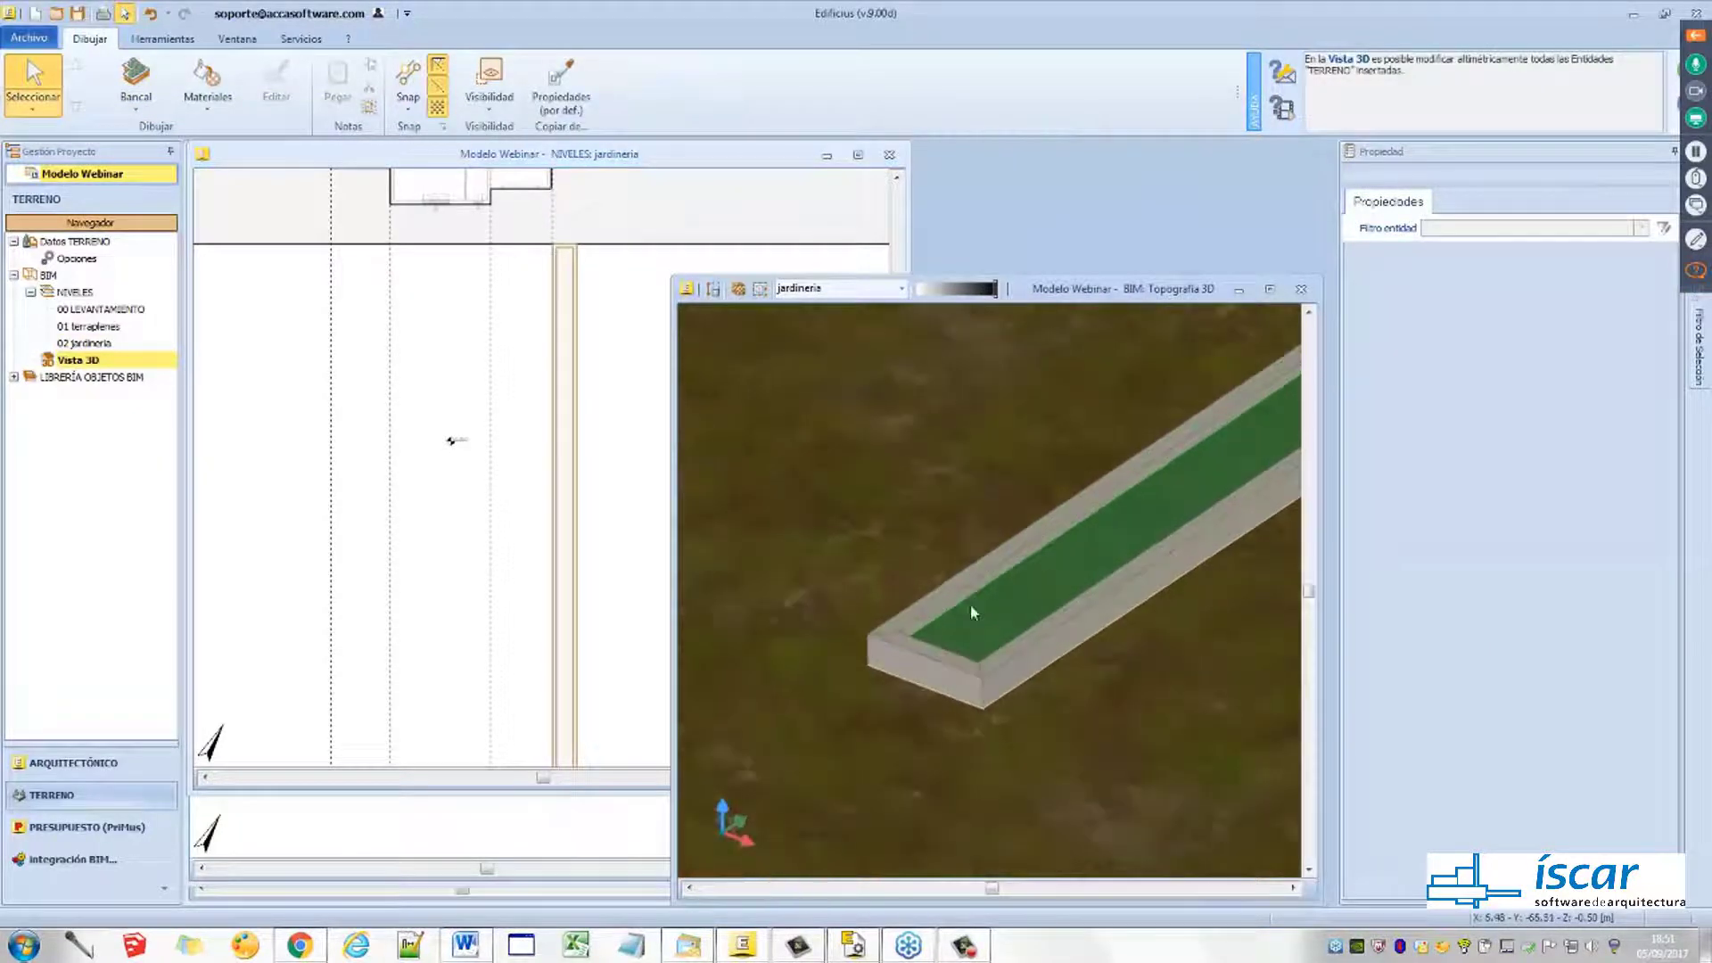
pyautogui.moveTo(920, 640); pyautogui.dragTo(1016, 640, button='right')
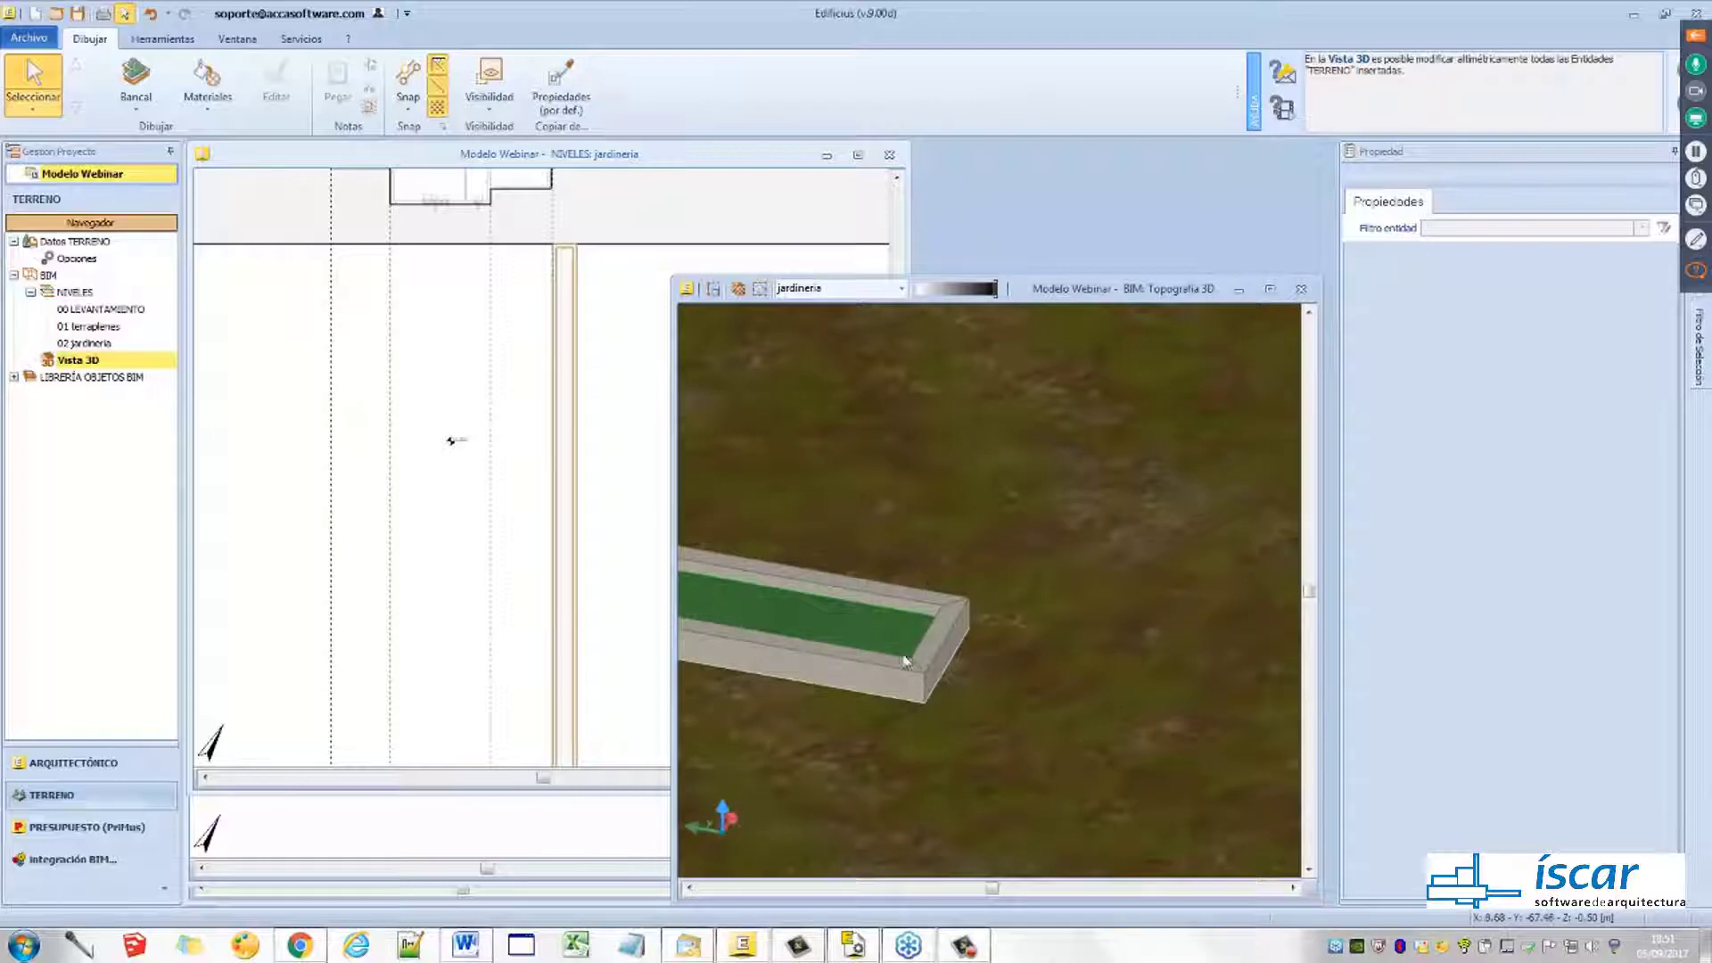
pyautogui.moveTo(905, 660); pyautogui.dragTo(1024, 640, button='right')
pyautogui.click(1026, 642)
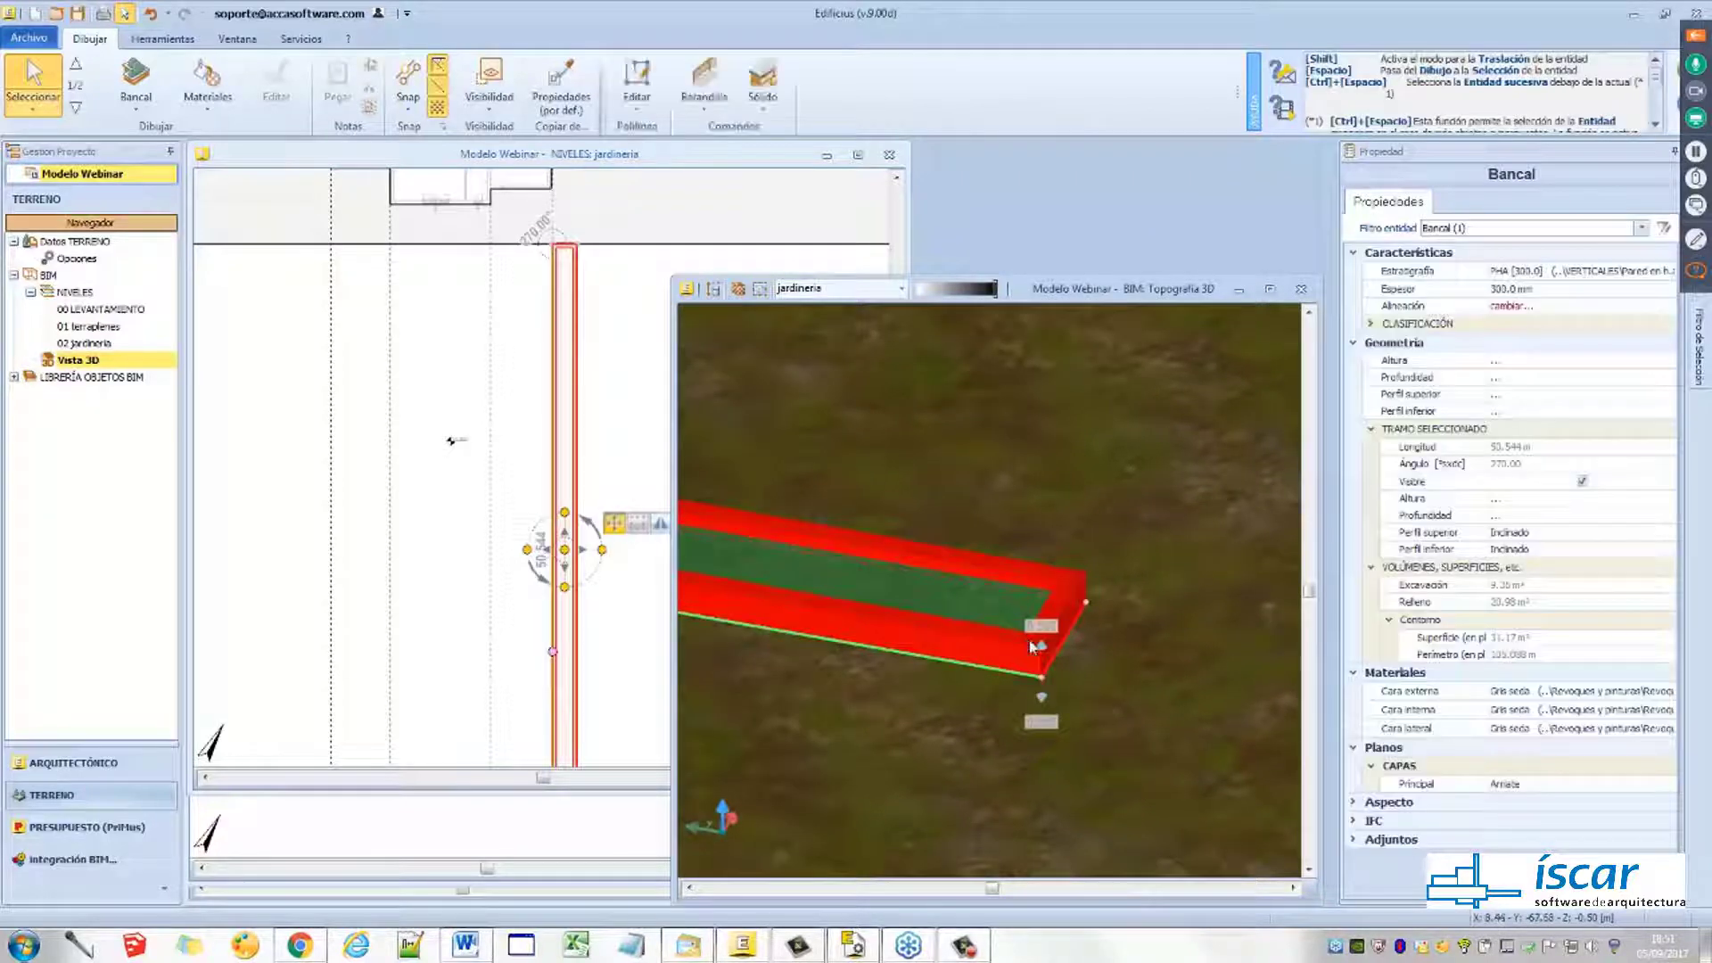
pyautogui.click(1549, 361)
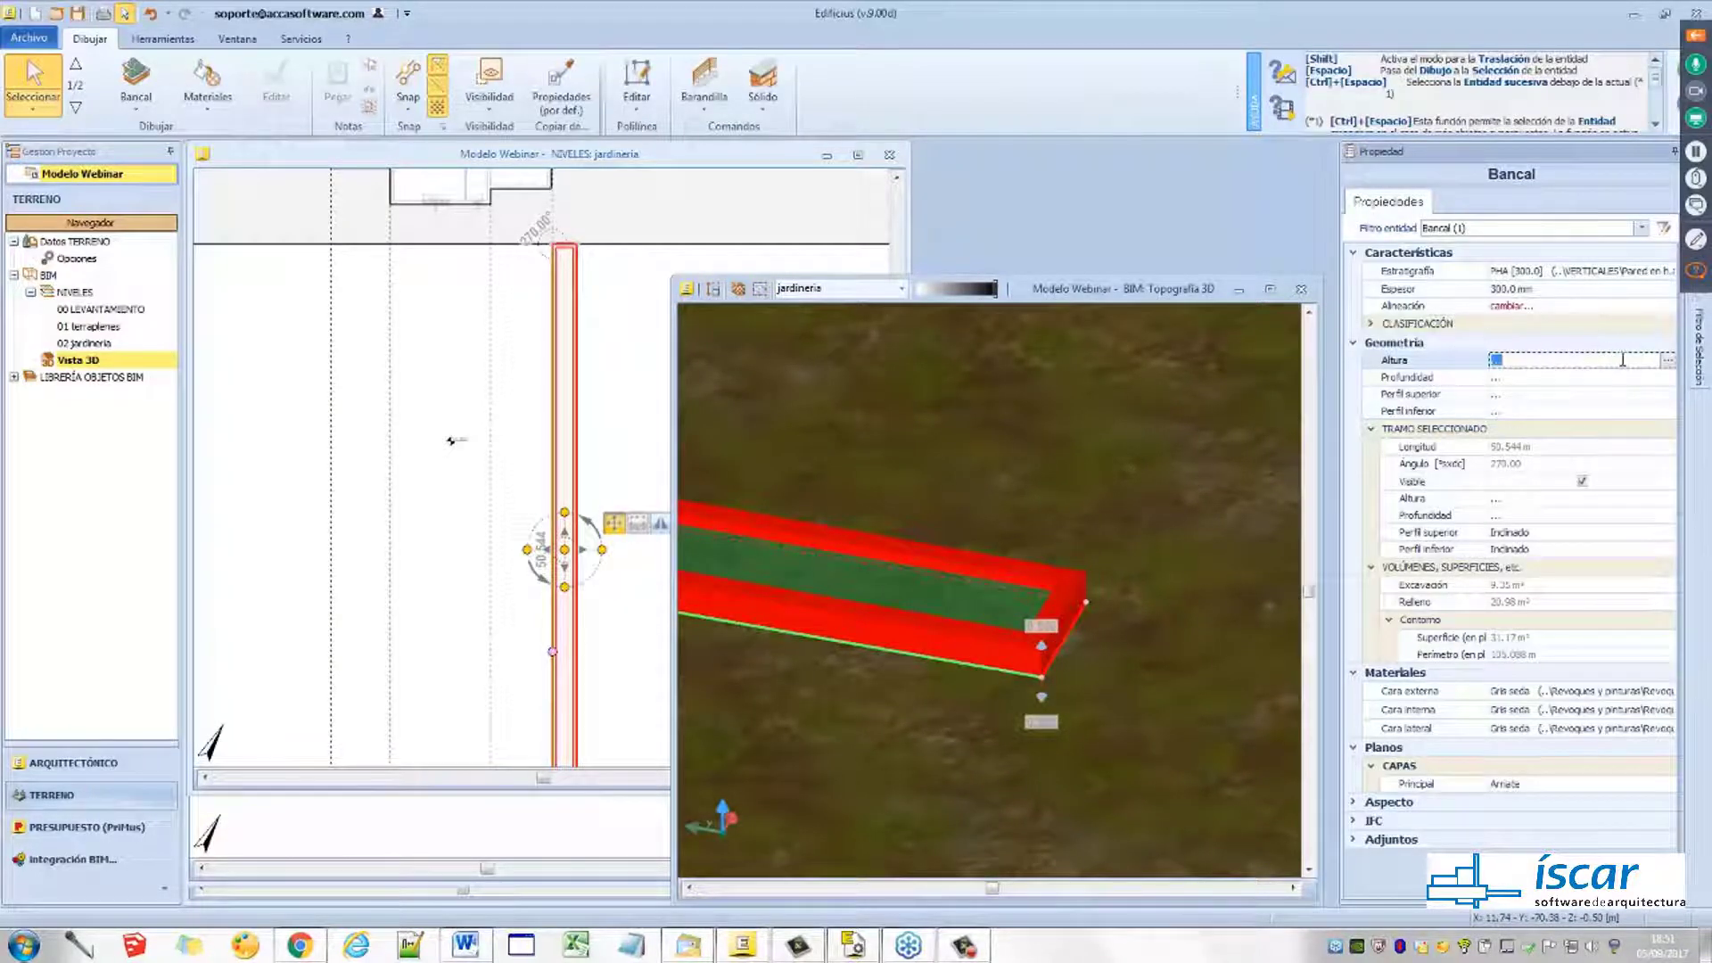
pyautogui.click(1667, 360)
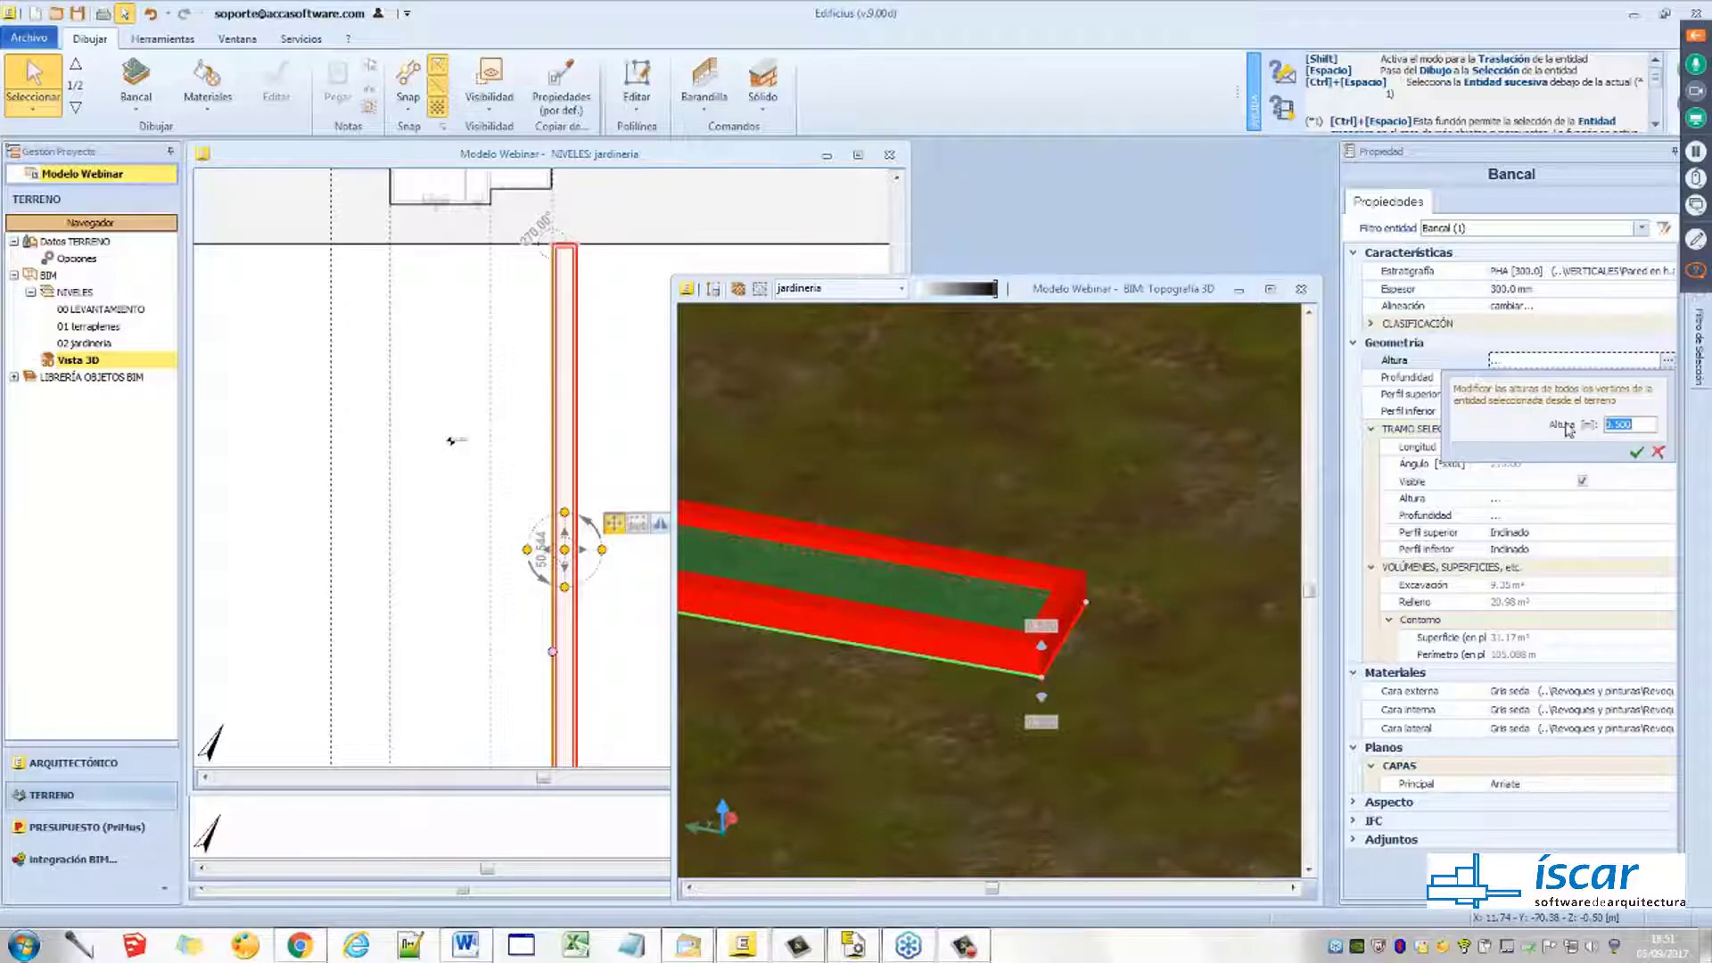
pyautogui.write('0.3')
pyautogui.press('Return')
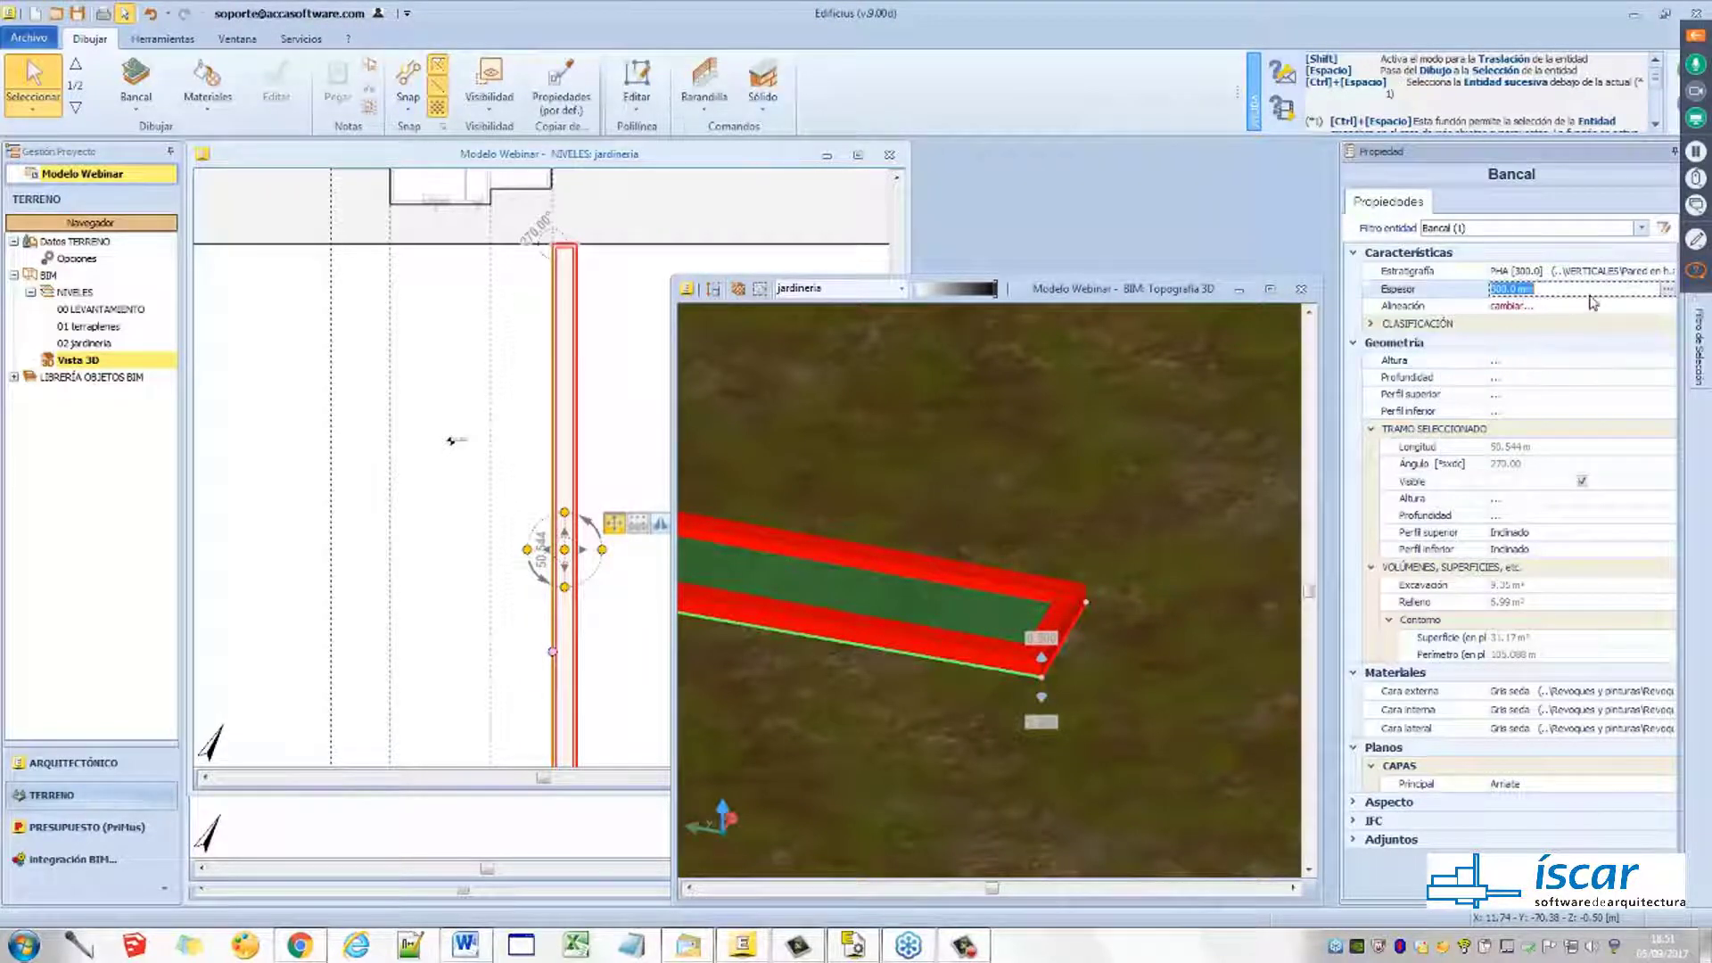
# Set the thickness (Espesor) of the planter's walls to 150 mm
pyautogui.click(1519, 290)
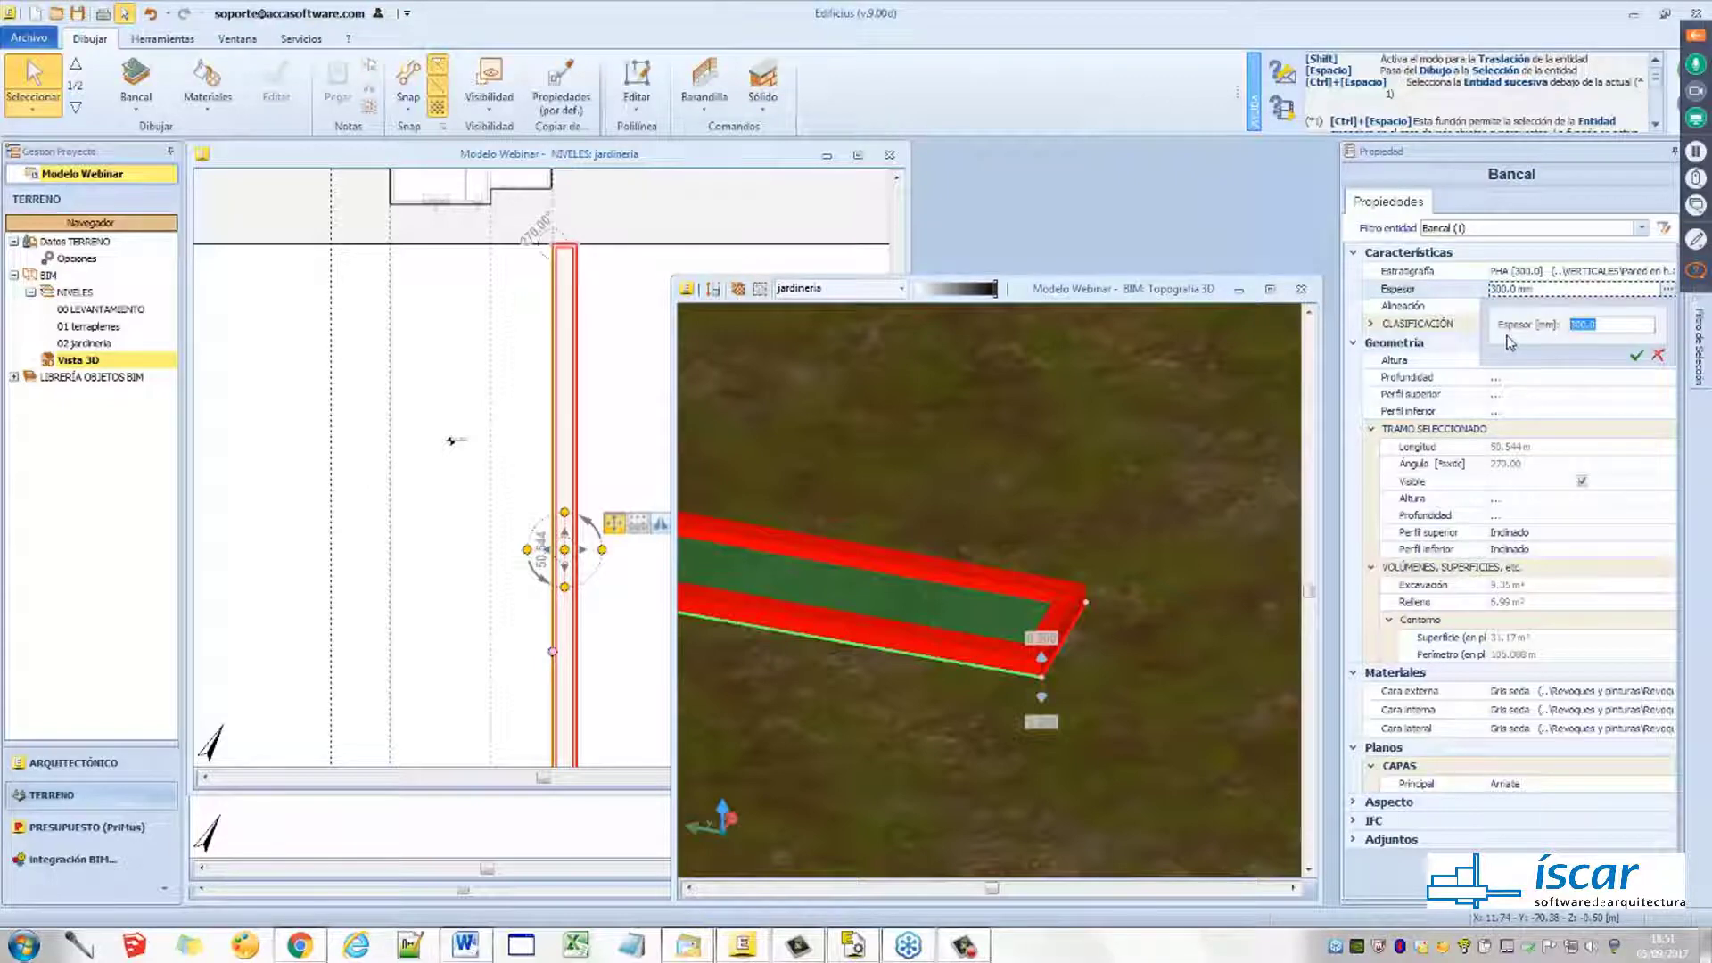
pyautogui.write('150')
pyautogui.press('Return')
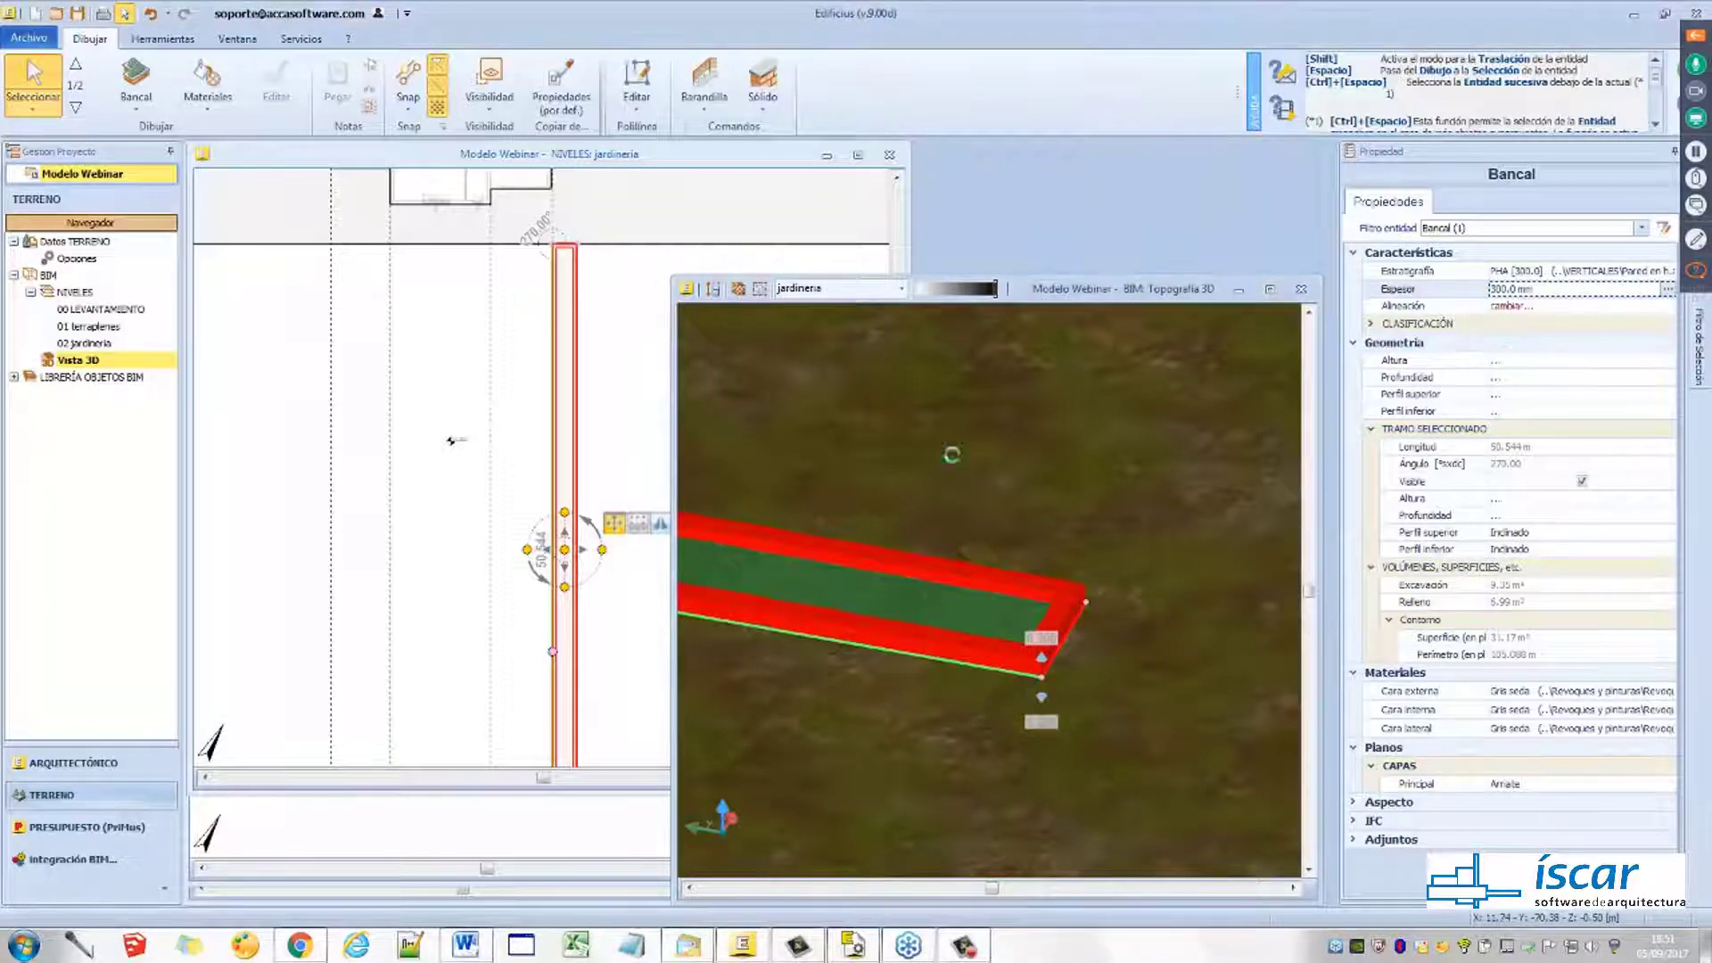
# Examine the planter's earth fill and how the whole planter sits in front of the house
pyautogui.click(936, 583)
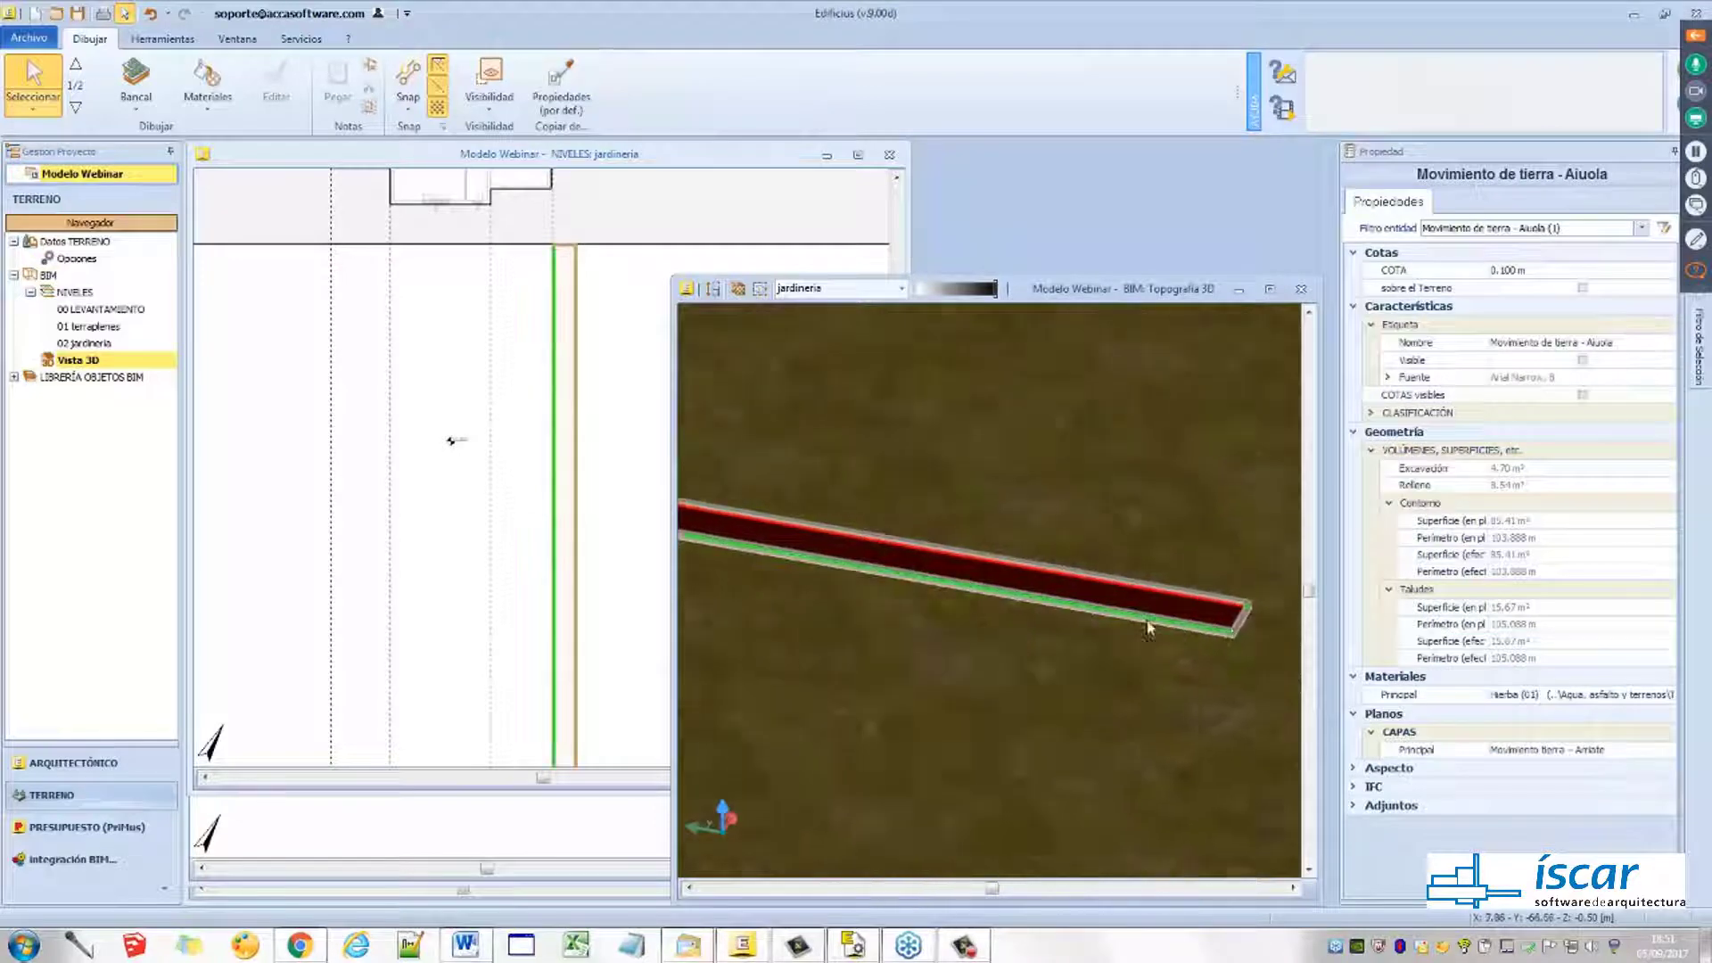
pyautogui.scroll(-3, 1147, 629)
pyautogui.moveTo(1056, 625); pyautogui.dragTo(1022, 613, button='middle')
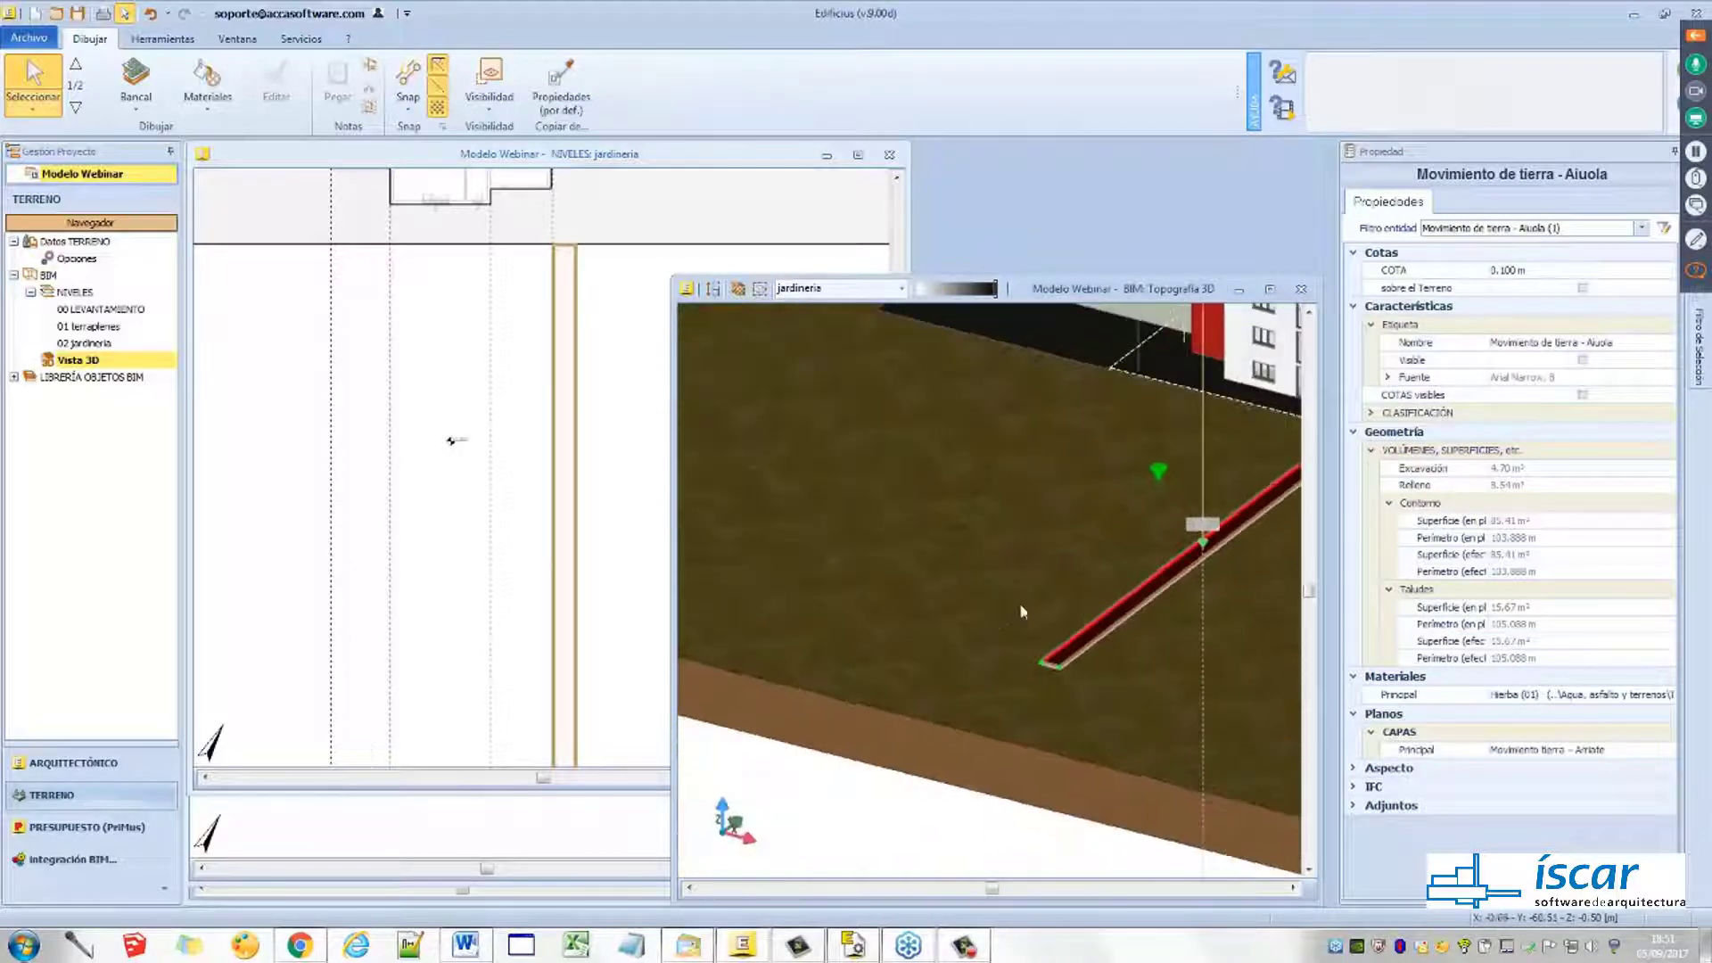
pyautogui.scroll(-3, 1023, 612)
pyautogui.scroll(2, 952, 639)
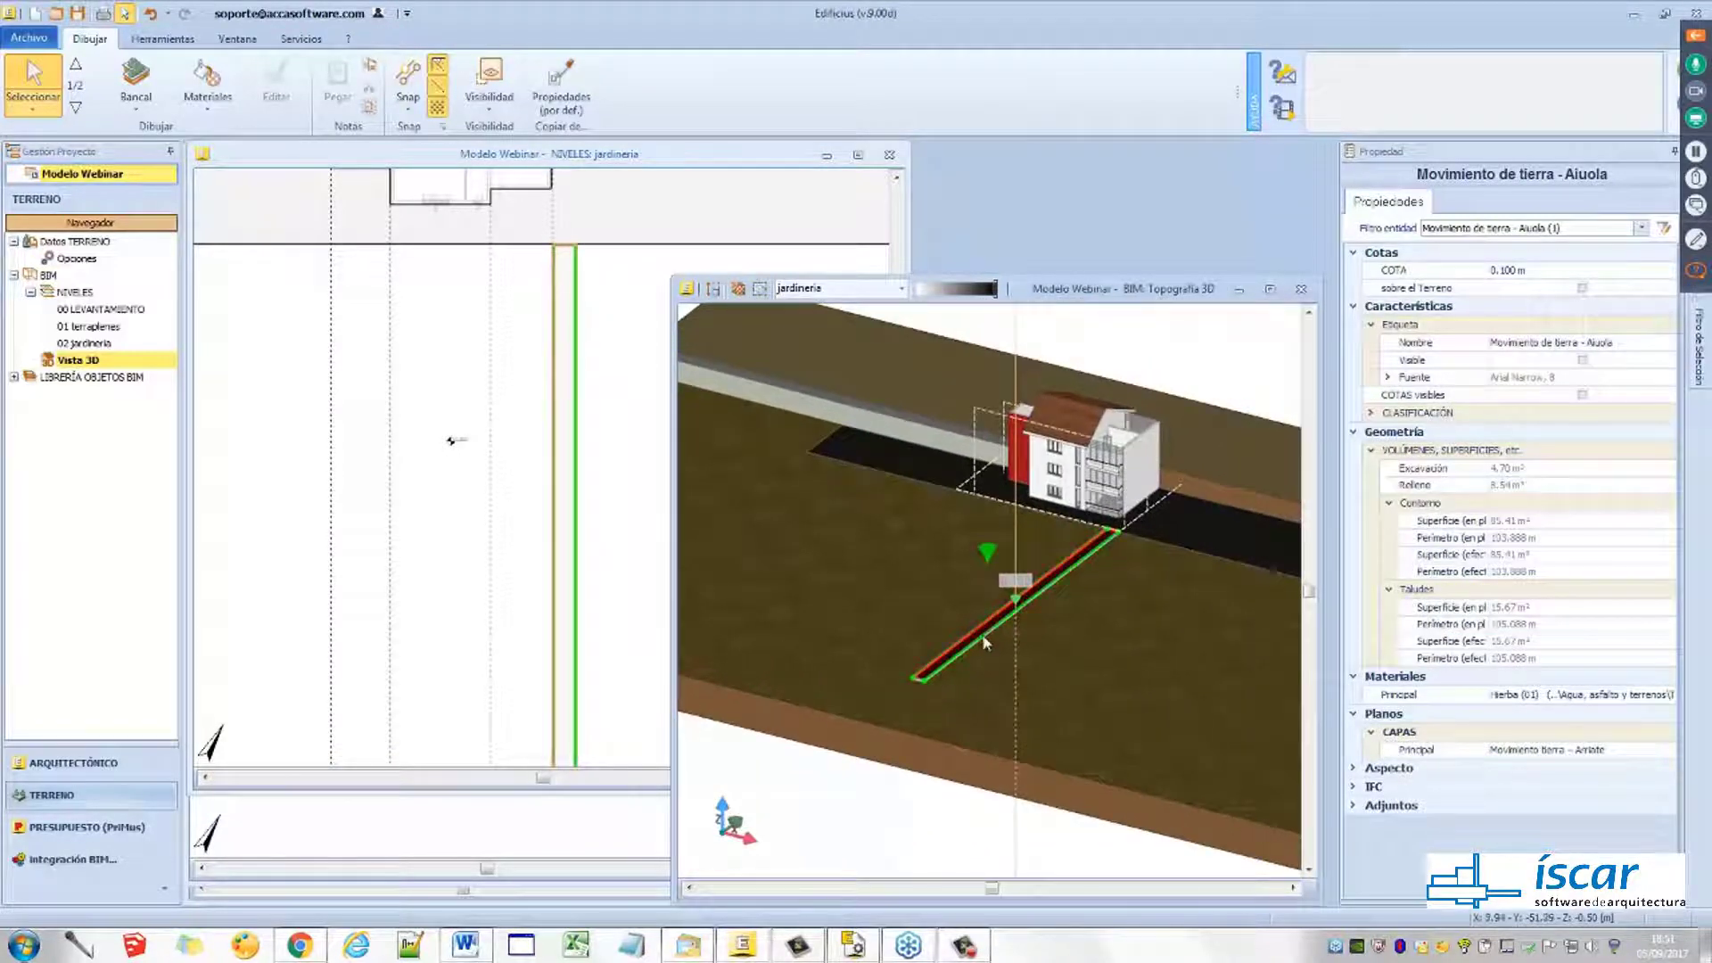
pyautogui.press('Escape')
pyautogui.scroll(3, 1020, 623)
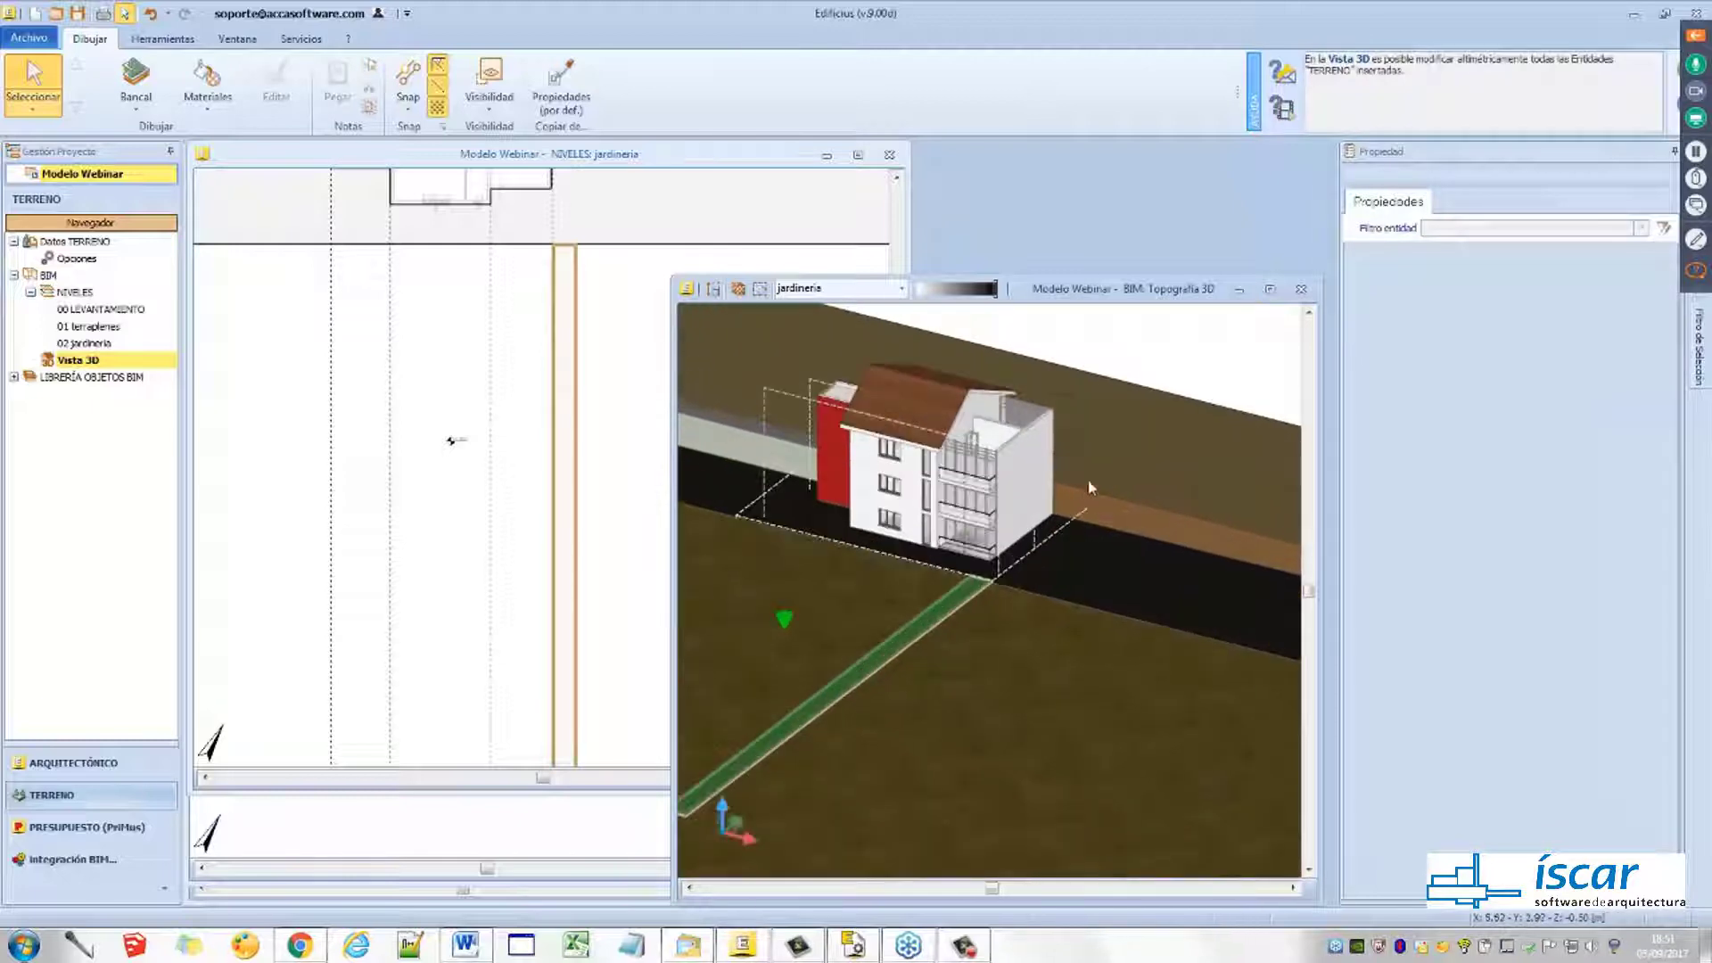
# Select the earthwork behind the house and examine its volumes and surface areas in the properties
pyautogui.click(1106, 467)
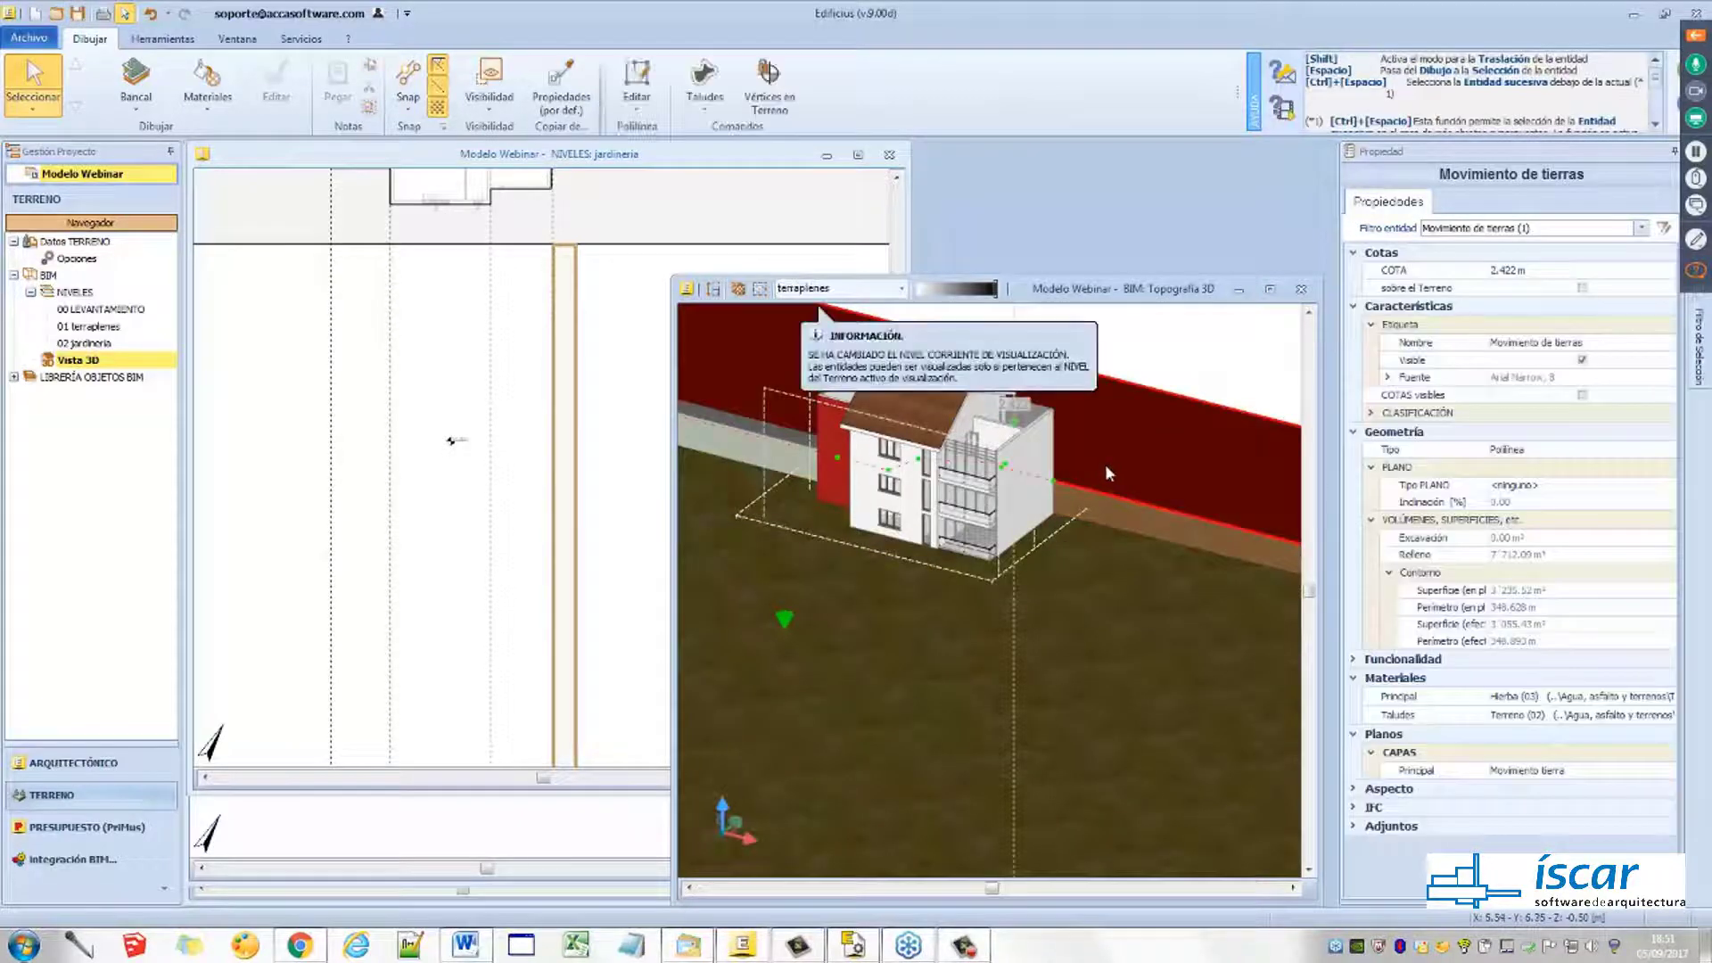
pyautogui.scroll(-1, 1177, 493)
pyautogui.moveTo(1168, 495); pyautogui.dragTo(834, 540, button='middle')
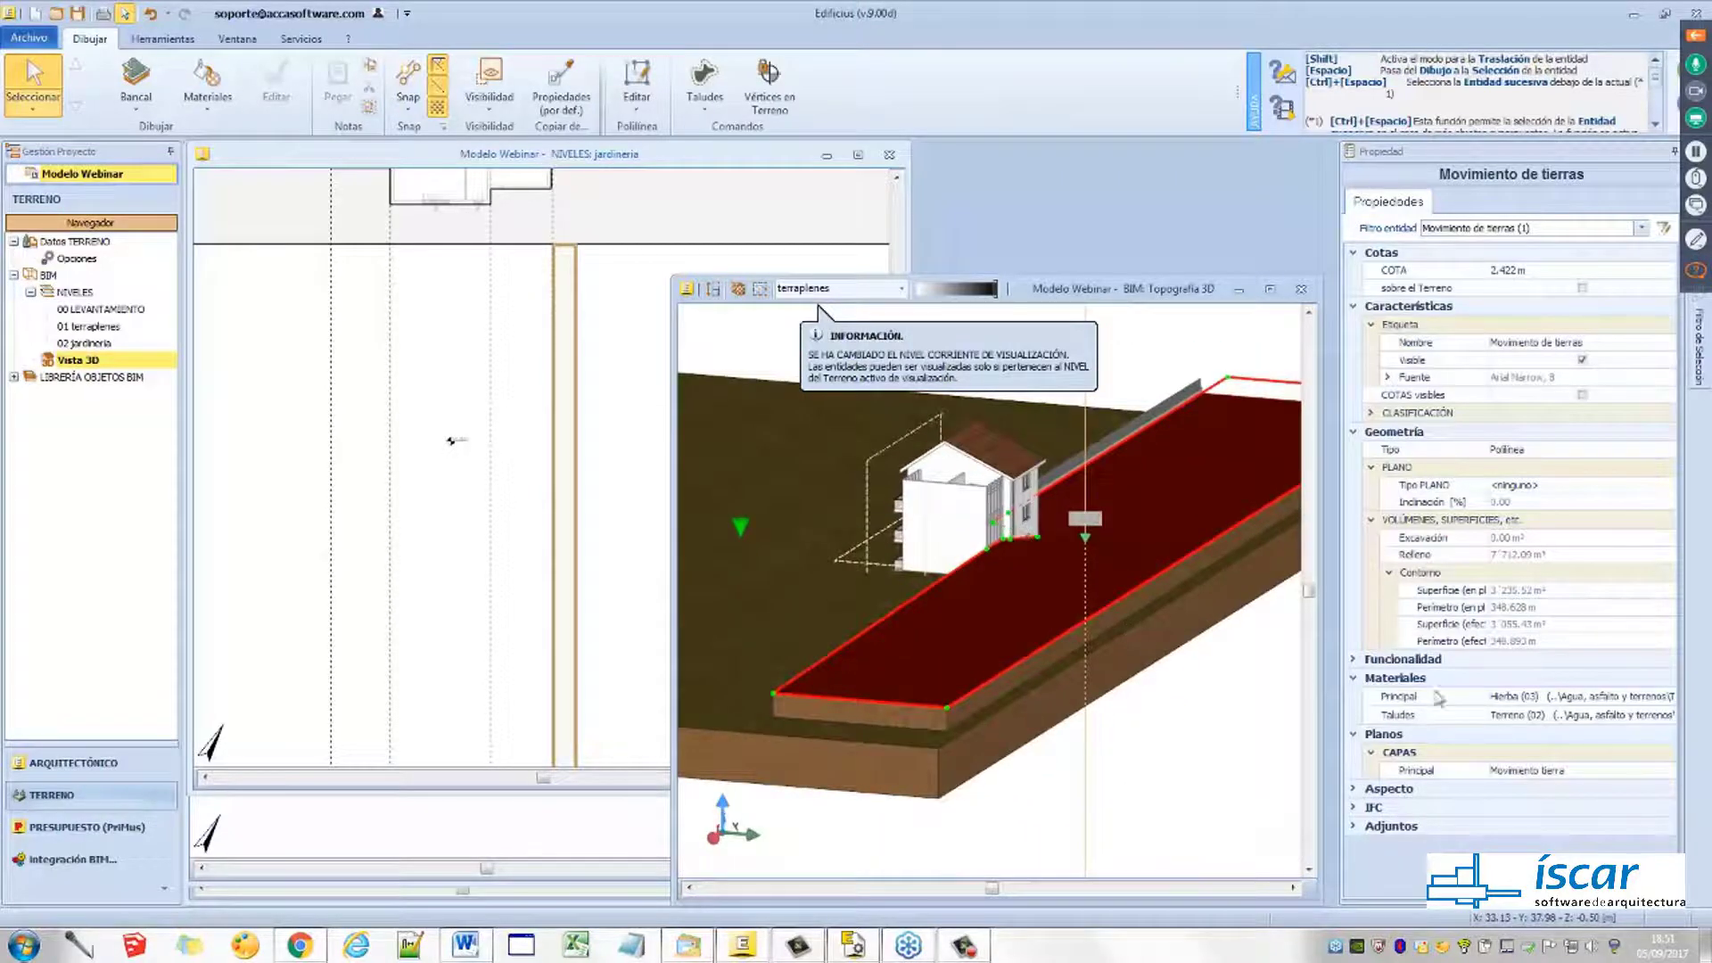
pyautogui.moveTo(1488, 607); pyautogui.dragTo(1517, 609)
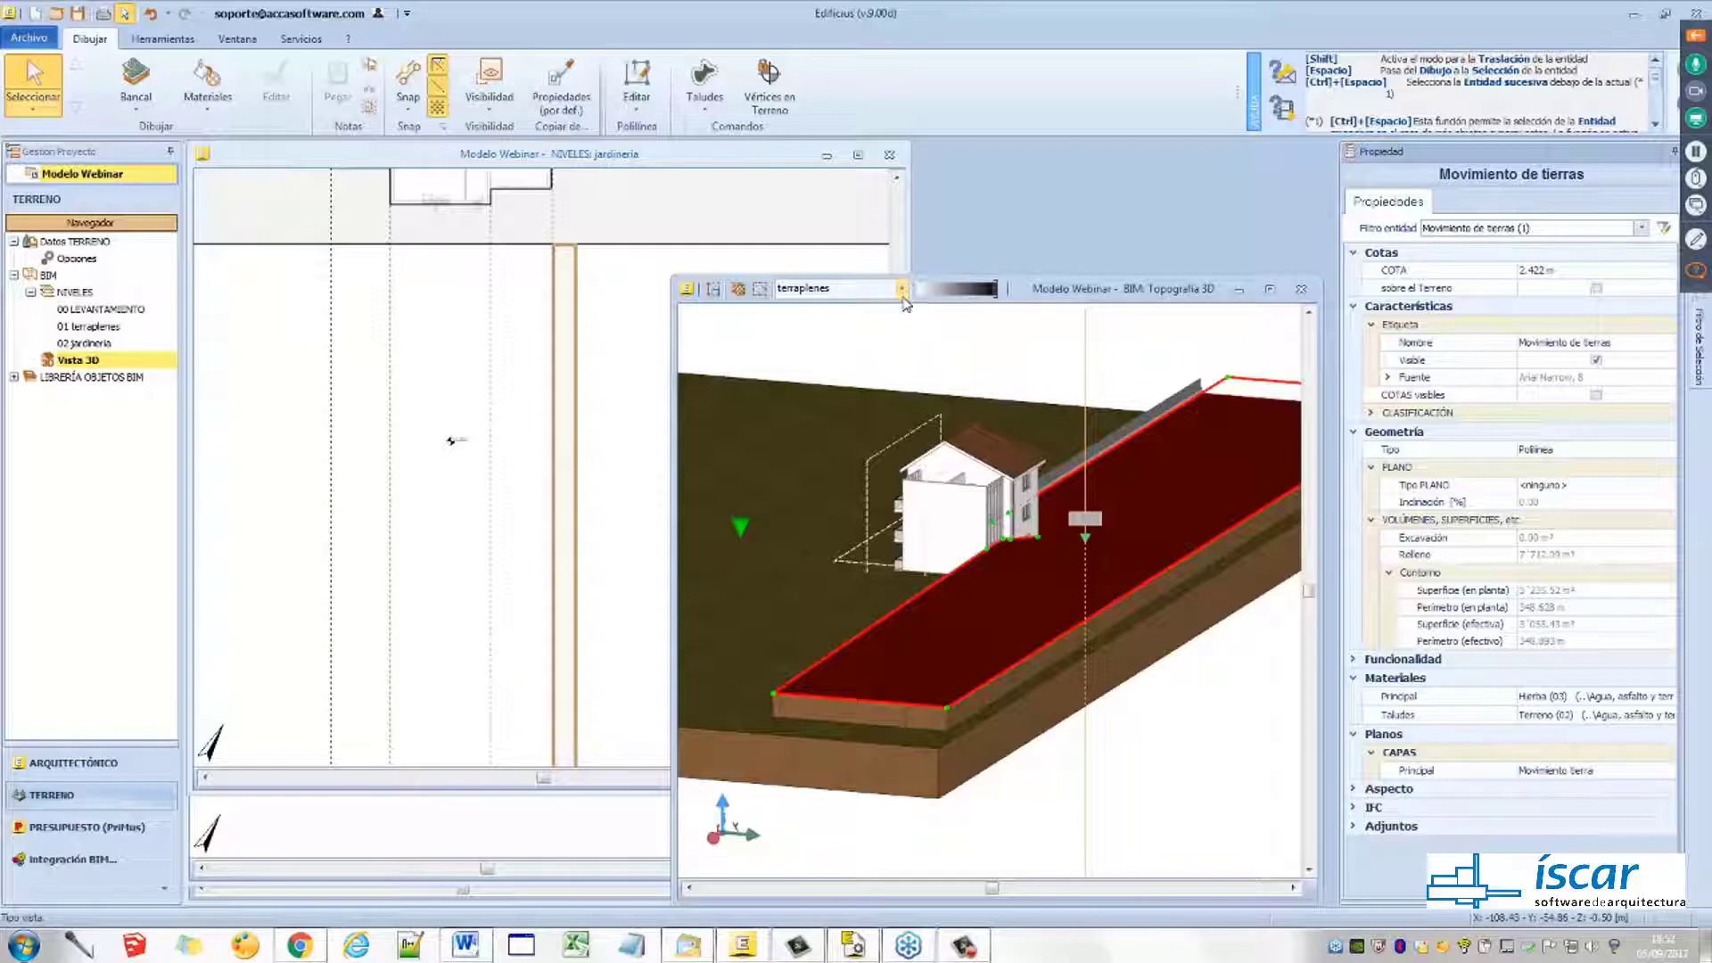
# Enlarge the 3D view window and switch its displayed terrain level to jardineria
pyautogui.moveTo(674, 276); pyautogui.dragTo(599, 250)
pyautogui.scroll(-3, 838, 535)
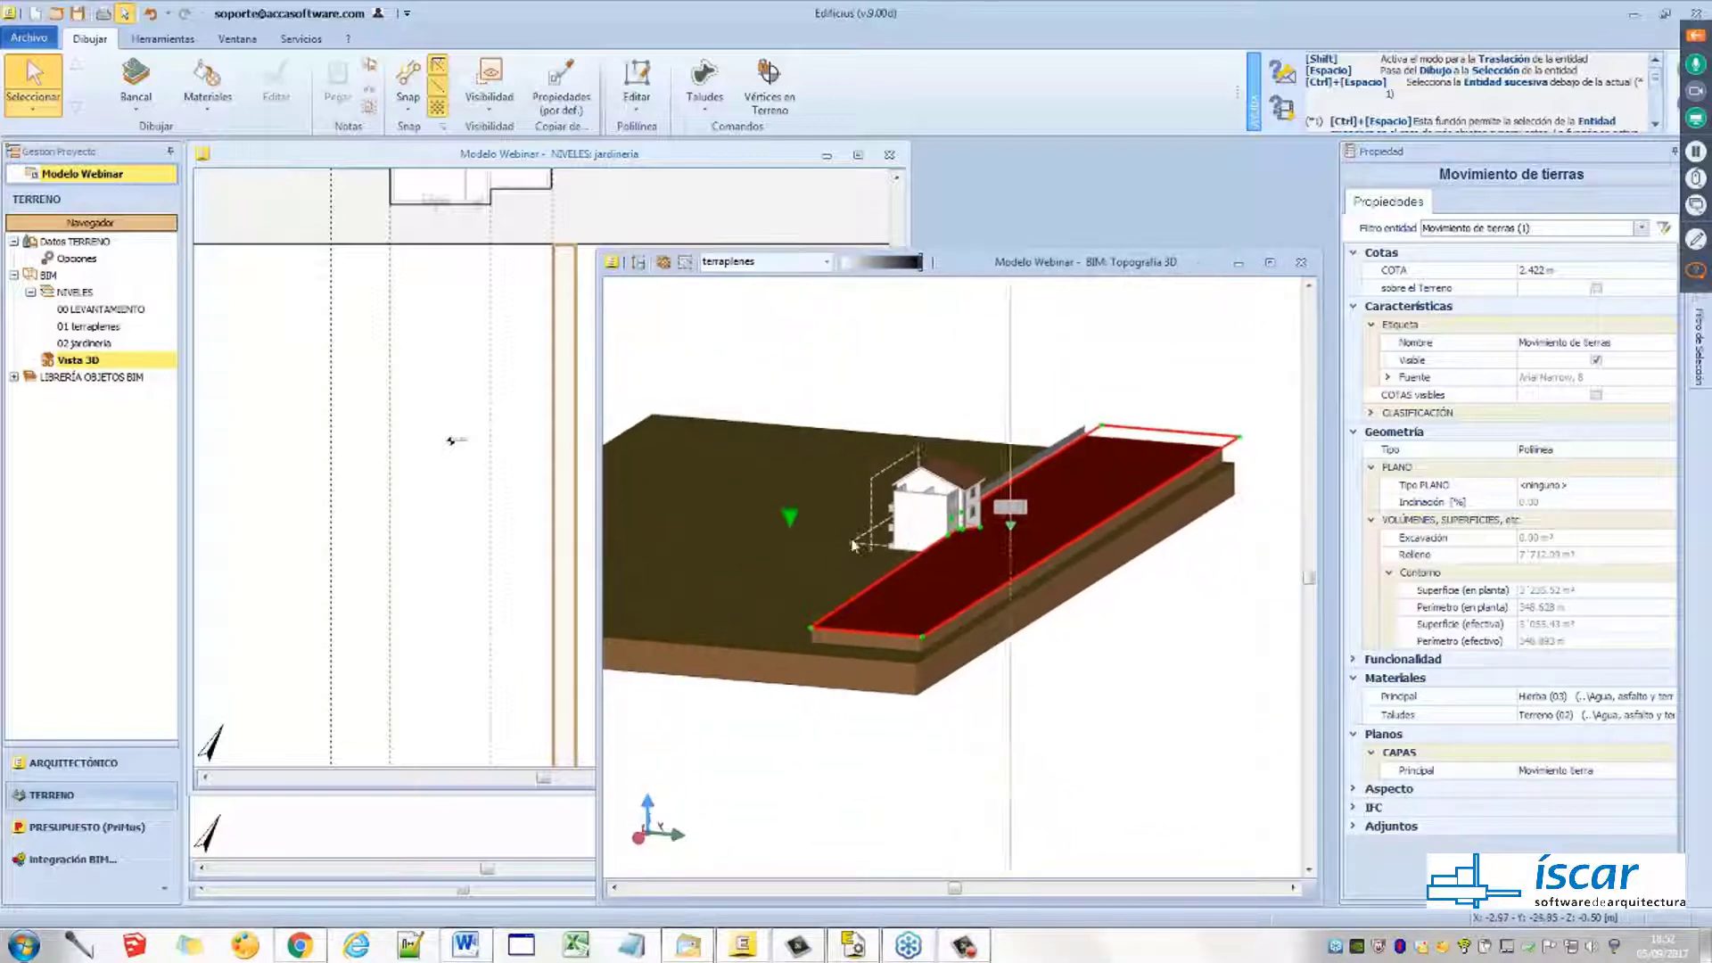
pyautogui.moveTo(837, 560); pyautogui.dragTo(904, 583, button='middle')
pyautogui.scroll(2, 785, 509)
pyautogui.moveTo(766, 500); pyautogui.dragTo(814, 503, button='middle')
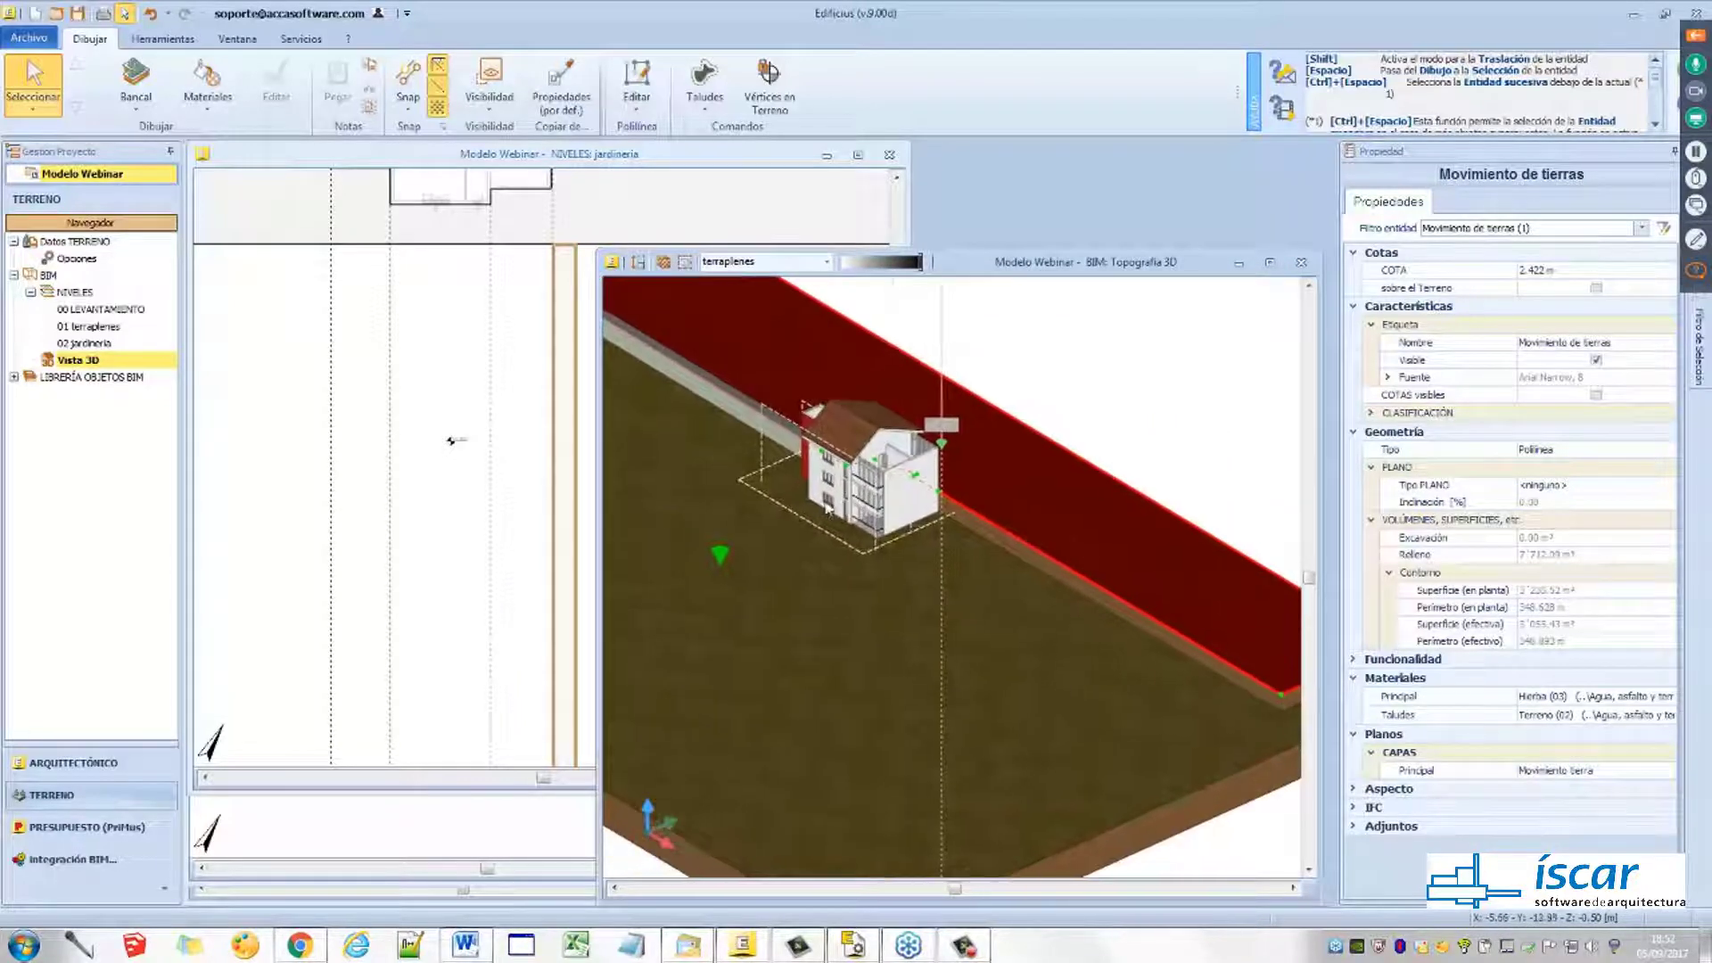
pyautogui.click(826, 262)
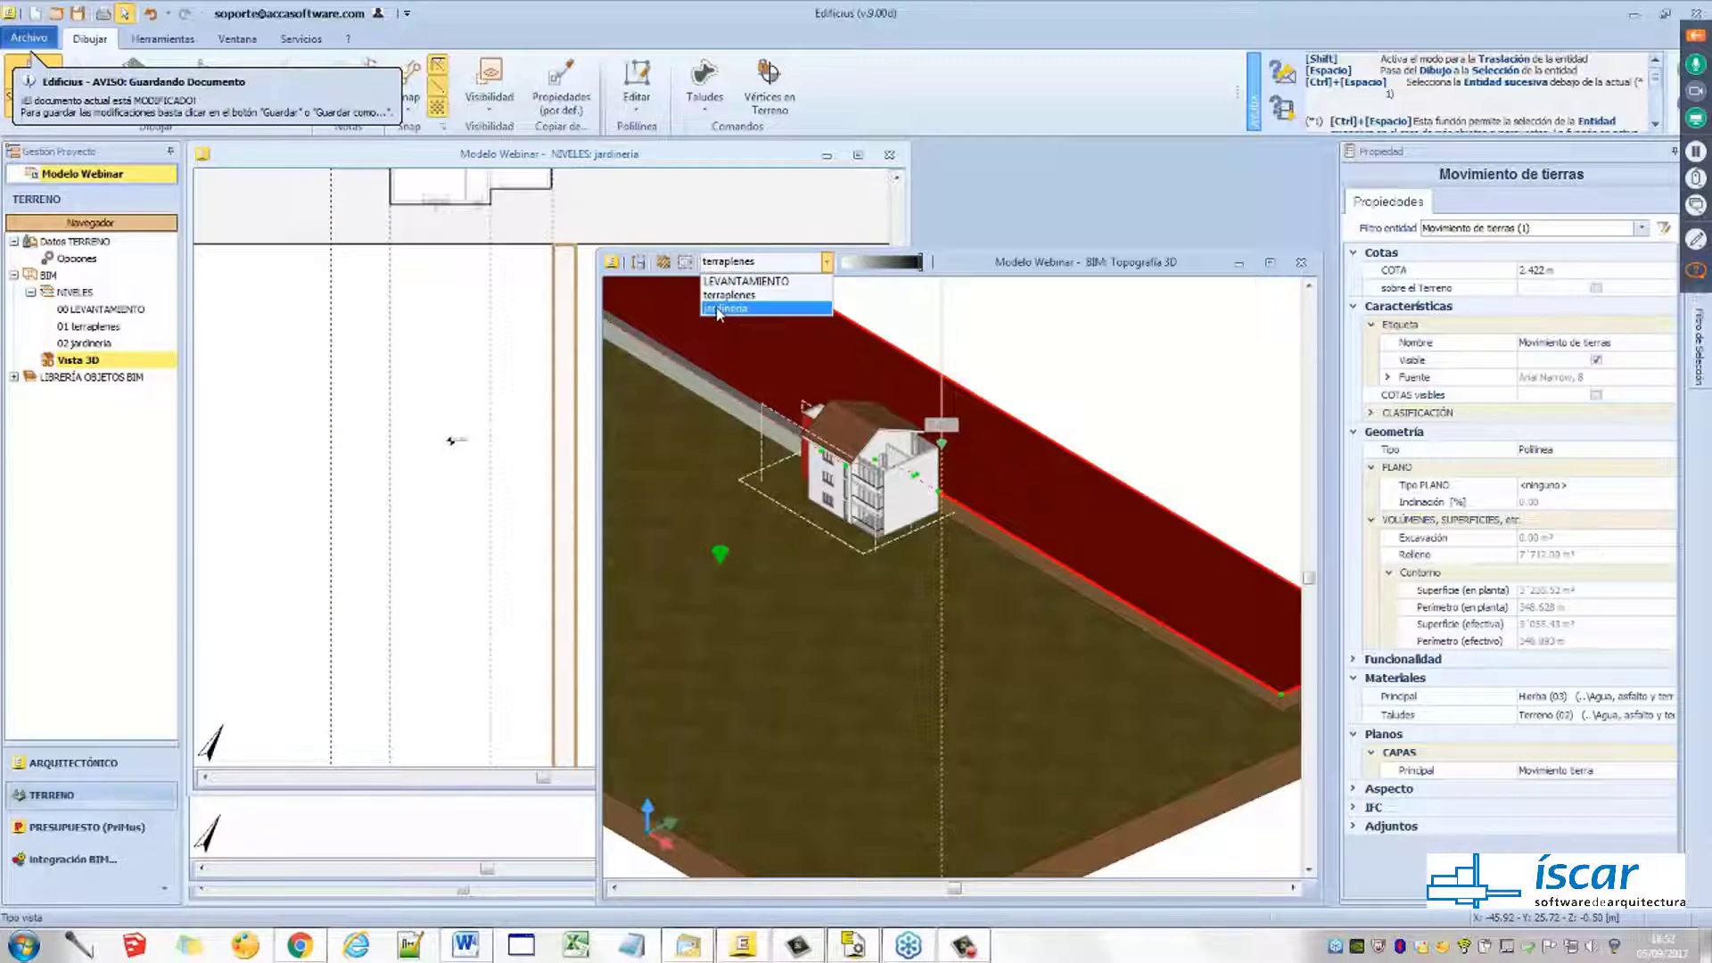
pyautogui.click(724, 308)
pyautogui.scroll(-5, 843, 580)
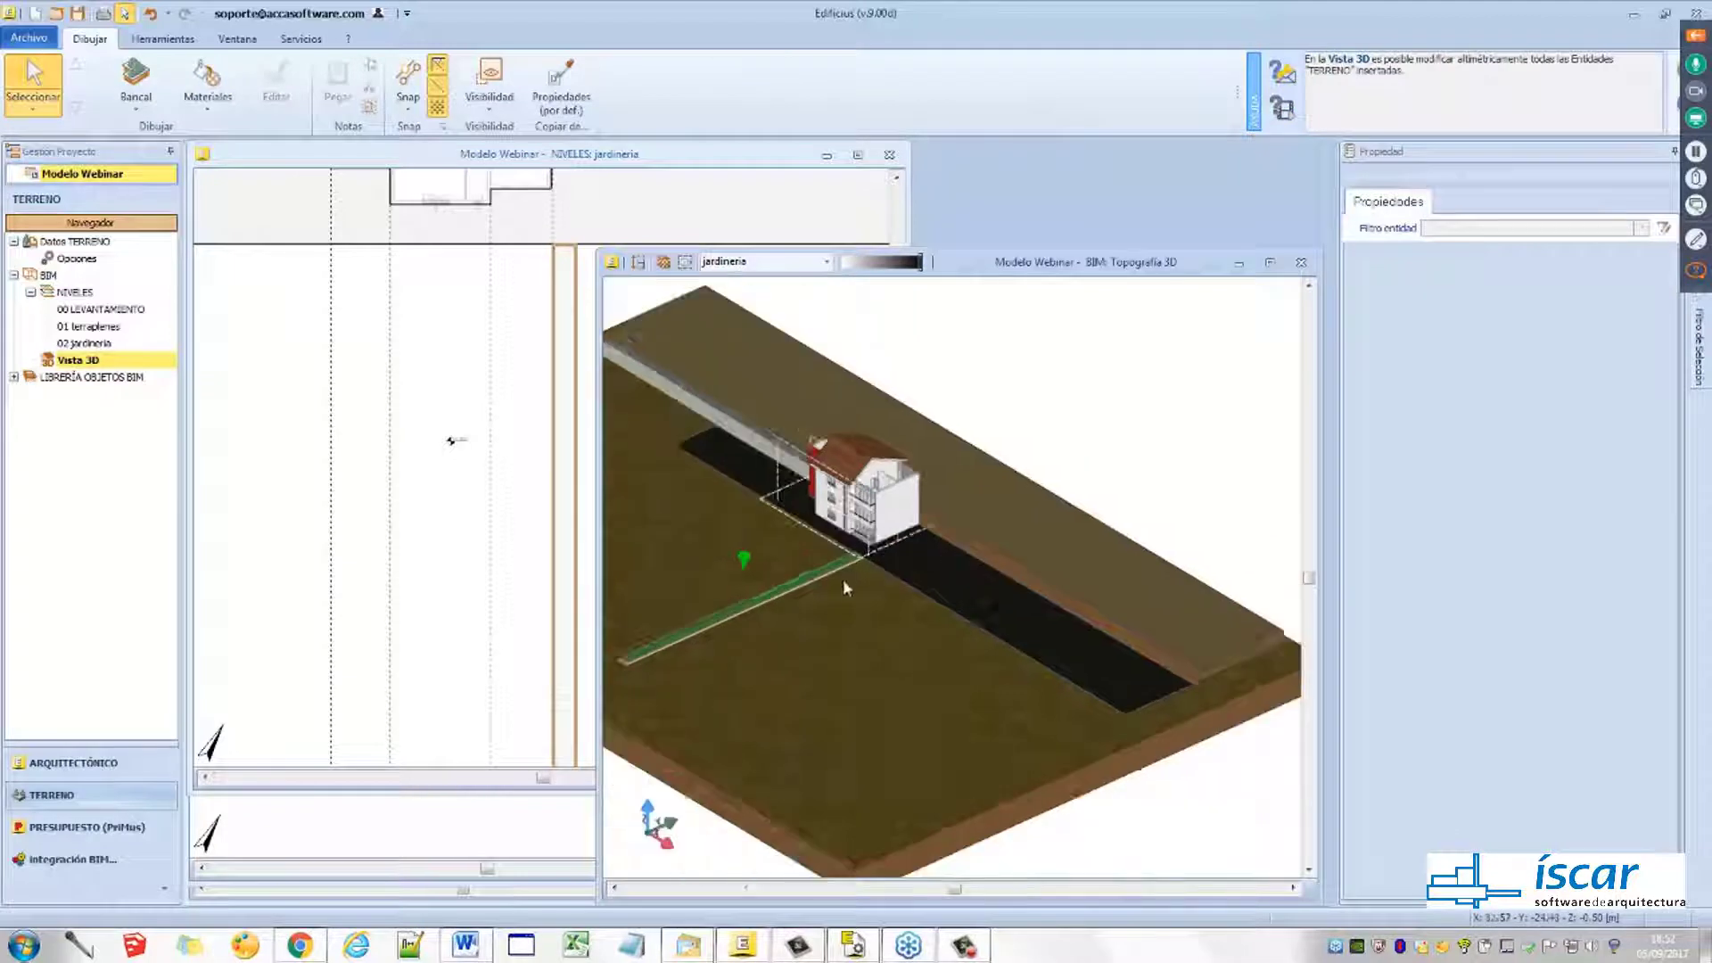
pyautogui.moveTo(881, 616)
pyautogui.mouseDown(button='middle')
pyautogui.moveTo(915, 610)
pyautogui.moveTo(883, 602)
pyautogui.moveTo(889, 617)
pyautogui.mouseUp(button='middle')
pyautogui.scroll(3, 818, 584)
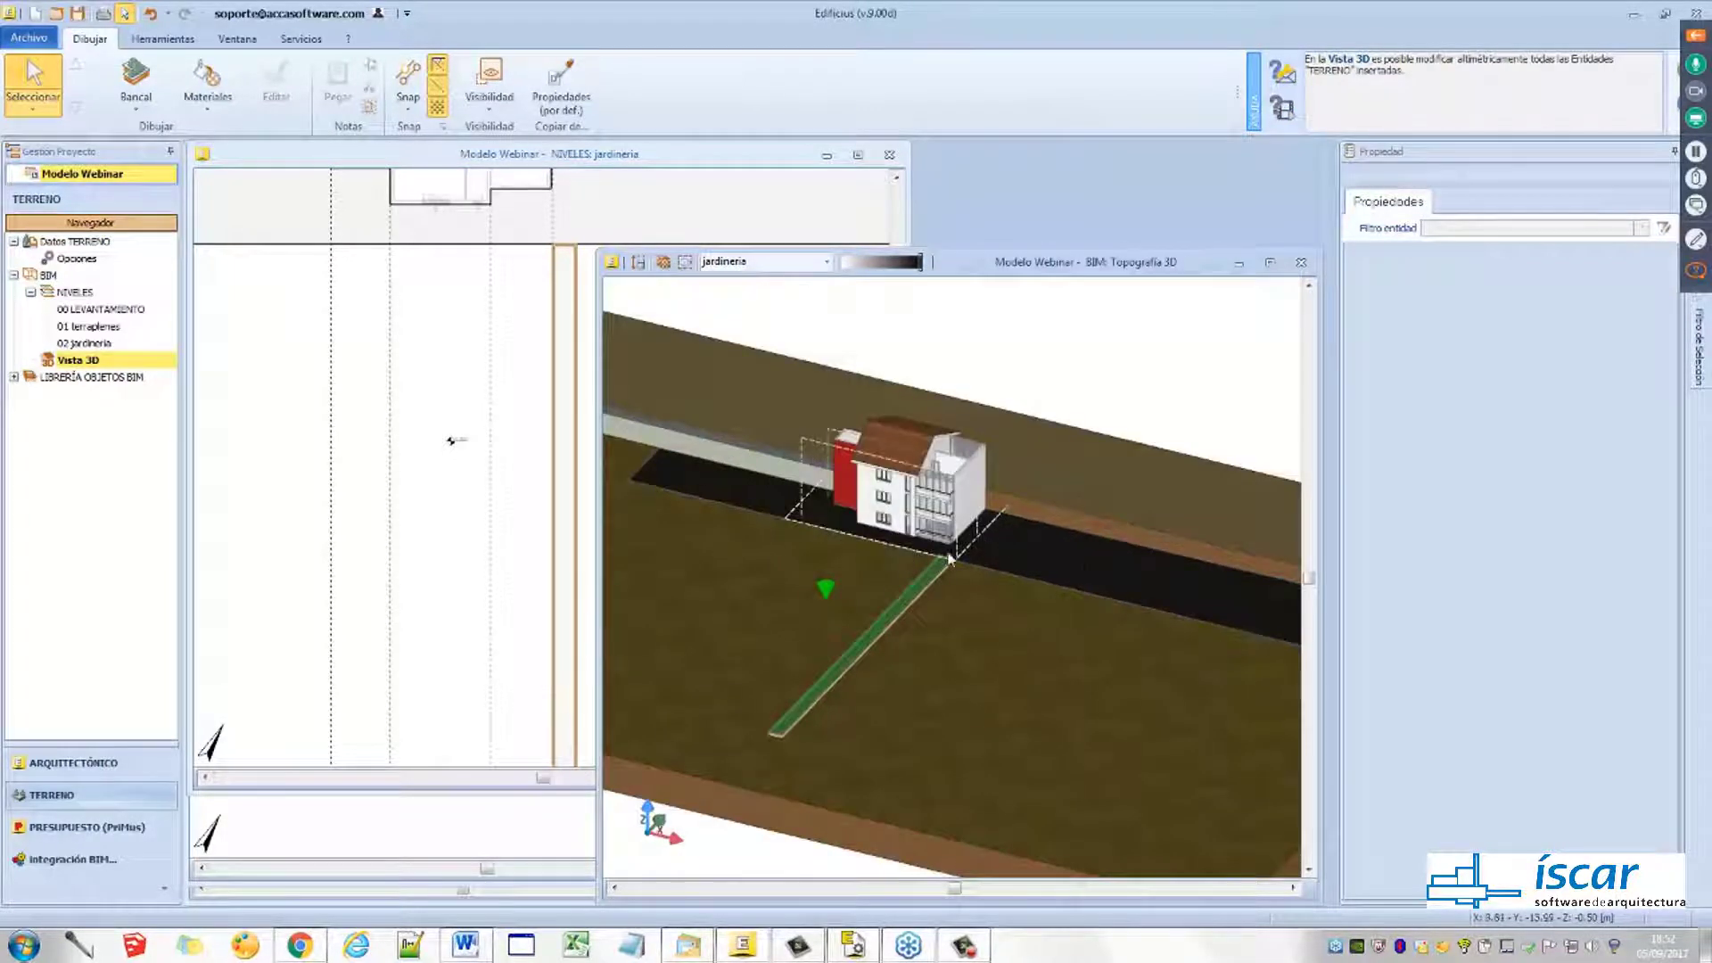
# Draw a rectangular pool (Piscina), about 8 m wide and 23 m long, beside the planter on the jardineria level plan
pyautogui.scroll(-3, 409, 361)
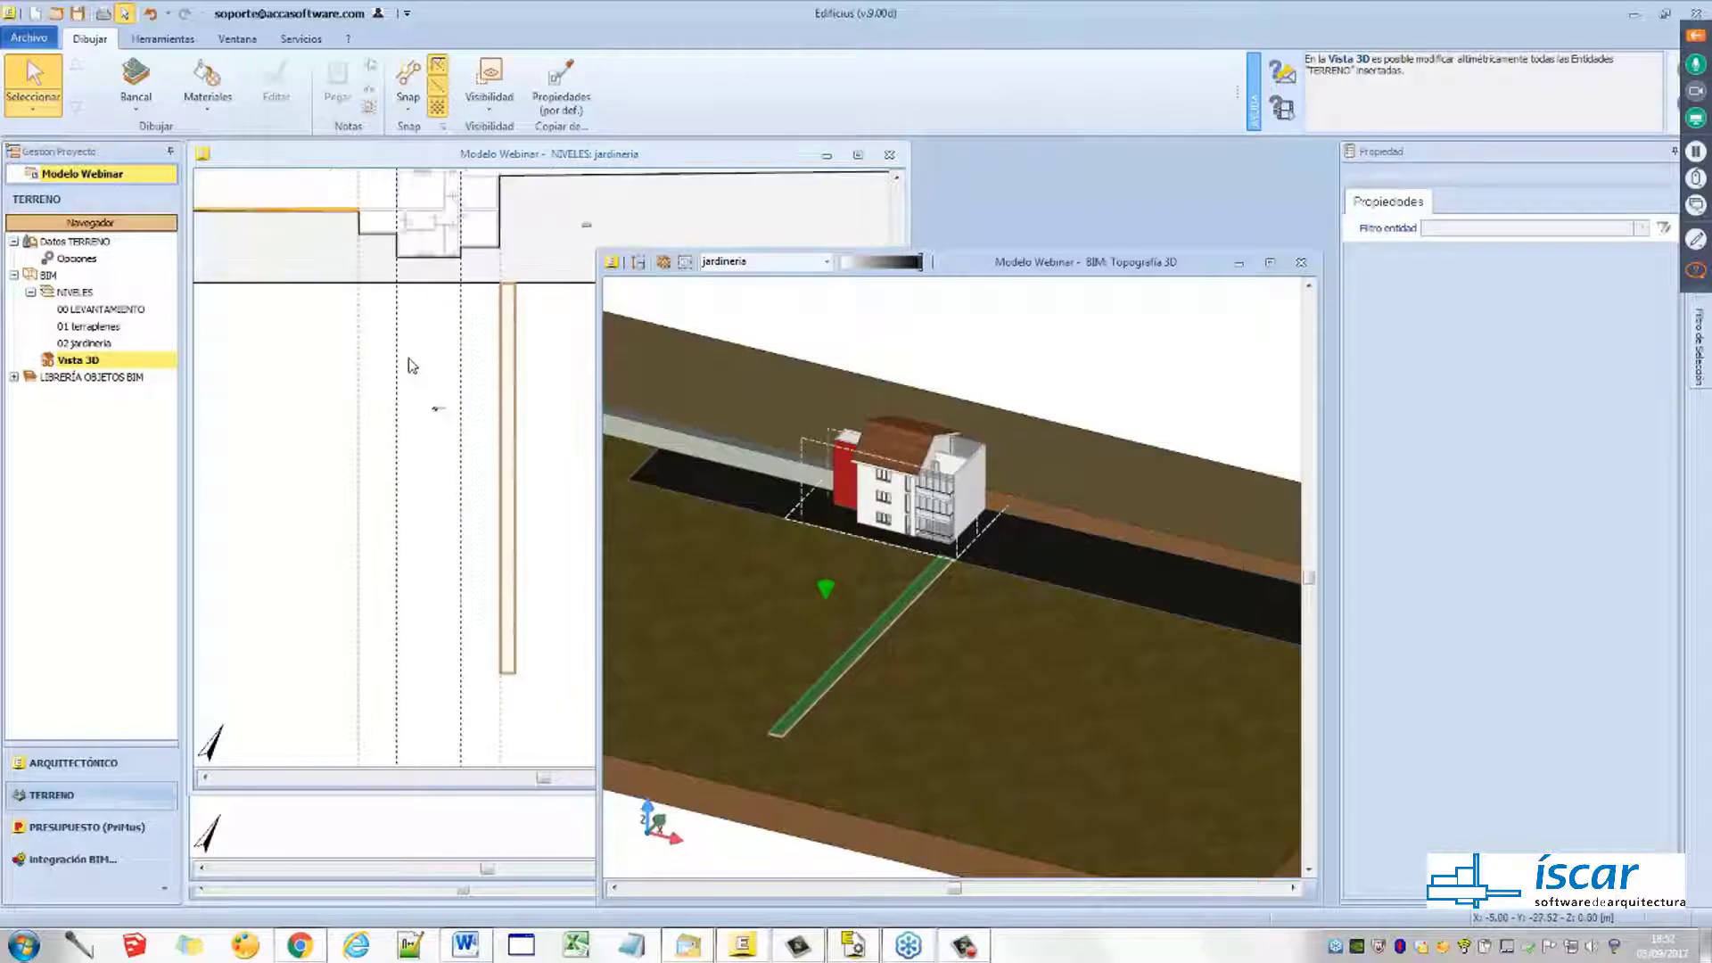
pyautogui.click(401, 384)
pyautogui.click(135, 82)
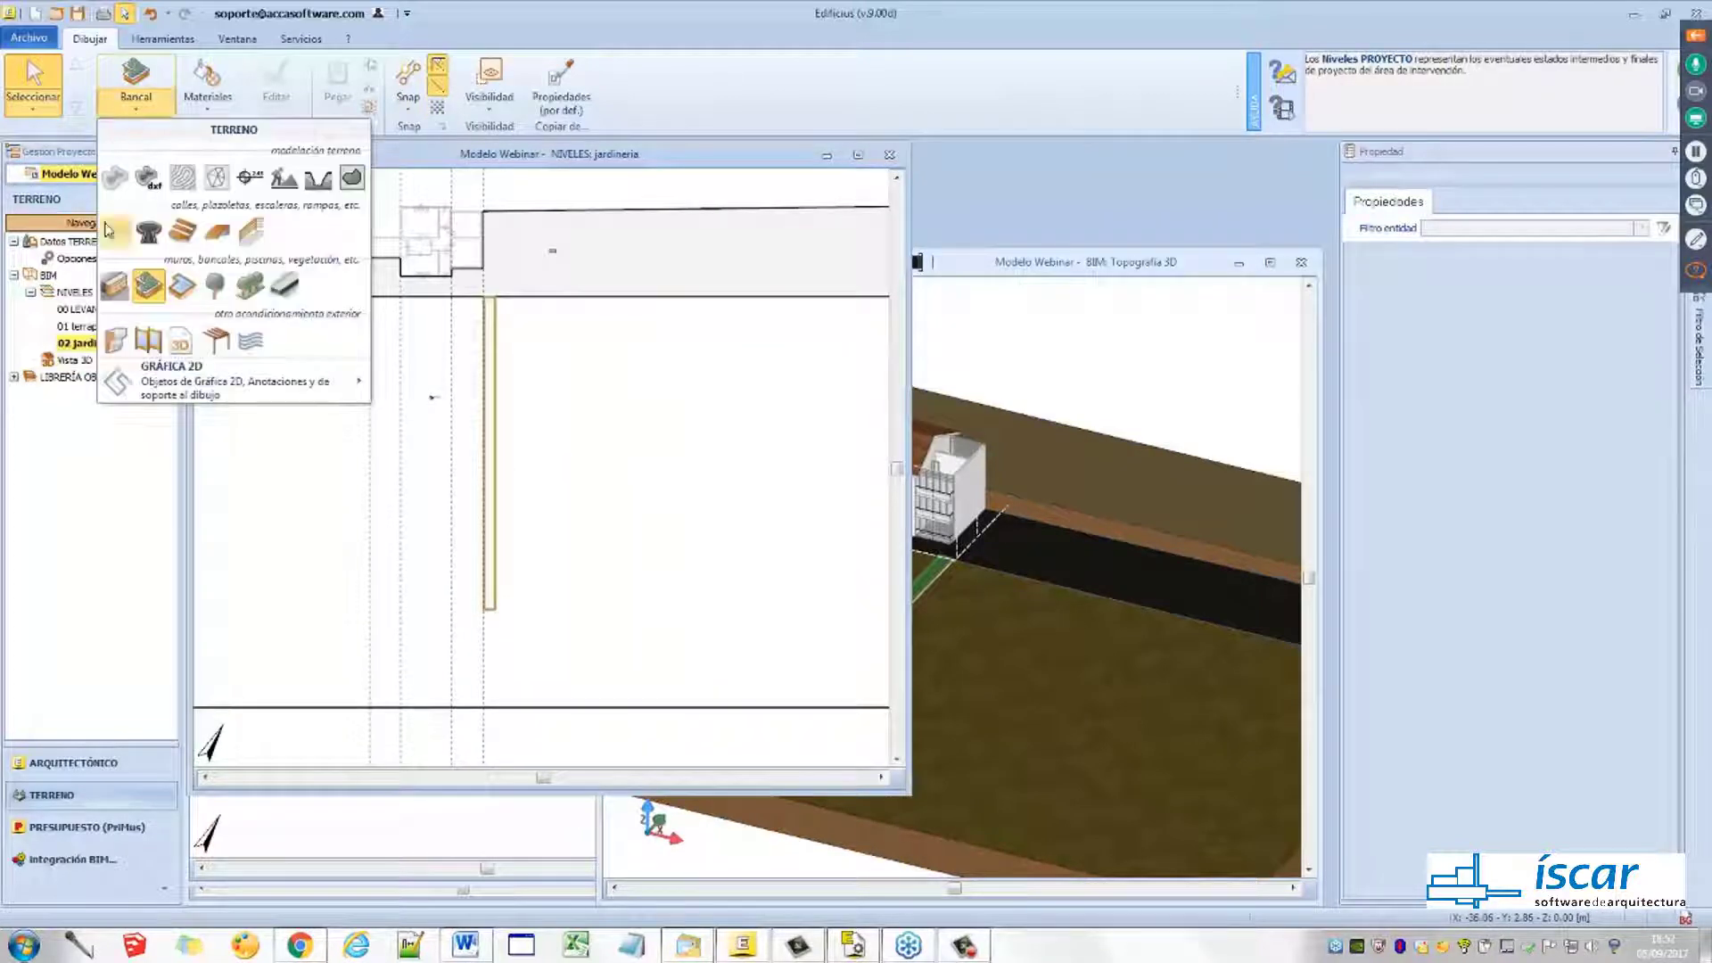
pyautogui.click(183, 287)
pyautogui.scroll(4, 546, 458)
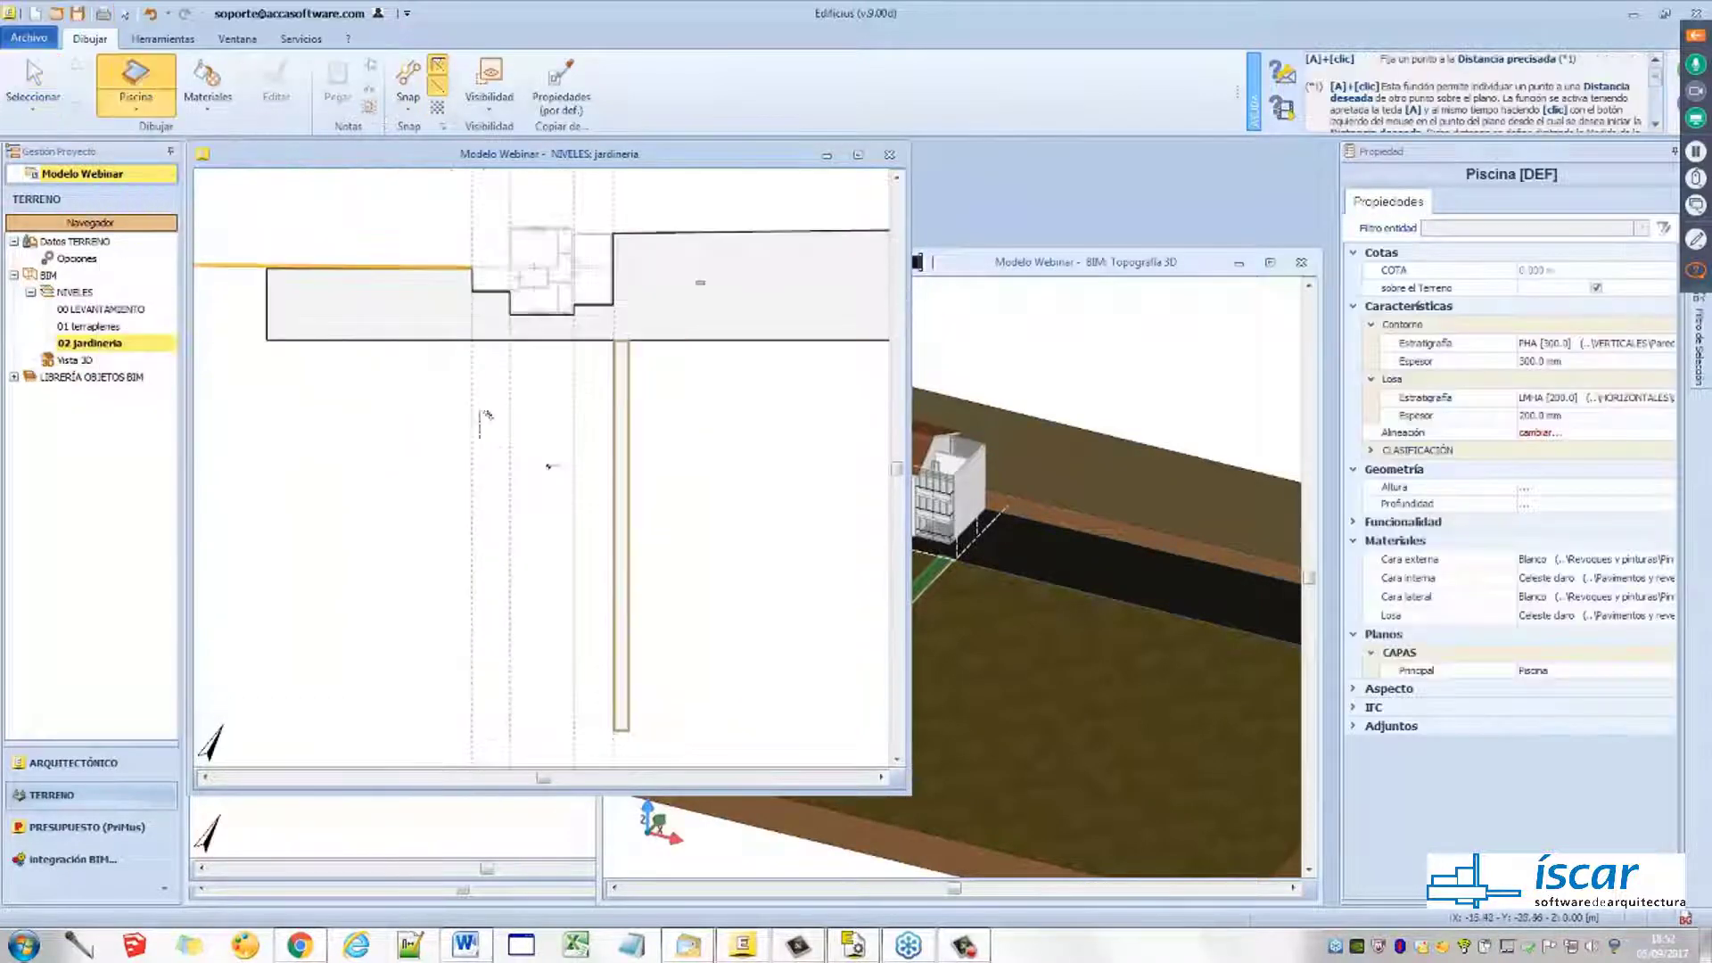
pyautogui.click(498, 391)
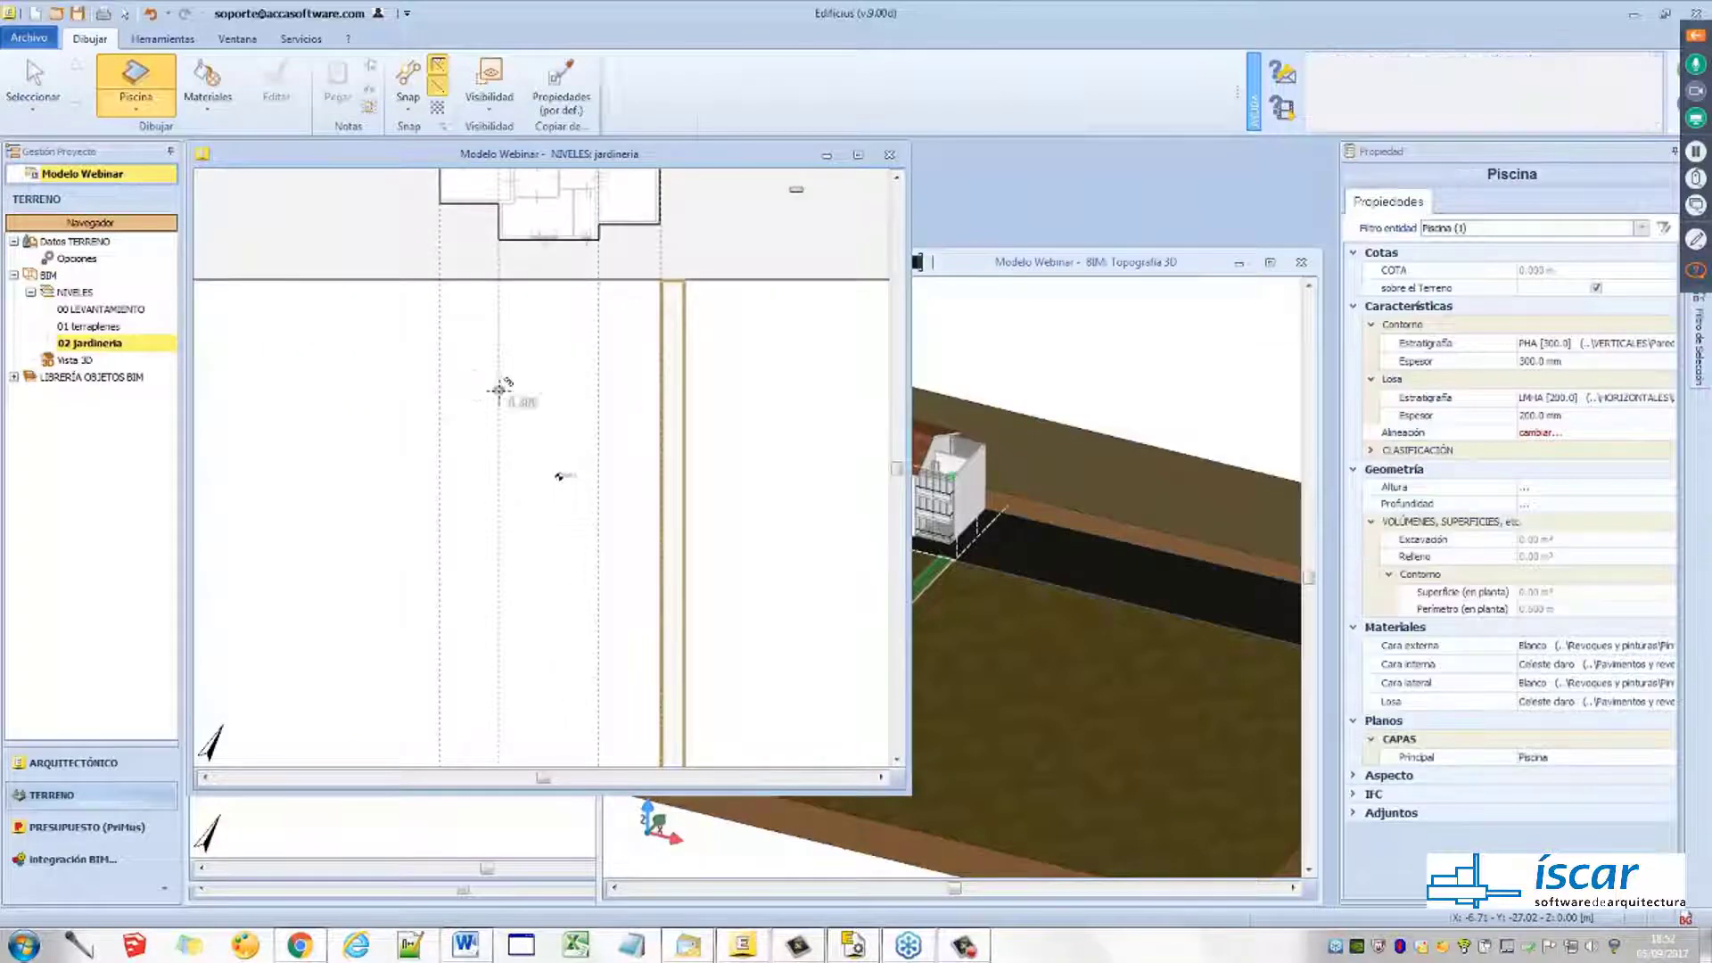
pyautogui.click(599, 390)
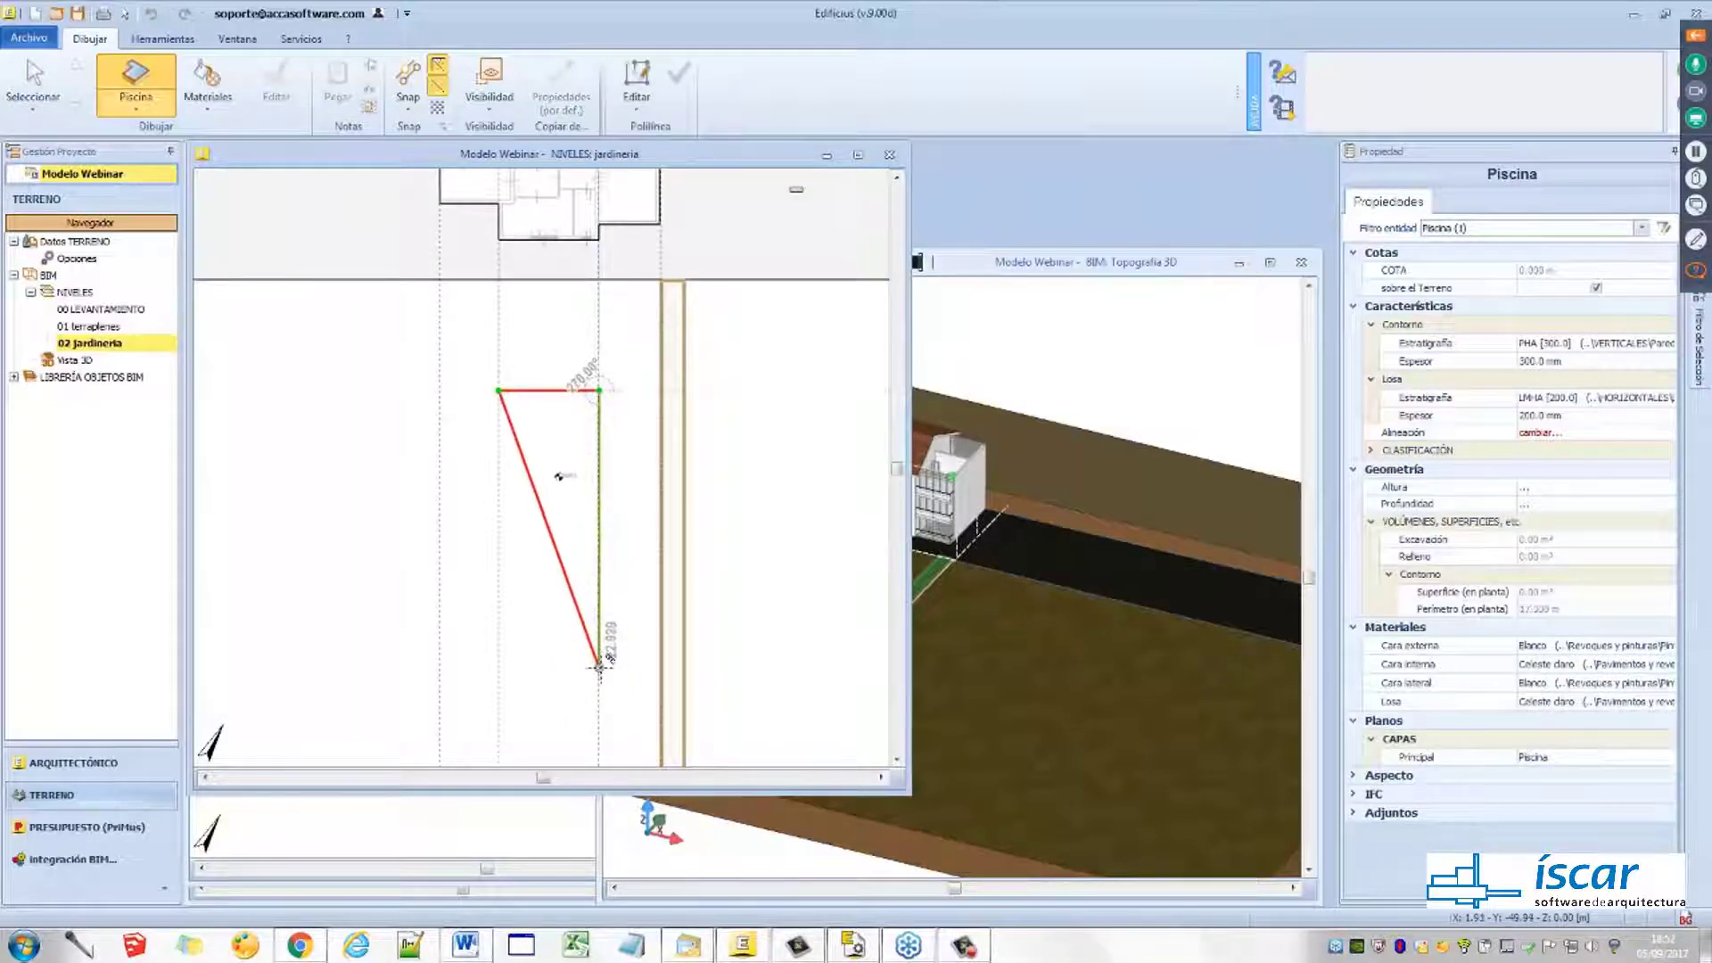
pyautogui.click(599, 667)
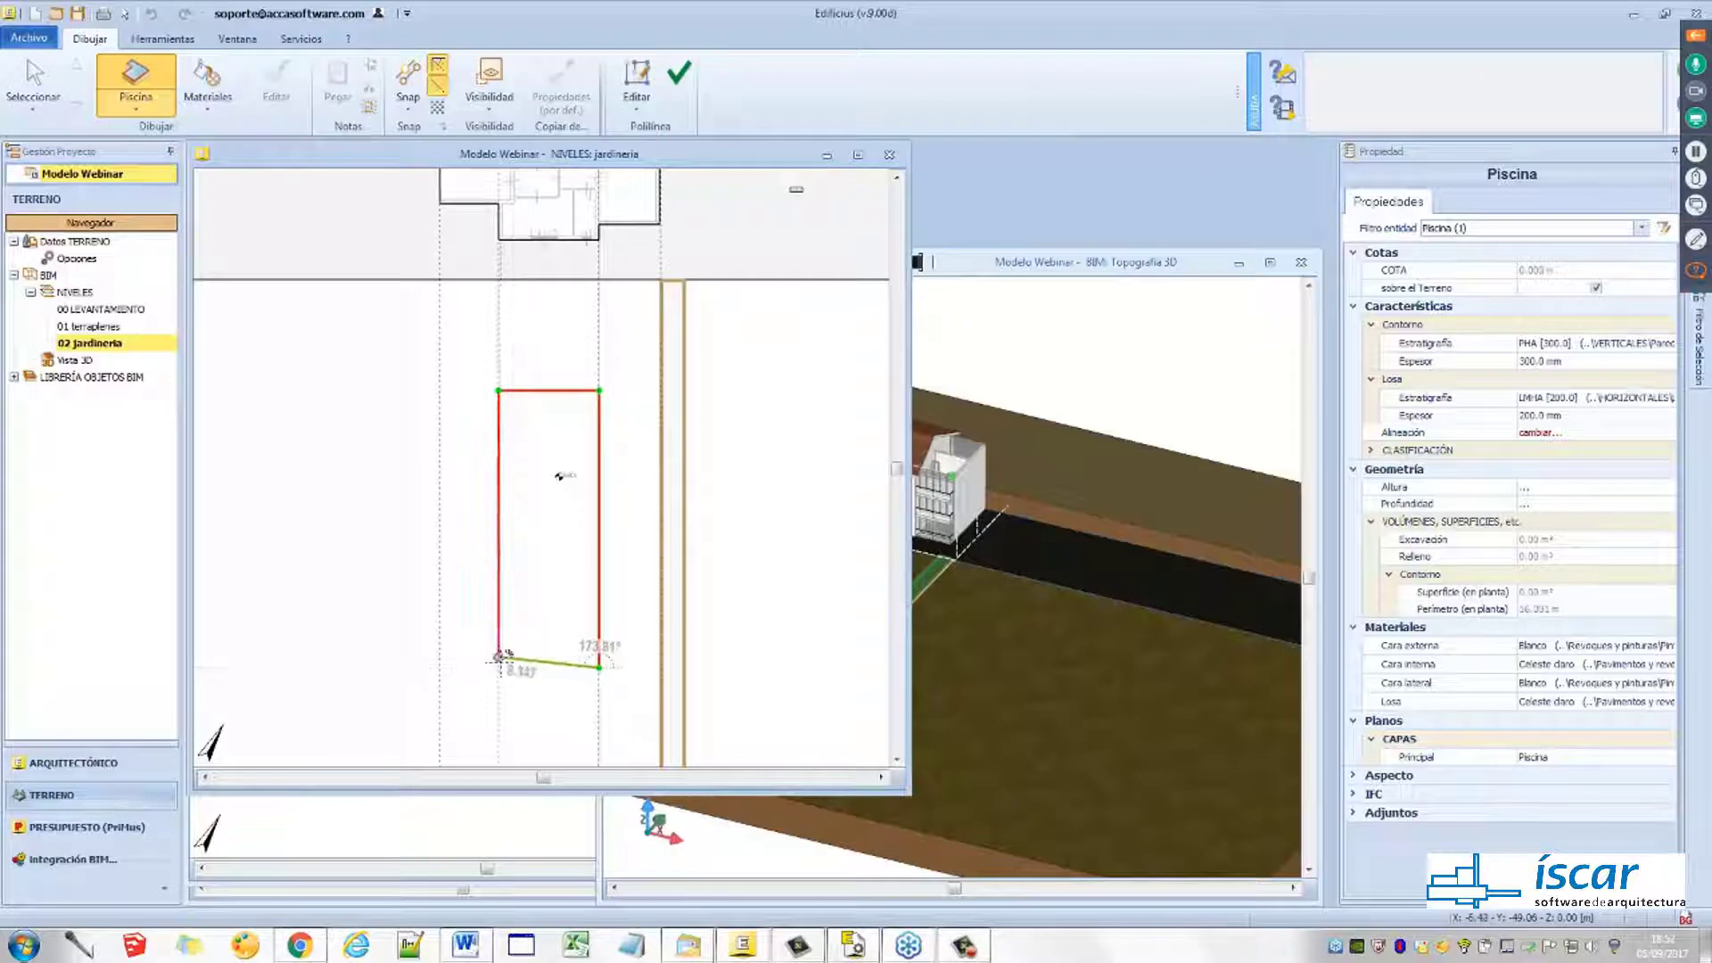
pyautogui.click(498, 667)
pyautogui.click(680, 79)
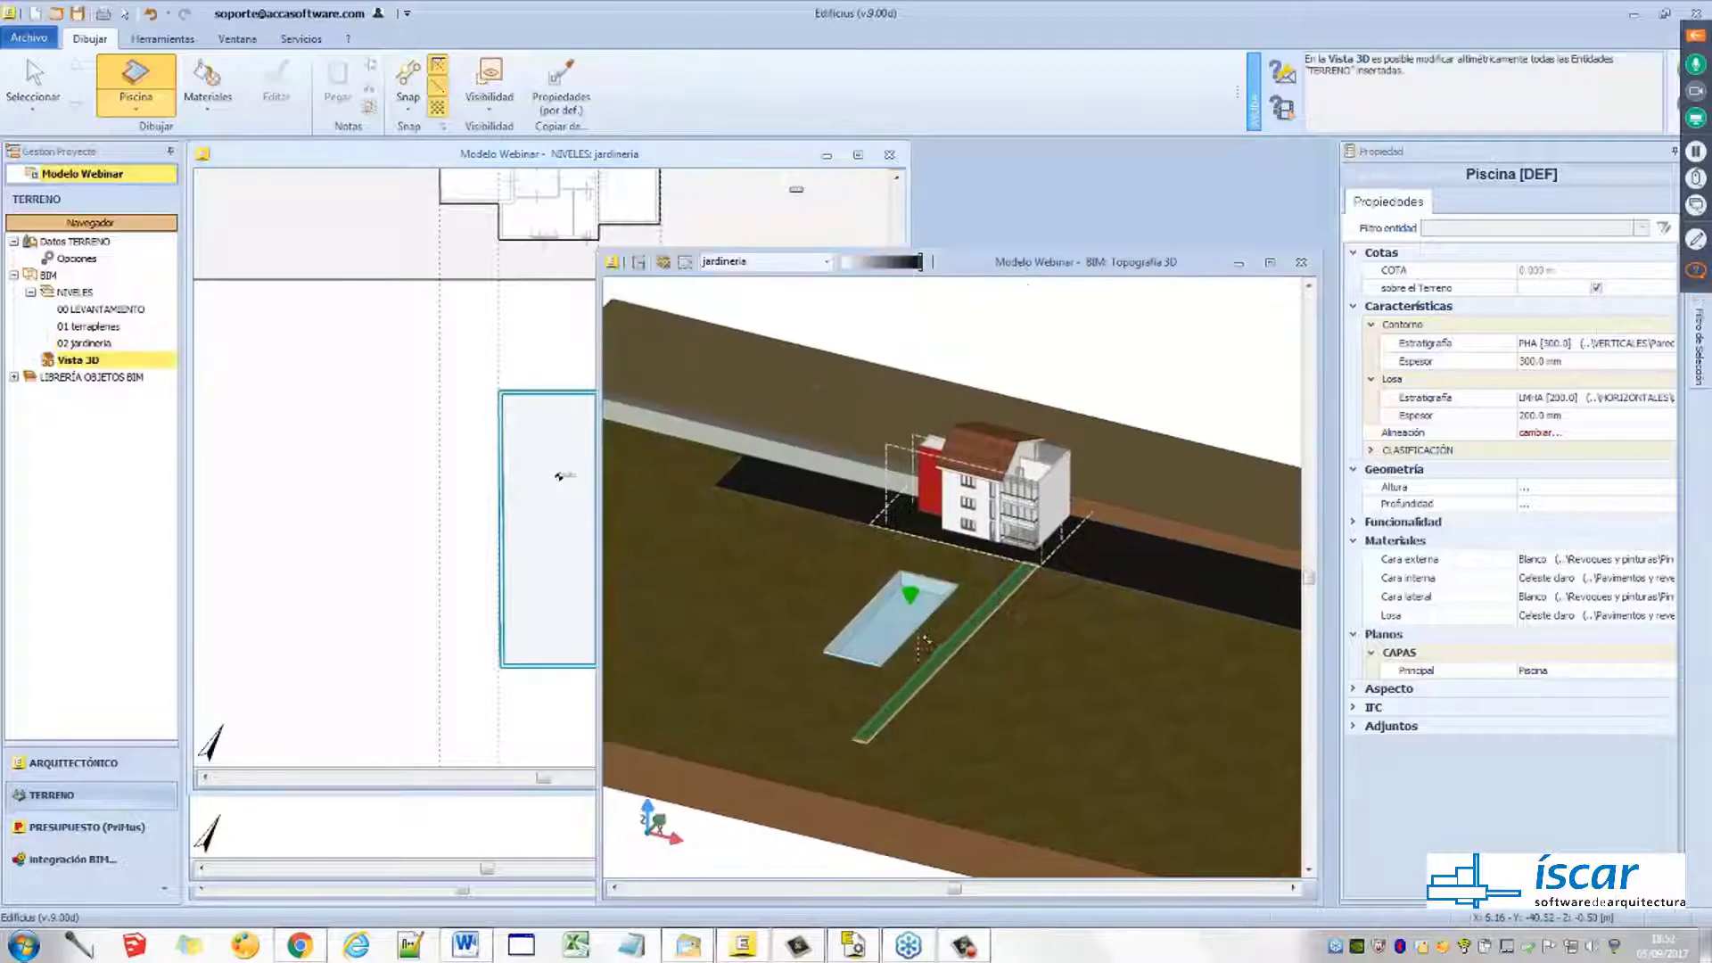
# Leave the pool tool, select the pool's water surface (Espejo de agua) and examine its properties and position in 3D
pyautogui.moveTo(918, 649); pyautogui.dragTo(968, 641, button='middle')
pyautogui.scroll(8, 870, 644)
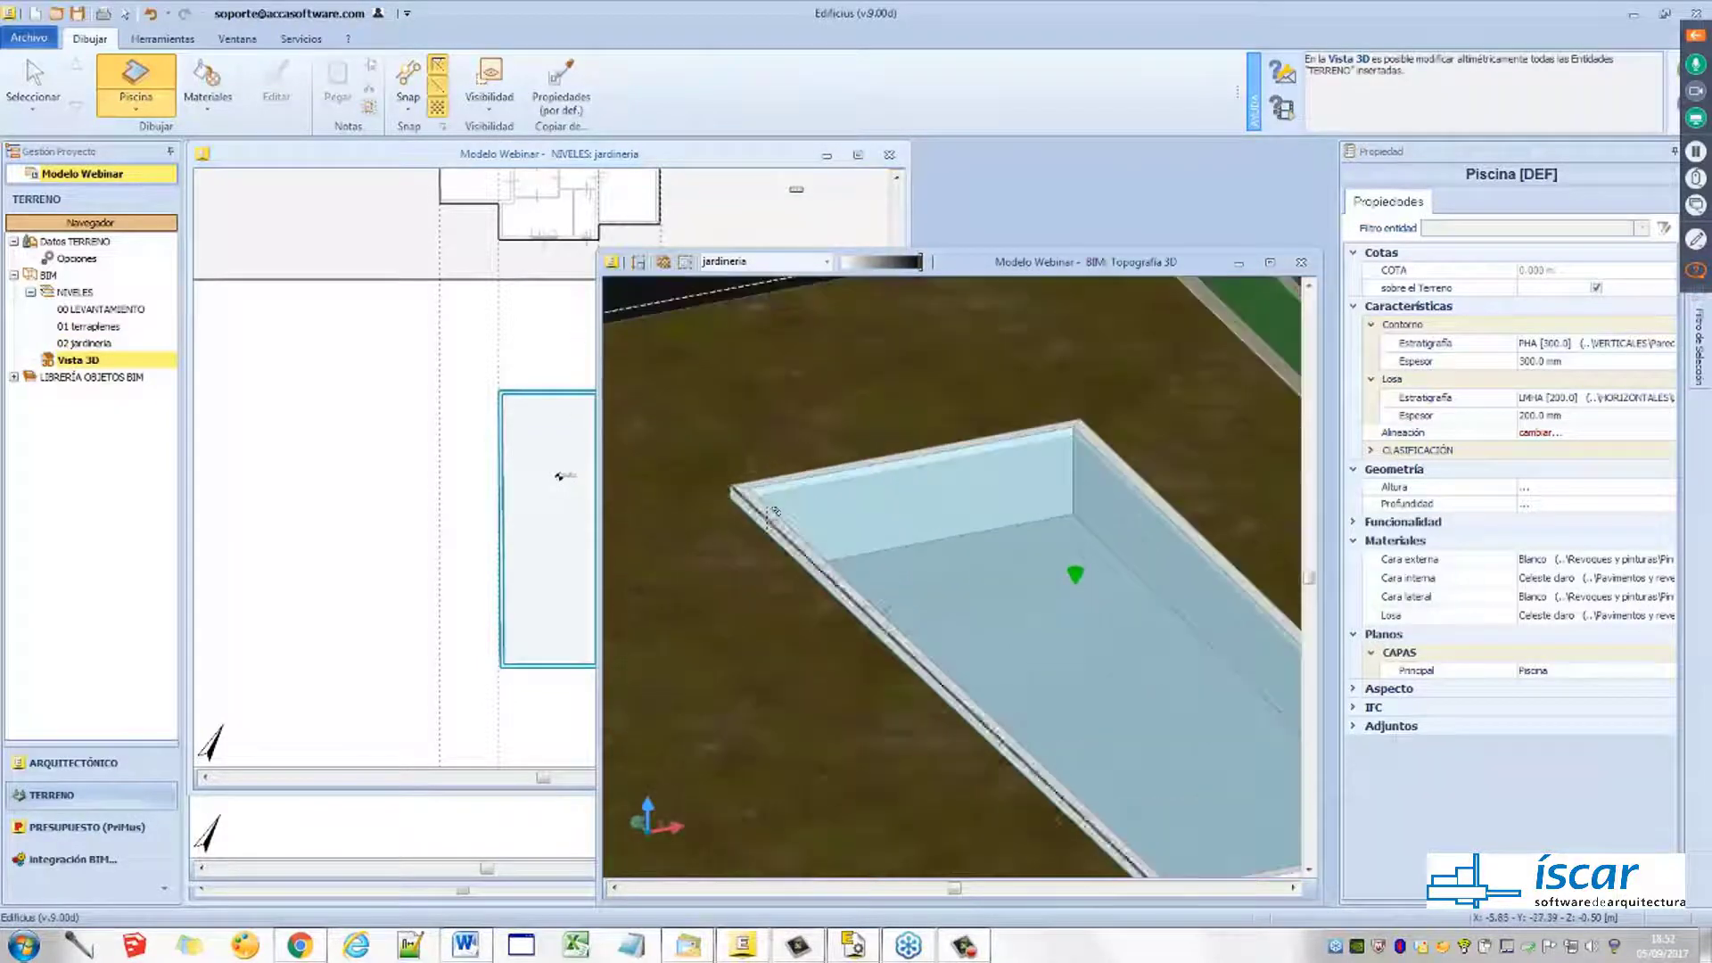
pyautogui.moveTo(1111, 589); pyautogui.dragTo(1059, 580, button='middle')
pyautogui.press('Escape')
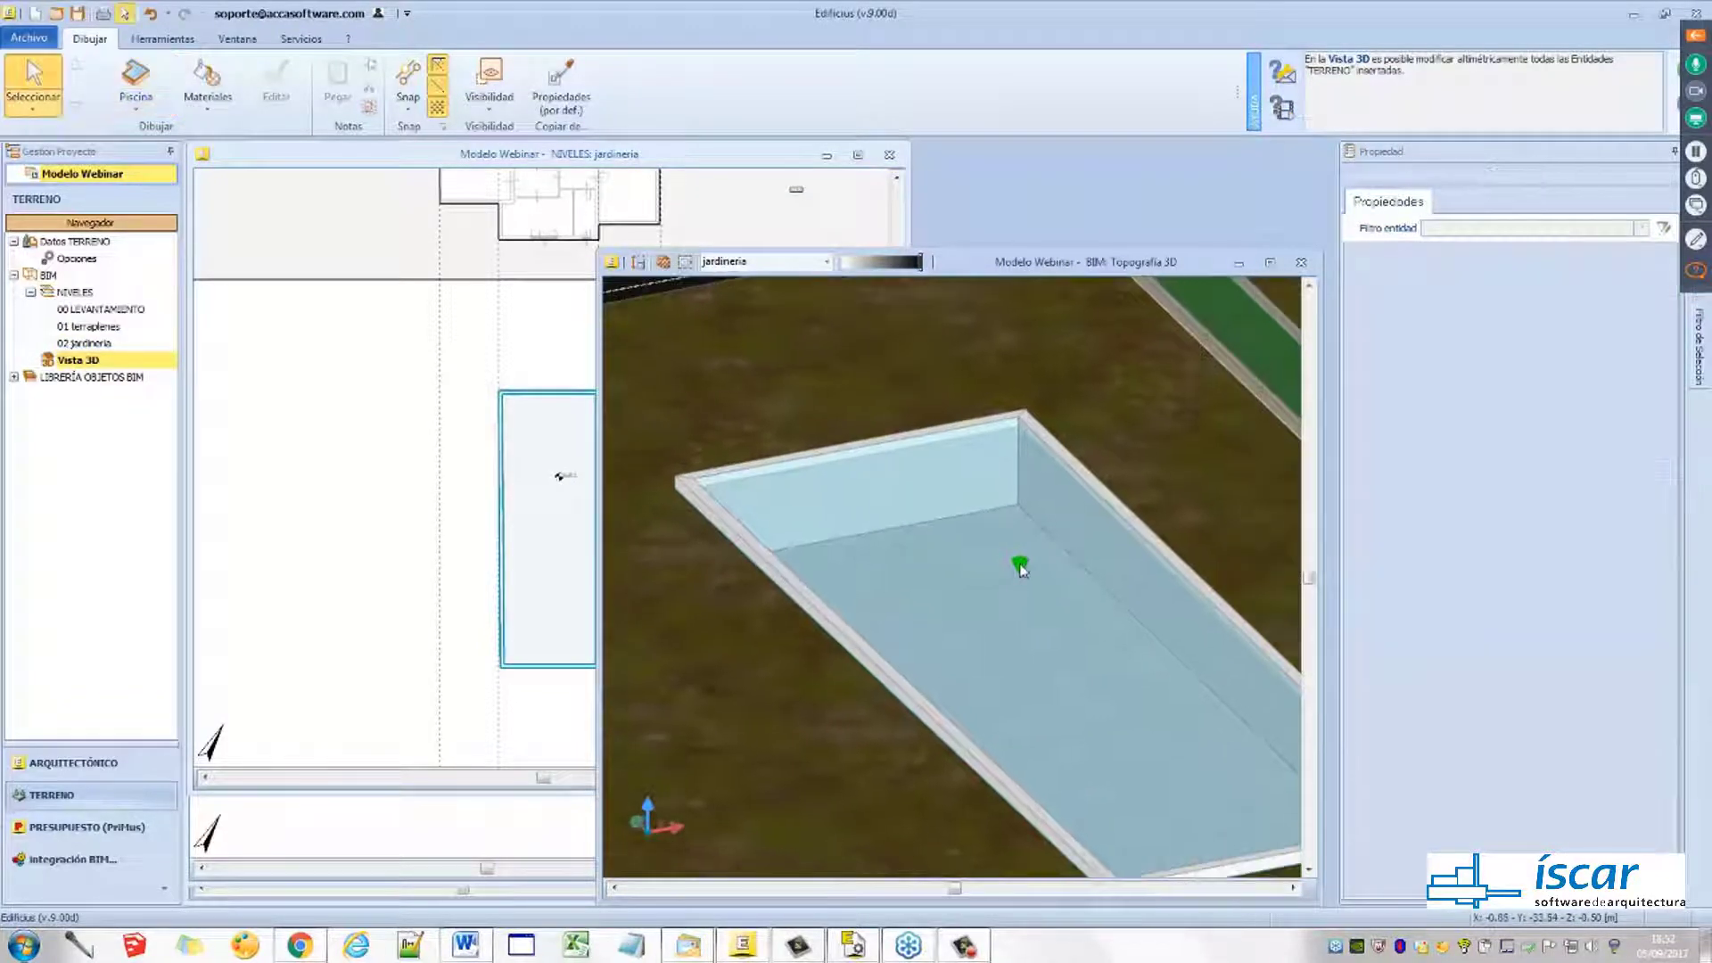
pyautogui.click(1021, 567)
pyautogui.press('Escape')
pyautogui.click(1020, 548)
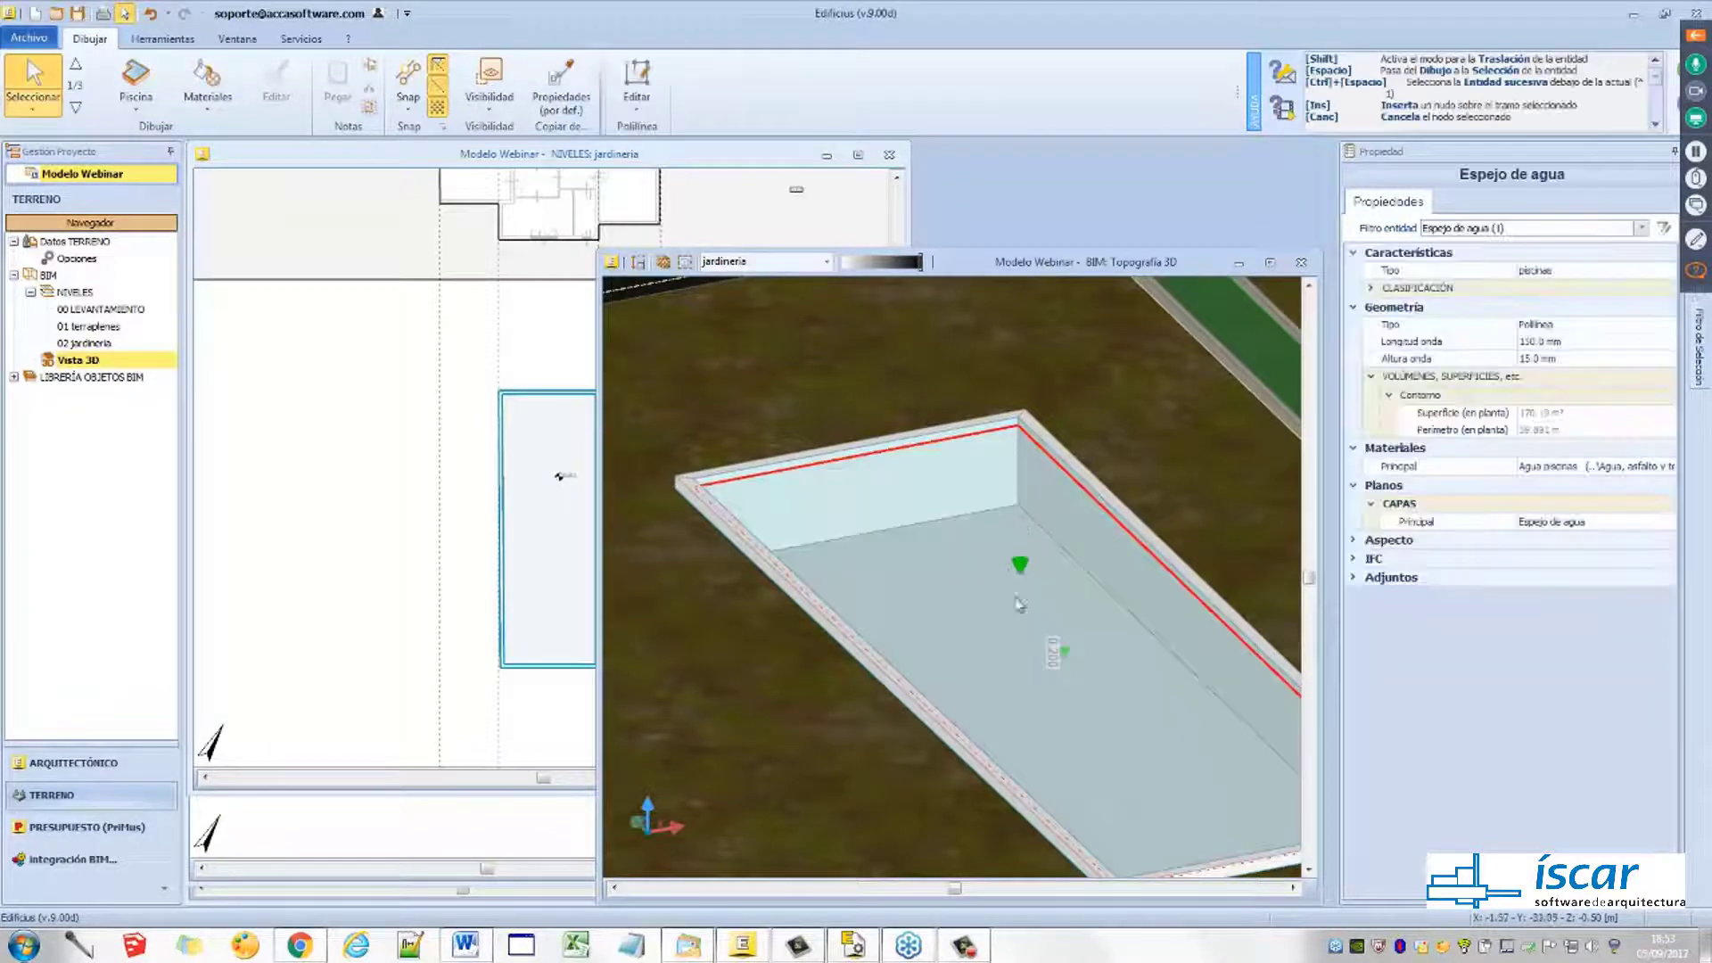
pyautogui.moveTo(1020, 604); pyautogui.dragTo(1056, 604, button='middle')
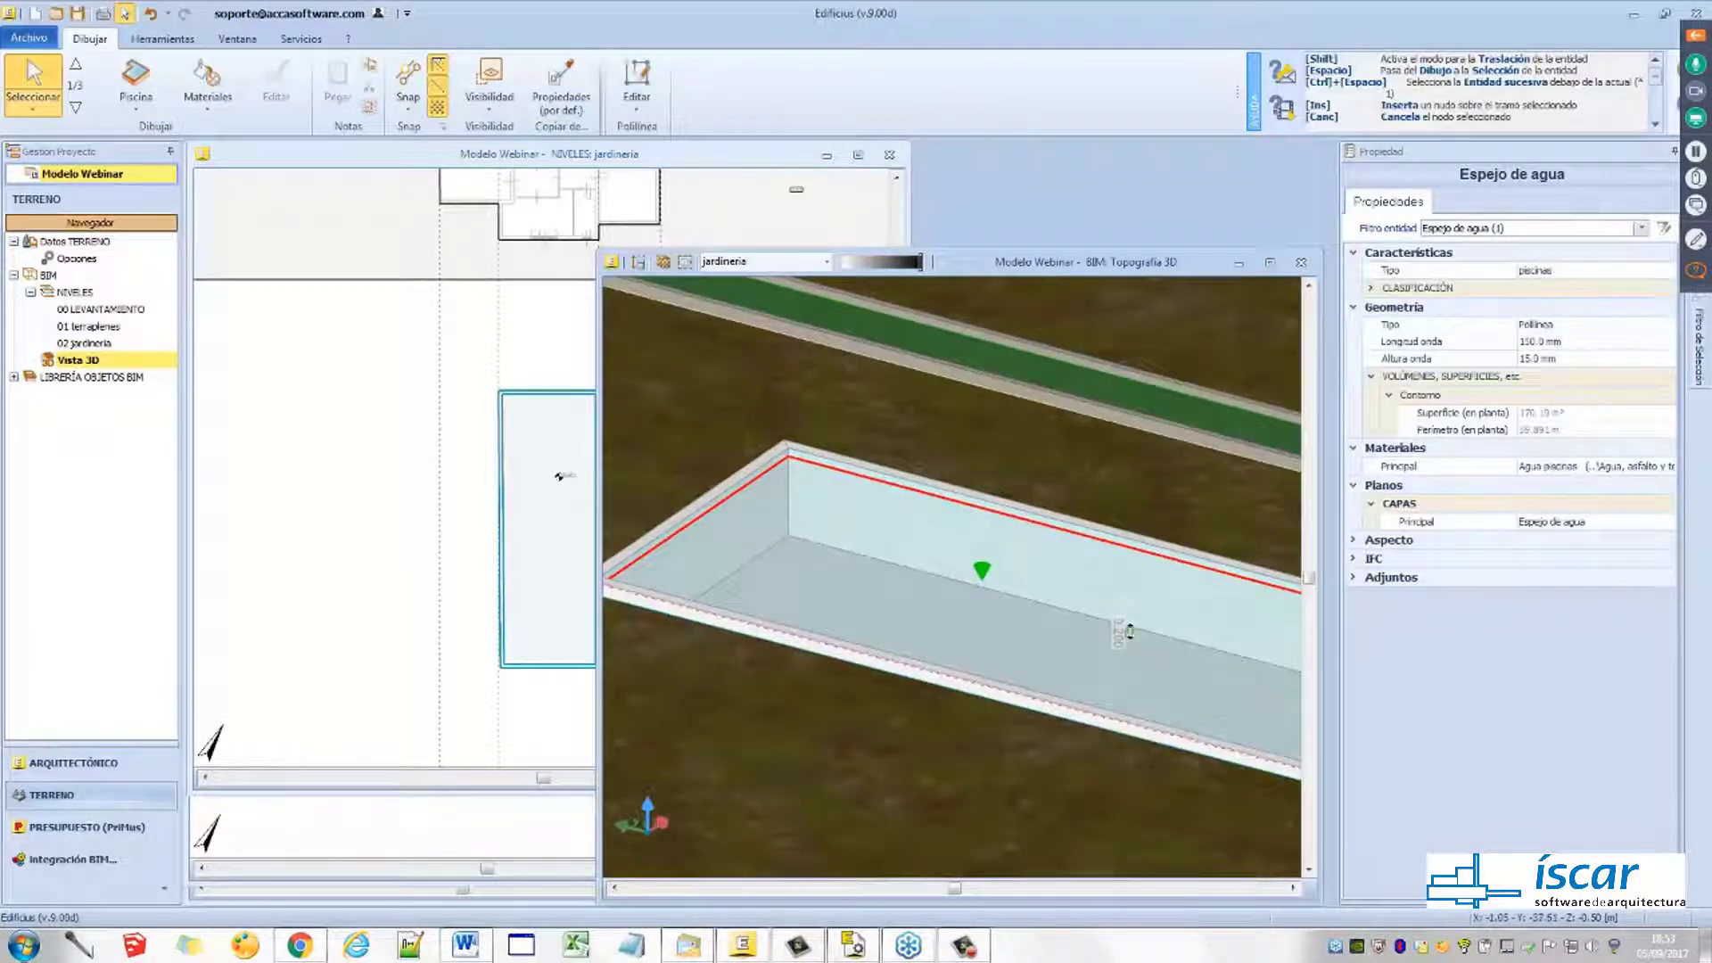
pyautogui.scroll(-2, 988, 587)
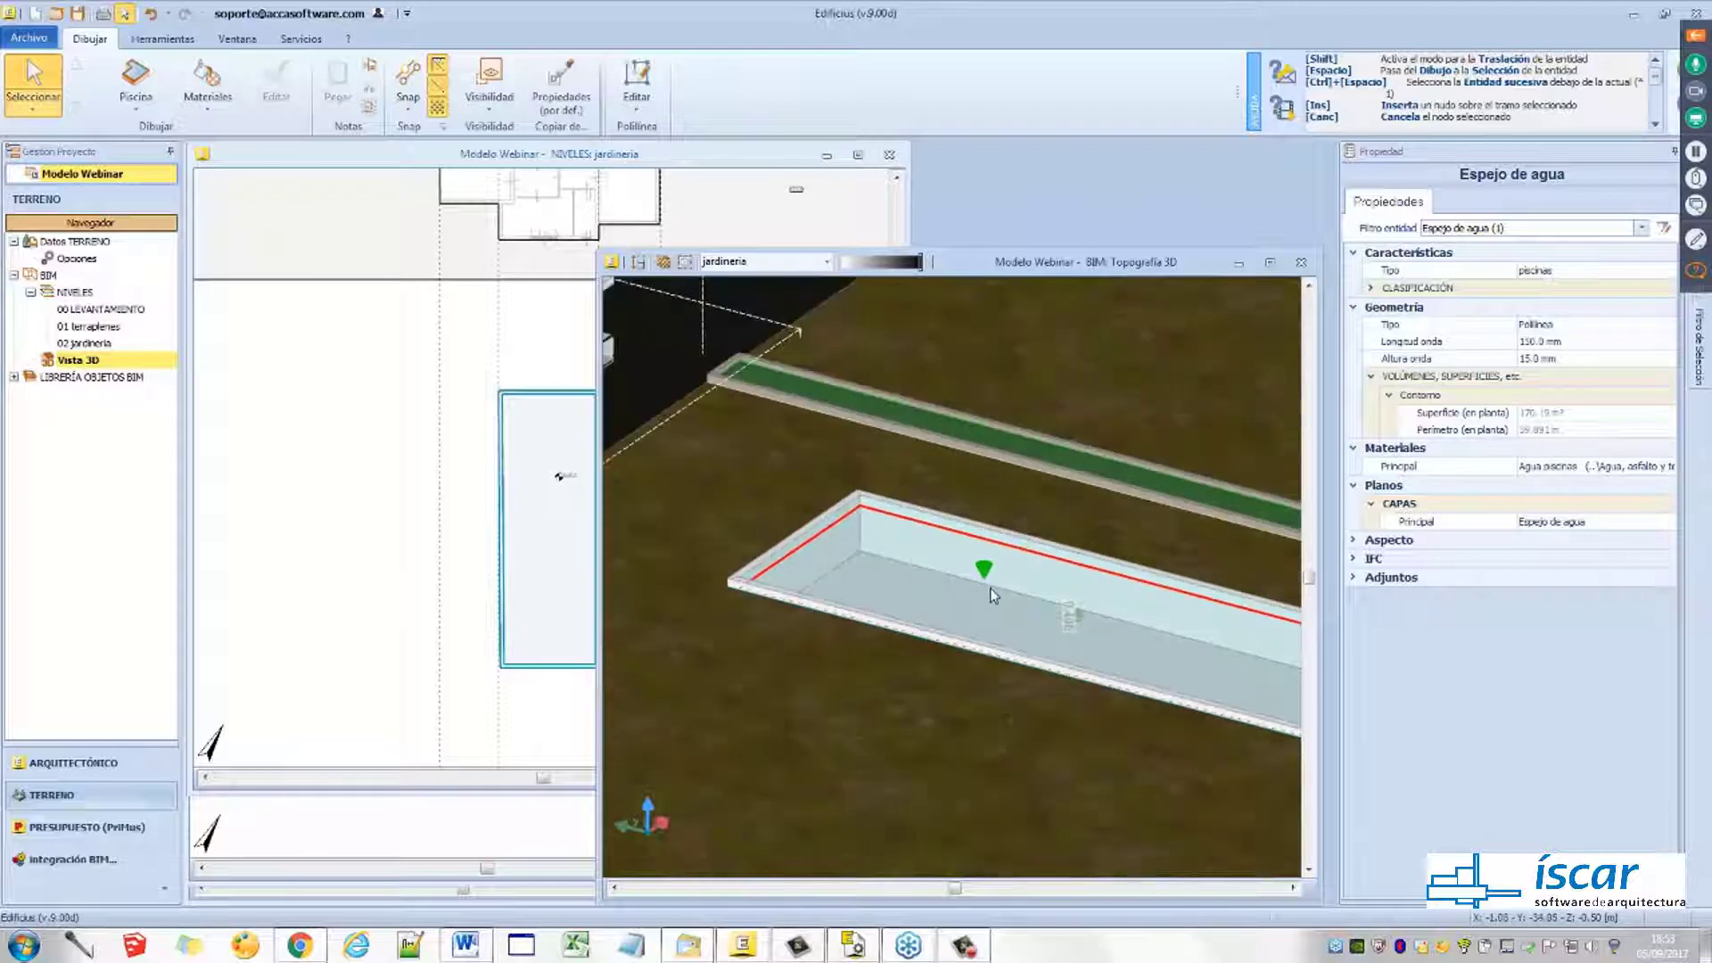
pyautogui.moveTo(991, 588); pyautogui.dragTo(863, 510, button='middle')
pyautogui.click(790, 404)
# Enlarge the 3D view window so the whole pool and the planter beside it fit
pyautogui.moveTo(600, 250); pyautogui.dragTo(527, 218)
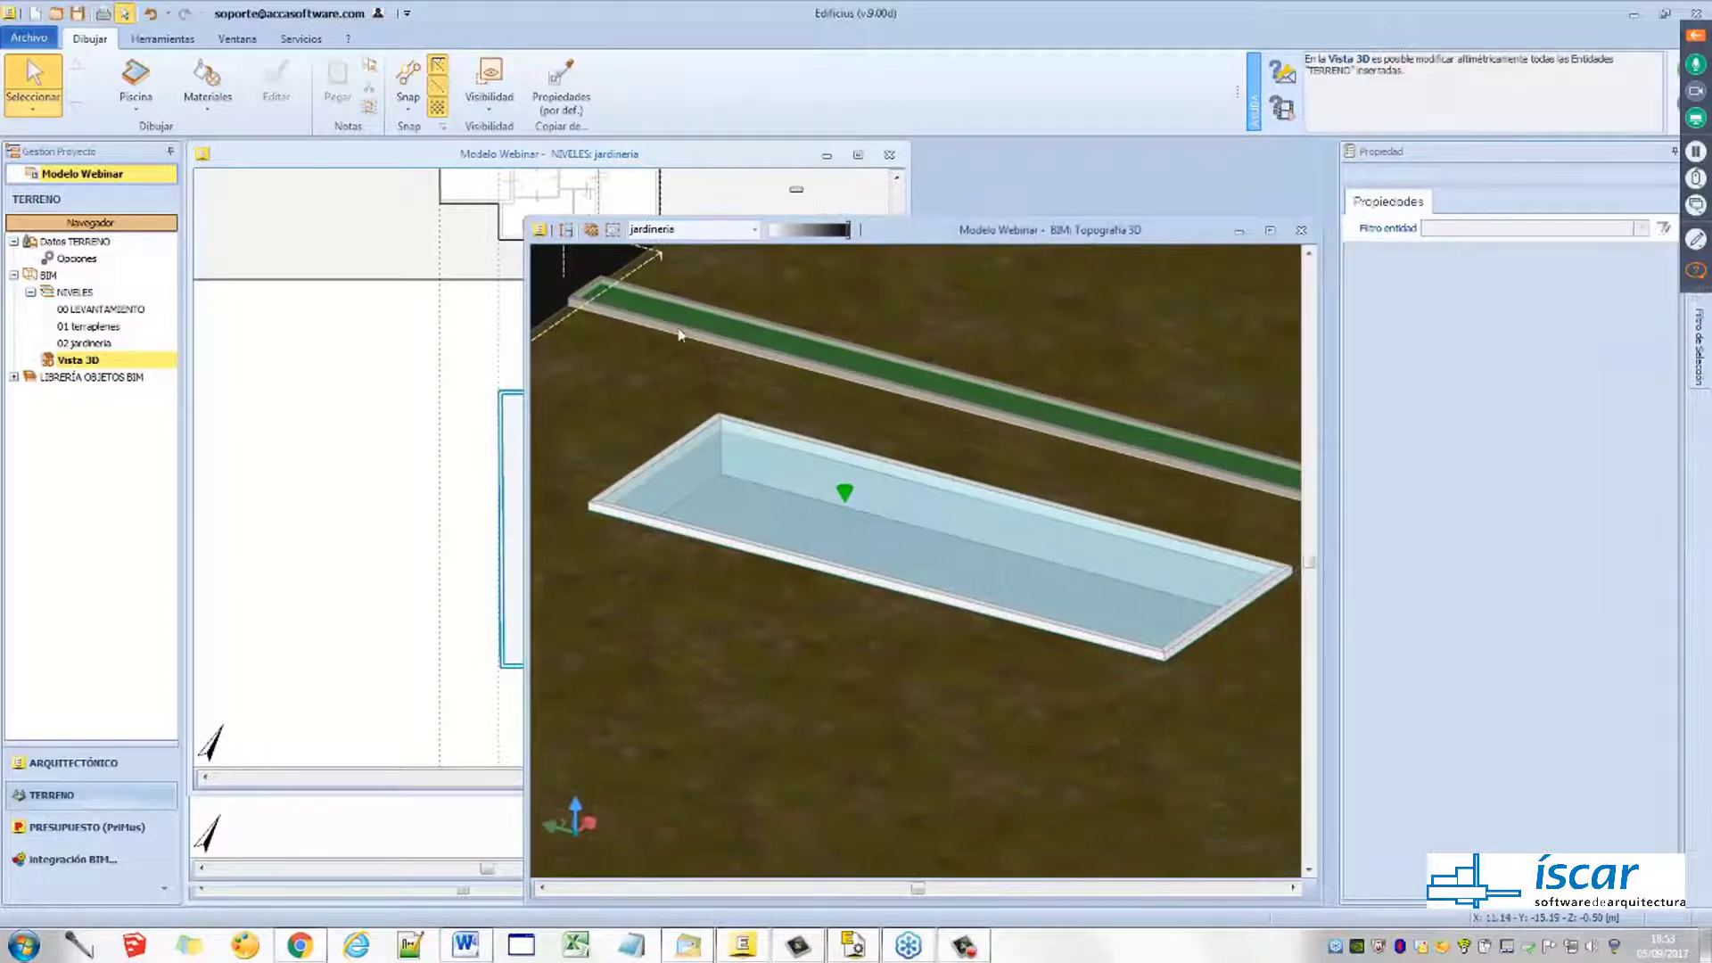
pyautogui.scroll(-1, 802, 455)
pyautogui.moveTo(799, 467); pyautogui.dragTo(805, 483, button='middle')
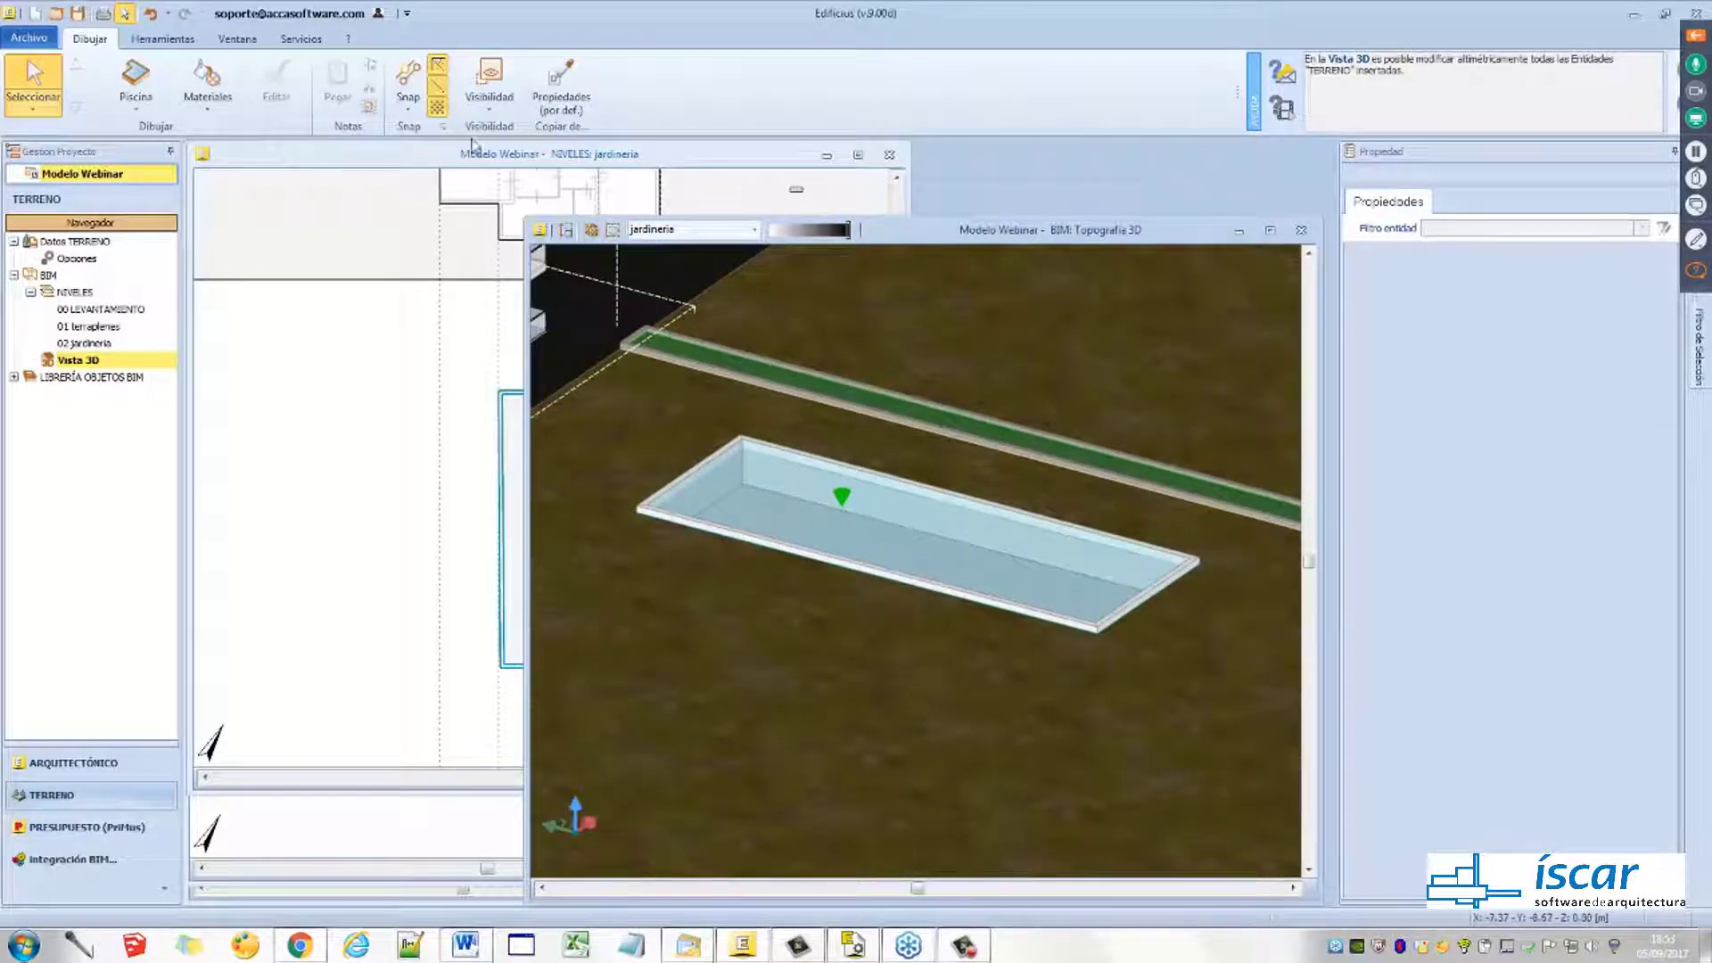
# Temporarily hide the pool elements to examine the excavation beneath them, and make them visible again
pyautogui.click(489, 85)
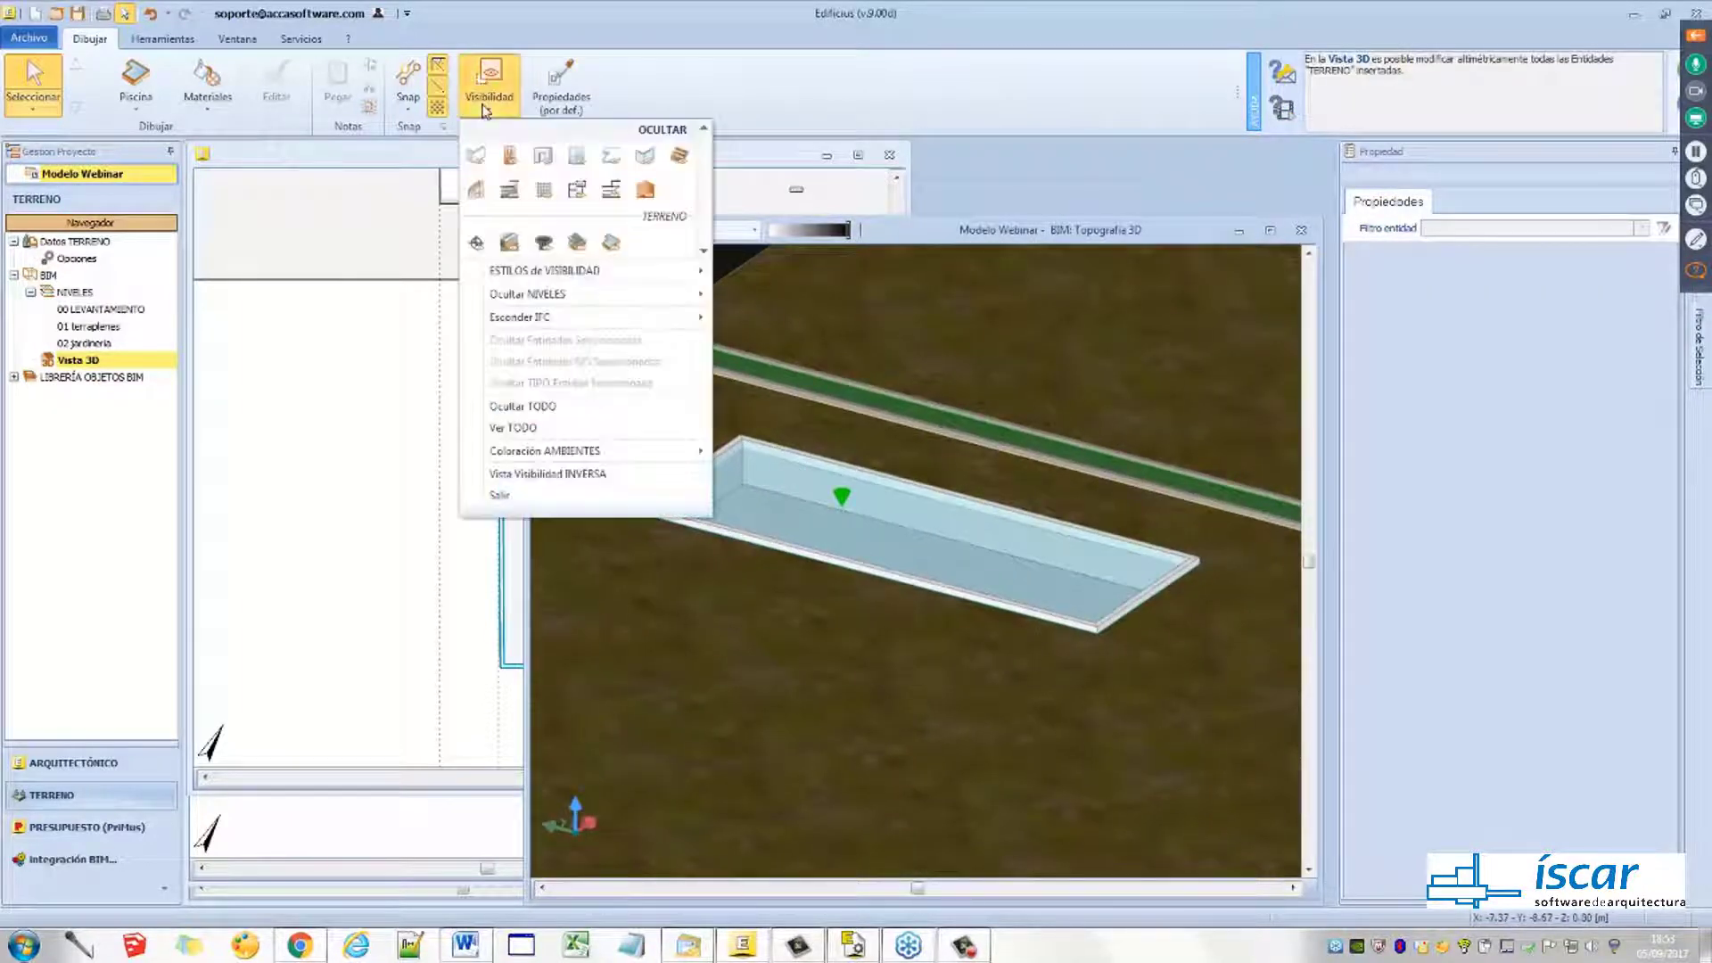
pyautogui.click(611, 242)
pyautogui.moveTo(868, 548); pyautogui.dragTo(781, 547, button='middle')
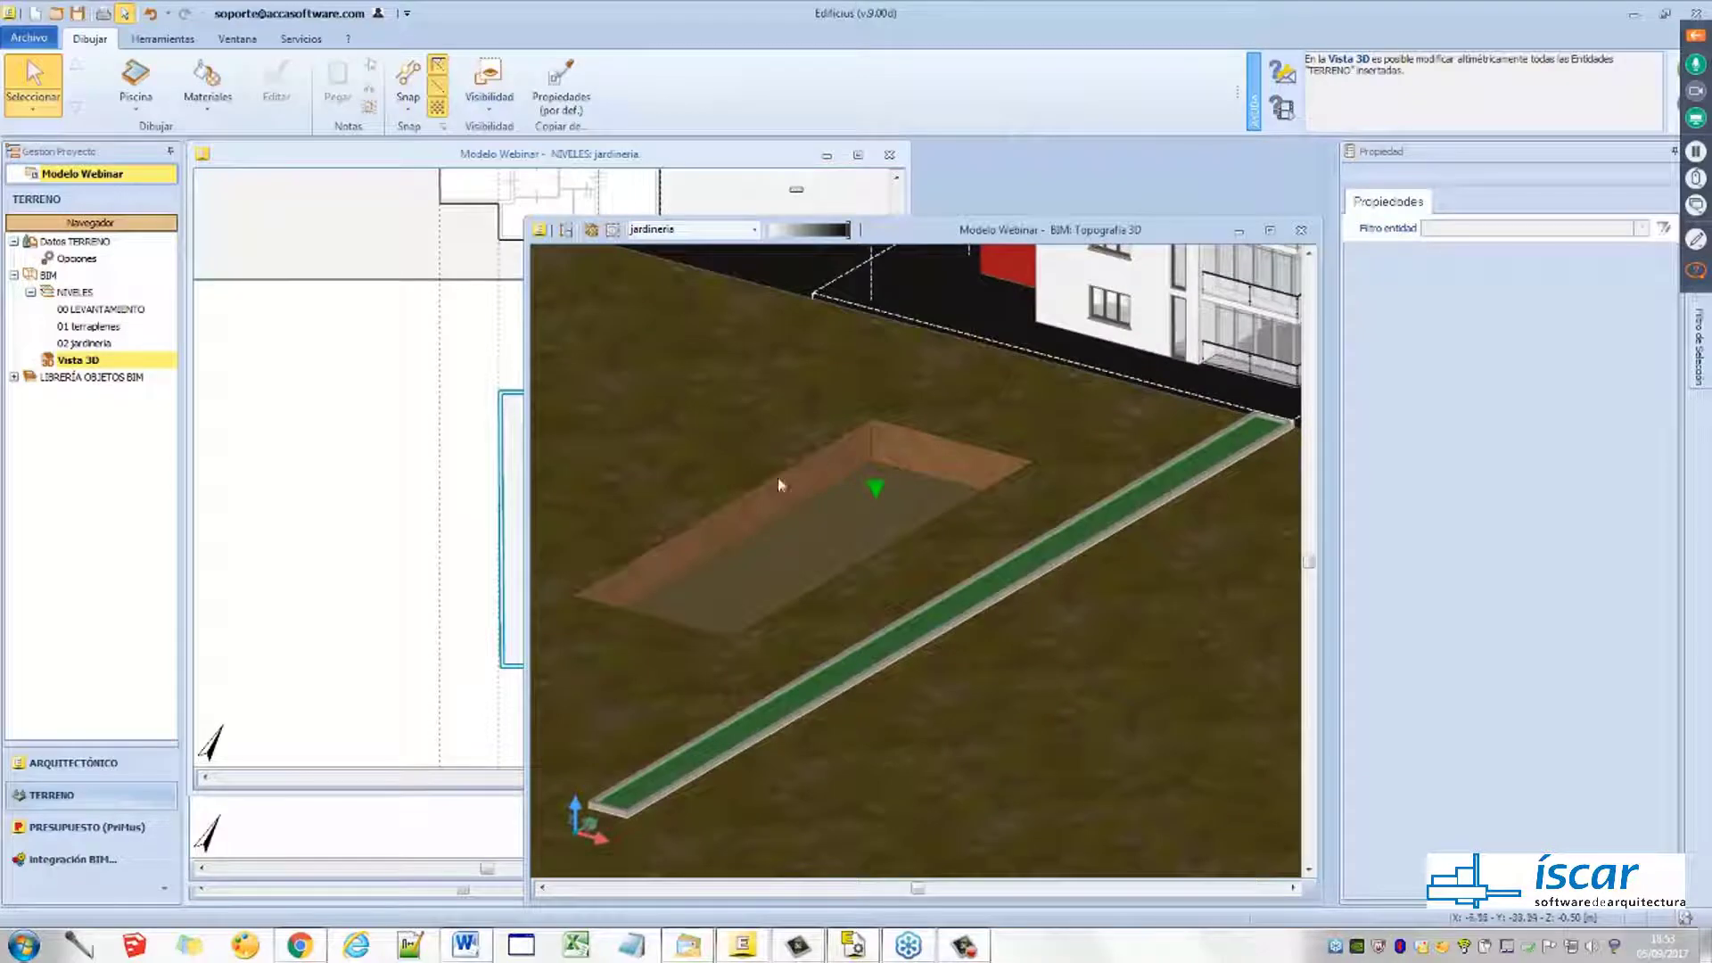
pyautogui.click(492, 109)
pyautogui.click(611, 242)
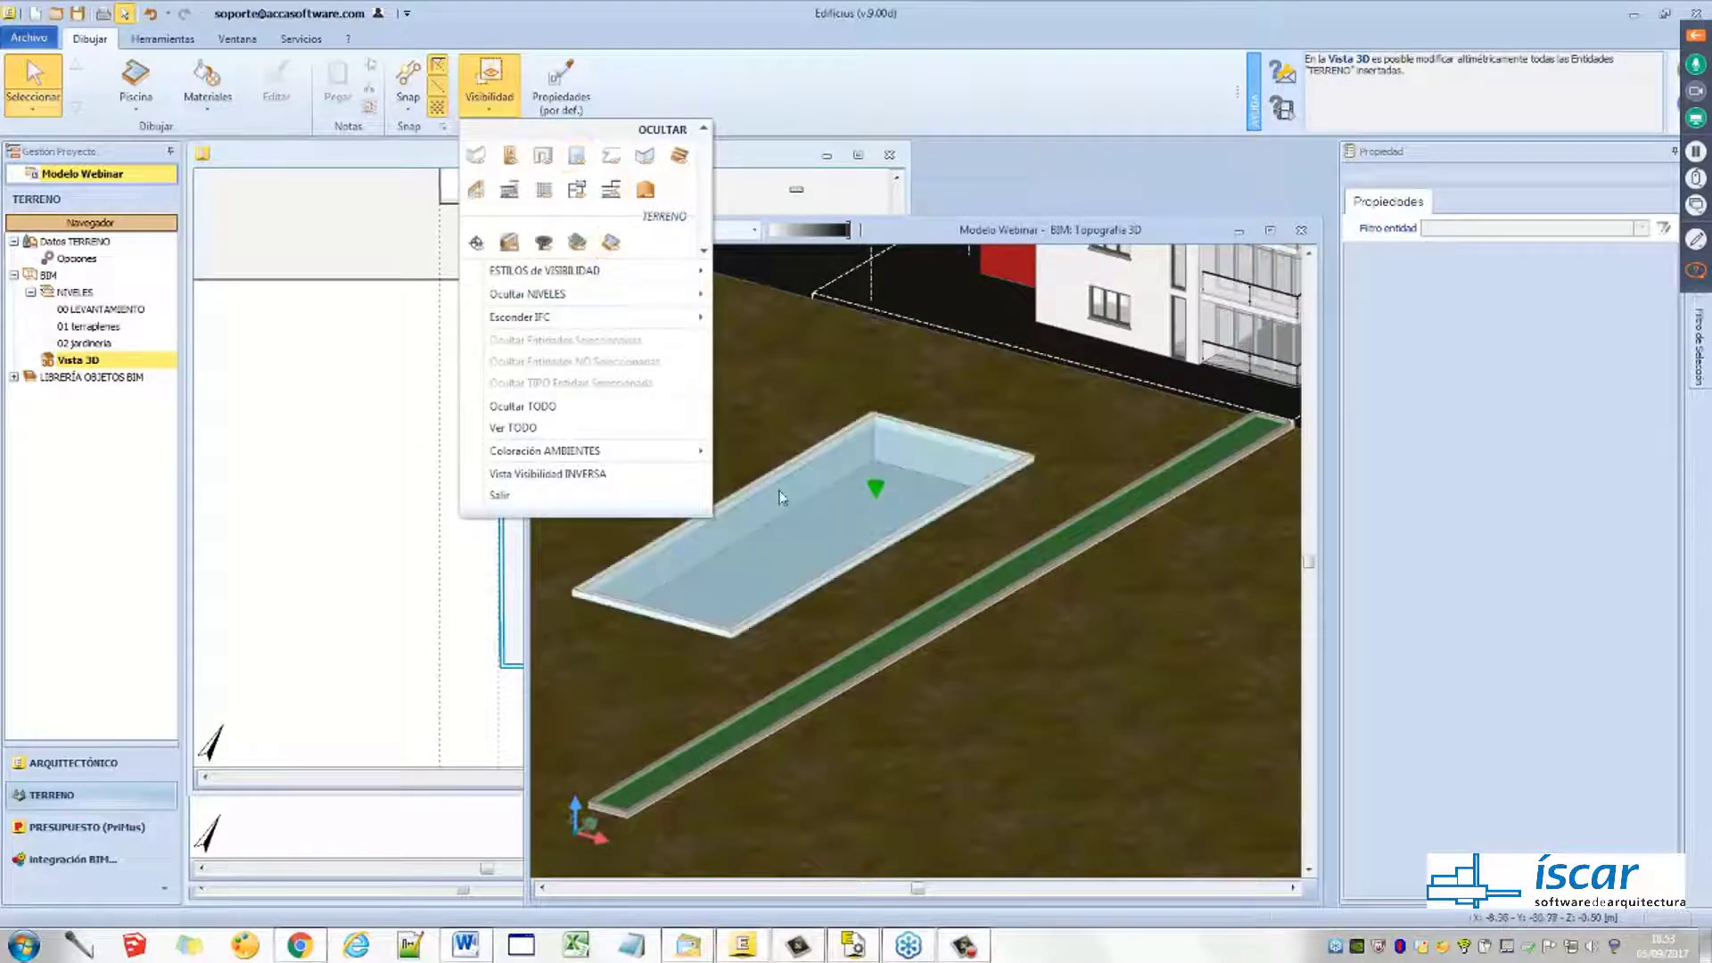
# Select the pool and examine its excavation volume and contour dimensions in the properties
pyautogui.click(816, 461)
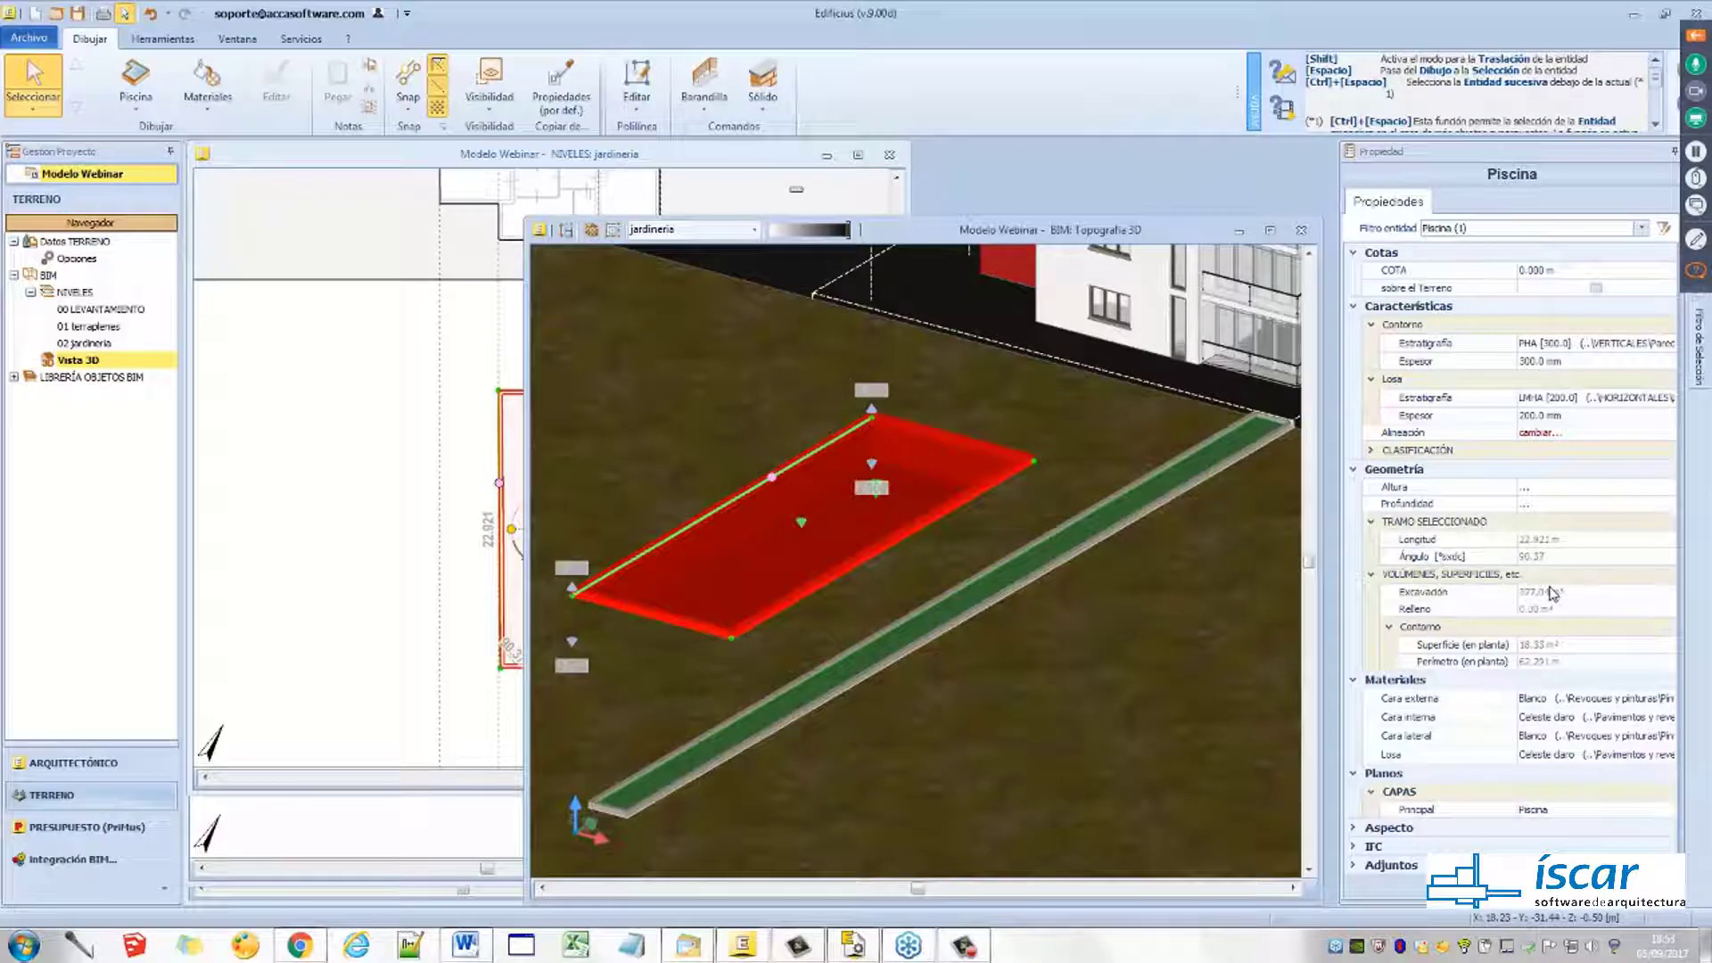
pyautogui.press('Escape')
pyautogui.scroll(-3, 847, 471)
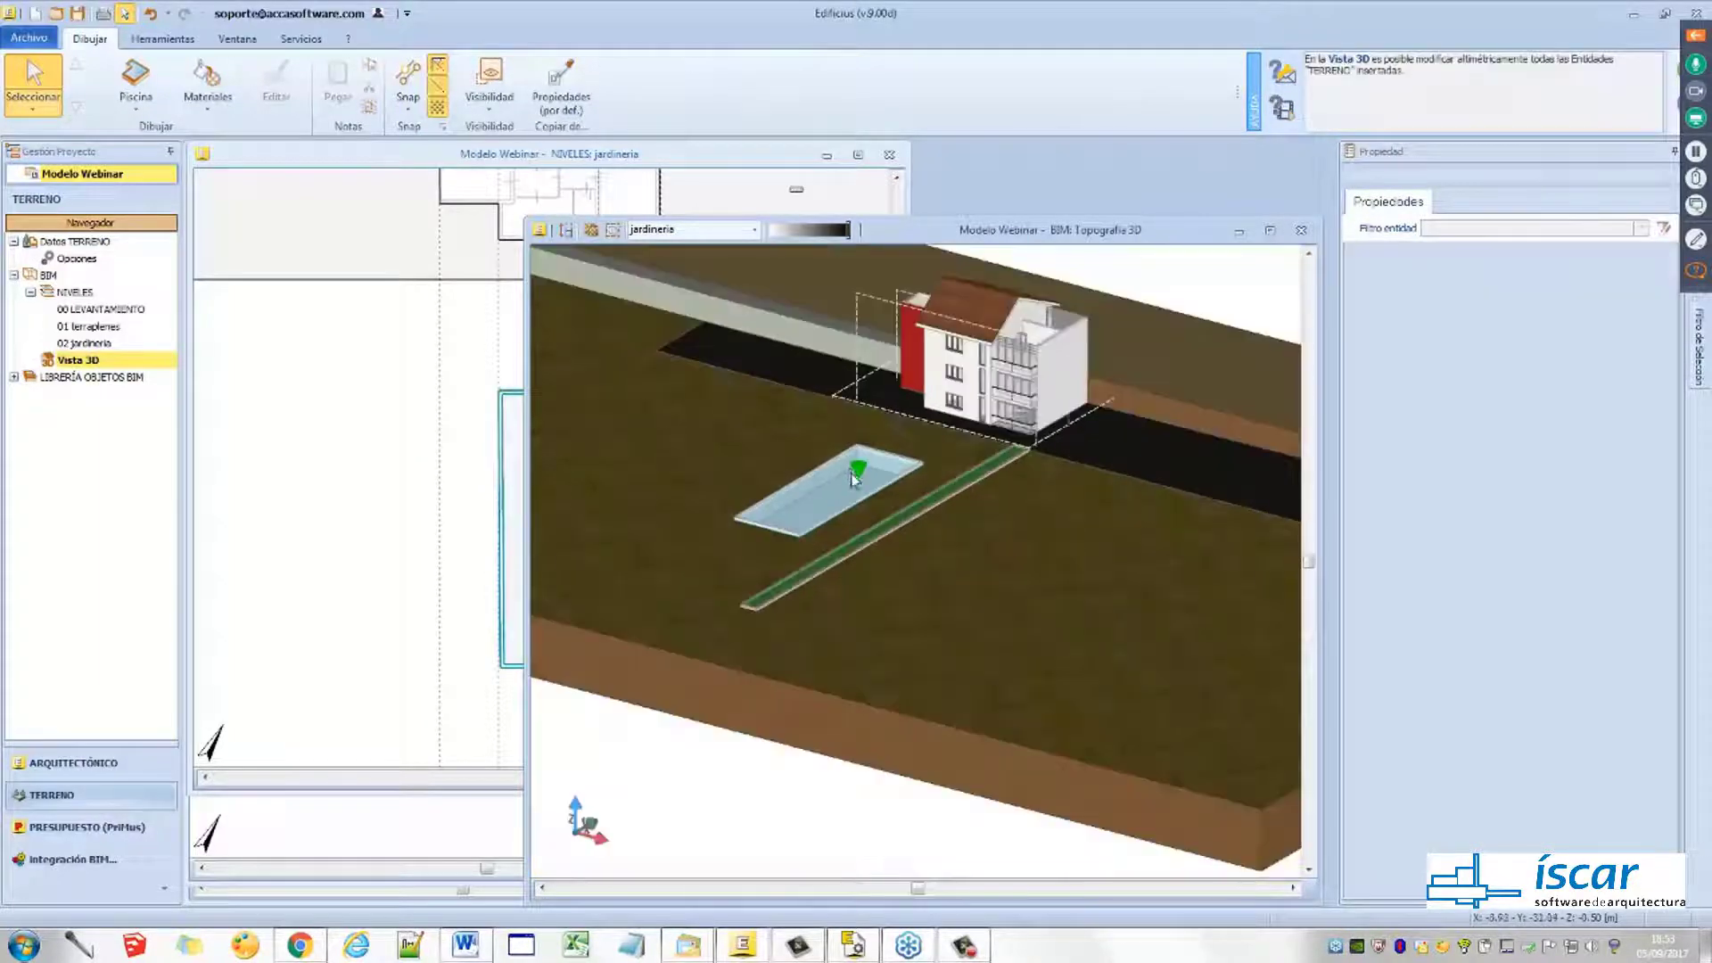
pyautogui.moveTo(852, 479); pyautogui.dragTo(918, 486, button='middle')
pyautogui.scroll(2, 863, 462)
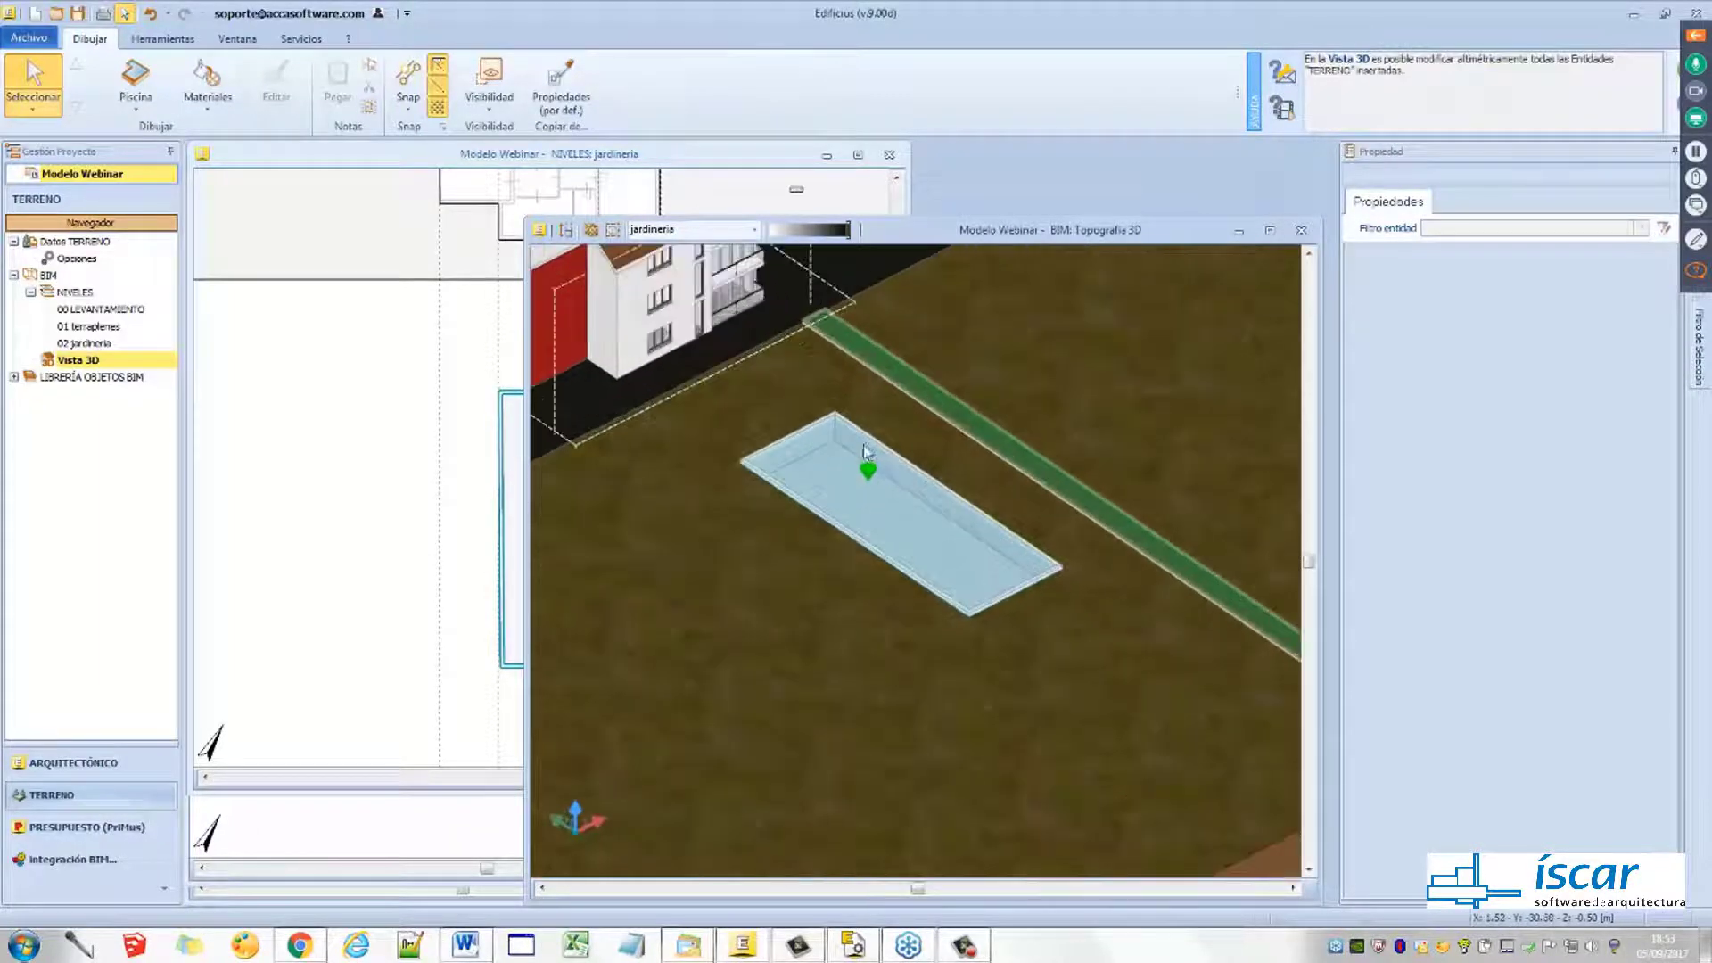
# Check the pool's placement on the jardineria level plan and maximize the 3D view facing the house
pyautogui.click(457, 162)
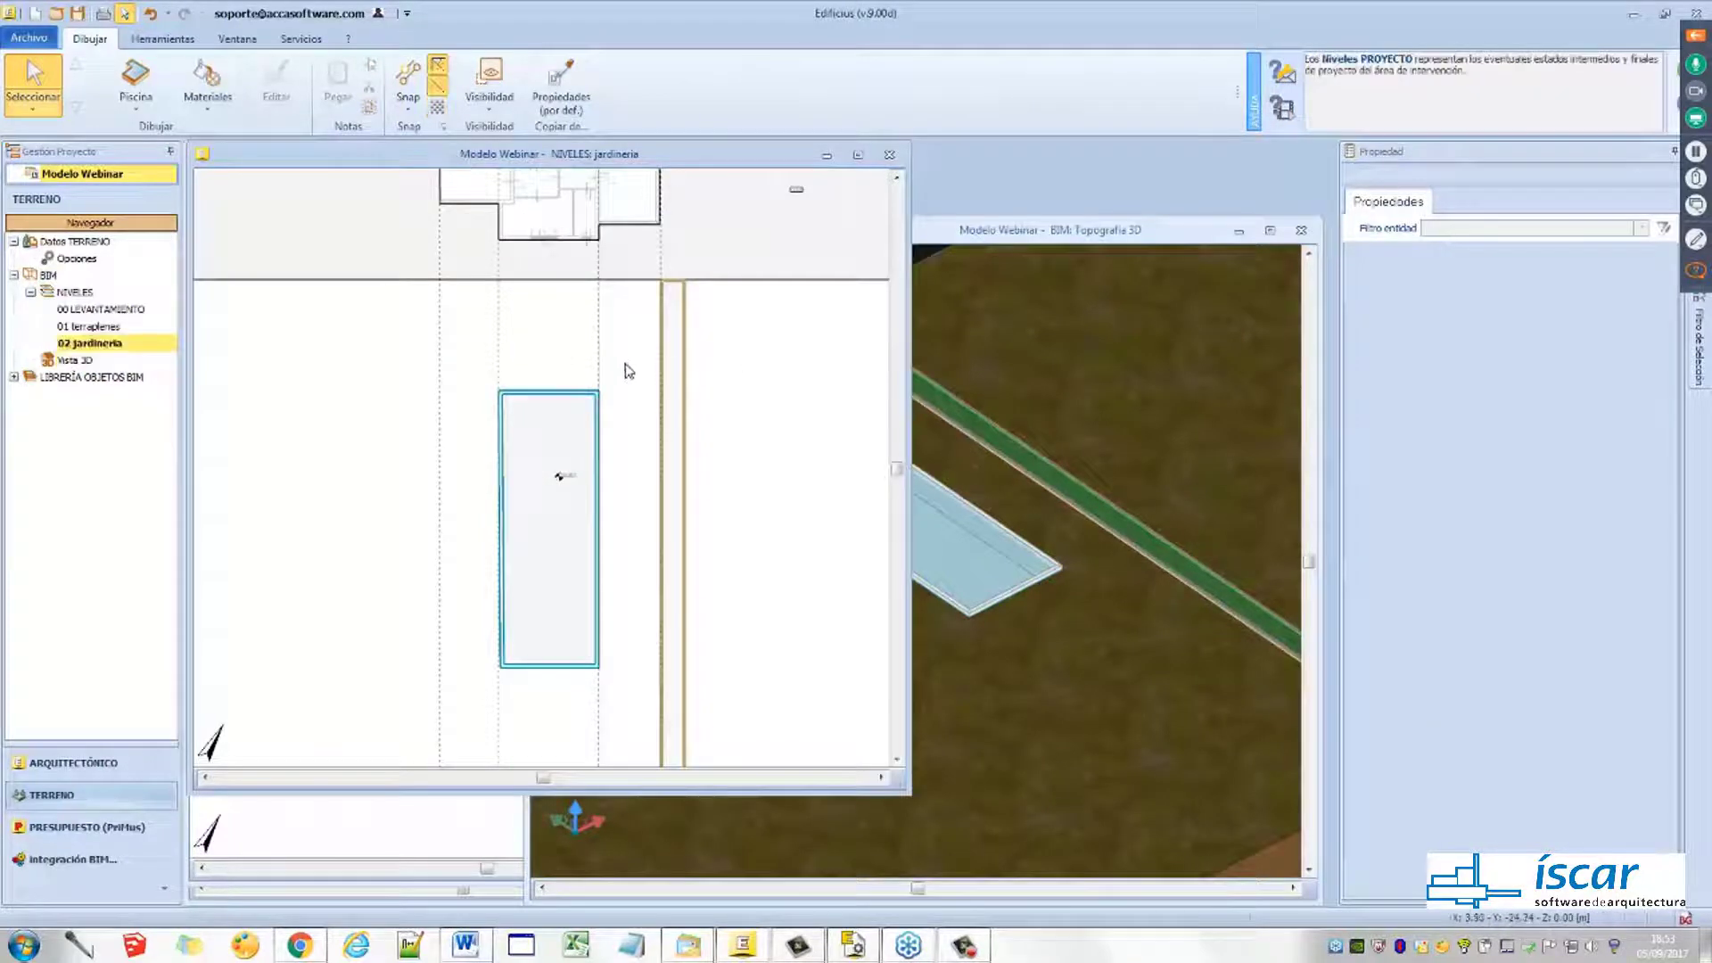
pyautogui.scroll(-2, 607, 375)
pyautogui.scroll(1, 596, 373)
pyautogui.scroll(-3, 596, 373)
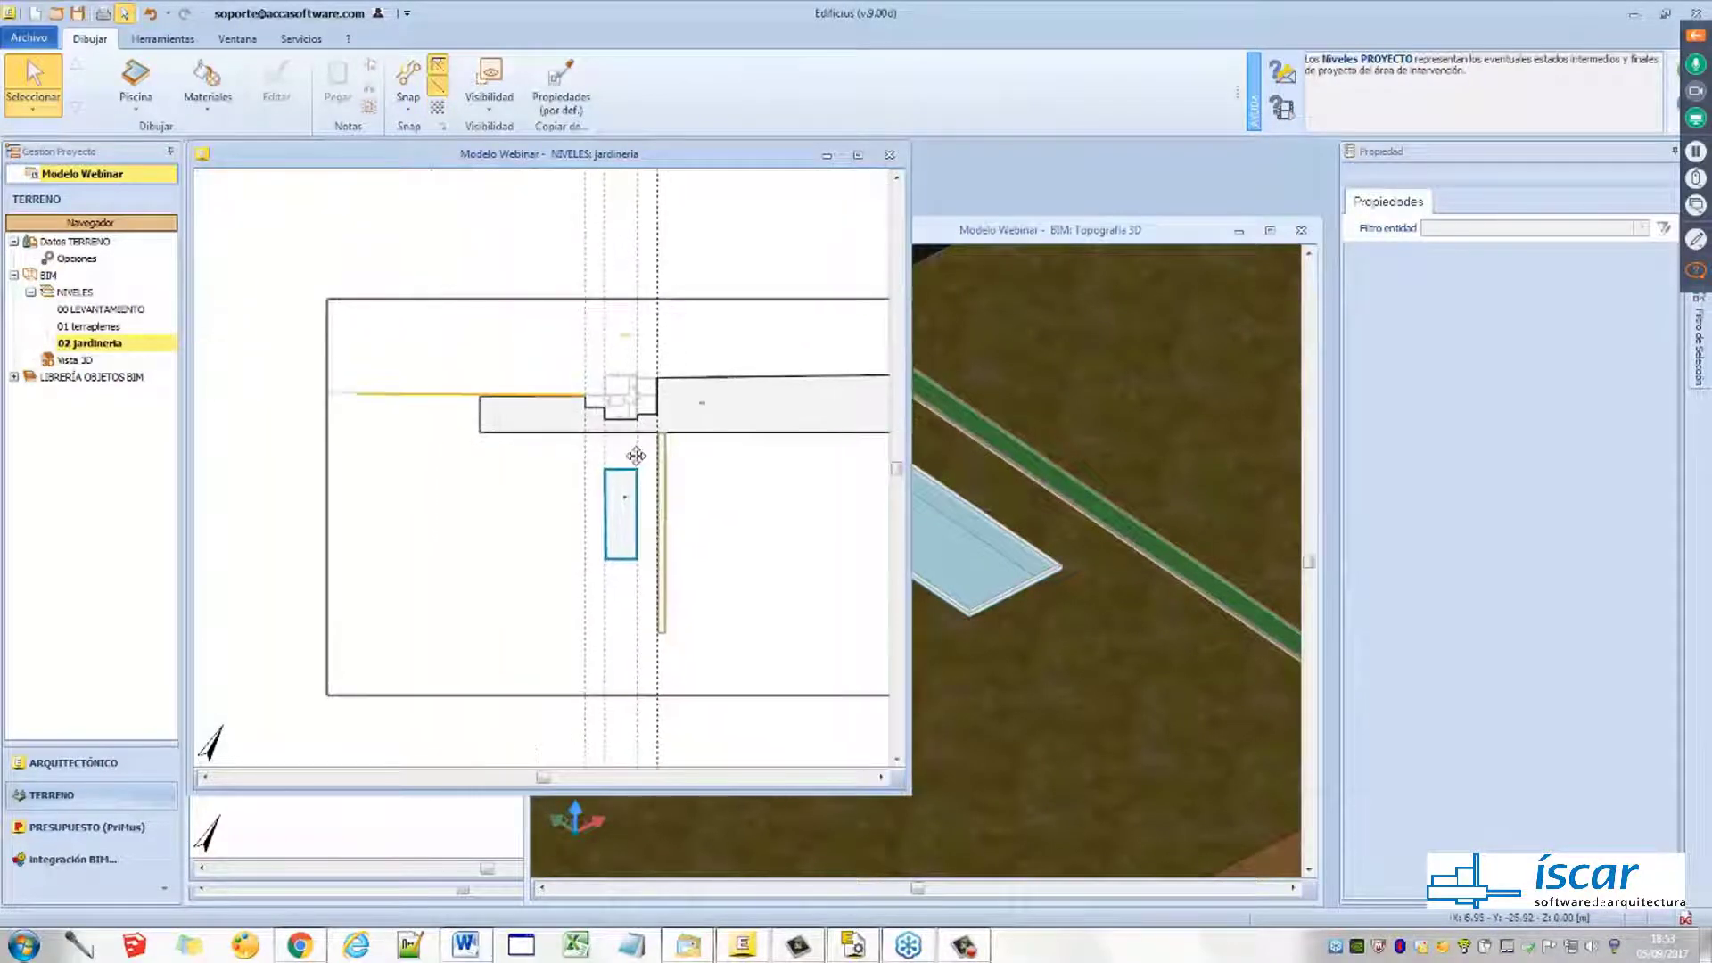
pyautogui.click(1064, 234)
pyautogui.click(1270, 230)
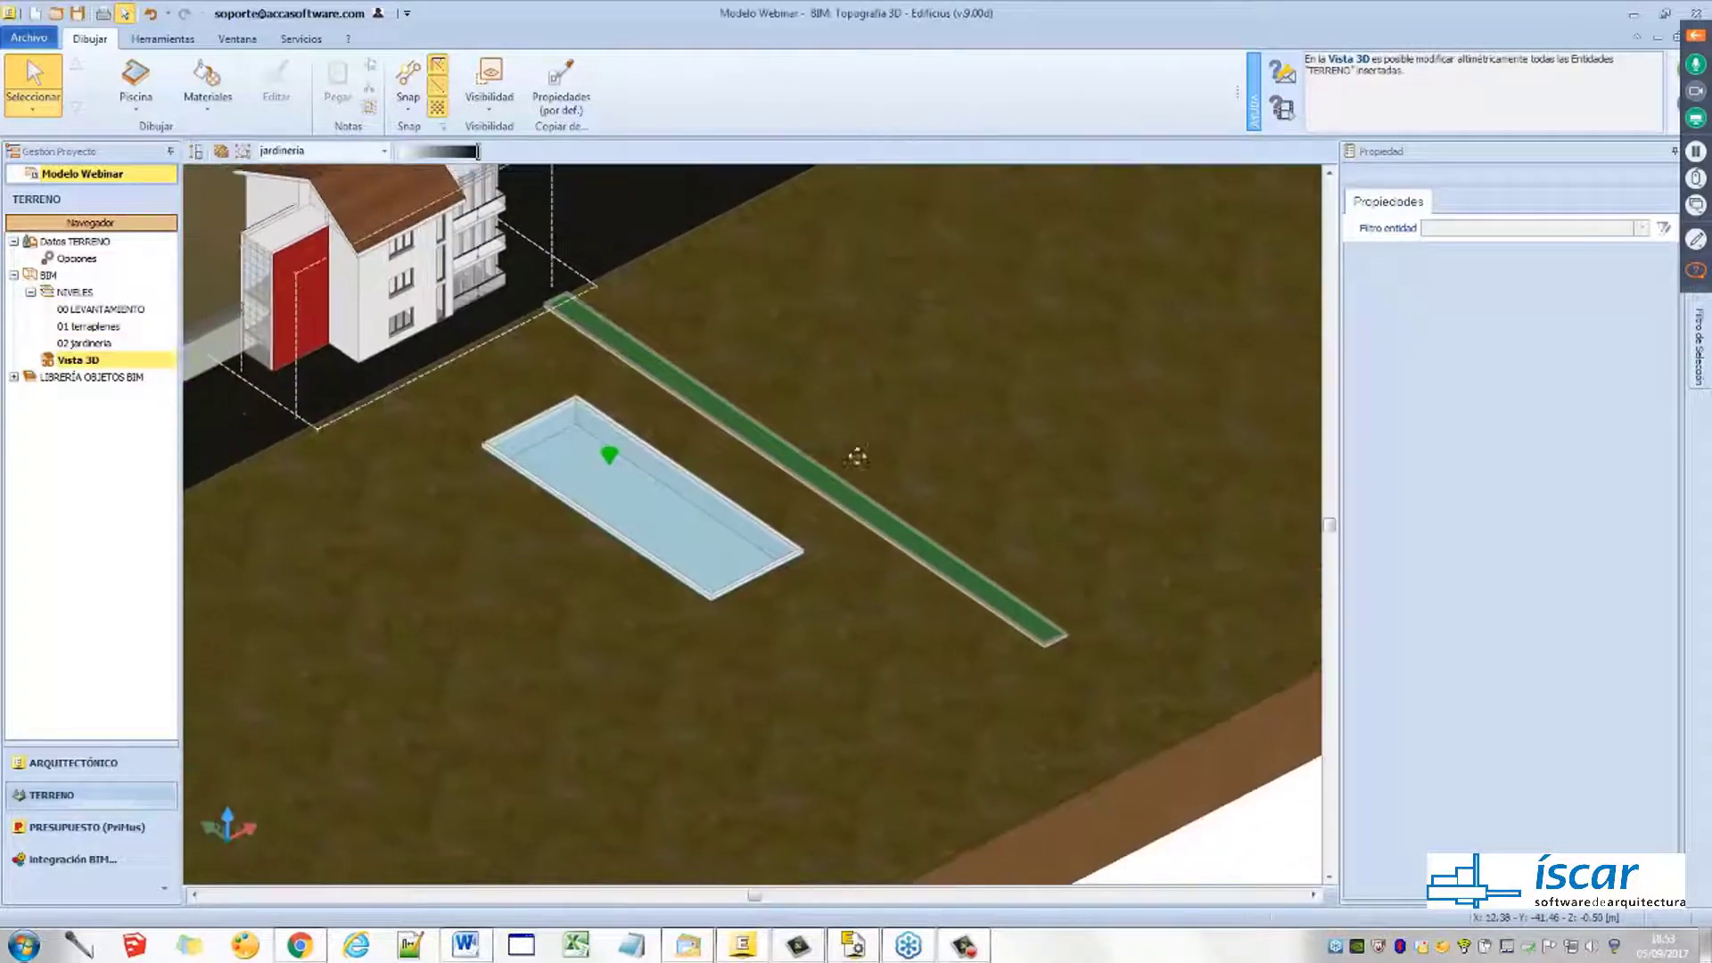
pyautogui.moveTo(857, 456); pyautogui.dragTo(742, 551, button='middle')
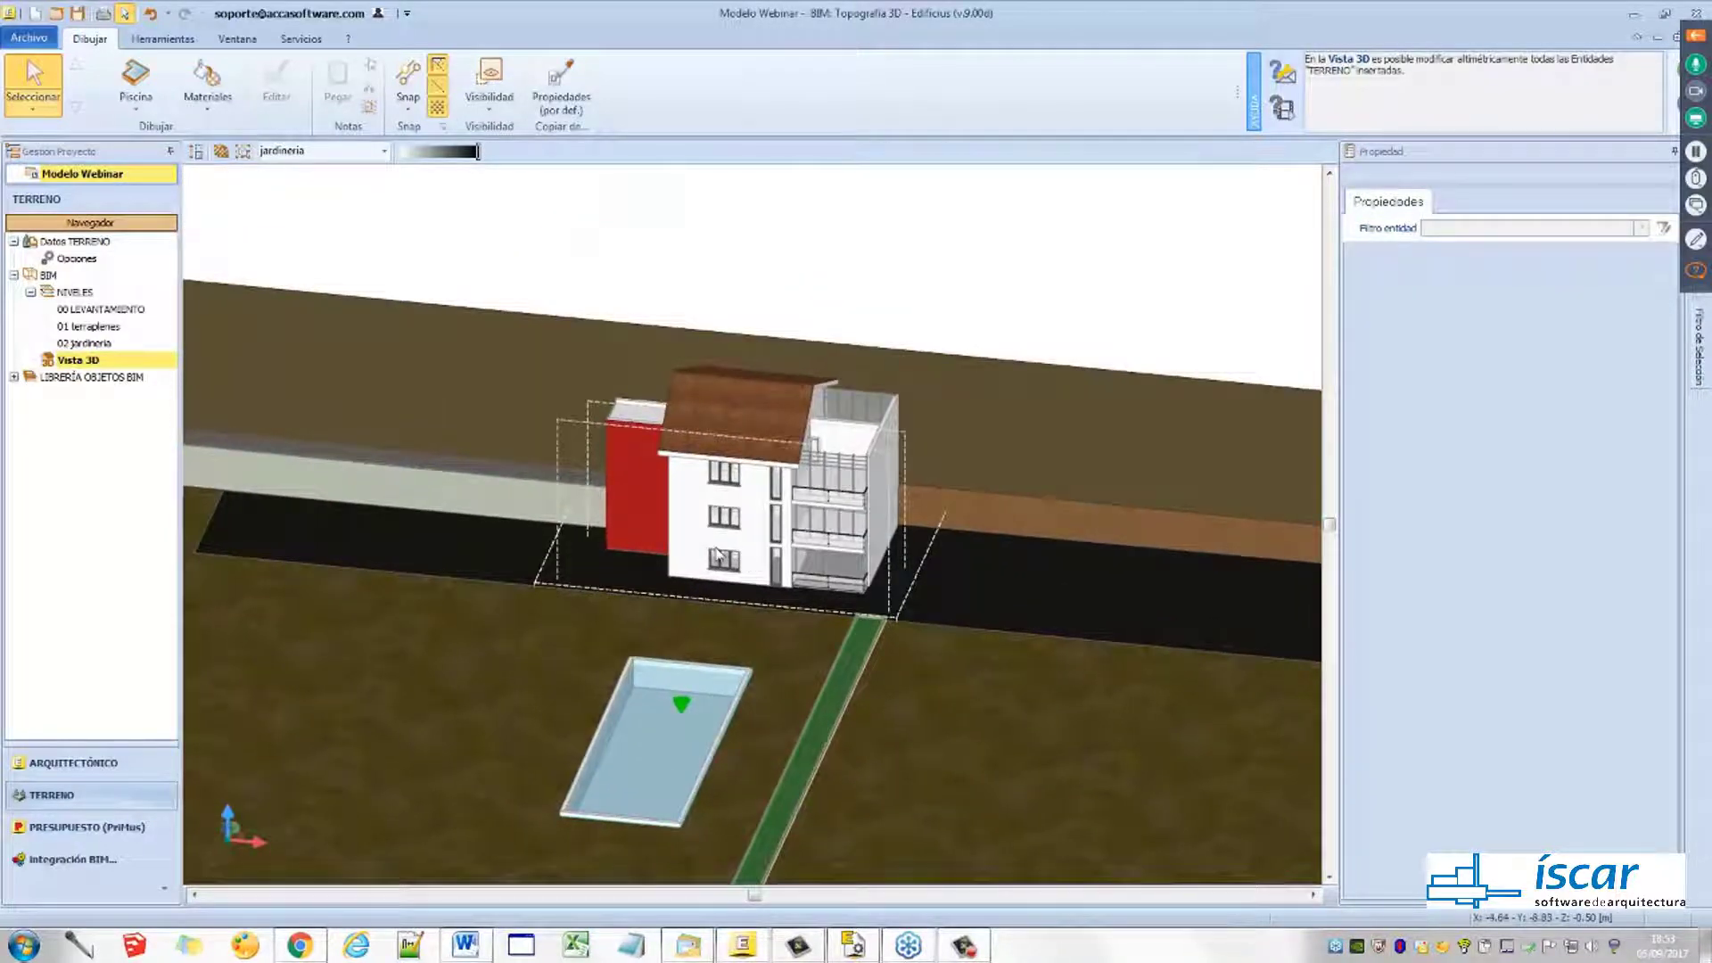
# Start the Vegetación tool with Abeto from the Árboles library as the tree type
pyautogui.click(141, 108)
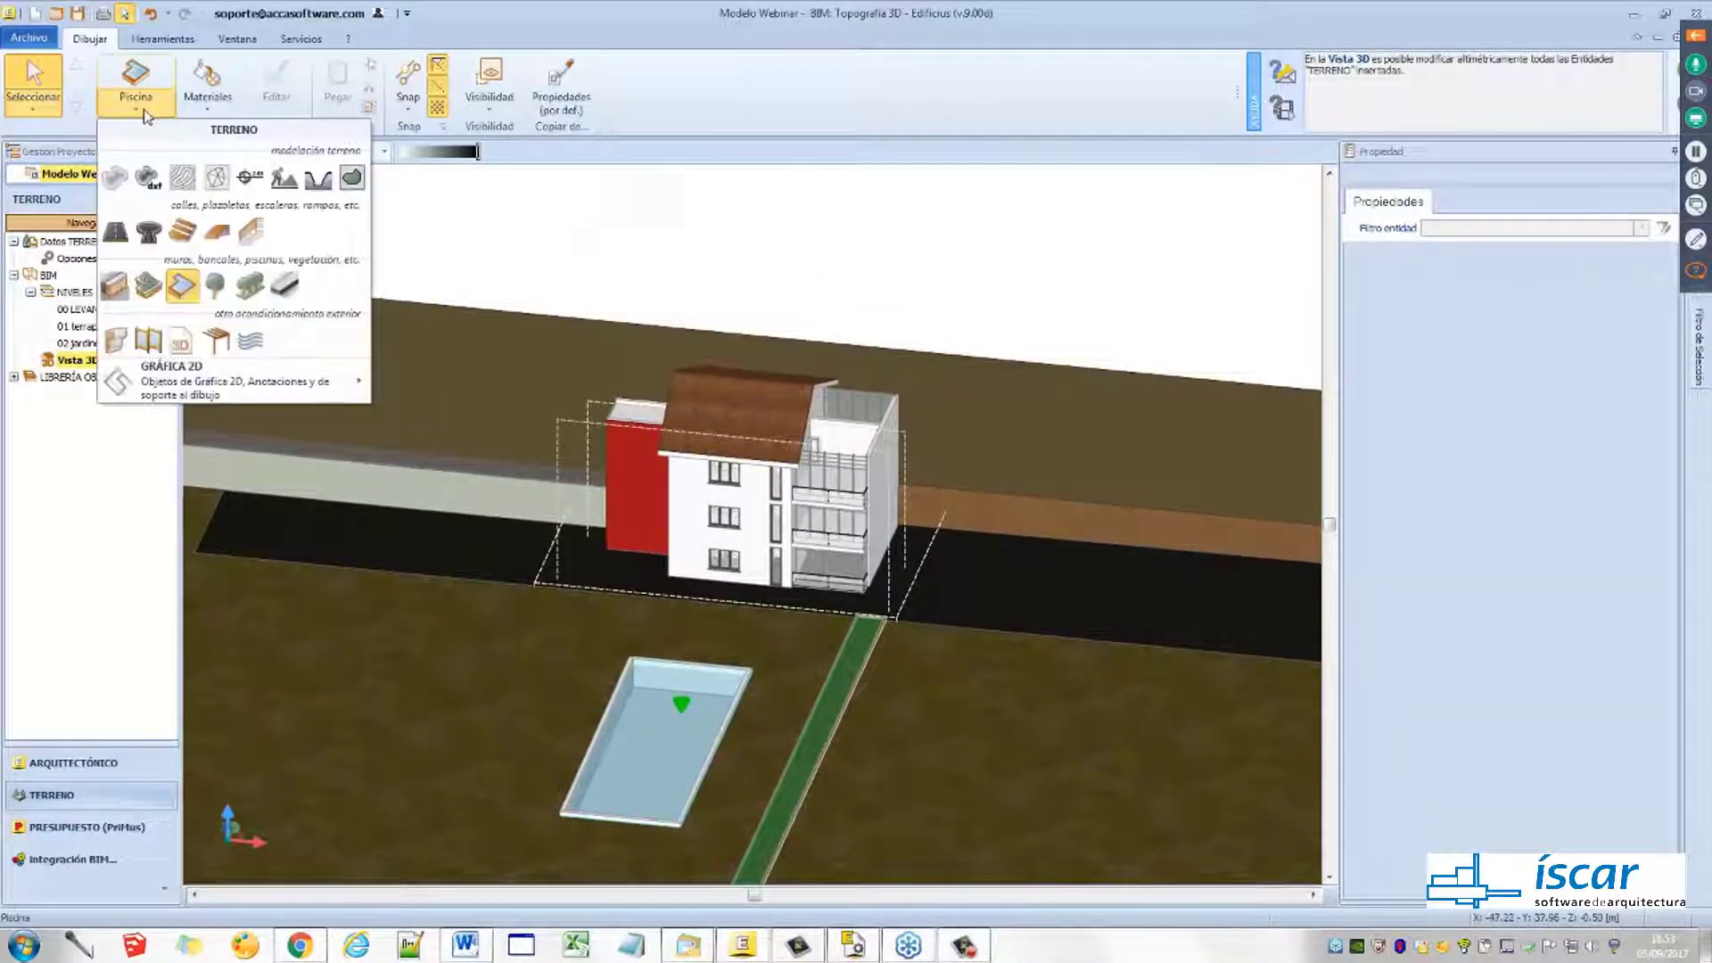
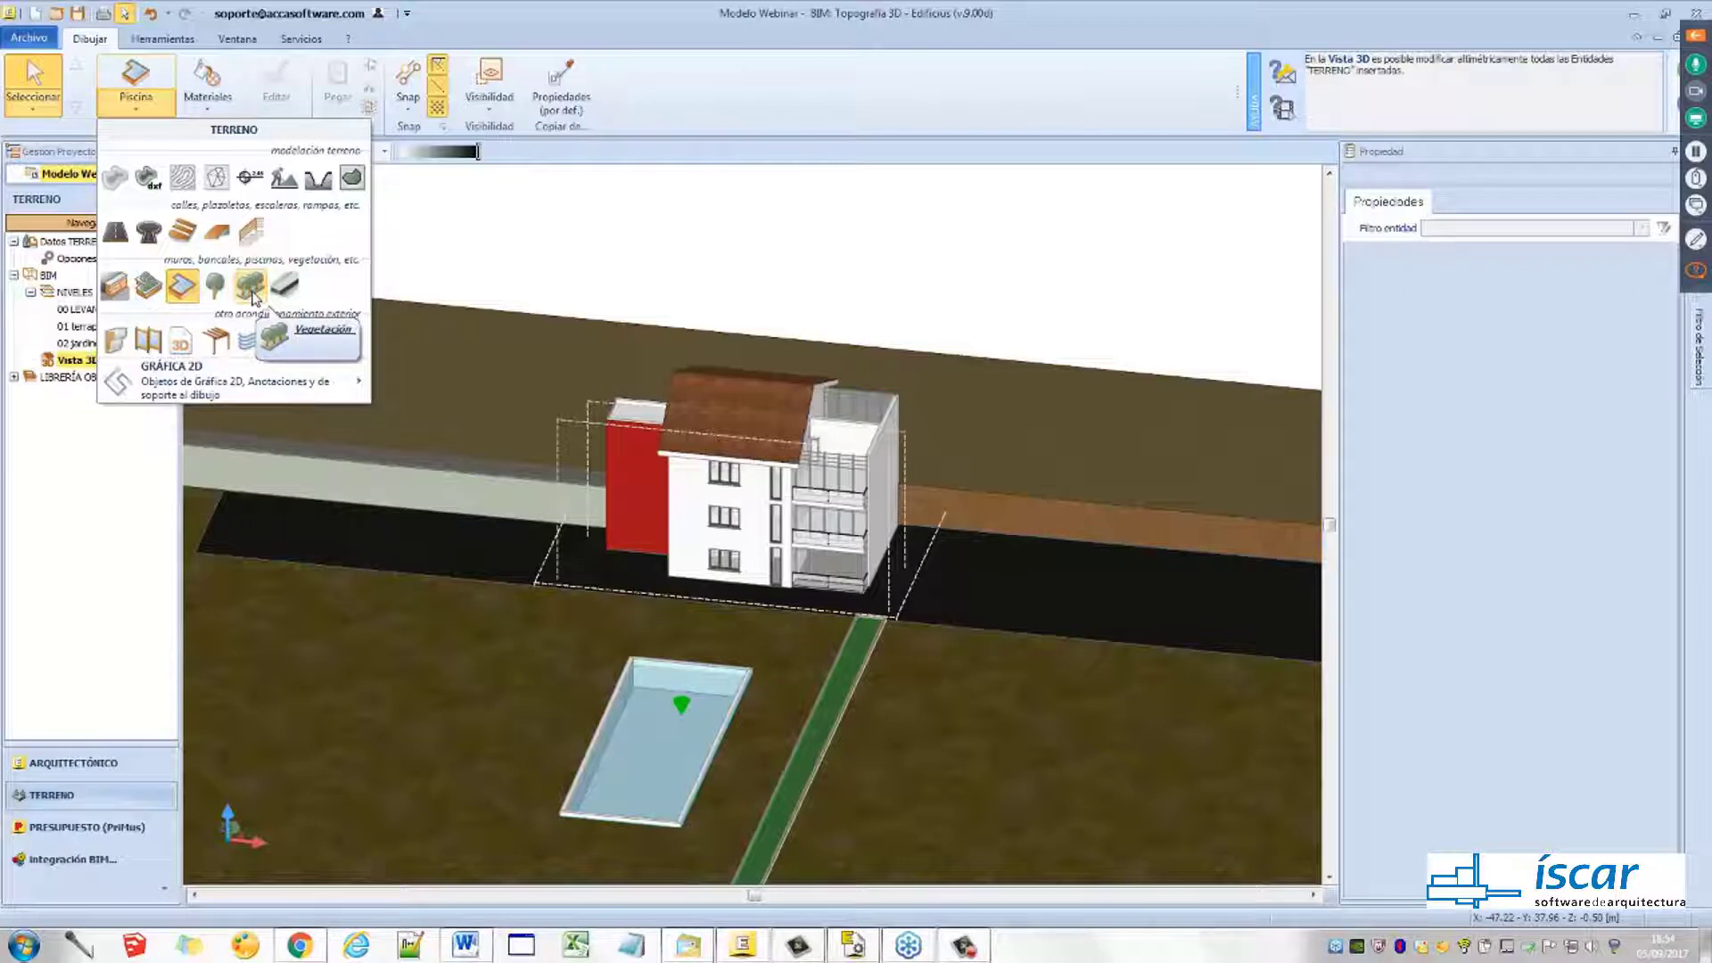
pyautogui.click(253, 294)
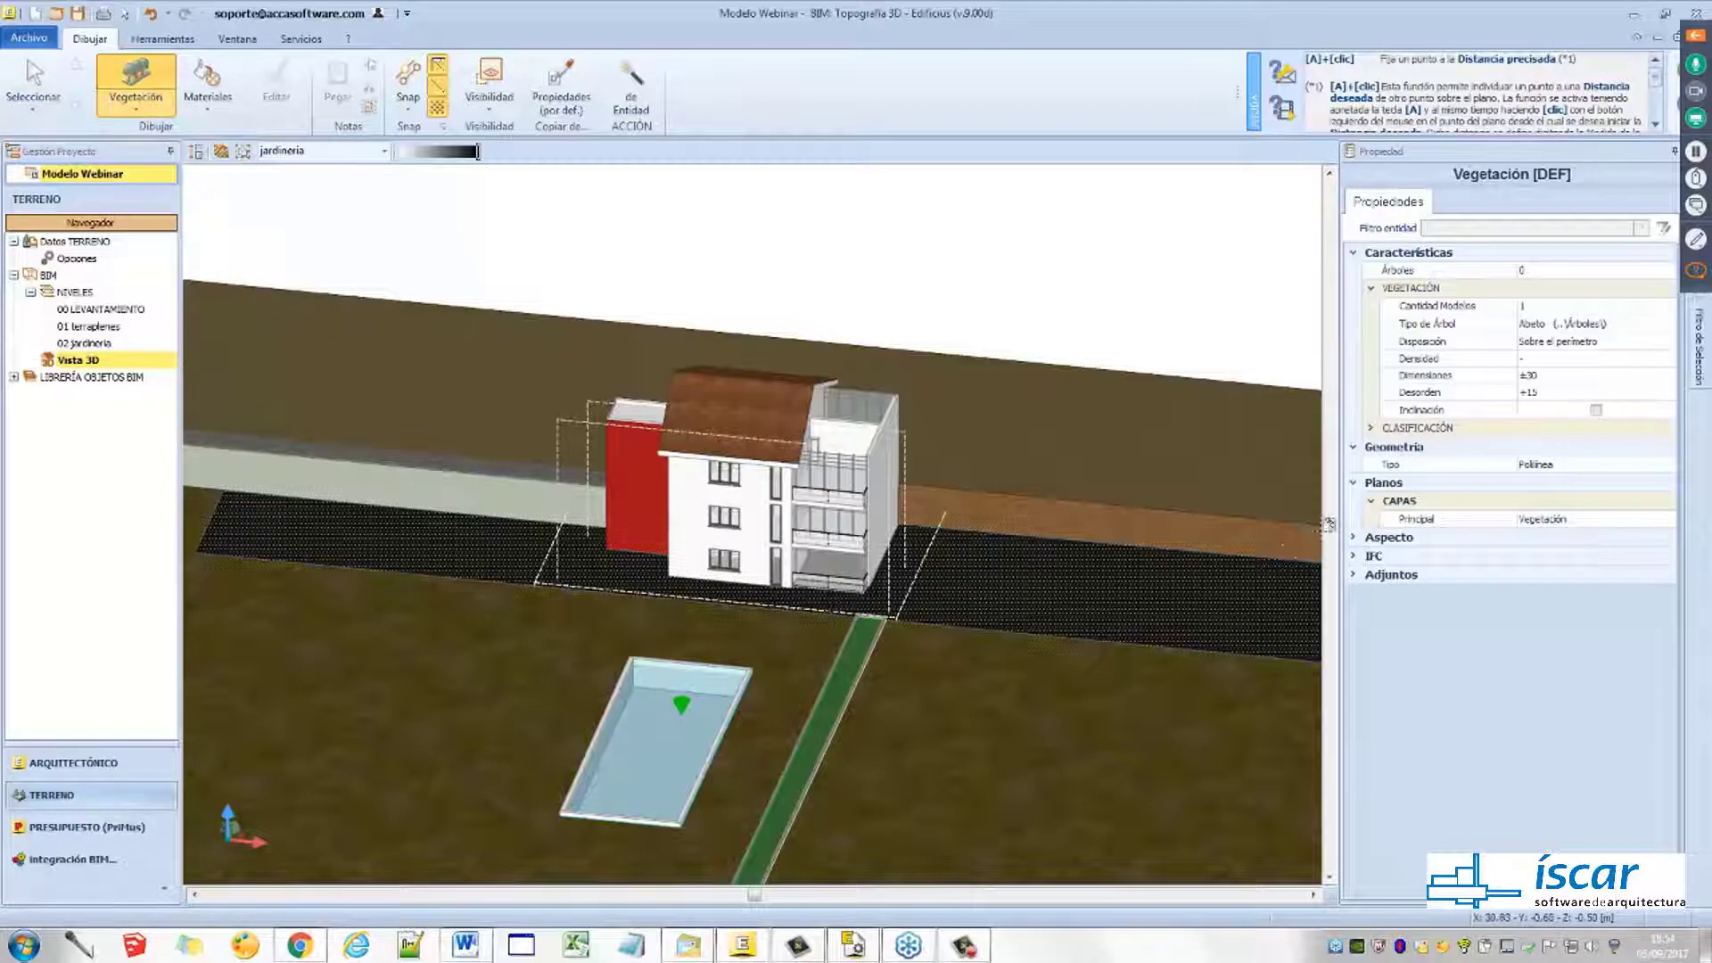
pyautogui.click(1565, 324)
pyautogui.click(1663, 325)
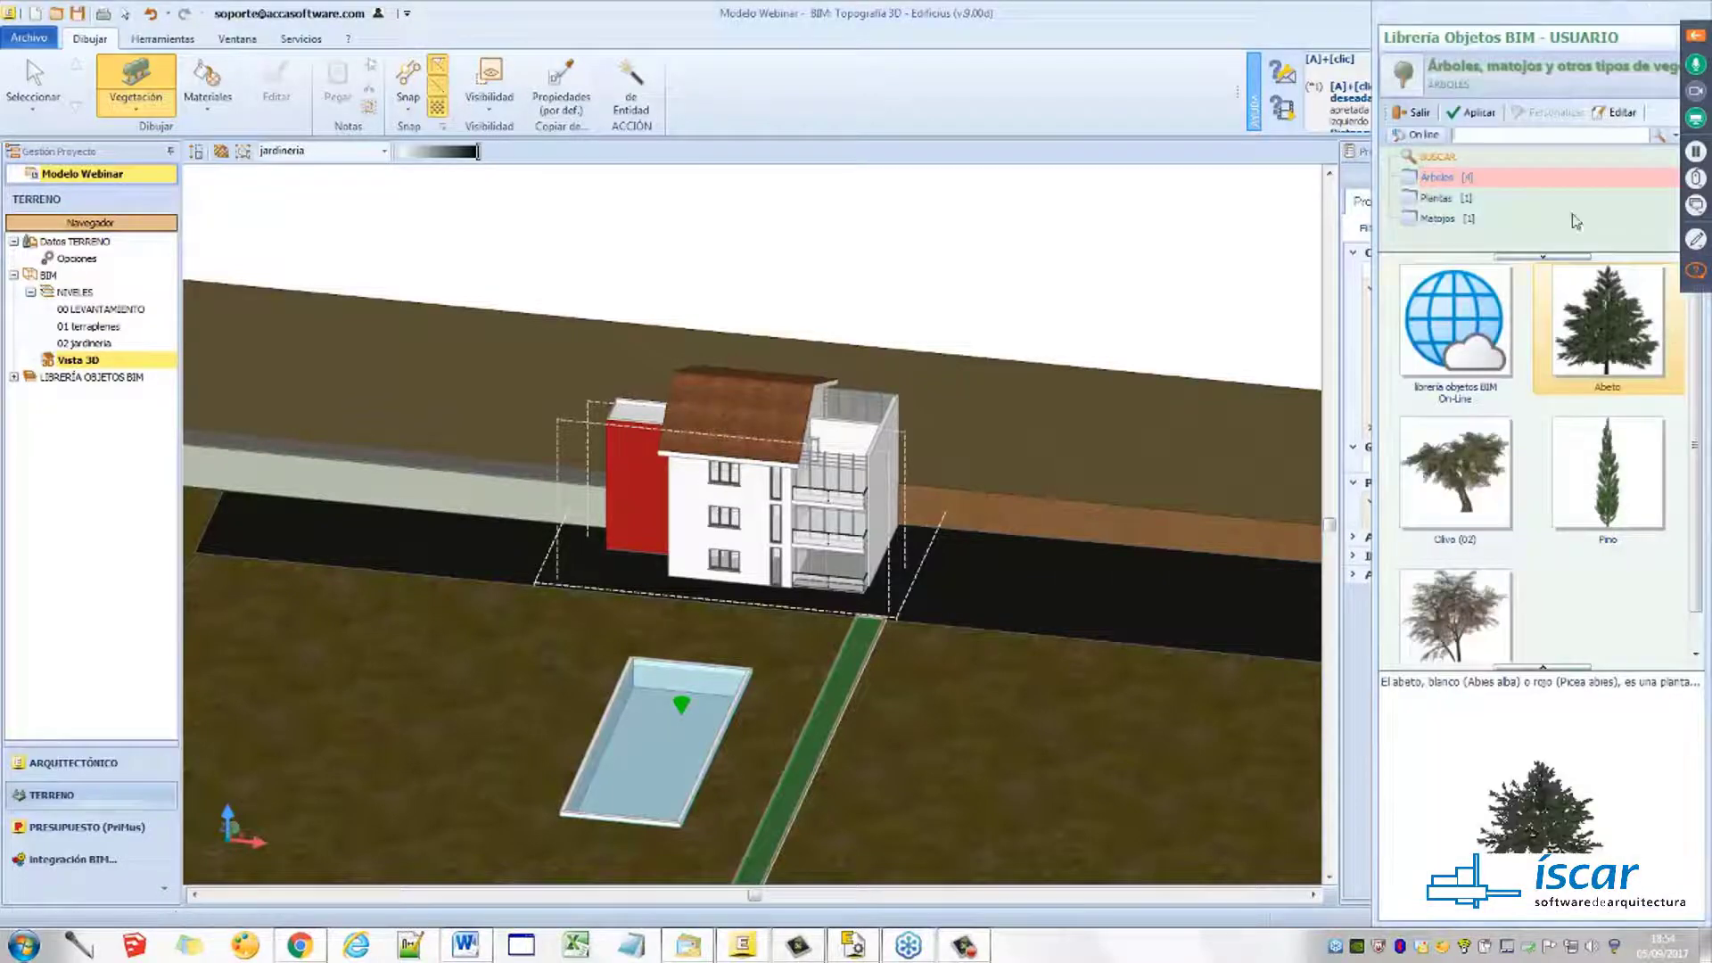
pyautogui.moveTo(1376, 359); pyautogui.dragTo(1252, 358)
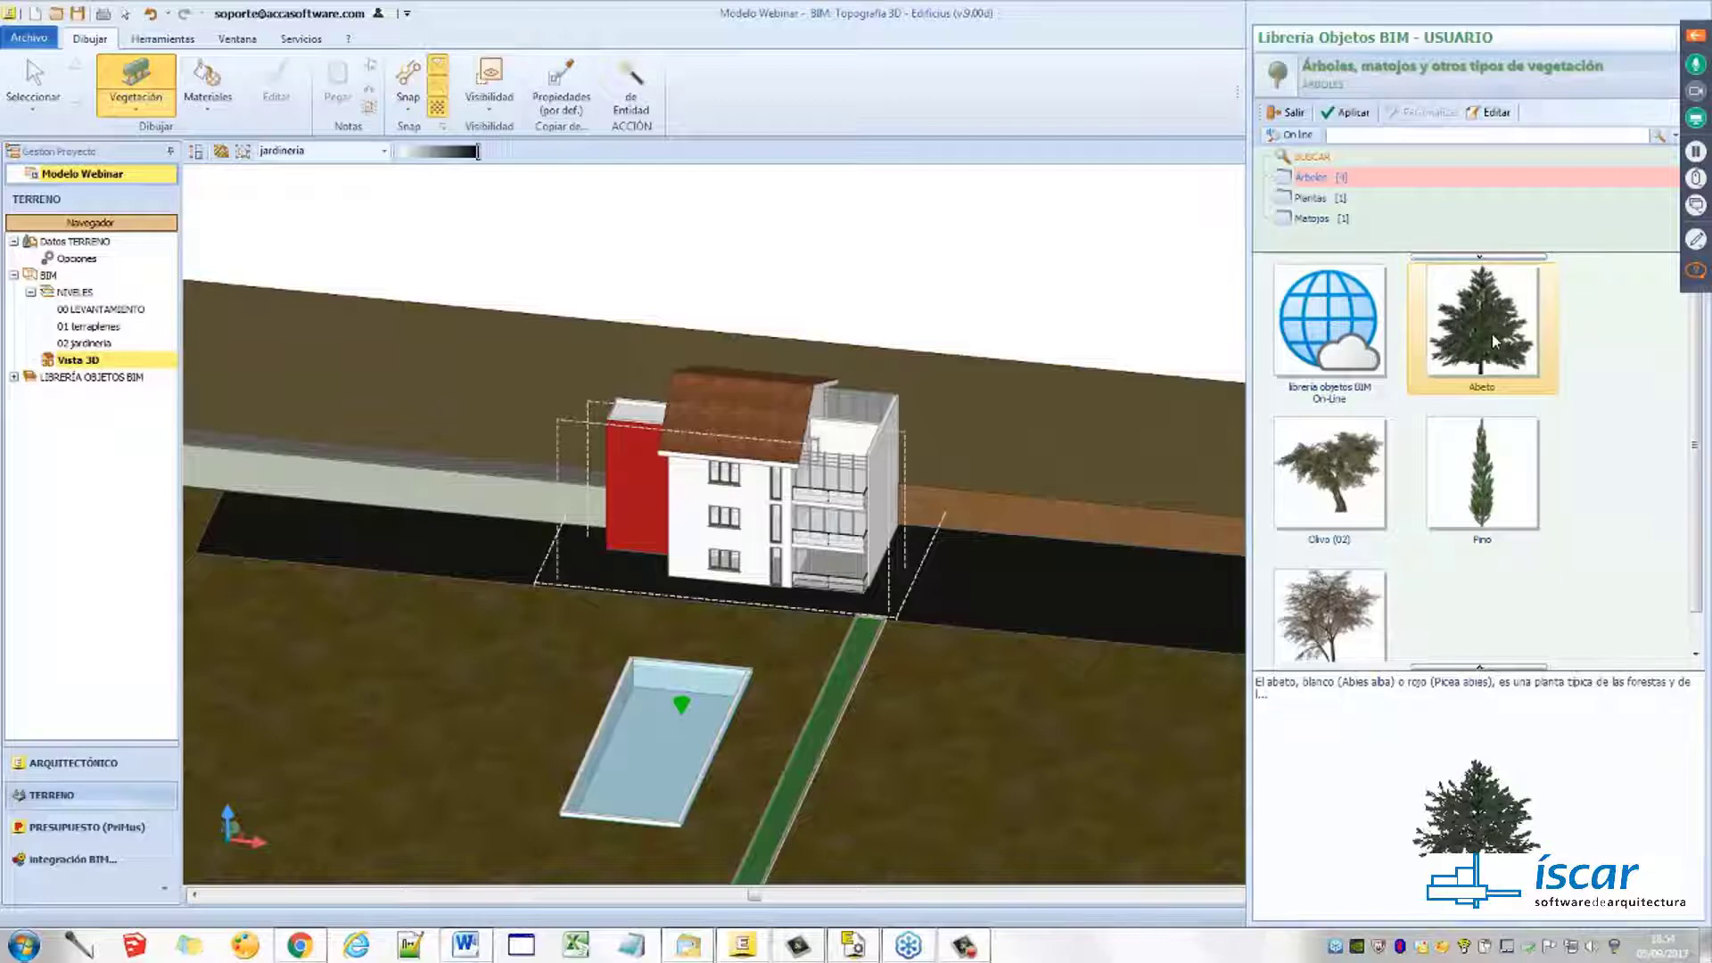
pyautogui.click(1354, 114)
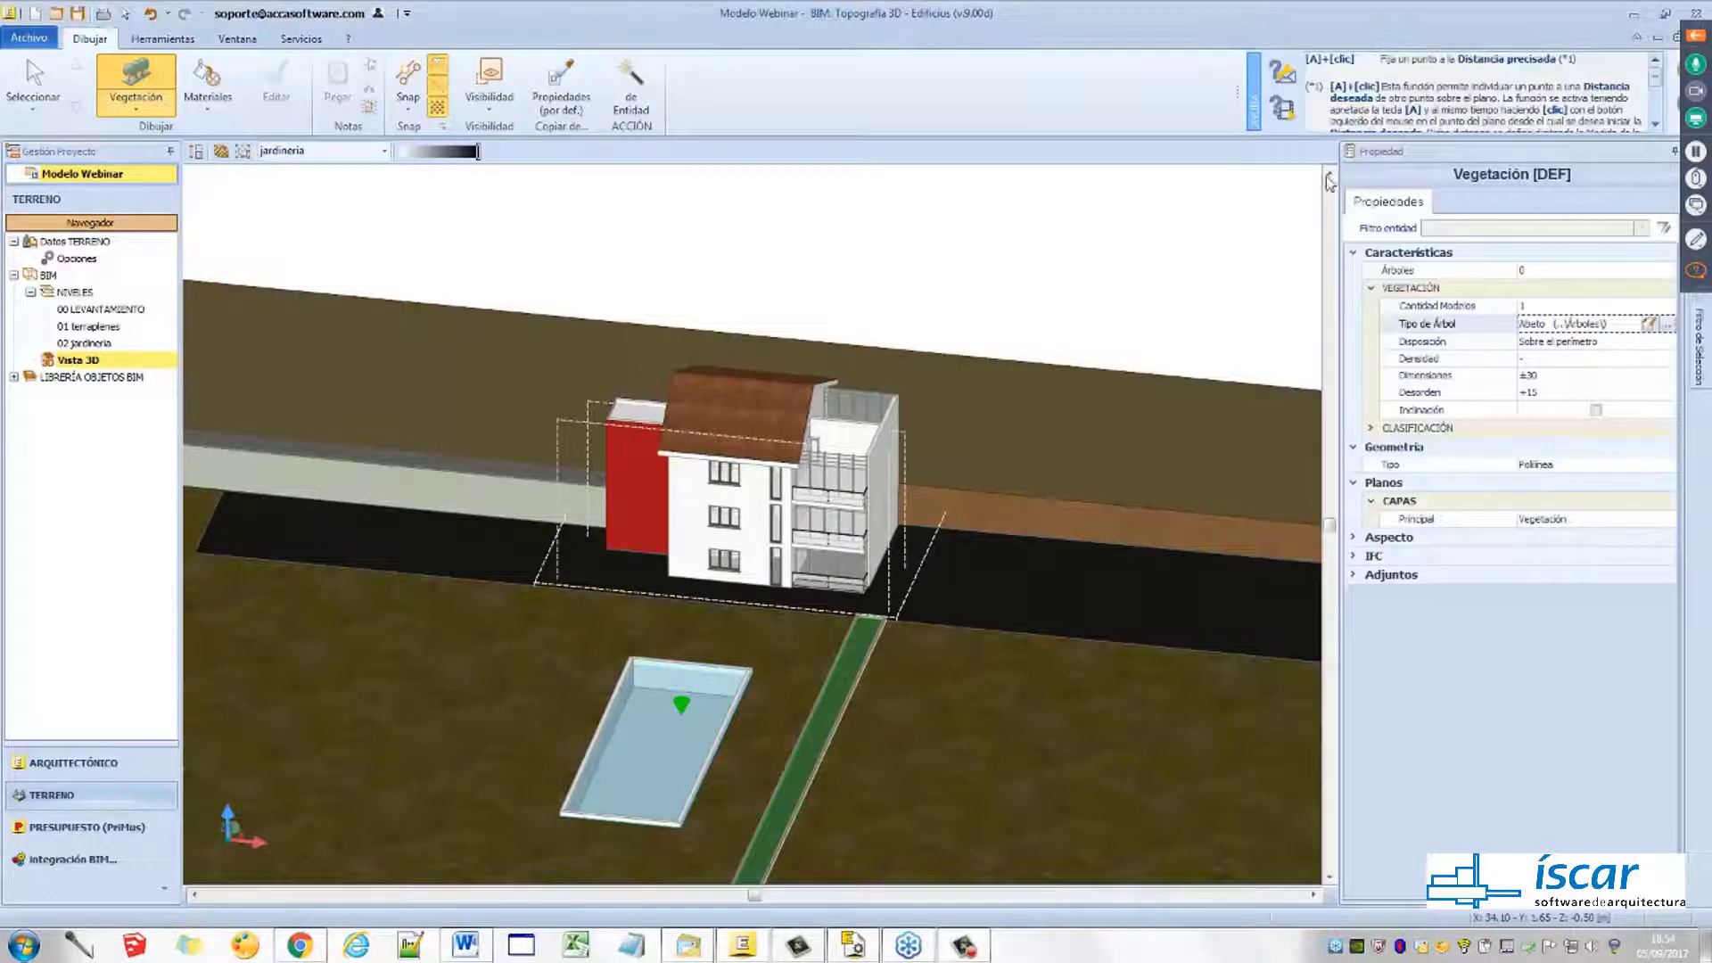
# Begin a zigzag vegetation path on the upper terrain, from the end above the retaining wall to behind the house
pyautogui.scroll(-3, 625, 446)
pyautogui.scroll(3, 543, 335)
pyautogui.moveTo(542, 335); pyautogui.dragTo(526, 490, button='middle')
pyautogui.click(466, 422)
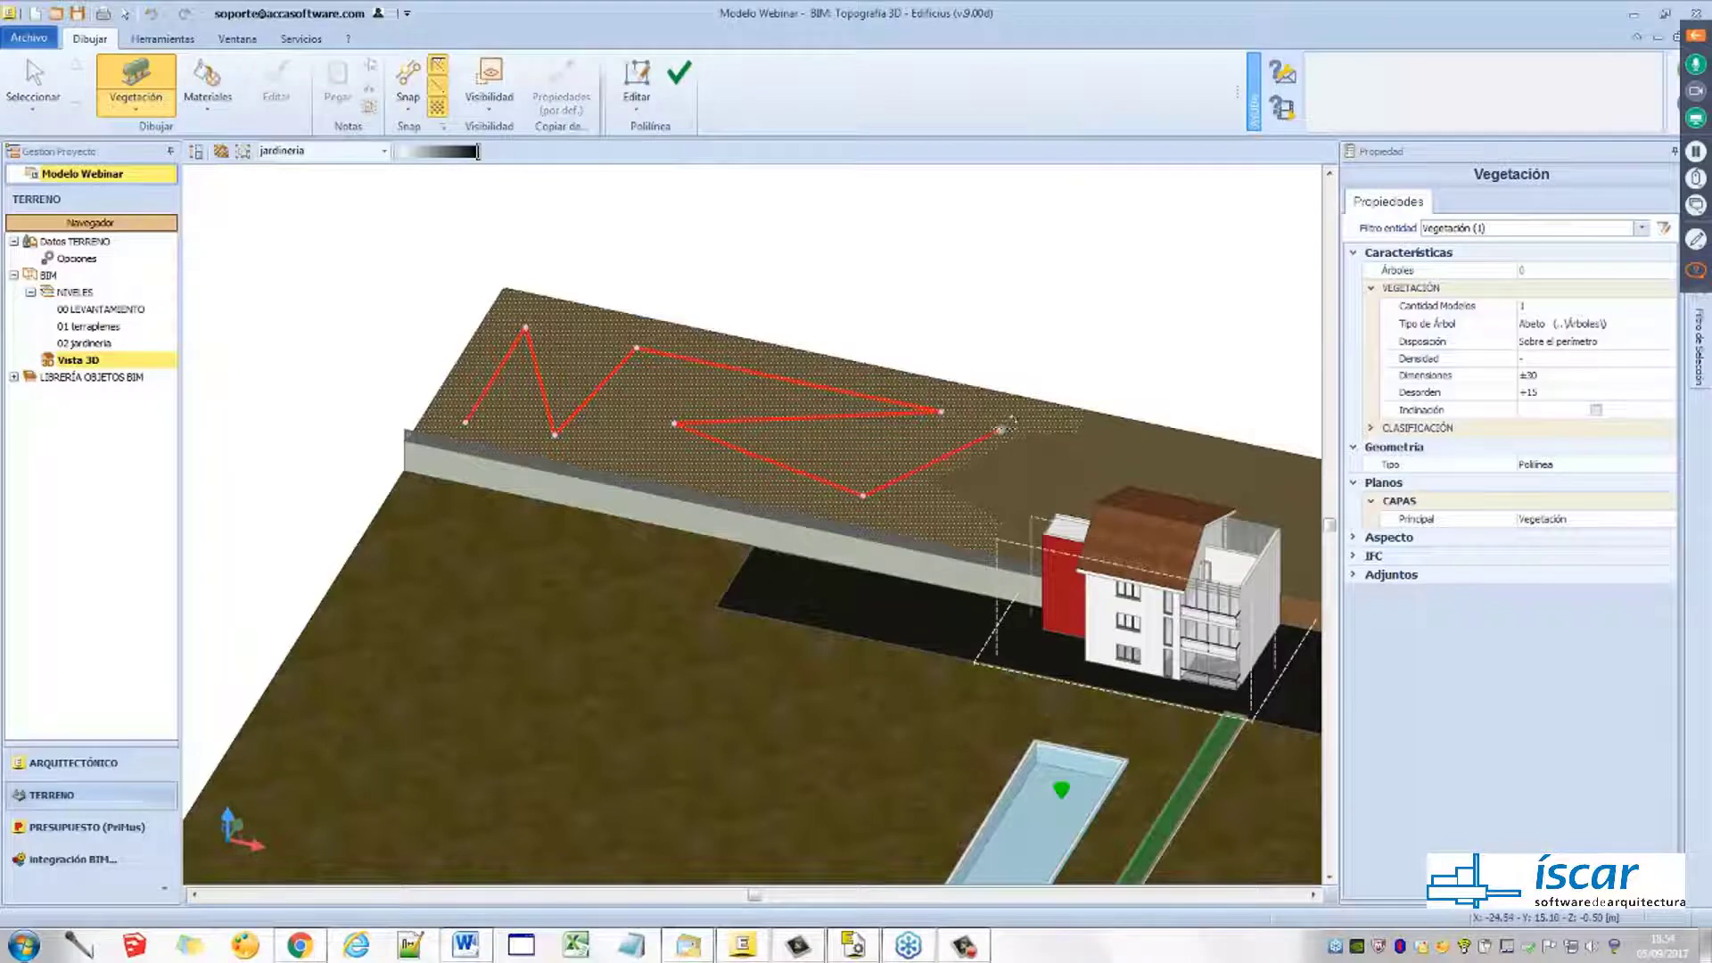
pyautogui.click(1001, 428)
pyautogui.scroll(-1, 1006, 427)
pyautogui.moveTo(1006, 427); pyautogui.dragTo(613, 349, button='middle')
pyautogui.click(792, 375)
pyautogui.scroll(4, 749, 385)
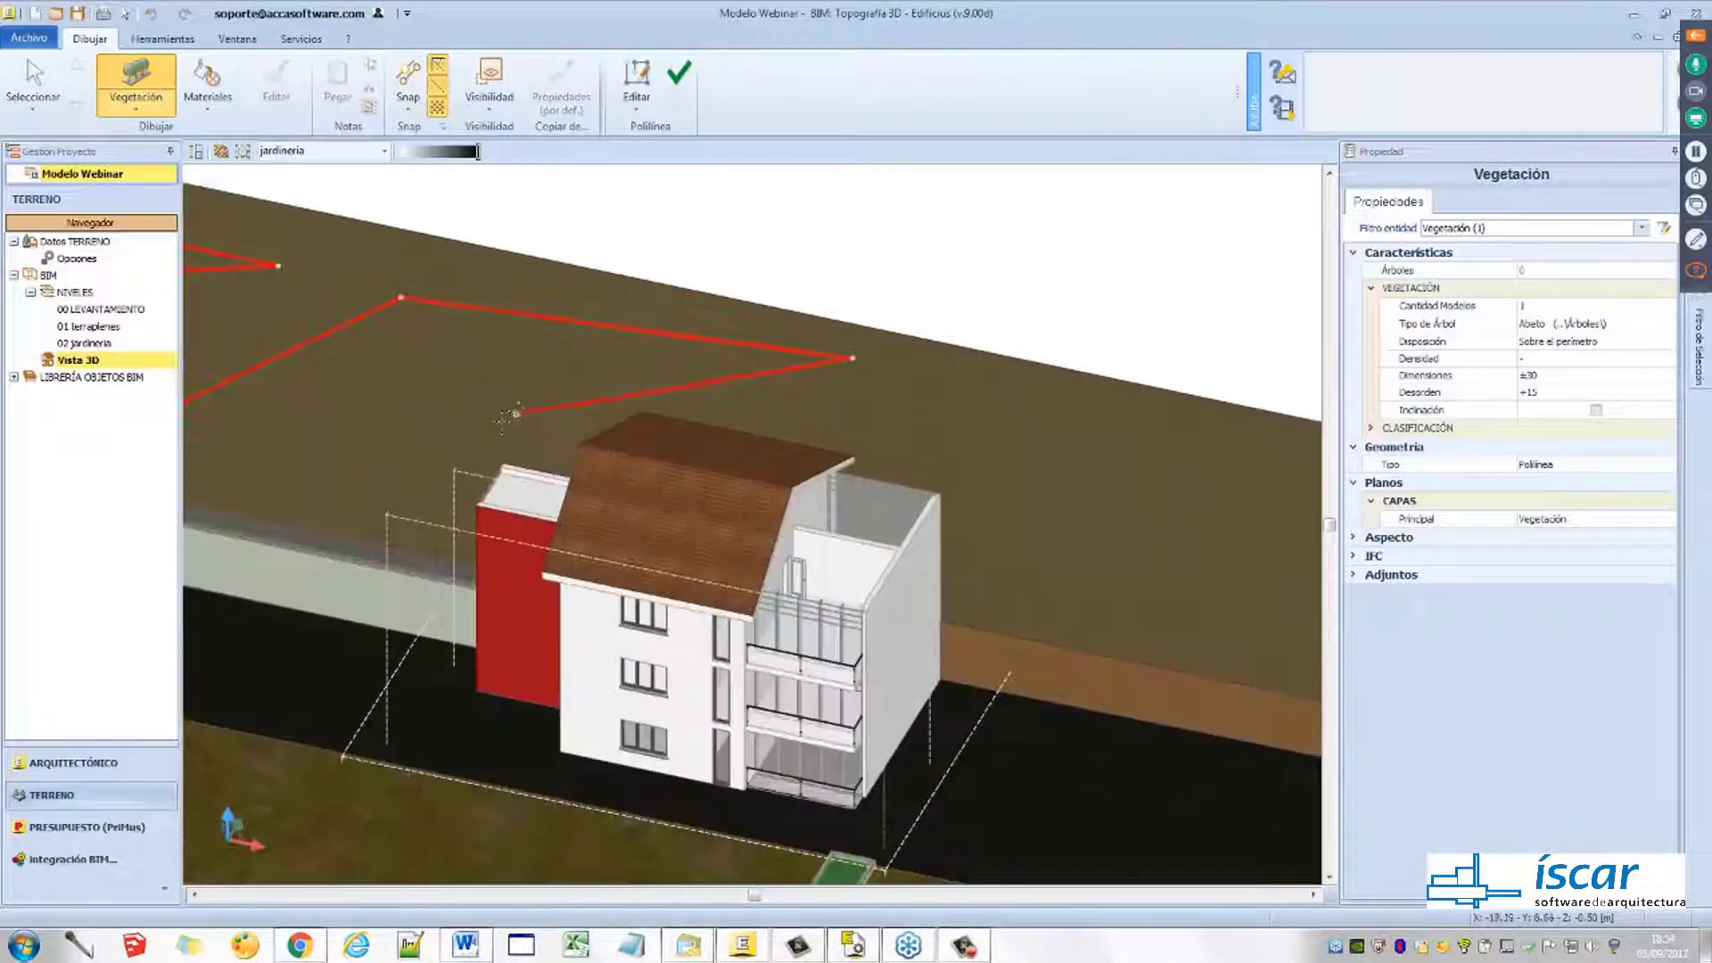
# Continue the zigzag vegetation path past the house to the upper terrain's opposite end and finish the fir planting
pyautogui.click(945, 421)
pyautogui.click(1050, 600)
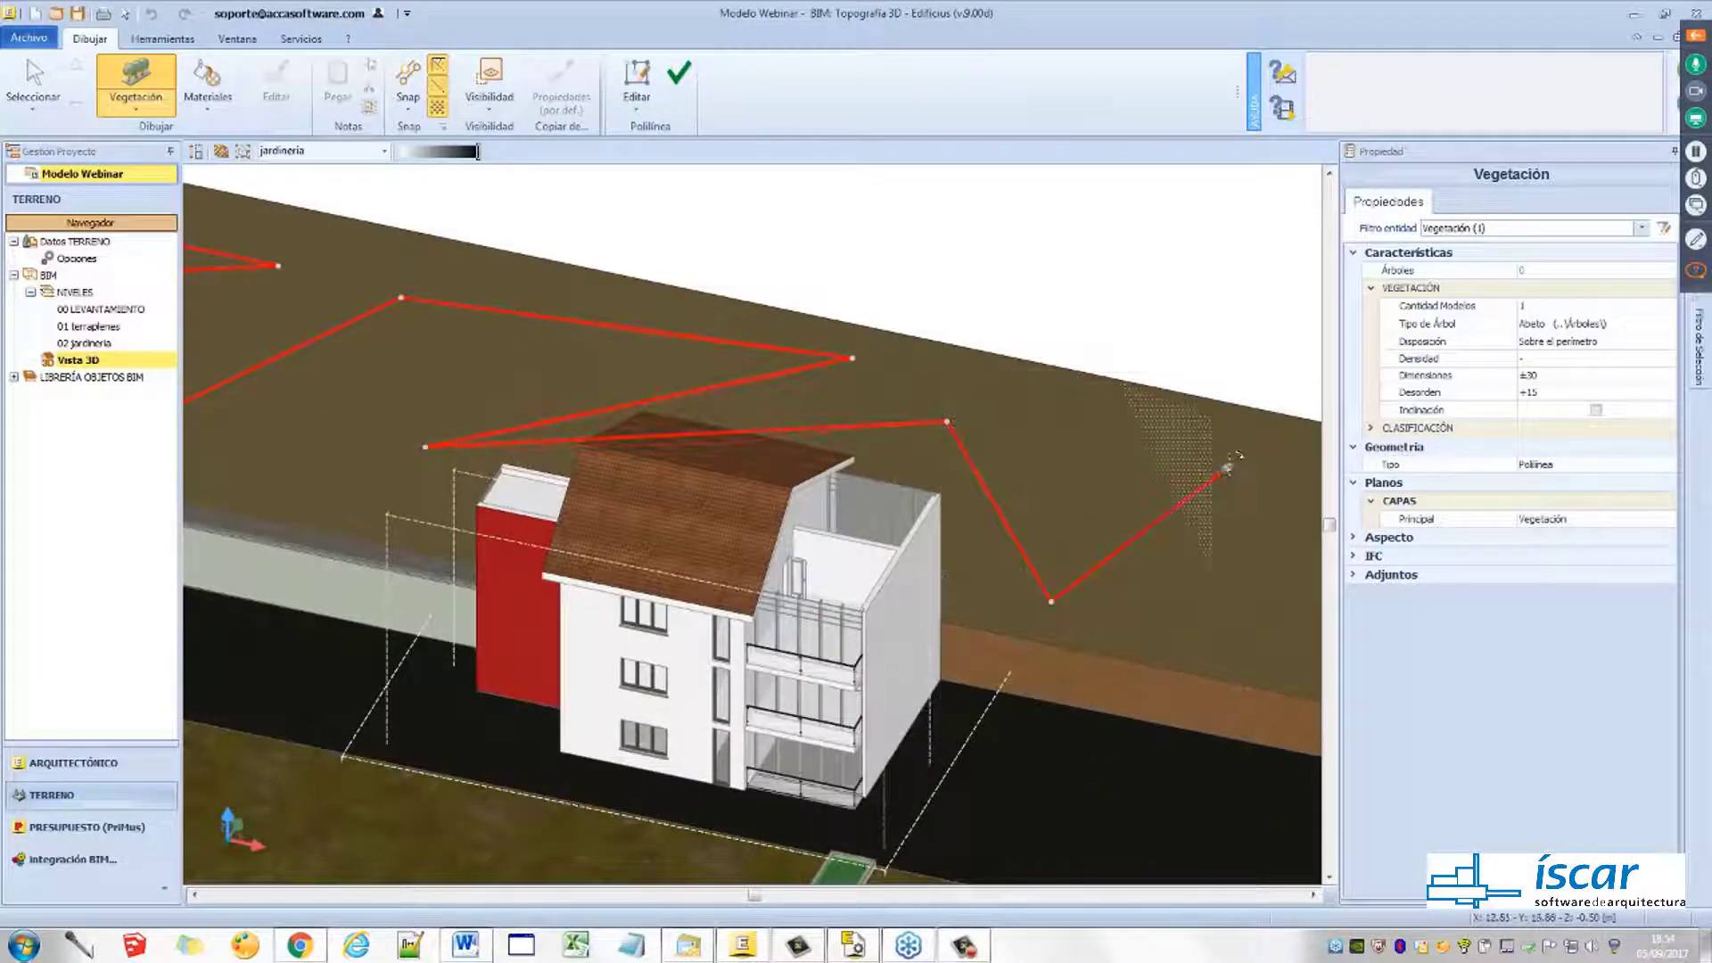
pyautogui.click(1228, 464)
pyautogui.scroll(-2, 874, 404)
pyautogui.moveTo(873, 404); pyautogui.dragTo(690, 345, button='middle')
pyautogui.click(982, 469)
pyautogui.scroll(-1, 982, 469)
pyautogui.moveTo(977, 466); pyautogui.dragTo(675, 455, button='middle')
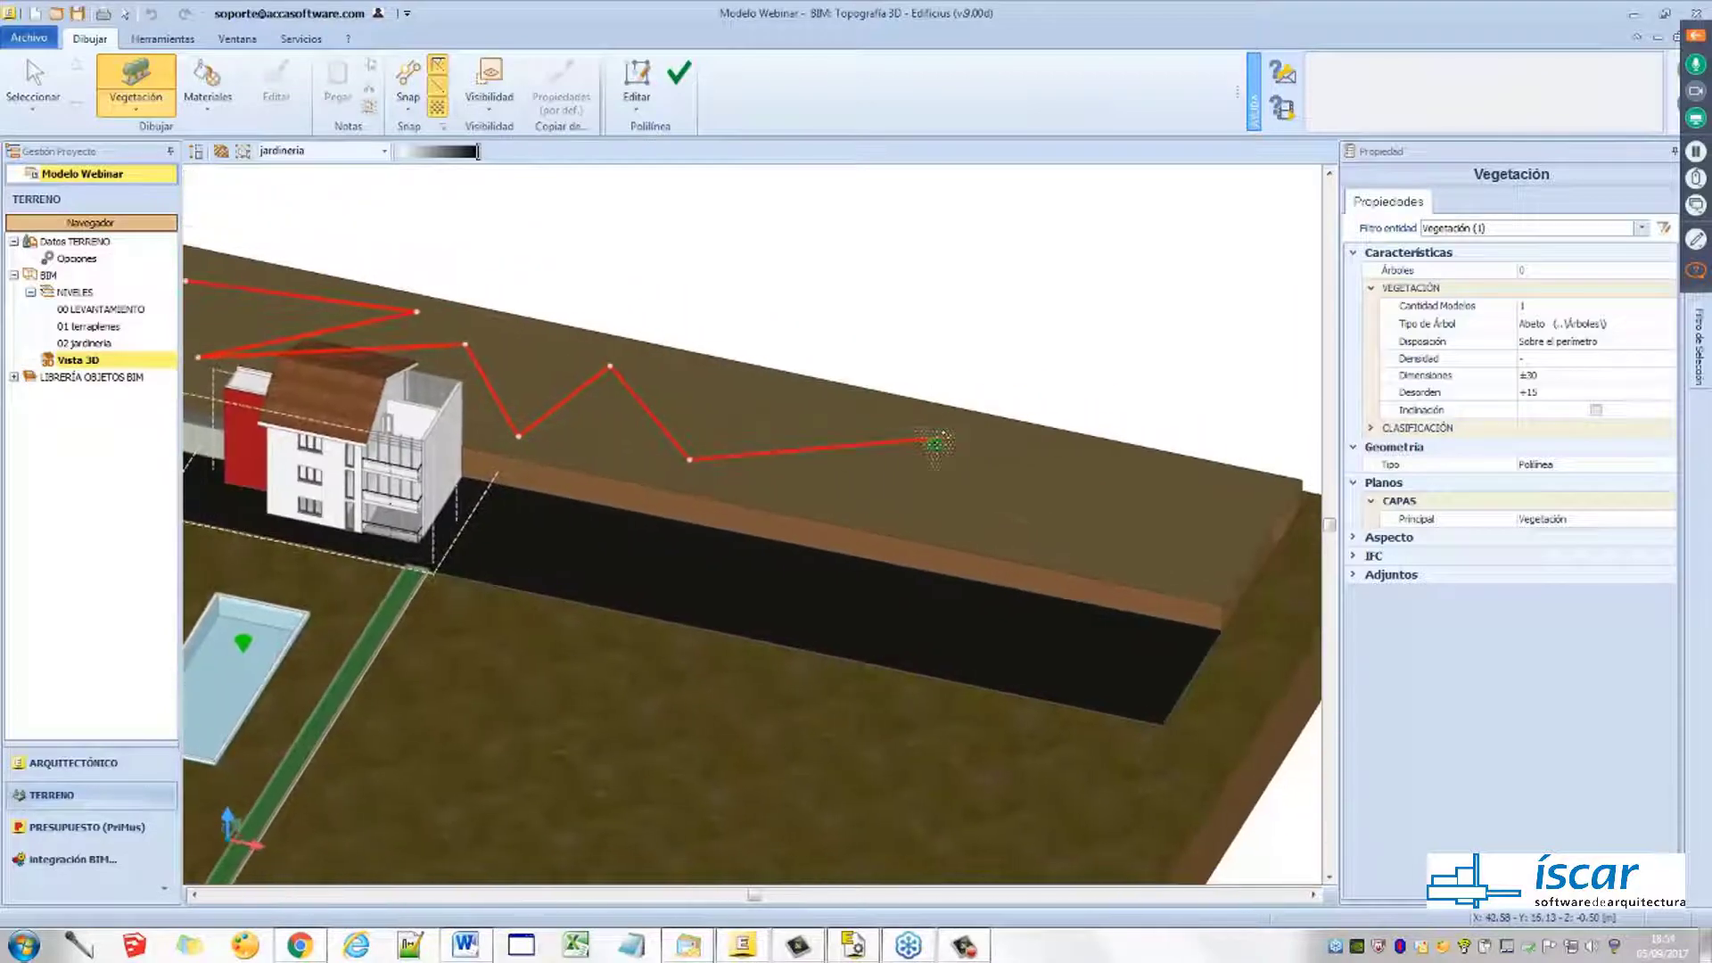
pyautogui.click(936, 445)
pyautogui.click(1223, 526)
pyautogui.click(679, 72)
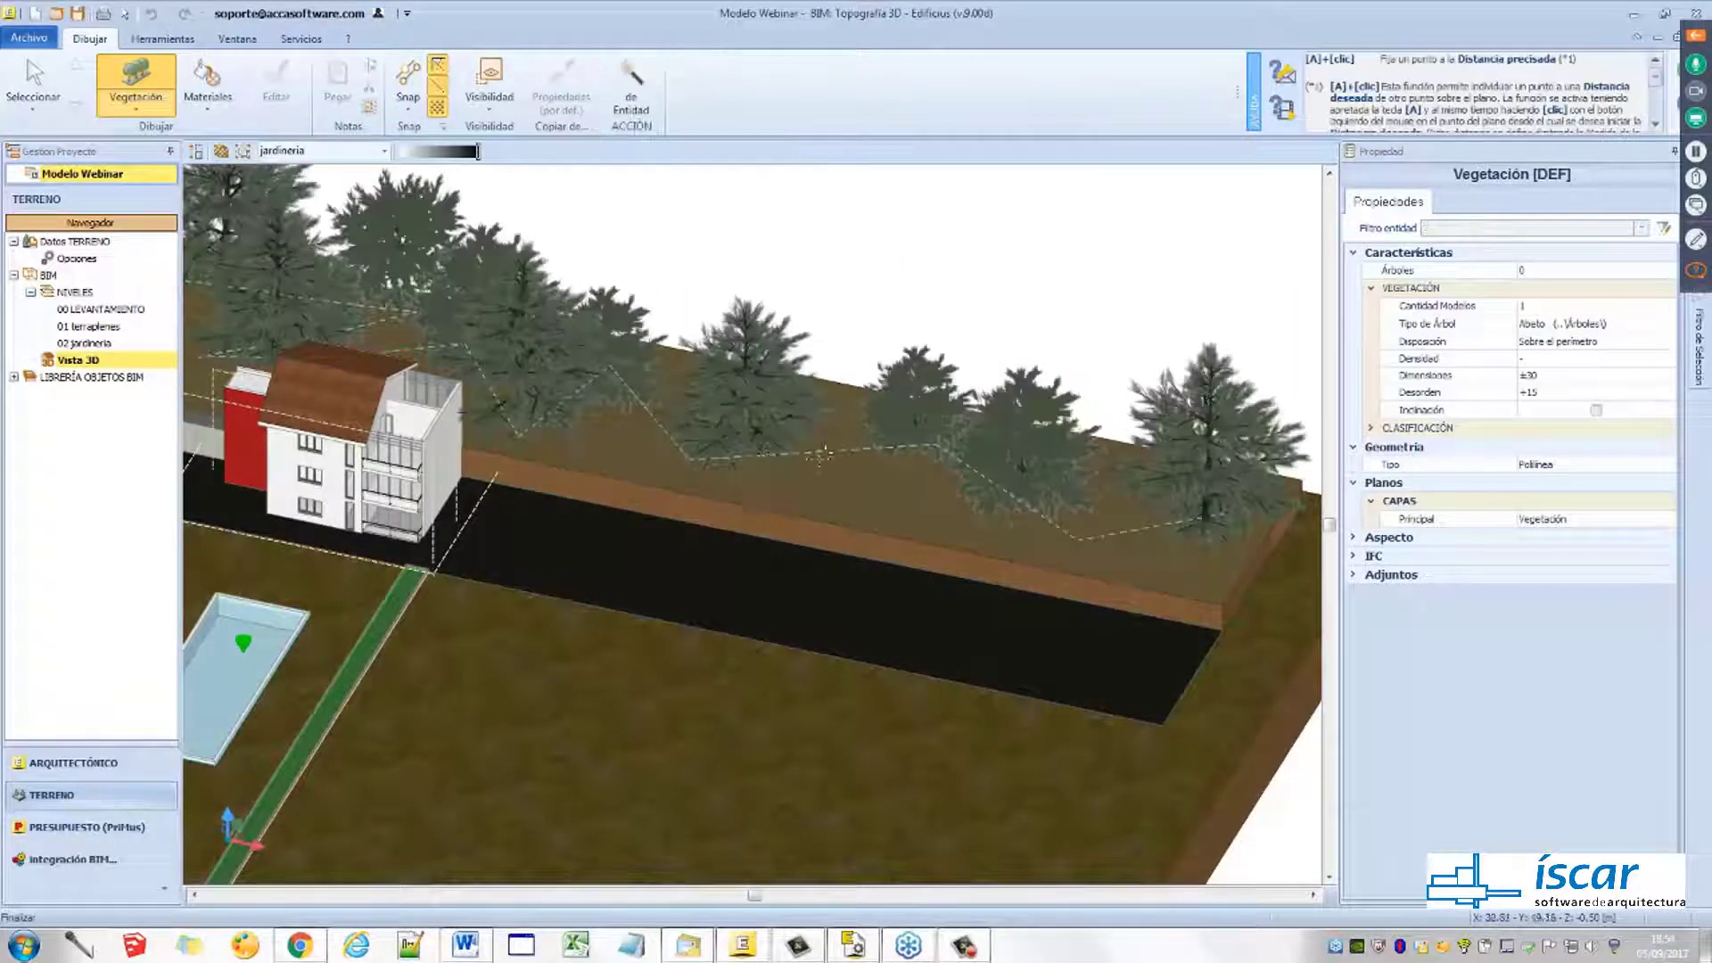
pyautogui.moveTo(851, 556); pyautogui.dragTo(1007, 705, button='middle')
pyautogui.moveTo(769, 520); pyautogui.dragTo(974, 353, button='middle')
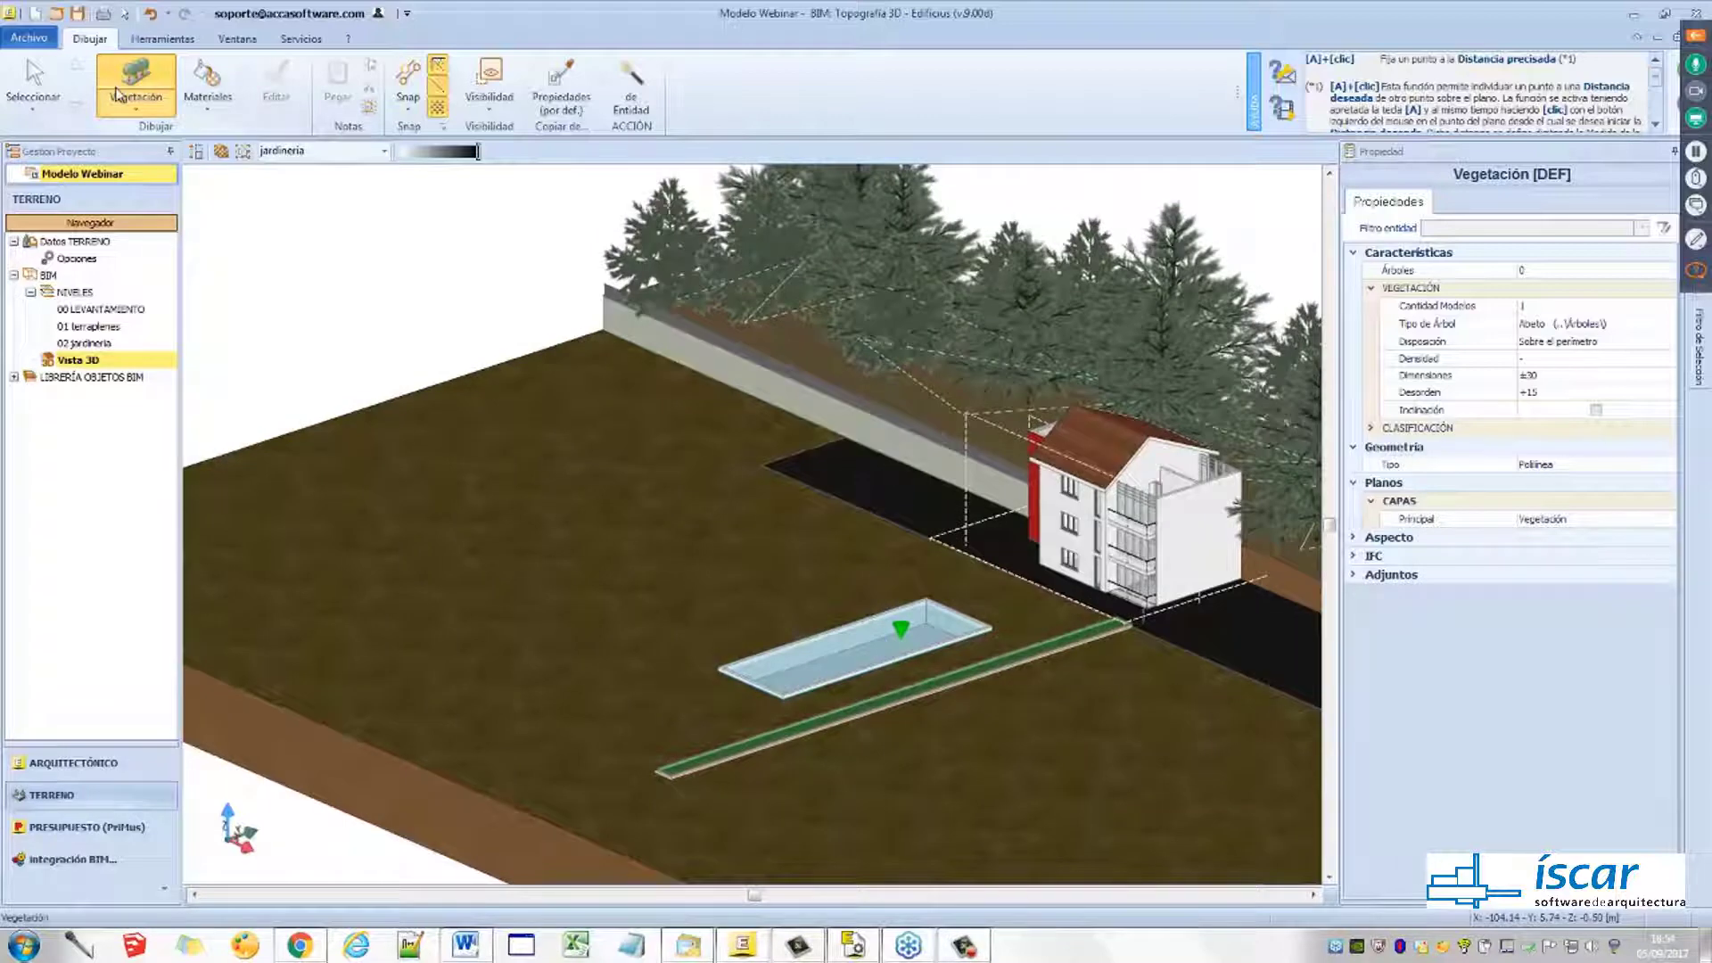
# Change the vegetation's tree type to Árbol del amor from the Árboles library
pyautogui.click(1587, 332)
pyautogui.click(1665, 328)
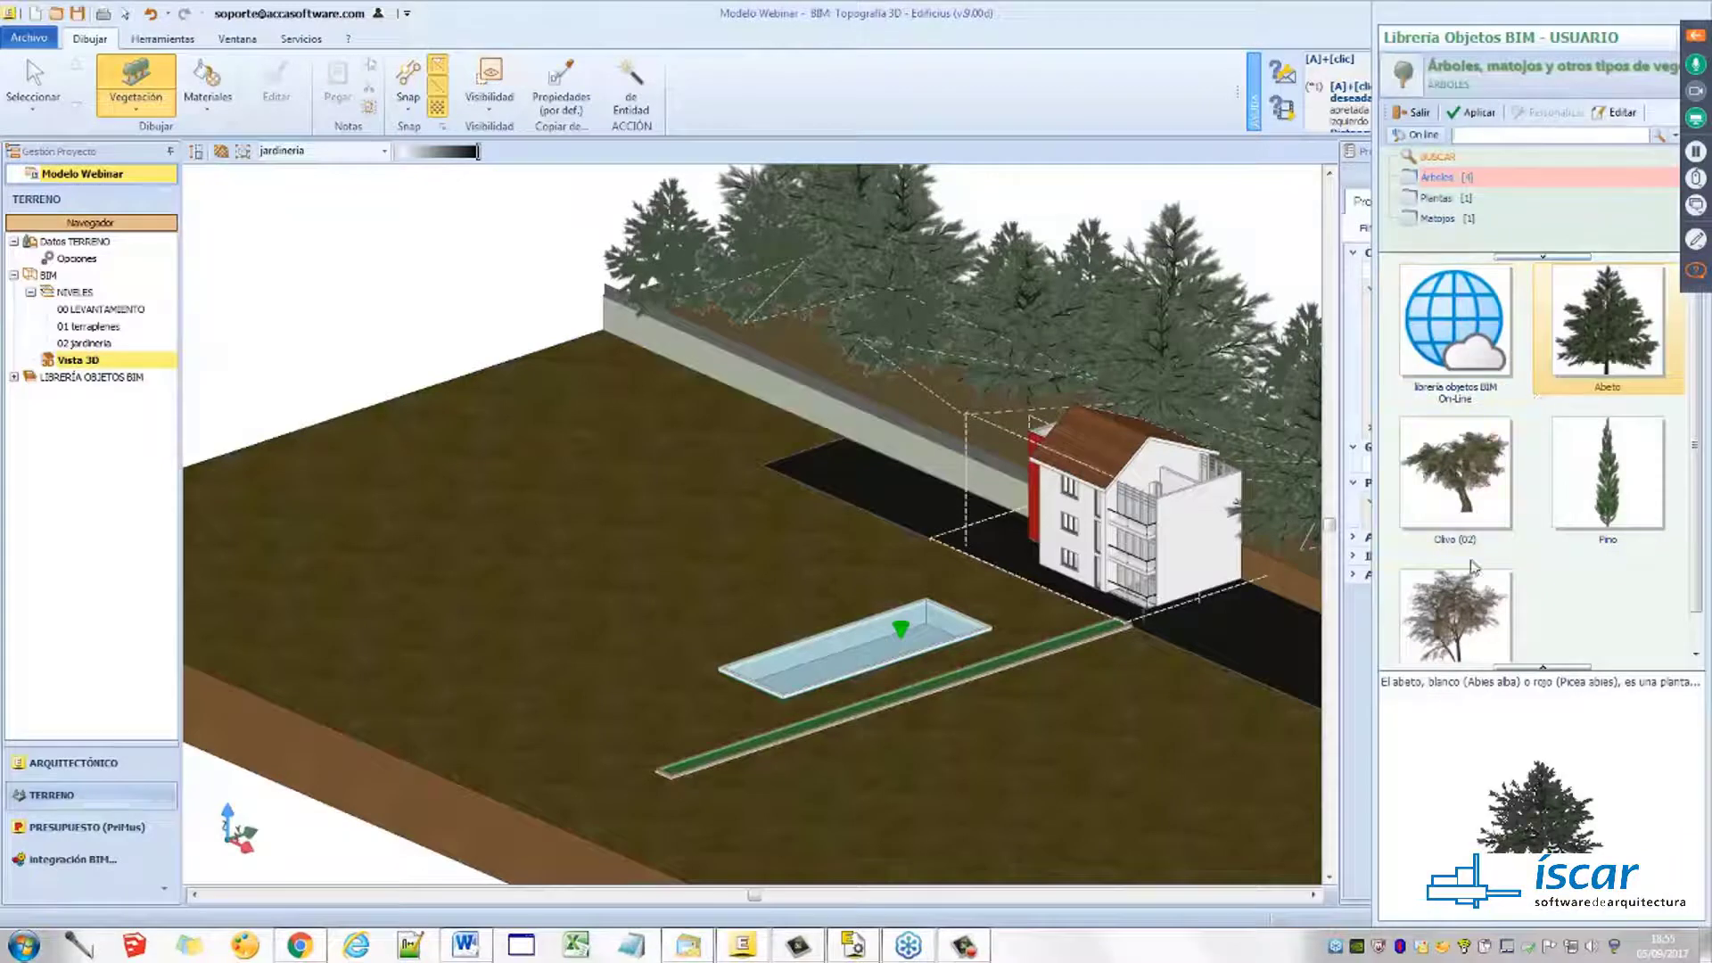
pyautogui.click(1454, 622)
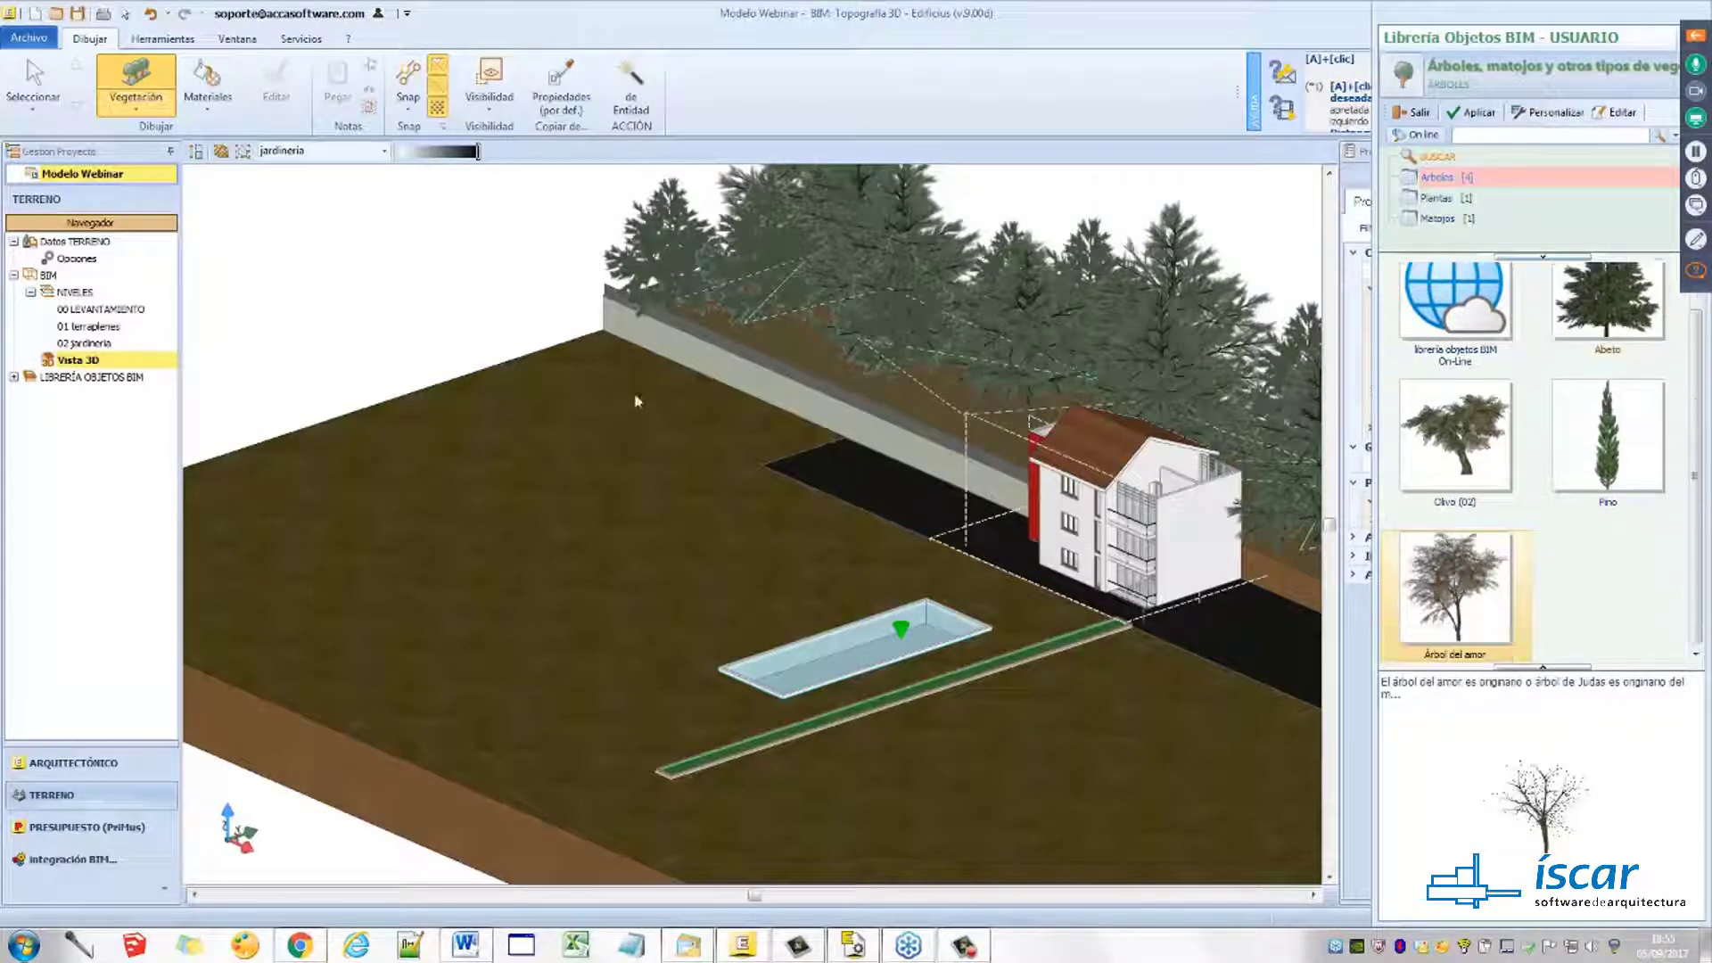
pyautogui.click(1456, 113)
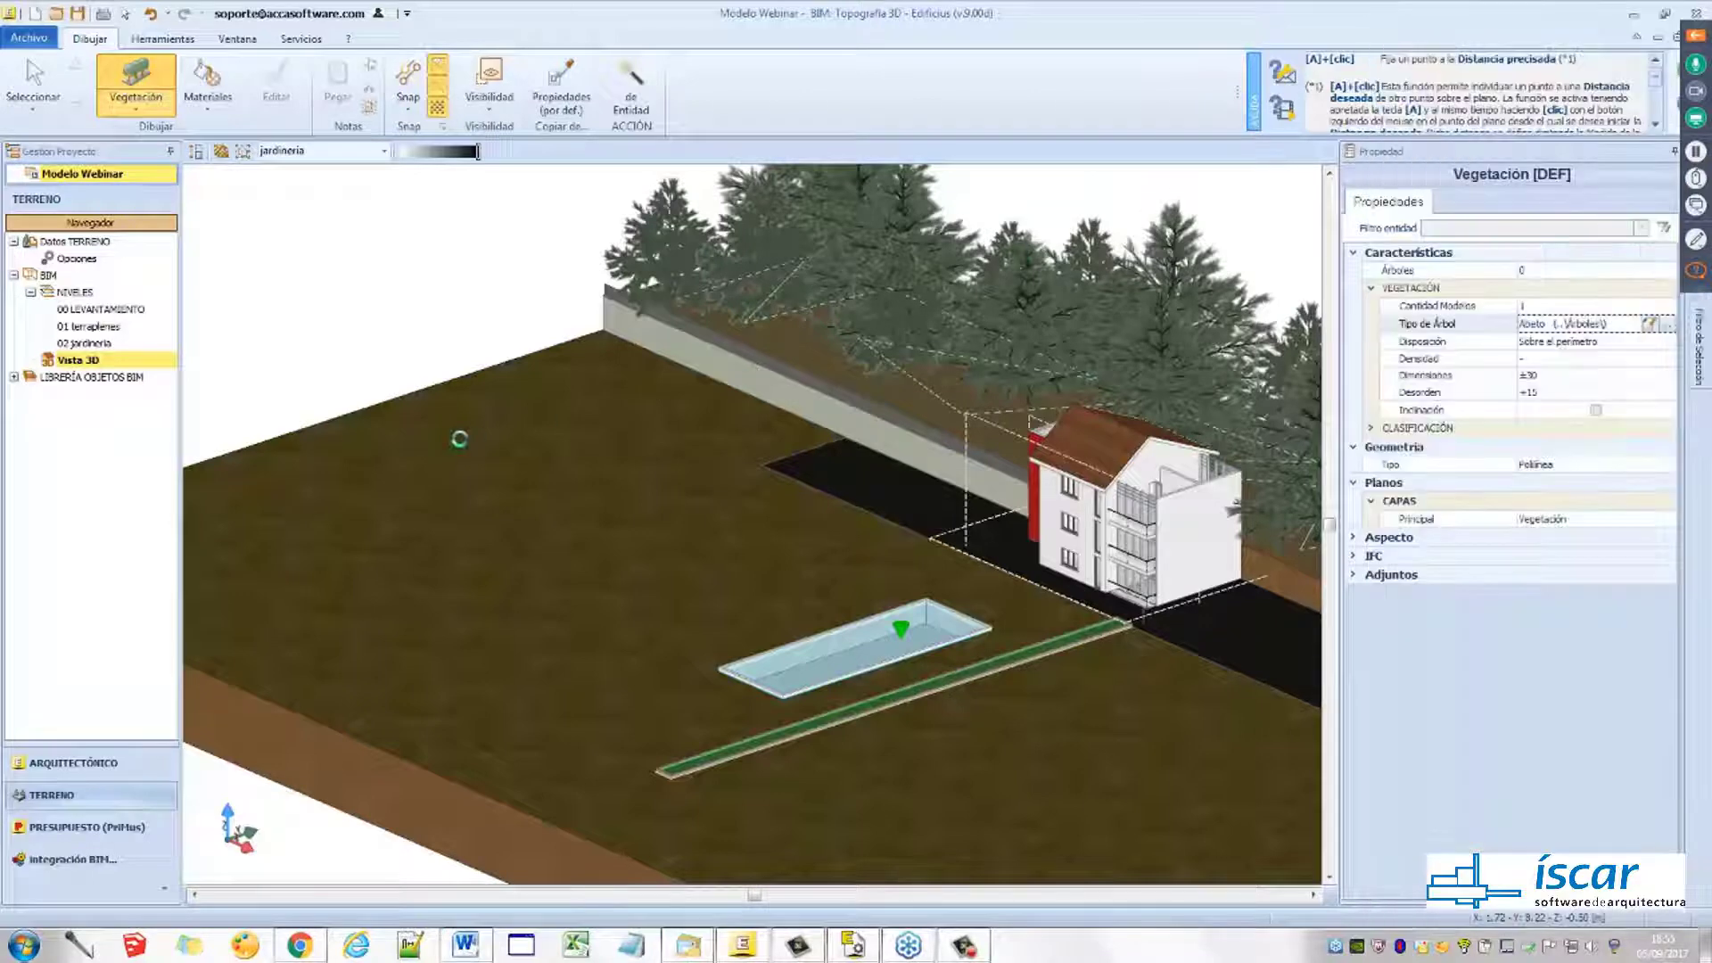
# Draw a closed six-point Árbol del amor vegetation outline on the open lower ground, between the plot's edge and the pool
pyautogui.click(603, 367)
pyautogui.click(218, 492)
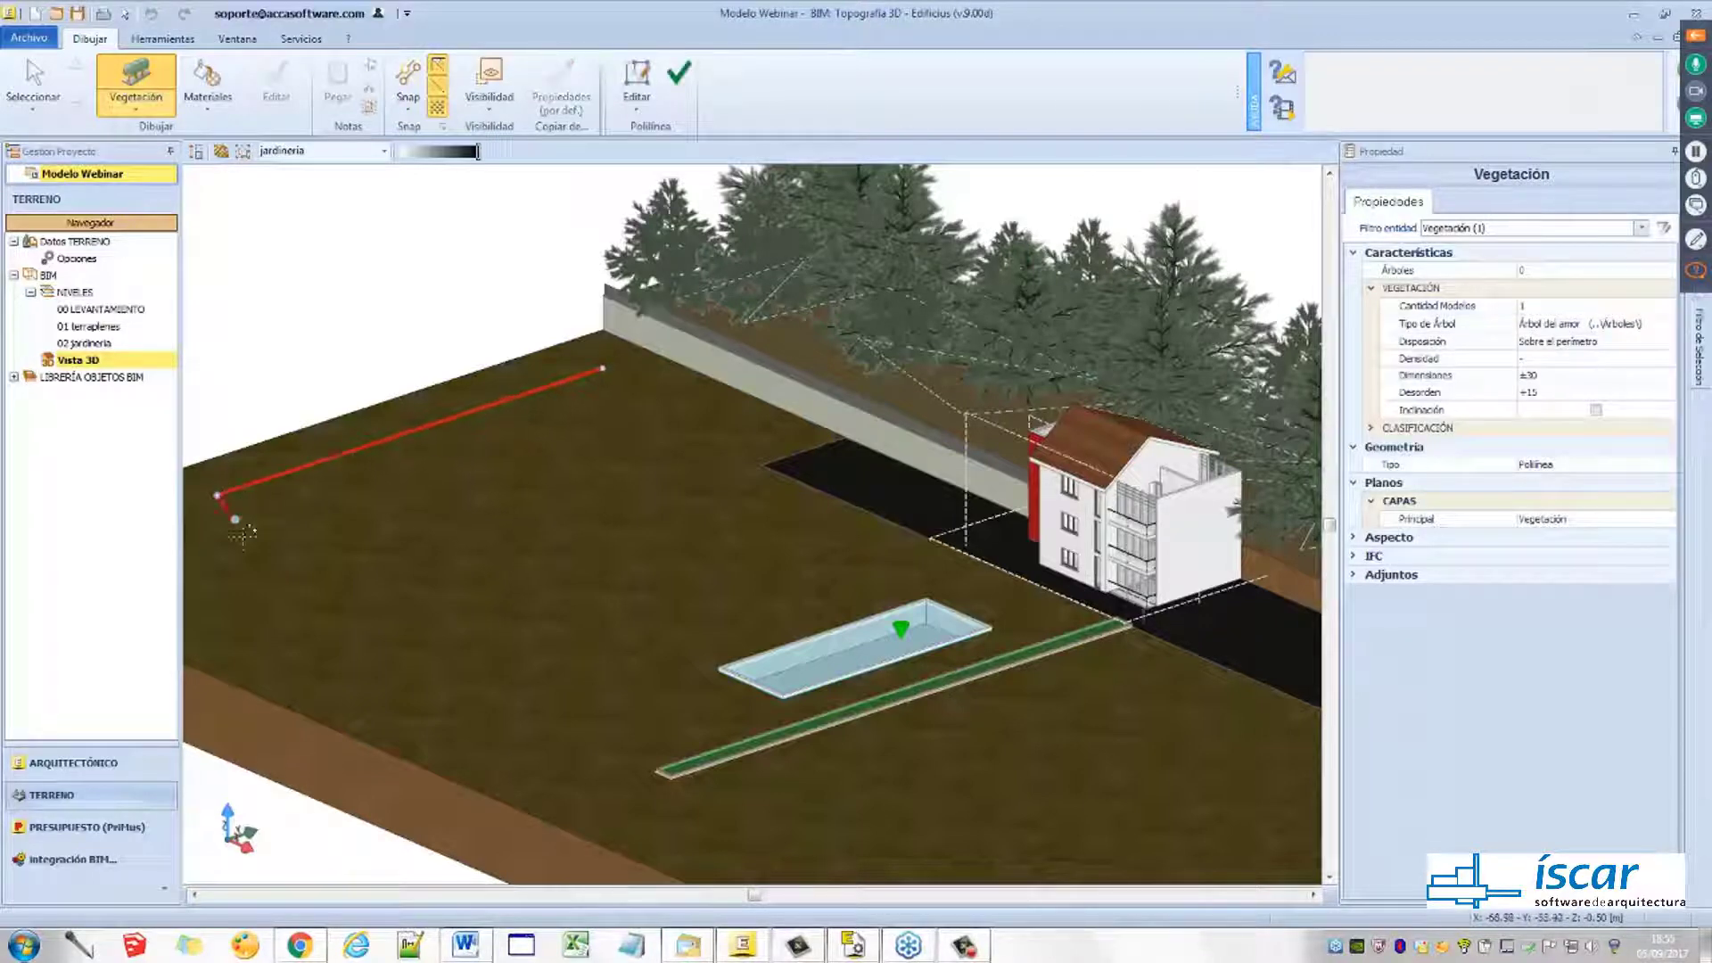
pyautogui.click(289, 572)
pyautogui.click(396, 620)
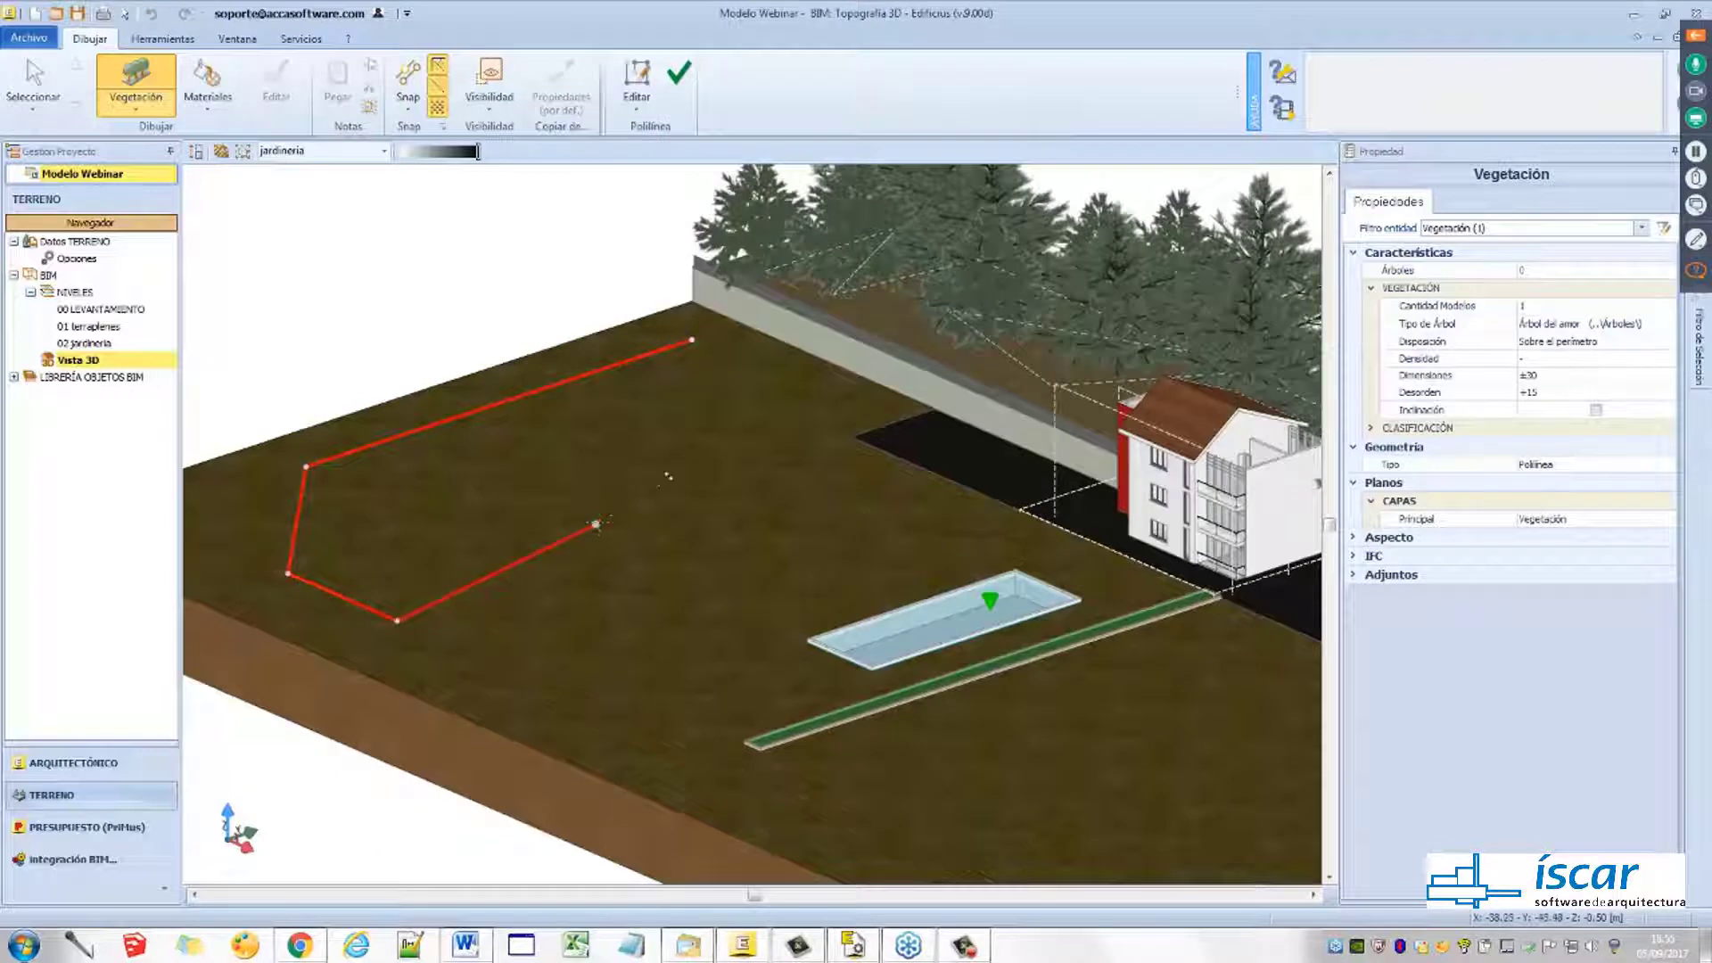
pyautogui.click(596, 524)
pyautogui.rightClick(711, 383)
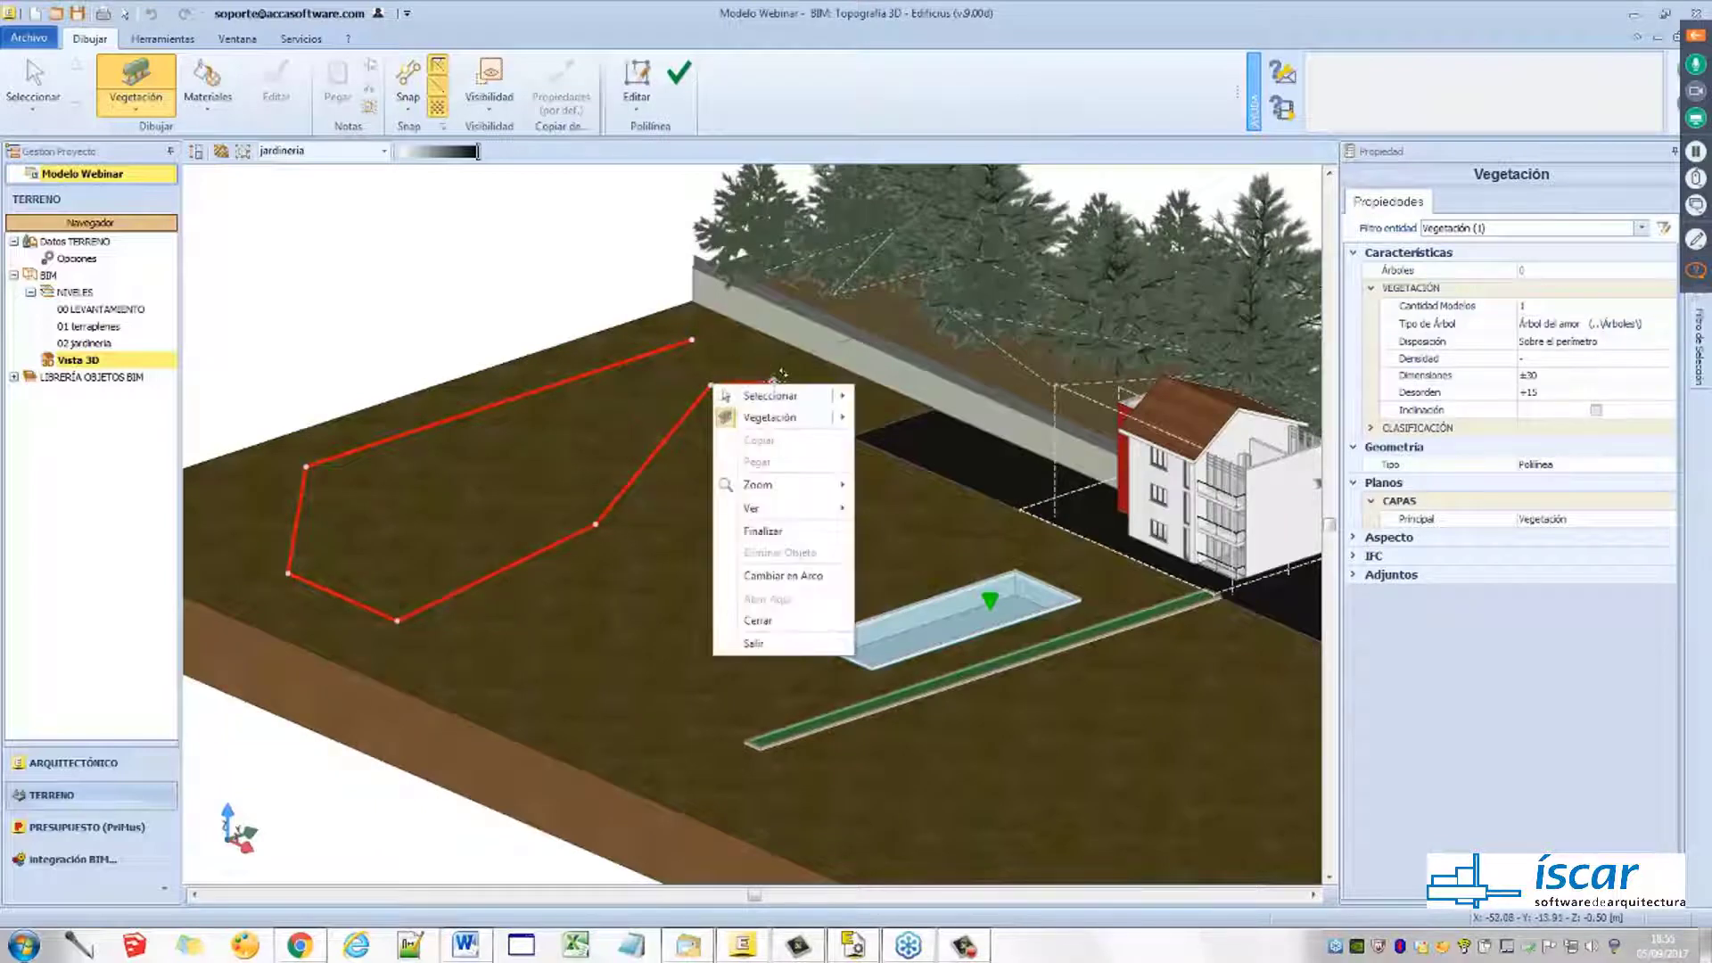
pyautogui.click(758, 620)
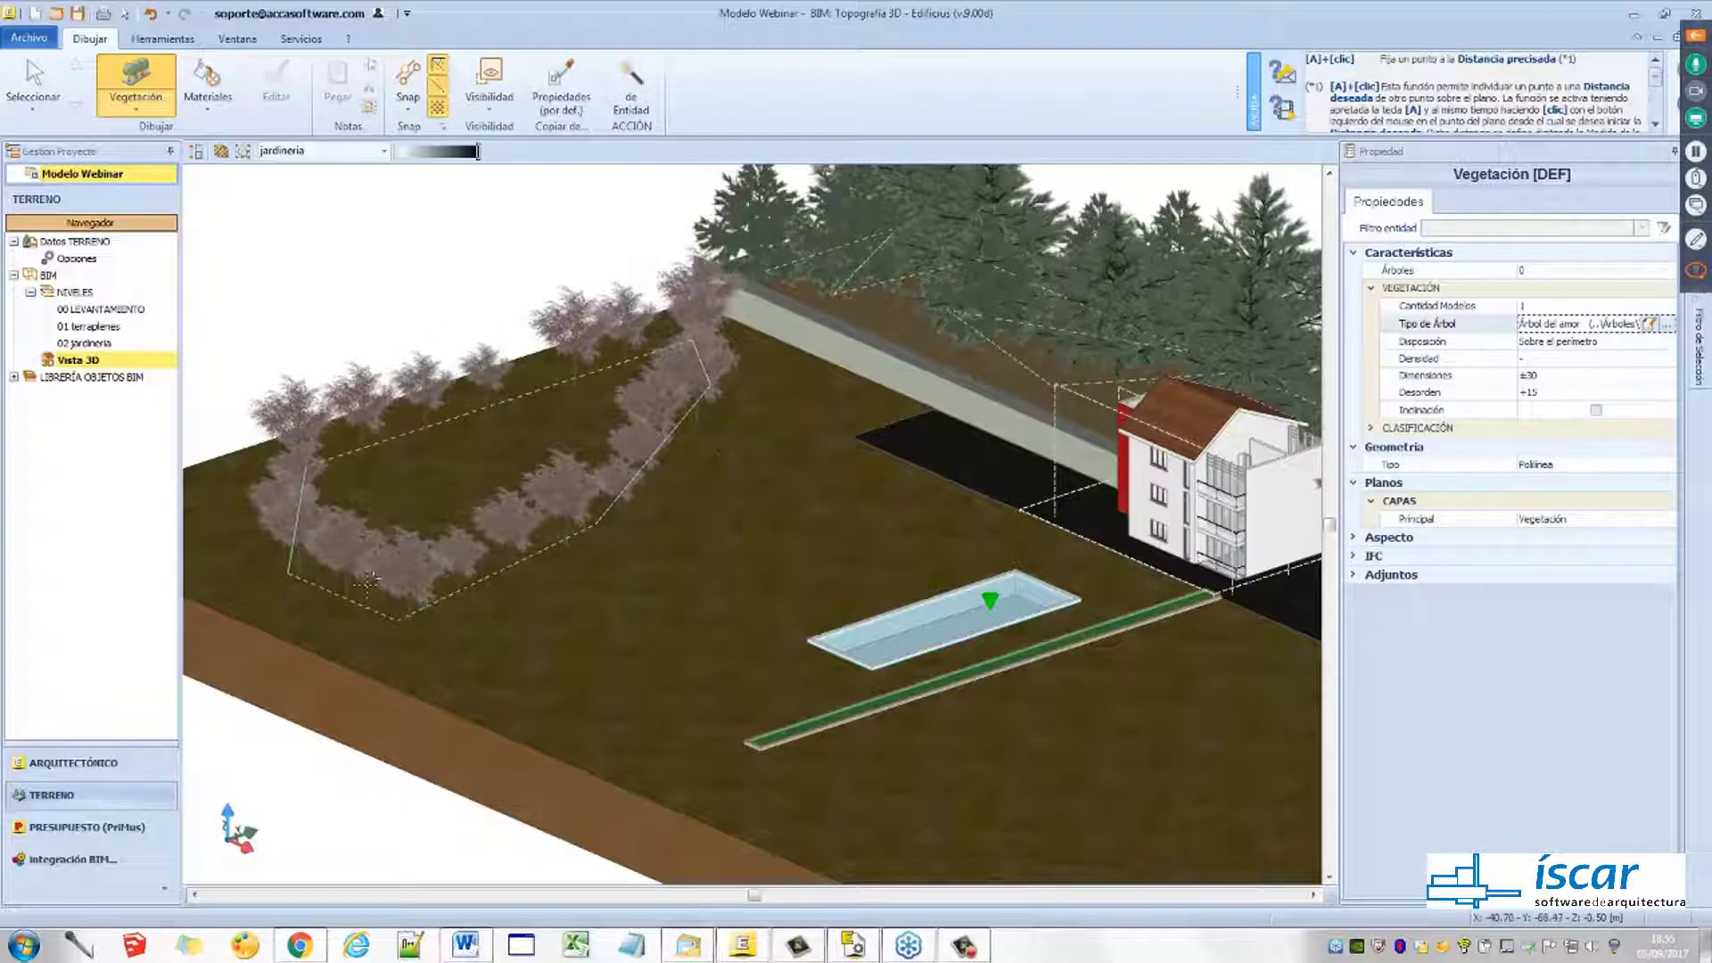
# Set the disposition of the Árbol del amor vegetation area to Sobre la superficie
pyautogui.press('Escape')
pyautogui.click(431, 382)
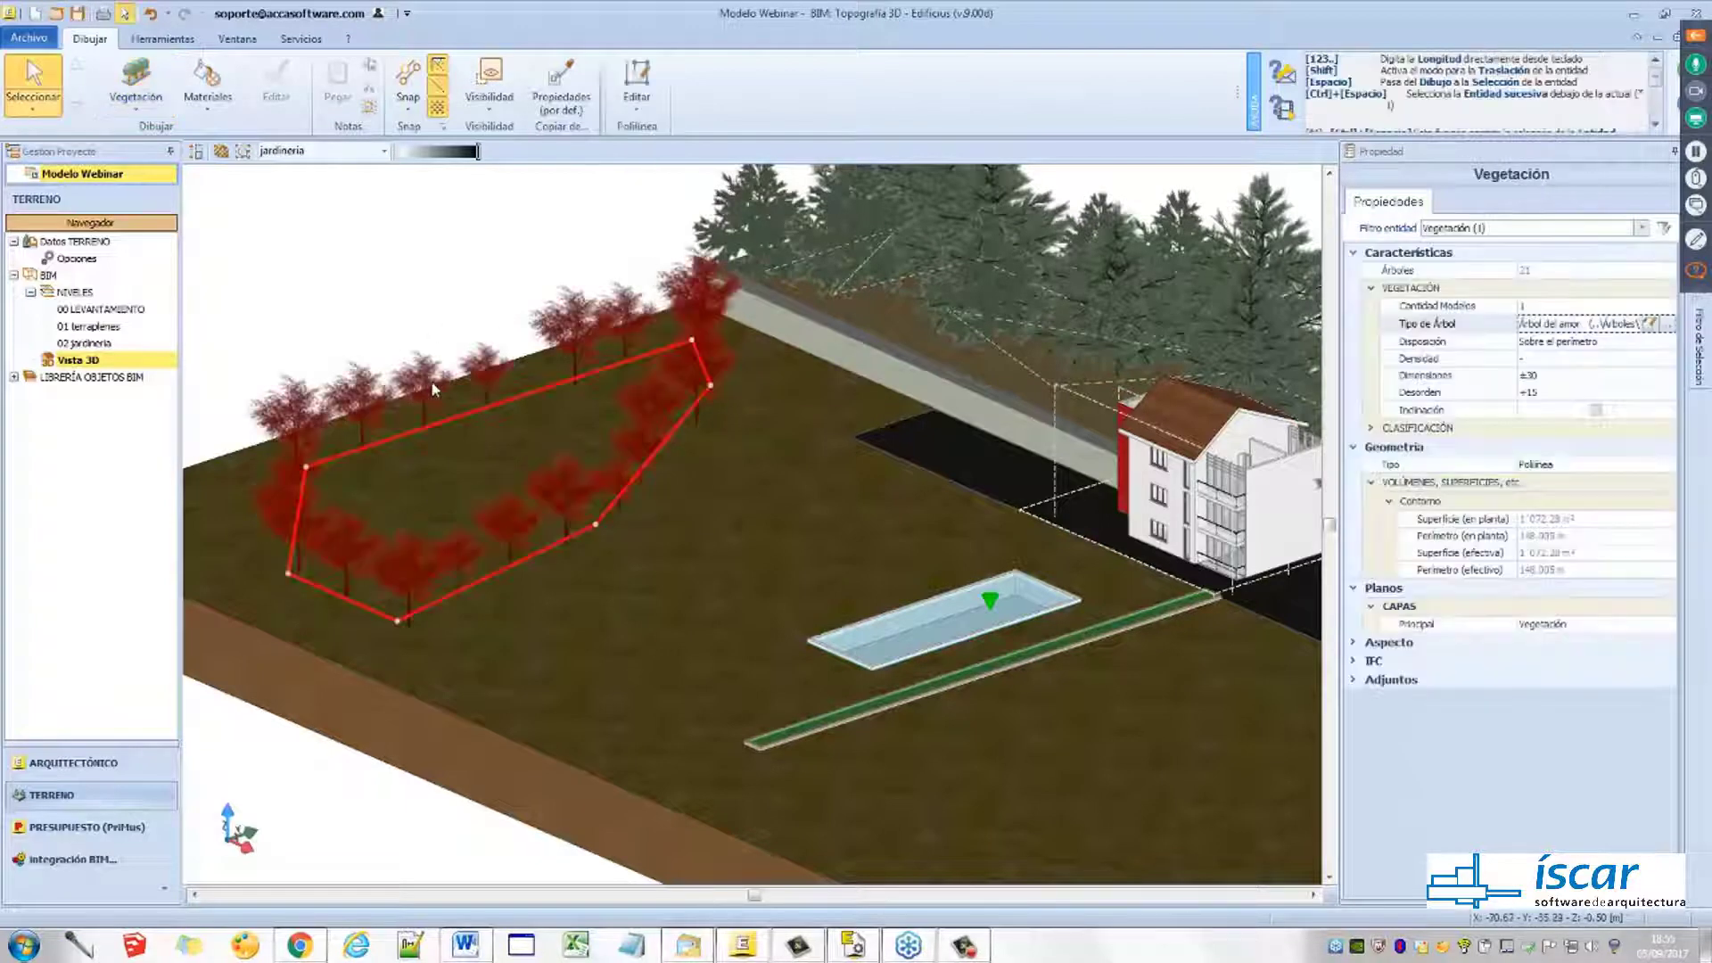
pyautogui.click(1522, 344)
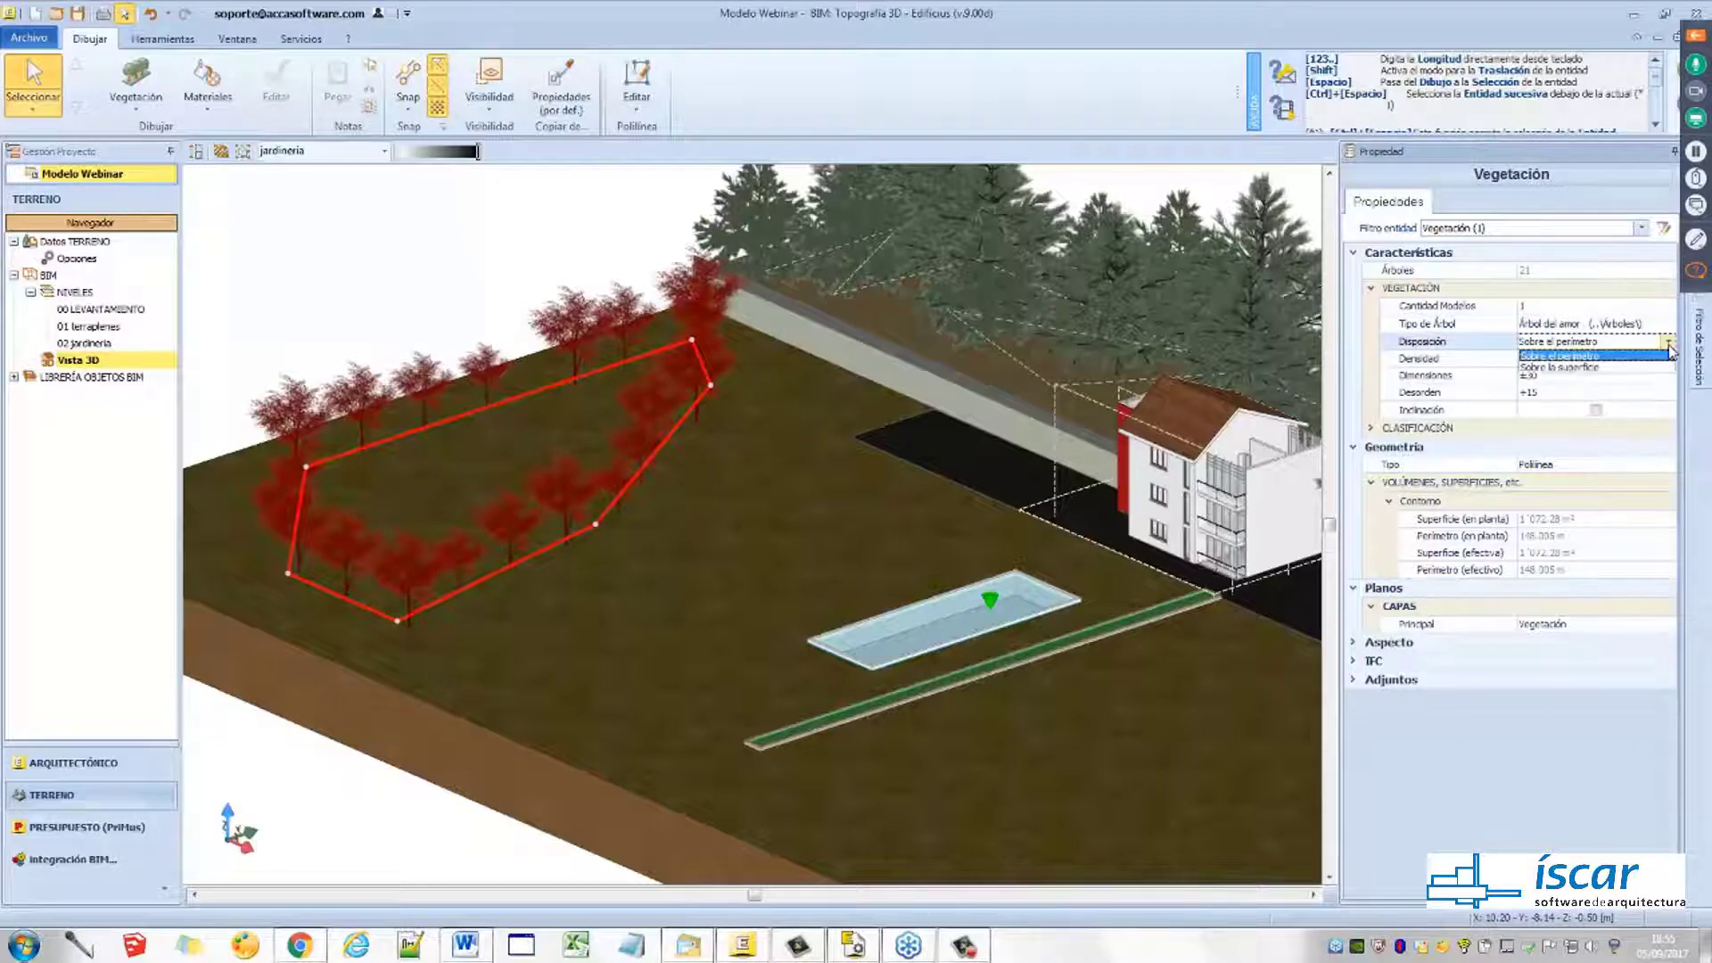
pyautogui.click(1587, 375)
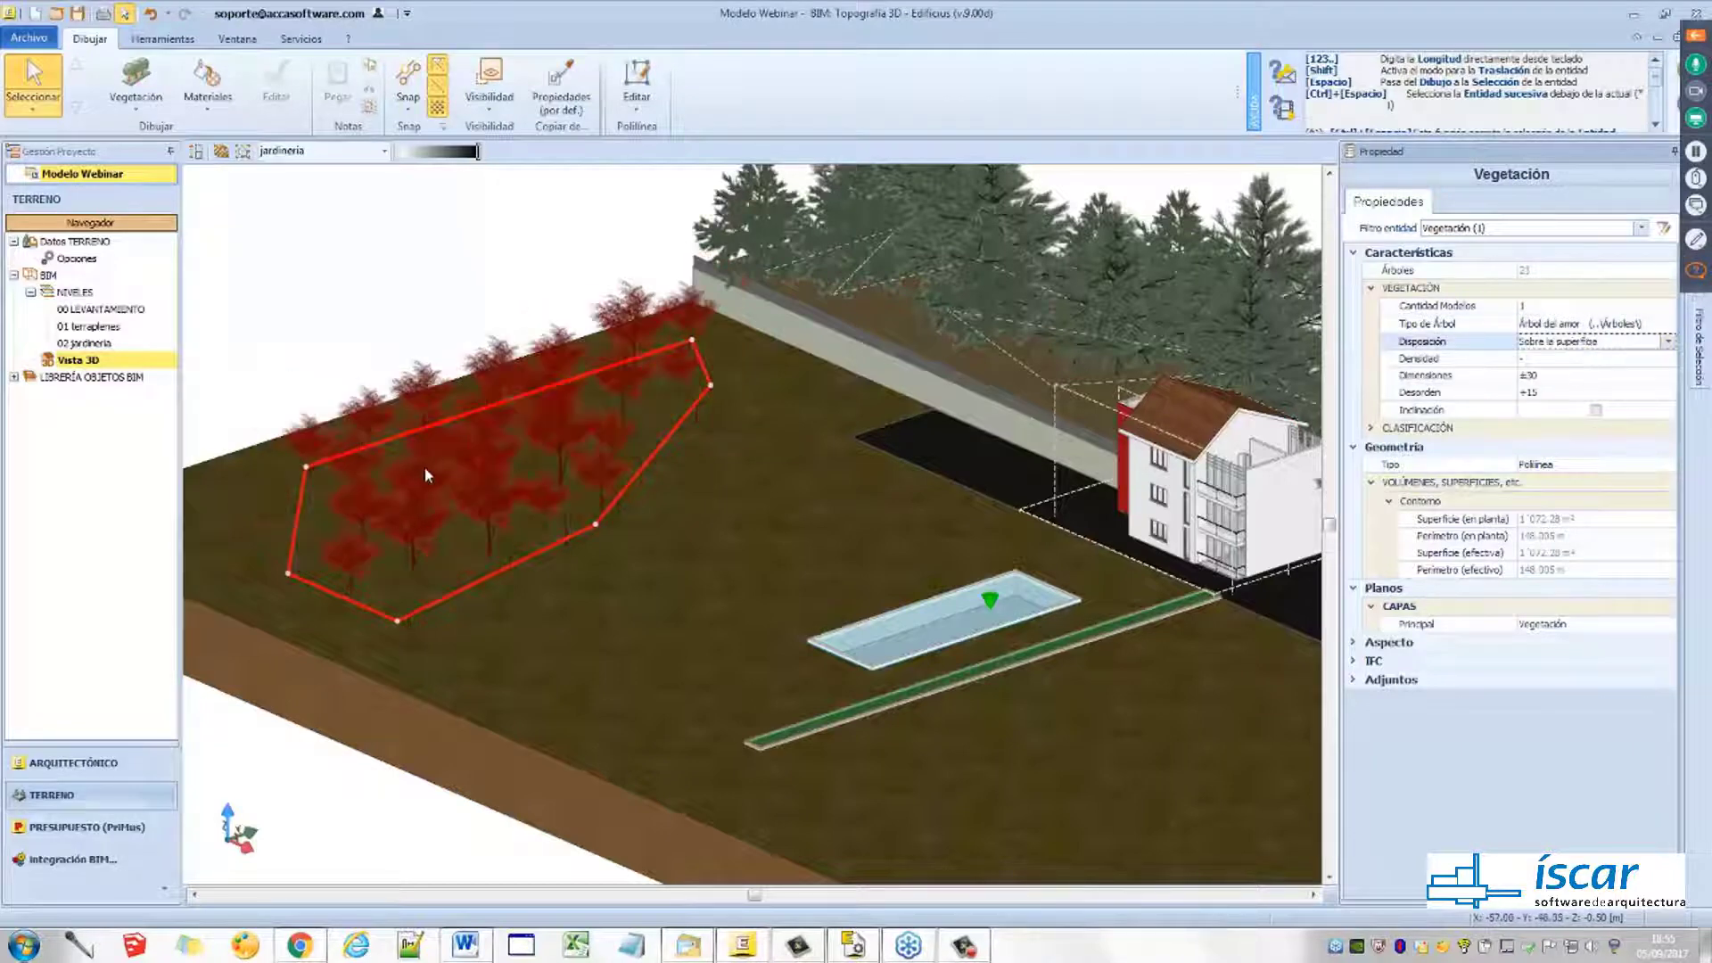
pyautogui.moveTo(426, 468)
pyautogui.mouseDown(button='middle')
pyautogui.moveTo(485, 455)
pyautogui.moveTo(435, 464)
pyautogui.mouseUp(button='middle')
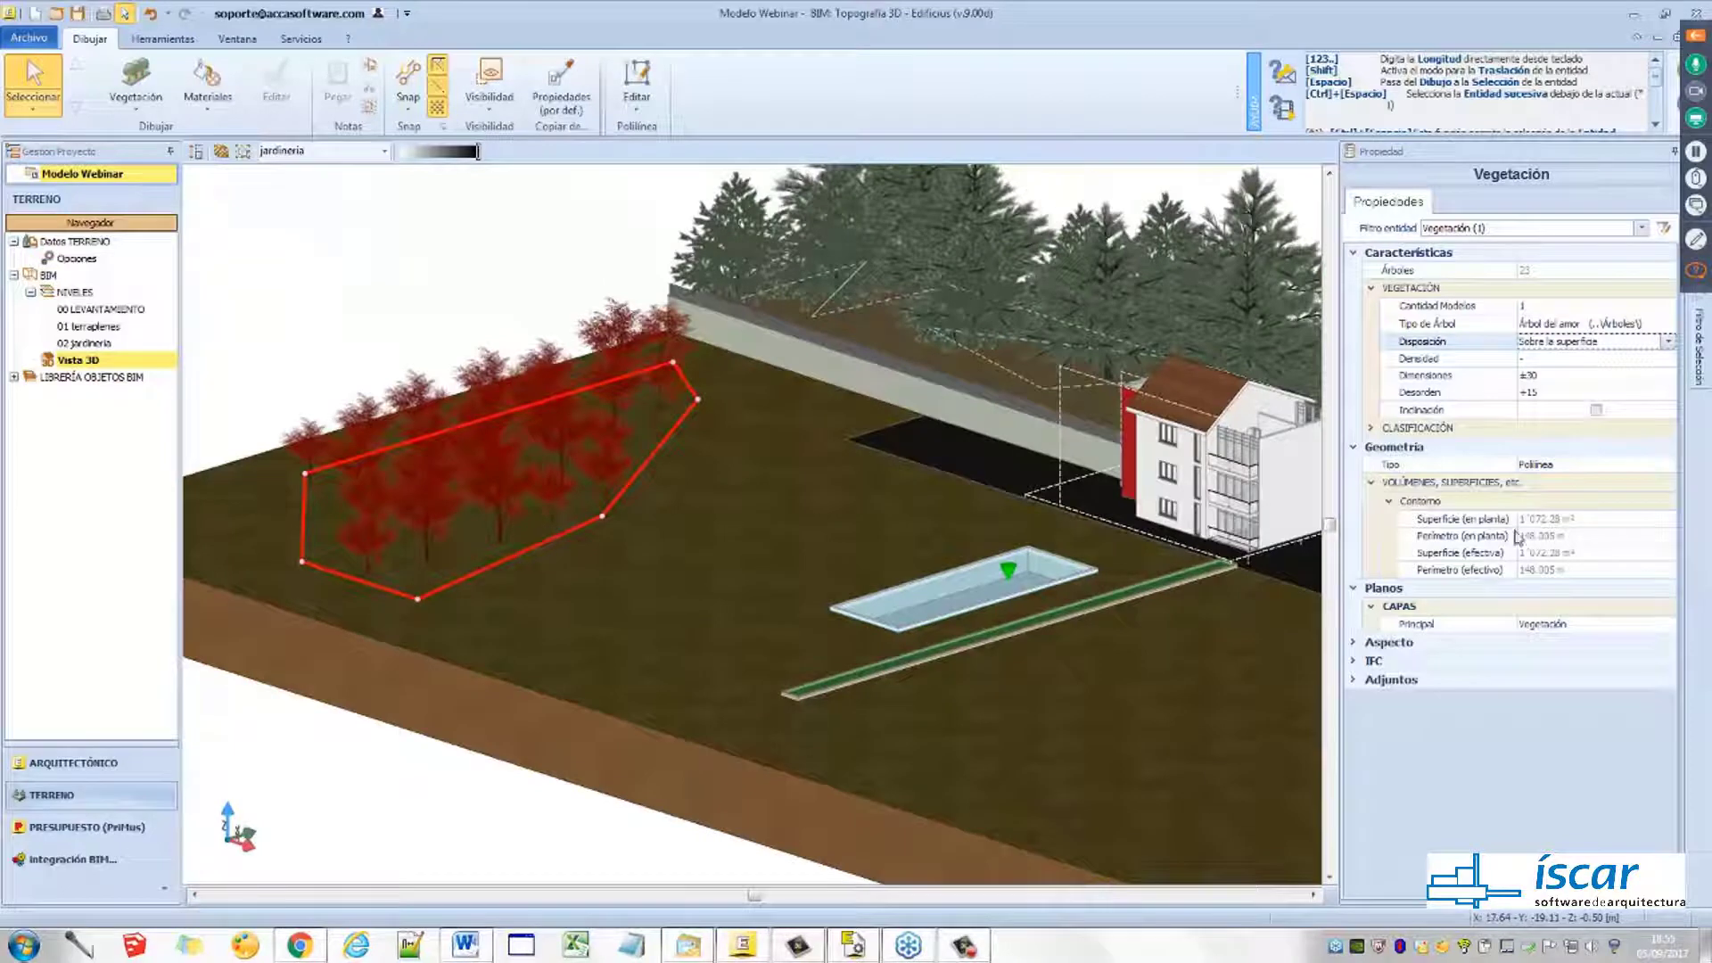
pyautogui.click(1436, 422)
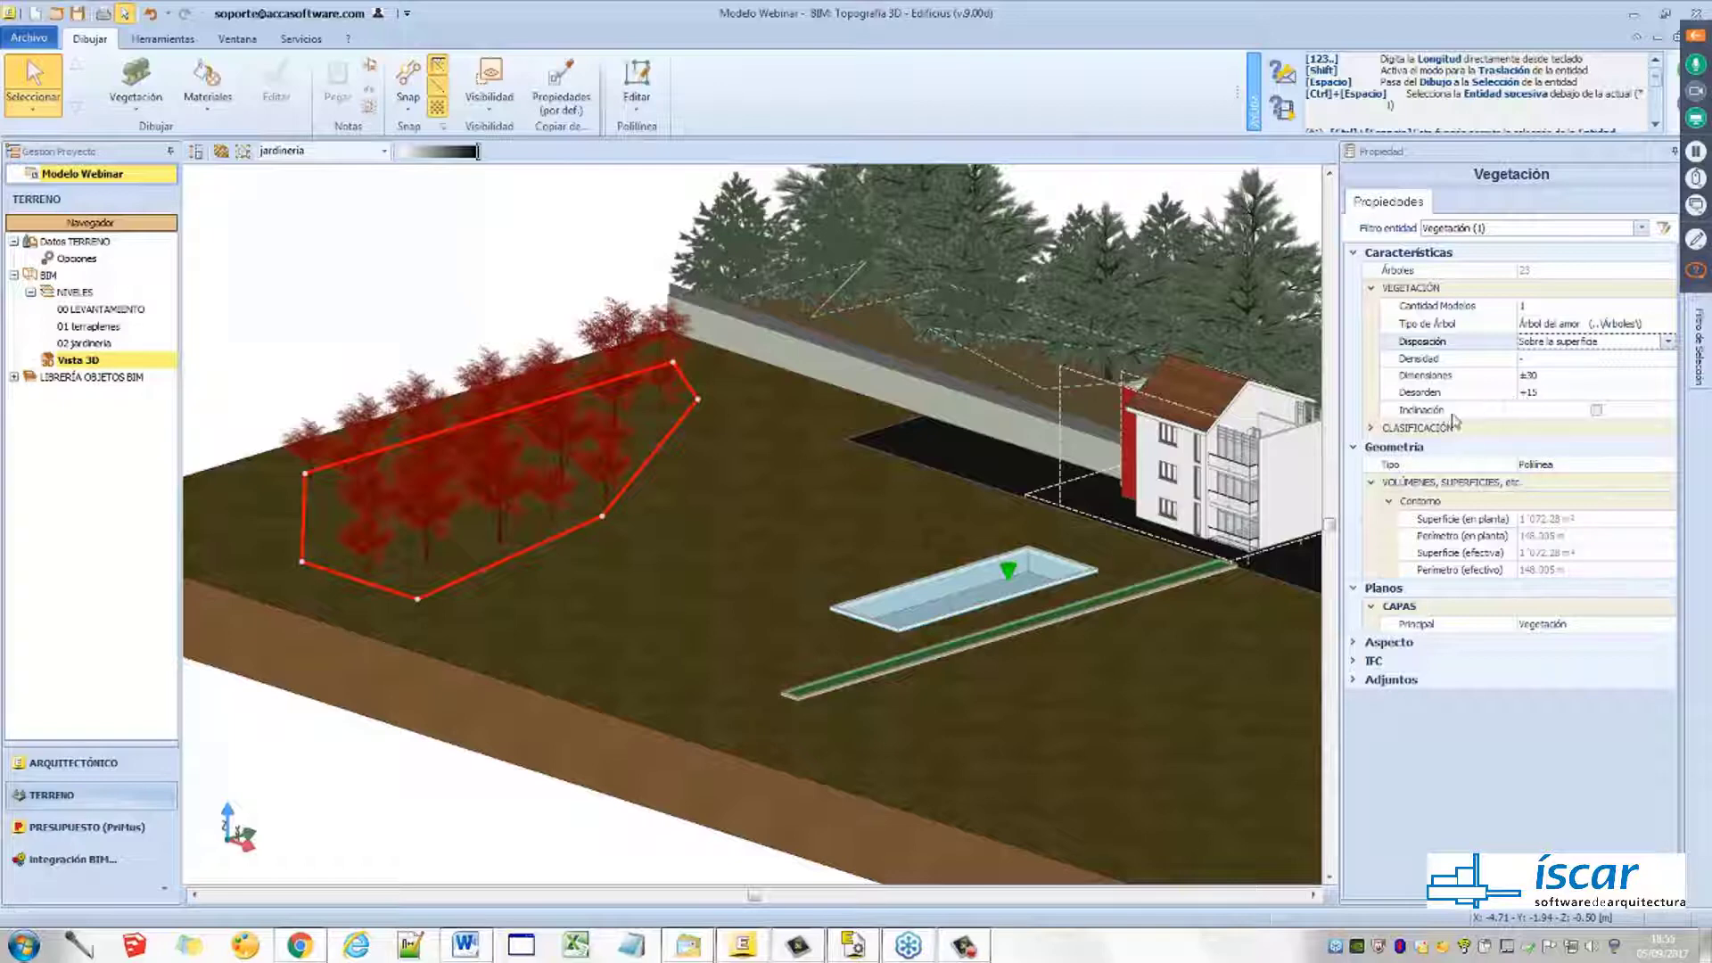
# Start another Vegetación and, for its tree type, open the online BIM object library and browse its tree models
pyautogui.click(139, 82)
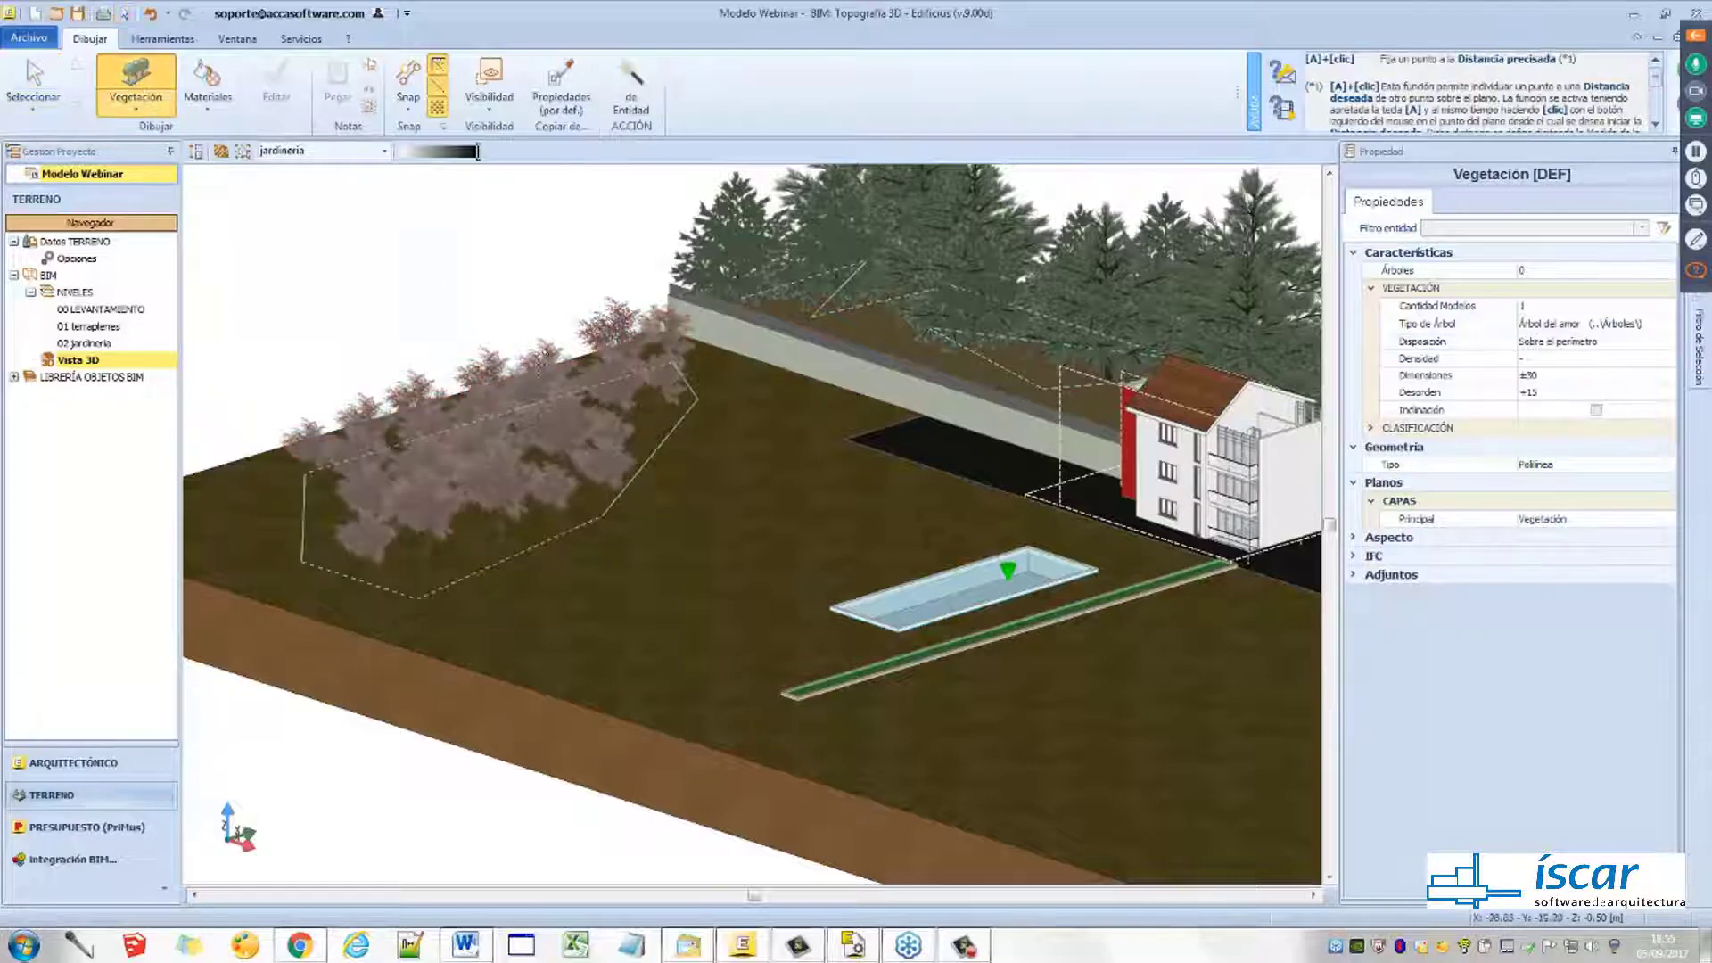
pyautogui.click(1659, 325)
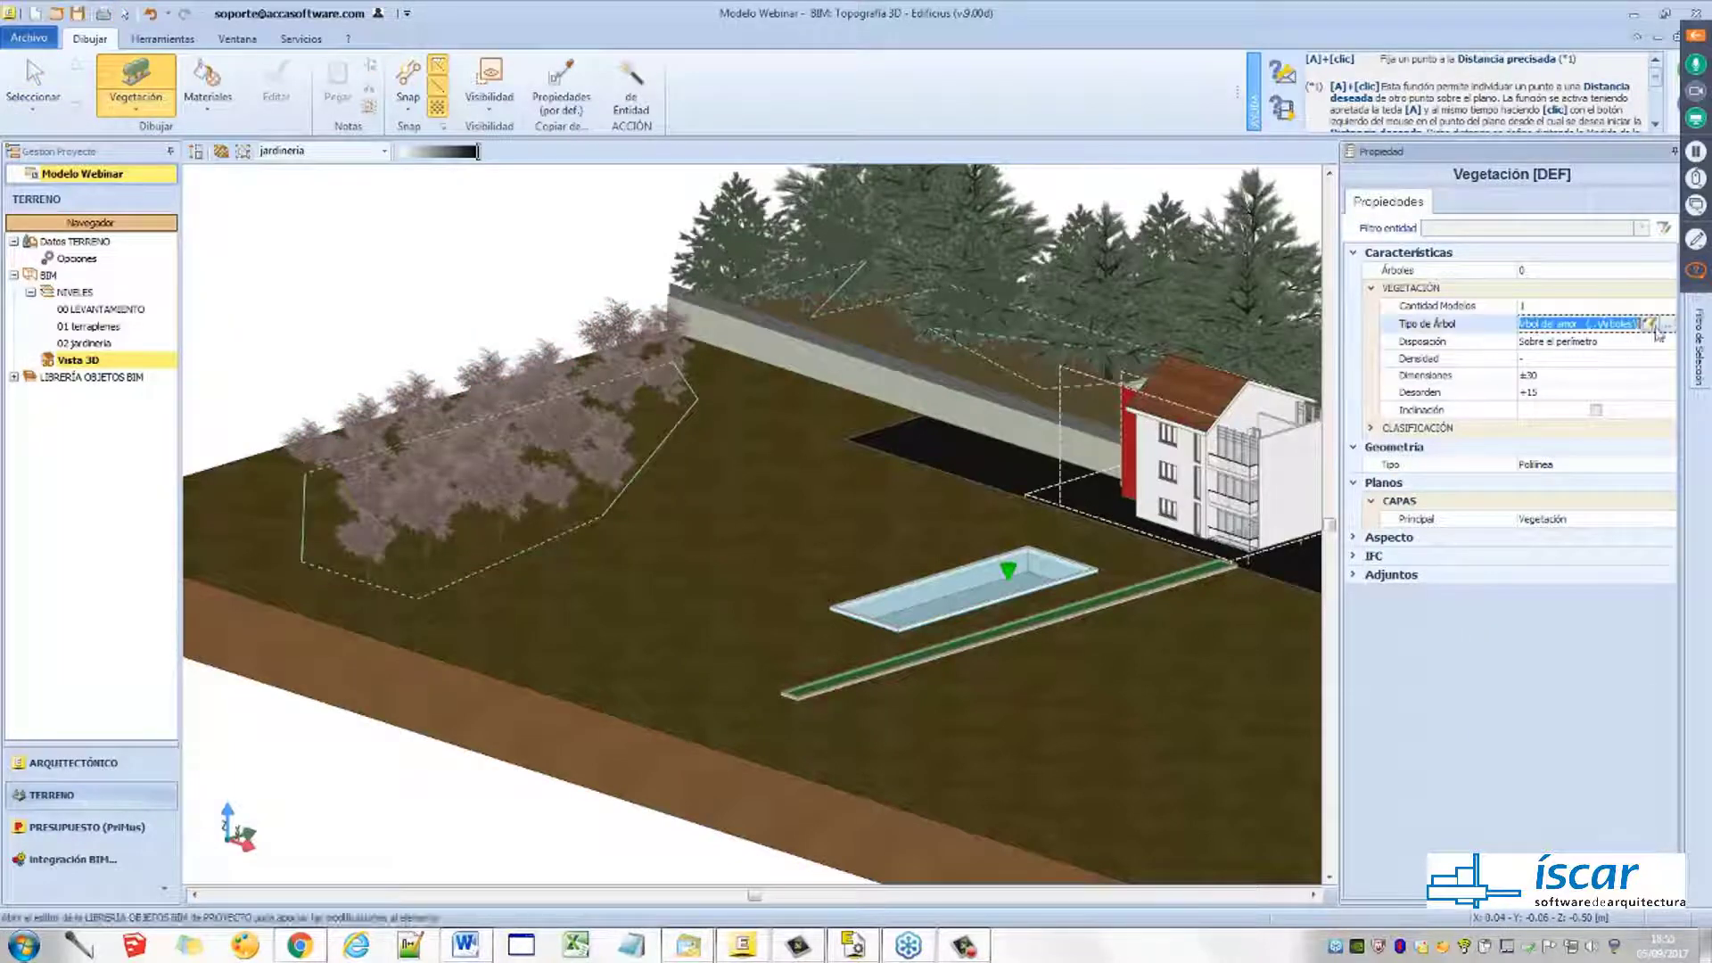
pyautogui.click(1664, 323)
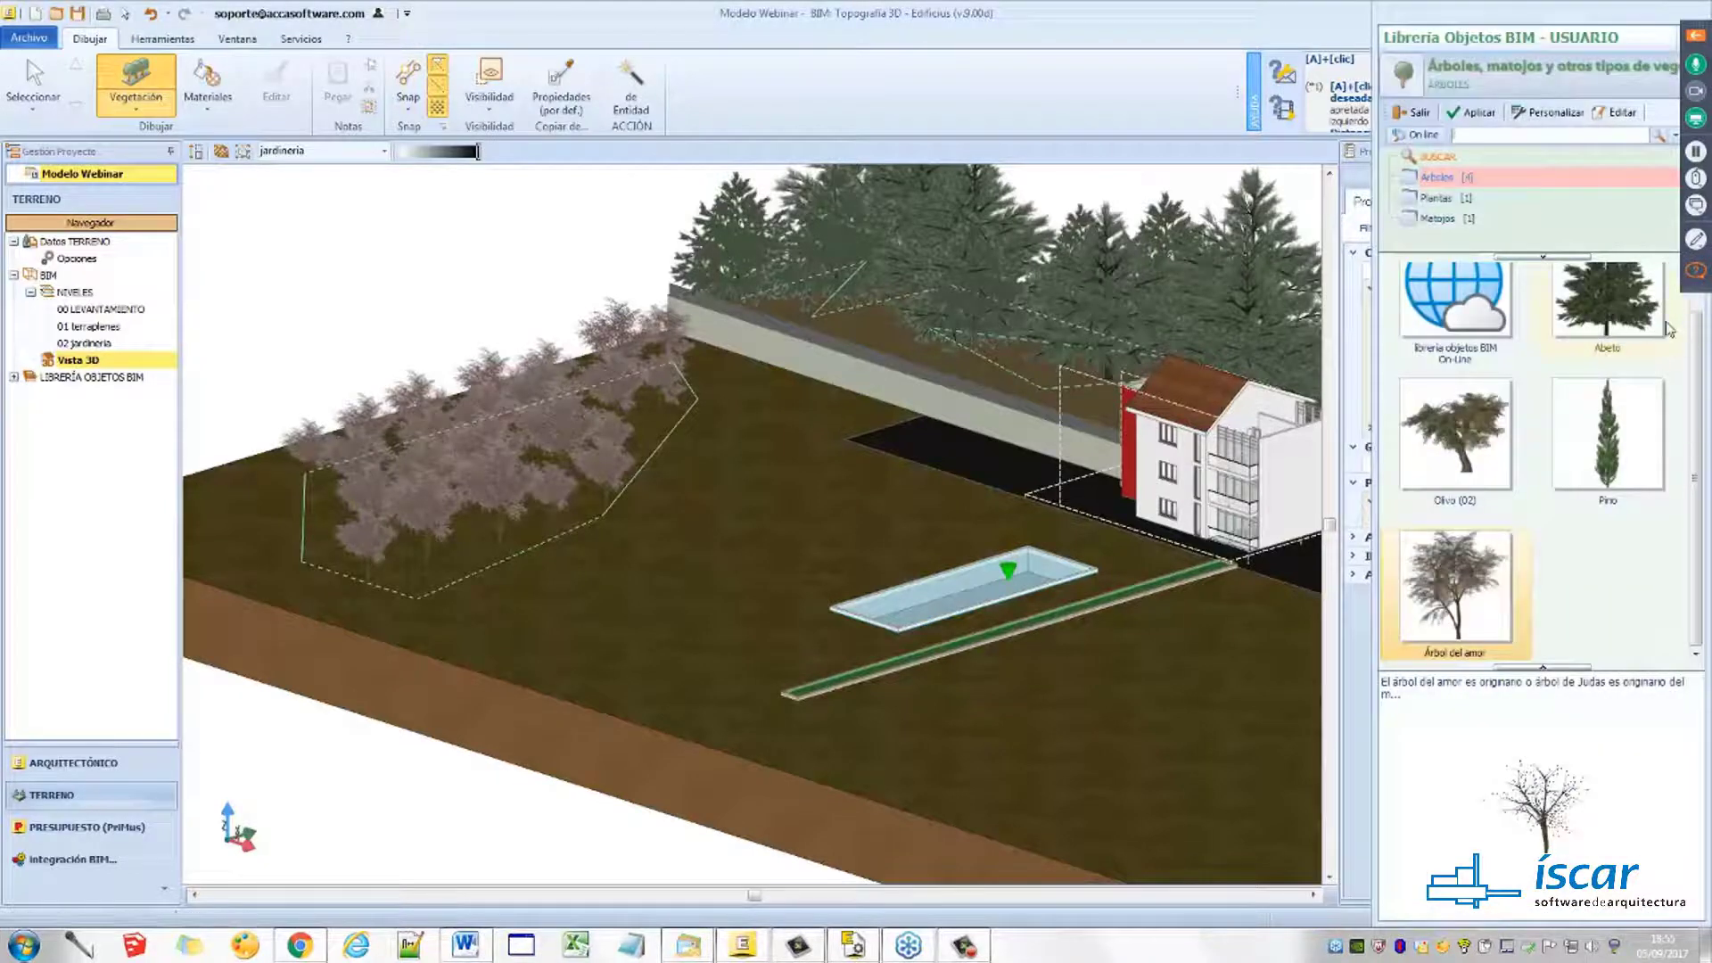
pyautogui.click(1421, 137)
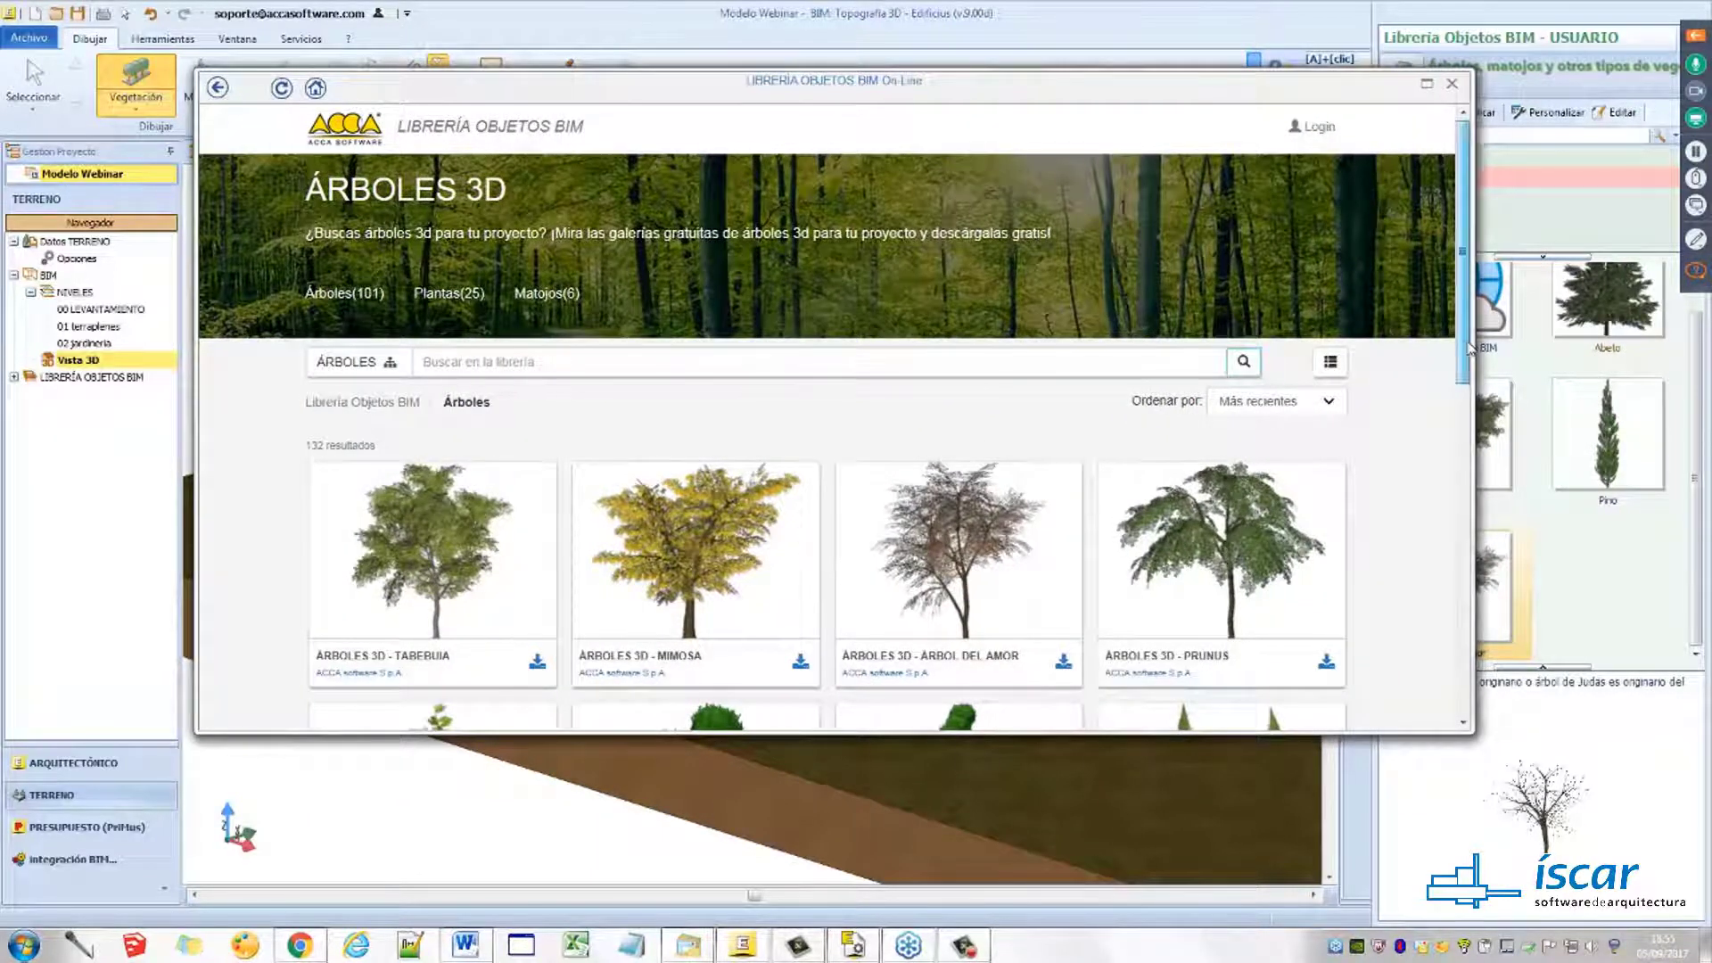
pyautogui.moveTo(1471, 348); pyautogui.dragTo(1476, 698)
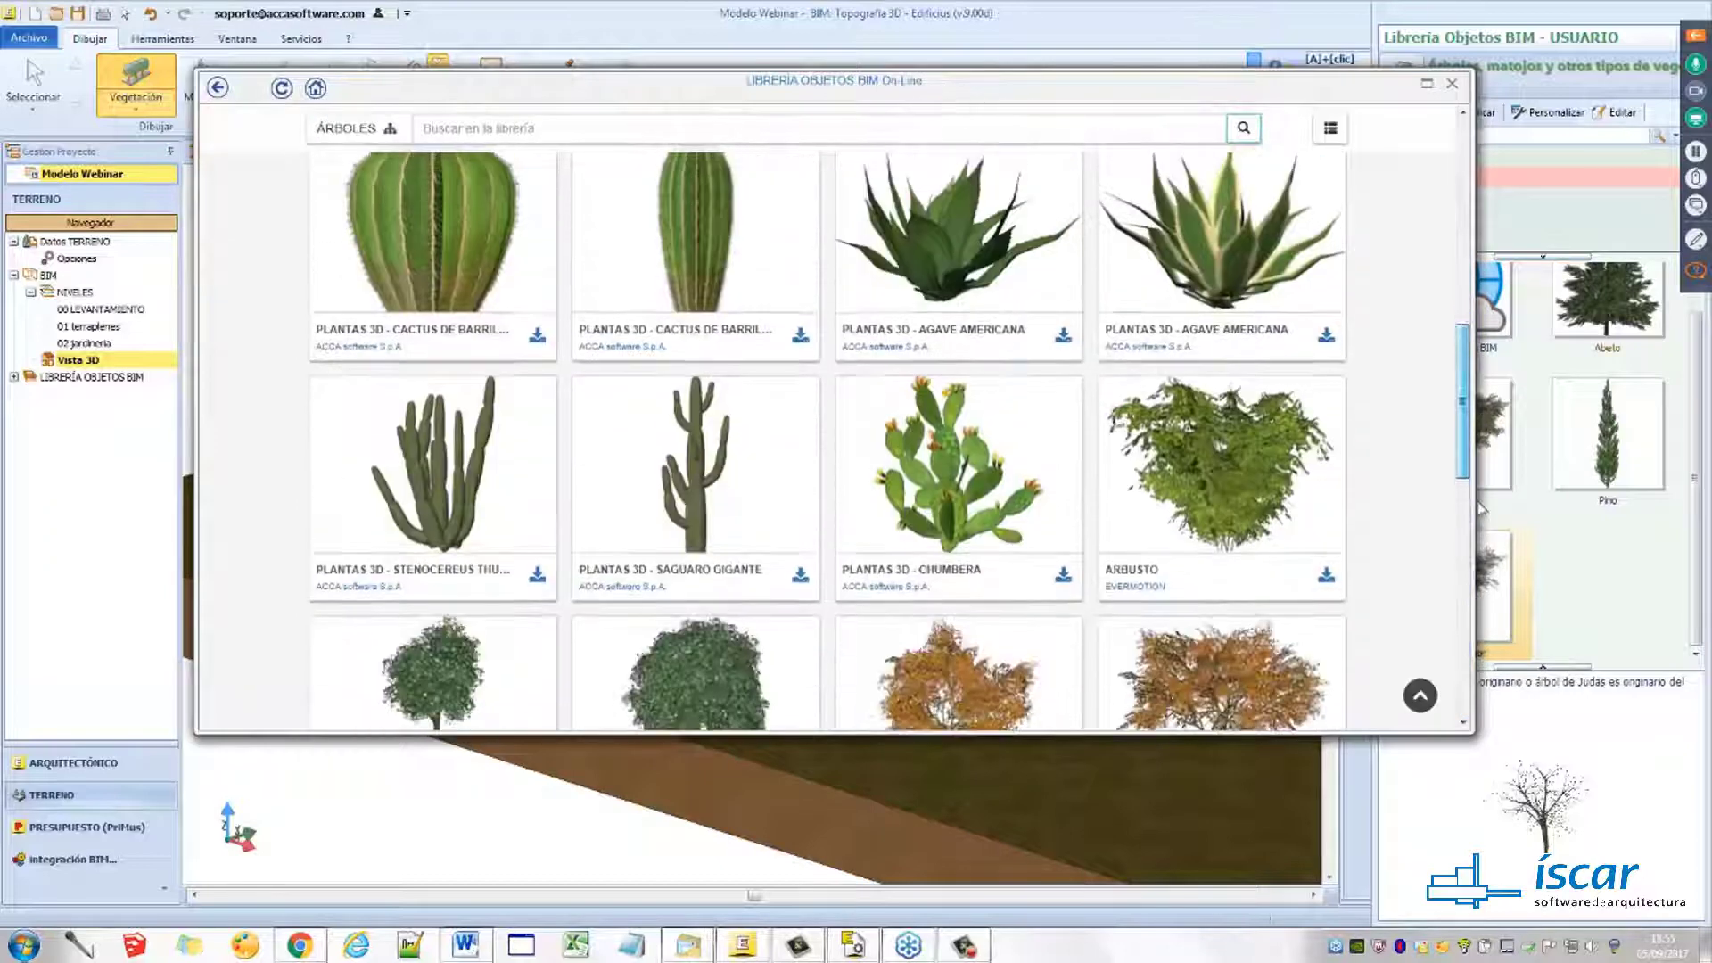
pyautogui.click(1419, 694)
# Search the online library for "plantas 3d - hibisco rojo"
pyautogui.click(504, 271)
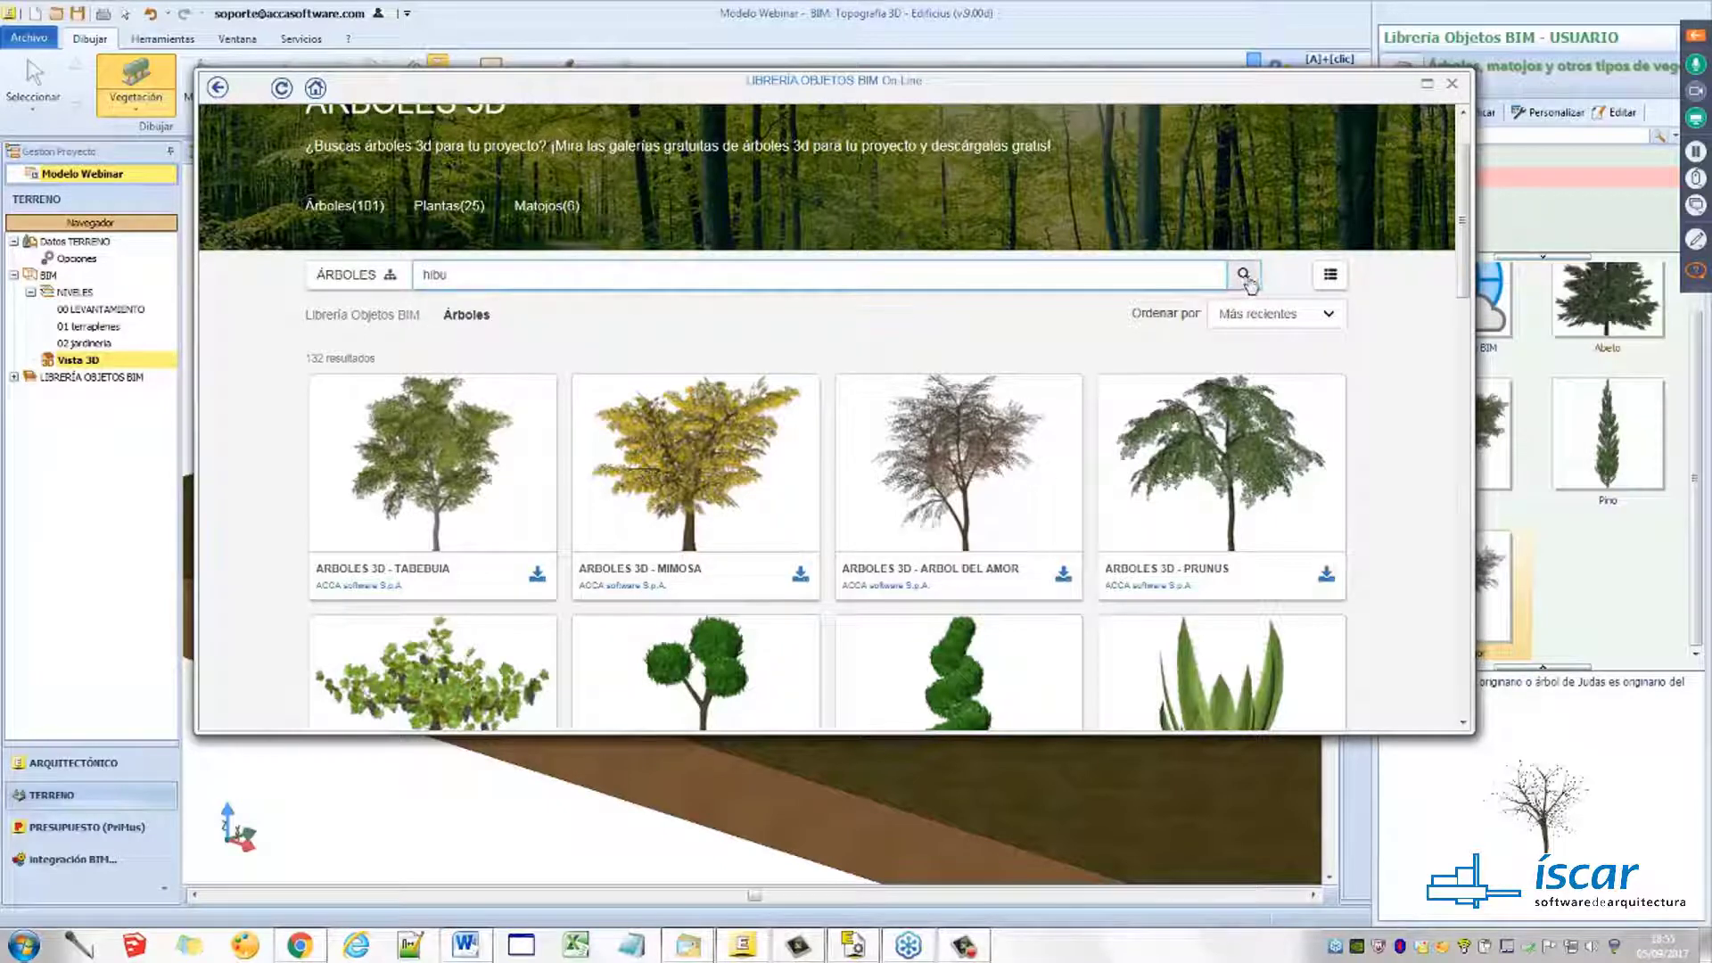
pyautogui.click(1244, 275)
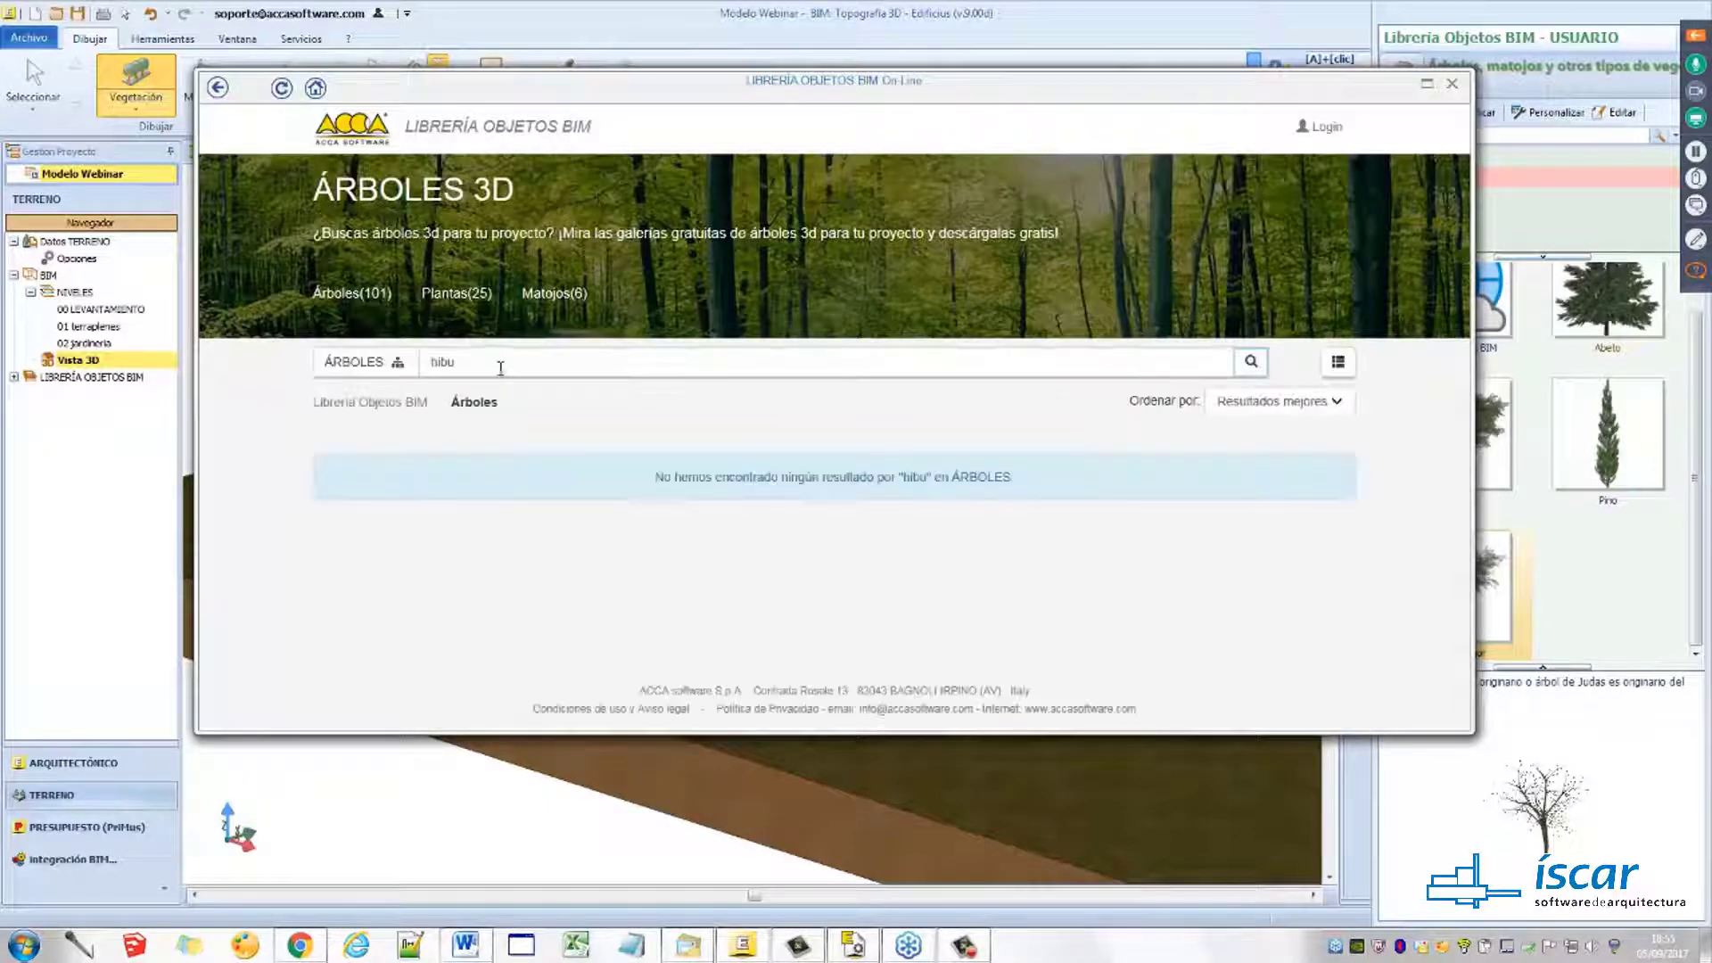
pyautogui.click(505, 366)
pyautogui.press('BackSpace')
pyautogui.write('isc')
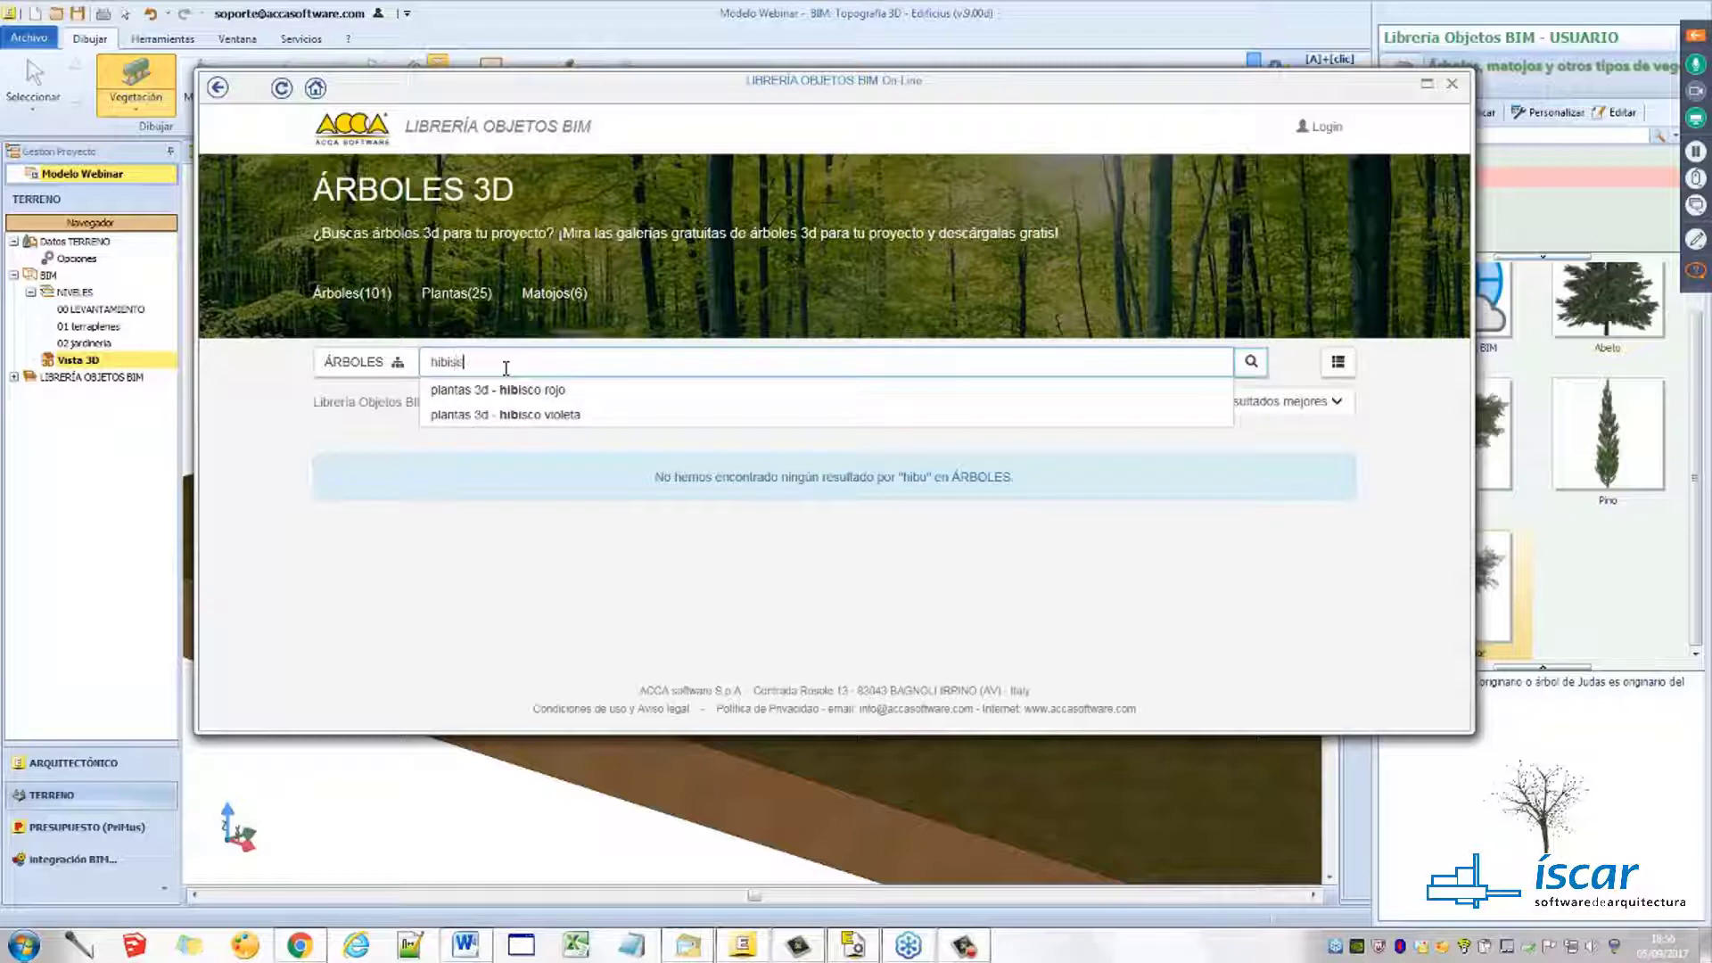
pyautogui.click(517, 390)
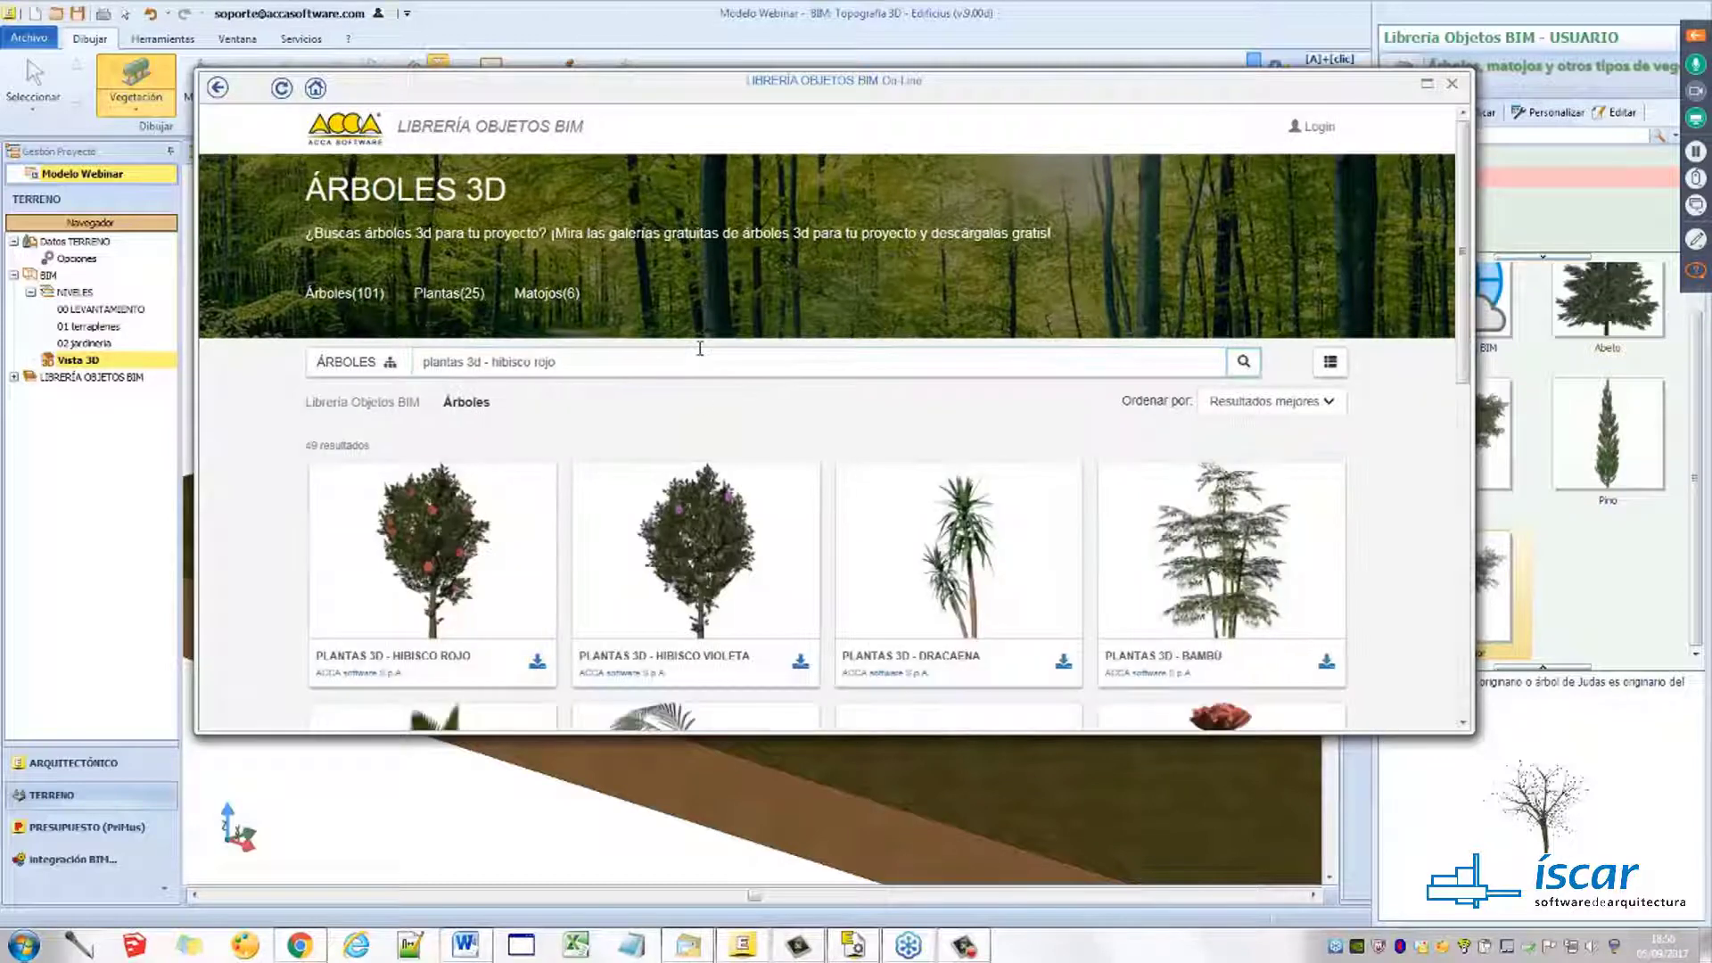
# Download the Plantas 3D - Hibisco rojo model in Edificius format for use as the vegetation's tree type
pyautogui.scroll(-2, 452, 575)
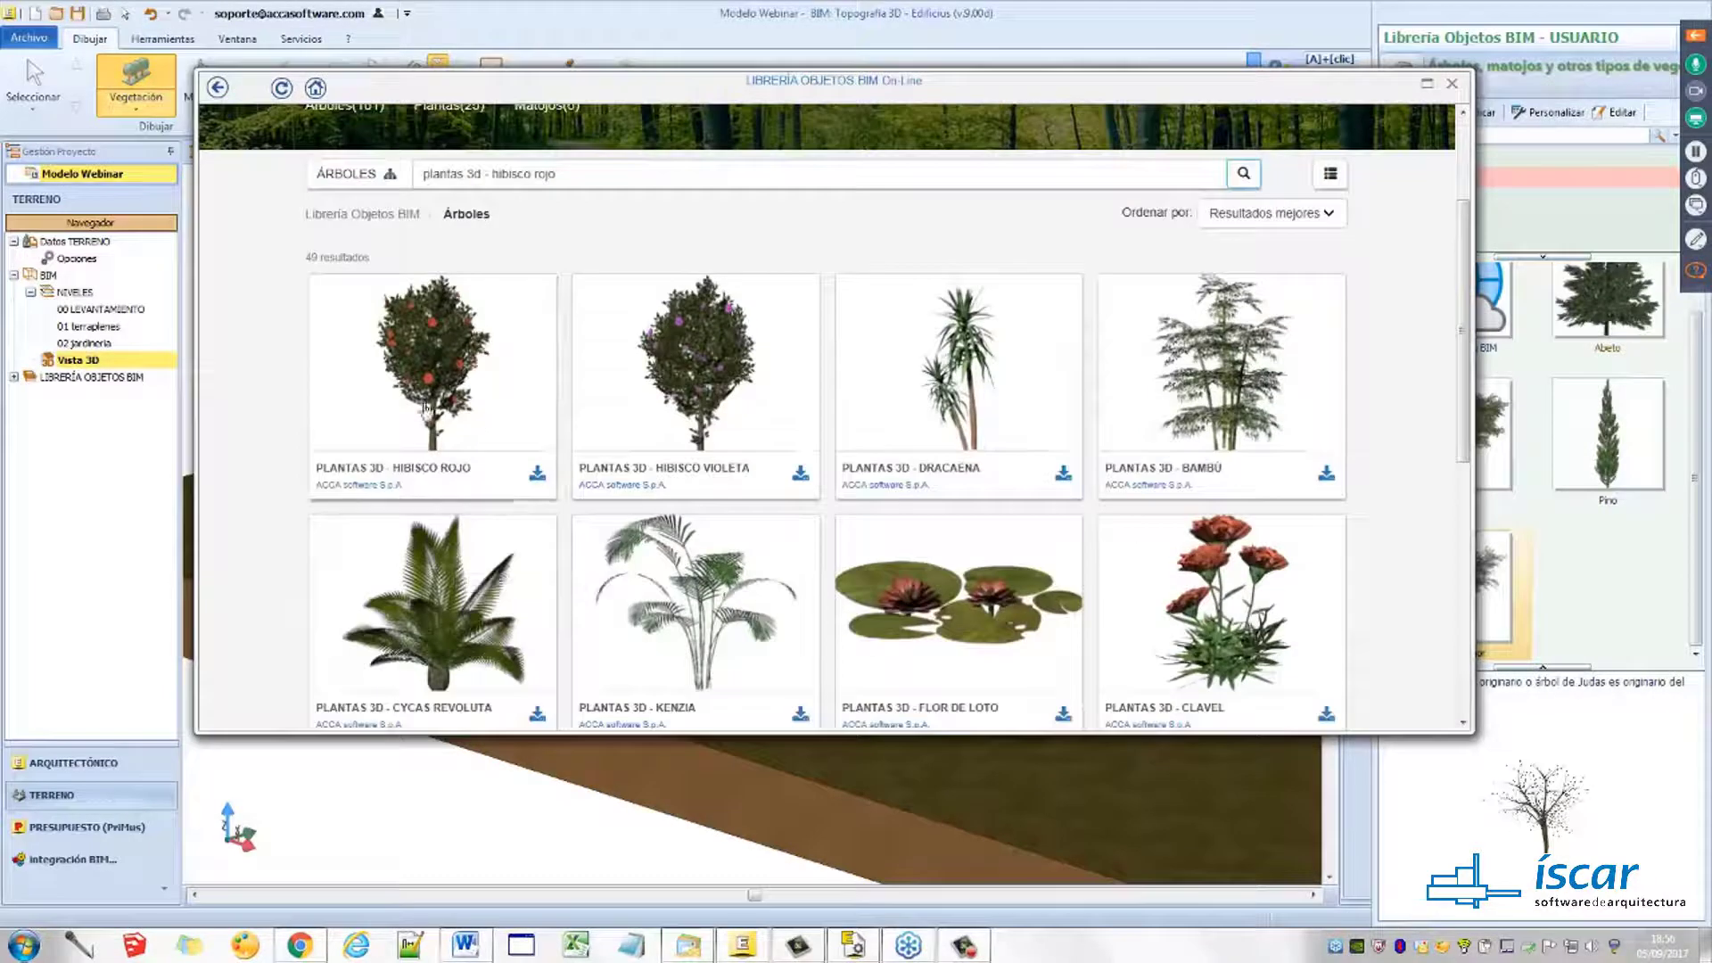
pyautogui.click(443, 356)
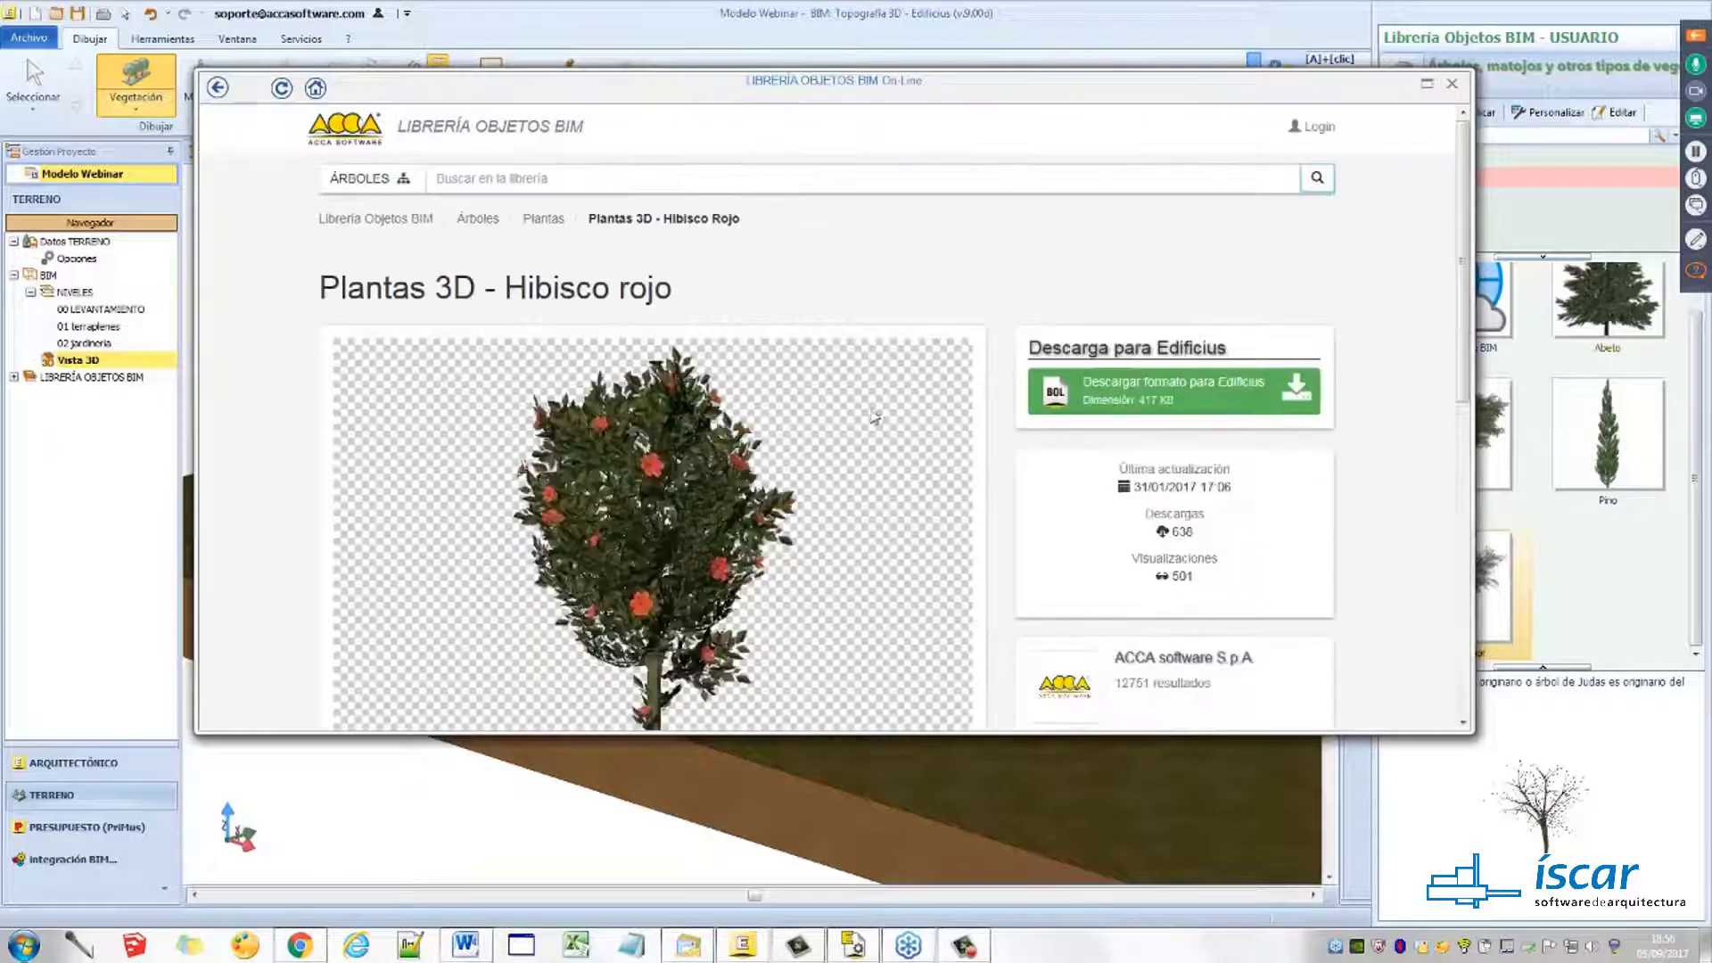
pyautogui.click(1142, 391)
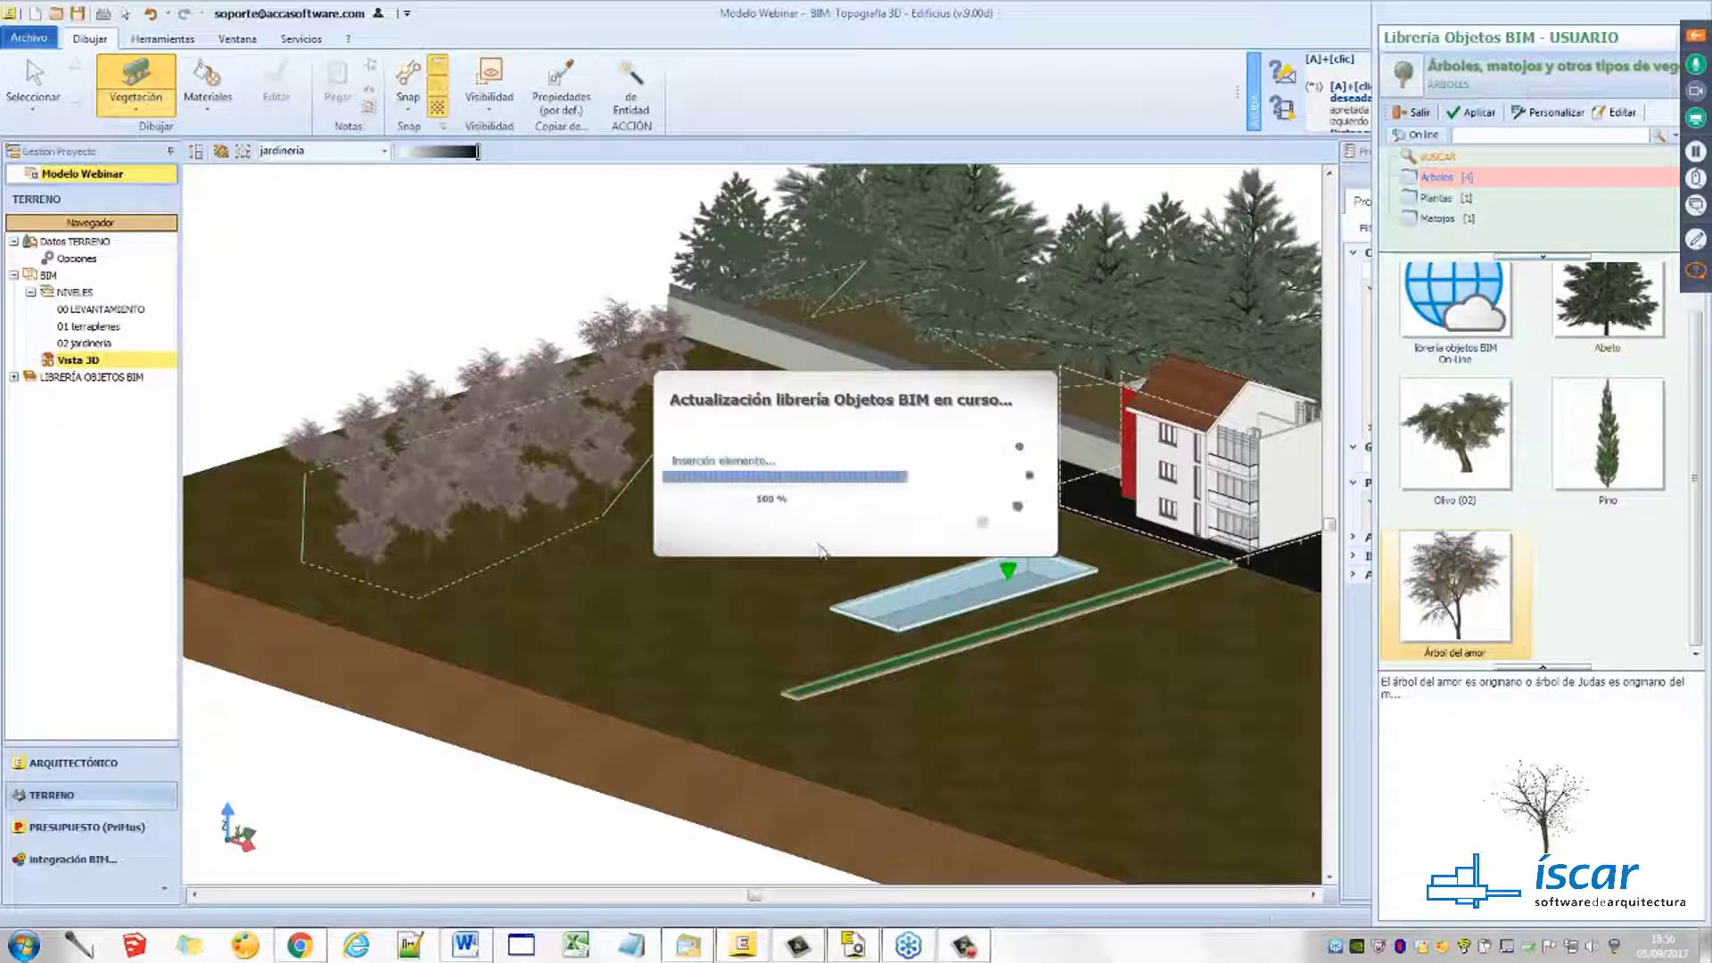
# Plant a straight row of Hibisco rojo inside the planter strip, from the house end to beside the pool's far end
pyautogui.scroll(4, 1217, 533)
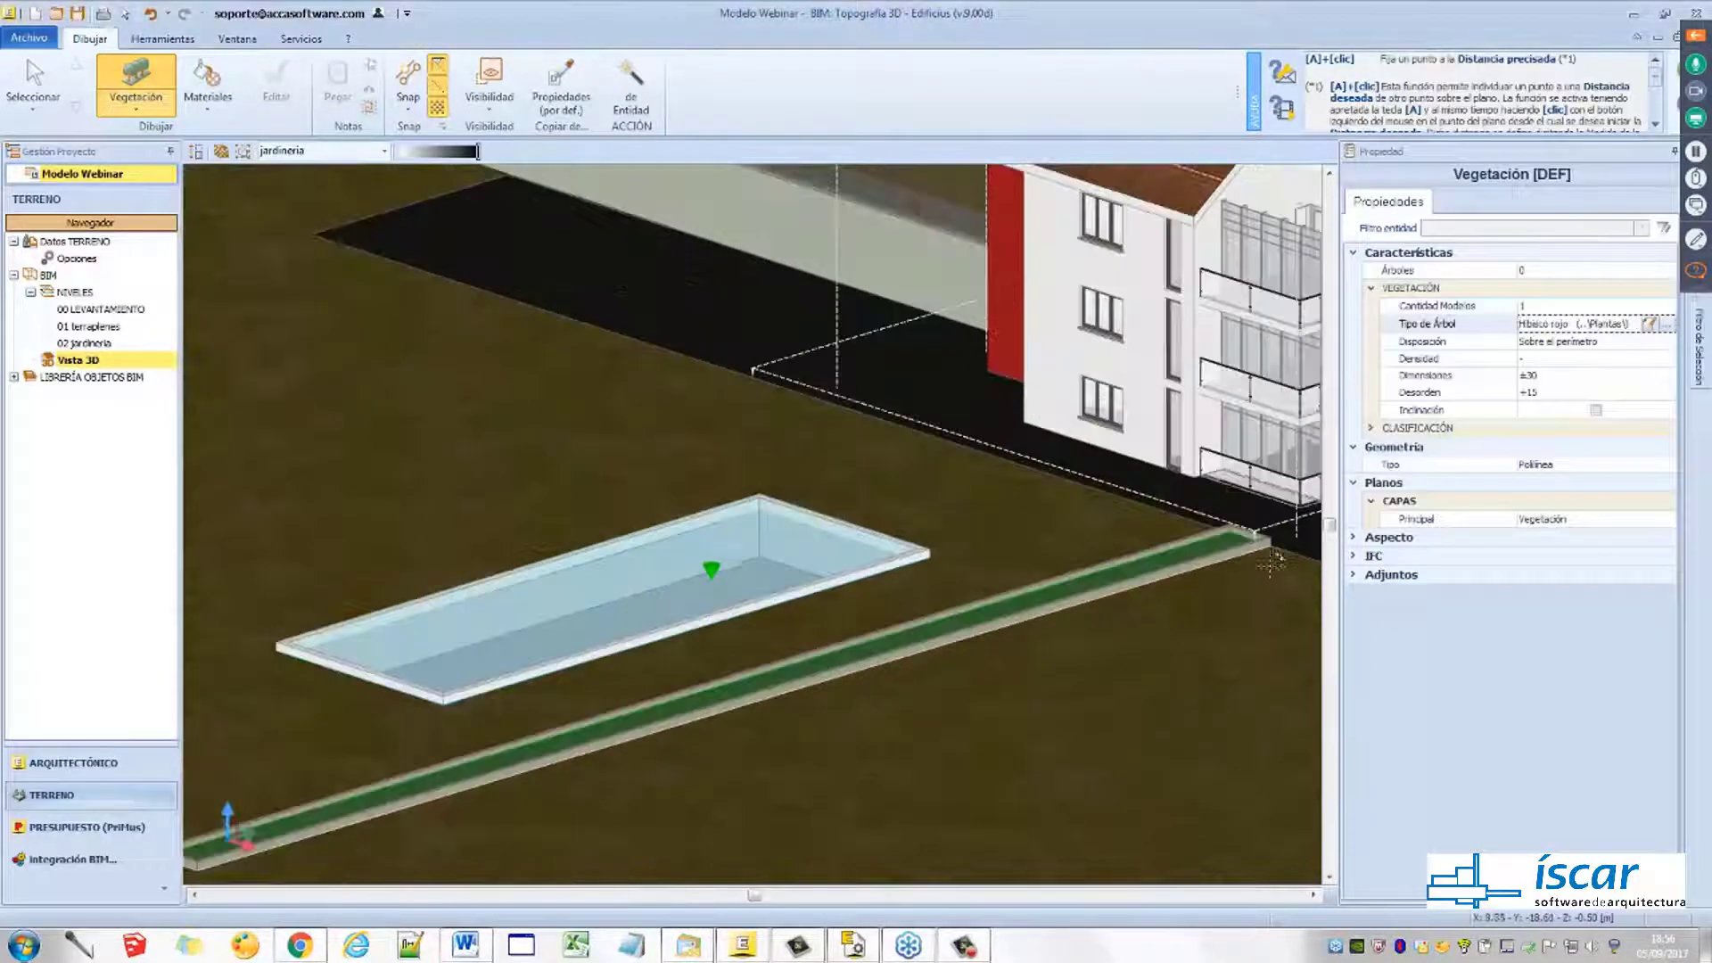
pyautogui.click(1217, 533)
pyautogui.scroll(-3, 898, 566)
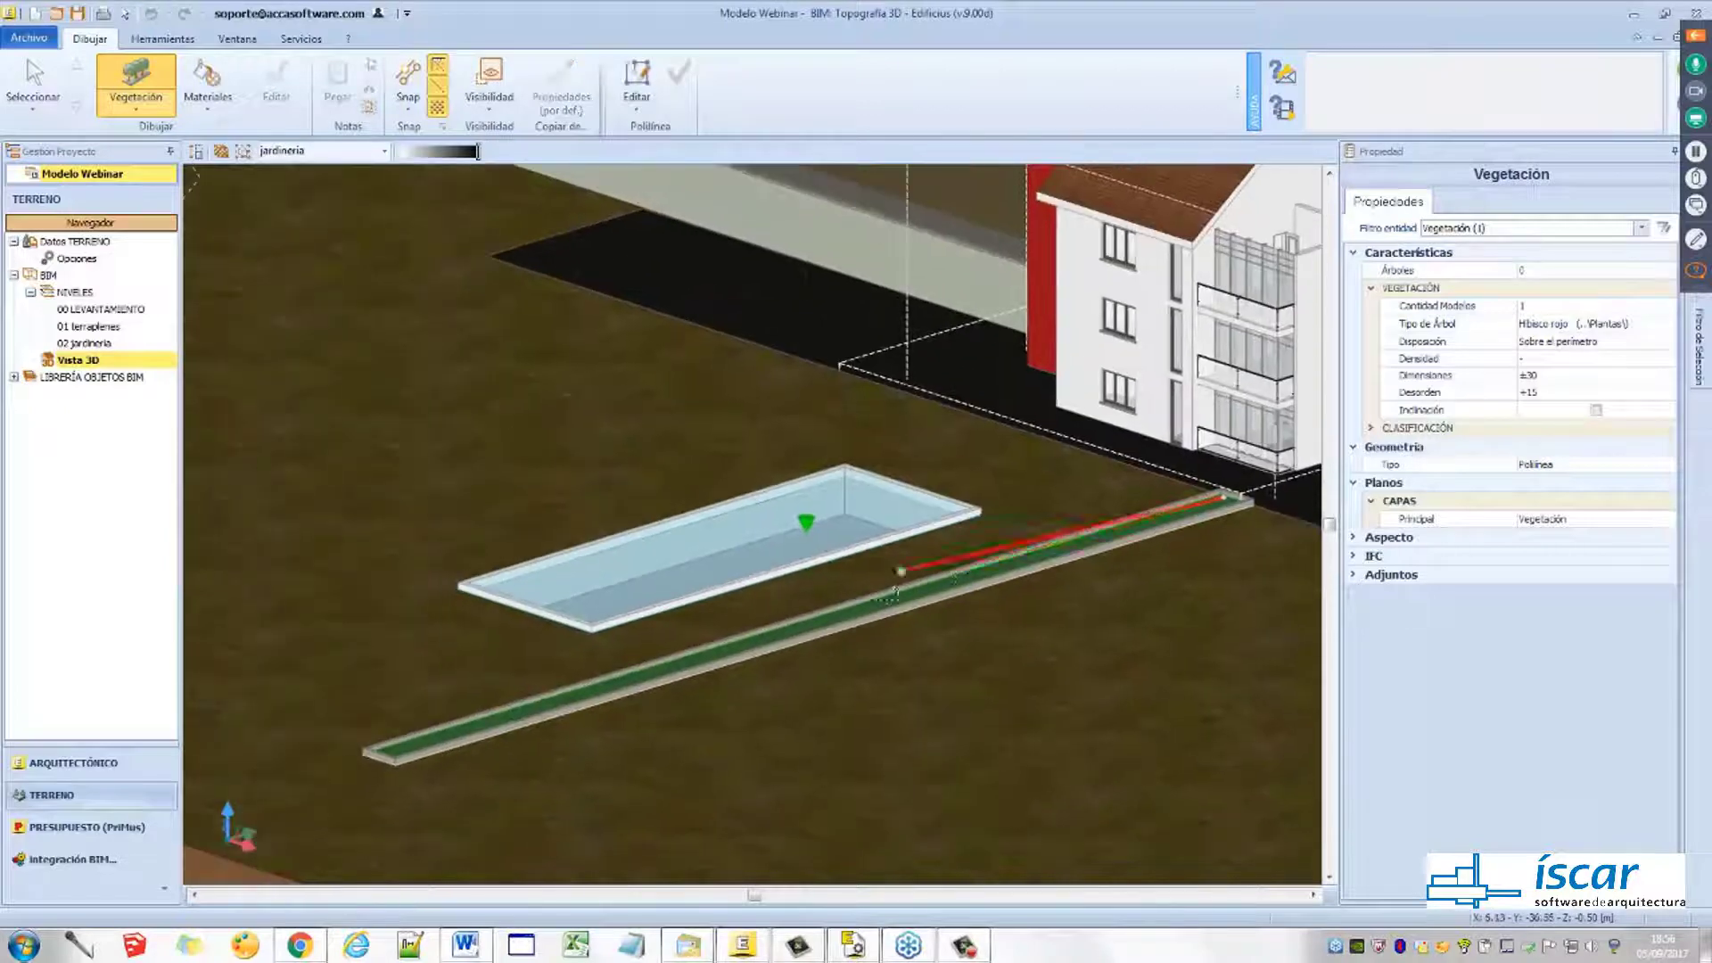
pyautogui.scroll(4, 466, 693)
pyautogui.scroll(3, 466, 694)
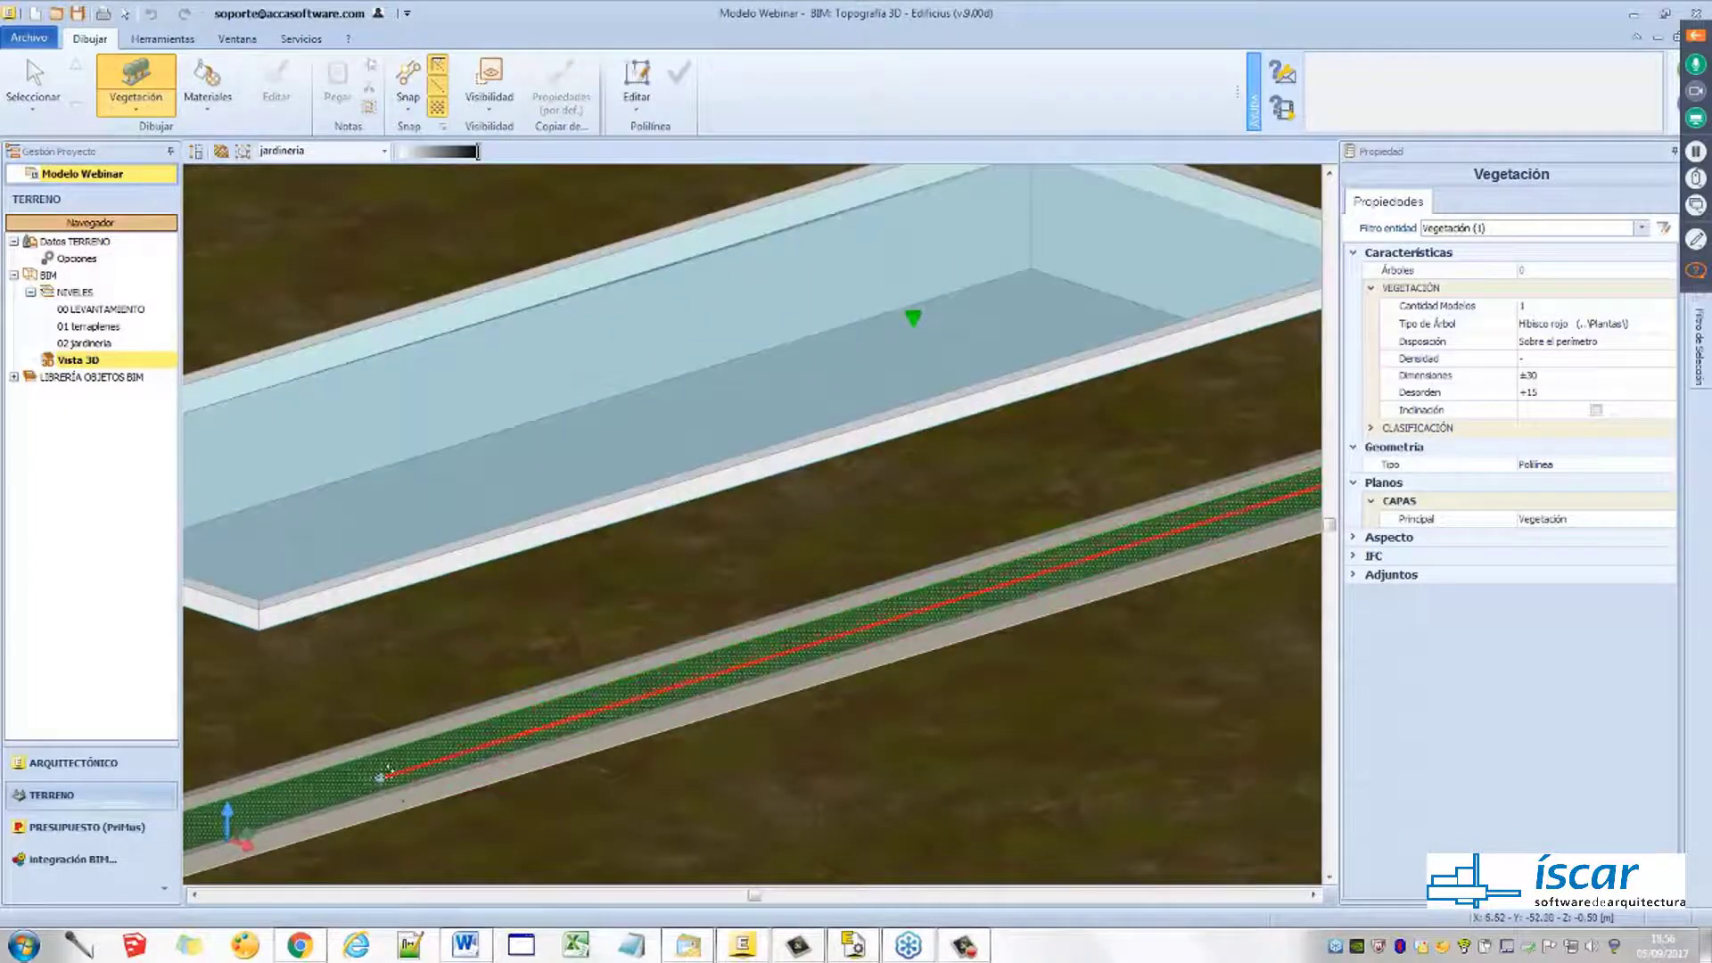
pyautogui.click(680, 73)
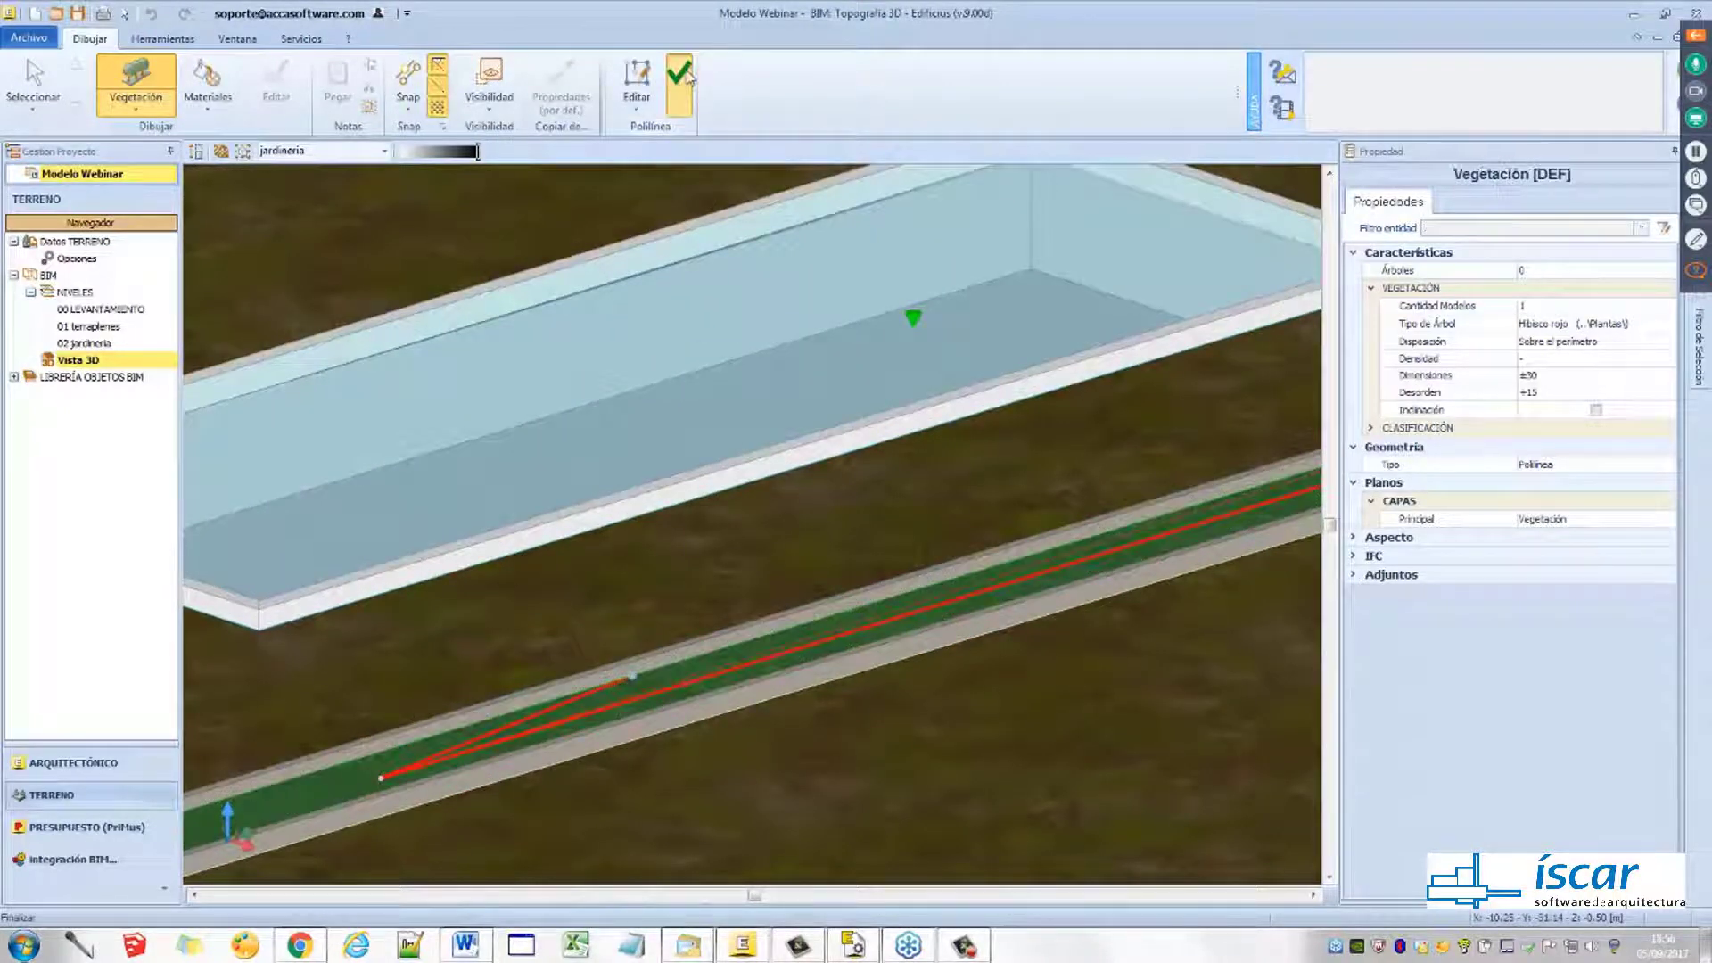
pyautogui.scroll(-7, 743, 515)
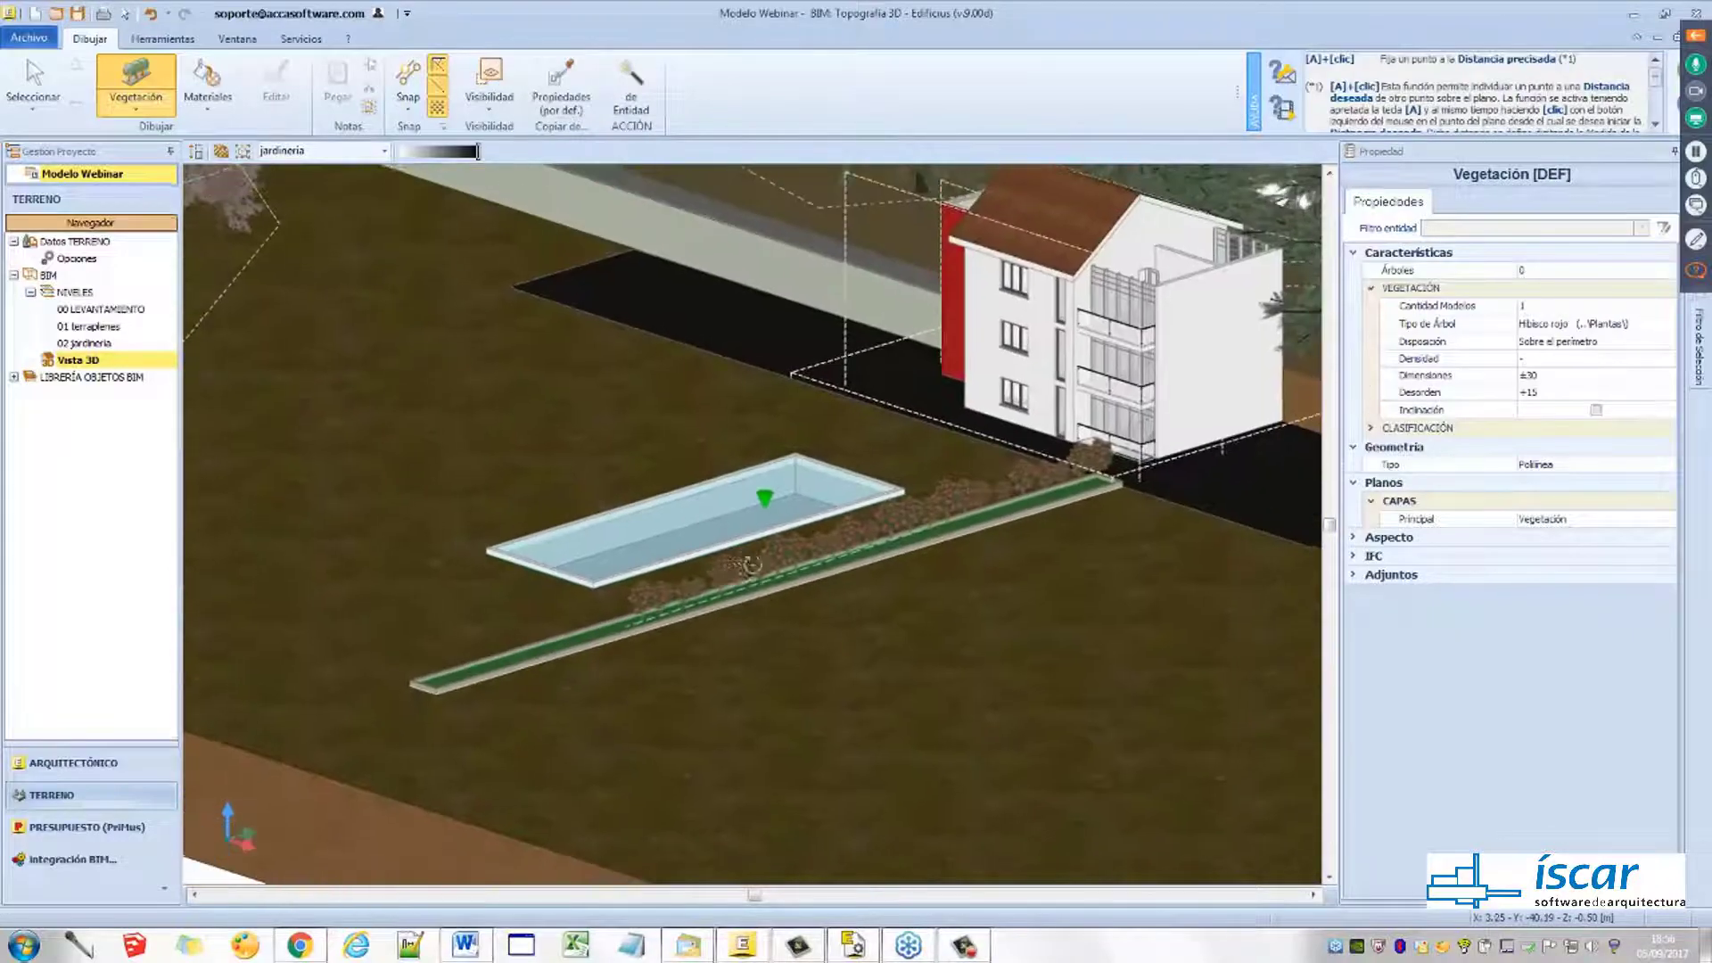
pyautogui.moveTo(724, 546); pyautogui.dragTo(707, 611, button='middle')
pyautogui.scroll(3, 700, 607)
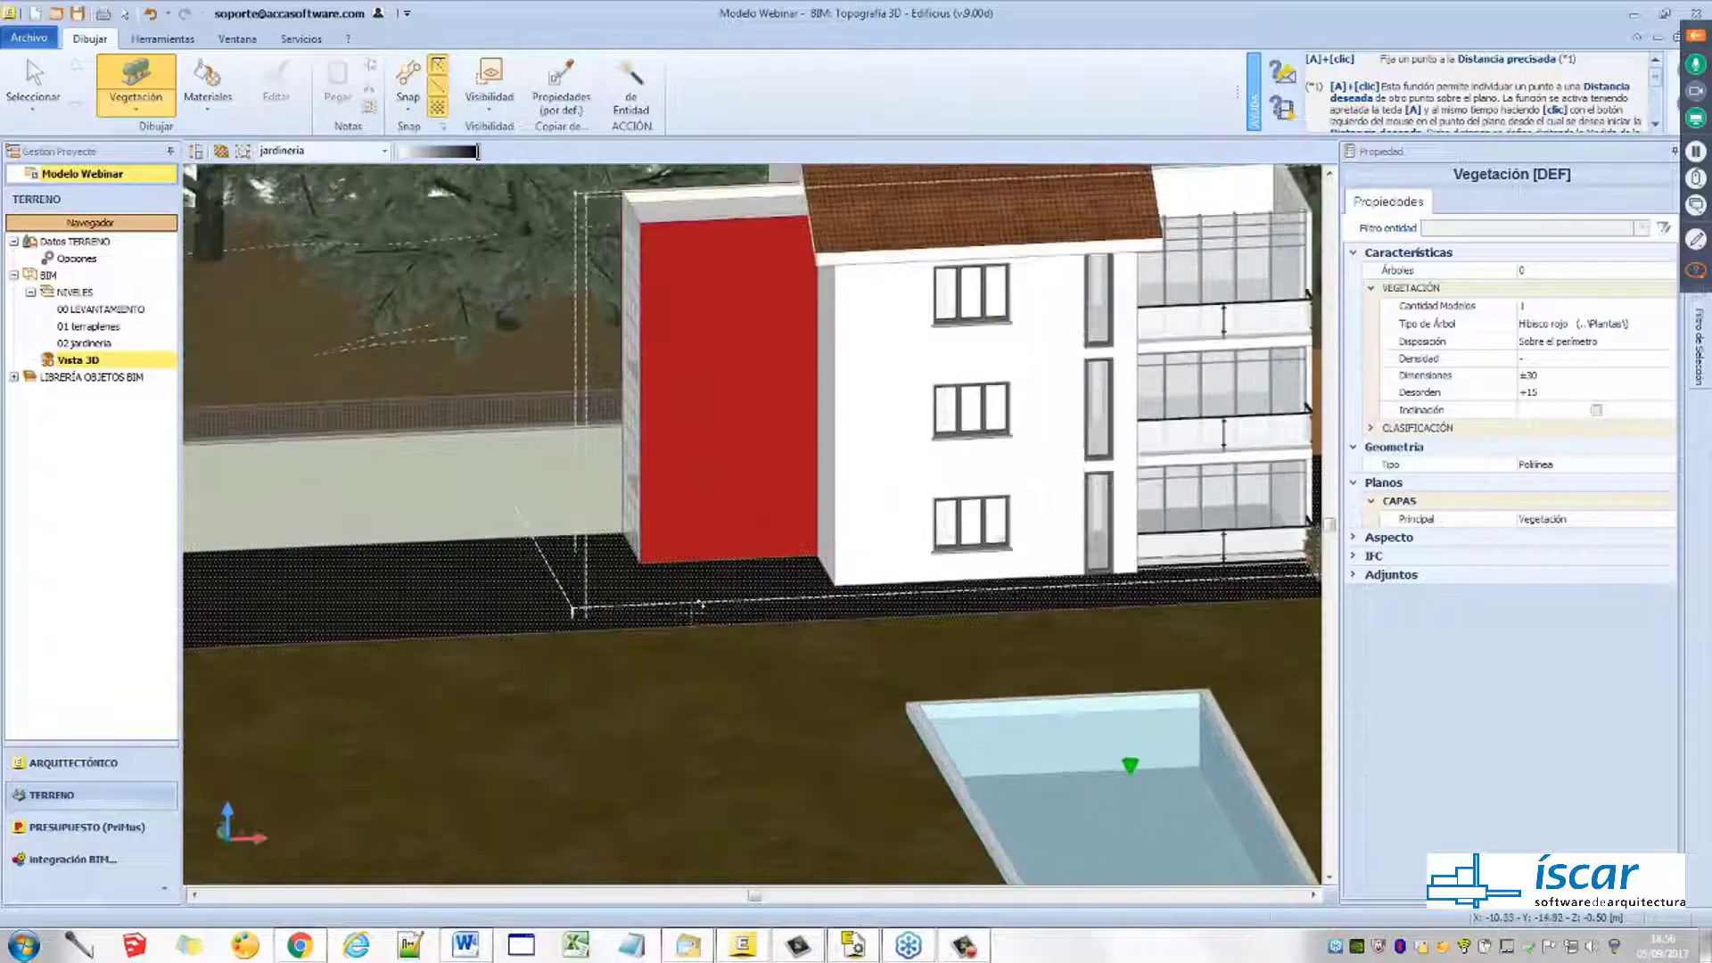
pyautogui.press('Escape')
# Hide the Planta entities and the other dashed drawing-view outlines around the house in the 3D view
pyautogui.scroll(-5, 697, 642)
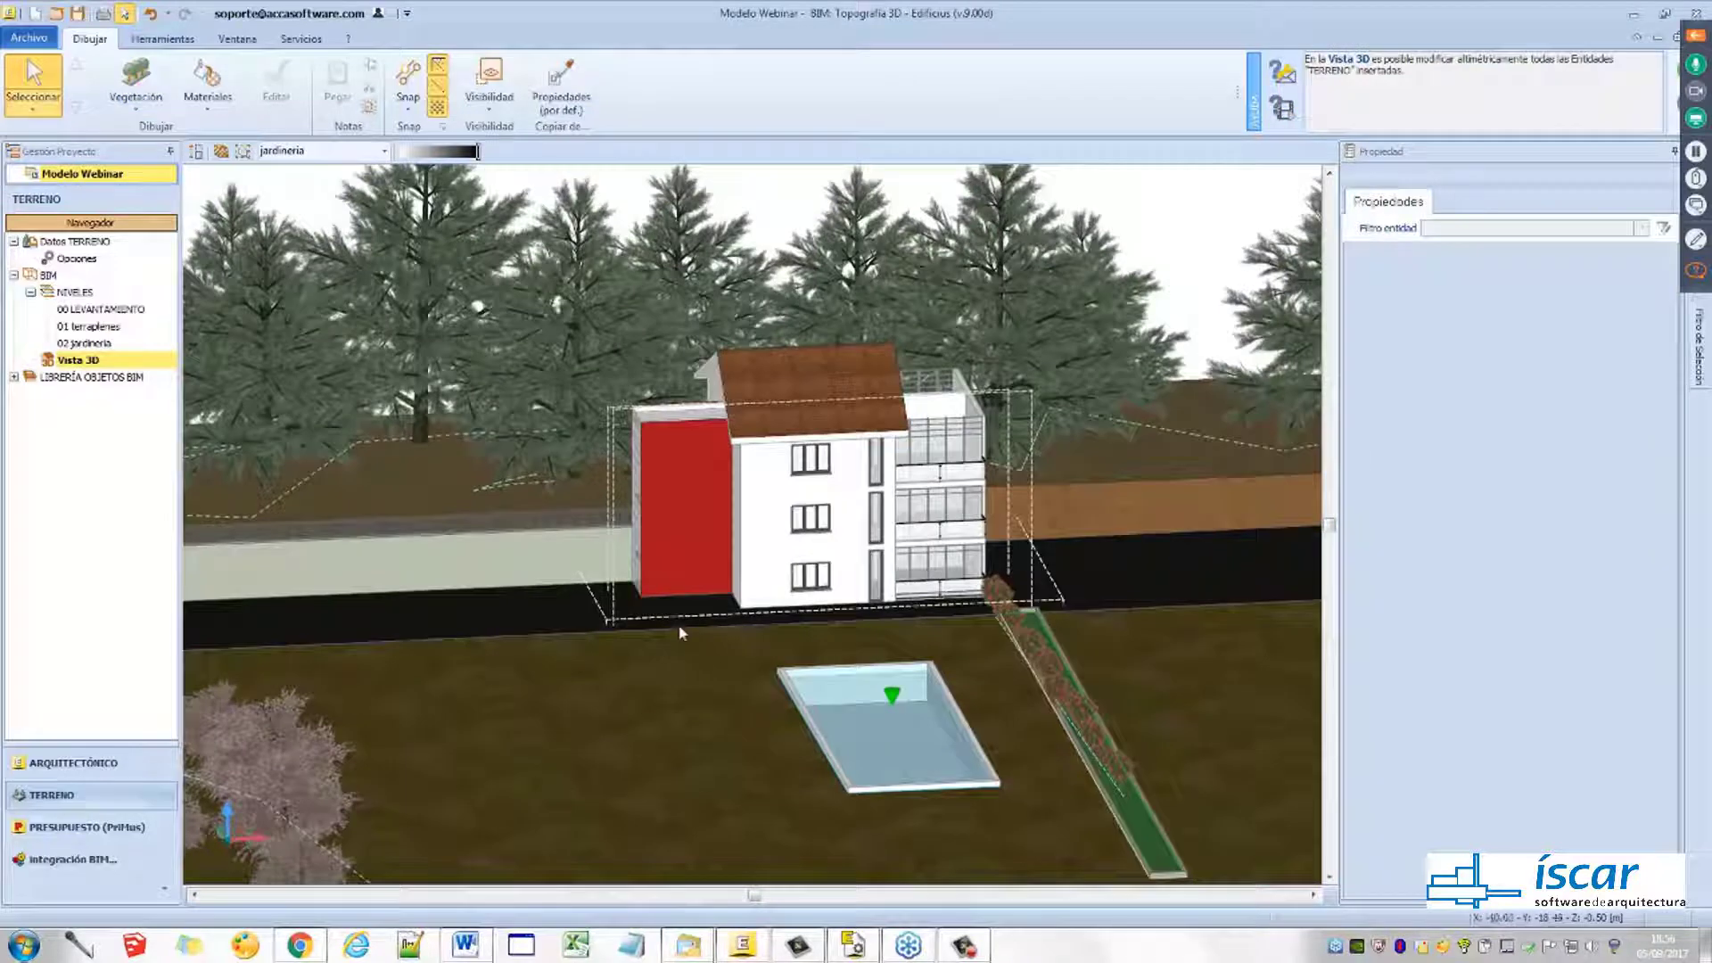
pyautogui.click(490, 100)
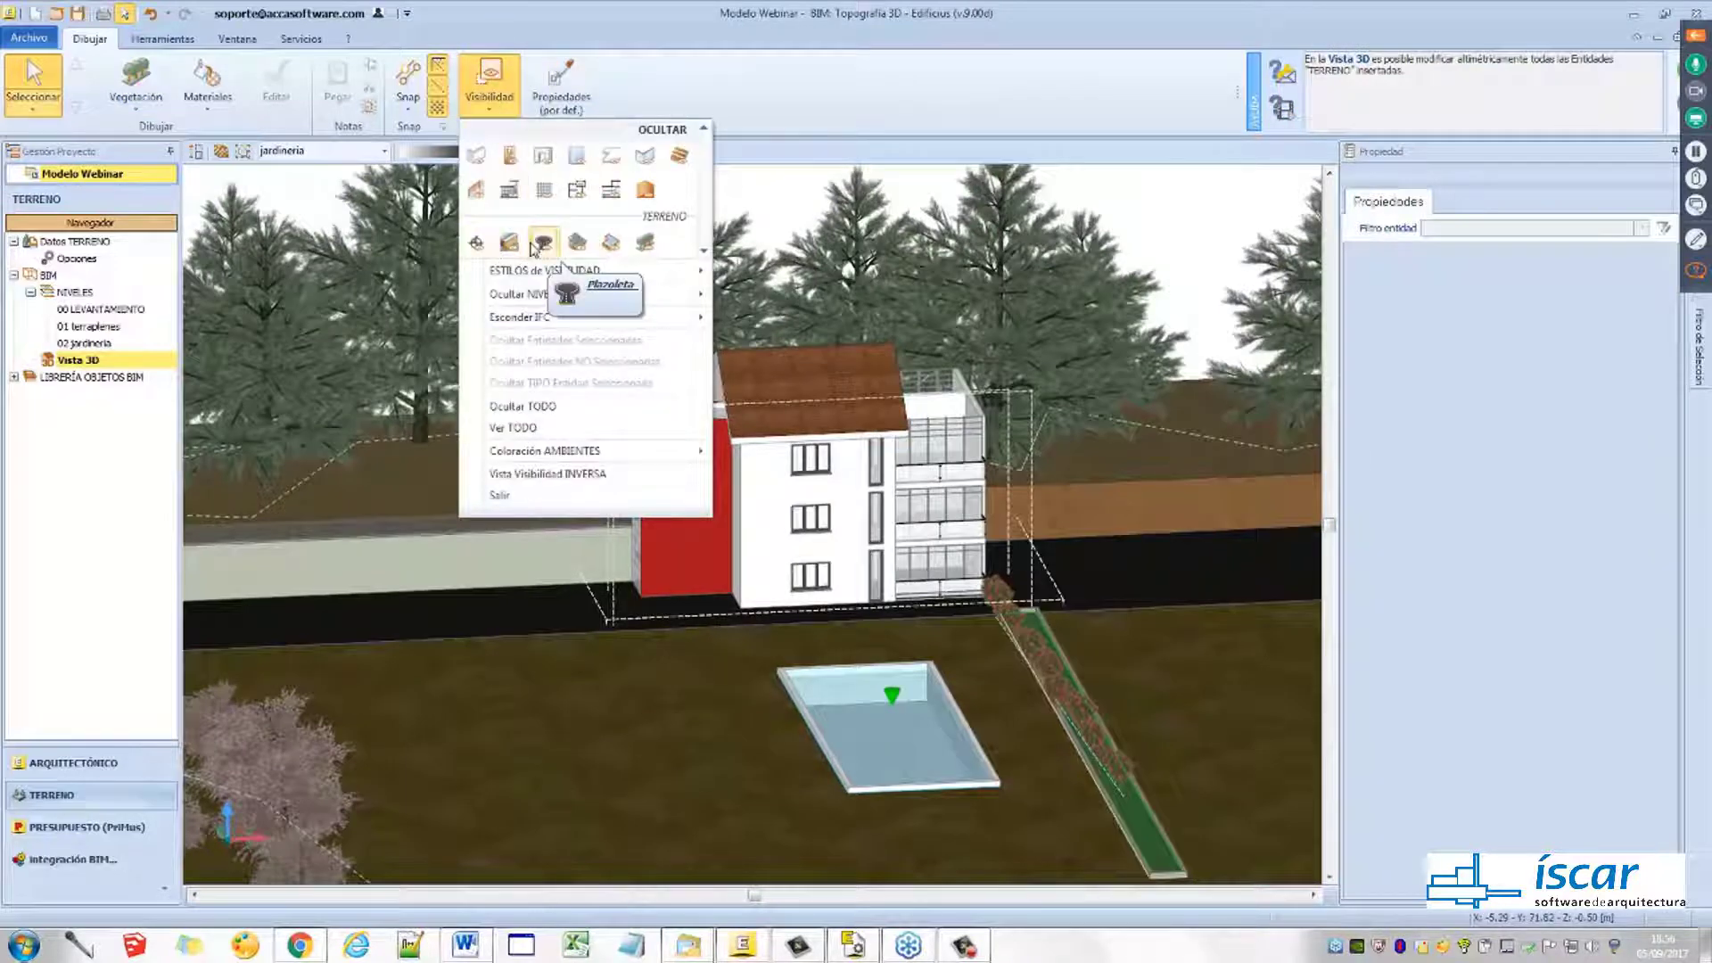
pyautogui.click(611, 189)
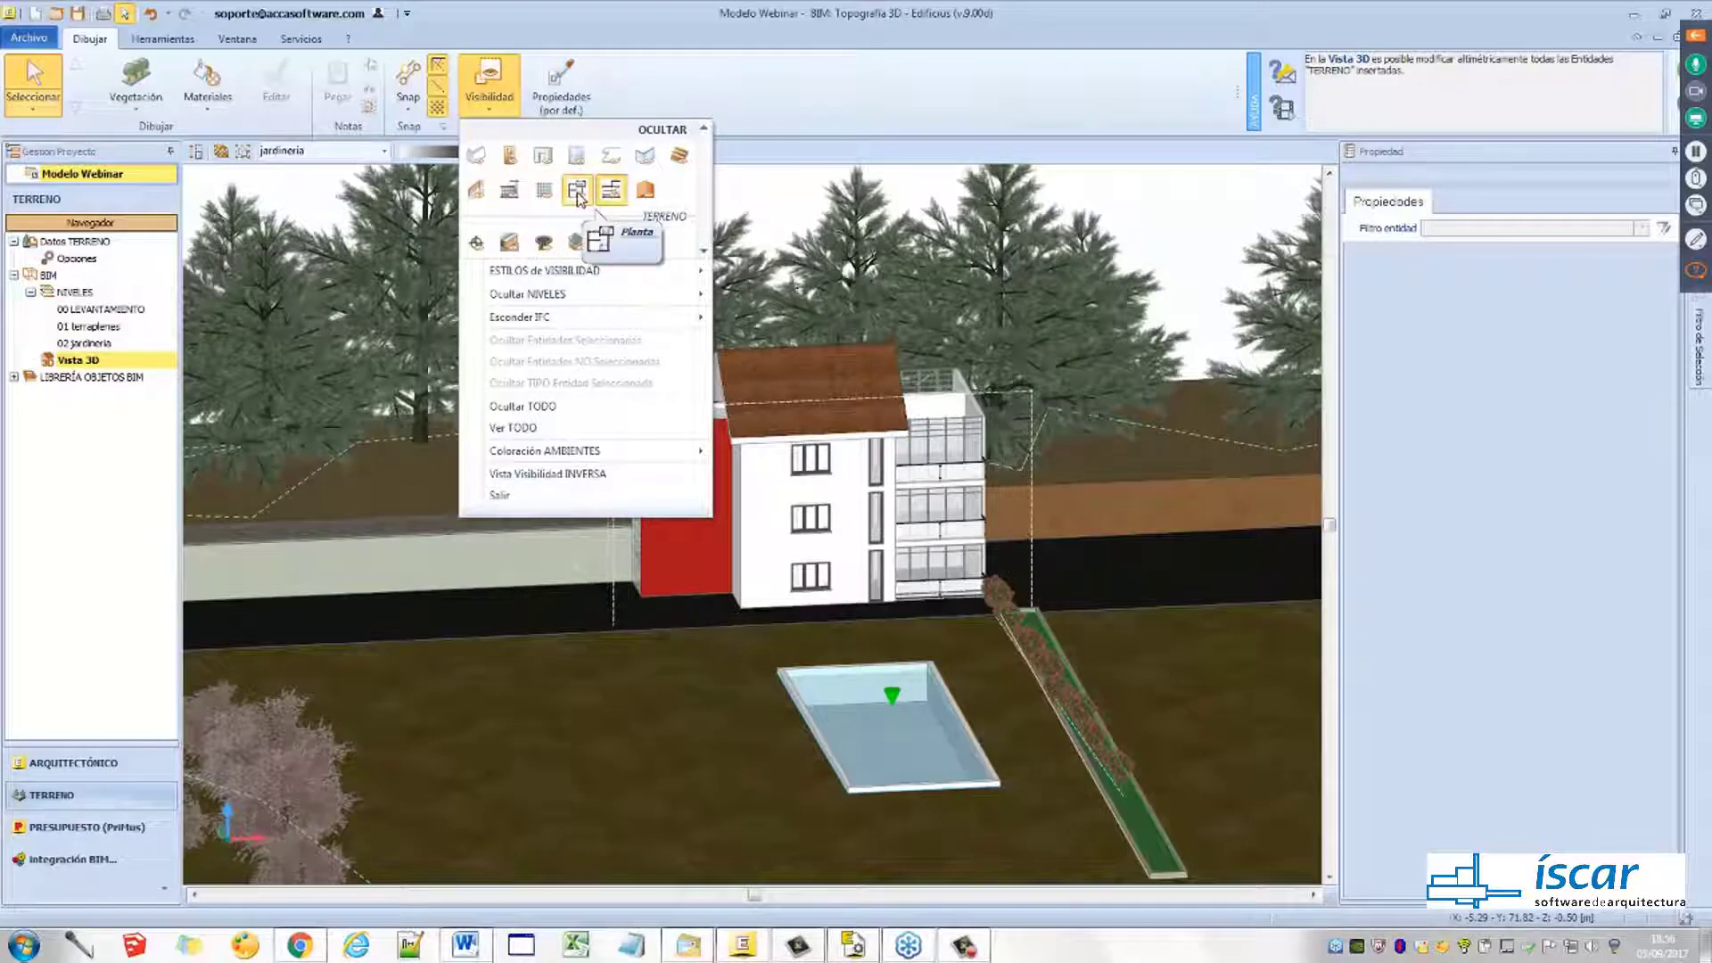
pyautogui.click(509, 189)
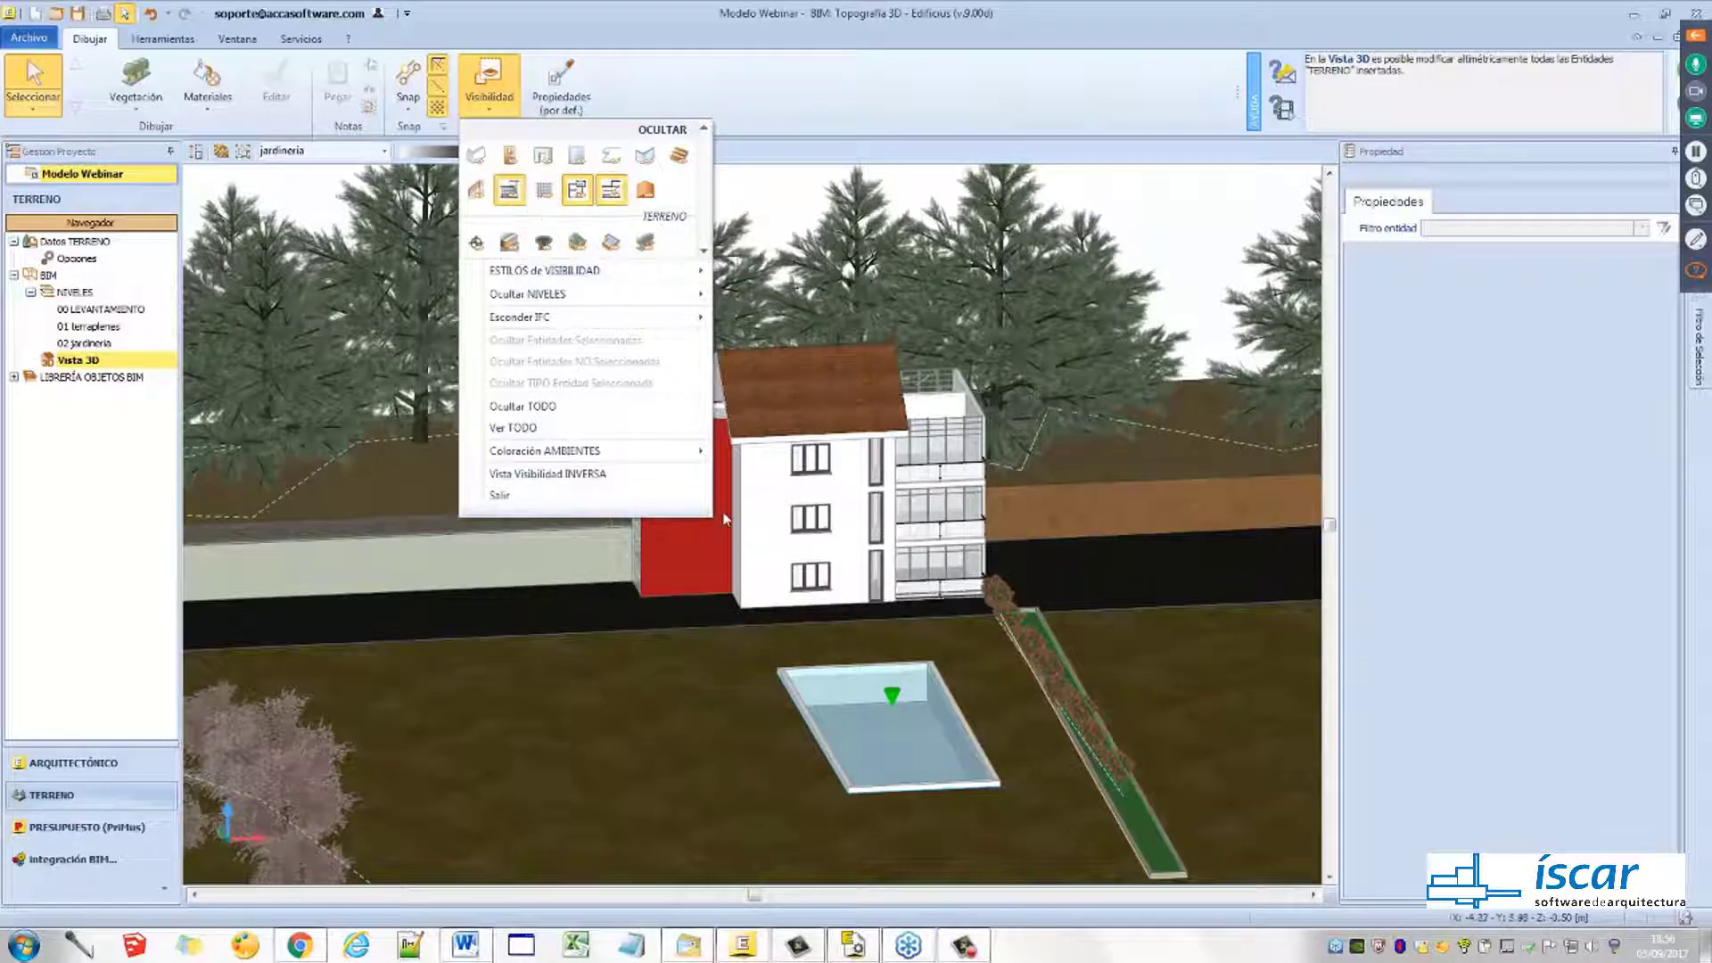
pyautogui.click(729, 526)
# Look over the planted garden around the house and open the plan of the 02 jardineria level
pyautogui.moveTo(749, 573)
pyautogui.mouseDown(button='middle')
pyautogui.moveTo(719, 591)
pyautogui.moveTo(760, 581)
pyautogui.mouseUp(button='middle')
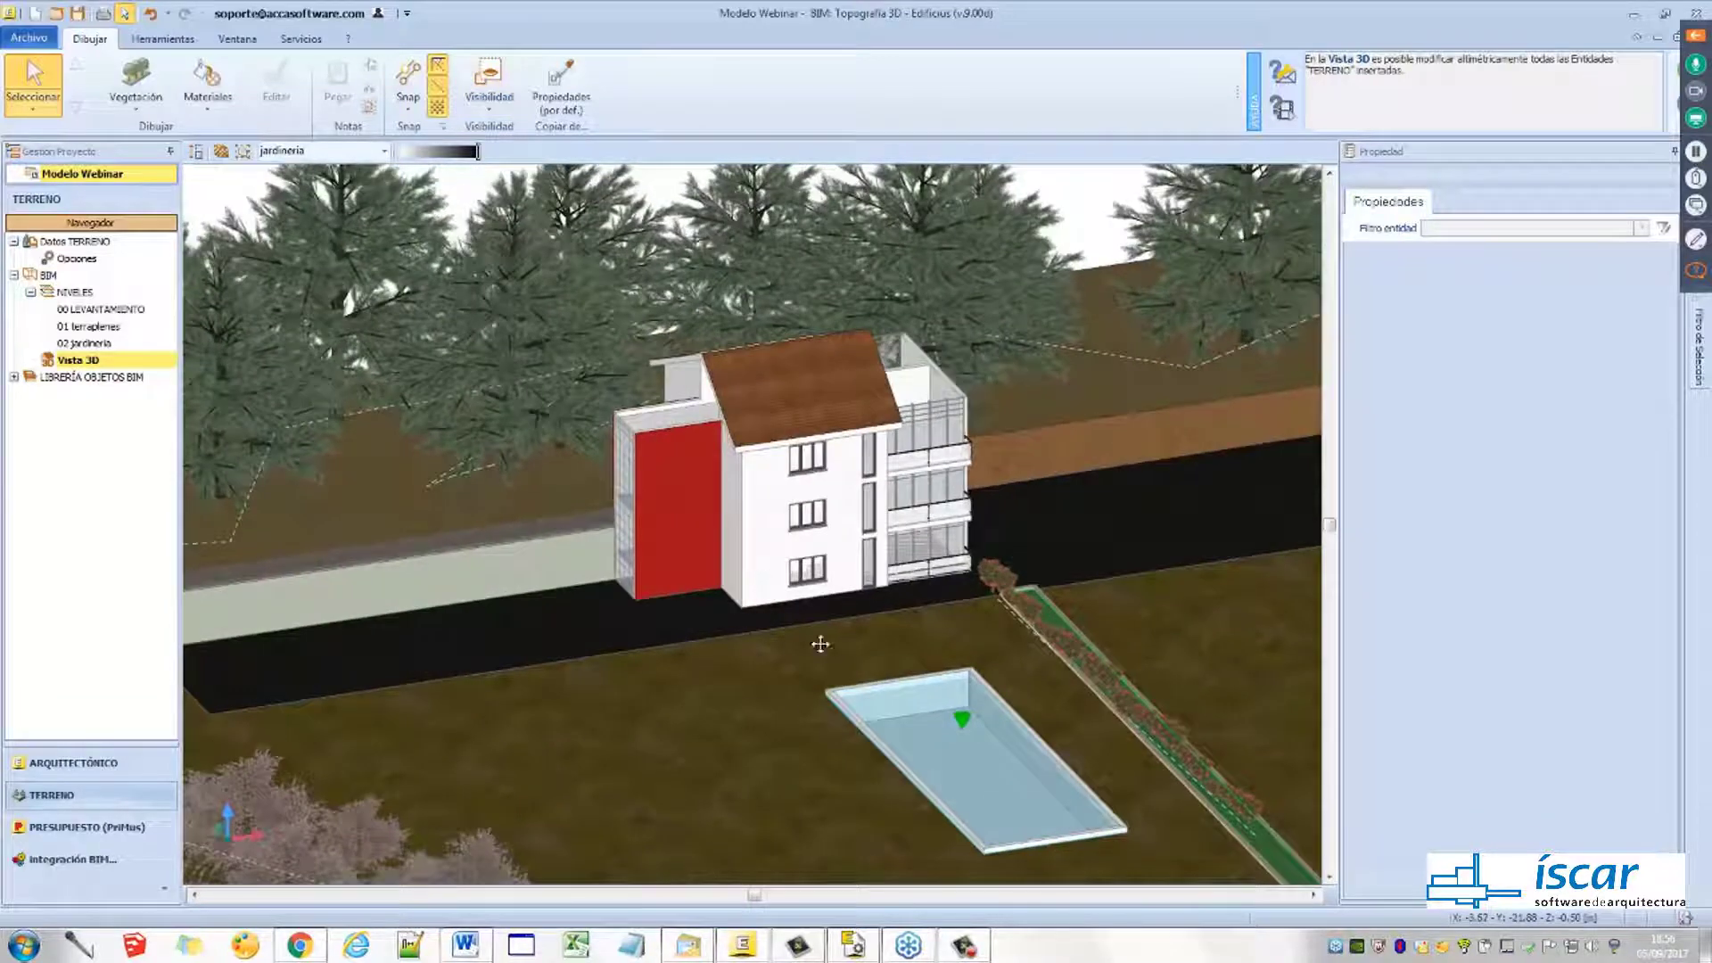
pyautogui.moveTo(820, 644); pyautogui.dragTo(773, 599, button='middle')
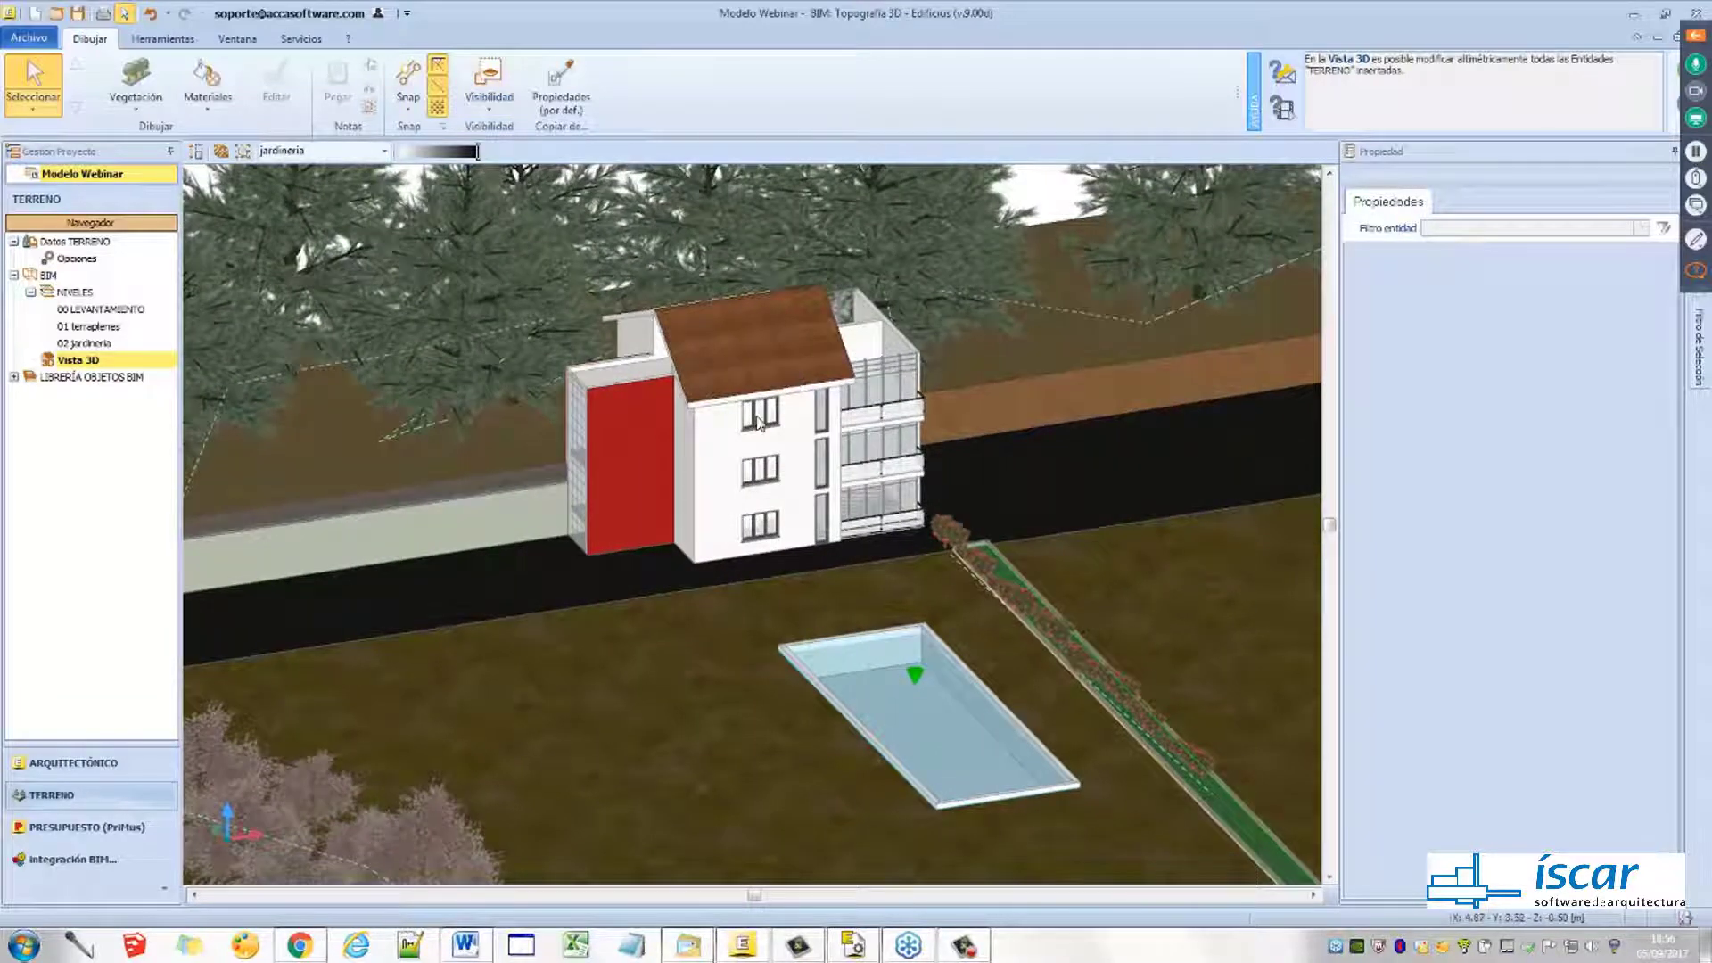
pyautogui.moveTo(752, 577); pyautogui.dragTo(739, 551, button='middle')
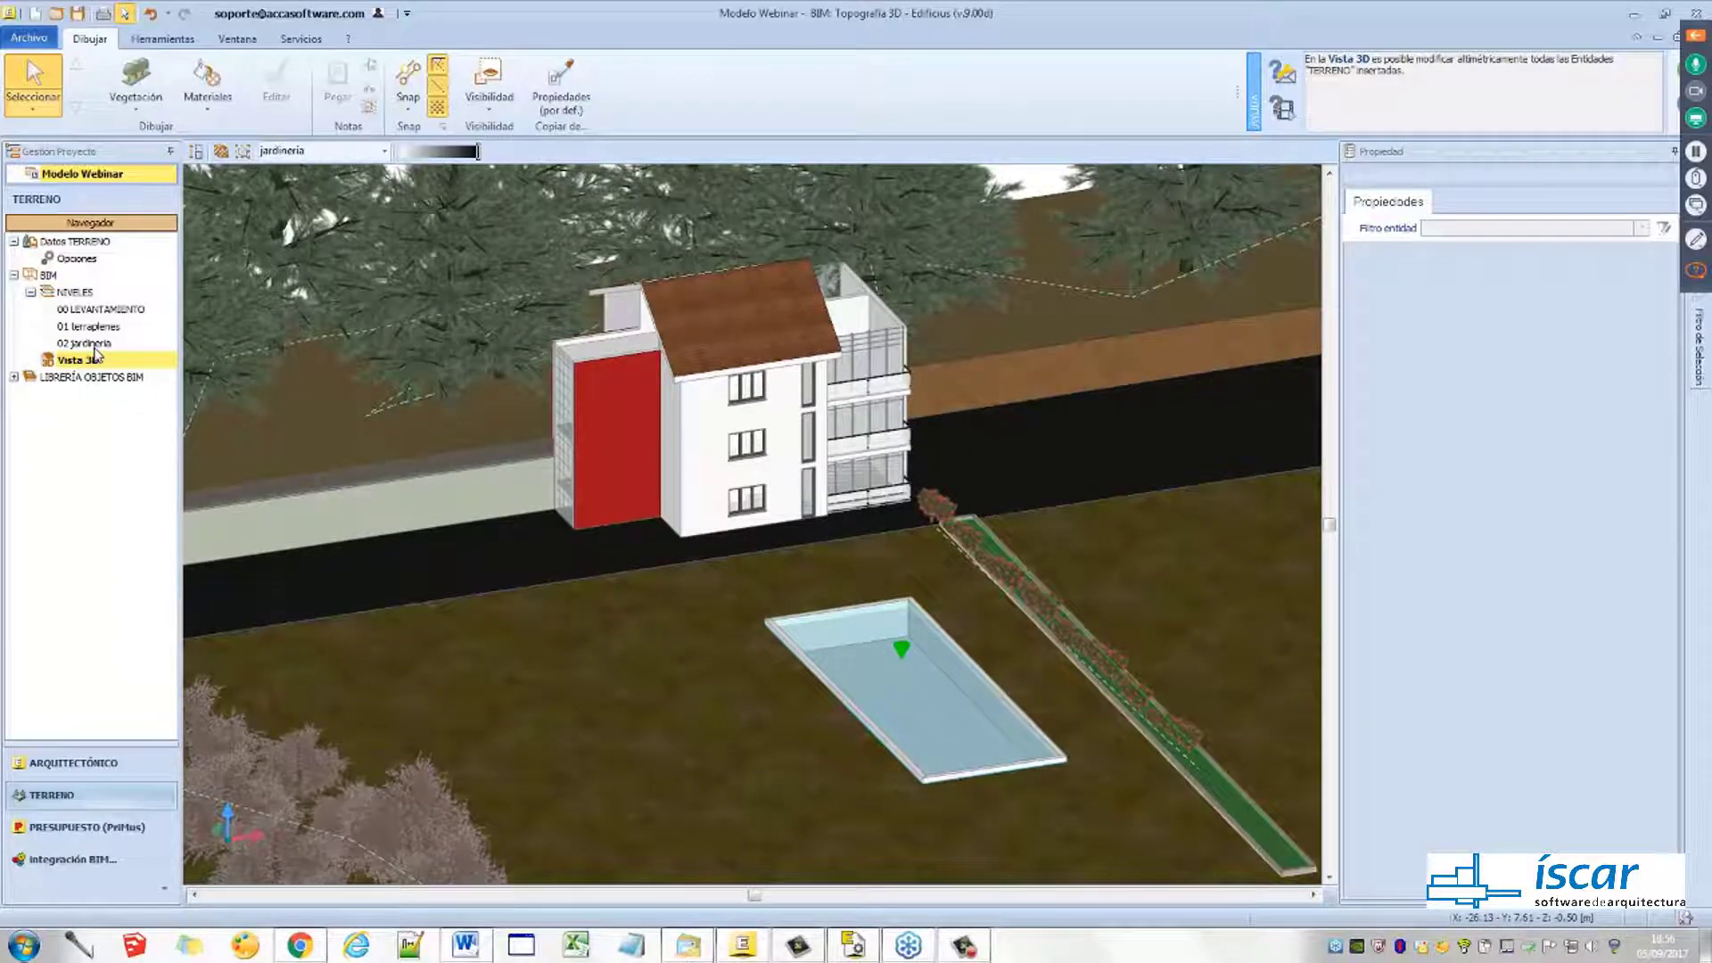
pyautogui.click(96, 344)
pyautogui.doubleClick(90, 343)
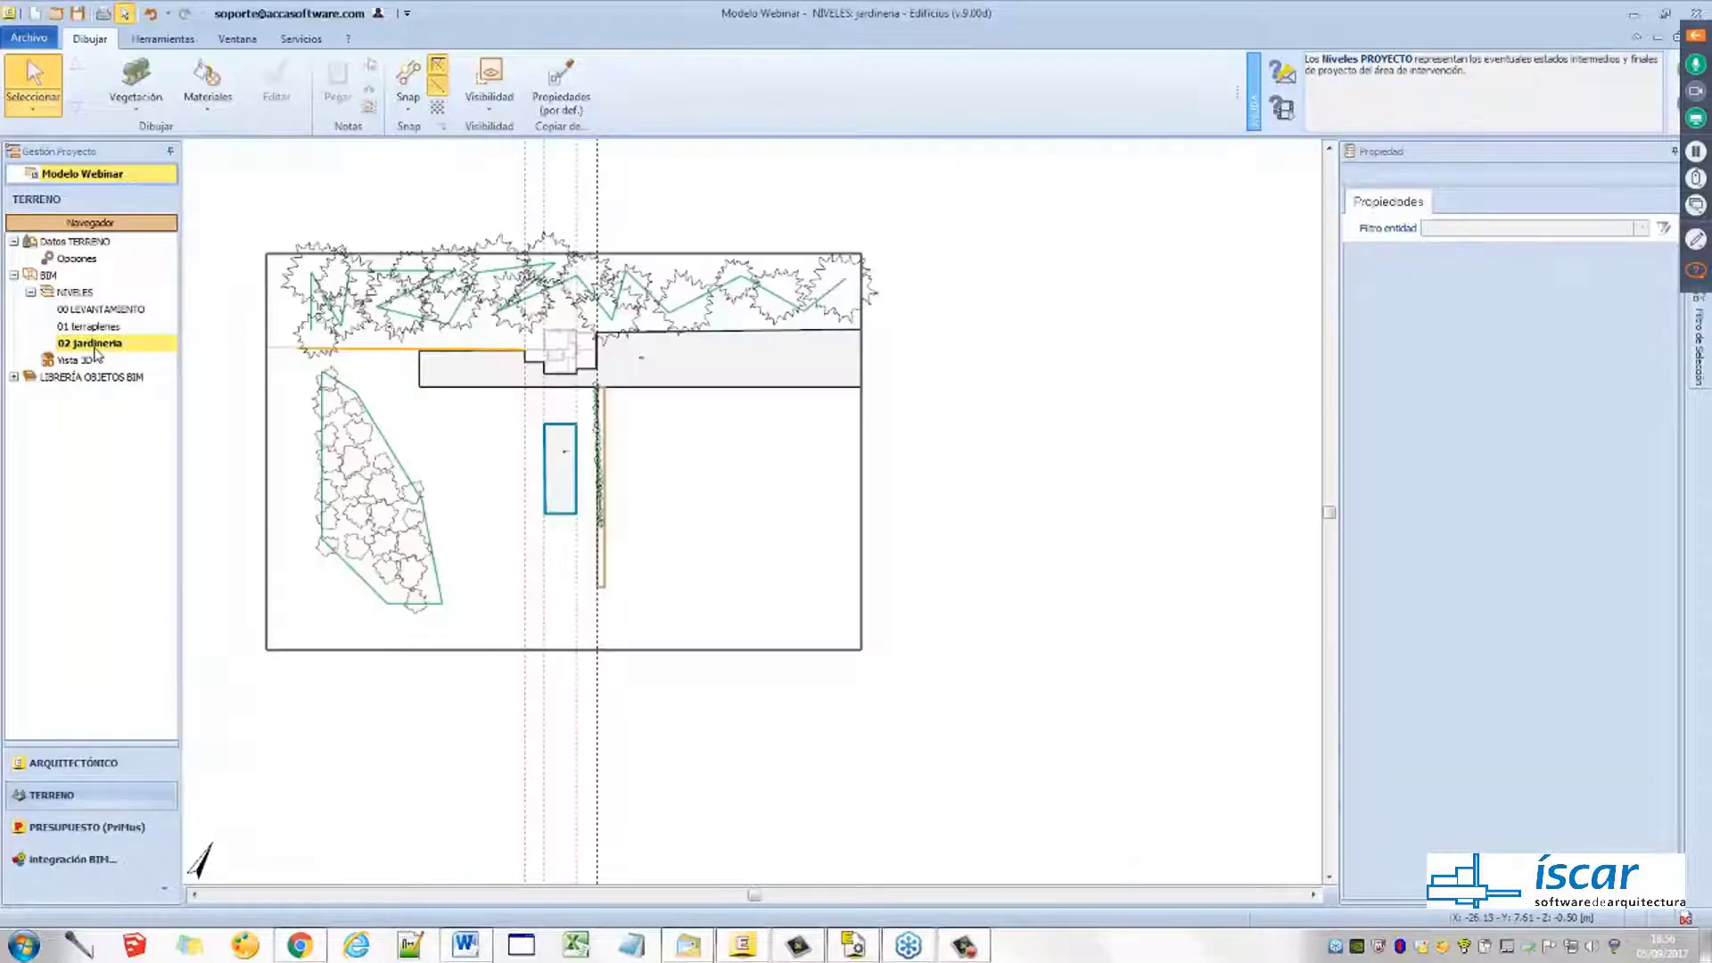
# Start an Área terreno polyline along the paved strip's edge from the house's side line to the planter, and continue down the planter past the pool's far end
pyautogui.scroll(4, 550, 377)
pyautogui.scroll(2, 550, 377)
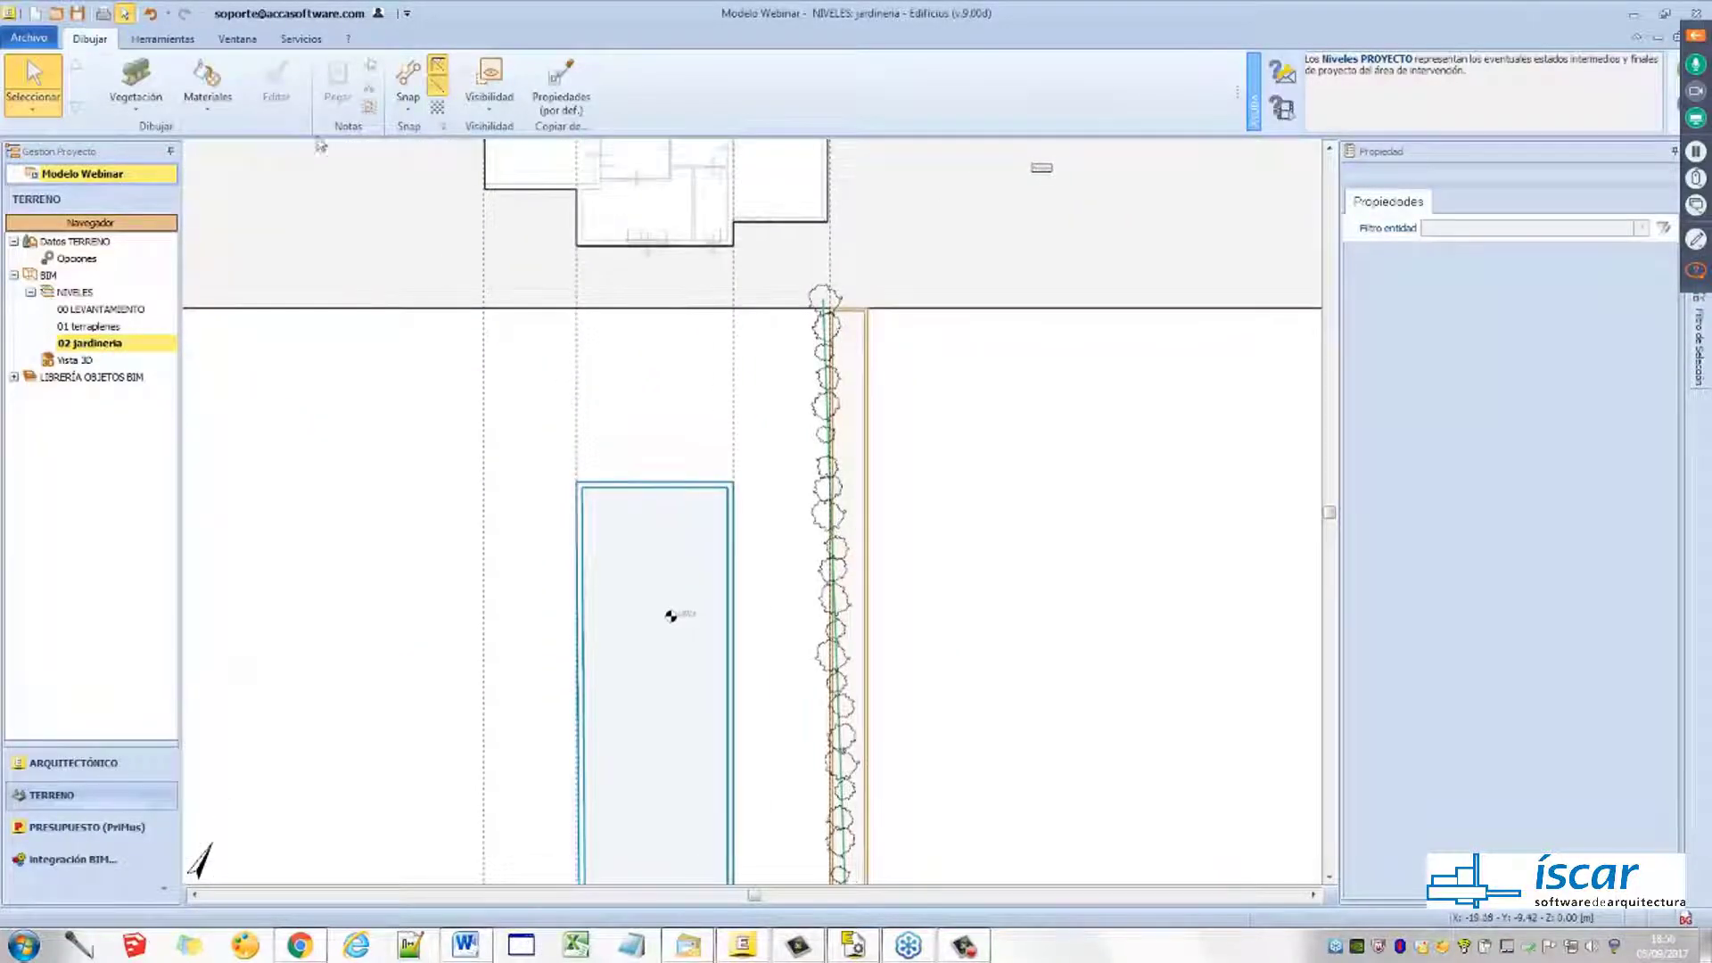
pyautogui.click(138, 107)
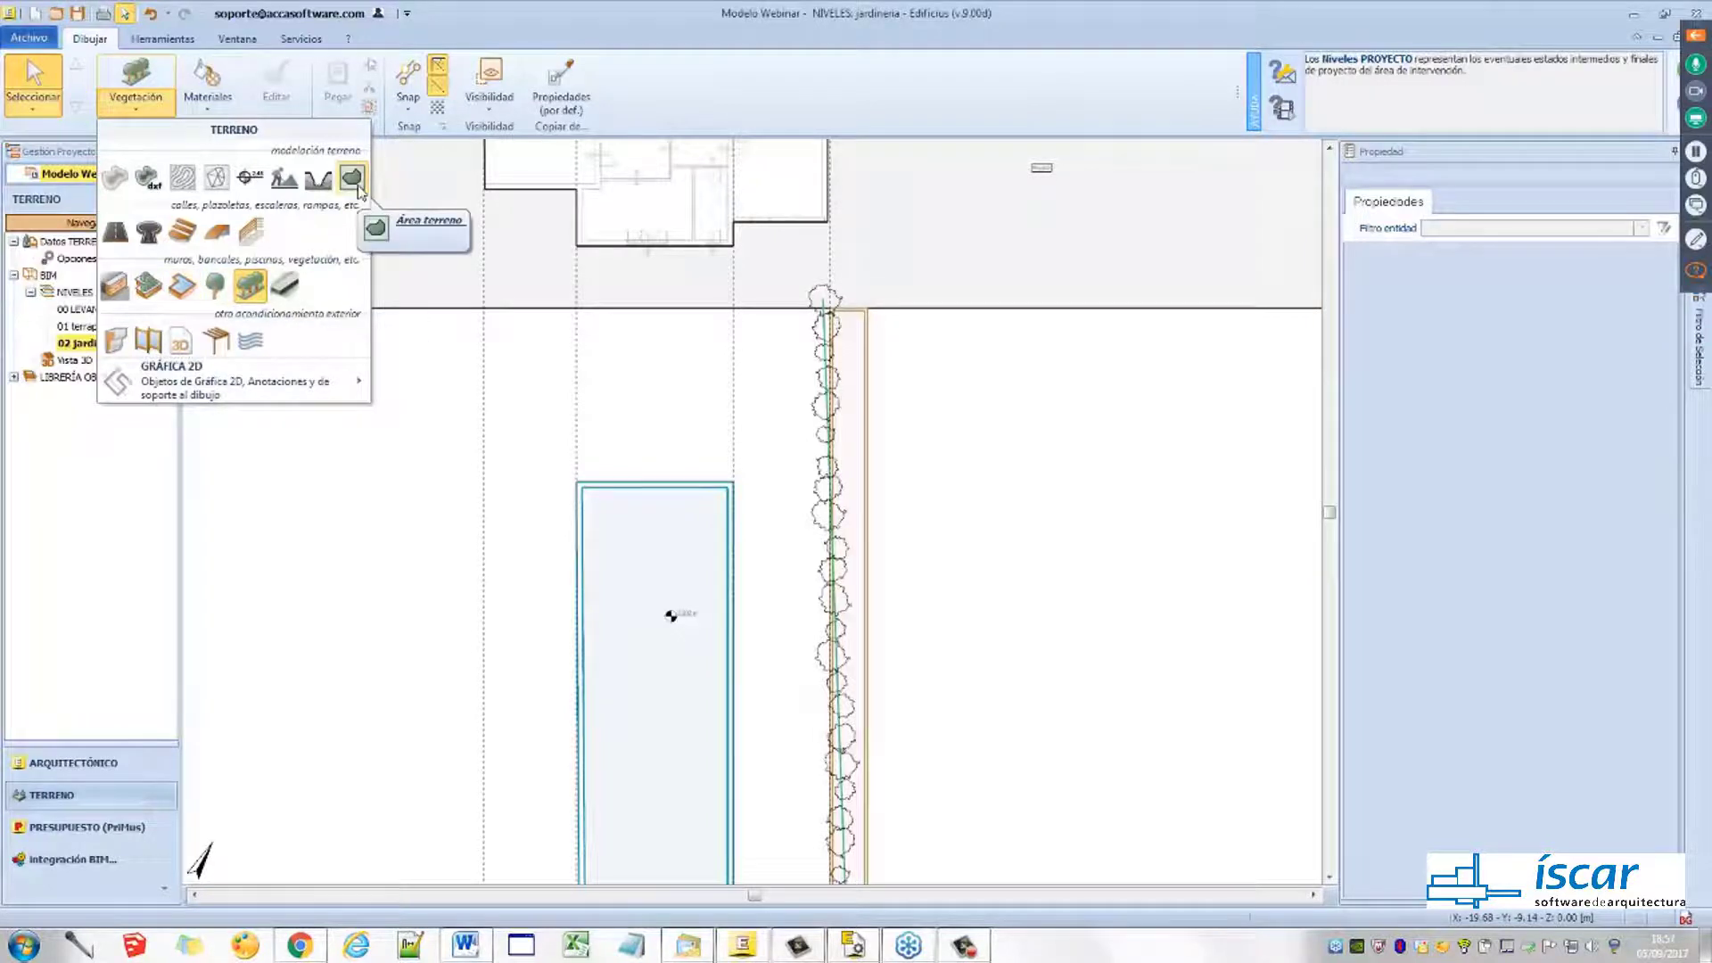
pyautogui.click(353, 181)
pyautogui.scroll(1, 529, 475)
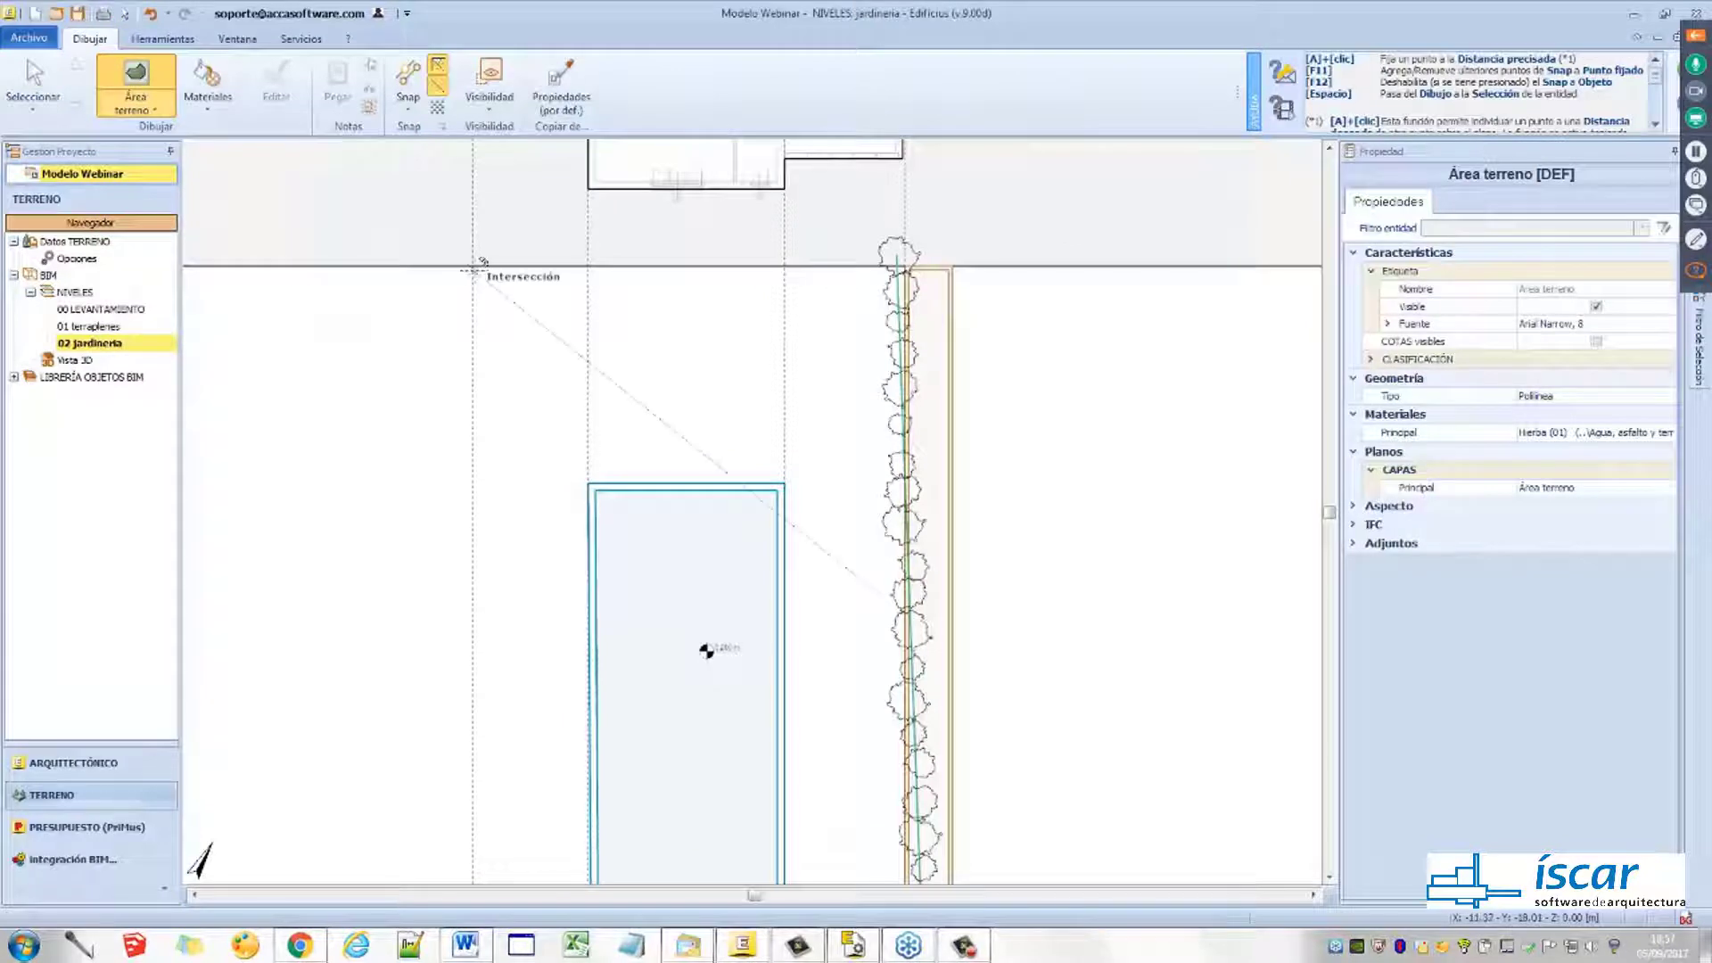
pyautogui.scroll(1, 482, 260)
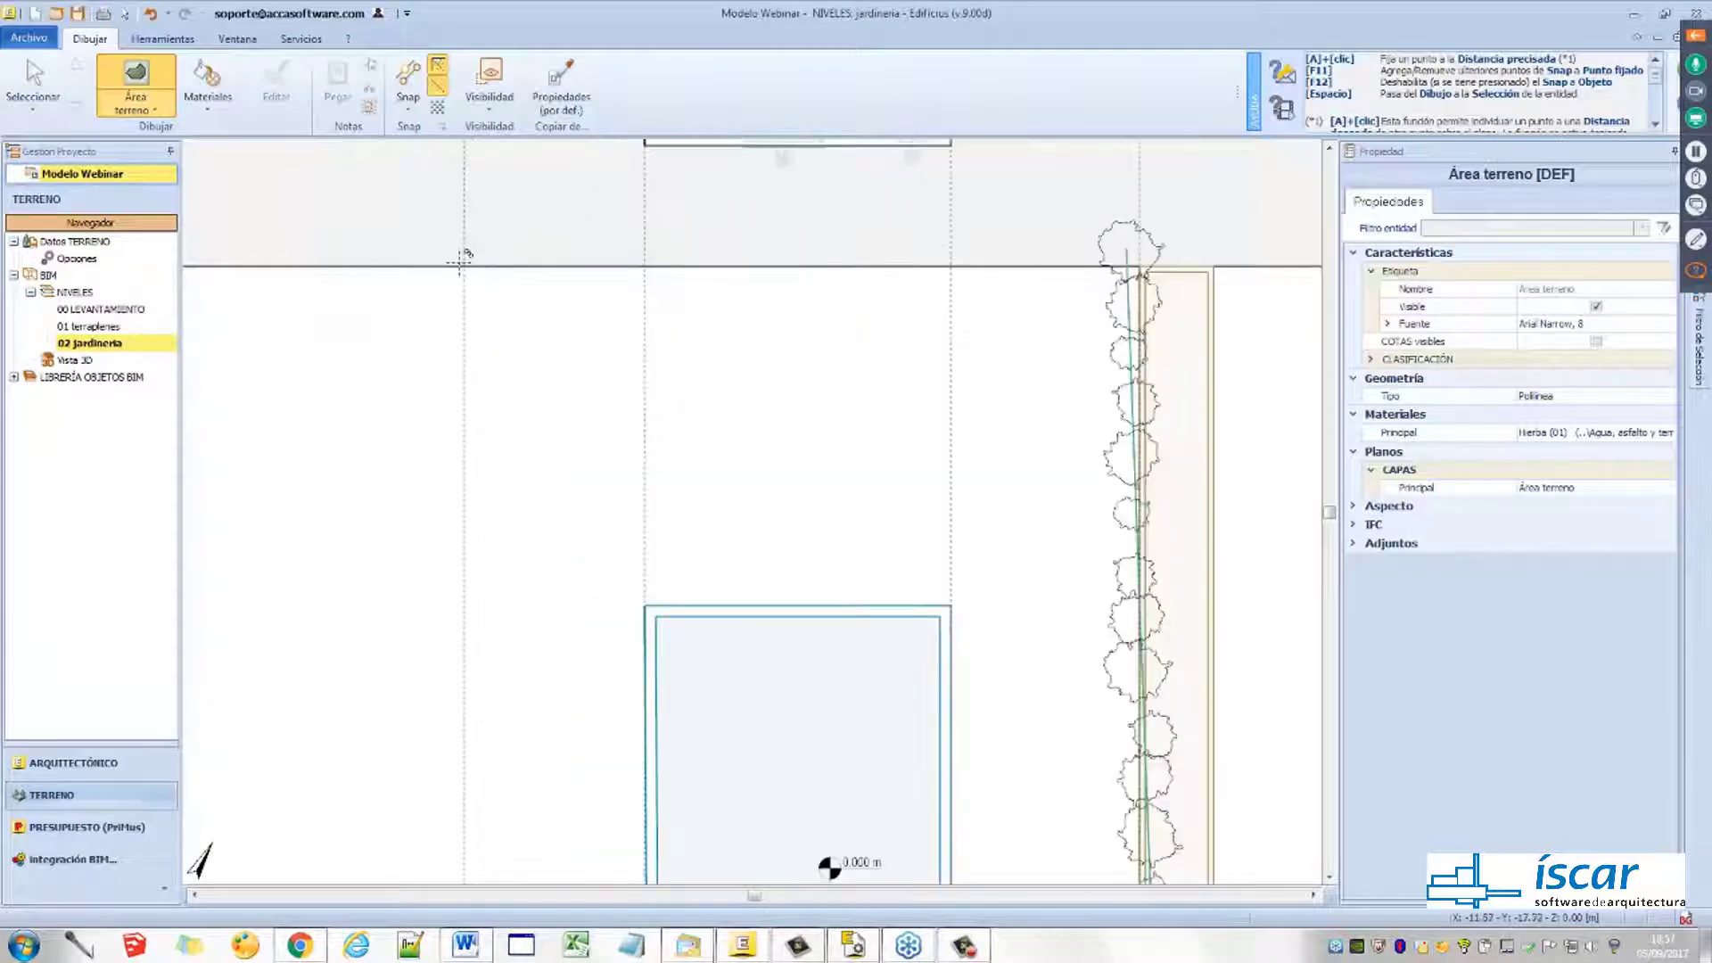
pyautogui.click(464, 264)
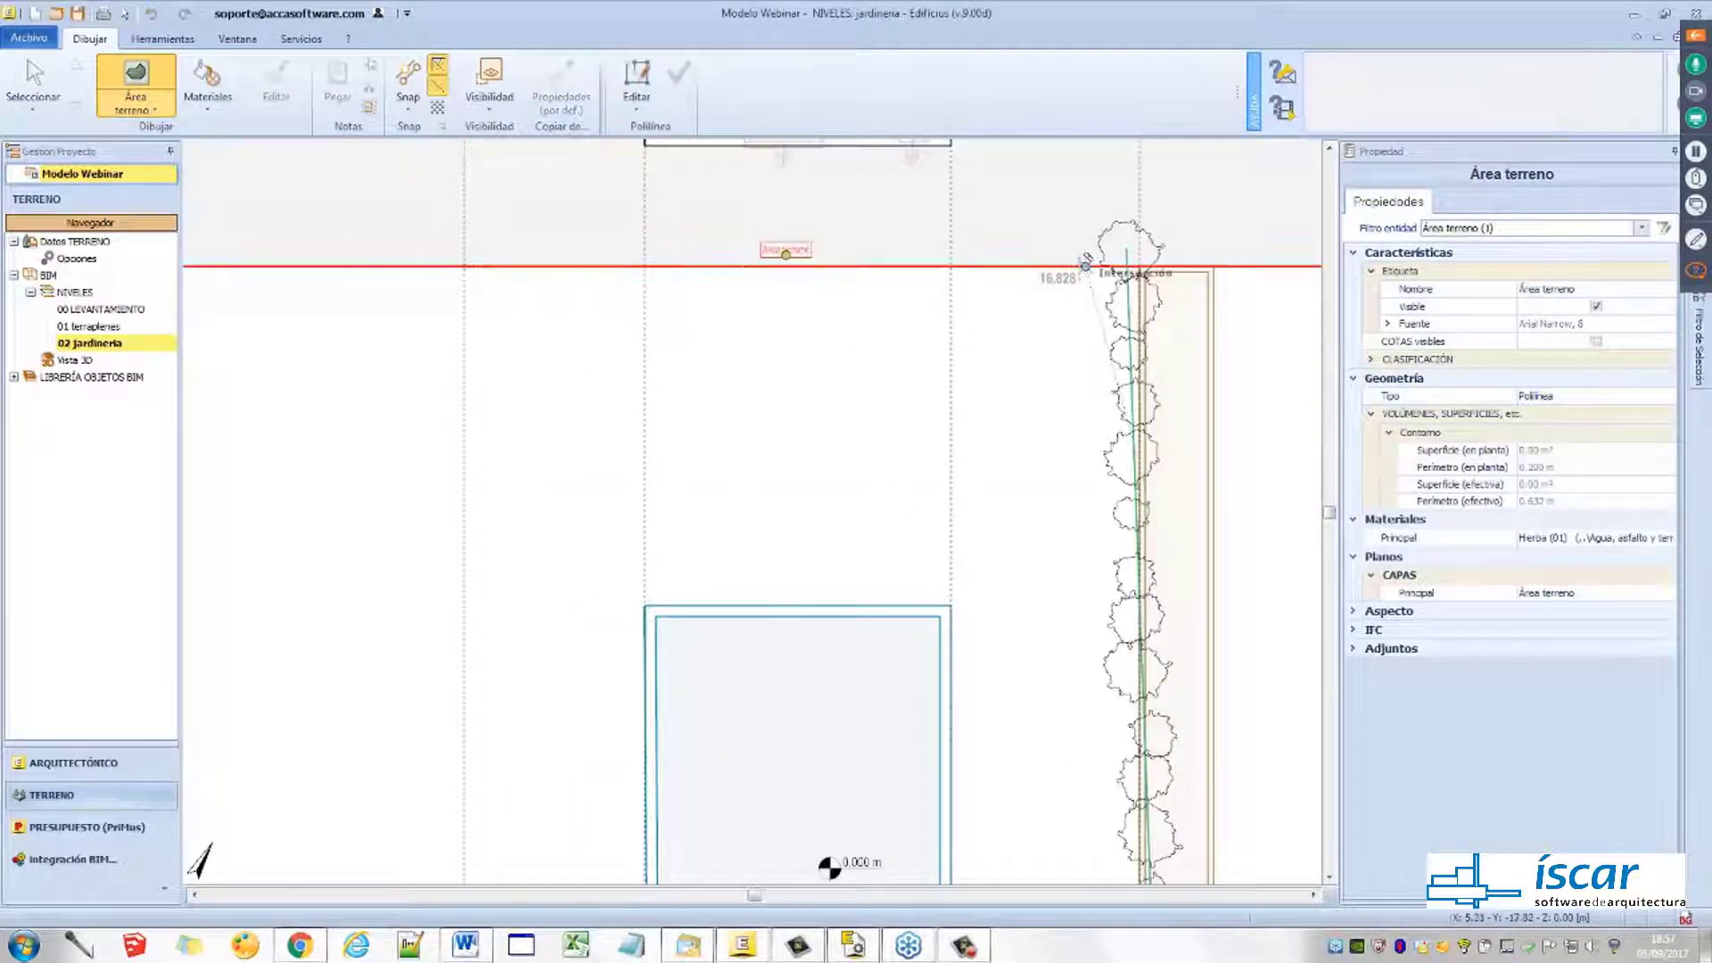
pyautogui.click(1119, 265)
pyautogui.scroll(-3, 1082, 573)
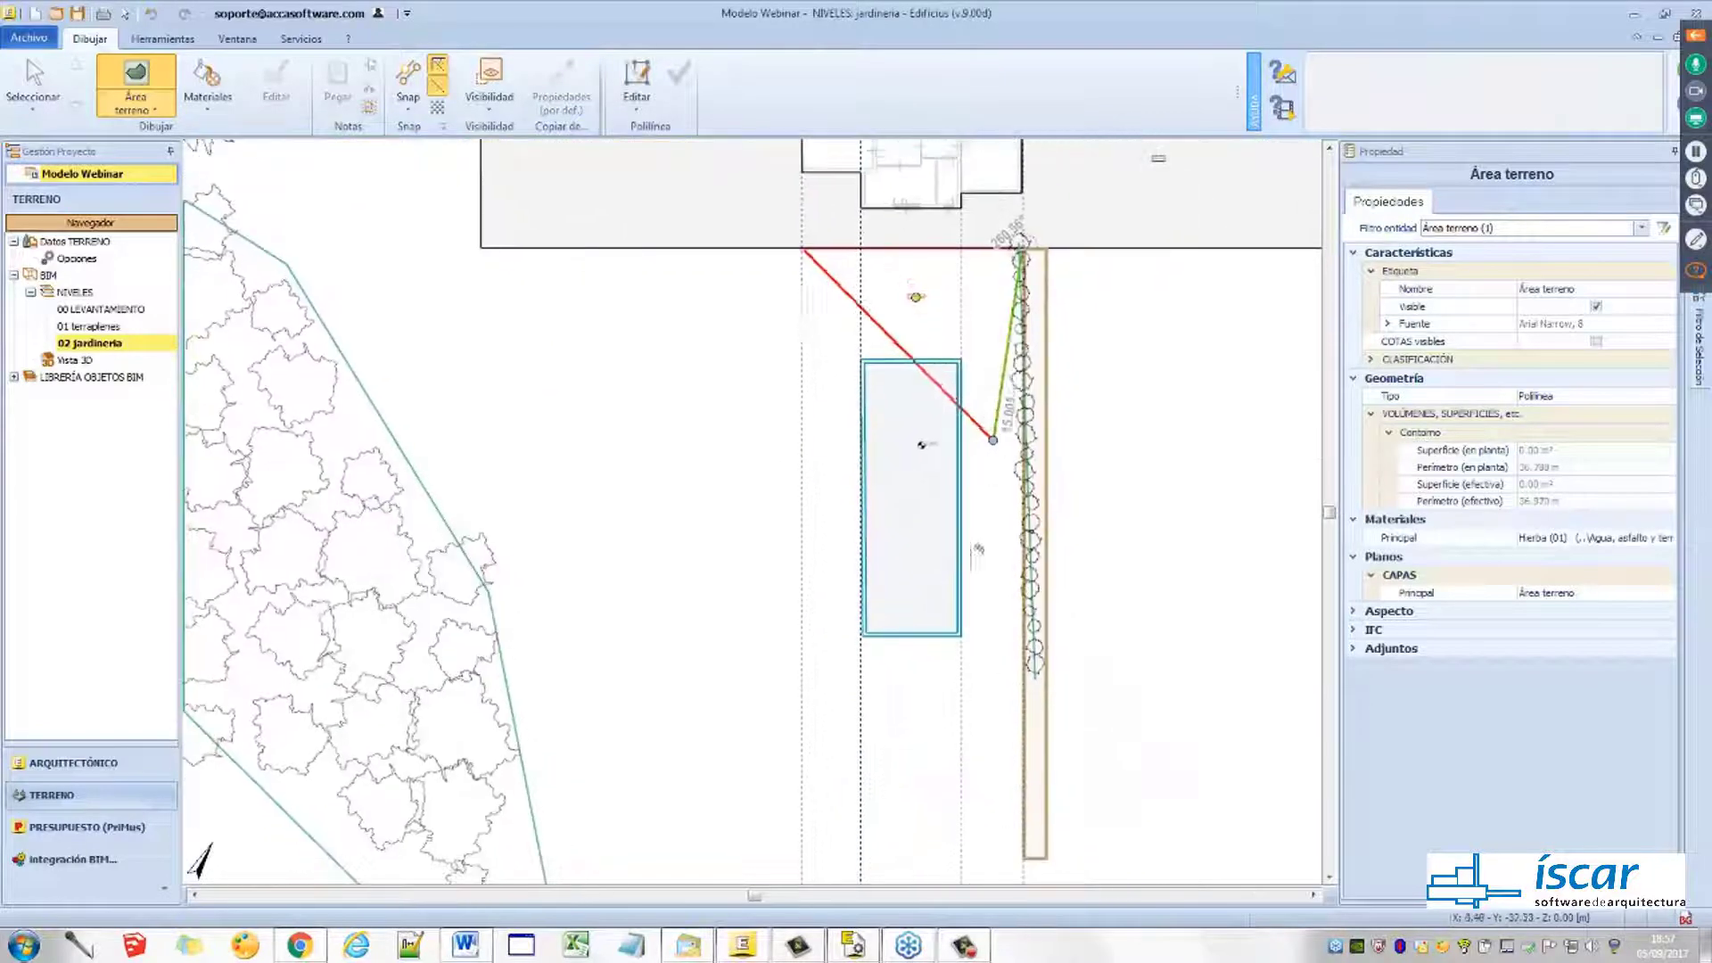
pyautogui.scroll(5, 1007, 682)
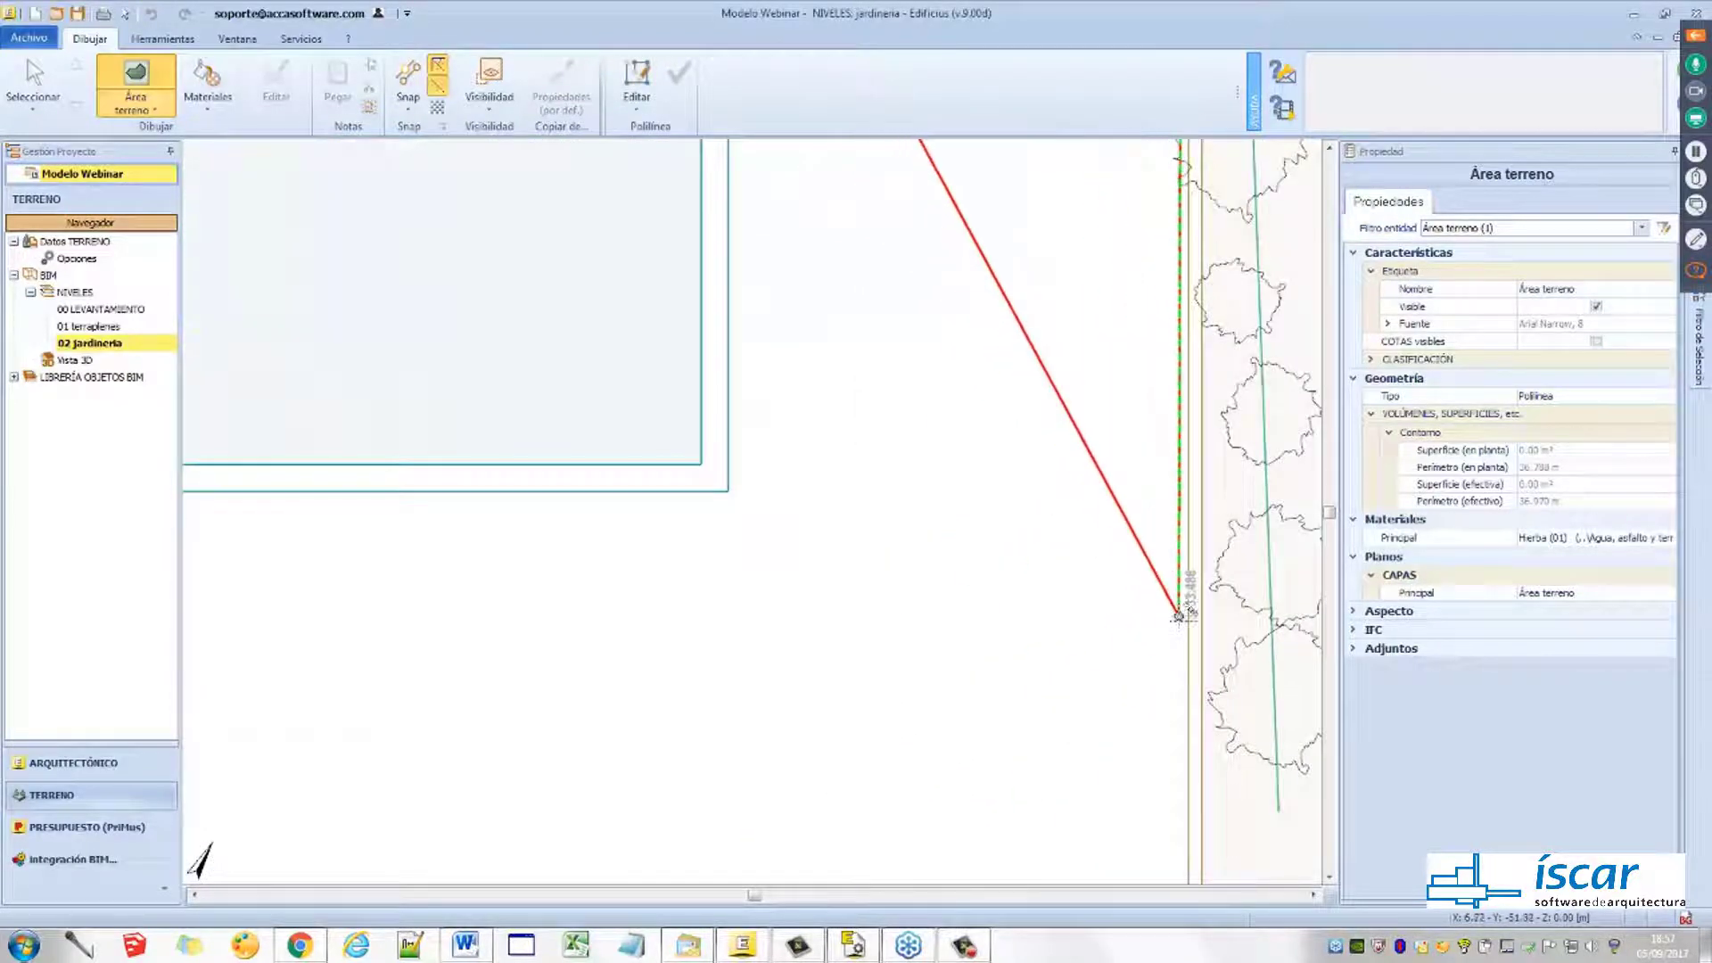
pyautogui.click(1179, 617)
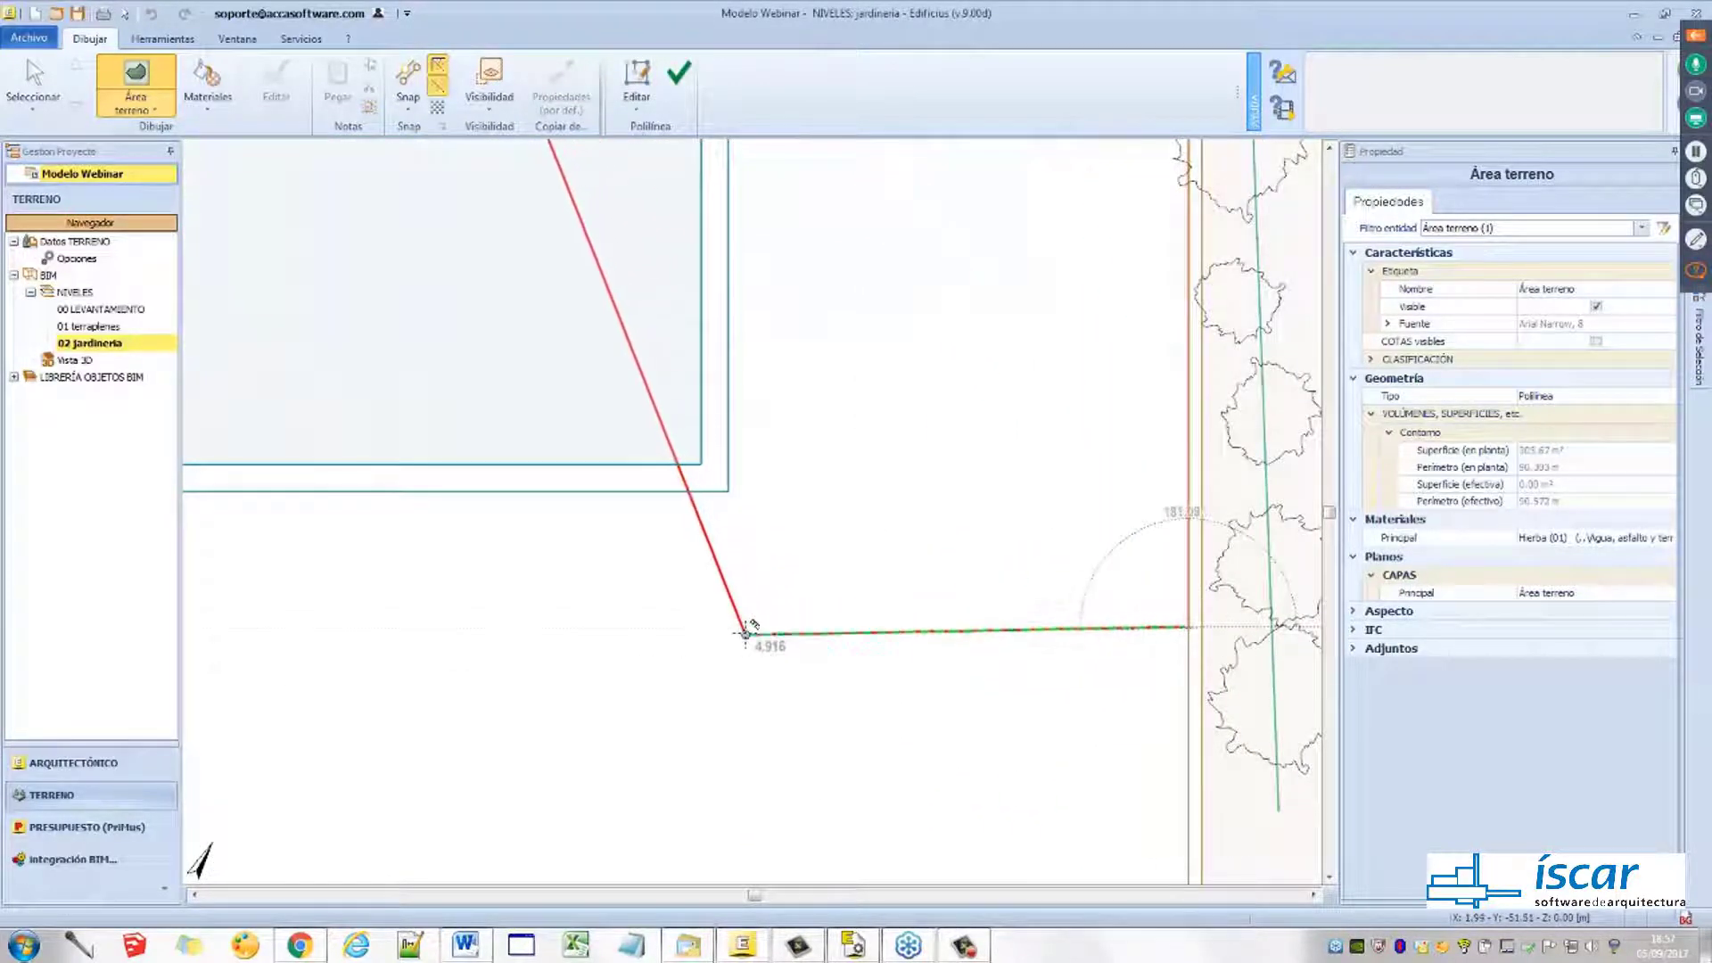
# Finish the terrain area outline around the pool's far corner, along its long side and near end to the house's side line, and close the polygon
pyautogui.click(746, 634)
pyautogui.click(729, 489)
pyautogui.scroll(-2, 756, 433)
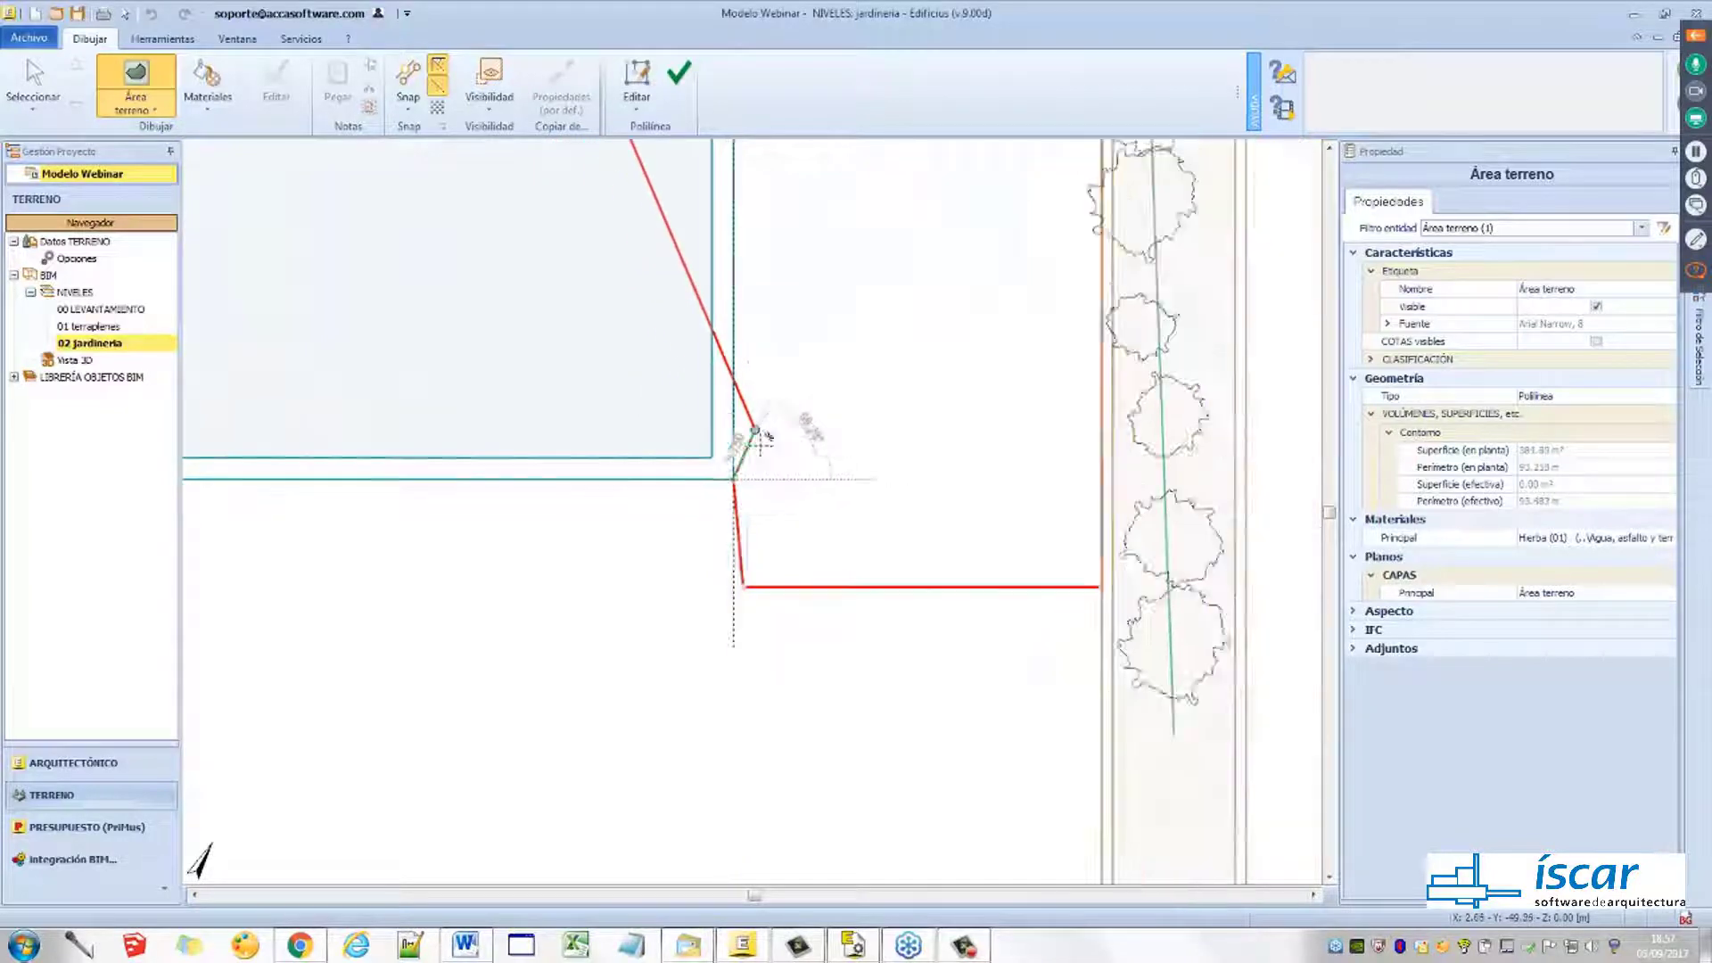
pyautogui.scroll(-3, 762, 446)
pyautogui.scroll(3, 766, 196)
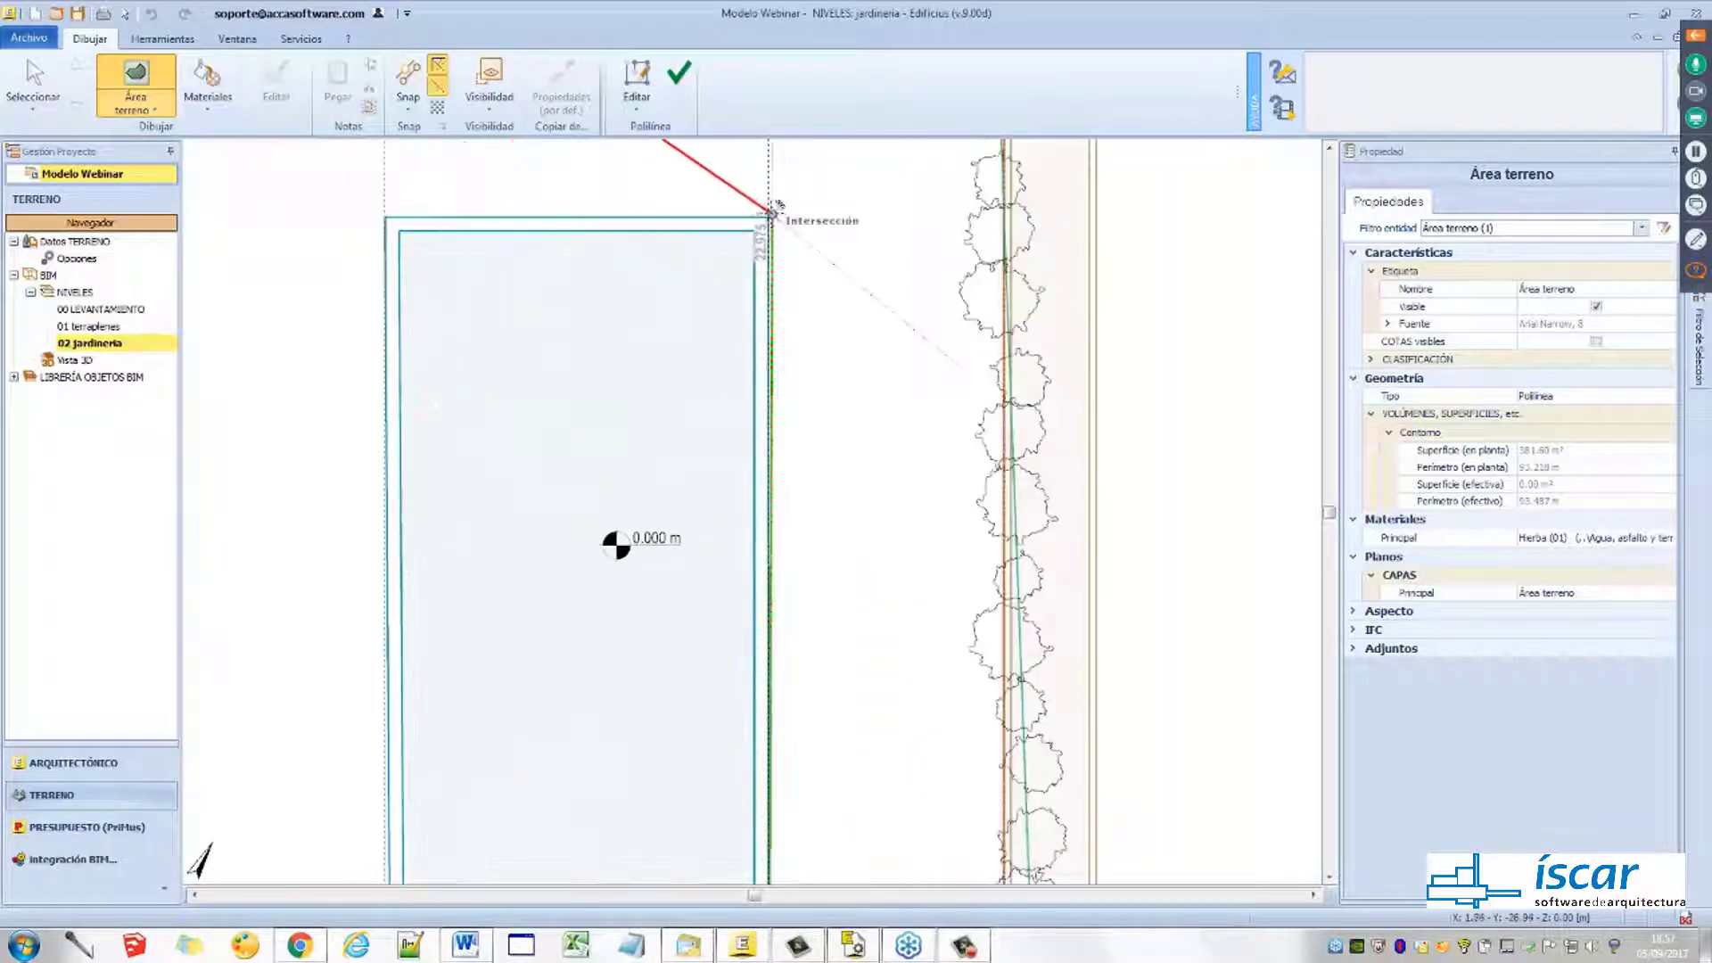
pyautogui.click(772, 210)
pyautogui.moveTo(381, 212); pyautogui.dragTo(366, 567, button='middle')
pyautogui.click(446, 508)
pyautogui.scroll(-3, 446, 508)
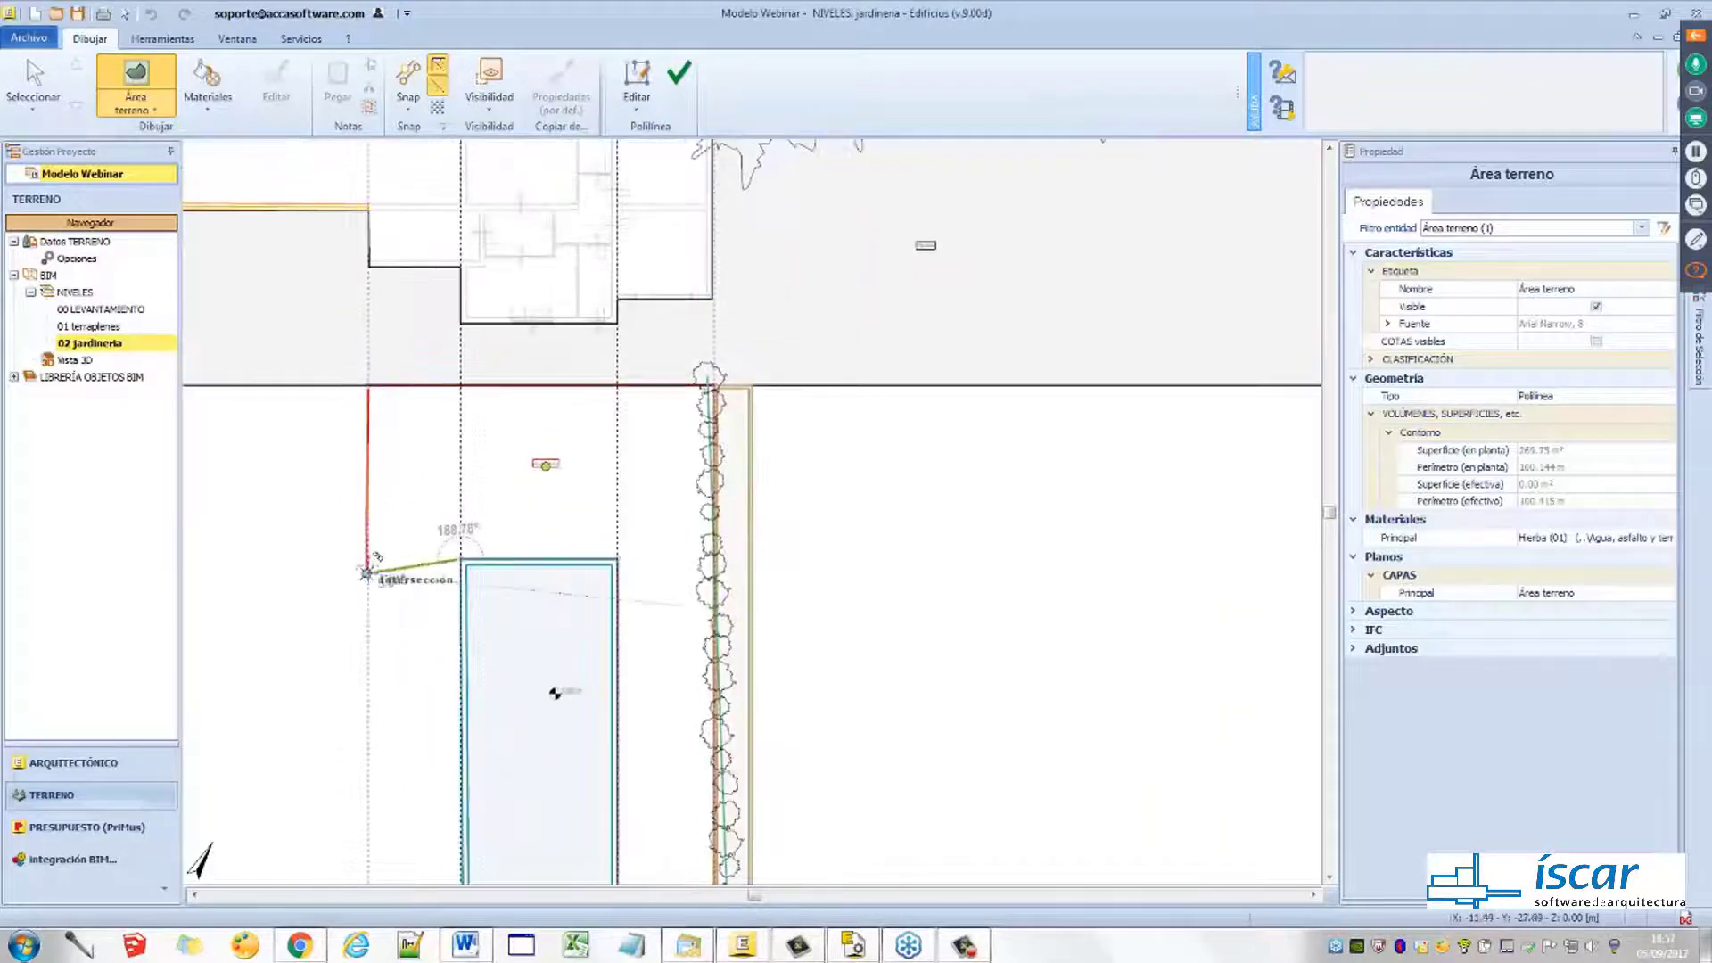
pyautogui.click(368, 557)
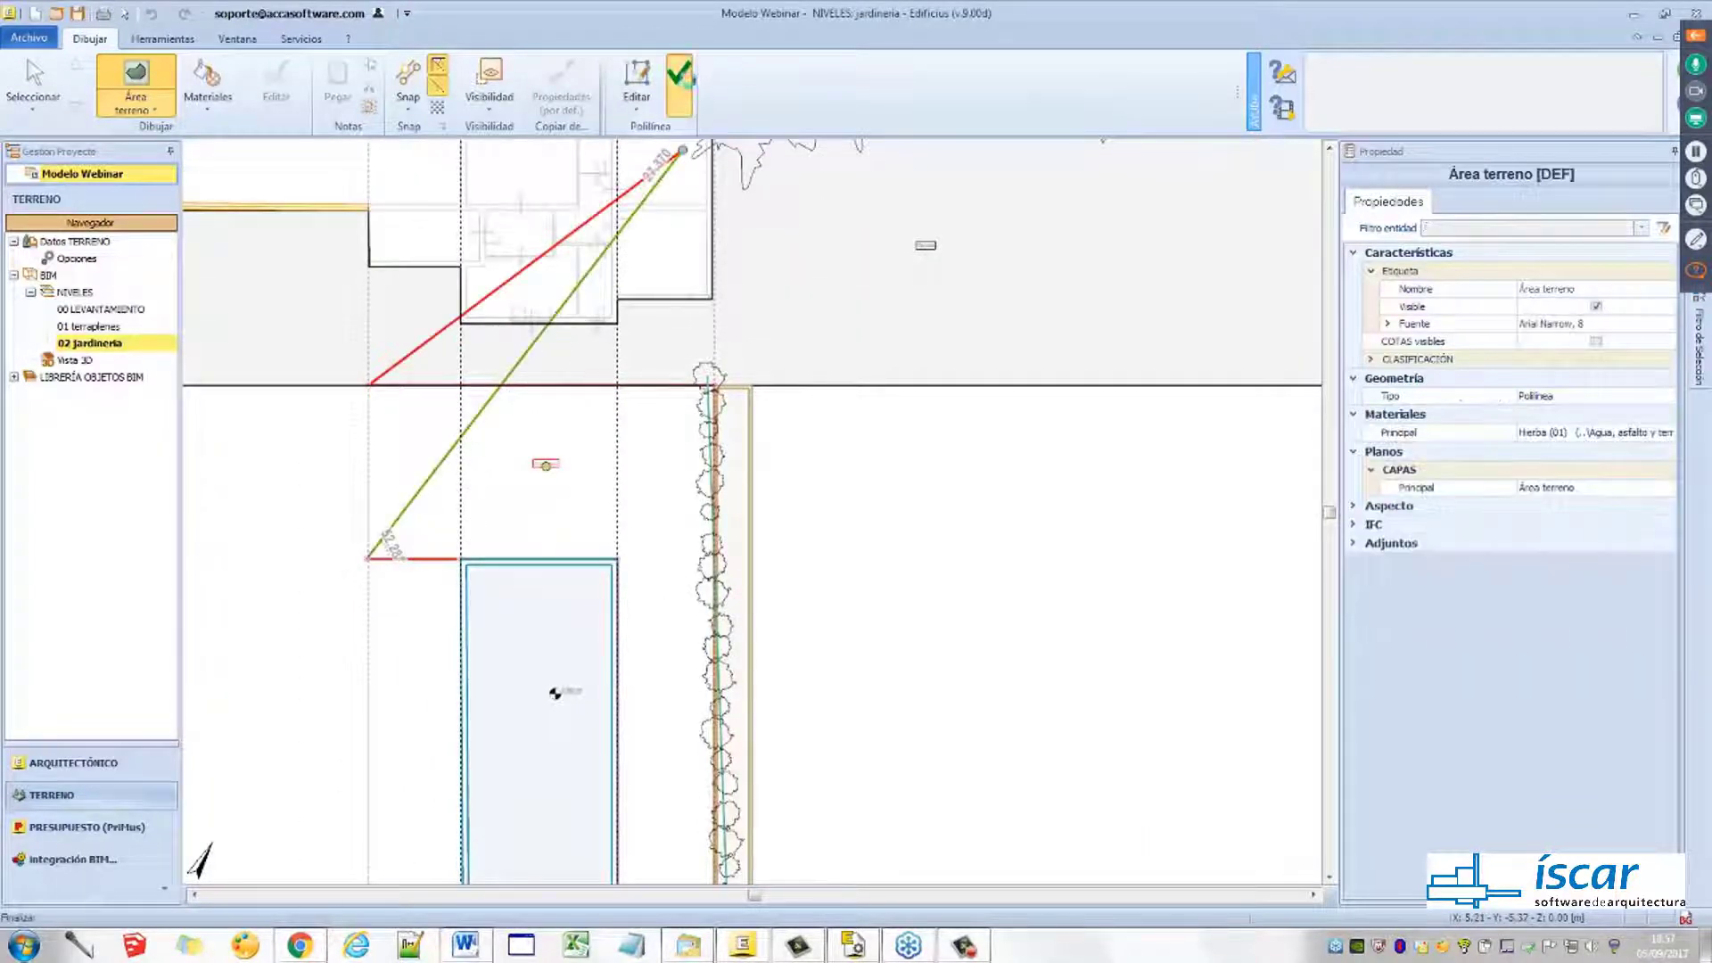
pyautogui.click(678, 85)
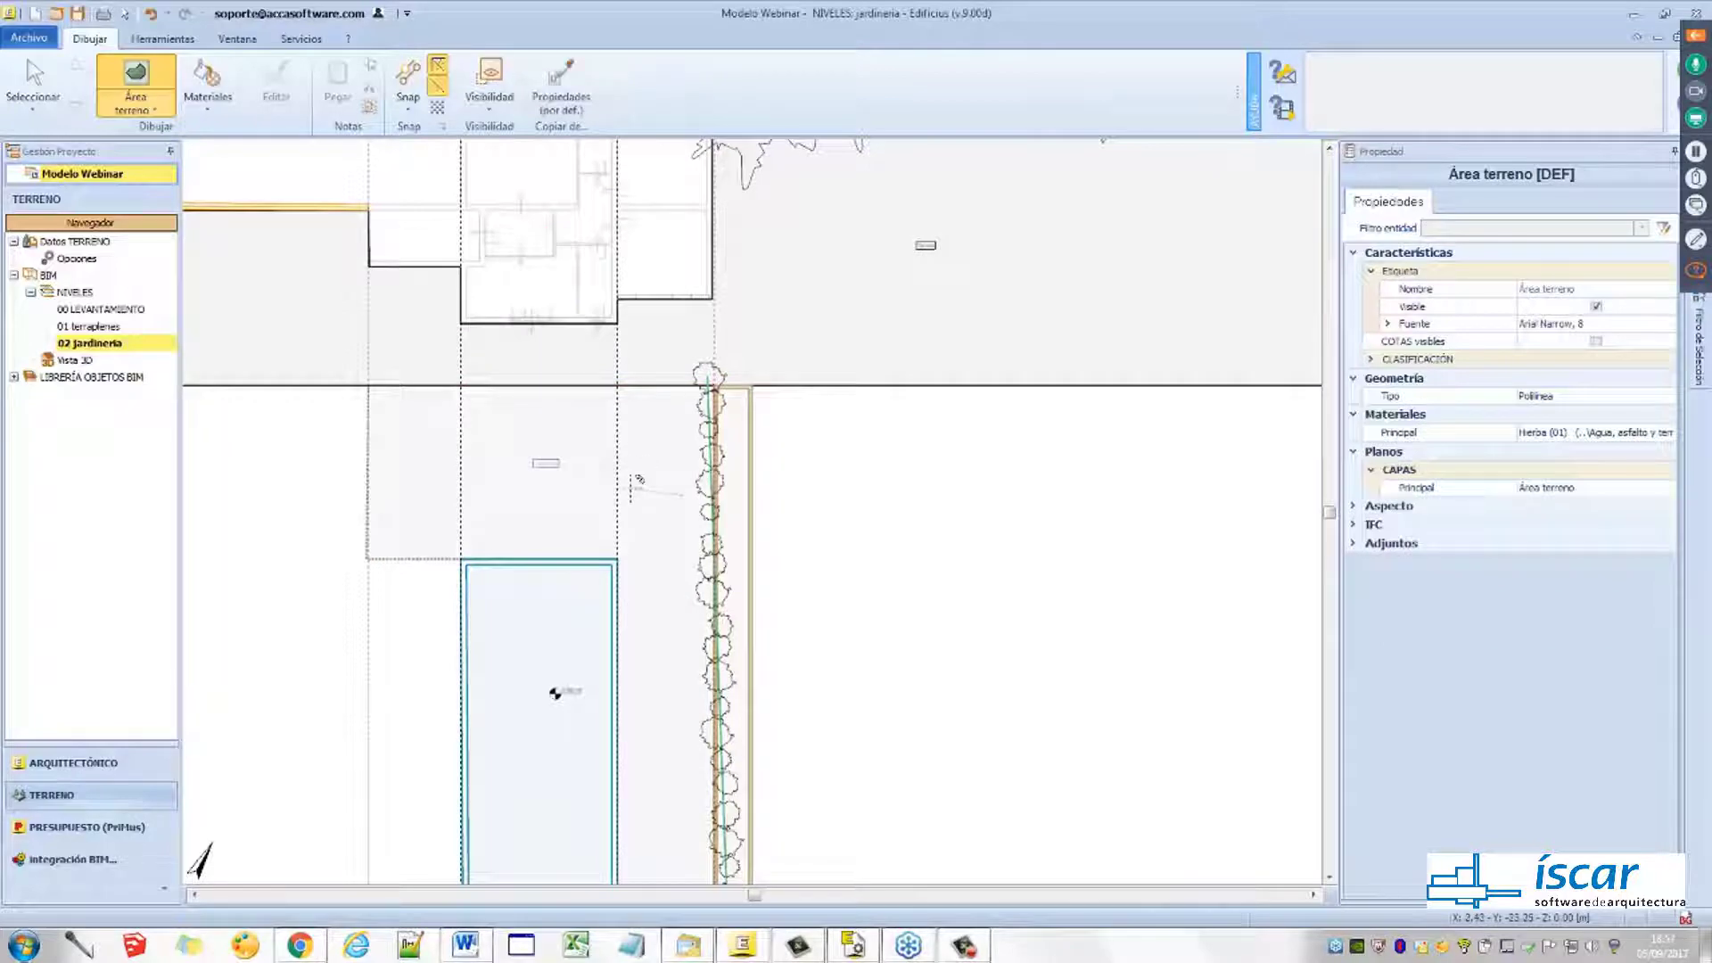
pyautogui.press('Escape')
# Switch to the 3D topography view and examine the grass area between the house, pool and planter
pyautogui.click(1677, 37)
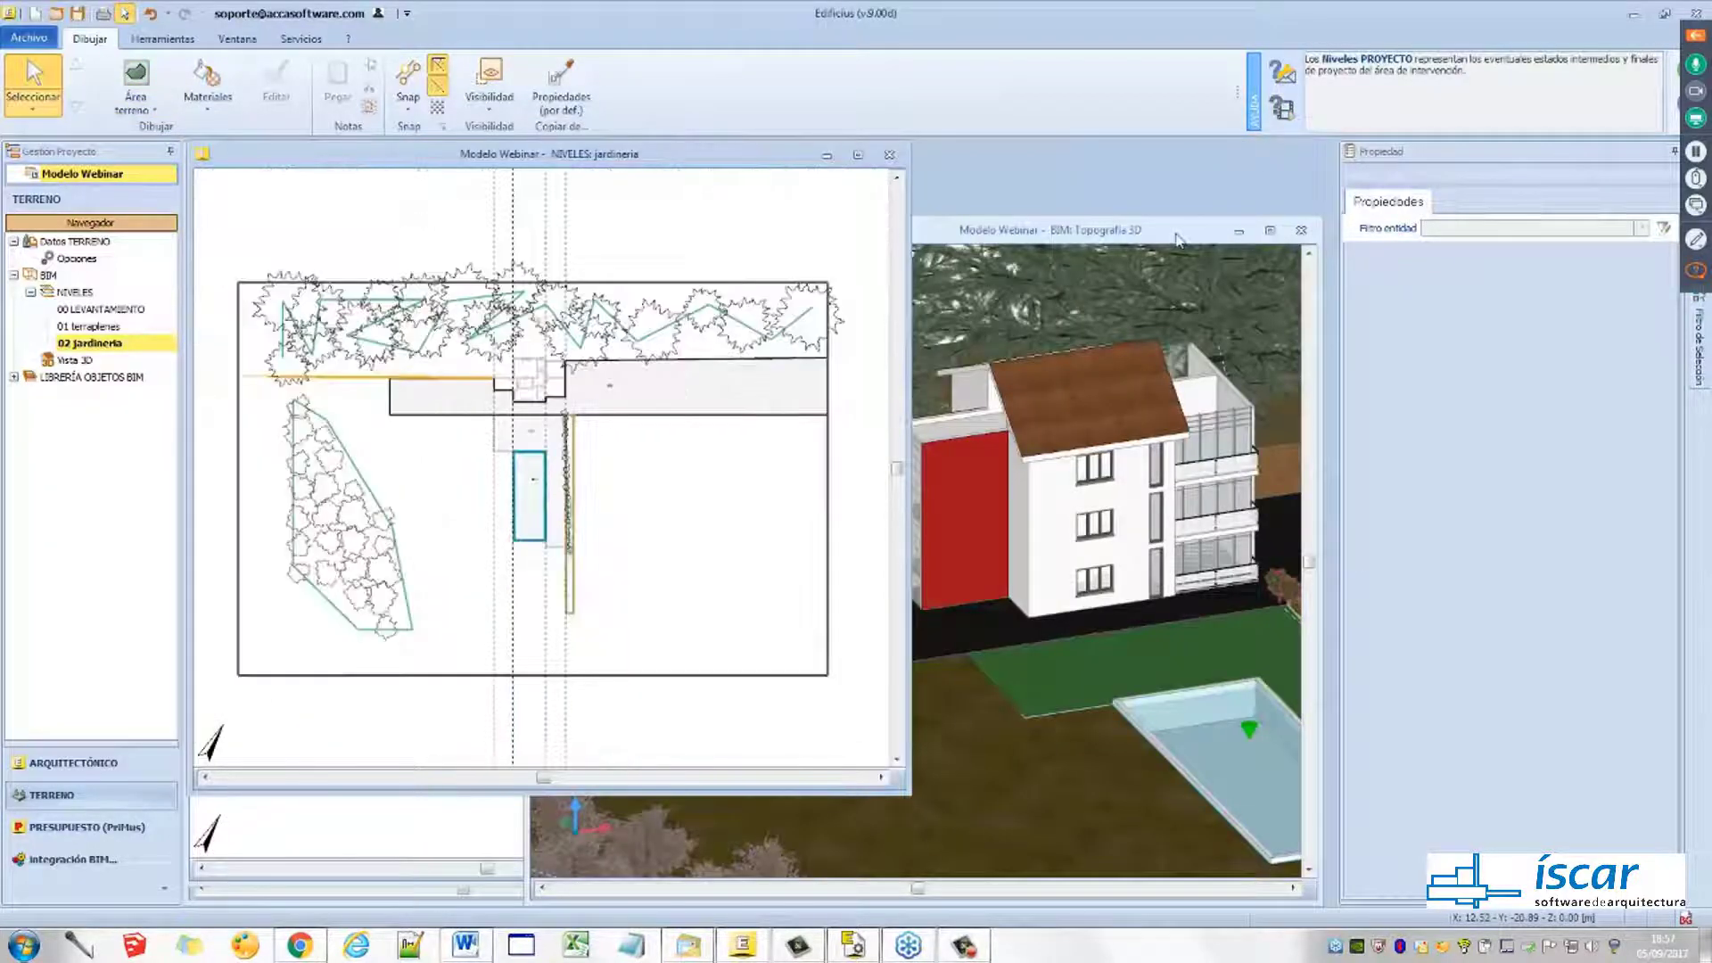
pyautogui.doubleClick(1177, 237)
pyautogui.scroll(-3, 944, 569)
pyautogui.scroll(6, 737, 478)
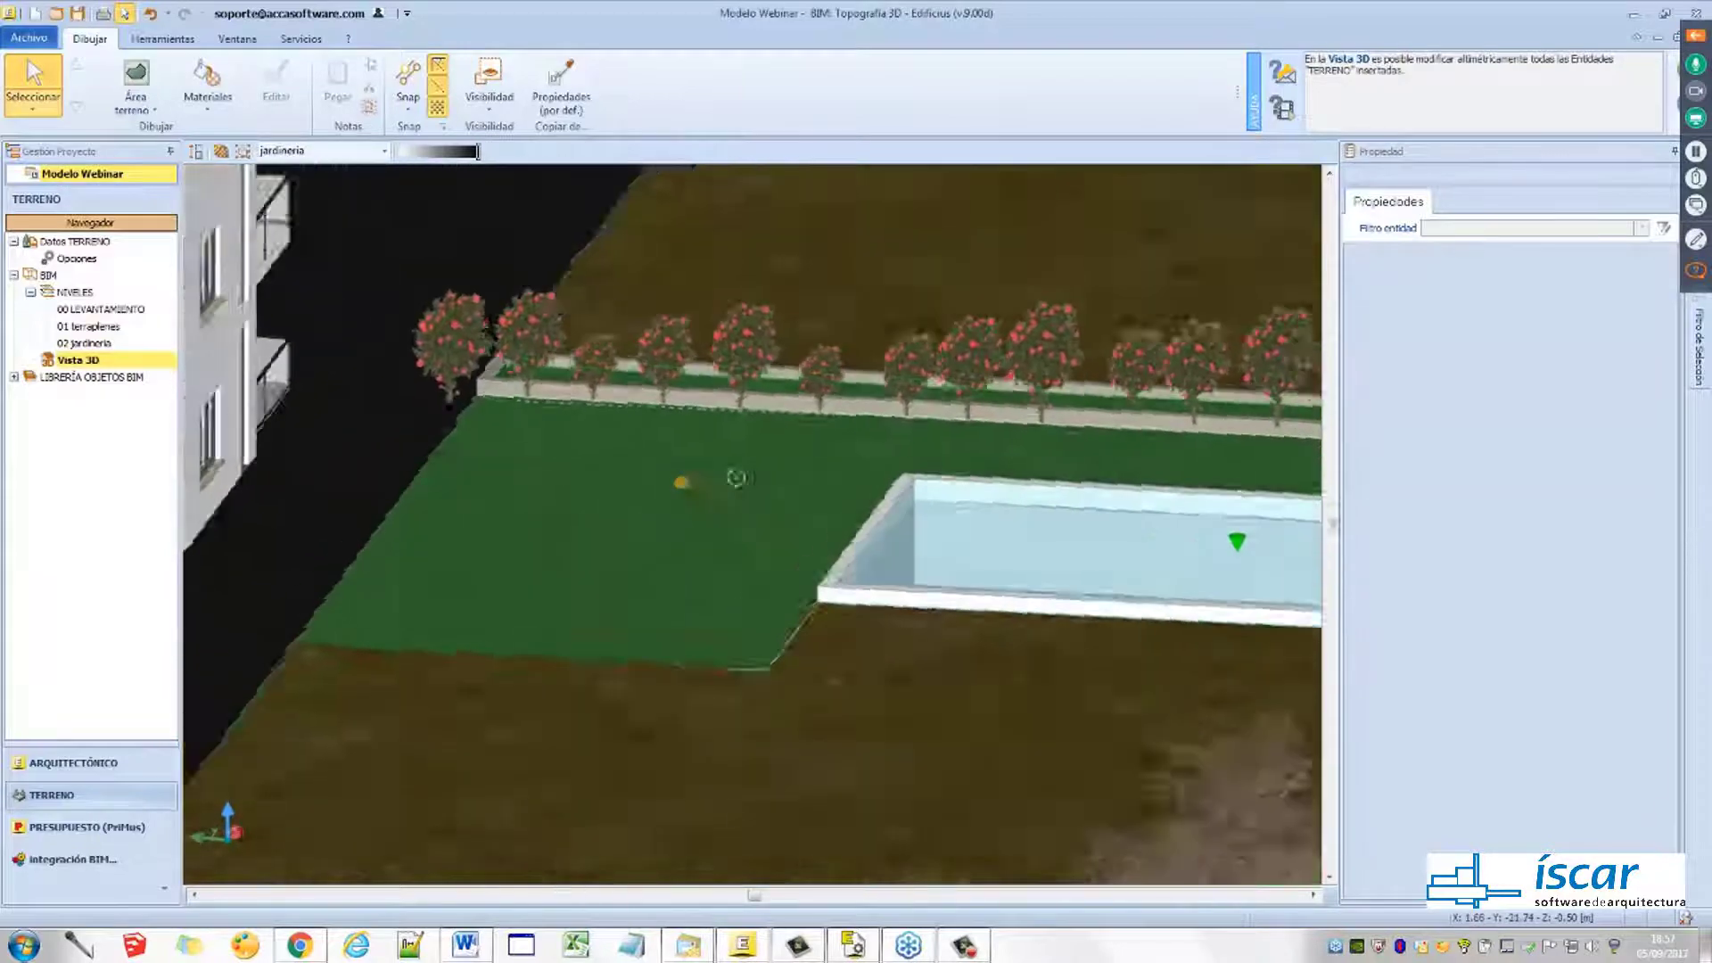
pyautogui.moveTo(737, 478); pyautogui.dragTo(660, 460, button='middle')
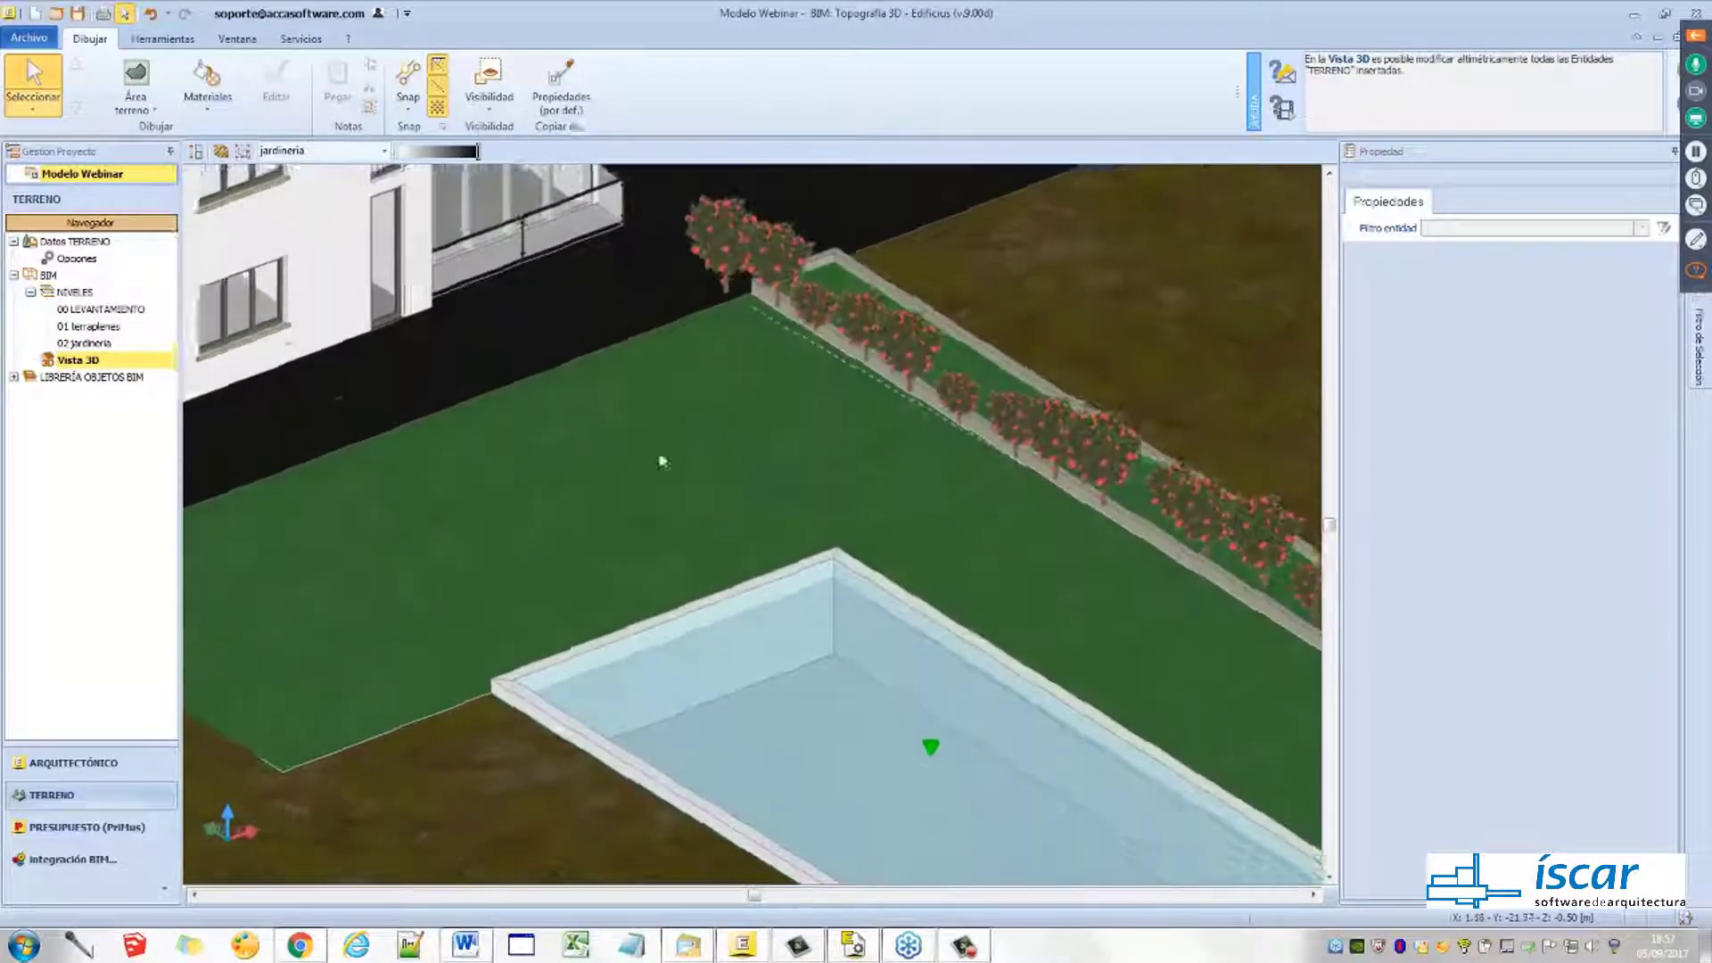
pyautogui.scroll(-3, 716, 467)
pyautogui.scroll(2, 665, 505)
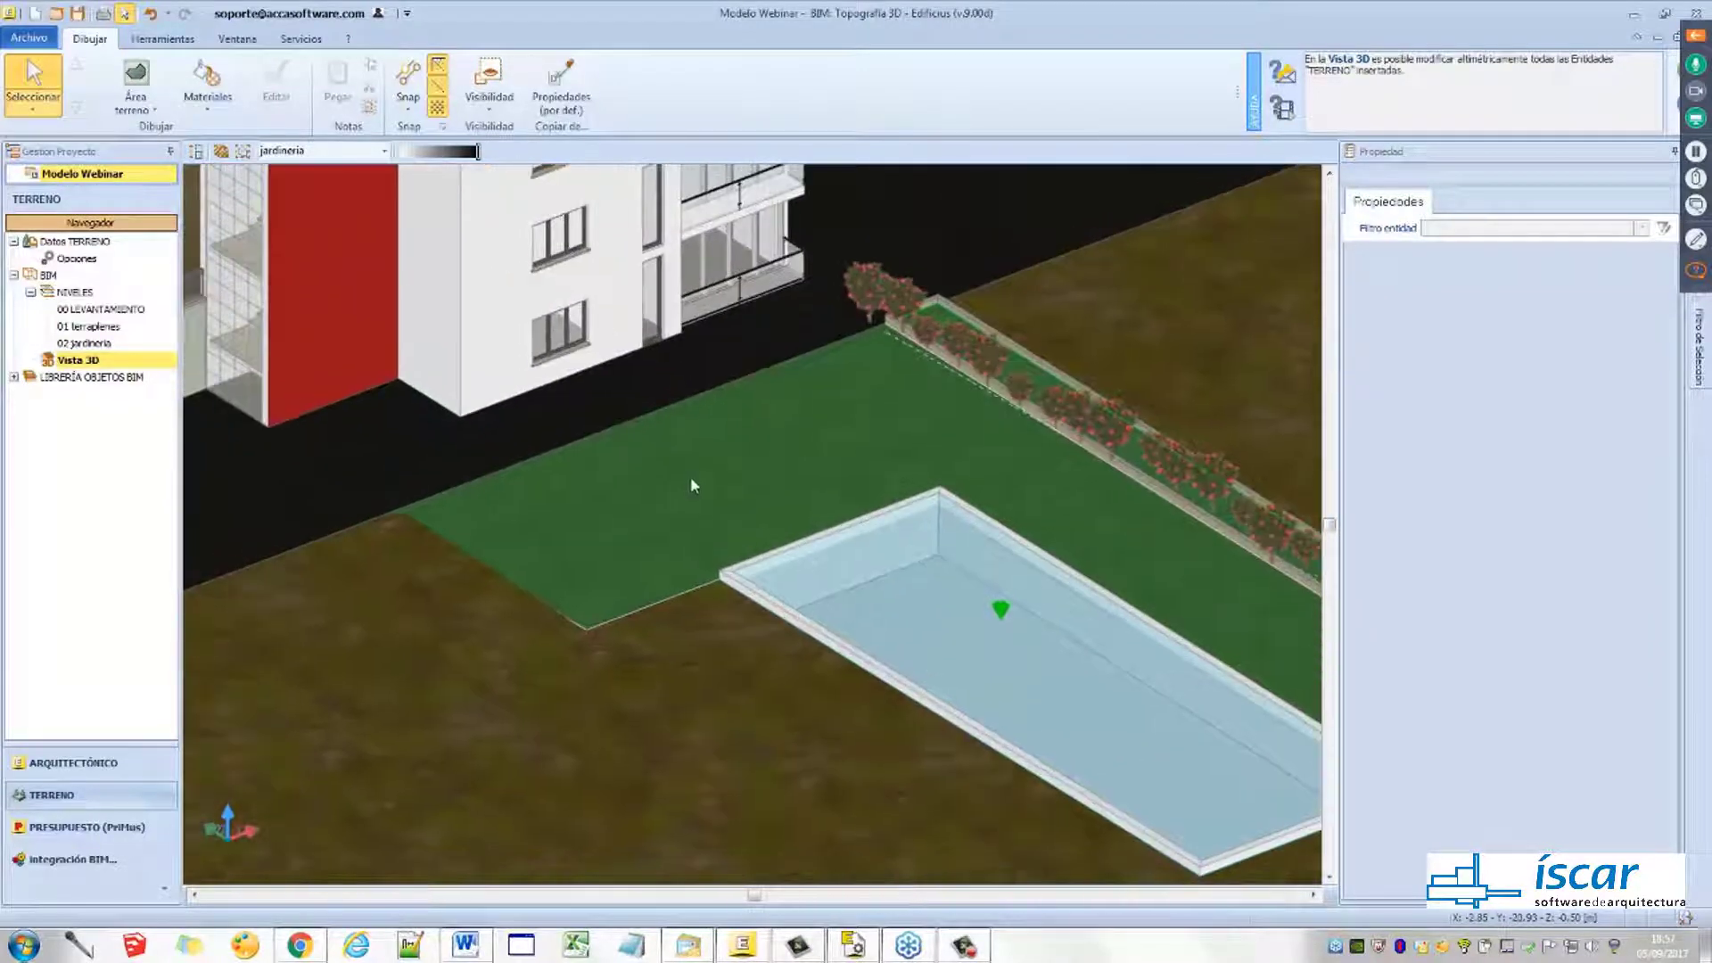
pyautogui.moveTo(678, 484); pyautogui.dragTo(619, 477, button='middle')
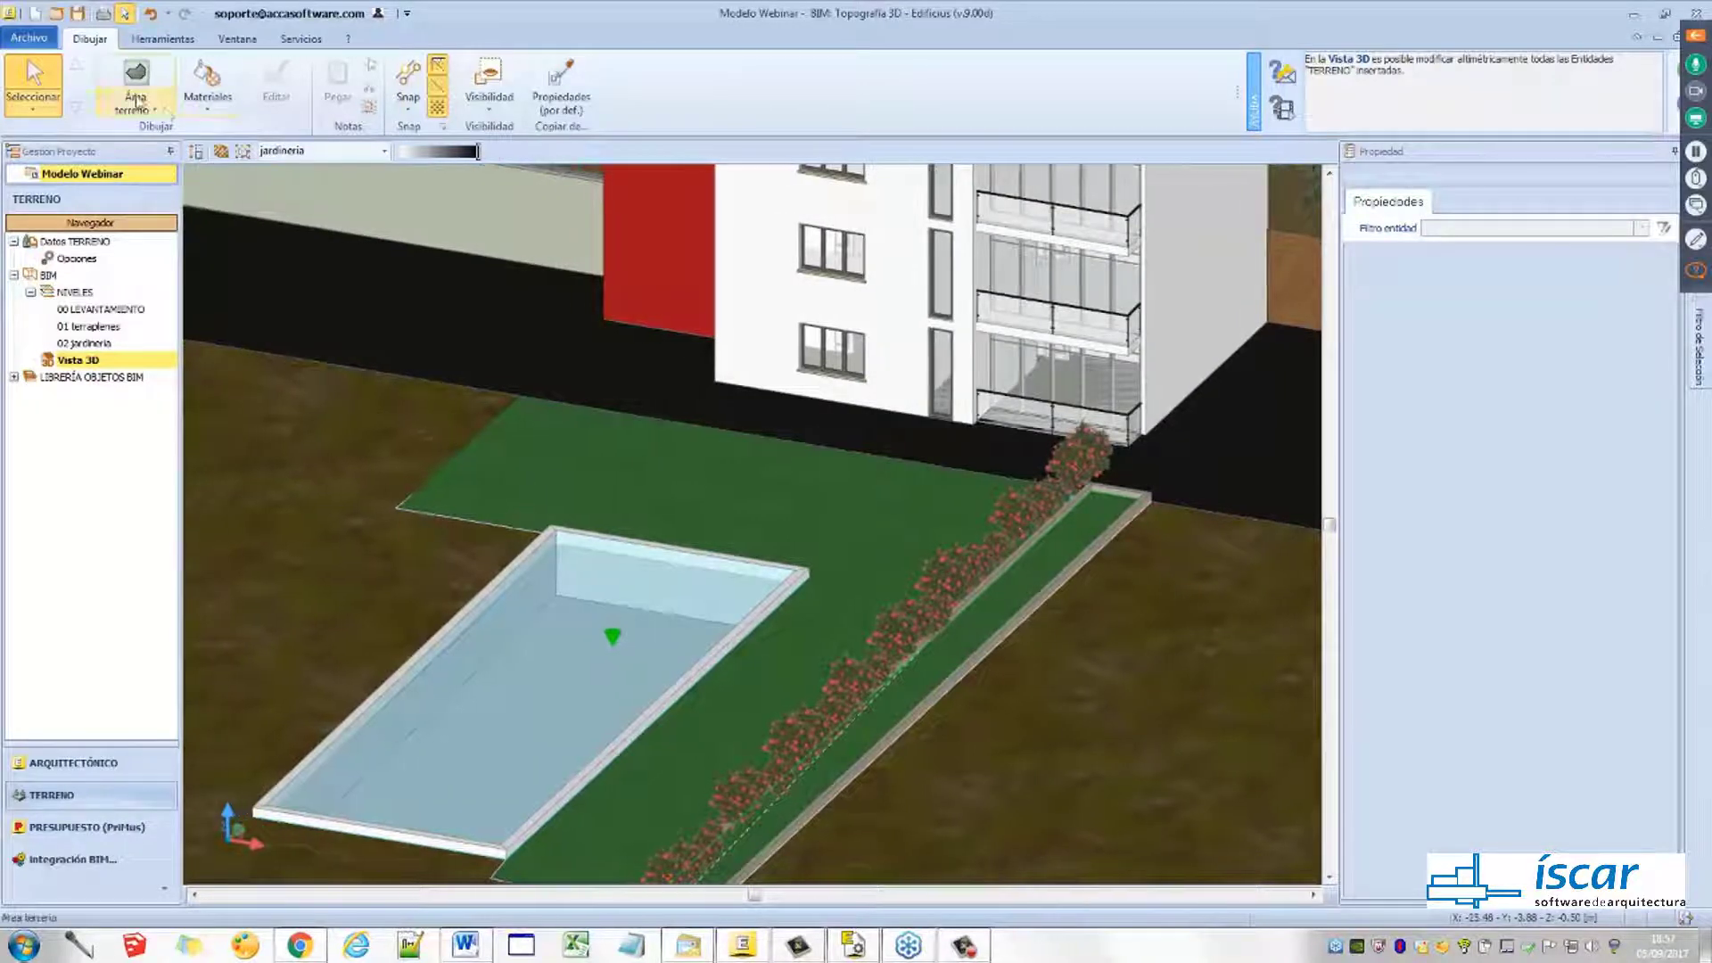
# Place an Olivo (02) tree on the grass between the pool's near corner and the house
pyautogui.click(129, 113)
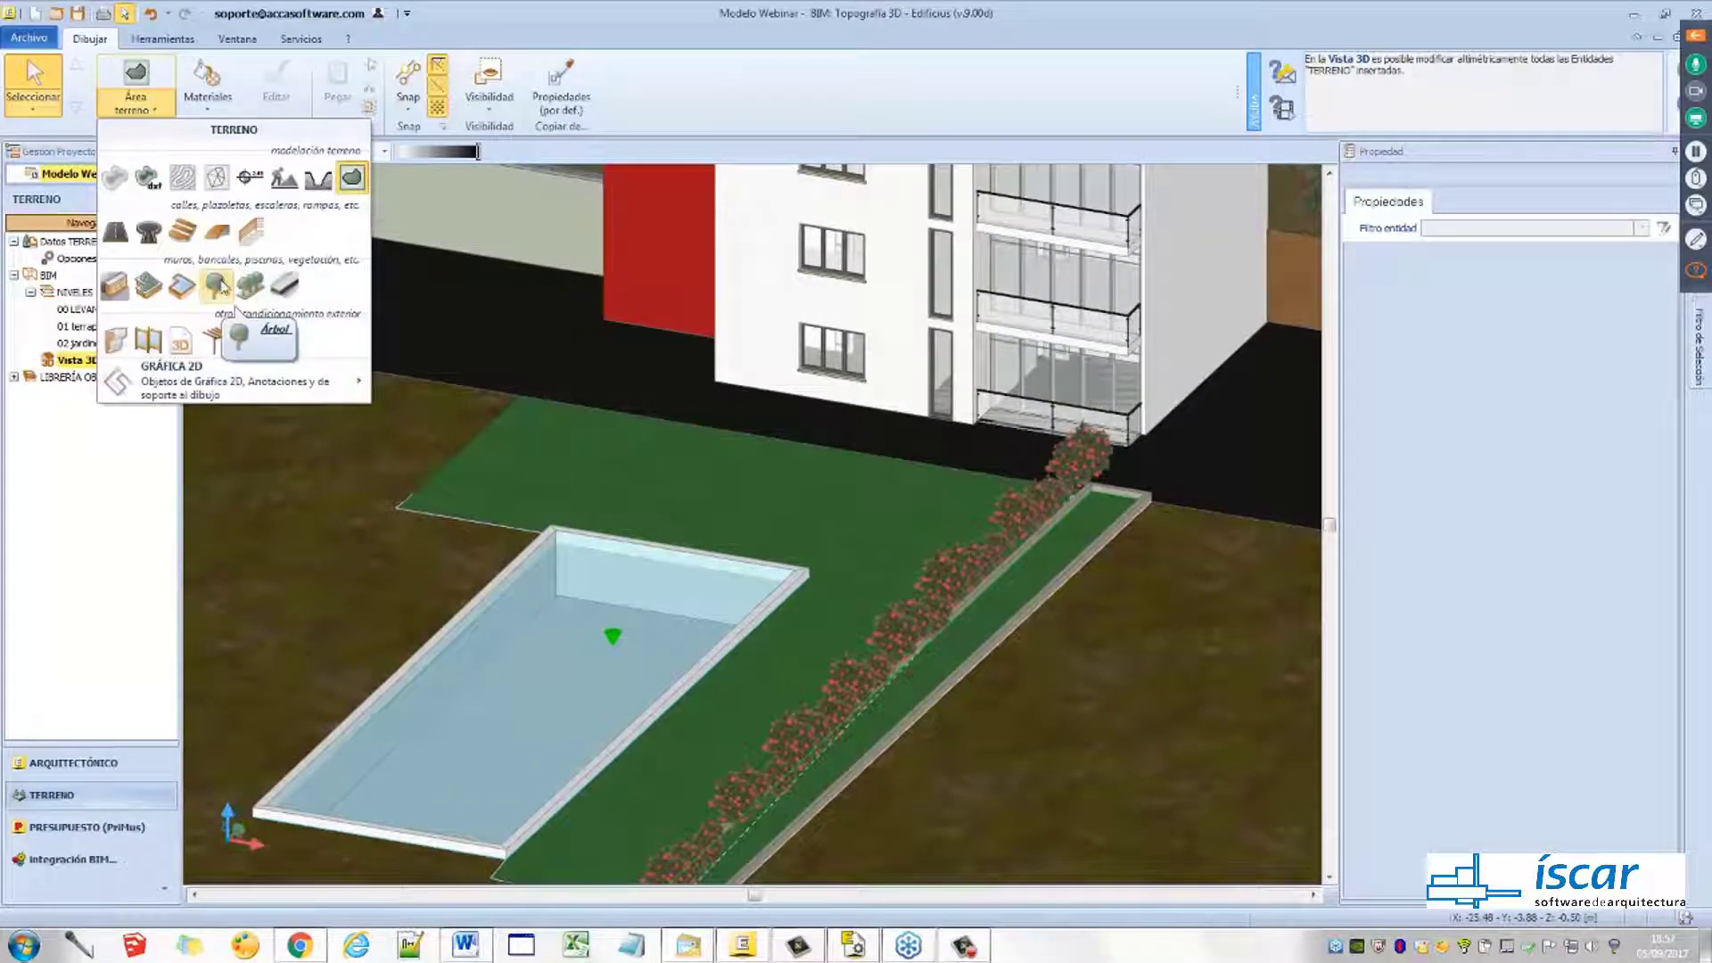
pyautogui.click(217, 285)
pyautogui.click(1578, 272)
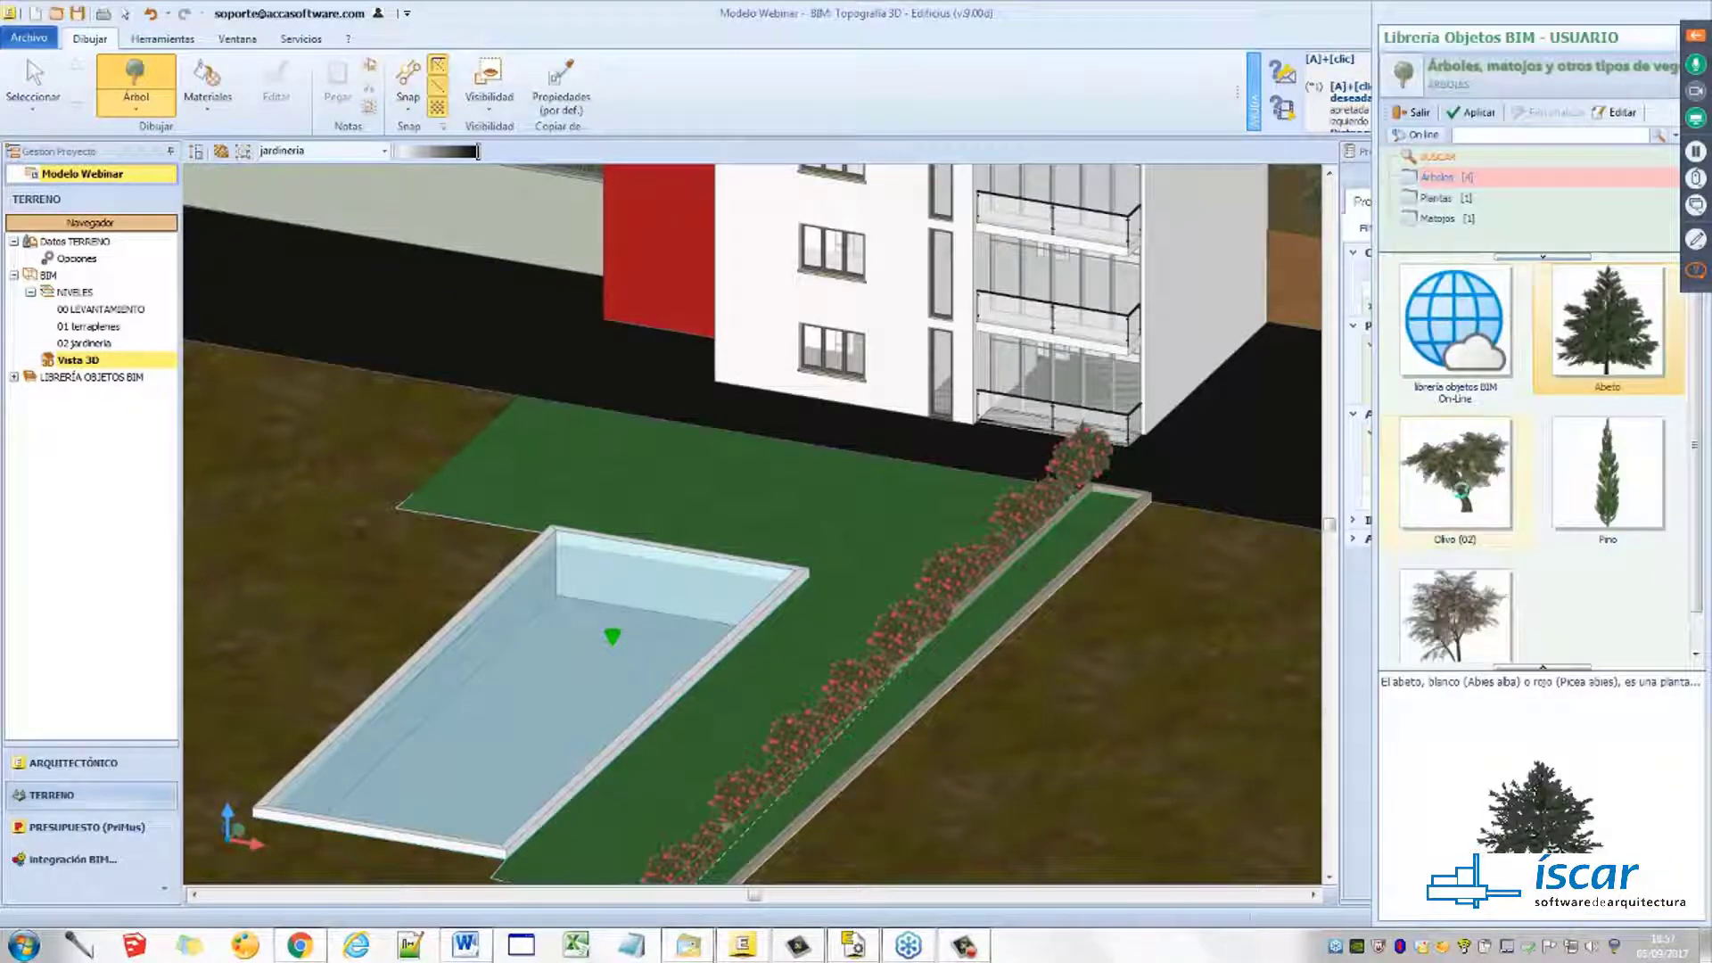
pyautogui.click(1456, 481)
pyautogui.click(1473, 112)
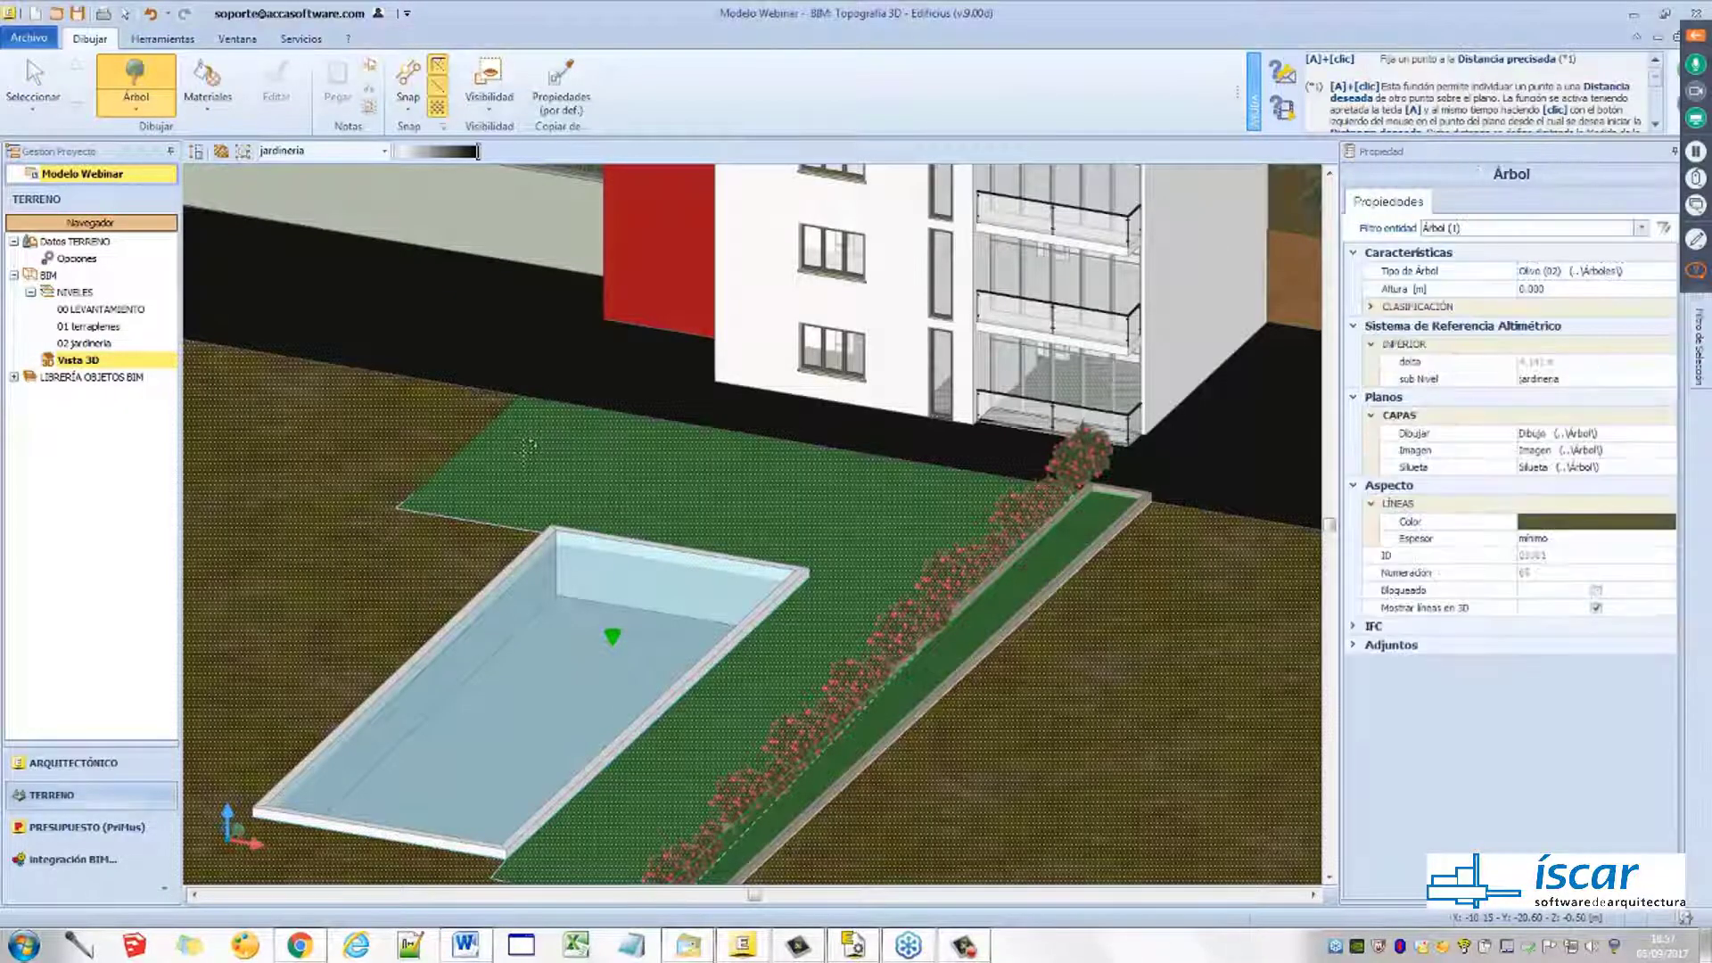
pyautogui.scroll(2, 499, 457)
pyautogui.click(497, 521)
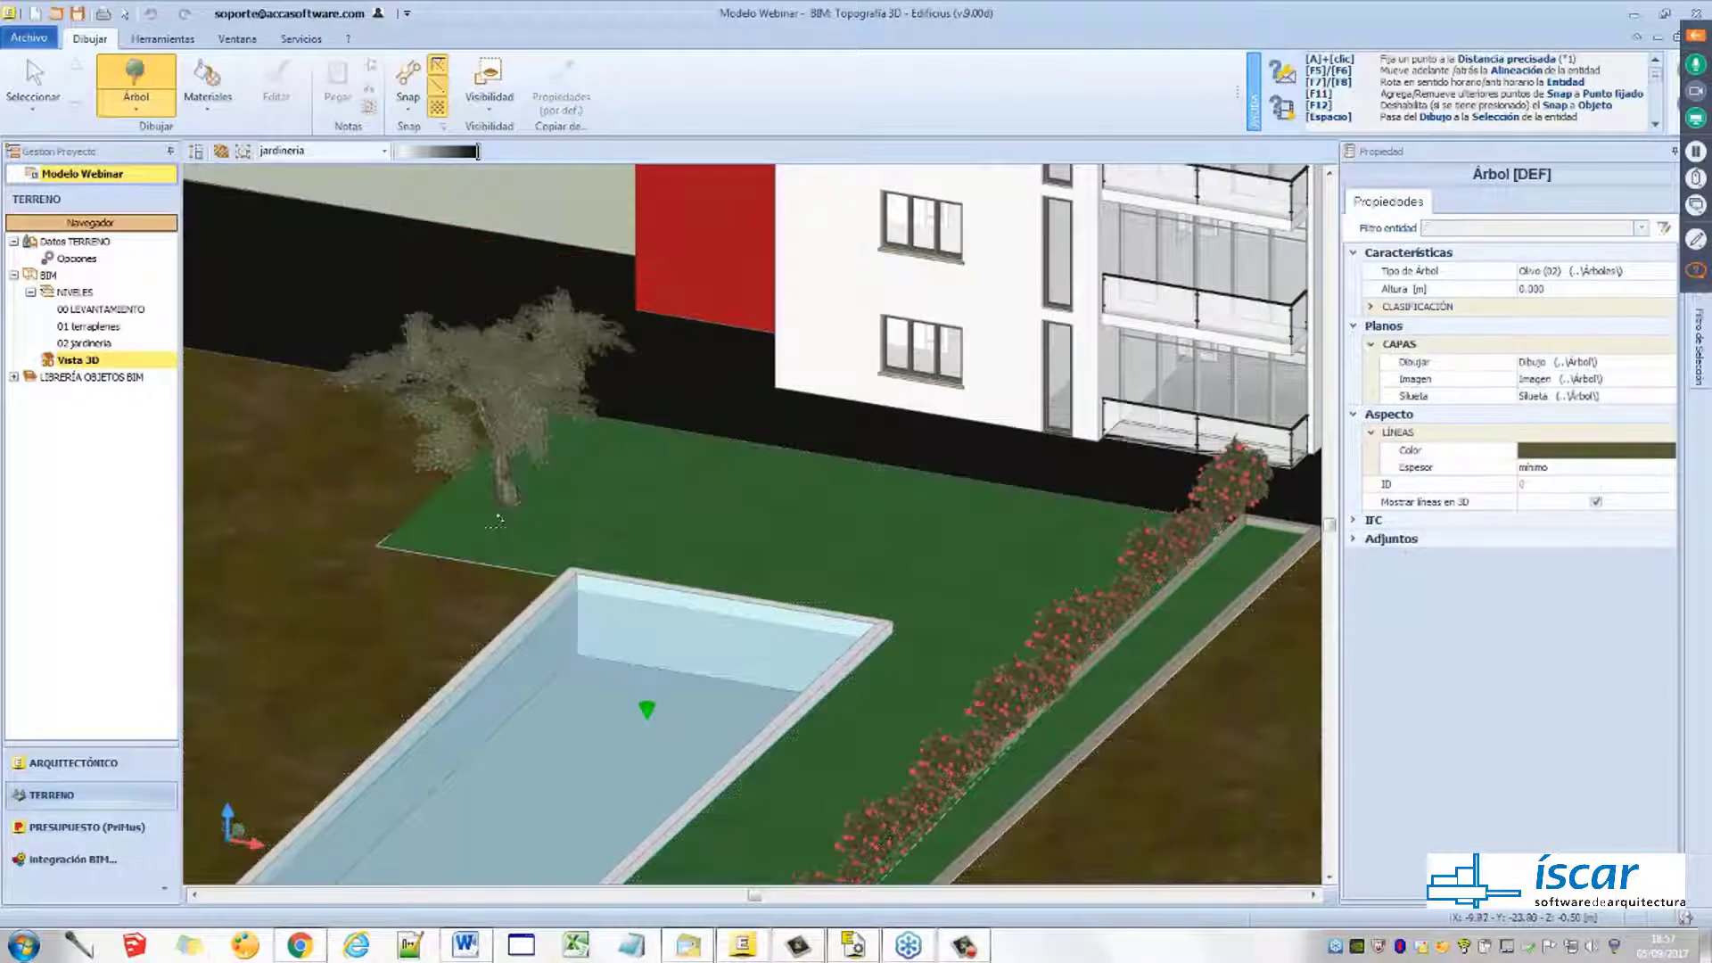
pyautogui.press('Escape')
# Enlarge the olive tree beside the pool to a height of about 7.07 m
pyautogui.scroll(3, 525, 541)
pyautogui.click(550, 447)
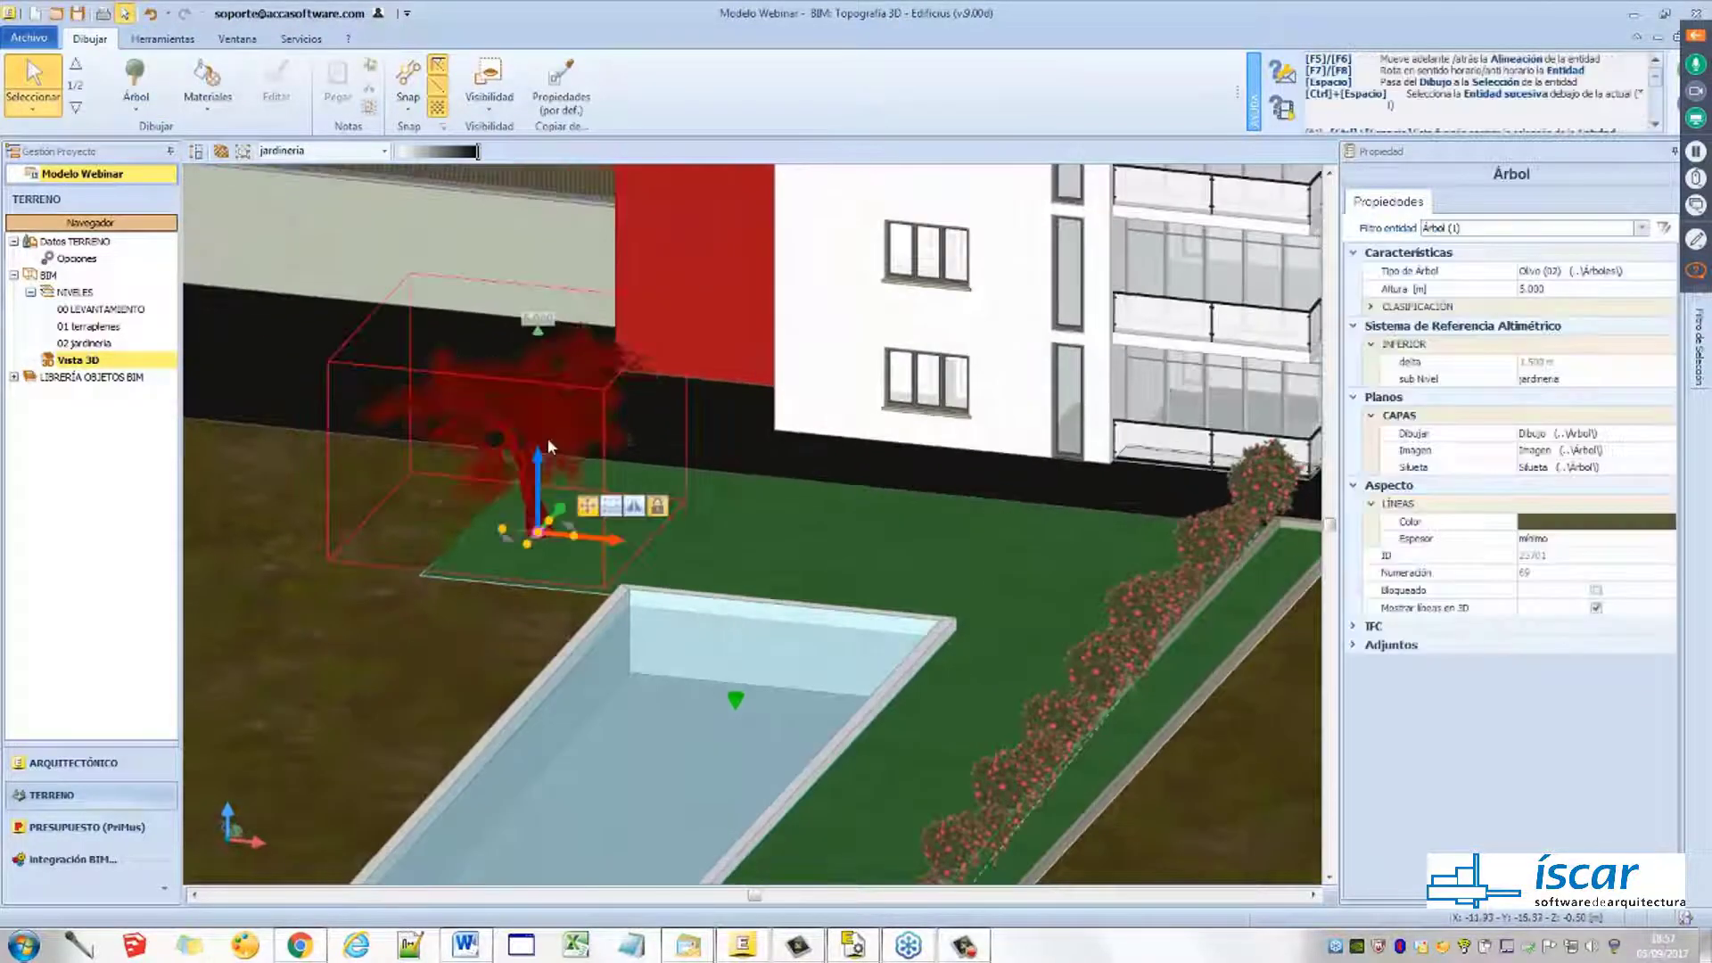
pyautogui.moveTo(525, 252); pyautogui.dragTo(525, 249)
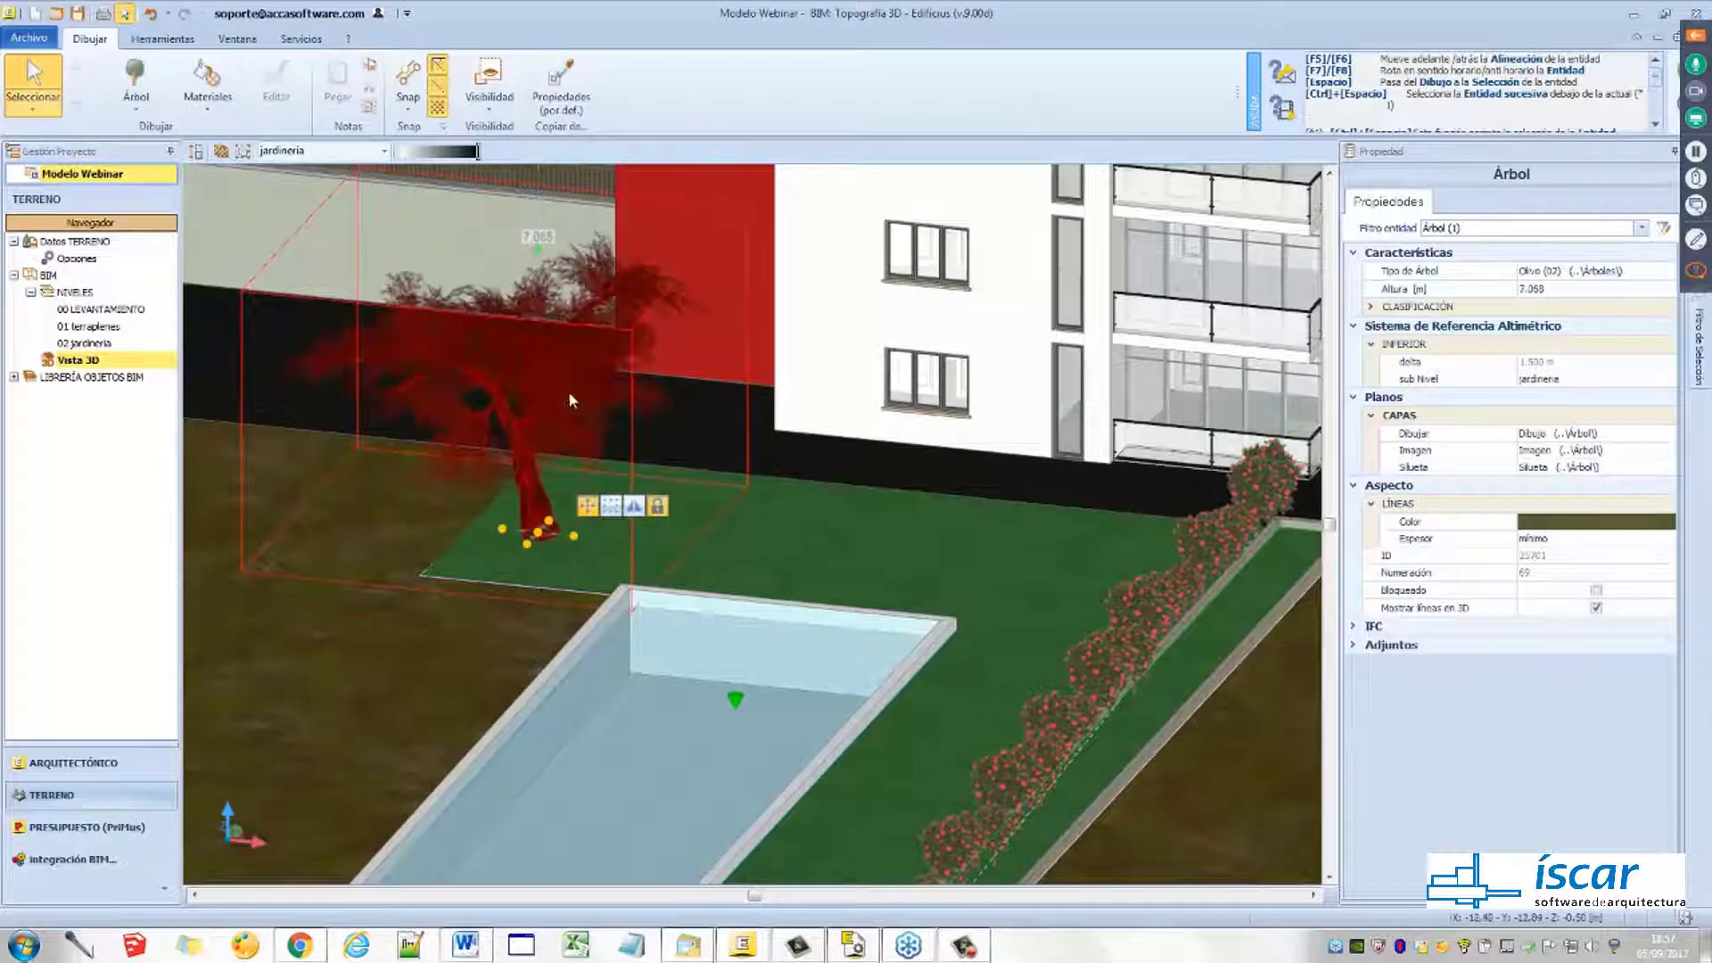
pyautogui.moveTo(568, 390); pyautogui.dragTo(576, 494, button='middle')
pyautogui.scroll(-4, 576, 494)
pyautogui.scroll(3, 565, 476)
pyautogui.press('Escape')
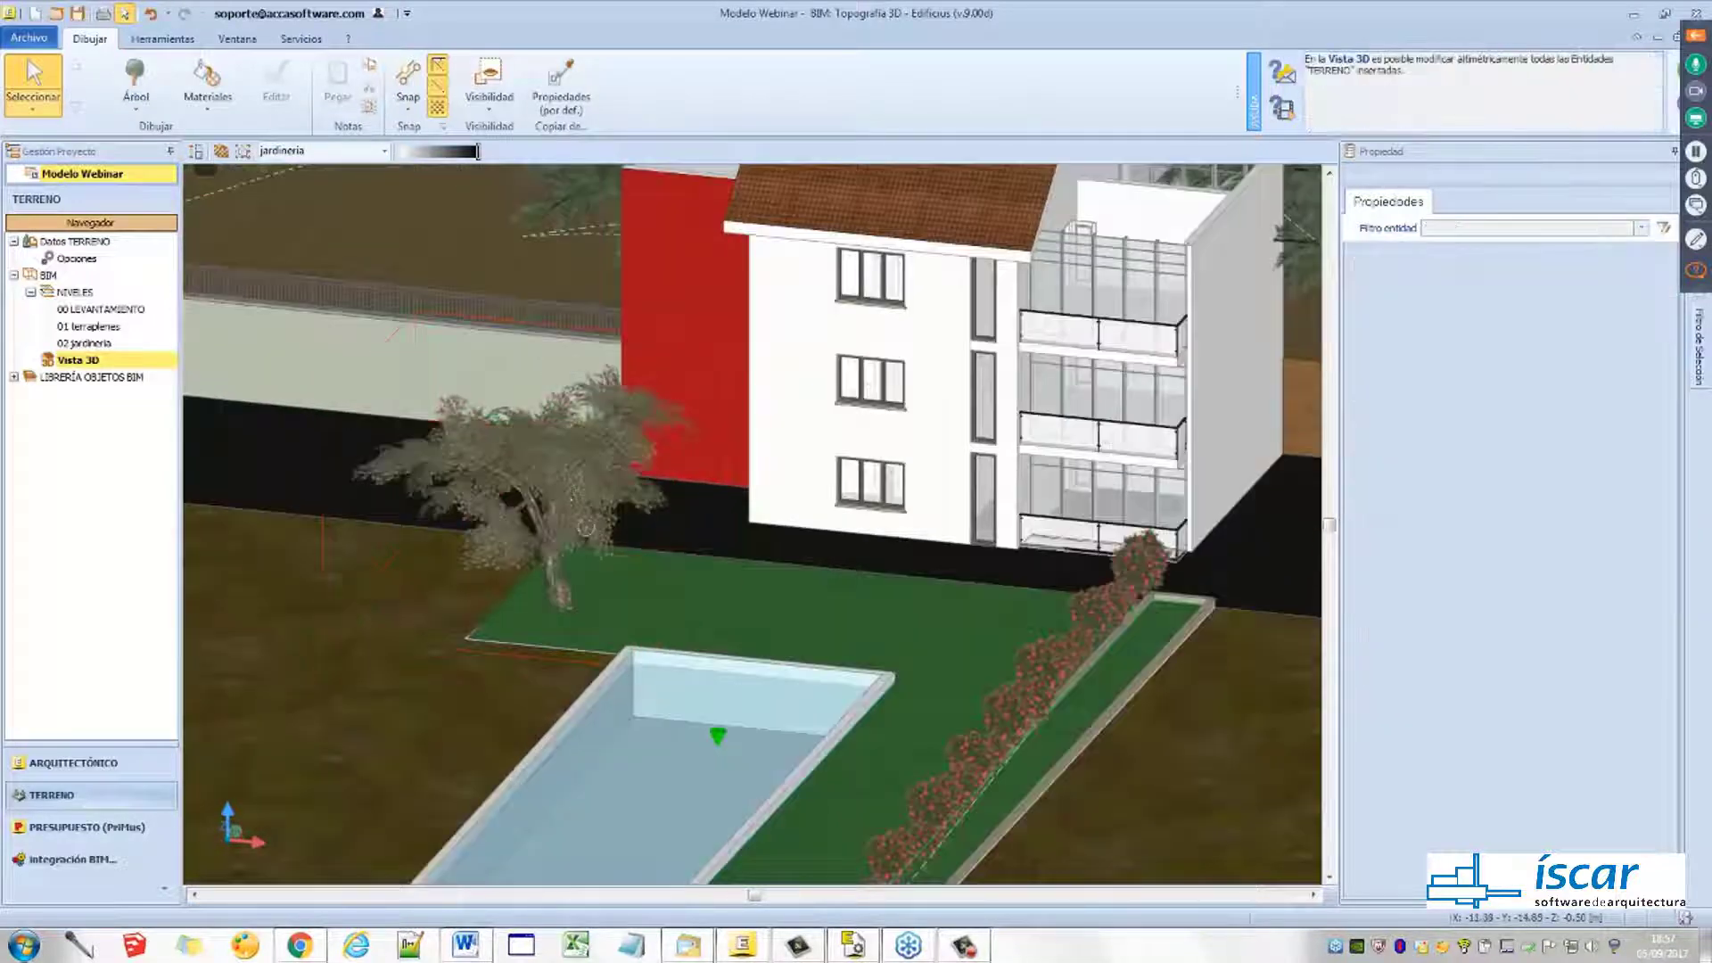
# Look over the olive tree, pool and hibiscus row around the house in the 3D view
pyautogui.scroll(-5, 564, 480)
pyautogui.scroll(5, 718, 585)
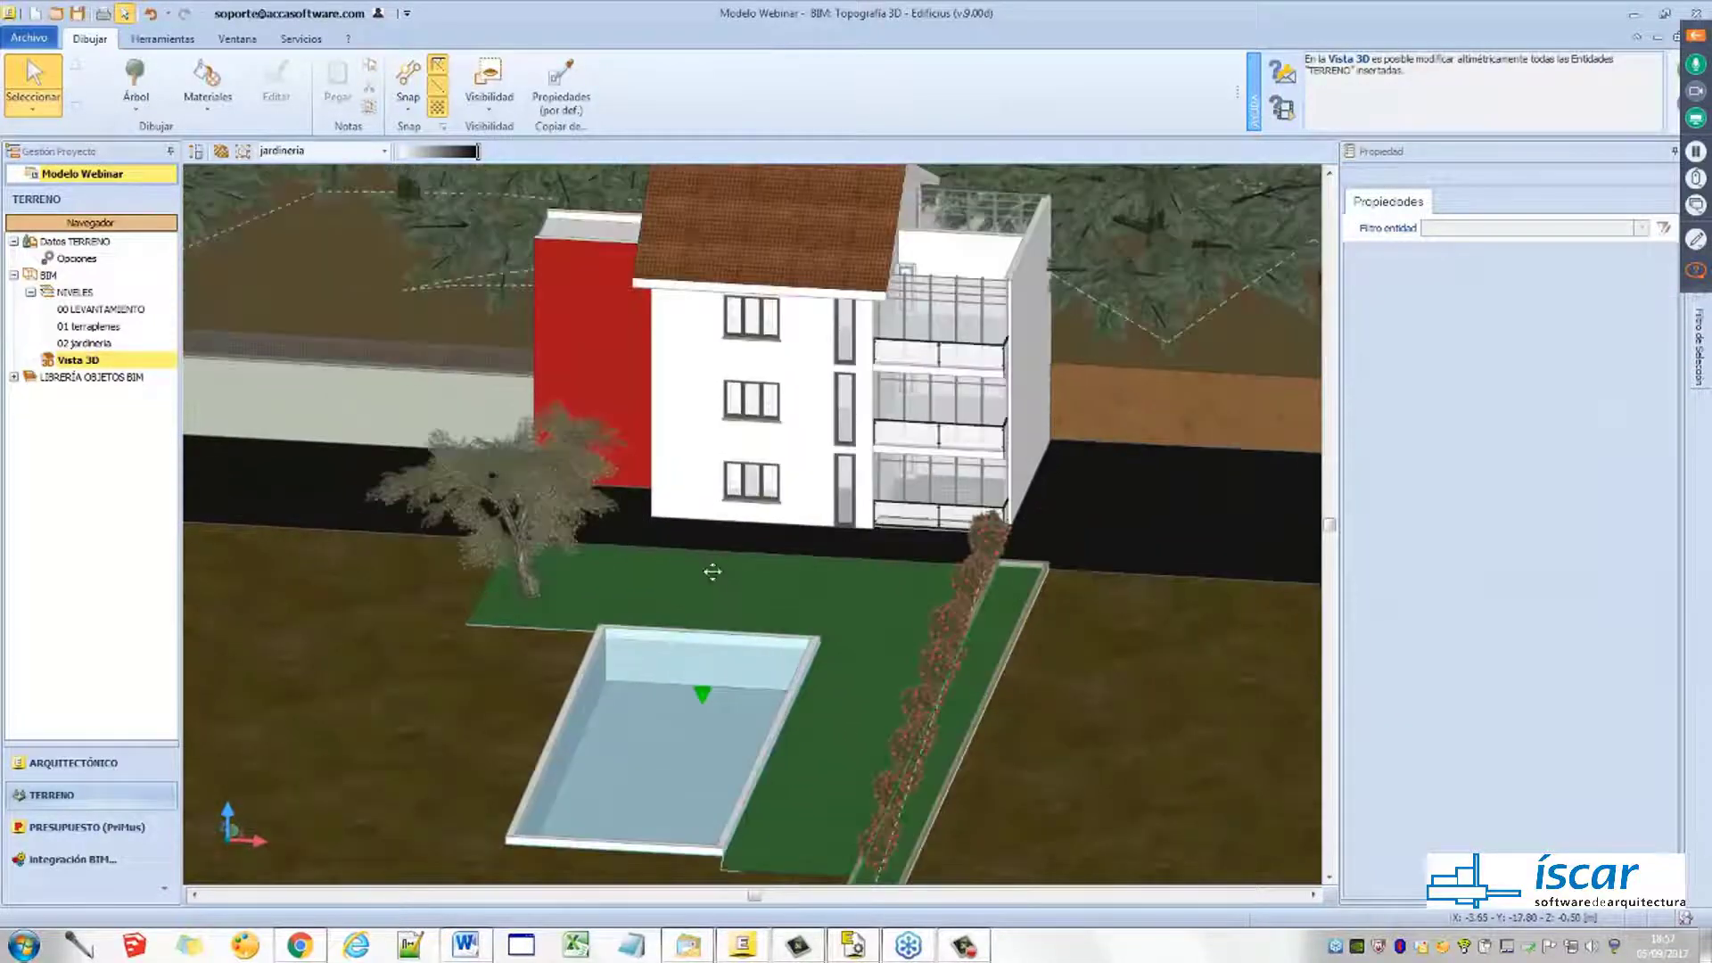
pyautogui.moveTo(675, 578); pyautogui.dragTo(674, 579, button='middle')
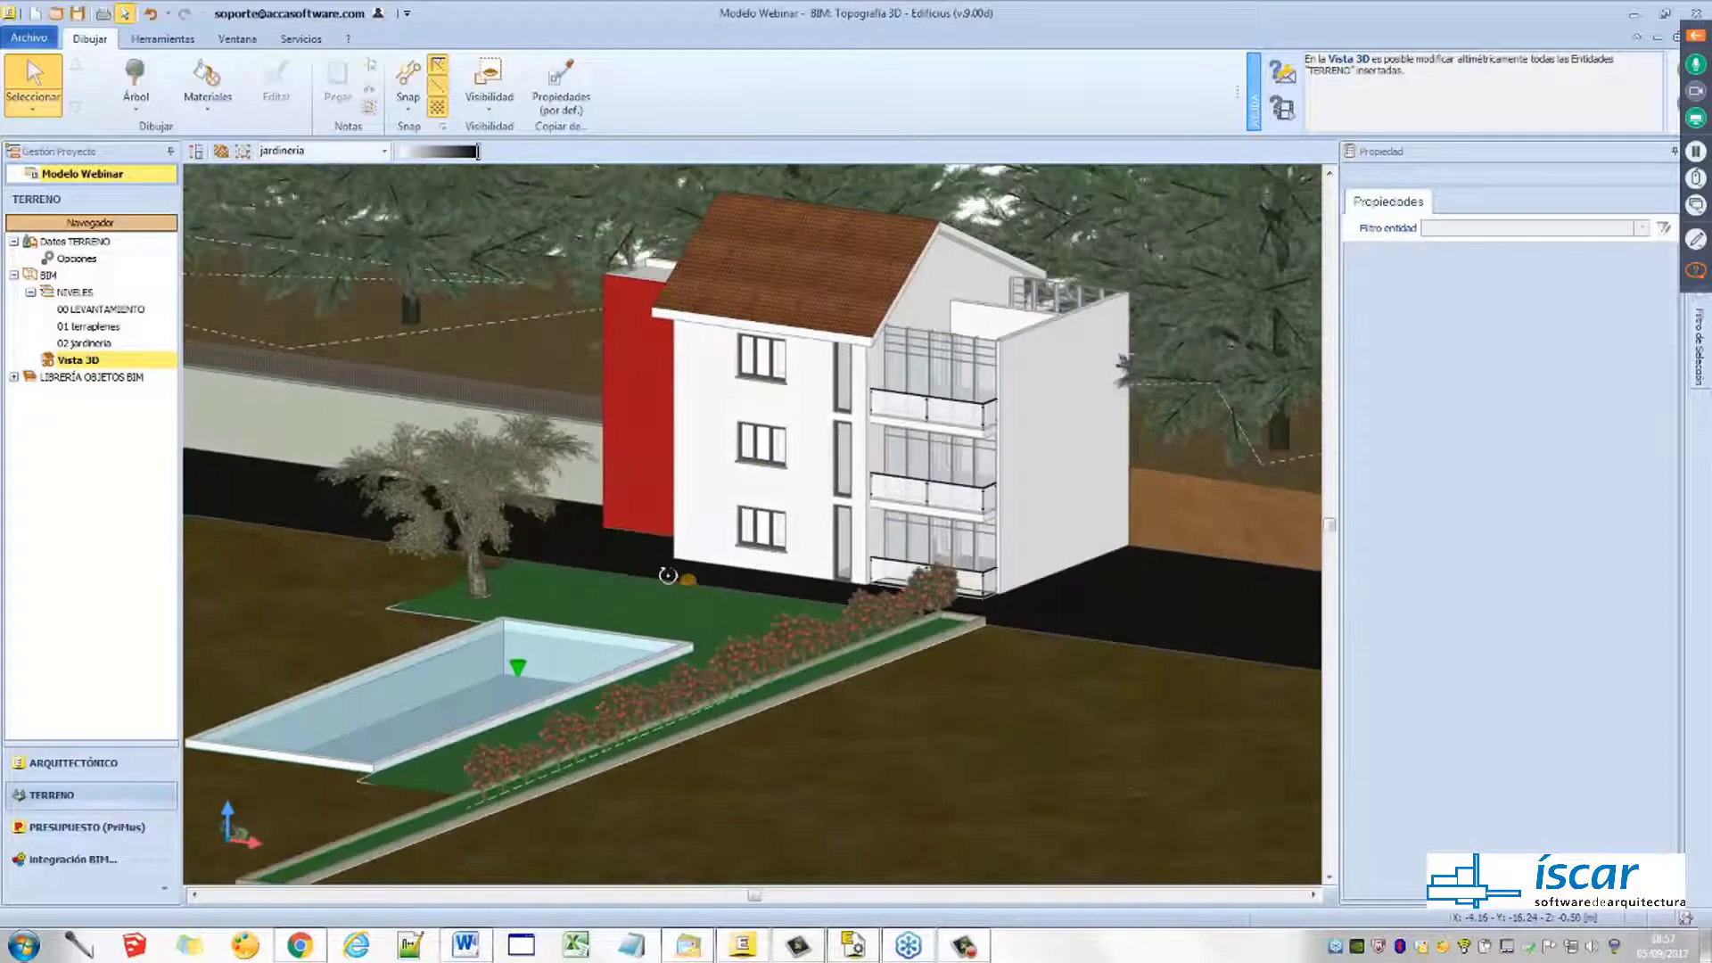
pyautogui.scroll(2, 673, 579)
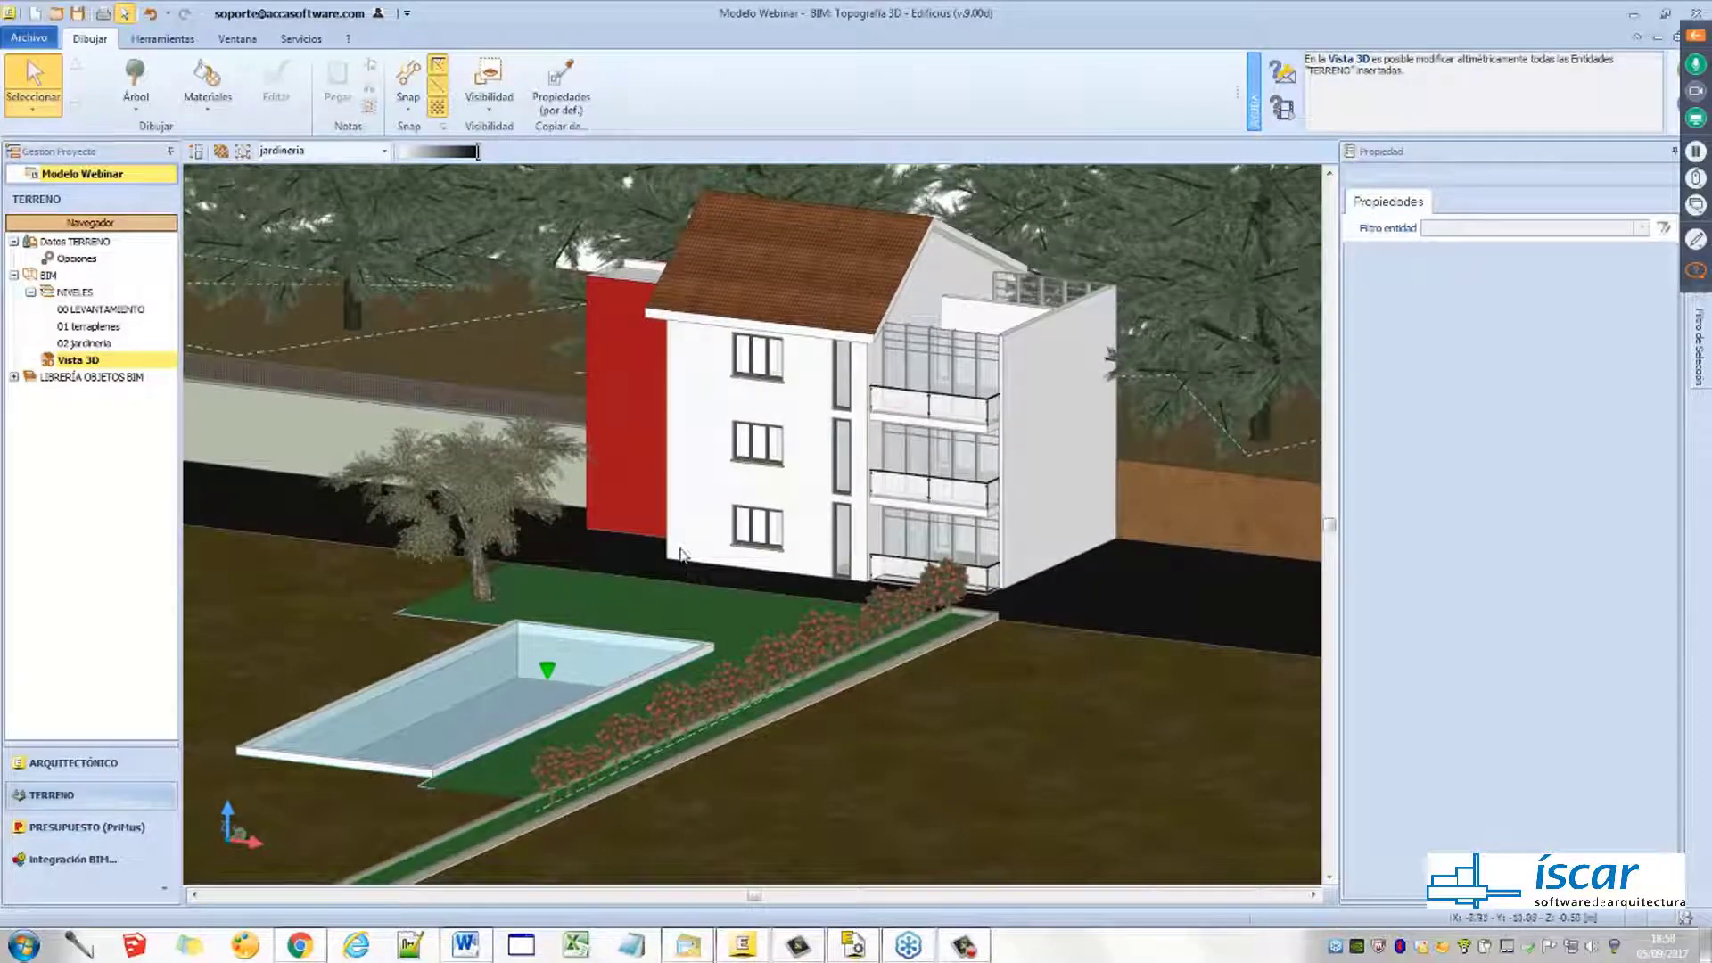
pyautogui.click(144, 111)
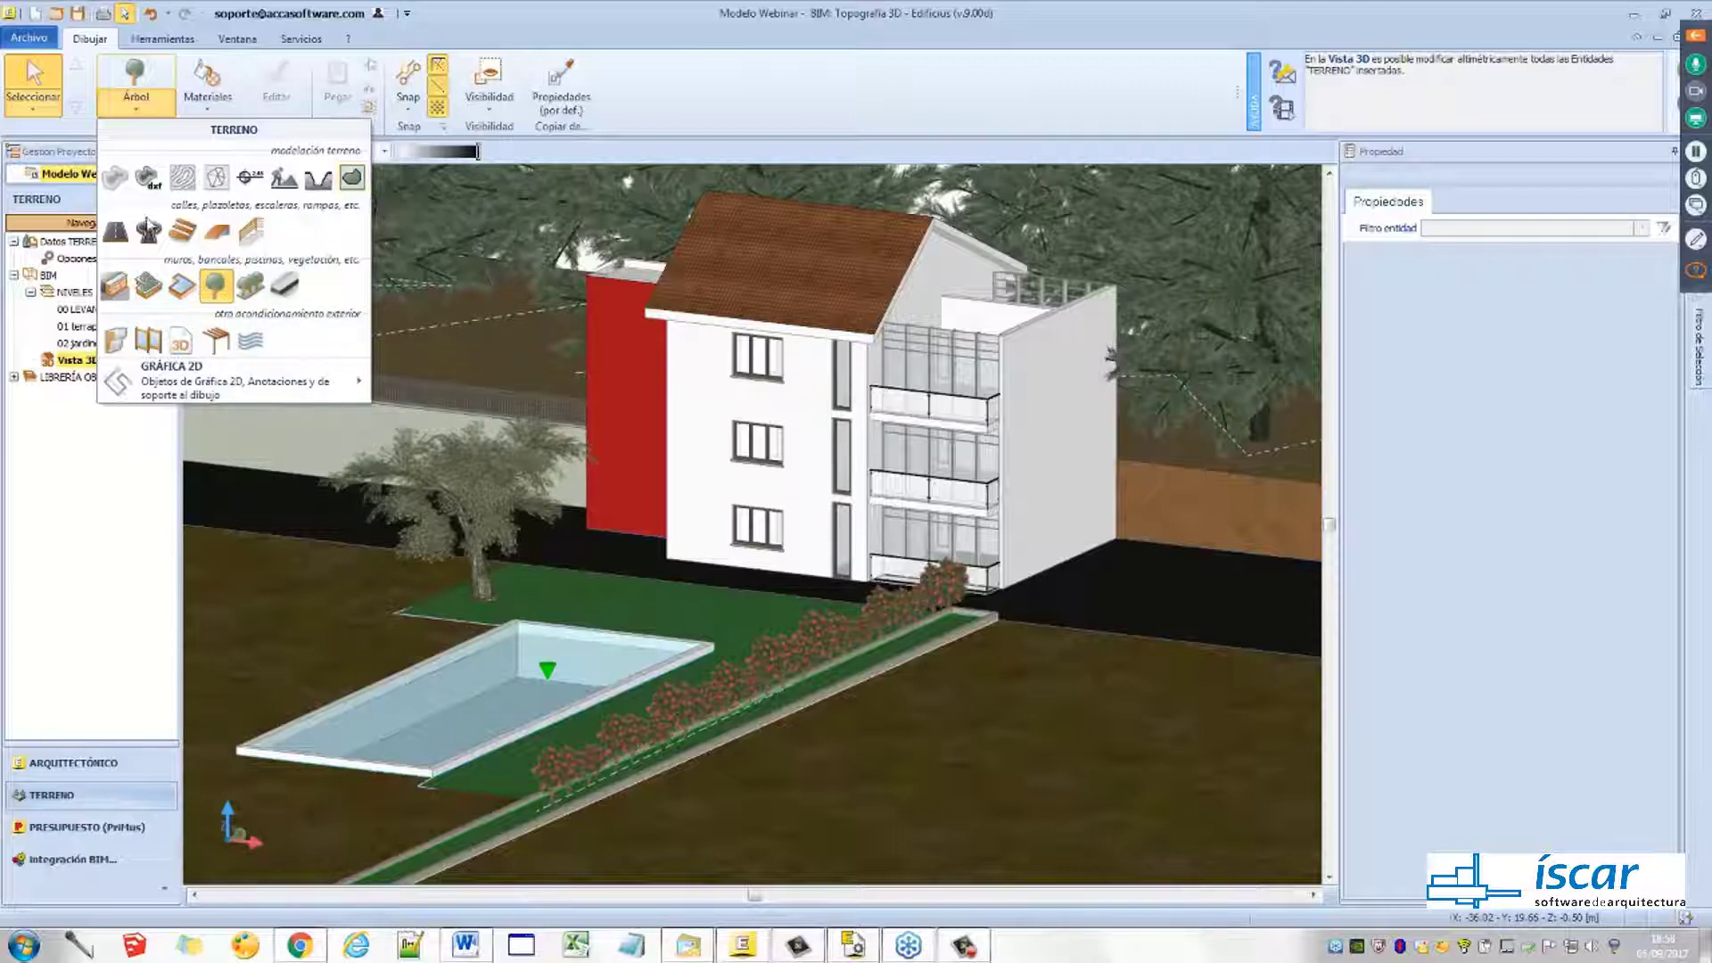
pyautogui.click(64, 503)
pyautogui.moveTo(489, 458); pyautogui.dragTo(613, 524, button='middle')
pyautogui.moveTo(659, 541)
pyautogui.mouseDown(button='right')
pyautogui.moveTo(631, 541)
pyautogui.moveTo(719, 538)
pyautogui.moveTo(660, 541)
pyautogui.mouseUp(button='right')
pyautogui.moveTo(661, 540); pyautogui.dragTo(672, 543, button='middle')
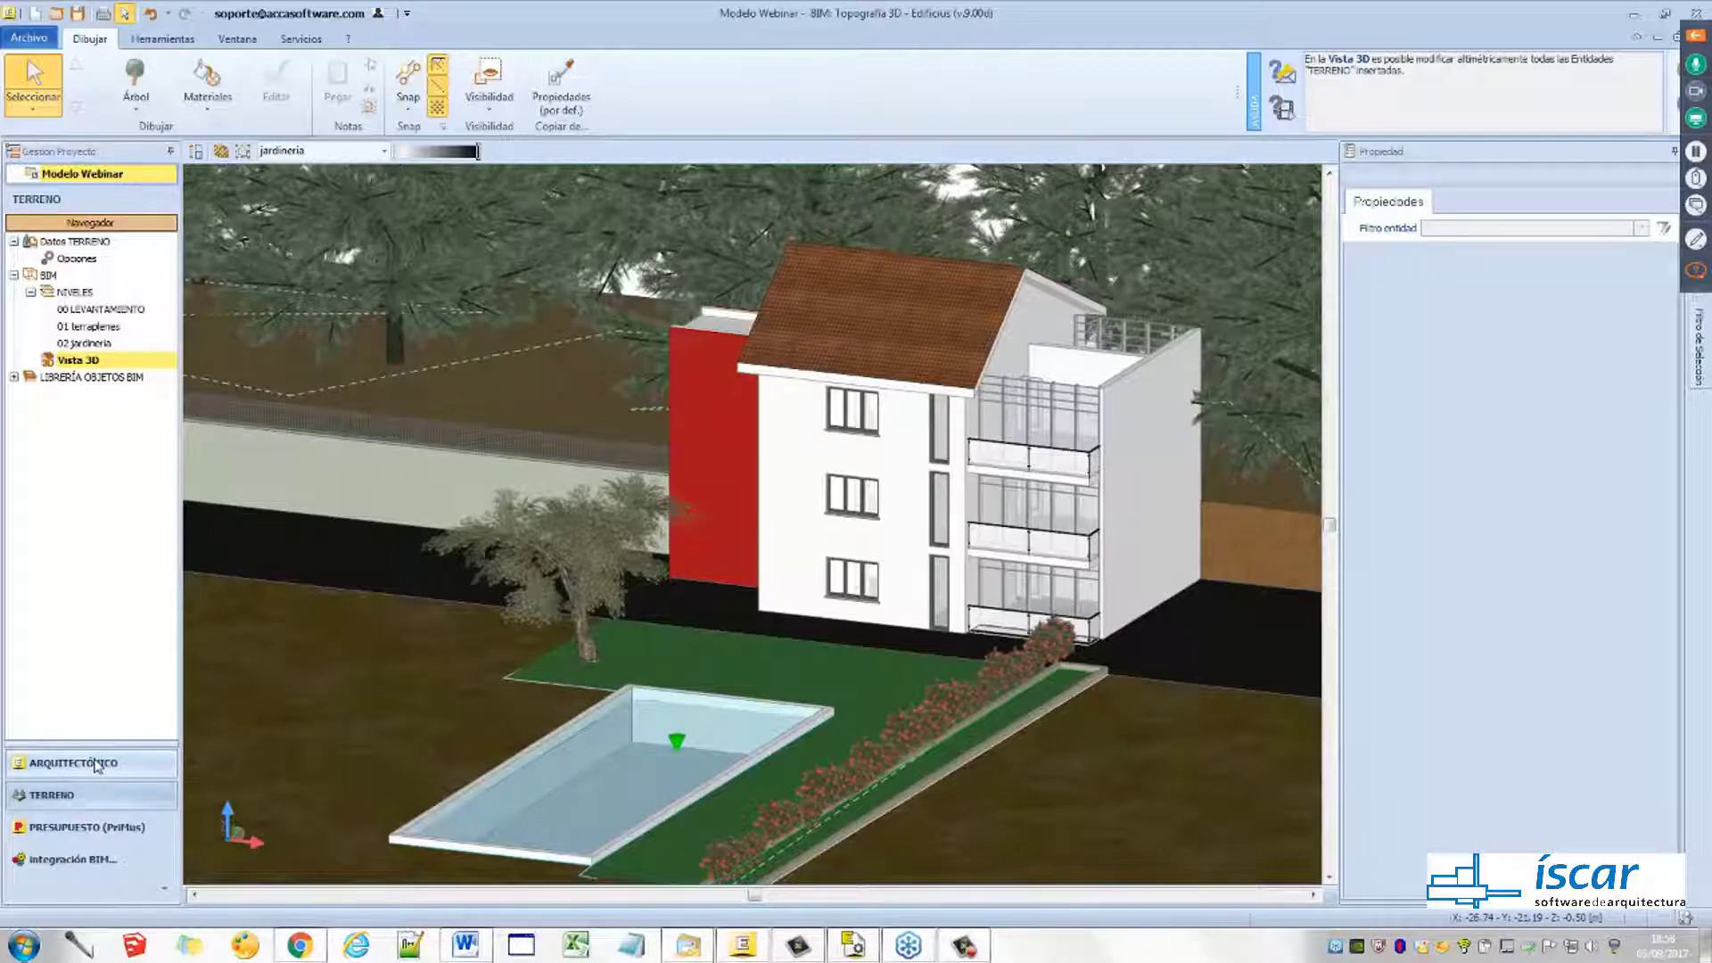
# Switch to the architectural part of the project and maximize its default 3D view
pyautogui.click(98, 765)
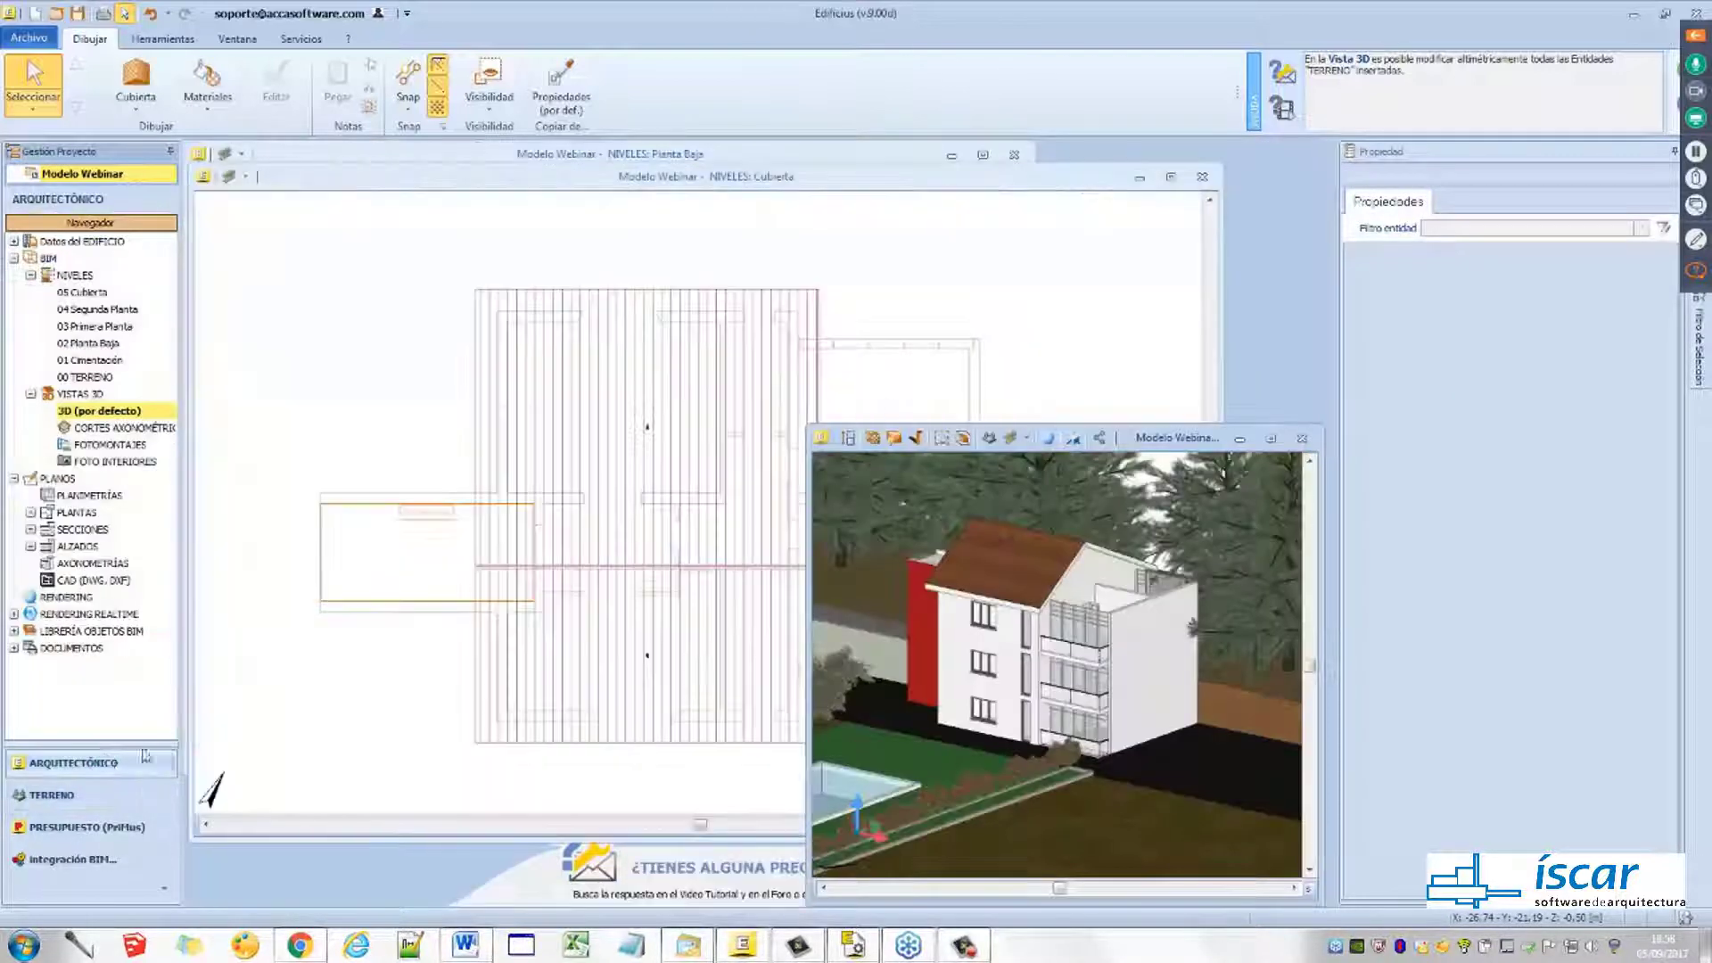
pyautogui.click(1271, 437)
pyautogui.moveTo(643, 519); pyautogui.dragTo(816, 615, button='middle')
pyautogui.scroll(4, 530, 486)
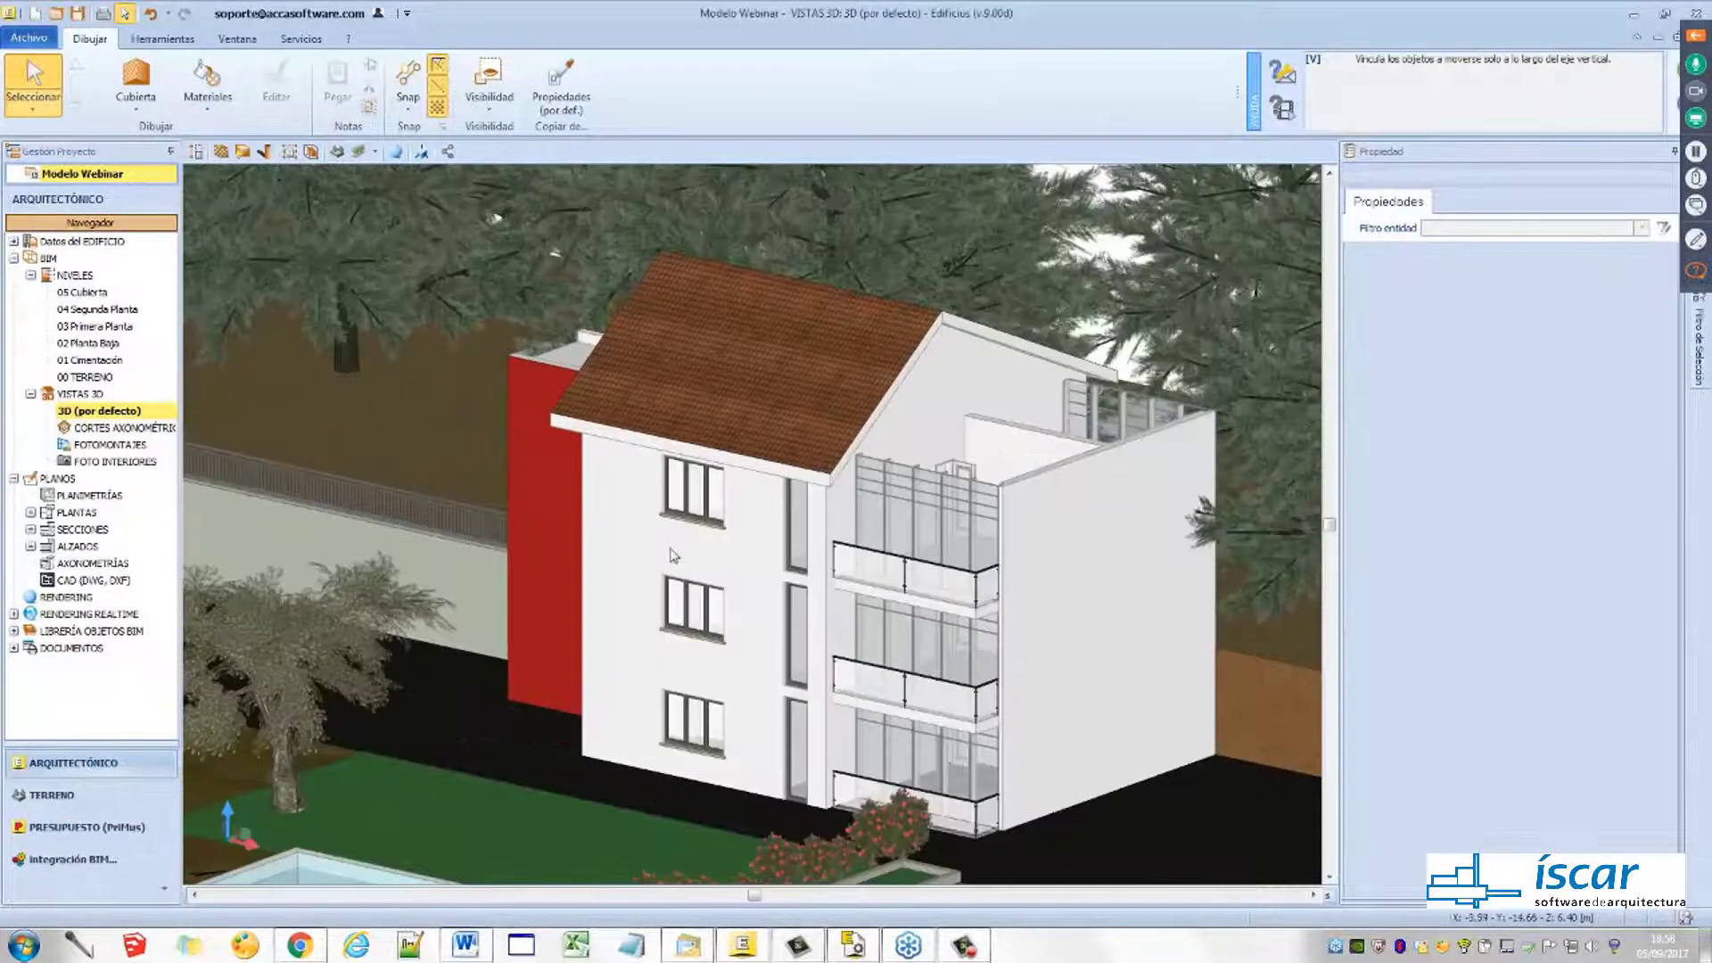
# Start the Materials tool and search the General BIM object library for "piedra"
pyautogui.moveTo(680, 556); pyautogui.dragTo(752, 551, button='middle')
pyautogui.moveTo(608, 618); pyautogui.dragTo(734, 527, button='middle')
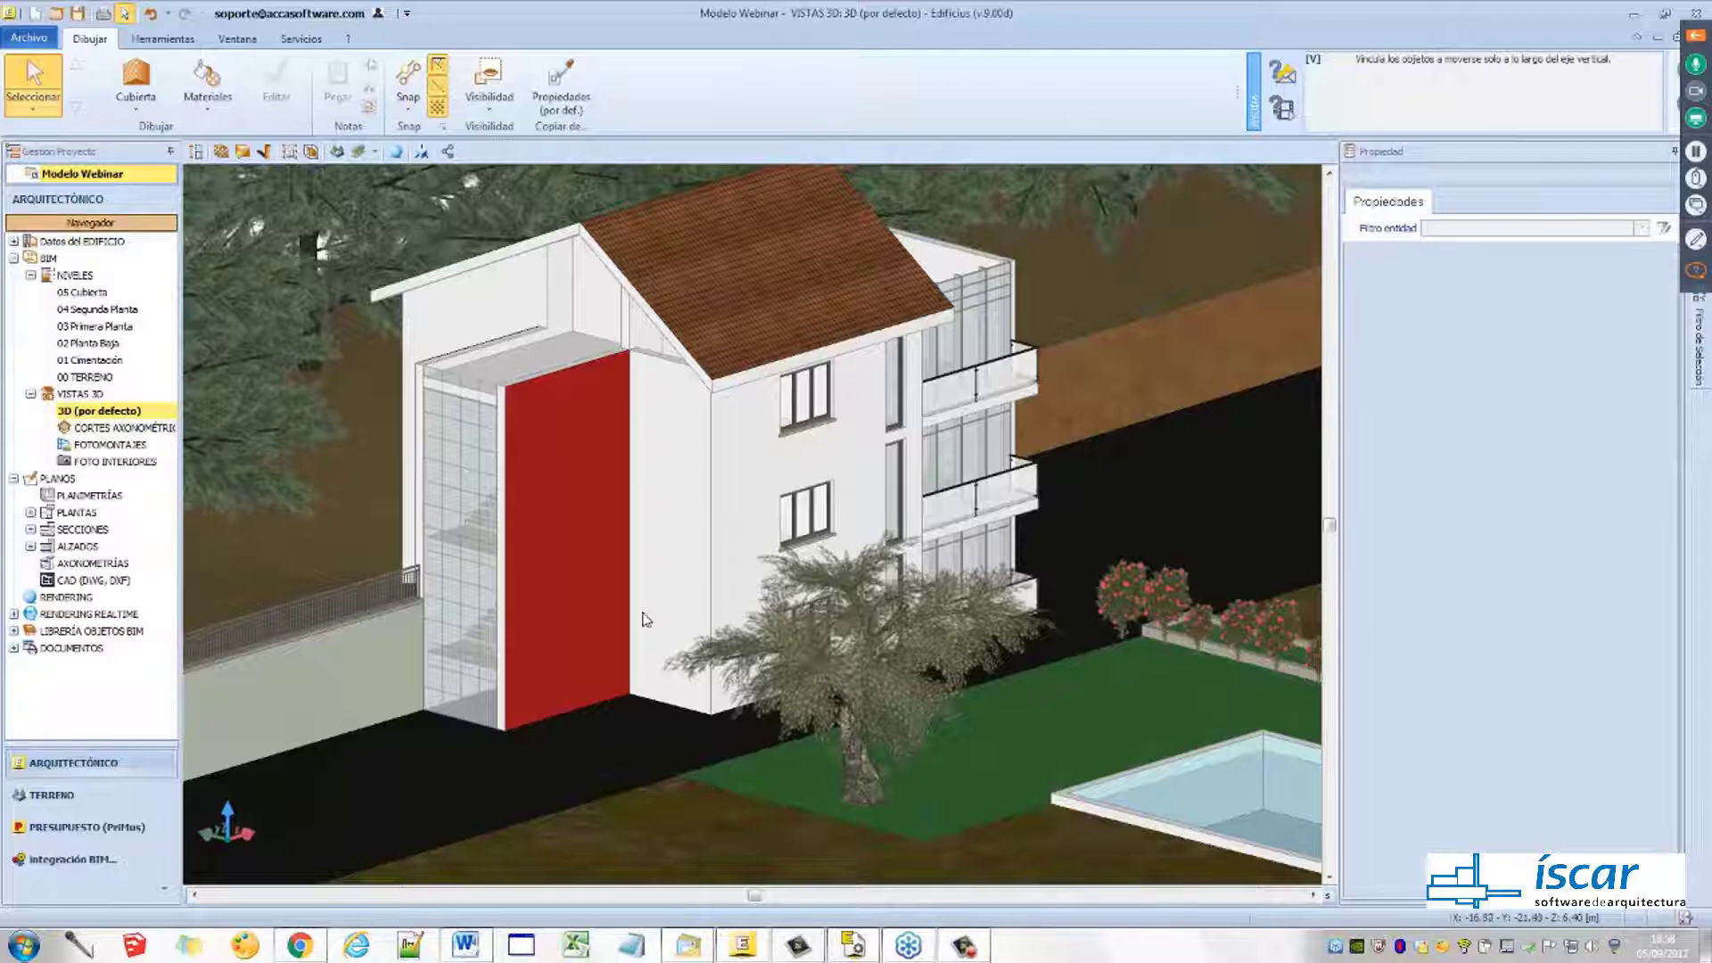
pyautogui.scroll(3, 624, 574)
pyautogui.scroll(-3, 642, 573)
pyautogui.moveTo(642, 573); pyautogui.dragTo(691, 568, button='middle')
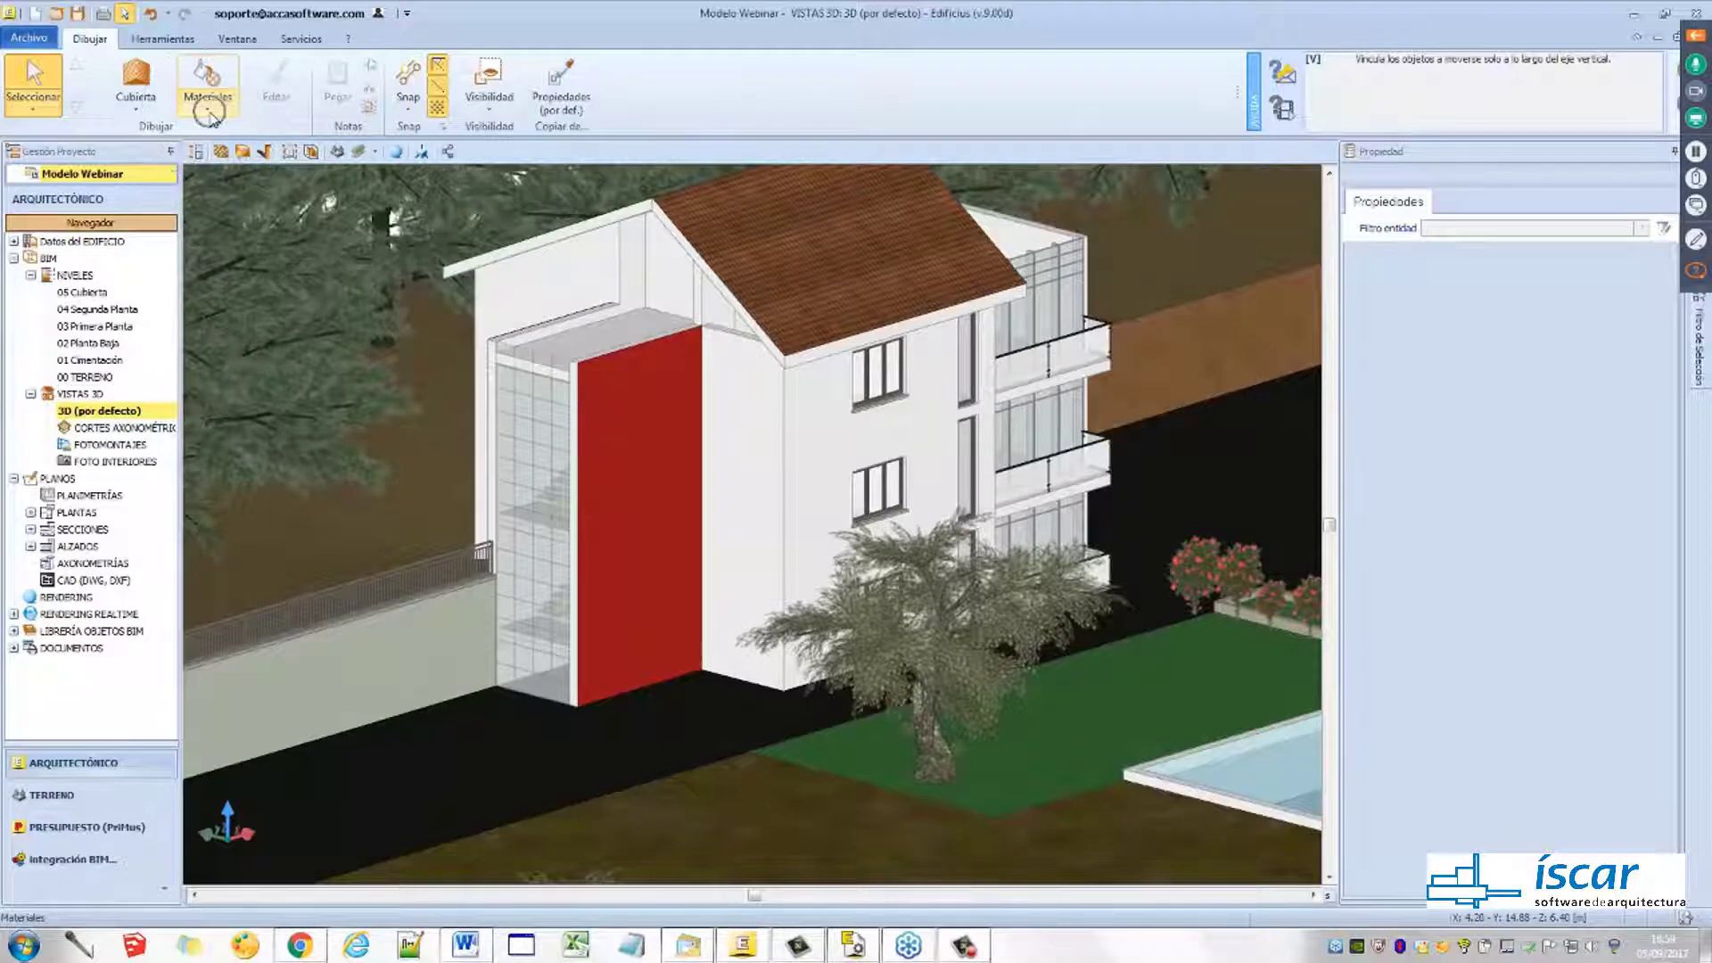
pyautogui.click(209, 106)
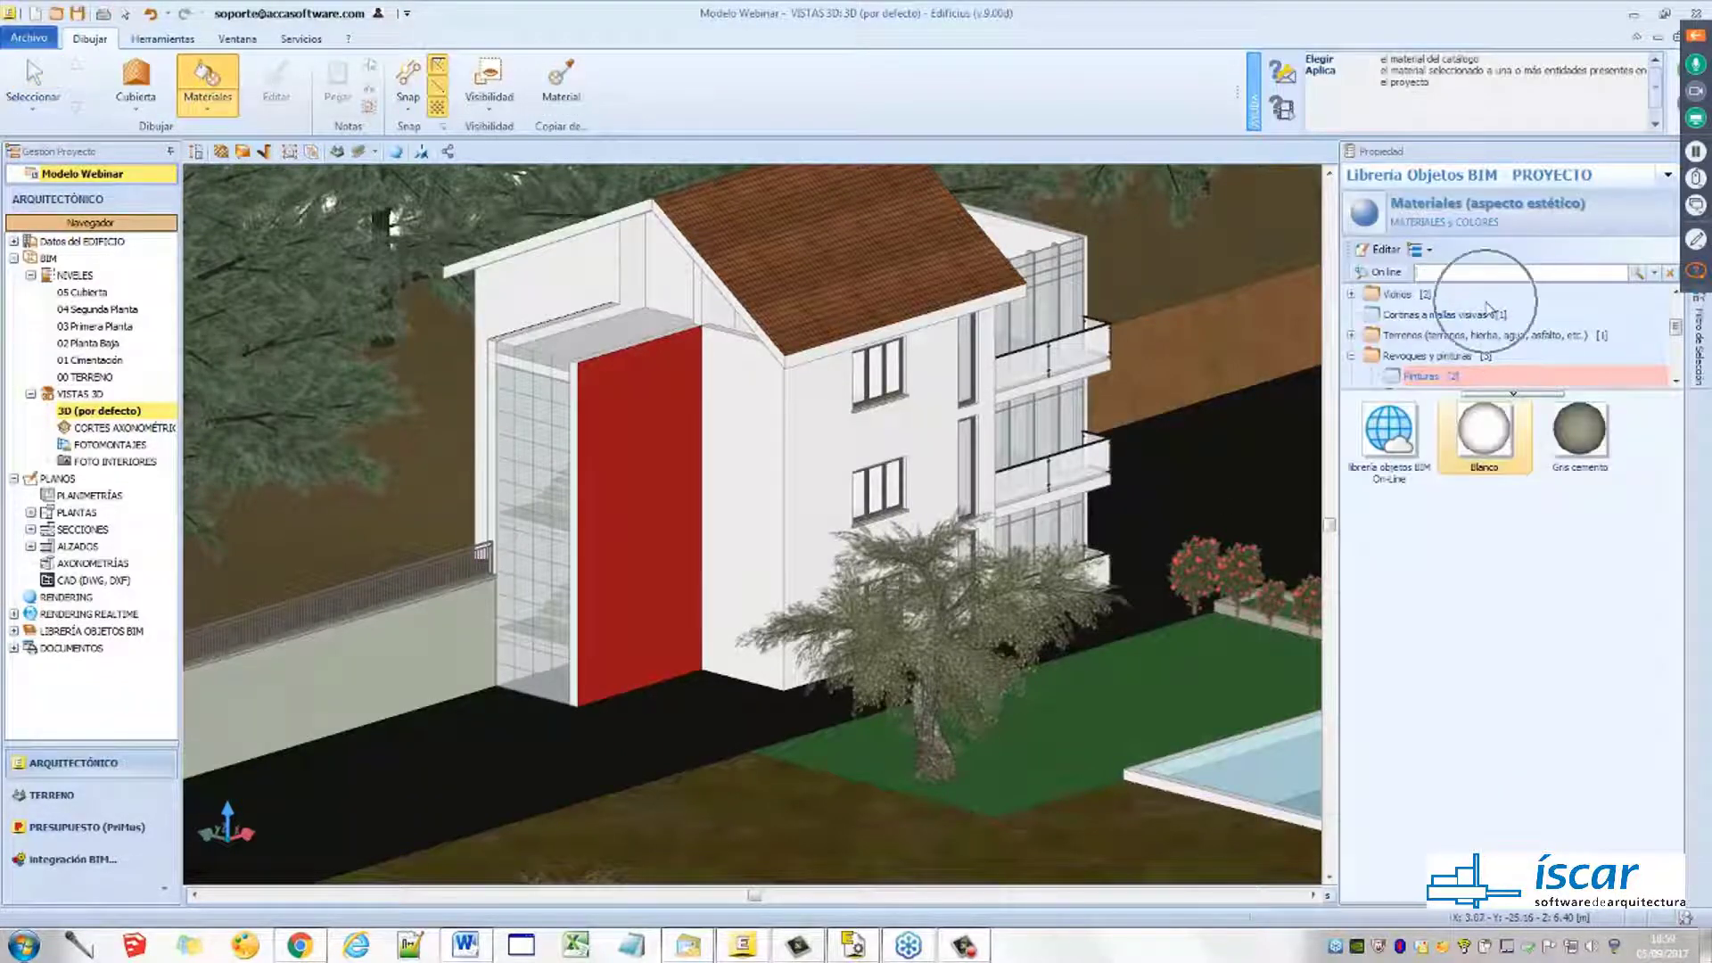
pyautogui.click(1668, 177)
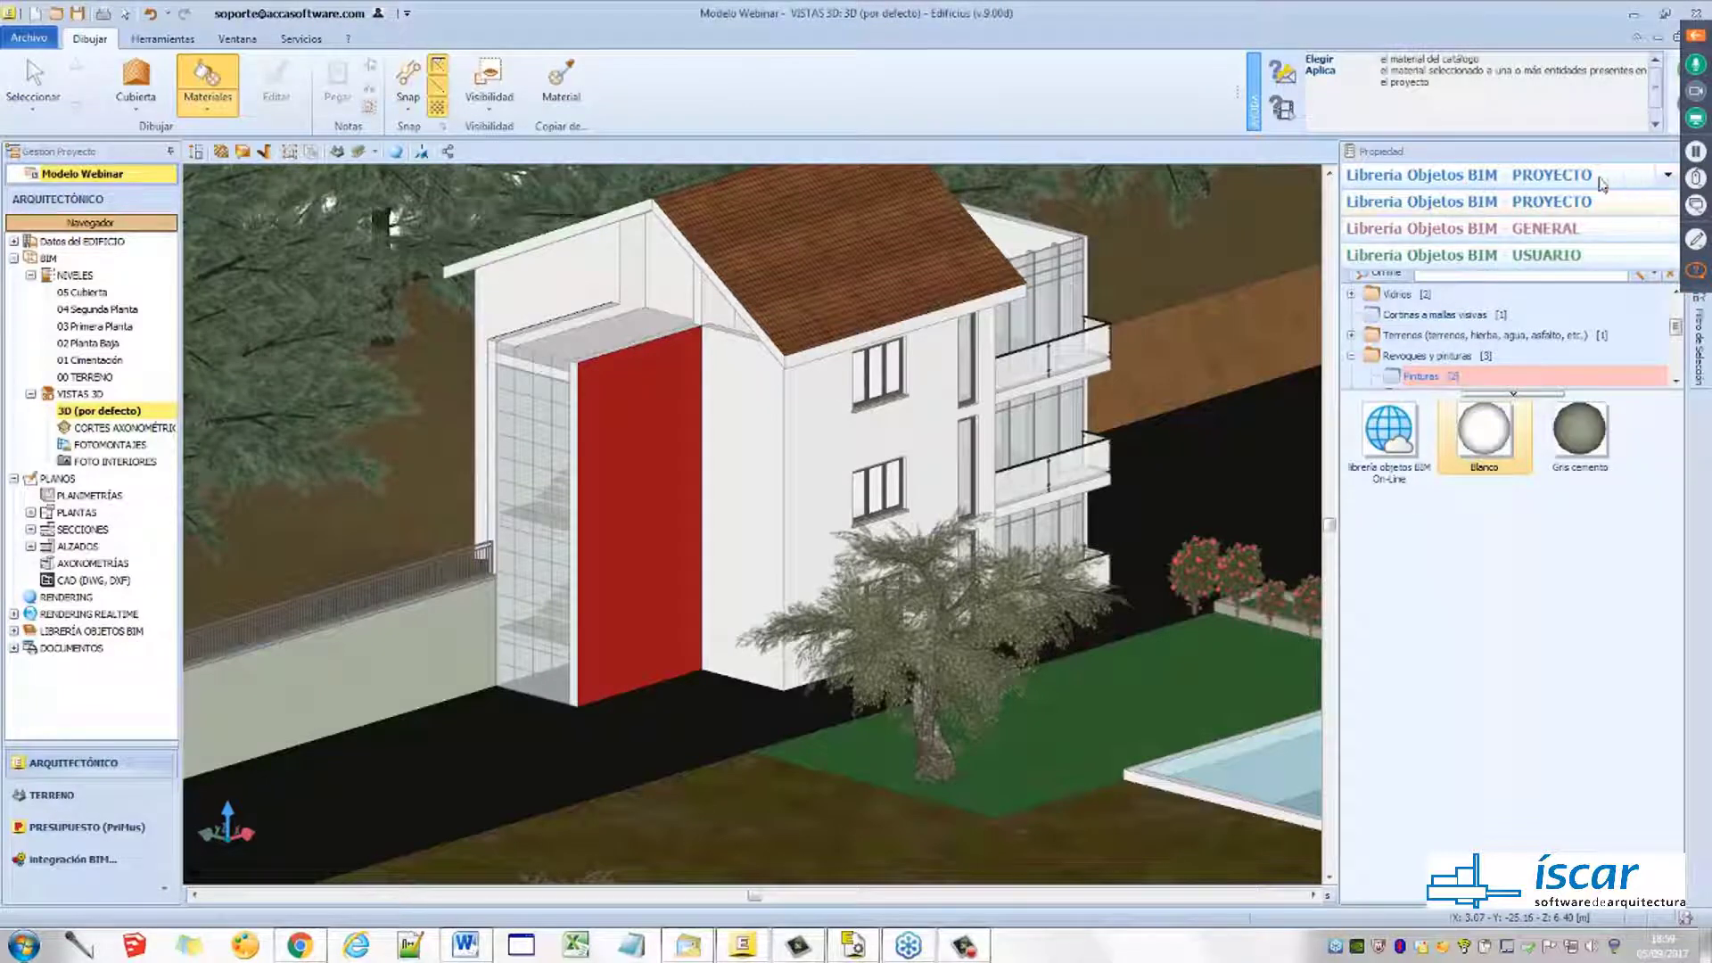
pyautogui.click(1548, 228)
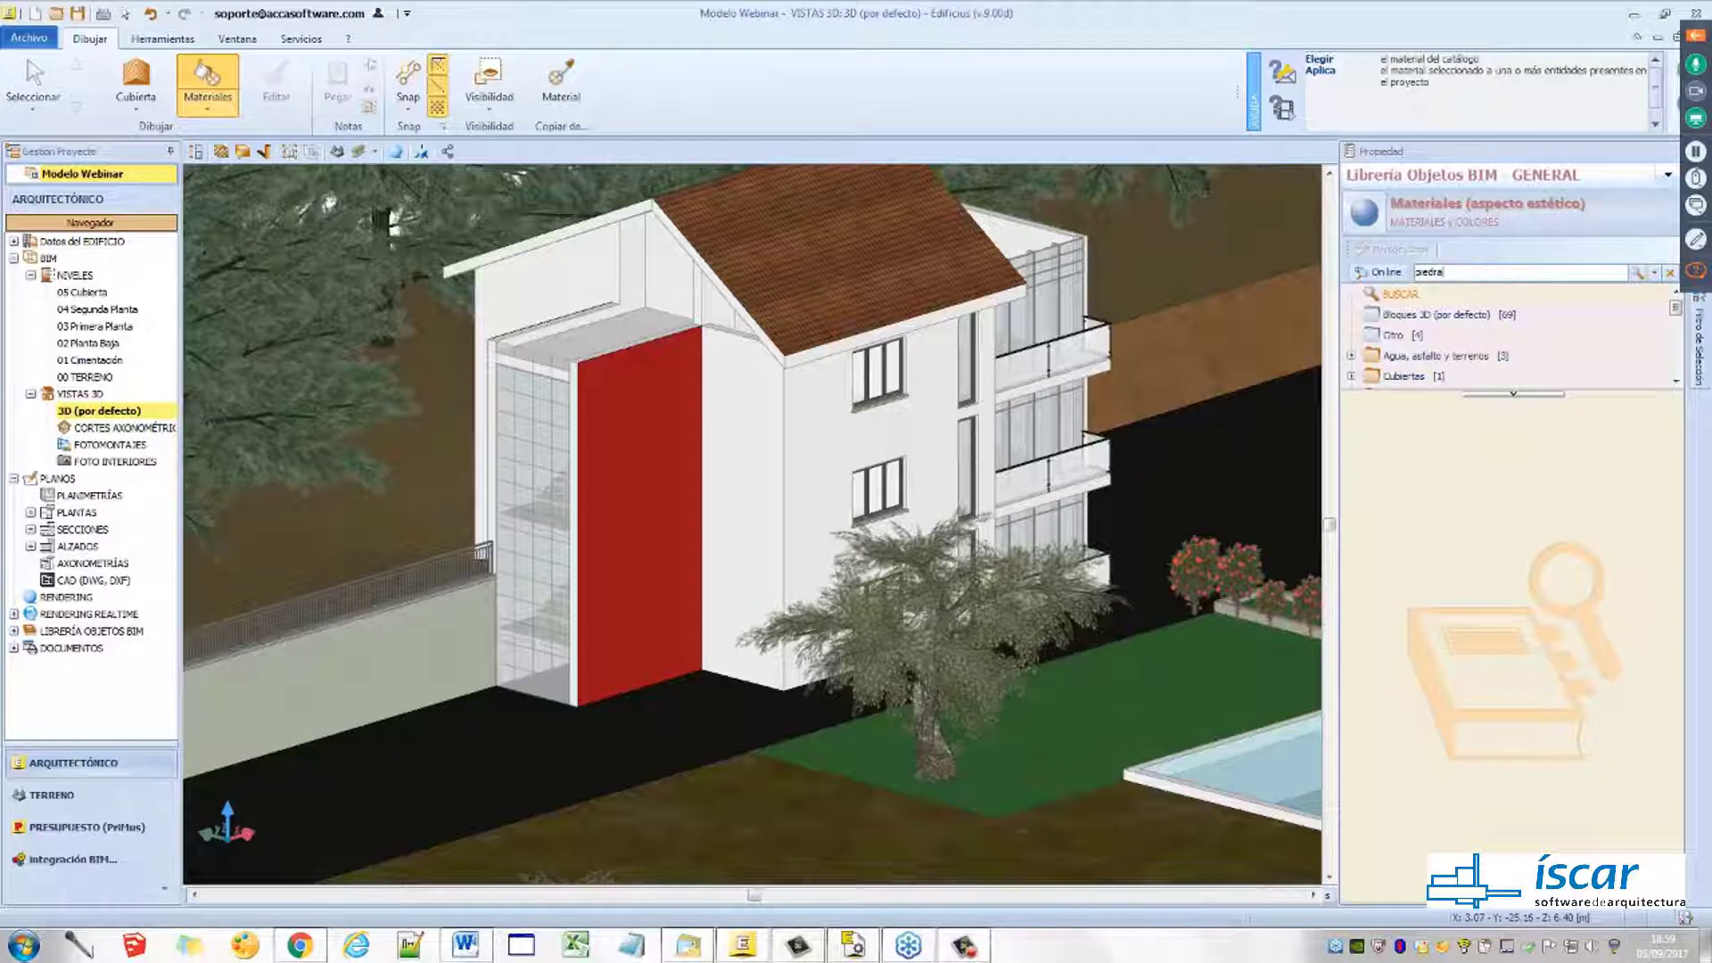
pyautogui.click(1639, 272)
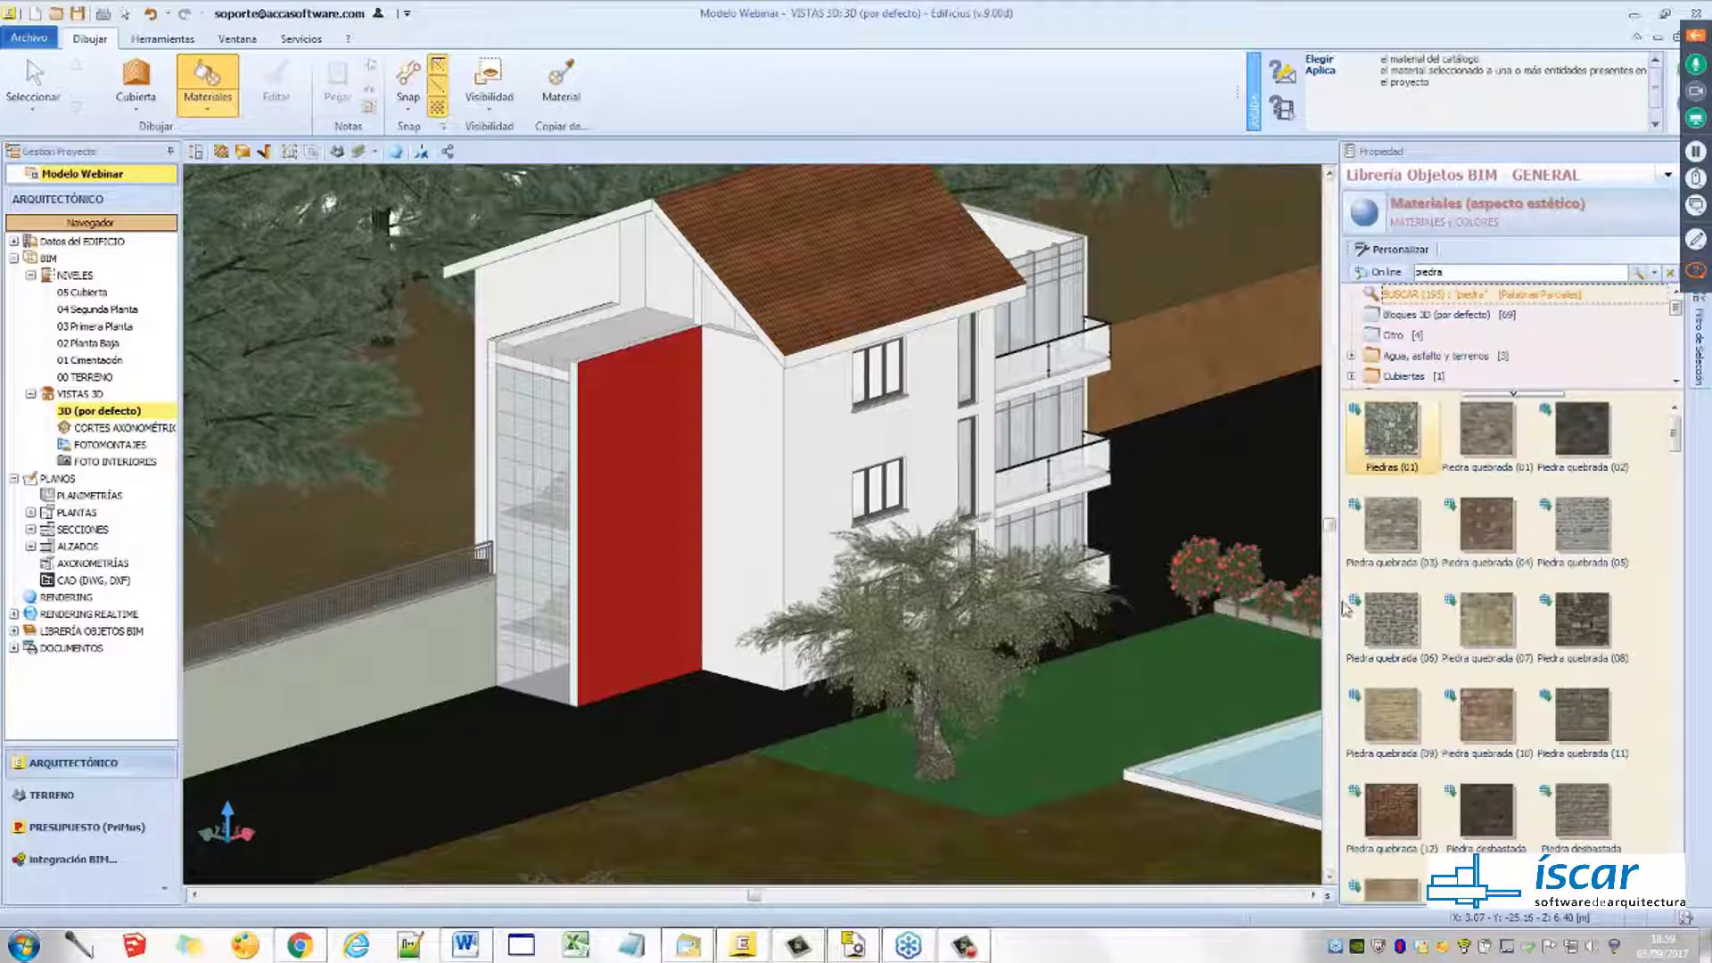
# Apply the Piedra desbastada (09) stone material to the retaining wall below the railing beside the house
pyautogui.moveTo(1673, 437)
pyautogui.mouseDown()
pyautogui.moveTo(1691, 782)
pyautogui.moveTo(1680, 424)
pyautogui.mouseUp()
pyautogui.moveTo(1675, 439); pyautogui.dragTo(1677, 481)
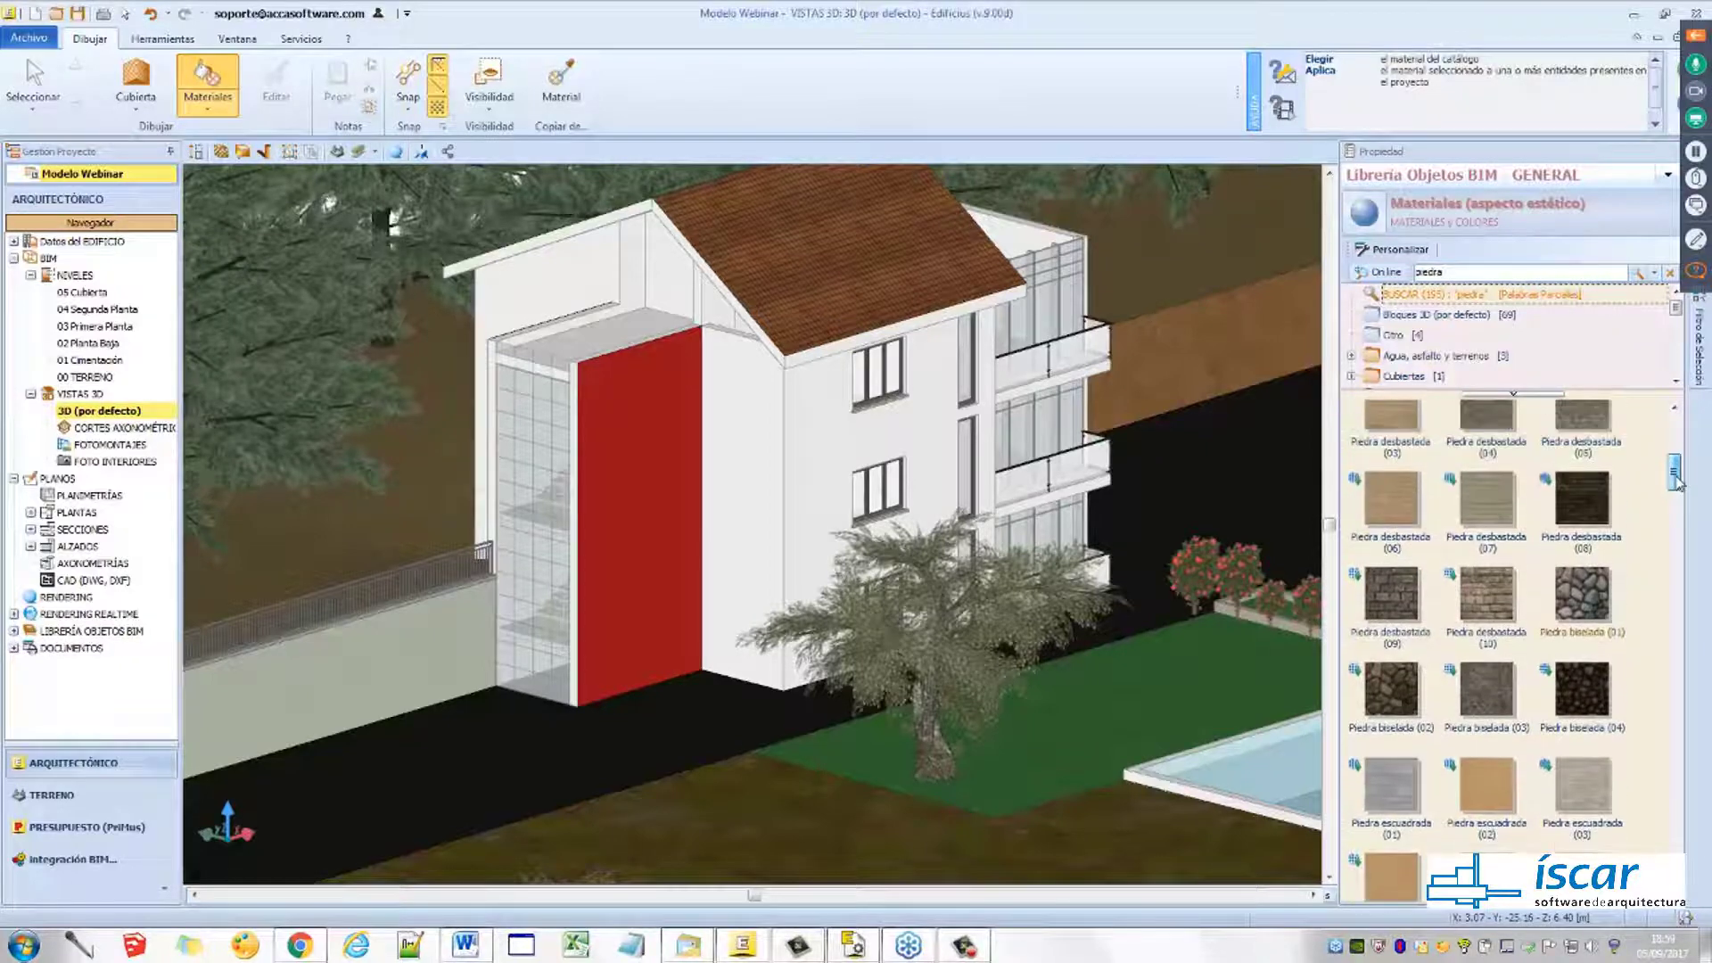
pyautogui.click(1409, 600)
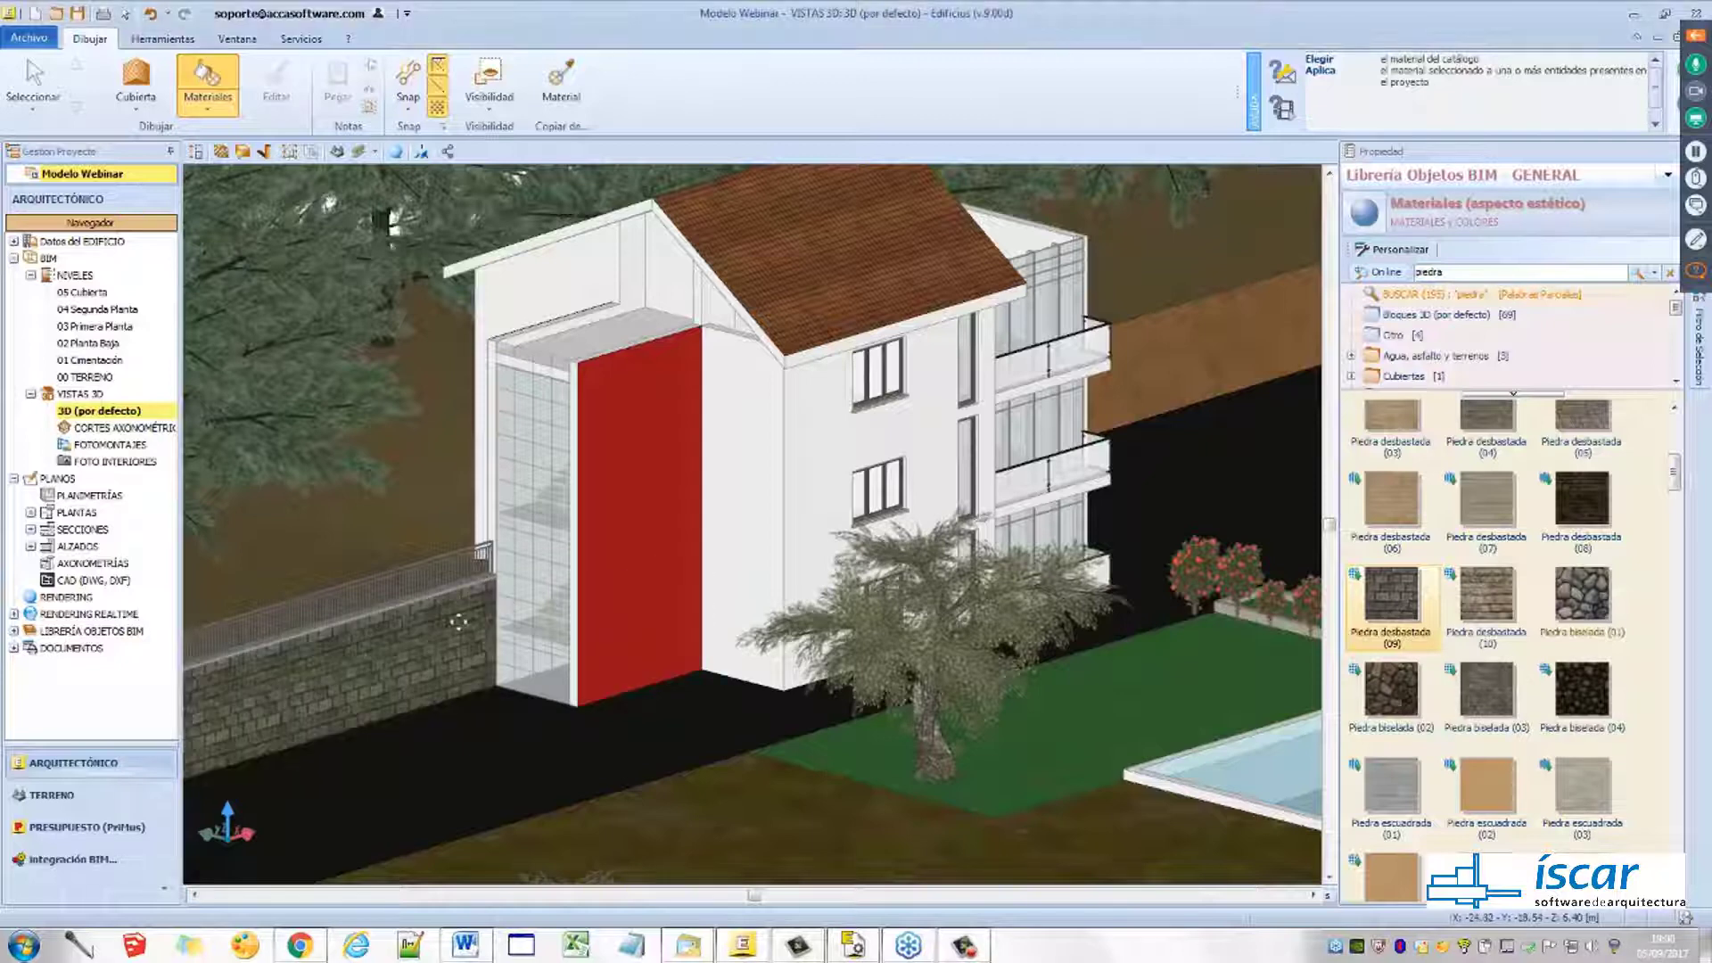
pyautogui.moveTo(456, 623); pyautogui.dragTo(615, 573, button='middle')
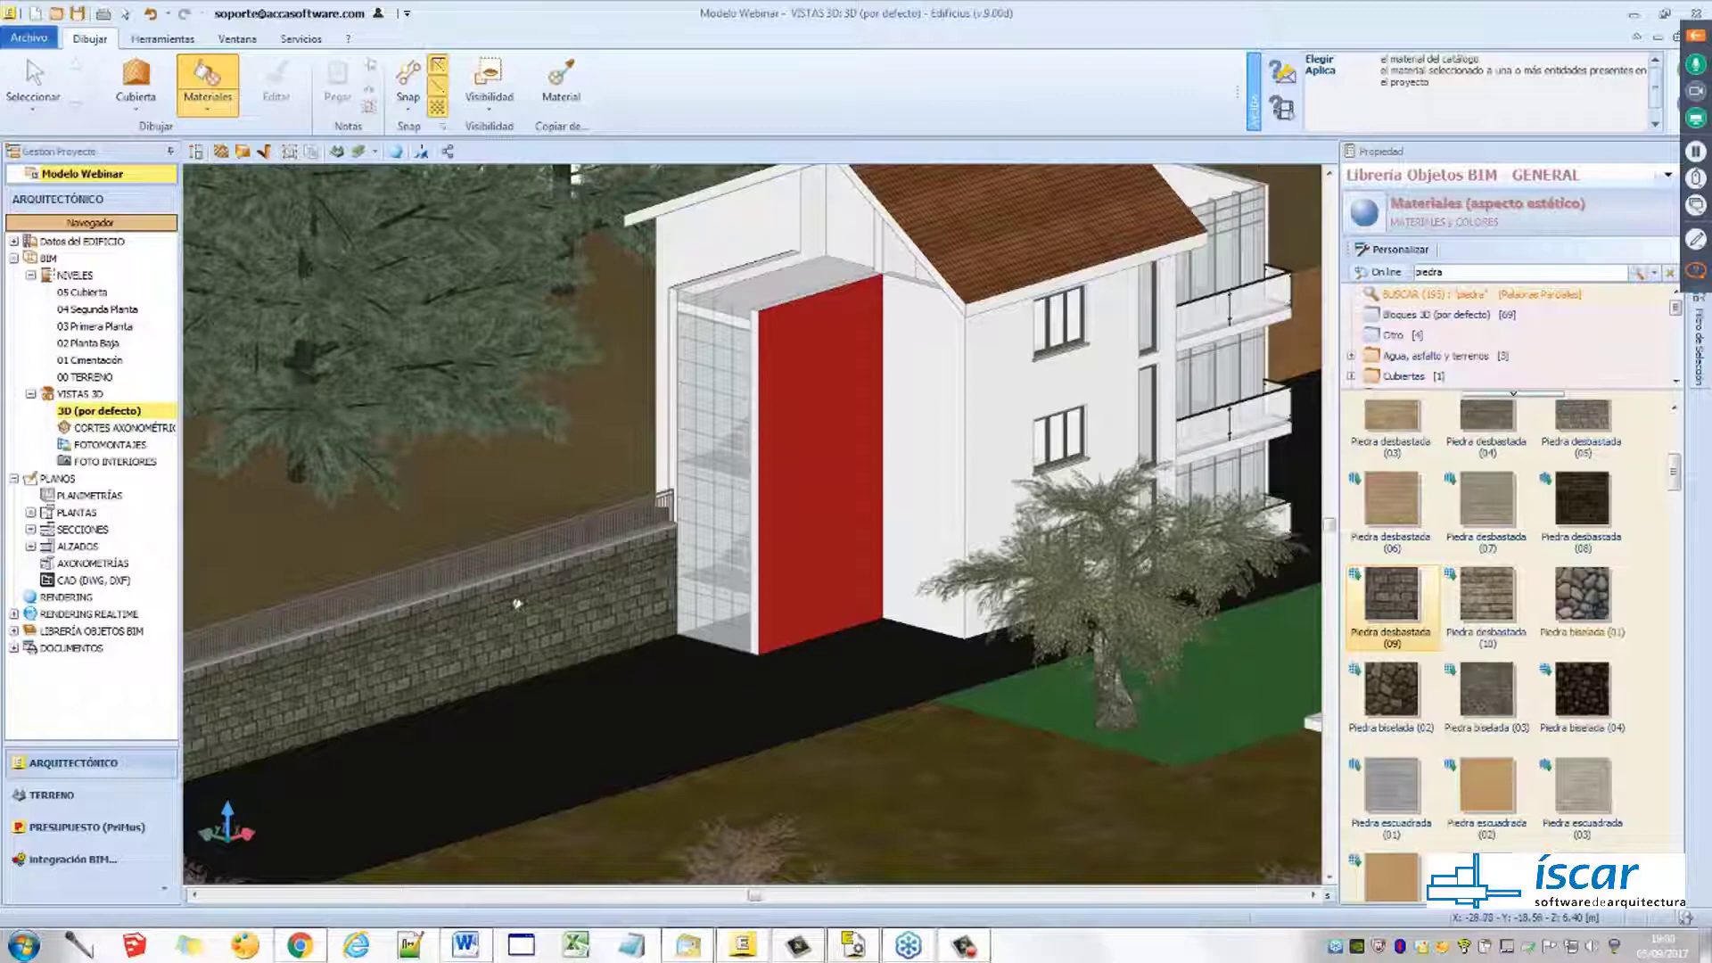
pyautogui.moveTo(520, 630); pyautogui.dragTo(672, 567, button='middle')
pyautogui.press('Escape')
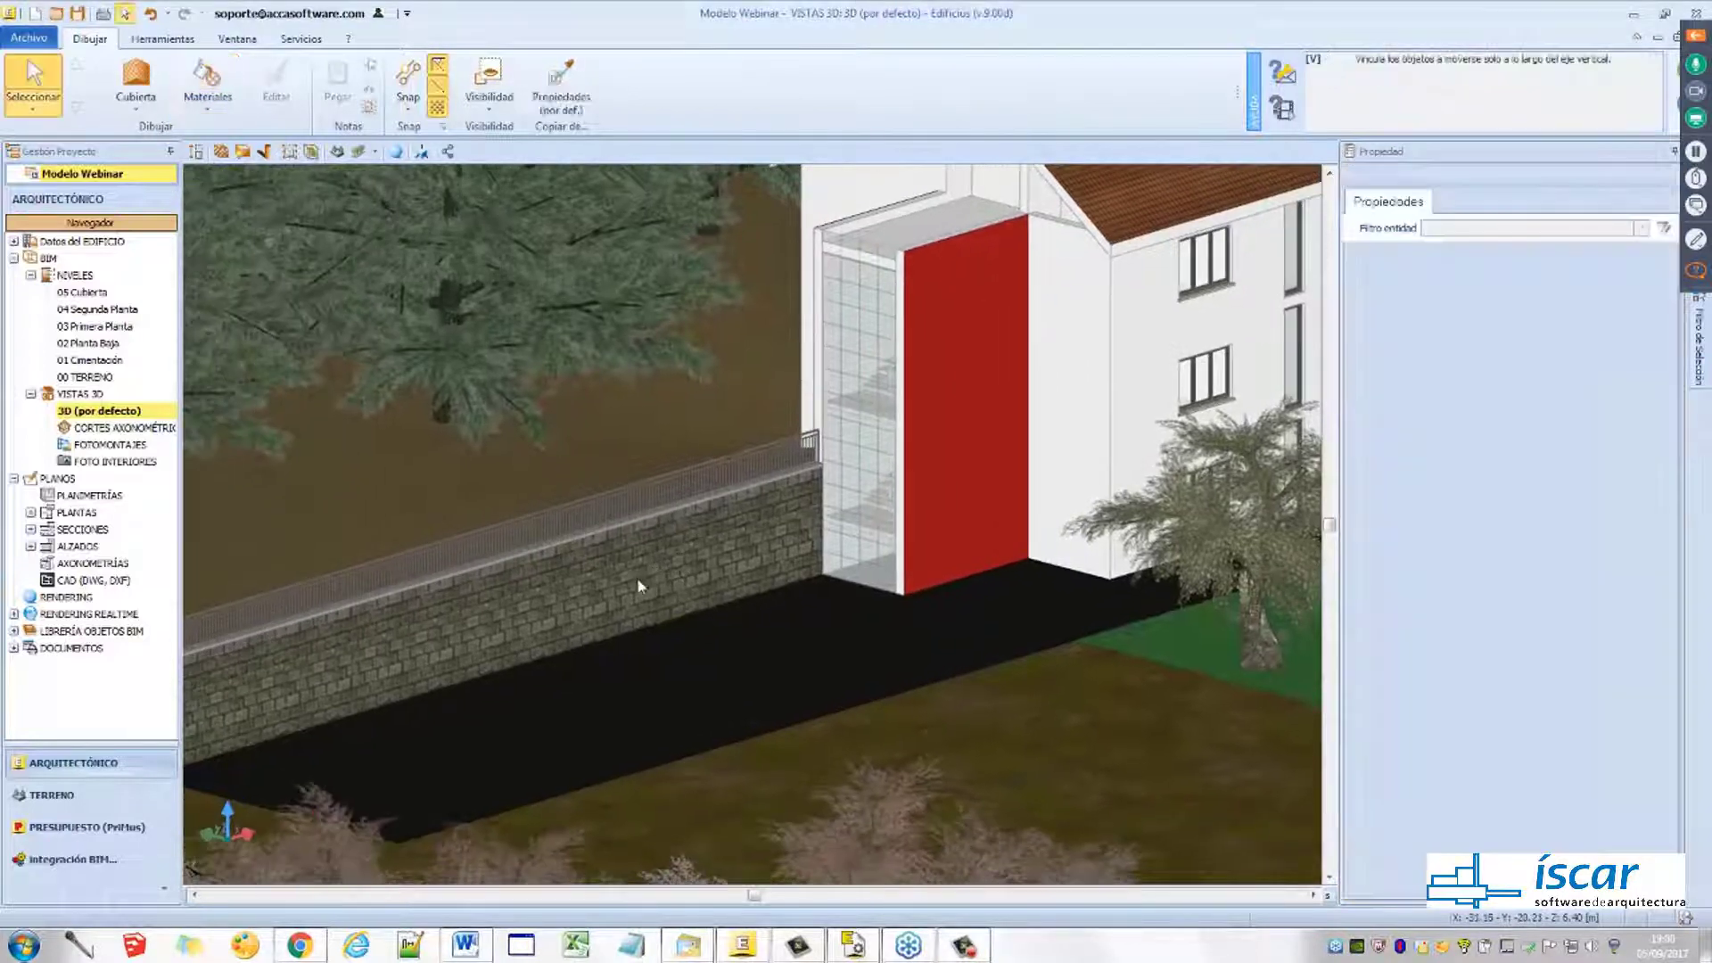
# Activate the realistic view with shadows and set the shadow time to 09:40:41 on 05/09/2017
pyautogui.scroll(3, 635, 578)
pyautogui.scroll(3, 634, 579)
pyautogui.moveTo(811, 474); pyautogui.dragTo(501, 612, button='middle')
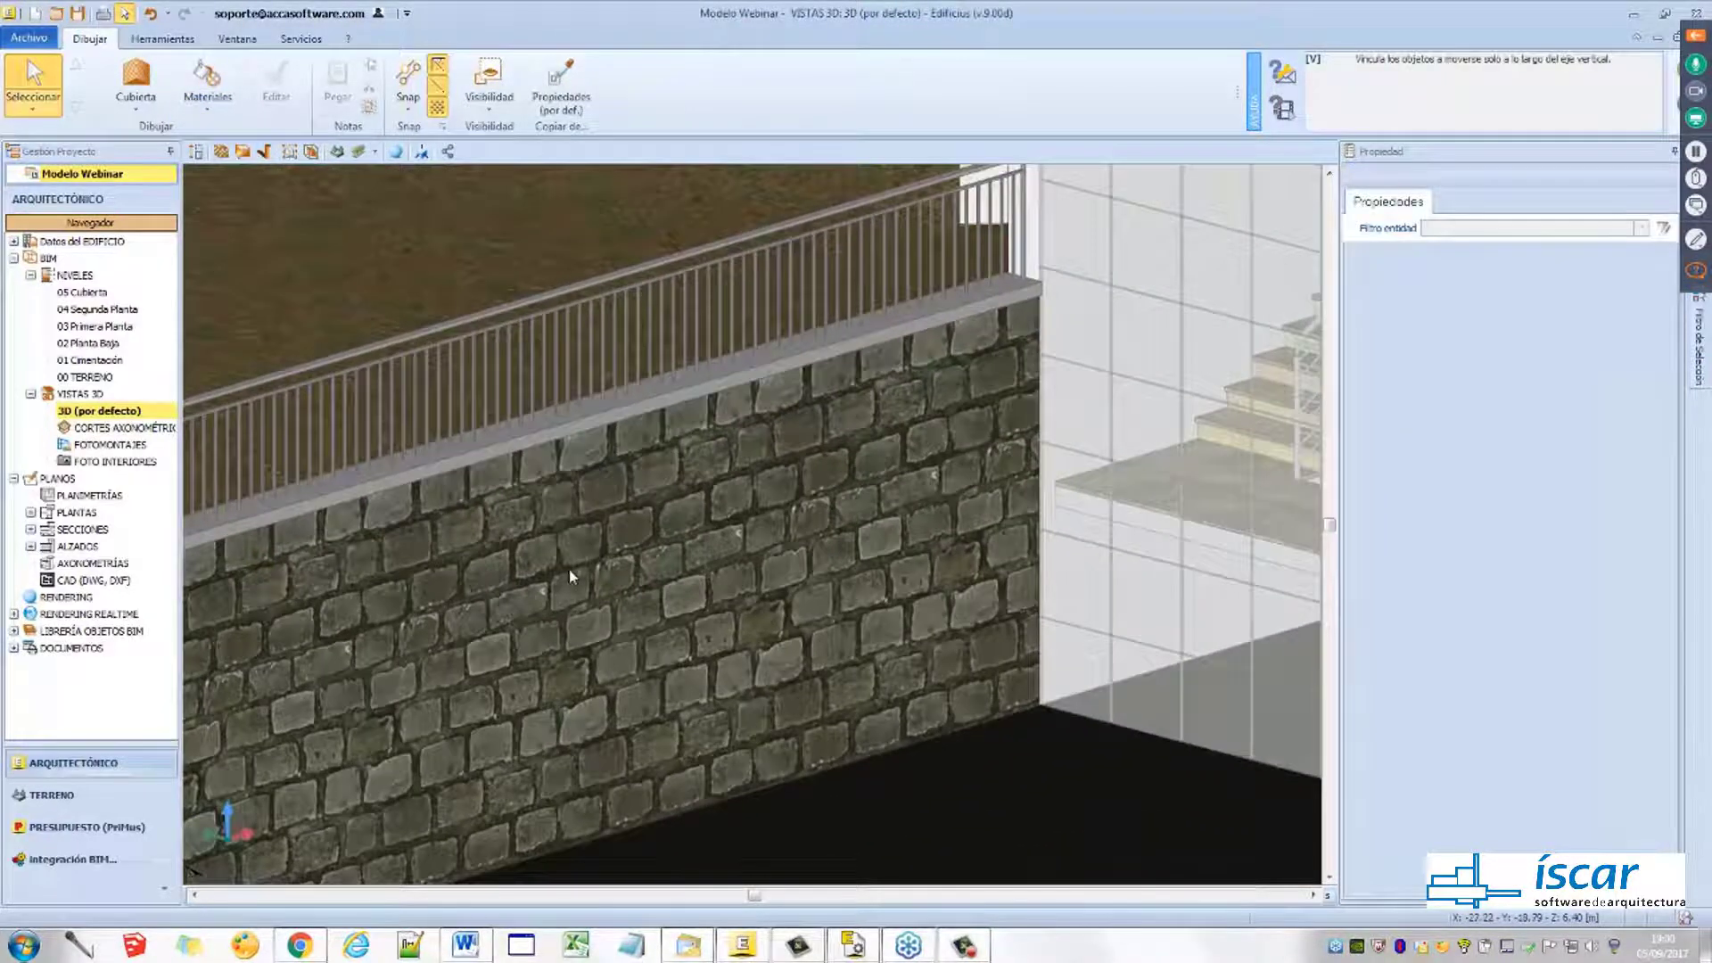
pyautogui.moveTo(569, 577); pyautogui.dragTo(579, 535, button='right')
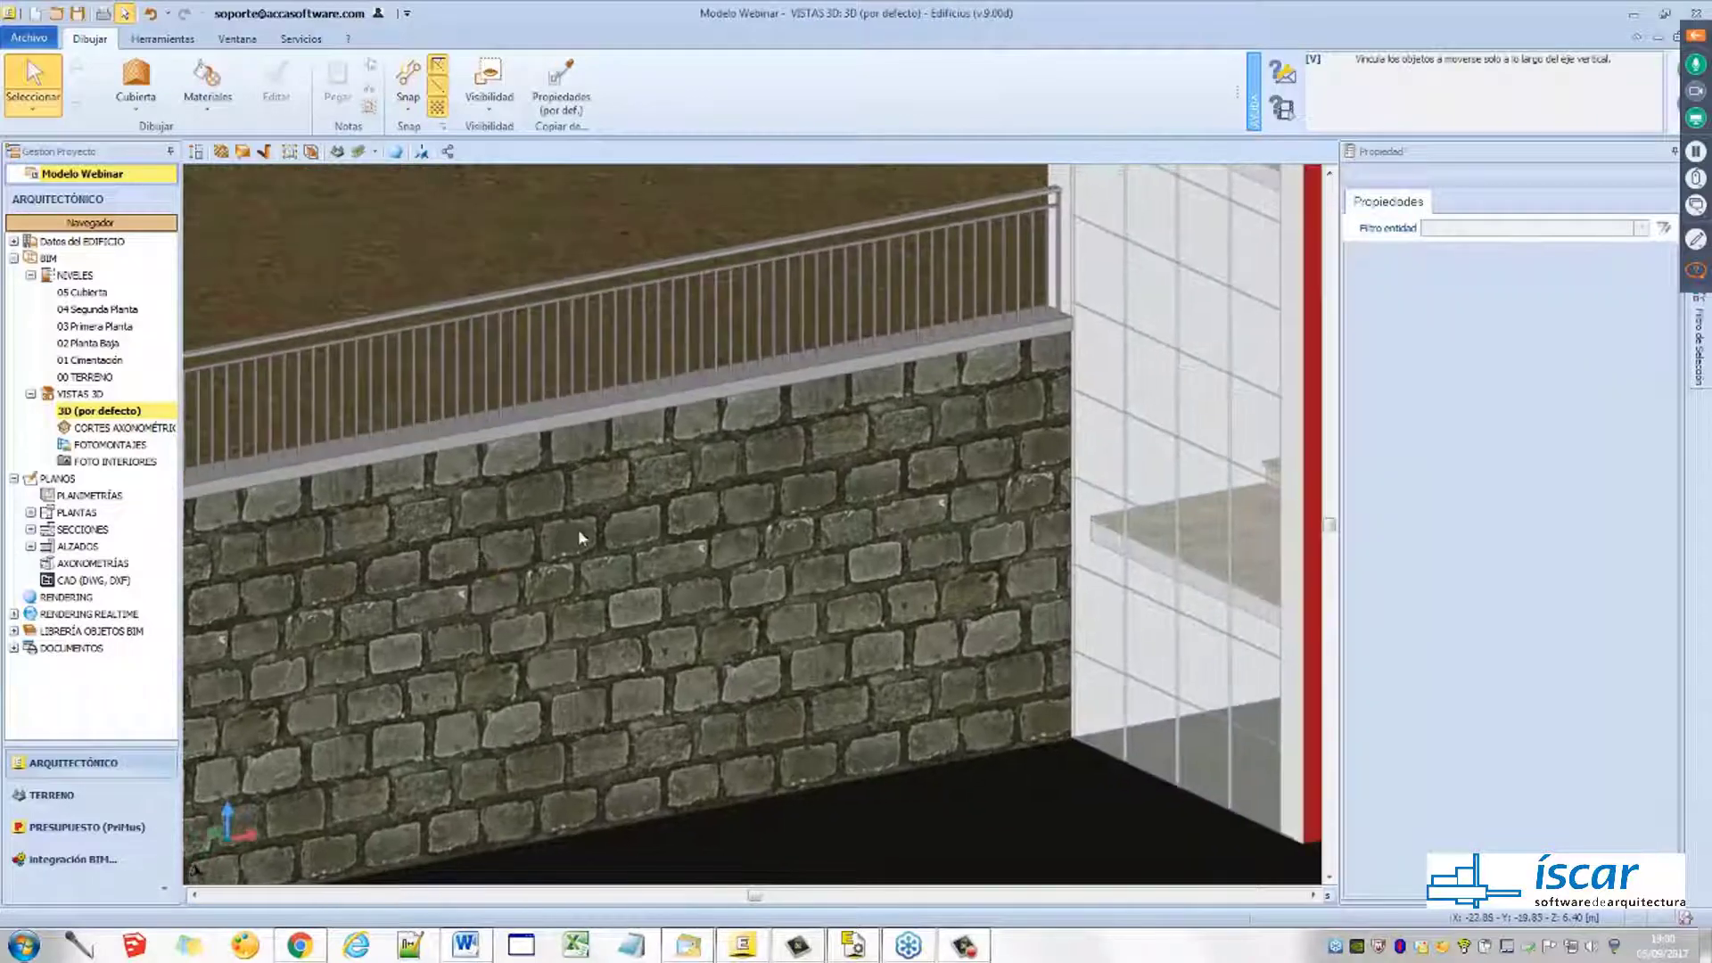
pyautogui.scroll(3, 562, 536)
pyautogui.moveTo(562, 536); pyautogui.dragTo(561, 509, button='middle')
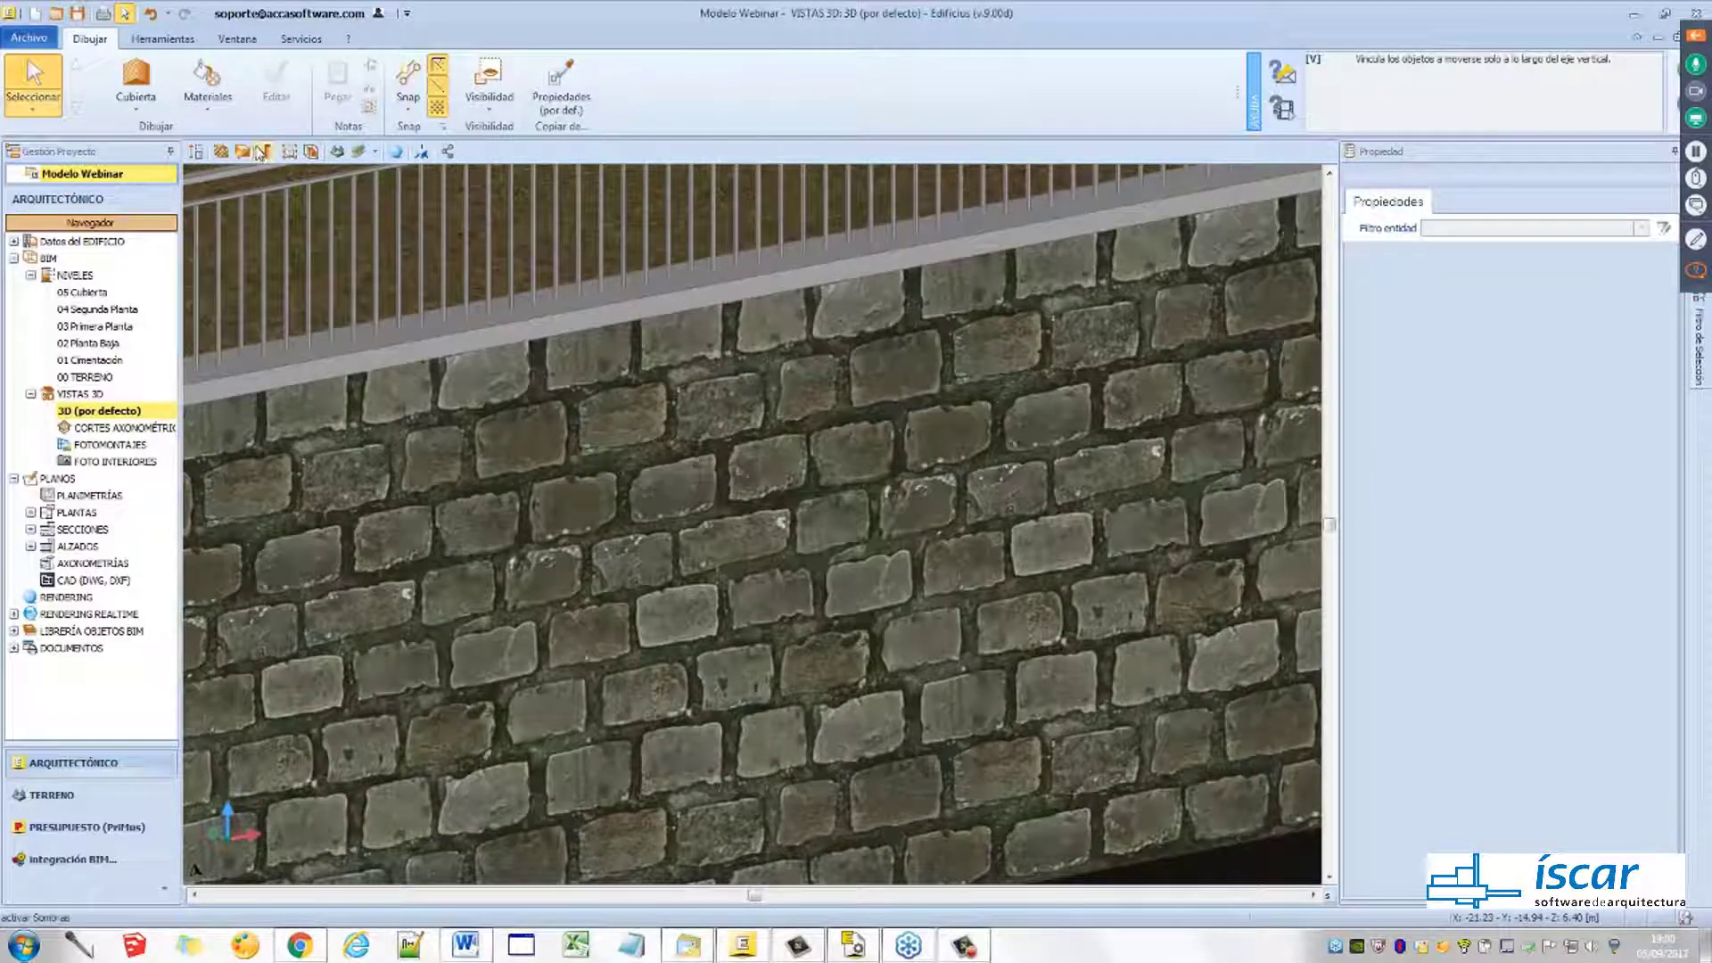
pyautogui.press('ctrl')
pyautogui.press('ctrl')
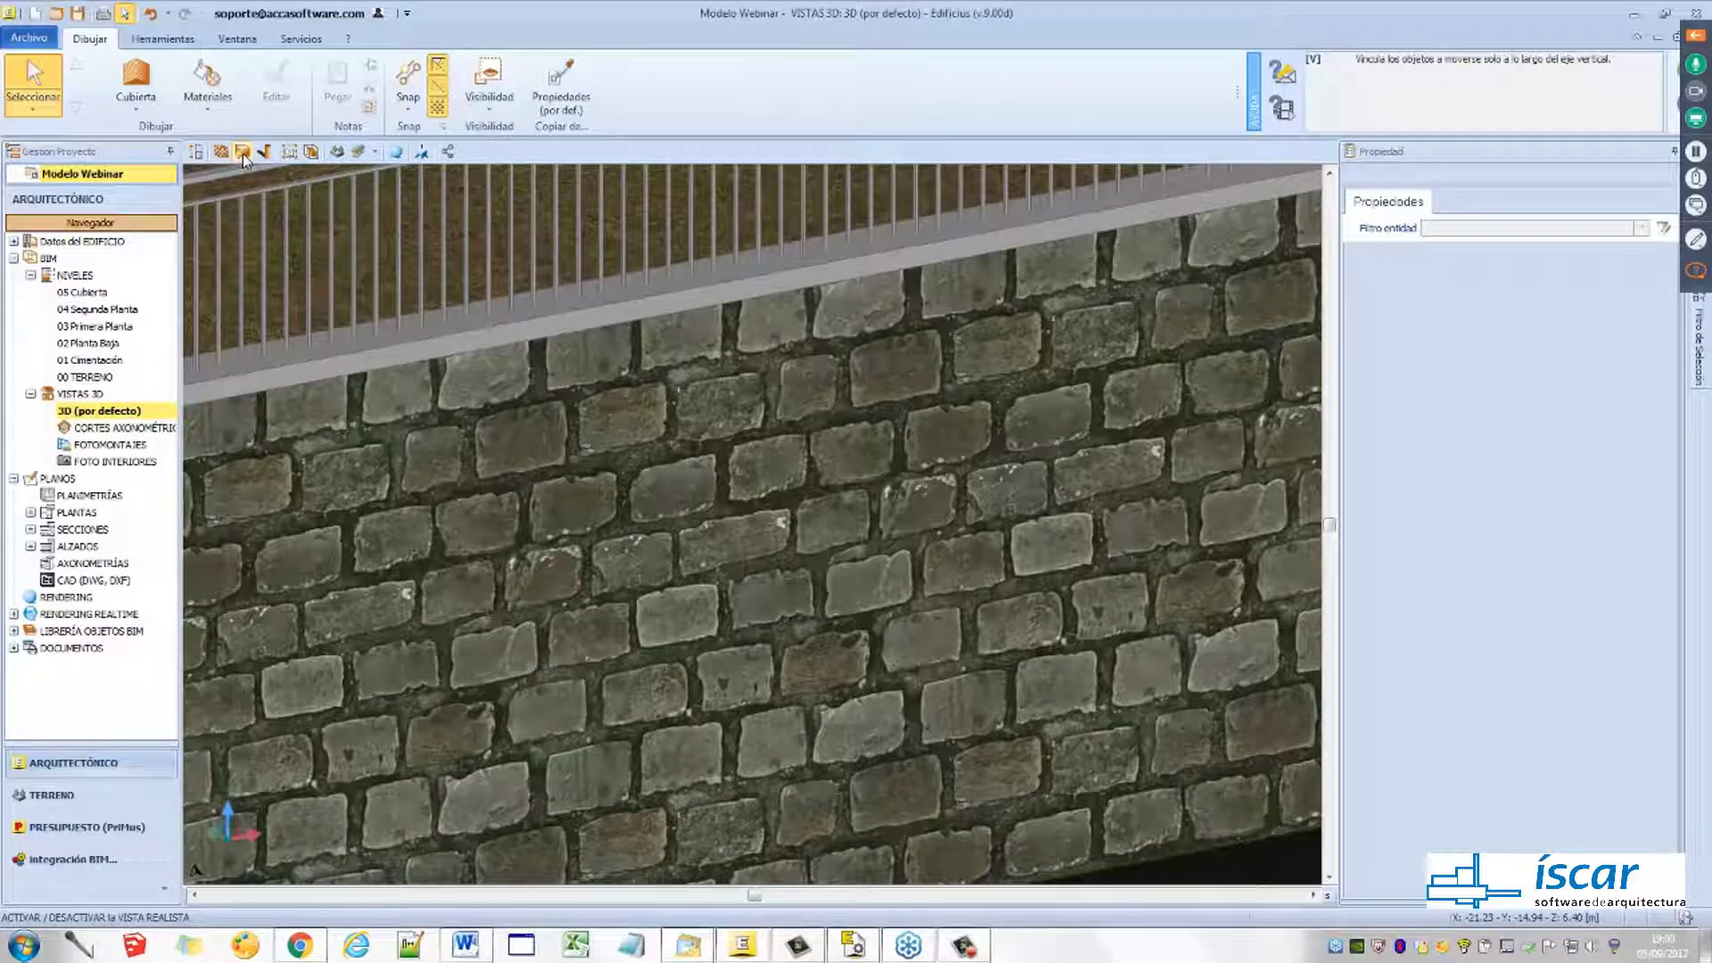
pyautogui.click(243, 152)
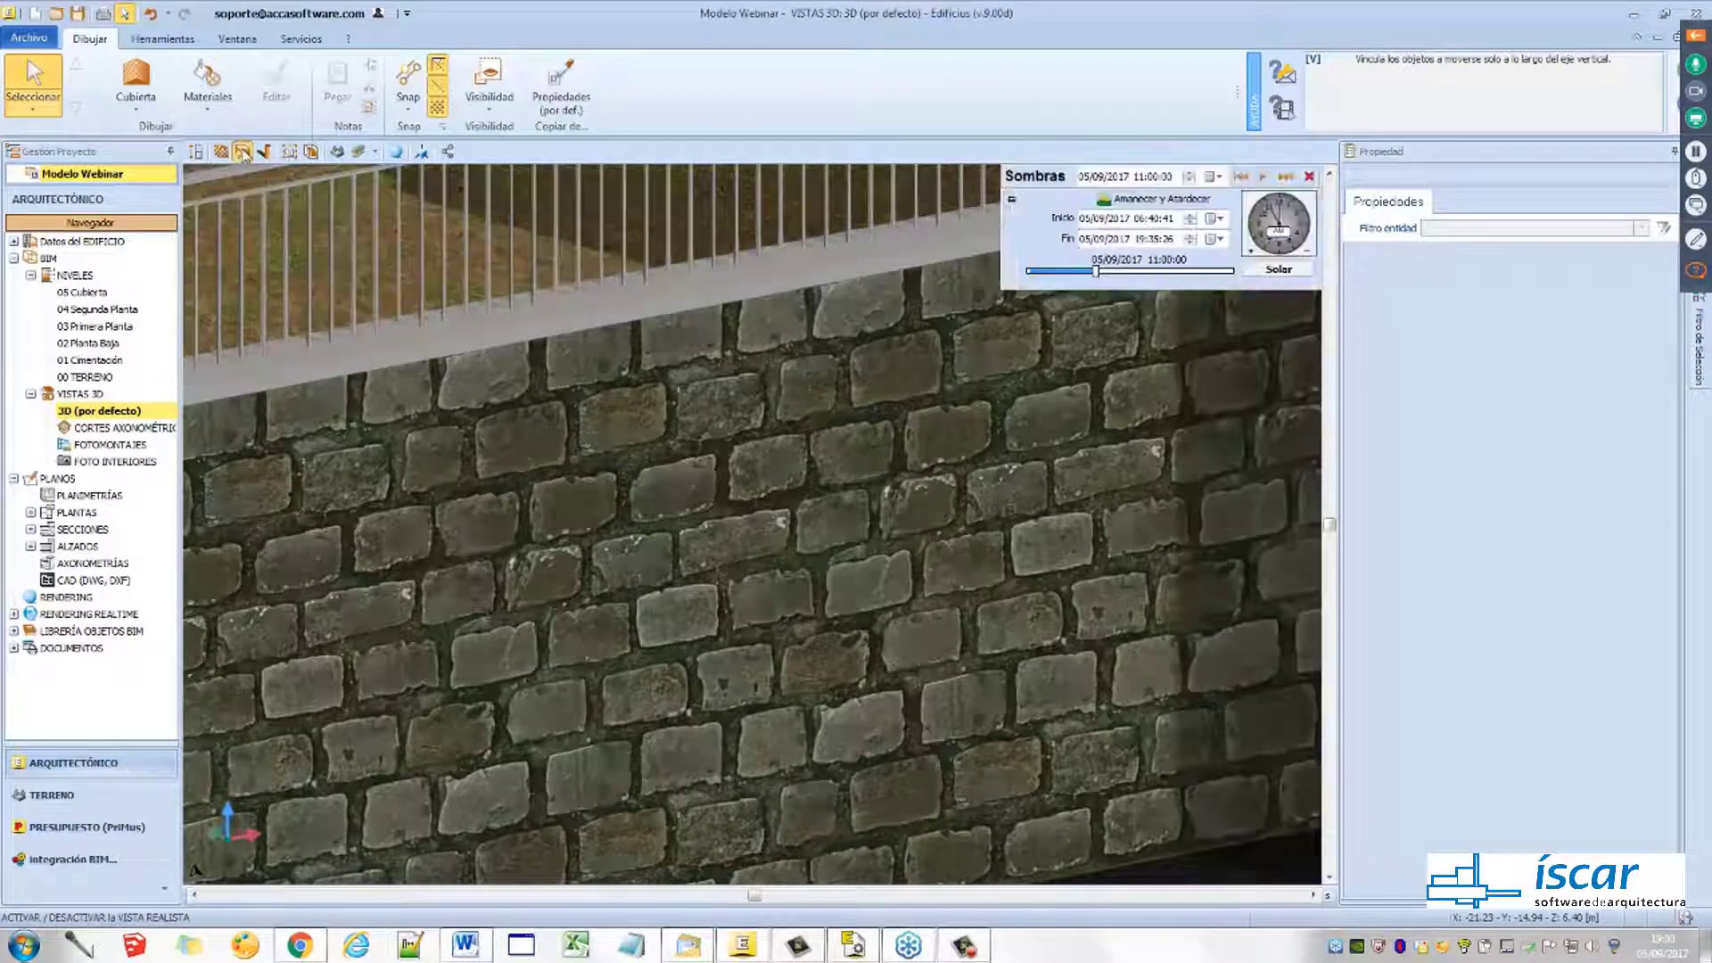
pyautogui.moveTo(1236, 232)
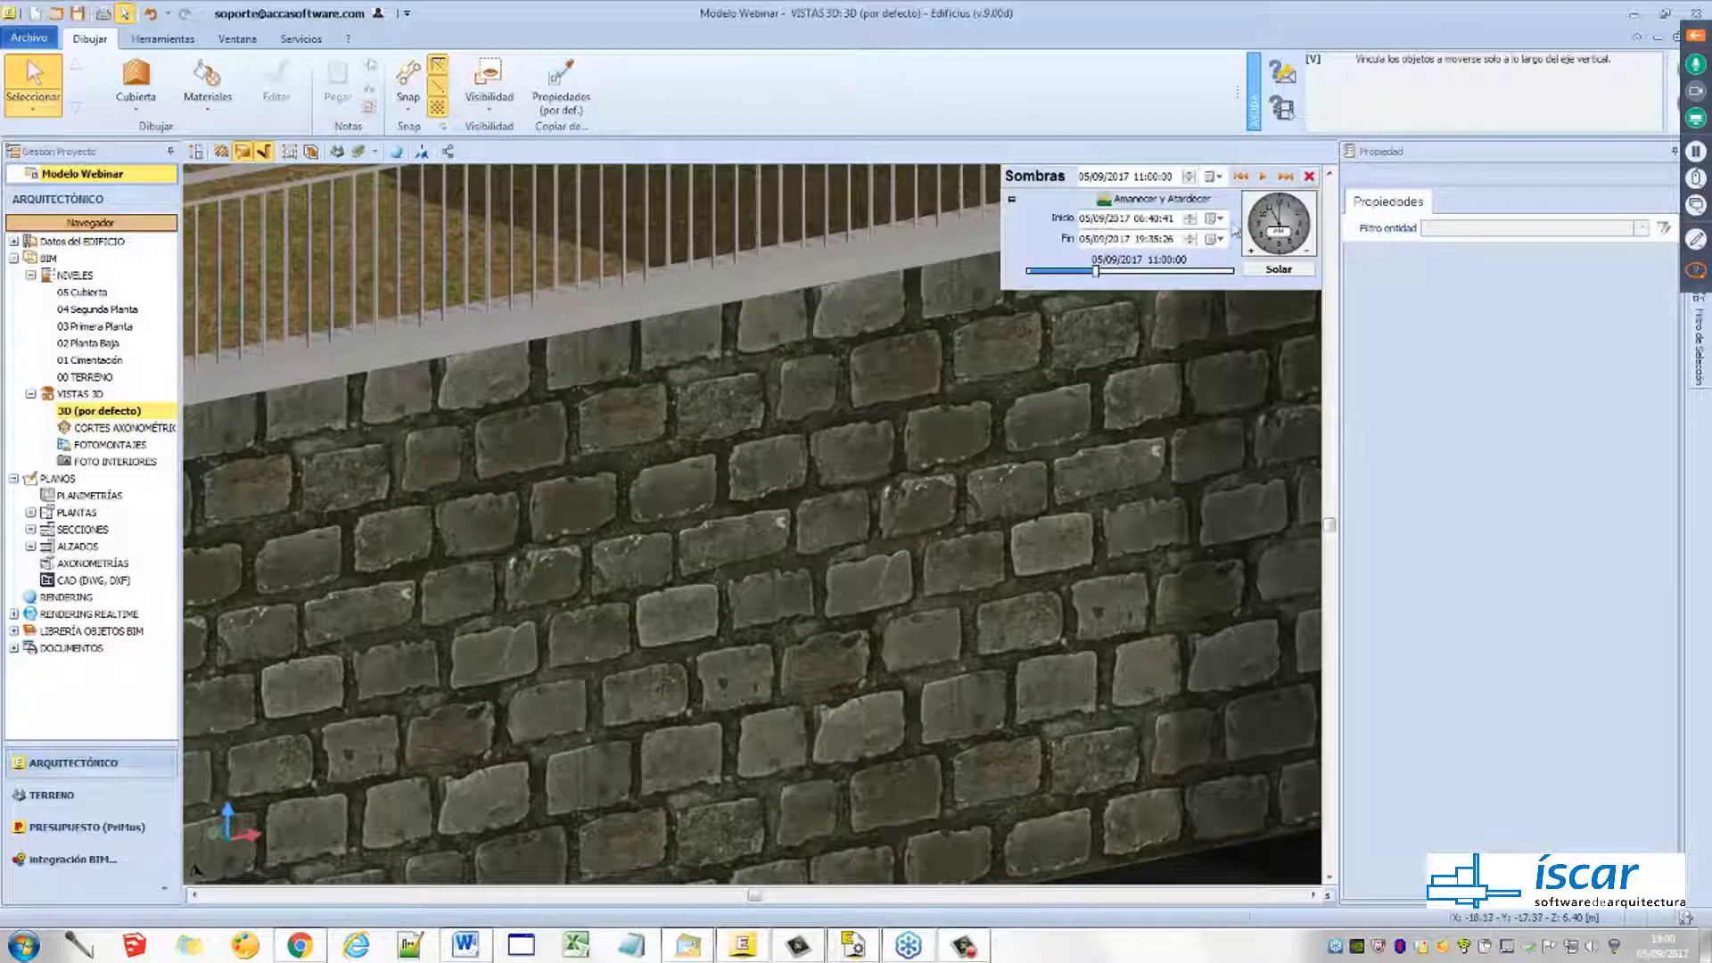
pyautogui.moveTo(1094, 278); pyautogui.dragTo(1079, 276)
# Apply the Piedra quebrada (03) stone material to the red wall beside the glazed staircase
pyautogui.scroll(5, 436, 472)
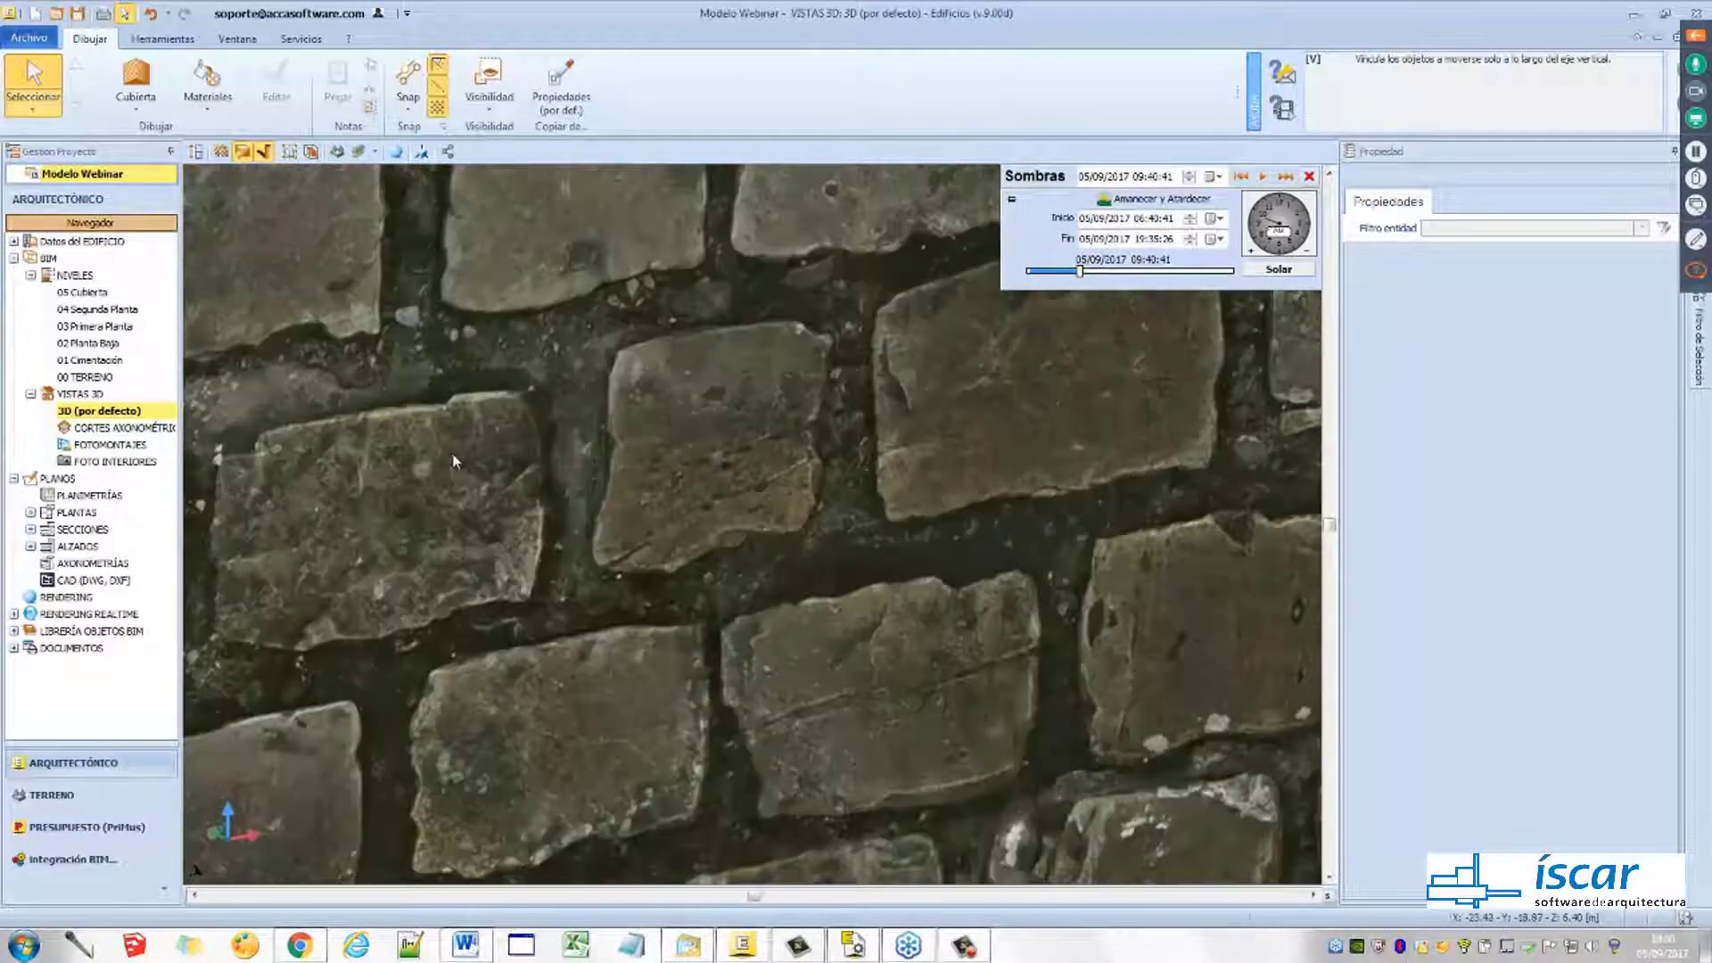
pyautogui.scroll(-4, 612, 428)
pyautogui.scroll(-4, 612, 428)
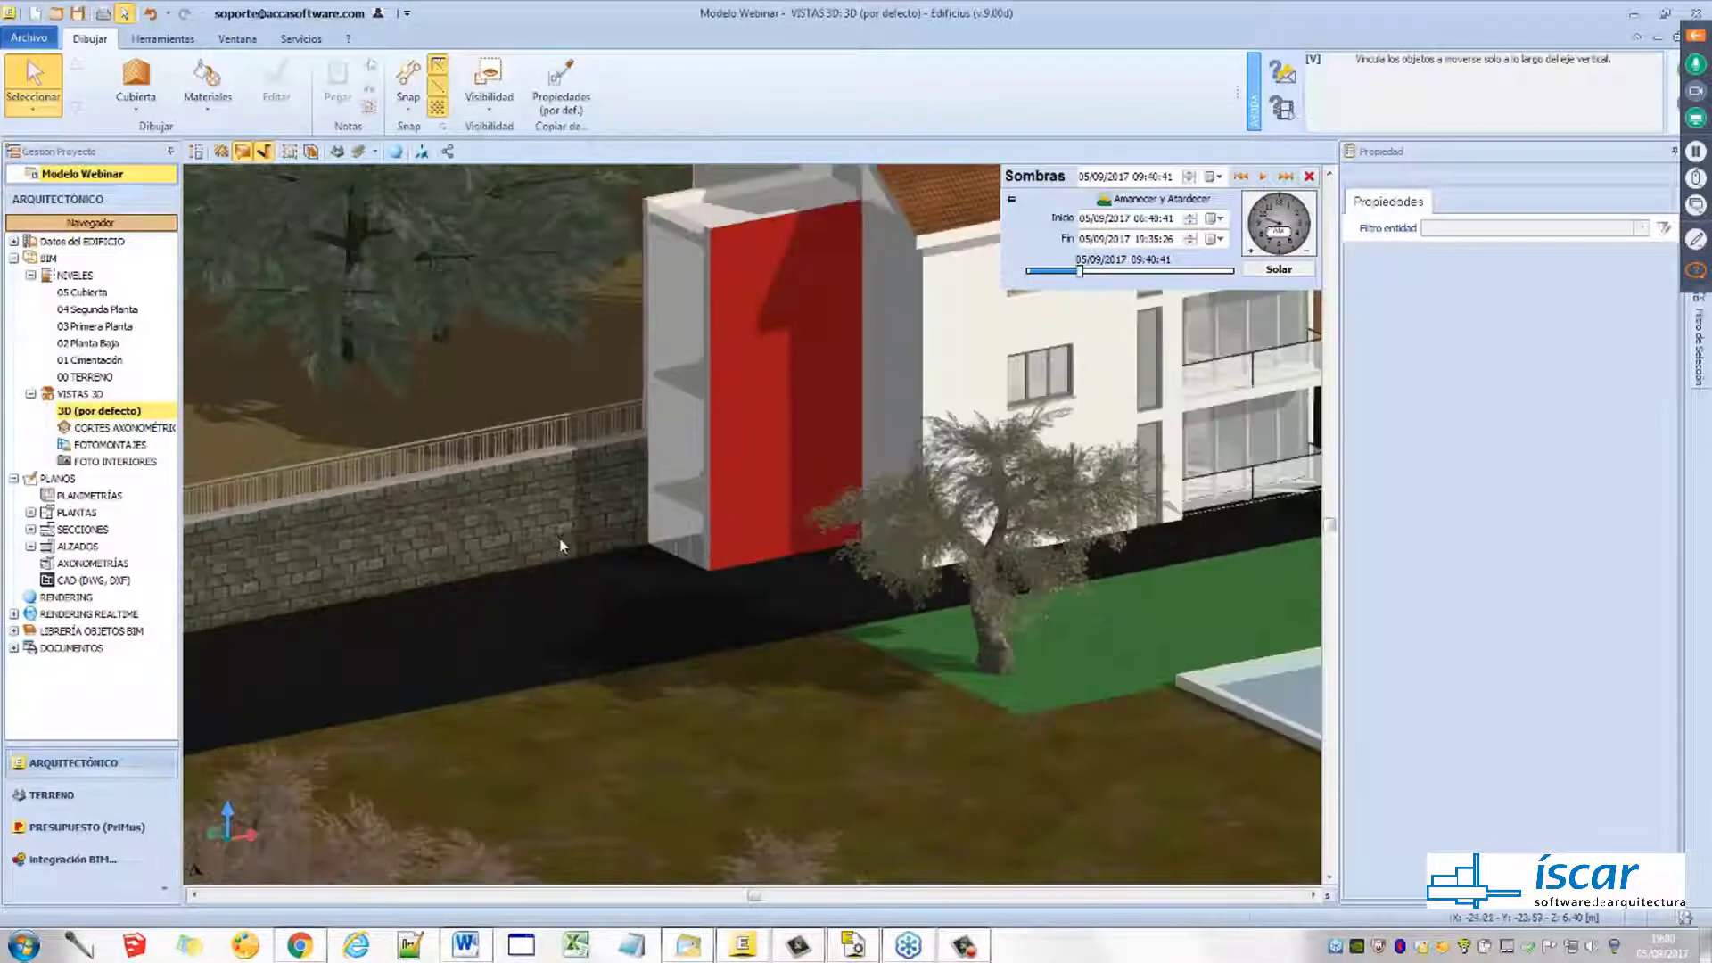
pyautogui.scroll(-2, 560, 546)
pyautogui.moveTo(626, 581); pyautogui.dragTo(478, 621, button='middle')
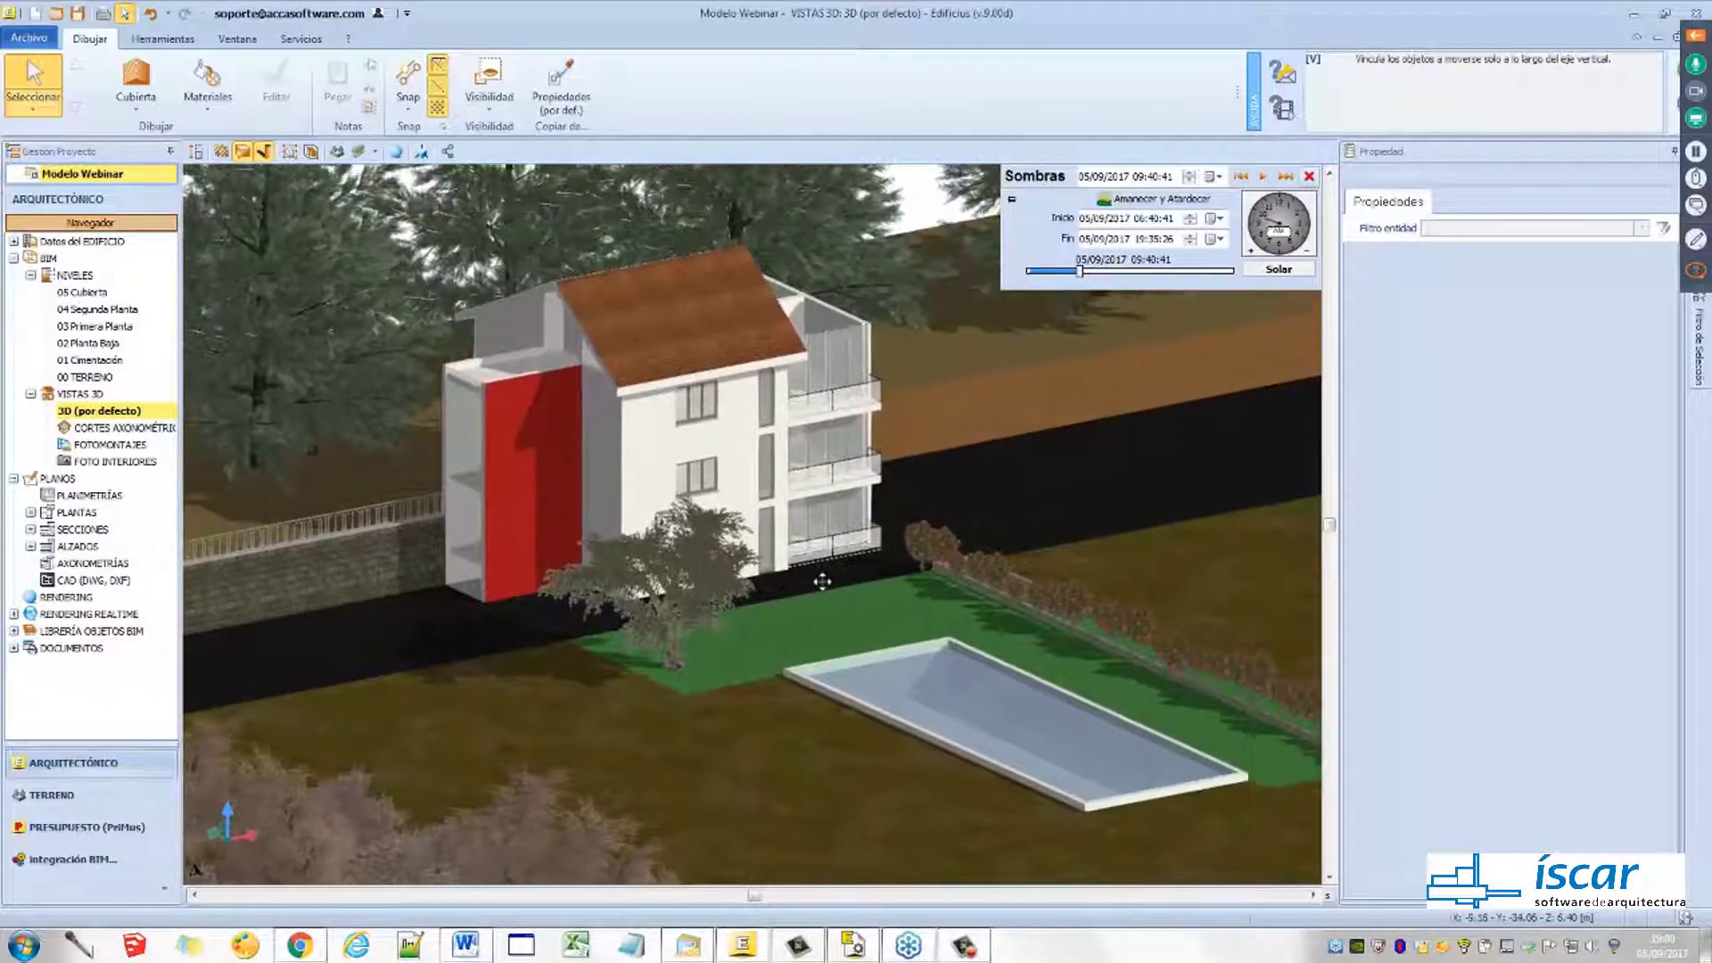
pyautogui.moveTo(819, 582); pyautogui.dragTo(1006, 577, button='middle')
pyautogui.scroll(3, 767, 566)
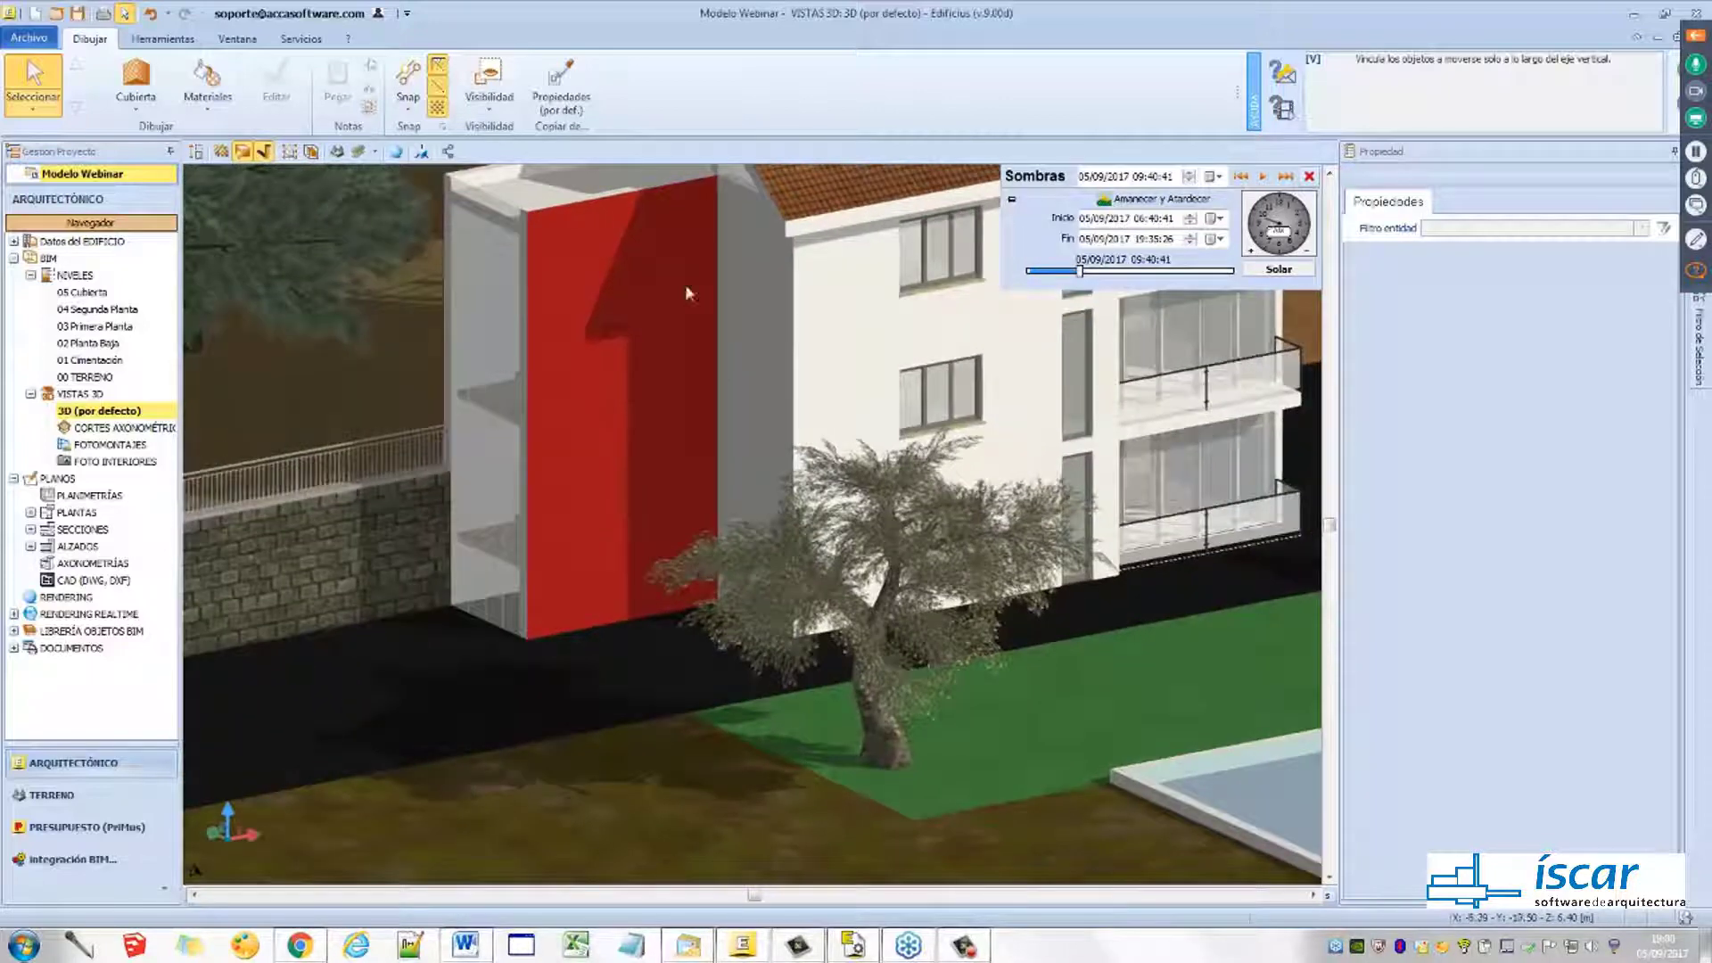
pyautogui.click(207, 82)
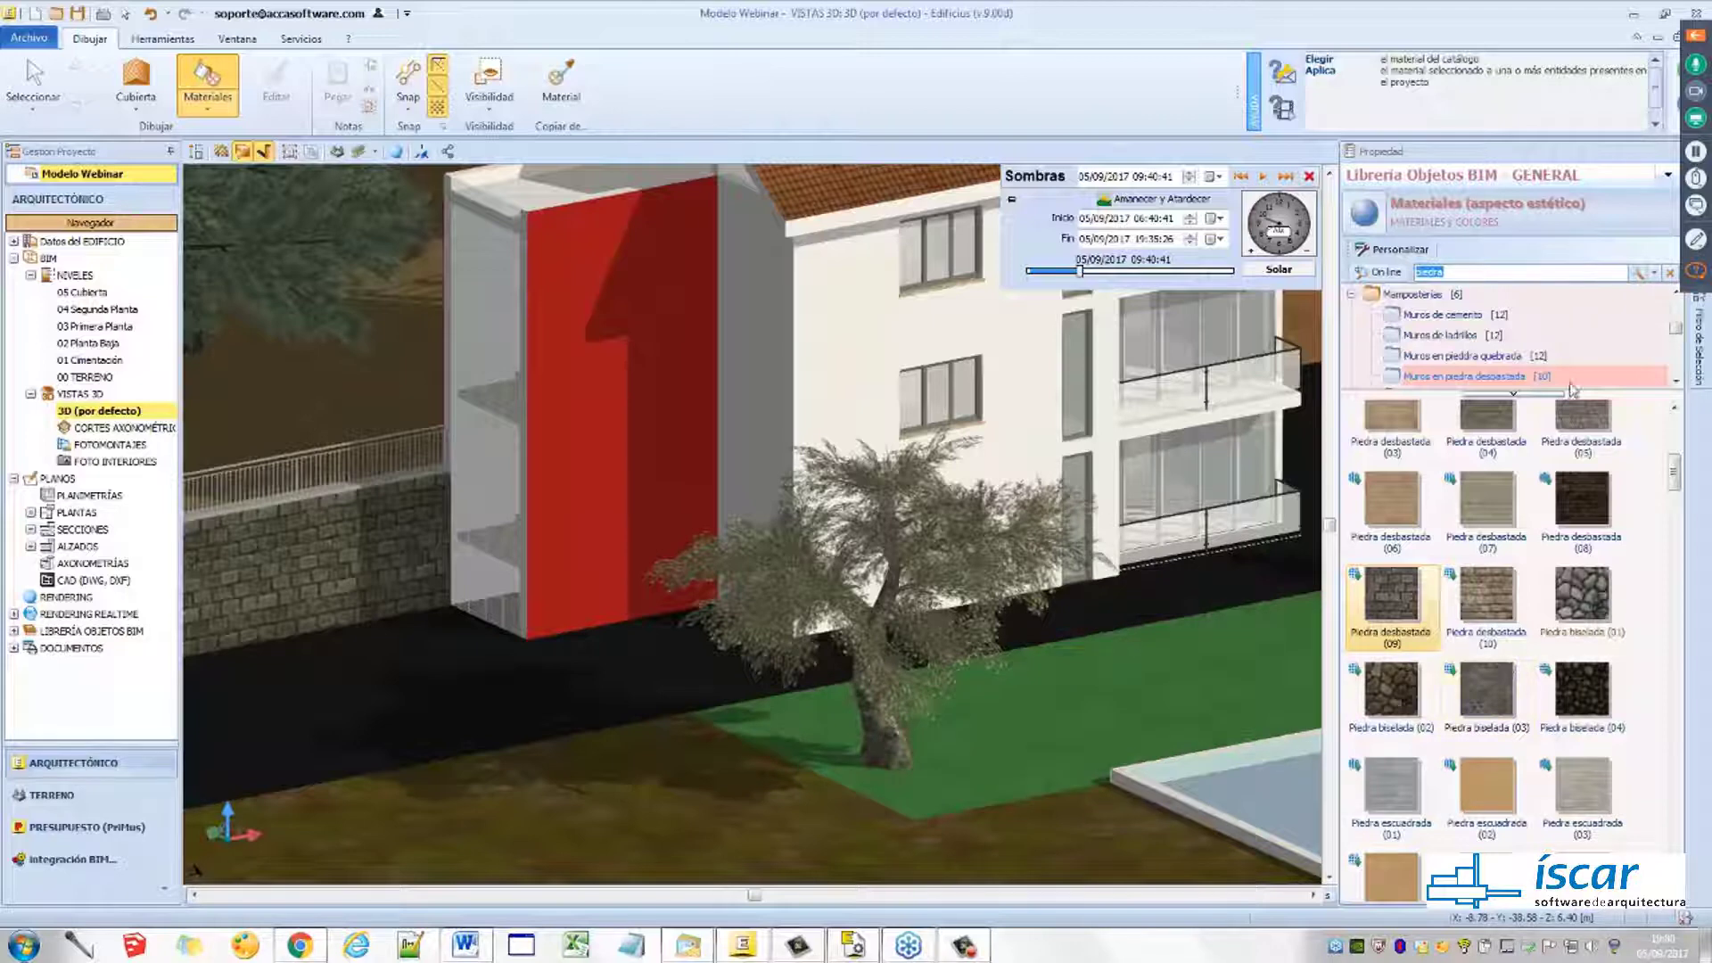
pyautogui.moveTo(1673, 473); pyautogui.dragTo(1676, 445)
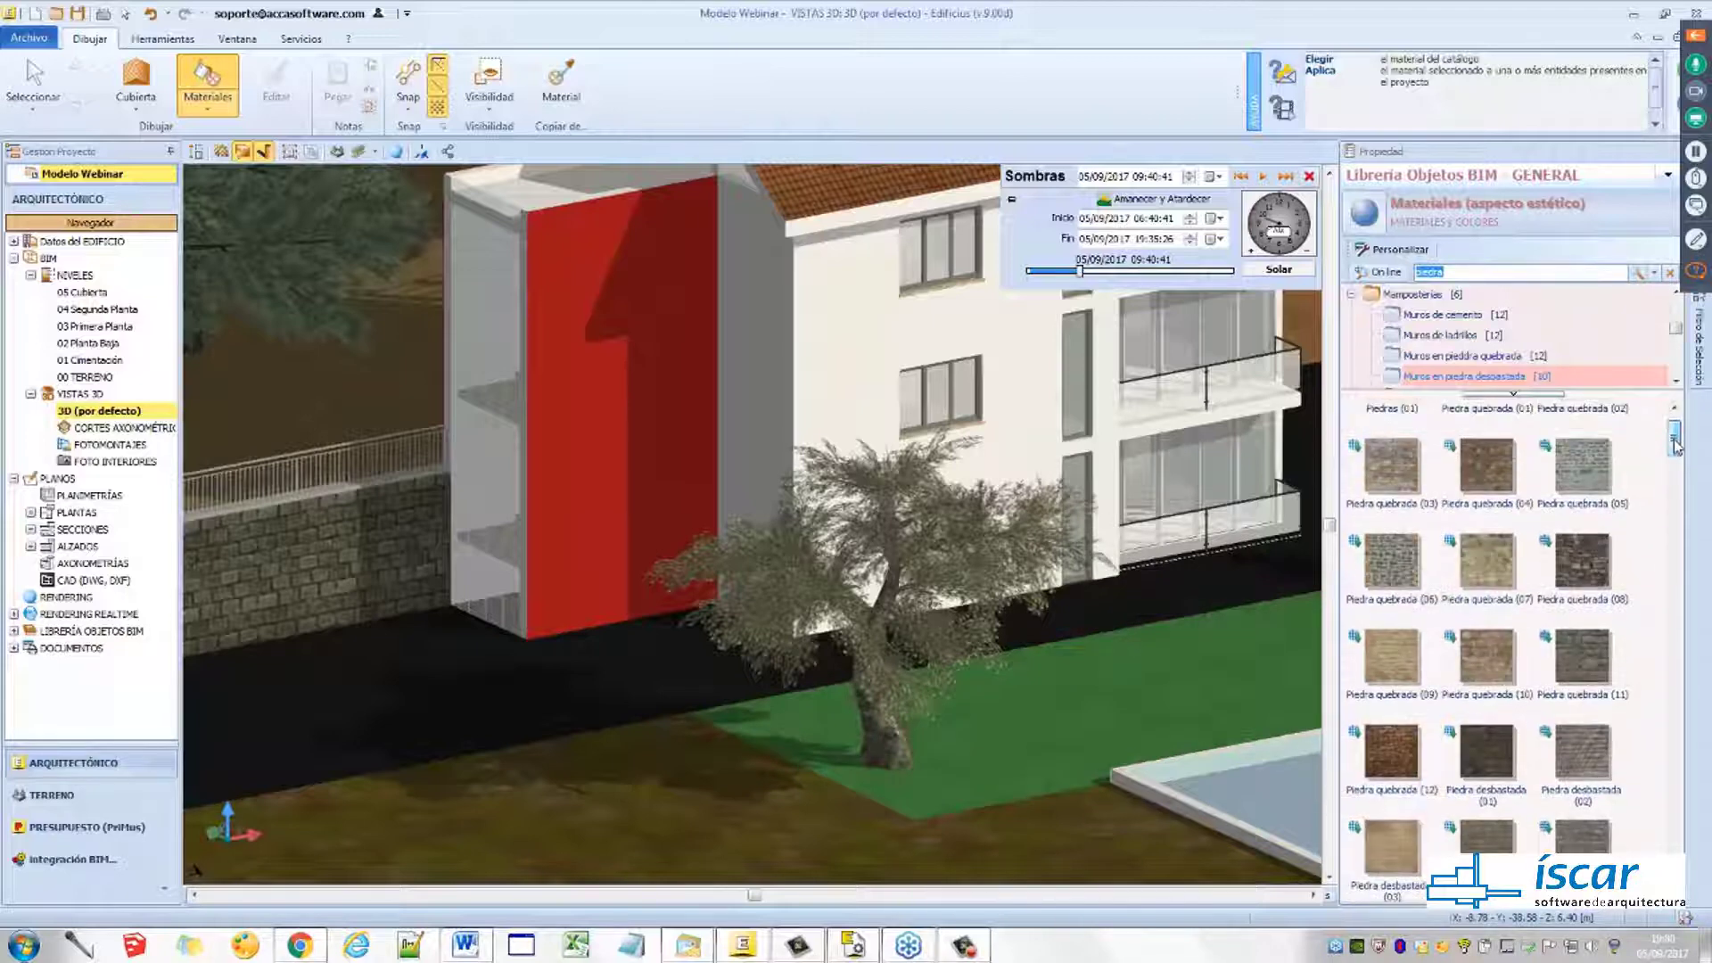
pyautogui.click(1404, 469)
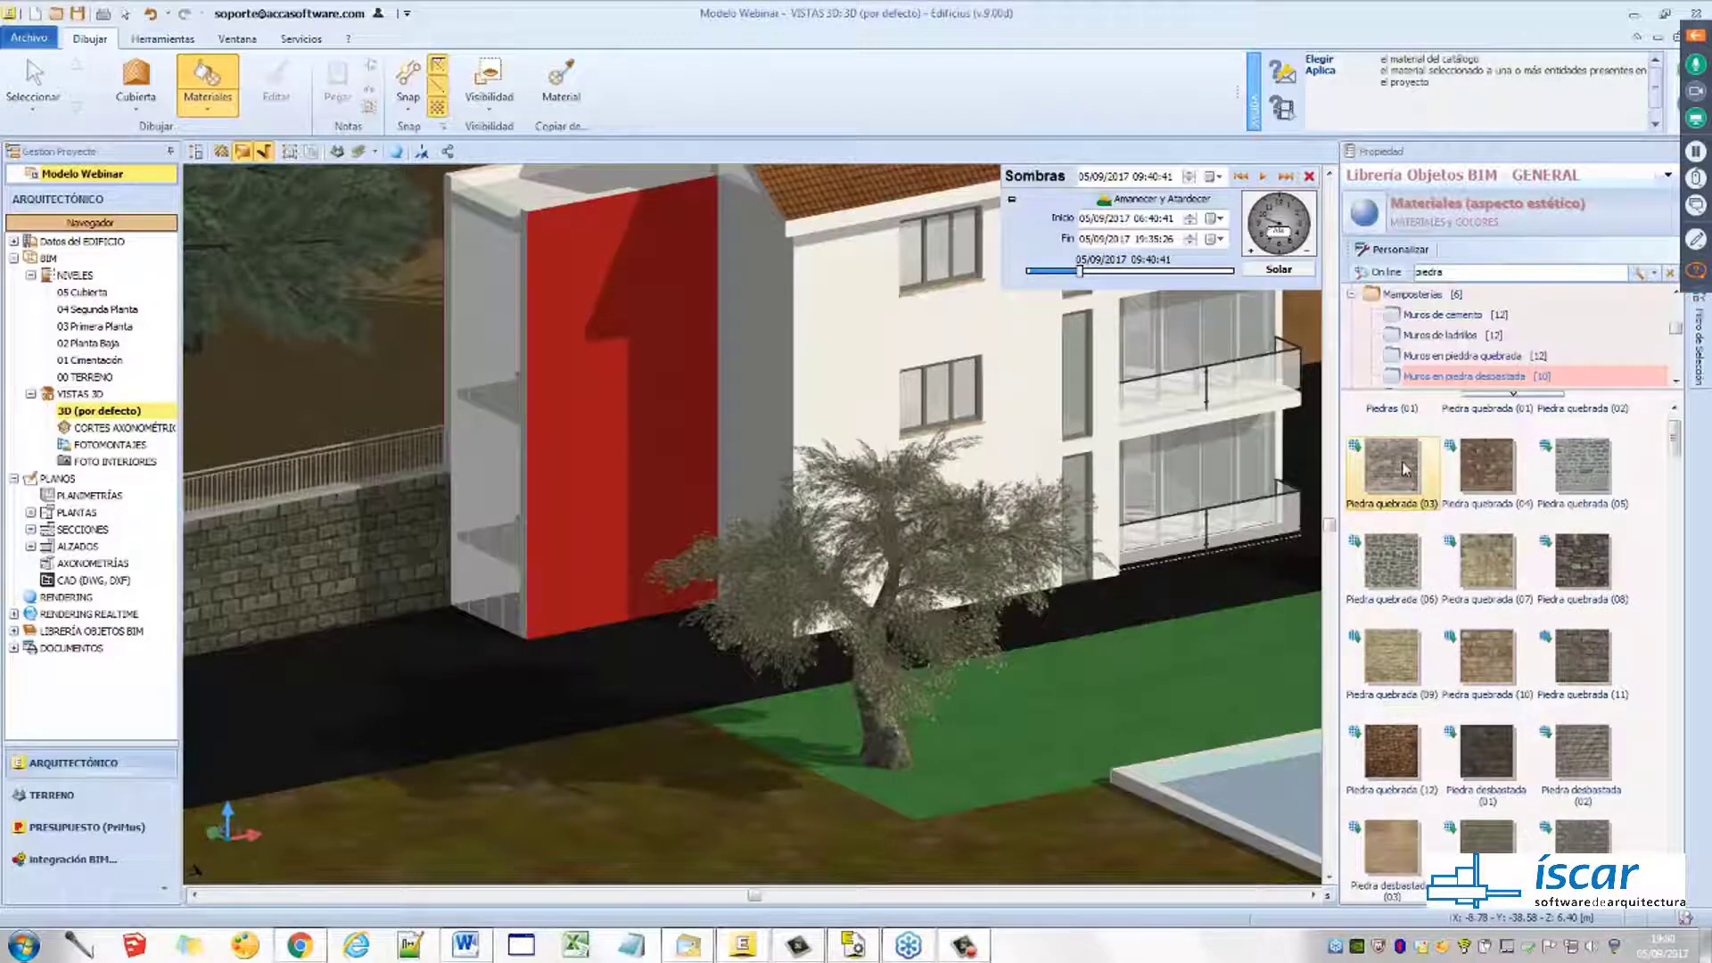
pyautogui.click(616, 366)
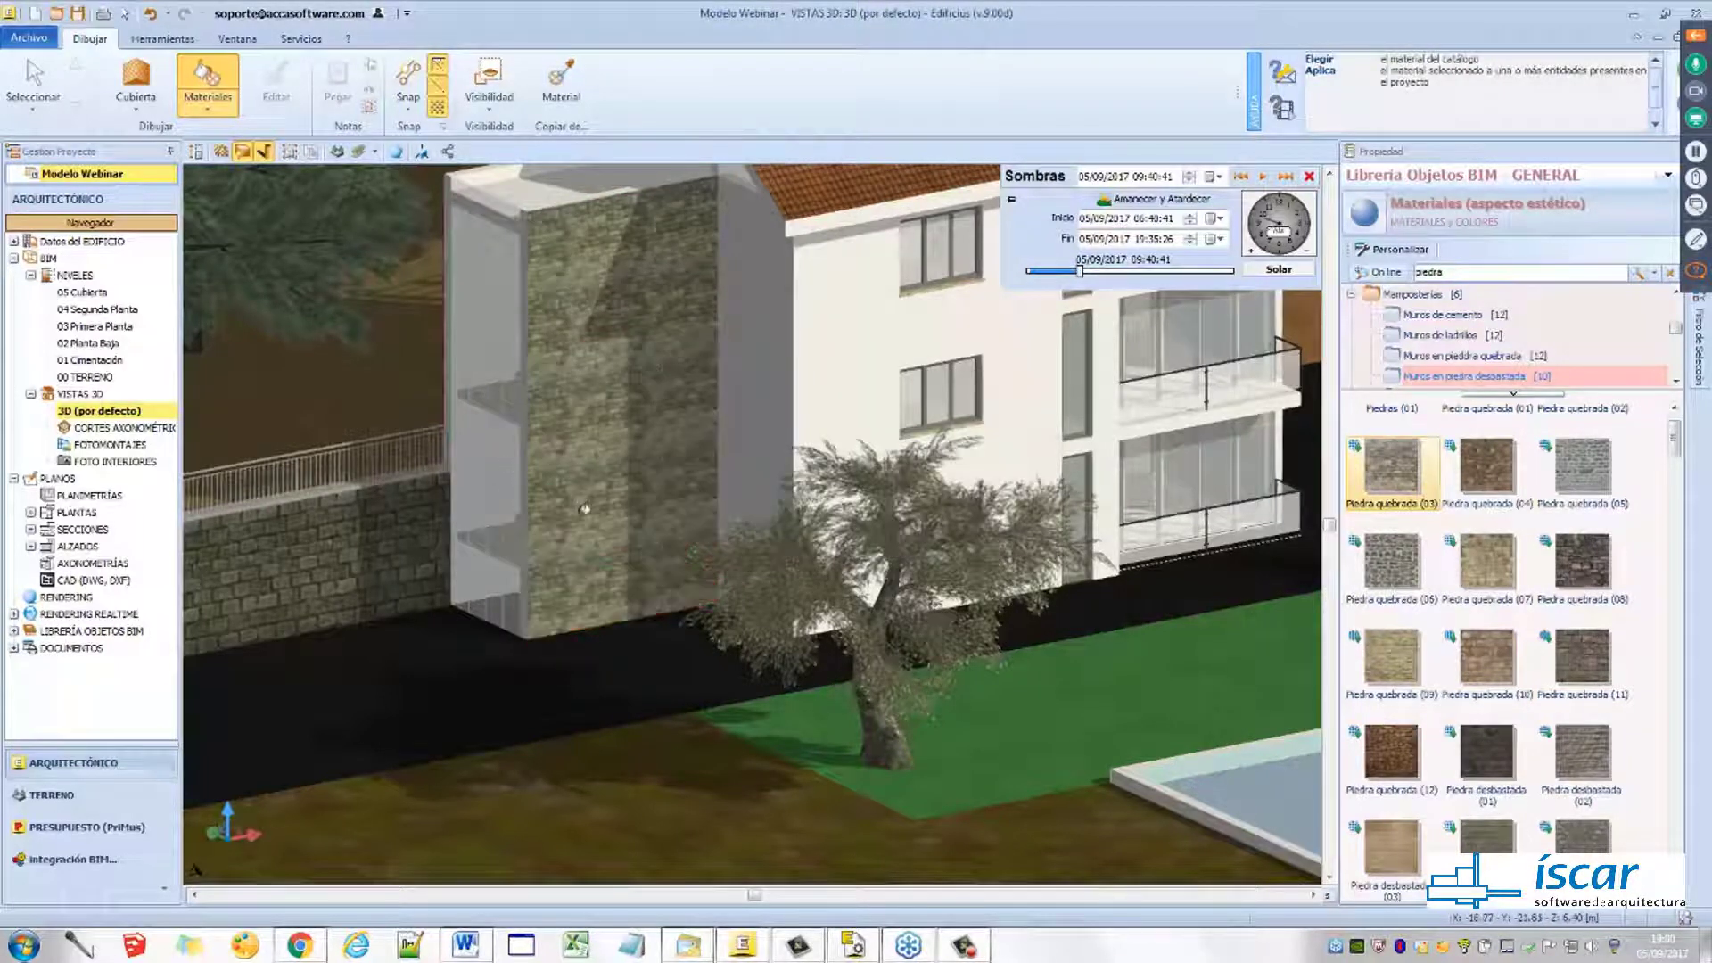
pyautogui.press('Escape')
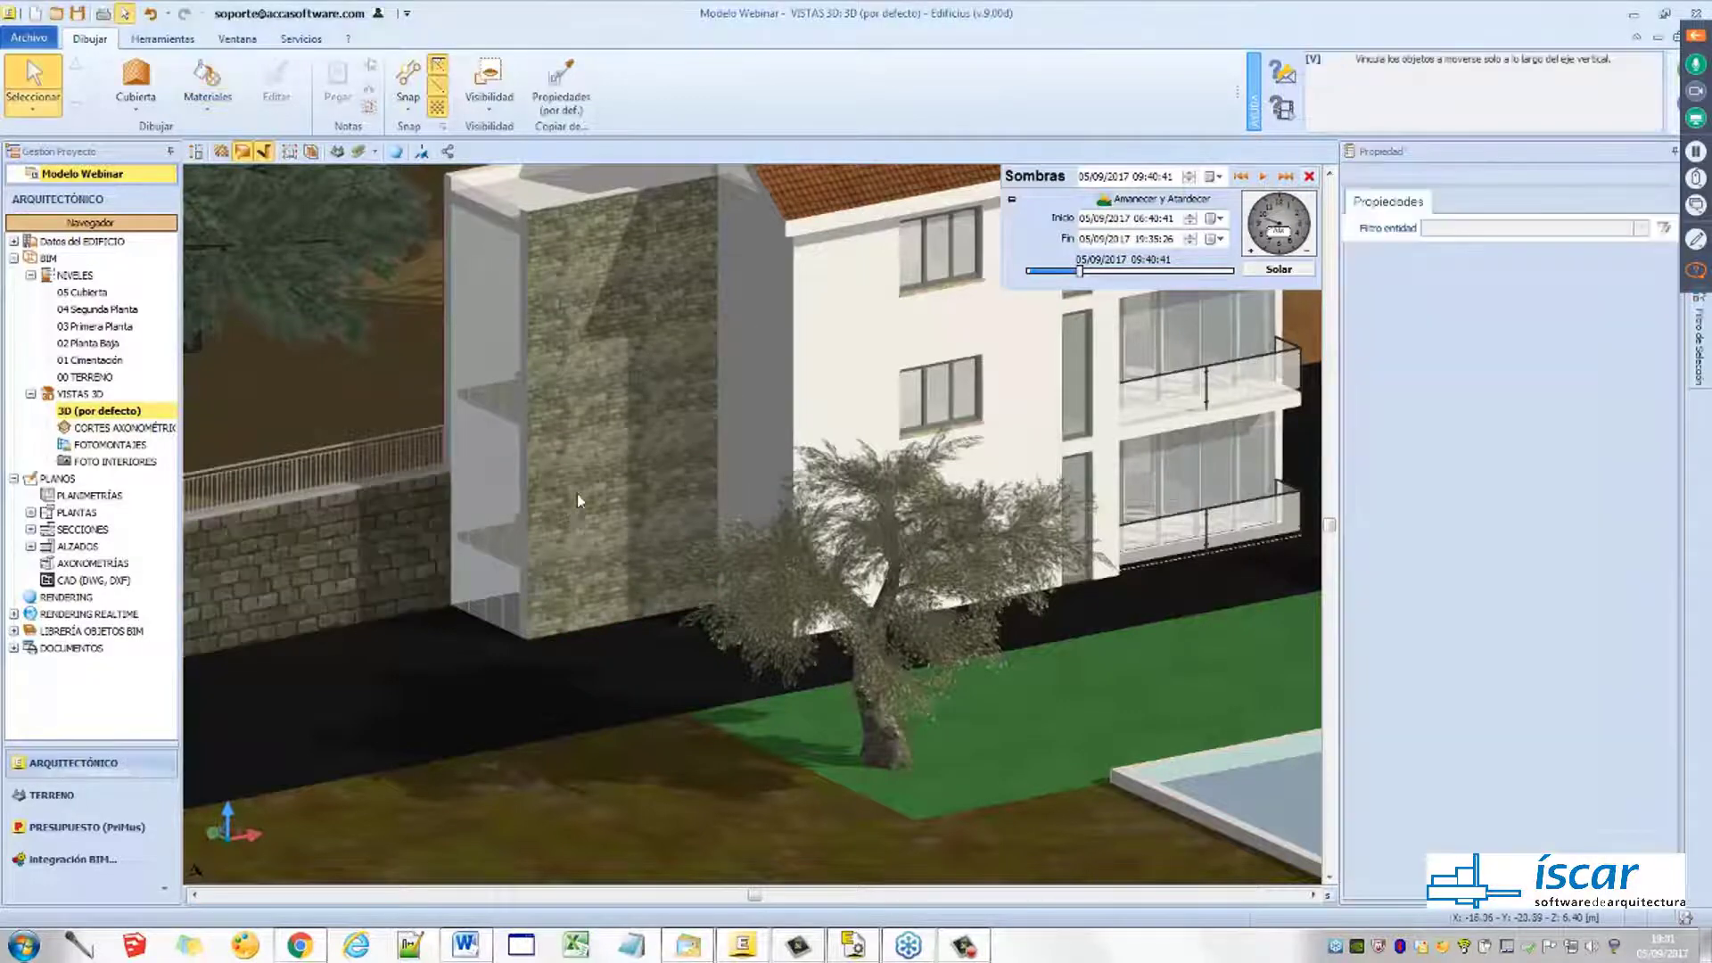
# Inspect the stone texture on the staircase wall up close and switch off the realistic view
pyautogui.scroll(5, 577, 494)
pyautogui.scroll(4, 539, 498)
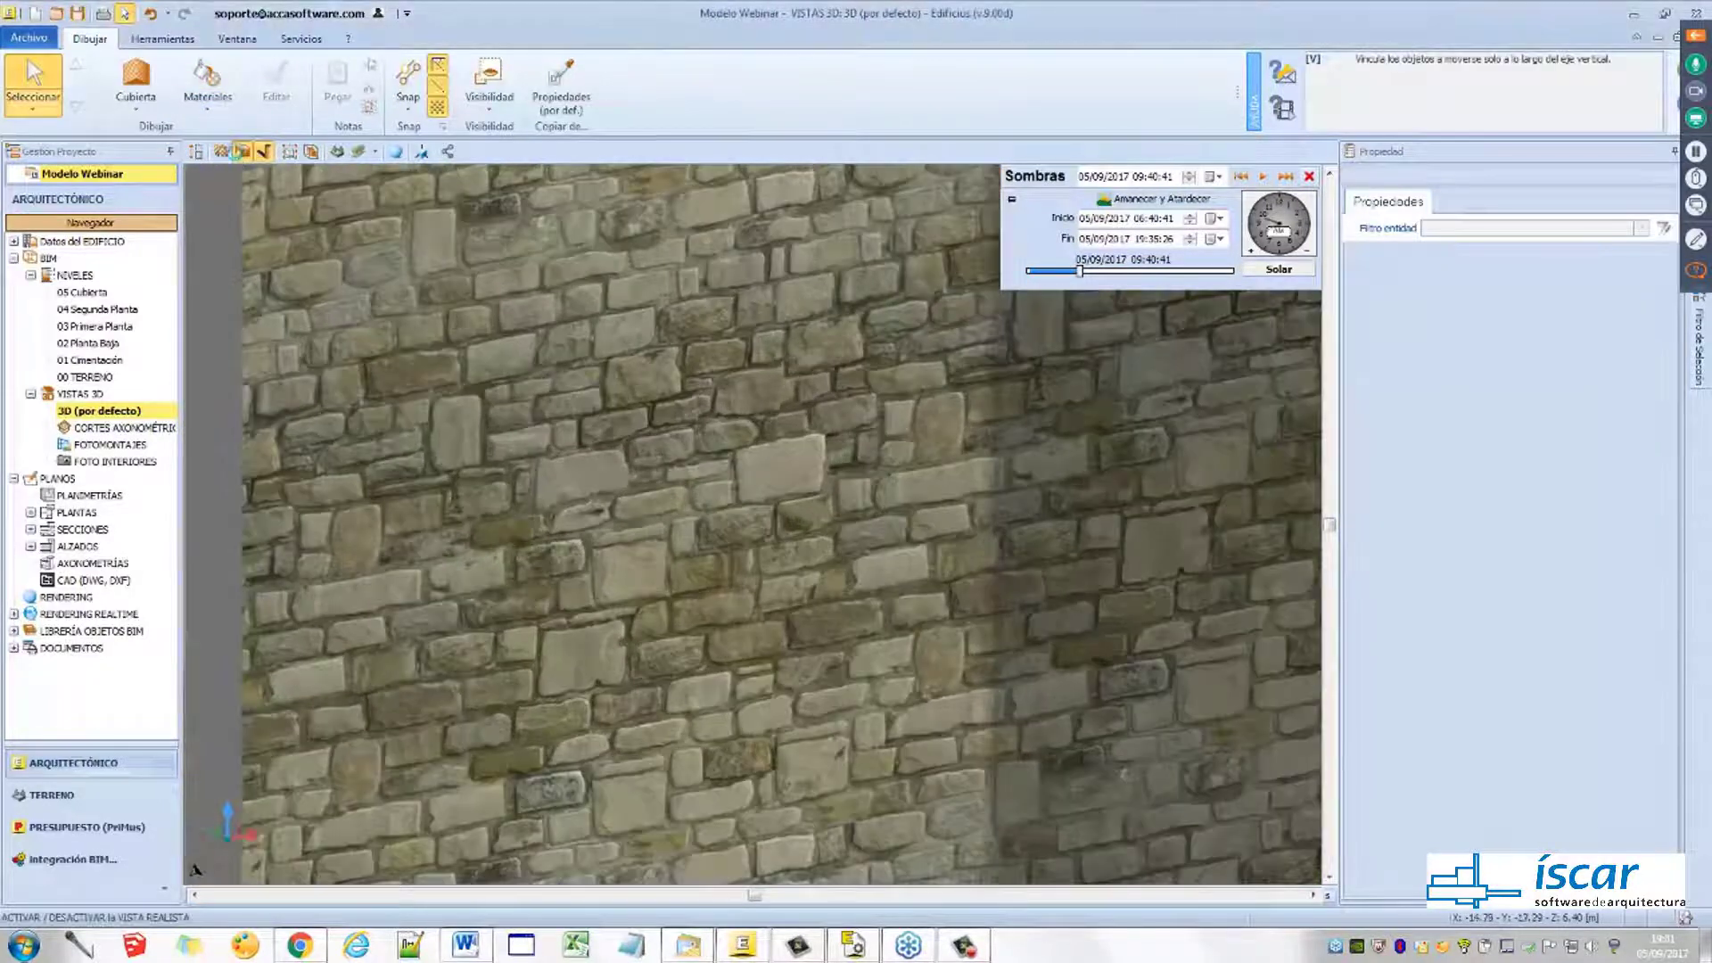
pyautogui.click(240, 155)
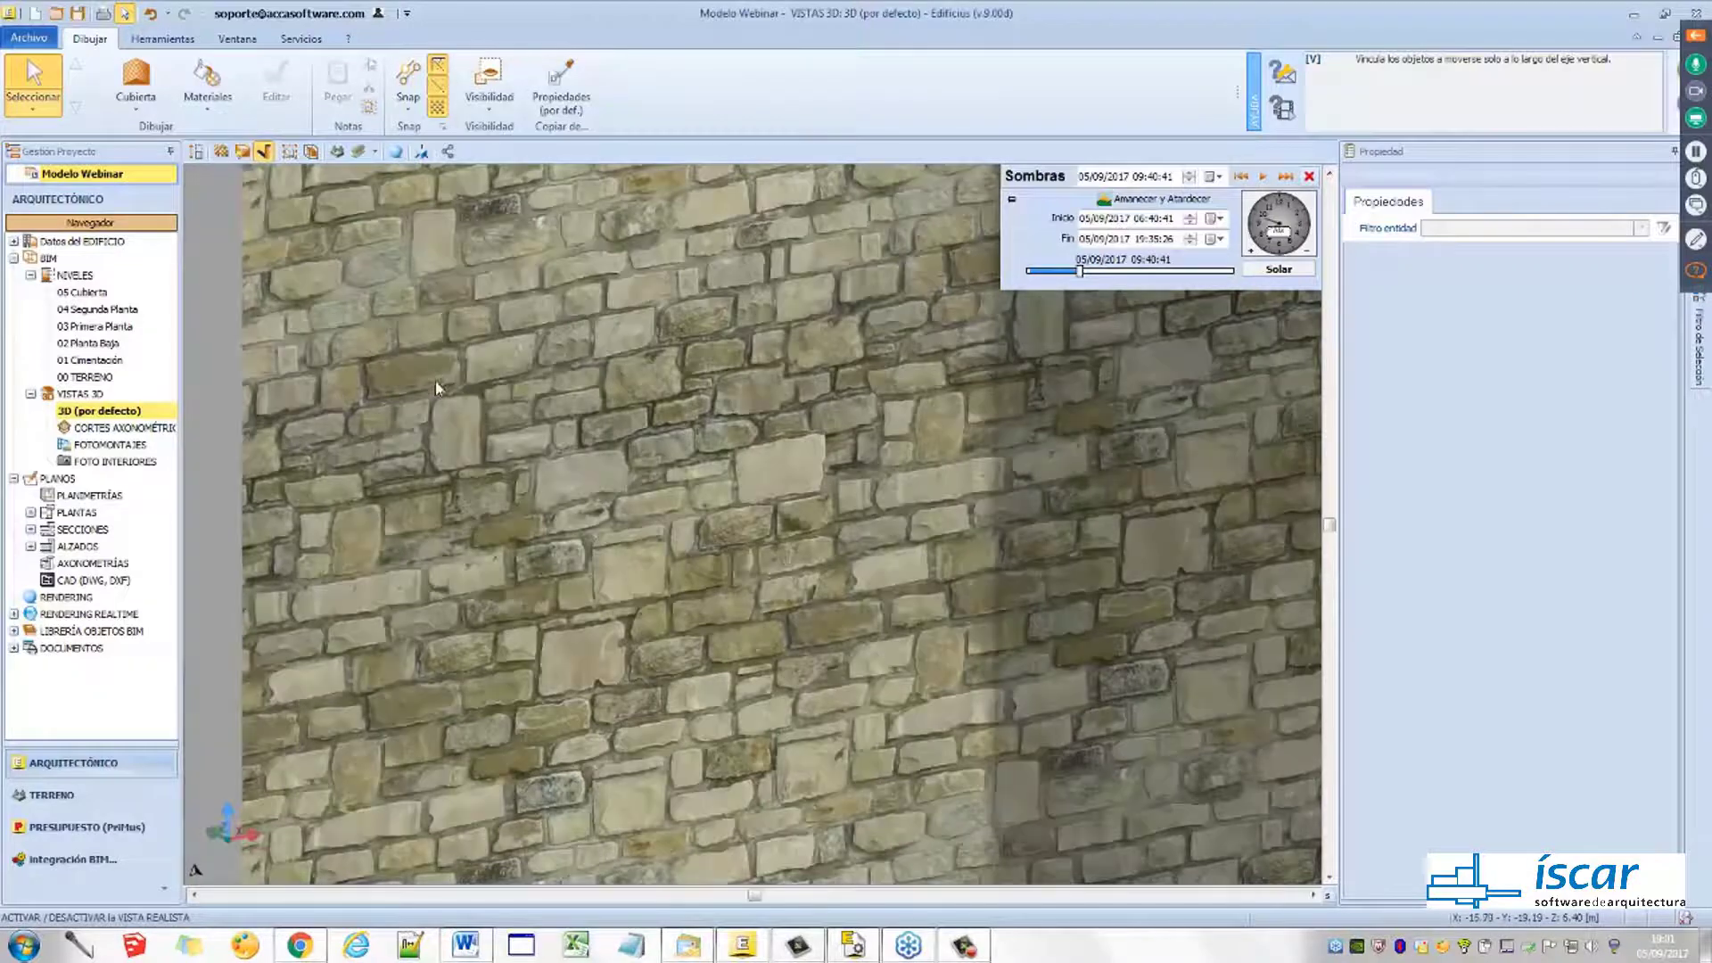
pyautogui.scroll(-4, 435, 383)
pyautogui.scroll(-4, 437, 399)
pyautogui.scroll(3, 448, 607)
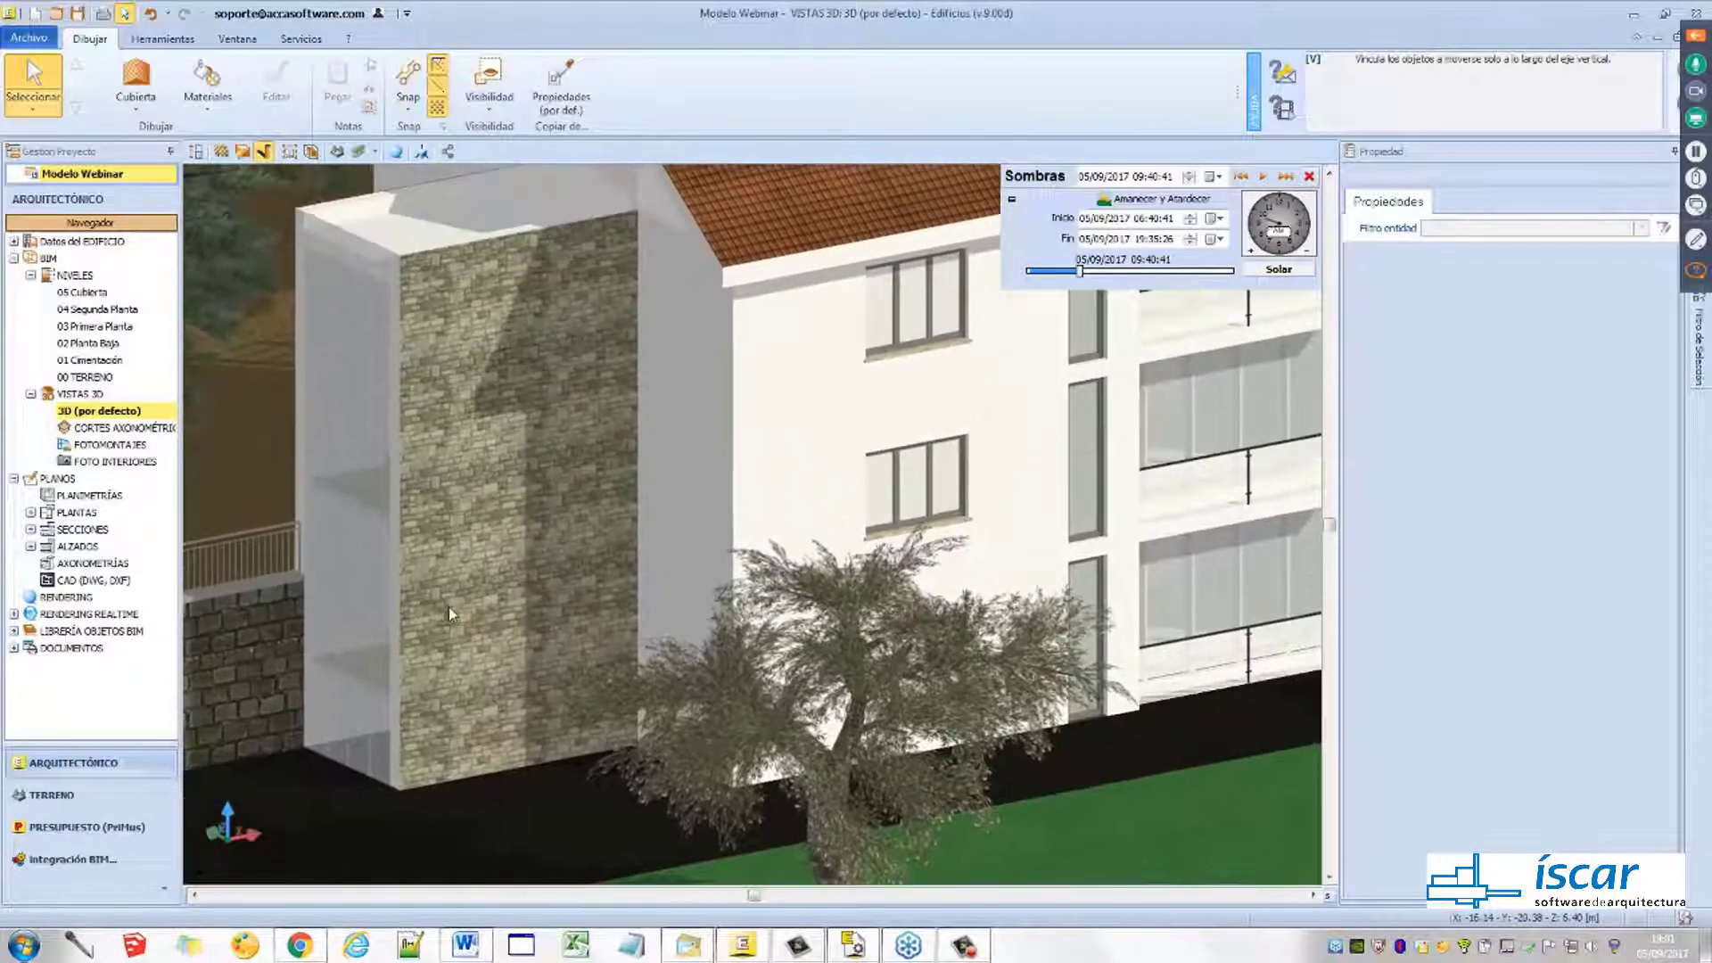
pyautogui.scroll(-2, 589, 500)
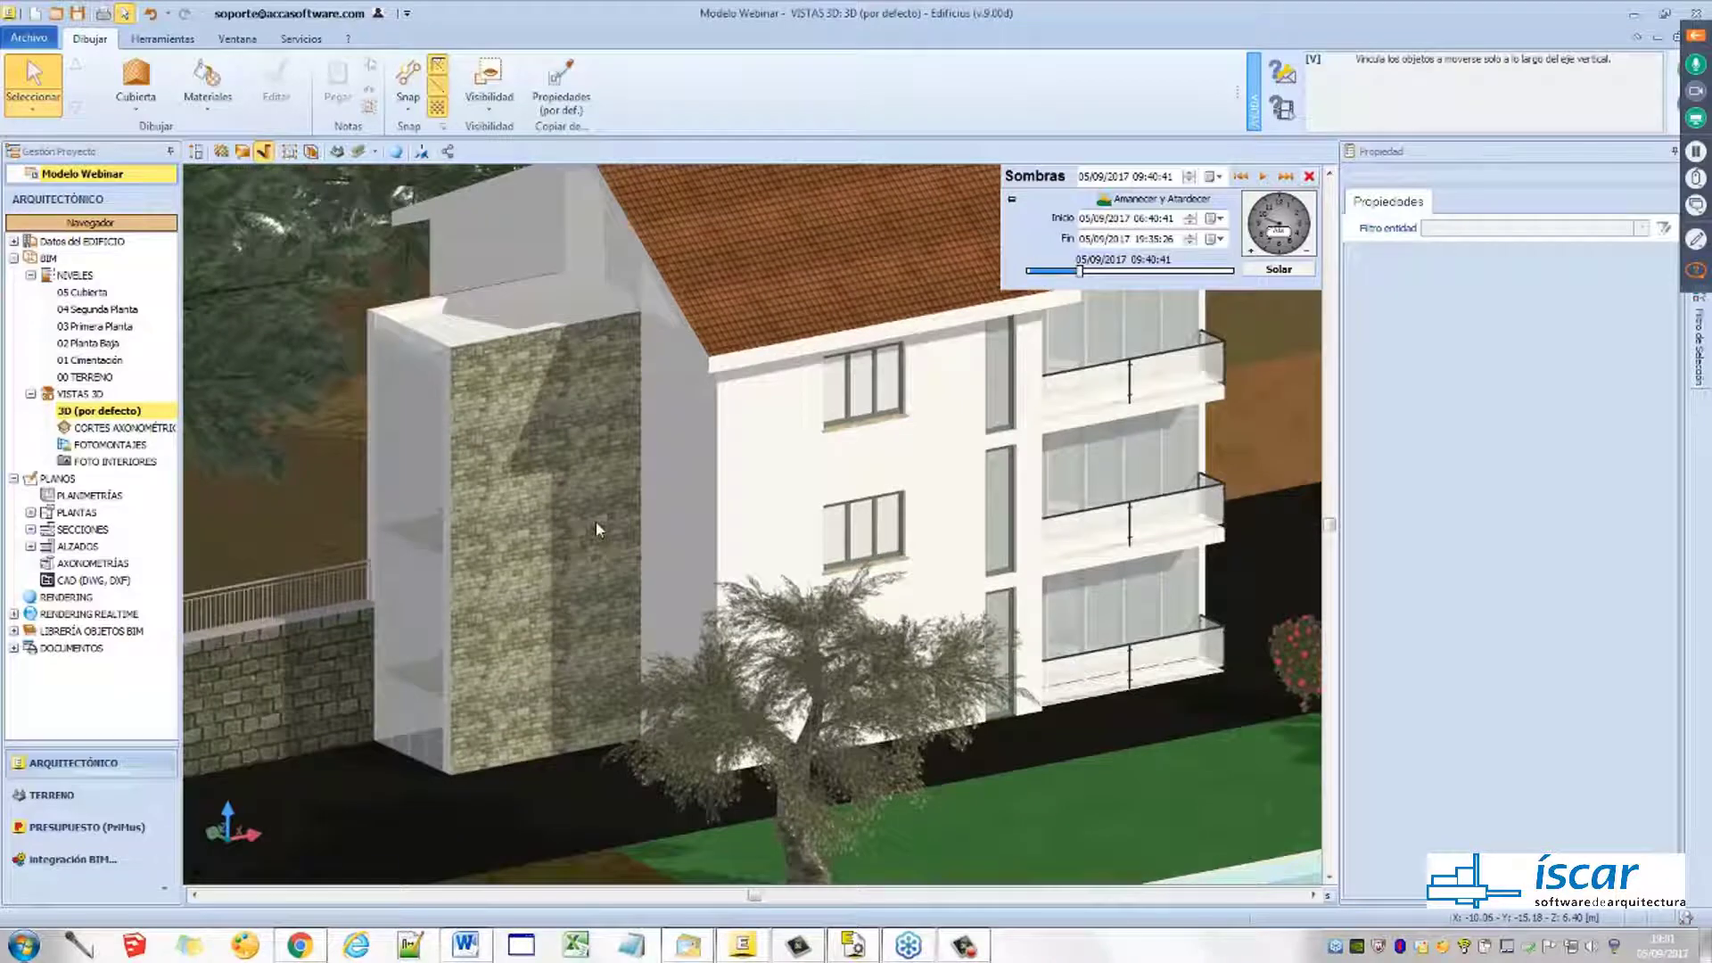
# Try to copy the stone material from the staircase wall to the adjoining white side wall
pyautogui.click(213, 89)
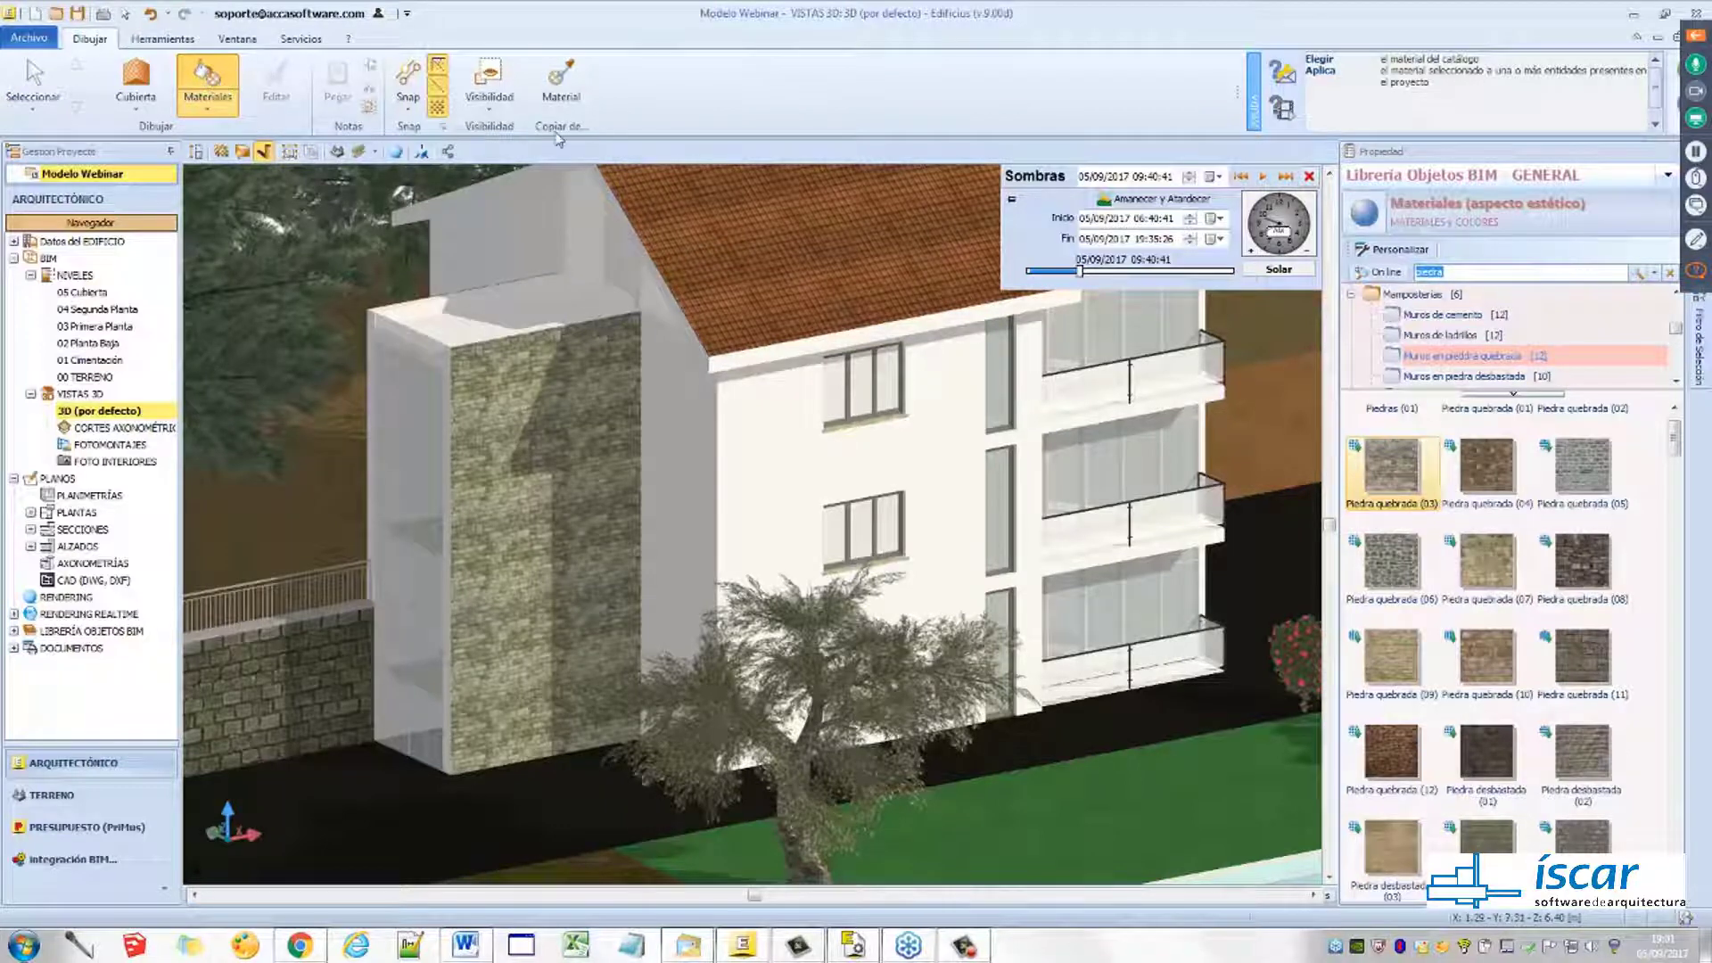
pyautogui.click(562, 82)
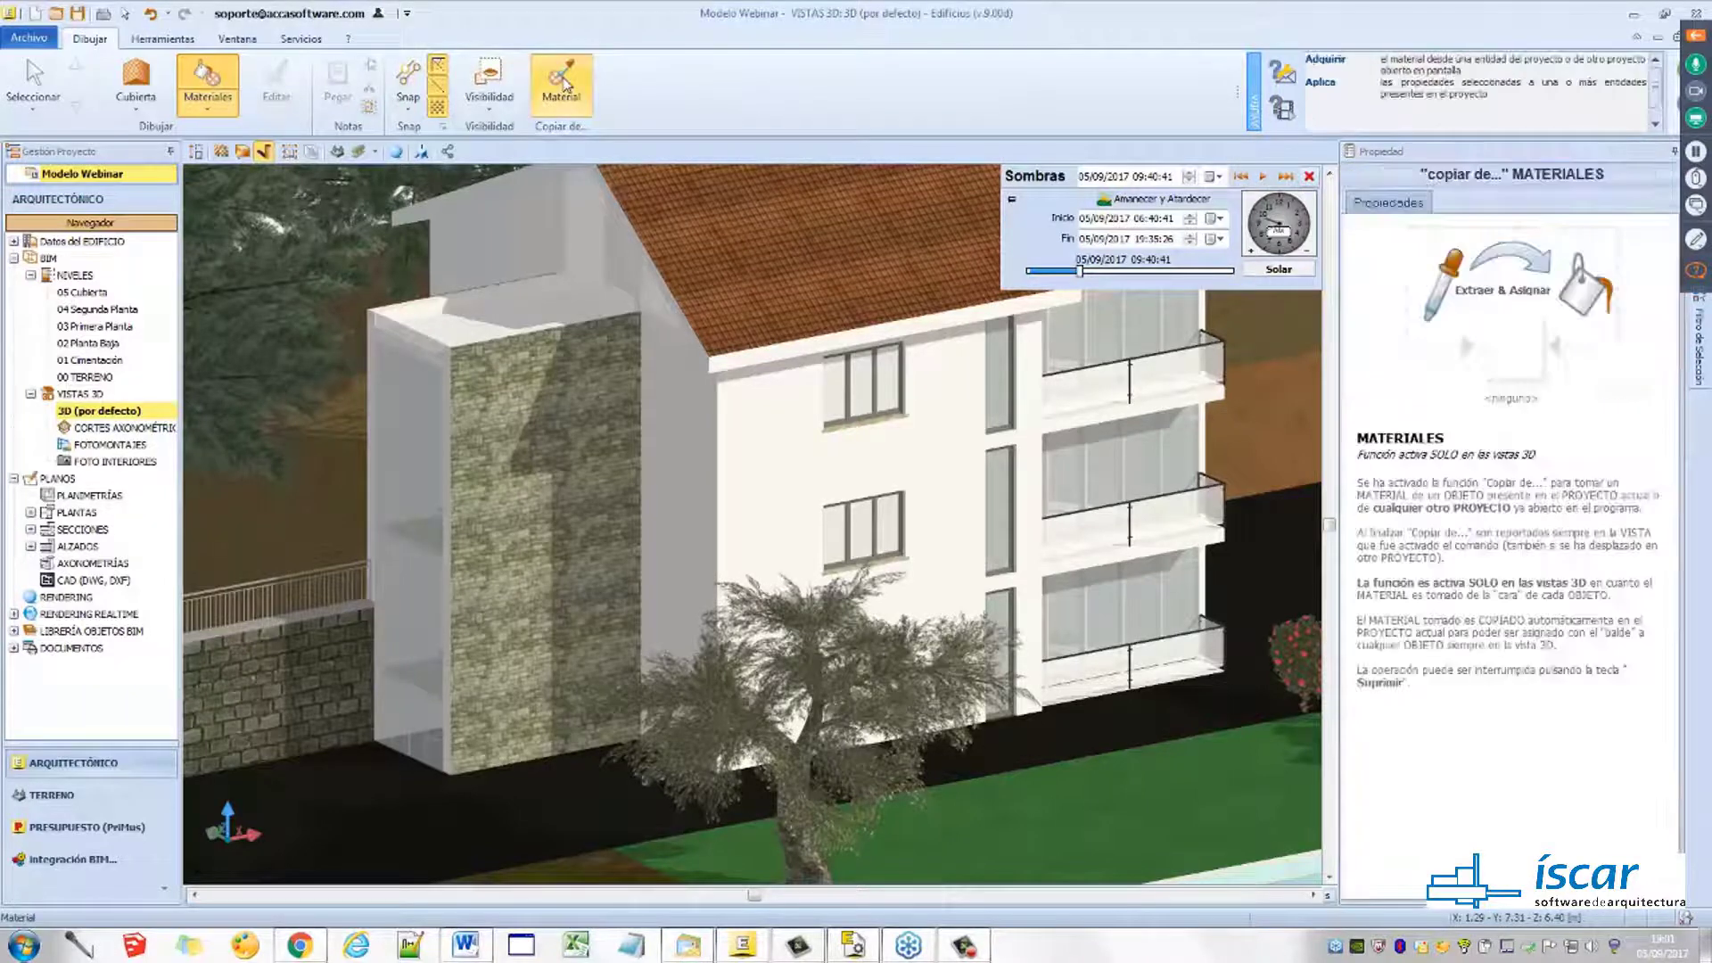
pyautogui.click(495, 366)
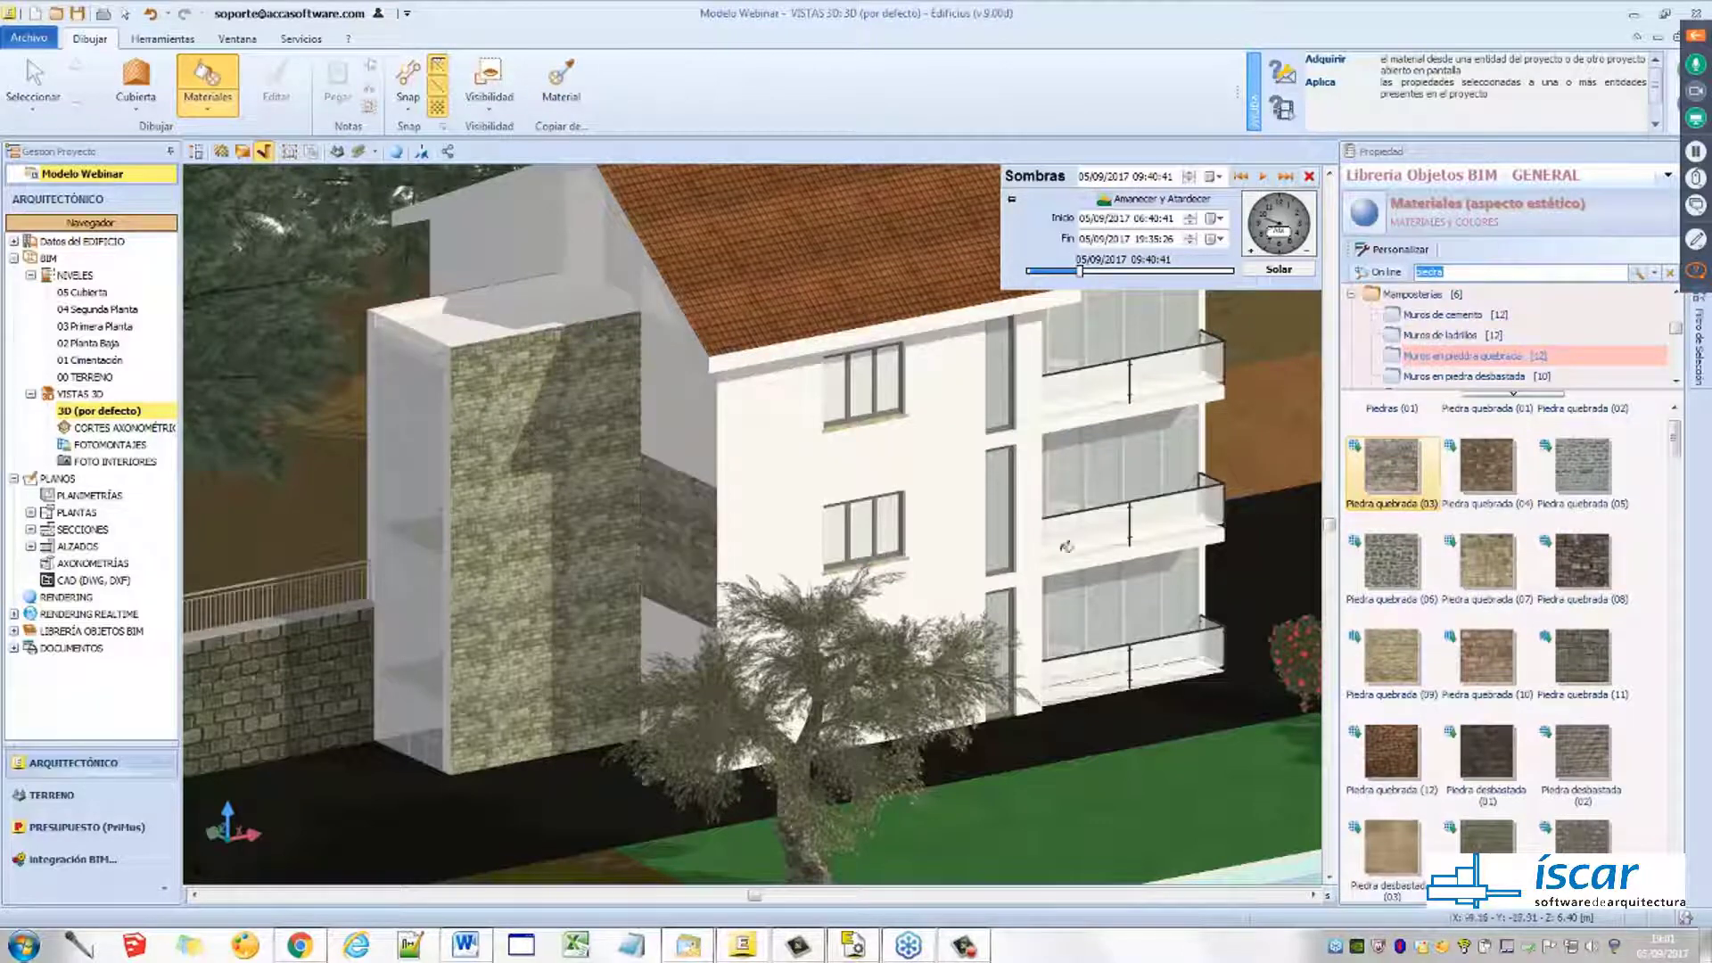
# Open the Piedra quebrada (03) material for customization in the project's BIM object library
pyautogui.rightClick(1396, 483)
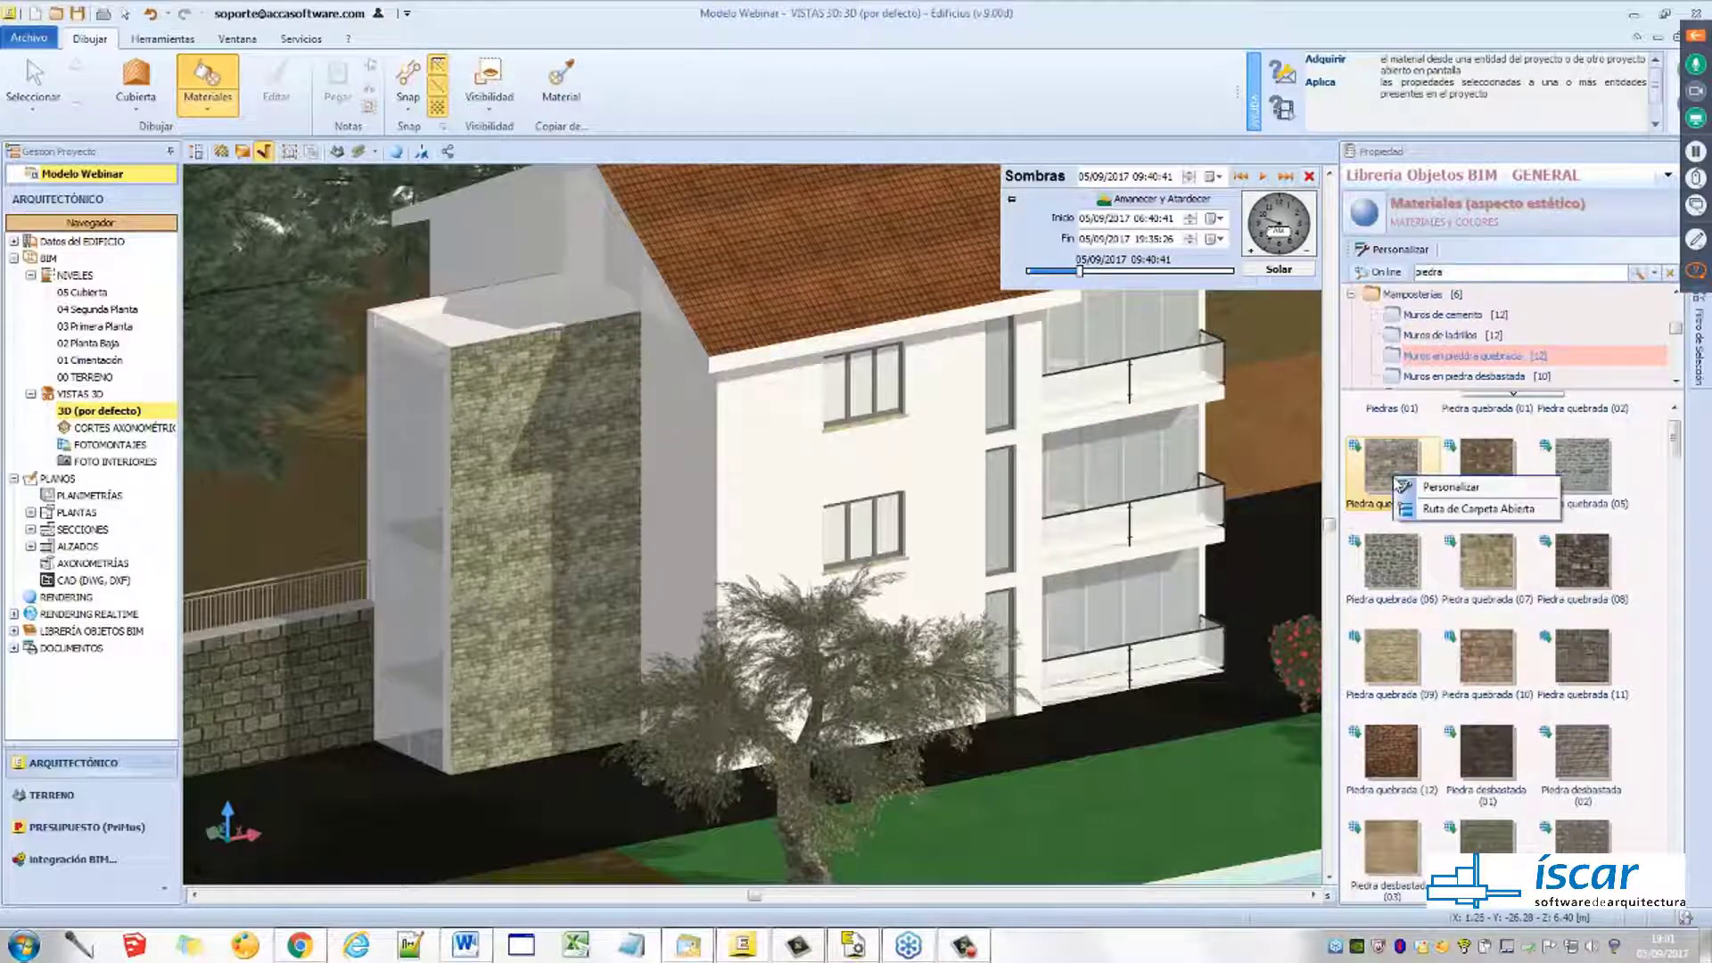
pyautogui.rightClick(1392, 472)
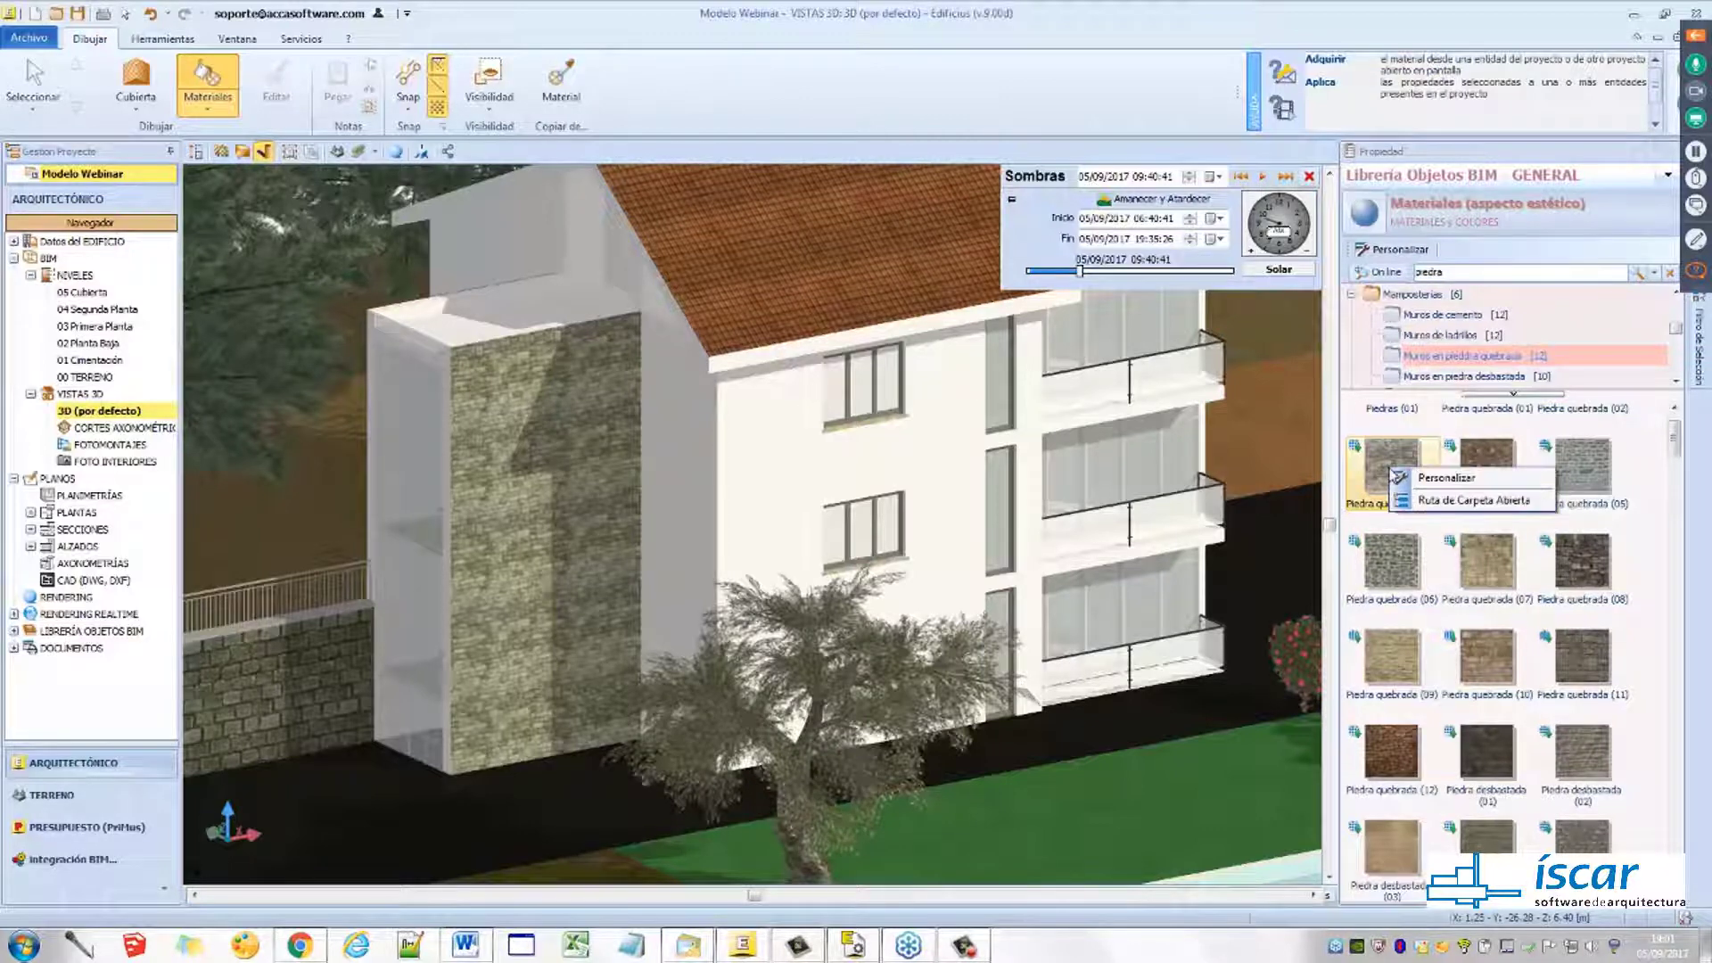
pyautogui.click(1438, 478)
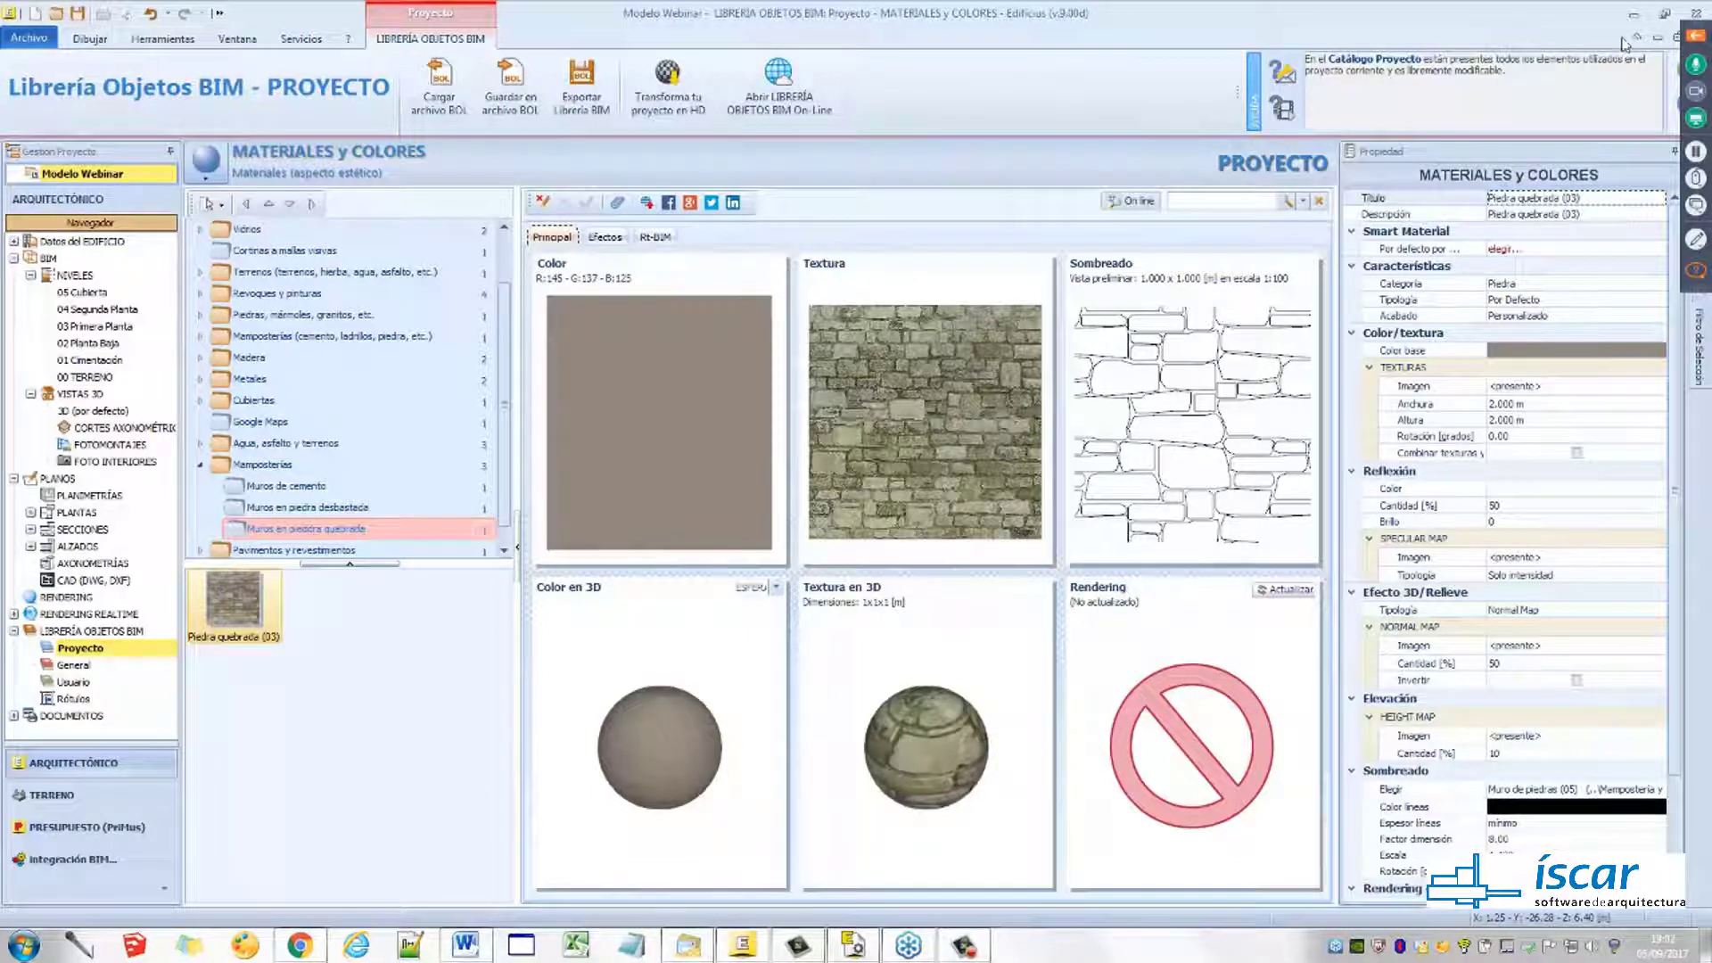
# Leave the BIM object library, enlarge the default 3D view and examine the house with its stone wall, garden and pool
pyautogui.click(1658, 40)
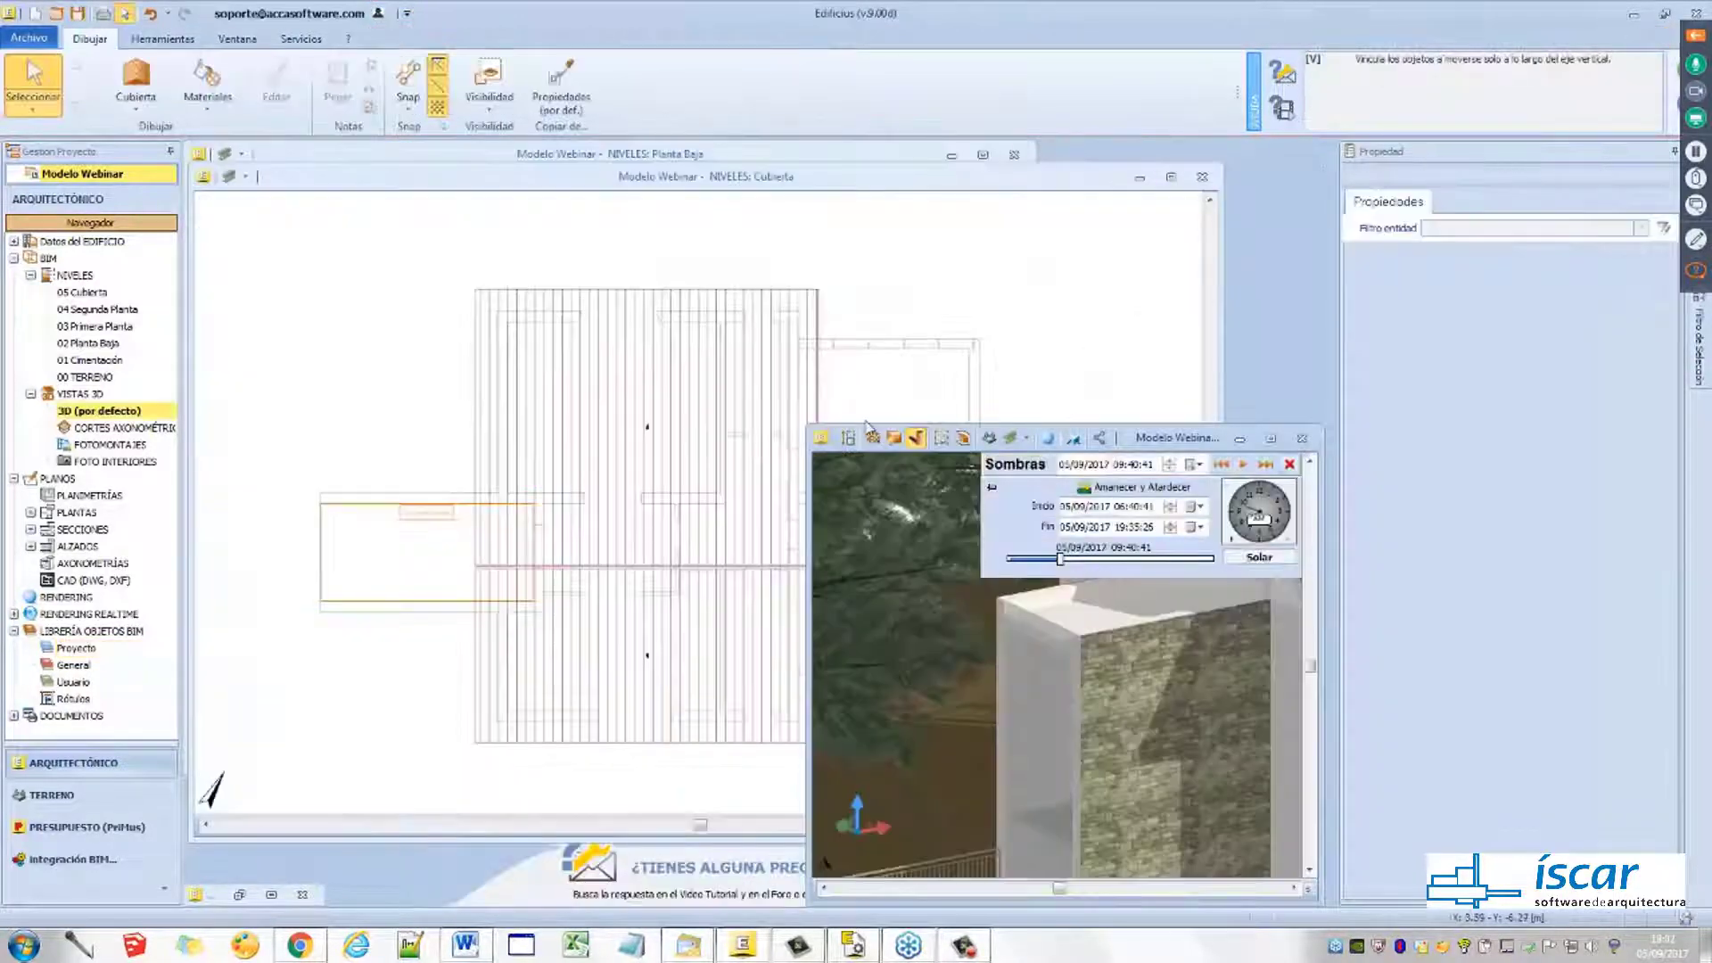
pyautogui.click(1271, 438)
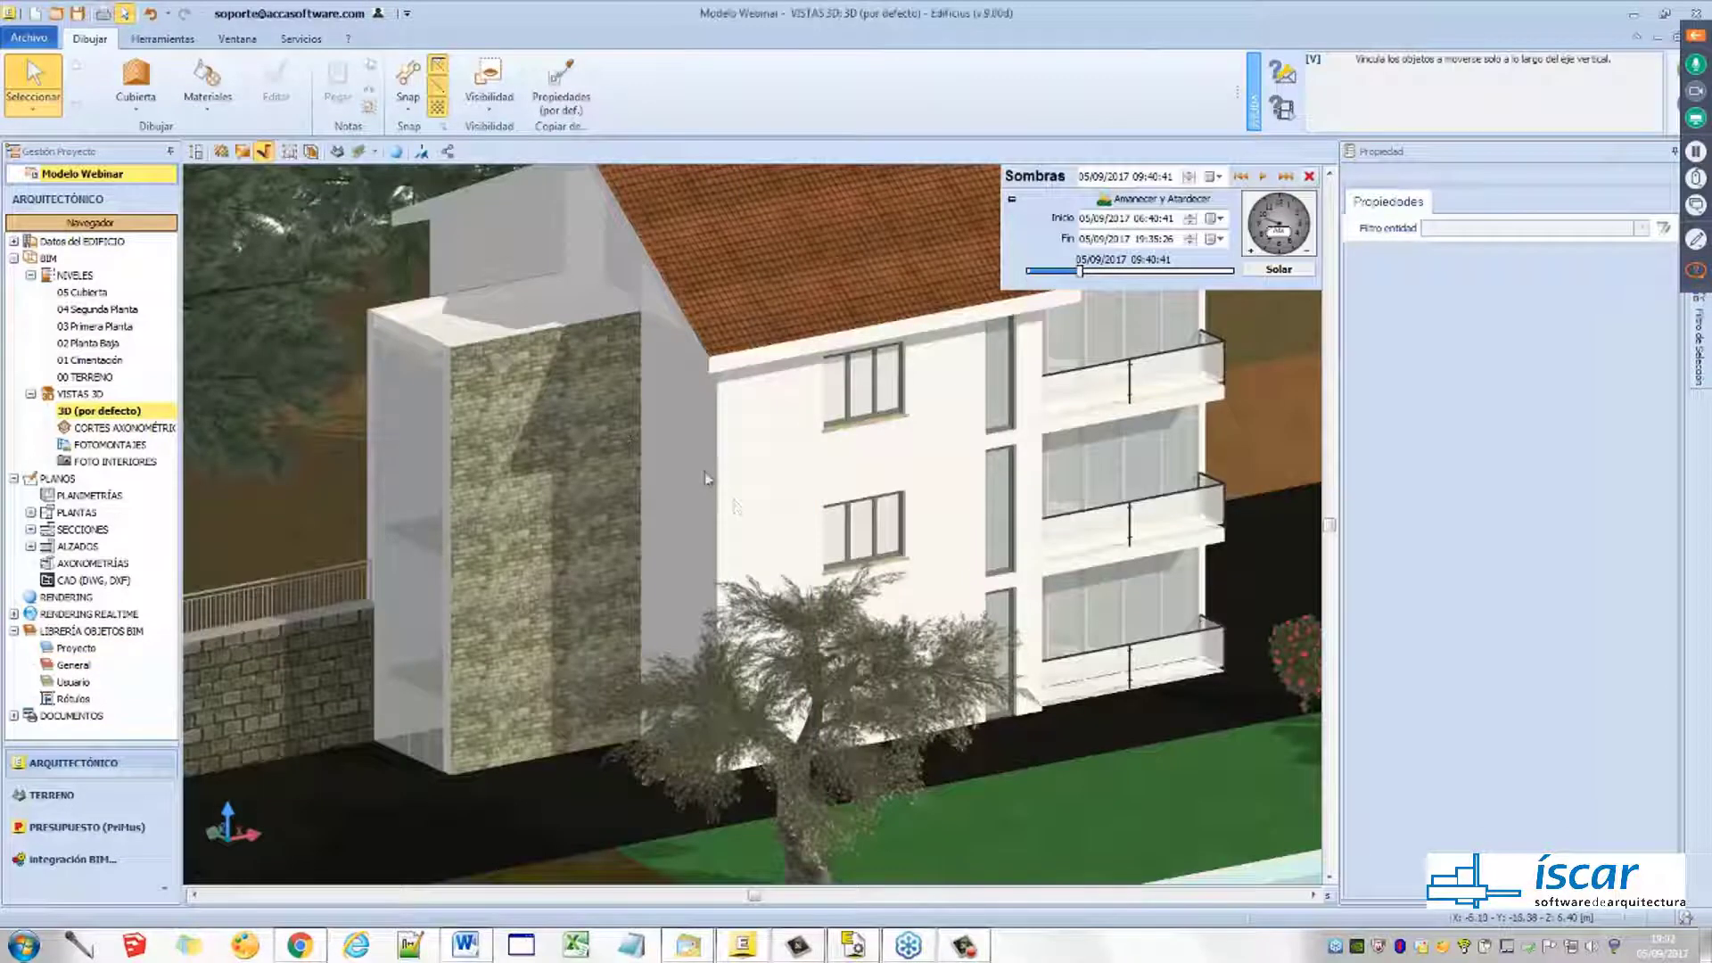
pyautogui.scroll(-3, 704, 474)
pyautogui.moveTo(703, 486); pyautogui.dragTo(626, 551, button='middle')
pyautogui.scroll(4, 619, 535)
pyautogui.moveTo(534, 496); pyautogui.dragTo(509, 485, button='middle')
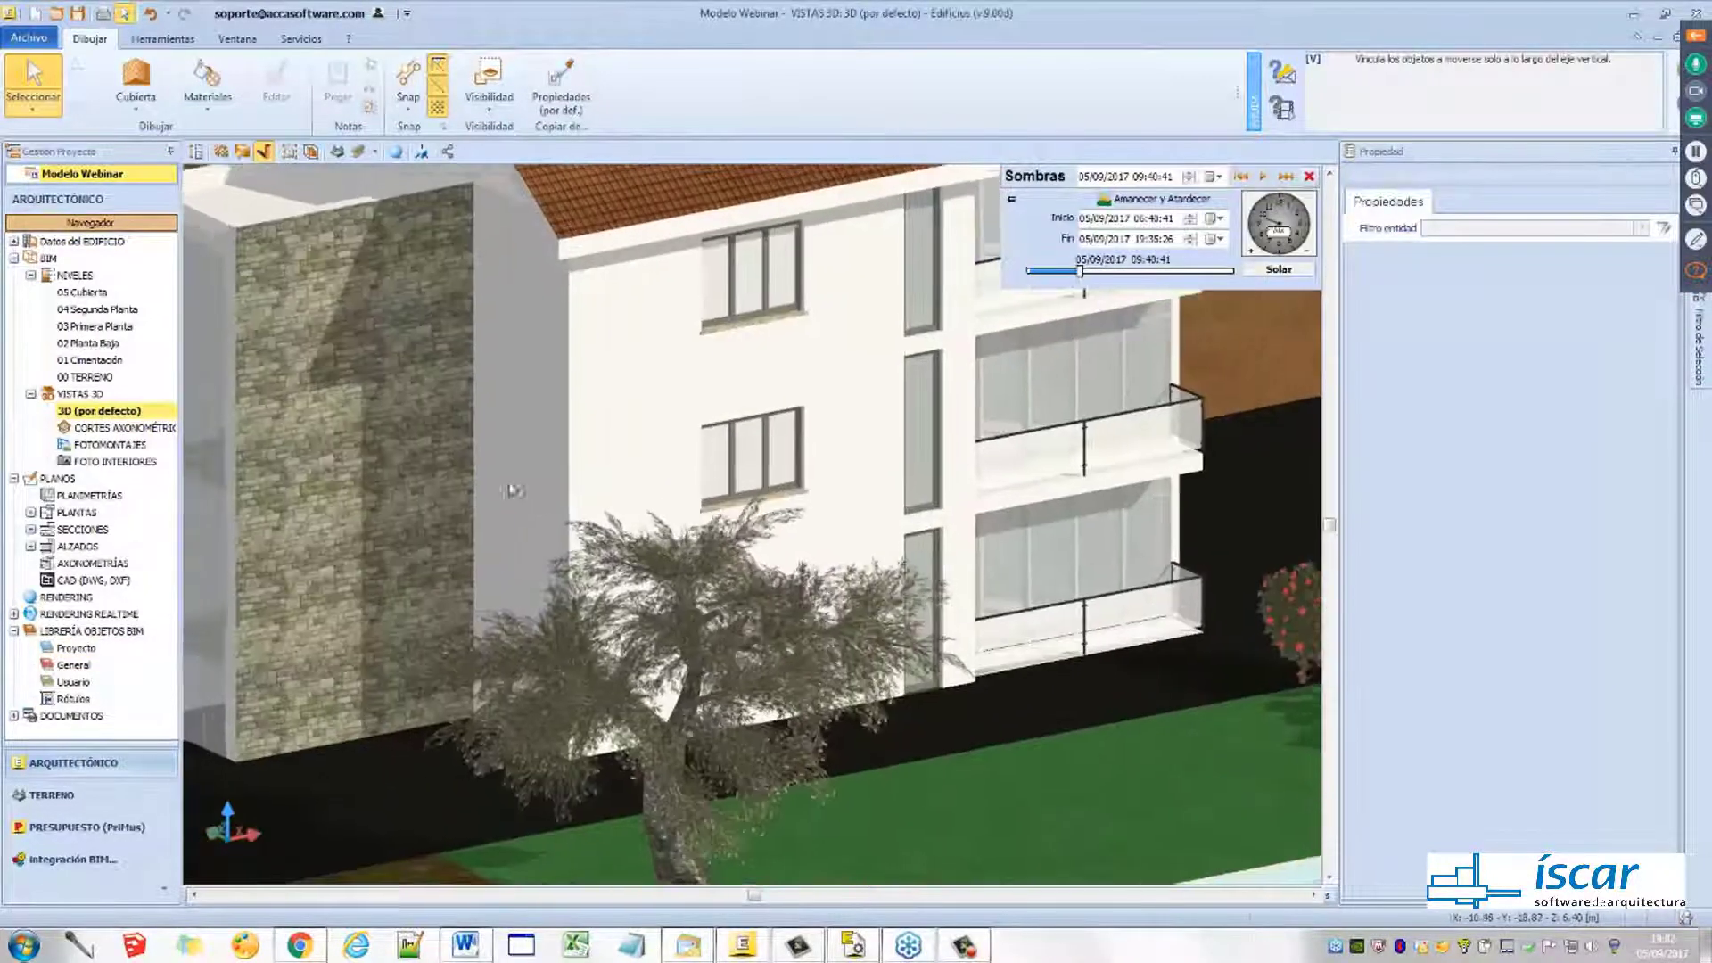
pyautogui.scroll(-2, 766, 482)
pyautogui.moveTo(766, 488); pyautogui.dragTo(754, 507, button='middle')
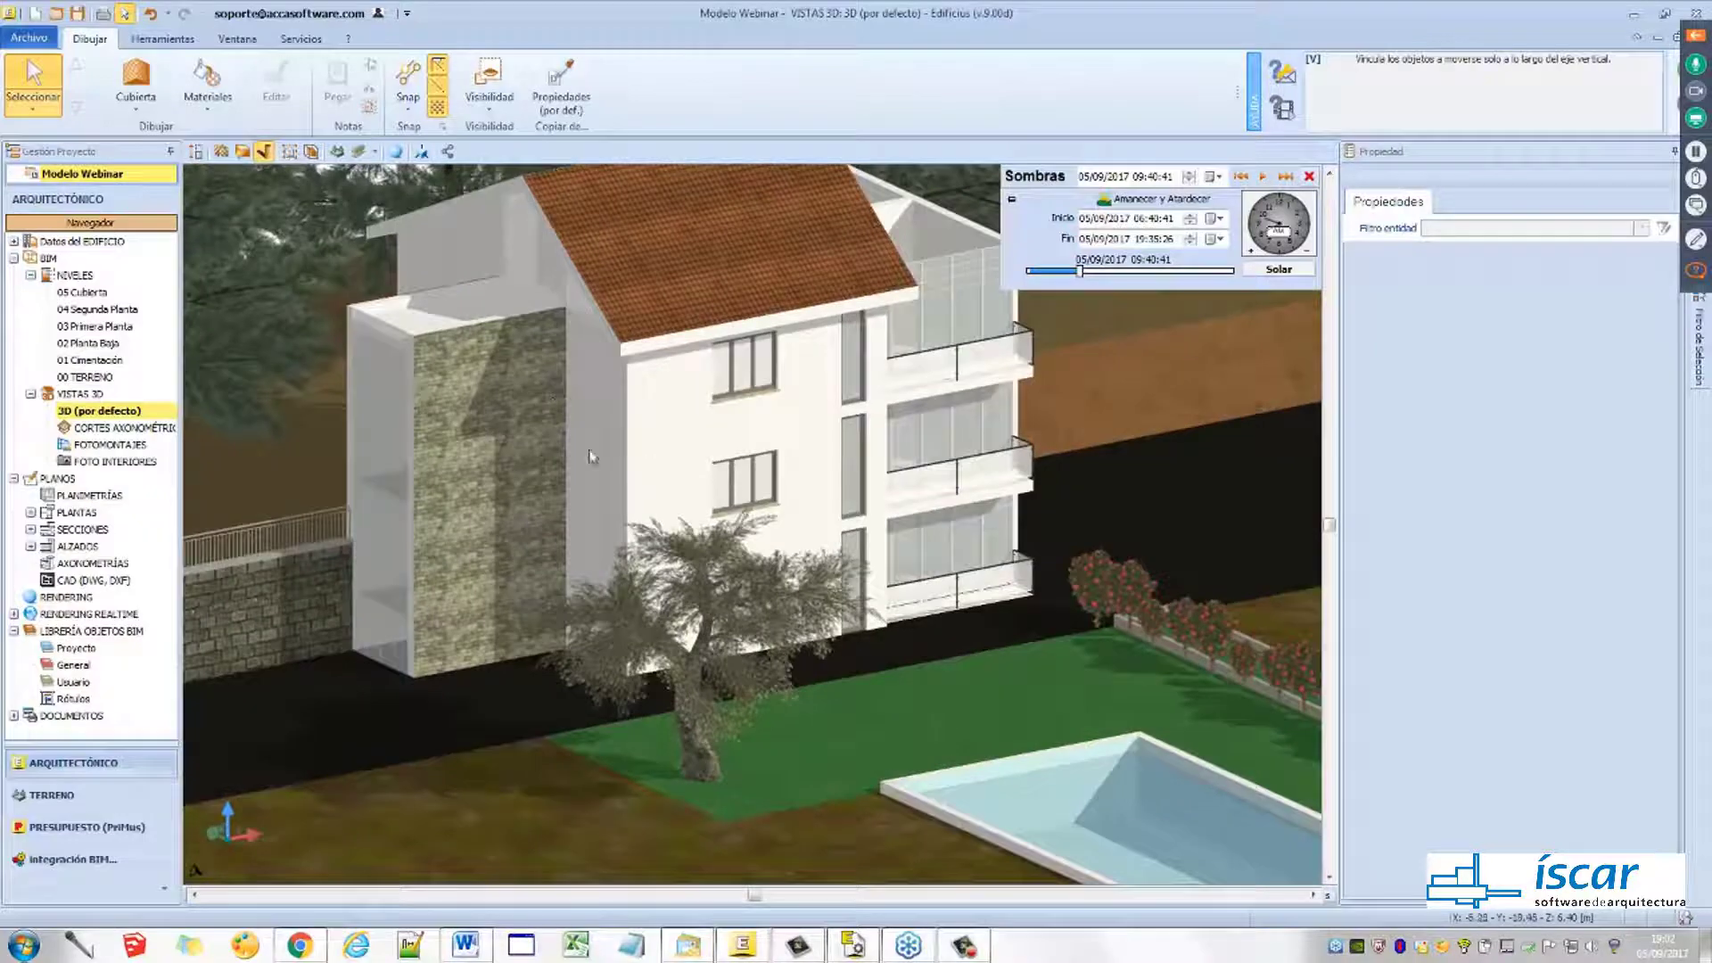
pyautogui.scroll(-2, 669, 506)
pyautogui.moveTo(677, 567); pyautogui.dragTo(736, 605, button='middle')
pyautogui.scroll(-2, 727, 578)
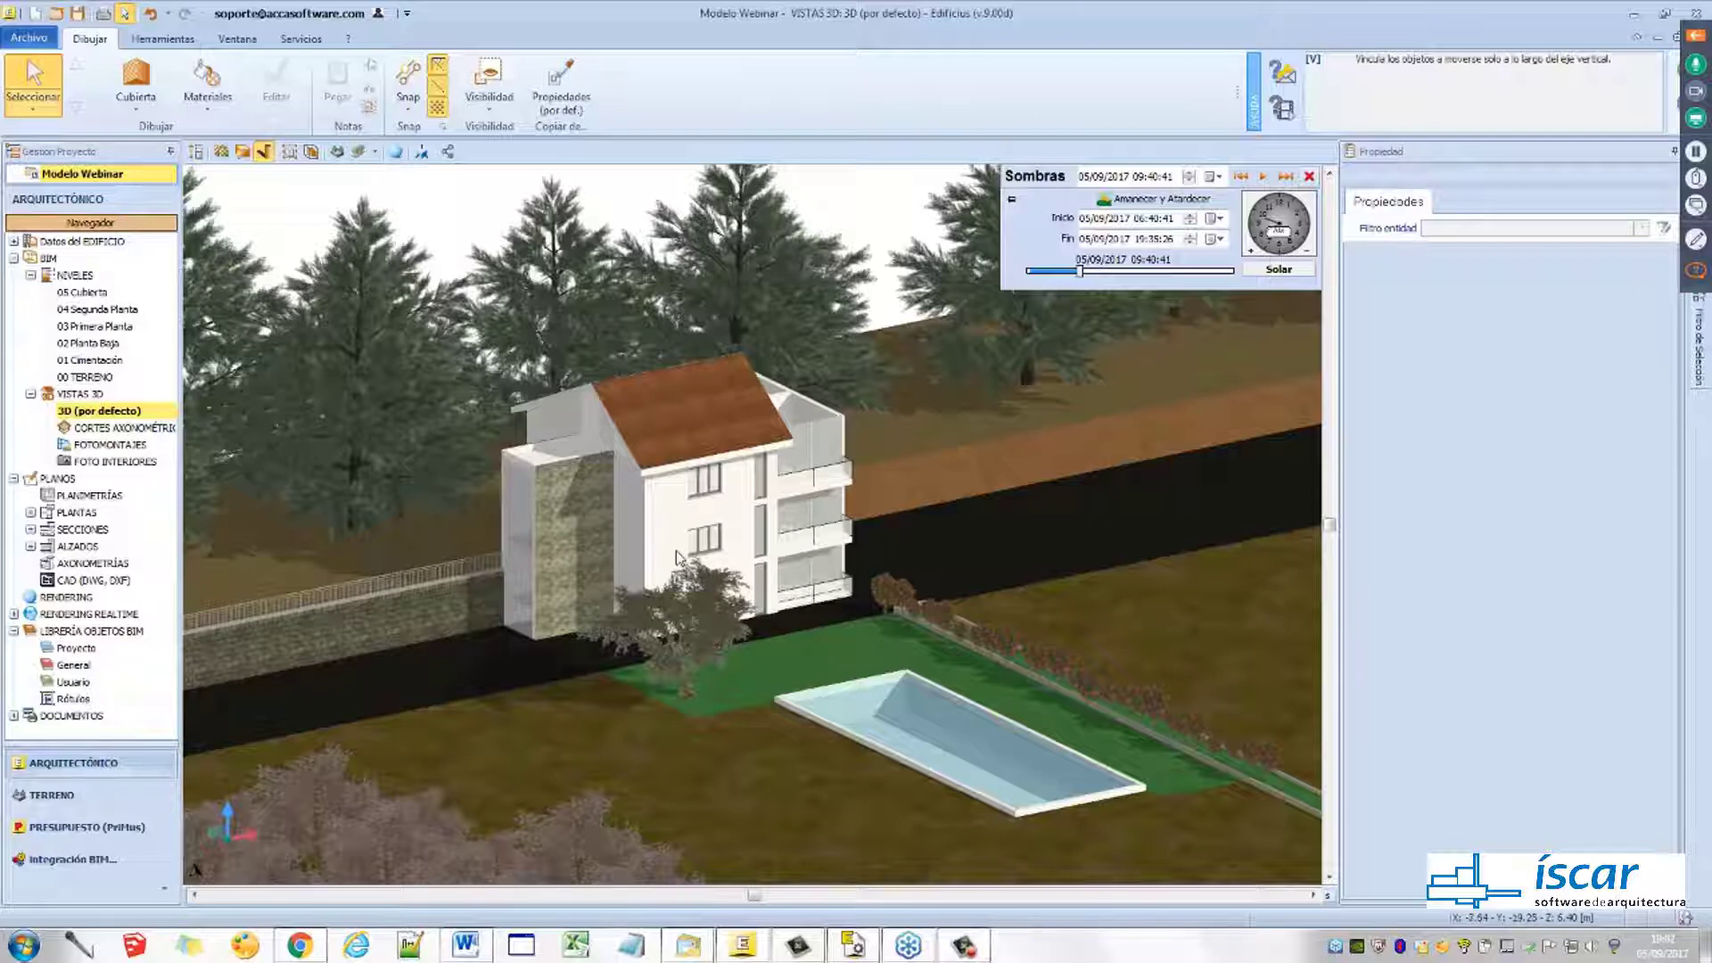
pyautogui.scroll(1, 676, 550)
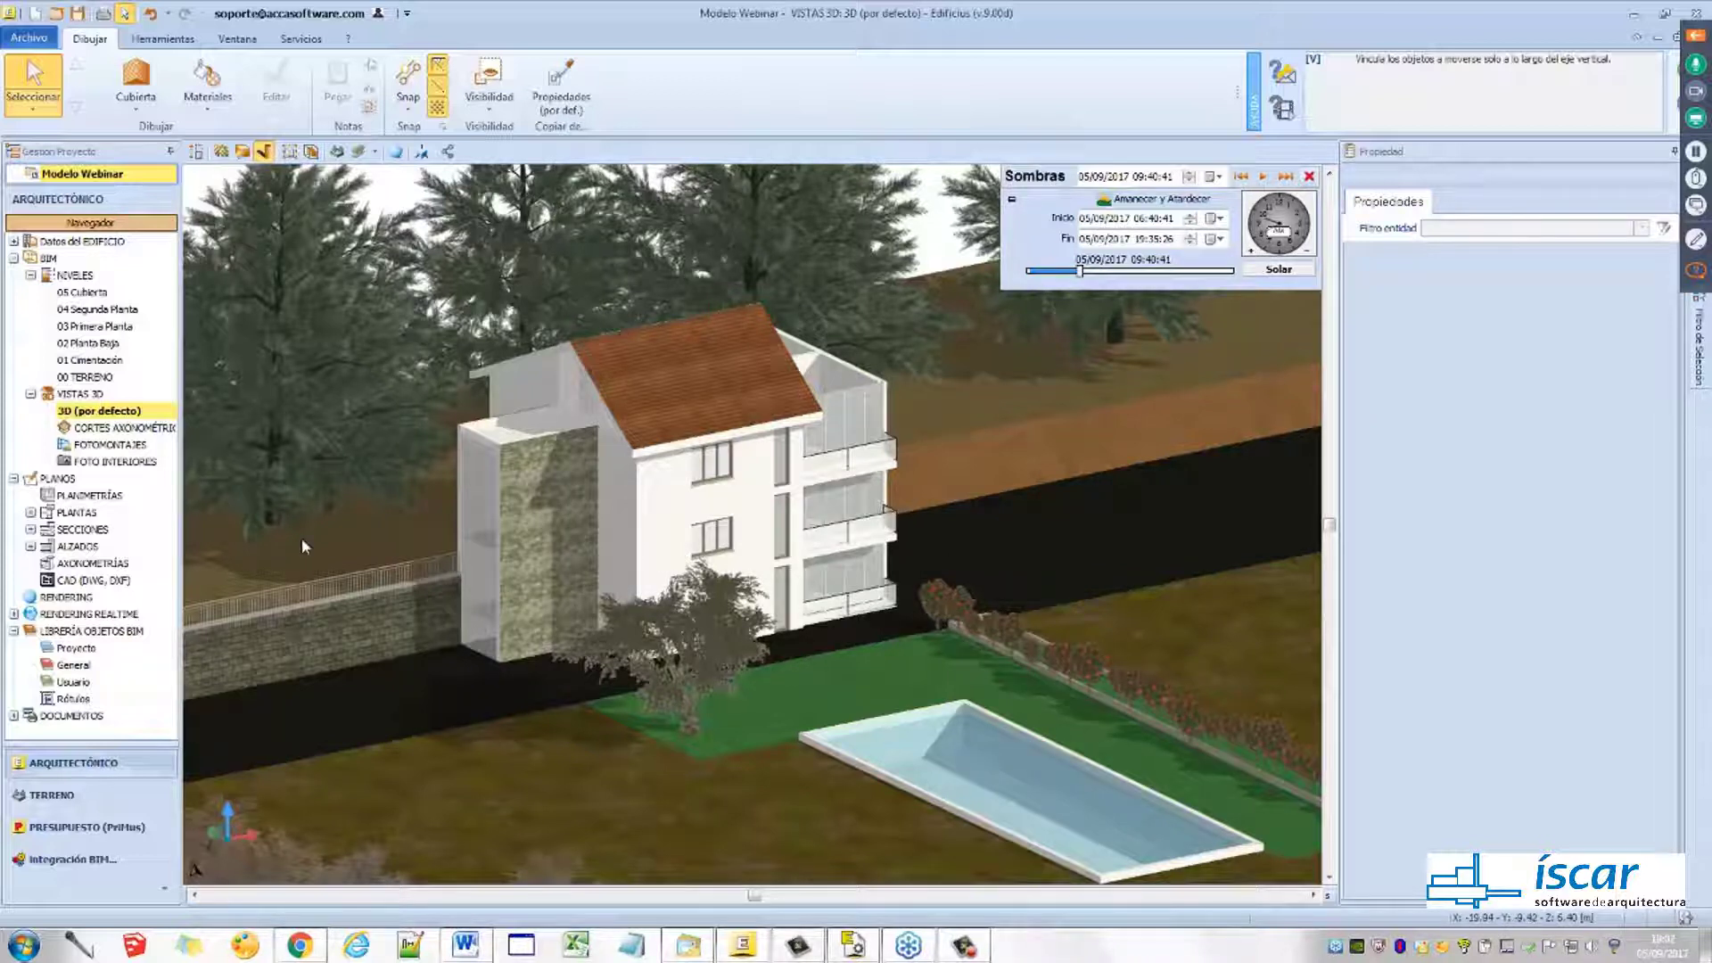
pyautogui.moveTo(470, 576); pyautogui.dragTo(404, 578, button='middle')
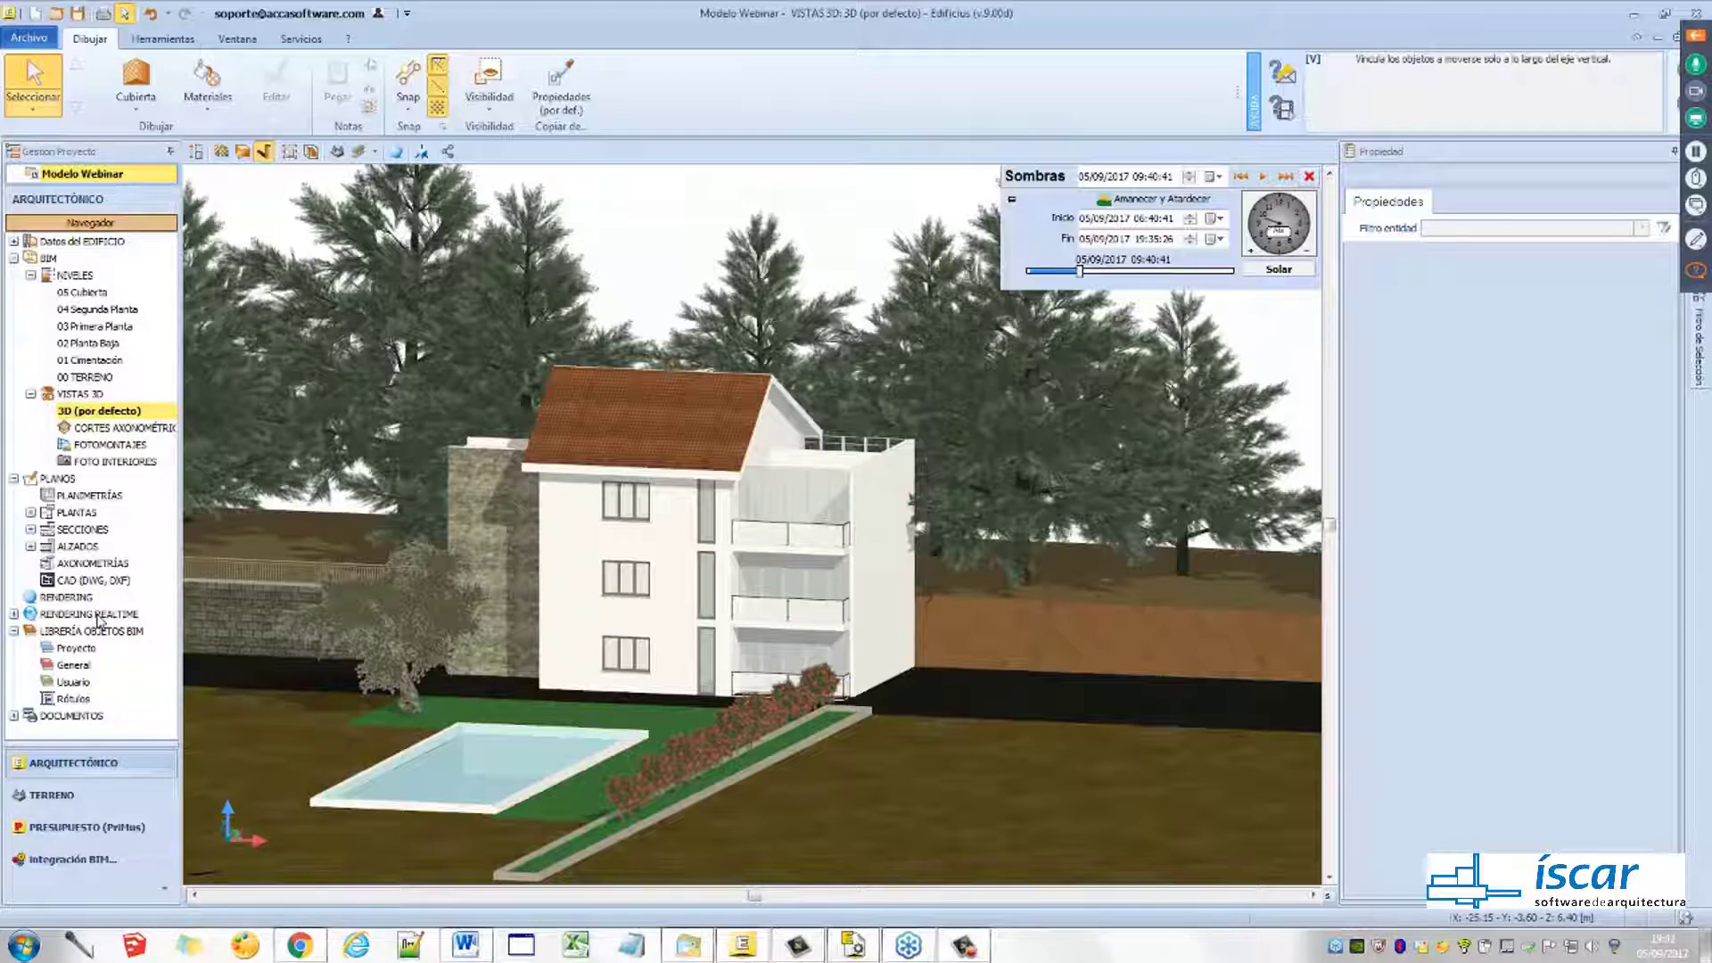
# Delete the project's existing Rendering Realtime view and add a new one
pyautogui.click(13, 615)
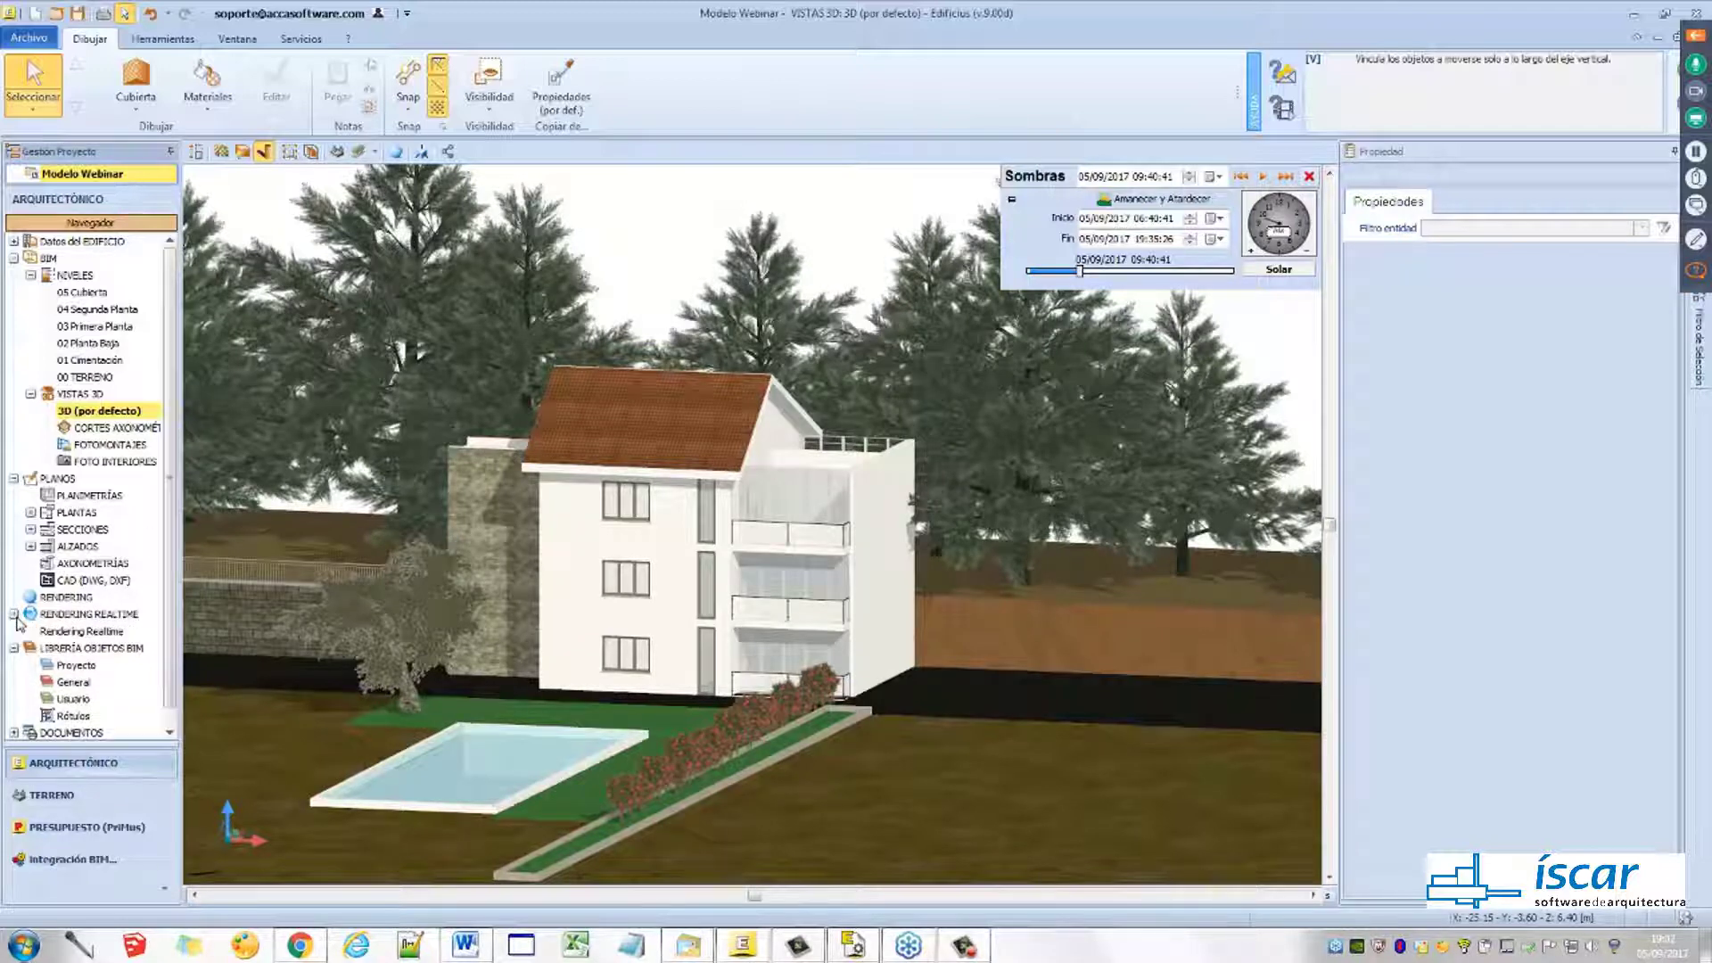
pyautogui.rightClick(89, 630)
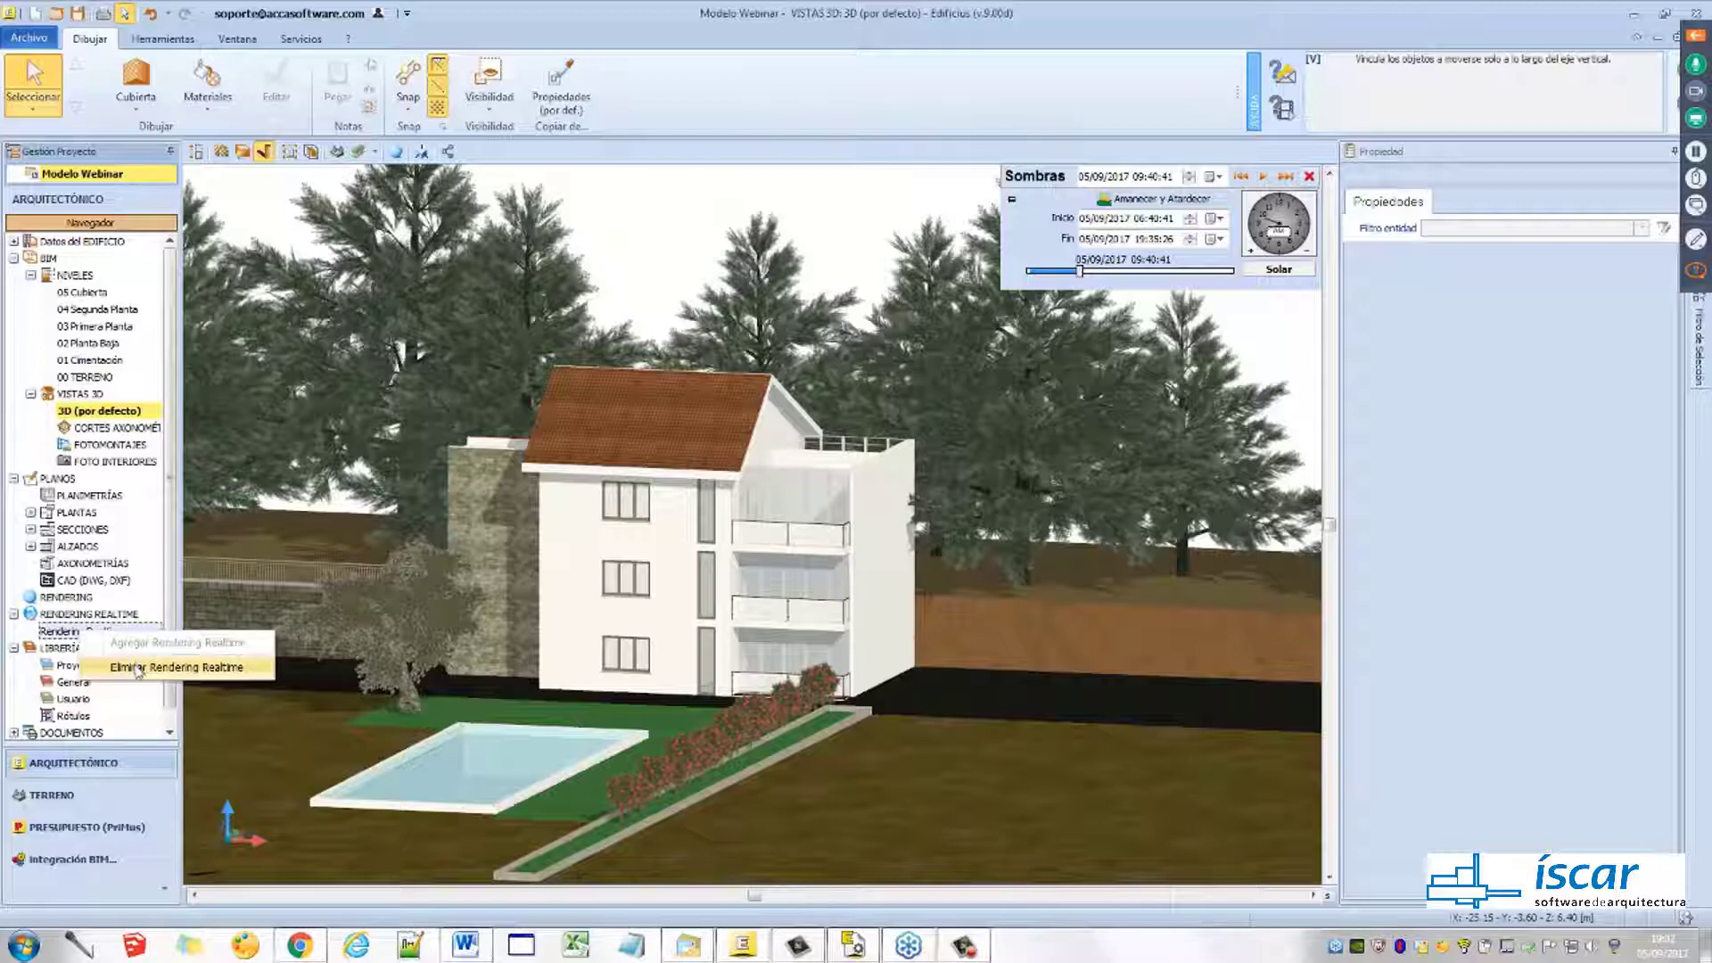
pyautogui.click(139, 669)
pyautogui.click(928, 537)
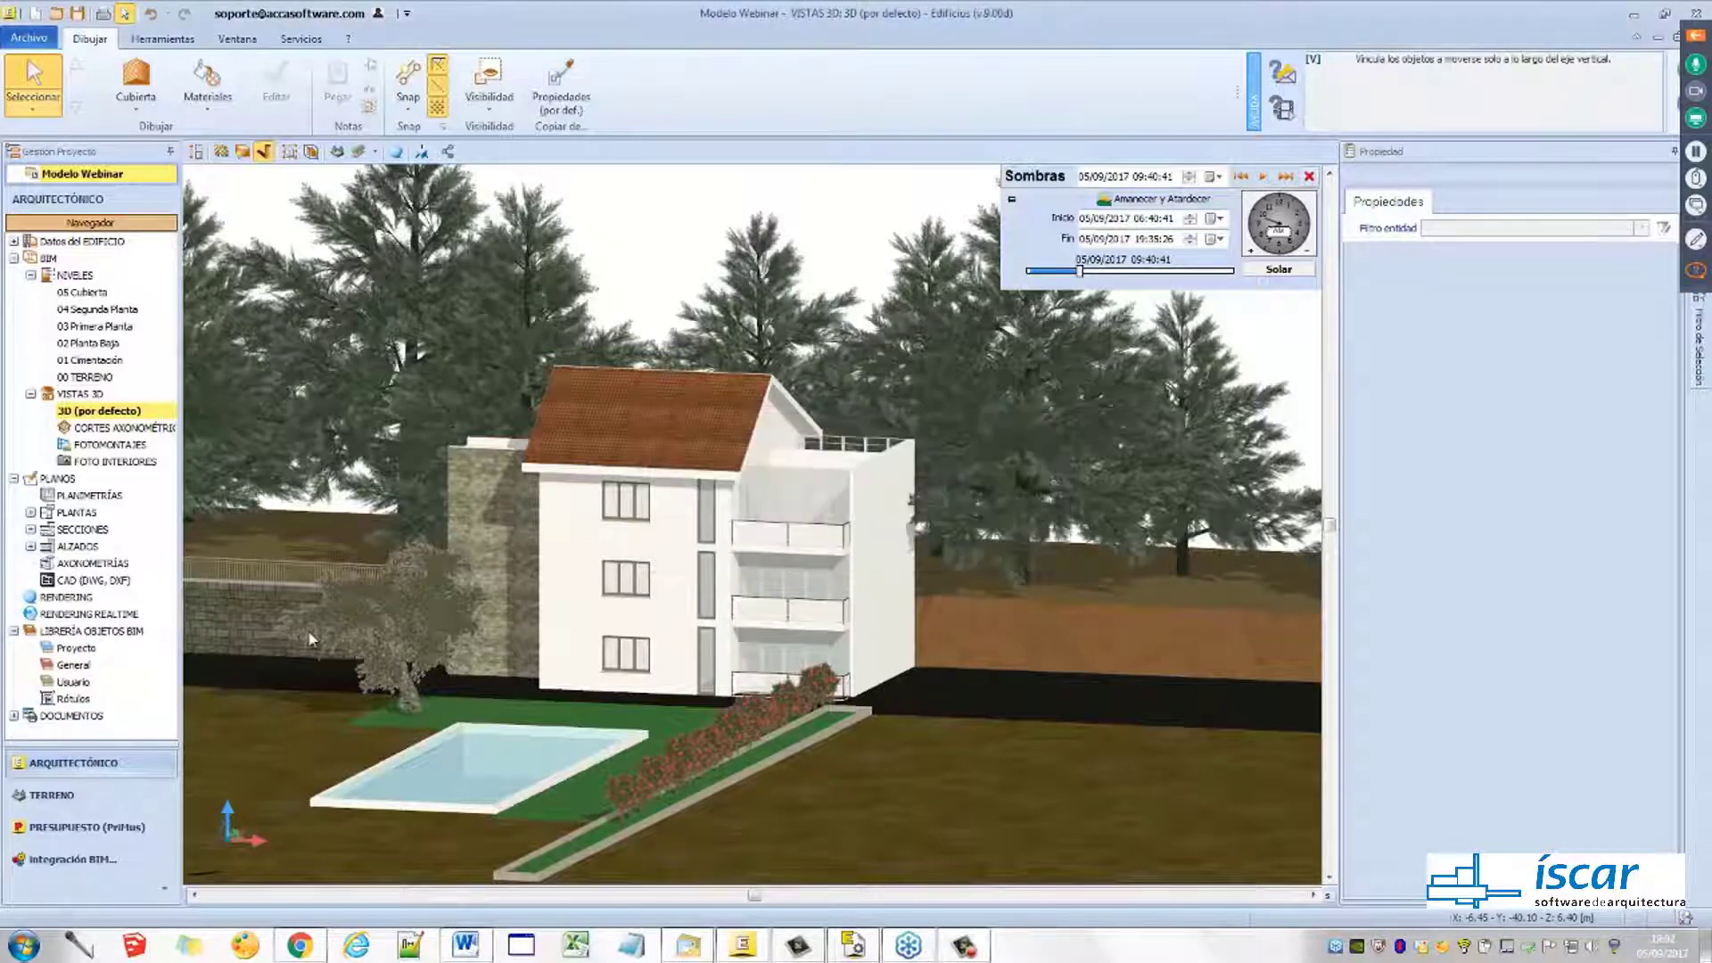
pyautogui.rightClick(86, 621)
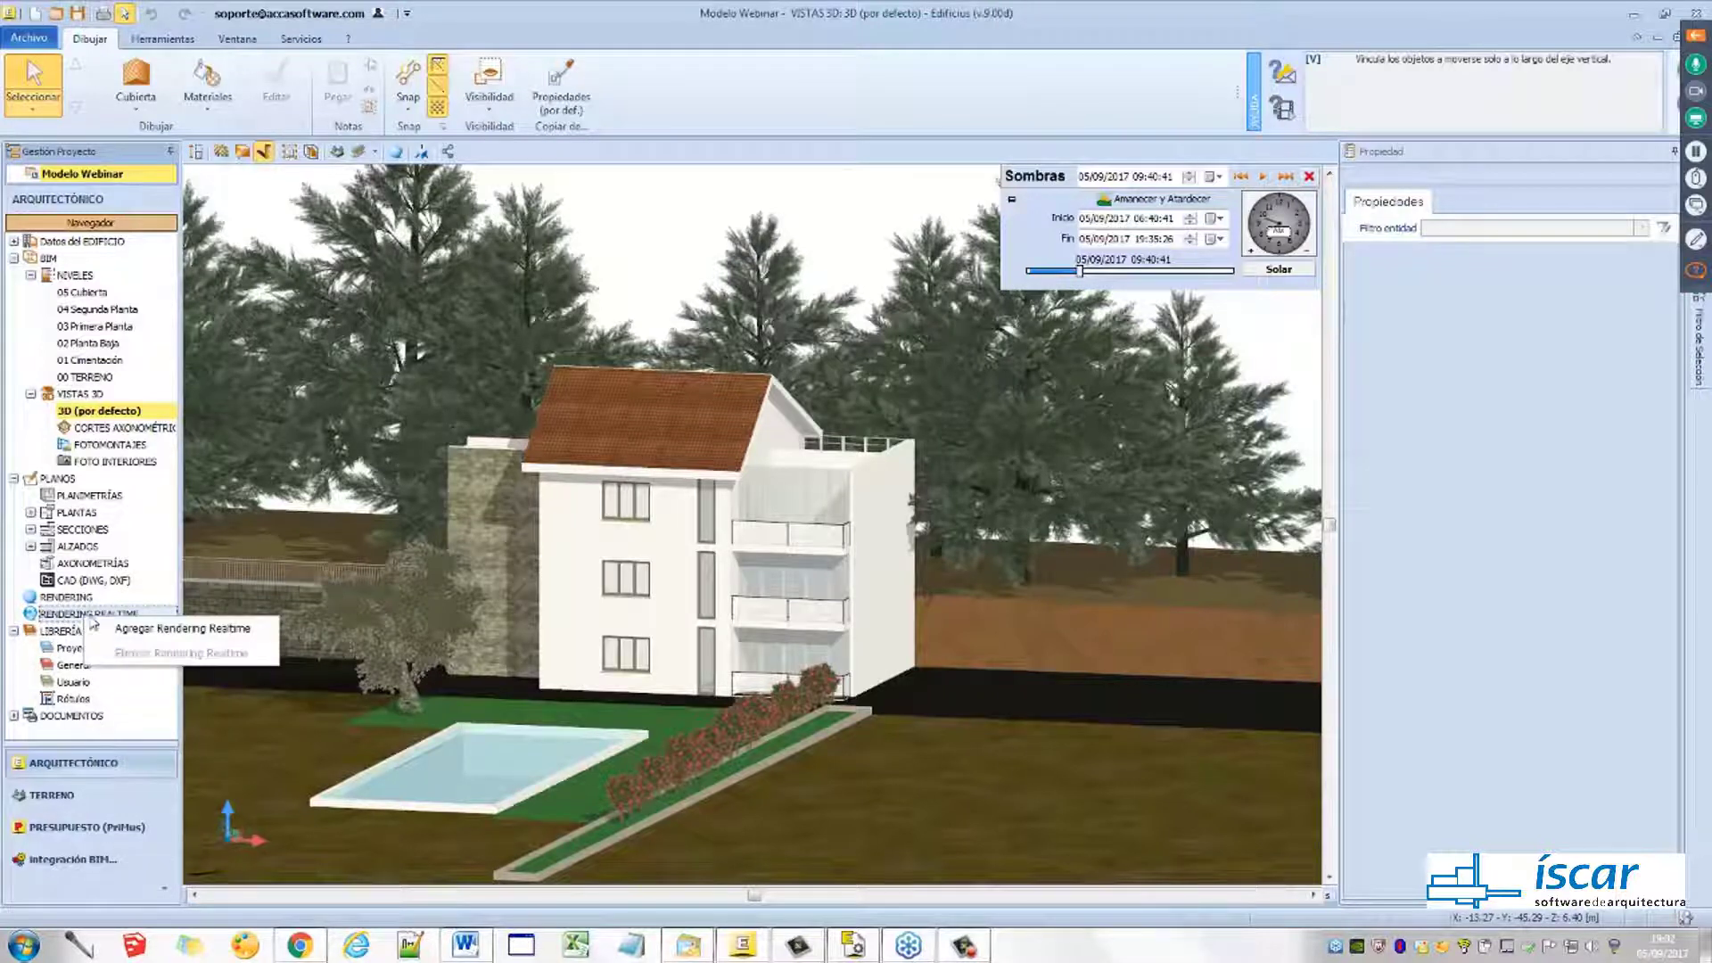
pyautogui.click(143, 629)
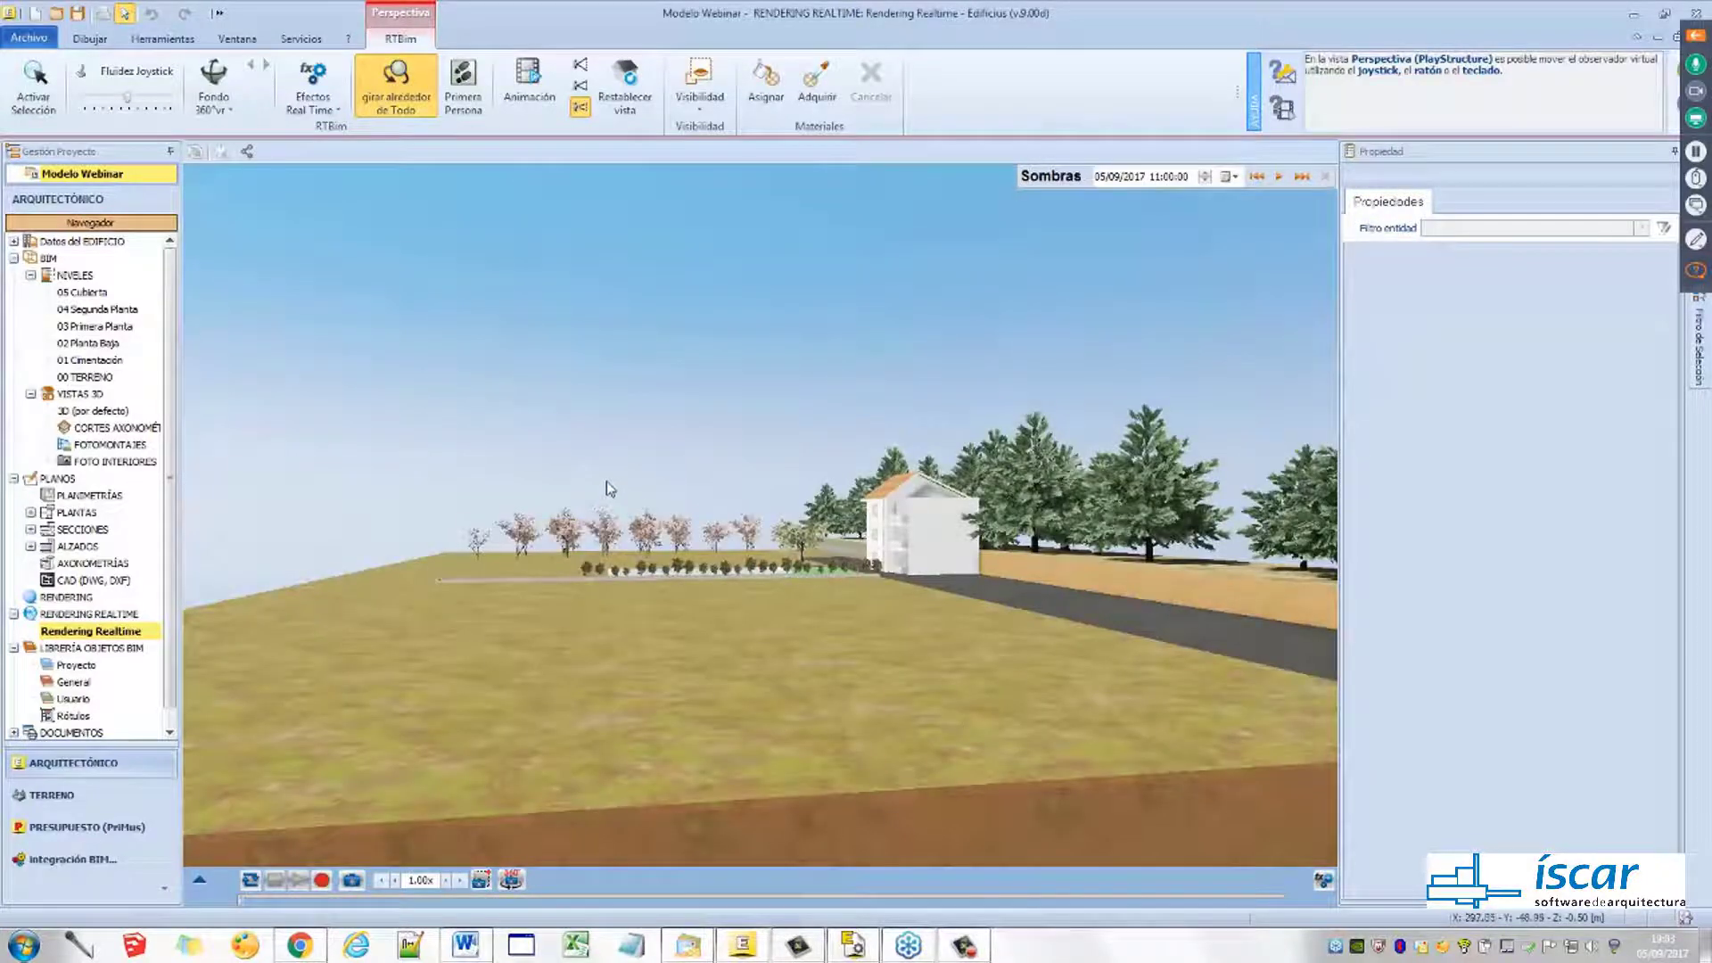
# Examine the house, pool, tree and stone walls from several angles and distances in the real-time rendering
pyautogui.moveTo(606, 483); pyautogui.dragTo(1101, 517)
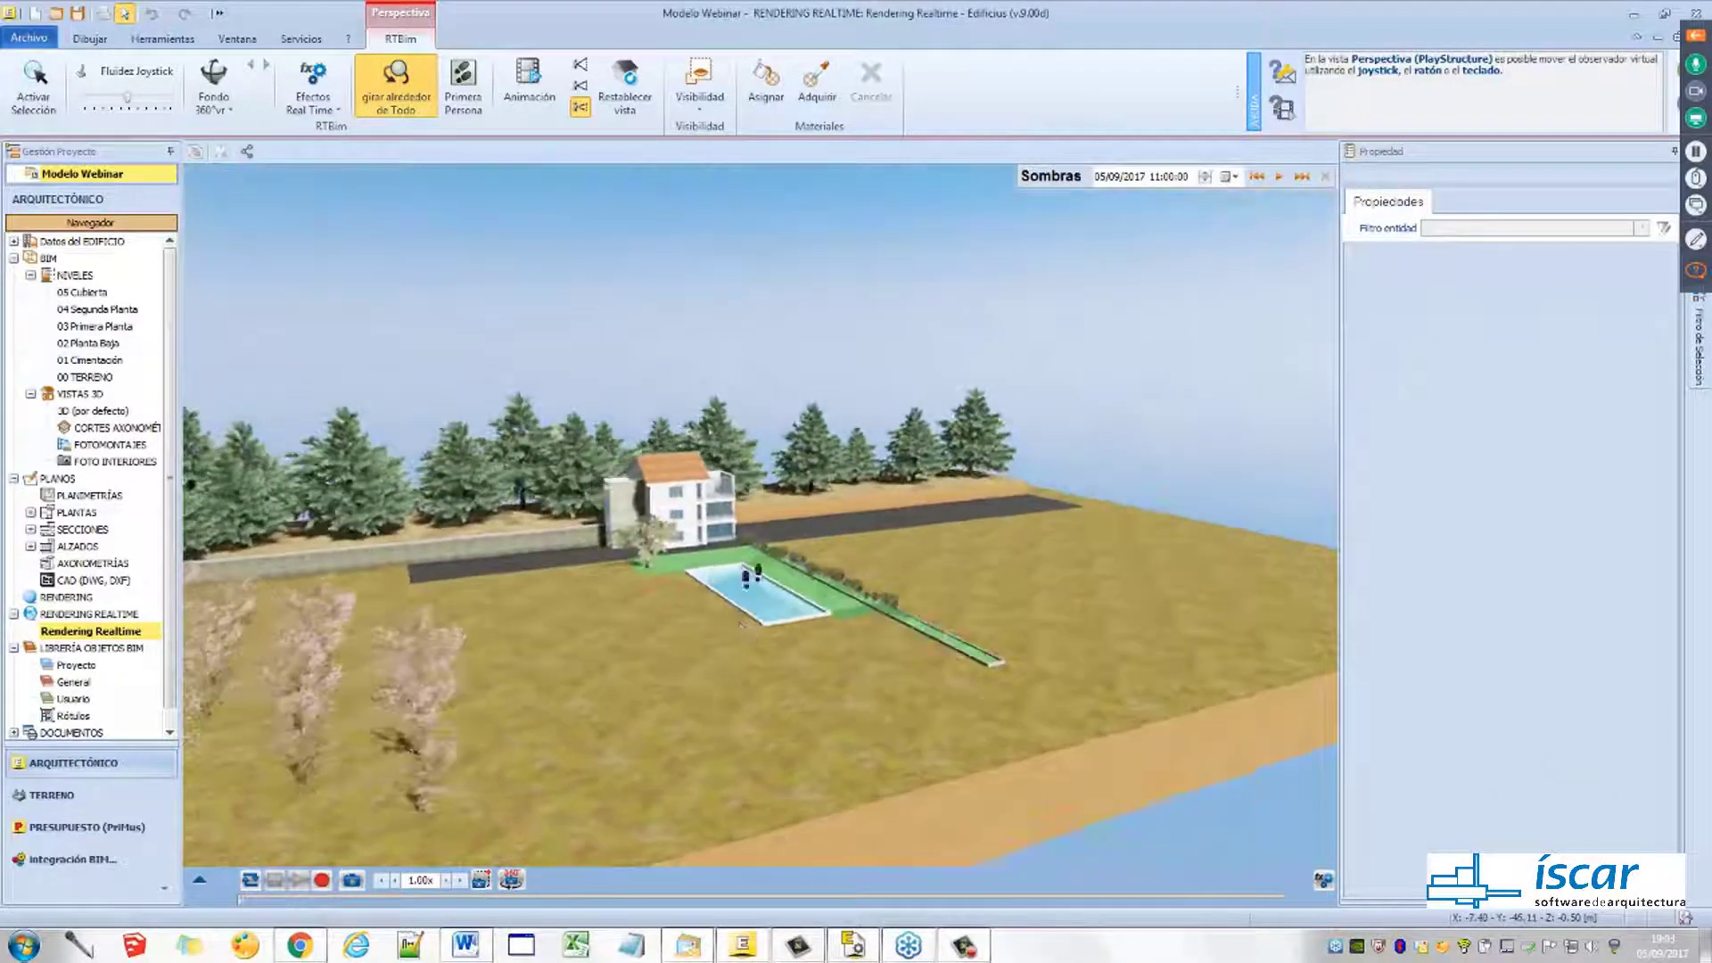
pyautogui.moveTo(748, 575); pyautogui.dragTo(768, 313)
pyautogui.moveTo(571, 564); pyautogui.dragTo(945, 486)
pyautogui.moveTo(611, 669); pyautogui.dragTo(568, 459, button='middle')
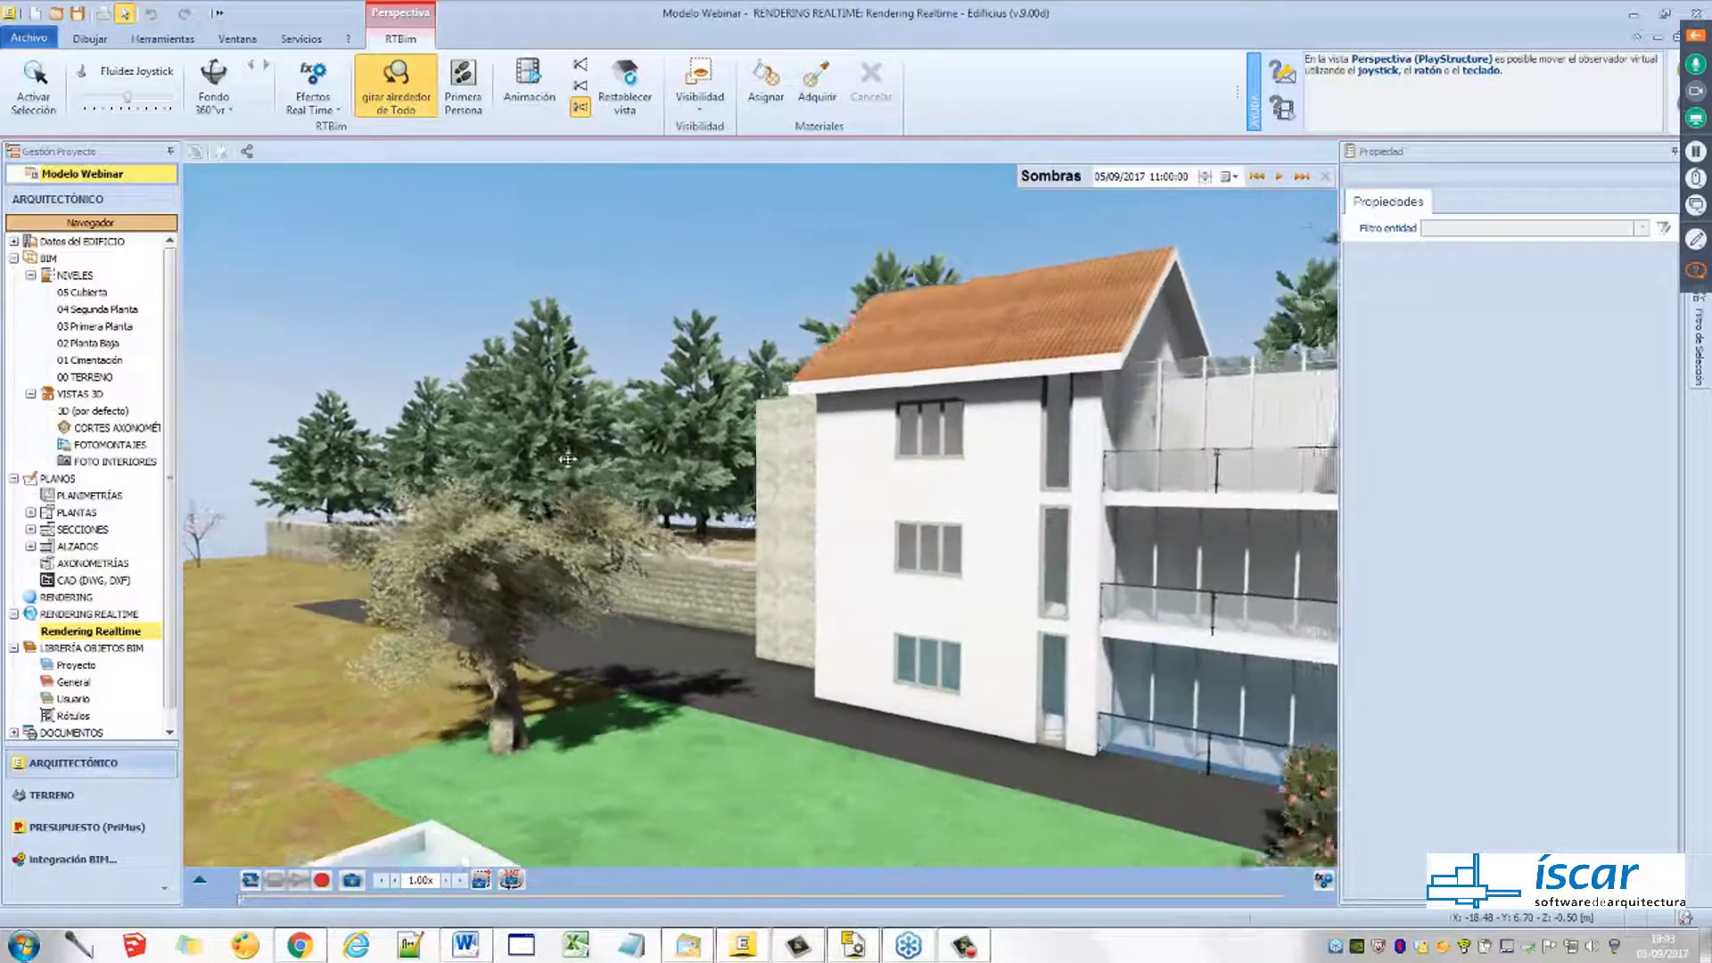
pyautogui.moveTo(567, 459); pyautogui.dragTo(698, 647)
pyautogui.moveTo(698, 647); pyautogui.dragTo(751, 608, button='middle')
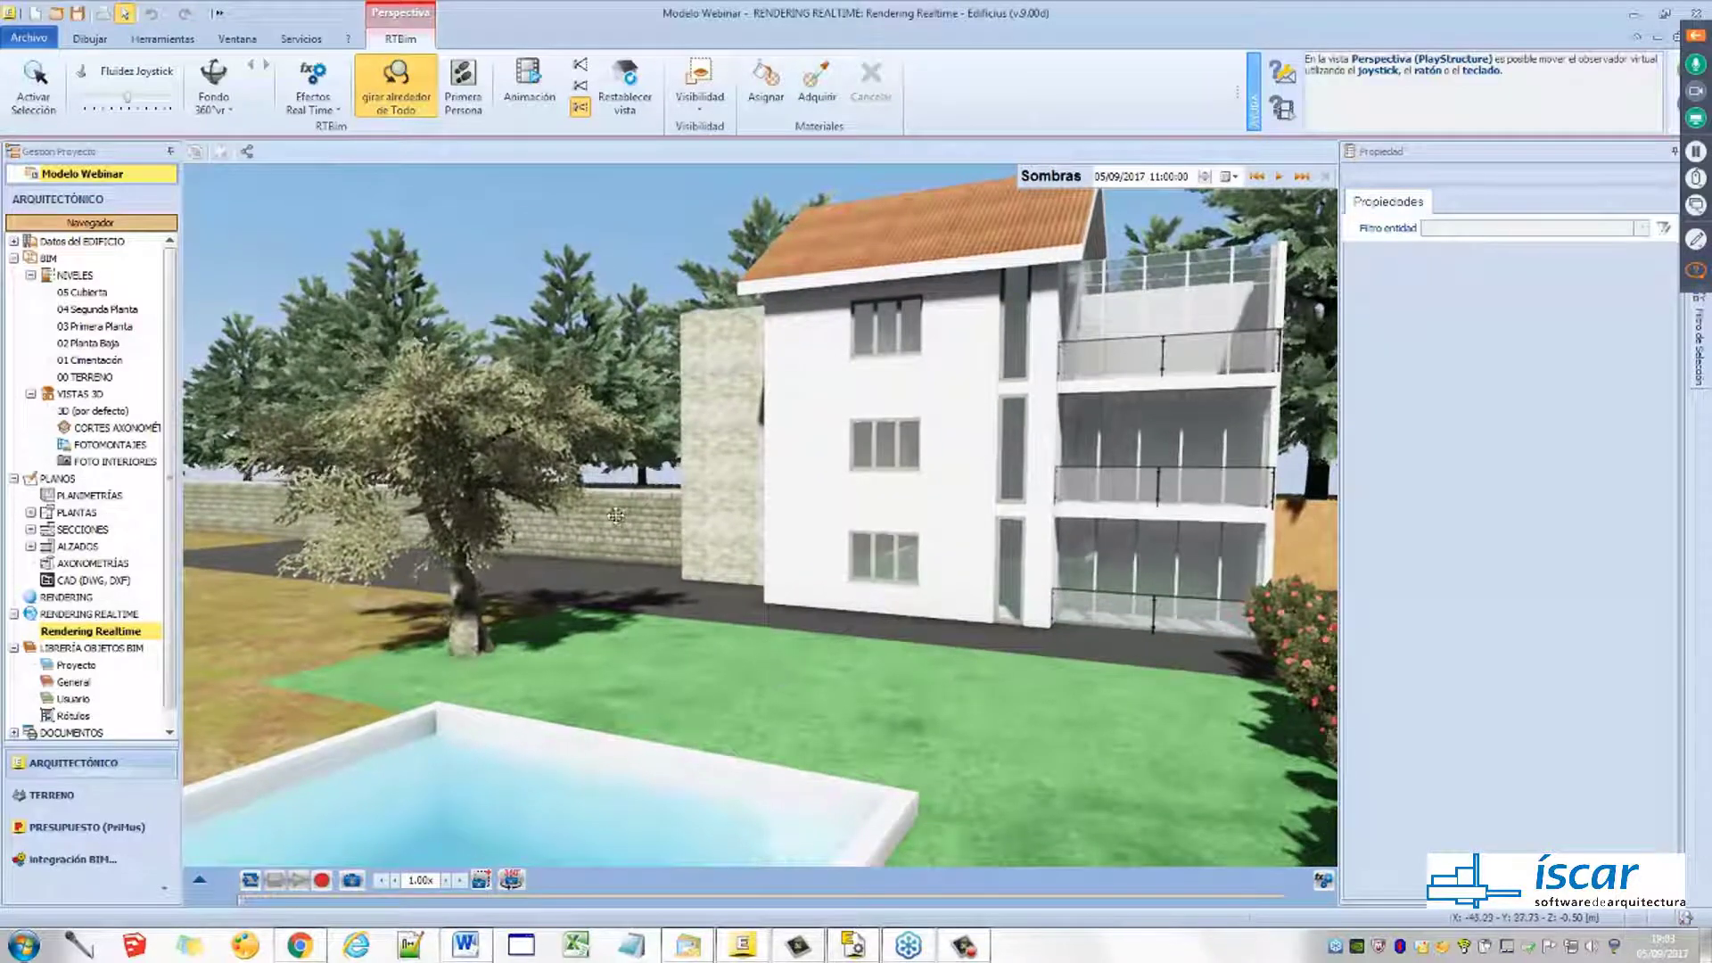
pyautogui.scroll(-5, 615, 515)
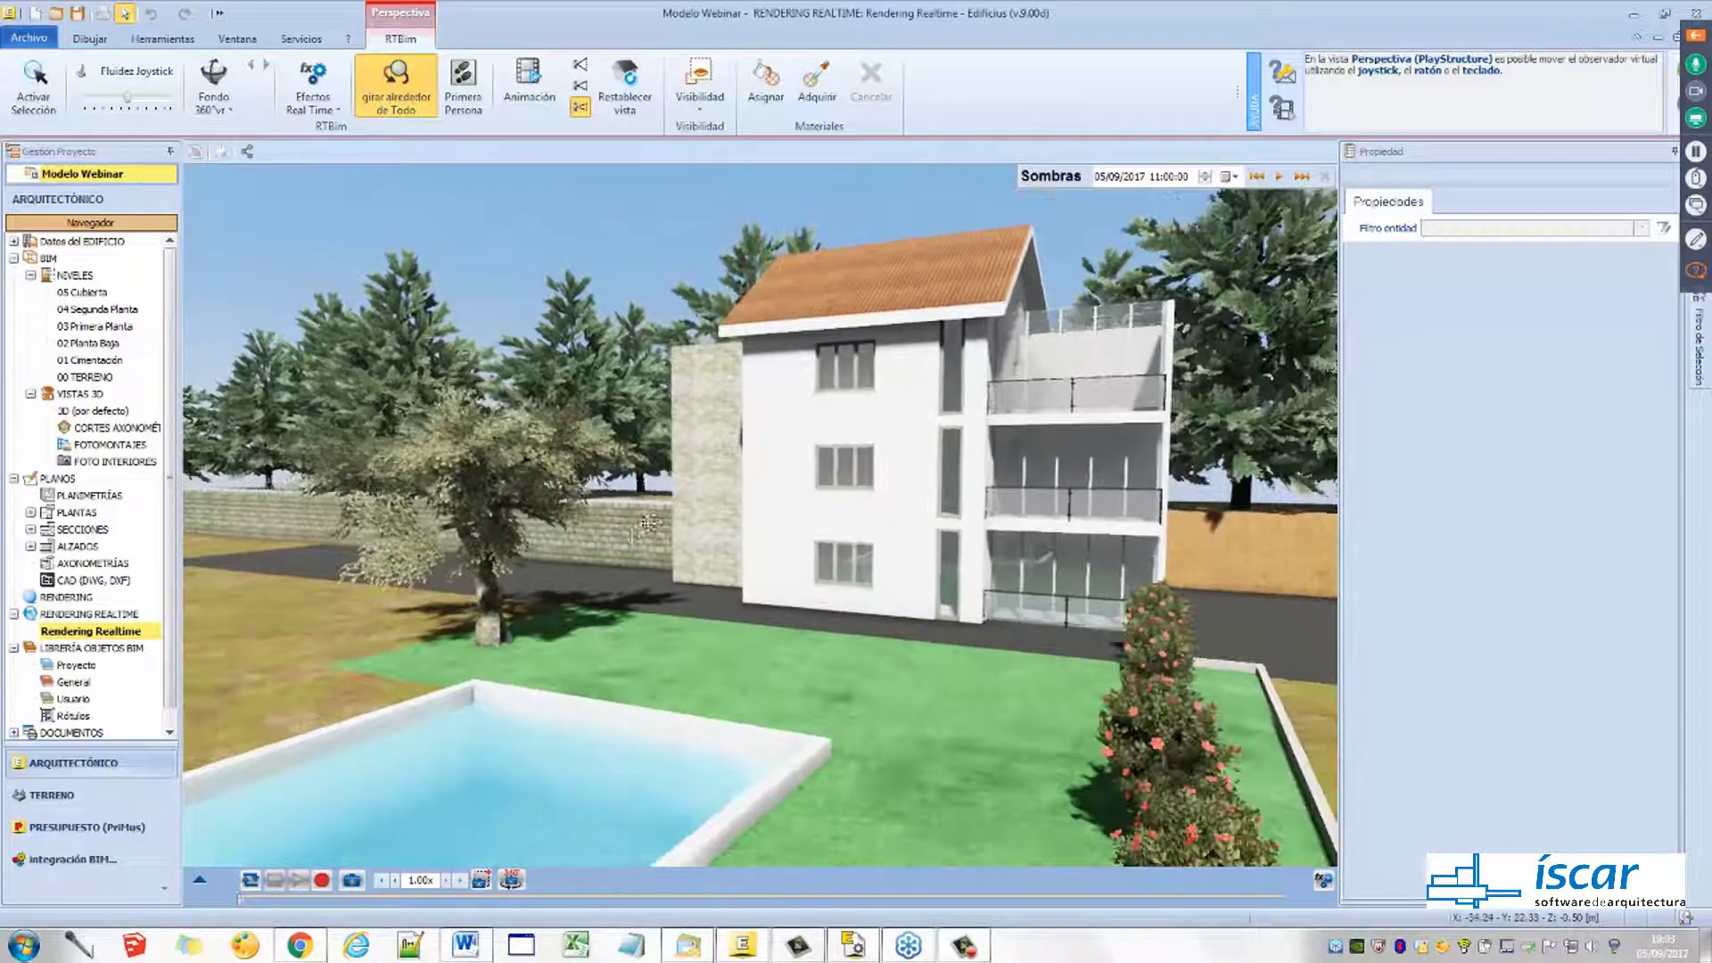
pyautogui.moveTo(645, 527); pyautogui.dragTo(617, 532, button='middle')
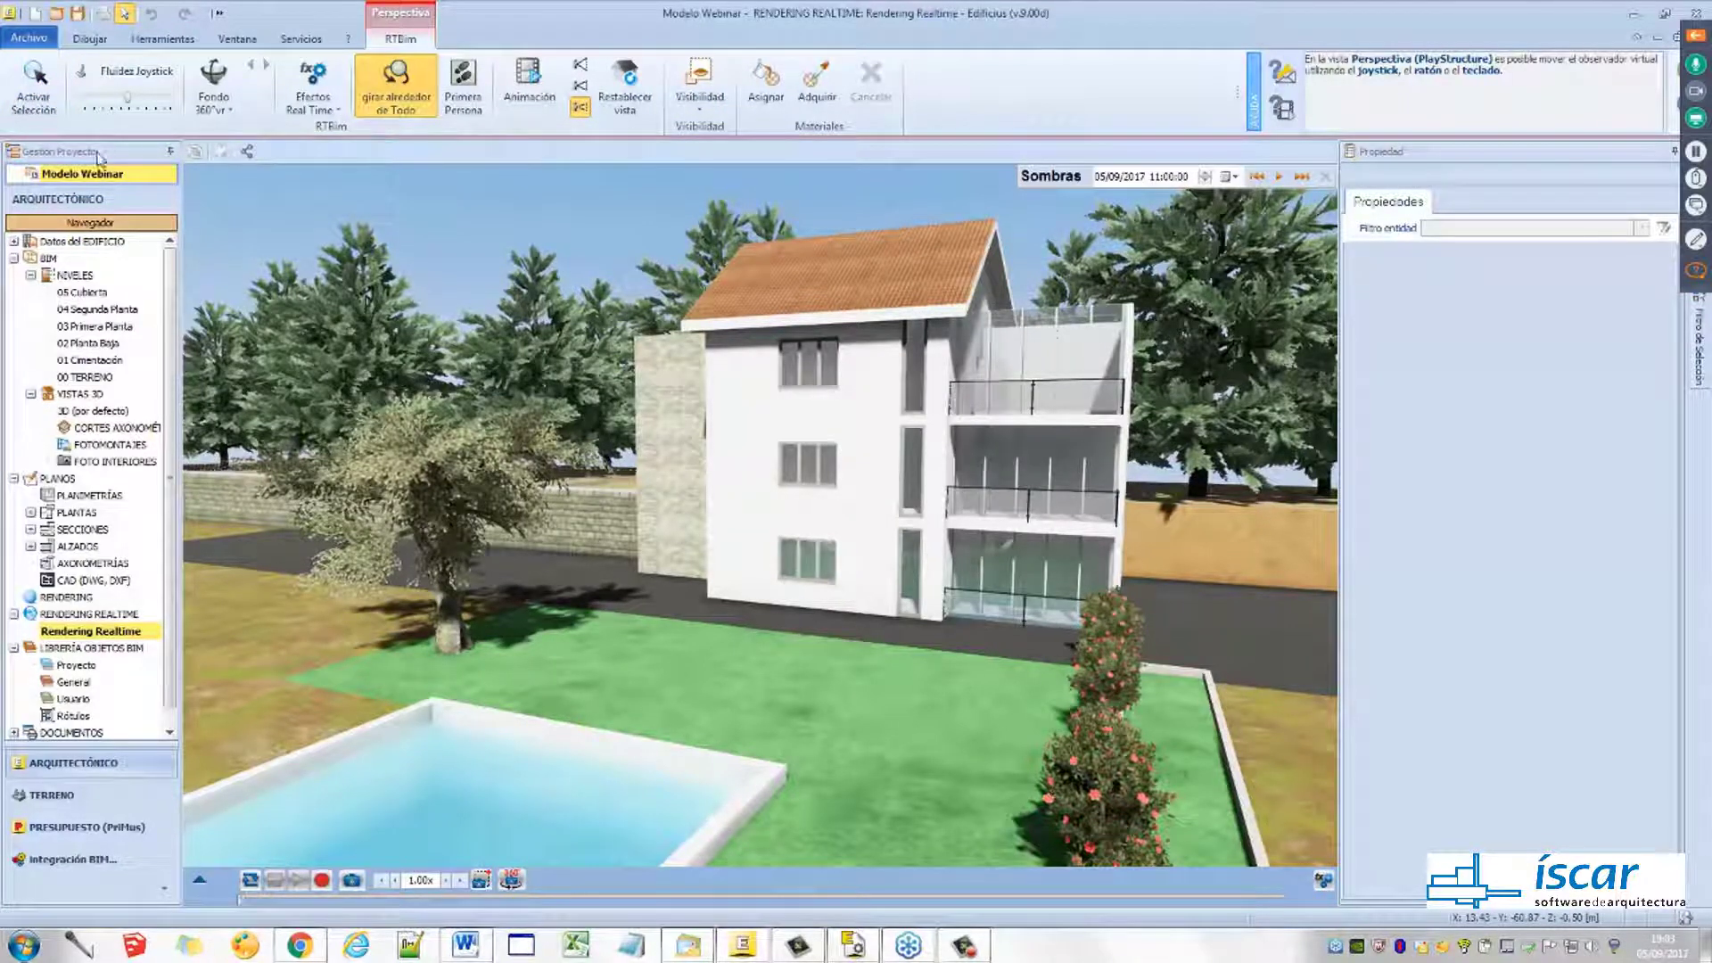
pyautogui.click(95, 413)
pyautogui.rightClick(95, 413)
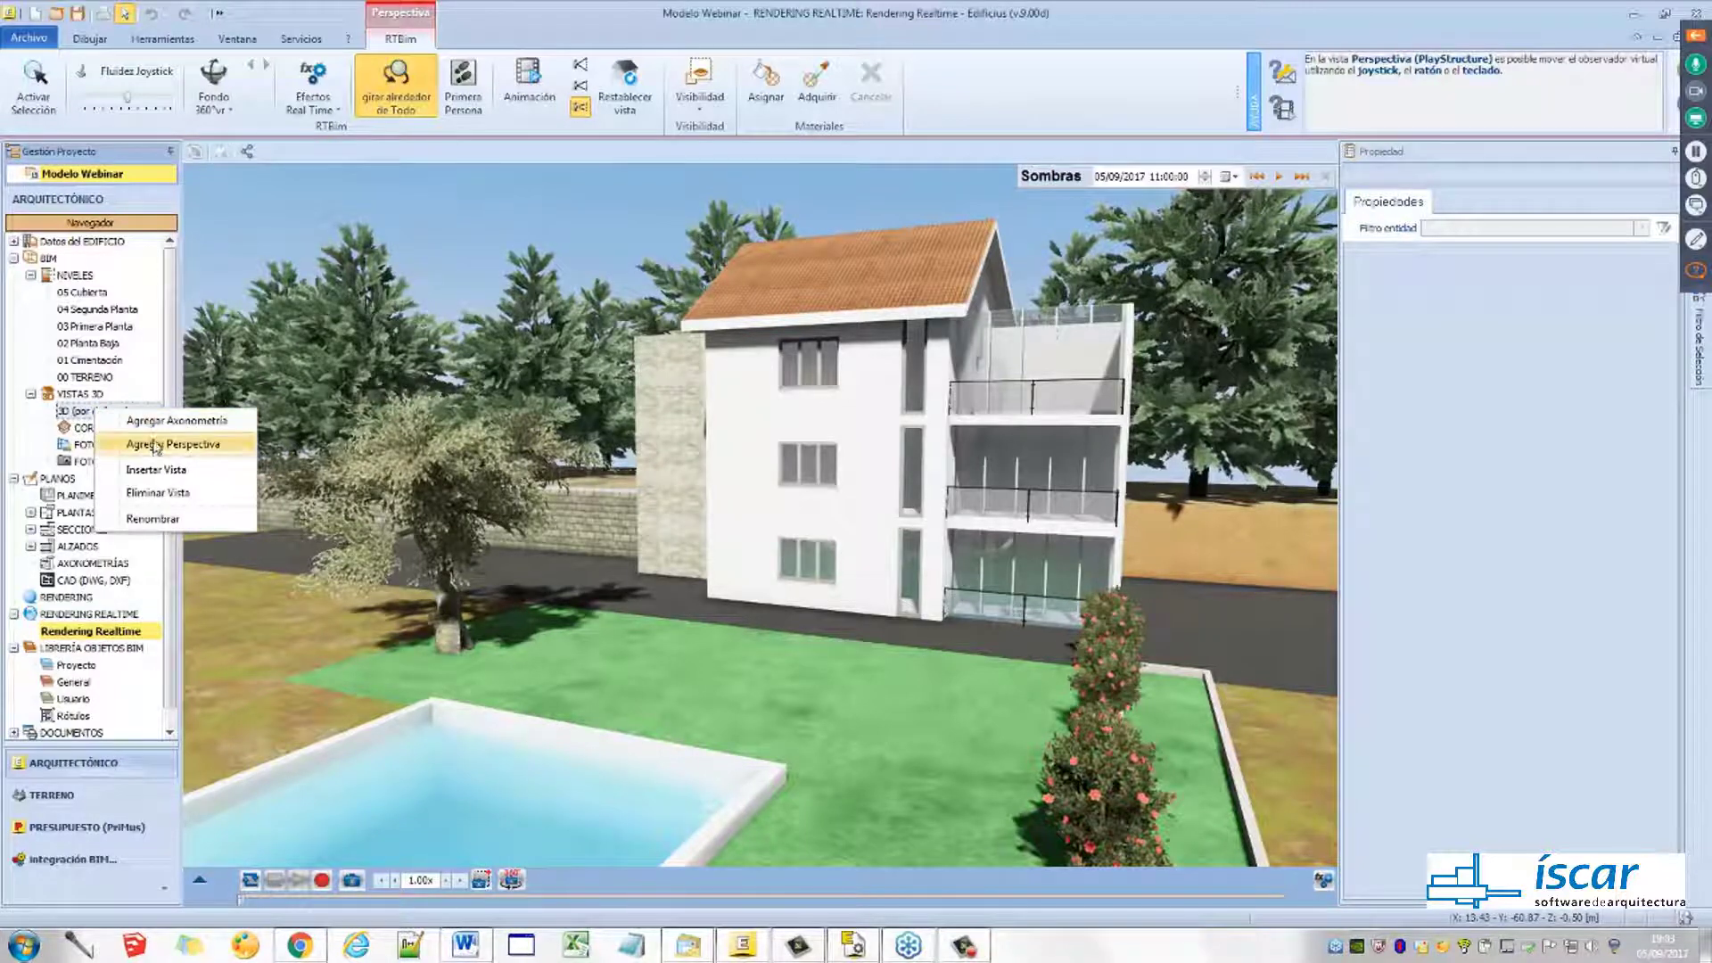
pyautogui.click(358, 149)
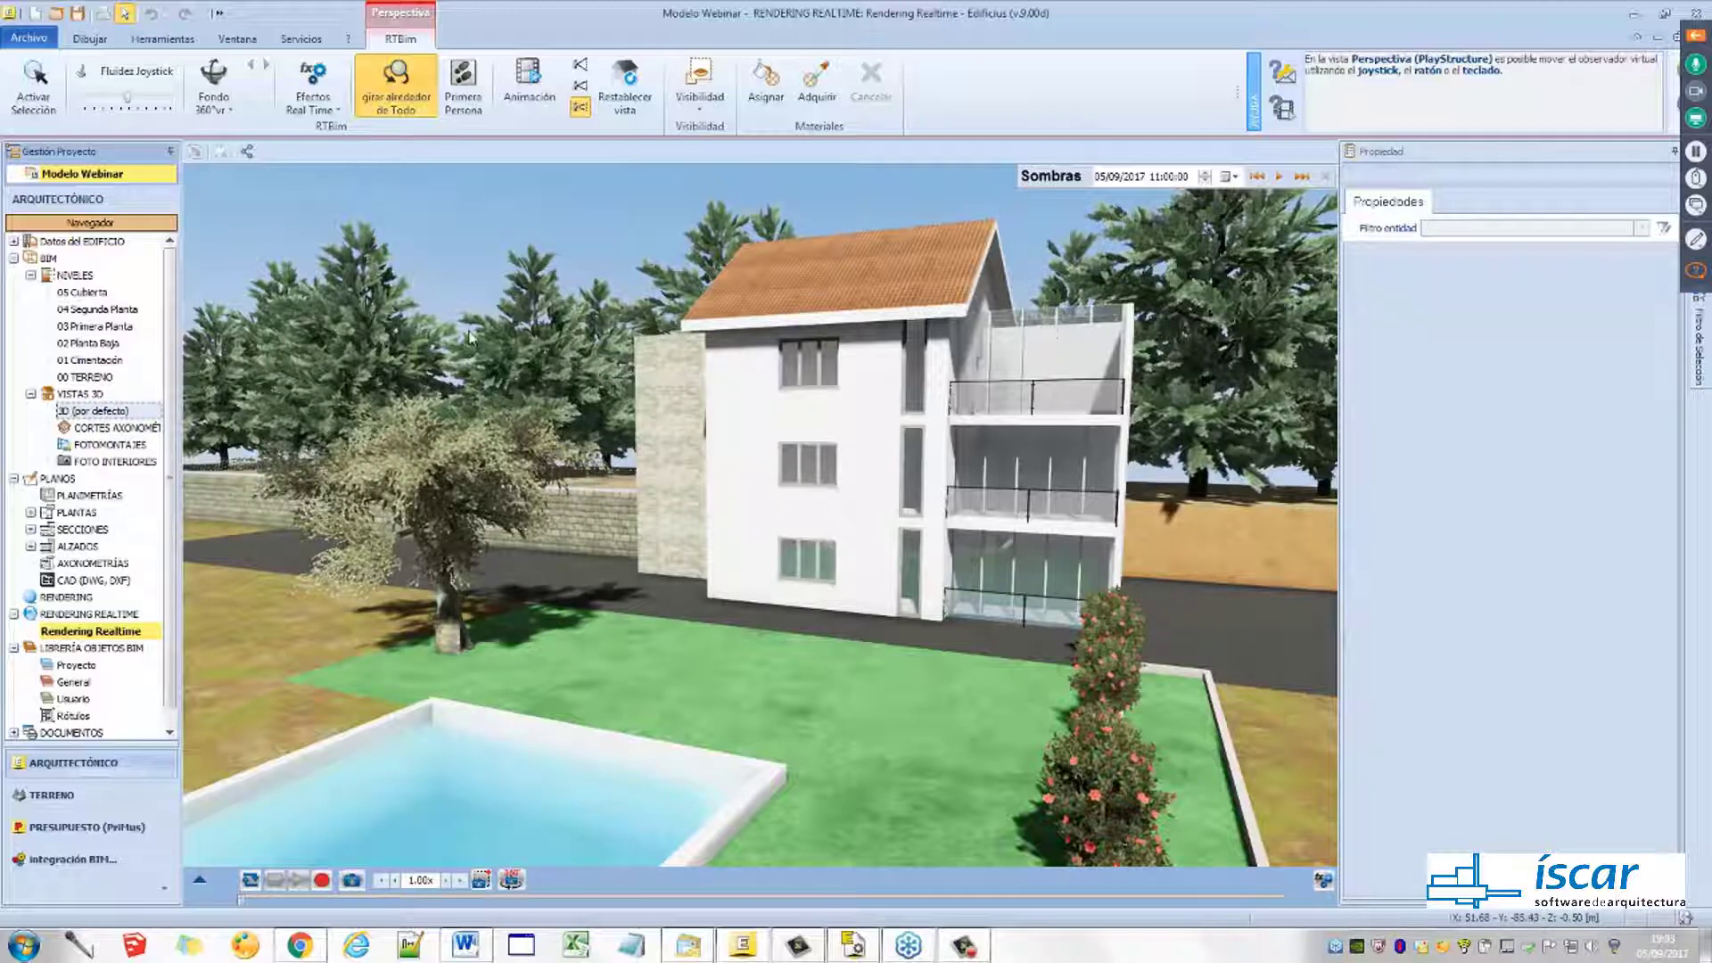
# Activate the 360° background of the real-time rendering, try Nubes Raras and set the sky to Nubes Esparcidas
pyautogui.moveTo(500, 346); pyautogui.dragTo(546, 370, button='middle')
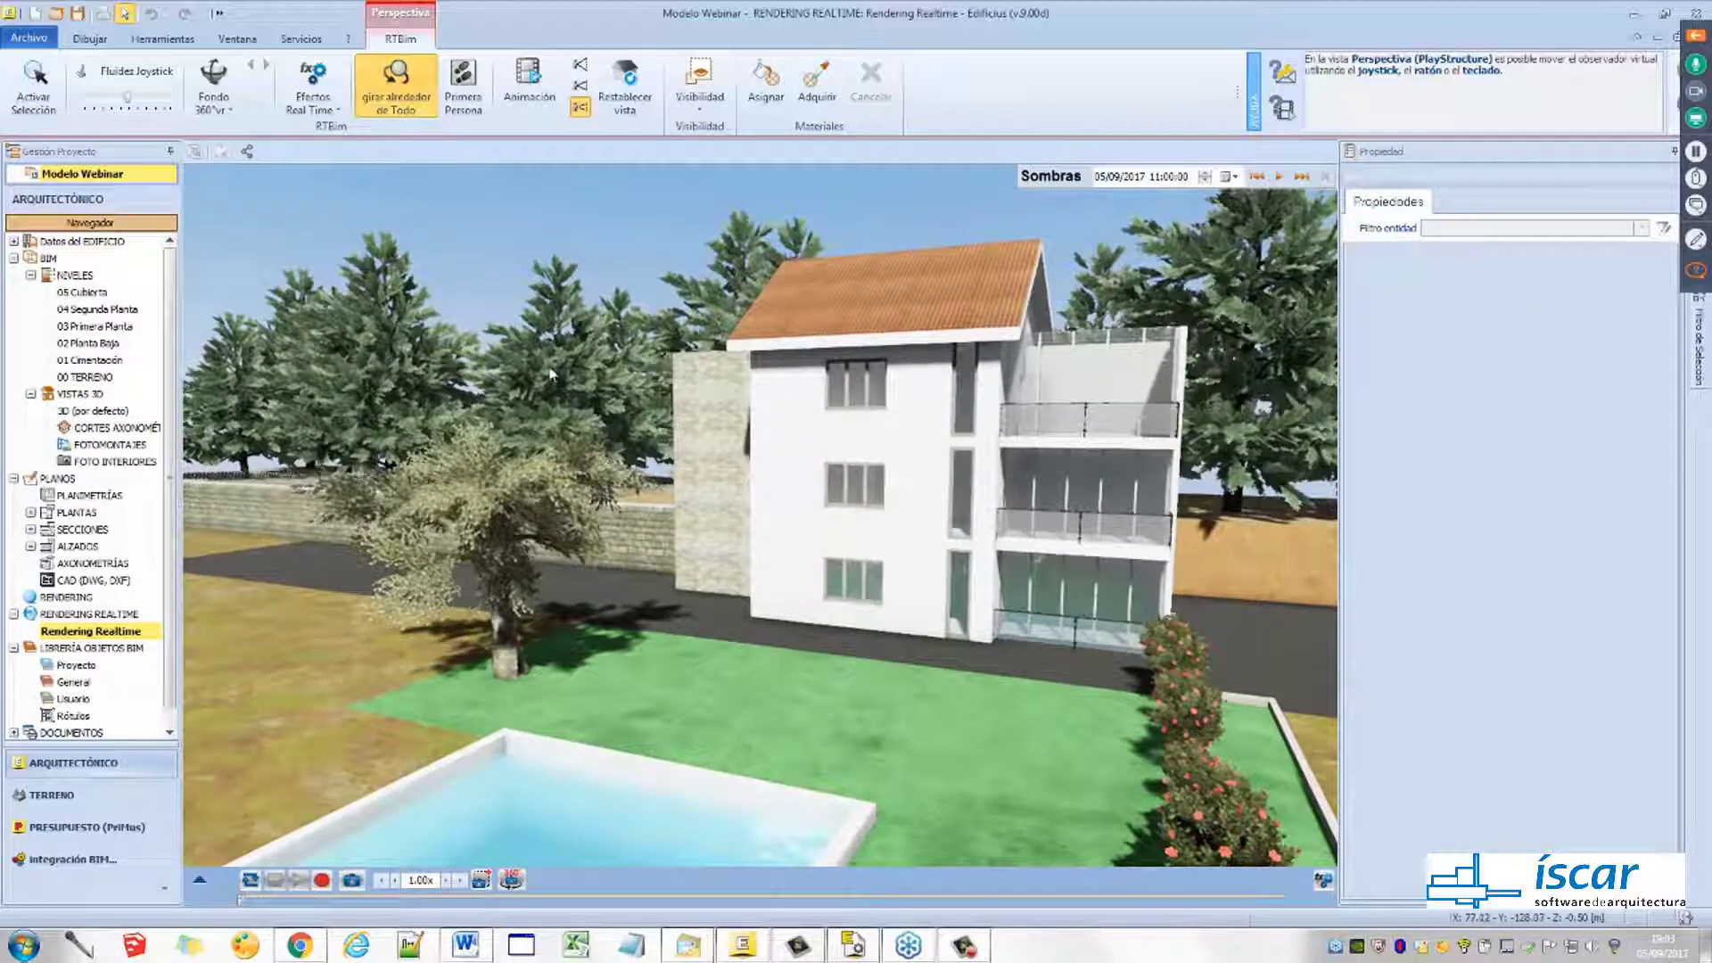
pyautogui.click(213, 79)
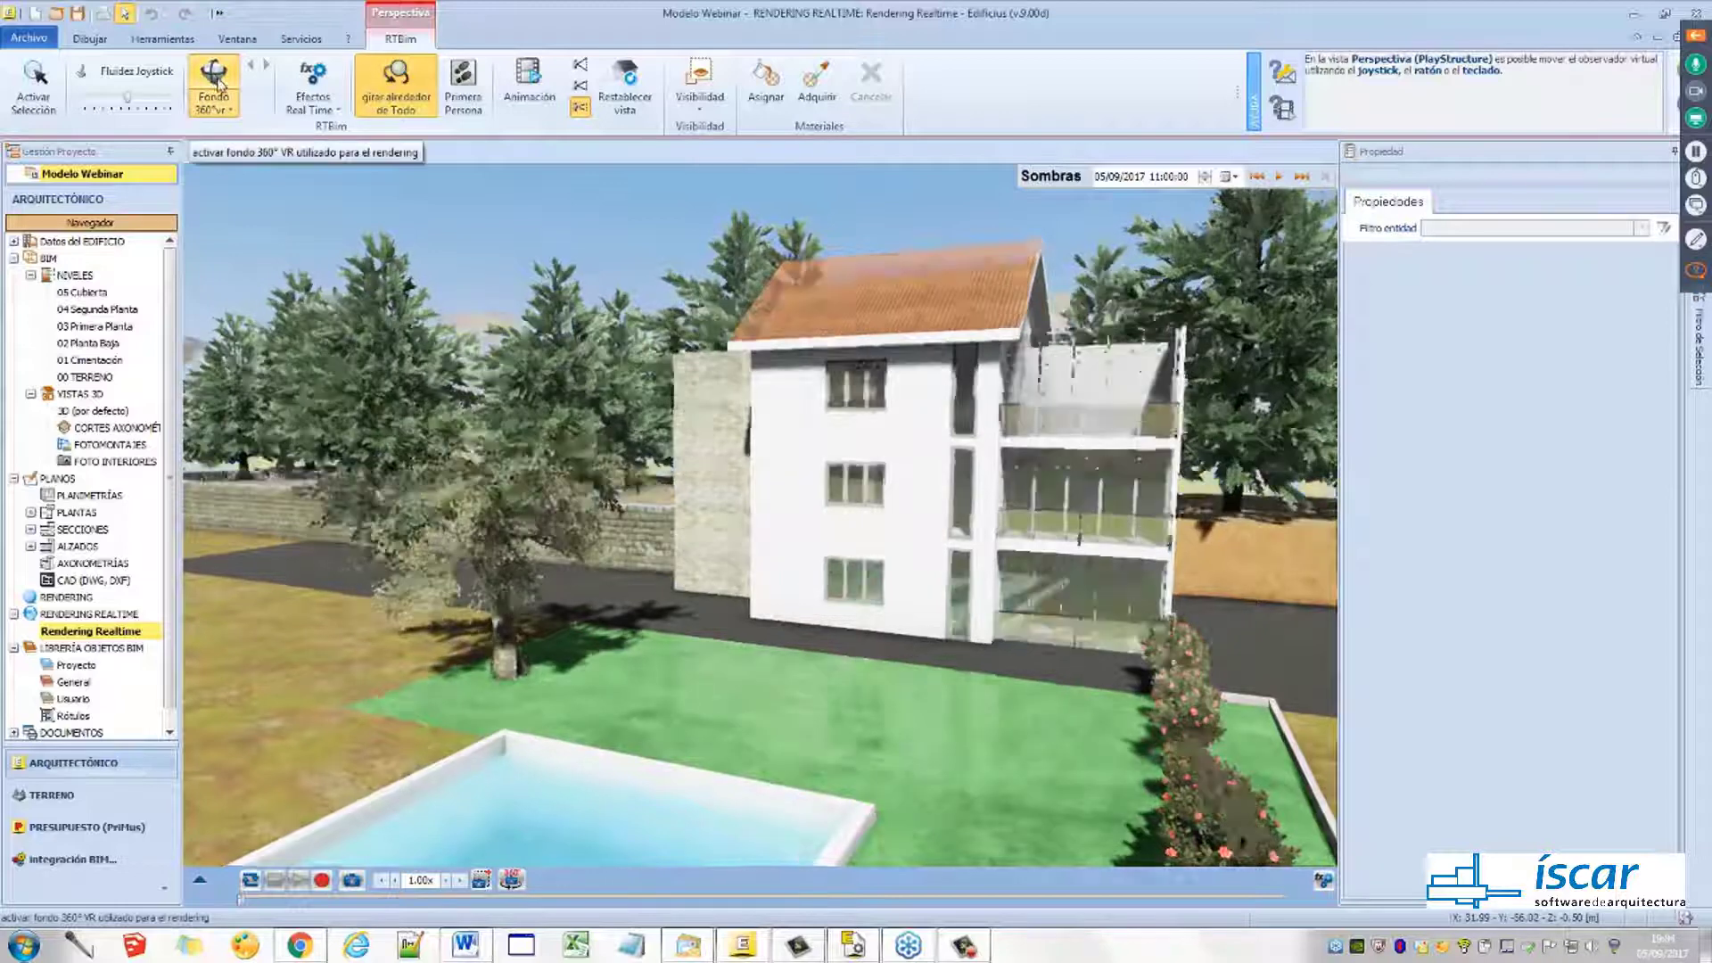
pyautogui.moveTo(407, 363); pyautogui.dragTo(549, 488)
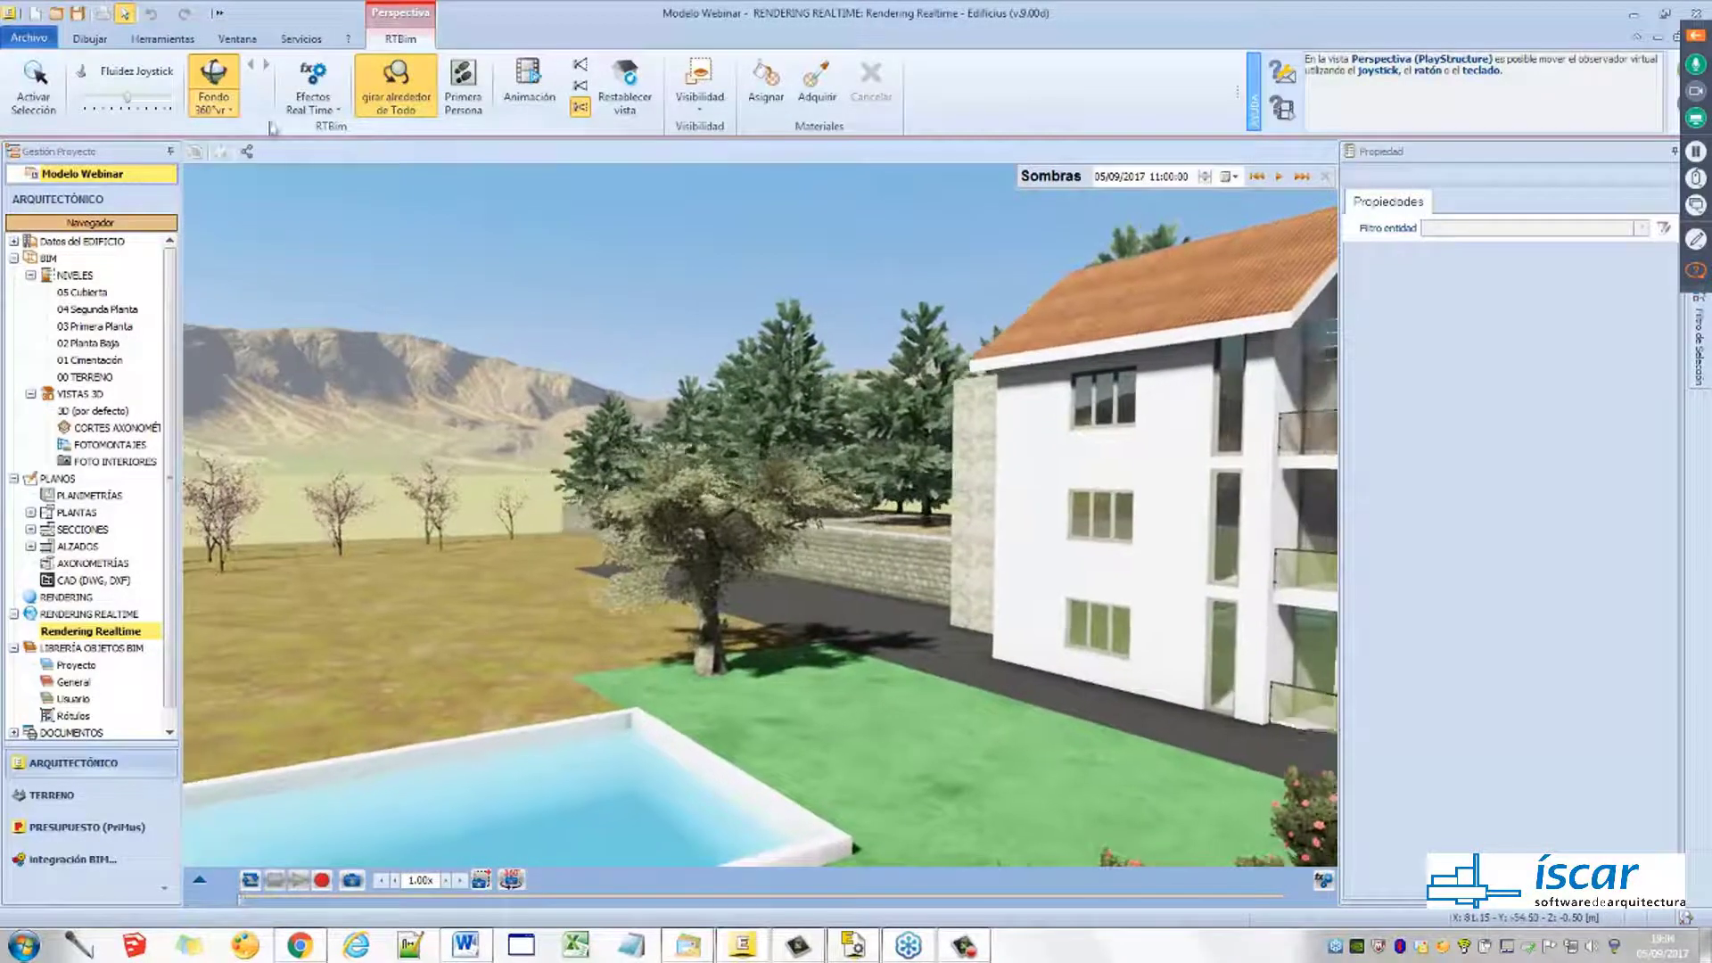
pyautogui.click(213, 105)
pyautogui.click(358, 178)
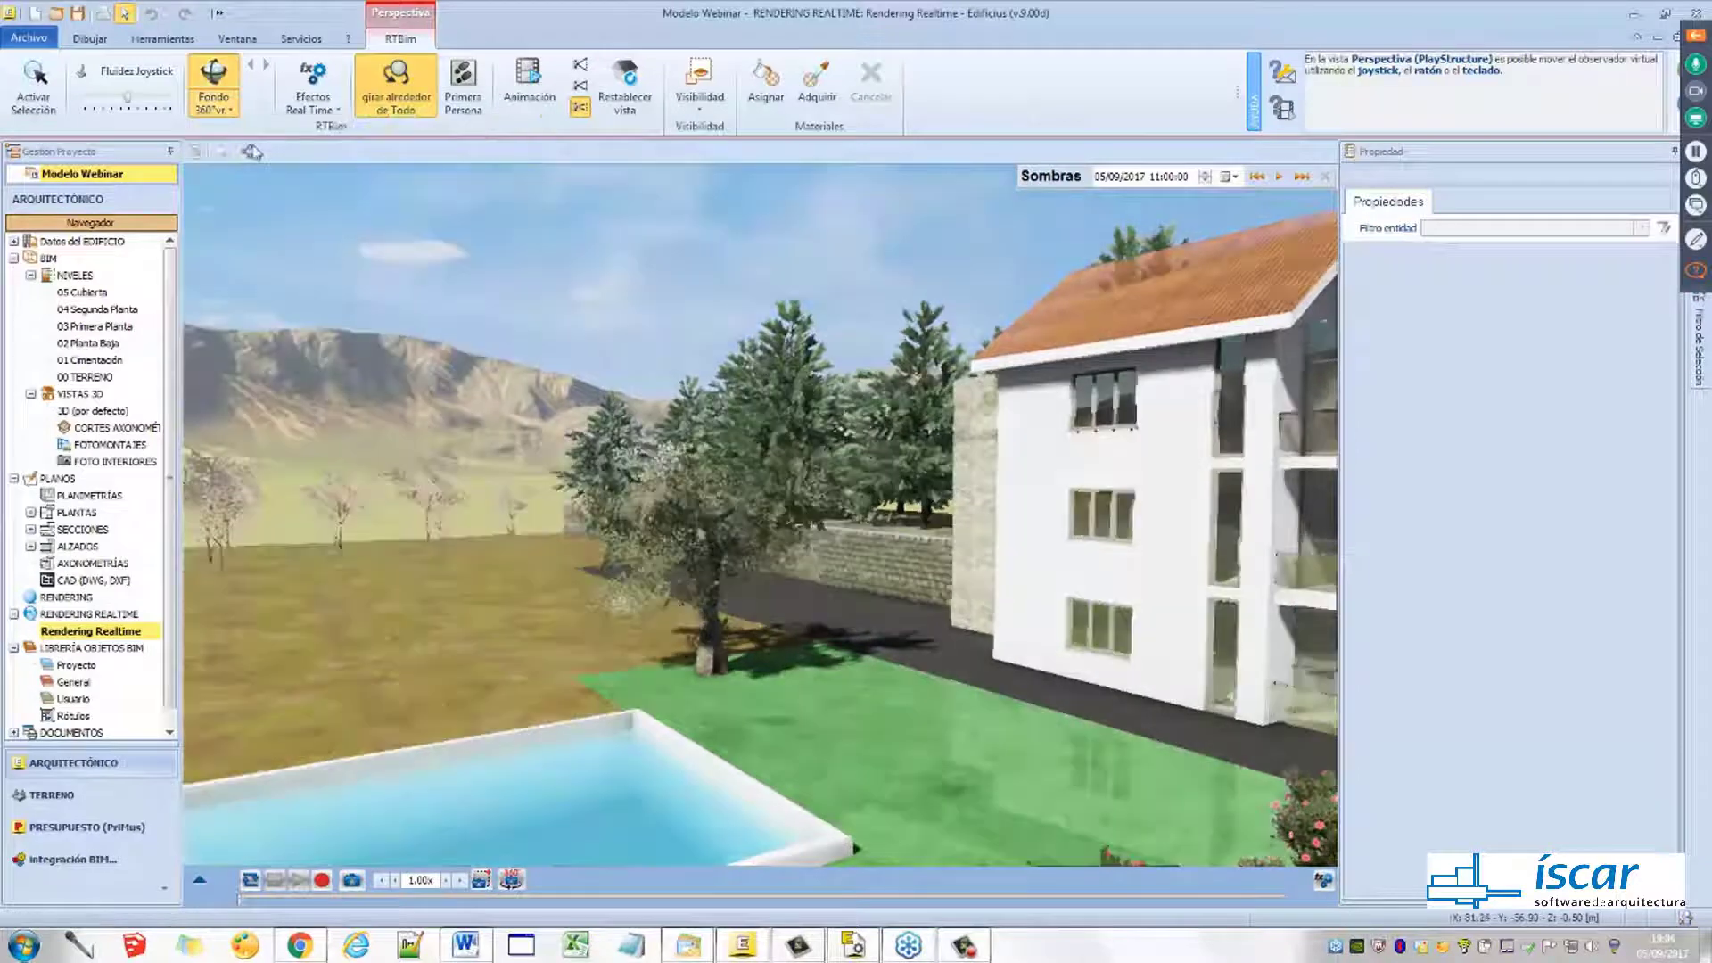
pyautogui.click(227, 110)
pyautogui.click(448, 177)
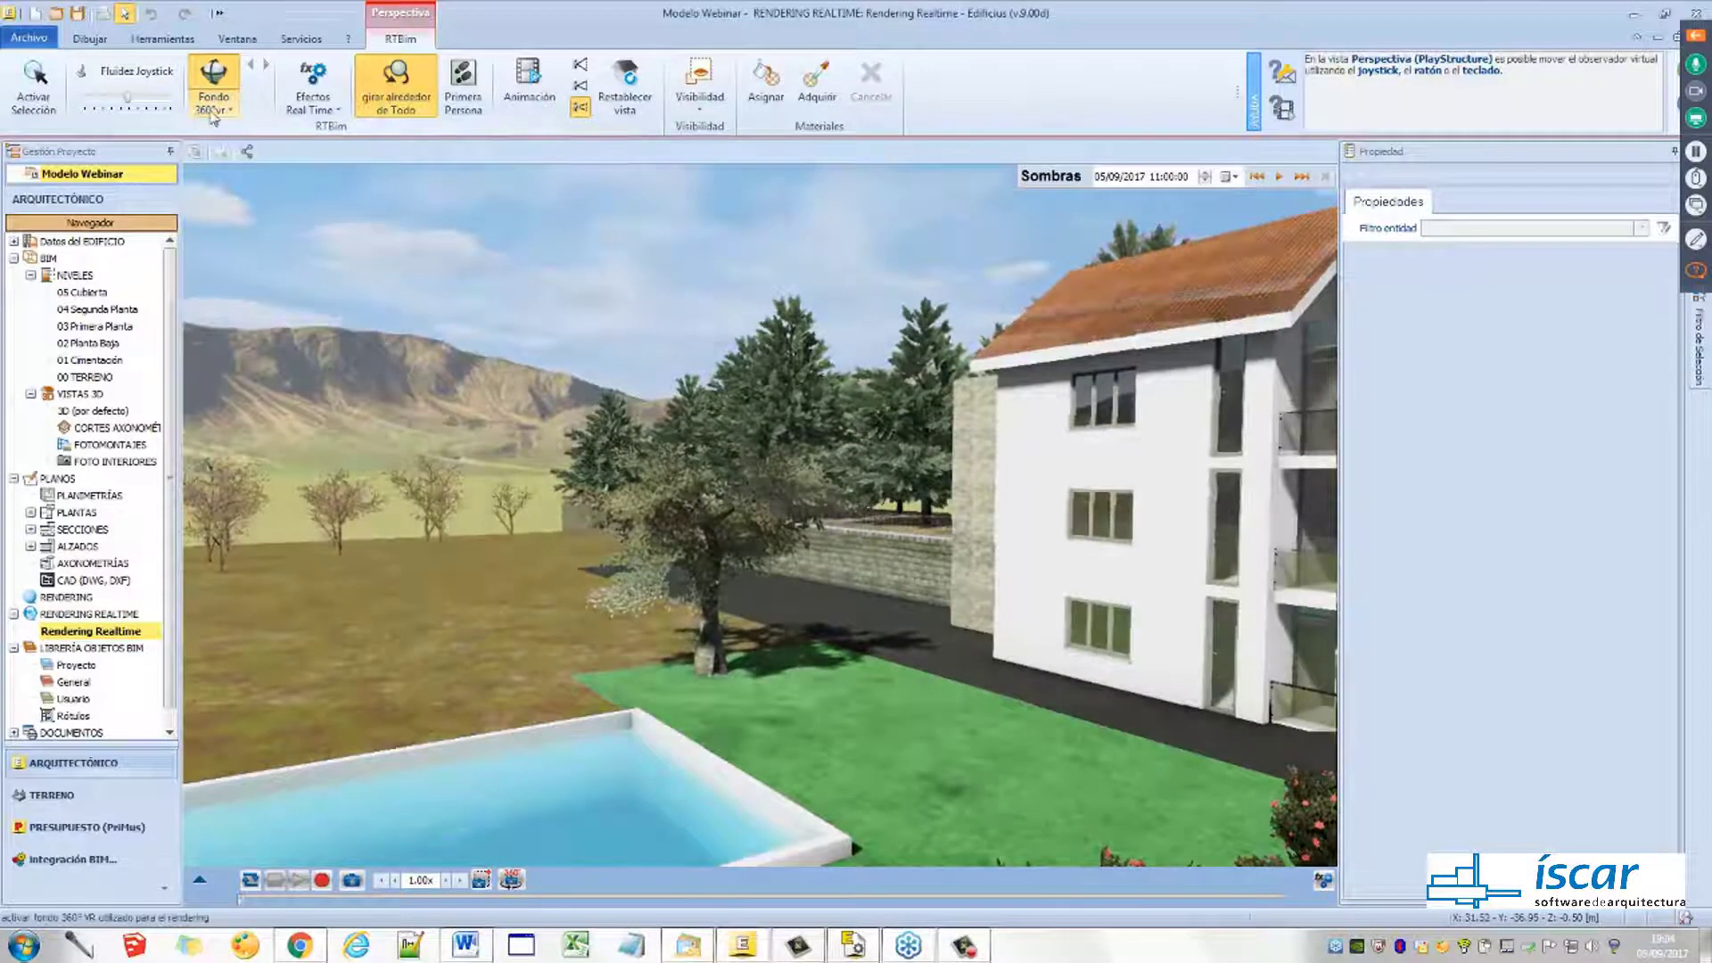
pyautogui.click(215, 105)
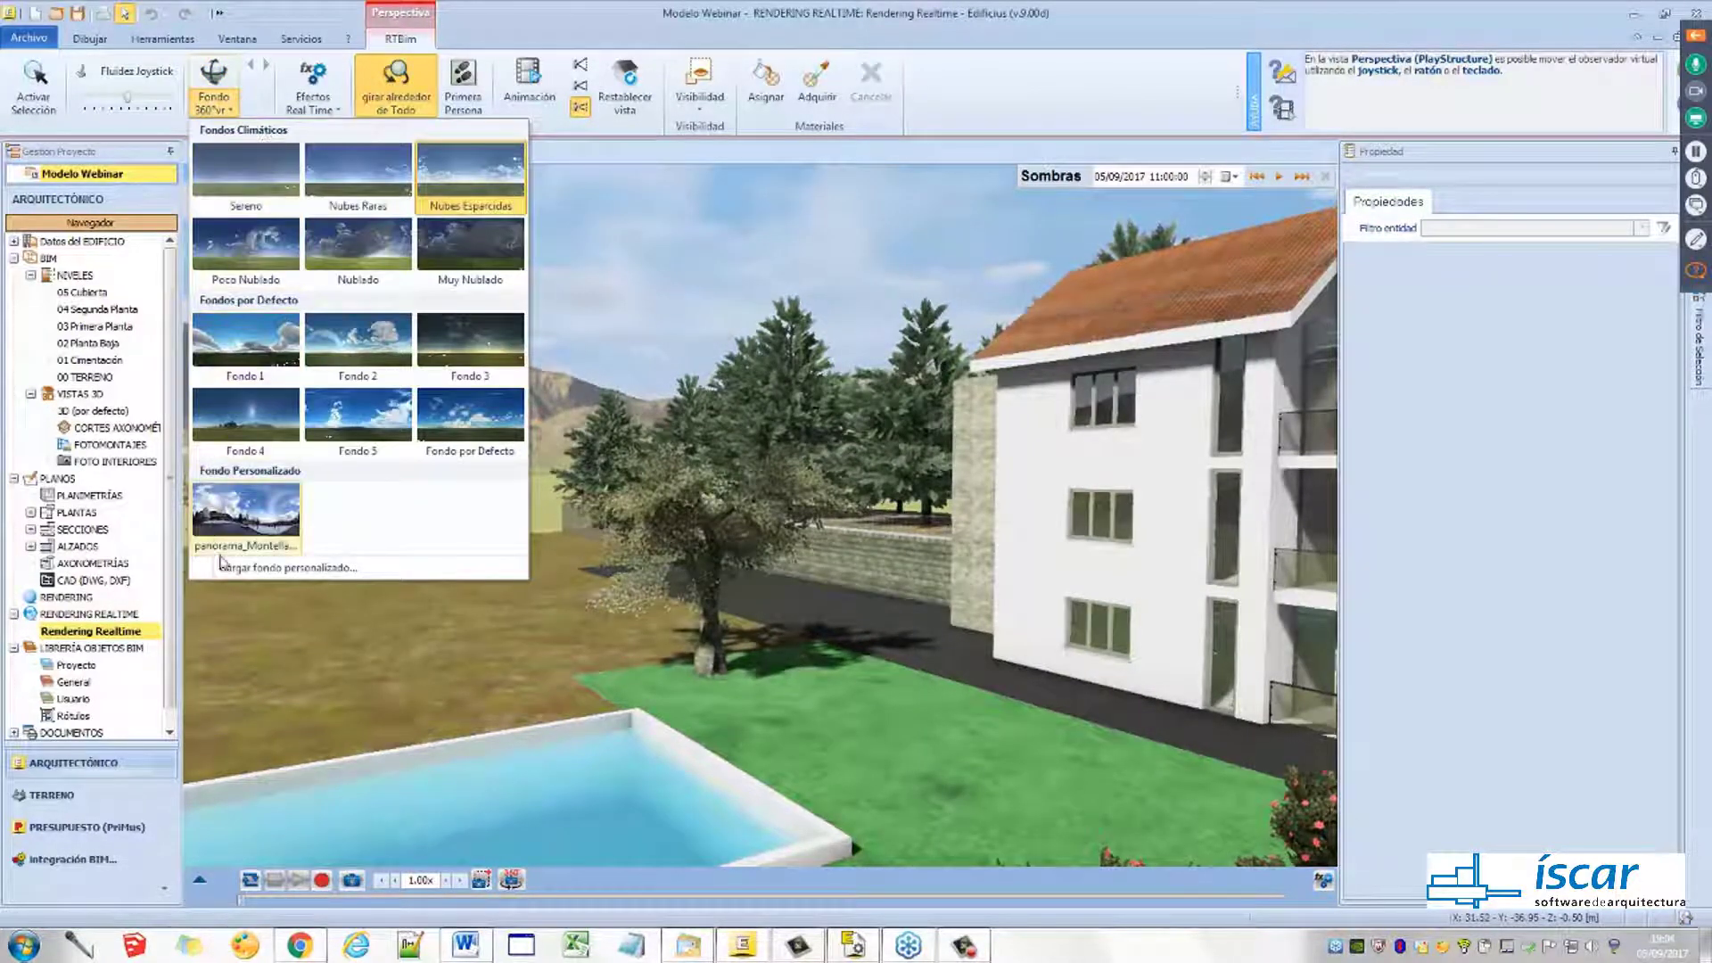
pyautogui.click(224, 568)
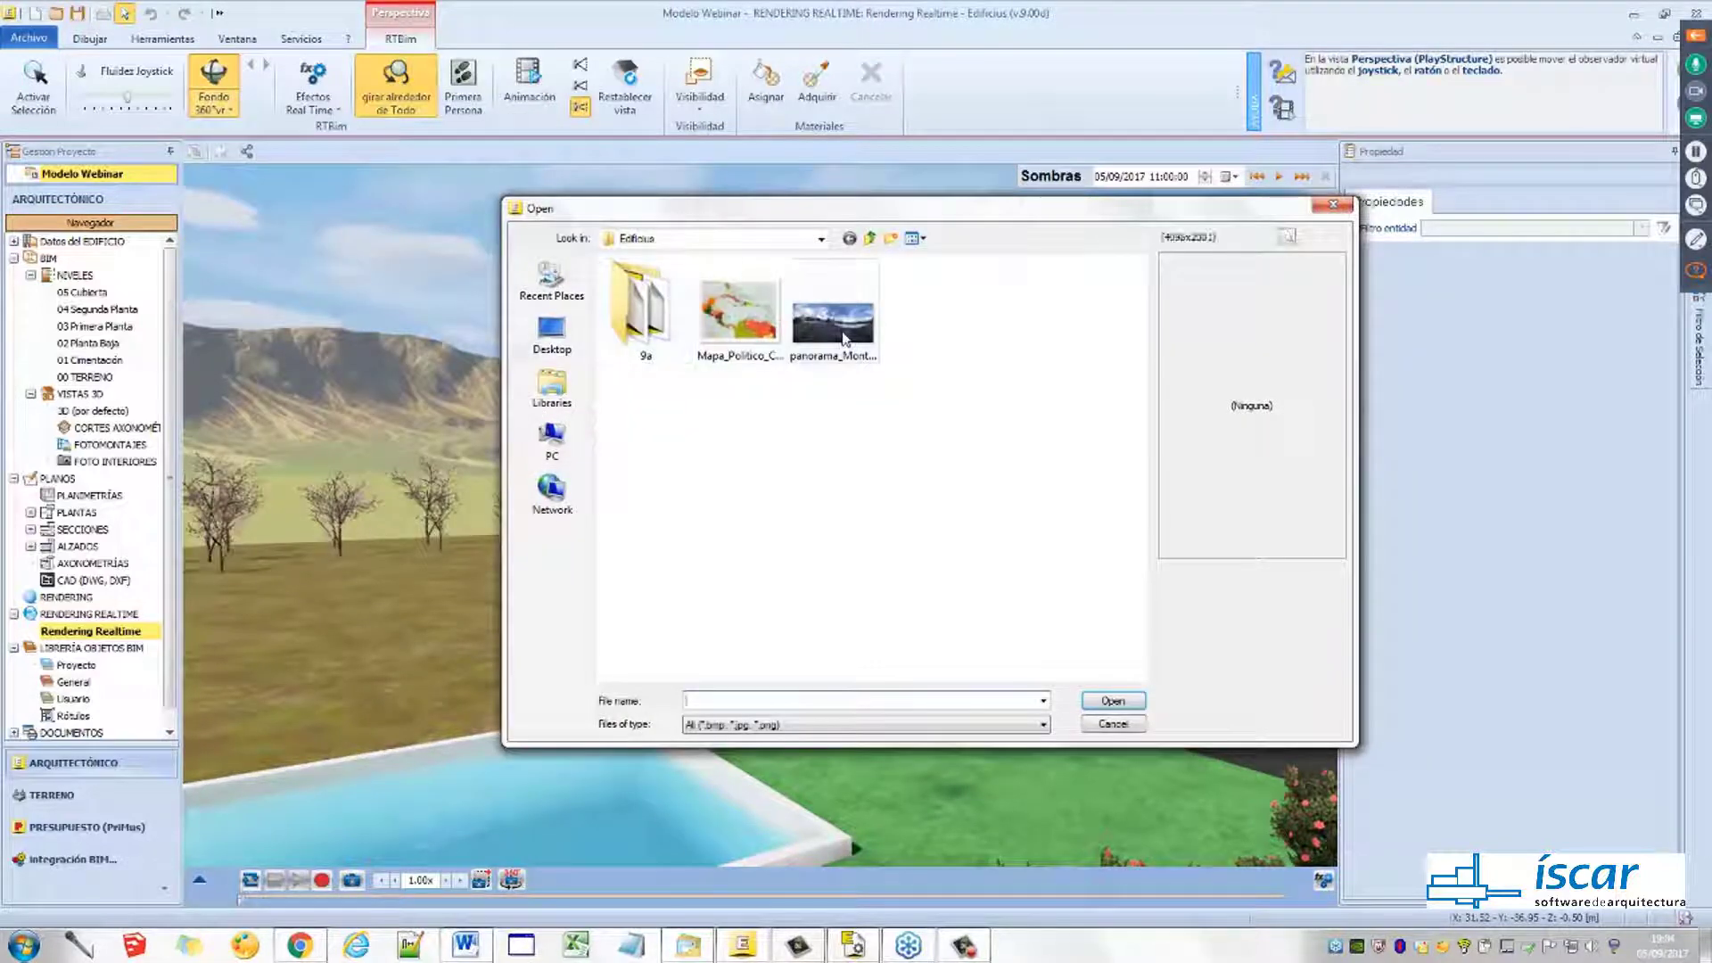
pyautogui.click(832, 321)
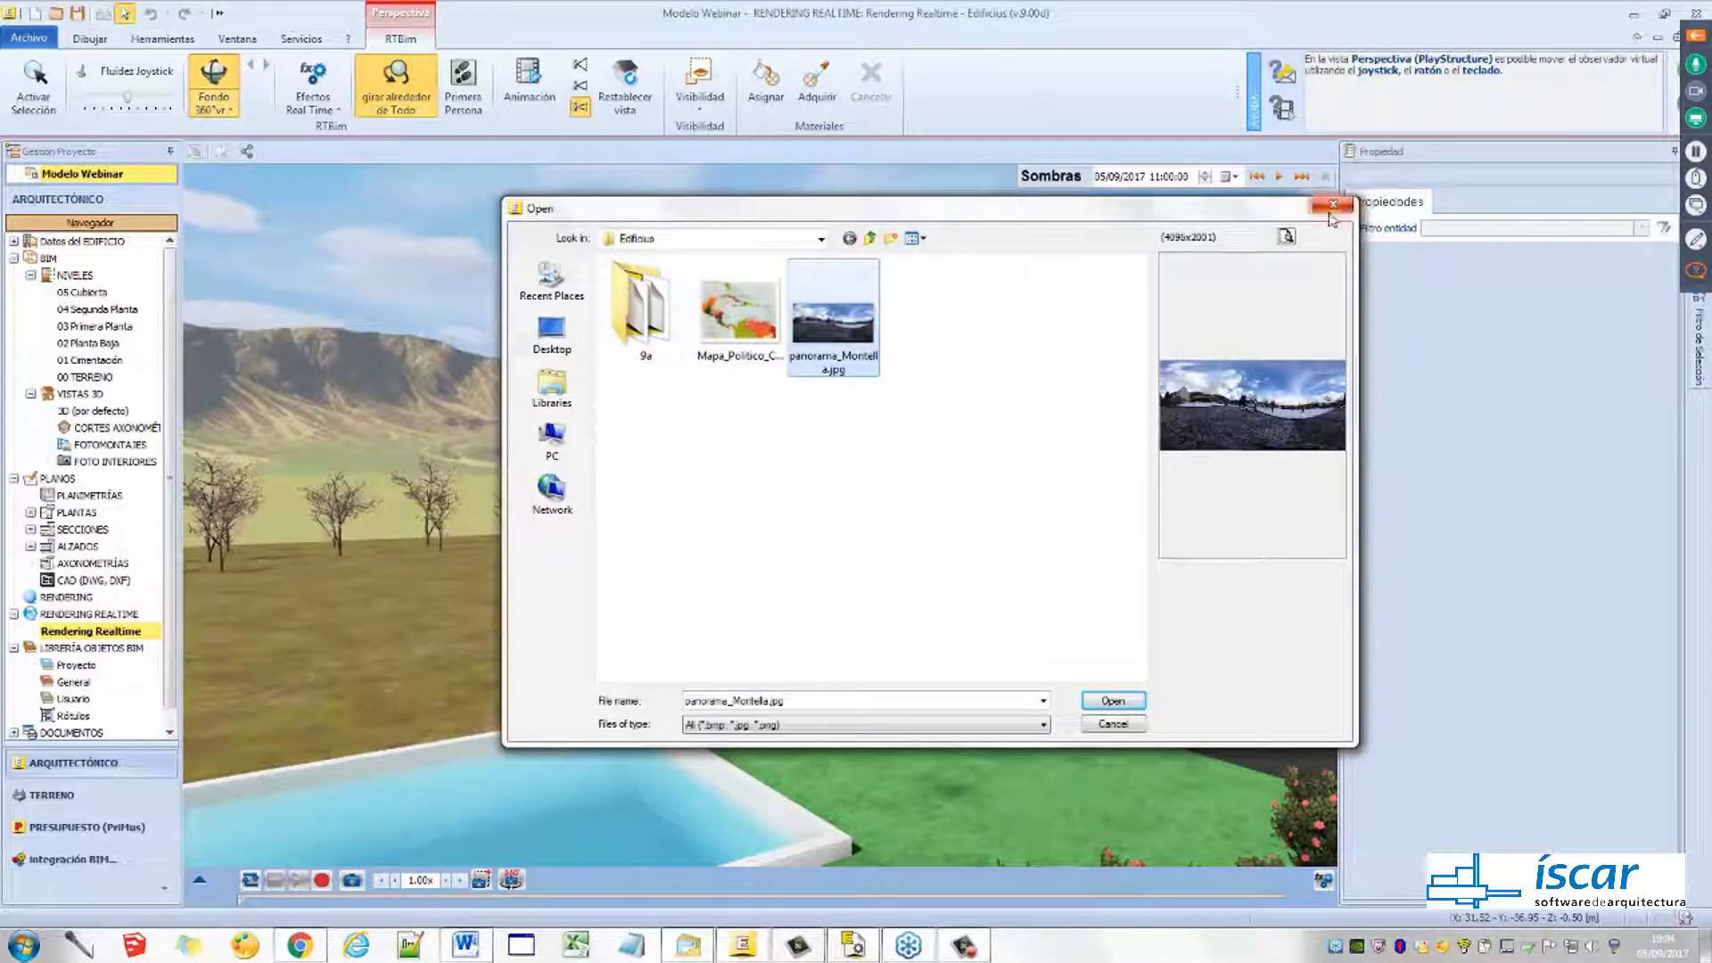
pyautogui.click(1334, 210)
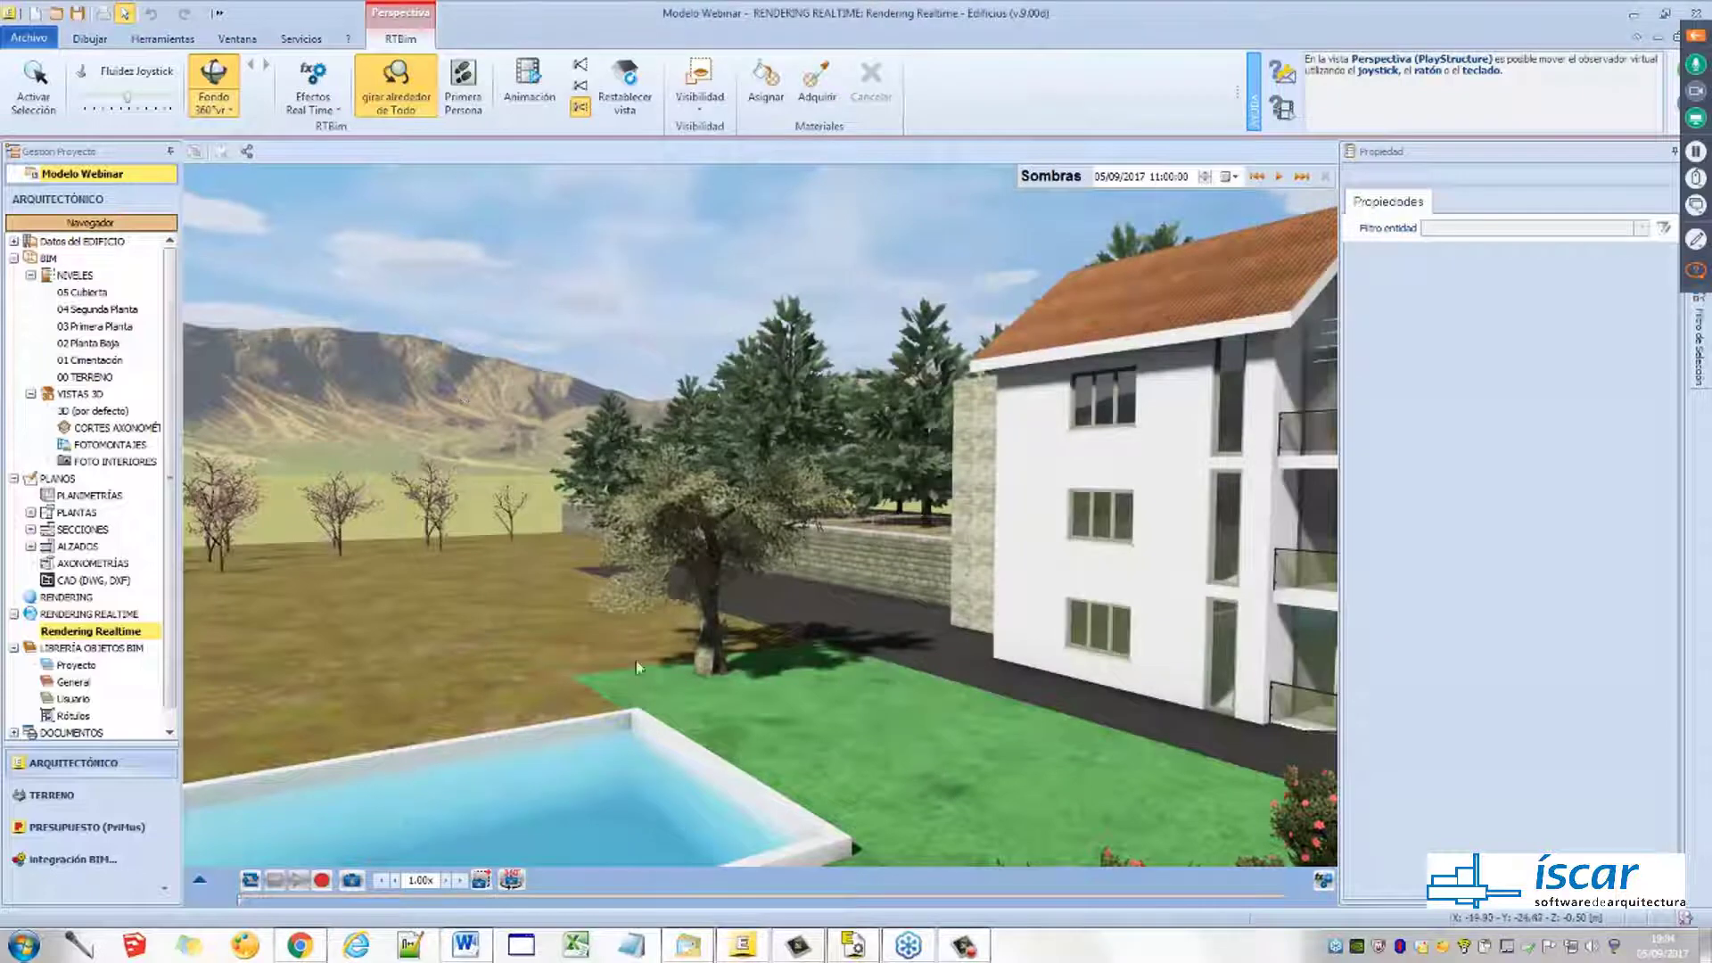
# Orbit around the rendered scene to inspect the facade, pool and flowering hedge against the new background
pyautogui.moveTo(756, 661); pyautogui.dragTo(846, 551)
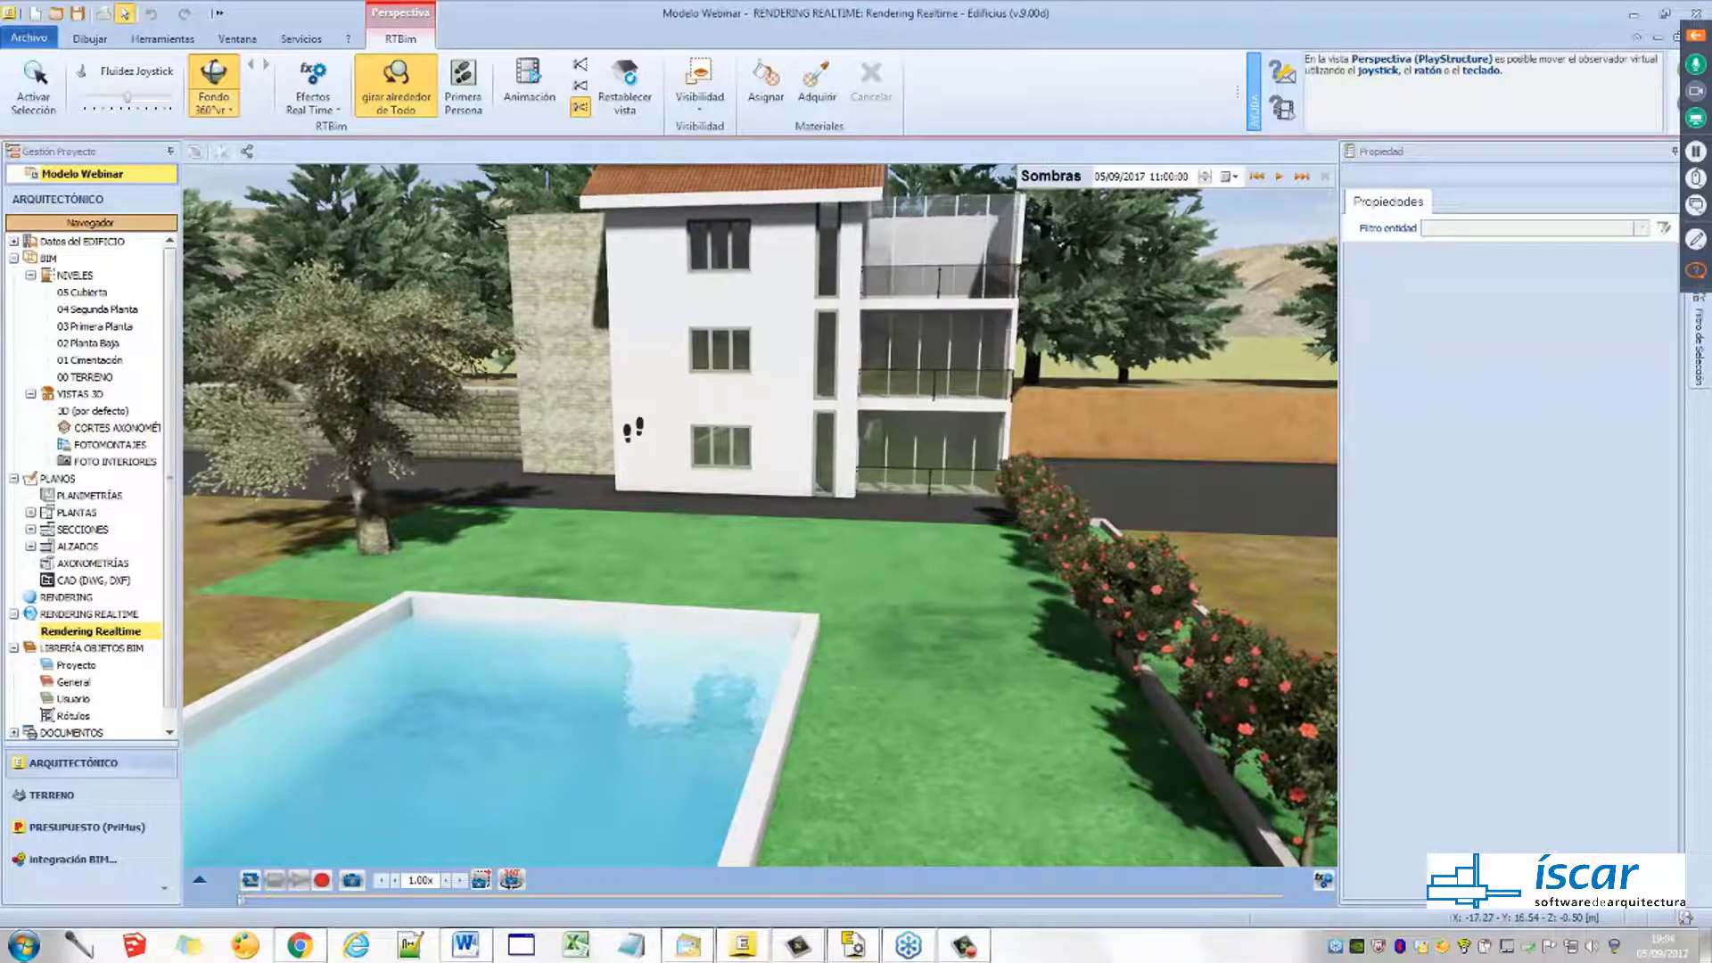
pyautogui.moveTo(634, 430); pyautogui.dragTo(639, 447)
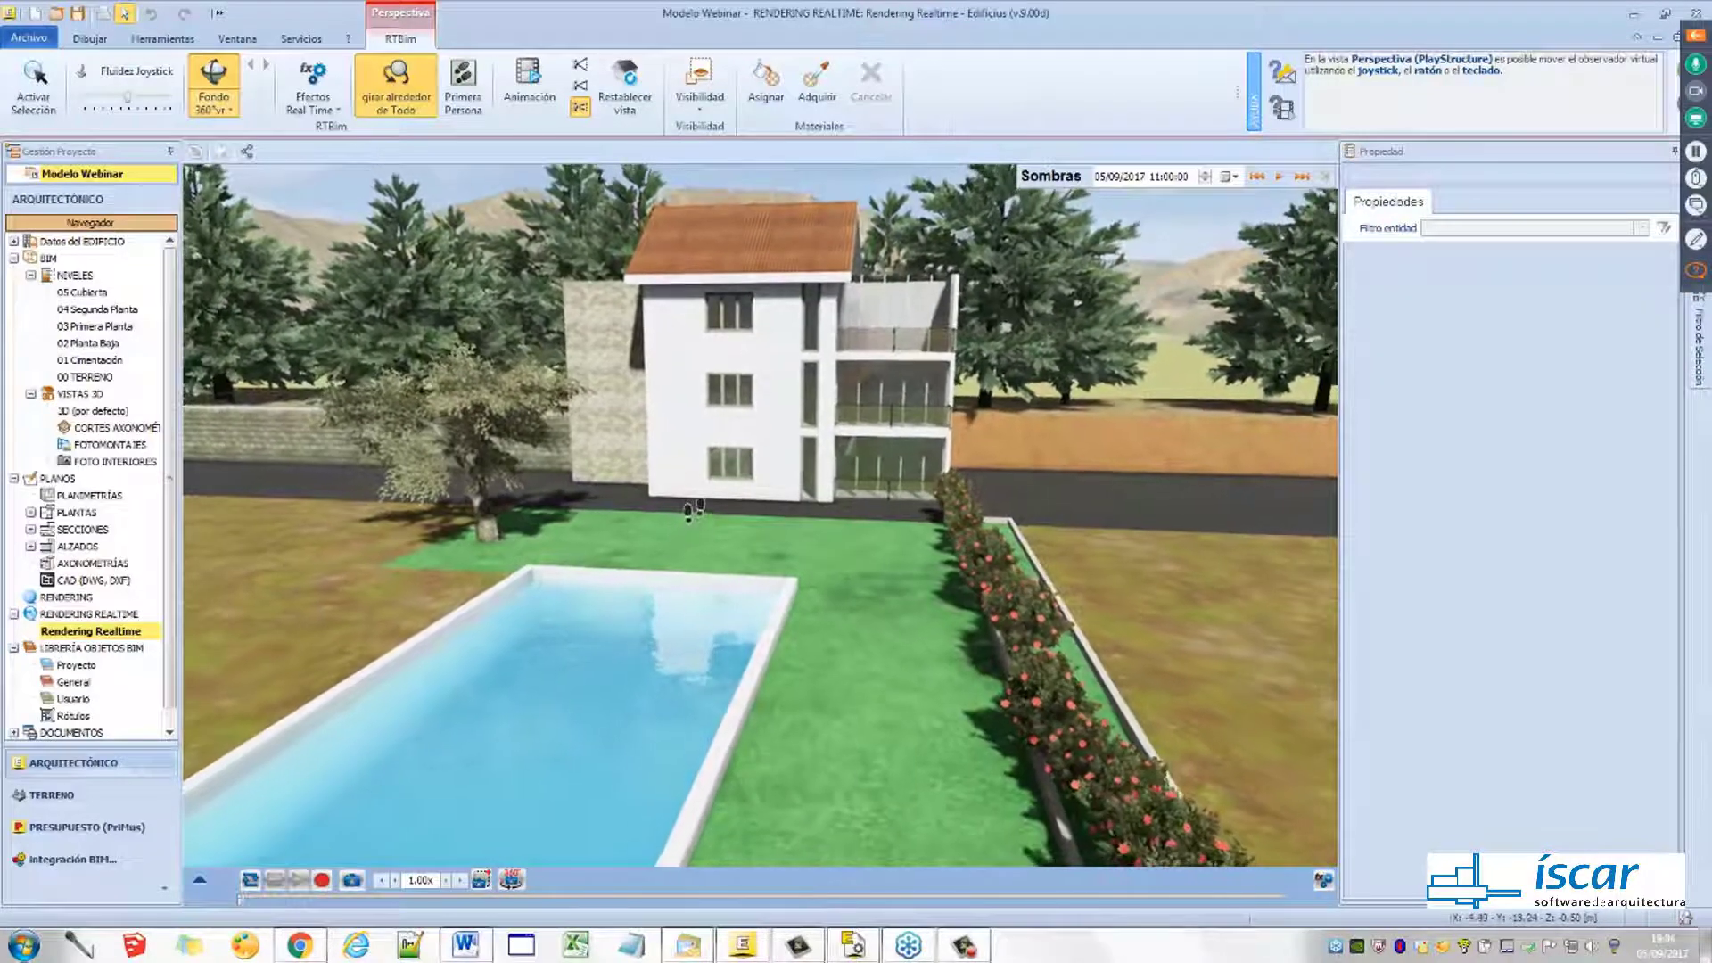
pyautogui.moveTo(692, 463); pyautogui.dragTo(673, 428)
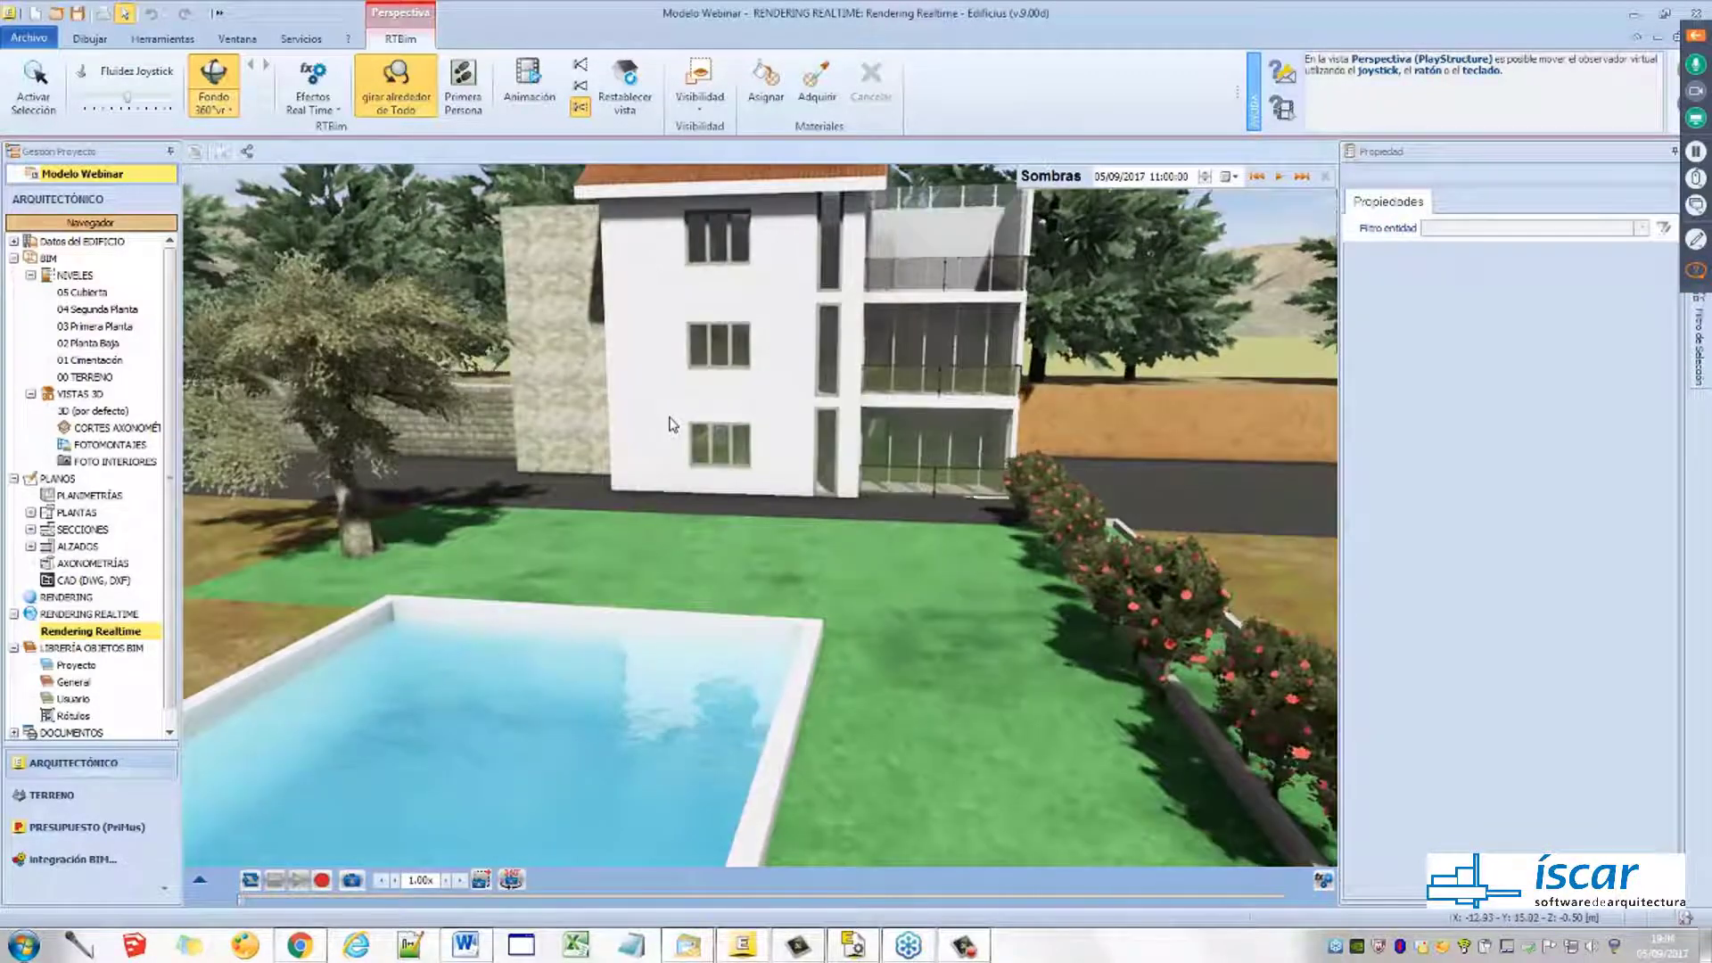
pyautogui.moveTo(522, 497); pyautogui.dragTo(707, 524)
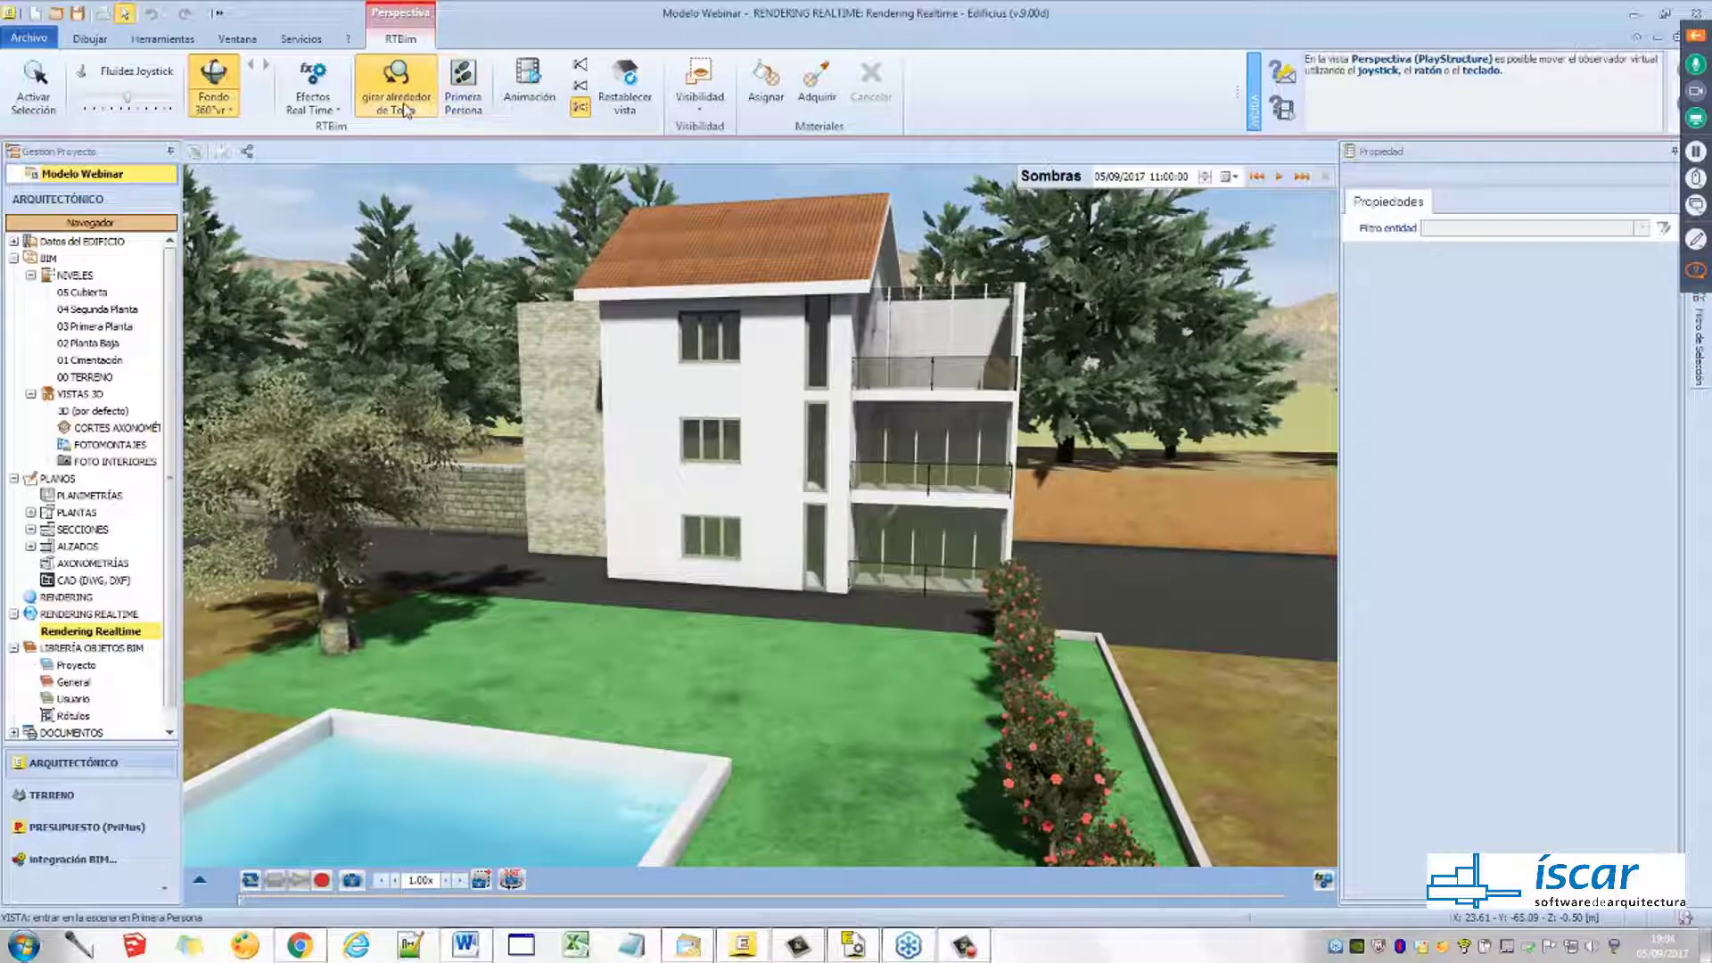
pyautogui.moveTo(517, 413); pyautogui.dragTo(785, 567)
# Walk in first person to the lawn between pool and flowering hedge, facing the house, and set the camera lens to NORMAL
pyautogui.click(463, 89)
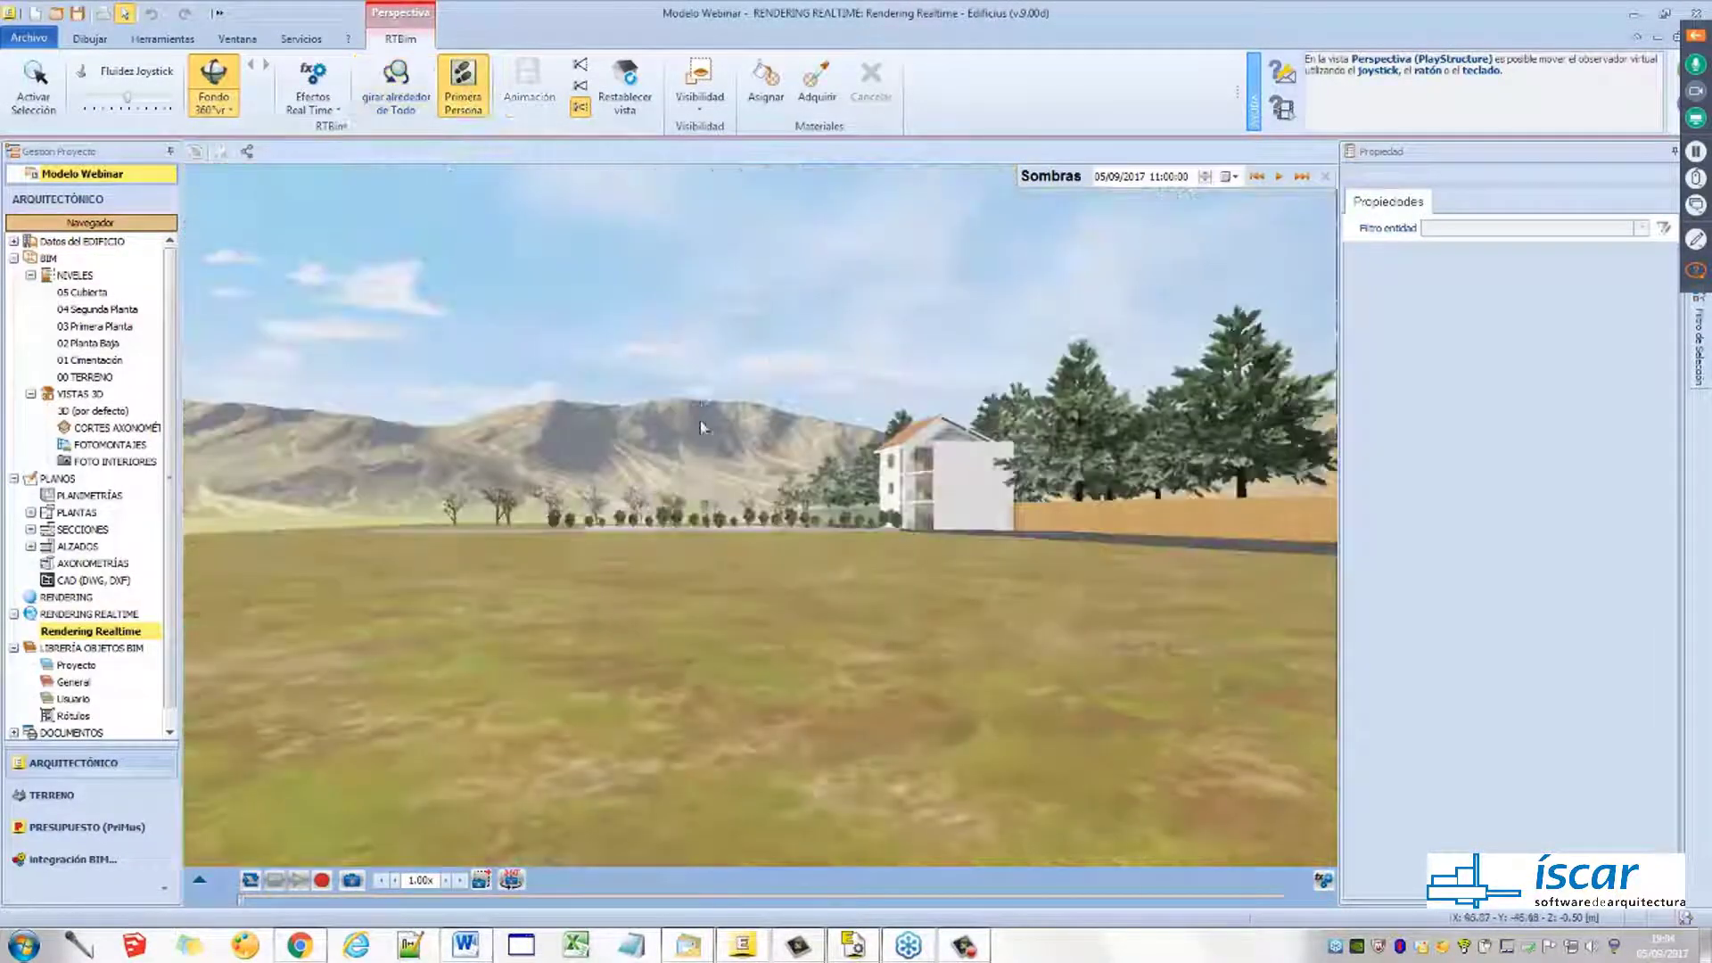
pyautogui.moveTo(802, 554); pyautogui.dragTo(651, 591)
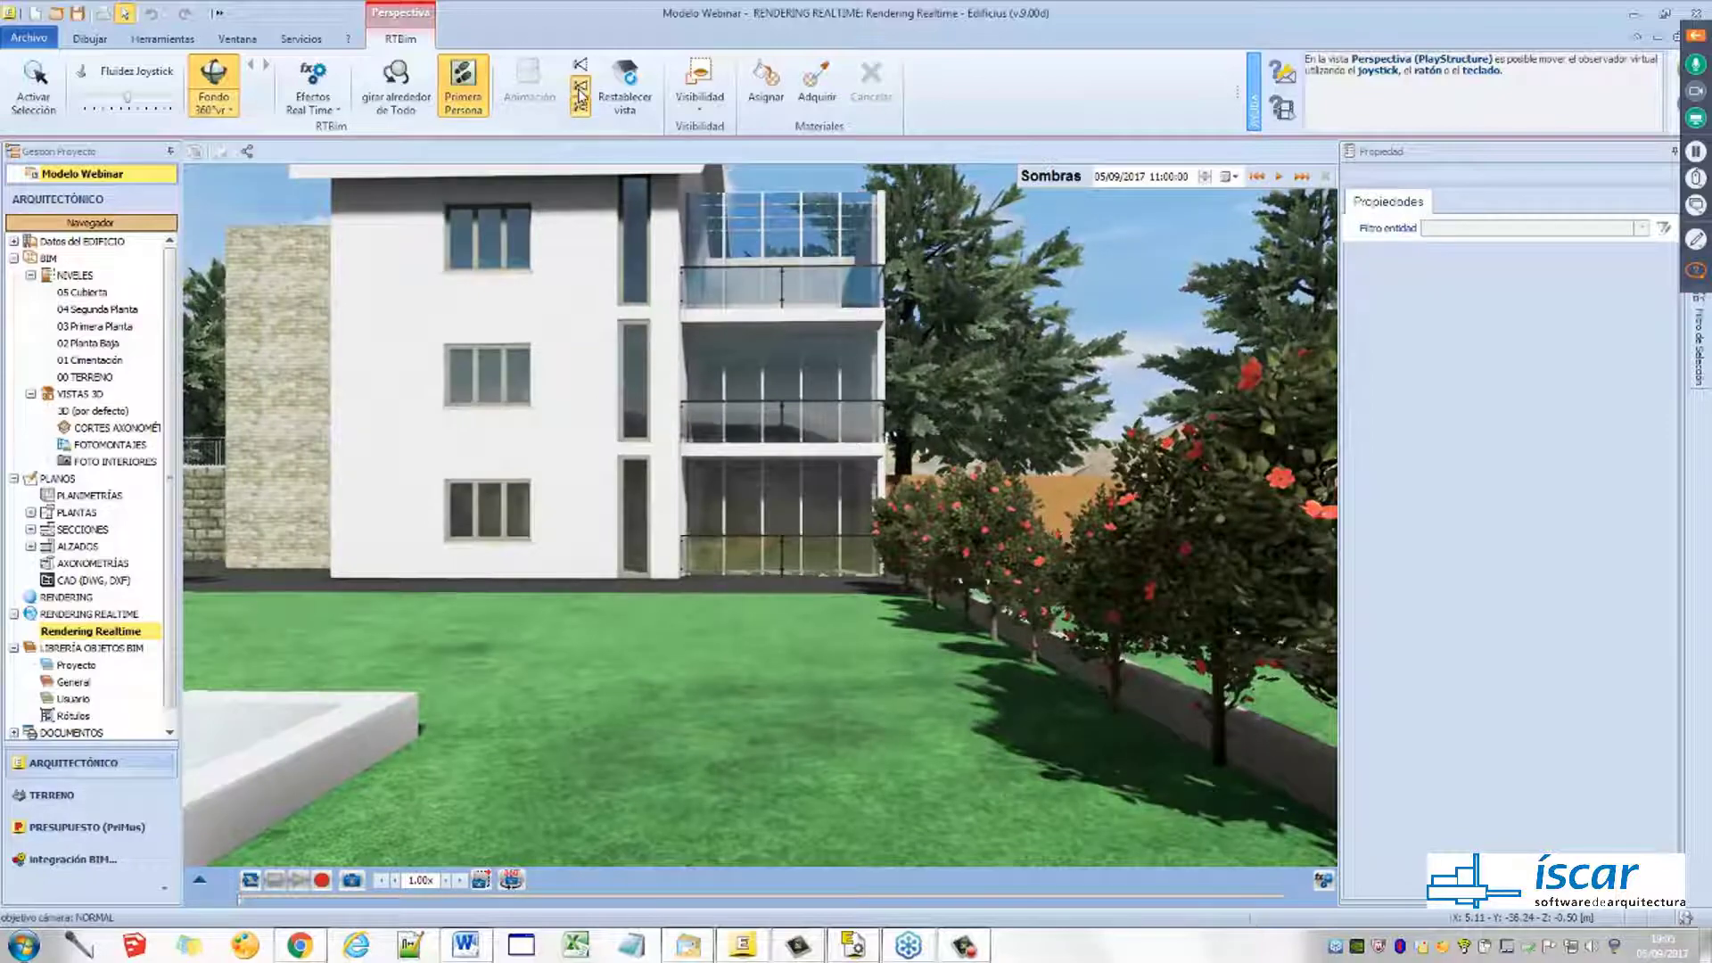
pyautogui.click(580, 92)
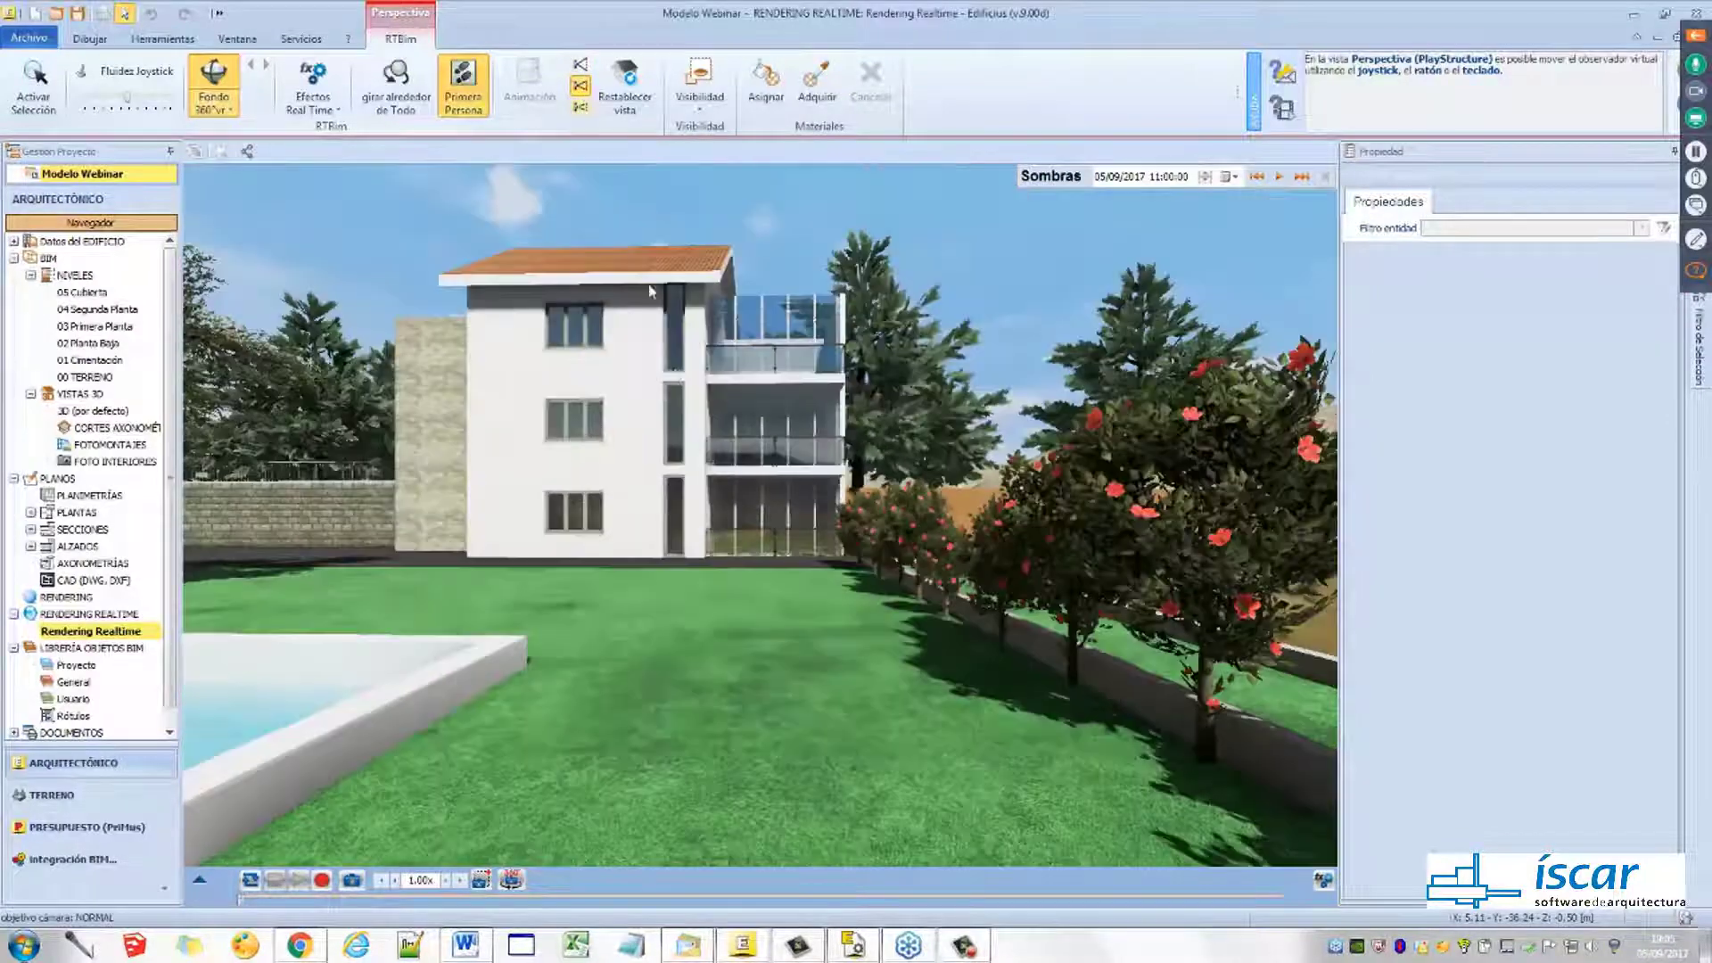
# Walk across the lawn to a view of the house front beside the tree and create a new empty film reel
pyautogui.moveTo(687, 395); pyautogui.dragTo(701, 520)
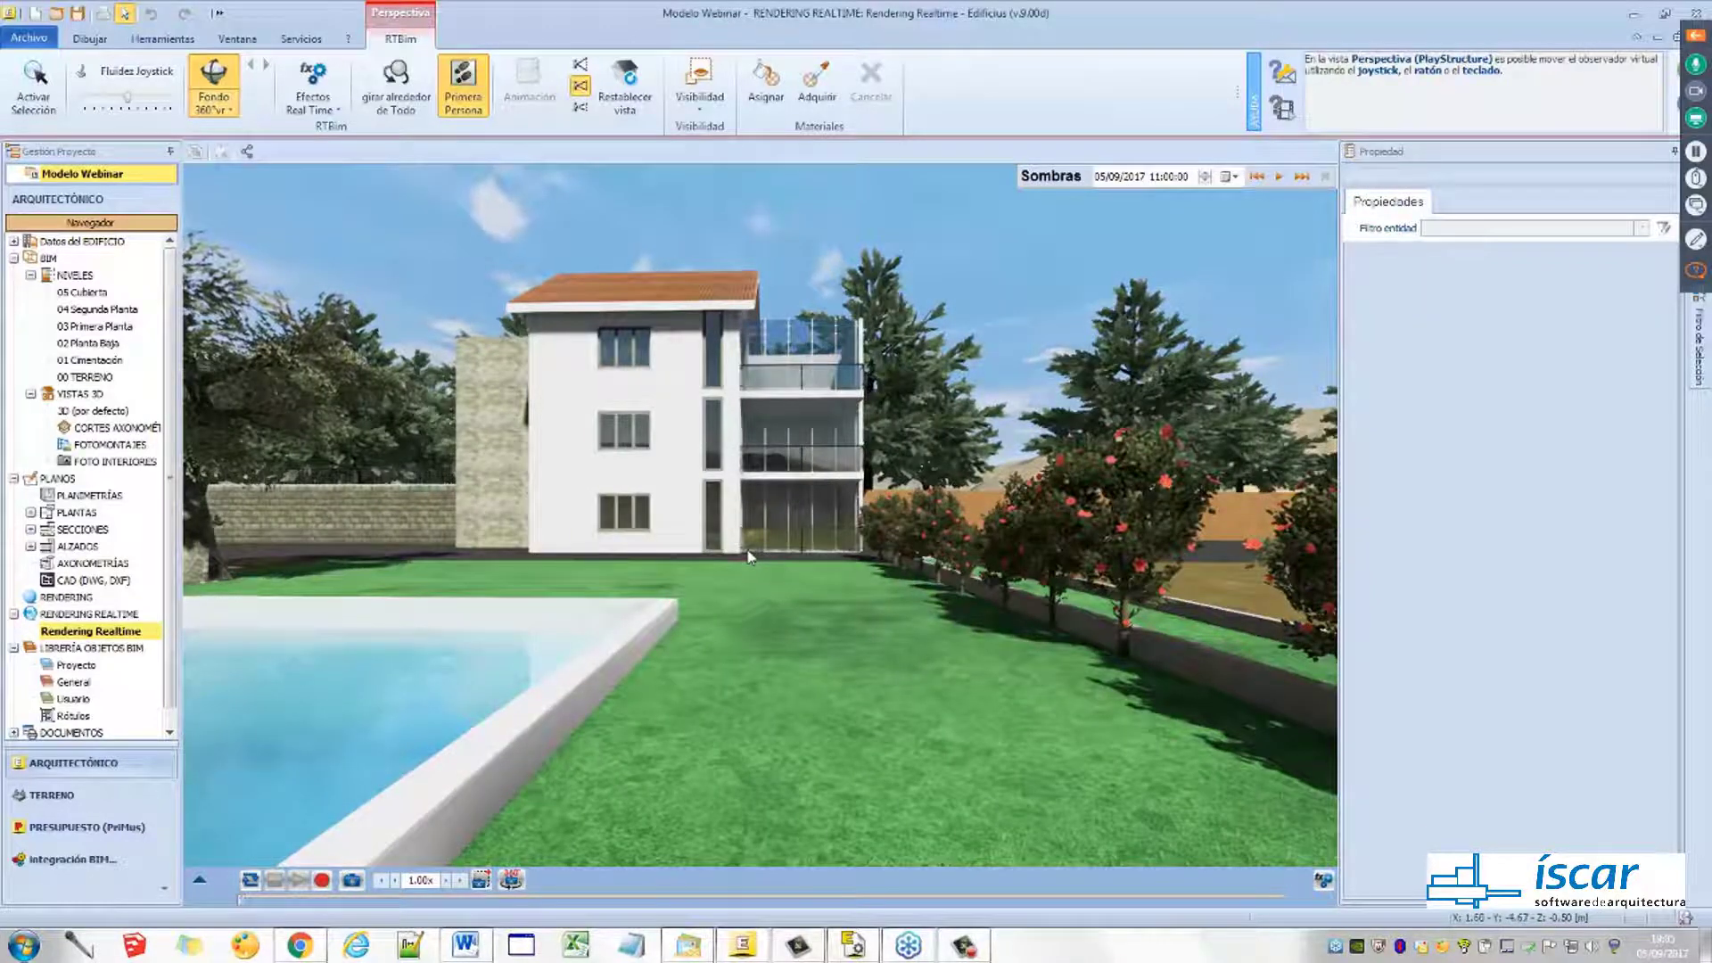
pyautogui.moveTo(803, 635)
pyautogui.mouseDown()
pyautogui.moveTo(803, 594)
pyautogui.moveTo(815, 631)
pyautogui.mouseUp()
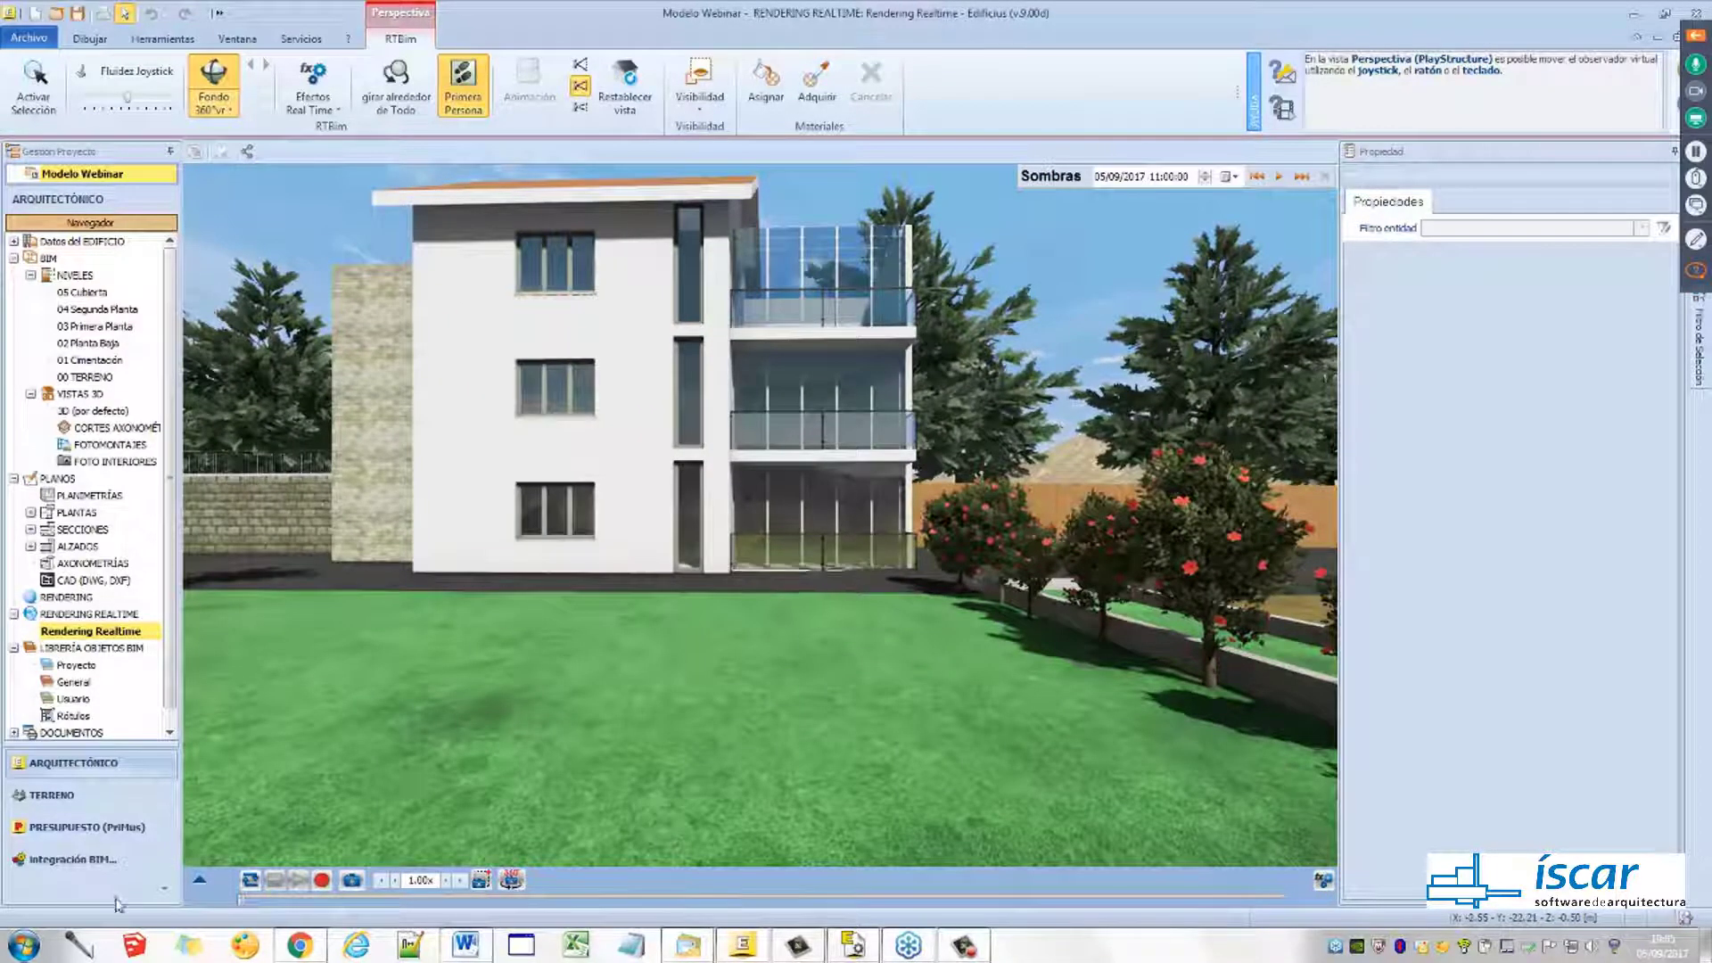
pyautogui.click(199, 883)
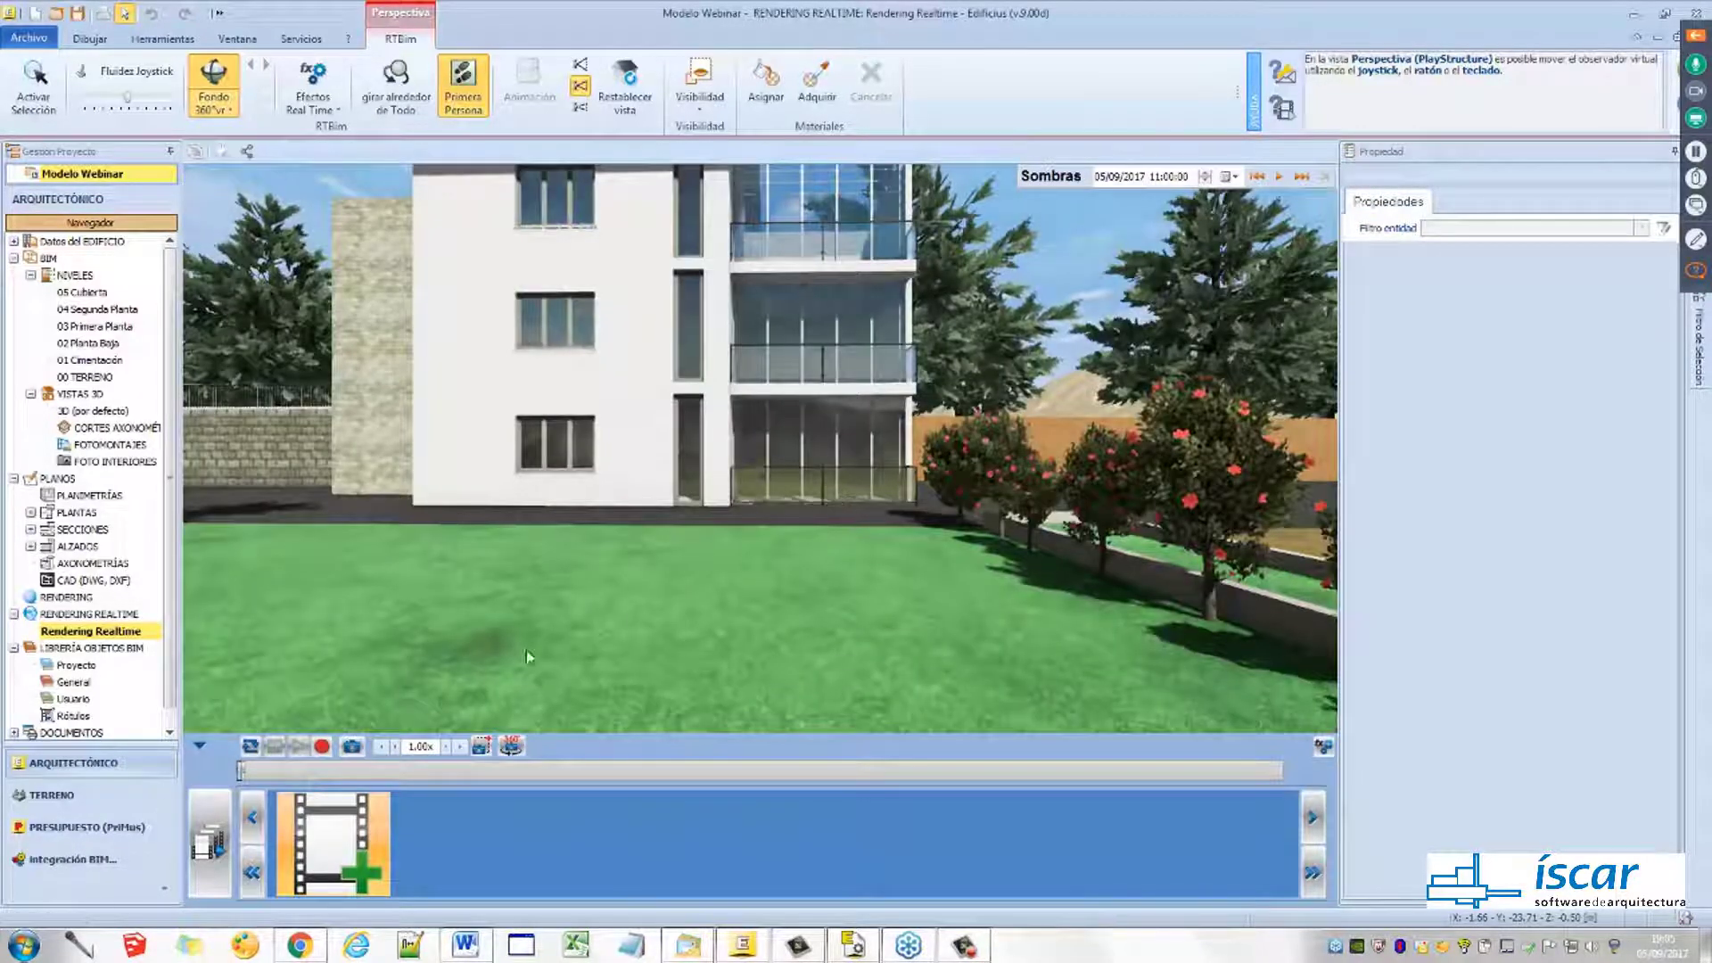
pyautogui.moveTo(642, 585); pyautogui.dragTo(506, 615)
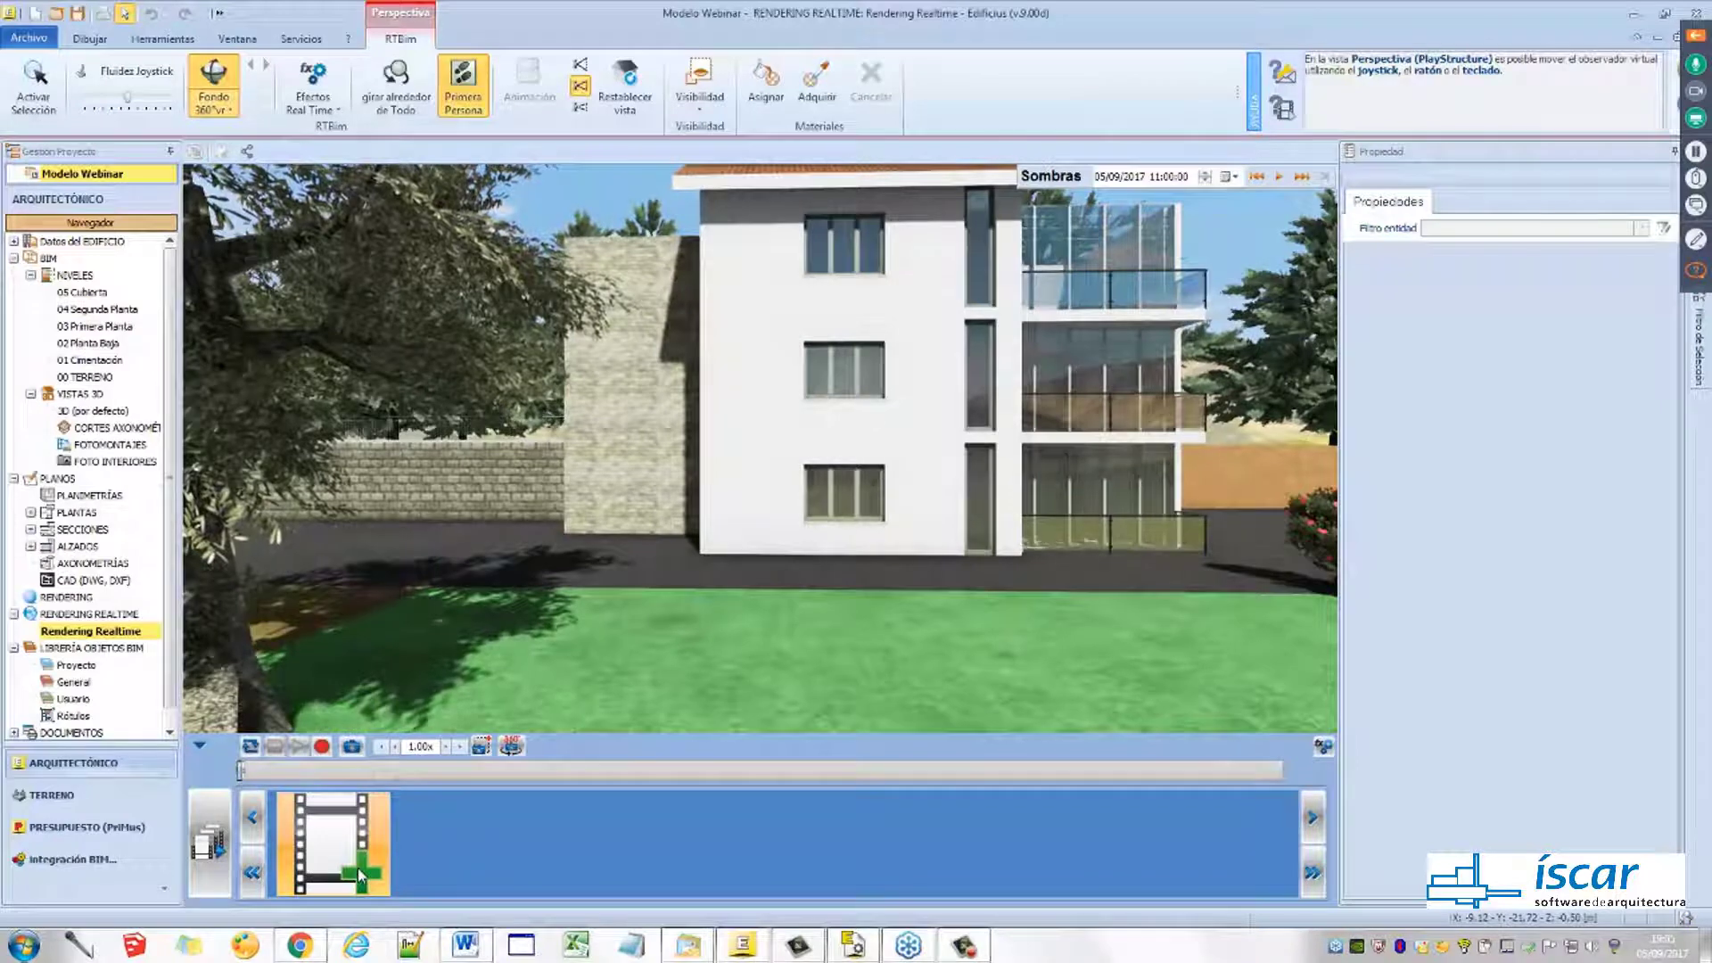
pyautogui.click(356, 868)
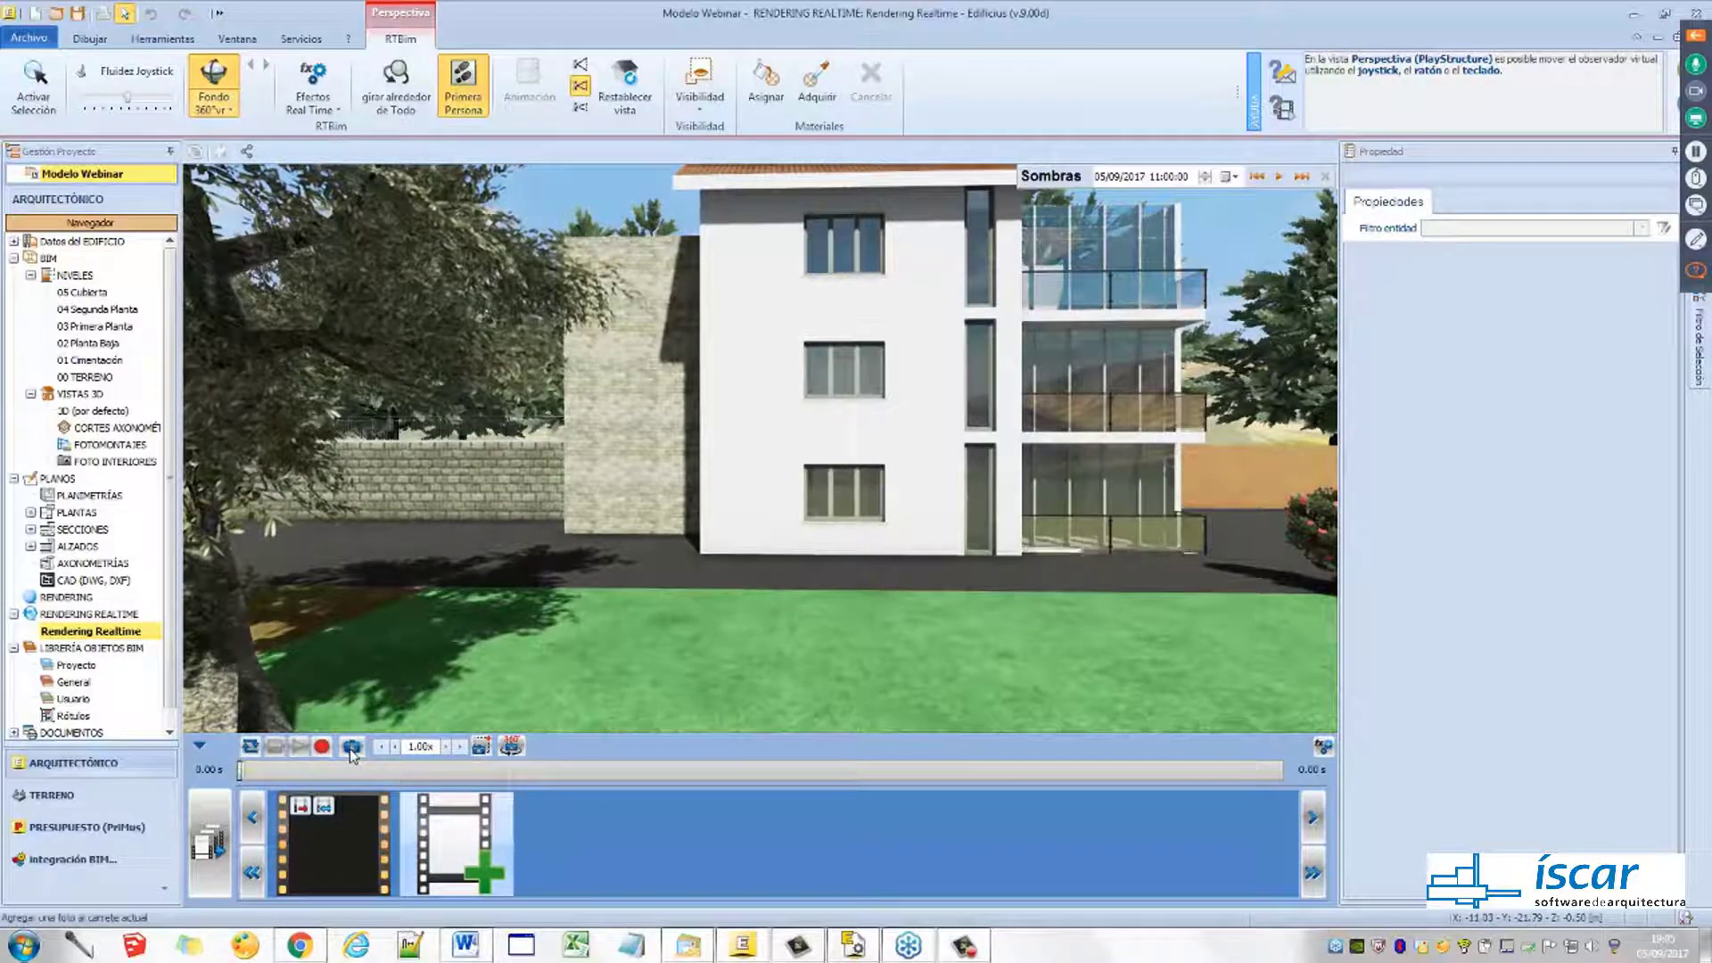
# Add four photos to the reel, moving from the tree along the facade past the flowering hedge to a balcony close-up, and play it
pyautogui.moveTo(552, 571); pyautogui.dragTo(607, 567)
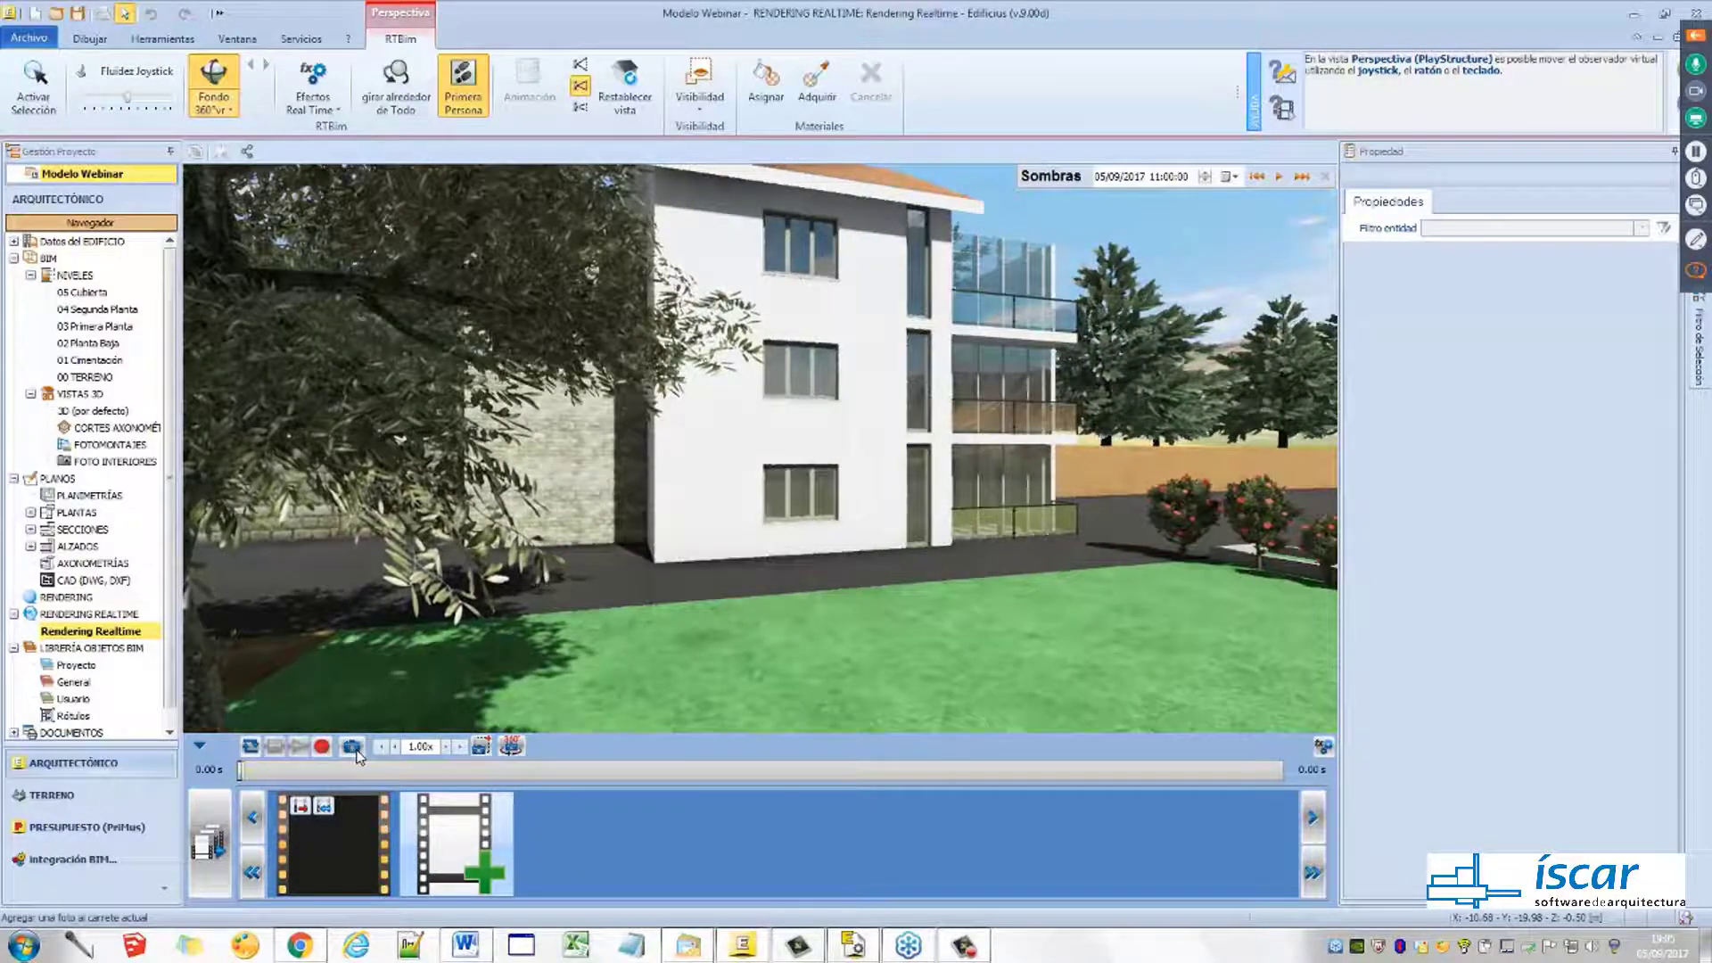
pyautogui.click(353, 748)
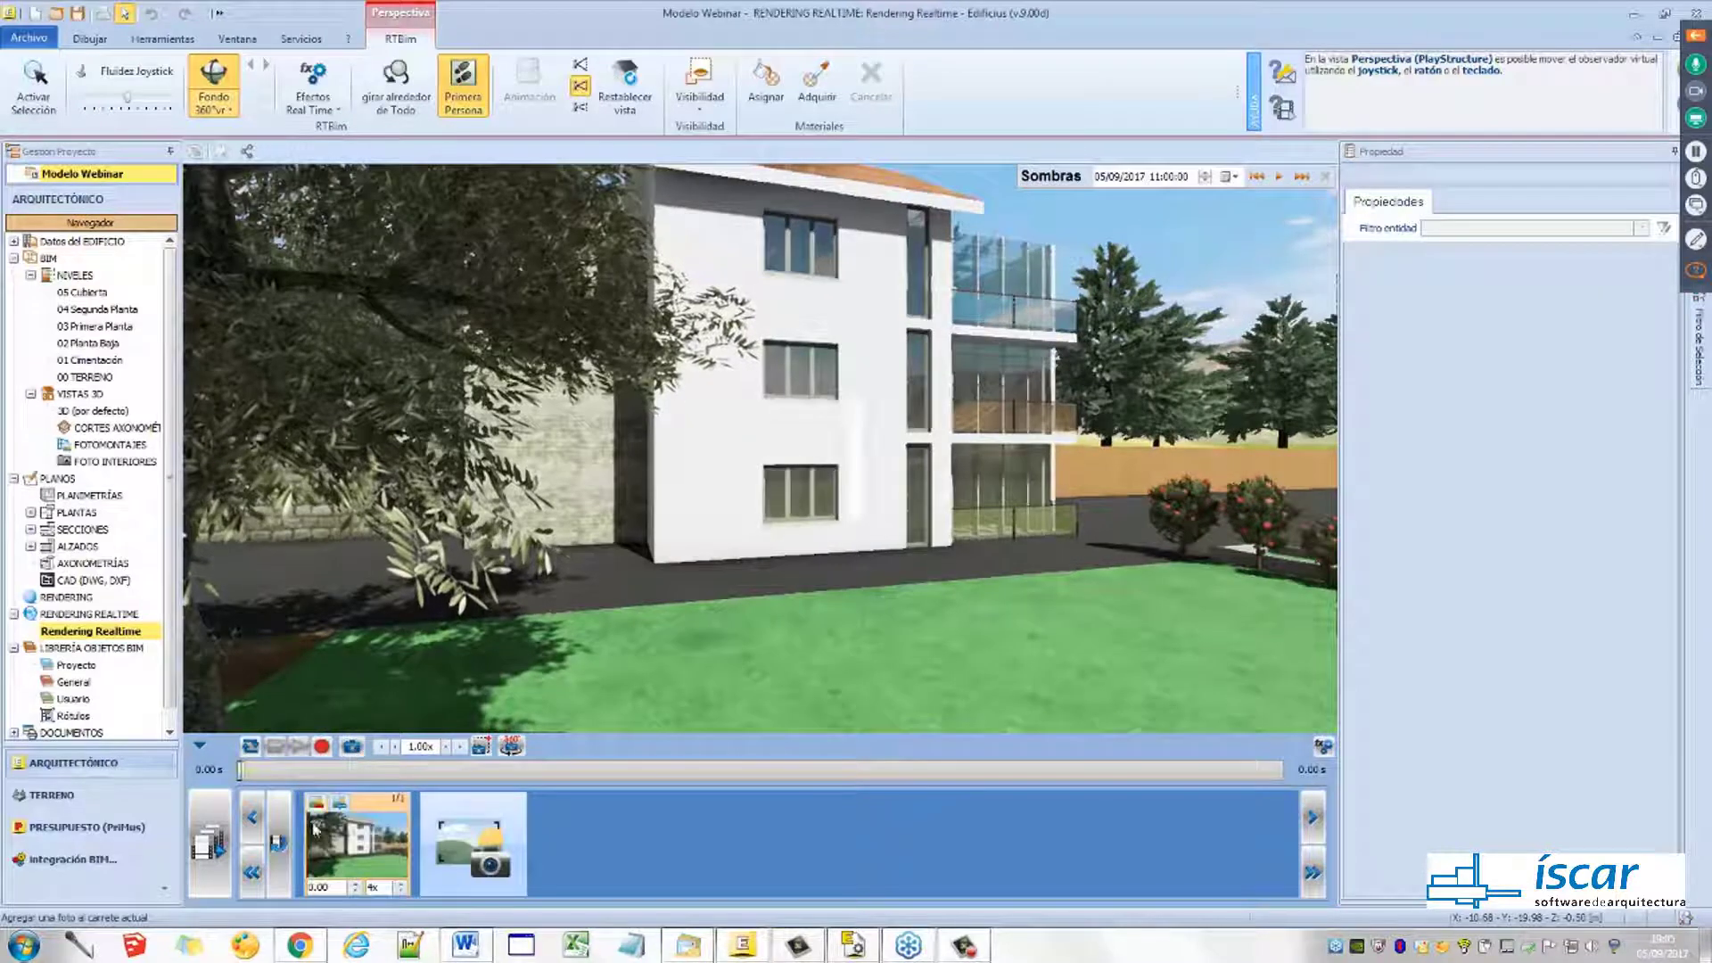
pyautogui.moveTo(530, 615); pyautogui.dragTo(641, 606)
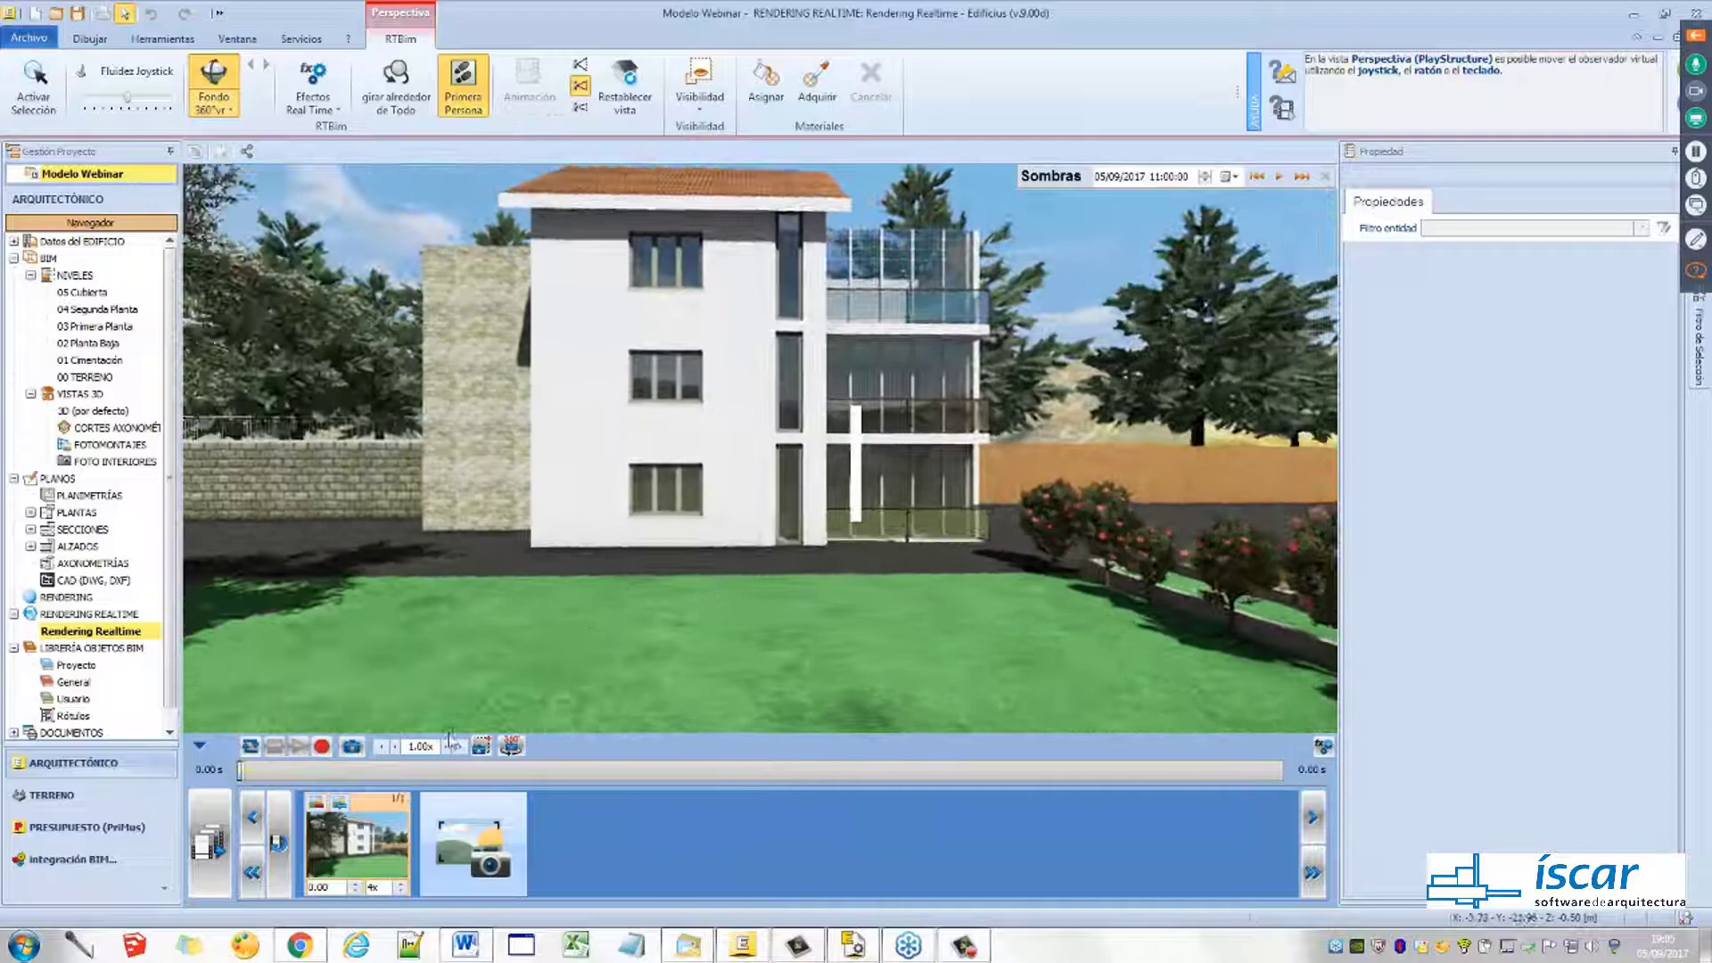
pyautogui.click(356, 754)
pyautogui.moveTo(535, 516); pyautogui.dragTo(667, 495)
pyautogui.click(349, 752)
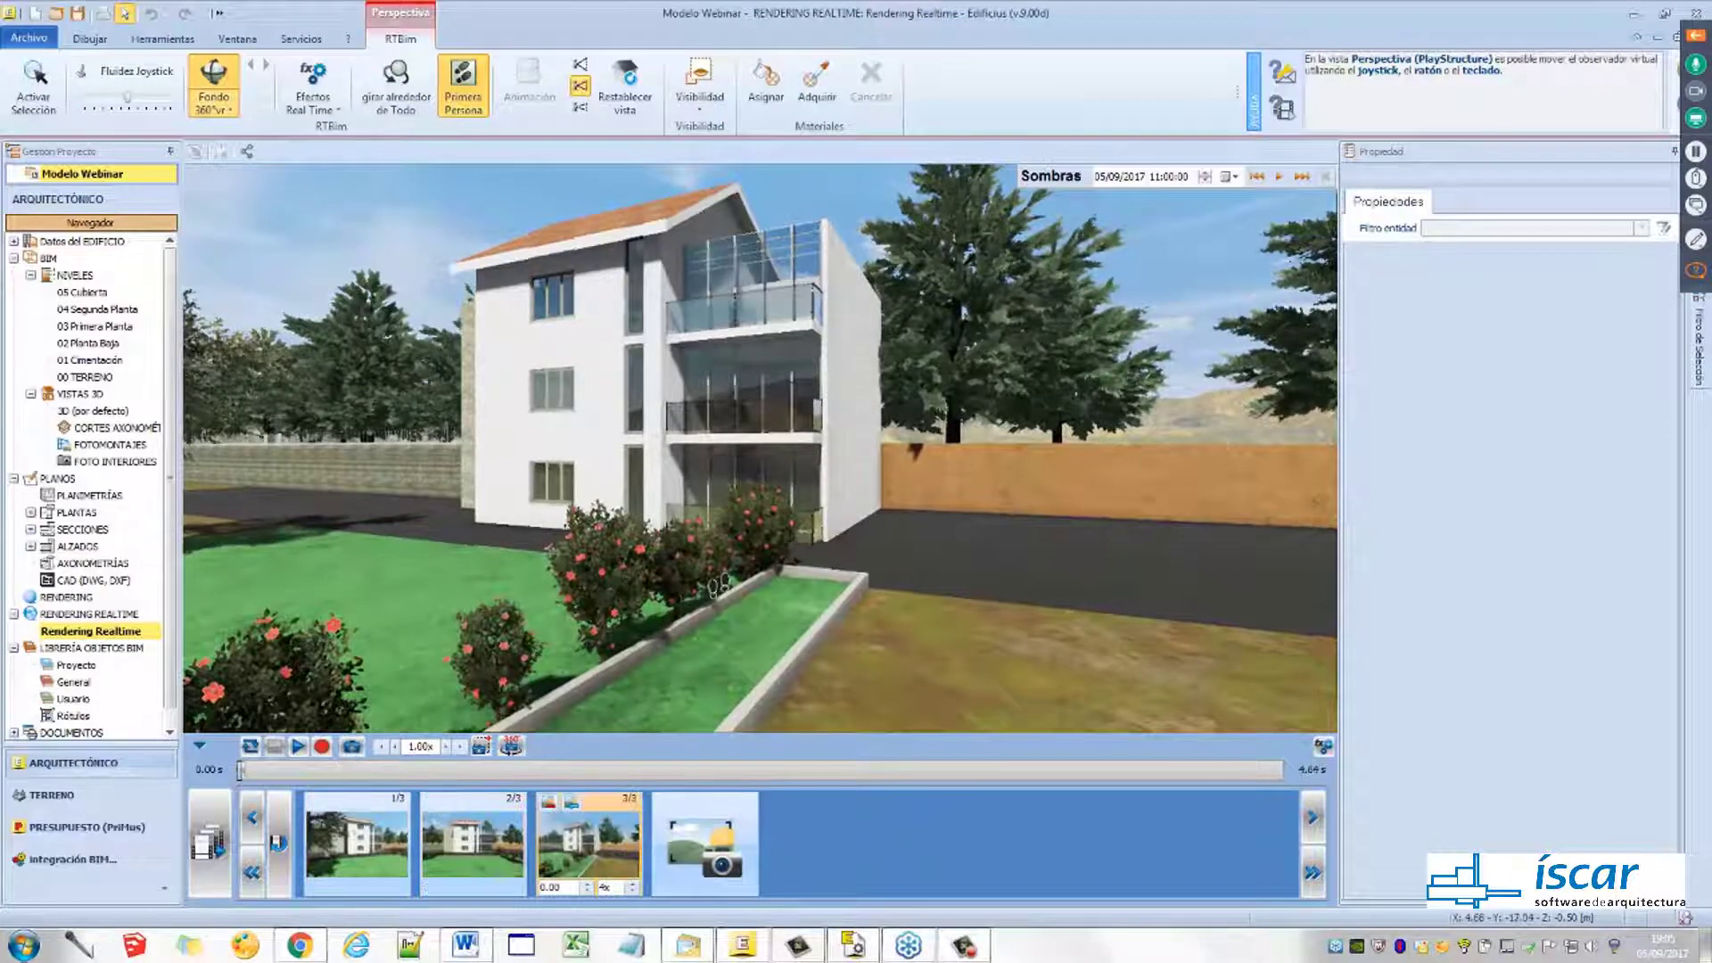
pyautogui.moveTo(714, 584); pyautogui.dragTo(719, 486)
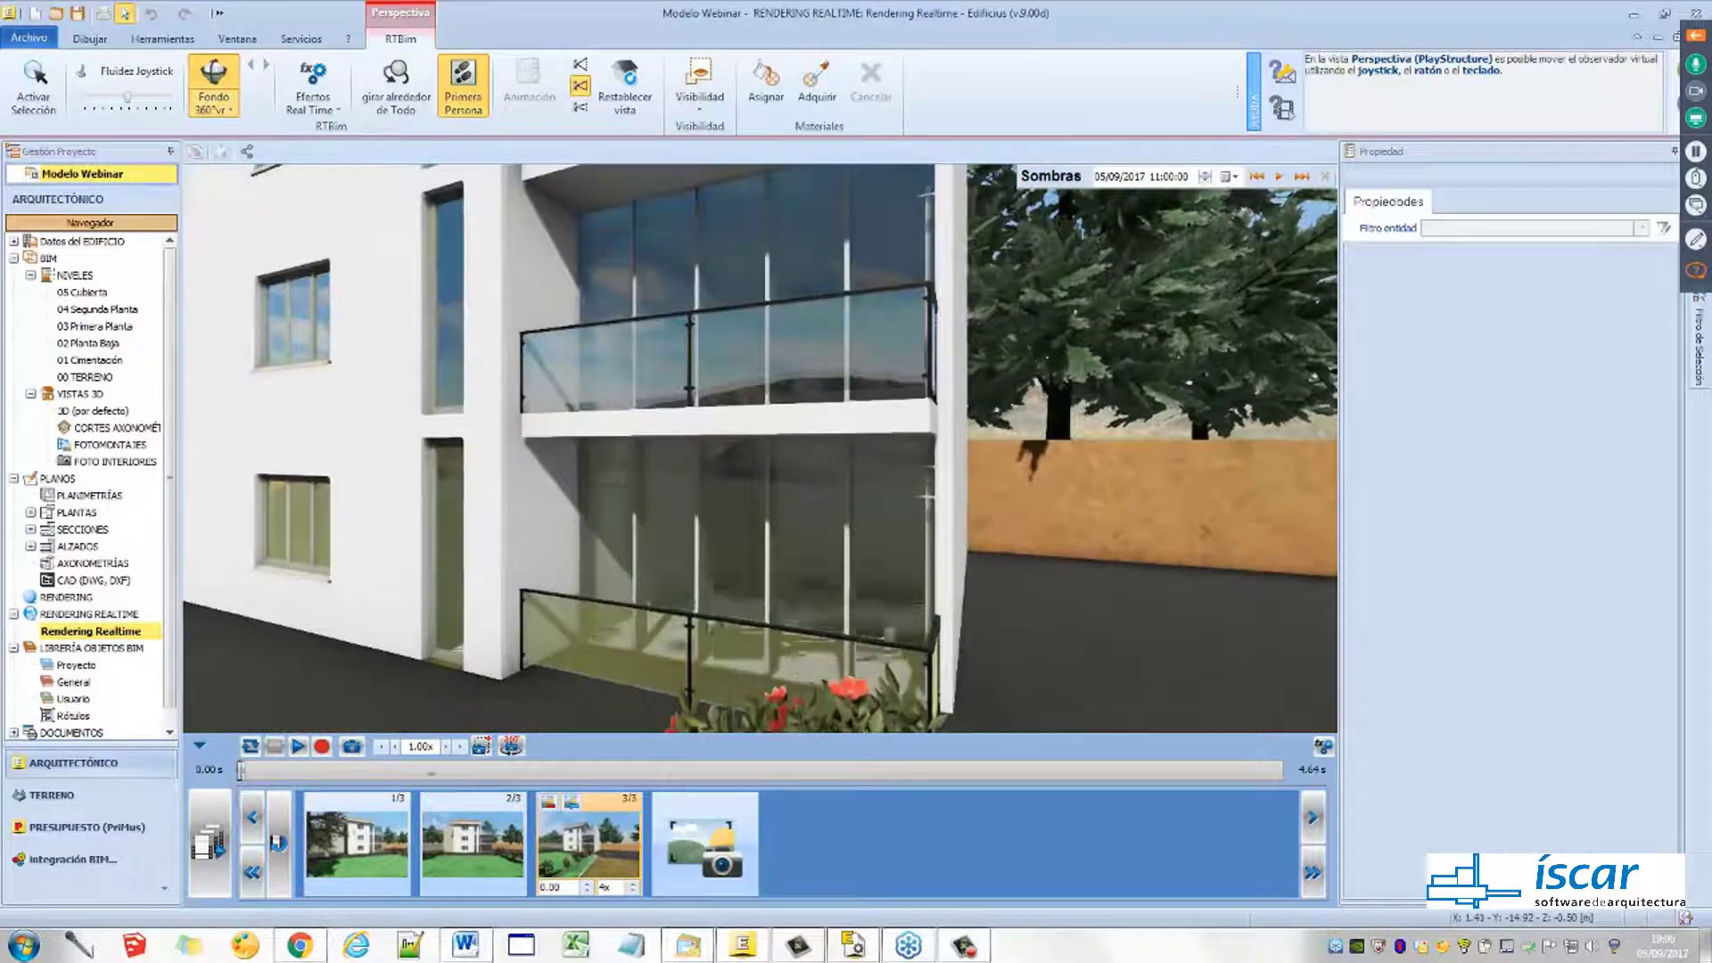
pyautogui.click(351, 747)
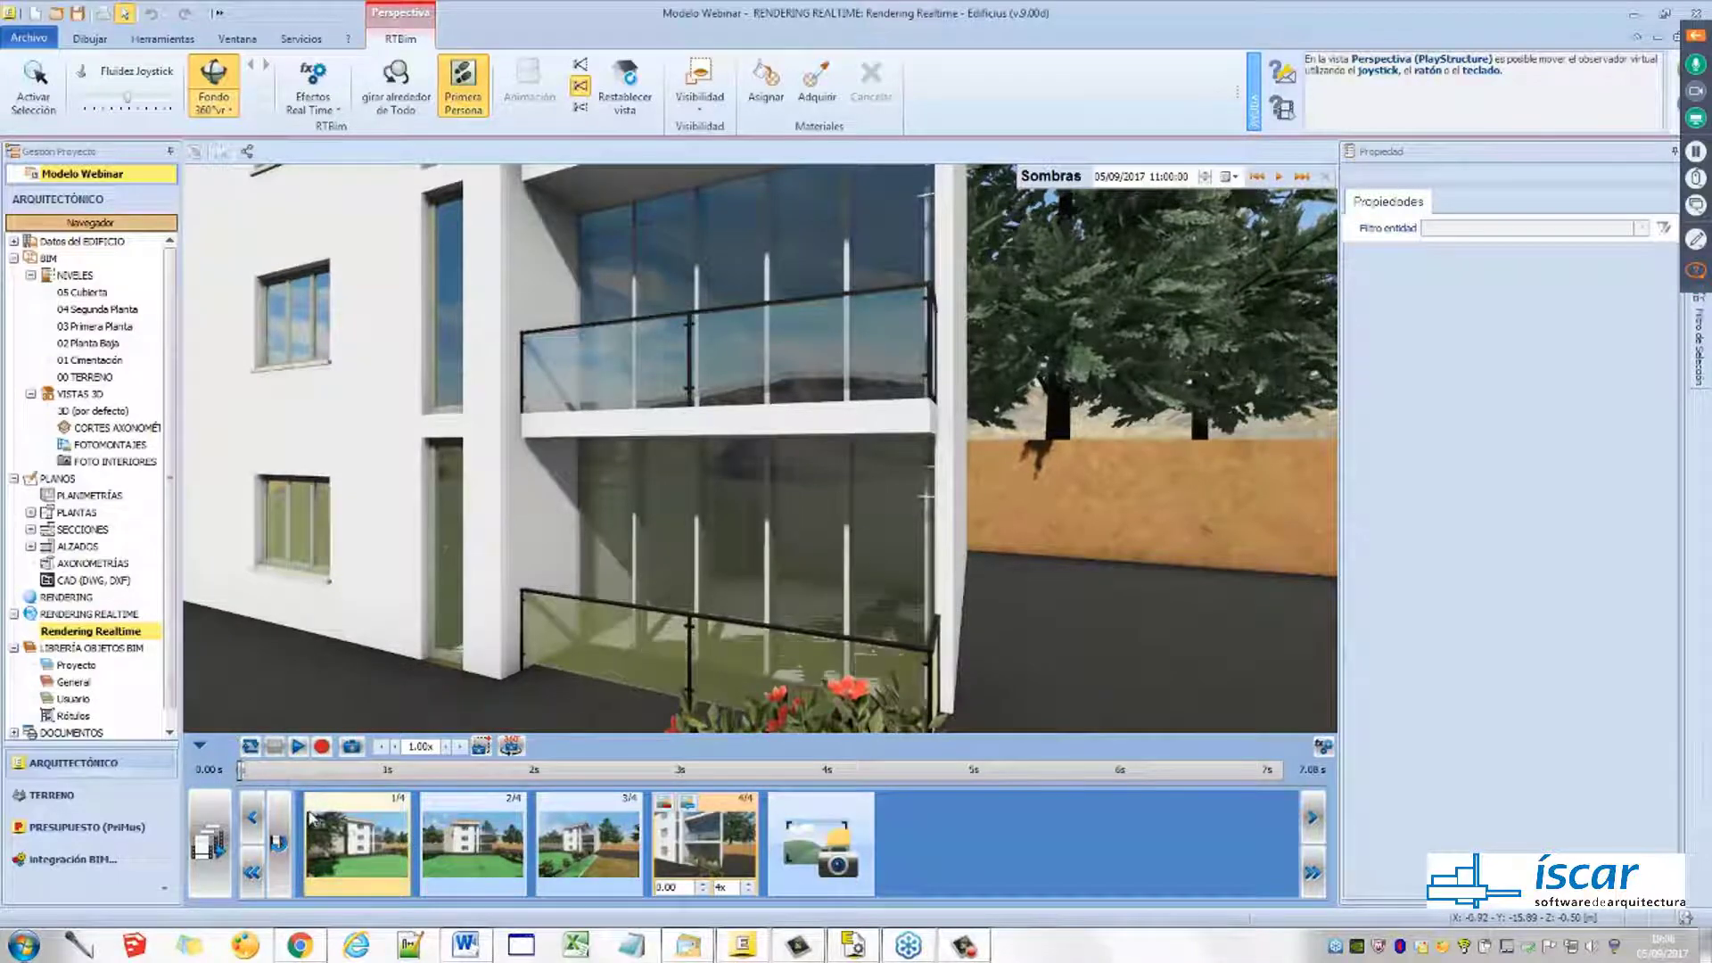
pyautogui.click(298, 748)
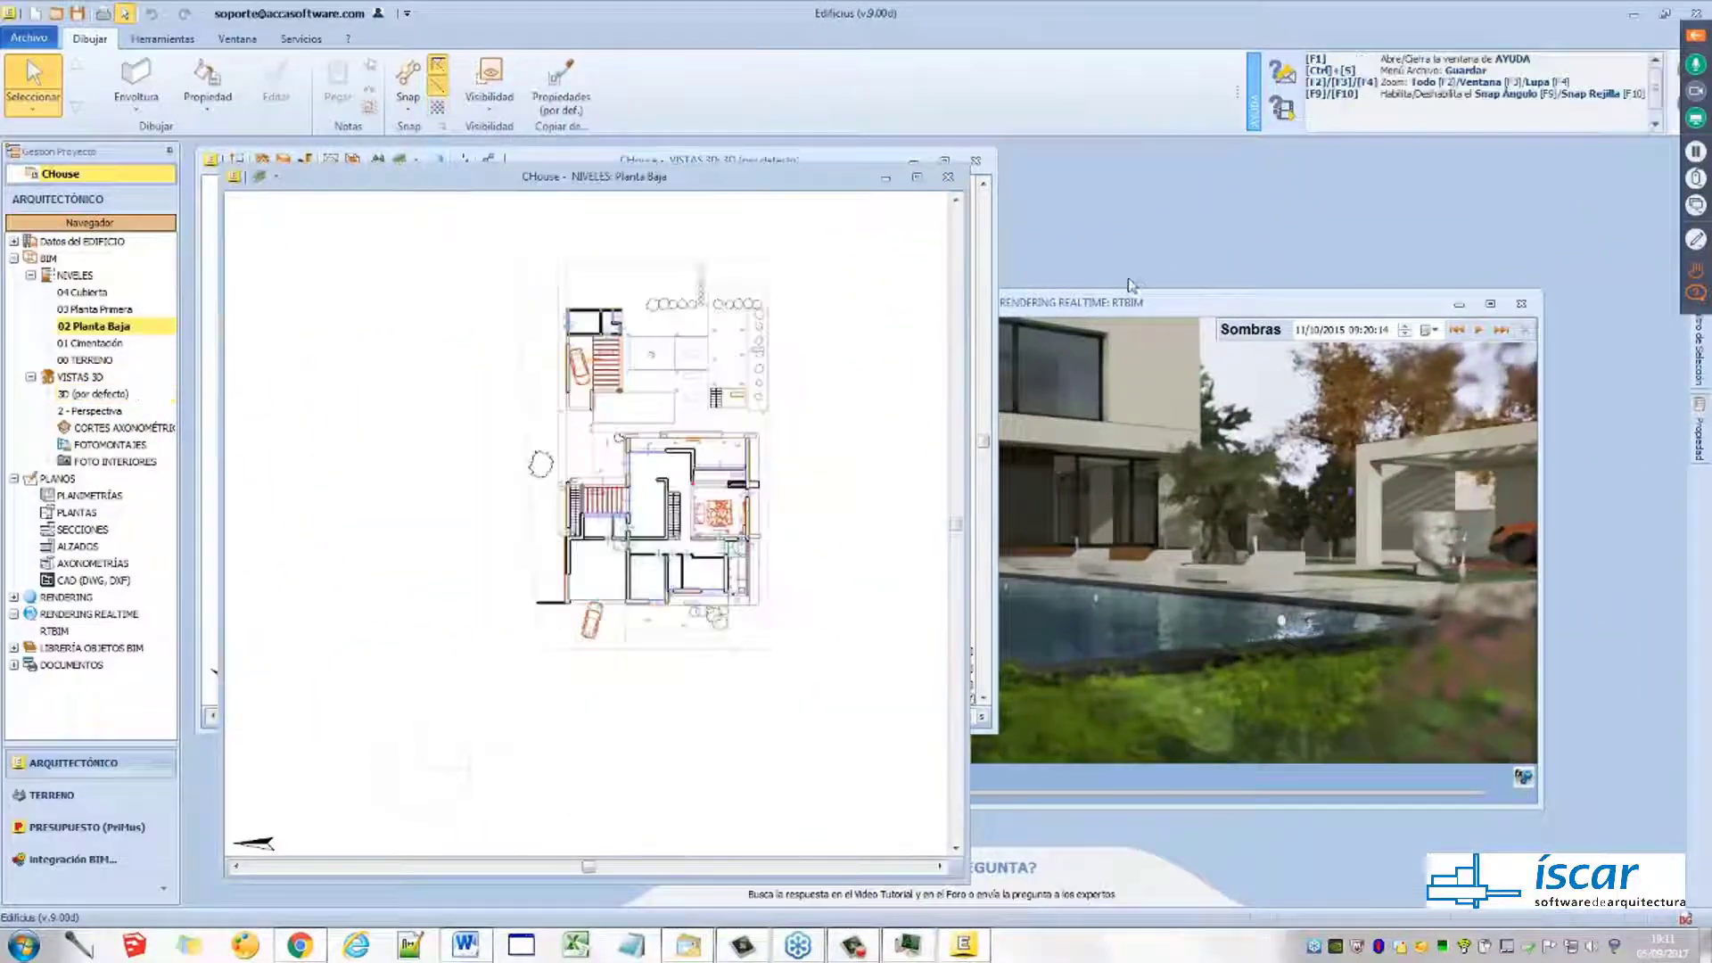
# Close the CHouse Planta Baja plan and examine the house, pool terrace and garden light fixtures in the default 3D view
pyautogui.click(950, 178)
pyautogui.scroll(5, 602, 477)
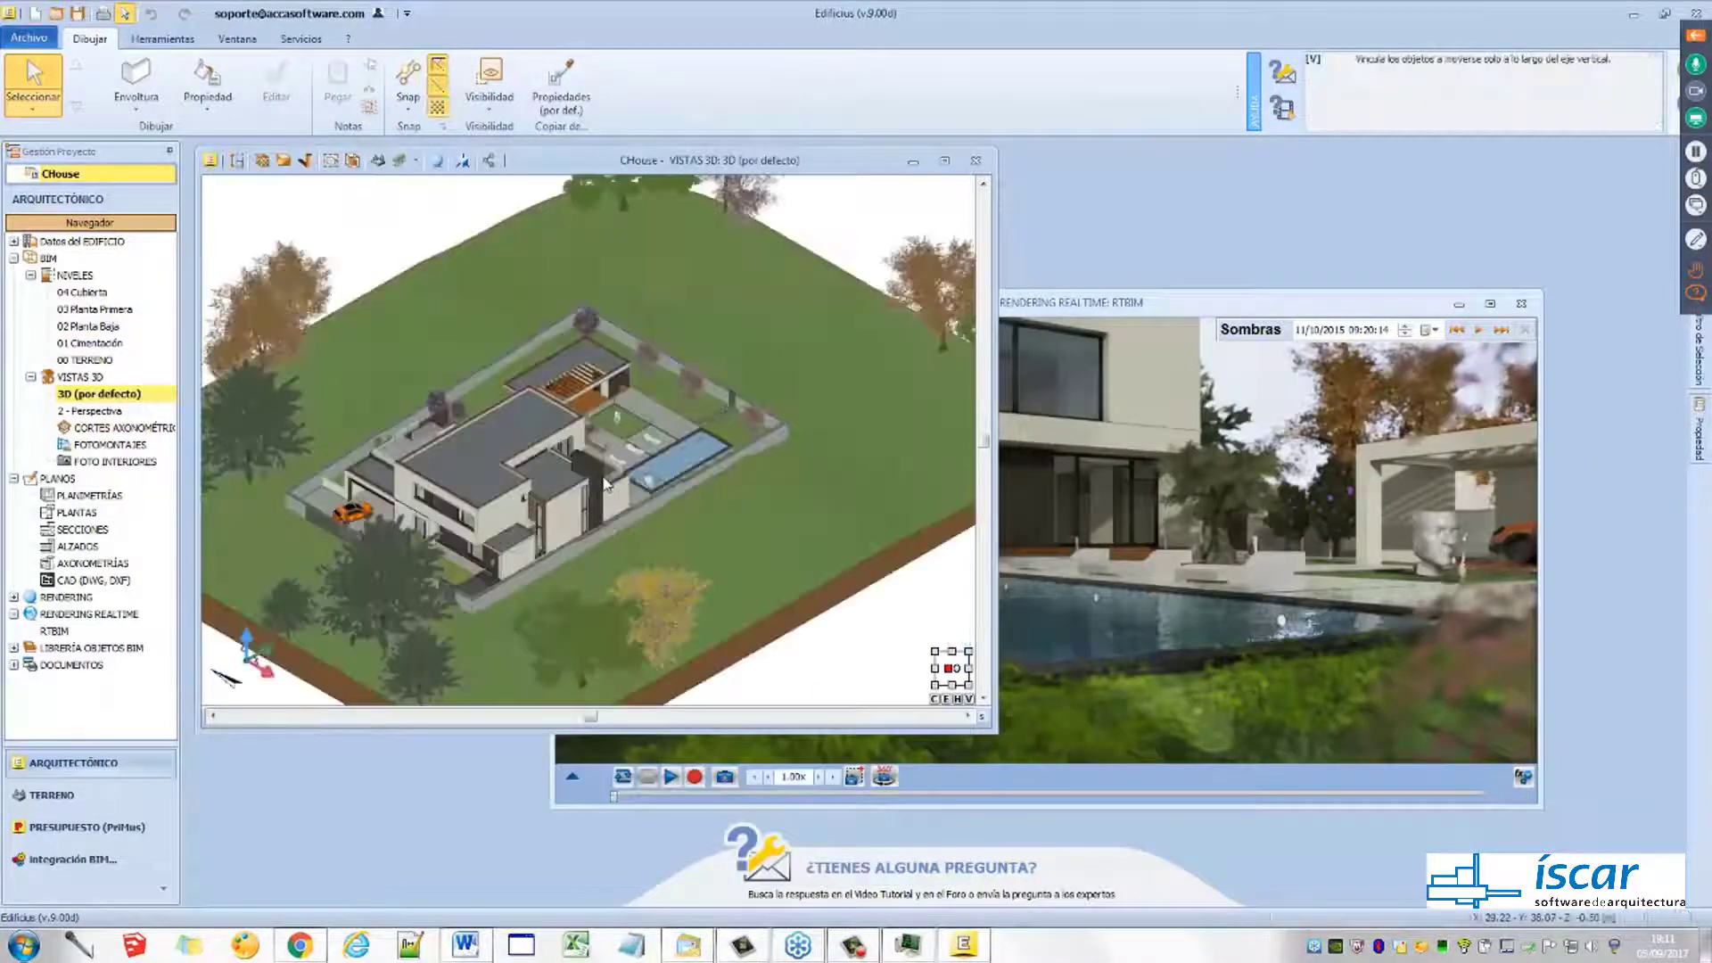
pyautogui.moveTo(602, 477); pyautogui.dragTo(582, 400, button='middle')
pyautogui.scroll(8, 581, 400)
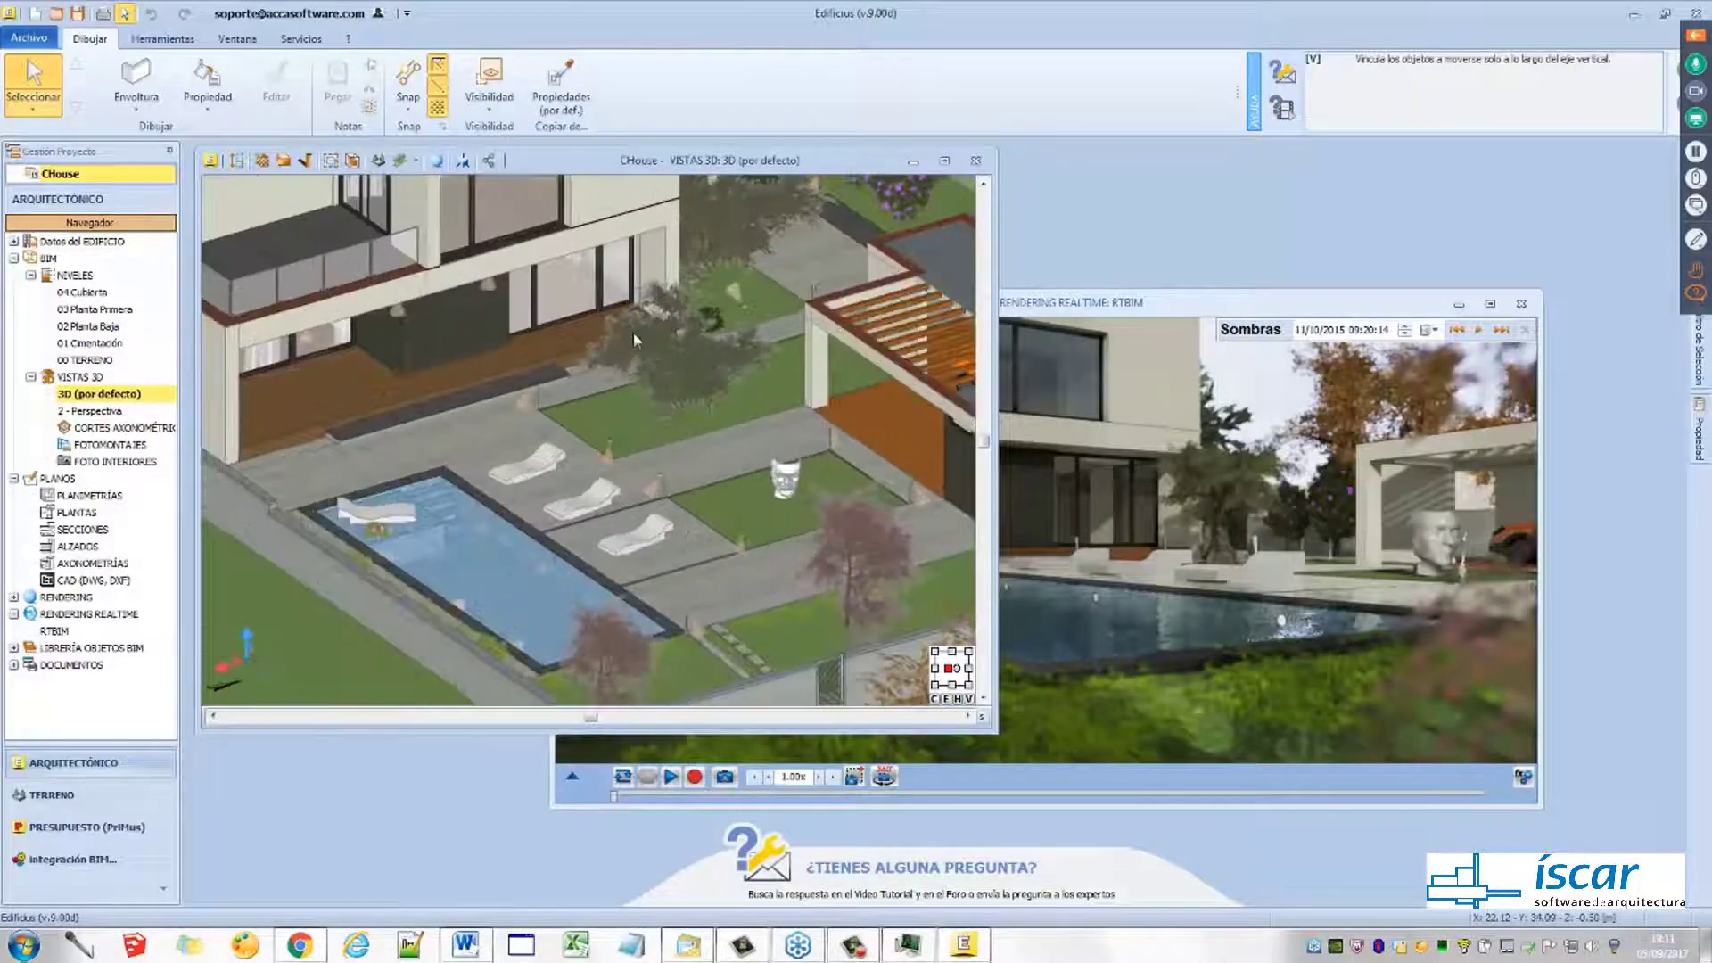
pyautogui.moveTo(629, 452); pyautogui.dragTo(482, 342, button='middle')
pyautogui.scroll(-6, 665, 413)
pyautogui.scroll(10, 662, 415)
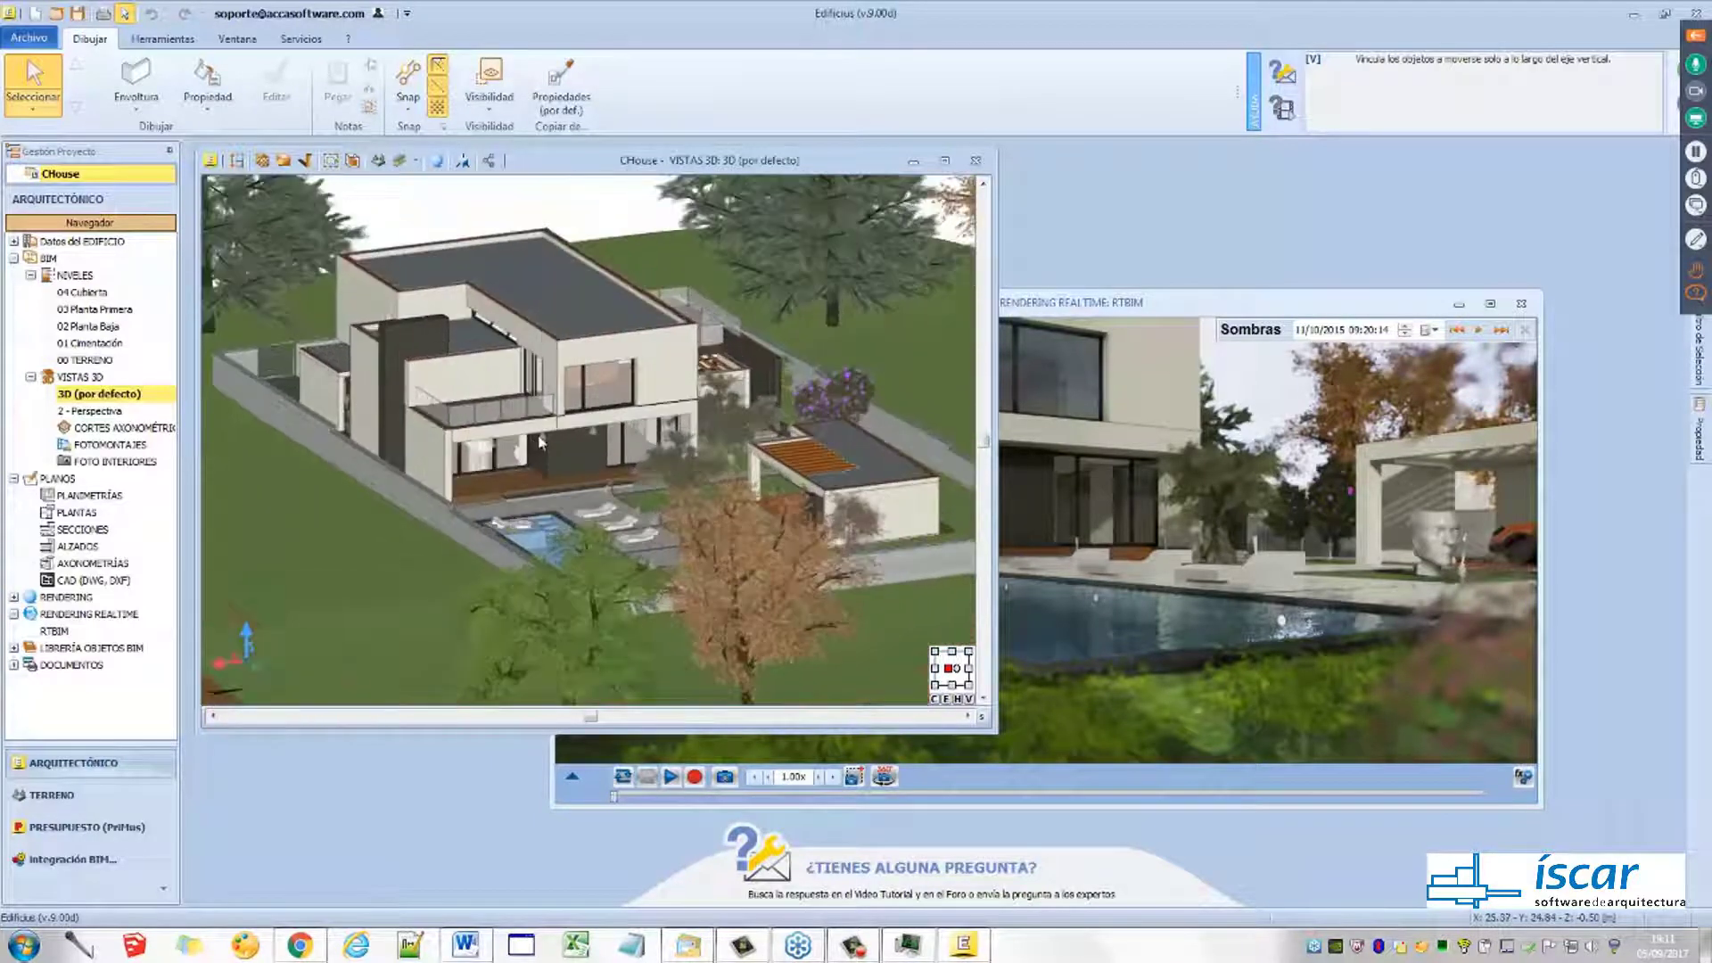
pyautogui.scroll(3, 445, 627)
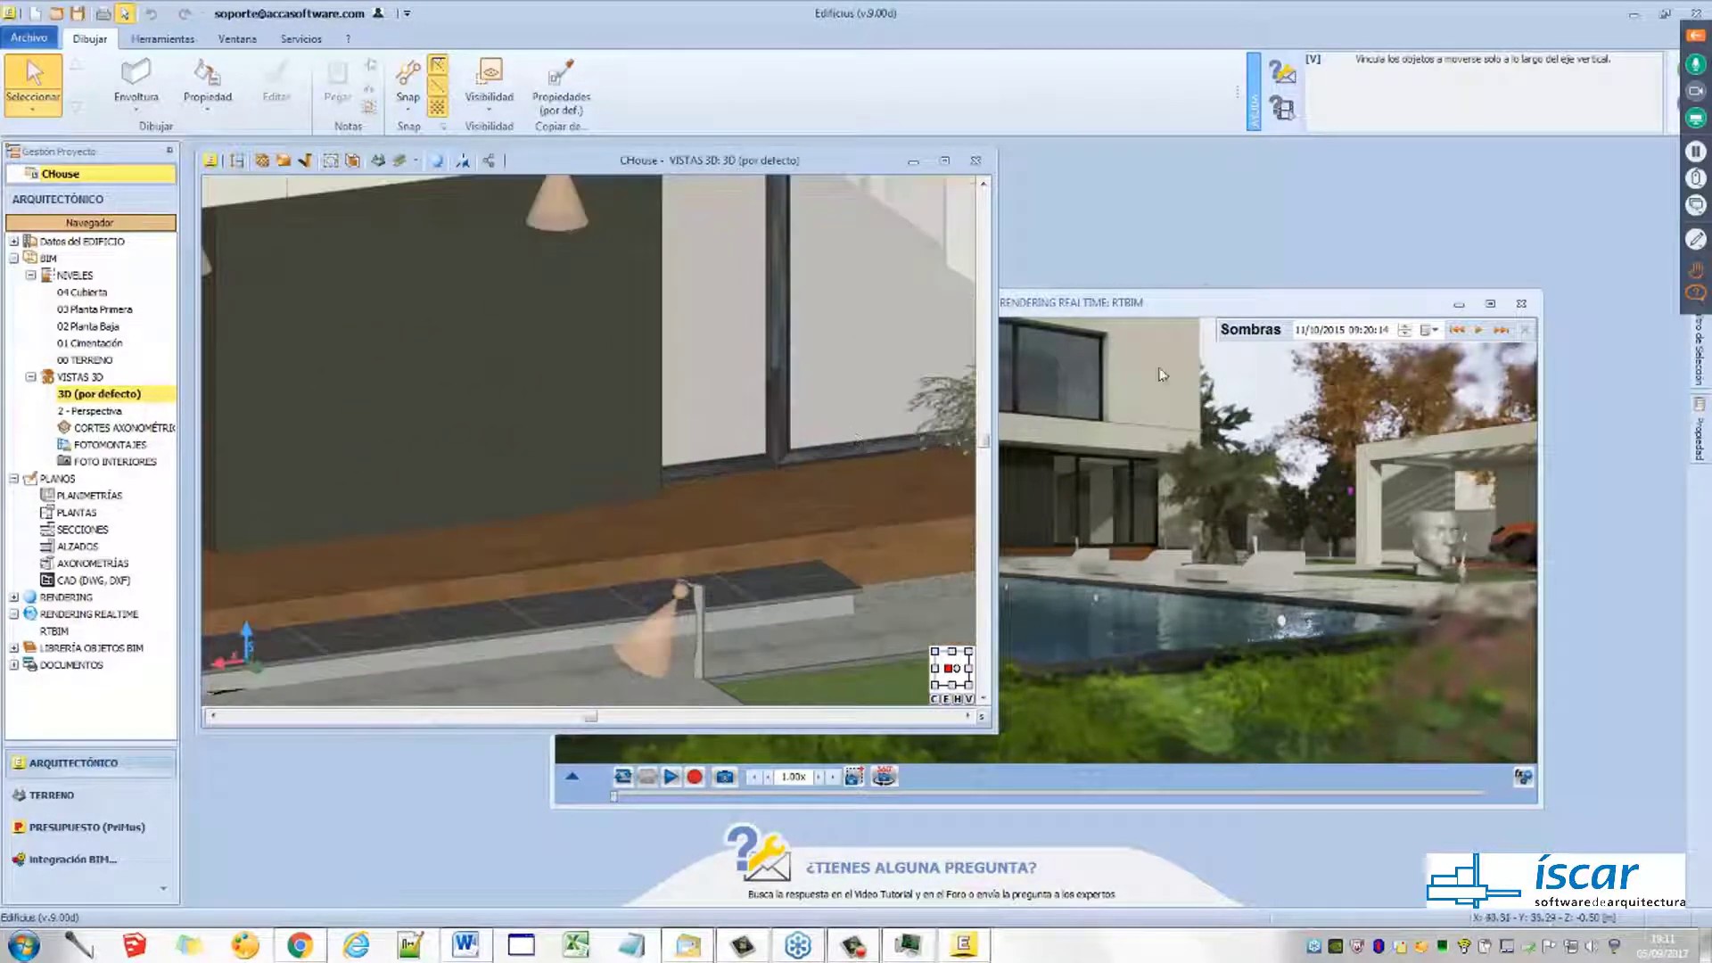
# Bring the RTBIM real-time rendering window forward, look around the house and pool, and maximize it
pyautogui.click(1203, 303)
pyautogui.moveTo(1203, 302); pyautogui.dragTo(1280, 357)
pyautogui.moveTo(598, 325); pyautogui.dragTo(419, 200)
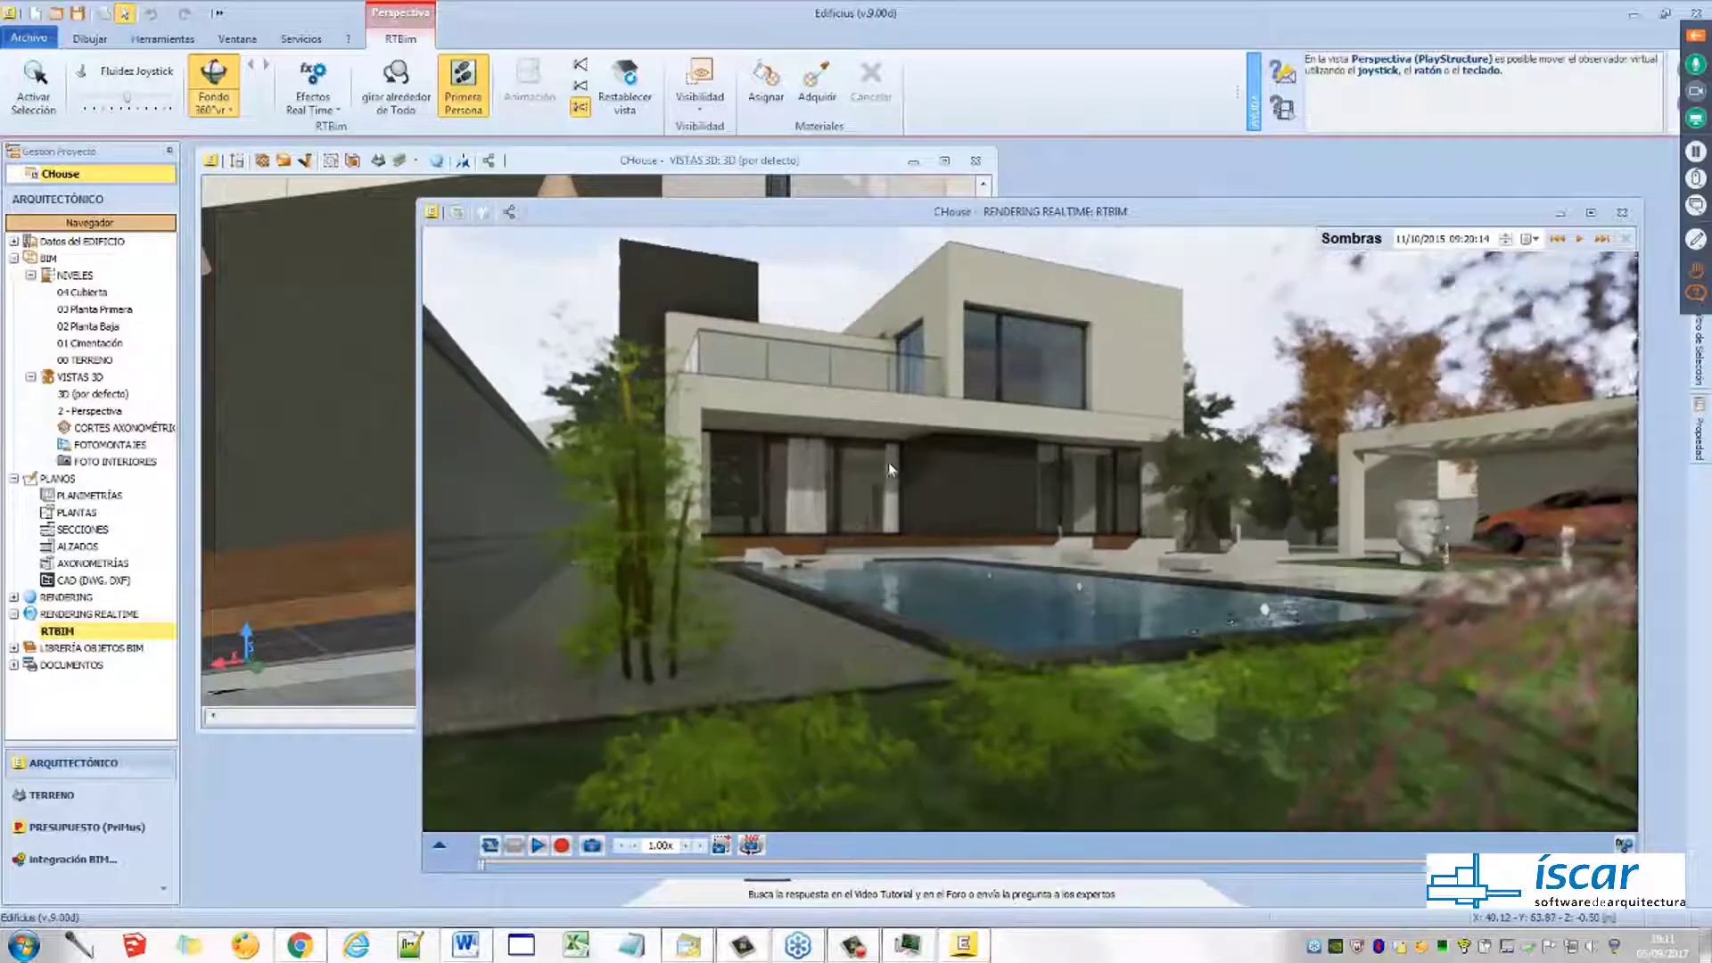
pyautogui.scroll(-4, 888, 487)
pyautogui.scroll(2, 883, 501)
pyautogui.scroll(-3, 929, 558)
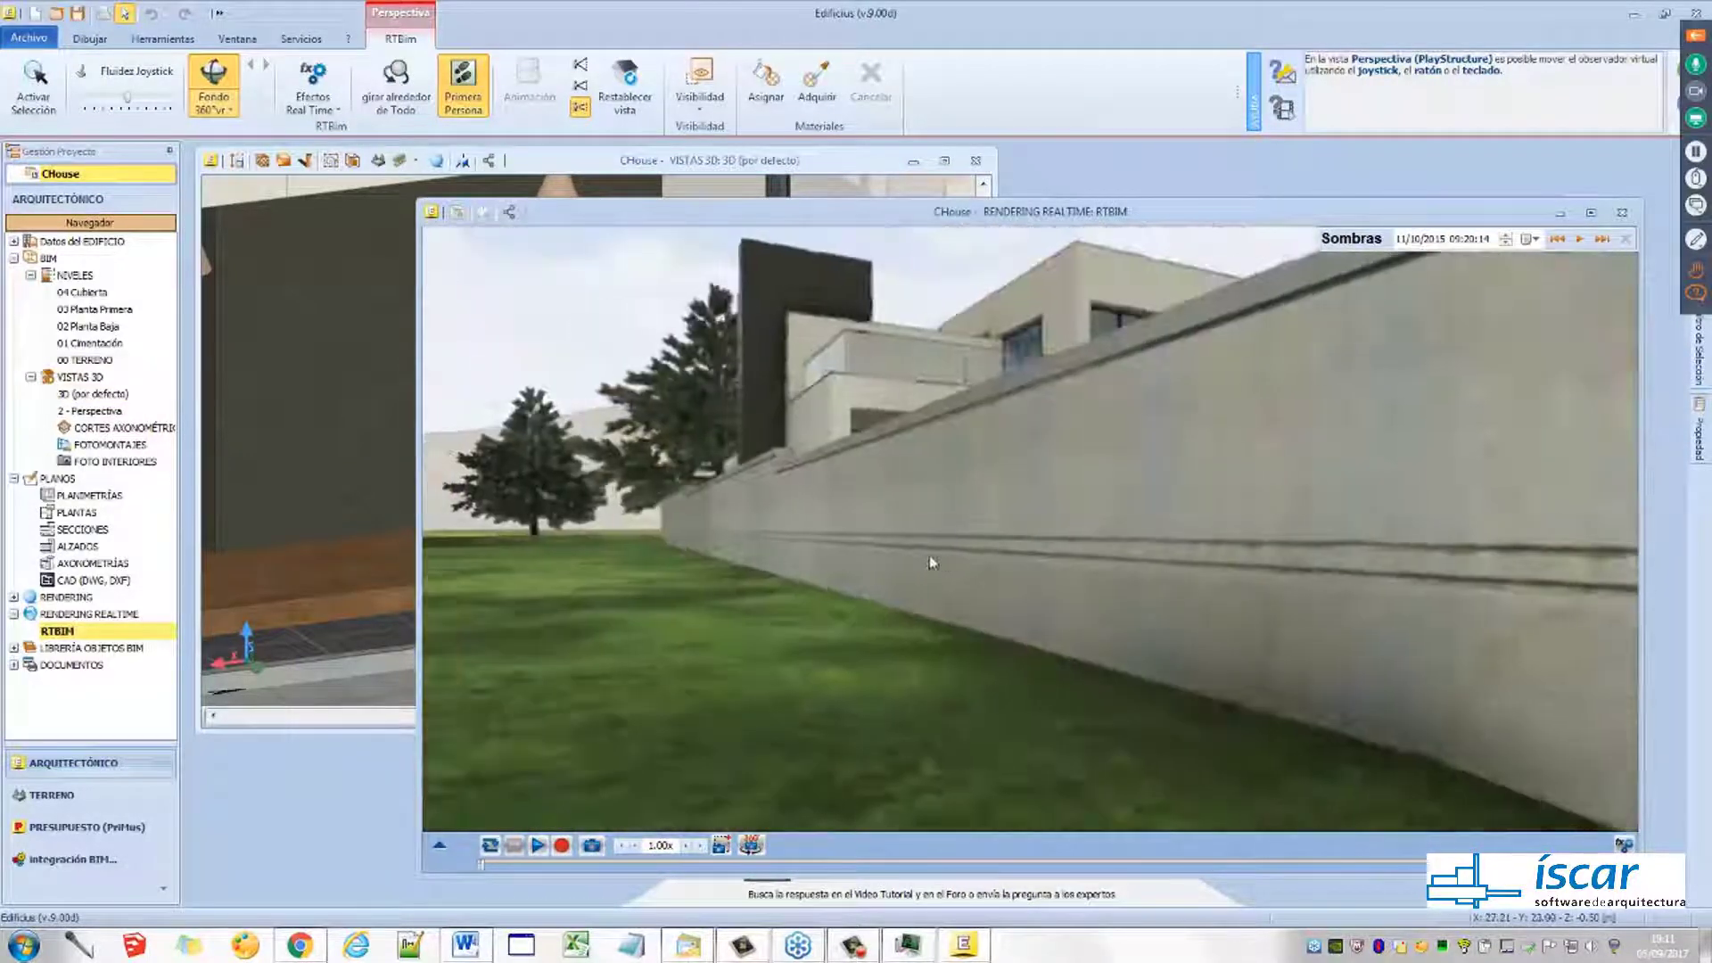
pyautogui.scroll(4, 997, 553)
pyautogui.scroll(-2, 894, 576)
pyautogui.scroll(1, 895, 576)
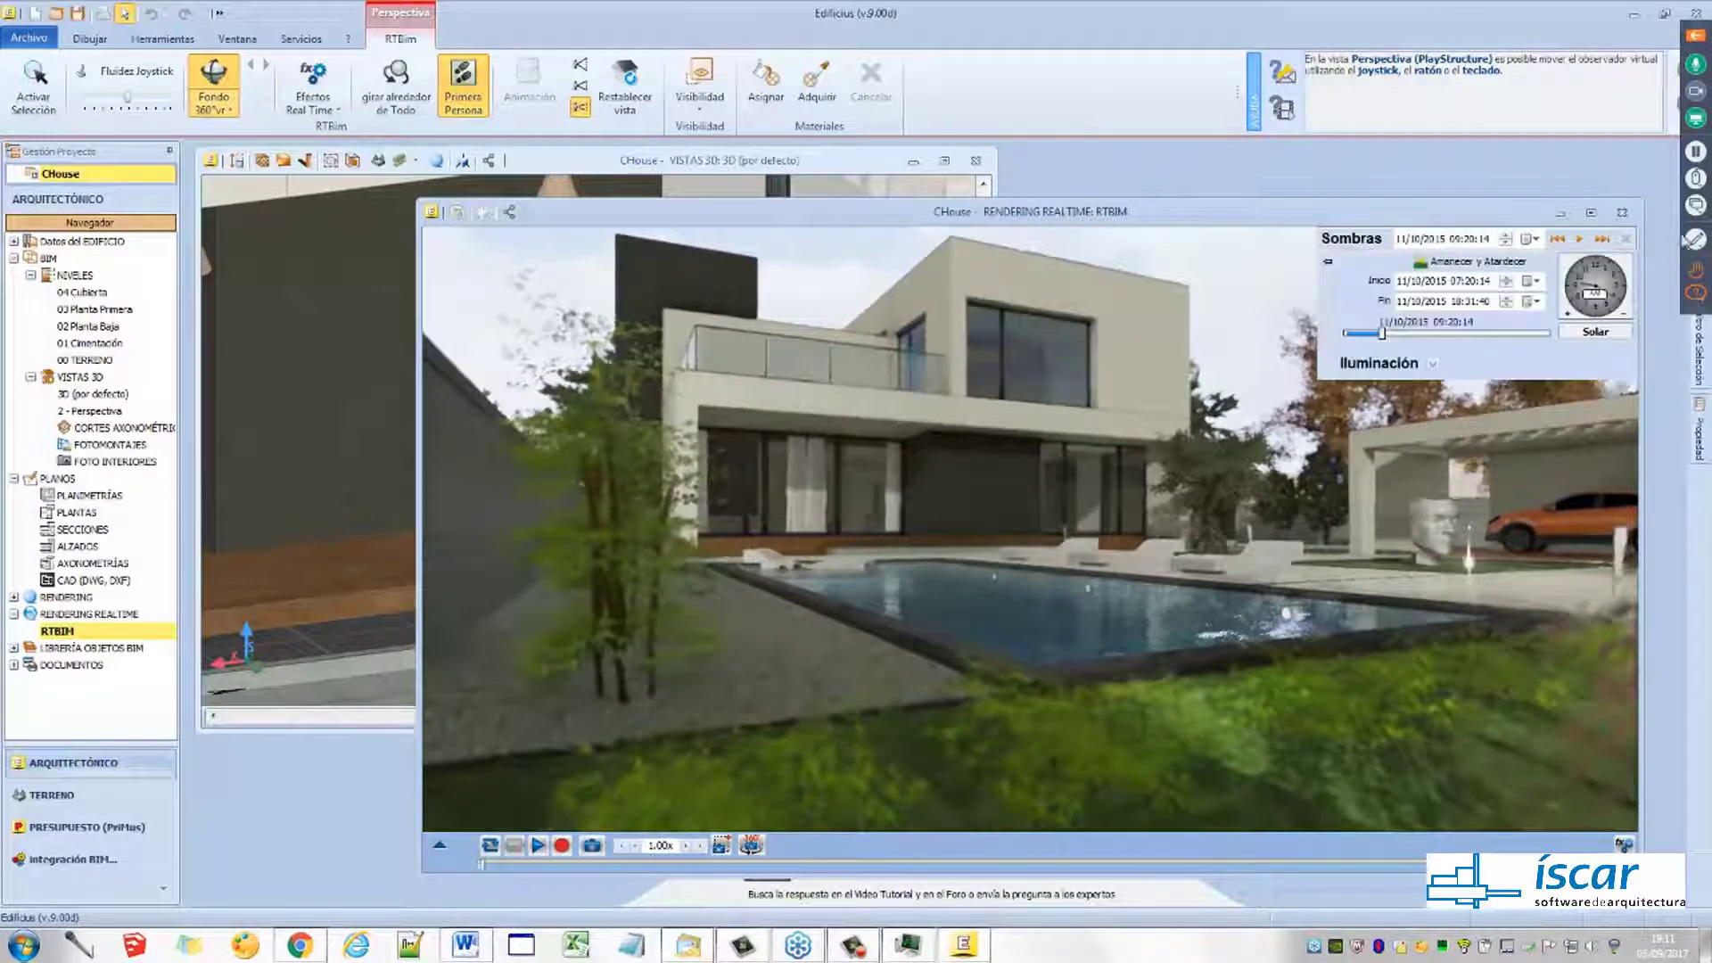
pyautogui.click(1590, 214)
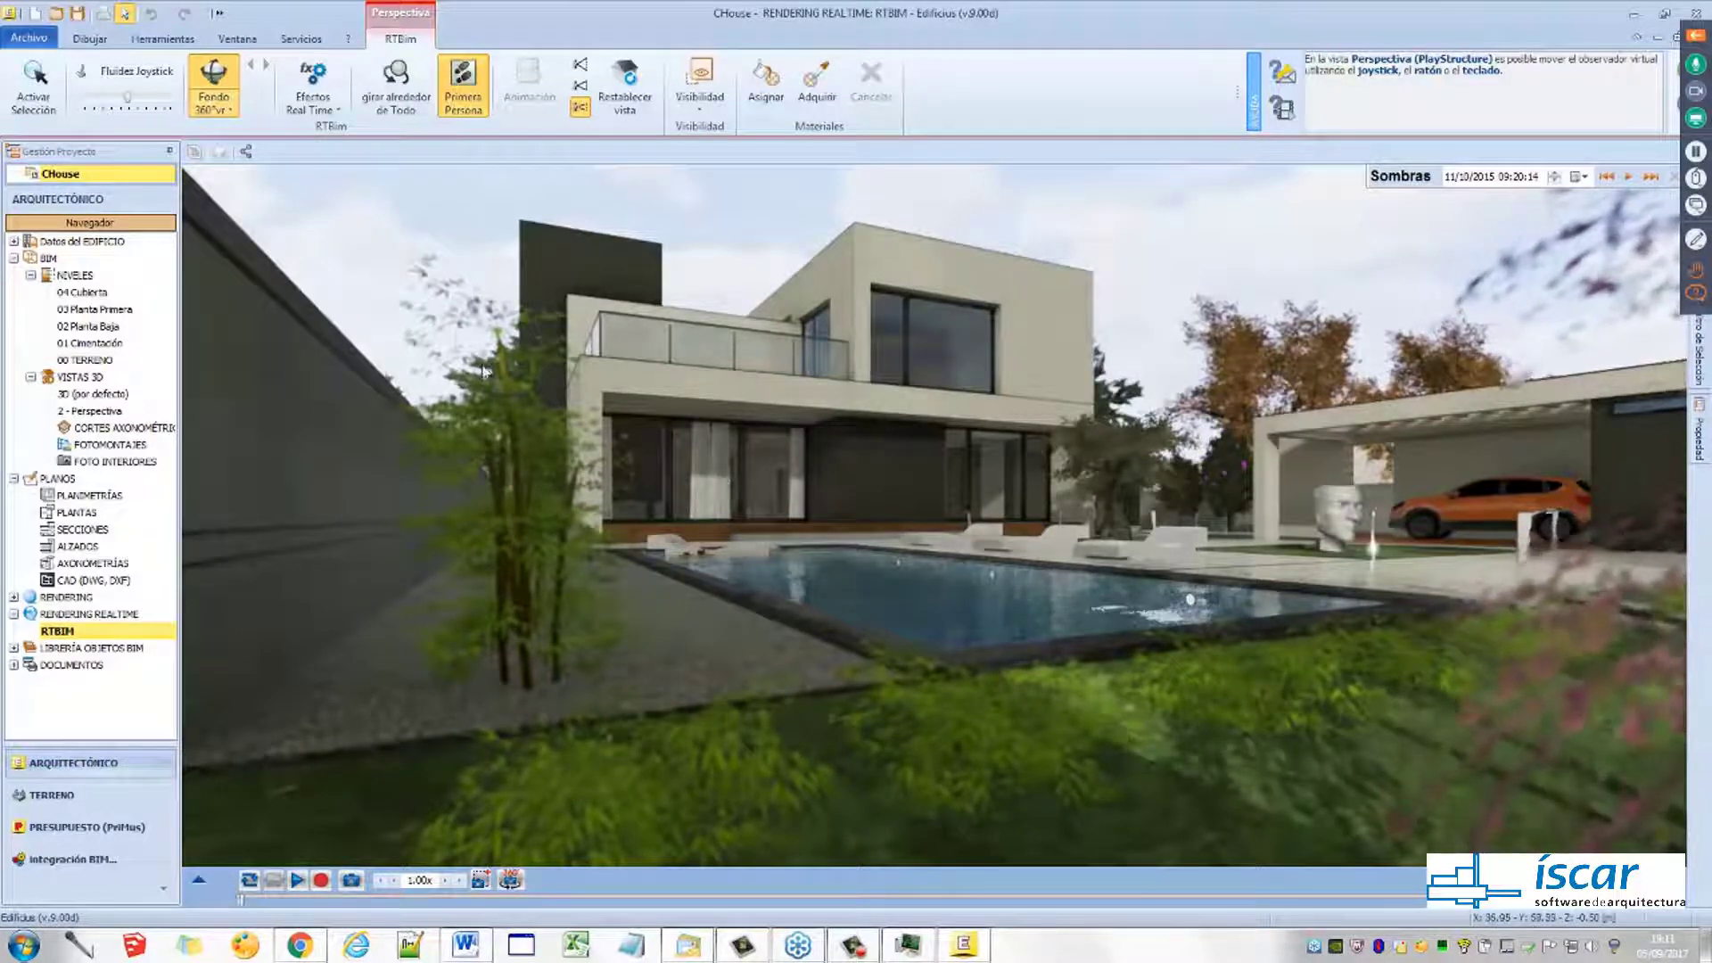
# Review the available real-time effects and walk around beside the bamboo to view the pool and house
pyautogui.click(333, 111)
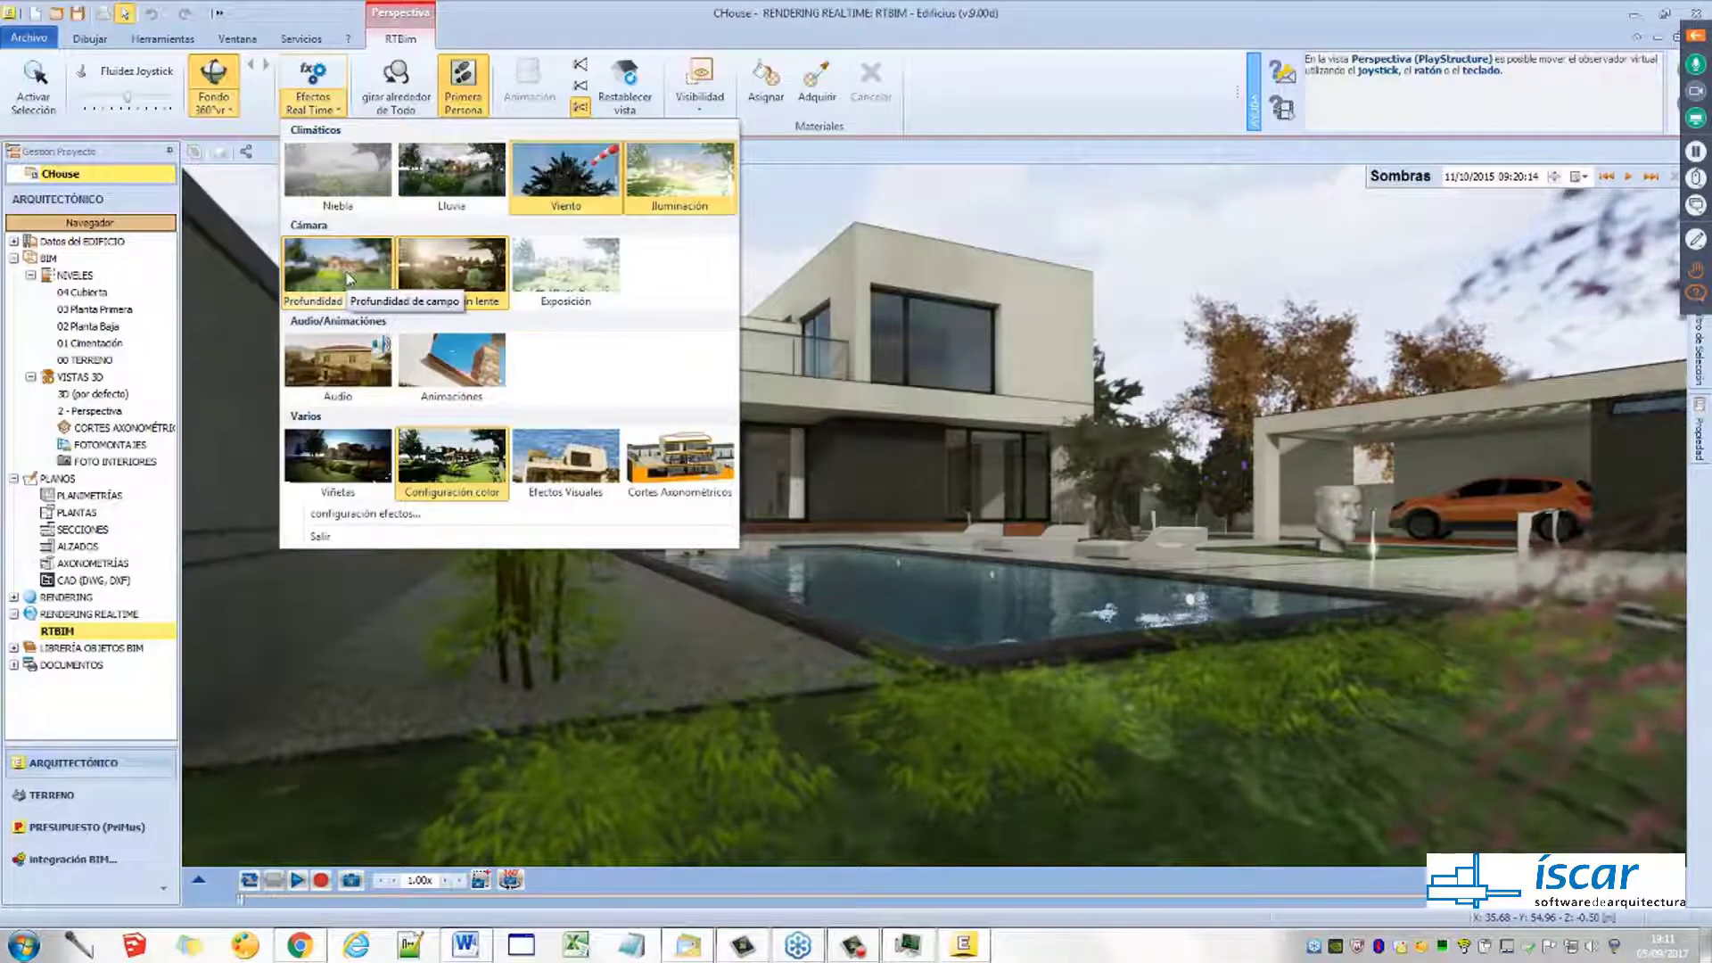
pyautogui.click(319, 536)
pyautogui.scroll(3, 650, 595)
pyautogui.moveTo(657, 583); pyautogui.dragTo(897, 656, button='middle')
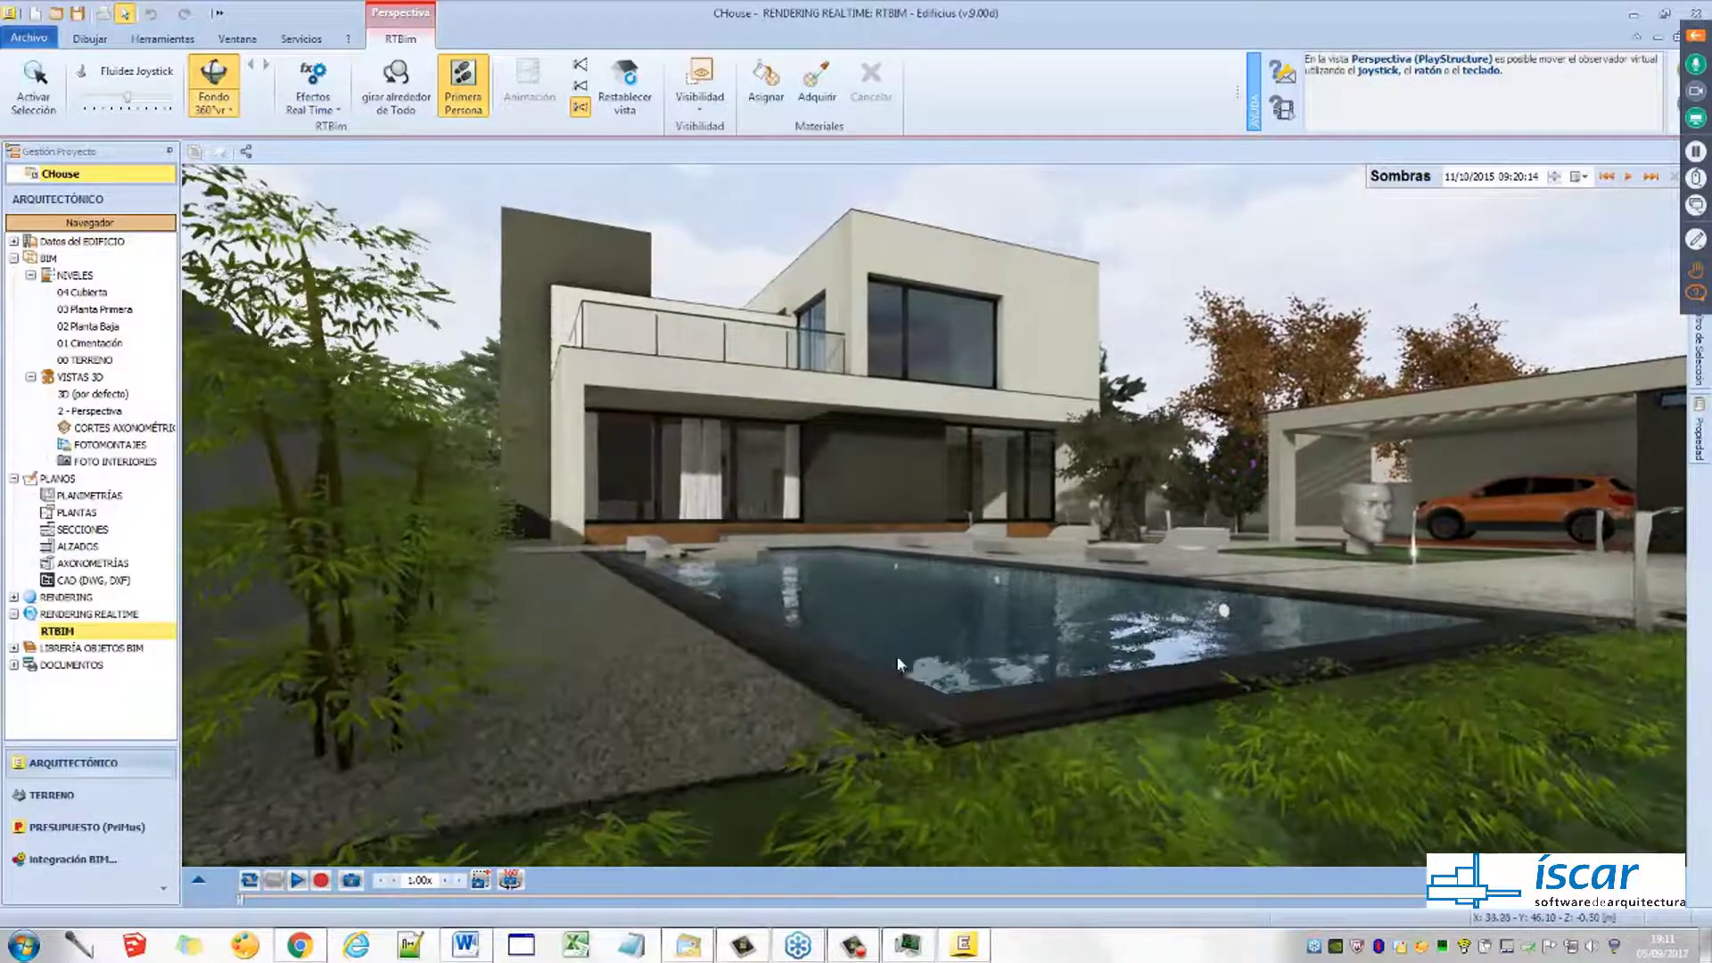
pyautogui.press('Right')
pyautogui.press('Right')
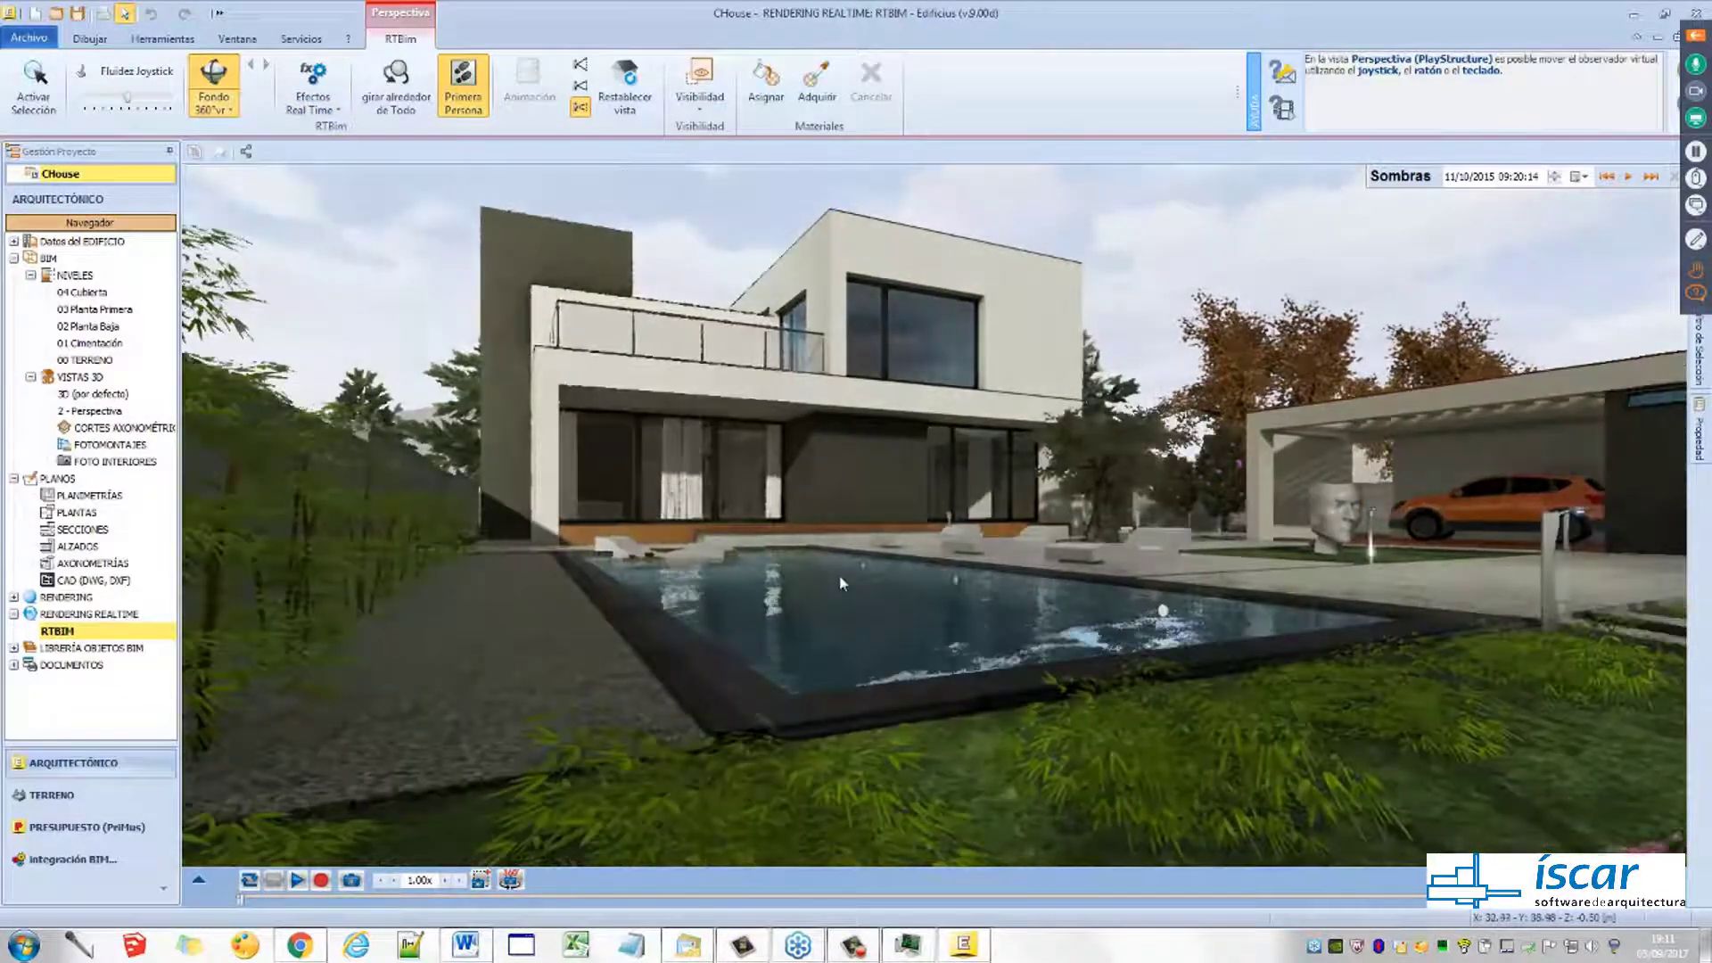
pyautogui.press('Left')
# Try the depth-of-field focus on the house facade and on the bamboo, and deactivate the Profundidad de campo effect
pyautogui.click(338, 109)
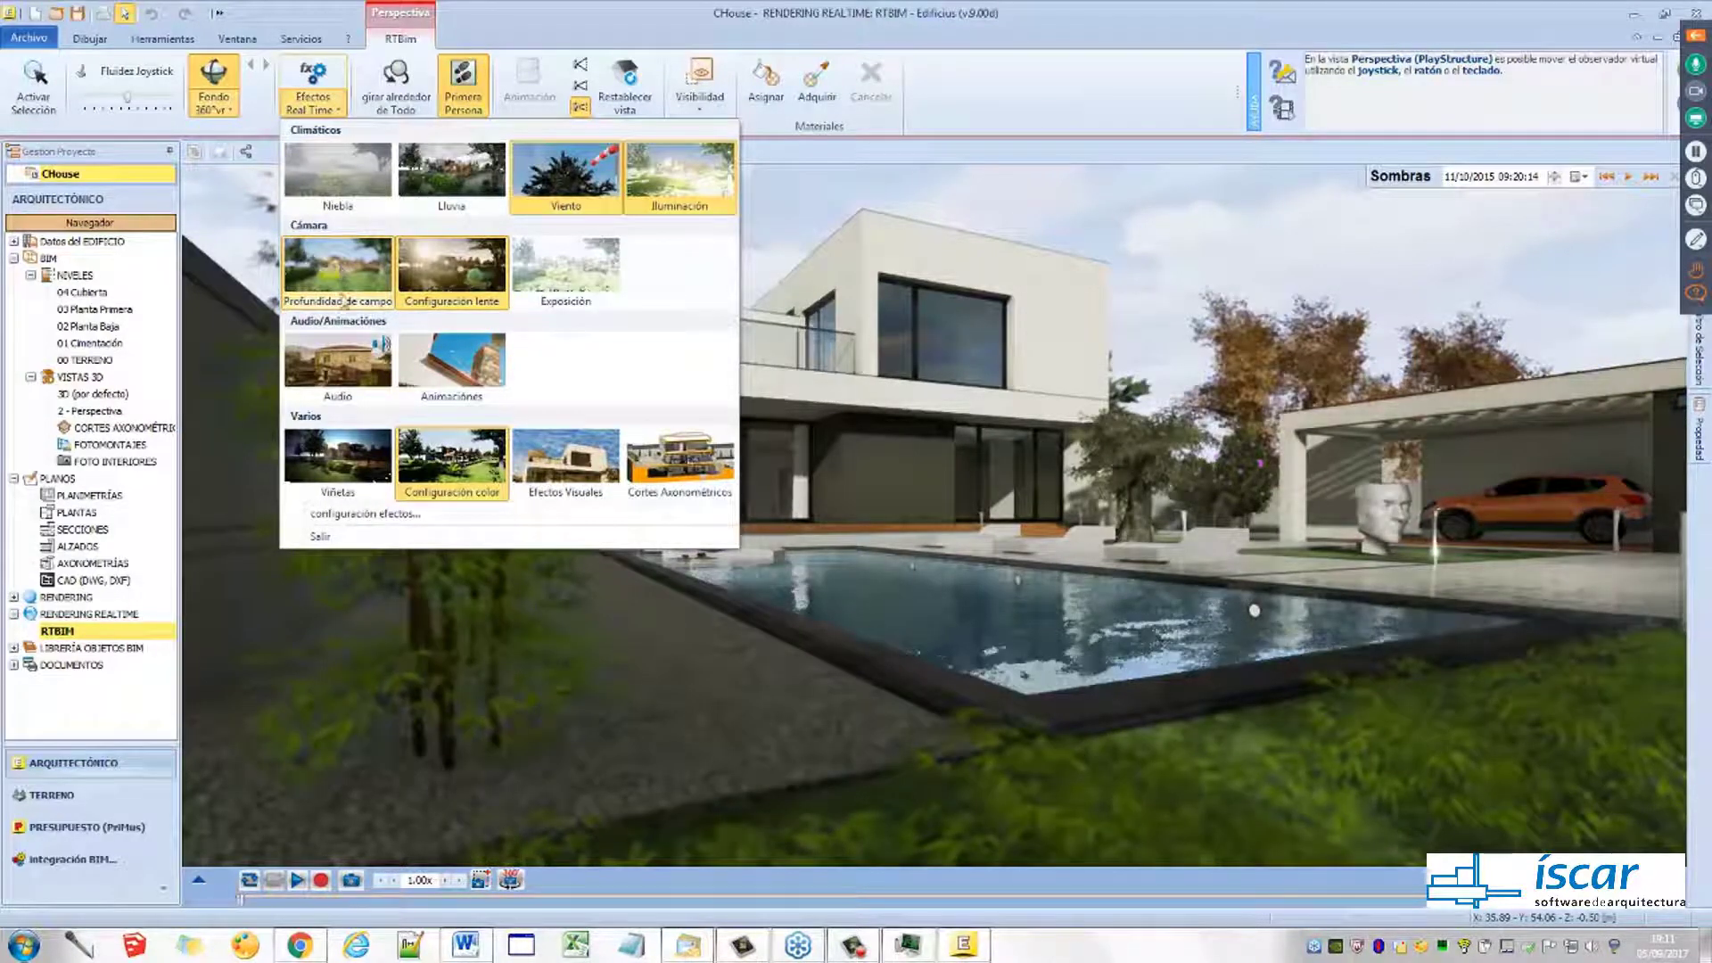
pyautogui.click(358, 514)
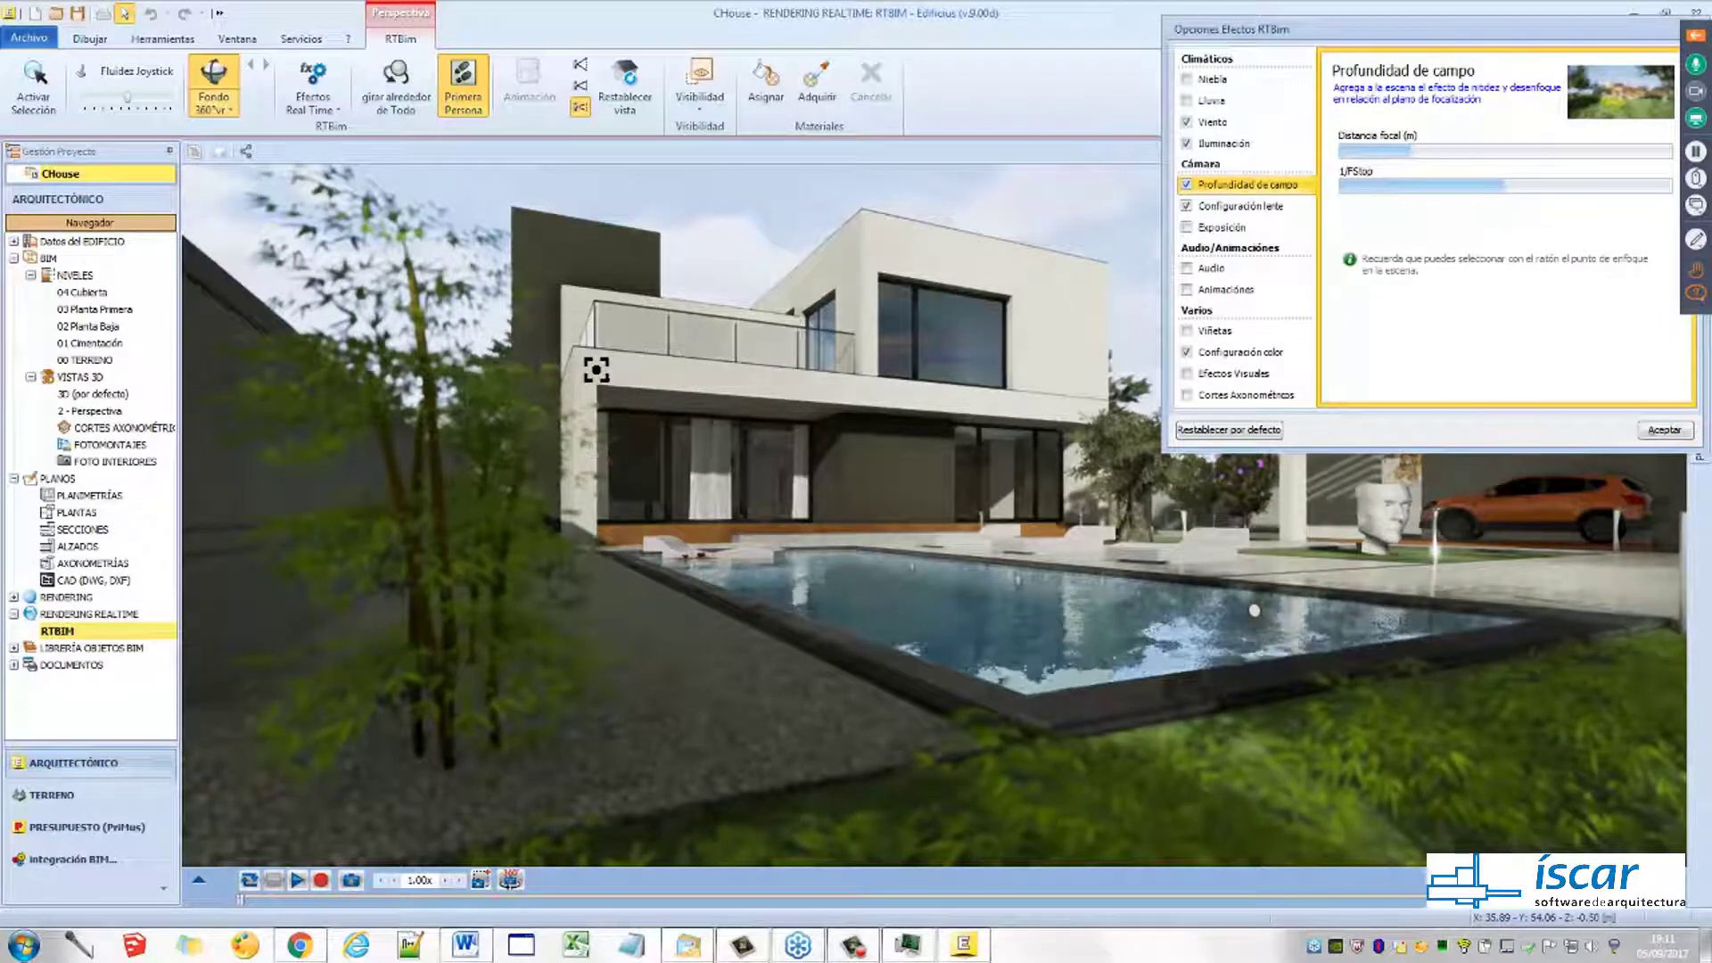
pyautogui.click(758, 381)
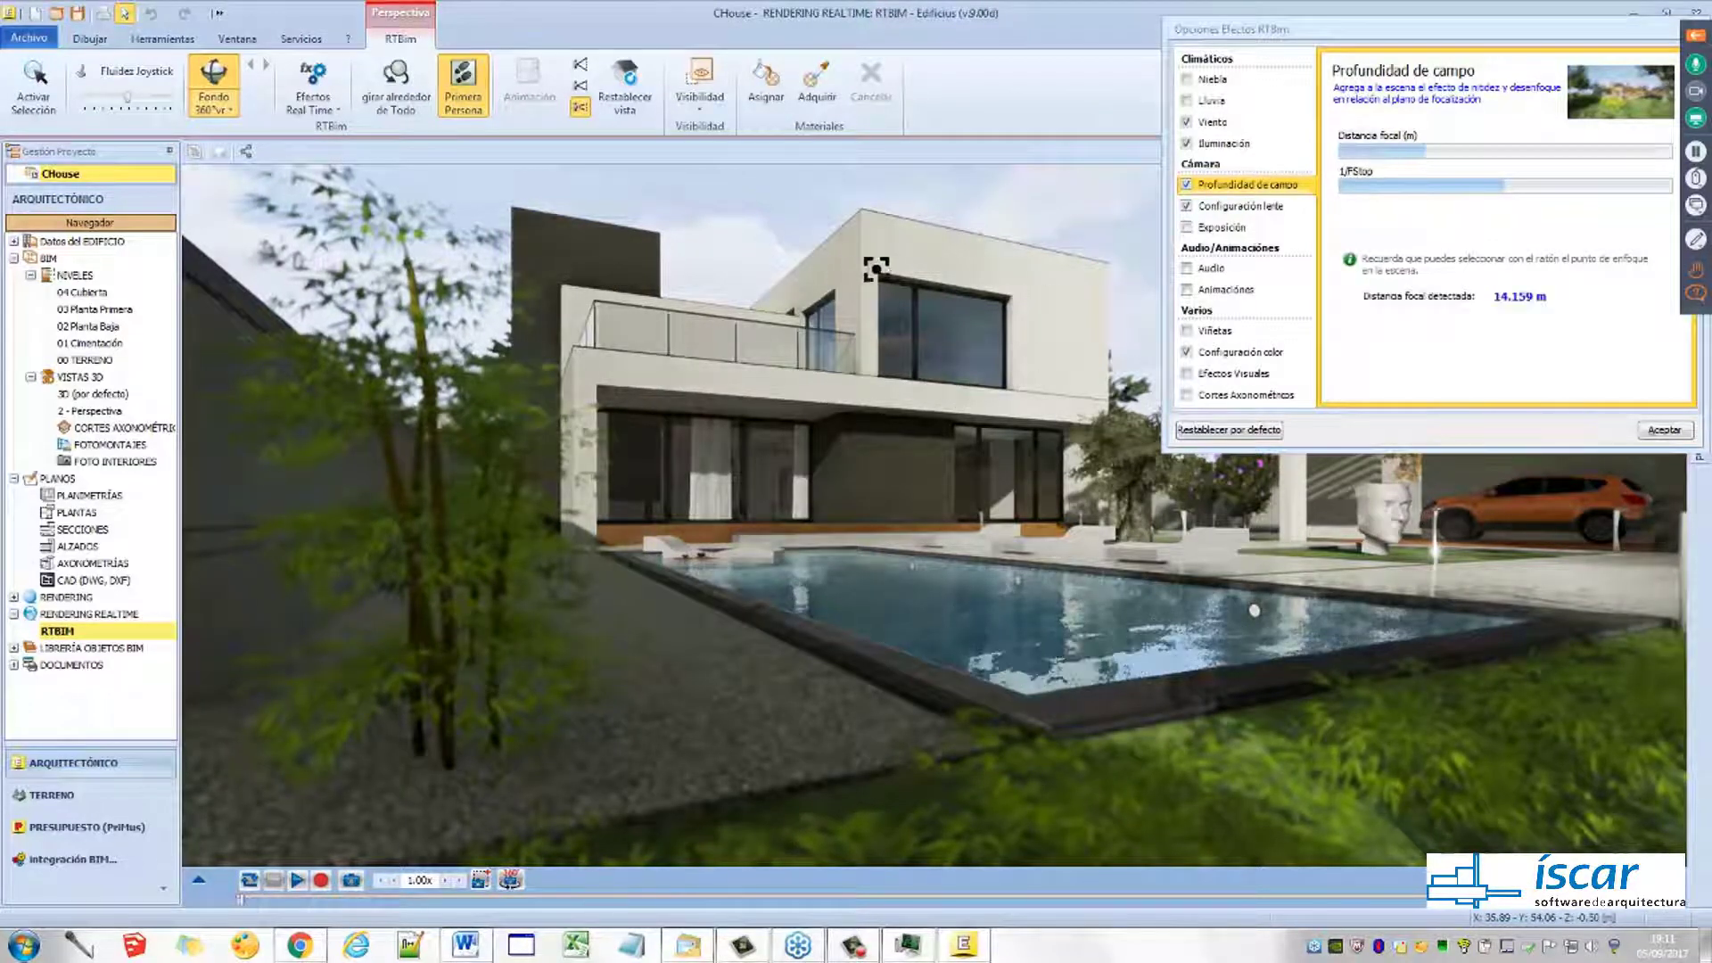
pyautogui.click(402, 593)
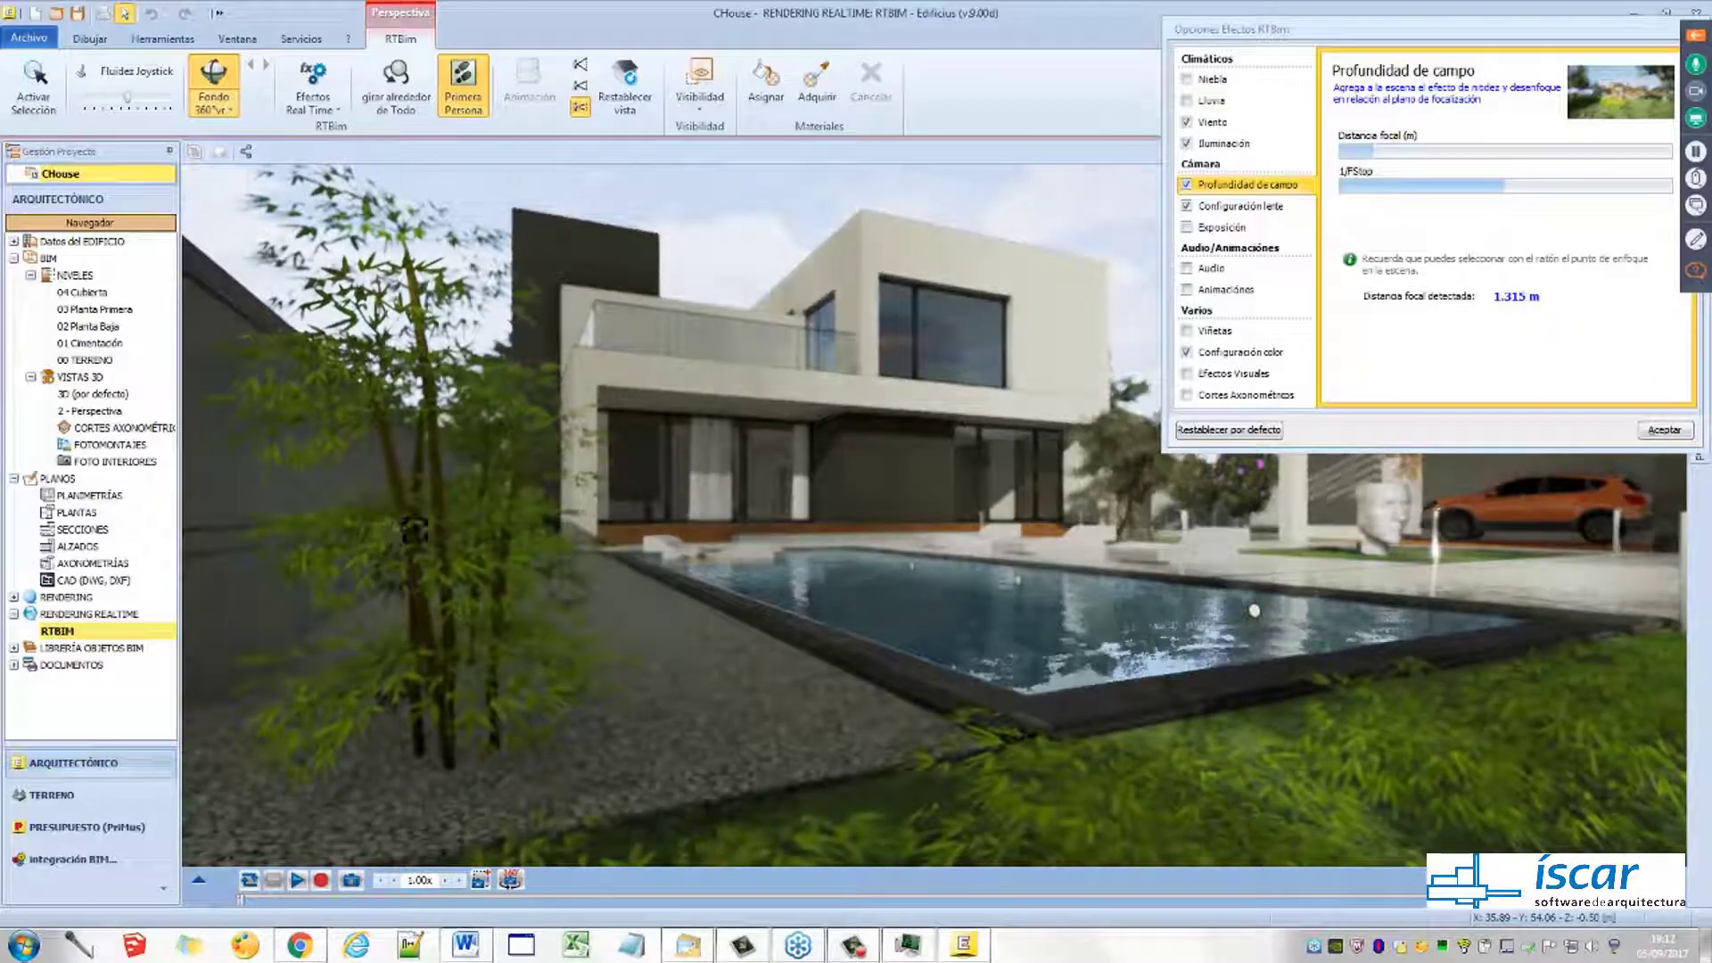
pyautogui.click(1186, 185)
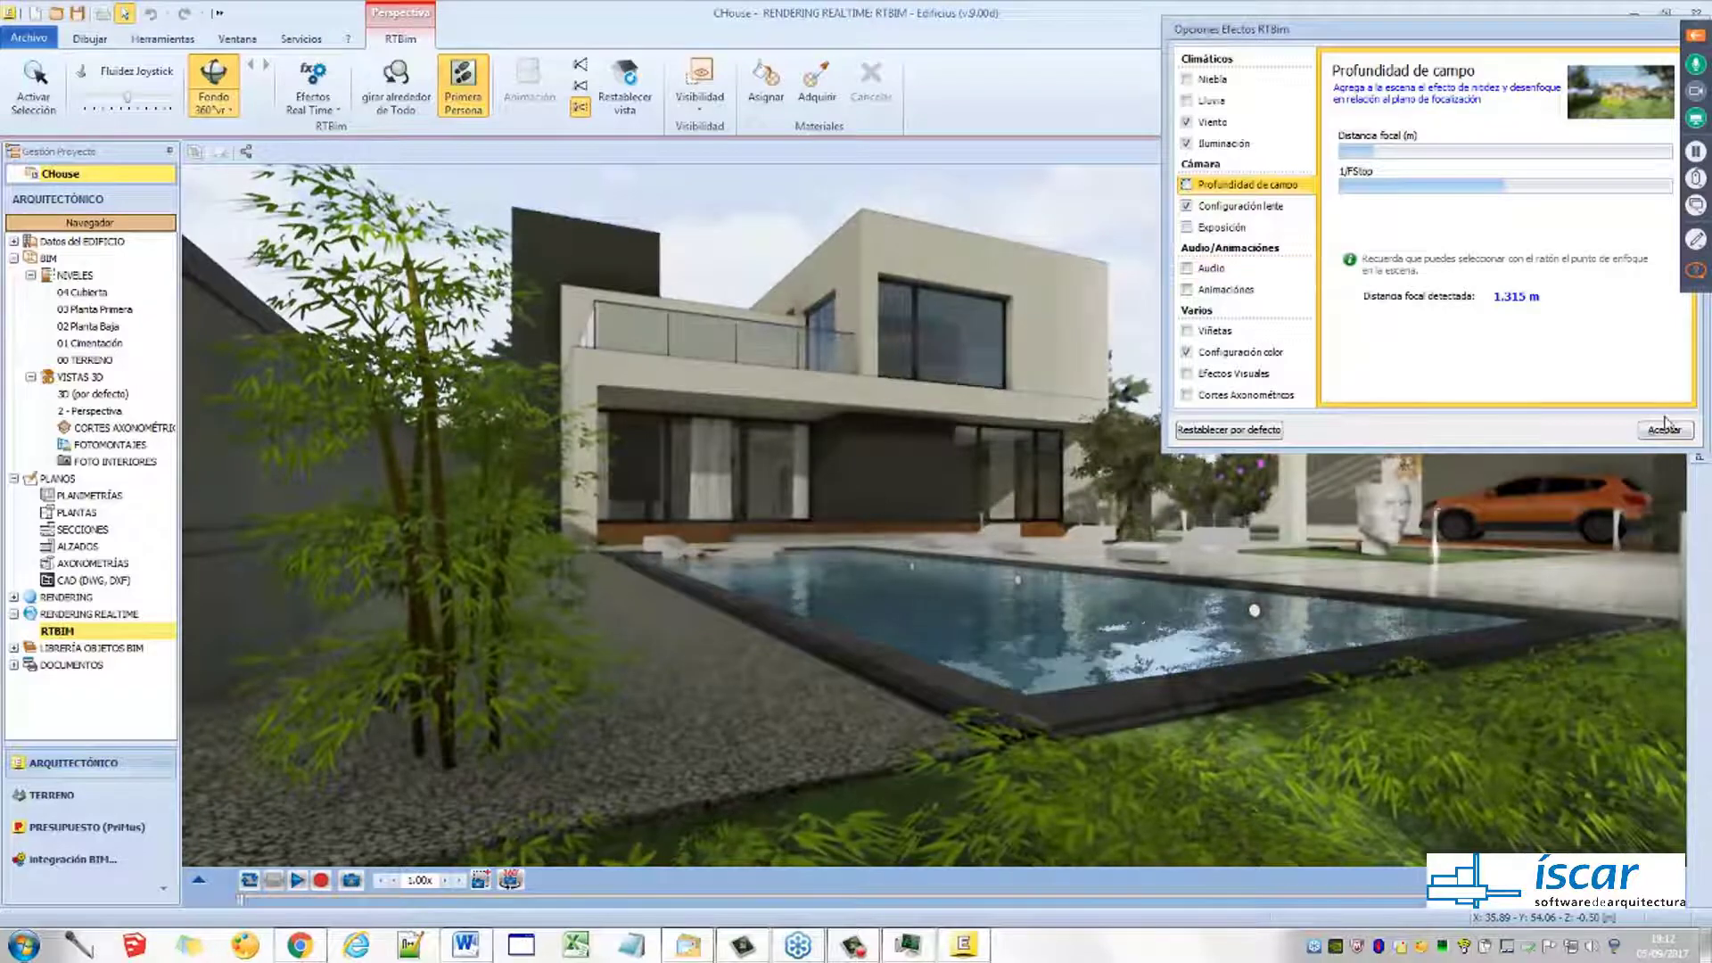
pyautogui.click(1664, 428)
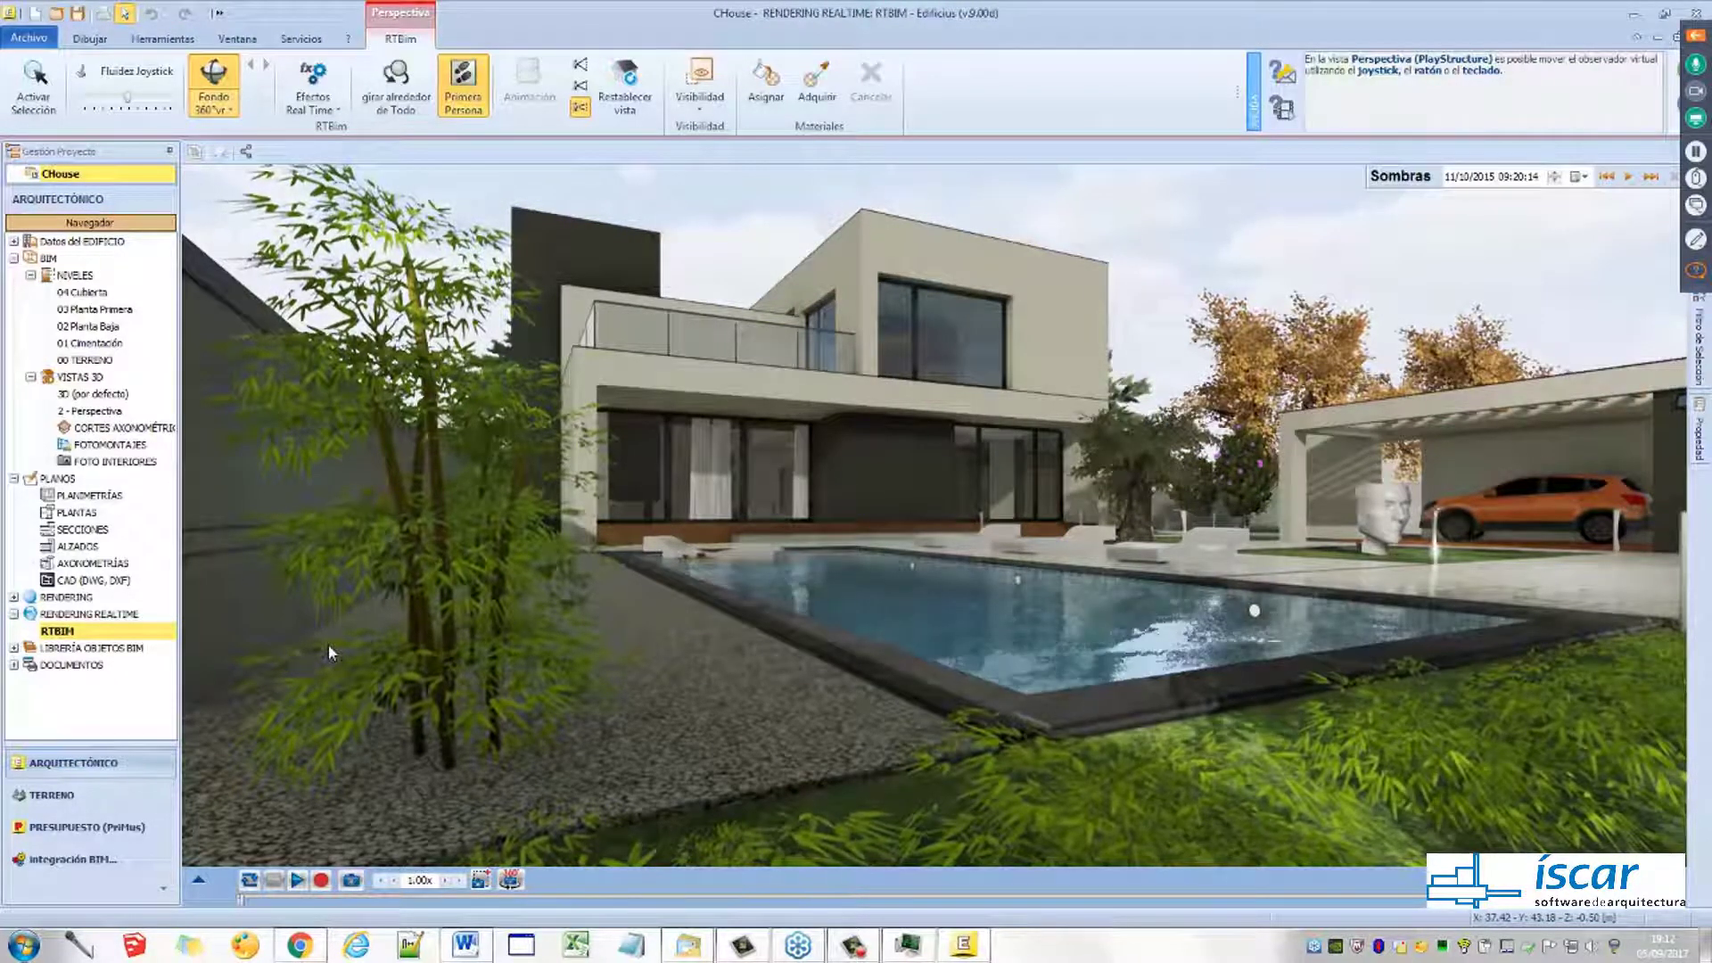
# Check the saved film reels and switch to orbiting around the whole scene for a raised view of the house and pool
pyautogui.click(198, 879)
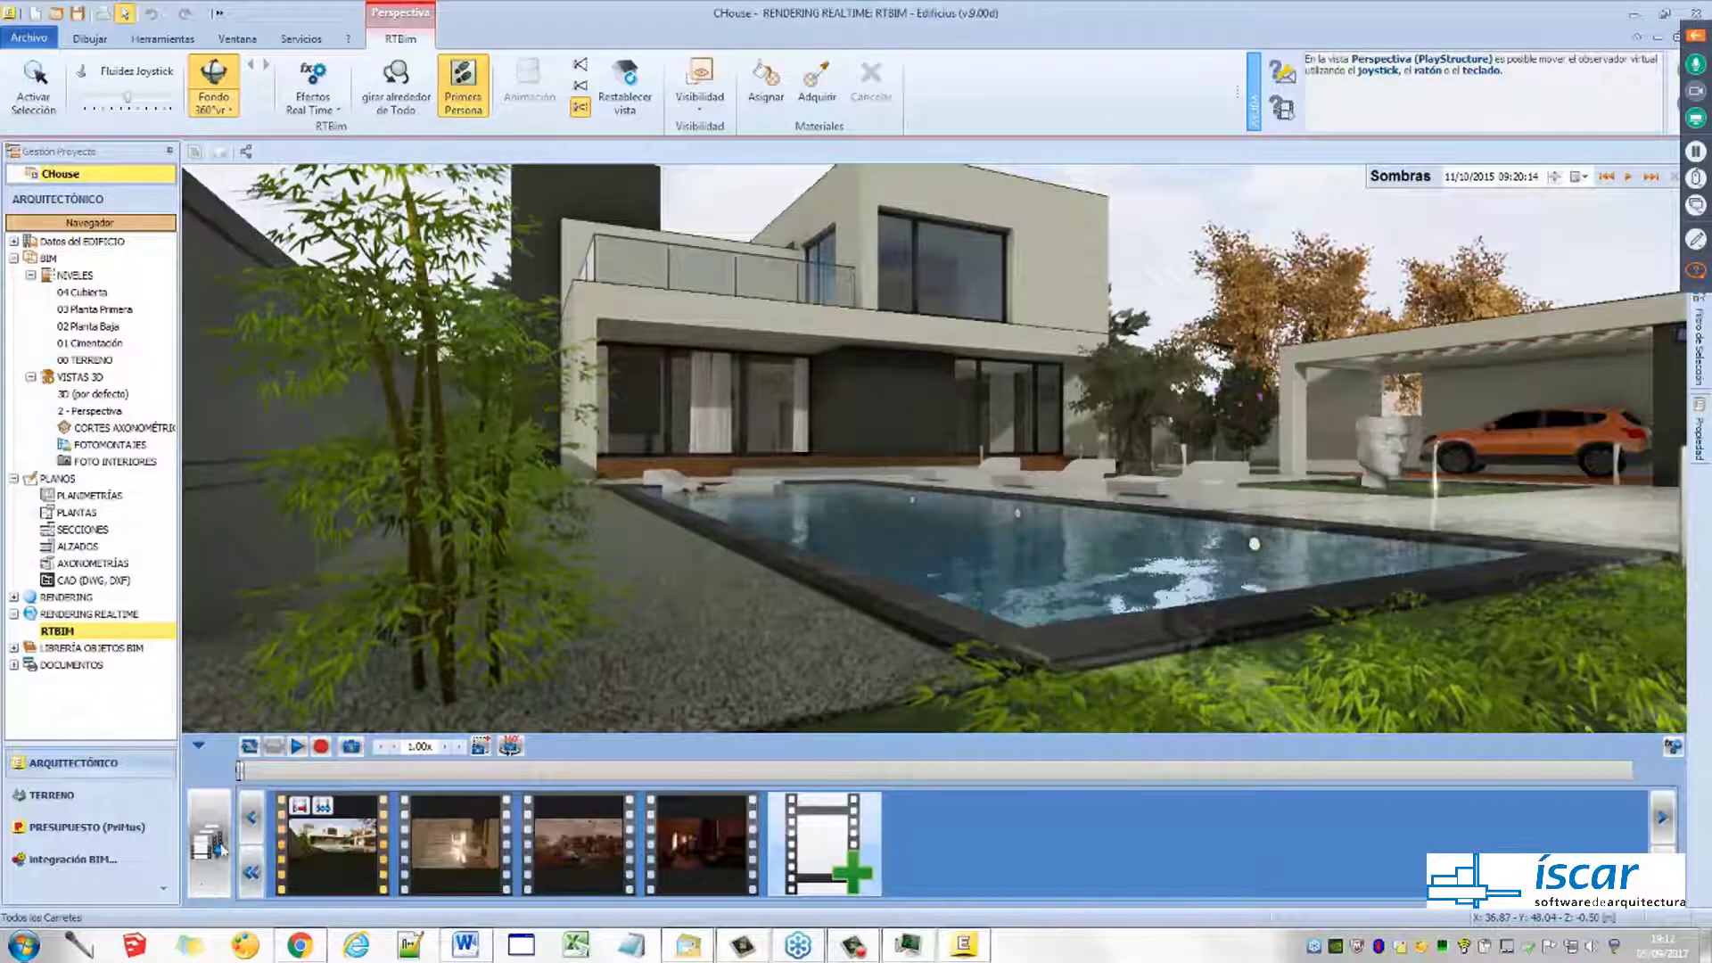
pyautogui.click(200, 748)
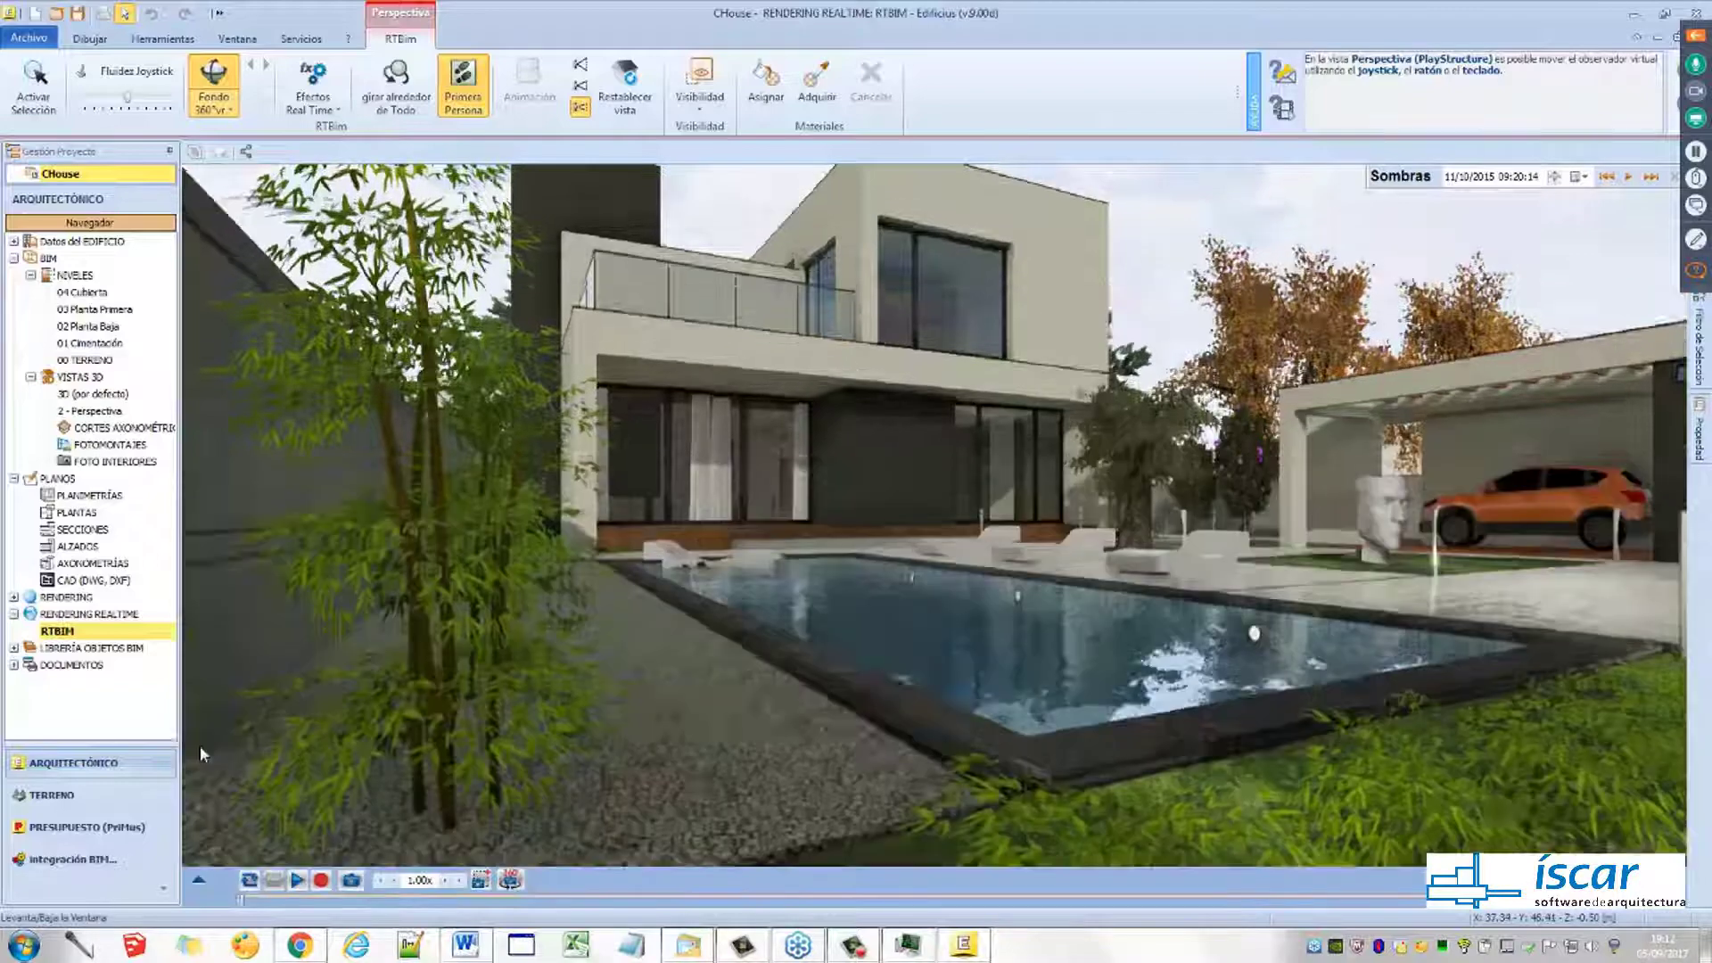
pyautogui.moveTo(685, 556)
pyautogui.mouseDown()
pyautogui.moveTo(685, 589)
pyautogui.moveTo(691, 576)
pyautogui.mouseUp()
pyautogui.click(396, 85)
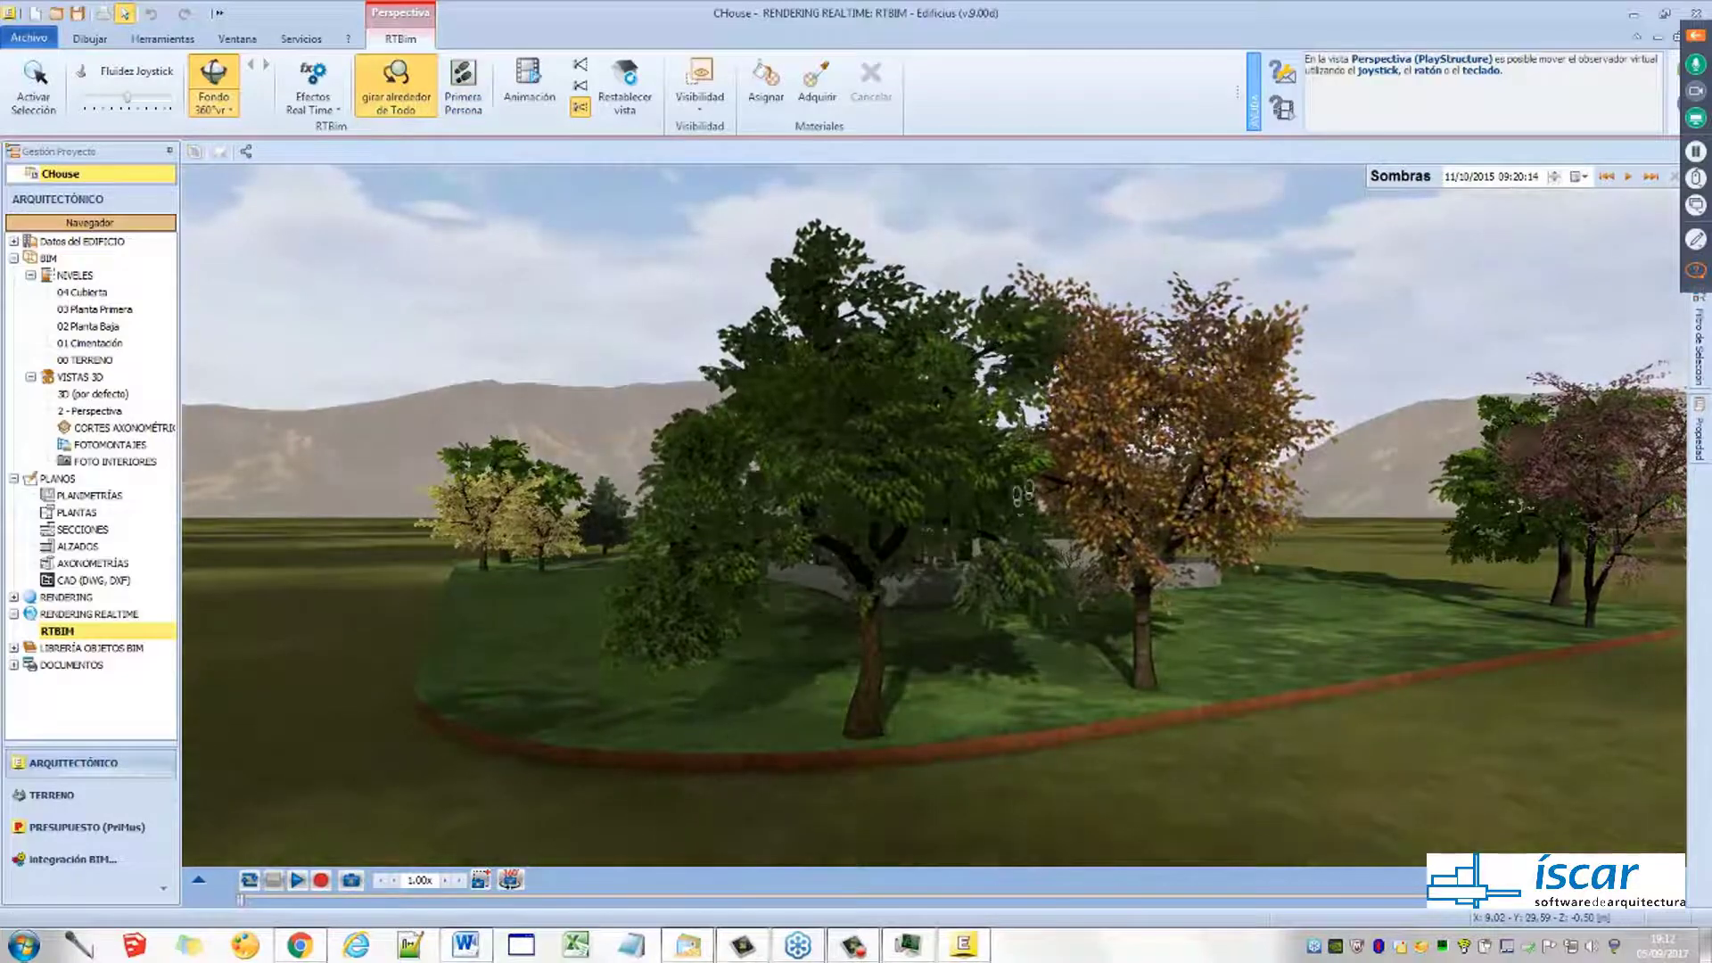
pyautogui.moveTo(1082, 651); pyautogui.dragTo(1017, 379)
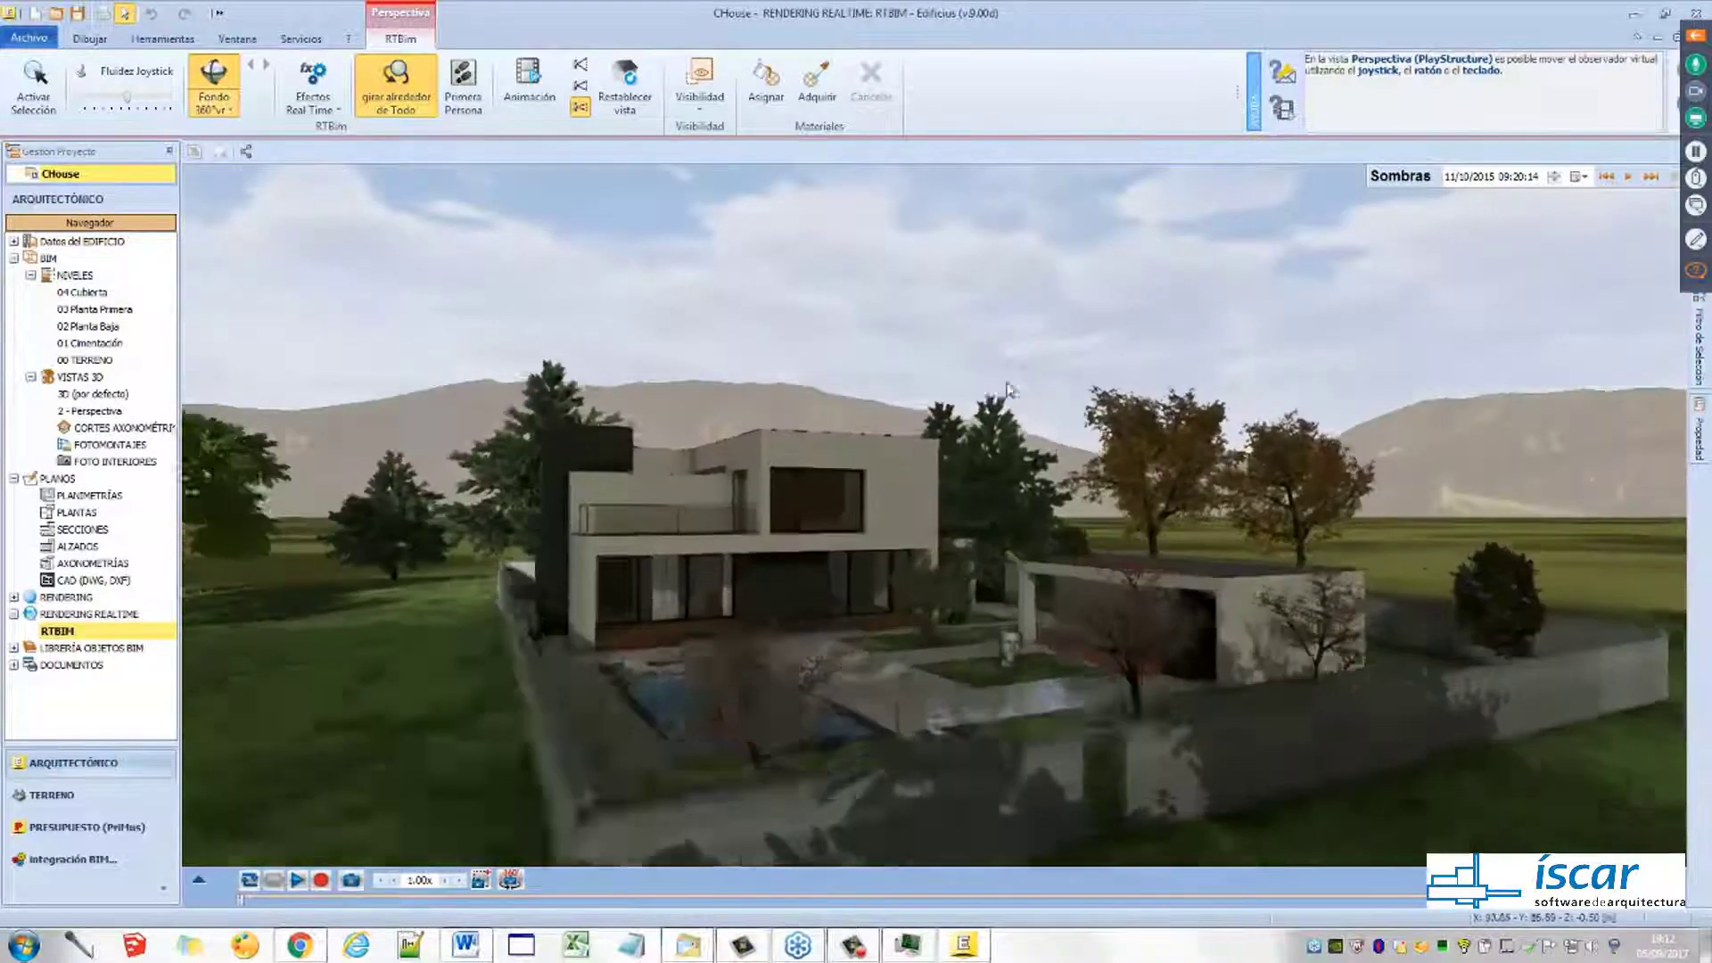
pyautogui.moveTo(887, 640); pyautogui.dragTo(843, 584)
# Expand the sun shadow settings and move the time of day to 10:20:14 on 11/10/2015
pyautogui.click(1577, 177)
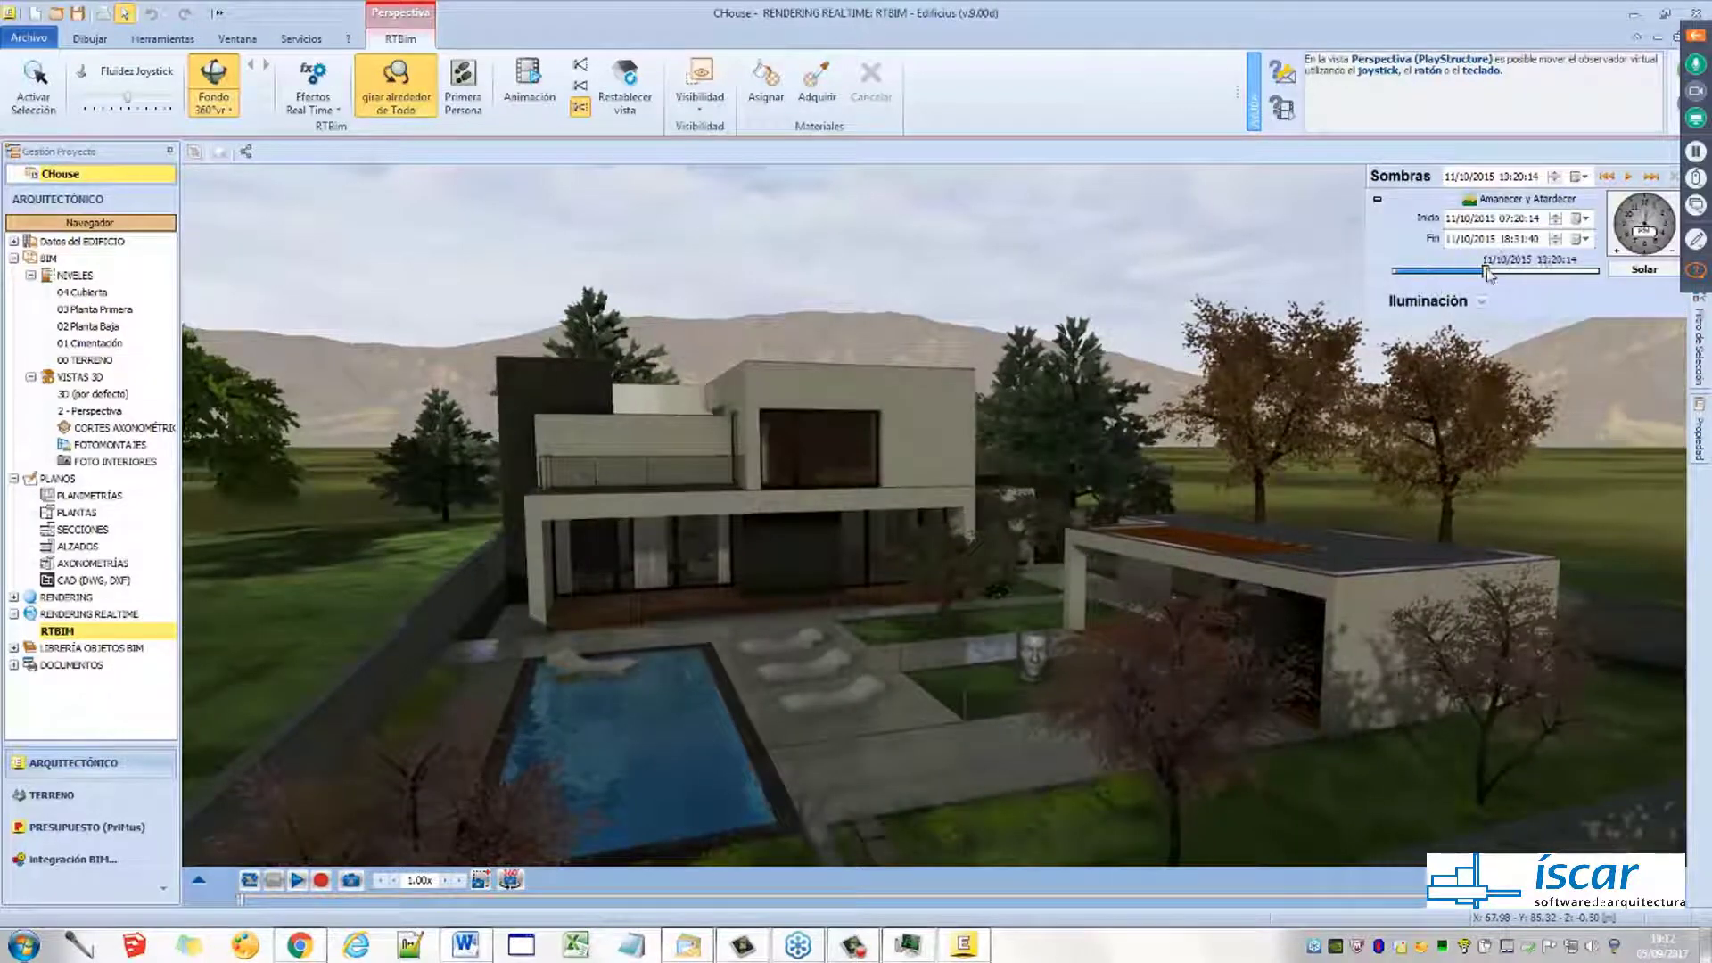
pyautogui.moveTo(1487, 272); pyautogui.dragTo(1503, 272)
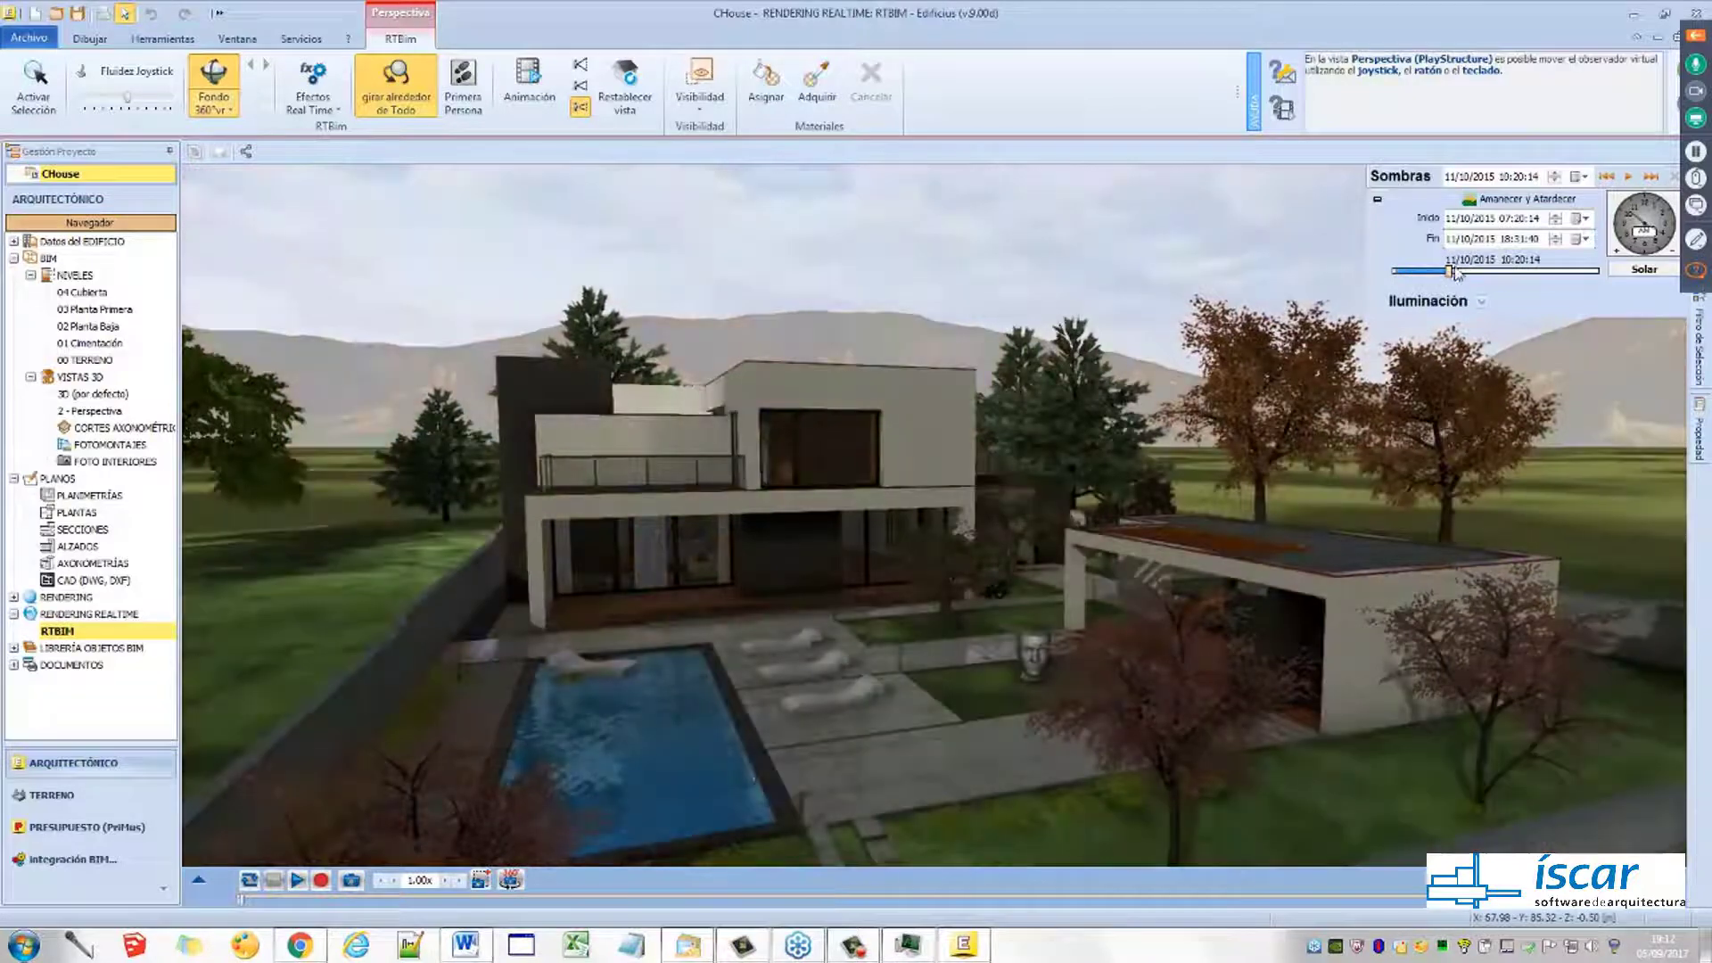
# Add a new empty reel after the four saved reels and collapse the reel strip
pyautogui.click(199, 881)
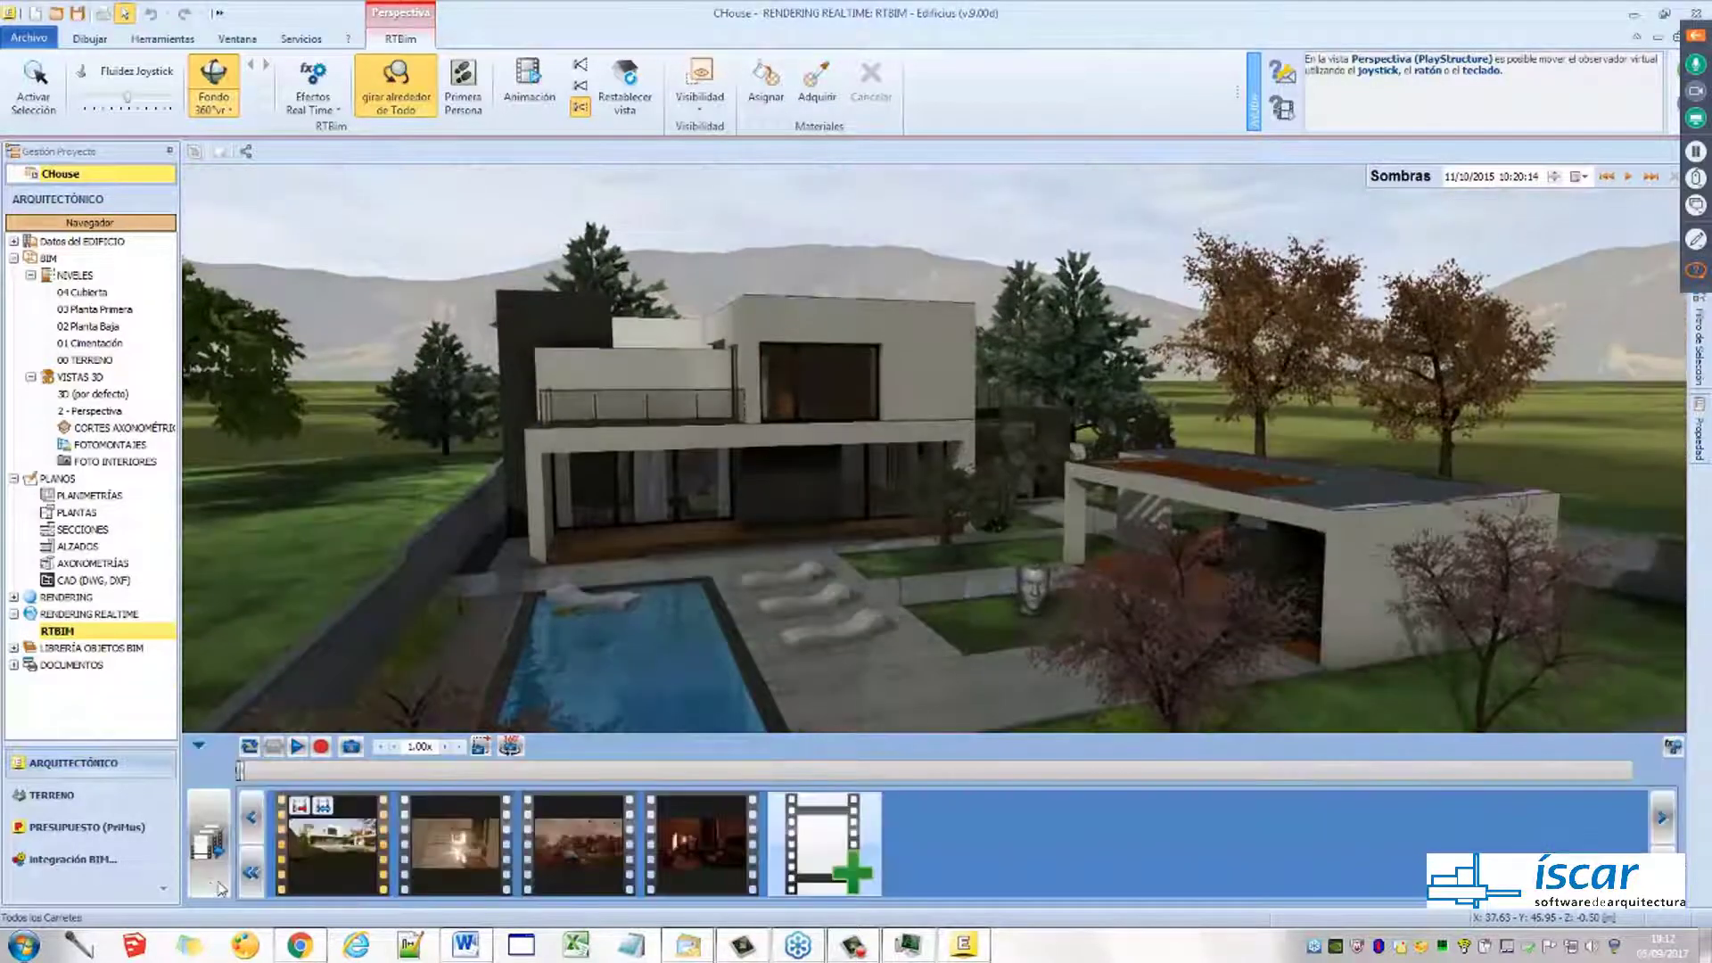
pyautogui.click(847, 856)
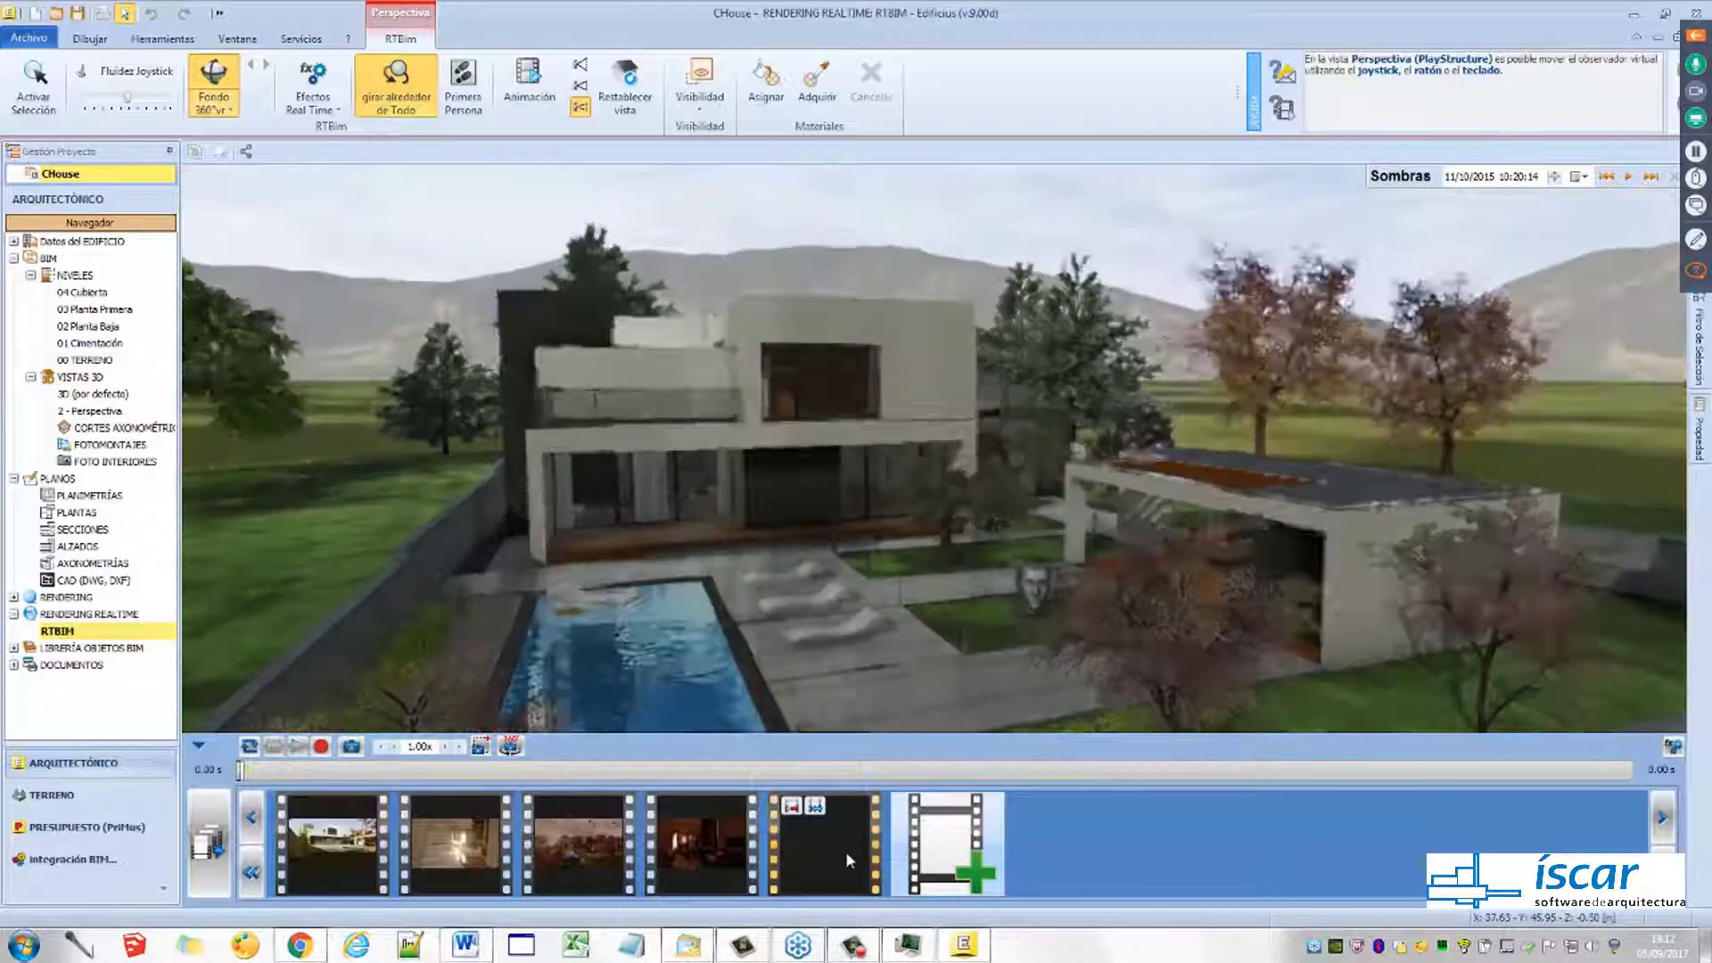
pyautogui.click(198, 747)
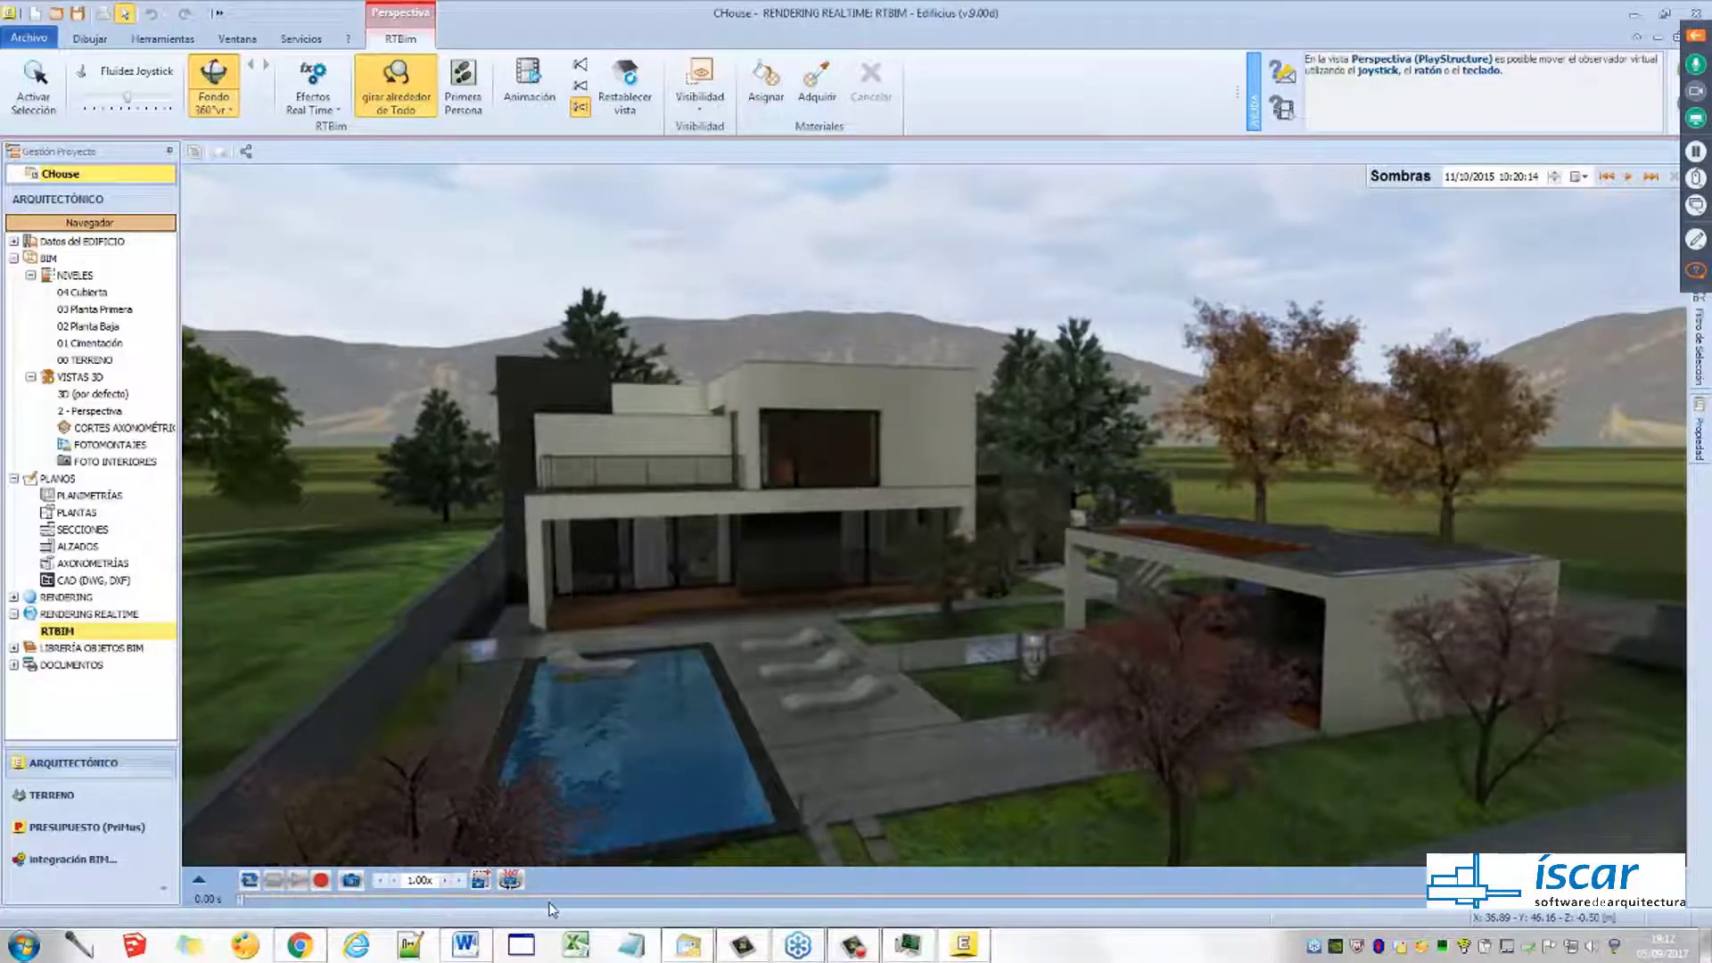
# Open the first saved reel, the exterior view beside the bamboo and pool, and view its animation full size
pyautogui.click(204, 881)
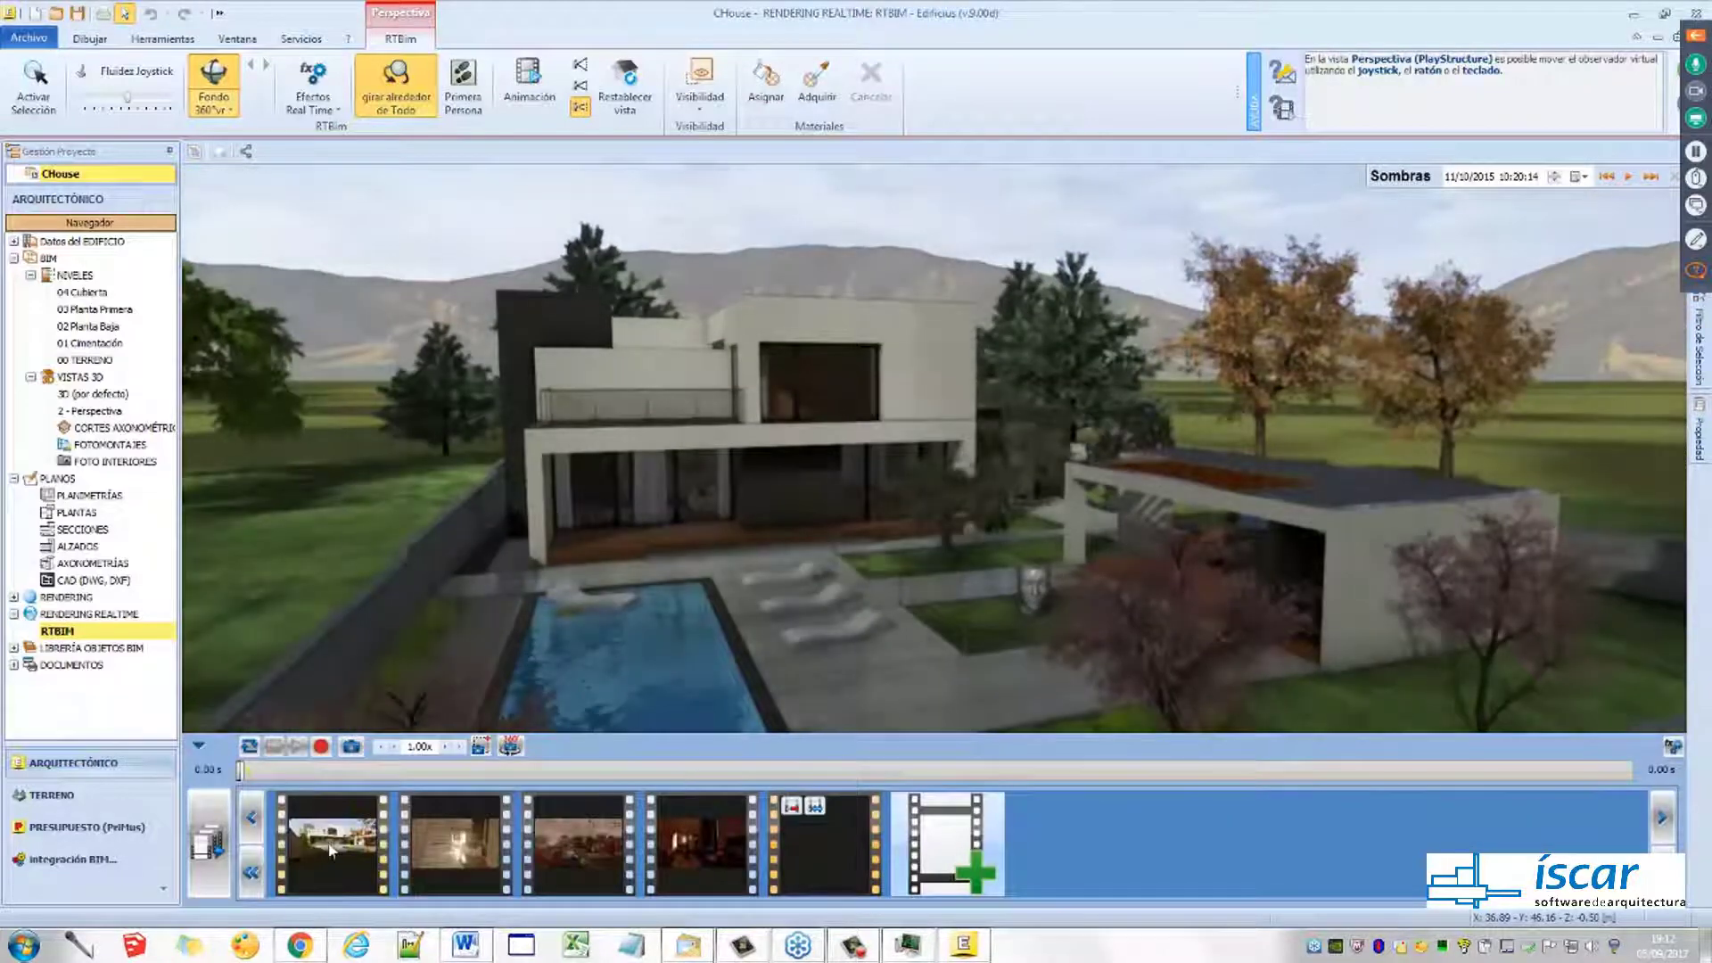
pyautogui.click(318, 851)
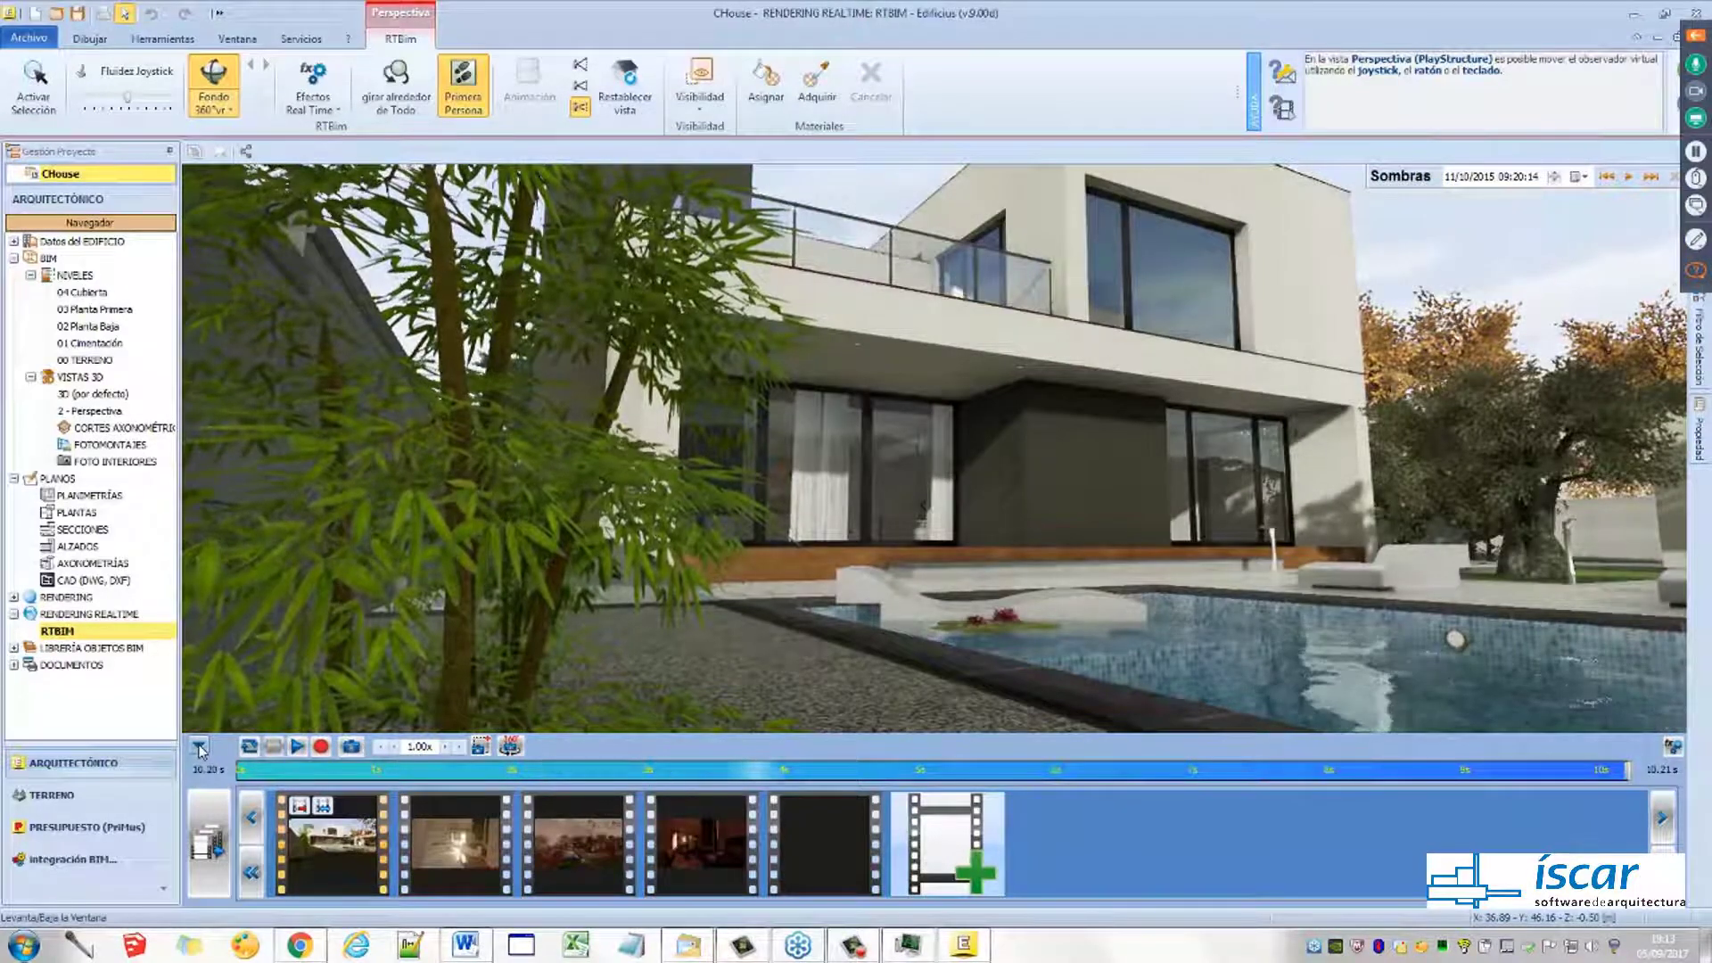
pyautogui.click(199, 747)
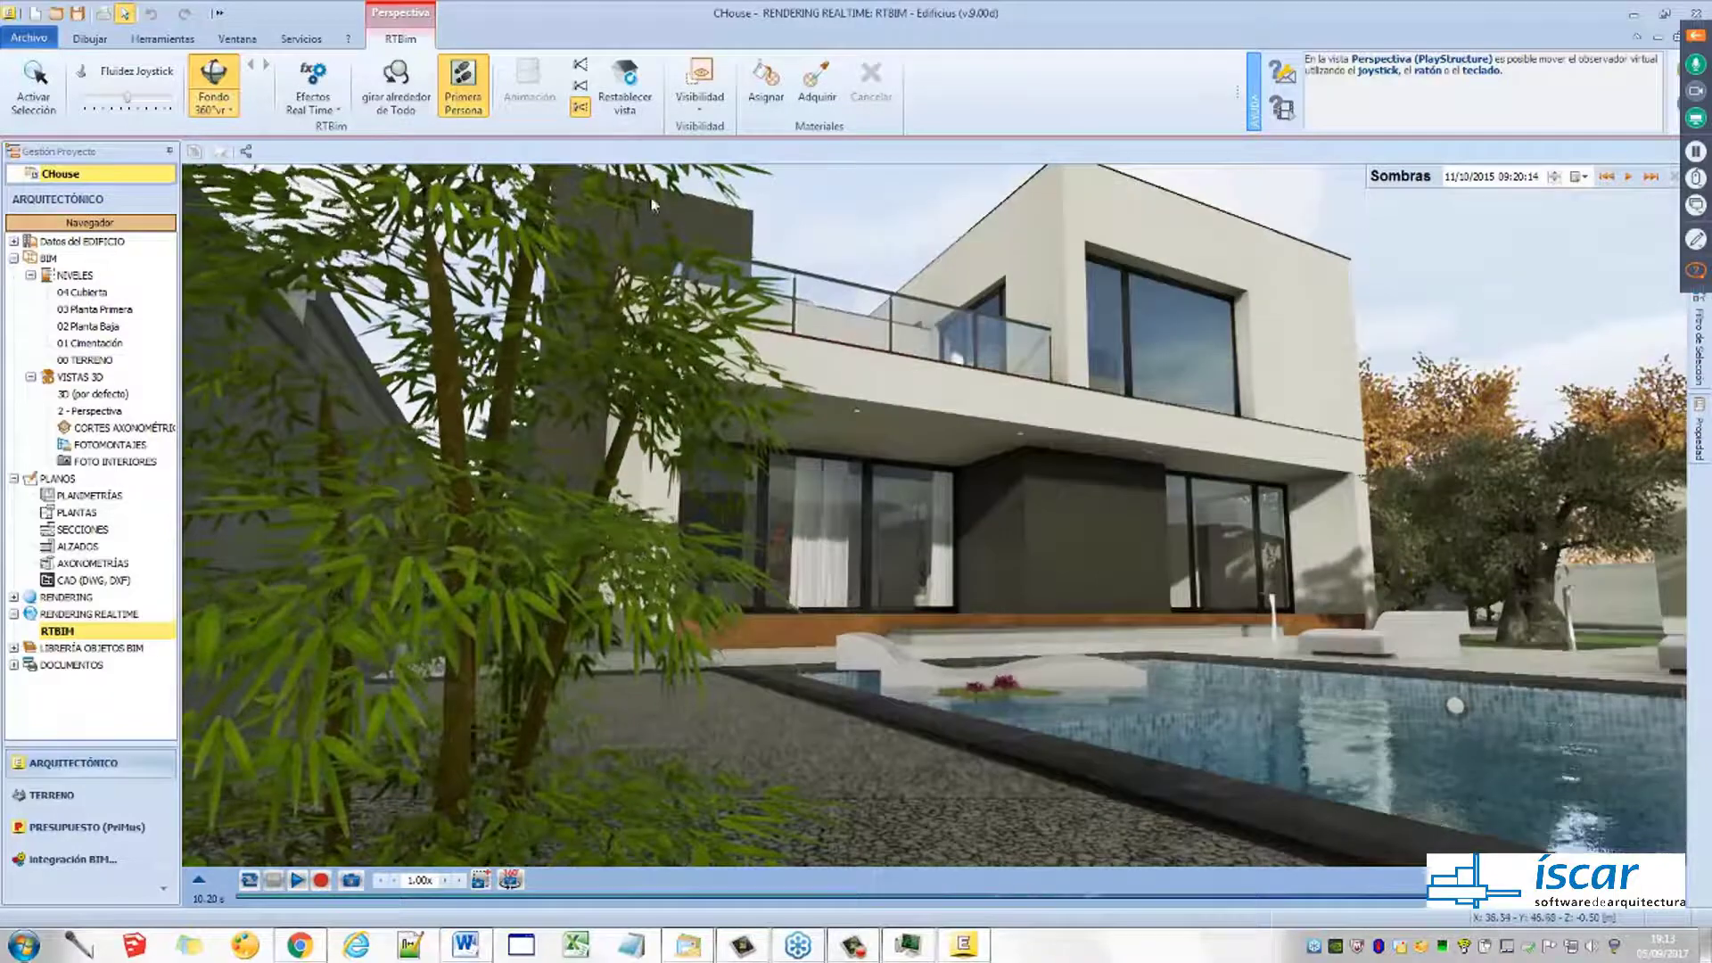
# Switch to orbiting around the whole scene, frame a raised view of the house and pool, and add another reel
pyautogui.click(387, 80)
pyautogui.moveTo(760, 481); pyautogui.dragTo(646, 603)
pyautogui.click(298, 880)
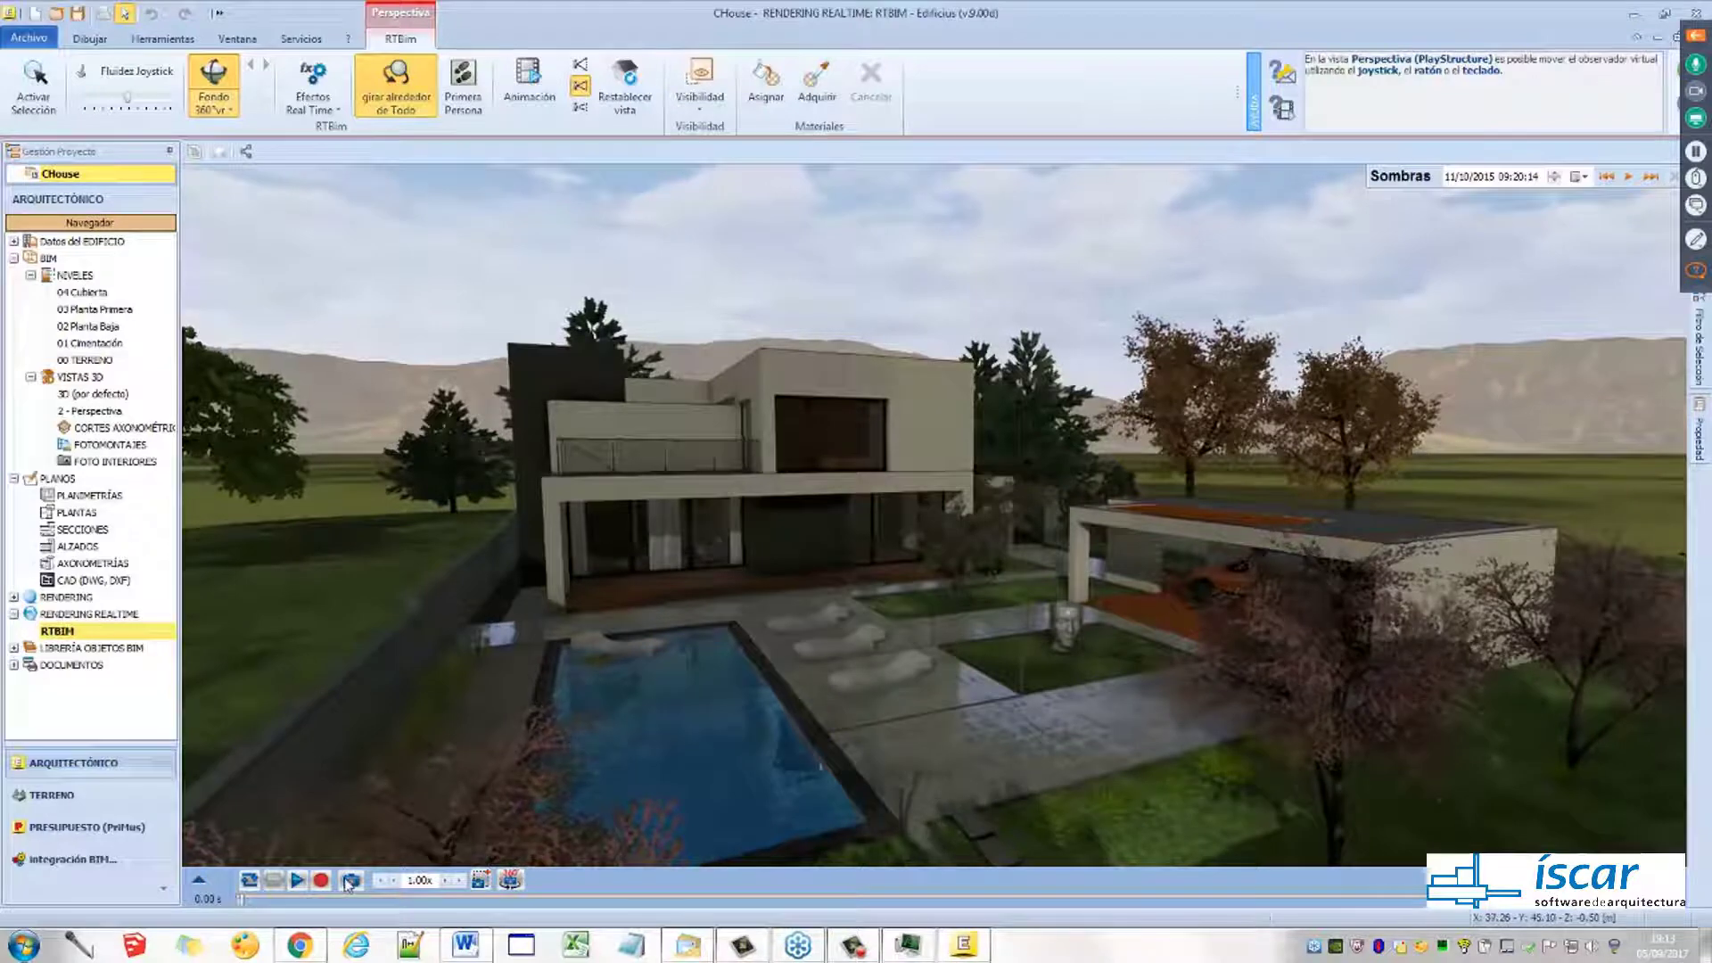
pyautogui.click(200, 881)
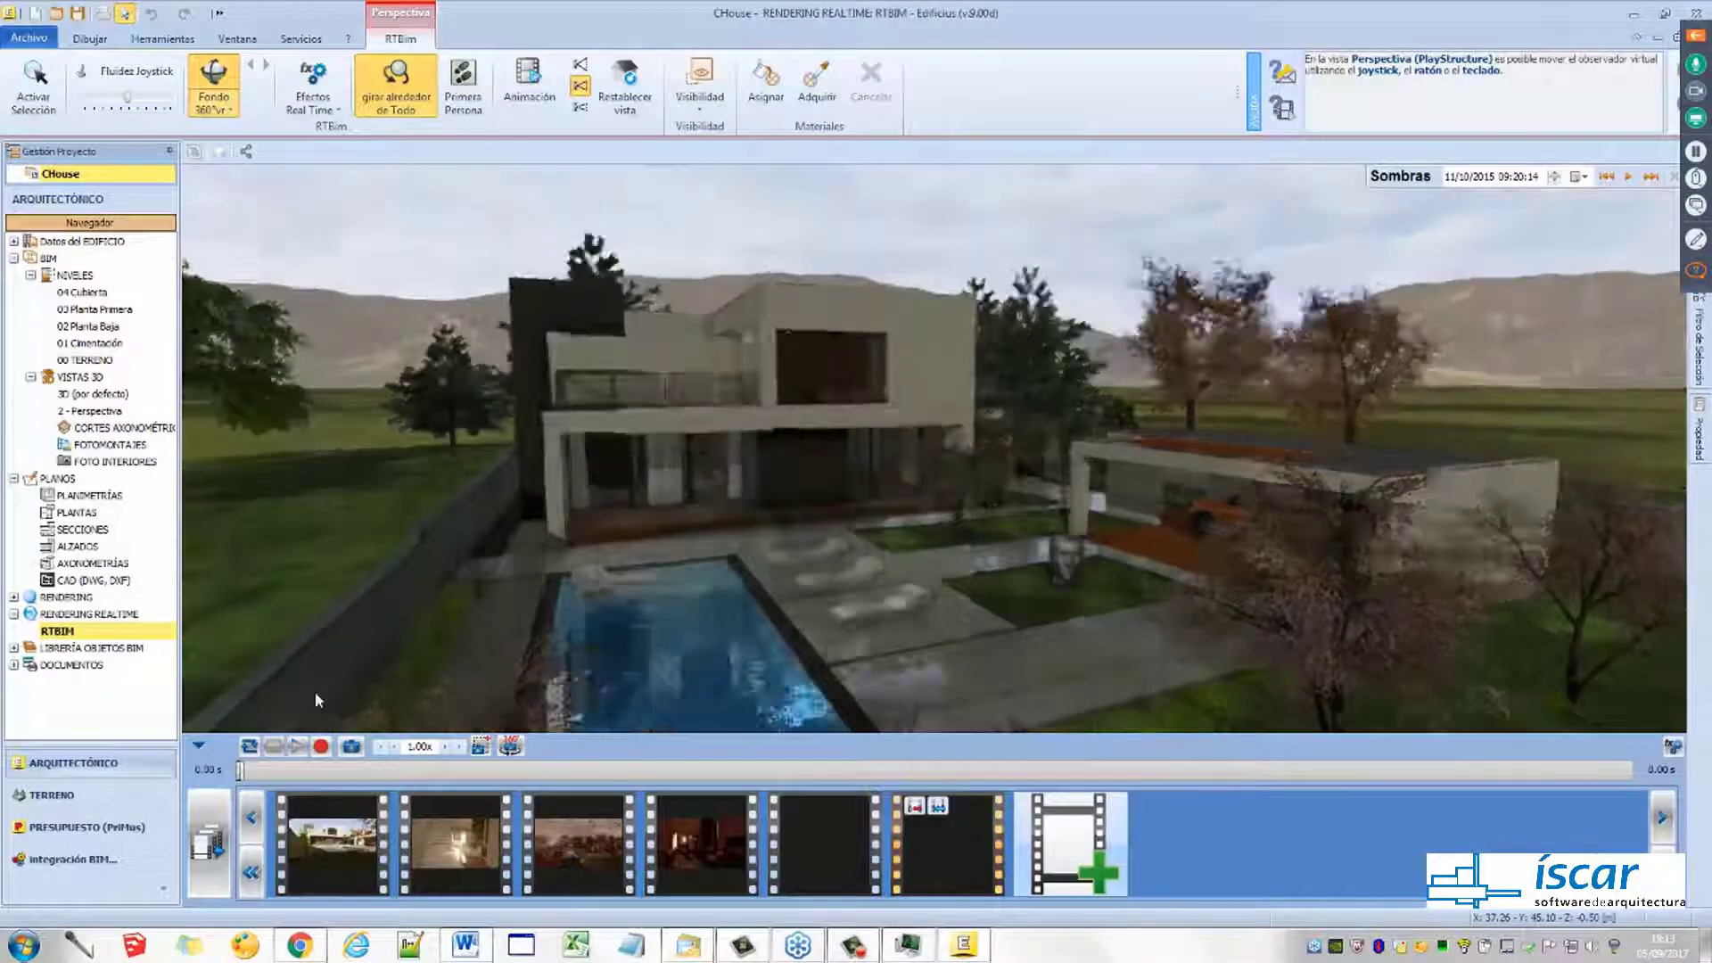
pyautogui.click(199, 745)
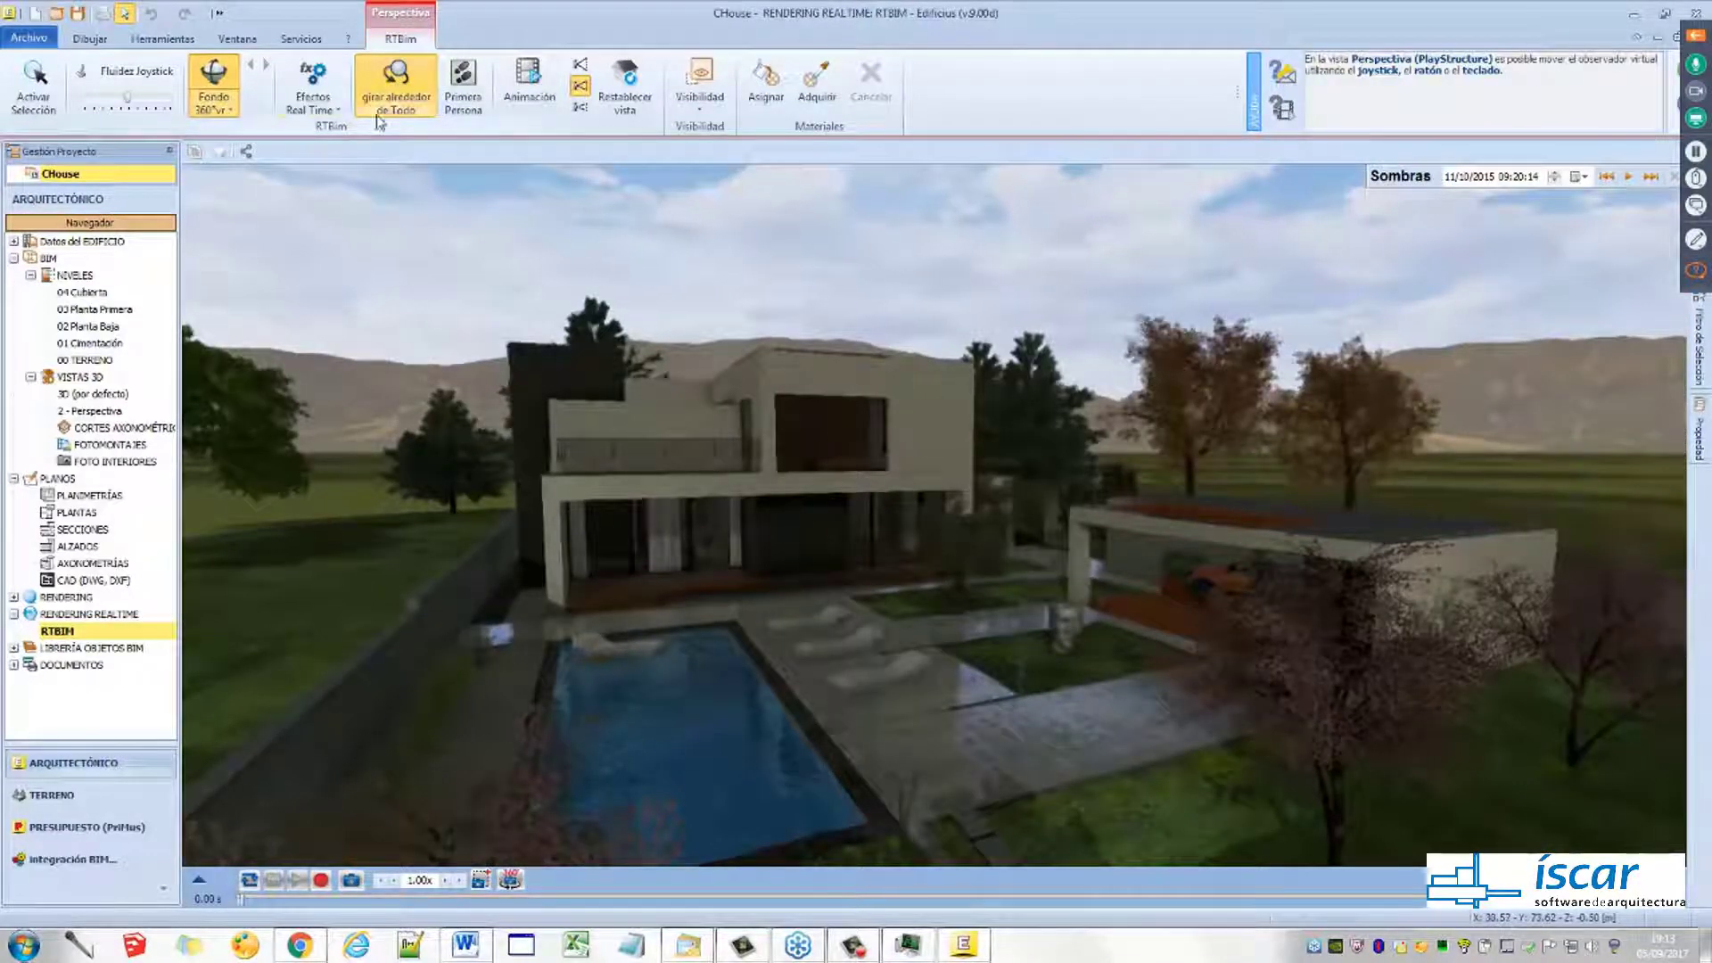
# Photograph the raised pool view for the new reel, then orbit toward the garage side and add a second photo
pyautogui.click(340, 111)
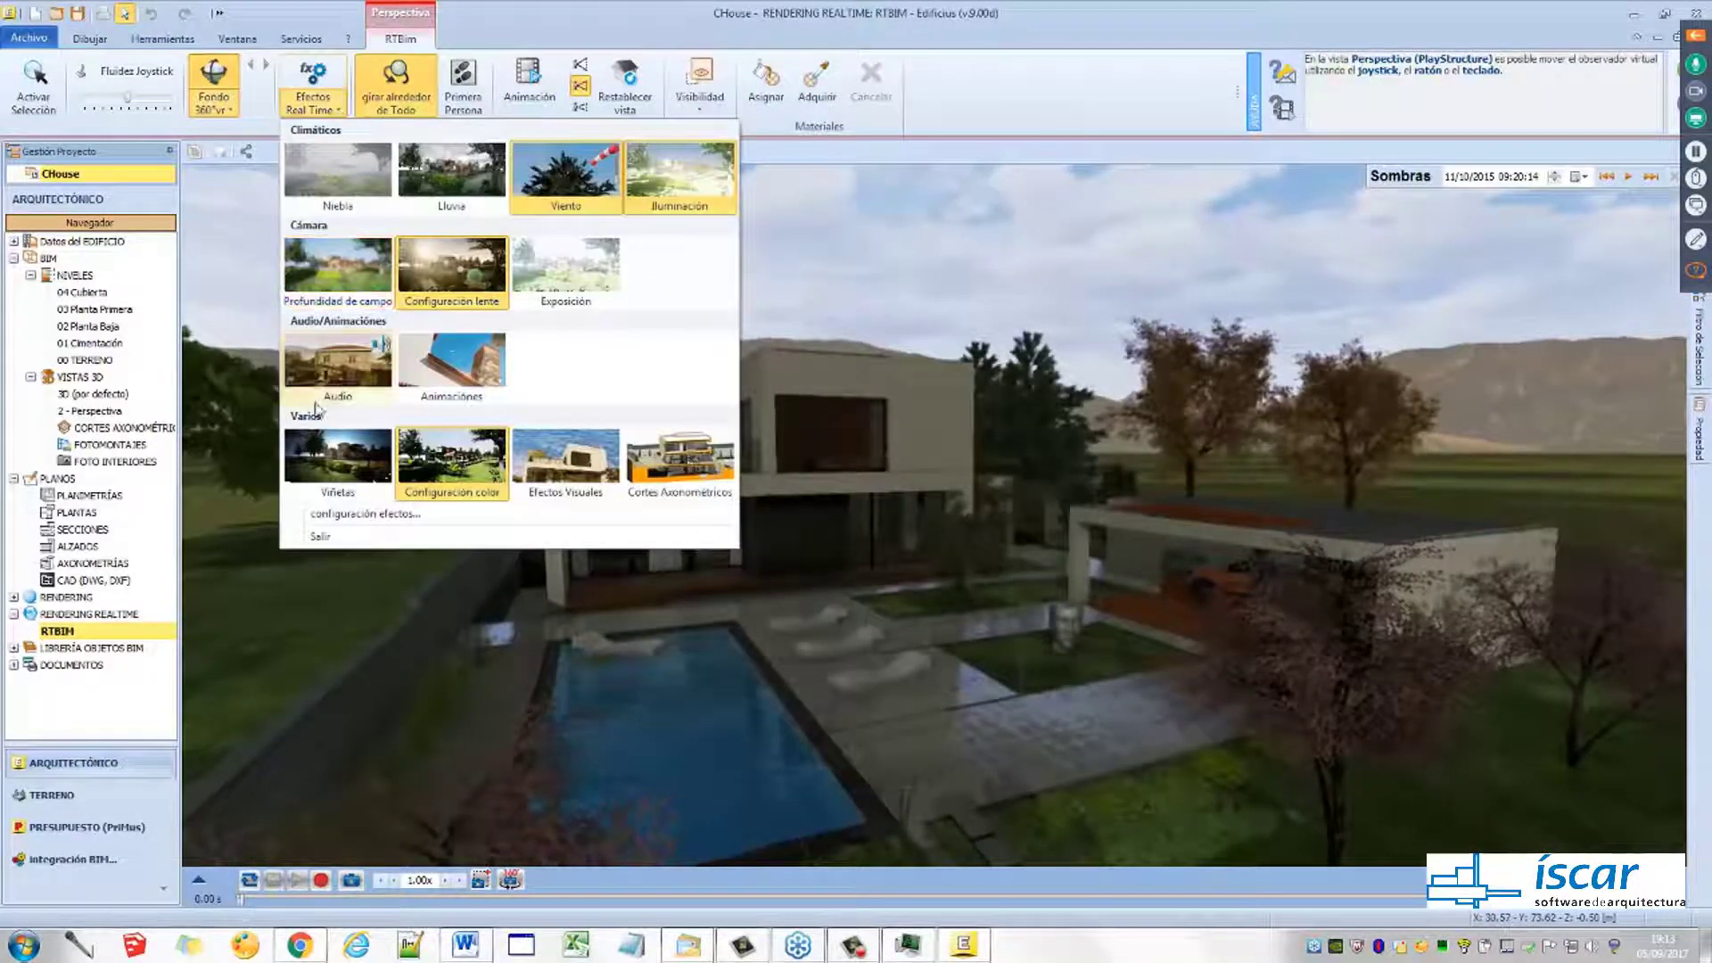
pyautogui.click(323, 536)
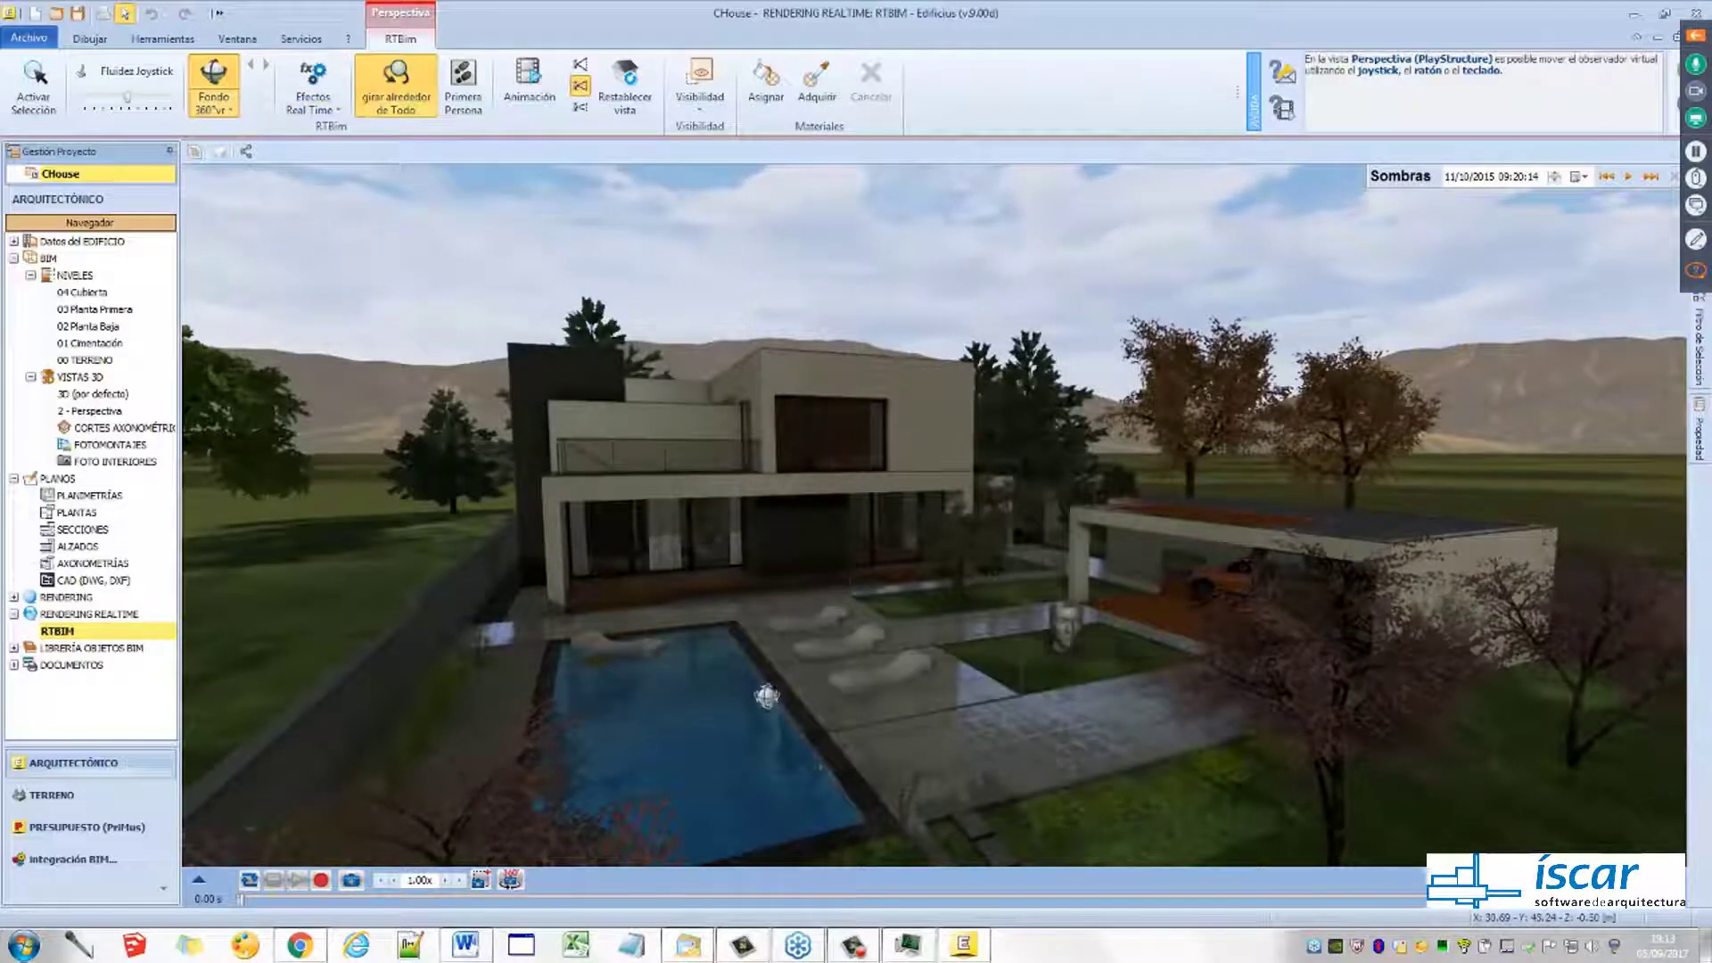
pyautogui.moveTo(767, 695); pyautogui.dragTo(599, 748)
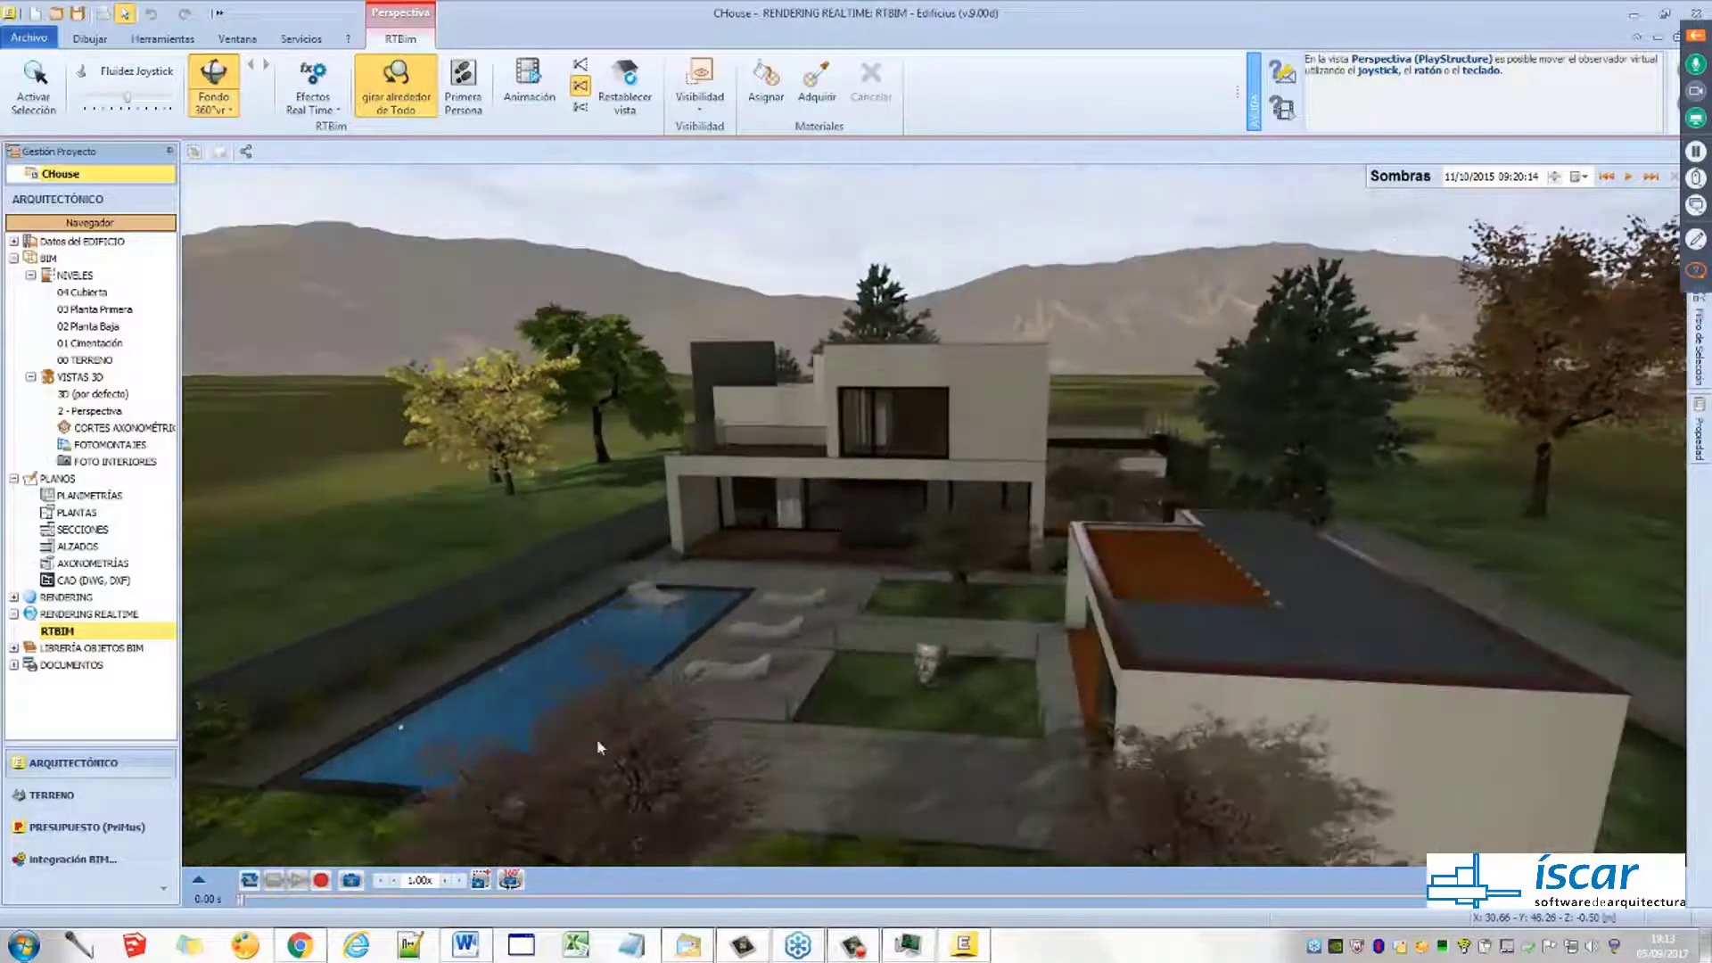
pyautogui.click(198, 881)
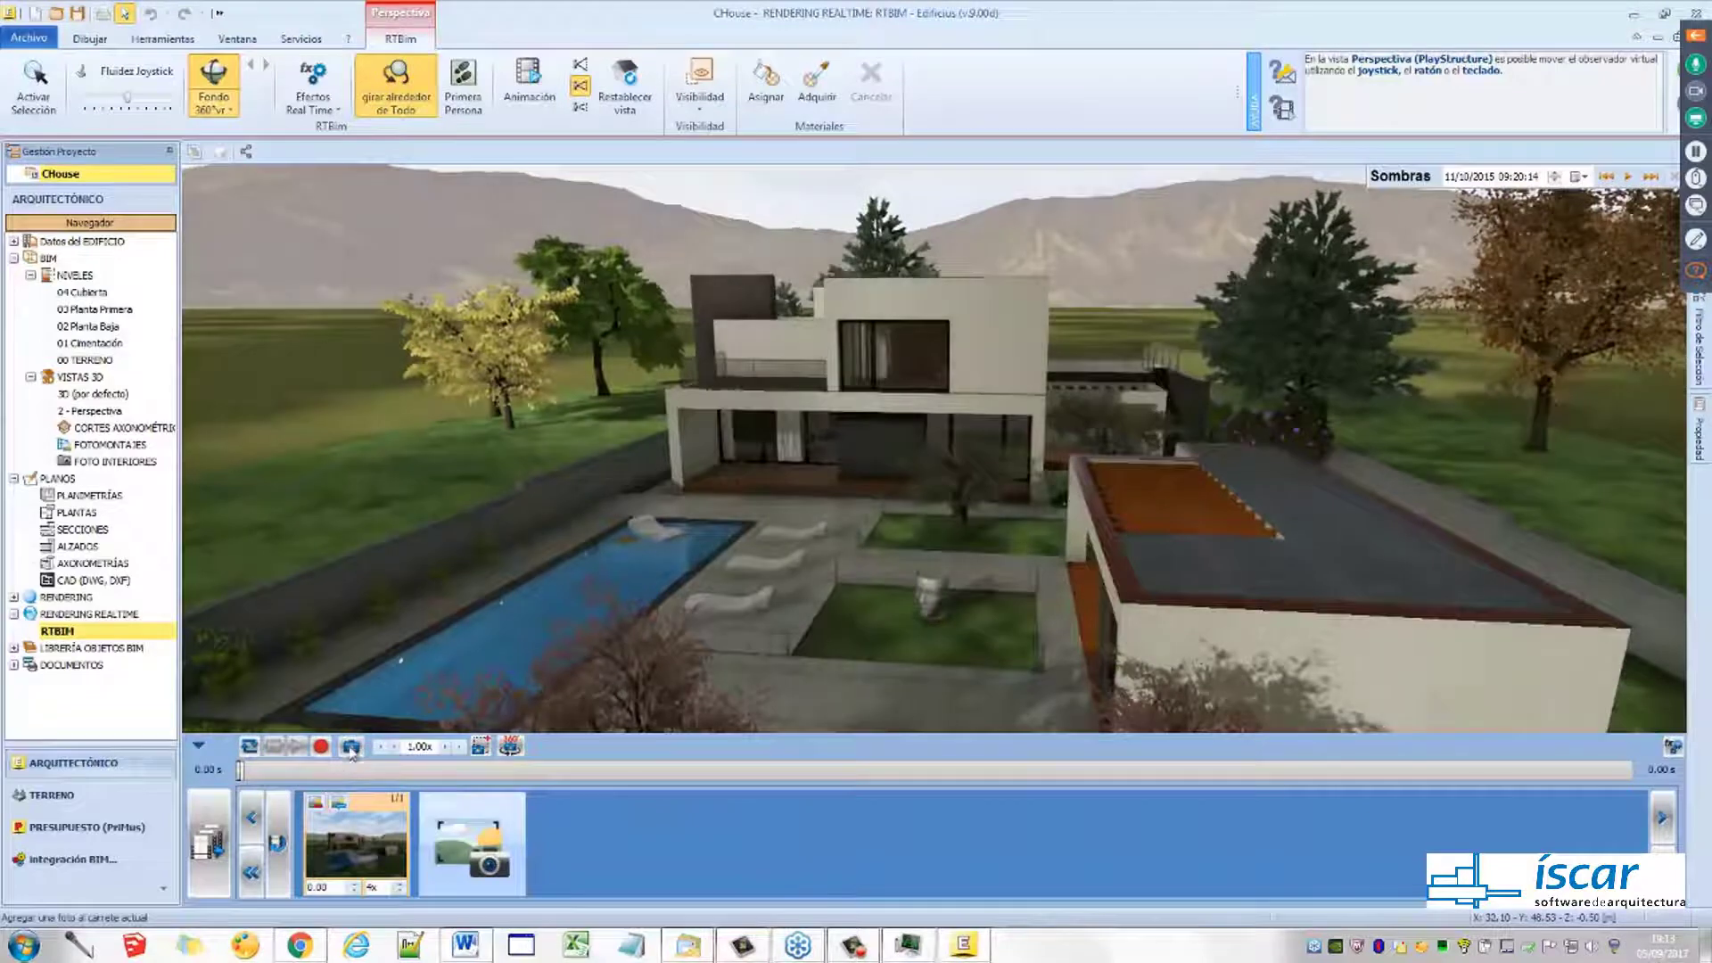
pyautogui.click(352, 748)
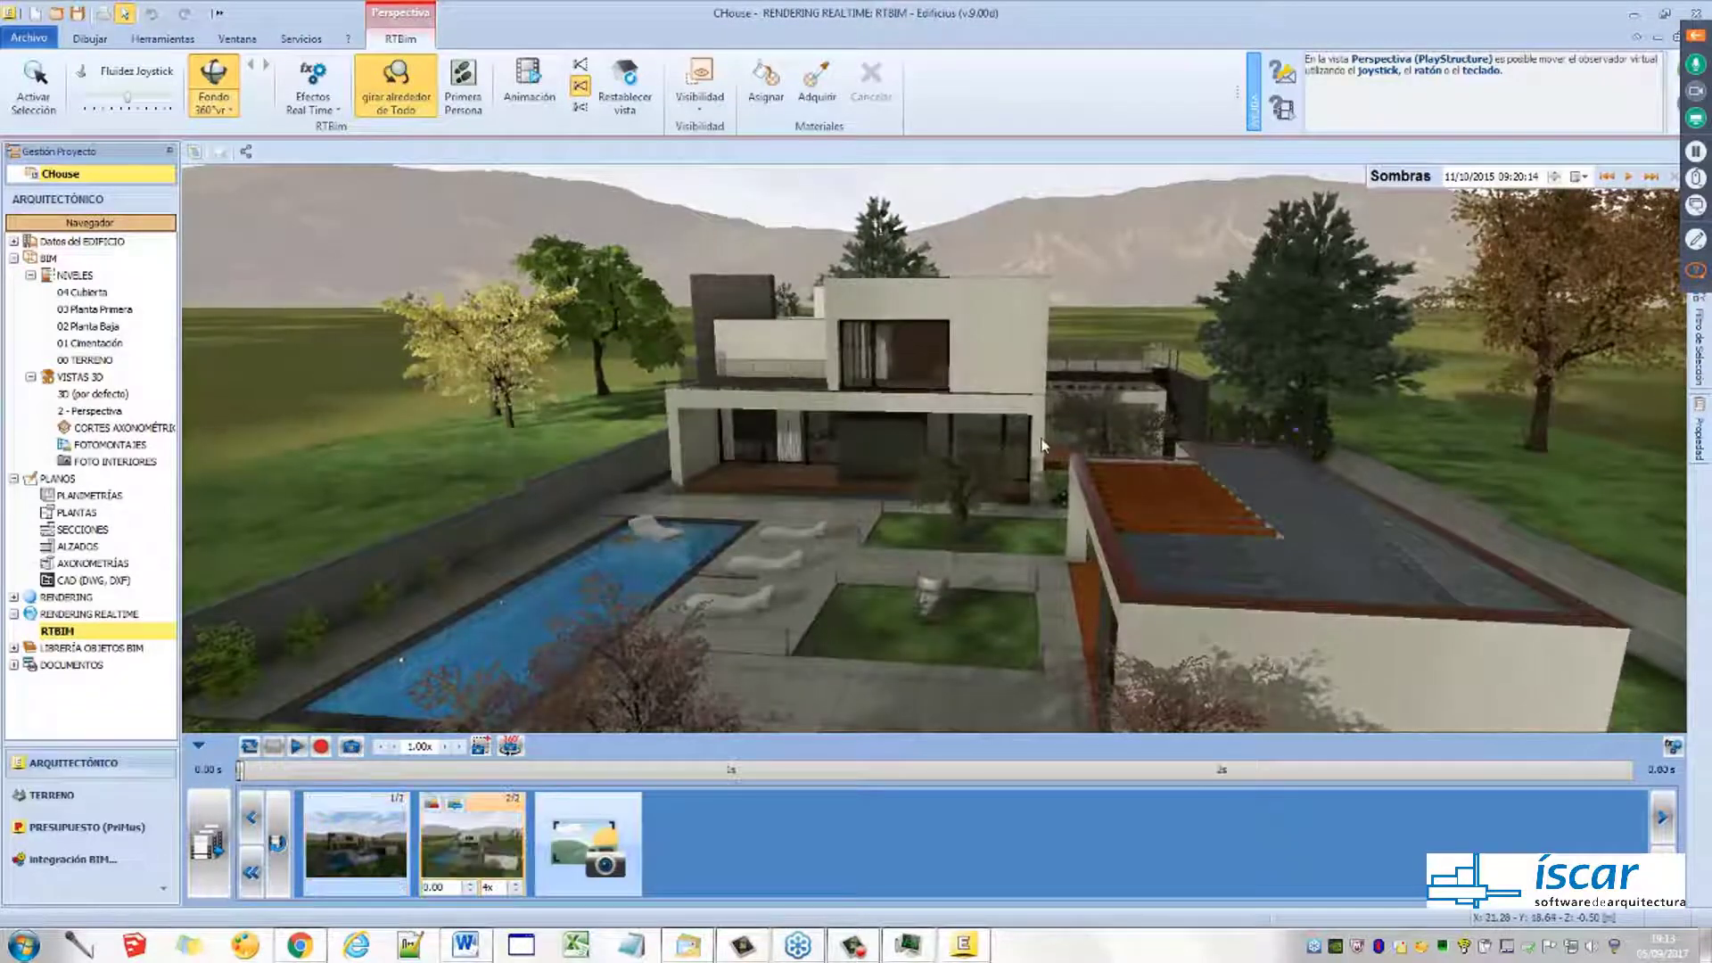
# Orbit closer around the garage roof and on to the upper terrace side, adding a photo of each view to the reel
pyautogui.moveTo(1043, 446); pyautogui.dragTo(839, 470)
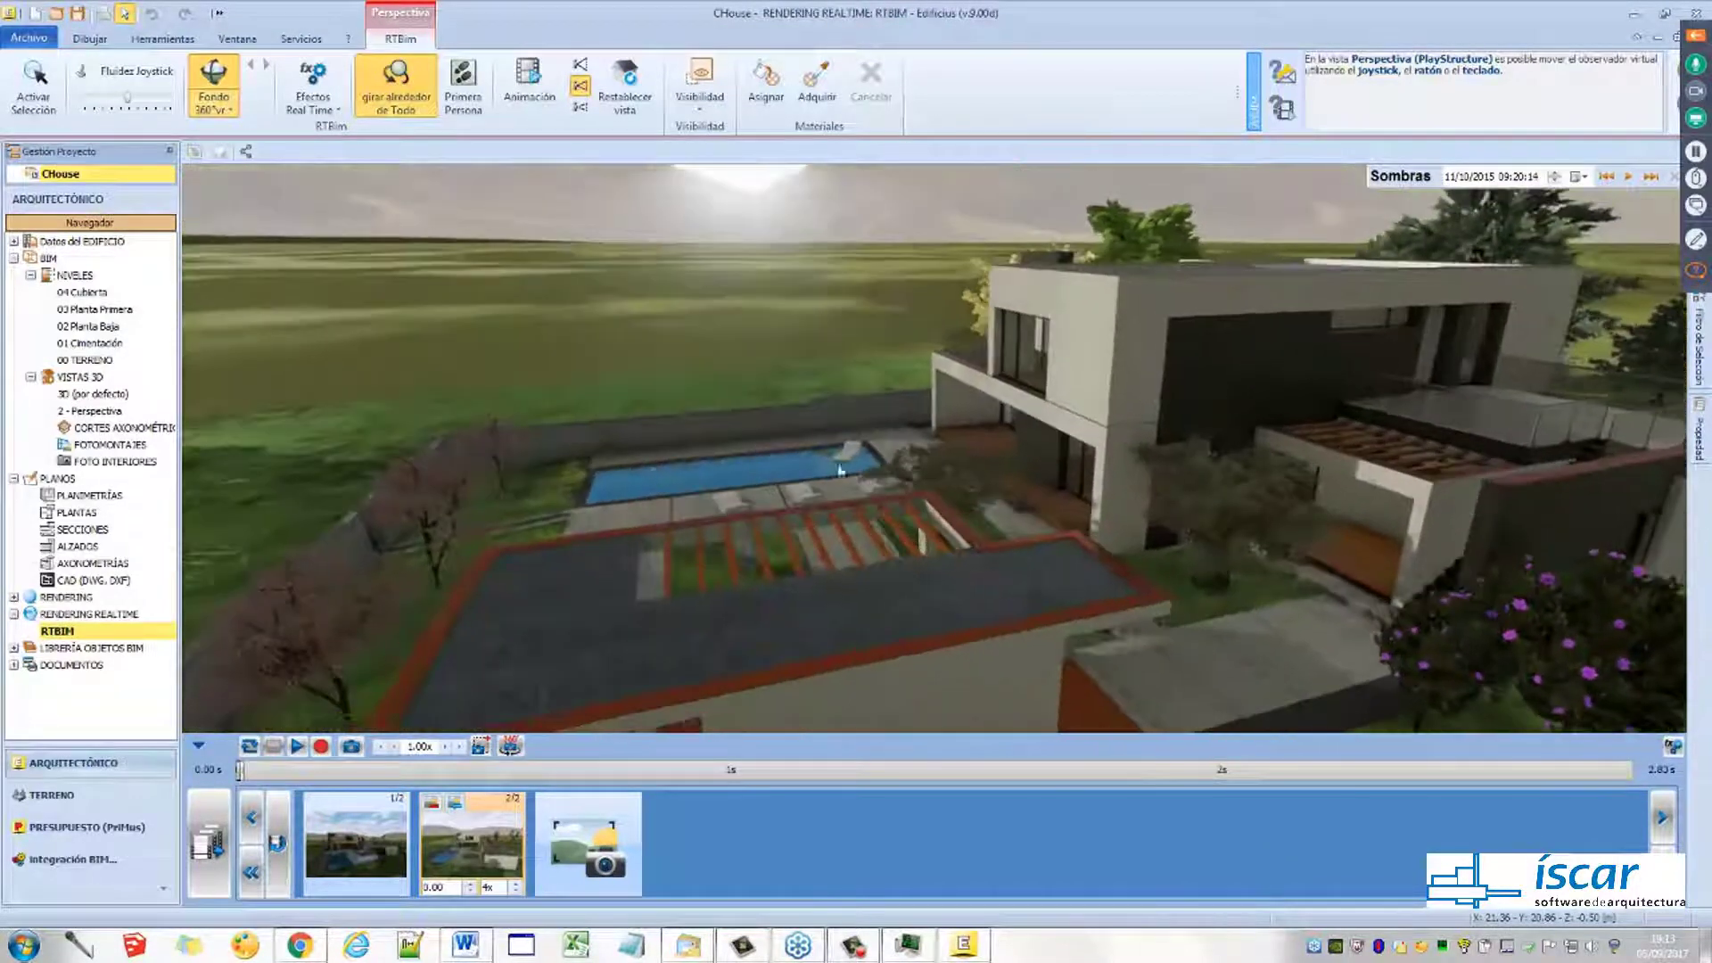
pyautogui.scroll(3, 1292, 540)
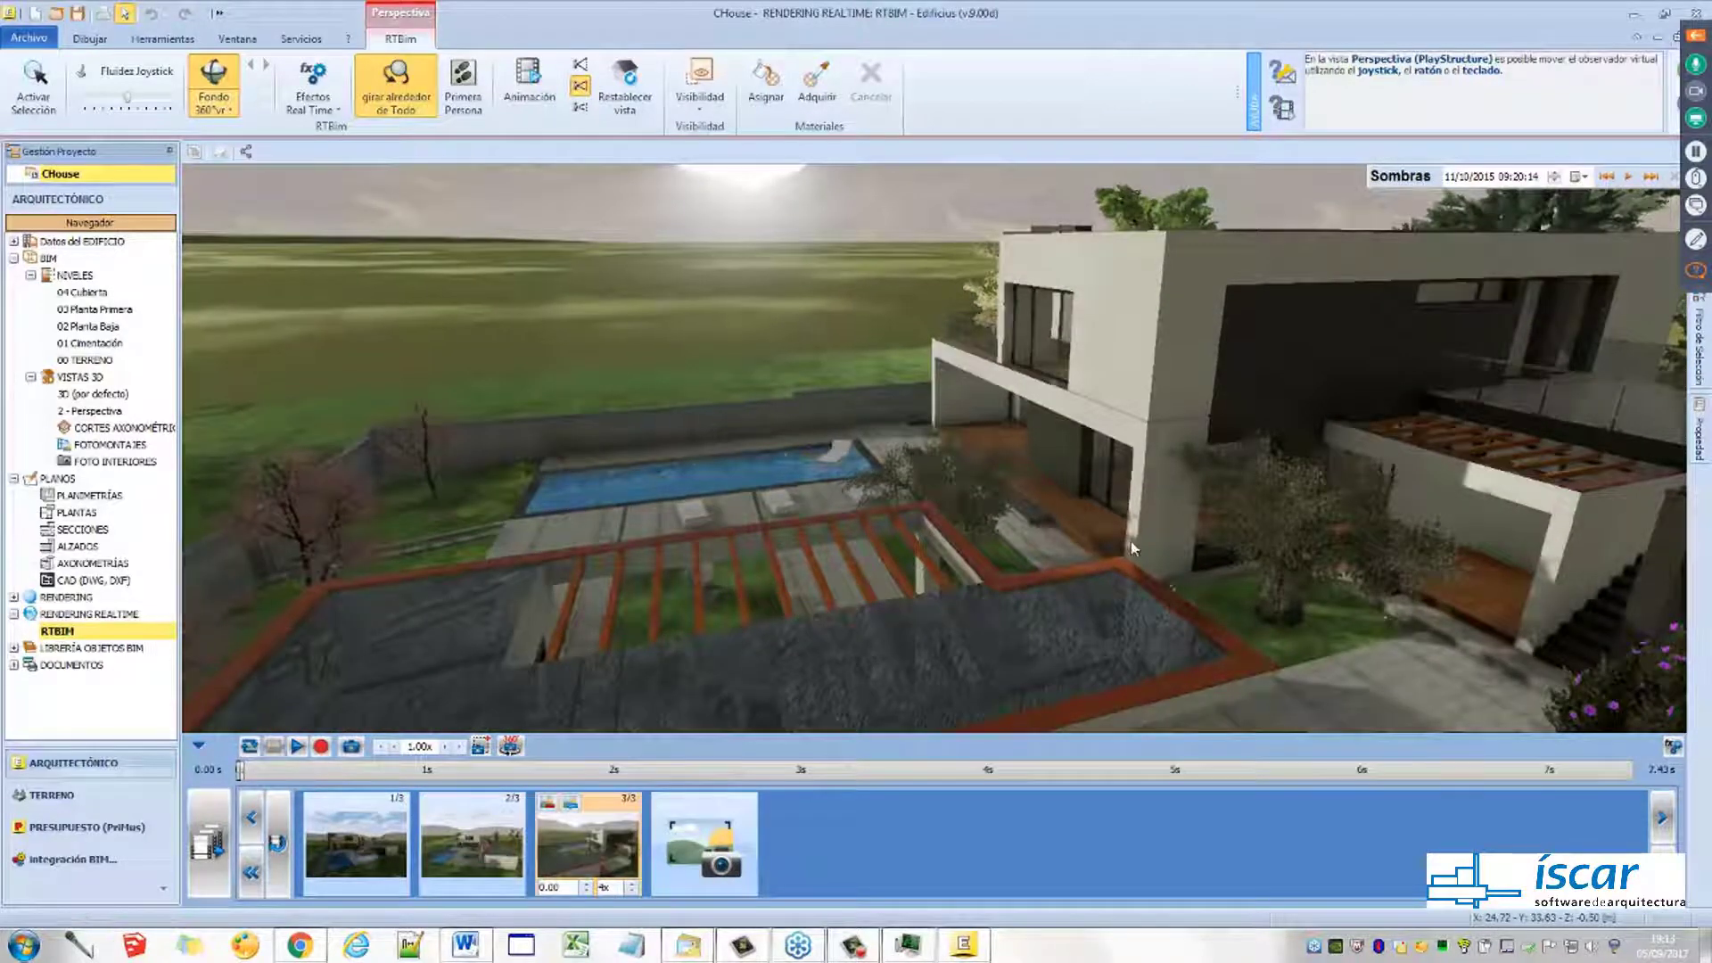
pyautogui.moveTo(1131, 542); pyautogui.dragTo(735, 547)
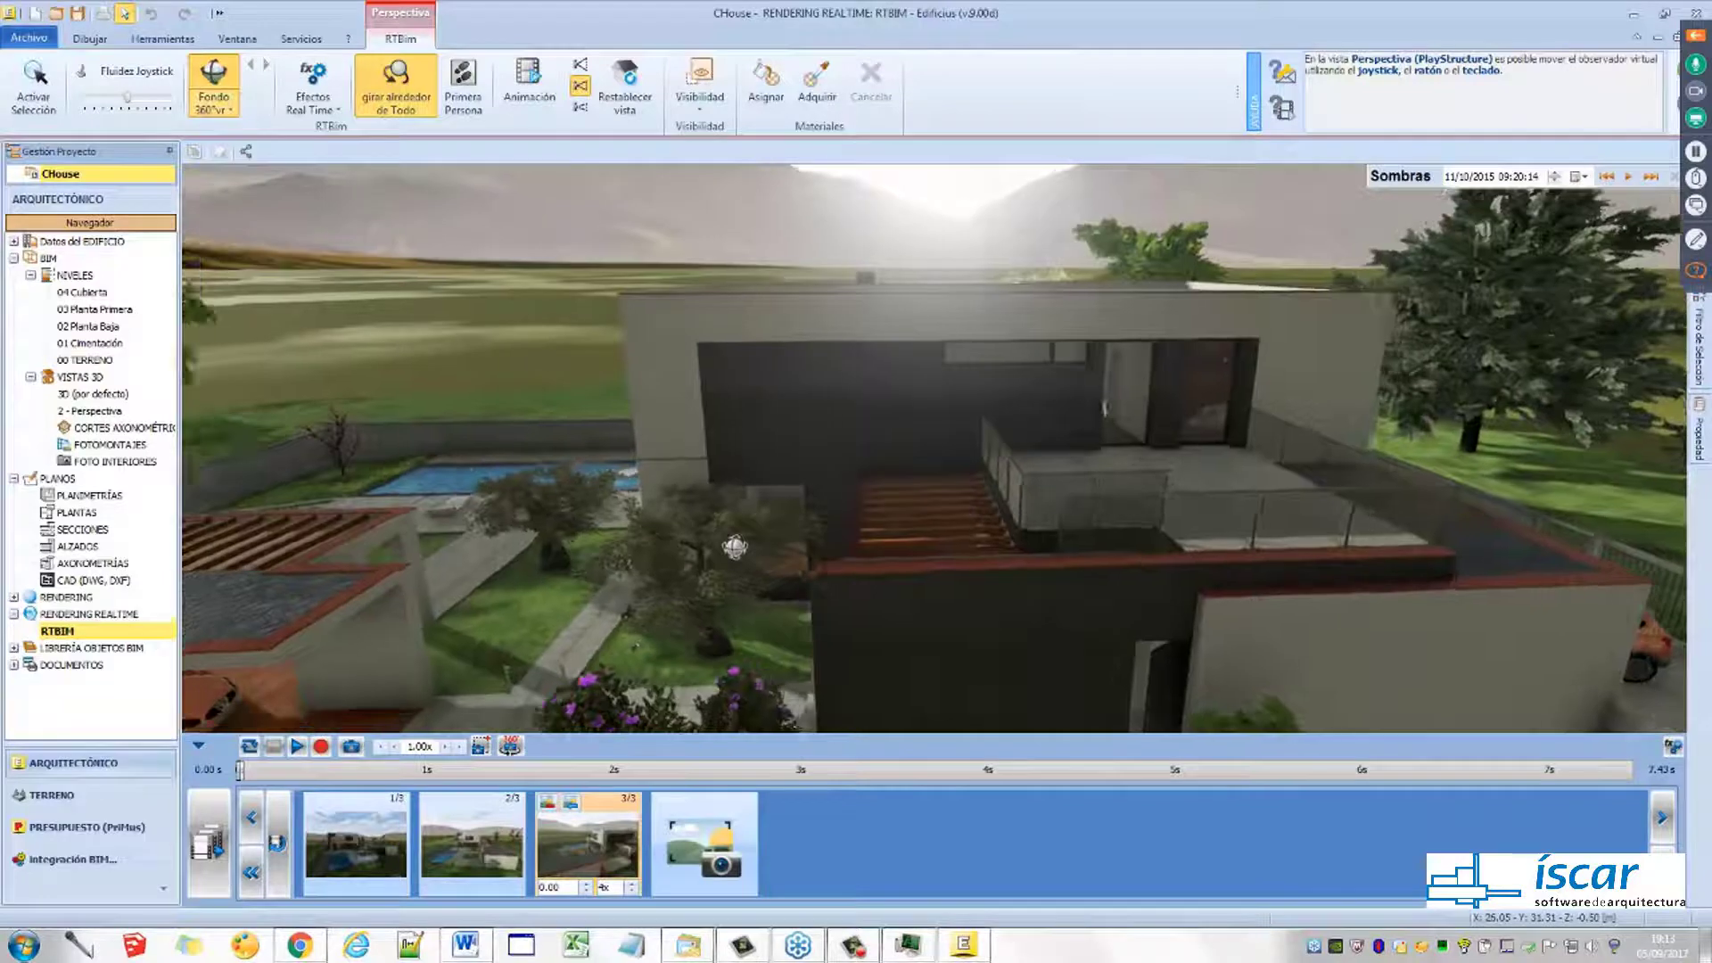
pyautogui.click(353, 750)
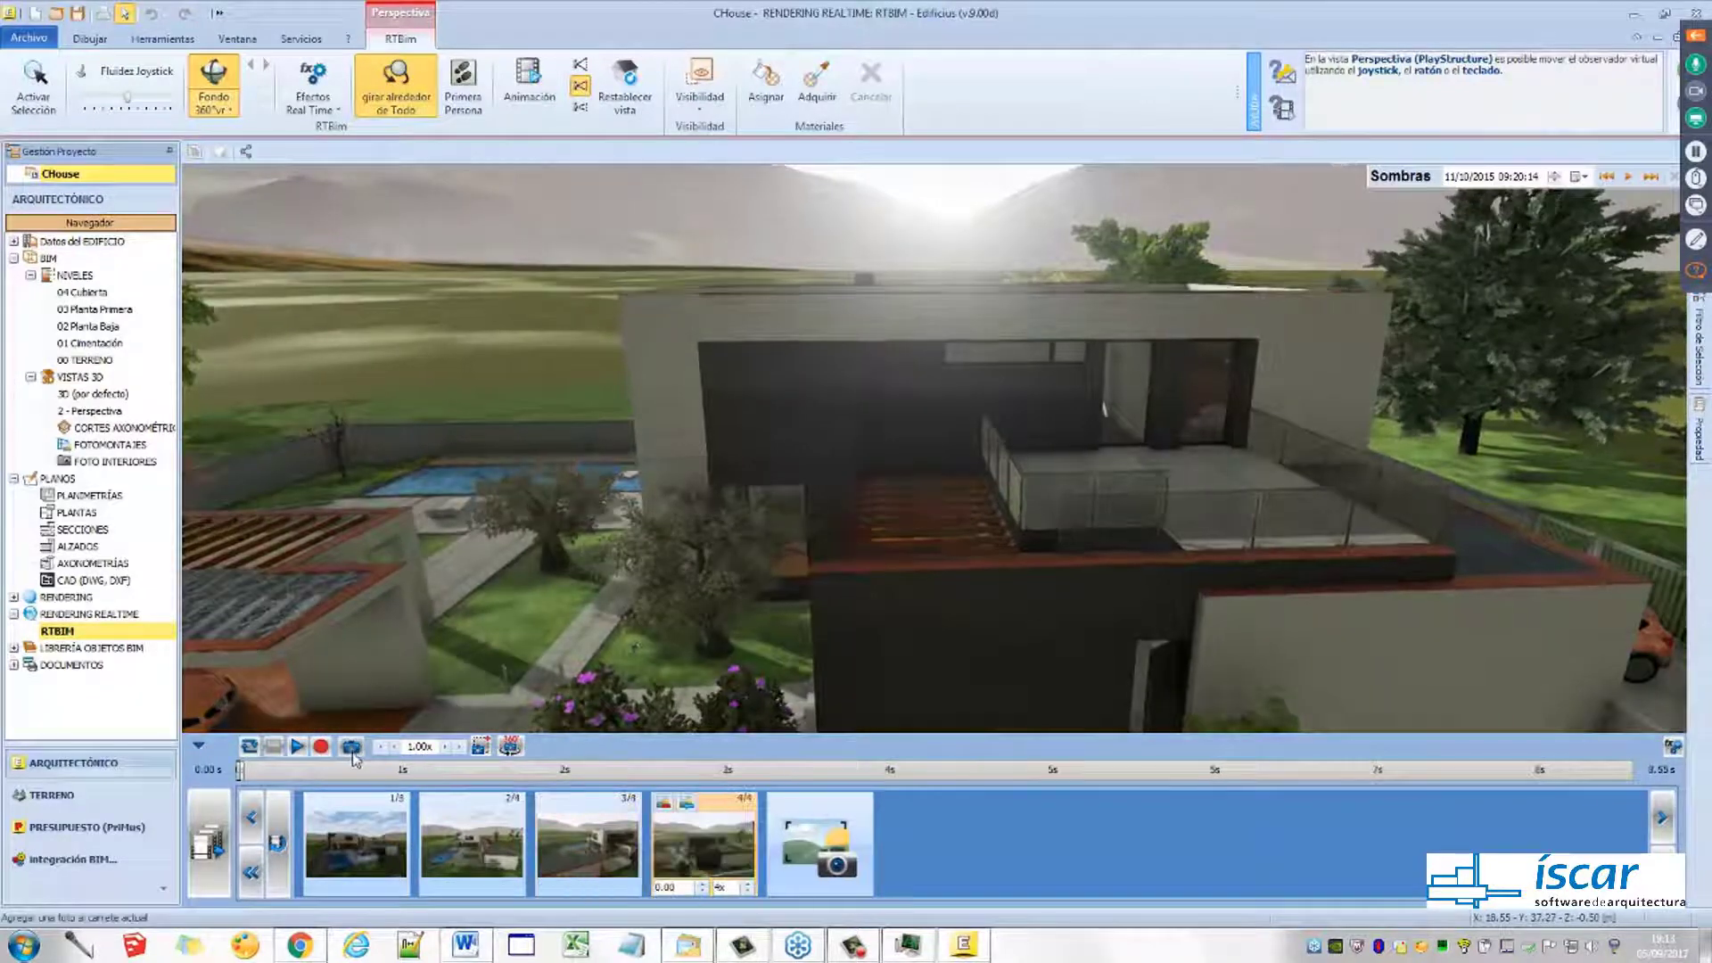
# Play the four-photo reel through and scrub its timeline back to the start
pyautogui.click(341, 852)
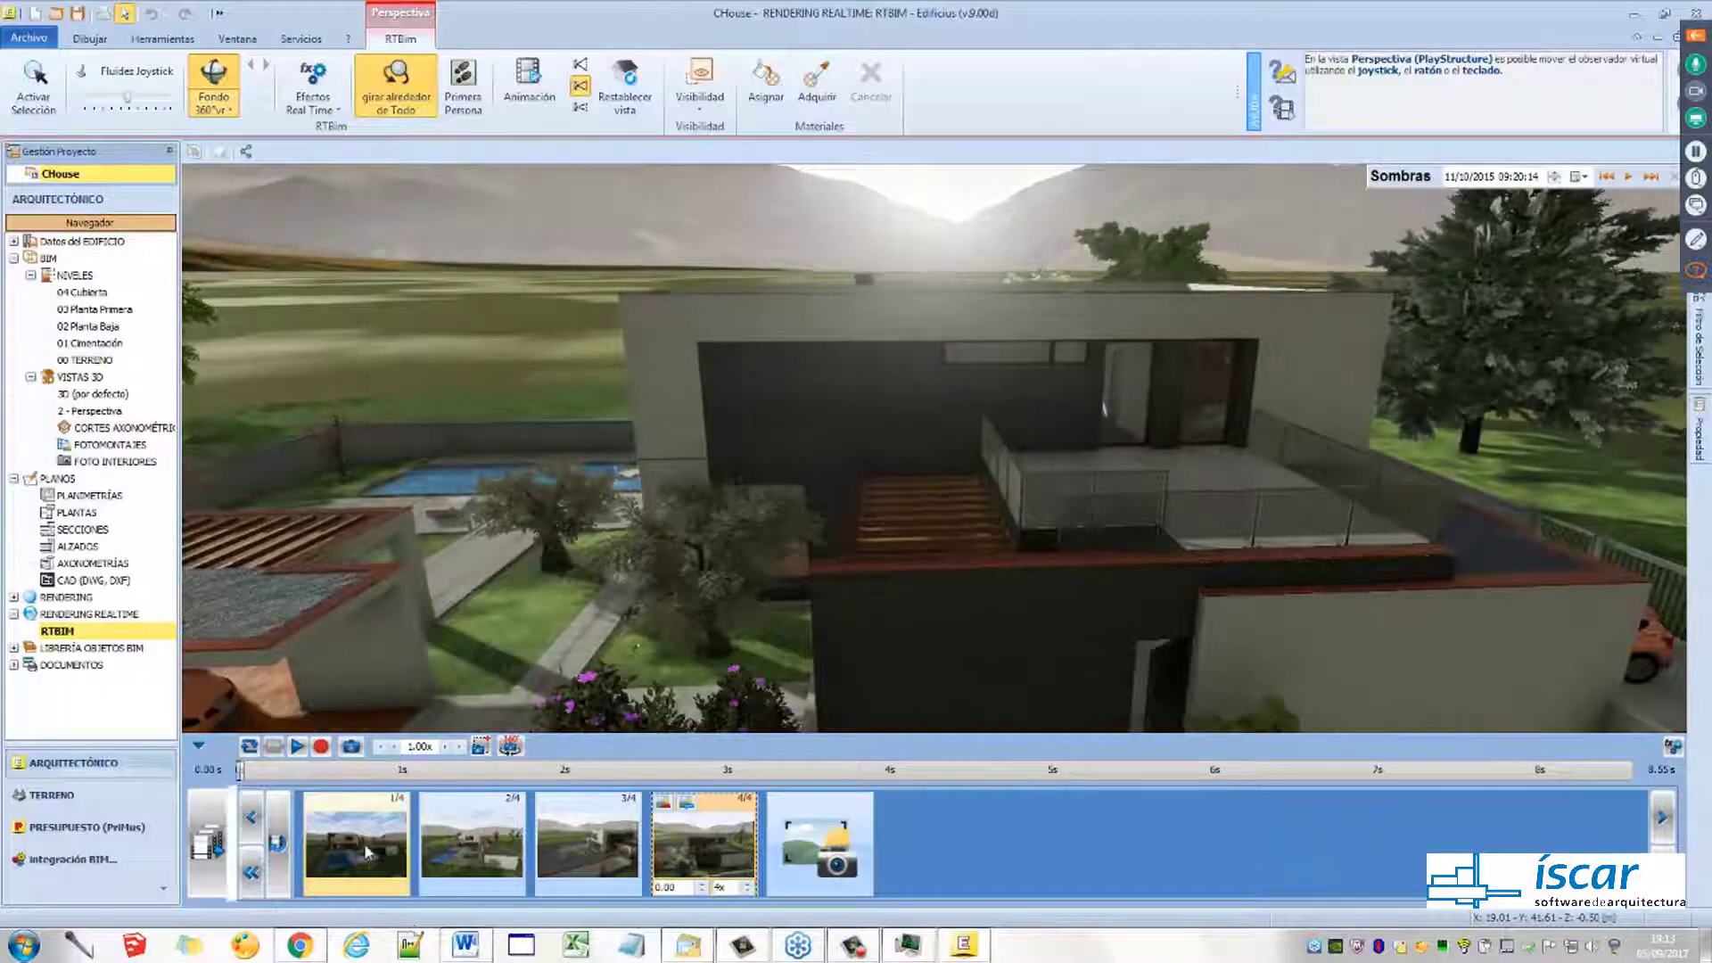
pyautogui.click(346, 824)
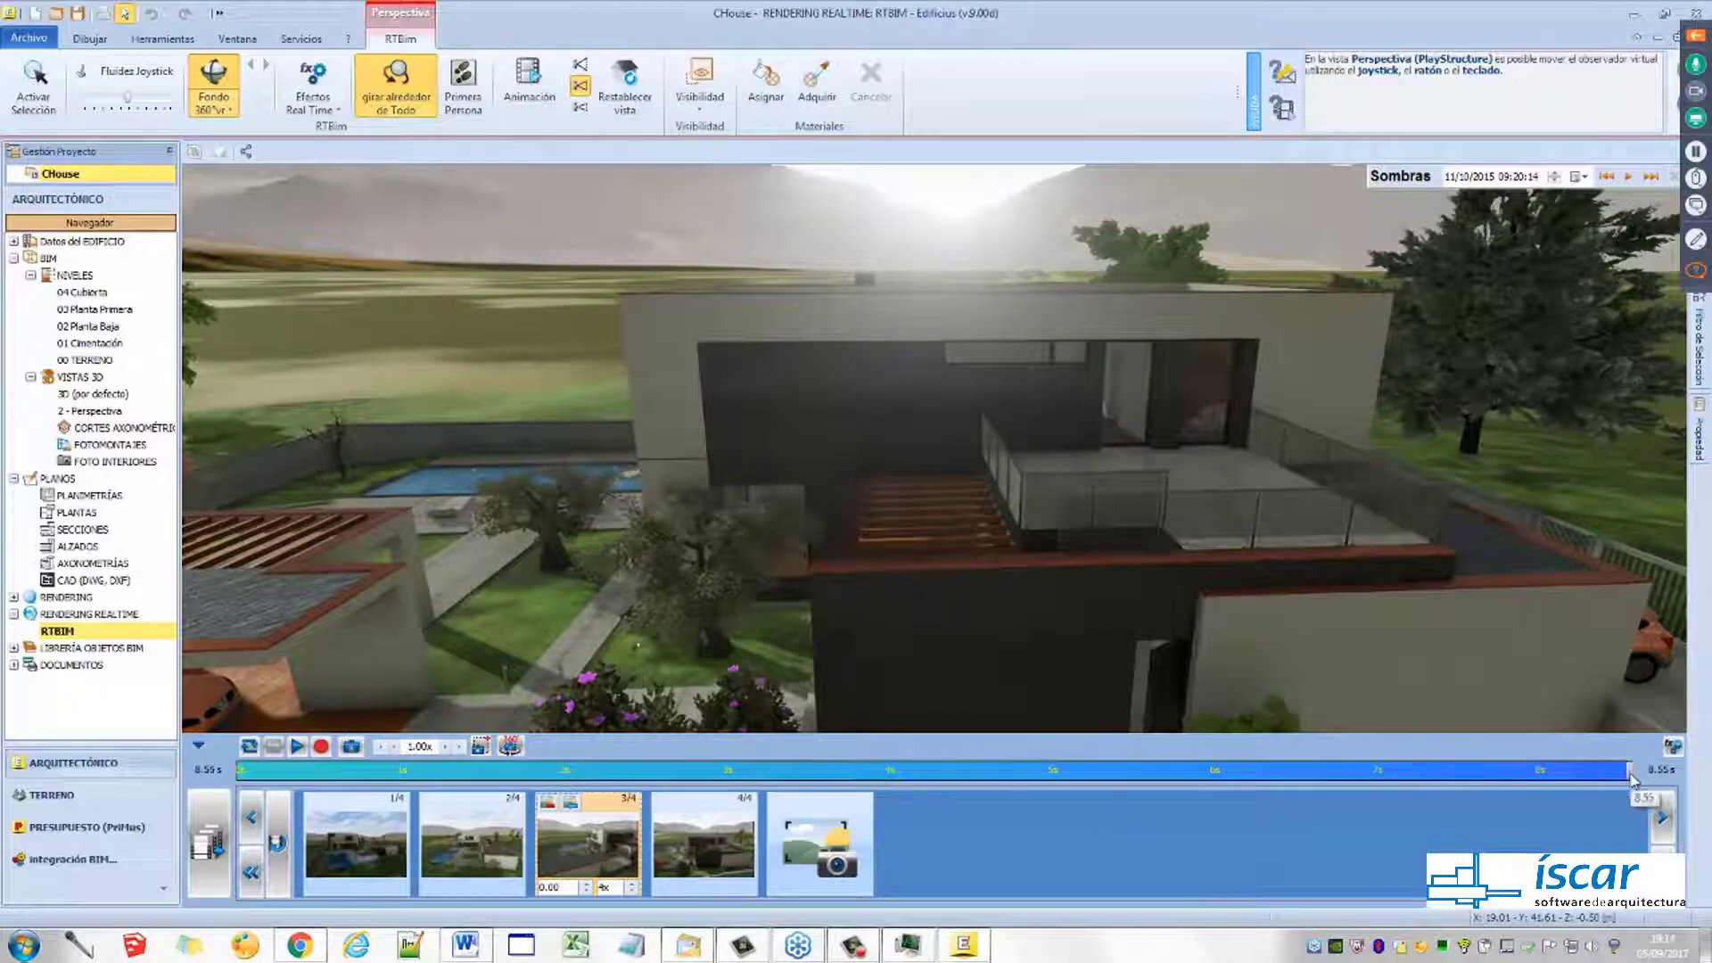
pyautogui.moveTo(1633, 781); pyautogui.dragTo(214, 777)
pyautogui.click(198, 747)
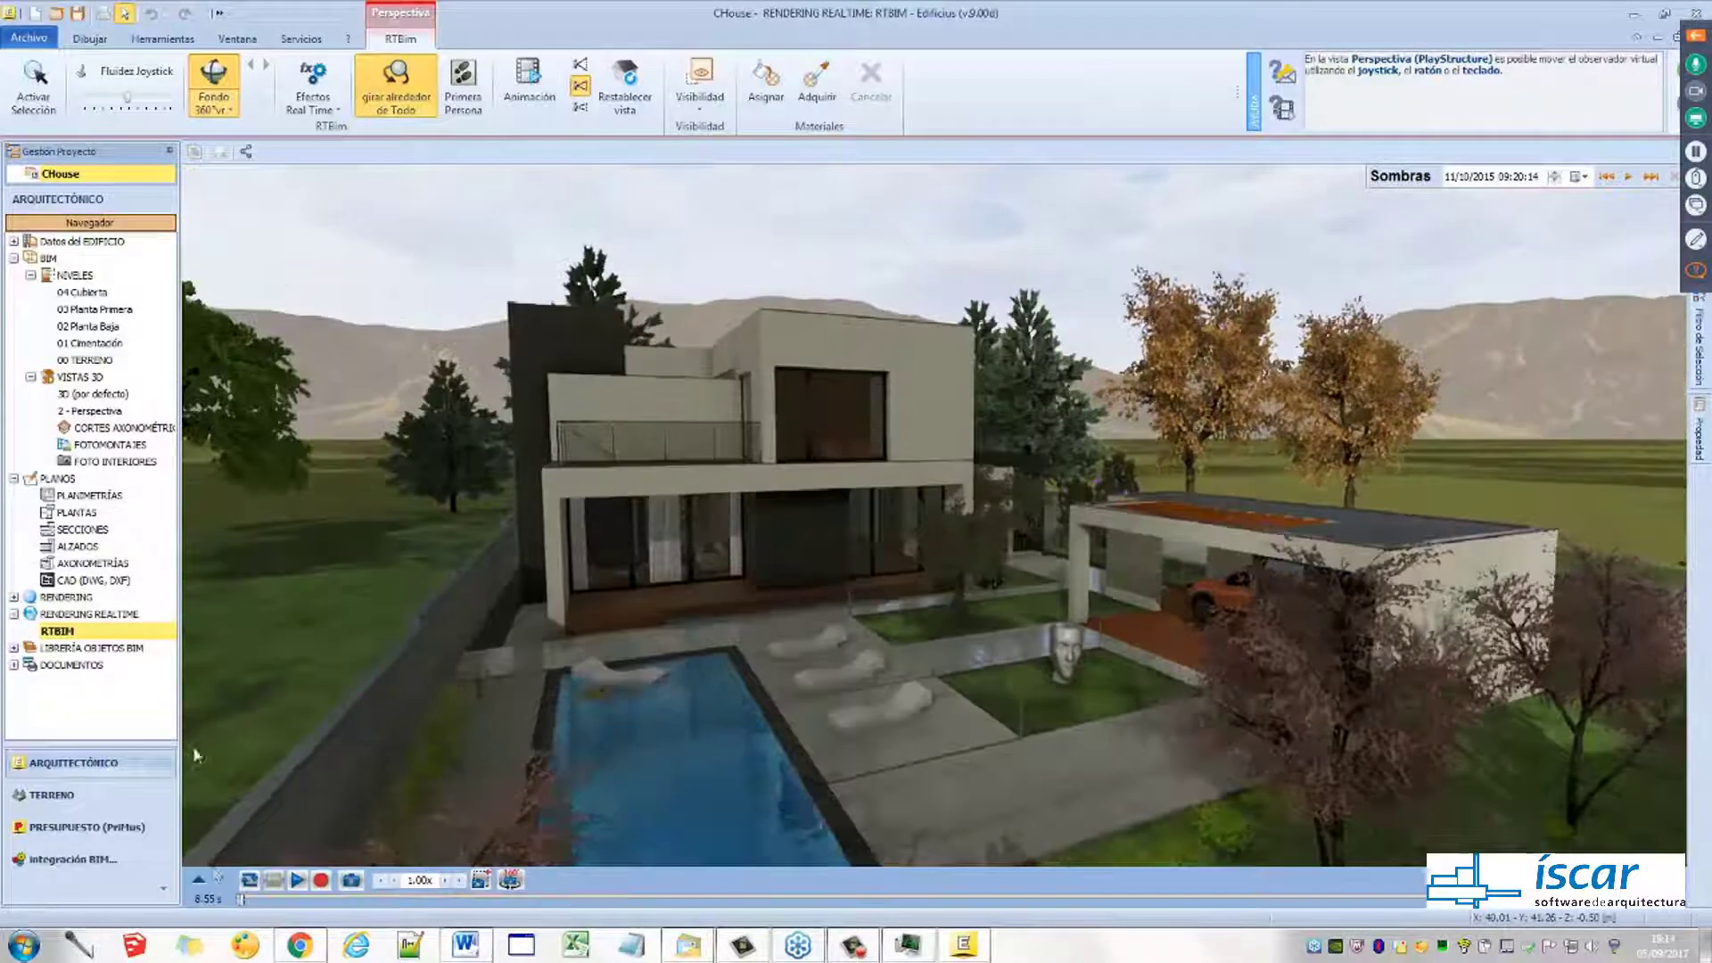
# Return to the overview of all reels and open the second reel, showing the interior staircase
pyautogui.click(204, 877)
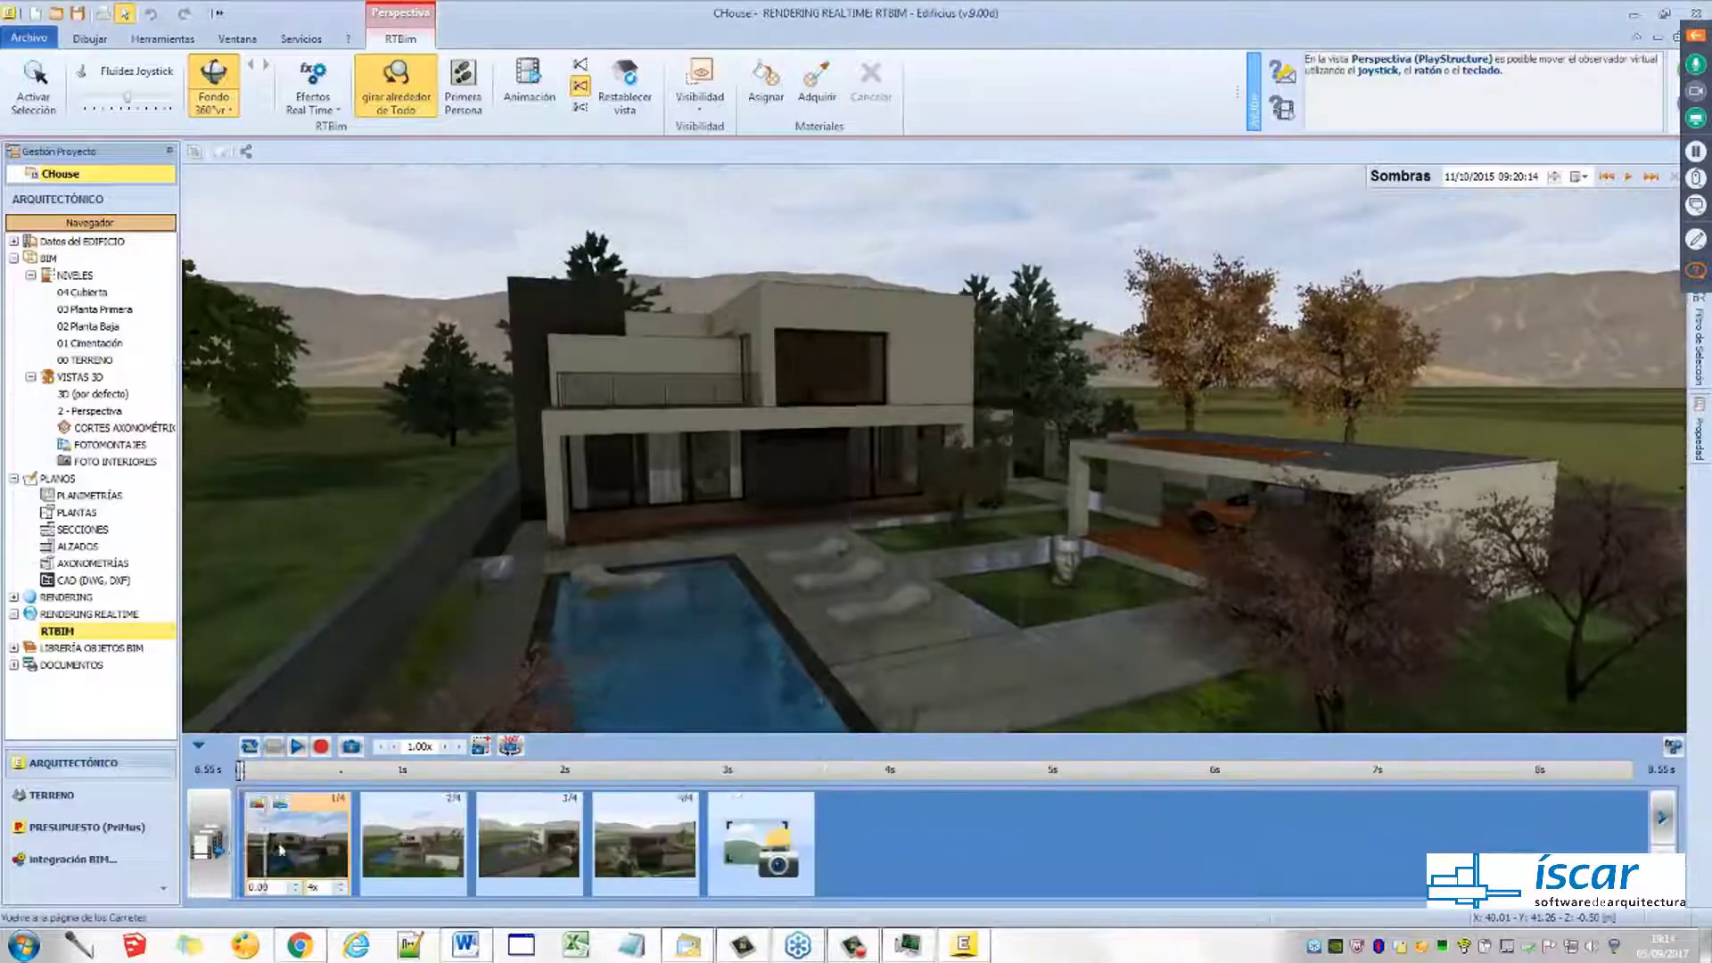
pyautogui.click(278, 856)
pyautogui.click(468, 858)
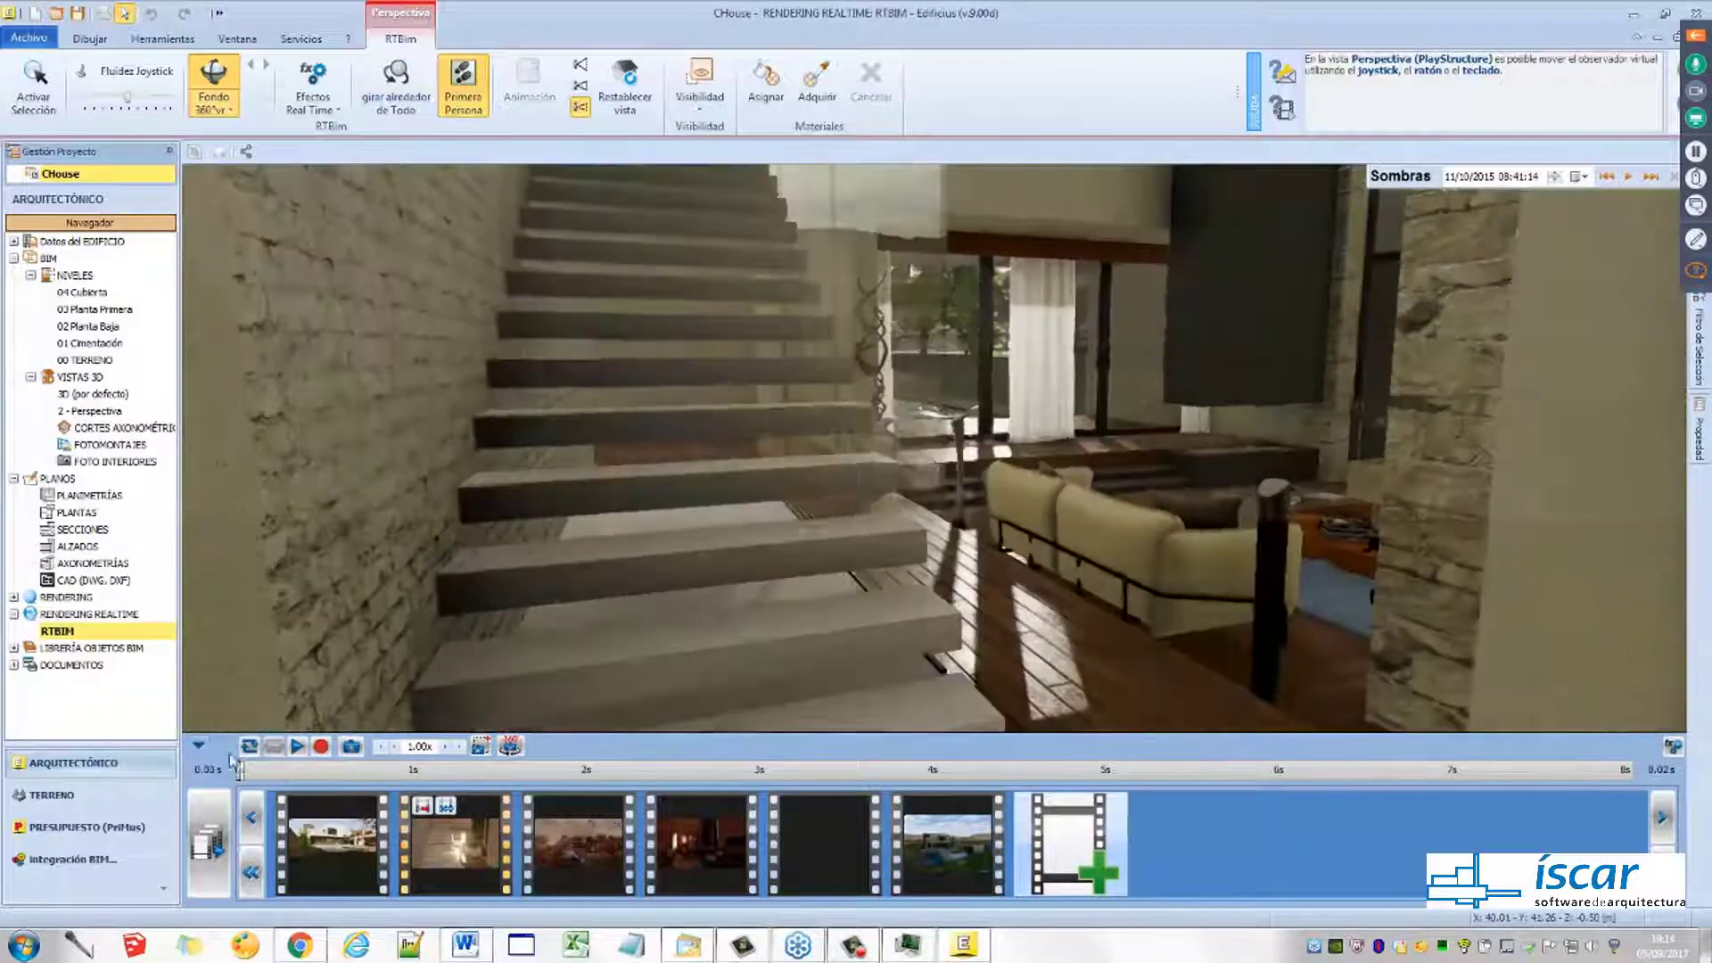
pyautogui.click(198, 747)
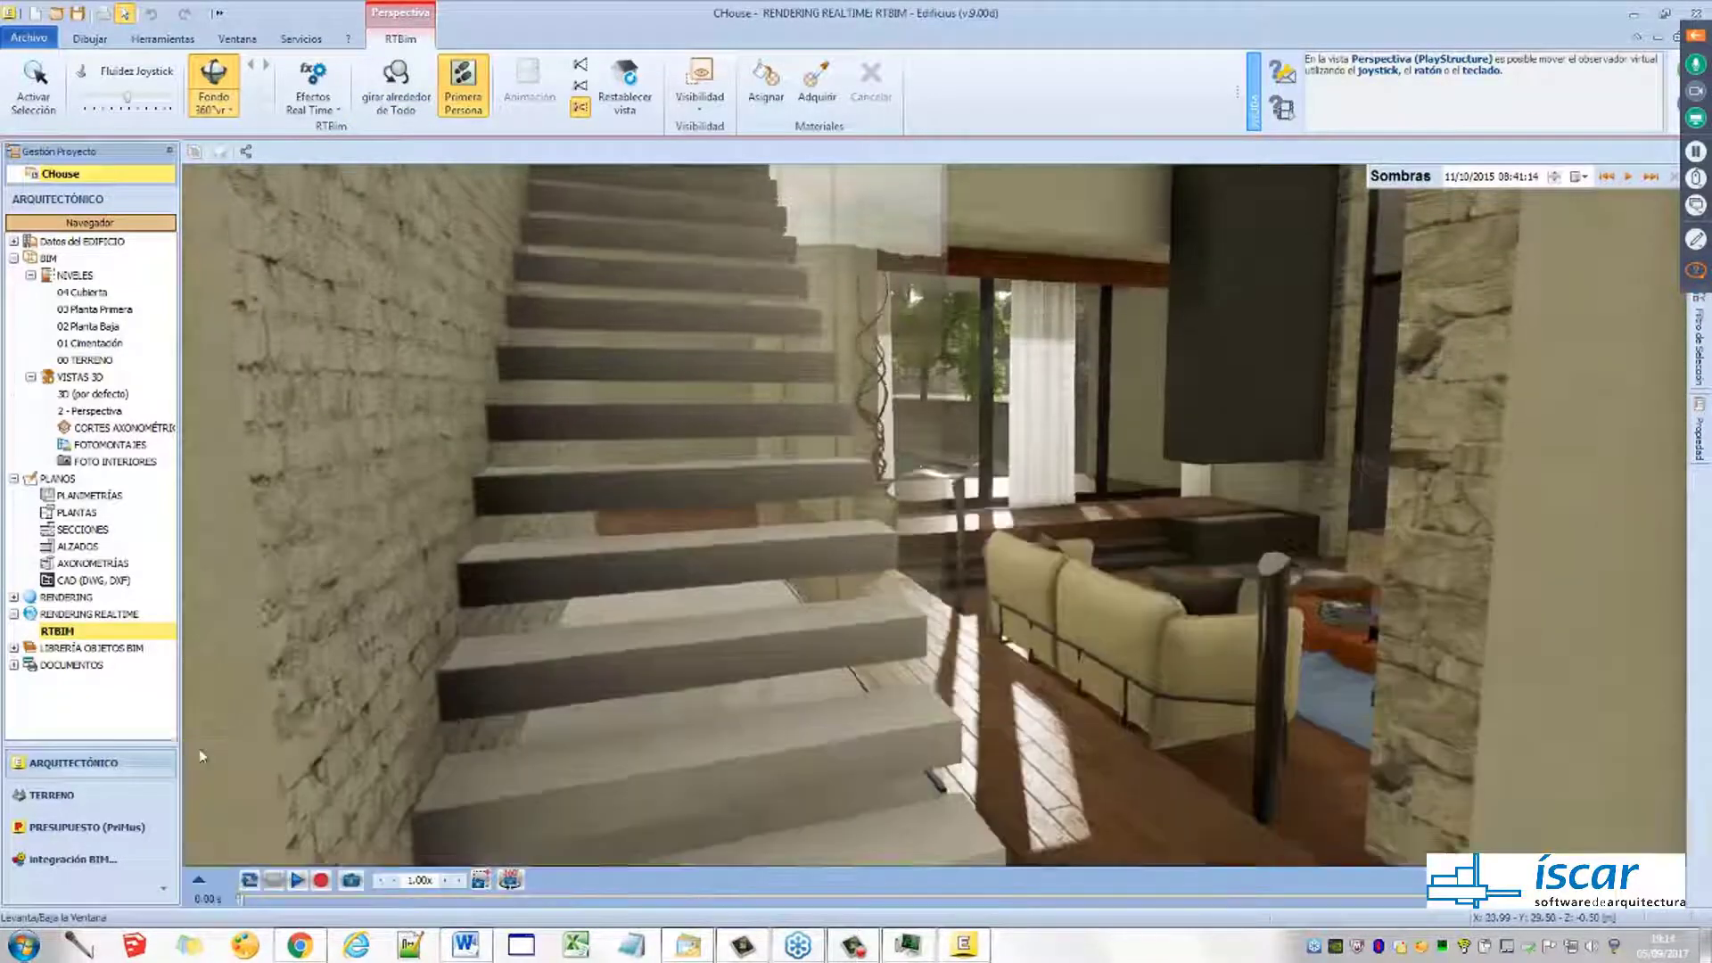
# Play the interior reel, pause to look around the living room, and replay it at 0.50x speed
pyautogui.click(302, 889)
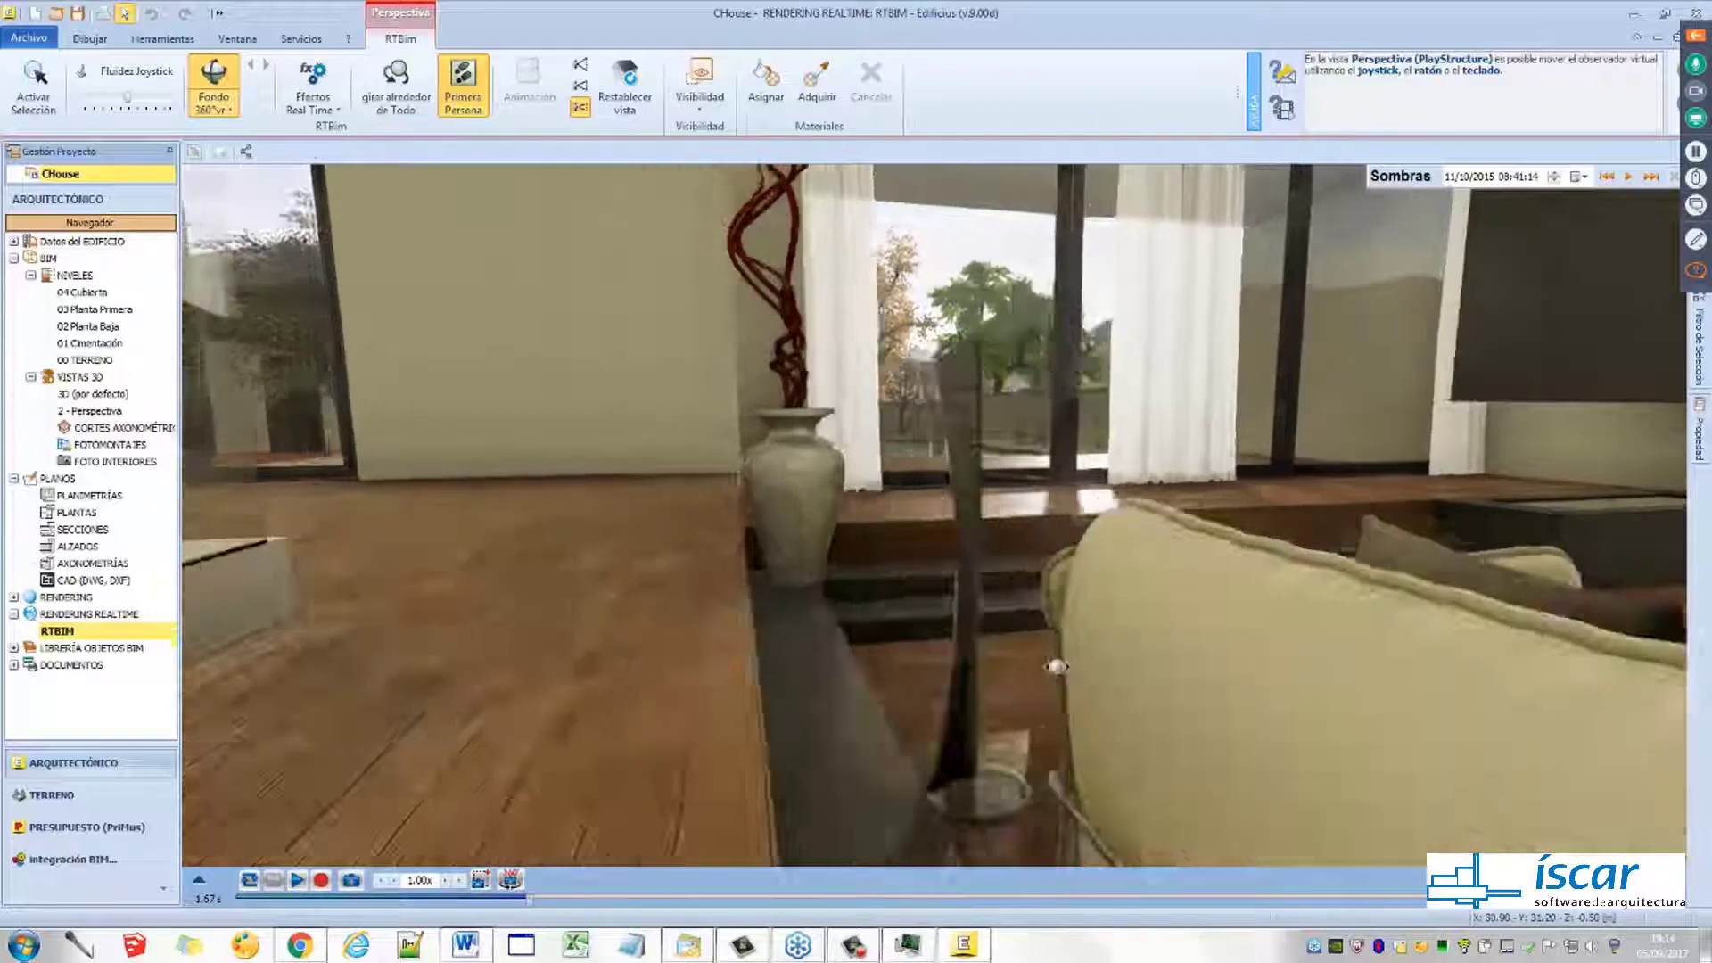
pyautogui.moveTo(1057, 666); pyautogui.dragTo(890, 672, button='middle')
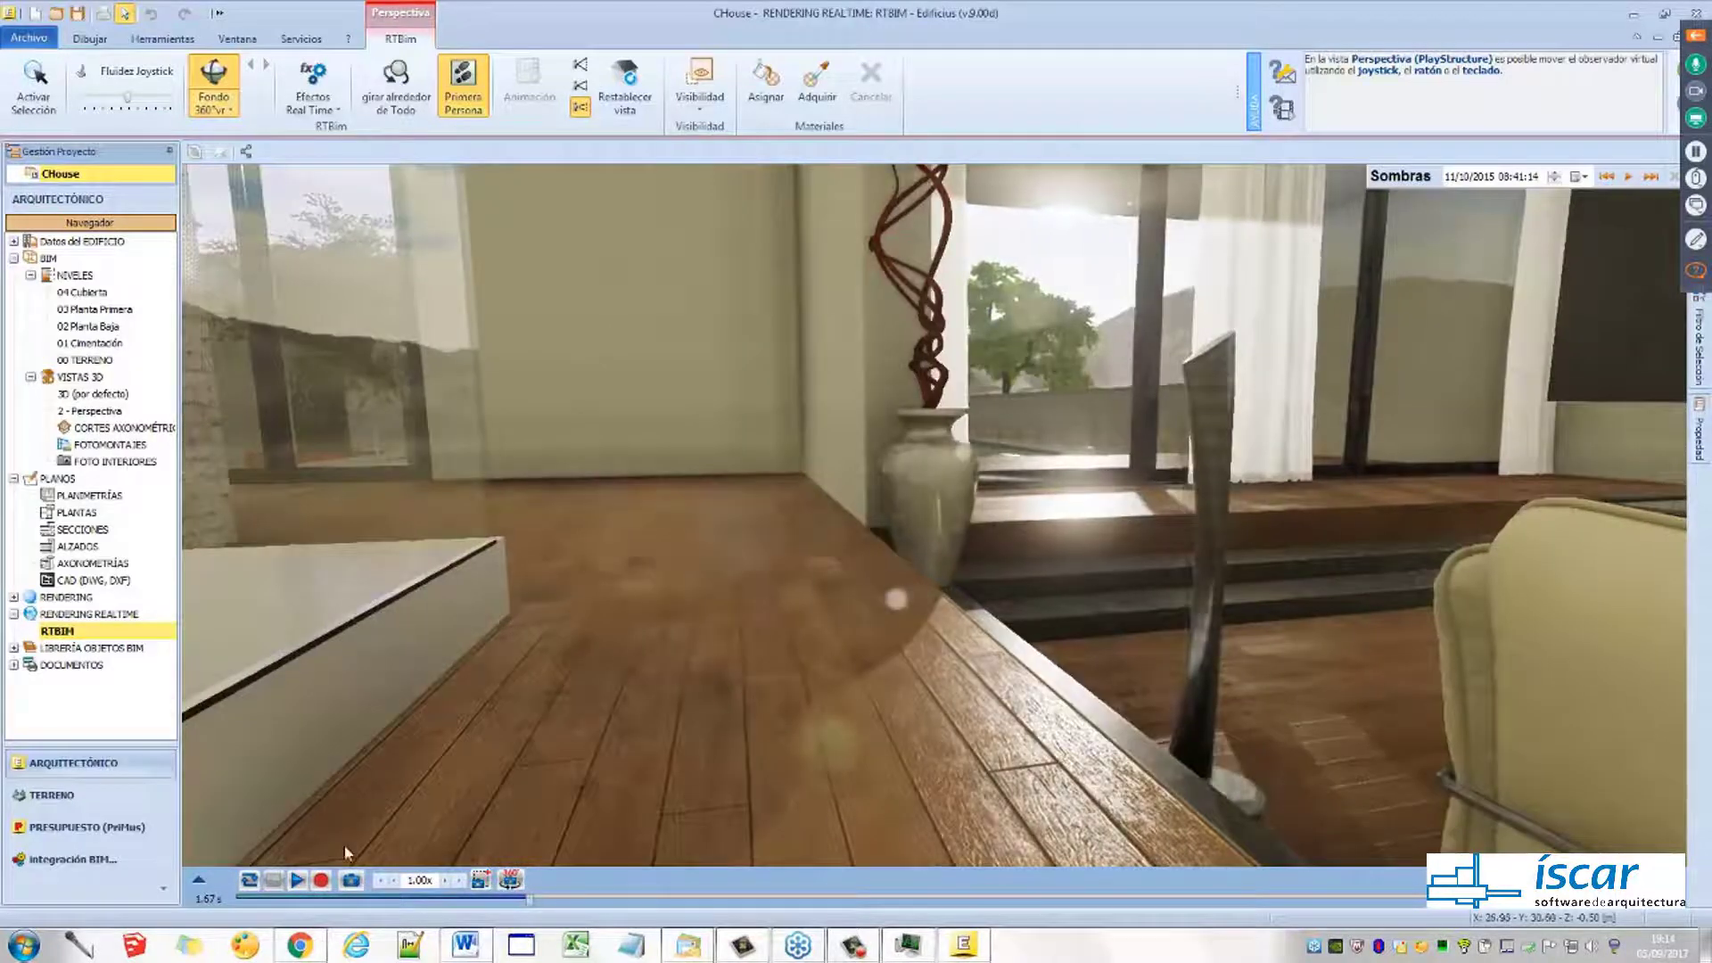
pyautogui.click(294, 883)
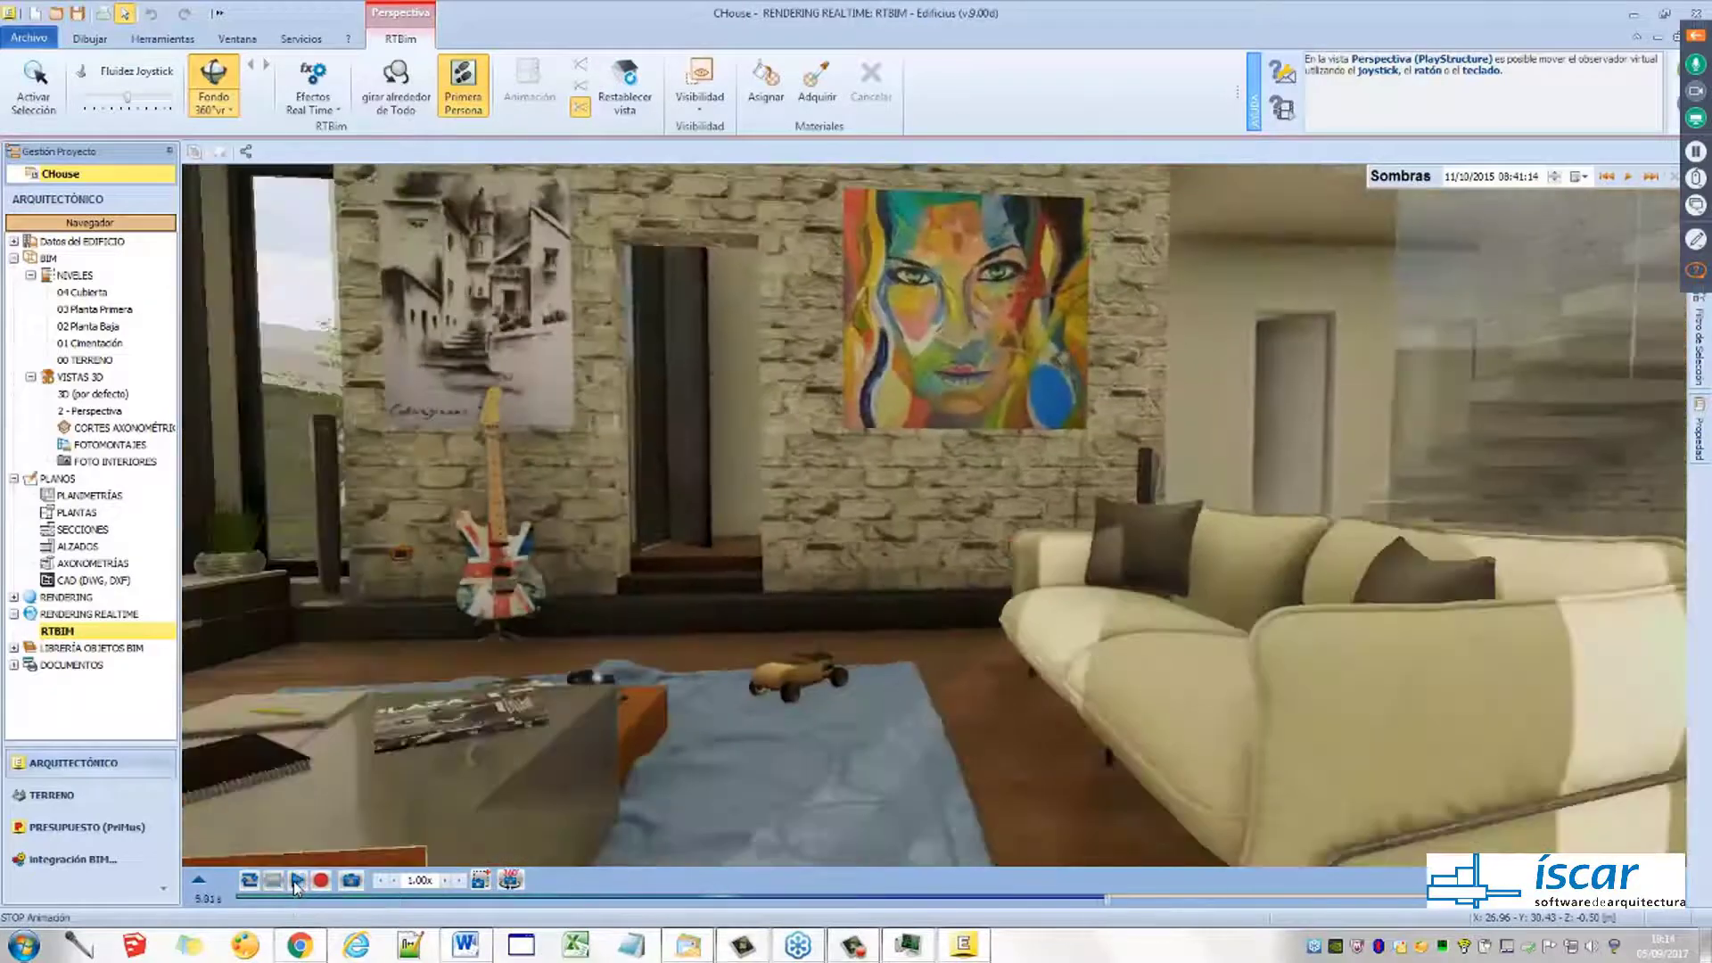
pyautogui.click(295, 883)
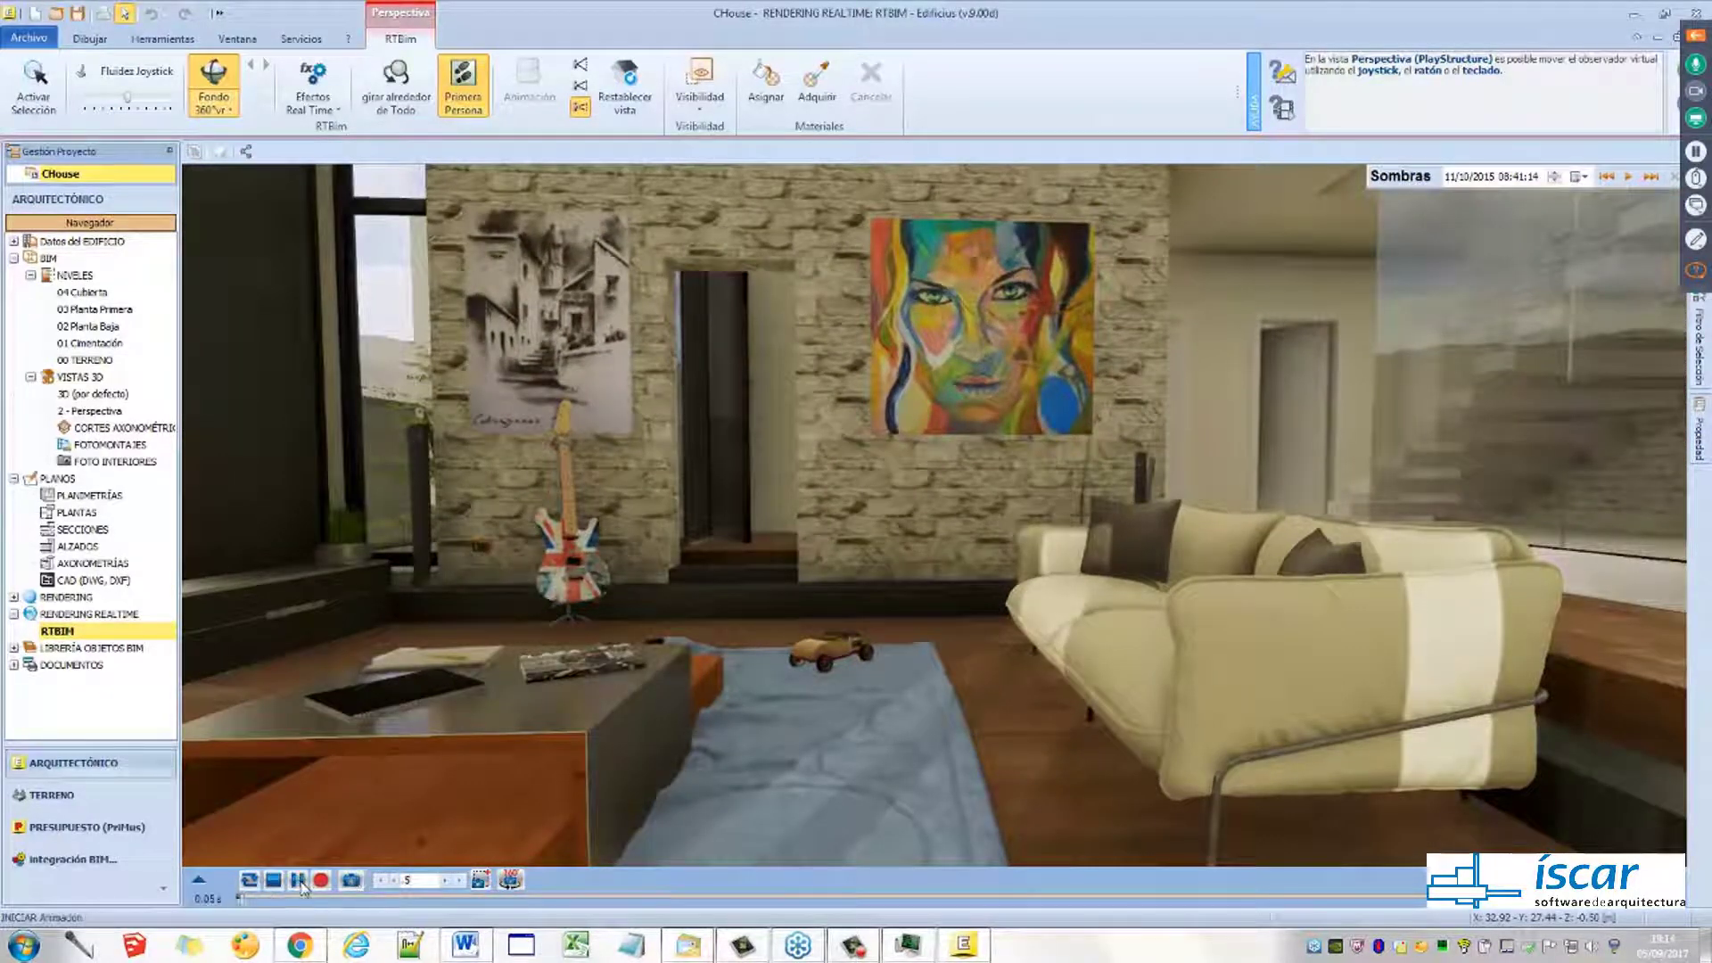
pyautogui.click(298, 882)
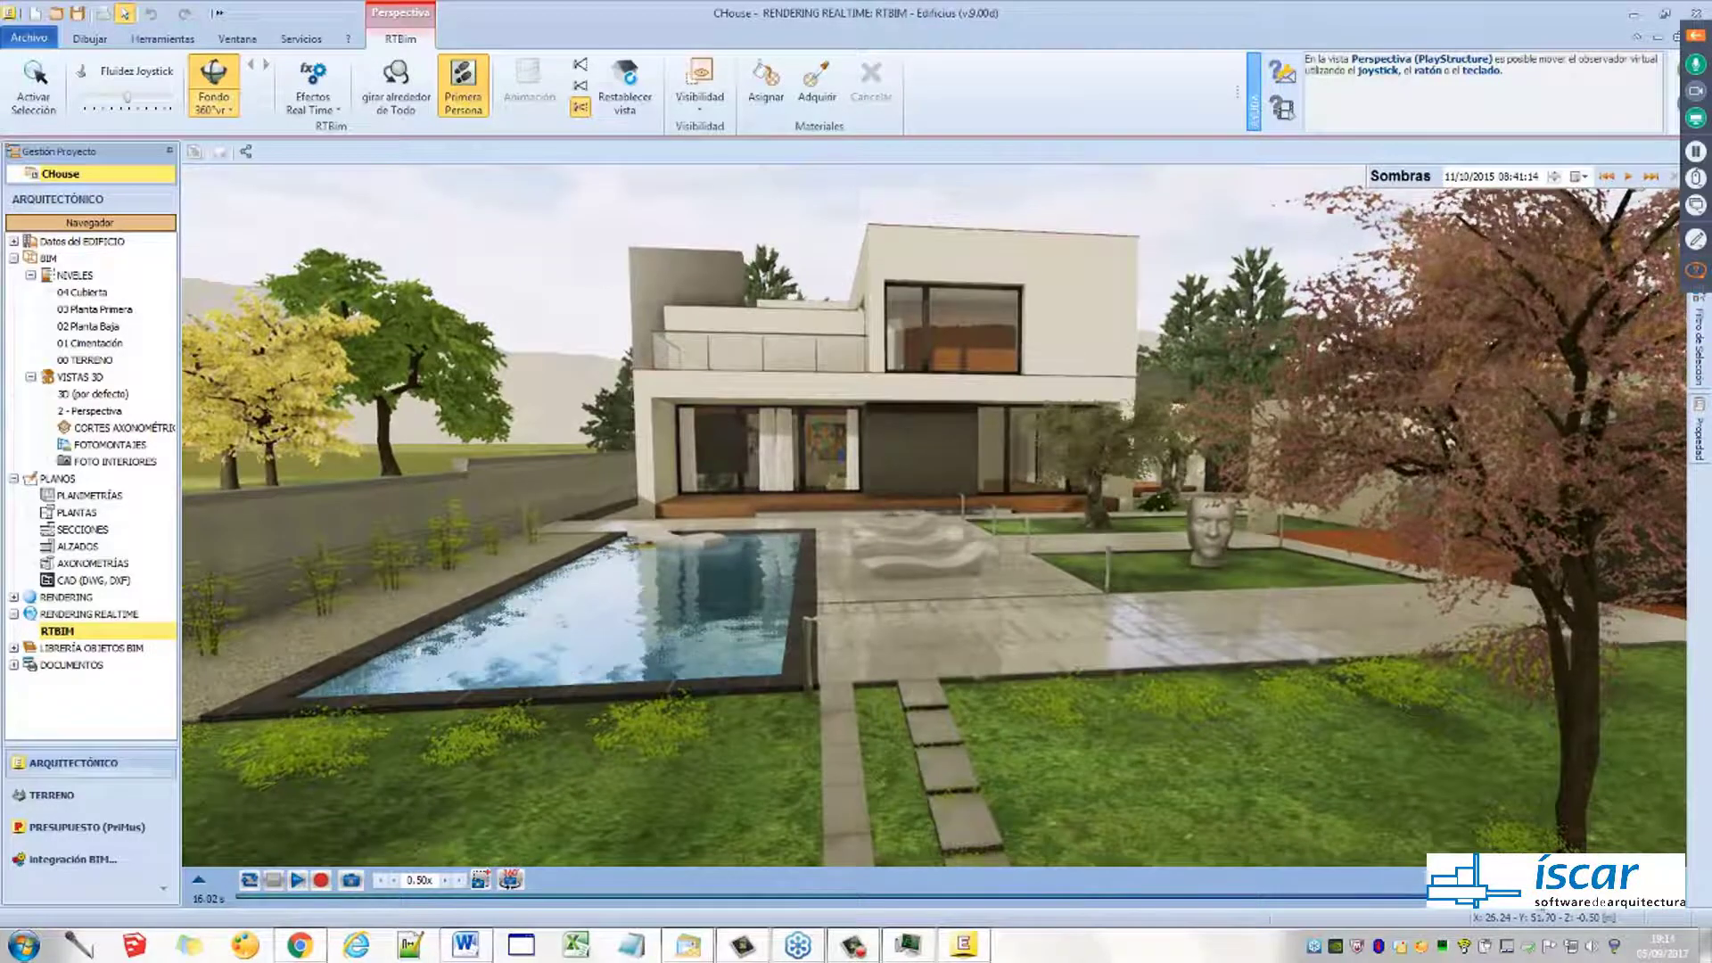
# Scrub the reel to about 14 s and walk up to the house's wooden porch and glass doors
pyautogui.click(1228, 890)
pyautogui.moveTo(998, 699); pyautogui.dragTo(983, 631)
pyautogui.moveTo(1124, 635)
pyautogui.mouseDown(button='right')
pyautogui.moveTo(1061, 635)
pyautogui.moveTo(1138, 651)
pyautogui.mouseUp(button='right')
pyautogui.moveTo(1062, 699); pyautogui.dragTo(981, 641)
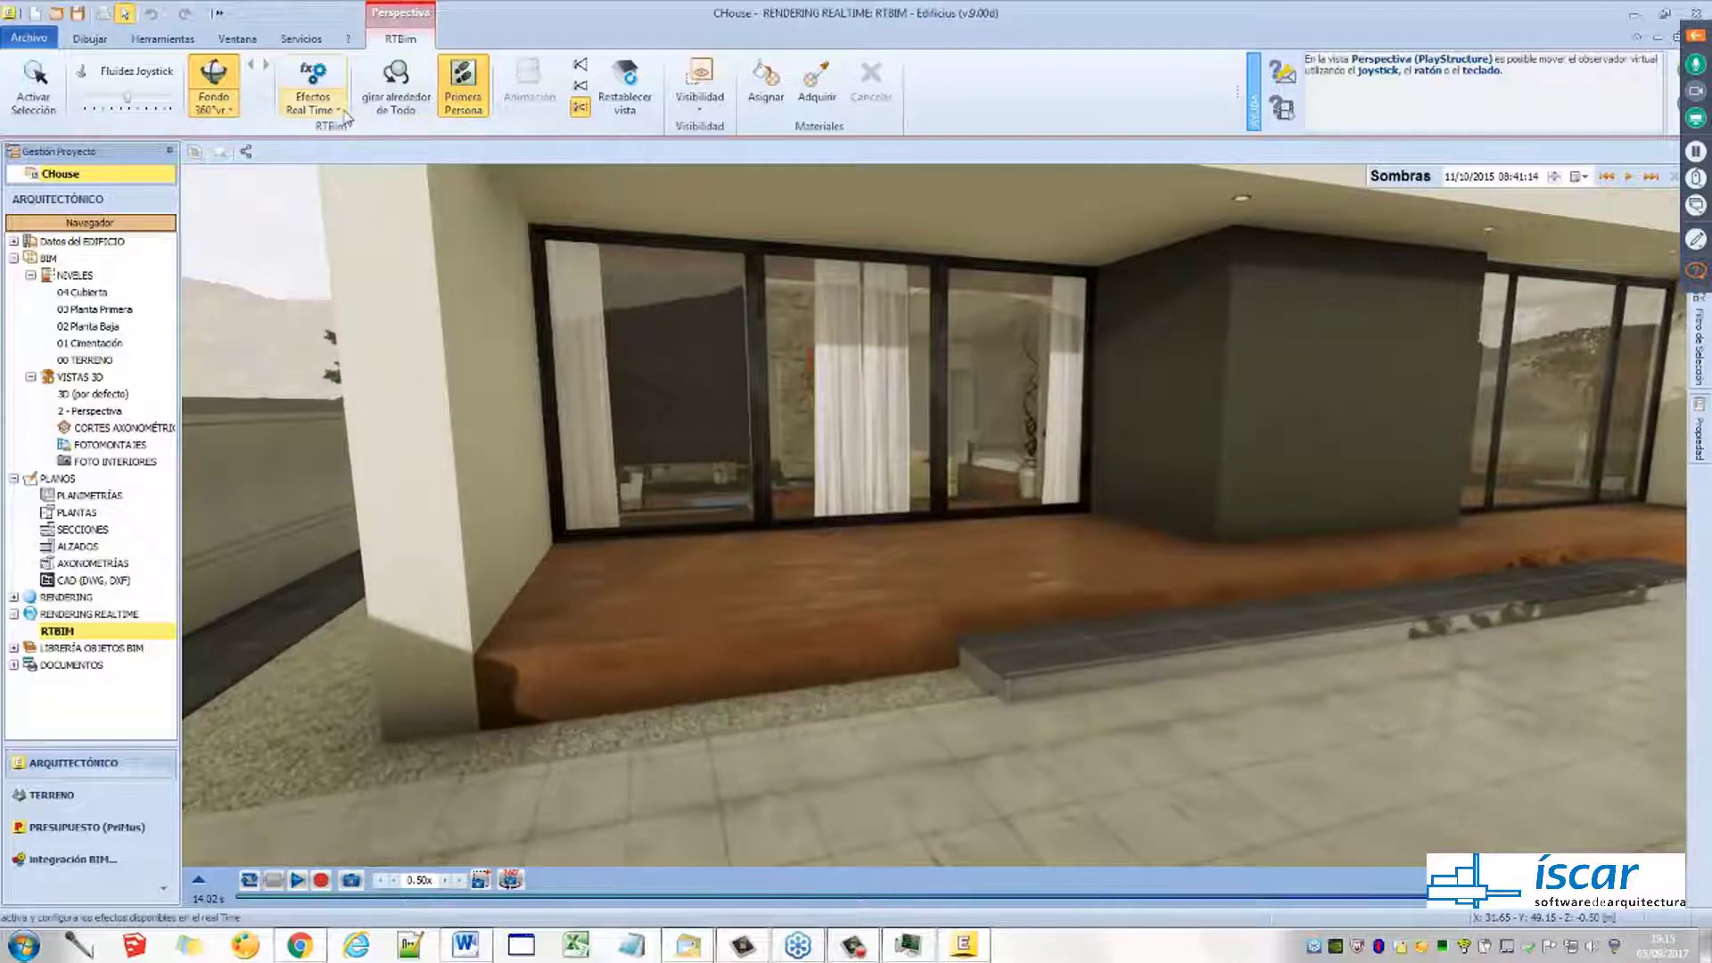
# Activate the Lluvia effect and move in on the wooden porch to view the rain
pyautogui.click(344, 112)
pyautogui.click(435, 186)
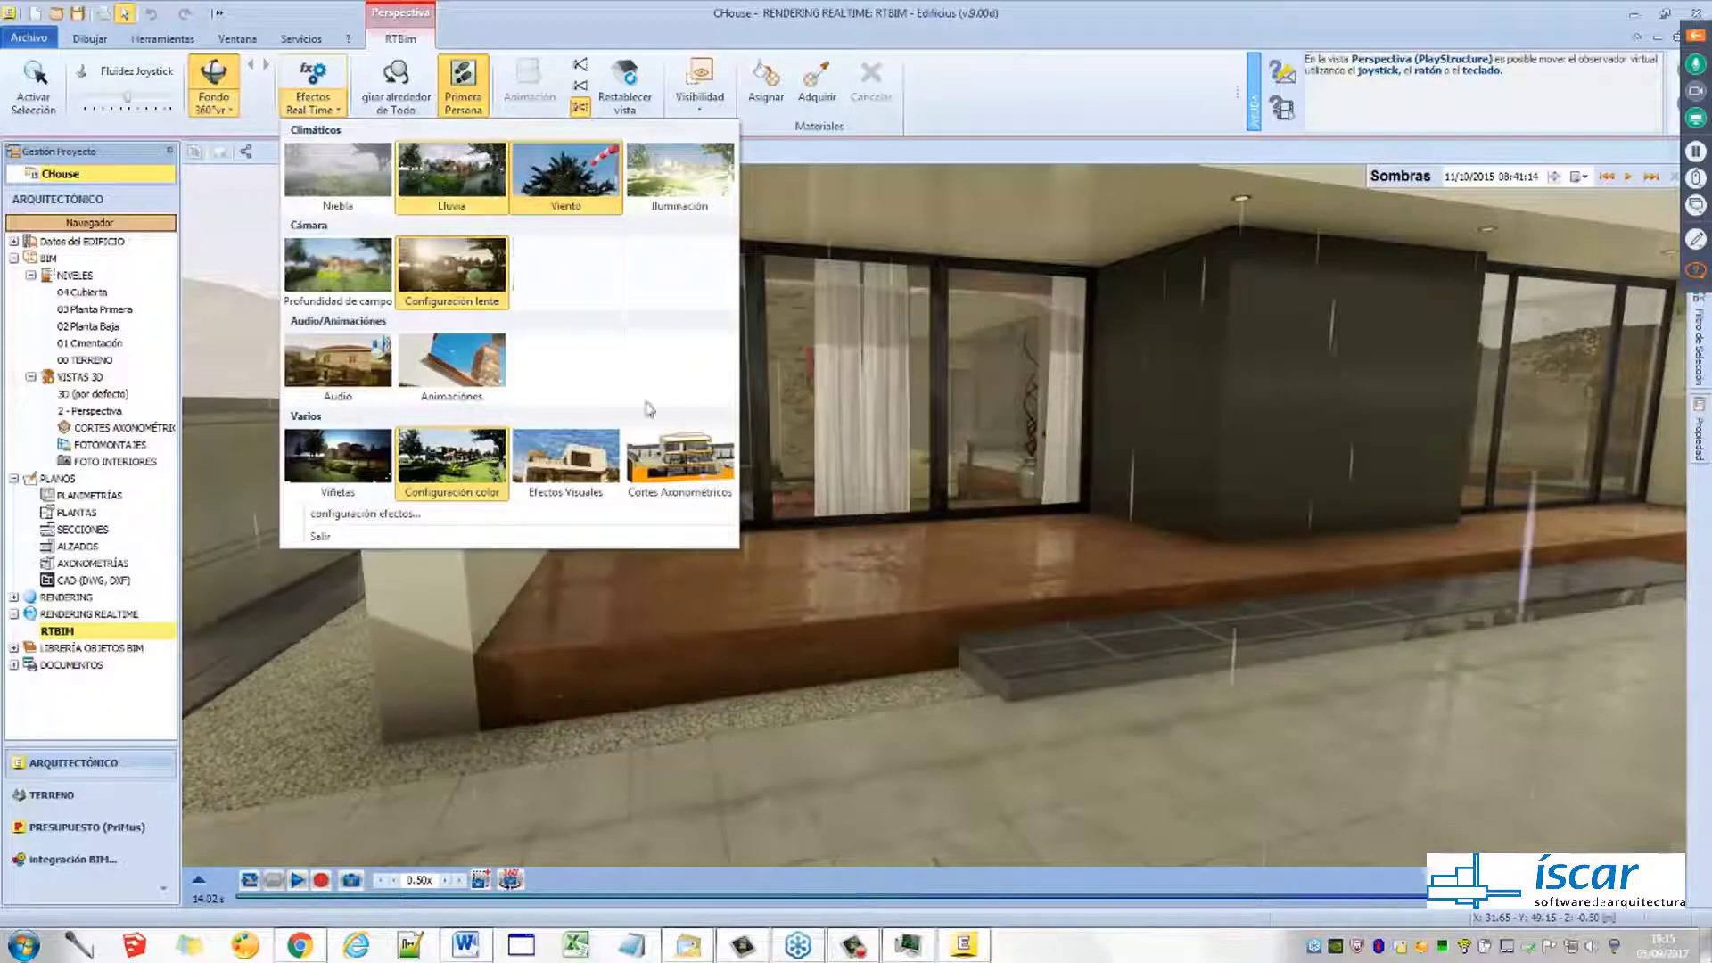
pyautogui.moveTo(1145, 674); pyautogui.dragTo(1065, 654)
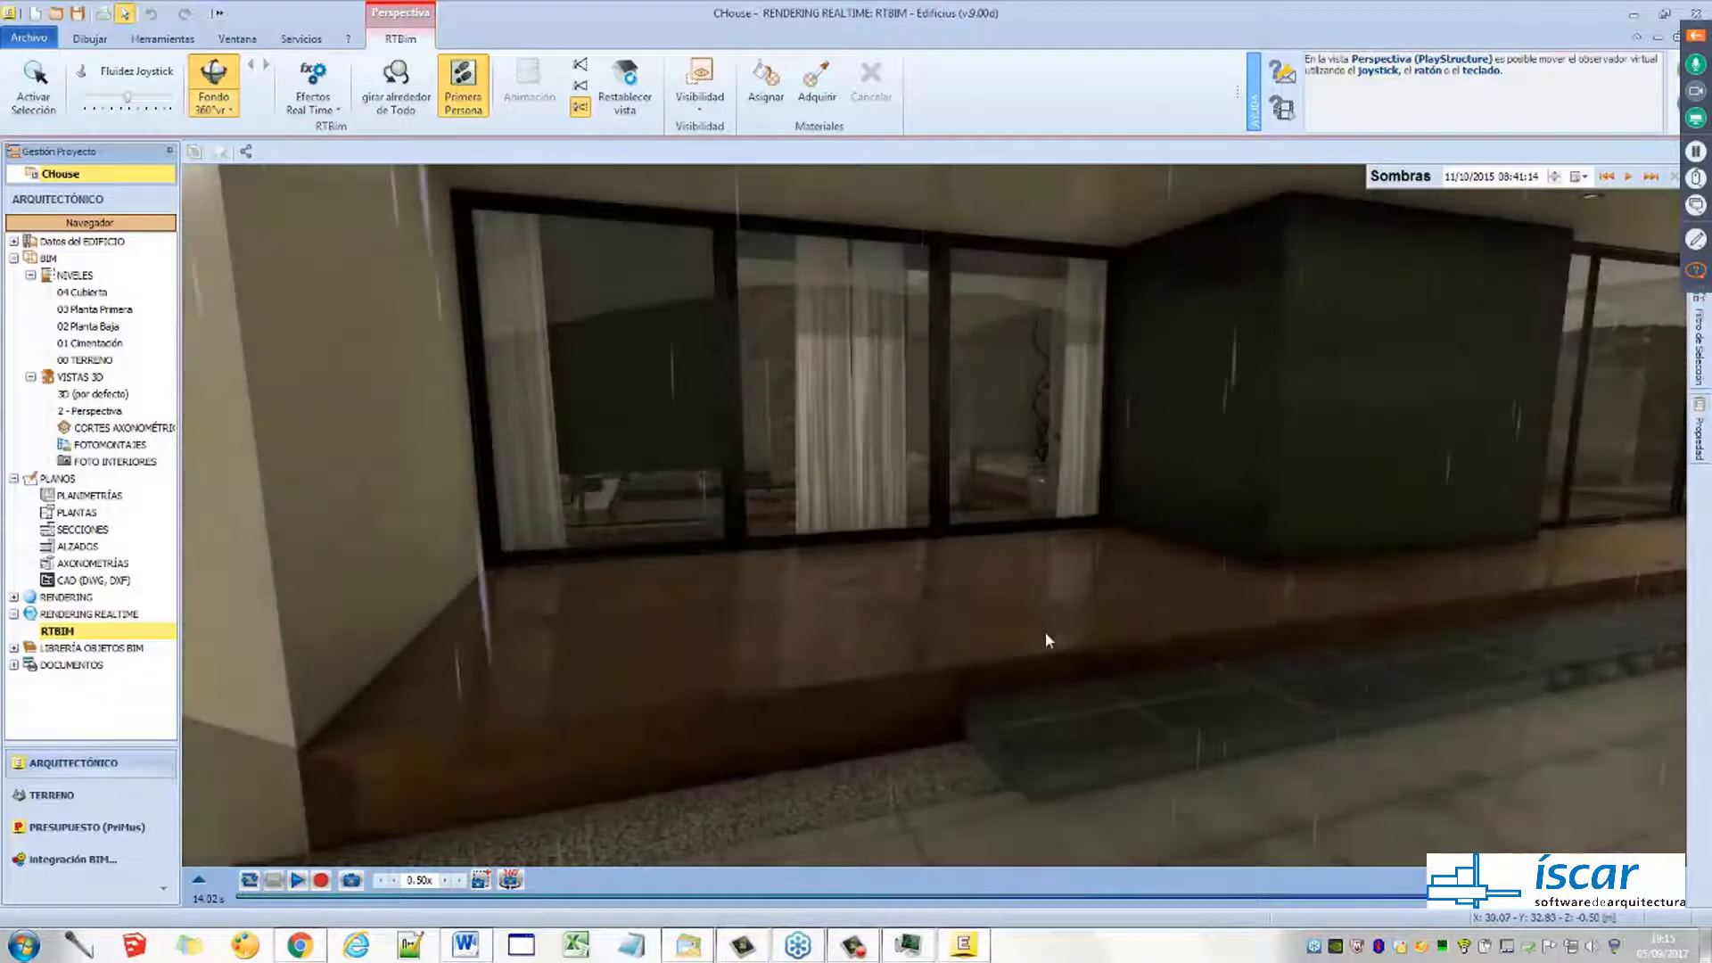
# Turn off the Lluvia effect and move back from the wooden porch to view the house across the pool
pyautogui.click(313, 100)
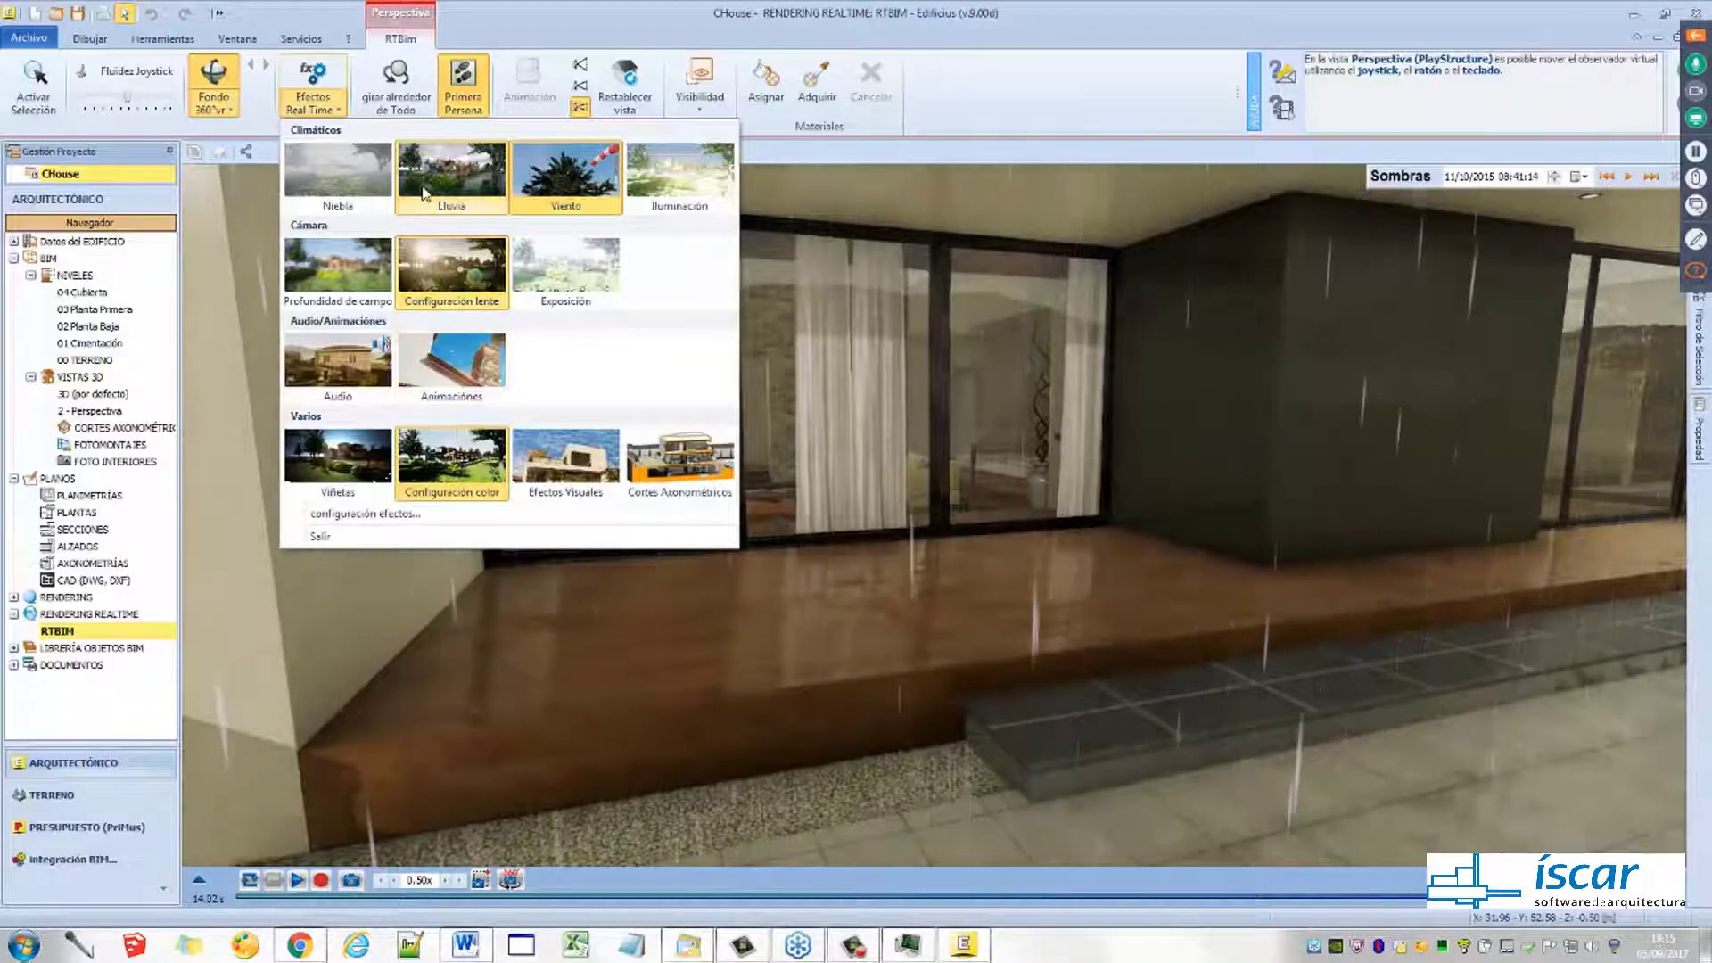
pyautogui.click(449, 186)
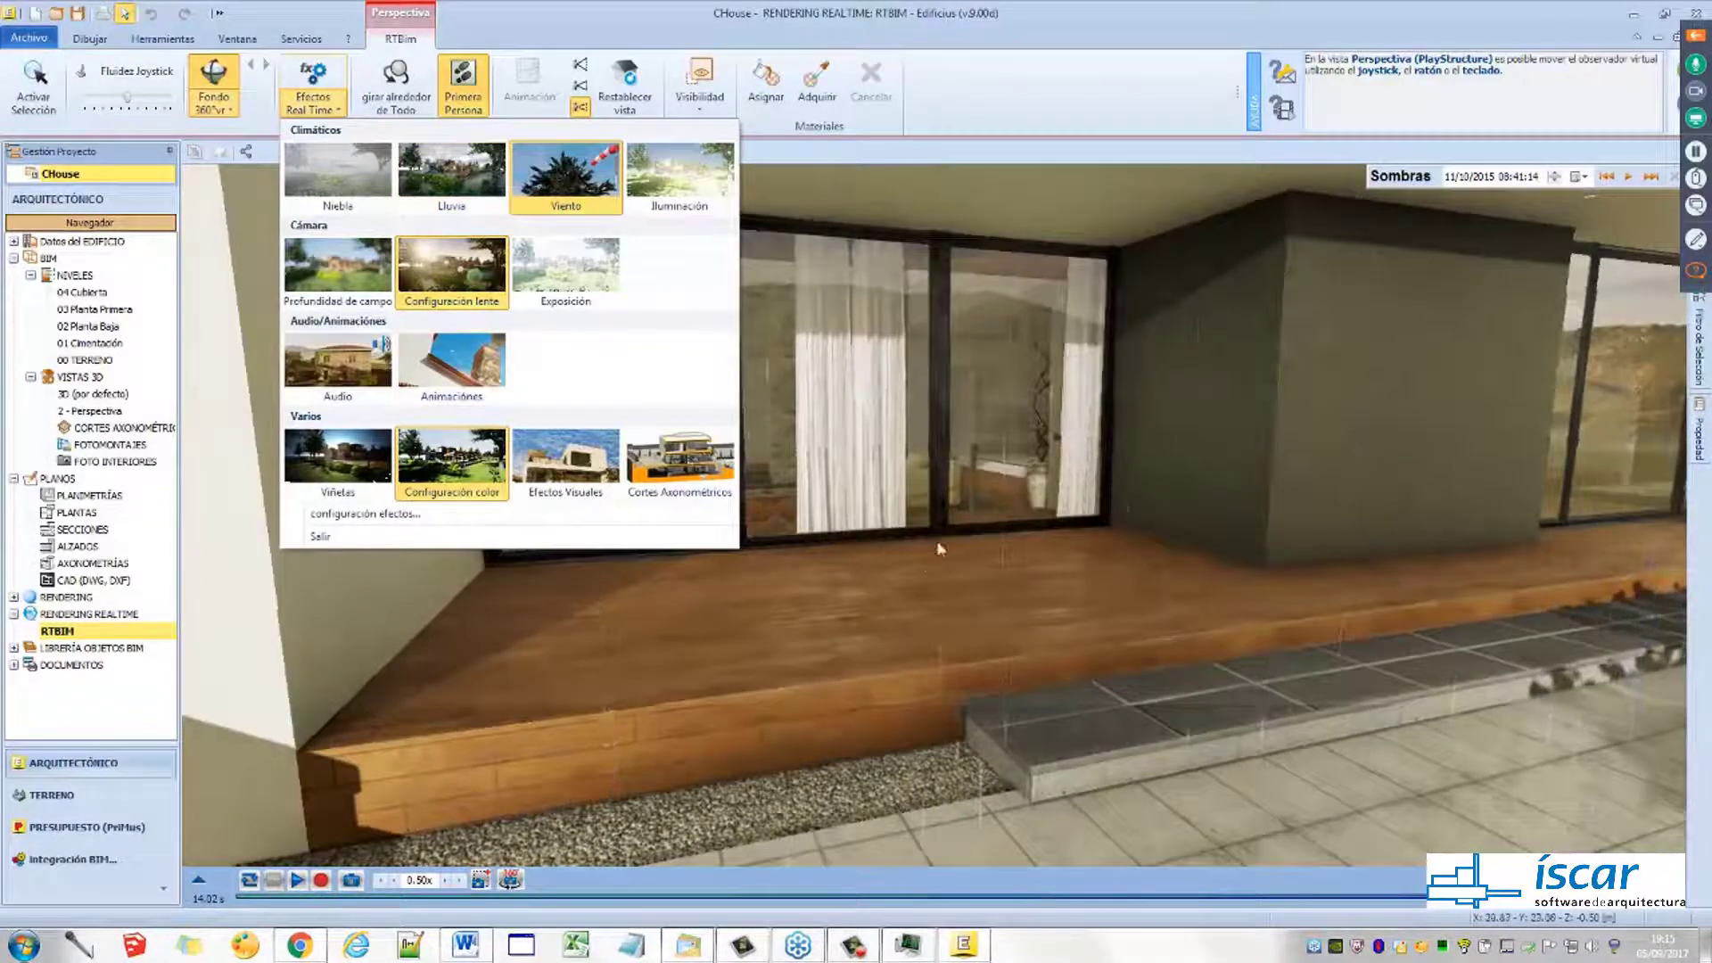
pyautogui.click(930, 578)
pyautogui.moveTo(930, 578)
pyautogui.mouseDown()
pyautogui.moveTo(930, 615)
pyautogui.moveTo(919, 596)
pyautogui.mouseUp()
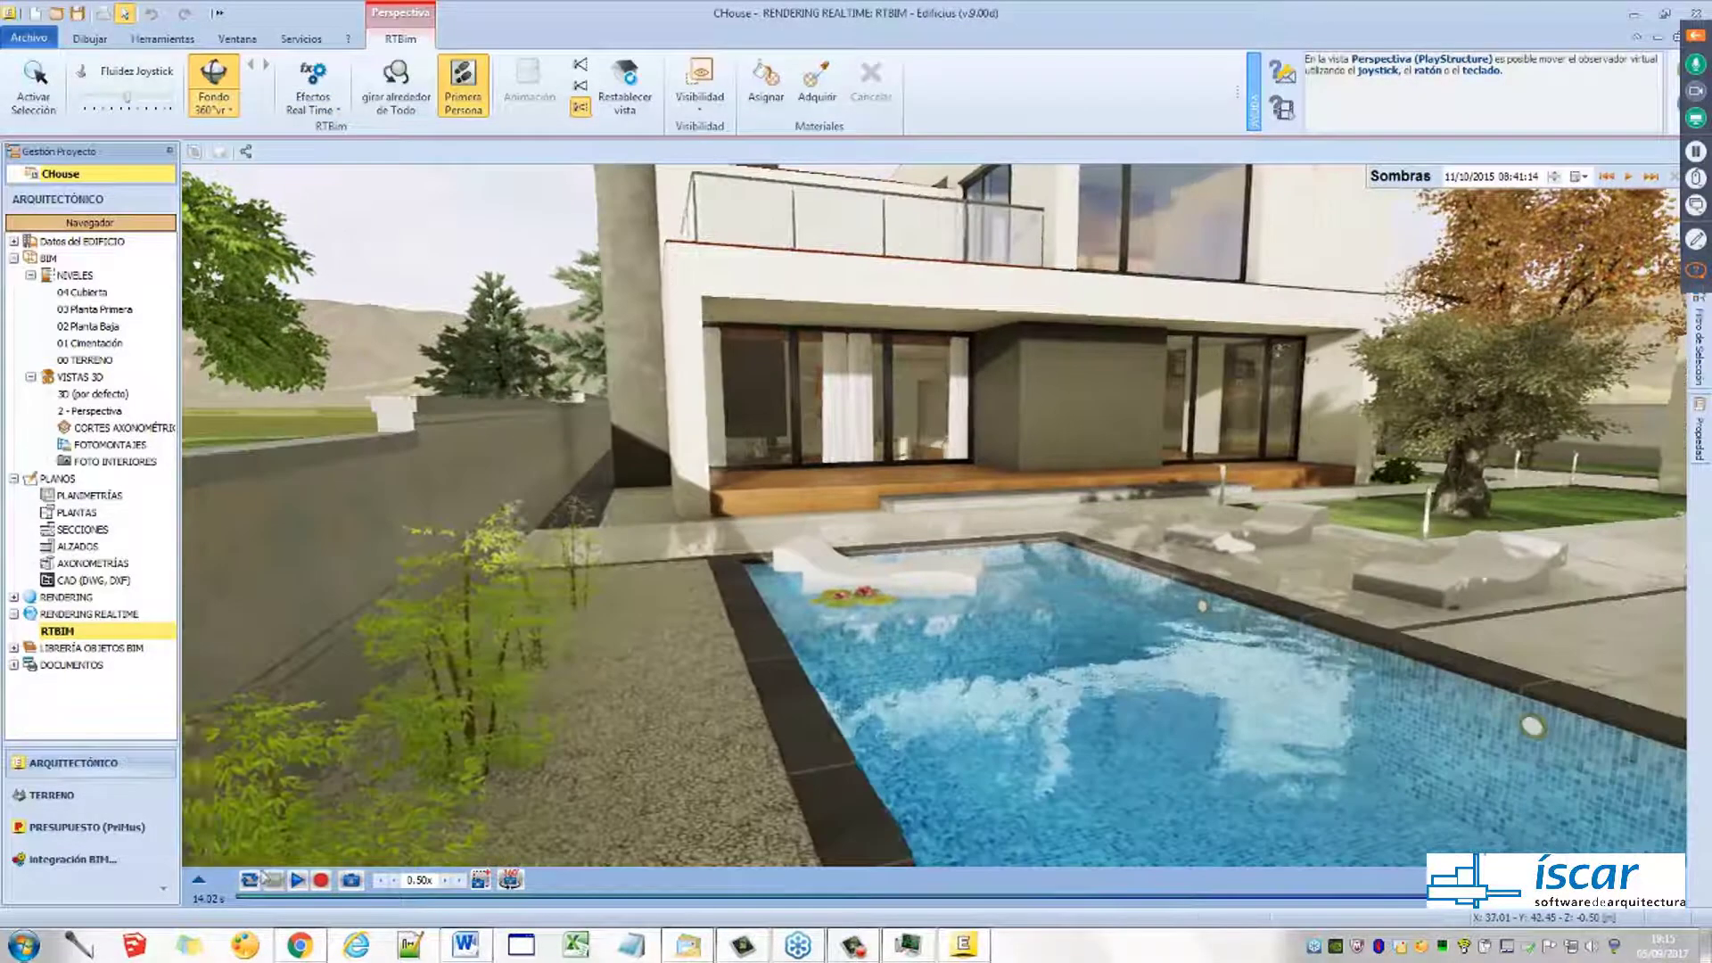
# Open the third reel's exterior view and switch on all the lights under Todas las LUCES
pyautogui.click(199, 880)
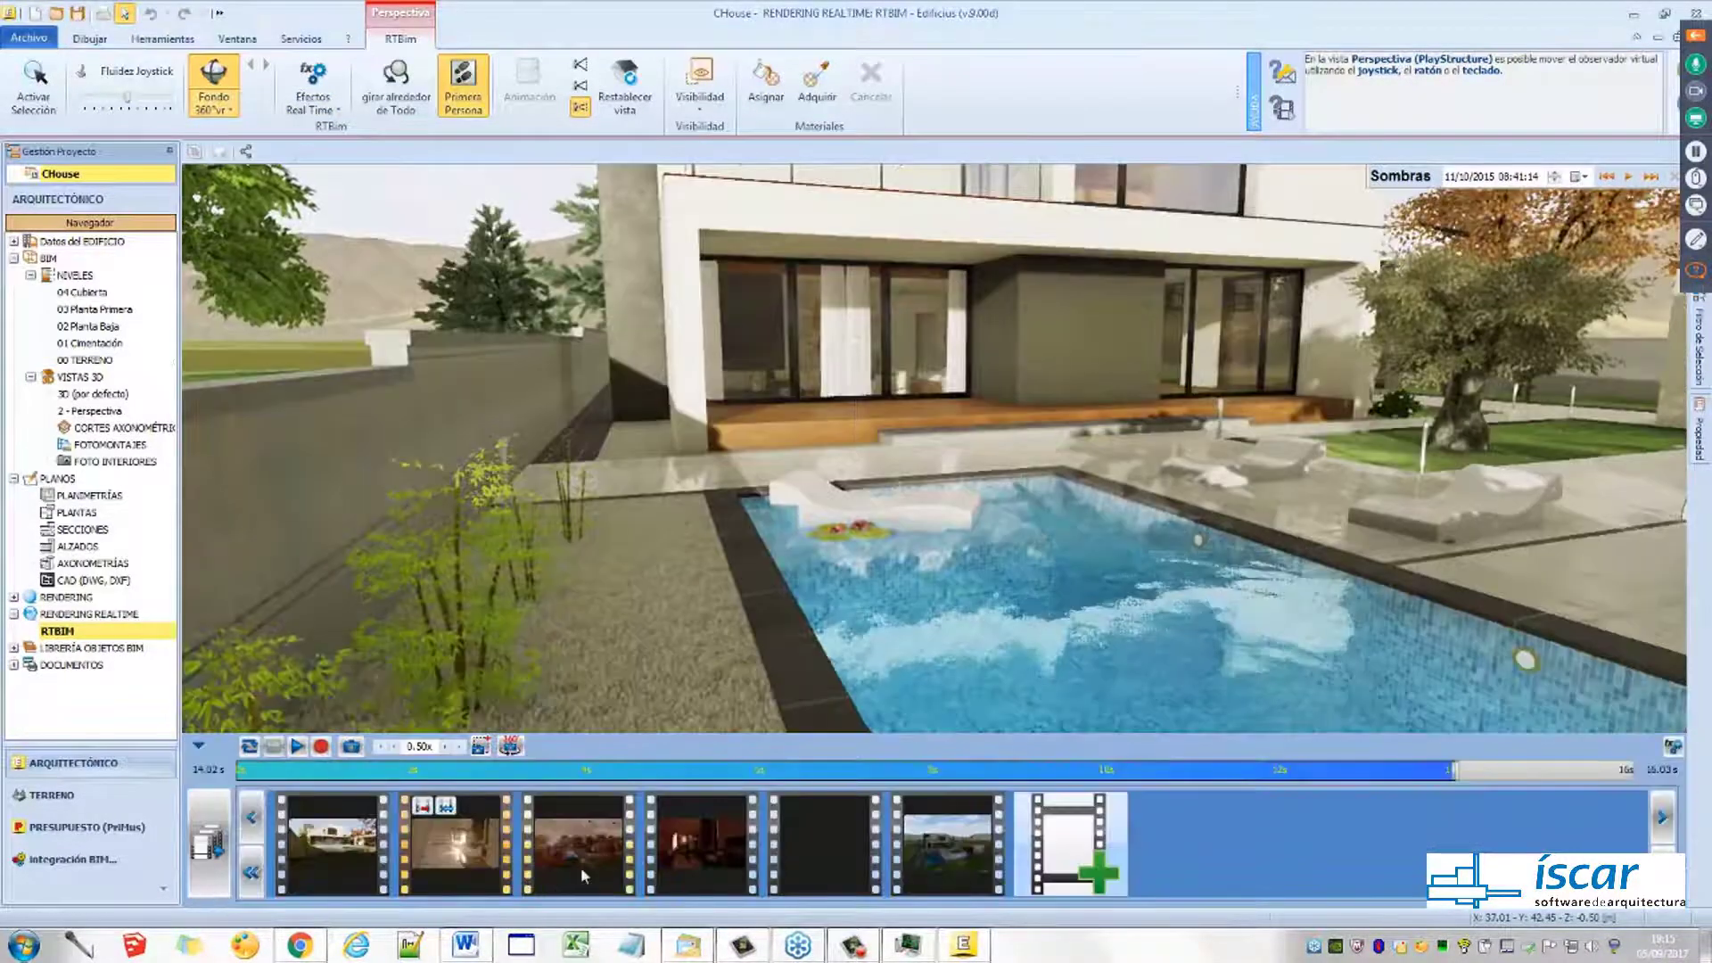
pyautogui.click(587, 861)
pyautogui.click(199, 746)
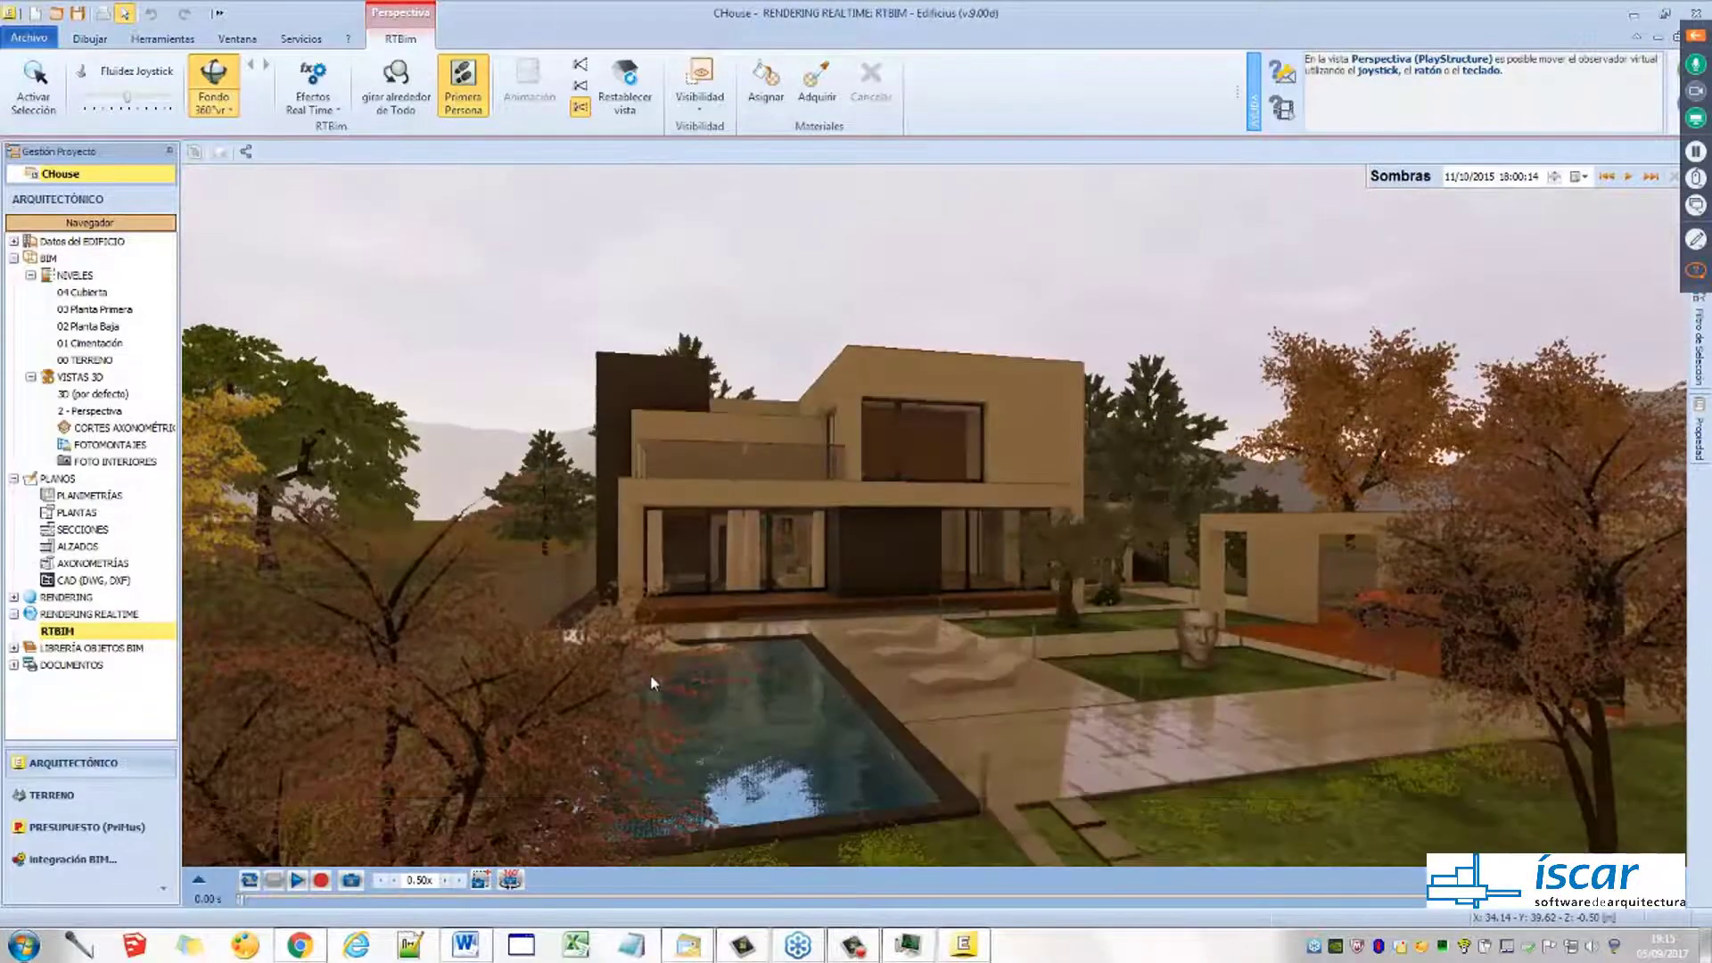
pyautogui.moveTo(1566, 197)
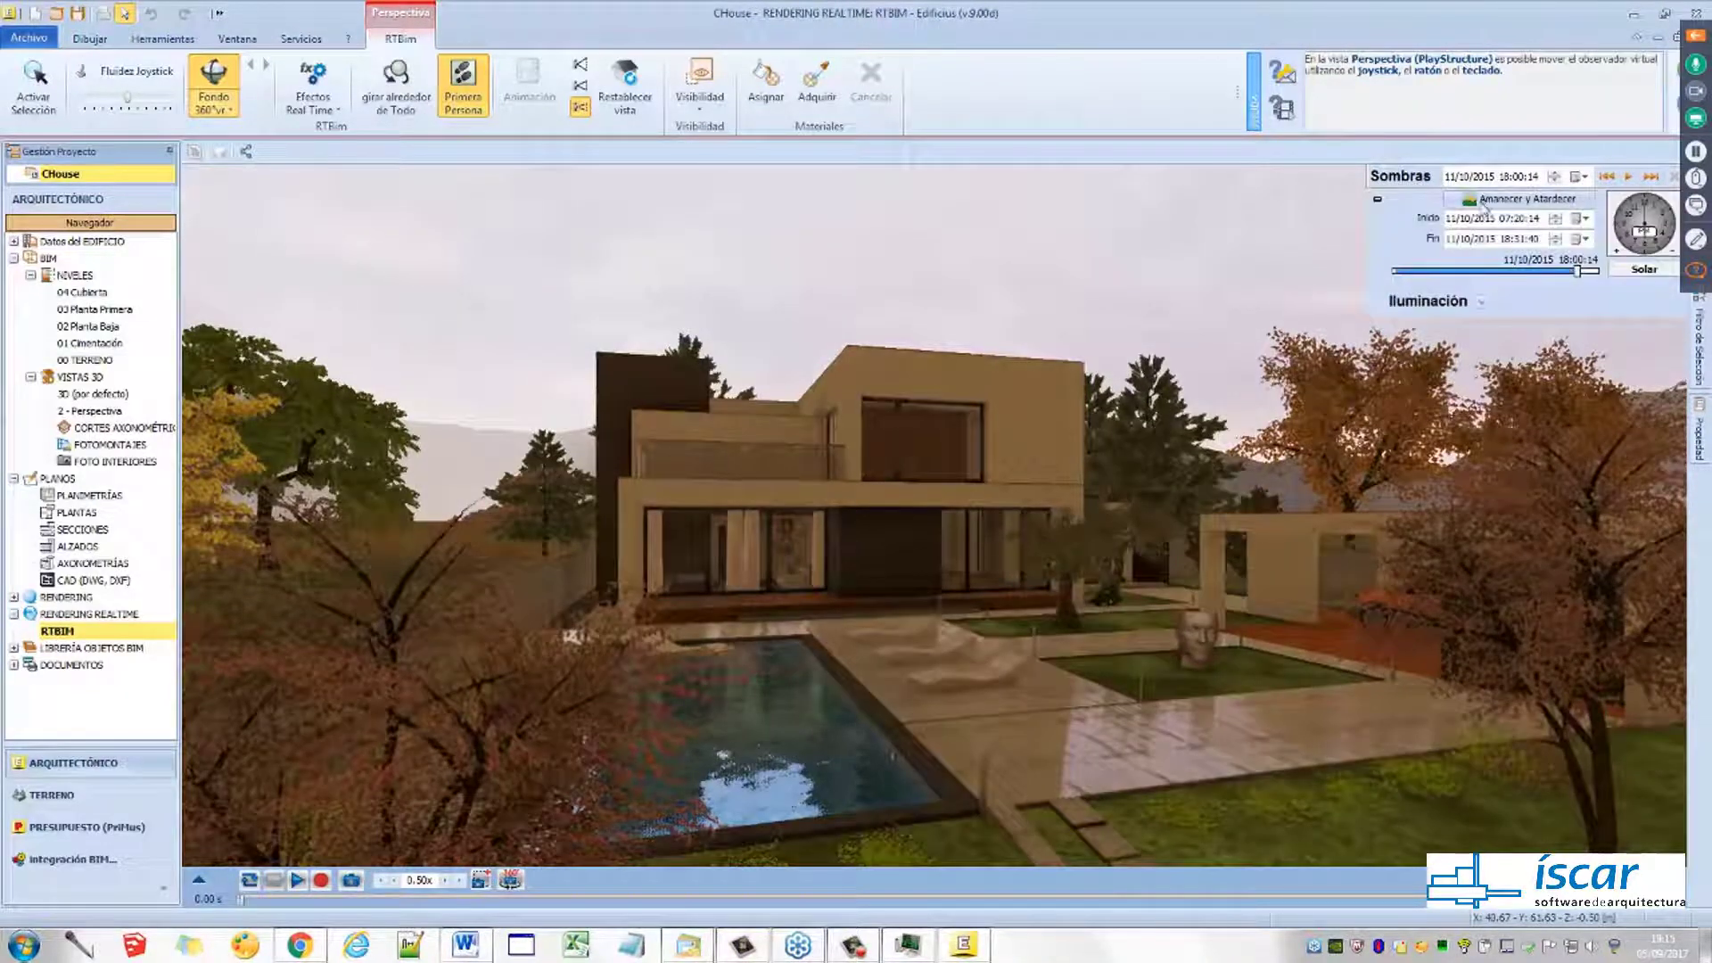
pyautogui.click(1479, 303)
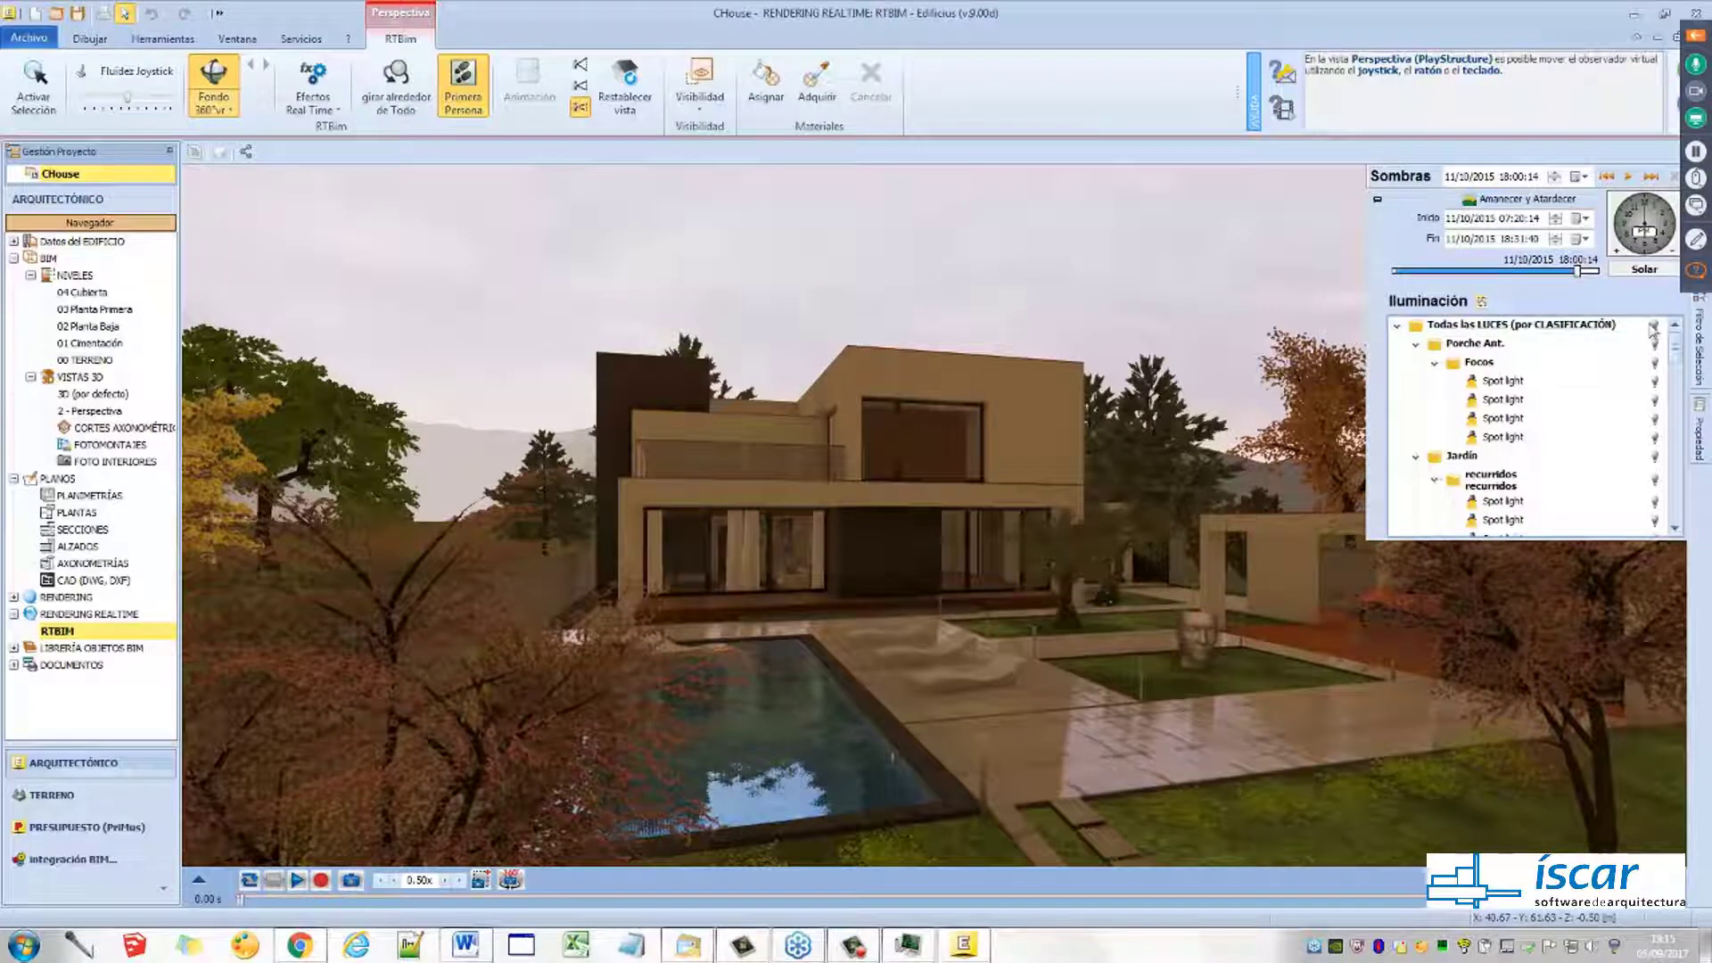
pyautogui.click(1656, 328)
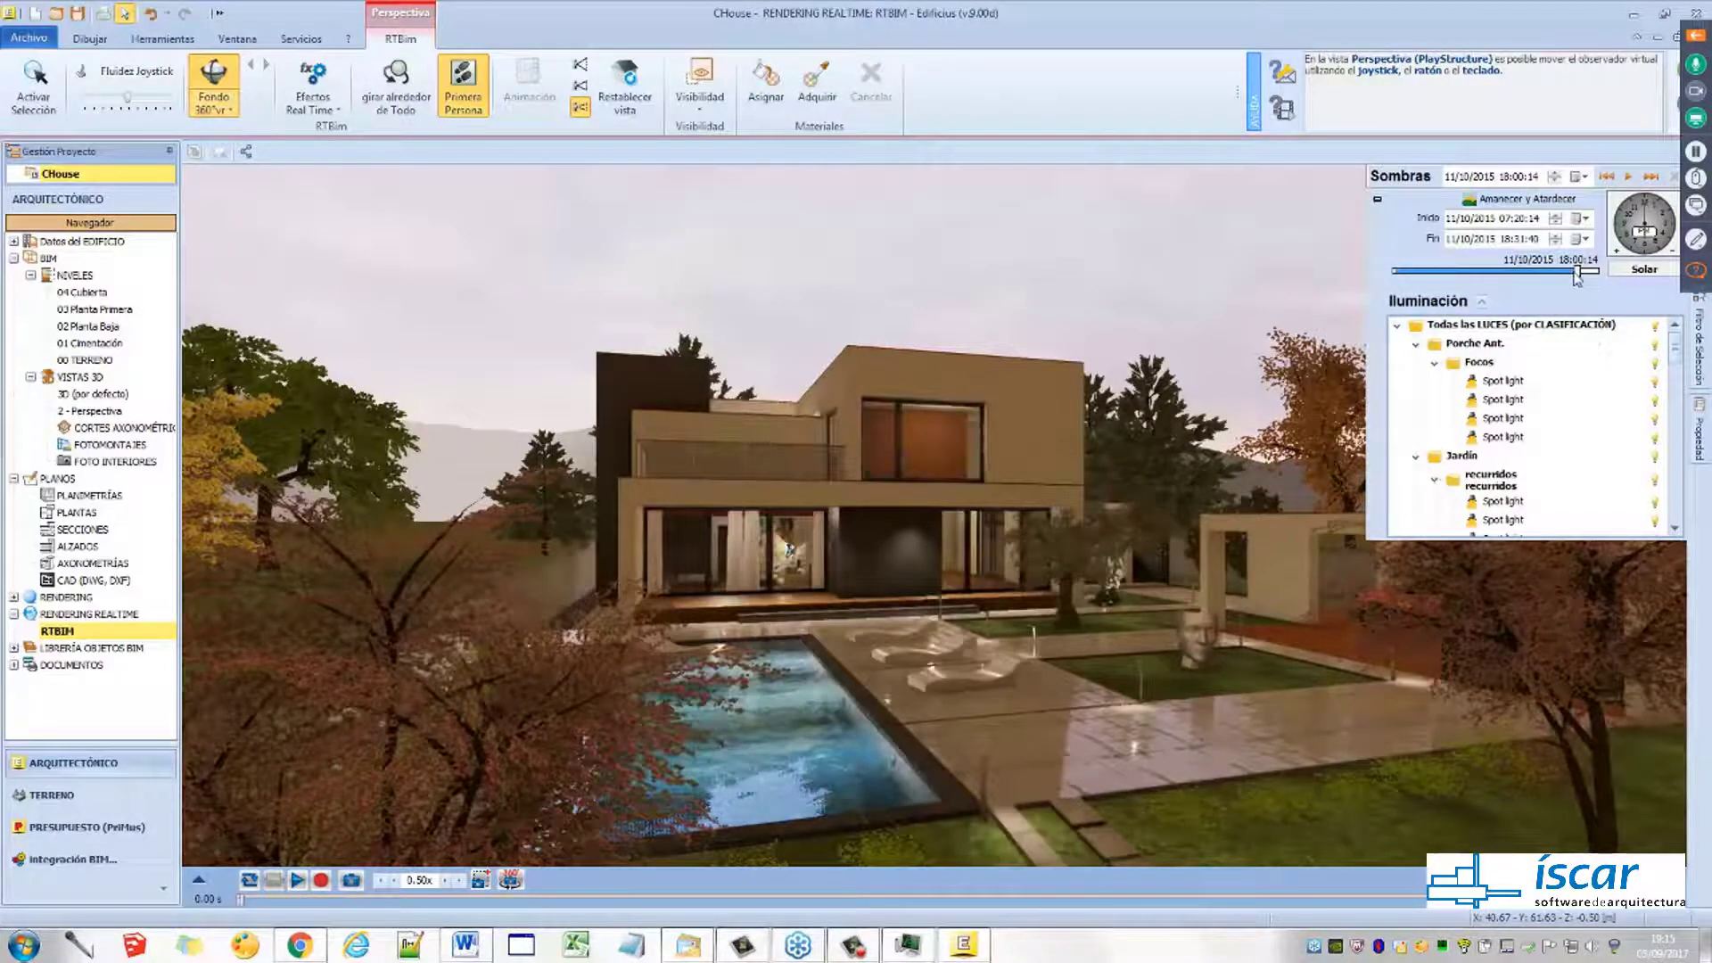
# Sweep the sun time from 07:20:14 to 18:31:40 and walk up to the lit porch
pyautogui.moveTo(1540, 271); pyautogui.dragTo(1396, 272)
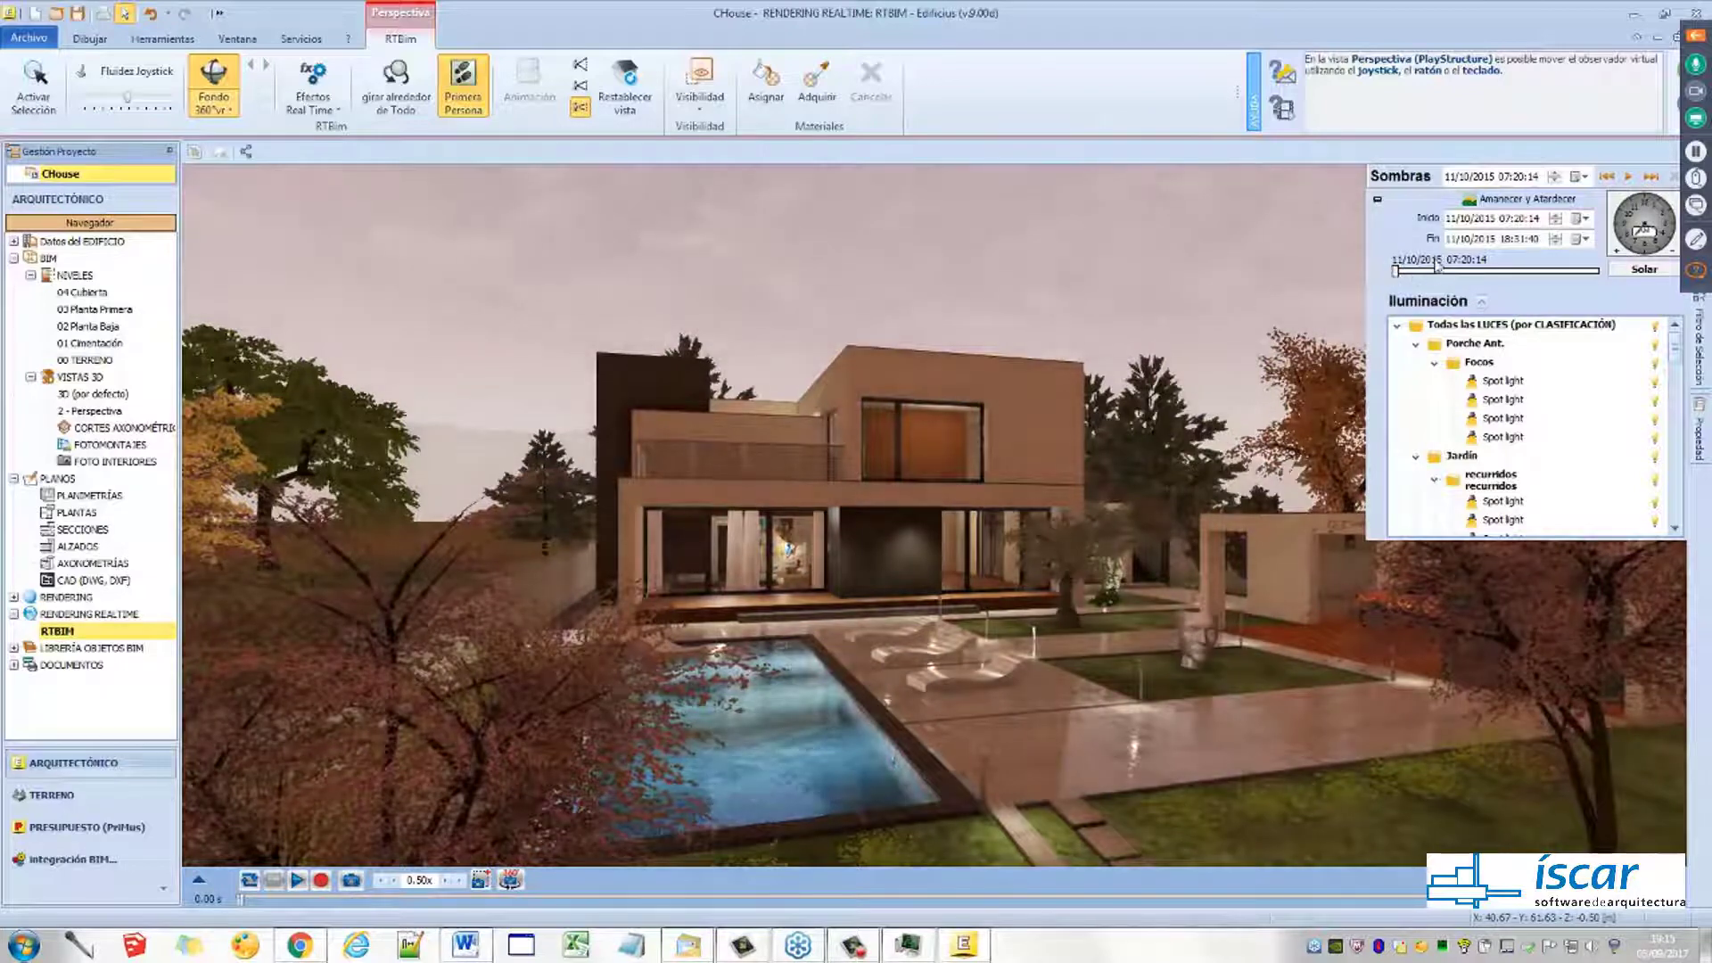
pyautogui.moveTo(1451, 271); pyautogui.dragTo(1596, 271)
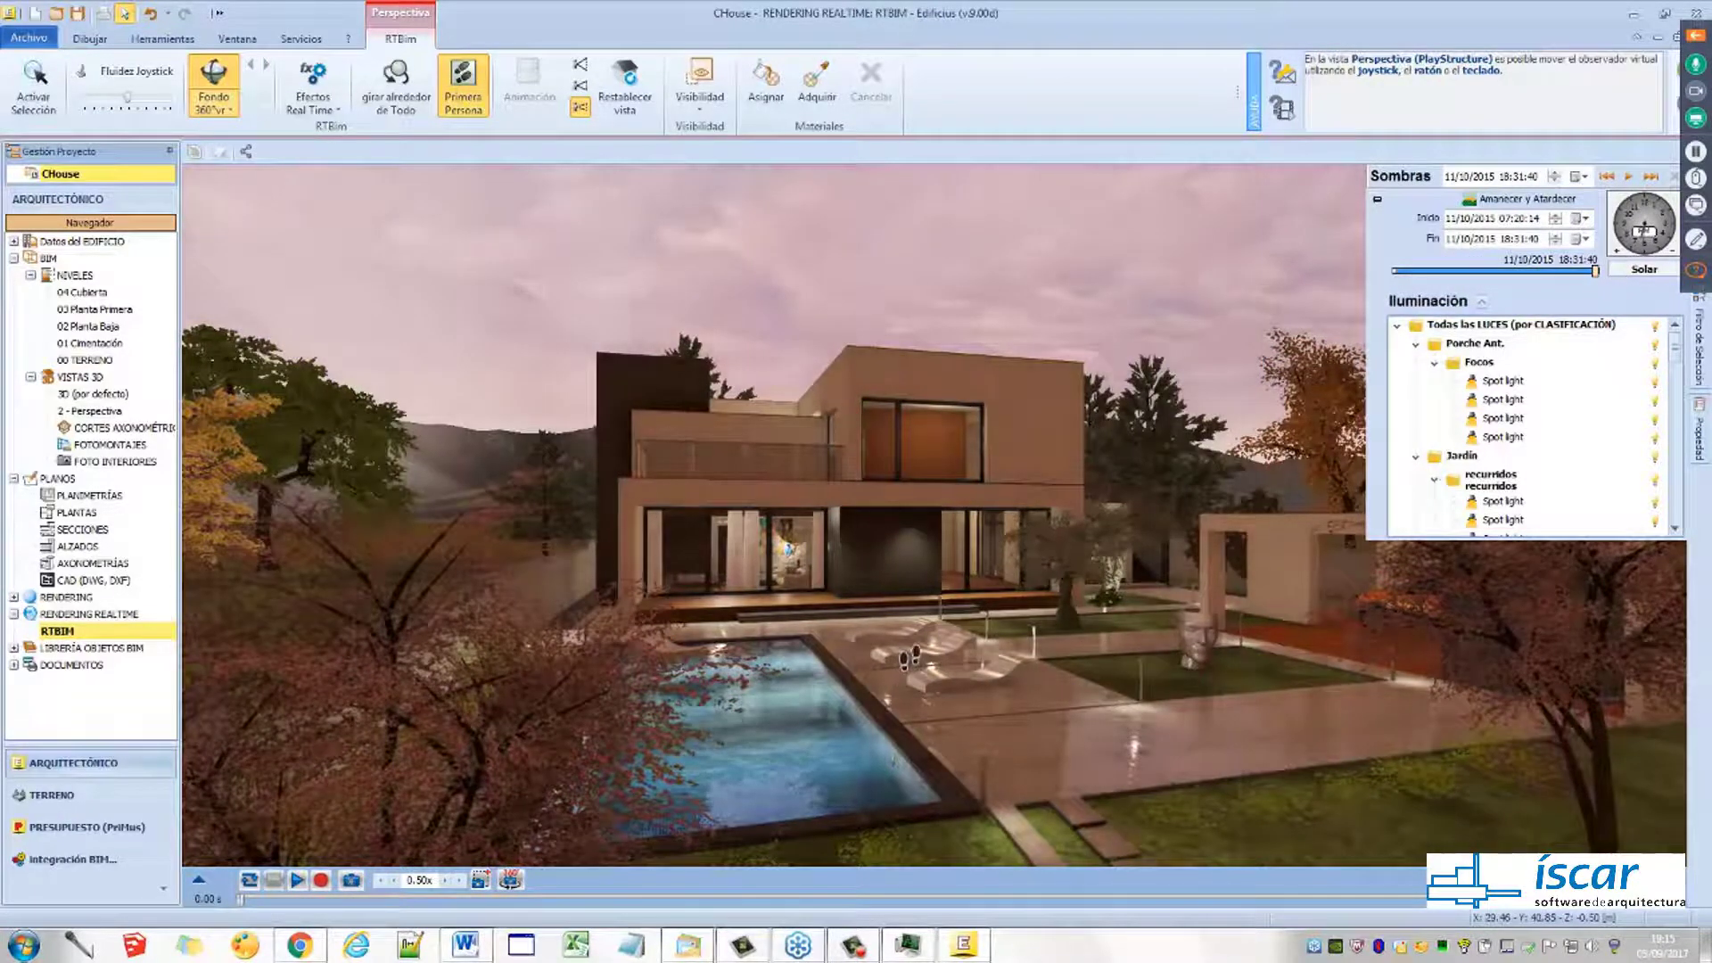
pyautogui.moveTo(910, 658); pyautogui.dragTo(984, 640)
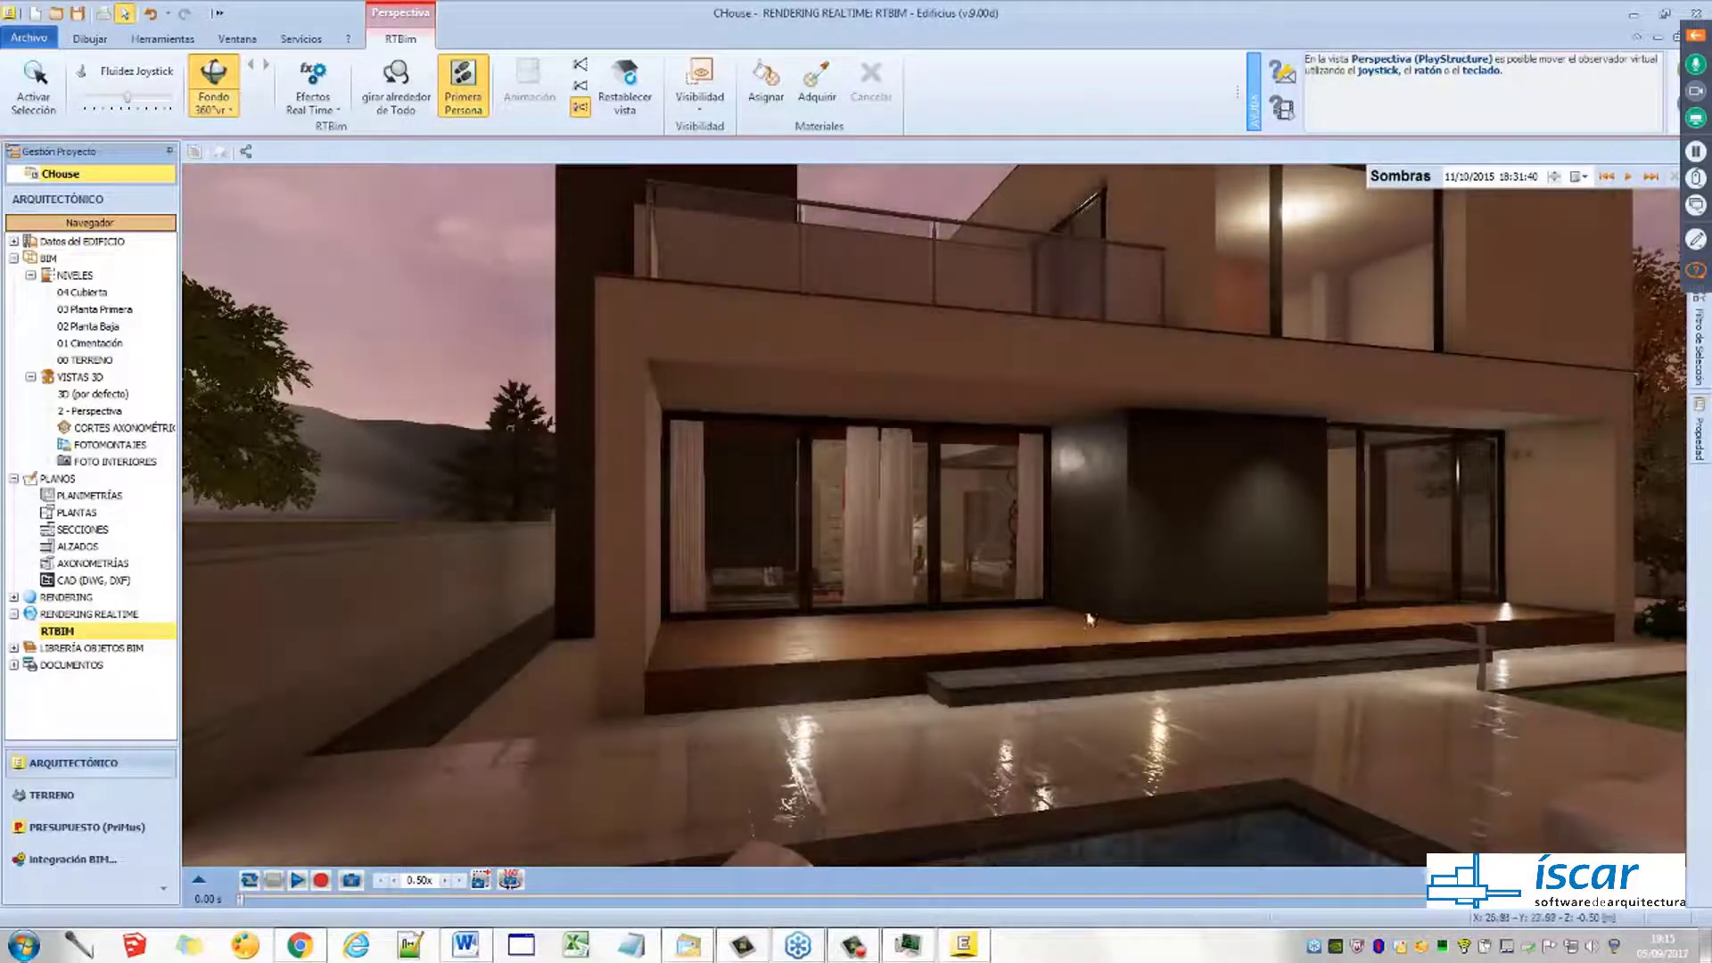
pyautogui.moveTo(1089, 622); pyautogui.dragTo(1074, 615)
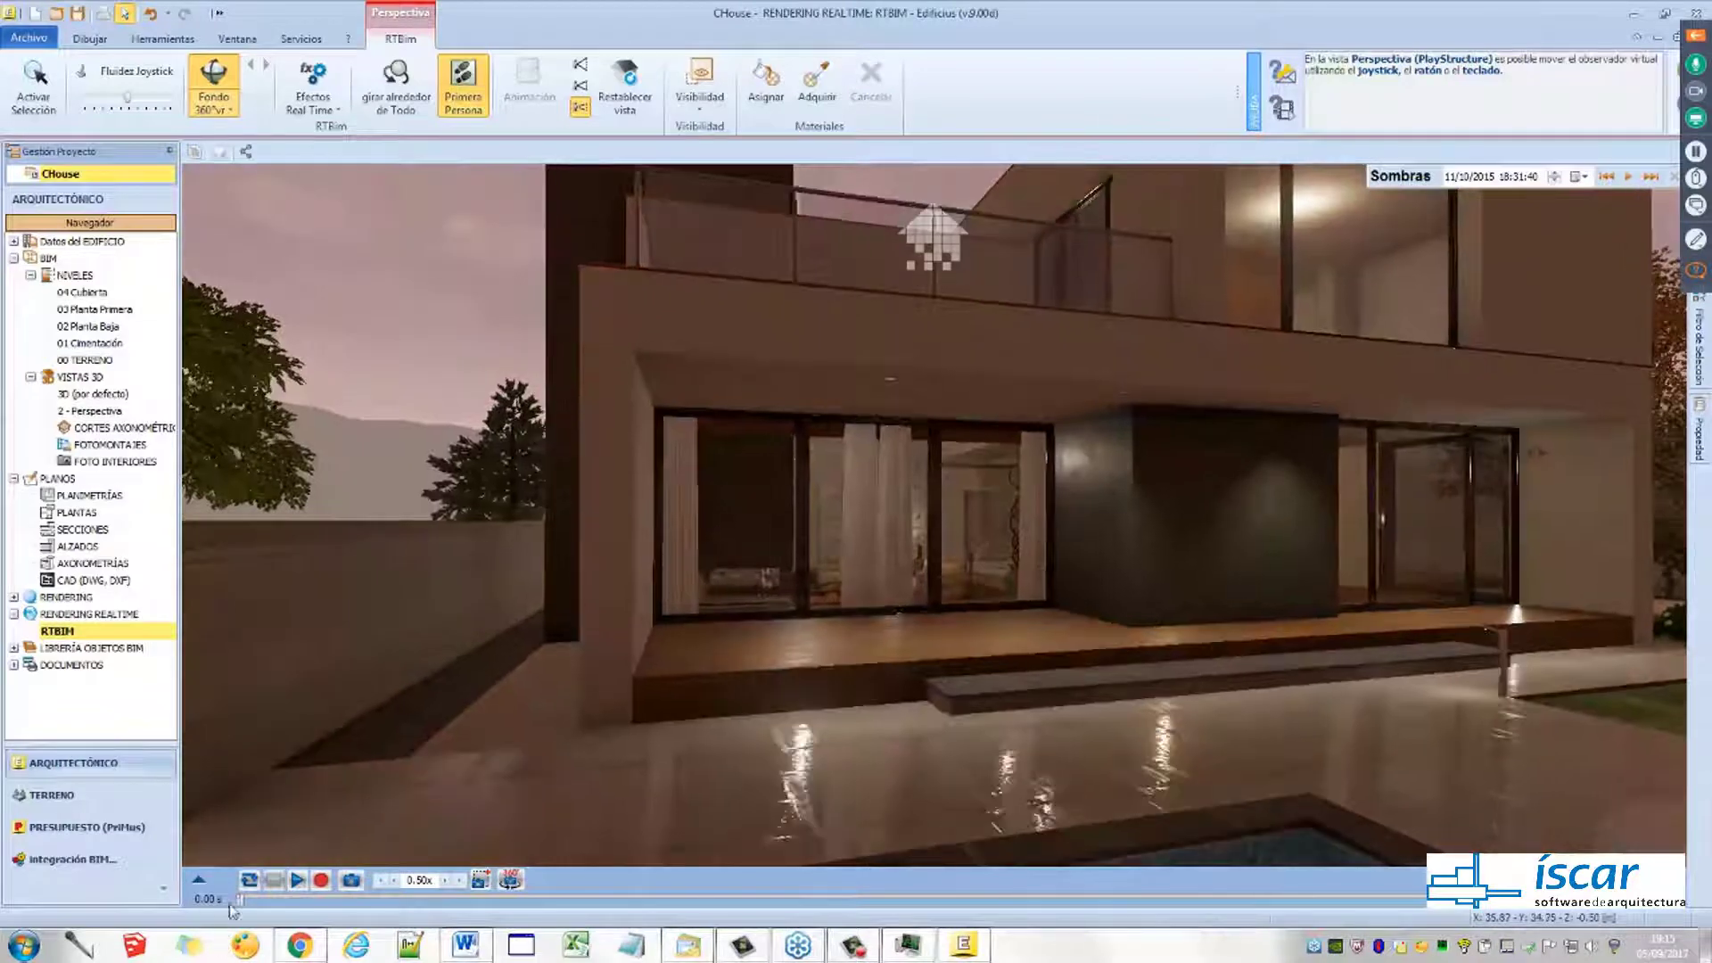
# Open the fourth reel, showing the living room, from its first frame and hide the reel strip
pyautogui.click(199, 879)
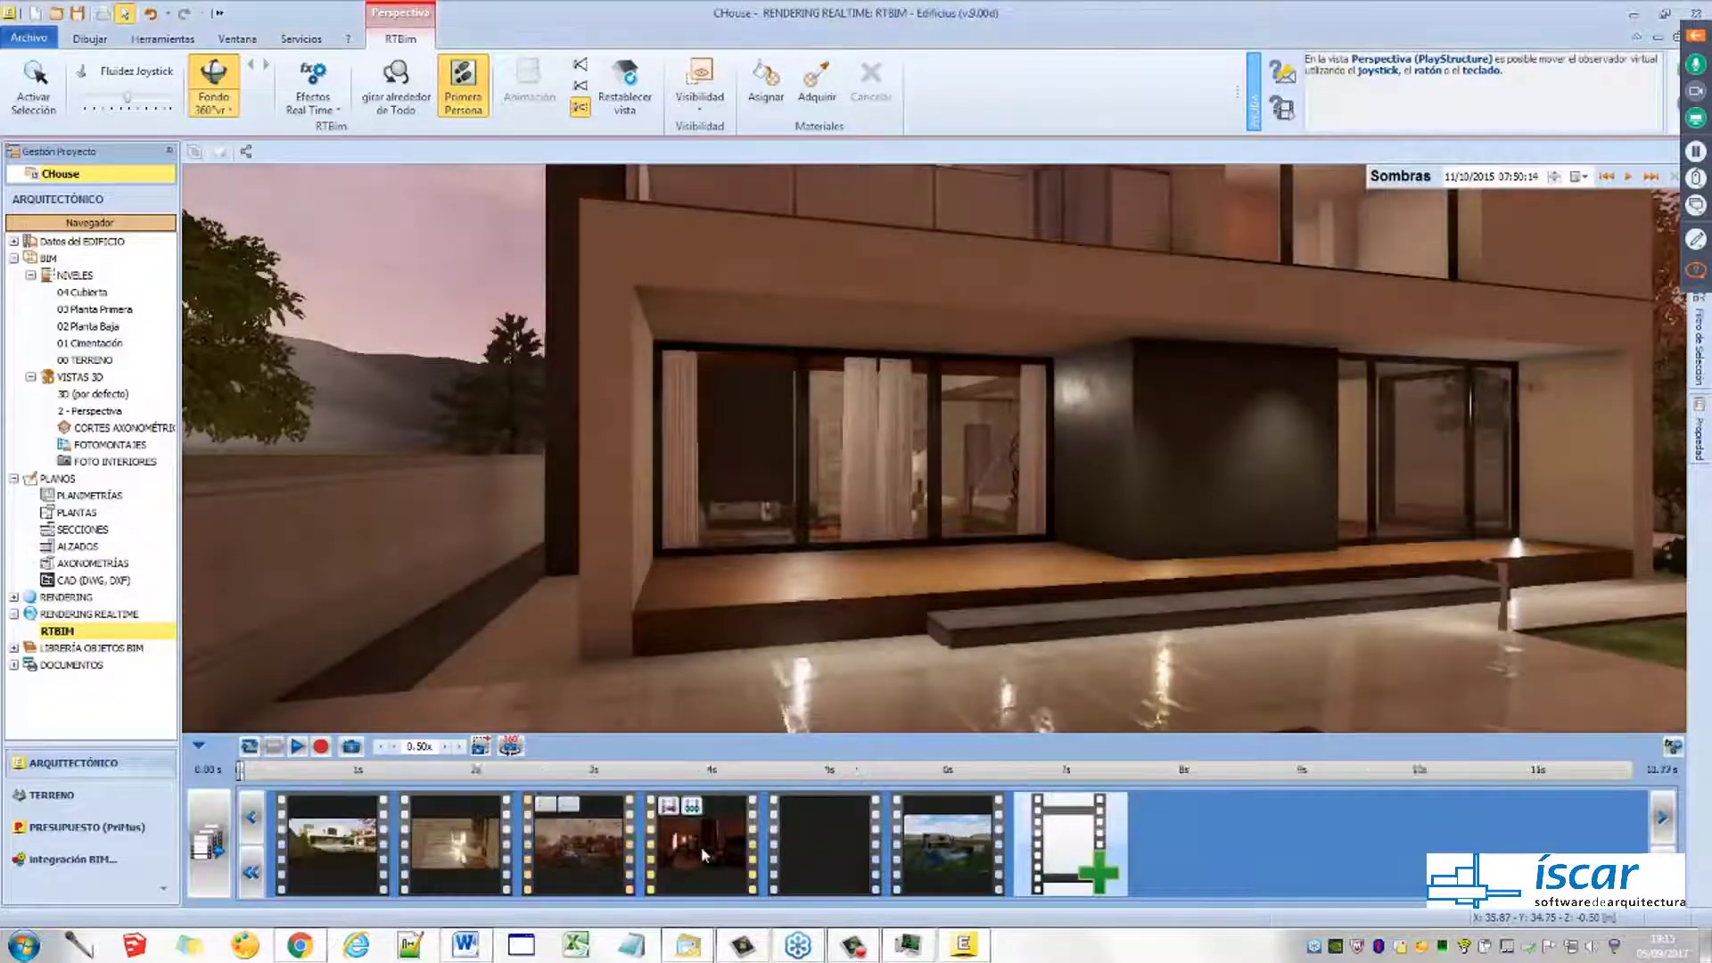
pyautogui.doubleClick(702, 854)
pyautogui.click(337, 847)
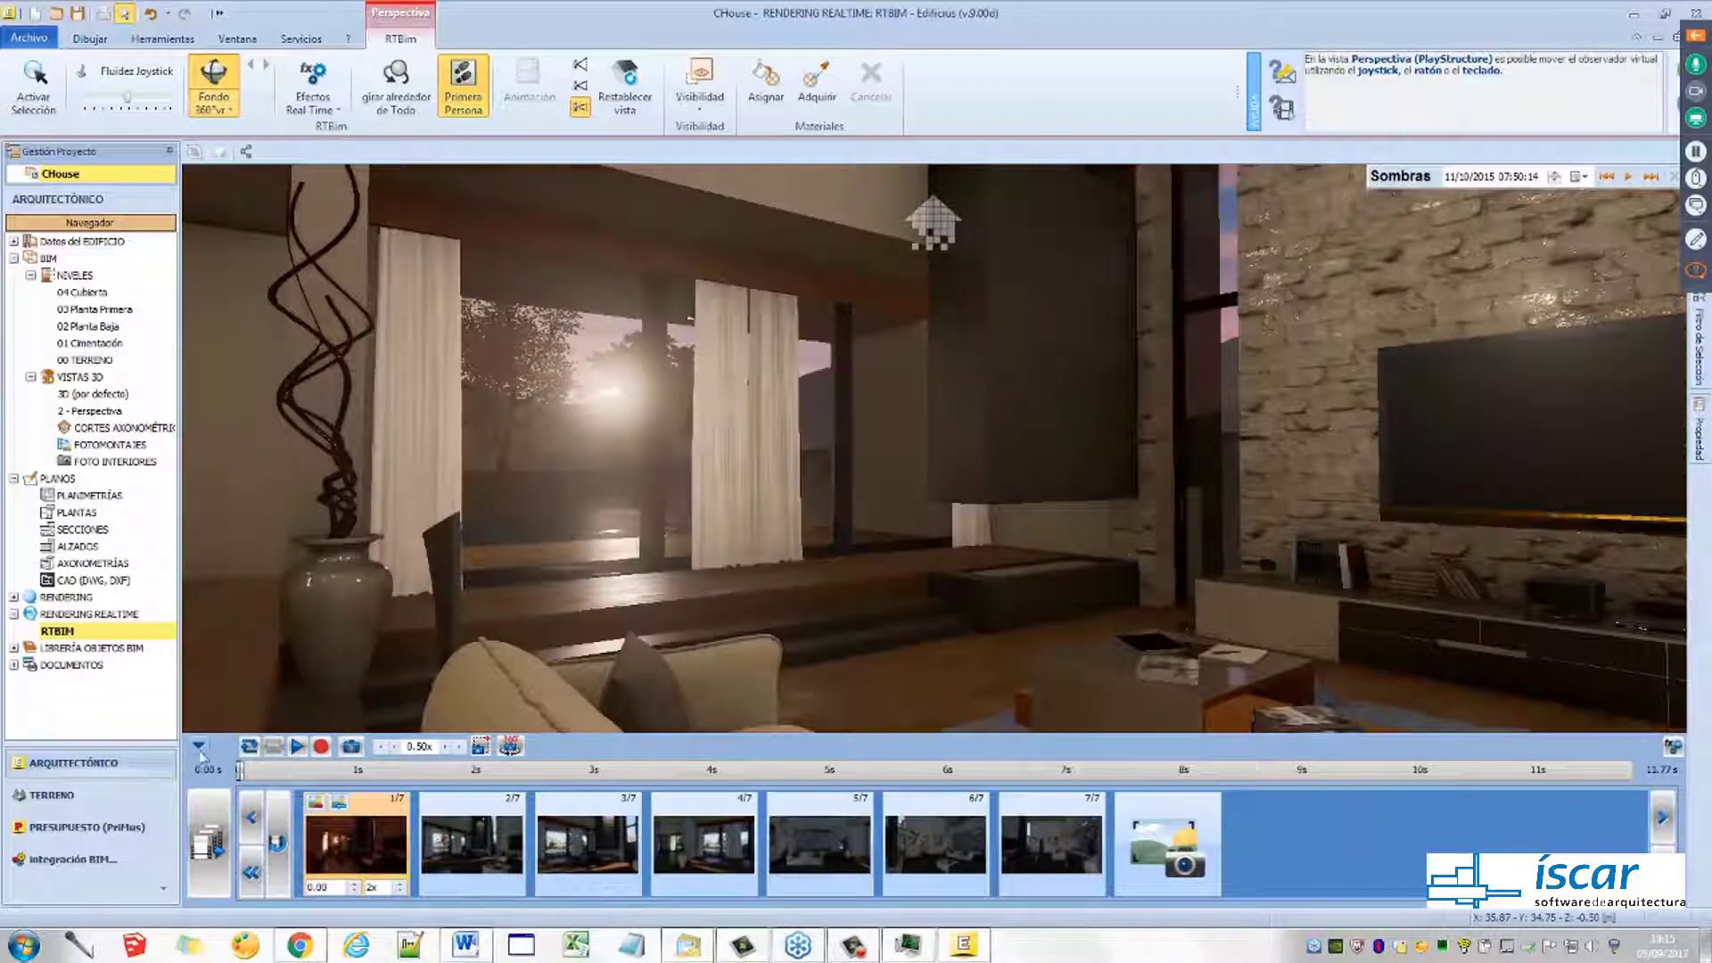
pyautogui.click(200, 748)
# Play the sun shadow animation in the living room and look over the real-time effects
pyautogui.click(1401, 177)
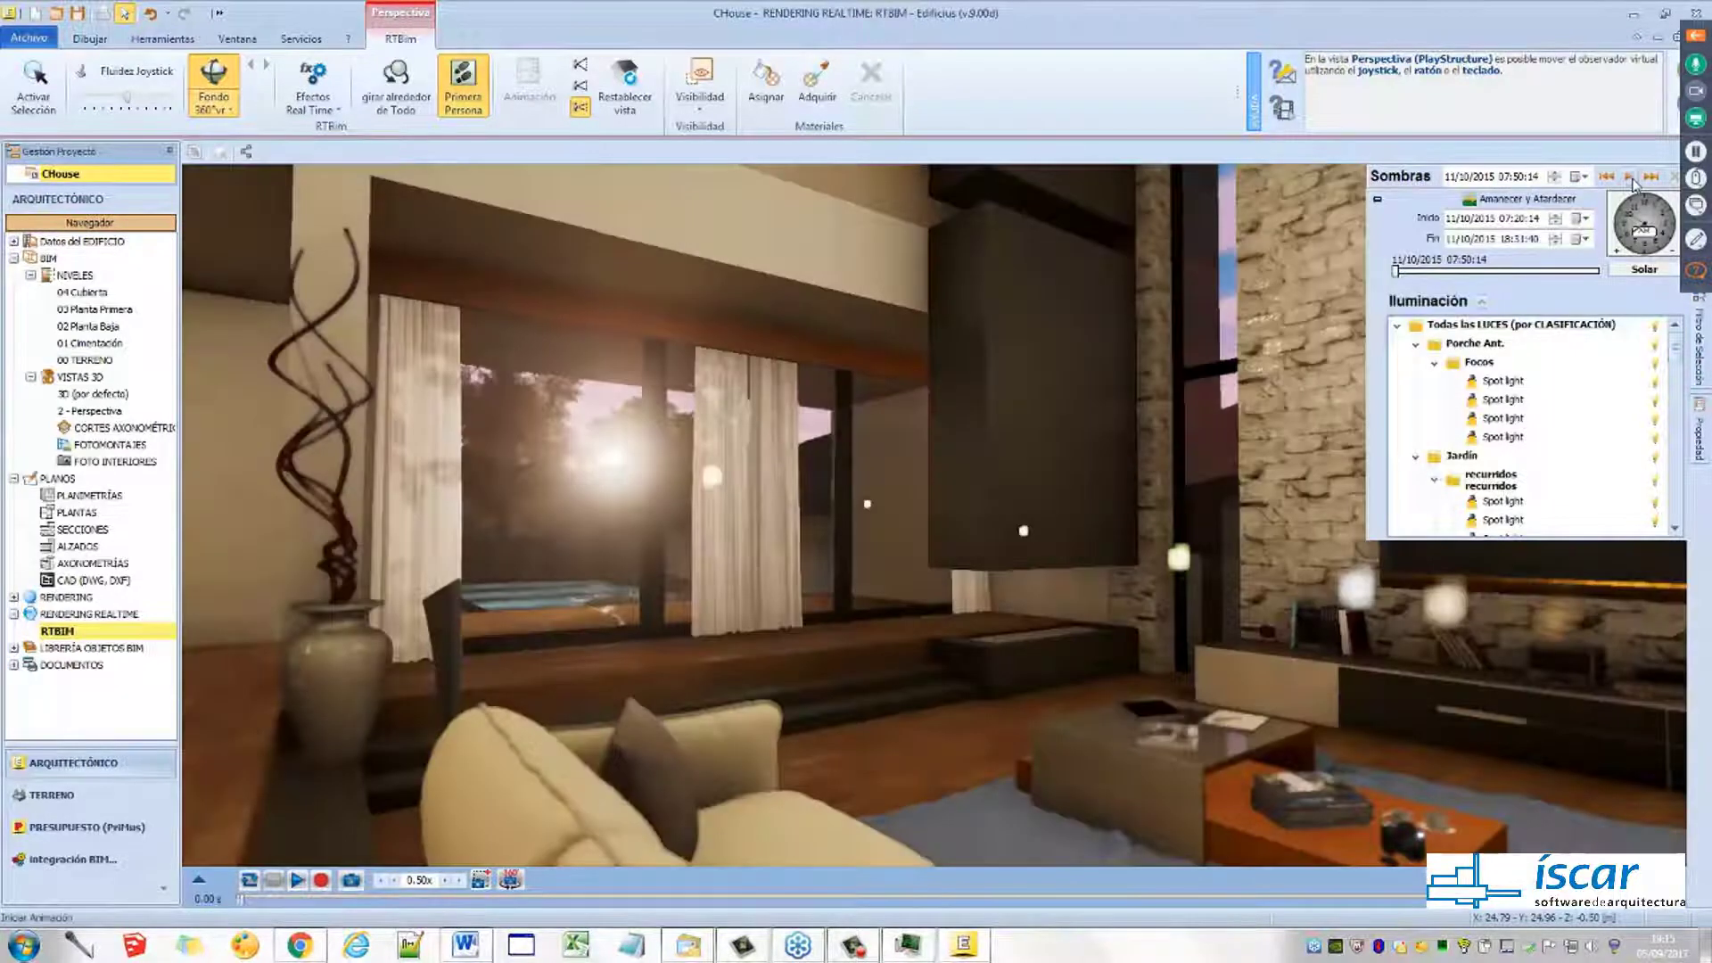
pyautogui.click(1631, 177)
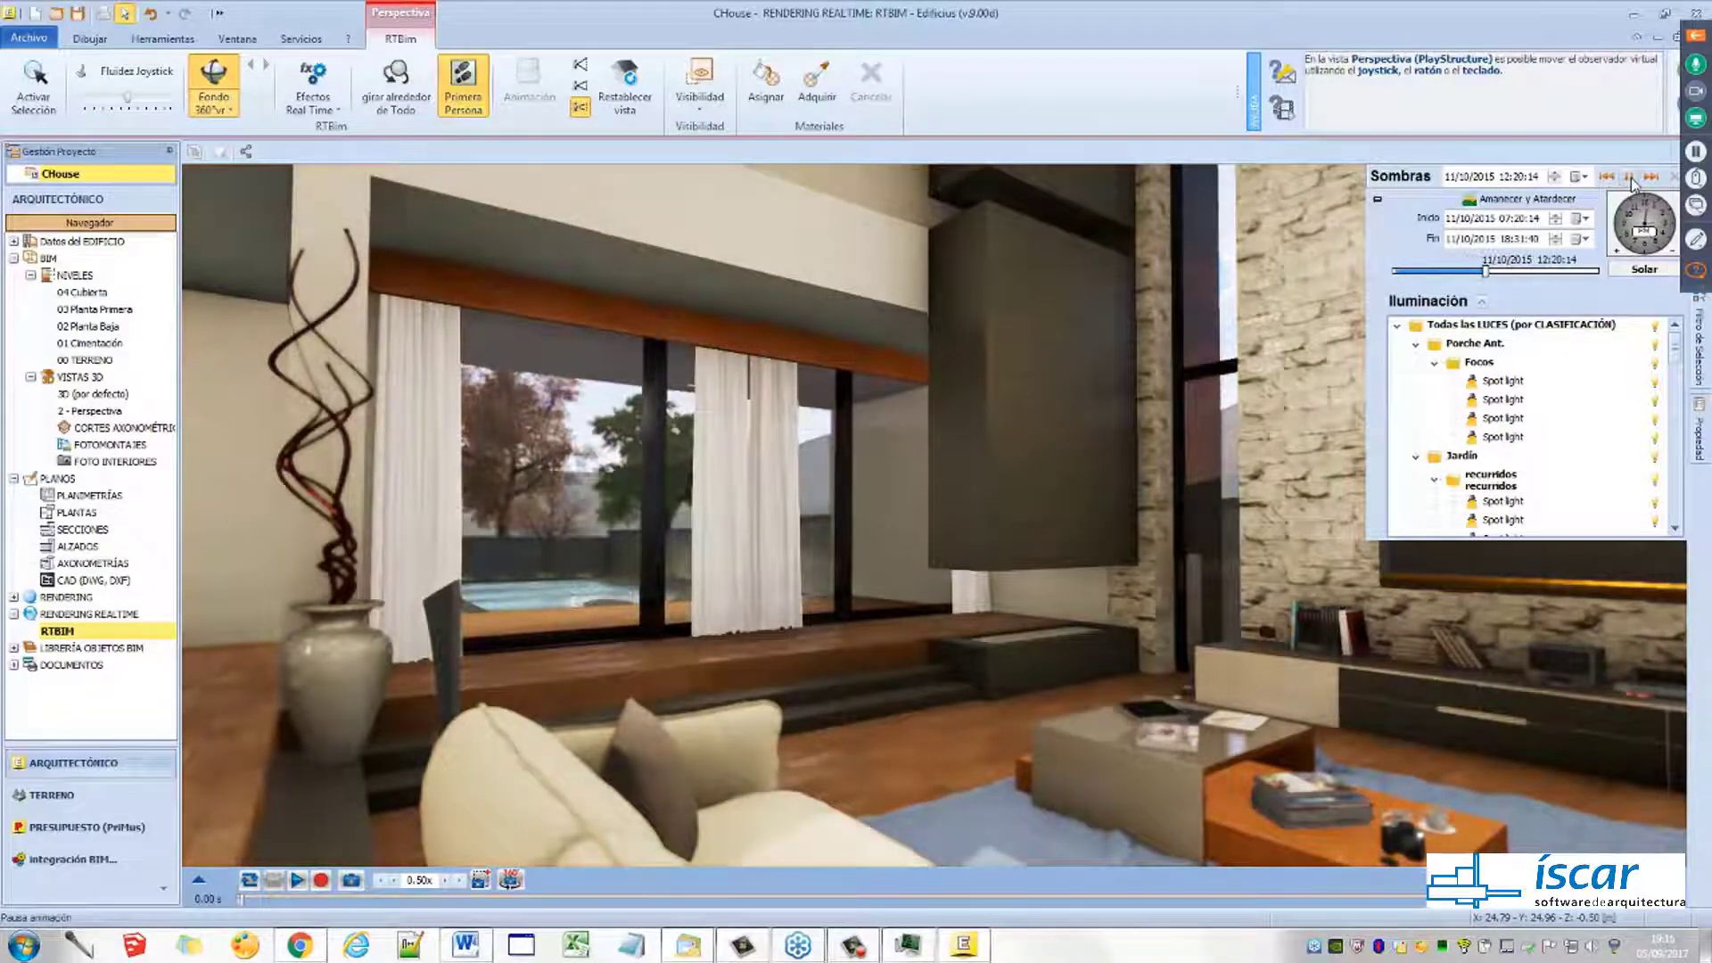
pyautogui.click(337, 109)
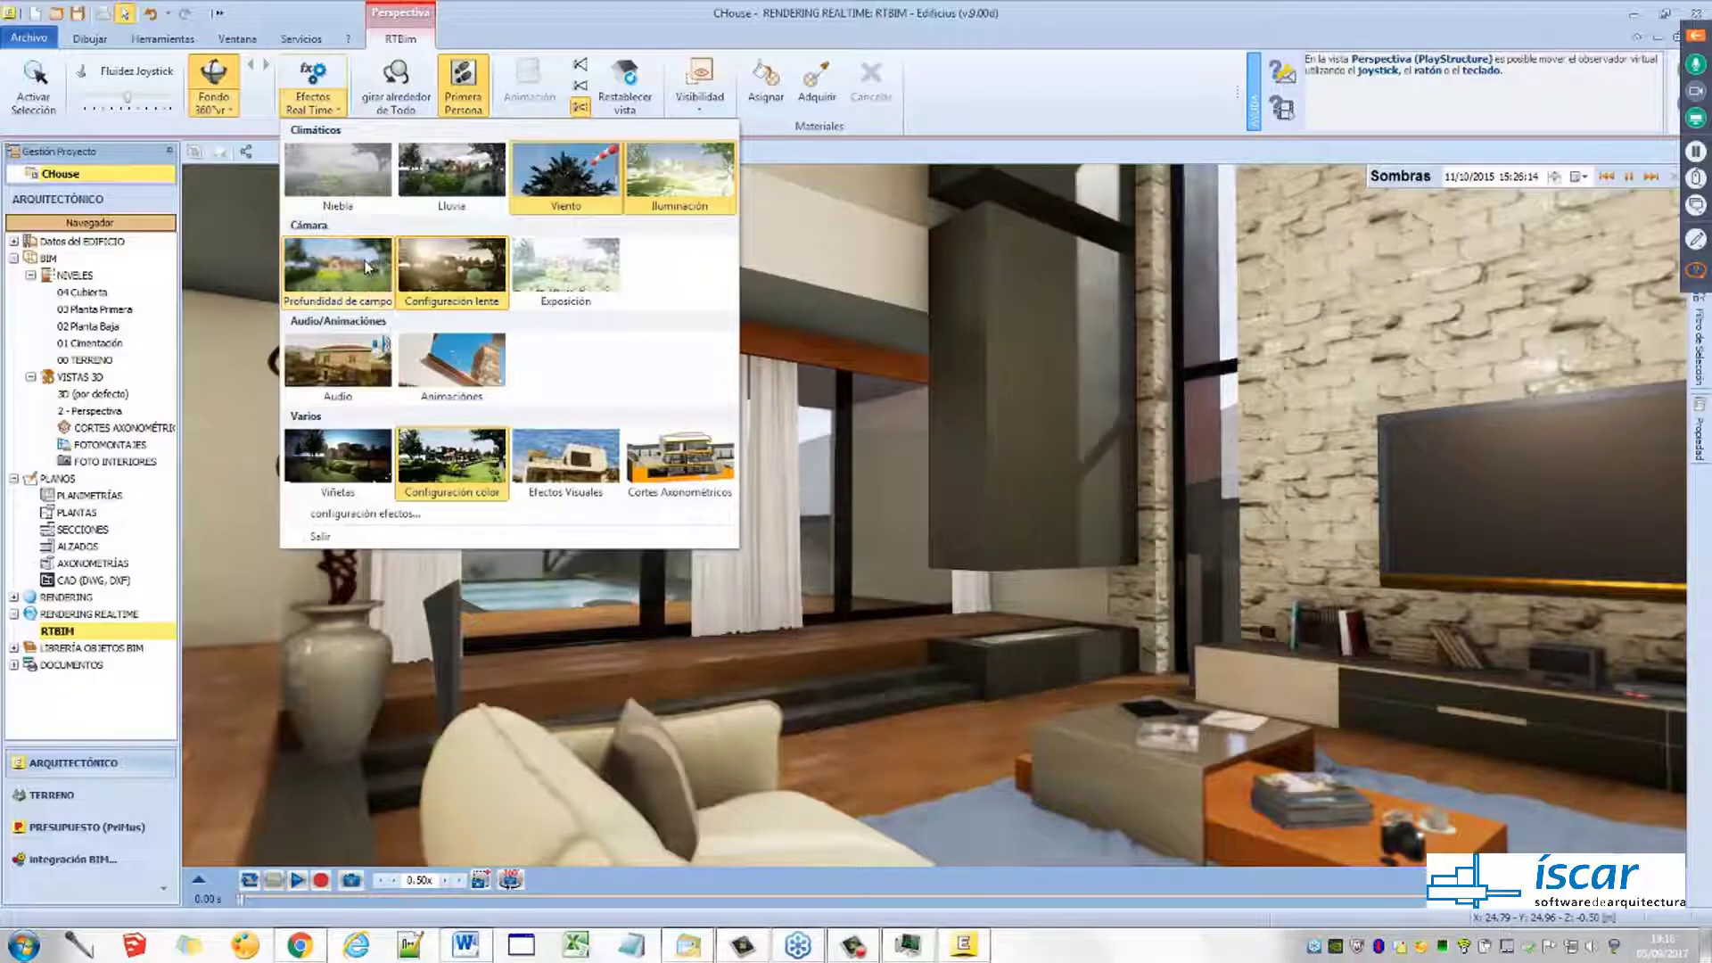
pyautogui.click(302, 517)
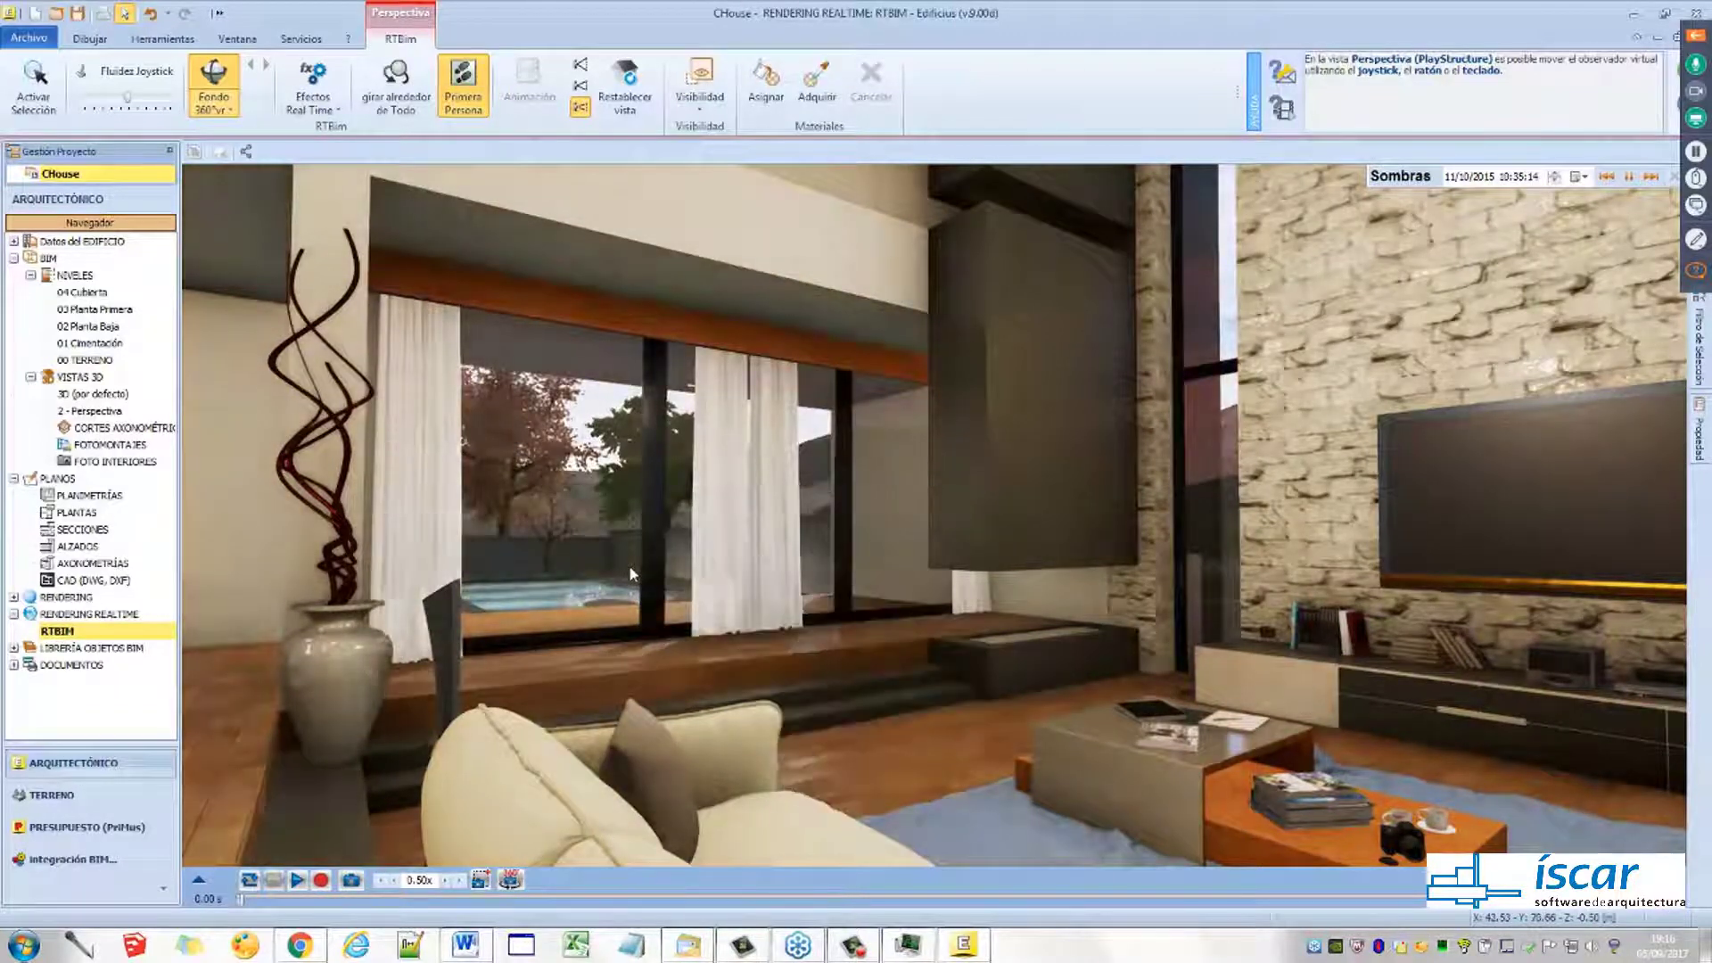
pyautogui.moveTo(1550, 182)
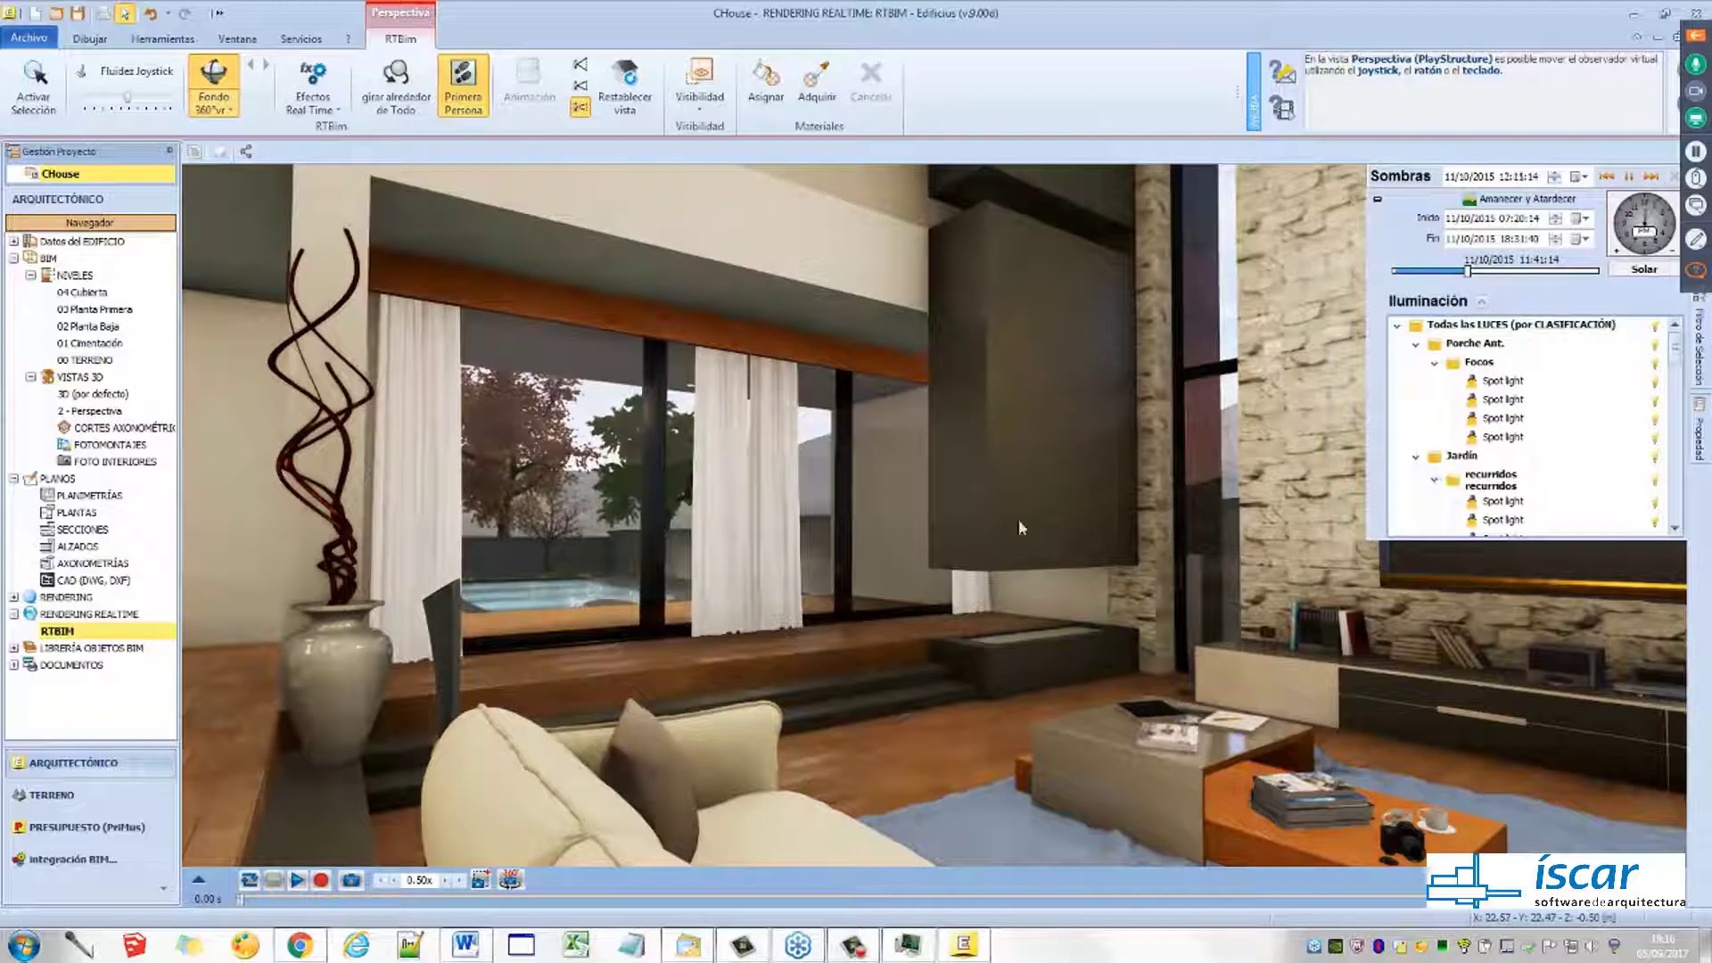
# Restore the rendering view to a floating window and open the first reel, showing the exterior
pyautogui.doubleClick(829, 514)
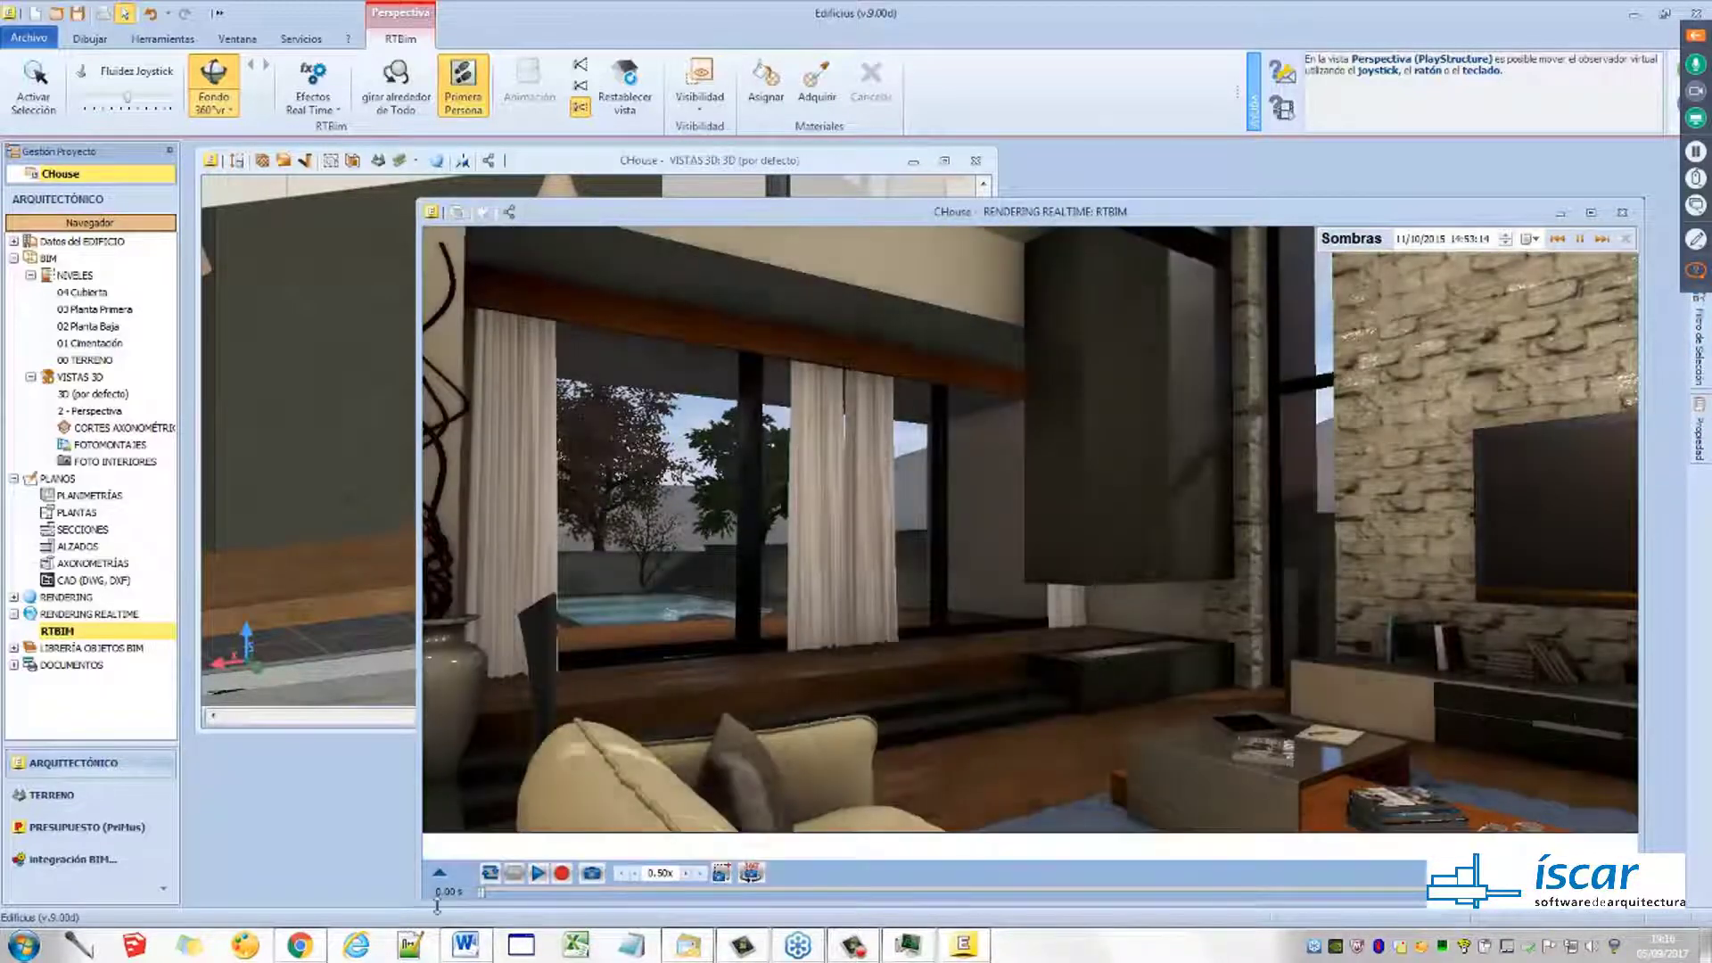
pyautogui.click(439, 845)
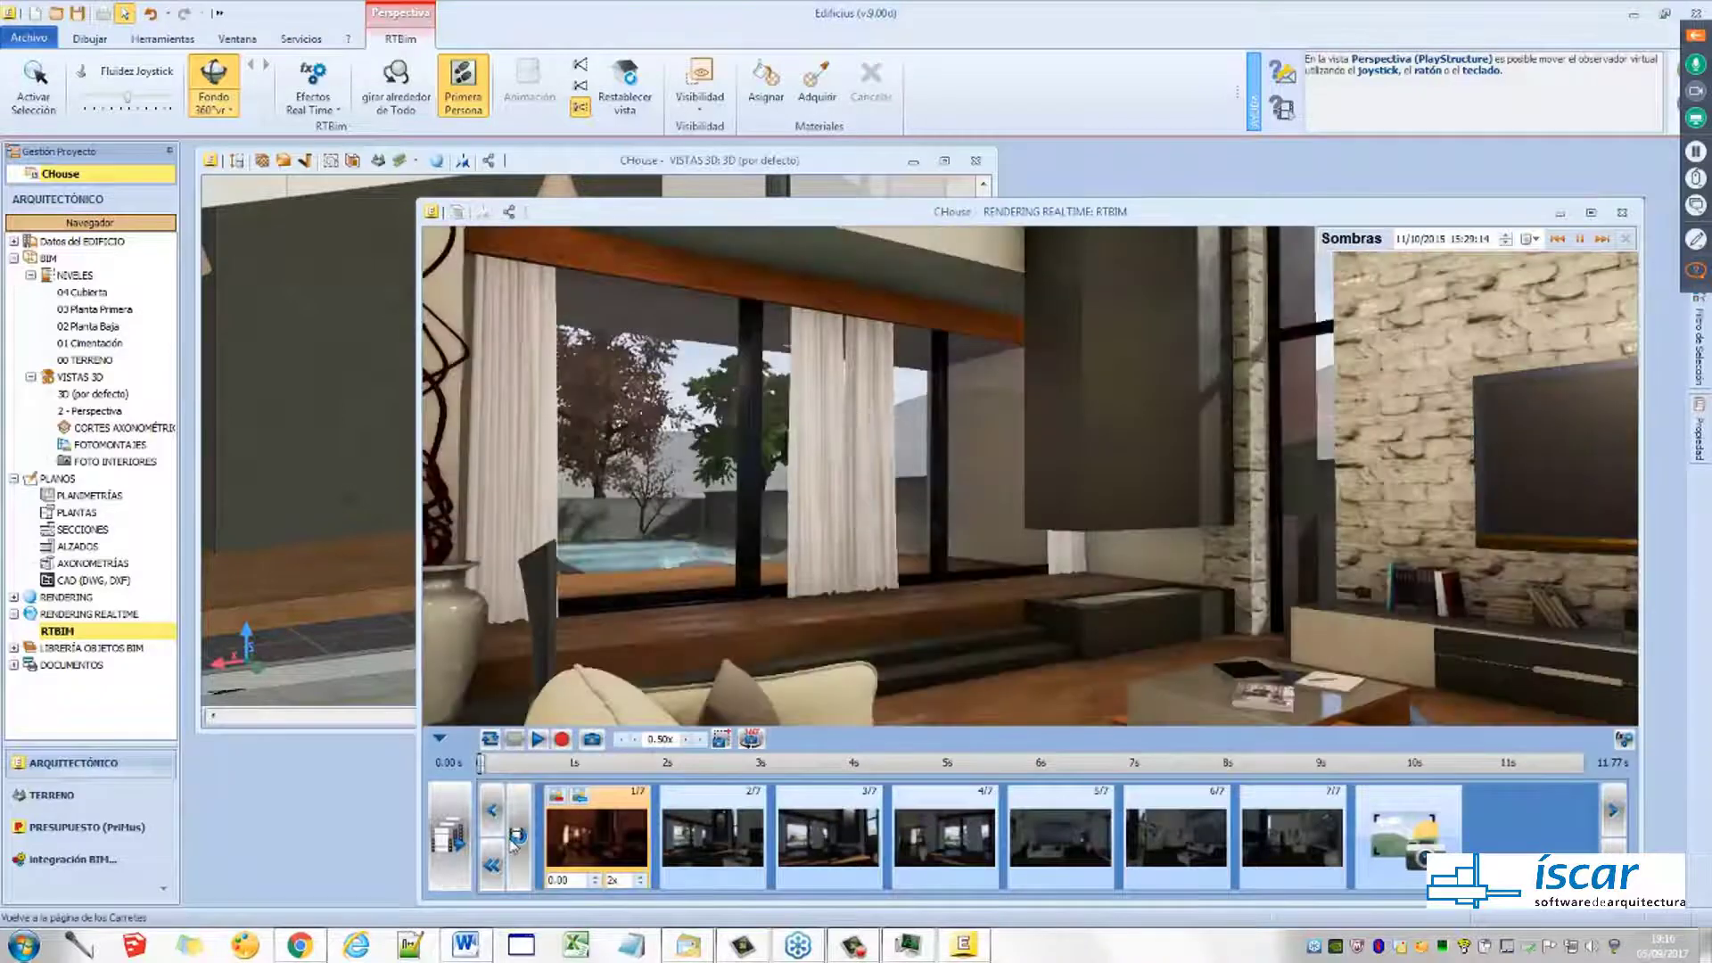
pyautogui.click(512, 836)
pyautogui.doubleClick(568, 839)
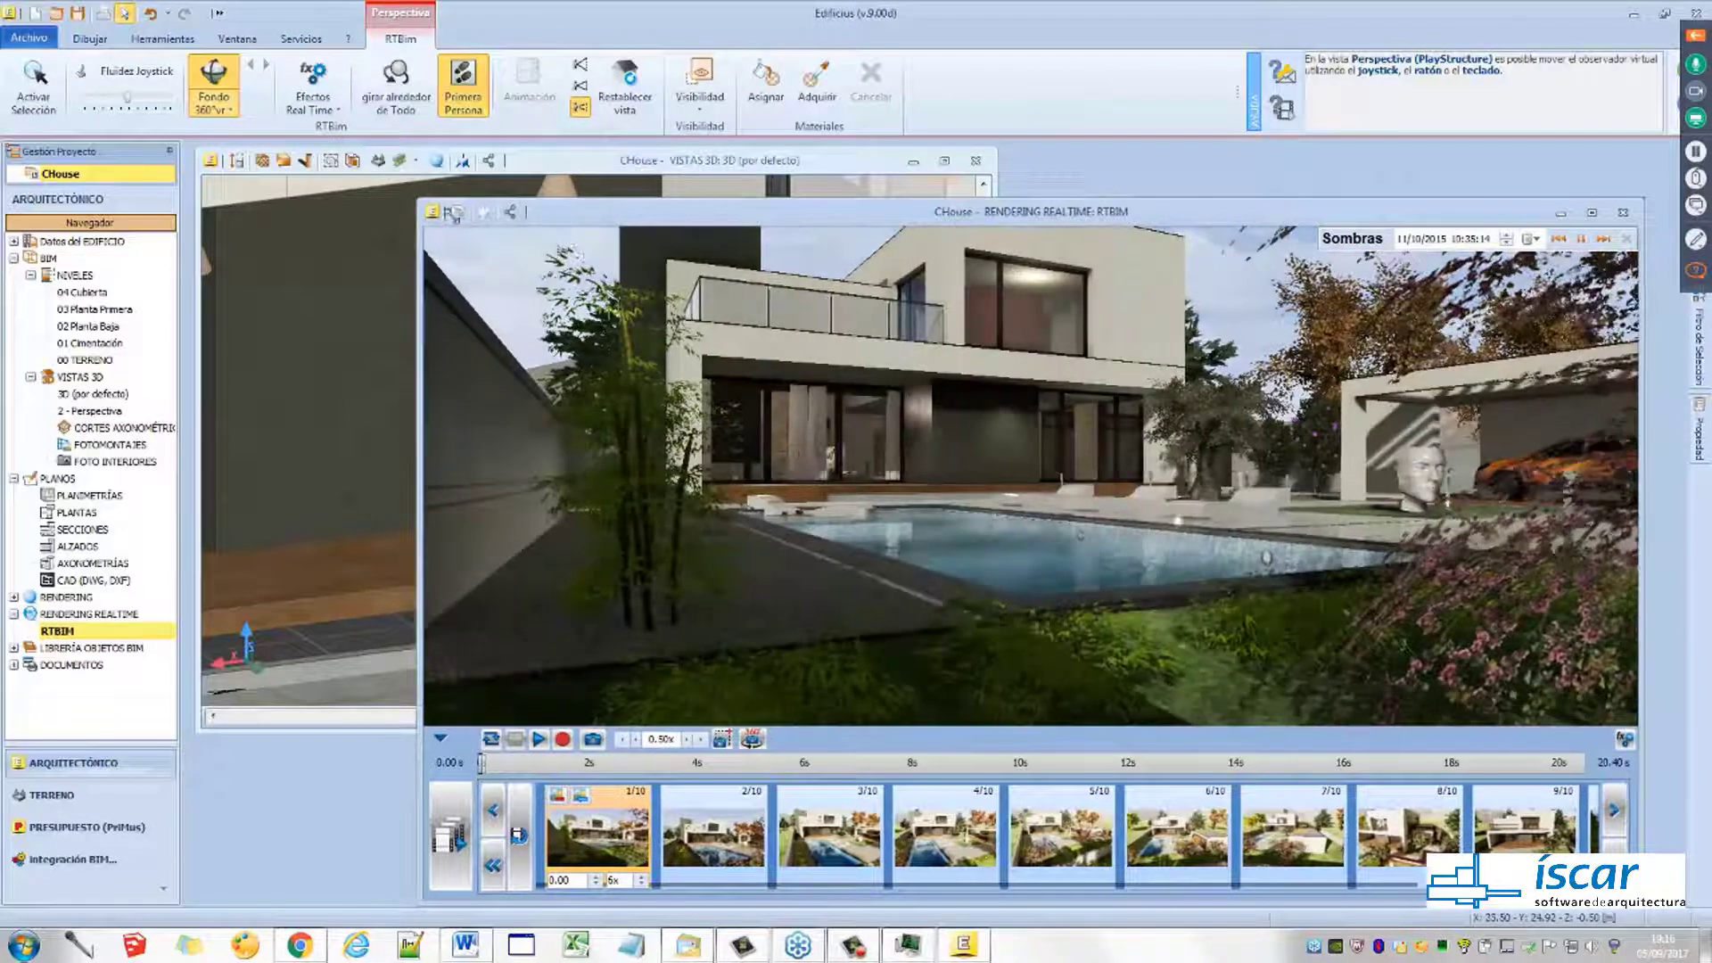
# Shrink the rendering window to uncover the 3D view, hide the reel strip, and face the house from the pool's edge
pyautogui.moveTo(417, 210); pyautogui.dragTo(745, 260)
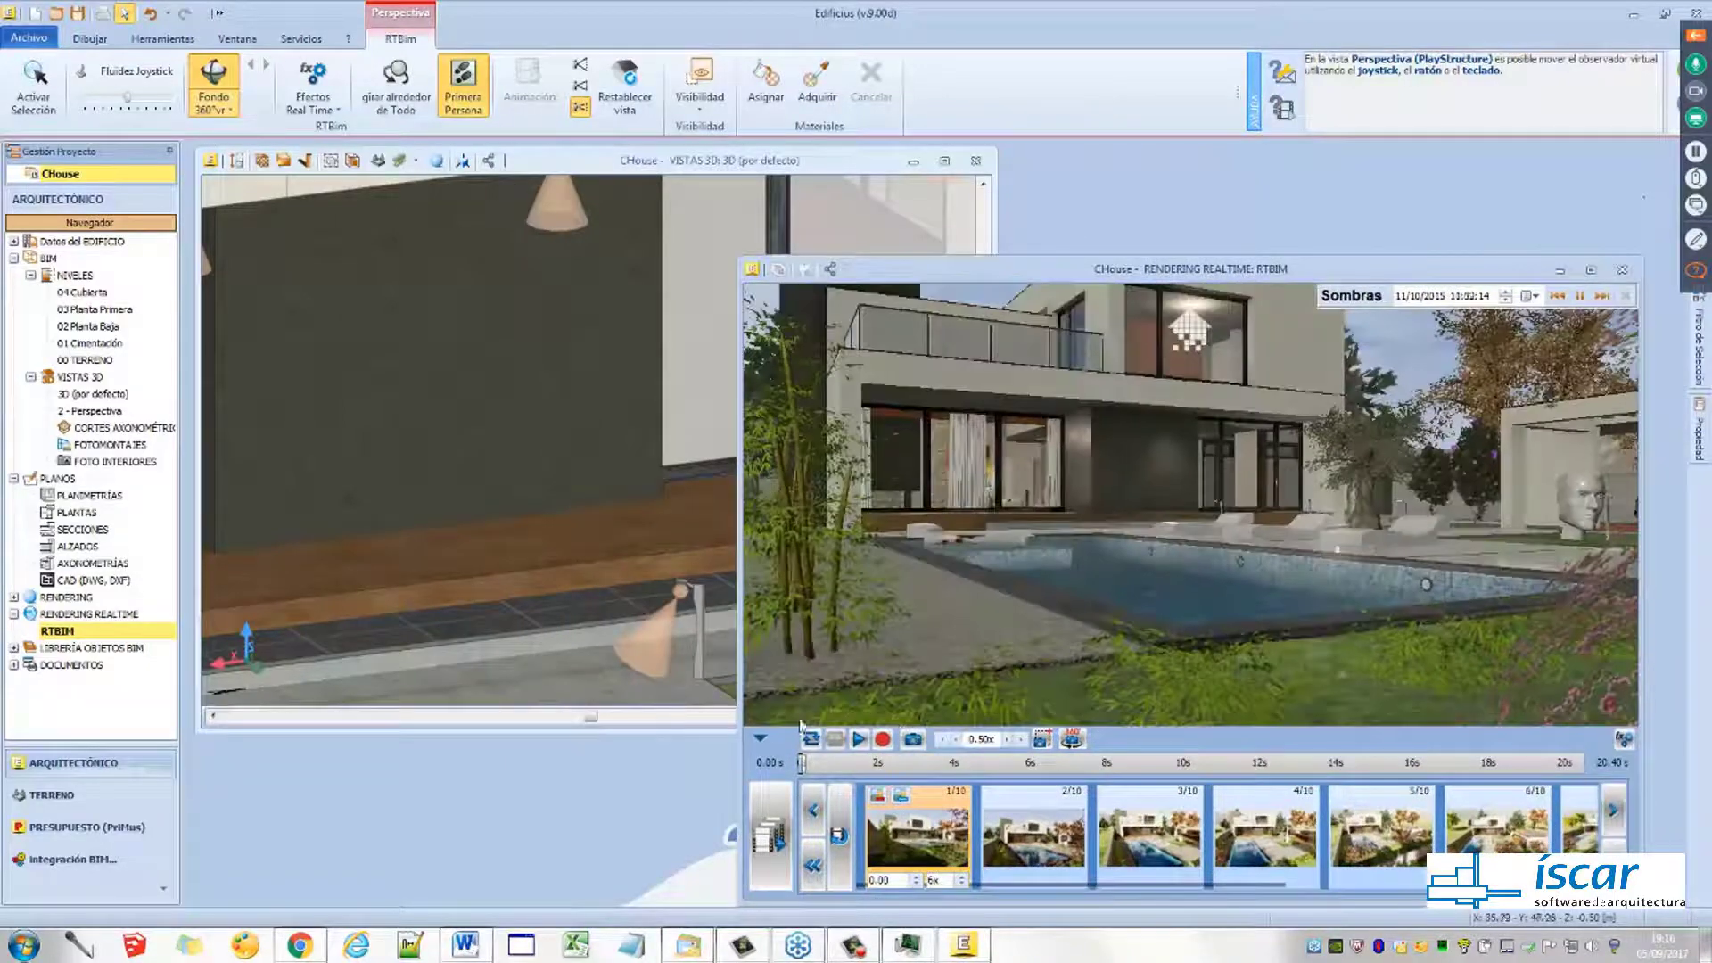
pyautogui.click(760, 738)
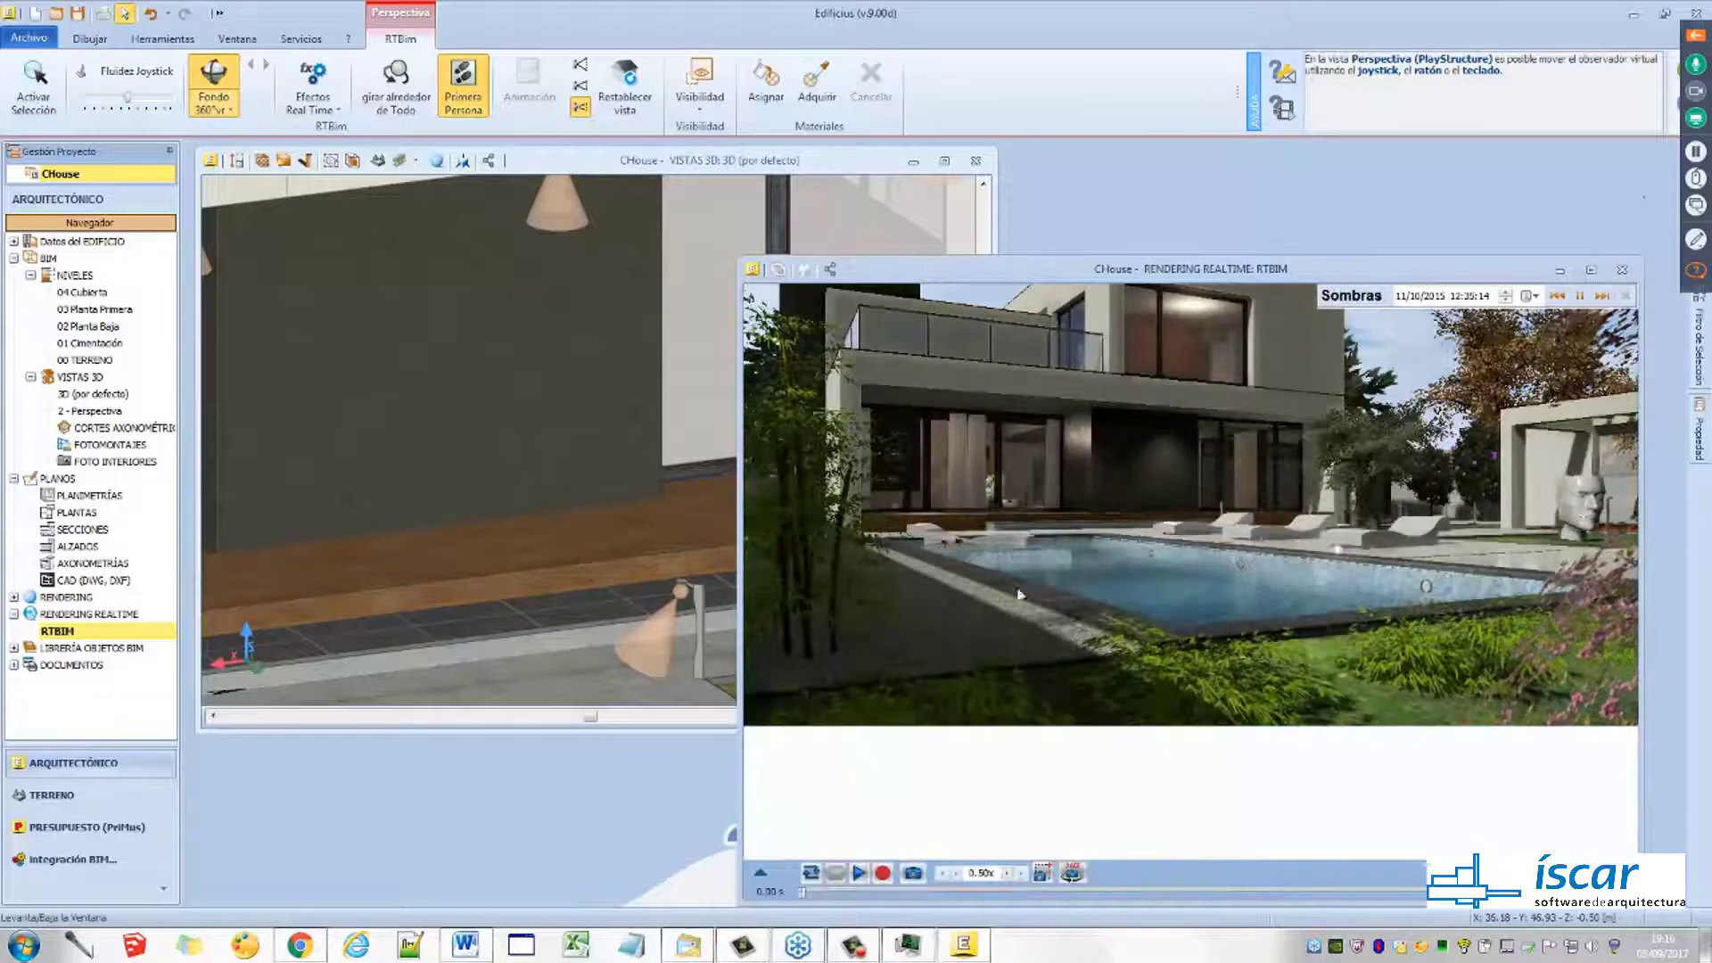
pyautogui.scroll(-5, 1128, 612)
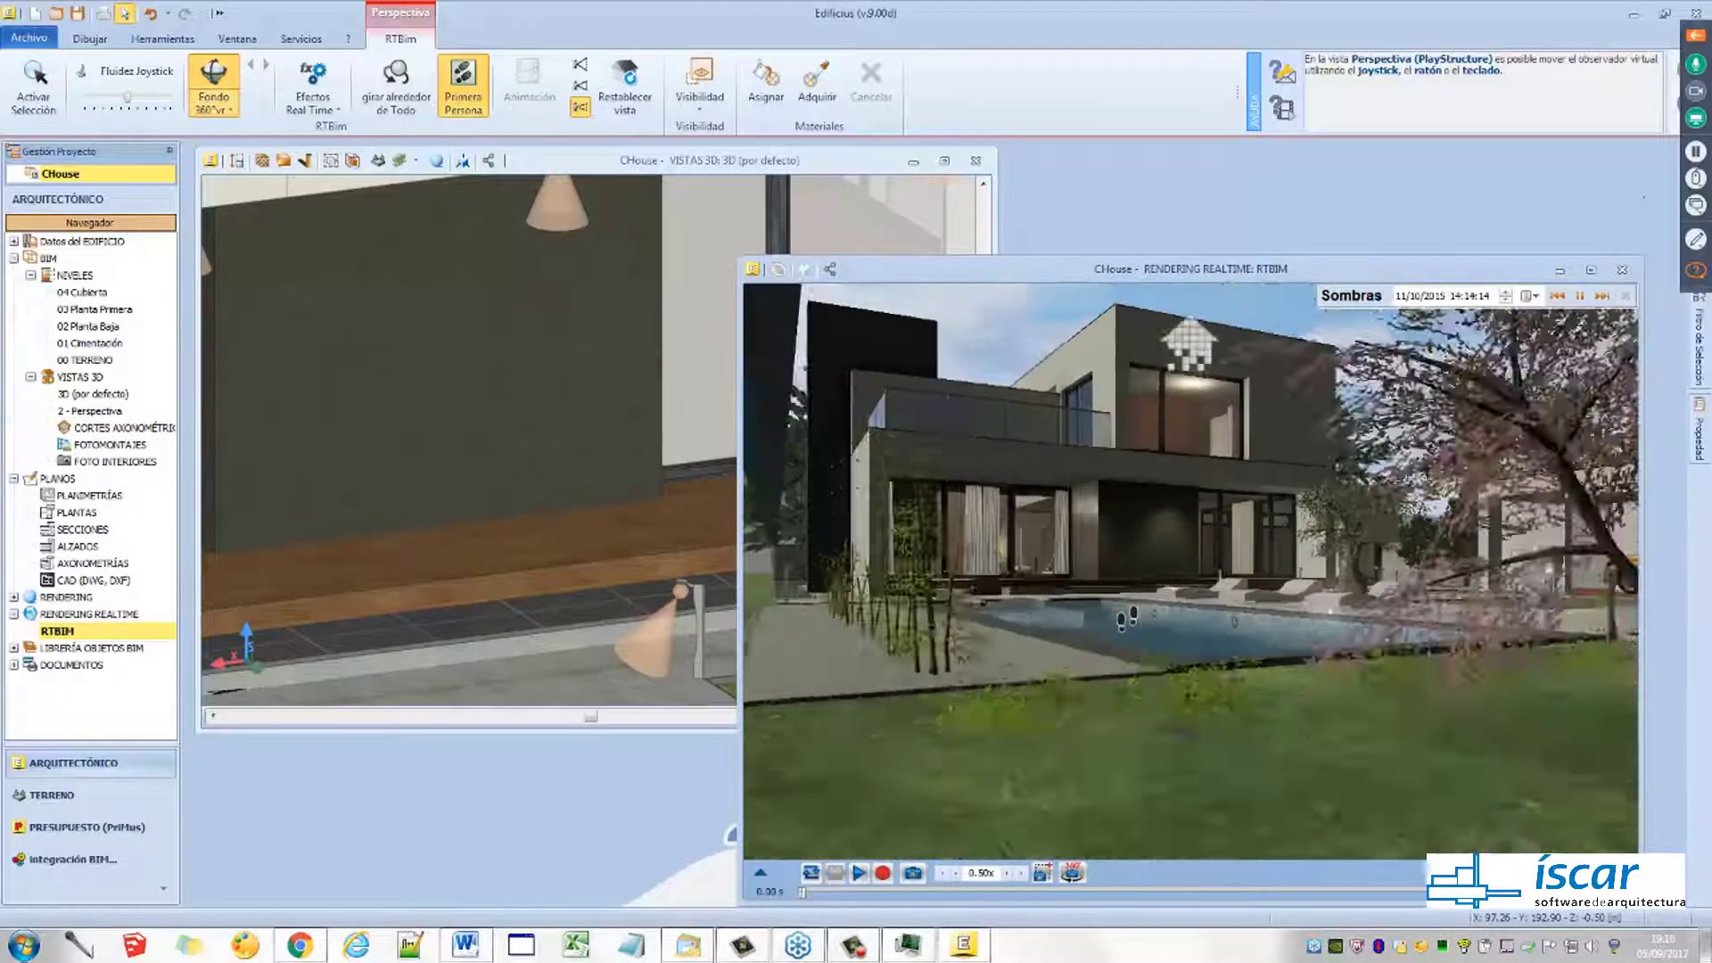
pyautogui.moveTo(1098, 615); pyautogui.dragTo(1149, 613)
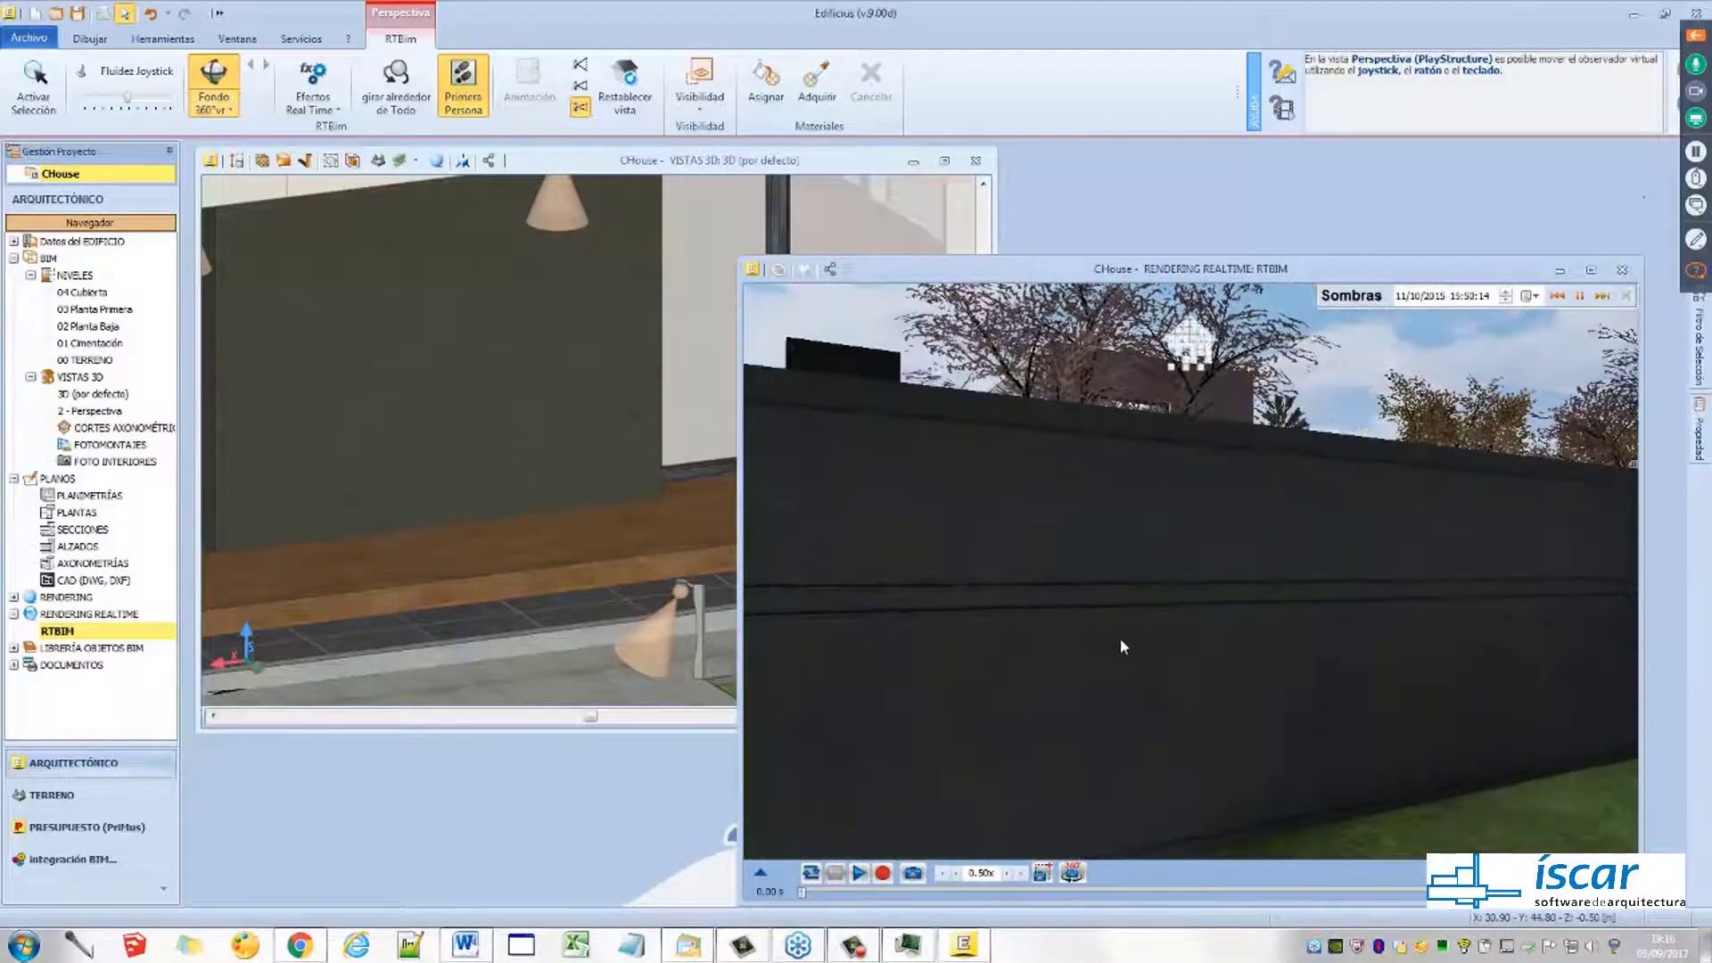
pyautogui.moveTo(1115, 640); pyautogui.dragTo(1112, 583, button='right')
pyautogui.scroll(5, 1115, 590)
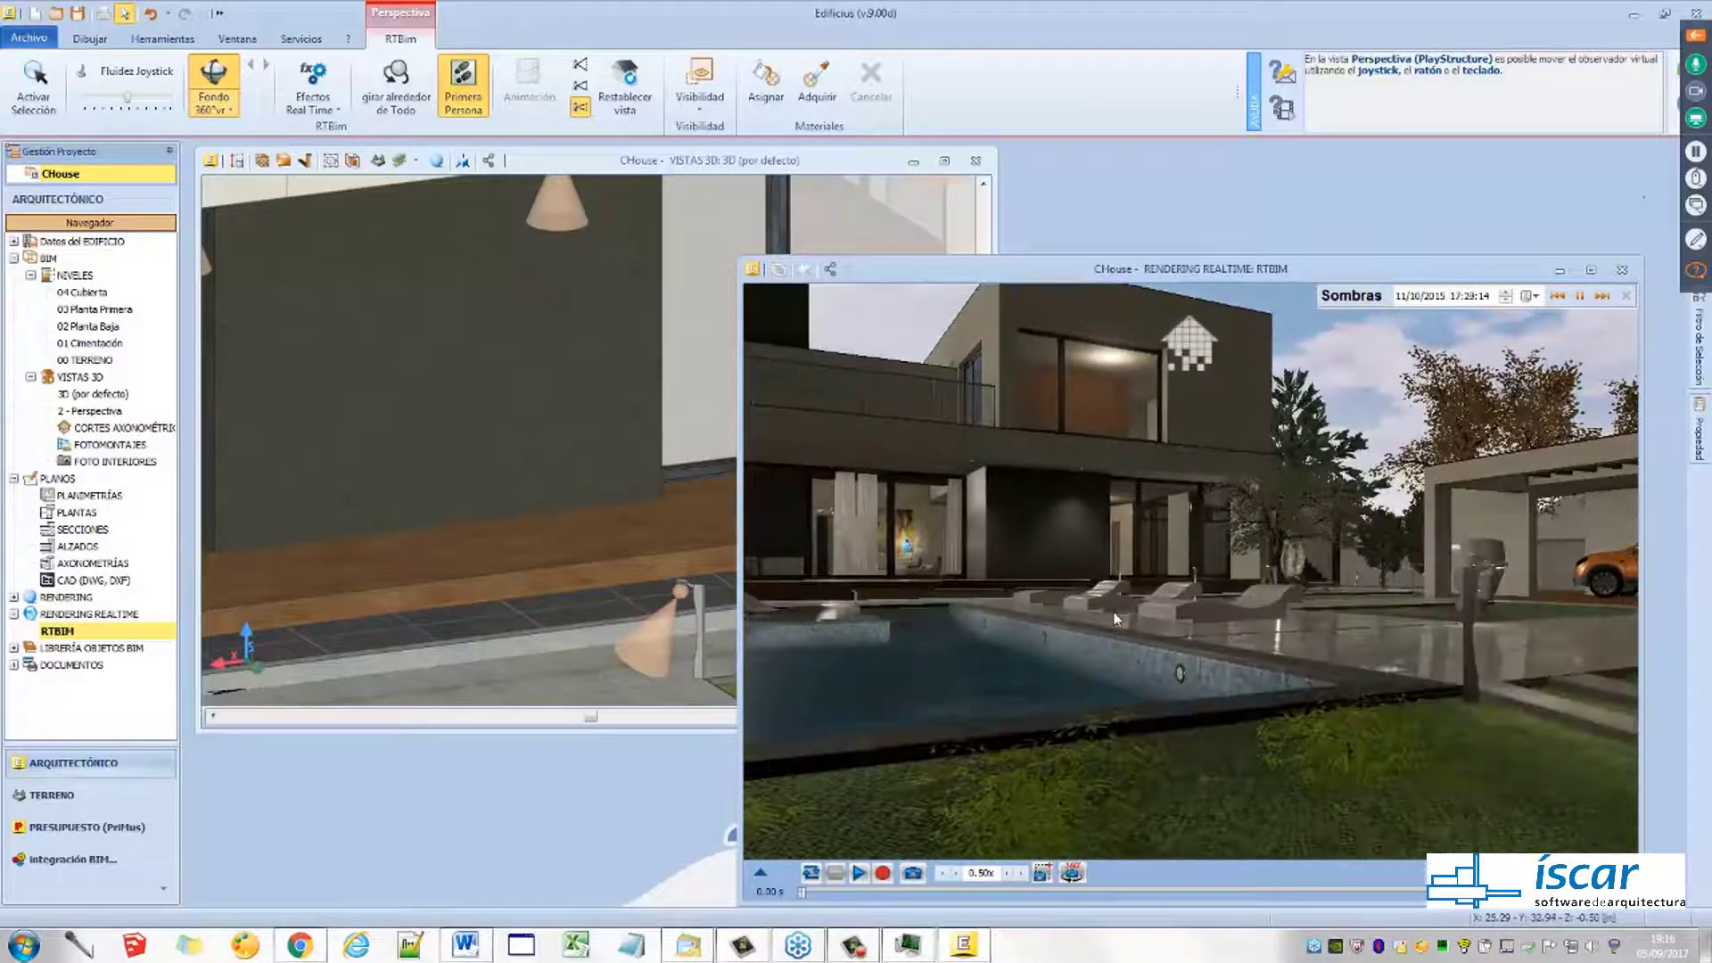
pyautogui.moveTo(1127, 612); pyautogui.dragTo(1095, 623)
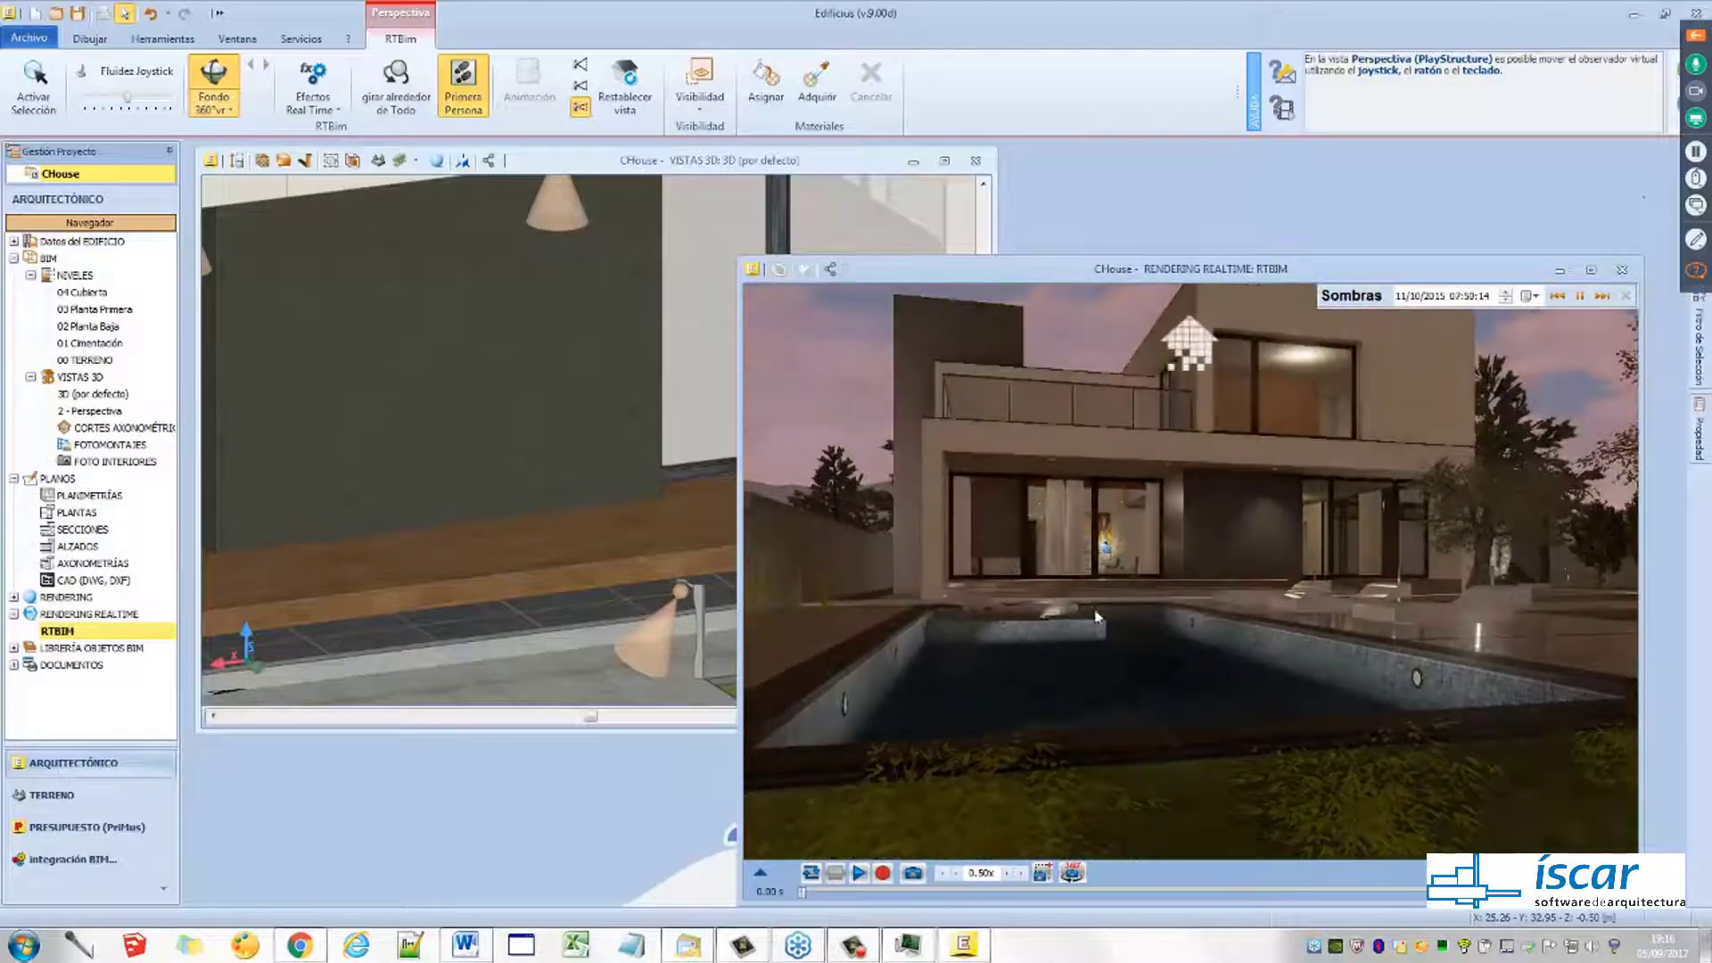
pyautogui.scroll(5, 1174, 617)
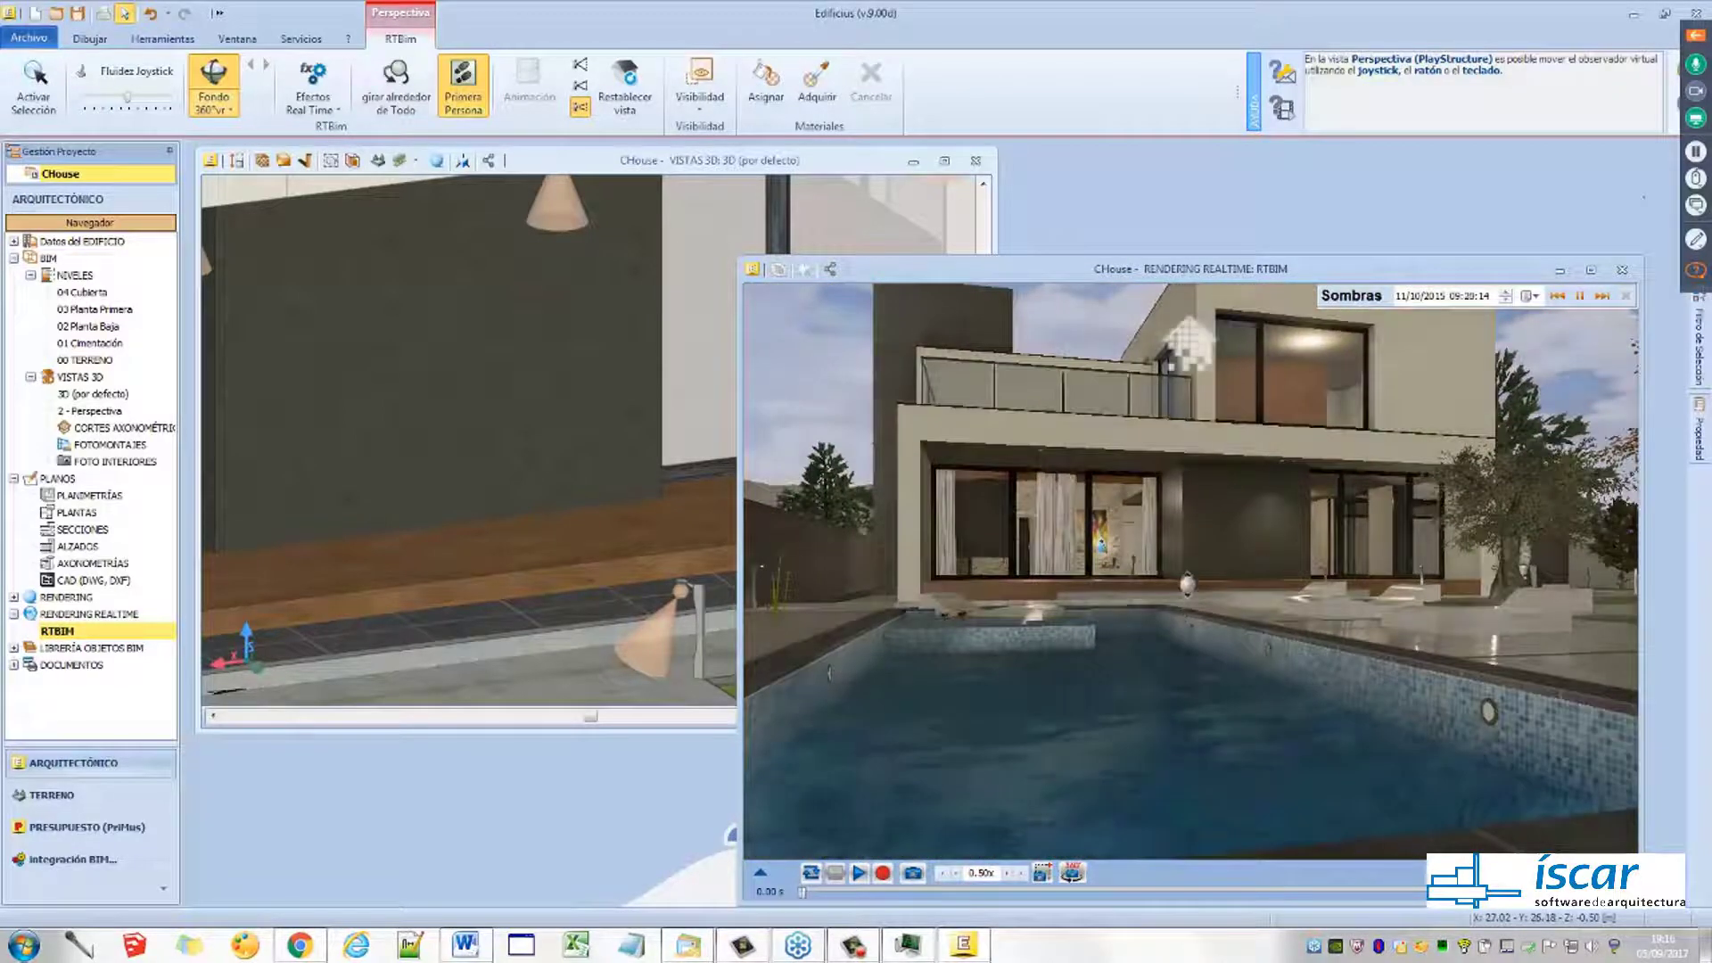
pyautogui.moveTo(1188, 614); pyautogui.dragTo(1188, 595, button='right')
# Narrow the 3D (por defecto) window beside the rendering and frame the house terrace with the pool loungers
pyautogui.click(651, 174)
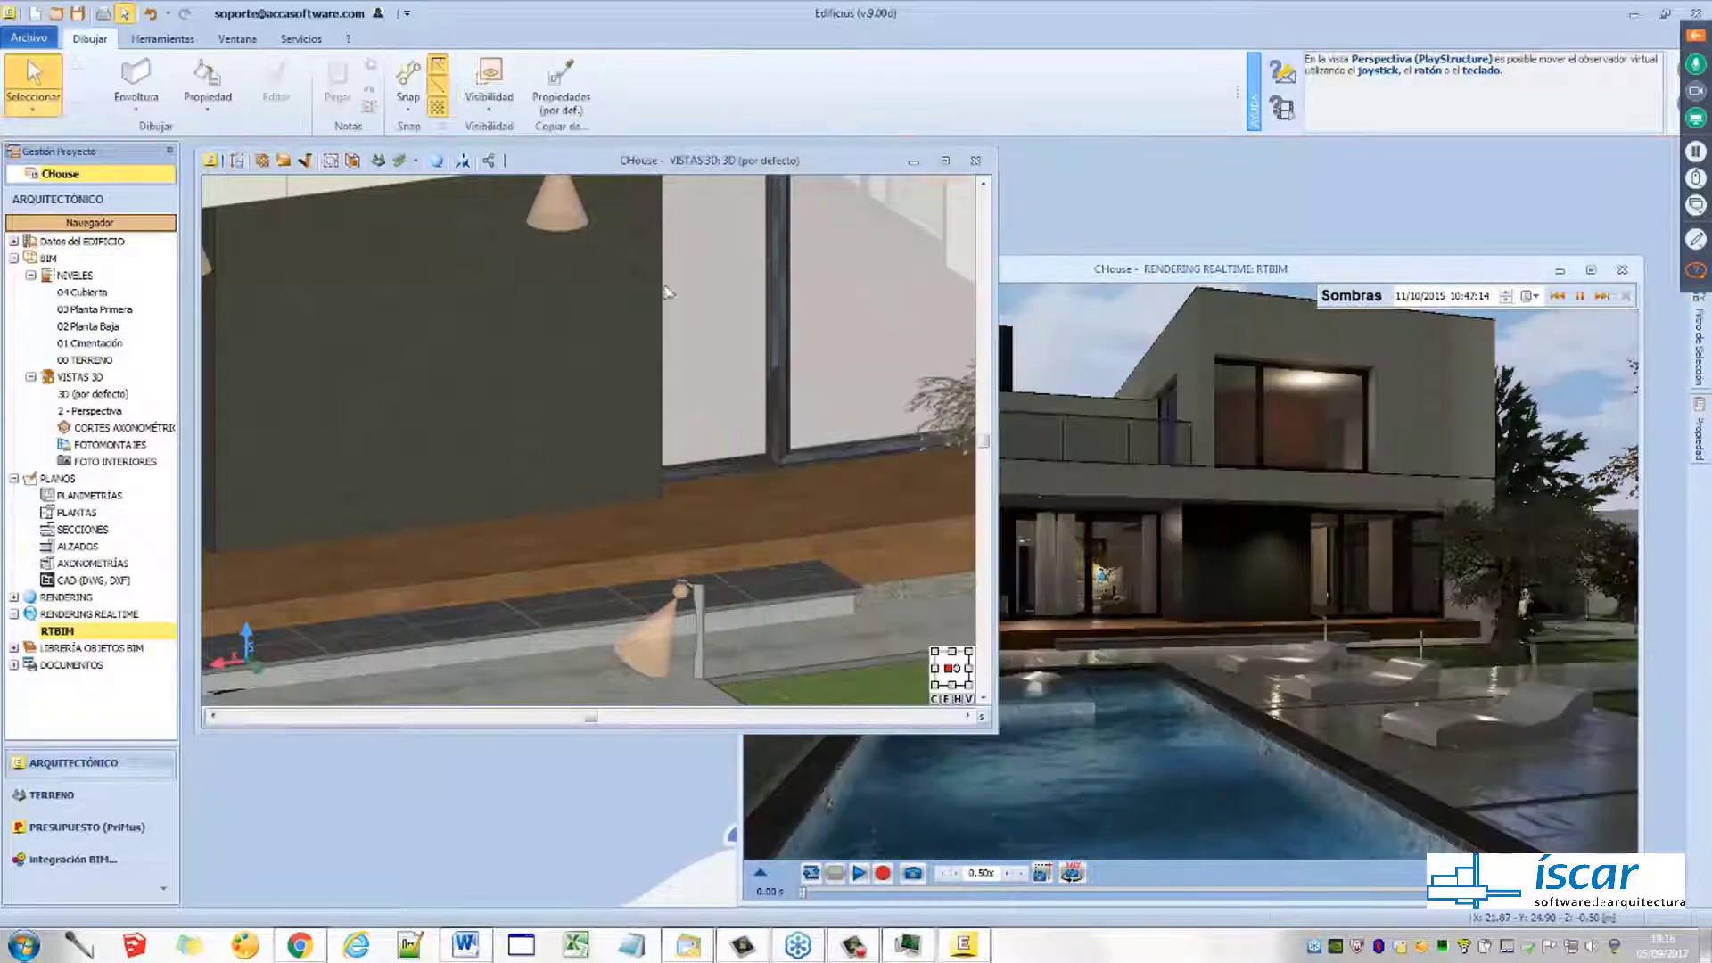
pyautogui.moveTo(996, 732); pyautogui.dragTo(818, 715)
pyautogui.scroll(-4, 514, 424)
pyautogui.scroll(-4, 564, 448)
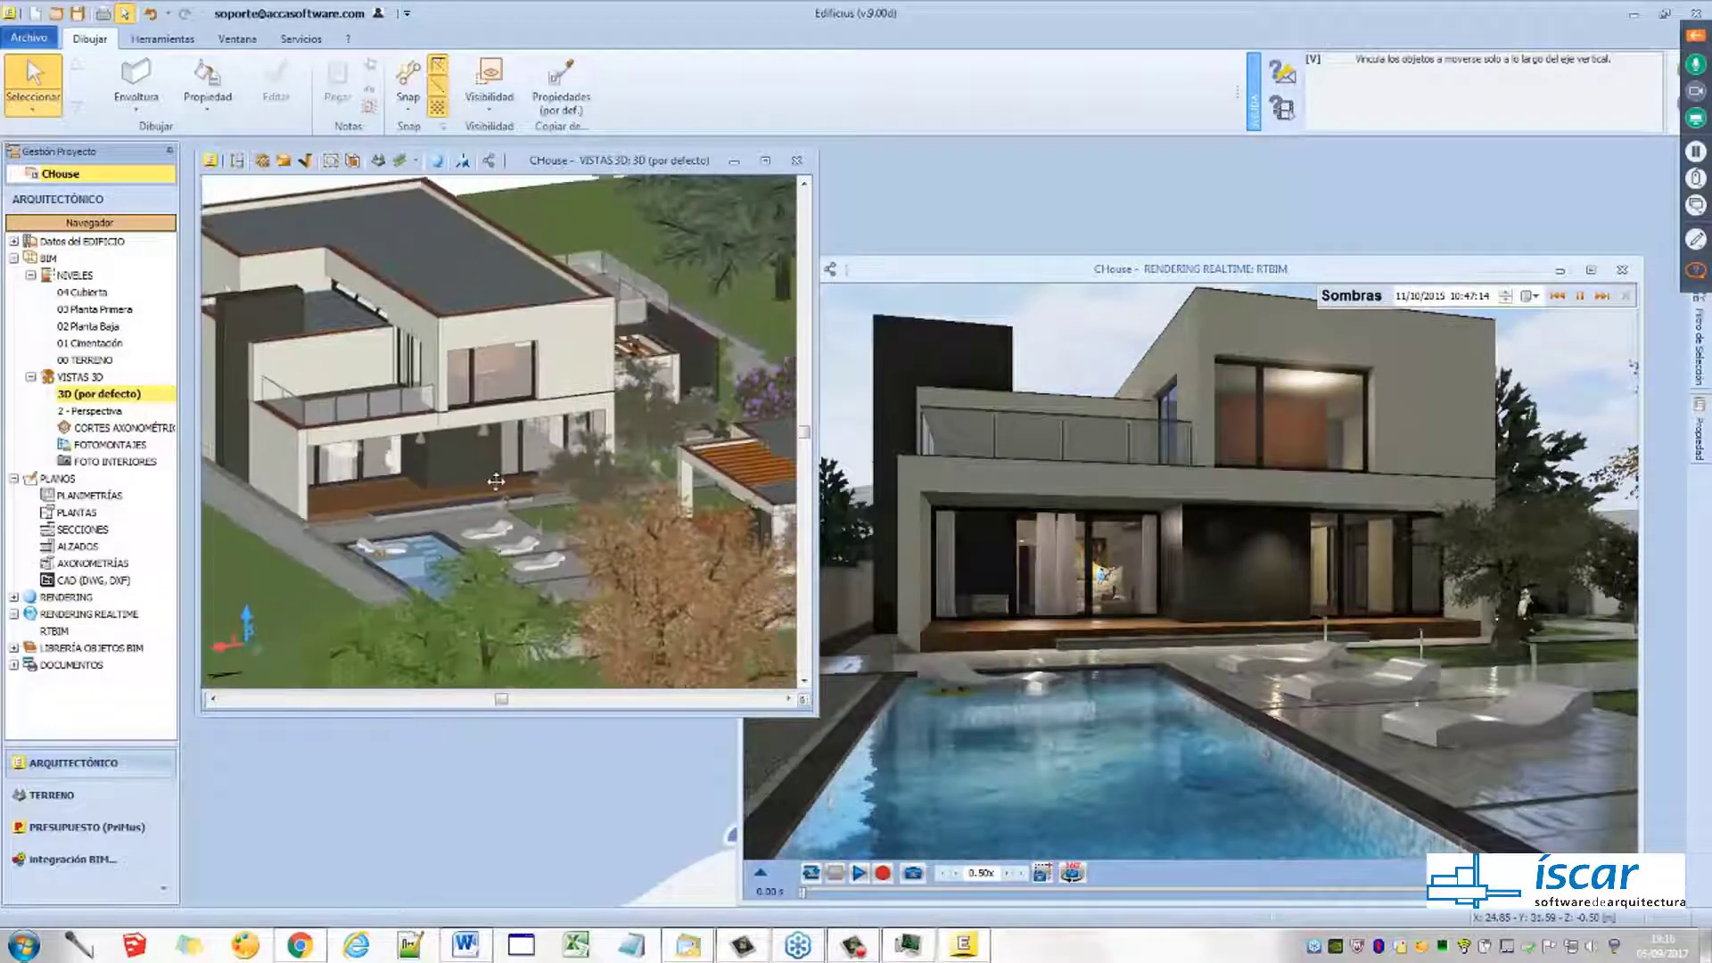
pyautogui.scroll(3, 507, 463)
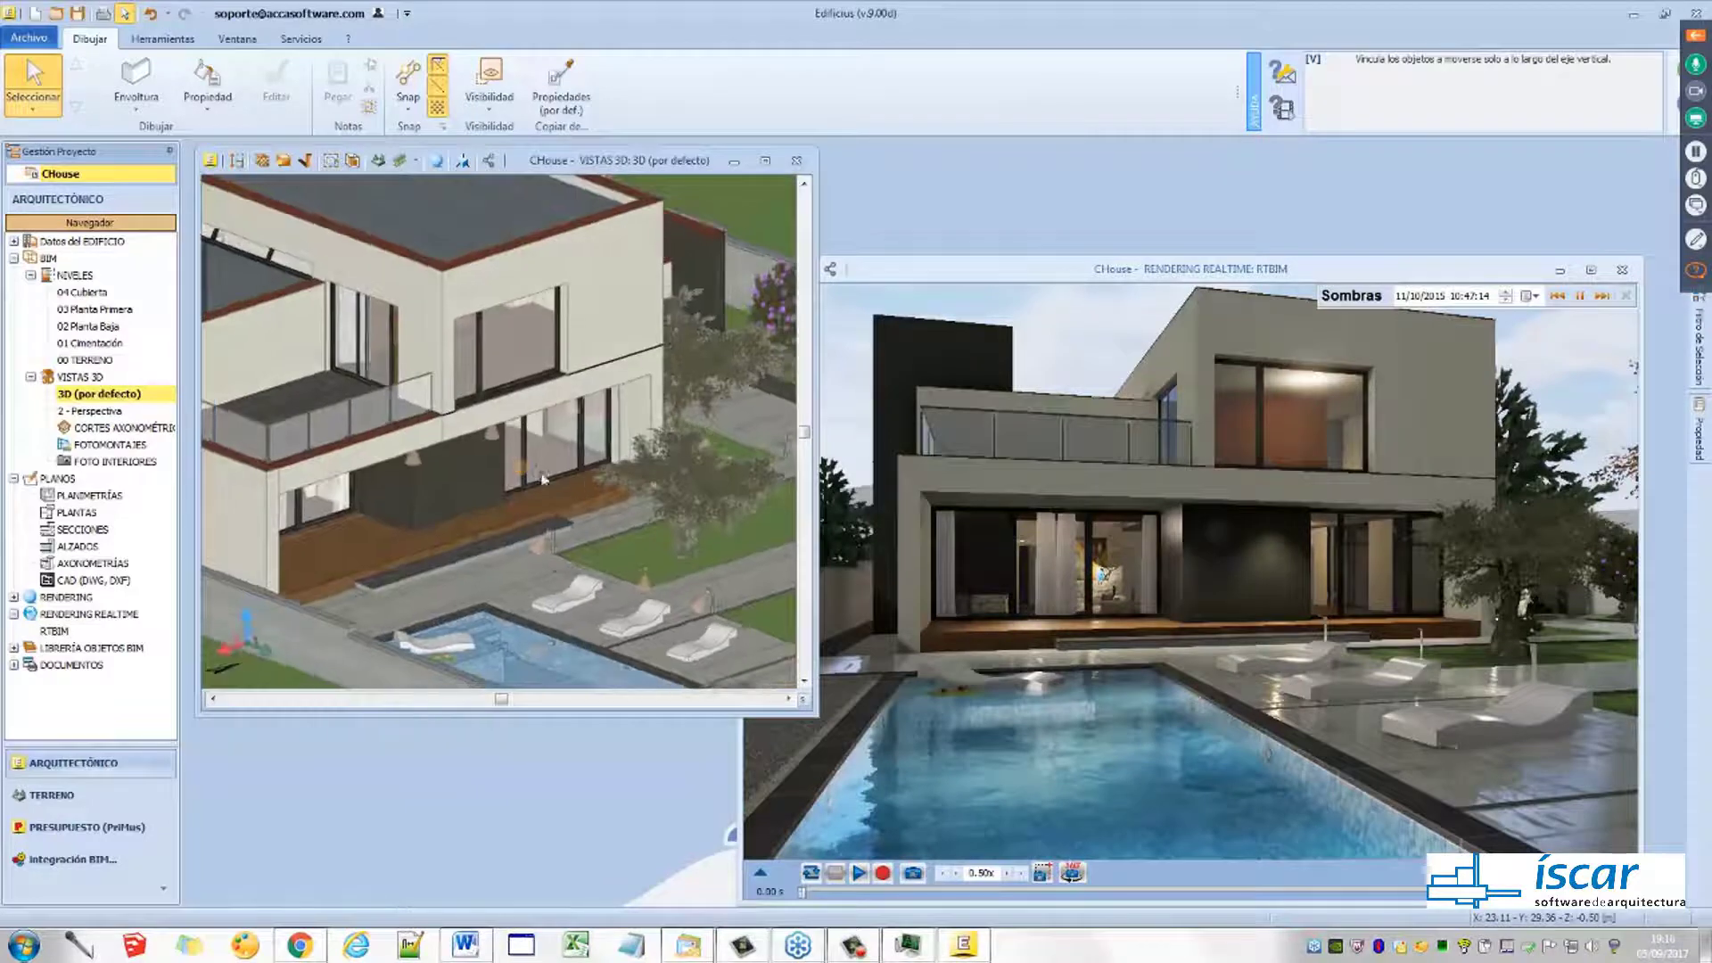
pyautogui.scroll(2, 546, 479)
# Move the poolside lounger nearest the porch further toward the house in the 3D view, and return to the rendering
pyautogui.click(573, 591)
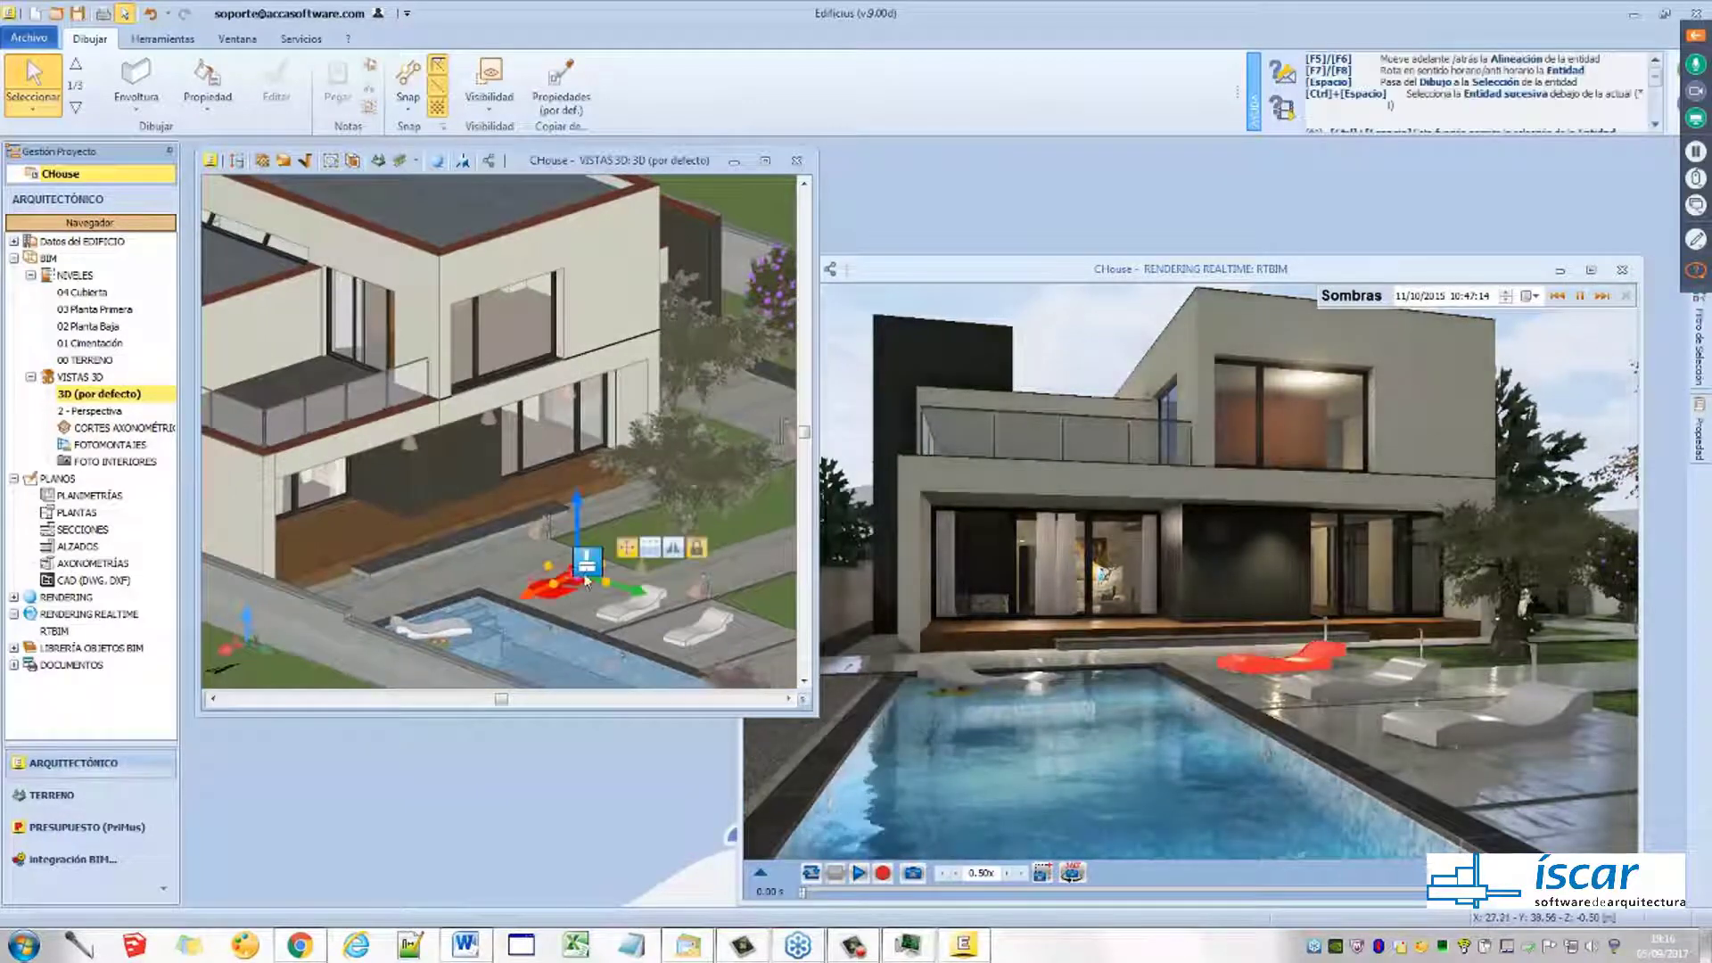
pyautogui.scroll(1, 576, 575)
pyautogui.moveTo(563, 581); pyautogui.dragTo(510, 562)
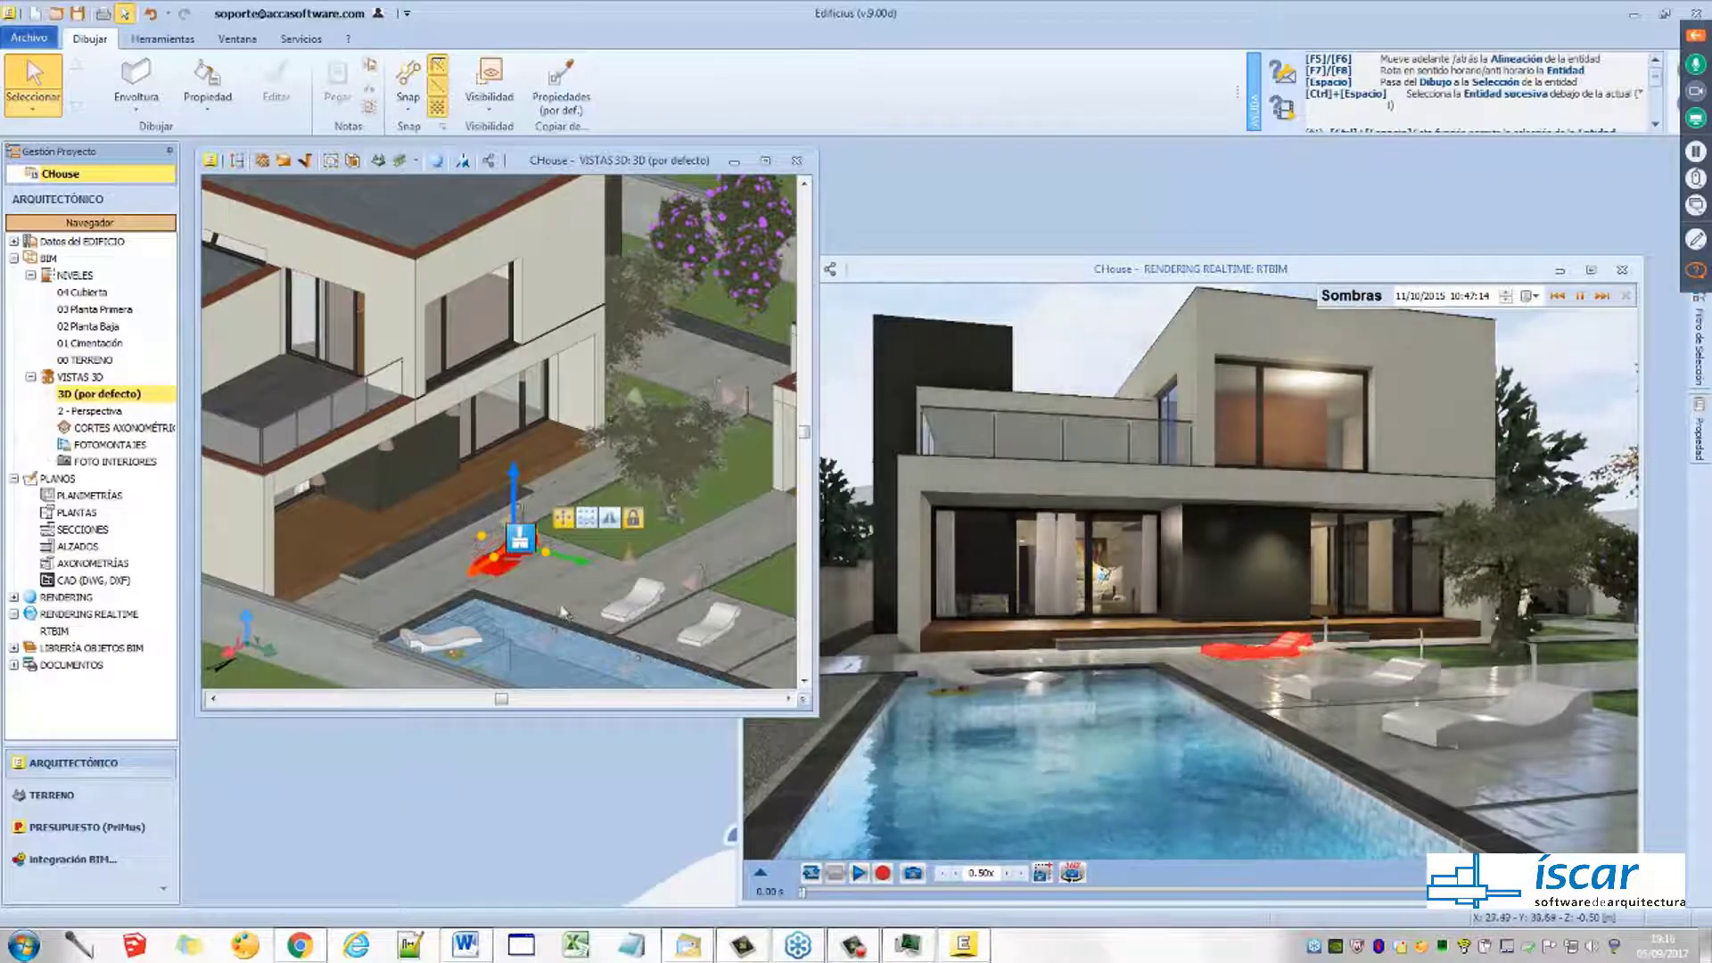
pyautogui.click(1267, 300)
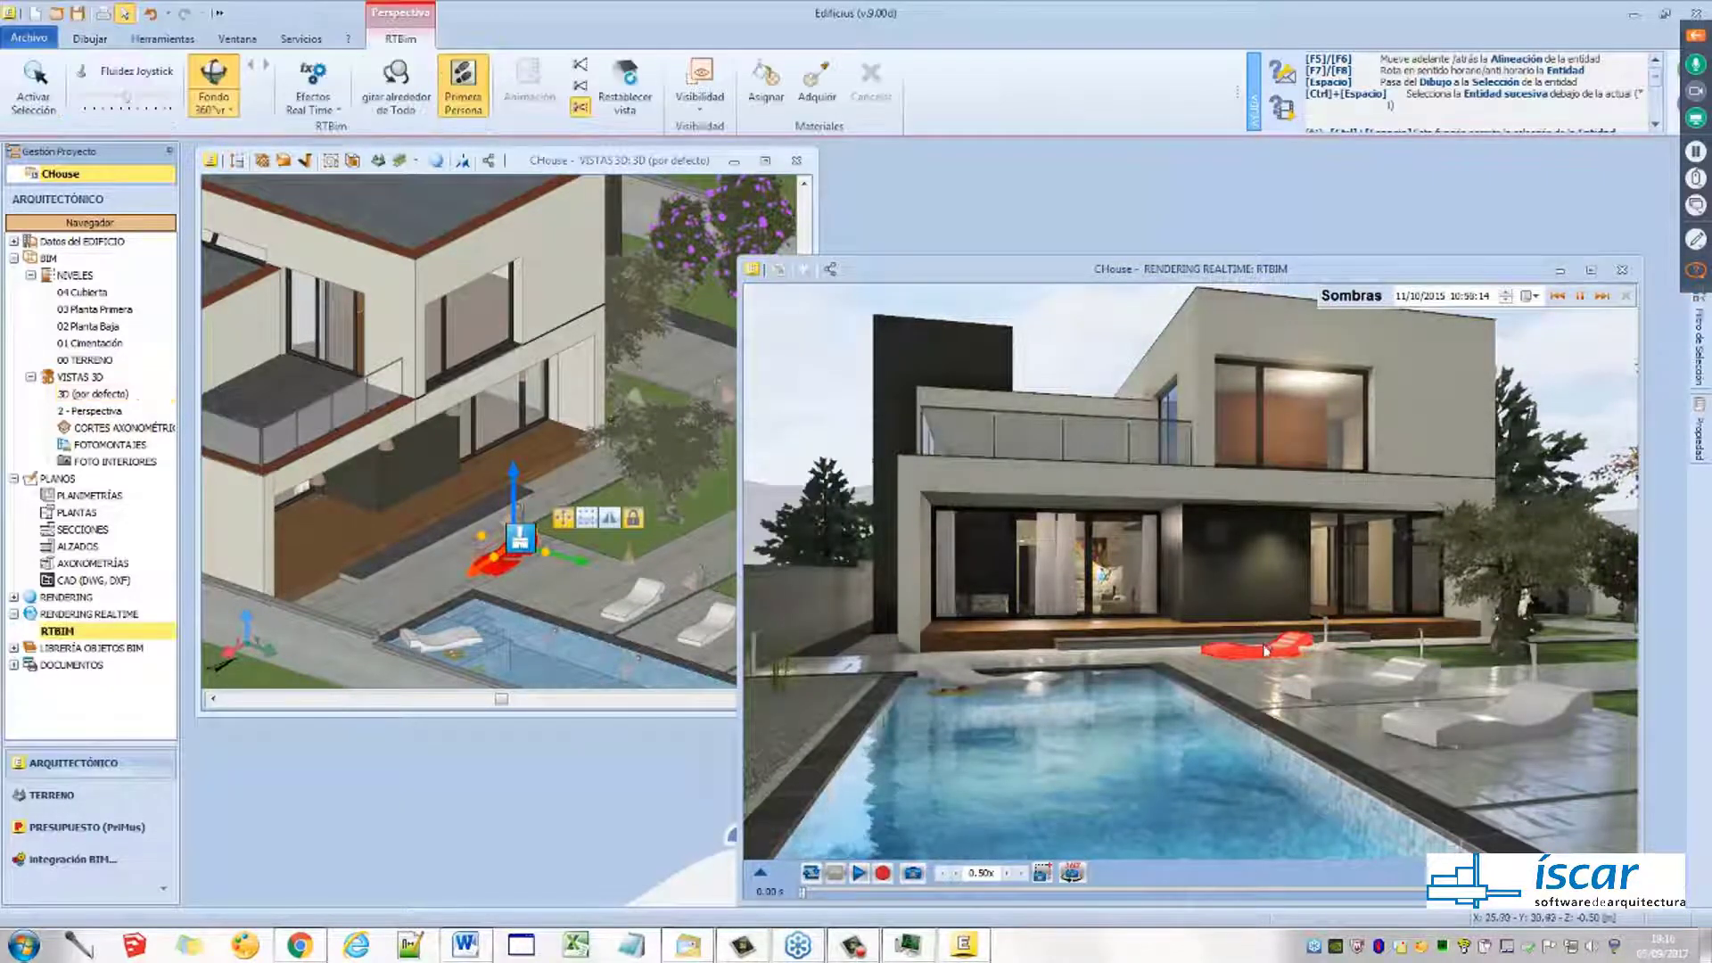
# Widen the upper-floor window toward the house corner in the 3D view, and return to the rendering
pyautogui.click(449, 317)
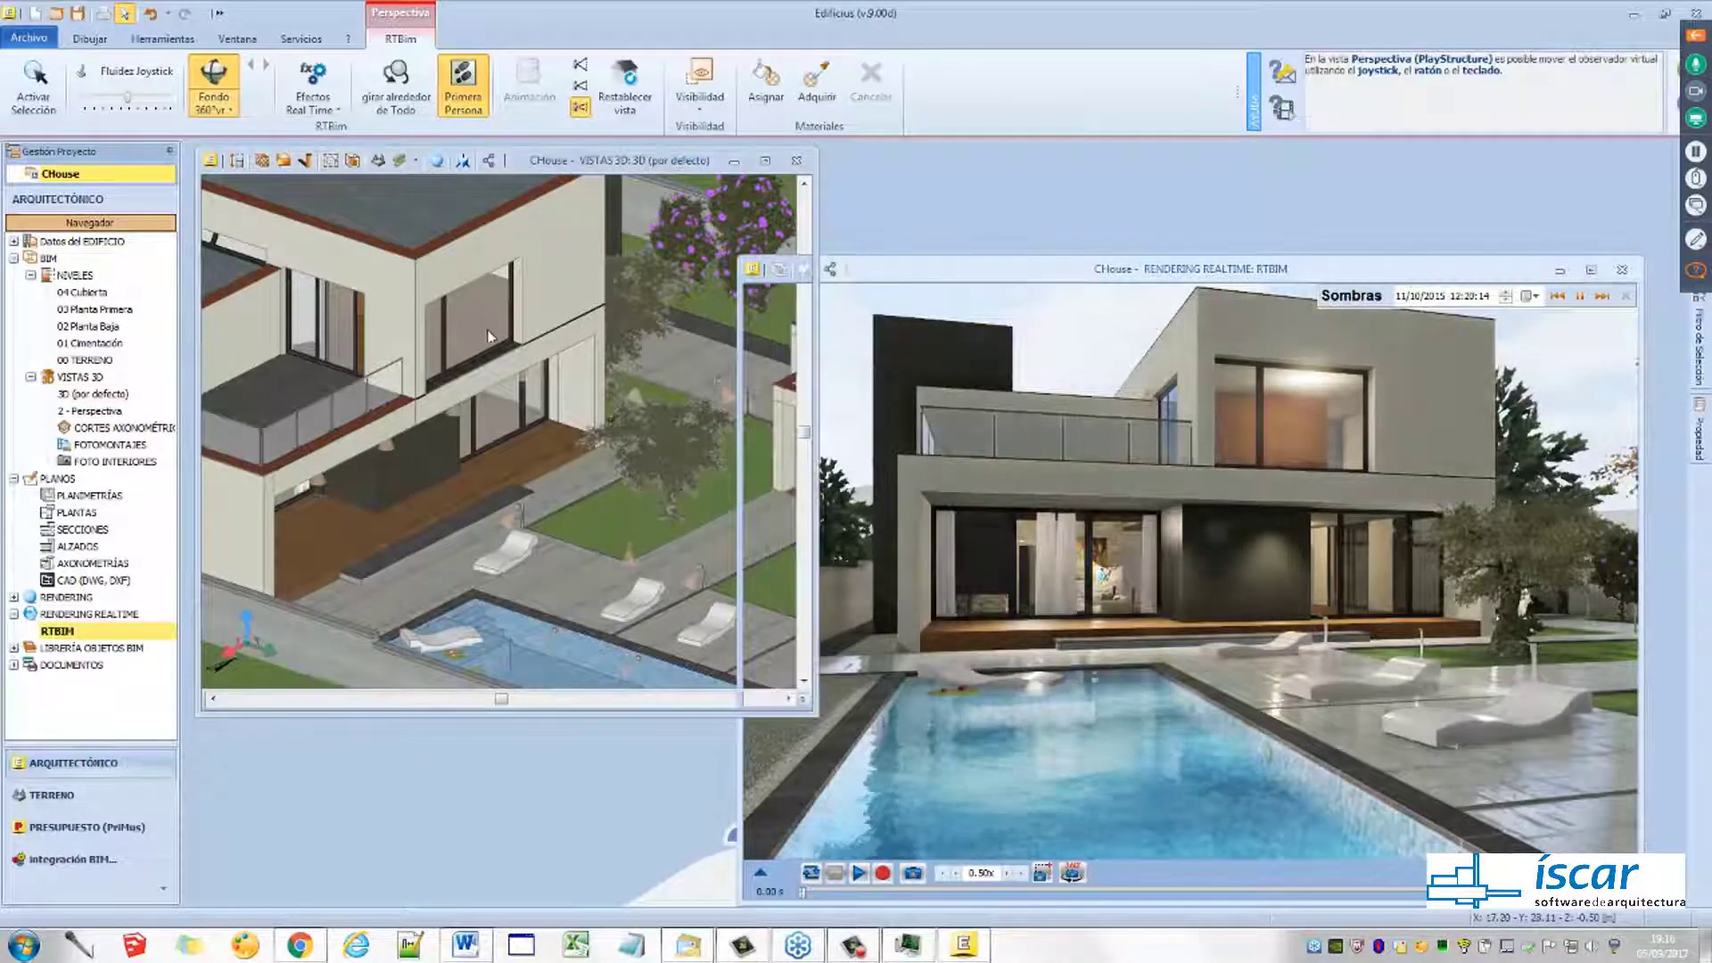
pyautogui.moveTo(546, 328); pyautogui.dragTo(588, 303)
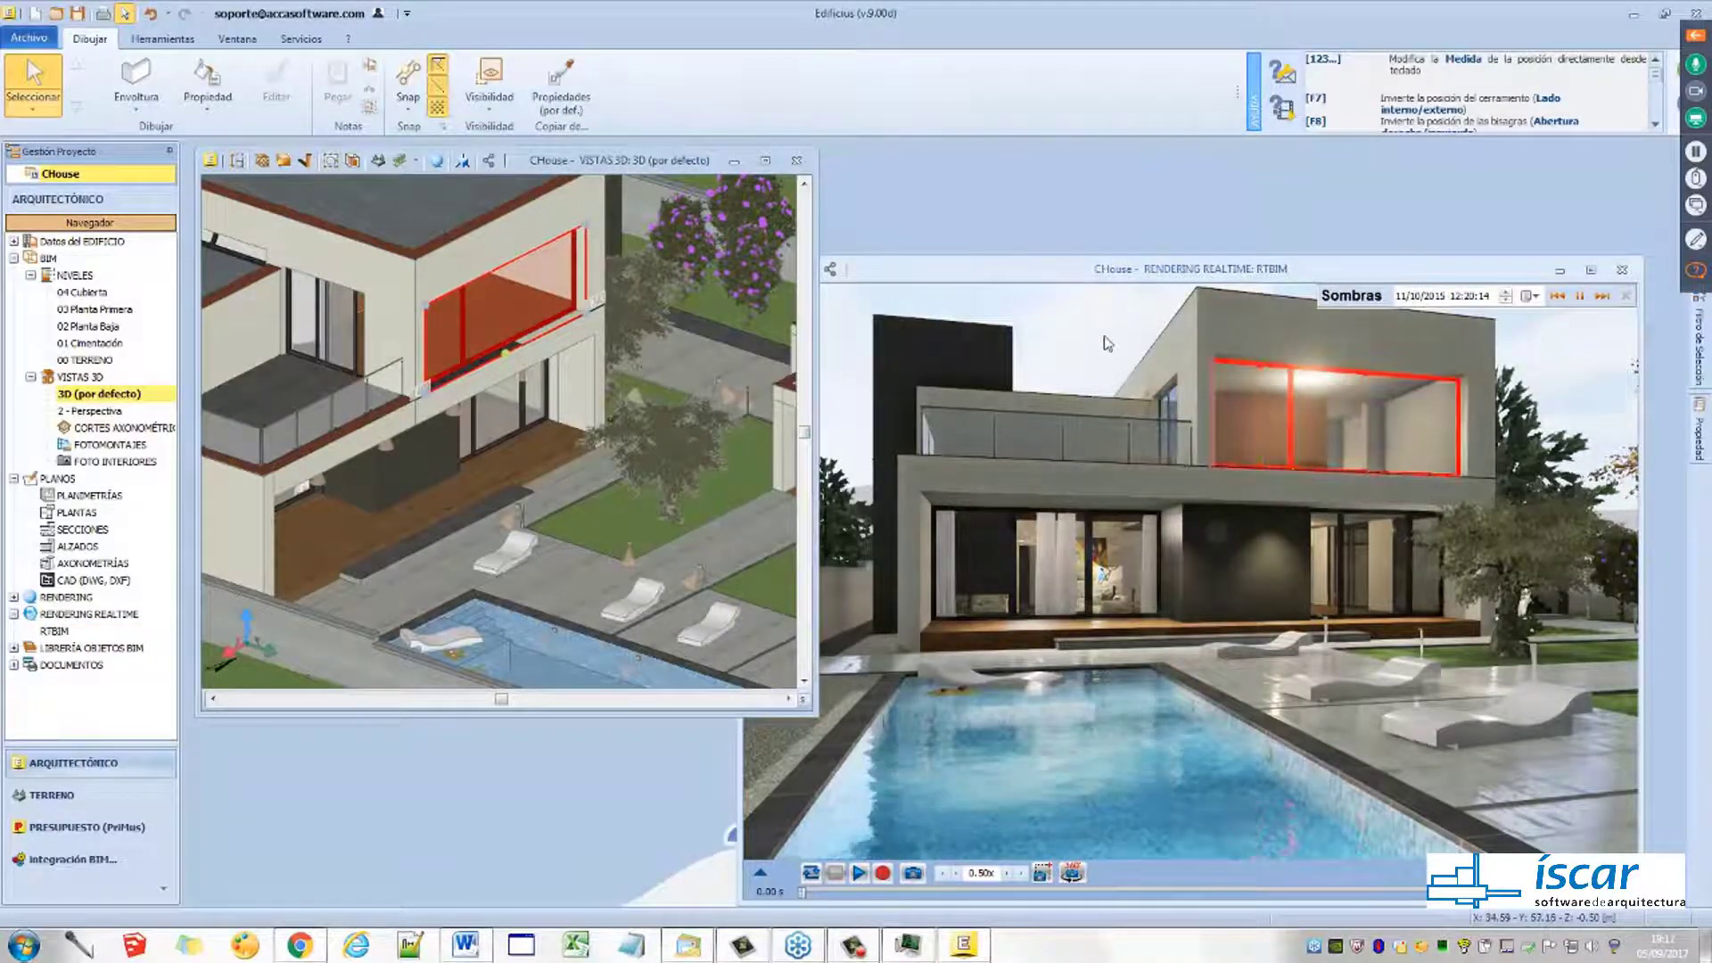
pyautogui.click(1160, 361)
pyautogui.click(1115, 358)
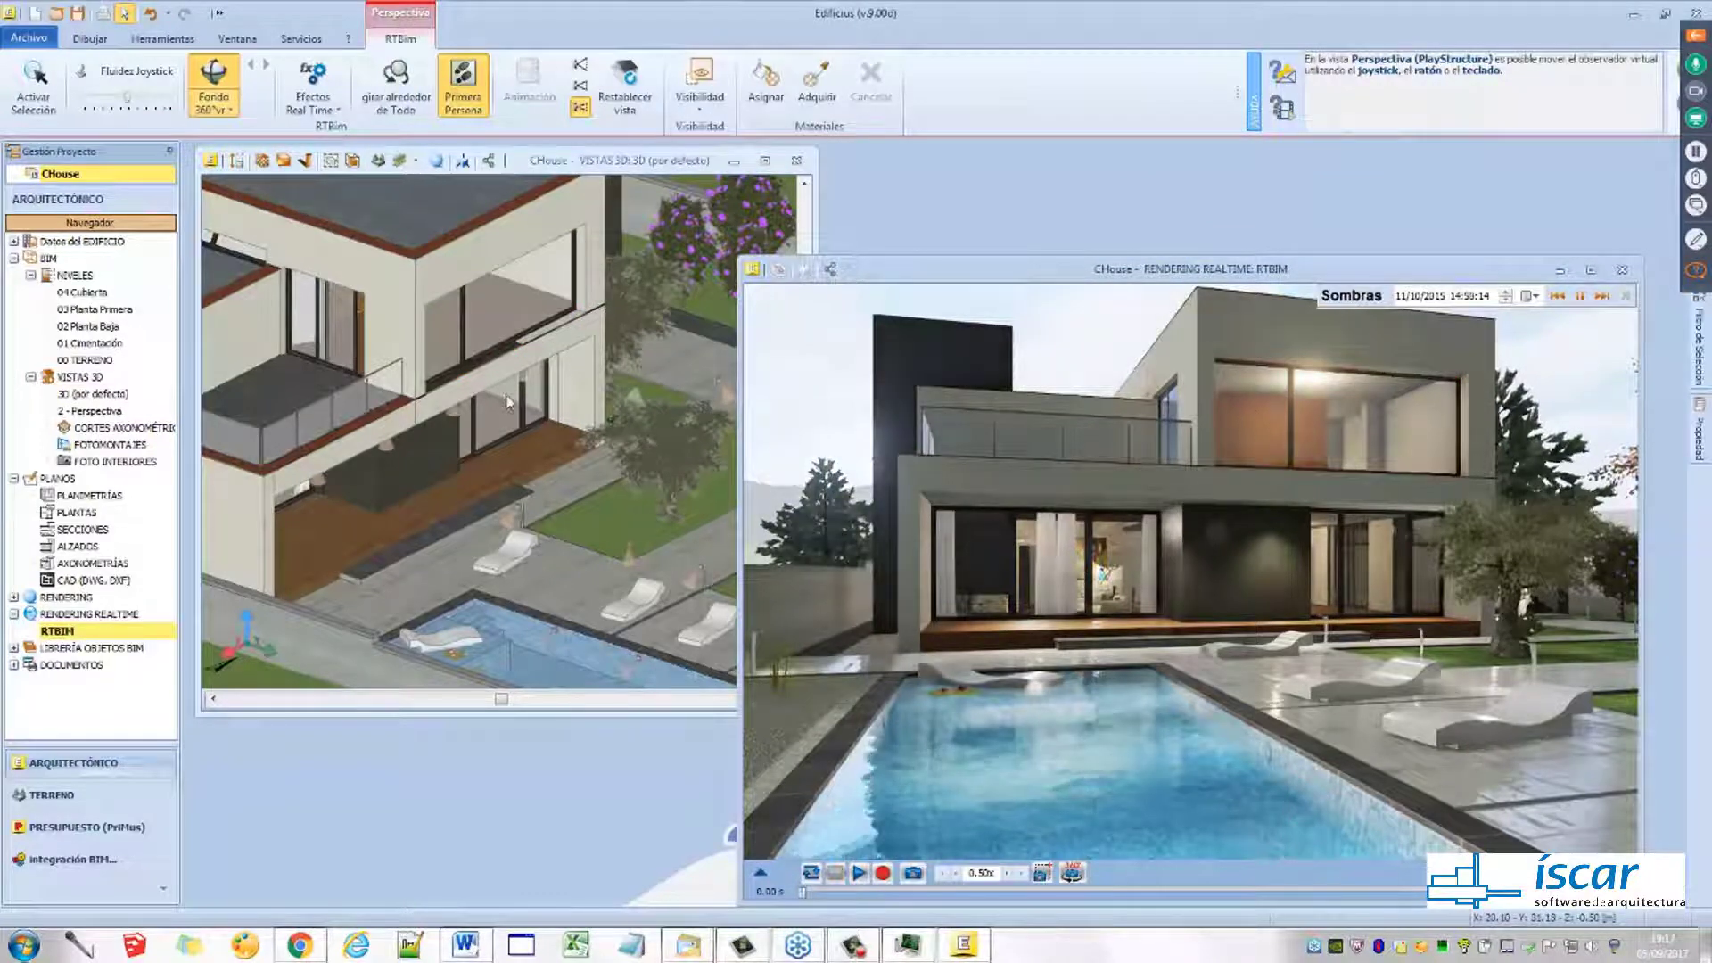
# Delete the ground-floor glazed door opening onto the porch in the 3D view, and return to the rendering
pyautogui.click(565, 430)
pyautogui.press('Delete')
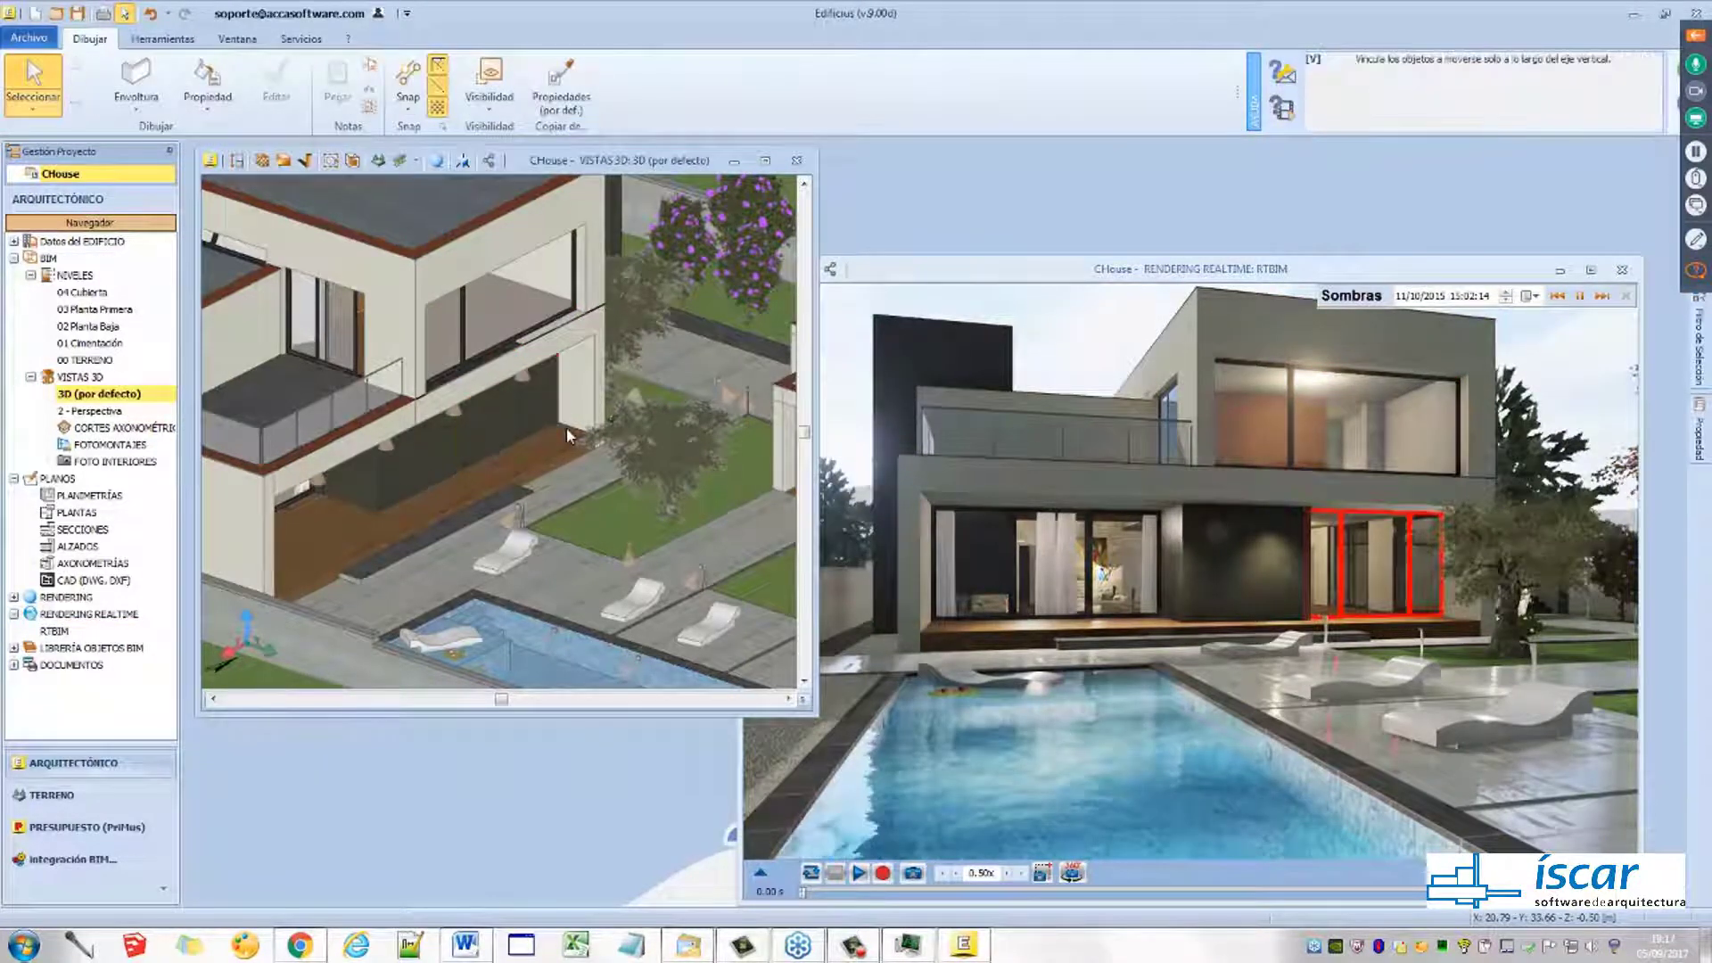
pyautogui.click(827, 258)
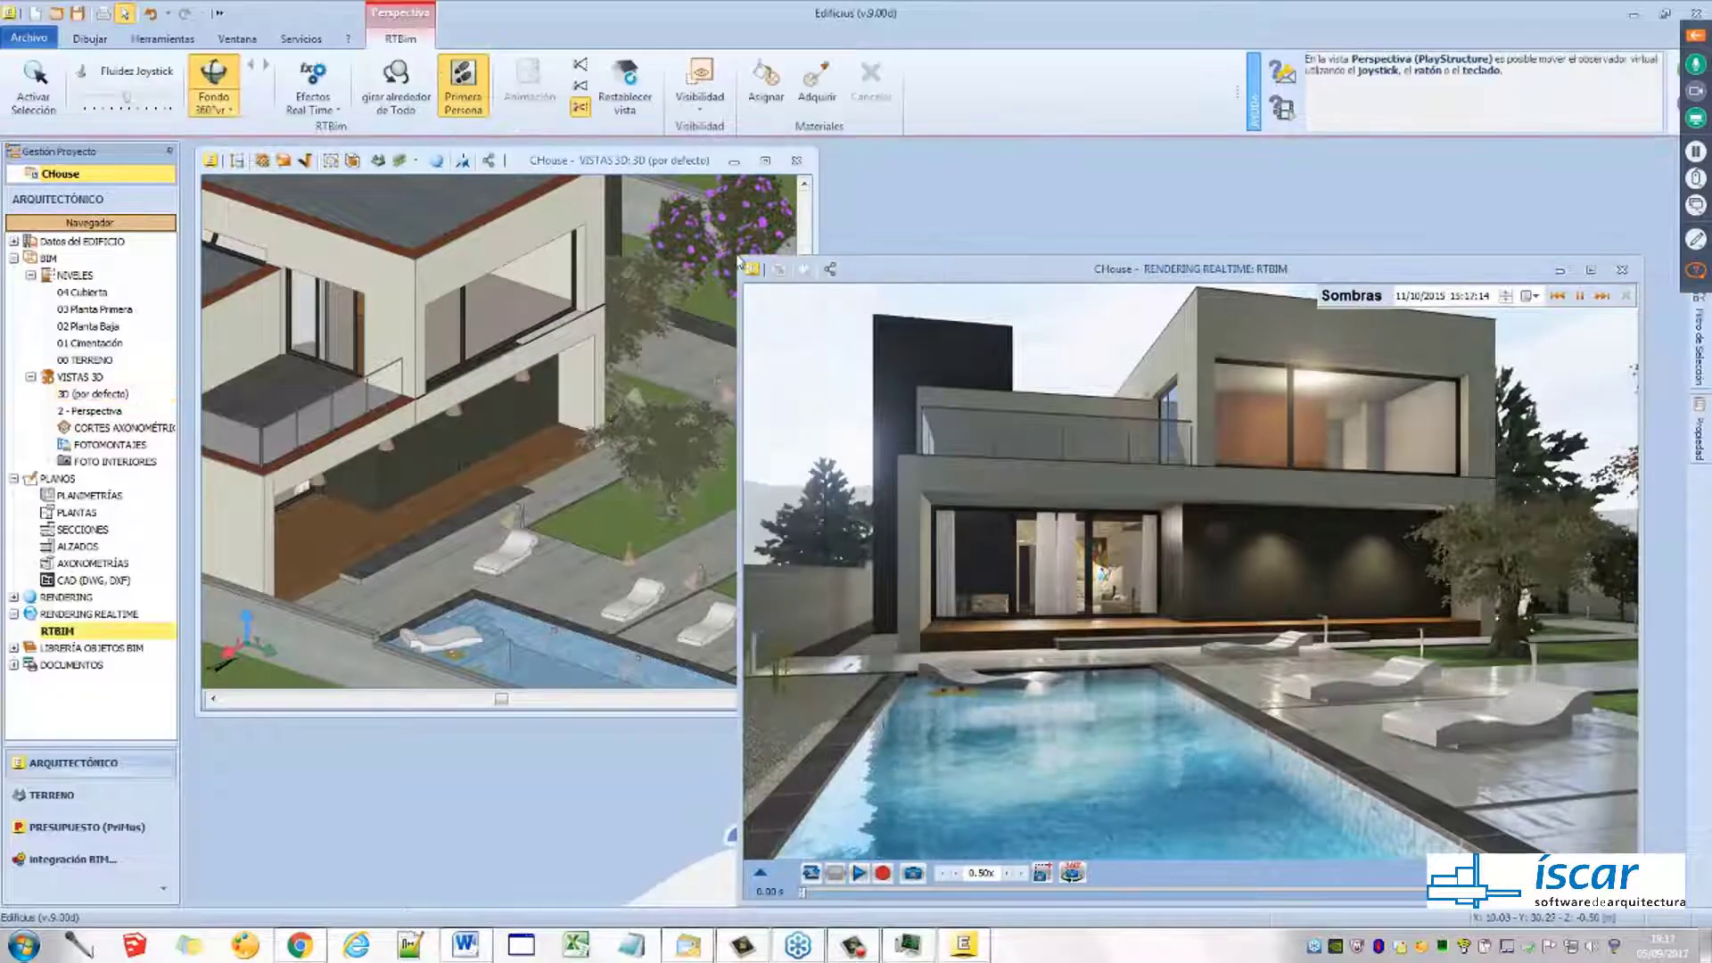
# Enlarge the rendering window to reframe the house from the pool's gravel side, and pause the sun animation
pyautogui.moveTo(741, 258); pyautogui.dragTo(502, 209)
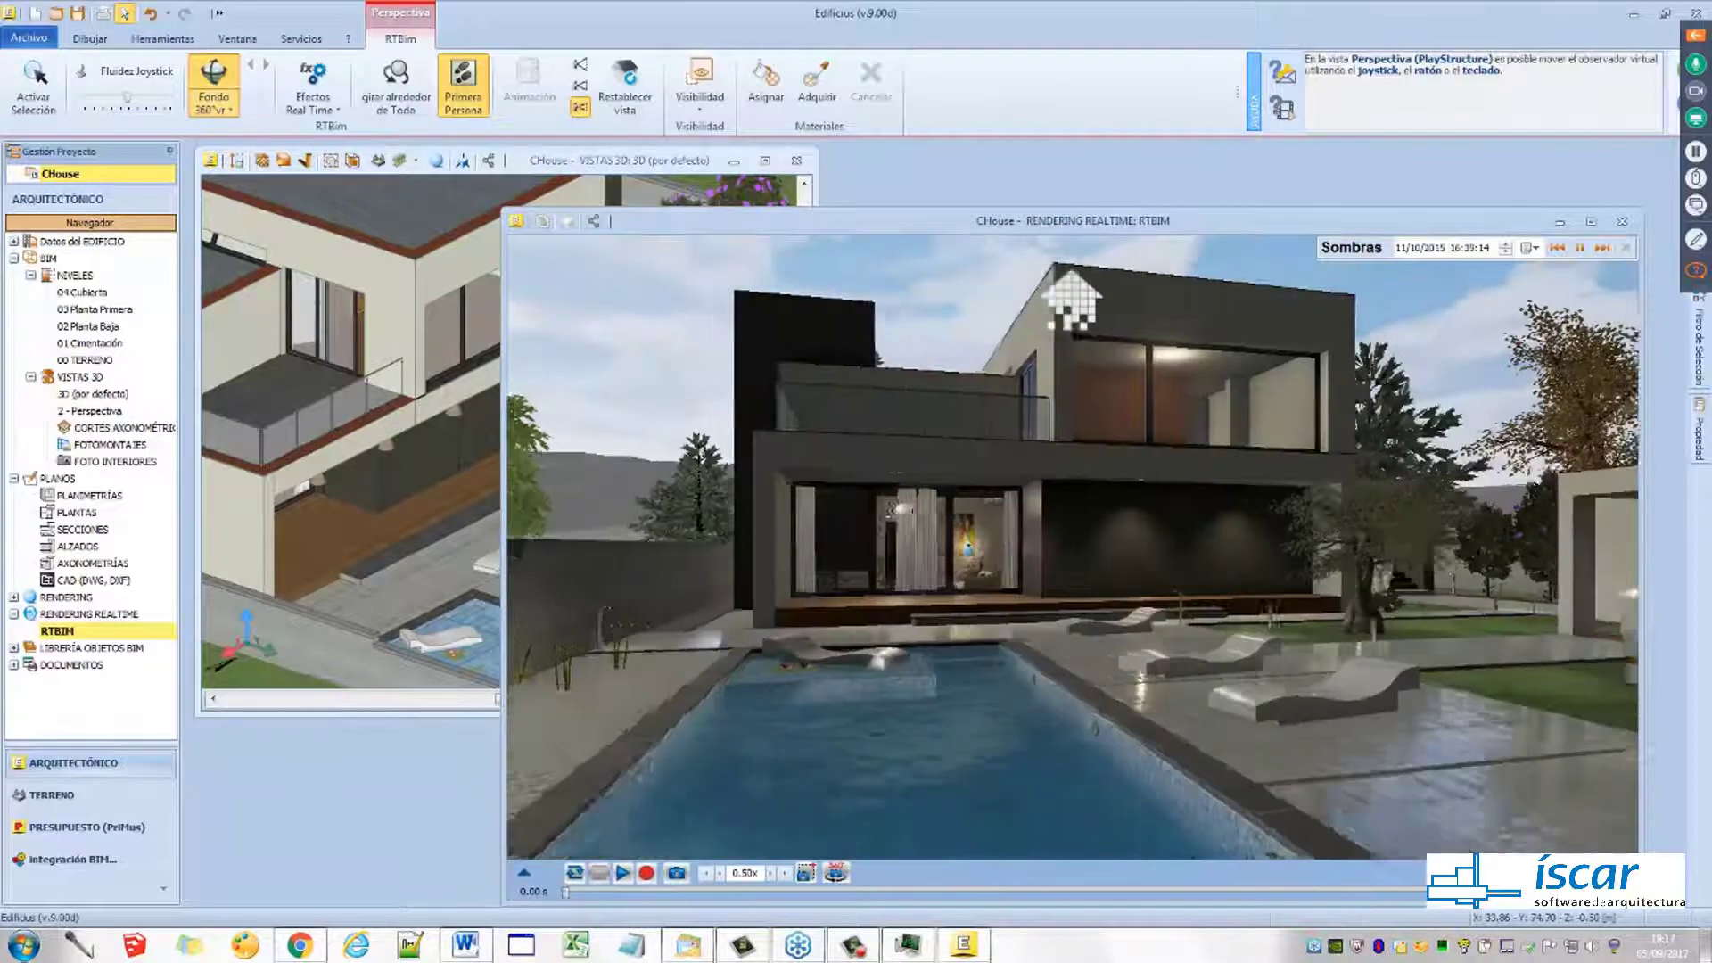
pyautogui.moveTo(1143, 594); pyautogui.dragTo(1008, 594)
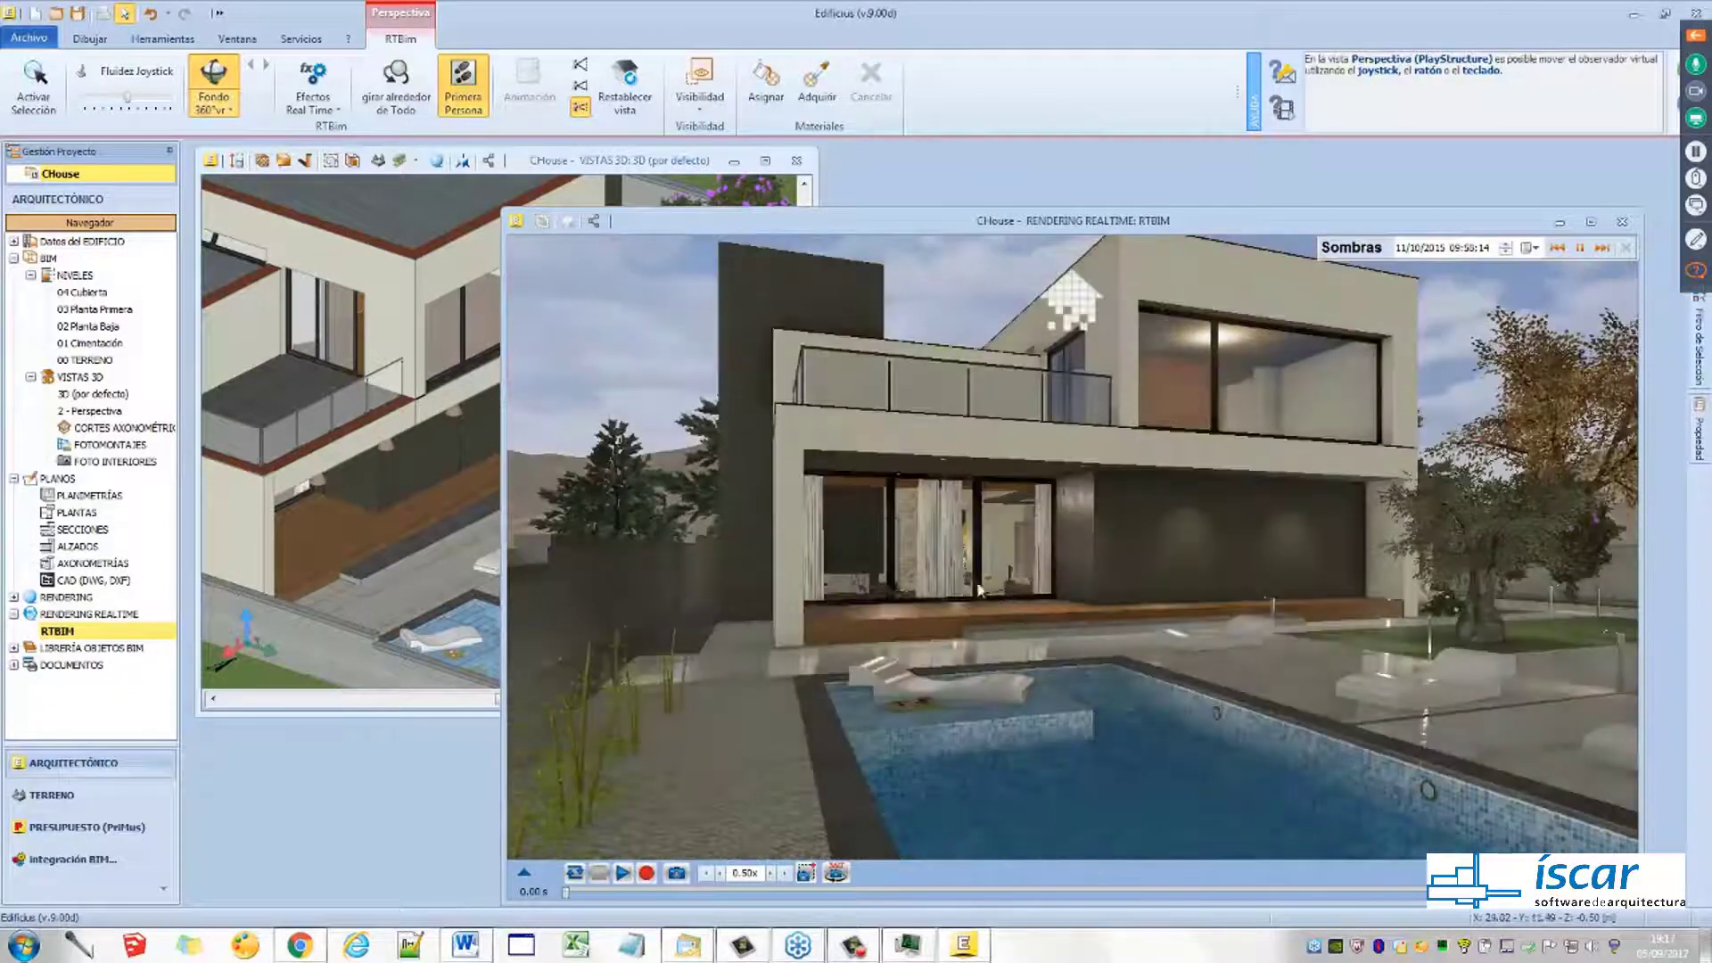
pyautogui.moveTo(869, 542); pyautogui.dragTo(771, 724)
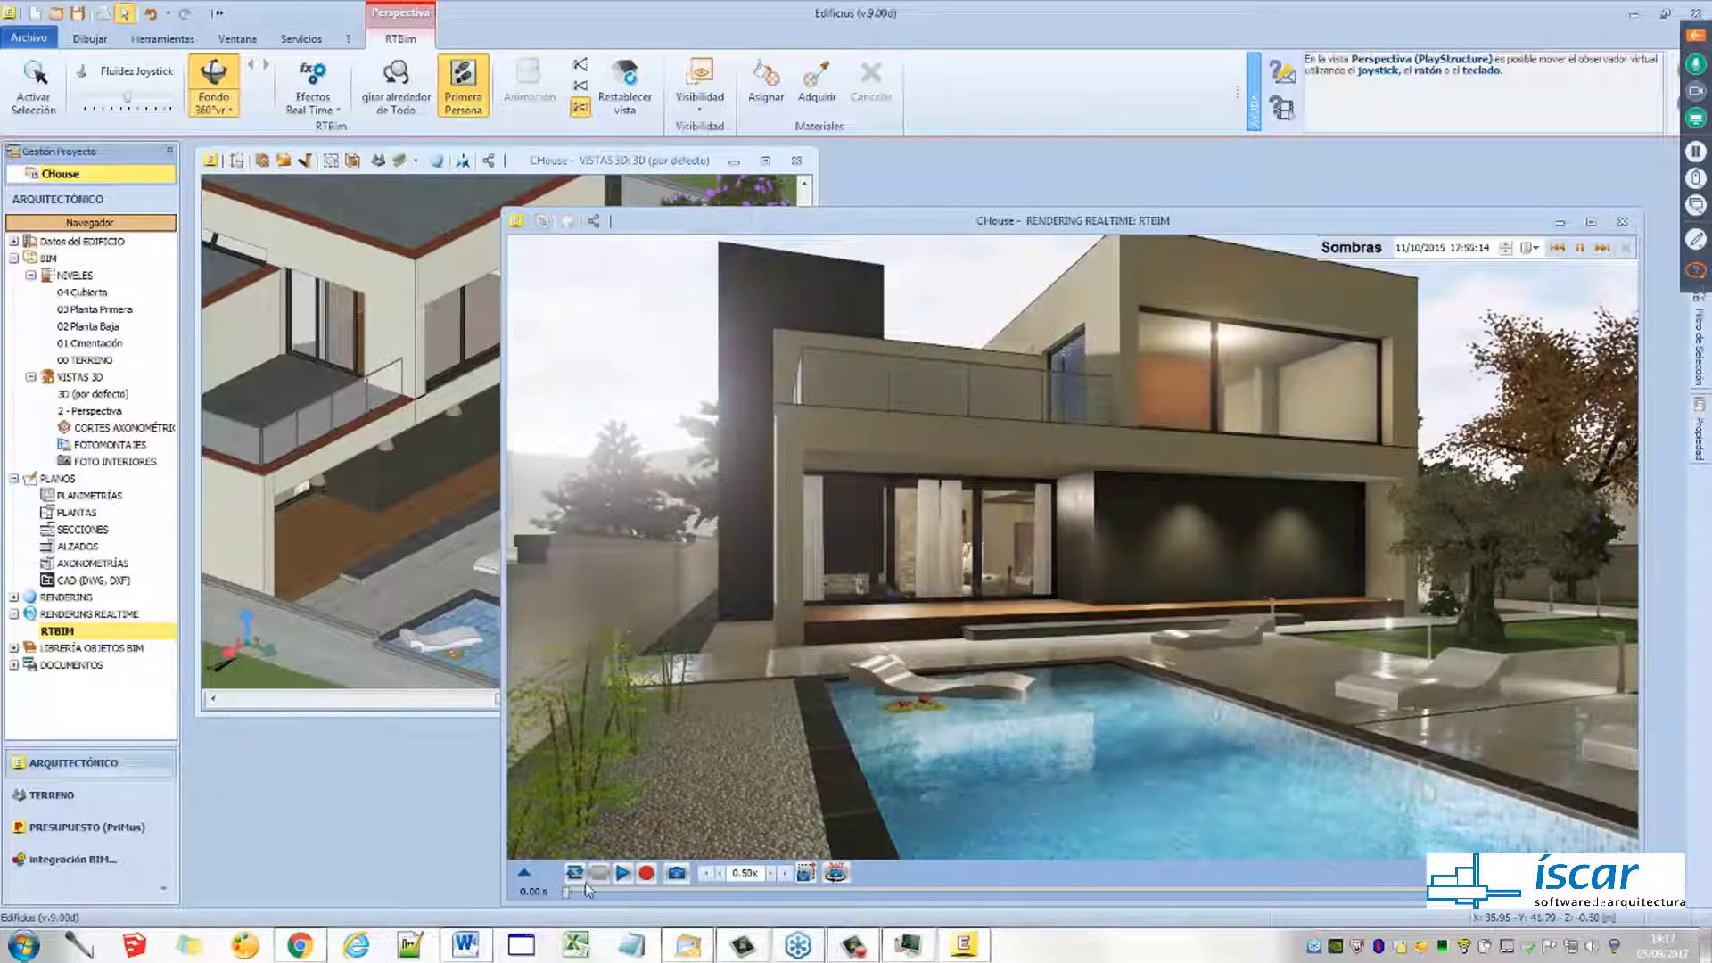
pyautogui.click(1582, 252)
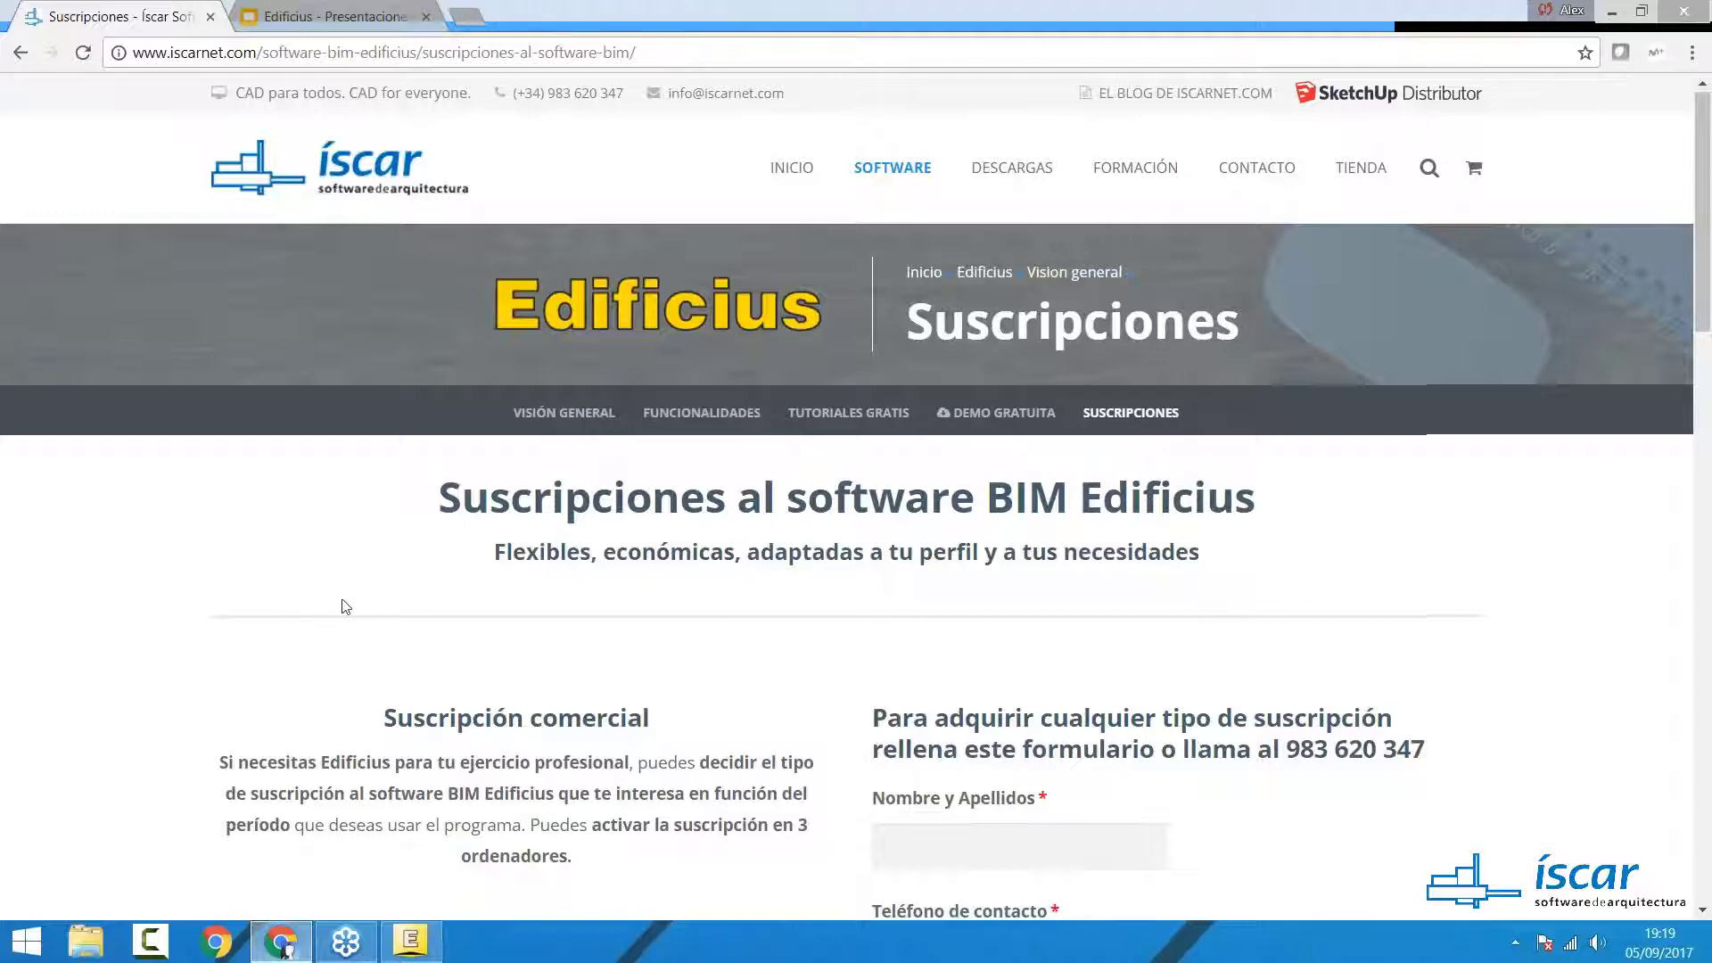
# Examine the commercial subscription plans, the request form and the Software listing on the íscar website's Edificius subscriptions page
pyautogui.scroll(-5, 341, 606)
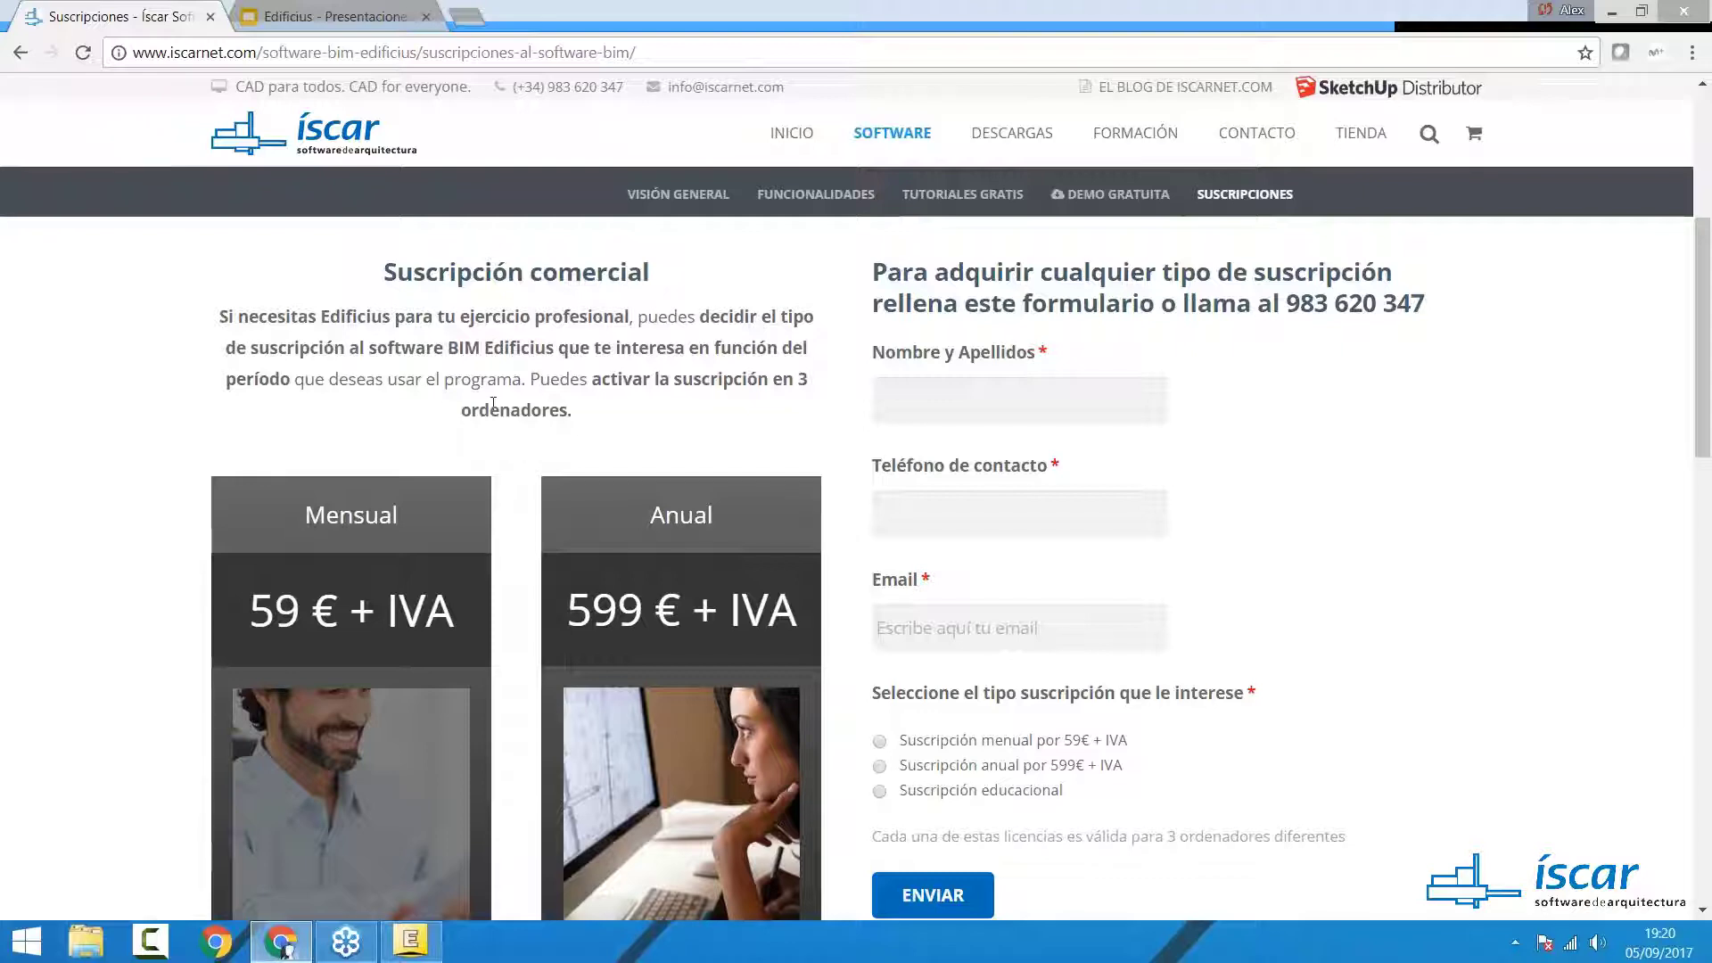
pyautogui.scroll(-1, 493, 403)
pyautogui.scroll(2, 532, 393)
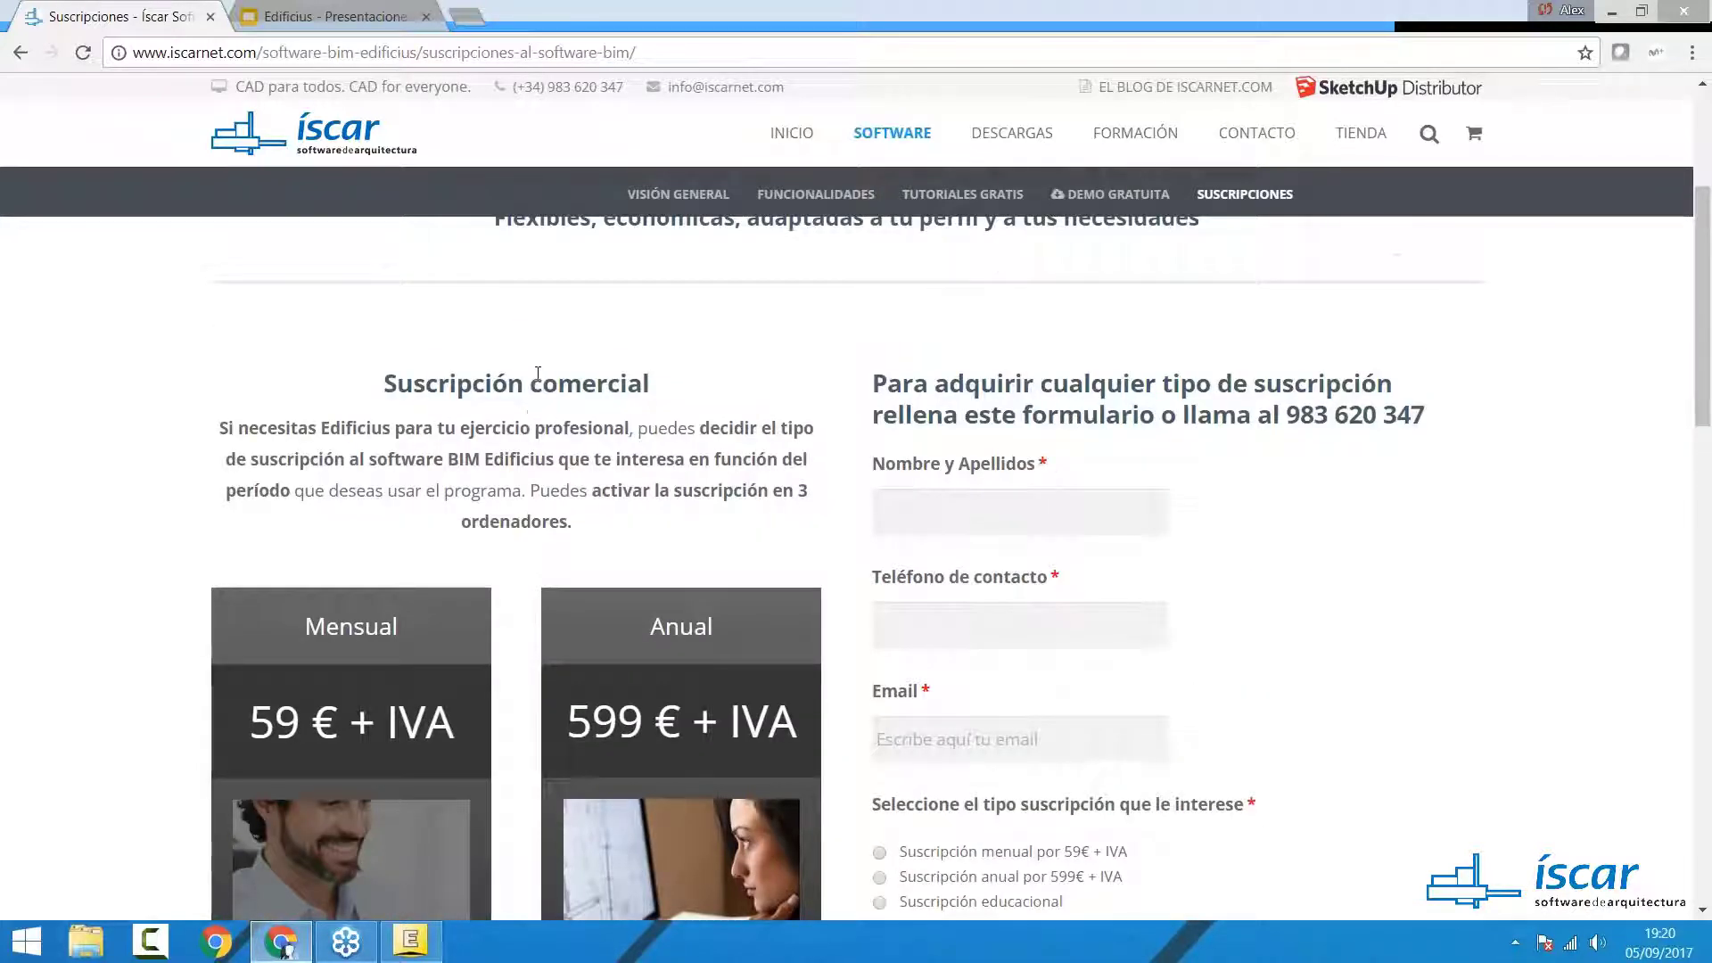
pyautogui.scroll(-1, 552, 412)
pyautogui.scroll(1, 539, 392)
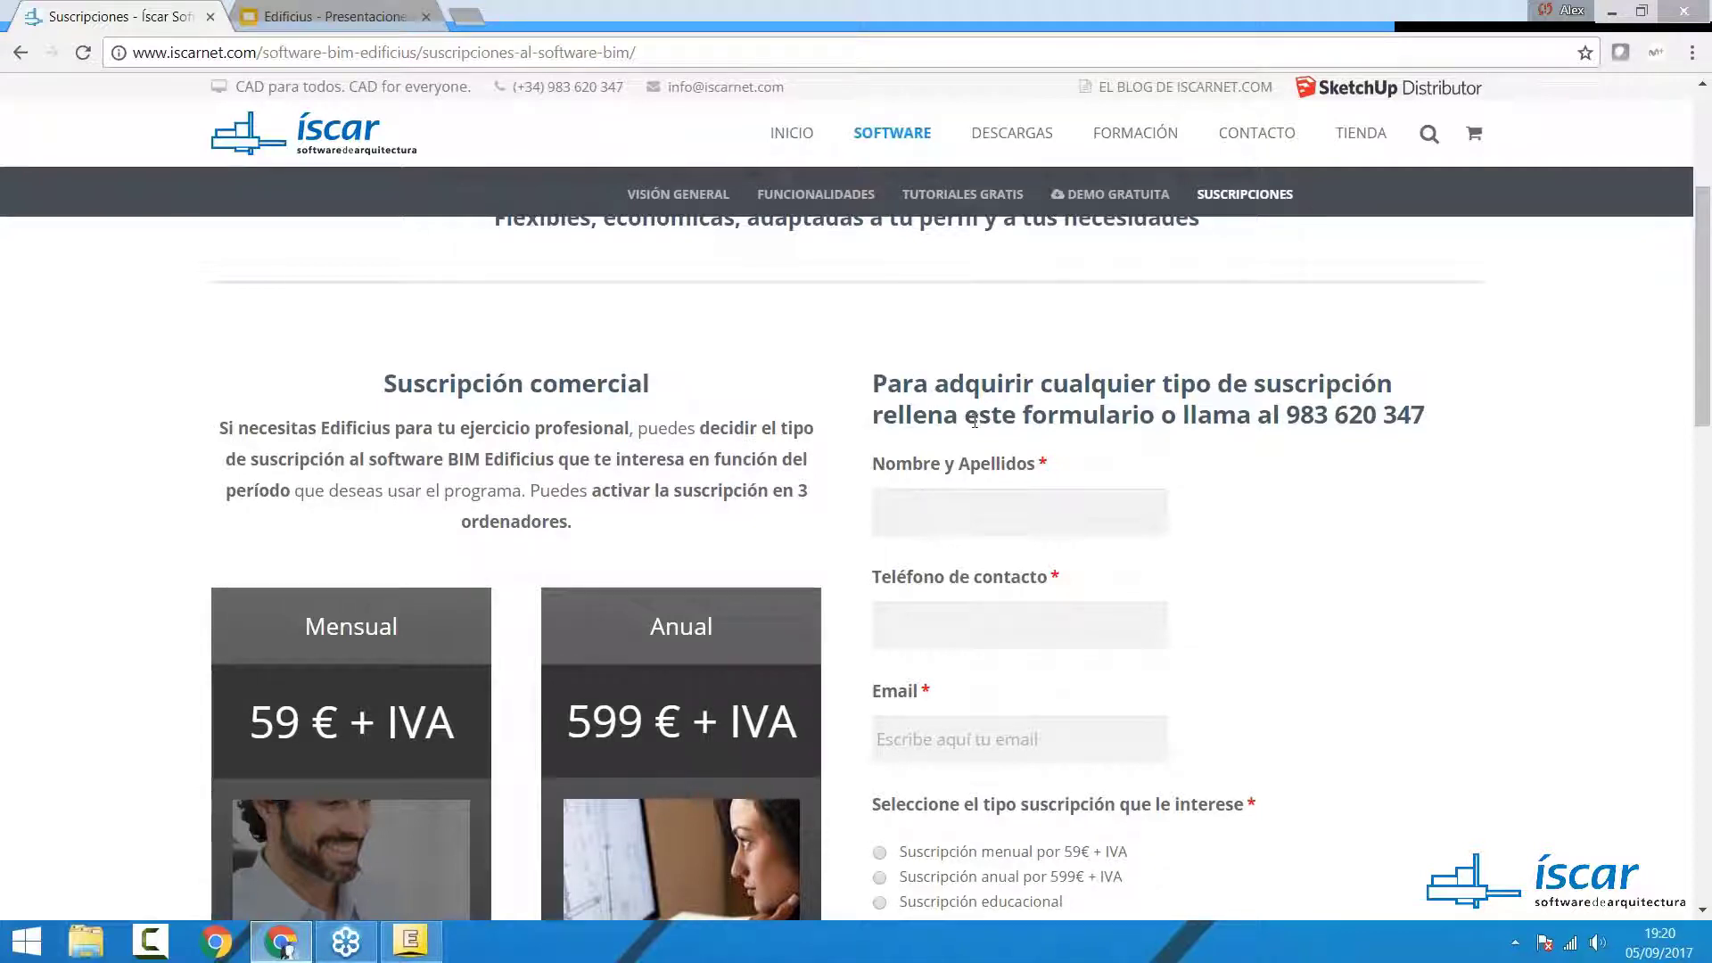
pyautogui.moveTo(923, 136)
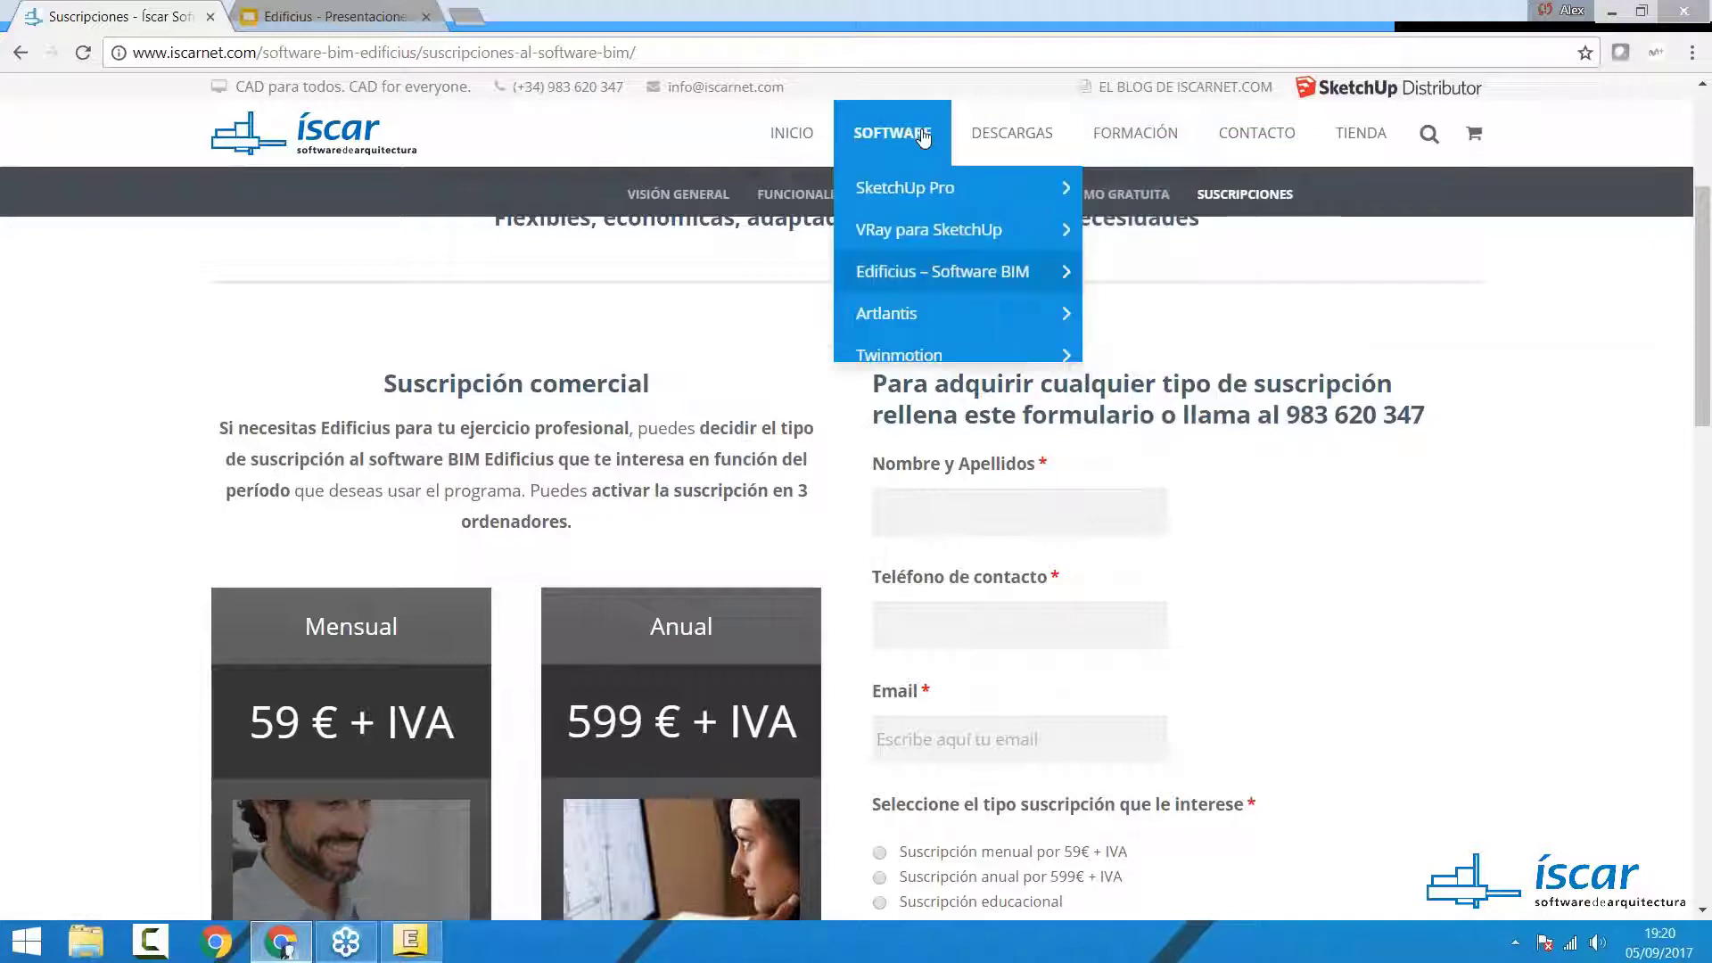
pyautogui.moveTo(934, 274)
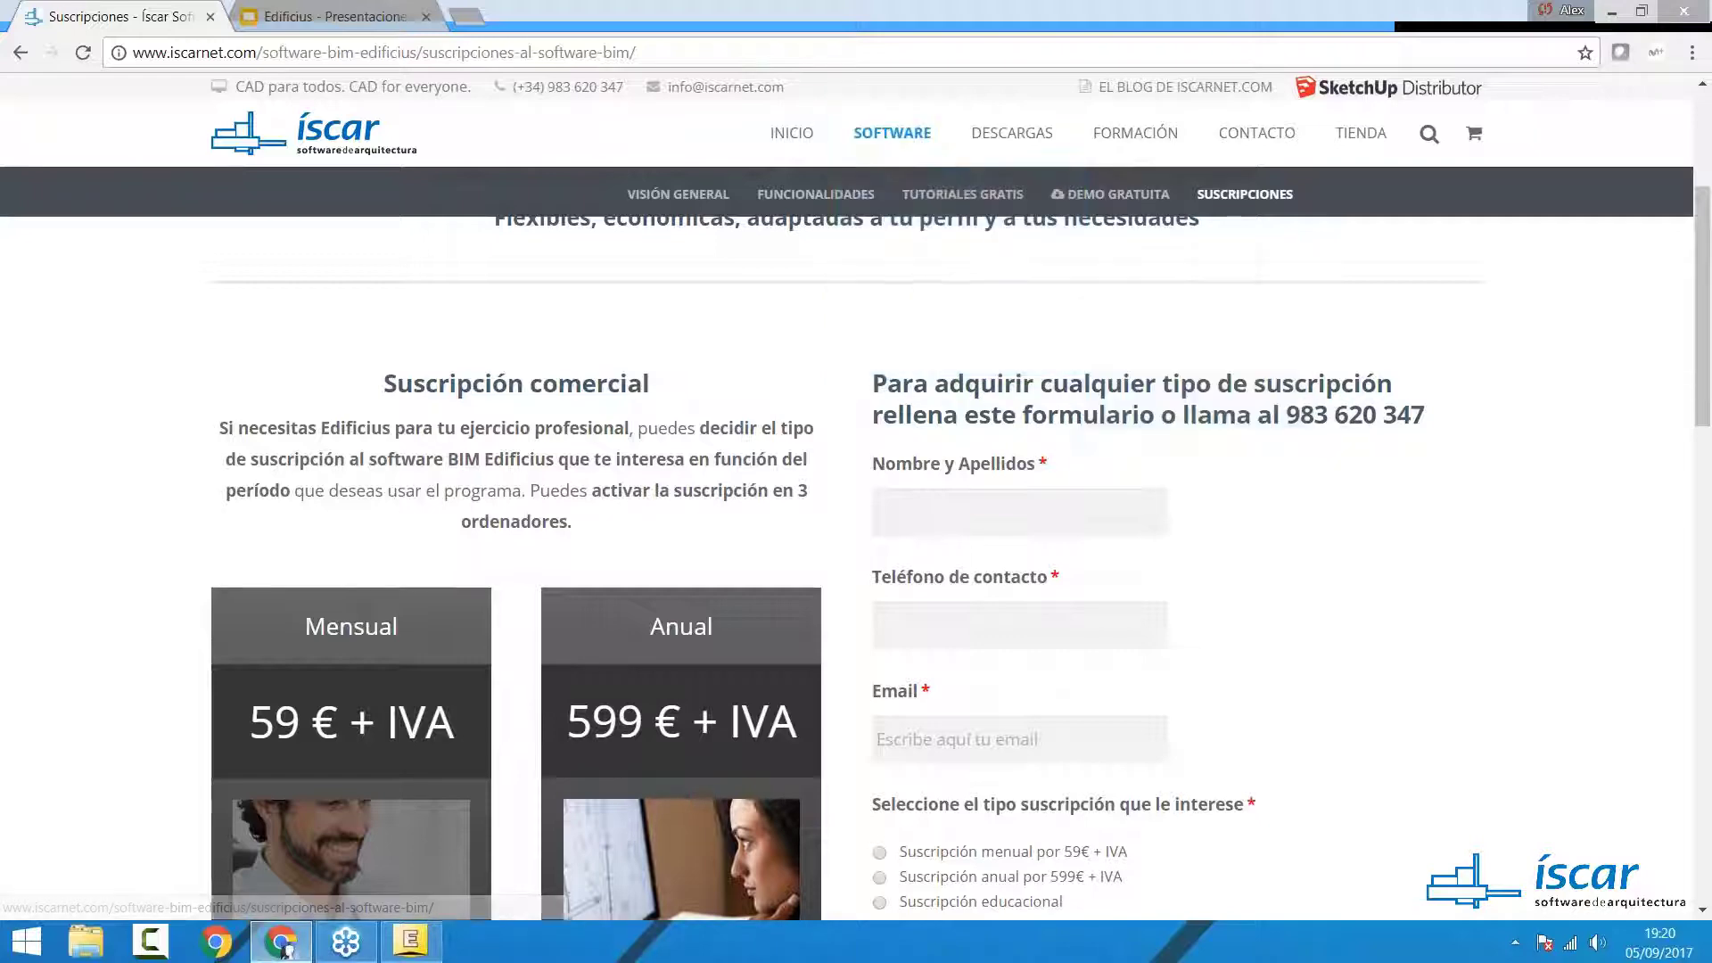
pyautogui.scroll(-1, 1292, 610)
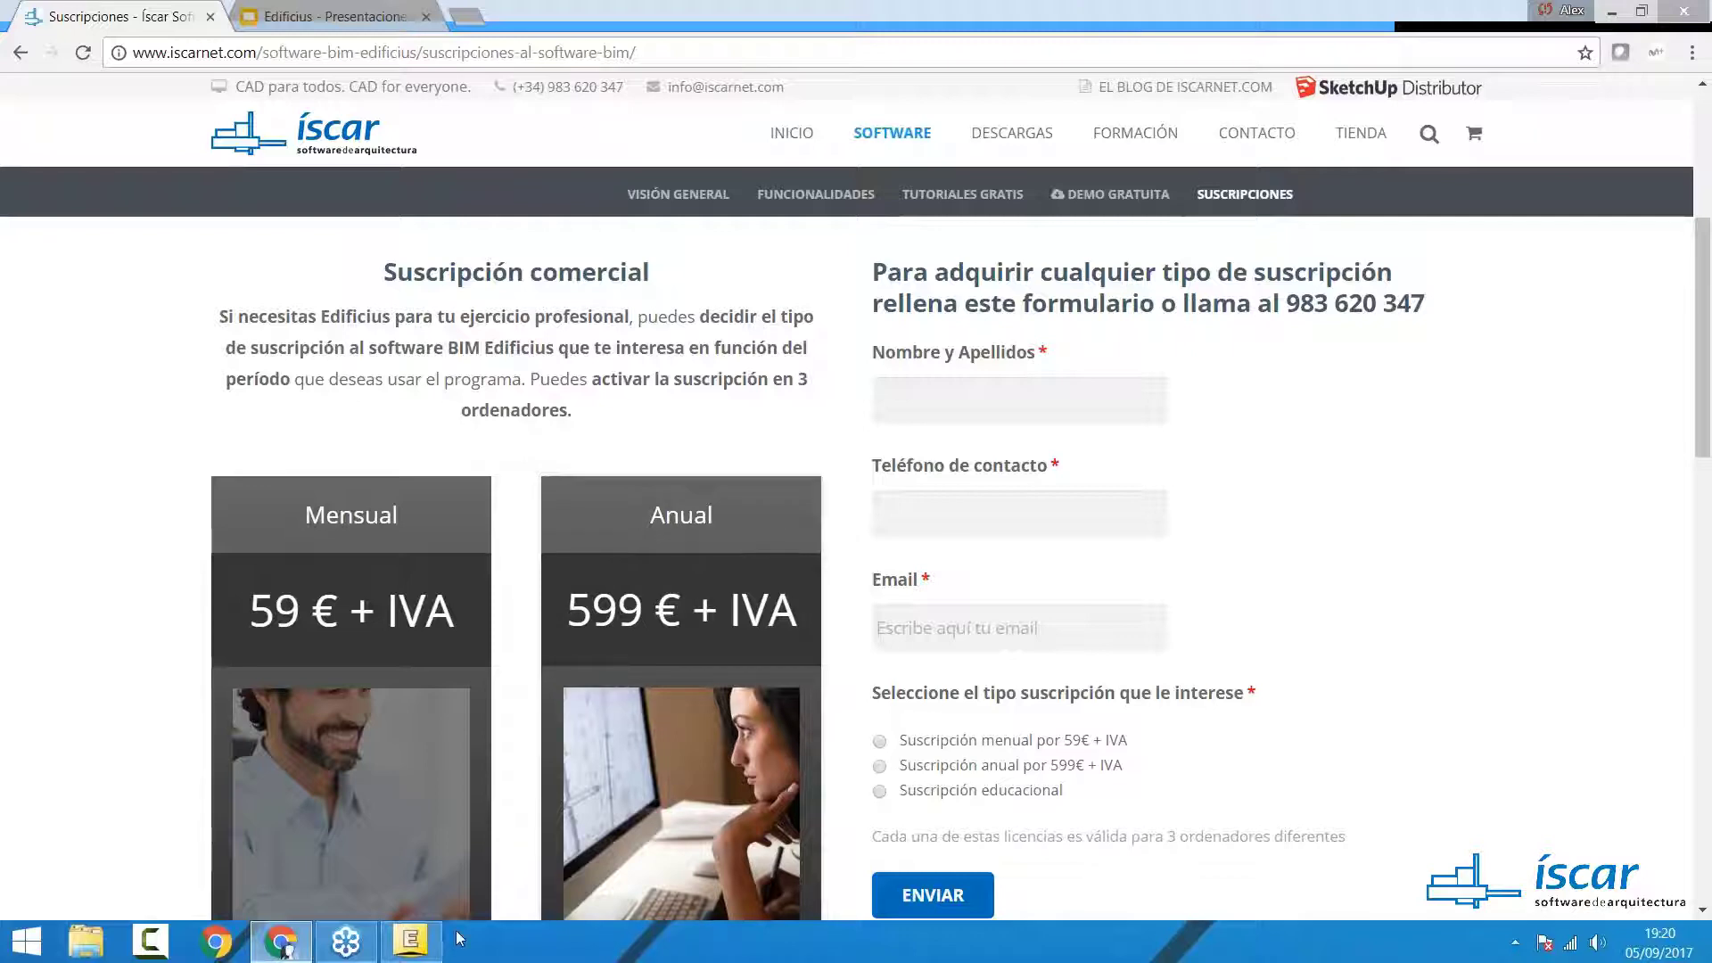
# Switch to Edificius, open the subscription purchase form from the account options, compare the Mensual and Anual plans, and close it
pyautogui.click(410, 941)
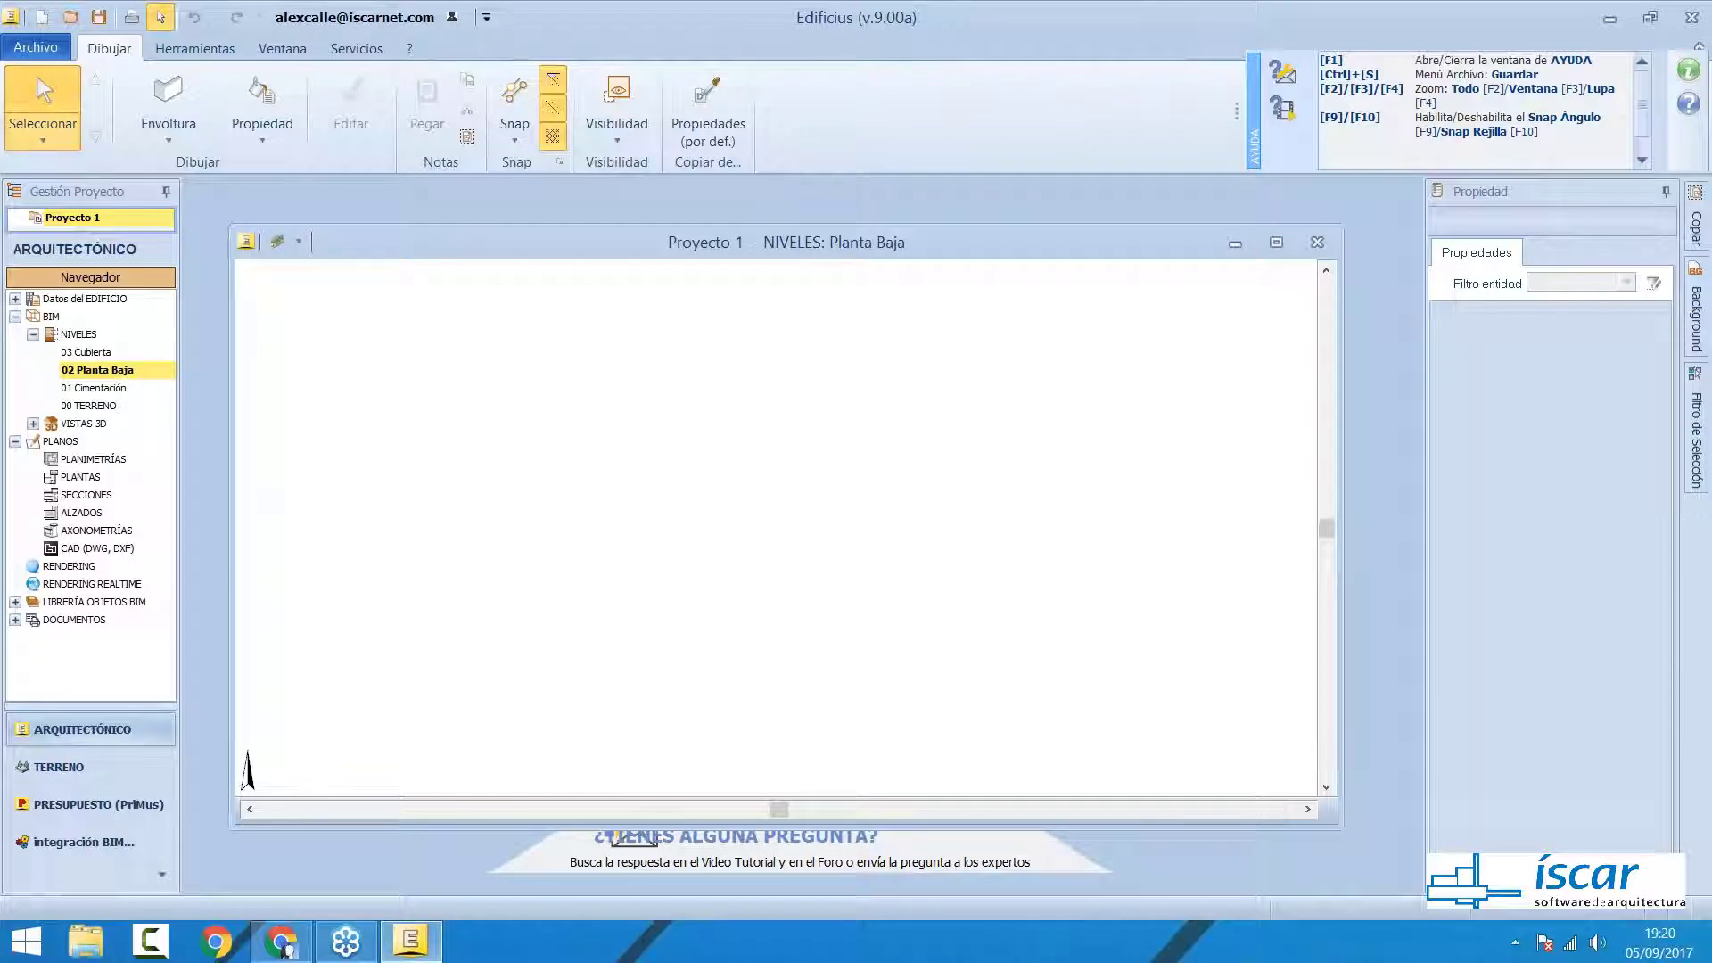
pyautogui.click(452, 20)
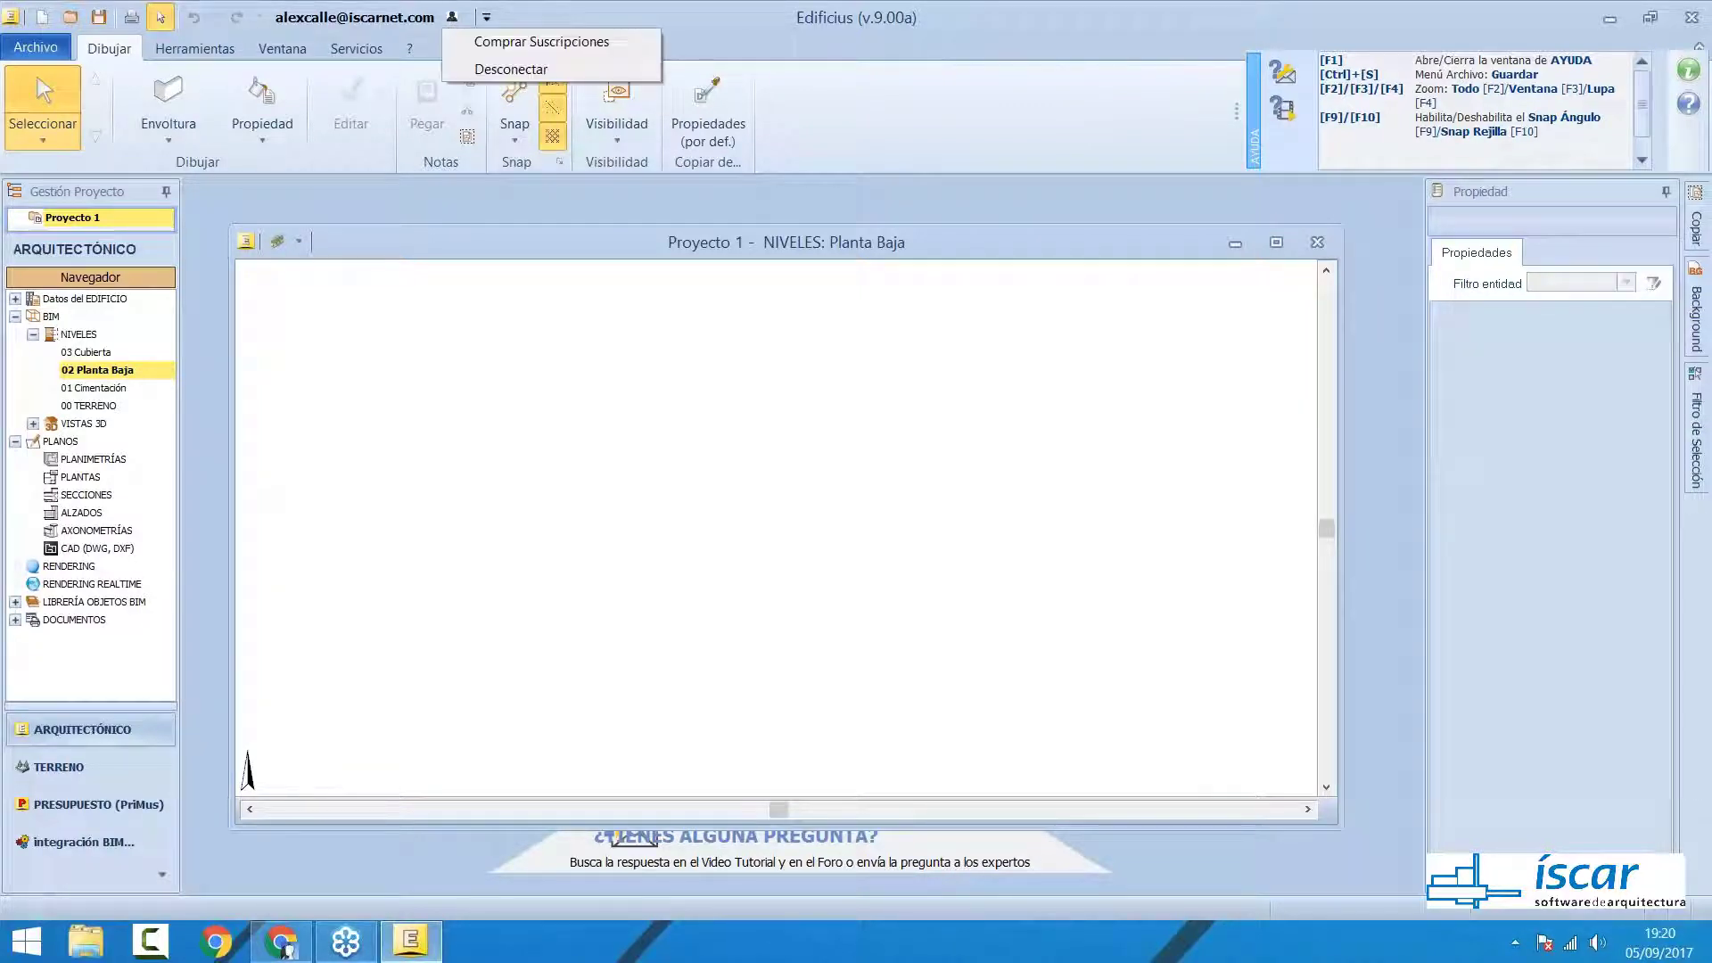
pyautogui.click(493, 42)
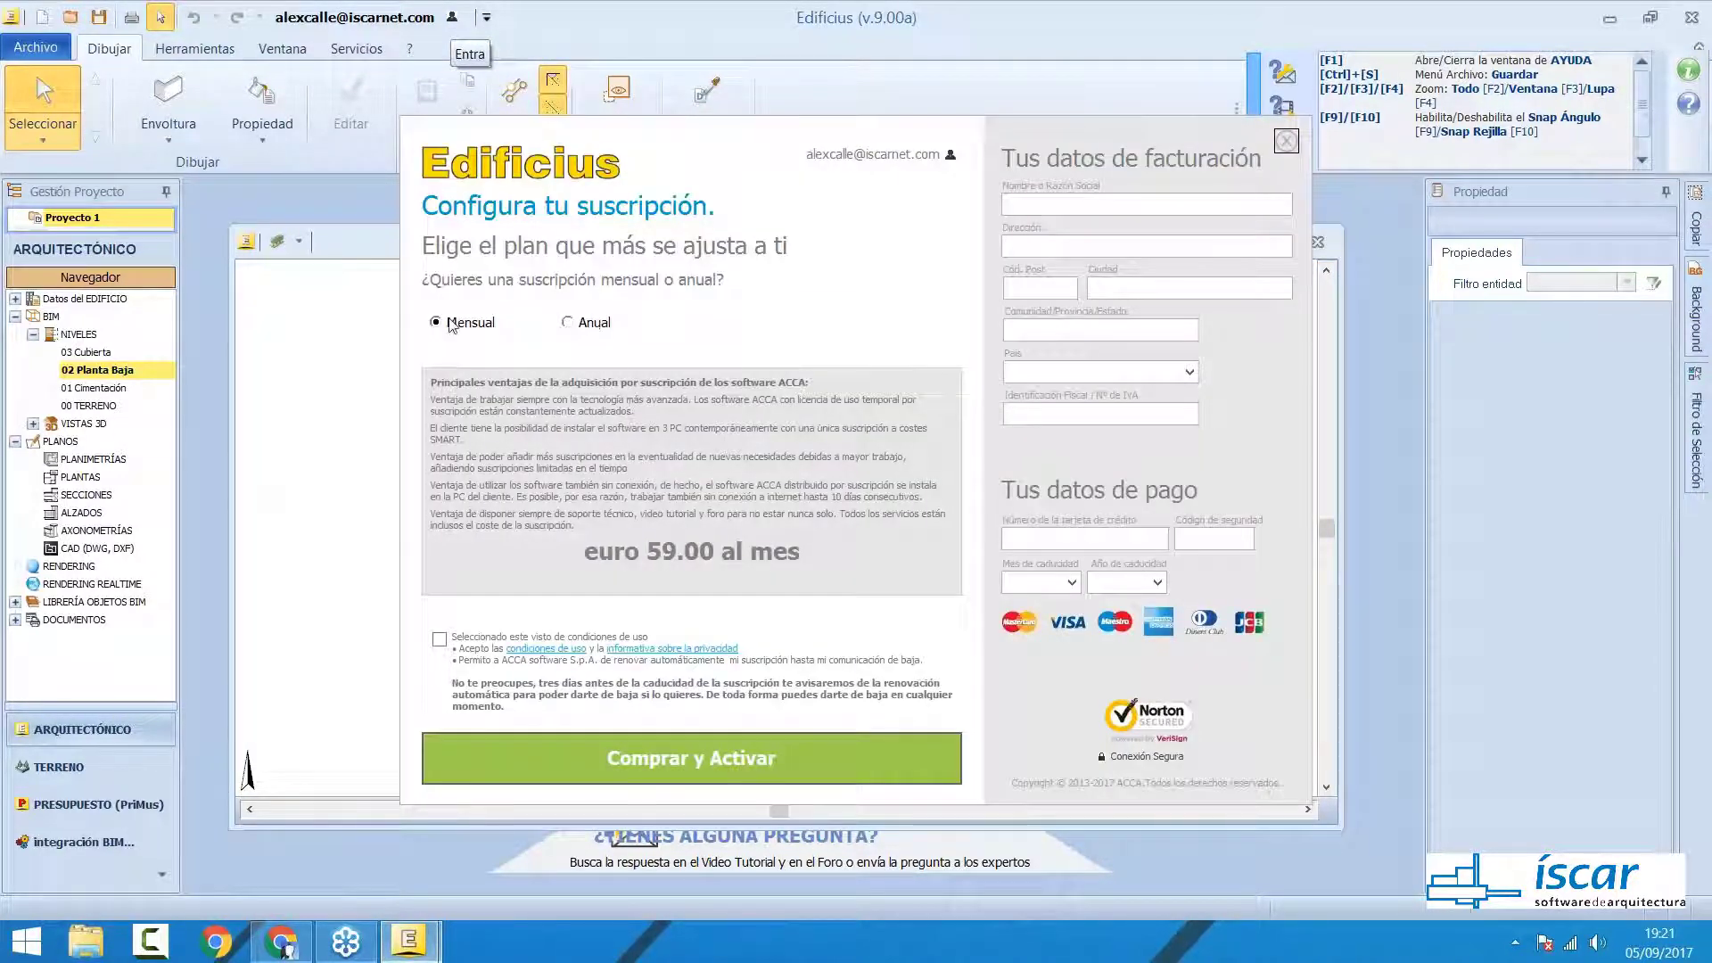
pyautogui.click(571, 323)
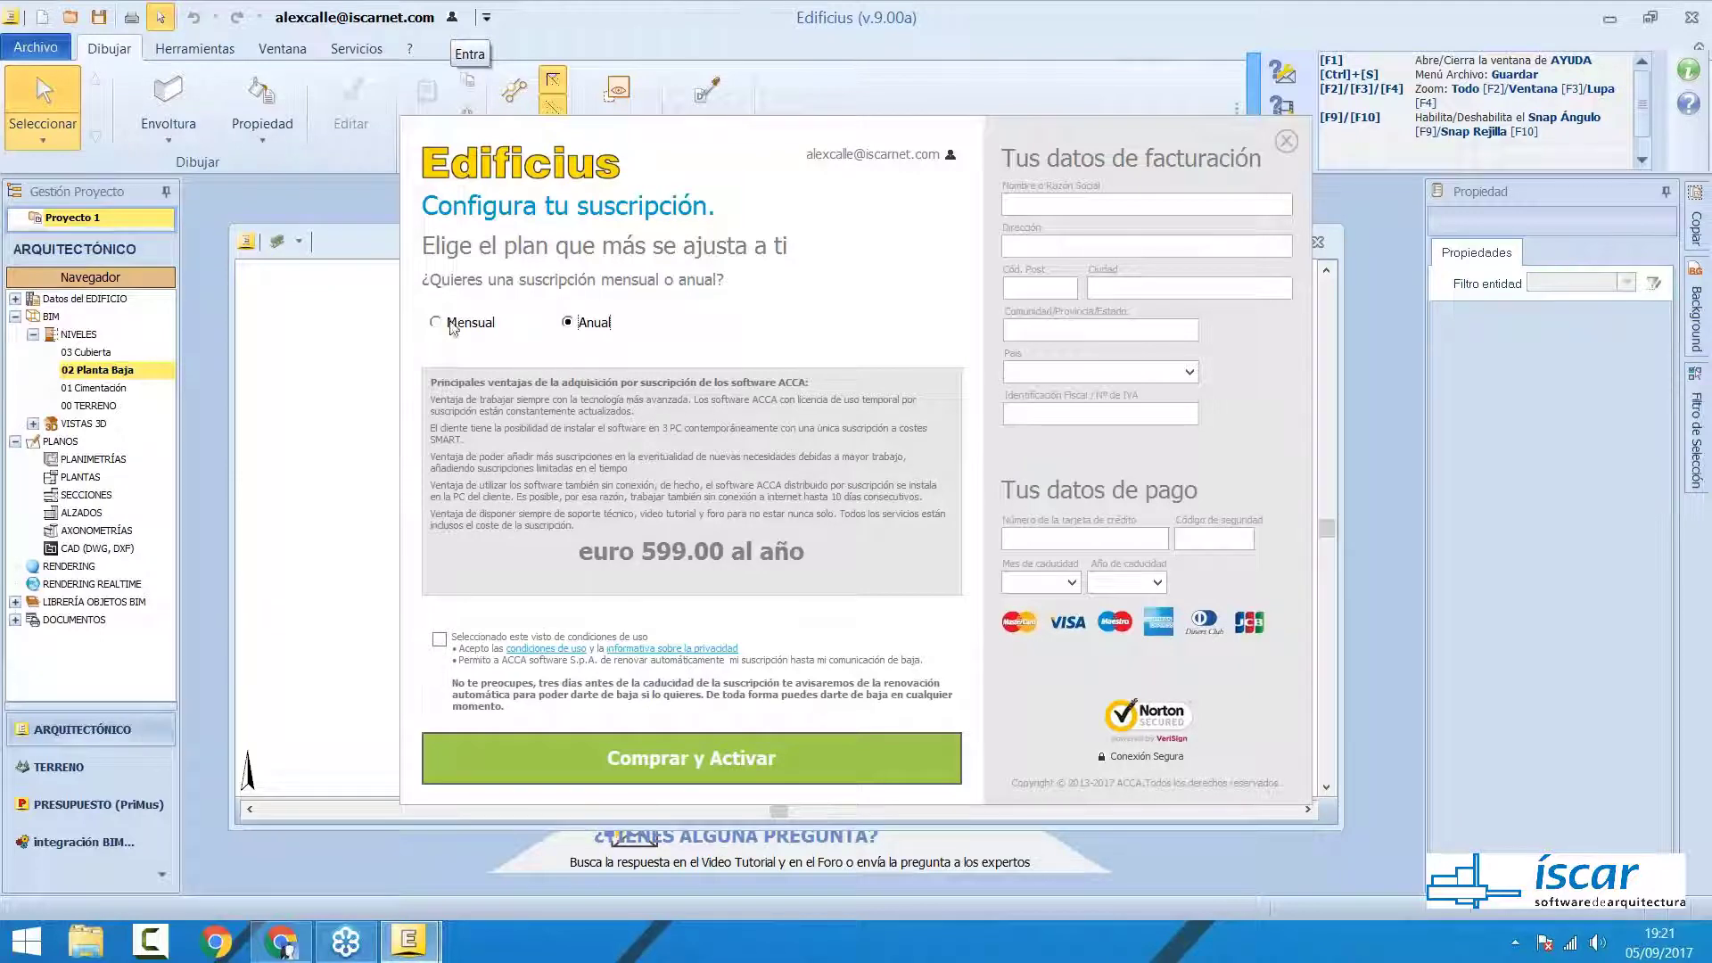
pyautogui.click(470, 323)
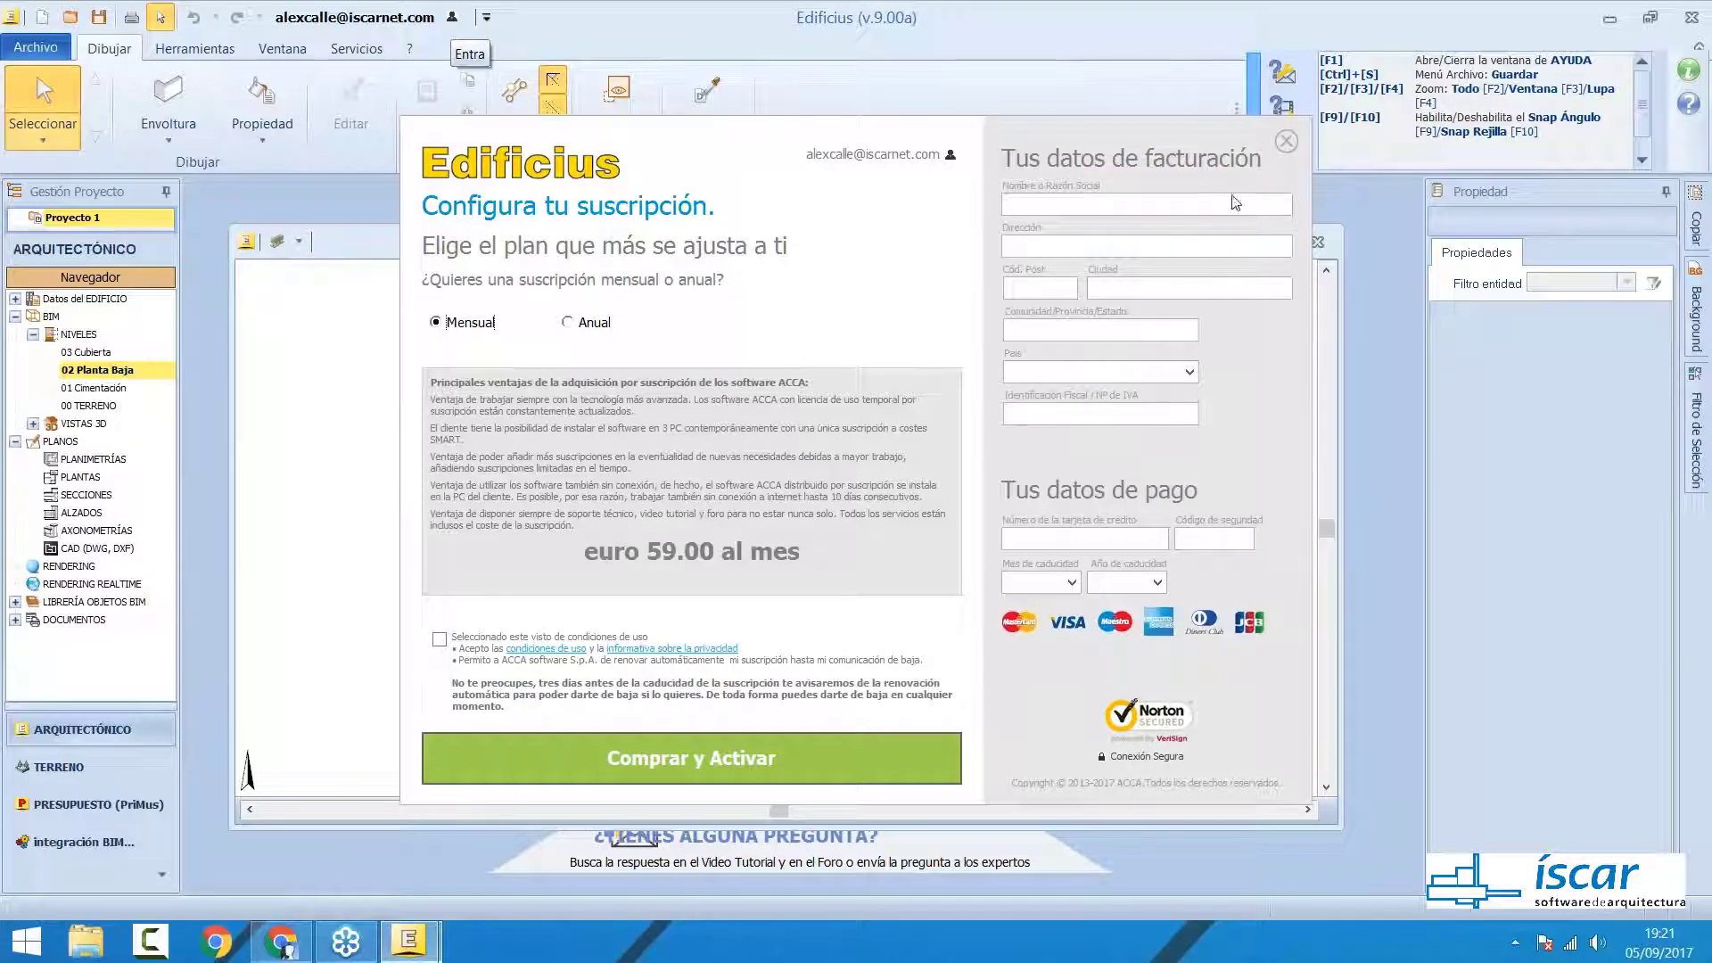
pyautogui.click(1286, 142)
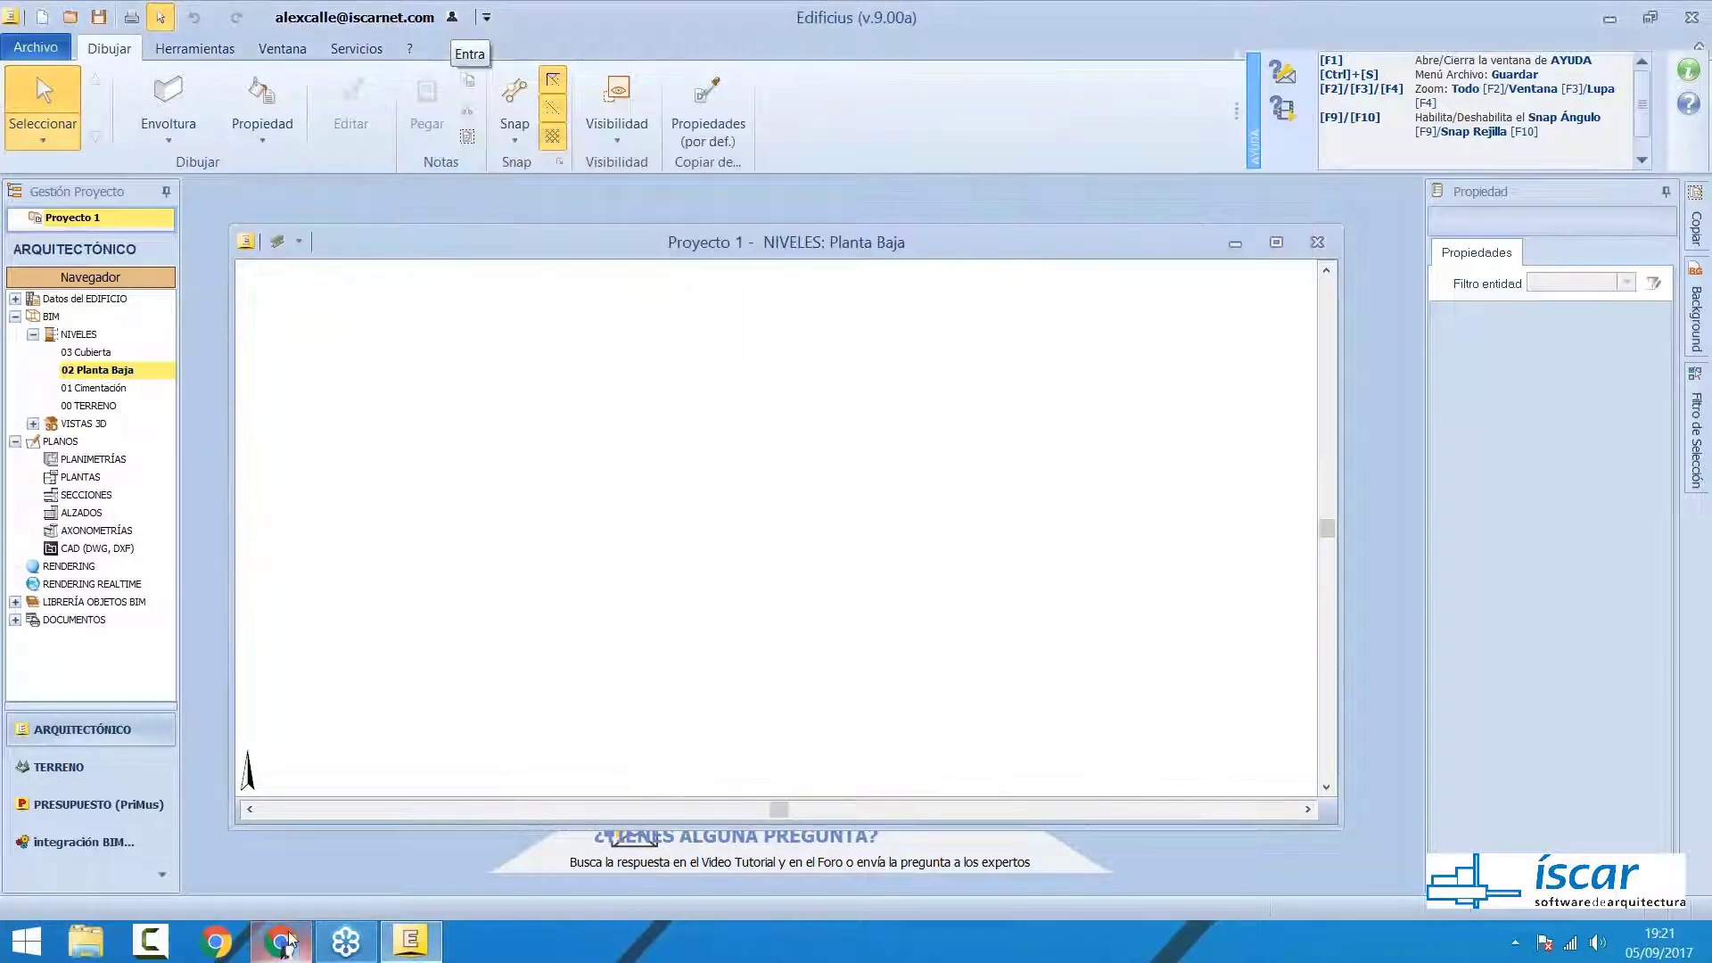
# Switch back to Chrome and start presenting the Edificius slideshow from the slide with the contact details
pyautogui.click(288, 938)
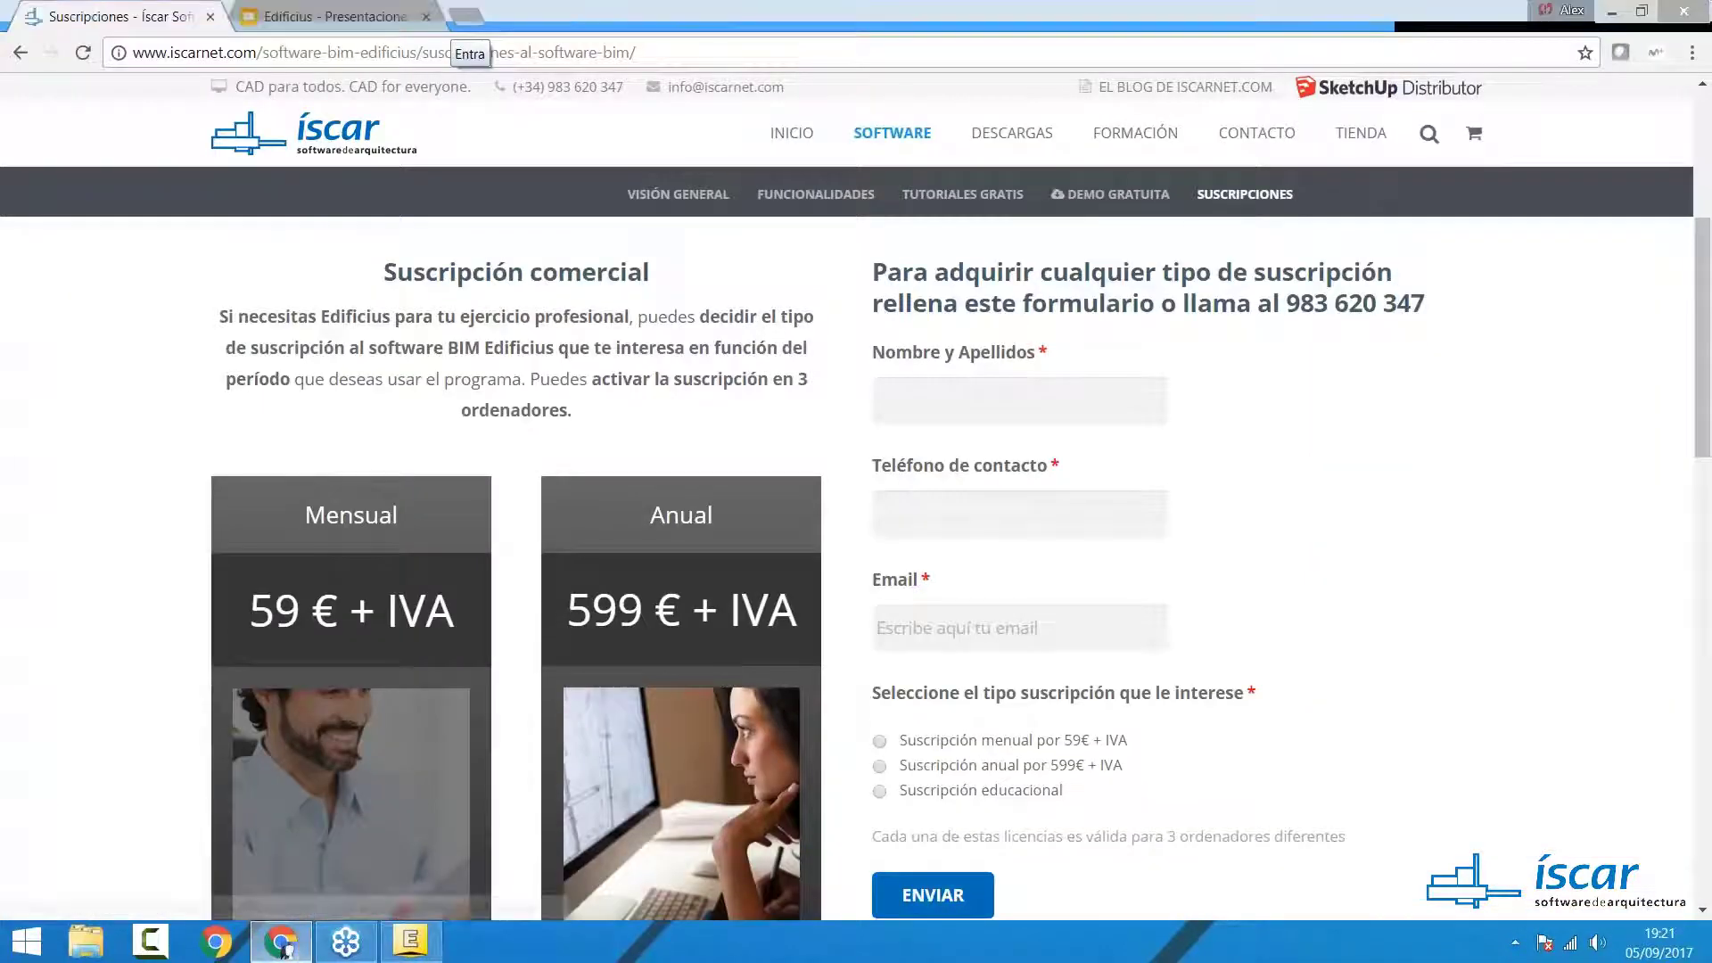
pyautogui.scroll(-3, 291, 452)
pyautogui.scroll(4, 291, 451)
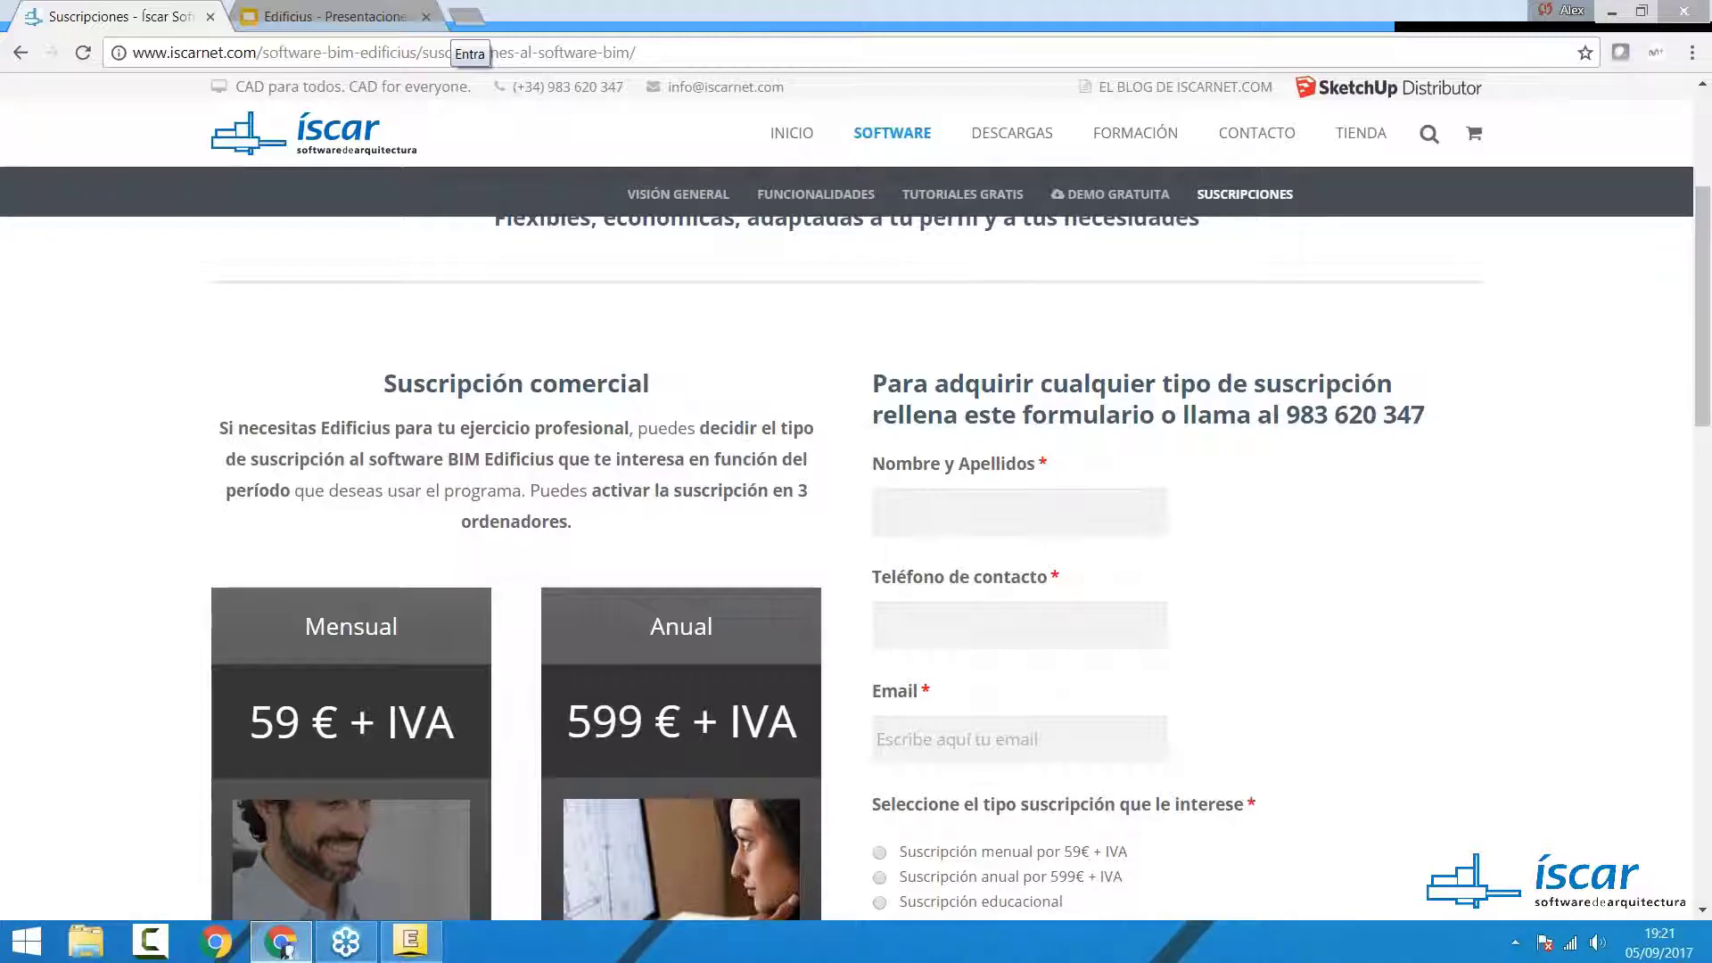
pyautogui.click(330, 16)
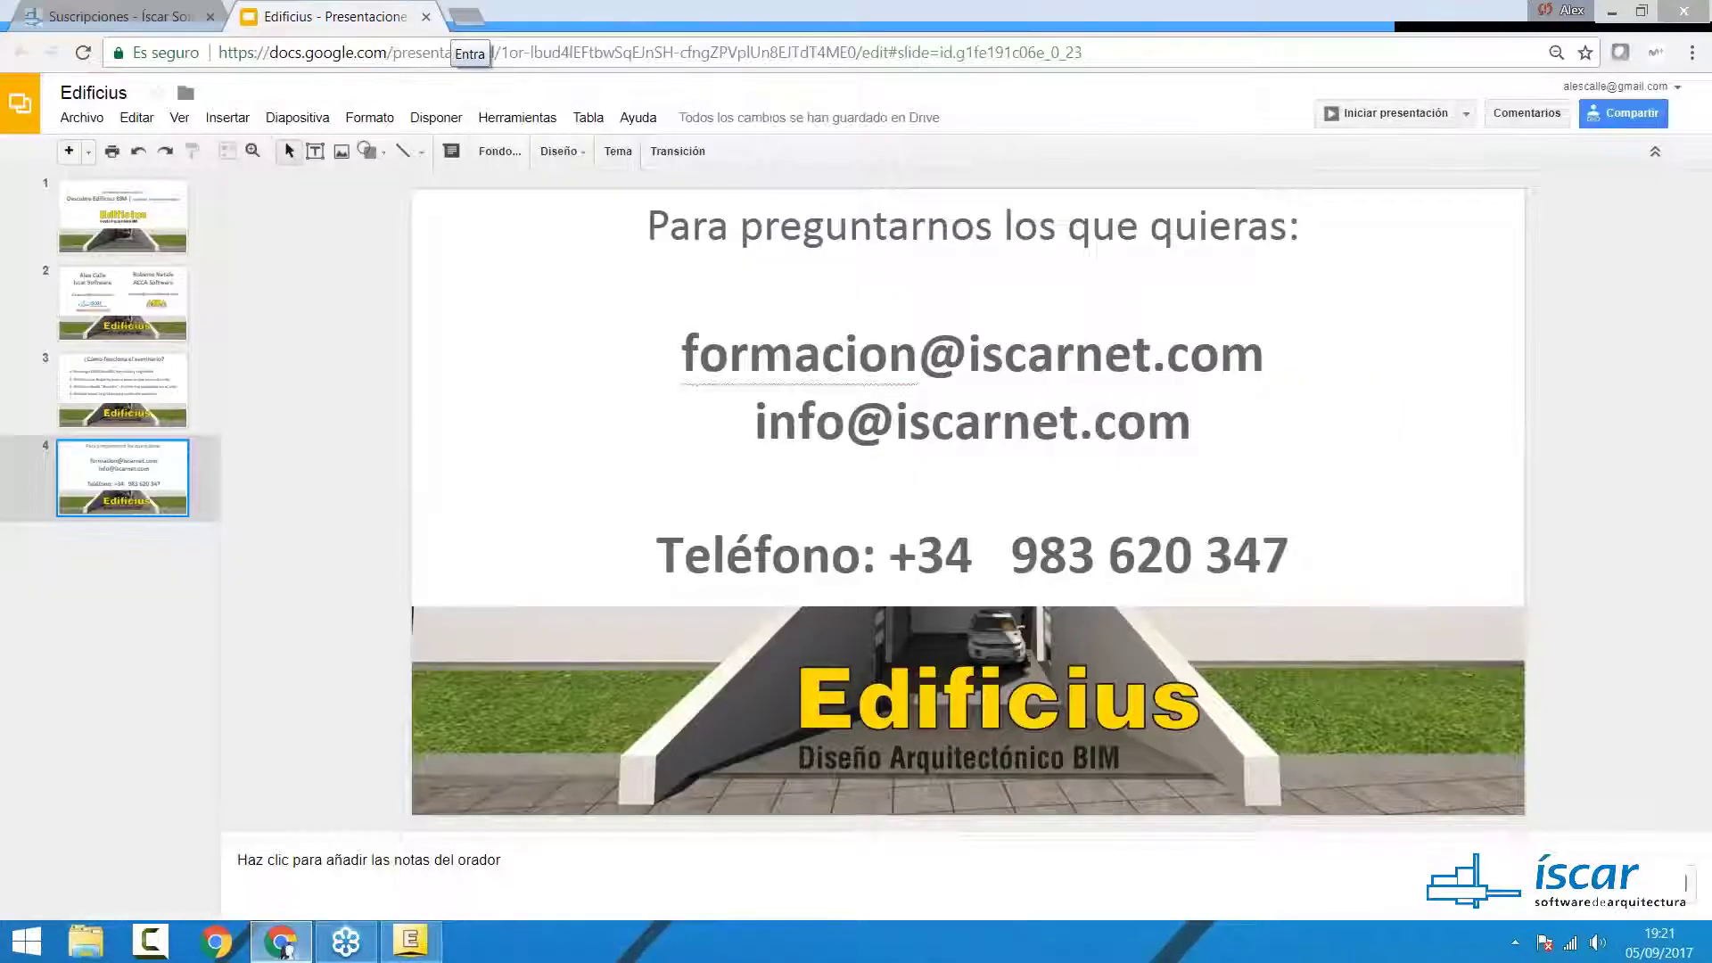
pyautogui.click(1386, 114)
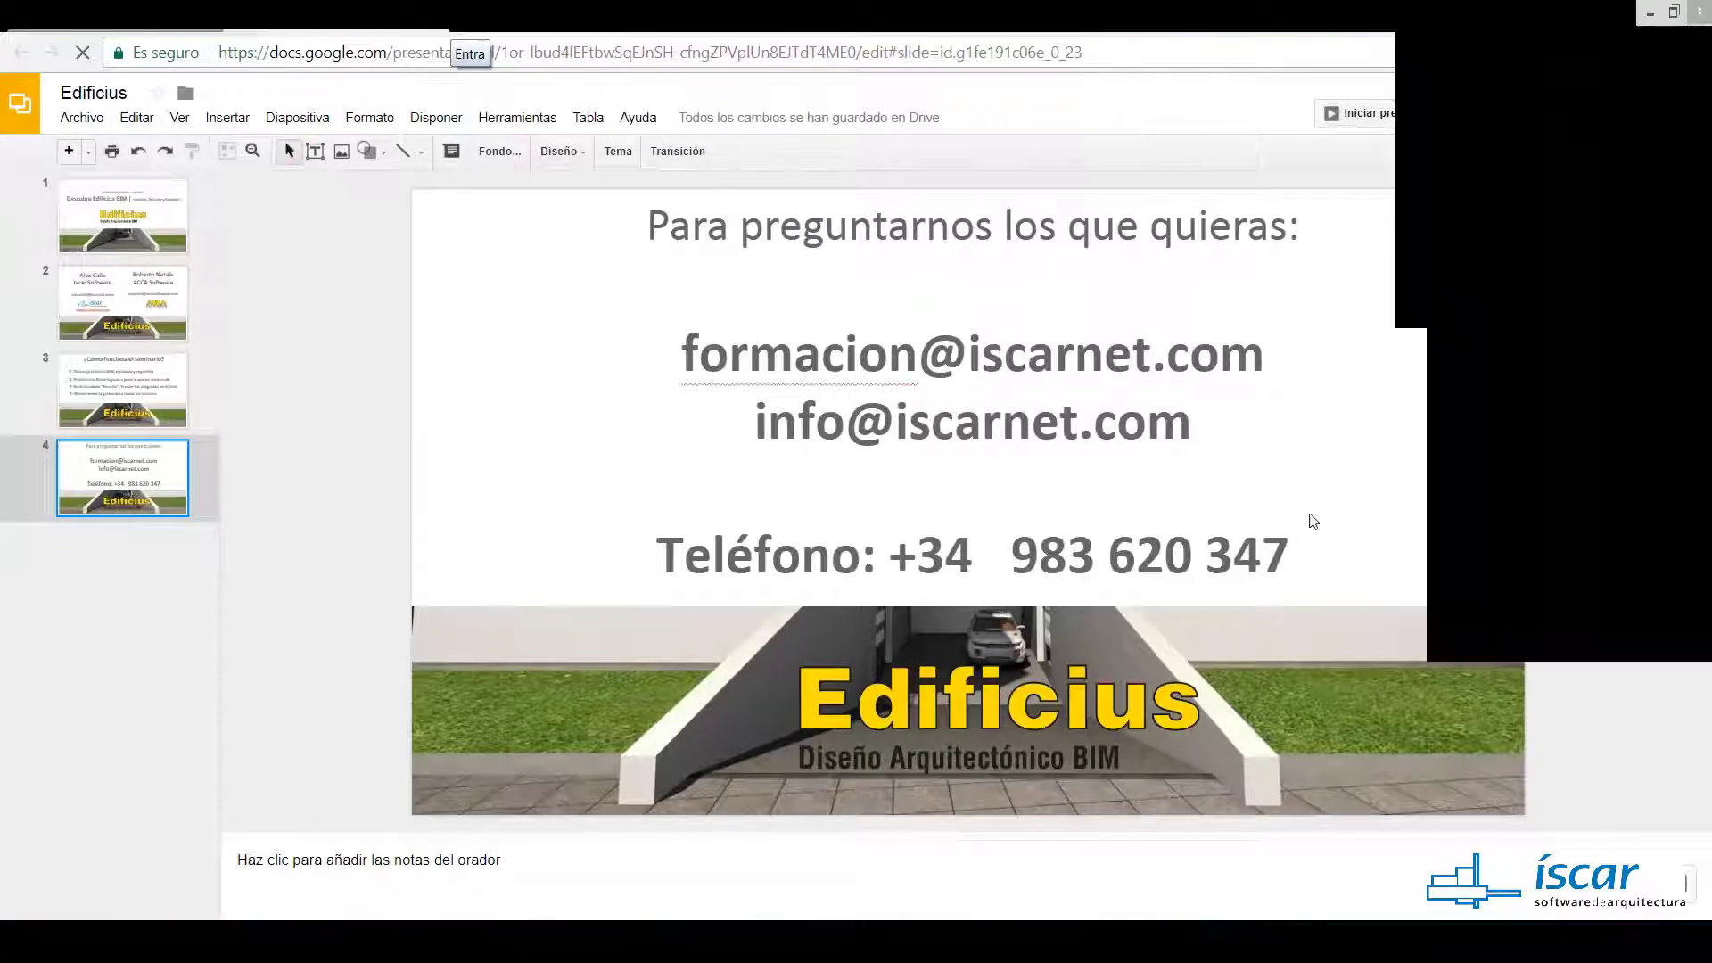